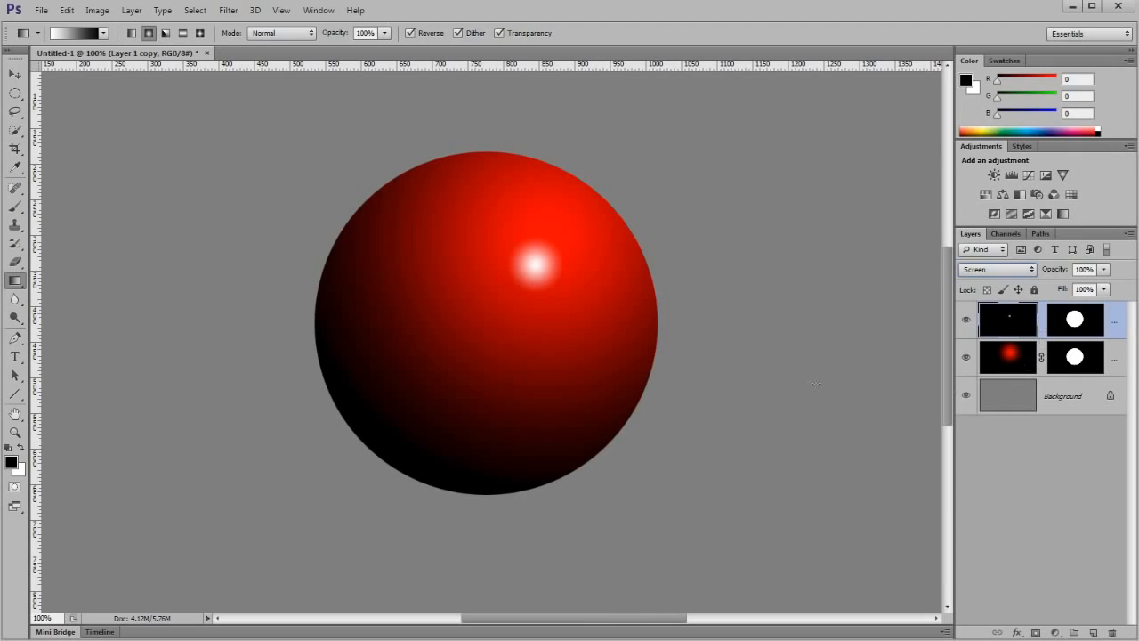
Move the white highlight slightly upward on the red sphere.
key("v")
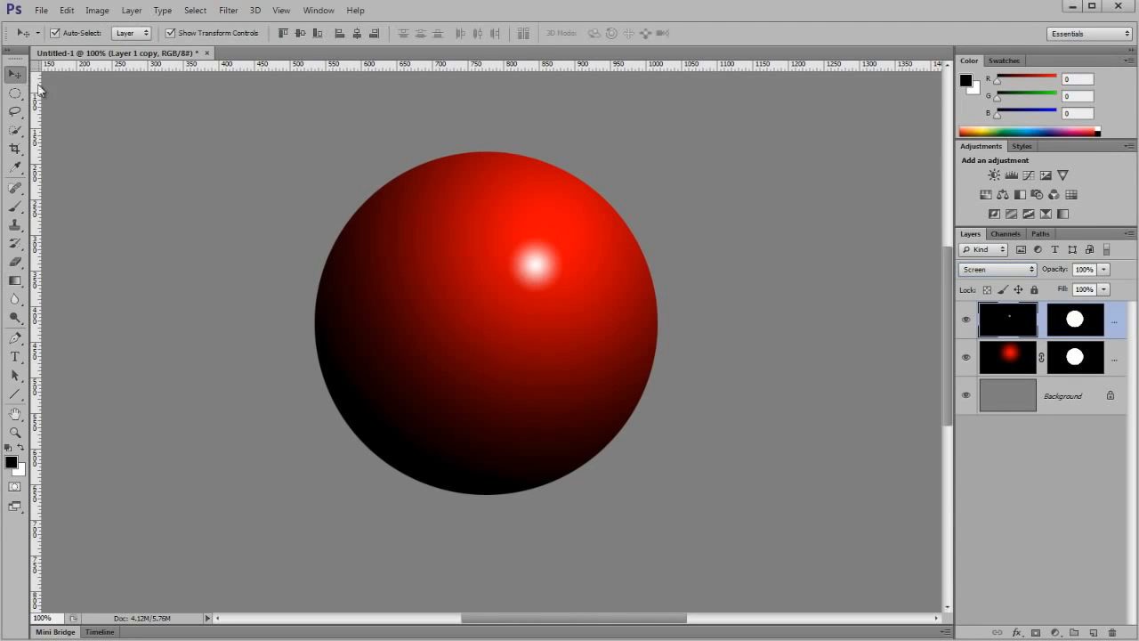
left_click_drag(529, 278, 533, 246)
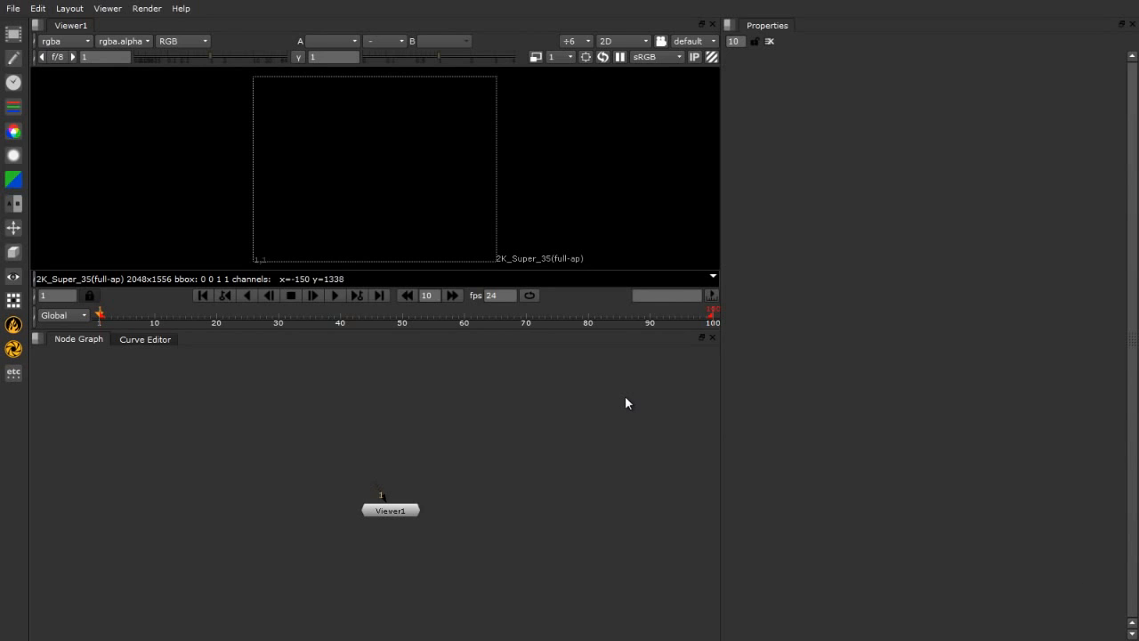
In Nuke, enlarge the viewer pane's height and move the Viewer1 node up in the node graph.
left_click_drag(434, 328, 435, 432)
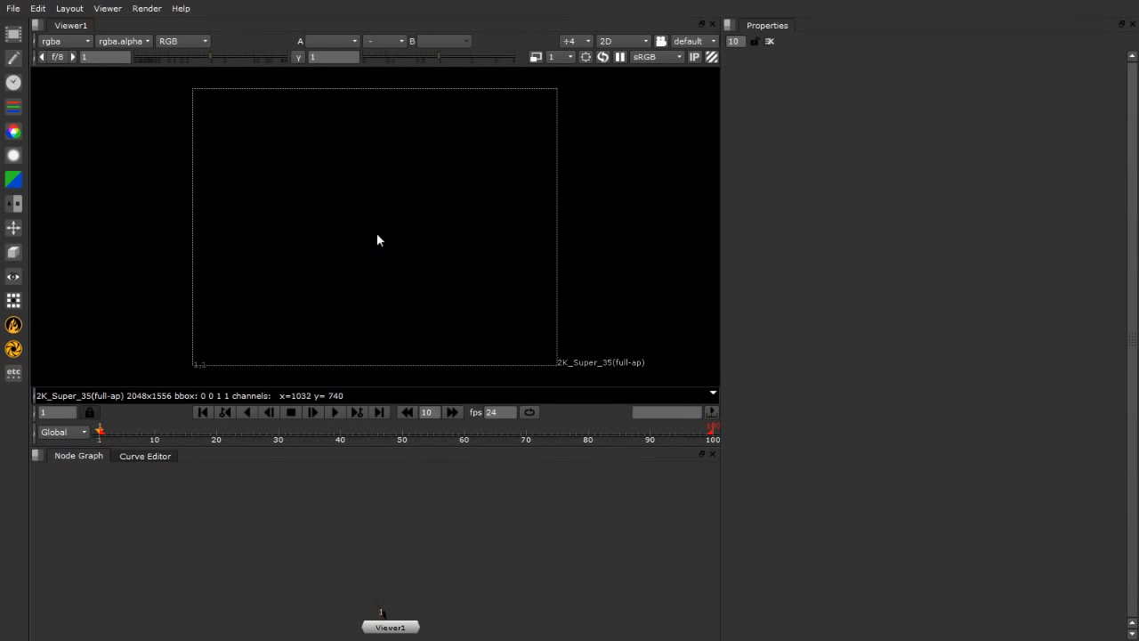
left_click_drag(390, 626, 388, 569)
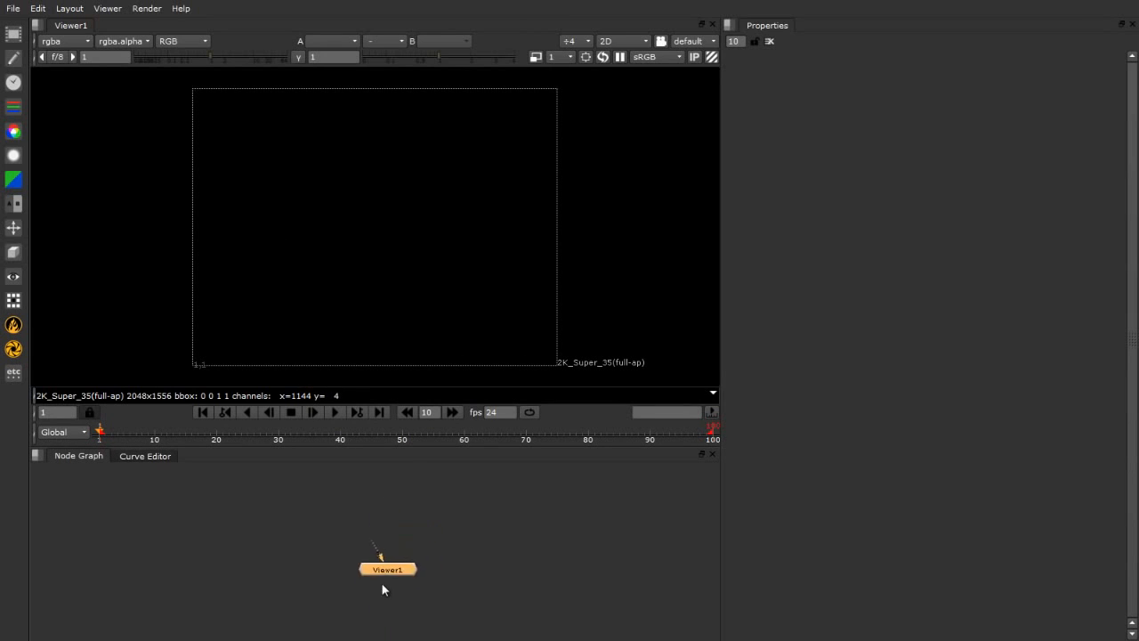
Check the available viewer projections and toggle between 2D and 3D, leaving the viewer in 3D.
left_click(626, 44)
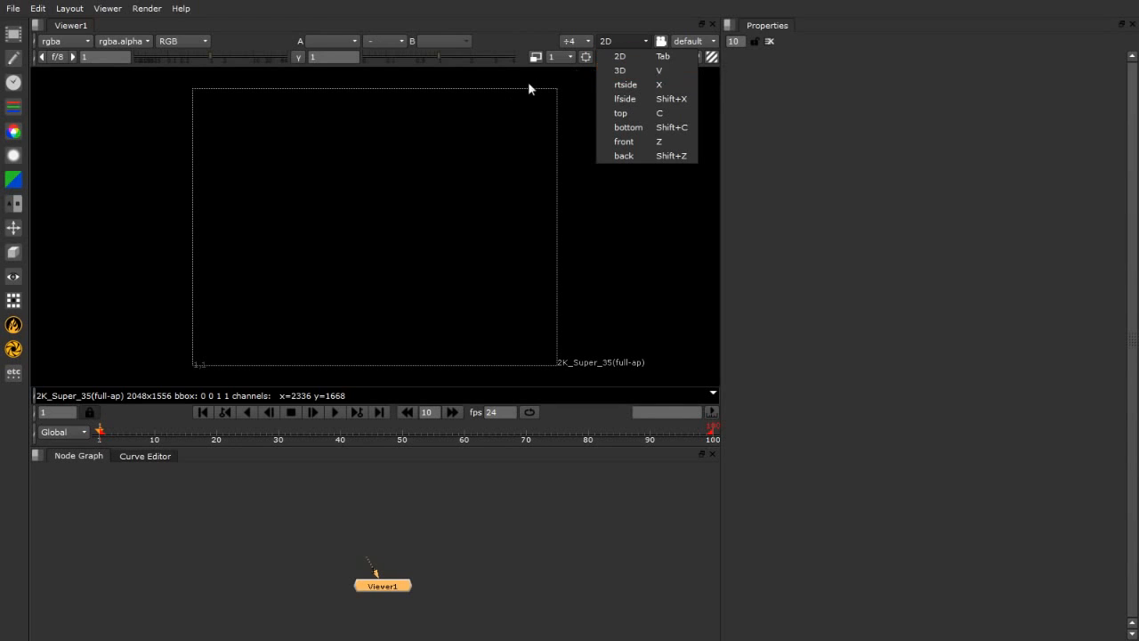
left_click(464, 163)
key("Tab")
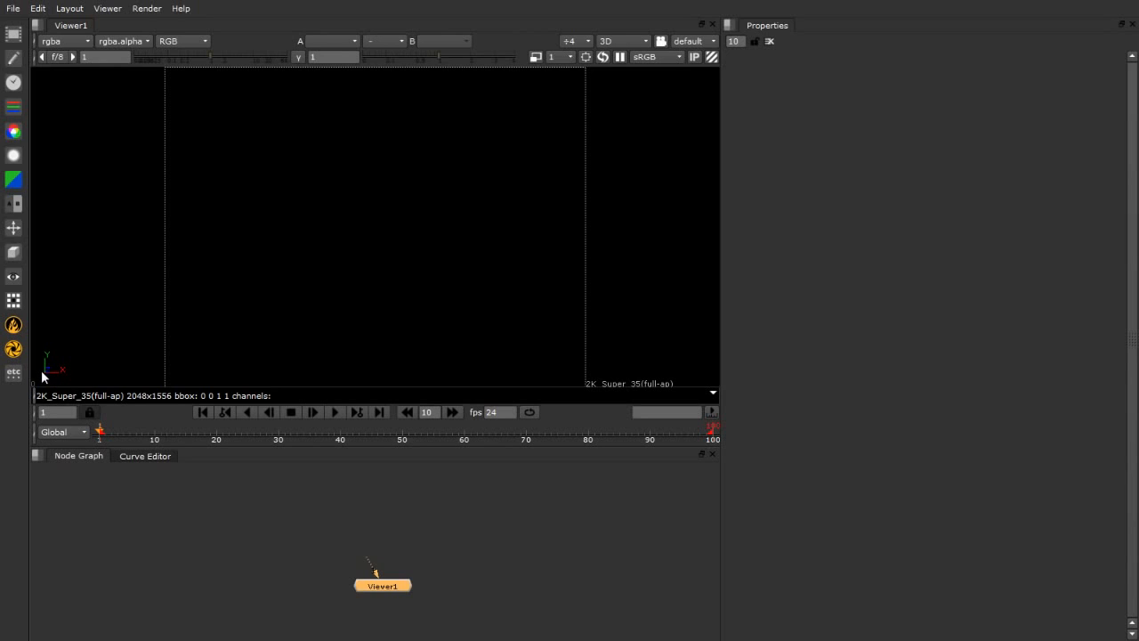
key("Tab")
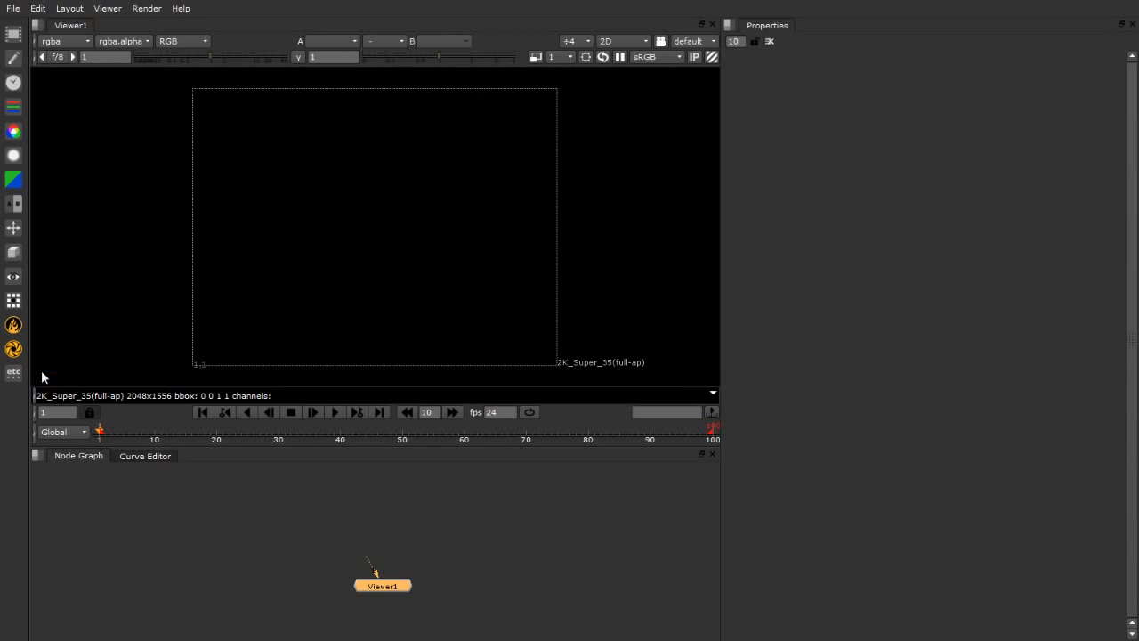
key("Tab")
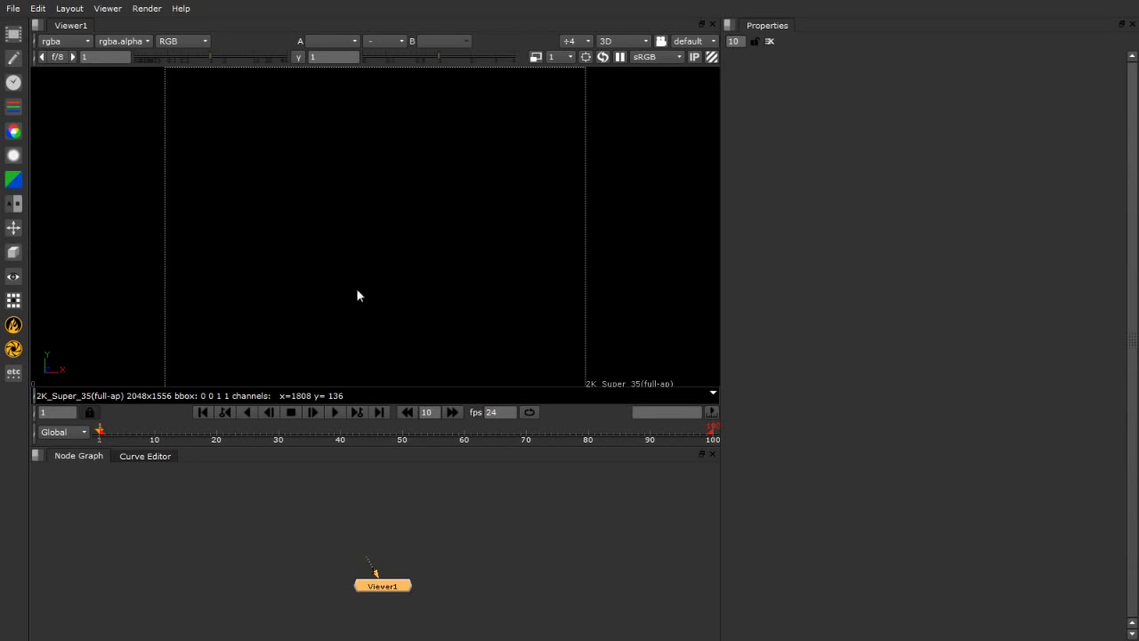
key("Tab")
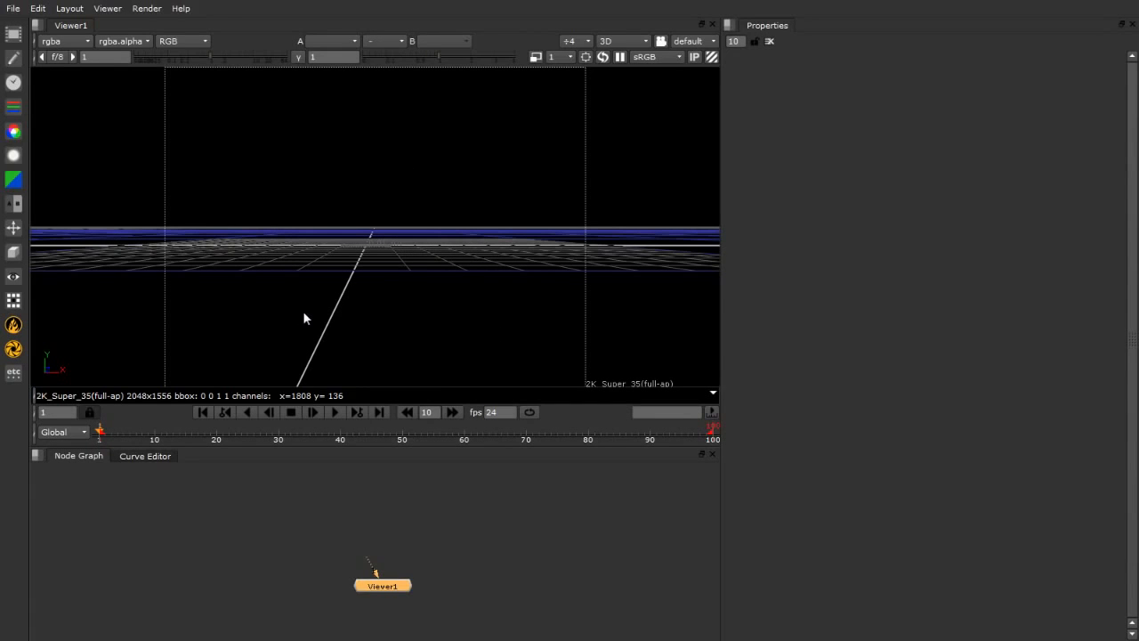
Examine the 3D grid around its origin from different angles and distances.
left_click_drag(344, 275, 262, 328, "ctrl")
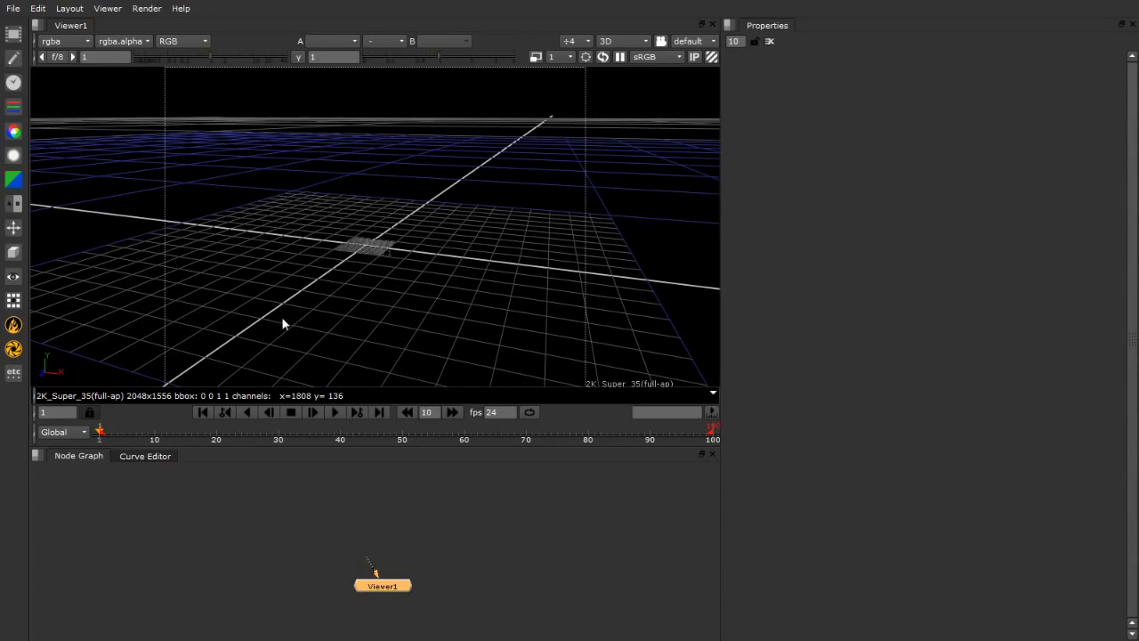
left_click_drag(338, 267, 333, 303, "ctrl")
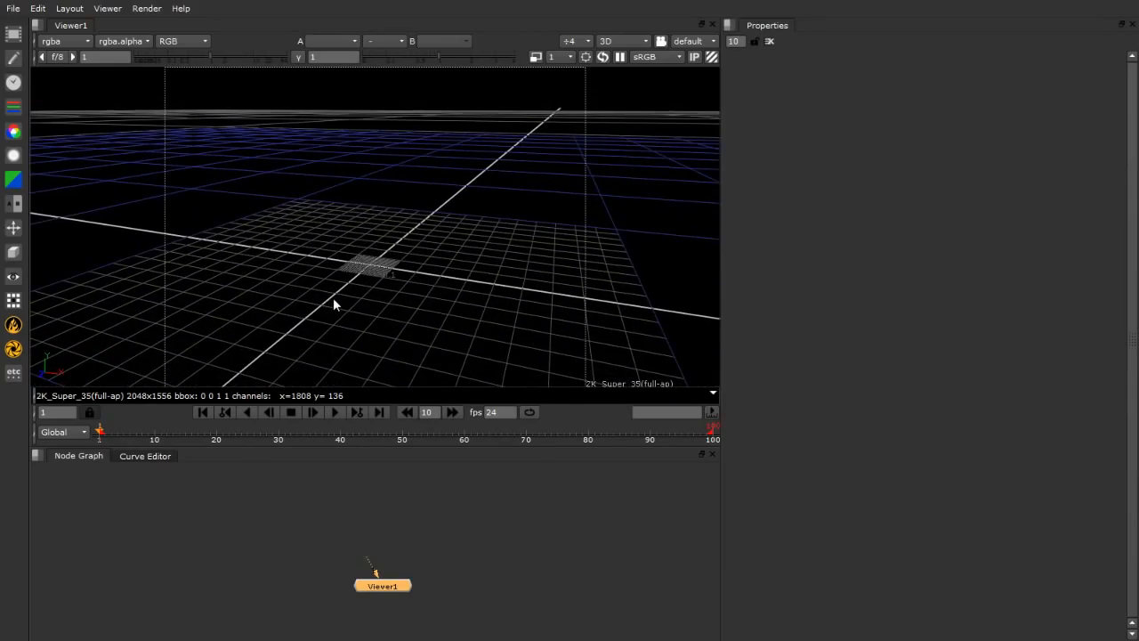
scroll(353, 266, "down", 4)
scroll(368, 268, "up", 5)
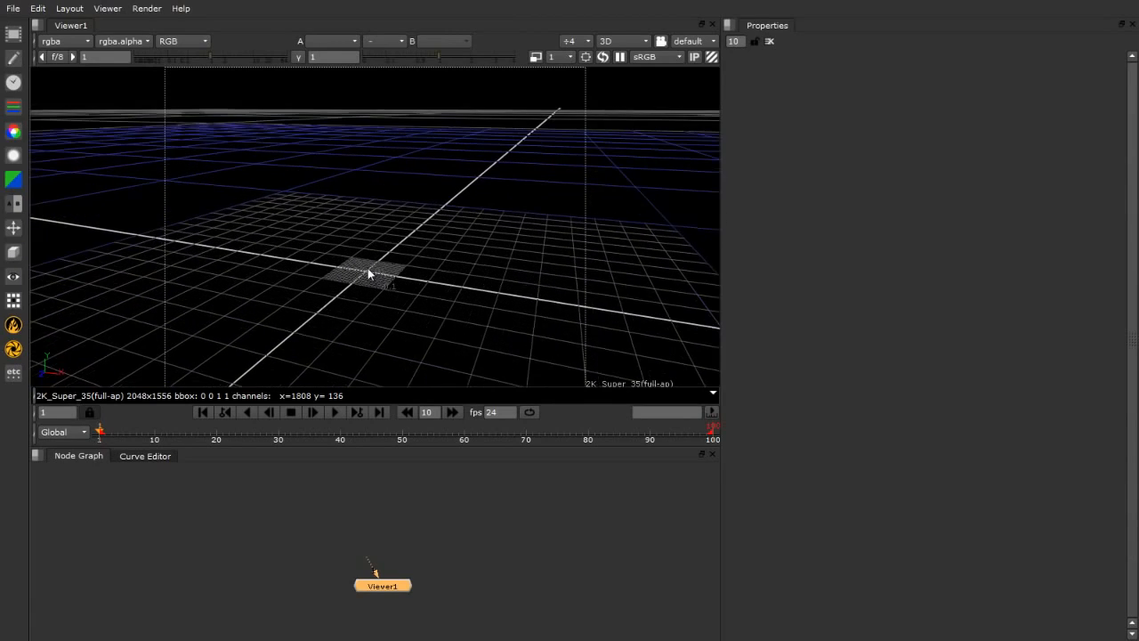
scroll(369, 269, "down", 4)
scroll(368, 269, "up", 4)
scroll(368, 270, "down", 4)
scroll(369, 270, "up", 4)
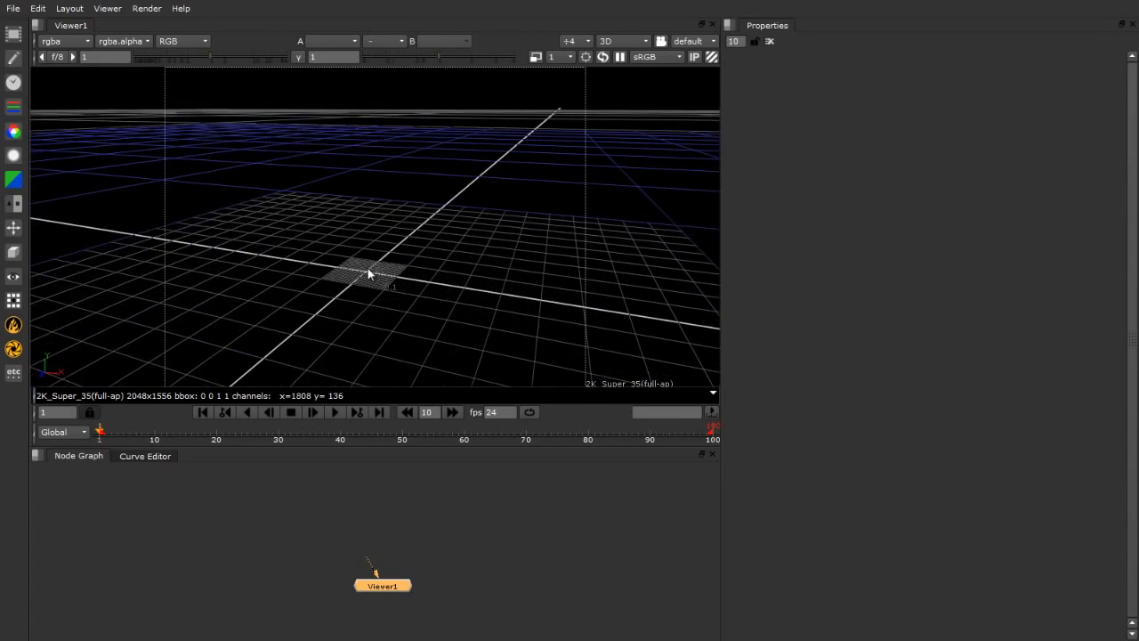
scroll(368, 274, "up", 1)
scroll(368, 274, "down", 4)
scroll(369, 274, "up", 1)
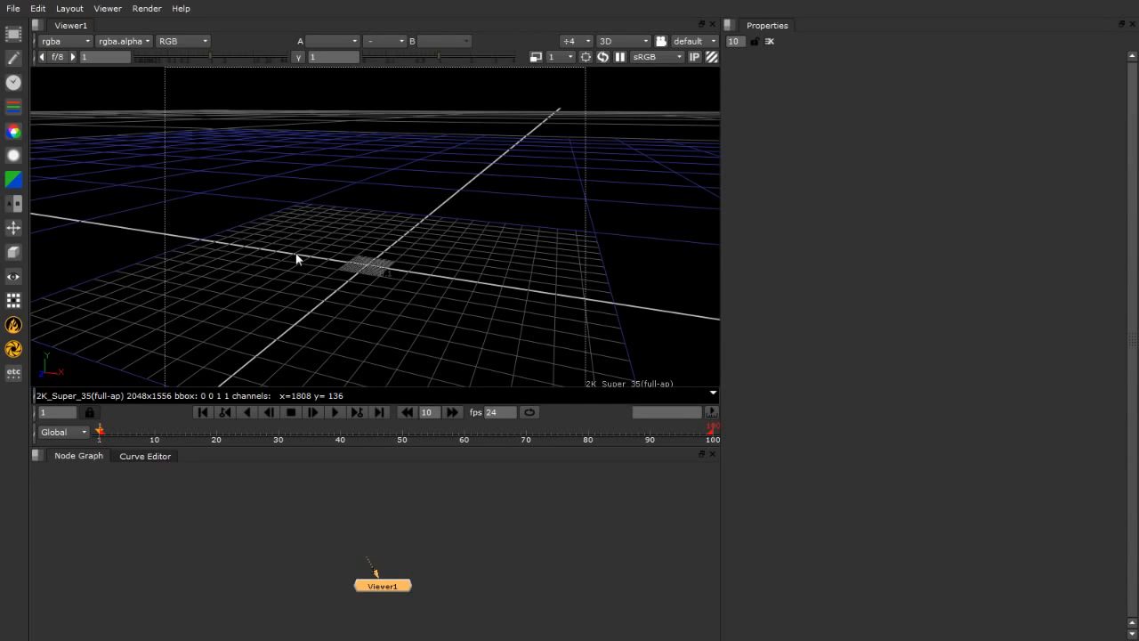
Set the 3D control type in the viewer preferences to Maya and close the preferences.
left_click(39, 9)
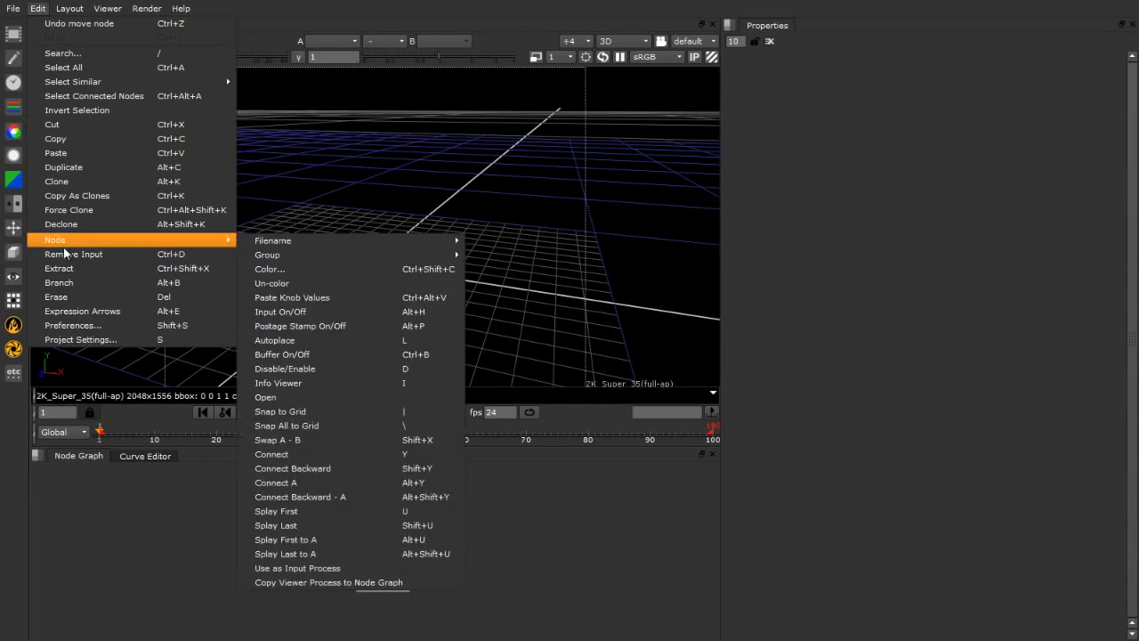
left_click(156, 326)
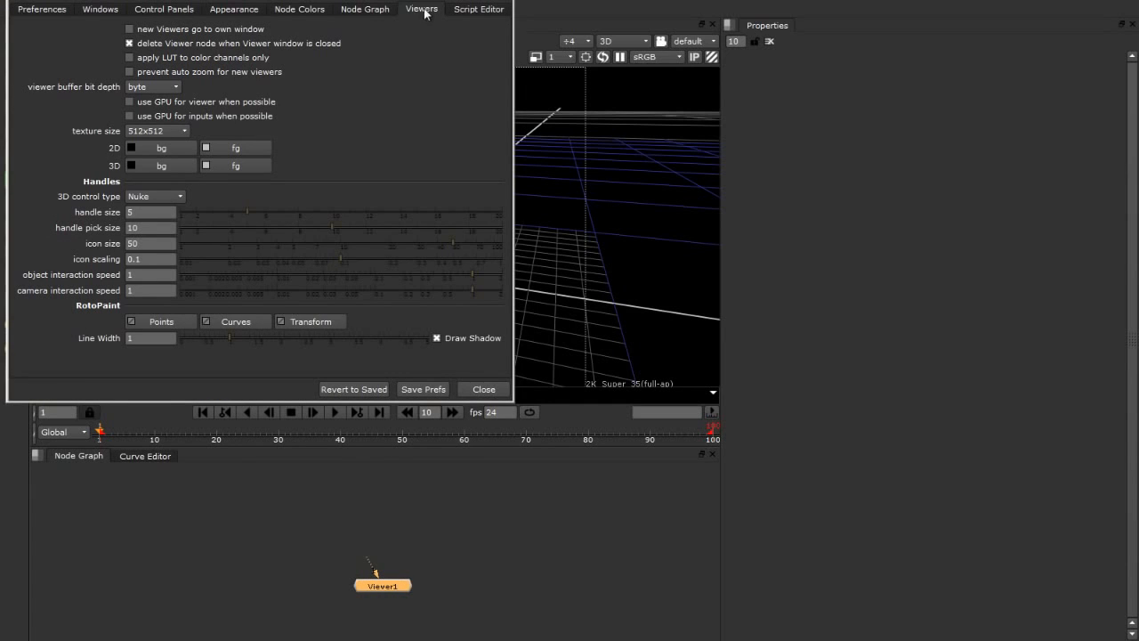
left_click_drag(425, 12, 470, 103, "alt")
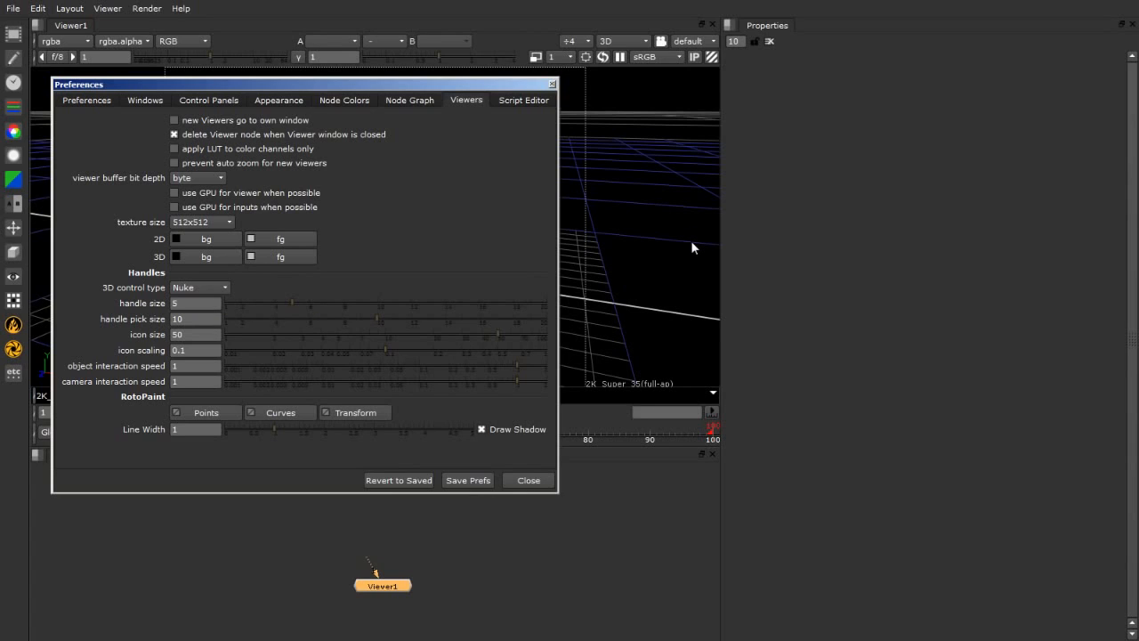
left_click(206, 290)
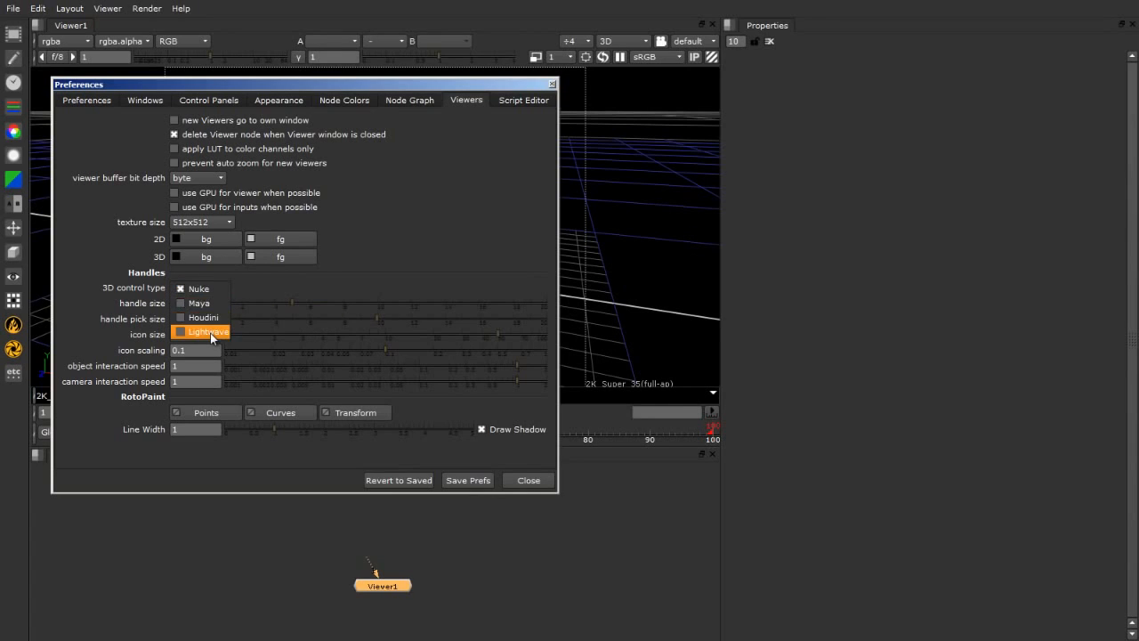
left_click(195, 305)
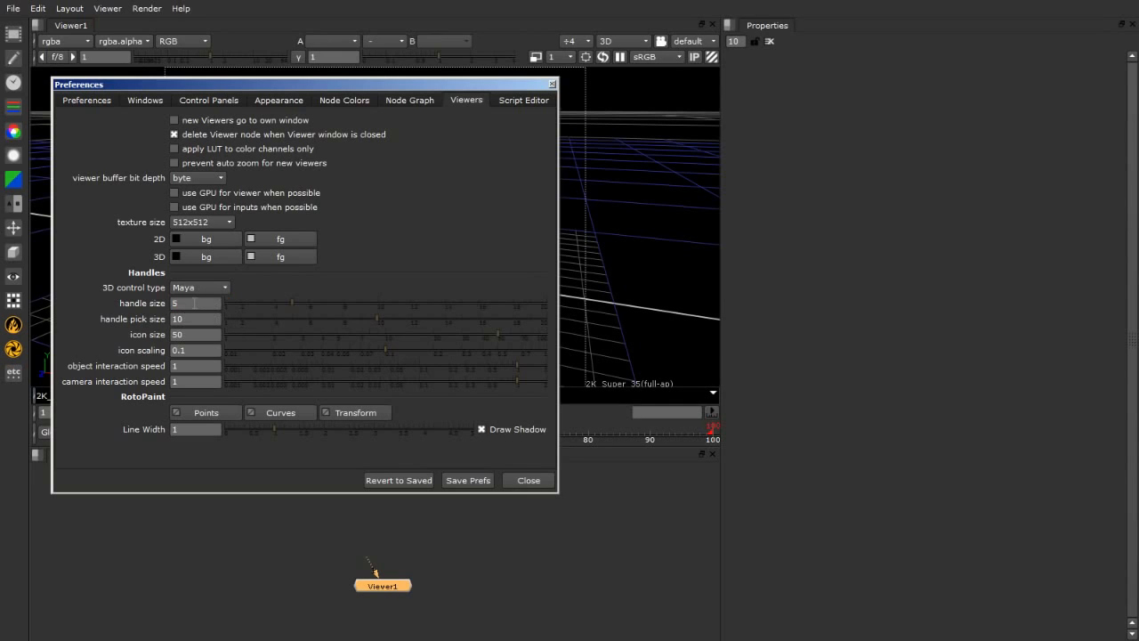
left_click(531, 481)
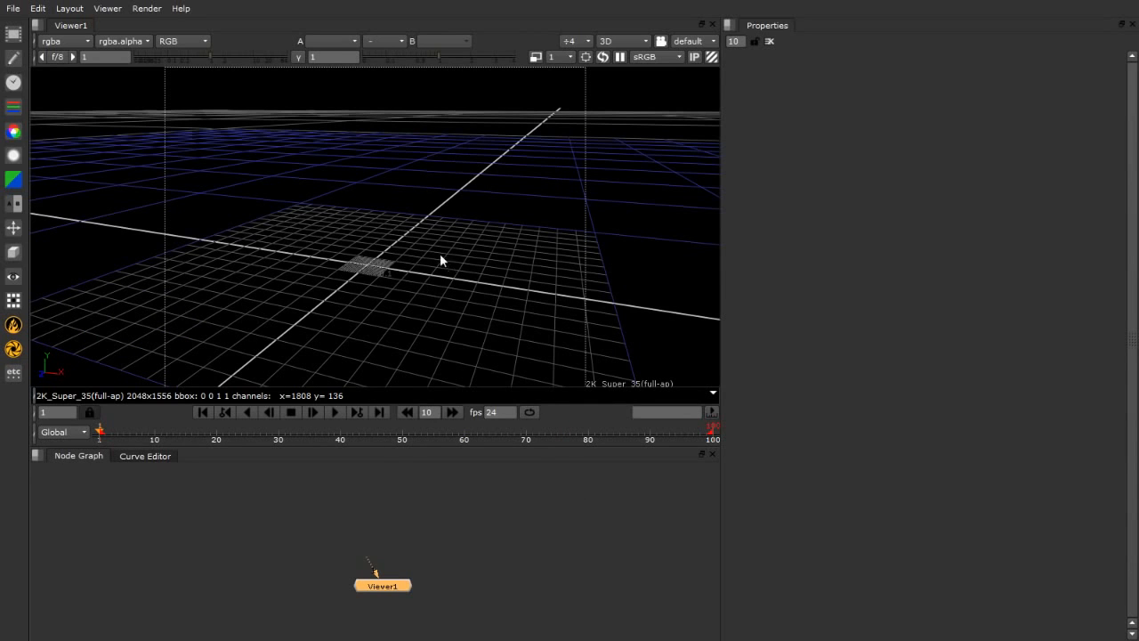
Try orbiting the 3D grid with the Maya controls and recheck the 3D control type in the viewer preferences.
left_click_drag(335, 272, 424, 338, "ctrl")
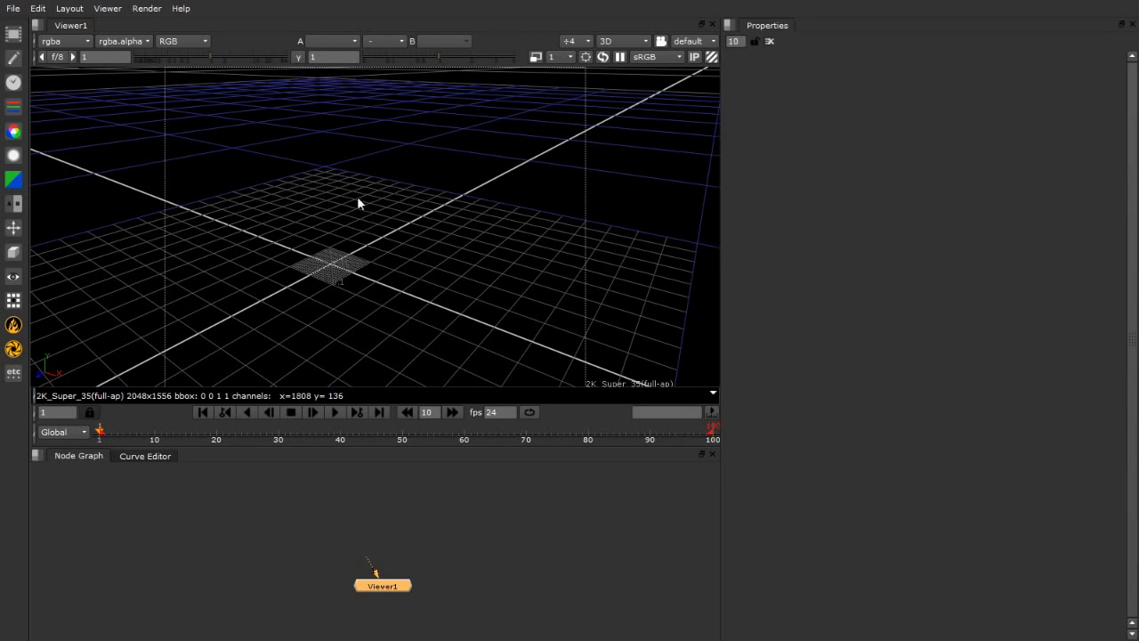
left_click(37, 8)
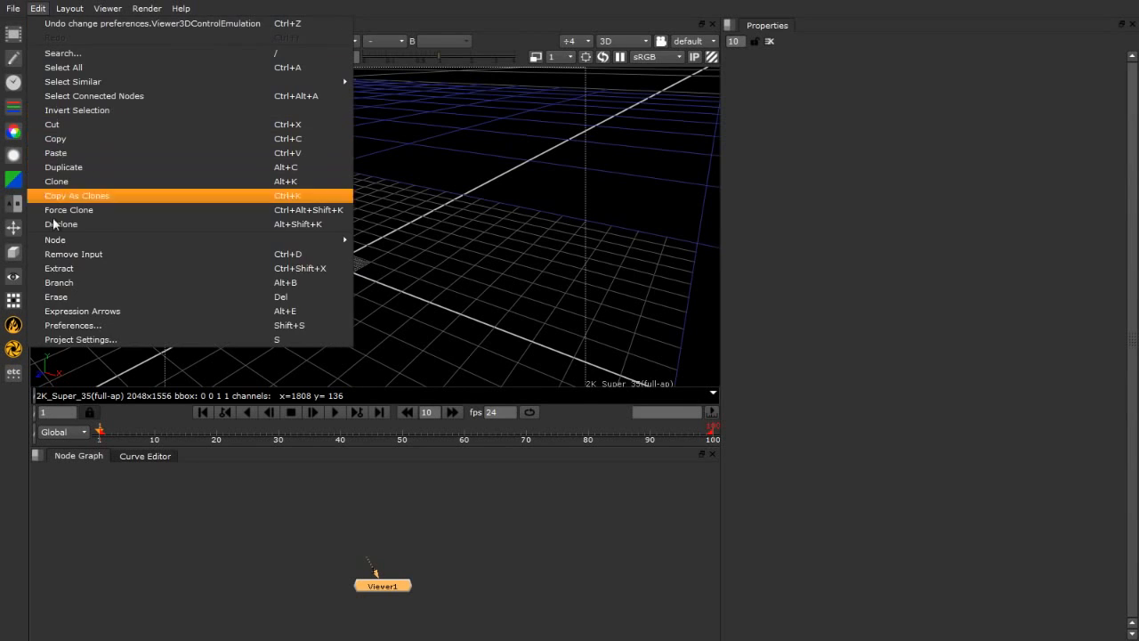
left_click(81, 326)
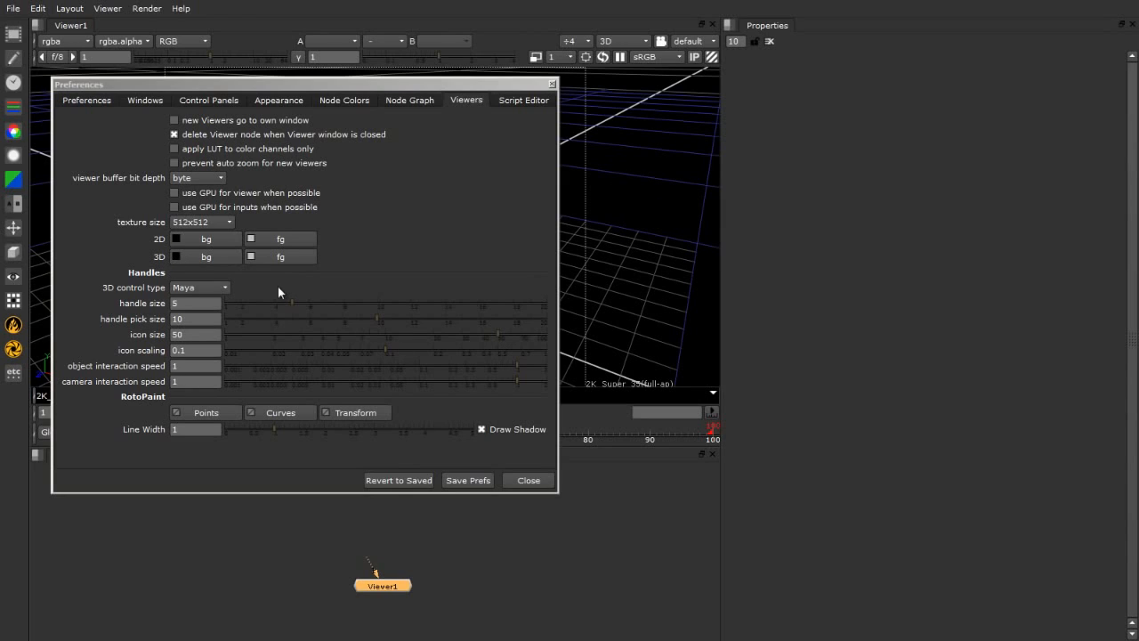
left_click(552, 84)
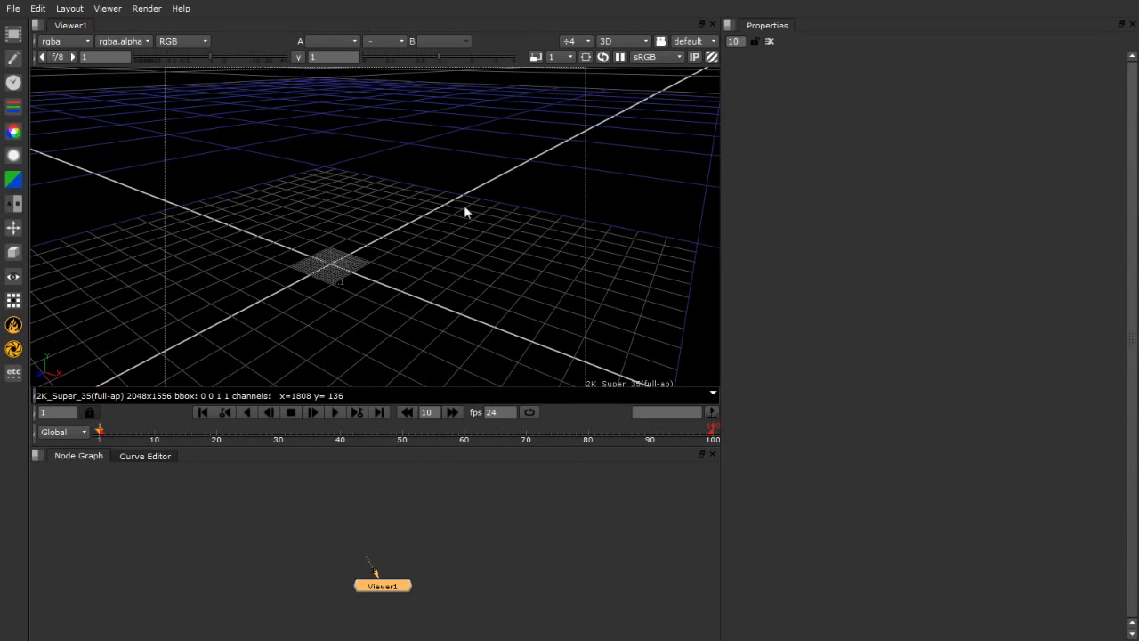
Open the project settings and the viewer's 3D settings, and toggle the headlamp option on and off.
left_click(324, 251)
key("s")
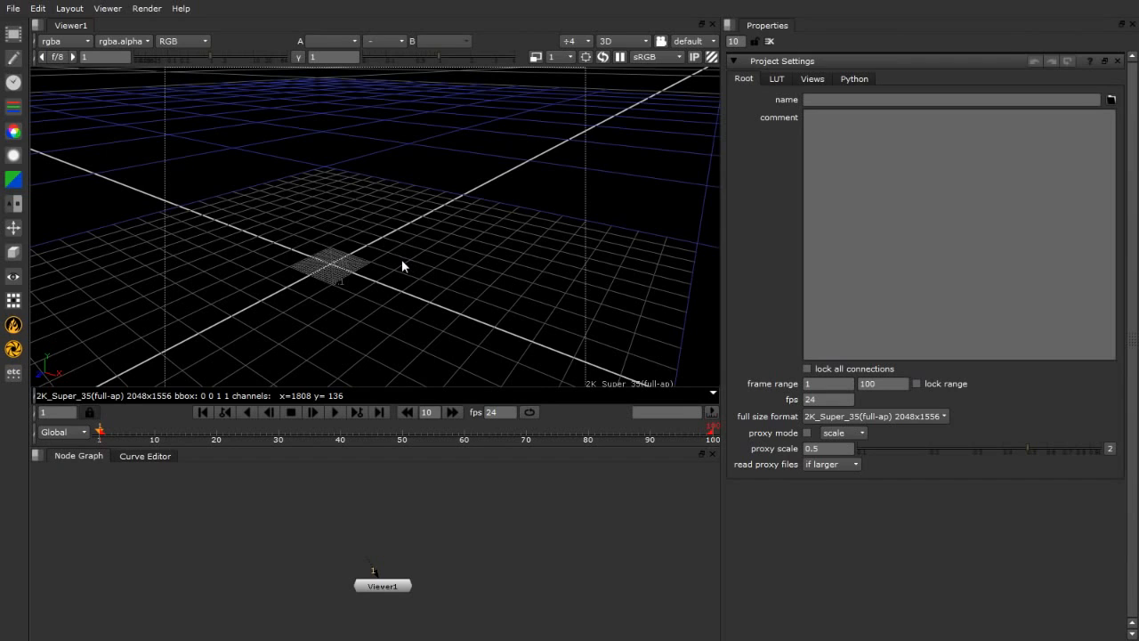
key("s")
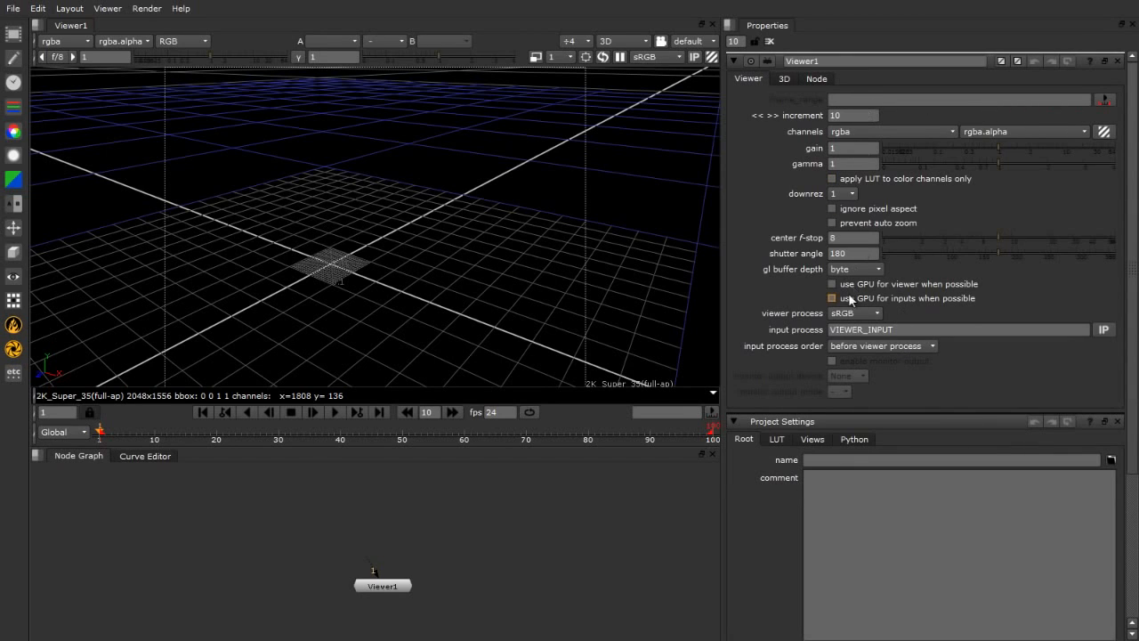
left_click(784, 78)
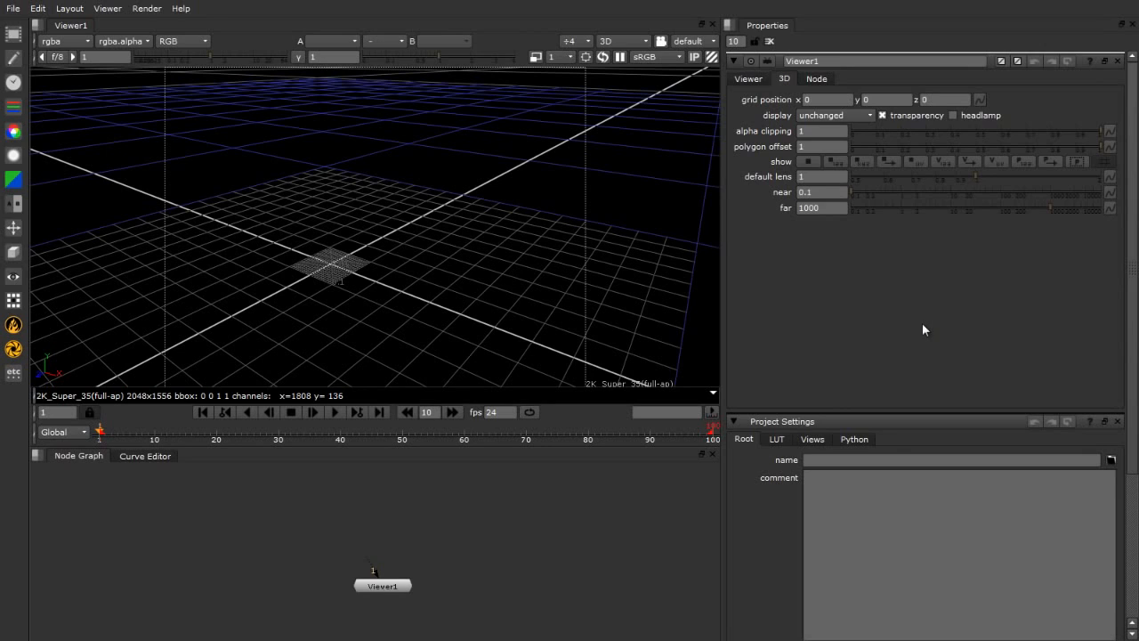
left_click(959, 118)
left_click(973, 117)
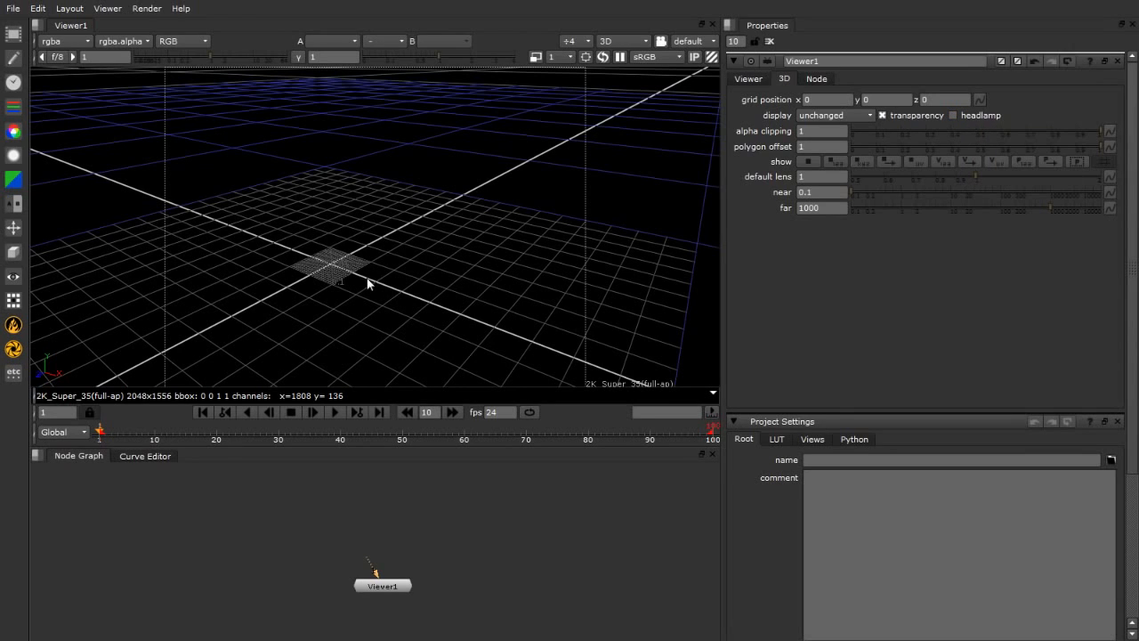
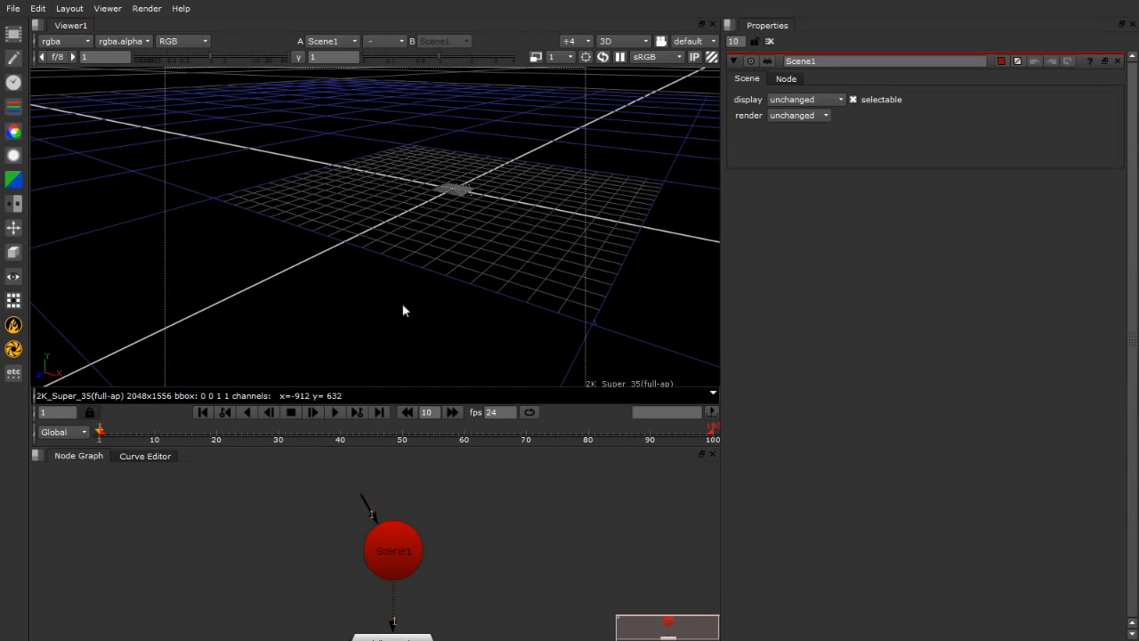
Add a Cube geometry node to the node graph without connecting it to the scene.
left_click(14, 251)
mouse_move(73, 269)
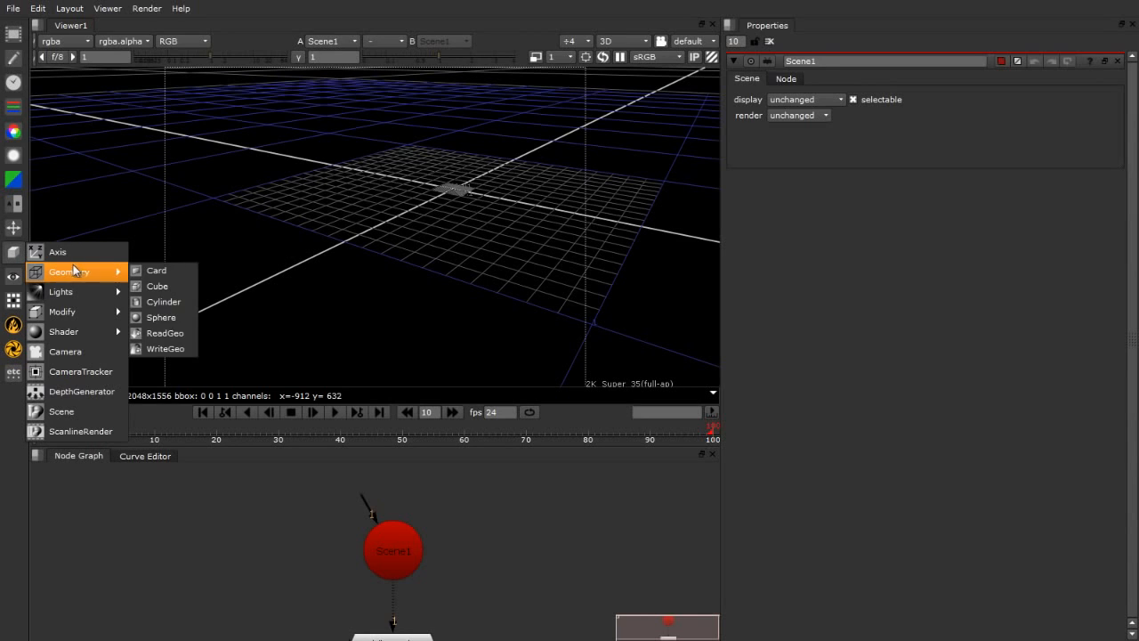
left_click(165, 287)
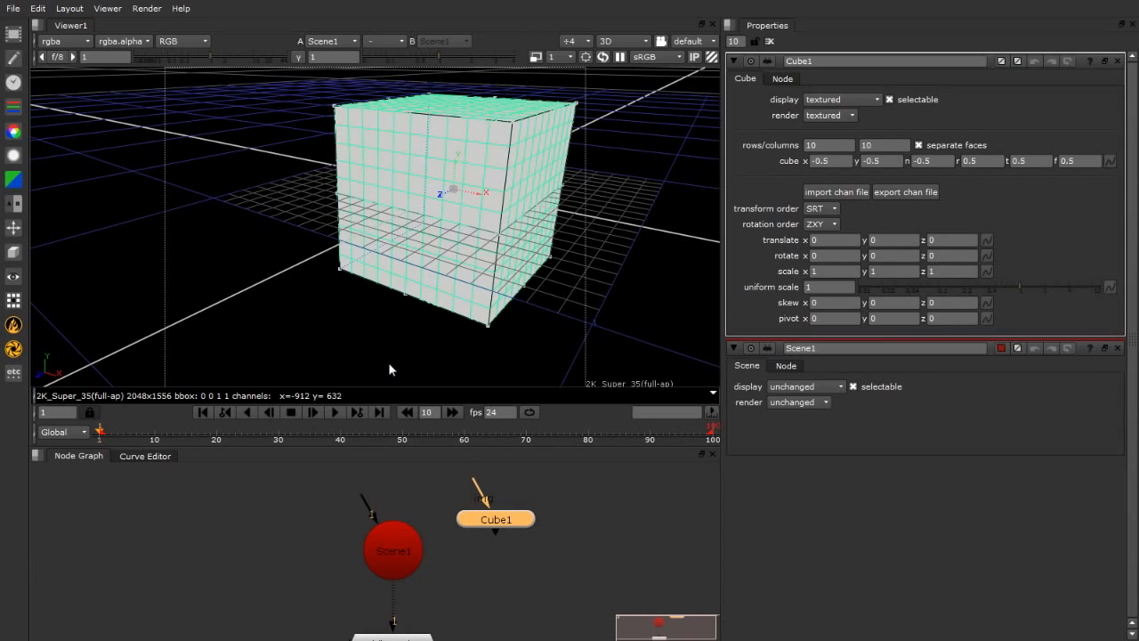
left_click_drag(332, 214, 343, 255, "ctrl")
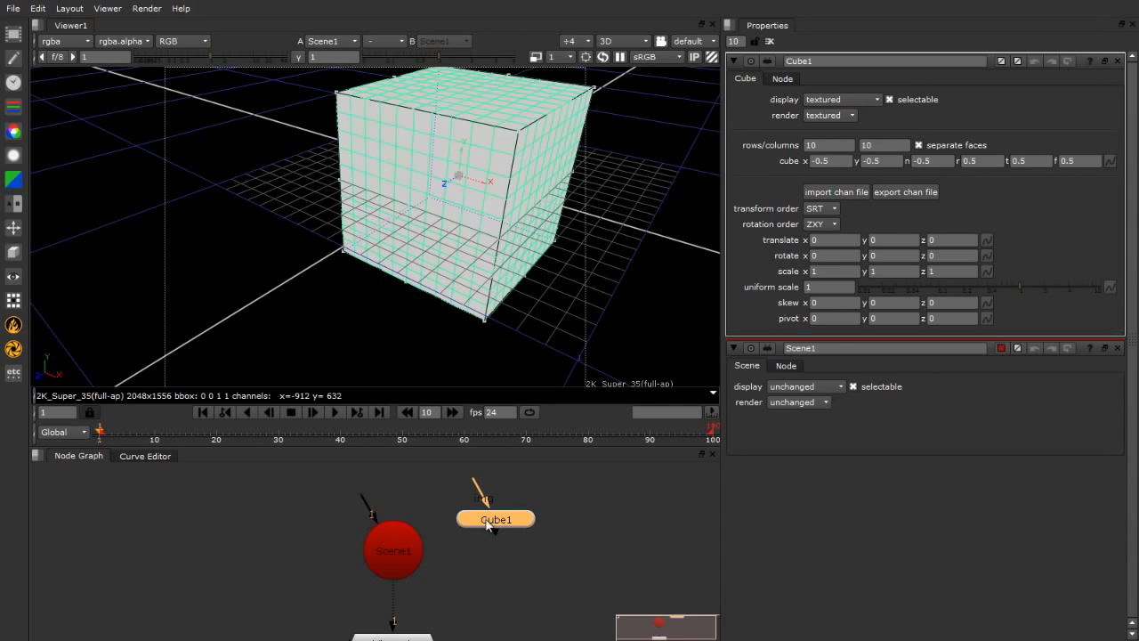
Place the cube node to the right of the scene node, collapse its properties, and connect it to the scene's input.
left_click_drag(489, 525, 511, 546)
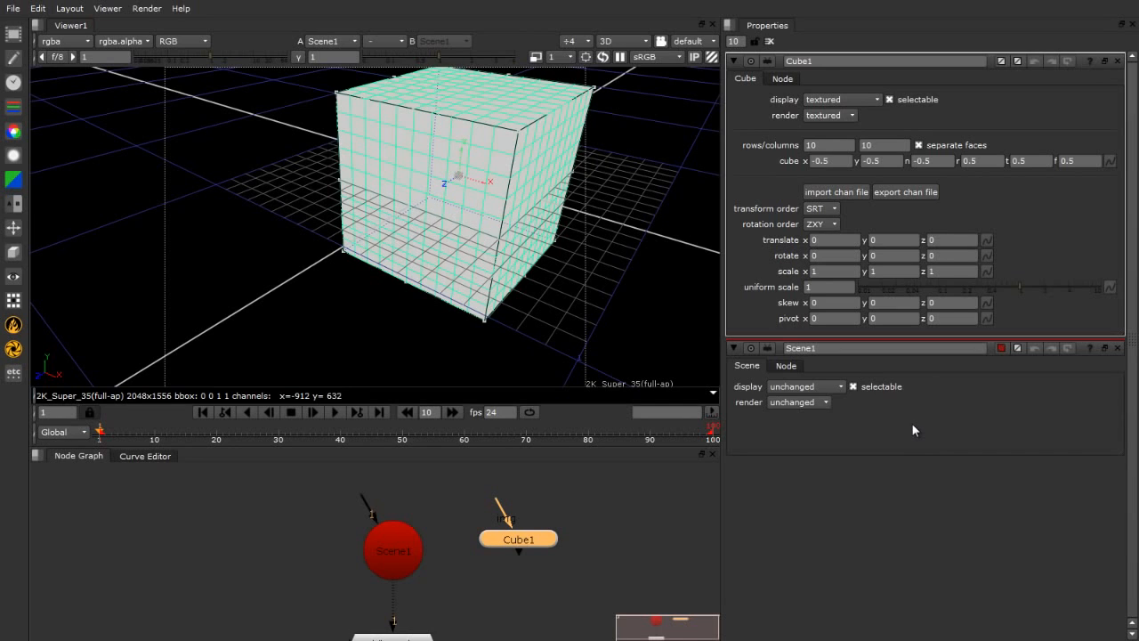
left_click(733, 62)
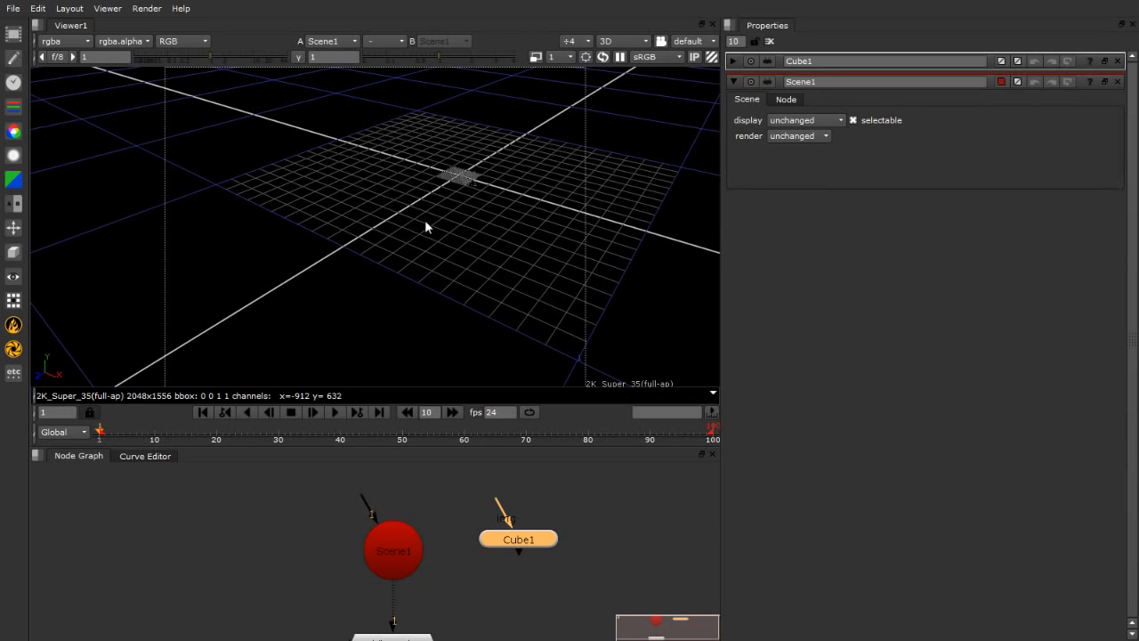
left_click_drag(362, 497, 518, 538)
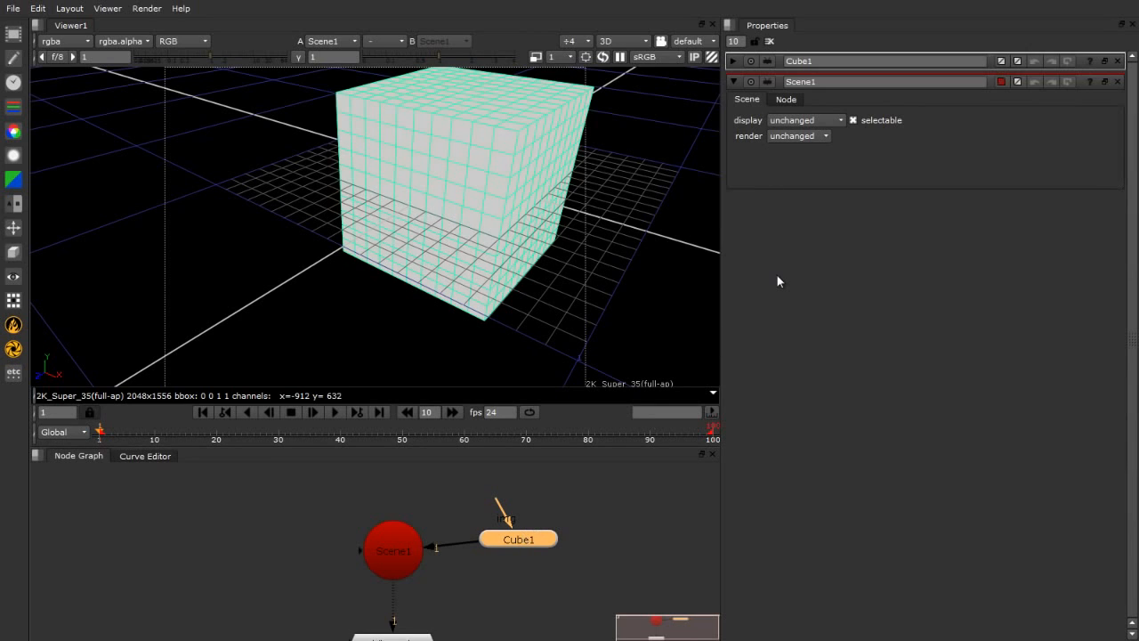
Expand the Cube1 properties so that its transform and corner handles are available in the 3D view.
left_click(734, 60)
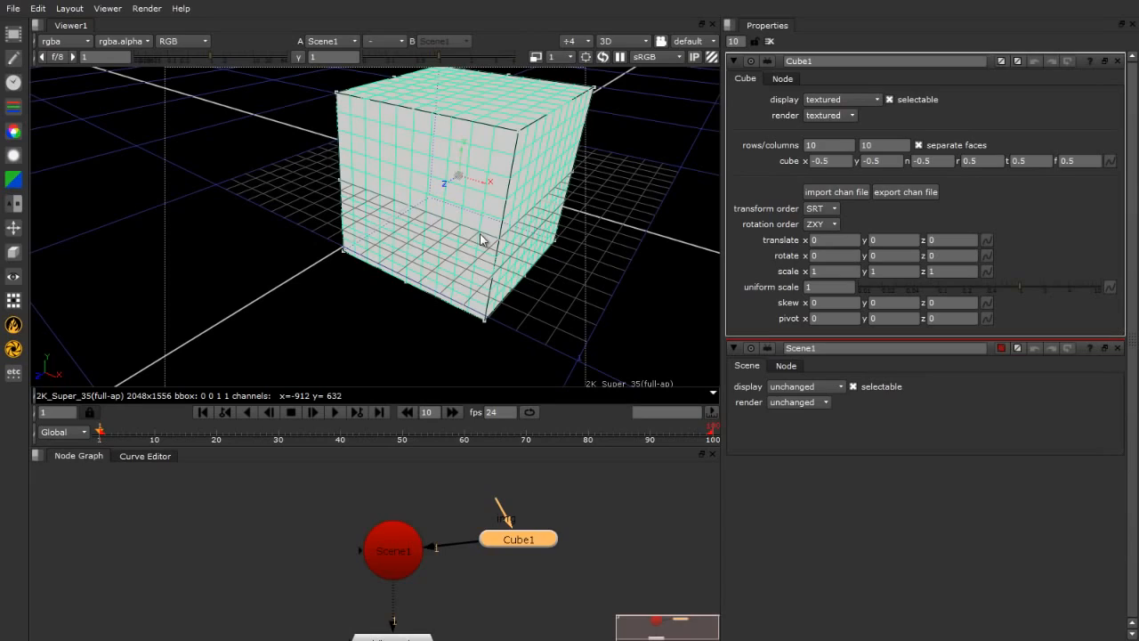
left_click_drag(495, 193, 326, 315, "alt")
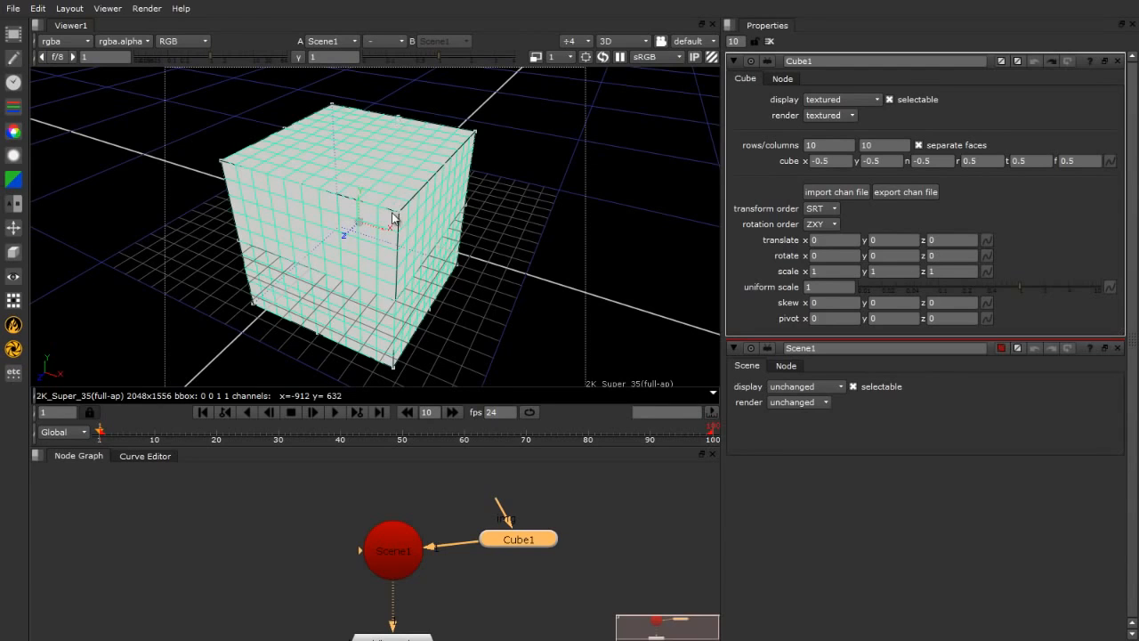
Try reshaping the cube by pulling a corner point outward and manipulating it with its axis handles, undoing the changes.
left_click_drag(474, 133, 551, 127)
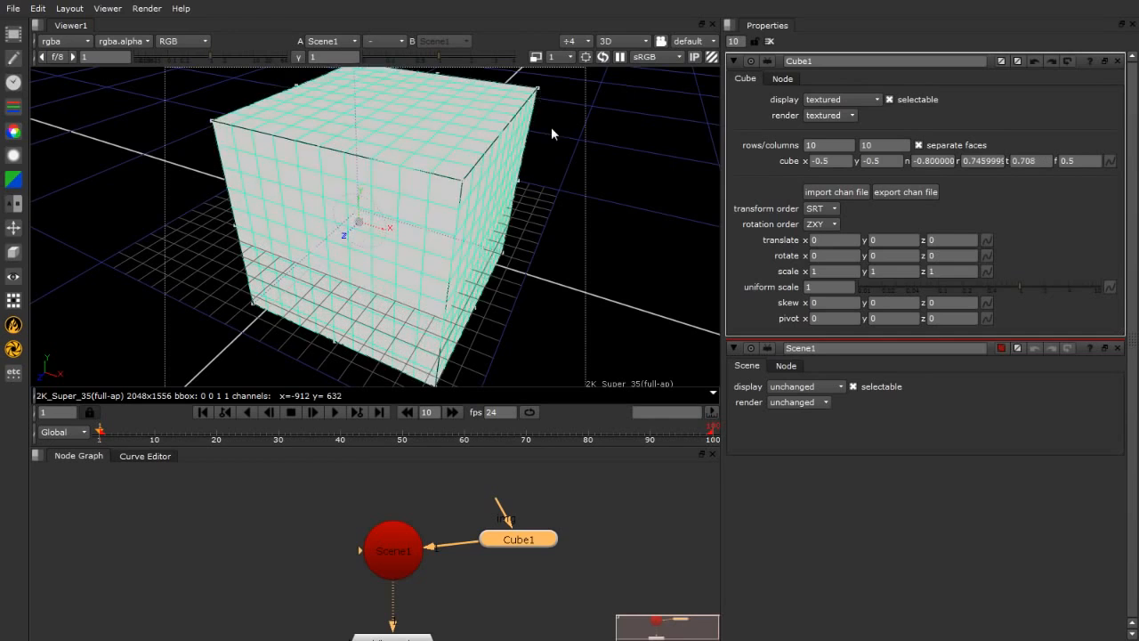
key("ctrl+z")
left_click_drag(343, 236, 258, 337)
key("ctrl+z")
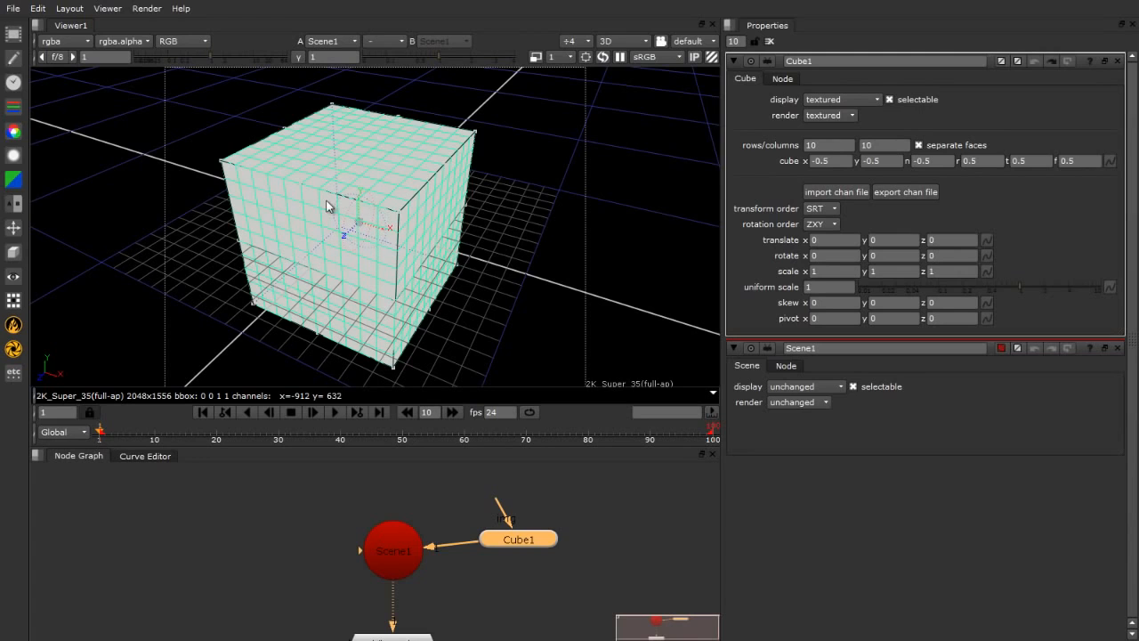
key("space")
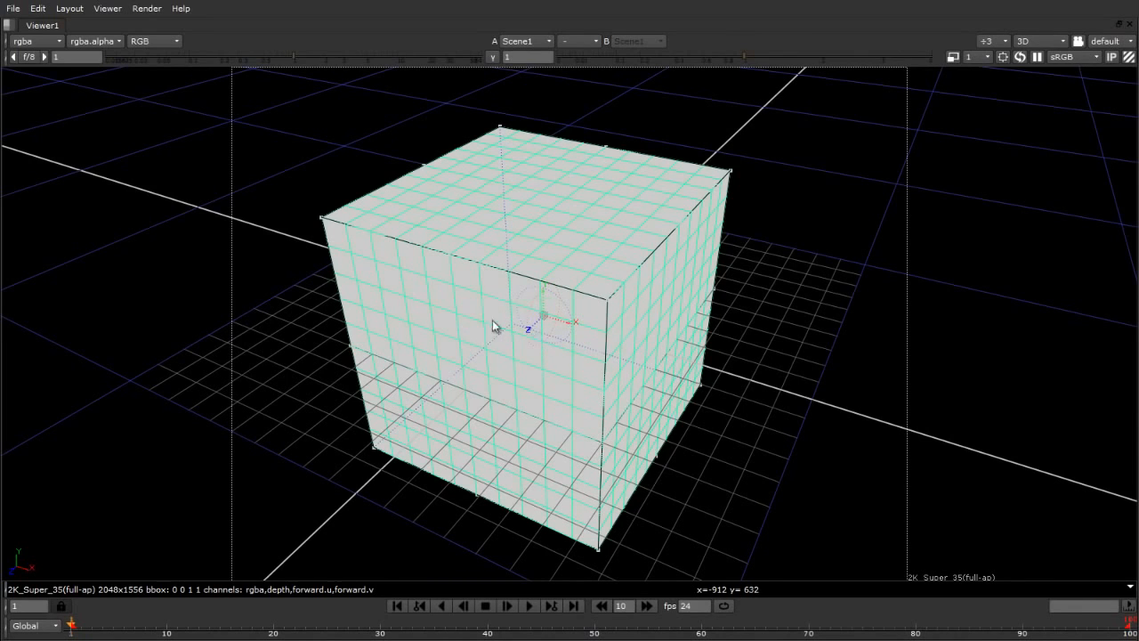
mouse_move(534, 317)
left_mouse_down("ctrl")
mouse_move(522, 368)
mouse_move(551, 262)
mouse_move(531, 329)
left_mouse_up("ctrl")
key("space")
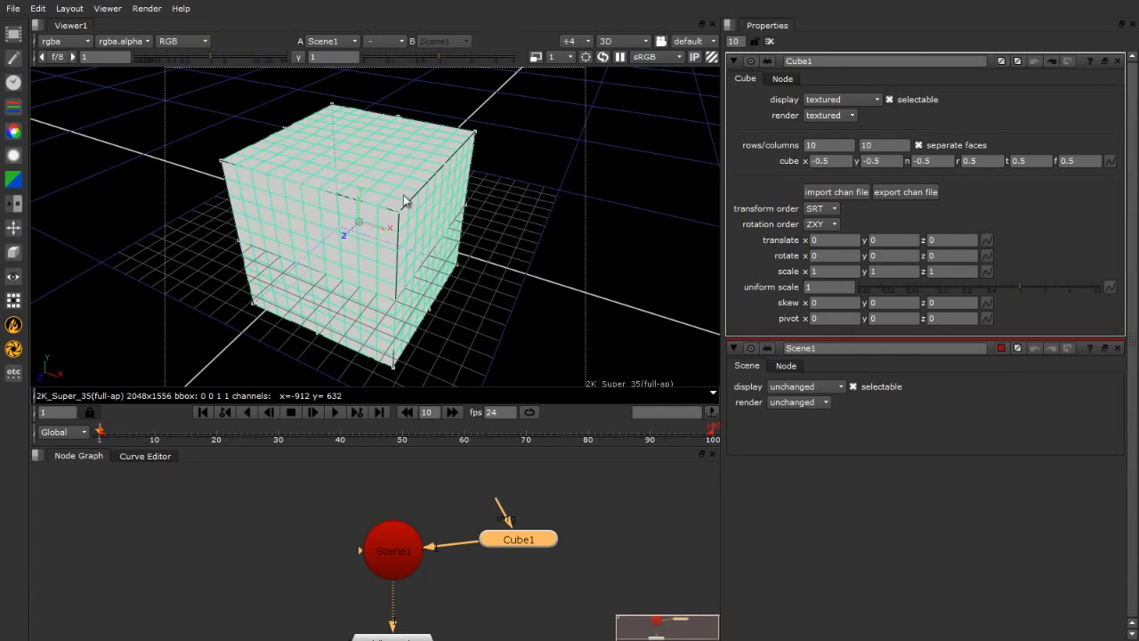
Flatten the cube into a thin slab by lowering its top face to about 0.026 and raising its bottom y value to 0.
left_click_drag(358, 147, 356, 250)
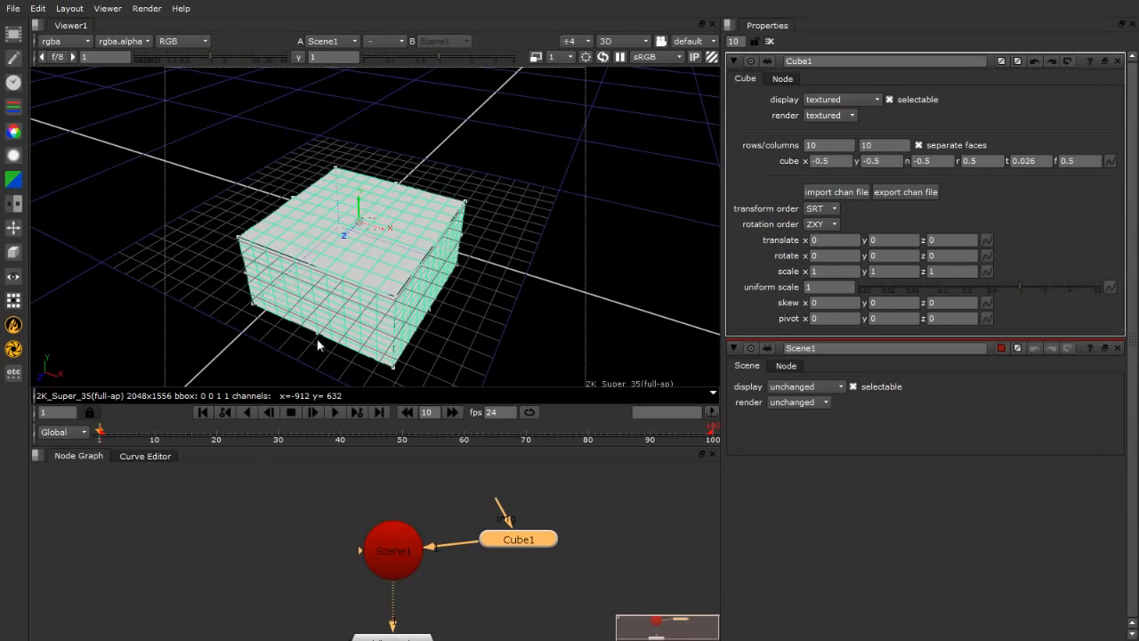
left_click(876, 161)
key("Down")
key("Down")
key("Down")
key("Up")
key("Up")
key("Up")
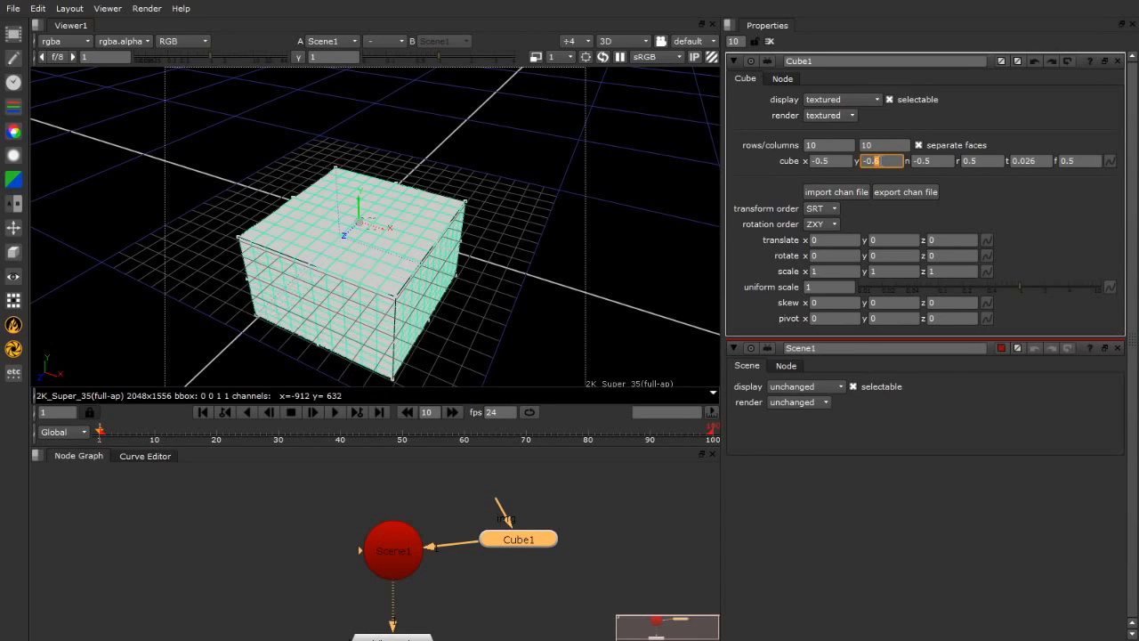
key("Up")
key("Up")
key("Up")
key("Up")
key("Up")
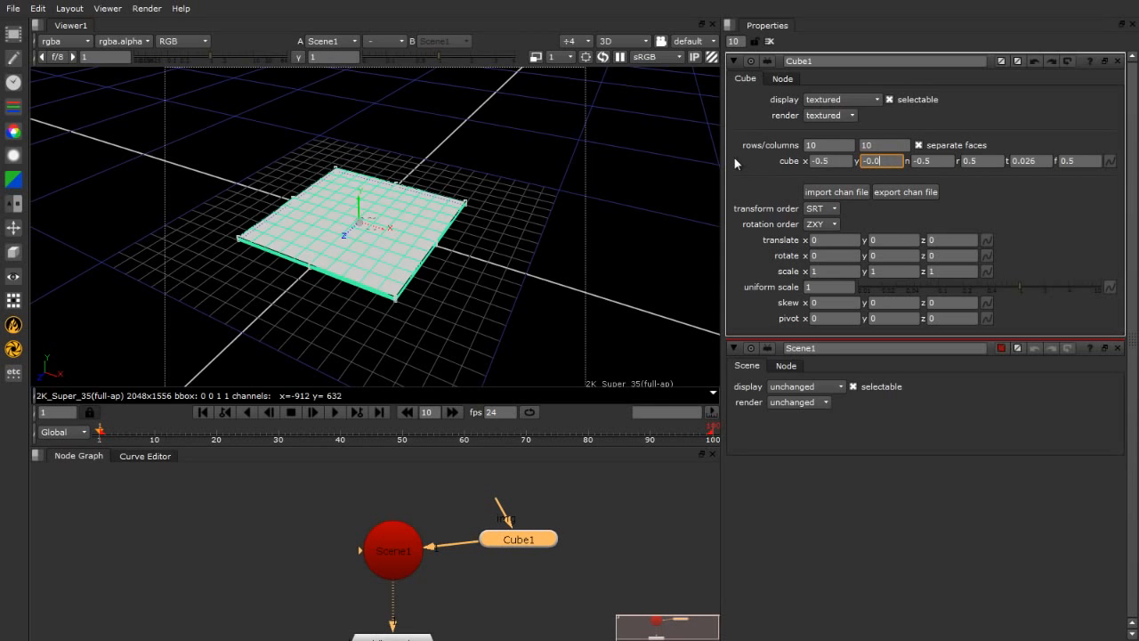
Set the slab's top (t) value to 0.025 and deselect it.
left_click_drag(226, 353, 356, 239, "ctrl")
scroll(453, 303, "up", 5)
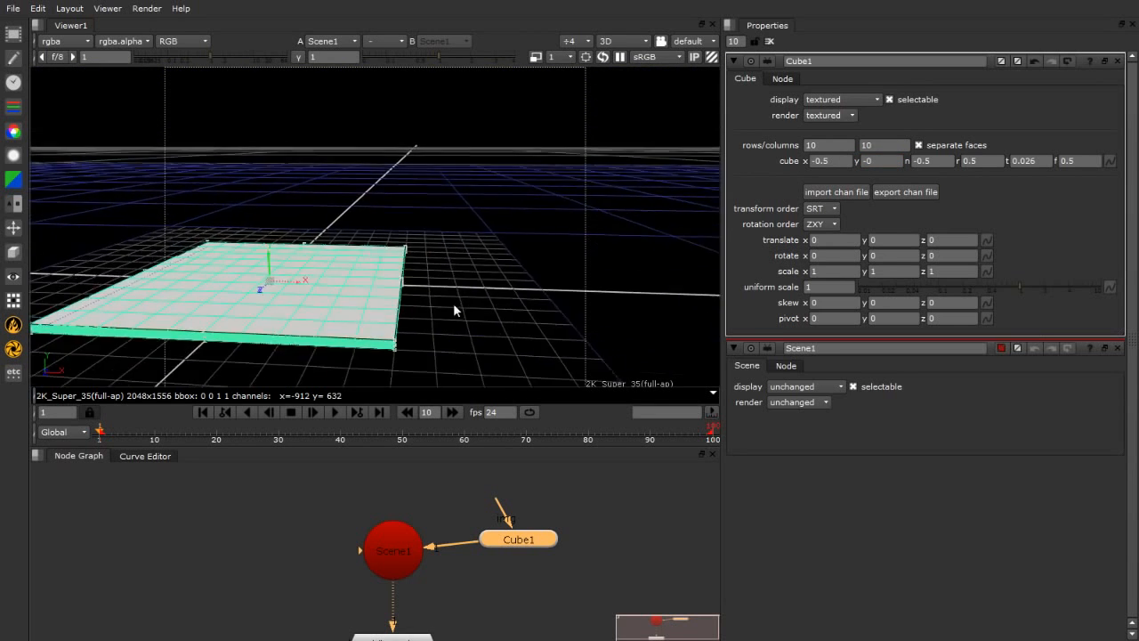
left_click_drag(453, 278, 553, 162, "alt")
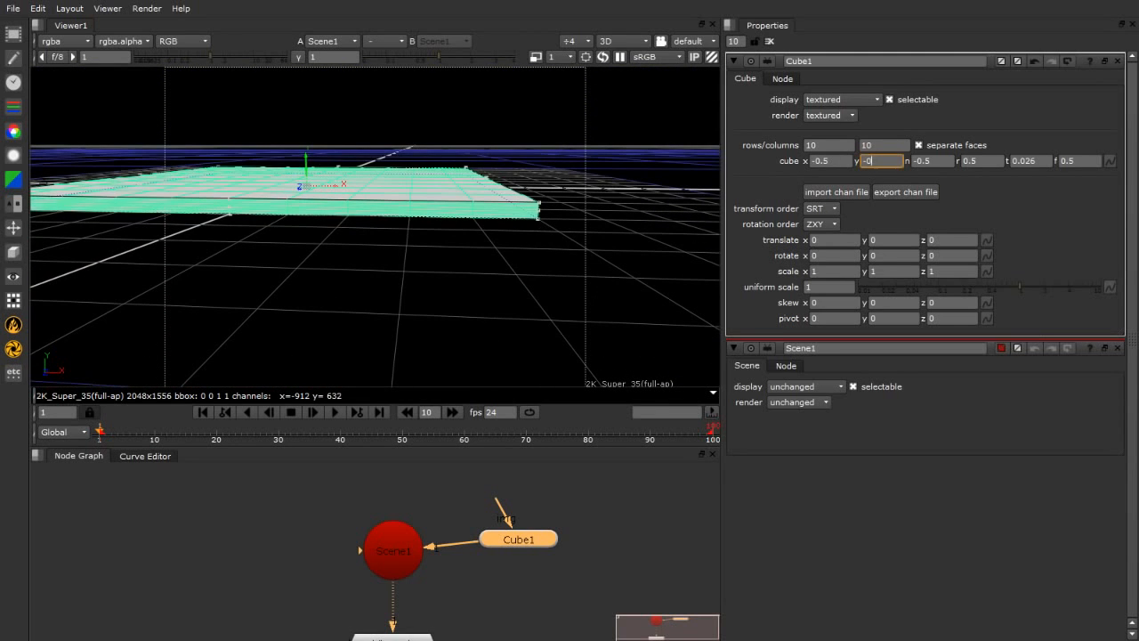
left_click_drag(1031, 161, 1049, 161)
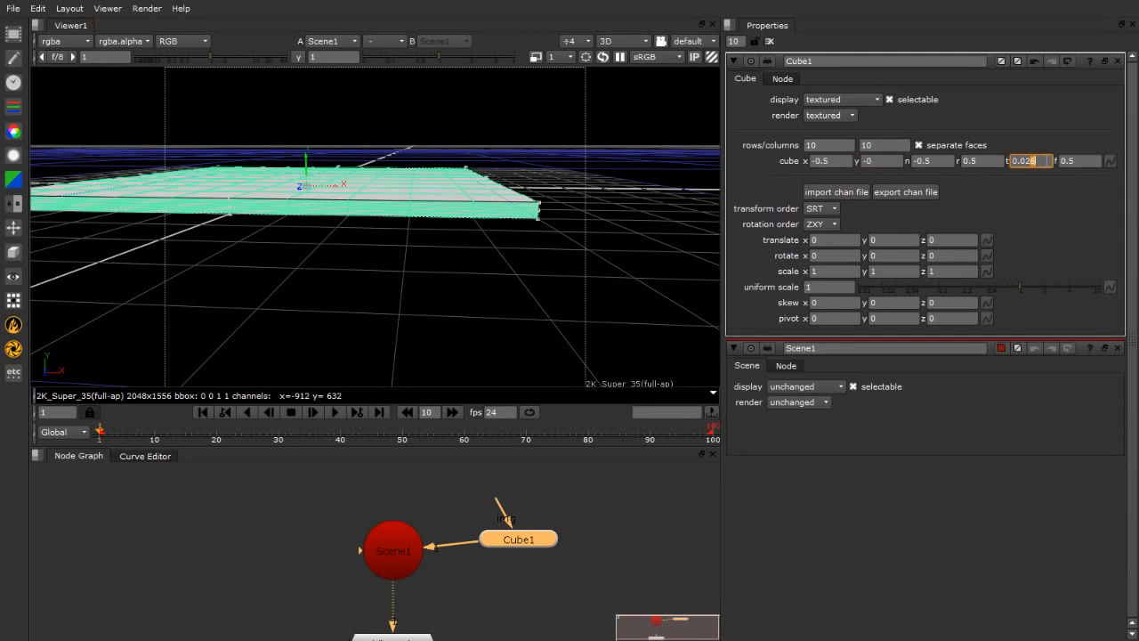
type("5")
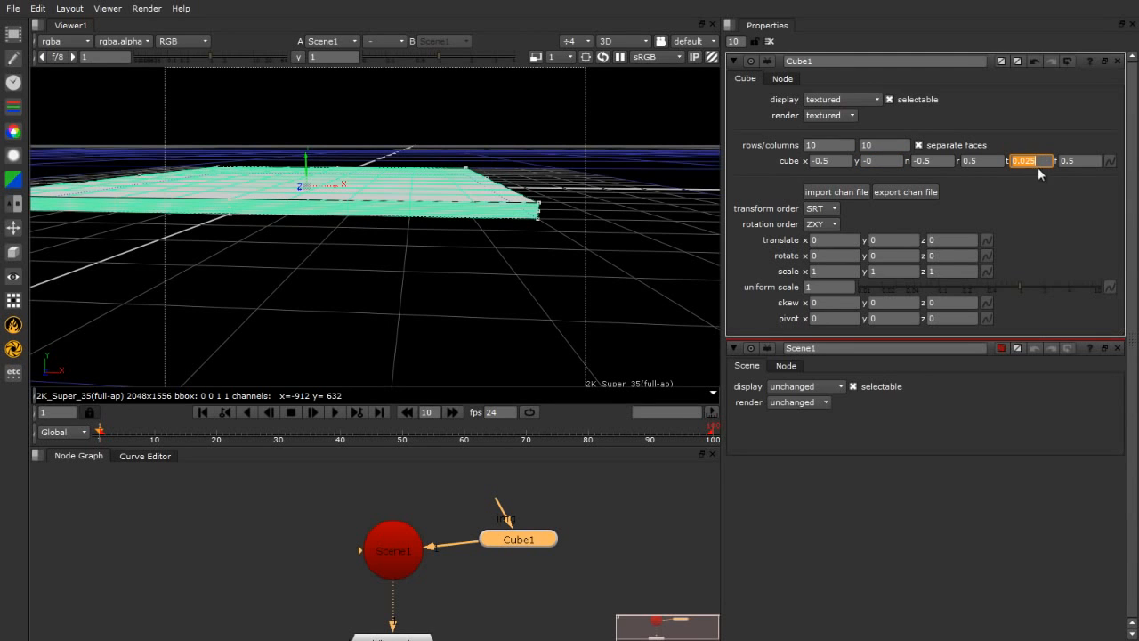
left_click(454, 294)
Move the Cube1 node to the left of the Scene node, keeping it connected, and deselect it.
left_click_drag(473, 158, 553, 234, "ctrl")
middle_click_drag(553, 238, 435, 209, "alt")
left_click_drag(435, 209, 373, 258, "ctrl")
middle_click_drag(373, 258, 579, 303, "alt")
left_click_drag(579, 304, 435, 276, "ctrl")
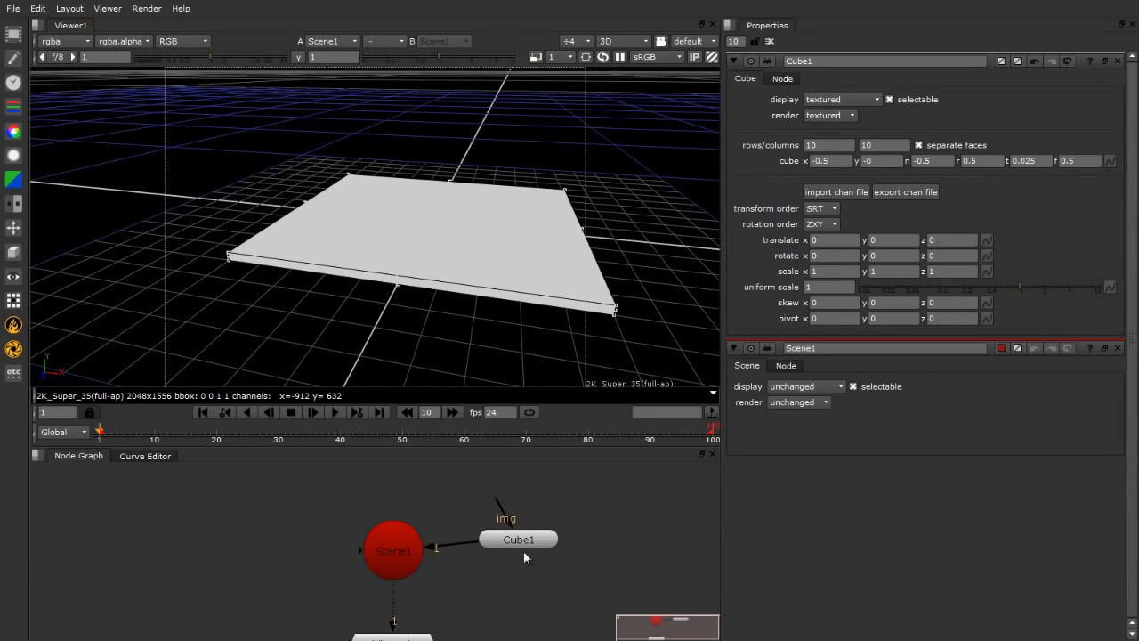
left_click_drag(537, 540, 297, 514)
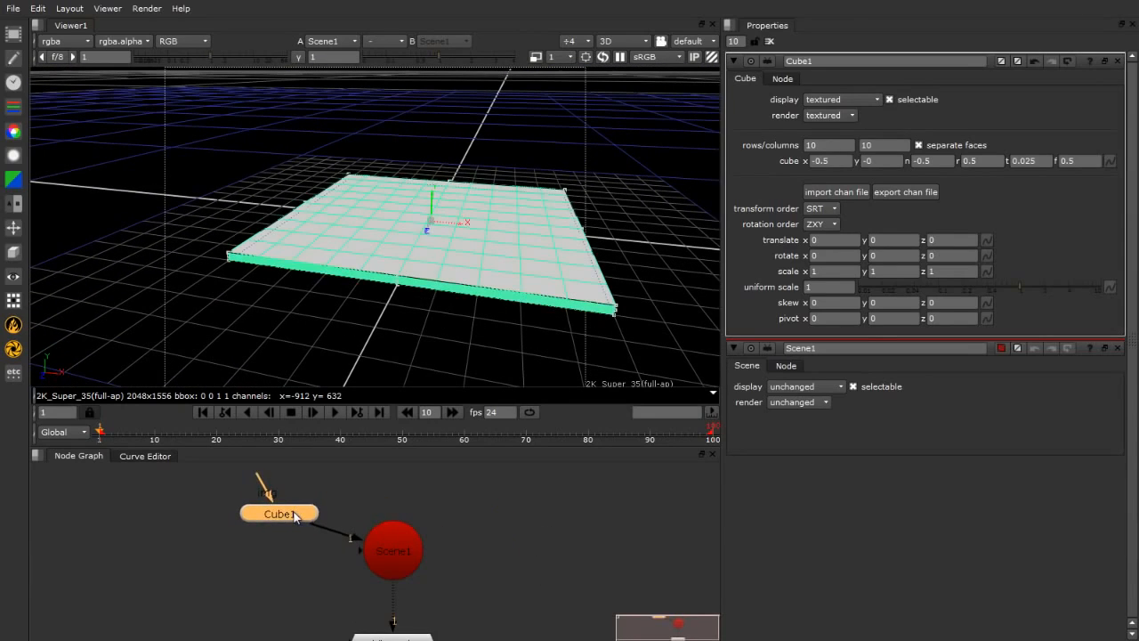
left_click(271, 576)
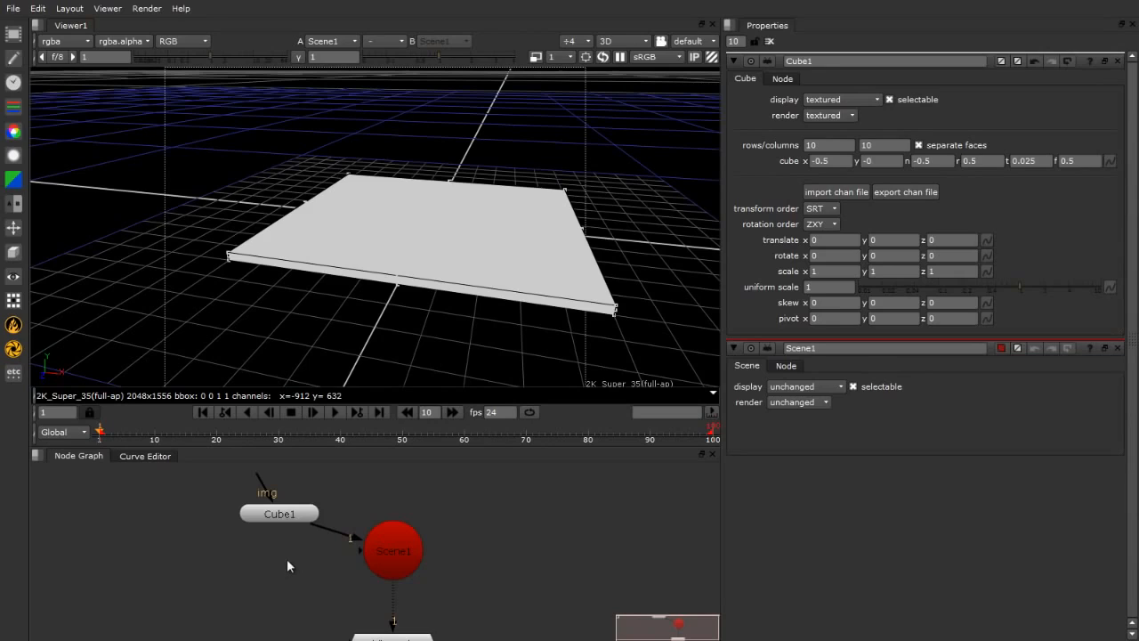
Add a second Cube geometry node, connect it to the Scene node, and arrange both cube nodes one above the other.
left_click(18, 255)
mouse_move(98, 272)
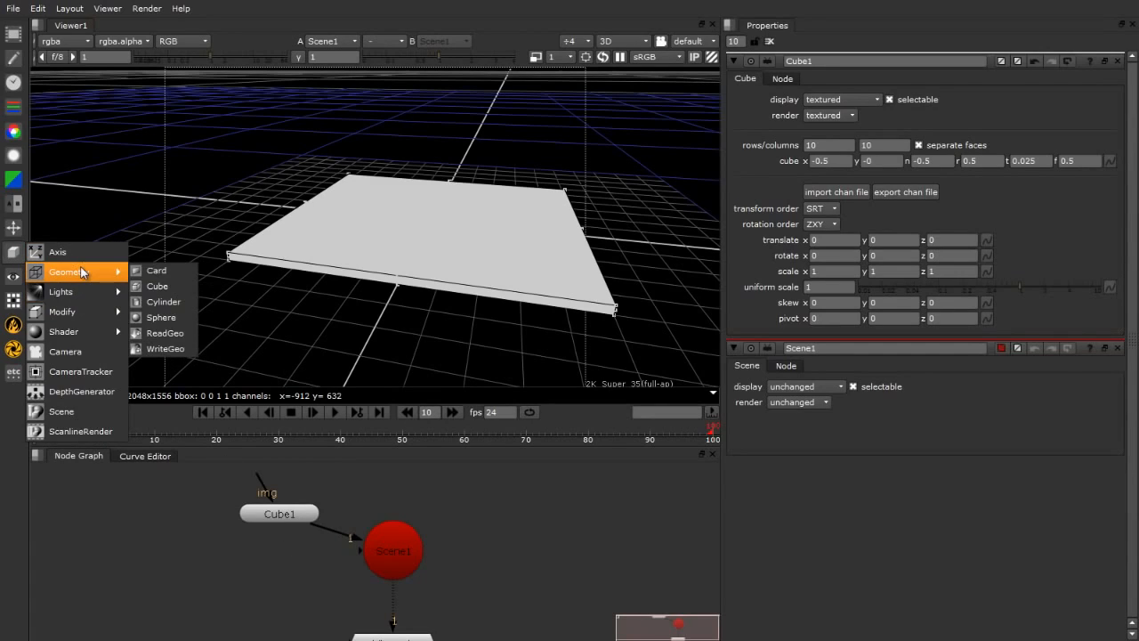
left_click(167, 285)
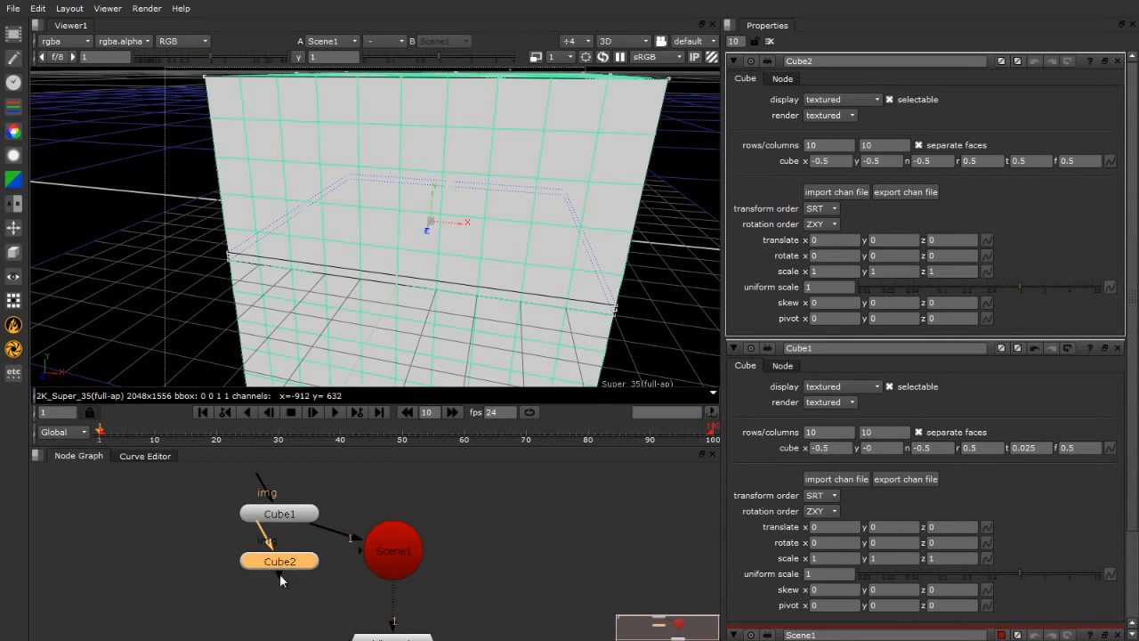
left_click_drag(279, 574, 378, 549)
left_click_drag(283, 515, 283, 495)
left_click_drag(274, 565, 273, 547)
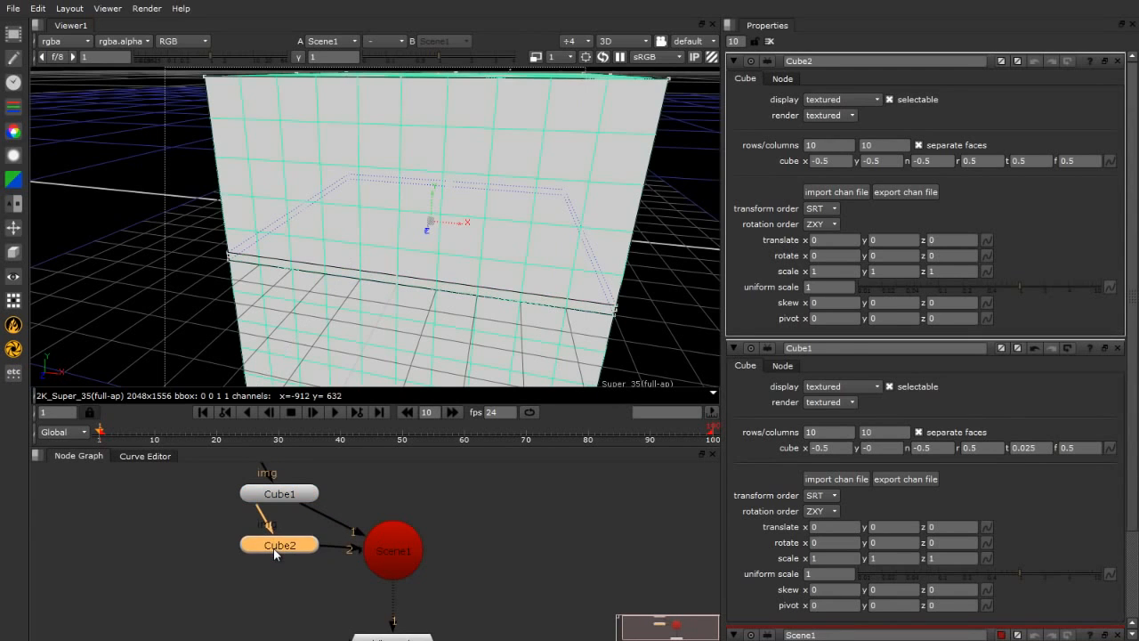
Shrink the second cube by its corner points to a small block at the slab's corner, about x 0.104, y 0.168, t 0.054, f -0.305.
scroll(407, 266, "down", 3)
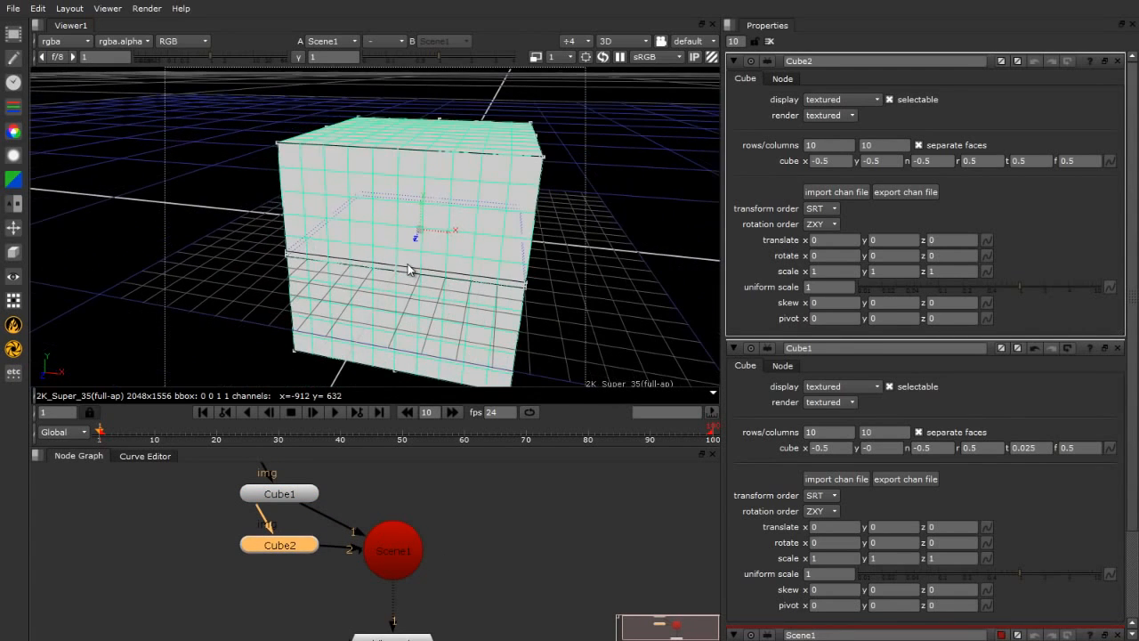
left_click_drag(479, 197, 427, 225, "ctrl")
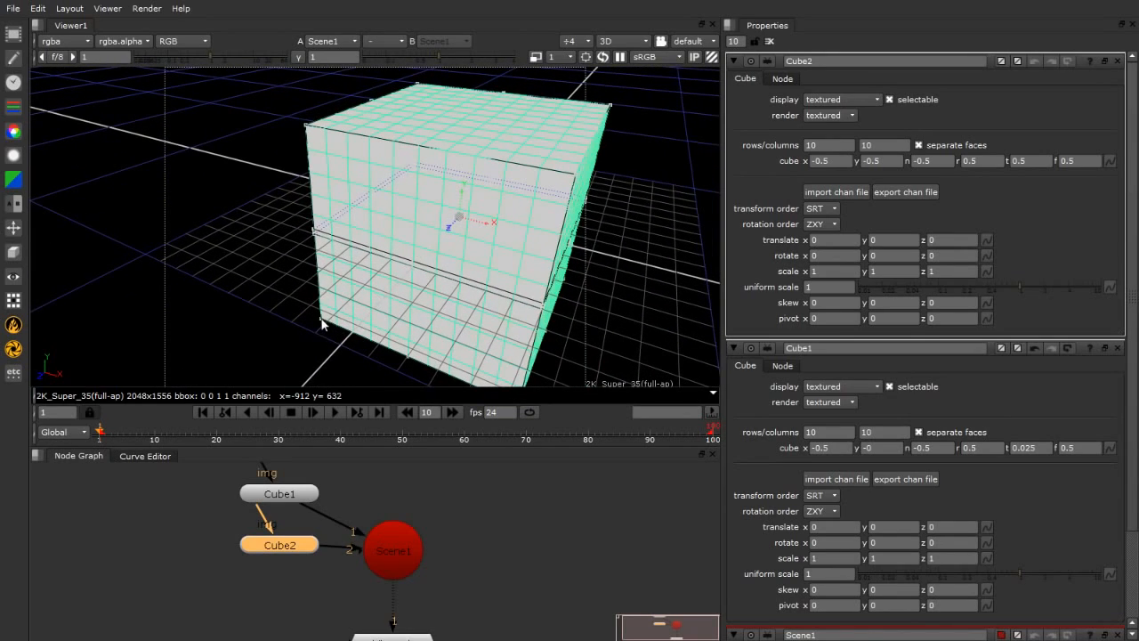
left_click_drag(321, 319, 436, 302)
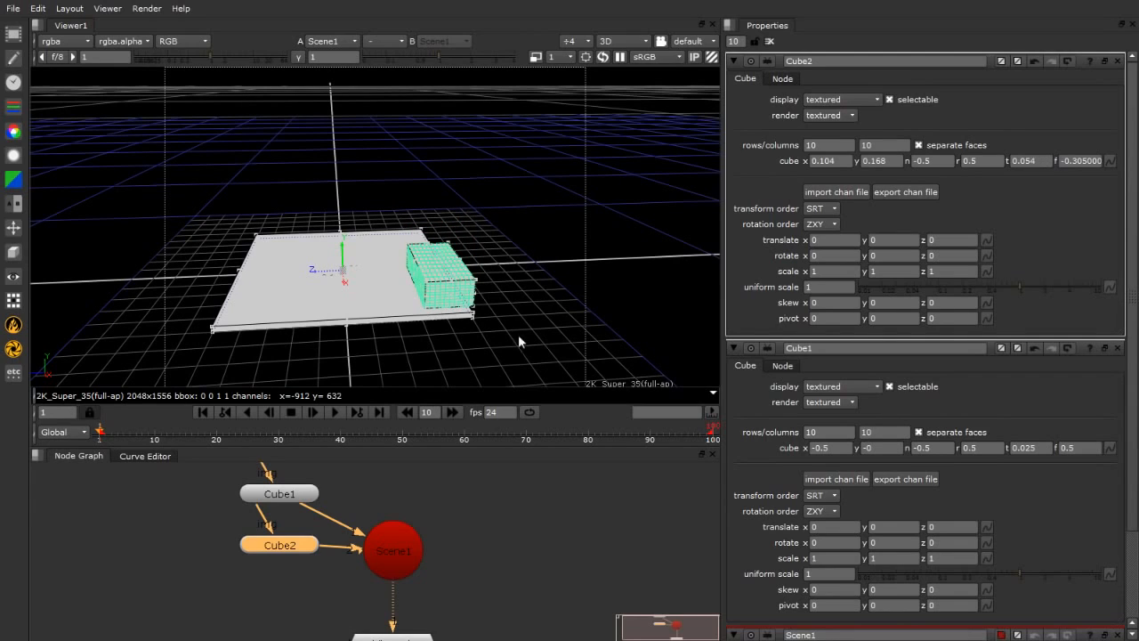
Set the second cube's bottom y value to 0.025 so the block rests on the slab.
left_click_drag(893, 161, 873, 161)
type("0.025")
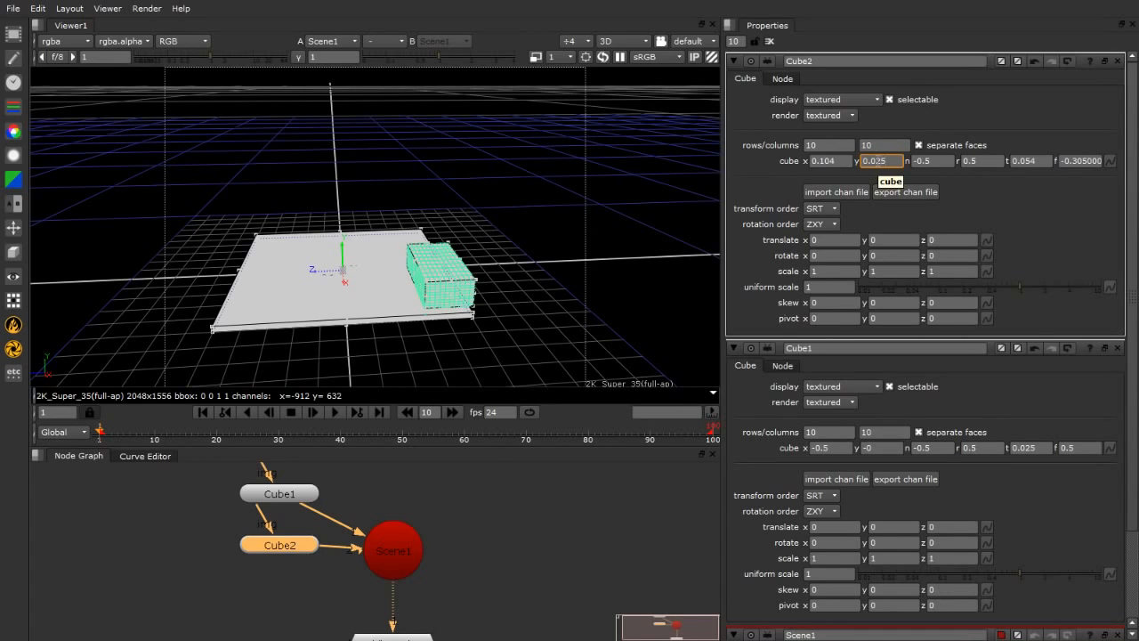
key("Return")
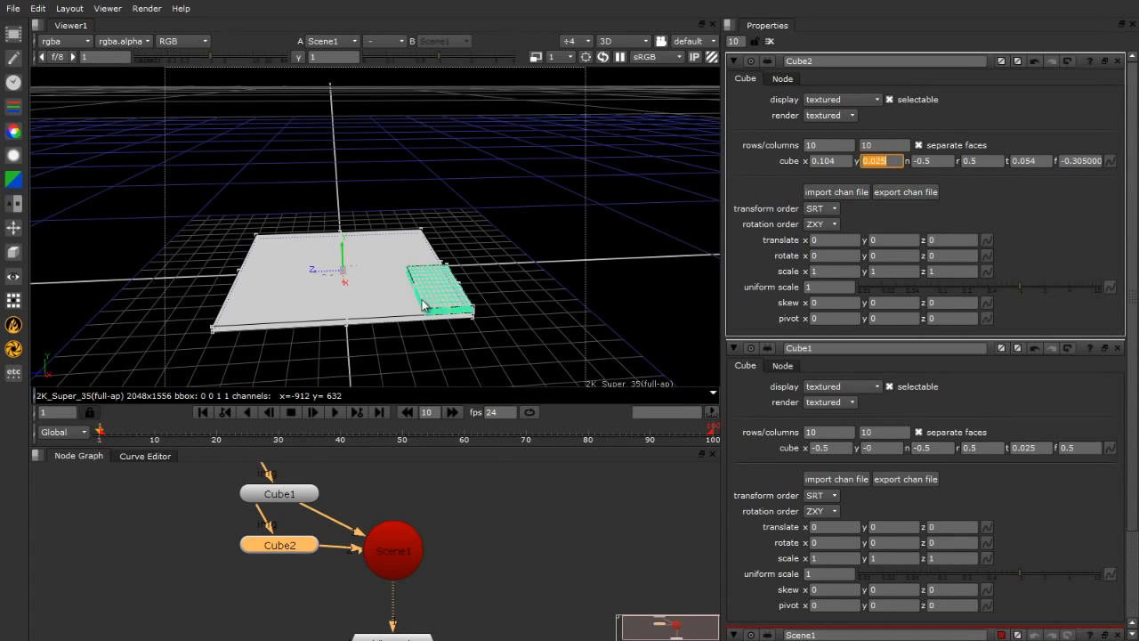
Set the second cube's X translation to -0.1 to move it inward from the slab's edge.
scroll(501, 326, "up", 5)
left_click_drag(489, 238, 446, 232, "alt")
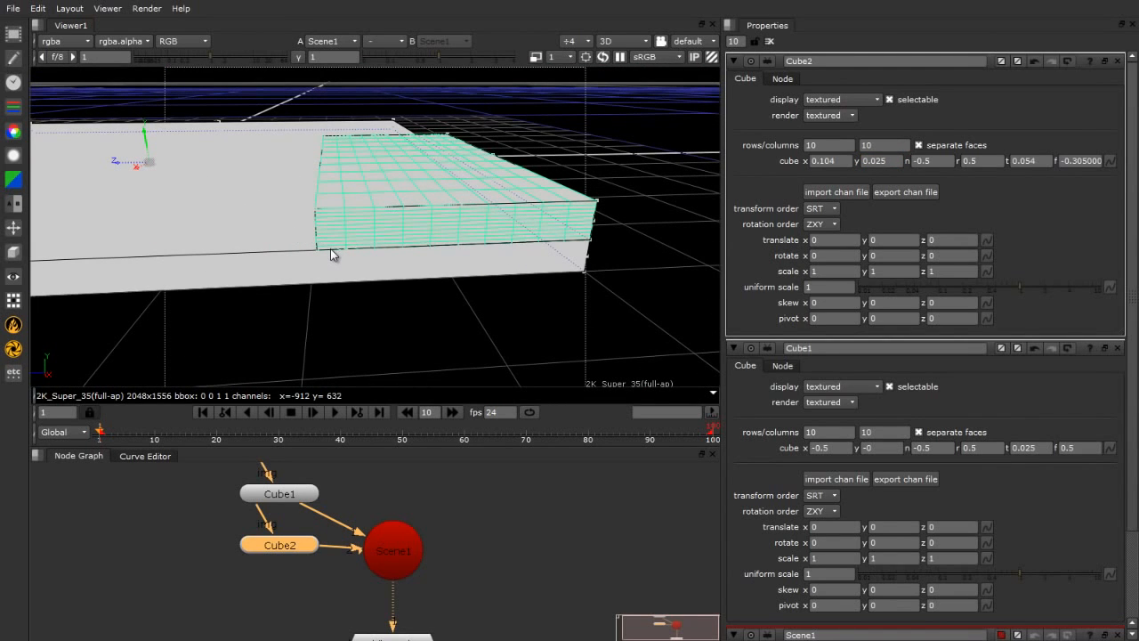
left_click_drag(353, 217, 445, 311, "ctrl")
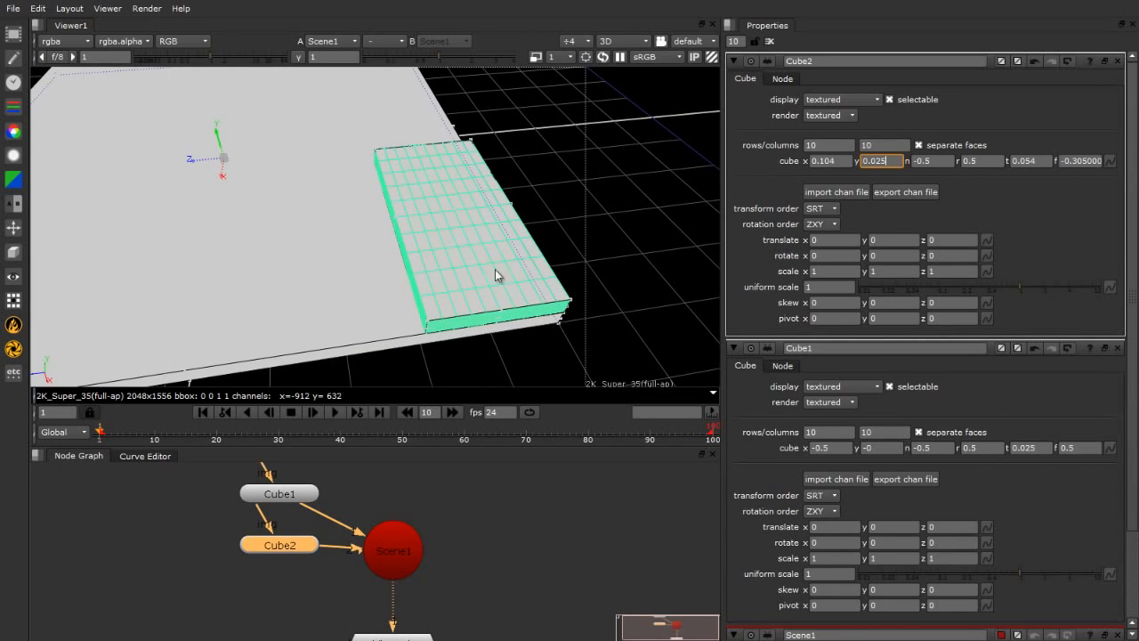
left_click(884, 240)
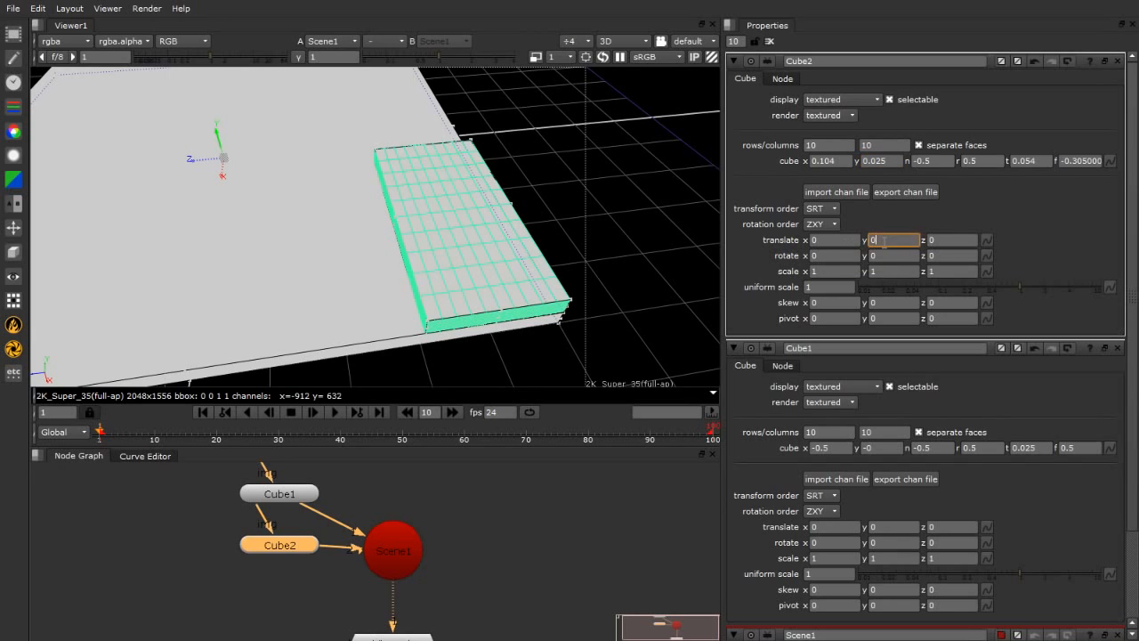
key("shift+Tab")
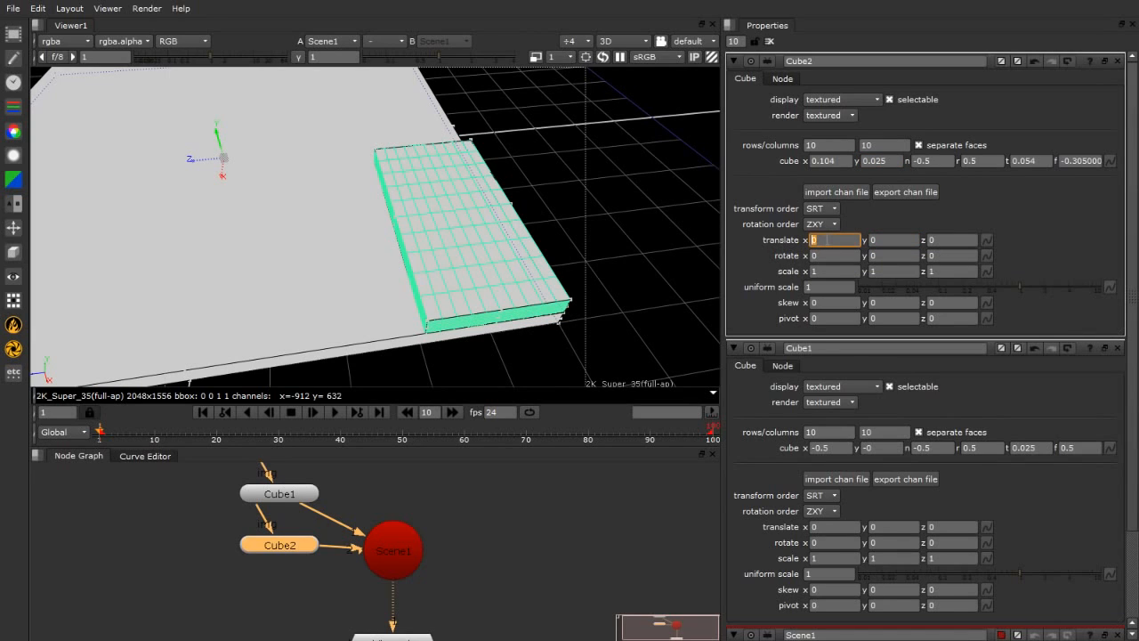
type("-1.1")
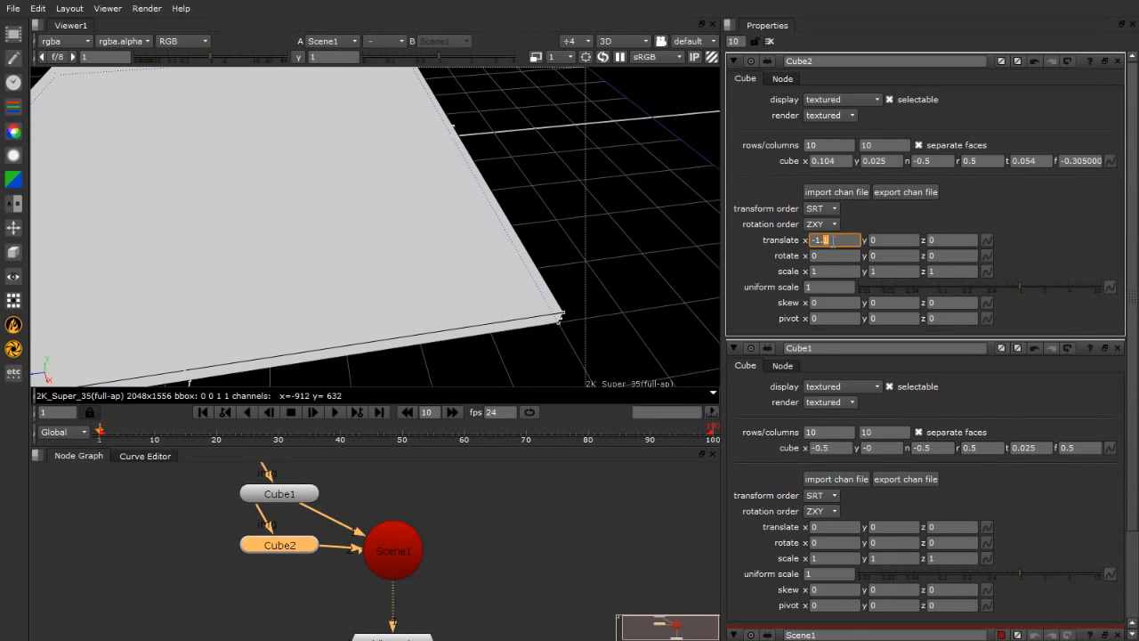
type("z")
left_click_drag(837, 242, 791, 239)
type("0")
double_click(823, 239)
type("-0.1")
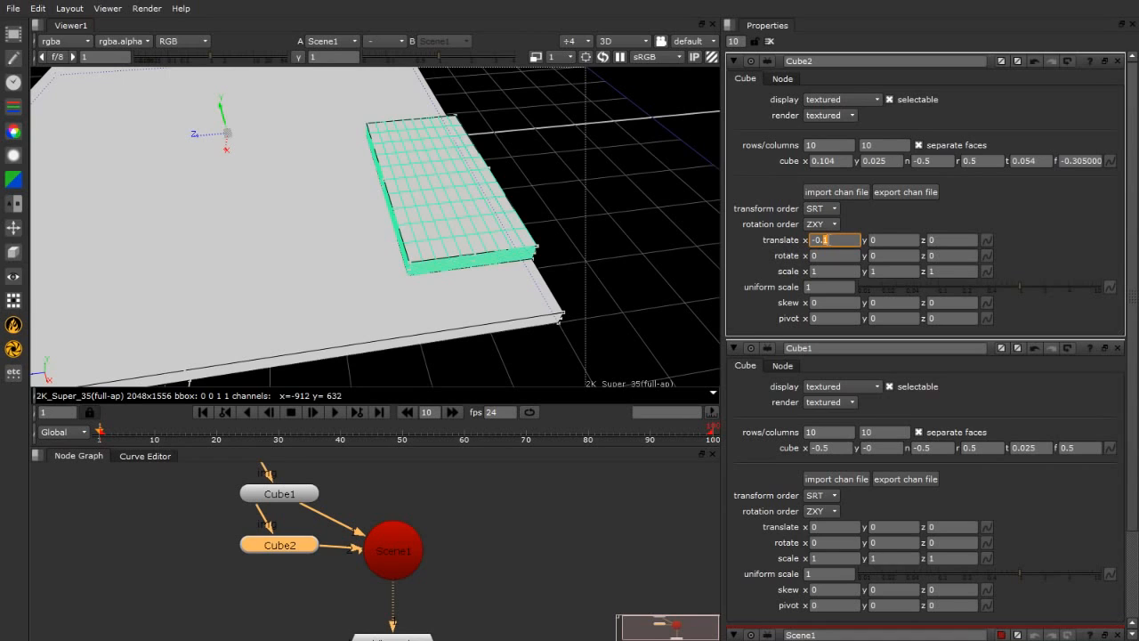
Set the second cube's Z translation to 0.2.
left_click(958, 240)
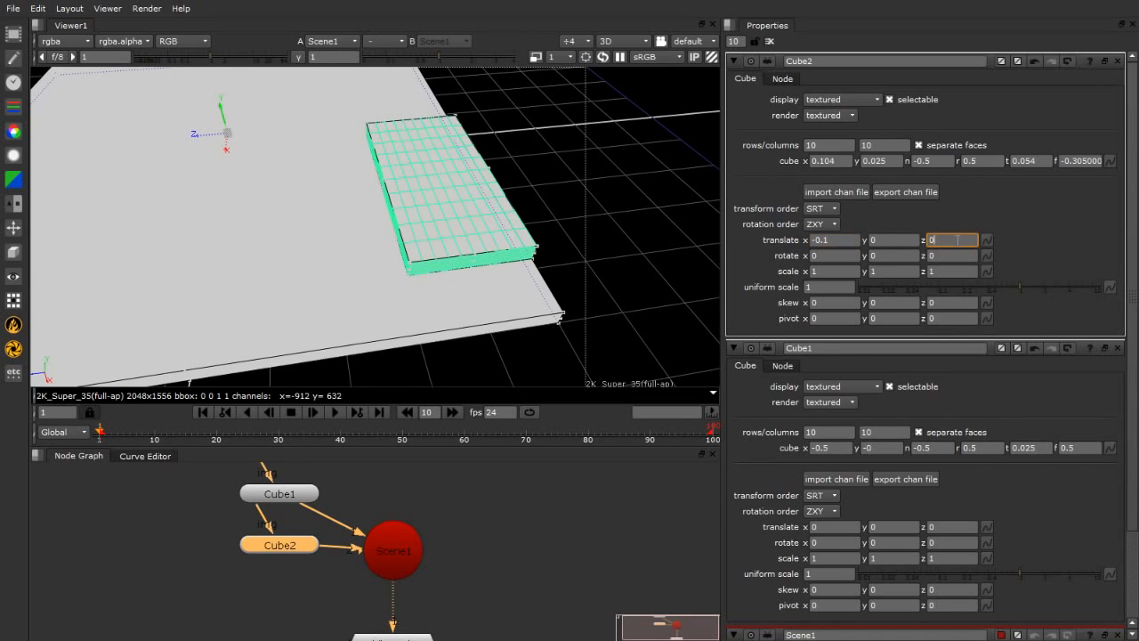
key("Down")
key("Up")
key("Up")
key("Up")
key("Up")
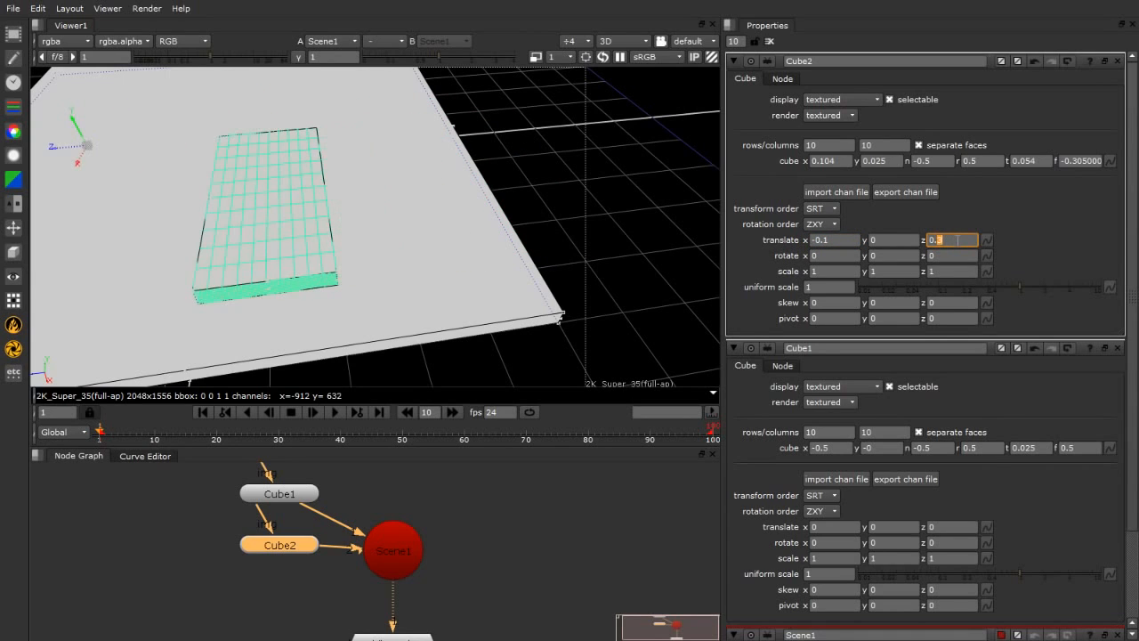
key("Down")
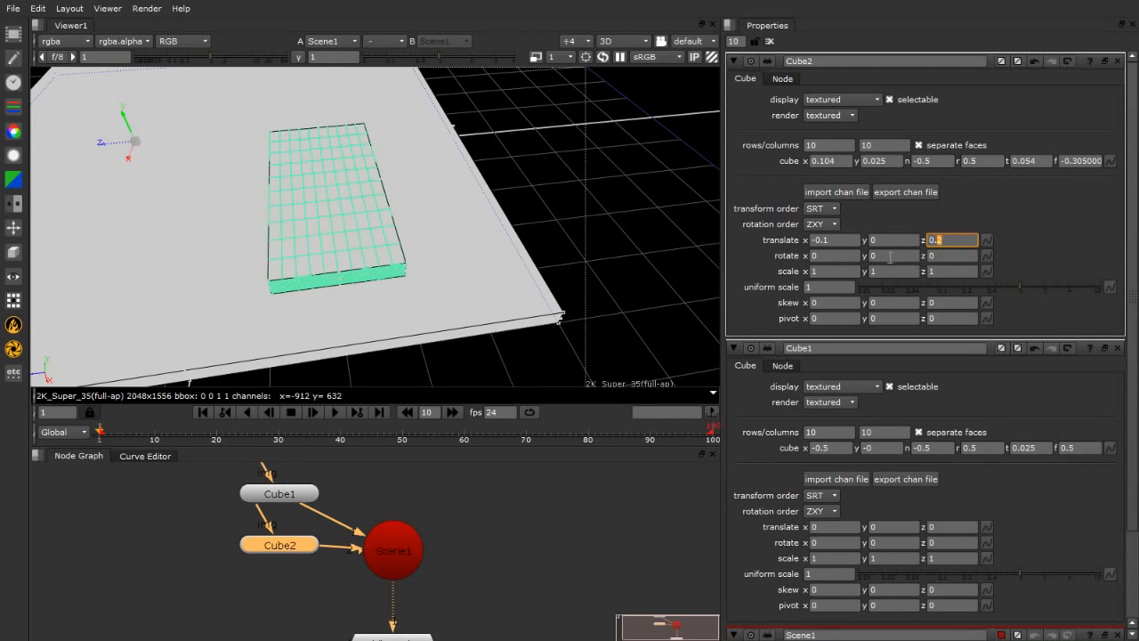
Set the second cube's Y rotation to -6.9 degrees.
left_click(890, 256)
key("Down")
key("Down")
key("Down")
key("Down")
key("Down")
key("Down")
key("Down")
key("Down")
key("Down")
key("Down")
key("Down")
key("Down")
key("Down")
key("Down")
key("Down")
key("Down")
key("Down")
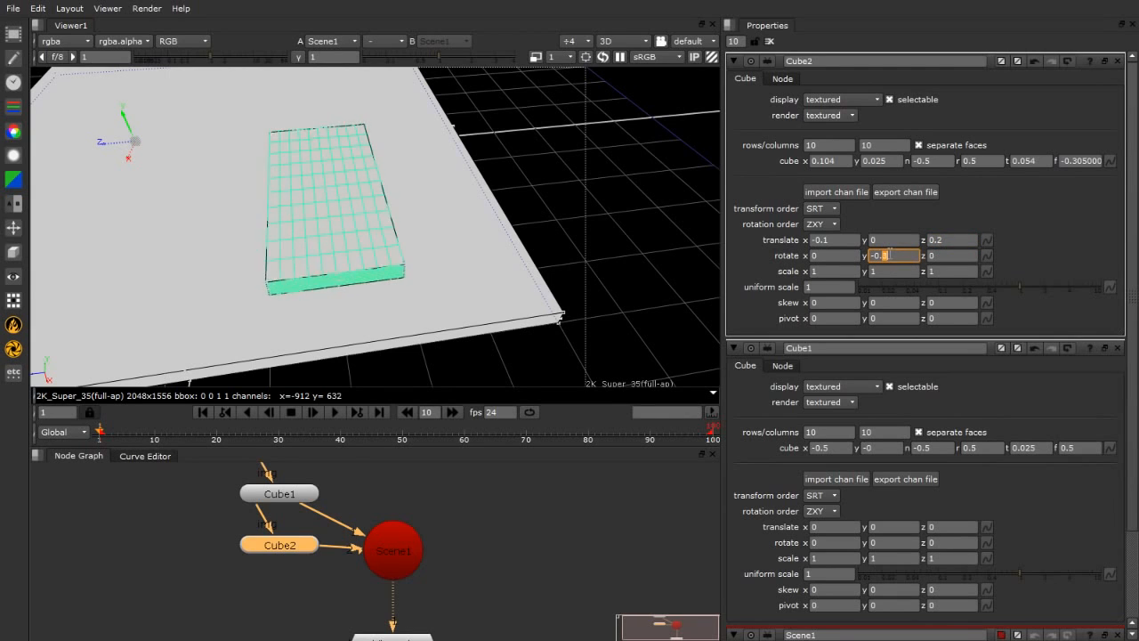
key("Down")
key("Down")
key("Down")
key("Down")
key("Down")
key("Down")
key("Down")
key("Down")
key("Down")
key("Down")
key("Down")
key("Down")
key("Down")
key("Down")
key("Down")
key("Down")
key("Down")
key("Down")
key("Down")
key("Down")
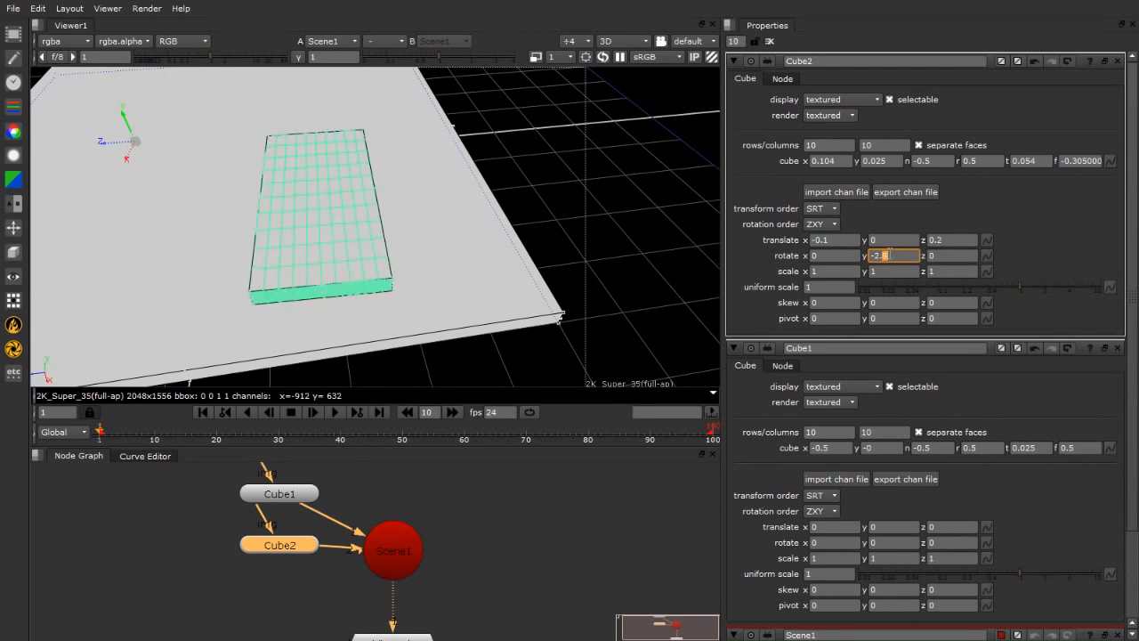
key("Down")
key("Down")
key("Down")
key("Down")
key("Down")
key("Down")
key("Down")
key("Down")
key("Down")
key("Down")
key("Down")
key("Down")
key("Down")
key("Down")
key("Down")
key("Down")
key("Down")
key("Down")
key("Down")
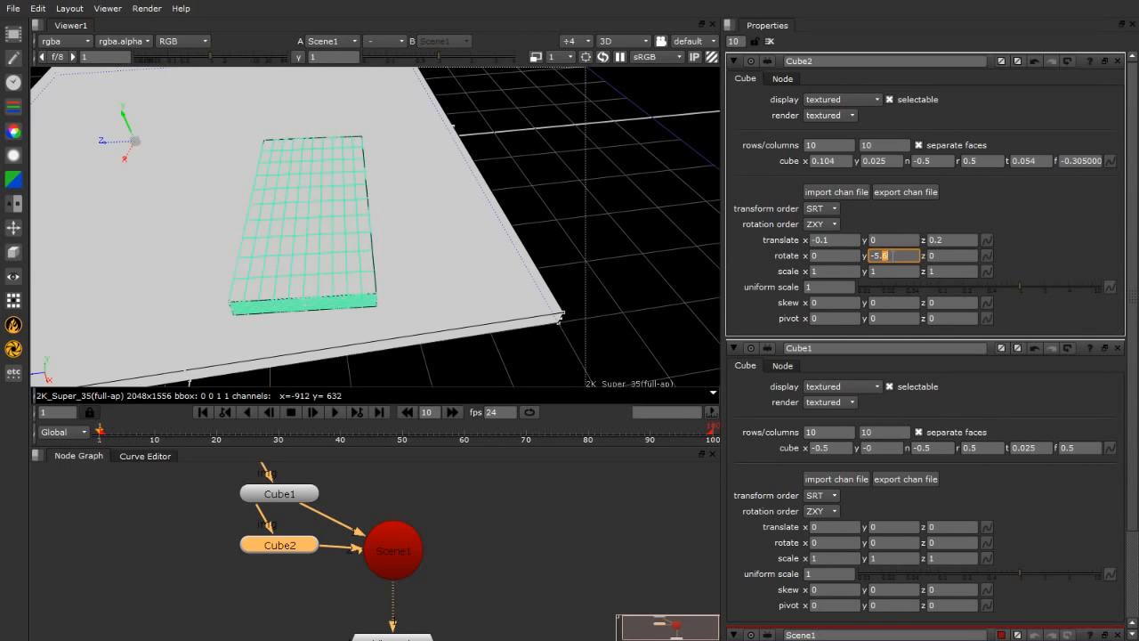
left_click(665, 256)
Add a Camera node and place it beside the Scene node in the node graph.
scroll(549, 271, "down", 5)
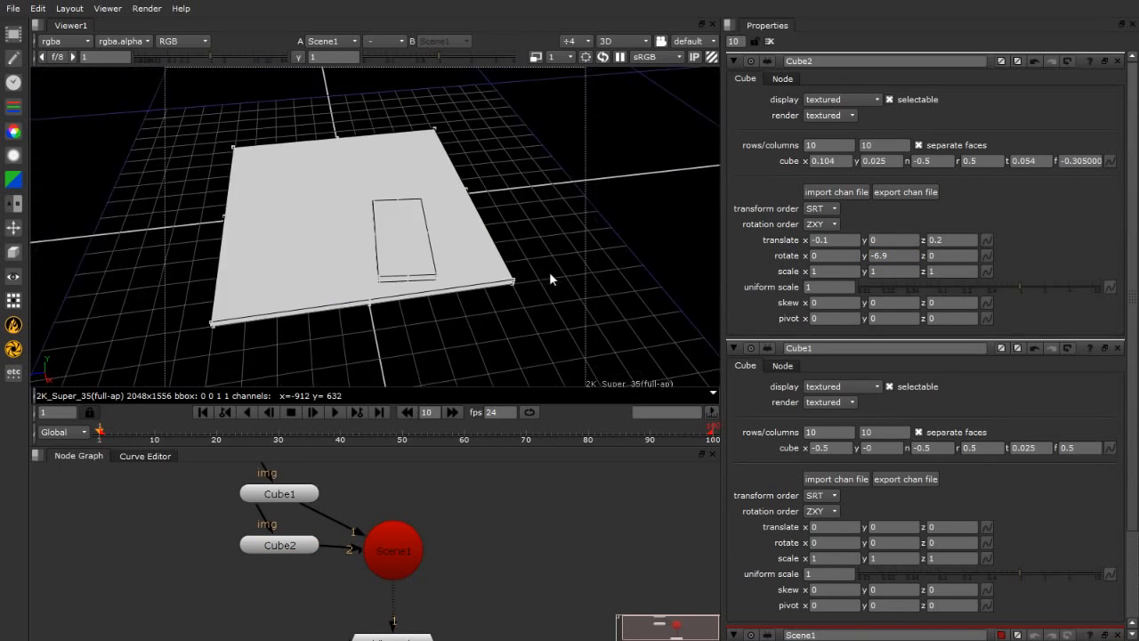
scroll(454, 264, "up", 3)
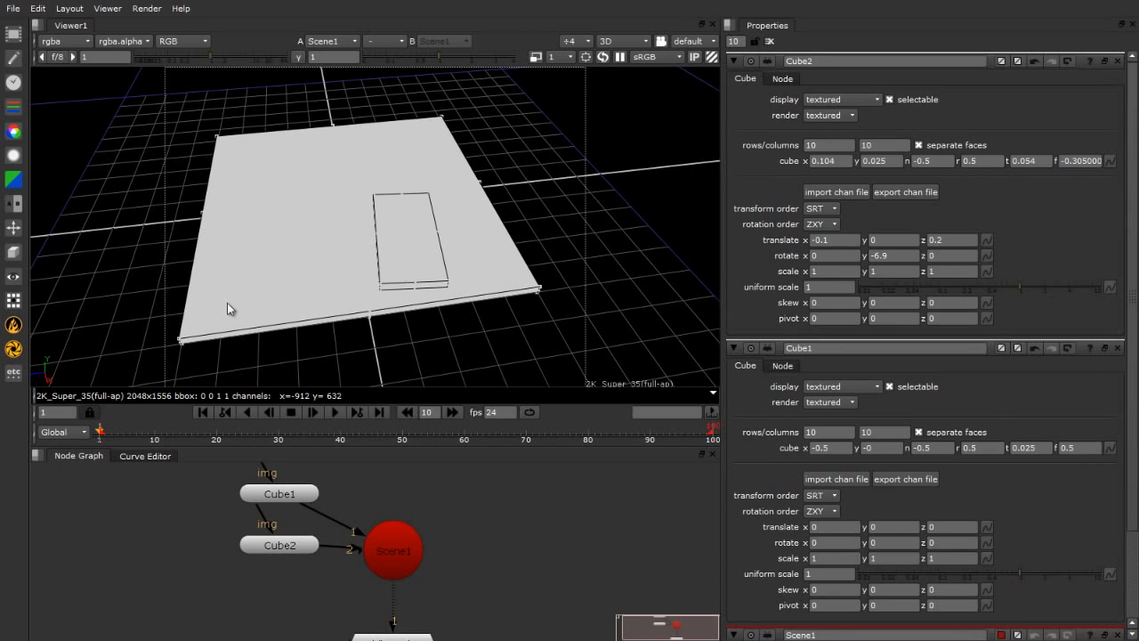
left_click_drag(168, 290, 564, 285, "ctrl")
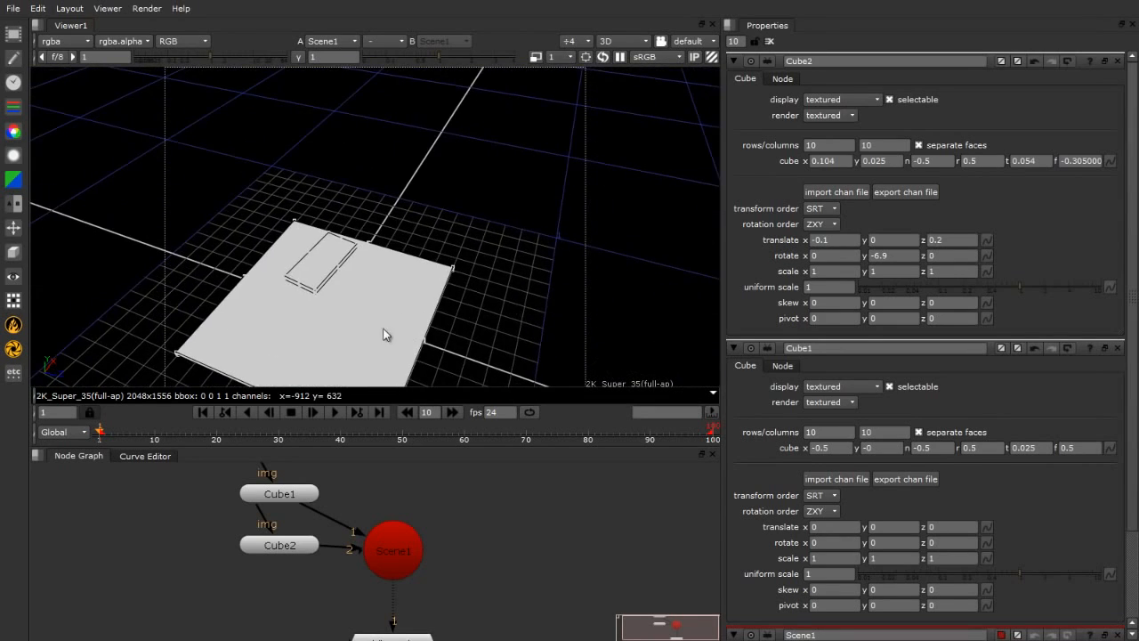
left_click_drag(384, 330, 455, 254, "ctrl")
scroll(455, 255, "down", 2)
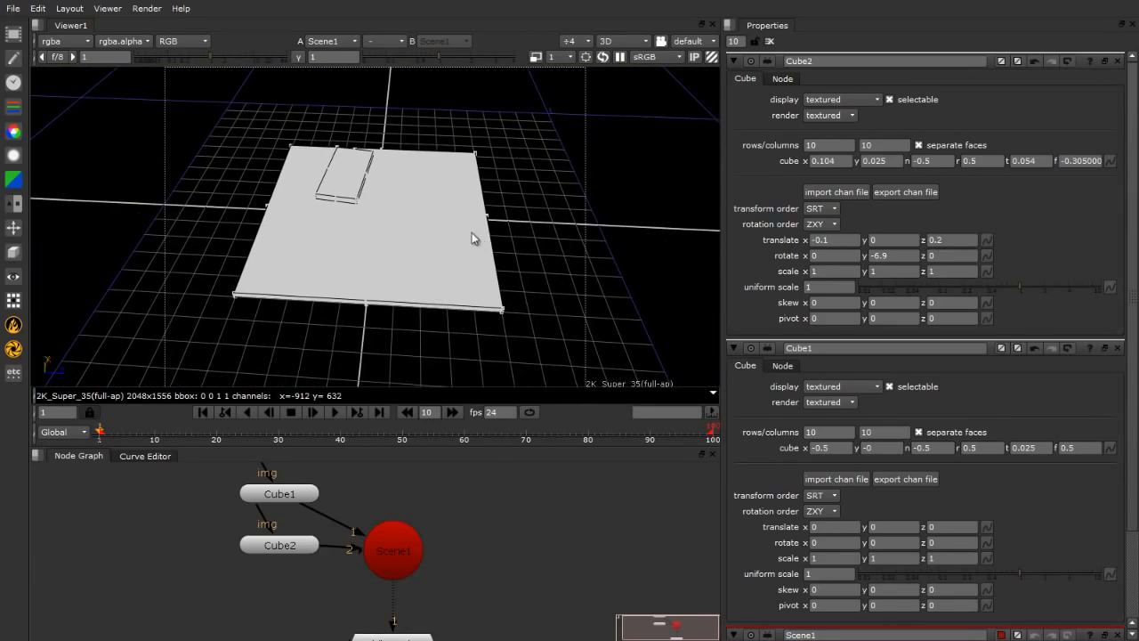
left_click(13, 253)
mouse_move(65, 278)
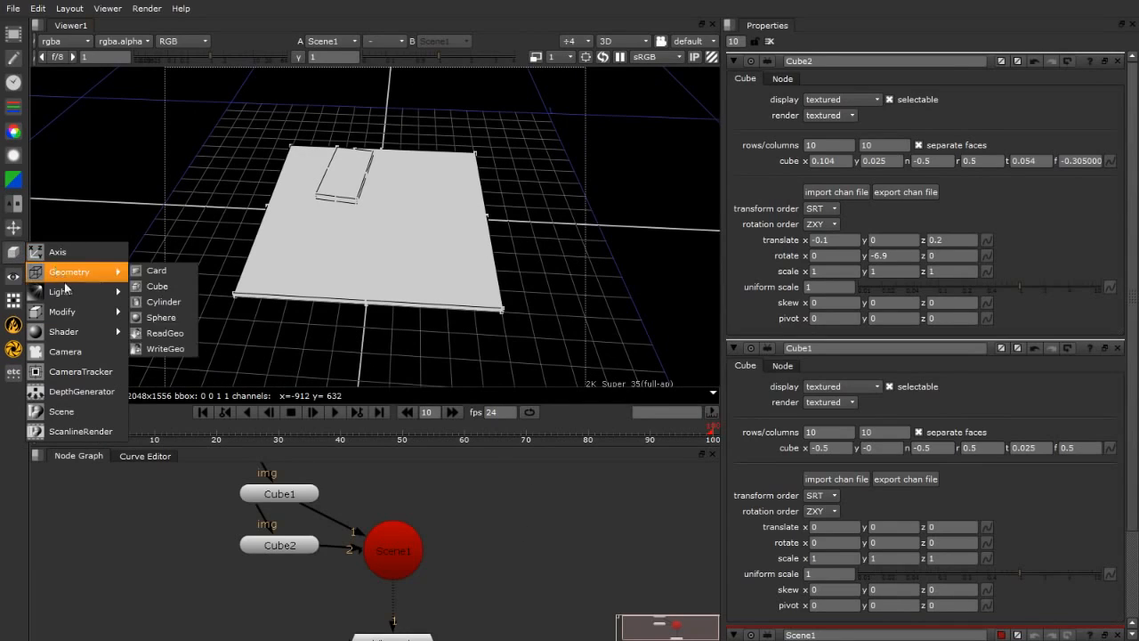
left_click(74, 352)
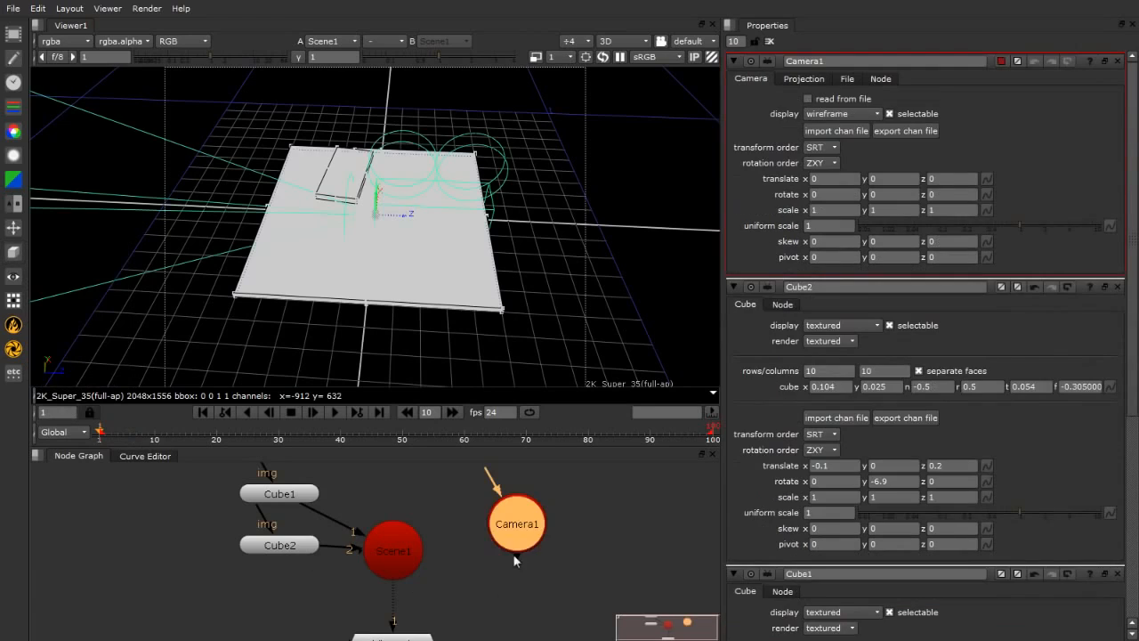
left_click_drag(512, 553, 514, 542)
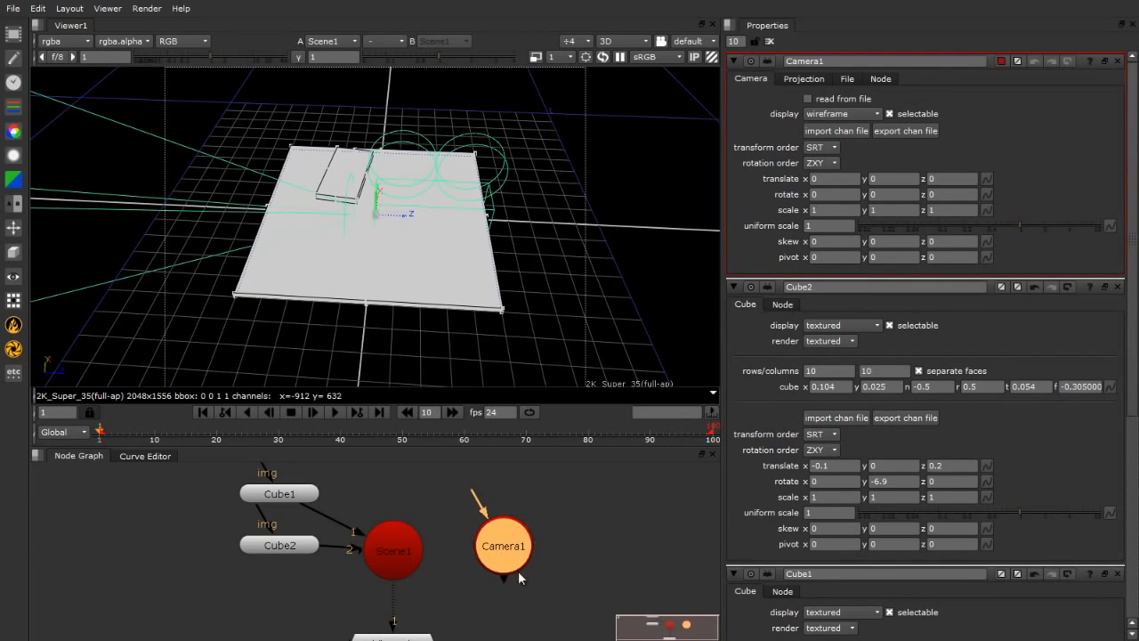
left_click_drag(200, 487, 334, 562)
left_click(221, 468)
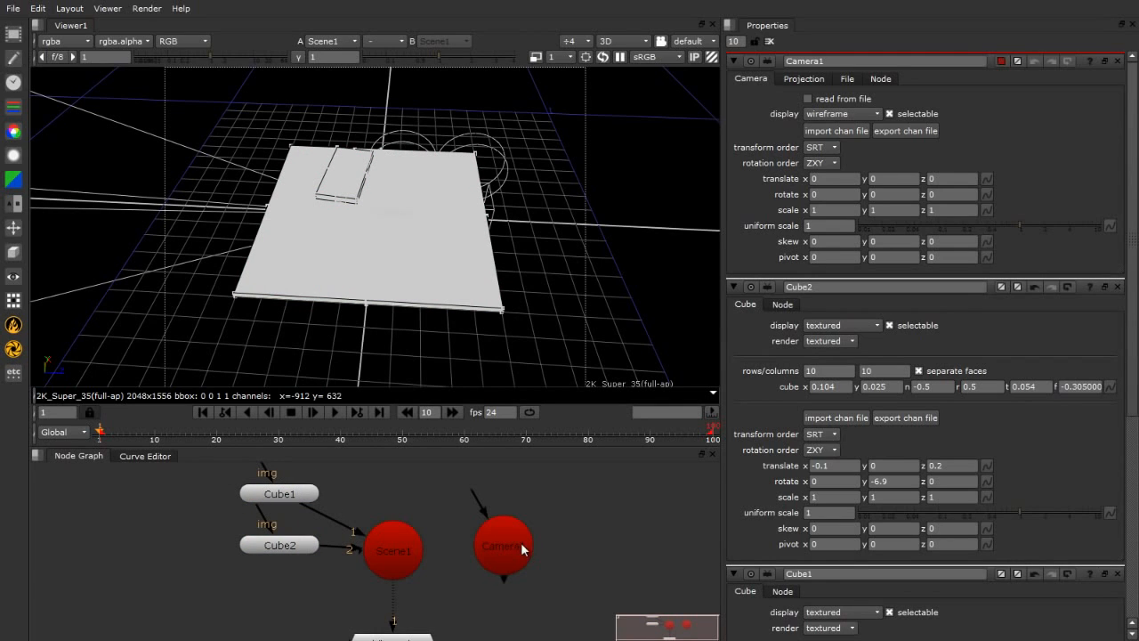
left_click_drag(522, 544, 536, 538)
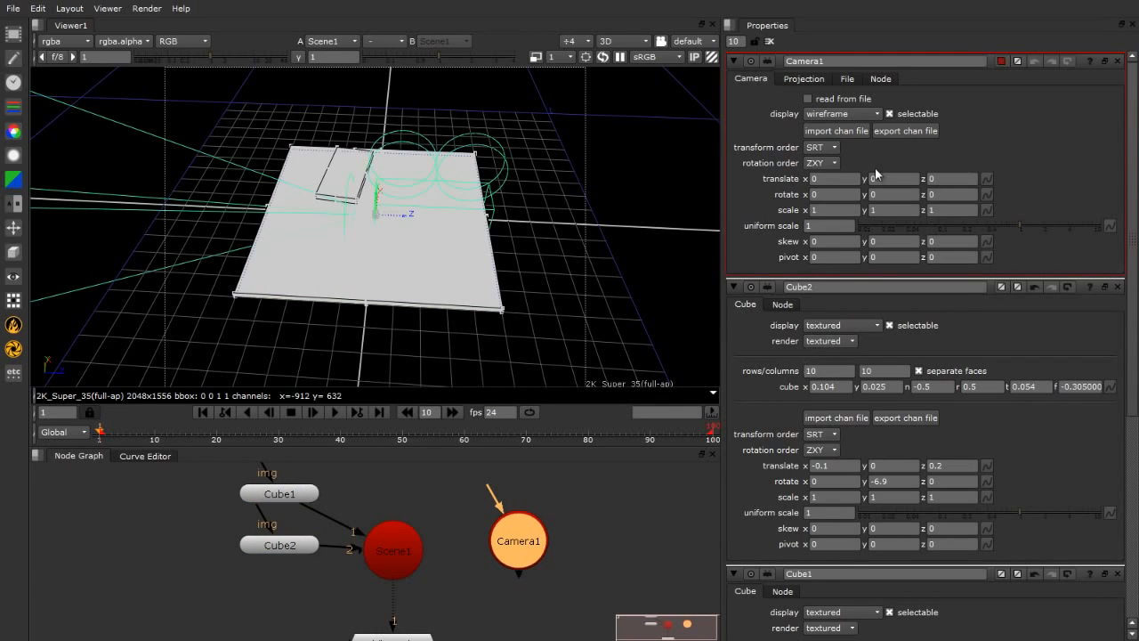
Move the camera back along Z to about 1.62, away from the slab.
left_click(894, 179)
left_click(950, 178)
left_click(951, 195)
left_click(951, 210)
left_click_drag(390, 213, 750, 240)
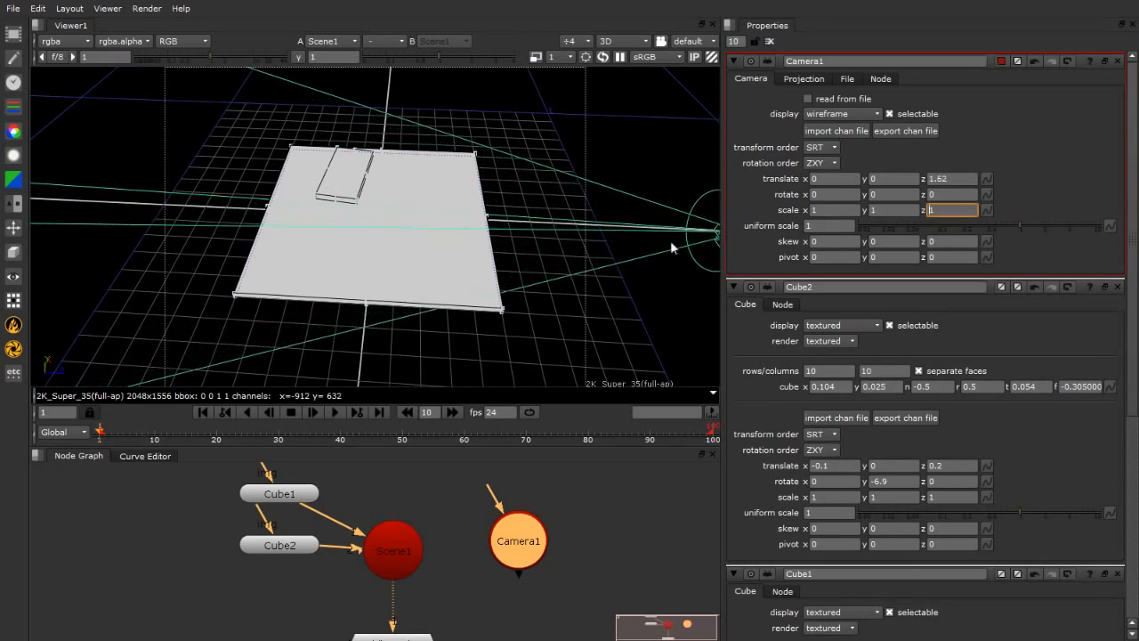
Raise the camera above the slab to a Y translation of about 0.895.
scroll(288, 227, "down", 3)
scroll(288, 226, "down", 2)
left_click_drag(515, 236, 519, 107, "ctrl")
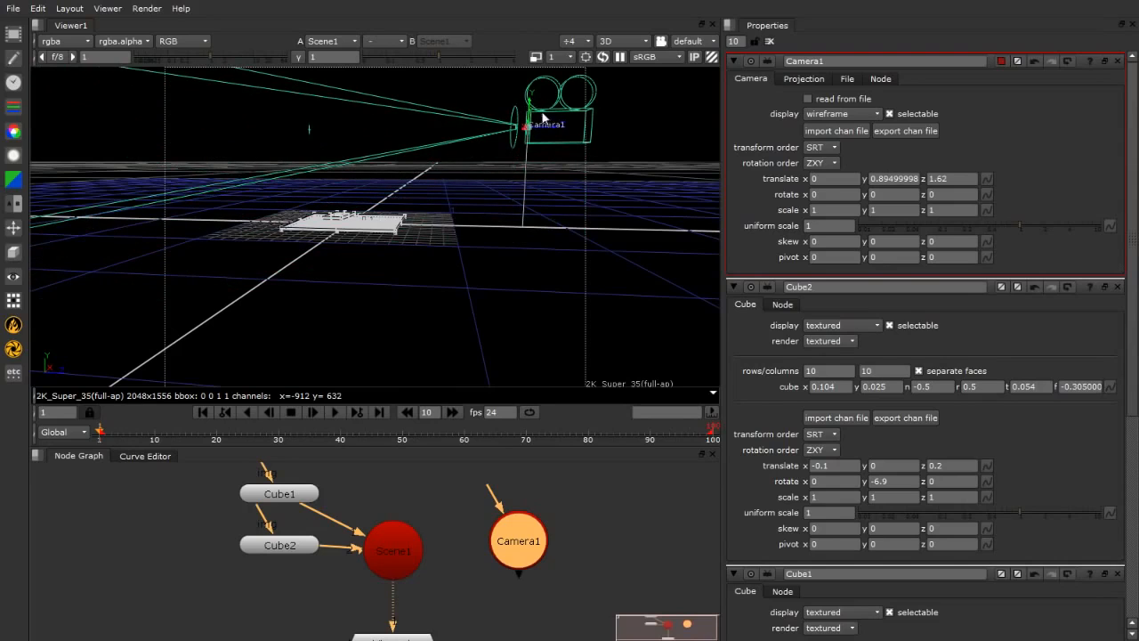
Tilt the camera down toward the slab to an X rotation of about -31.3 degrees.
left_click_drag(558, 139, 534, 168, "ctrl")
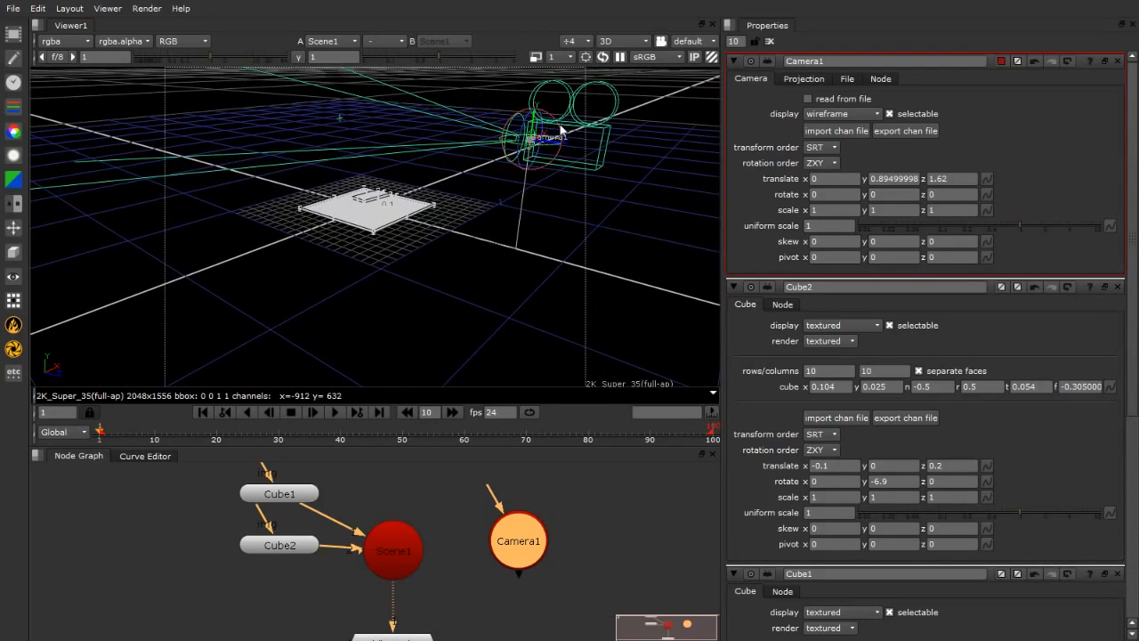
left_click_drag(559, 123, 564, 67, "ctrl")
left_click_drag(201, 233, 518, 201, "ctrl")
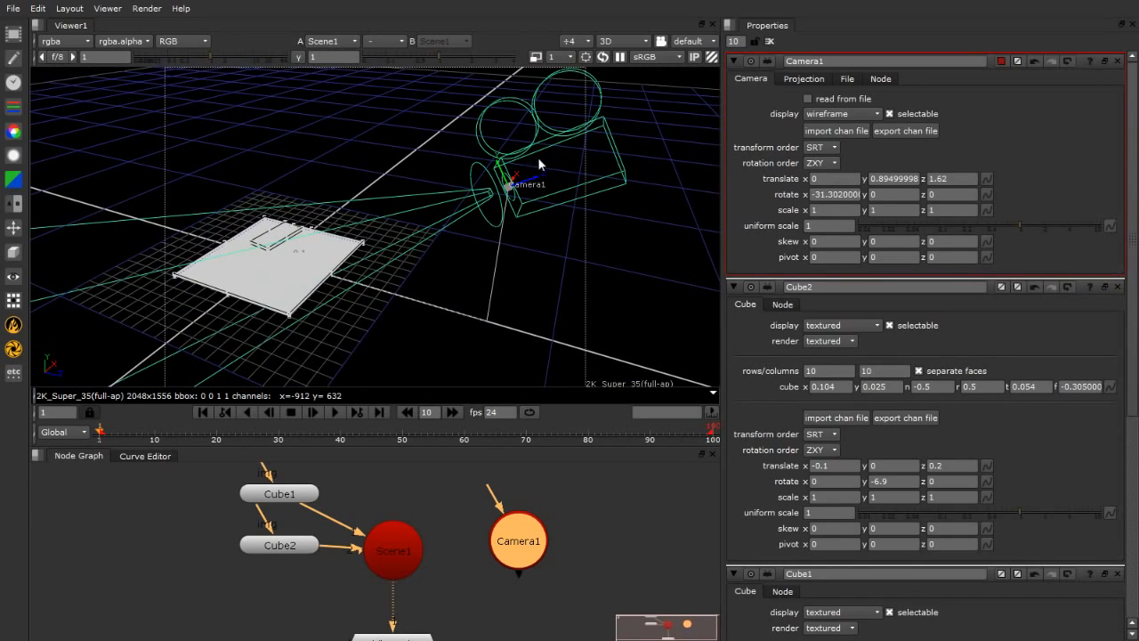
Look through Camera1 in the 3D viewer and pull the view back from the slab.
left_click(691, 44)
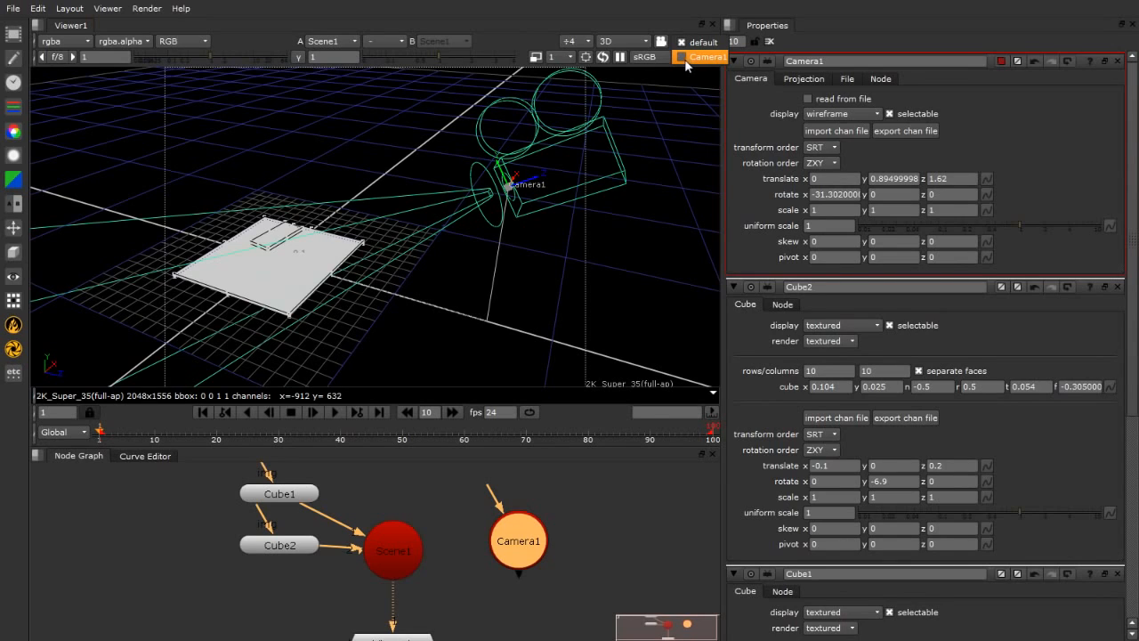
left_click(704, 58)
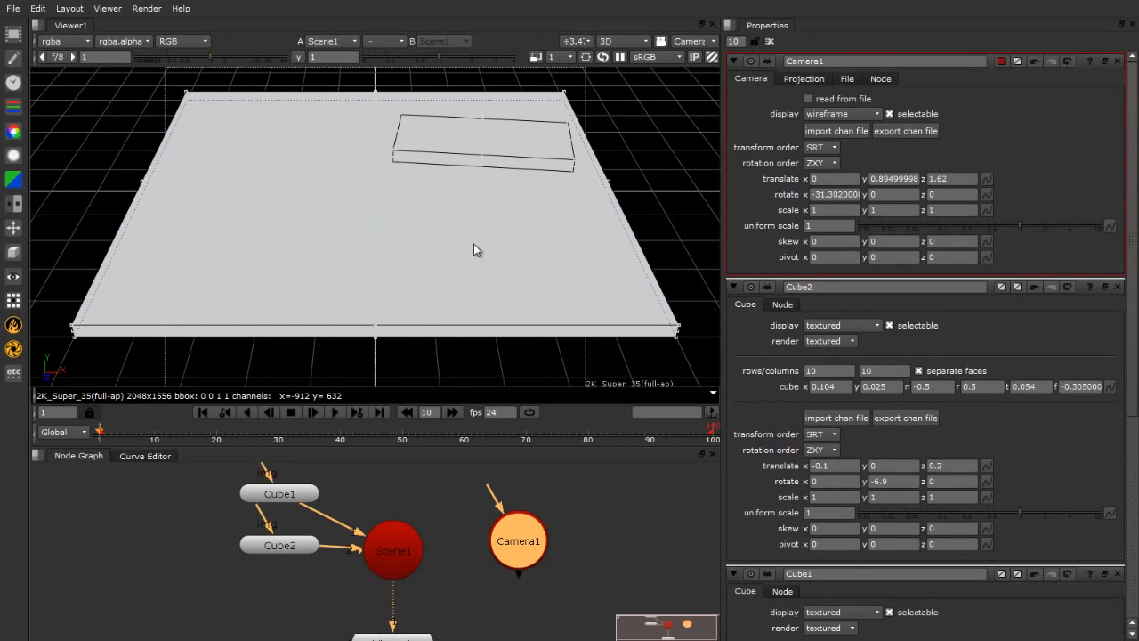
middle_click_drag(475, 244, 282, 239, "alt")
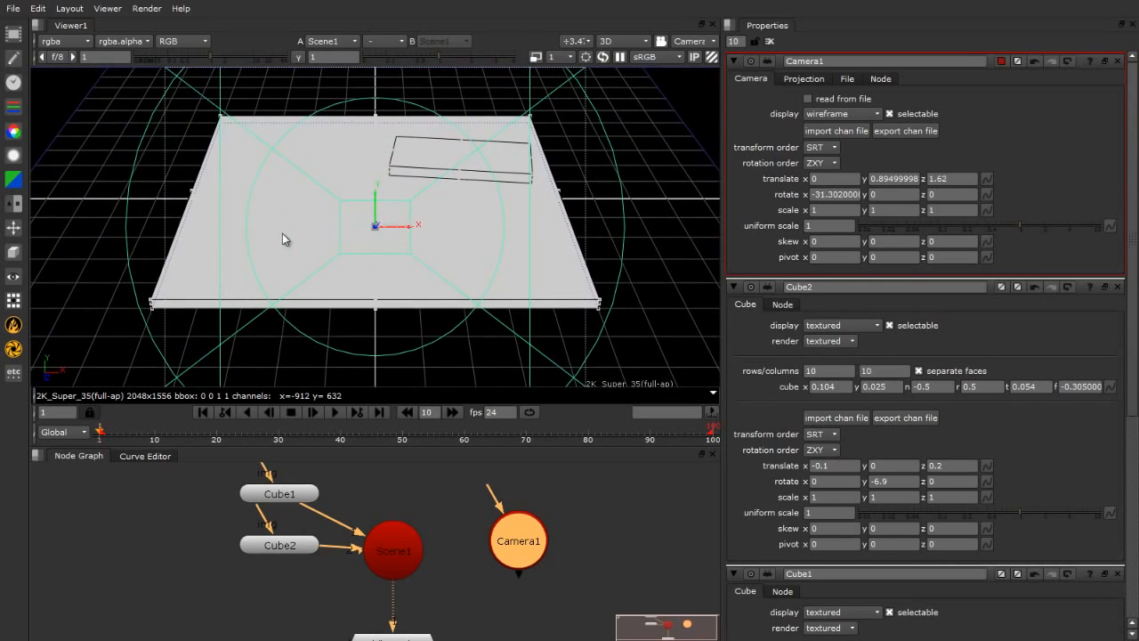
Lock the 3D view to Camera1.
left_click(660, 41)
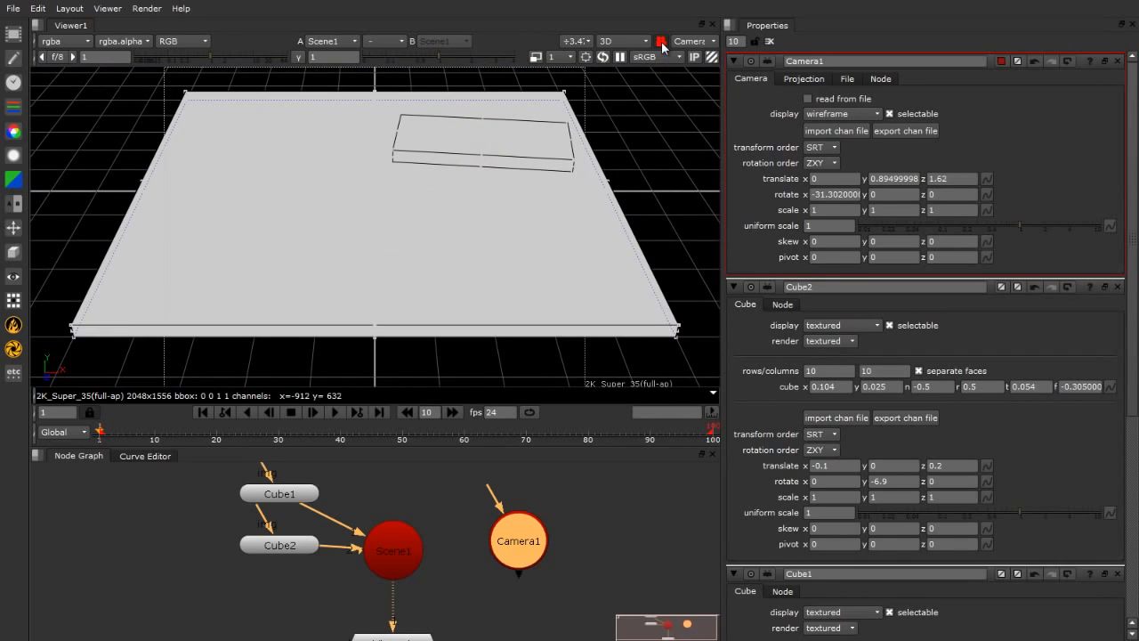
left_click(661, 44, "ctrl")
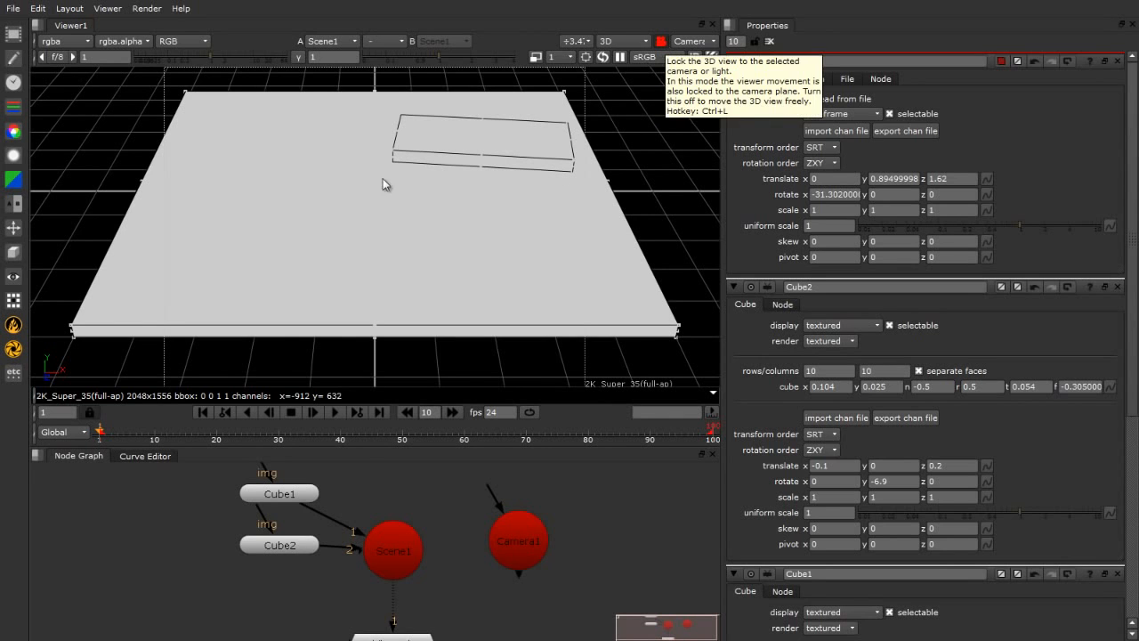
mouse_move(360, 216)
middle_mouse_down()
mouse_move(434, 233)
mouse_move(299, 215)
mouse_move(178, 245)
mouse_move(490, 290)
mouse_move(333, 252)
mouse_move(366, 215)
middle_mouse_up()
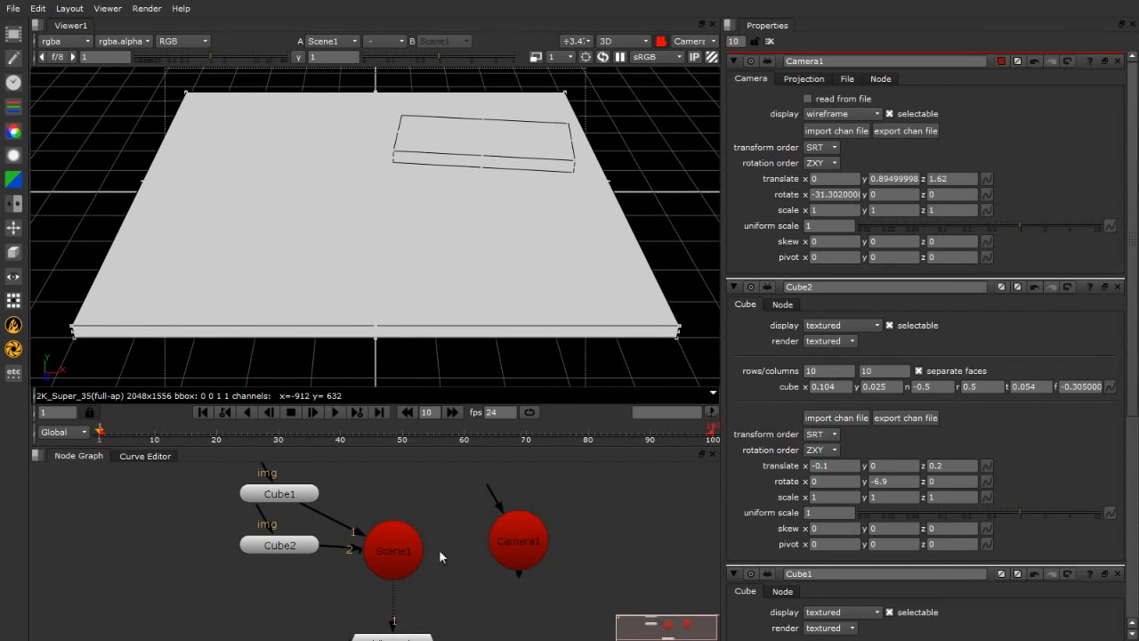
Move the Viewer node further below the Scene node and bring the Camera node closer to the Scene node.
mouse_move(525, 534)
left_mouse_down()
mouse_move(476, 516)
mouse_move(537, 527)
left_mouse_up()
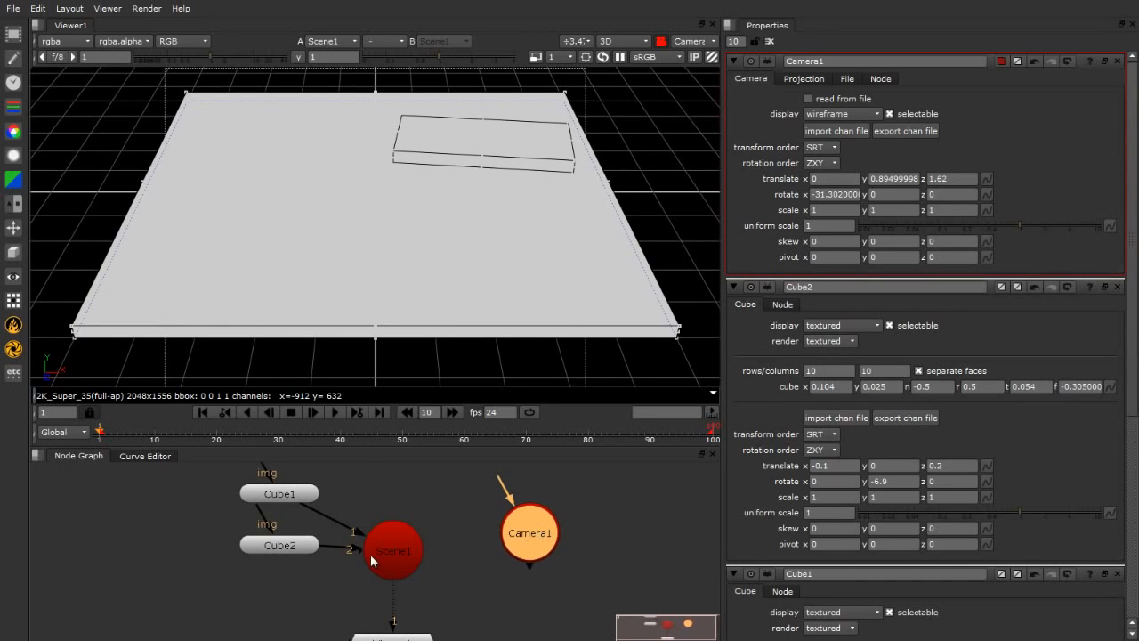
left_click(451, 559)
scroll(448, 529, "down", 3)
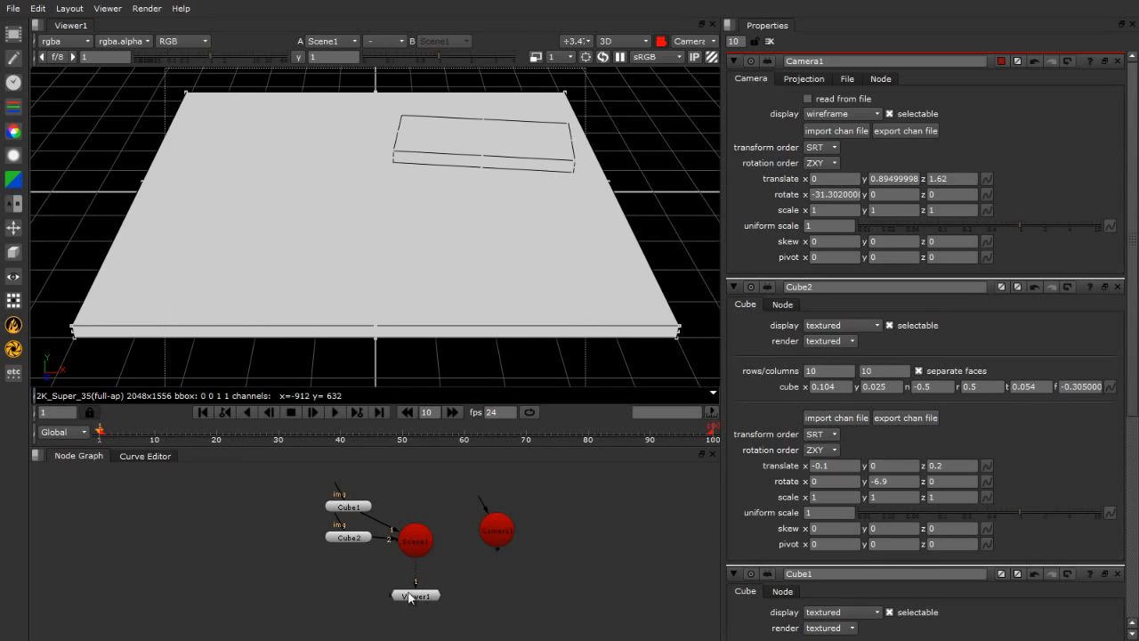
left_click_drag(409, 597, 409, 635)
left_click(459, 598)
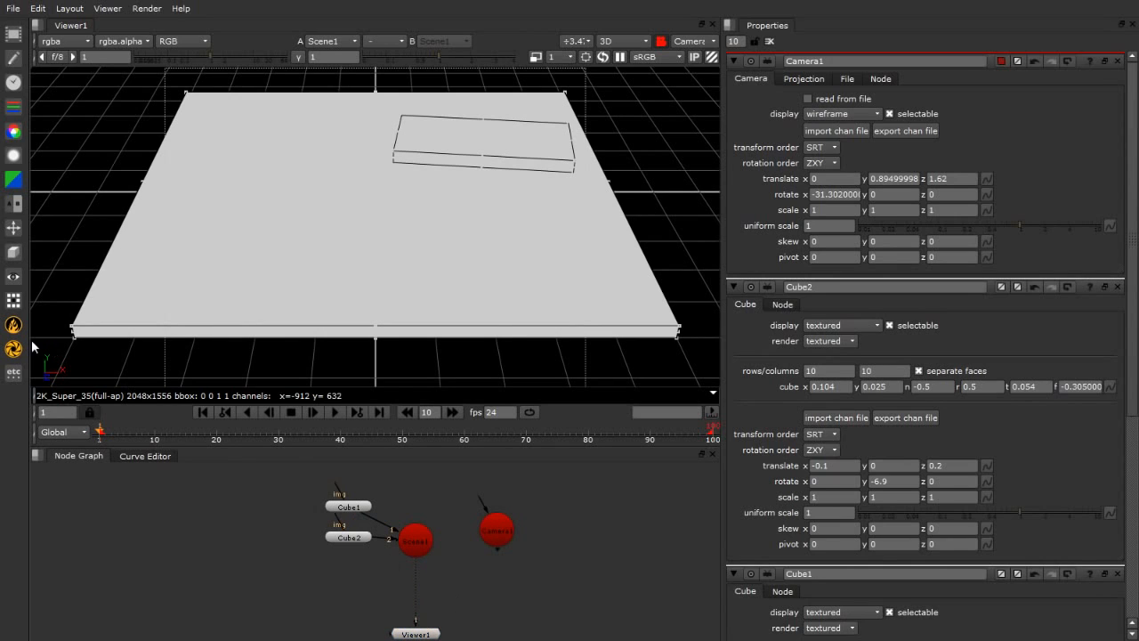
left_click_drag(309, 488, 380, 566)
left_click(416, 538)
left_click(507, 561)
left_click_drag(488, 537, 464, 539)
Add a ScanlineRender node just below the Camera node.
left_click(481, 580)
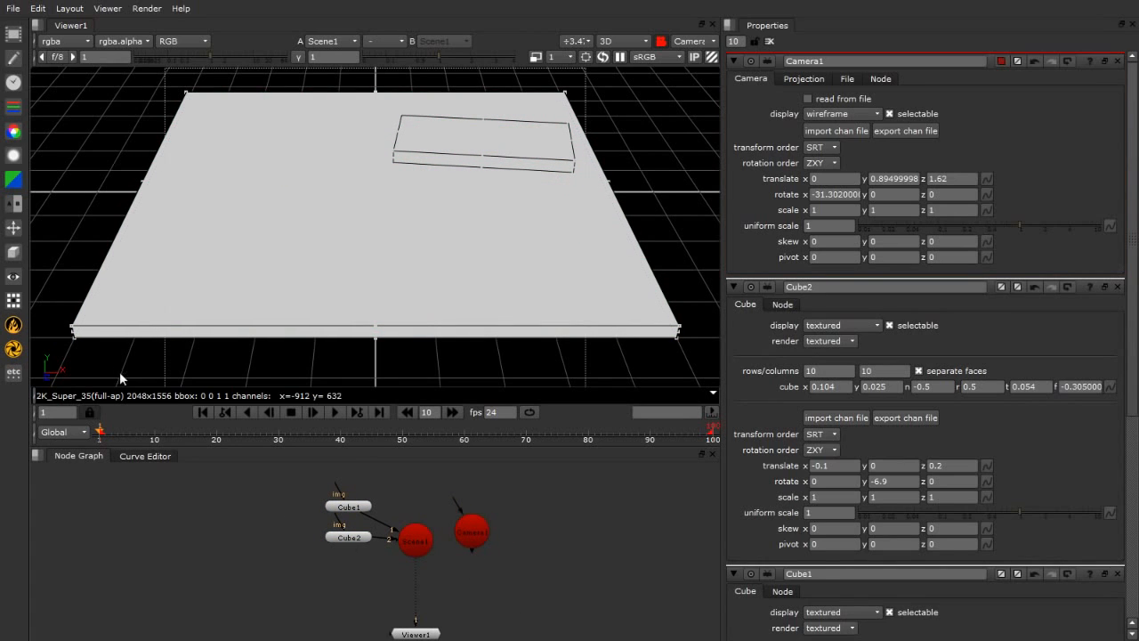
left_click(13, 256)
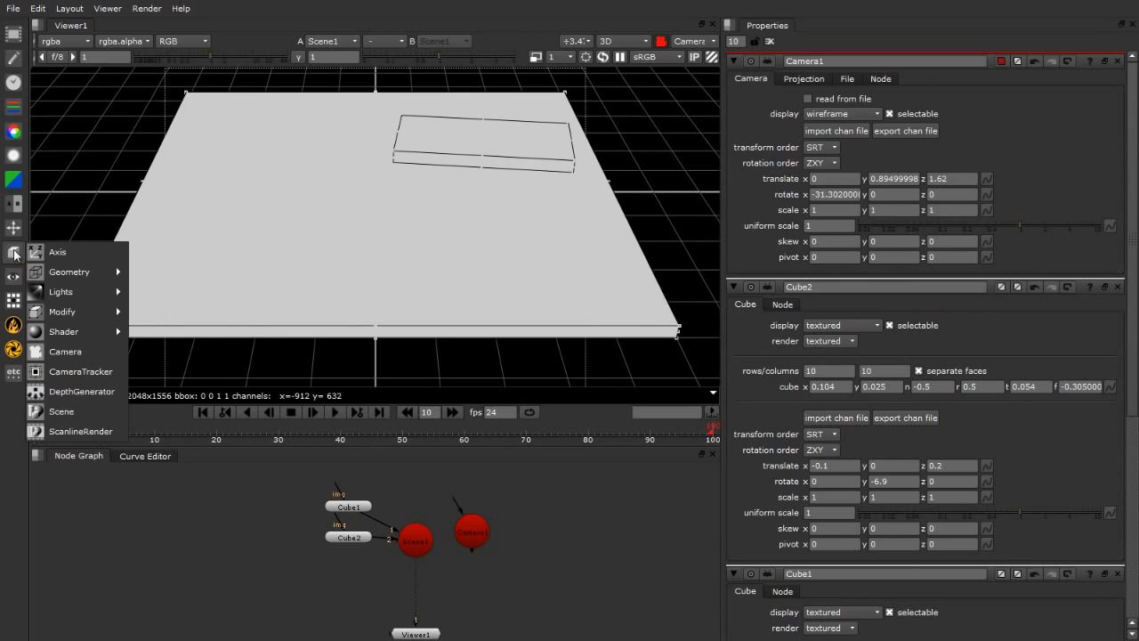
left_click(80, 435)
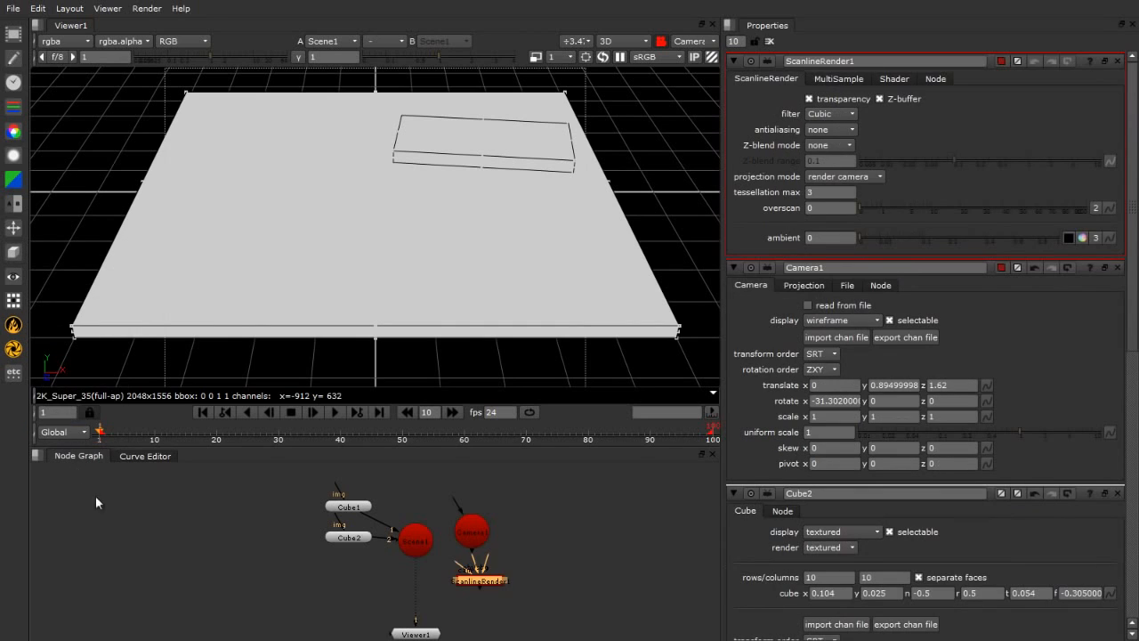
Enlarge the node graph to fill the workspace and connect the ScanlineRender node's cam input to Camera1.
scroll(455, 589, "up", 5)
middle_click_drag(534, 577, 523, 612)
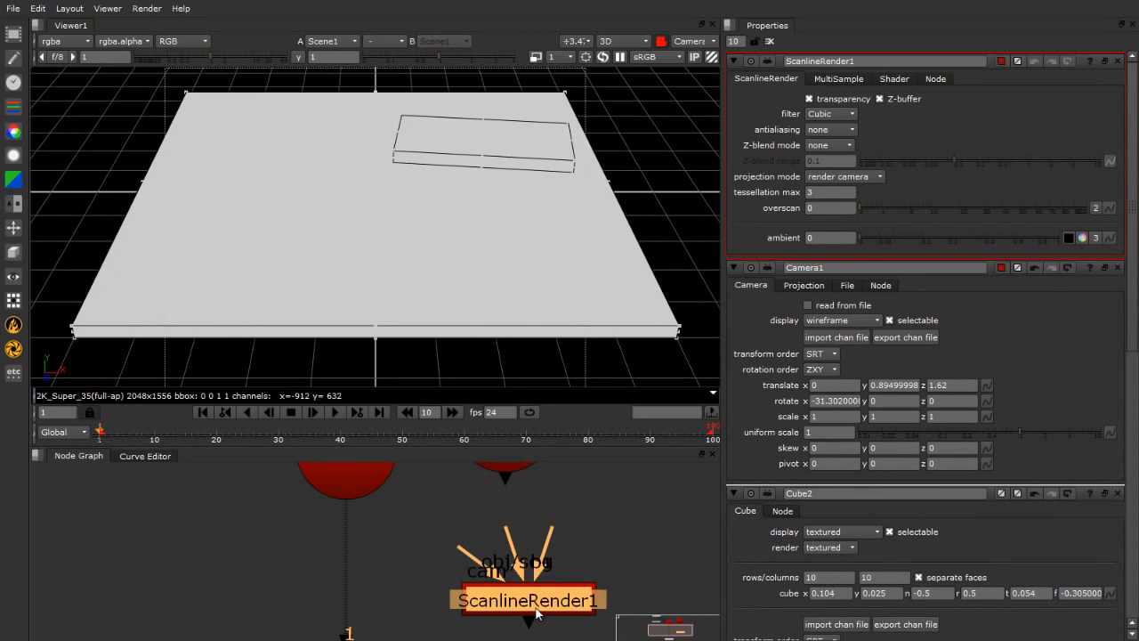
key("space")
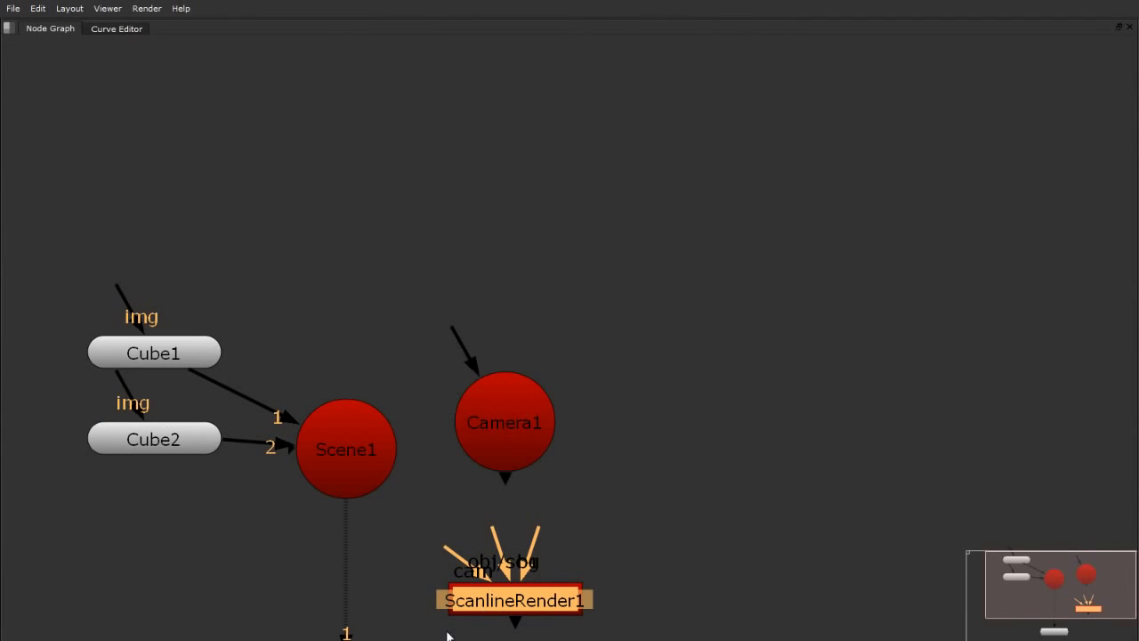
scroll(569, 499, "down", 3)
scroll(635, 389, "up", 8)
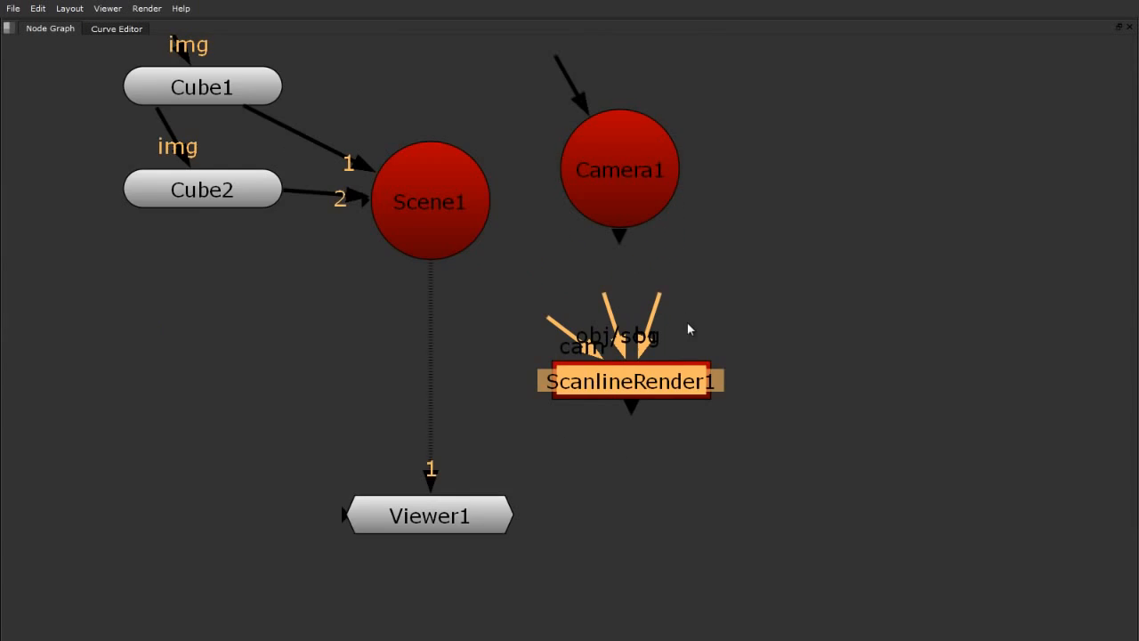
left_click_drag(425, 327, 378, 278)
scroll(297, 456, "down", 5)
scroll(205, 437, "up", 4)
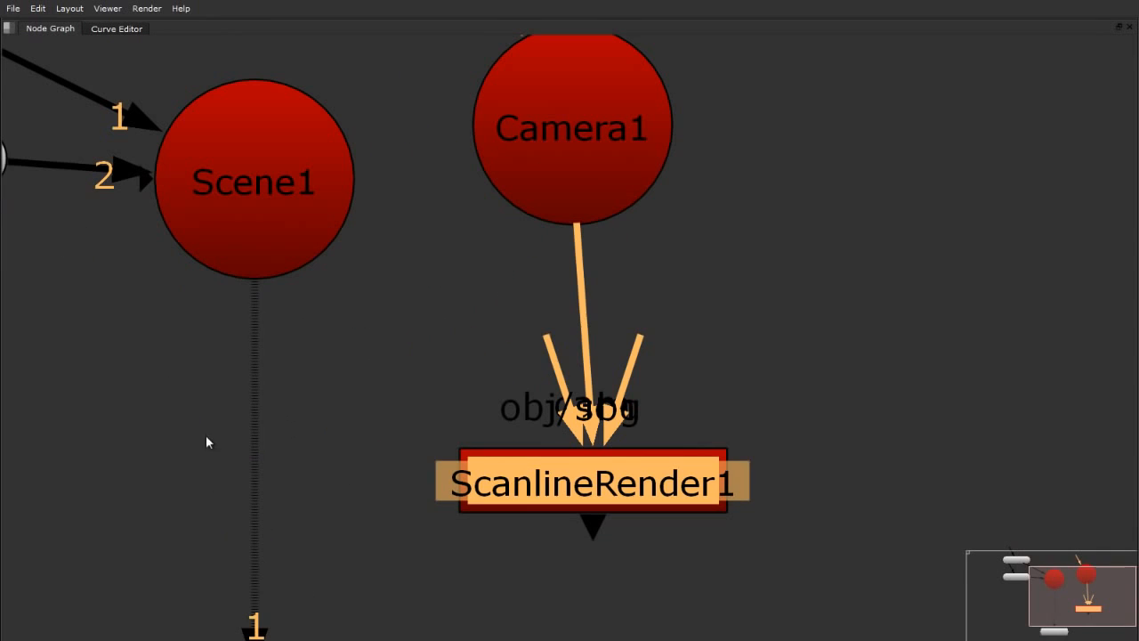
Shift the Scene node up level with Cube2 and connect the ScanlineRender node's obj/scn input to Scene1.
left_click_drag(532, 359, 350, 415)
scroll(388, 441, "down", 5)
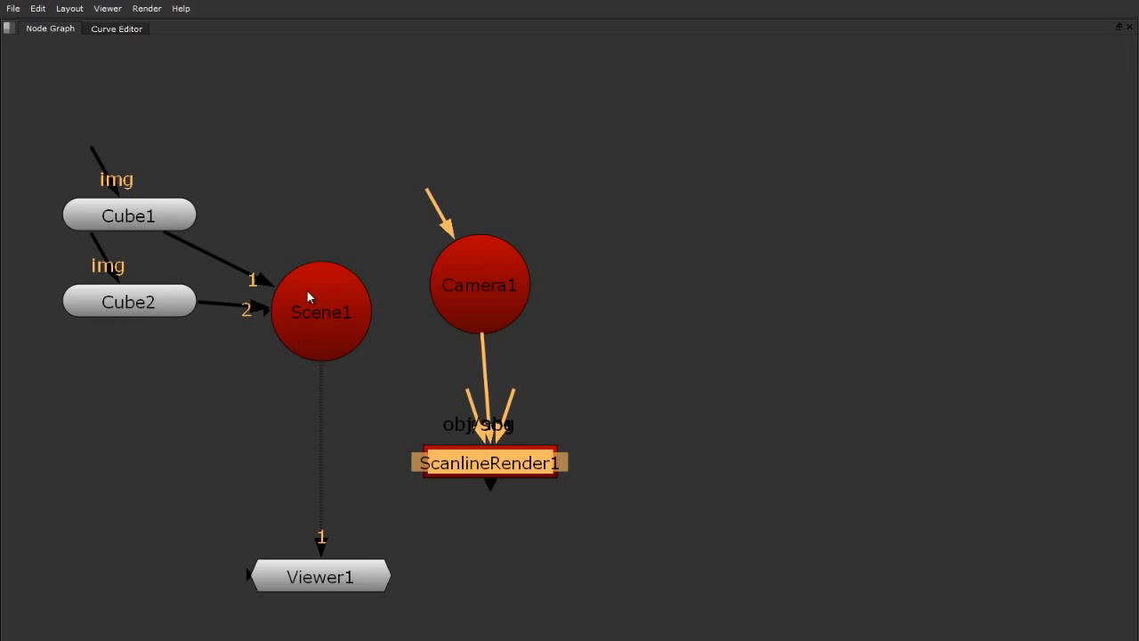
left_click(308, 303)
left_click_drag(307, 301, 310, 283)
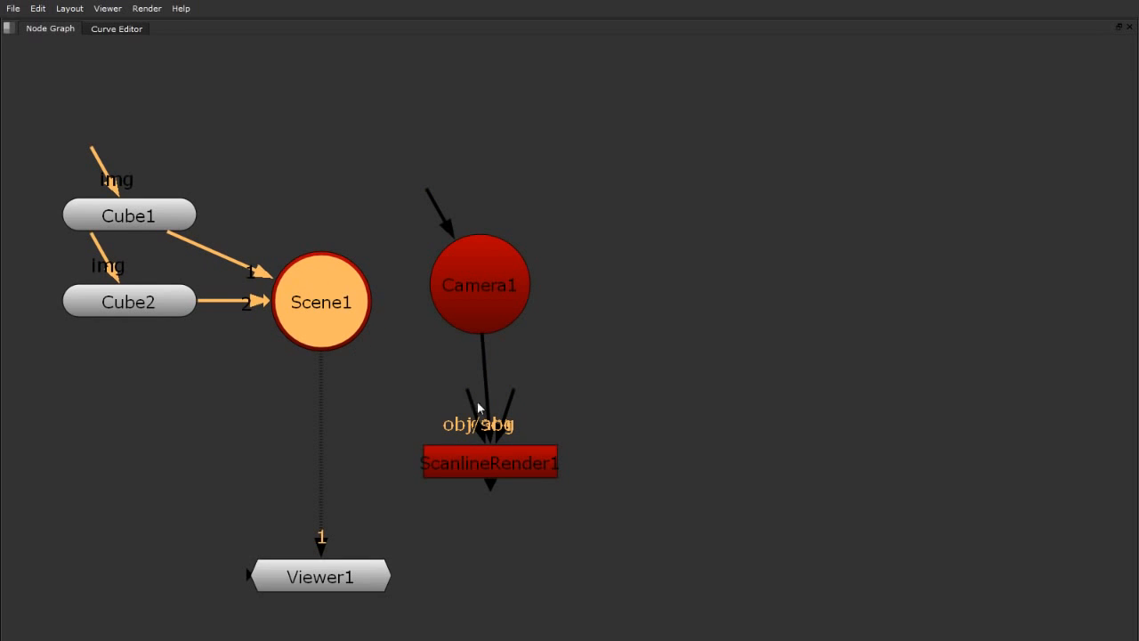
left_click_drag(463, 389, 310, 300)
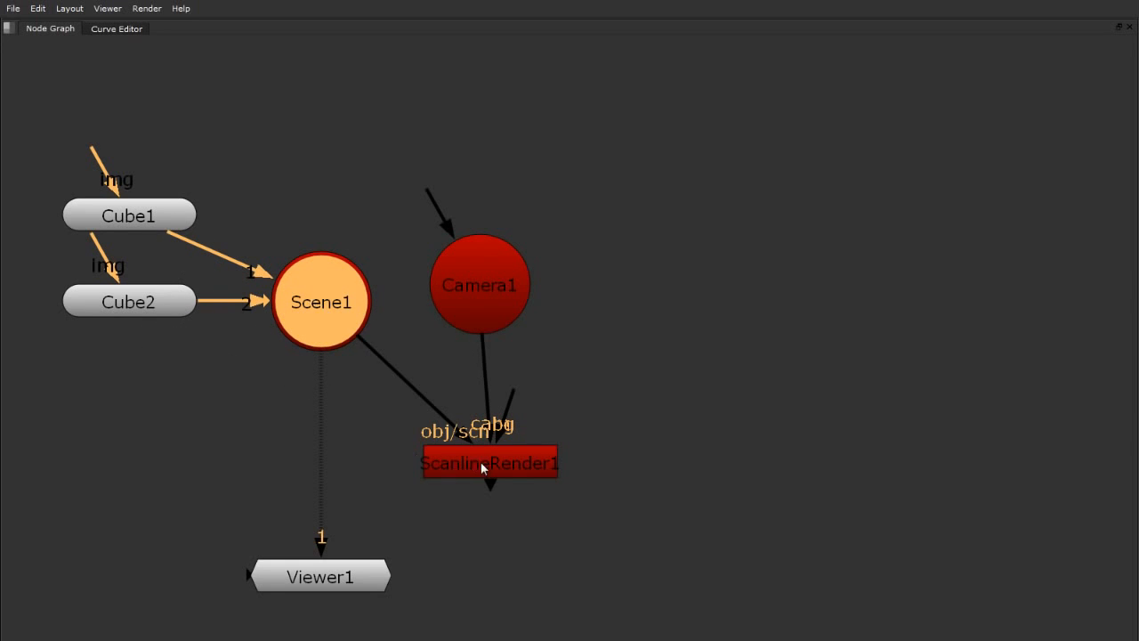
Align the ScanlineRender node directly beneath Camera1 and return the node graph to its normal size in the workspace.
mouse_move(480, 461)
left_mouse_down()
mouse_move(467, 478)
mouse_move(474, 419)
mouse_move(475, 463)
left_mouse_up()
left_click(617, 403)
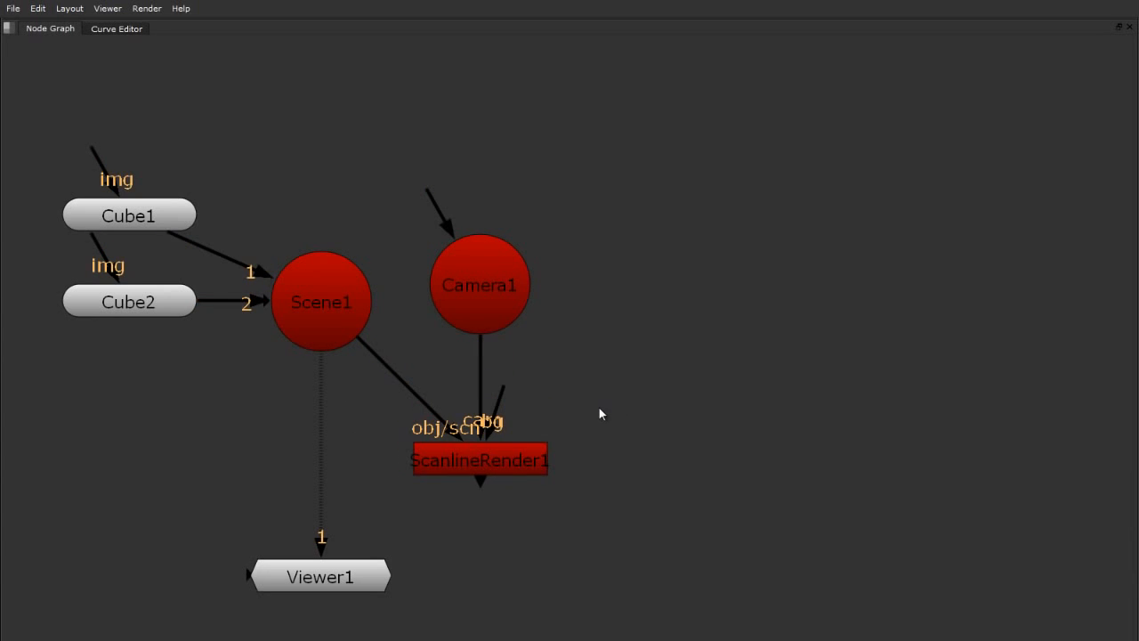
left_click_drag(503, 388, 685, 392)
key("space")
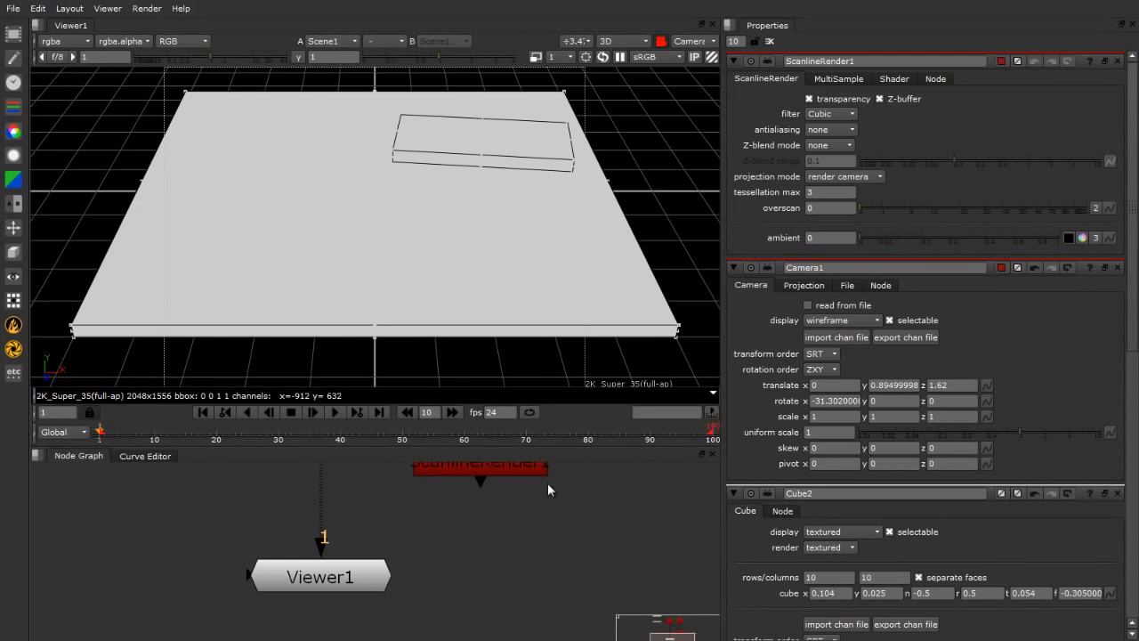
Connect the Viewer to the ScanlineRender node and switch the Viewer from 3D to 2D to show the rendered output.
key("f")
scroll(440, 591, "up", 4)
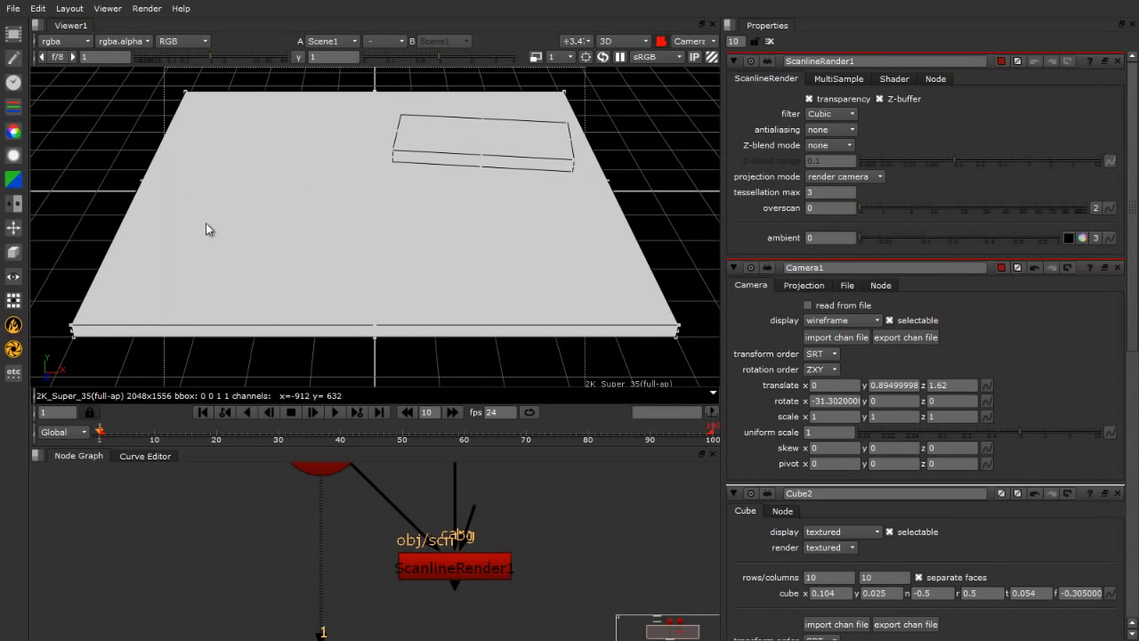
scroll(208, 231, "down", 3)
scroll(127, 239, "up", 1)
scroll(127, 239, "up", 1)
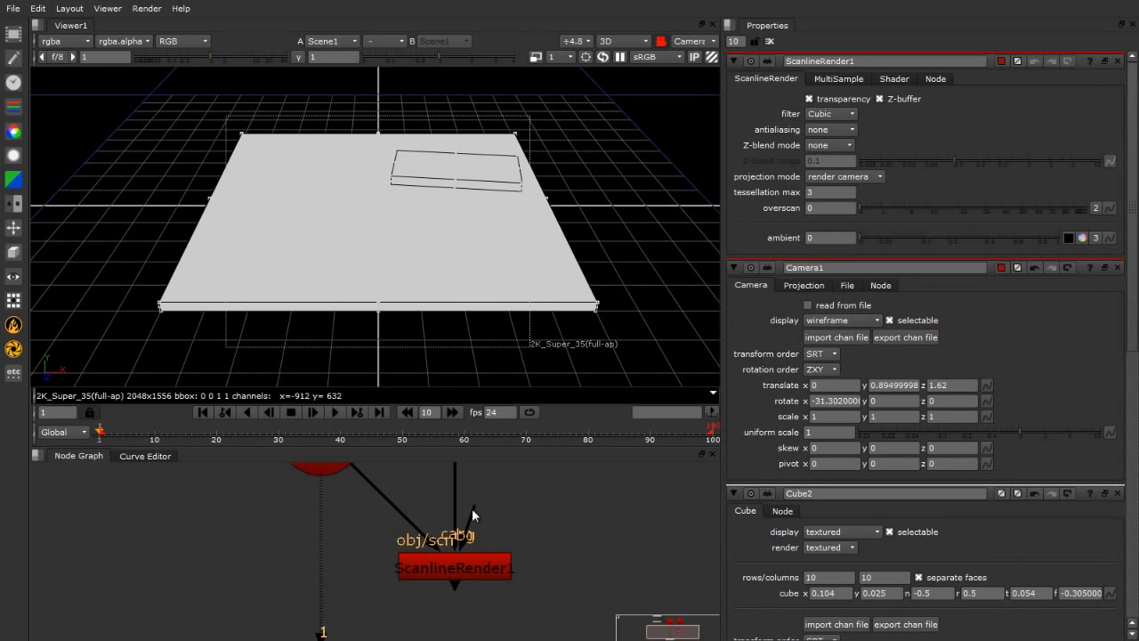
left_click_drag(471, 508, 576, 530)
scroll(575, 522, "down", 5)
scroll(481, 536, "up", 2)
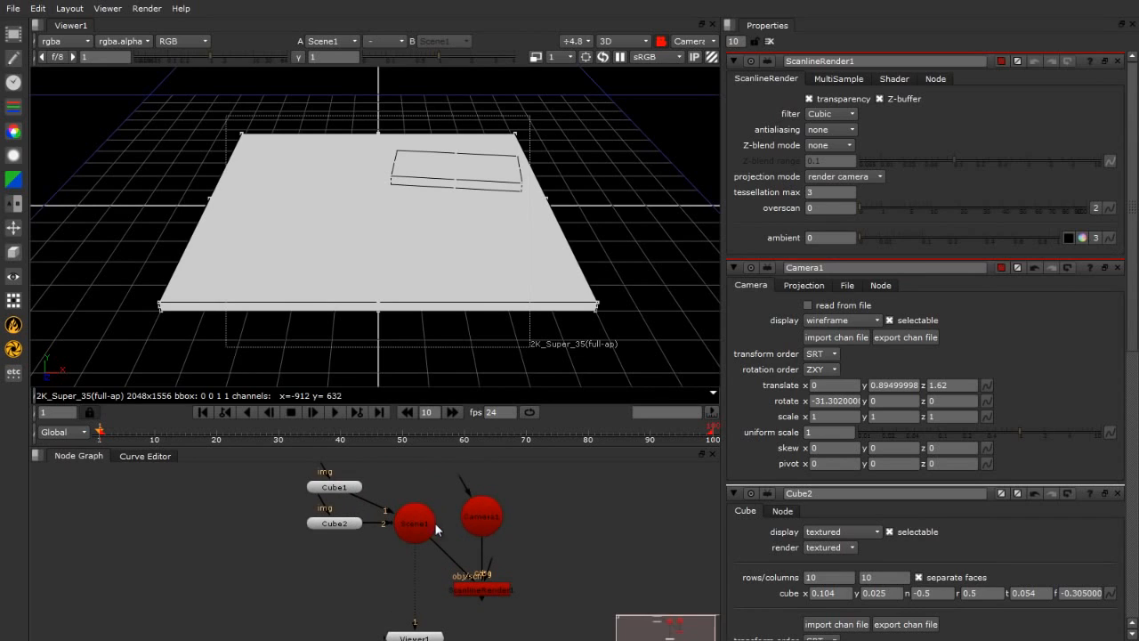
left_click(490, 591)
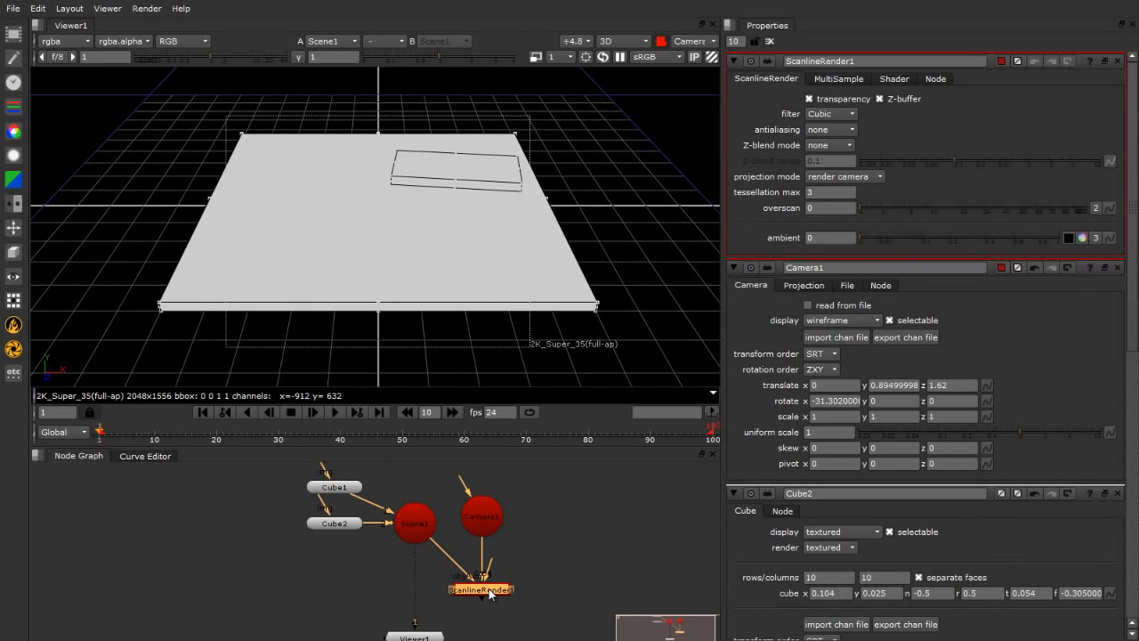
key("1")
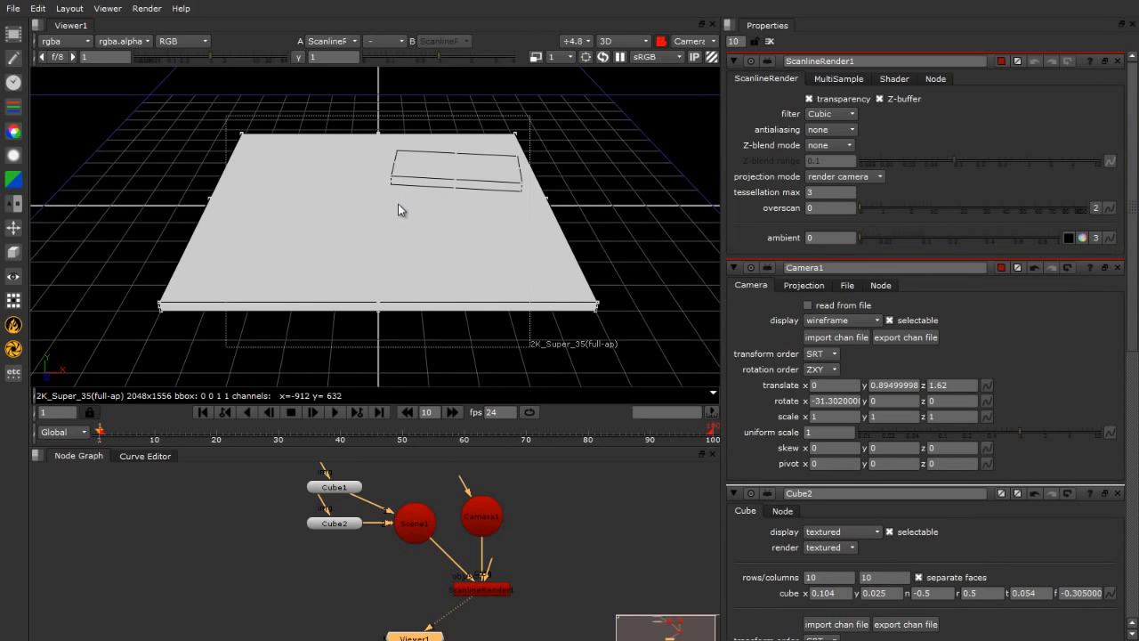
left_click(618, 42)
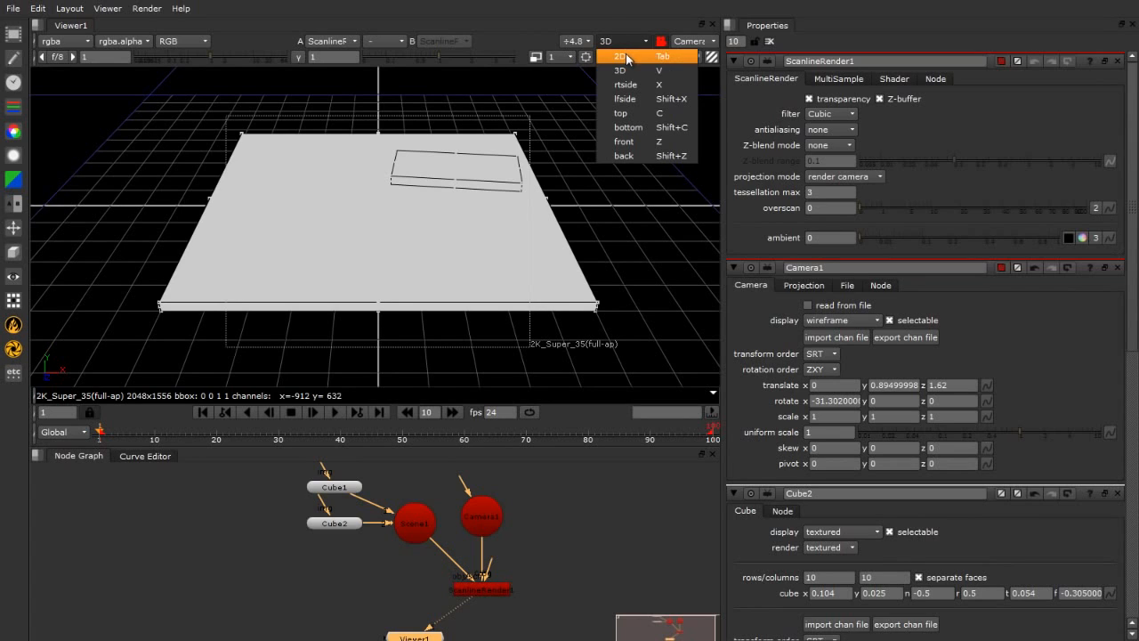
left_click(621, 56)
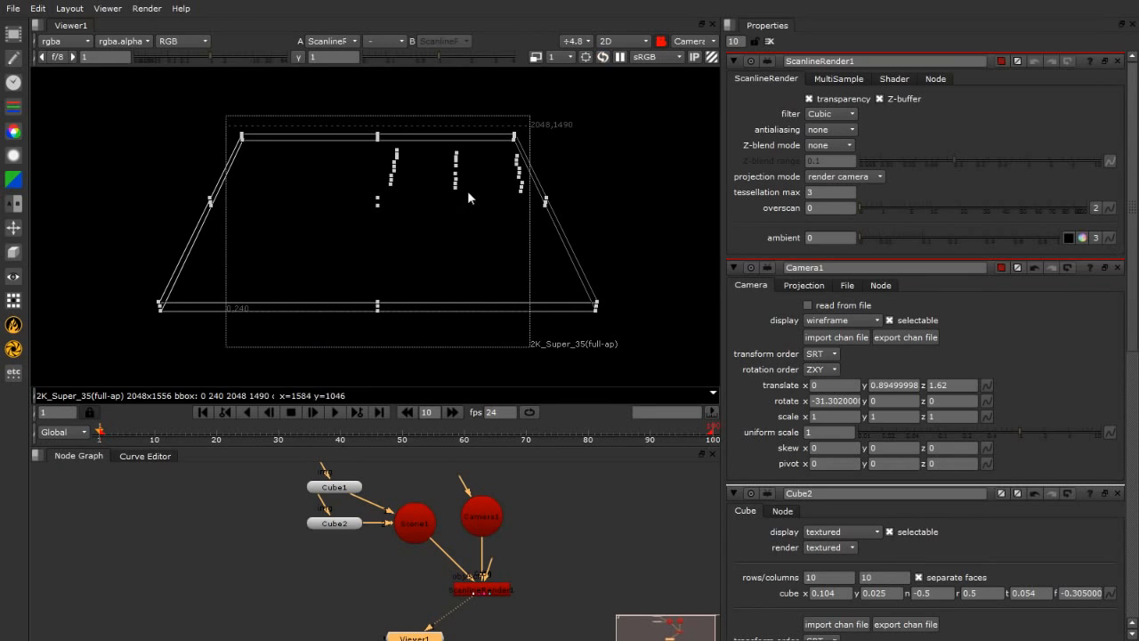
Move Camera1 further to the right and shift Cube1, Cube2 and Scene1 together so the Scene node sits above the ScanlineRender node.
left_click(544, 574)
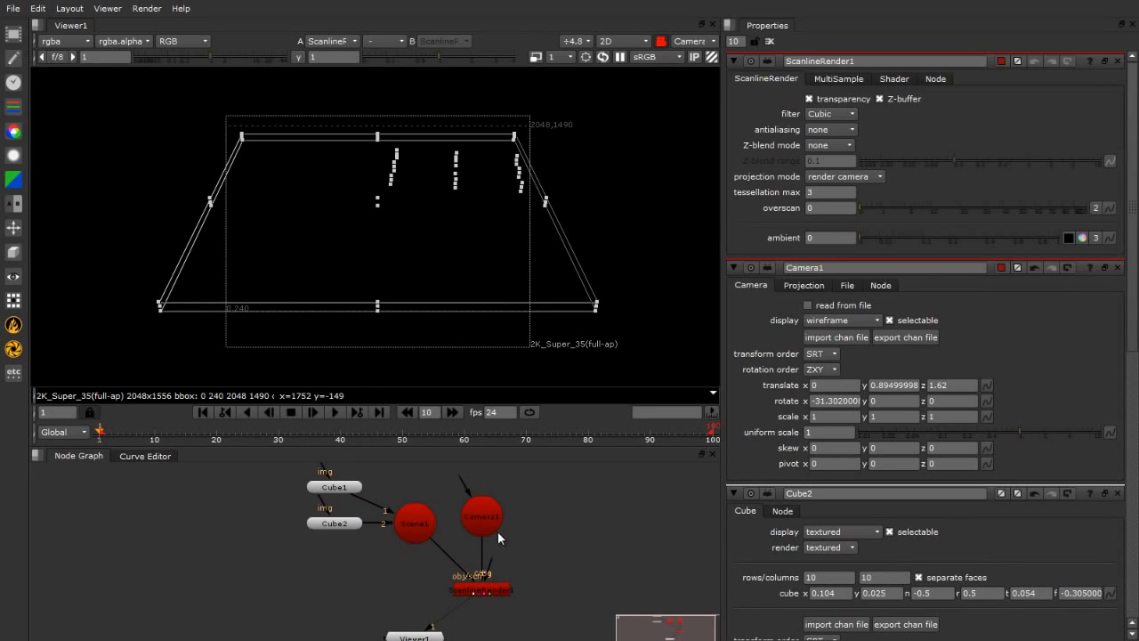
left_click_drag(497, 531, 566, 539)
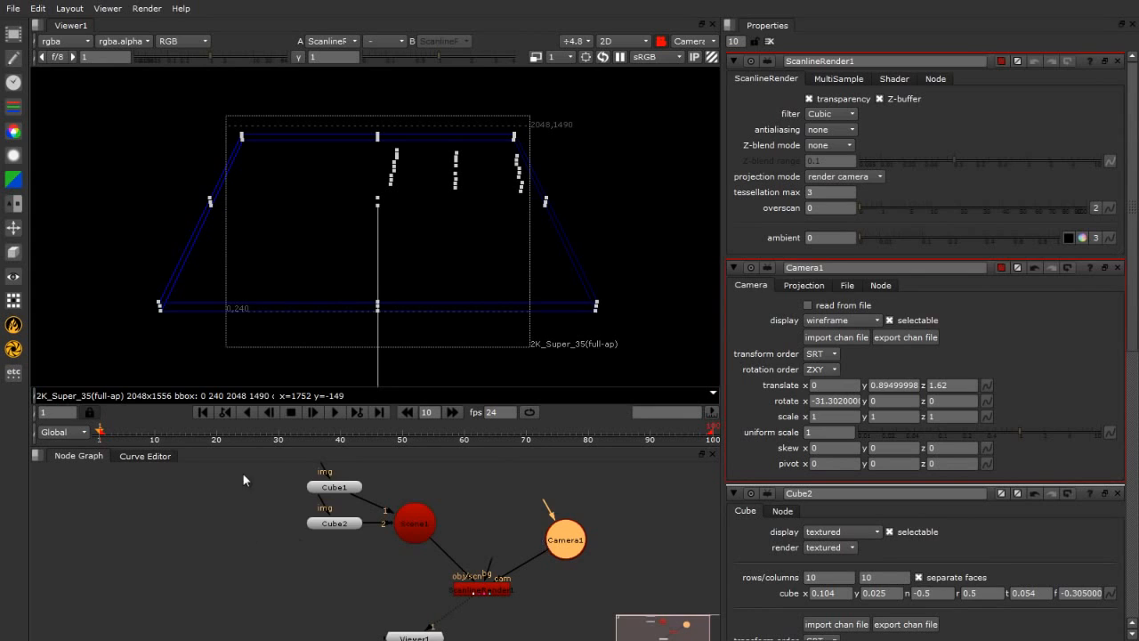
left_click_drag(255, 461, 521, 601)
left_click_drag(414, 524, 479, 525)
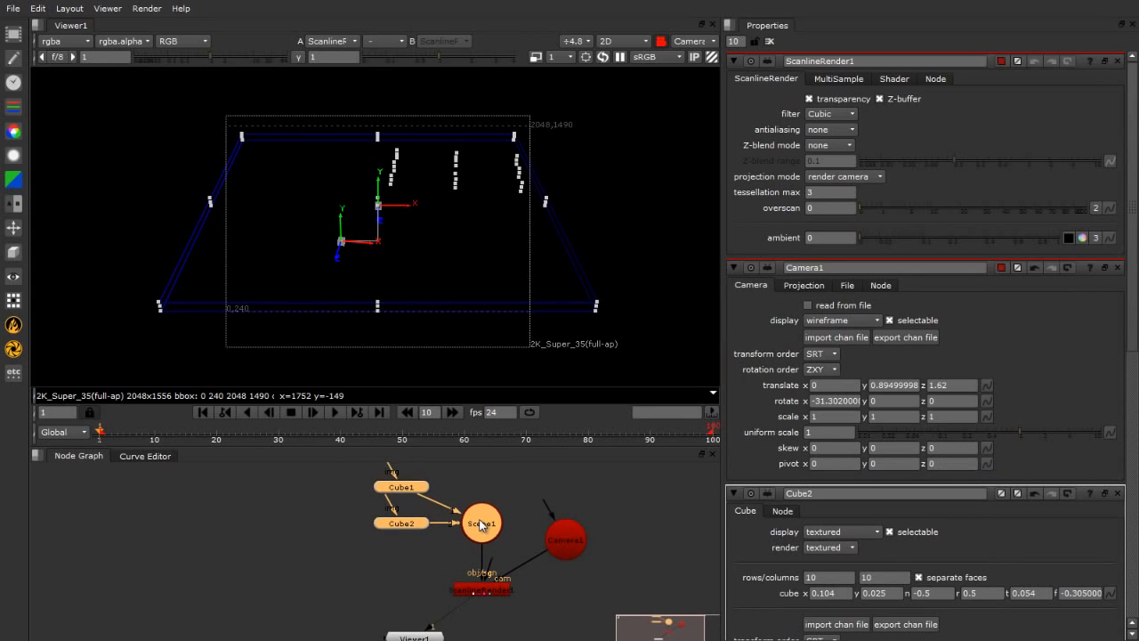
left_click(516, 483)
scroll(614, 496, "up", 3)
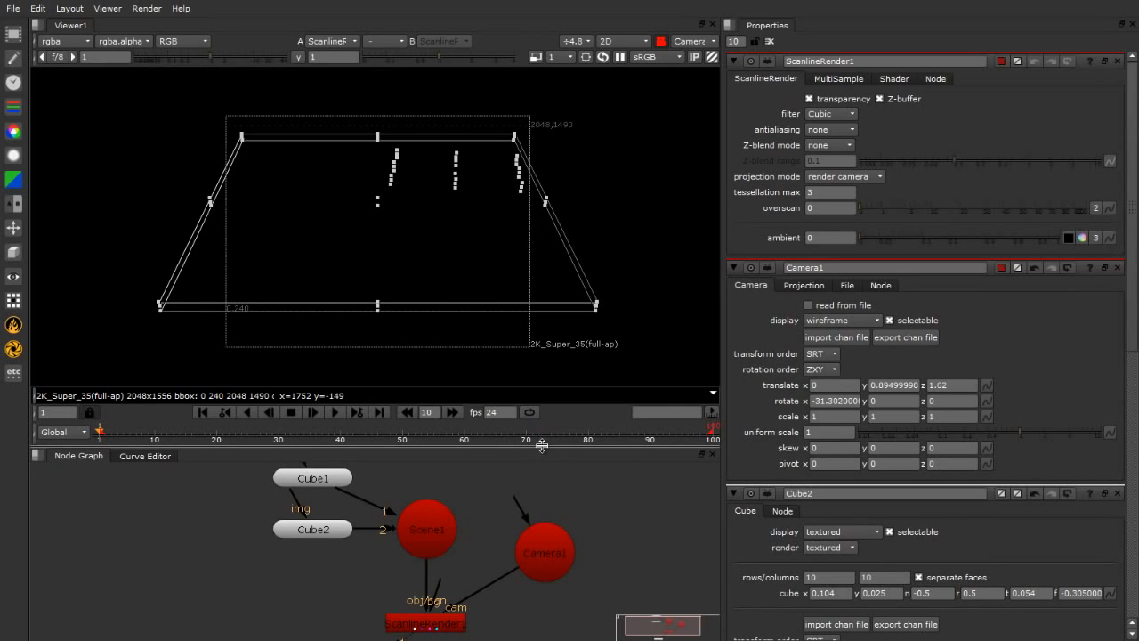
Enlarge the node graph pane, add a Direct light above the Scene node and connect it to Scene1.
left_click_drag(540, 445, 540, 355)
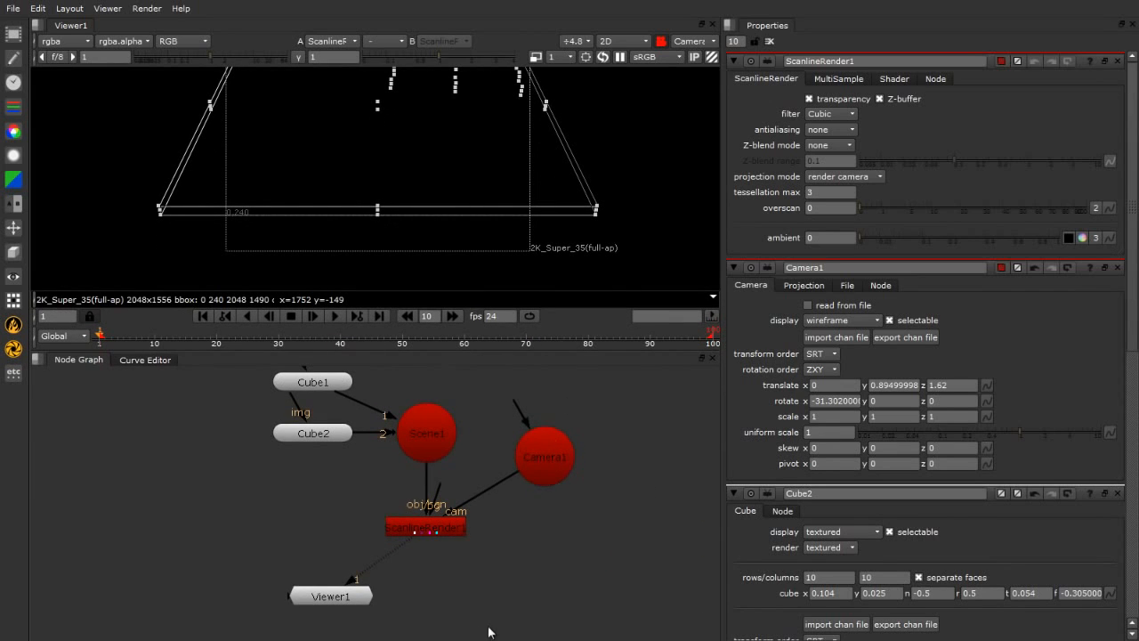
scroll(489, 627, "down", 1)
scroll(574, 445, "up", 2)
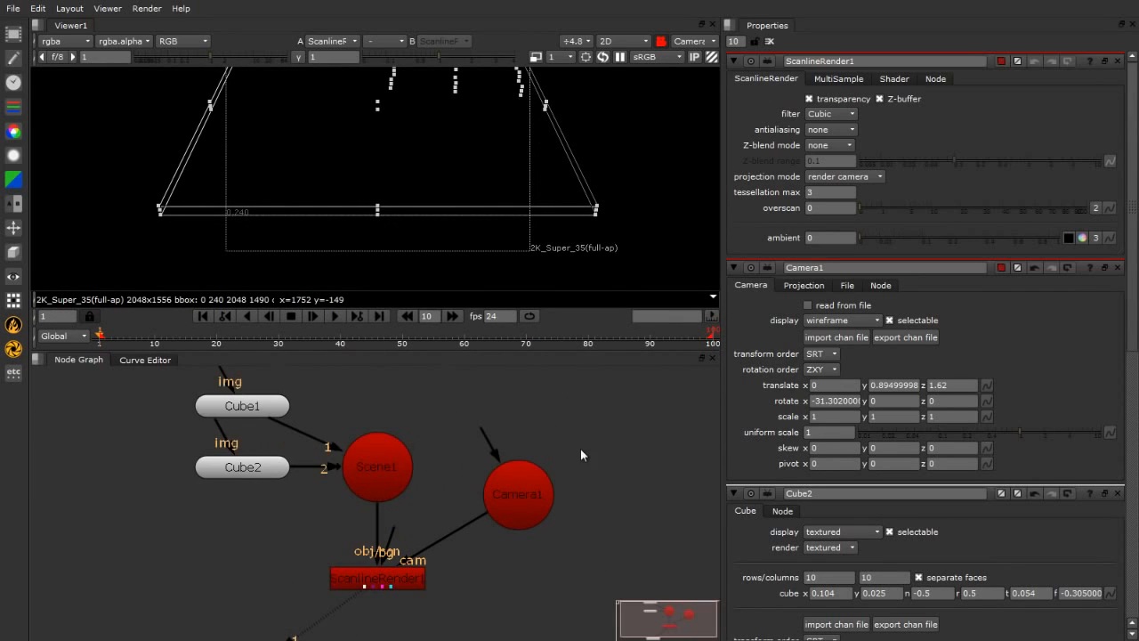
left_click(12, 253)
mouse_move(79, 298)
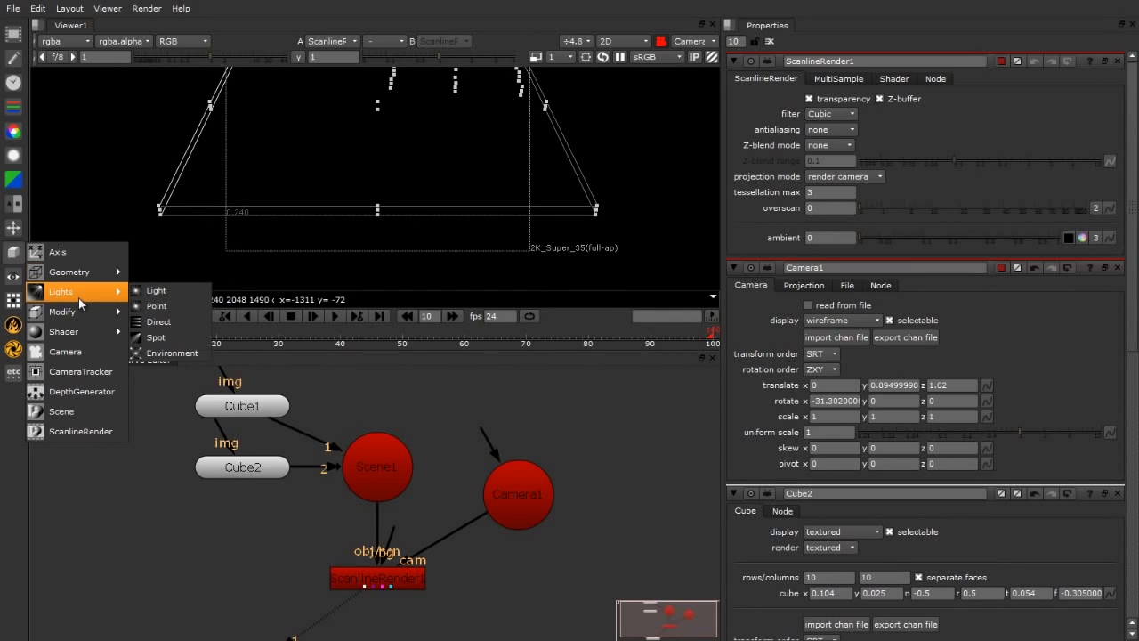
left_click(178, 324)
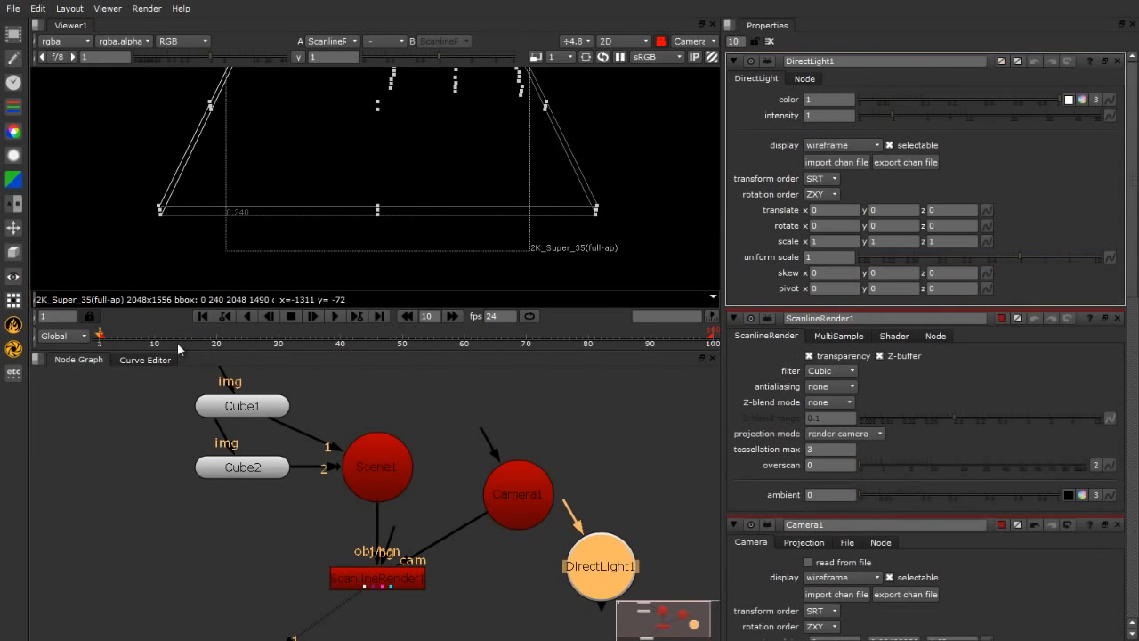
left_click_drag(623, 566, 476, 391)
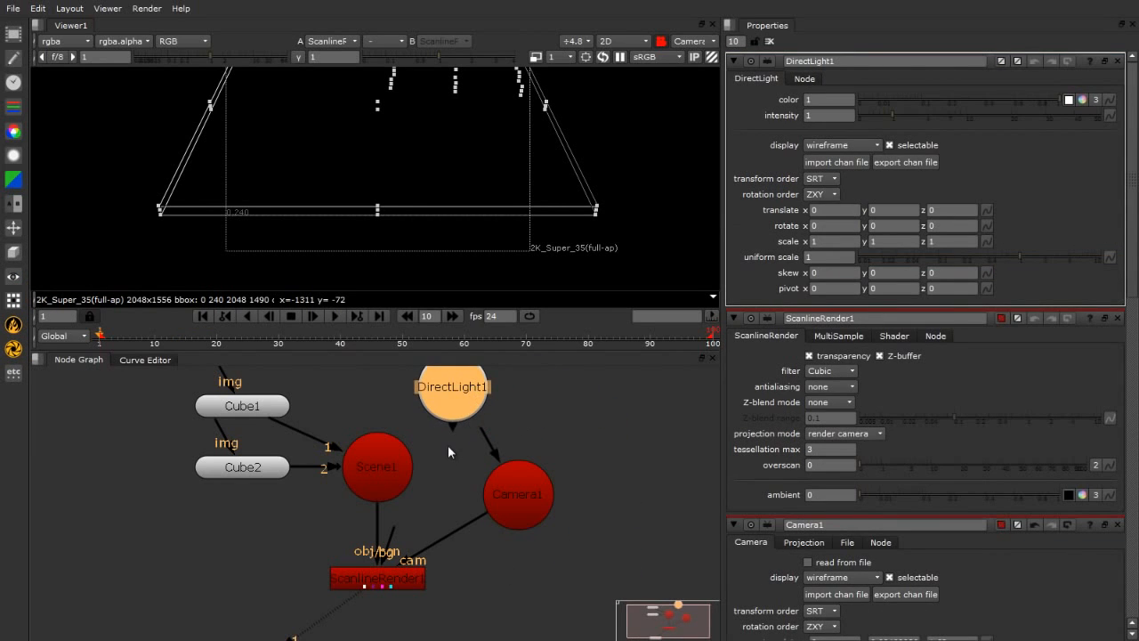
left_click_drag(452, 429, 378, 458)
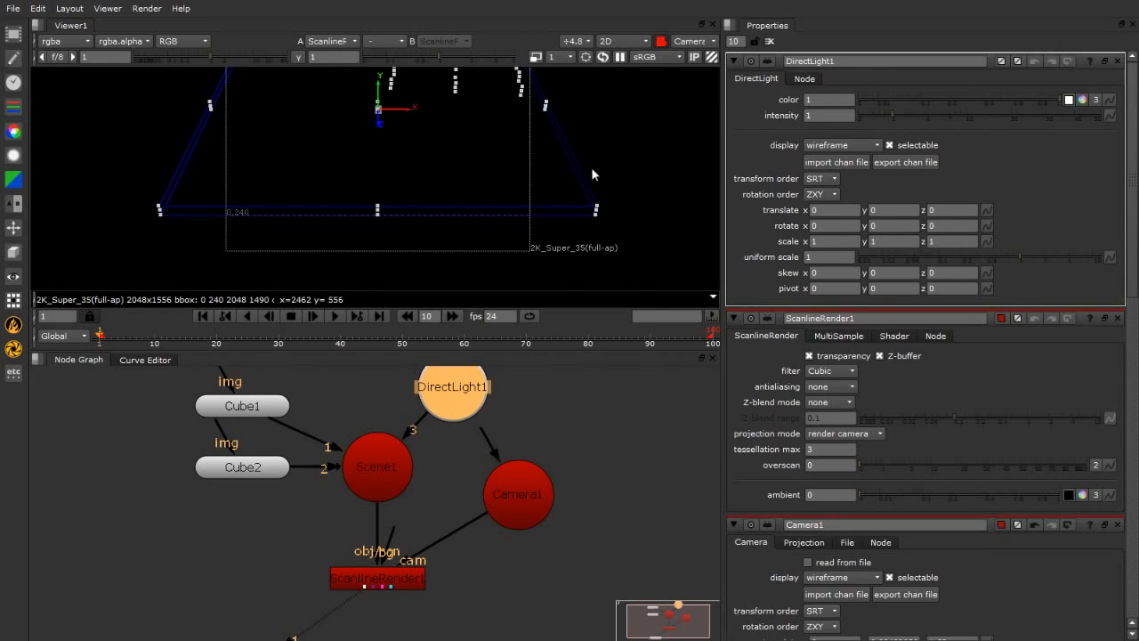
Switch the Viewer to 3D, unlock its camera and move DirectLight1 forward to a Z translate of about 0.912.
key("f")
key("Tab")
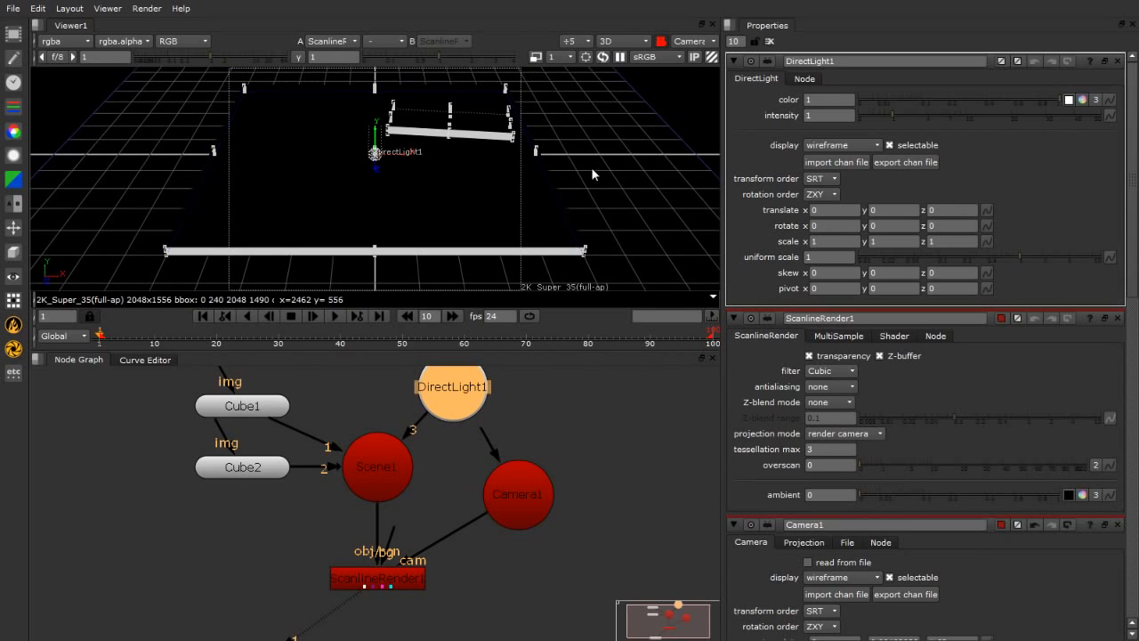
left_click(662, 42)
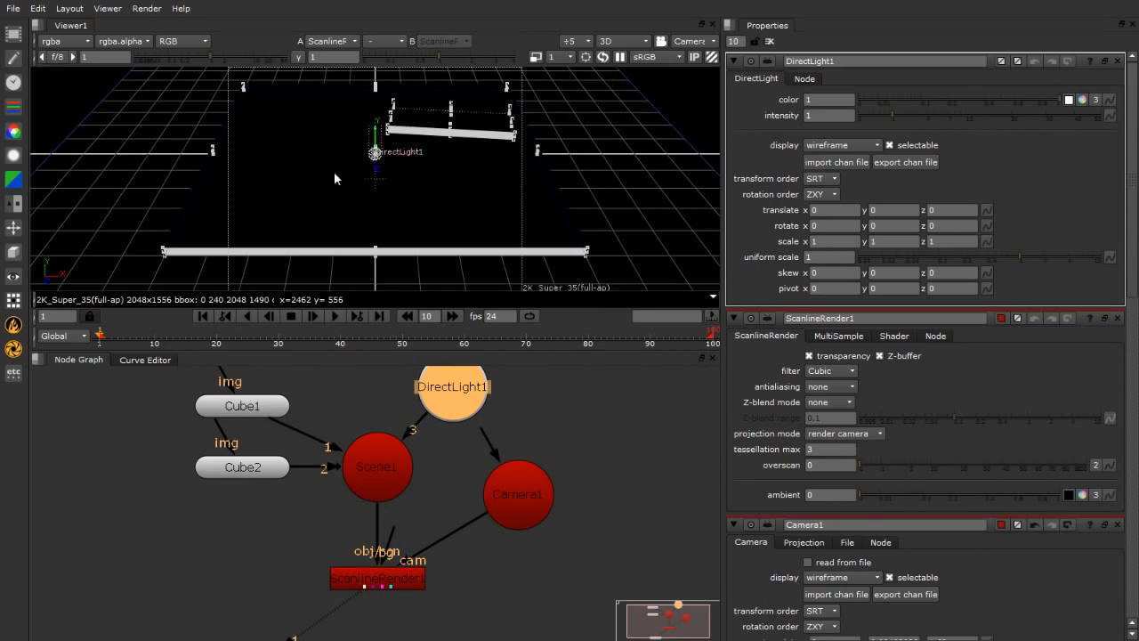
left_click_drag(335, 179, 711, 261, "ctrl")
key("f")
left_click_drag(555, 238, 355, 209, "ctrl")
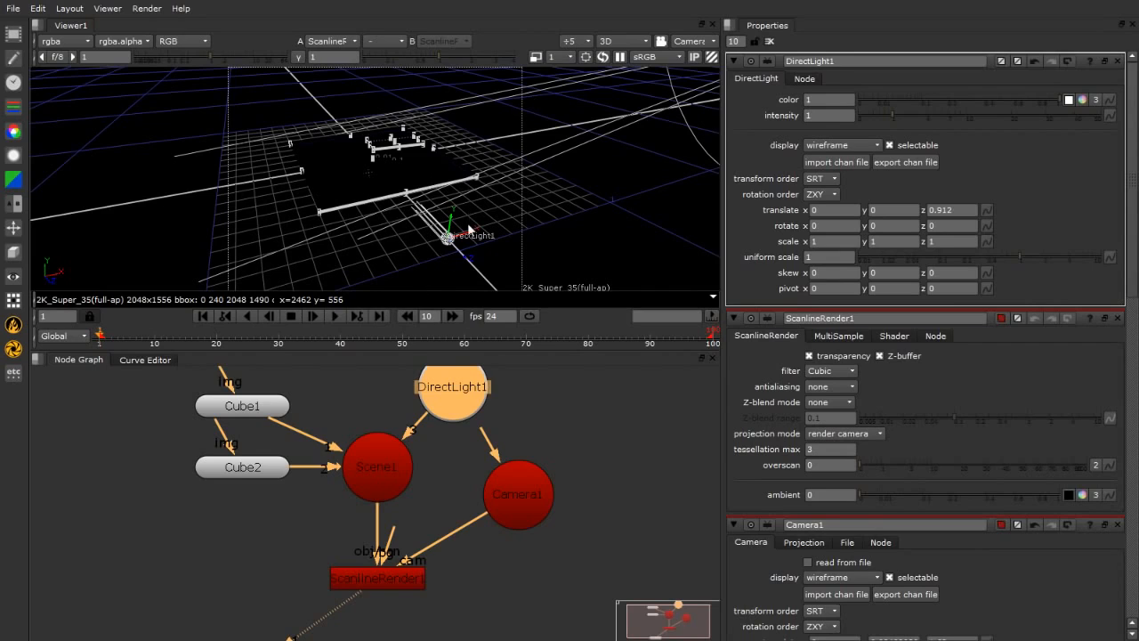
Rotate DirectLight1 to about -39.96 on X and 51.95 on Y so it shines down across the cubes.
key("ctrl")
left_click_drag(456, 247, 500, 143, "ctrl")
left_click(545, 237)
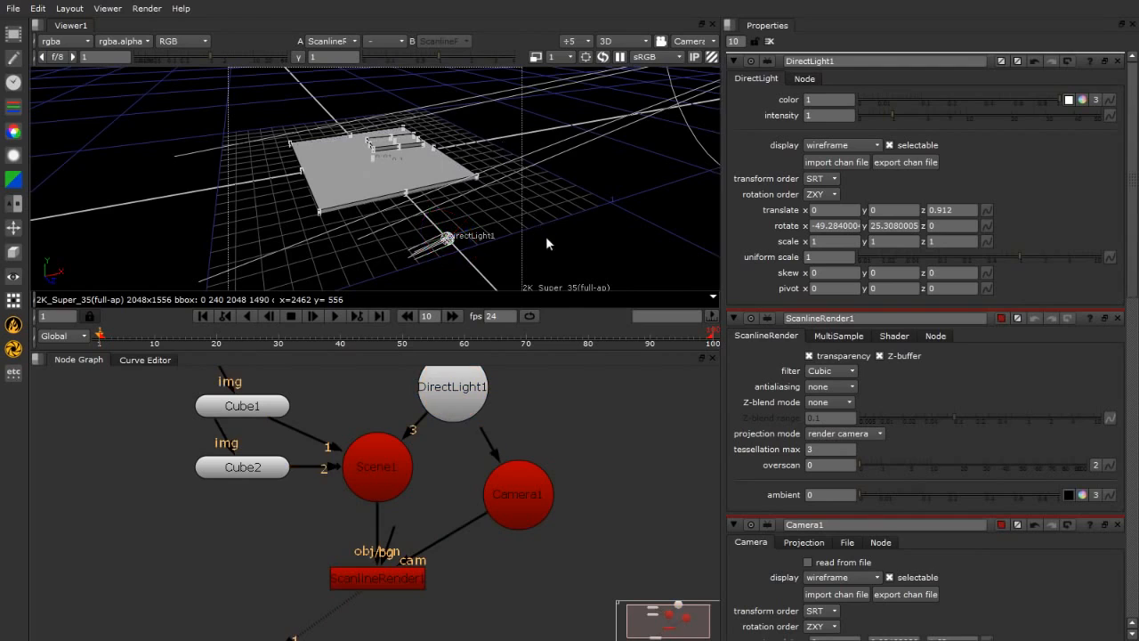
left_click_drag(545, 238, 493, 194, "ctrl")
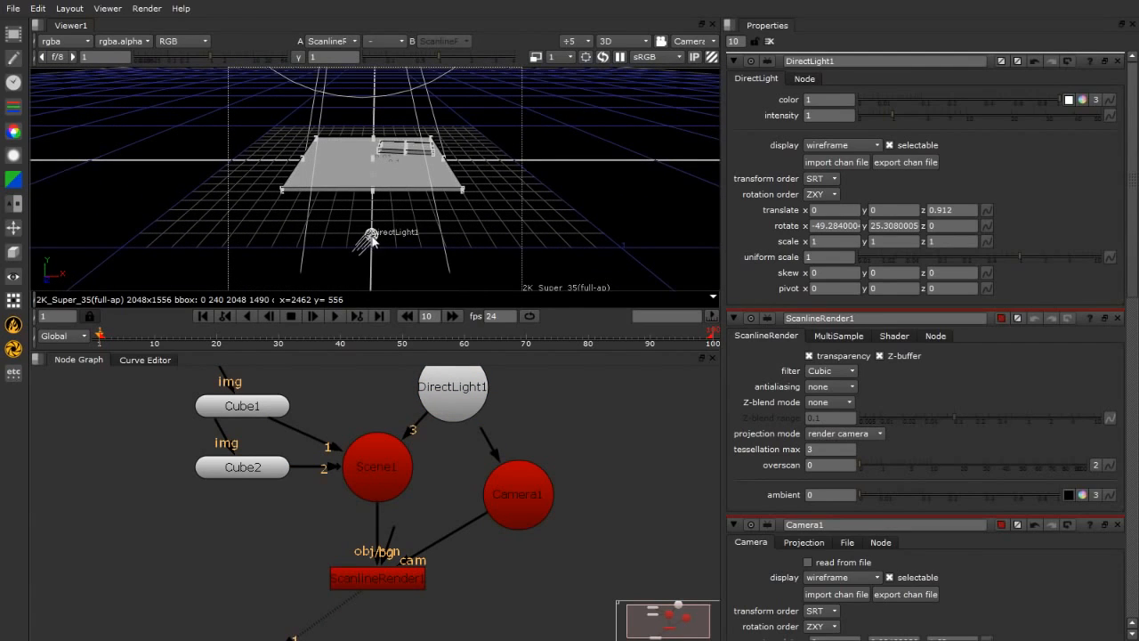
left_click(373, 238)
left_click_drag(371, 229, 385, 233, "ctrl")
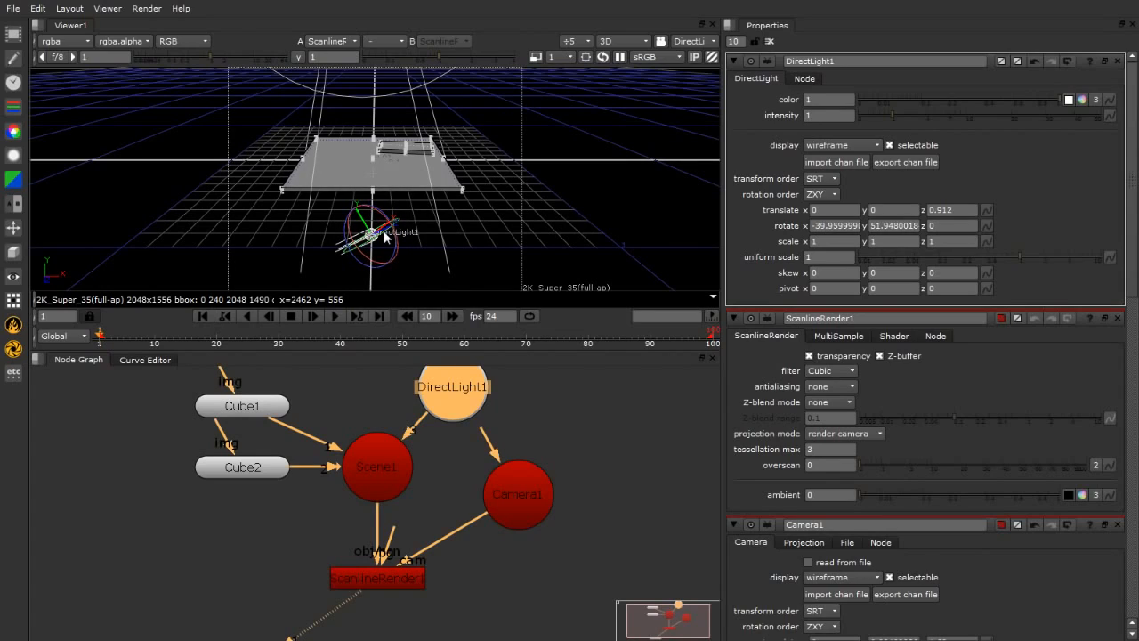
left_click(500, 238)
Examine the lighting on the cubes from several angles and check the ScanlineRender output in the 2D view.
left_click_drag(499, 239, 413, 212, "ctrl")
middle_click_drag(413, 212, 508, 233, "alt")
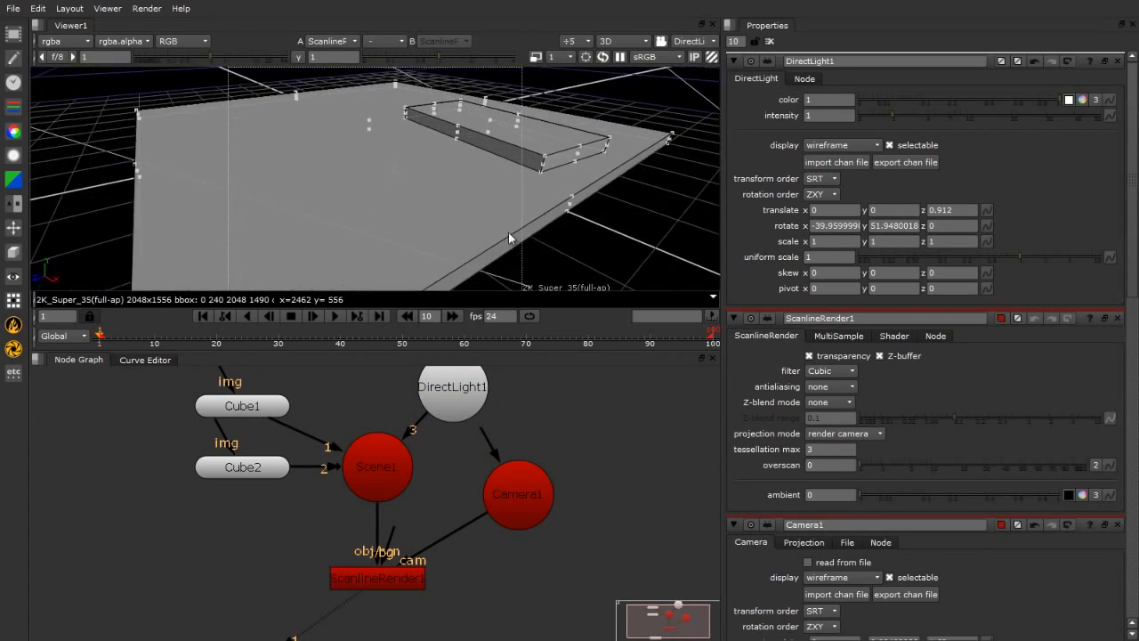
left_click_drag(508, 233, 546, 201, "alt")
middle_click_drag(546, 201, 379, 199, "alt")
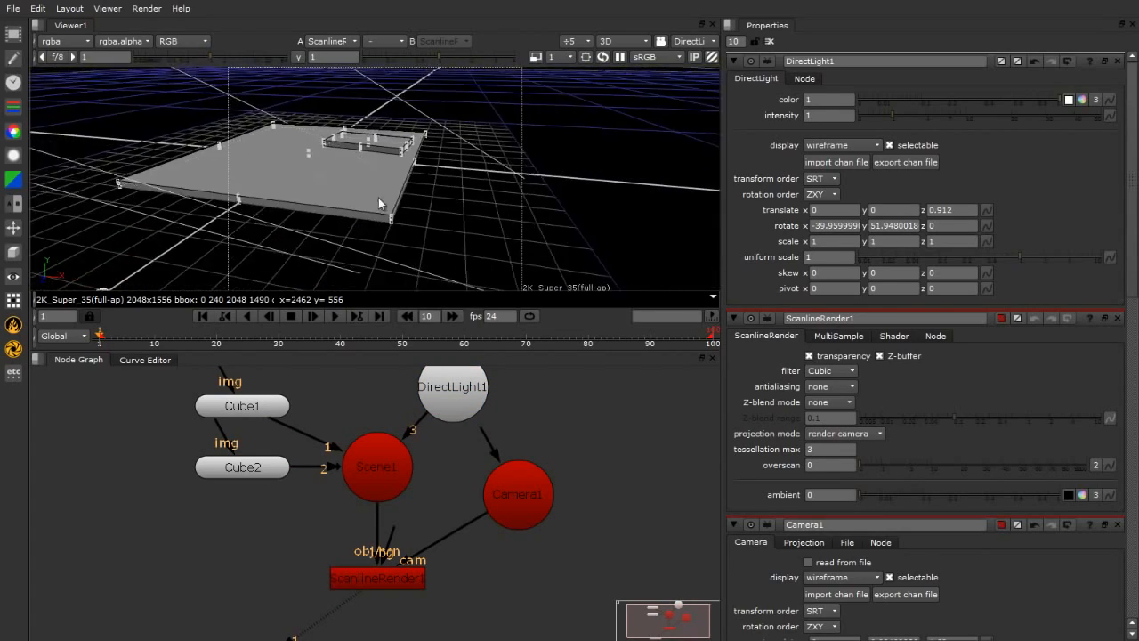
left_click_drag(379, 199, 349, 226, "ctrl")
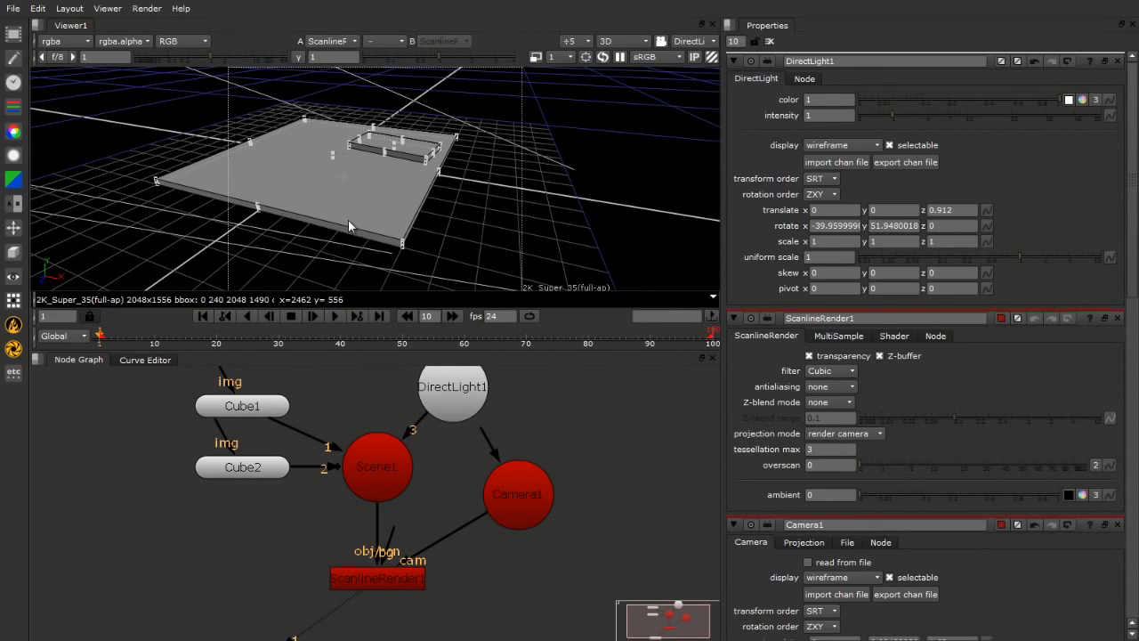
key("Tab")
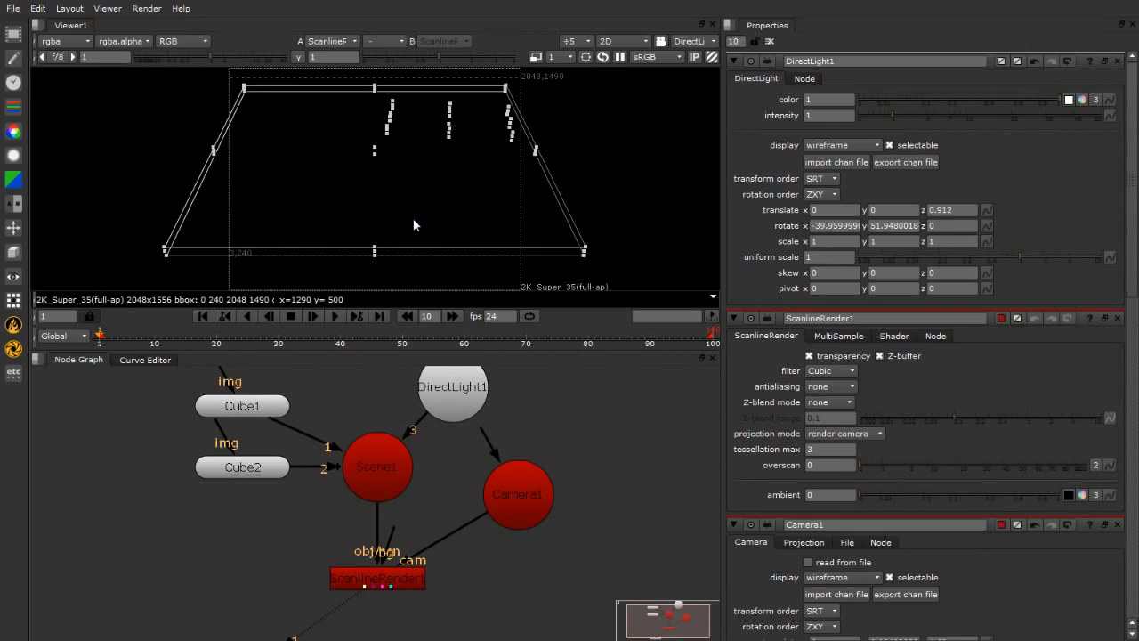
Close the properties of all nodes except DirectLight1 to clear their wireframes and handles from the Viewer.
key("ctrl+z")
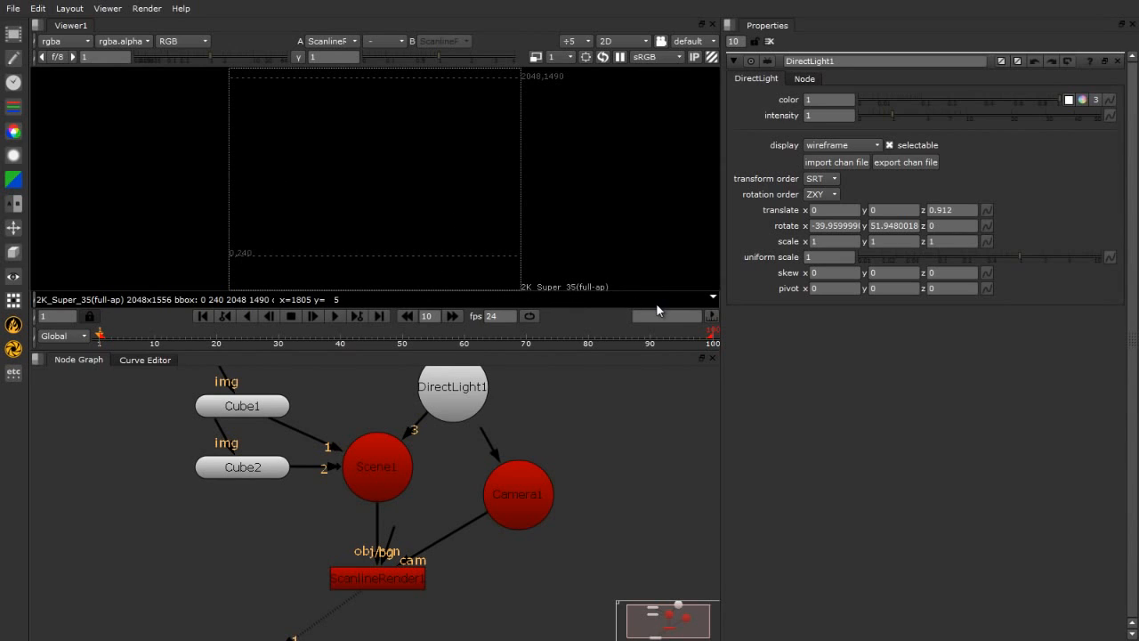
left_click(228, 472)
left_click(258, 412)
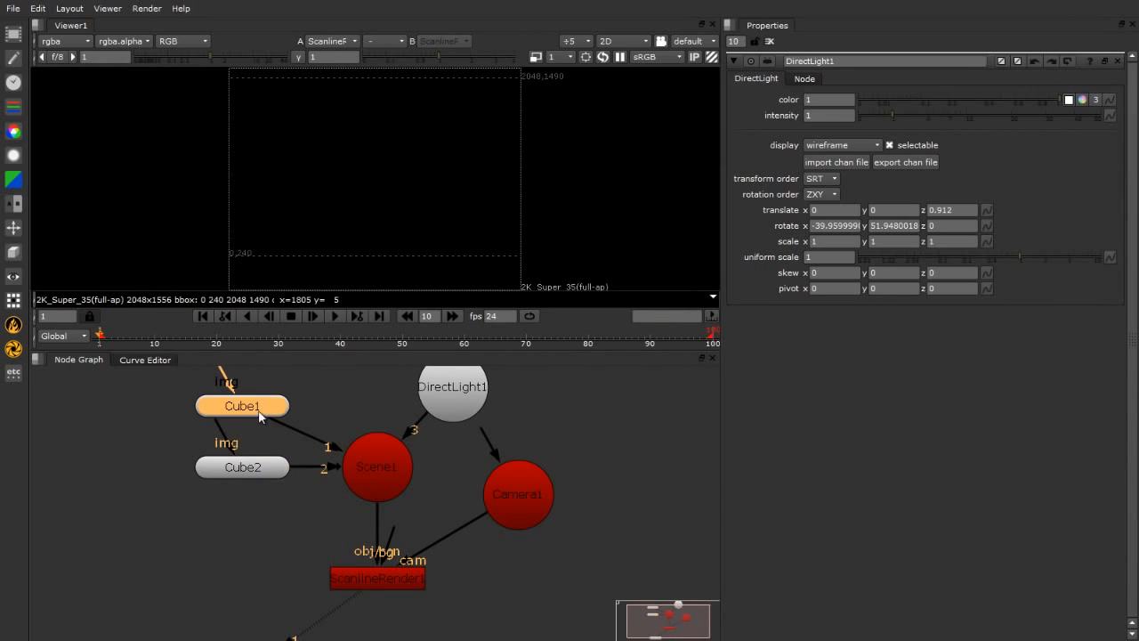
left_click(238, 532)
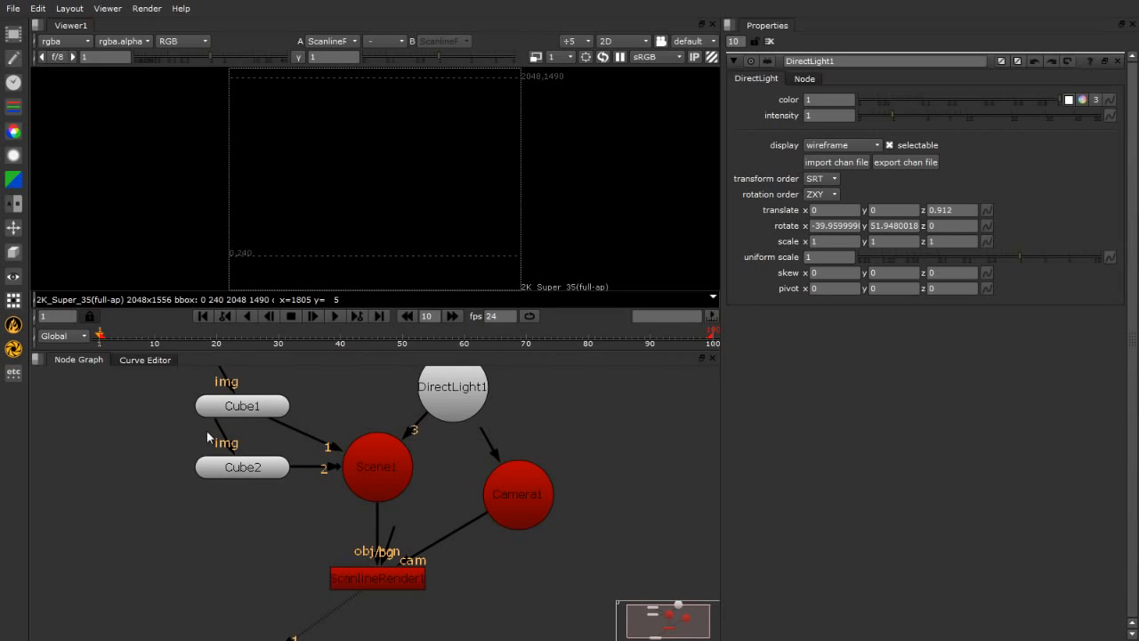
Add a CheckerBoard node to the left of the cubes and connect the img inputs of Cube2 and Cube1 to it.
left_click_drag(217, 424, 118, 449)
left_click(11, 38)
left_click(103, 91)
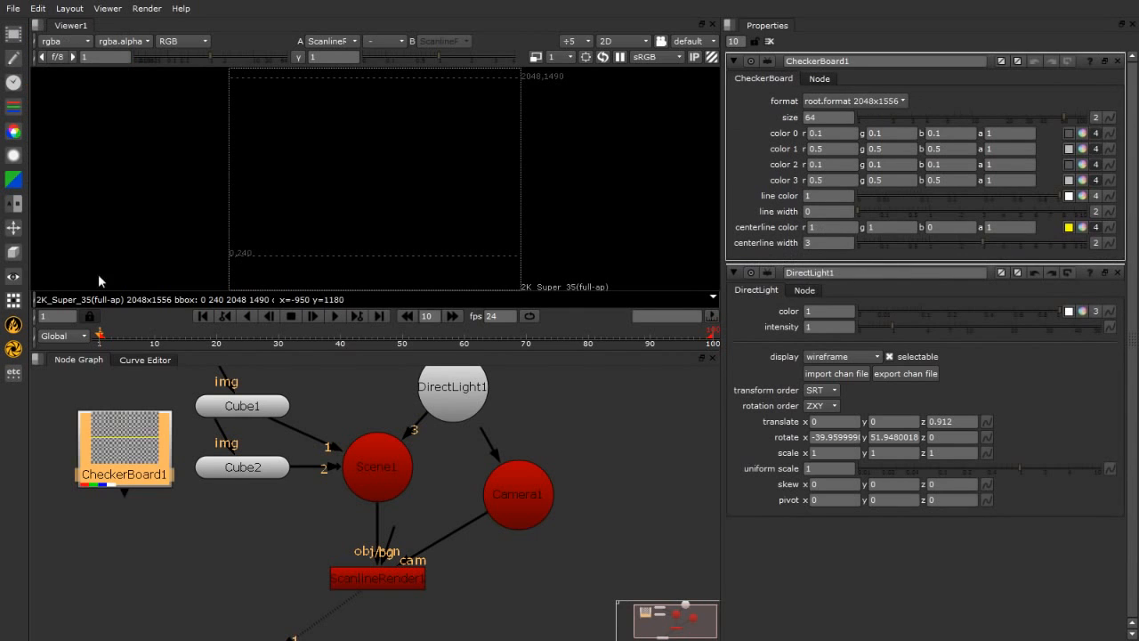
left_click_drag(218, 427, 105, 447)
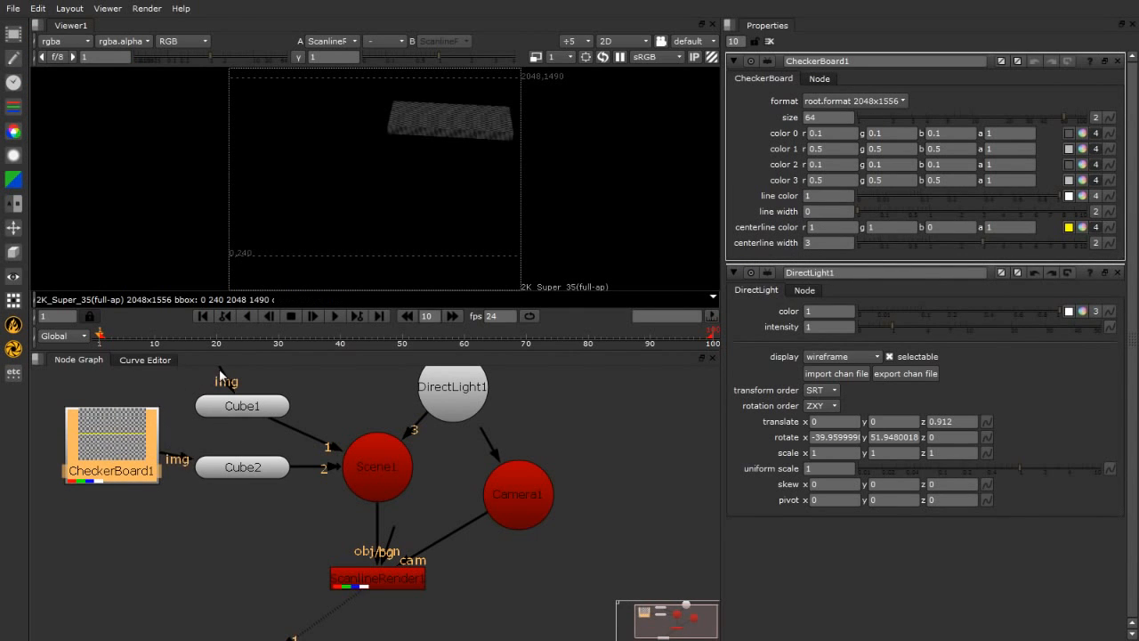
left_click_drag(219, 374, 117, 434)
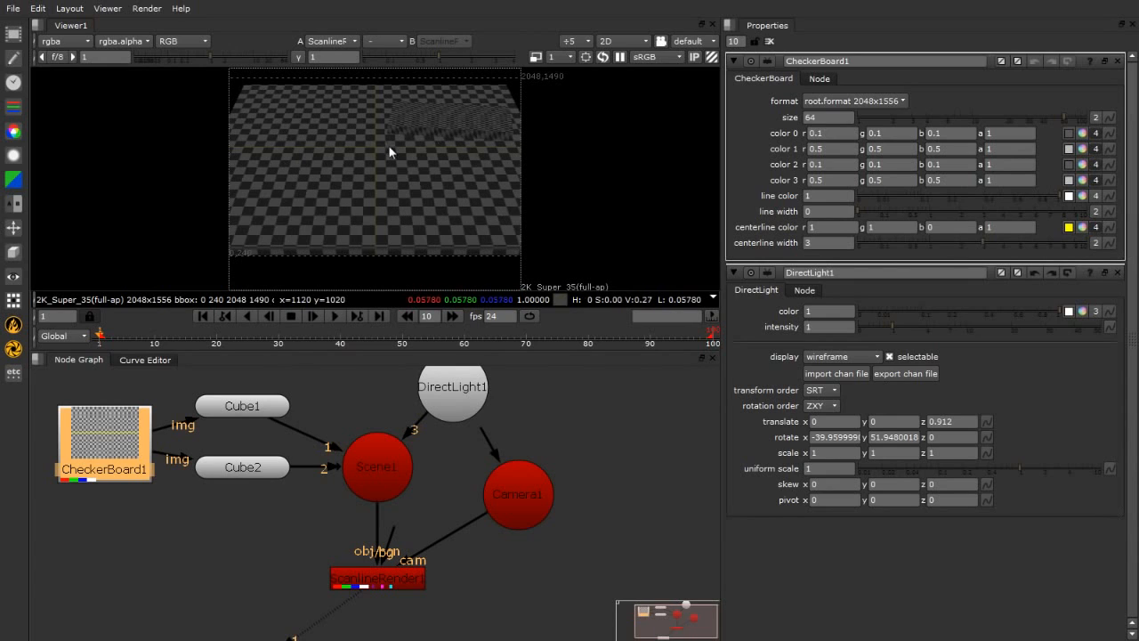
Examine the checkerboard-textured cubes in the enlarged render view, temporarily raising the viewer gamma to 1.86 before resetting it.
key("space")
scroll(588, 281, "up", 3)
scroll(570, 275, "down", 2)
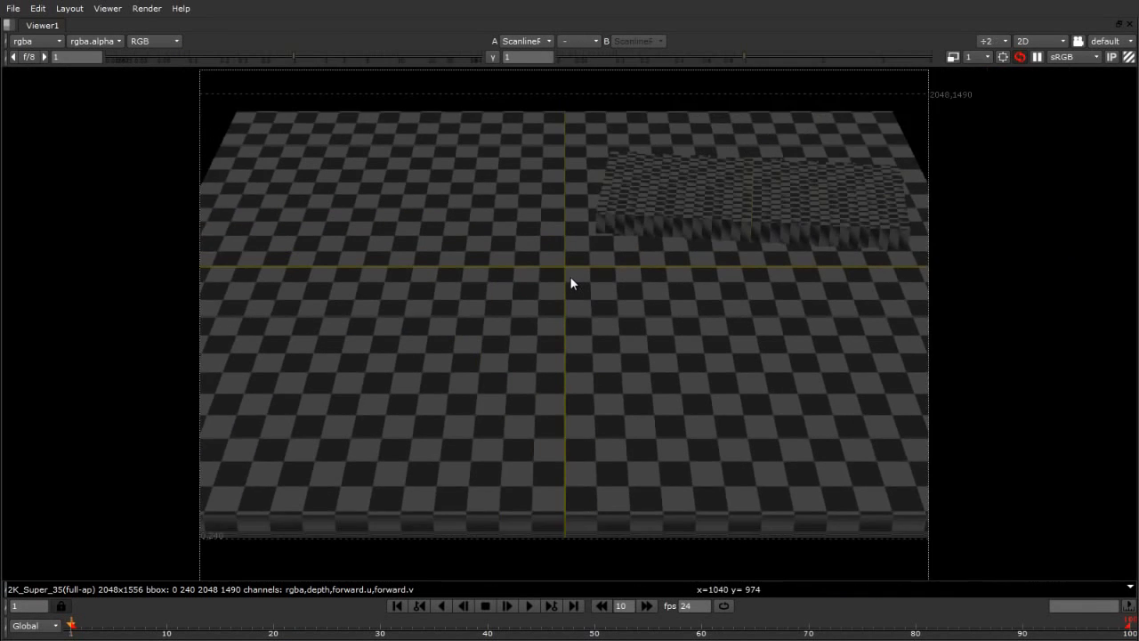
scroll(568, 279, "up", 1)
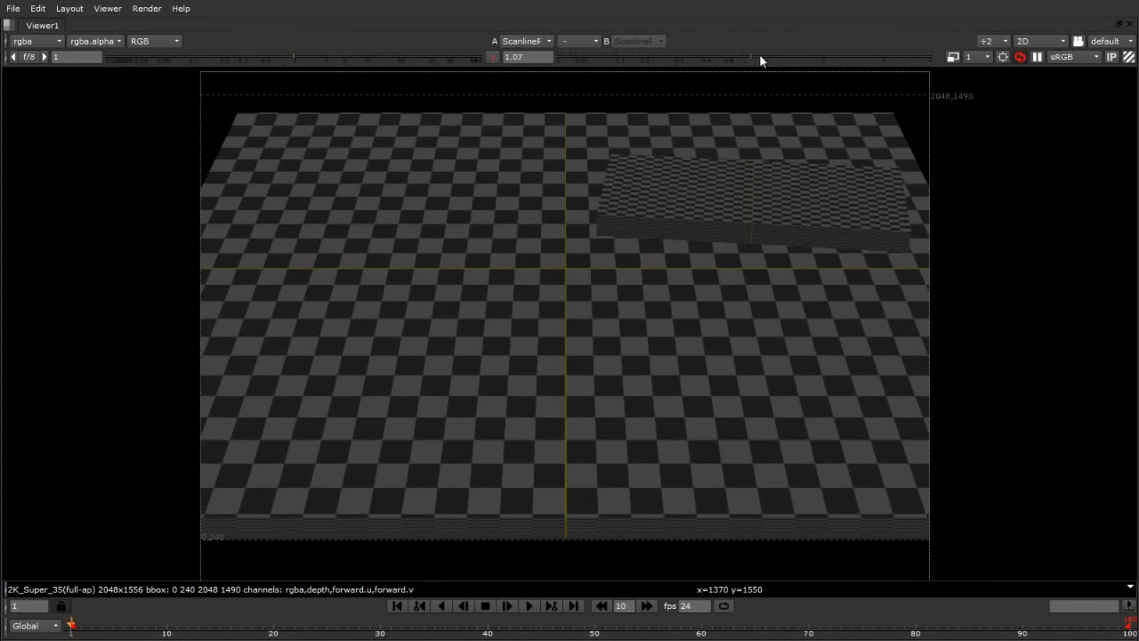
left_click_drag(759, 57, 821, 57)
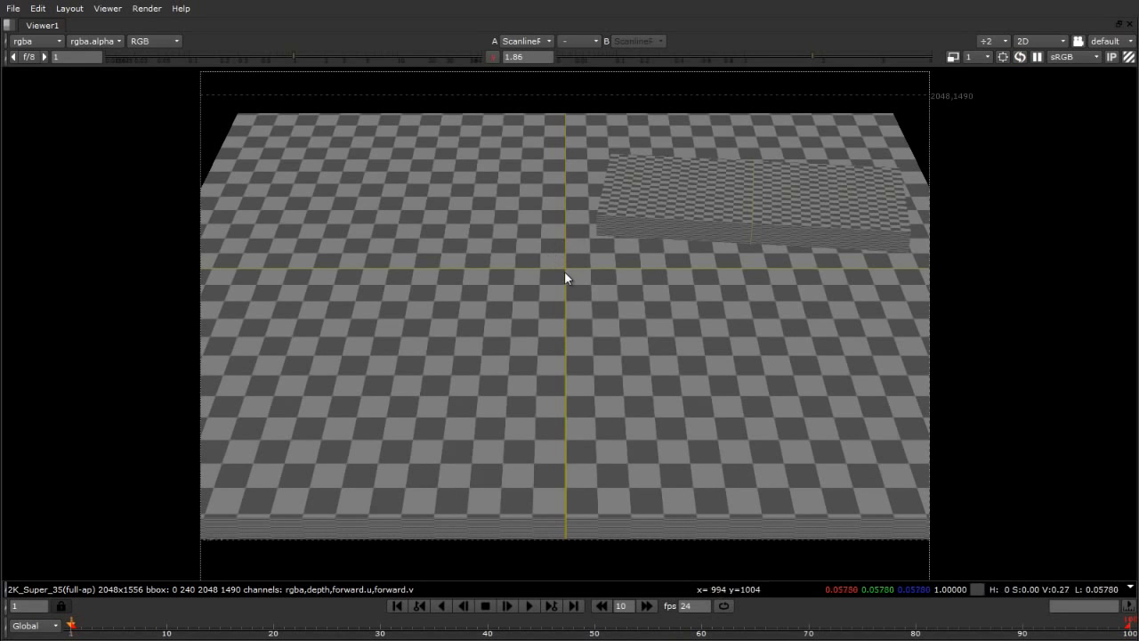
left_click(493, 57)
key("space")
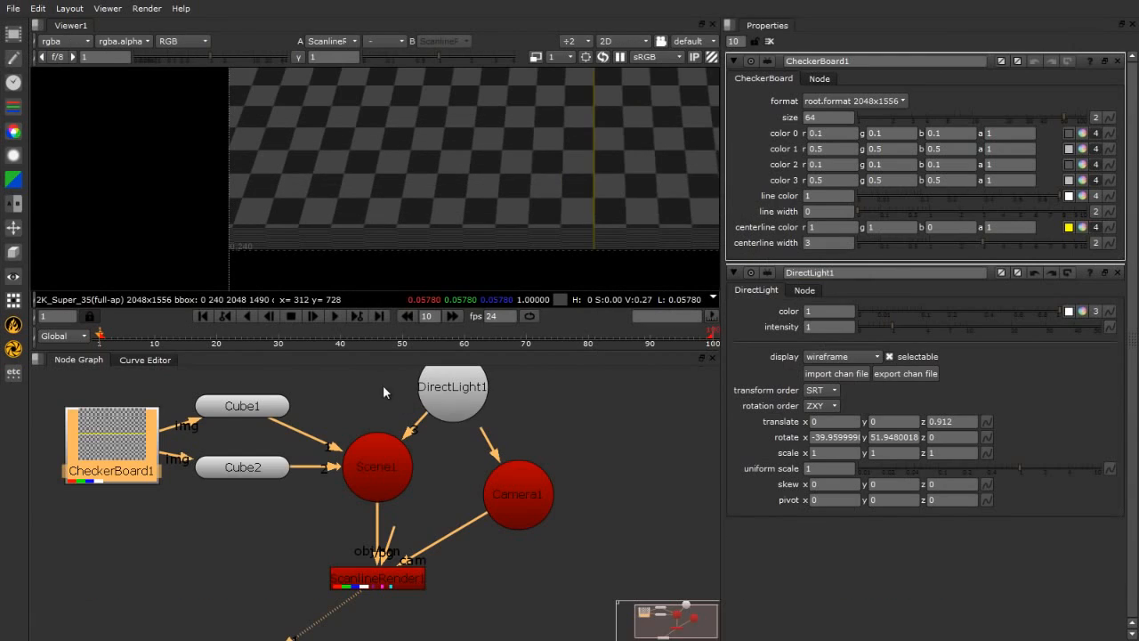
Set DirectLight1's intensity to 10 and deselect the node.
left_click(456, 401)
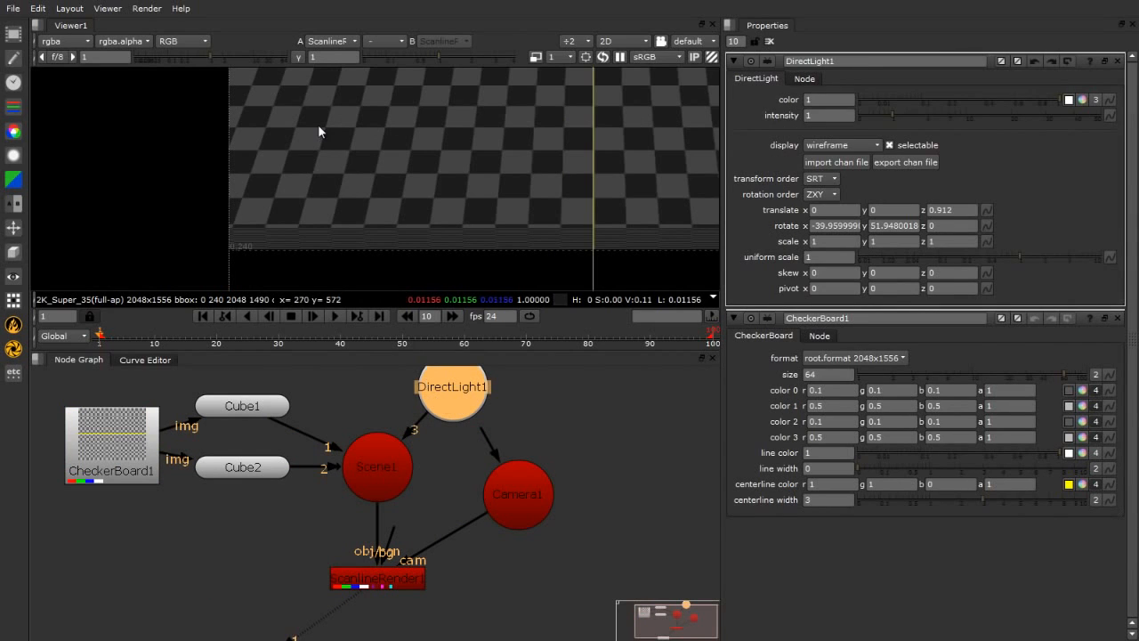
key("f")
left_click(823, 115)
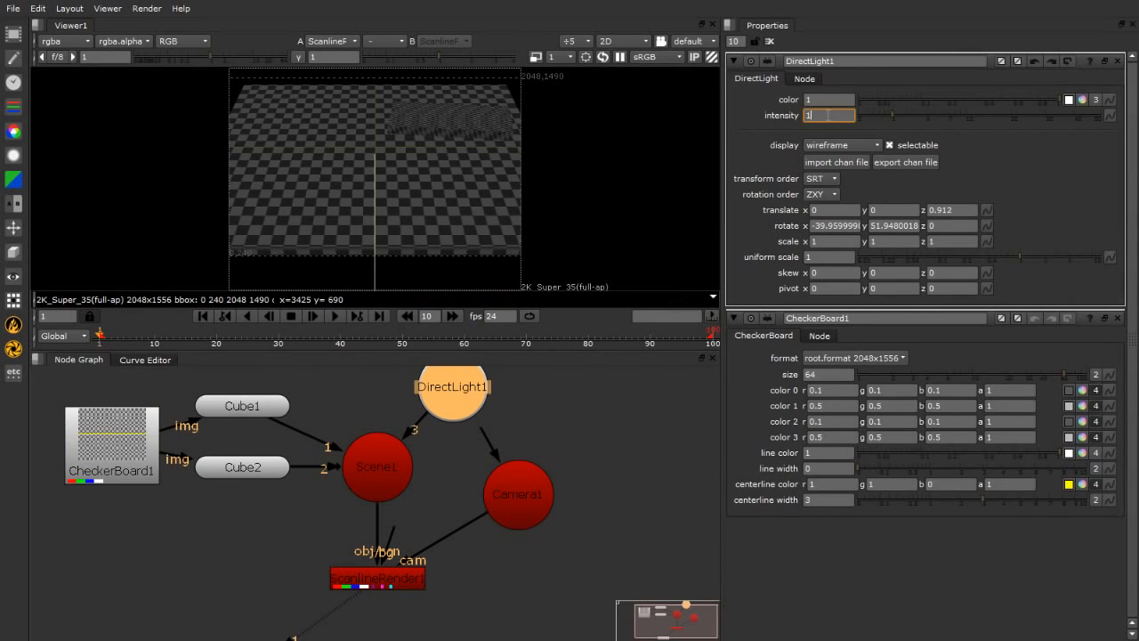
type("0")
key("Return")
left_click(620, 399)
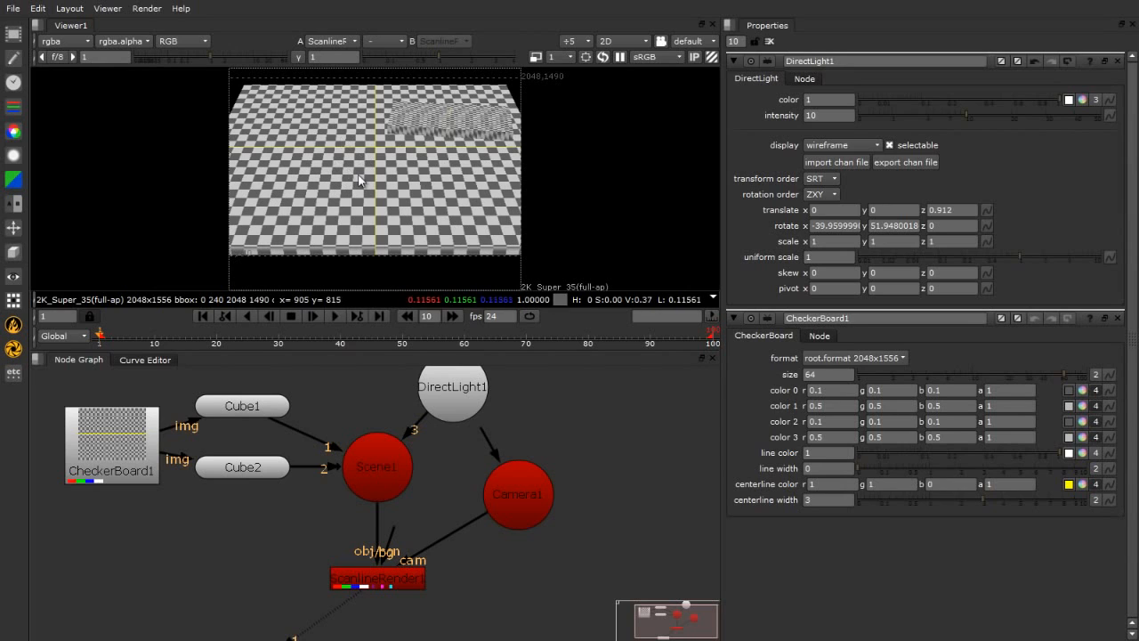
Add a Sphere node below Cube2, connected to Scene1 and with its img input fed by CheckerBoard1.
left_click(13, 252)
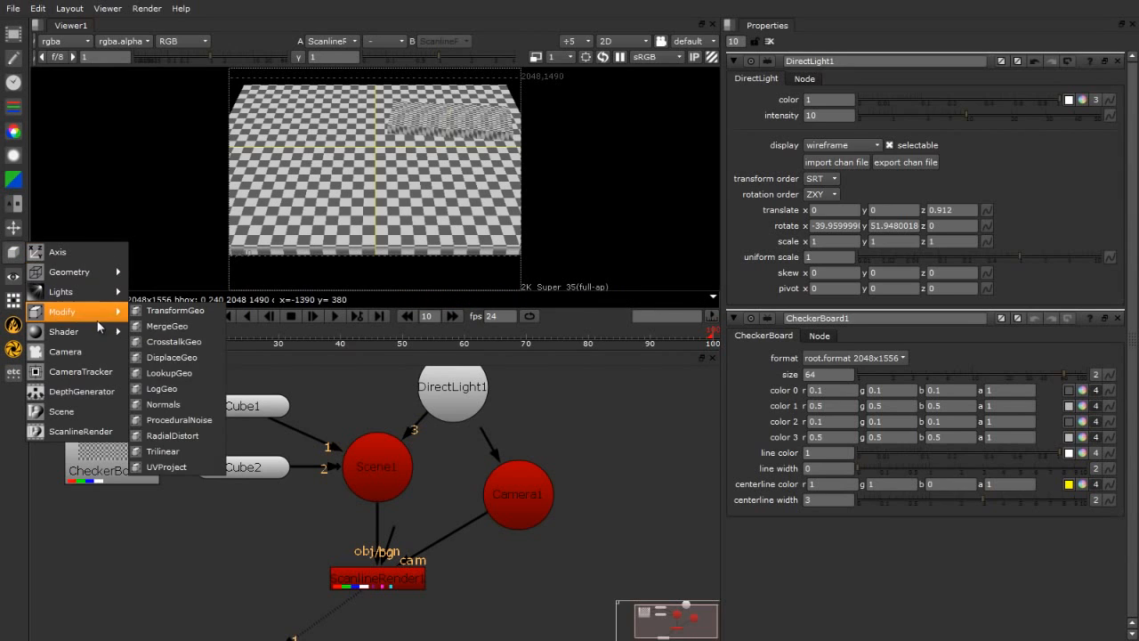
mouse_move(98, 272)
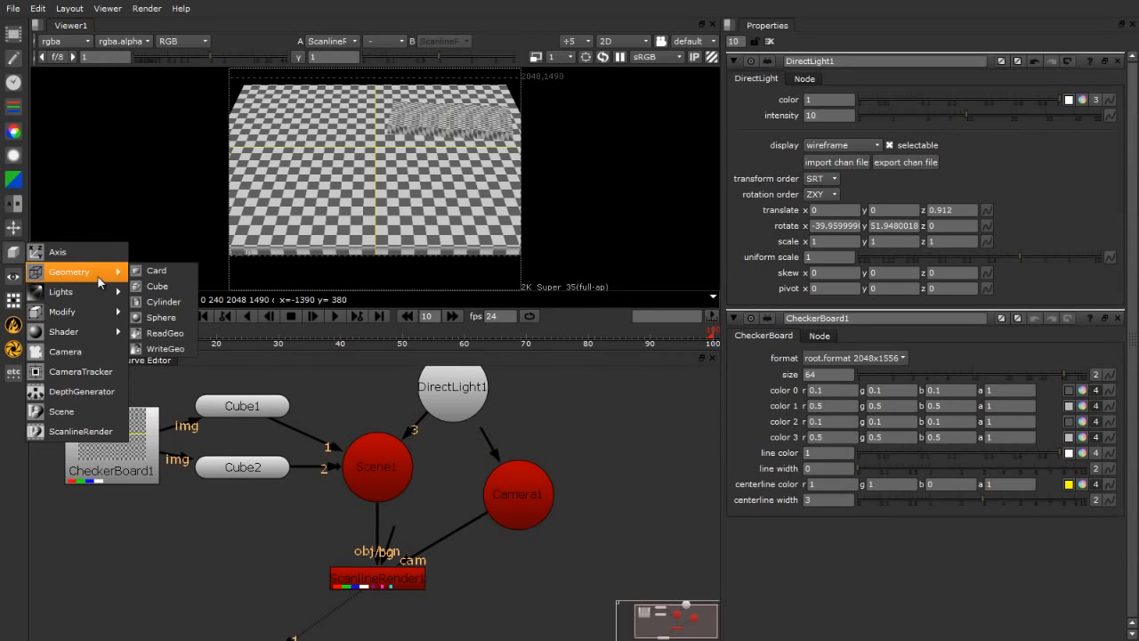
left_click(162, 317)
left_click_drag(616, 436, 362, 476)
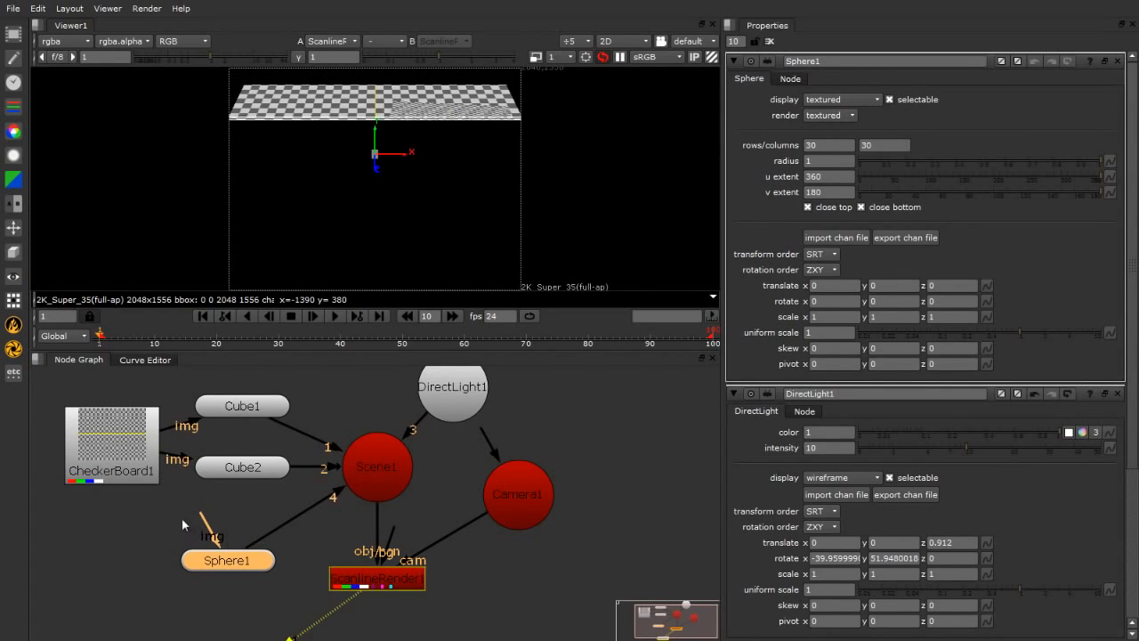
left_click_drag(199, 518, 116, 461)
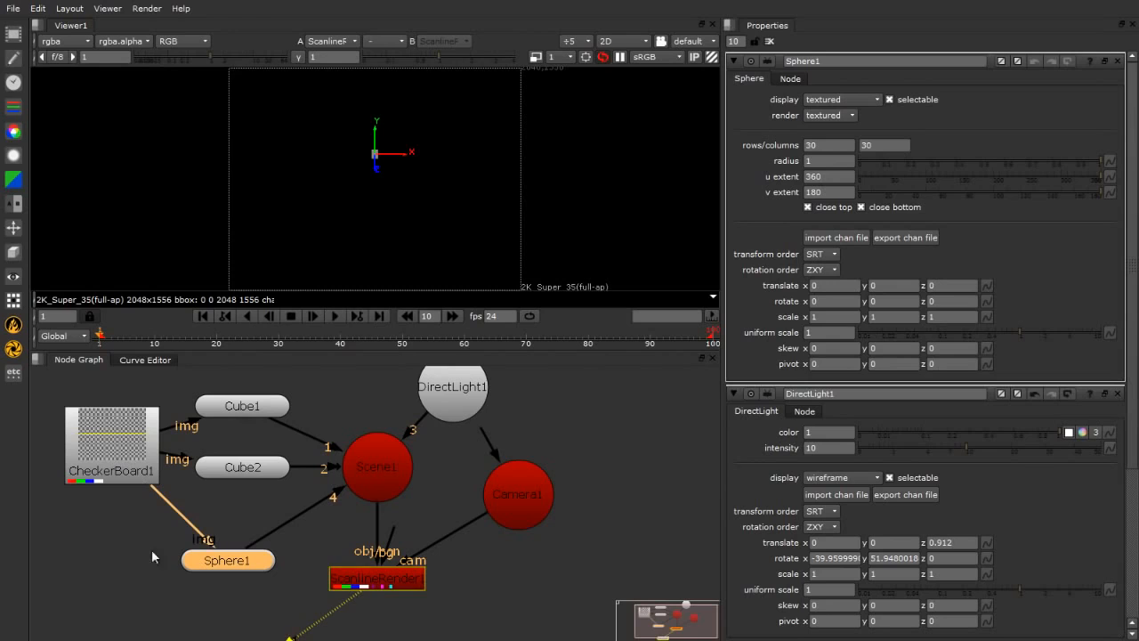
left_click_drag(230, 571, 246, 534)
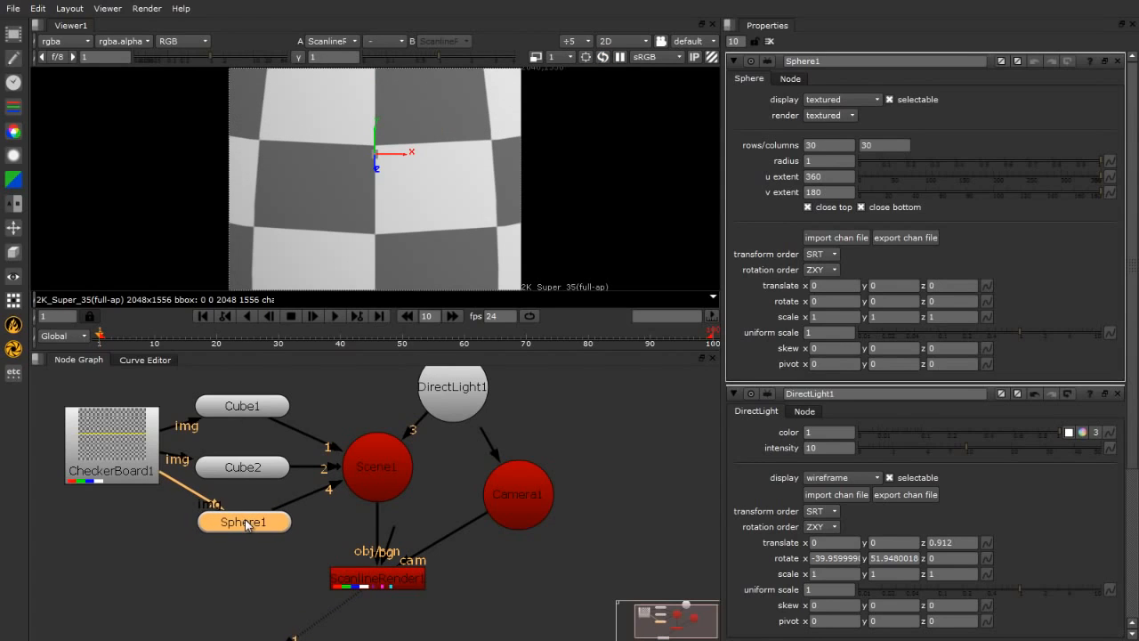
Examine the textured sphere's shading from several angles in the 3D view, with DirectLight1 enabled and temporarily disabled.
key("Tab")
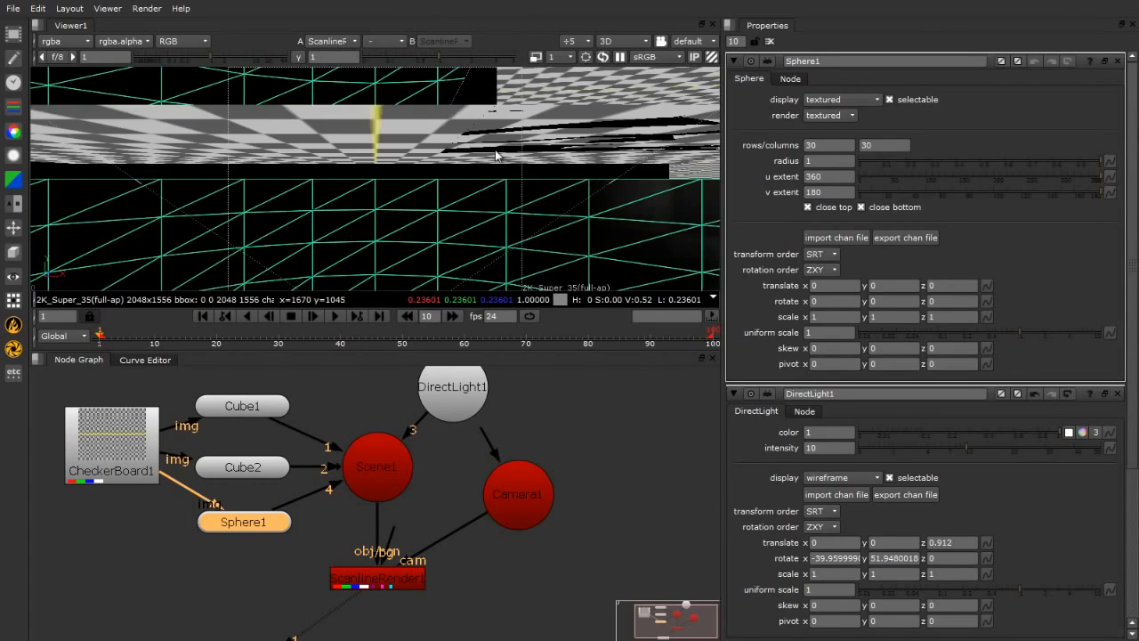
scroll(434, 203, "down", 10)
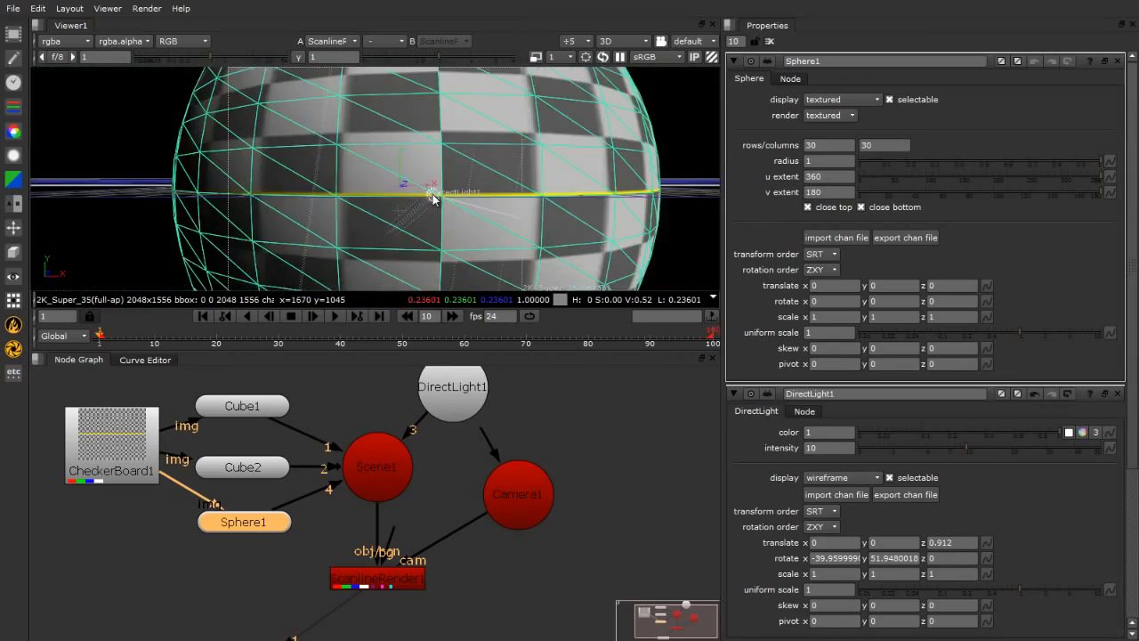
left_click_drag(433, 199, 474, 240, "ctrl")
scroll(415, 233, "down", 4)
left_click(580, 233)
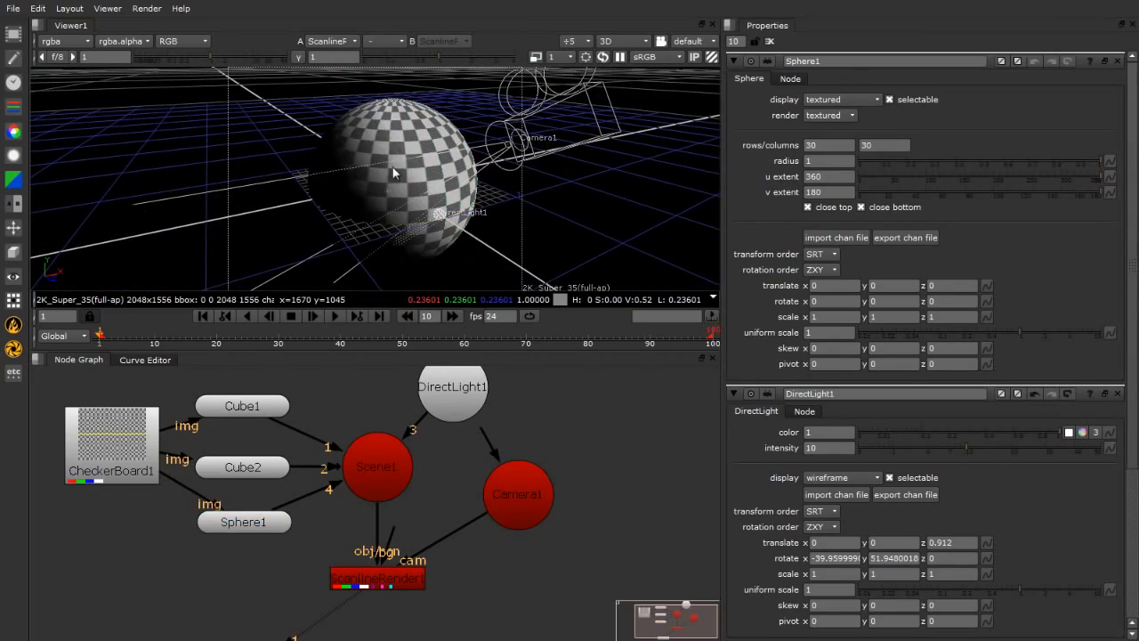
left_click_drag(393, 173, 353, 175, "ctrl")
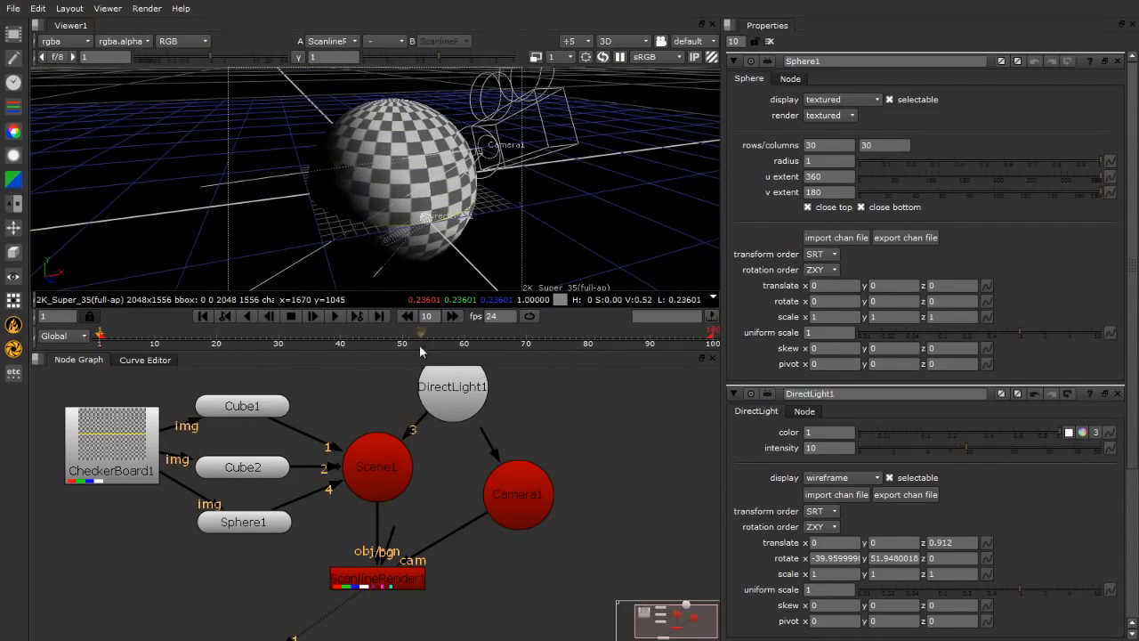
left_click(450, 387)
key("d")
left_click_drag(325, 210, 390, 159, "ctrl")
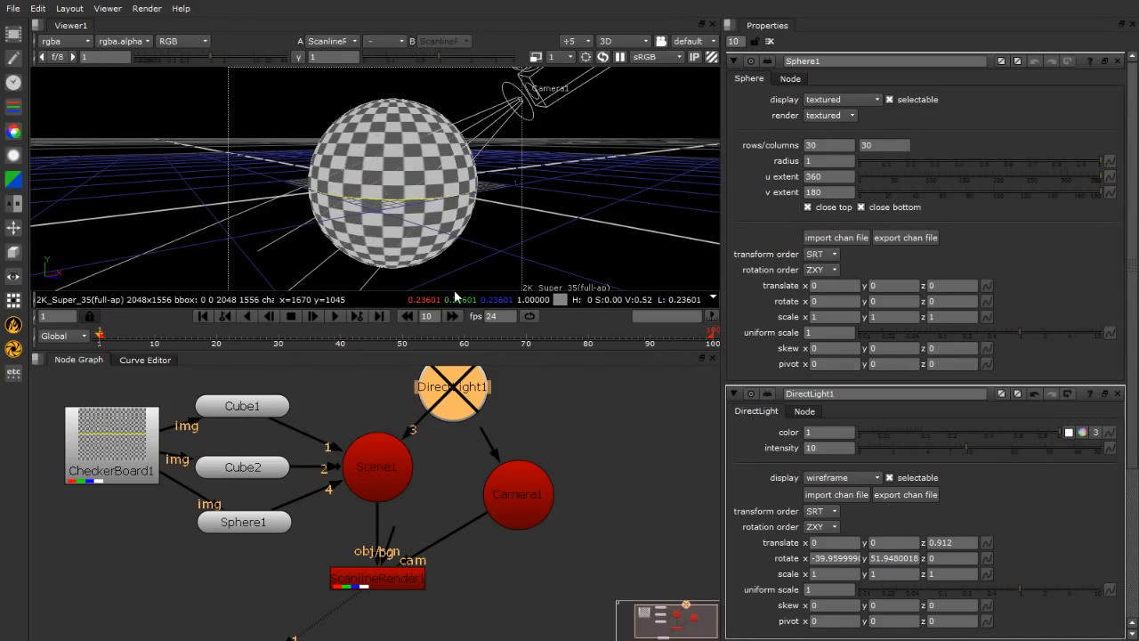
key("d")
left_click_drag(525, 178, 479, 228, "ctrl")
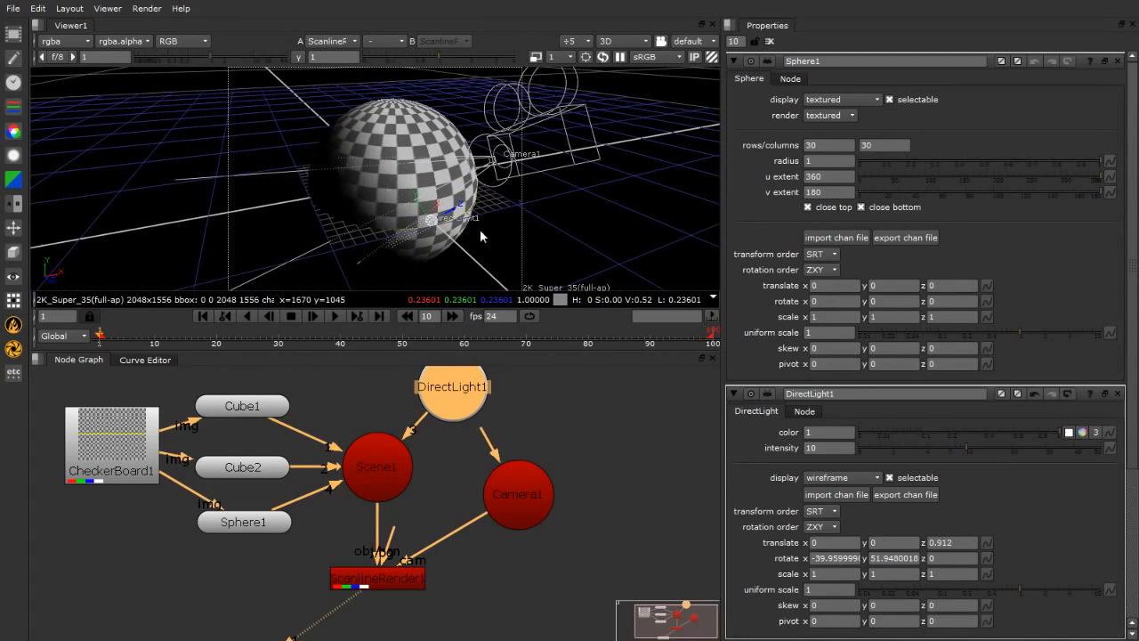
Reduce Sphere1's radius to 0.2.
left_click(840, 161)
key("Down")
key("Down")
key("Down")
key("Down")
key("Down")
key("Down")
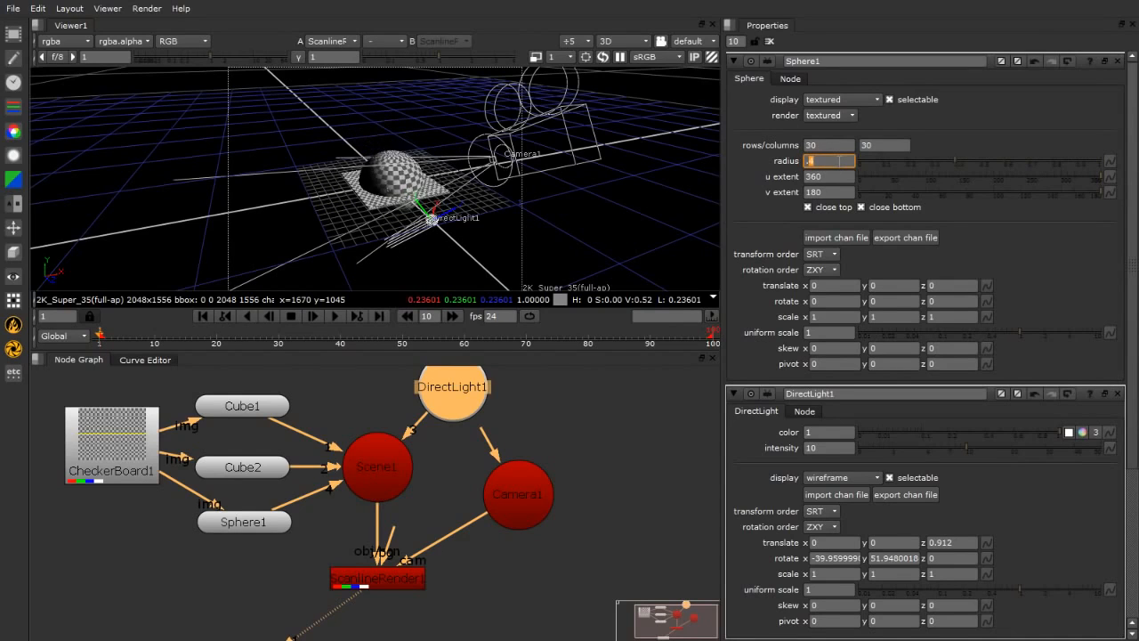
key("Down")
key("Down")
scroll(397, 178, "up", 8)
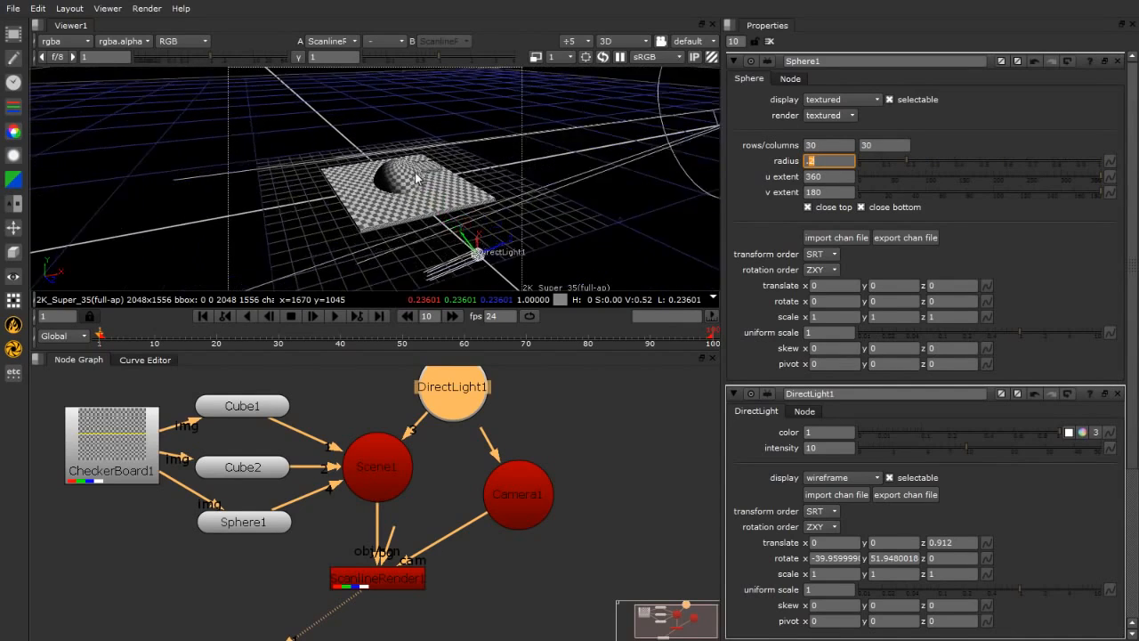
Raise the sphere to about 0.19 on Y so that it rests on the large flat cube.
left_click(410, 163)
left_click_drag(434, 181, 430, 117, "ctrl")
scroll(428, 180, "up", 4)
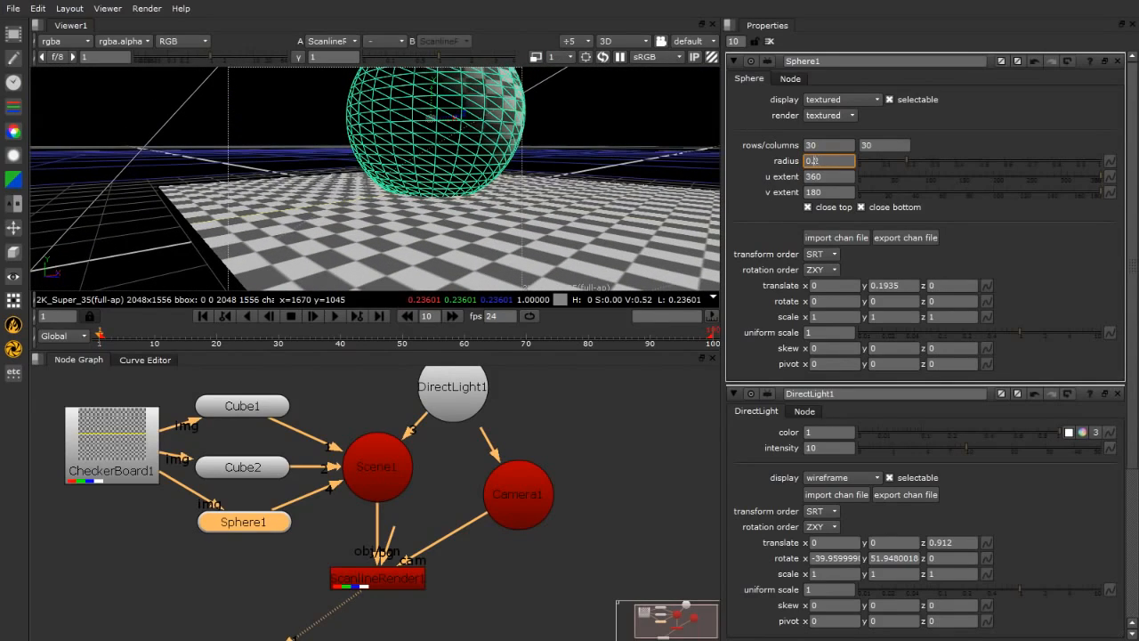
Set Sphere1's radius to 0.1 and its Y translation to 0.125.
type("1")
key("Return")
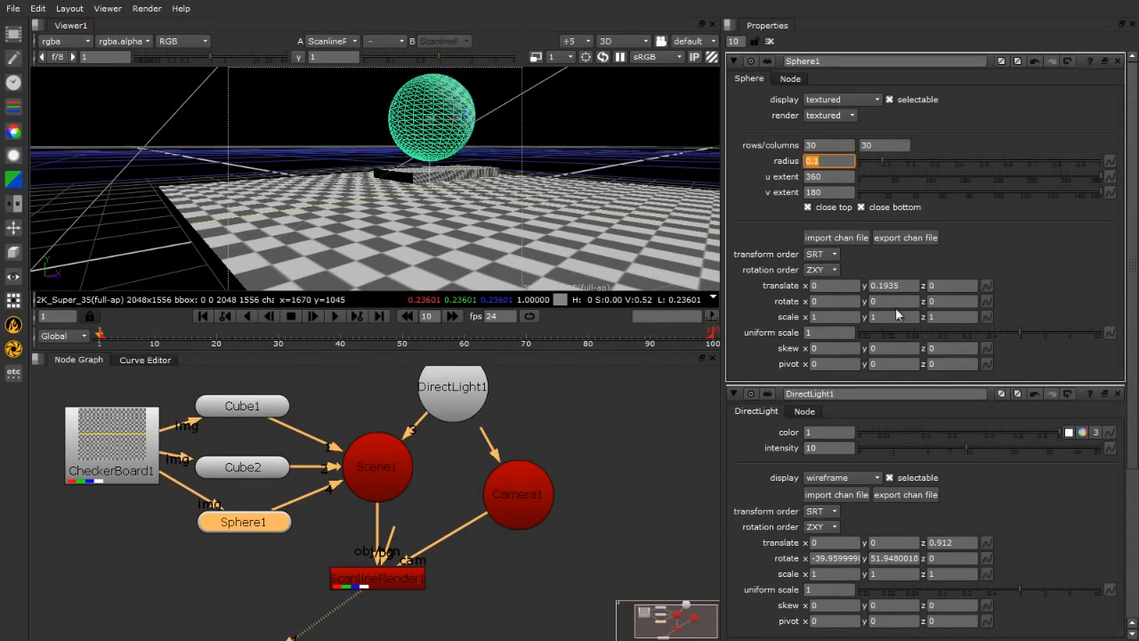
left_click_drag(883, 285, 934, 289)
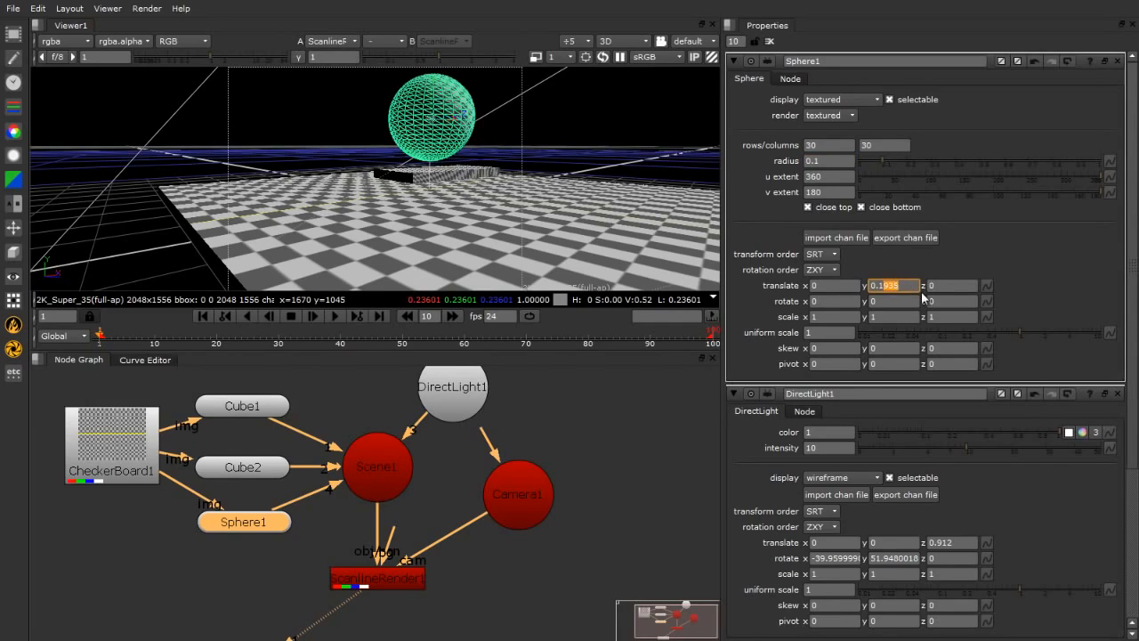
type("25")
key("Return")
Move the sphere to about -0.157 on X and shift the CheckerBoard1 node slightly away from the geometry nodes.
left_click_drag(545, 243, 372, 264, "ctrl")
scroll(434, 212, "up", 1)
left_click_drag(434, 212, 397, 253, "ctrl")
left_click_drag(471, 186, 391, 214)
scroll(401, 185, "down", 5)
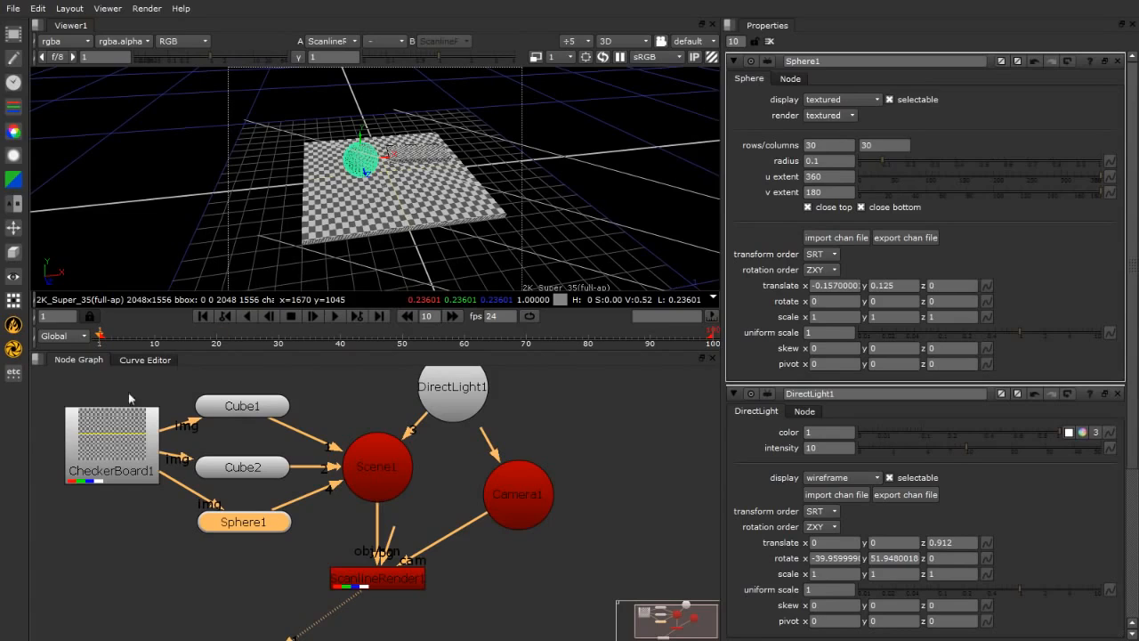
left_click_drag(101, 441, 85, 463)
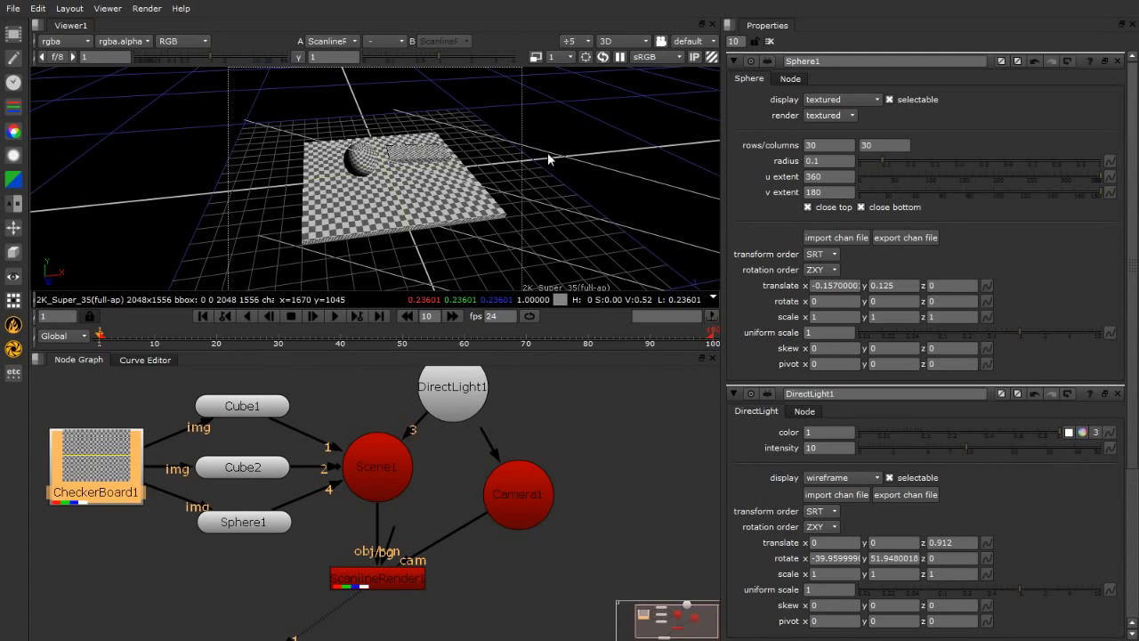
Examine the ScanlineRender output in the enlarged 2D view, checking the sphere's shading and its missing shadow on the floor.
key("Tab")
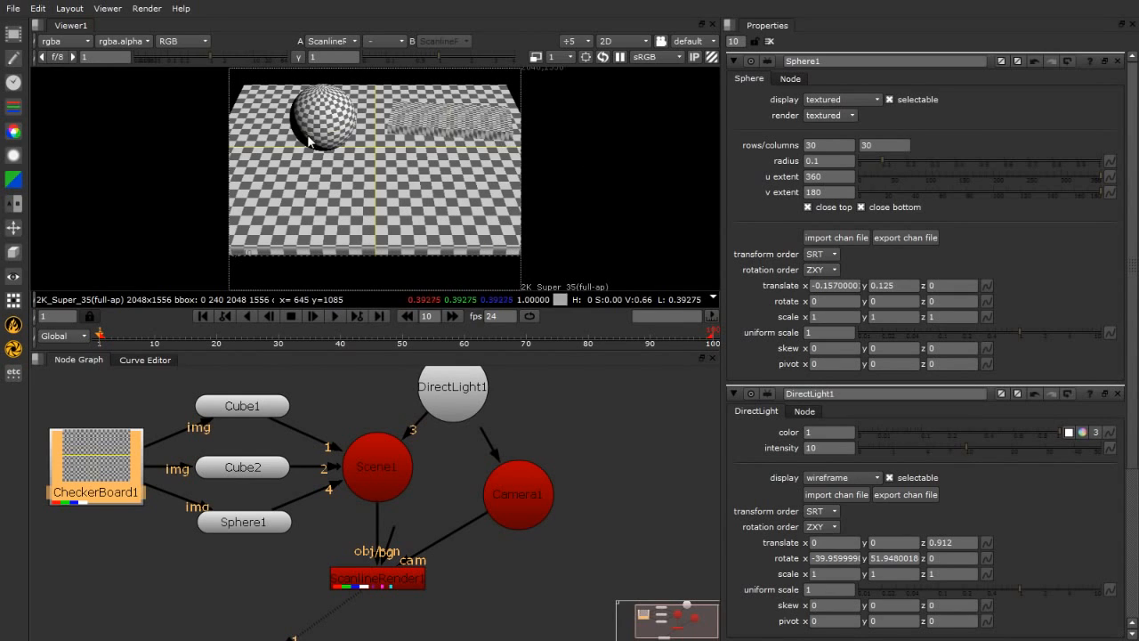
key("space")
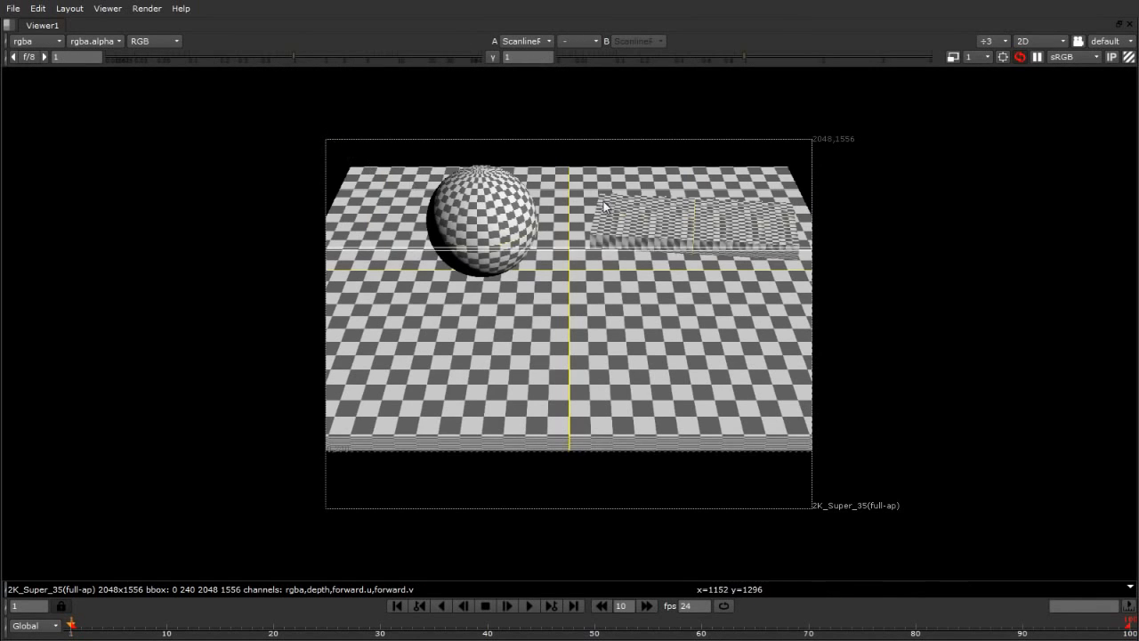
scroll(598, 201, "up", 5)
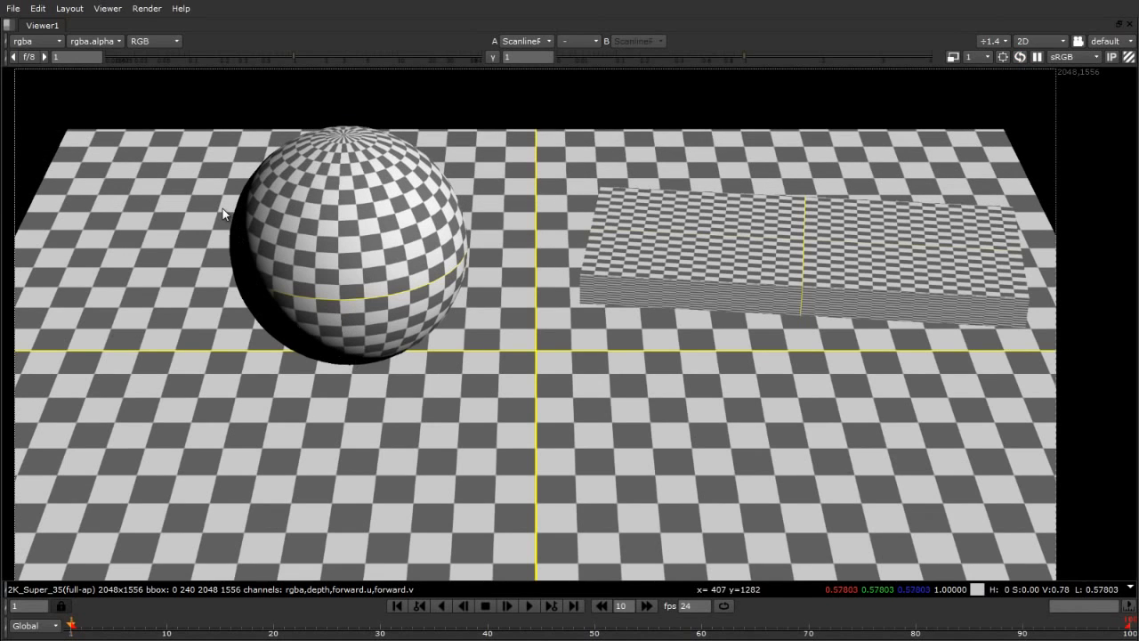
scroll(193, 172, "up", 5)
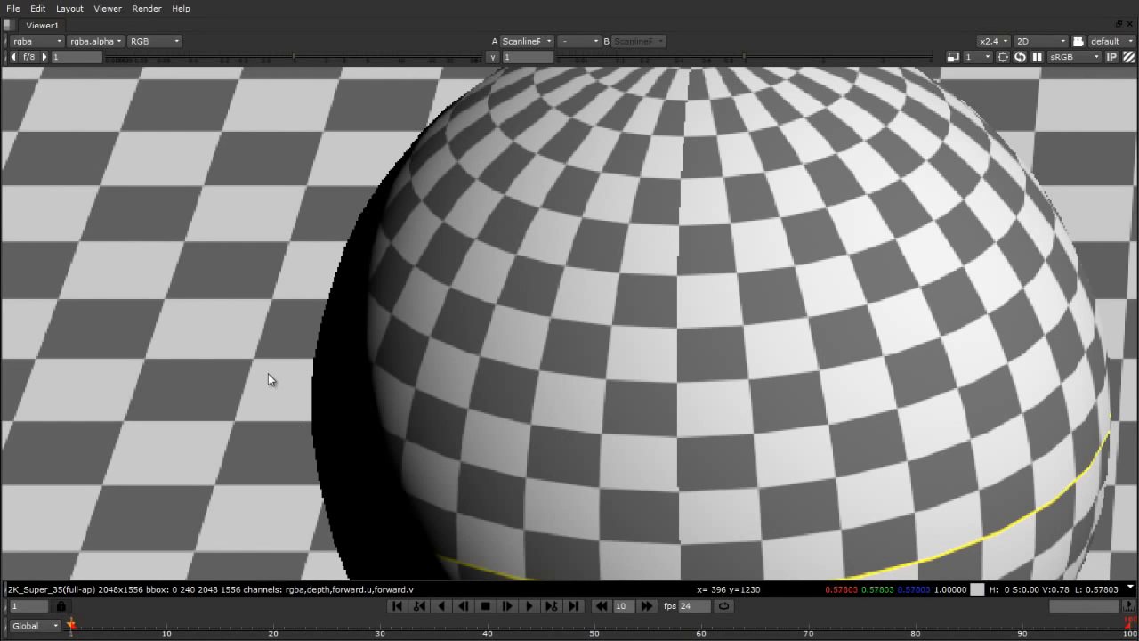
key("f")
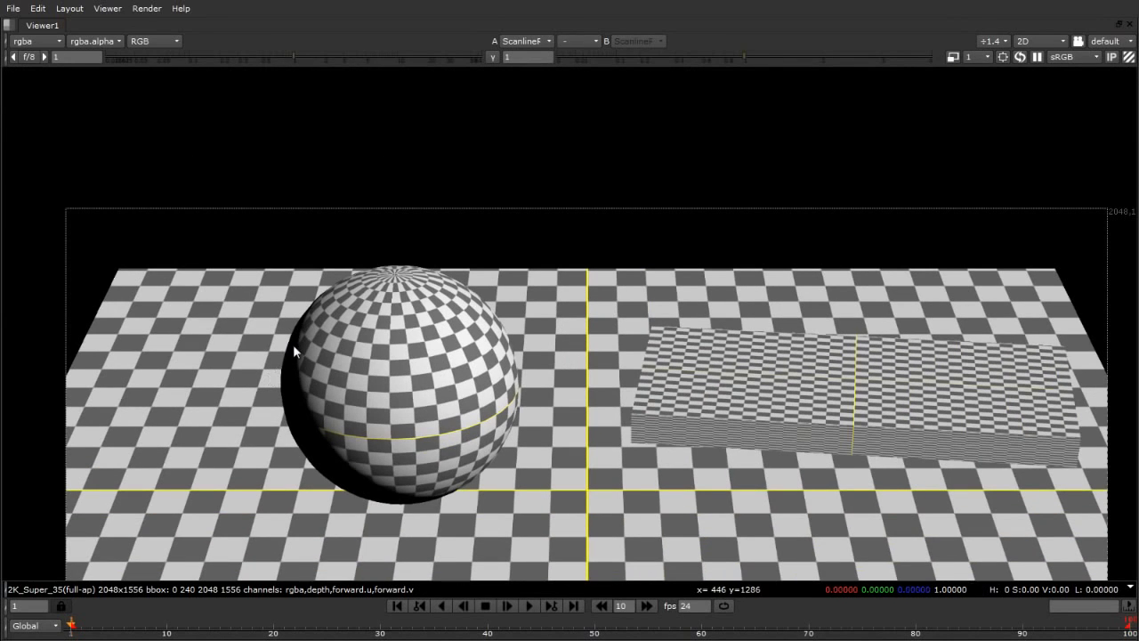
key("f")
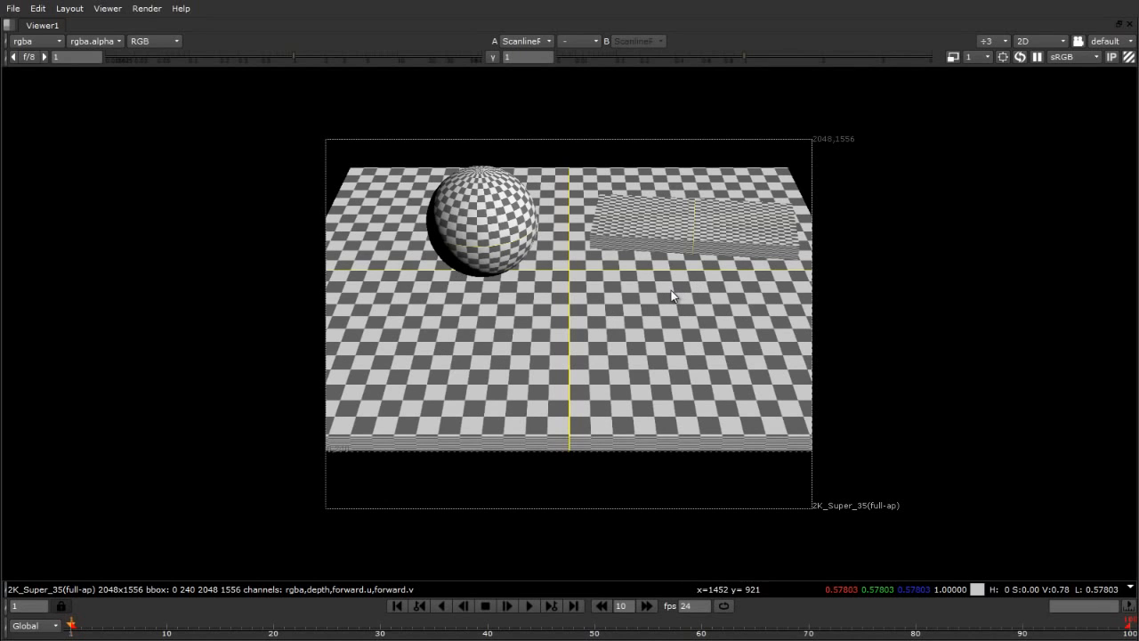
scroll(671, 290, "up", 3)
scroll(671, 291, "down", 2)
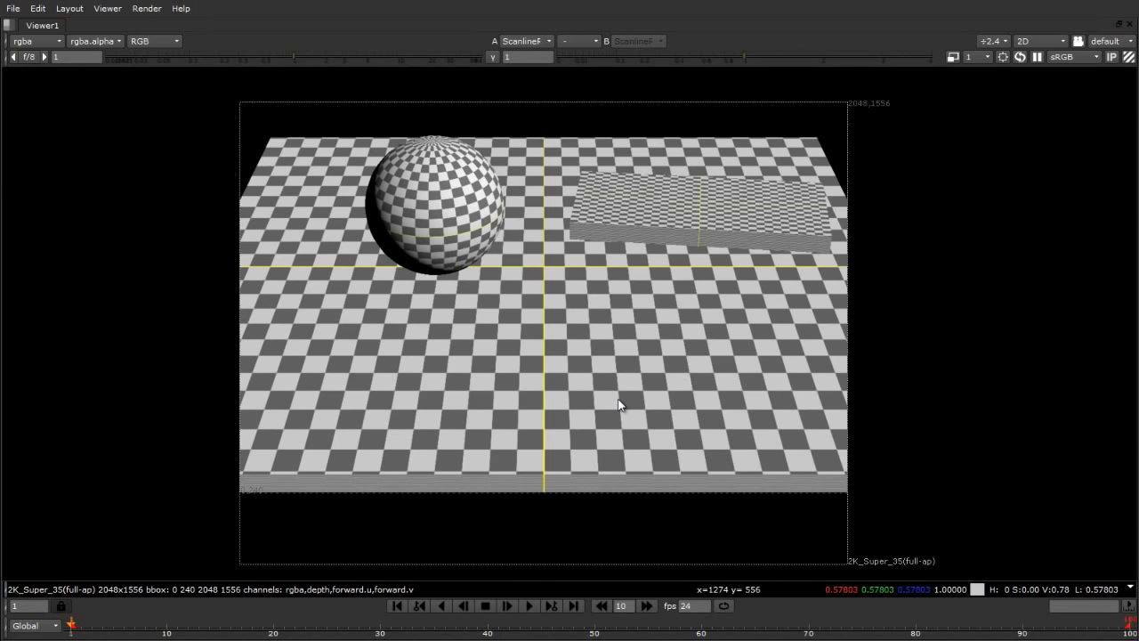
key("Tab")
key("space")
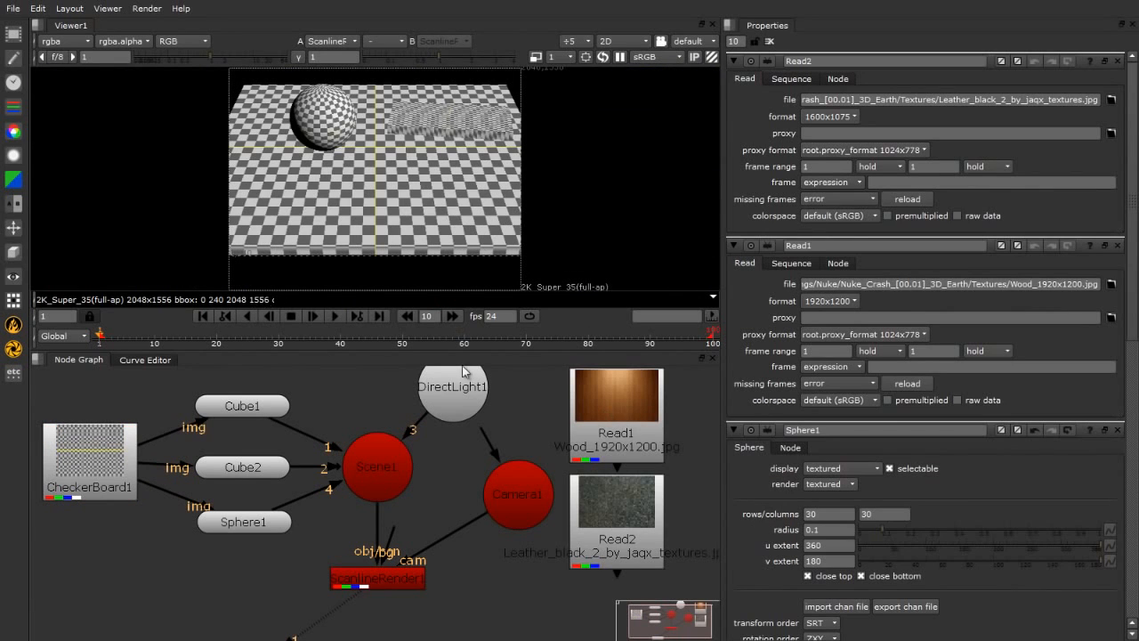
Examine the wood and leather Read nodes with their image thumbnails in the enlarged node graph.
key("space")
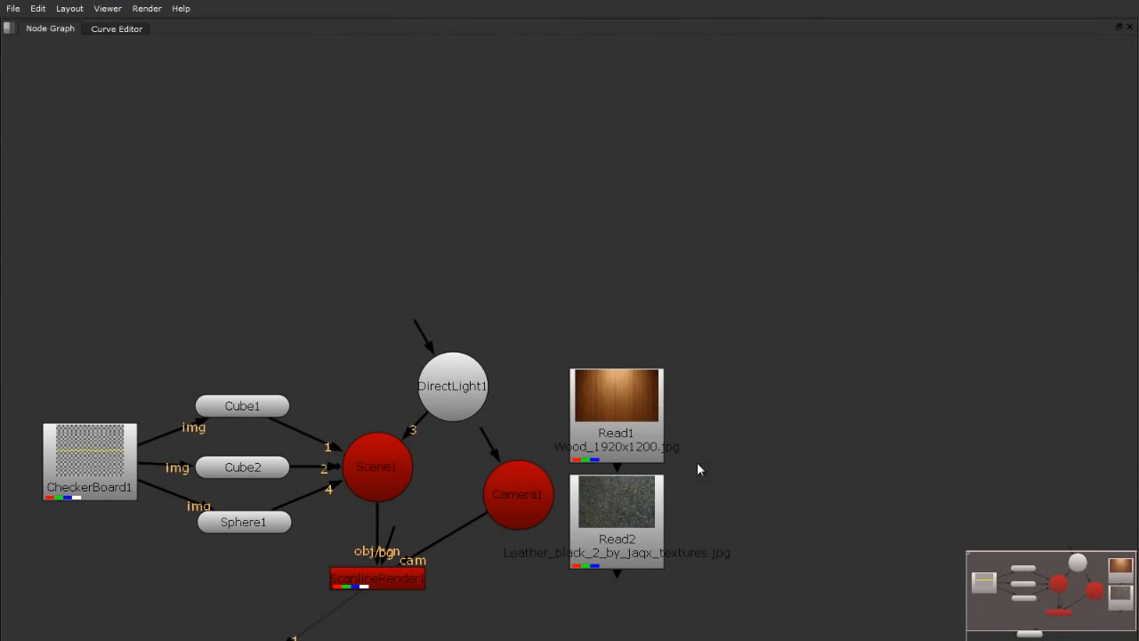
key("f")
scroll(704, 252, "up", 5)
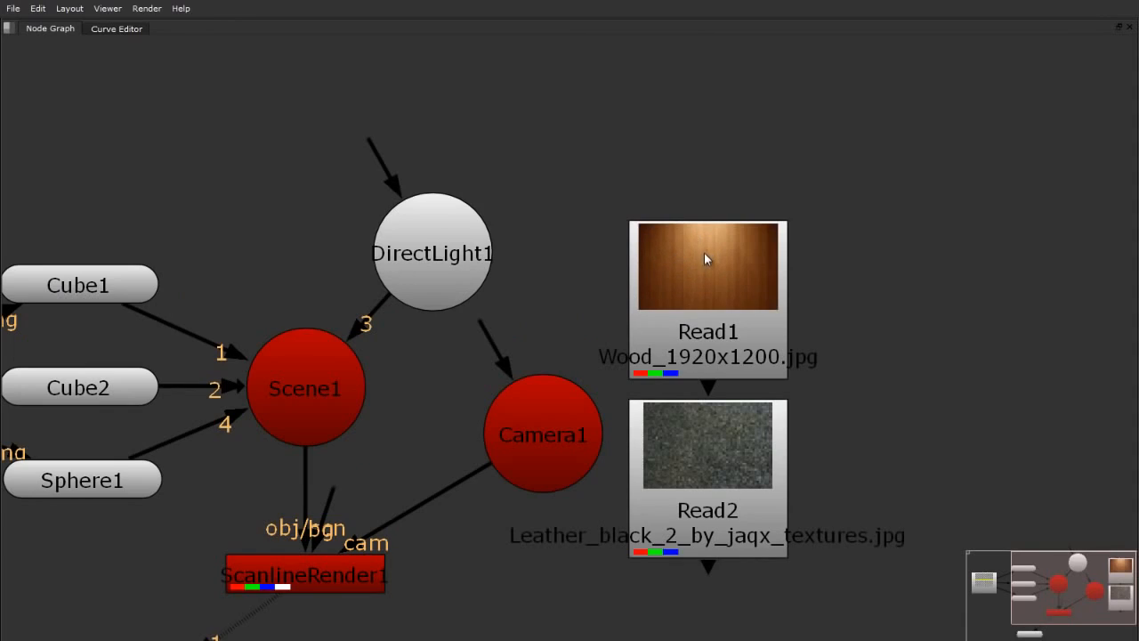
scroll(796, 555, "up", 2)
scroll(835, 312, "up", 1)
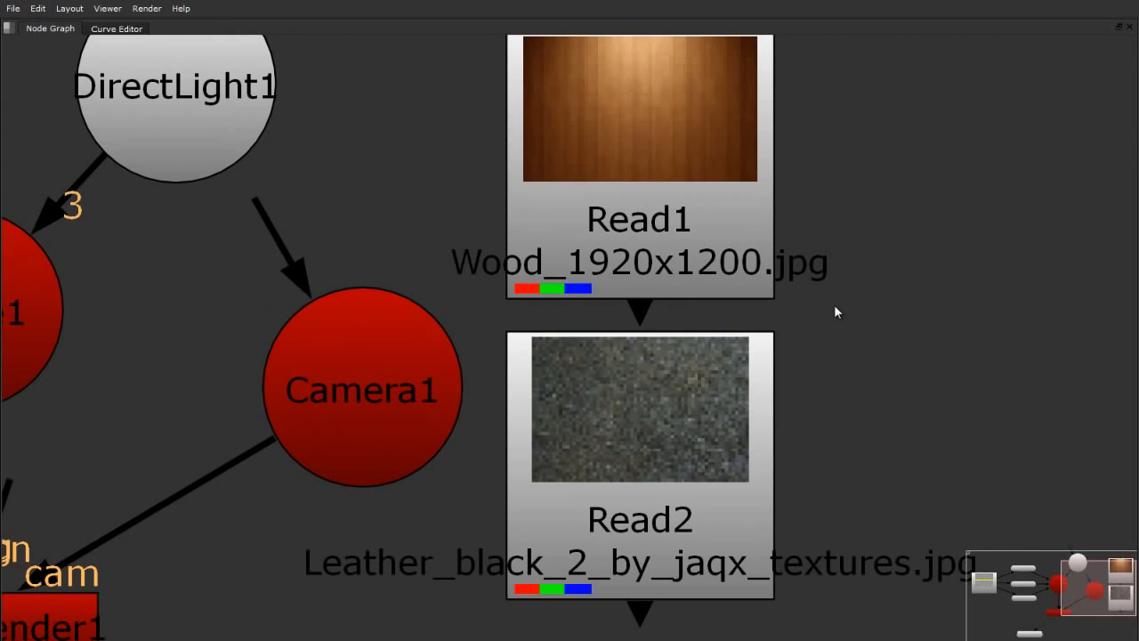
left_click_drag(633, 152, 633, 157)
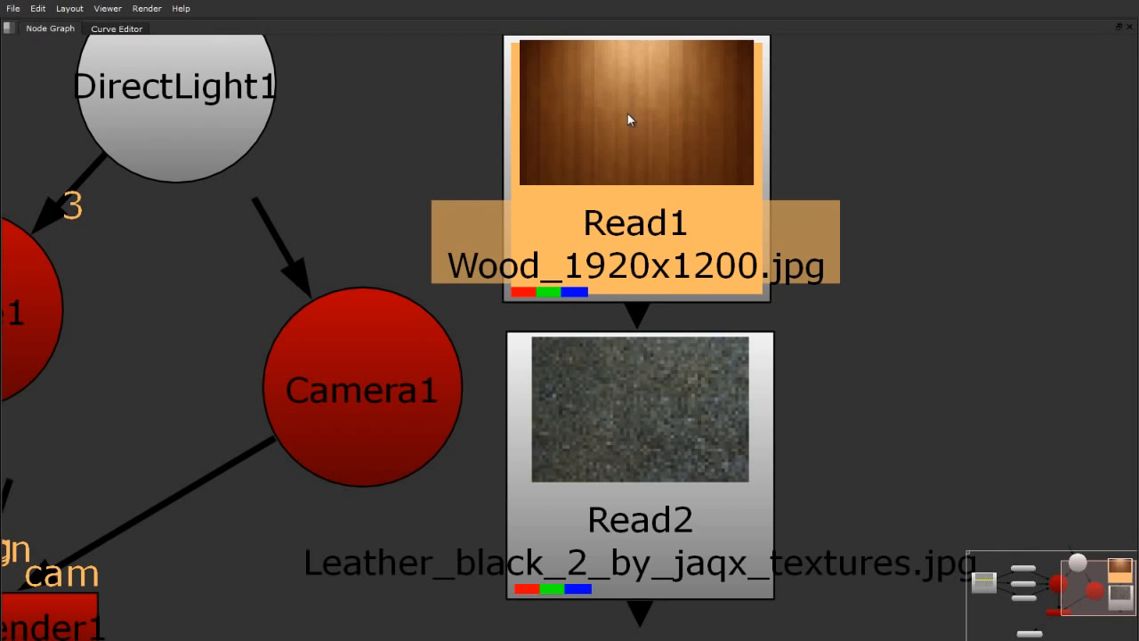
left_click_drag(614, 456, 610, 448)
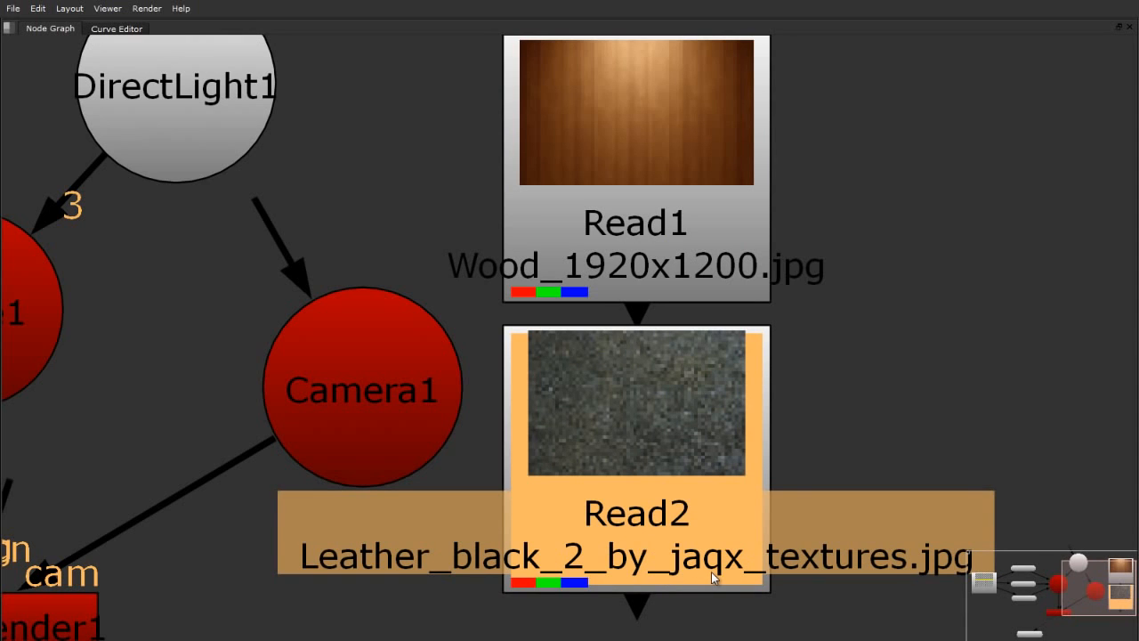
left_click_drag(619, 389, 615, 405)
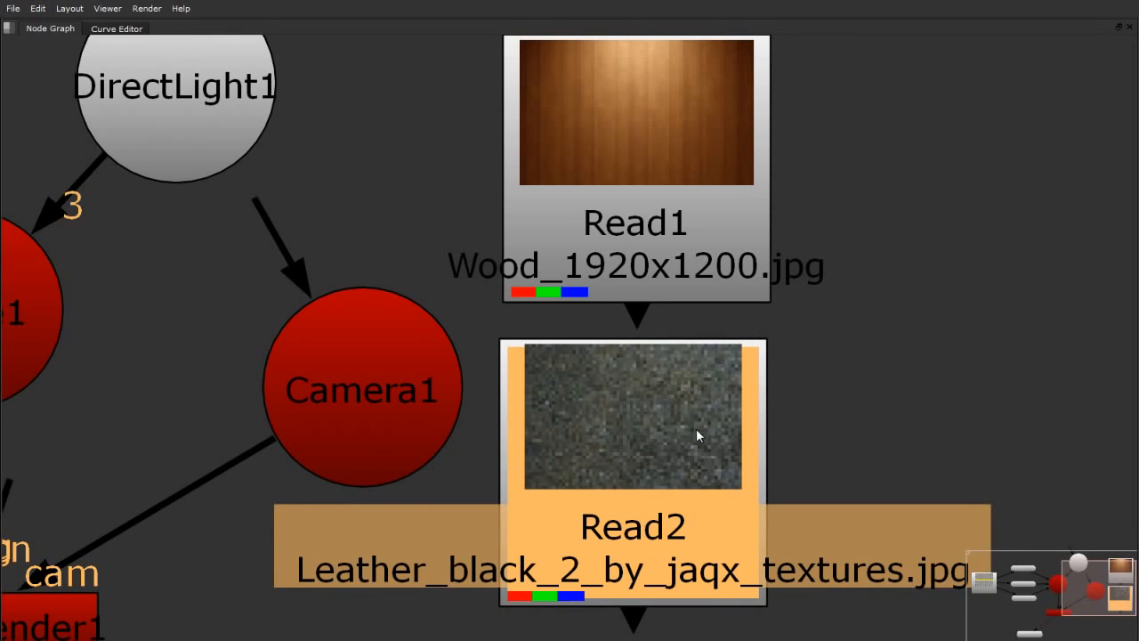
scroll(696, 428, "down", 5)
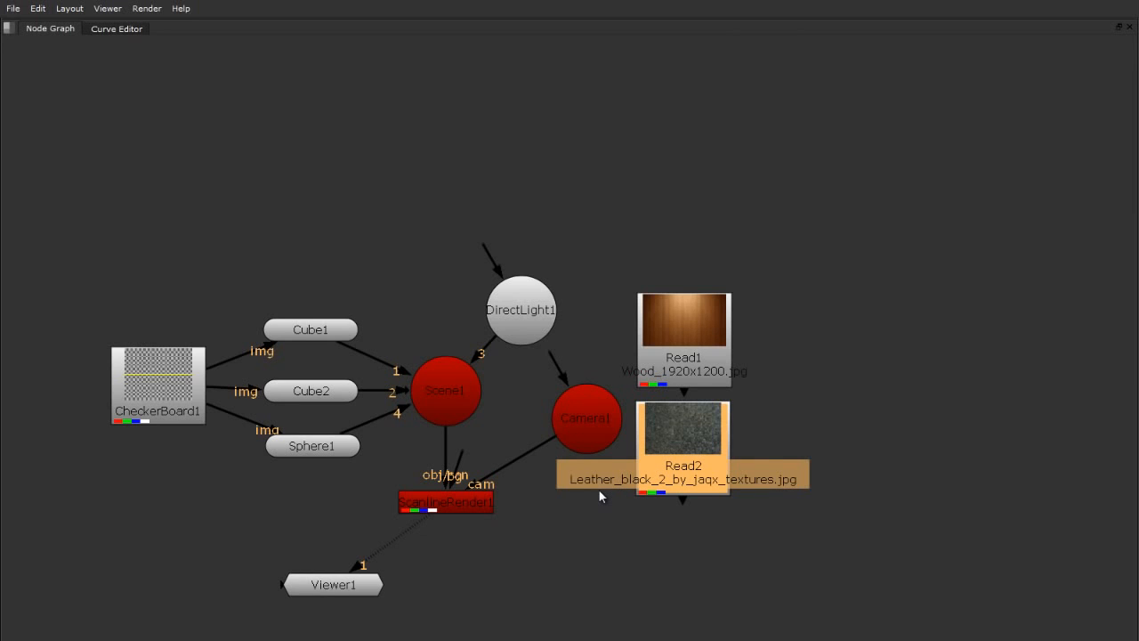
key("space")
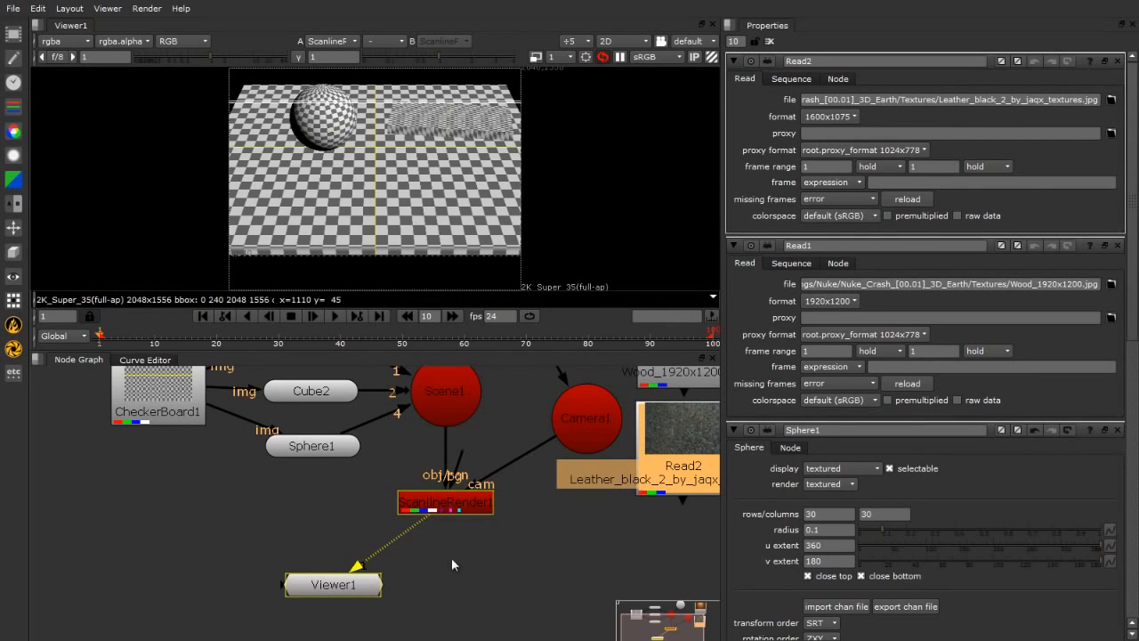
Move the Read1 and Read2 nodes to the far side of CheckerBoard1, stacked ahead of the geometry nodes.
key("f")
left_click_drag(605, 498, 164, 485)
left_click_drag(605, 445, 161, 427)
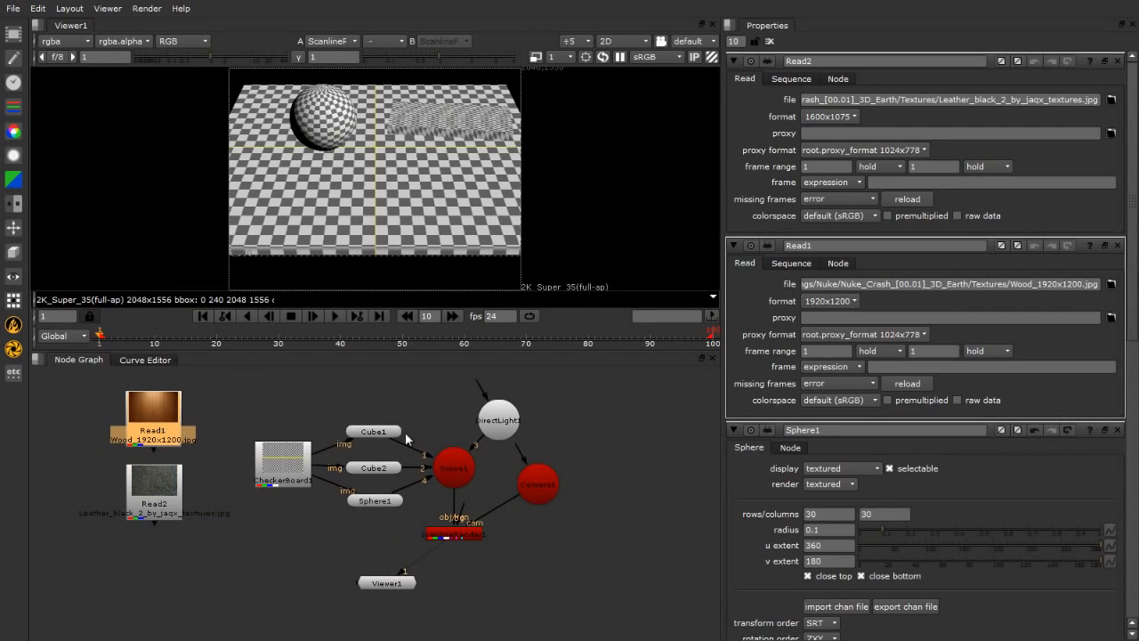
Reconnect Cube1's img input to the wood Read1 node and Cube2's img input to the leather Read2 node.
left_click(374, 431)
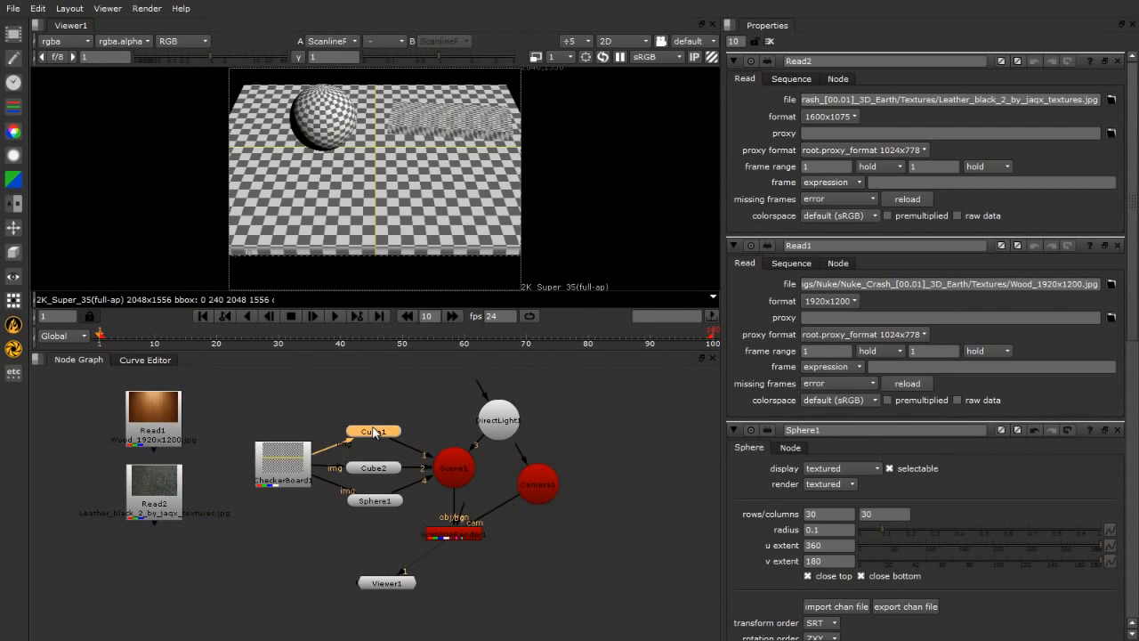
left_click_drag(361, 438, 147, 410)
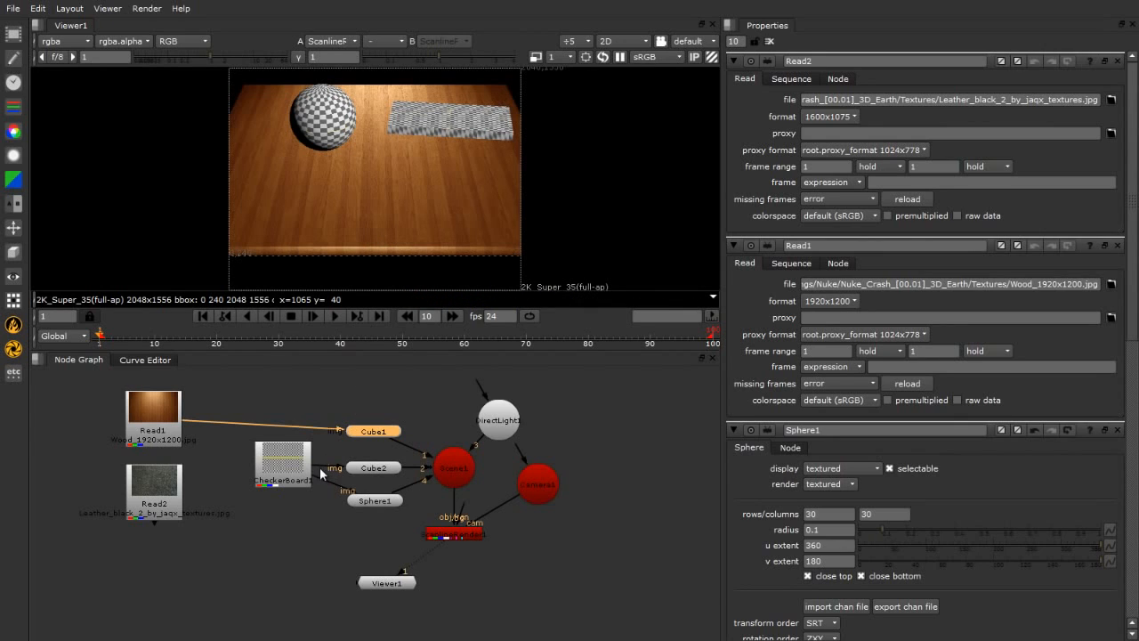
left_click_drag(320, 469, 374, 472)
left_click_drag(356, 416, 161, 624)
middle_click_drag(204, 619, 237, 487)
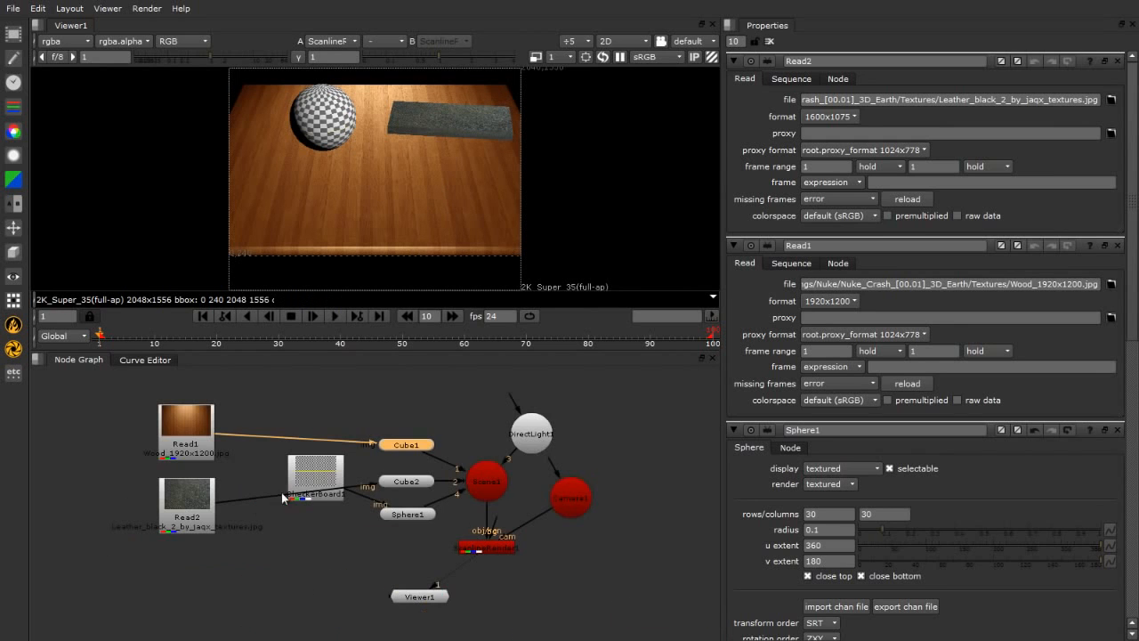
Inspect the leather texture on the small cube and the wood texture on the floor up close in the render.
scroll(283, 493, "up", 2)
scroll(479, 97, "up", 4)
scroll(346, 162, "up", 3)
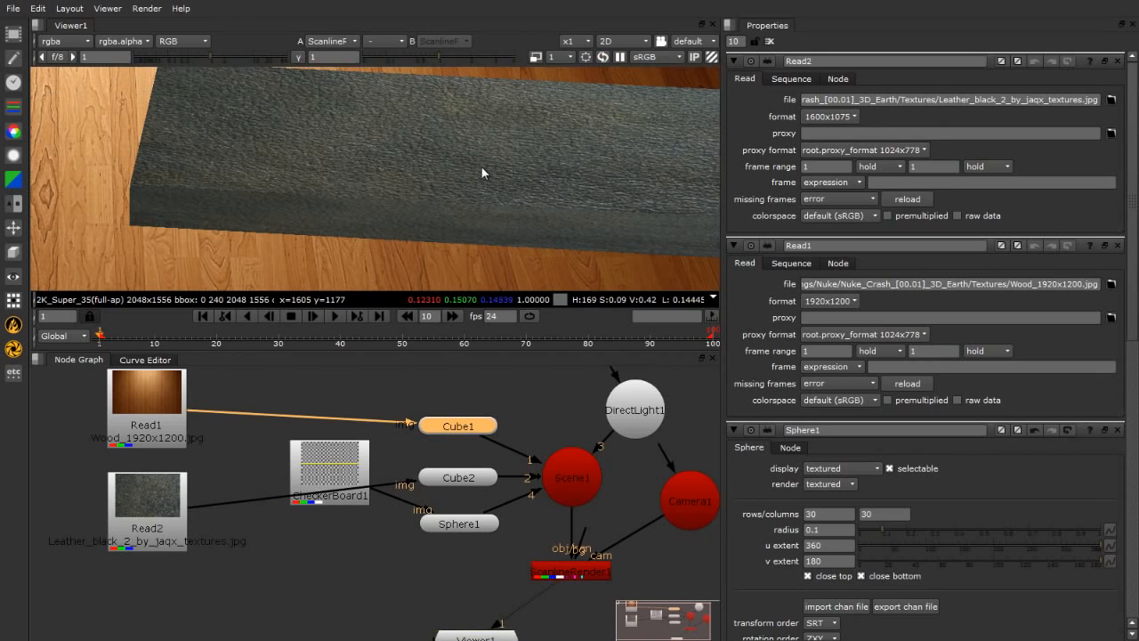
scroll(501, 178, "down", 1)
scroll(503, 176, "down", 1)
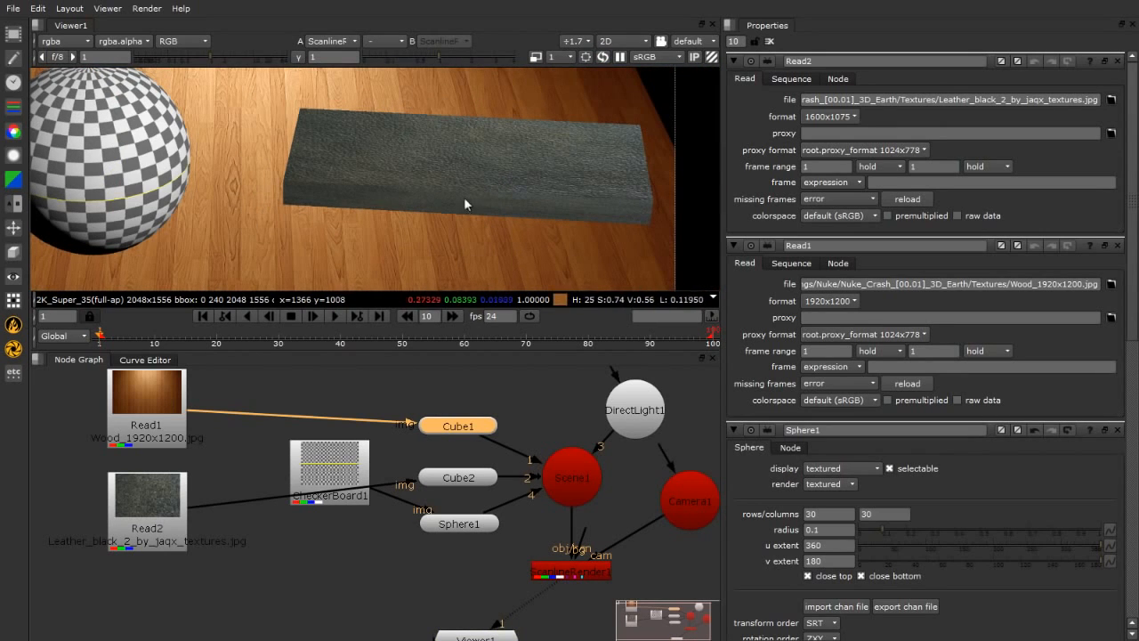
scroll(550, 200, "down", 4)
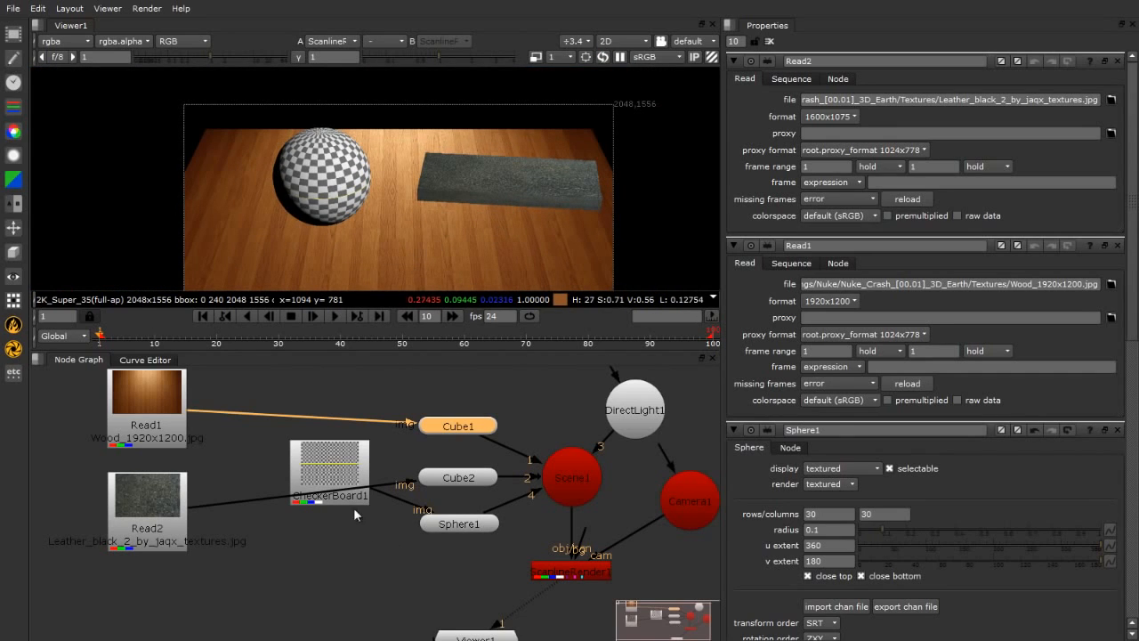
Move CheckerBoard1 clear of the connections, then delete the Sphere1 and CheckerBoard1 nodes.
left_click_drag(347, 485, 333, 582)
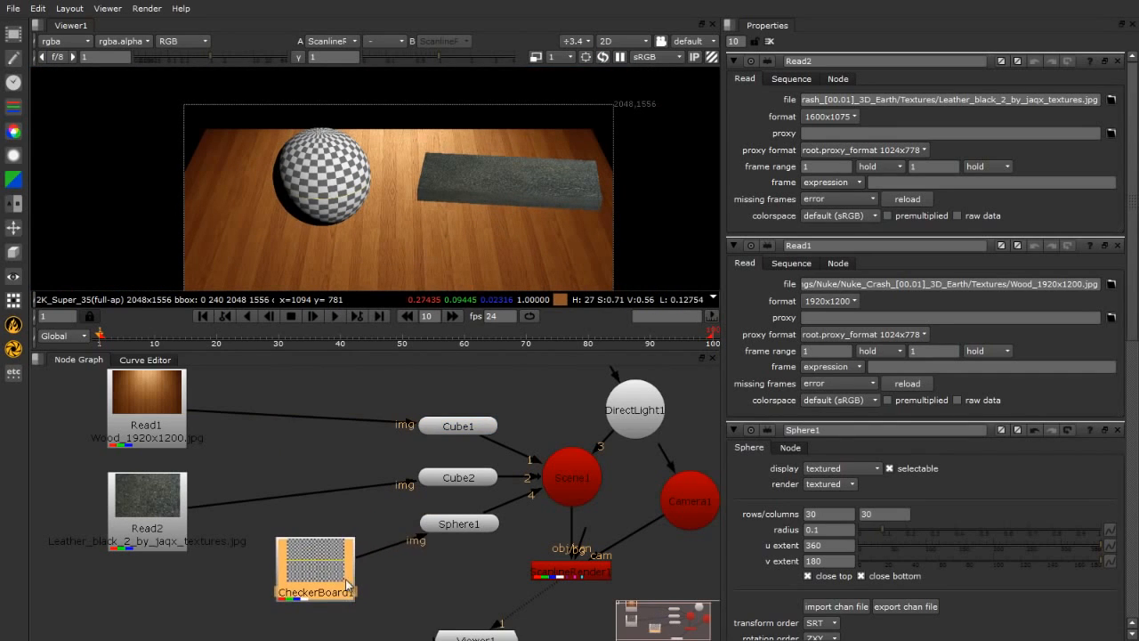
left_click(471, 525)
key("Delete")
key("Delete")
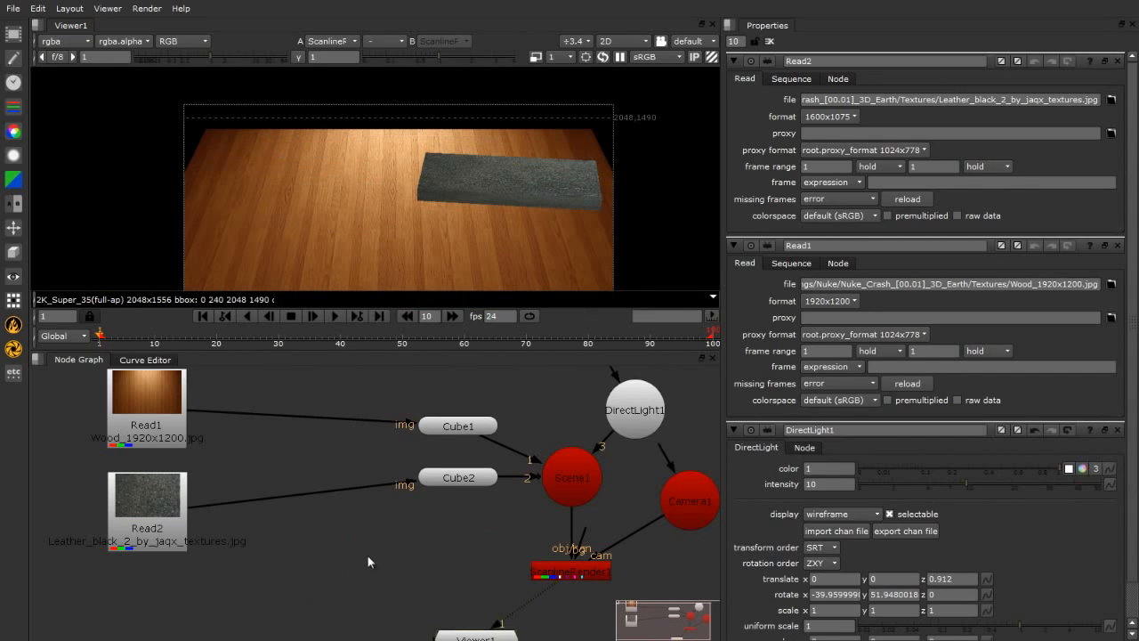
scroll(355, 208, "down", 2)
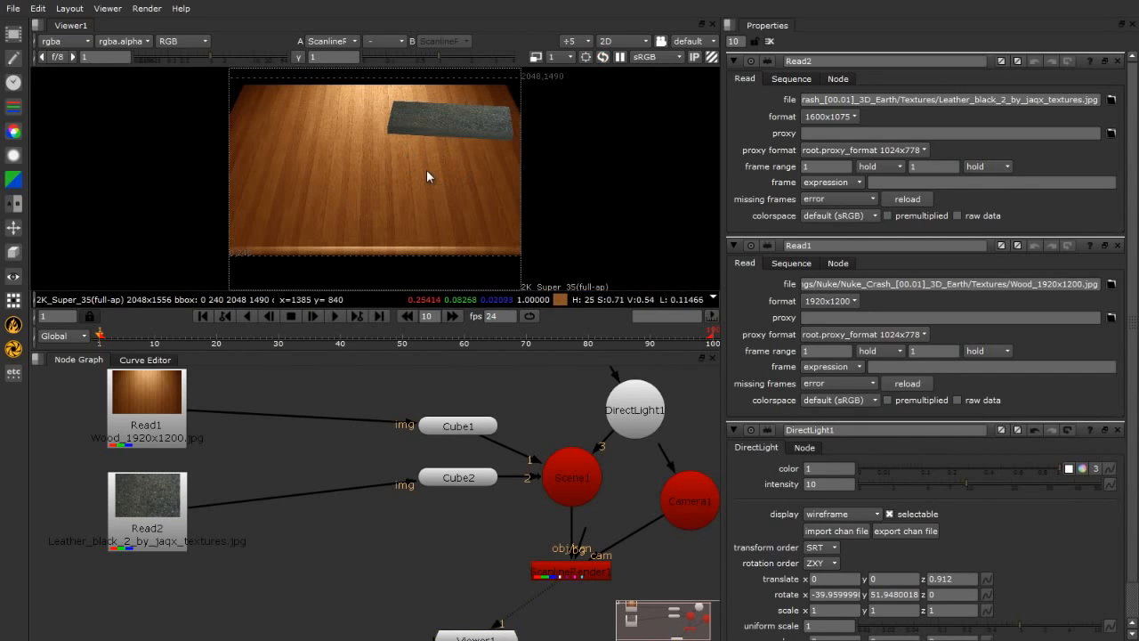
In the 3D view, move DirectLight1 to about 0.699 on X and 0.019 on Z and rotate it to about 72.6 on Y.
key("Tab")
scroll(405, 233, "down", 4)
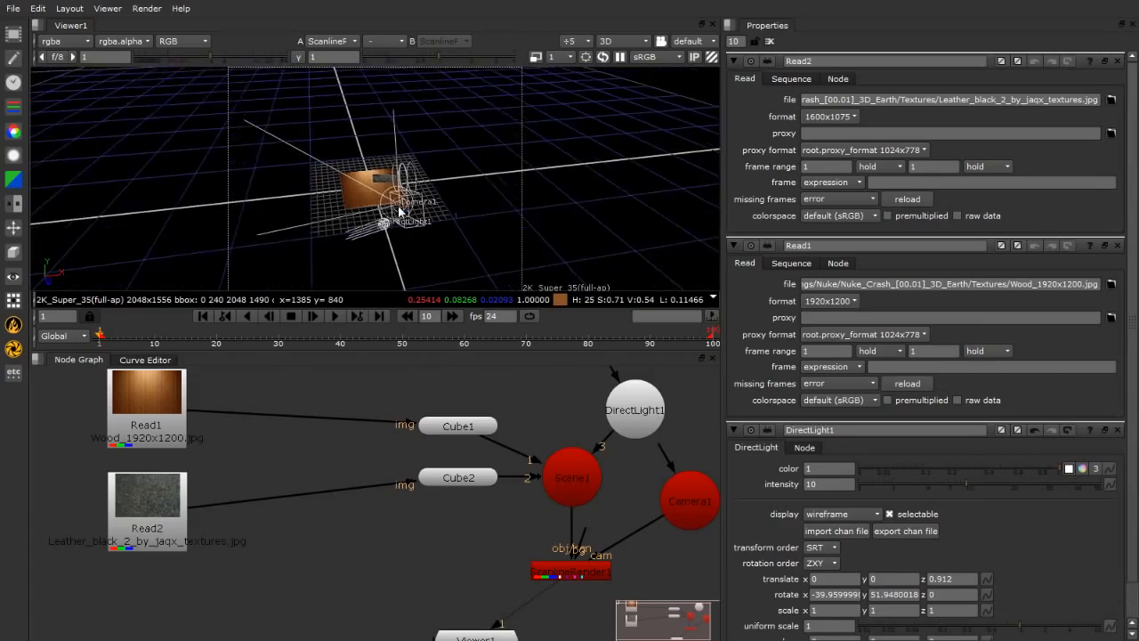
left_click_drag(402, 227, 539, 125, "ctrl")
left_click(342, 167)
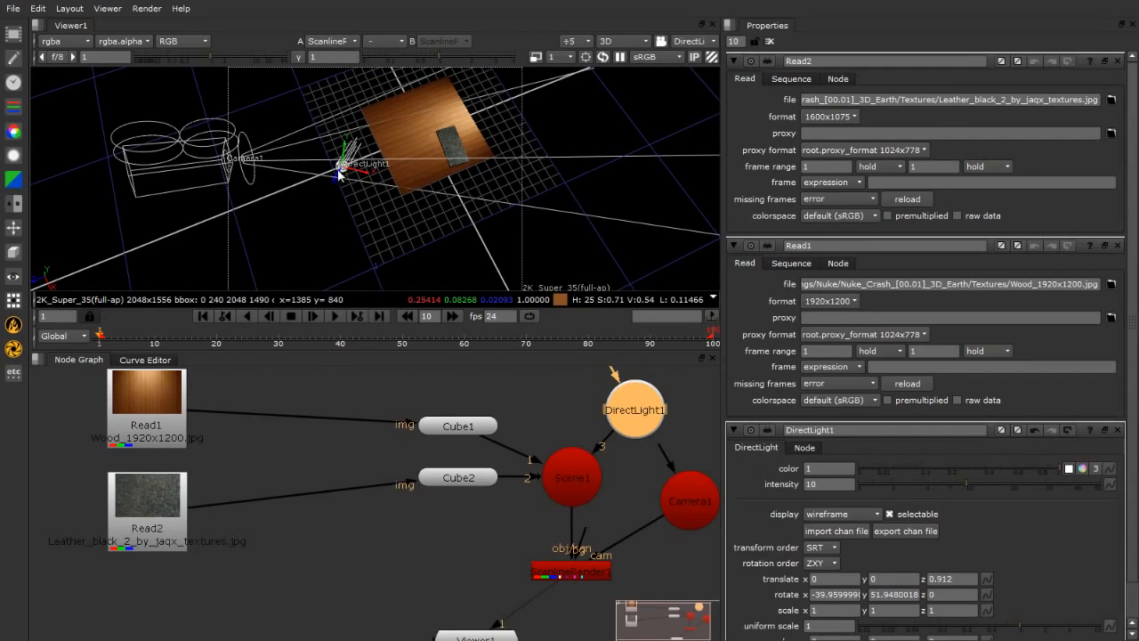
left_click_drag(364, 173, 473, 233)
middle_click_drag(474, 233, 504, 239, "alt")
mouse_move(504, 244)
left_mouse_down("ctrl")
mouse_move(534, 157)
mouse_move(478, 173)
mouse_move(474, 283)
mouse_move(460, 253)
mouse_move(499, 235)
left_mouse_up("ctrl")
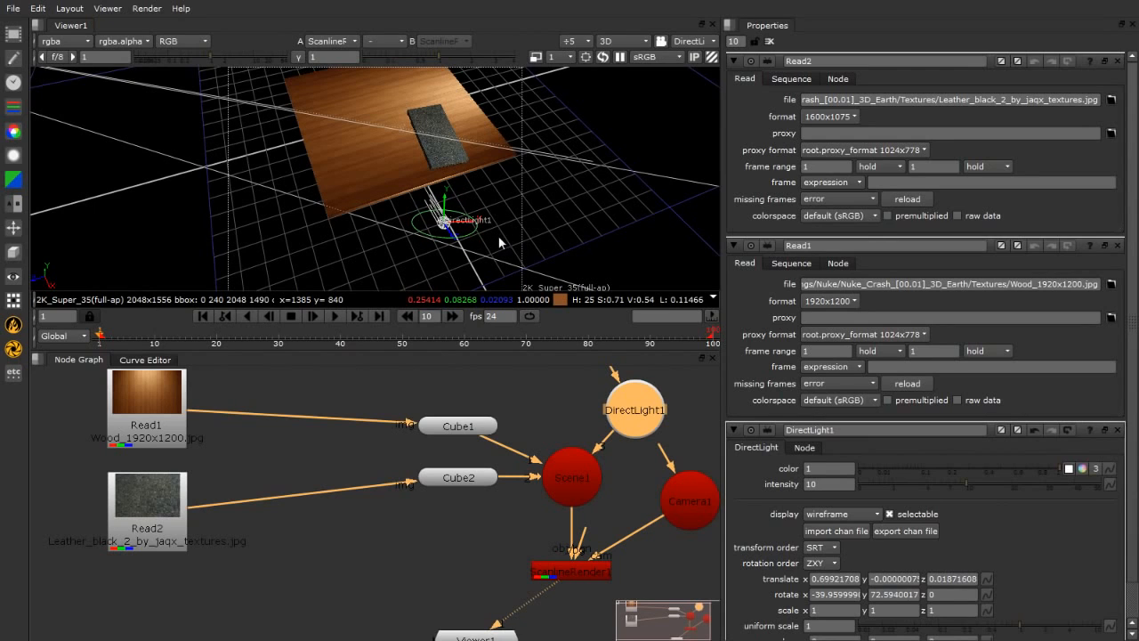
Rotate Cube2 to about -44.86 on Y and move it to about -0.509 on X and 0.09 on Z.
left_click(447, 159)
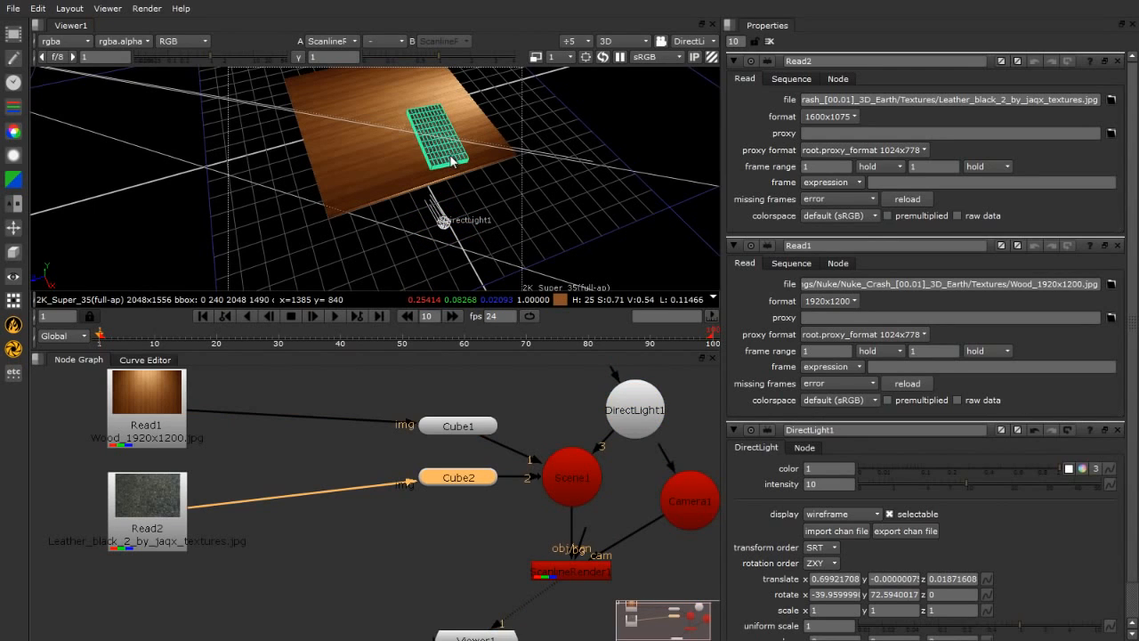
double_click(452, 160)
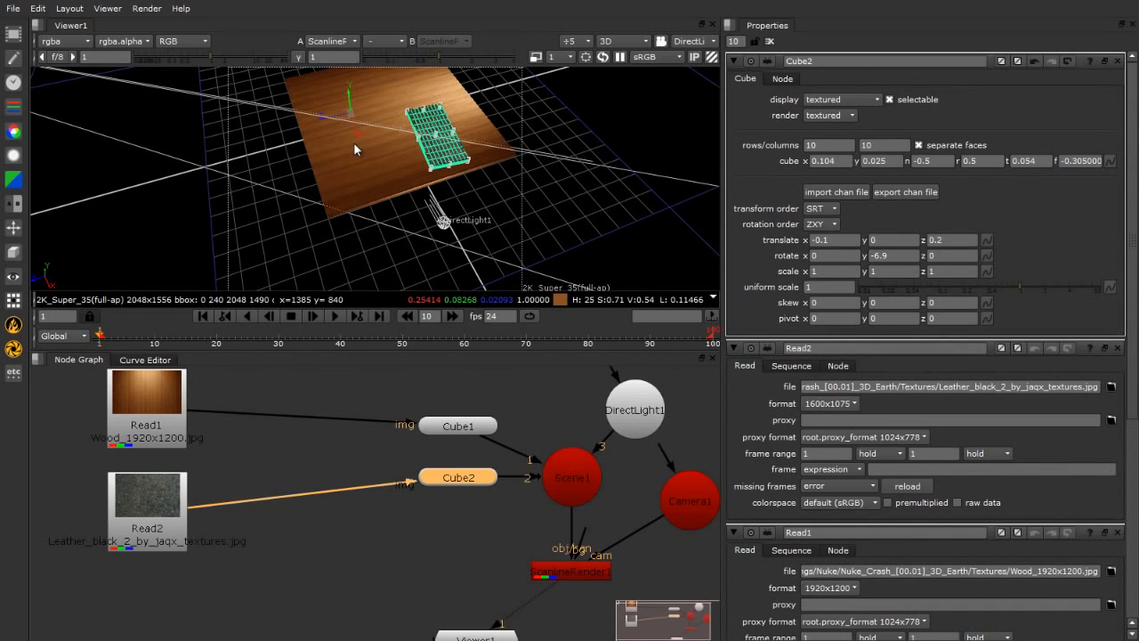
left_click_drag(378, 175, 246, 156, "ctrl")
key("ctrl+z")
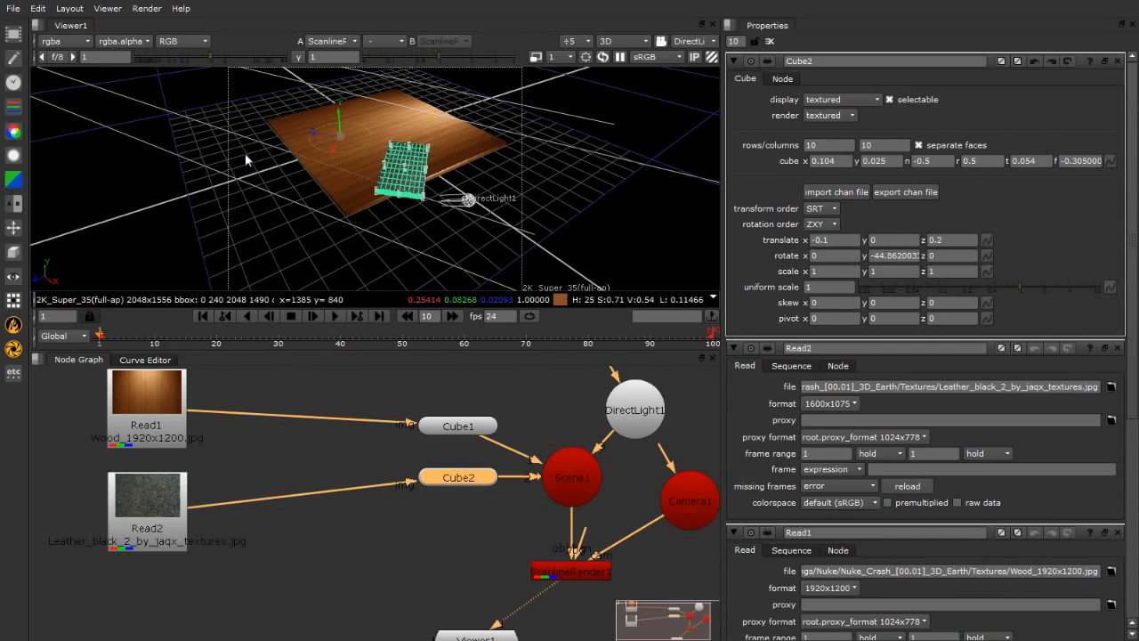
left_click_drag(330, 151, 299, 107)
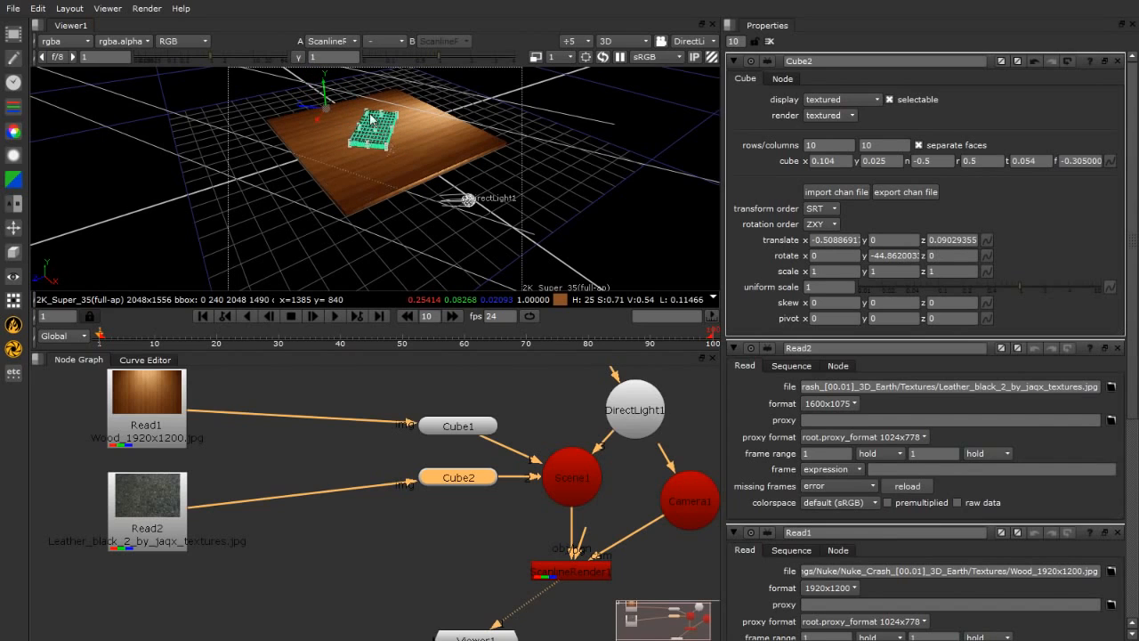
mouse_move(348, 146)
left_mouse_down("ctrl")
mouse_move(573, 123)
mouse_move(600, 193)
mouse_move(569, 175)
mouse_move(361, 160)
left_mouse_up("ctrl")
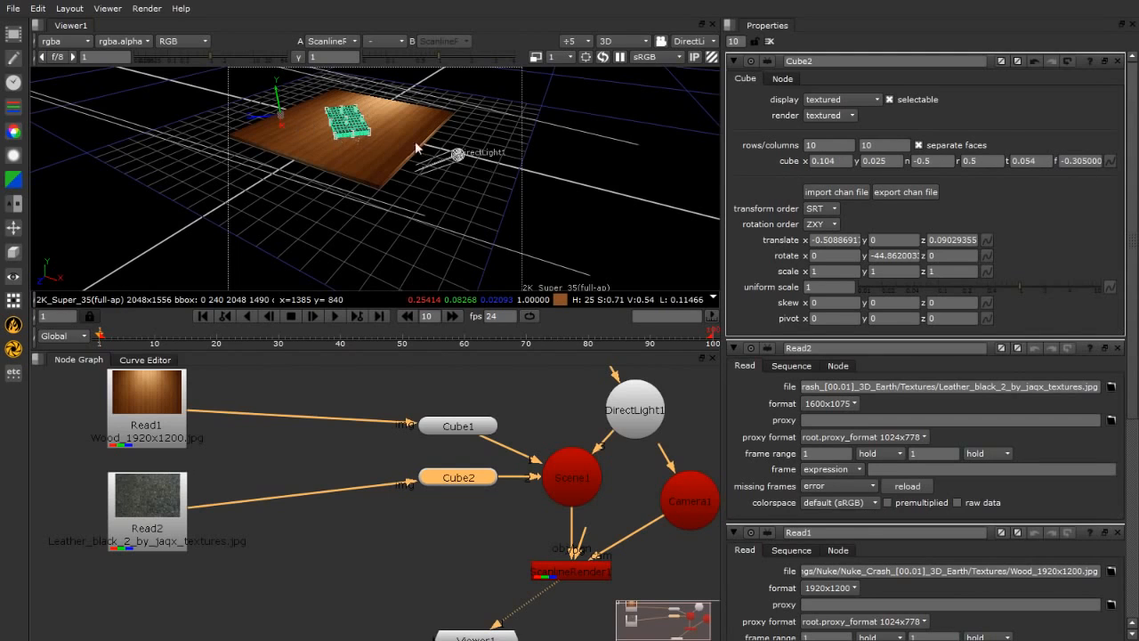
Close all node properties and examine the lit leather block on the wood floor in the enlarged 2D render.
key("Tab")
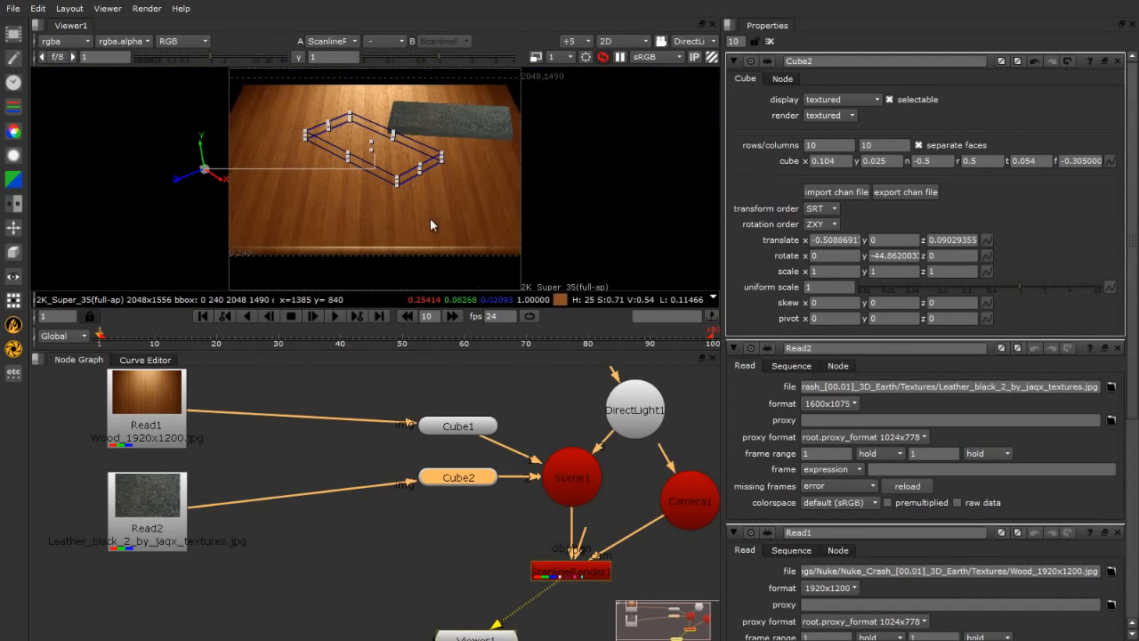
left_click(769, 41)
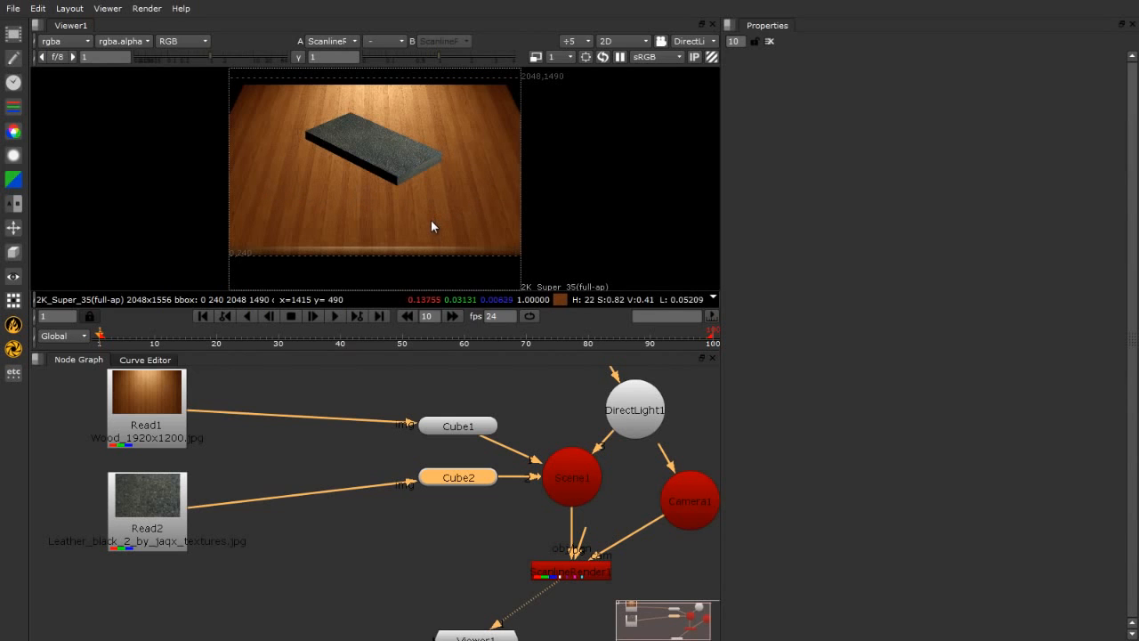
key("space")
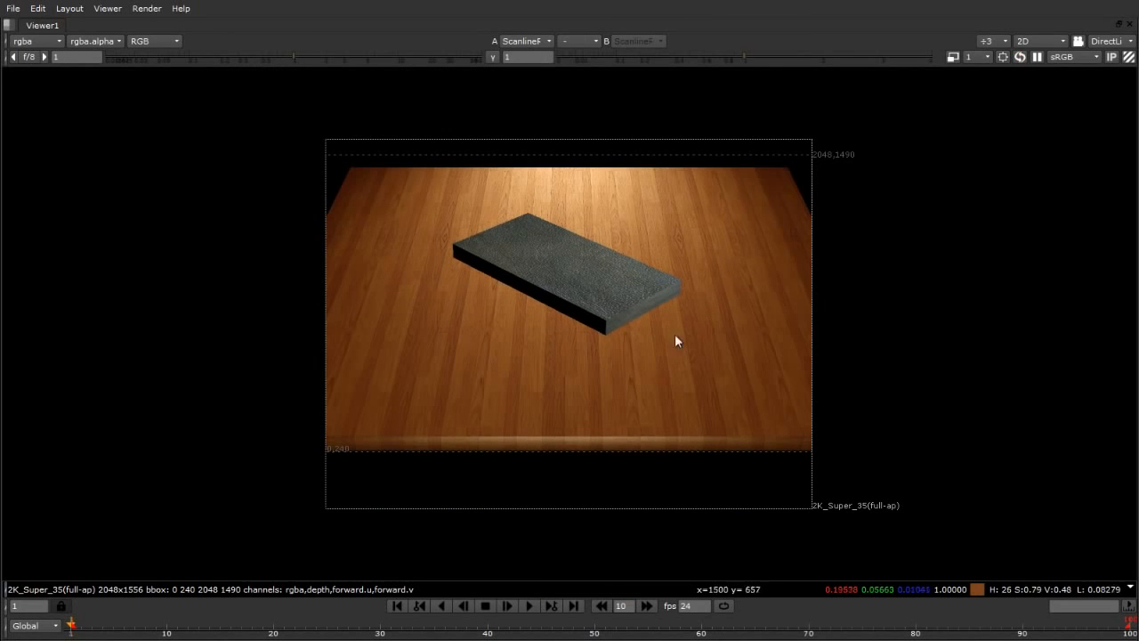
scroll(675, 341, "up", 5)
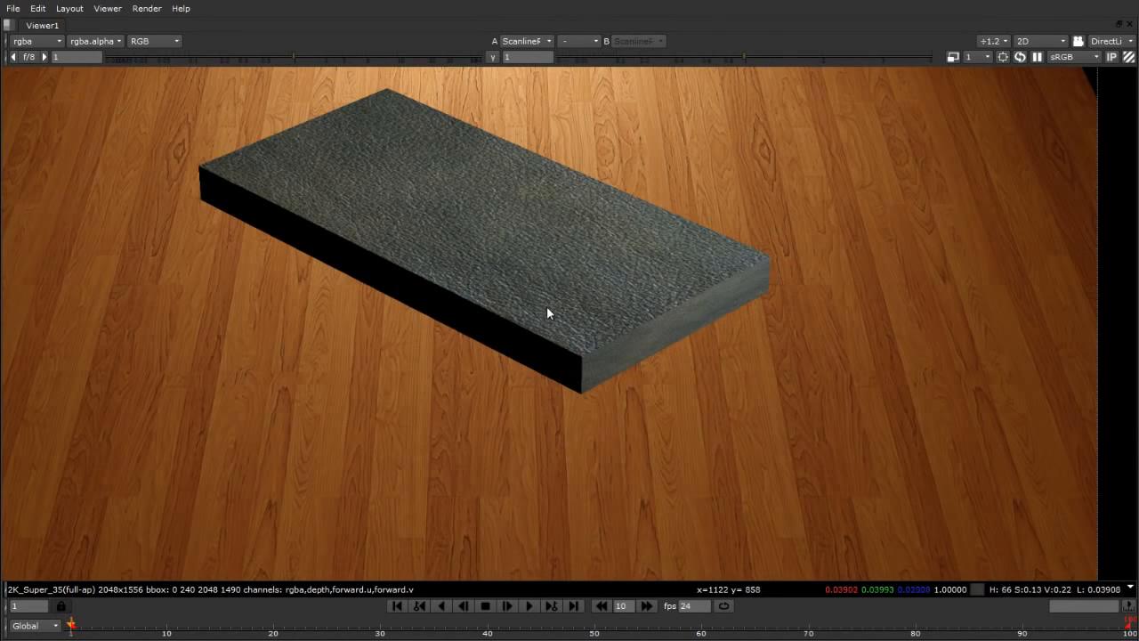
scroll(546, 305, "down", 5)
scroll(666, 267, "up", 2)
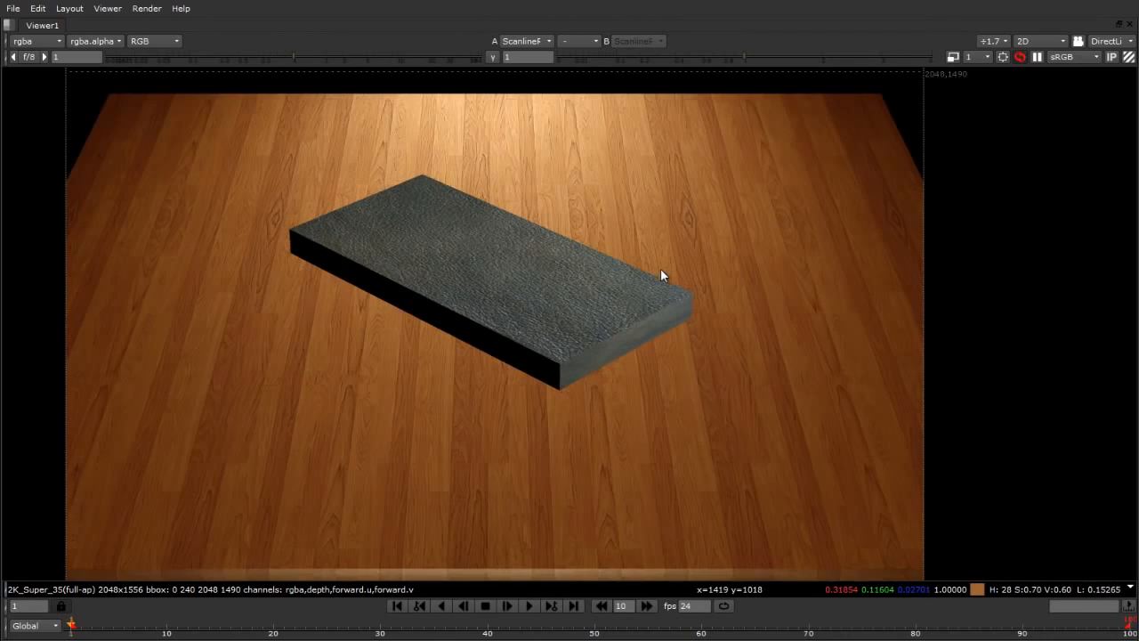
scroll(626, 272, "down", 1)
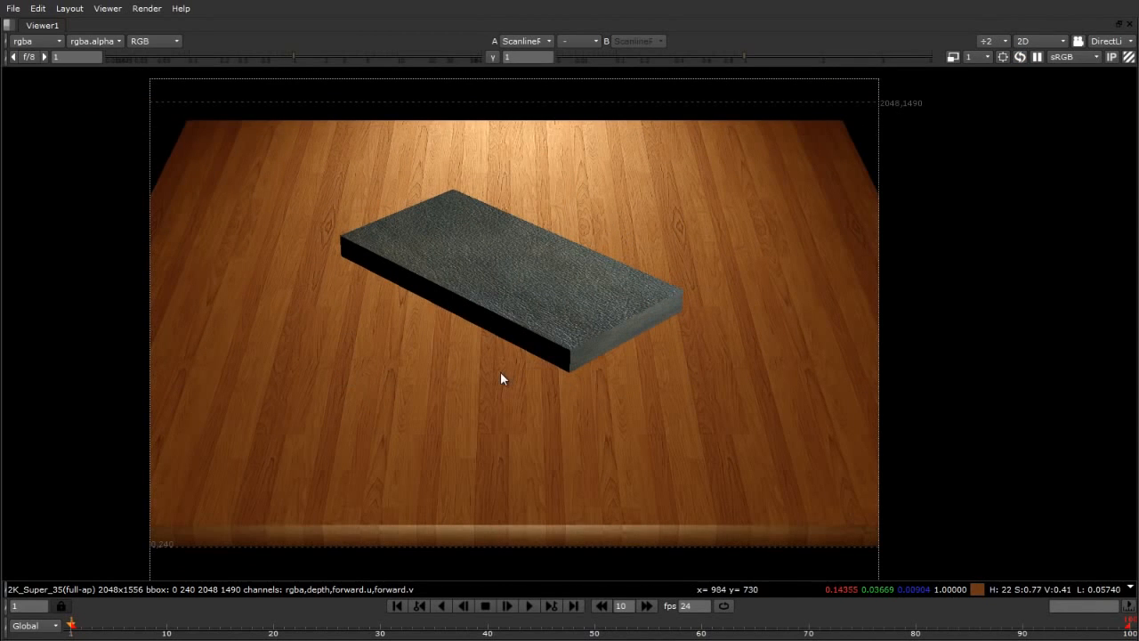
key("minus")
Return to the 3D view in the full layout, deselect Cube2 and show the whole node tree.
key("Tab")
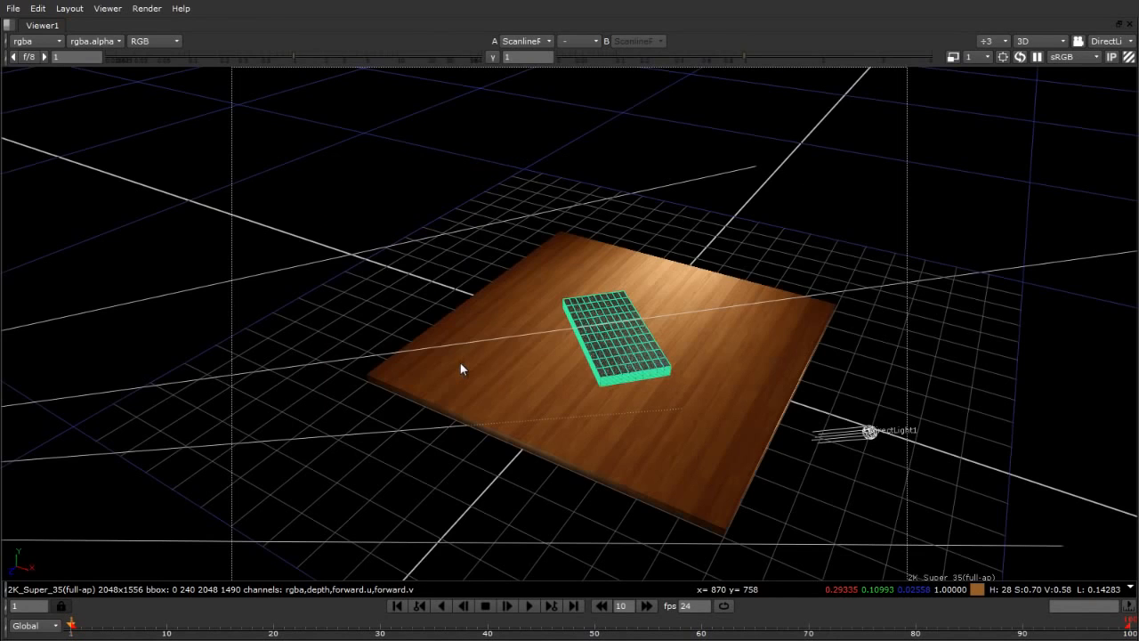
key("f")
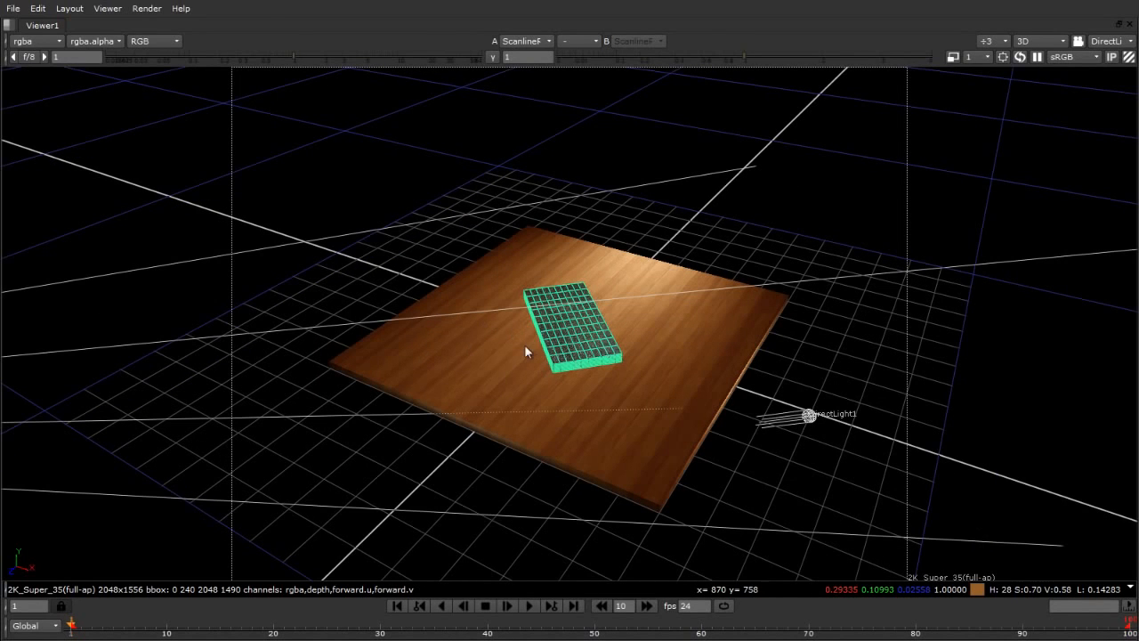
key("space")
left_click(406, 570)
scroll(257, 516, "down", 2)
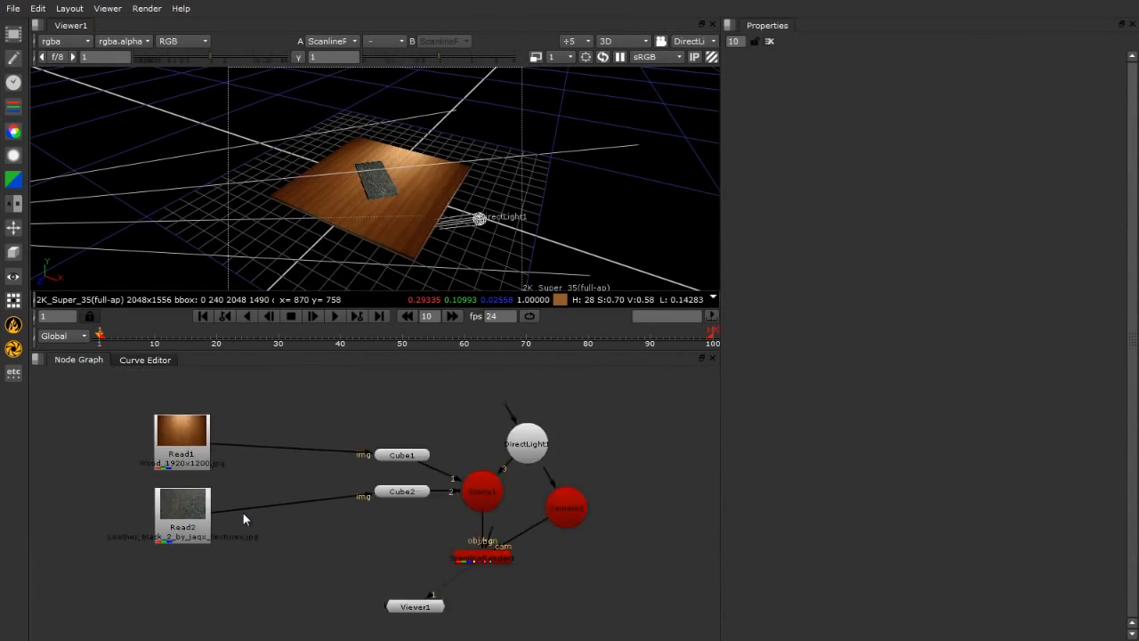
Select Cube1 and Cube2 together, select Scene1, and nudge the DirectLight1 and Camera1 nodes slightly outward in the node tree.
scroll(393, 502, "up", 2)
left_click_drag(330, 407, 453, 561)
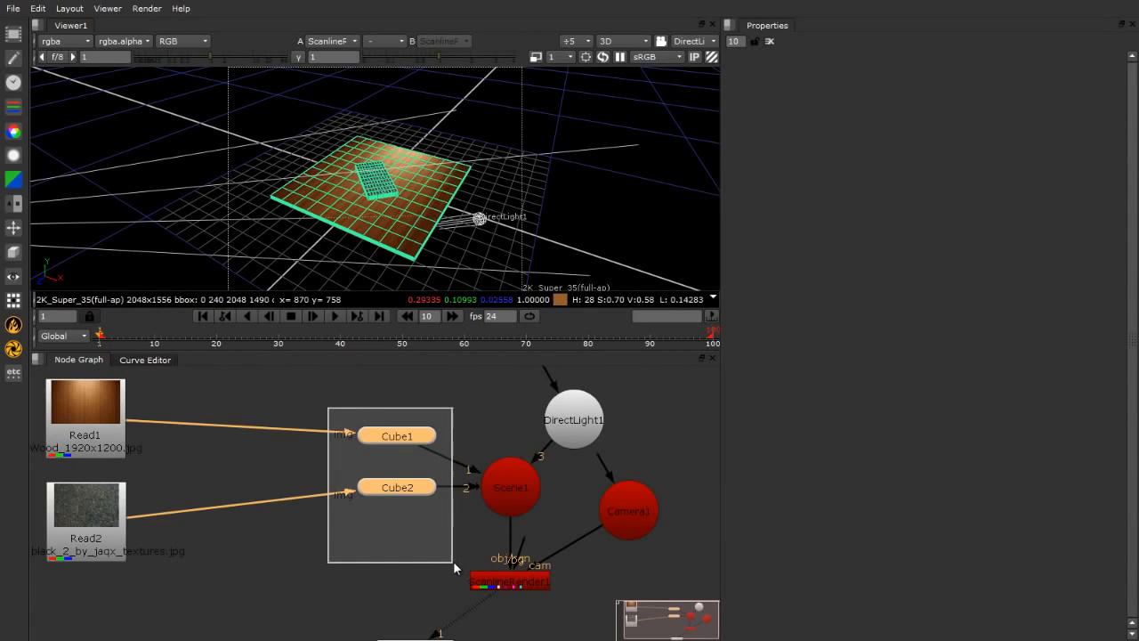
left_click(487, 539)
left_click(504, 498)
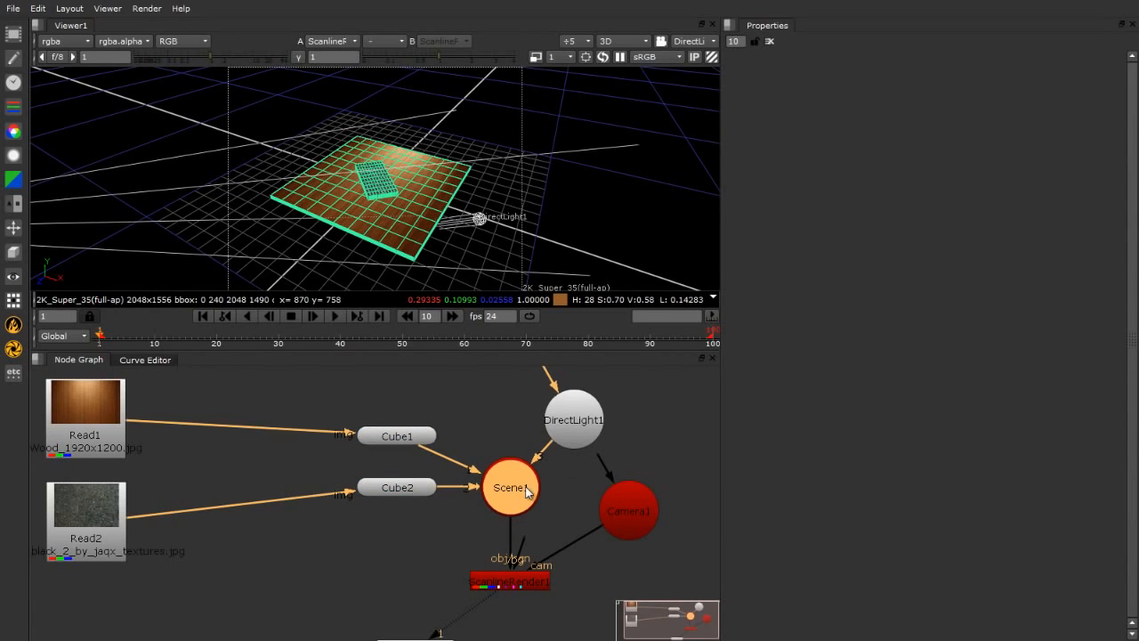
left_click_drag(574, 427, 598, 418)
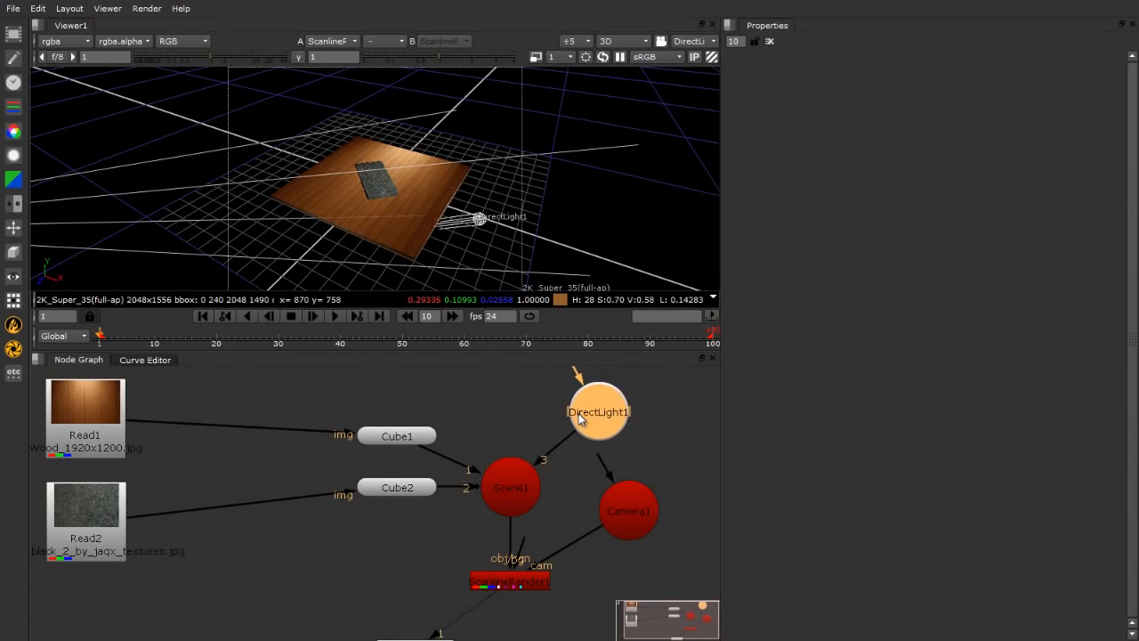
left_click(507, 392)
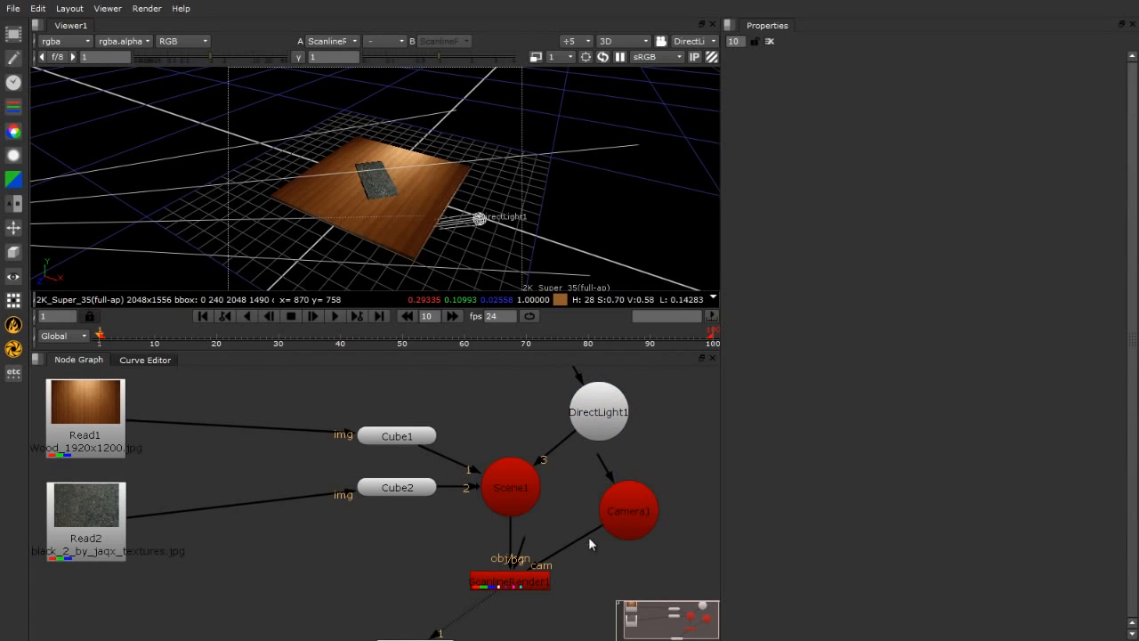
mouse_move(634, 522)
left_mouse_down()
mouse_move(656, 540)
mouse_move(647, 523)
left_mouse_up()
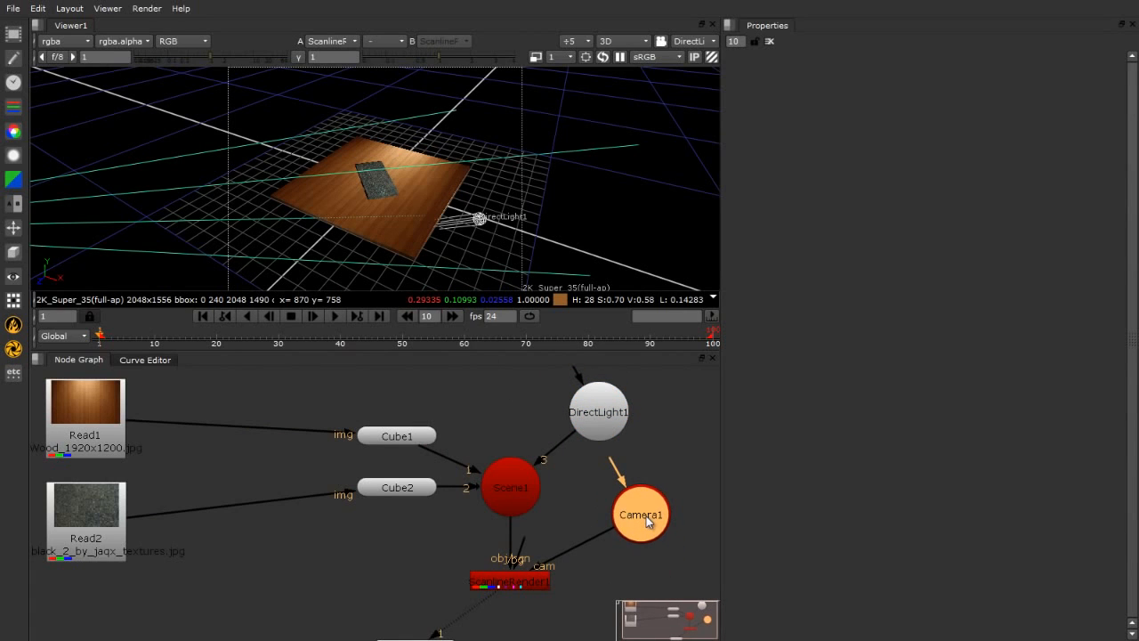
Examine Camera1's position relative to the lit cubes in the 3D view and move the ScanlineRender1 node slightly up.
middle_click_drag(514, 243, 373, 224, "alt")
left_click_drag(374, 223, 587, 186, "ctrl")
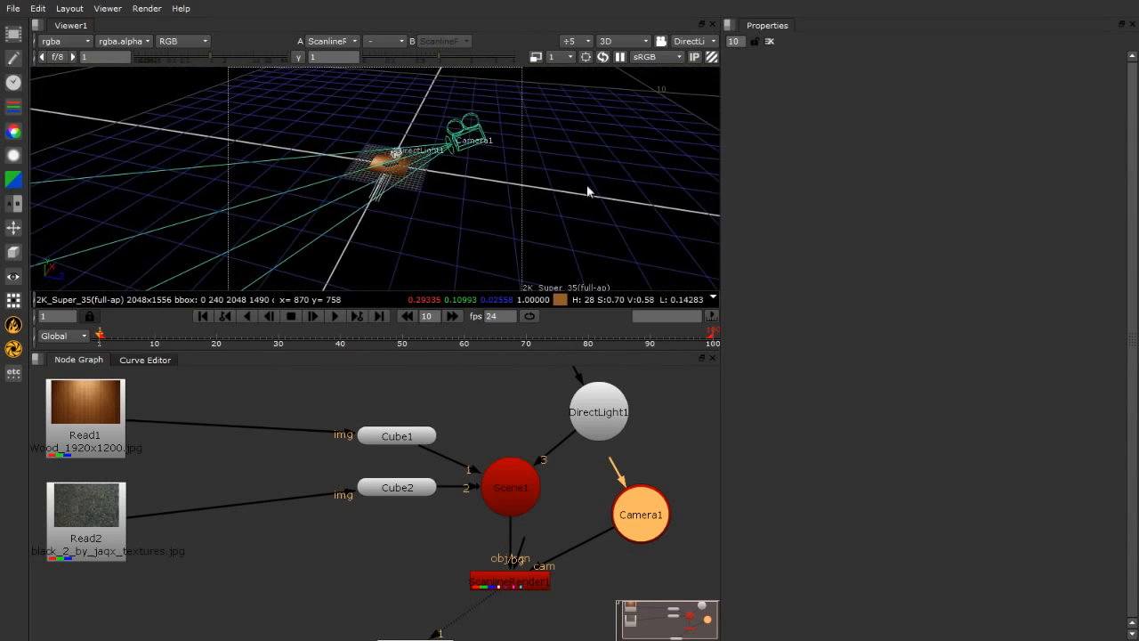
scroll(585, 207, "up", 4)
middle_click_drag(584, 208, 480, 248)
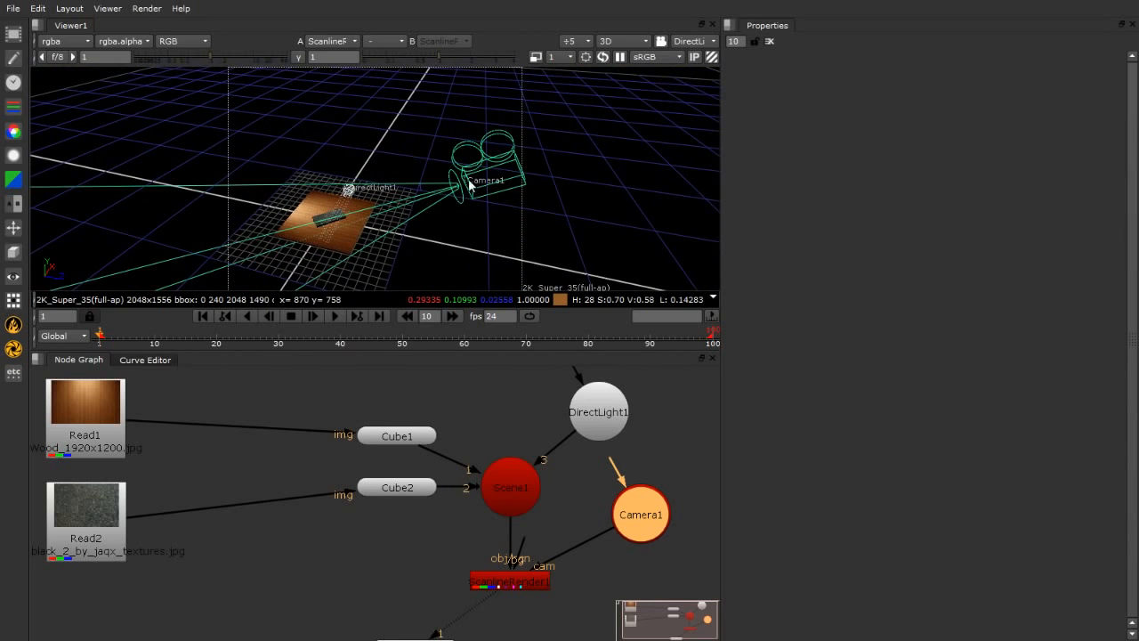
mouse_move(526, 582)
left_mouse_down()
mouse_move(525, 562)
mouse_move(527, 592)
mouse_move(525, 574)
left_mouse_up()
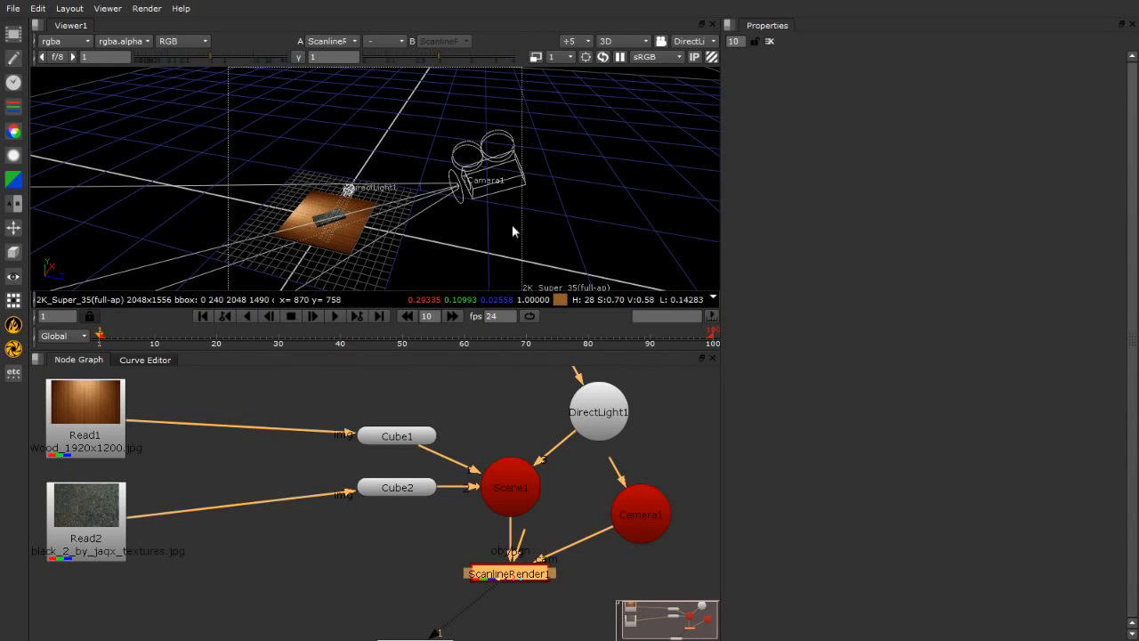
Switch to the 2D render and connect ScanlineRender1's bg input to the leather texture Read2.
key("Tab")
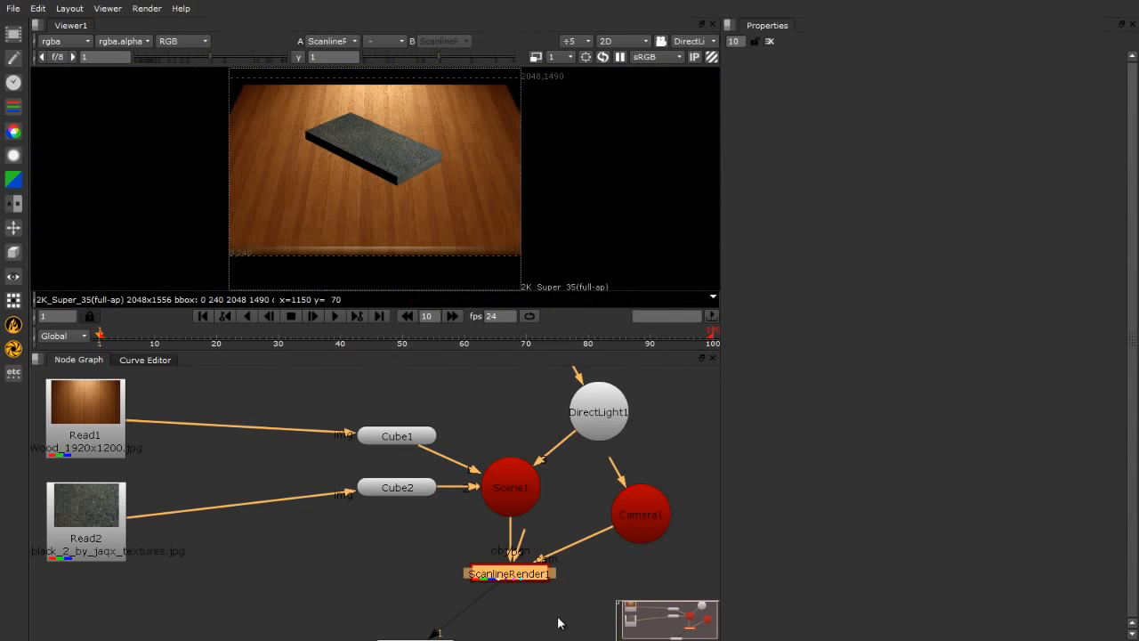
left_click(558, 623)
scroll(527, 532, "up", 5)
left_click_drag(527, 532, 225, 491)
scroll(626, 490, "down", 5)
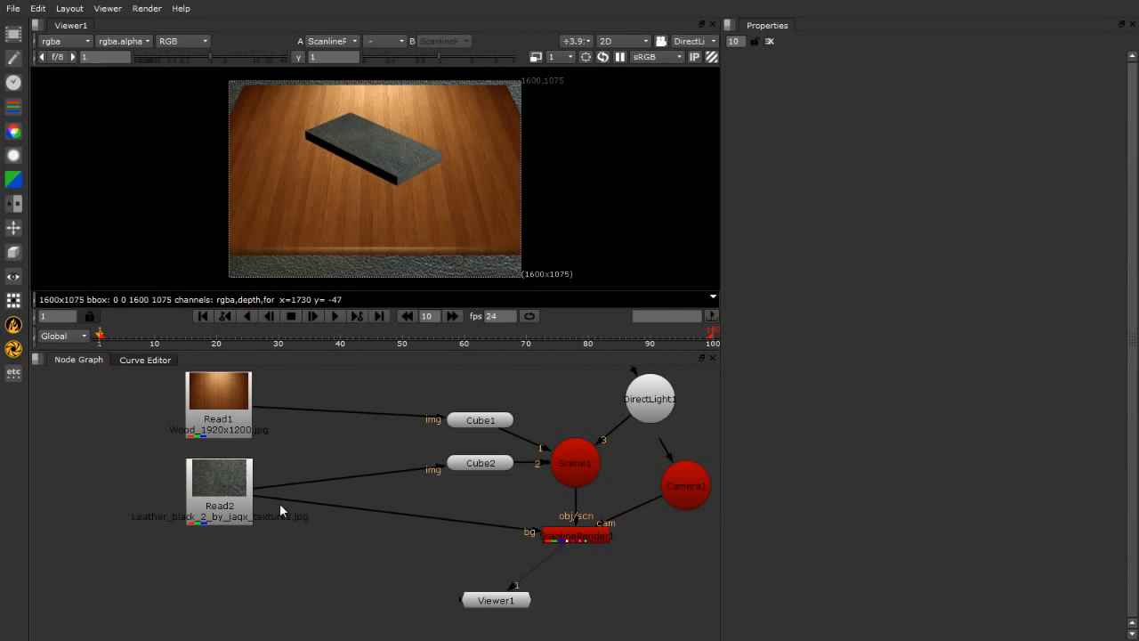
Disconnect and reconnect the bg input to Read2 and examine the render over the leather background up close.
left_click_drag(274, 497, 346, 532)
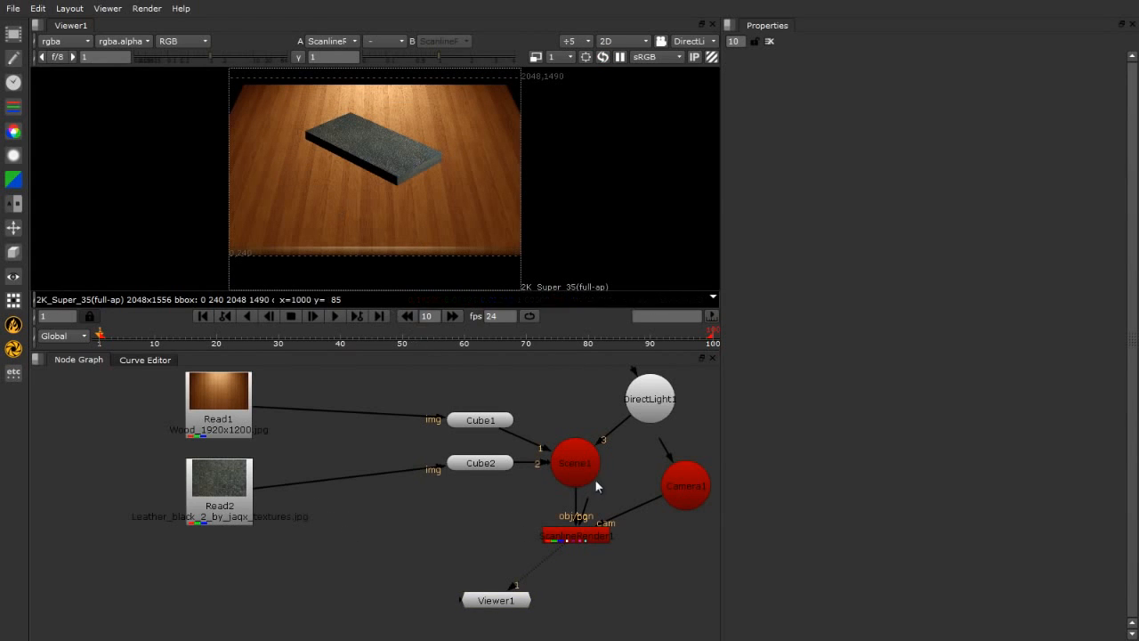
left_click_drag(586, 499, 204, 498)
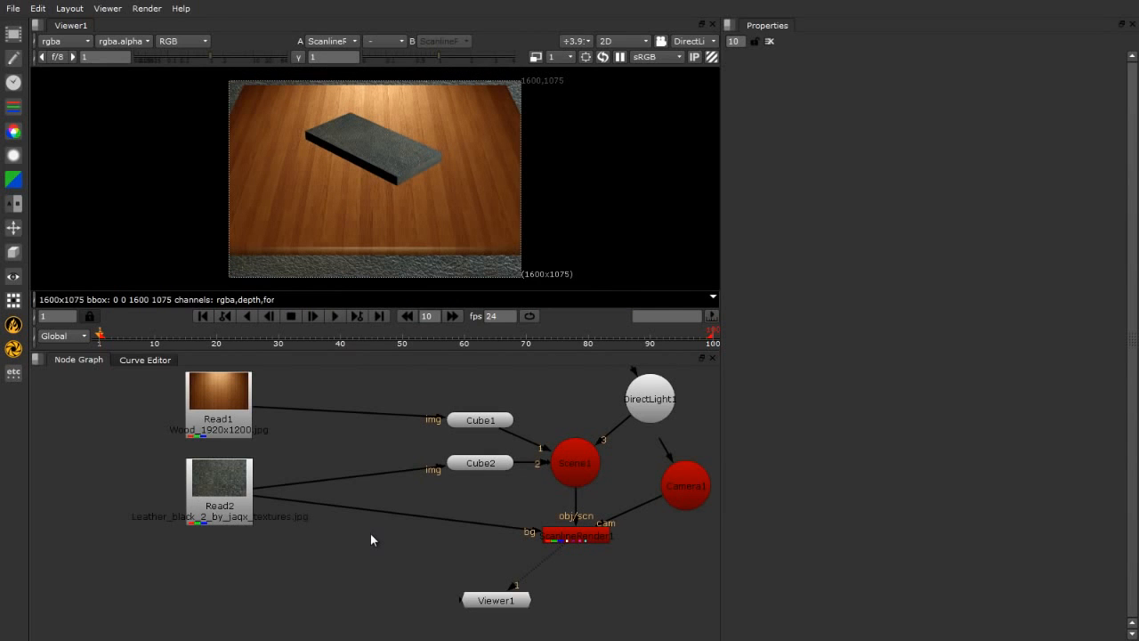
scroll(397, 247, "up", 8)
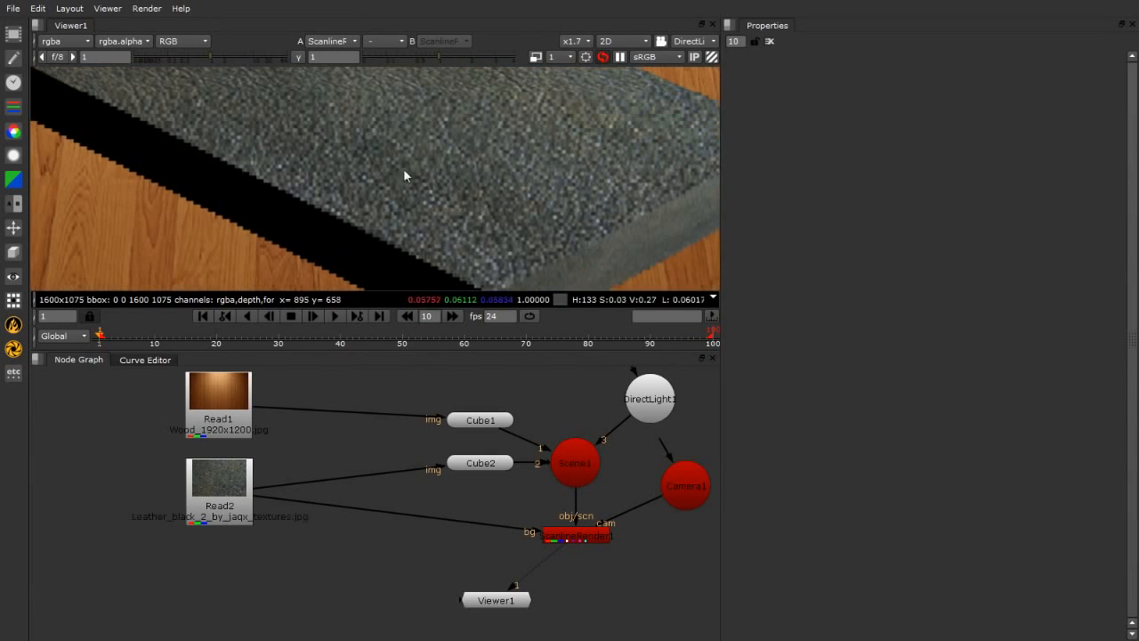
scroll(400, 150, "down", 7)
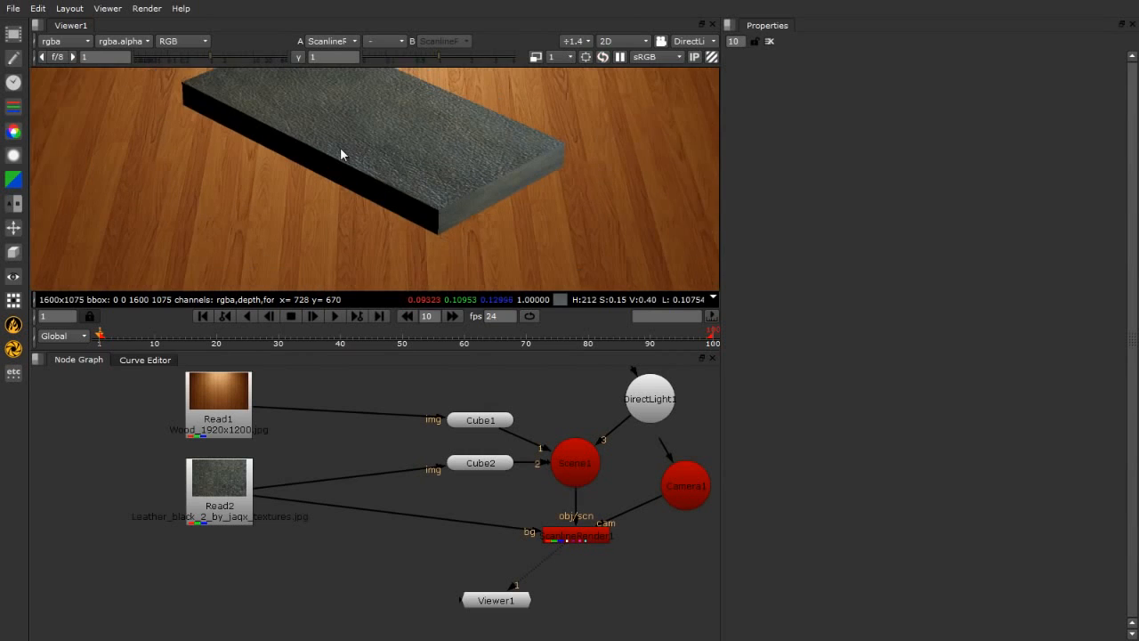
scroll(339, 153, "down", 2)
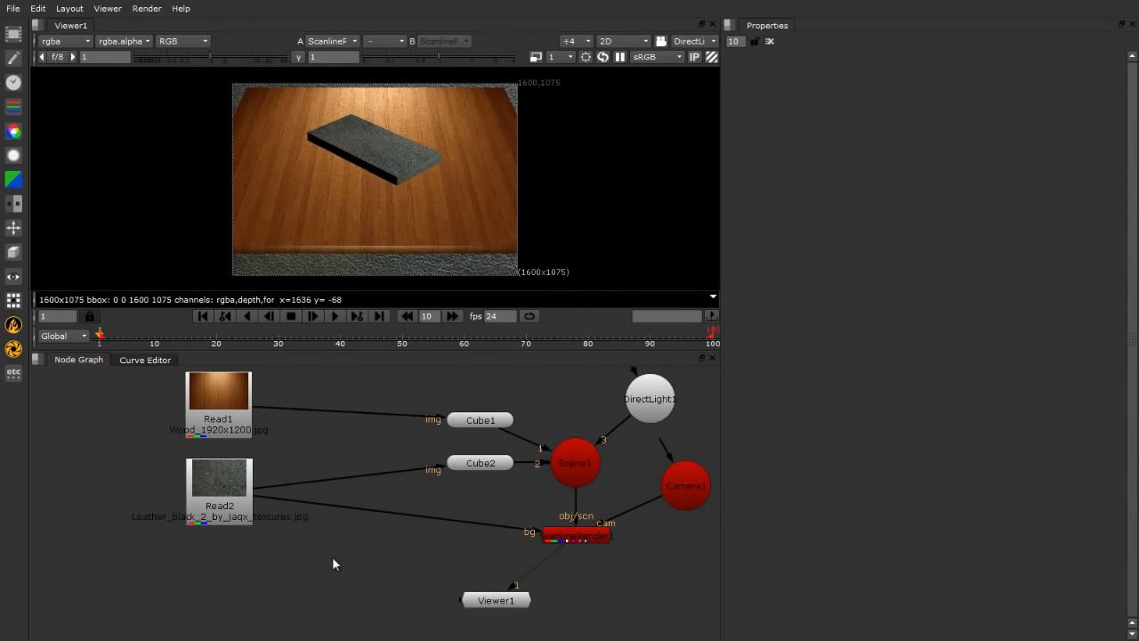
scroll(407, 542, "down", 1)
Disconnect ScanlineRender1's bg input from Read2 and move the Read2 node up directly below Read1.
left_click_drag(248, 505, 310, 550)
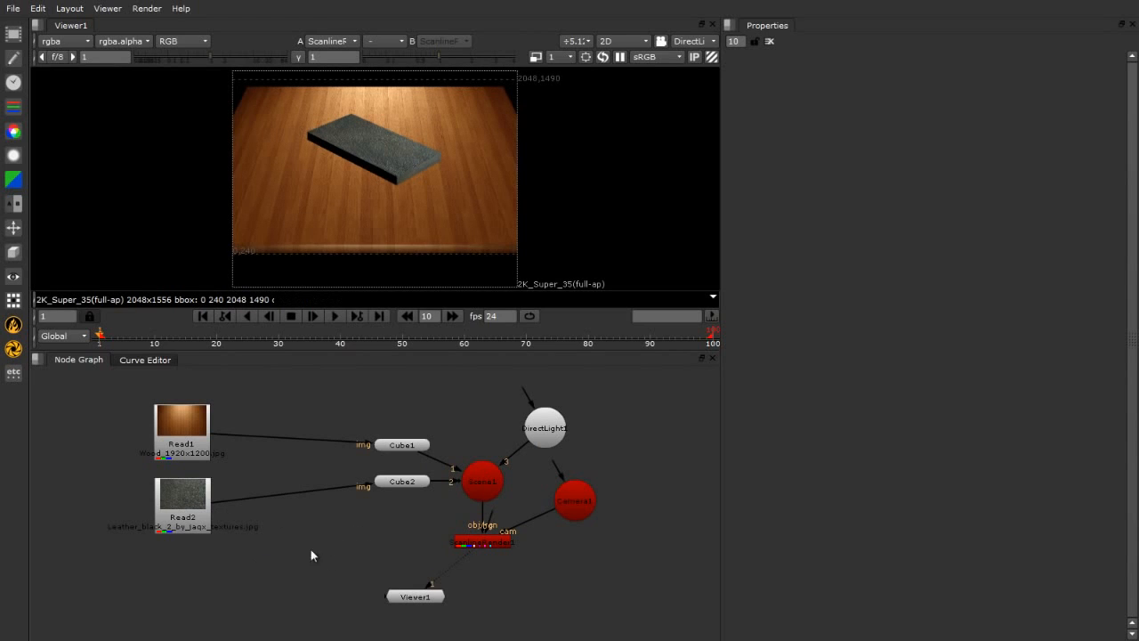
left_click(209, 497)
left_click_drag(209, 496, 209, 481)
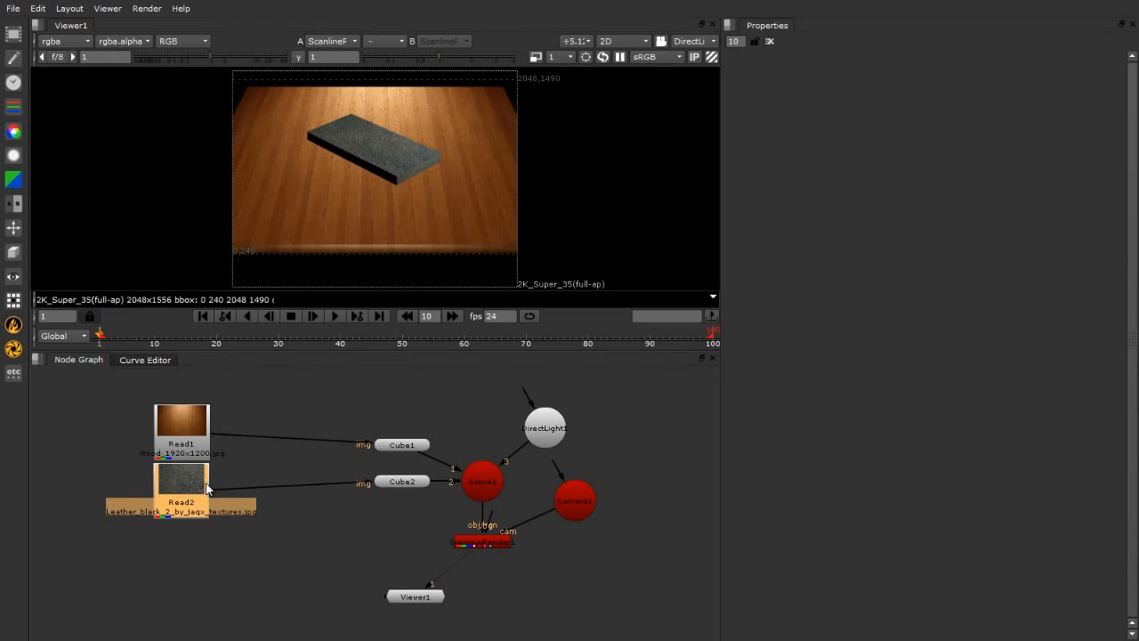
left_click(221, 541)
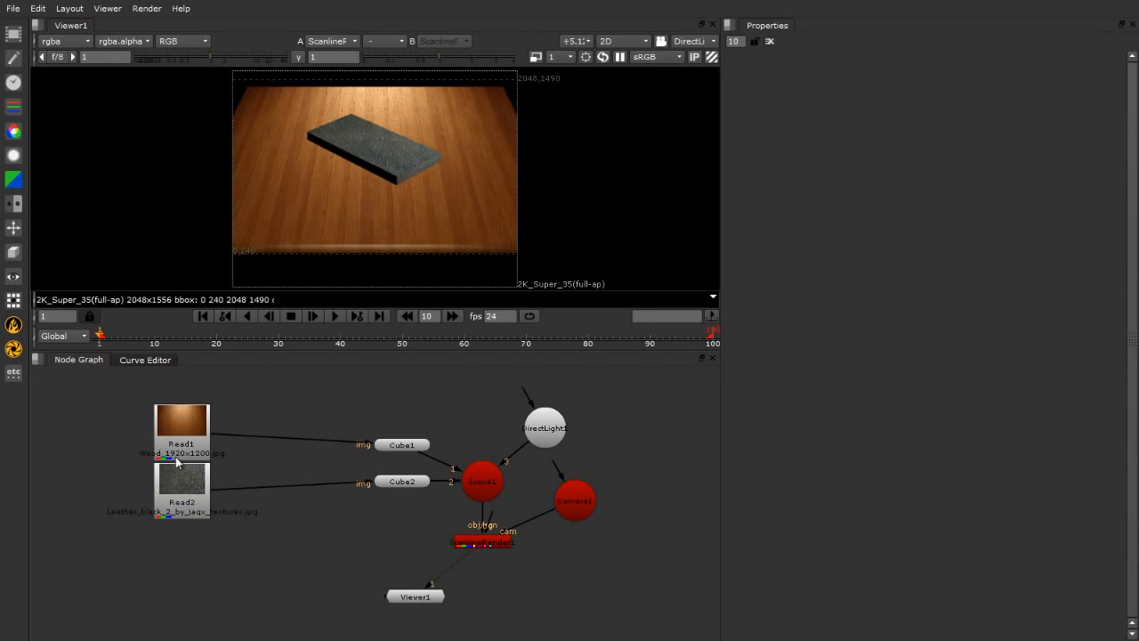
Select both Read nodes and nudge the texture nodes and Cube1 slightly up in the node graph.
left_click_drag(133, 382, 248, 583)
left_click_drag(201, 515, 199, 503)
left_click(388, 501)
left_click_drag(406, 448, 409, 429)
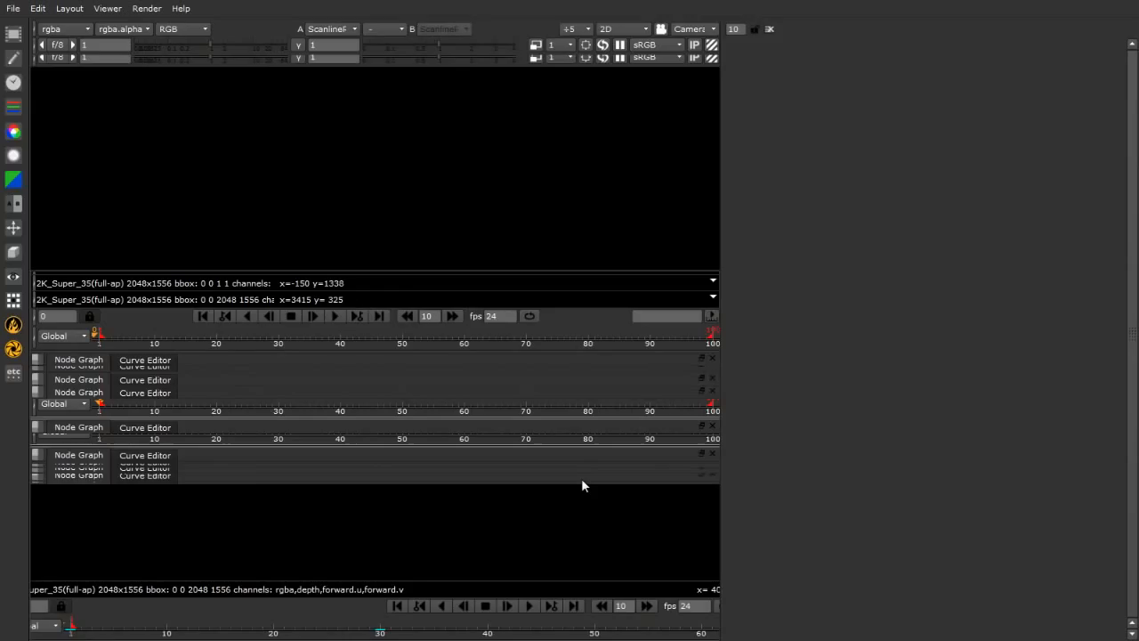
Enlarge the node graph around the checkerboard tree, move Scene2 slightly up and select Card1 and Cube3.
key("space")
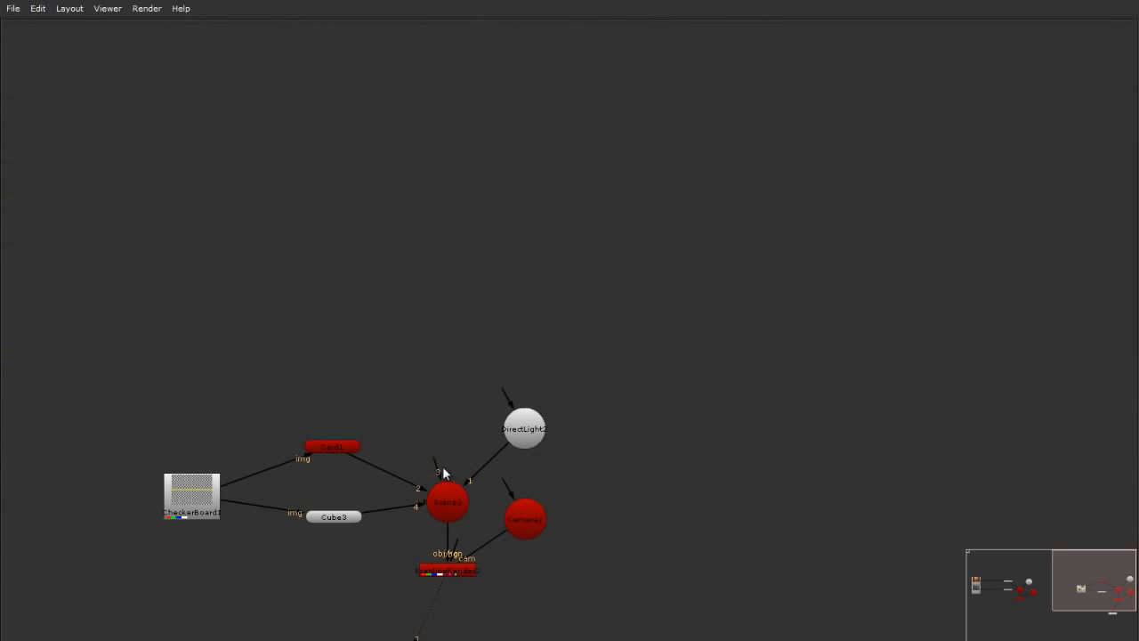
middle_click_drag(444, 325, 572, 206)
scroll(451, 495, "up", 4)
middle_click_drag(512, 368, 503, 407)
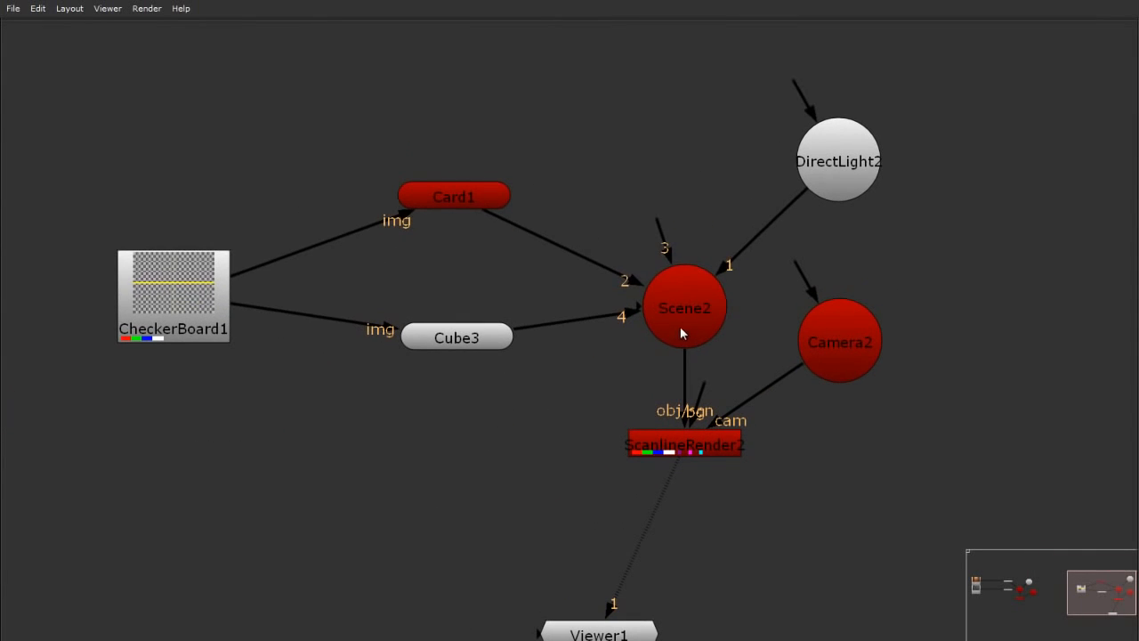
left_click(680, 320)
left_click_drag(336, 144, 520, 387)
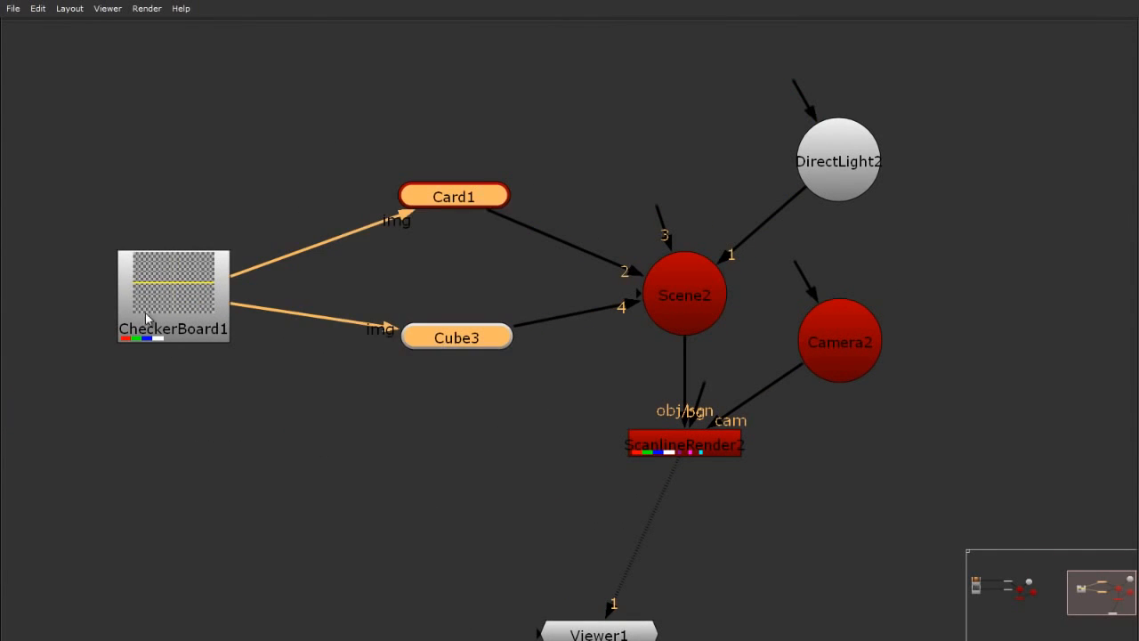
Spread out the tree by moving CheckerBoard1 up and left, DirectLight2 slightly up and Camera2 down and right.
left_click_drag(147, 312, 134, 273)
left_click_drag(838, 154, 847, 129)
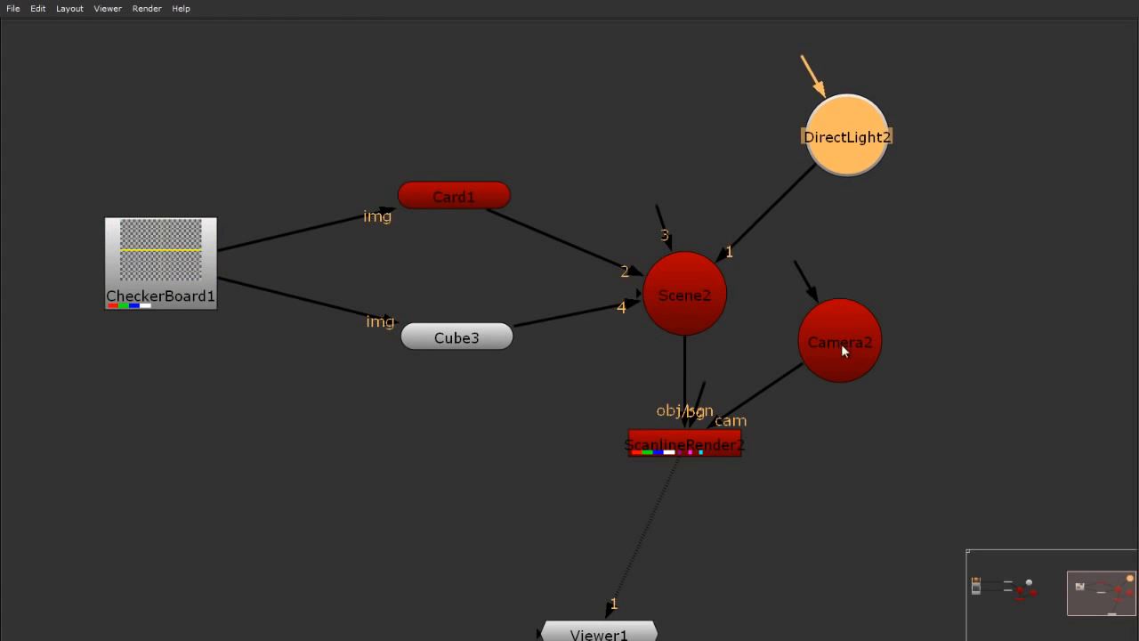
left_click_drag(841, 343, 859, 358)
key("Tab")
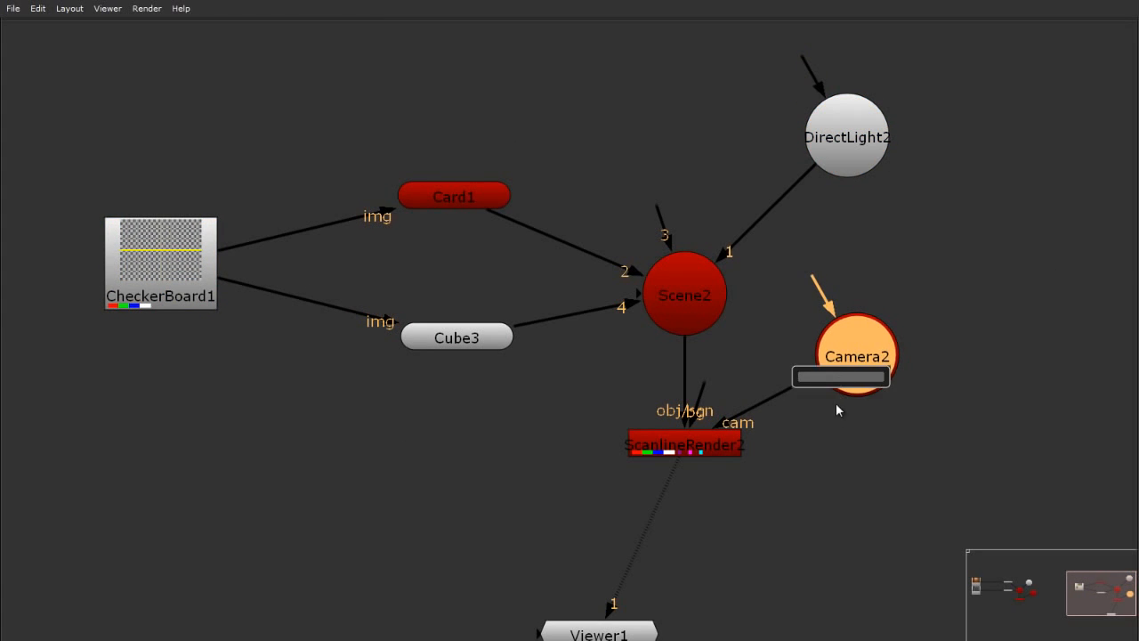
left_click(836, 420)
Return to the full layout, reframe the checkerboard tree and examine its 2D render in the enlarged viewer.
key("space")
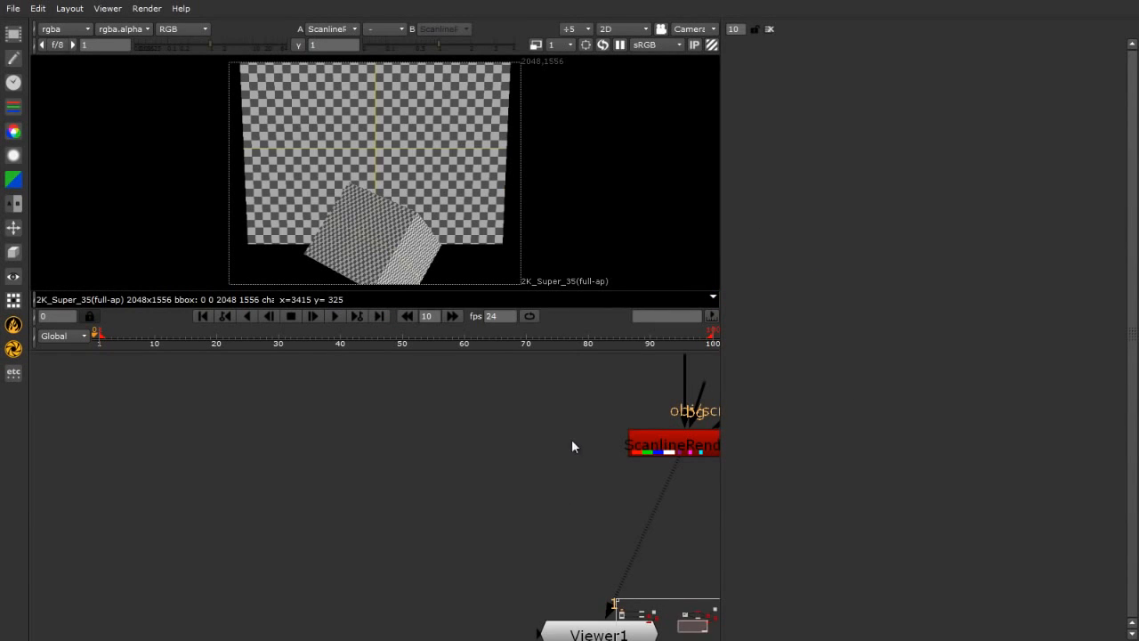
middle_click_drag(656, 403, 376, 544)
scroll(377, 545, "down", 3)
middle_click_drag(299, 539, 338, 562)
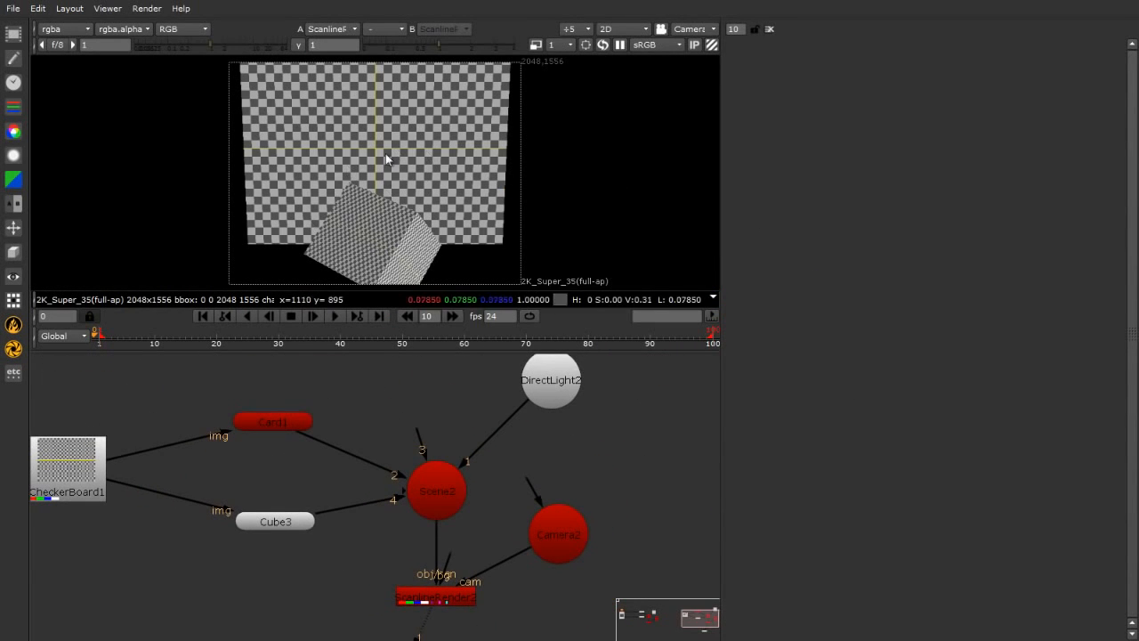
key("space")
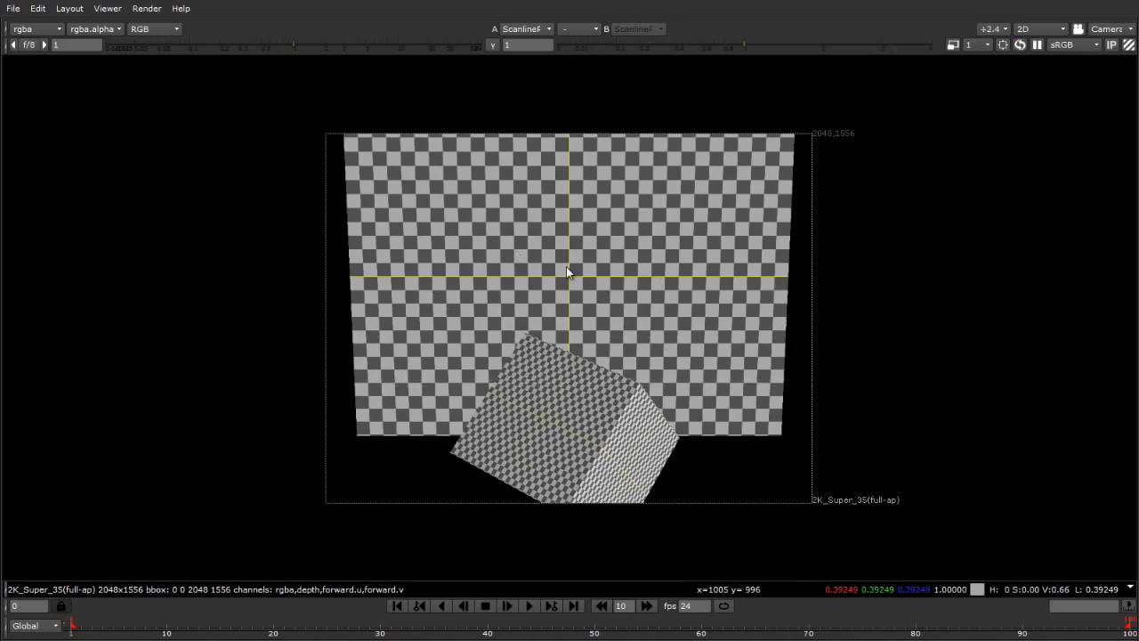
scroll(567, 272, "up", 2)
scroll(567, 271, "down", 1)
Inspect the checkered cube and card from several angles in the enlarged 3D view, selecting each in turn.
key("Tab")
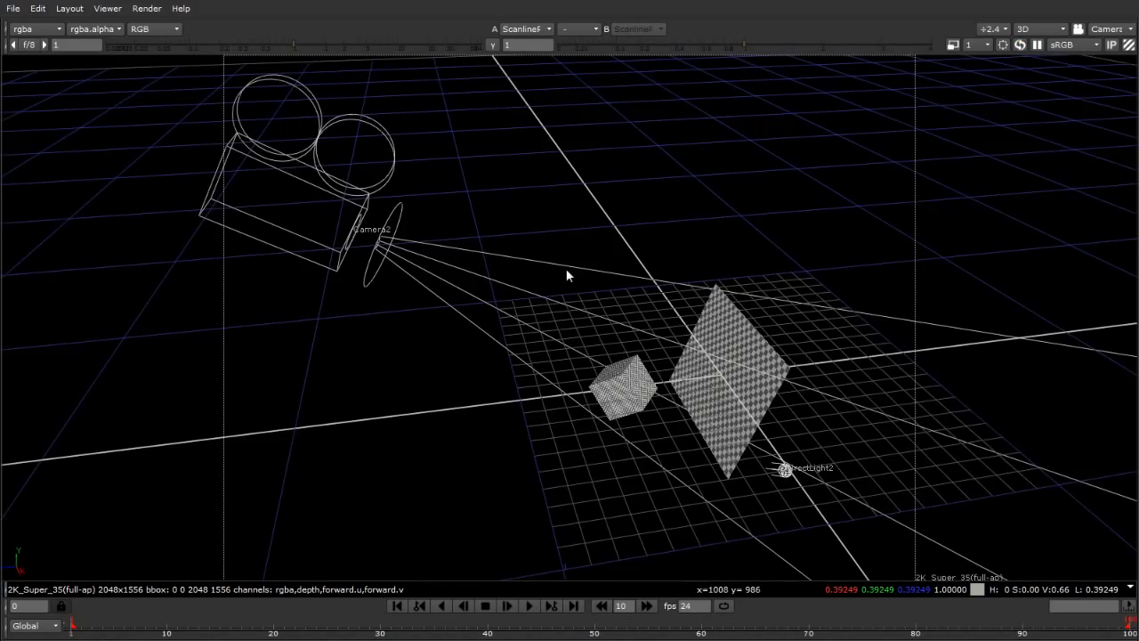
middle_click_drag(511, 397, 643, 232)
left_click(644, 232)
left_click(319, 271)
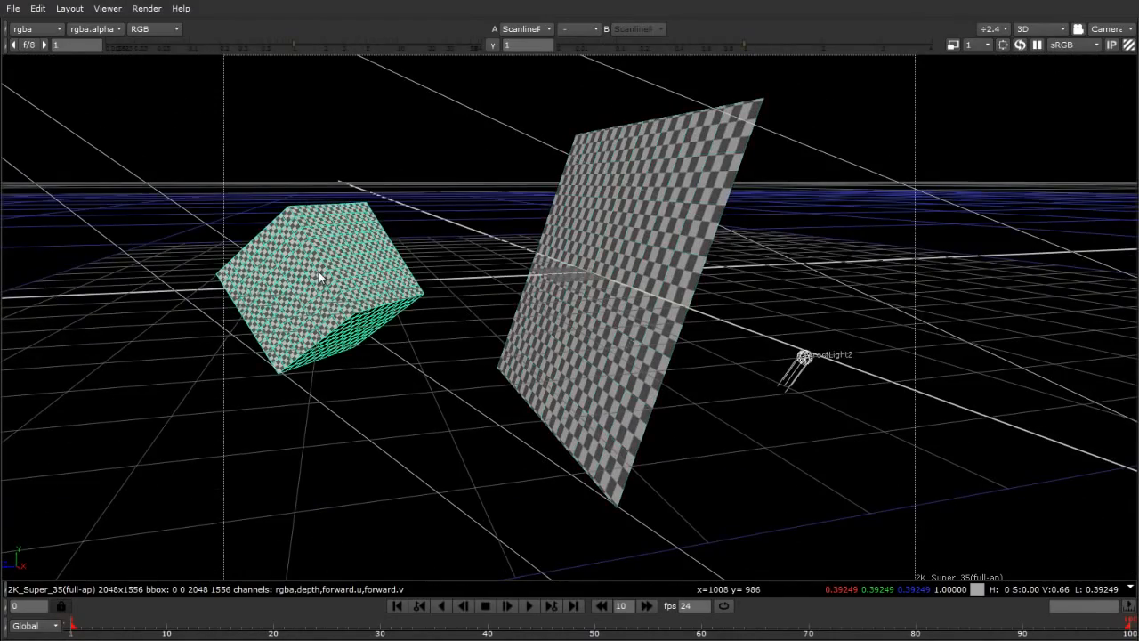
left_click(426, 366)
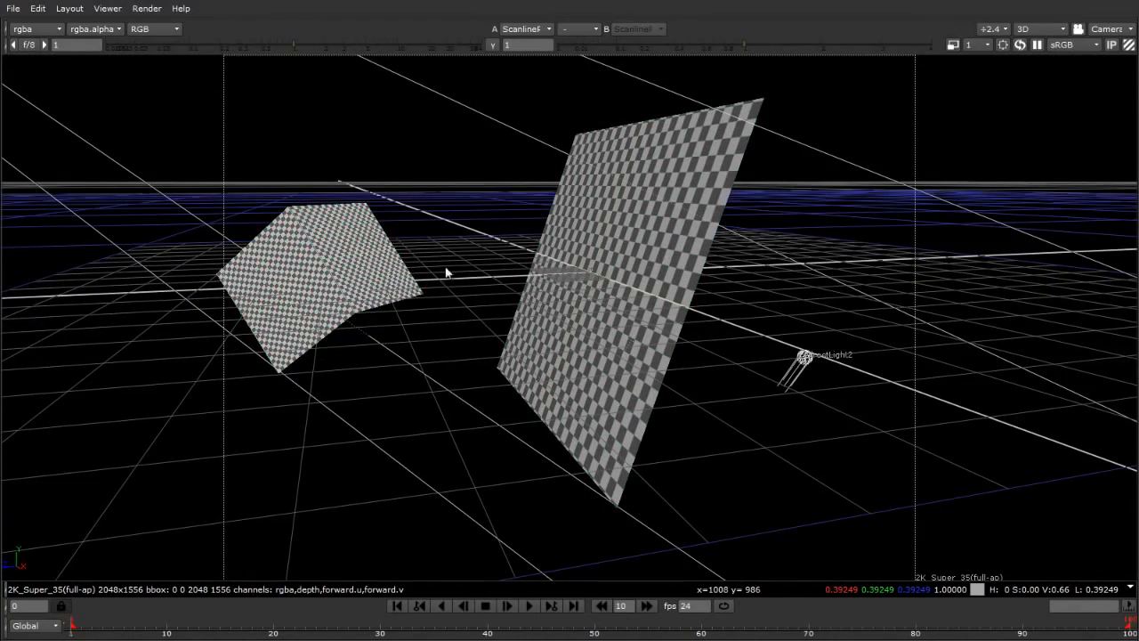
middle_click_drag(383, 307, 611, 250)
left_click(611, 250)
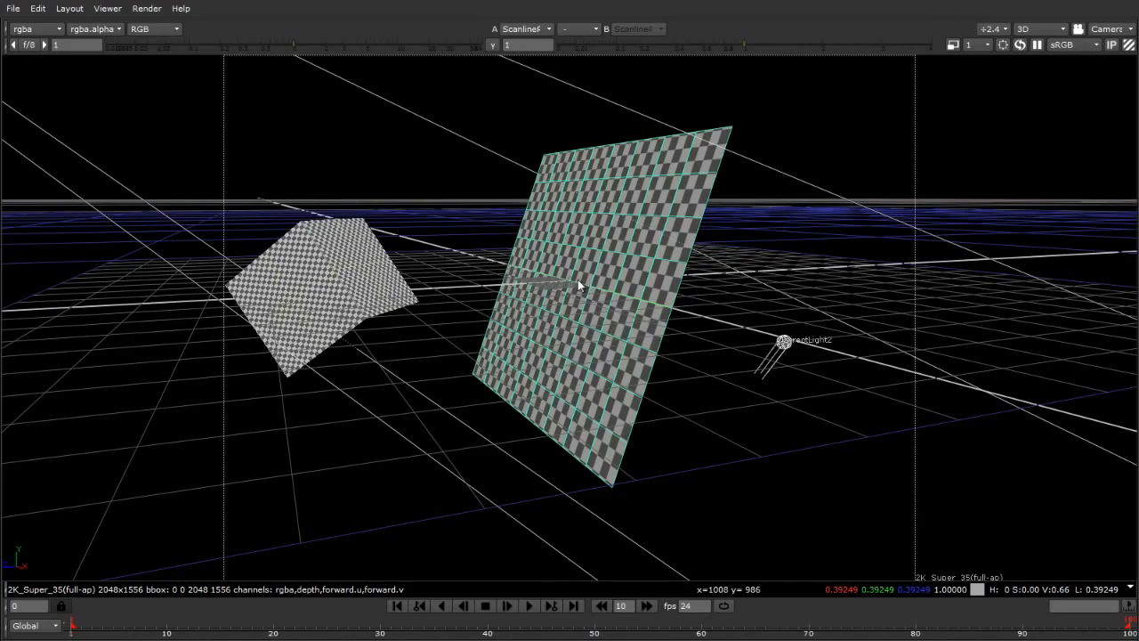
left_click(359, 309)
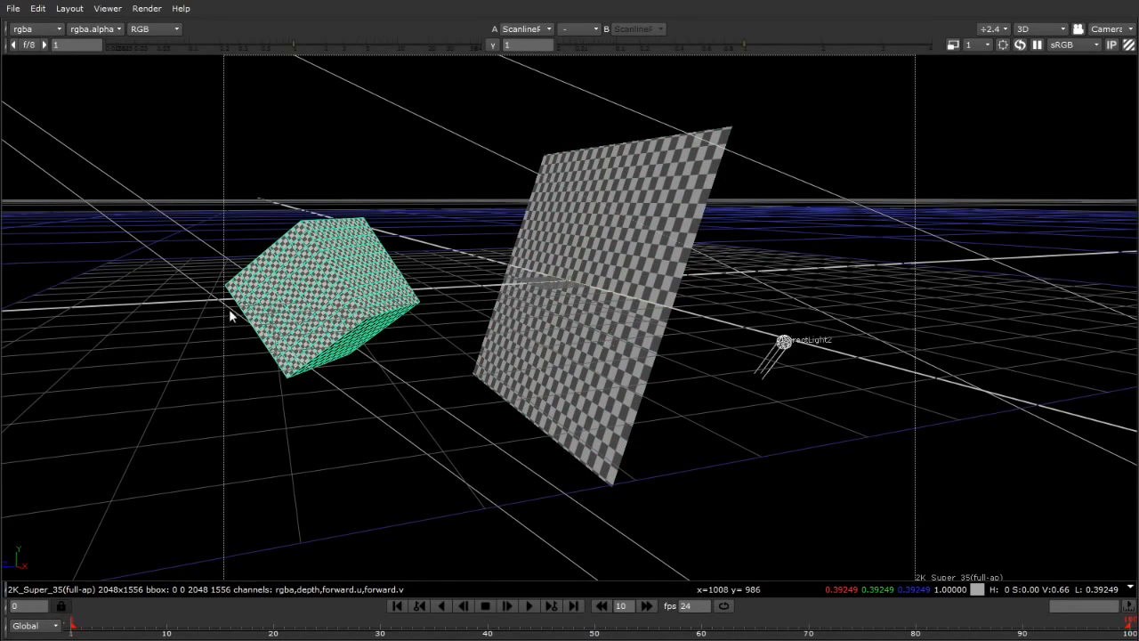
Return to the full layout, deselect Cube3 in the scene and move the Cube3 node up level with Scene2.
key("space")
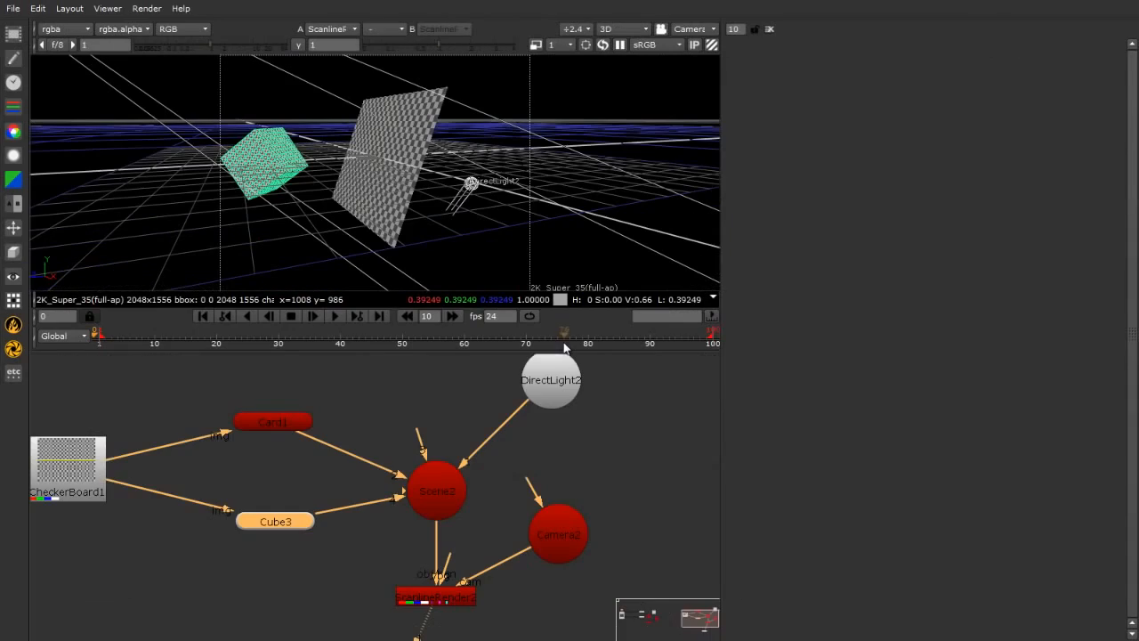
left_click(627, 447)
left_click_drag(400, 188, 365, 206, "ctrl")
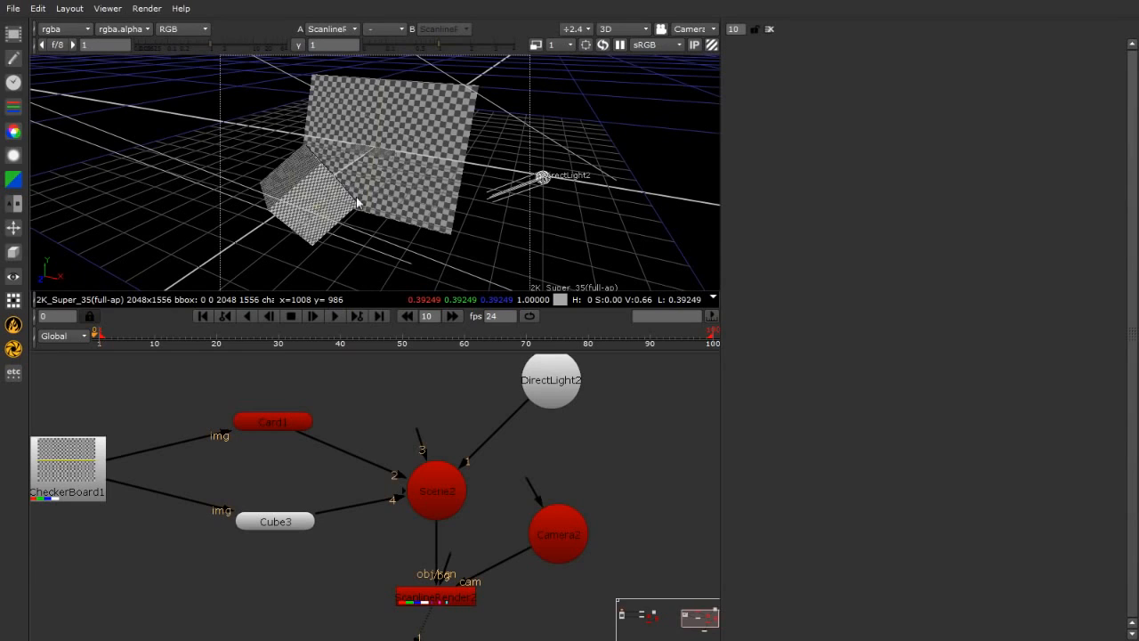
left_click_drag(279, 520, 278, 490)
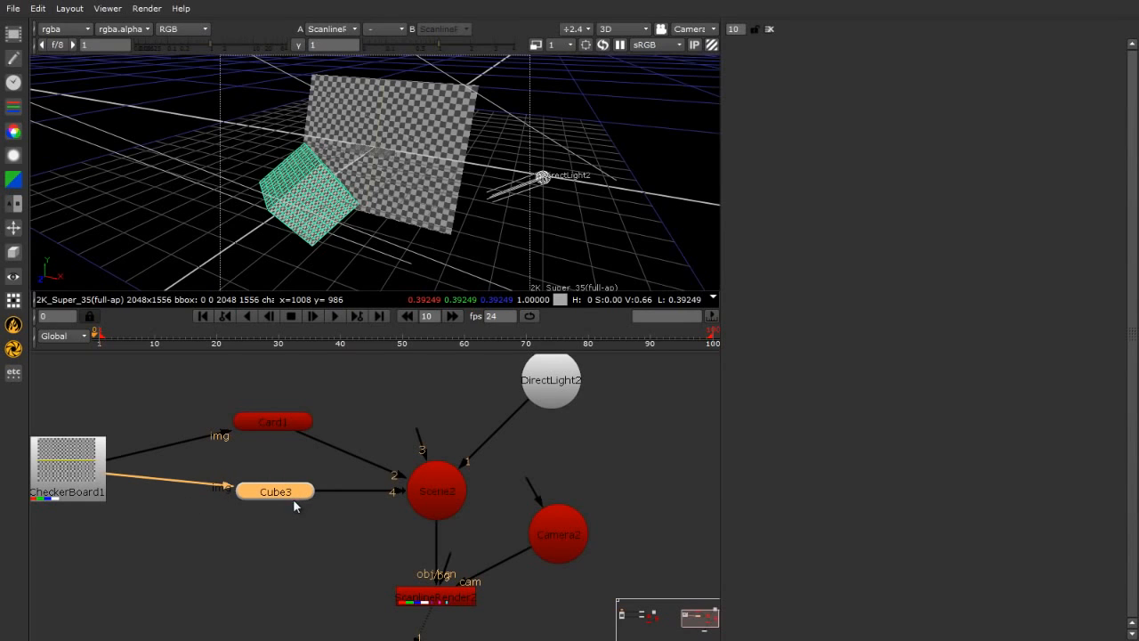
Add an unconnected TransformGeo node below Cube3 and enlarge the node graph.
left_click(282, 534)
left_click(12, 254)
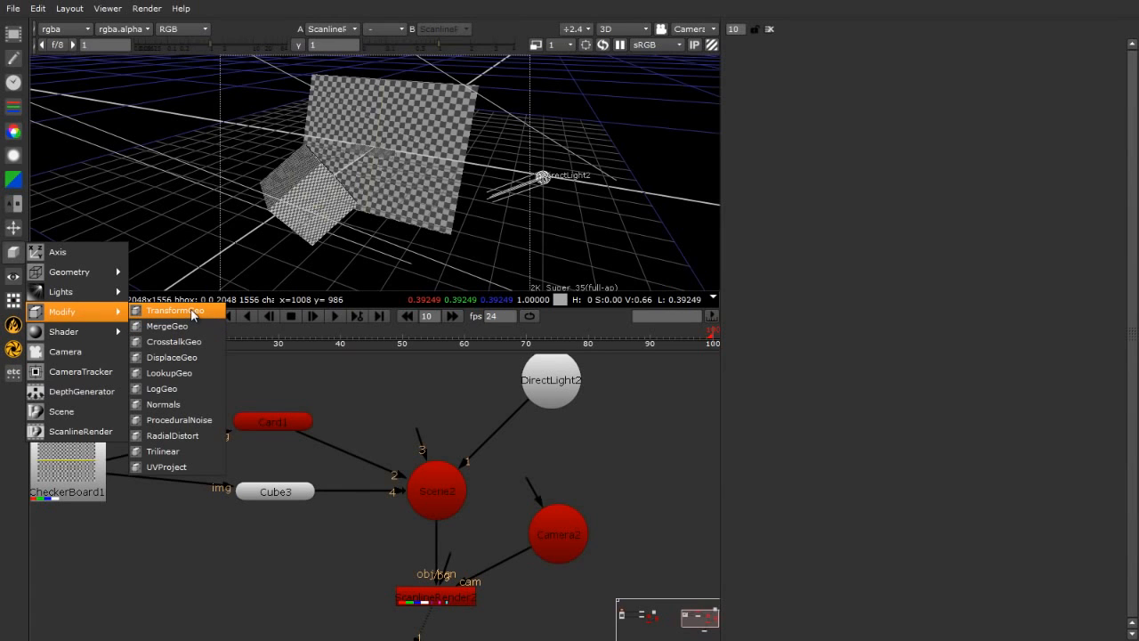
left_click(174, 311)
left_click_drag(283, 538, 279, 574)
key("space")
scroll(311, 603, "up", 5)
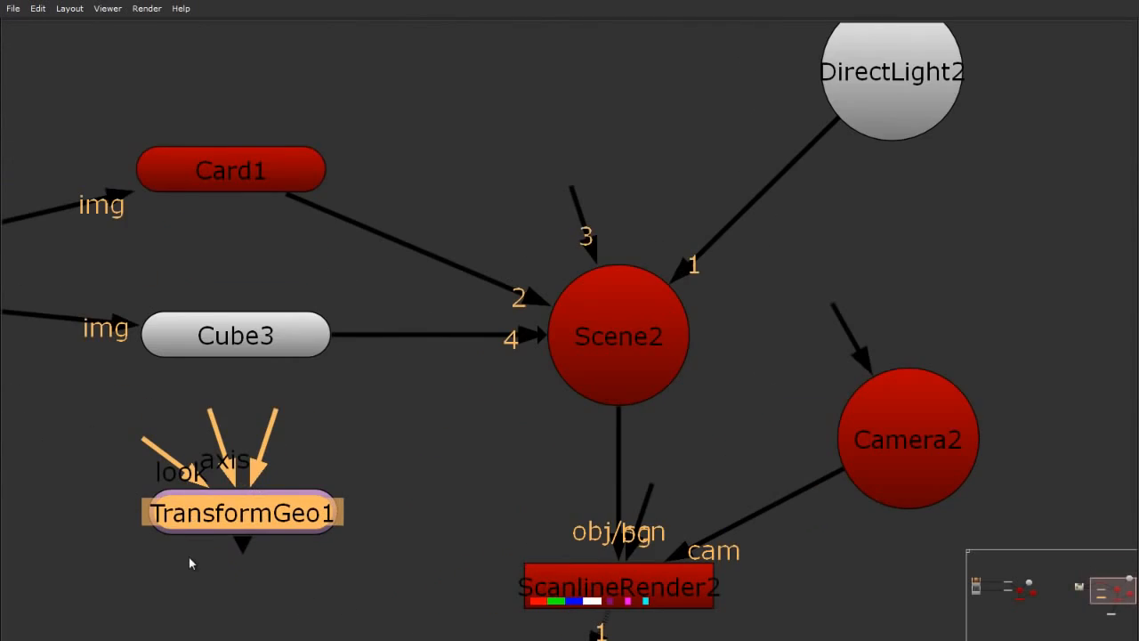
Try out TransformGeo1's geometry, axis and look inputs one by one, leaving all three unconnected.
middle_click_drag(189, 556, 477, 470)
scroll(476, 478, "up", 3)
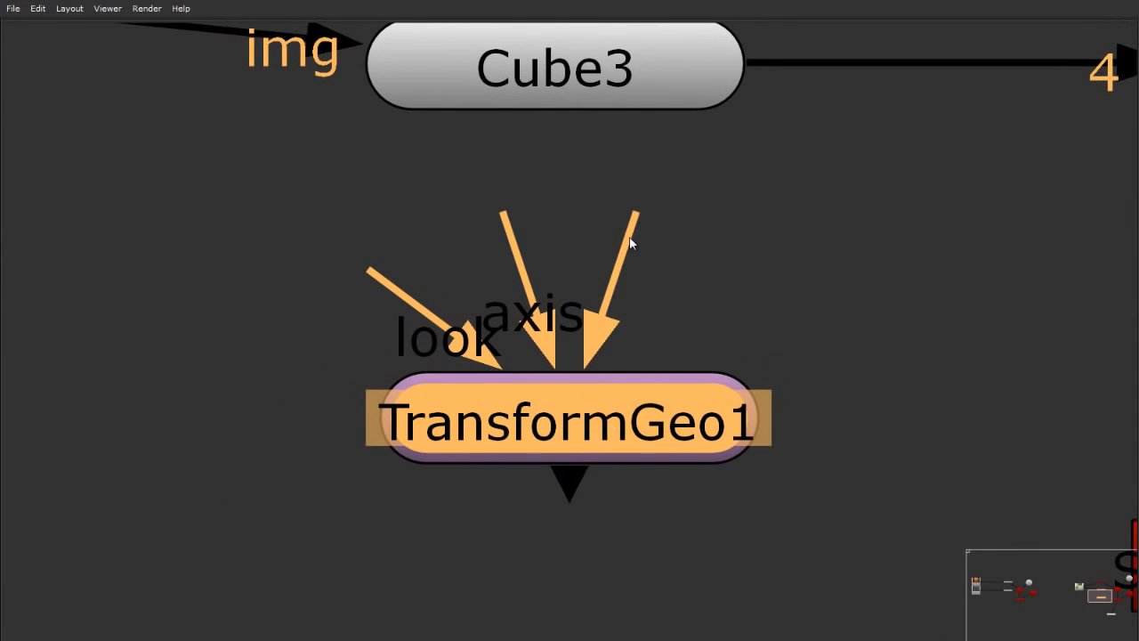
left_click_drag(634, 242, 571, 68)
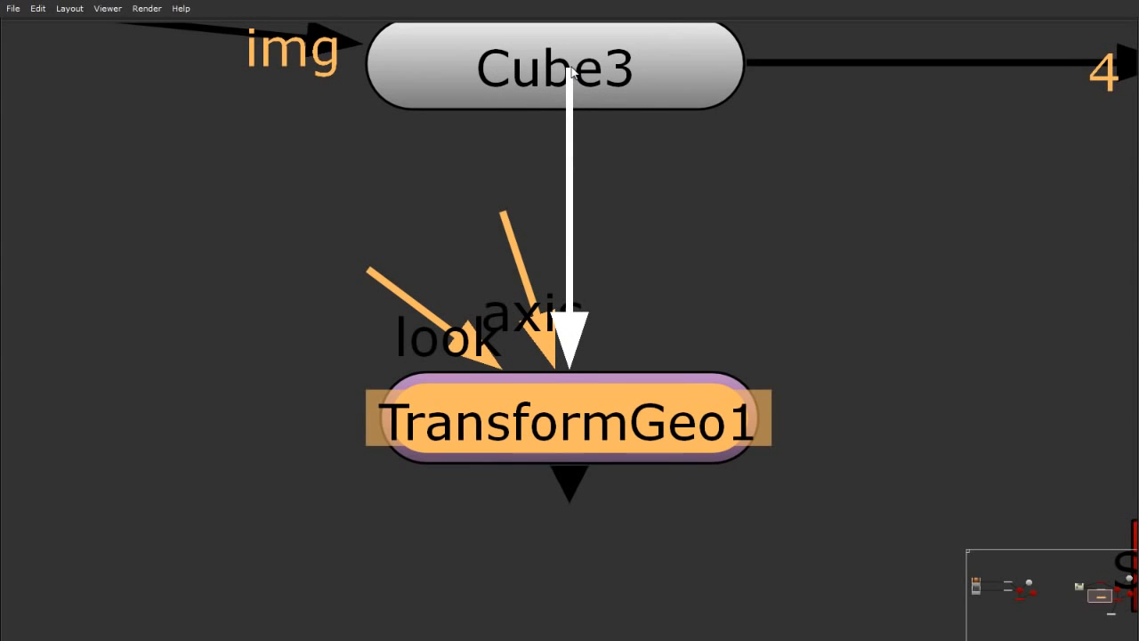
left_click_drag(572, 71, 712, 254)
left_click_drag(518, 236, 501, 199)
left_click_drag(379, 287, 125, 364)
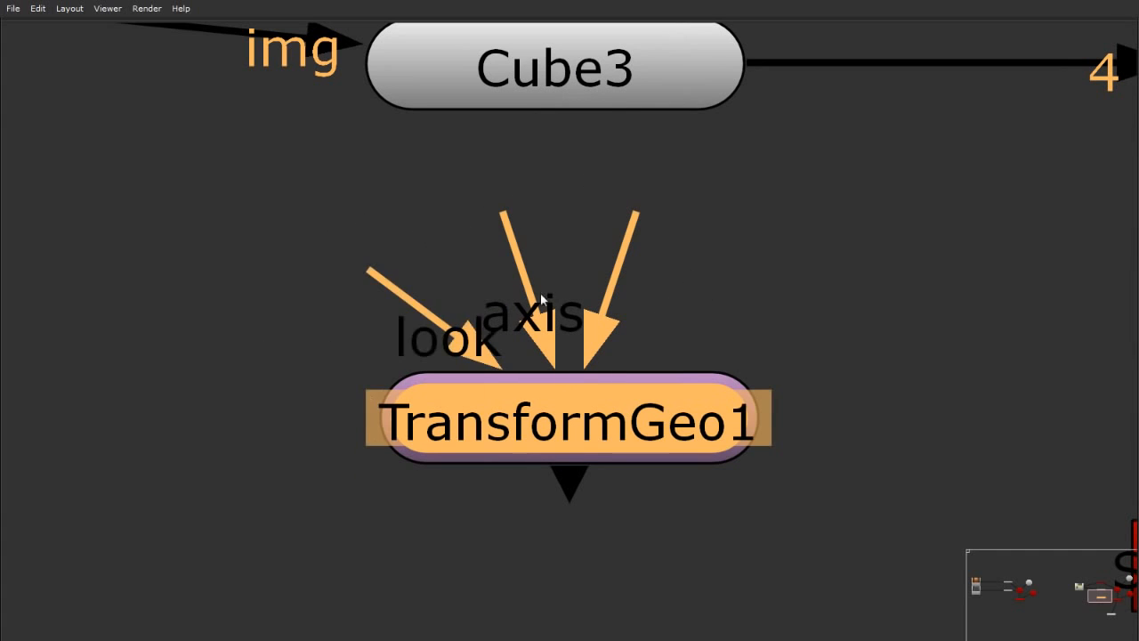
Reroute Cube3 from Scene2 into TransformGeo1, connect TransformGeo1 to Scene2 and return to the full layout.
scroll(351, 445, "down", 5)
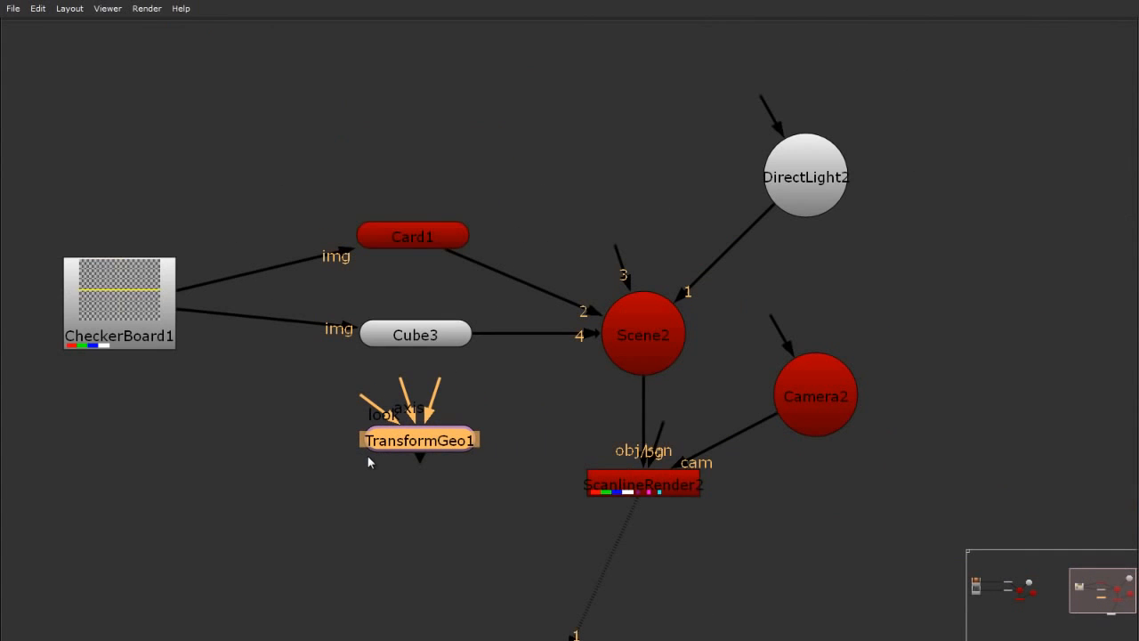
left_click_drag(584, 334, 566, 365)
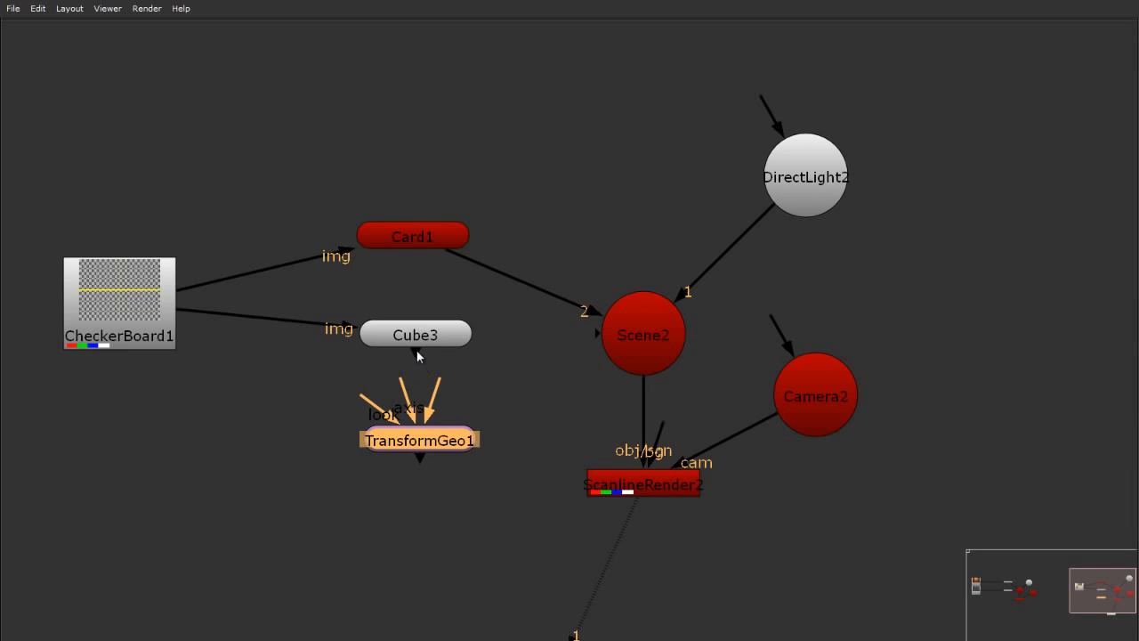
left_click_drag(417, 350, 652, 345)
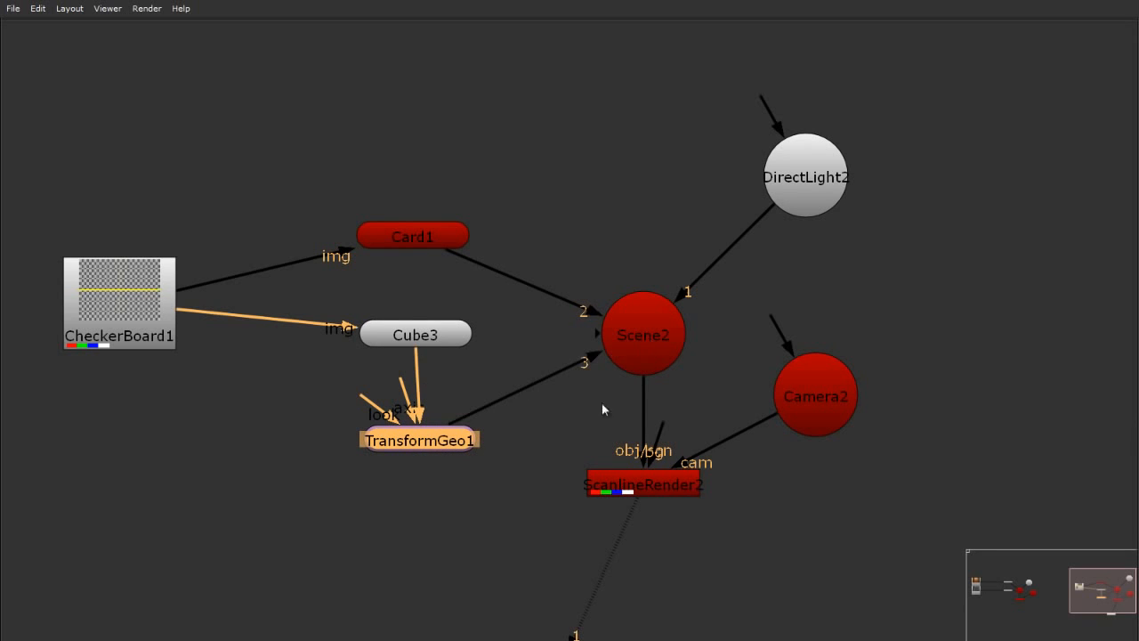
key("space")
Try moving the cube to z 0.16 with TransformGeo1, then try rotating it and undo the rotation.
left_click_drag(354, 108, 420, 185, "ctrl")
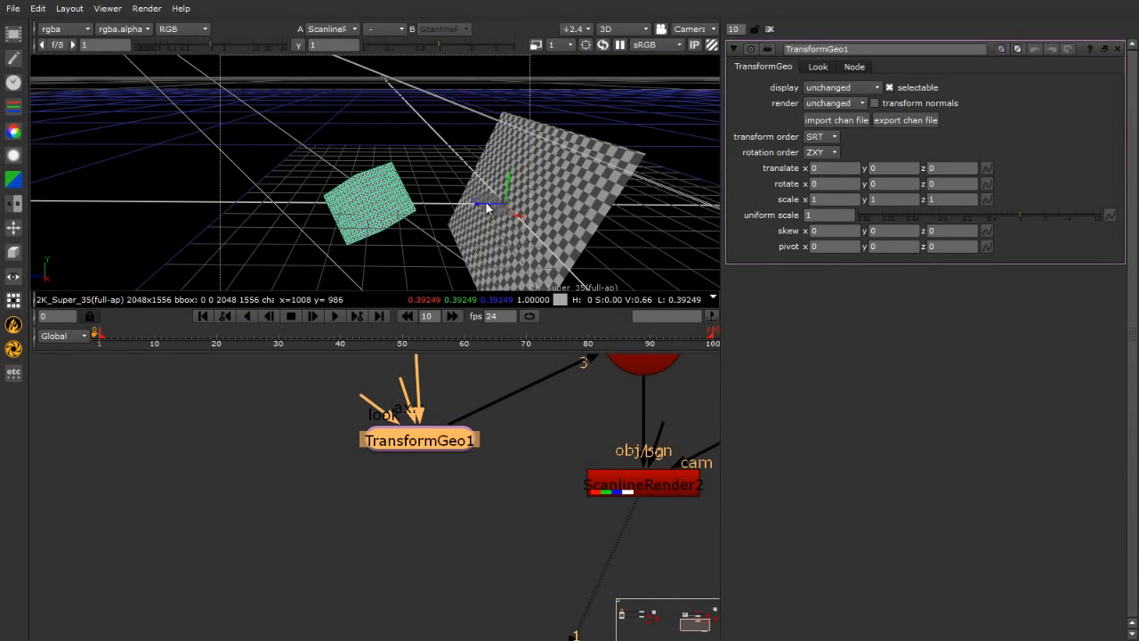
left_click_drag(506, 197, 447, 234)
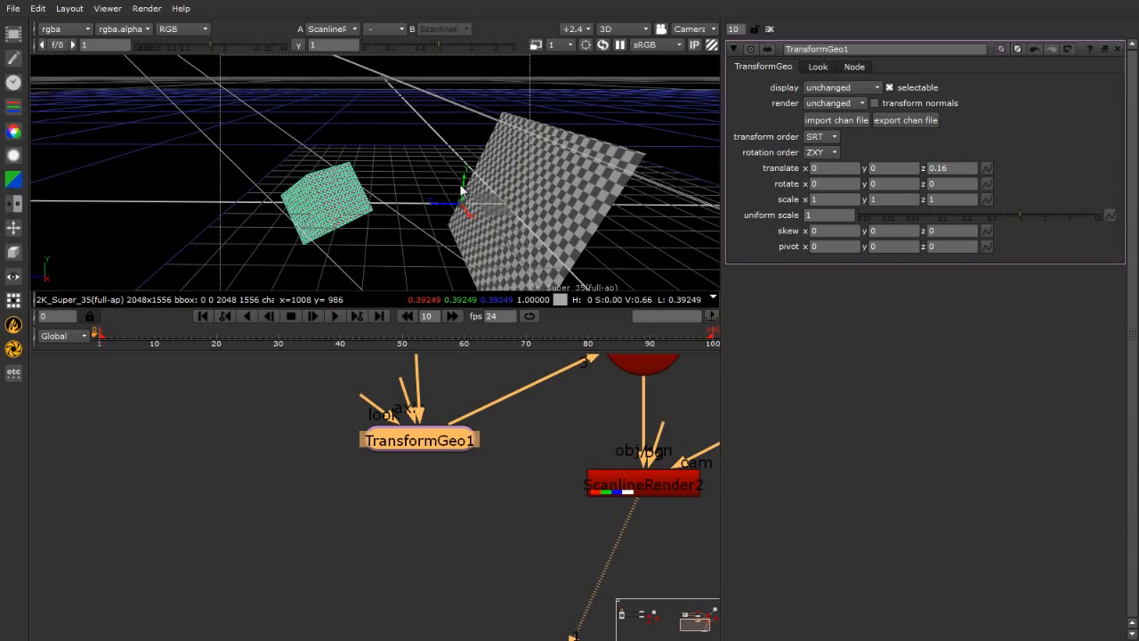
left_click_drag(450, 221, 381, 238, "ctrl")
key("ctrl+z")
Reframe the checkerboard tree, reselect TransformGeo1 and nudge it slightly up beneath Cube3.
scroll(422, 533, "down", 5)
scroll(440, 482, "up", 4)
left_click(424, 531)
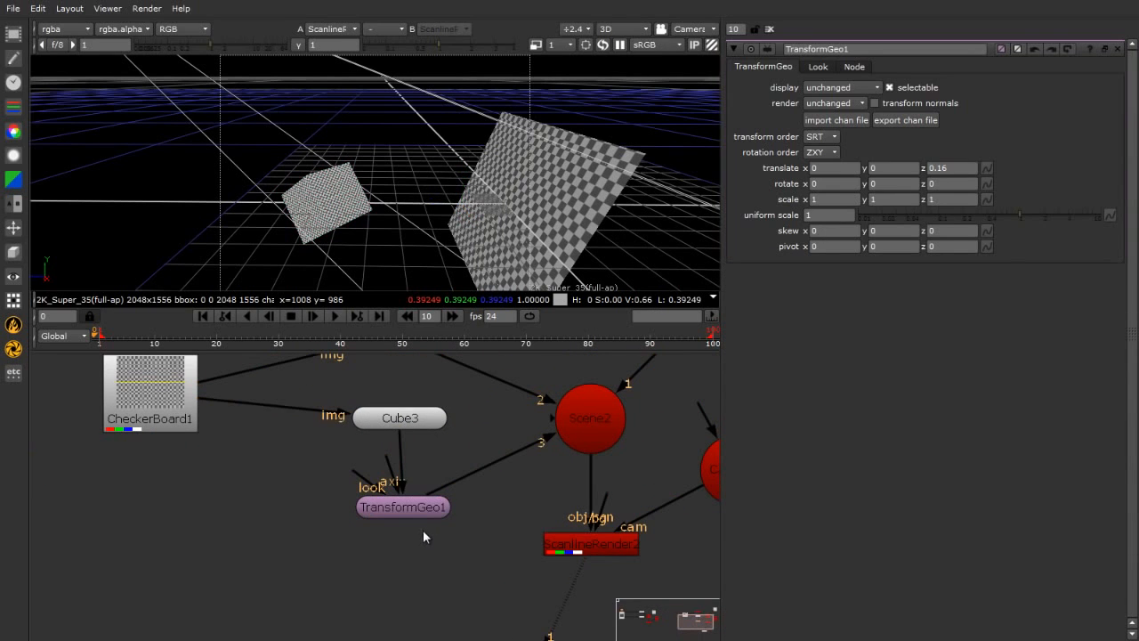
left_click(405, 510)
scroll(417, 537, "down", 2)
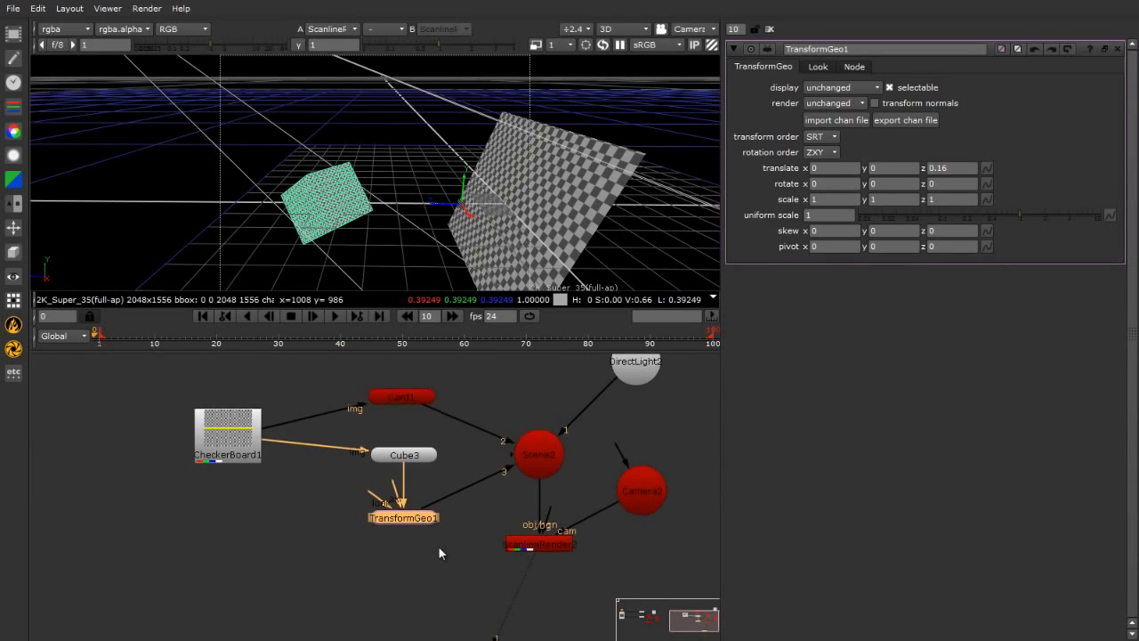
middle_click_drag(438, 545, 438, 582)
left_click_drag(406, 553, 404, 548)
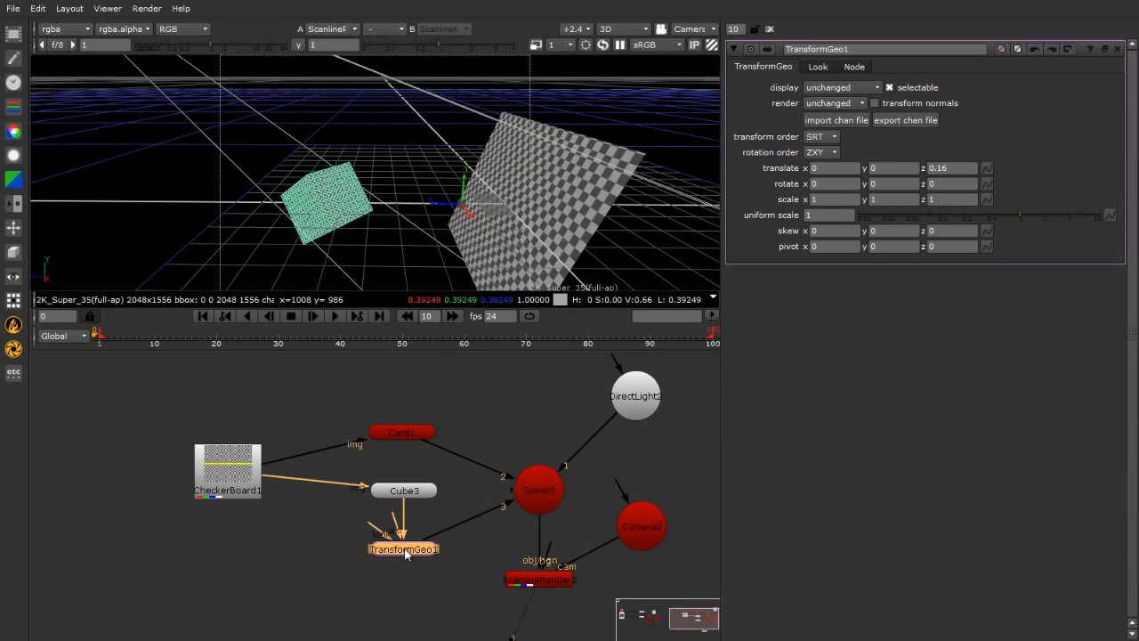
Open Cube3's properties and set its y rotation to about 80.615 and its z translation to 0.6.
double_click(404, 491)
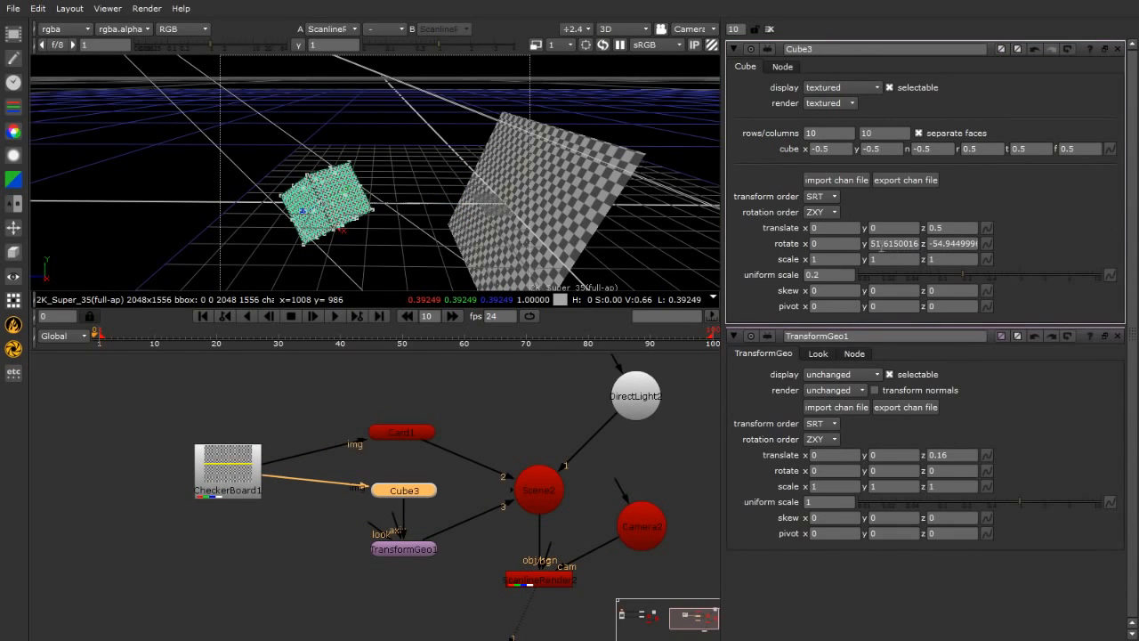
left_click(876, 246)
scroll(877, 248, "up", 20)
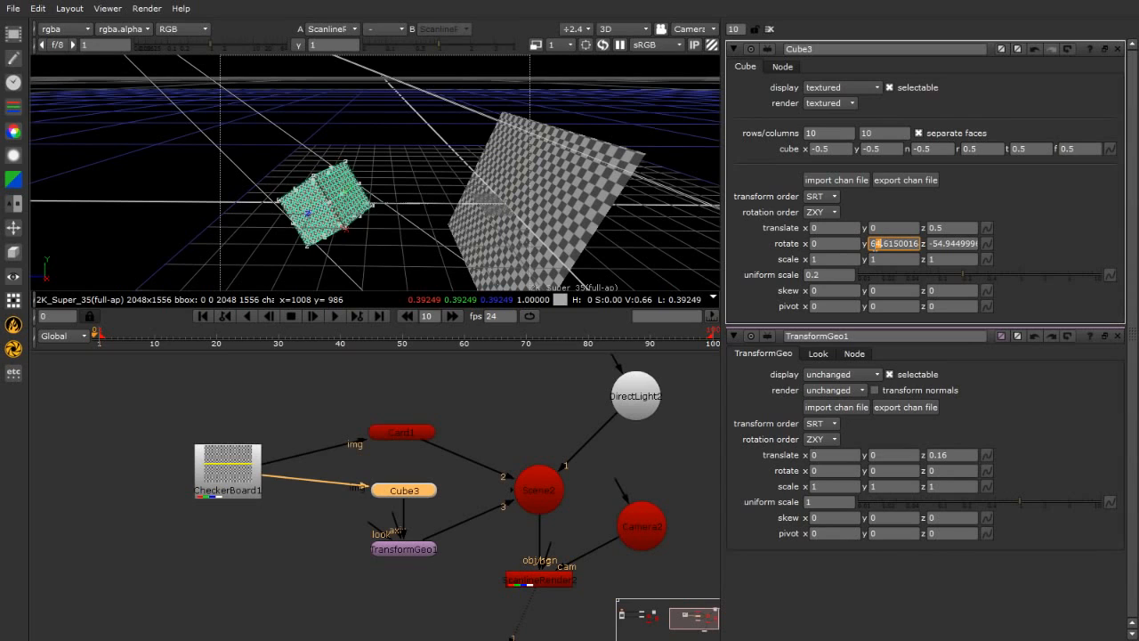
scroll(877, 245, "up", 10)
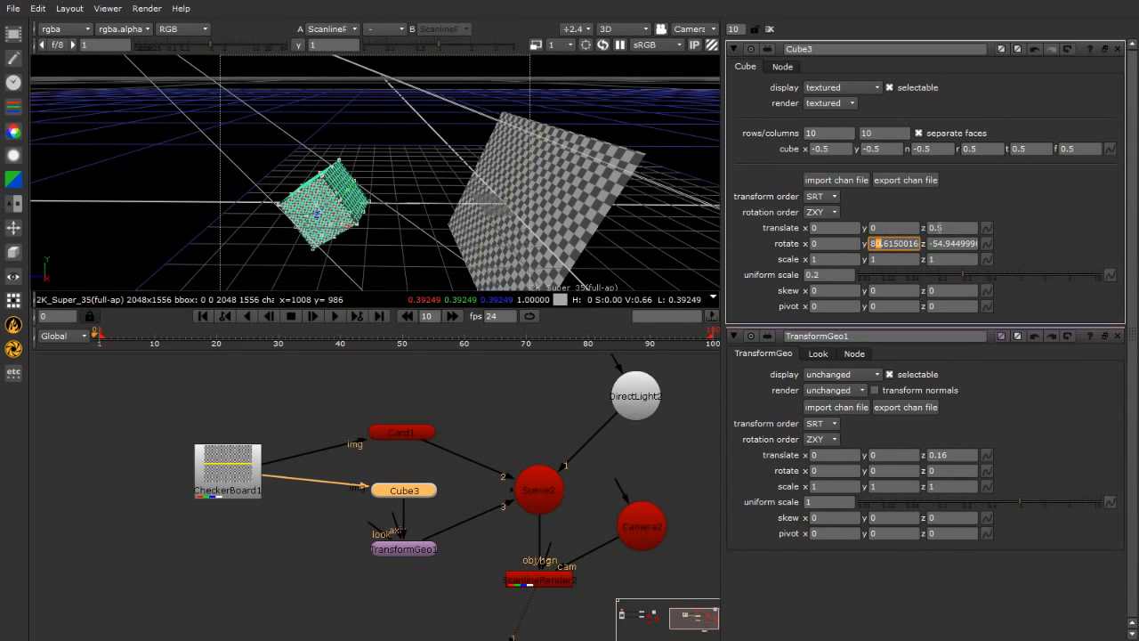
left_click(949, 229)
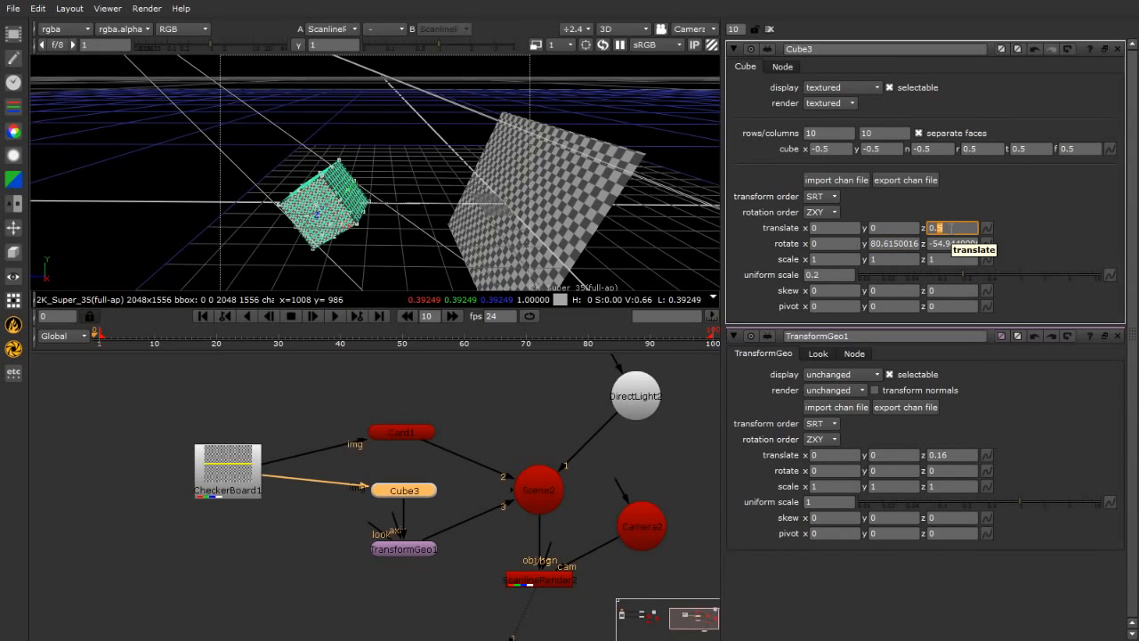
scroll(949, 228, "up", 1)
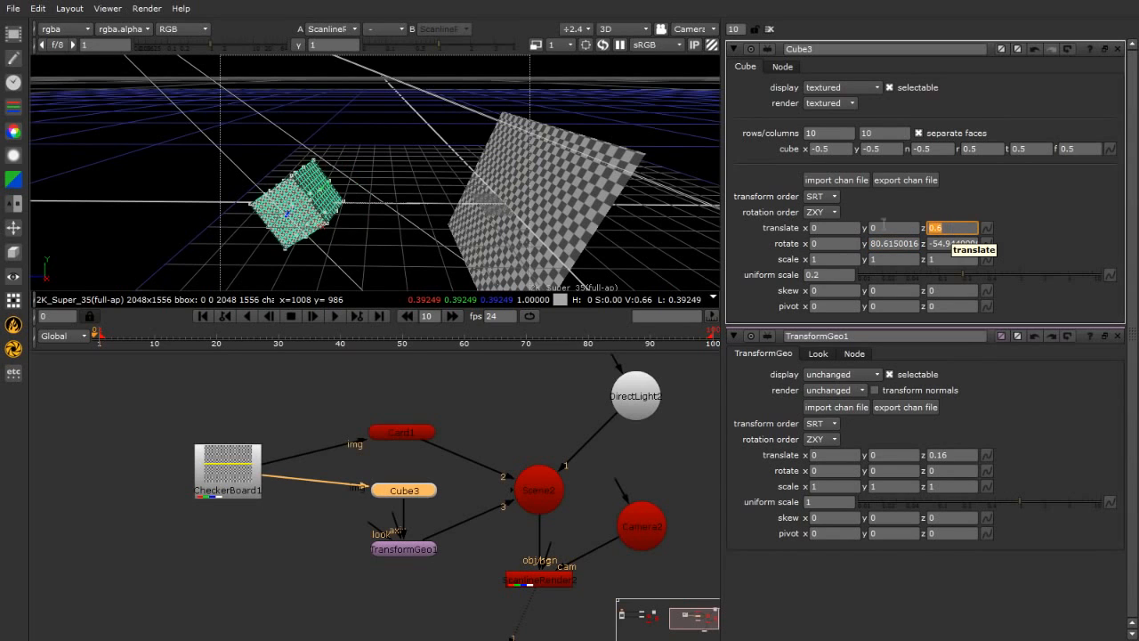
Reset TransformGeo1's z translation to 0, then try moving the cube along z and undo it.
double_click(412, 551)
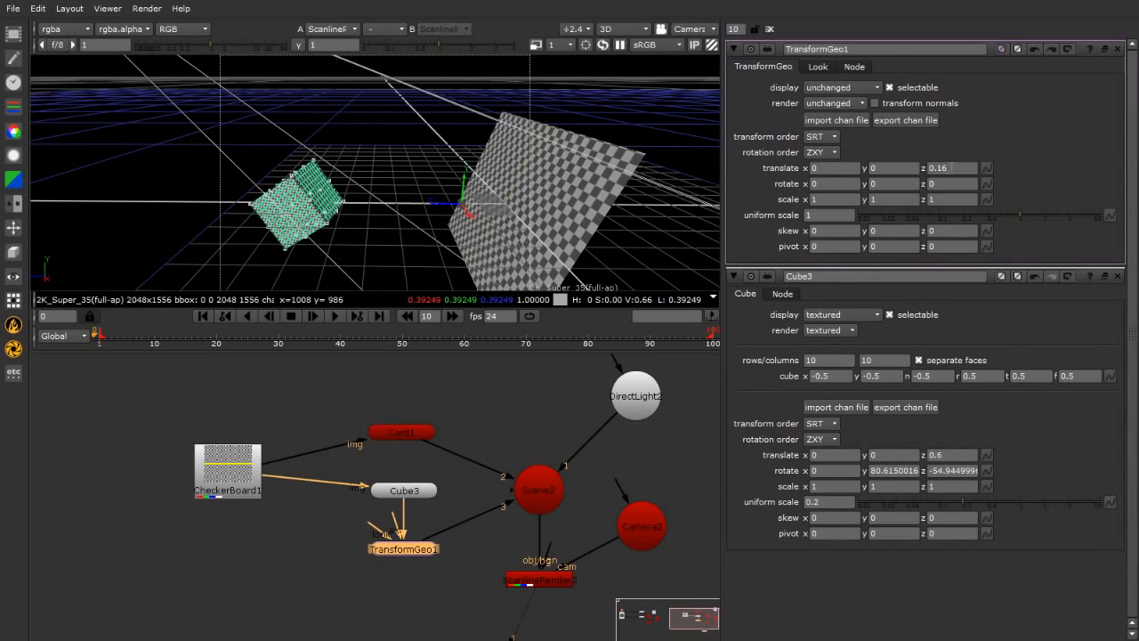
left_click_drag(956, 169, 915, 172)
type("0")
key("Return")
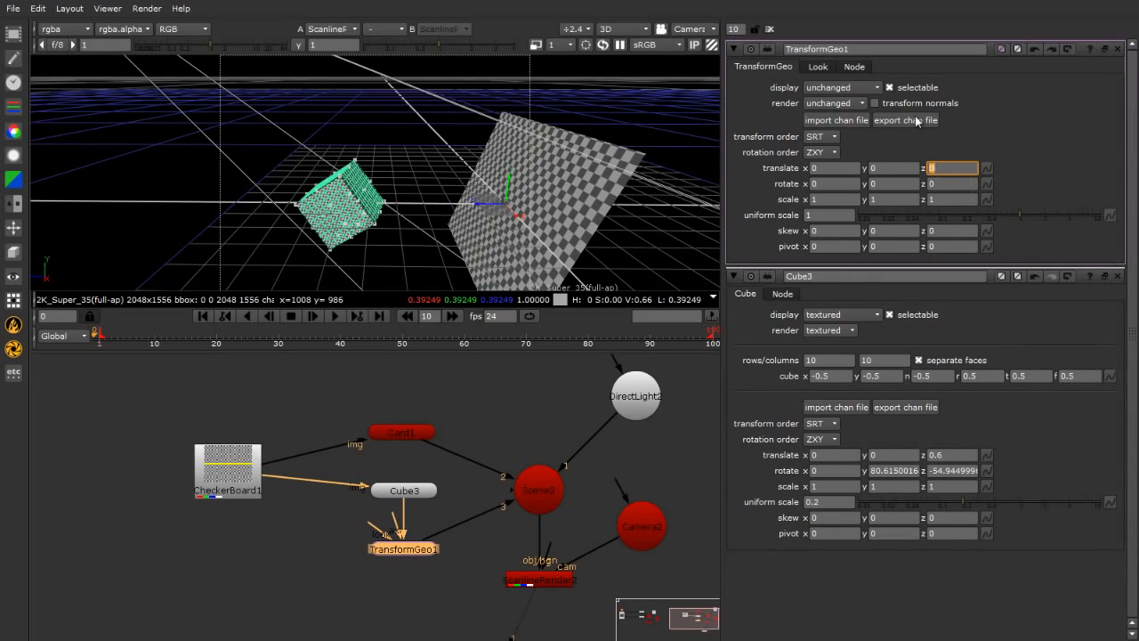
left_click_drag(473, 207, 452, 224)
key("ctrl+z")
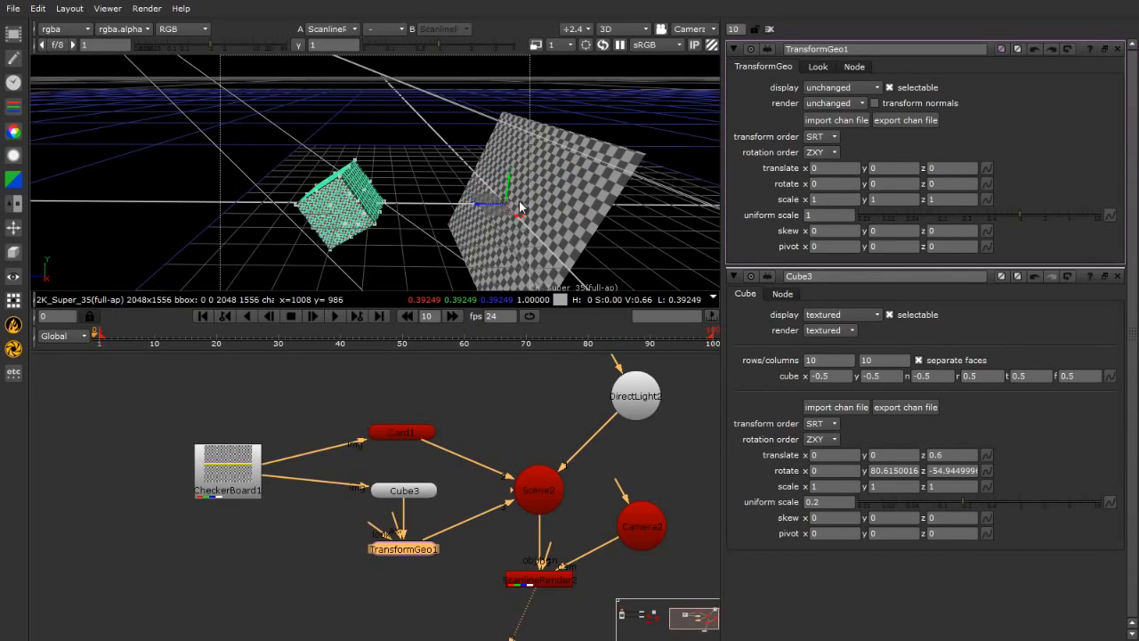
Compare the transform handle positions of Cube3 and TransformGeo1 in the 3D view from several angles.
double_click(414, 493)
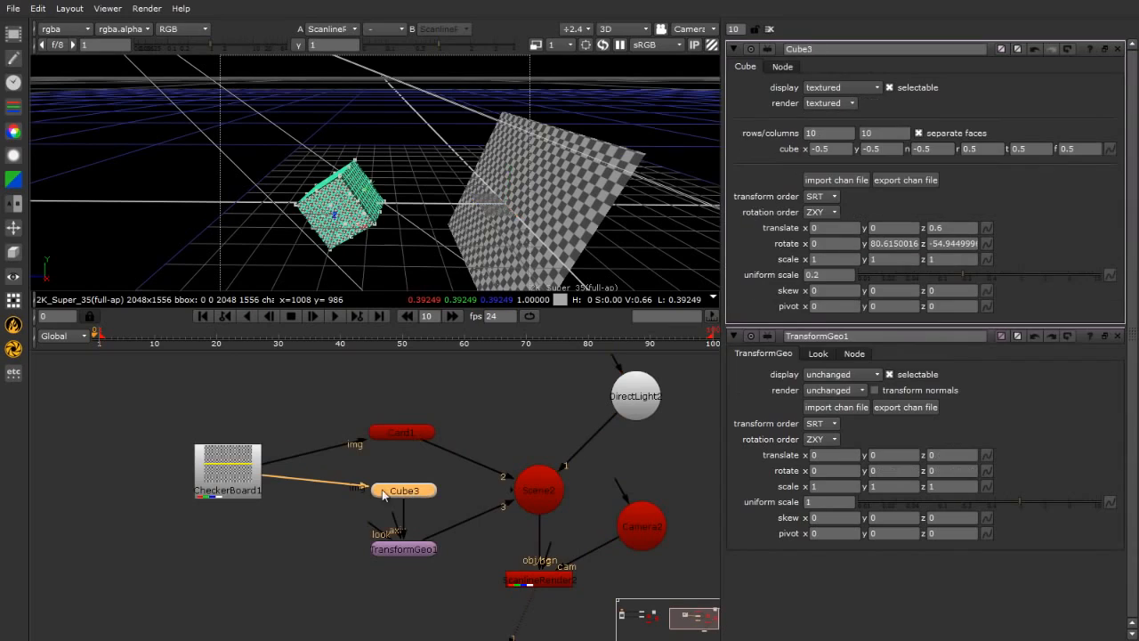
mouse_move(370, 222)
left_mouse_down("ctrl")
mouse_move(189, 115)
mouse_move(303, 242)
mouse_move(401, 275)
mouse_move(377, 219)
left_mouse_up("ctrl")
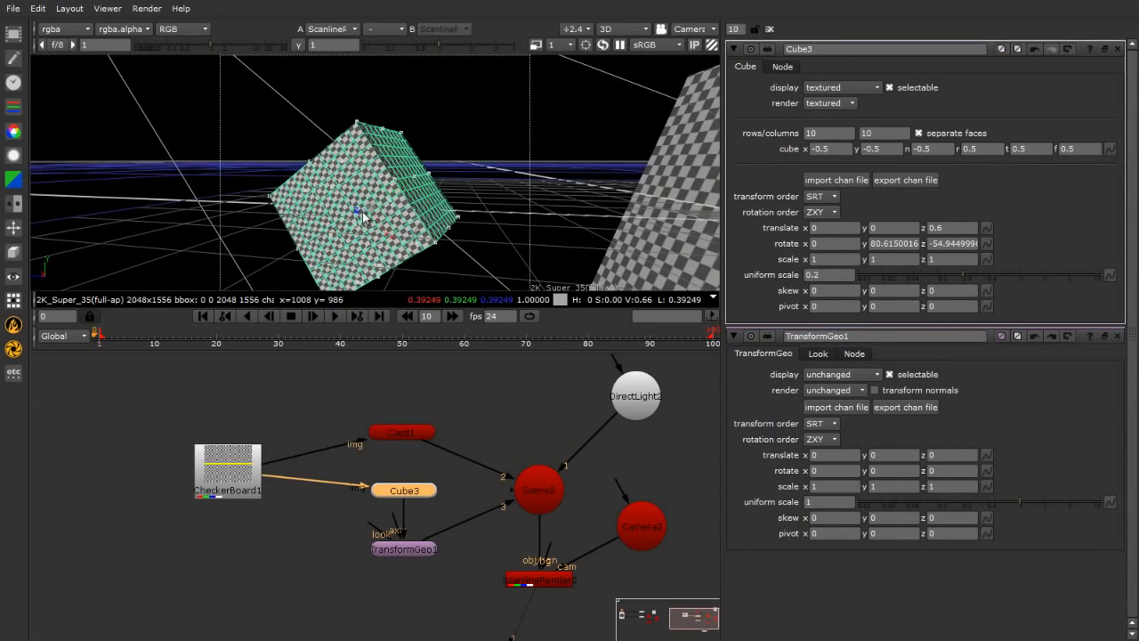
scroll(352, 226, "down", 5)
left_click(404, 555)
double_click(405, 552)
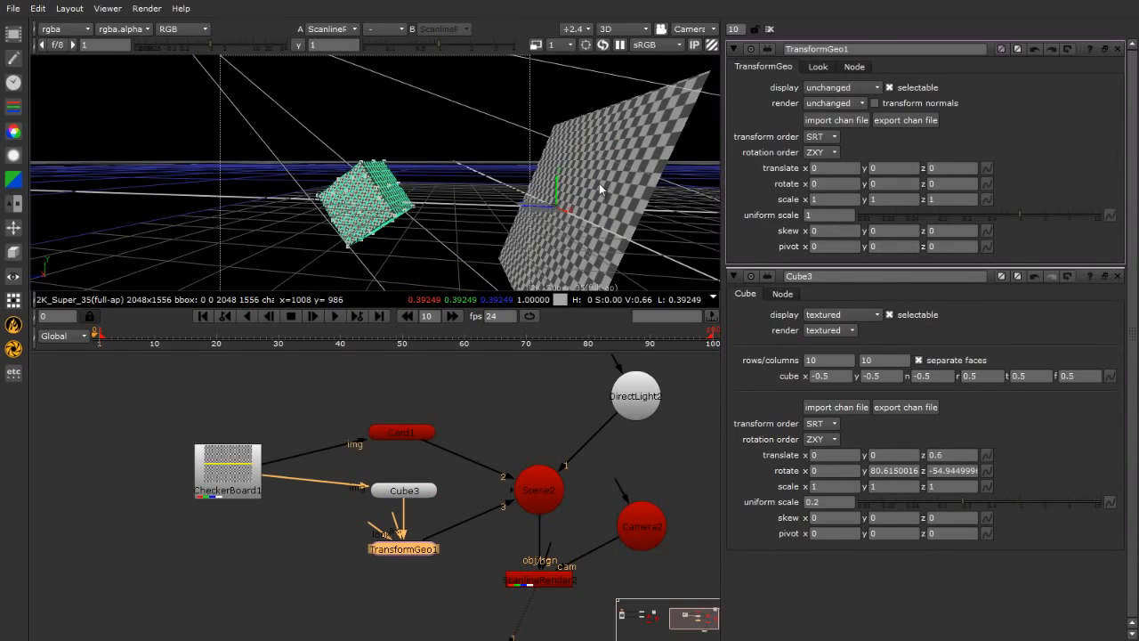
left_click_drag(591, 224, 416, 197, "ctrl")
Move Card1 up in the node graph and adjust TransformGeo1 to sit just below Cube3.
left_click_drag(406, 548, 406, 556)
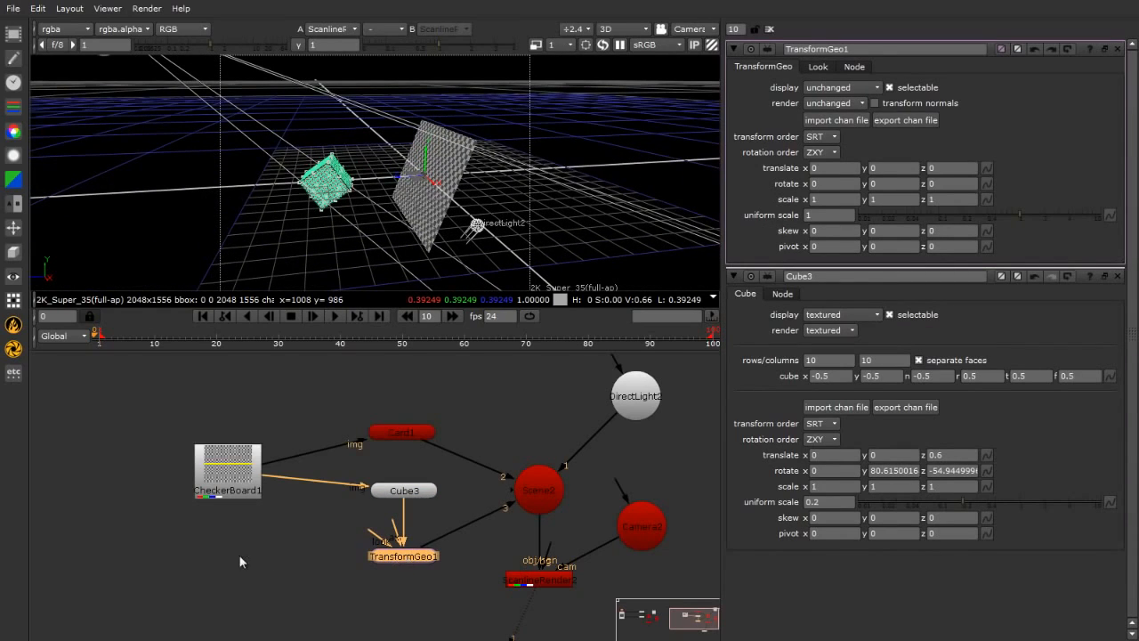
left_click(450, 555)
left_click_drag(411, 439, 412, 418)
left_click(412, 491)
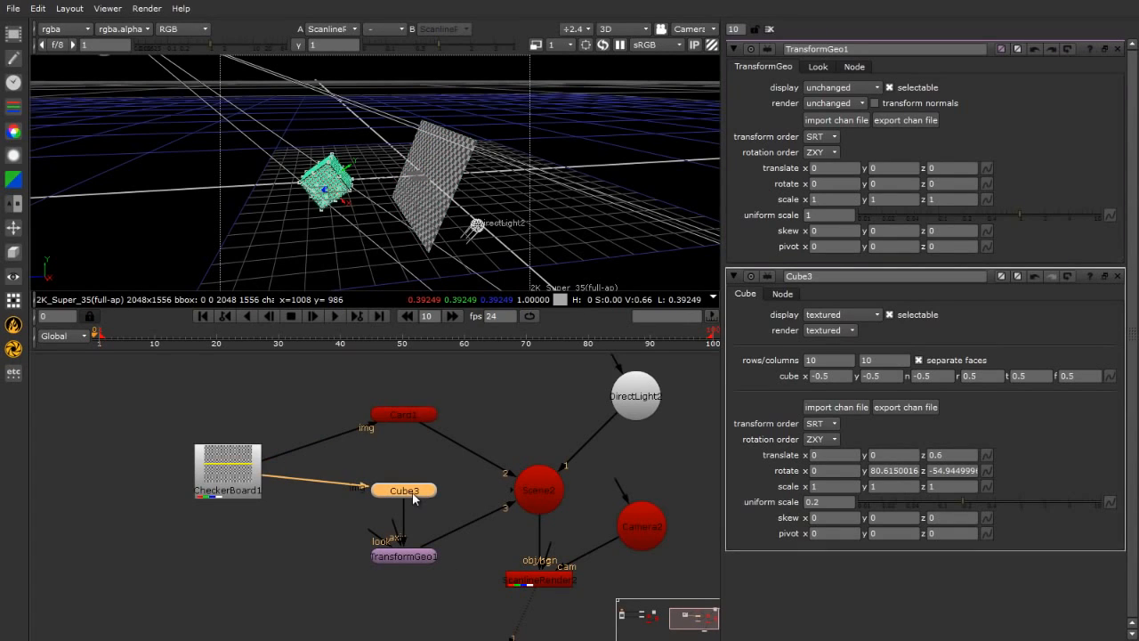
left_click(318, 524)
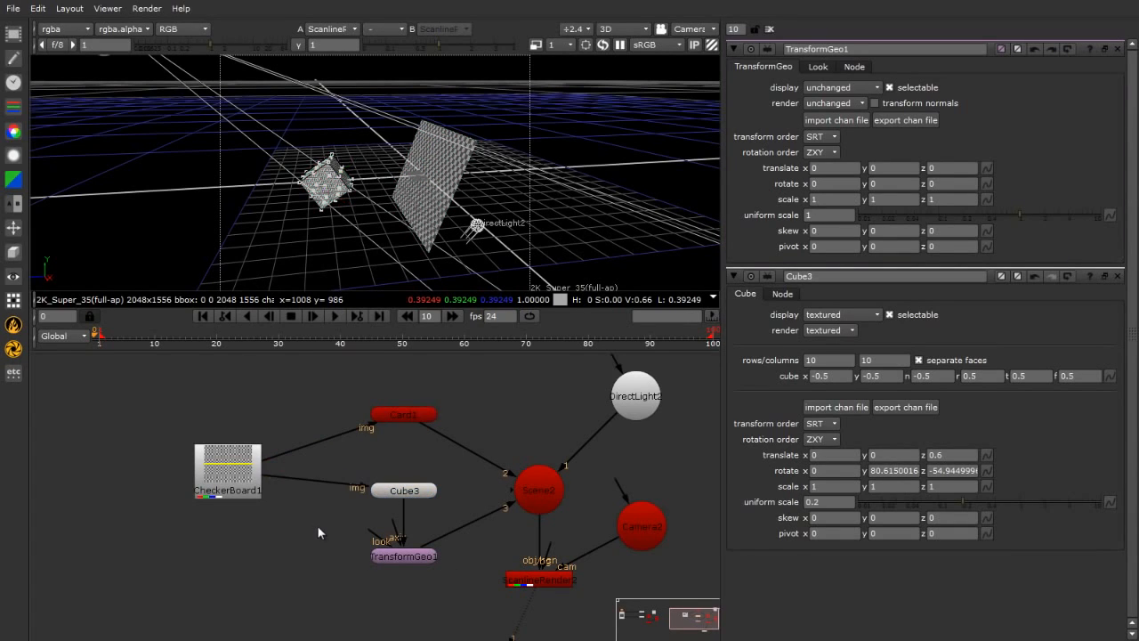
left_click_drag(412, 556, 411, 544)
Add a second TransformGeo node and insert it on the connection between Card1 and Scene2.
left_click(402, 583)
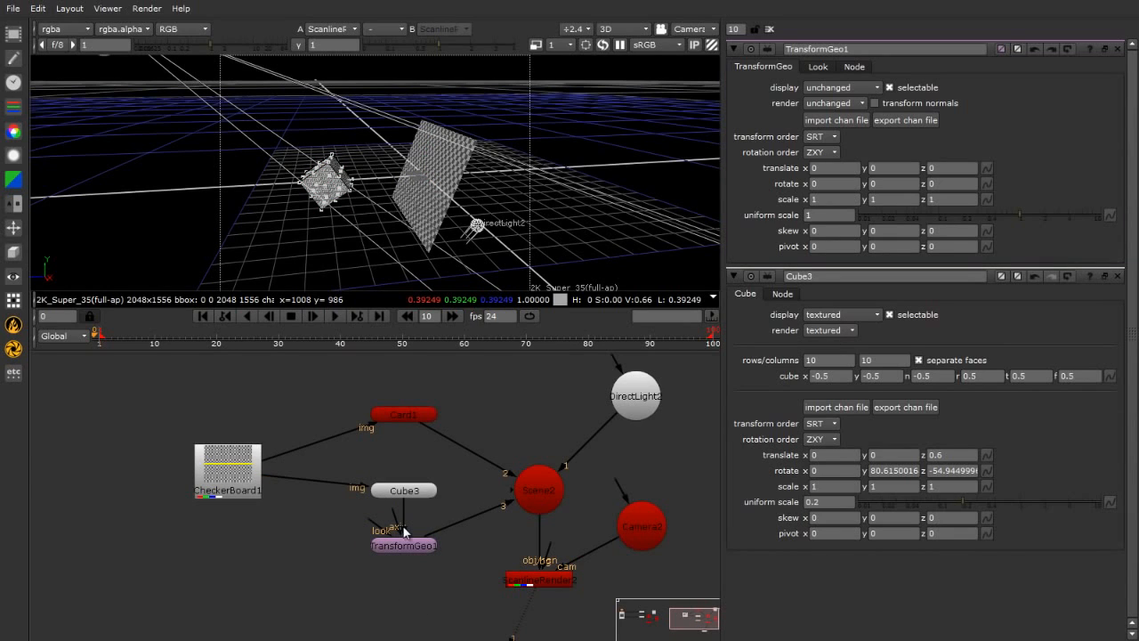
left_click(14, 253)
mouse_move(80, 312)
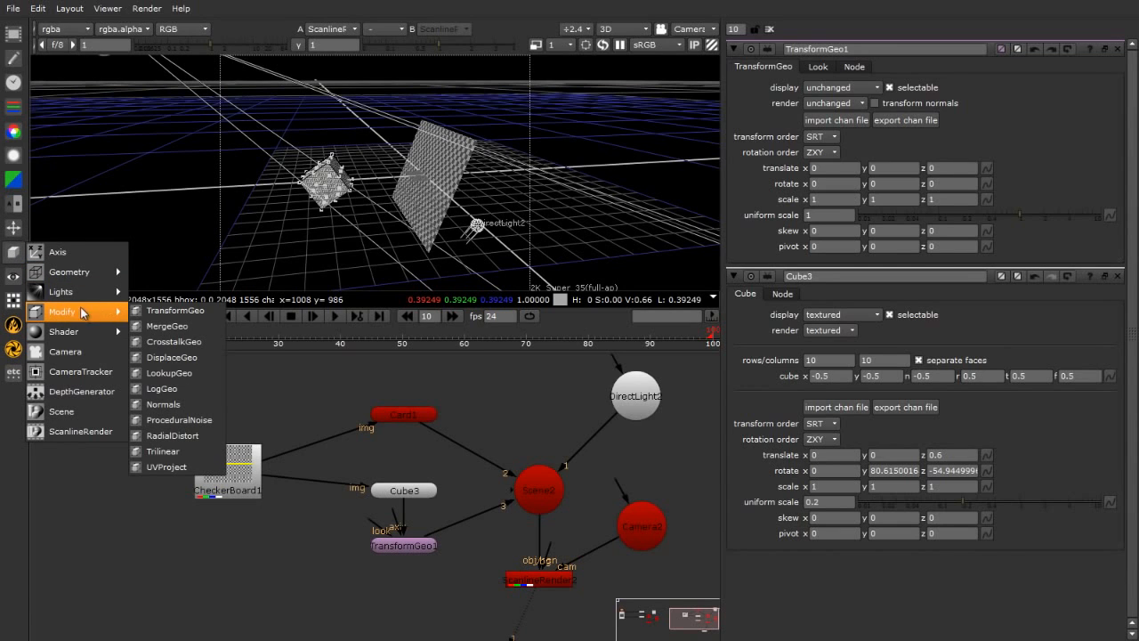
left_click(170, 311)
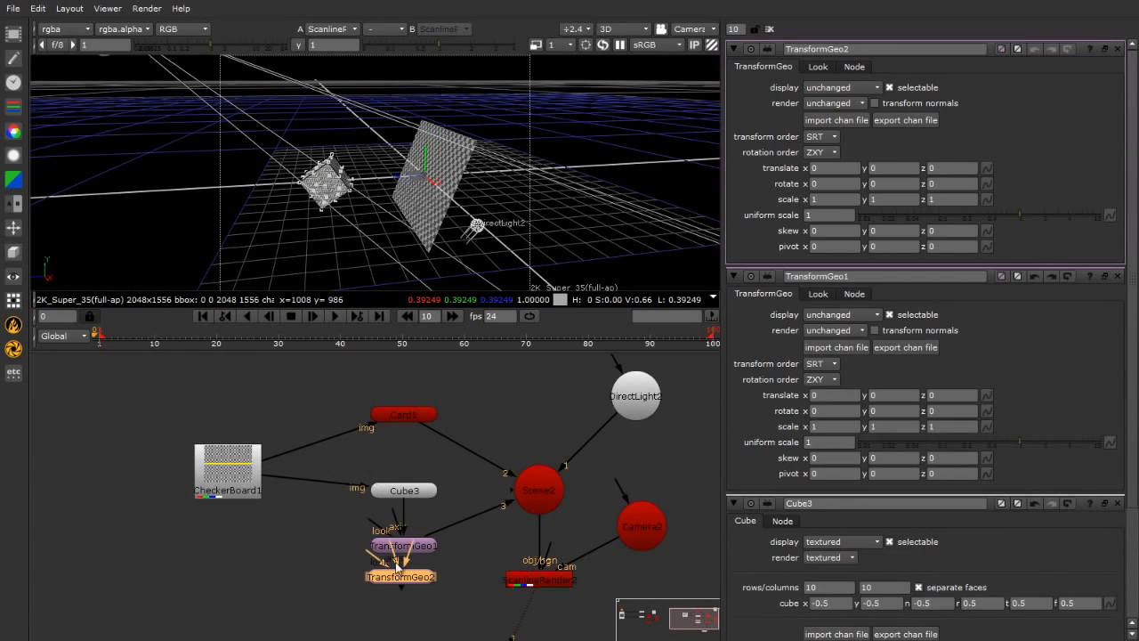
left_click_drag(403, 575, 417, 467)
left_click(288, 509)
scroll(311, 525, "up", 5)
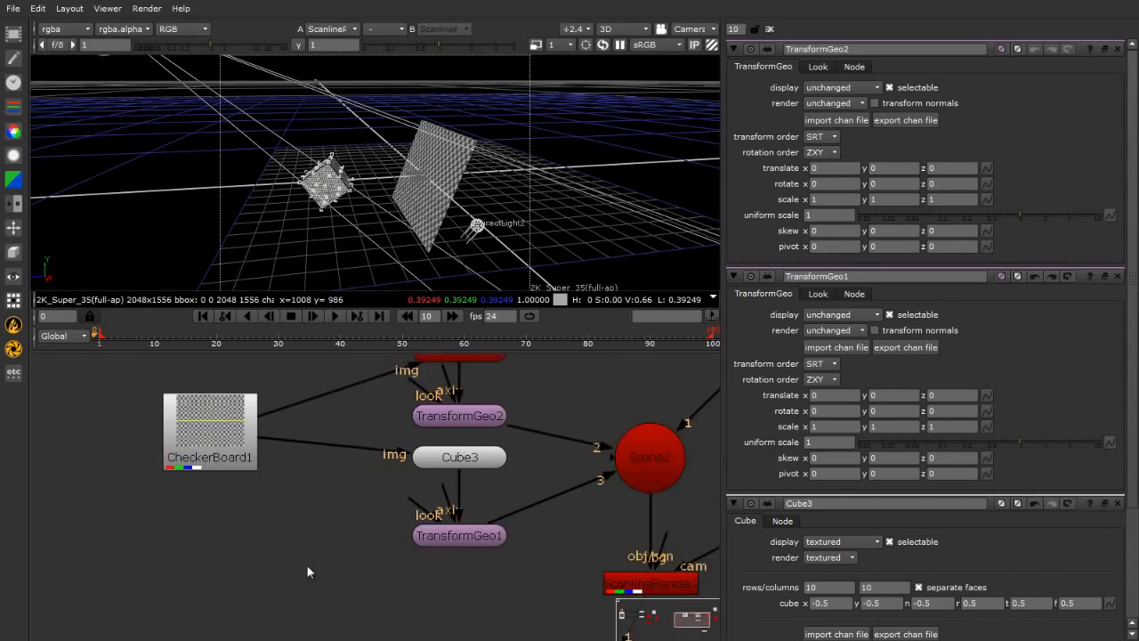
Add an Axis node and place it below CheckerBoard1, clear of the other nodes.
left_click_drag(433, 554, 374, 545)
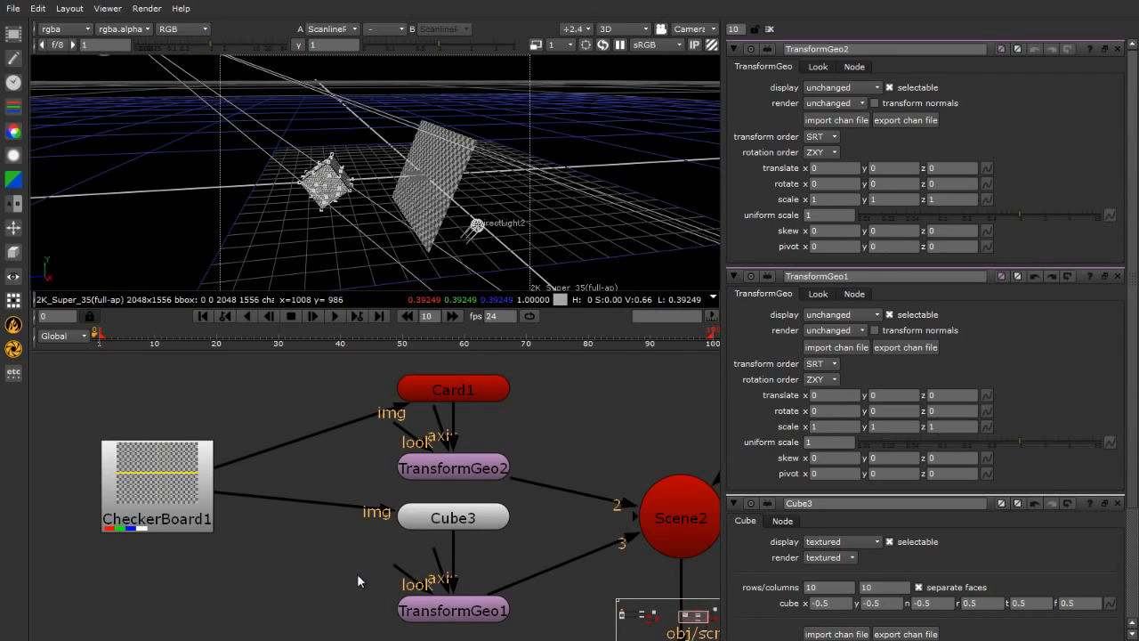
left_click(14, 254)
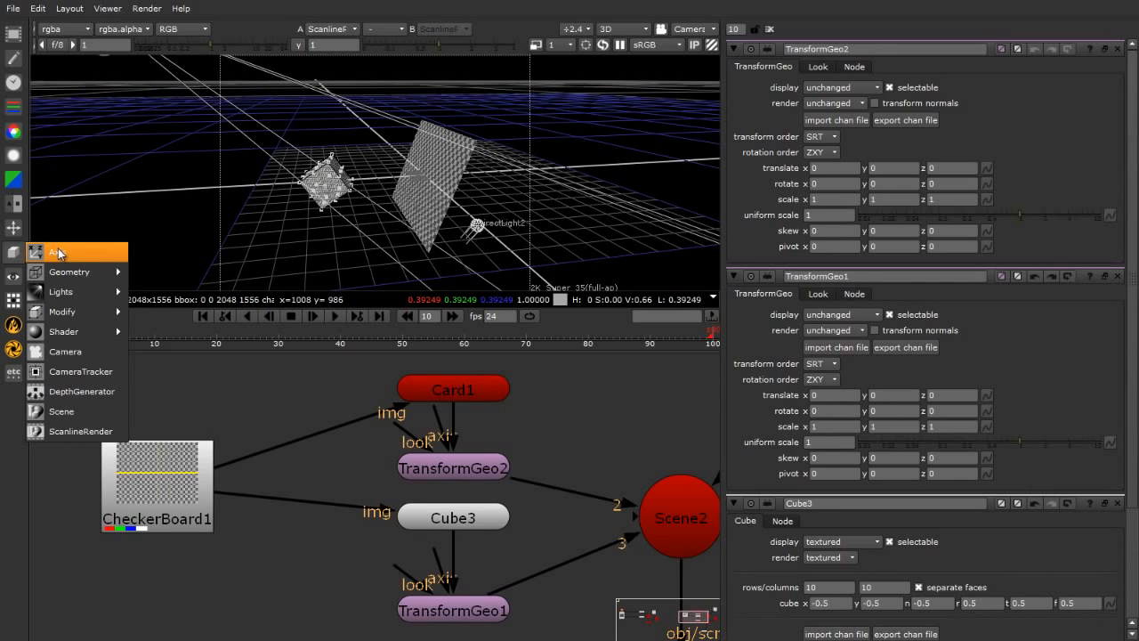
left_click(59, 255)
scroll(356, 525, "down", 3)
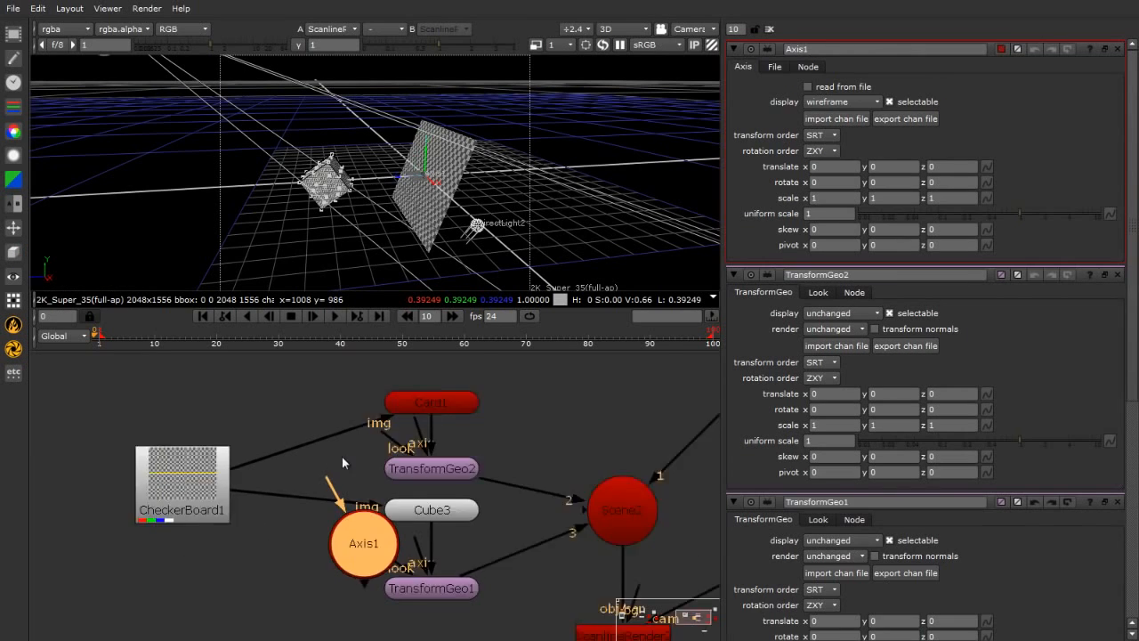
left_click_drag(350, 511, 245, 574)
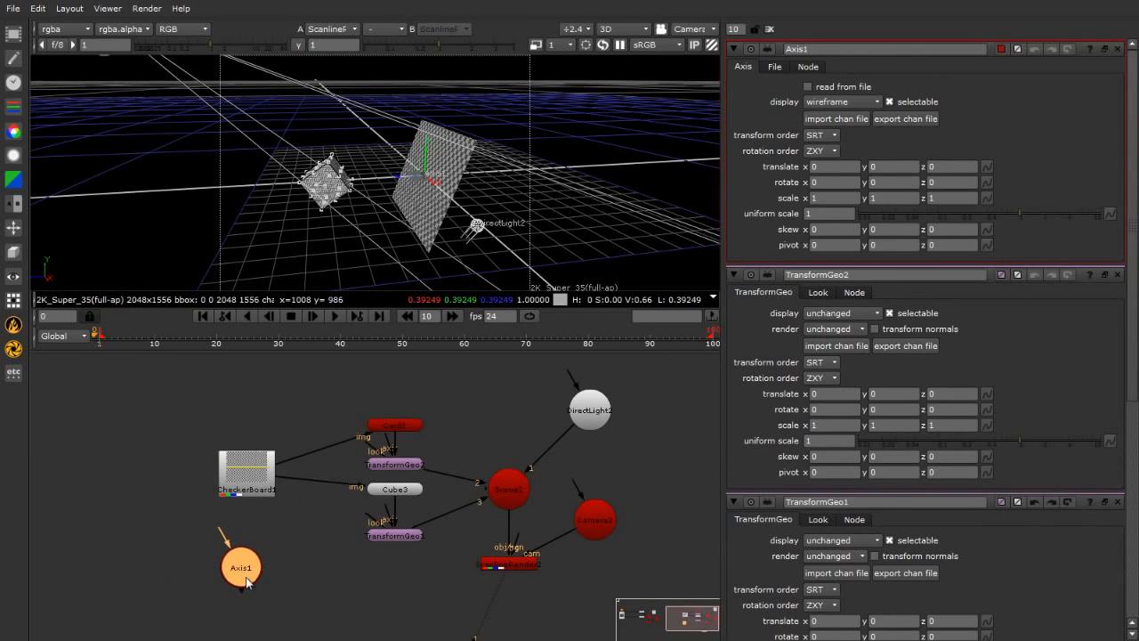
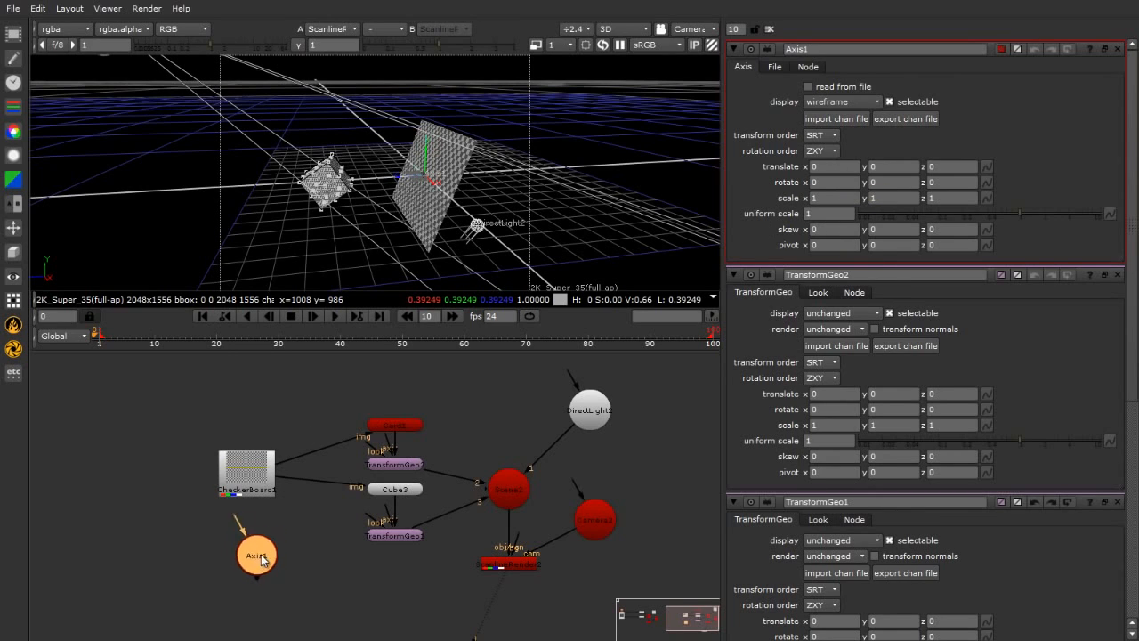
Connect the axis inputs of TransformGeo1 and TransformGeo2 to Axis1 in the node graph.
left_click_drag(261, 555, 247, 556)
scroll(238, 543, "up", 5)
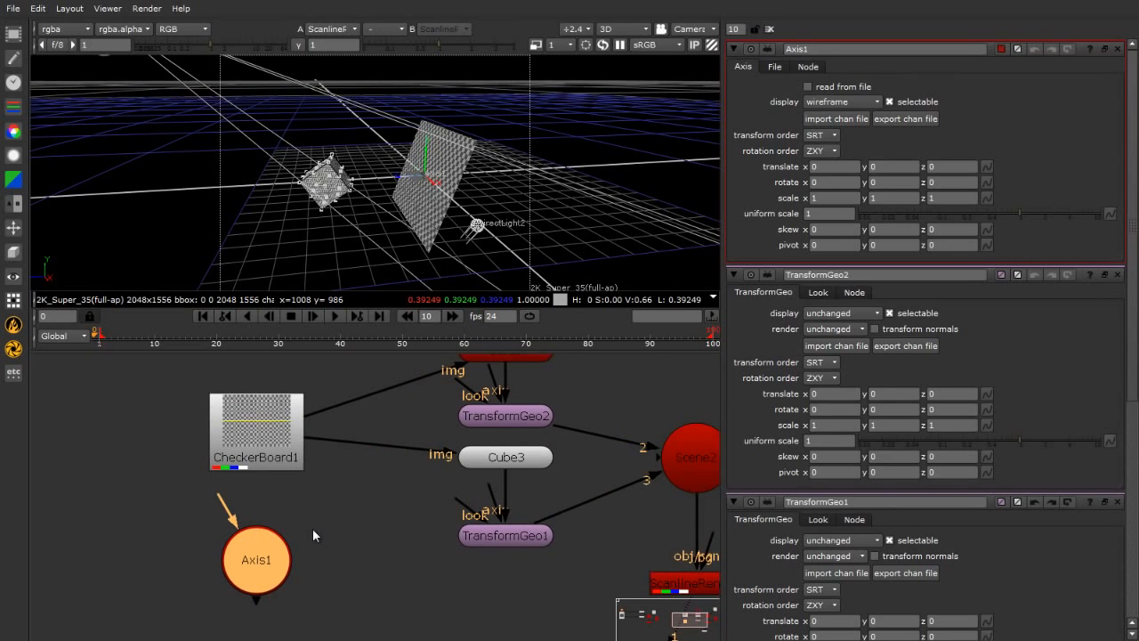
key("space")
scroll(345, 521, "up", 3)
middle_click_drag(345, 521, 606, 393)
left_click(830, 488)
left_click_drag(801, 388, 317, 536)
left_click_drag(809, 151, 339, 558)
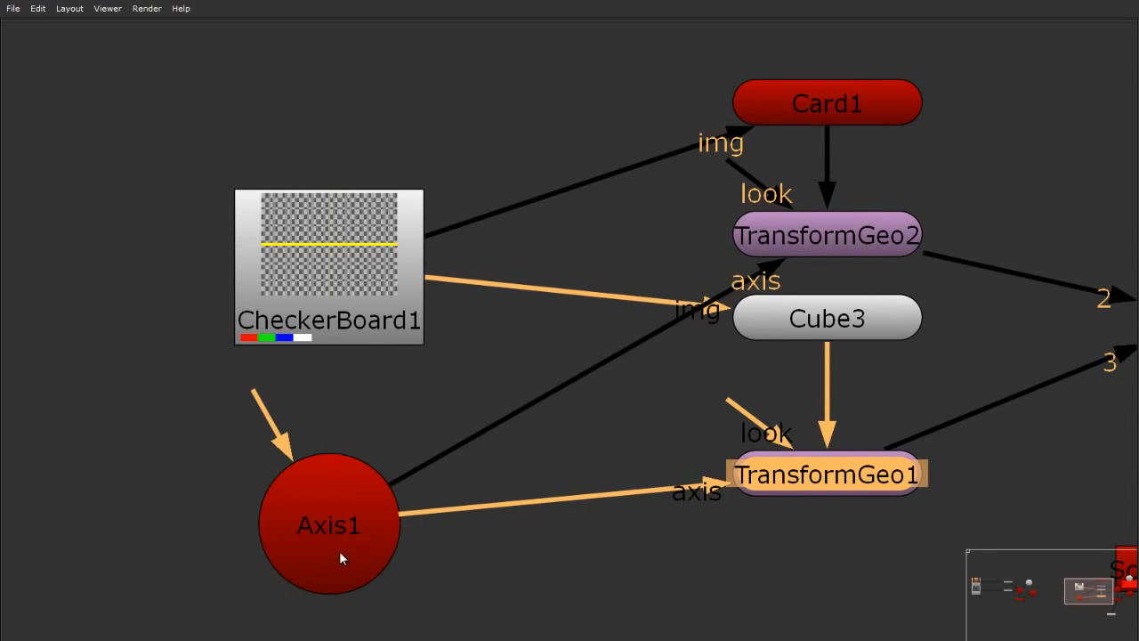
key("space")
scroll(324, 549, "down", 4)
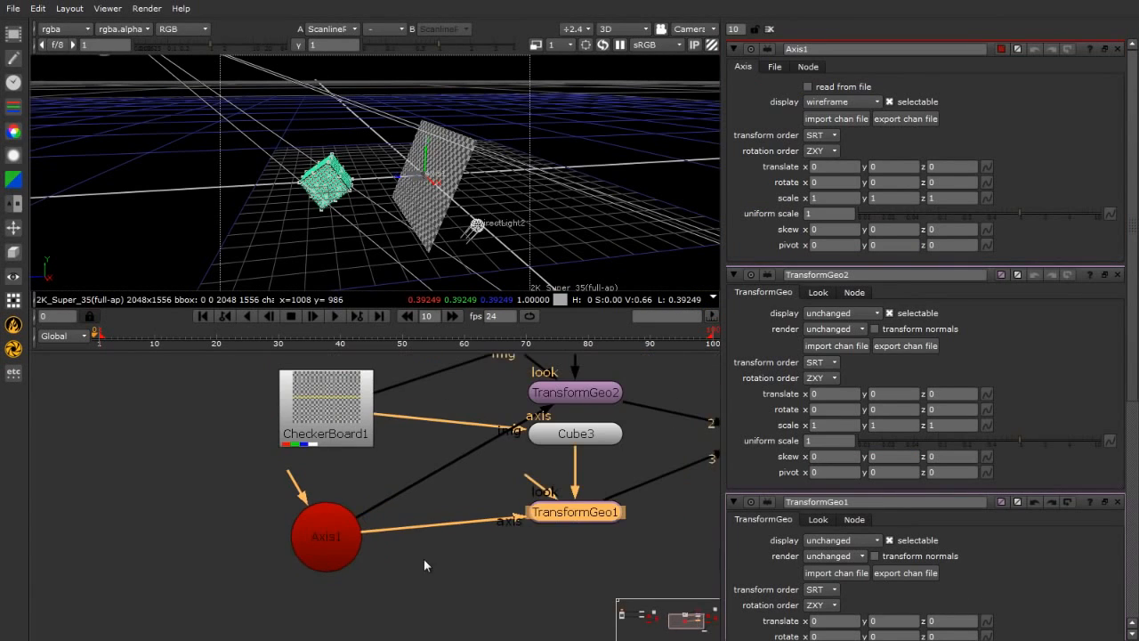
Move the cube and card together by translating Axis1 to x -0.17, y 0.11 in the 3D view.
middle_click_drag(423, 559, 311, 596)
left_click(208, 575)
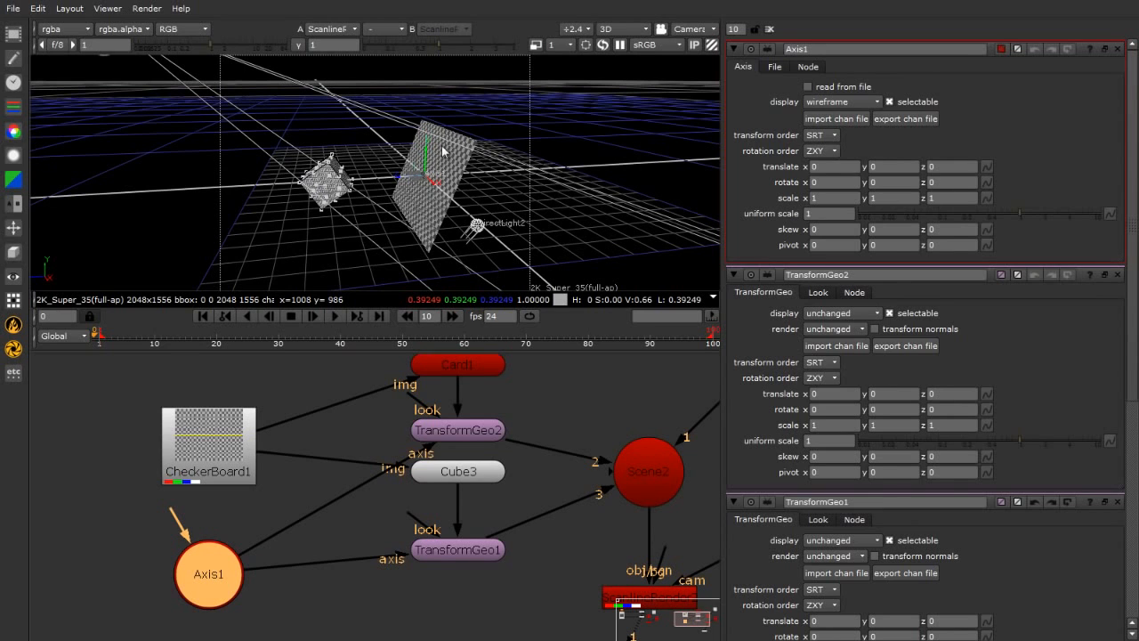
left_click_drag(427, 156, 441, 137)
key("space")
left_click_drag(508, 282, 626, 341, "ctrl")
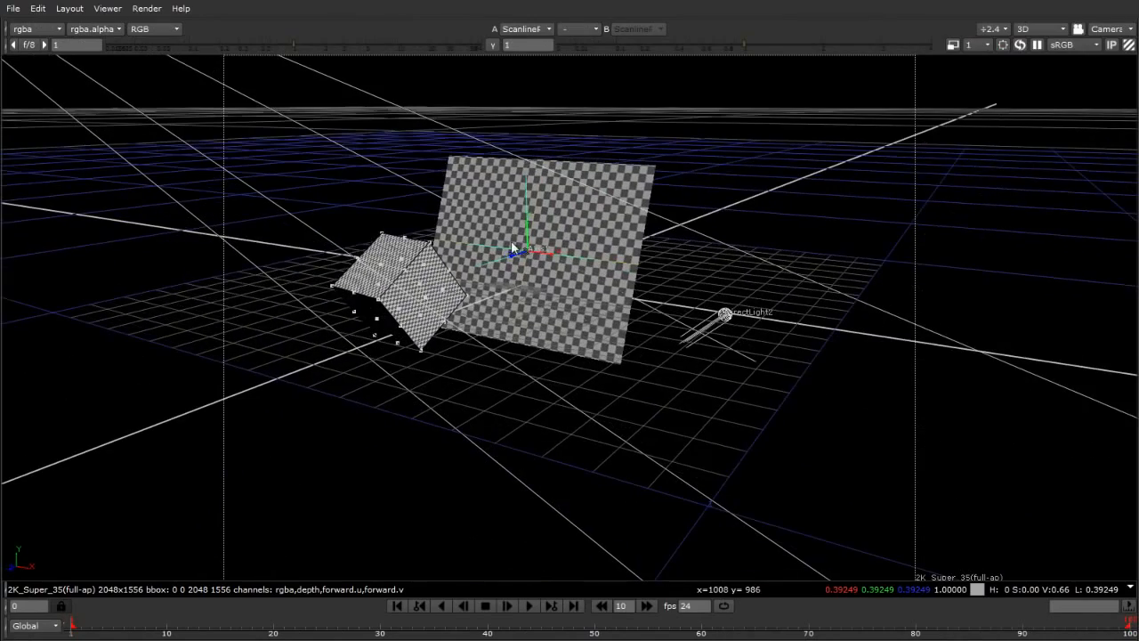
left_click_drag(546, 254, 485, 276)
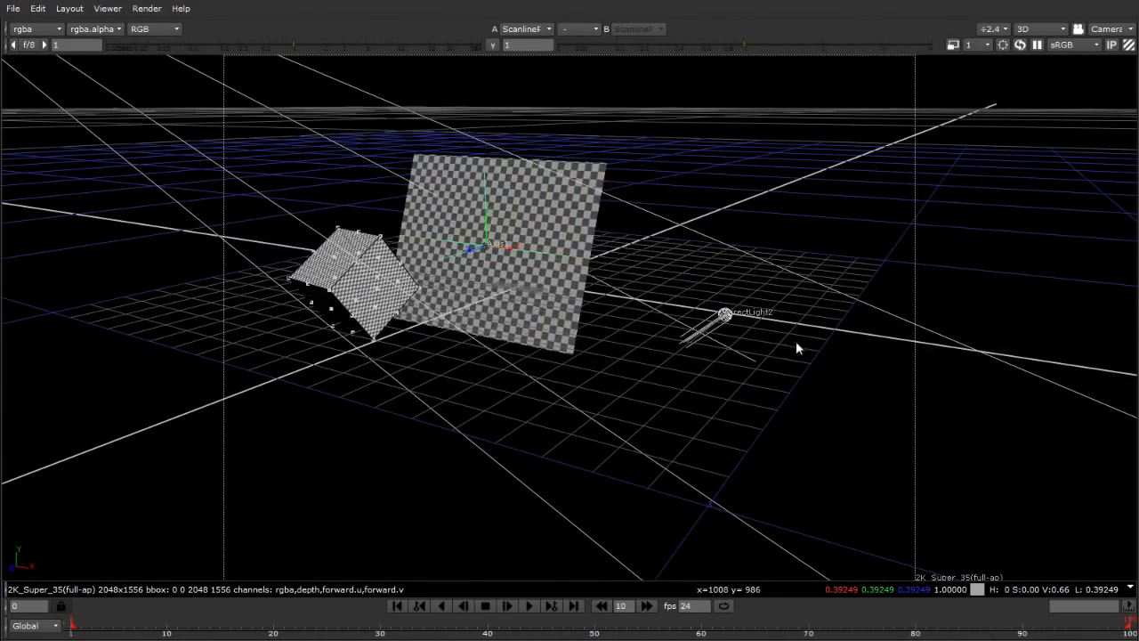
left_click_drag(795, 341, 559, 240, "ctrl")
key("space")
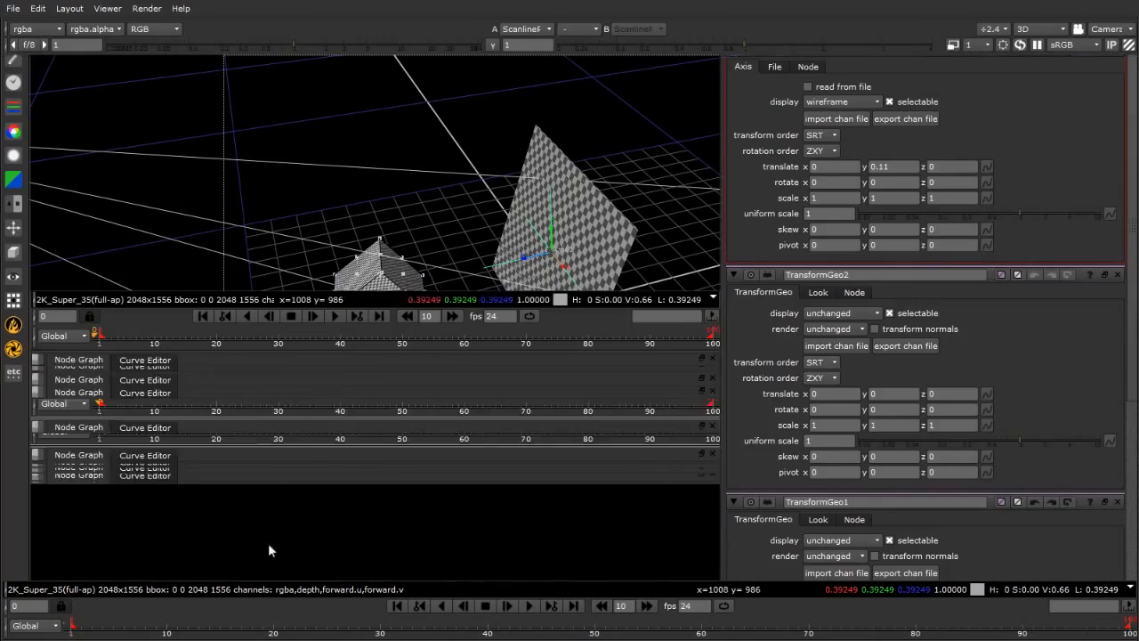
mouse_move(214, 578)
left_mouse_down()
mouse_move(163, 582)
mouse_move(291, 575)
mouse_move(183, 575)
mouse_move(203, 579)
left_mouse_up()
Try moving Card1 on its own backward along its tilted depth axis, and undo the move.
scroll(288, 520, "up", 3)
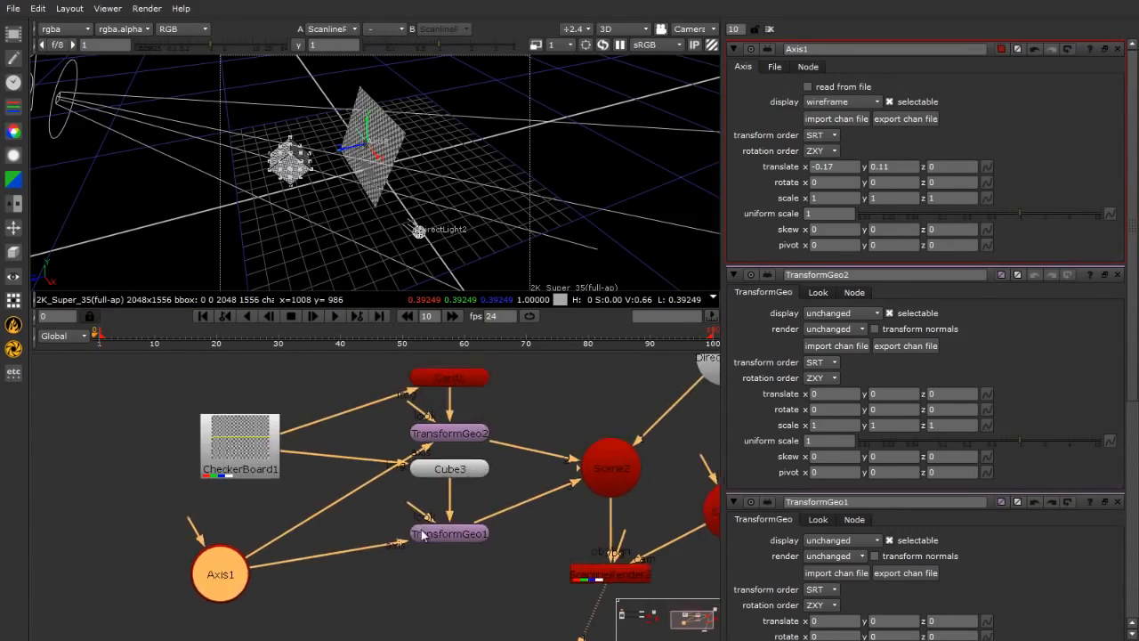
left_click(422, 457)
left_click(472, 423)
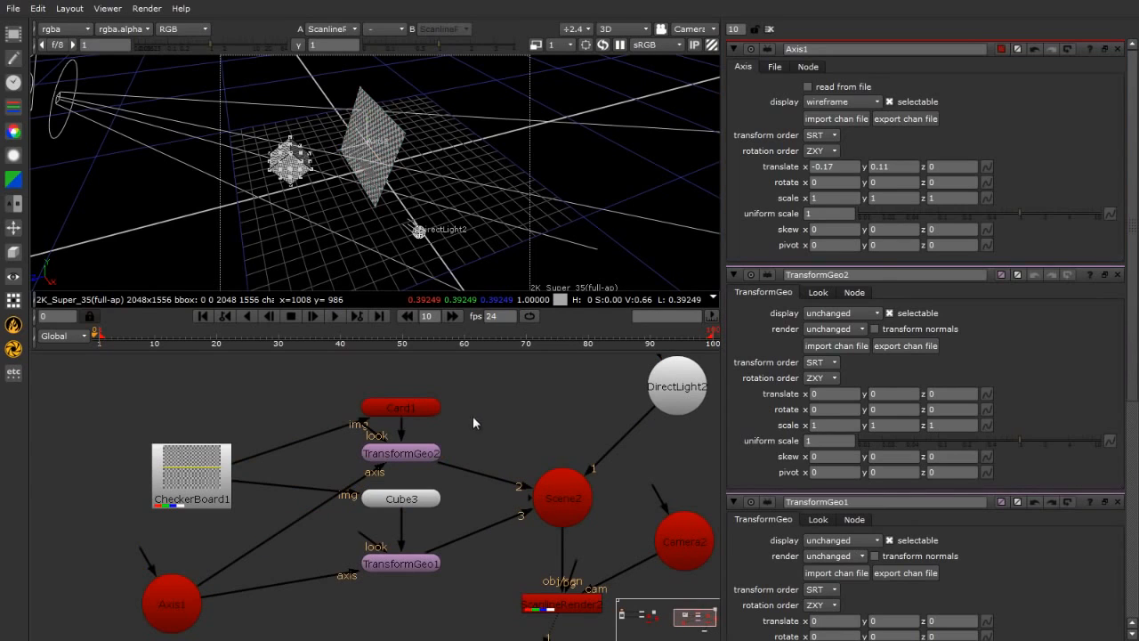
double_click(410, 412)
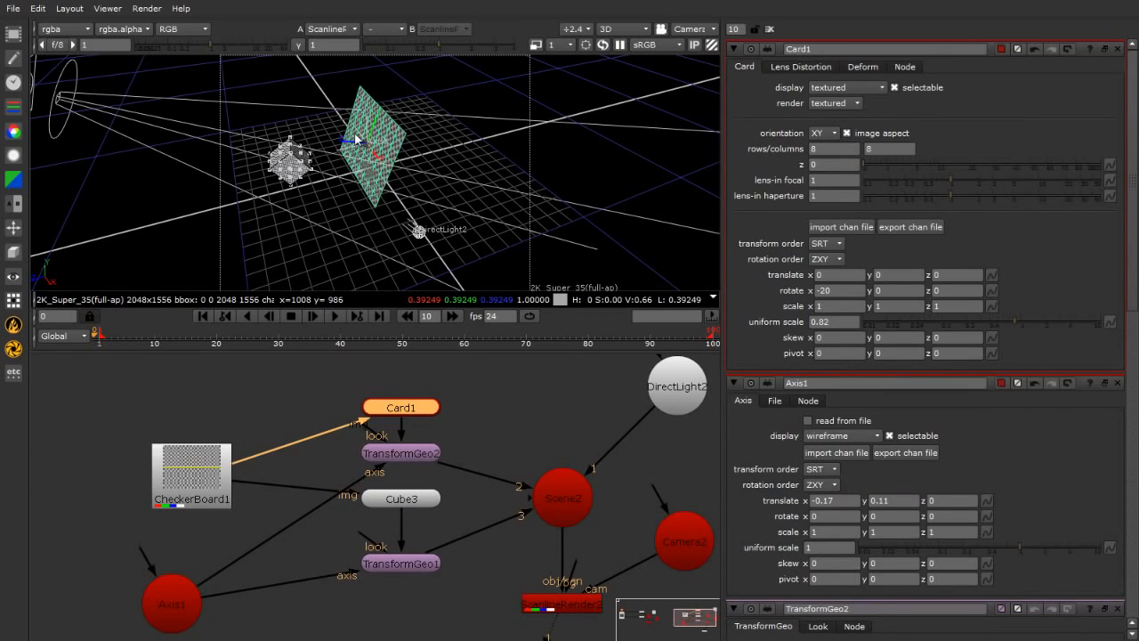
left_click_drag(344, 138, 604, 199)
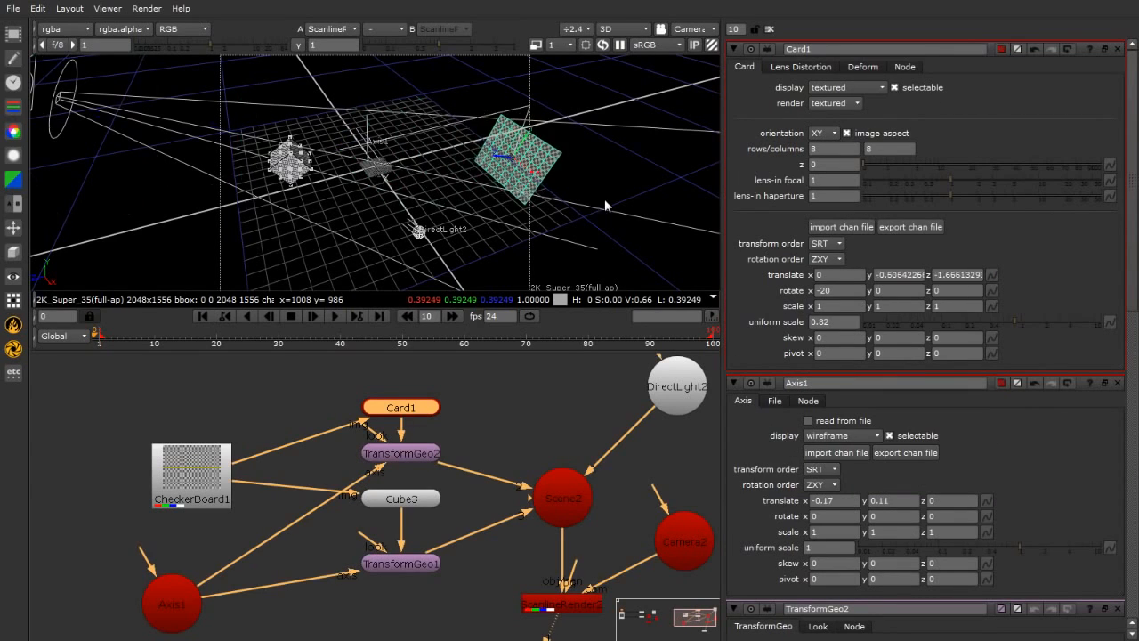
key("ctrl+z")
Try moving Axis1 further in the 3D view, and undo the move.
double_click(169, 623)
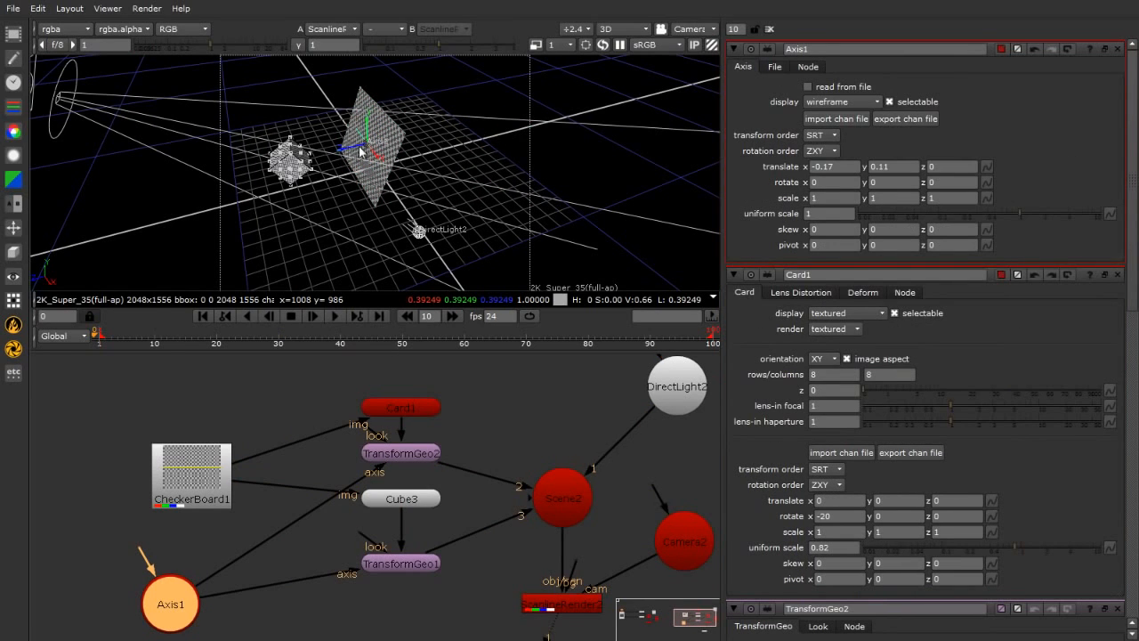
left_click_drag(359, 150, 410, 235)
key("ctrl+z")
left_click(367, 611)
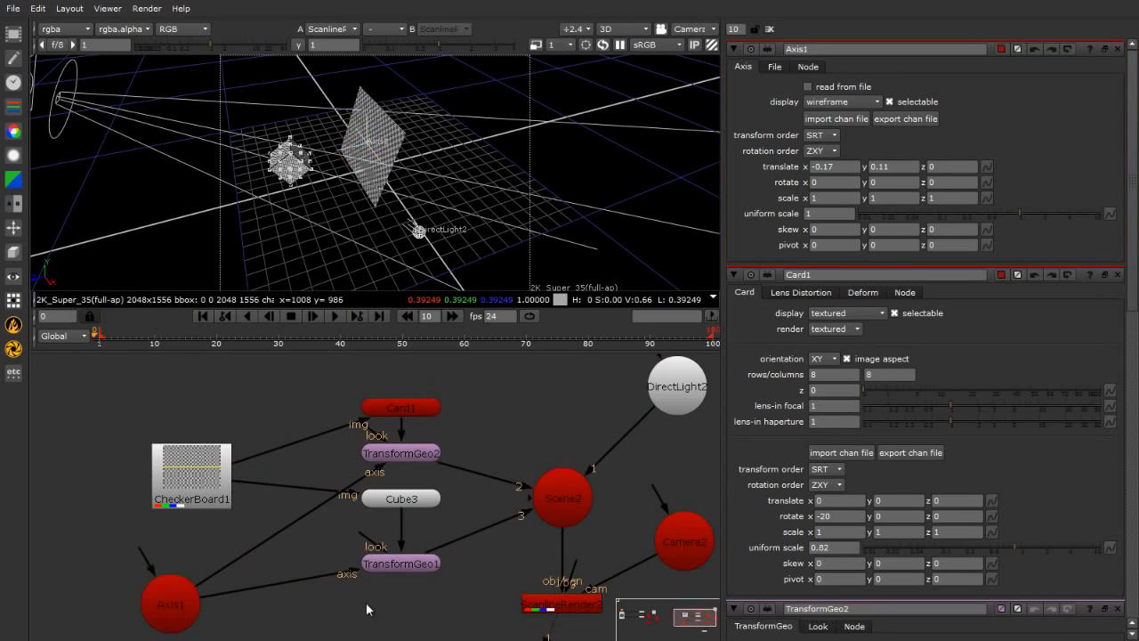
Add a second Axis node as the parent of Axis1 and place it above and left of Axis1.
scroll(311, 599, "down", 2)
middle_click_drag(440, 596, 550, 557)
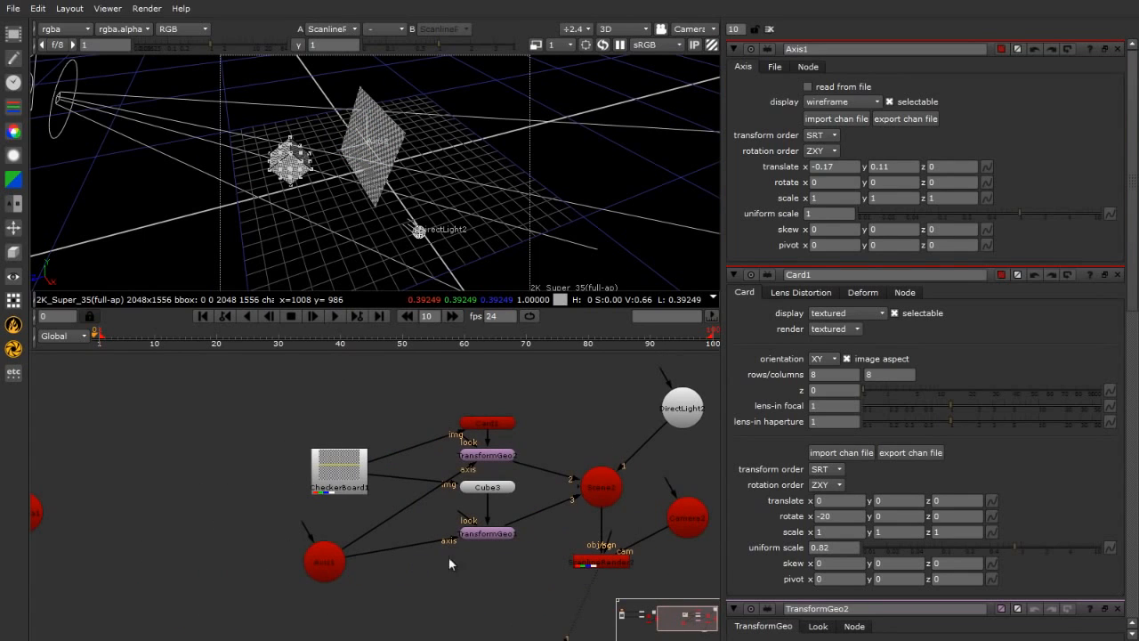
left_click(13, 253)
left_click(55, 255)
left_click_drag(341, 585, 244, 504)
left_click_drag(306, 525, 268, 504)
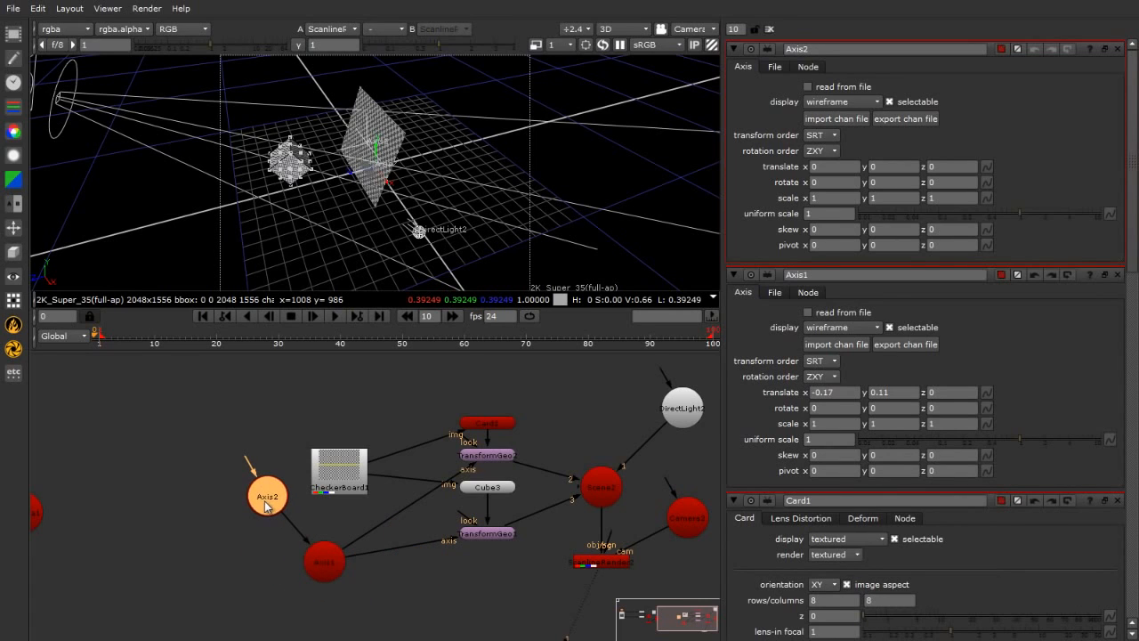
Translate Axis2 to z -1.62 in the 3D view and delete the Axis2 node.
left_click_drag(346, 164, 587, 156)
left_click(247, 521)
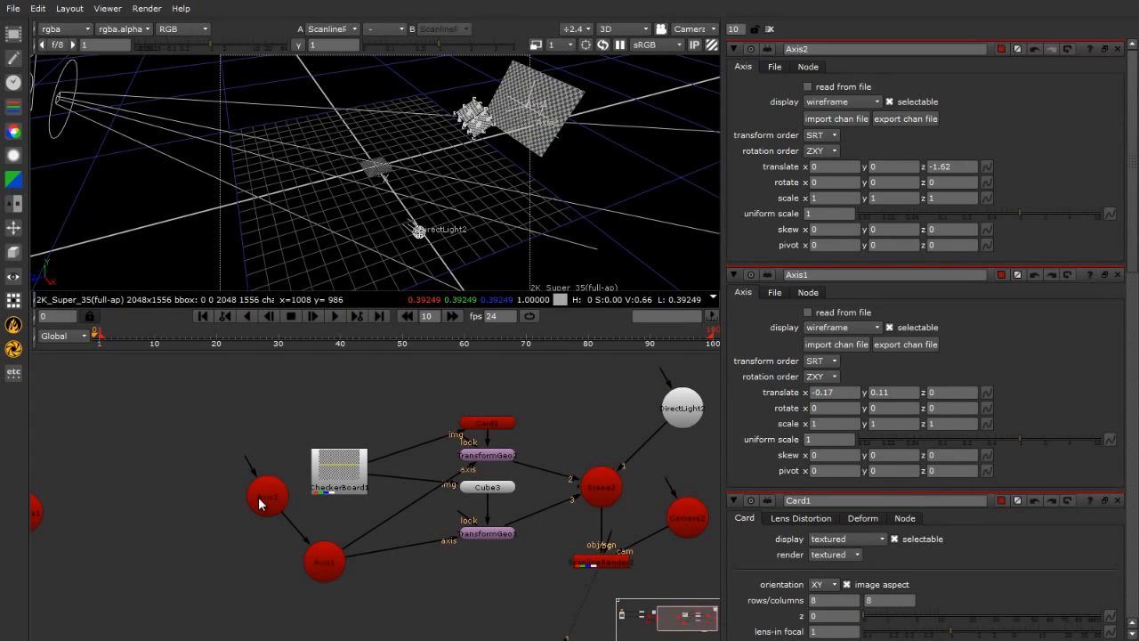
left_click(261, 504)
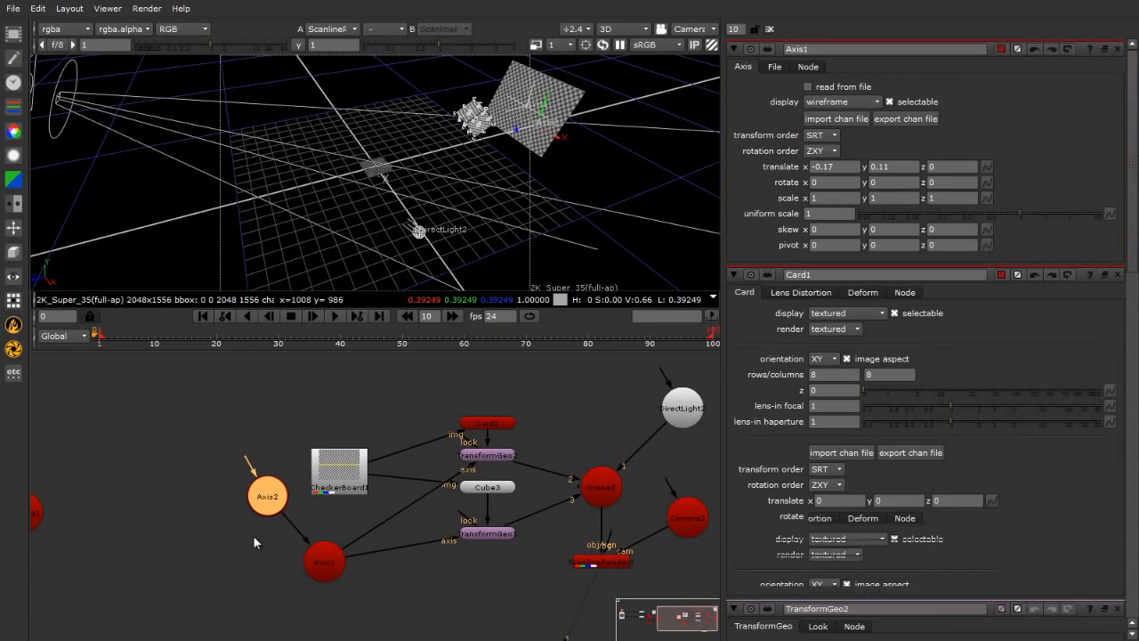
key("Delete")
scroll(397, 535, "up", 1)
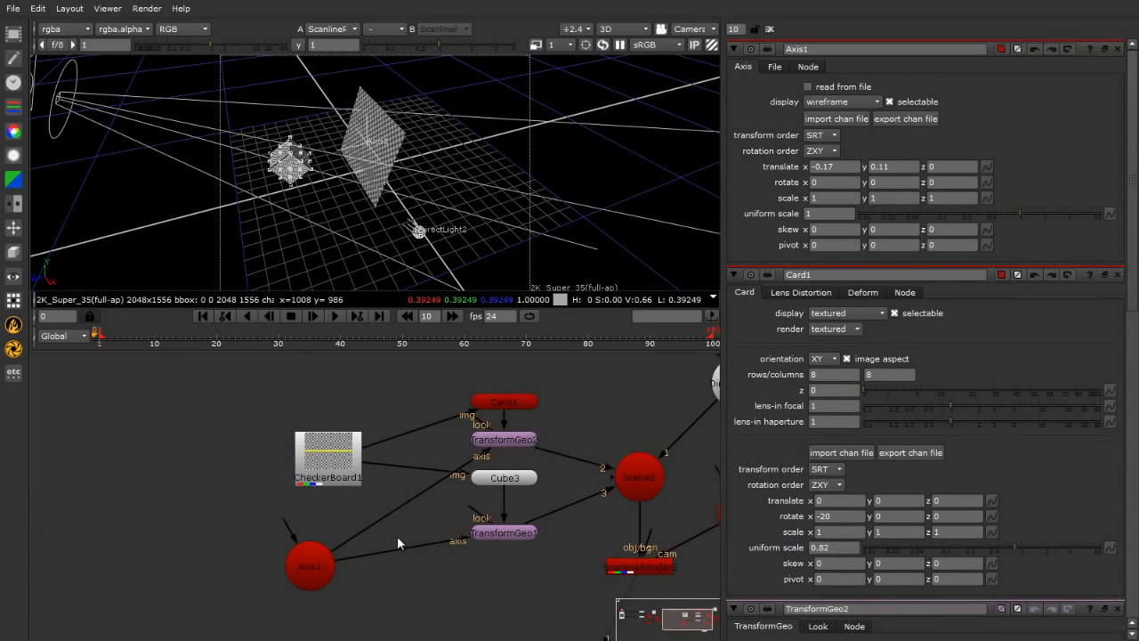
middle_click_drag(403, 583, 362, 594)
left_click(278, 582)
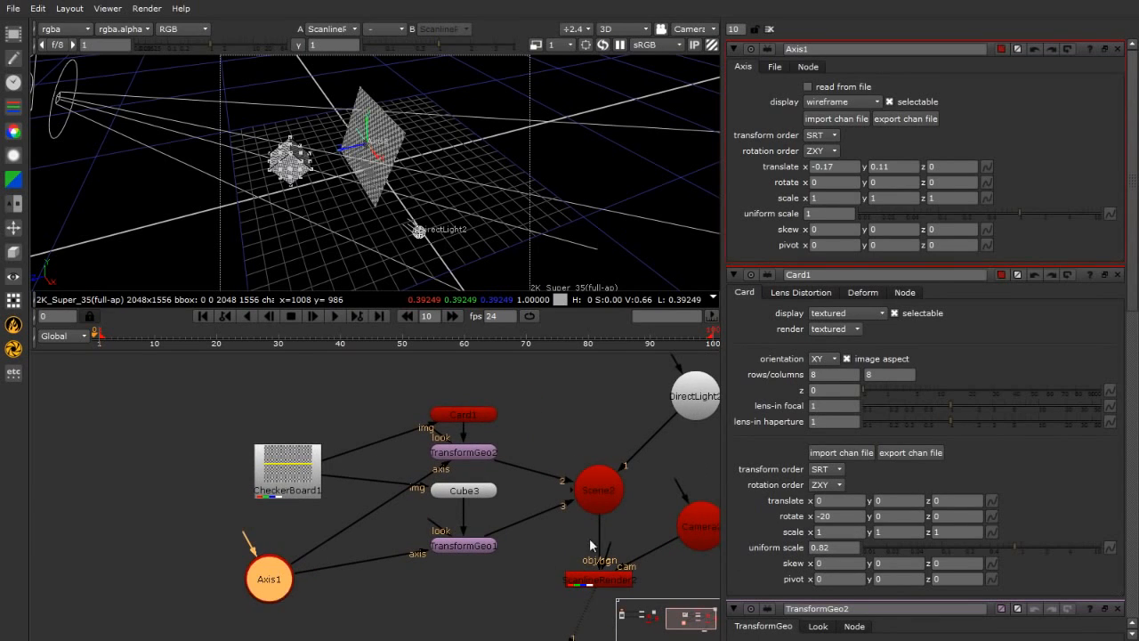
left_click(488, 604)
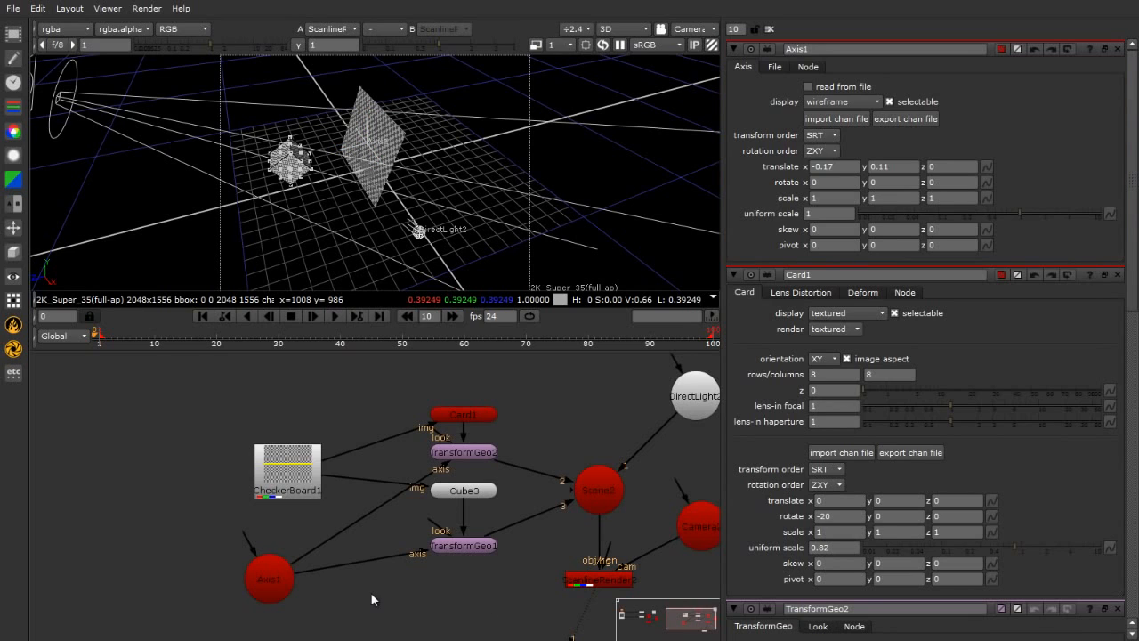
left_click(270, 582)
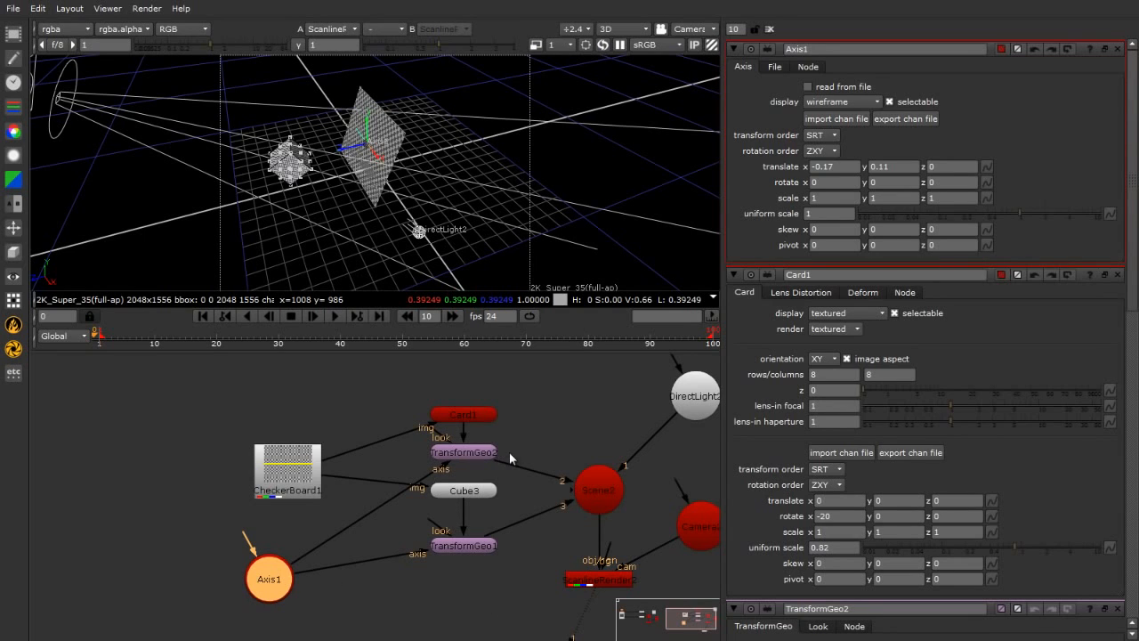
left_click(395, 615)
scroll(422, 569, "up", 4)
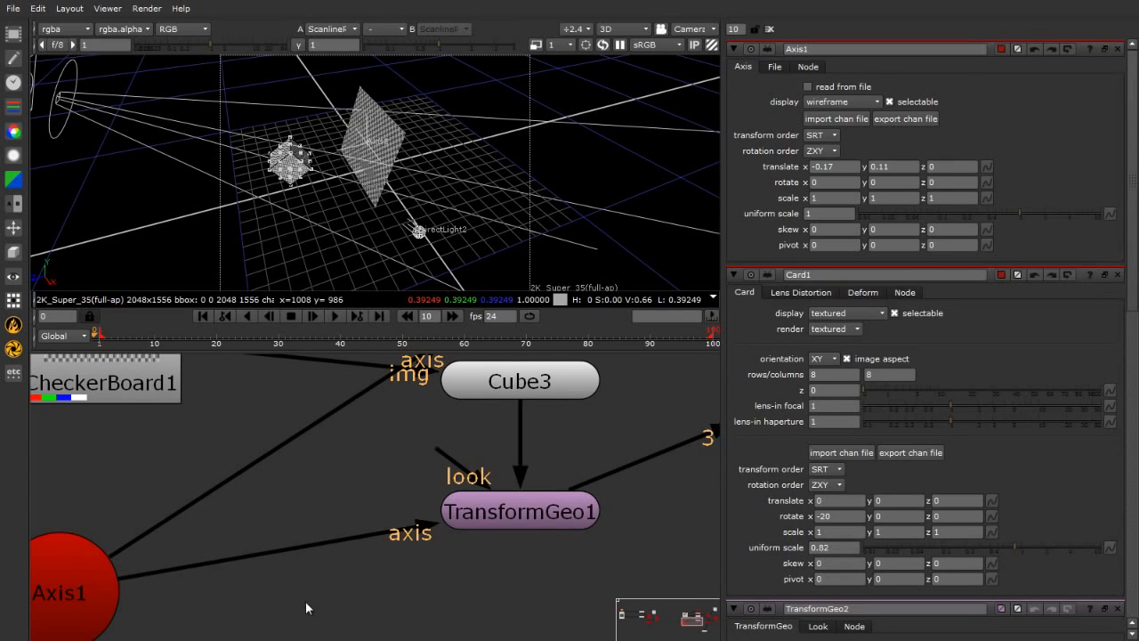
scroll(296, 591, "down", 5)
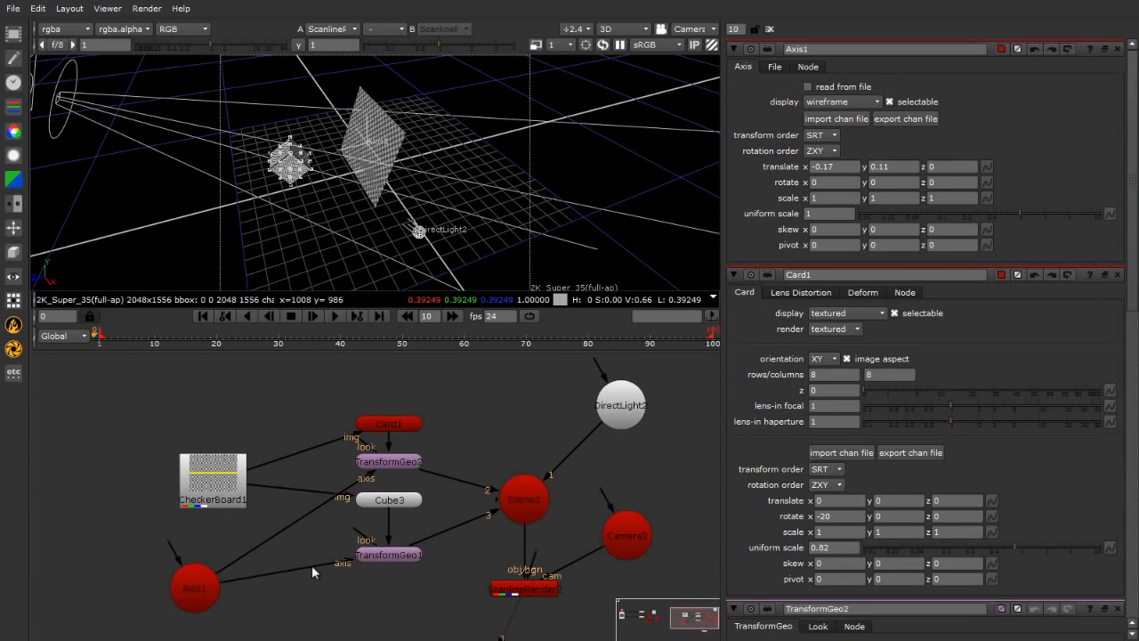
Disconnect TransformGeo2's axis input from Axis1 and nudge TransformGeo2 down toward Cube3.
left_click_drag(253, 553, 335, 483)
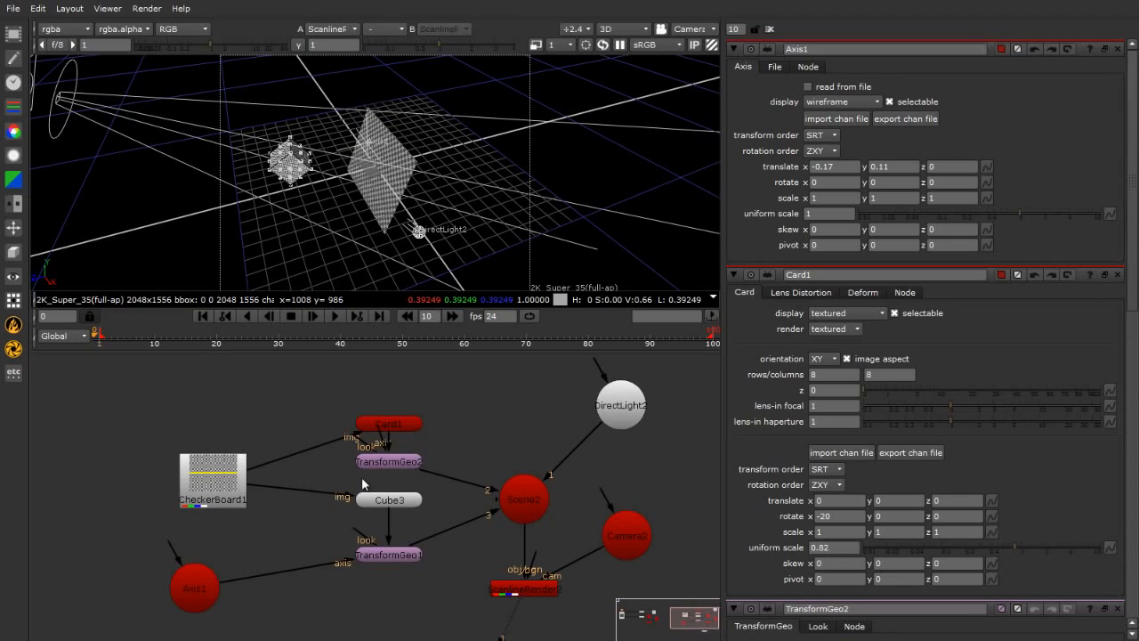
left_click_drag(390, 164, 499, 205, "ctrl")
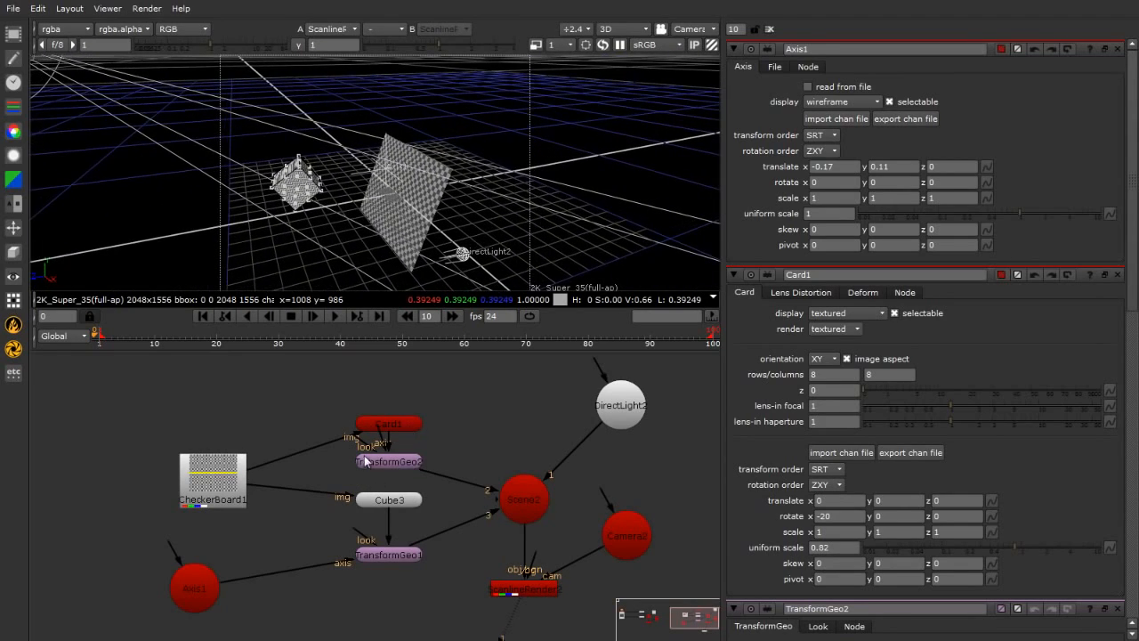
left_click(382, 462)
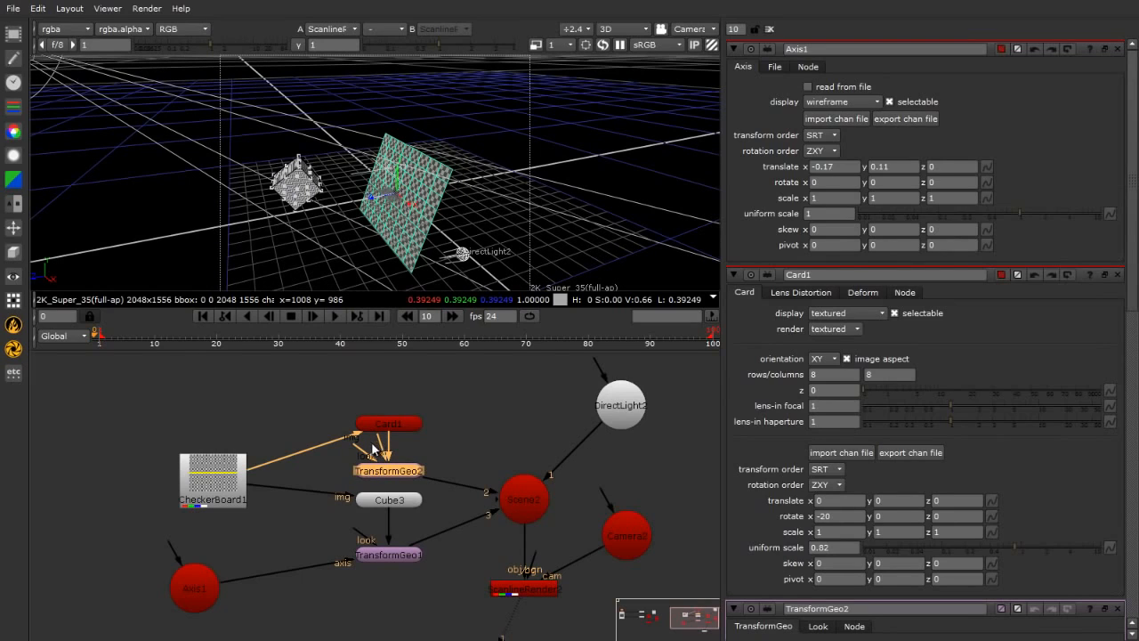
left_click(385, 501)
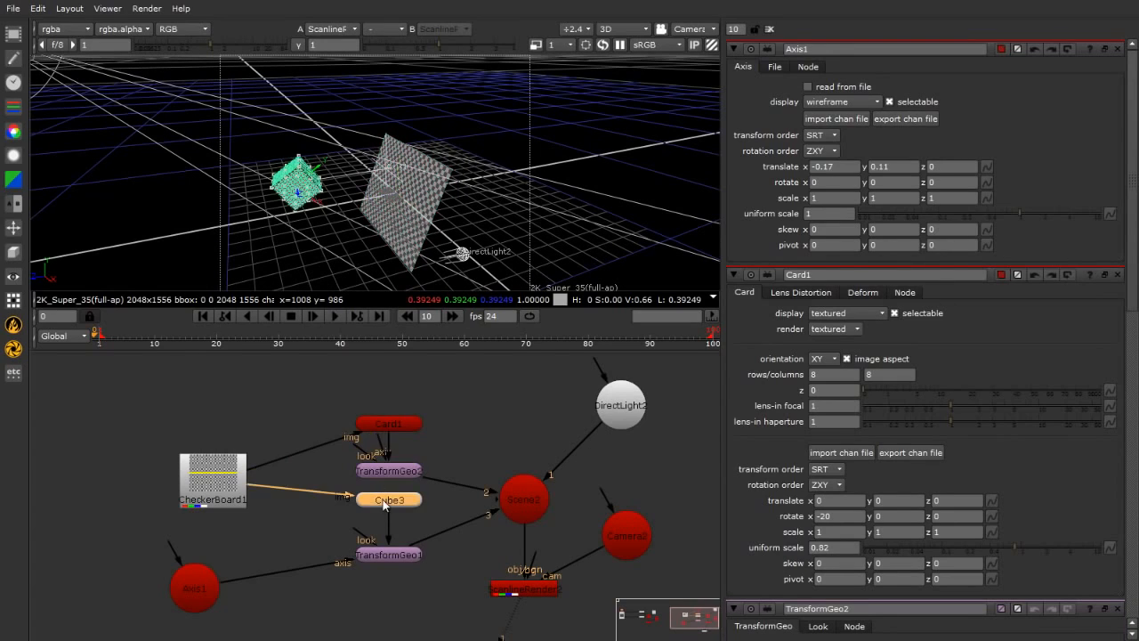
left_click(198, 594)
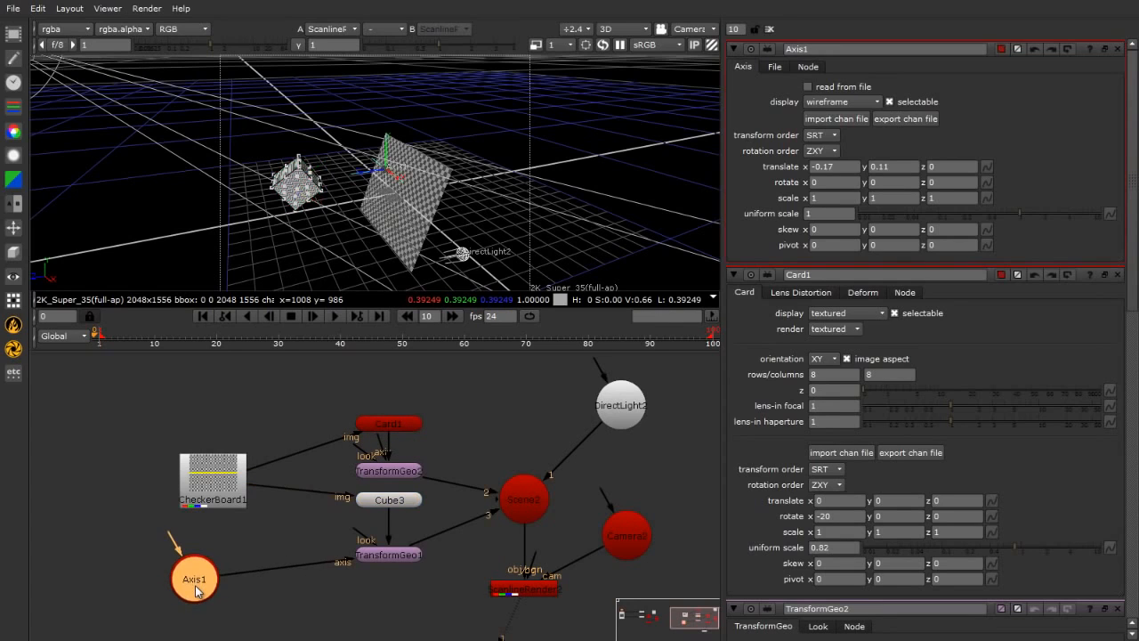
left_click(259, 599)
Connect TransformGeo2's look input to Axis1.
scroll(345, 456, "up", 5)
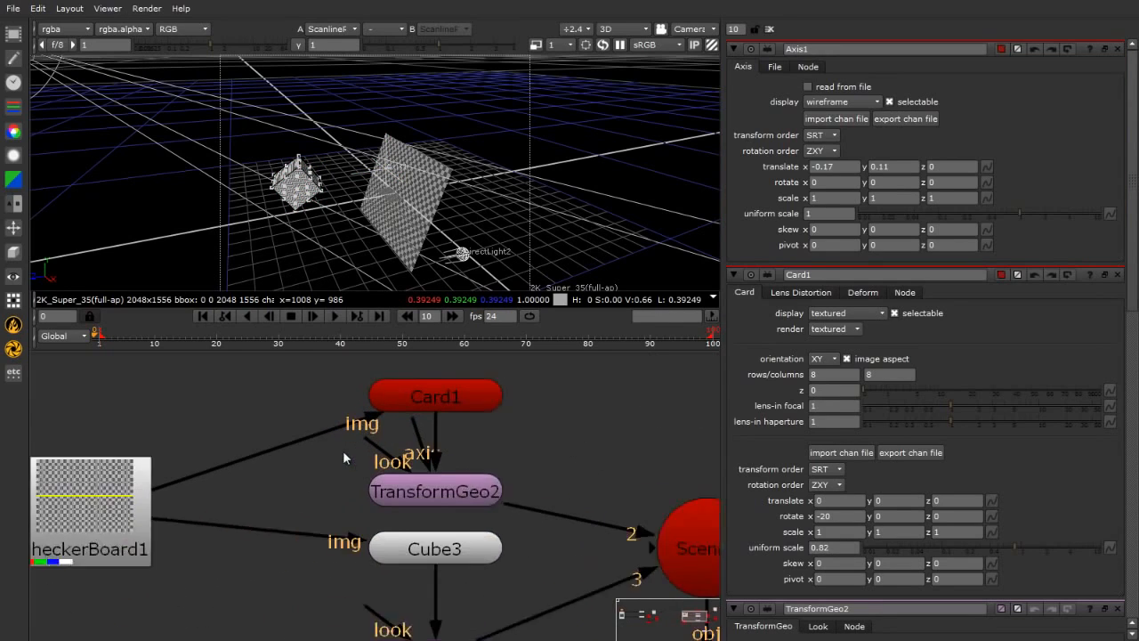
left_click_drag(327, 493, 347, 471)
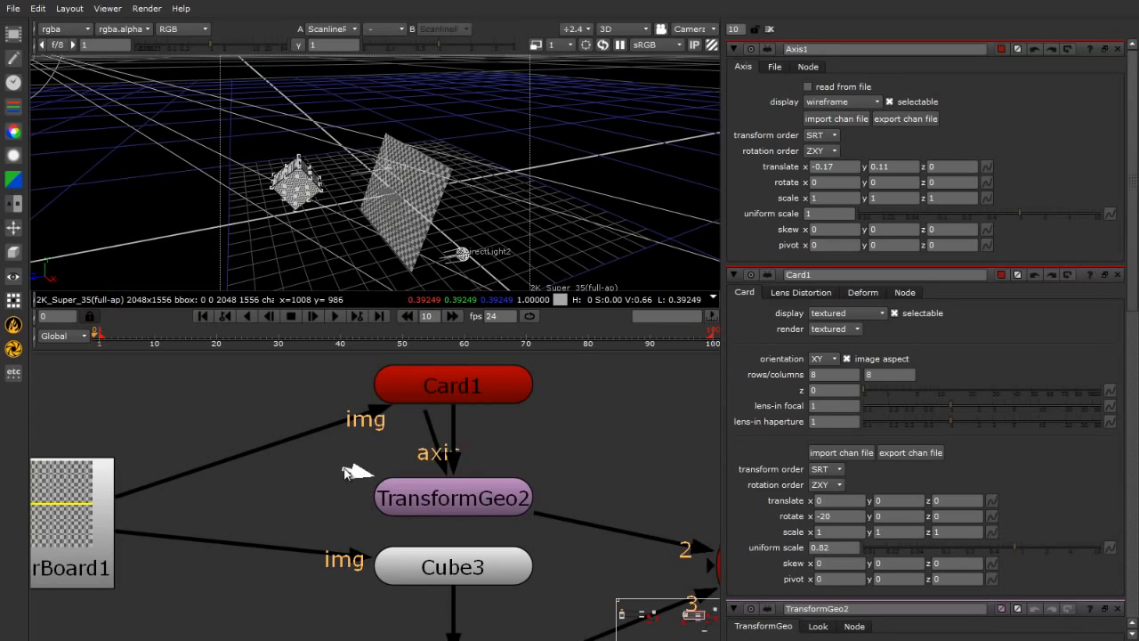
scroll(341, 489, "down", 5)
scroll(341, 489, "up", 5)
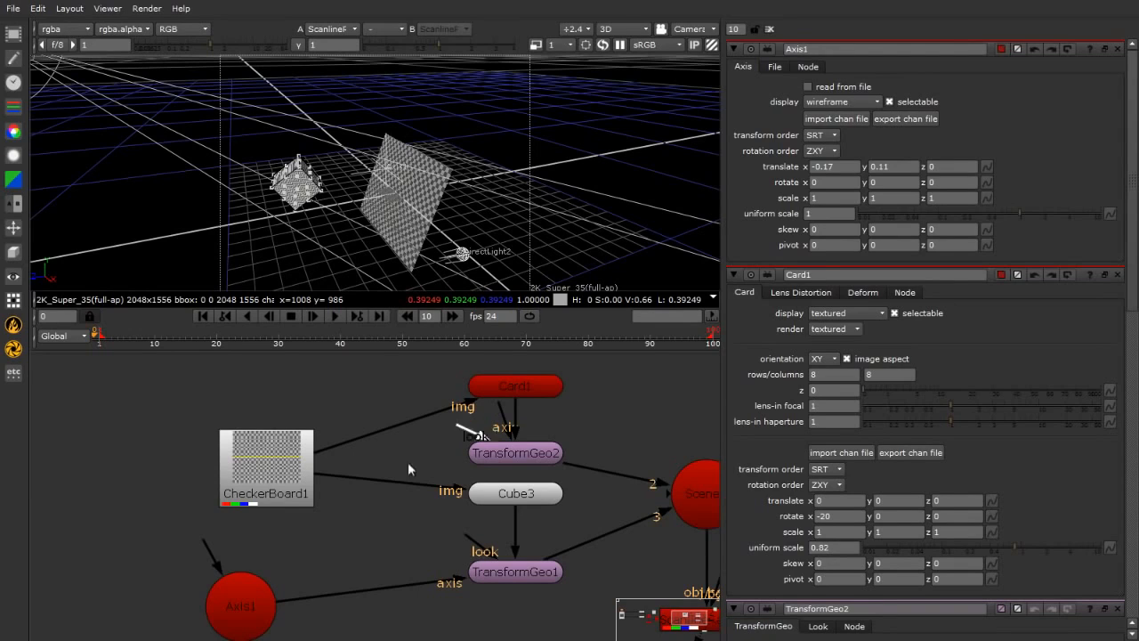
left_click_drag(458, 428, 227, 598)
Move Axis1 in the 3D view to about y 0.512, z 0.91 so the card turns toward it.
left_click(226, 593)
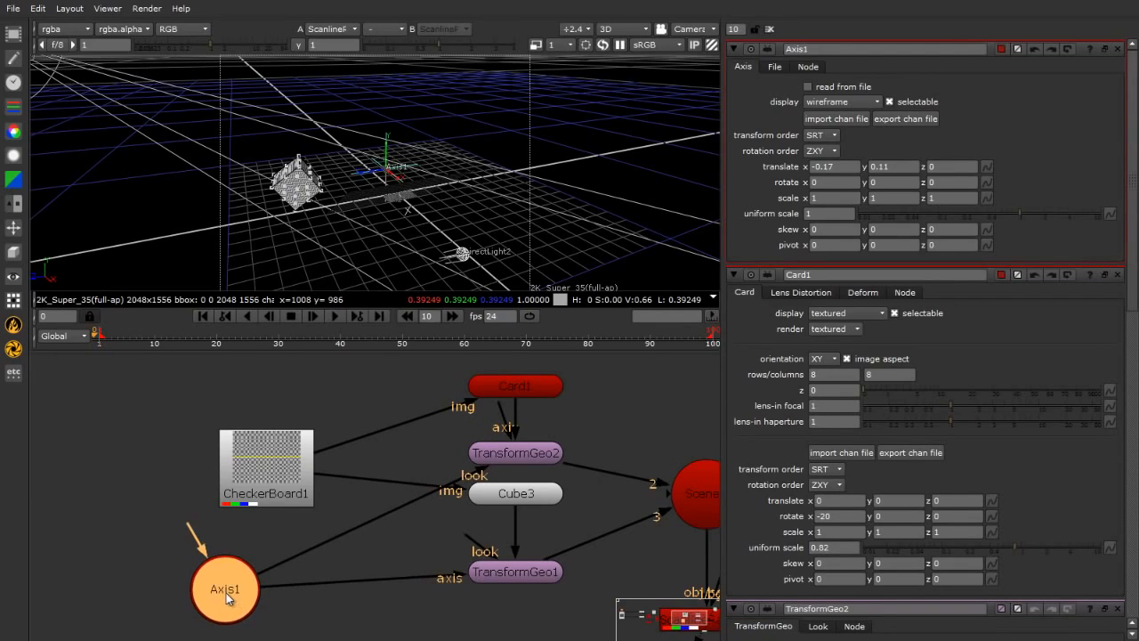
left_click_drag(362, 205, 370, 169, "ctrl")
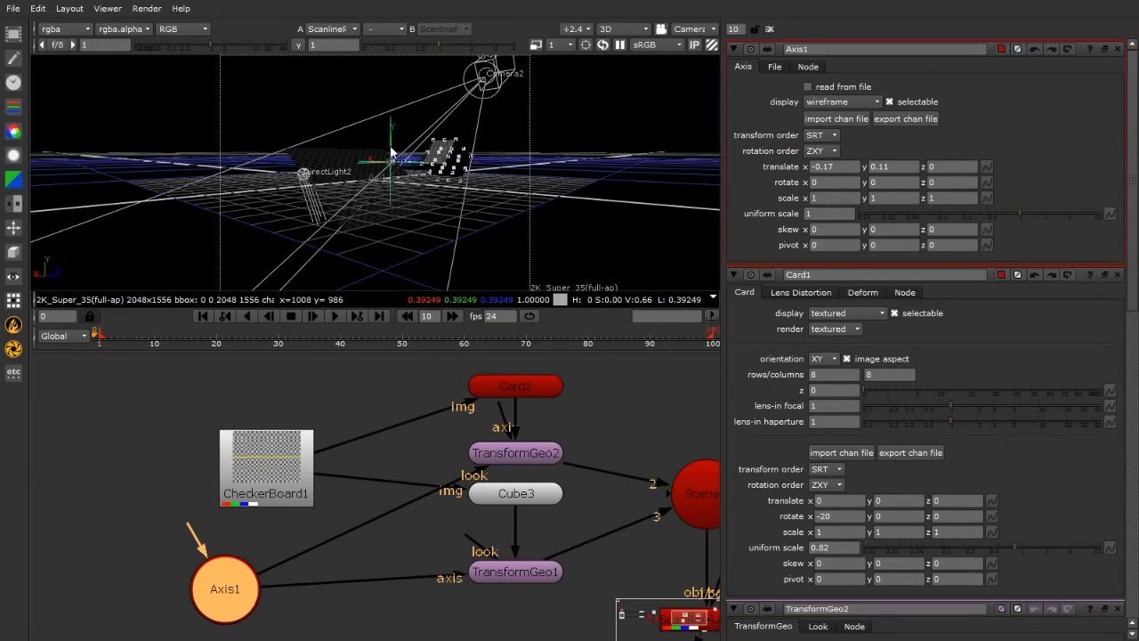
left_click_drag(391, 147, 198, 182)
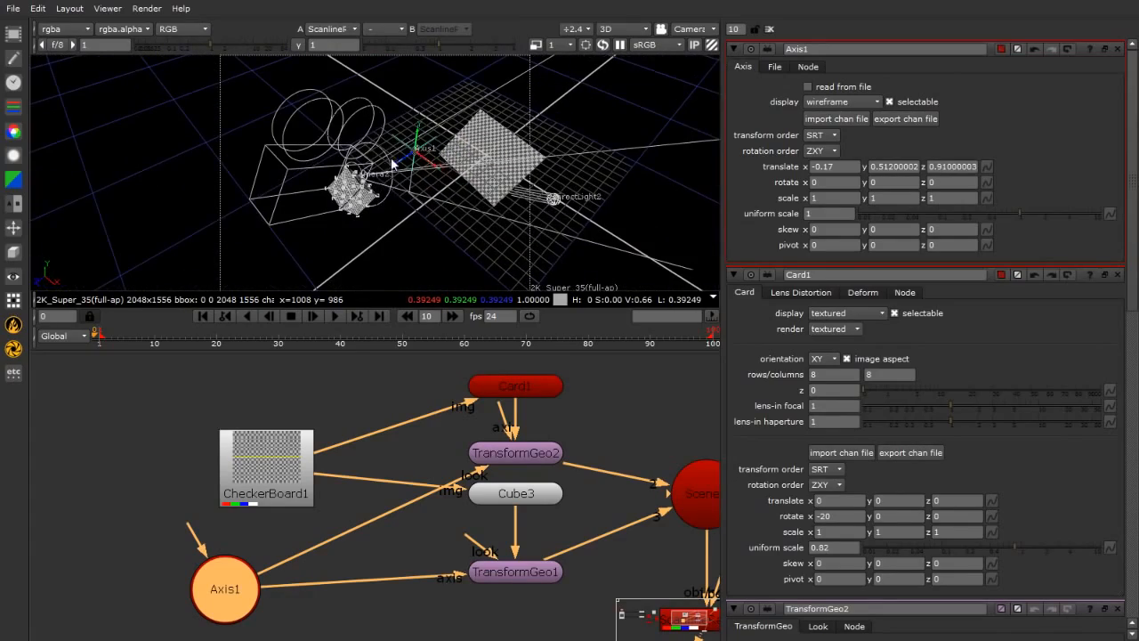
Move Axis1 along x in the 3D view to about 0.872 and check the cube and card from another angle.
left_click_drag(433, 167, 515, 167)
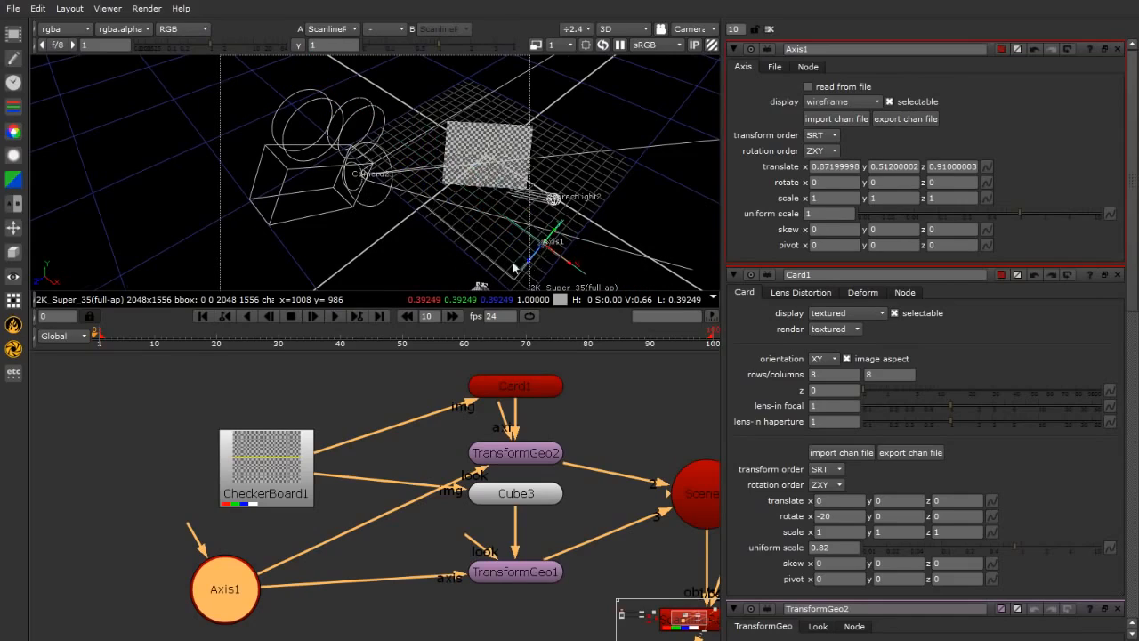
left_click_drag(517, 267, 446, 255, "ctrl")
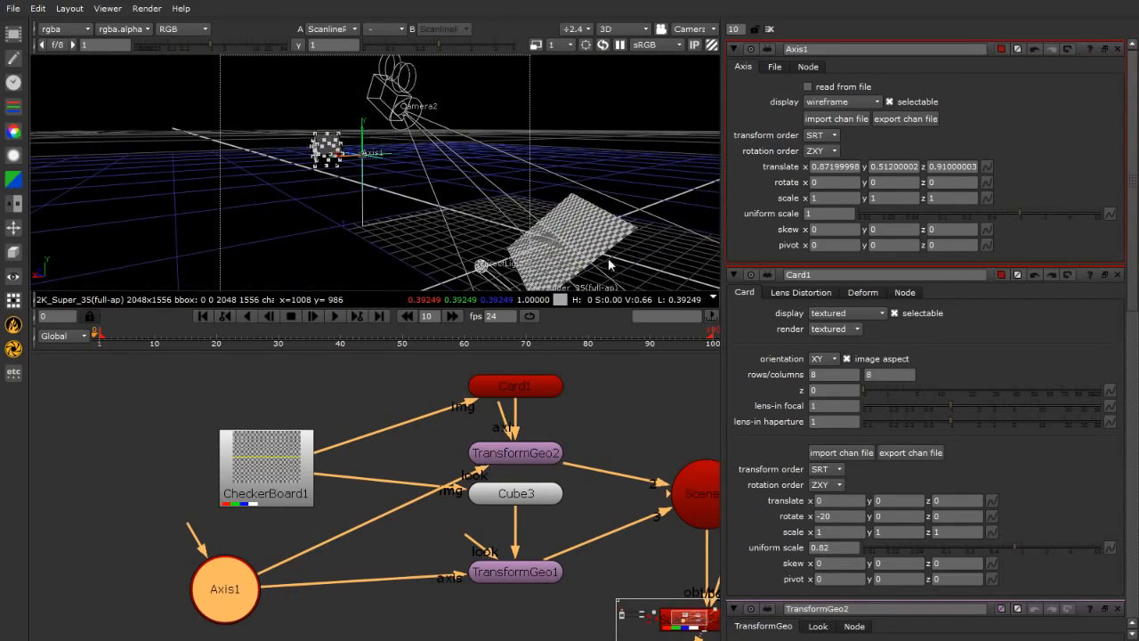
left_click_drag(319, 188, 569, 196, "ctrl")
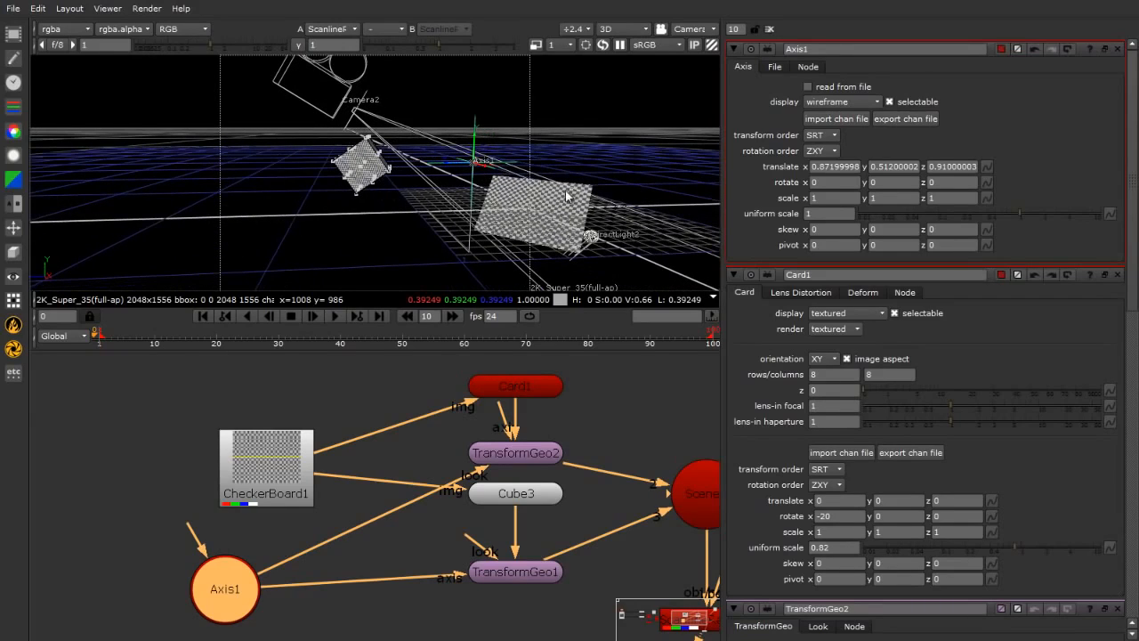
Tidy the node graph with TransformGeo1 directly below Cube3, TransformGeo2 directly below Card1, and Axis1 closer to both.
left_click_drag(490, 574, 448, 557)
left_click_drag(220, 594, 221, 567)
left_click_drag(538, 550, 537, 527)
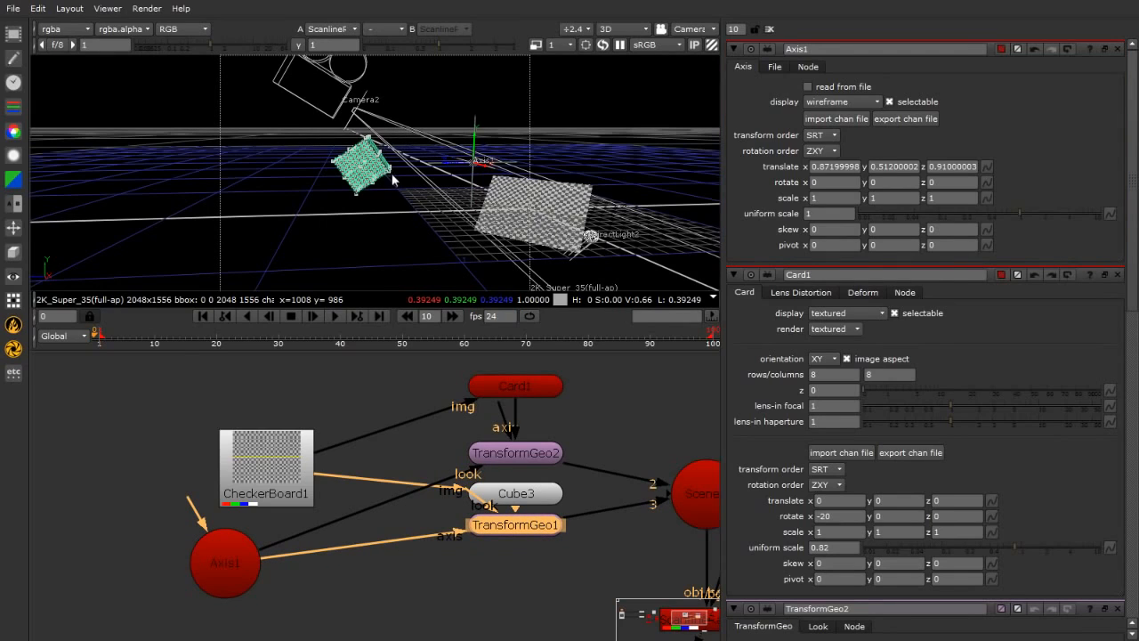
left_click(522, 385)
left_click_drag(514, 452, 515, 416)
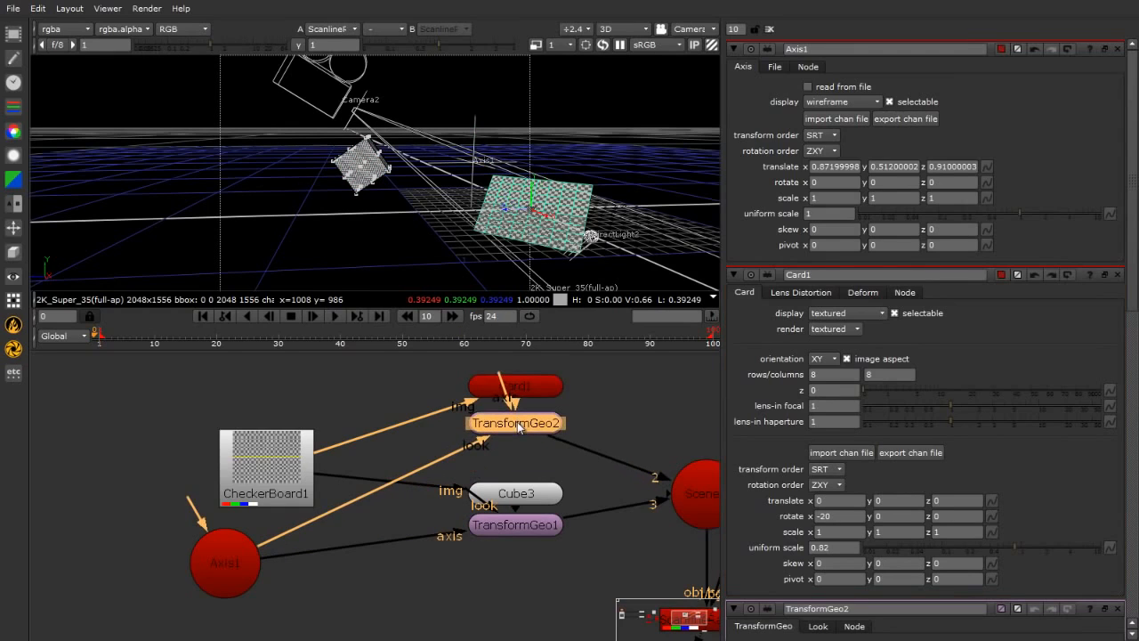
left_click_drag(530, 180, 357, 177, "ctrl")
left_click_drag(317, 237, 655, 279, "ctrl")
left_click_drag(521, 201, 417, 181, "ctrl")
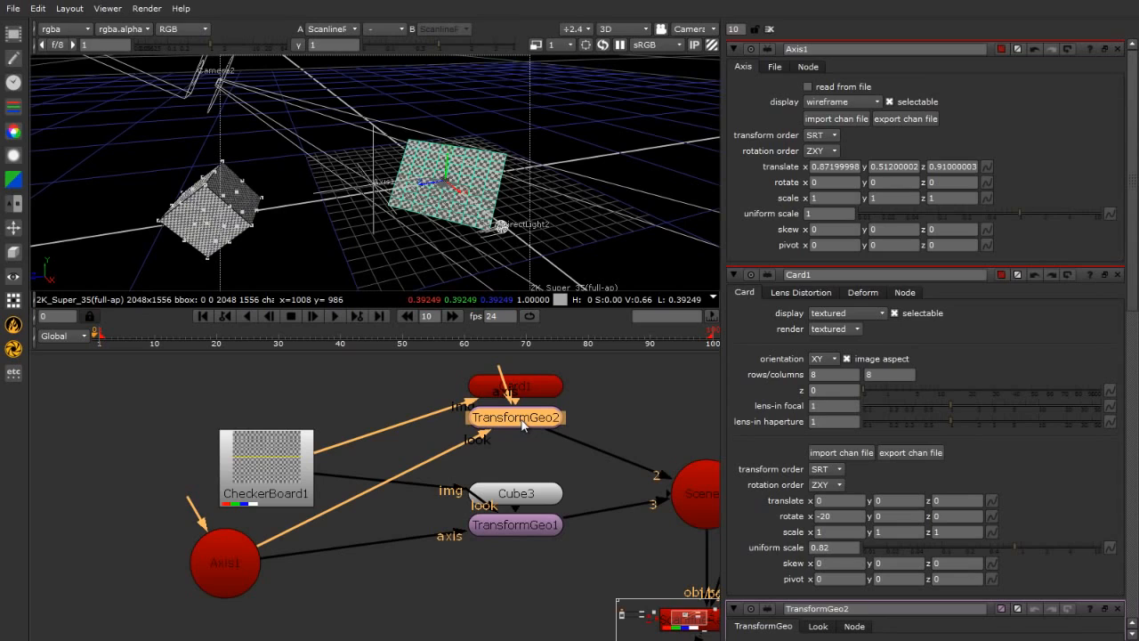
left_click_drag(224, 580, 360, 567)
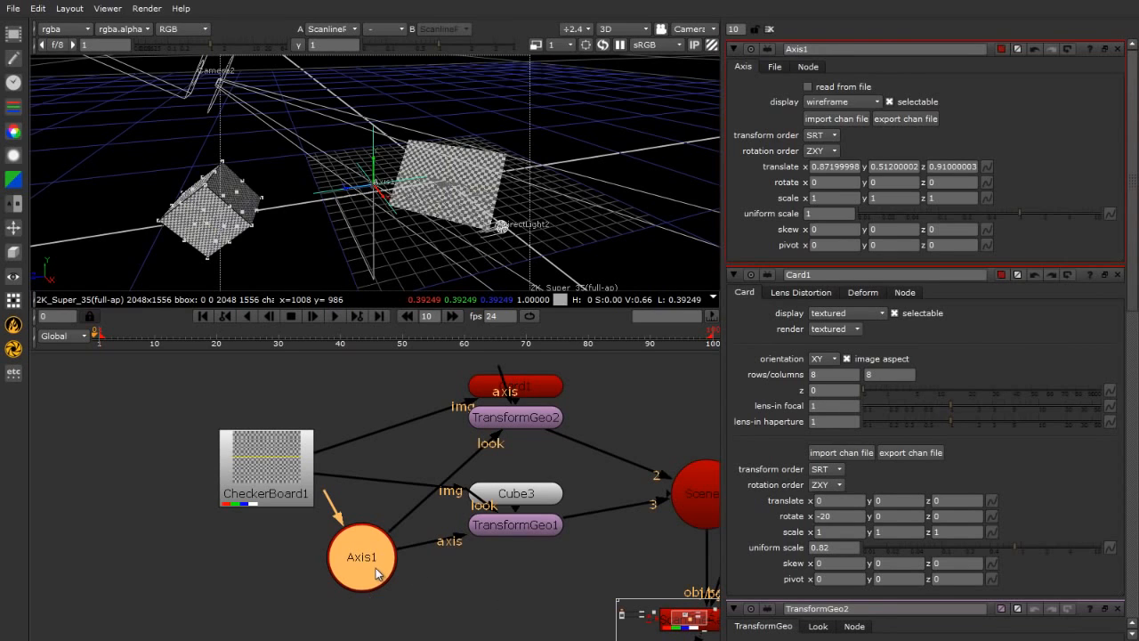
Delete the Axis1, TransformGeo1 and TransformGeo2 nodes so Card1 and Cube3 feed the Scene node directly.
key("Delete")
left_click(518, 527)
key("Delete")
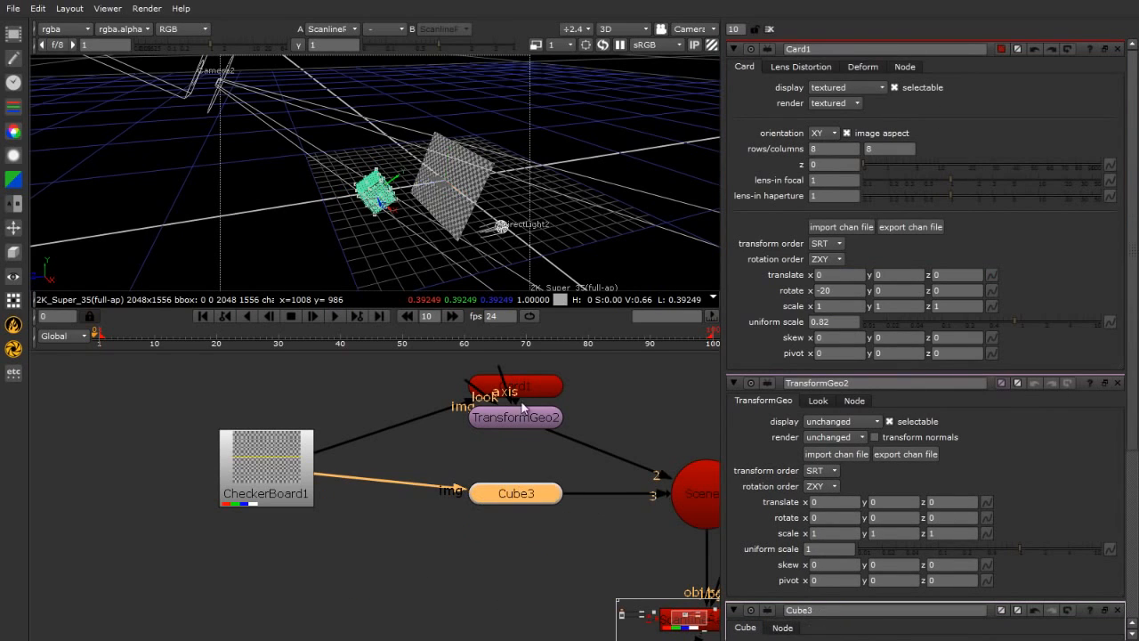
left_click(520, 417)
key("Delete")
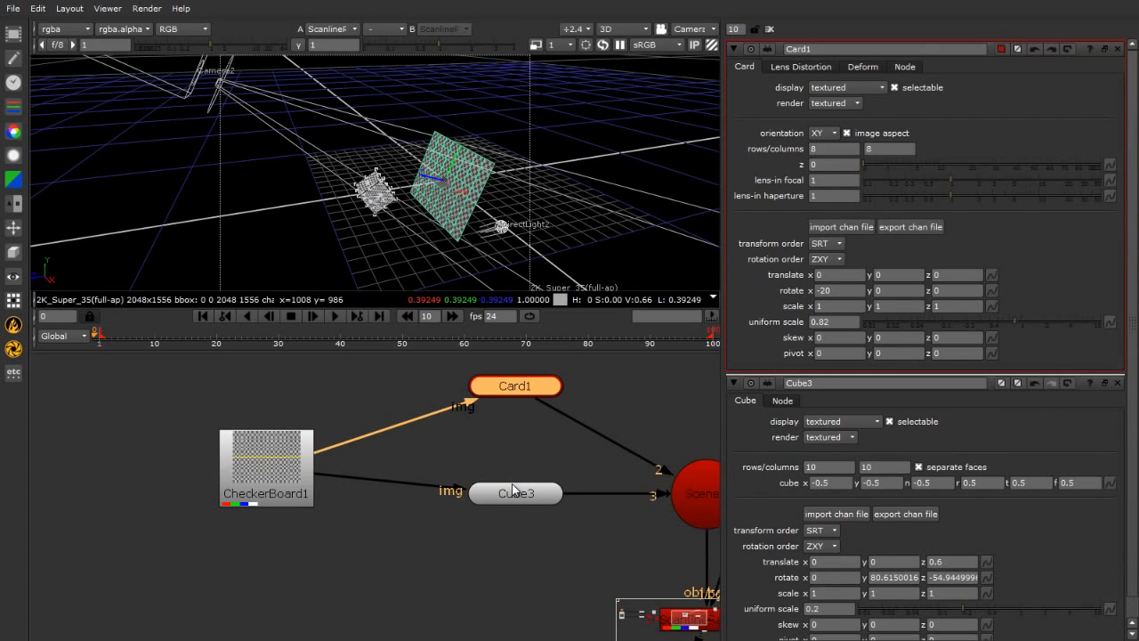
left_click(389, 521)
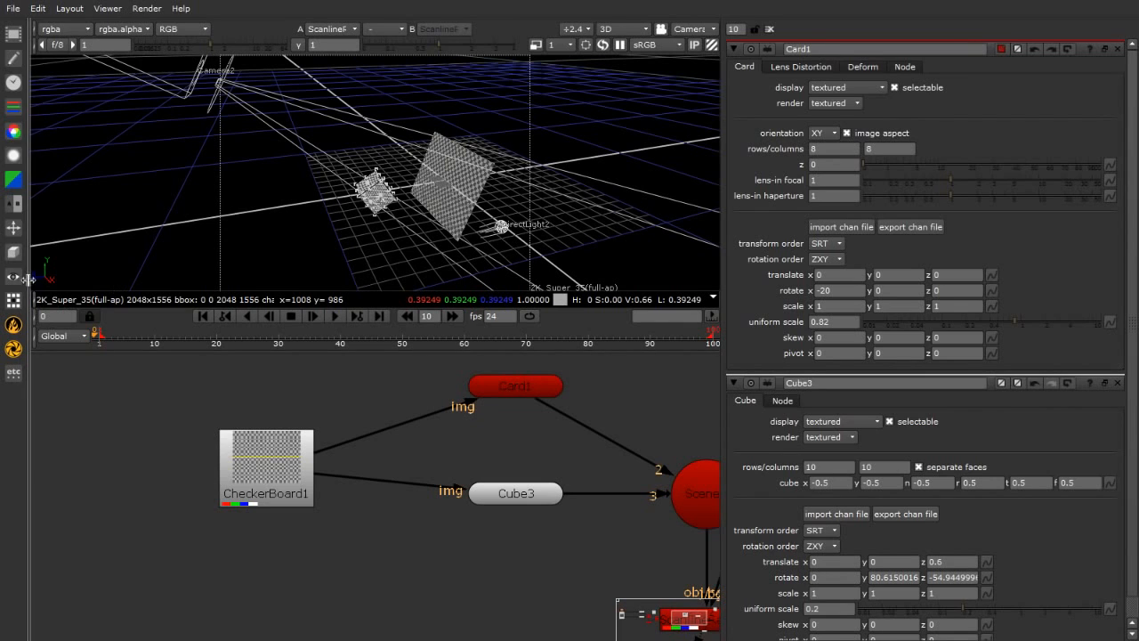
Add an unconnected MergeGeo node and place it below Cube3 in the node graph.
left_click(13, 254)
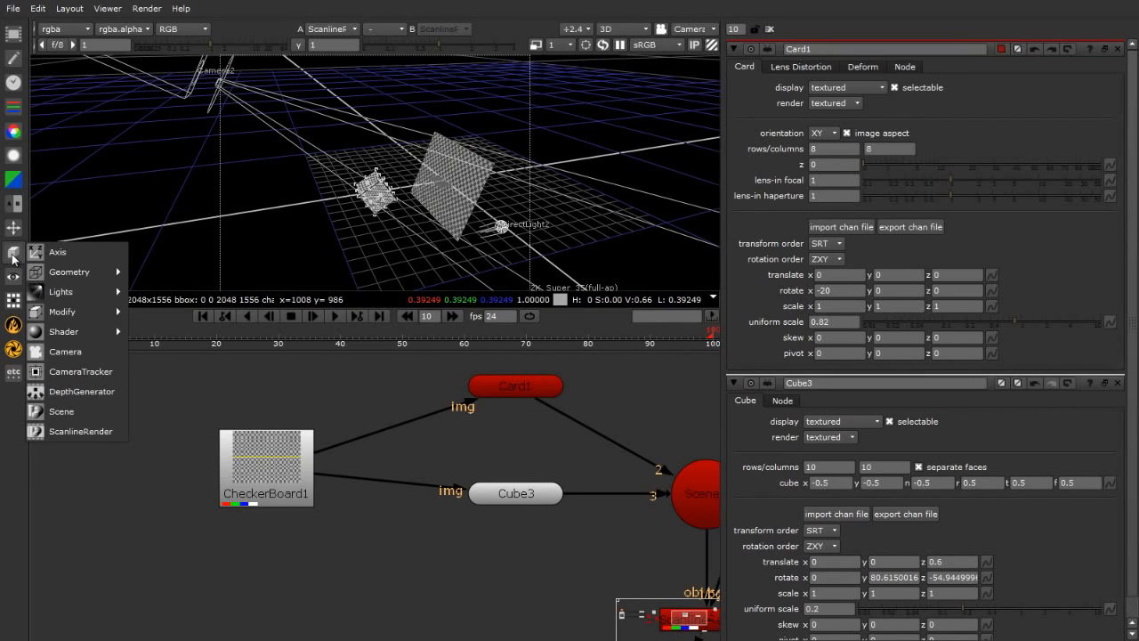
mouse_move(92, 313)
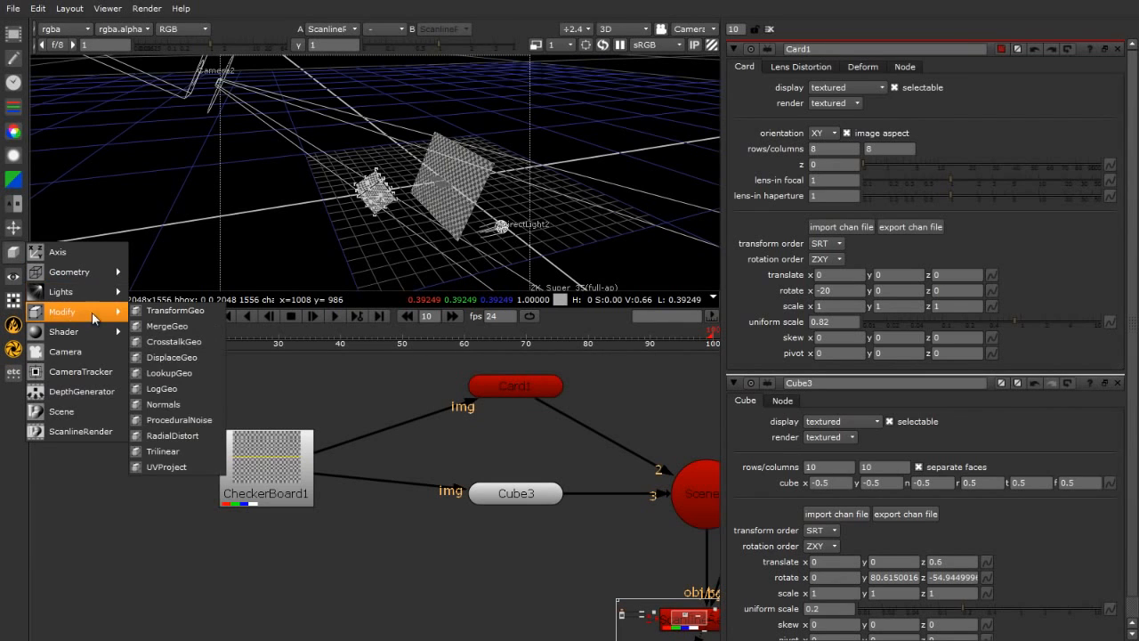
left_click(174, 326)
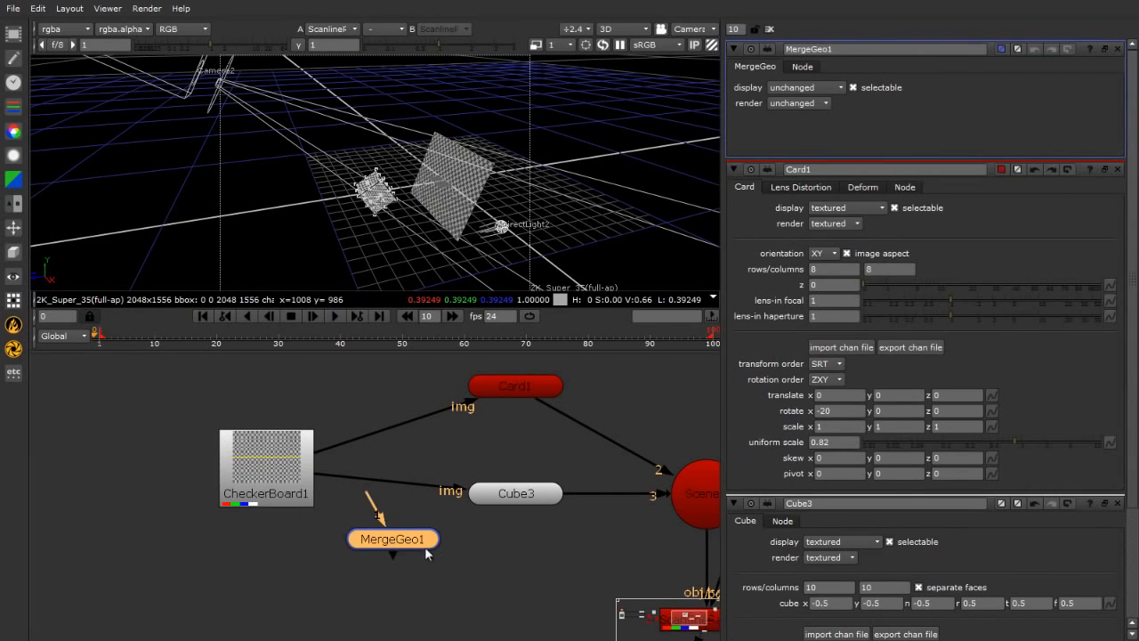
left_click(525, 497)
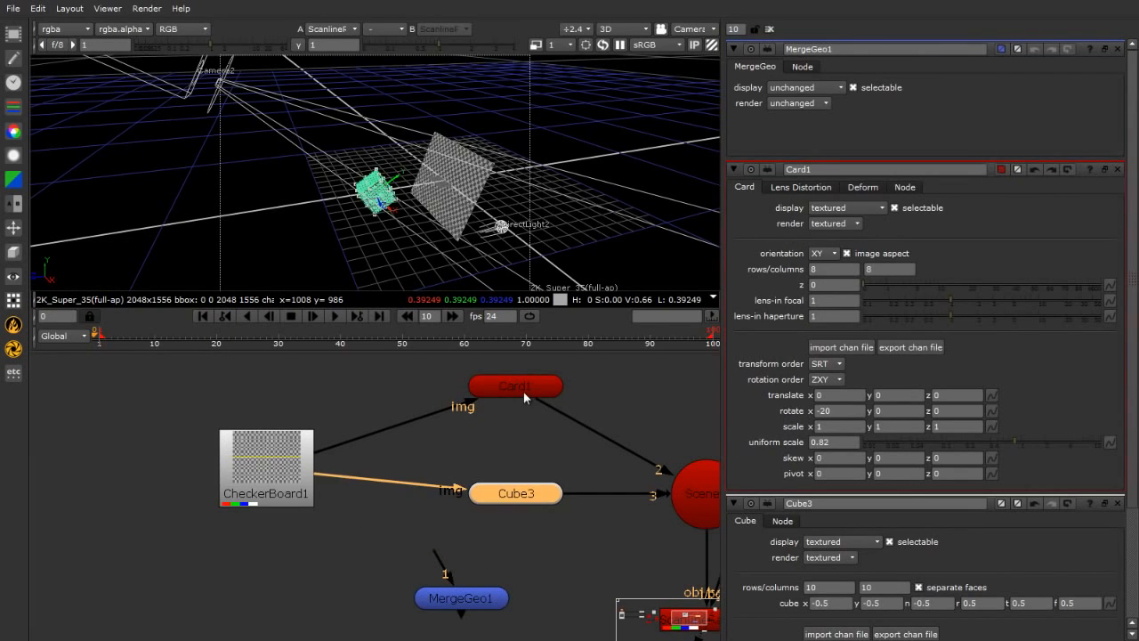
left_click(523, 392)
left_click(704, 504)
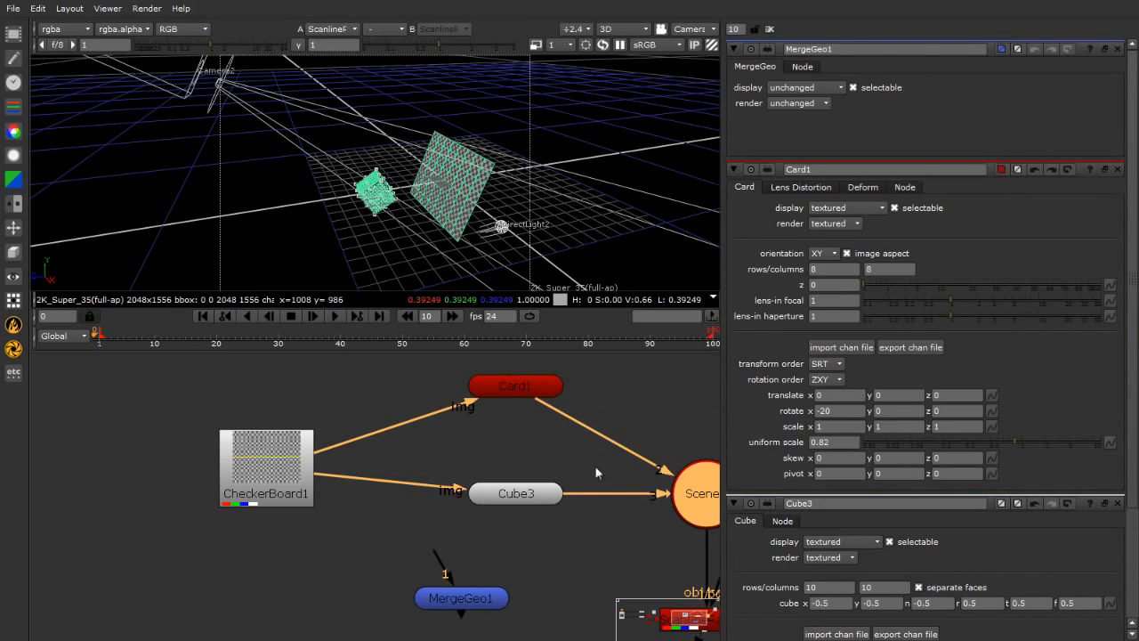
left_click(571, 583)
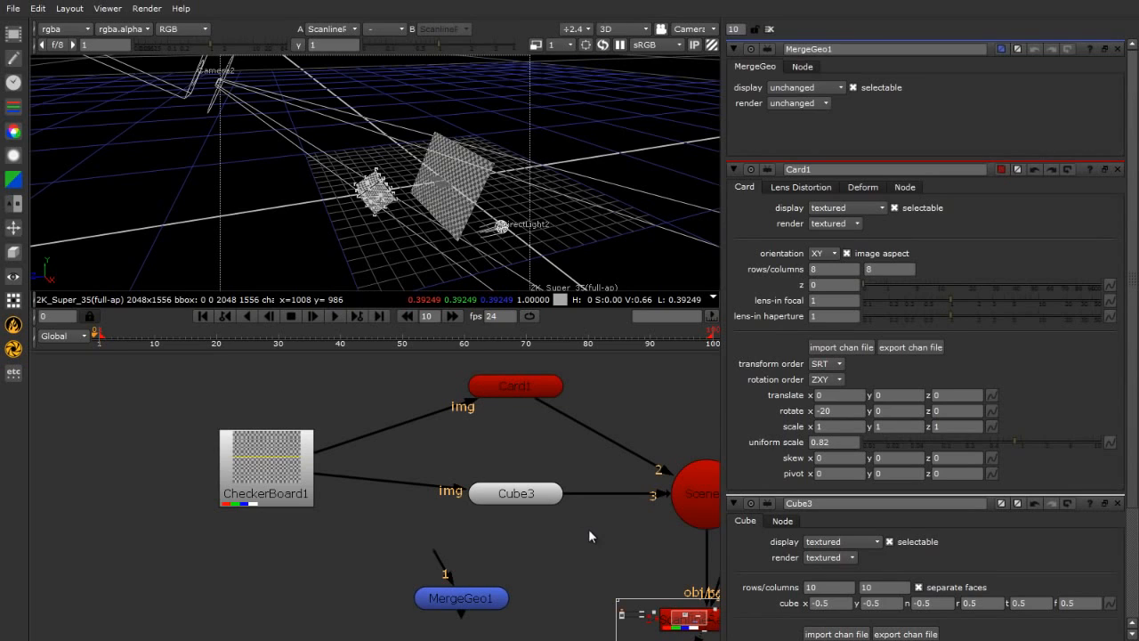
left_click_drag(459, 600, 529, 599)
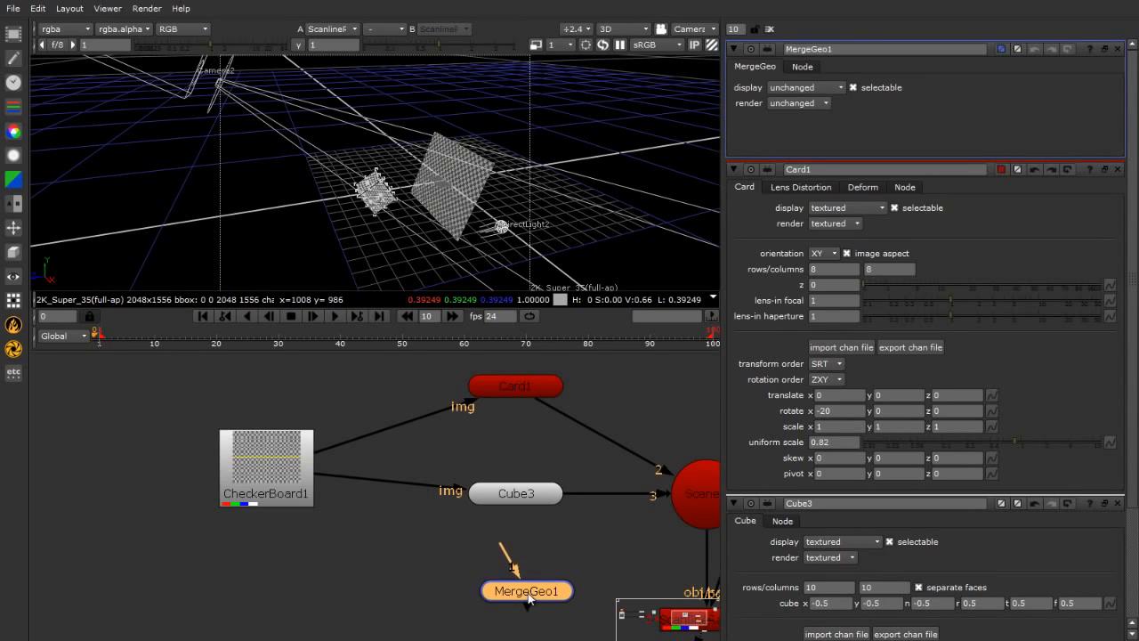
Connect Cube3 and Card1 to MergeGeo1 and feed MergeGeo1 into the Scene node in place of their direct connections.
left_click_drag(504, 553, 418, 512)
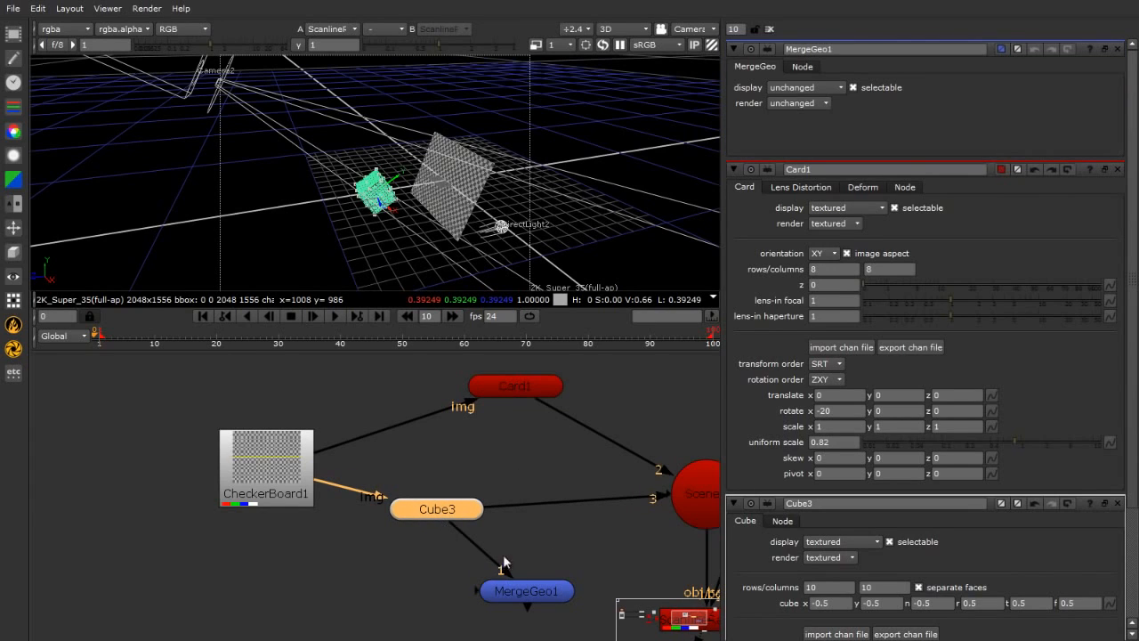
left_click_drag(525, 571, 524, 377)
left_click_drag(531, 598, 573, 574)
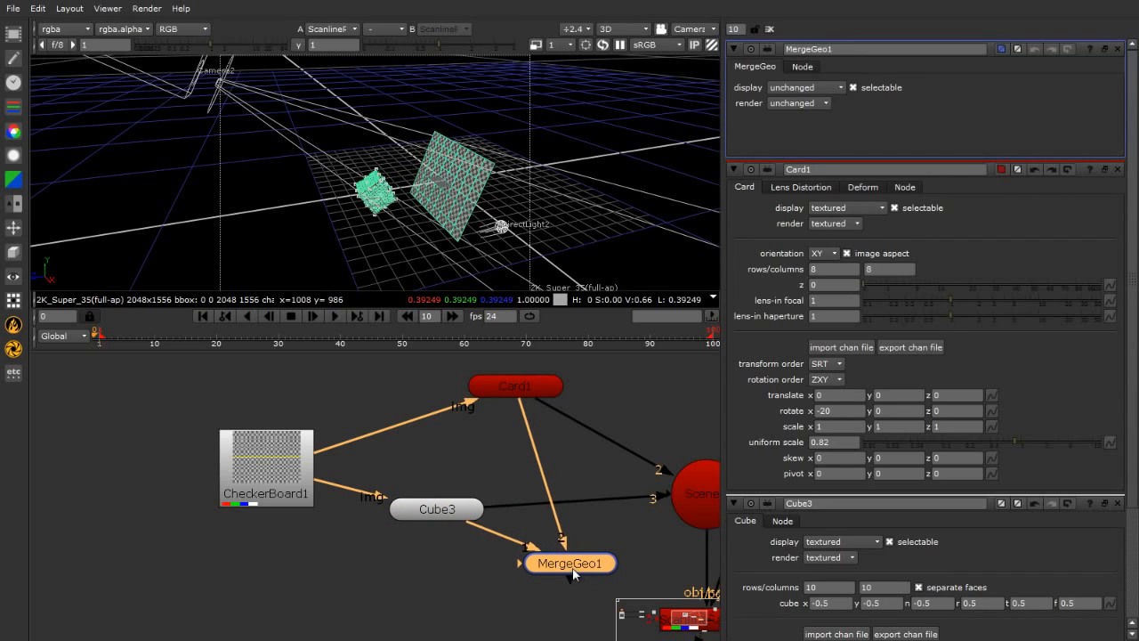
left_click_drag(660, 498, 604, 435)
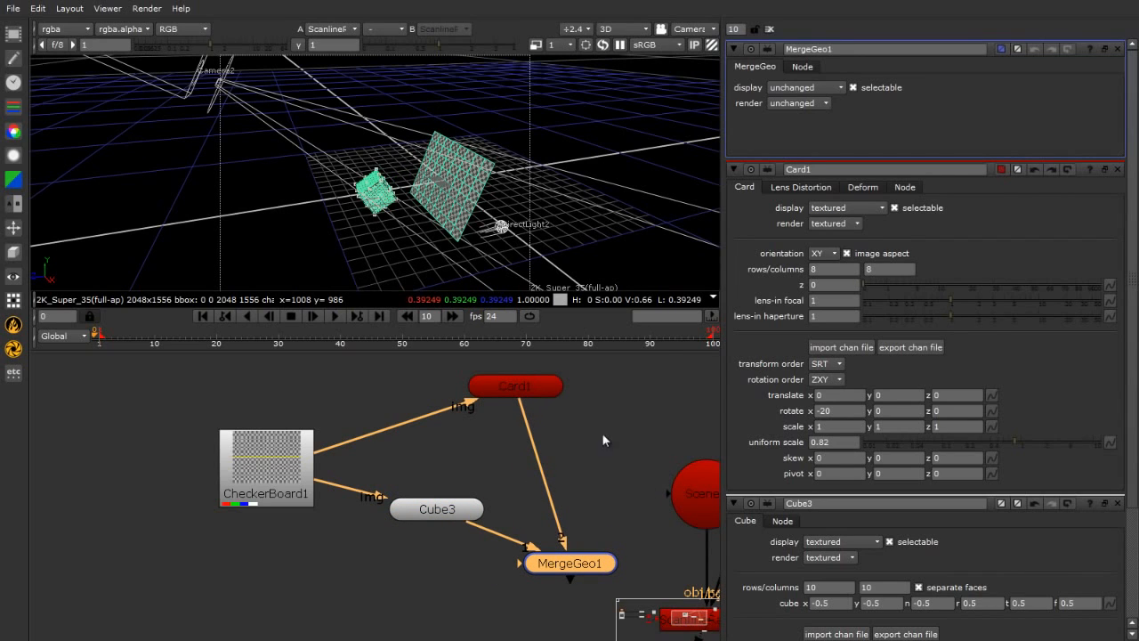
left_click_drag(566, 584, 712, 480)
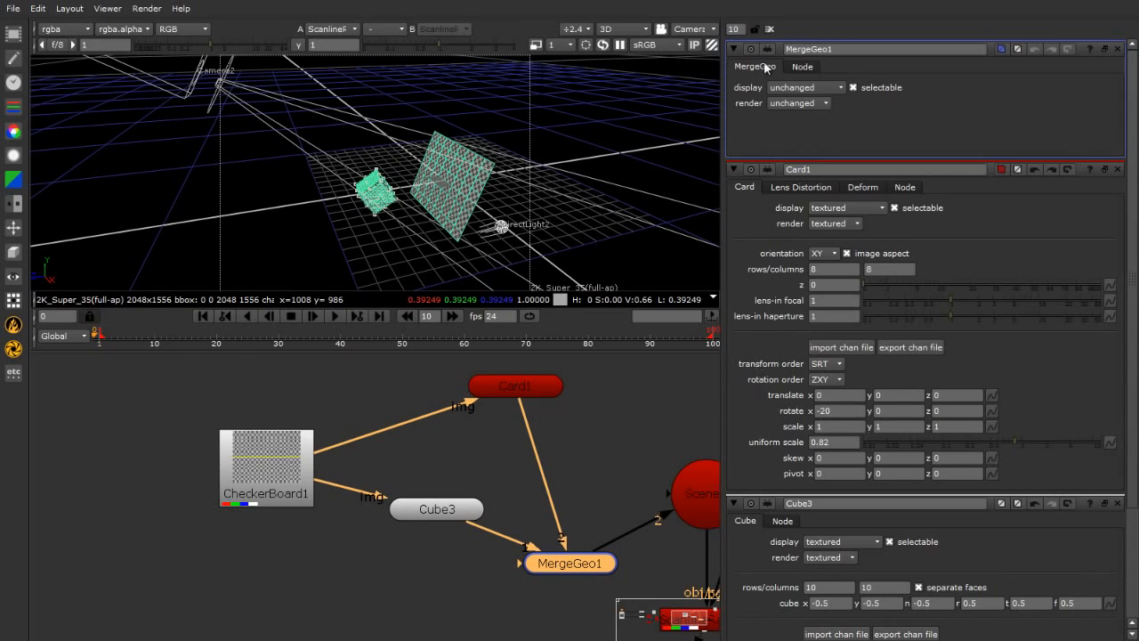
Close all open node properties and reopen only those of MergeGeo1.
left_click(771, 30)
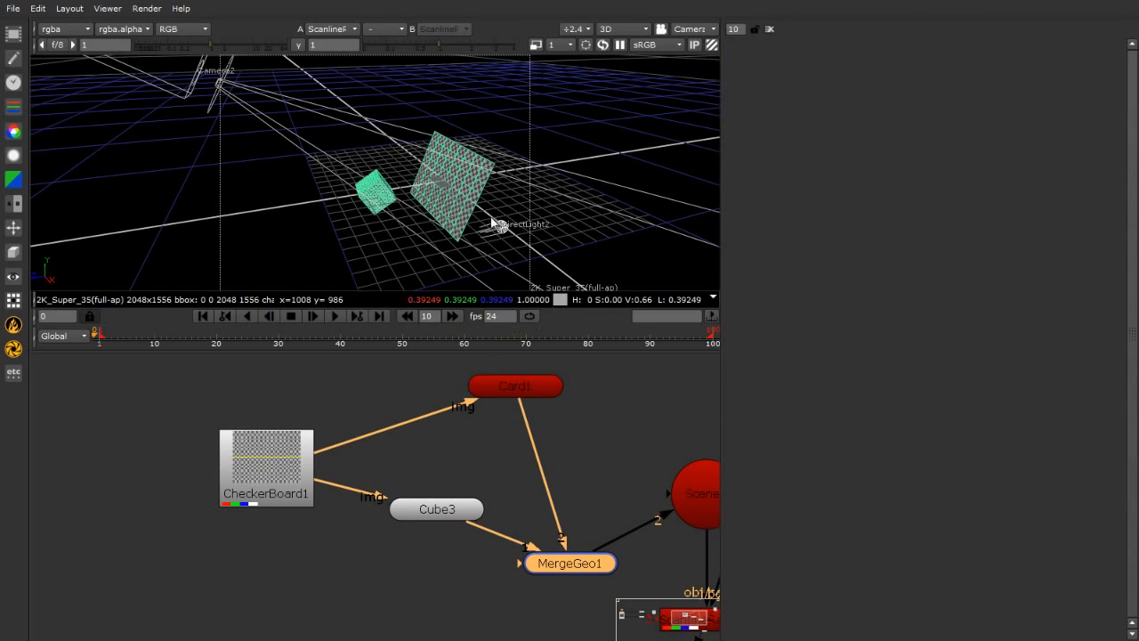
left_click_drag(489, 216, 450, 235, "ctrl")
scroll(471, 212, "up", 3)
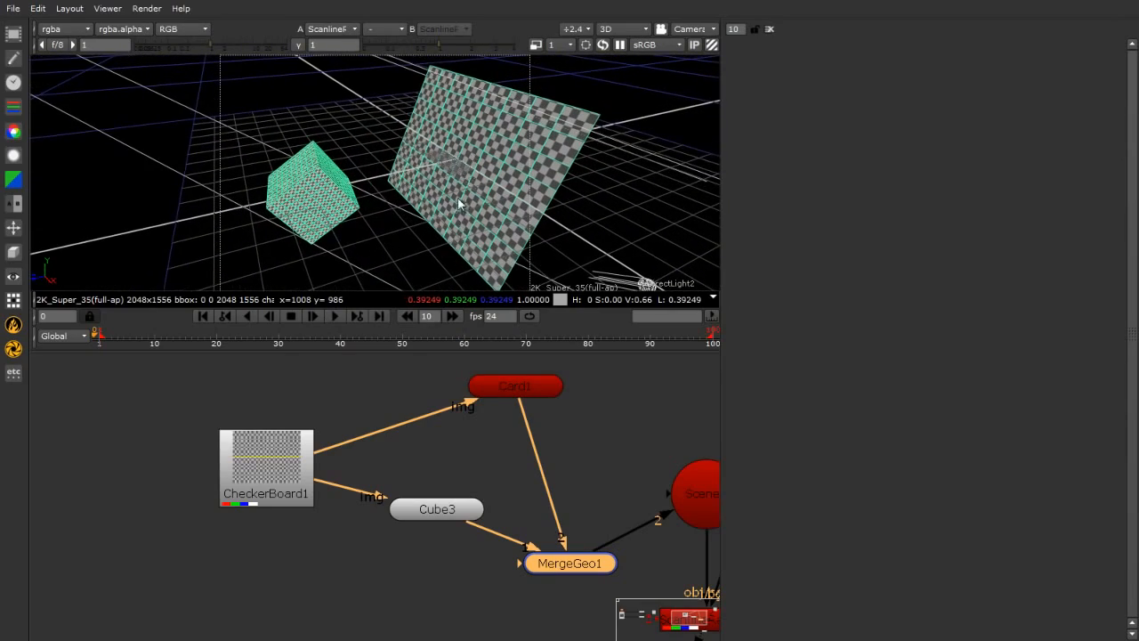
double_click(578, 564)
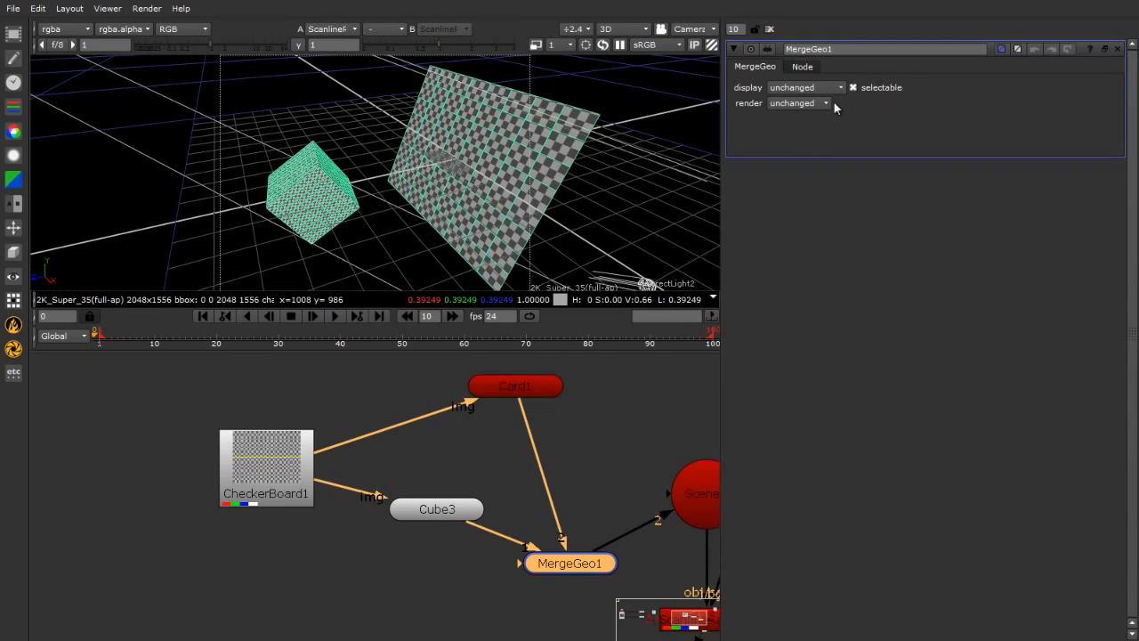
Move MergeGeo1 up between Card1 and Cube3 and insert a TransformGeo node below it, ahead of the Scene node.
left_click_drag(582, 569, 578, 465)
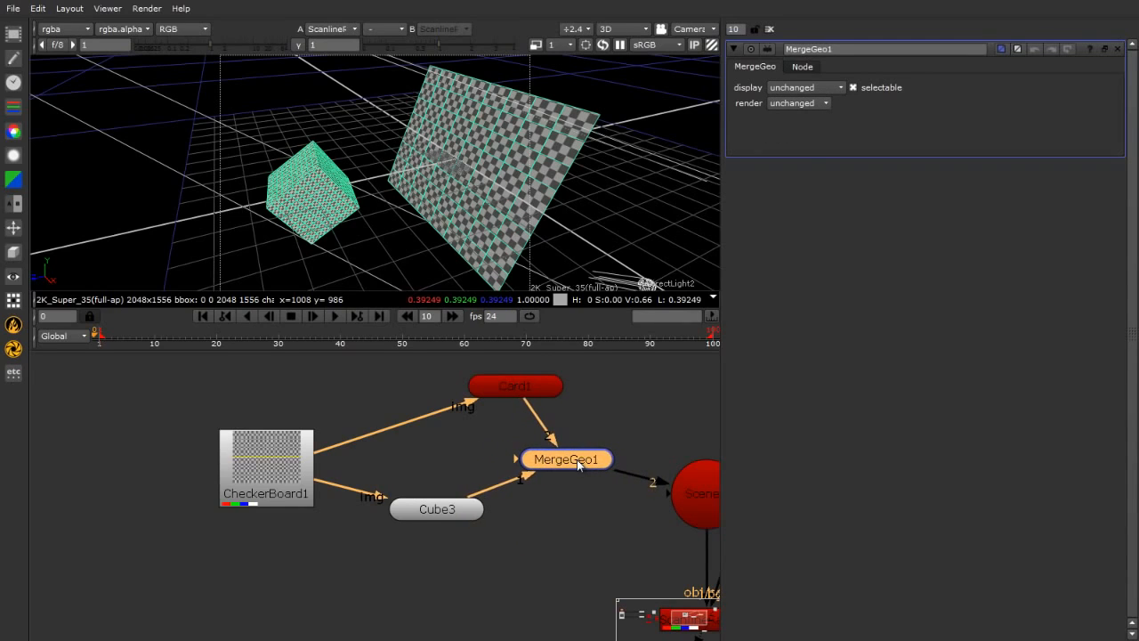
left_click(14, 251)
mouse_move(91, 312)
left_click(175, 310)
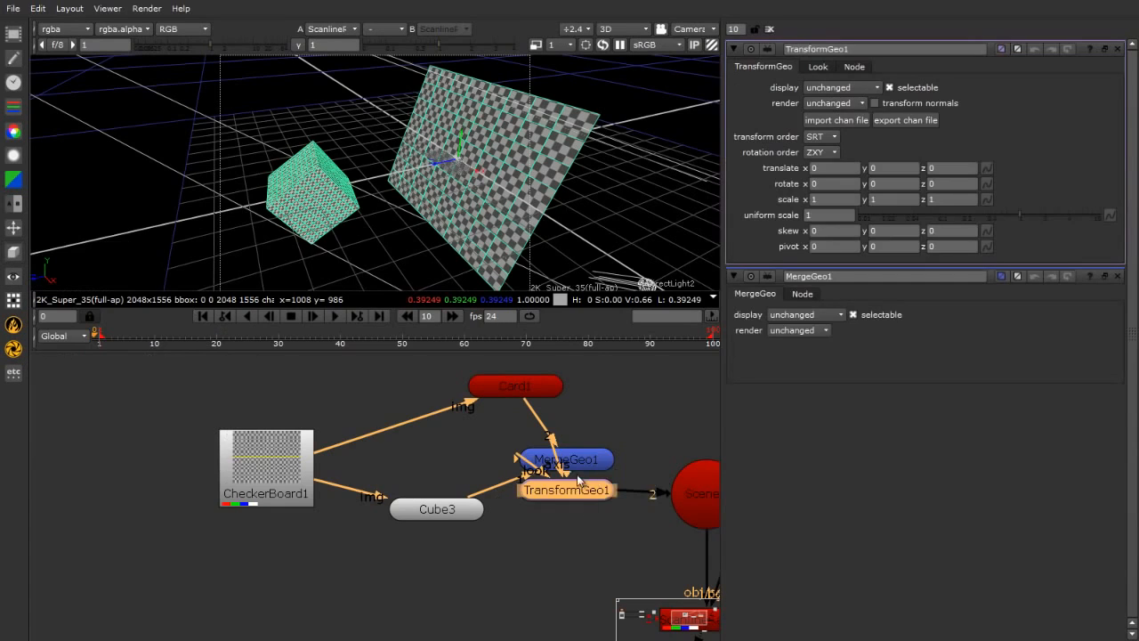
left_click_drag(578, 481, 582, 531)
Try translating the merged card and cube with TransformGeo1 to about z -0.58, and undo the move.
left_click_drag(433, 163, 614, 284)
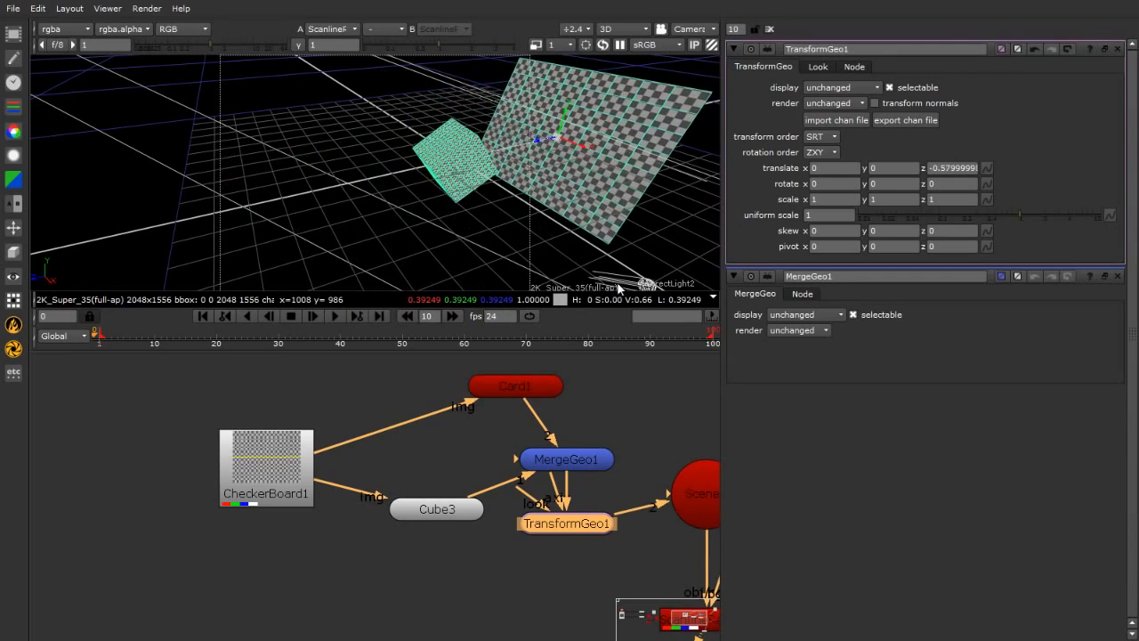
key("ctrl+z")
scroll(510, 254, "down", 3)
scroll(511, 259, "down", 1)
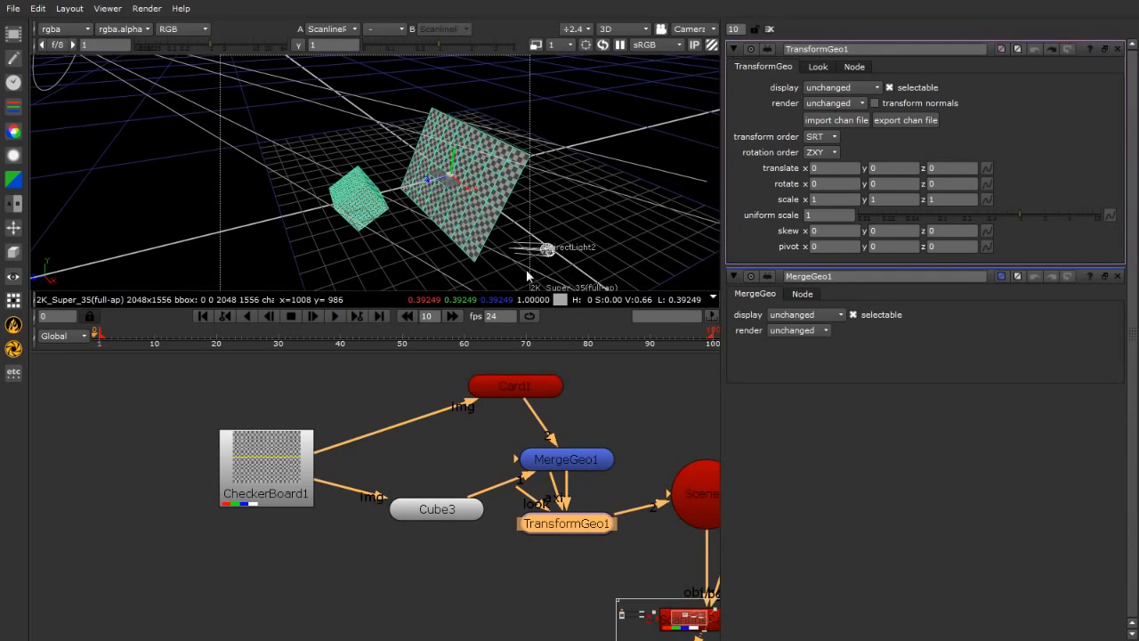
left_click(532, 389)
left_click(435, 513)
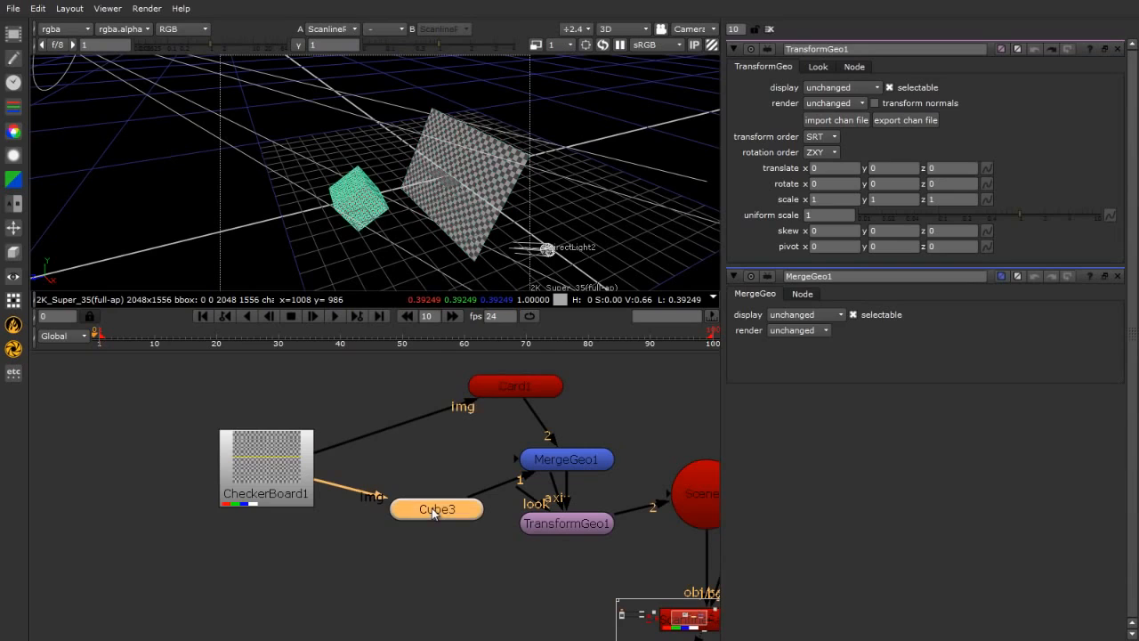
Delete the TransformGeo1 and MergeGeo1 nodes from the graph.
left_click_drag(541, 529, 562, 571)
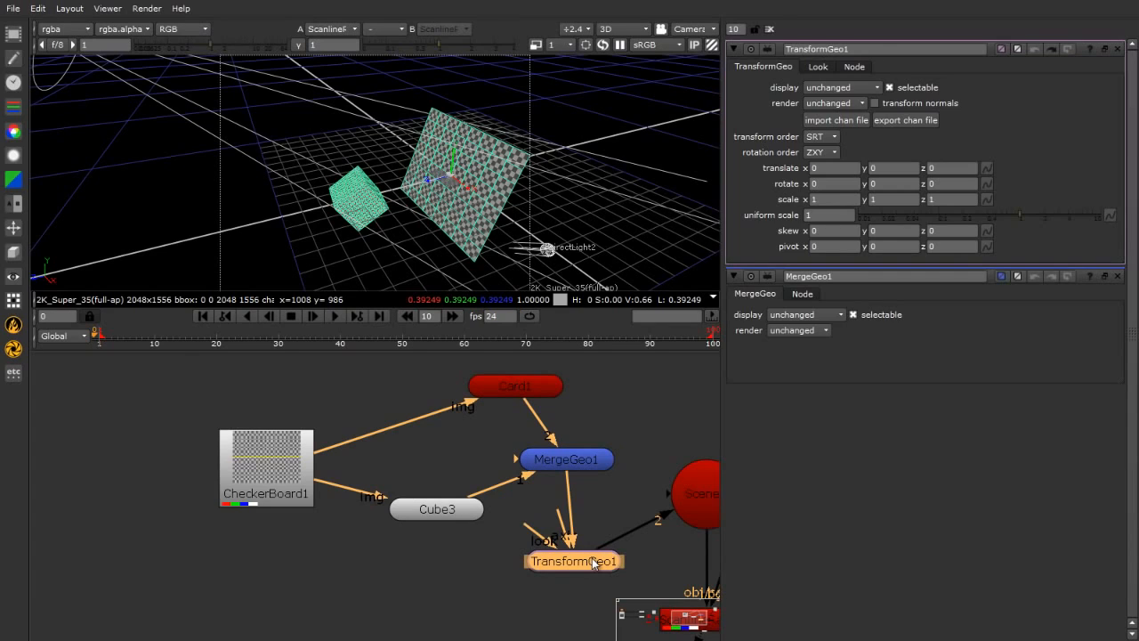
key("Delete")
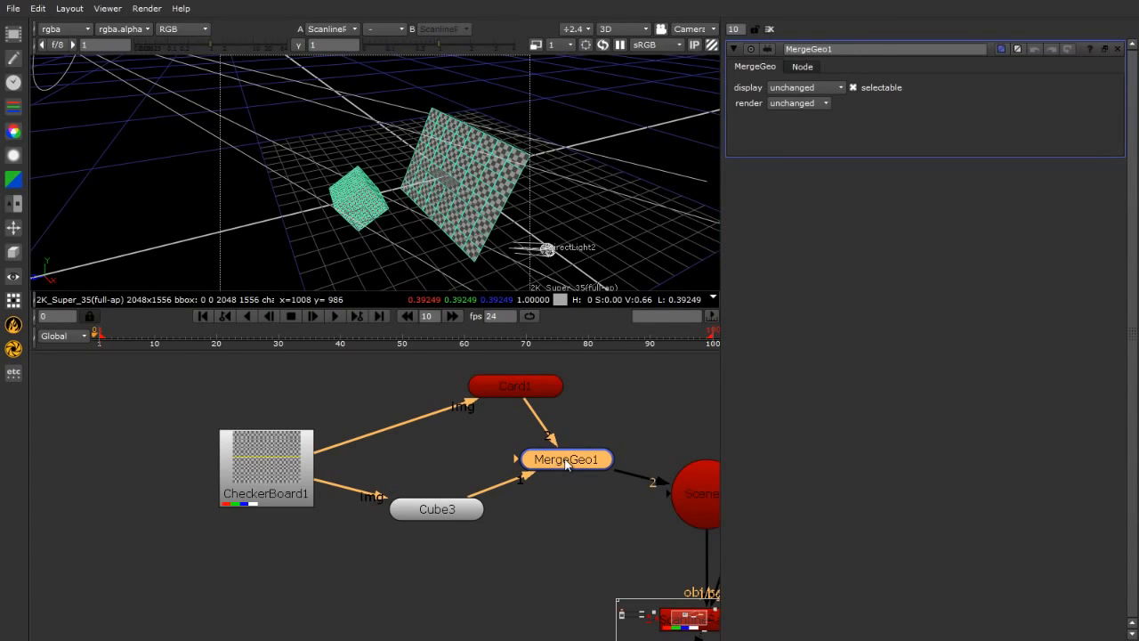
left_click_drag(574, 461, 575, 560)
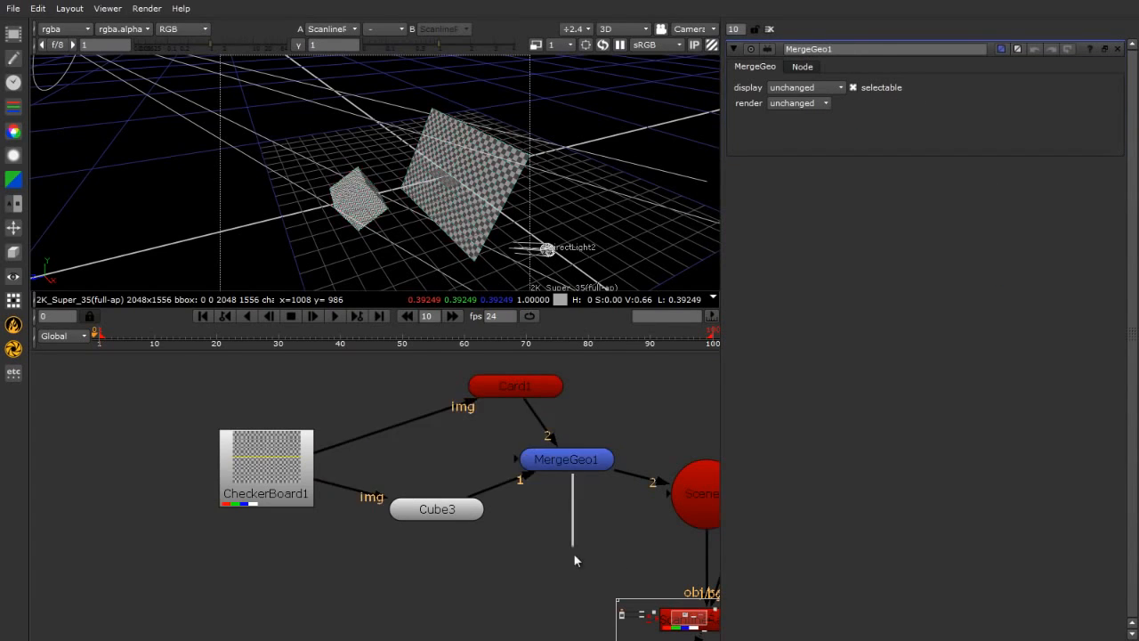
left_click_drag(573, 459, 525, 449)
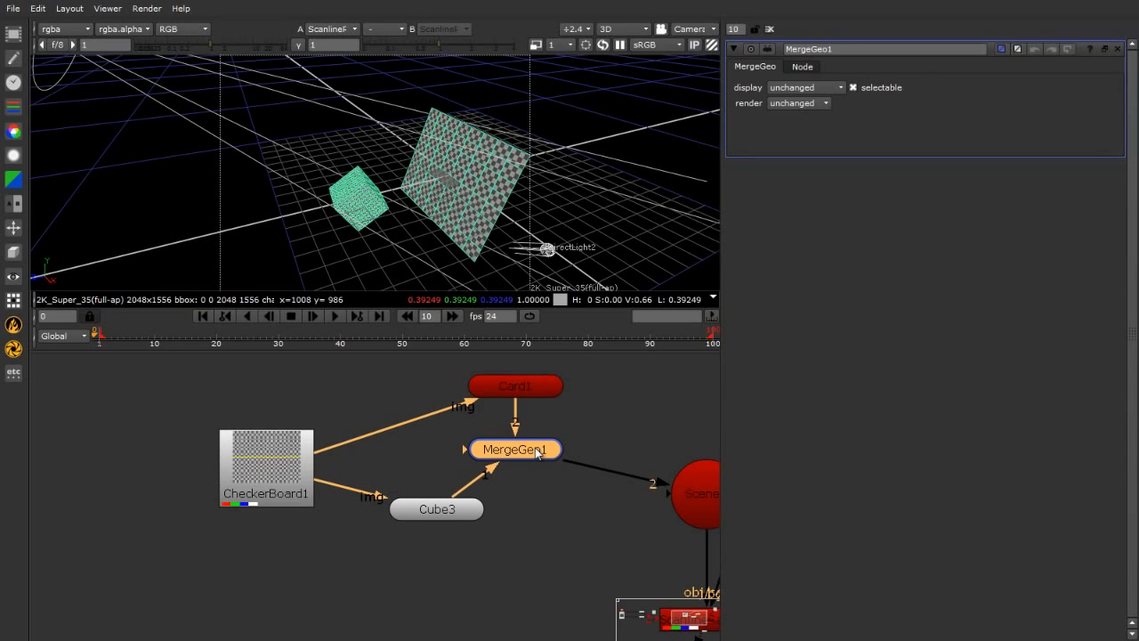
key("Delete")
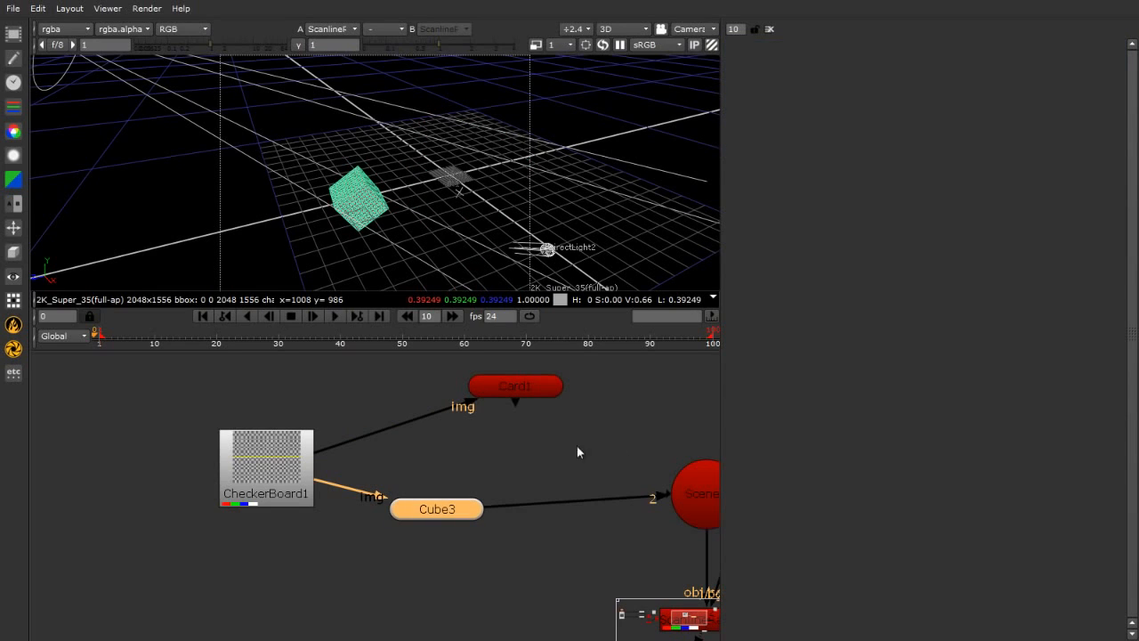
Insert a LookupGeo node between Cube3 and the Scene node, and isolate its Z lookup curve.
left_click(14, 253)
mouse_move(58, 311)
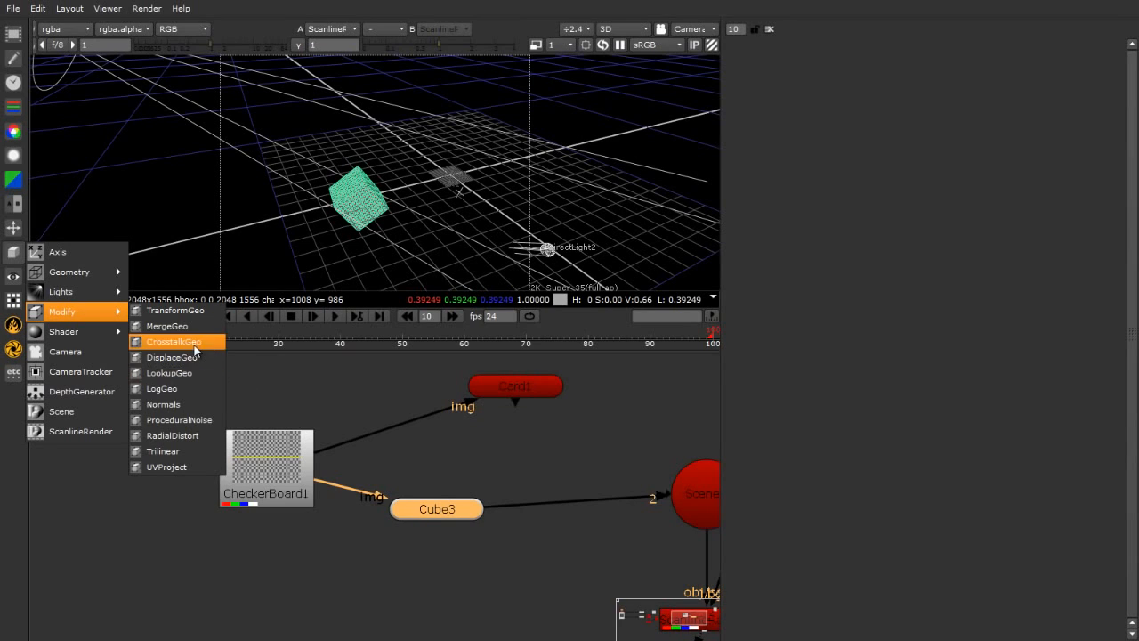
left_click(178, 373)
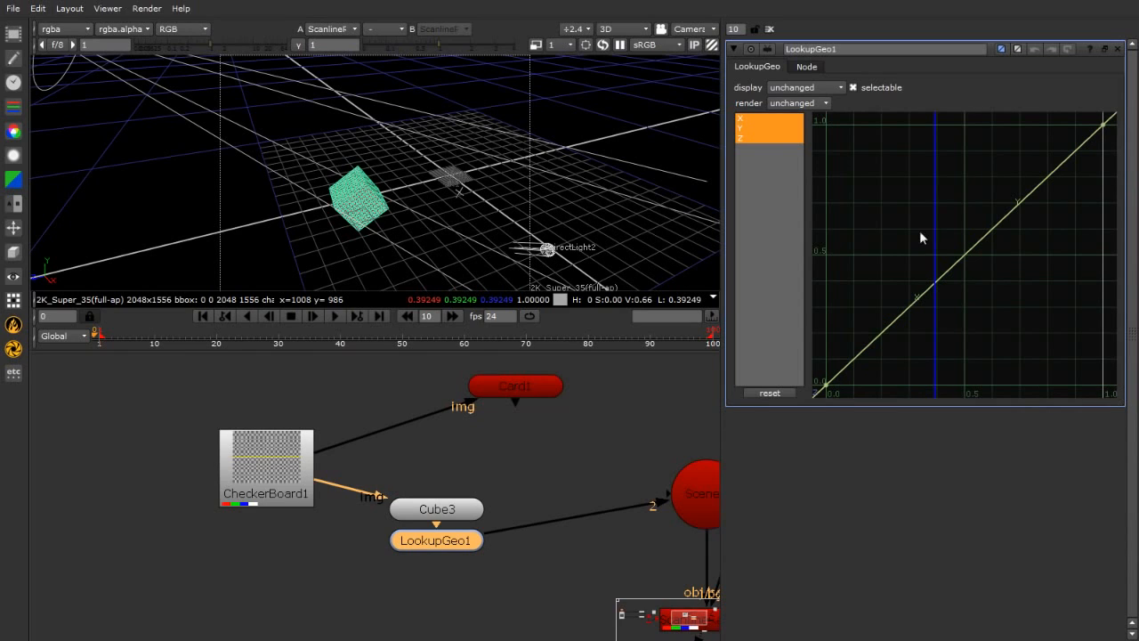
left_click(753, 117)
left_click(749, 129)
left_click(749, 138)
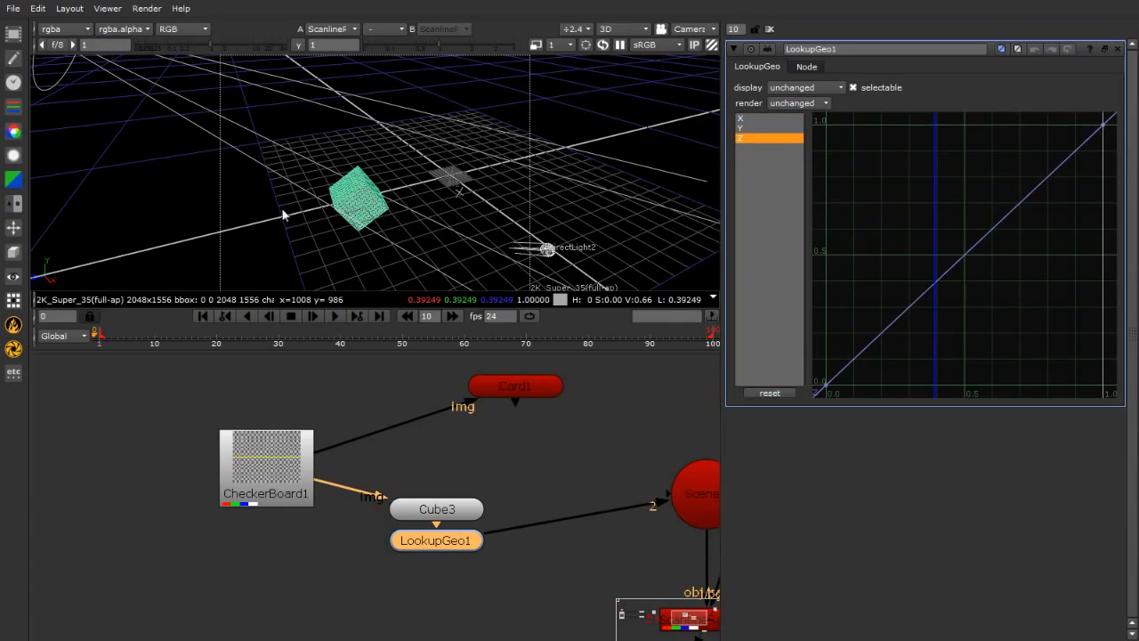
left_click_drag(290, 211, 642, 121, "ctrl")
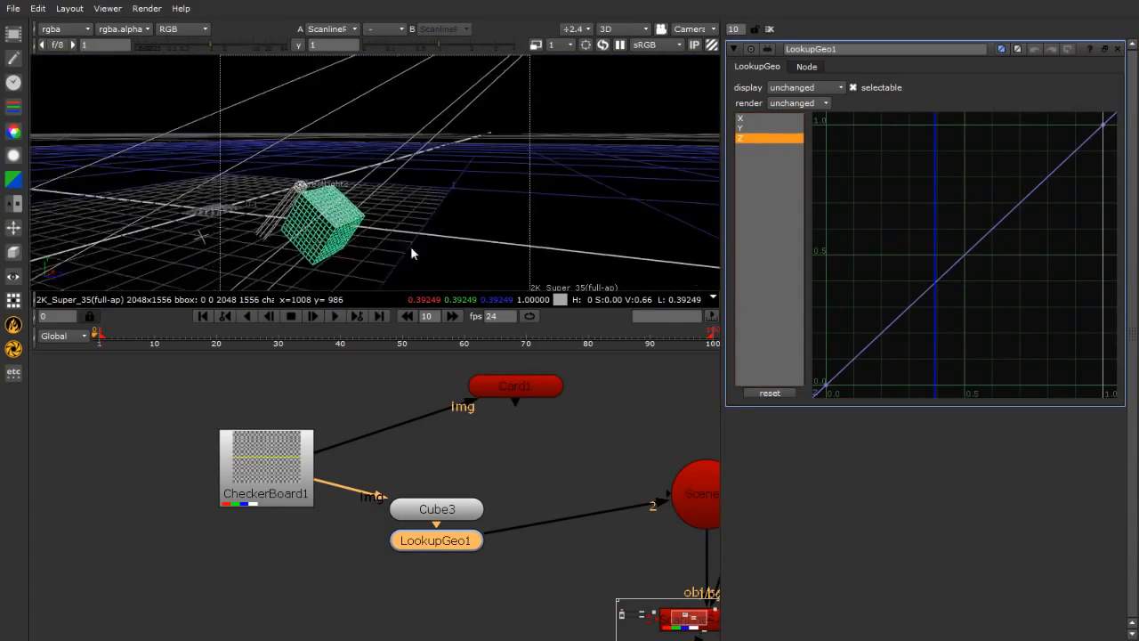
scroll(410, 248, "up", 6)
left_click_drag(367, 253, 437, 246, "ctrl")
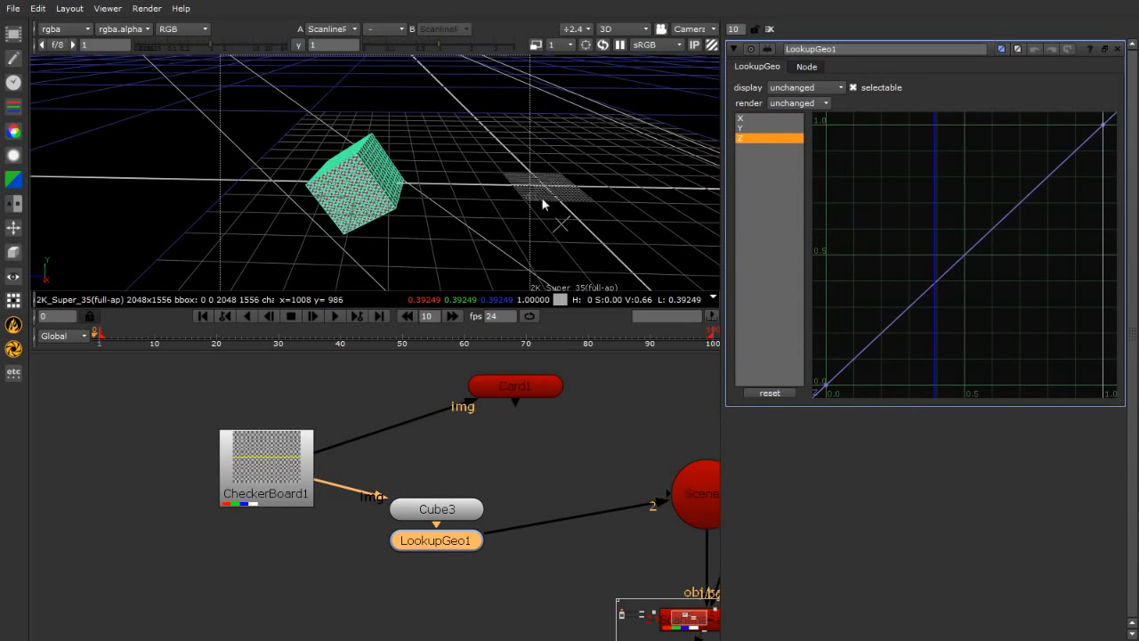
Lower the end point of LookupGeo1's Z curve to 0, then bend the curve with that point back at 1.
left_click(1101, 123)
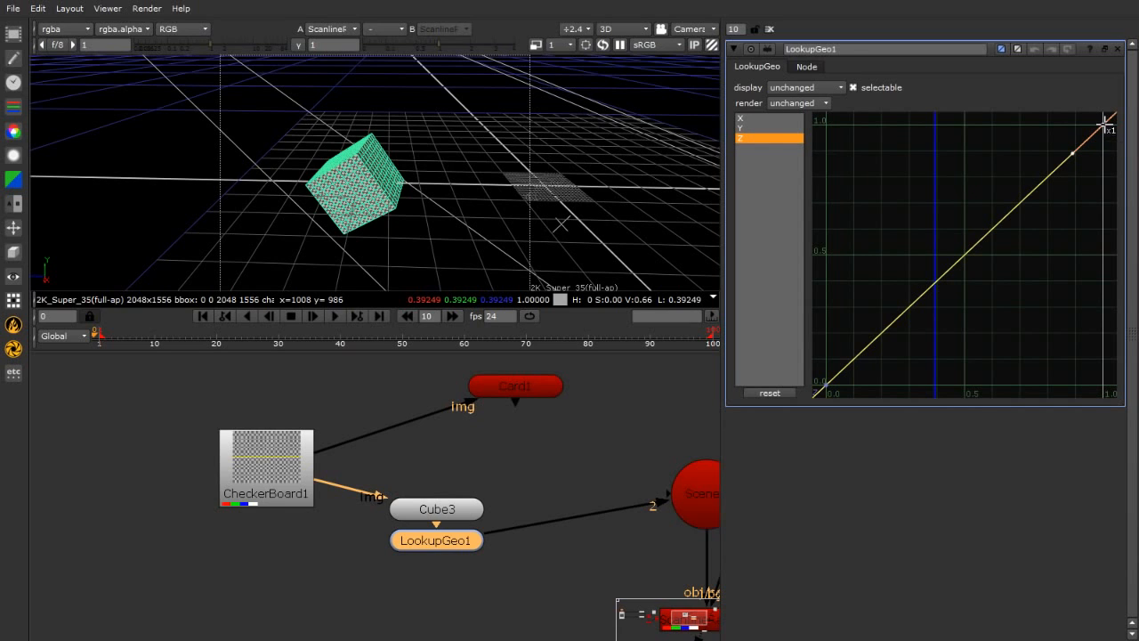
left_click_drag(1104, 119, 1102, 383)
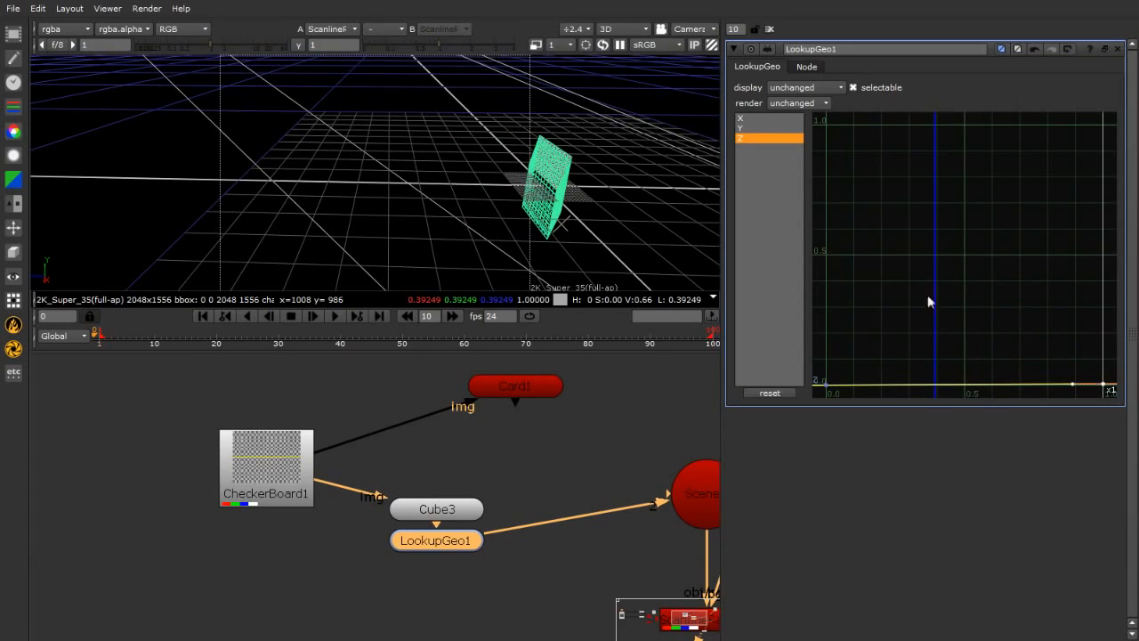
left_click_drag(517, 129, 517, 280, "ctrl")
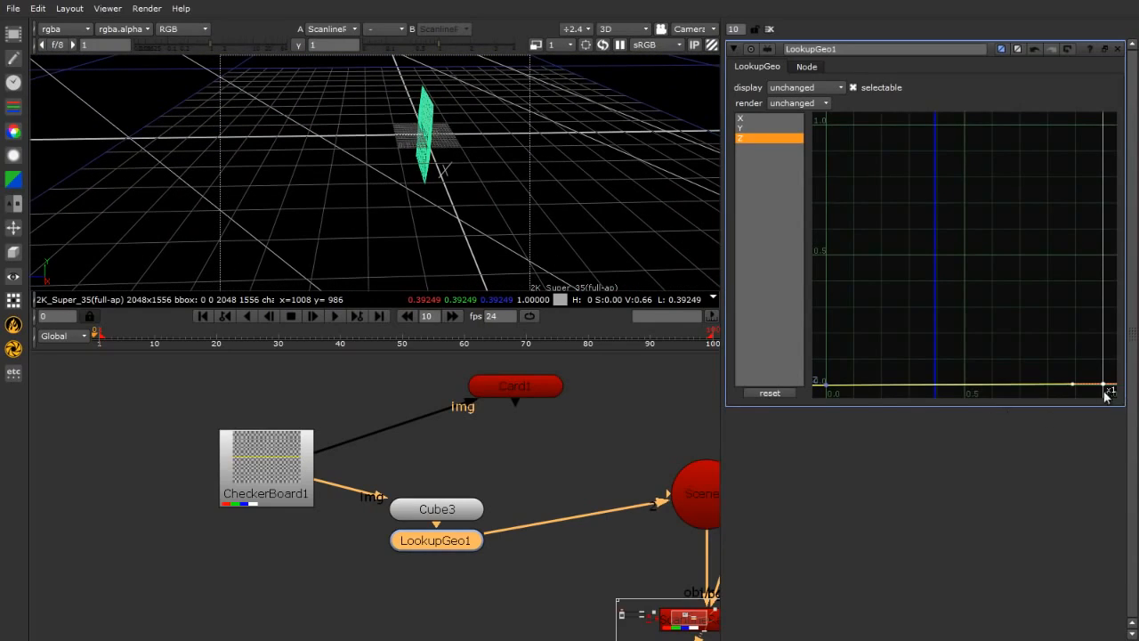
left_click_drag(1104, 385, 1095, 164)
left_click_drag(278, 130, 478, 241, "ctrl")
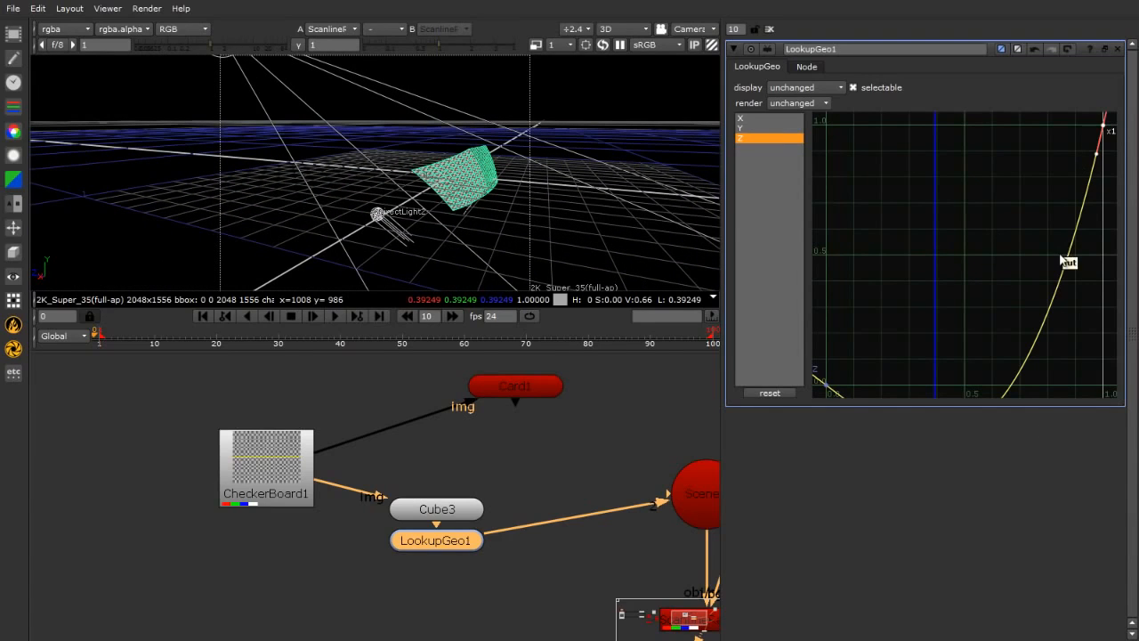
Delete LookupGeo1 and insert a ProceduralNoise modifier between Cube3 and the Scene node.
left_click(1118, 49)
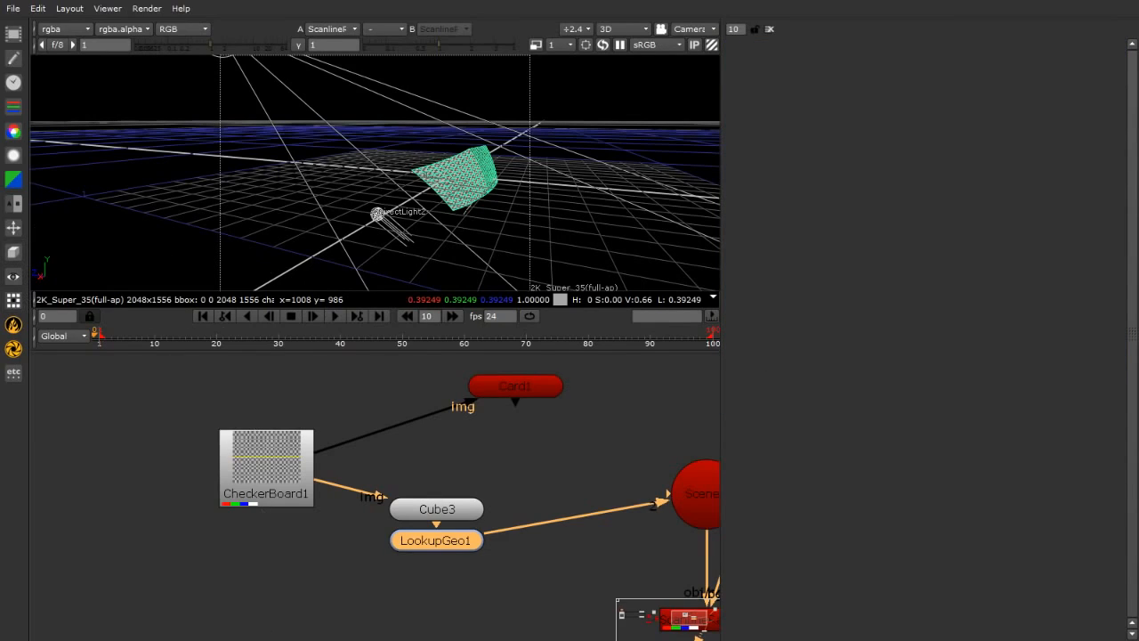
key("Delete")
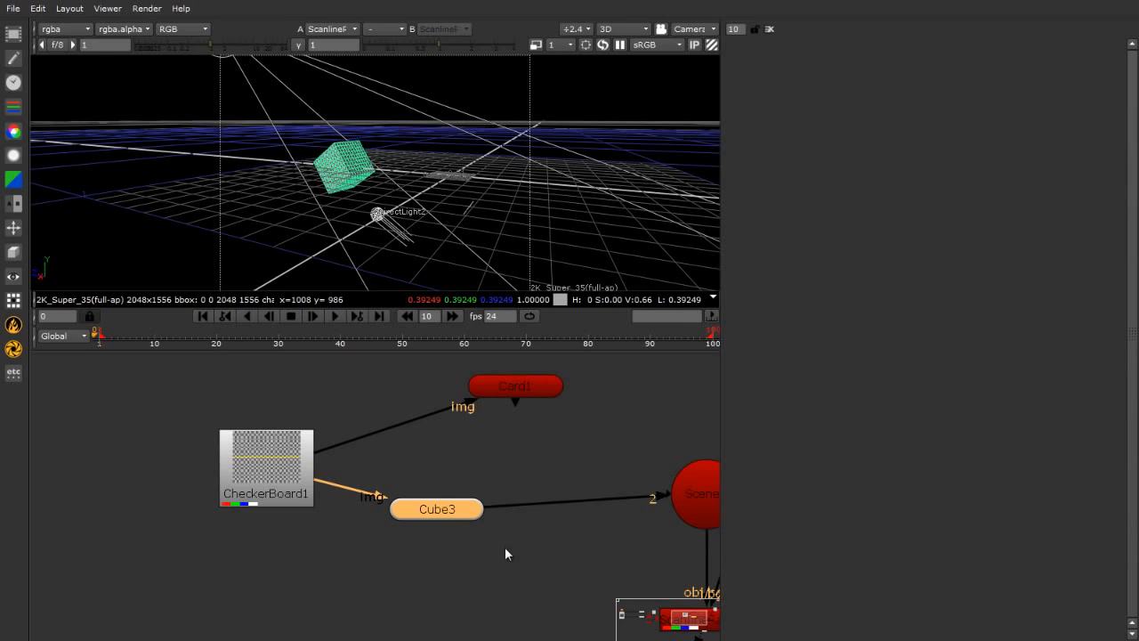
left_click(14, 252)
mouse_move(89, 311)
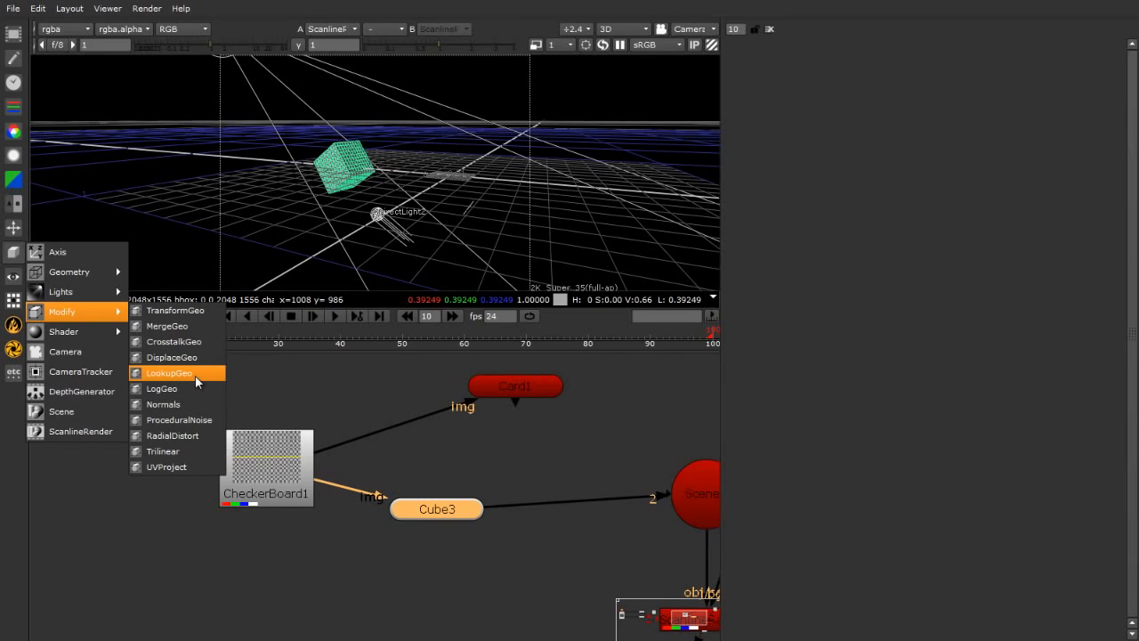
left_click(169, 420)
left_click_drag(332, 172, 367, 187, "ctrl")
middle_click_drag(368, 188, 582, 229, "alt")
left_click_drag(472, 209, 378, 153, "ctrl")
left_click(549, 194)
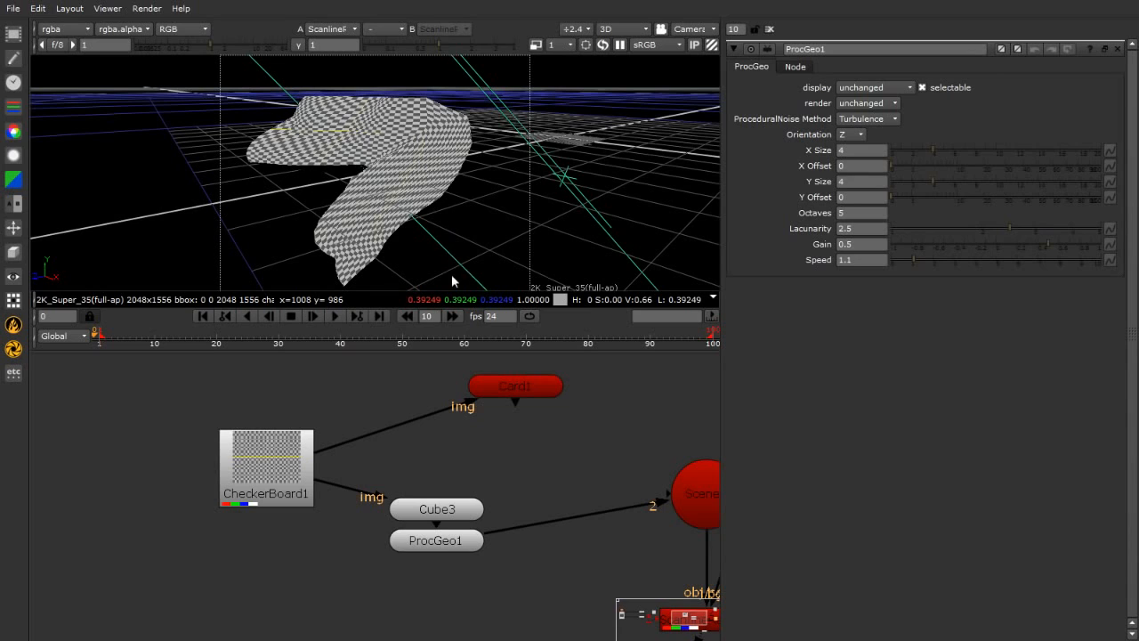
Delete the procedural noise node, insert a RadialDistort node between Cube3 and Scene, and place it below Cube3.
left_click(427, 539)
key("Delete")
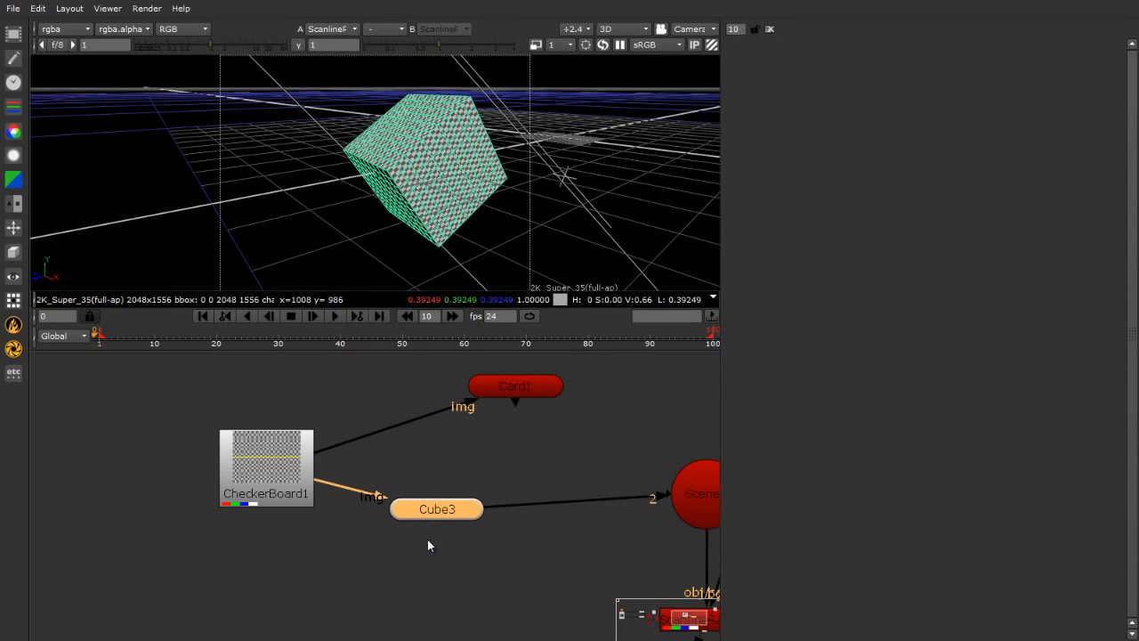
left_click(436, 565)
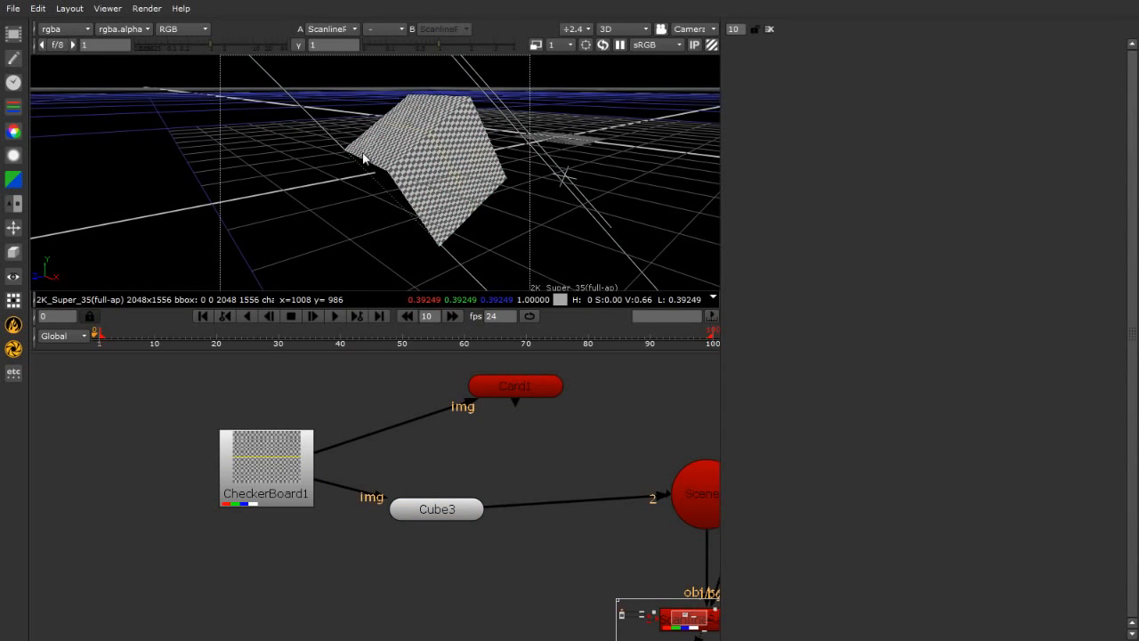
left_click(13, 252)
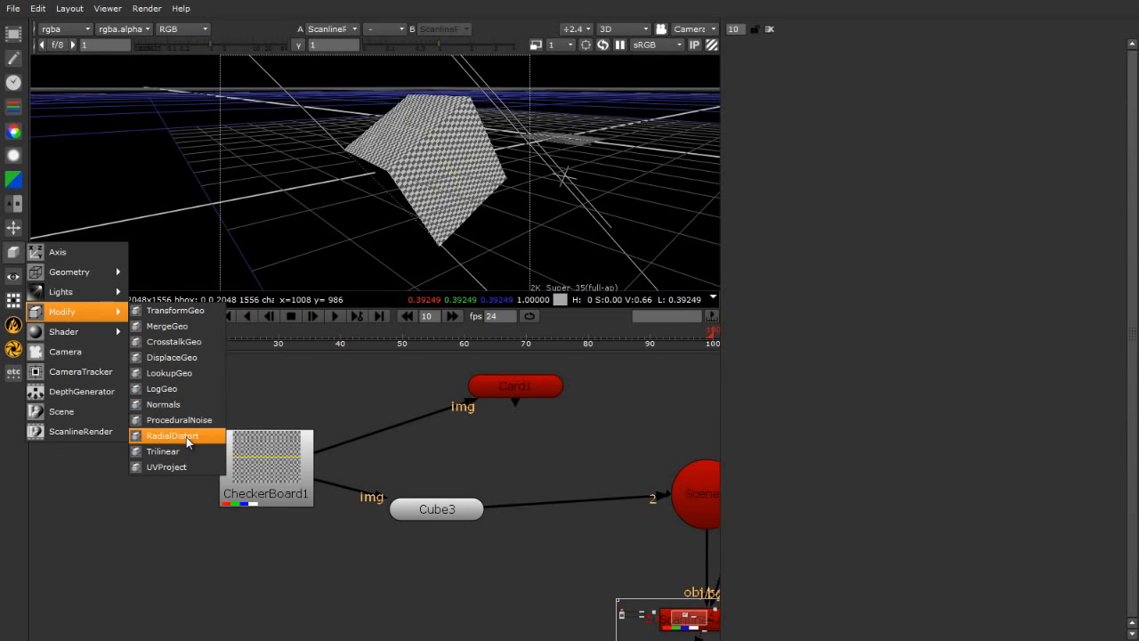
left_click(188, 436)
left_click(569, 529)
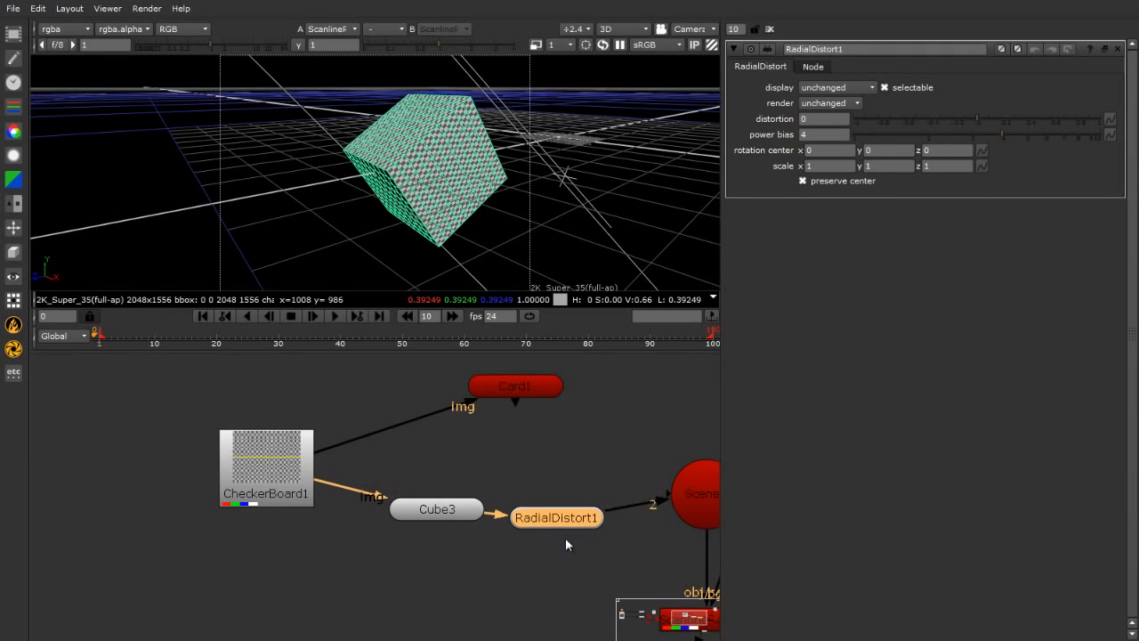
left_click_drag(572, 524, 450, 591)
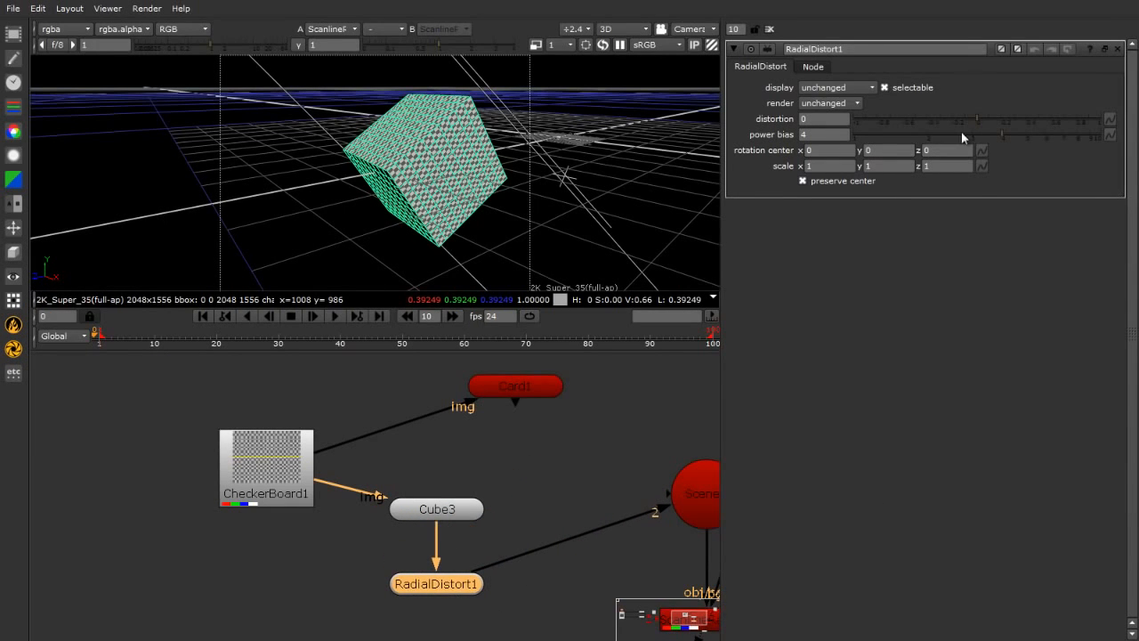
Raise RadialDistort1's distortion to 1 and further to 10.
left_click_drag(975, 117, 1101, 118)
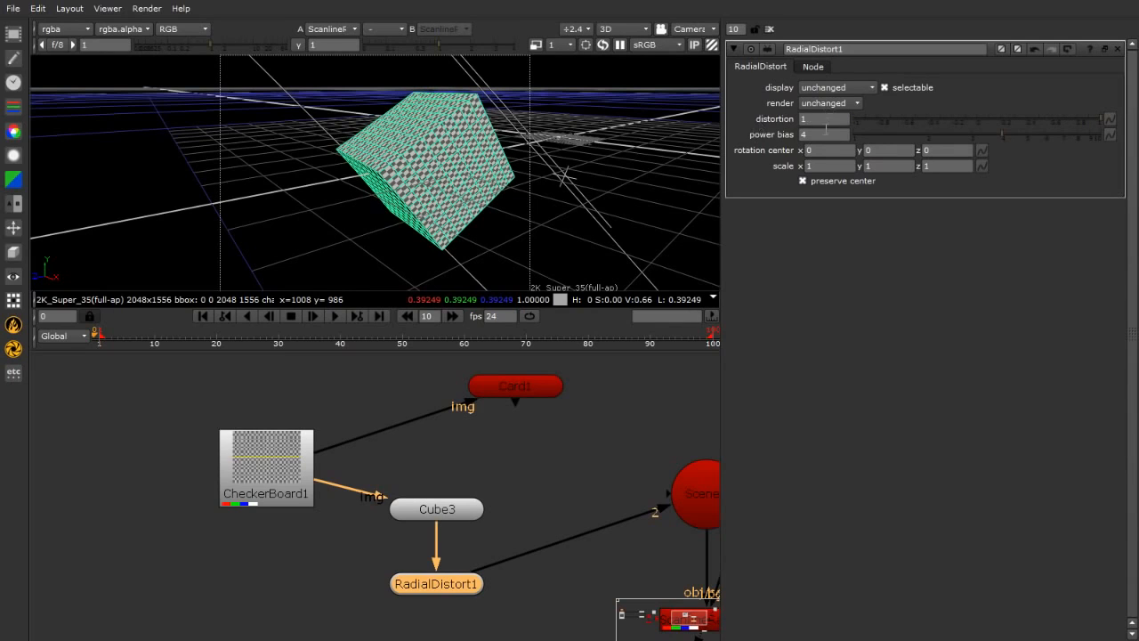
double_click(820, 119)
type("10")
key("Return")
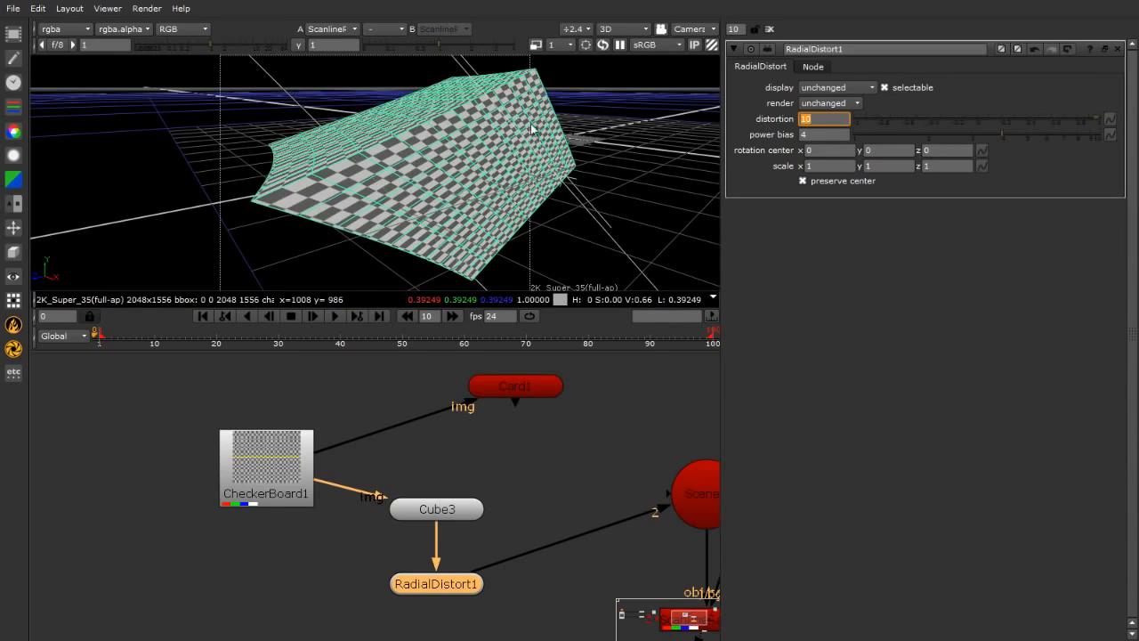
left_click_drag(367, 161, 400, 242, "ctrl")
scroll(463, 178, "down", 5)
scroll(399, 235, "up", 4)
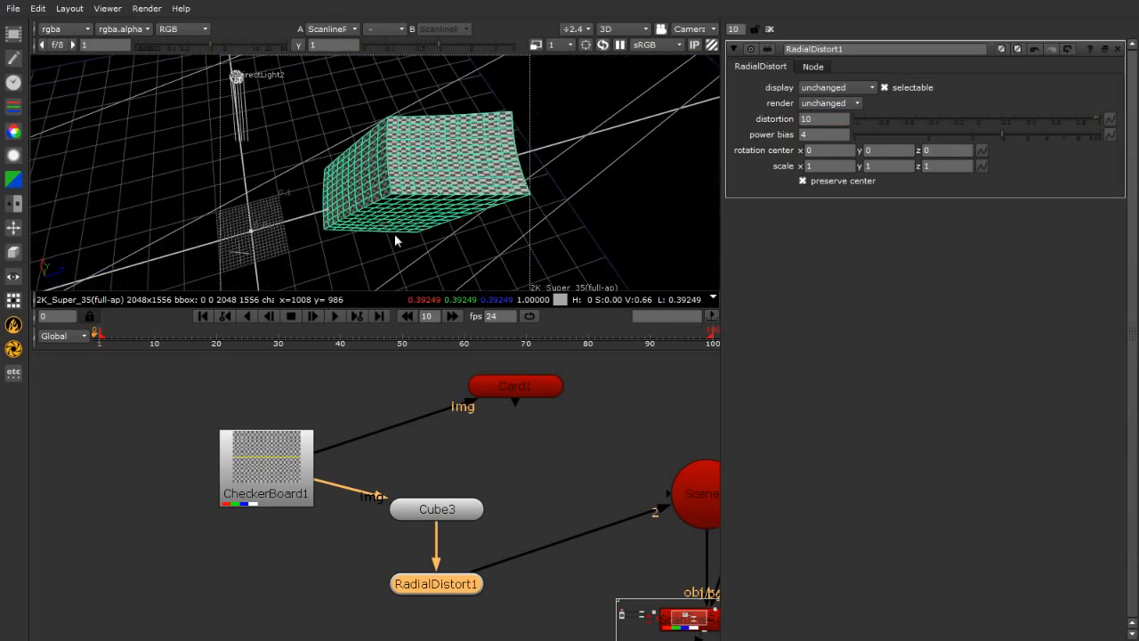
Open Cube3's properties and set its Z translation to 0.
double_click(418, 514)
double_click(963, 228)
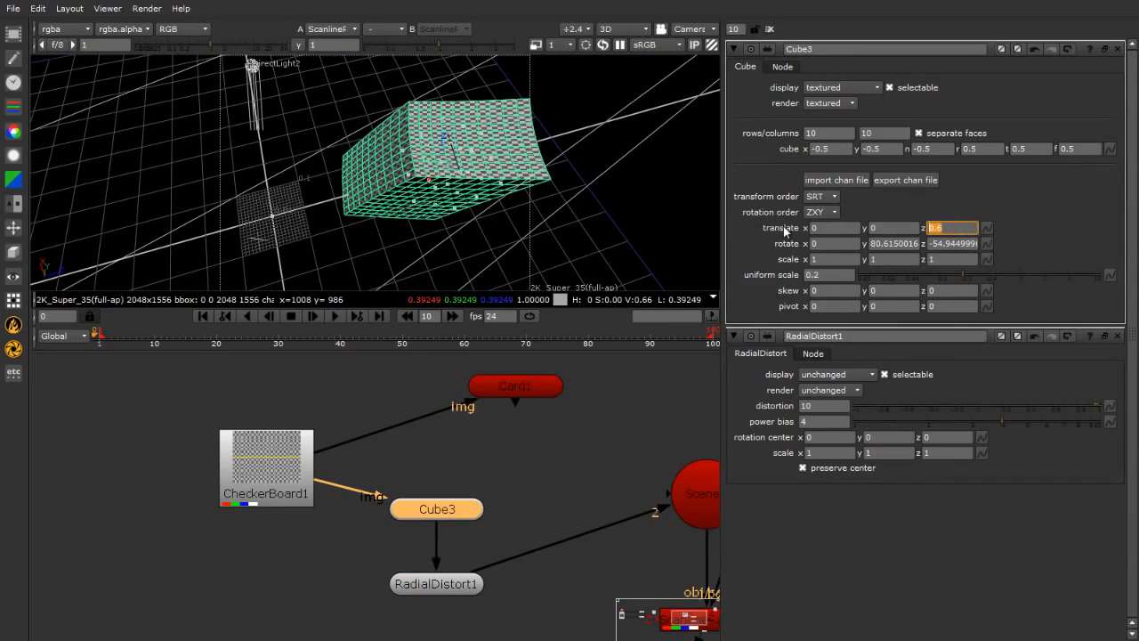
type("0")
key("Return")
left_click_drag(327, 177, 419, 285, "ctrl")
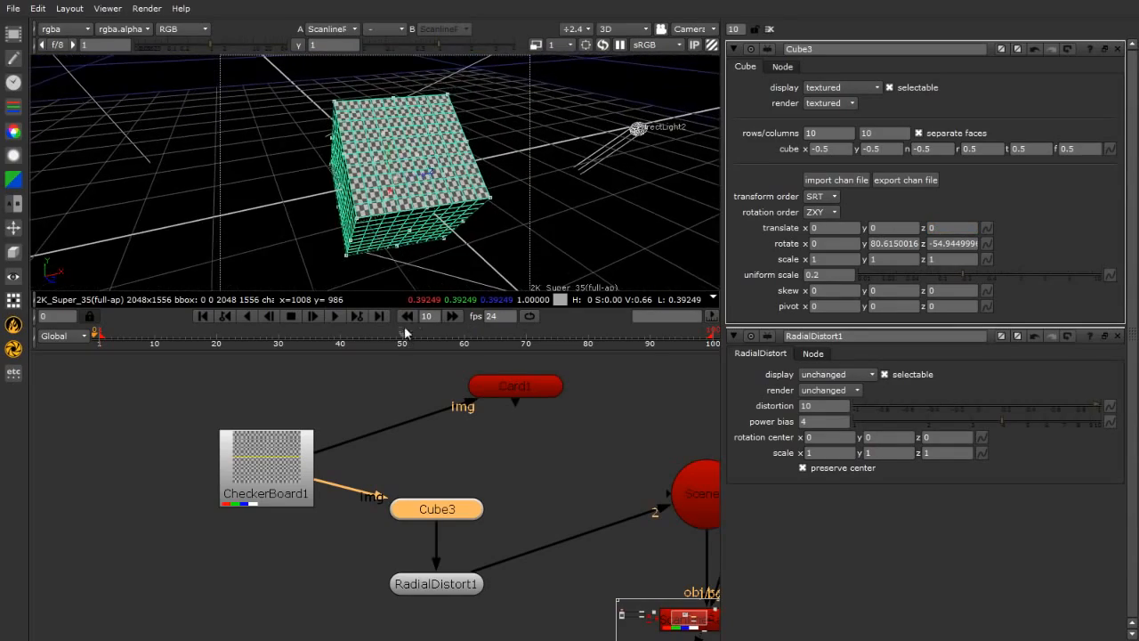
Set RadialDistort1's distortion to 1000 and inspect the distorted cube in the 3D view.
left_click(425, 587)
left_click(832, 118)
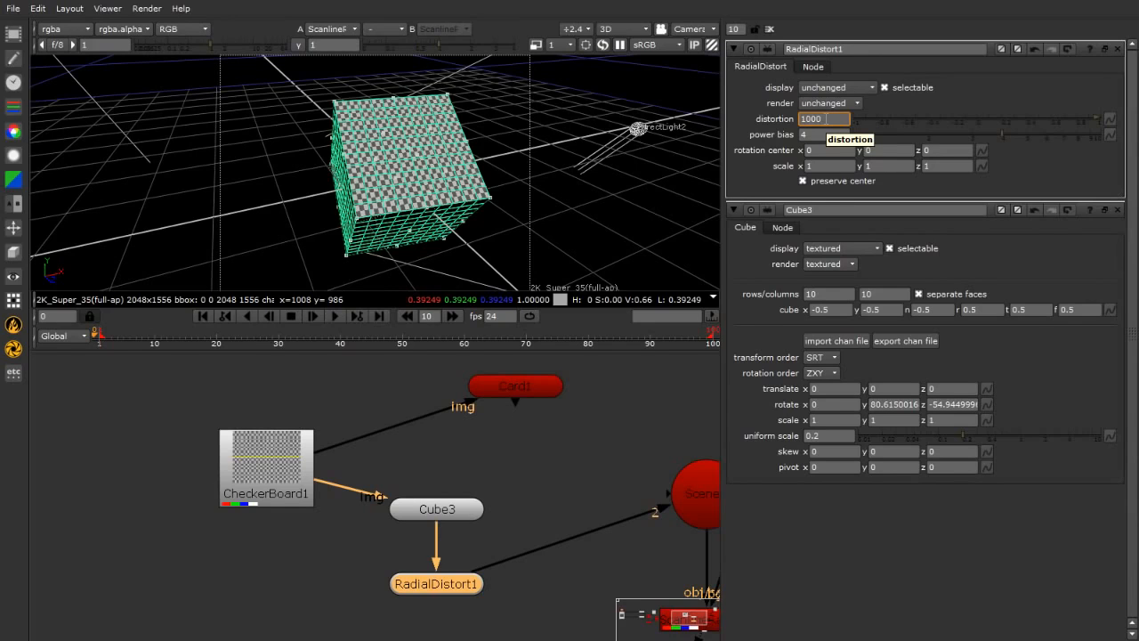
type("00")
key("Return")
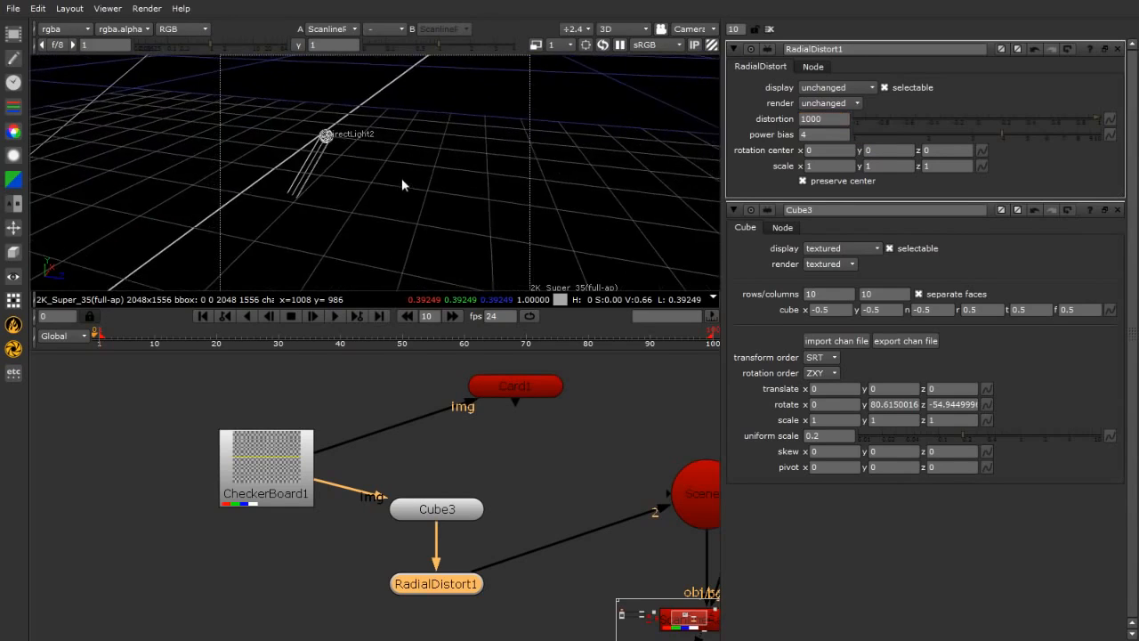
left_click_drag(401, 179, 289, 204, "ctrl")
key("Tab")
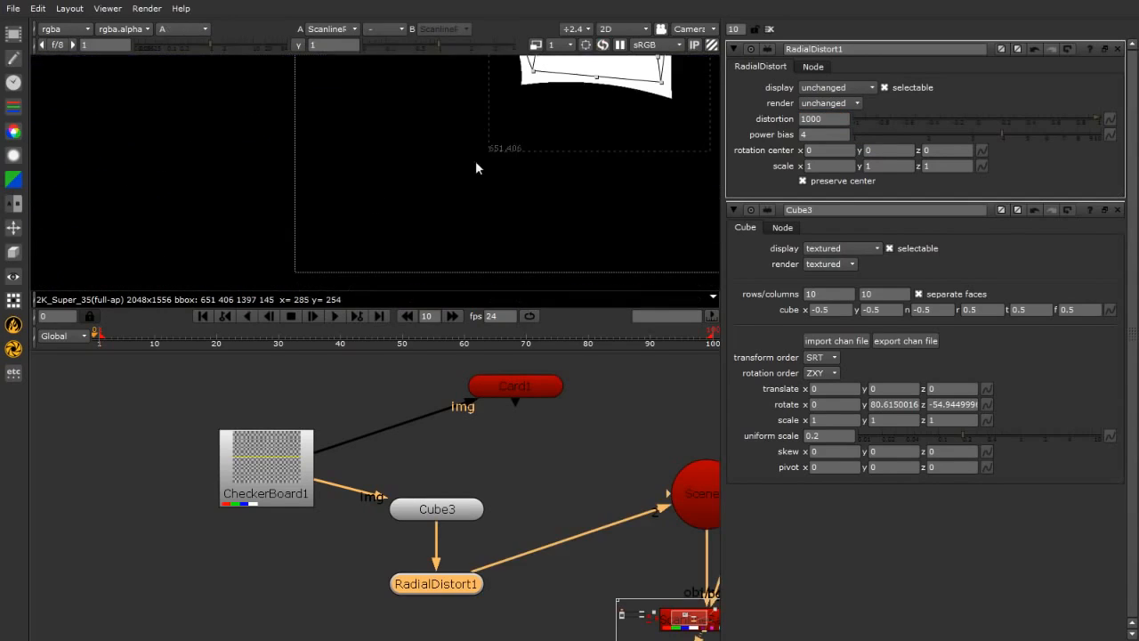
key("Tab")
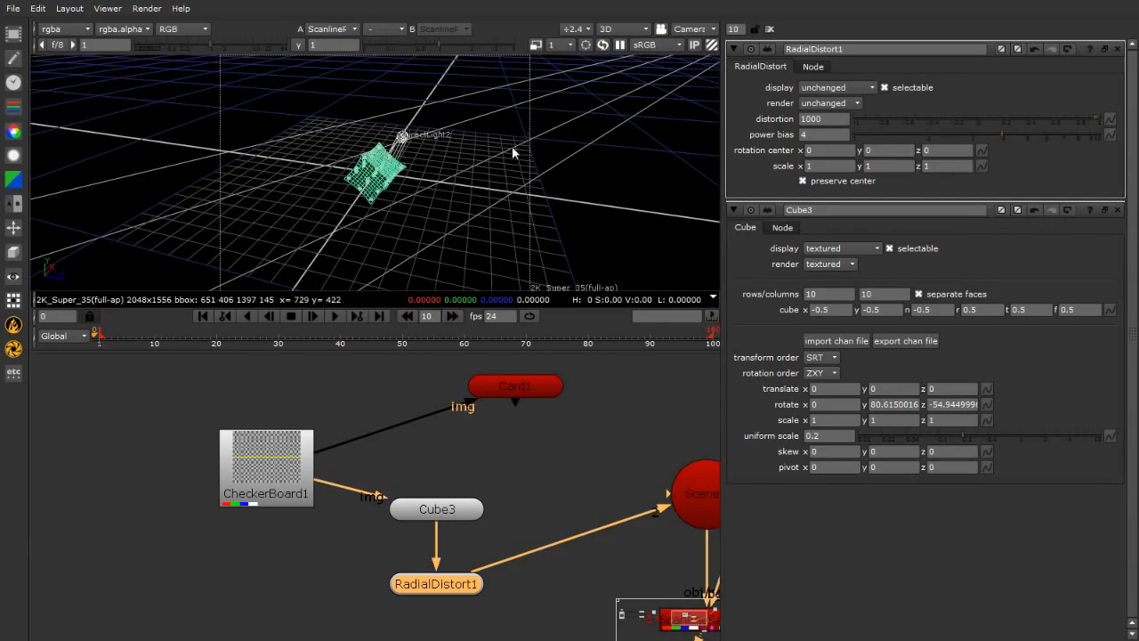
key("f")
scroll(536, 240, "up", 3)
left_click_drag(266, 237, 133, 268, "ctrl")
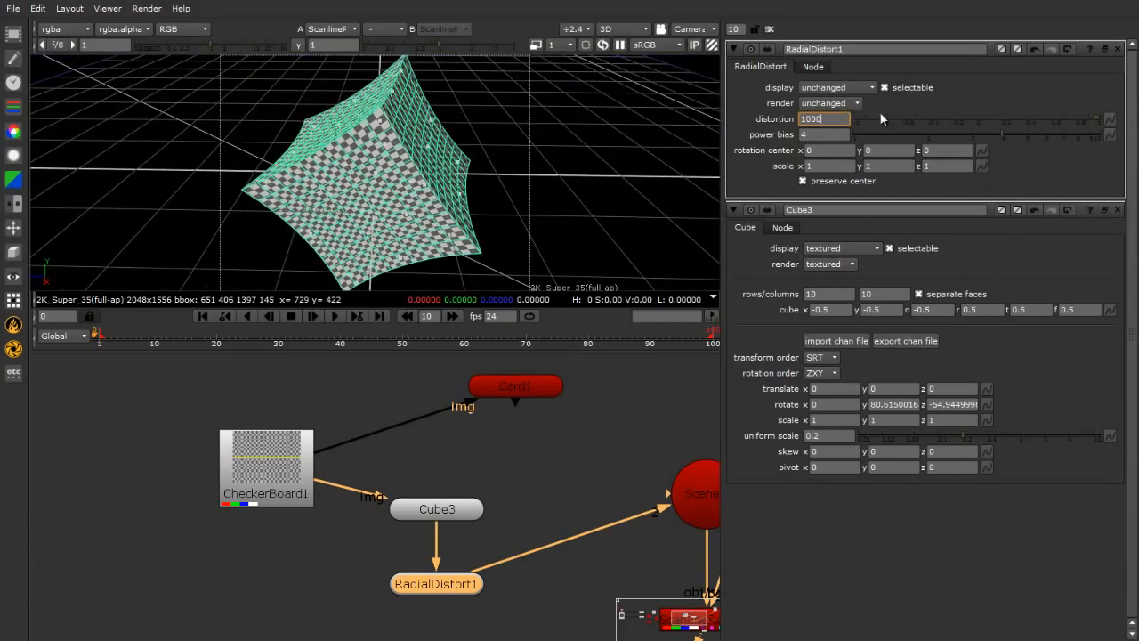
Increase RadialDistort1's distortion to 10000 and view the whole distorted cube.
type("0")
key("Return")
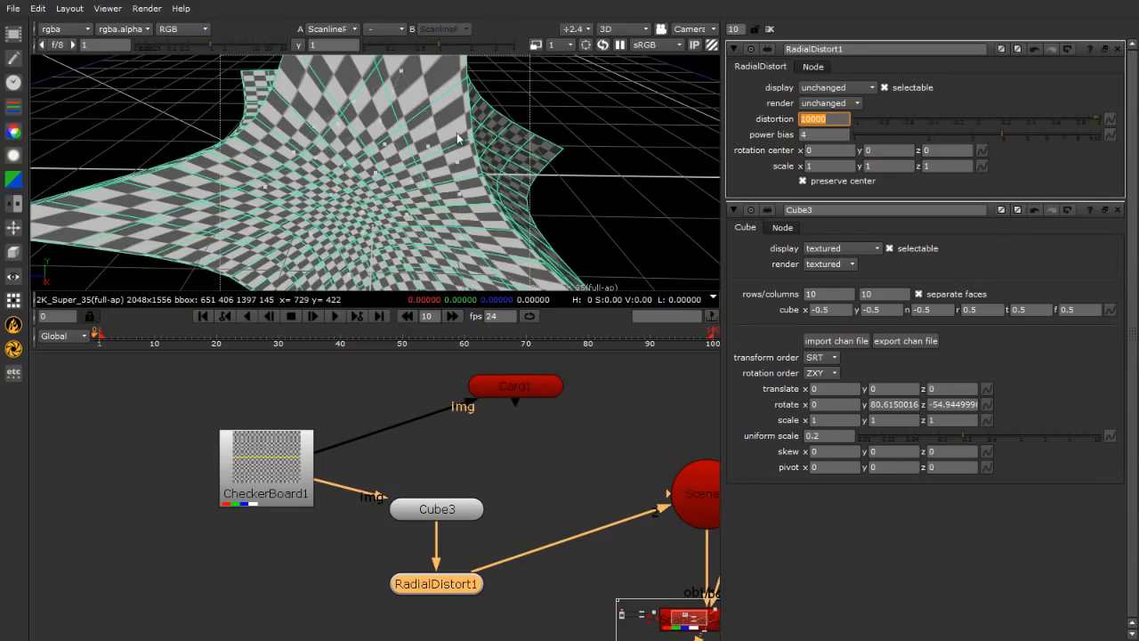
left_click_drag(521, 158, 550, 174, "ctrl")
scroll(525, 183, "down", 8)
left_click_drag(439, 196, 465, 198, "ctrl")
scroll(435, 169, "up", 6)
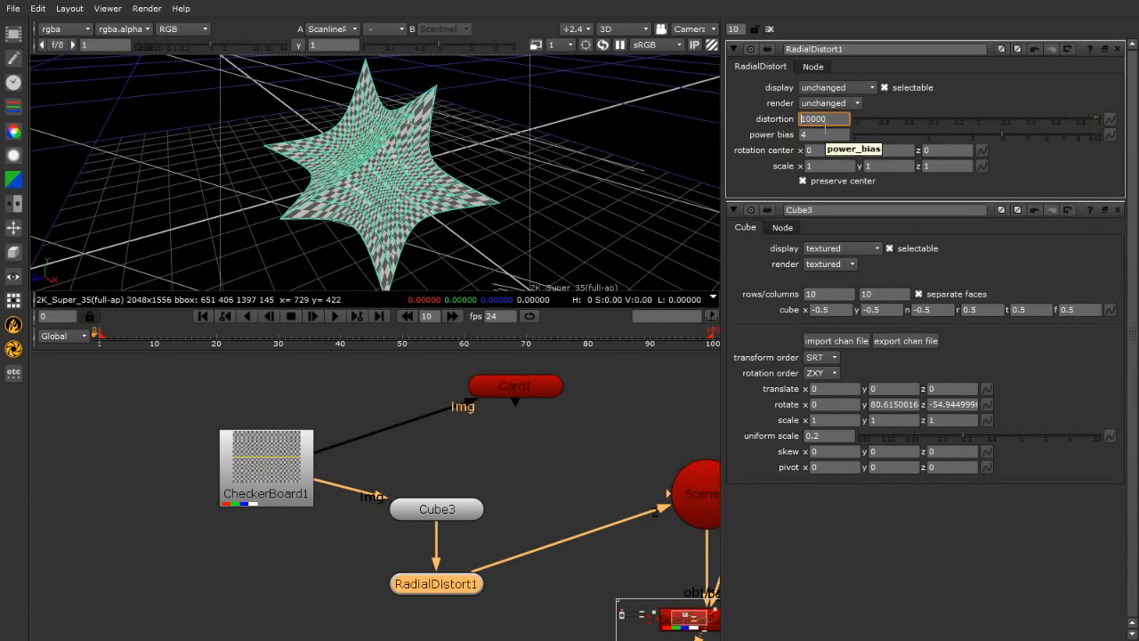
Set RadialDistort1's distortion to the negative value -10000.
key("Return")
scroll(384, 185, "up", 8)
left_click_drag(385, 185, 308, 233, "ctrl")
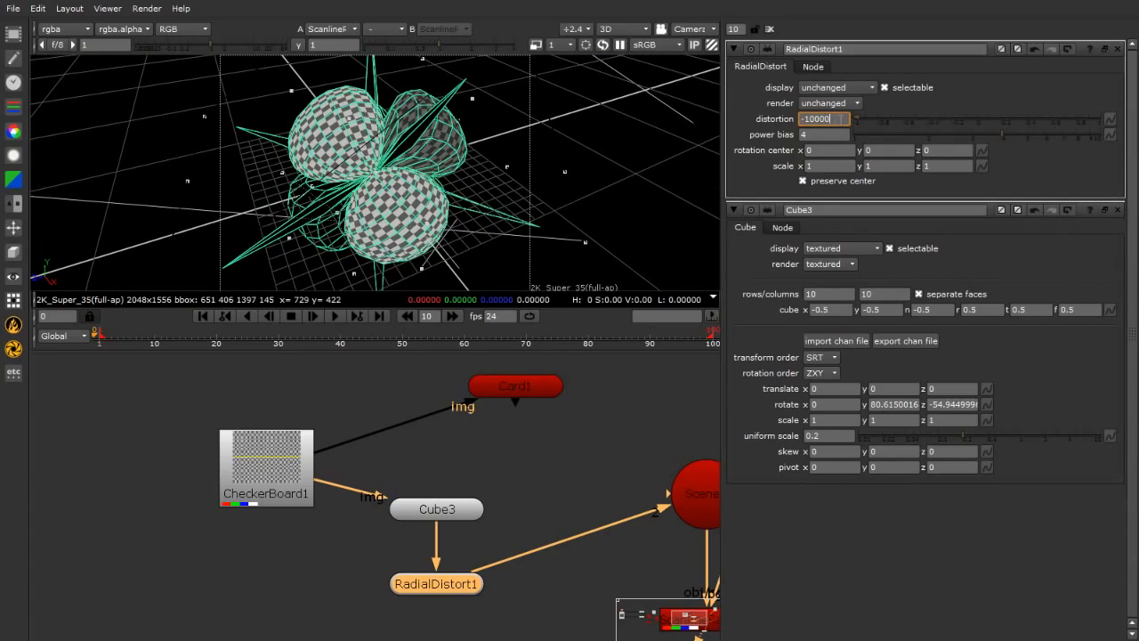
Reduce the negative distortion of RadialDistort1 to -1000 and inspect the rounded cube.
key("BackSpace")
key("Return")
scroll(586, 210, "down", 5)
left_click_drag(477, 209, 429, 172, "ctrl")
left_click(464, 138)
scroll(411, 197, "up", 5)
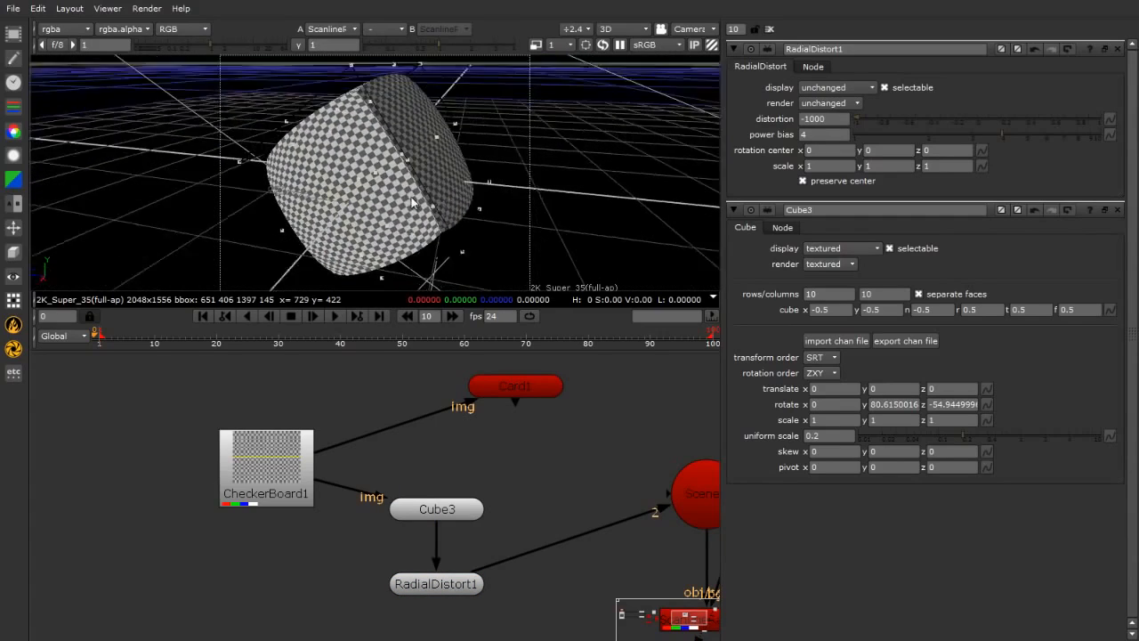
Delete RadialDistort1, insert a DisplaceGeo node between Cube3 and Scene, and place it lower beneath Cube3.
left_click(472, 584)
key("Delete")
left_click(14, 252)
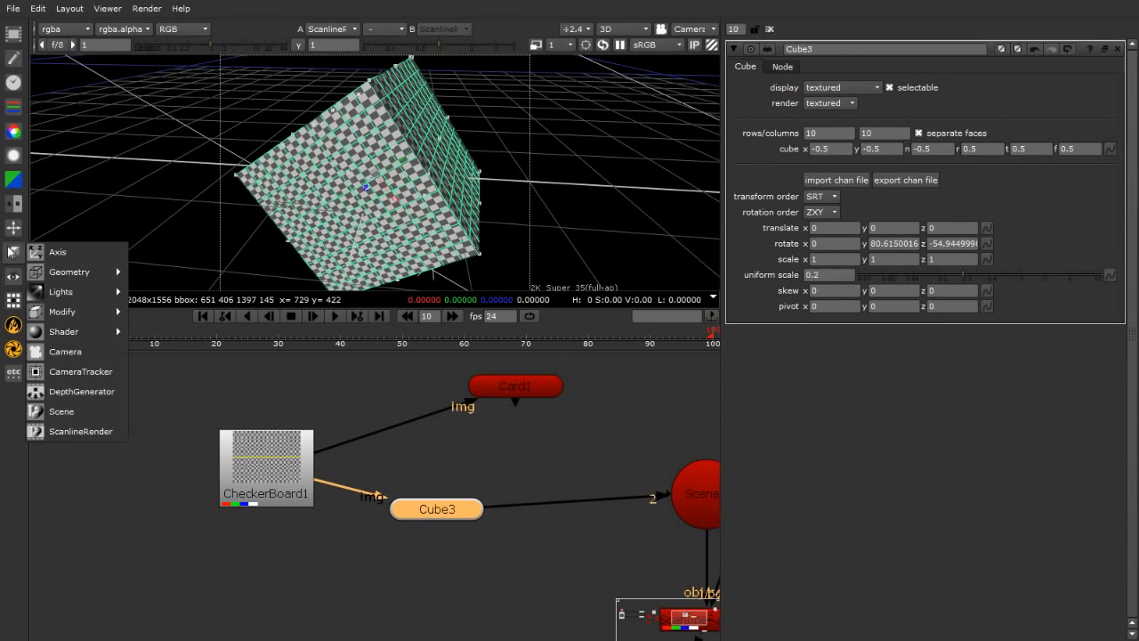
mouse_move(98, 311)
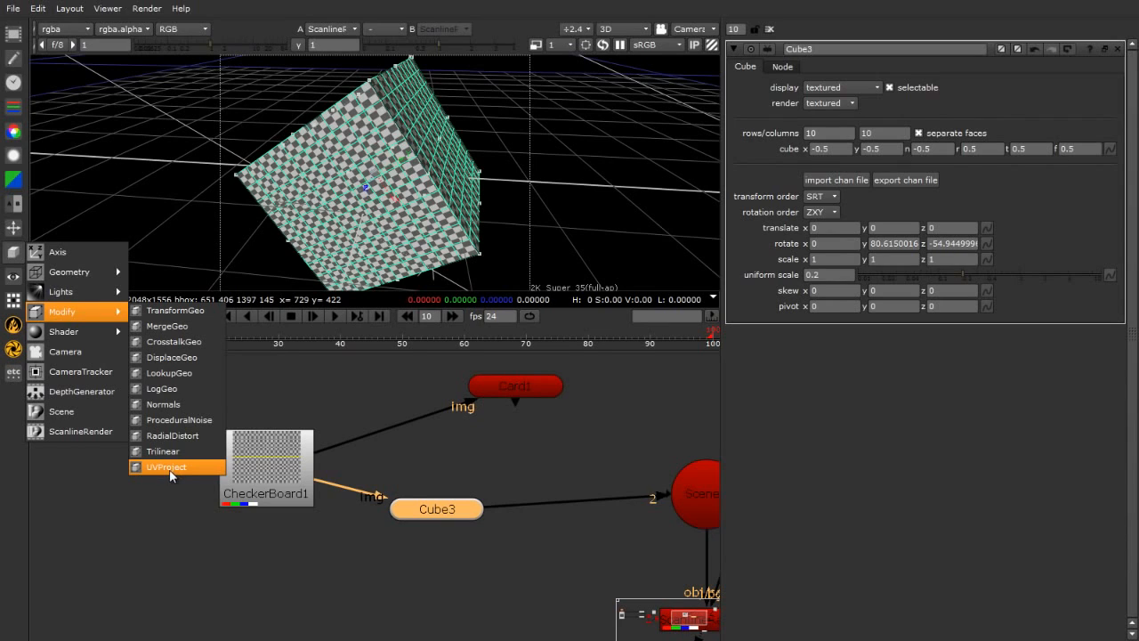
left_click(178, 359)
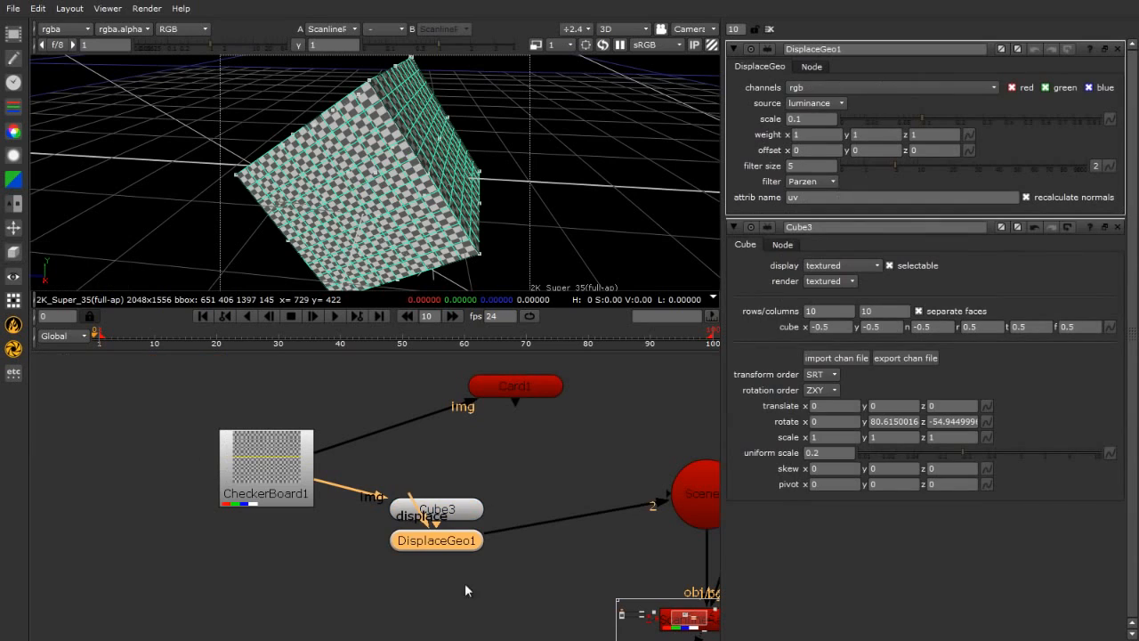
left_click_drag(459, 549, 460, 587)
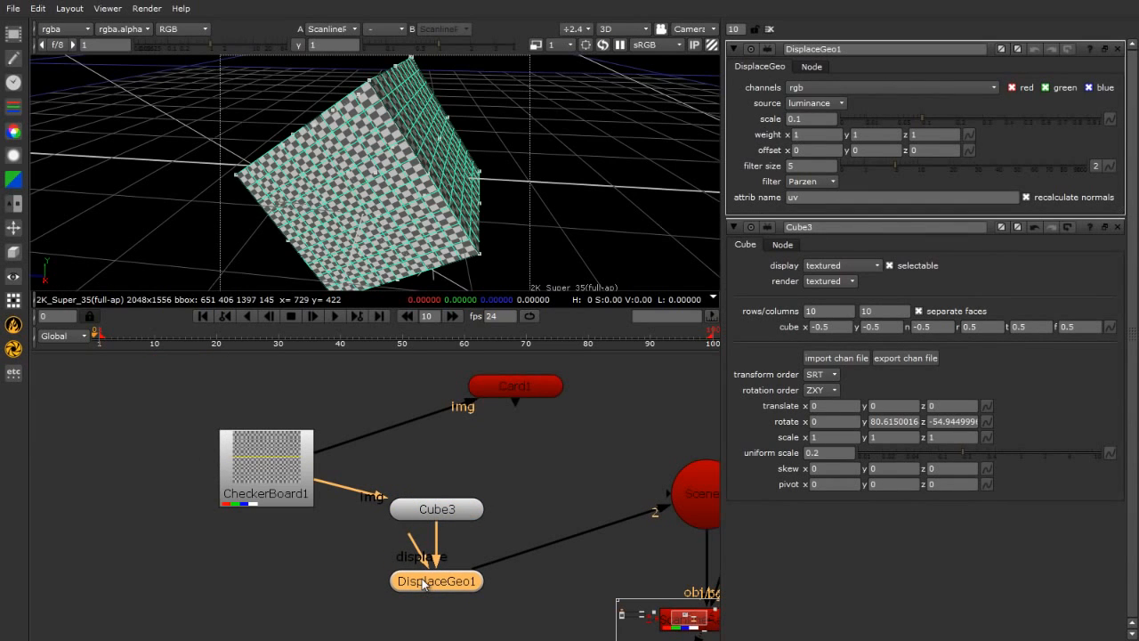
Create a ColorBars node beside DisplaceGeo1 and connect it to the node's displace input.
scroll(424, 583, "down", 1)
scroll(423, 583, "up", 3)
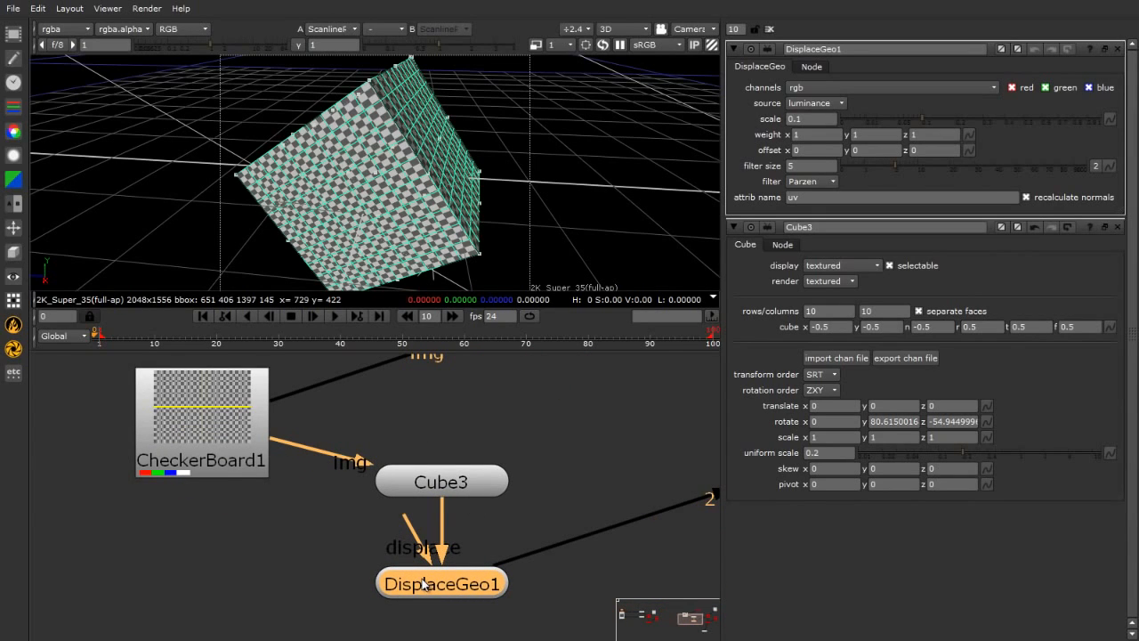
left_click_drag(413, 534, 194, 544)
scroll(201, 542, "down", 2)
scroll(202, 542, "up", 1)
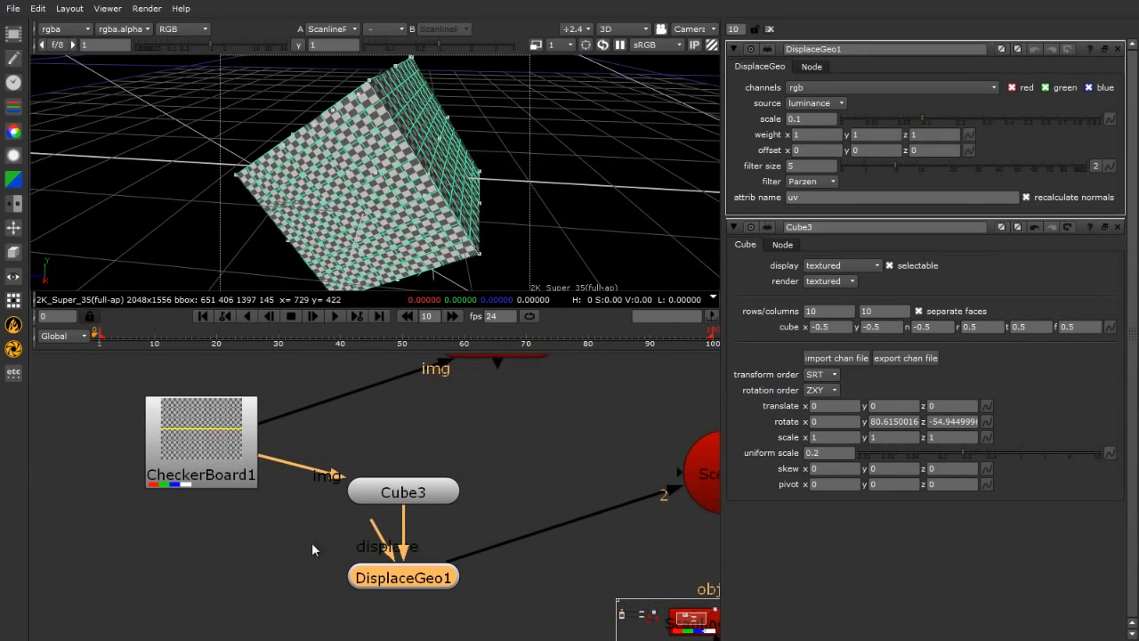
left_click(15, 32)
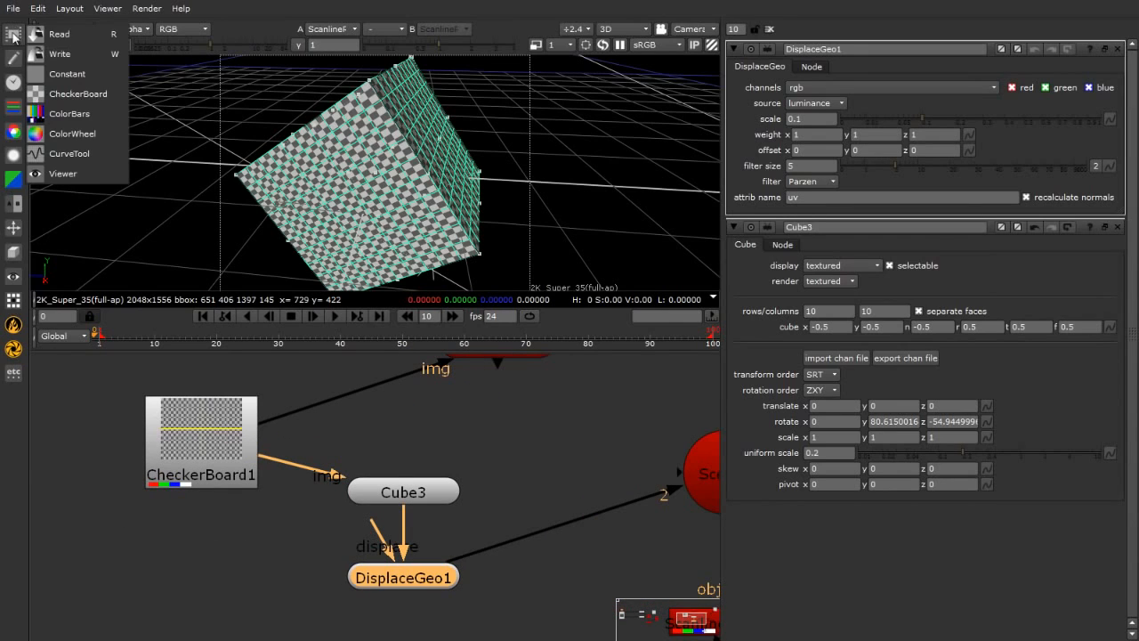
left_click_drag(366, 544, 194, 572)
left_click_drag(370, 518, 192, 562)
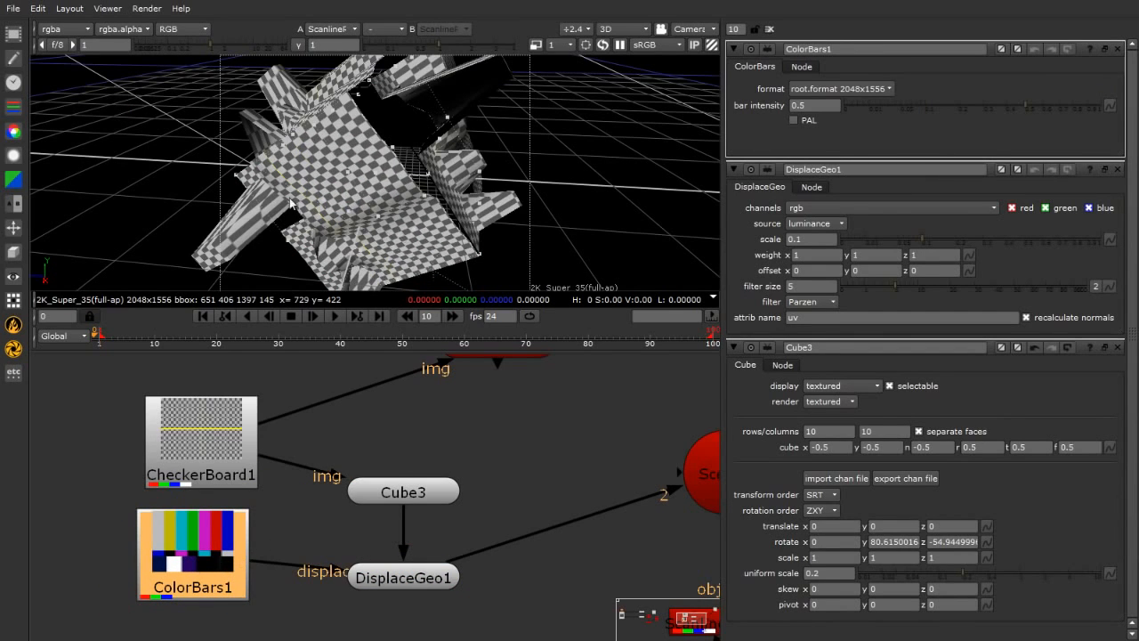
left_click_drag(291, 201, 265, 255, "ctrl")
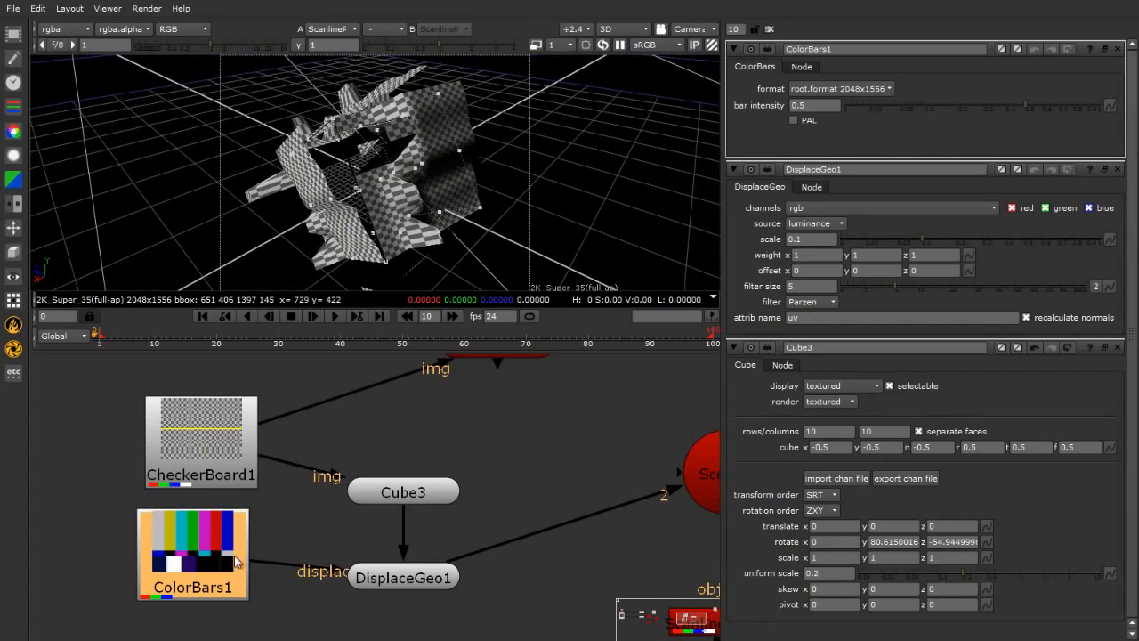
mouse_move(231, 558)
left_mouse_down()
mouse_move(229, 547)
mouse_move(234, 560)
left_mouse_up()
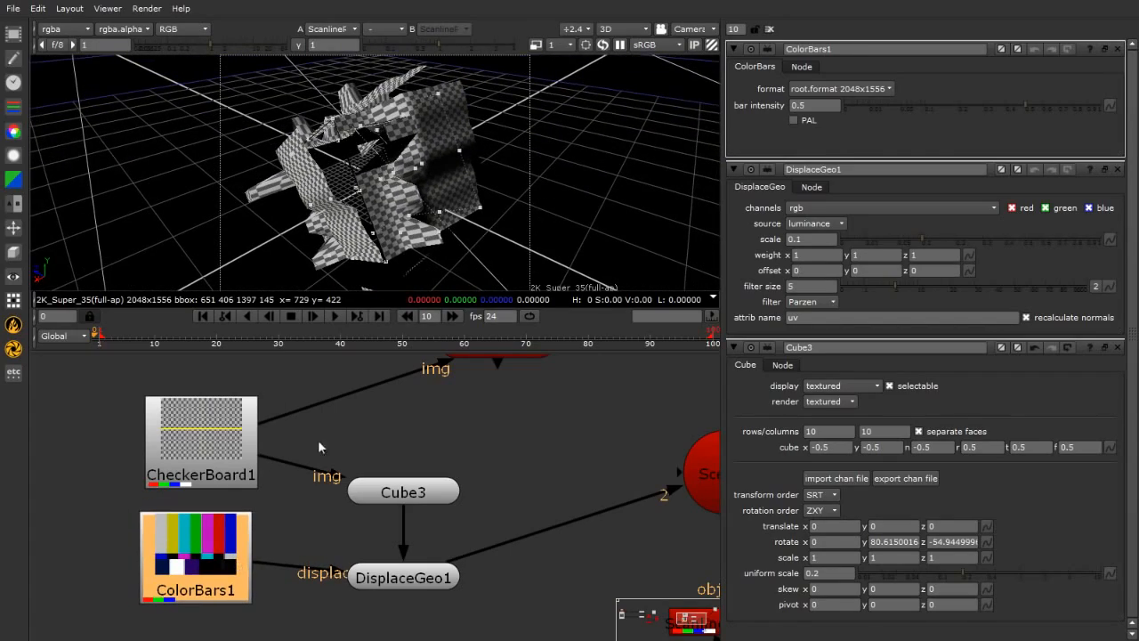
Reconnect Cube3's img input from CheckerBoard1 to ColorBars1 and inspect the textured, displaced cube from several angles.
left_click_drag(270, 459, 199, 552)
left_click_drag(463, 183, 395, 196, "ctrl")
scroll(396, 197, "up", 3)
left_click_drag(455, 219, 470, 130, "ctrl")
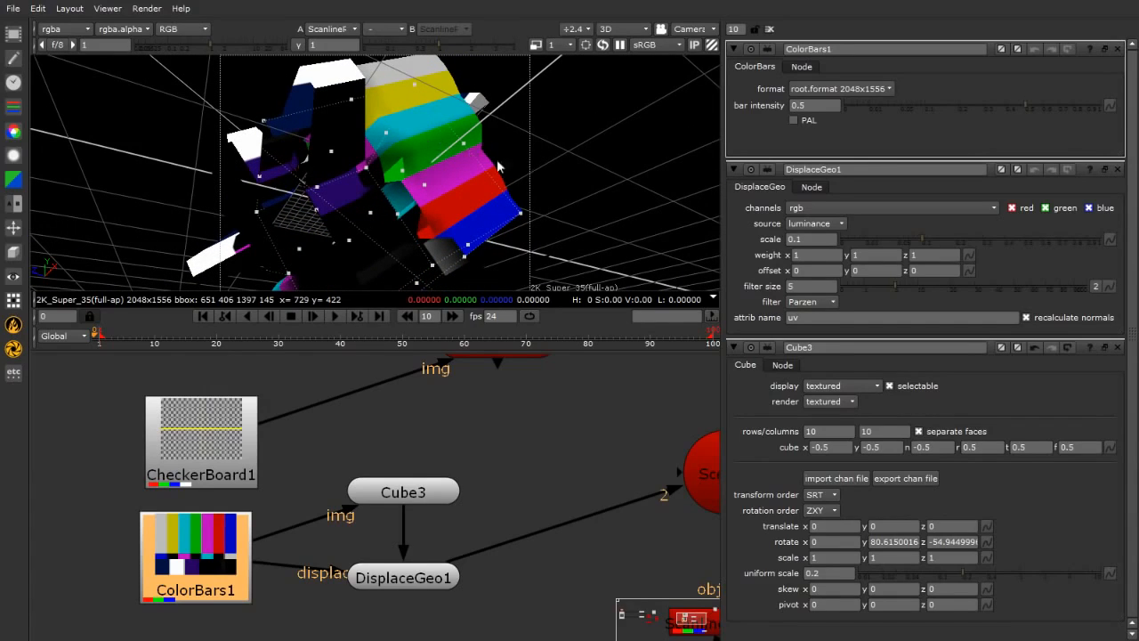
left_click_drag(499, 167, 285, 166, "ctrl")
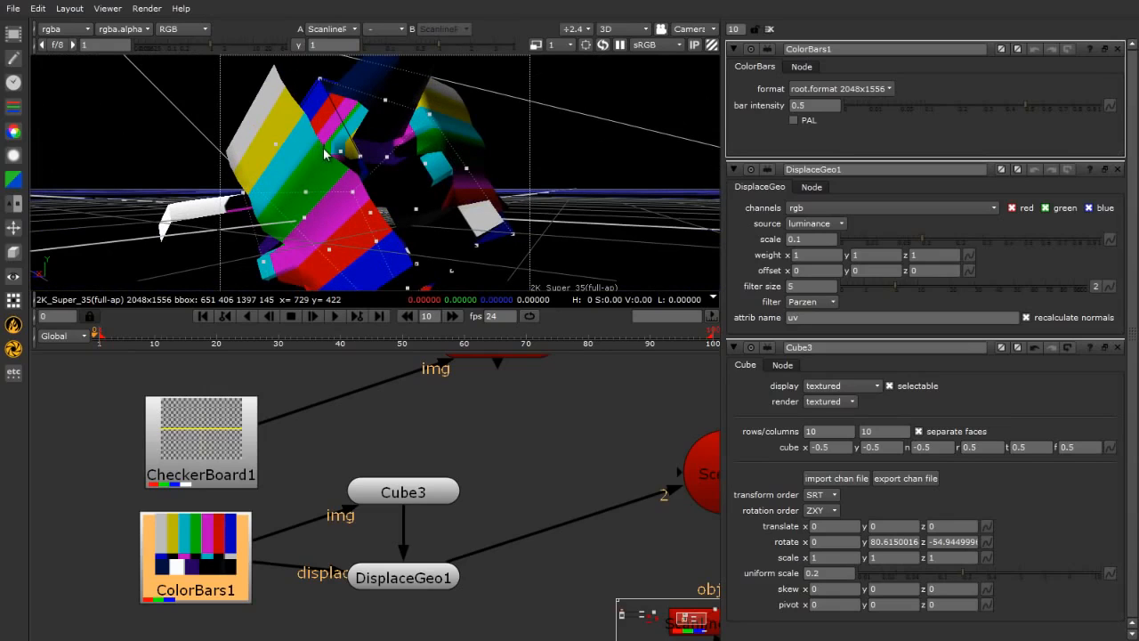
left_click_drag(337, 206, 464, 162, "ctrl")
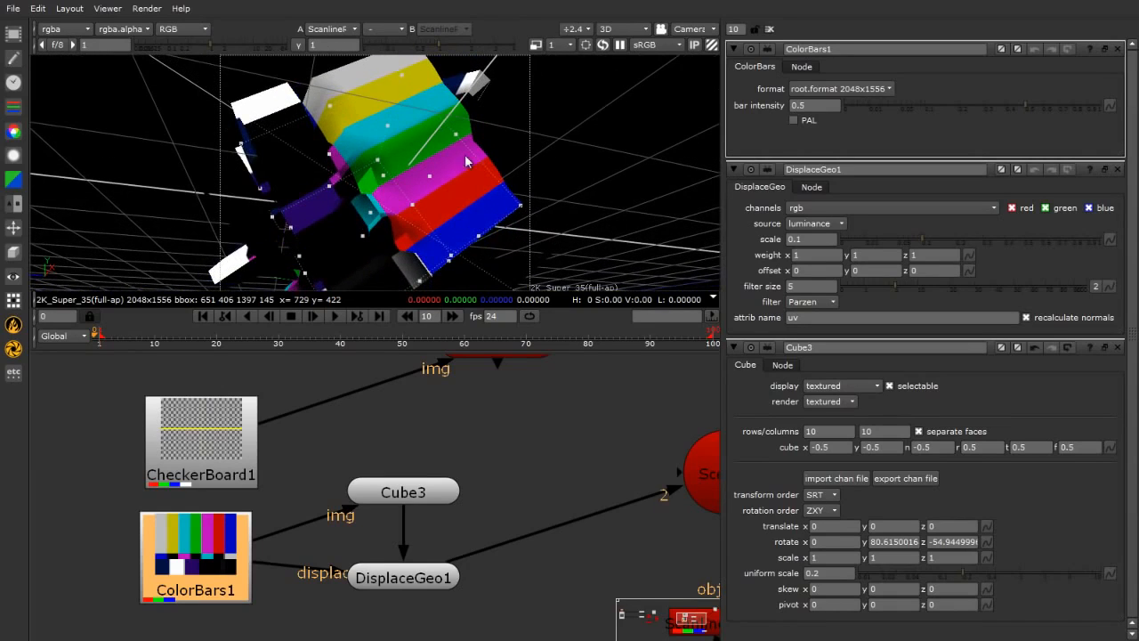
left_click_drag(400, 241, 530, 234, "ctrl")
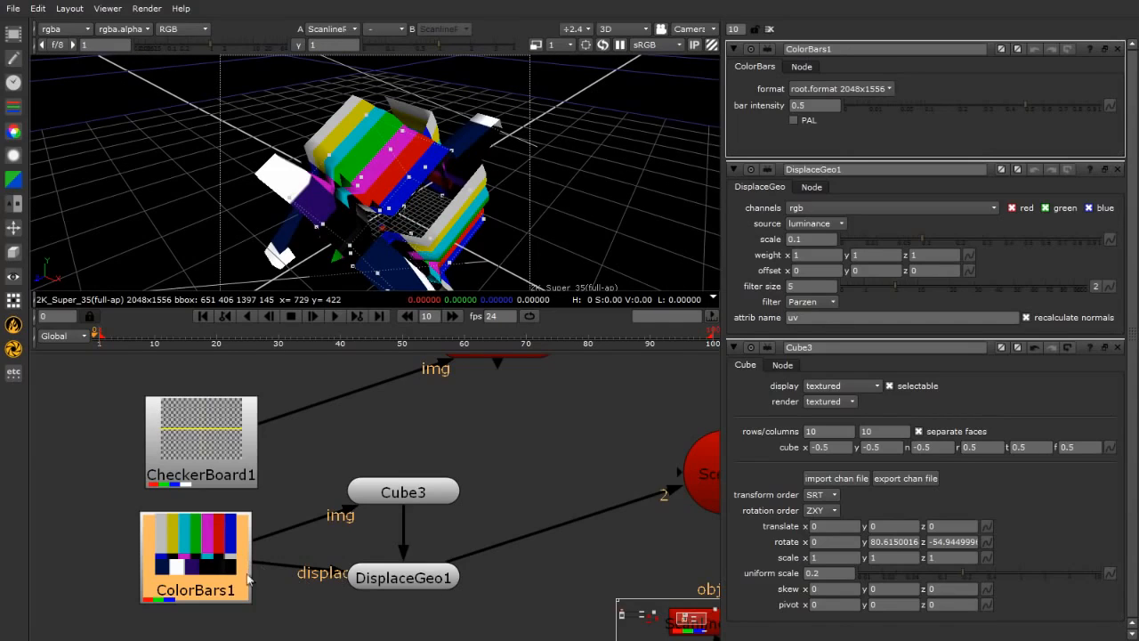
Set both the rows and the columns of Cube3 to 100.
double_click(403, 493)
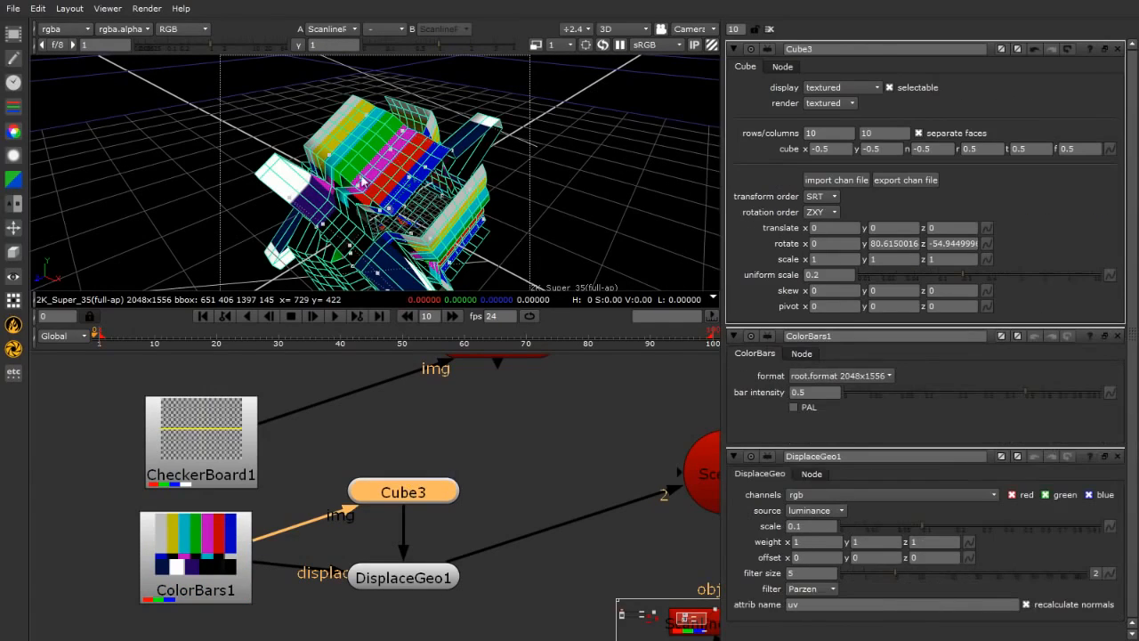
scroll(388, 253, "up", 5)
left_click_drag(387, 254, 484, 103, "ctrl")
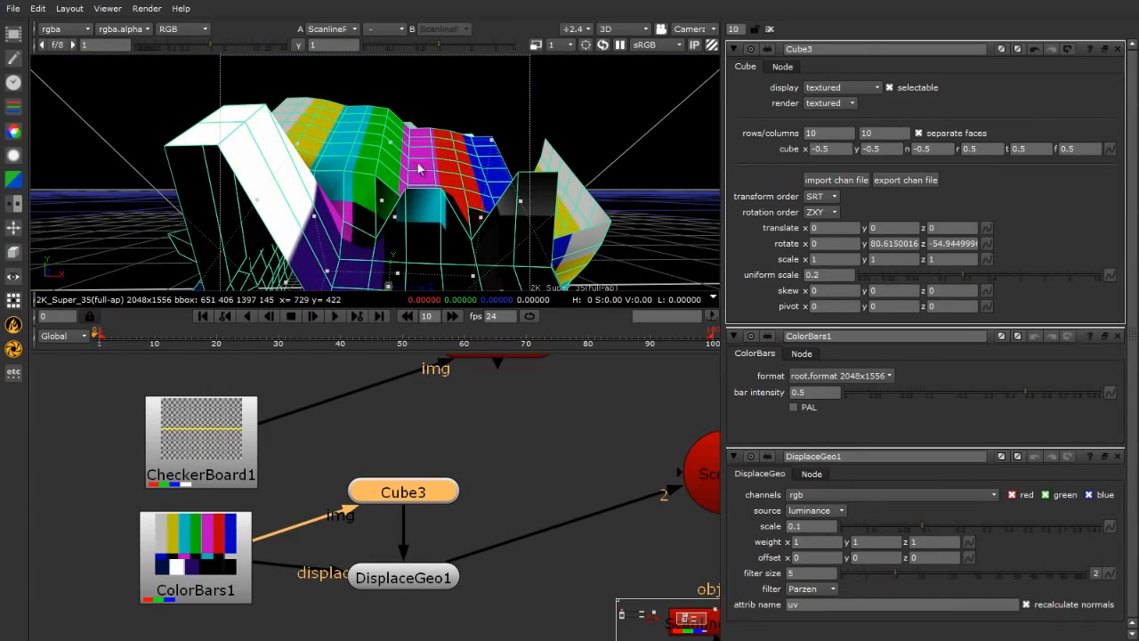
left_click_drag(370, 165, 267, 276, "ctrl")
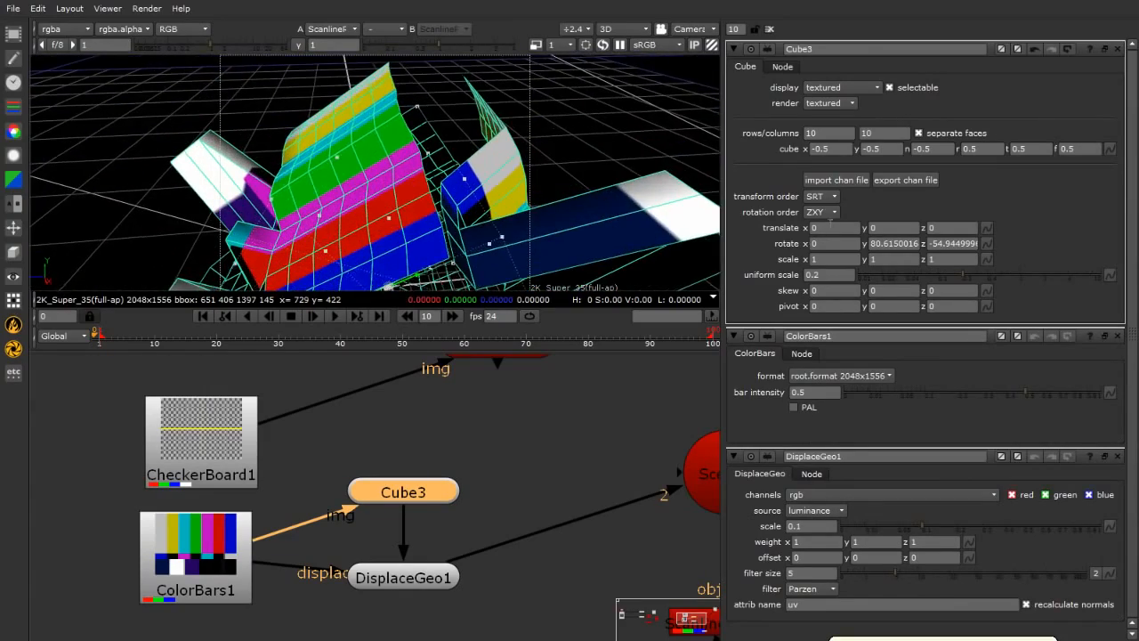
left_click(828, 134)
type("0")
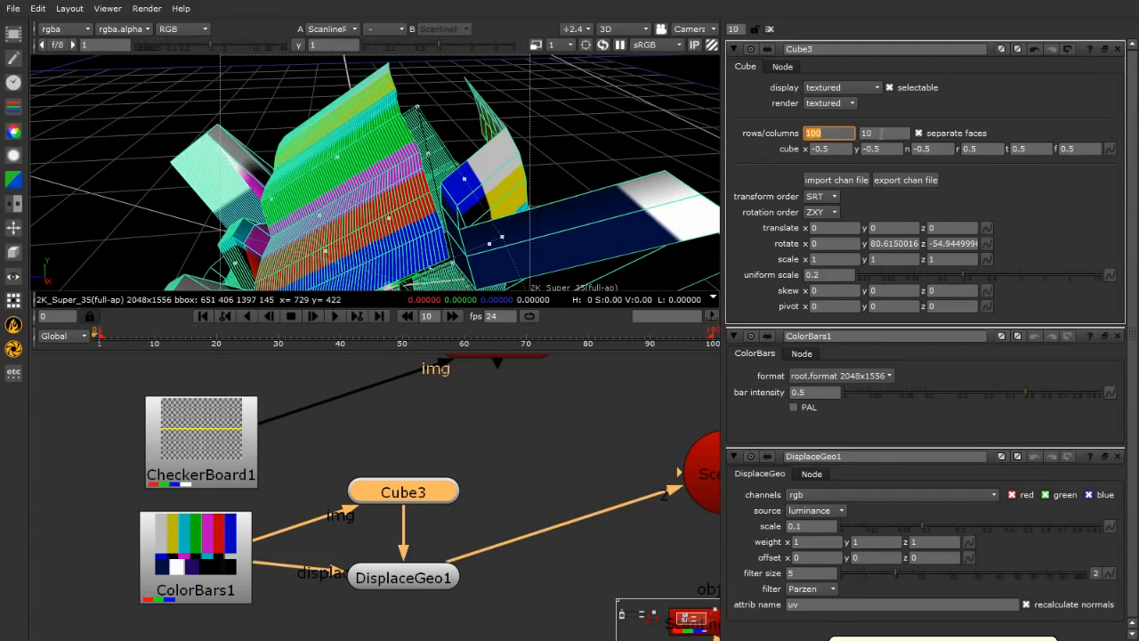
key("Tab")
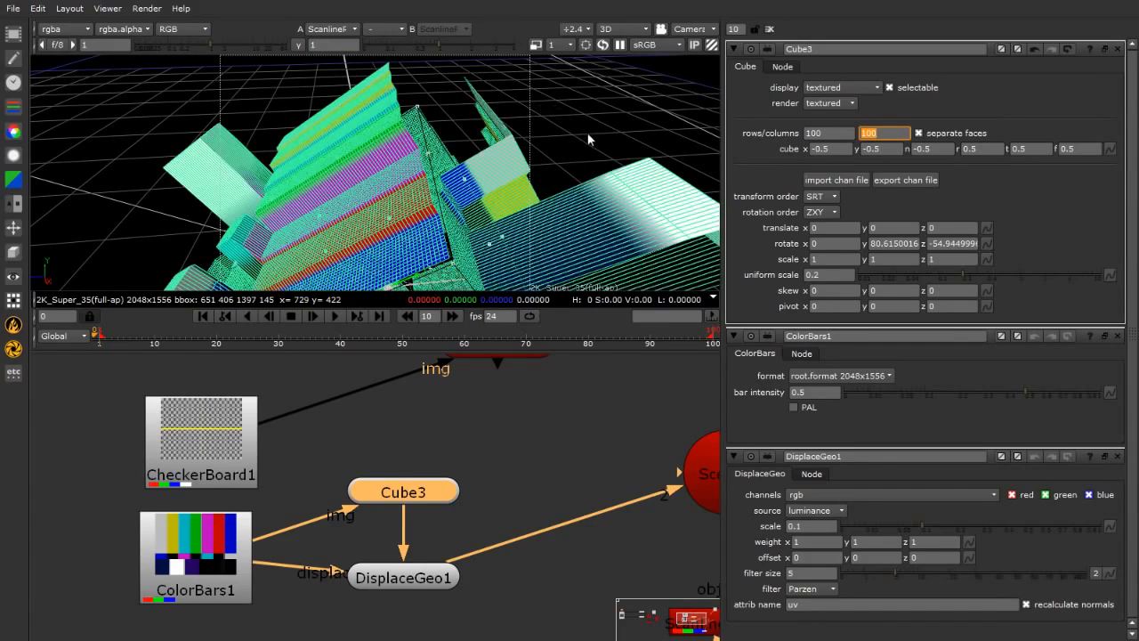
Examine the displacement on the denser cube mesh from several angles and distances.
left_click(547, 182)
scroll(547, 183, "down", 5)
left_click_drag(546, 183, 476, 127, "ctrl")
scroll(476, 128, "up", 10)
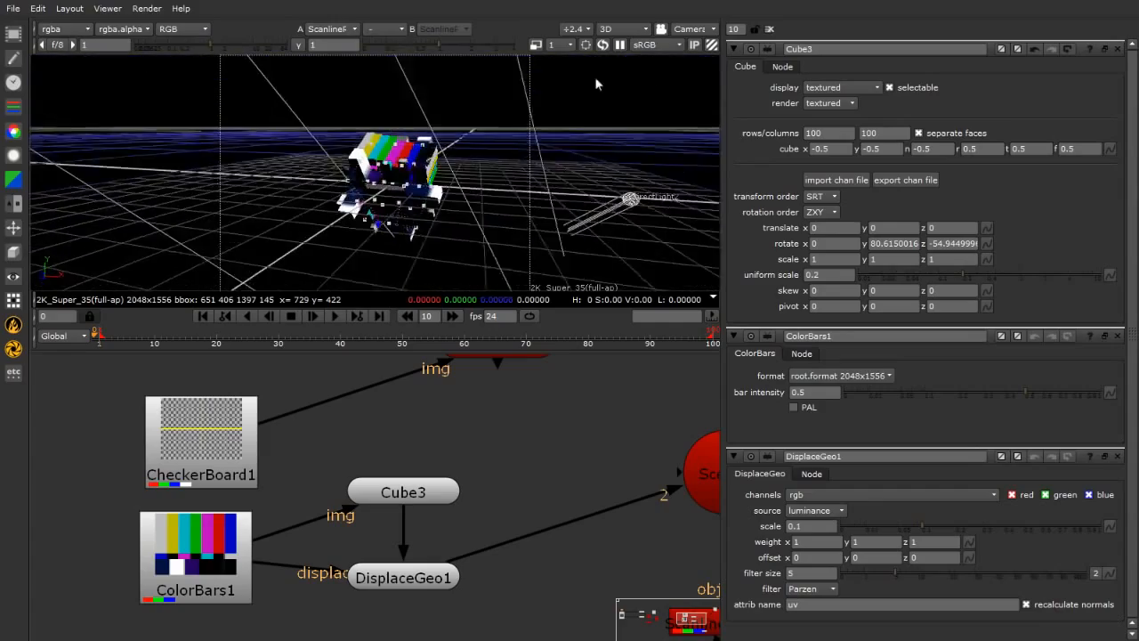
left_click_drag(382, 161, 412, 241, "ctrl")
left_click(333, 145)
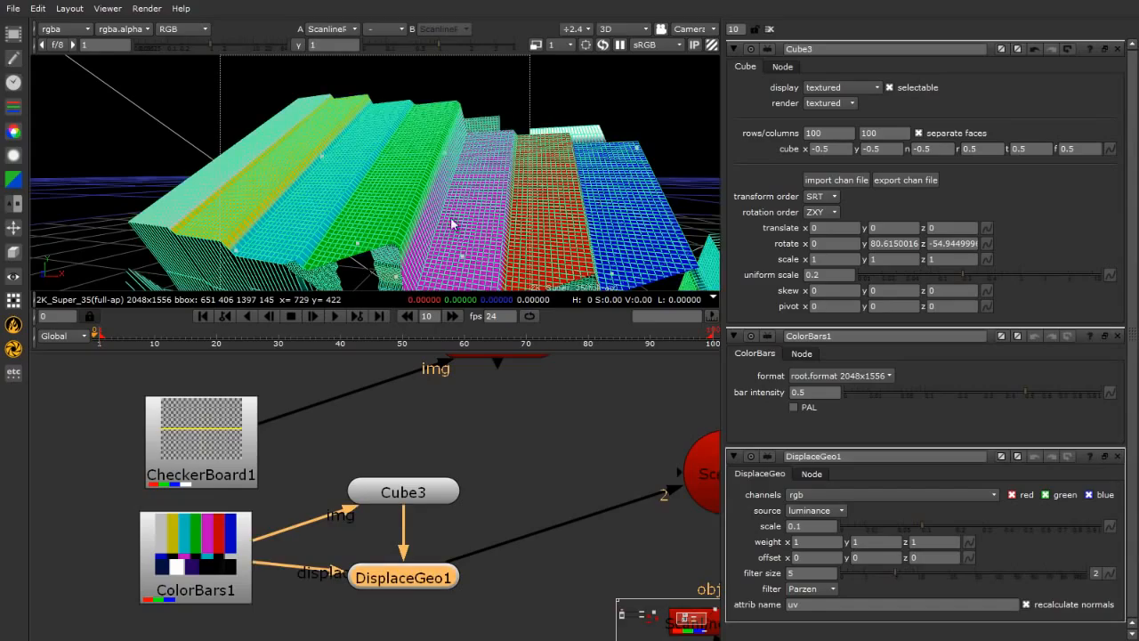
left_click_drag(401, 151, 250, 198, "ctrl")
scroll(516, 219, "down", 8)
left_click(250, 197)
scroll(407, 228, "up", 6)
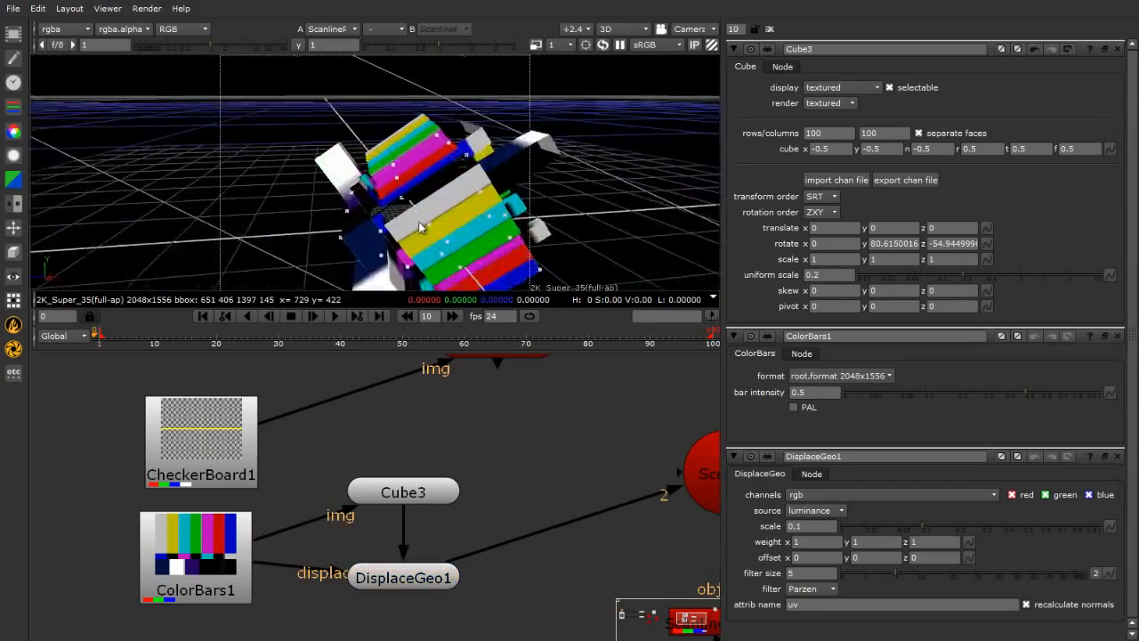
left_click_drag(406, 229, 237, 116, "ctrl")
scroll(448, 243, "down", 5)
Delete the ColorBars1 and DisplaceGeo1 nodes from the node graph.
left_click(209, 567)
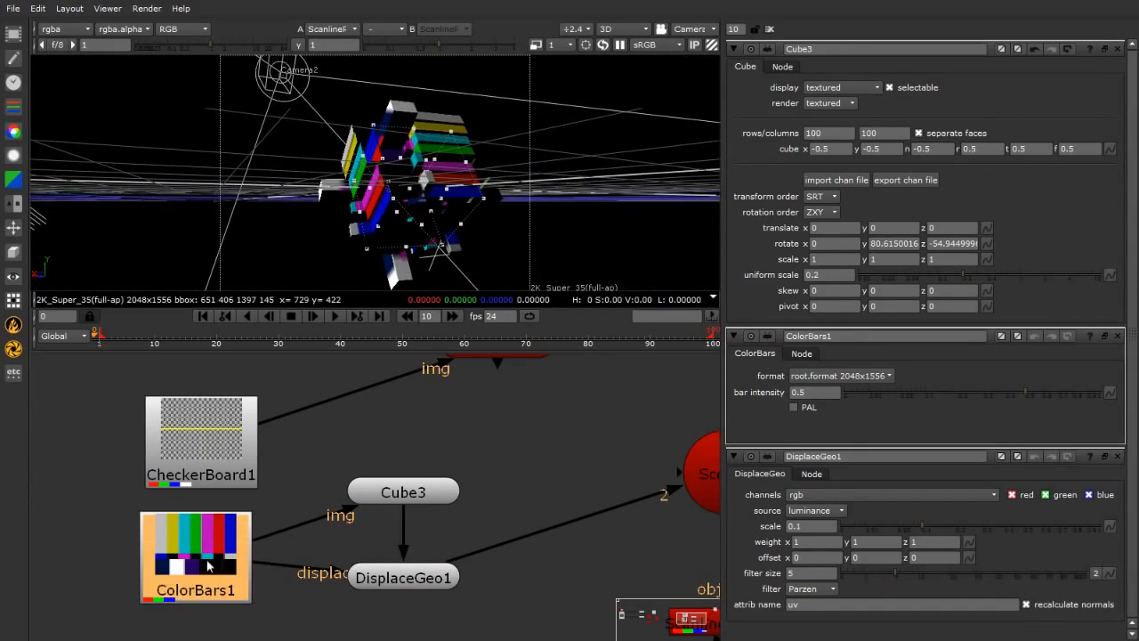
key("Delete")
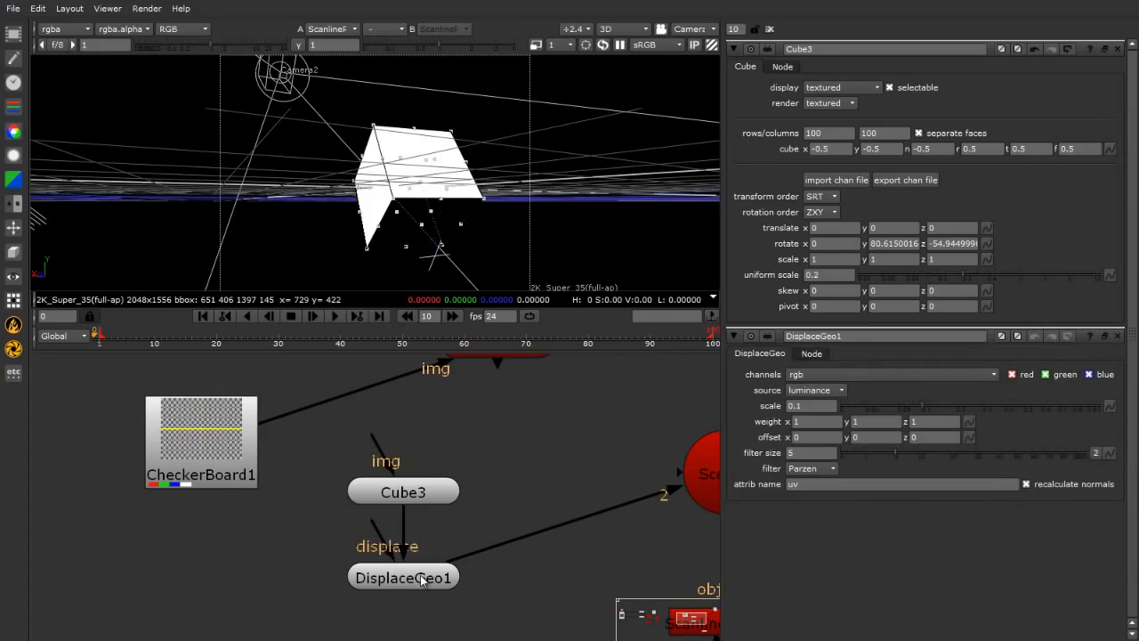
left_click(422, 579)
key("Delete")
left_click(437, 570)
scroll(303, 507, "down", 4)
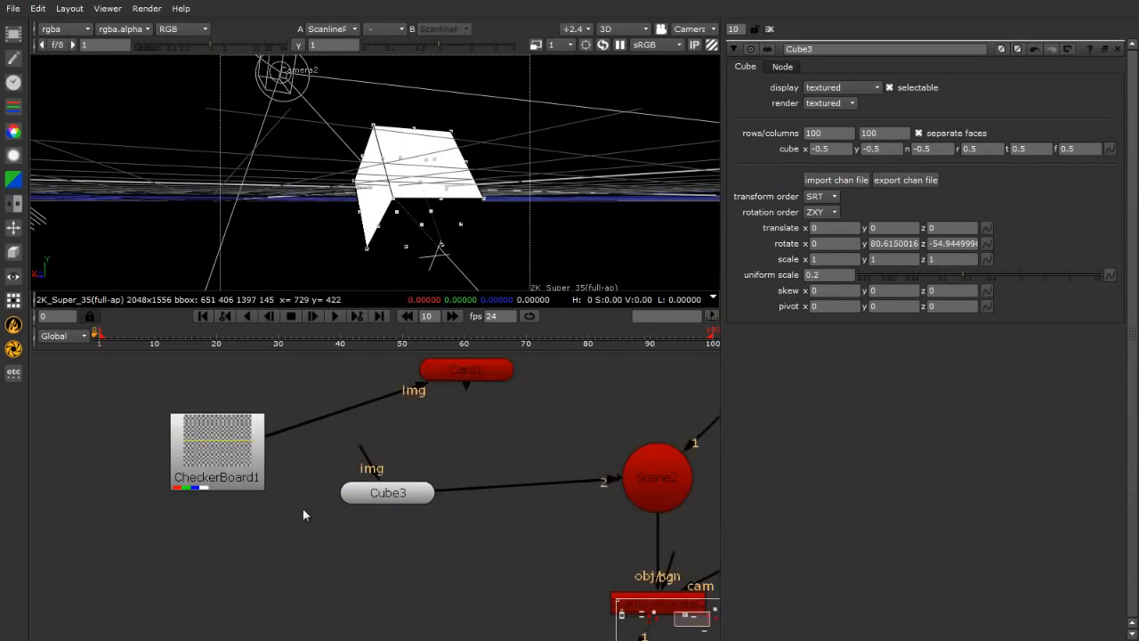
scroll(382, 526, "down", 1)
middle_click_drag(392, 533, 326, 555)
left_click_drag(327, 532, 365, 529)
left_click(188, 583)
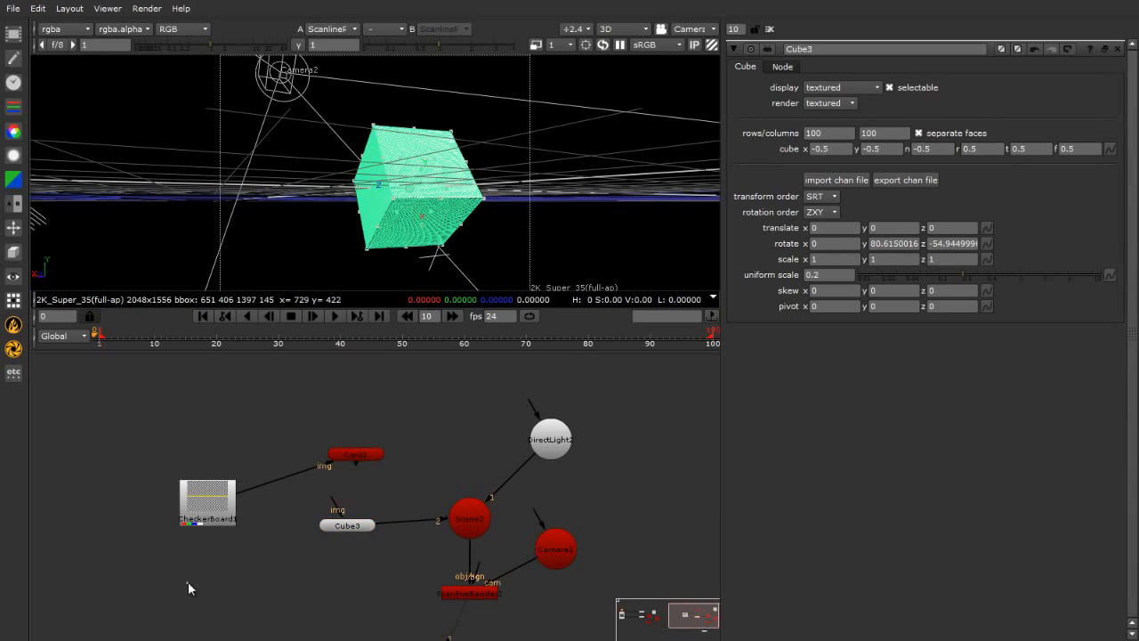
left_click(13, 252)
mouse_move(100, 321)
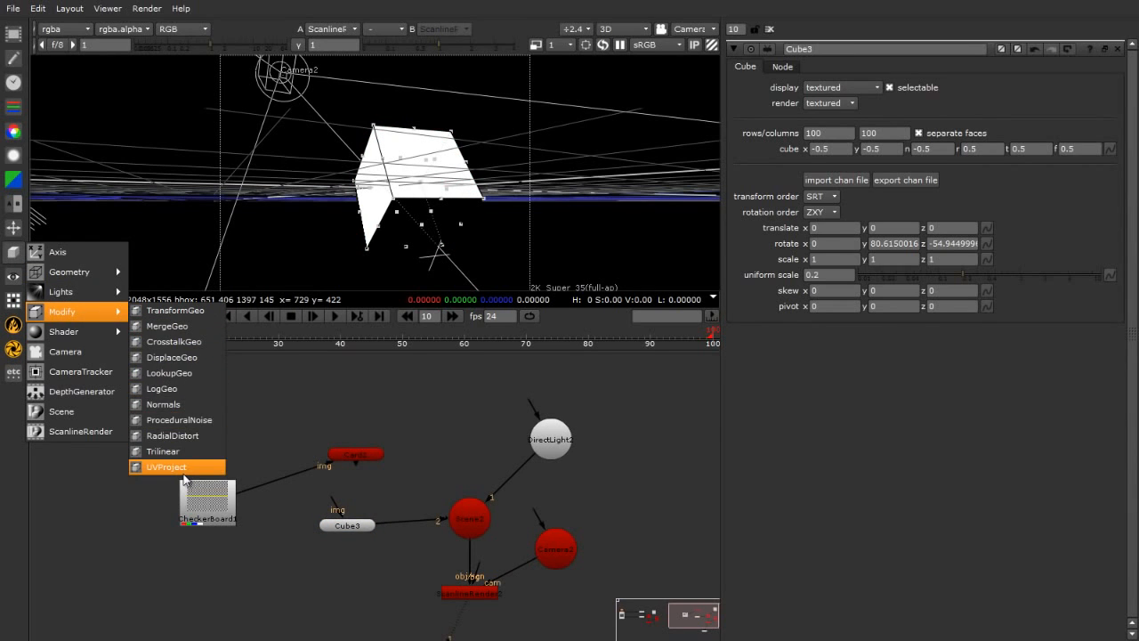
left_click(288, 395)
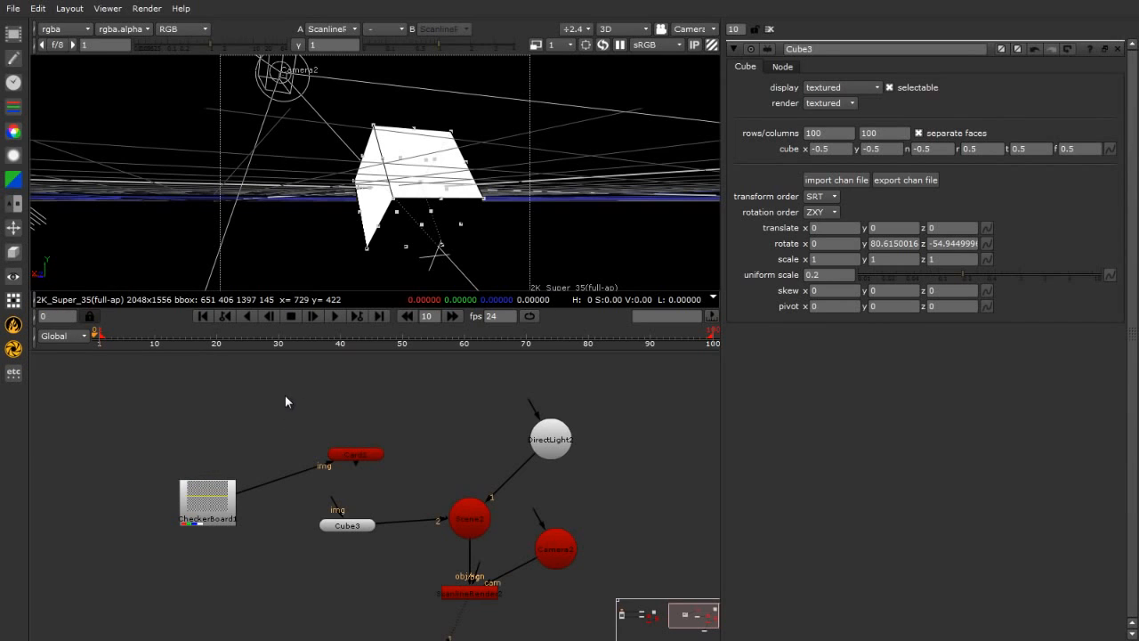
left_click(13, 252)
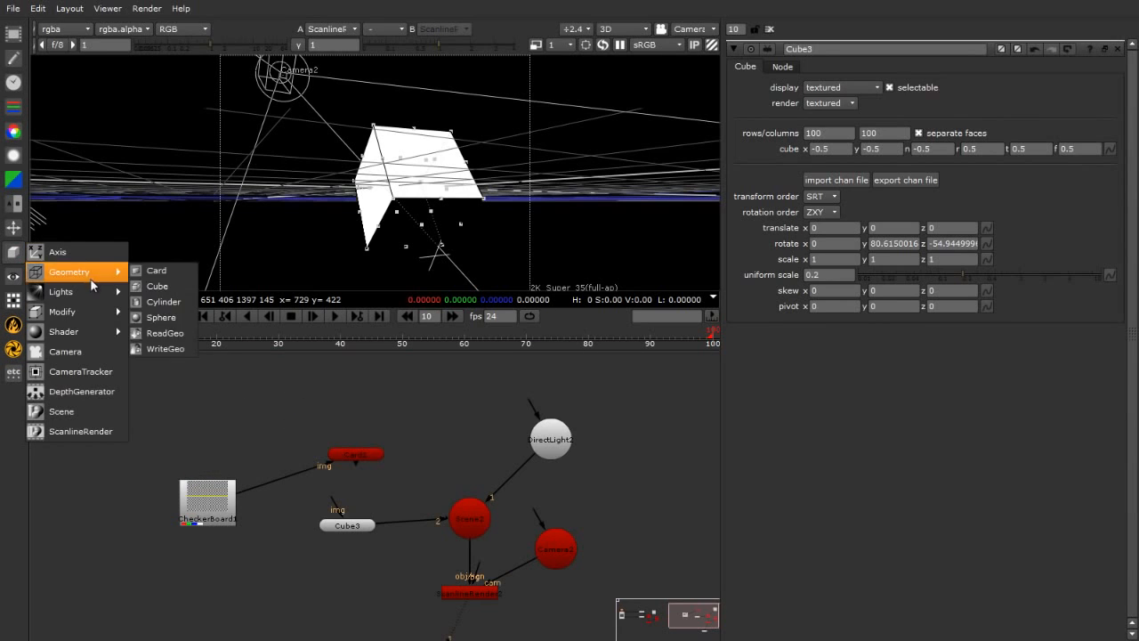
mouse_move(90, 335)
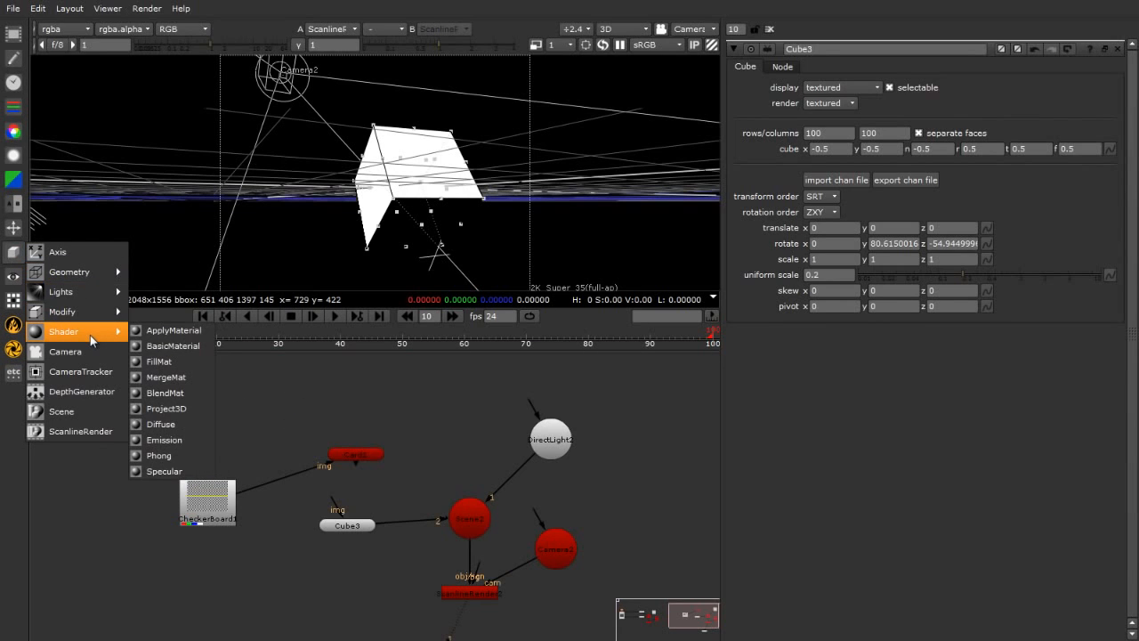
left_click(403, 434)
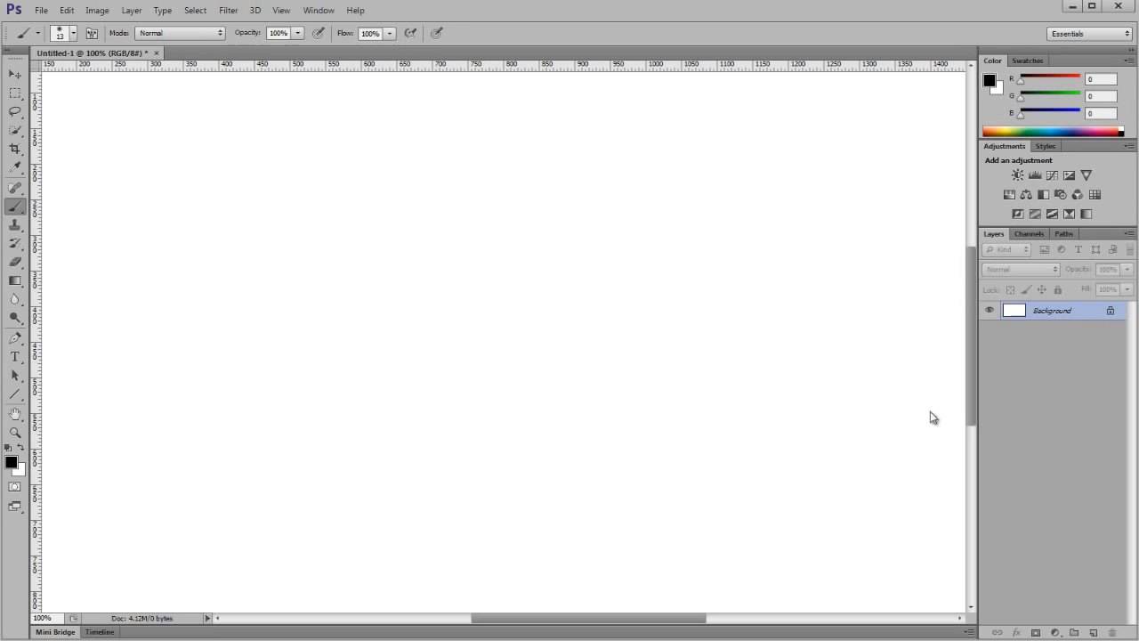
In Photoshop, set the foreground colour to mid grey (RGB 127, 127, 127) and fill the Background layer with it.
left_click(10, 458)
left_click_drag(776, 286, 605, 275)
left_click(1053, 182)
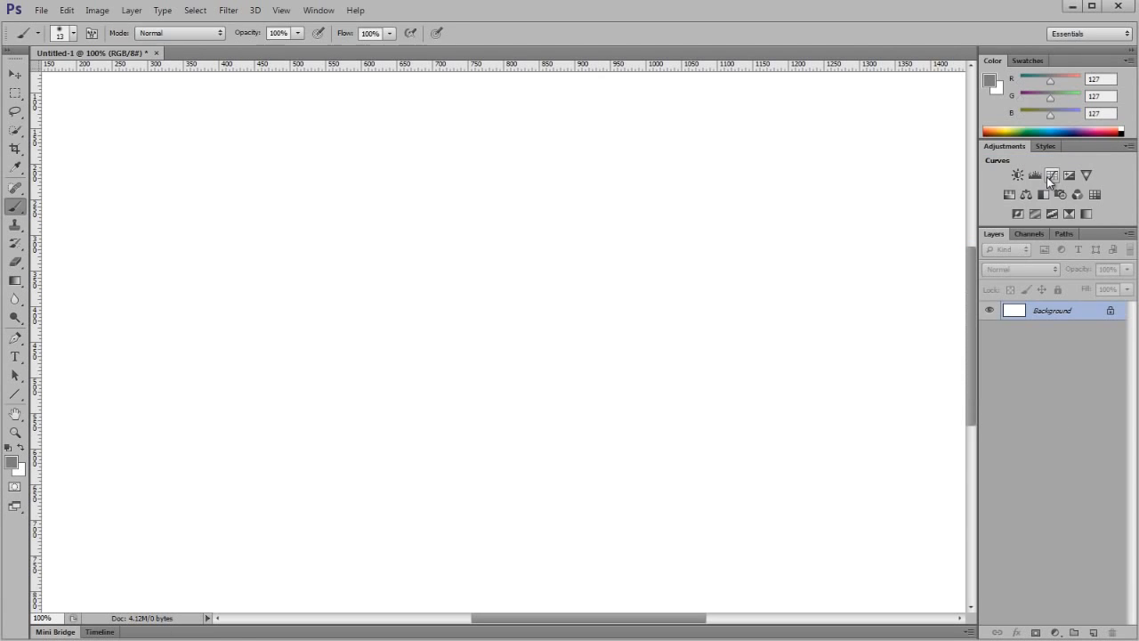
key("alt+BackSpace")
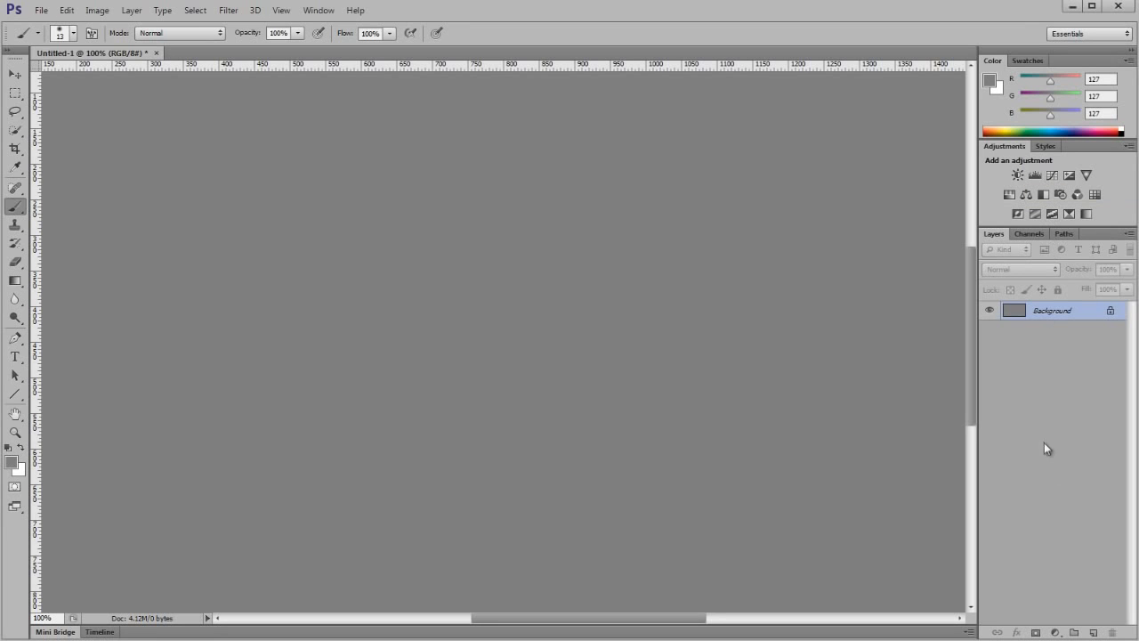
Add a new layer and give it a layer mask from a circular selection about 480 px across.
left_click(1093, 632)
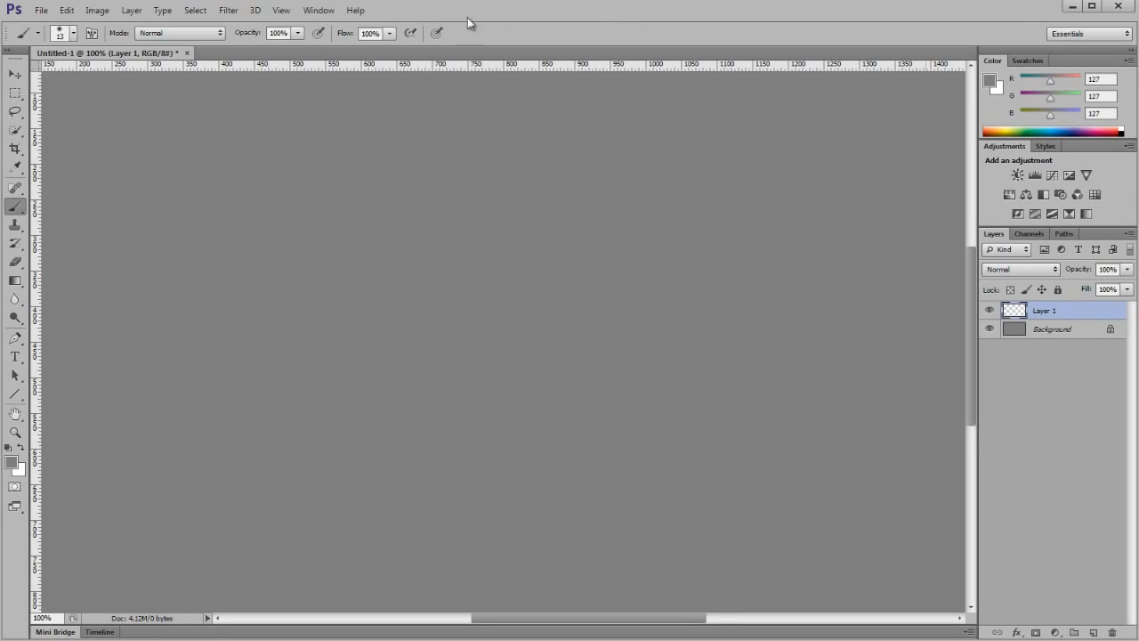
left_click(14, 281)
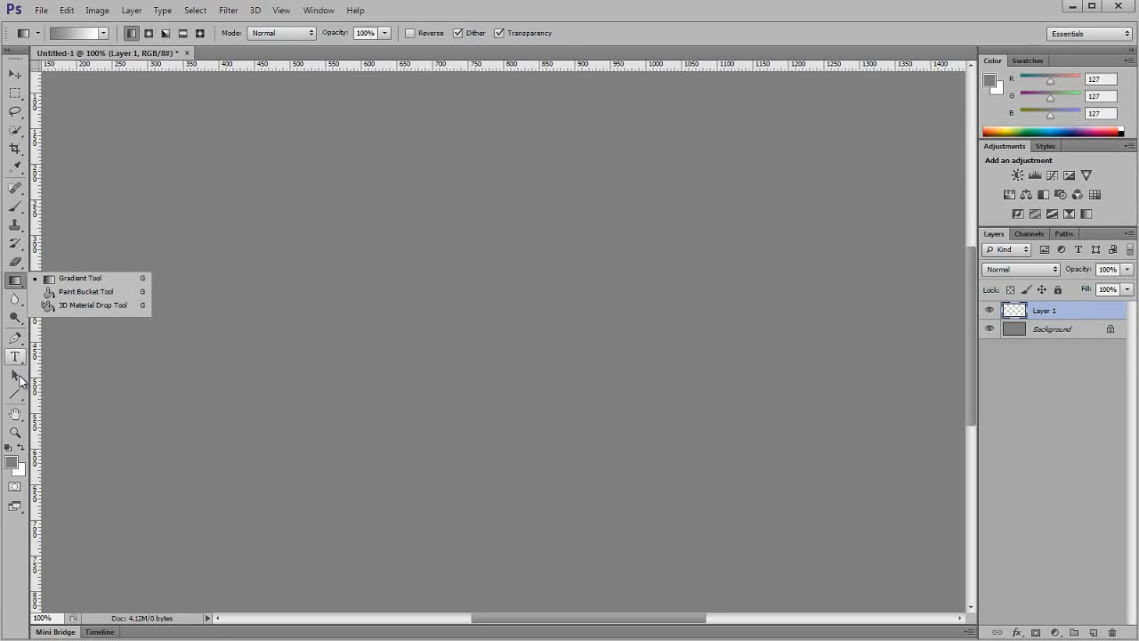
left_click(15, 93)
left_click(75, 106)
left_click_drag(315, 152, 712, 489, "shift")
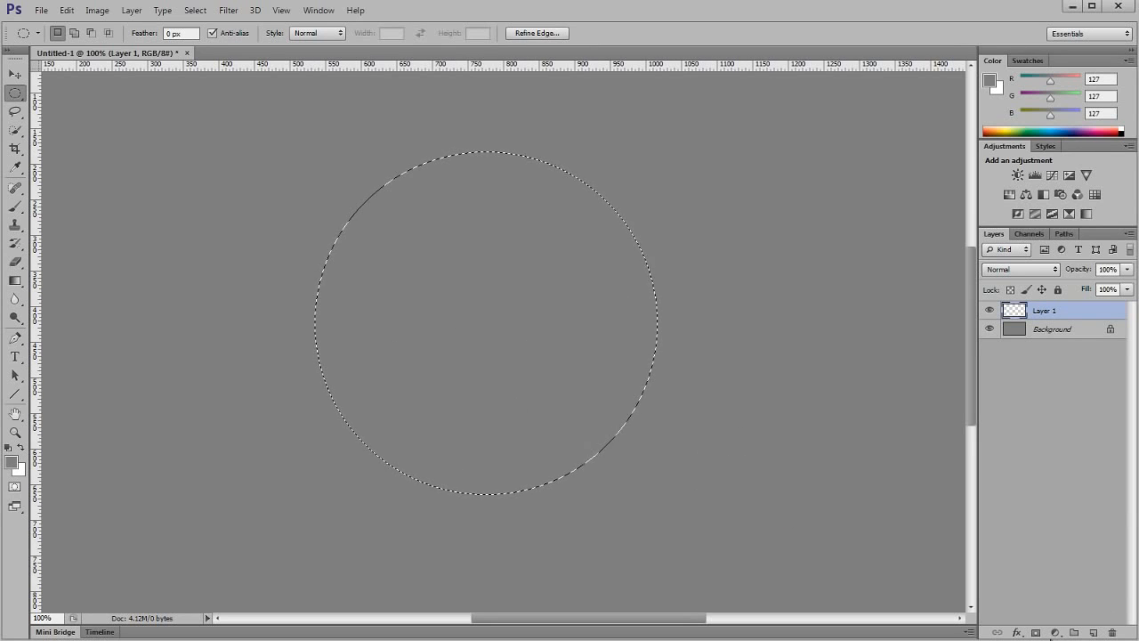
left_click(1035, 632)
left_click(1053, 452)
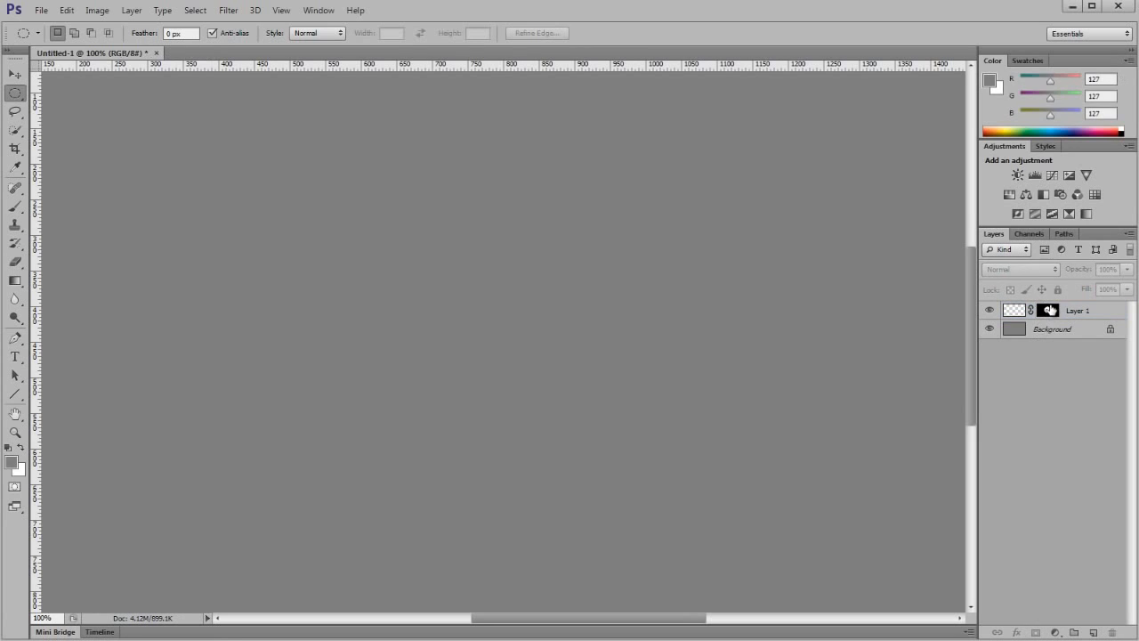
Set the layer thumbnails to the large size.
left_click(1049, 312)
left_click(1015, 312)
right_click(1016, 316)
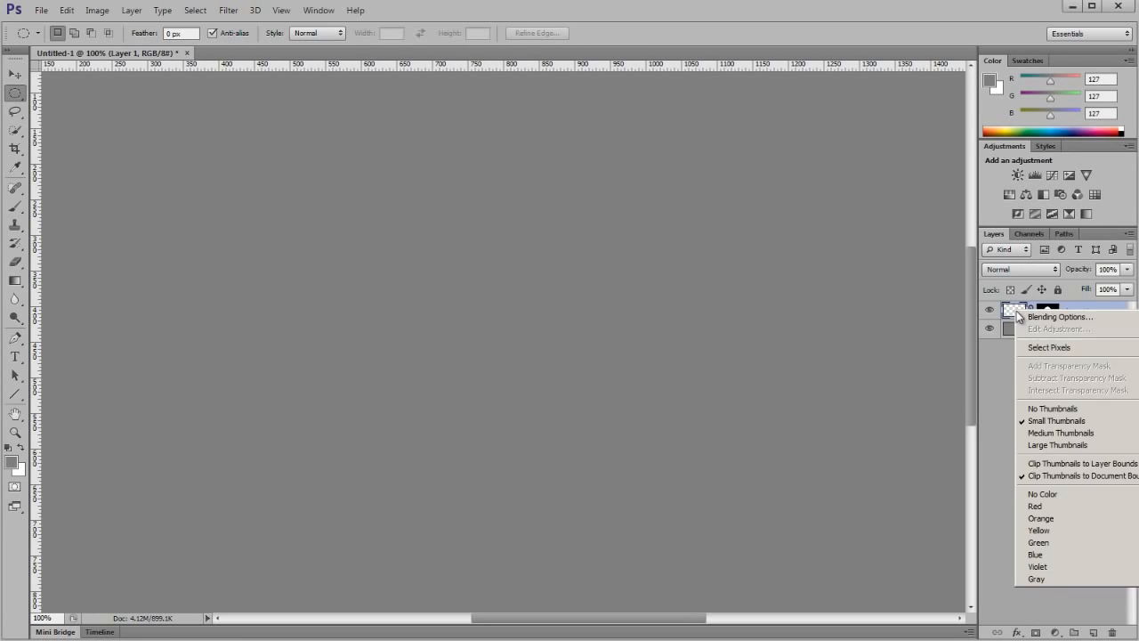
left_click(1062, 446)
left_click(1025, 469)
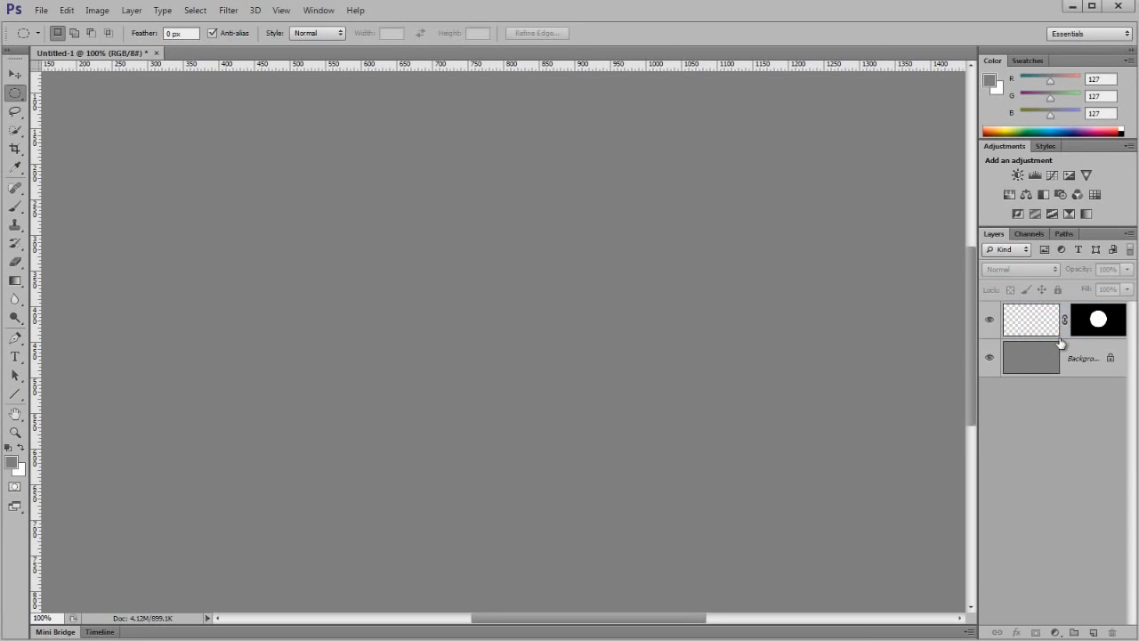
Widen the side panels and set up a radial gradient with the Black, White preset for the masked layer's content, without a selection.
left_click_drag(977, 357, 947, 358)
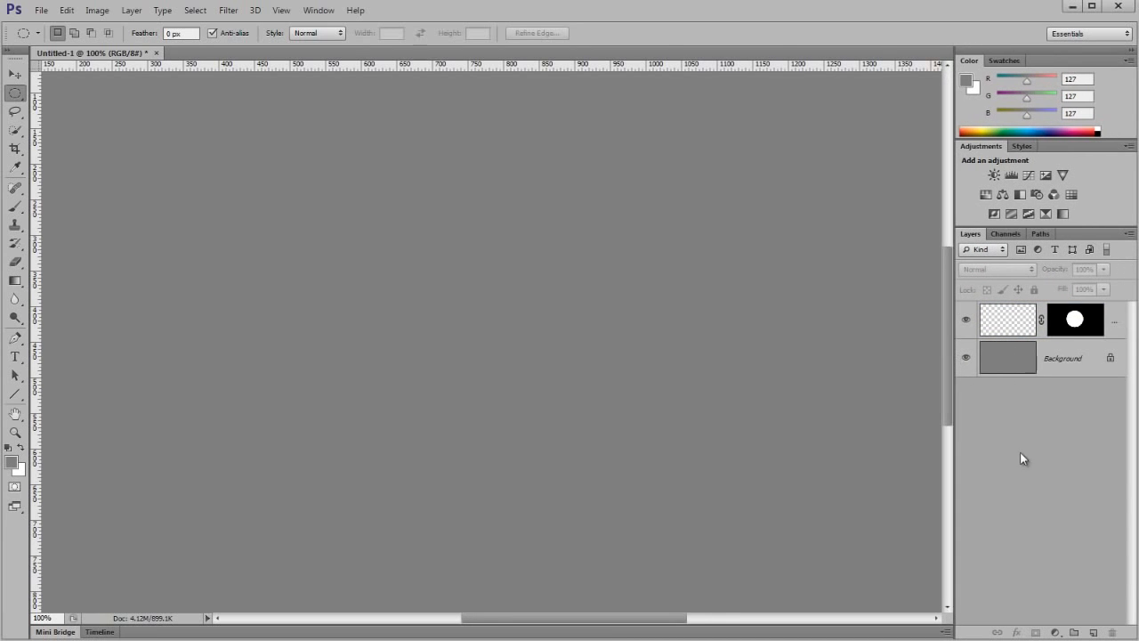
left_click(15, 280)
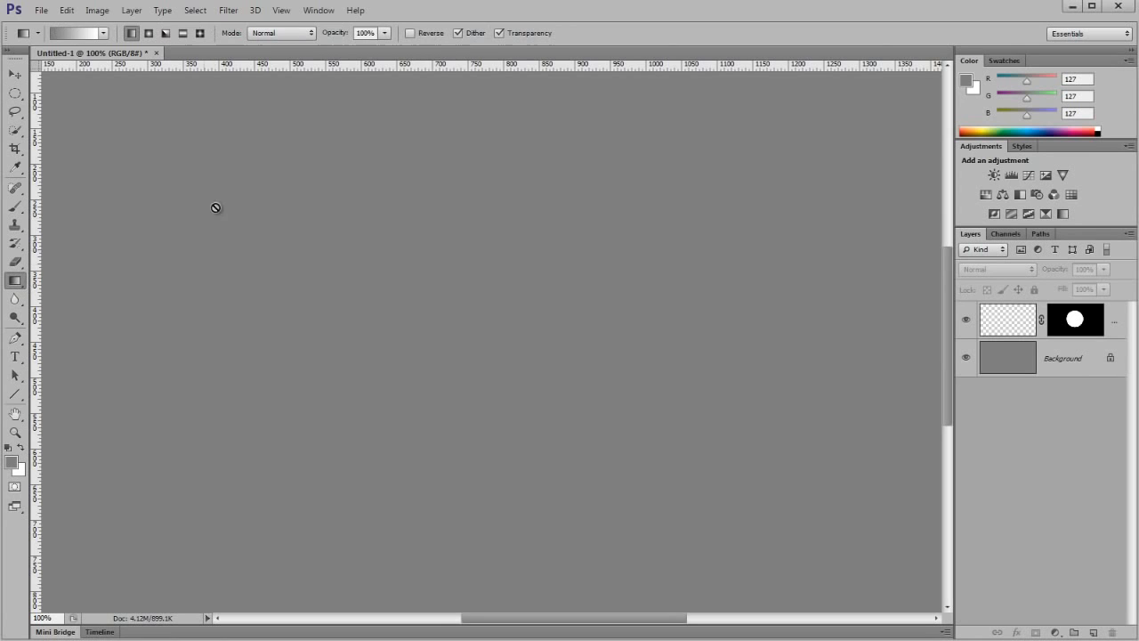
left_click(103, 33)
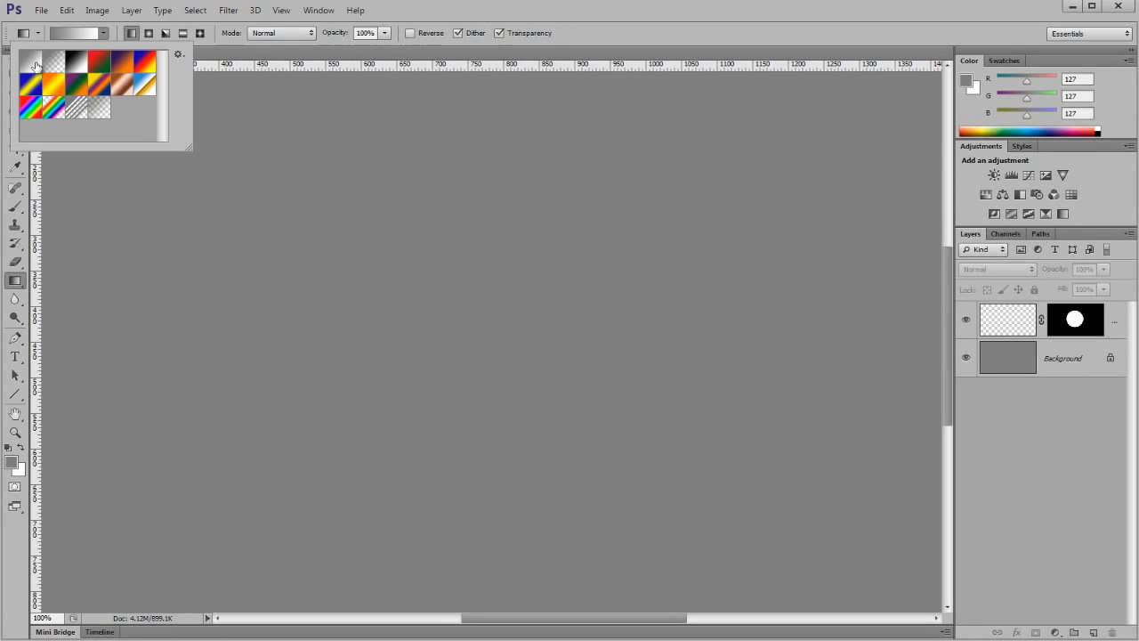
left_click(76, 62)
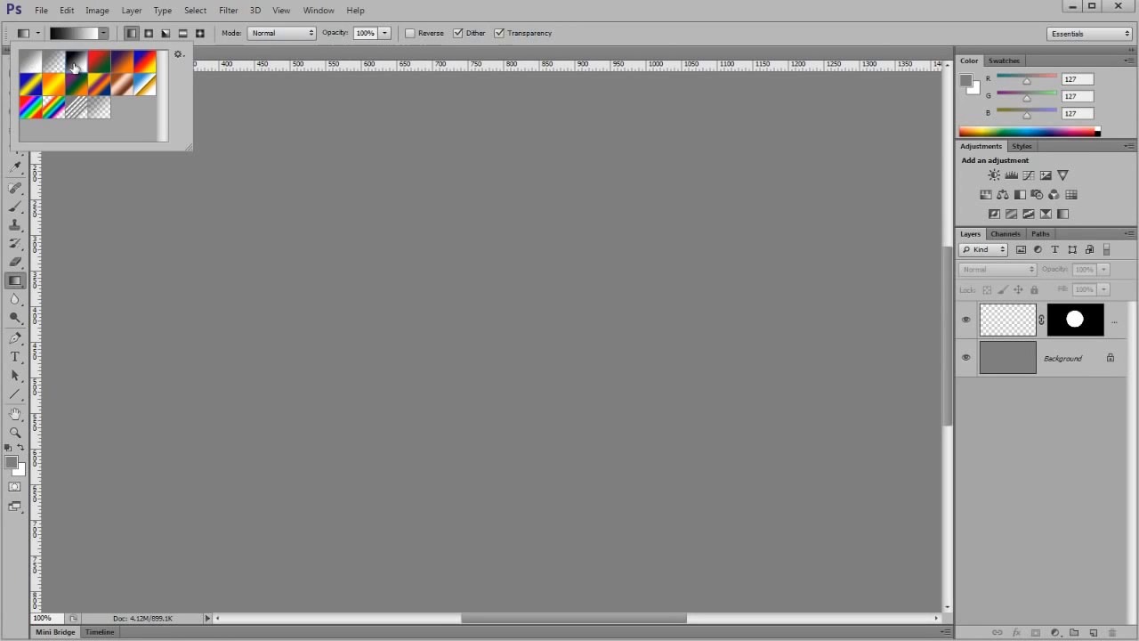
left_click(149, 33)
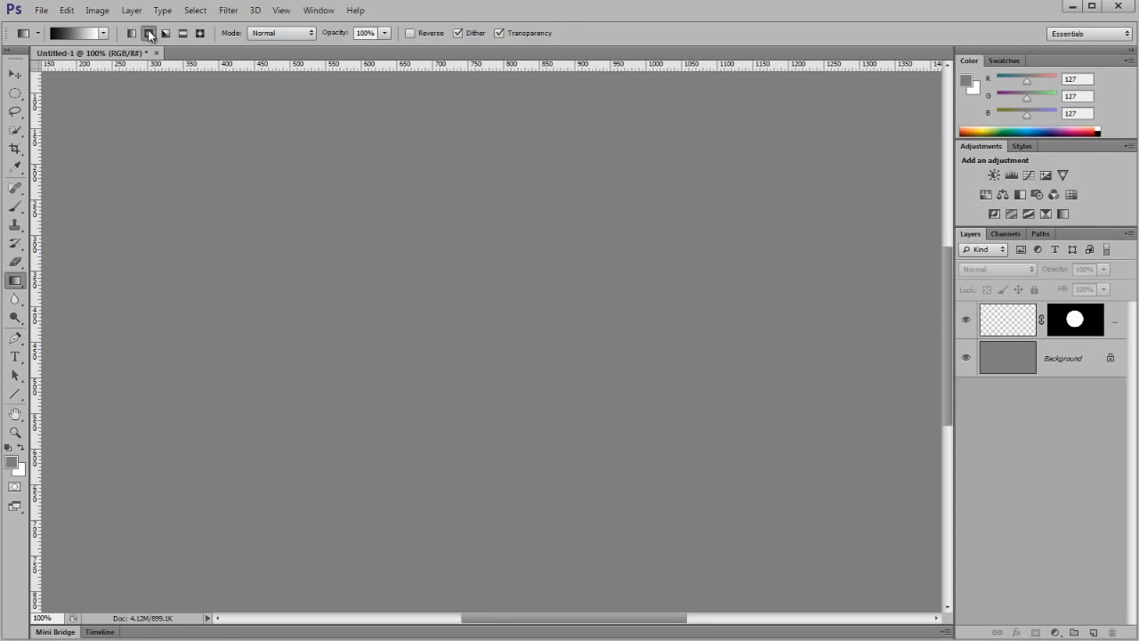
left_click(1066, 317, "ctrl")
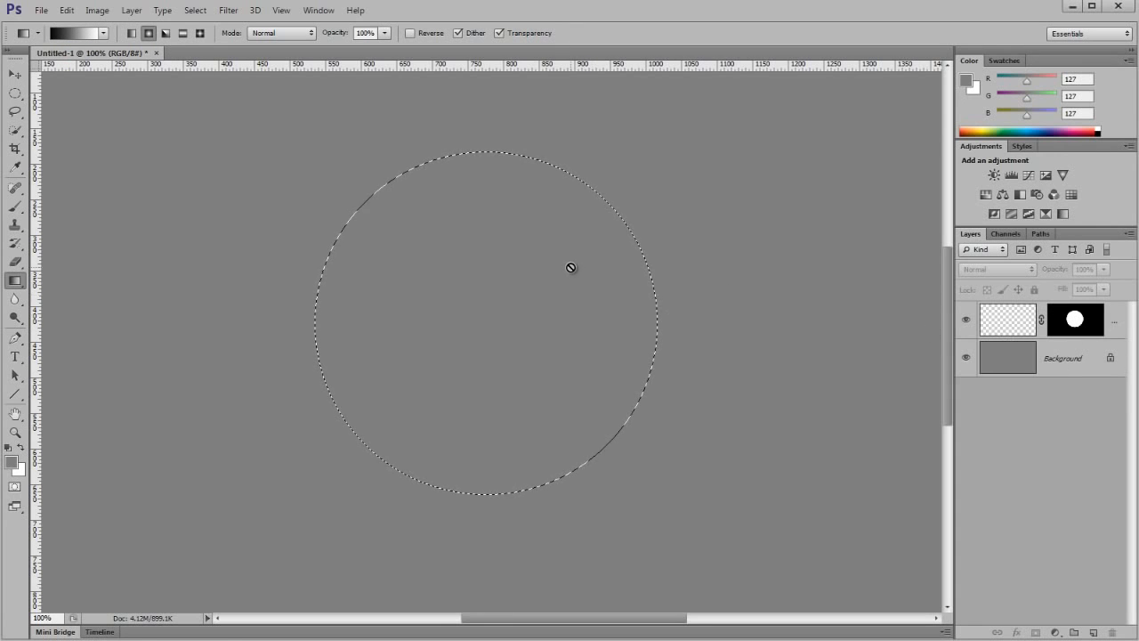
left_click(1015, 323)
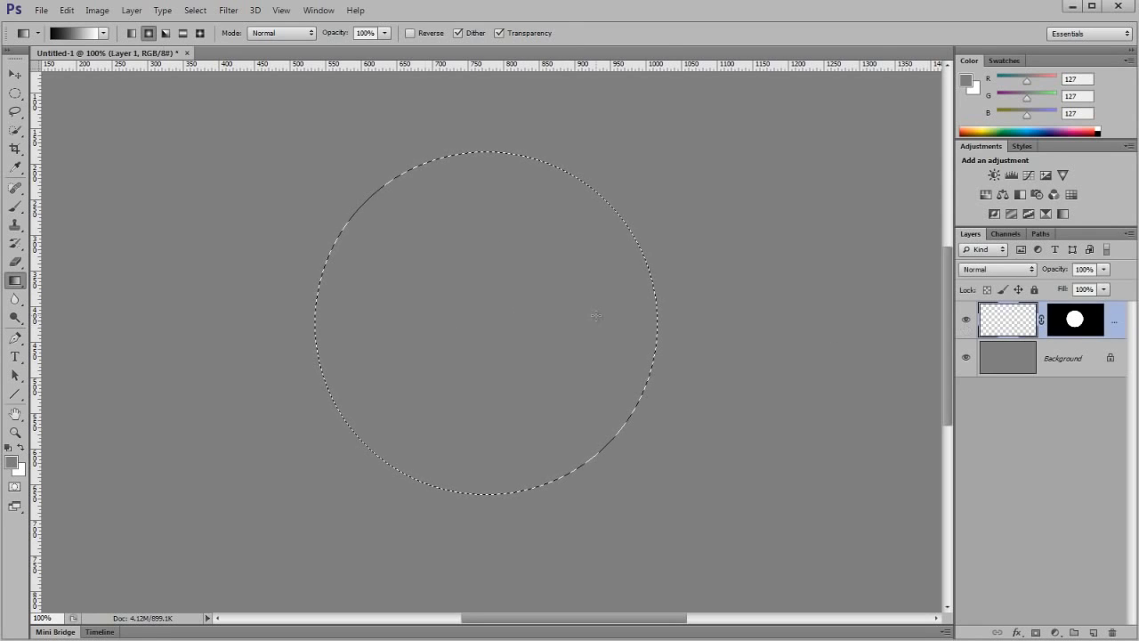
key("ctrl+d")
Try unreversed black-to-white radial gradients on the masked layer, swapping the foreground and background colours in between, and undo each one.
left_click_drag(563, 260, 375, 397)
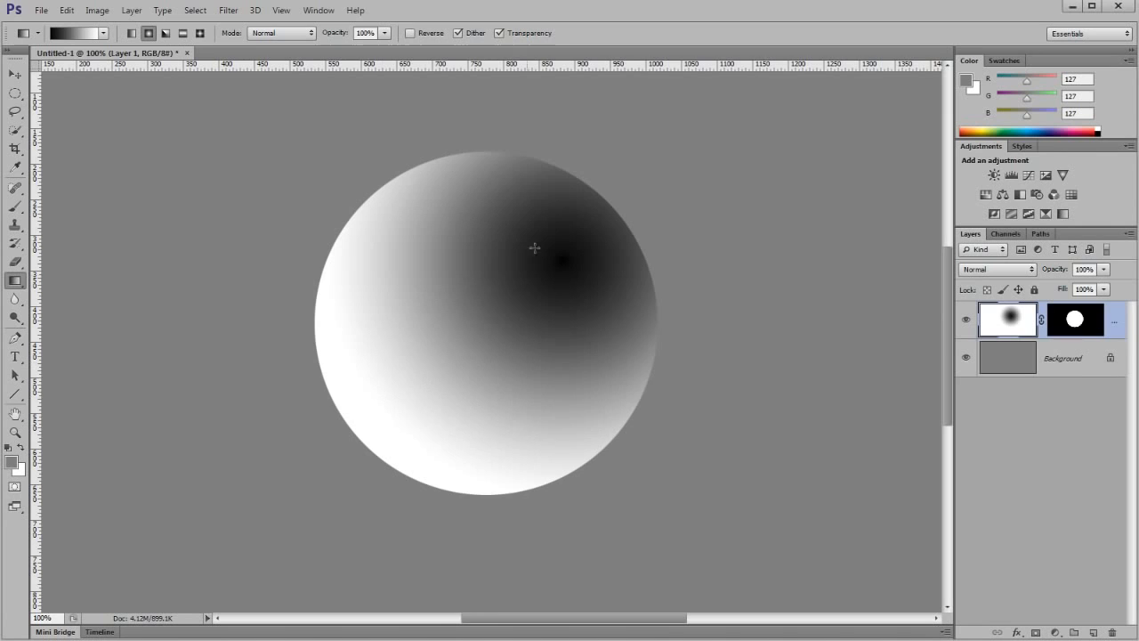
key("ctrl+z")
key("x")
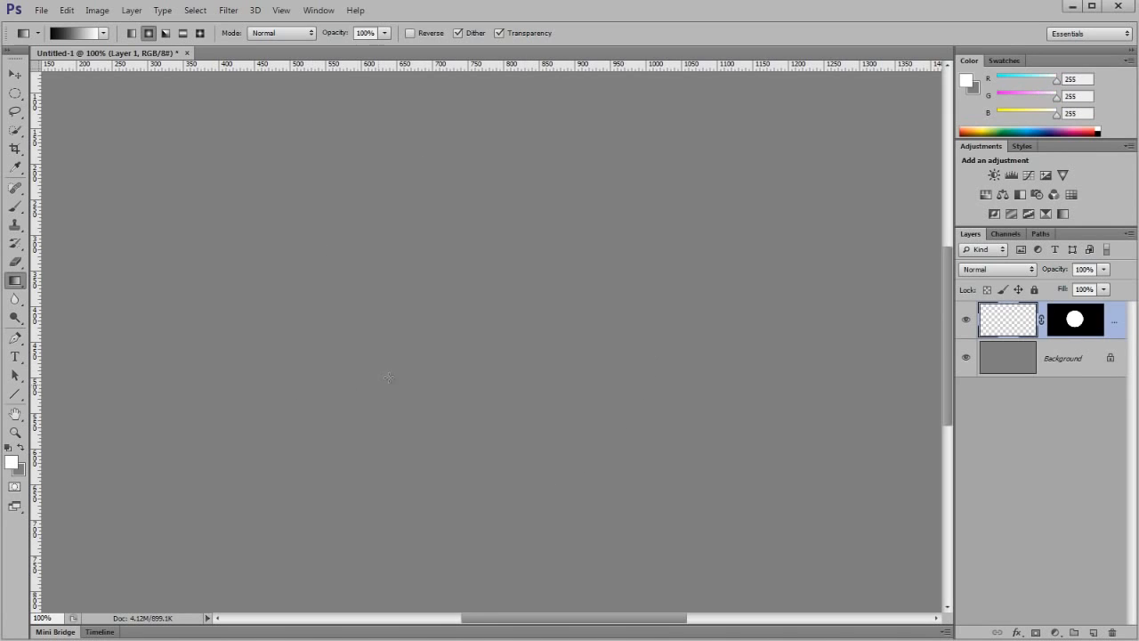
left_click_drag(428, 374, 382, 409)
key("ctrl+z")
Reverse the gradient and shade the masked circle from white in its upper right to black in its lower left.
left_click(411, 33)
left_click_drag(548, 265, 410, 404)
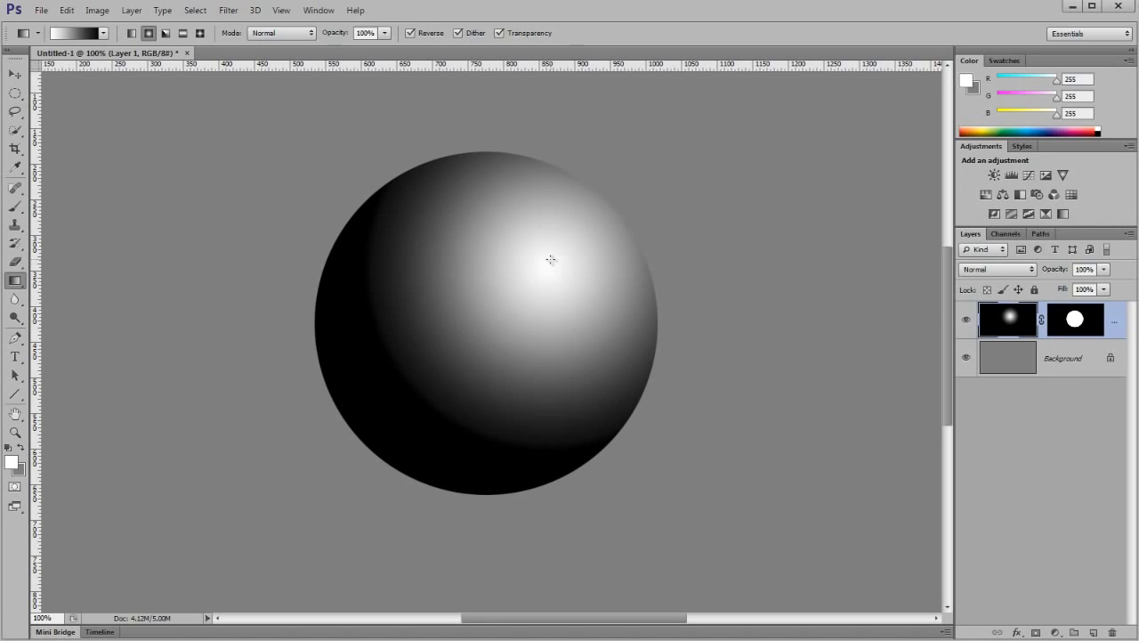
left_click_drag(551, 260, 369, 403)
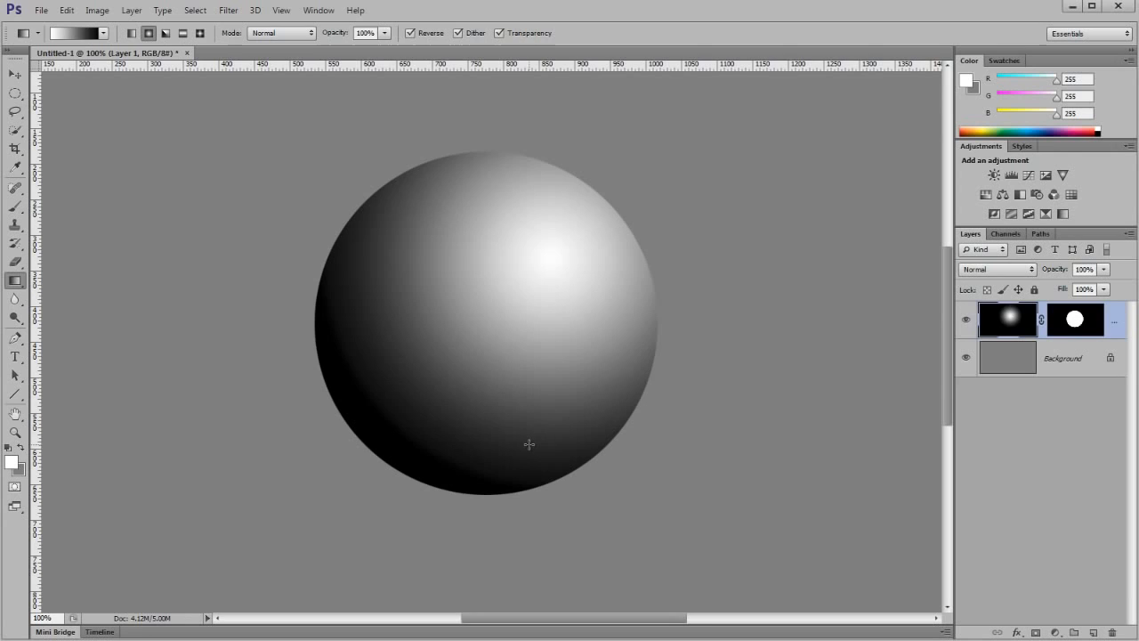
Reset the colours to default, turn off gradient reversal and set the background colour to bright red.
left_click(103, 33)
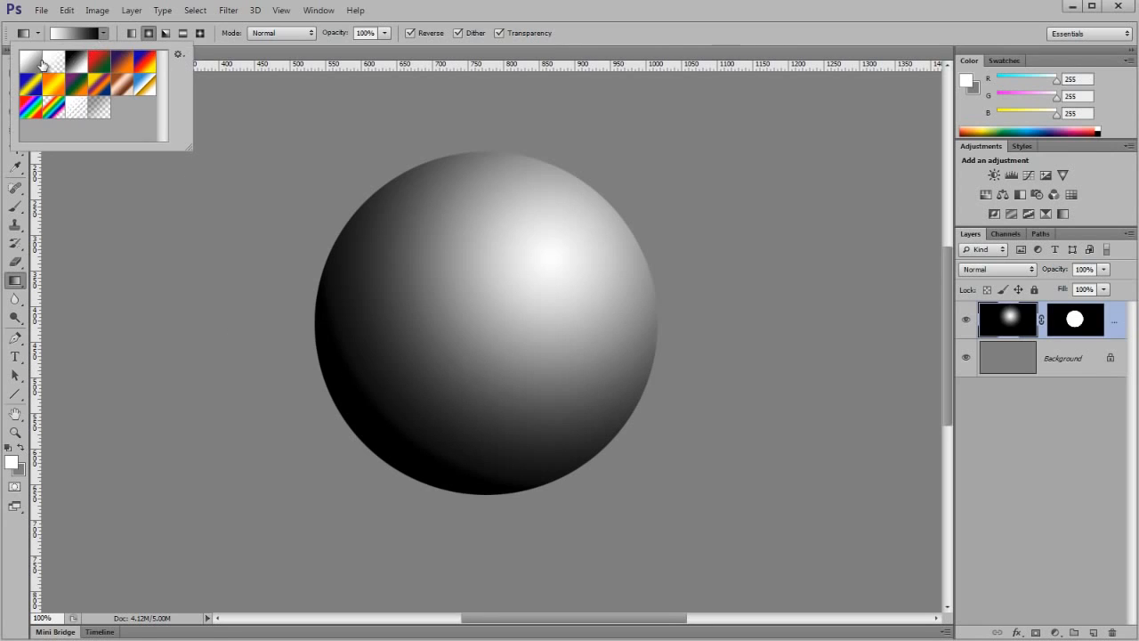
left_click(9, 448)
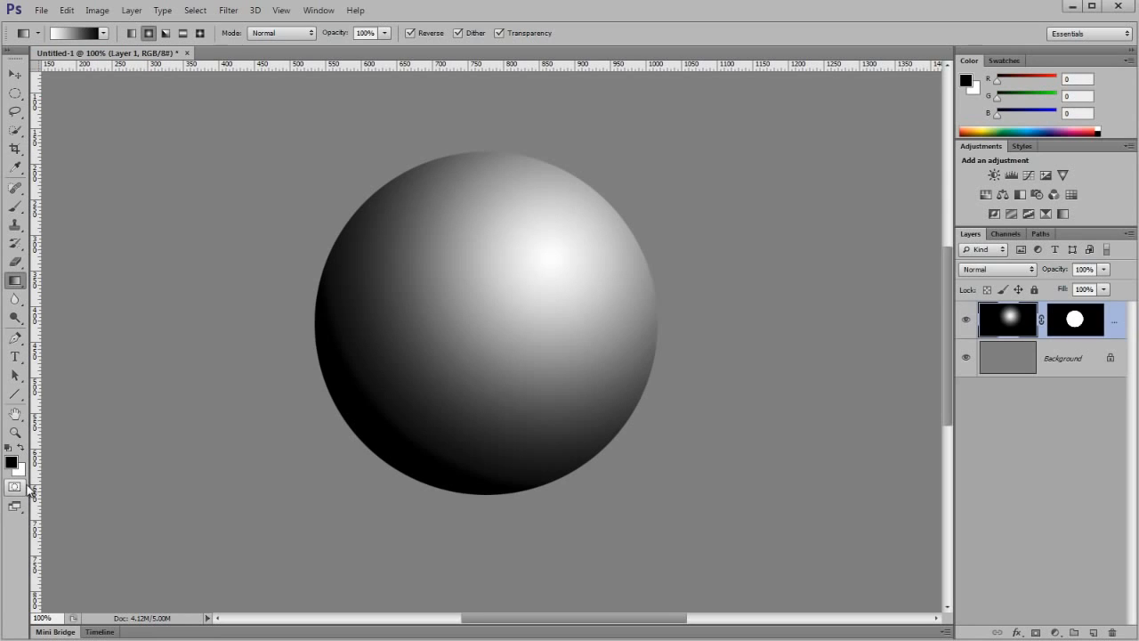
left_click(410, 33)
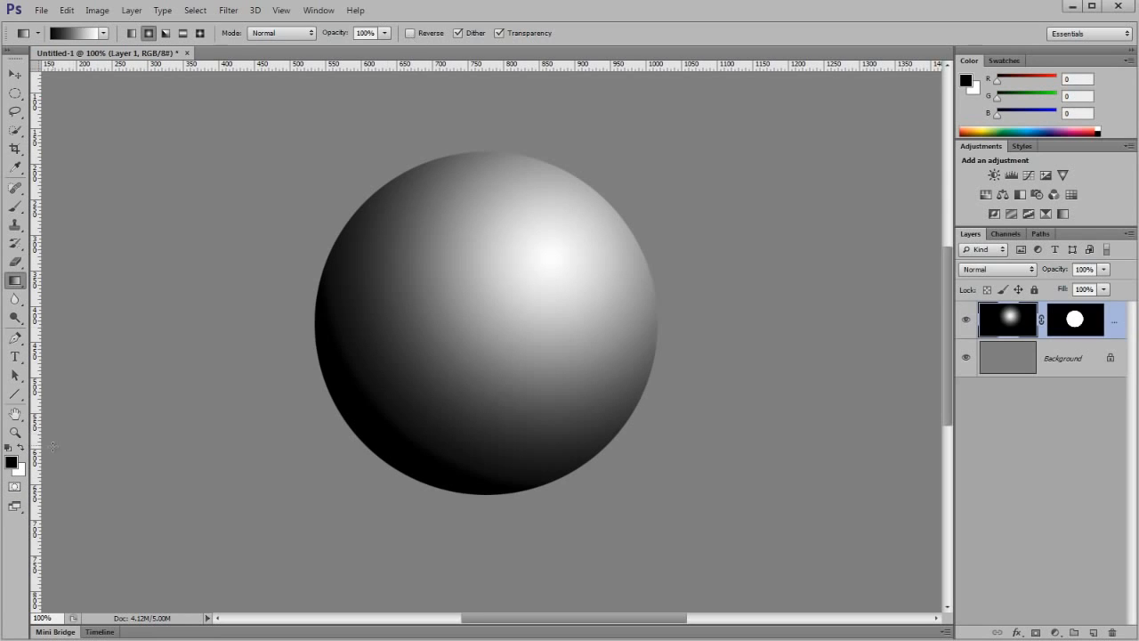
left_click(18, 470)
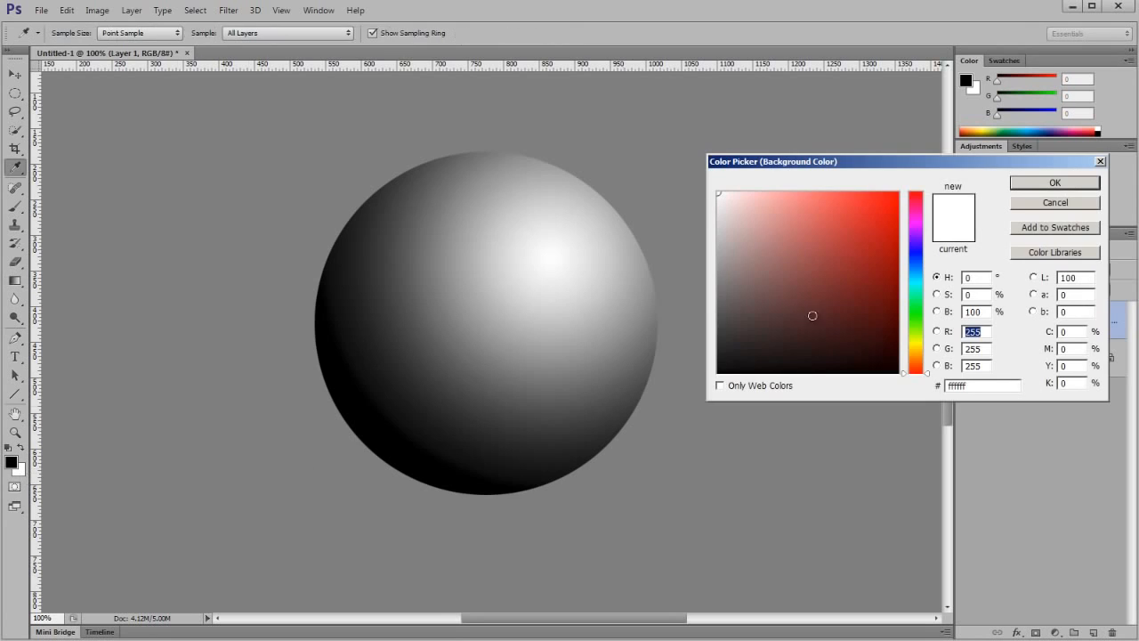
left_click(895, 205)
left_click(1046, 185)
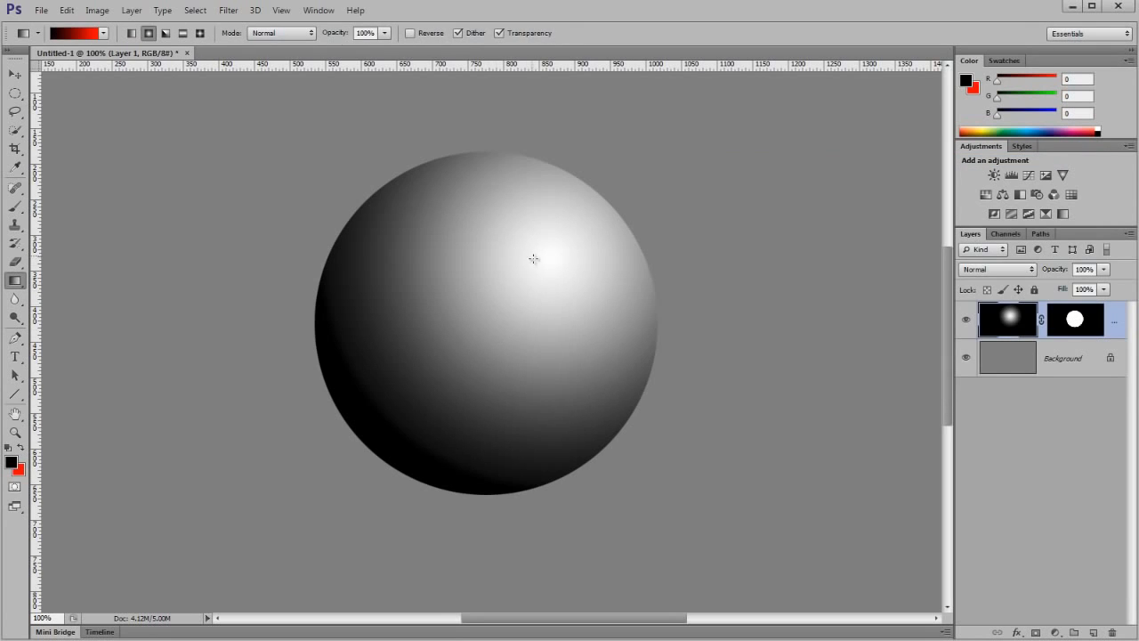
Undo a first unreversed attempt and shade the circle with a reversed radial gradient from red in its upper right to black in its lower left.
left_click_drag(535, 260, 382, 417)
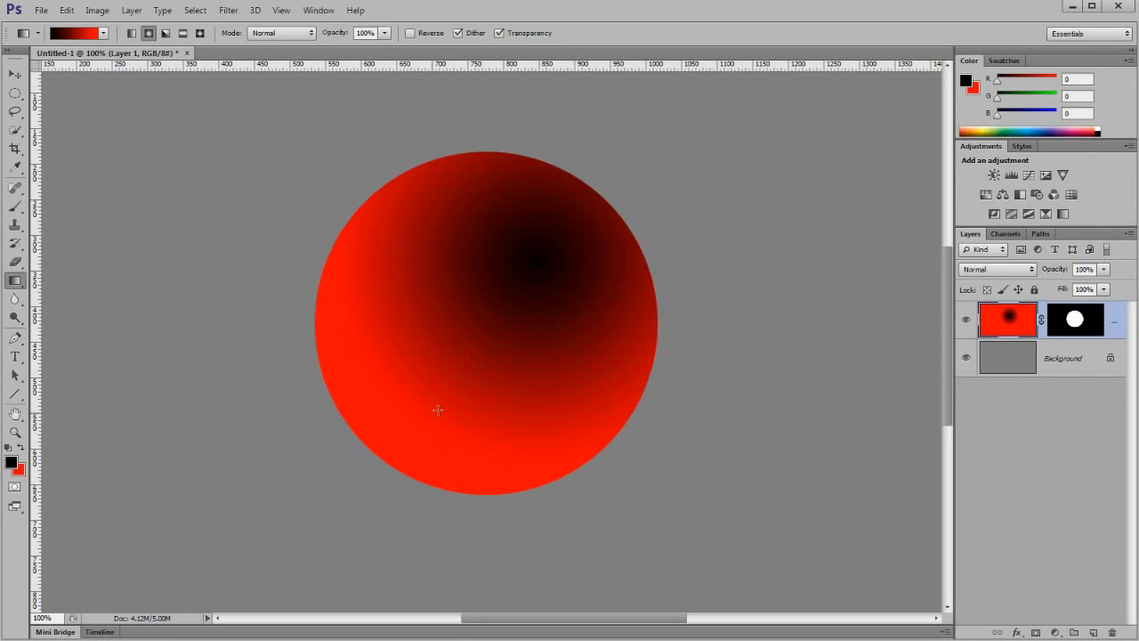
key("ctrl+z")
left_click(409, 34)
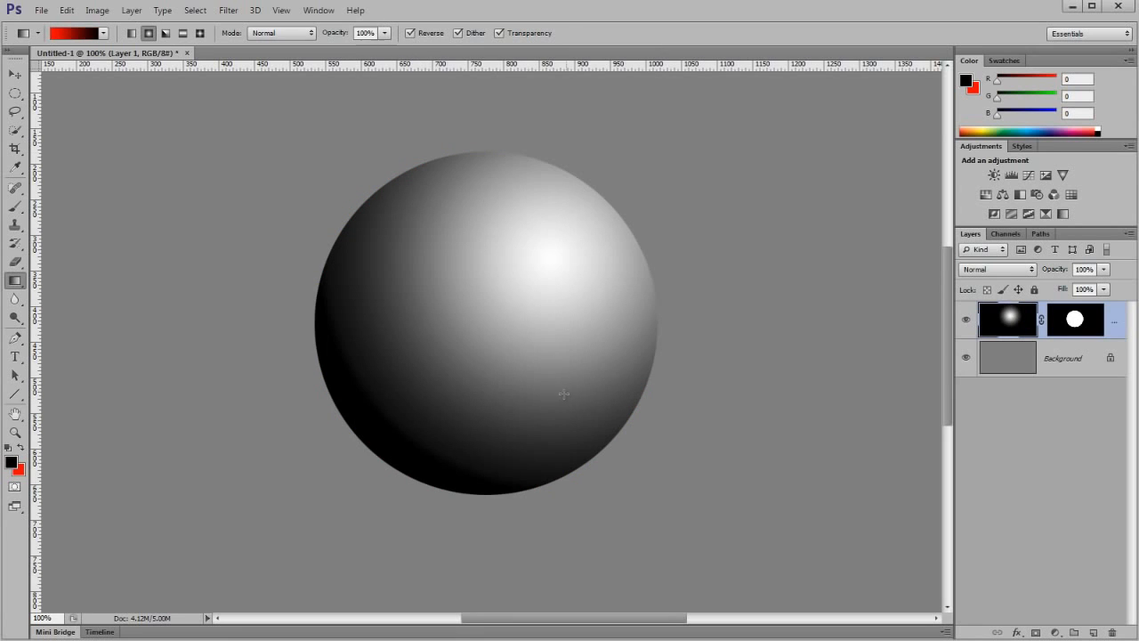
left_click_drag(546, 236, 385, 425)
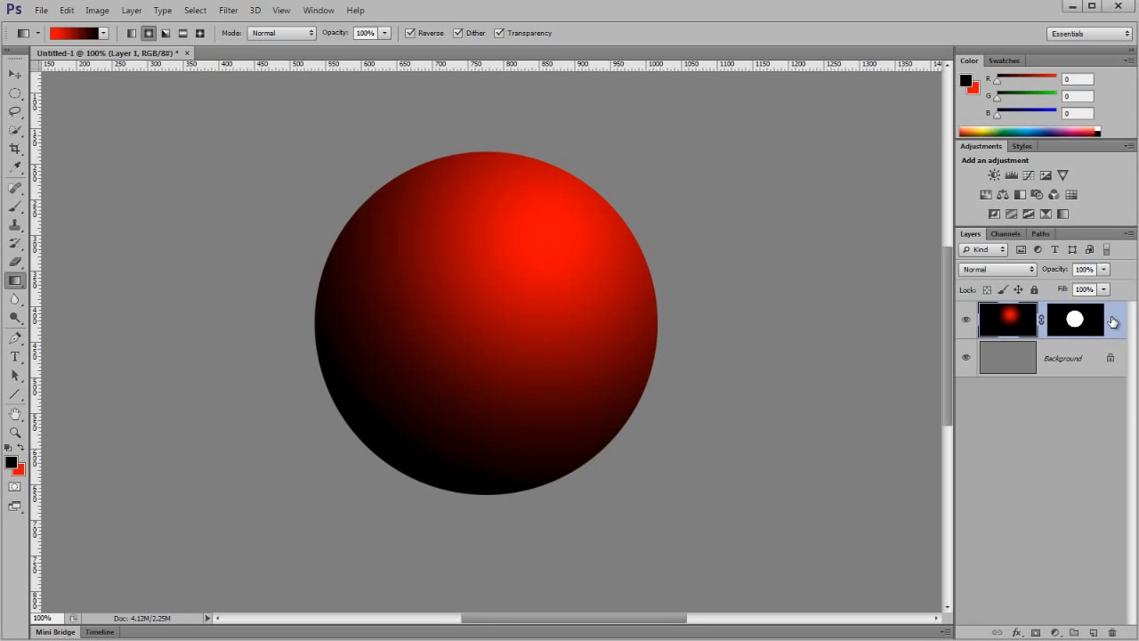
Add a white highlight about 80 px across over the red sphere, using a cleared duplicate of its layer blended in Screen mode.
key("ctrl+j")
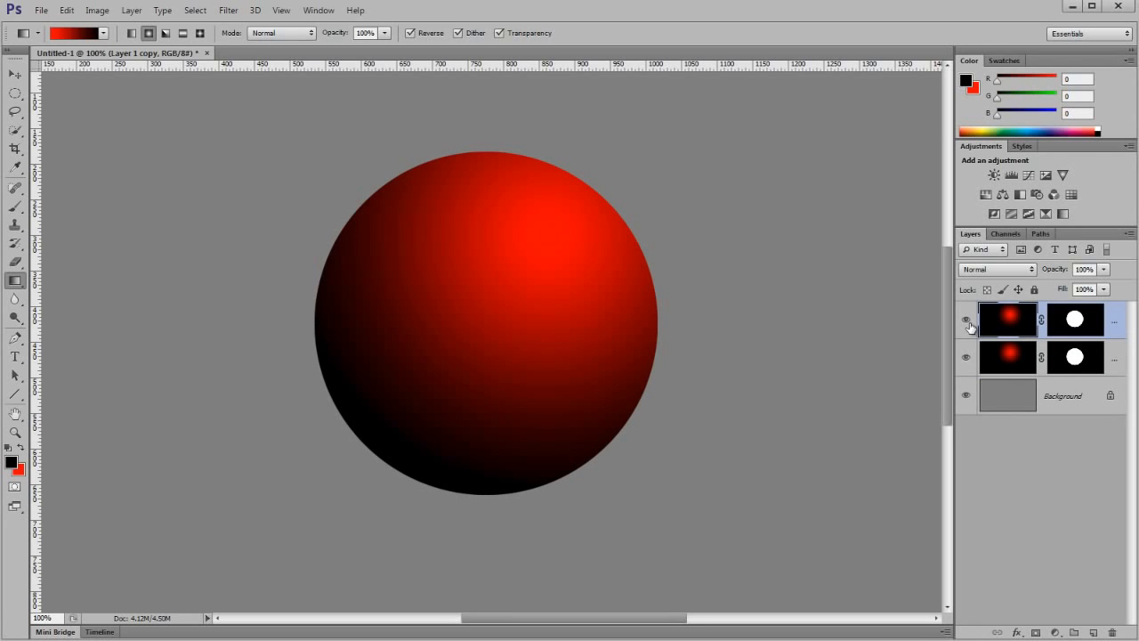
key("Delete")
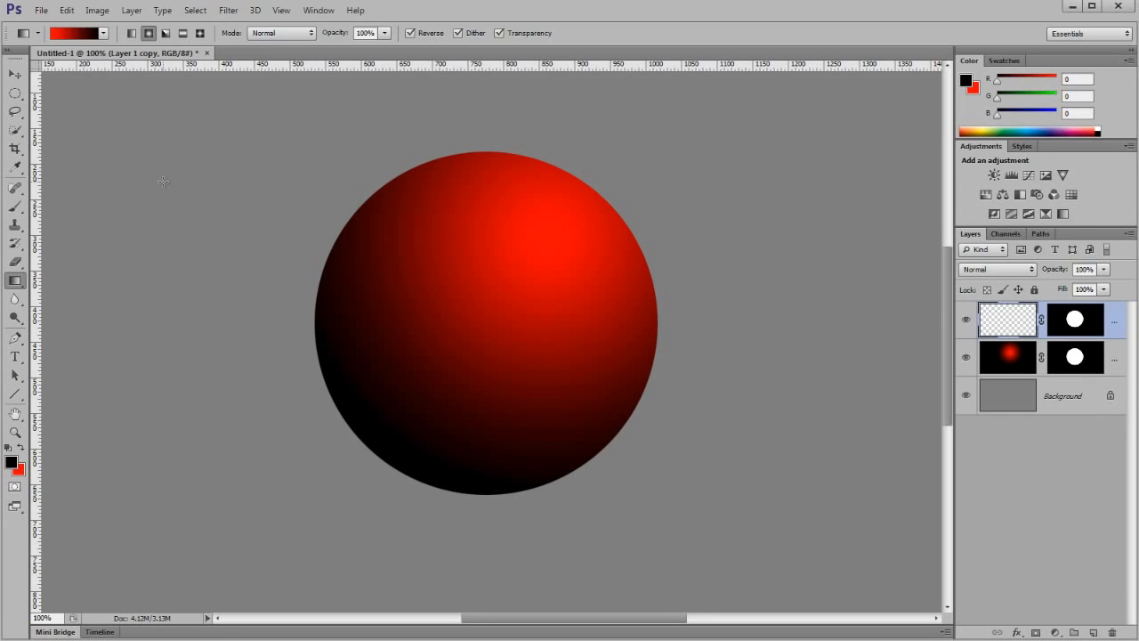
key("d")
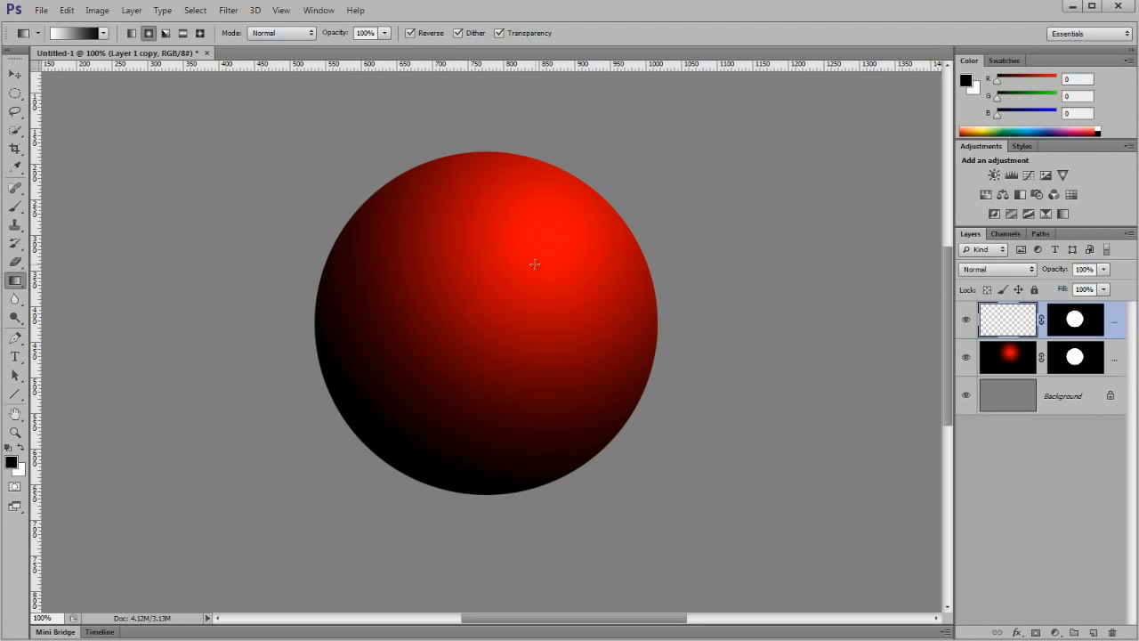
left_click_drag(534, 264, 516, 286)
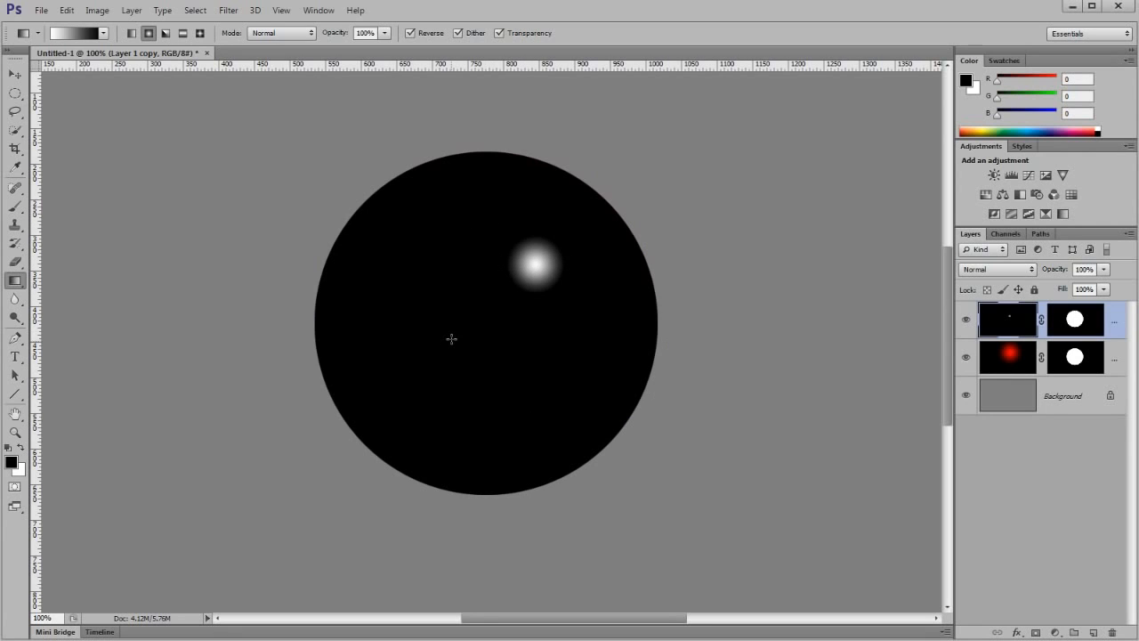
left_click(988, 271)
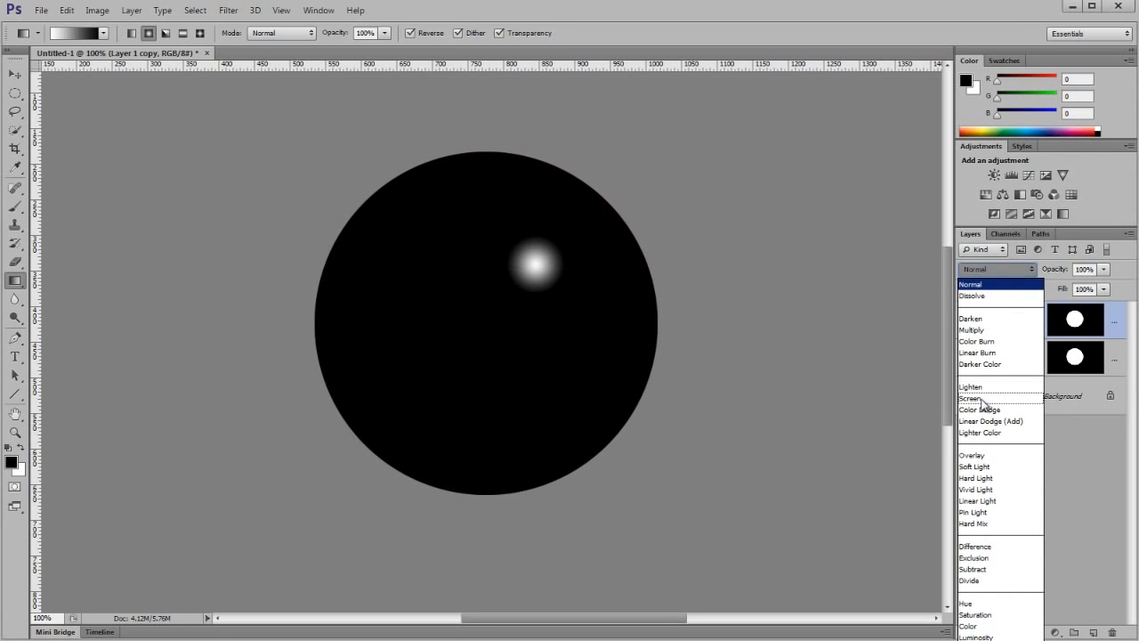
left_click(984, 399)
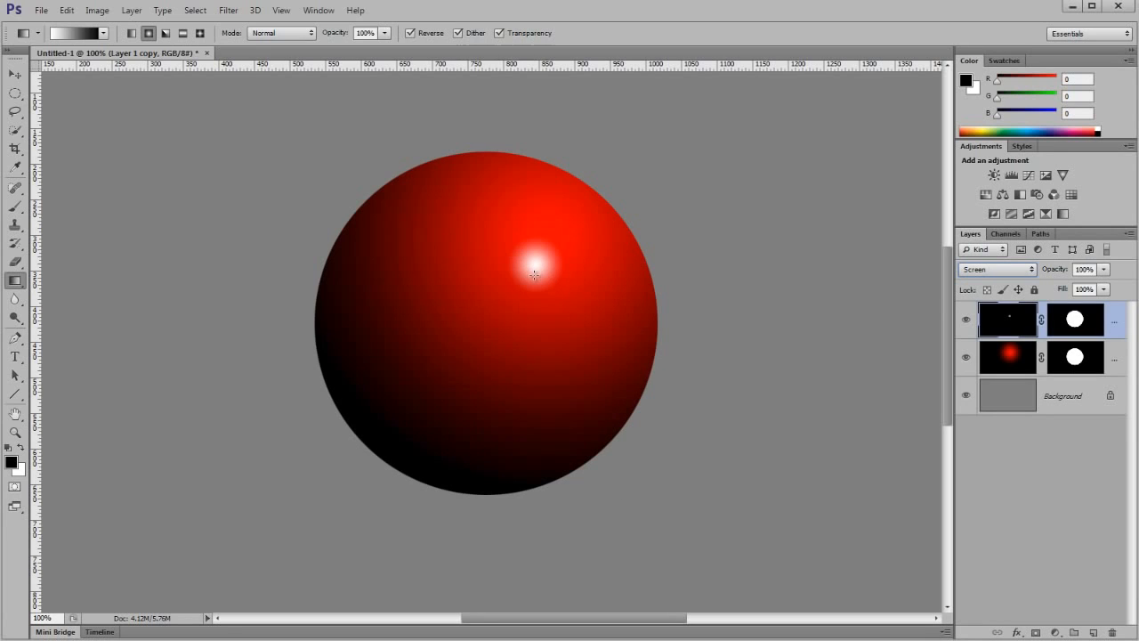
Unlink the highlight layer from its mask and move the highlight up about 30 px.
left_click(1042, 318)
key("v")
left_click_drag(538, 274, 534, 251)
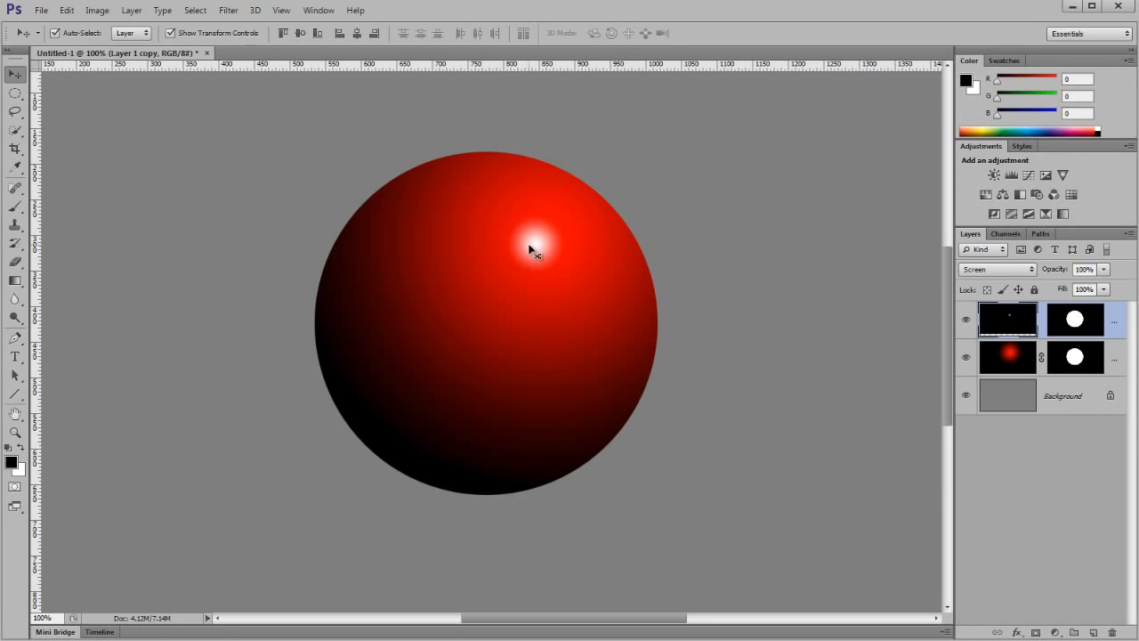
Shape a steep S-curve in a Curves adjustment on the highlight layer, with its upper point at input 164 and output 225.
left_click(89, 17)
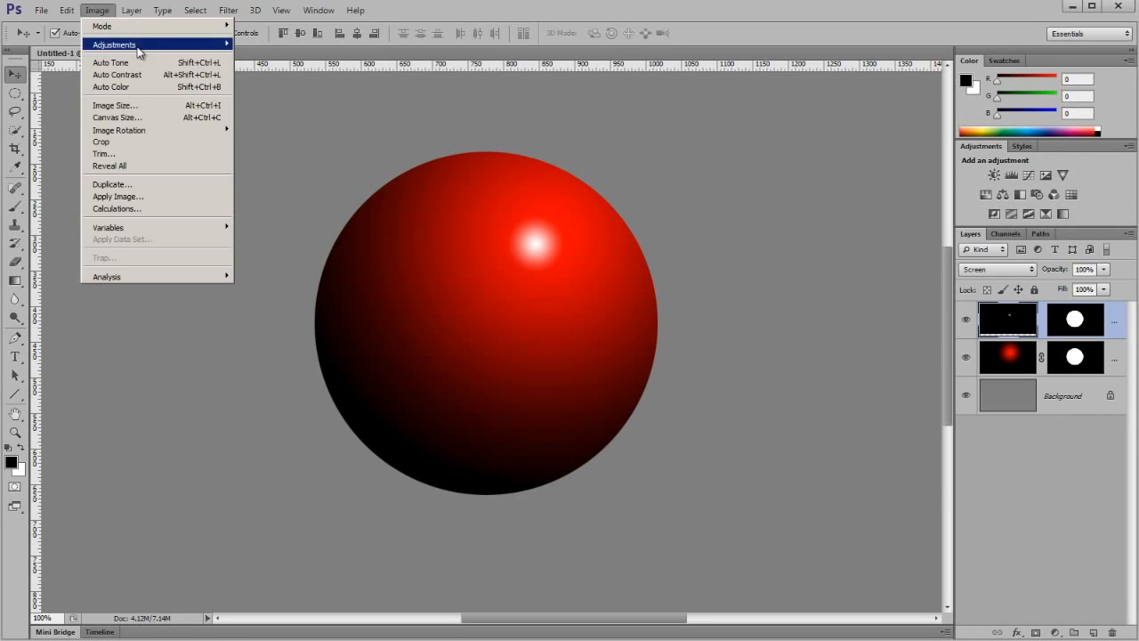
mouse_move(141, 46)
left_click(277, 69)
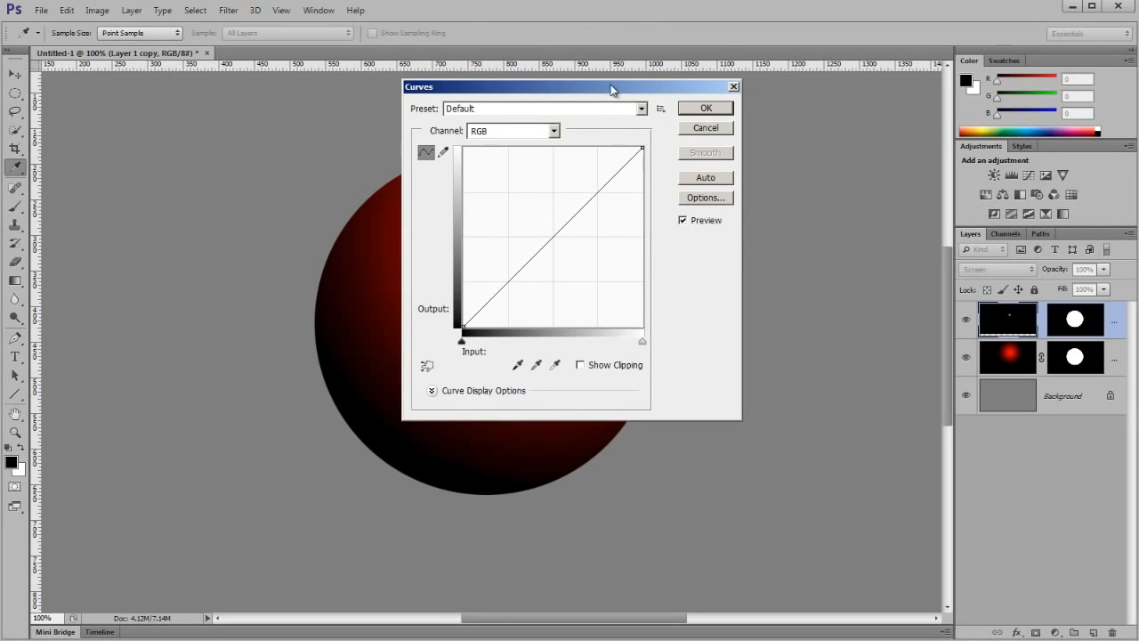
left_click_drag(614, 89, 905, 203)
left_click_drag(818, 380, 814, 435)
left_click_drag(855, 391, 869, 283)
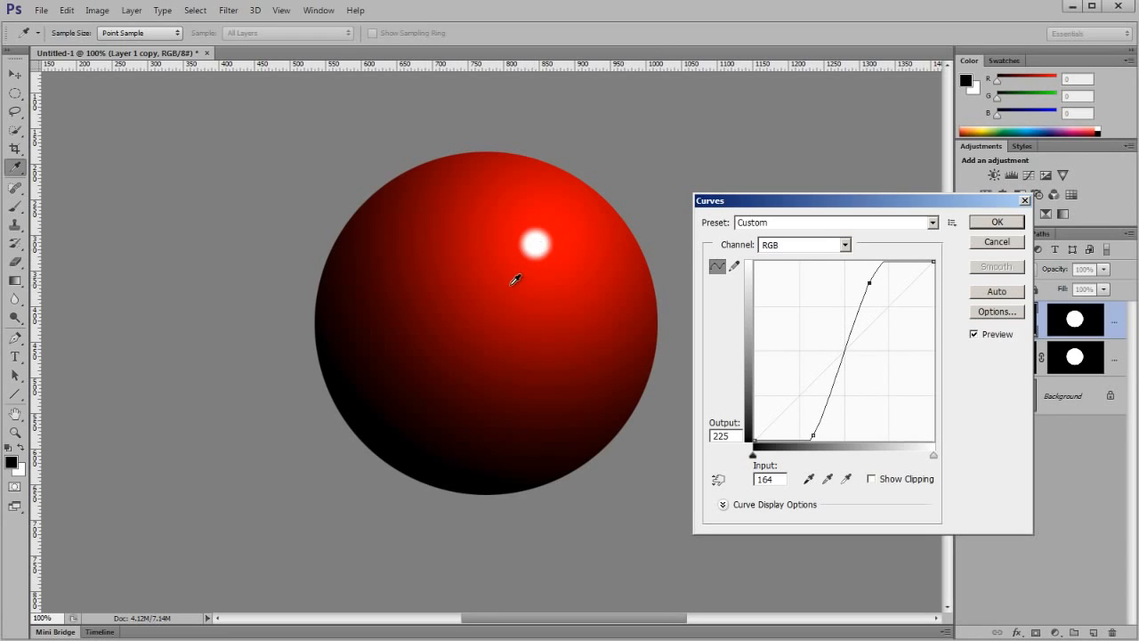
Compare the highlight with and without the Curves preview, and apply the adjustment.
left_click(982, 336)
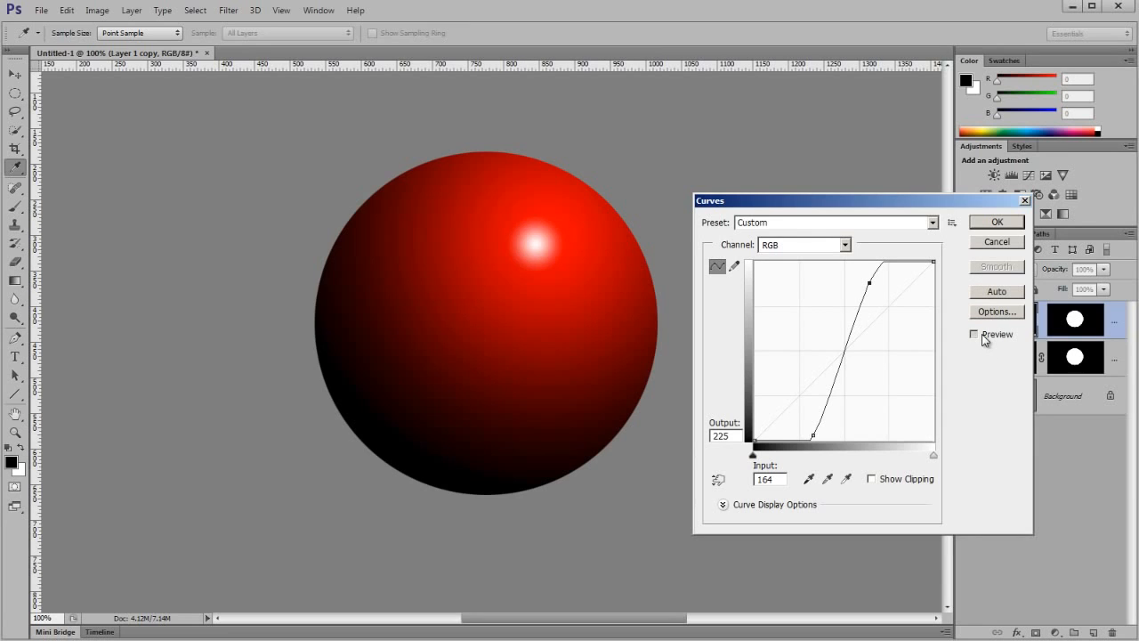
left_click(983, 337)
left_click(982, 336)
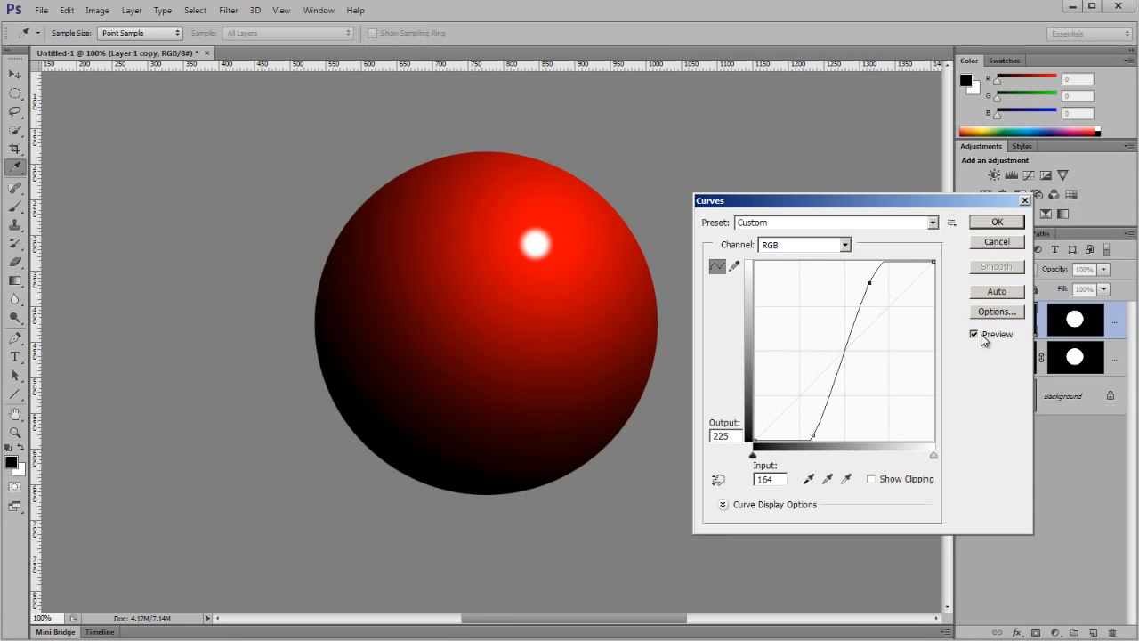
left_click(982, 338)
left_click(982, 338)
left_click(996, 222)
key("v")
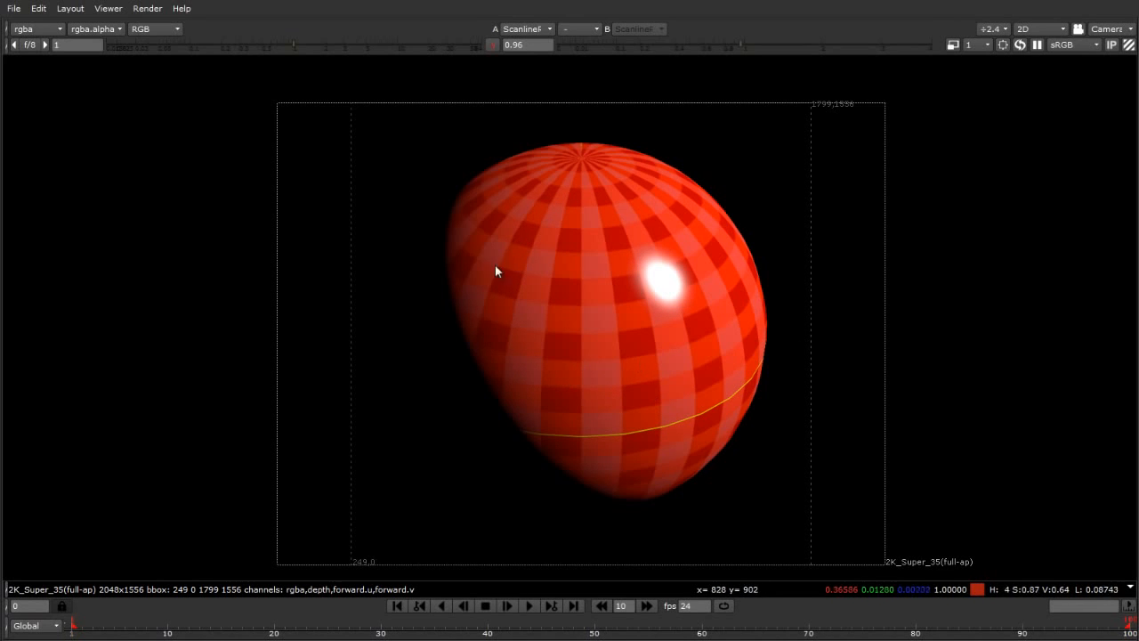
Switch to Nuke and examine the highlight and shading on the rendered checkered sphere, then bring back the node graph.
scroll(495, 265, "up", 2)
scroll(553, 343, "up", 2)
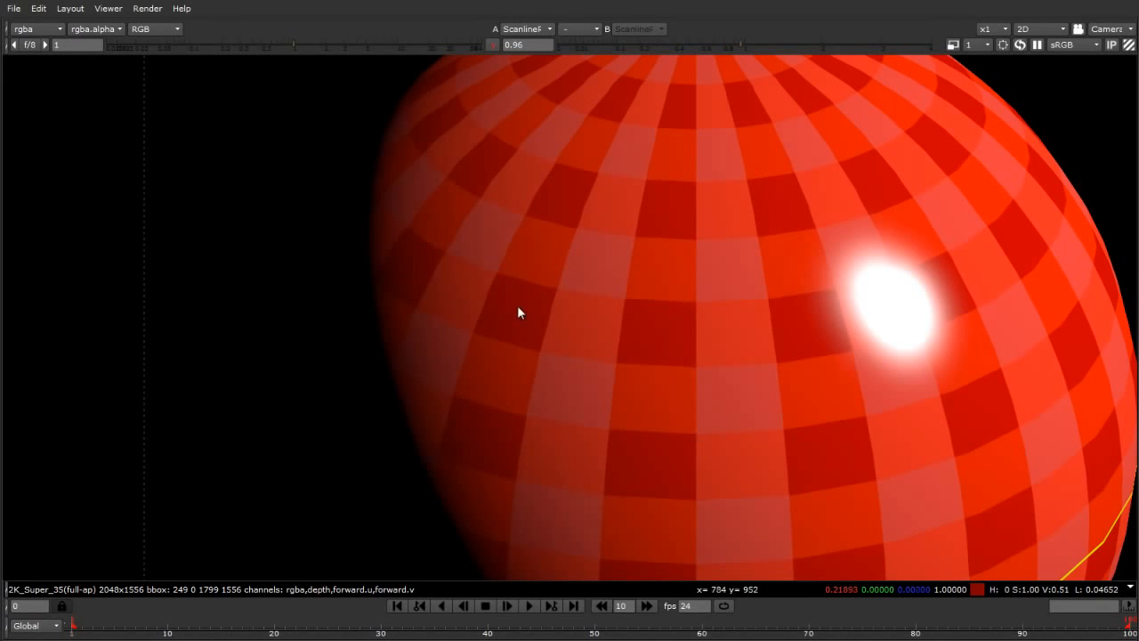
scroll(523, 303, "down", 4)
key("space")
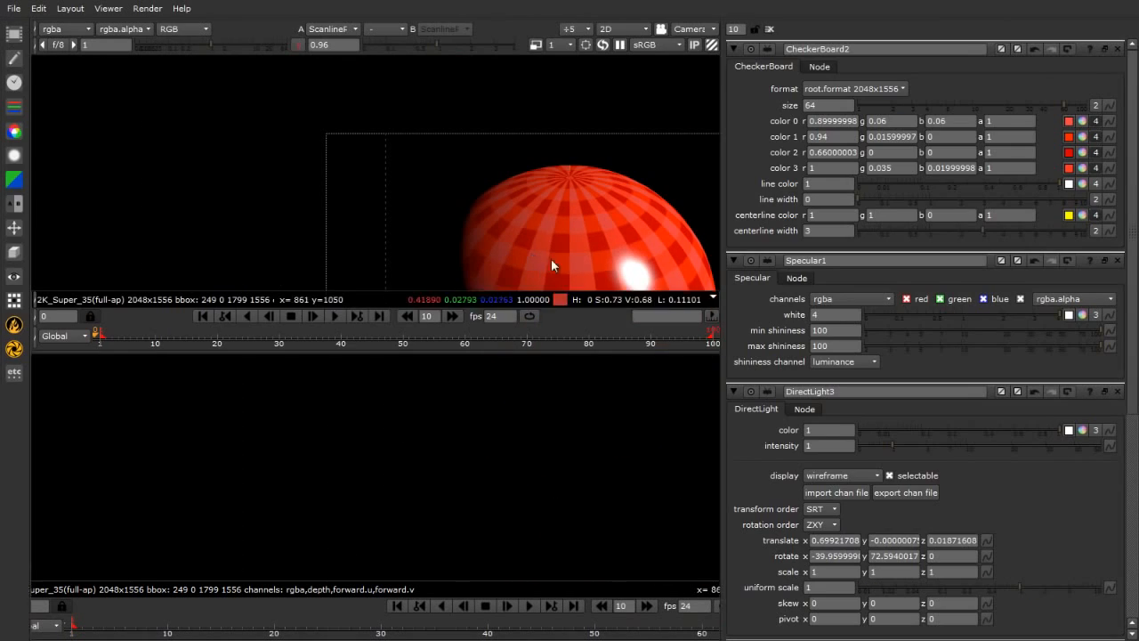
scroll(324, 422, "up", 2)
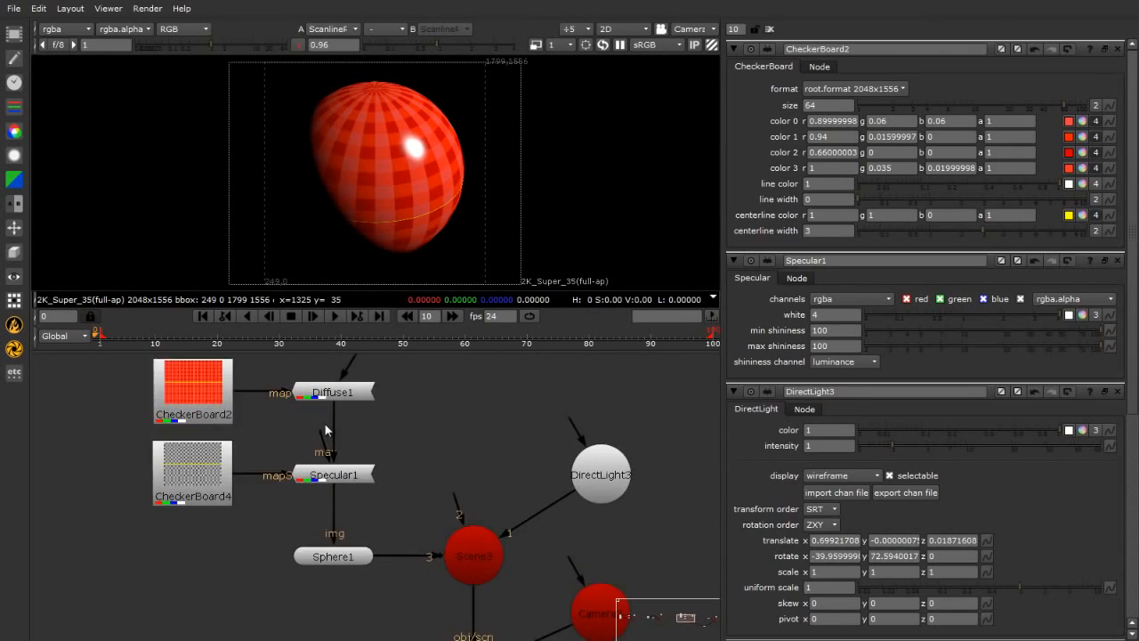
Examine how the red and grey checkerboards feed the Diffuse1 and Specular1 shaders above the Sphere1 node.
left_click_drag(407, 378, 278, 411)
left_click_drag(412, 440, 257, 504)
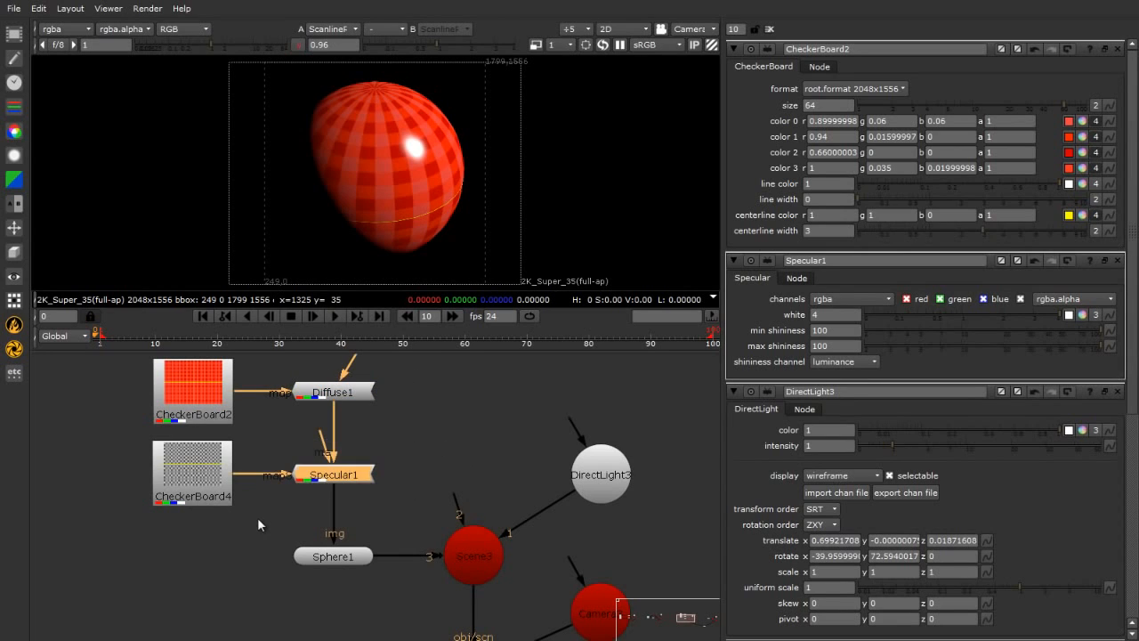
left_click(257, 517)
scroll(259, 517, "down", 2)
left_click(307, 546)
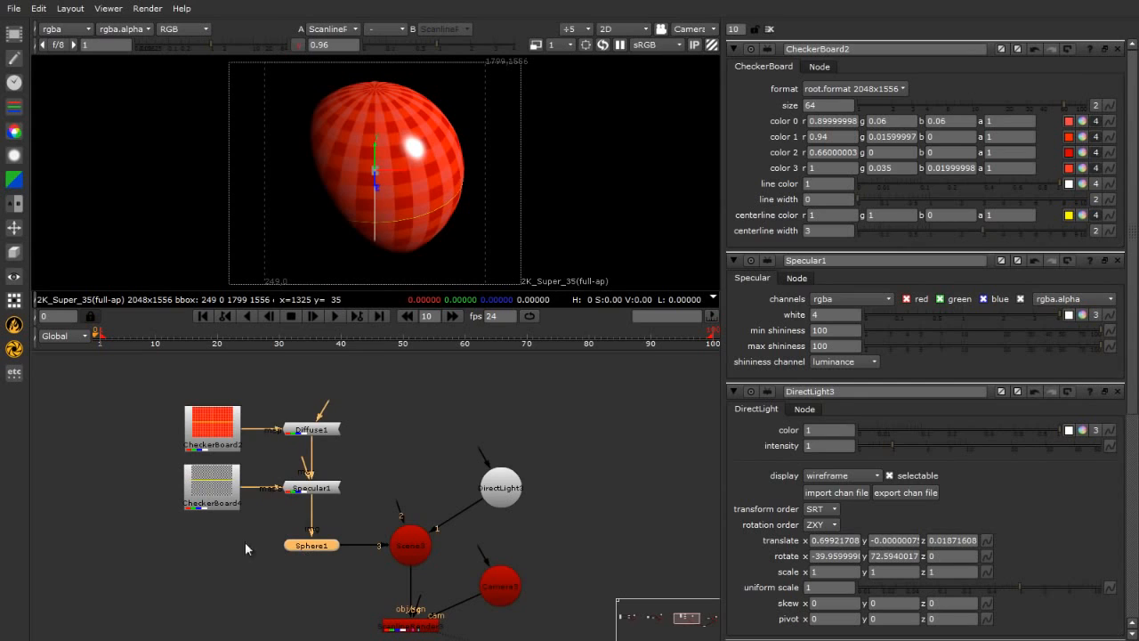
left_click_drag(163, 388, 261, 560)
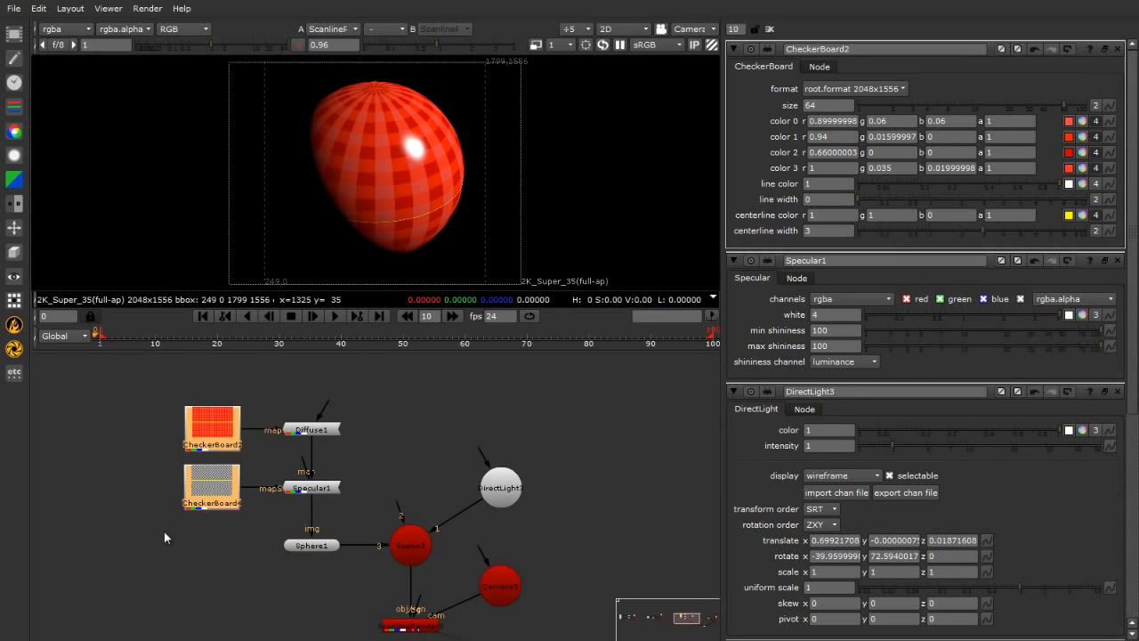
left_click(111, 493)
scroll(84, 483, "down", 1)
scroll(176, 516, "up", 2)
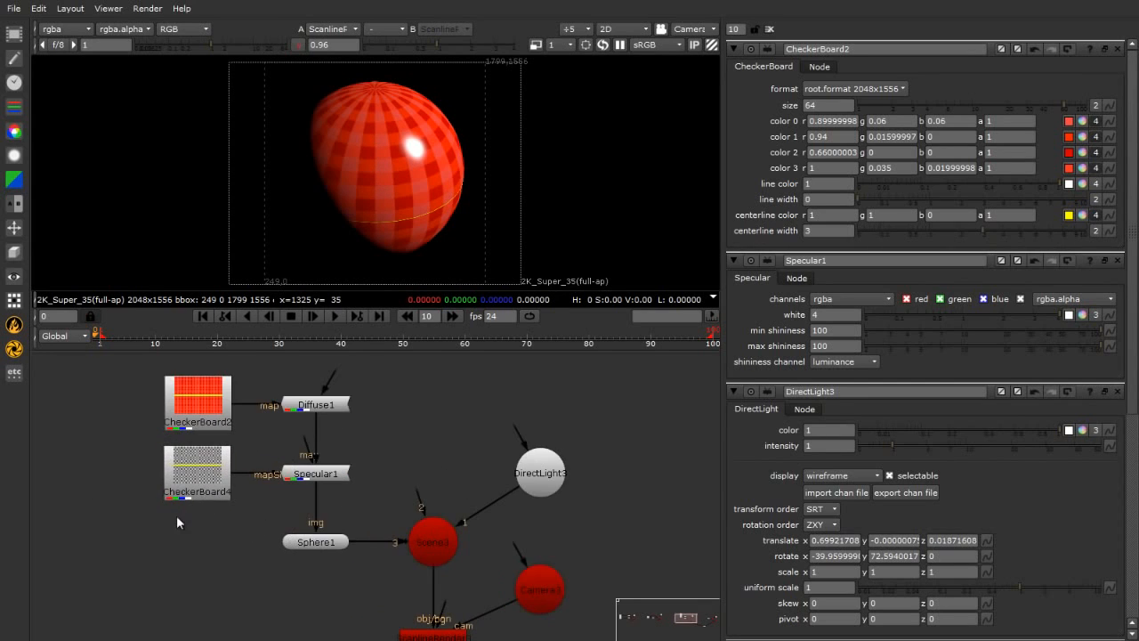
left_click(327, 406)
left_click(318, 481)
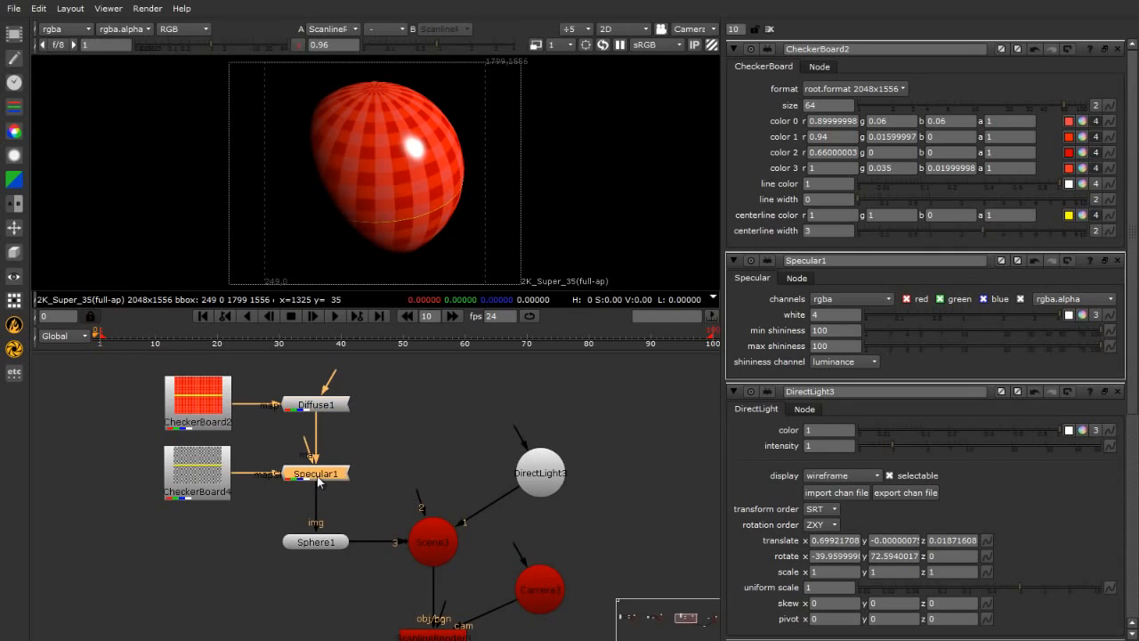
left_click(248, 526)
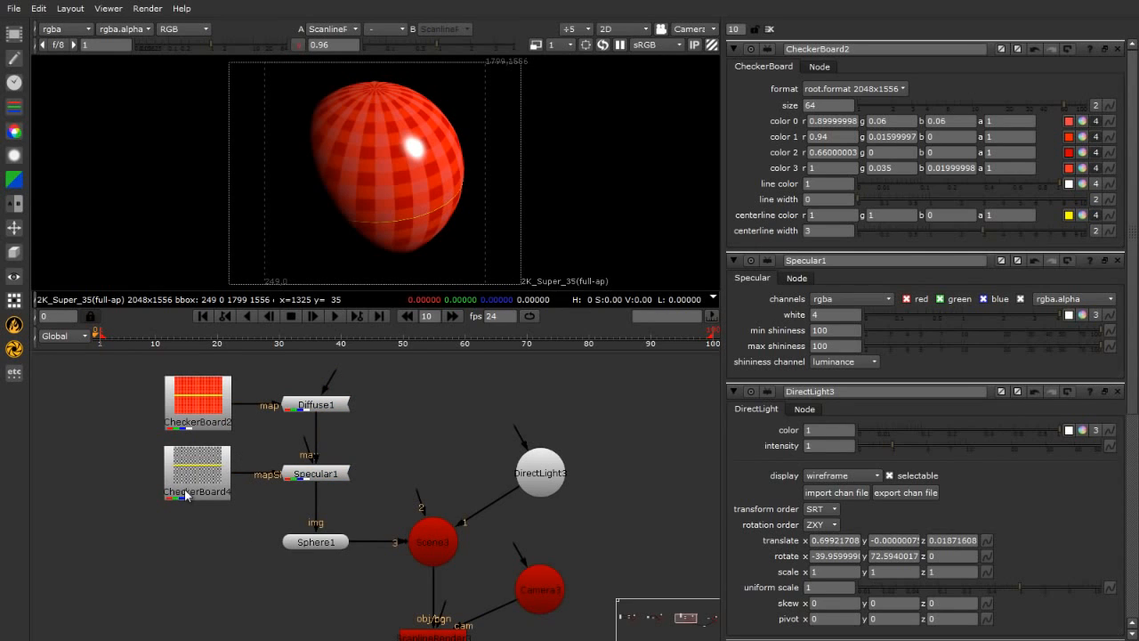
scroll(78, 473, "down", 1)
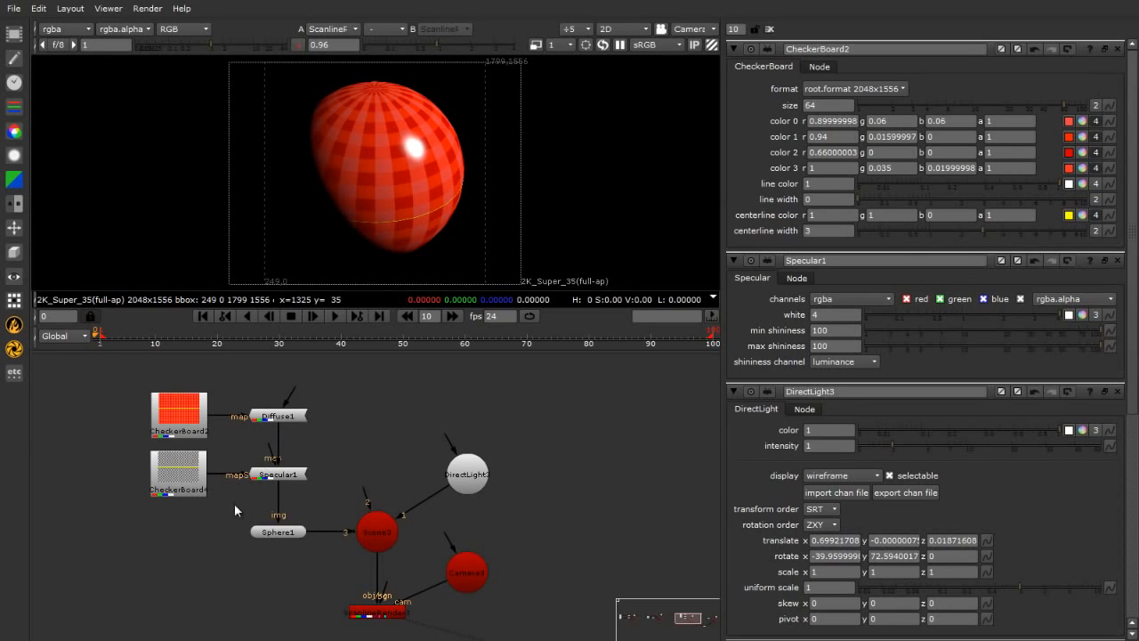
Add a CheckerBoard node above Sphere2 in the Scene4 setup, connect it to the sphere's img input, and inspect the render.
scroll(50, 505, "down", 4)
scroll(474, 548, "up", 3)
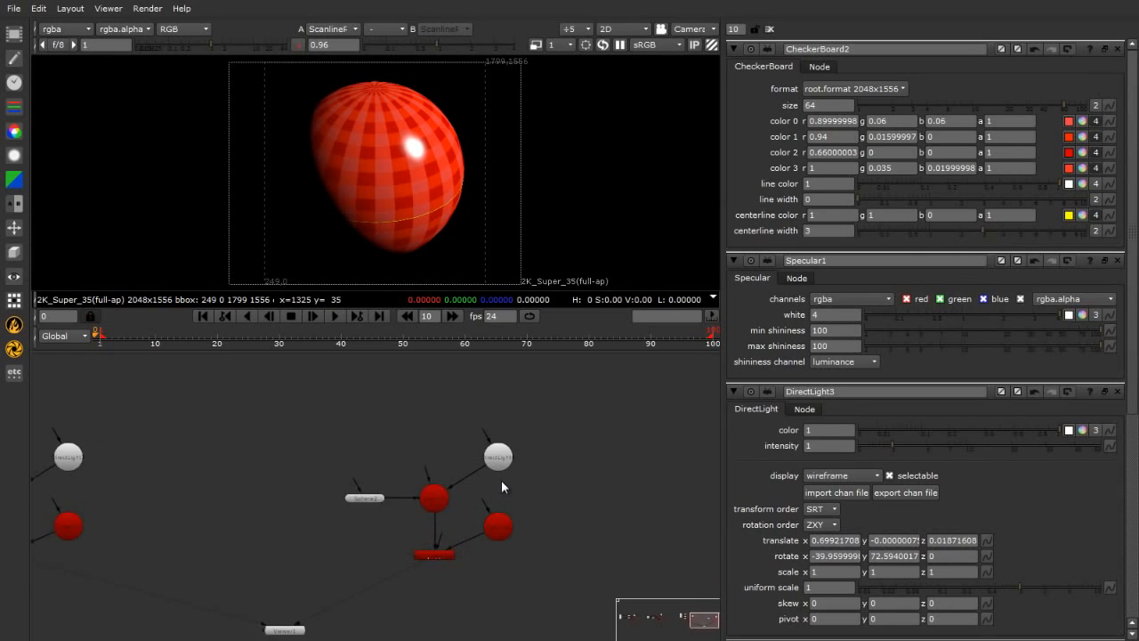
scroll(502, 480, "up", 3)
scroll(430, 551, "down", 1)
scroll(423, 574, "up", 1)
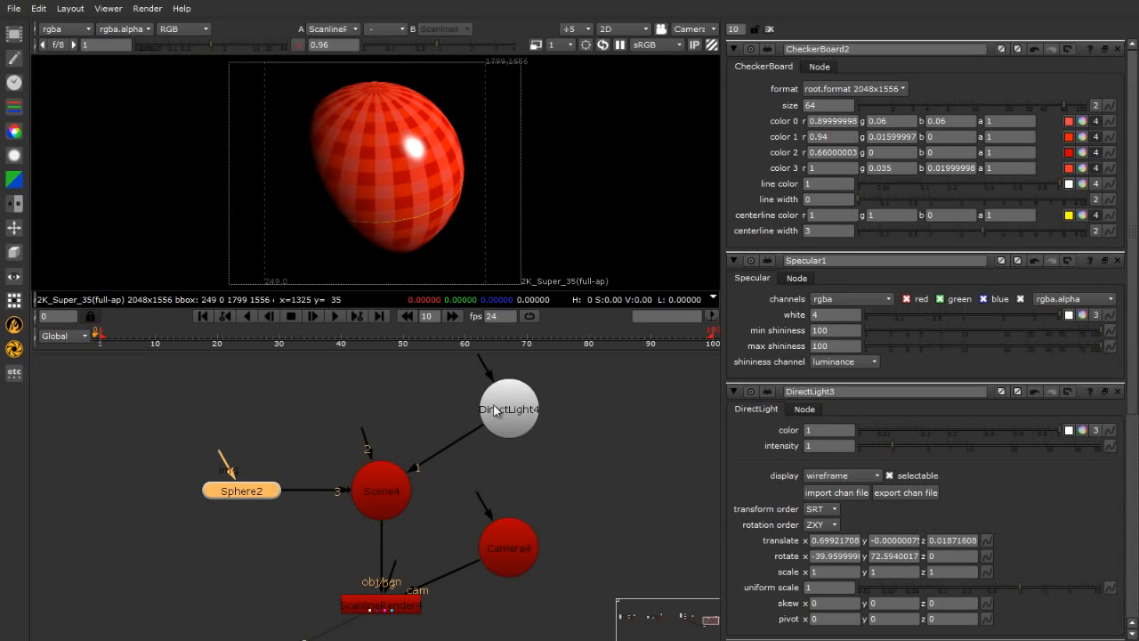
left_click(588, 510)
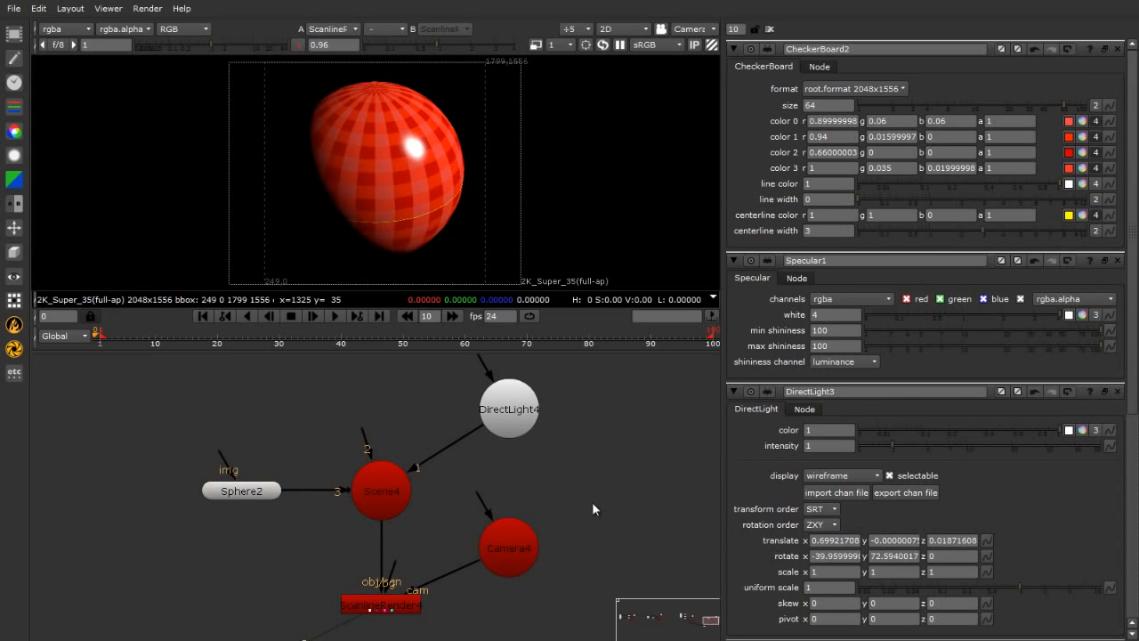
left_click(15, 34)
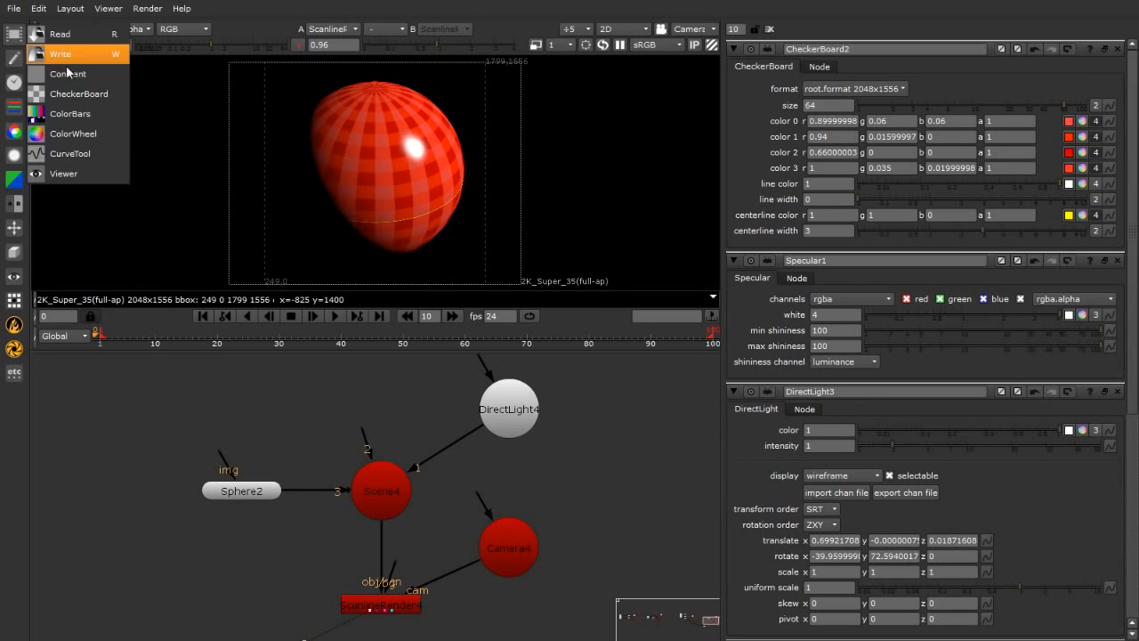
left_click(93, 94)
left_click_drag(177, 536, 247, 388)
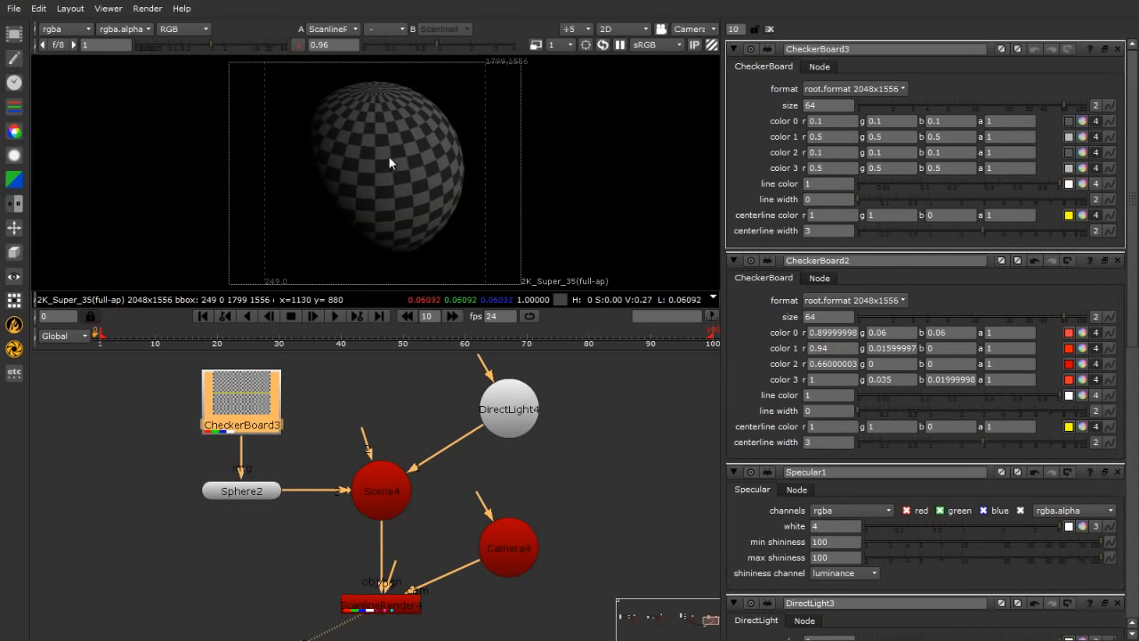
scroll(366, 144, "up", 5)
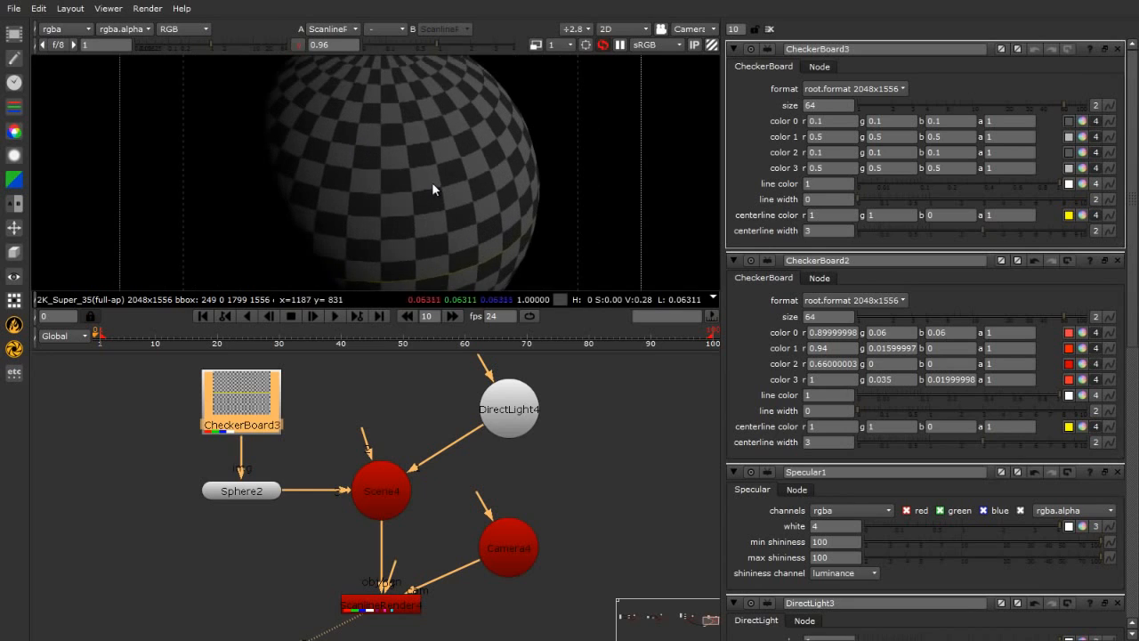
scroll(433, 188, "down", 5)
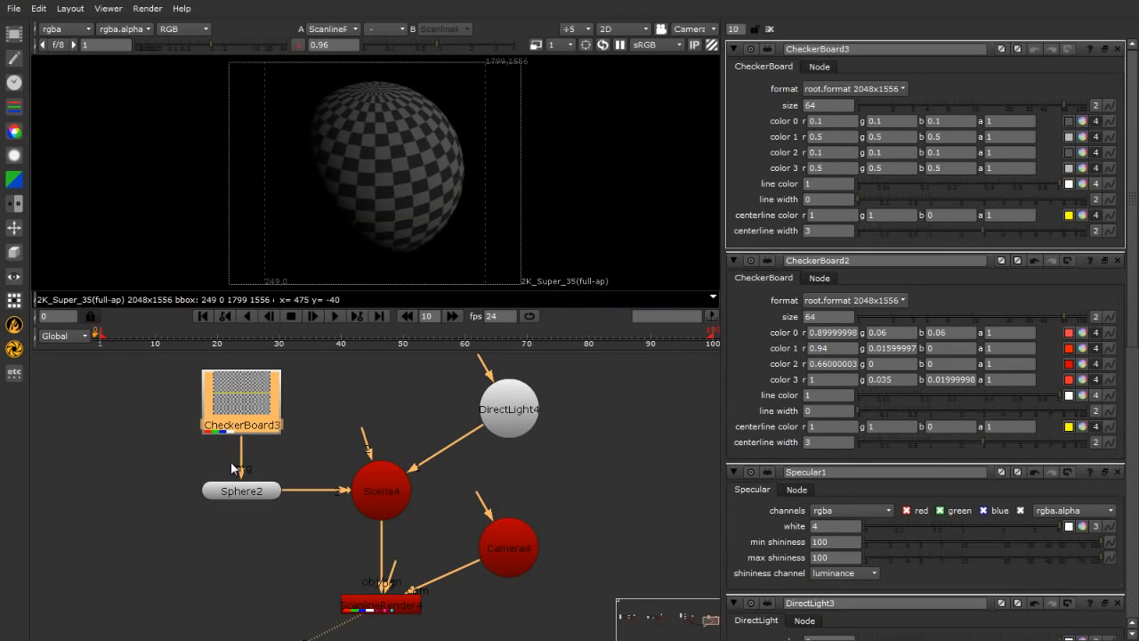
Insert a Diffuse shader between CheckerBoard3 and Sphere2, and space the three nodes apart vertically.
scroll(250, 547, "down", 2)
scroll(165, 423, "up", 2)
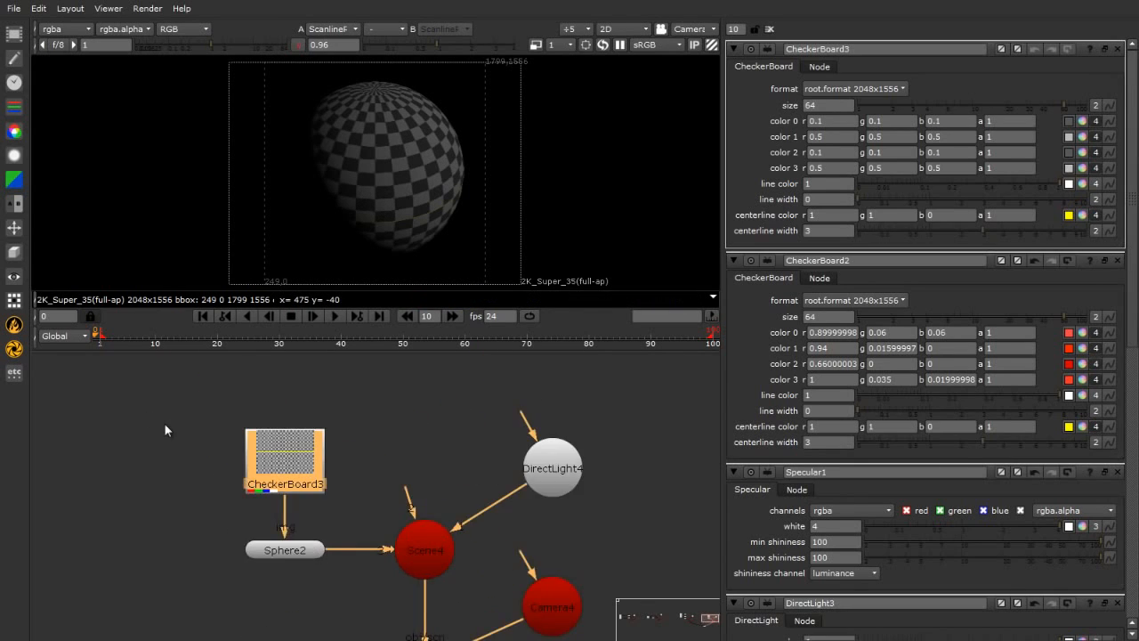
left_click(12, 251)
mouse_move(95, 332)
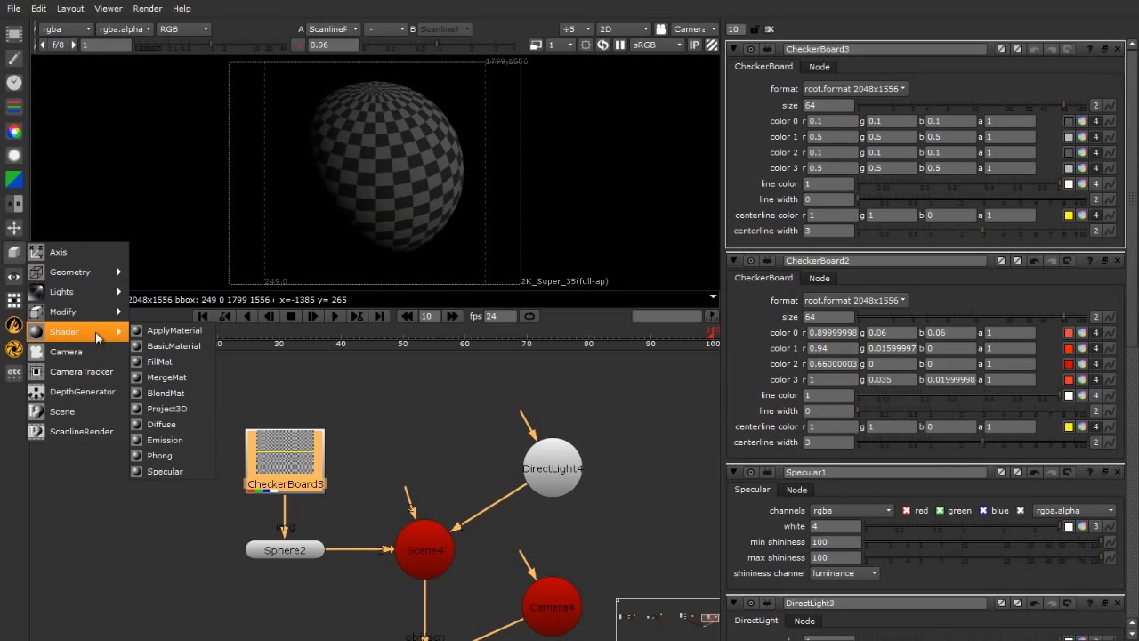
left_click(160, 426)
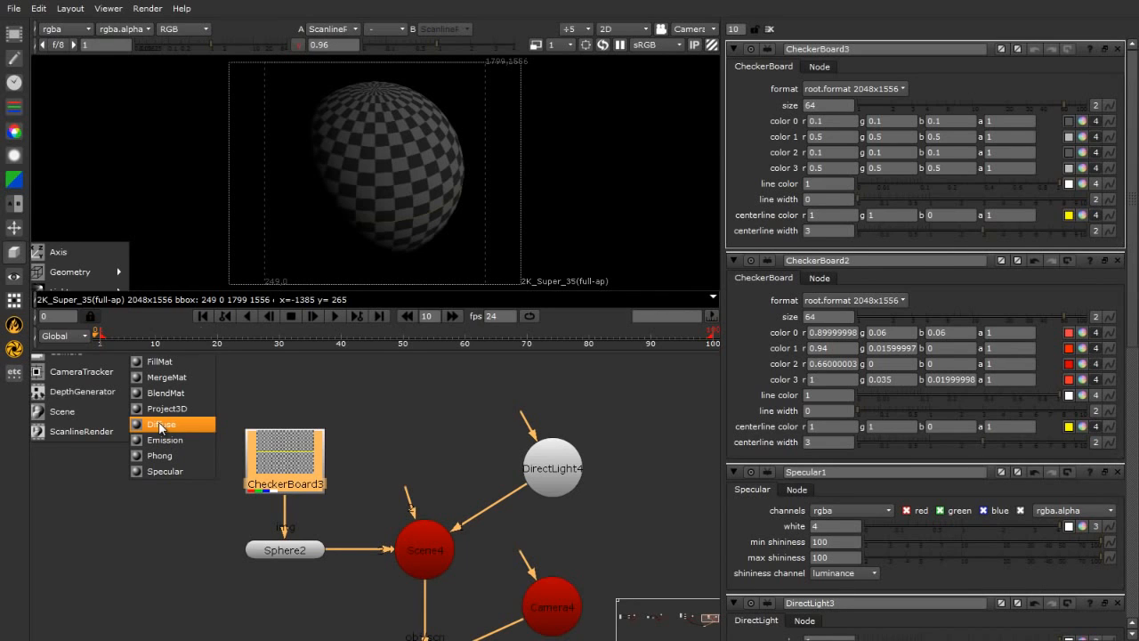
left_click_drag(307, 464, 307, 414)
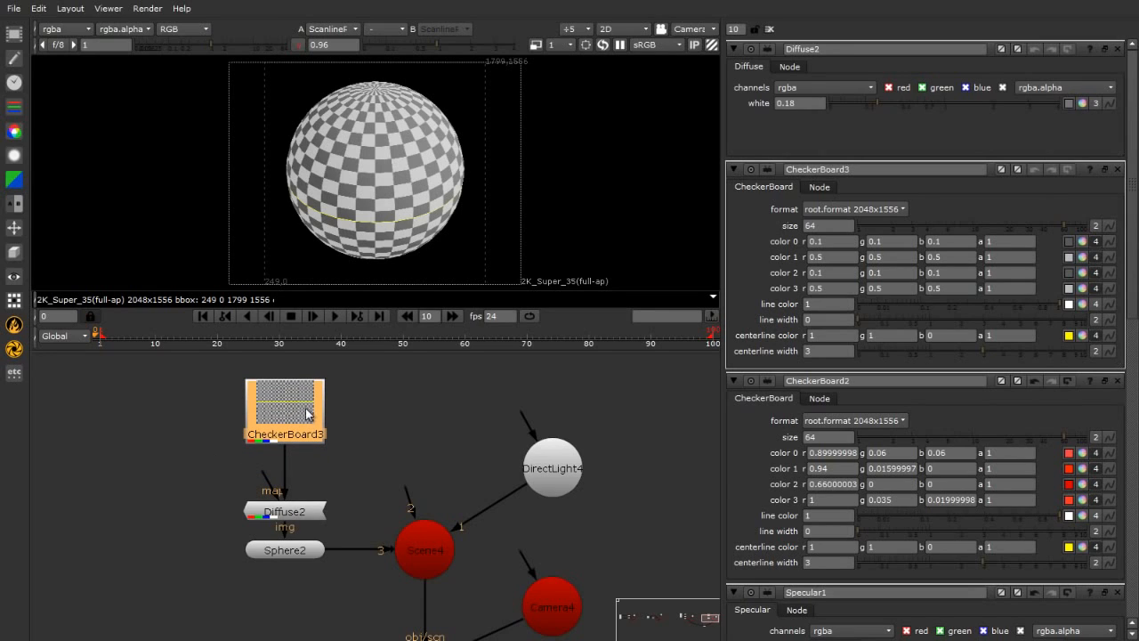
left_click_drag(276, 514, 277, 501)
left_click(377, 455)
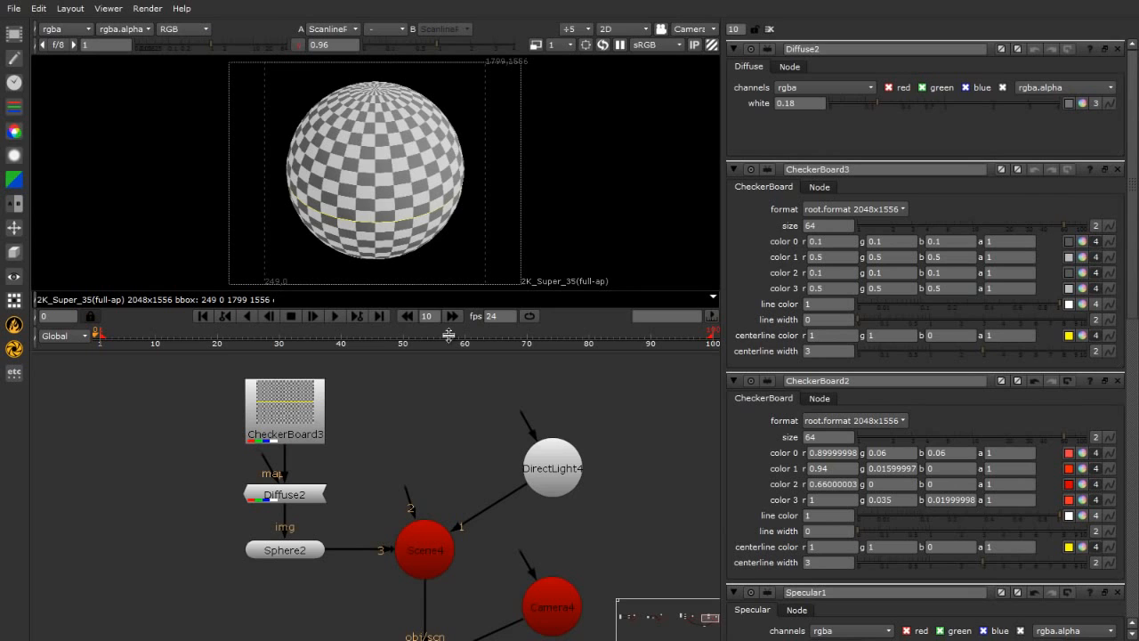
Inspect the rendered sphere up close, and move CheckerBoard3 and Diffuse2 farther up from Sphere2.
scroll(382, 174, "up", 3)
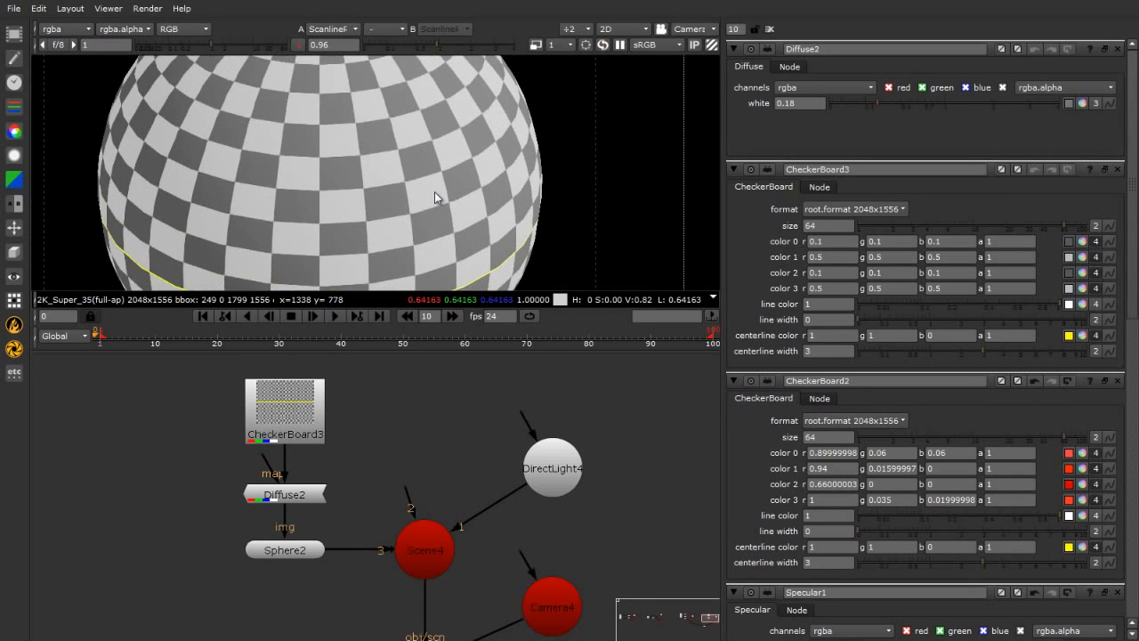
scroll(437, 196, "down", 3)
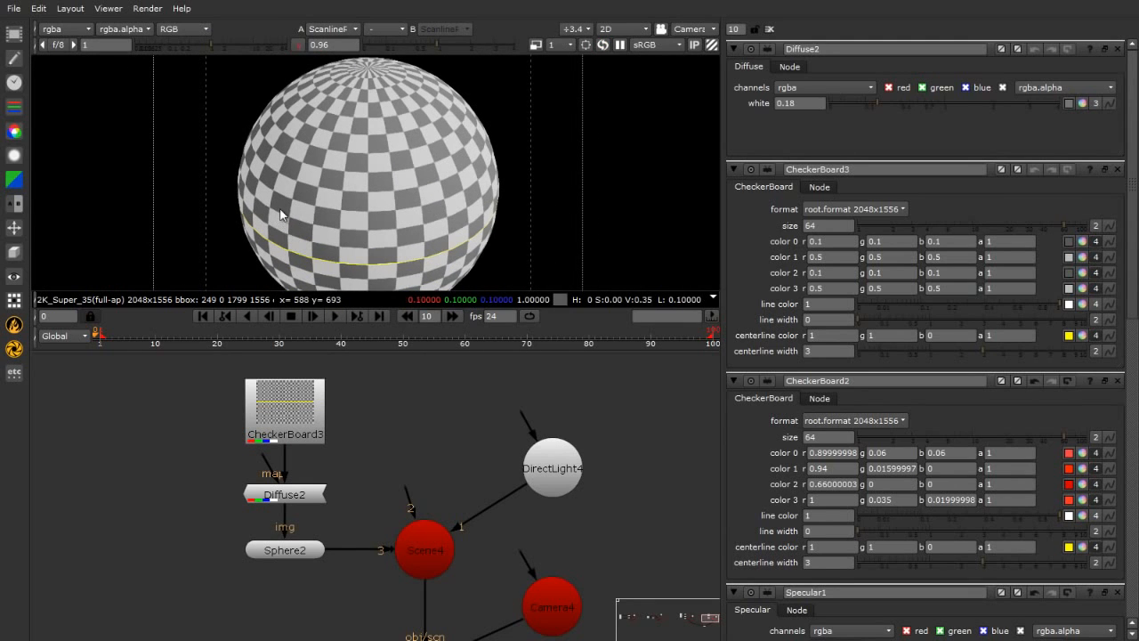
scroll(284, 214, "up", 1)
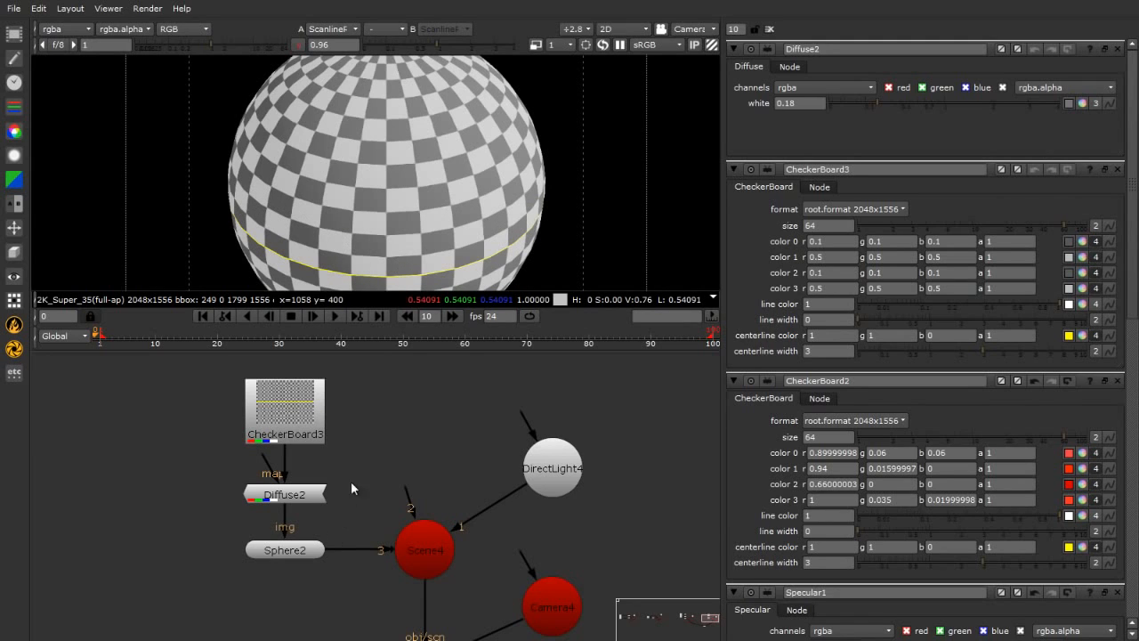
left_click_drag(293, 425, 294, 400)
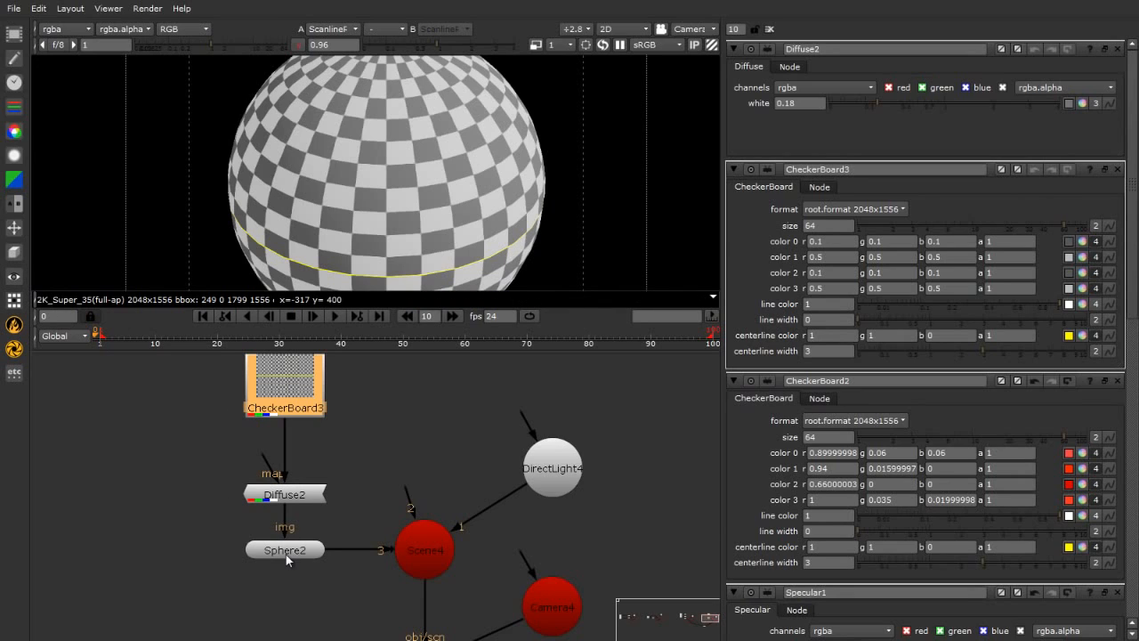
left_click_drag(304, 495, 301, 466)
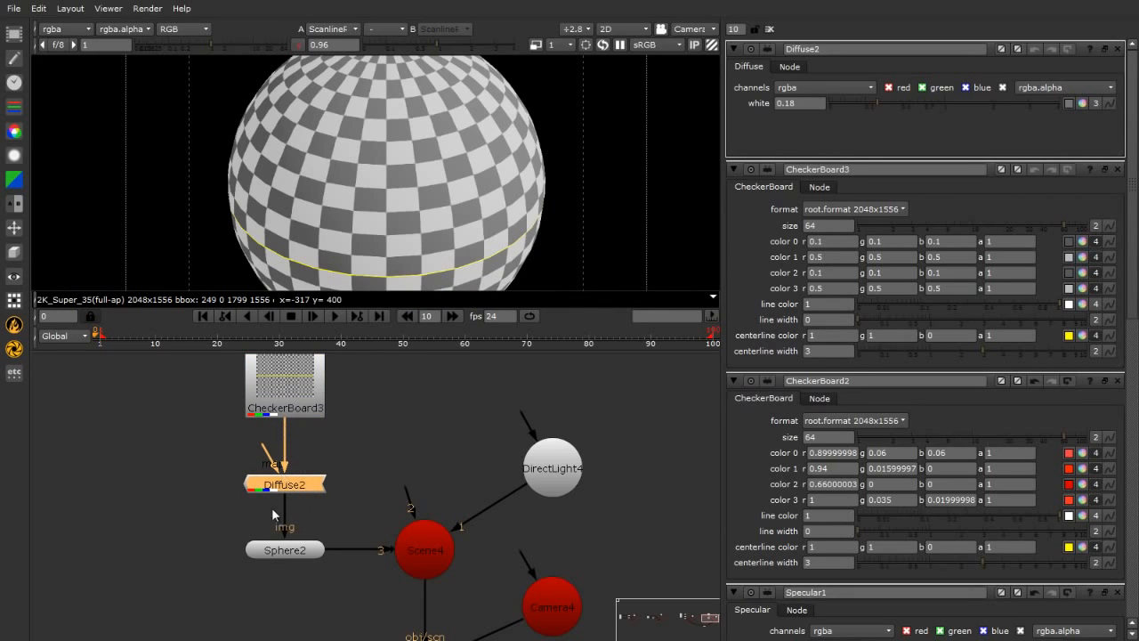
Examine Diffuse2's map and unlabelled inputs in the enlarged node graph, repositioning CheckerBoard3 above the shader.
scroll(245, 454, "up", 5)
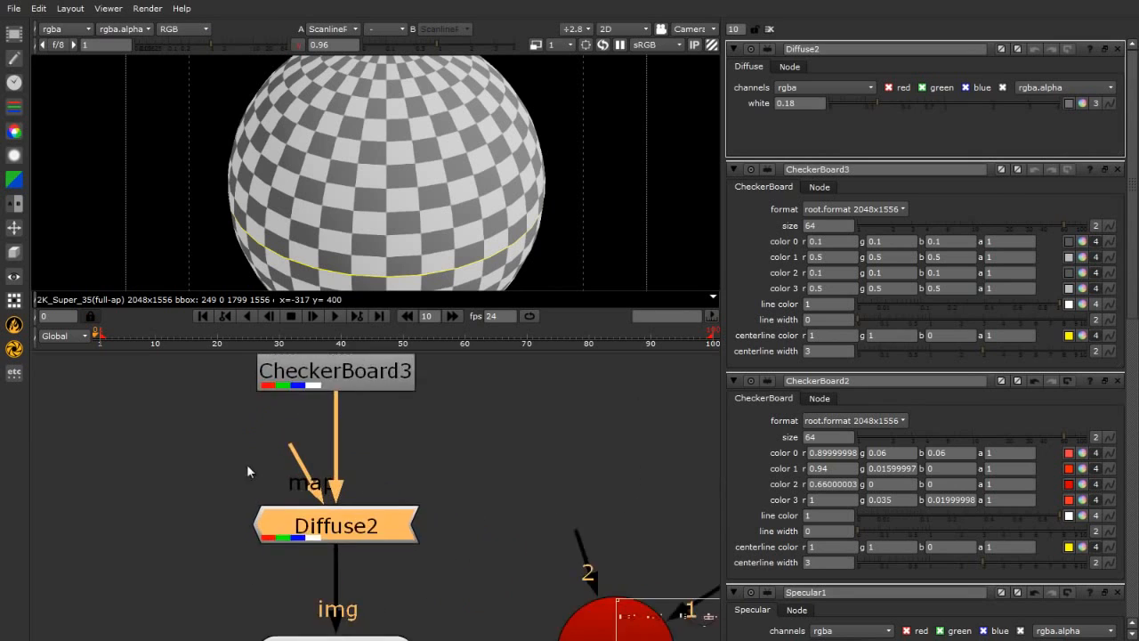
key("space")
scroll(203, 527, "up", 4)
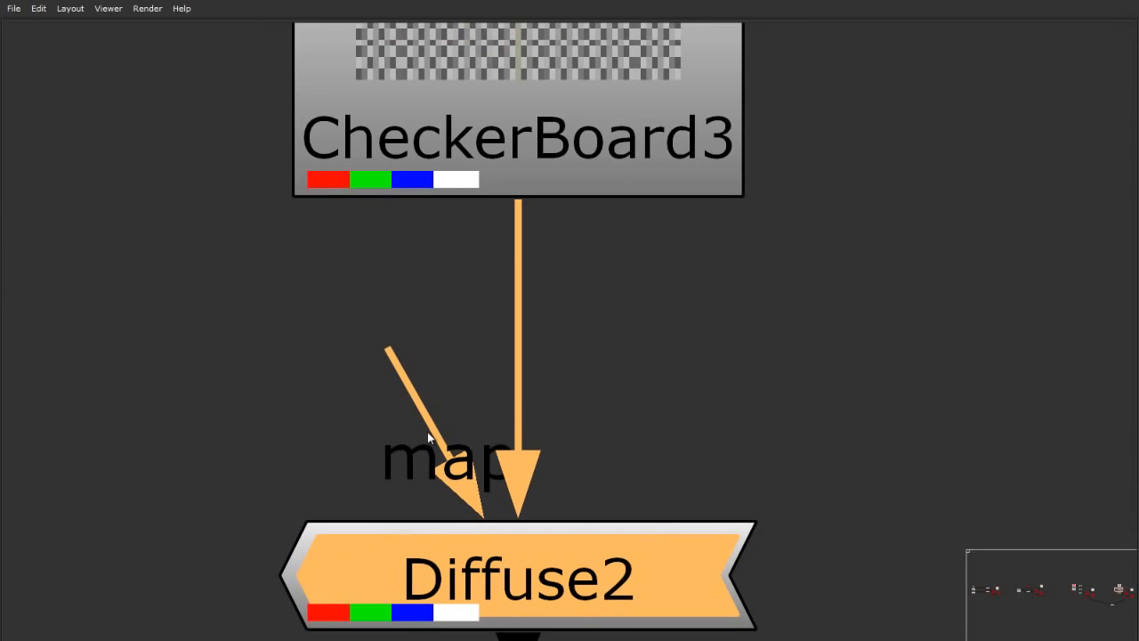
left_click_drag(522, 217, 559, 53)
scroll(551, 265, "down", 5)
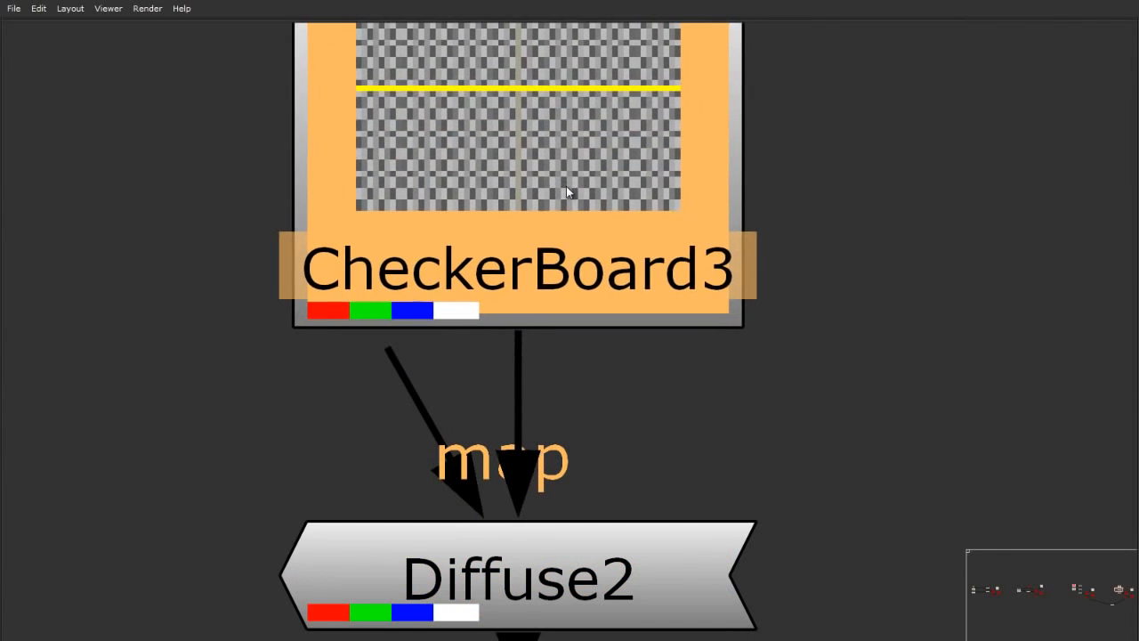
scroll(485, 214, "up", 1)
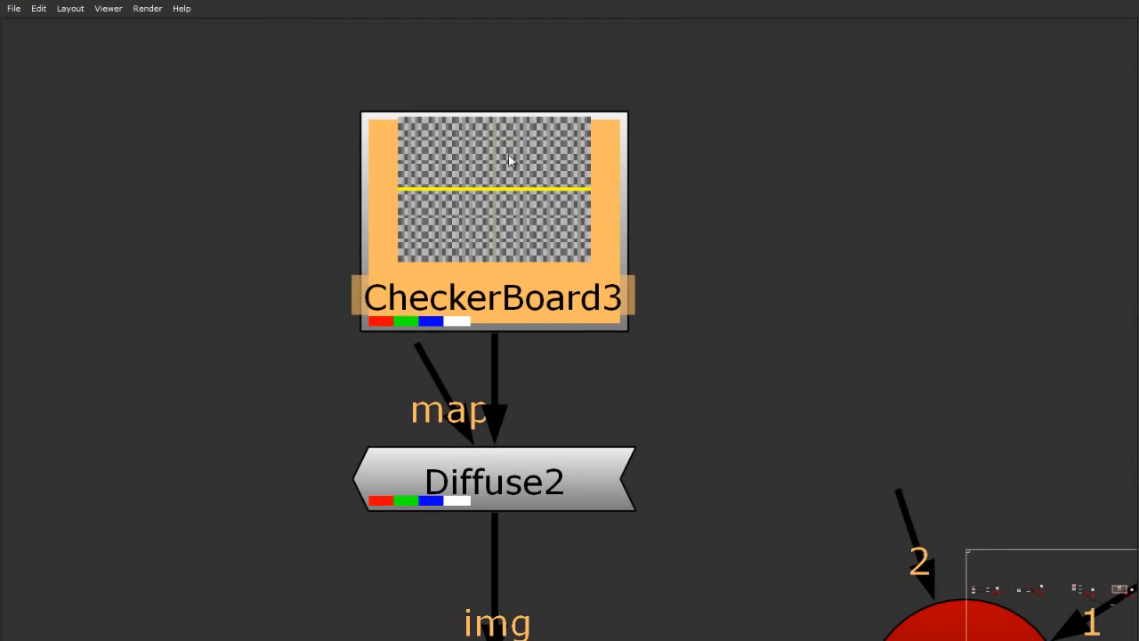
key("space")
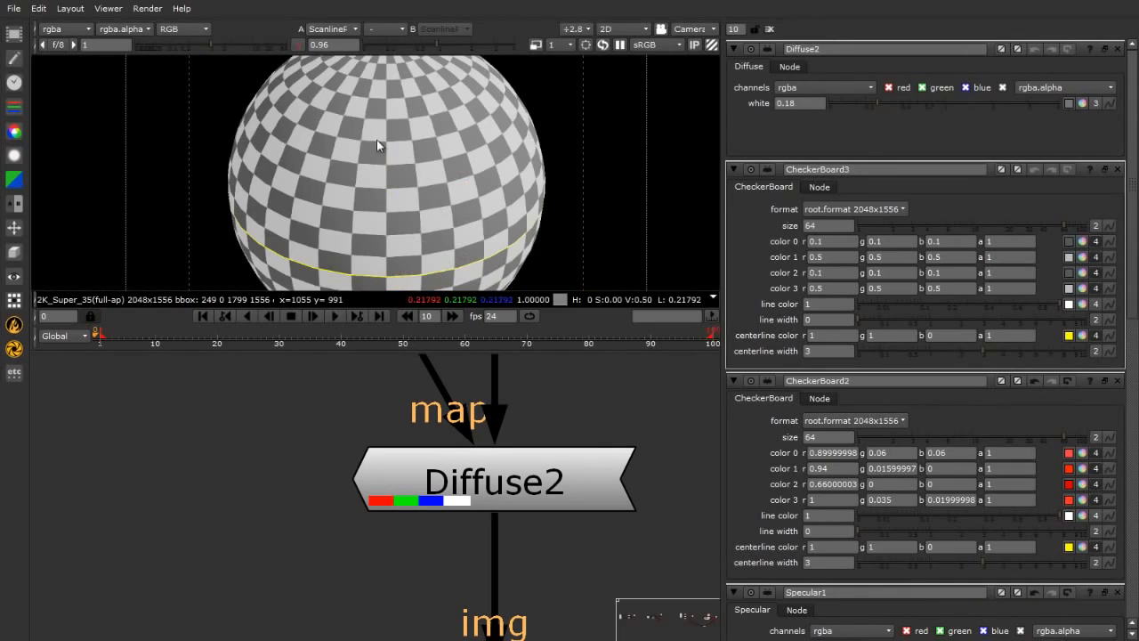
Reconnect CheckerBoard3 to the map input of Diffuse2, leaving the unlabelled input free, and inspect the sphere.
scroll(238, 482, "down", 4)
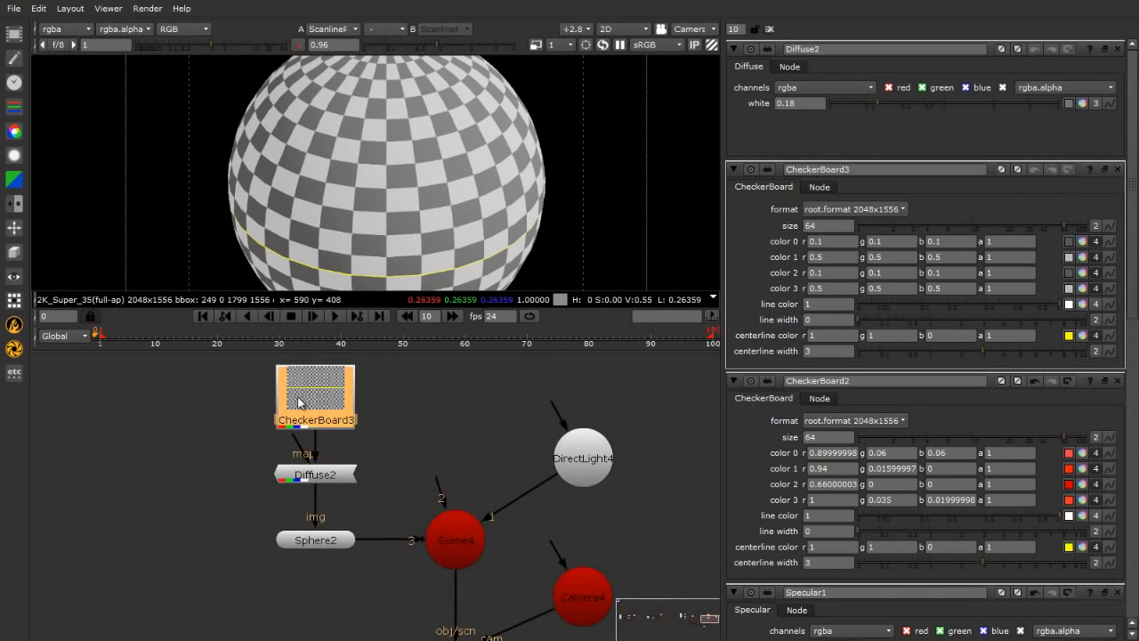
scroll(322, 544, "up", 3)
left_click(342, 533)
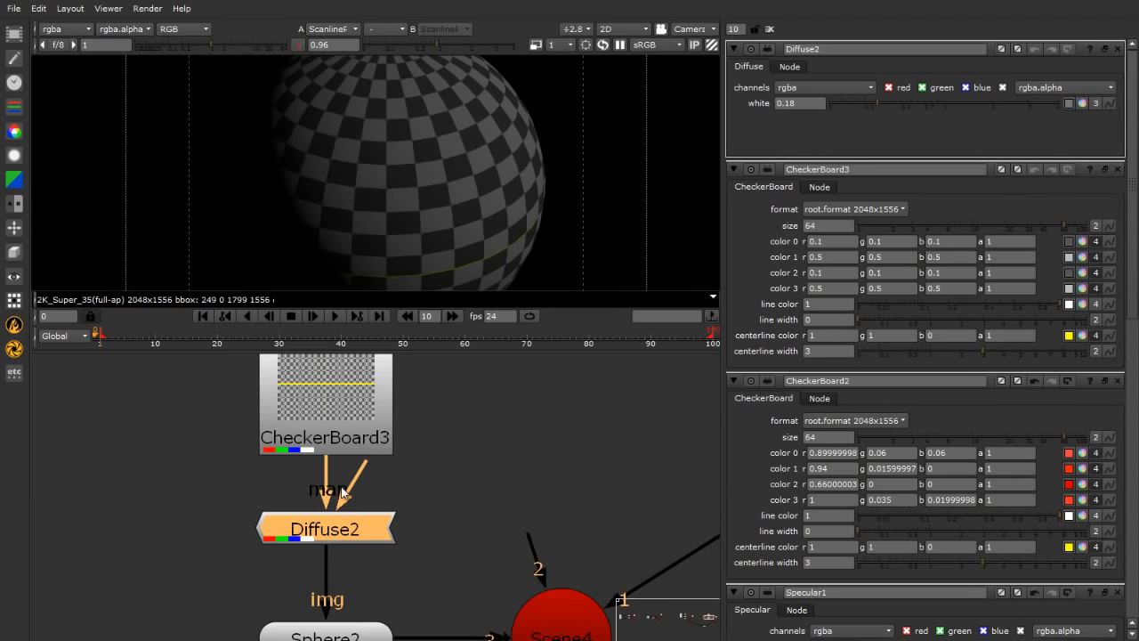
left_click_drag(364, 466, 459, 492)
scroll(338, 117, "down", 2)
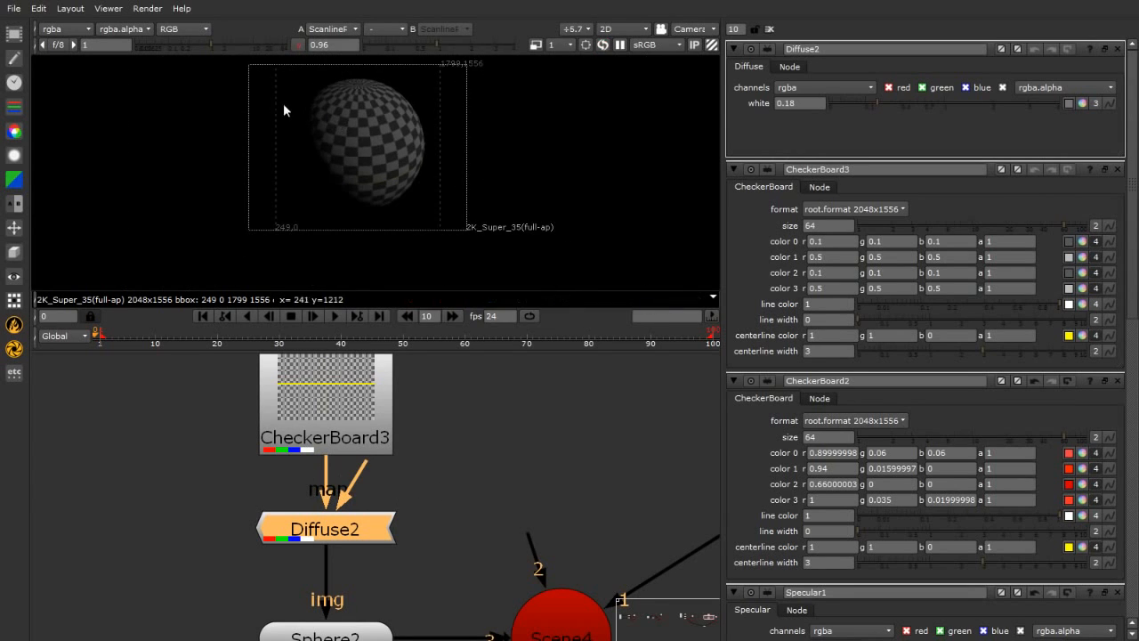
scroll(299, 113, "up", 1)
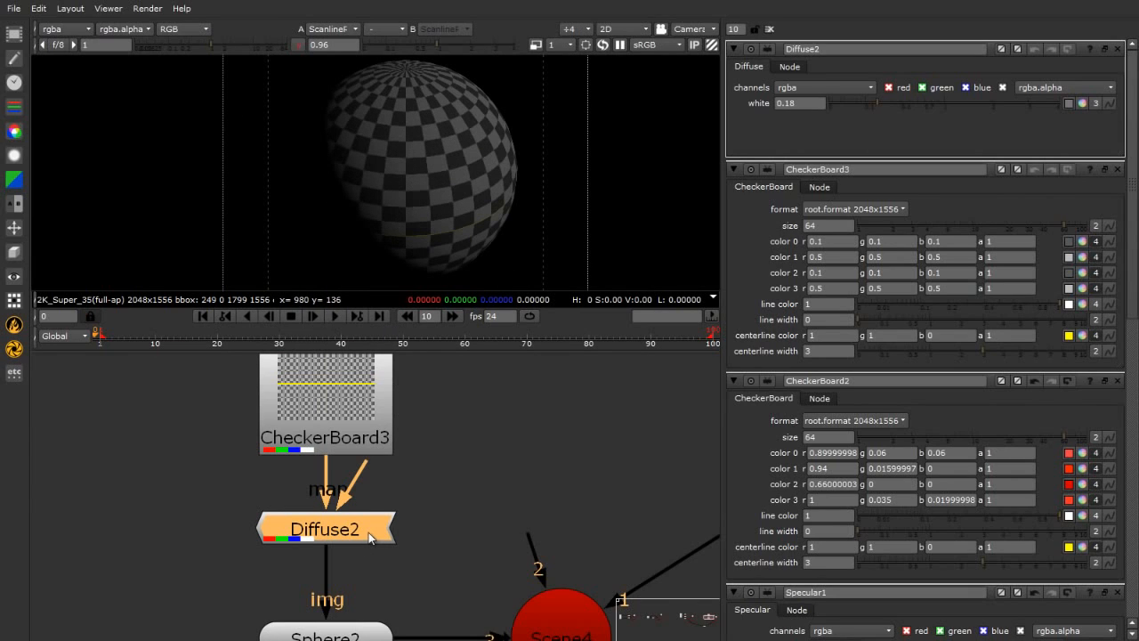
Compare the rendered sphere with Diffuse2 disabled and enabled, and inspect its shading up close.
key("d")
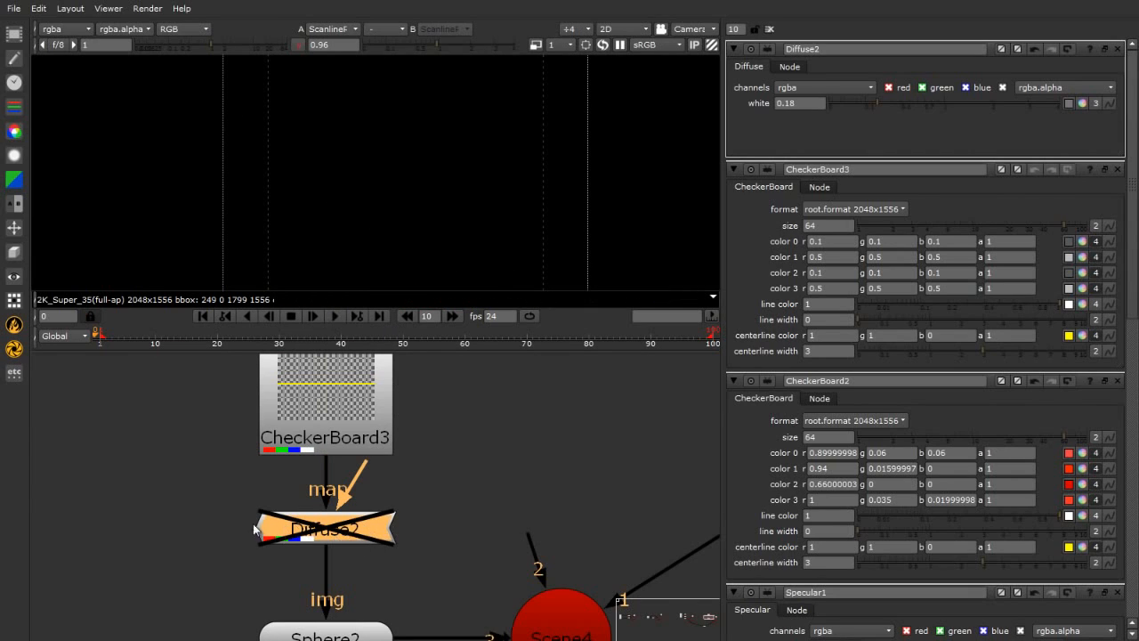
key("d")
scroll(454, 178, "up", 4)
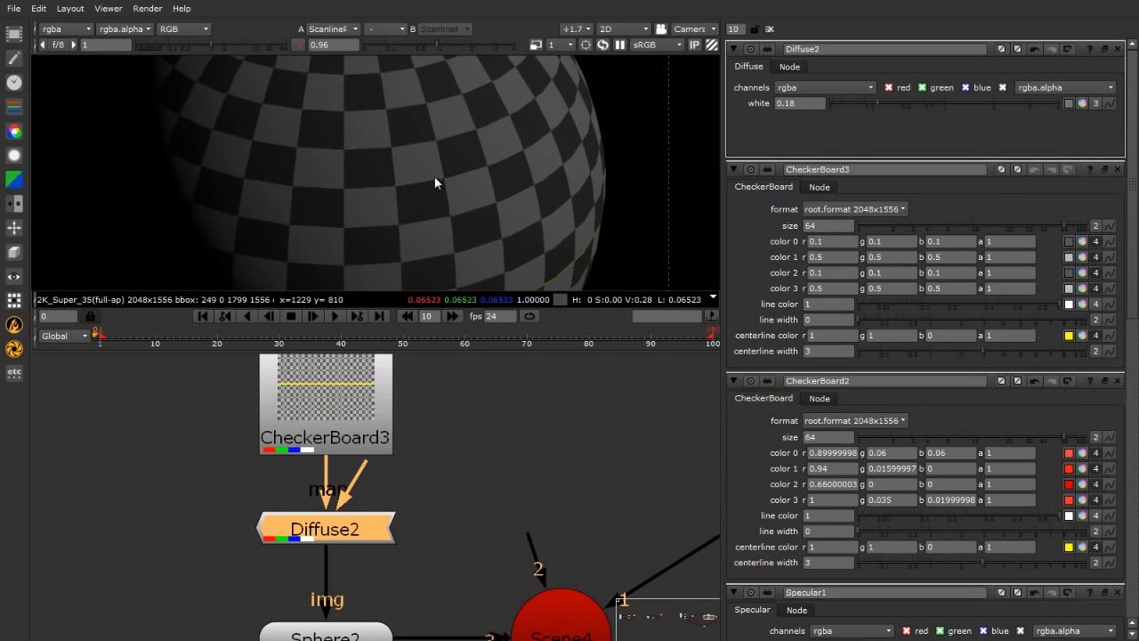
Clear all open node properties and reopen only the properties of Diffuse2.
scroll(436, 182, "down", 4)
scroll(445, 192, "down", 2)
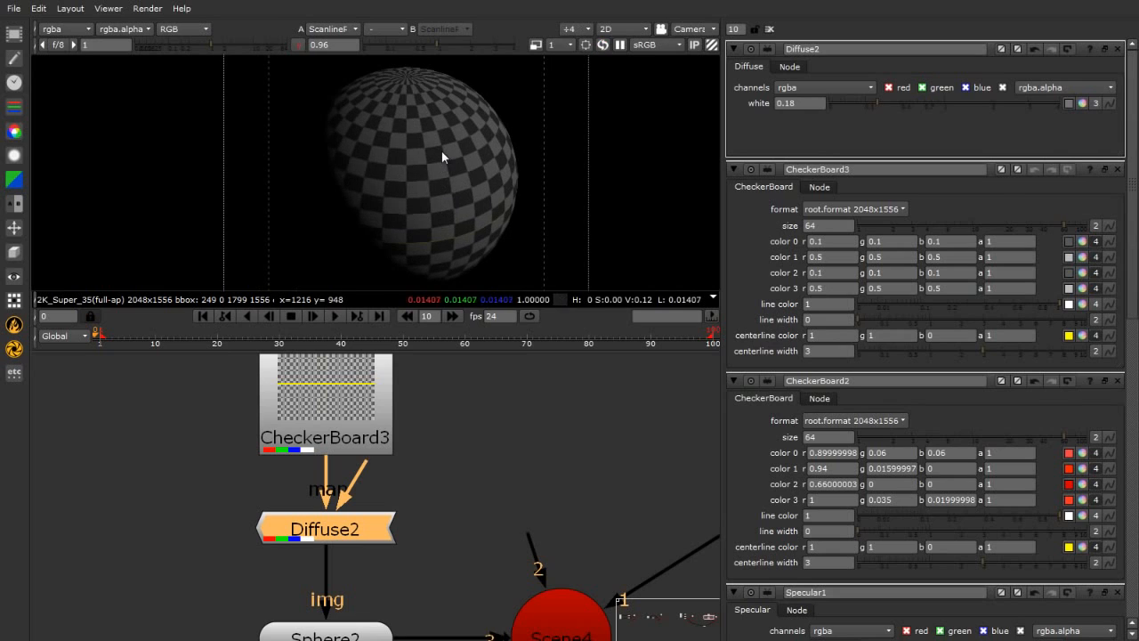
scroll(164, 473, "down", 3)
scroll(146, 527, "up", 1)
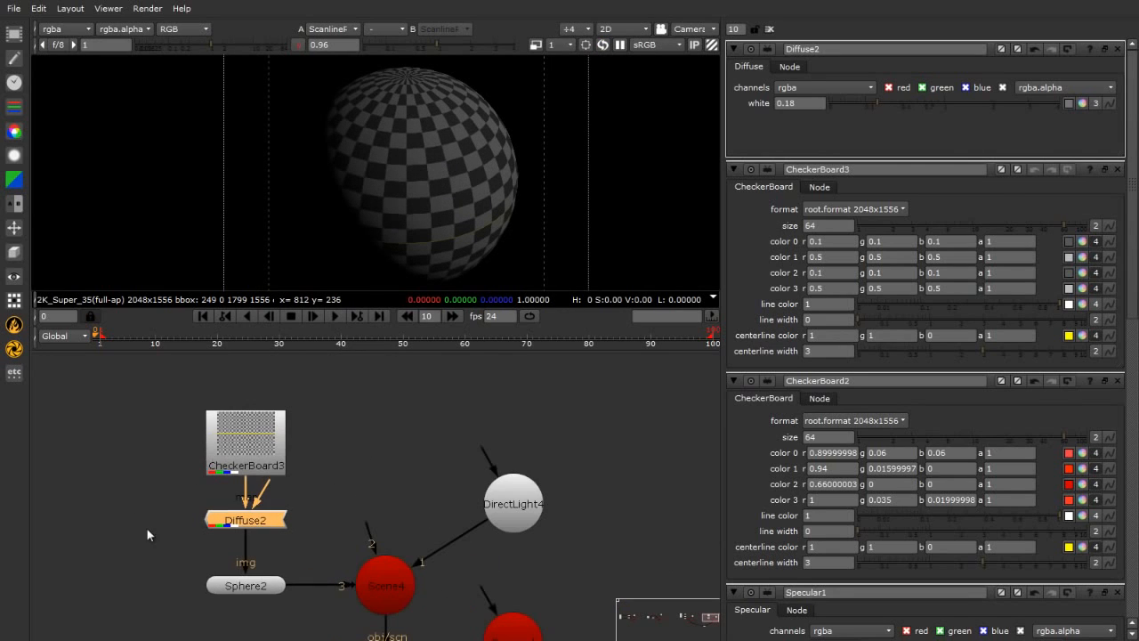
left_click(146, 540)
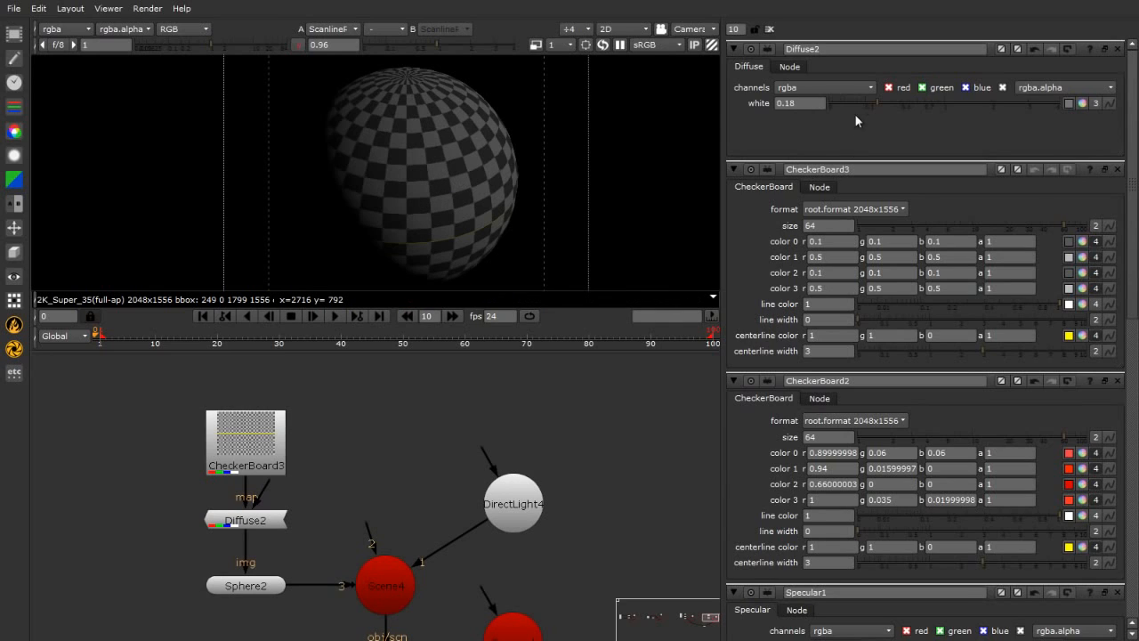
left_click(770, 29)
double_click(276, 518)
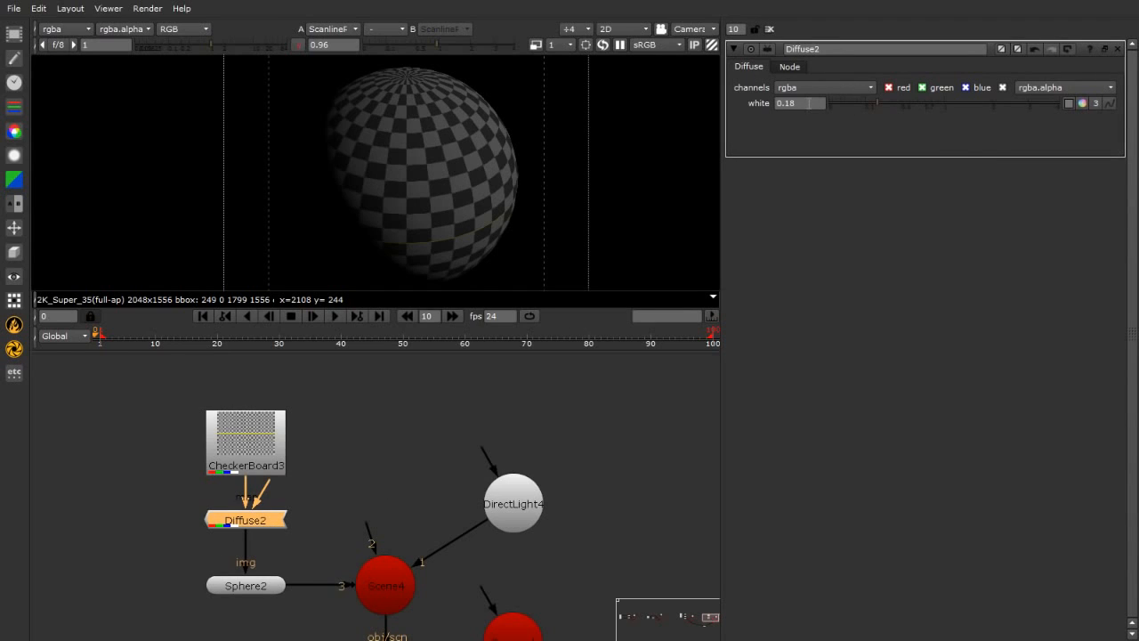
Try Diffuse2's white value at 1.46 and inspect the sphere up close and as a whole.
left_click(809, 103)
scroll(449, 156, "up", 5)
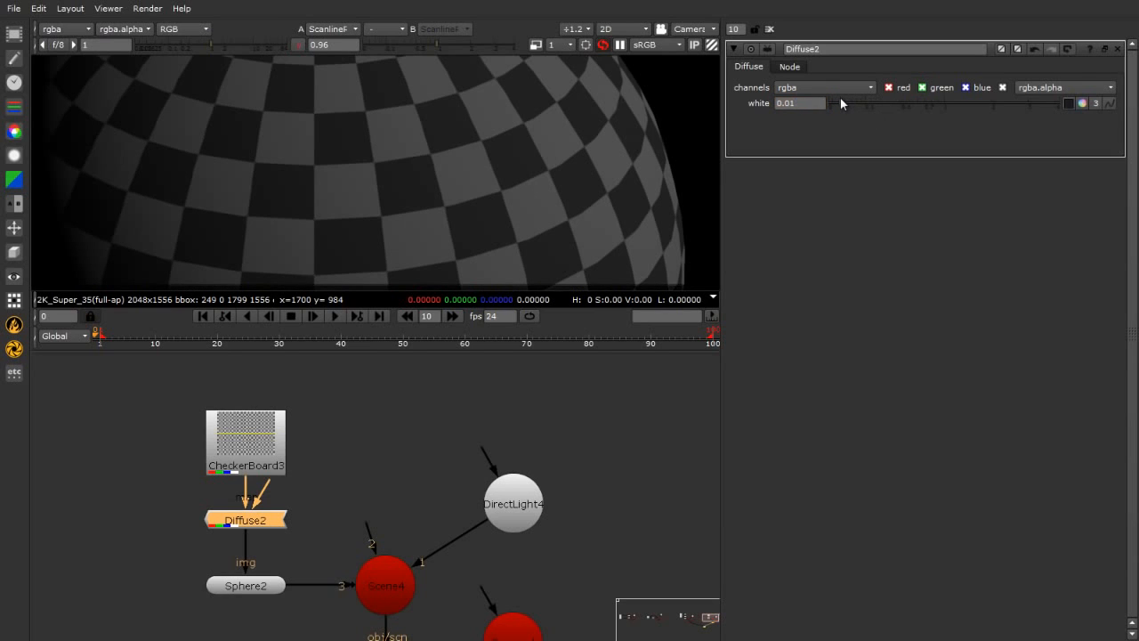
left_click_drag(840, 103, 969, 105)
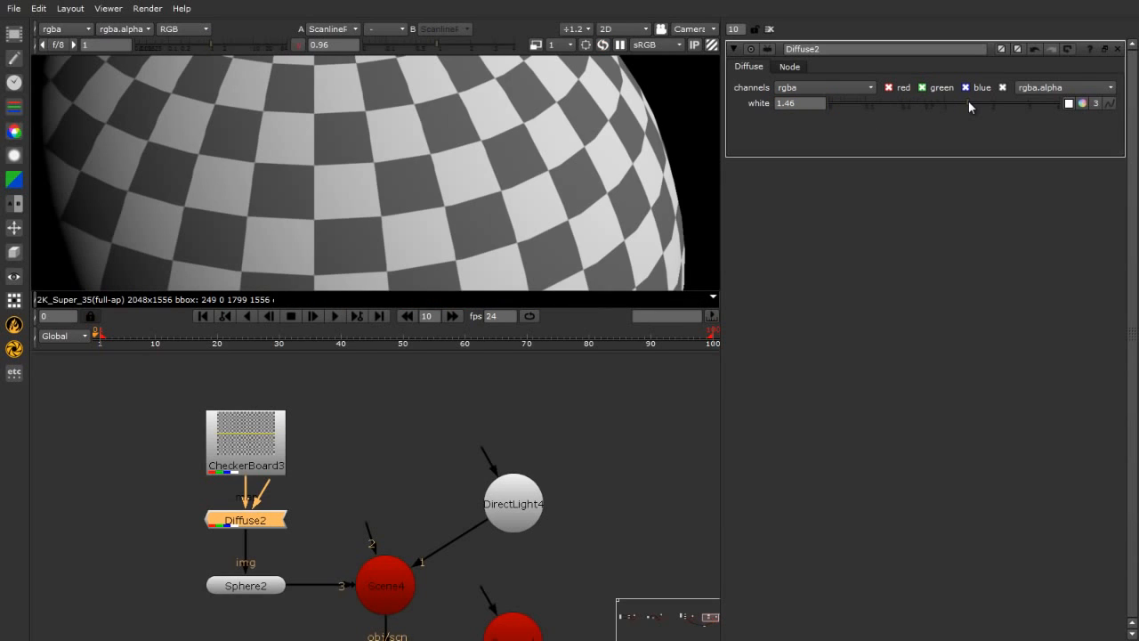
scroll(413, 203, "down", 3)
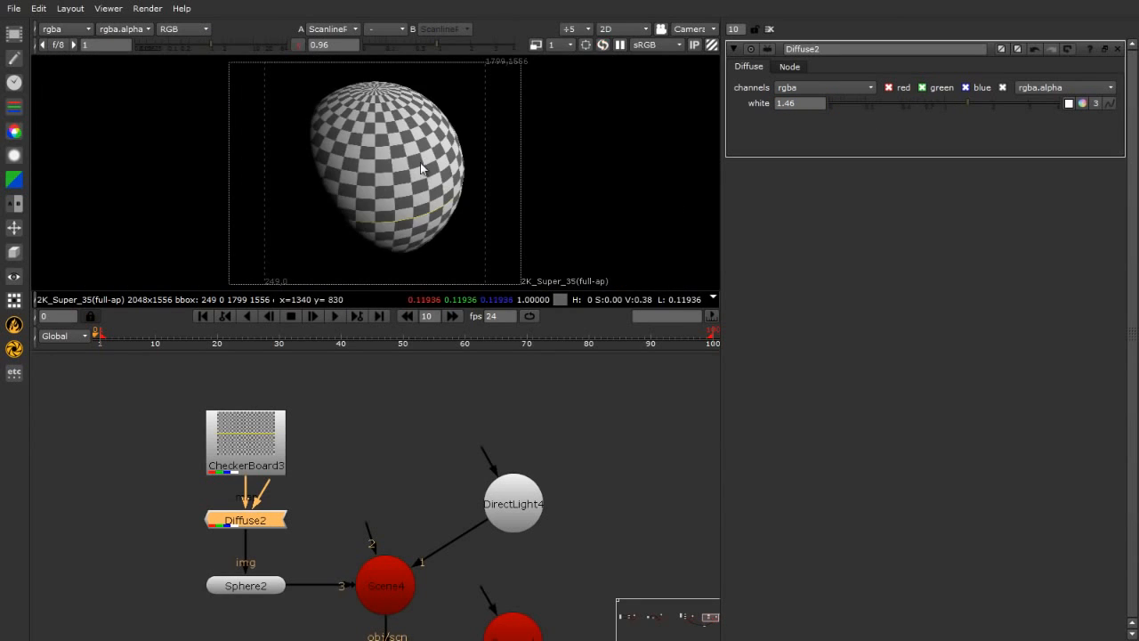
scroll(419, 158, "up", 2)
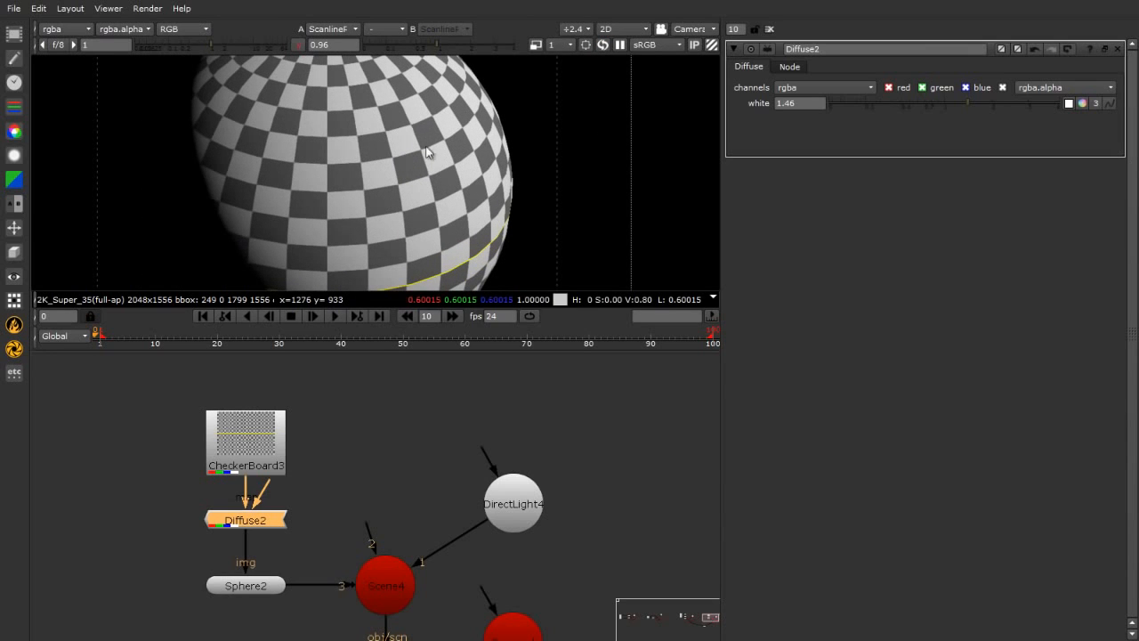
Set Diffuse2's white value to 1, nudge CheckerBoard3 slightly up, and inspect the sphere's shading.
left_click(806, 102)
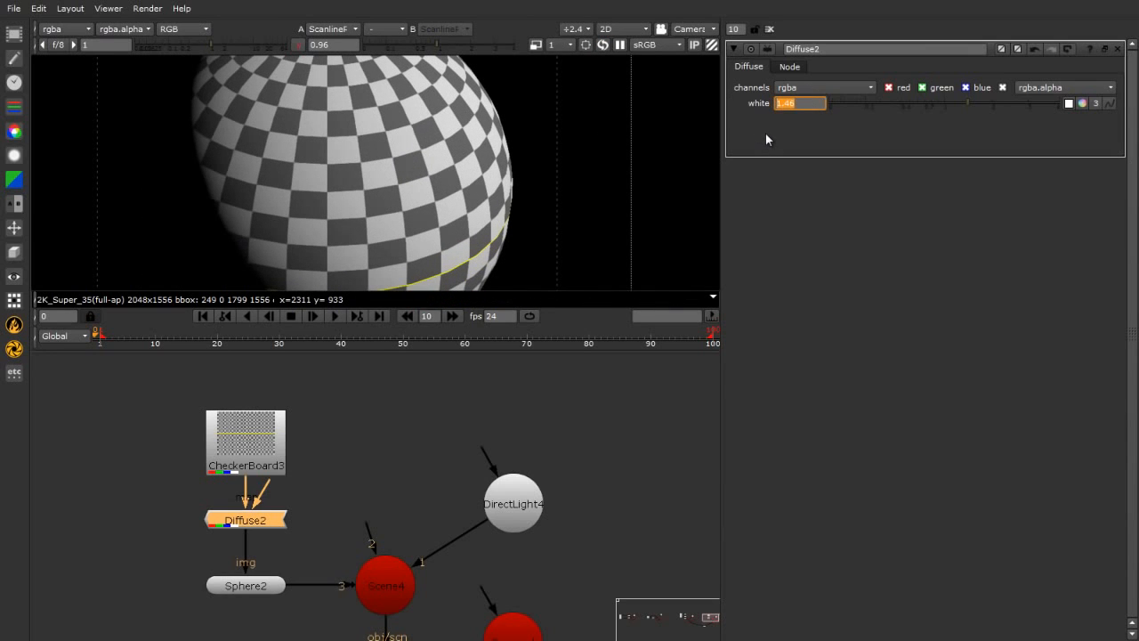
type("1")
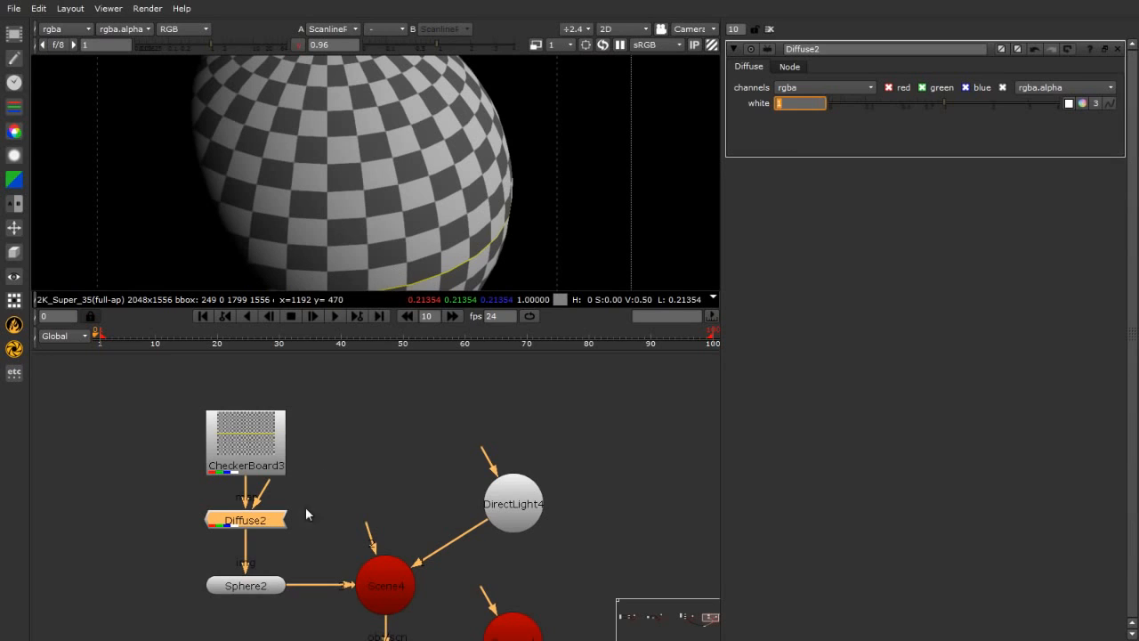
mouse_move(260, 452)
left_mouse_down()
mouse_move(254, 399)
mouse_move(256, 440)
left_mouse_up()
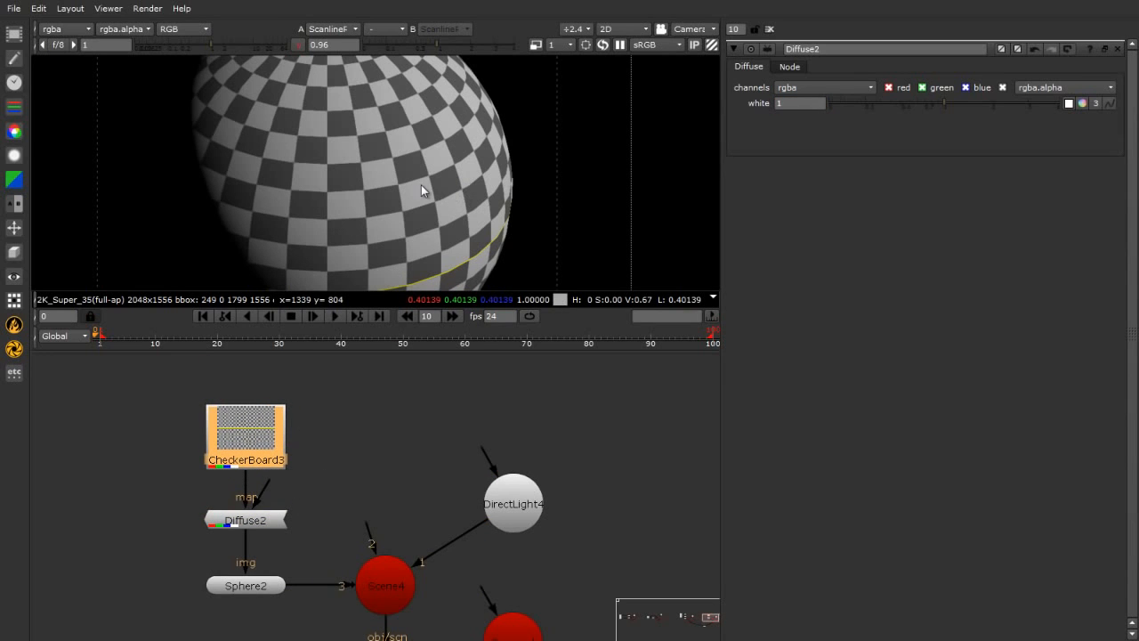
scroll(421, 185, "down", 4)
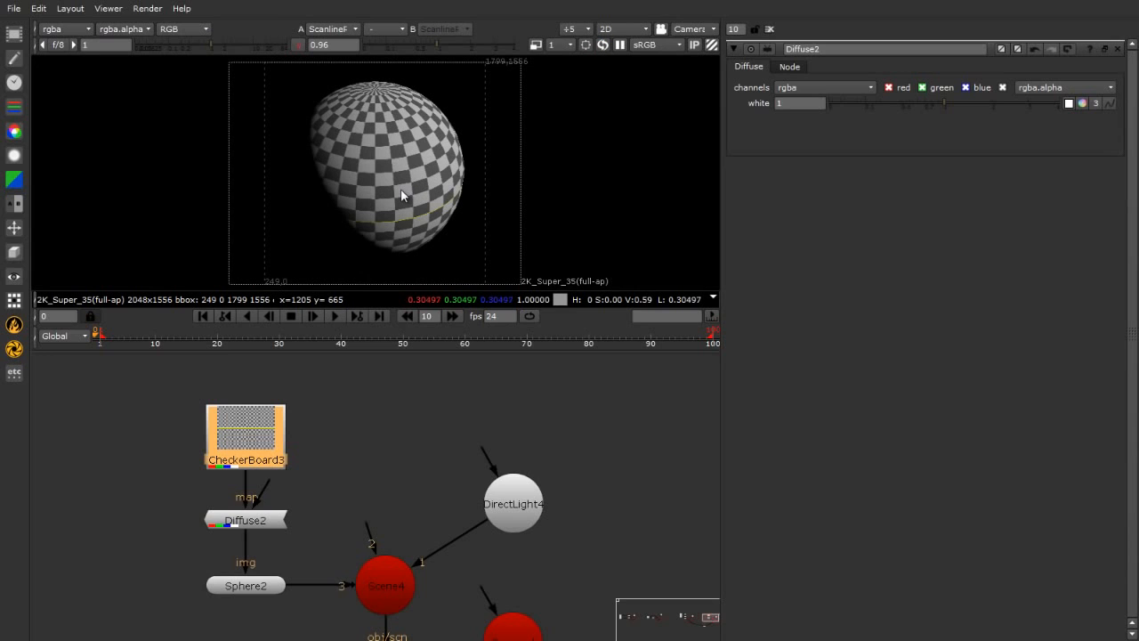
scroll(370, 201, "up", 4)
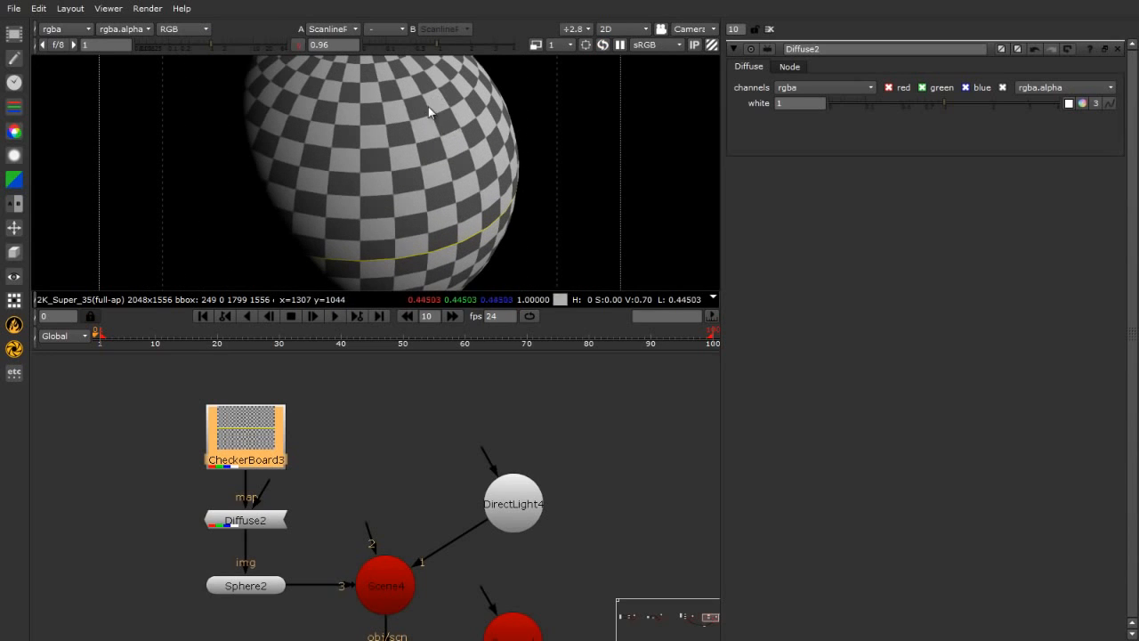
Rearrange the node graph with Diffuse2 well above Sphere2 and CheckerBoard3 beside it on the left, leaving room on the connection between shader and sphere.
scroll(332, 458, "down", 3)
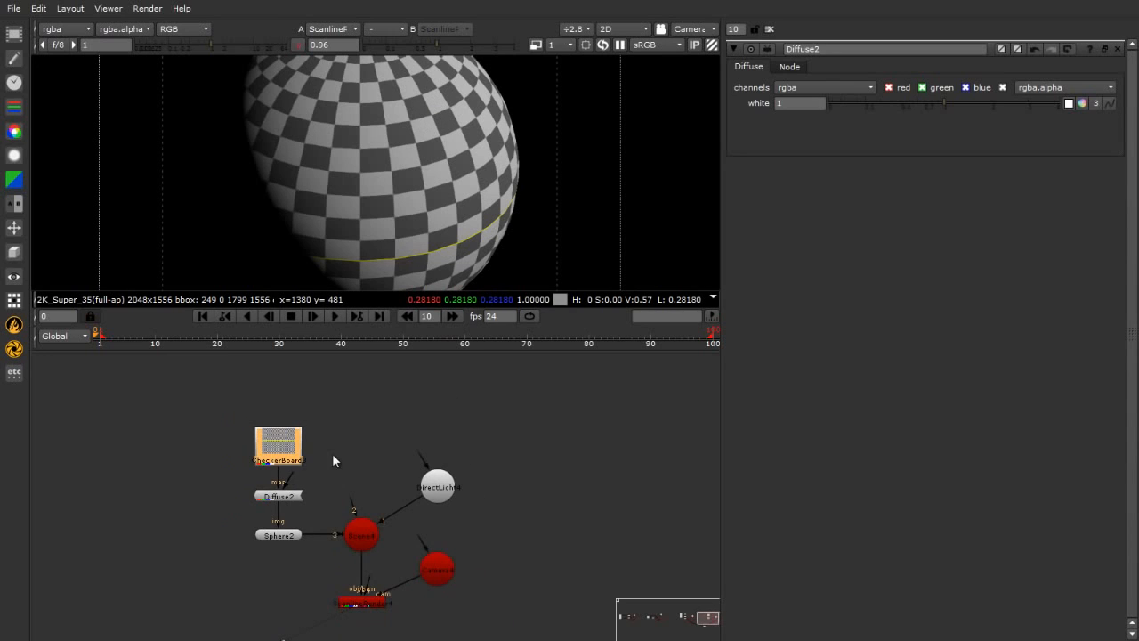
left_click_drag(230, 426, 197, 425)
left_click(330, 438)
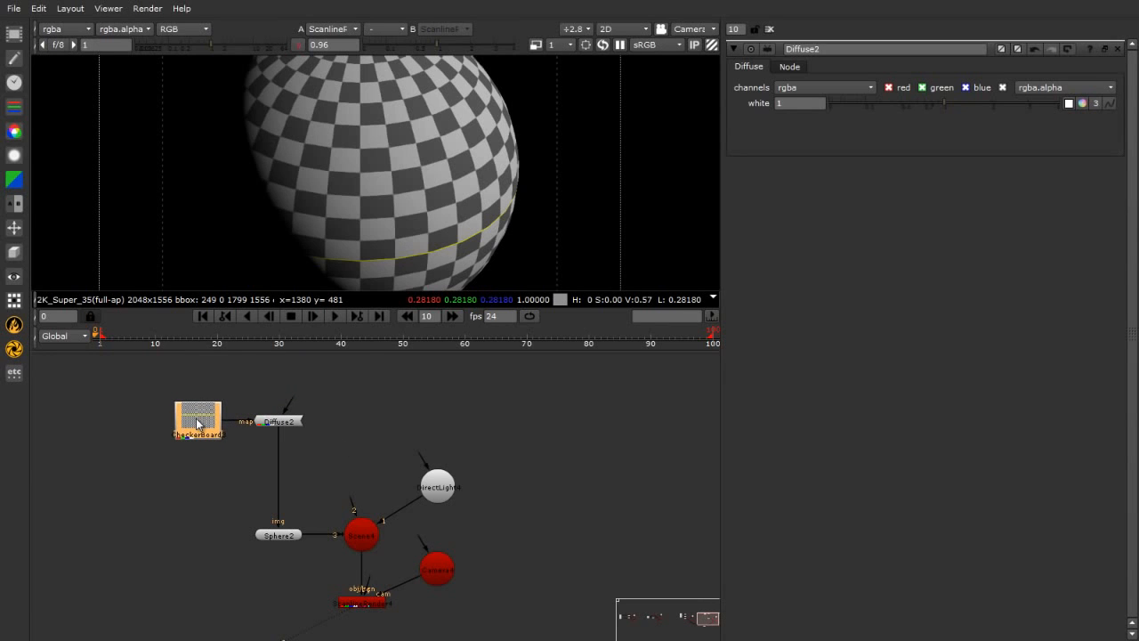
left_click(303, 484)
scroll(206, 485, "up", 4)
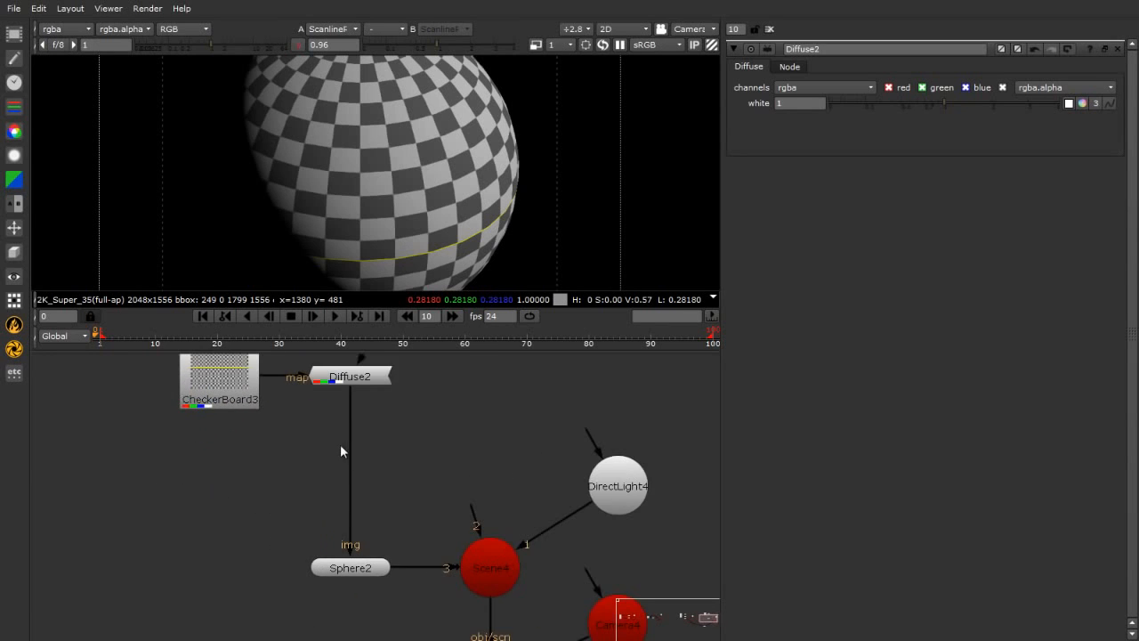
scroll(317, 455, "down", 1)
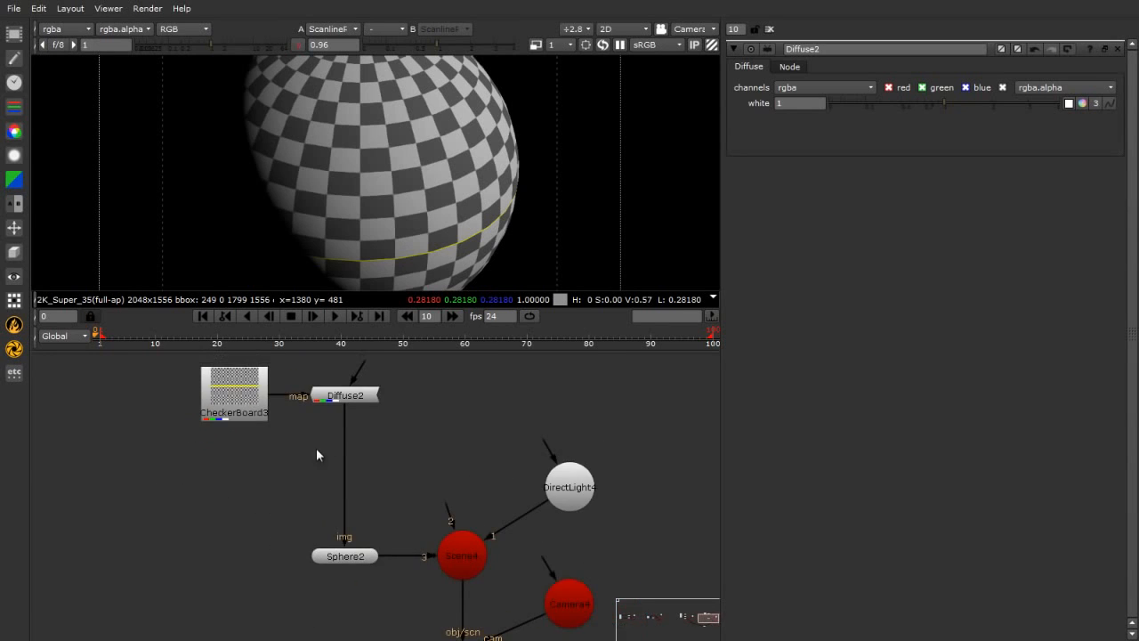
Add an unconnected Specular shader node in the node graph beside the connection between Diffuse2 and Sphere2.
left_click(14, 252)
mouse_move(64, 331)
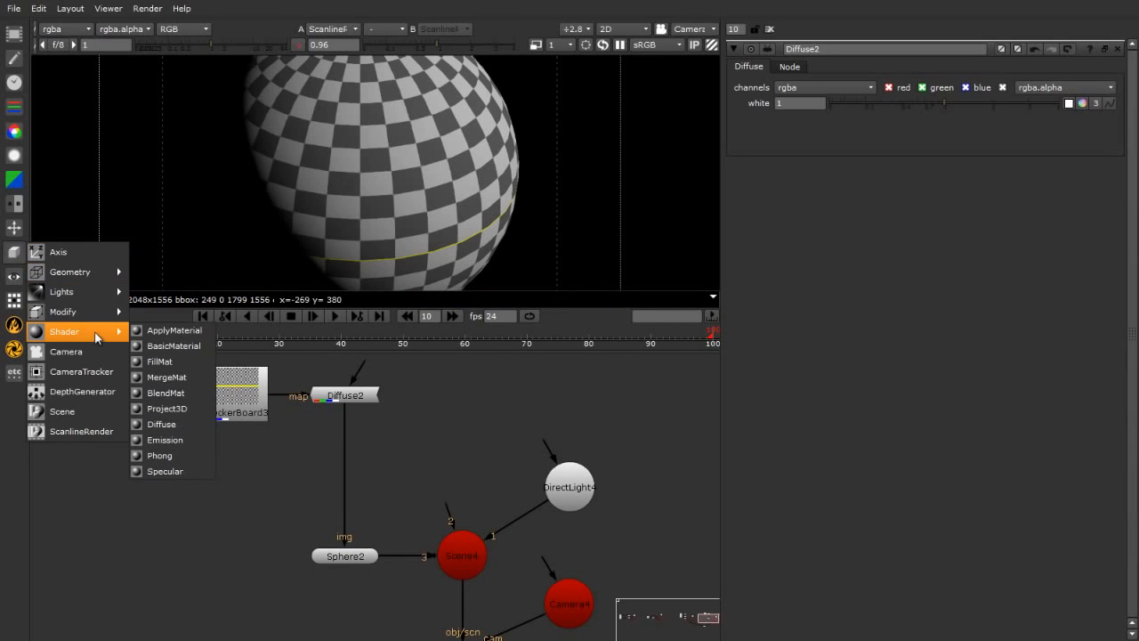
left_click(167, 469)
left_click_drag(384, 459, 409, 462)
Examine the map, shininess map and unlabelled inputs of Specular2 in the enlarged node graph.
scroll(409, 445, "up", 5)
scroll(403, 431, "up", 3)
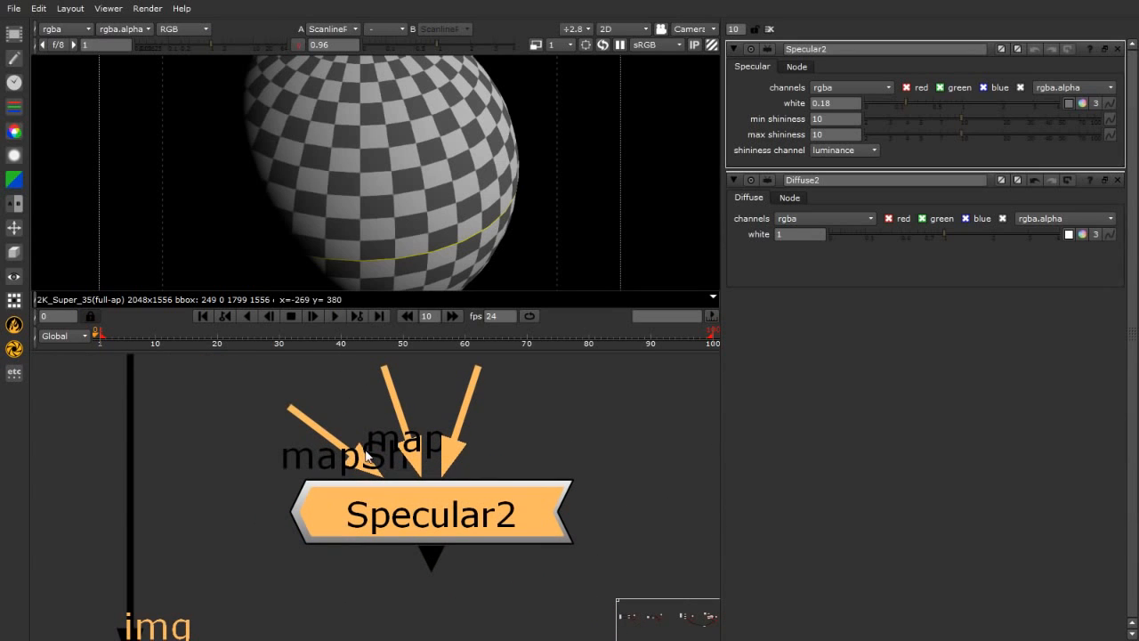
left_click_drag(322, 434, 506, 427)
left_click_drag(470, 392, 584, 474)
scroll(583, 474, "down", 3)
scroll(583, 474, "down", 3)
scroll(299, 567, "down", 1)
scroll(484, 556, "up", 1)
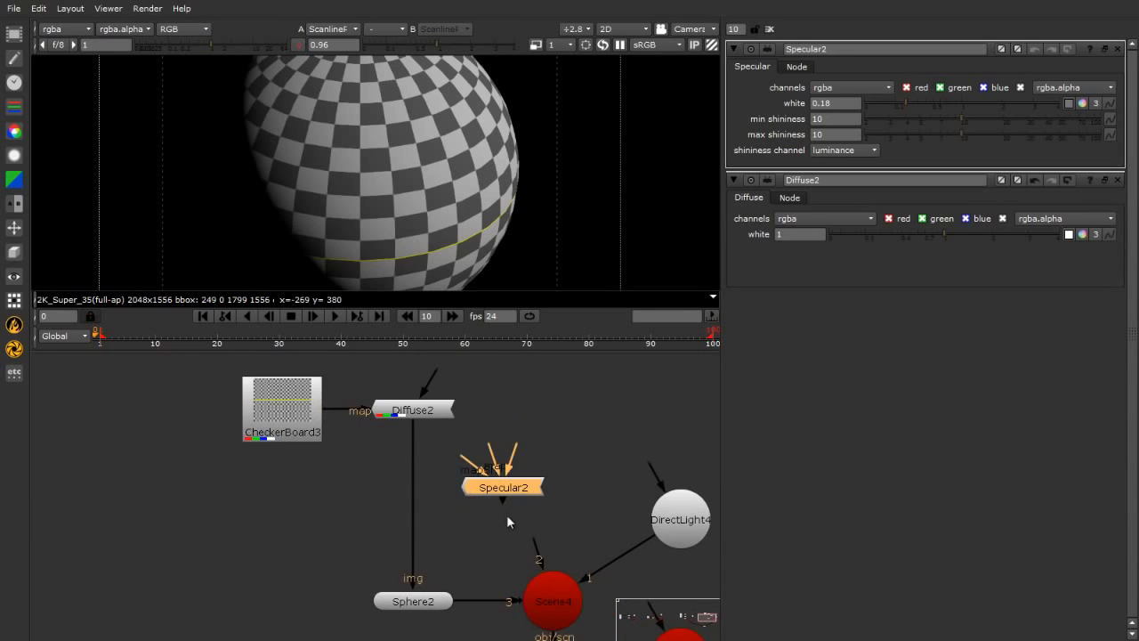
Insert Specular2 into the connection between Diffuse2 and Sphere2.
left_click_drag(487, 491, 575, 433)
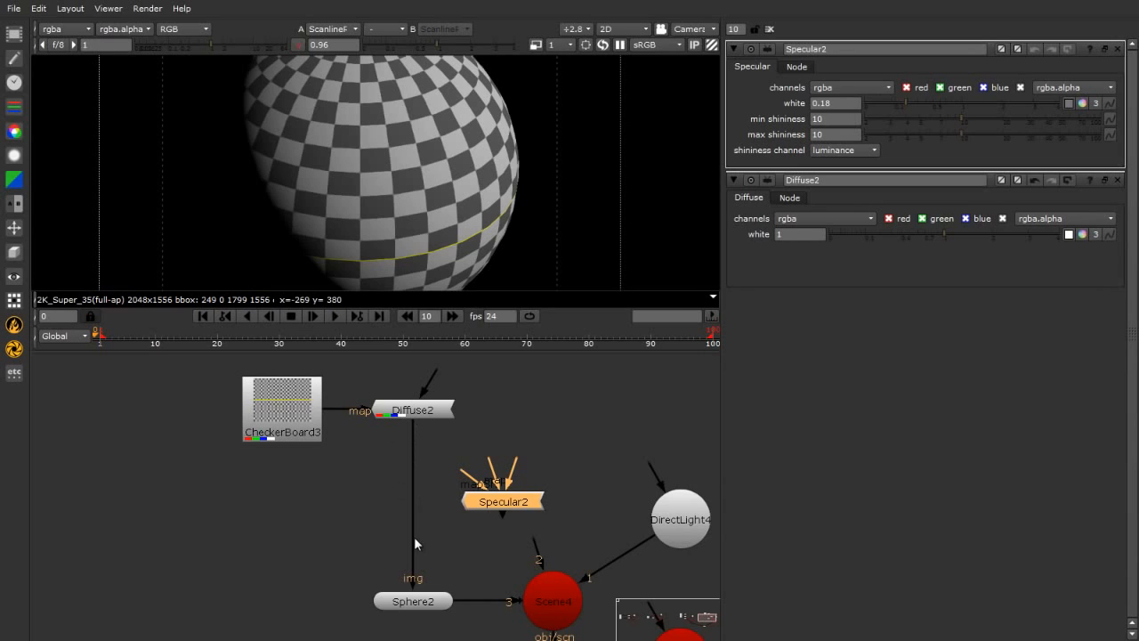
left_click_drag(475, 502, 459, 432)
left_click_drag(506, 476, 470, 492)
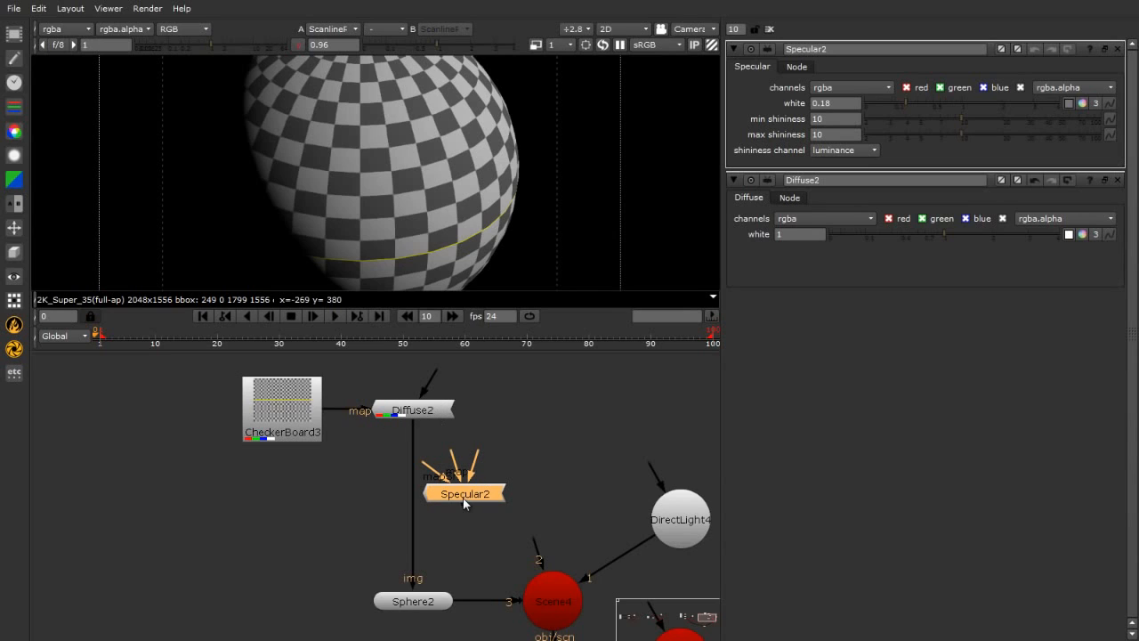
left_click_drag(463, 498, 423, 512)
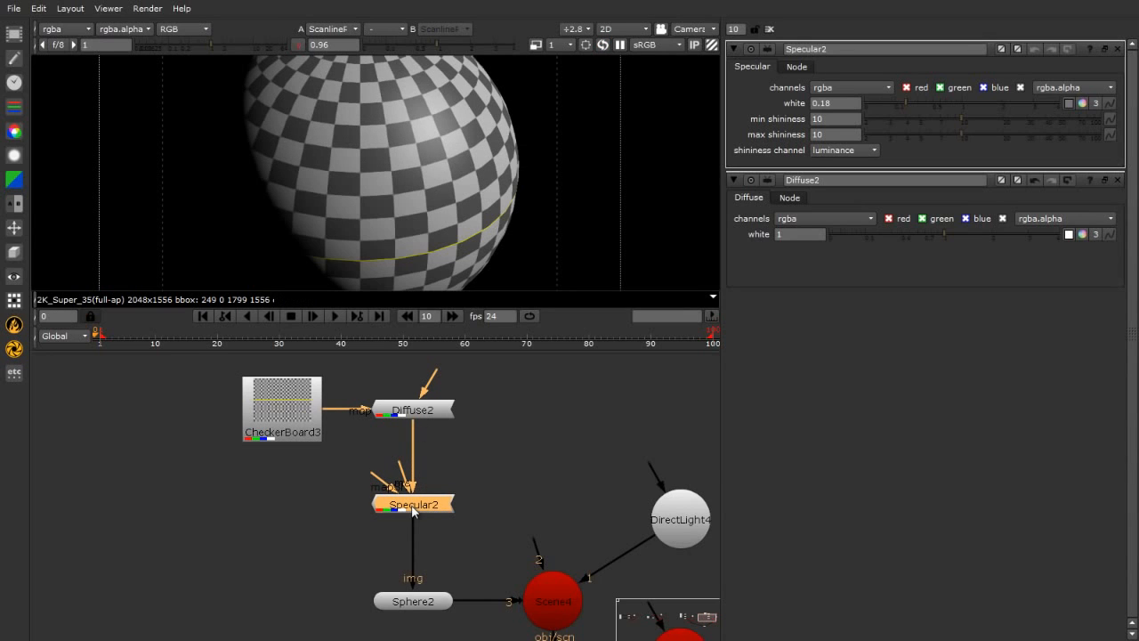
Try Specular2's white value at 4 and view the highlight on the whole sphere.
scroll(421, 134, "up", 3)
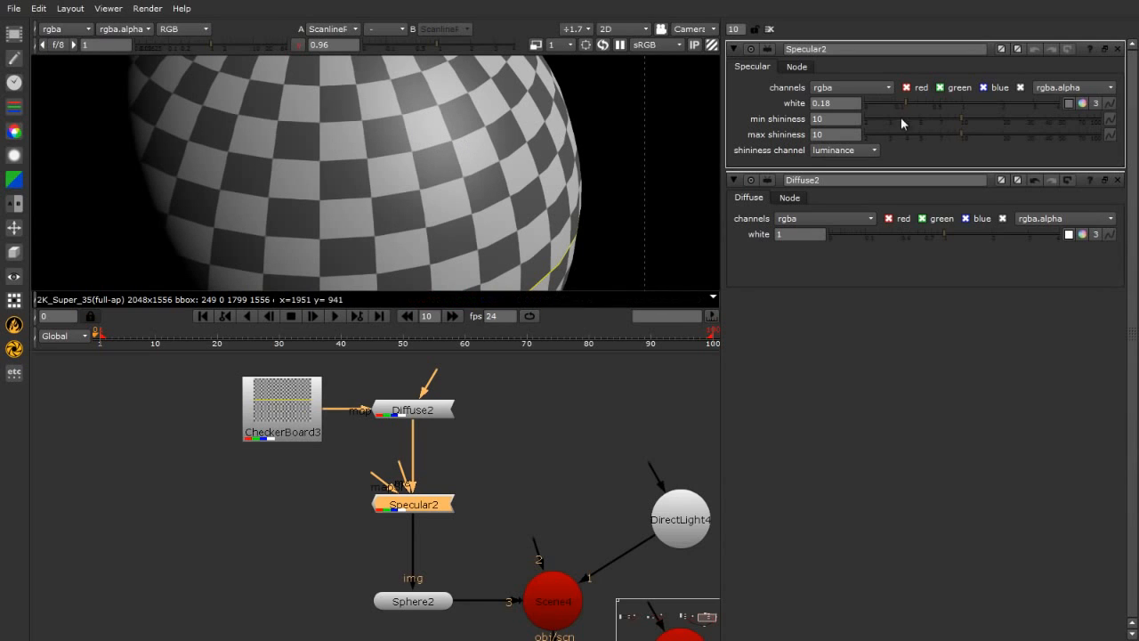
left_click_drag(906, 100, 1067, 107)
scroll(427, 145, "down", 5)
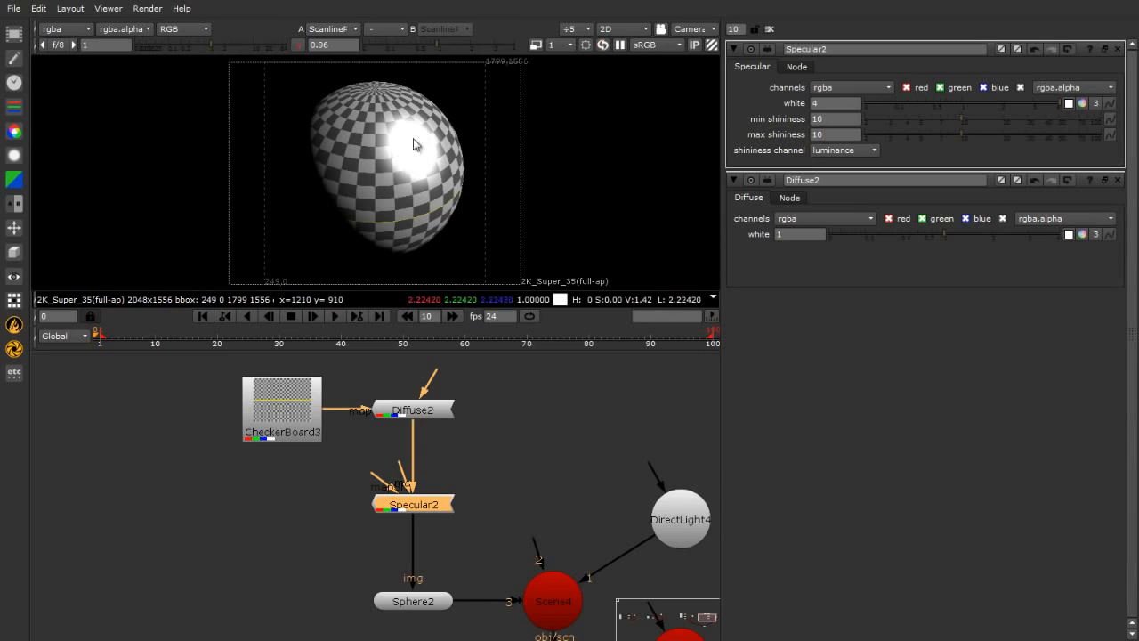
Set Specular2's white value to 1 and inspect the highlight up close.
left_click(855, 100)
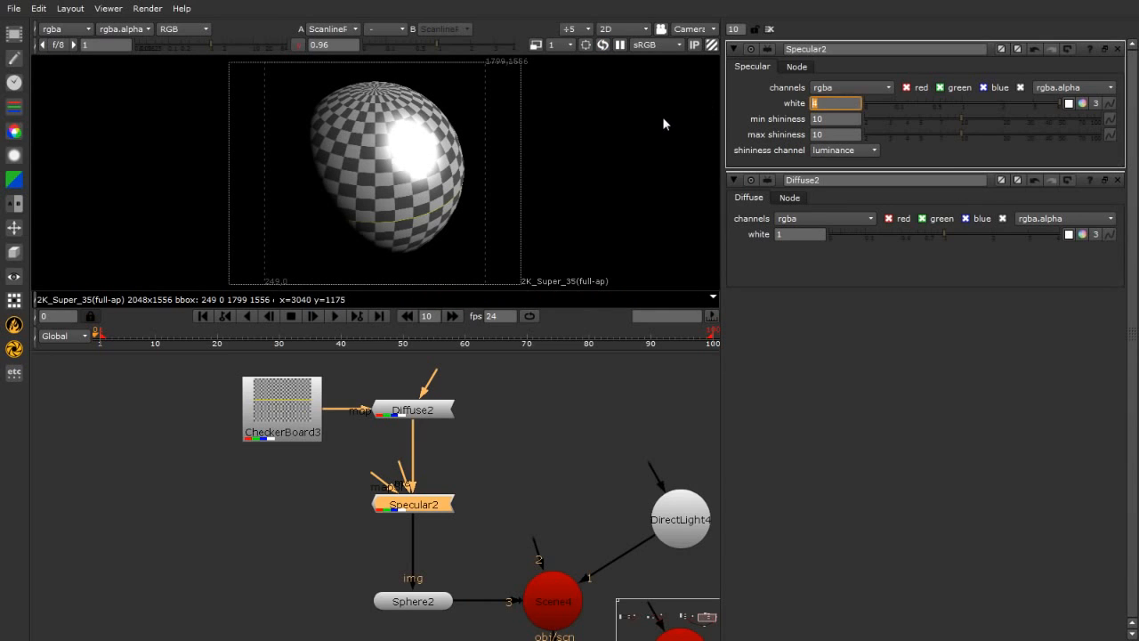
type("1")
key("Return")
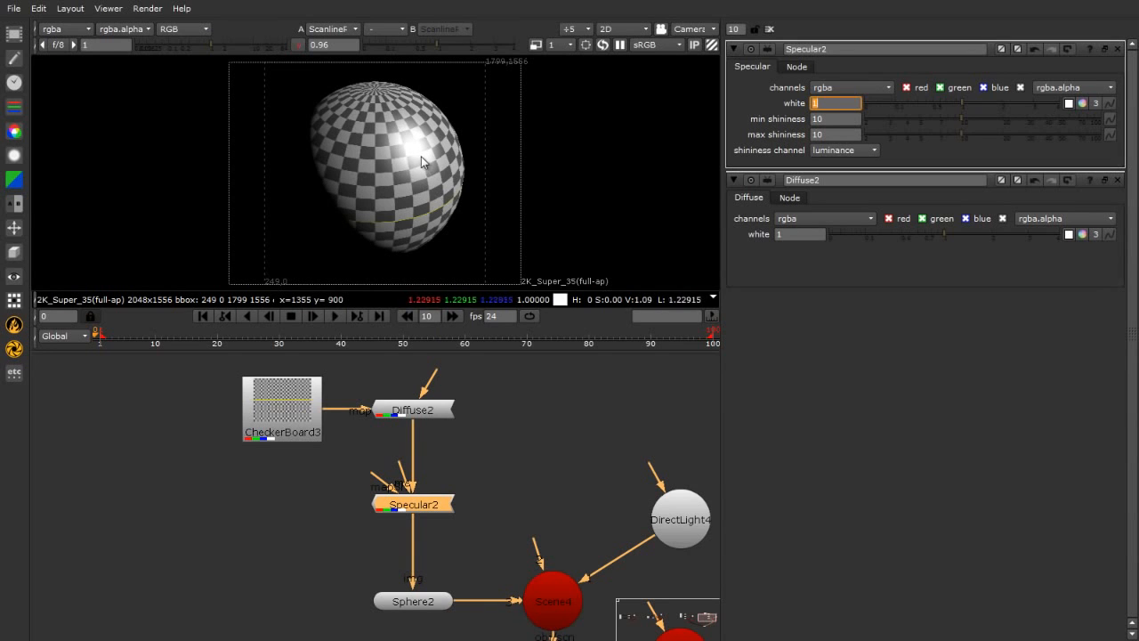
scroll(421, 156, "up", 4)
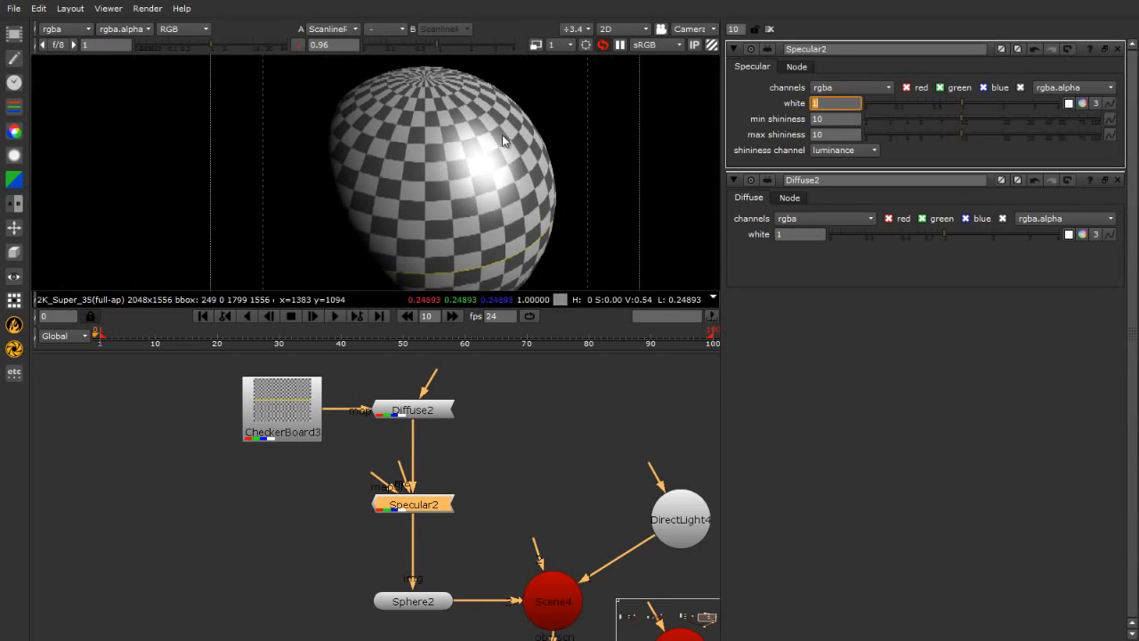
scroll(483, 214, "up", 4)
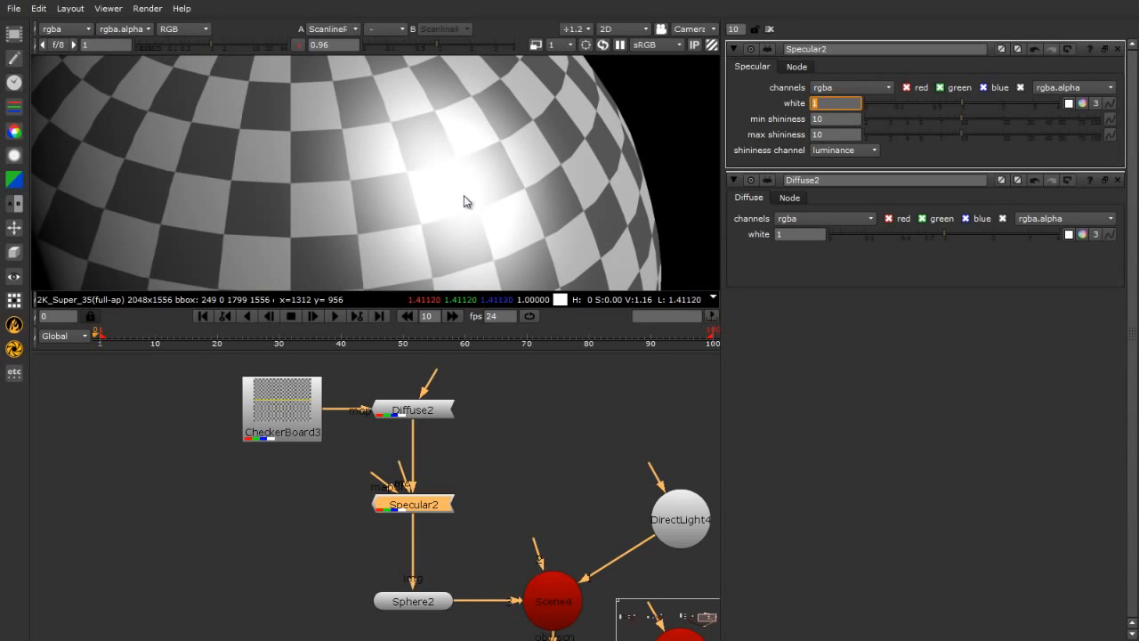
Tune Specular2's white value to 0.72 with the viewer's zebra-stripe overlay on, then hide the overlay and frame the whole render.
left_click(711, 49)
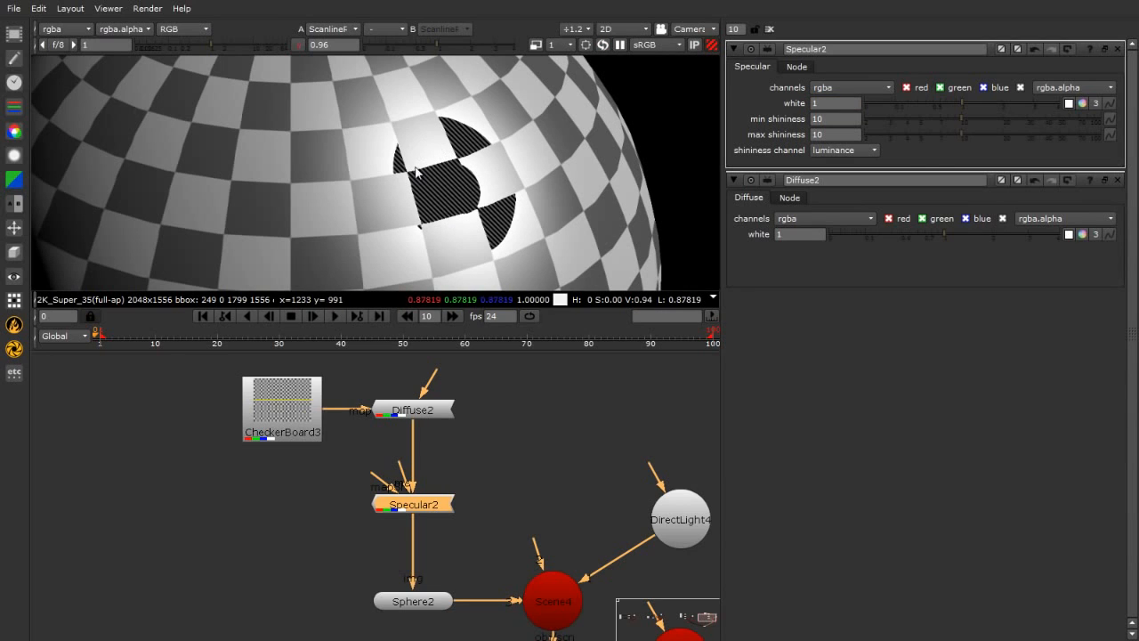
left_click(957, 104)
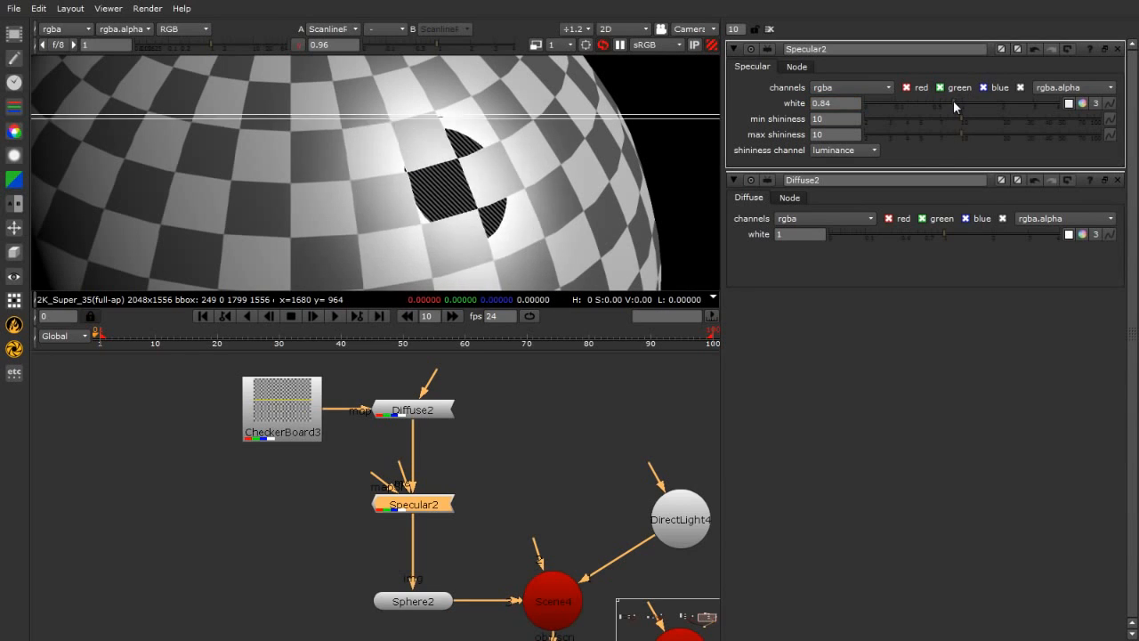
left_click_drag(946, 100, 933, 100)
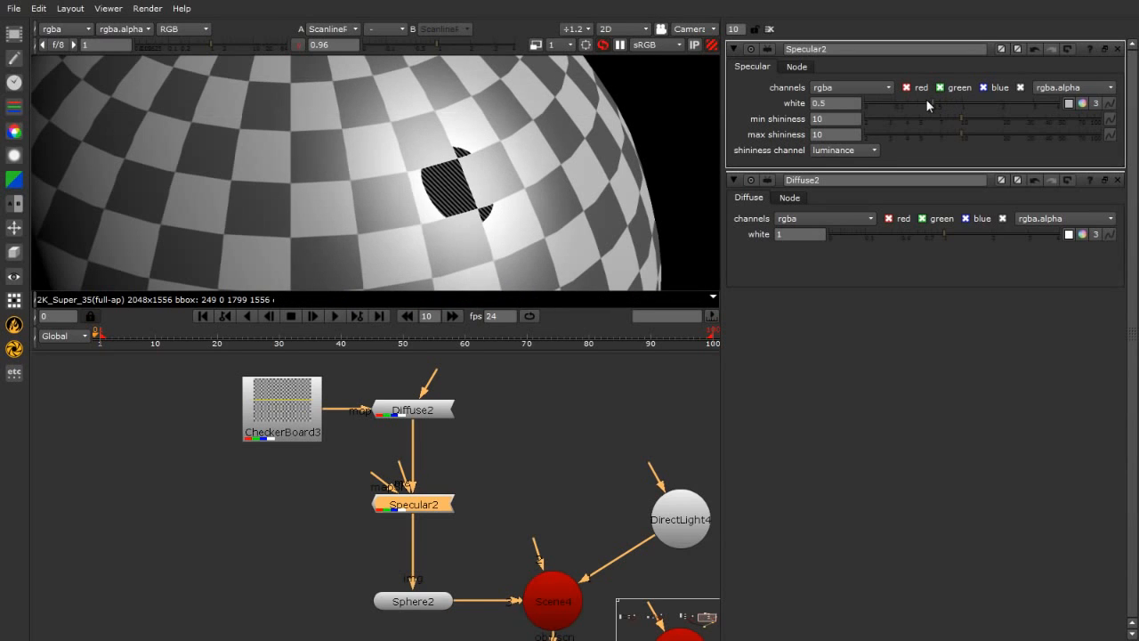
left_click(946, 103)
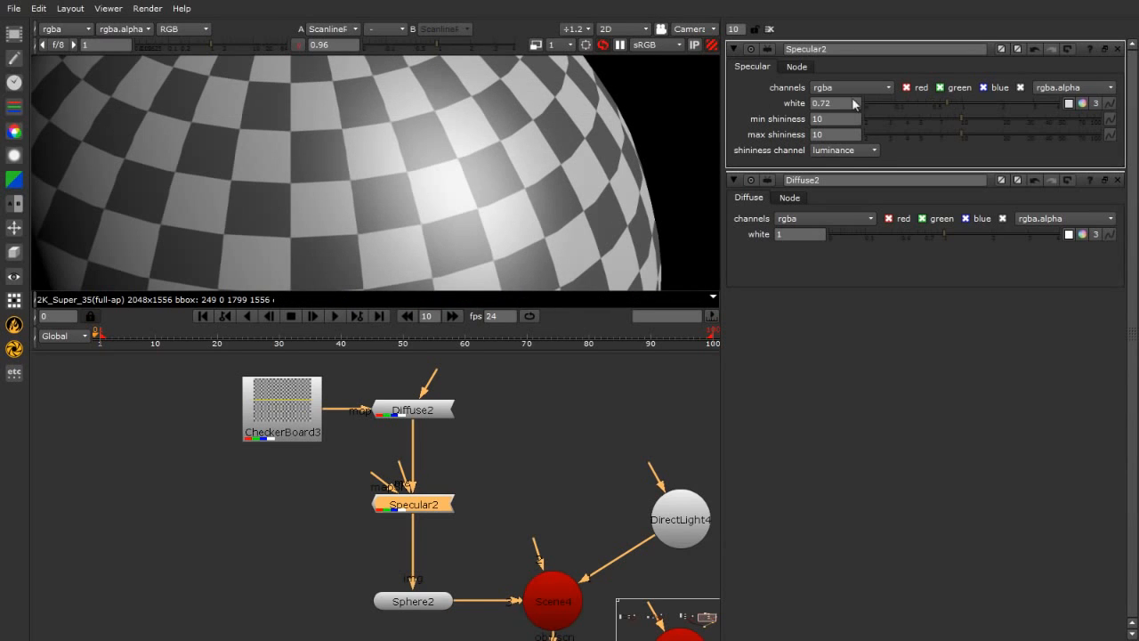
left_click(711, 45)
key("f")
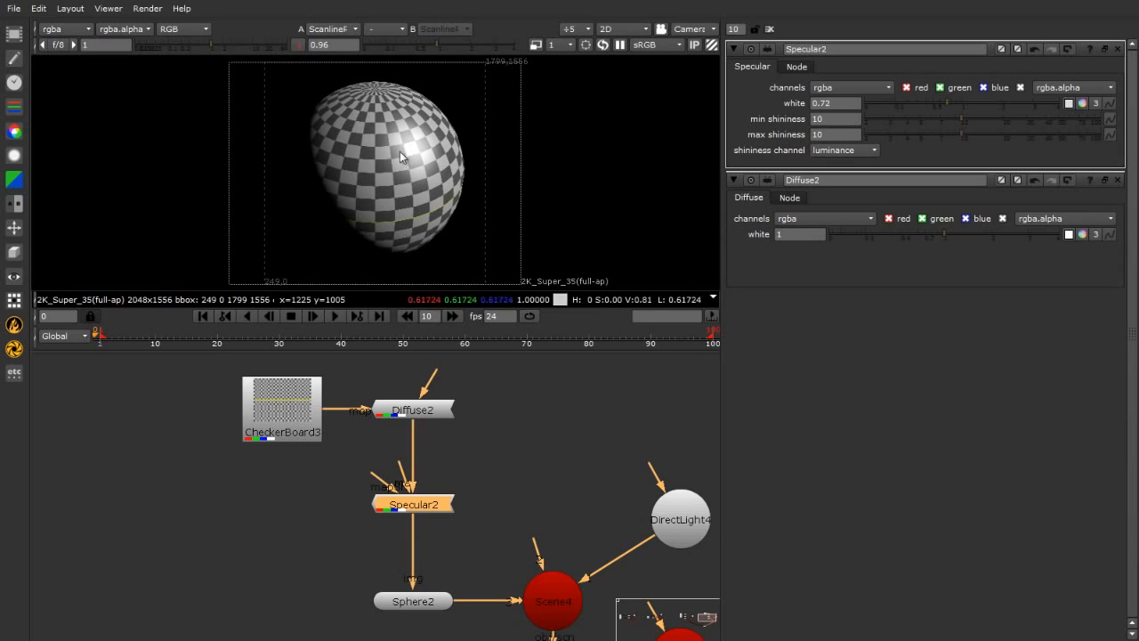
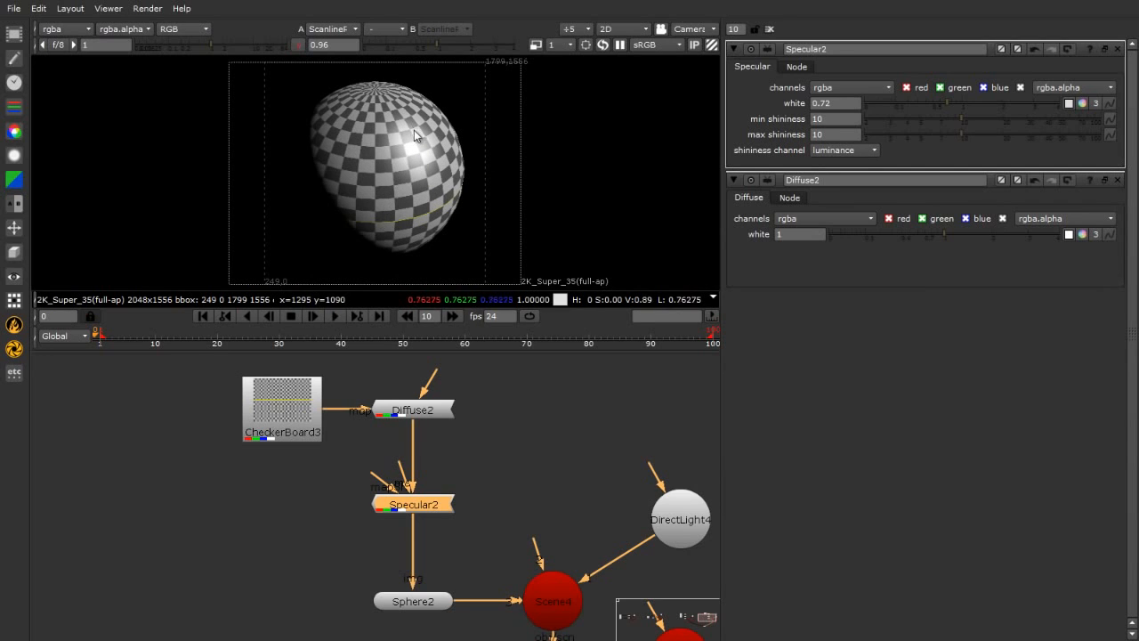
Examine the specular highlight and the checker shading on the sphere up close, then frame the whole render.
scroll(413, 137, "up", 4)
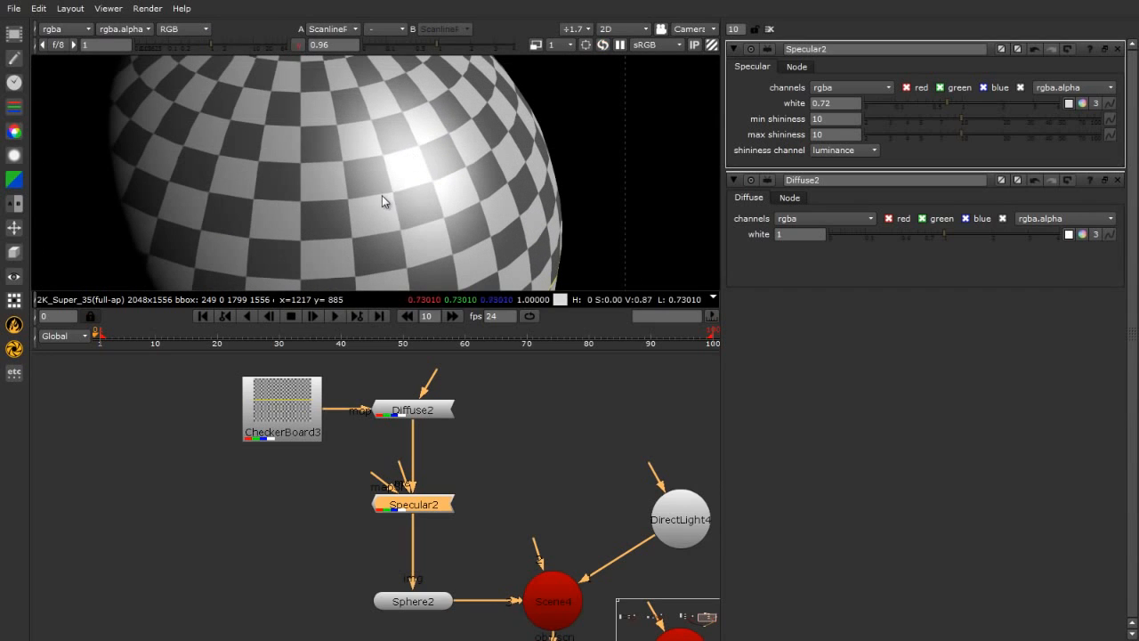
left_click(494, 417)
scroll(405, 195, "down", 5)
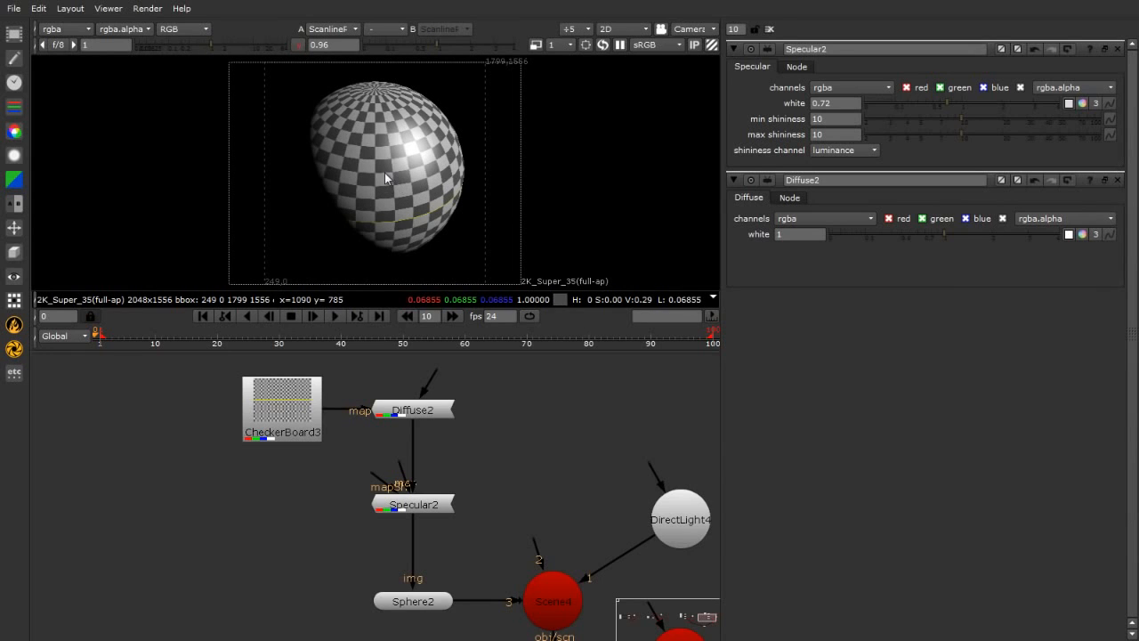
left_click_drag(287, 427, 280, 428)
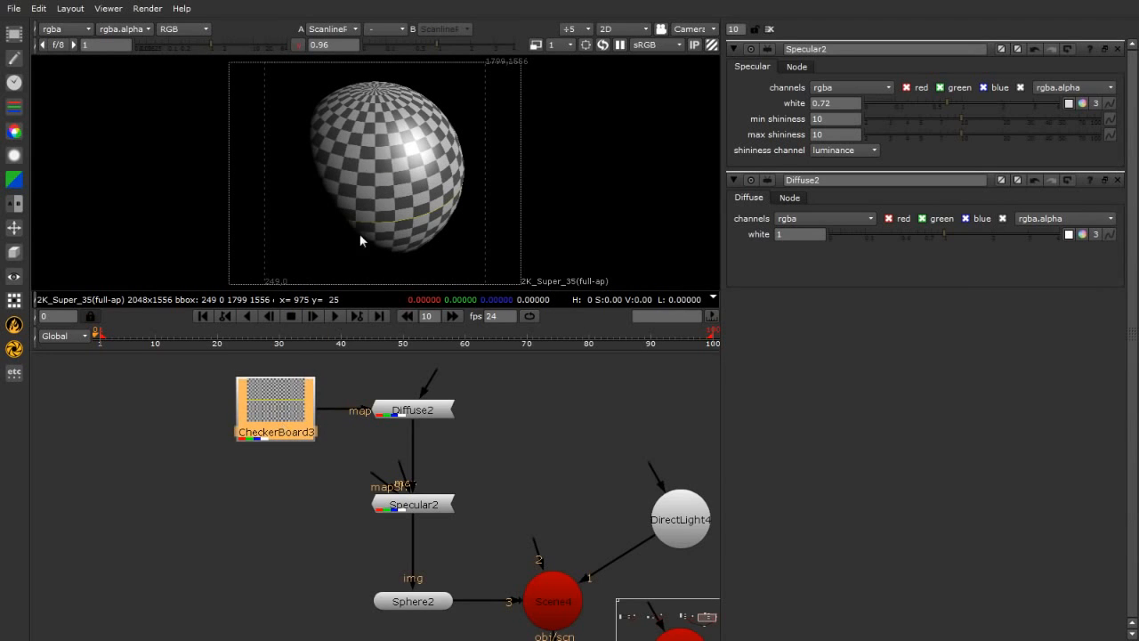
scroll(365, 164, "up", 5)
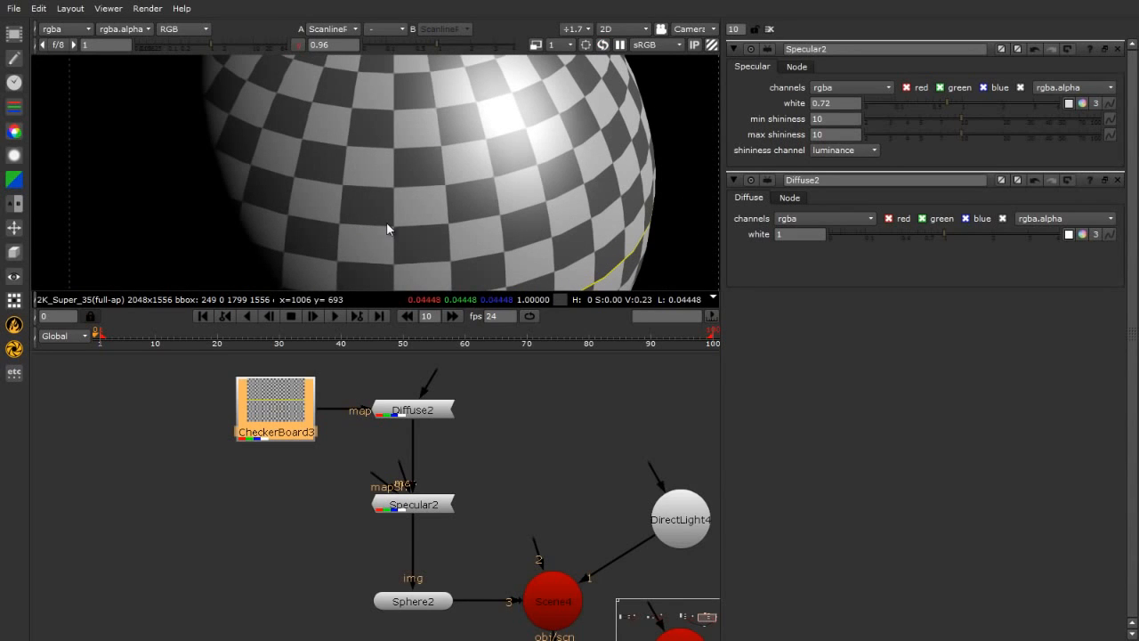
key("f")
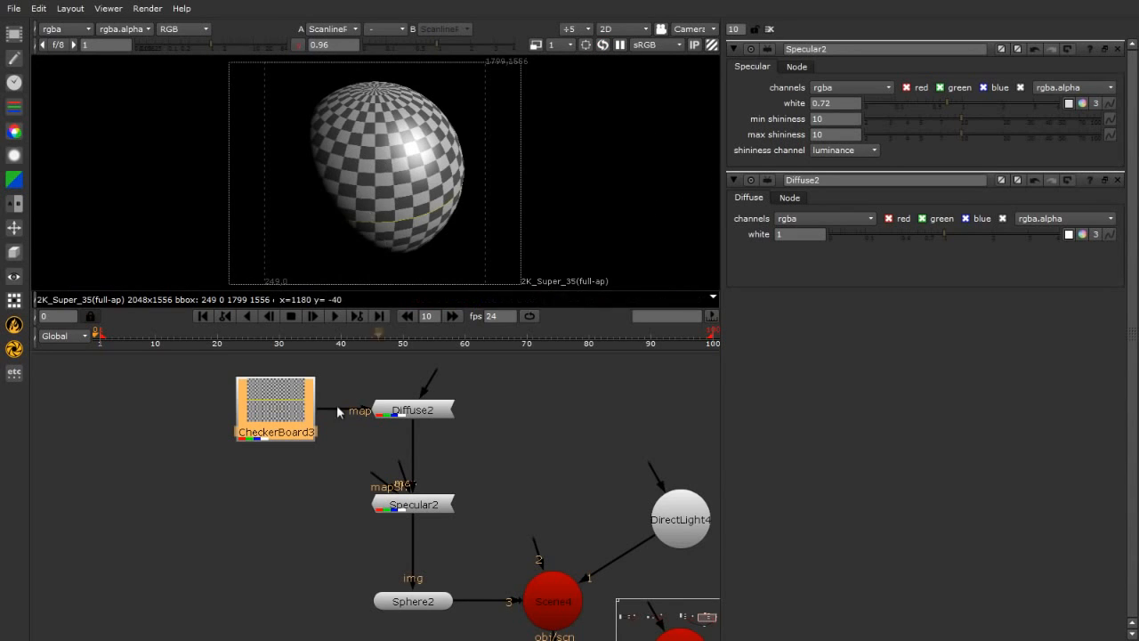
Tint the checker pattern red by setting the red component of CheckerBoard3's color 0, 1, 2 and 3 to 1.
double_click(285, 408)
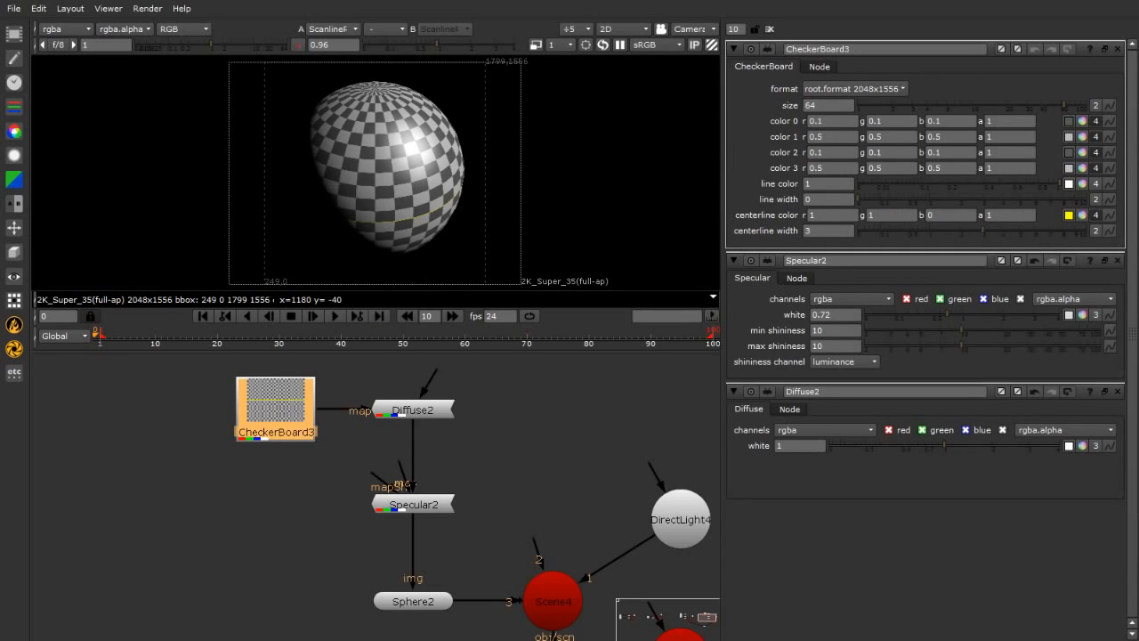
left_click(1082, 122)
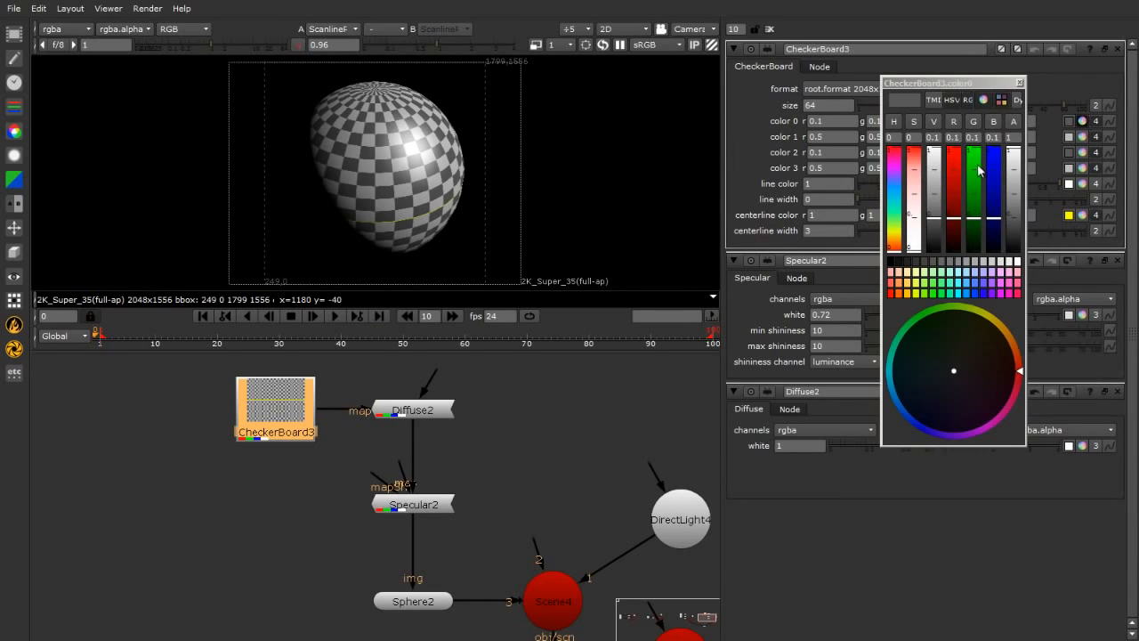
left_click_drag(958, 169, 964, 132)
left_click(1081, 139)
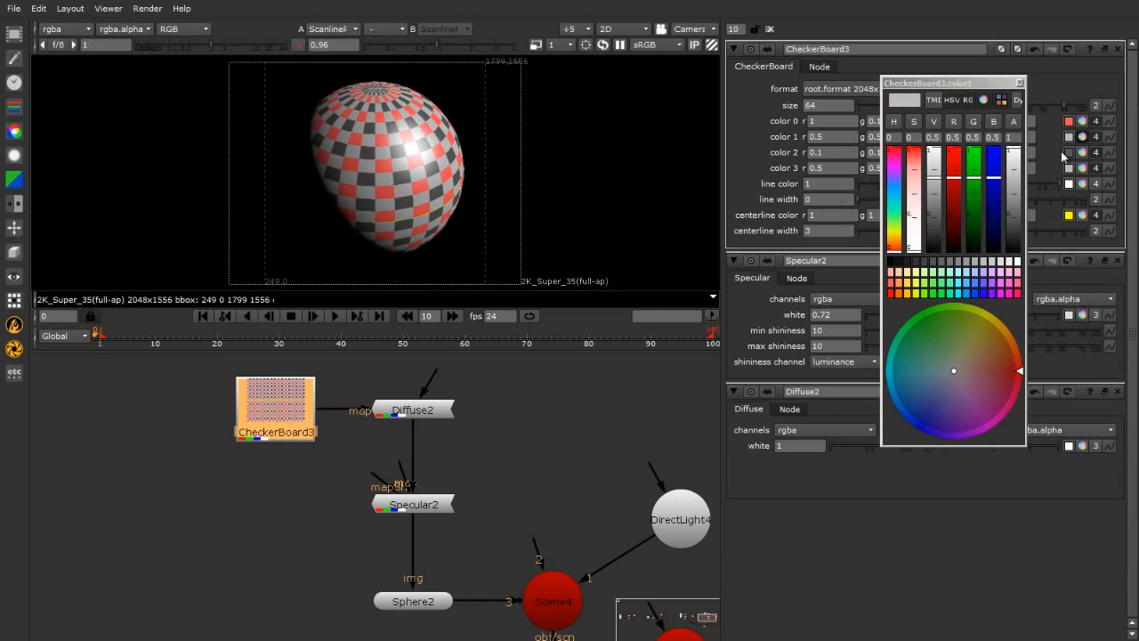
left_click(1082, 152)
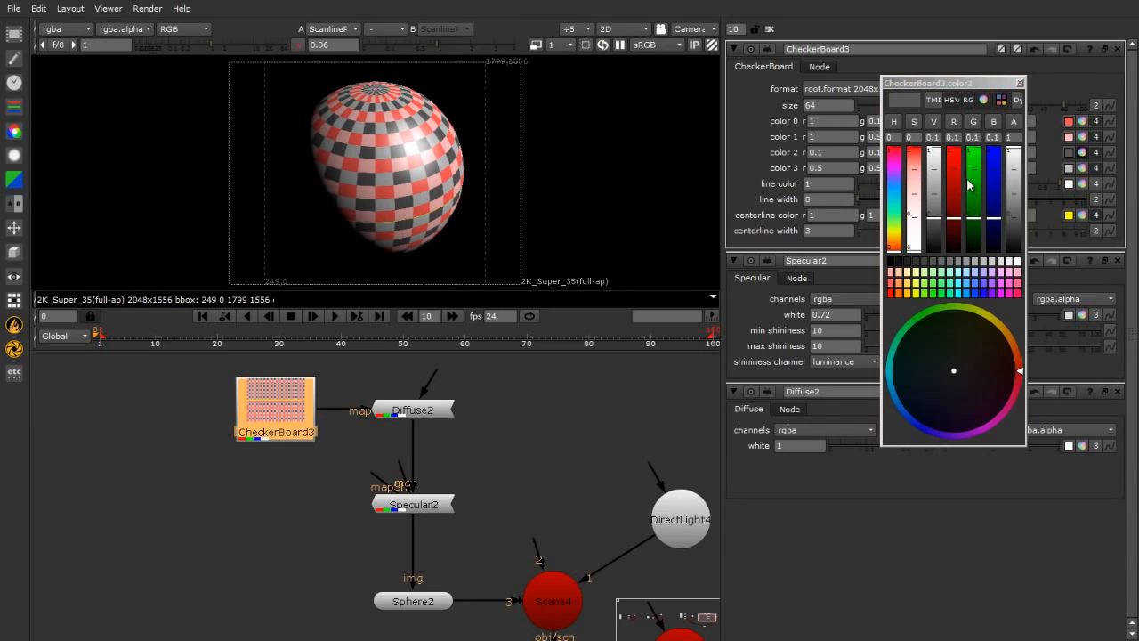
left_click_drag(954, 183, 959, 134)
left_click(1082, 168)
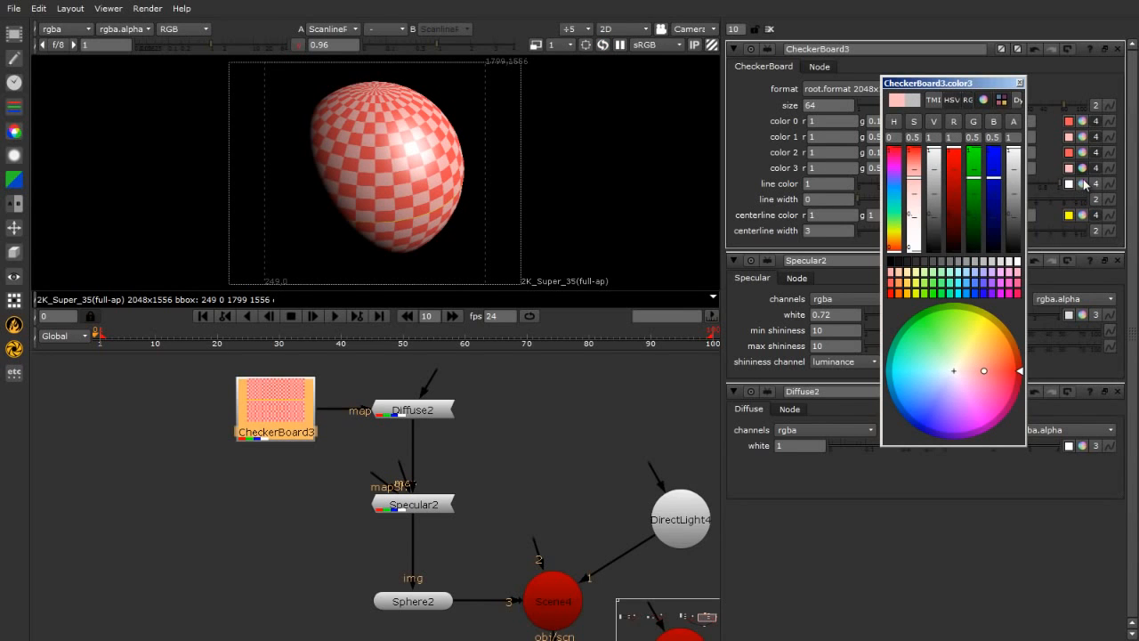
left_click(567, 454)
scroll(430, 153, "up", 4)
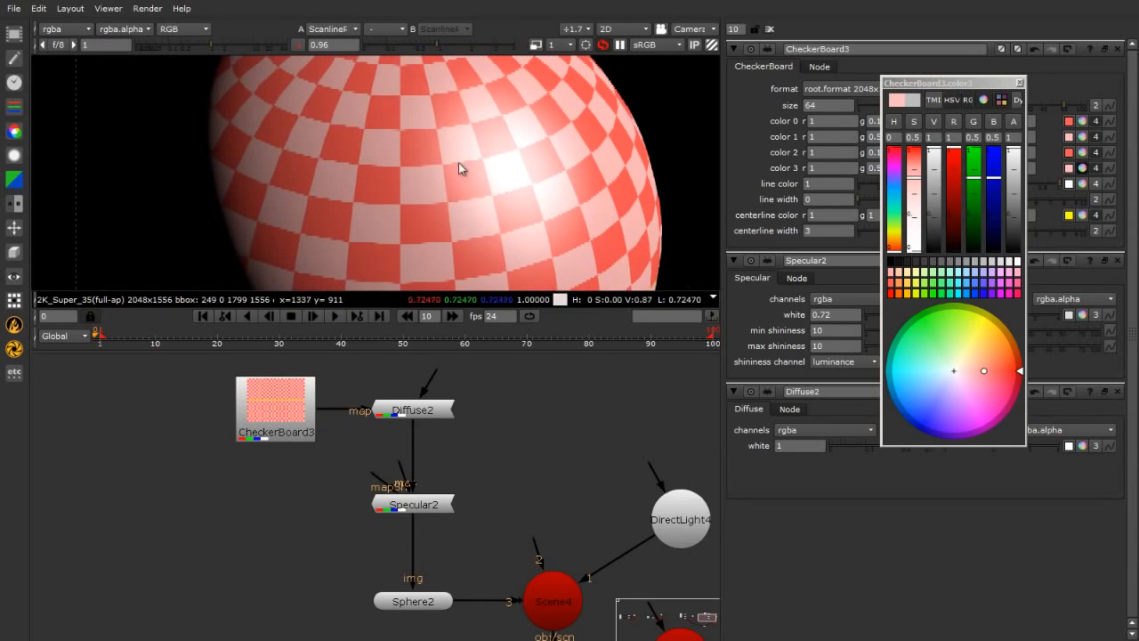
scroll(368, 200, "down", 2)
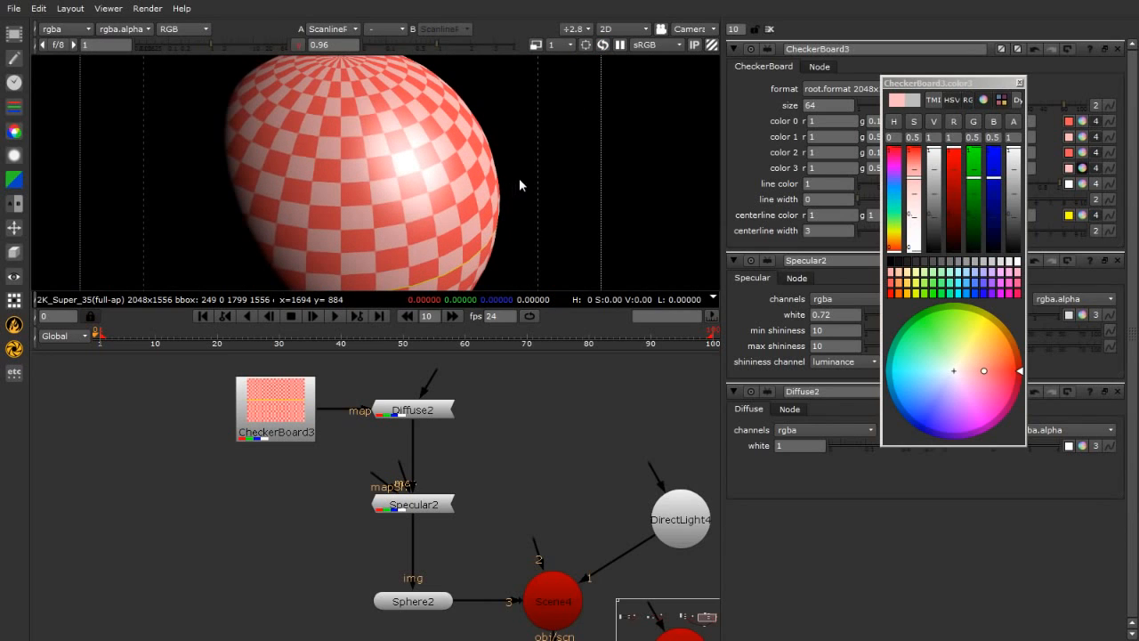
Close the color picker and toggle Specular2 off and on to compare the sphere with and without its specular shading.
double_click(425, 505)
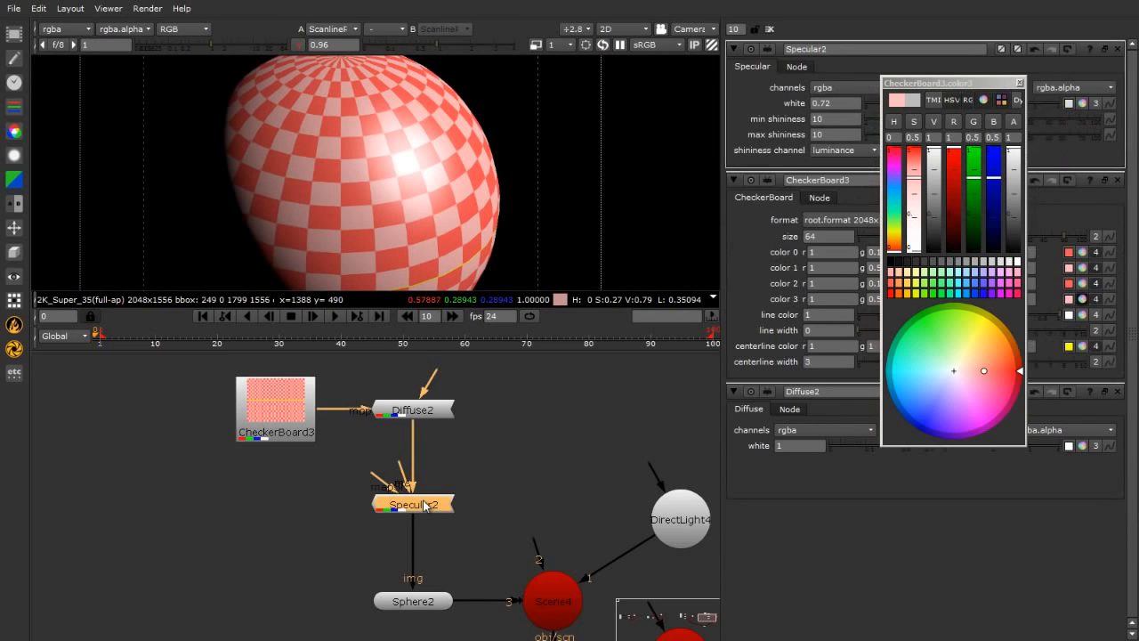
left_click(1021, 83)
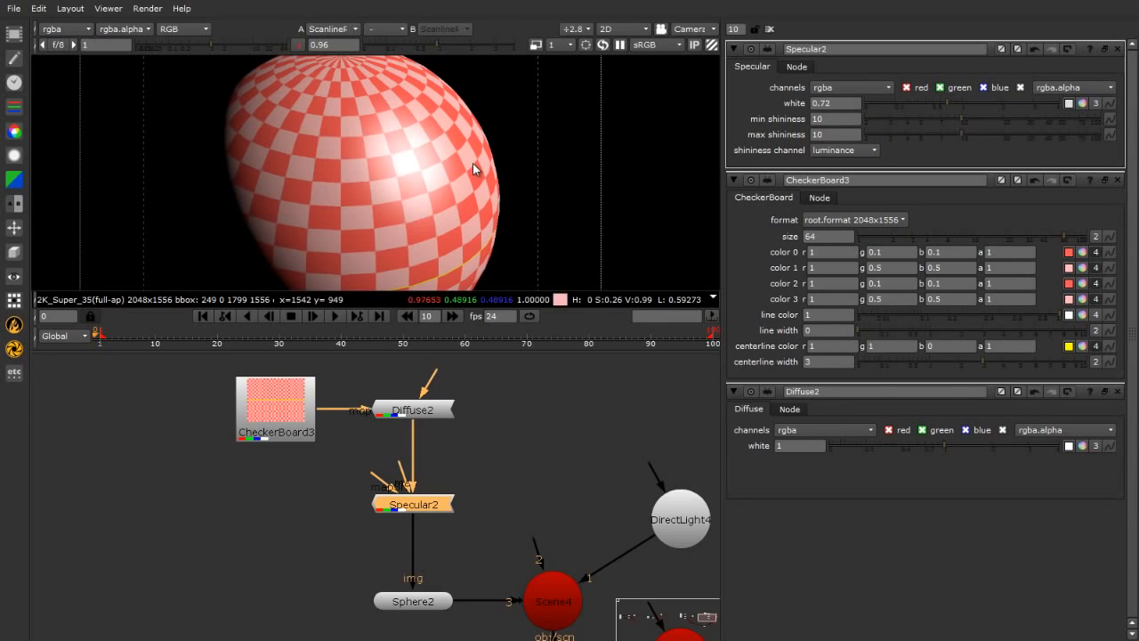
scroll(473, 164, "down", 3)
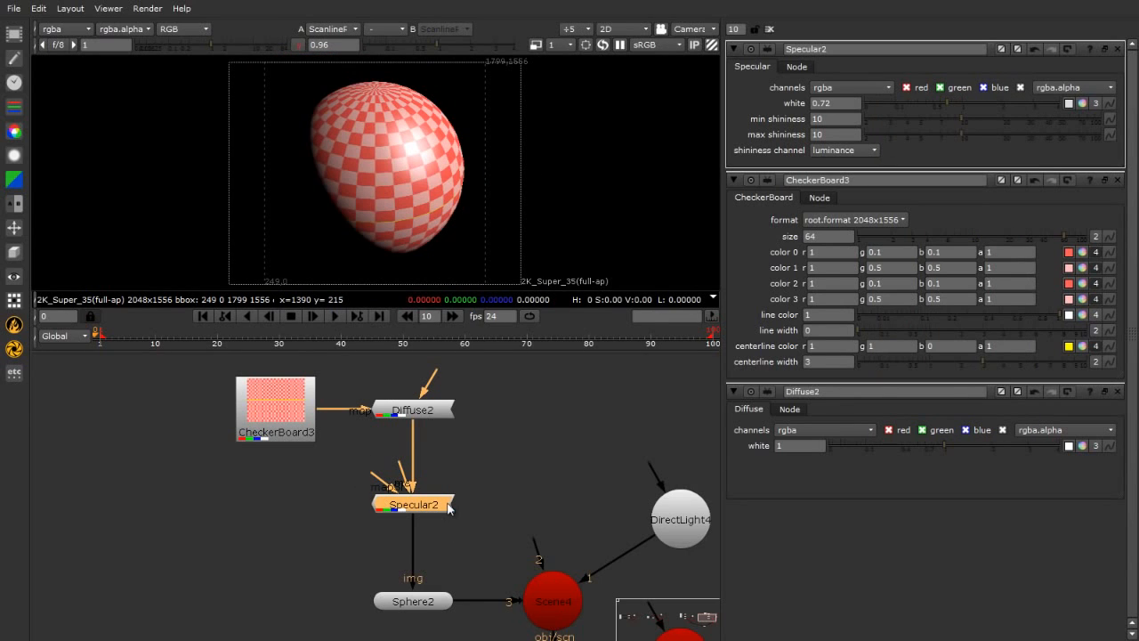
key("d")
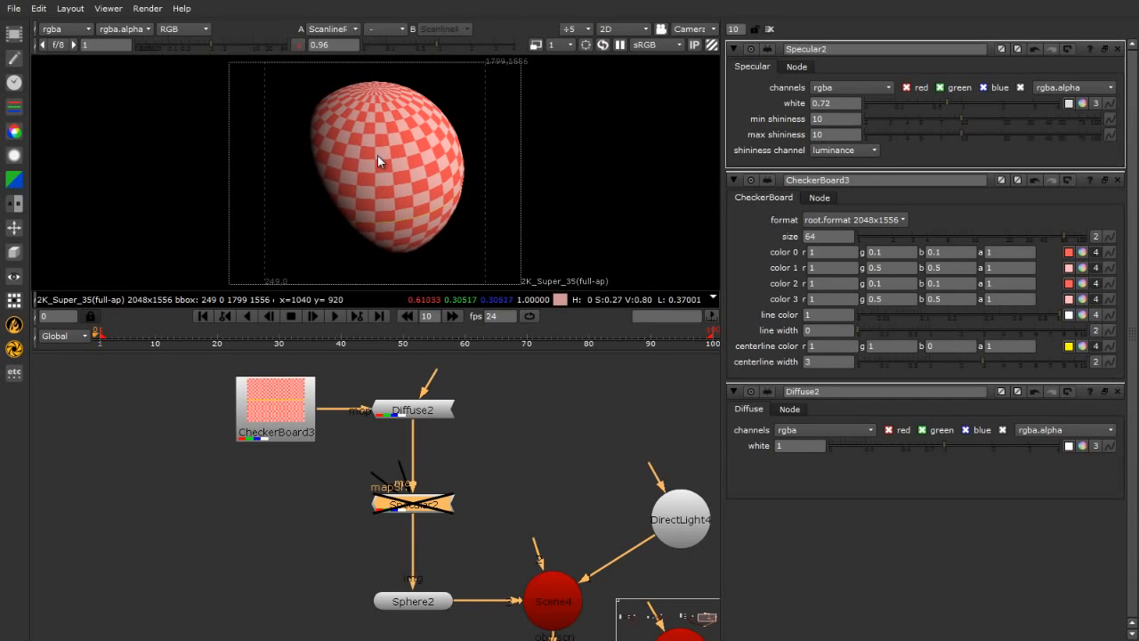
left_click_drag(463, 350, 462, 445)
scroll(384, 221, "up", 2)
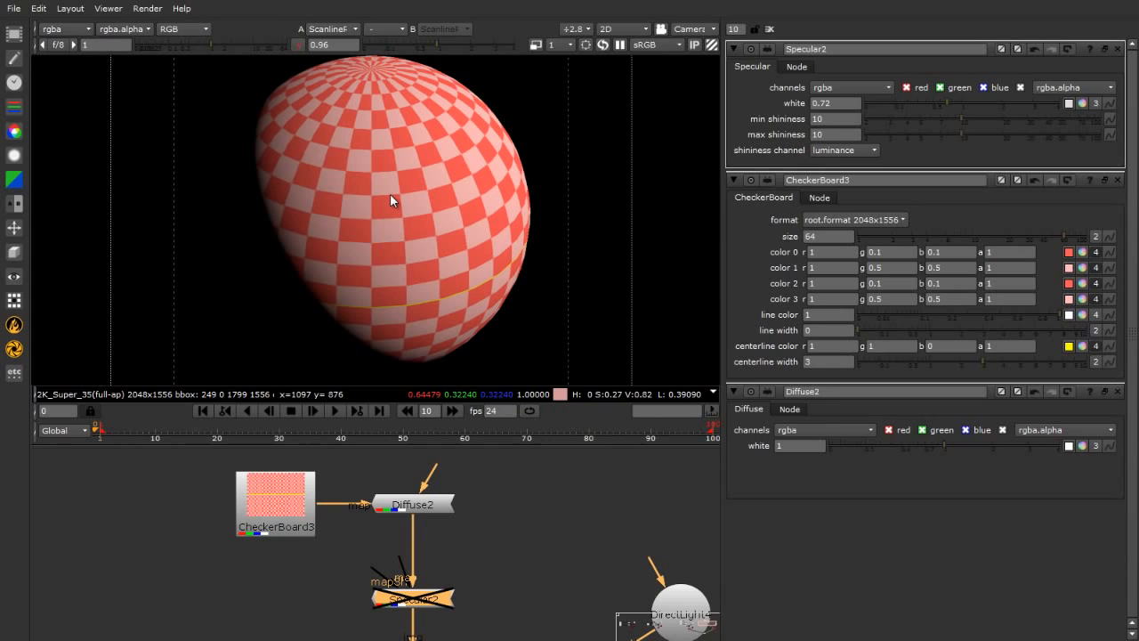
key("d")
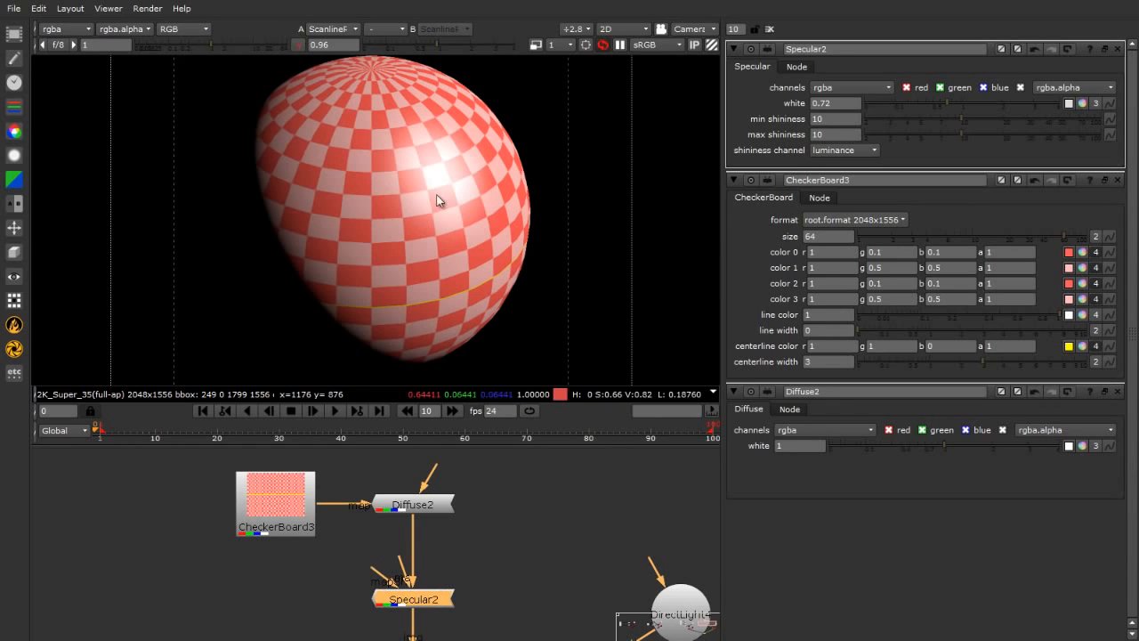
scroll(443, 241, "down", 2)
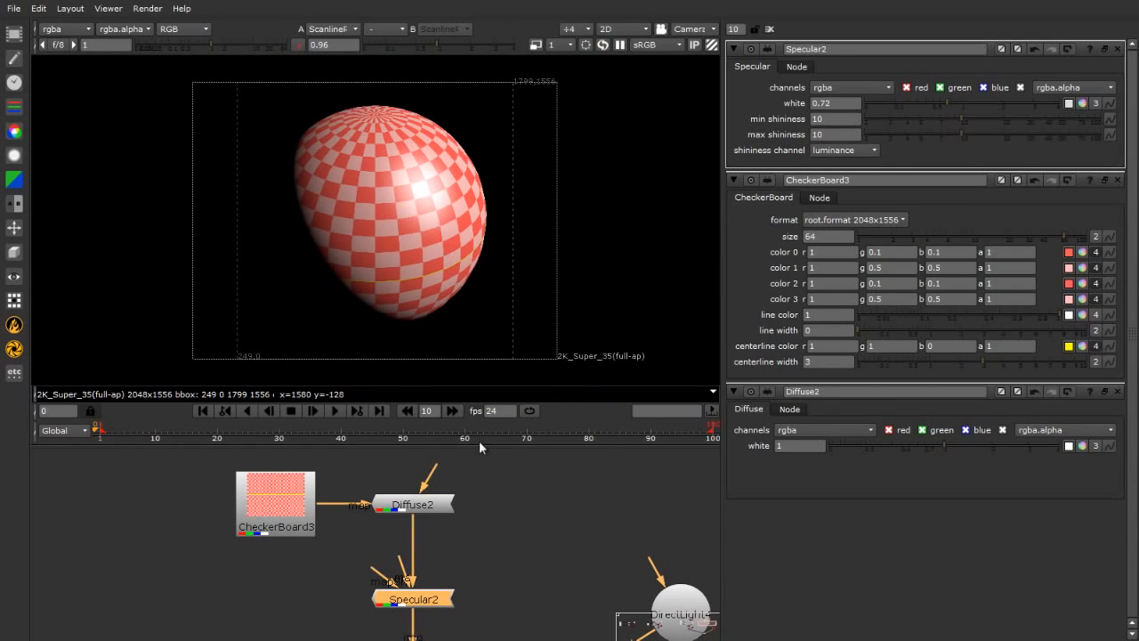
mouse_move(473, 358)
left_mouse_down()
mouse_move(474, 339)
mouse_move(474, 368)
left_mouse_up()
mouse_move(442, 525)
left_mouse_down()
mouse_move(442, 500)
mouse_move(441, 539)
mouse_move(440, 522)
left_mouse_up()
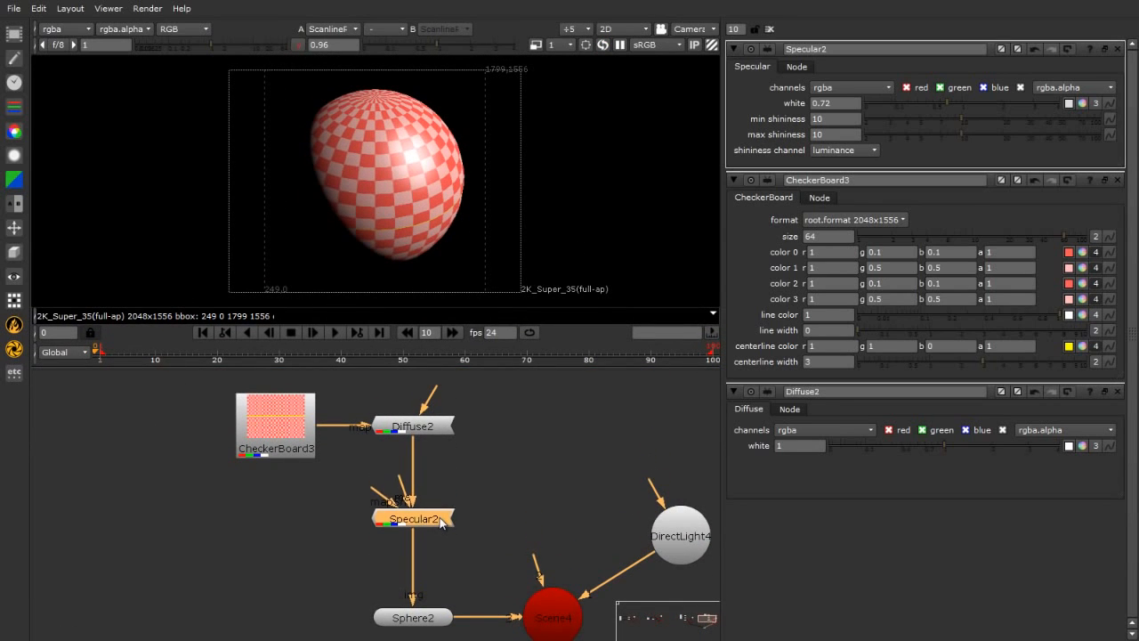
left_click(547, 485)
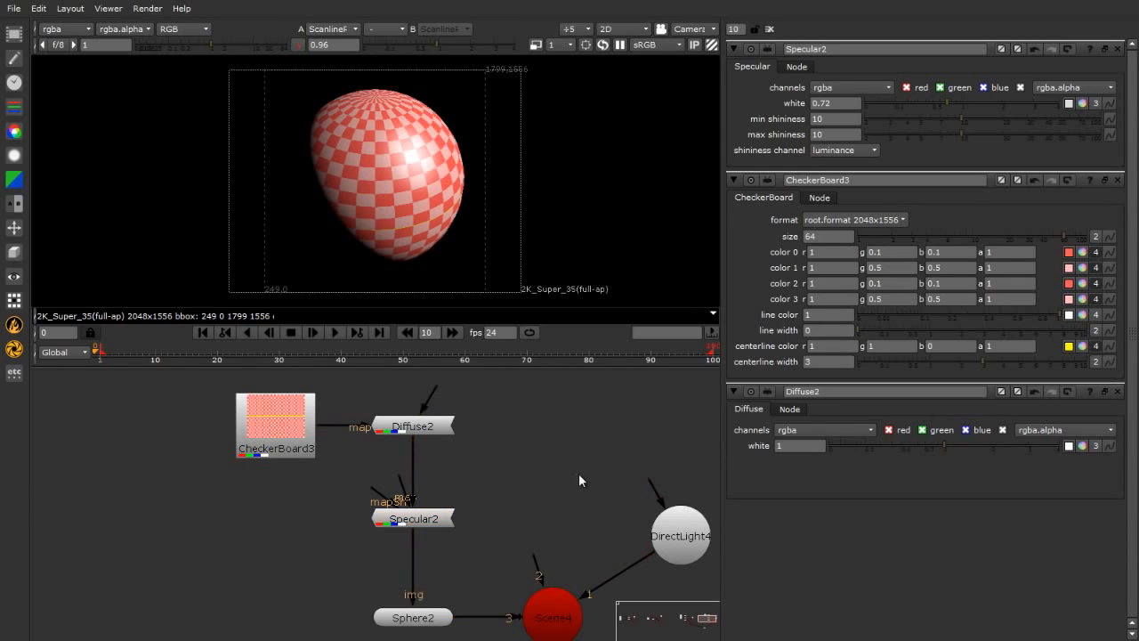
Try Specular2 with min shininess 0 and max shininess 100.
left_click(849, 104)
left_click(832, 120)
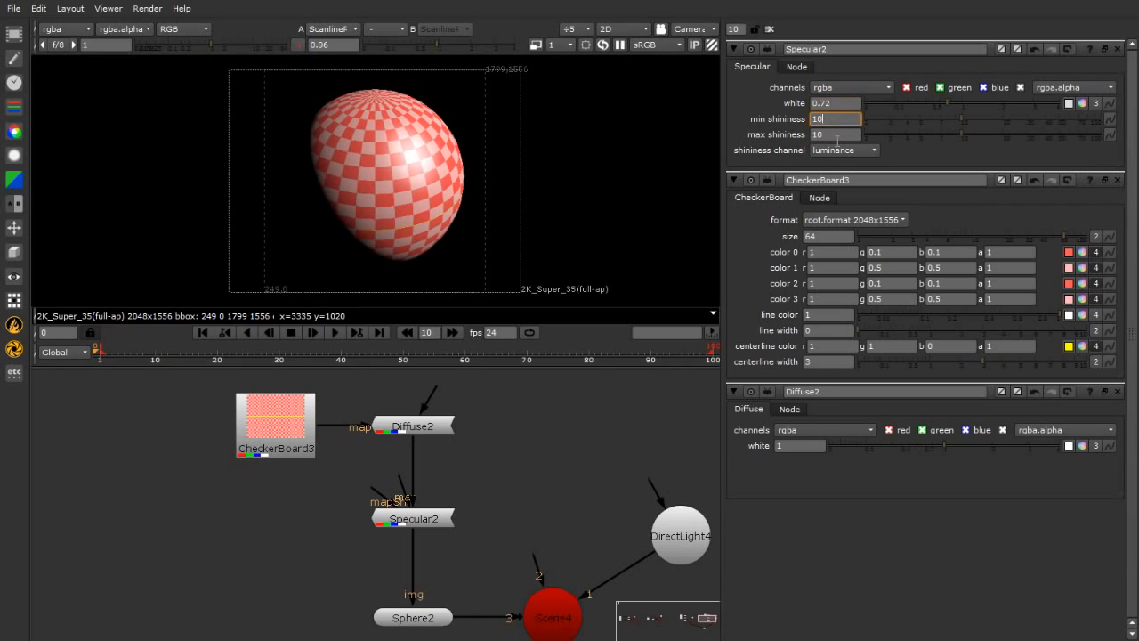
left_click(837, 134)
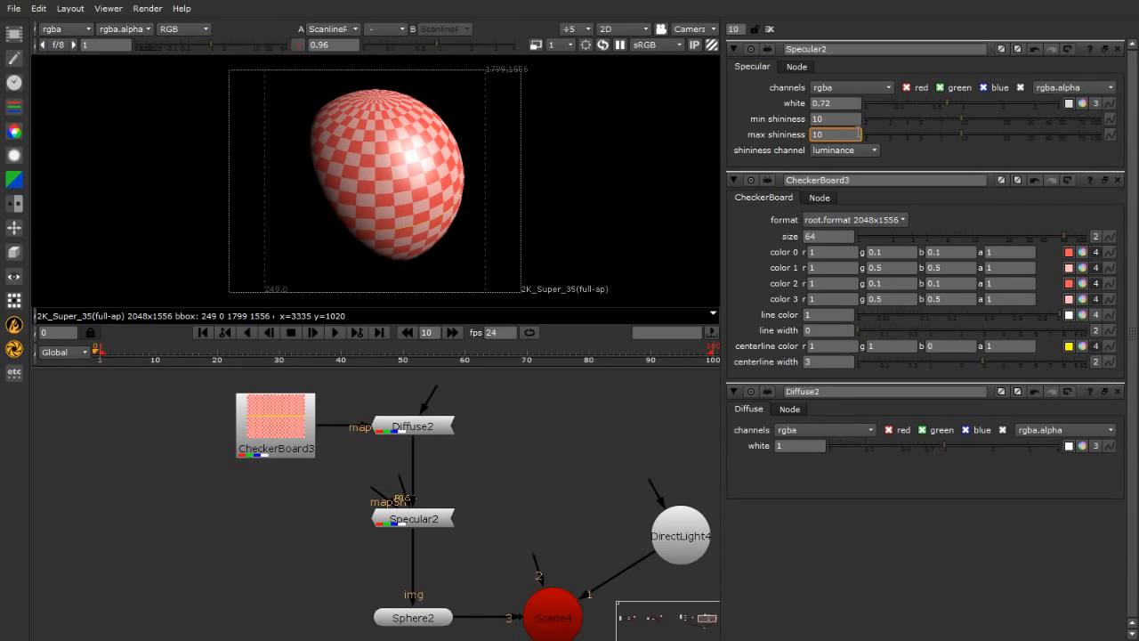
left_click(856, 120)
left_click(853, 133)
double_click(841, 120)
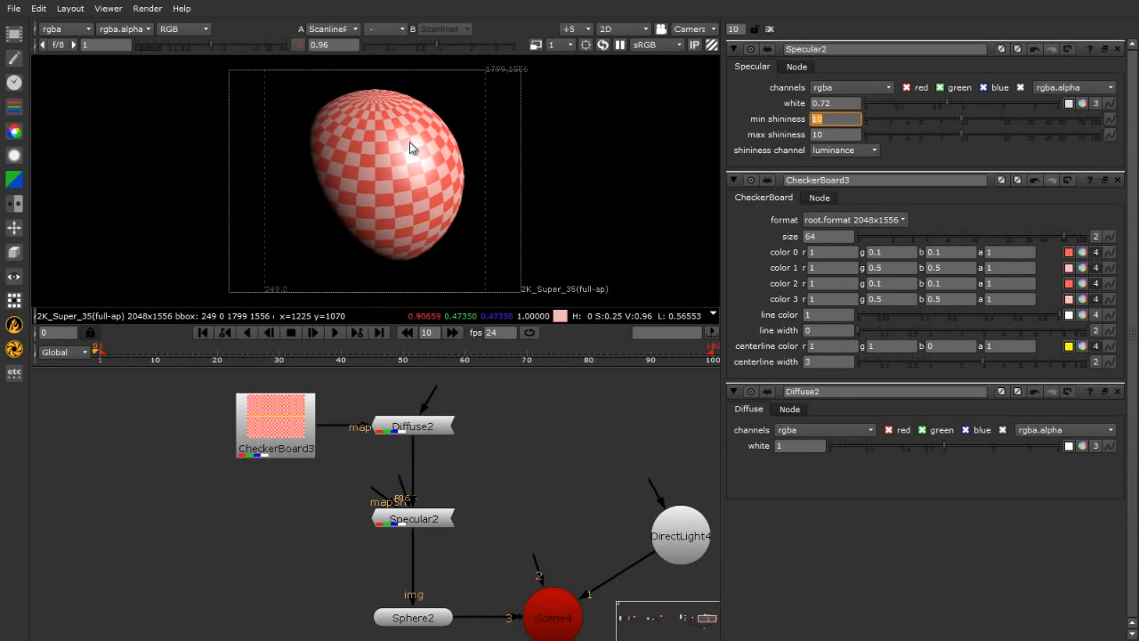
type("0")
key("Return")
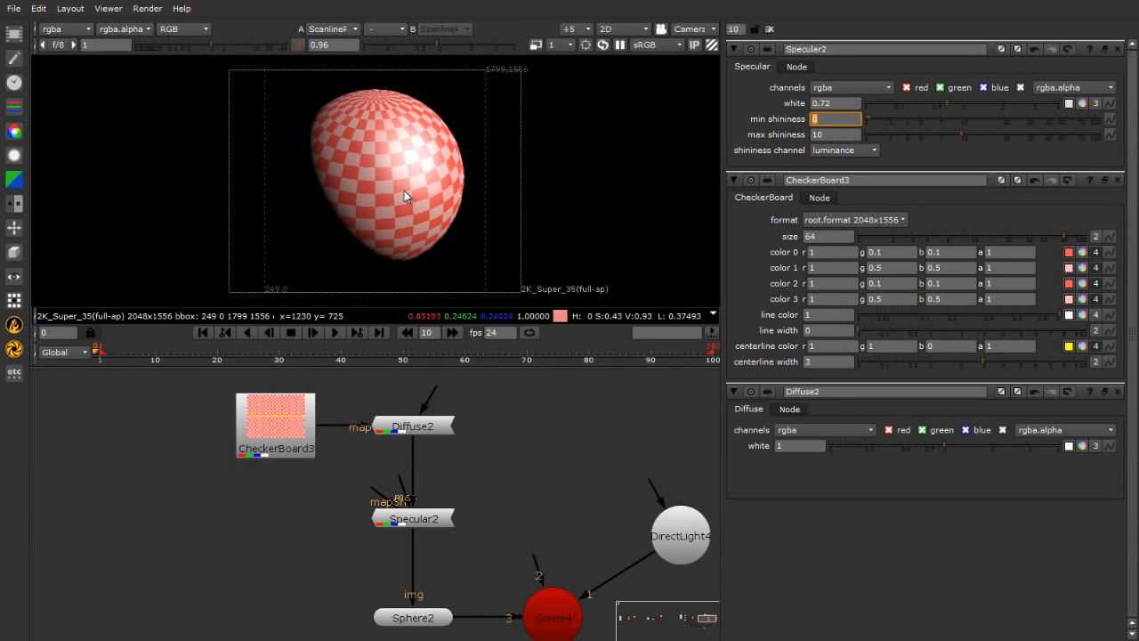
key("Tab")
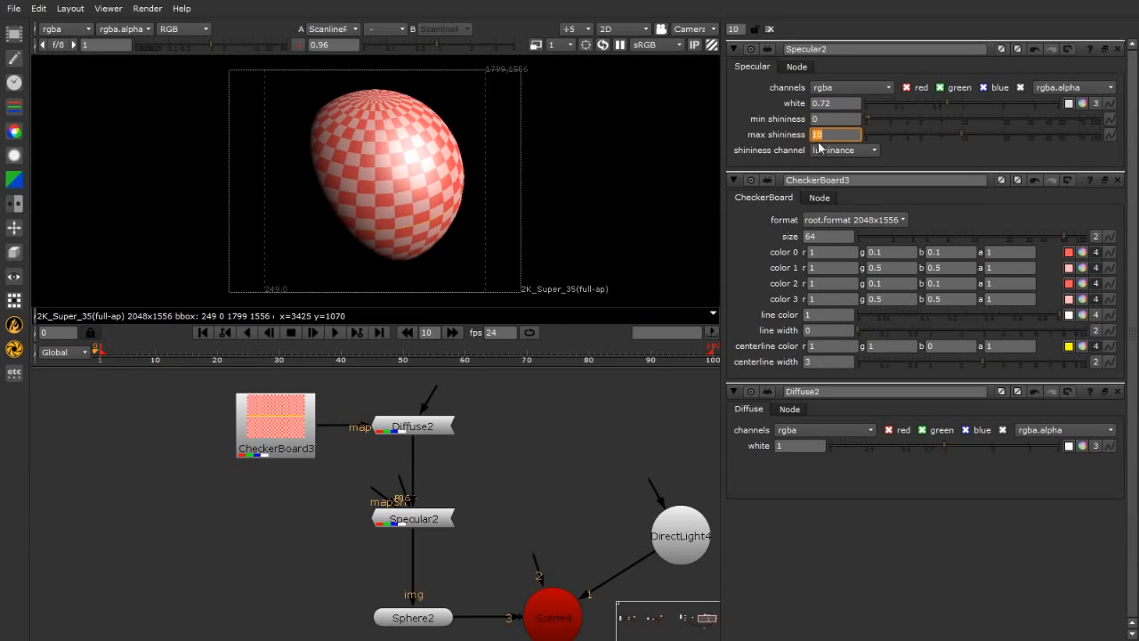
type("0")
key("Return")
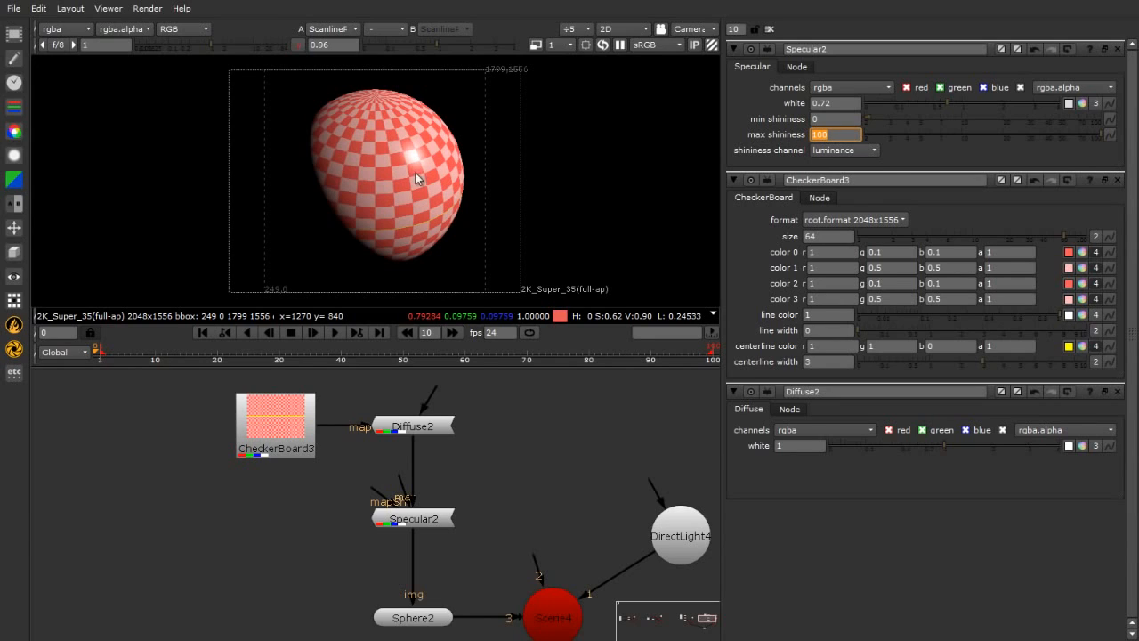
Set both min shininess and max shininess of Specular2 to 1000.
key("shift+Tab")
type("1000")
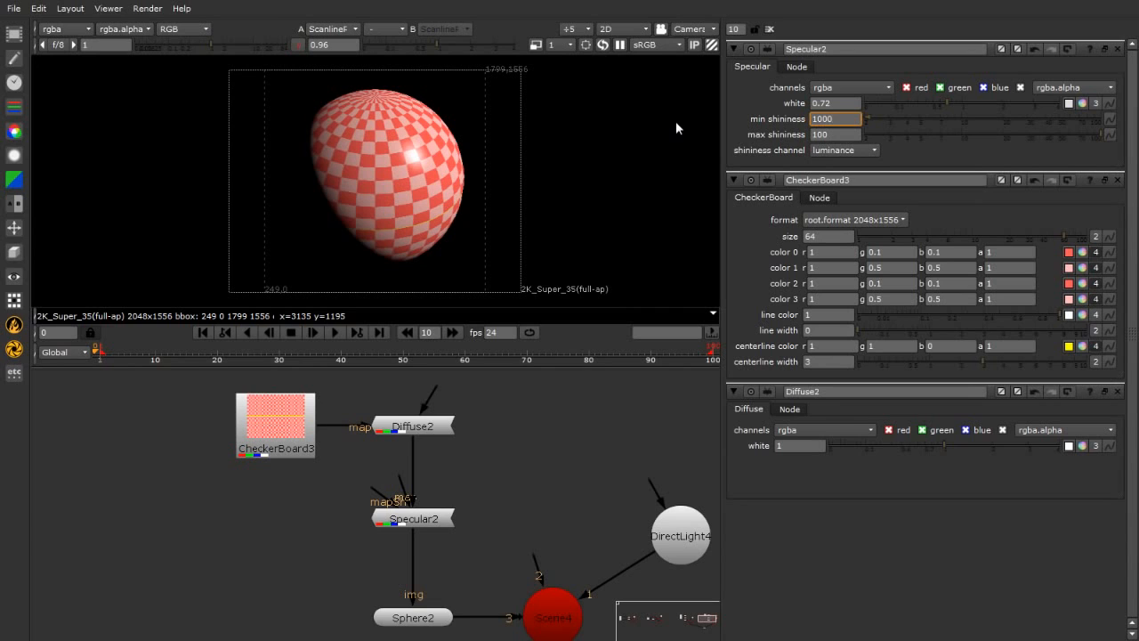
key("Return")
key("Tab")
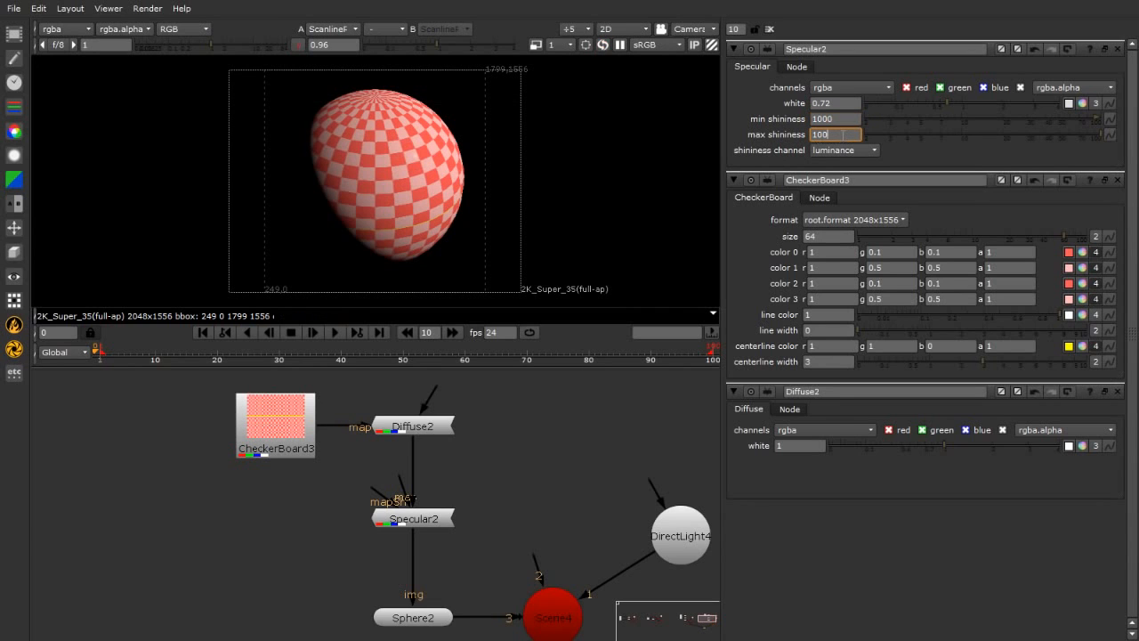
type("1000")
key("Return")
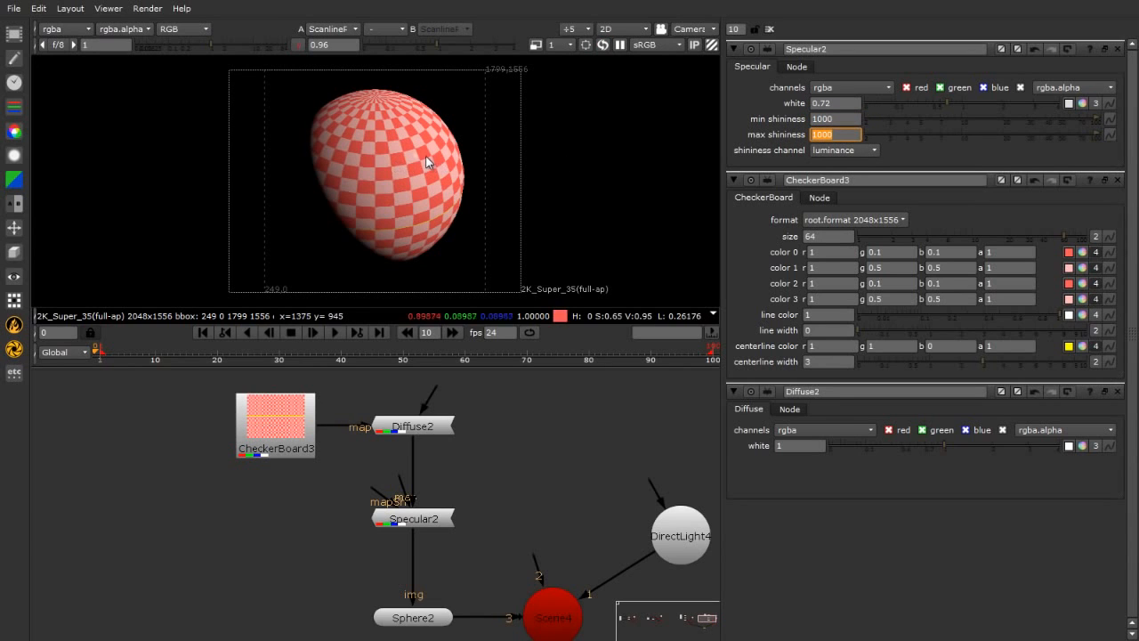
Raise Specular2's white value first to 4 and finally to 10, checking the small highlight up close and on the whole sphere.
scroll(420, 163, "up", 5)
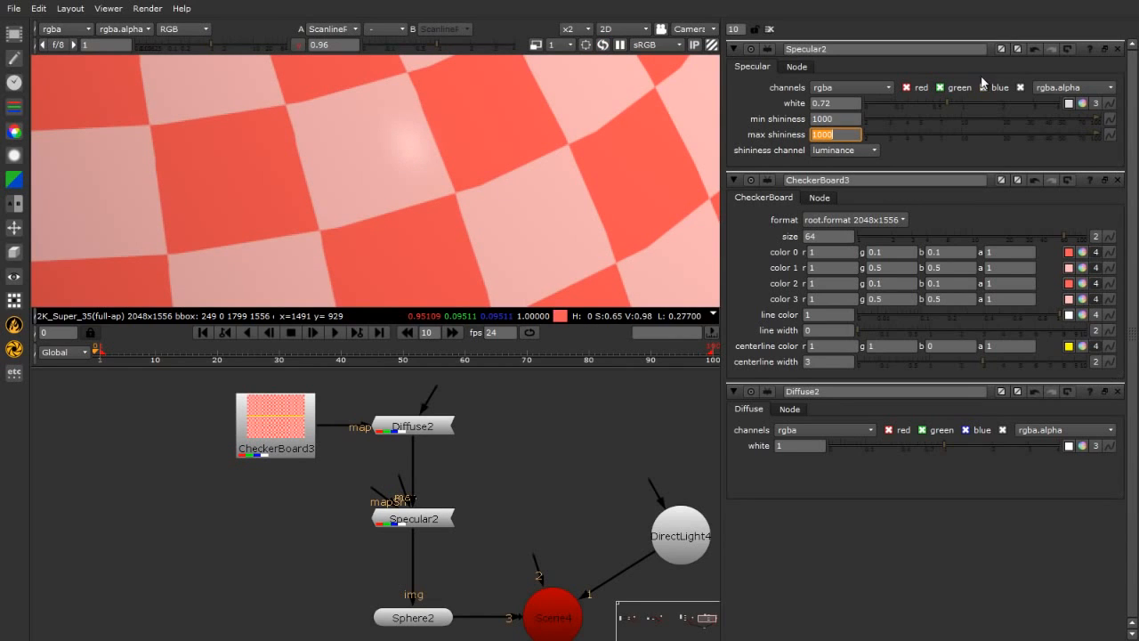
left_click_drag(945, 106, 1099, 105)
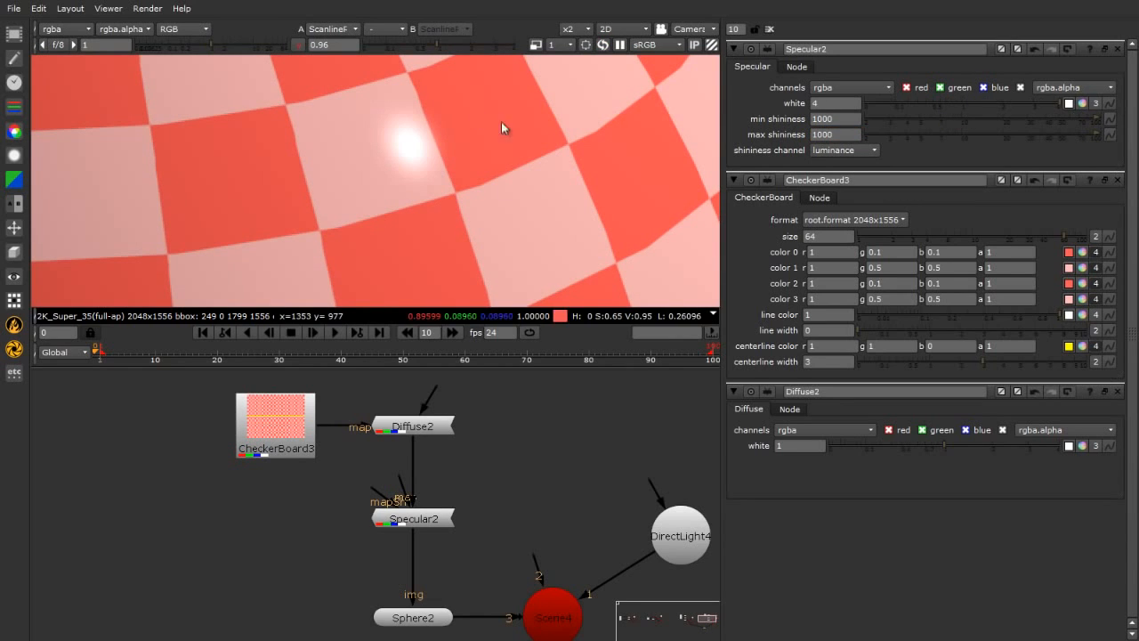
double_click(830, 105)
type("10")
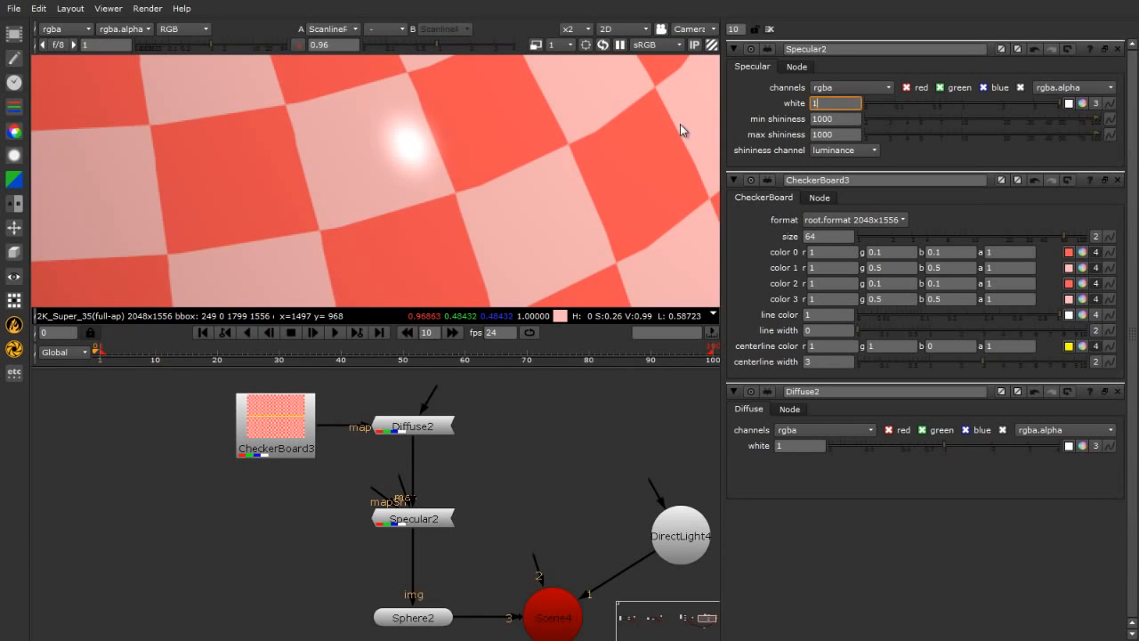
key("Return")
scroll(382, 209, "down", 5)
scroll(423, 158, "up", 2)
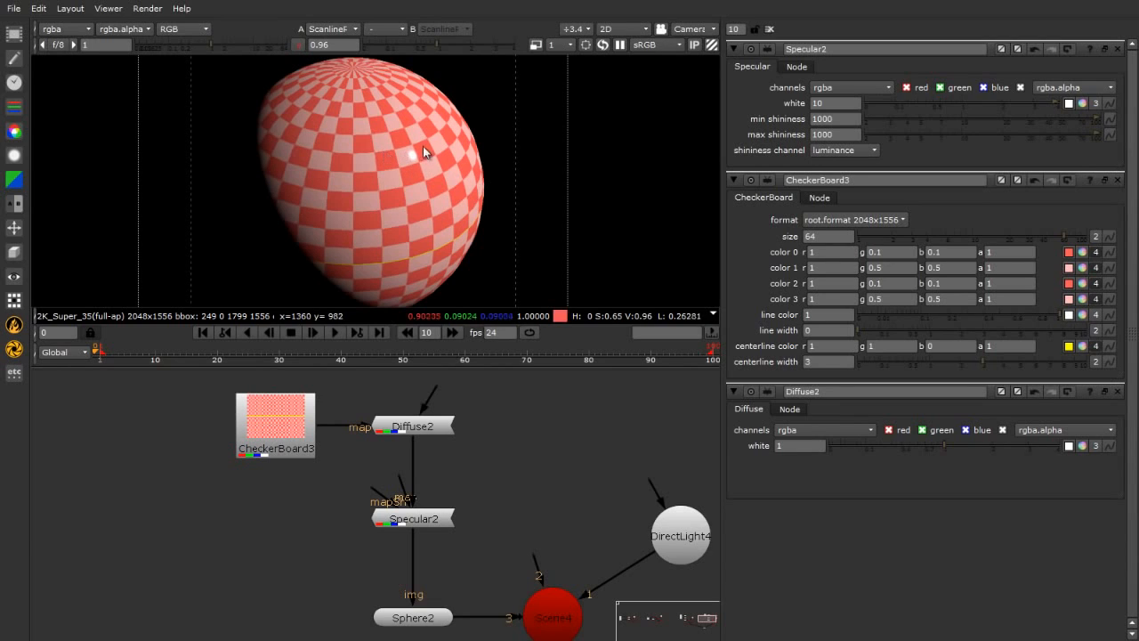
Set both min shininess and max shininess of Specular2 to 100.
left_click(836, 103)
left_click(847, 119)
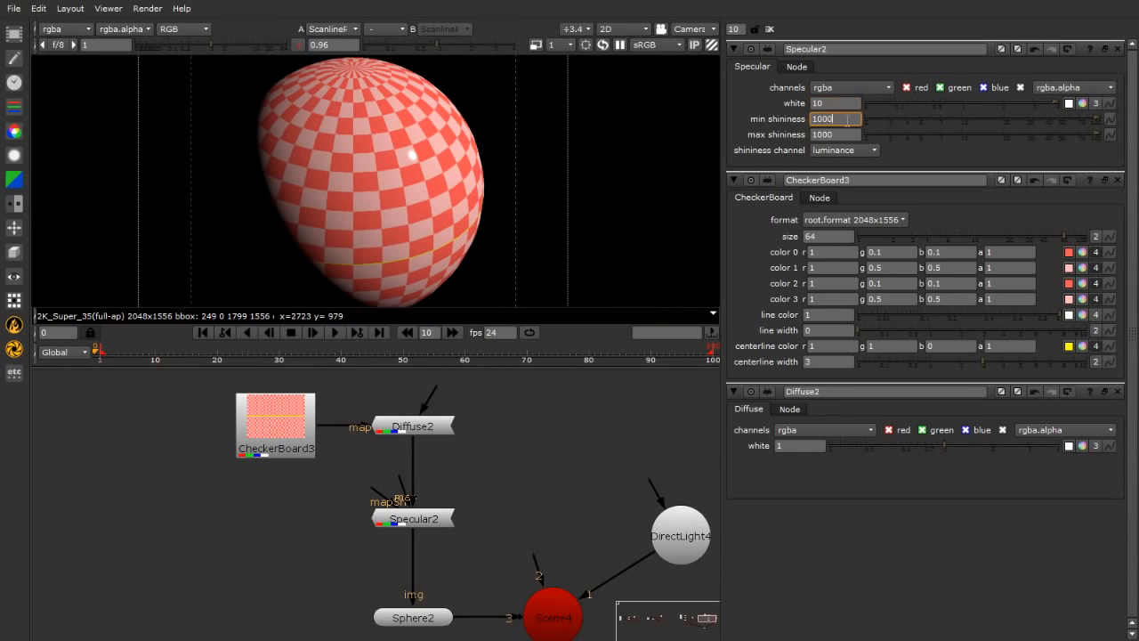
left_click(841, 135)
key("BackSpace")
type(".")
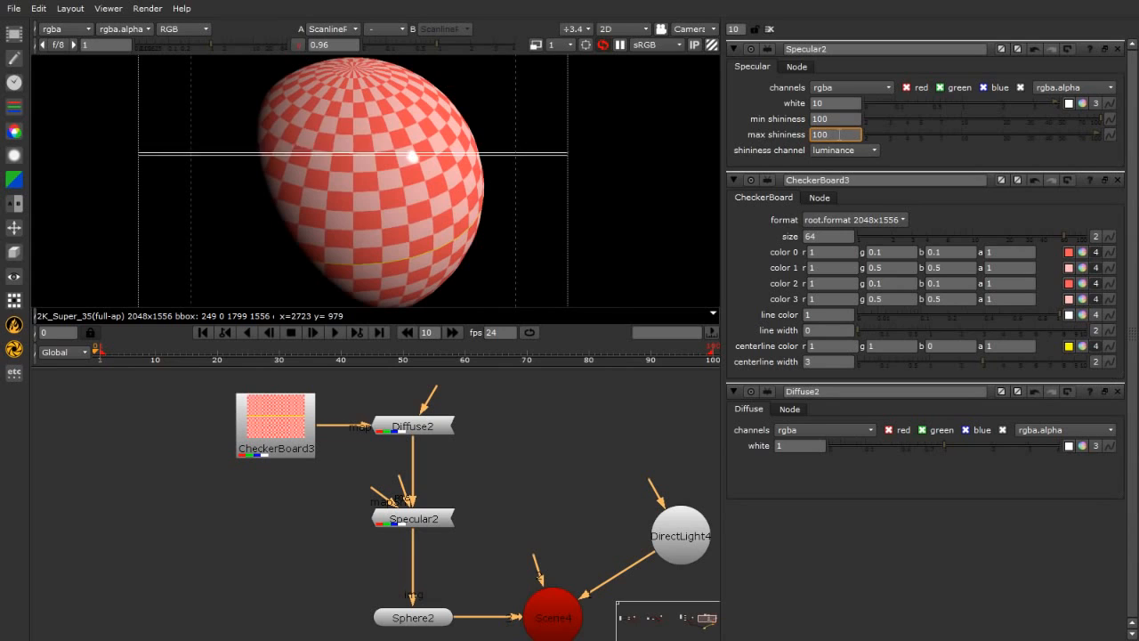
key("Return")
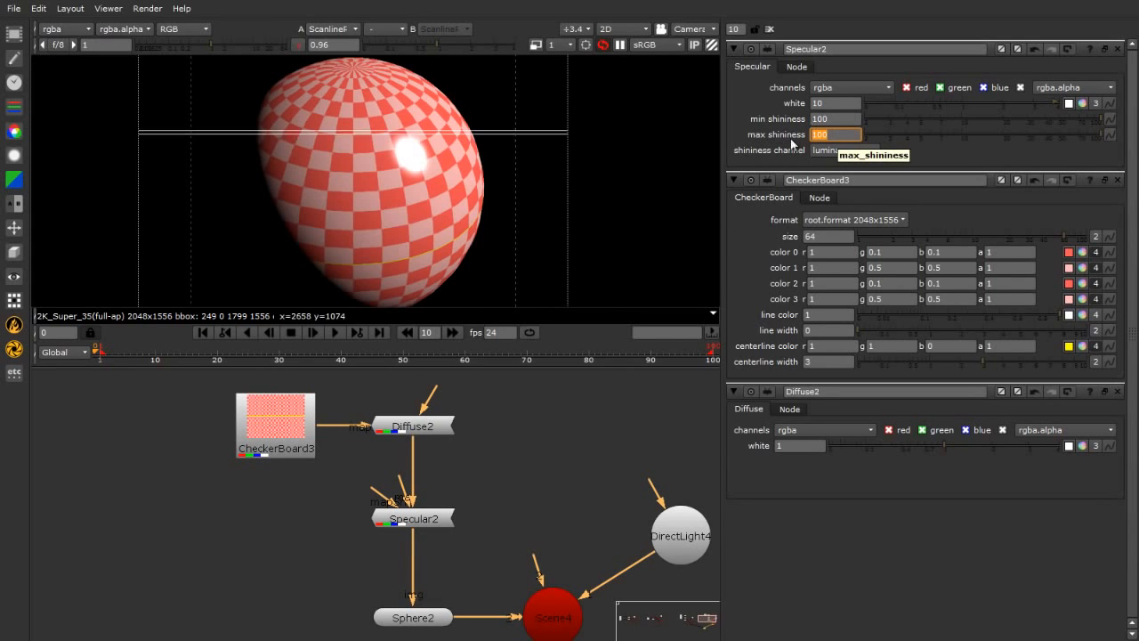
Examine the sphere's specular highlight as a whole and its soft edge up close.
scroll(416, 187, "down", 3)
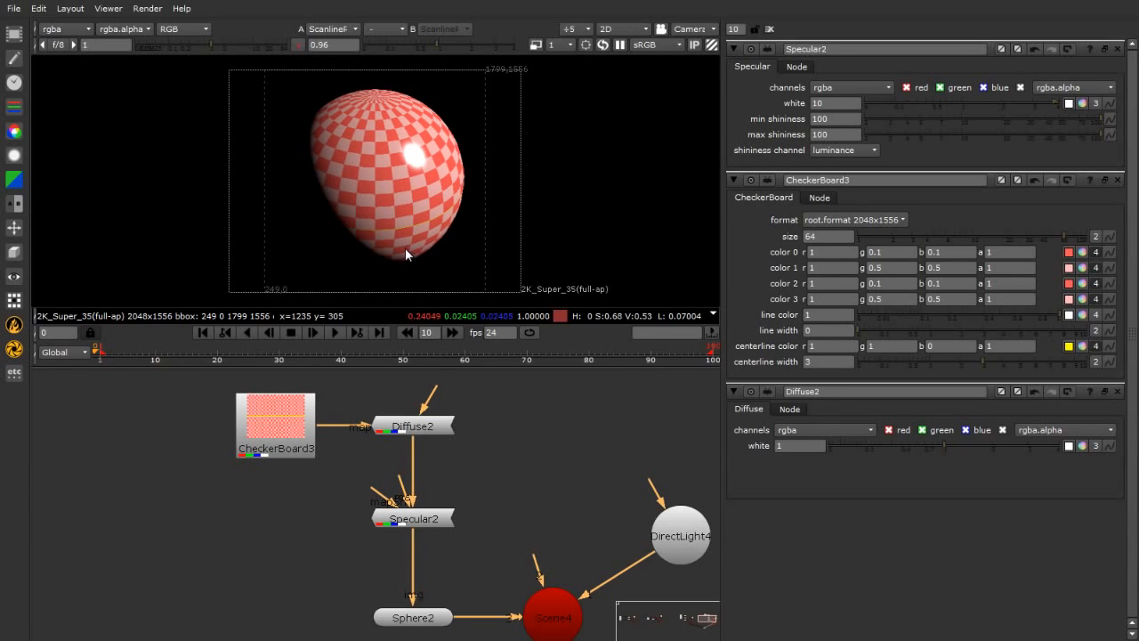
scroll(411, 140, "up", 7)
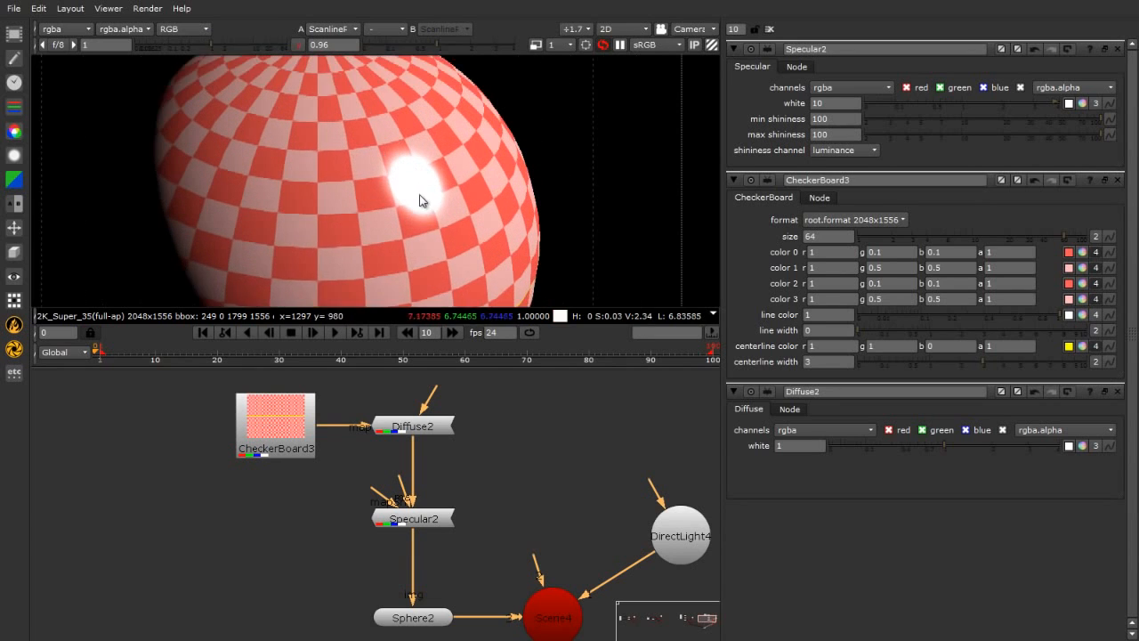
scroll(411, 235, "up", 2)
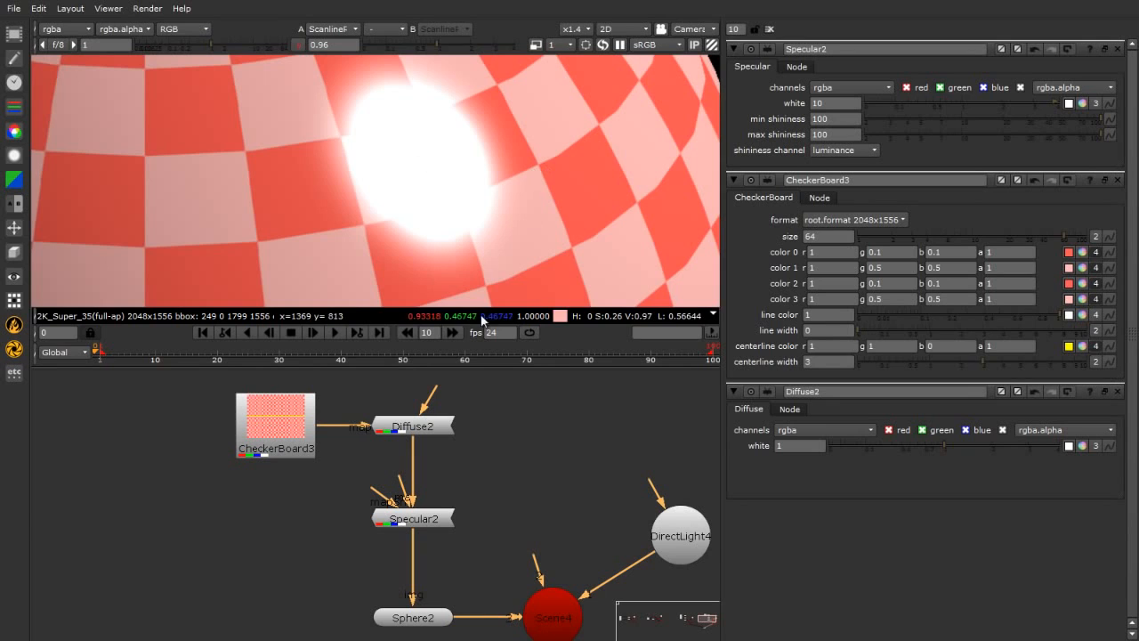
scroll(498, 227, "up", 4)
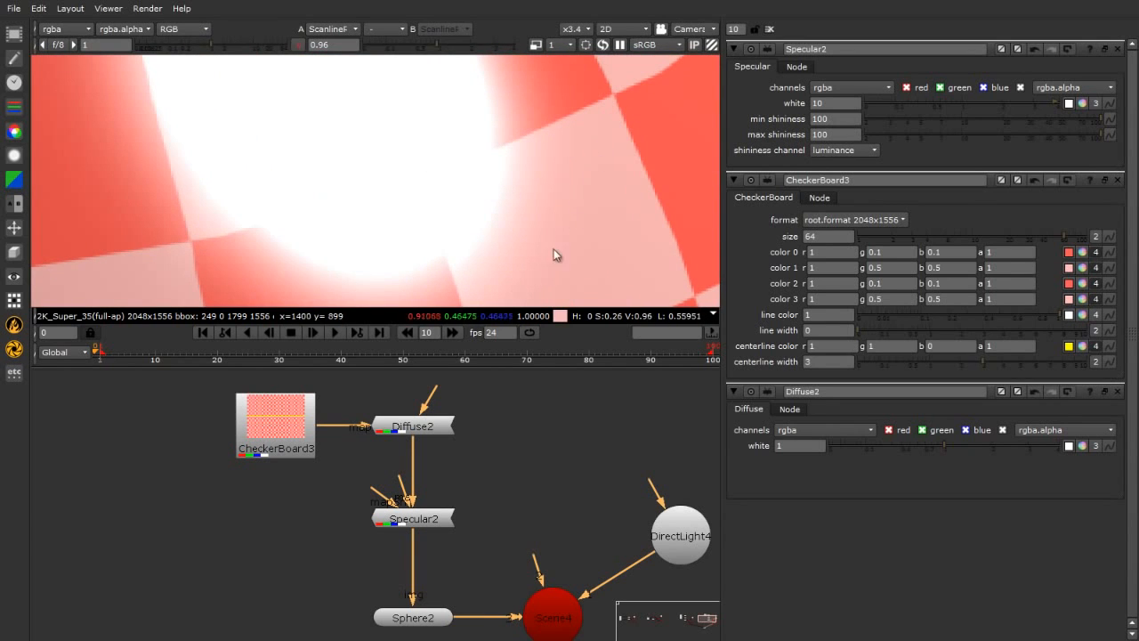
middle_click_drag(554, 249, 505, 228)
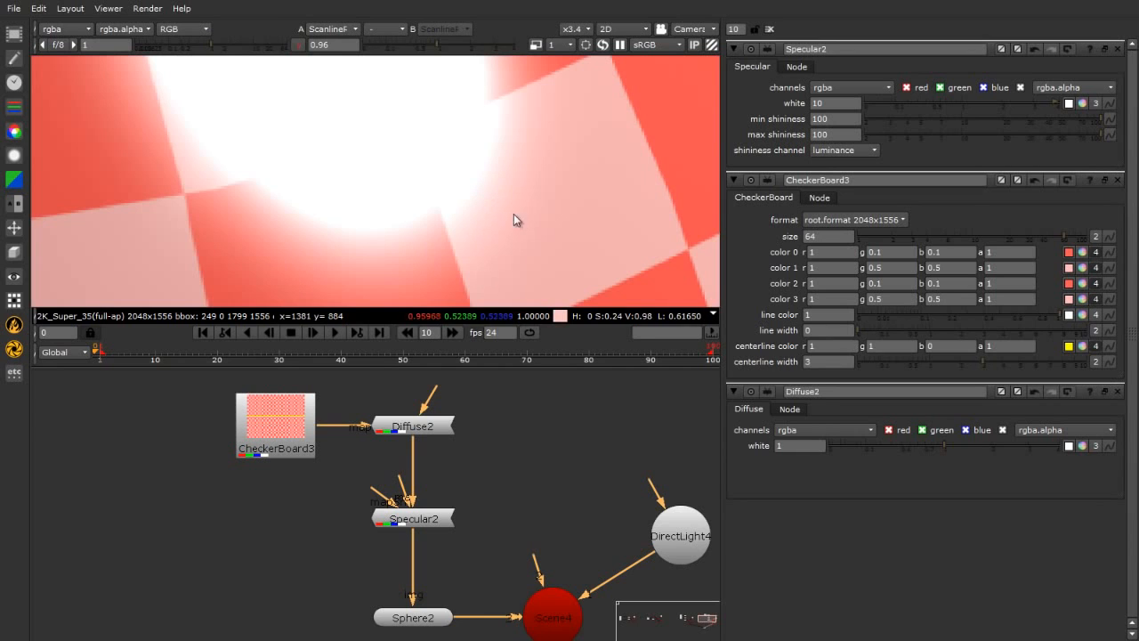
scroll(513, 213, "down", 4)
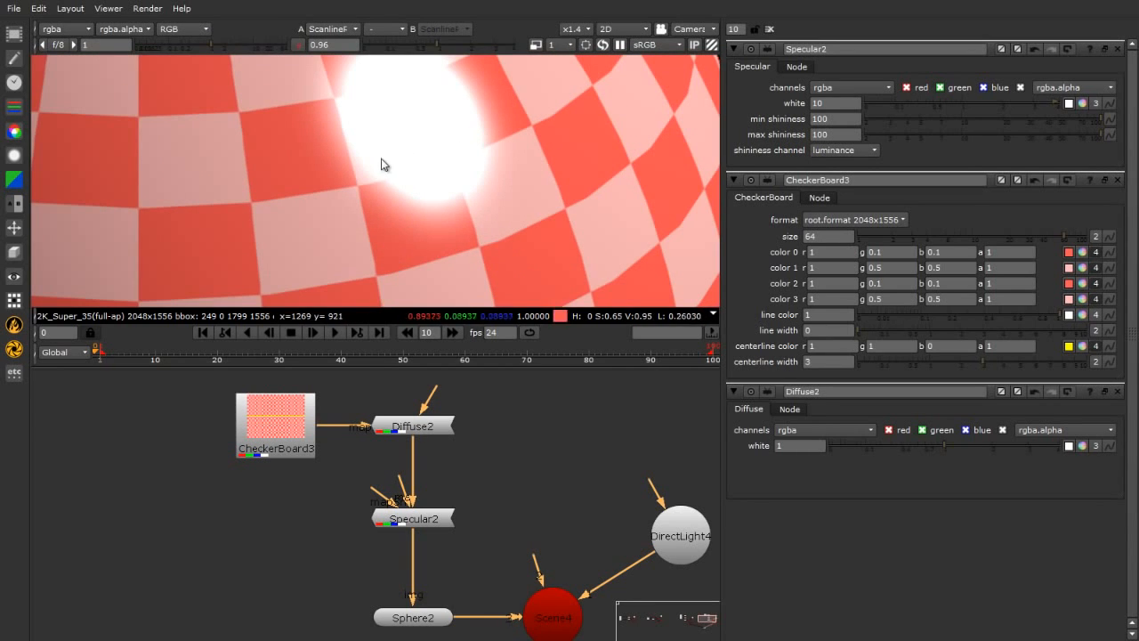
scroll(369, 164, "down", 1)
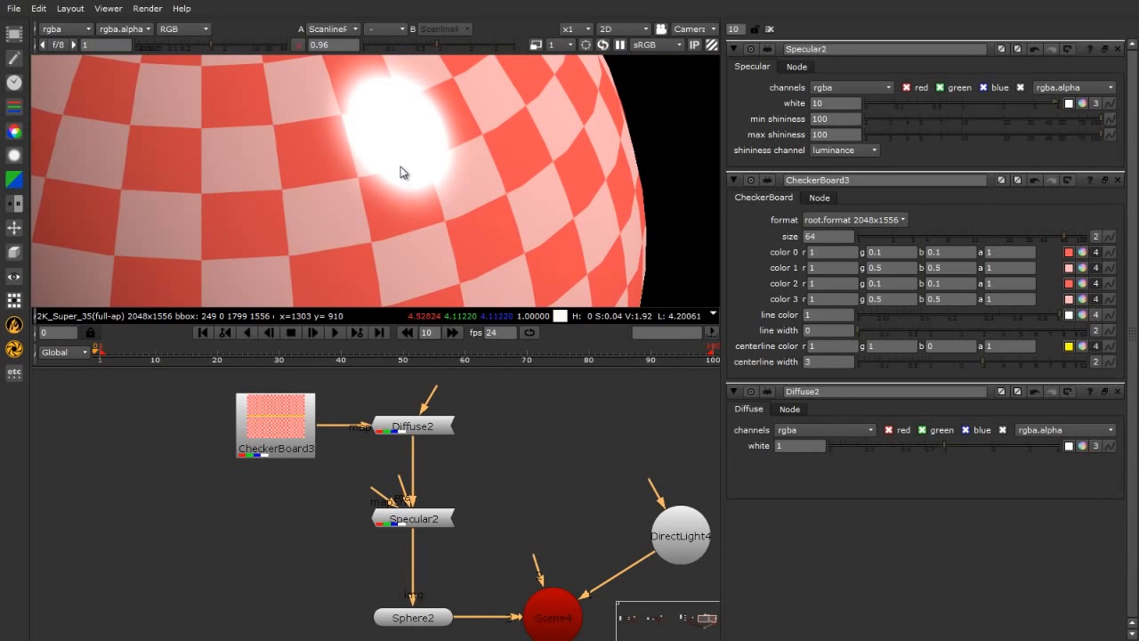
Move the Specular2 node slightly lower and add a Constant node in the free space beside it.
left_click_drag(392, 520, 391, 536)
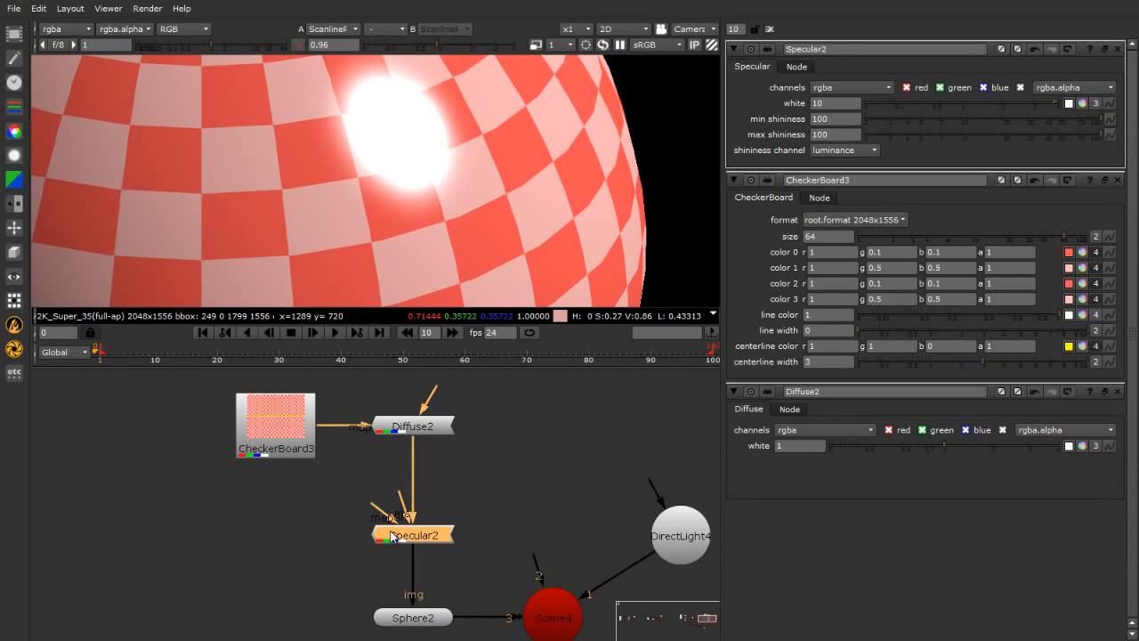
left_click(273, 529)
left_click(15, 34)
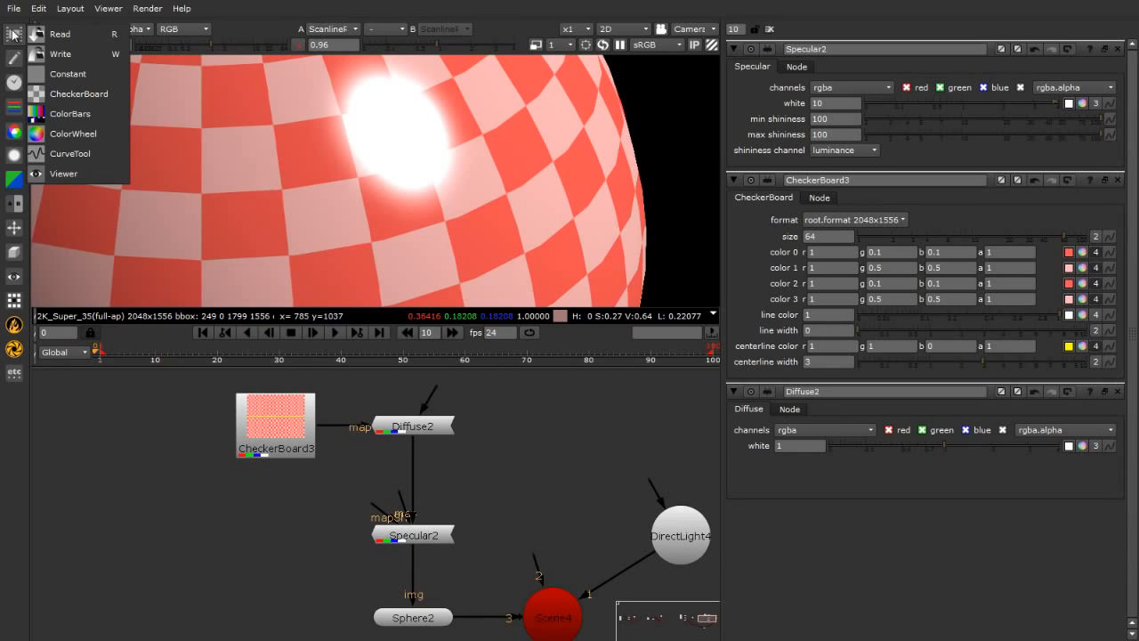
left_click(67, 74)
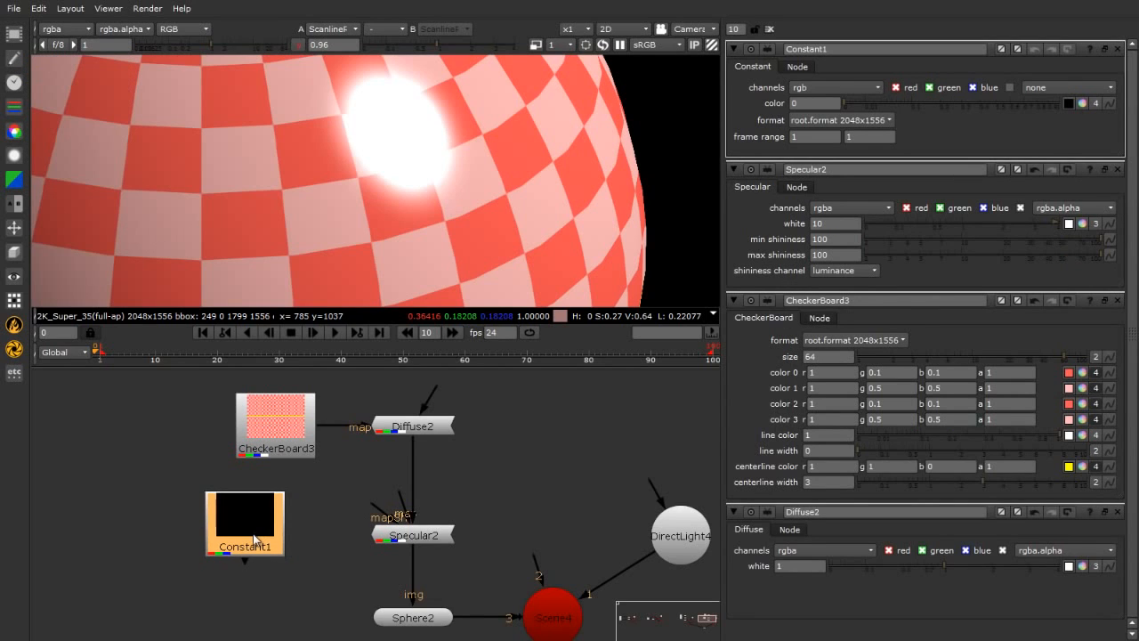
Add a Noise node below Constant1 and view its full output in the viewer.
key("Tab")
type("n")
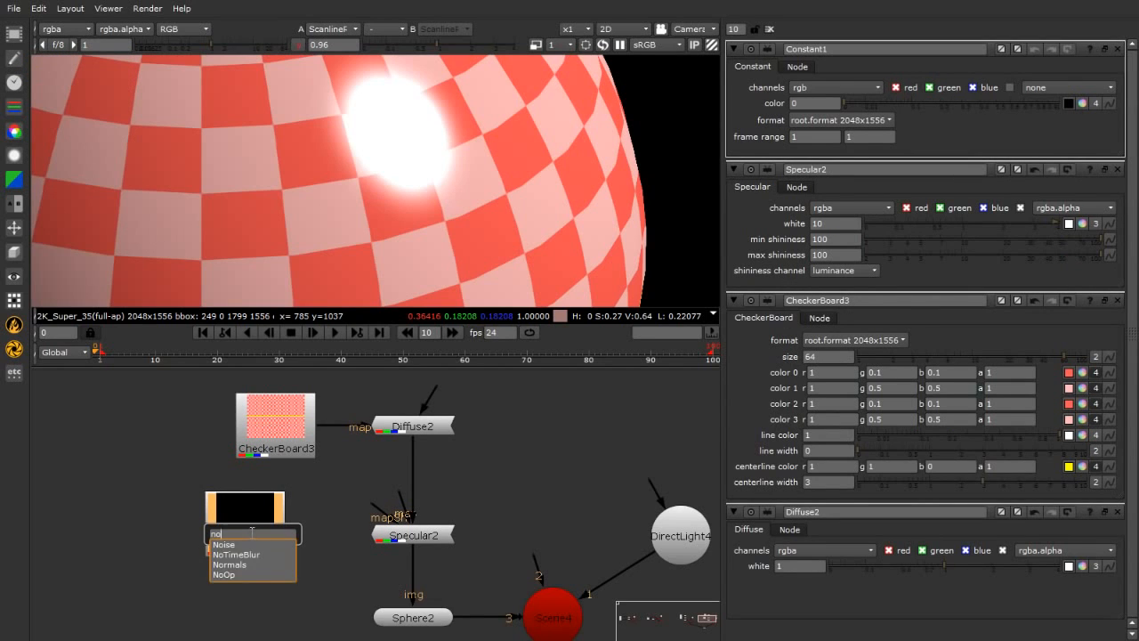
left_click(234, 543)
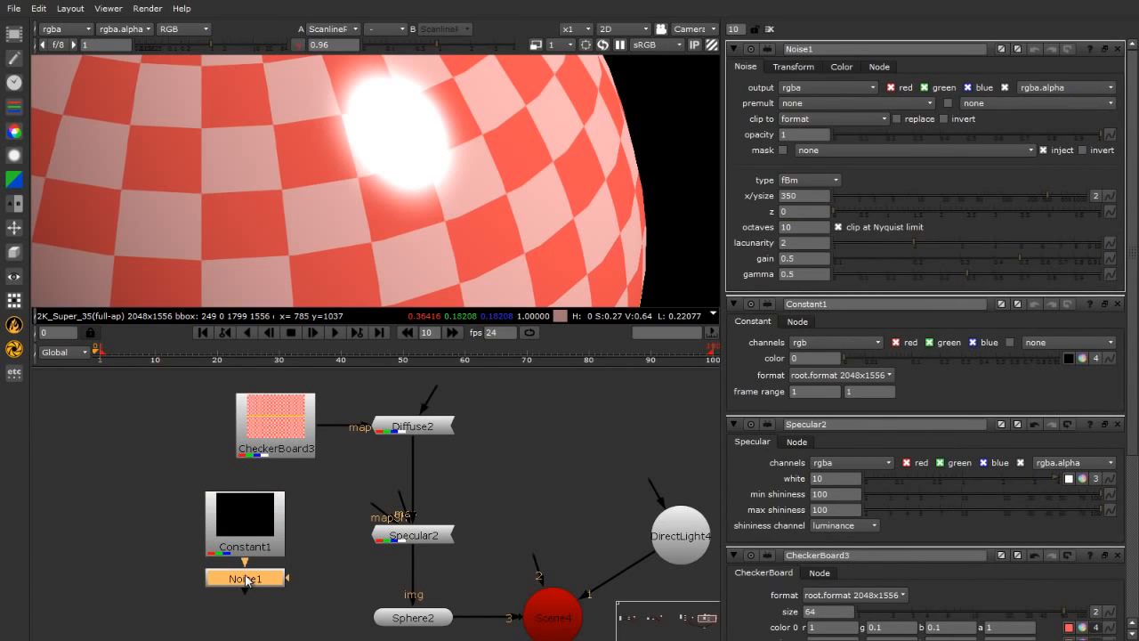
key("1")
key("f")
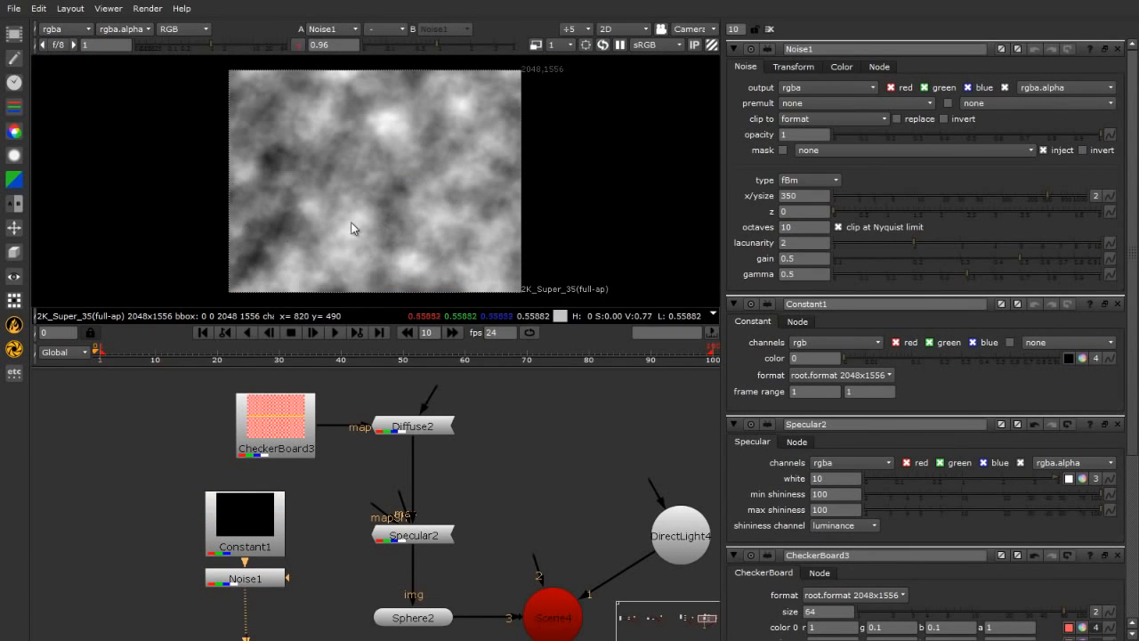
Move the Constant1 and Noise1 nodes together to directly below CheckerBoard3.
left_click_drag(167, 477, 327, 625)
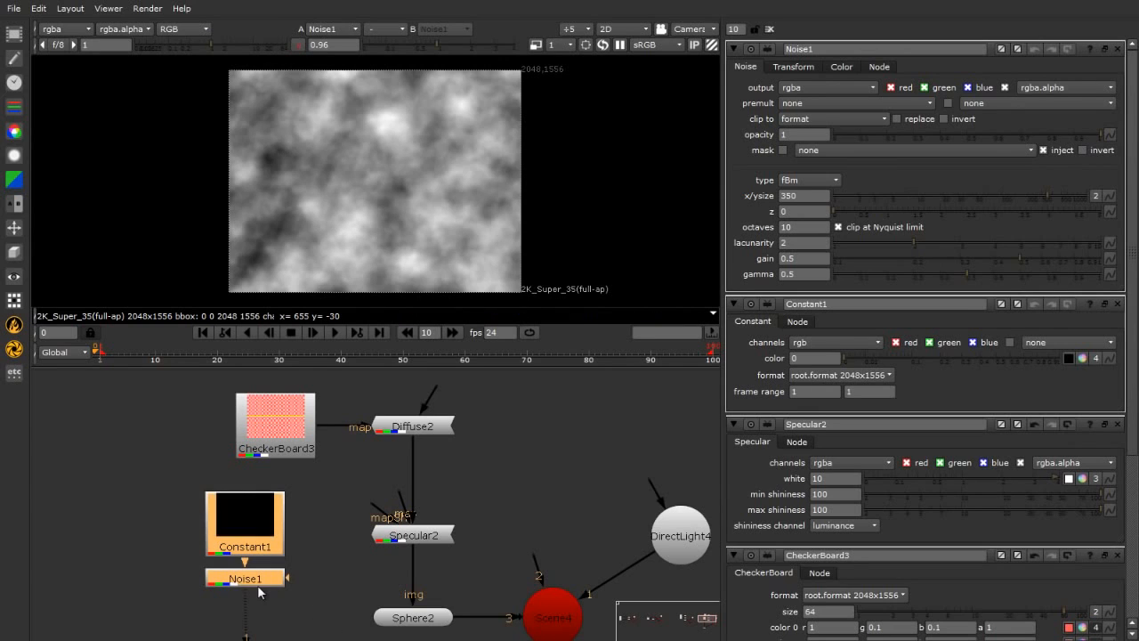
left_click_drag(258, 584, 286, 558)
left_click(332, 540)
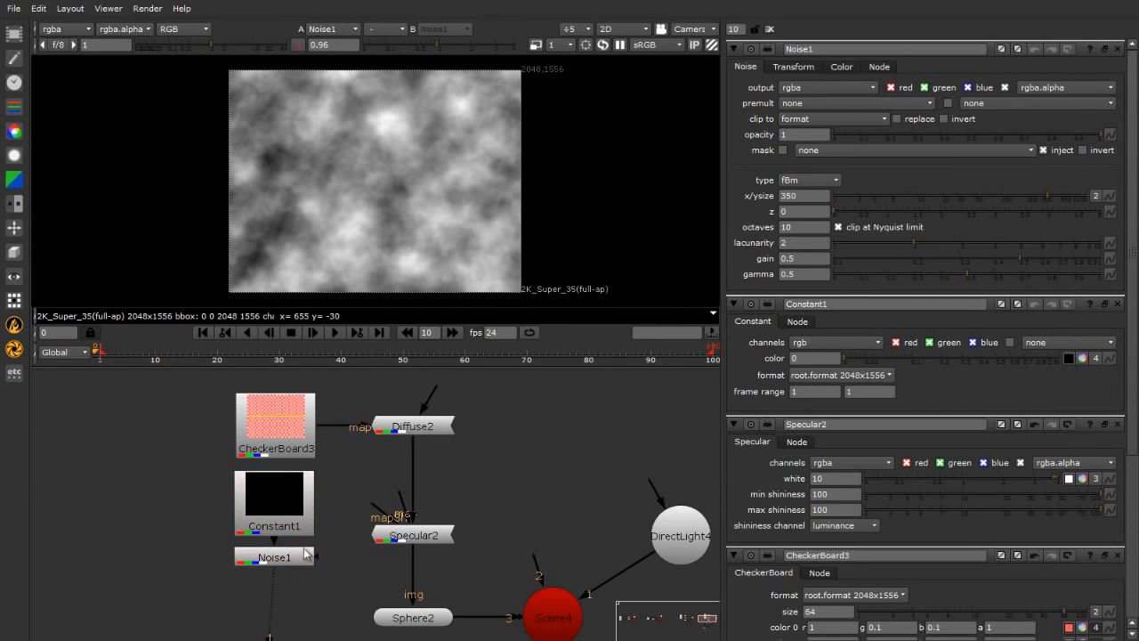
Switch the viewer back to the ScanlineRender output of the checkerboard sphere.
key("Tab")
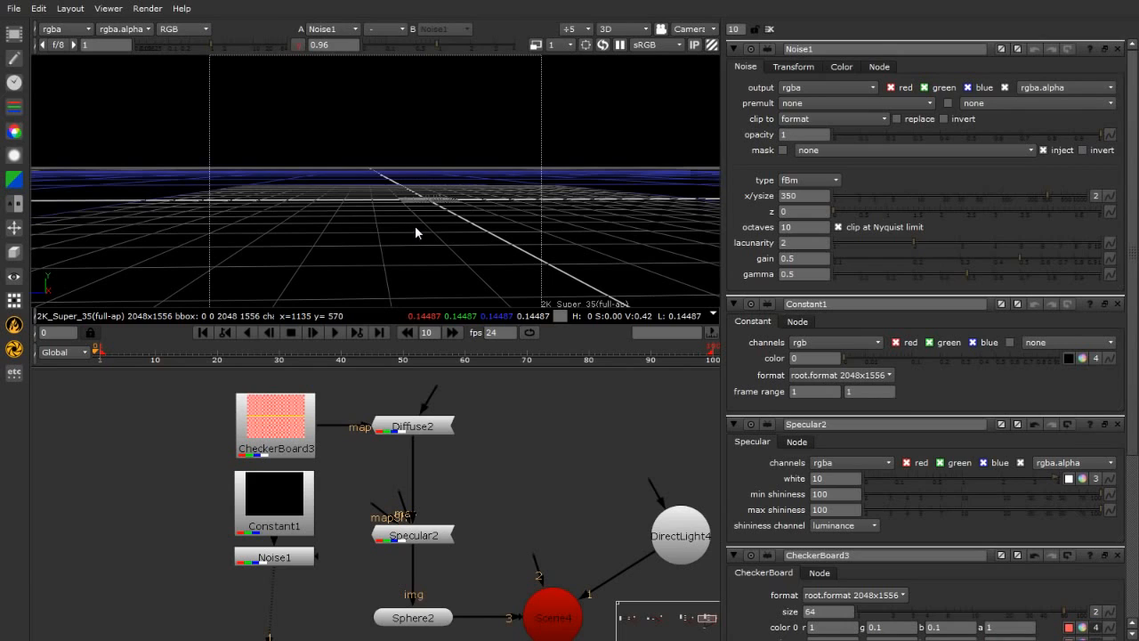
key("Tab")
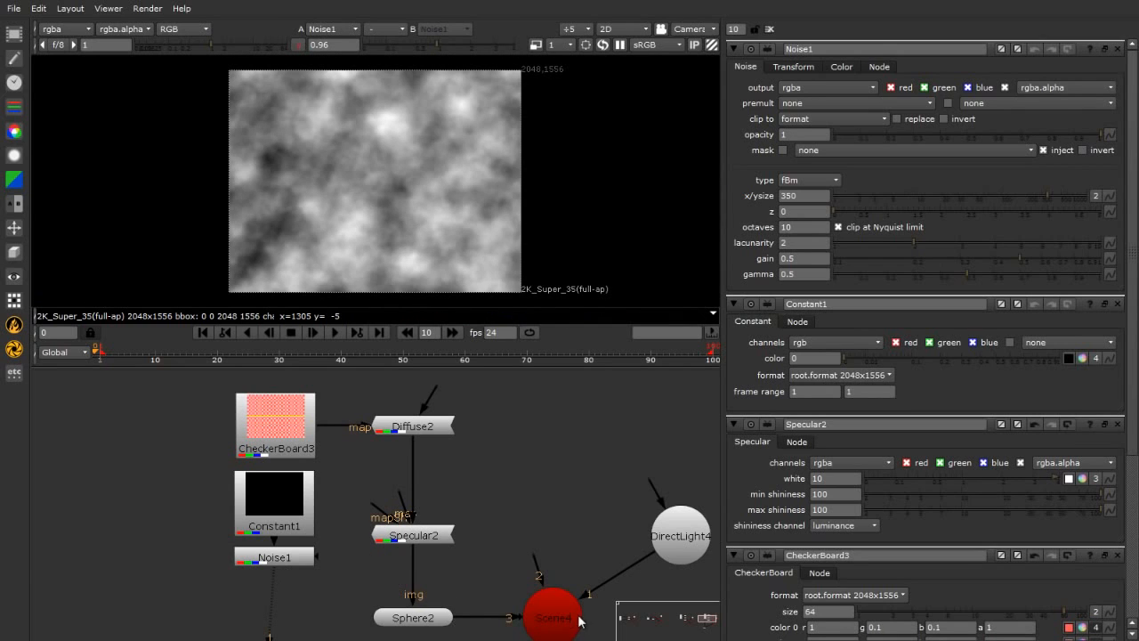
scroll(495, 414, "down", 3)
left_click(517, 574)
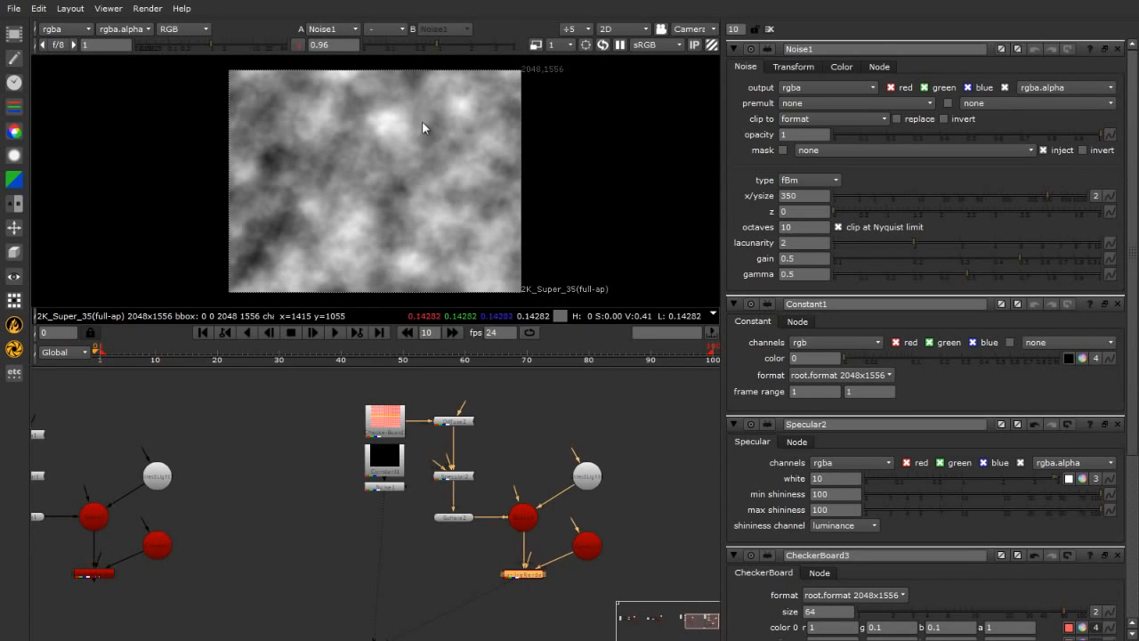
key("1")
scroll(413, 178, "up", 2)
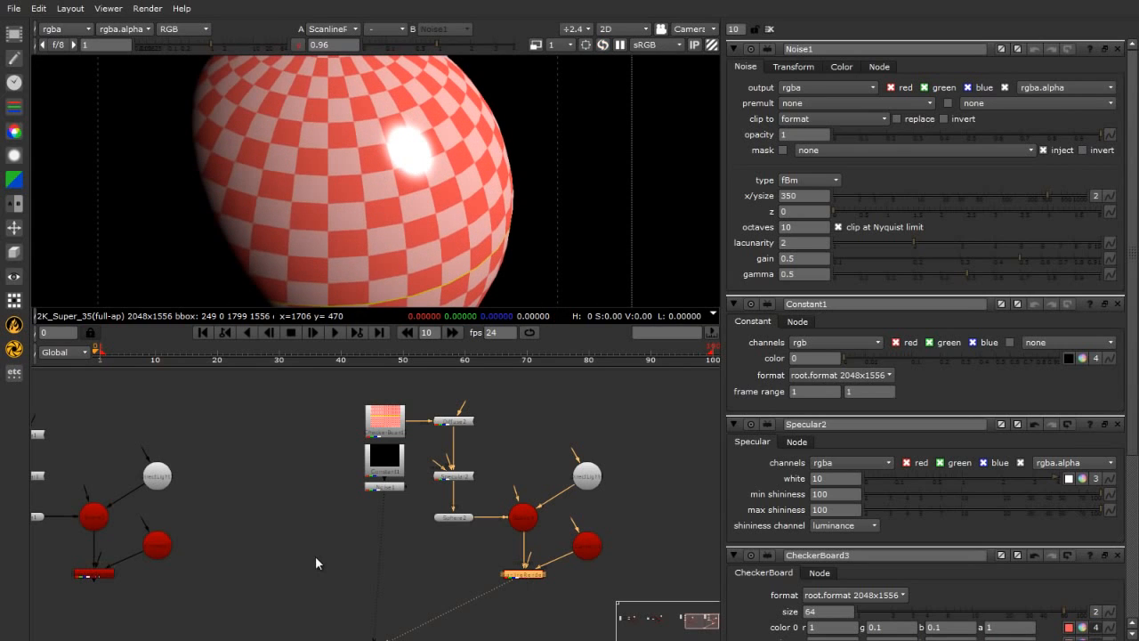
Connect the mapSh input of Specular2 to the Noise1 node.
scroll(468, 484, "up", 5)
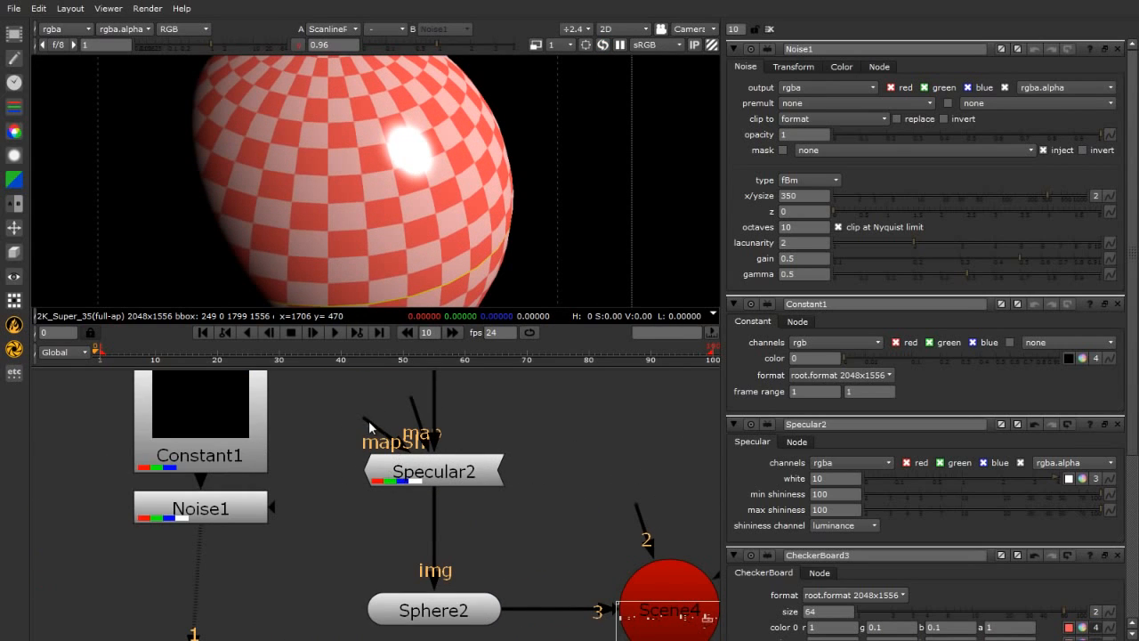
left_click_drag(381, 442, 226, 511)
left_click(227, 512)
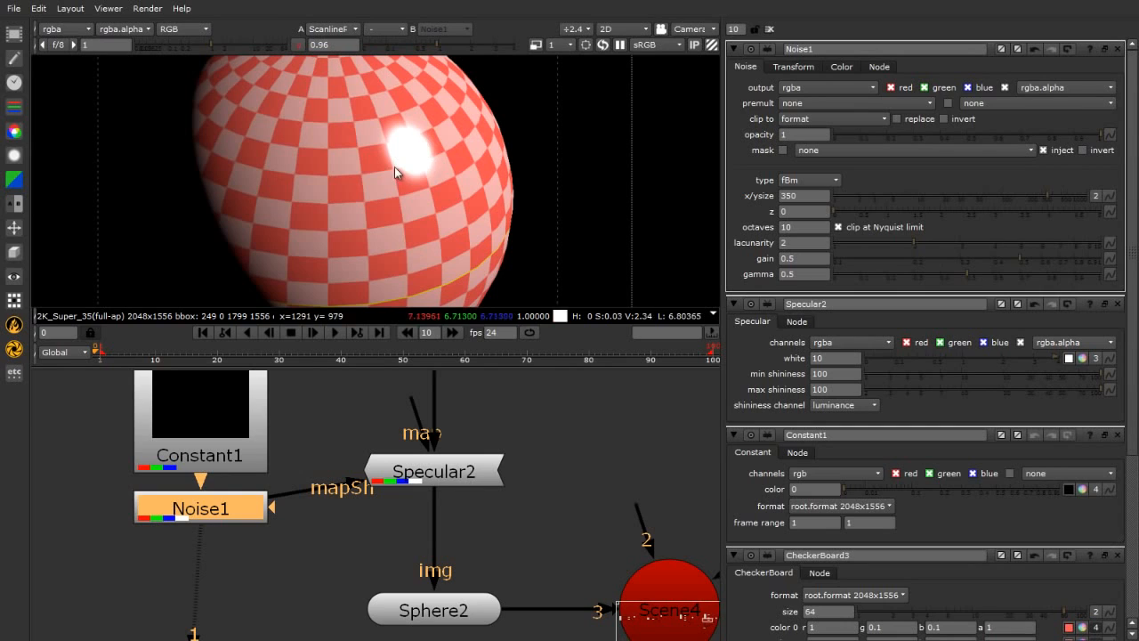
Bring up the Specular2 properties and set its white value to 1.
double_click(436, 481)
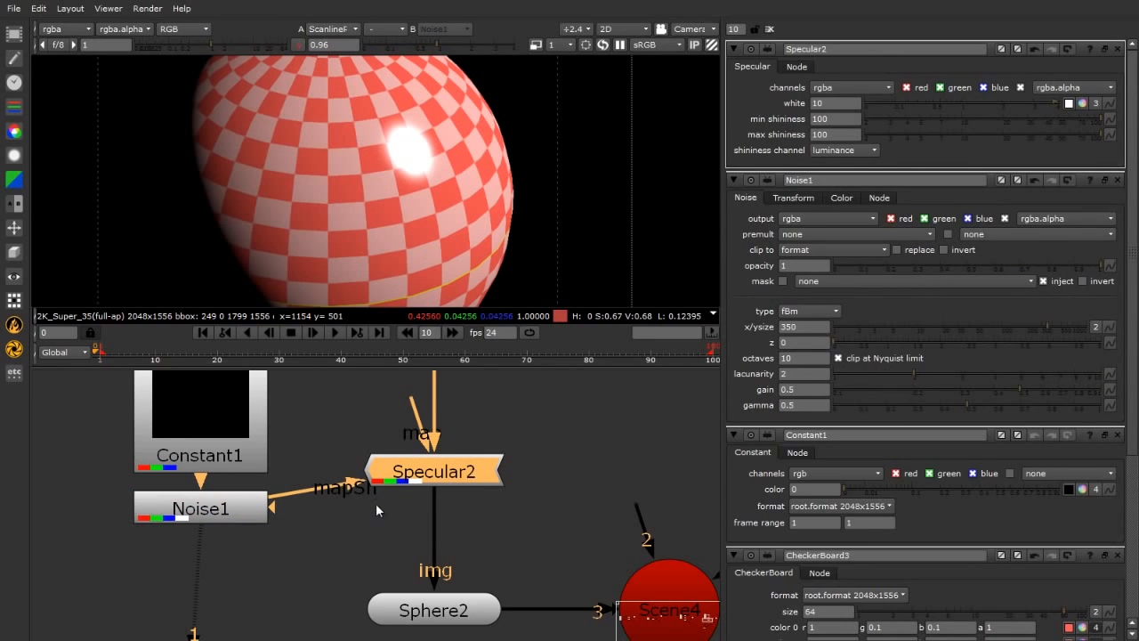
left_click(829, 119)
left_click(837, 135)
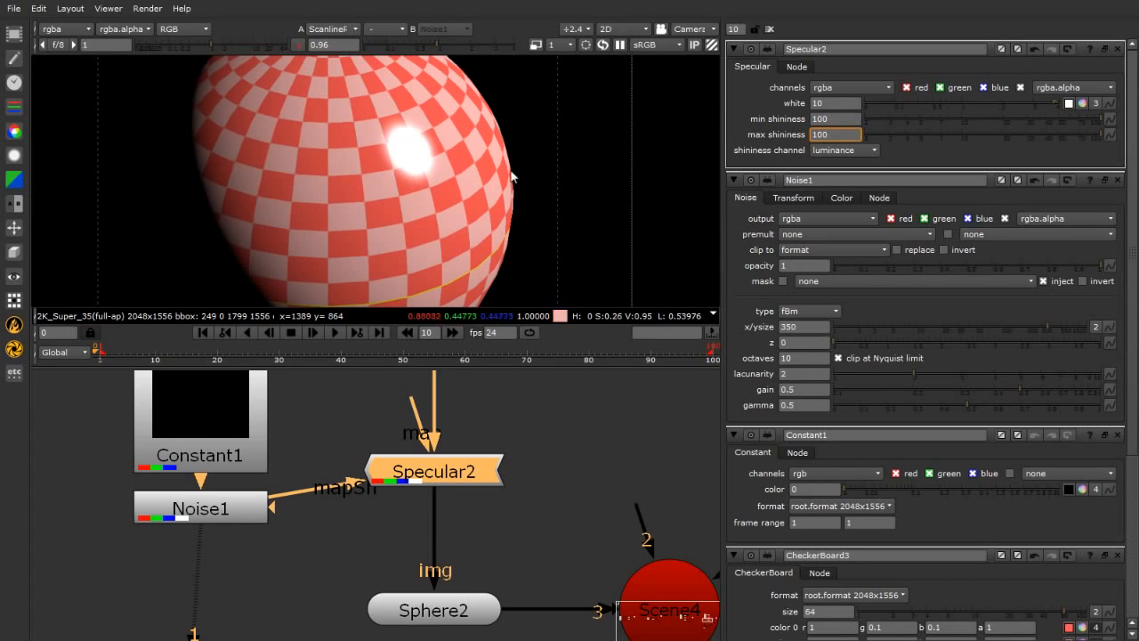
key("shift+Tab")
key("shift+Tab")
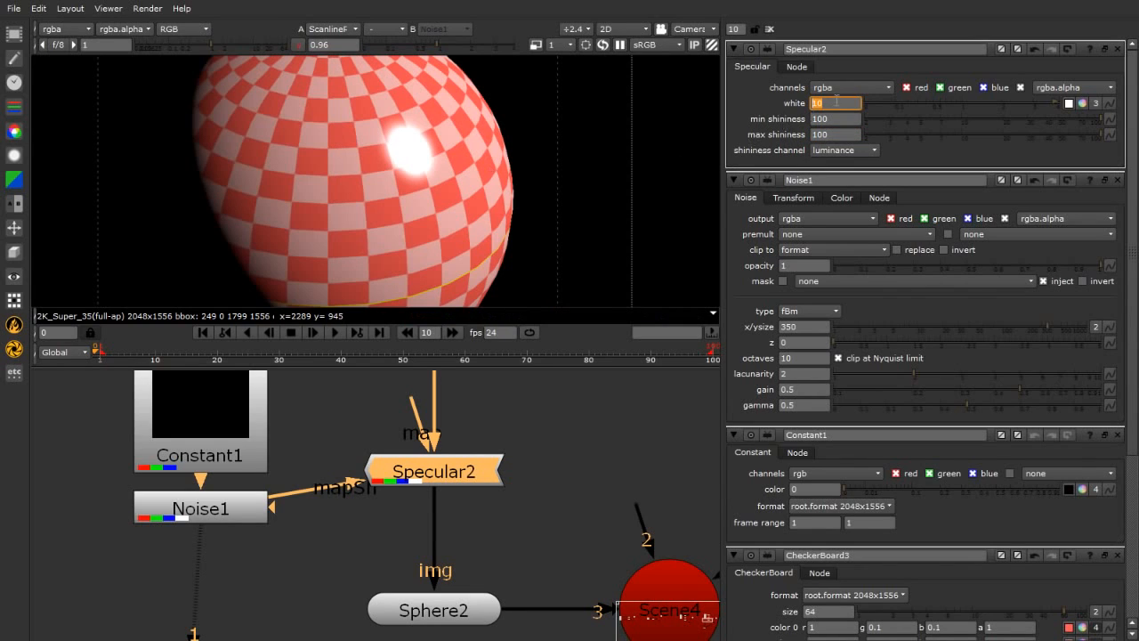
type("1")
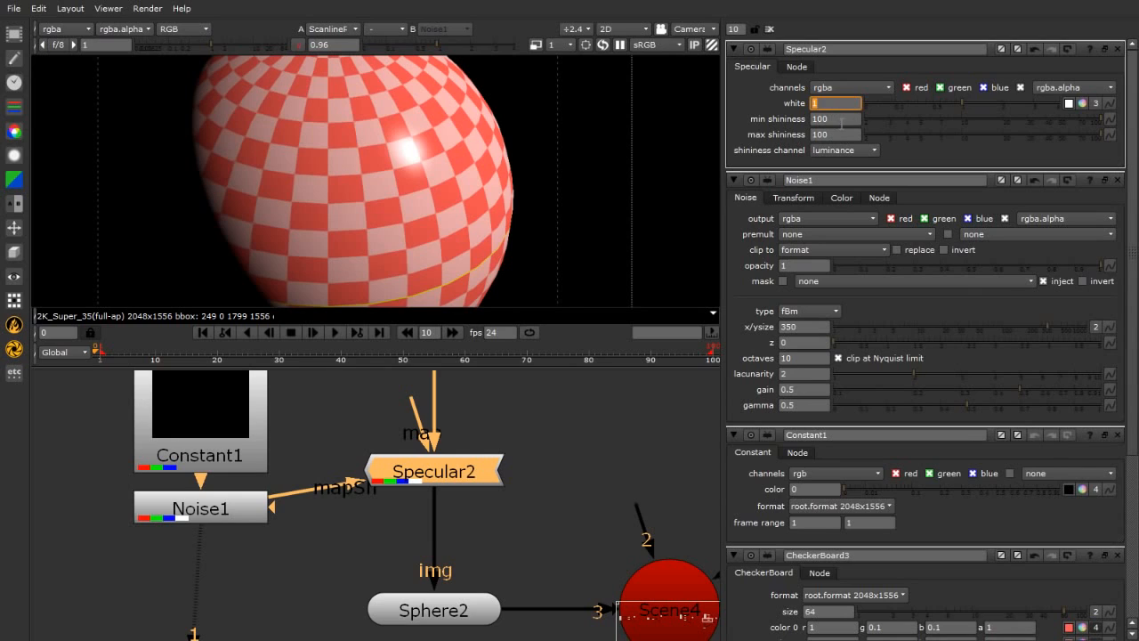
Lower Specular2's min shininess first to 50 and finally to 0.
key("Tab")
type("50")
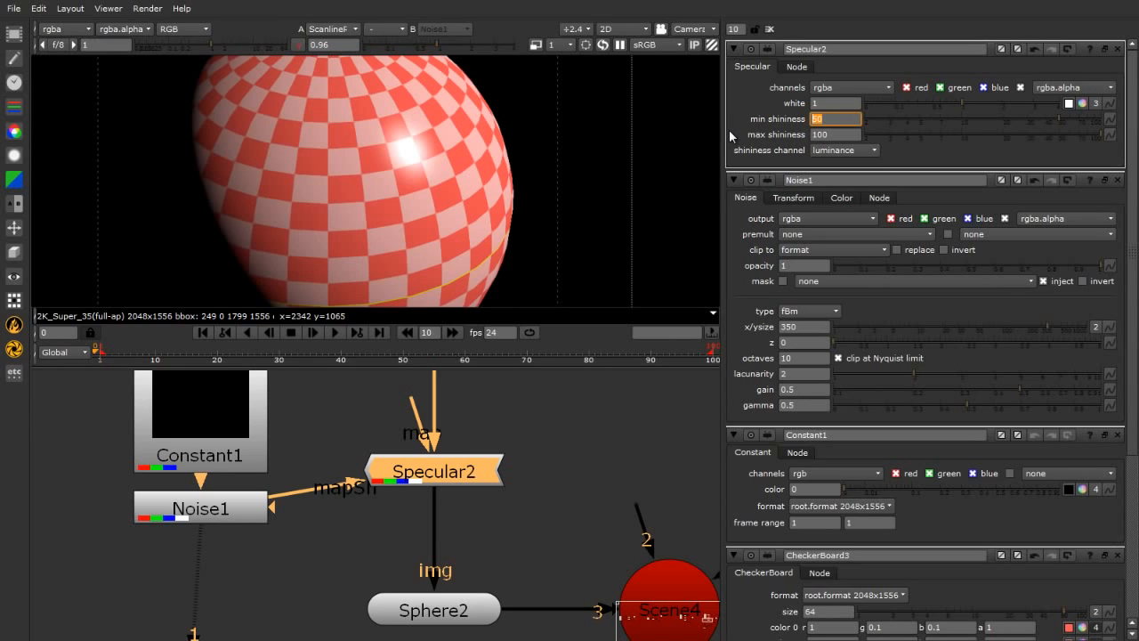
type("0")
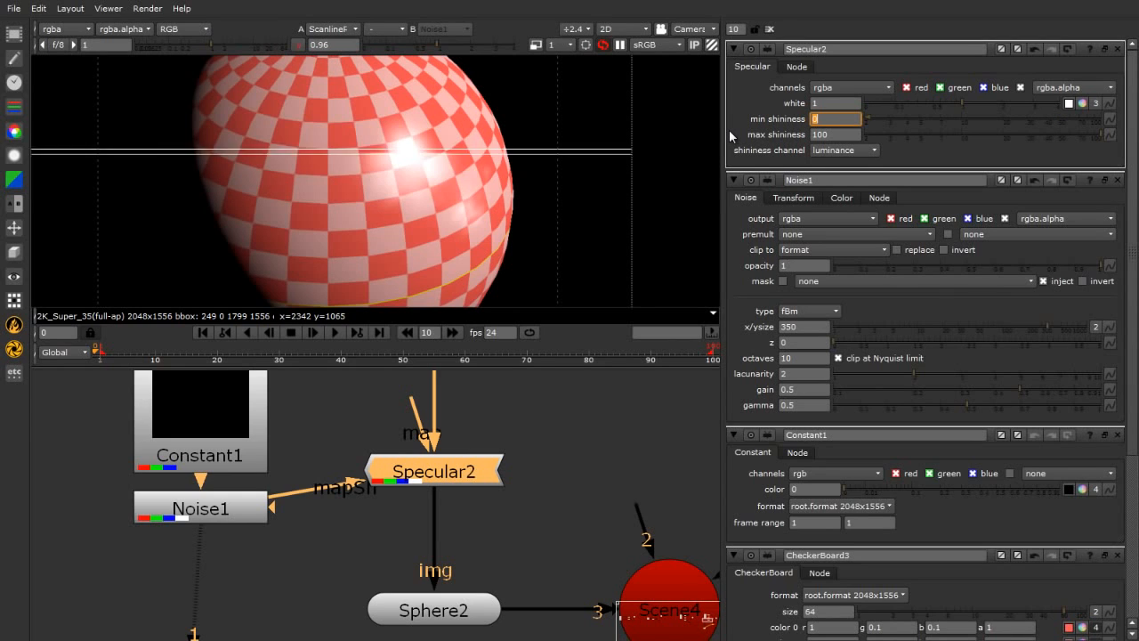
Examine the noise-driven shininess variation around the highlight, both up close and on the whole sphere.
scroll(458, 222, "up", 4)
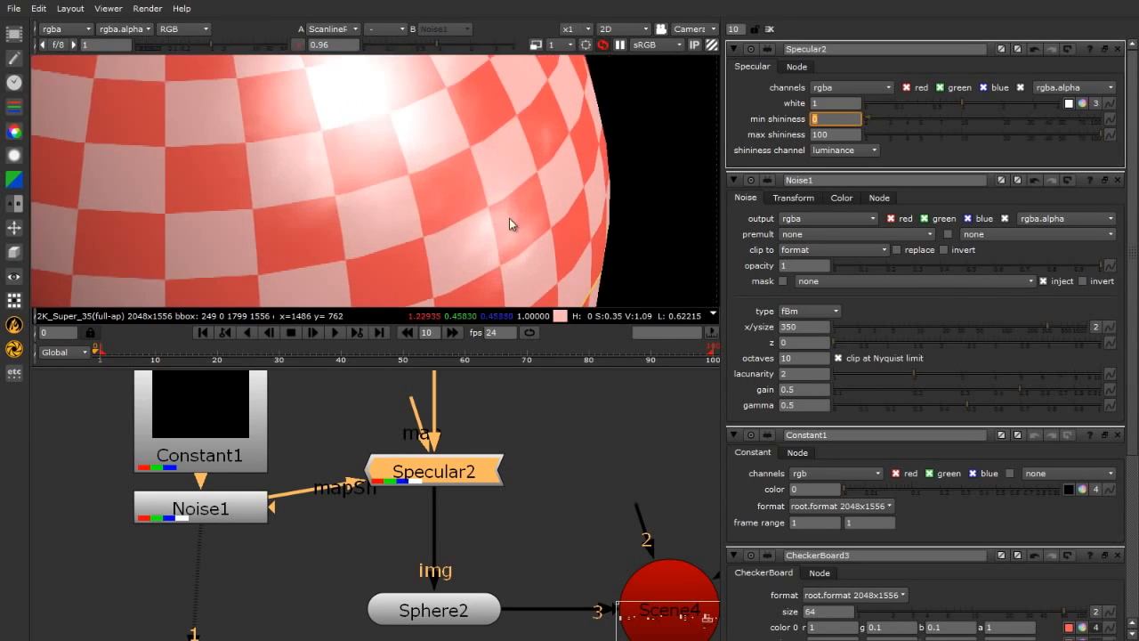
scroll(524, 251, "up", 4)
scroll(505, 205, "down", 3)
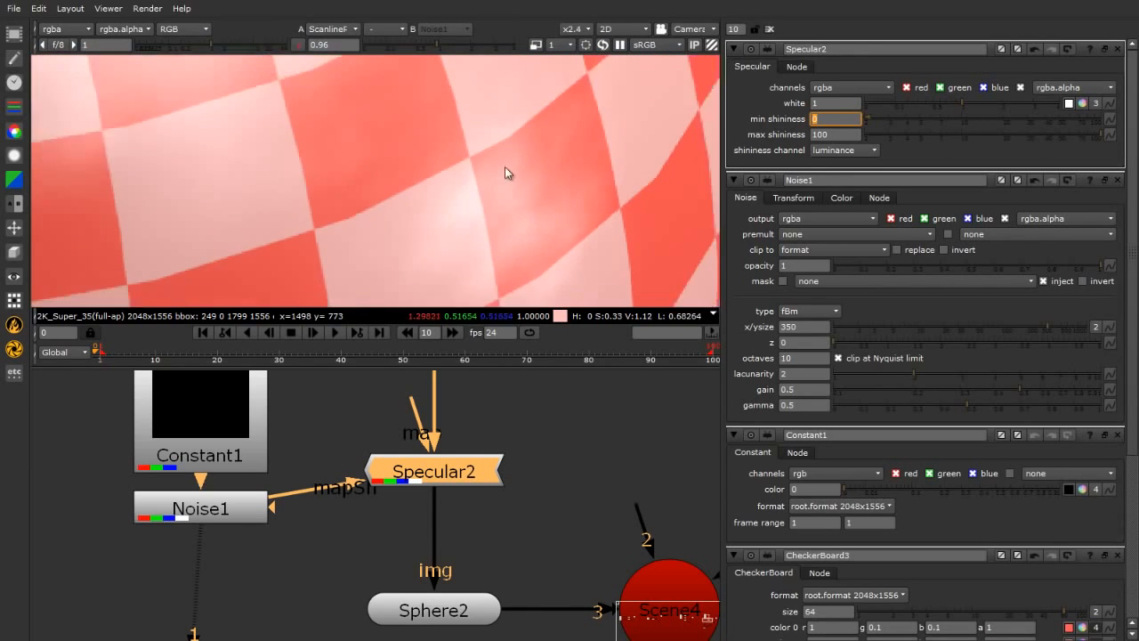
scroll(525, 165, "down", 3)
scroll(523, 185, "up", 4)
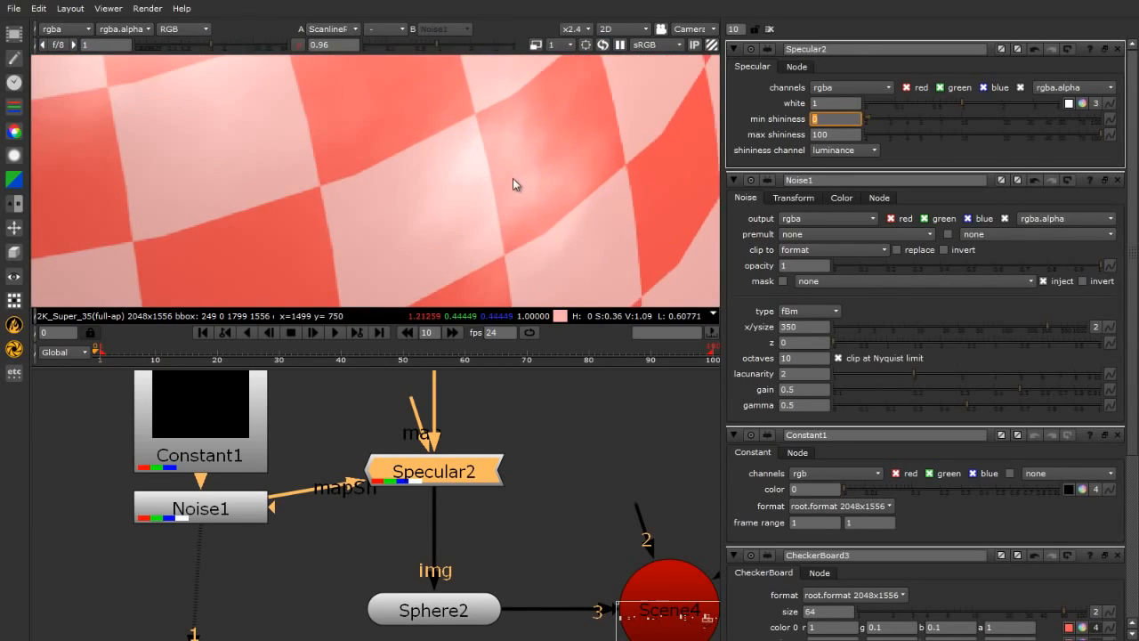
scroll(516, 180, "down", 2)
scroll(541, 194, "down", 4)
scroll(485, 176, "up", 5)
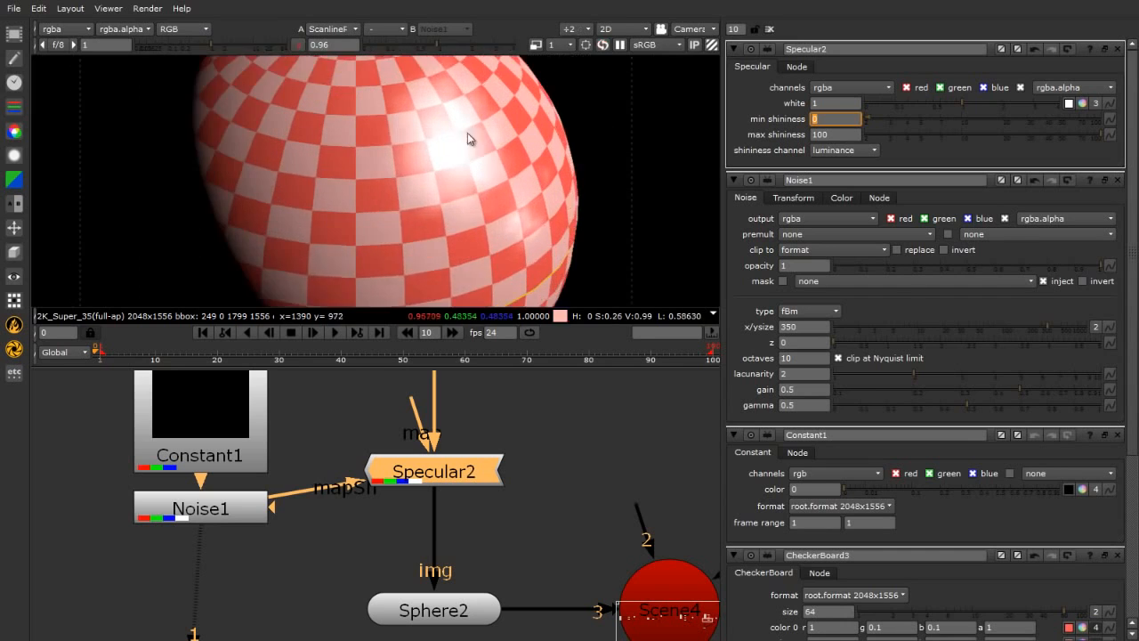
scroll(445, 158, "down", 6)
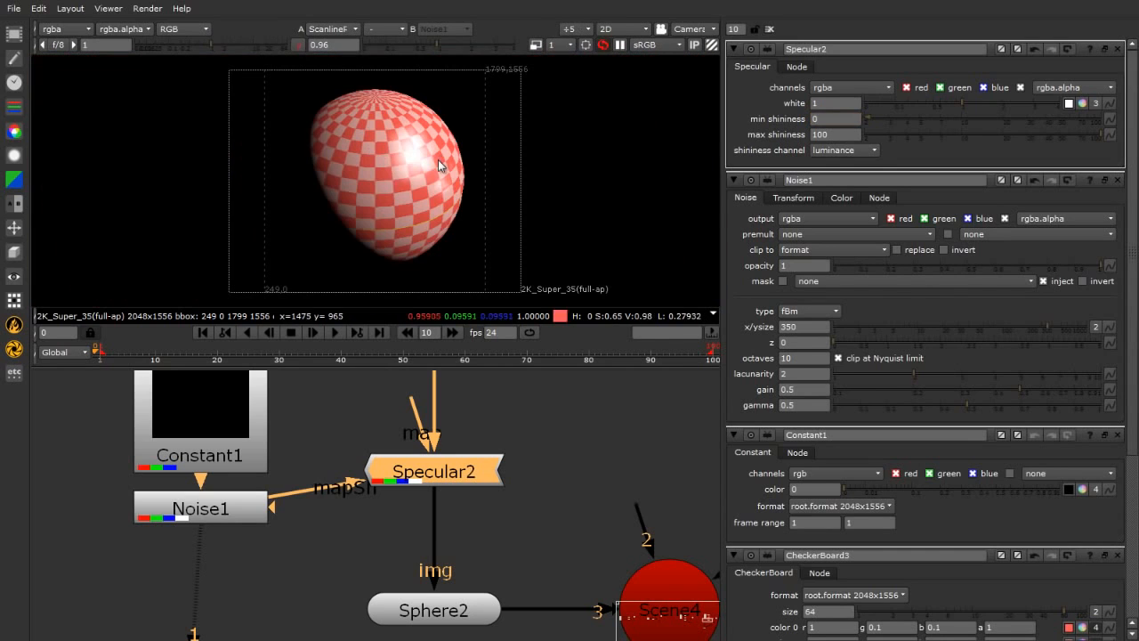
Set Specular2's min shininess to 50 and check the highlight up close.
scroll(401, 155, "up", 7)
left_click(829, 119)
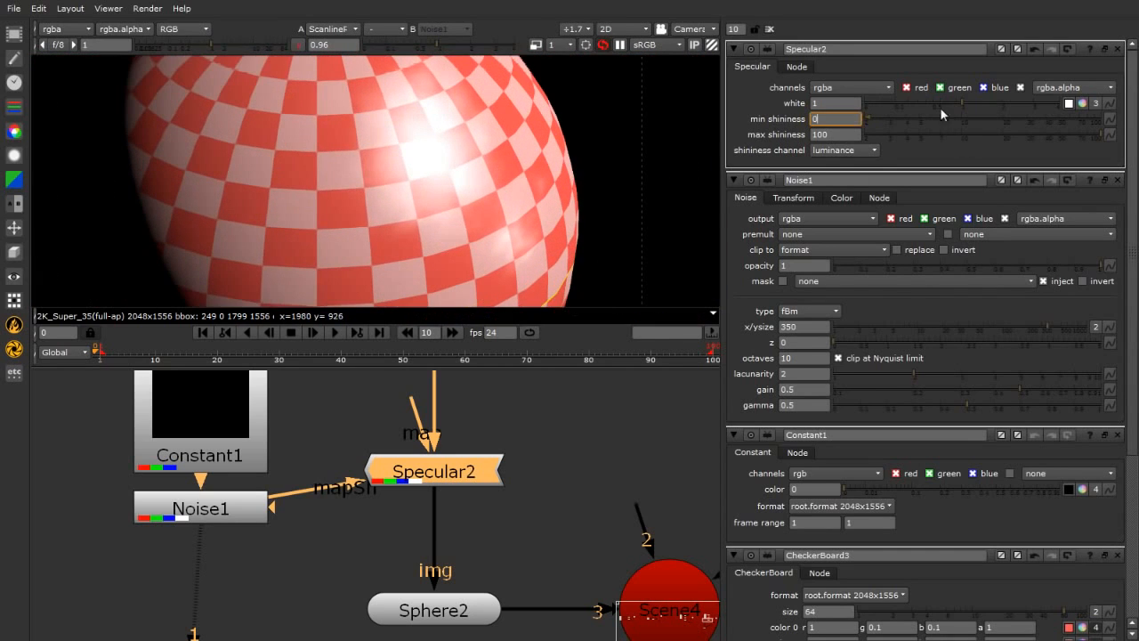
type("50")
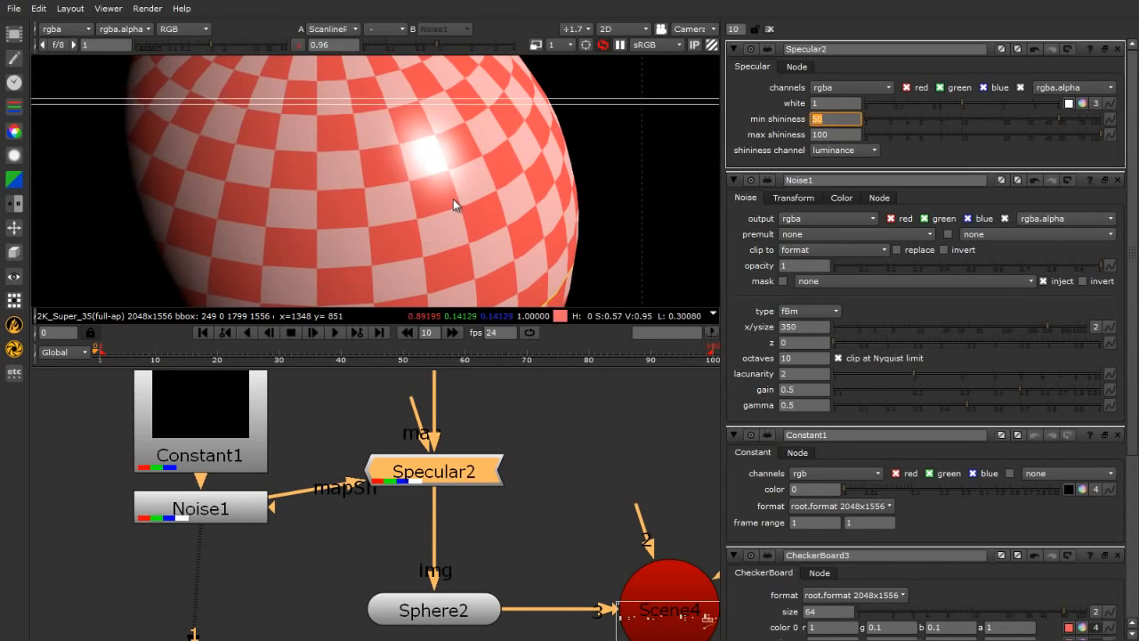
scroll(453, 198, "down", 3)
scroll(421, 152, "up", 3)
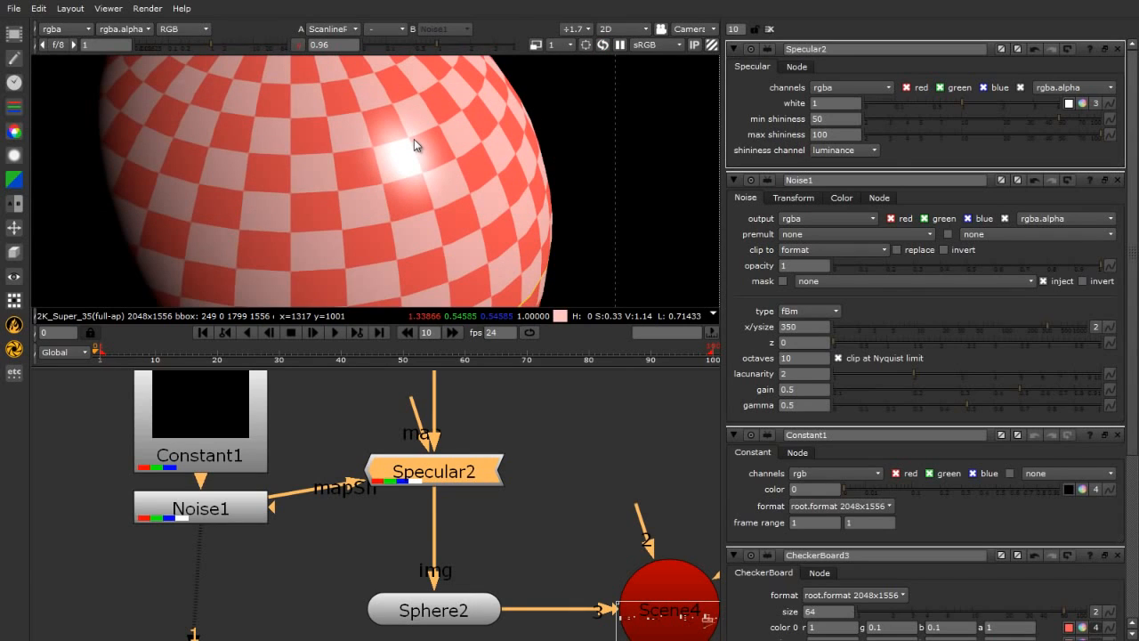
Show the Noise1 node's output in the viewer.
left_click(832, 119)
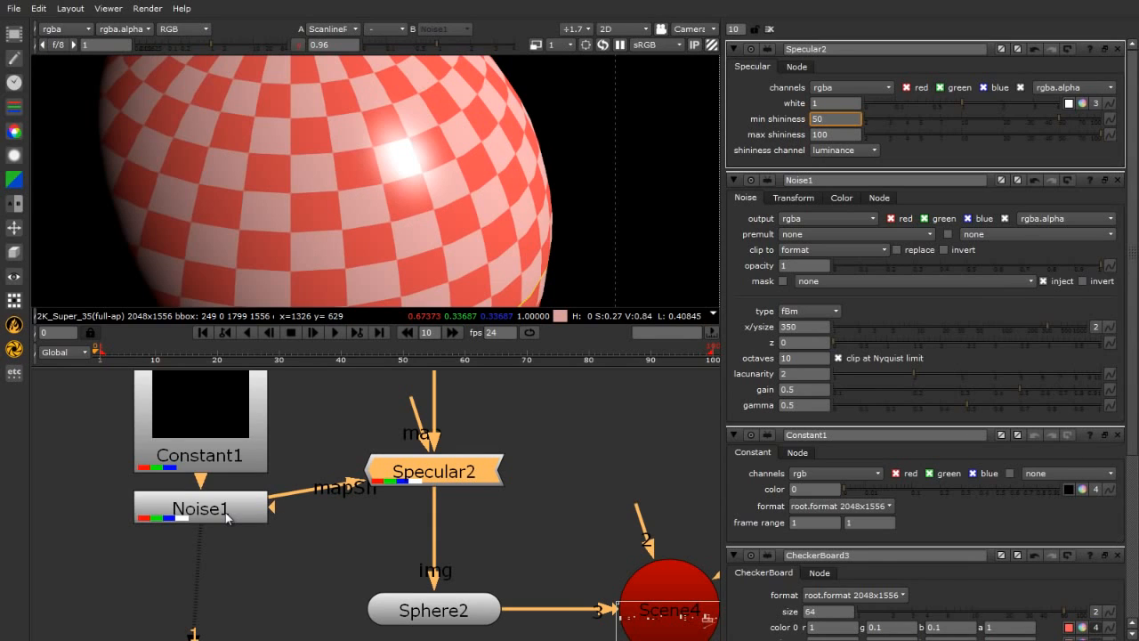
type("1")
left_click(427, 234)
key("1")
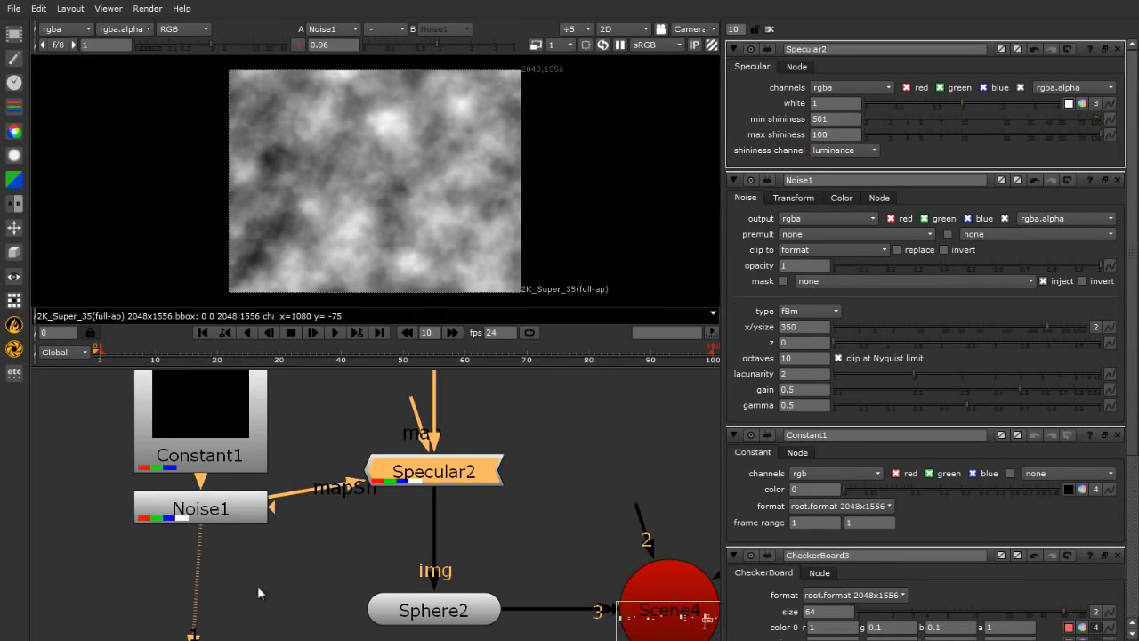
Bring up the Noise1 properties, reduce its x/ysize to 9, and check the highlight on the rendered sphere.
double_click(232, 513)
scroll(410, 200, "up", 3)
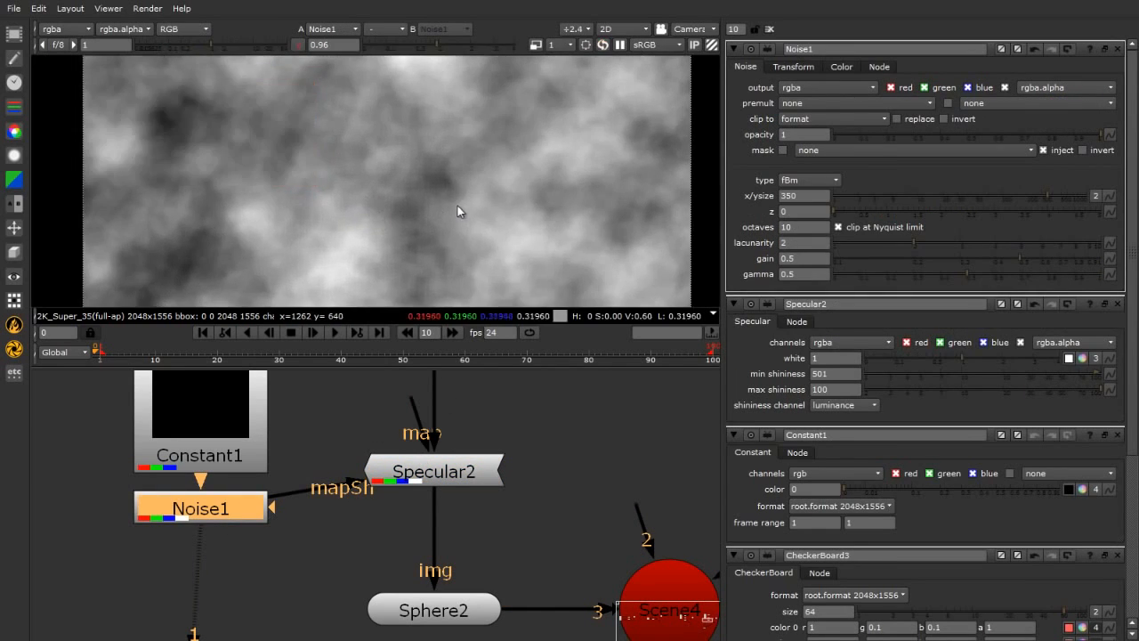
mouse_move(906, 190)
left_mouse_down()
mouse_move(957, 191)
mouse_move(914, 199)
left_mouse_up()
key("2")
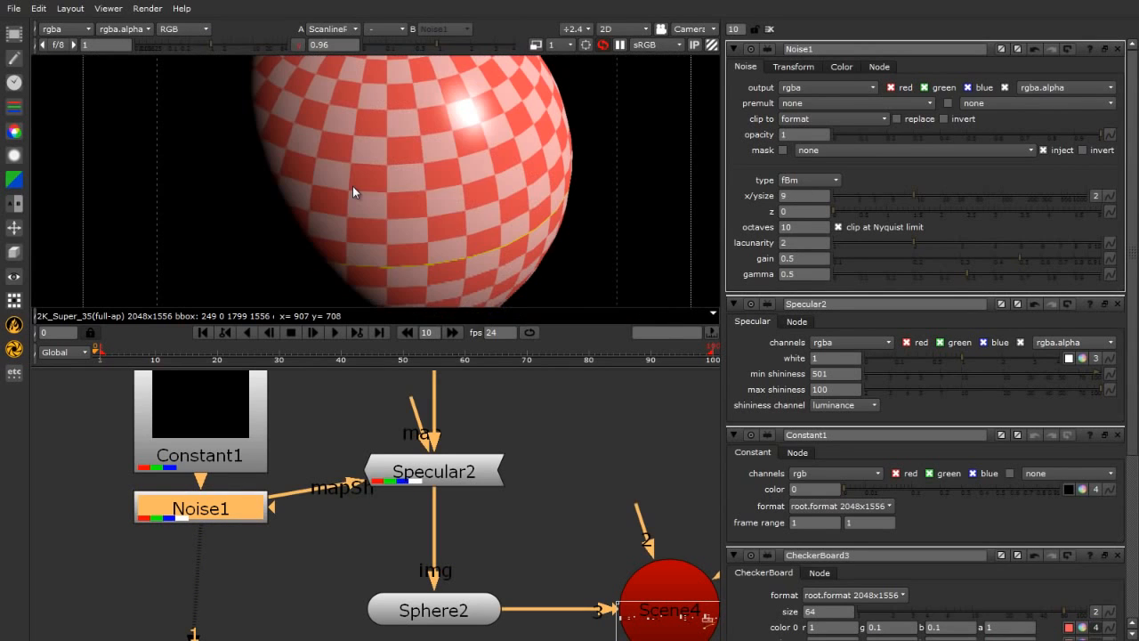
scroll(471, 112, "up", 5)
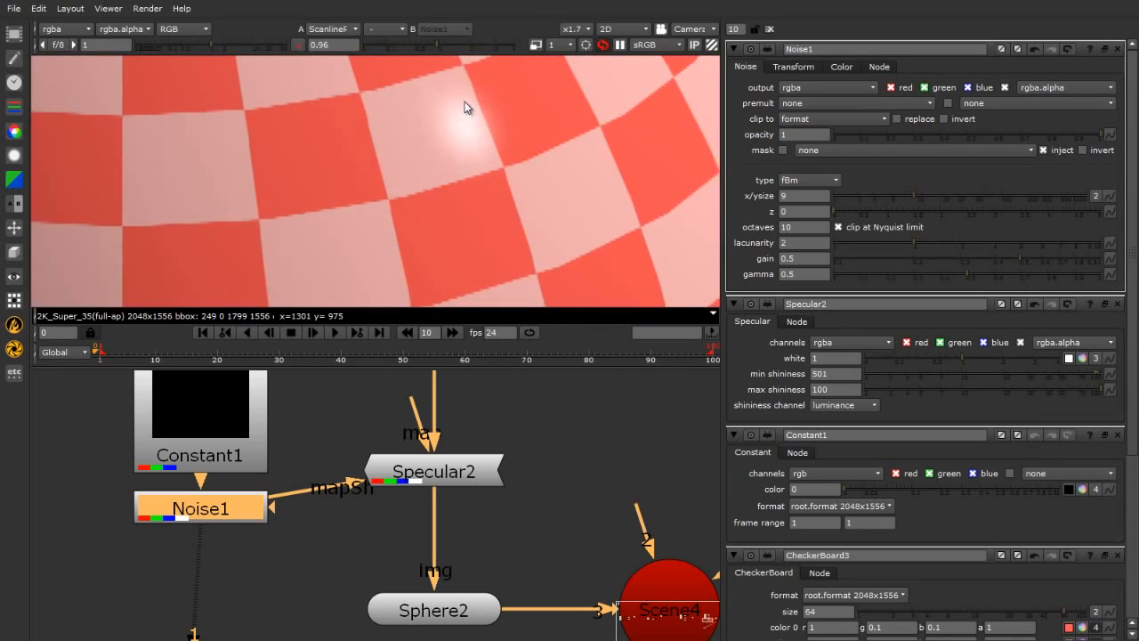
Bring up the Specular2 properties, correct its min shininess to 50, and check the highlight at different distances.
double_click(425, 479)
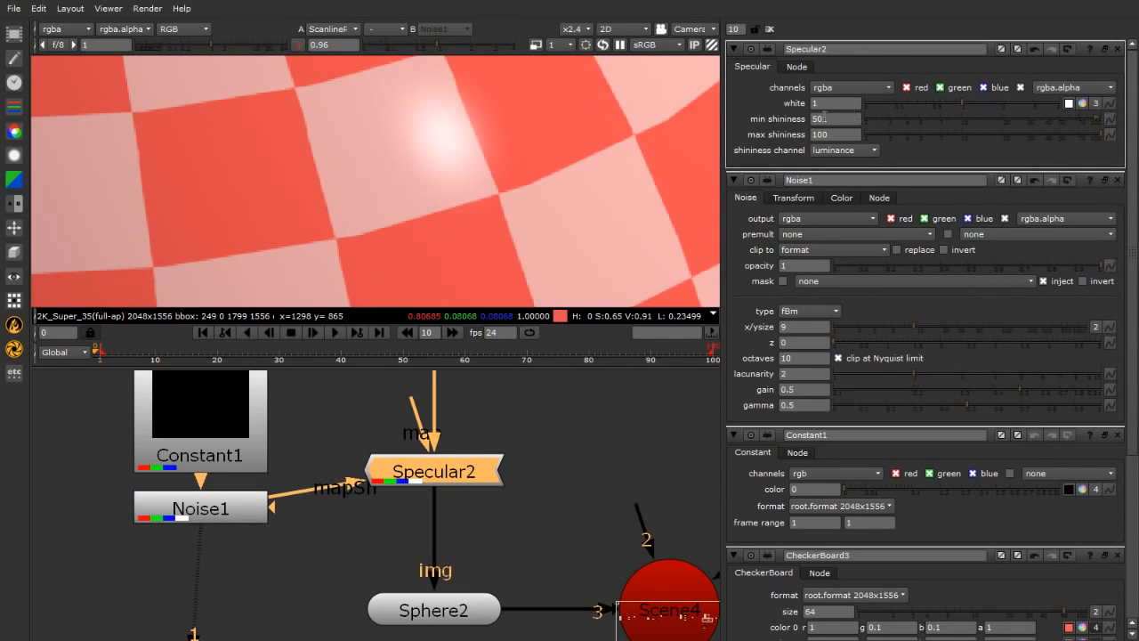
left_click_drag(825, 119, 791, 169)
type("50")
key("Return")
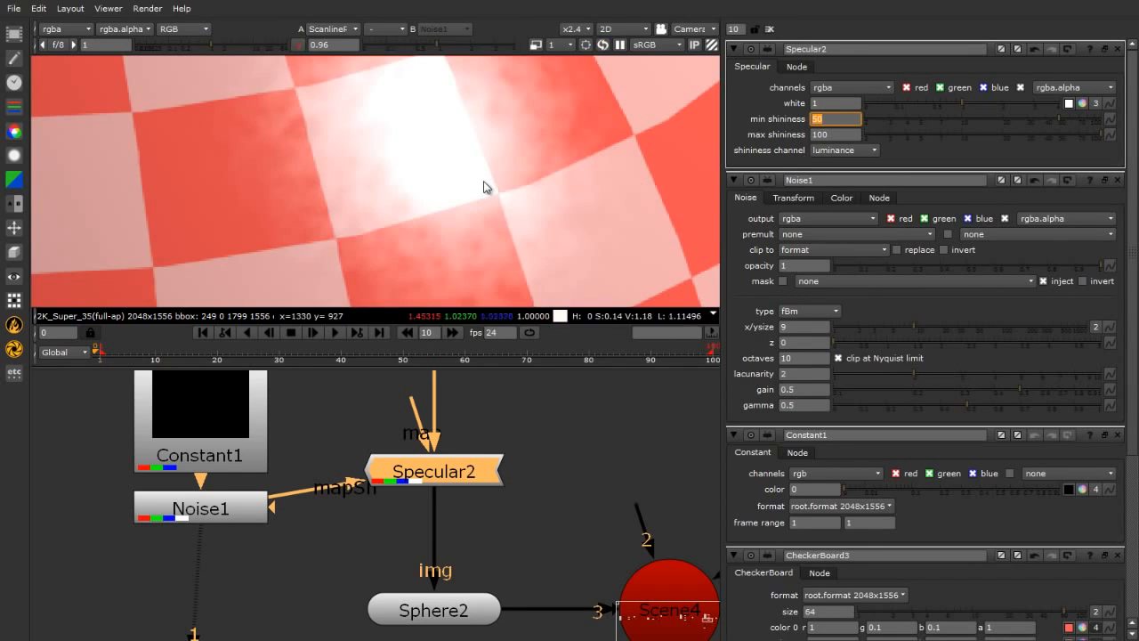
scroll(453, 178, "down", 3)
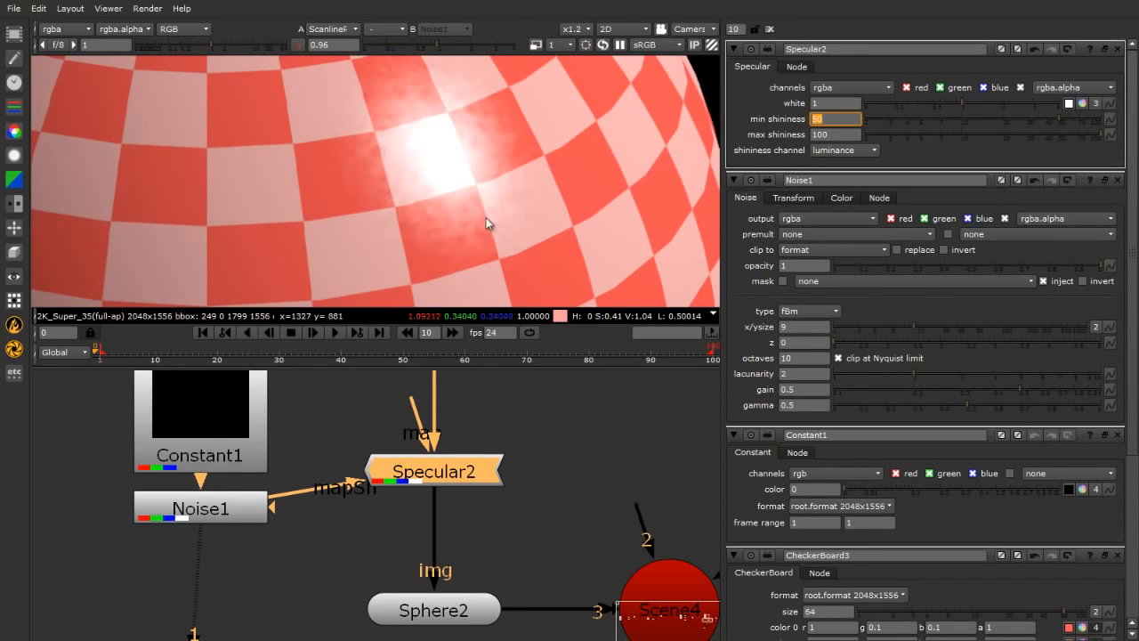
scroll(419, 198, "down", 6)
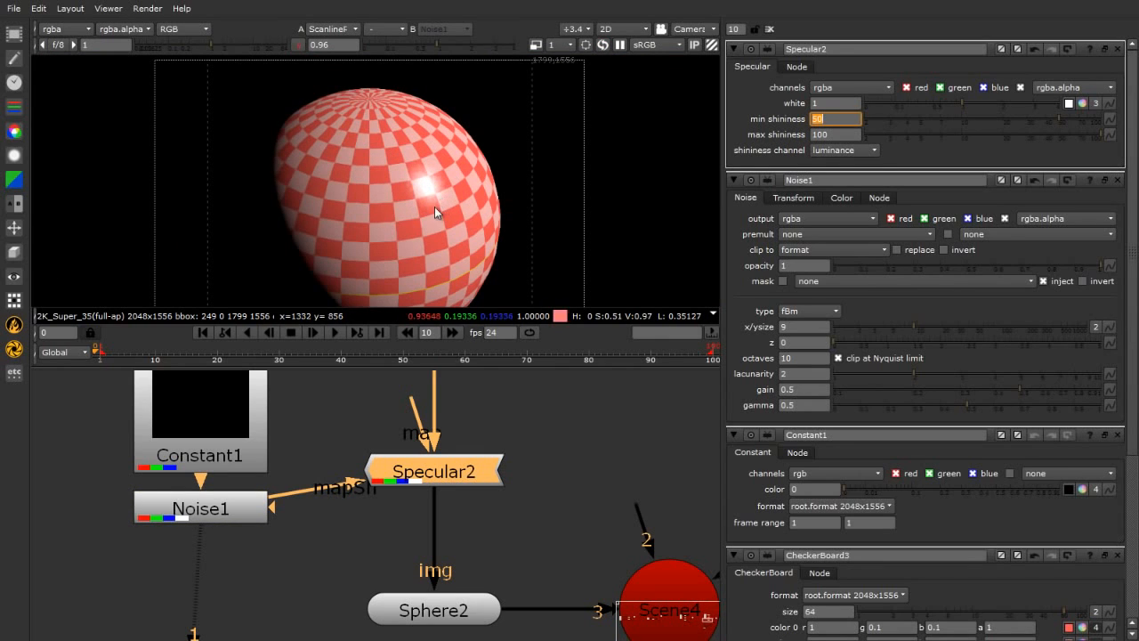
Connect Noise1 to Specular2's map input instead of its mapSh input and inspect the highlight.
left_click_drag(276, 501, 312, 457)
left_click_drag(413, 436, 262, 542)
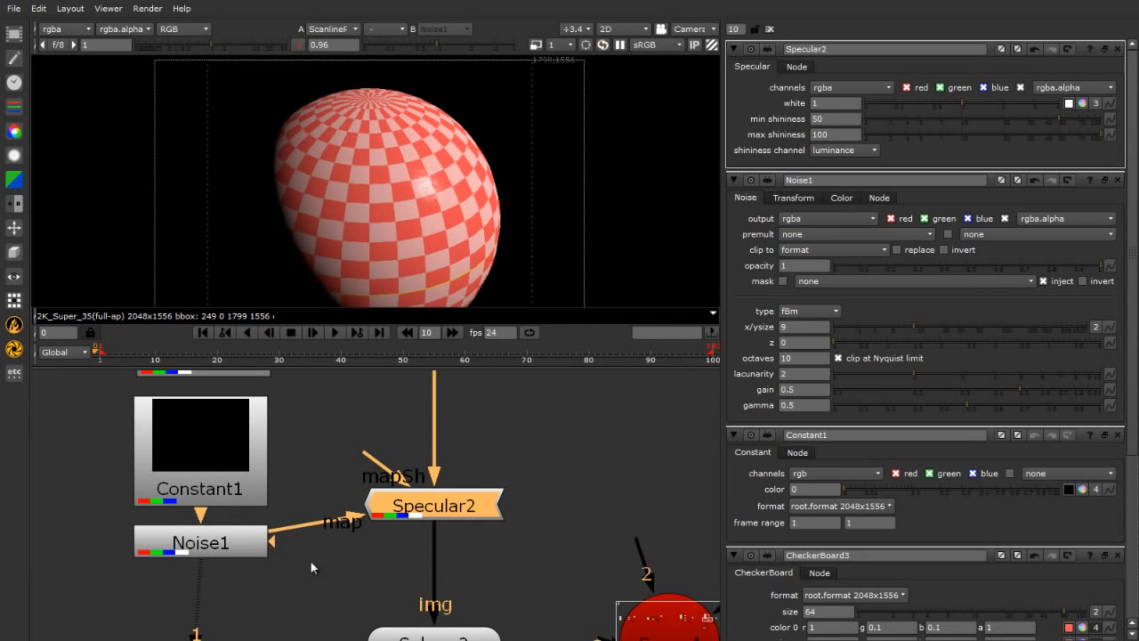
scroll(464, 202, "up", 8)
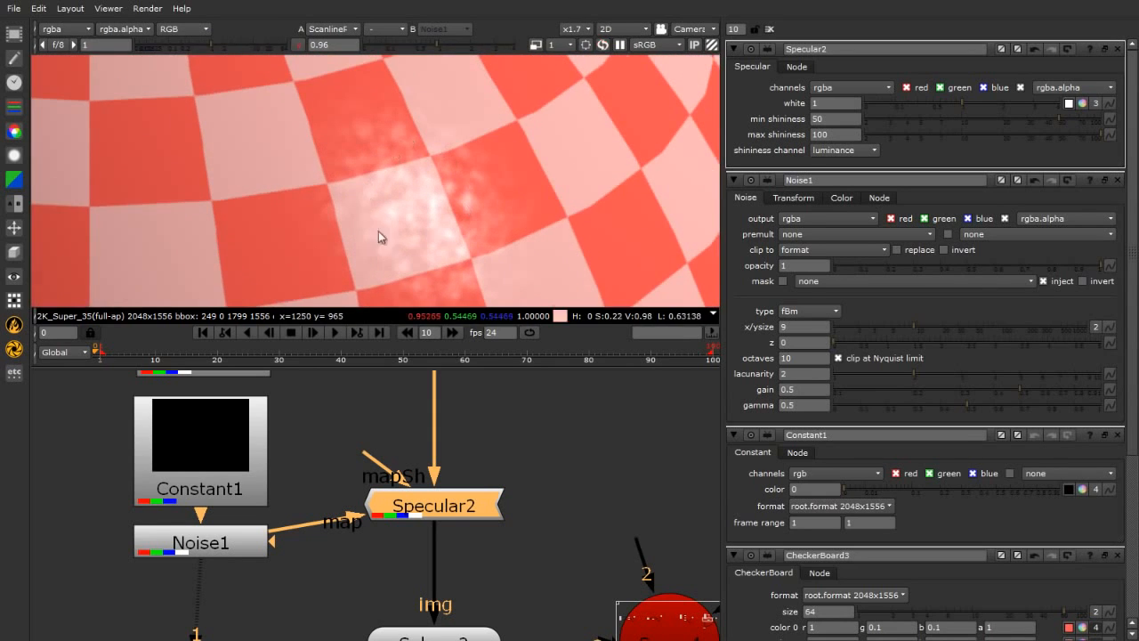
scroll(435, 197, "down", 3)
scroll(430, 257, "up", 2)
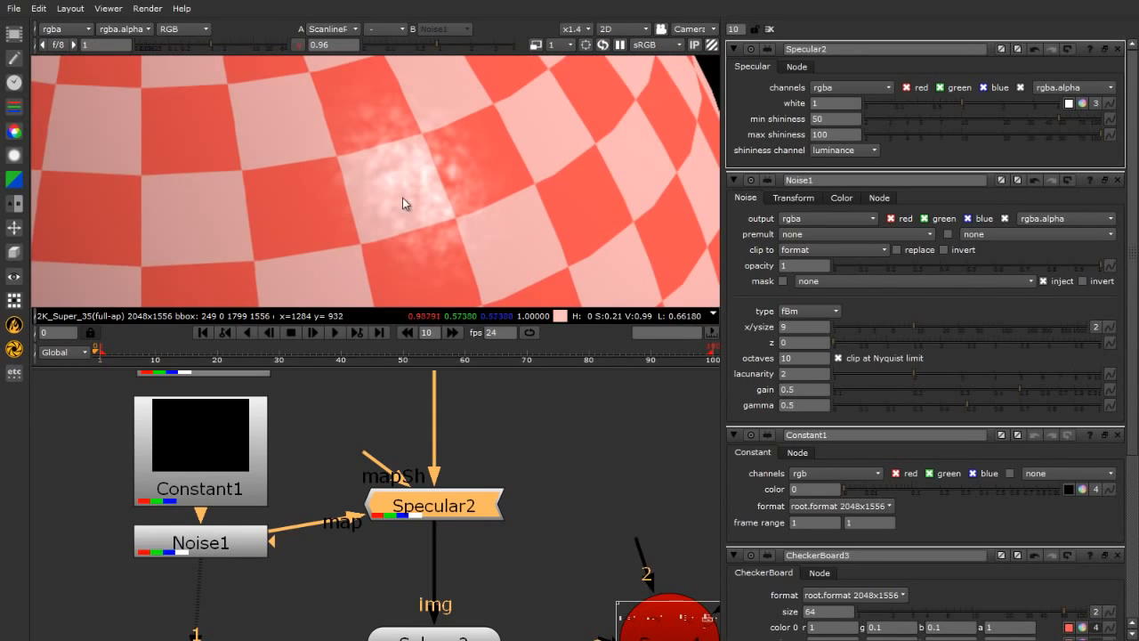
Align Specular2 horizontally with Noise1 and feed Noise1 into its mapSh input again, leaving the map input unconnected.
left_click_drag(436, 509, 440, 545)
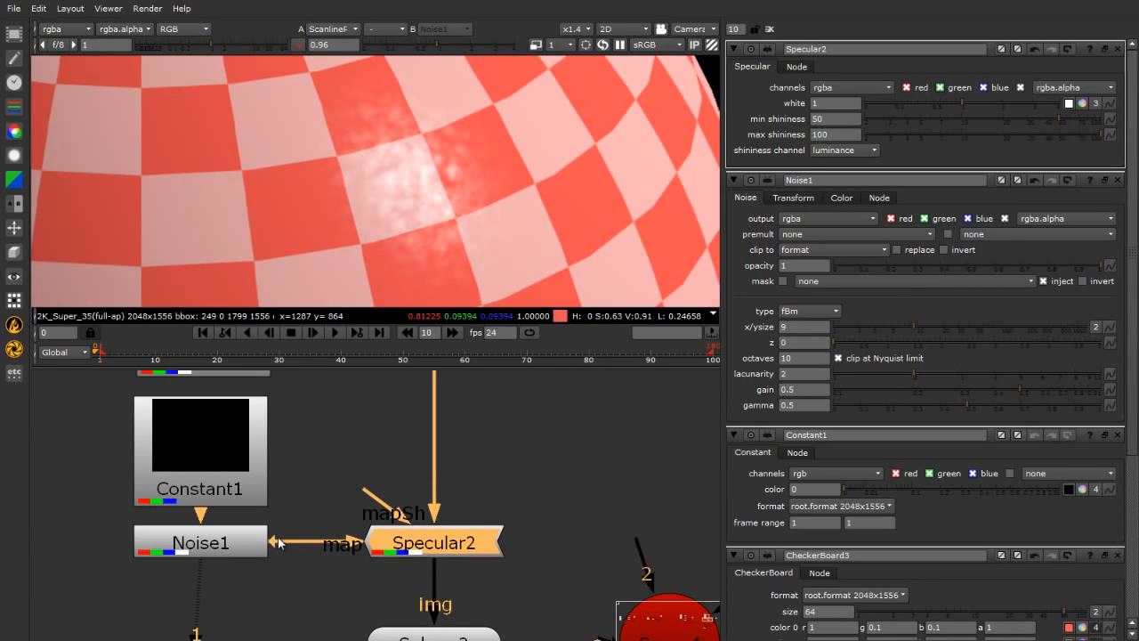
left_click_drag(374, 498, 320, 456)
key("f")
scroll(409, 156, "up", 4)
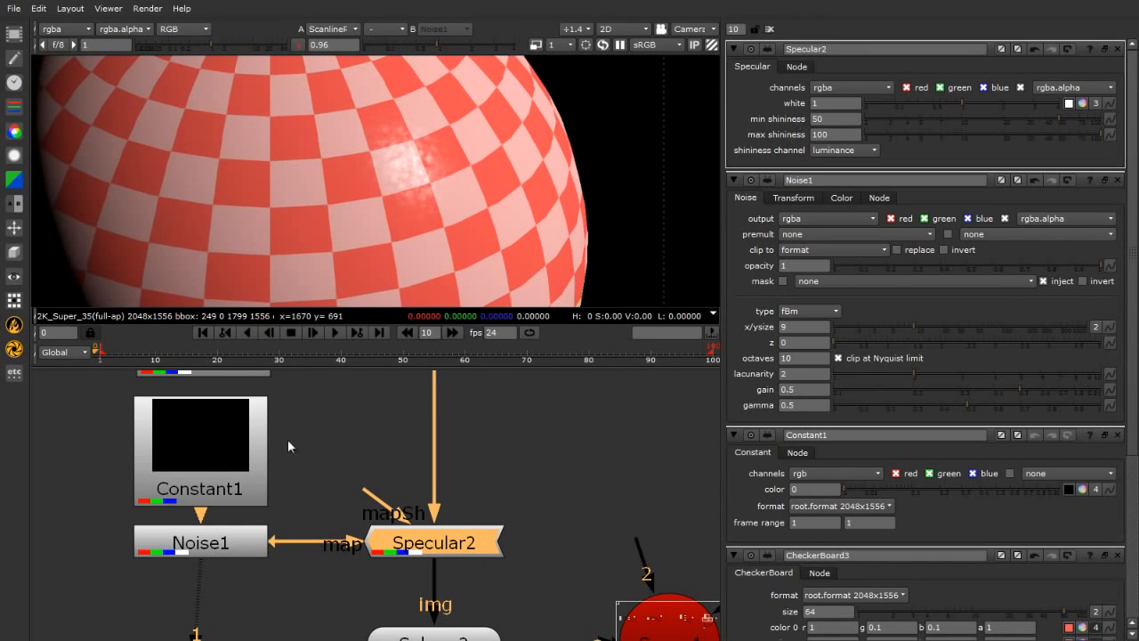
left_click_drag(305, 542, 240, 543)
left_click(300, 585)
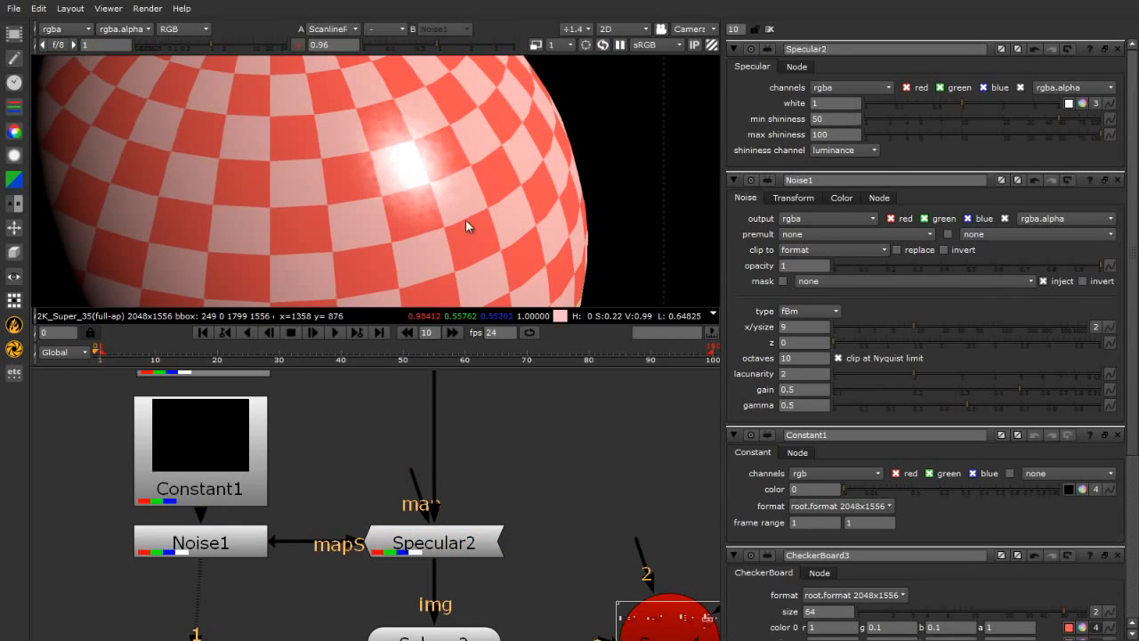
Examine the specular highlight and the unlit side of the whole sphere, including in a full-screen viewer.
key("f")
scroll(397, 136, "up", 2)
key("f")
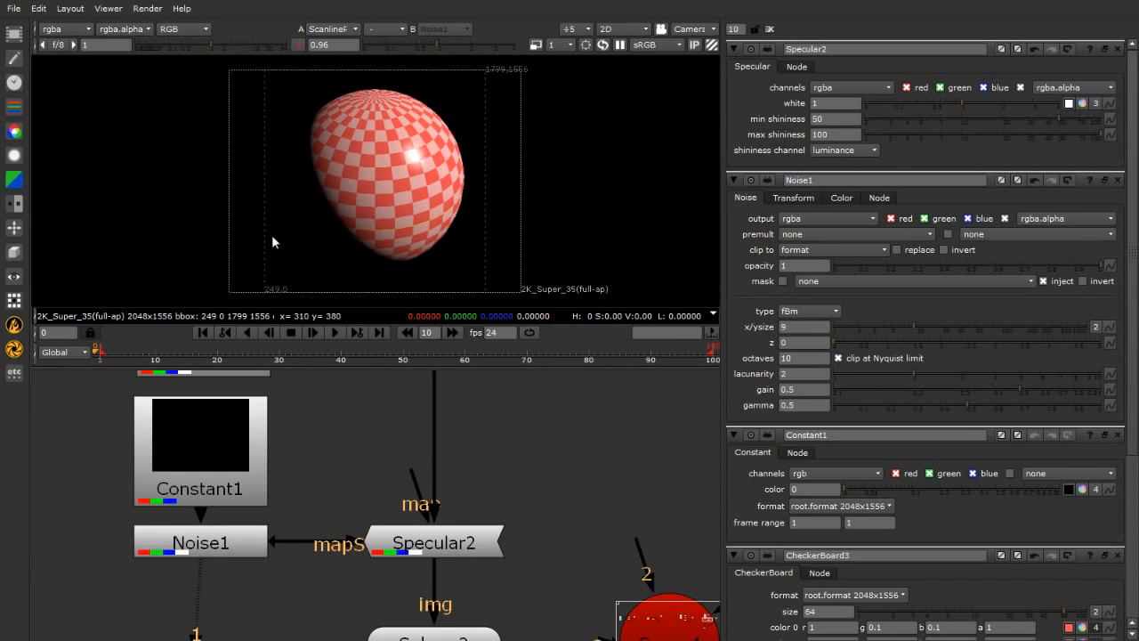
scroll(275, 239, "up", 3)
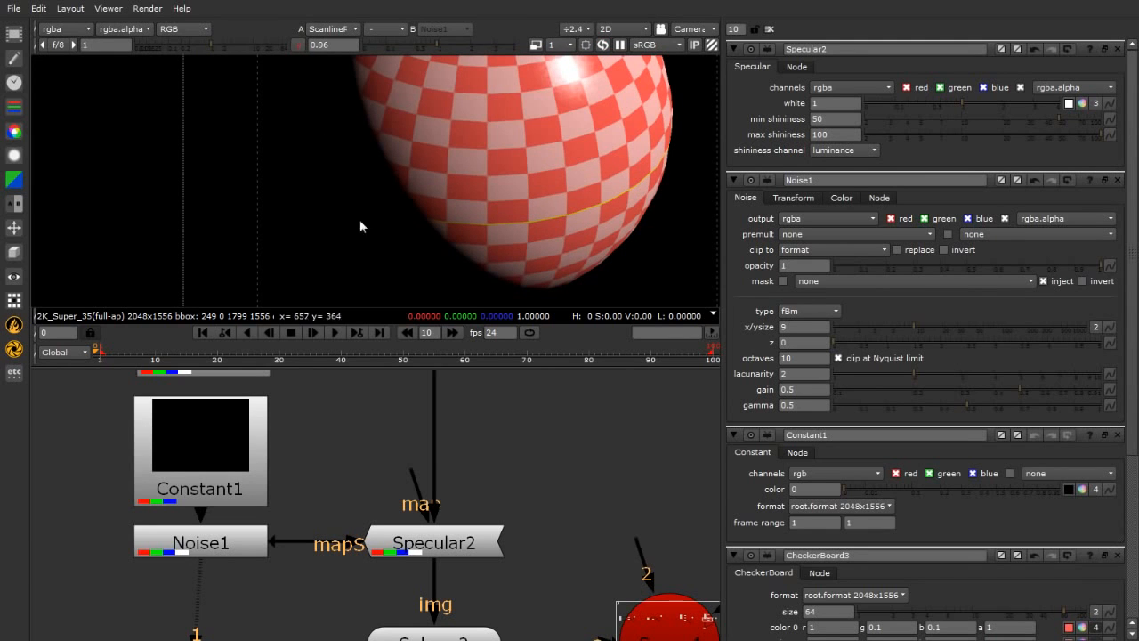
scroll(336, 152, "down", 3)
key("space")
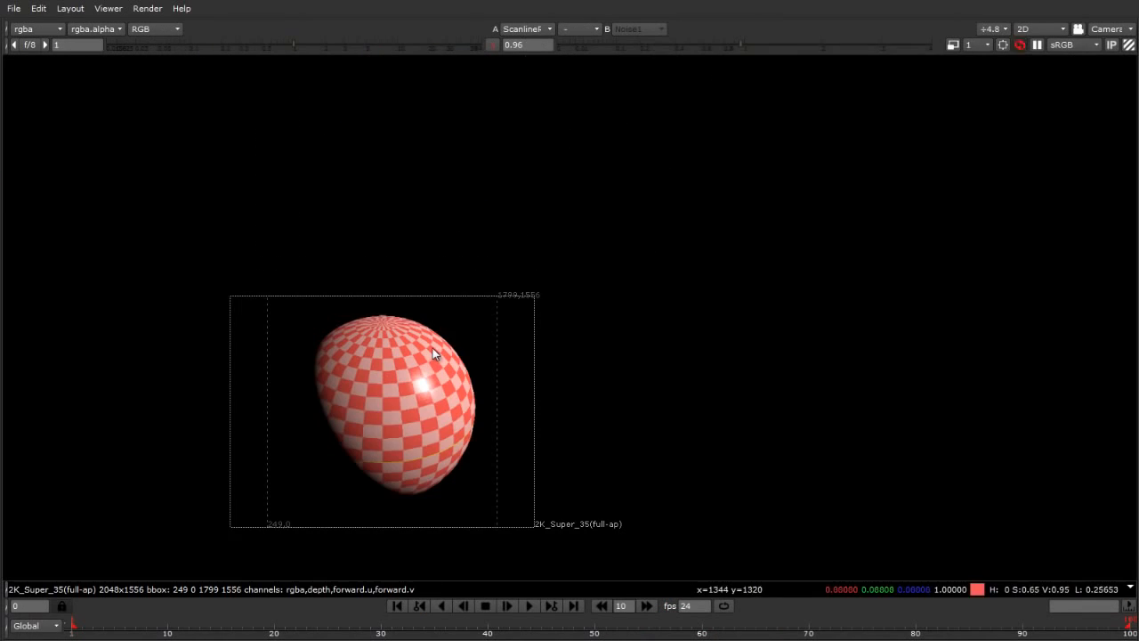
scroll(257, 432, "up", 5)
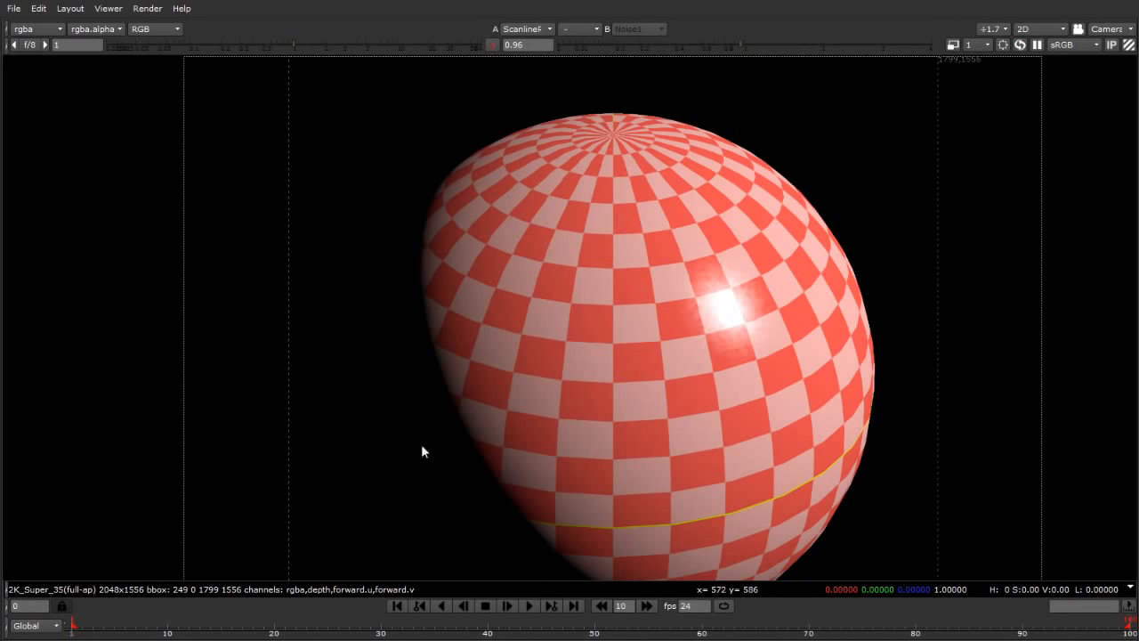
scroll(462, 272, "down", 3)
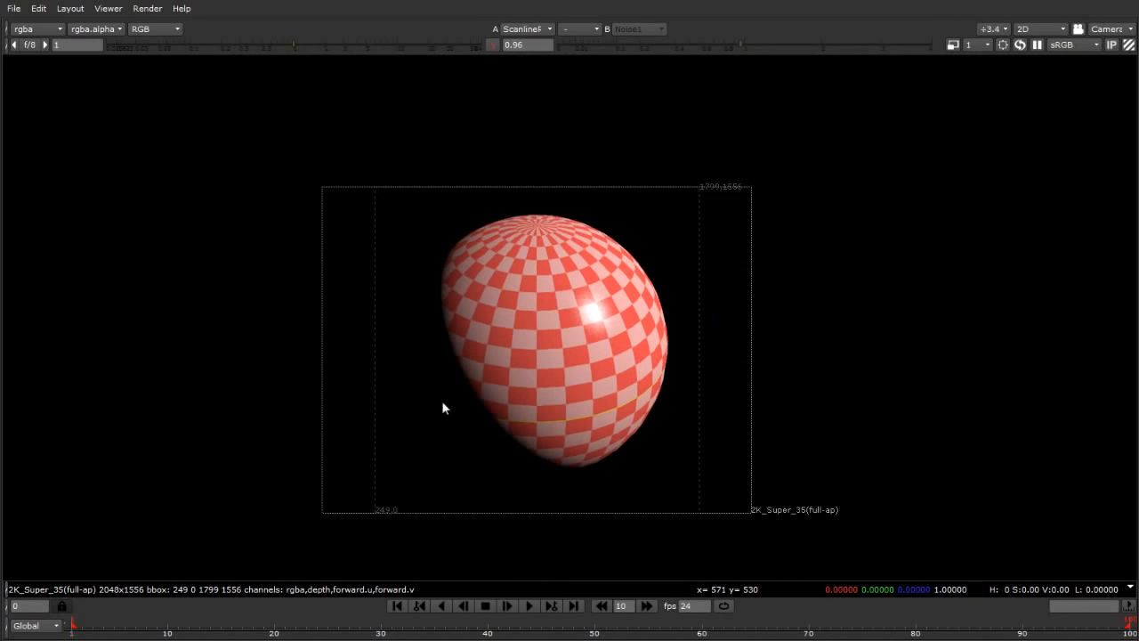
scroll(454, 392, "up", 5)
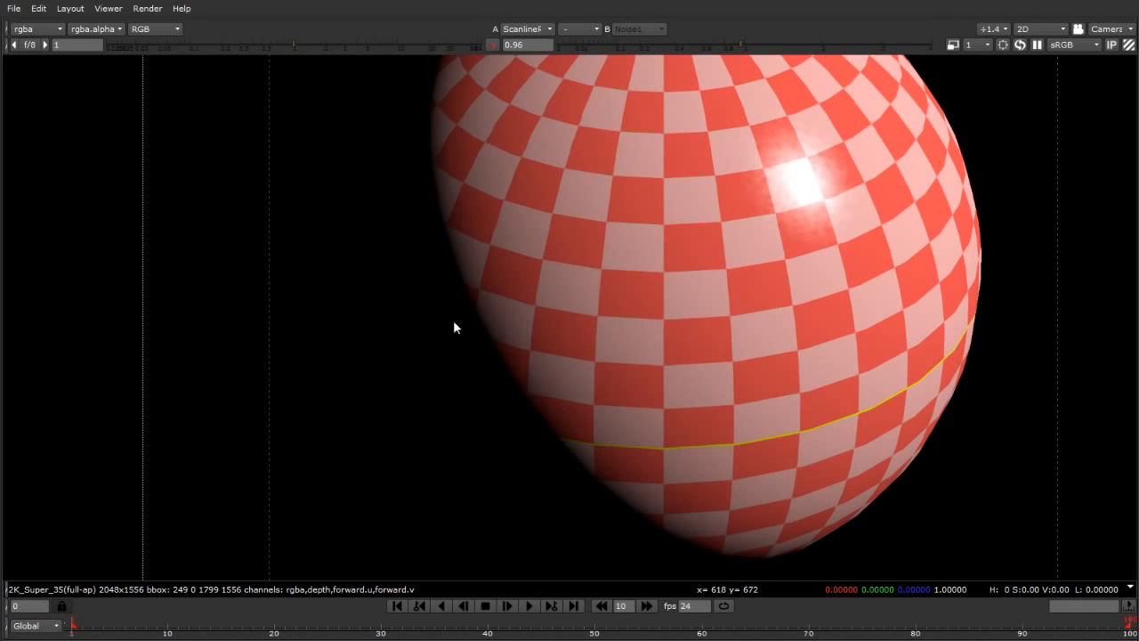
key("space")
key("f")
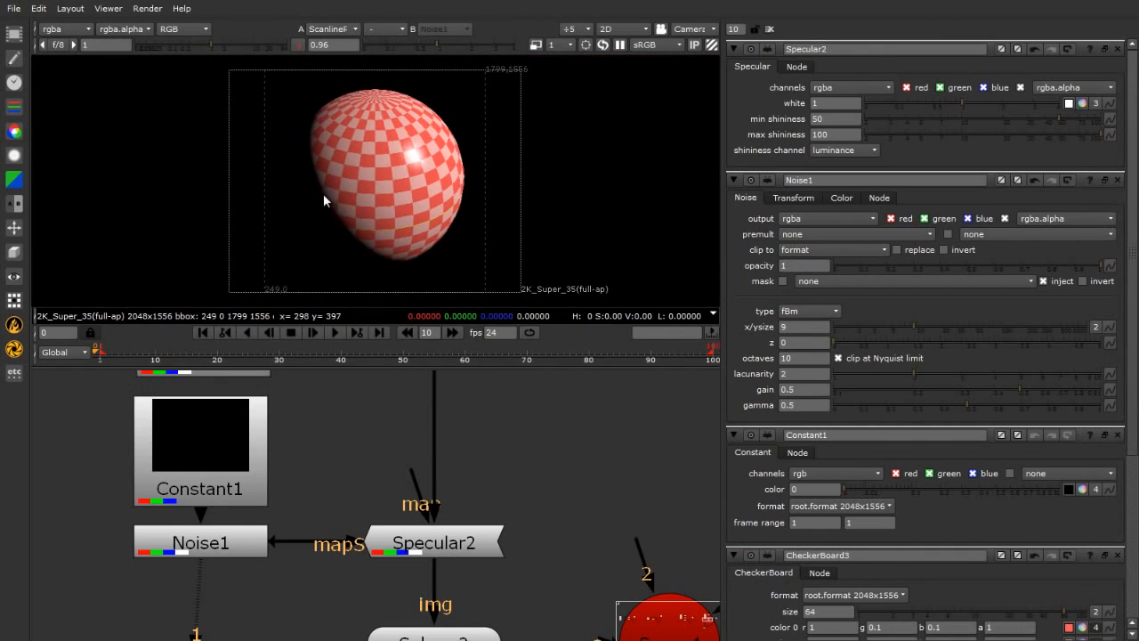
Add an Emission shader node and insert it between Specular2 and Sphere2.
left_click(14, 252)
mouse_move(92, 327)
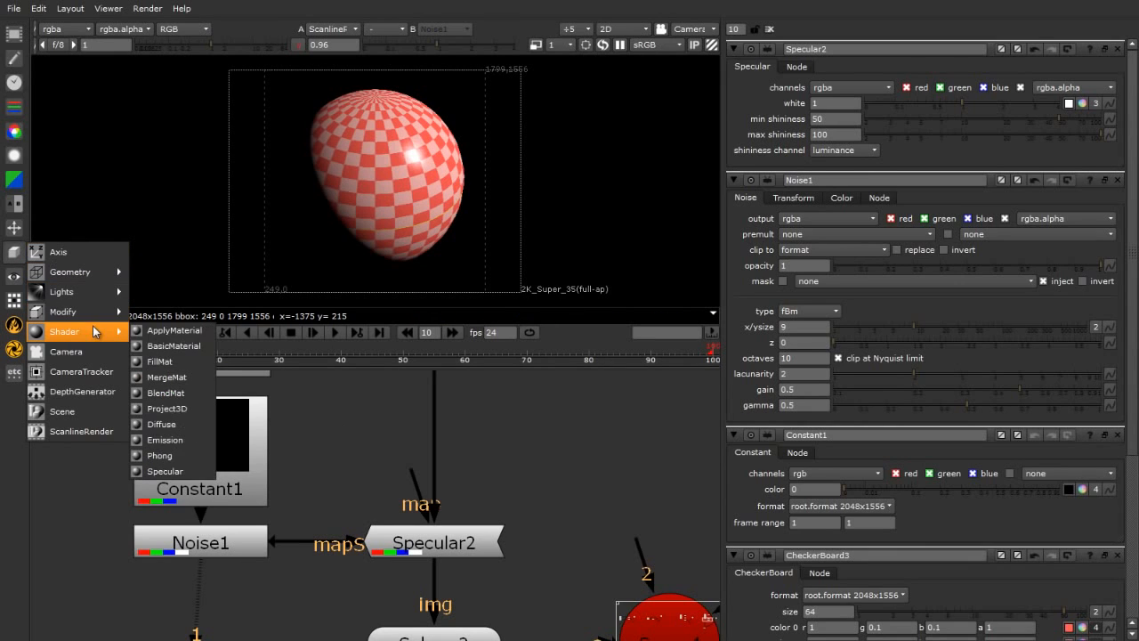
left_click(165, 442)
scroll(89, 469, "down", 5)
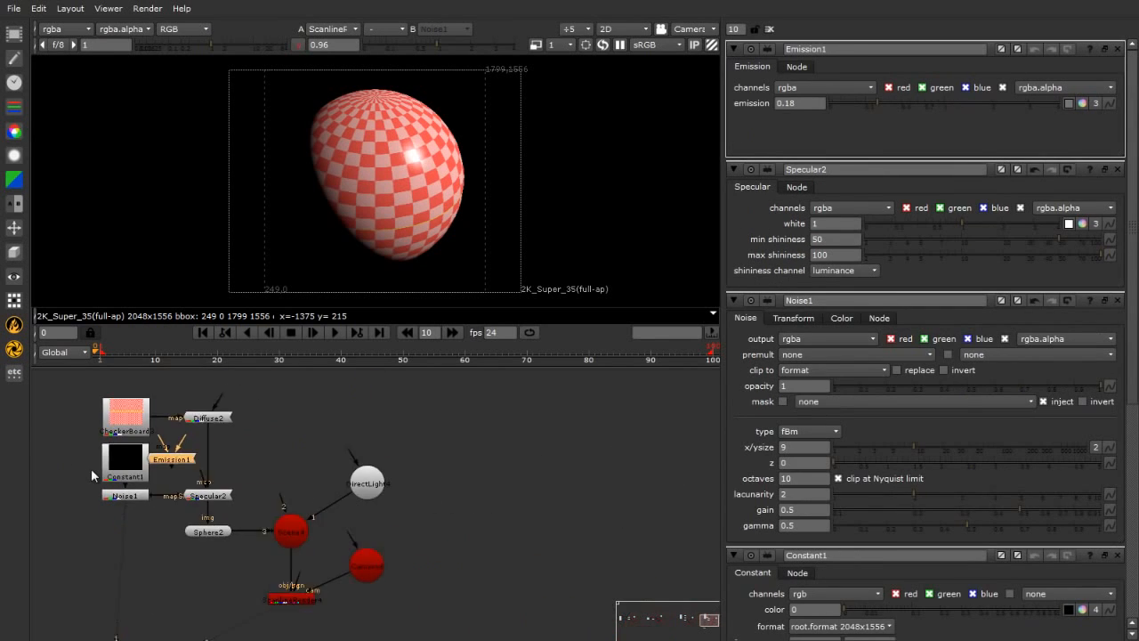
mouse_move(89, 393)
left_mouse_down()
mouse_move(240, 512)
mouse_move(203, 473)
mouse_move(203, 456)
mouse_move(148, 536)
mouse_move(200, 495)
left_mouse_up()
left_click(232, 452)
left_click(248, 417)
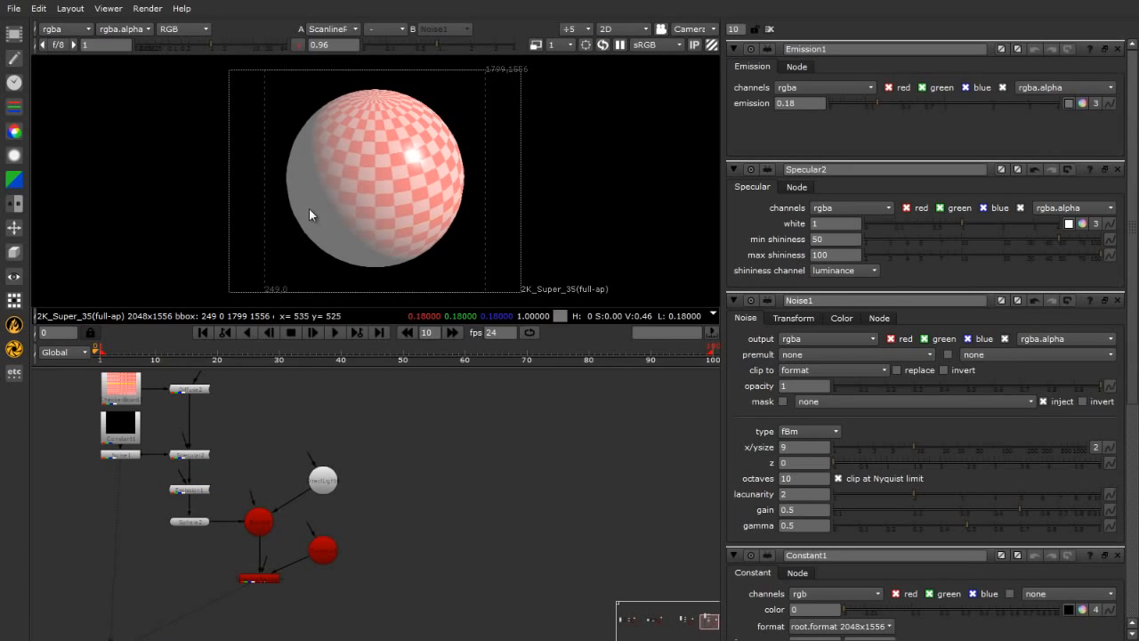
Enlarge the viewer area to show the whole sphere and set Emission1's emission to 0.1.
scroll(283, 202, "up", 2)
scroll(297, 207, "down", 1)
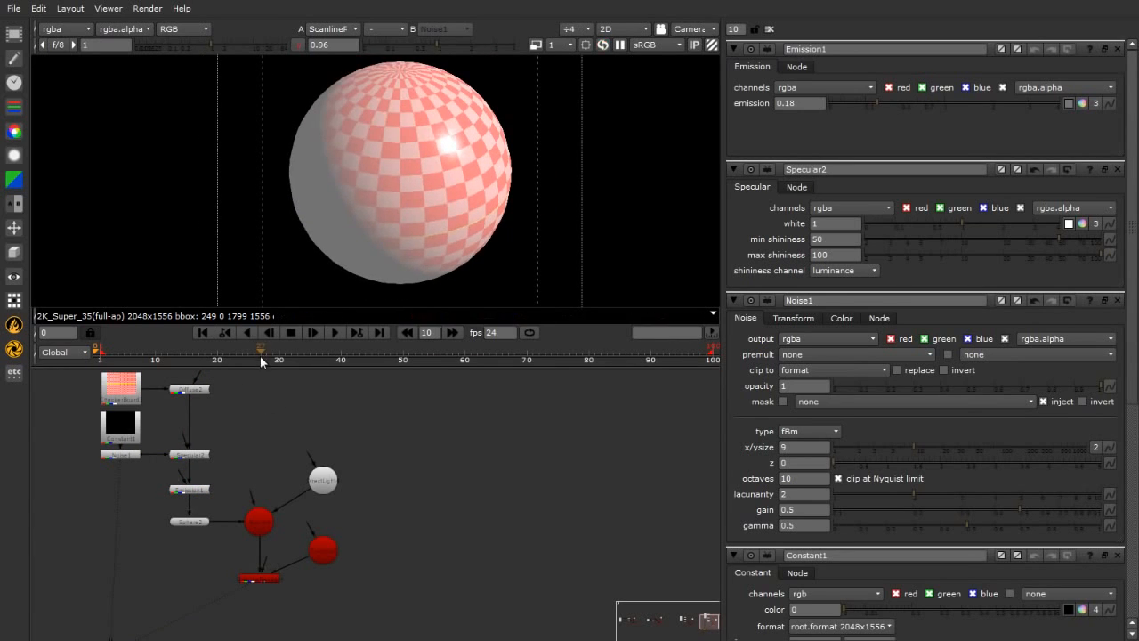
left_click_drag(258, 366, 258, 414)
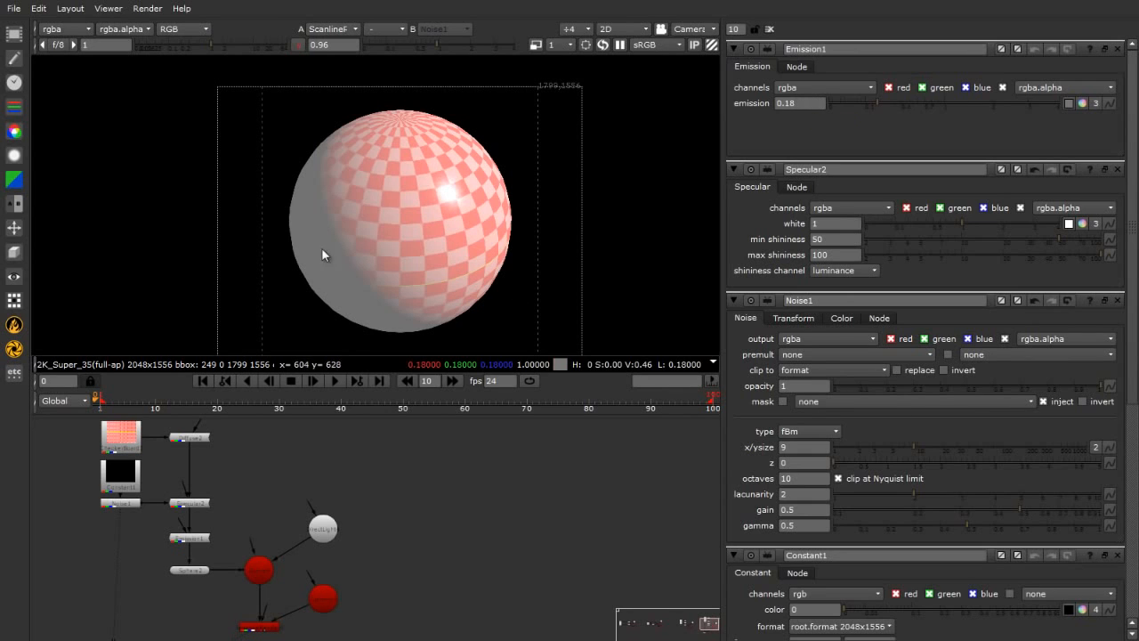
left_click(801, 104)
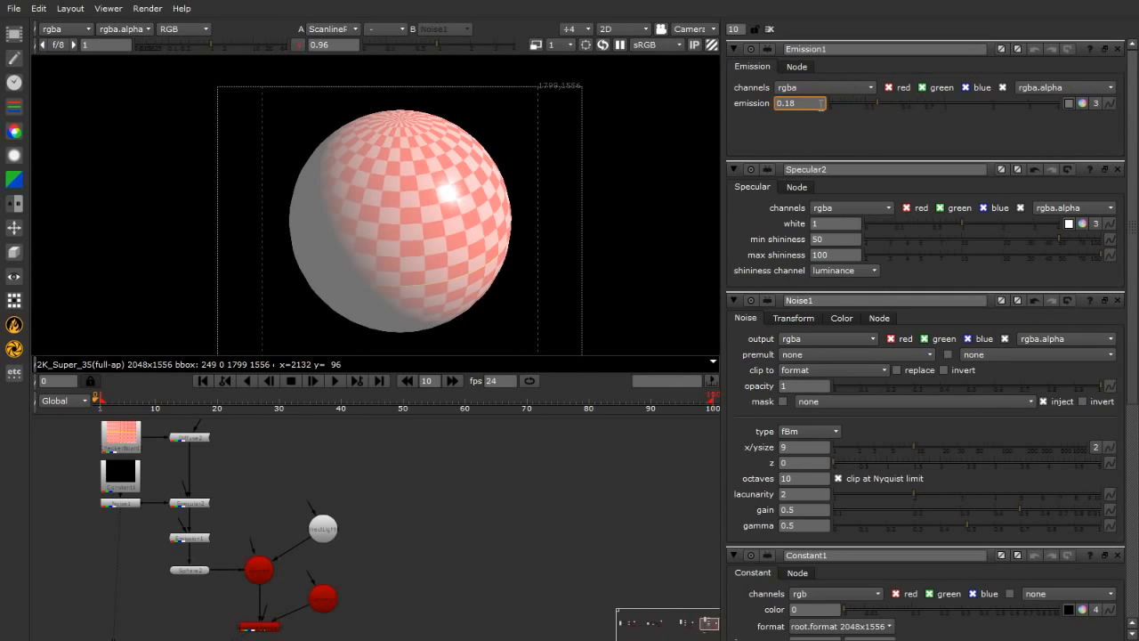
left_click_drag(821, 104, 753, 135)
type("0.1")
key("Return")
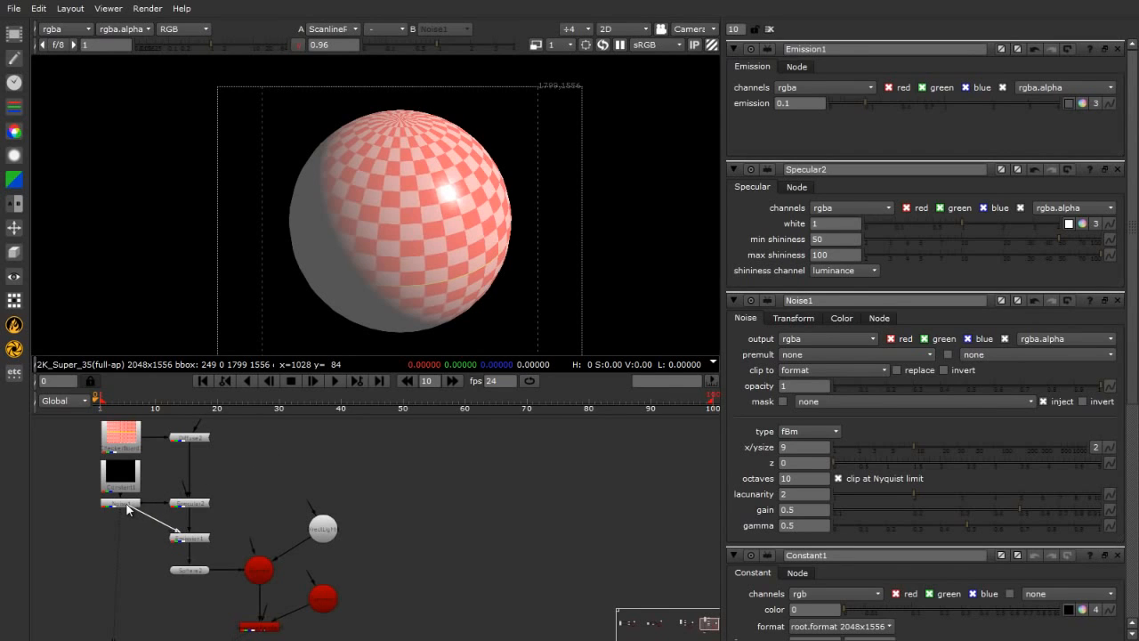
Connect Emission1's free map input to Noise1 and inspect the emission on the sphere's shadowed side.
left_click_drag(127, 508, 125, 503)
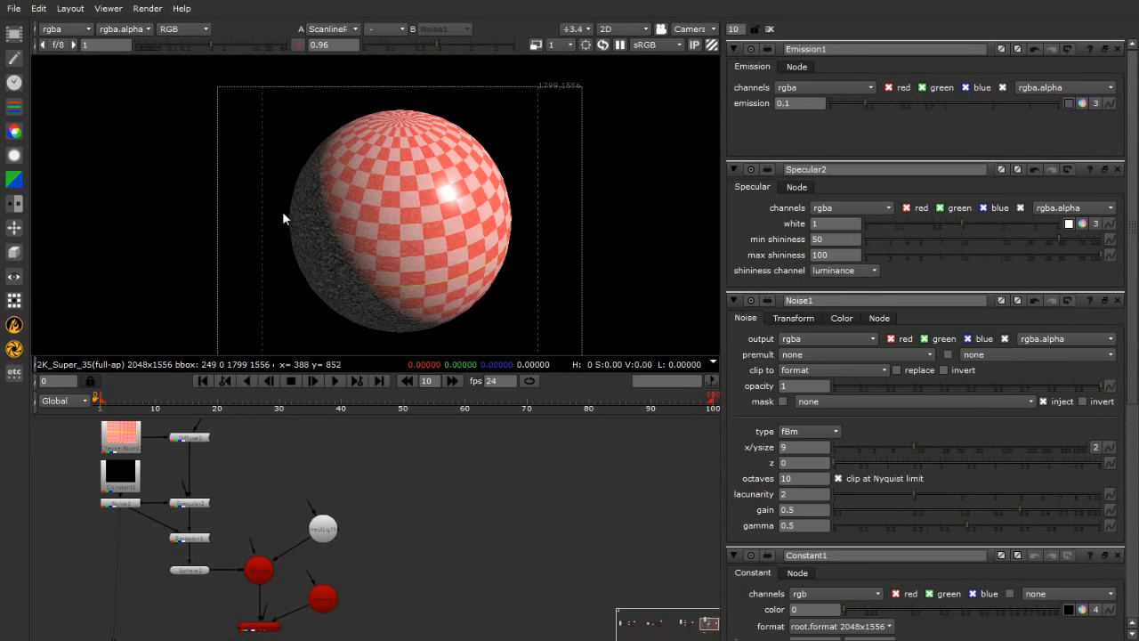
scroll(282, 211, "up", 4)
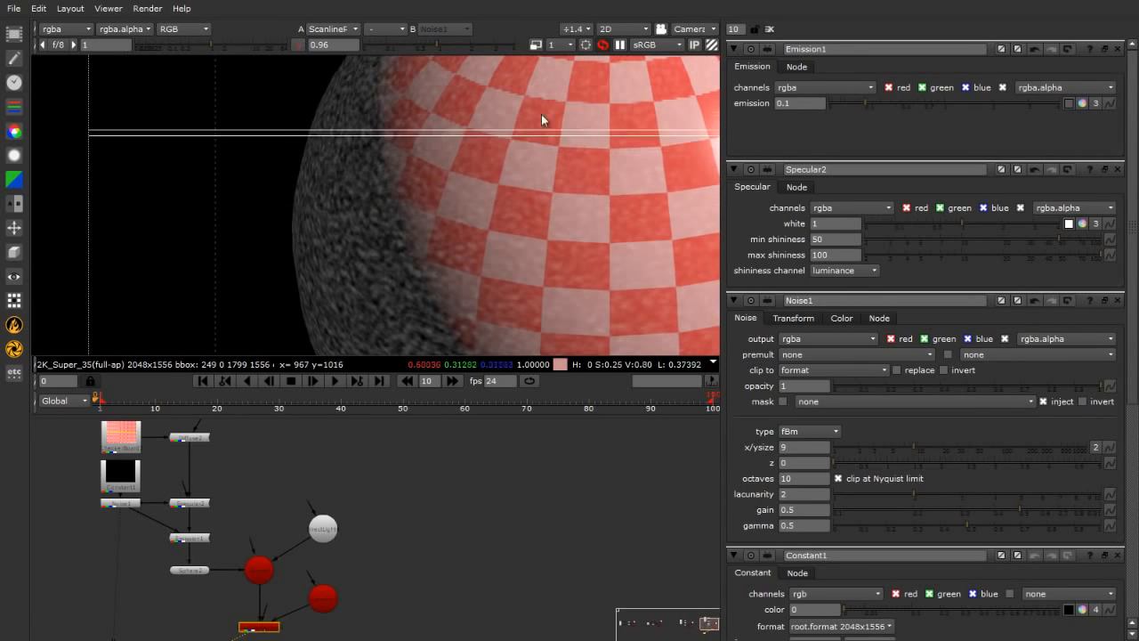
scroll(560, 178, "down", 3)
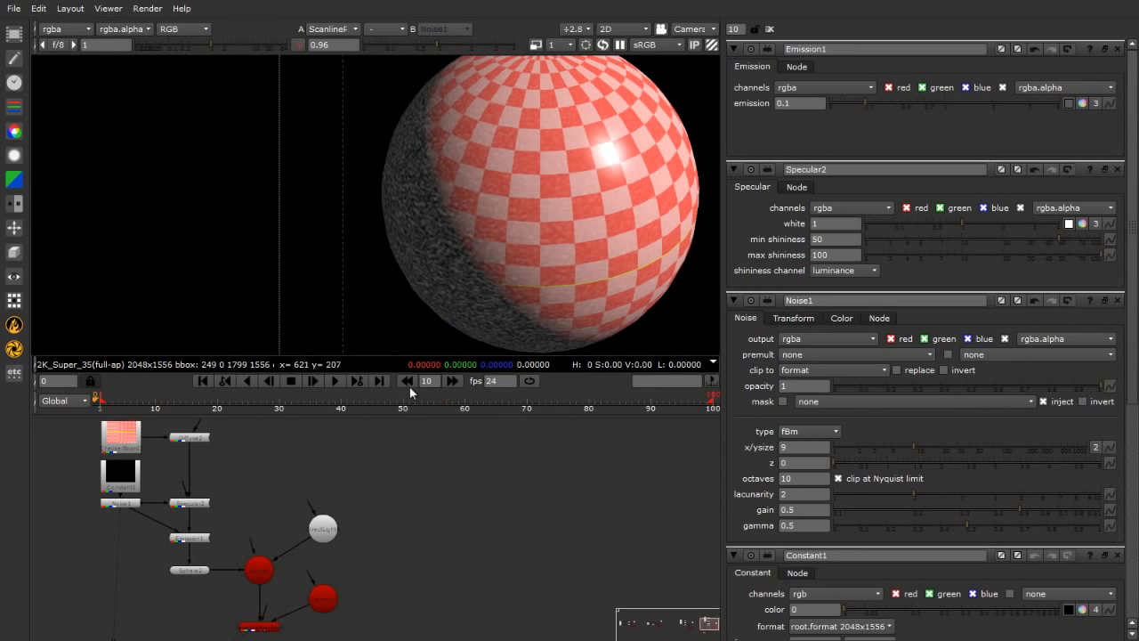
Nudge Emission1 closer to Specular2 and frame the whole rendered sphere in the viewer.
left_click(200, 543)
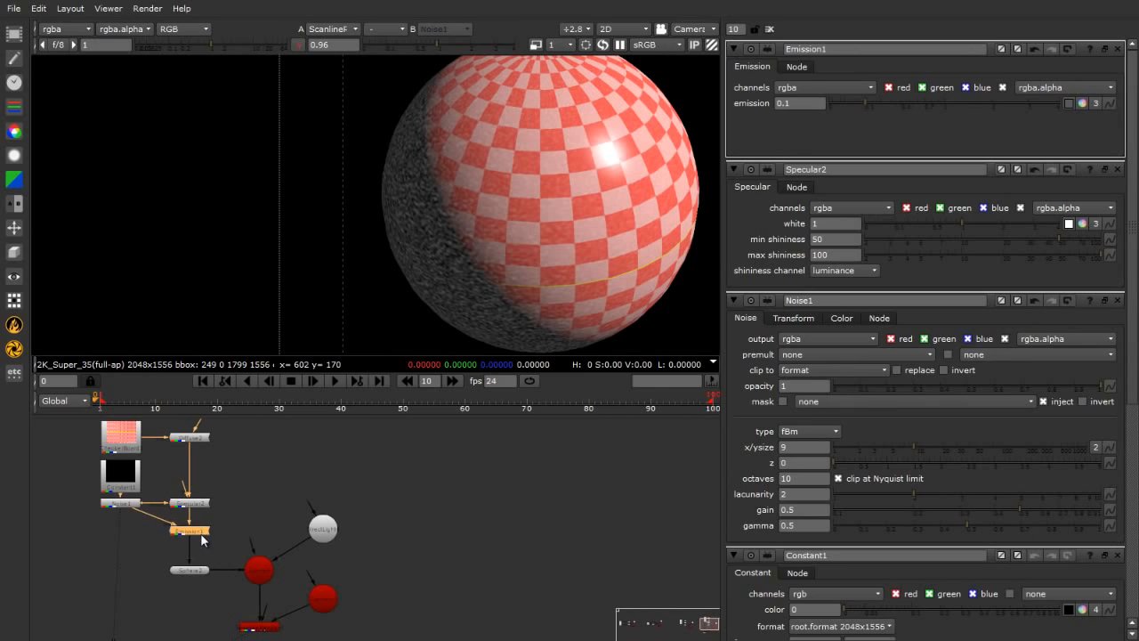
key("f")
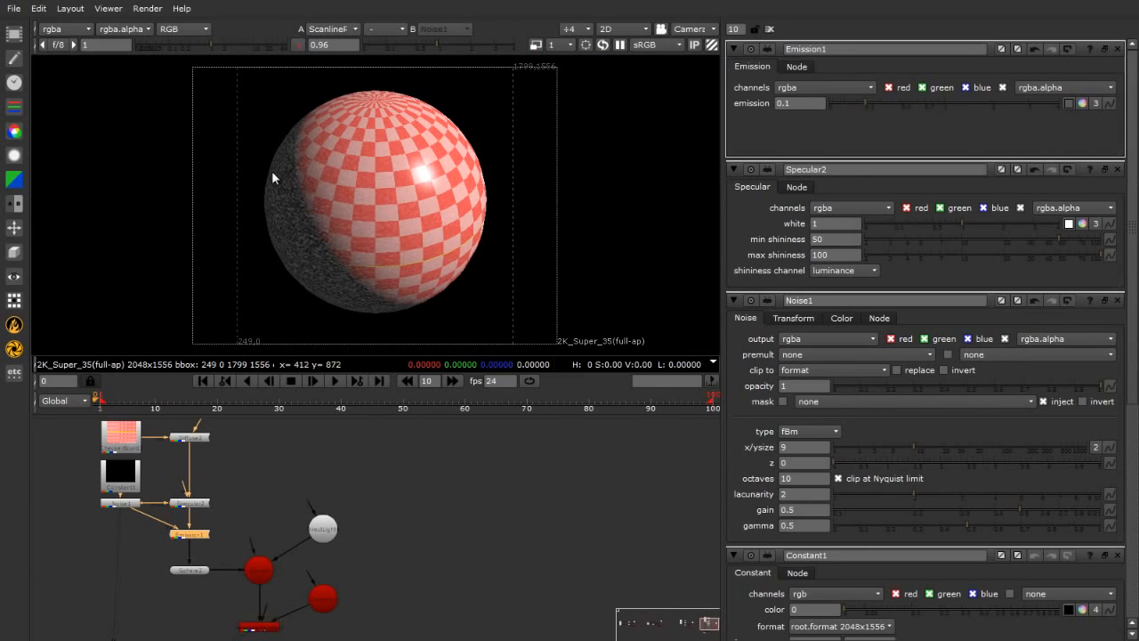
left_click(448, 563)
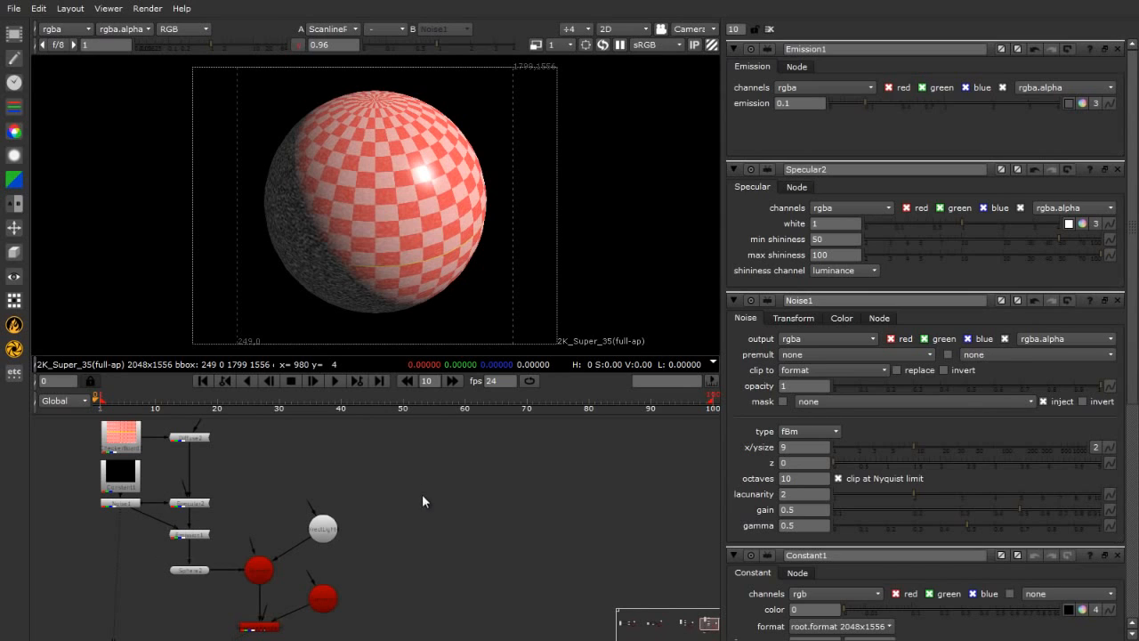
Move the Diffuse2, Specular2 and Emission1 chain together with CheckerBoard, Constant1 and Noise1 farther away from Sphere2.
scroll(532, 575, "down", 2)
scroll(258, 485, "up", 4)
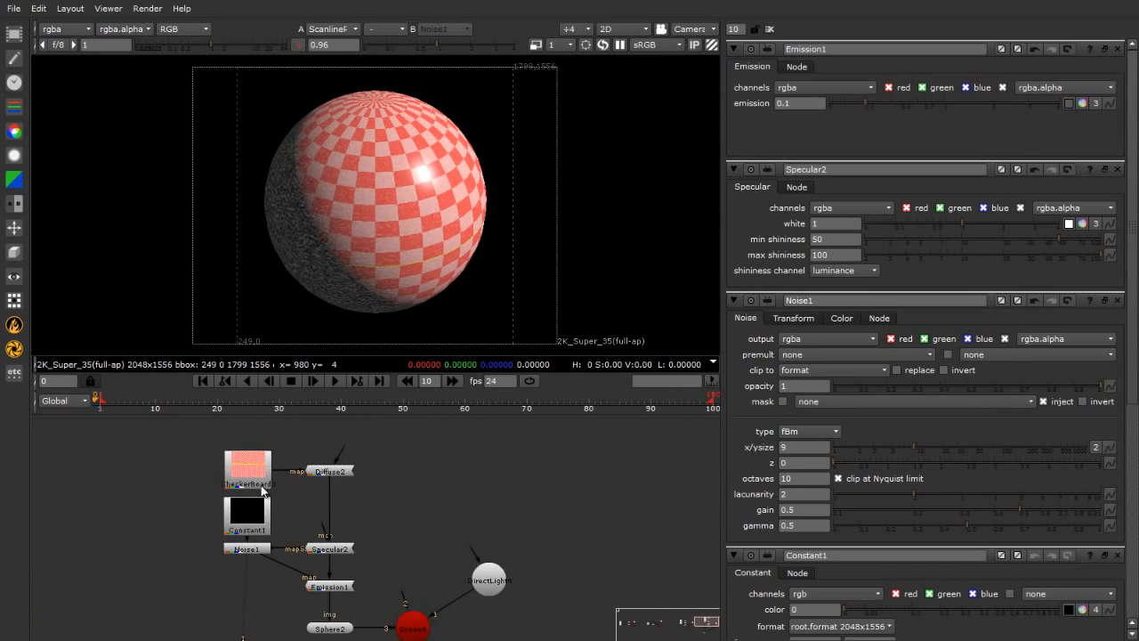
scroll(288, 575, "up", 1)
scroll(319, 513, "down", 2)
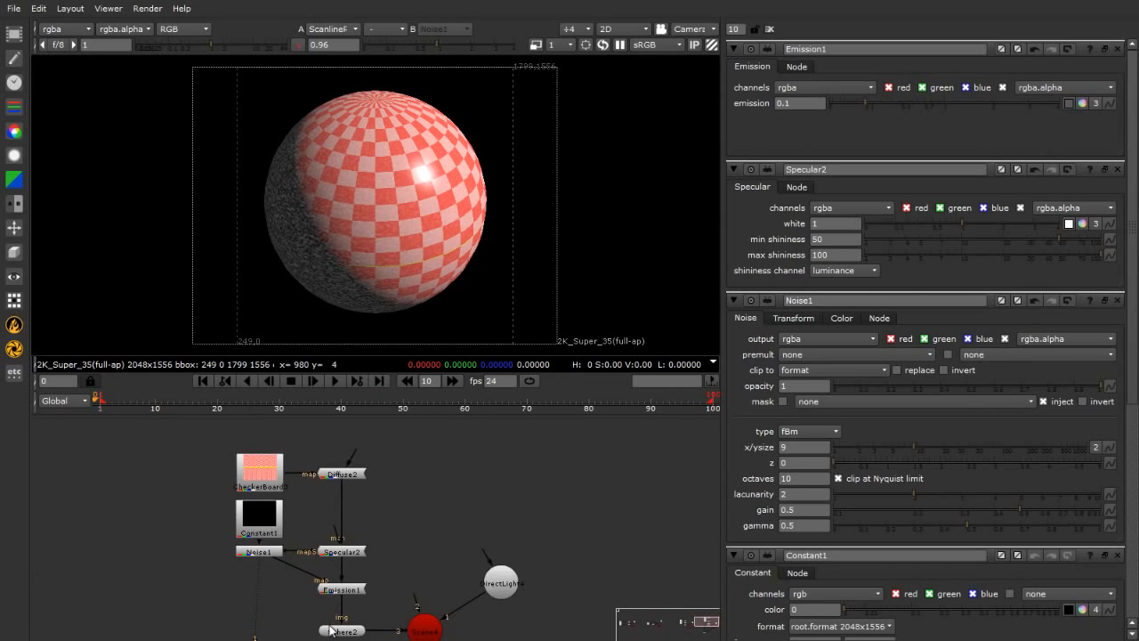
scroll(332, 625, "up", 1)
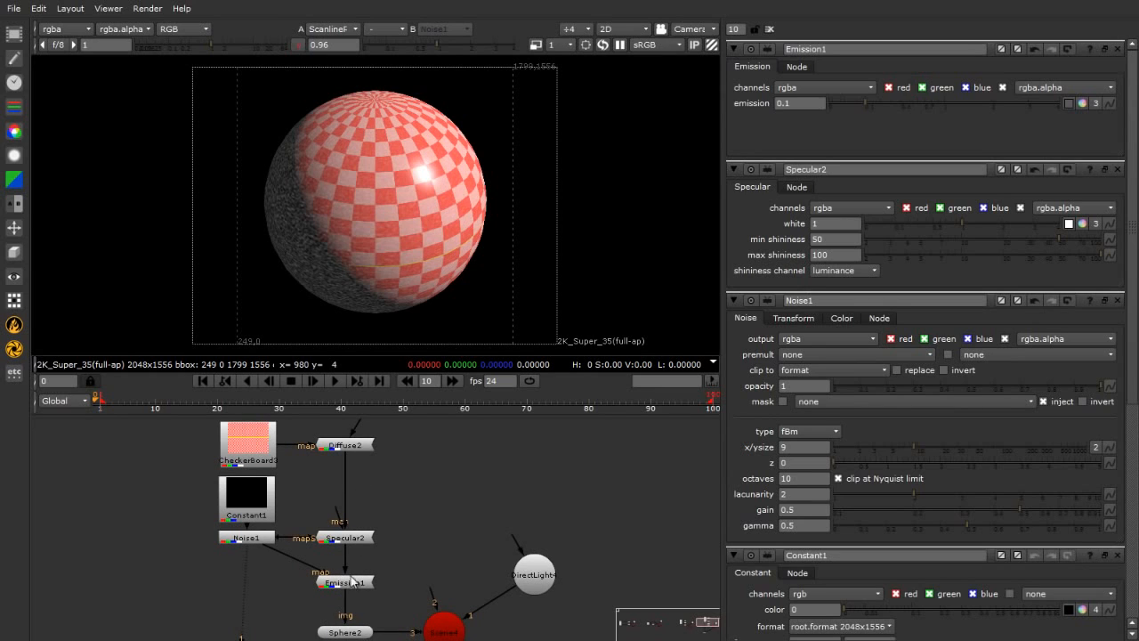
left_click_drag(346, 489, 219, 421)
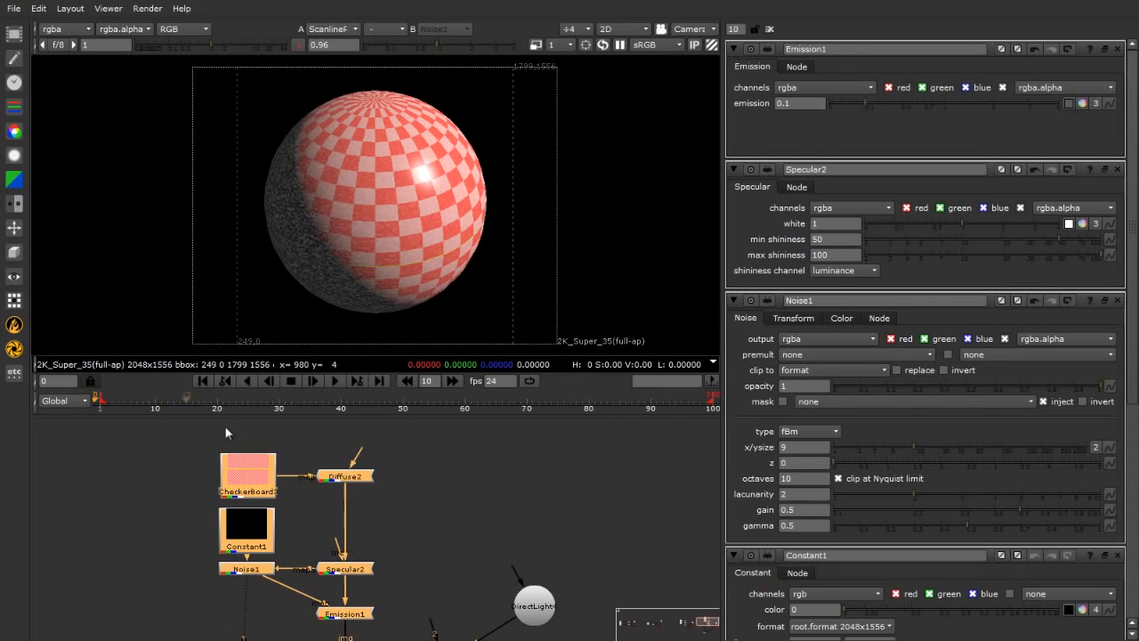
left_click_drag(345, 475, 260, 463)
left_click(363, 494)
Examine the specular highlight, checkerboard surface and noisy shadowed side of the rendered sphere up close.
scroll(374, 548, "down", 2)
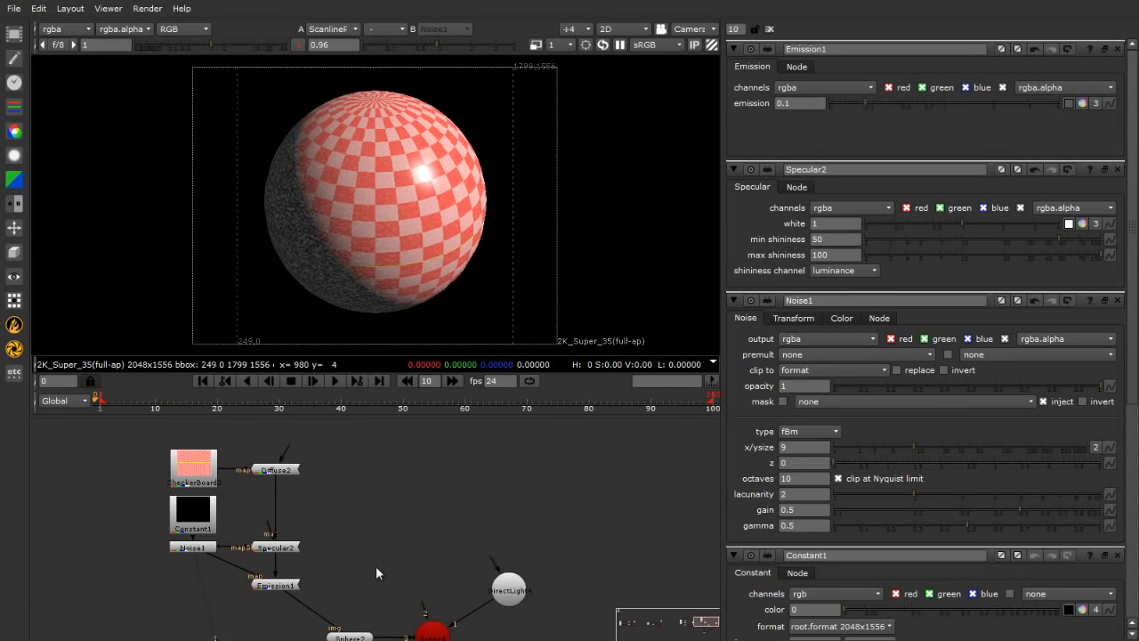
scroll(352, 634, "up", 2)
scroll(185, 519, "down", 1)
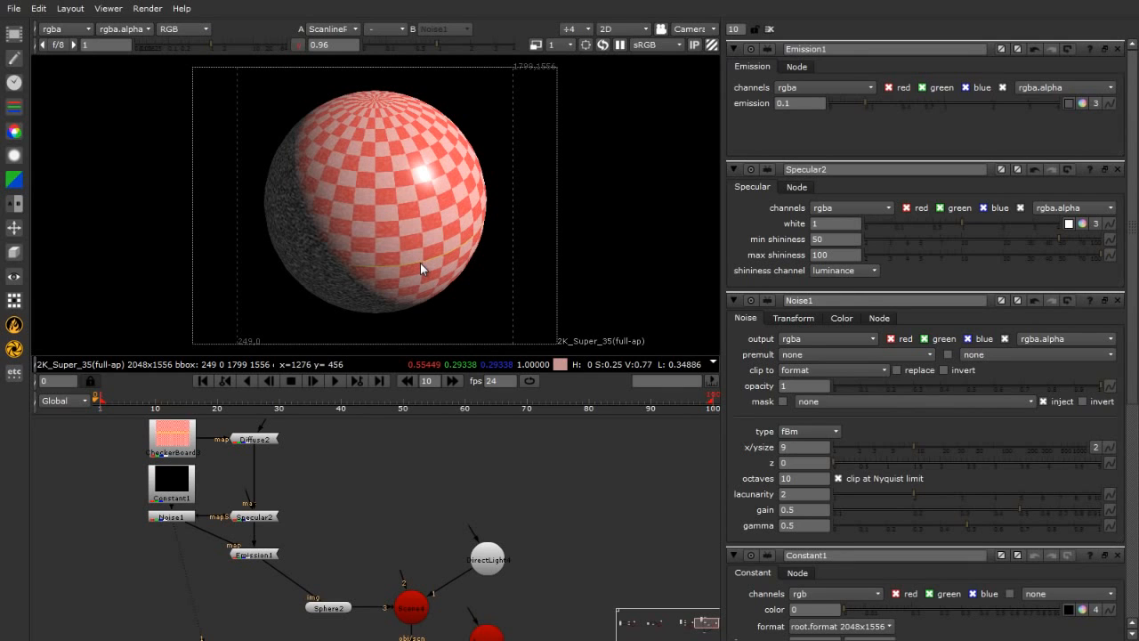
scroll(417, 159, "up", 2)
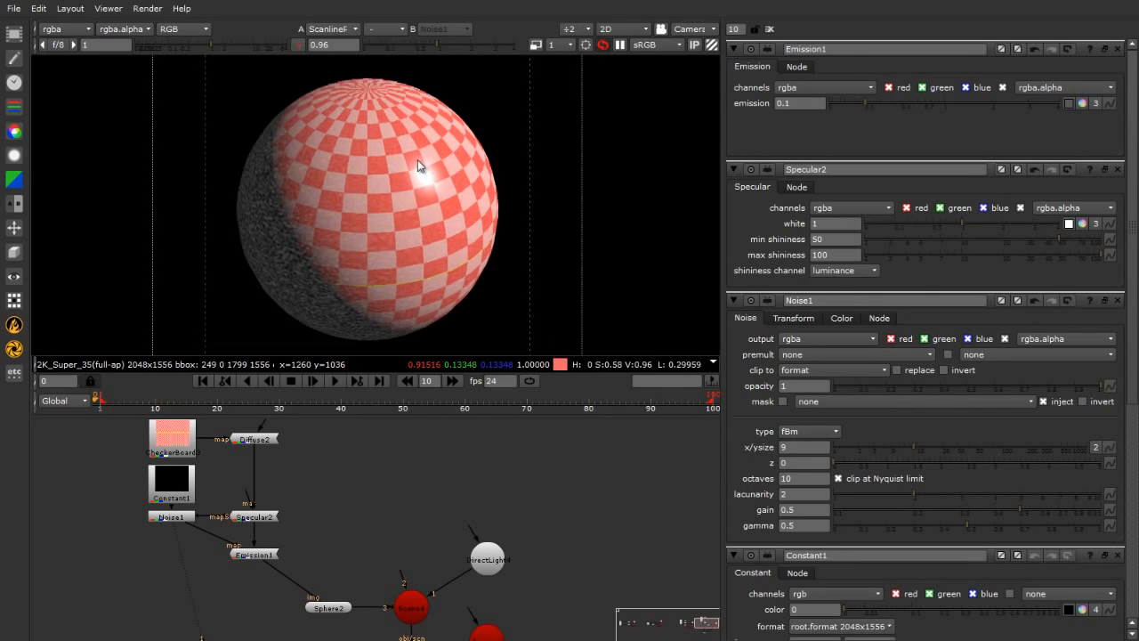
scroll(419, 169, "up", 2)
scroll(475, 189, "down", 1)
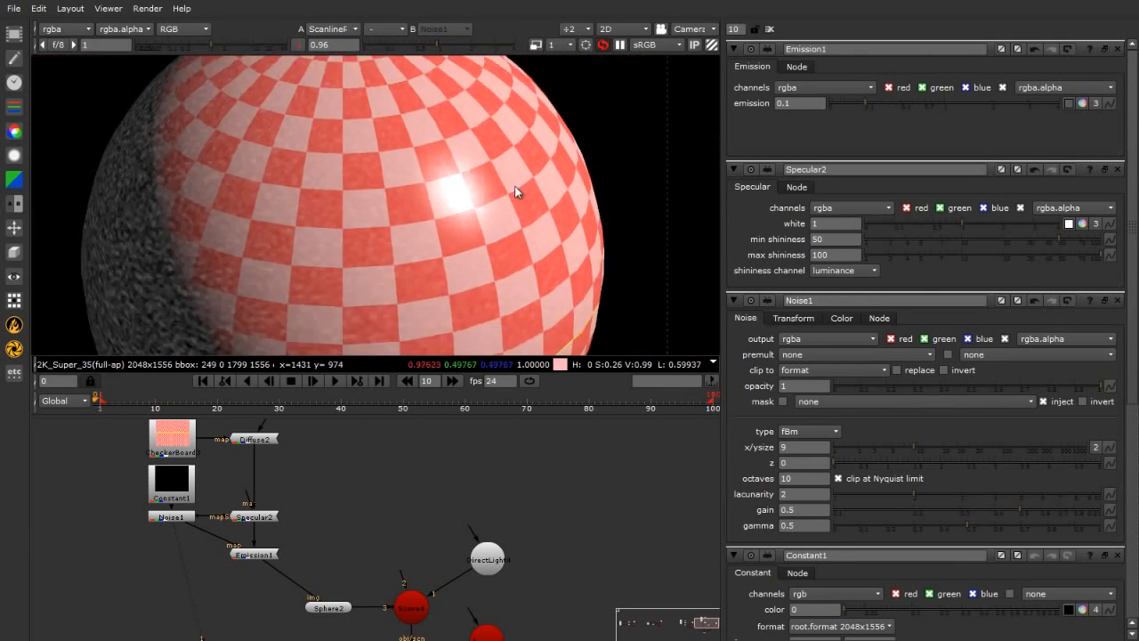
scroll(517, 192, "down", 1)
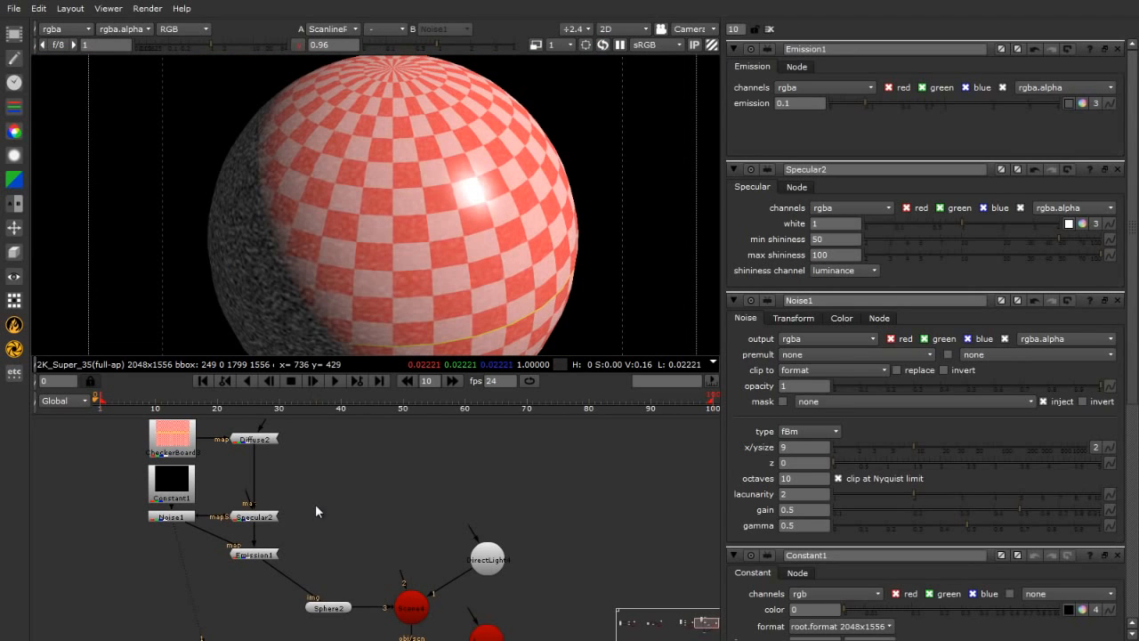
Add a second Diffuse shader node beside the existing shader chain and connect its map input to Noise1.
left_click(13, 252)
mouse_move(71, 331)
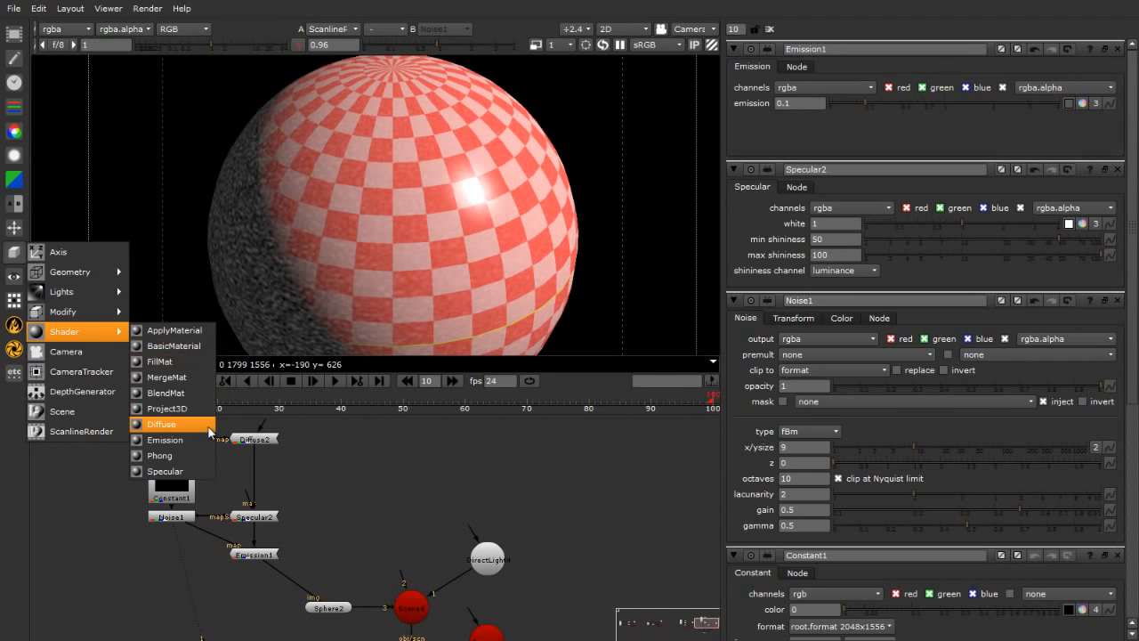
left_click(162, 424)
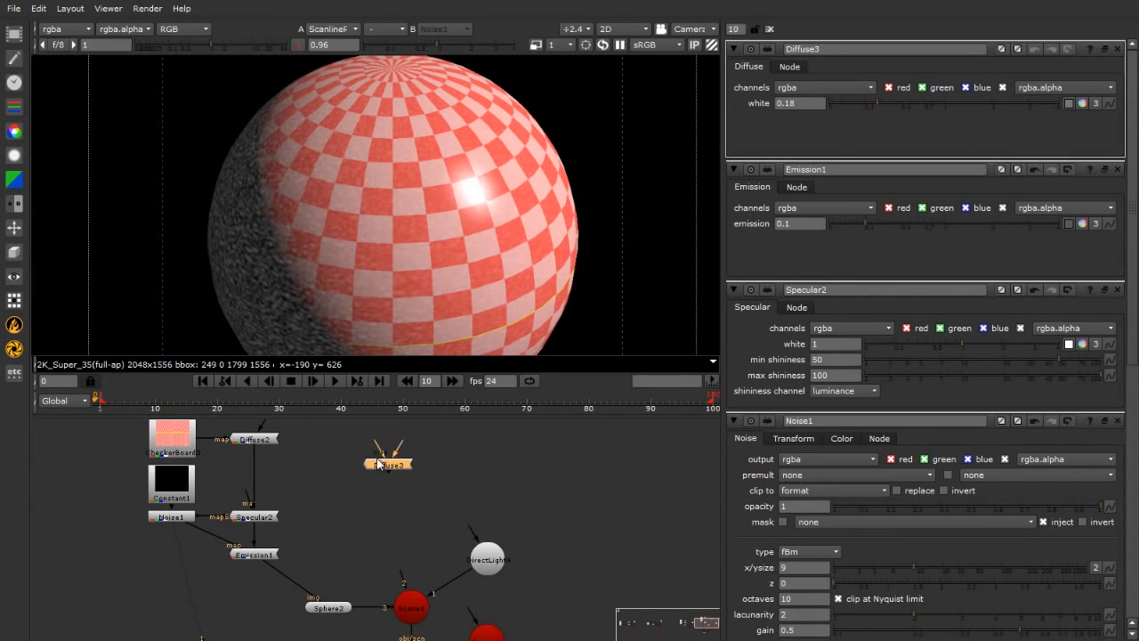
left_click(375, 440)
left_click(364, 479)
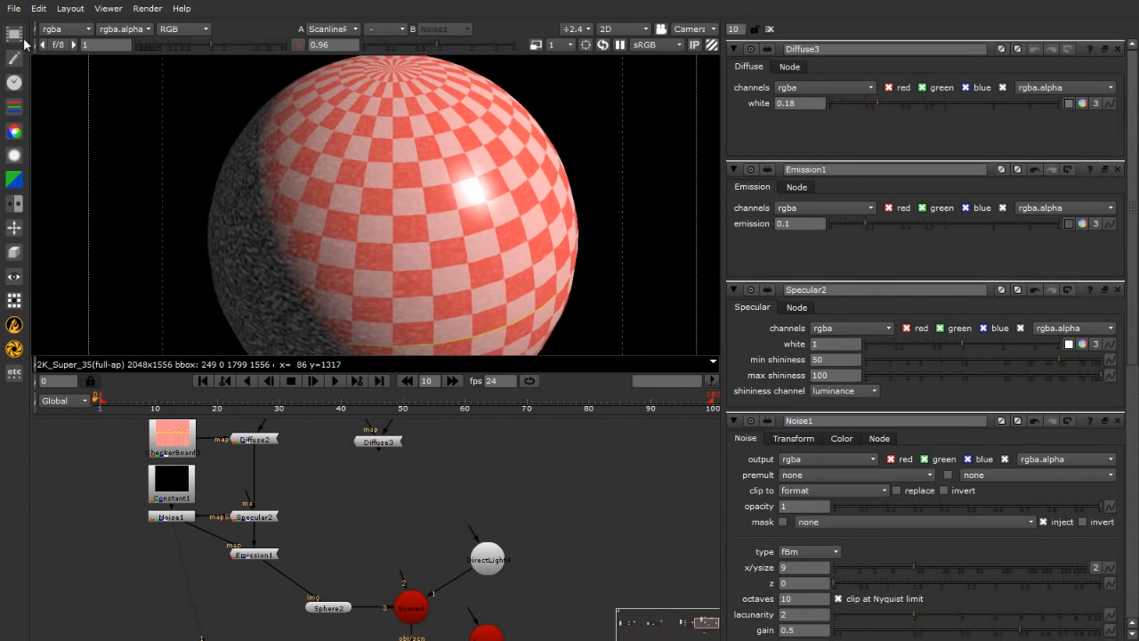
left_click(13, 82)
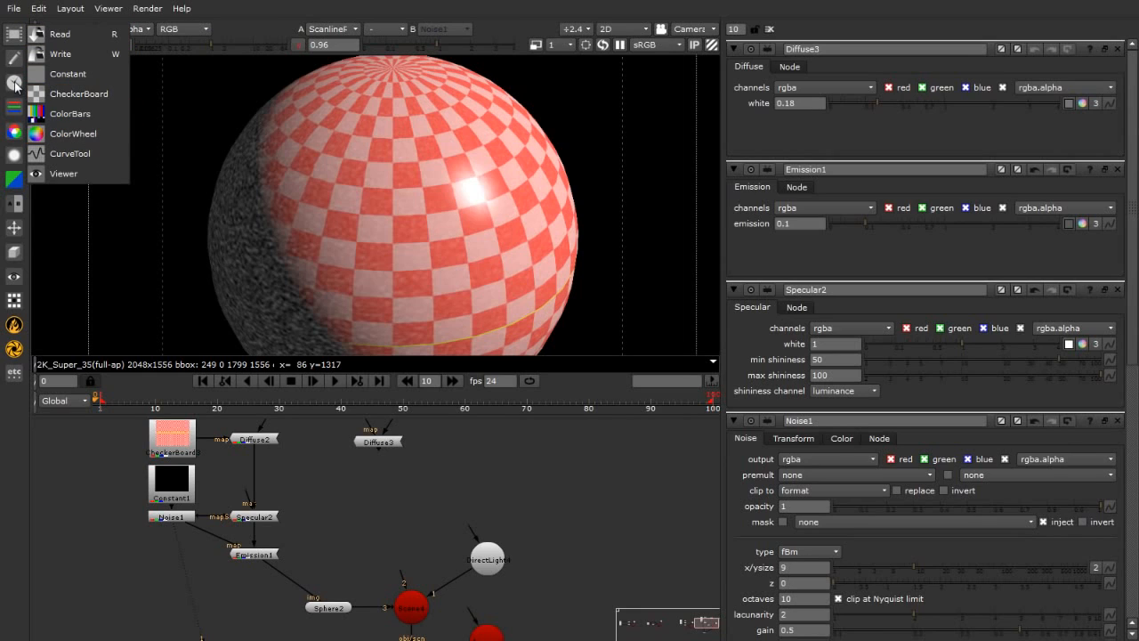
left_click(90, 480)
left_click_drag(364, 431, 174, 514)
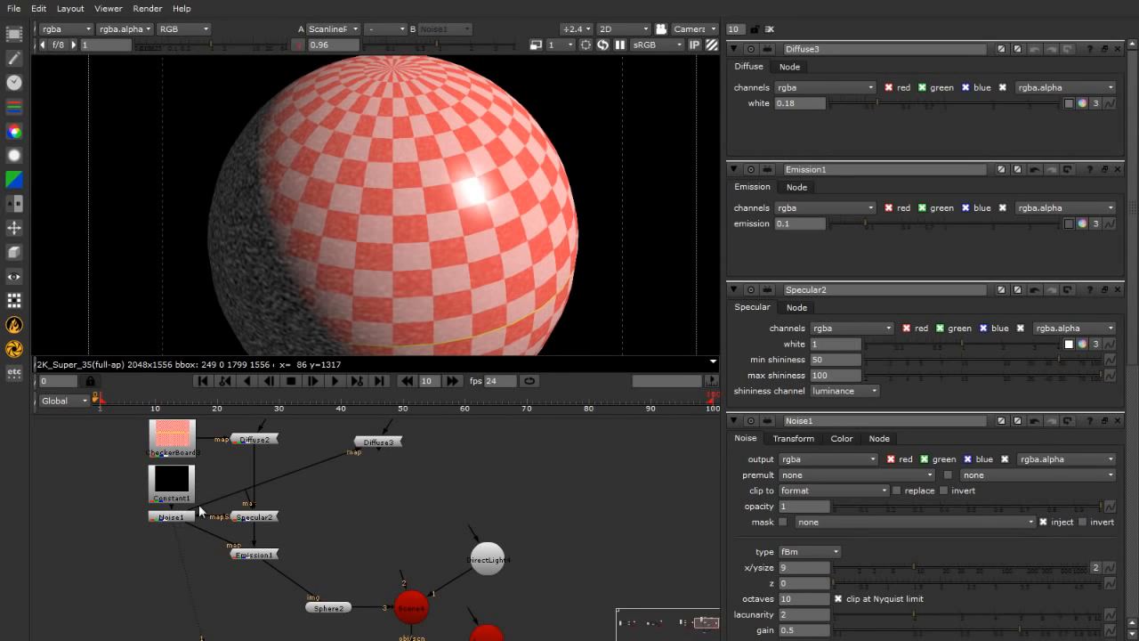
Add a Specular shader node below Diffuse3 and connect Diffuse3 into it.
scroll(242, 509, "up", 1)
left_click(14, 252)
mouse_move(103, 334)
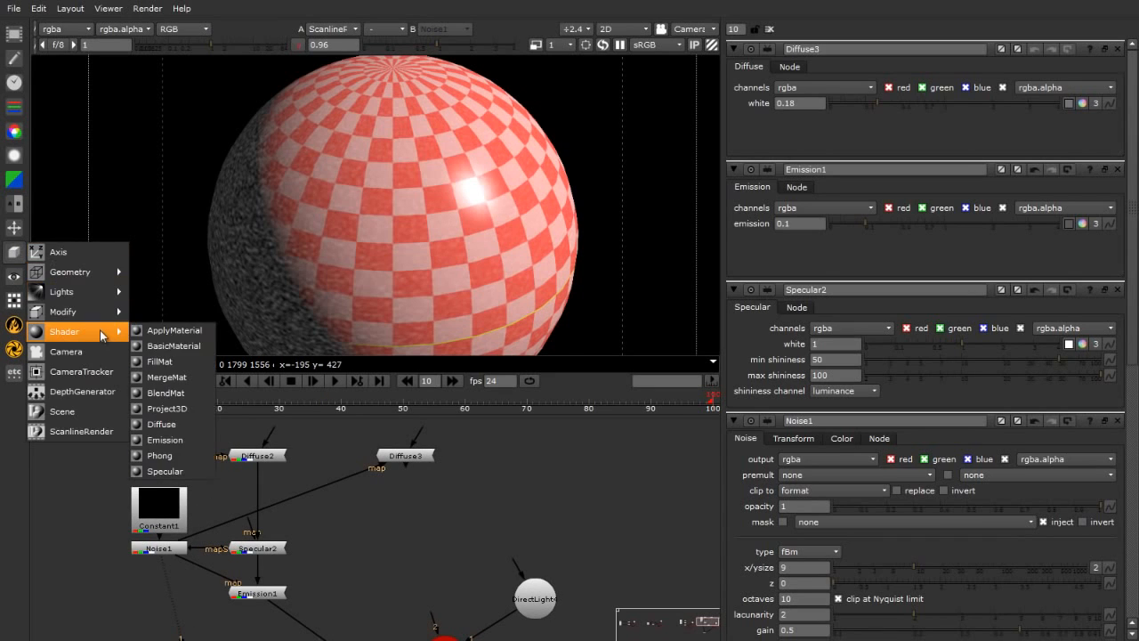
left_click(158, 471)
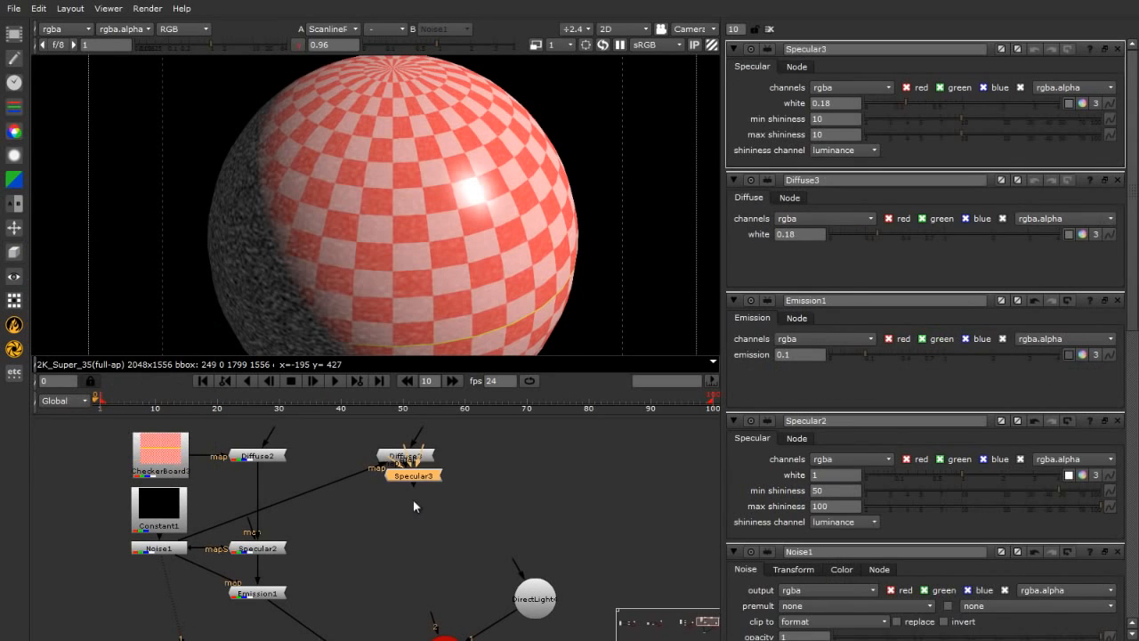
left_click_drag(412, 485, 405, 458)
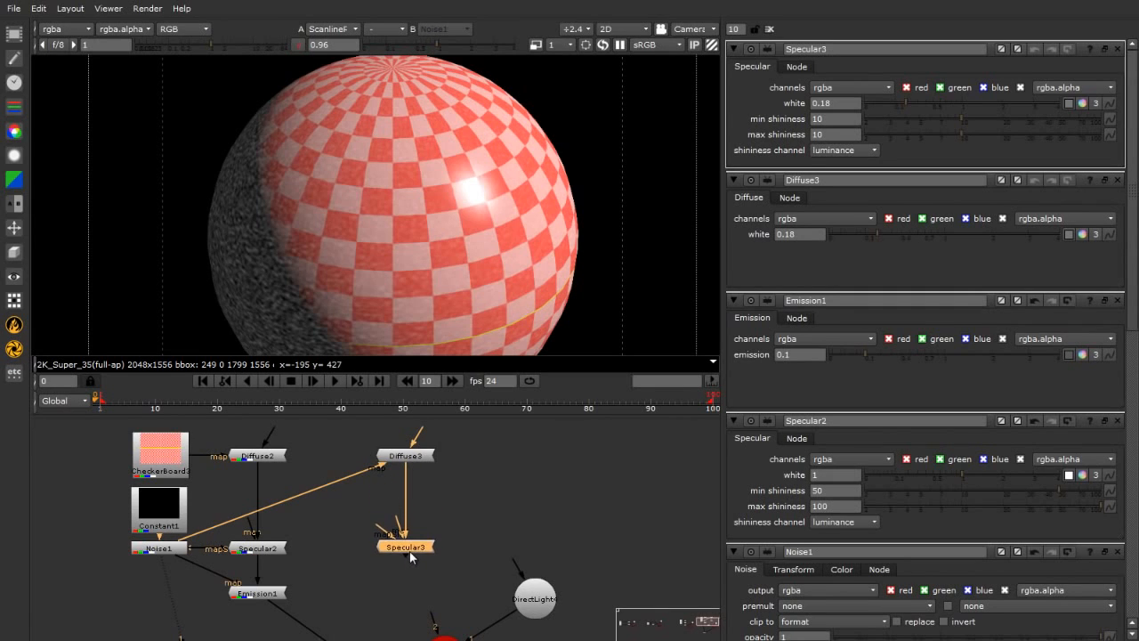
left_click(380, 466)
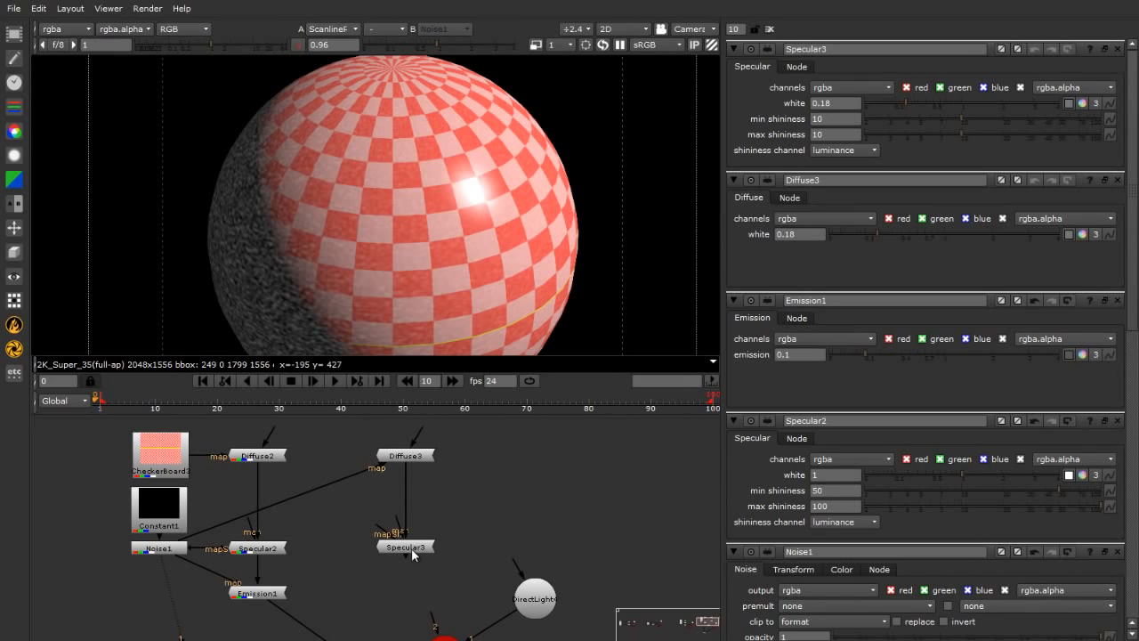
Move Constant1 and Noise1 between the two shader chains and route the Specular2 and Emission1 map connections through dots.
left_click_drag(109, 483, 194, 563)
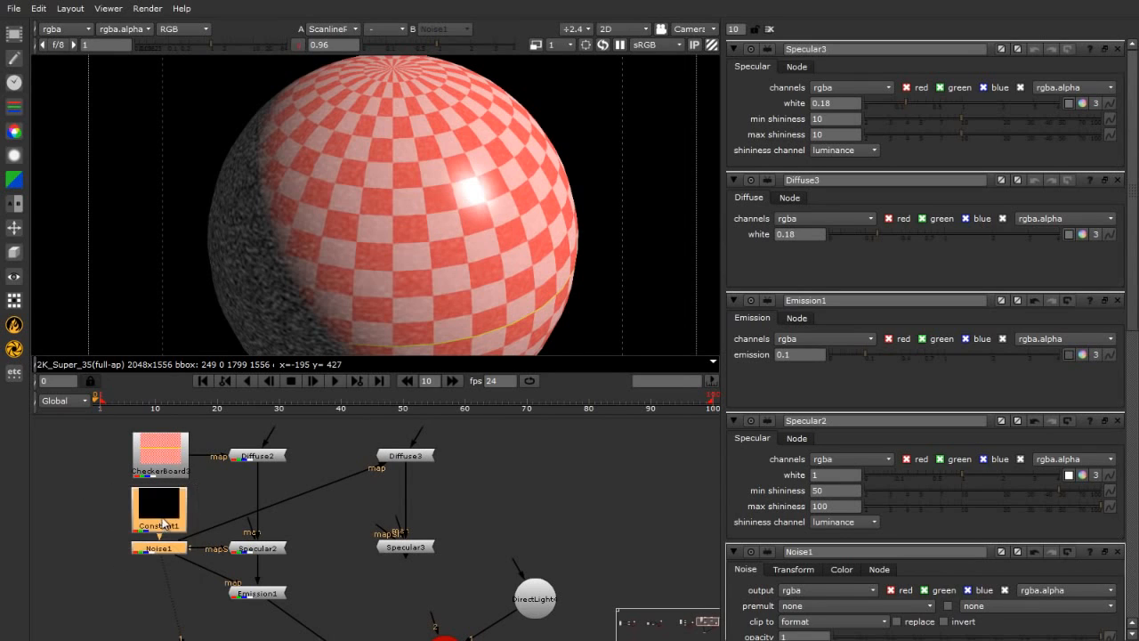
left_click_drag(164, 524, 336, 482)
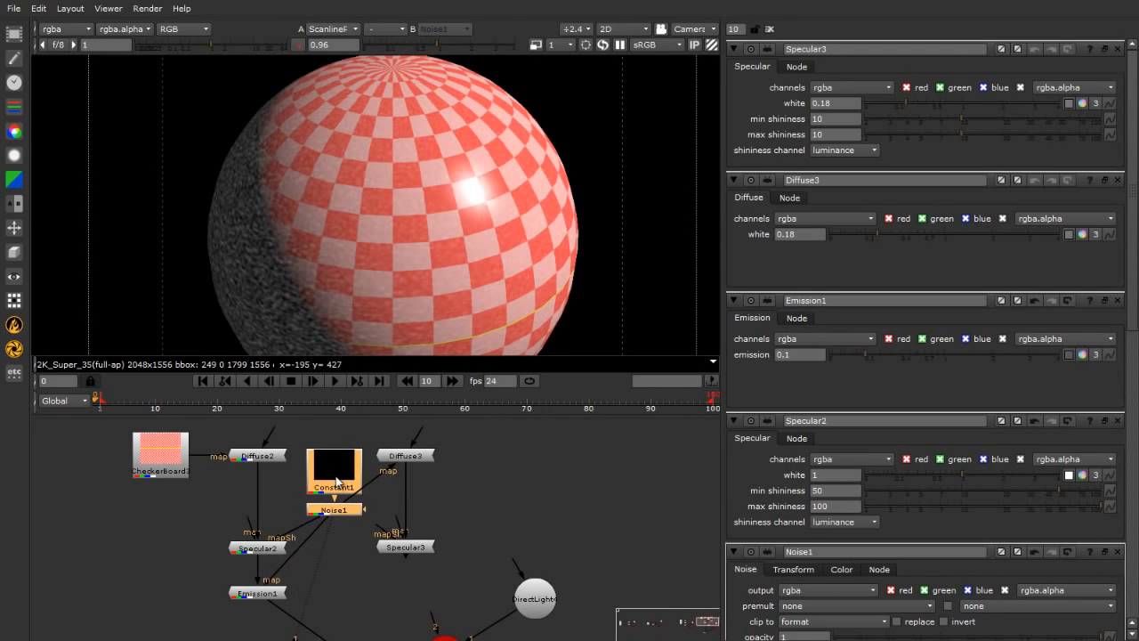
left_click_drag(298, 549, 335, 594, "ctrl")
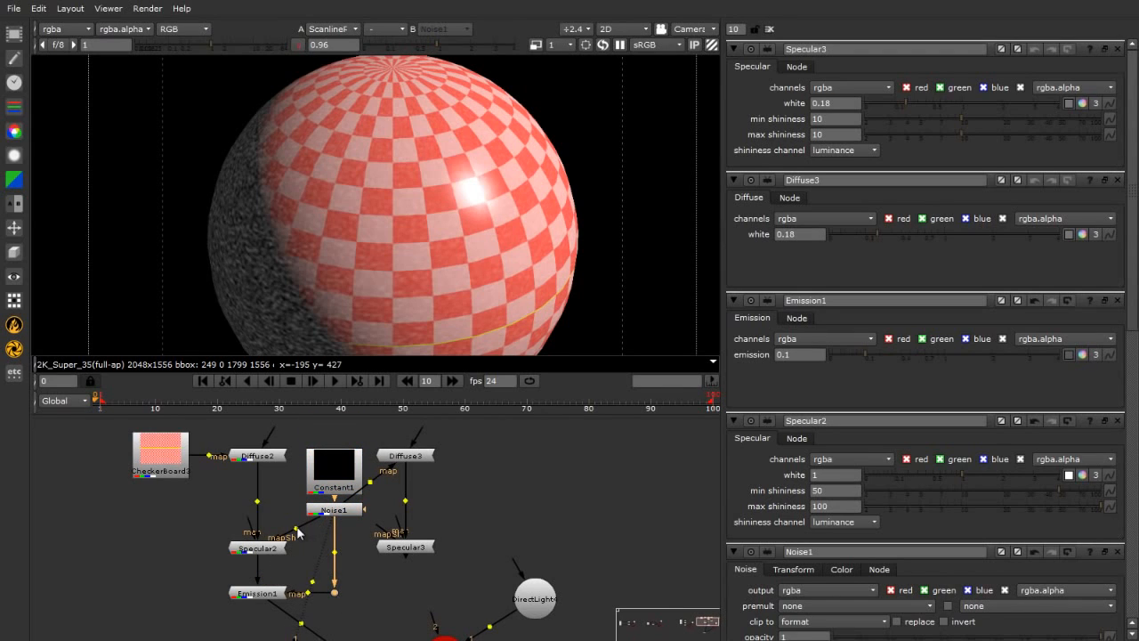
left_click_drag(334, 552, 335, 538, "ctrl")
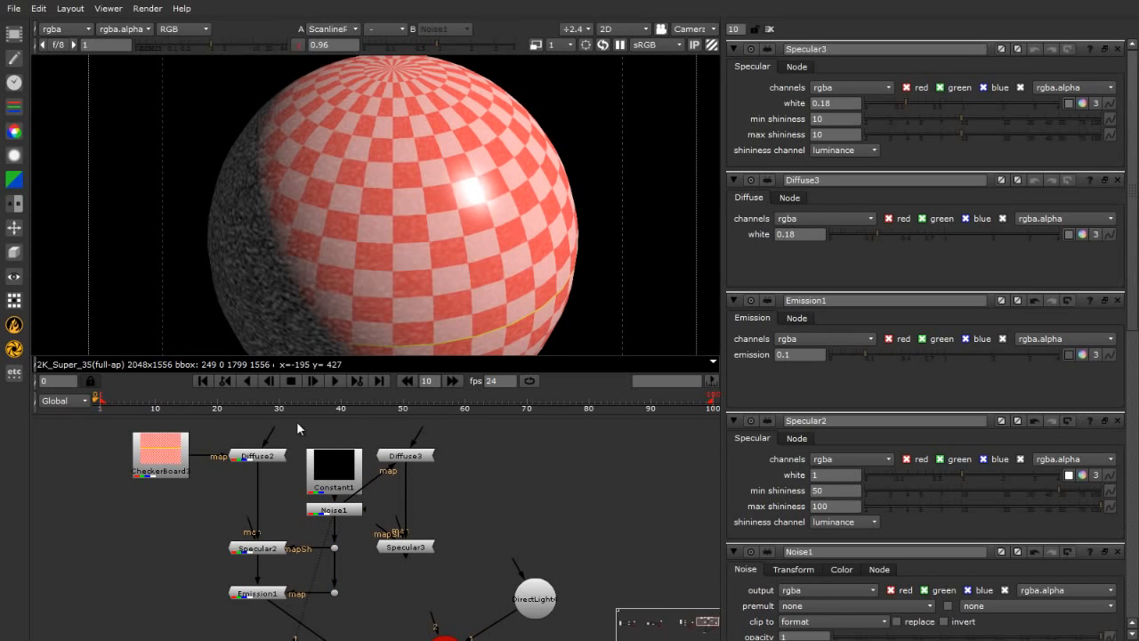
Move Constant1 and Noise1 up so that Noise1 lines up between Diffuse2 and Diffuse3.
left_click_drag(303, 440, 372, 519)
left_click_drag(346, 477, 345, 422)
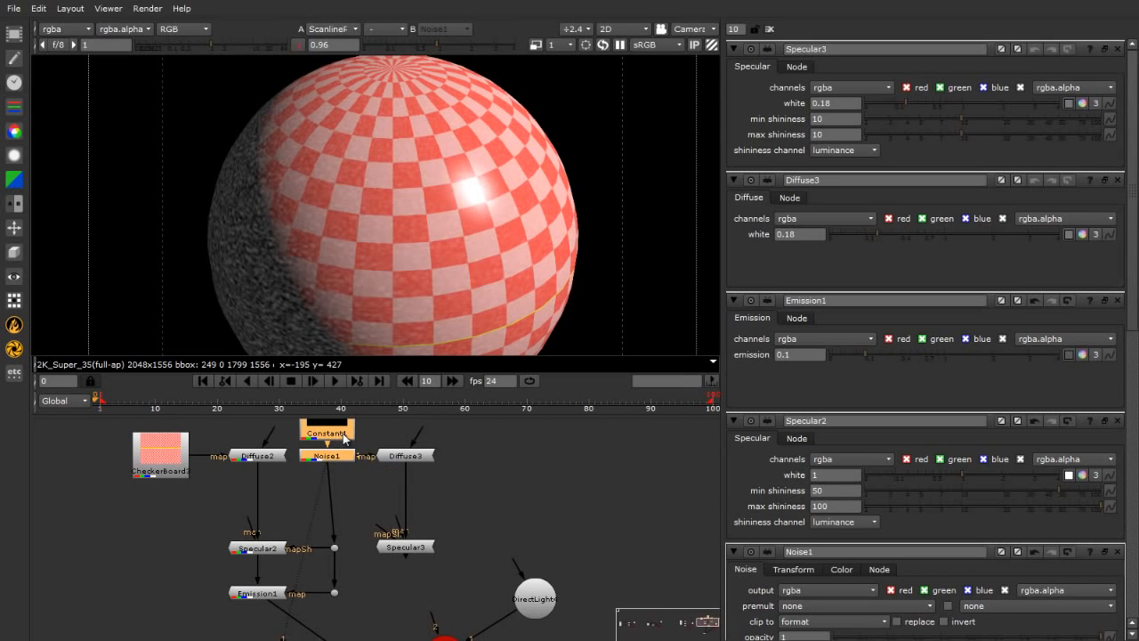
left_click(479, 485)
scroll(182, 469, "down", 3)
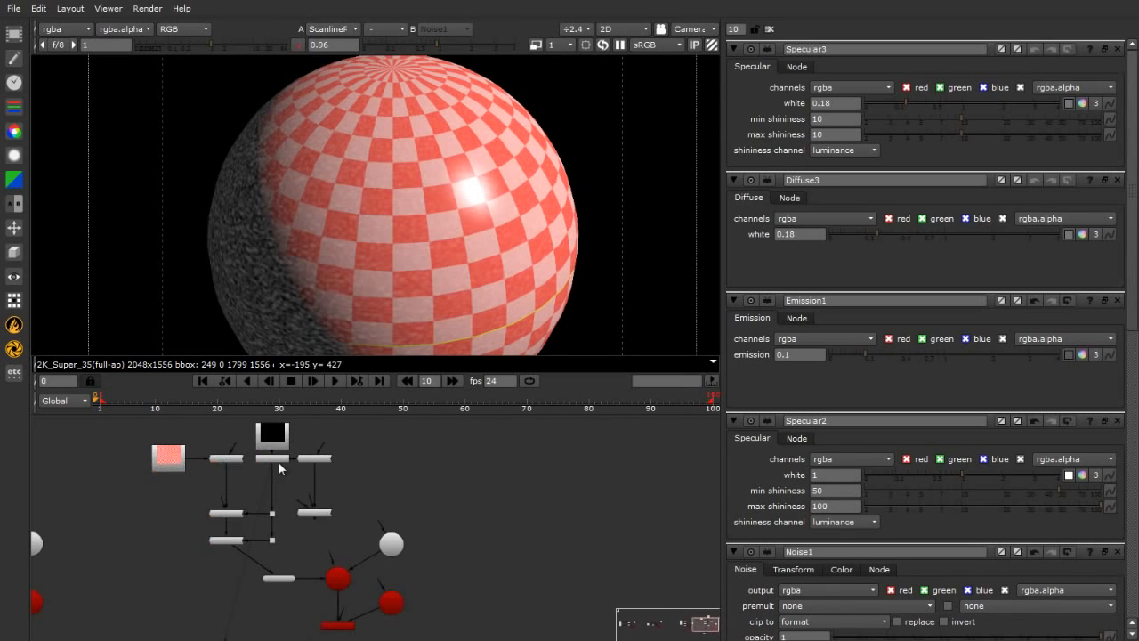
scroll(279, 463, "up", 3)
left_click_drag(383, 421, 341, 552)
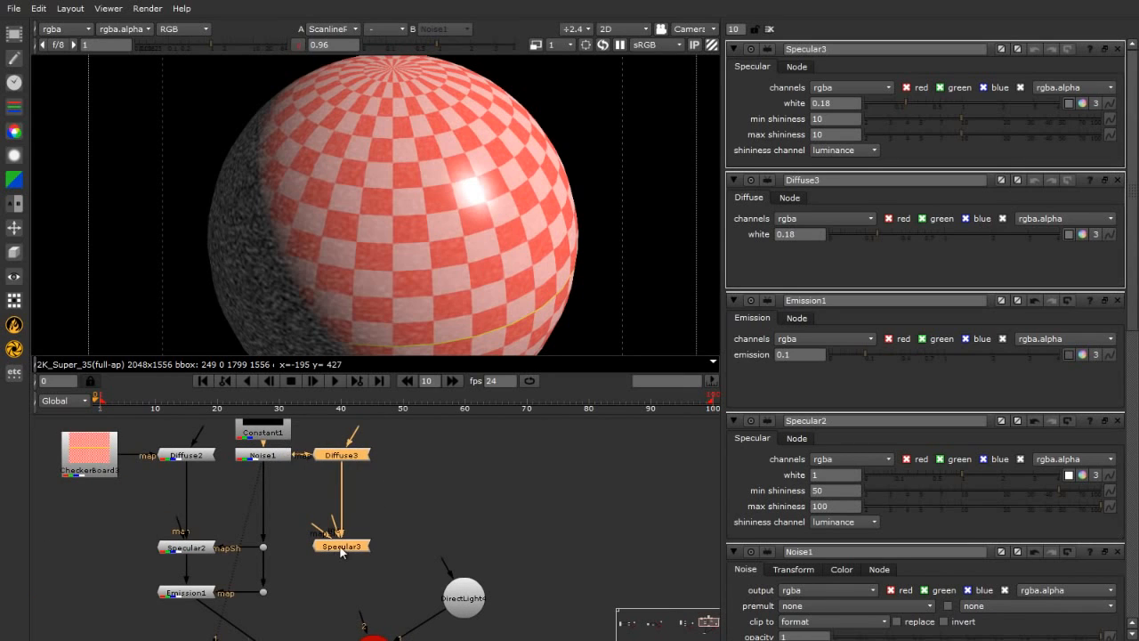
left_click(324, 583)
scroll(388, 503, "down", 3)
scroll(367, 567, "up", 2)
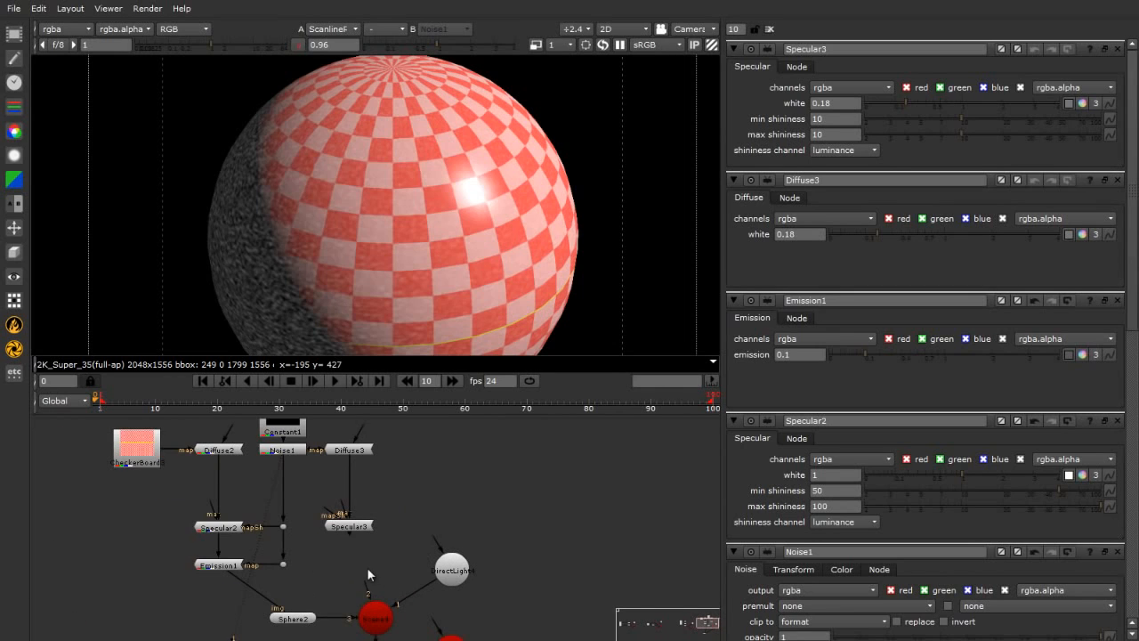
Feed Sphere2 from Specular3 to preview the second material, and reconnect Sphere2 to Emission1.
left_click(292, 619)
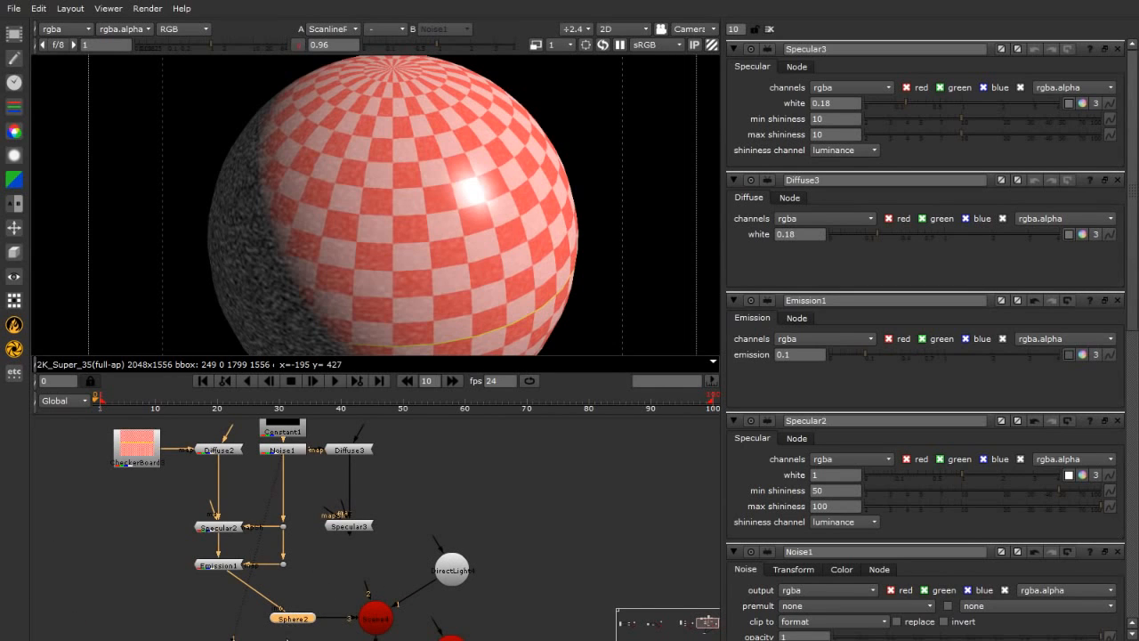
left_click(305, 583)
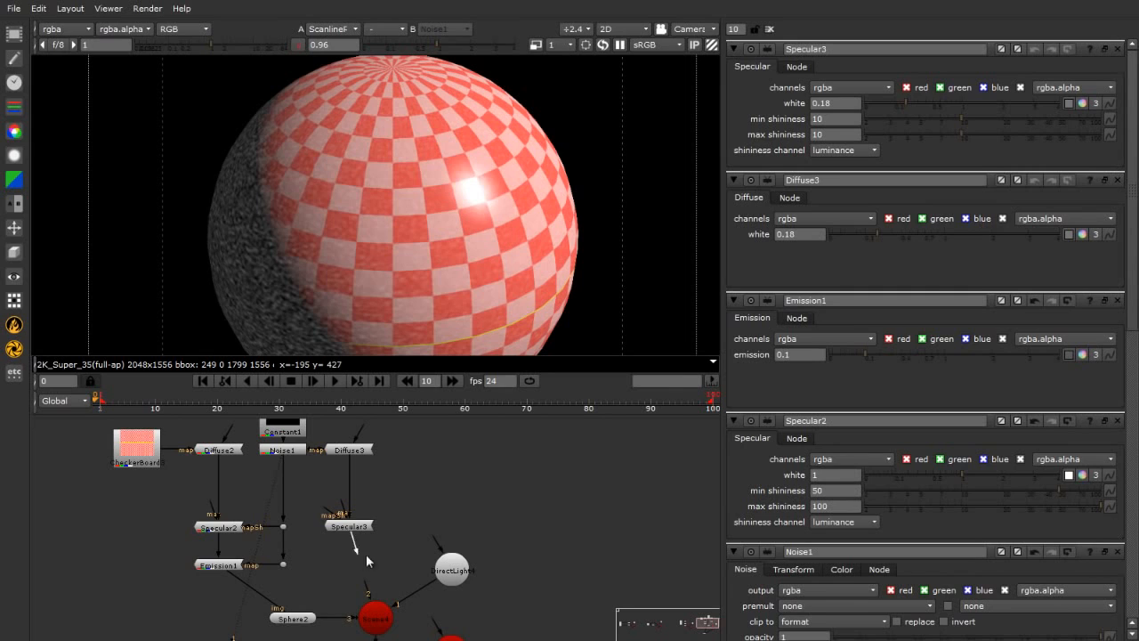
left_click_drag(321, 582, 293, 623)
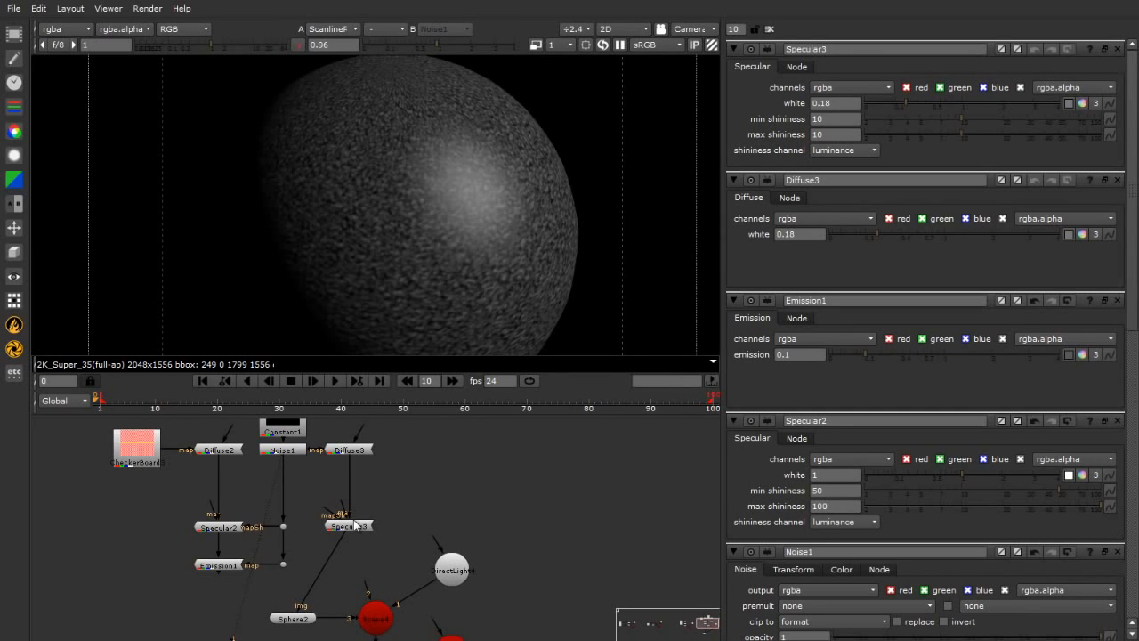
left_click_drag(342, 532, 224, 570)
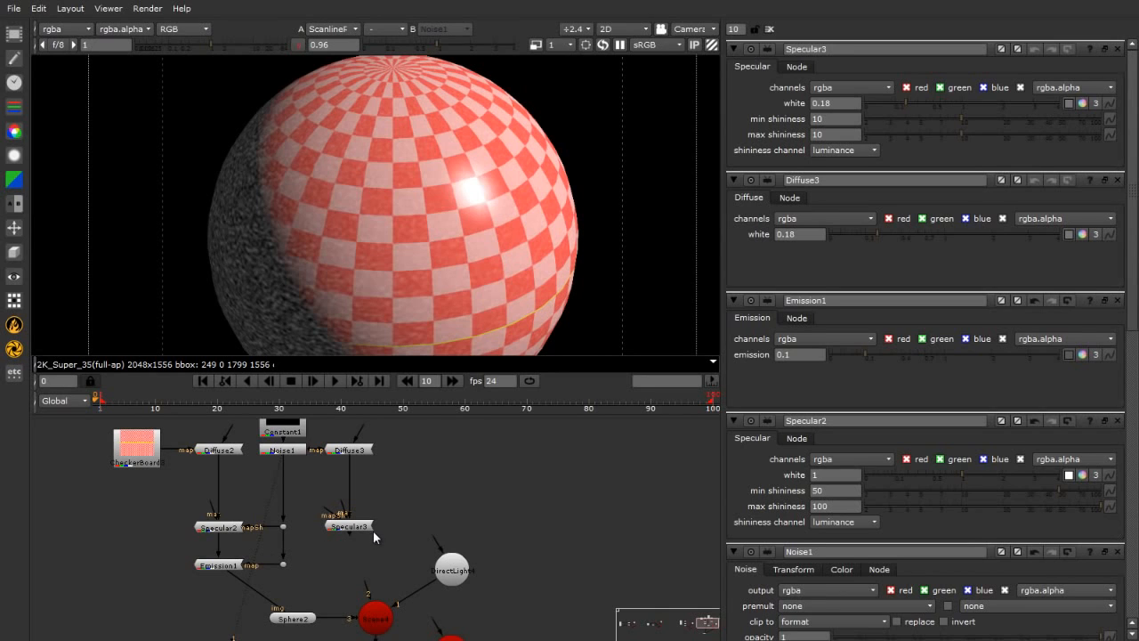
Add a MergeMat shader node and insert it between Emission1 and Sphere2.
left_click(14, 251)
mouse_move(85, 272)
mouse_move(75, 337)
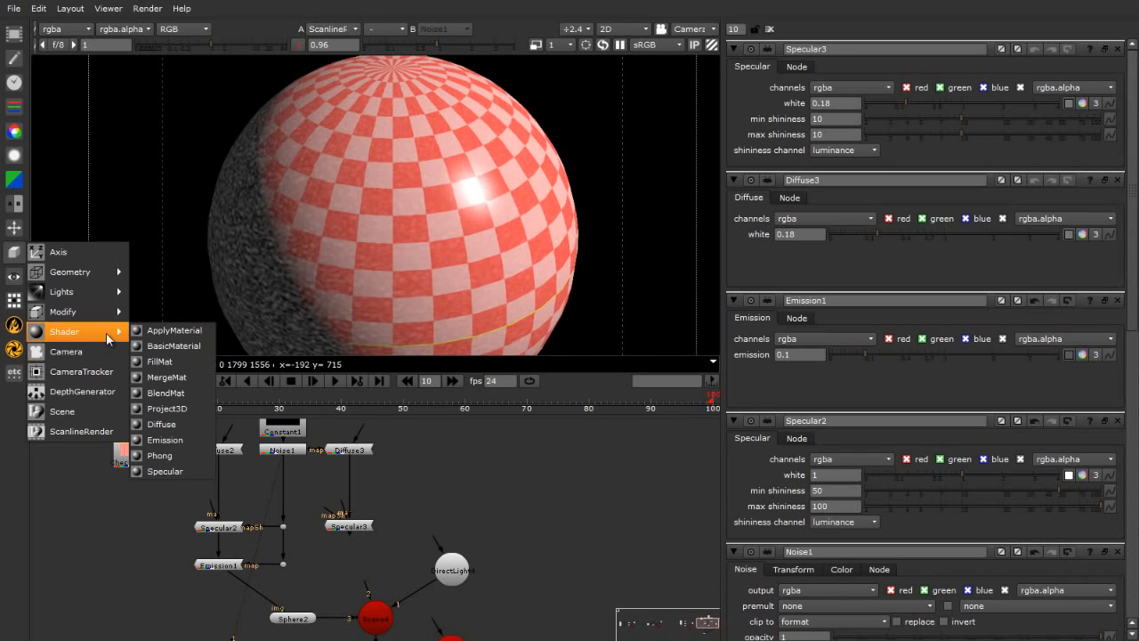
left_click(153, 383)
left_click_drag(193, 587, 225, 564)
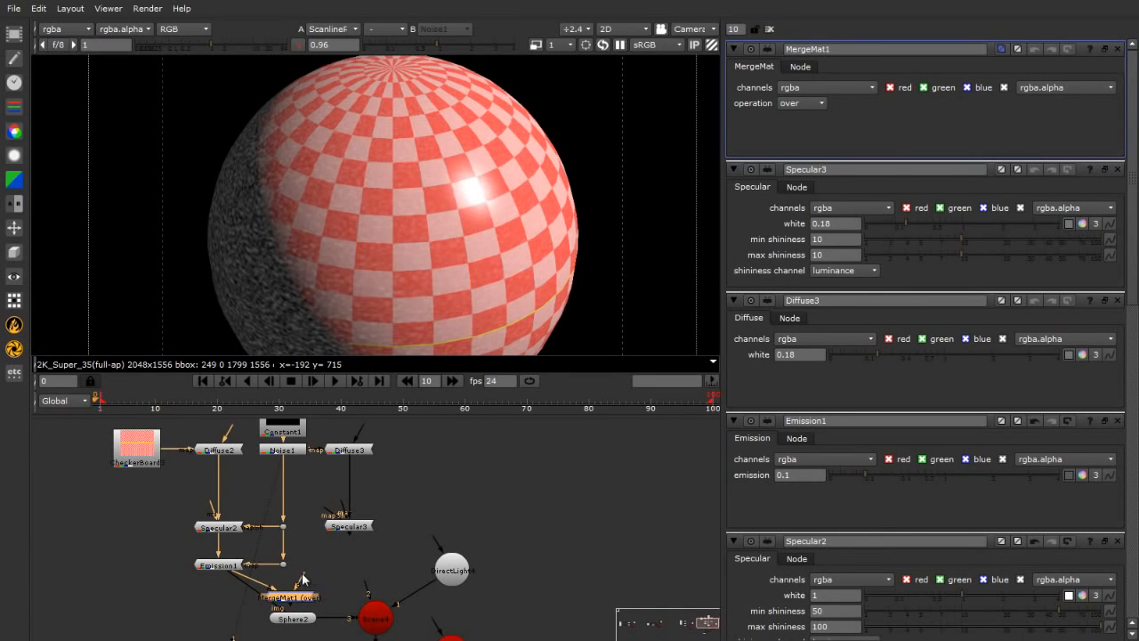
Connect MergeMat1's B input to Specular3, set its operation to plus, and inspect the blended sphere around the highlight.
left_click_drag(302, 579, 349, 526)
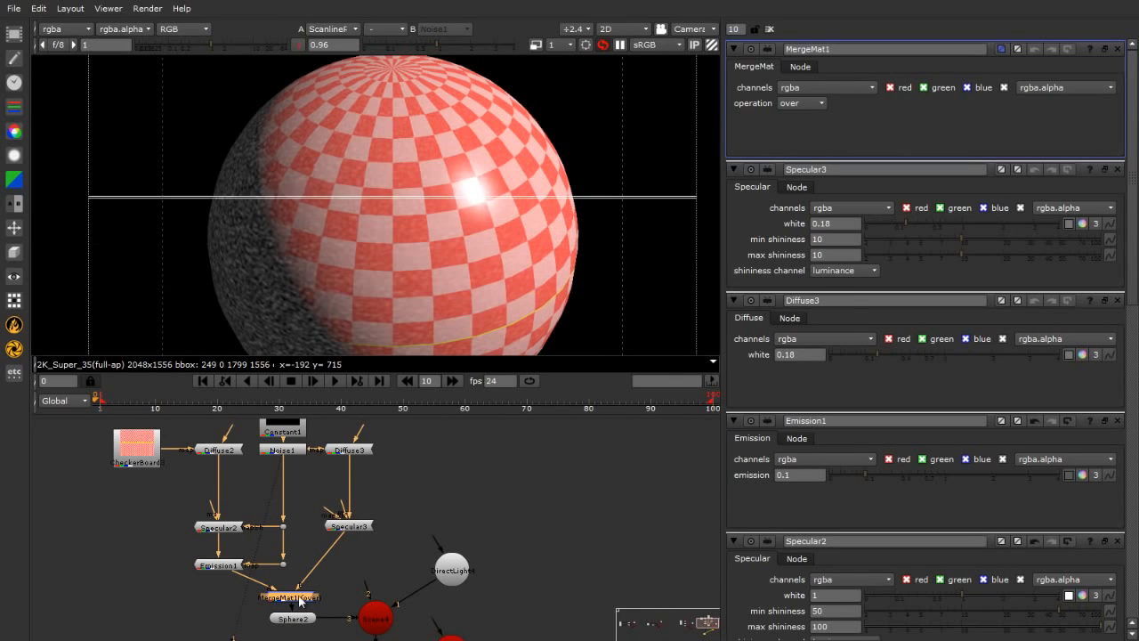
left_click_drag(298, 603, 306, 596)
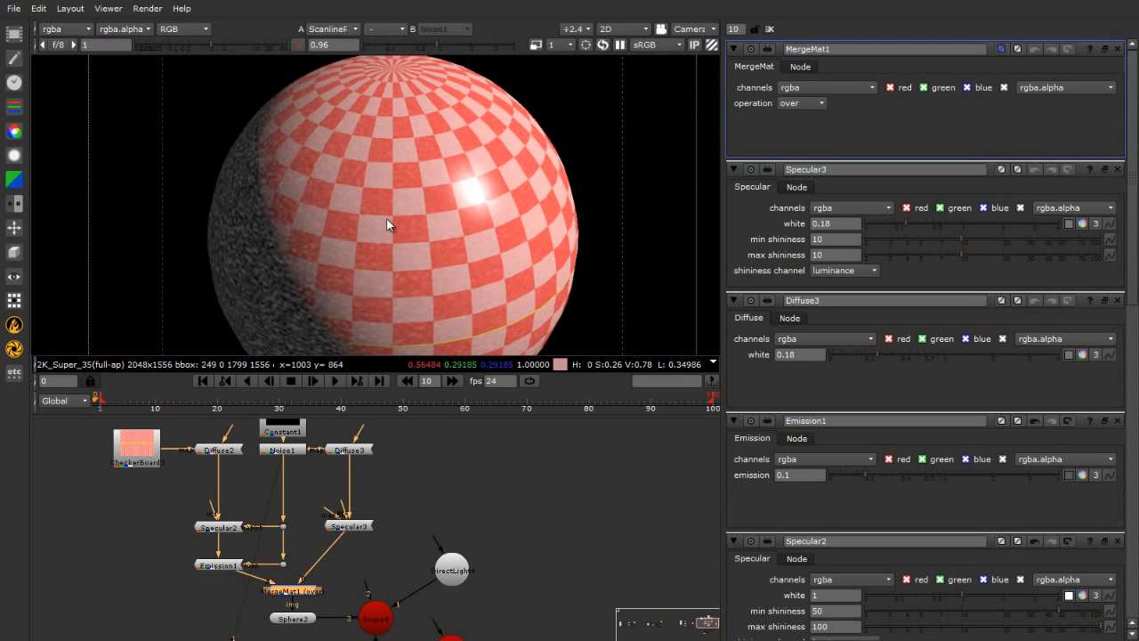
left_click(795, 104)
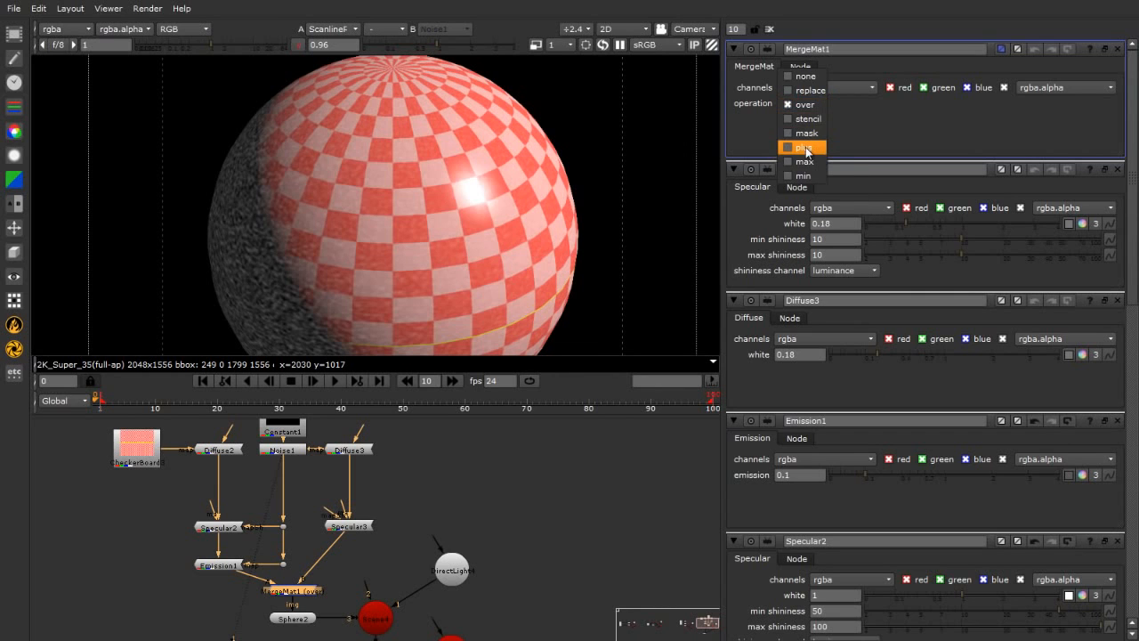
left_click(805, 147)
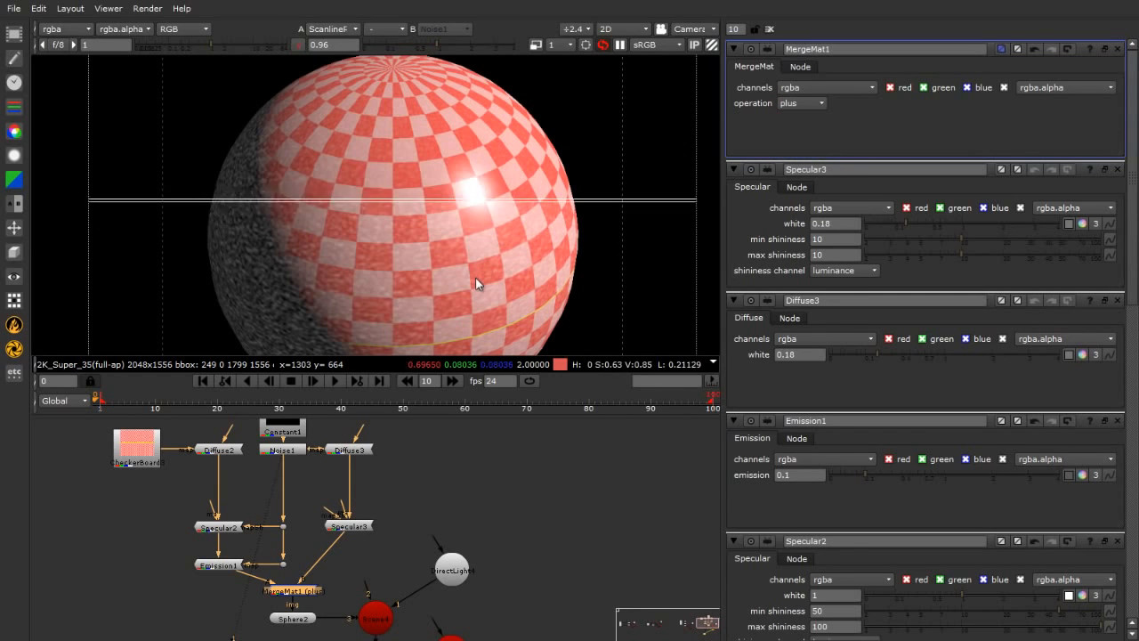
scroll(478, 203, "up", 3)
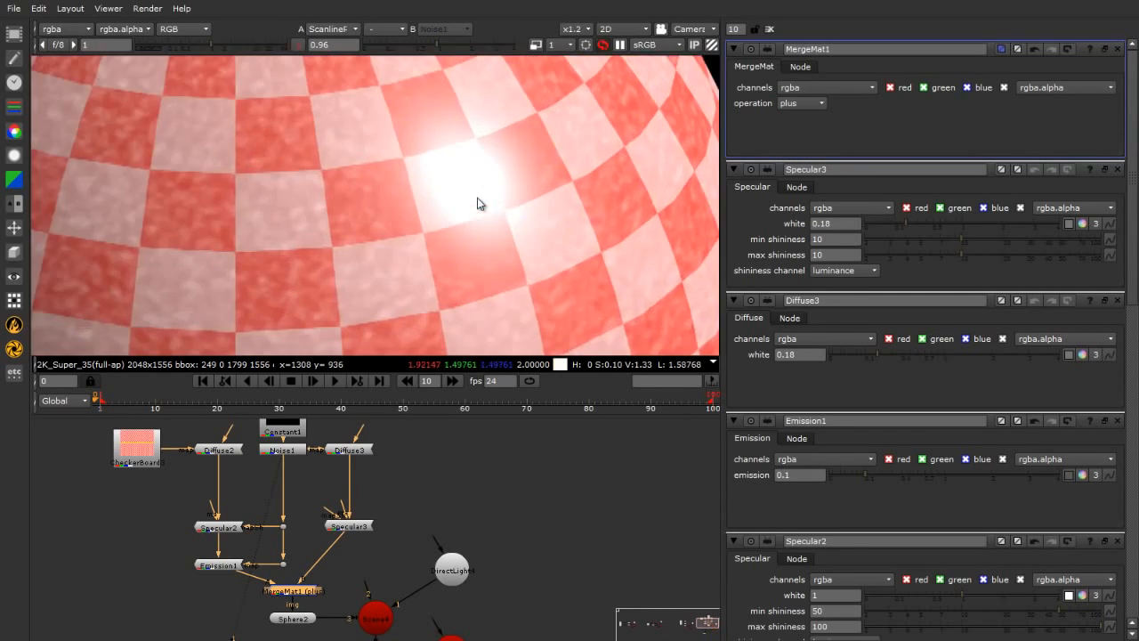
scroll(607, 130, "down", 2)
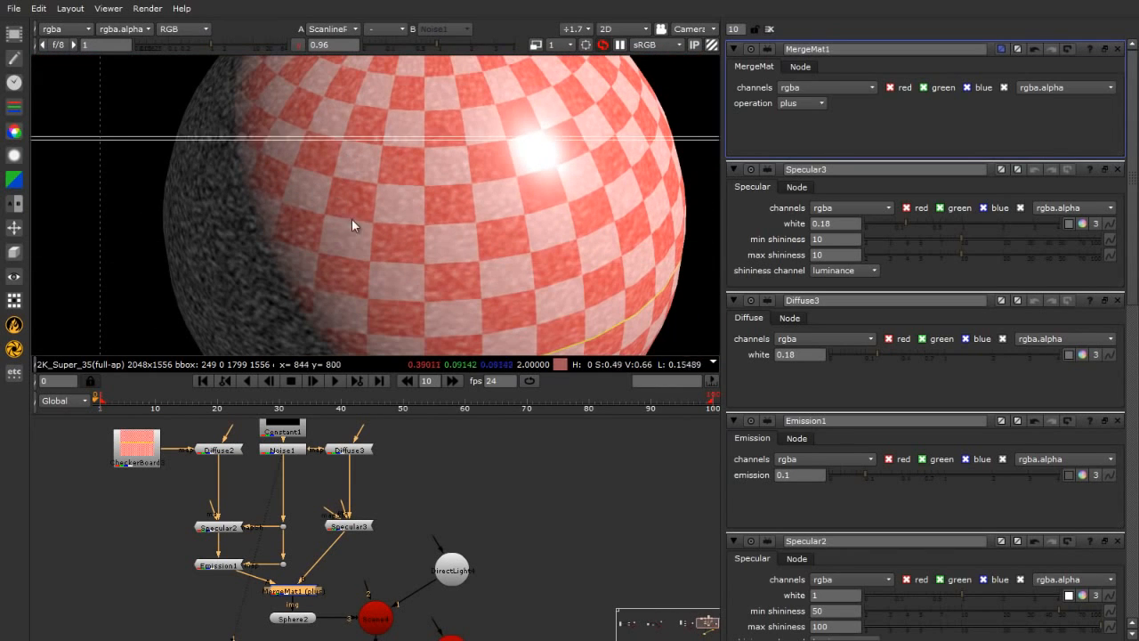
Set the MergeMat1 operation to replace and nudge the node into place above Sphere2.
left_click(793, 104)
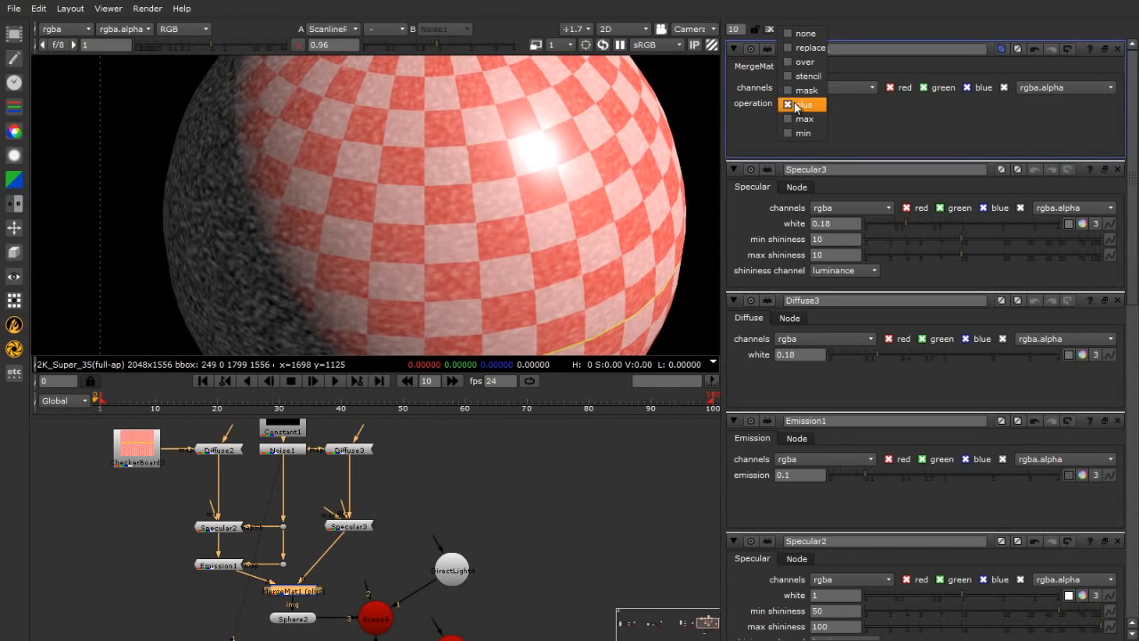
left_click(818, 48)
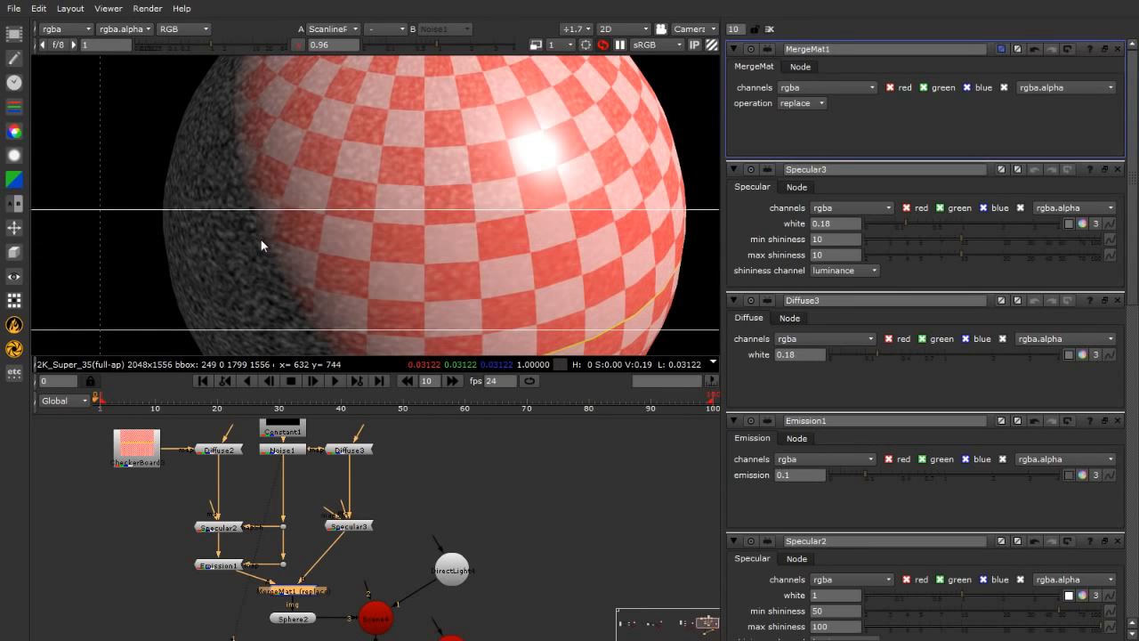
scroll(251, 246, "down", 3)
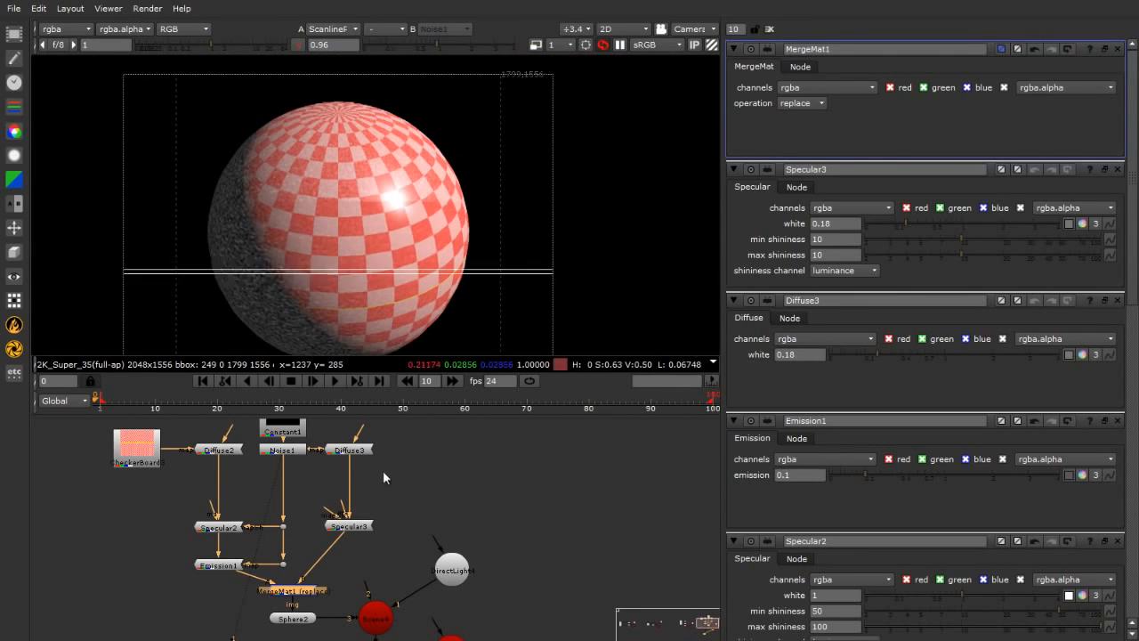
mouse_move(306, 595)
left_mouse_down()
mouse_move(305, 584)
mouse_move(303, 598)
left_mouse_up()
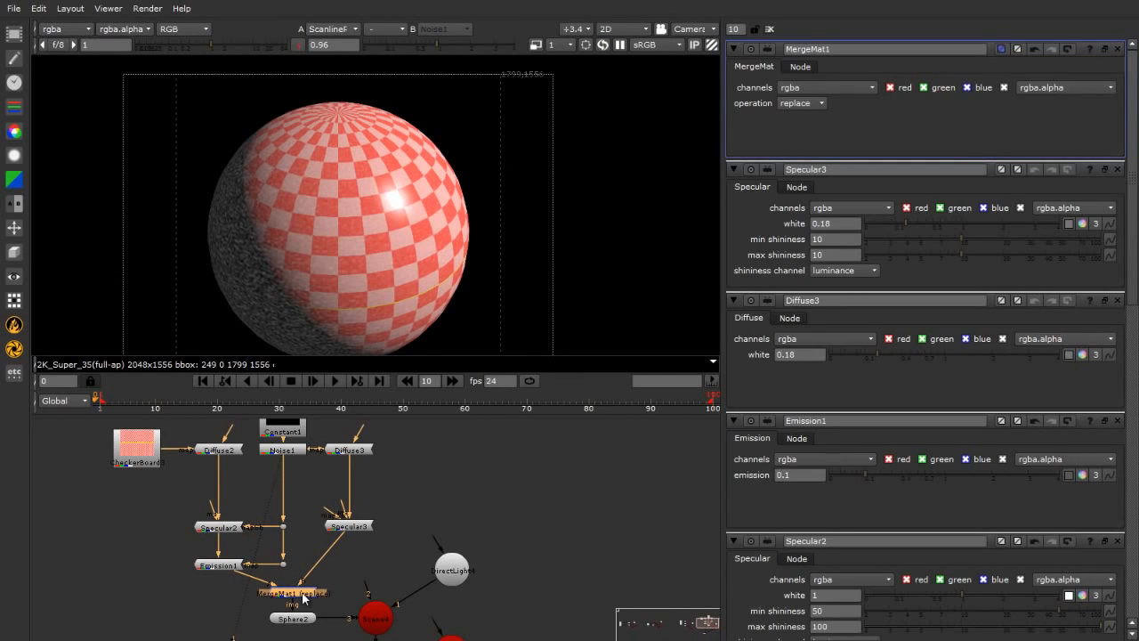
left_click(345, 578)
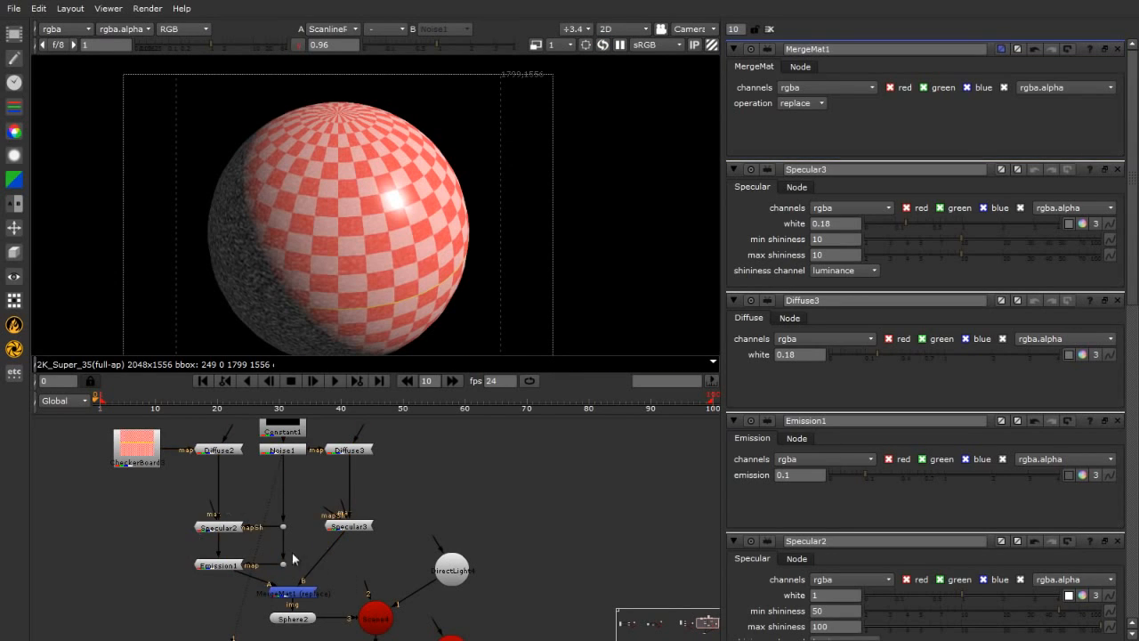
left_click(277, 600)
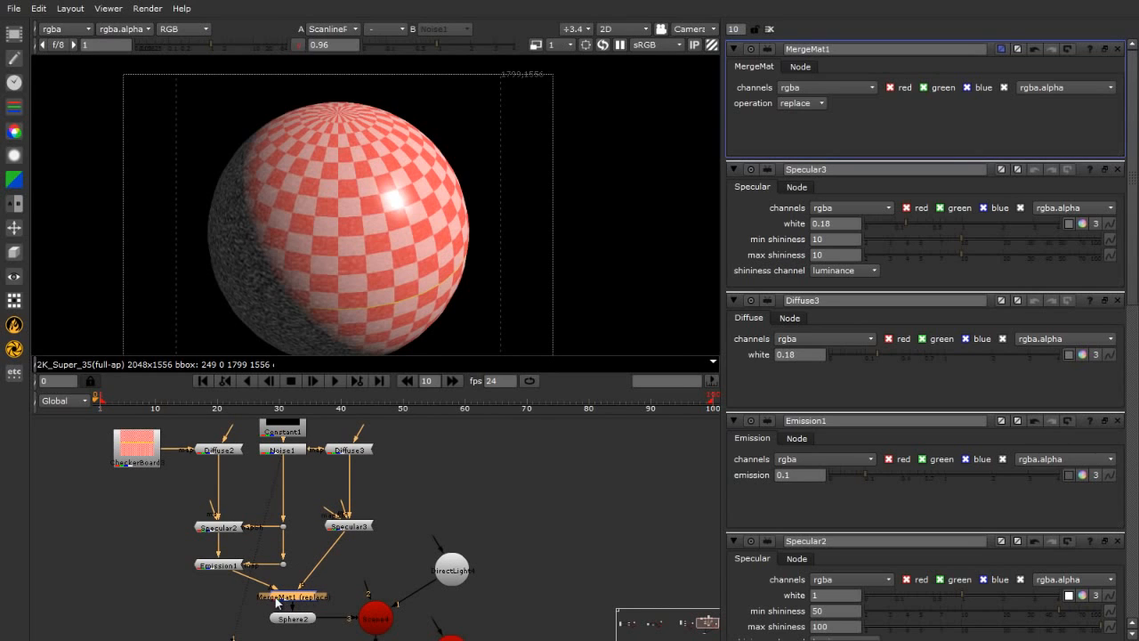
left_click_drag(285, 599, 284, 594)
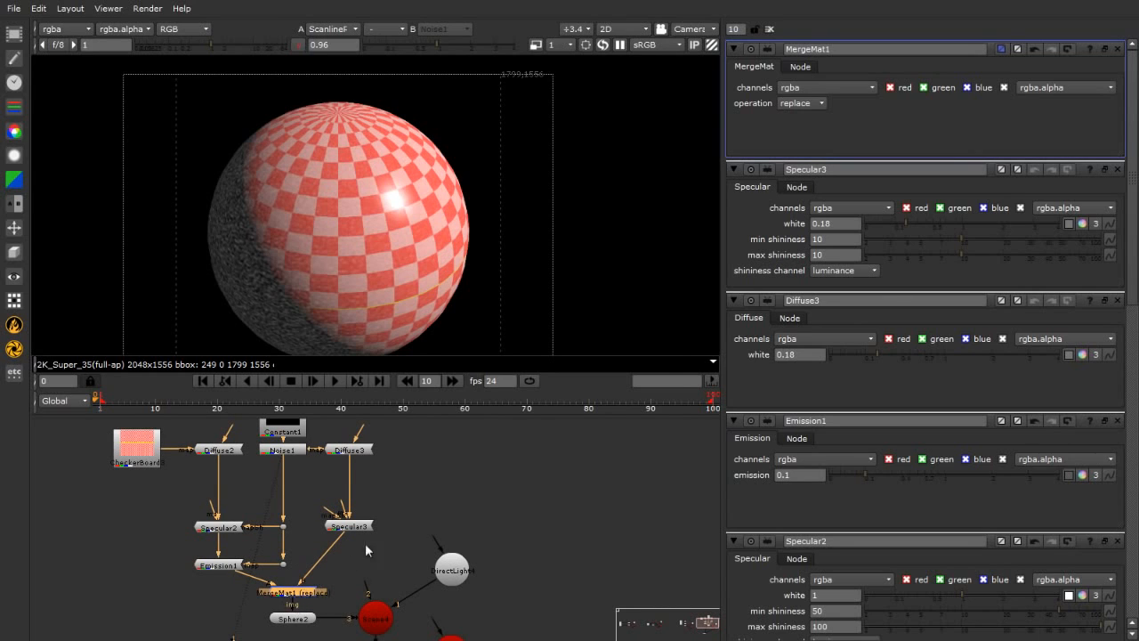
scroll(365, 551, "down", 2)
scroll(316, 592, "up", 5)
left_click(343, 608)
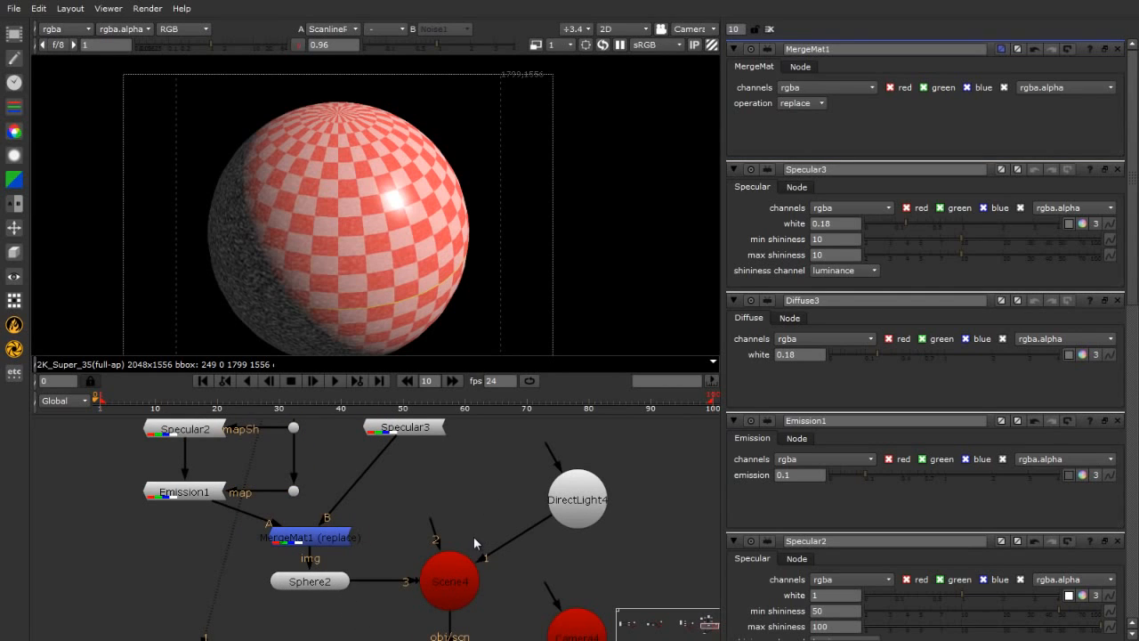
Show the render of the first scene with the wood and leather cubes in the viewer and inspect it up close.
key("f")
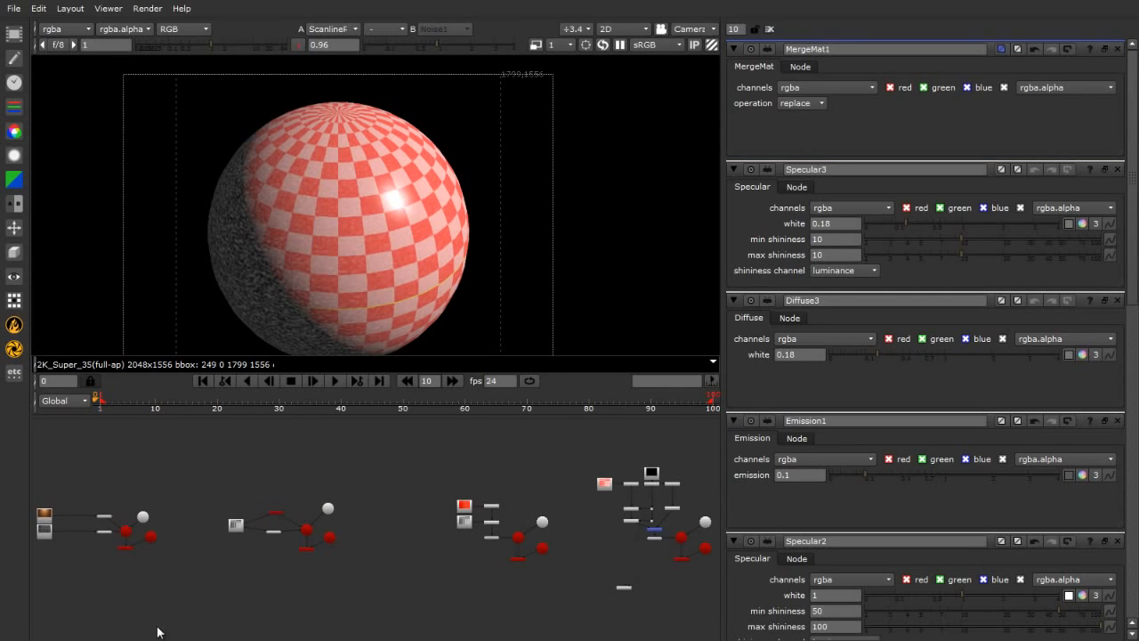
scroll(36, 547, "up", 5)
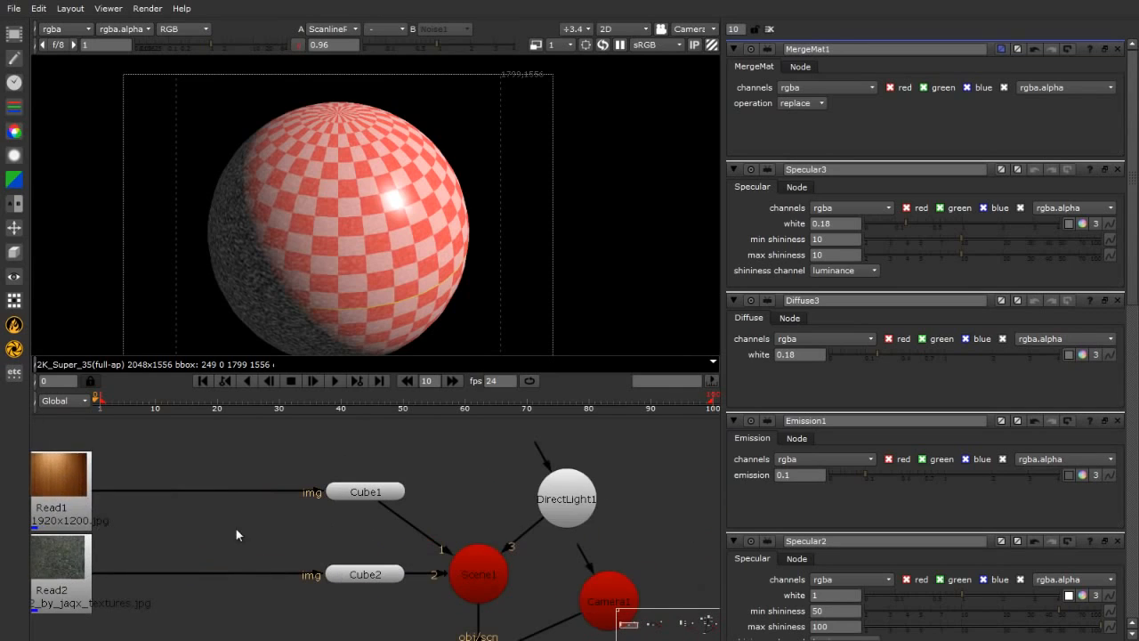
scroll(353, 492, "down", 3)
left_click(403, 562)
key("1")
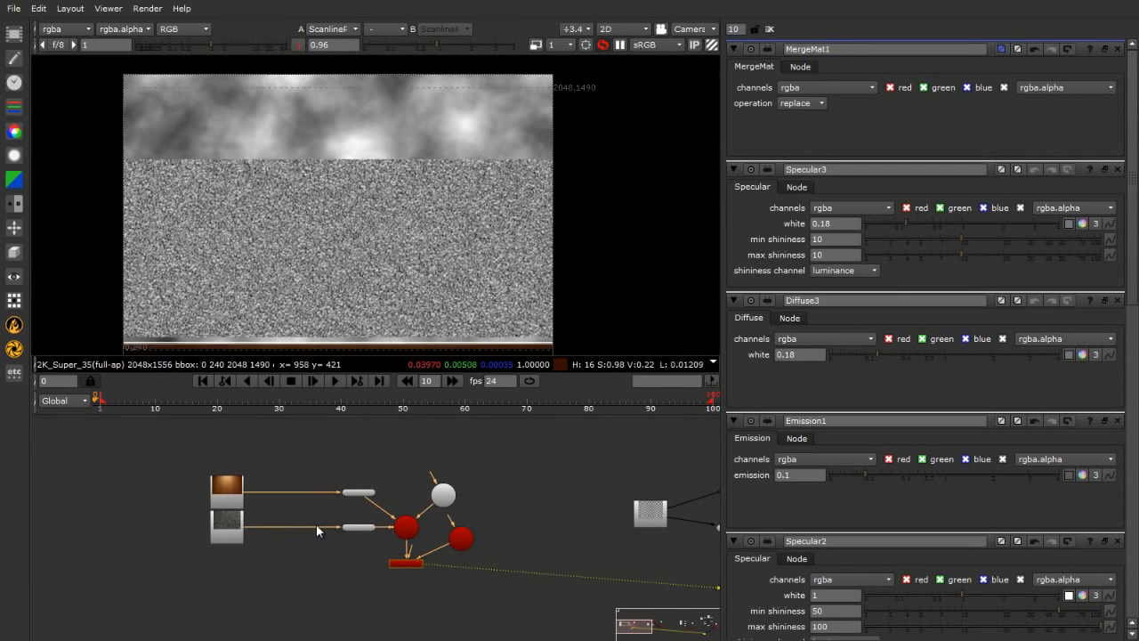
scroll(356, 194, "down", 1)
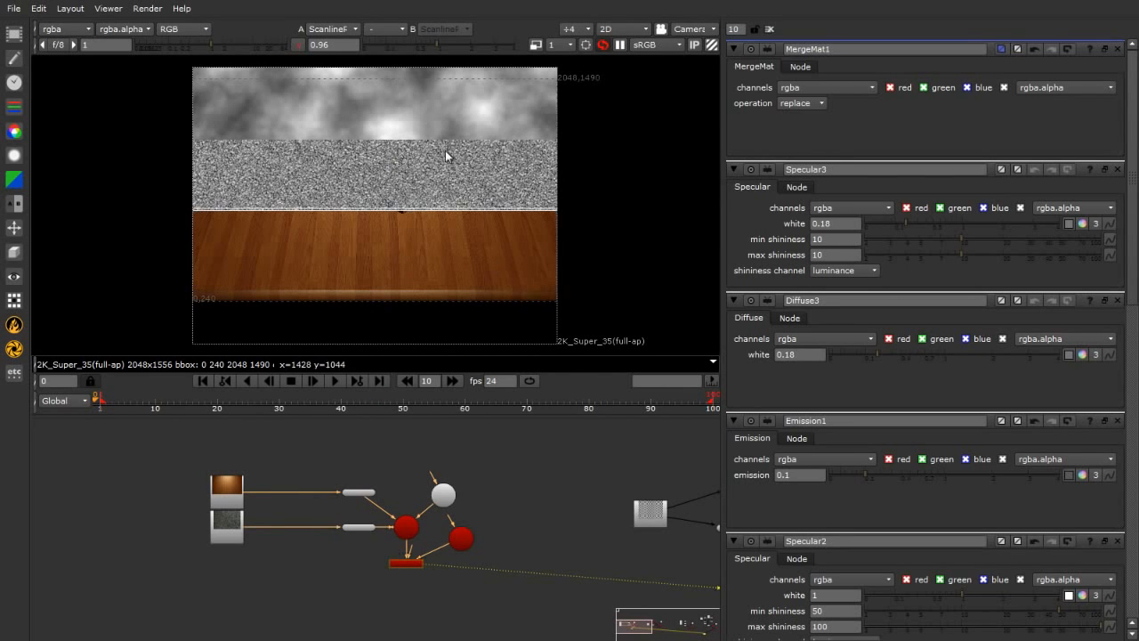
scroll(427, 213, "up", 5)
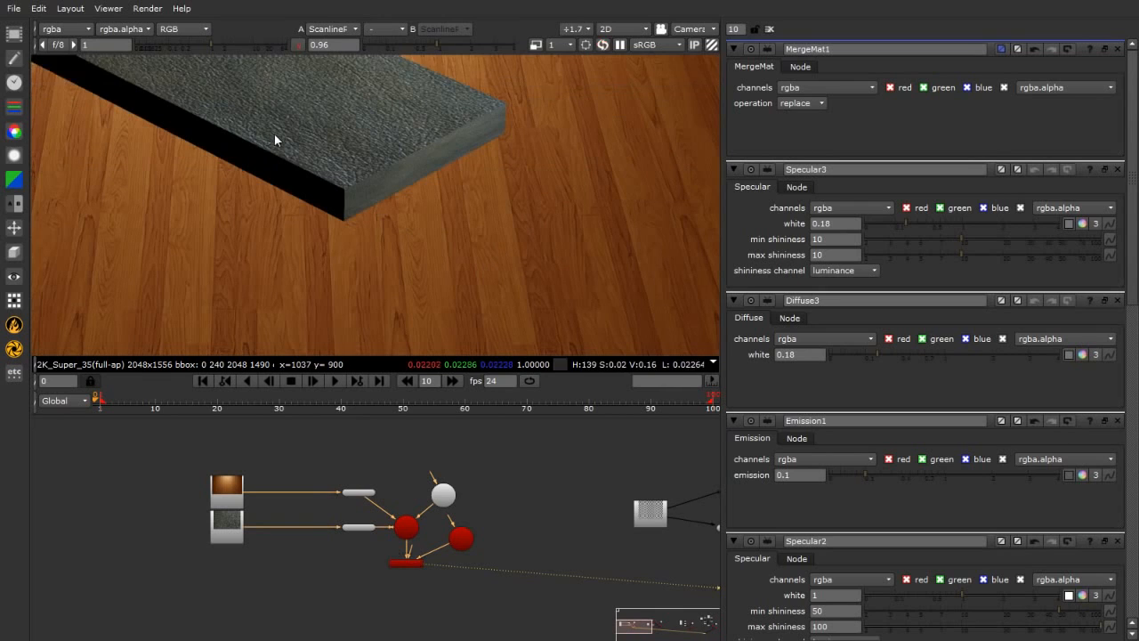
scroll(274, 134, "down", 5)
scroll(126, 525, "down", 2)
scroll(126, 526, "down", 1)
Show the second scene's render of the checkerboard card and cube, framed in the viewer.
scroll(380, 549, "up", 6)
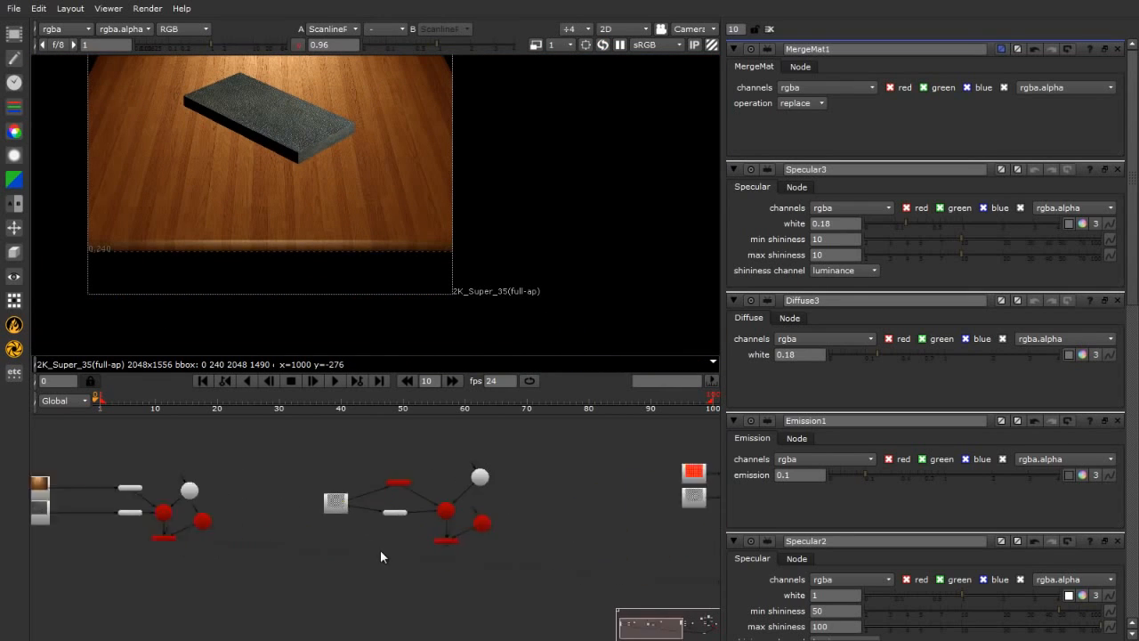
scroll(512, 451, "up", 3)
left_click(488, 588)
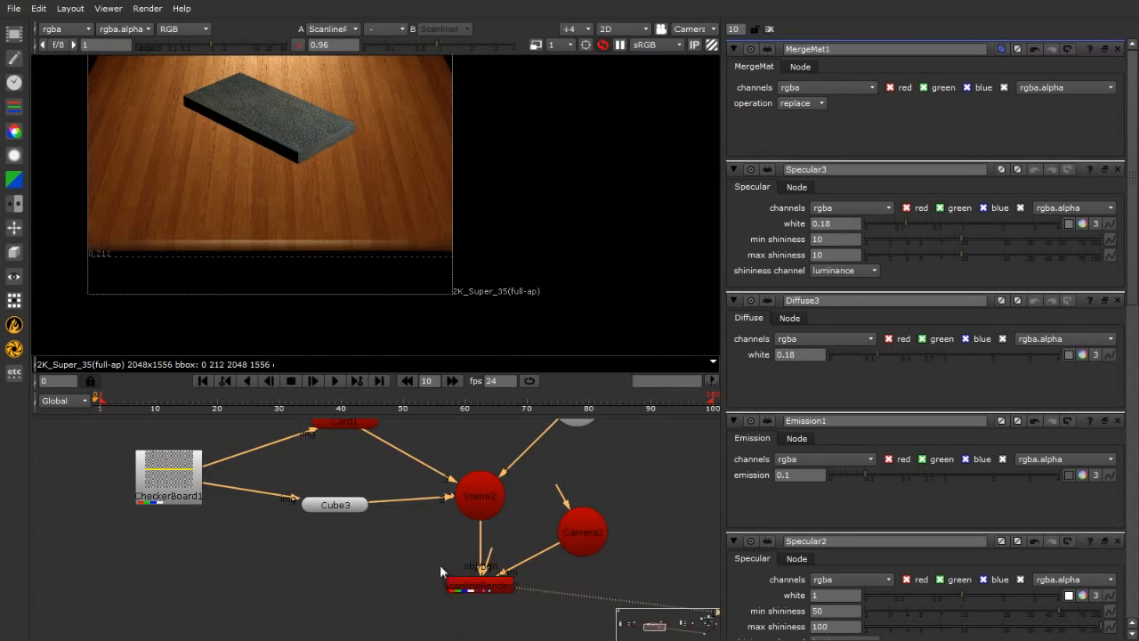
scroll(219, 523, "down", 4)
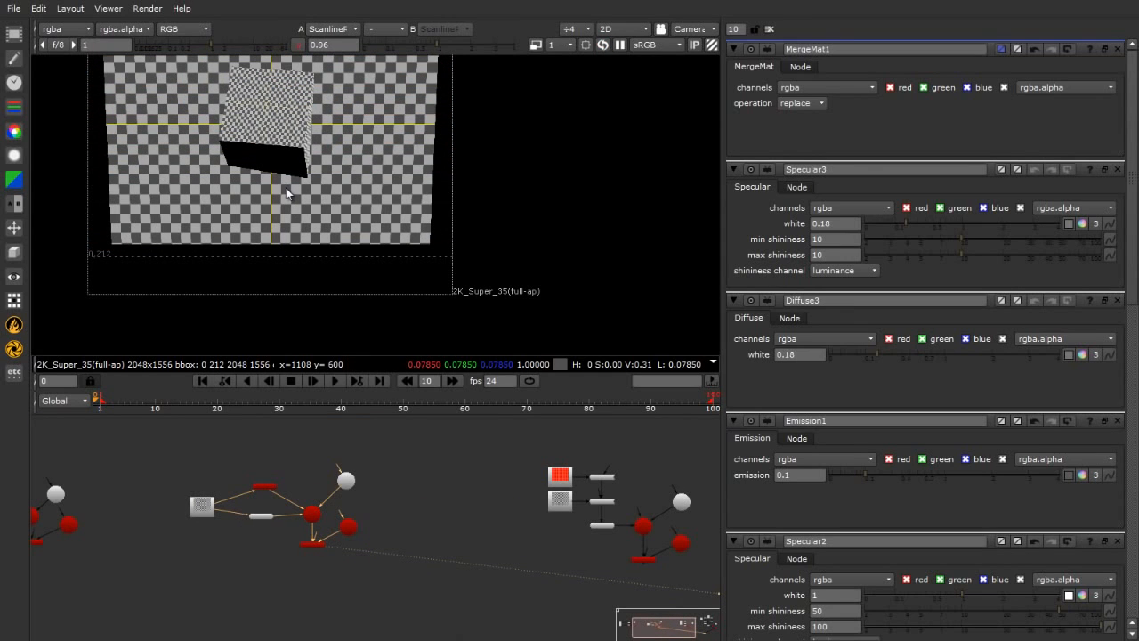
key("f")
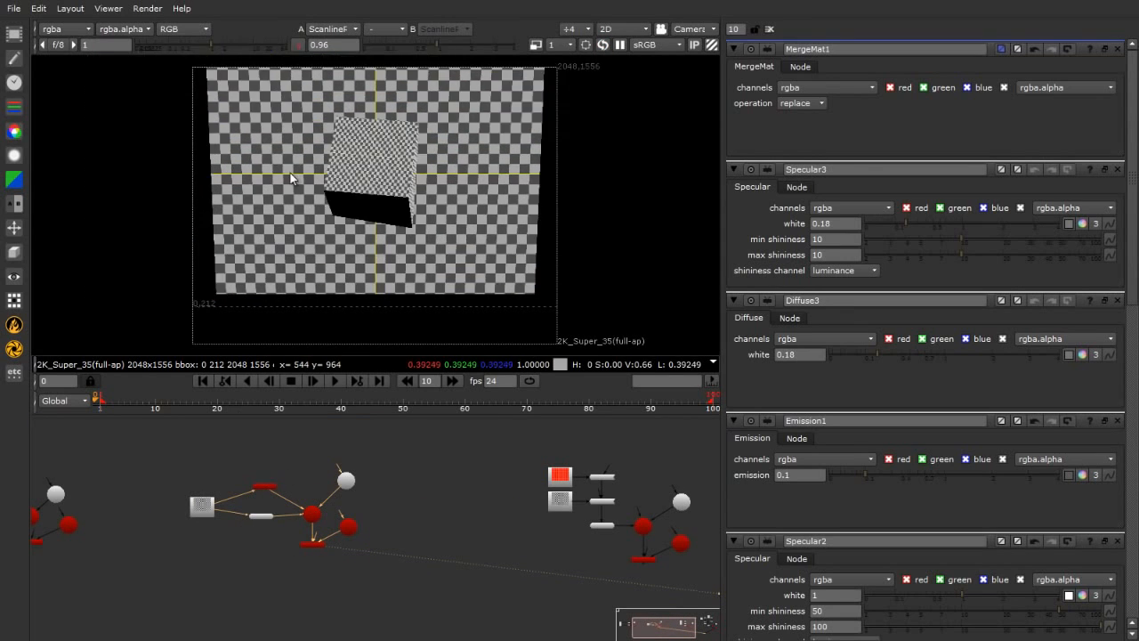
Show the third scene's render of the red checkered sphere and review its Diffuse1 and Specular1 shader chain.
scroll(139, 578, "down", 3)
scroll(360, 567, "up", 5)
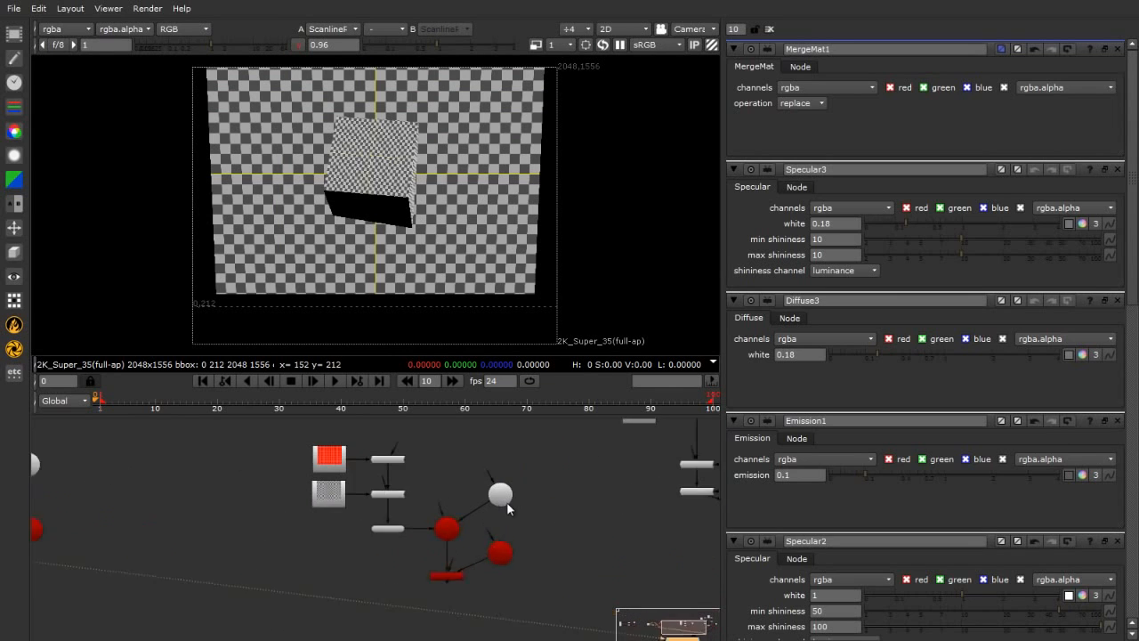
left_click(436, 593)
key("1")
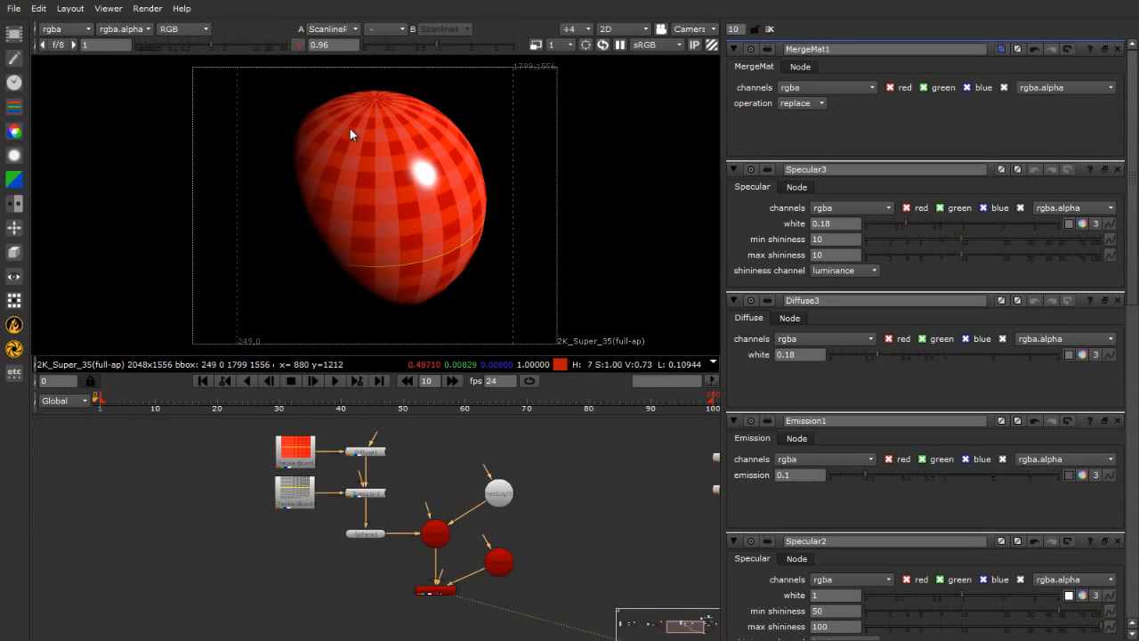
scroll(408, 449, "up", 1)
scroll(407, 452, "up", 2)
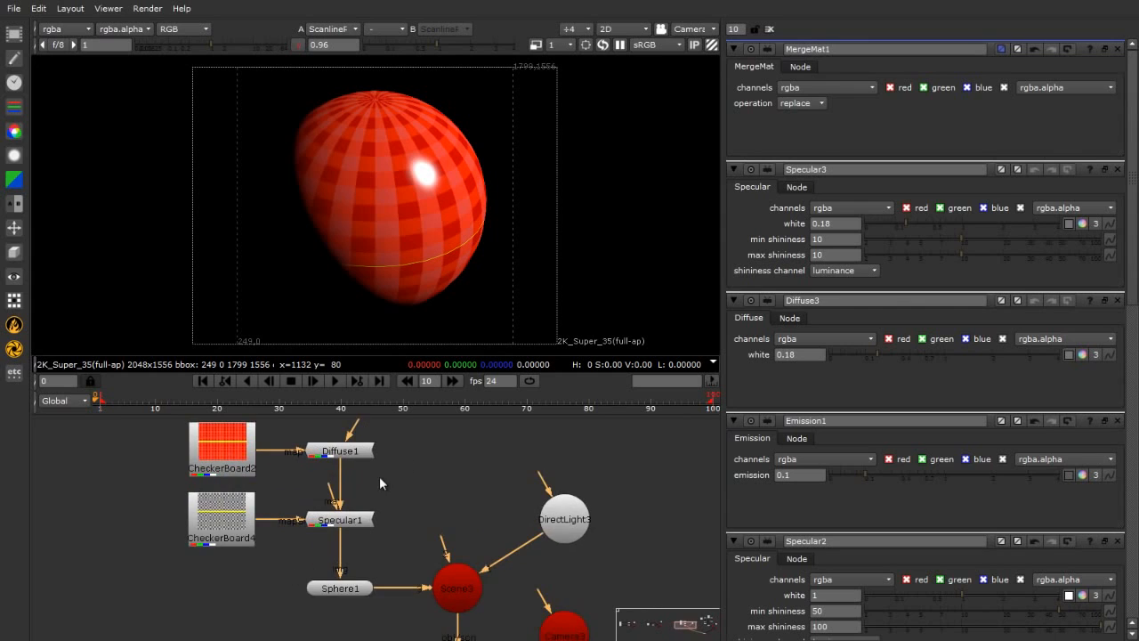
scroll(186, 487, "down", 6)
scroll(623, 495, "down", 4)
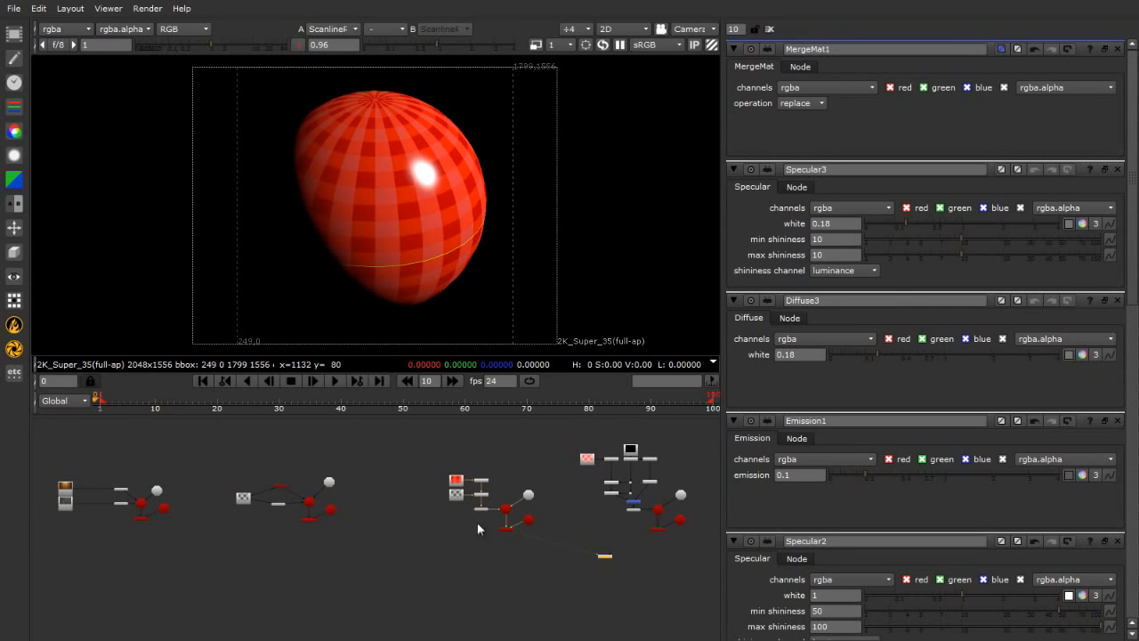
left_click(338, 532)
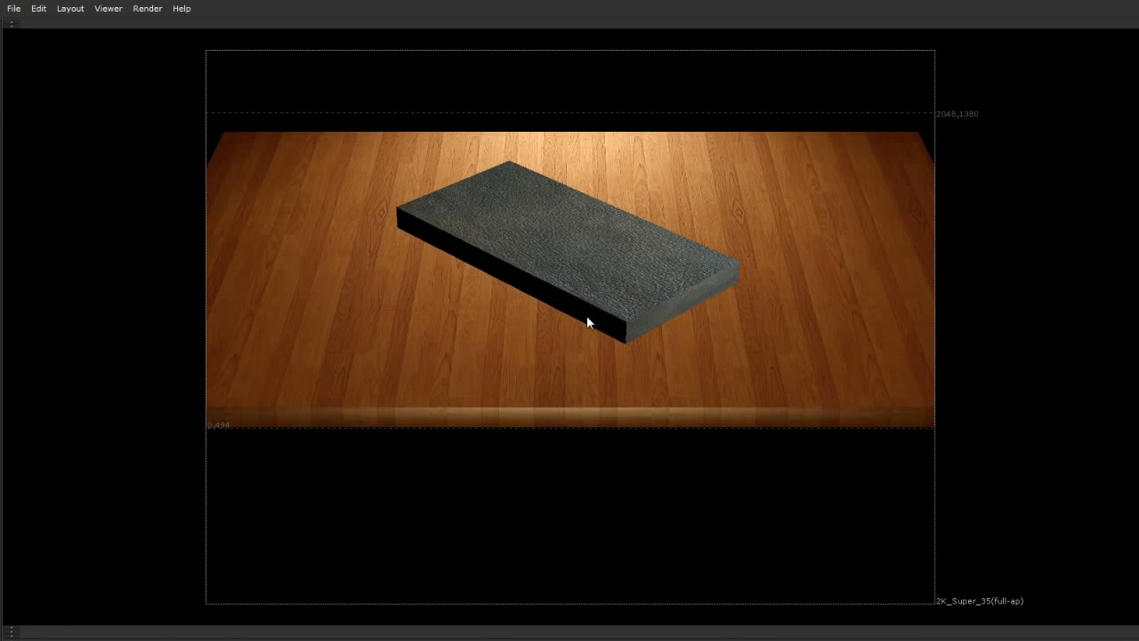
Return to the node graph, select Read1 and Read2, and move Camera1 up closer beneath DirectLight1.
key("space")
left_click_drag(381, 102, 530, 295)
left_click_drag(60, 84, 182, 276)
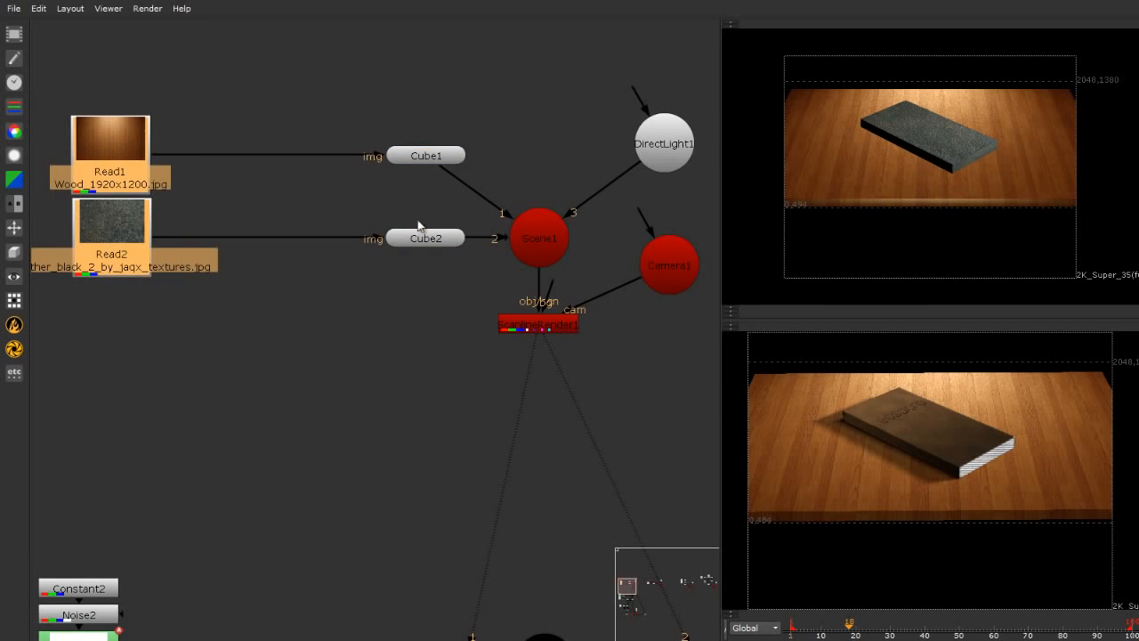
left_click(669, 147)
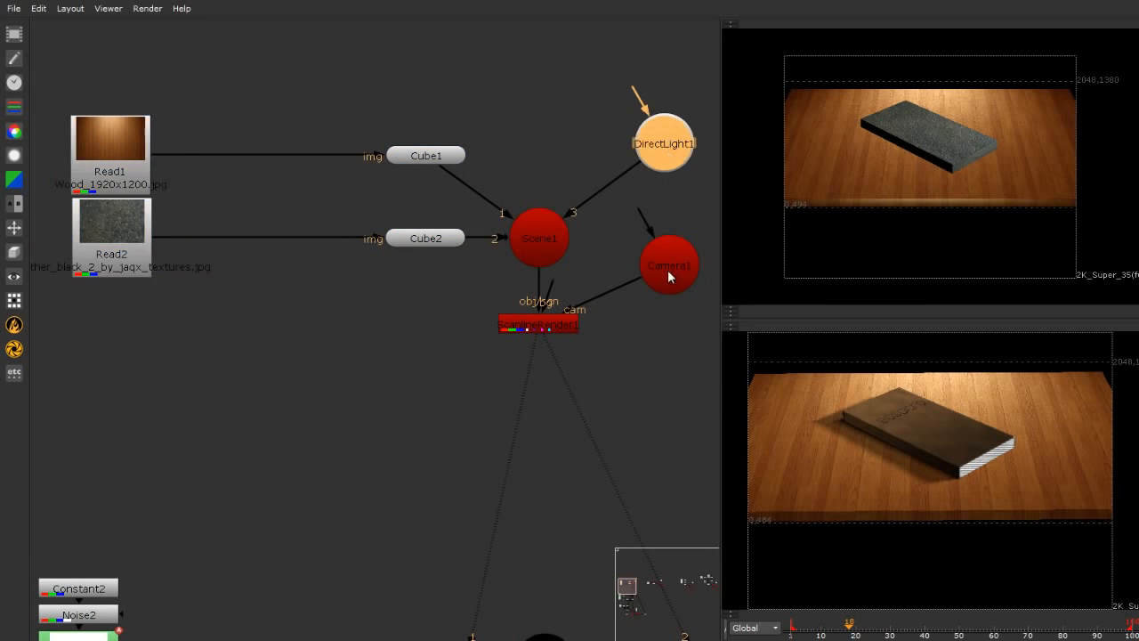
left_click_drag(668, 270, 669, 246)
left_click(660, 333)
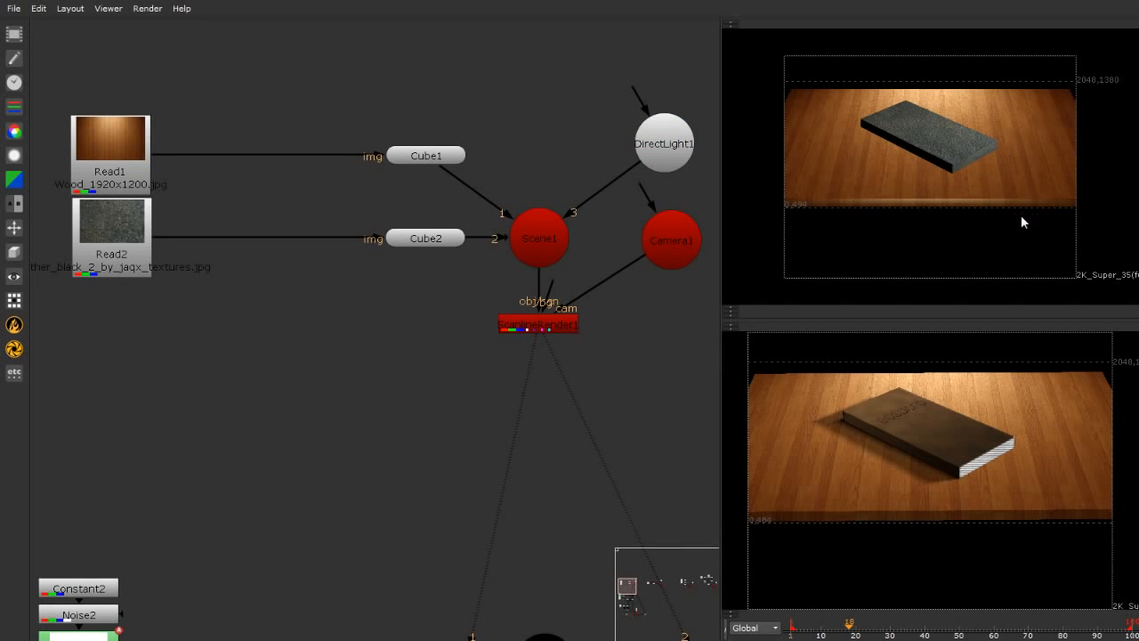
Inspect the first scene's render full screen, checking the leather cube's top, edges and sides on the wooden surface.
key("space")
scroll(631, 235, "up", 3)
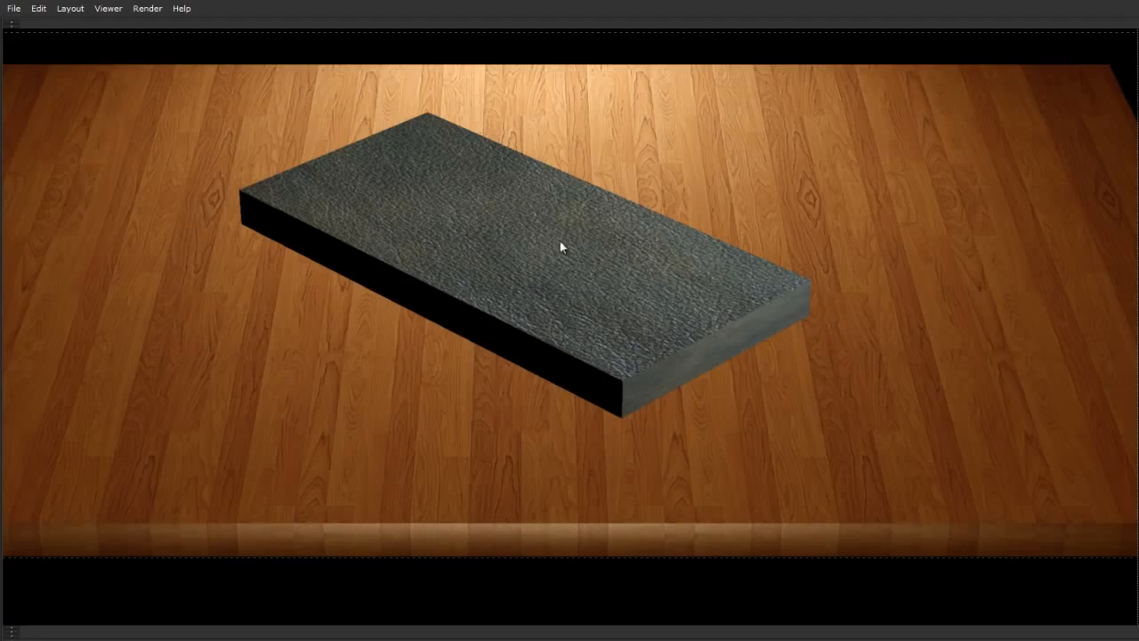
scroll(623, 242, "up", 3)
scroll(512, 197, "down", 1)
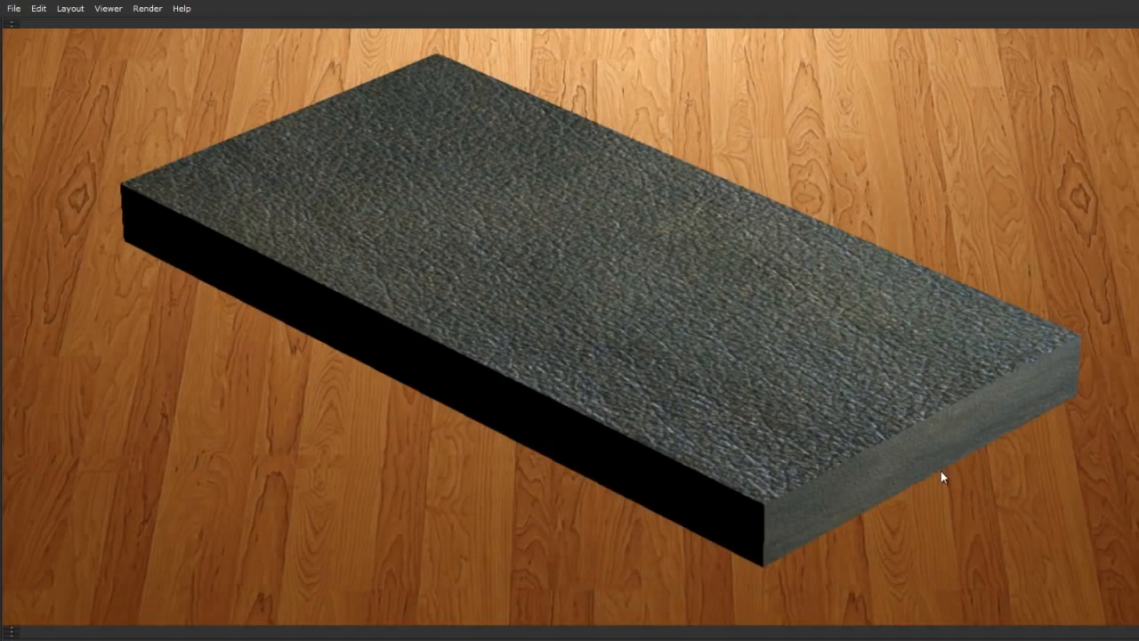
scroll(942, 475, "up", 3)
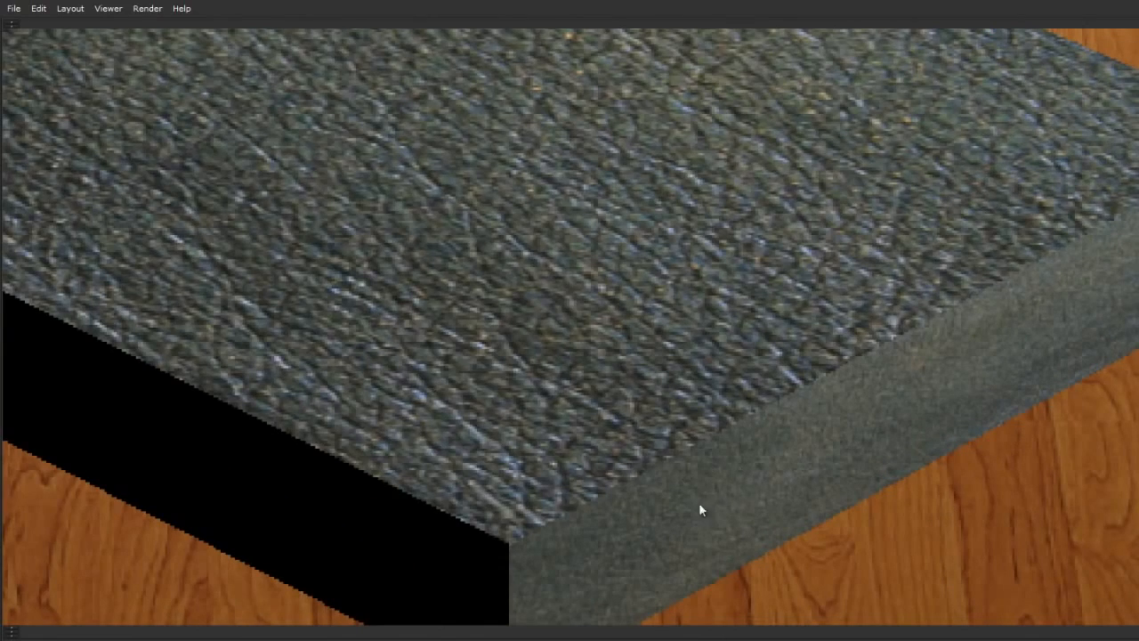
scroll(712, 498, "down", 1)
scroll(278, 189, "down", 5)
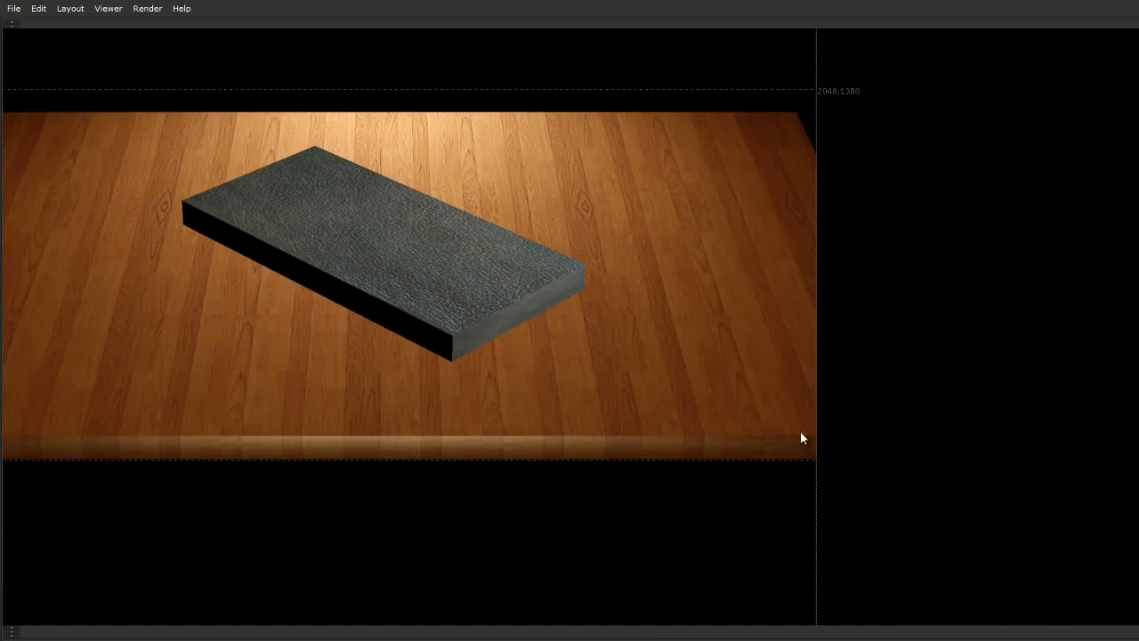
Examine the leather cube's dark front side and the lighting on the wooden surface in the first scene's framed render.
scroll(796, 285, "down", 3)
key("f")
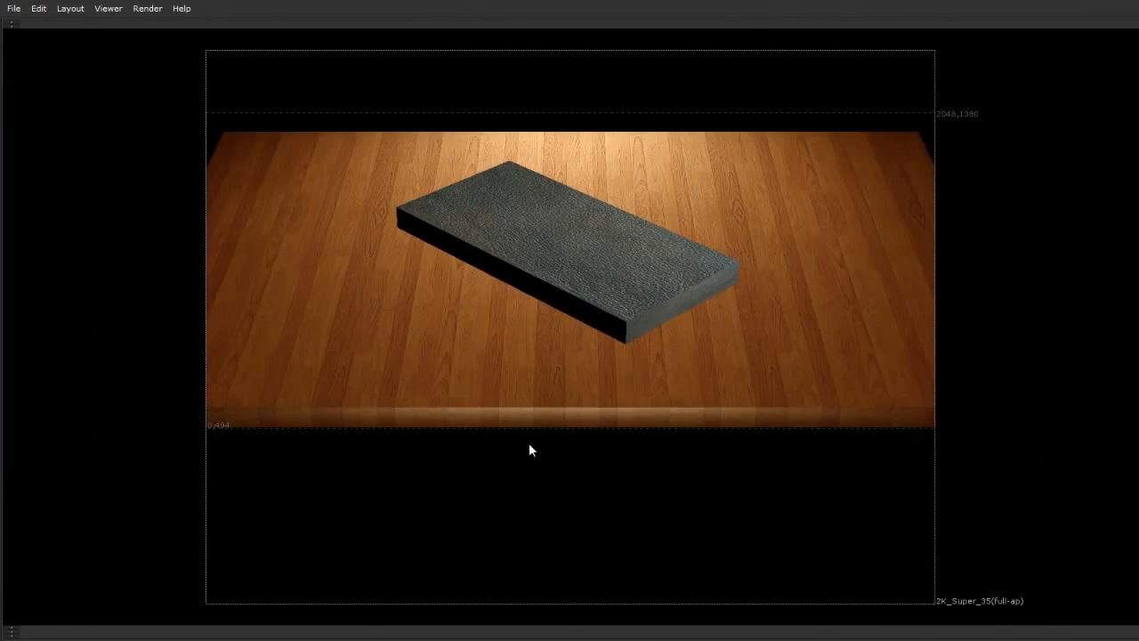
scroll(614, 209, "up", 2)
scroll(534, 136, "up", 1)
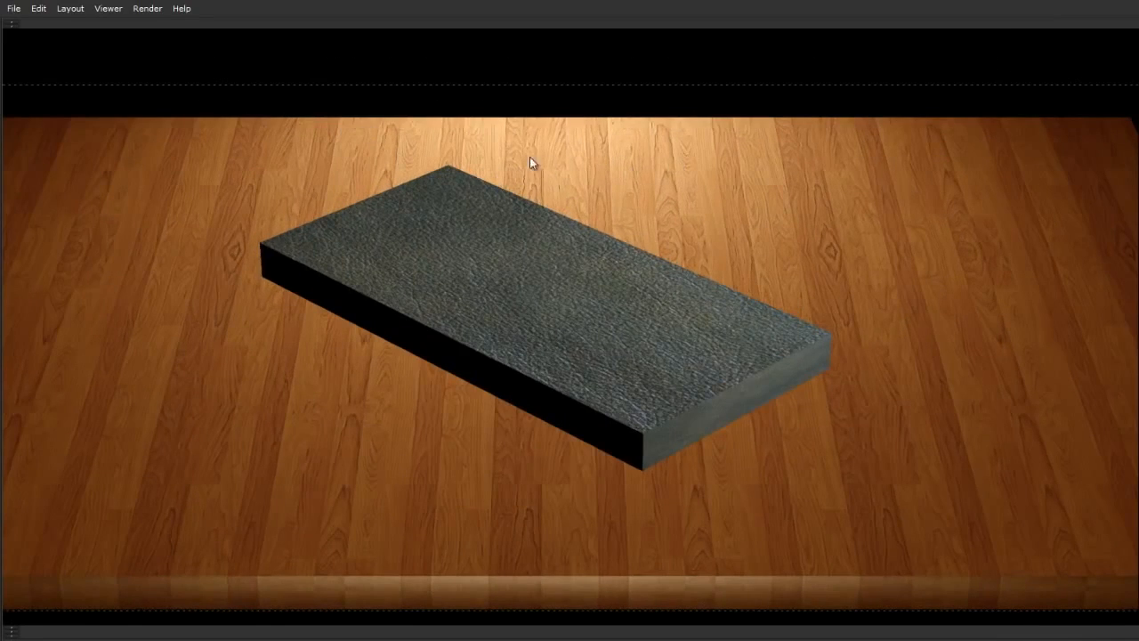
scroll(530, 157, "down", 2)
scroll(552, 153, "up", 1)
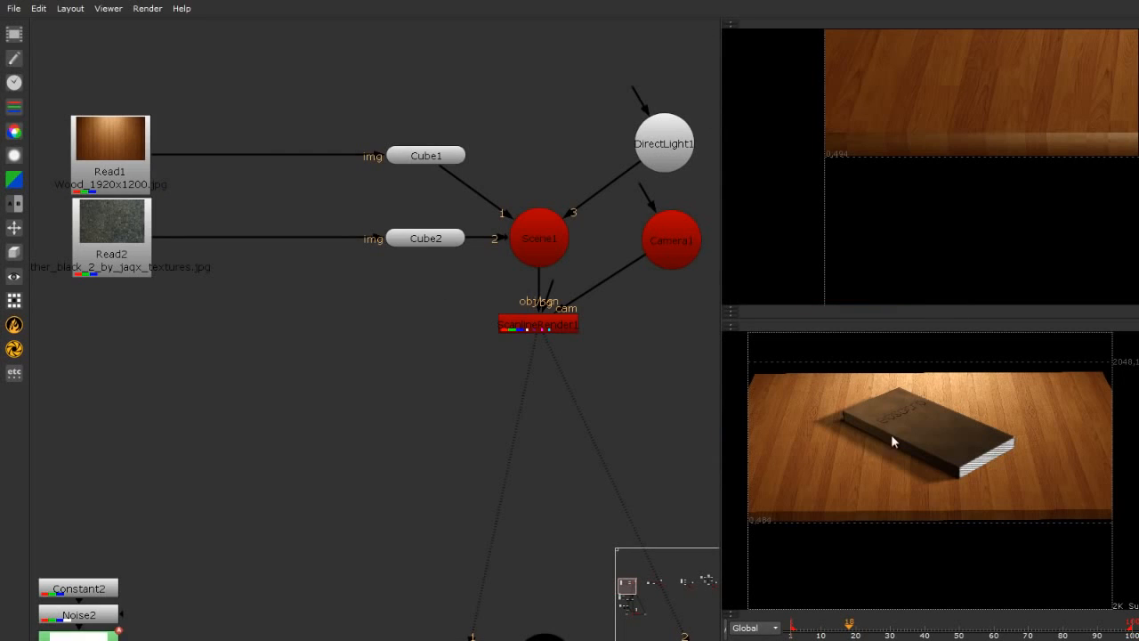
Inspect the projected book render full screen, checking its cover lettering, page edges and soft shadow on the table.
key("space")
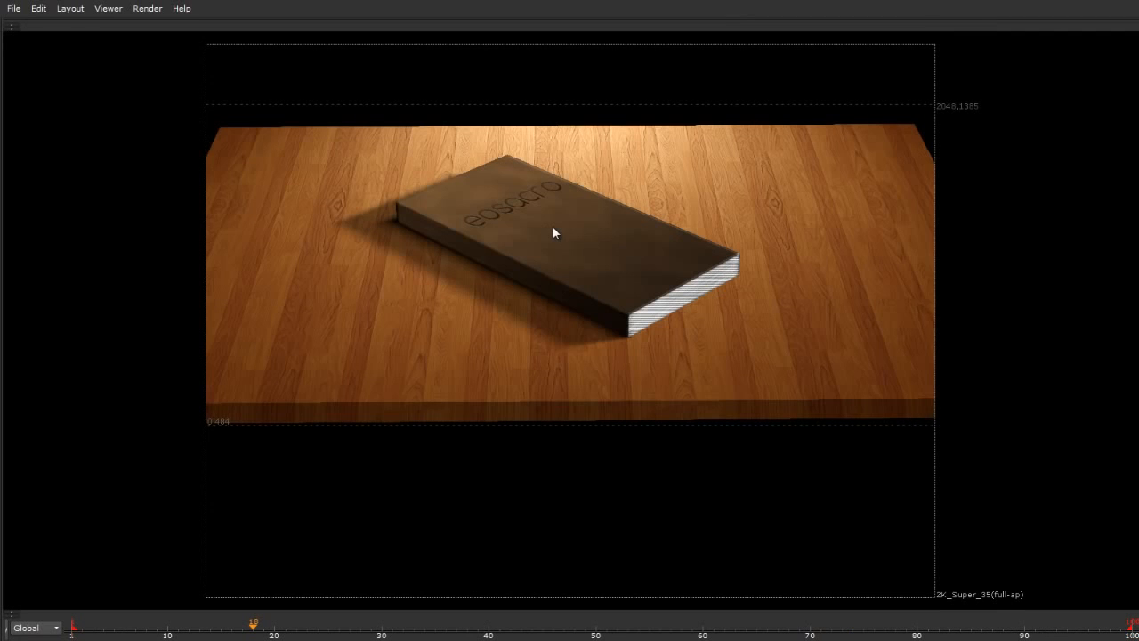
scroll(552, 229, "up", 3)
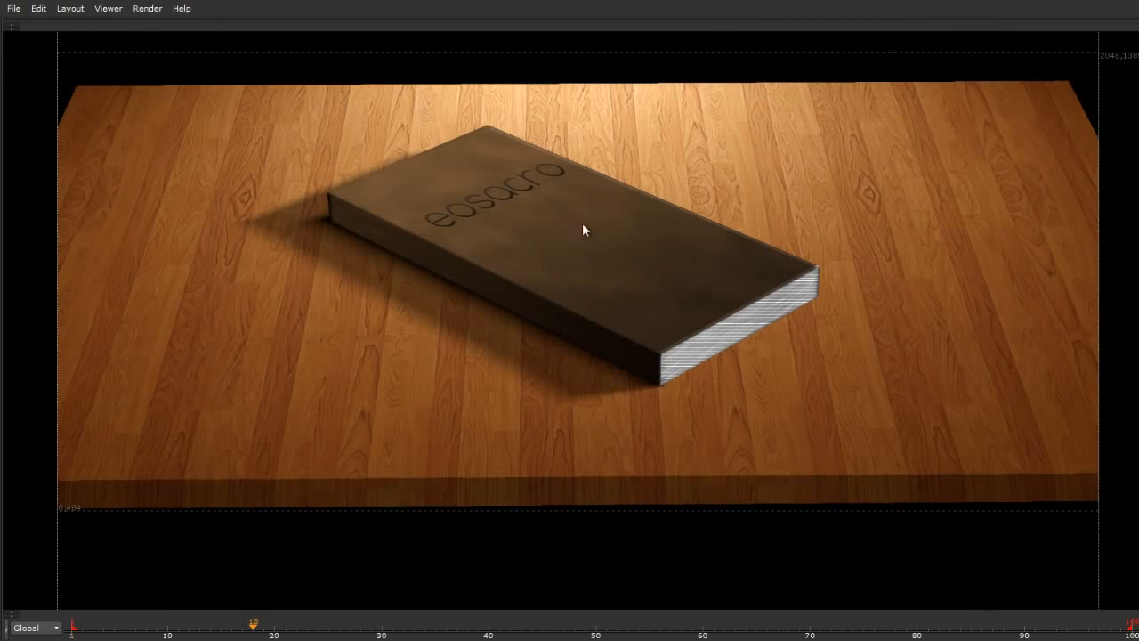
scroll(595, 243, "up", 2)
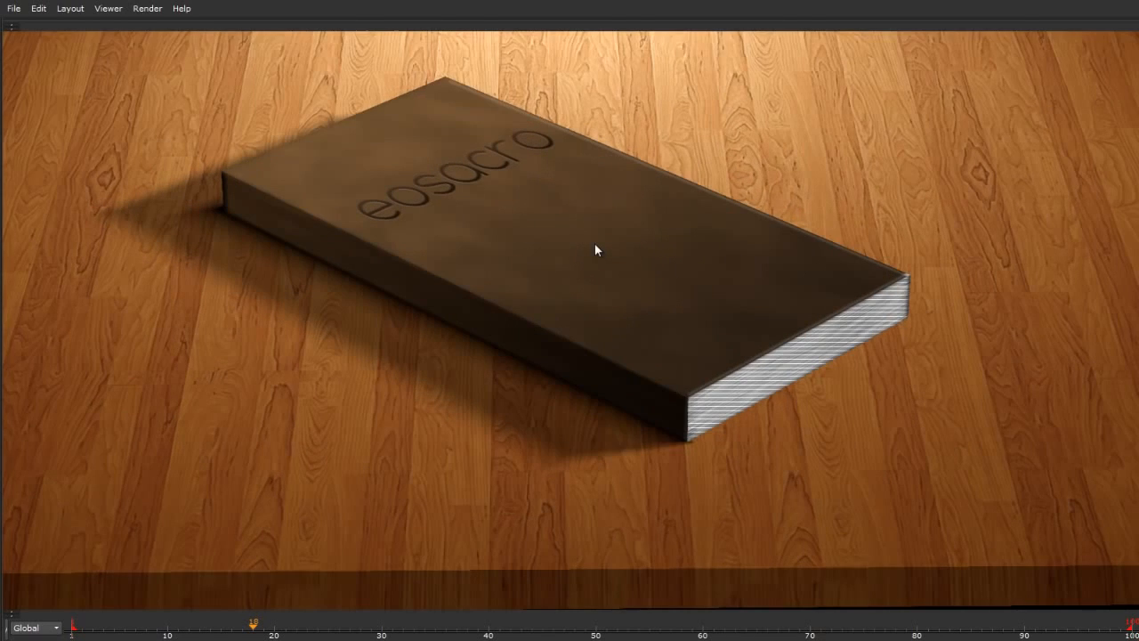
scroll(323, 247, "up", 5)
scroll(418, 307, "down", 2)
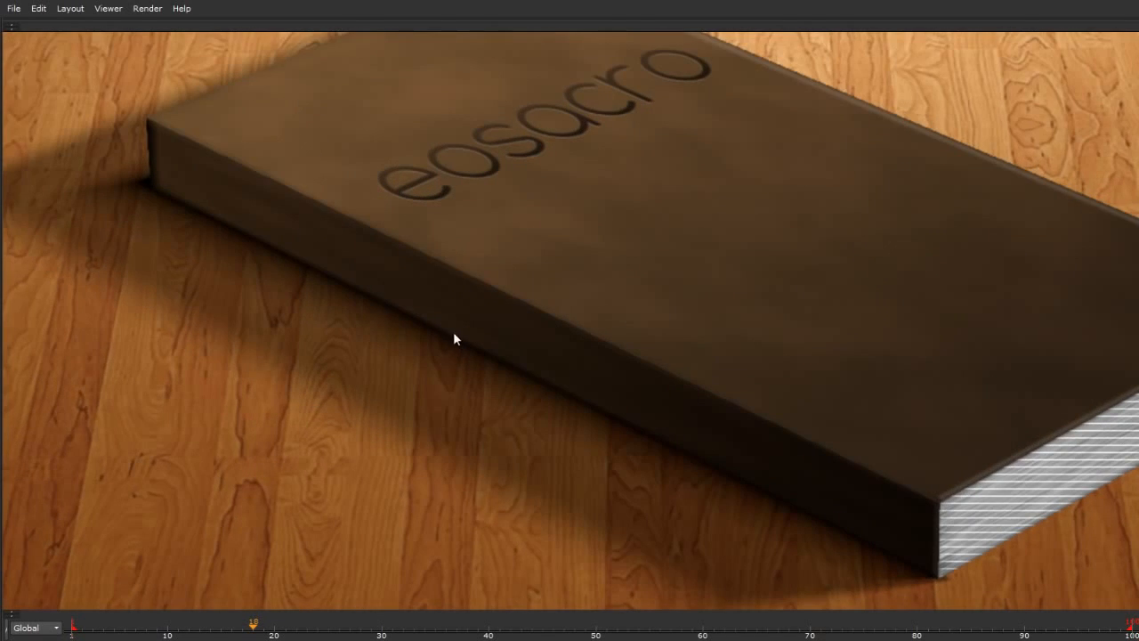
scroll(143, 219, "down", 4)
scroll(786, 394, "up", 6)
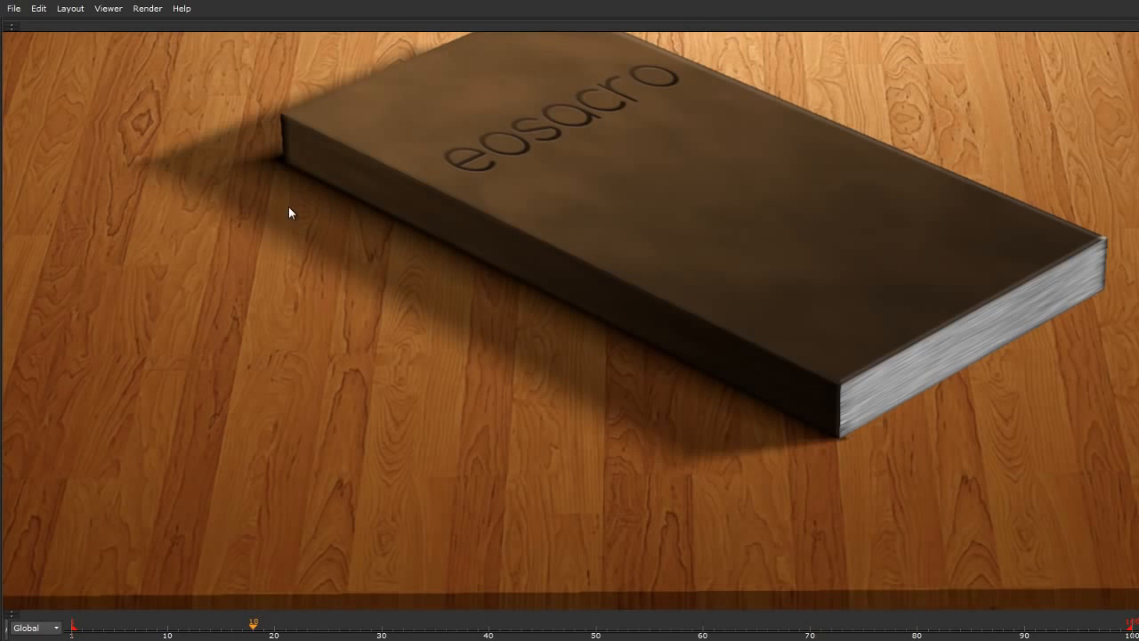
scroll(289, 206, "down", 5)
scroll(407, 254, "up", 1)
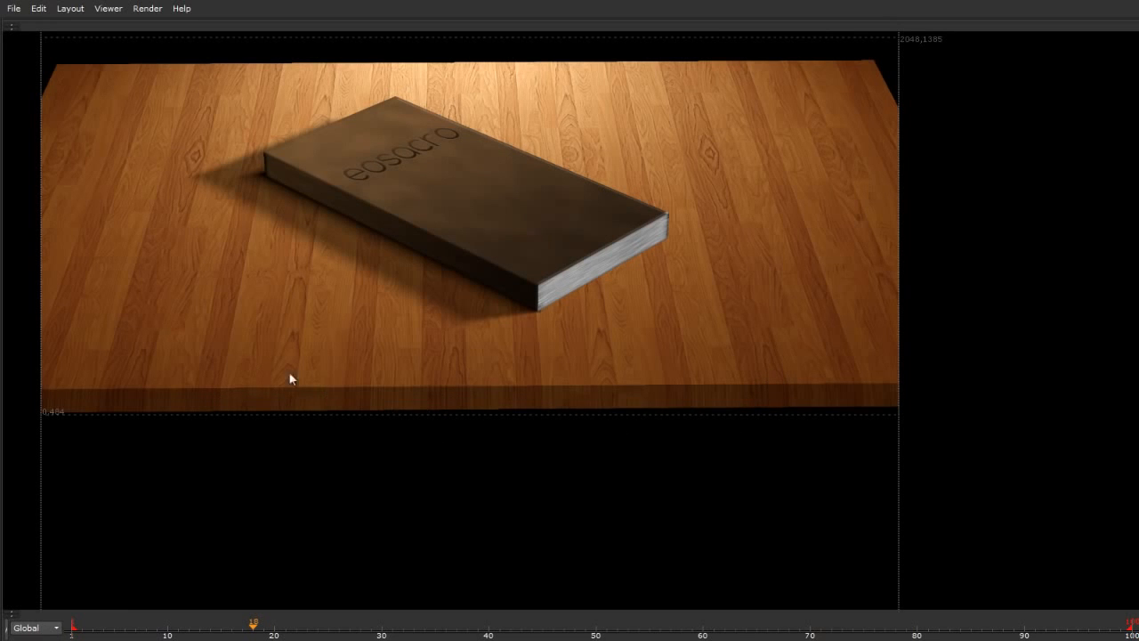
key("f")
key("space")
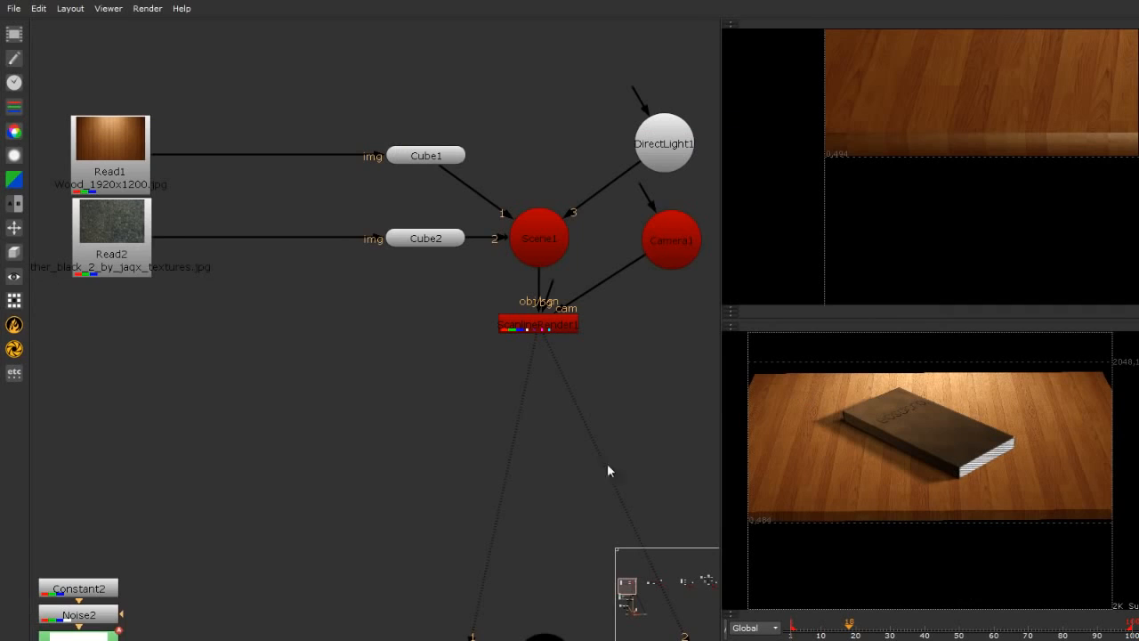
Bring up the book scene's node network, select its table projection branch and switch the viewer to 3D.
key("f")
scroll(226, 397, "up", 4)
middle_click_drag(220, 412, 574, 415)
scroll(574, 415, "up", 3)
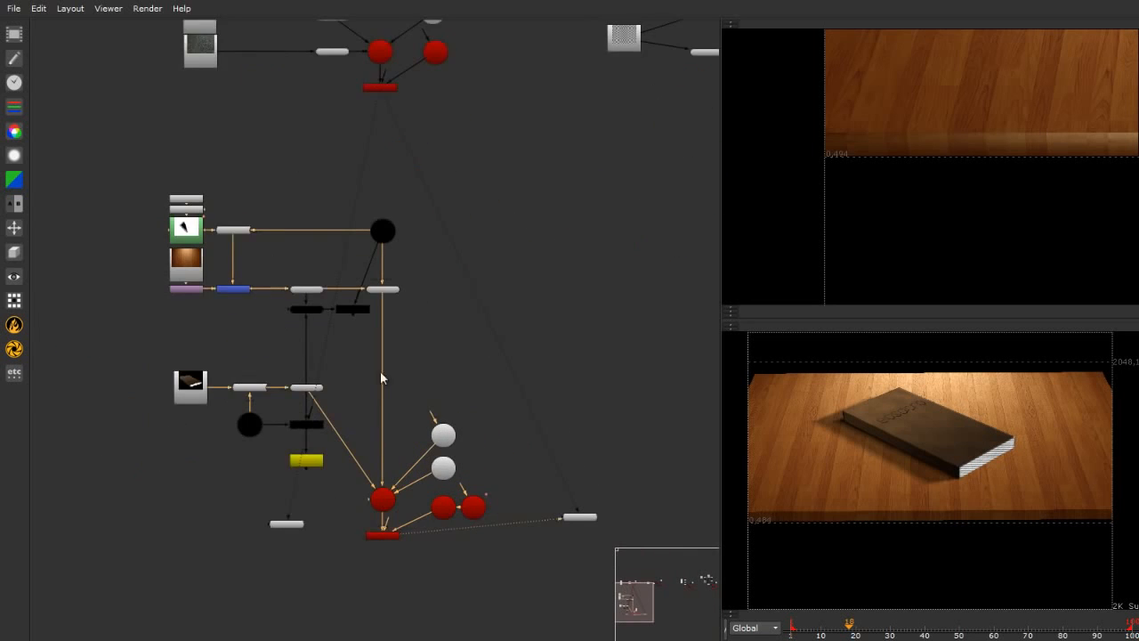
middle_click_drag(354, 339, 386, 300)
scroll(386, 300, "up", 3)
scroll(385, 306, "up", 2)
middle_click_drag(400, 356, 462, 411)
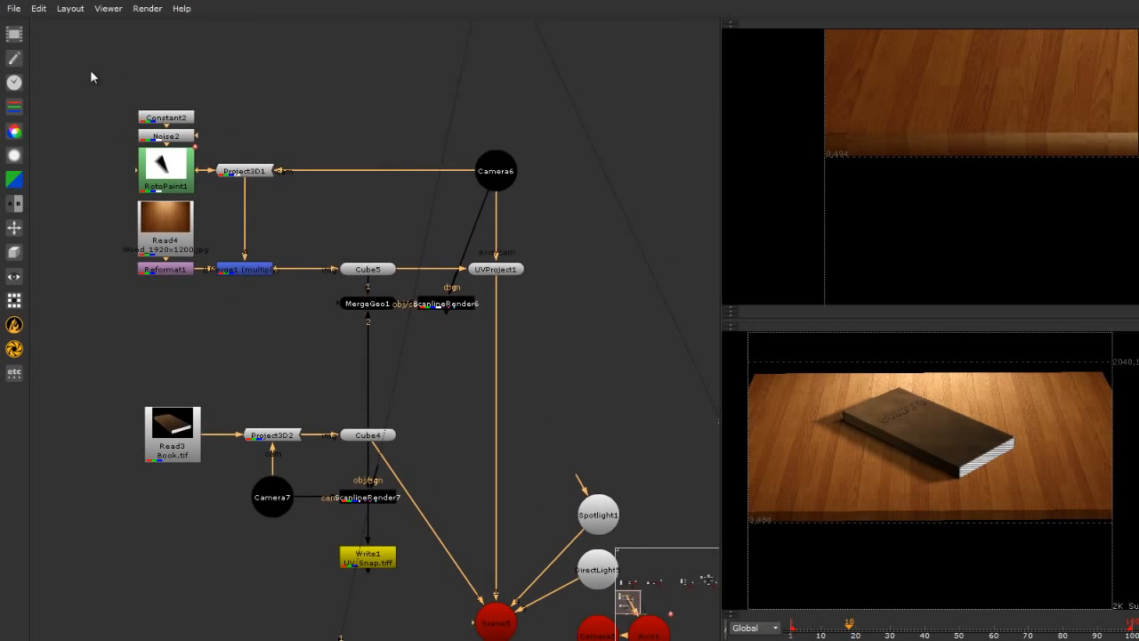
left_click_drag(89, 70, 575, 361)
key("Tab")
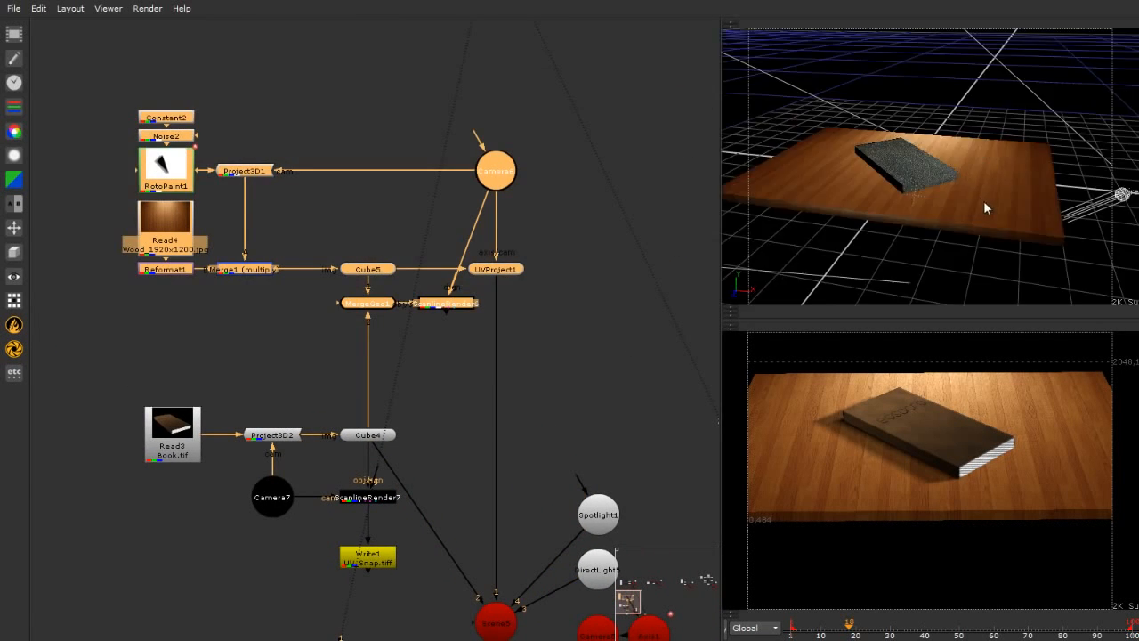
Connect Viewer1 to the book scene's Scene node and examine the projected book and table in 3D.
left_click_drag(850, 176, 934, 197, "ctrl")
scroll(497, 324, "down", 1)
left_click(498, 575, "ctrl+shift")
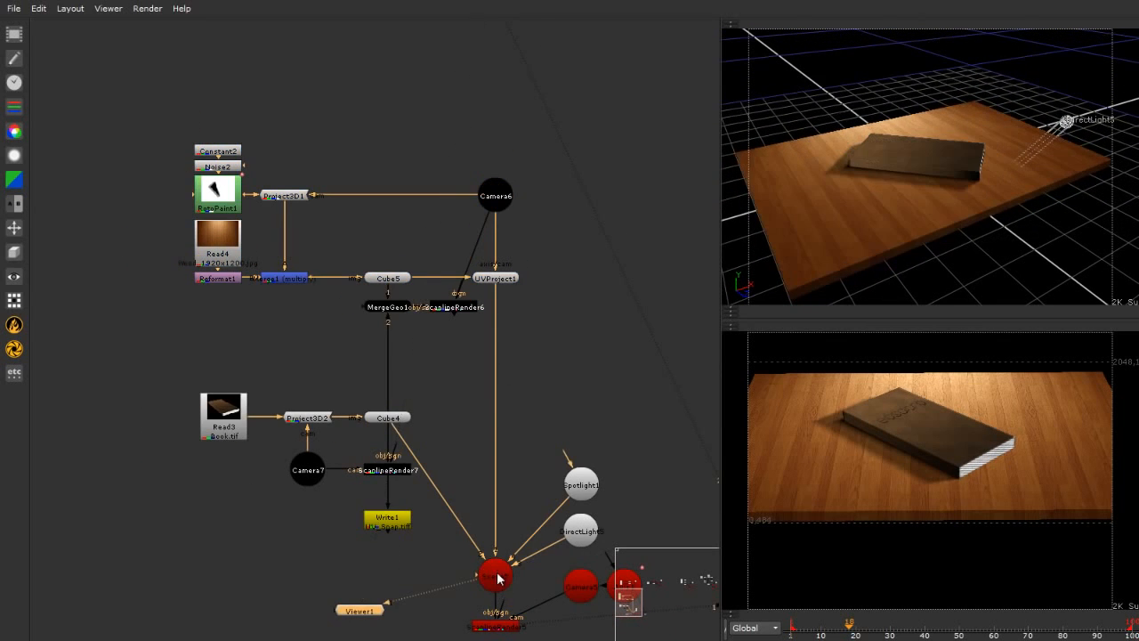
left_click_drag(1089, 152, 776, 183, "ctrl")
left_click(781, 185)
Select the table's projection nodes and the book's nodes from Read3 to Write1 to identify their geometry in 3D.
left_click_drag(98, 108, 574, 317)
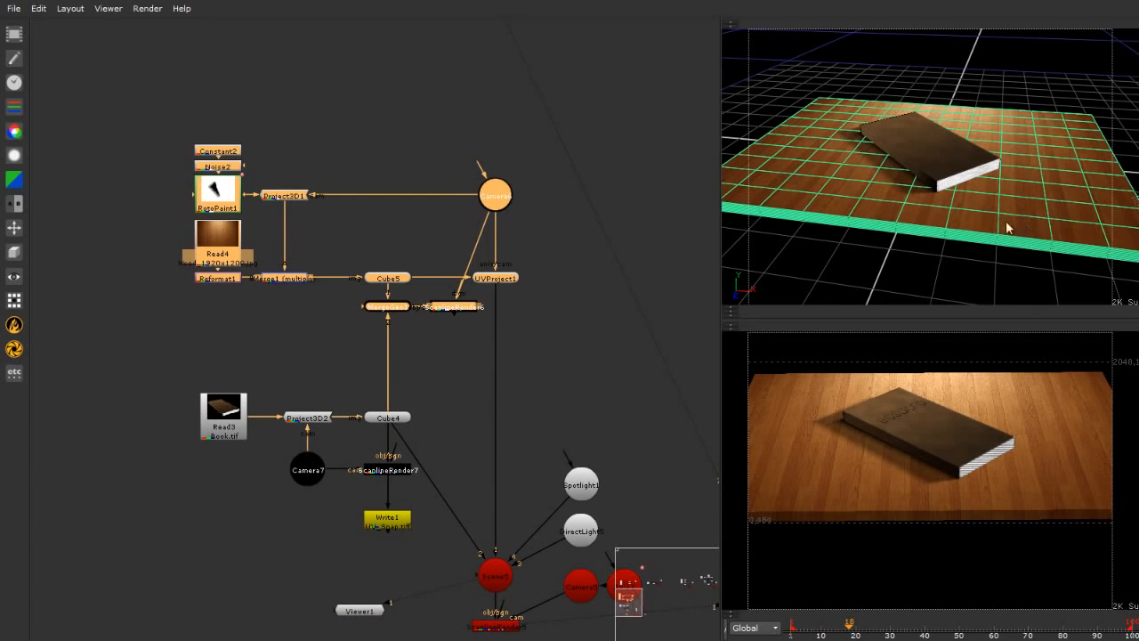
left_click_drag(167, 368, 456, 547)
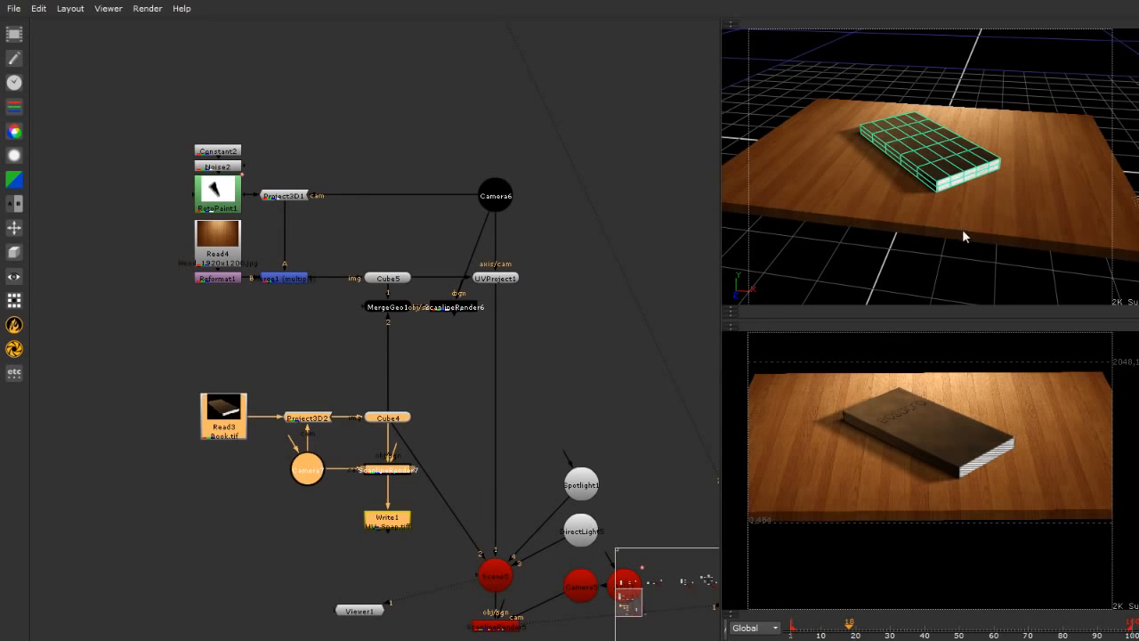
left_click(934, 259)
left_click_drag(965, 119, 926, 121, "ctrl")
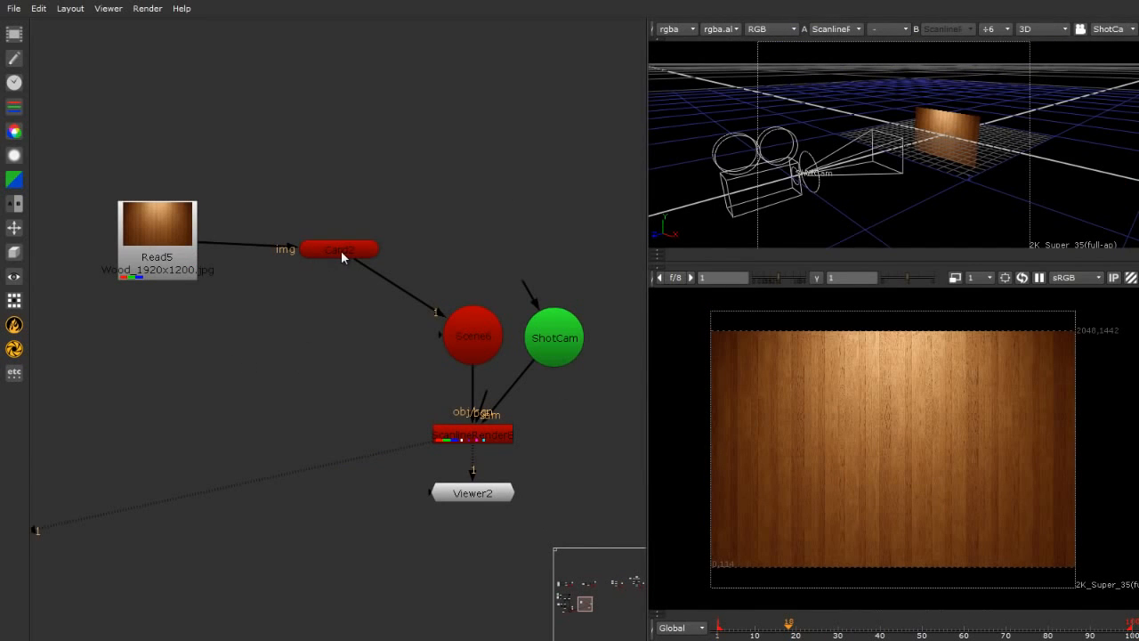
Align Card2 with Read5 and space the two nodes apart to leave room between them.
left_click_drag(341, 250, 367, 247)
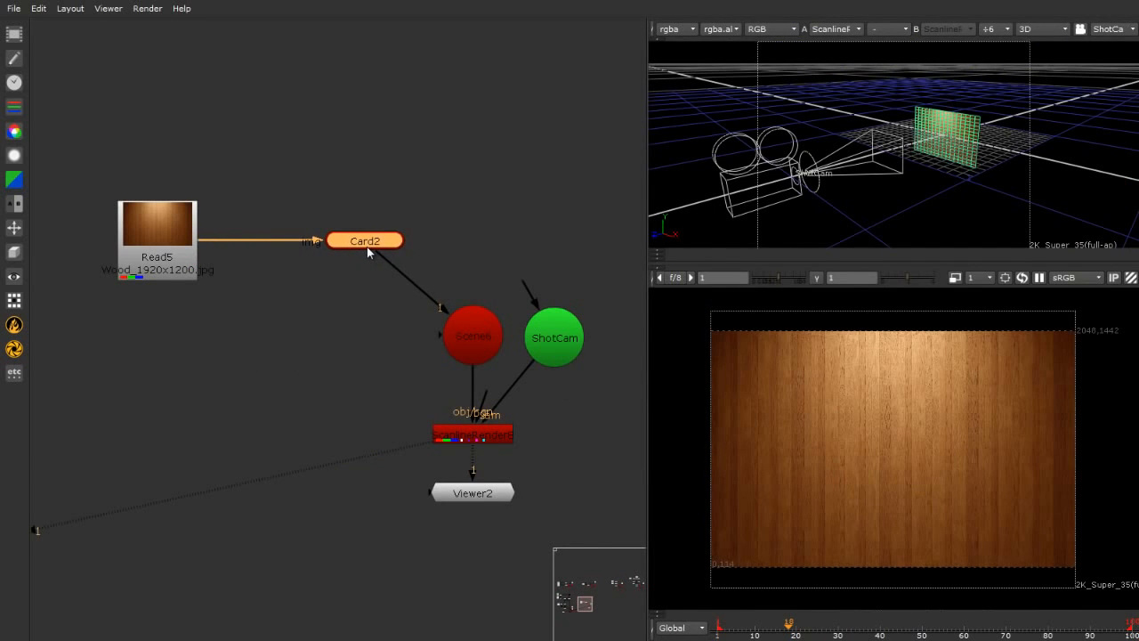
left_click(315, 311)
left_click(157, 228)
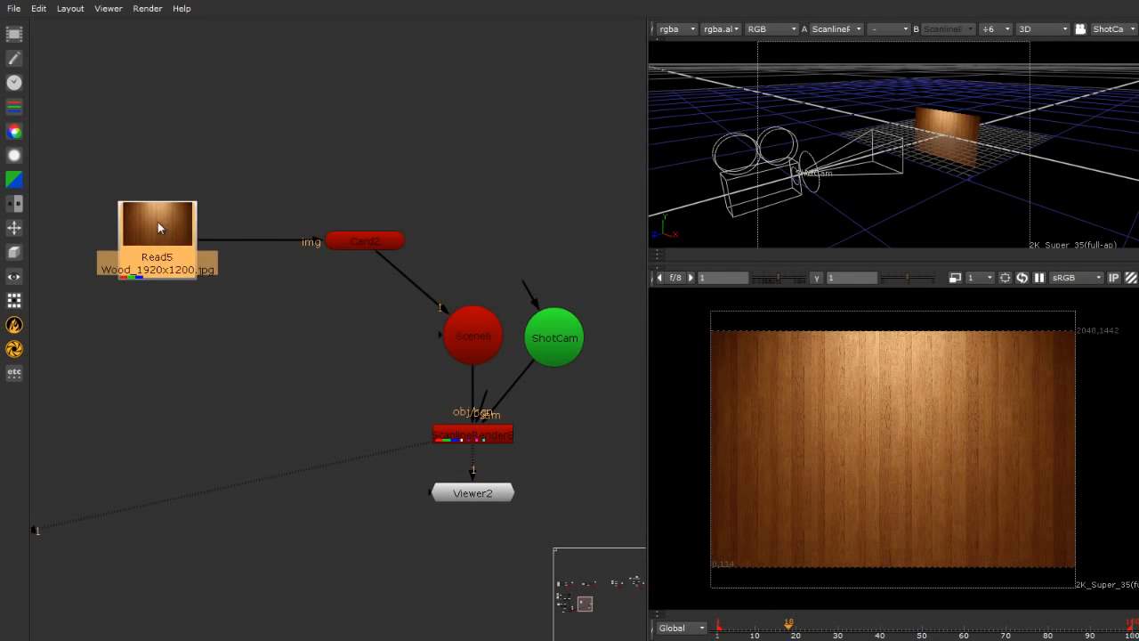
mouse_move(158, 224)
left_mouse_down()
mouse_move(115, 225)
mouse_move(146, 239)
left_mouse_up()
mouse_move(370, 248)
left_mouse_down()
mouse_move(301, 249)
mouse_move(372, 249)
left_mouse_up()
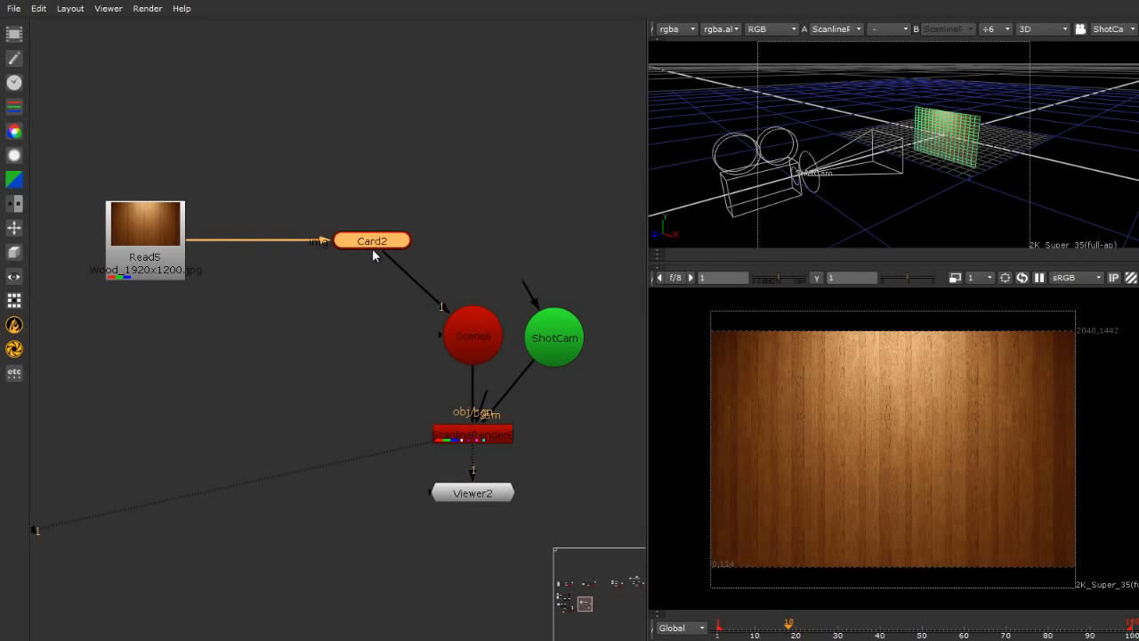
left_click(359, 309)
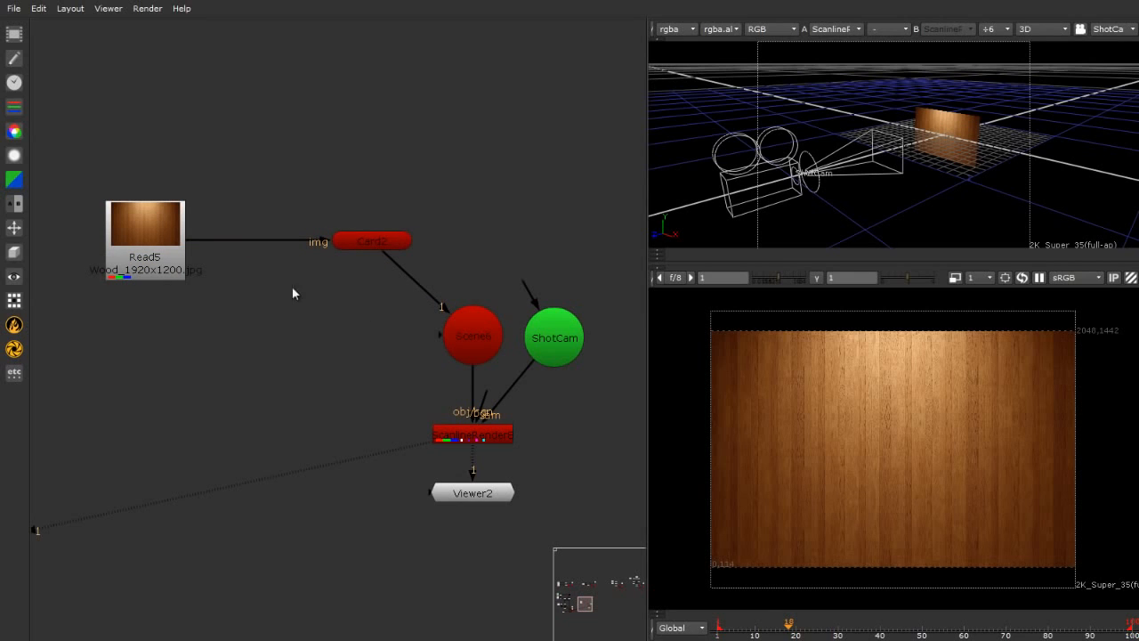
left_click_drag(152, 238, 131, 239)
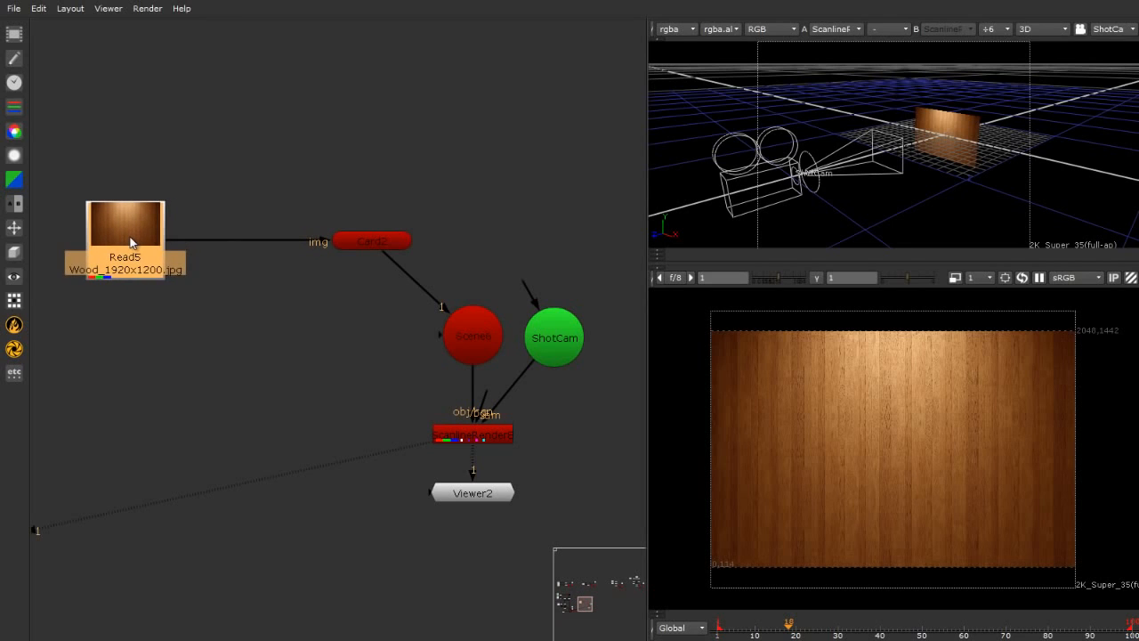
left_click(200, 353)
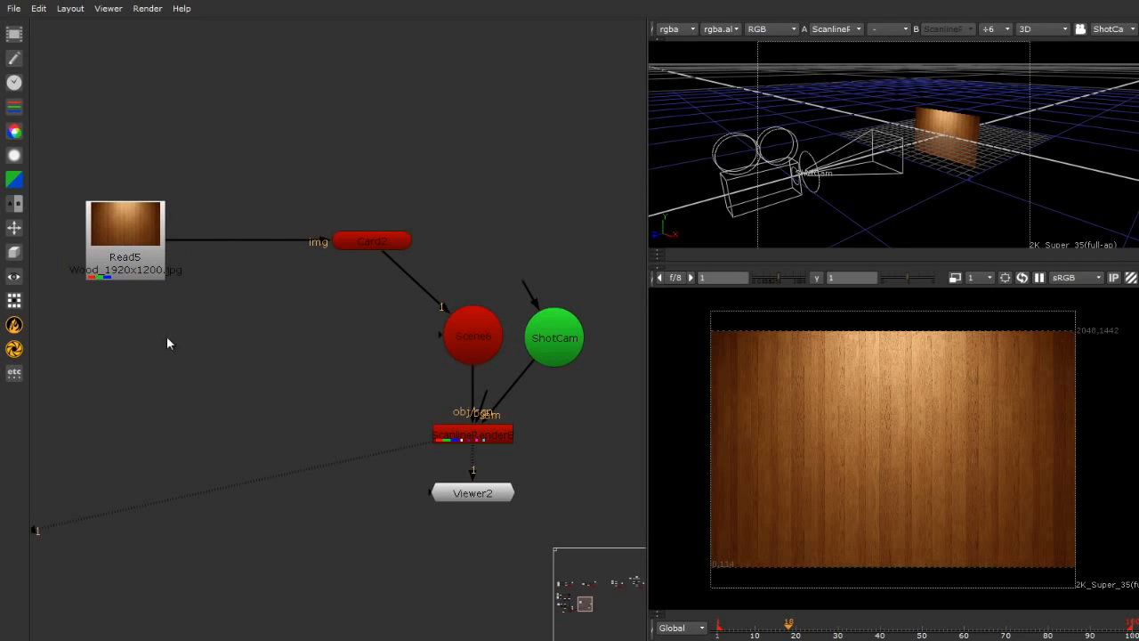
Add a Project3D shader node and insert it between Read5 and Card2.
left_click(14, 253)
mouse_move(90, 338)
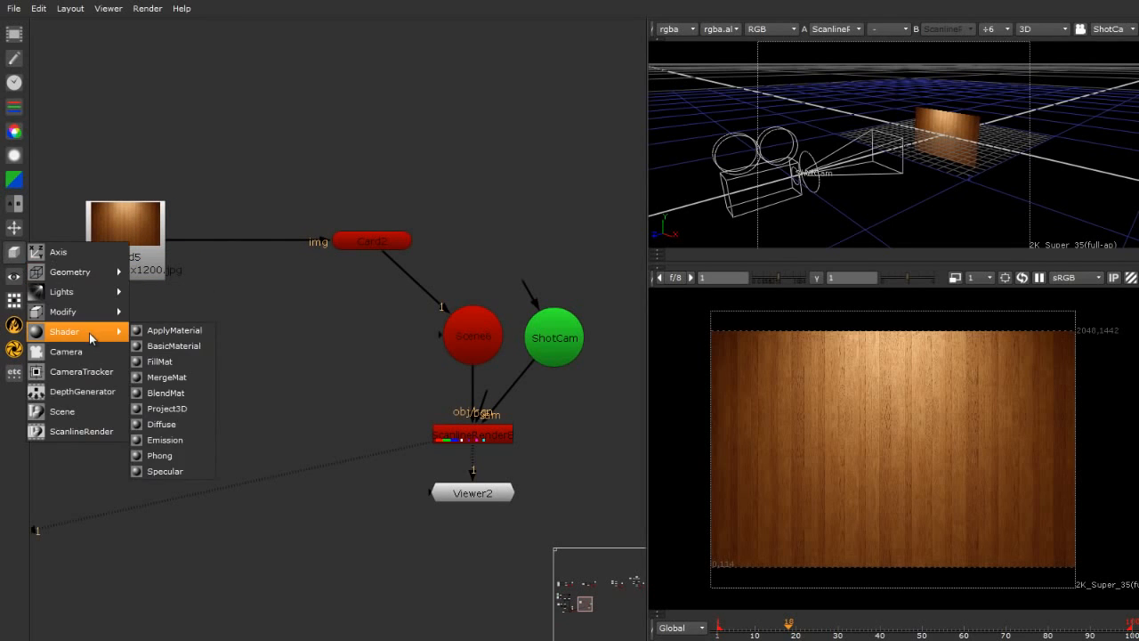
left_click(167, 409)
left_click_drag(192, 350, 260, 345)
left_click_drag(143, 272, 109, 271)
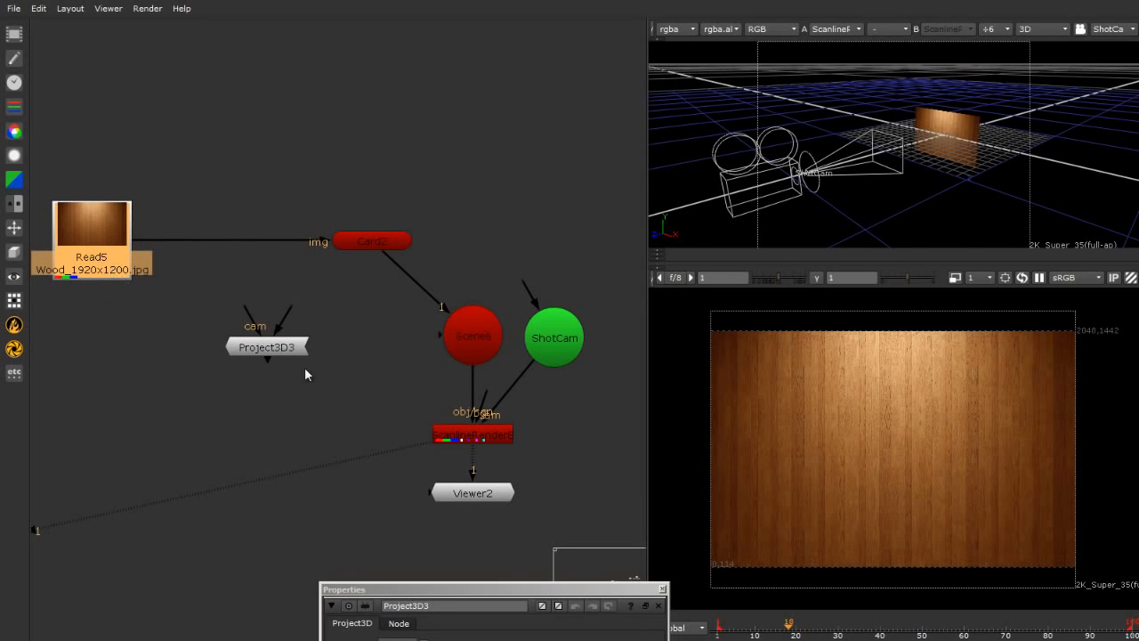
left_click_drag(267, 348, 237, 248)
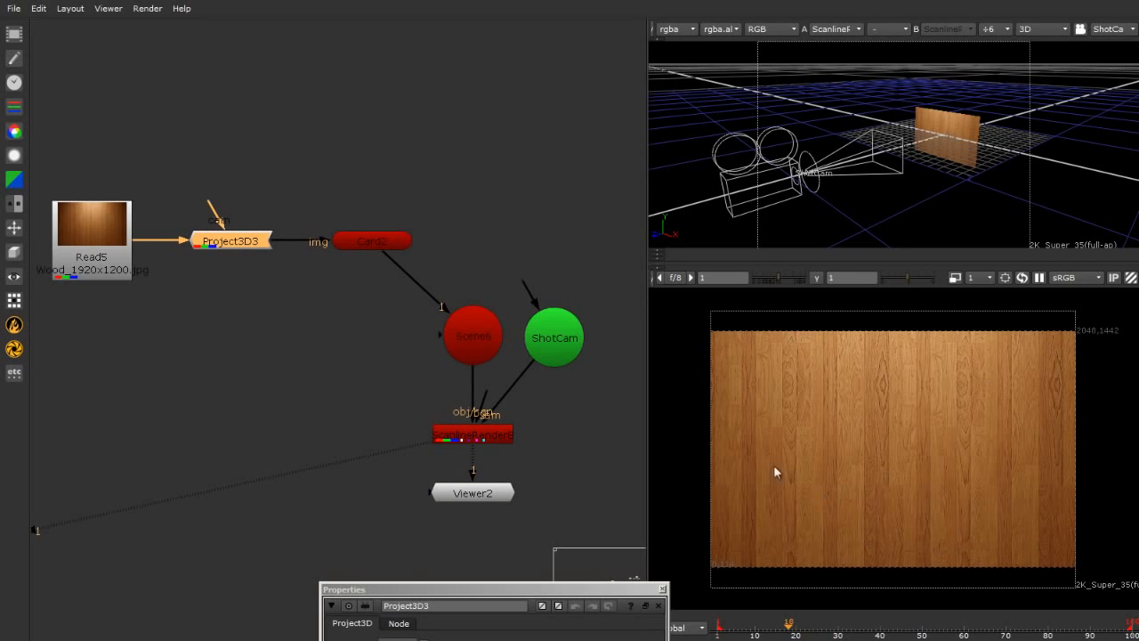
Add a Camera node above Project3D3, connect it to the cam input and close the camera's properties.
left_click(202, 343)
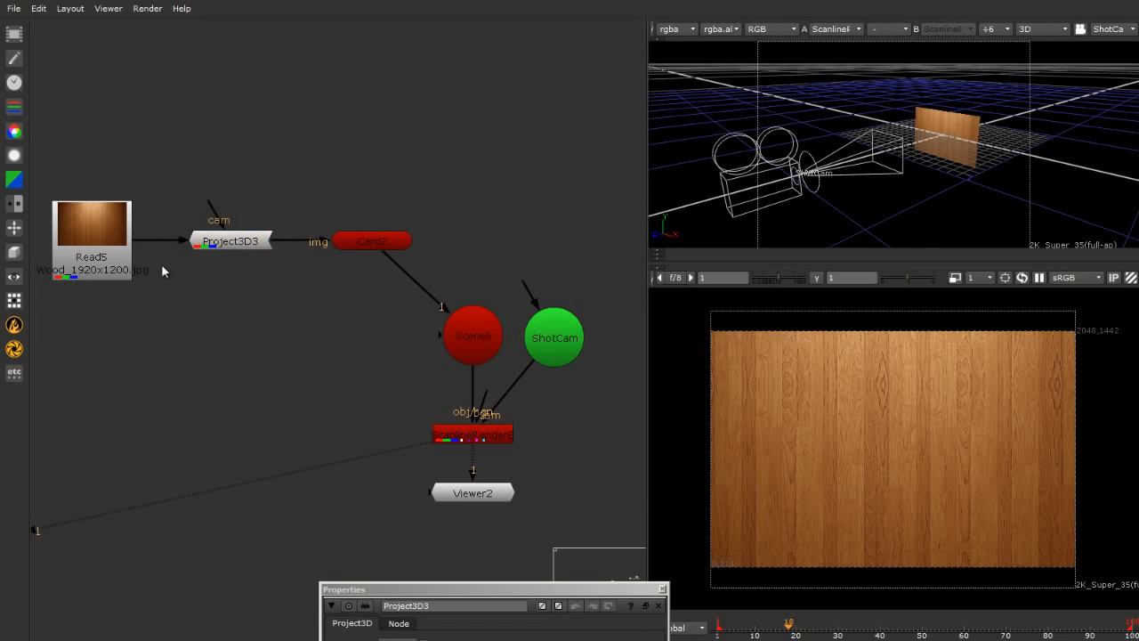
scroll(204, 214, "up", 5)
left_click_drag(225, 207, 287, 114)
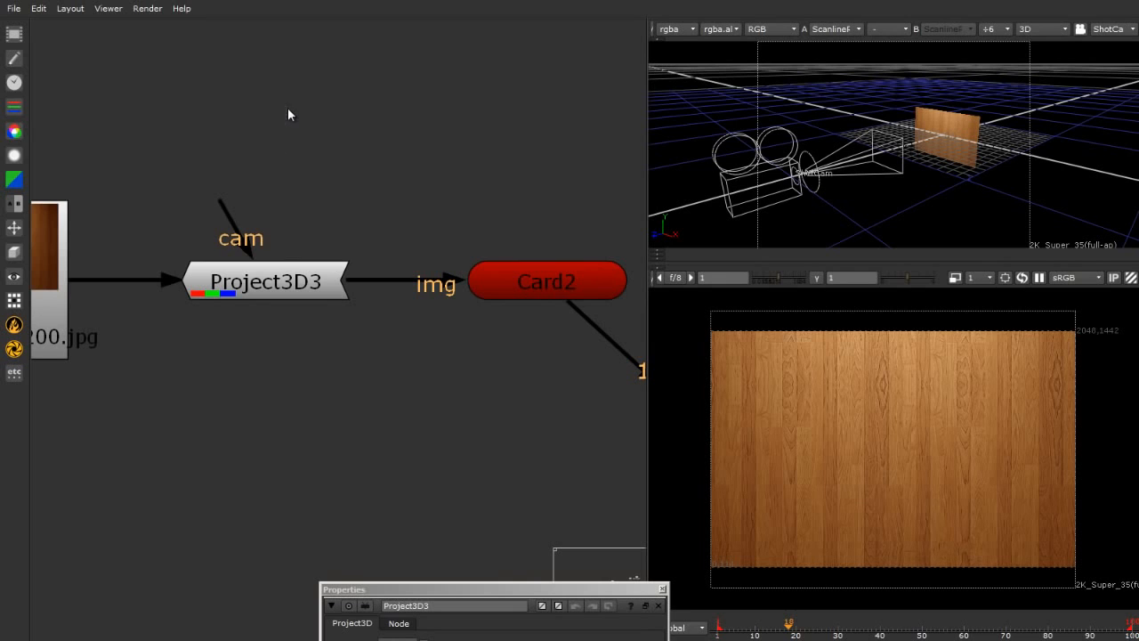
left_click(14, 252)
left_click(80, 349)
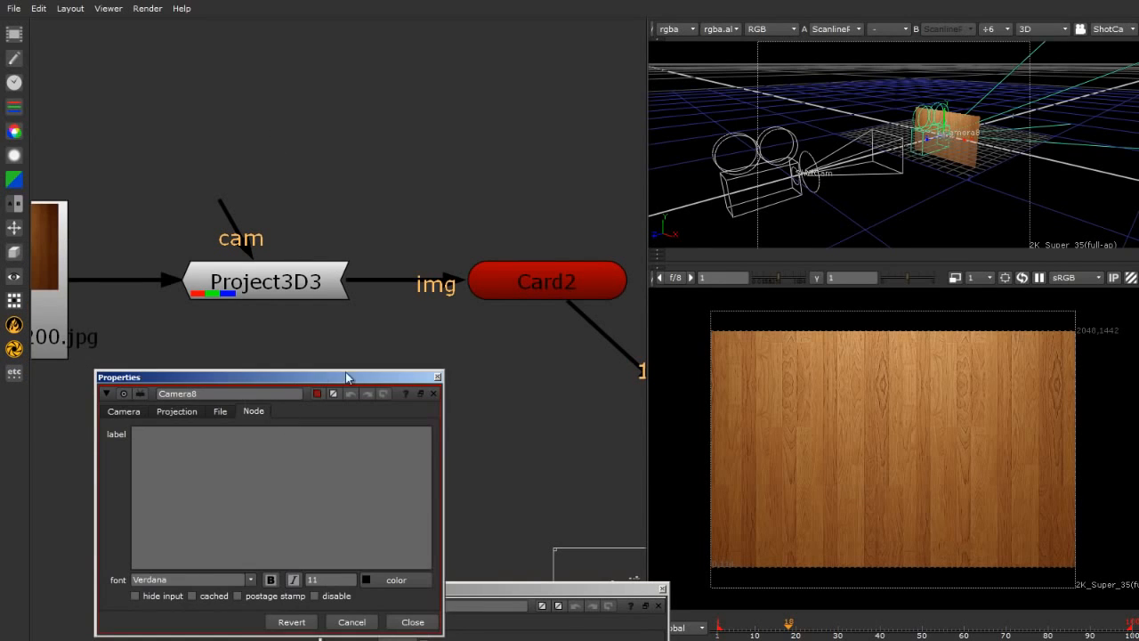
left_click_drag(346, 378, 673, 352)
scroll(260, 401, "down", 5)
left_click_drag(268, 310, 277, 271)
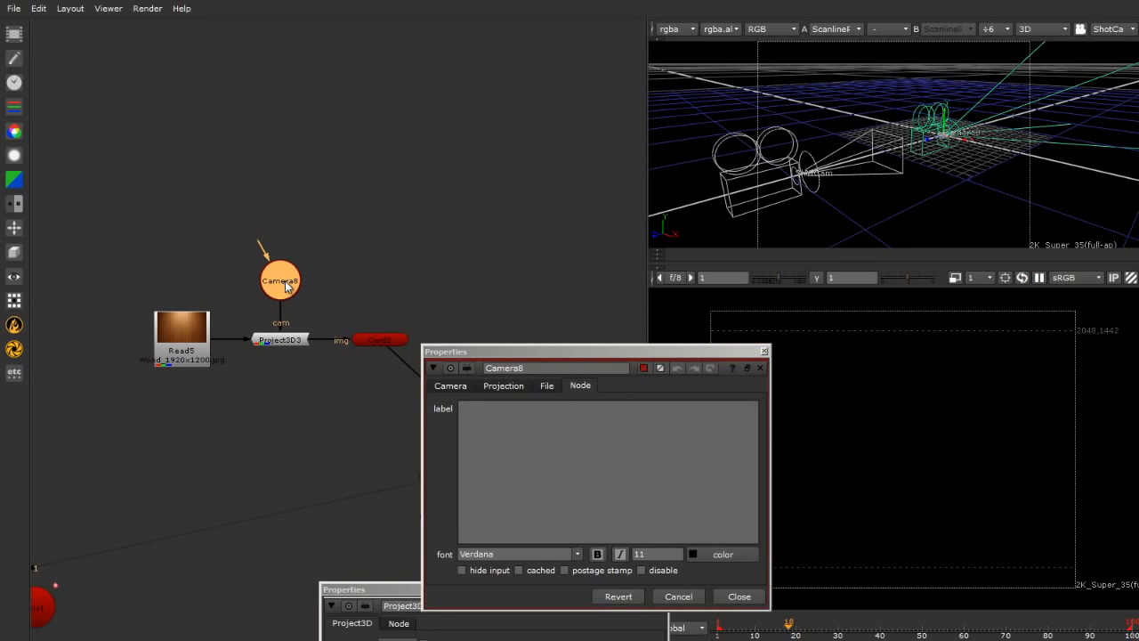
left_click(764, 352)
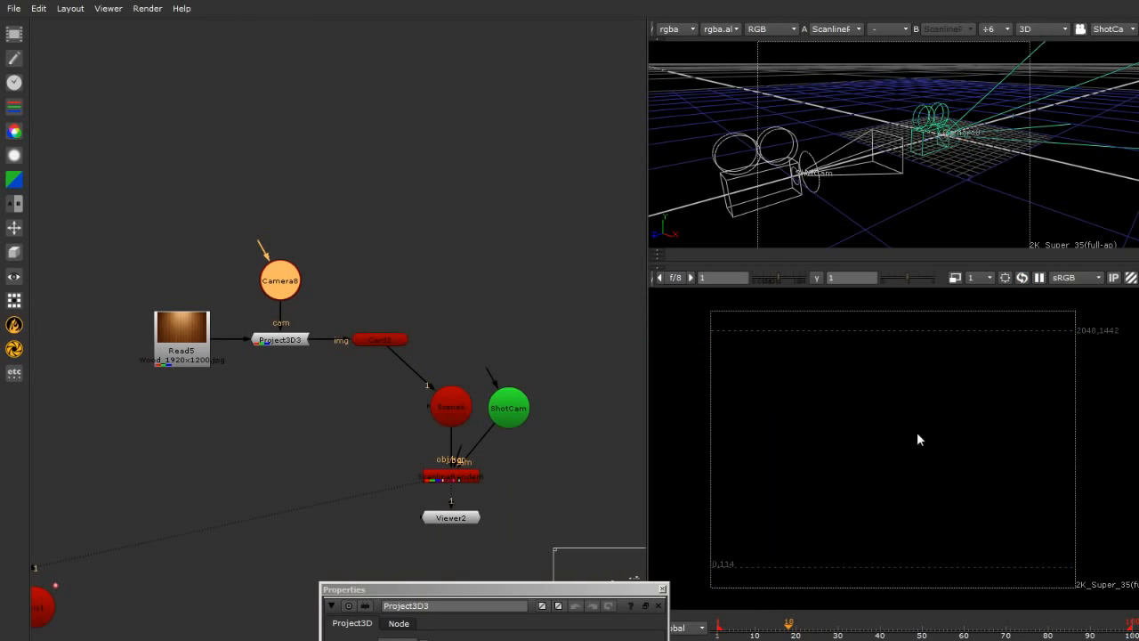
Open Camera8's properties and move the projection camera back from the card in the 3D view.
left_click_drag(969, 166, 915, 146, "ctrl")
double_click(912, 87)
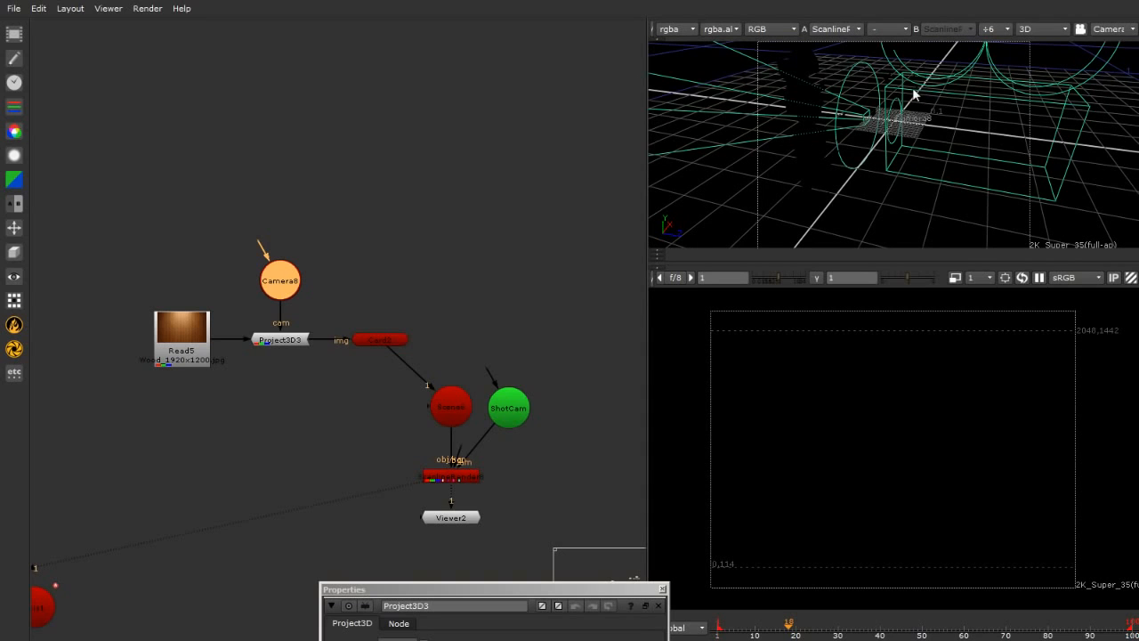
left_click_drag(922, 122, 1087, 156)
left_click_drag(1021, 173, 827, 101, "ctrl")
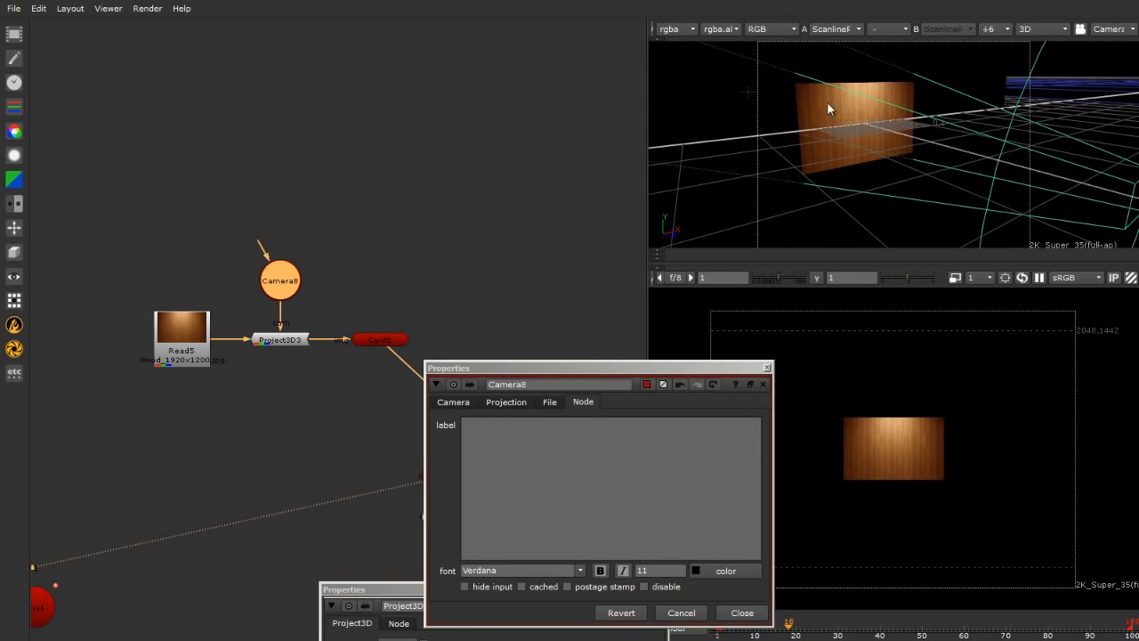
Move Read5 farther away from Project3D3 to leave room between them.
left_click(389, 237)
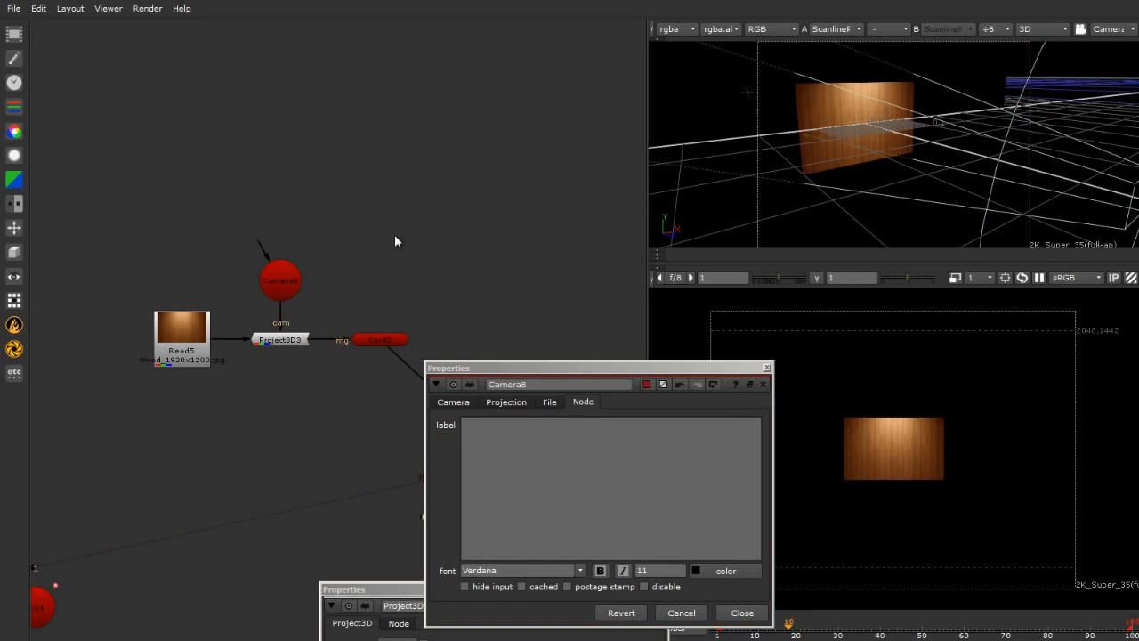
left_click_drag(173, 333, 110, 332)
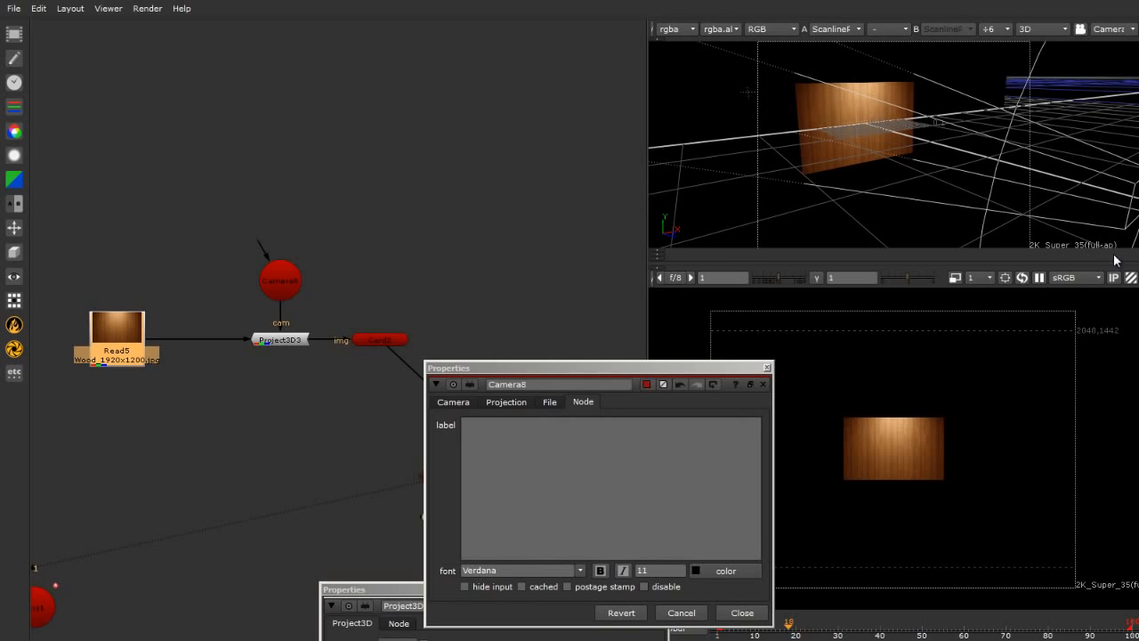
left_click(187, 428)
scroll(134, 344, "up", 3)
middle_click_drag(242, 413, 251, 373)
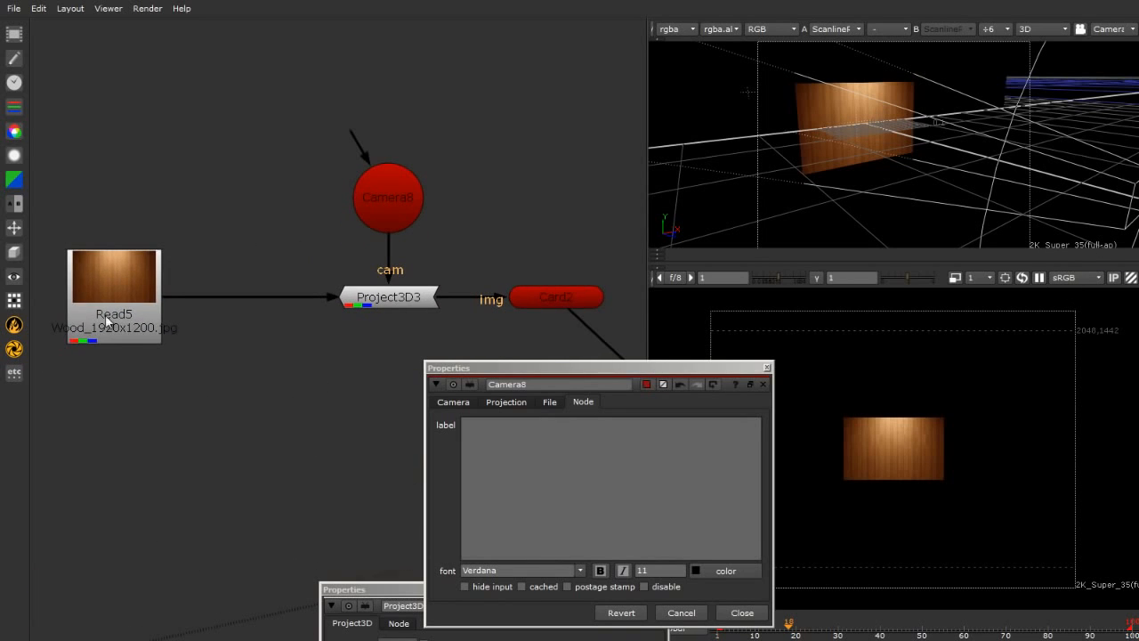
Insert a Reformat node after Read5, set its resize type to fill and close its properties.
left_click(100, 307)
key("Tab")
key("Return")
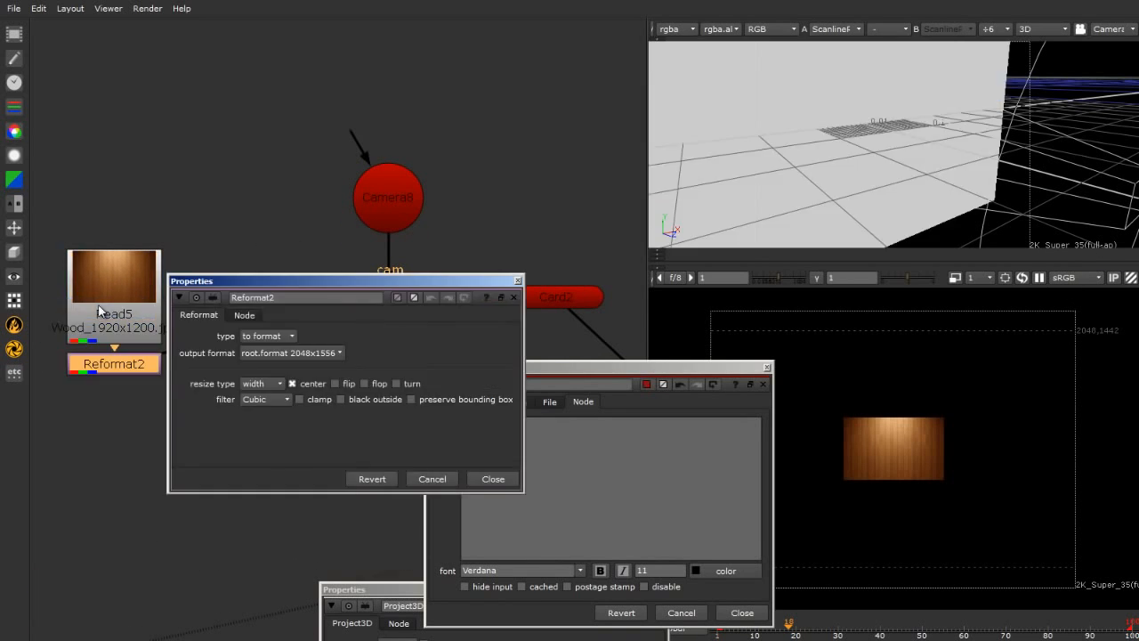
left_click_drag(326, 280, 258, 398)
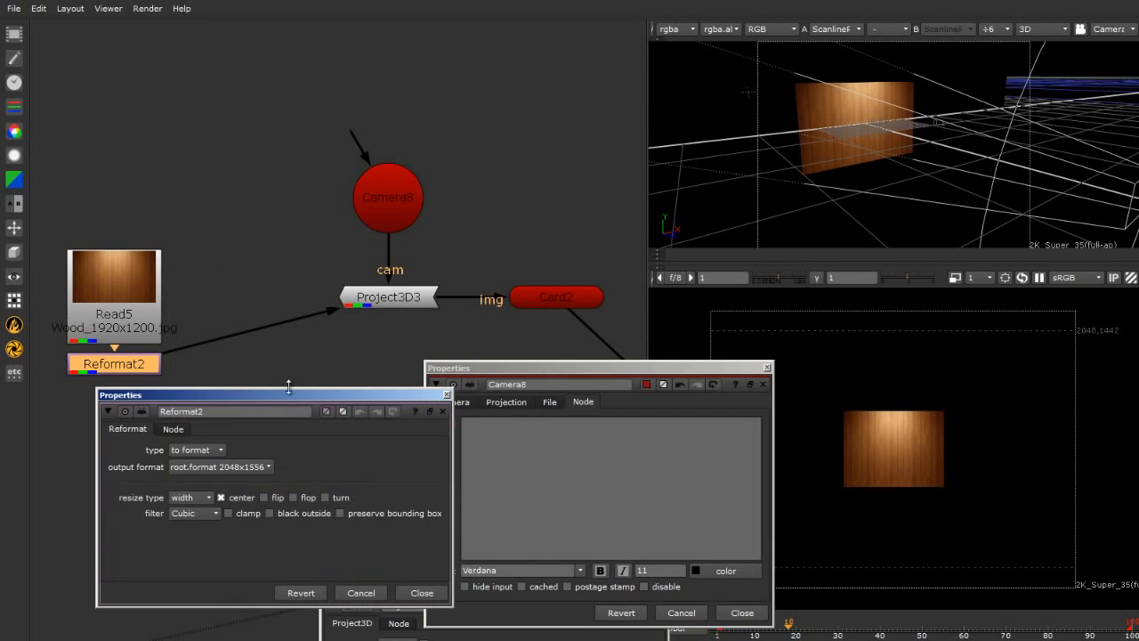
left_click(191, 498)
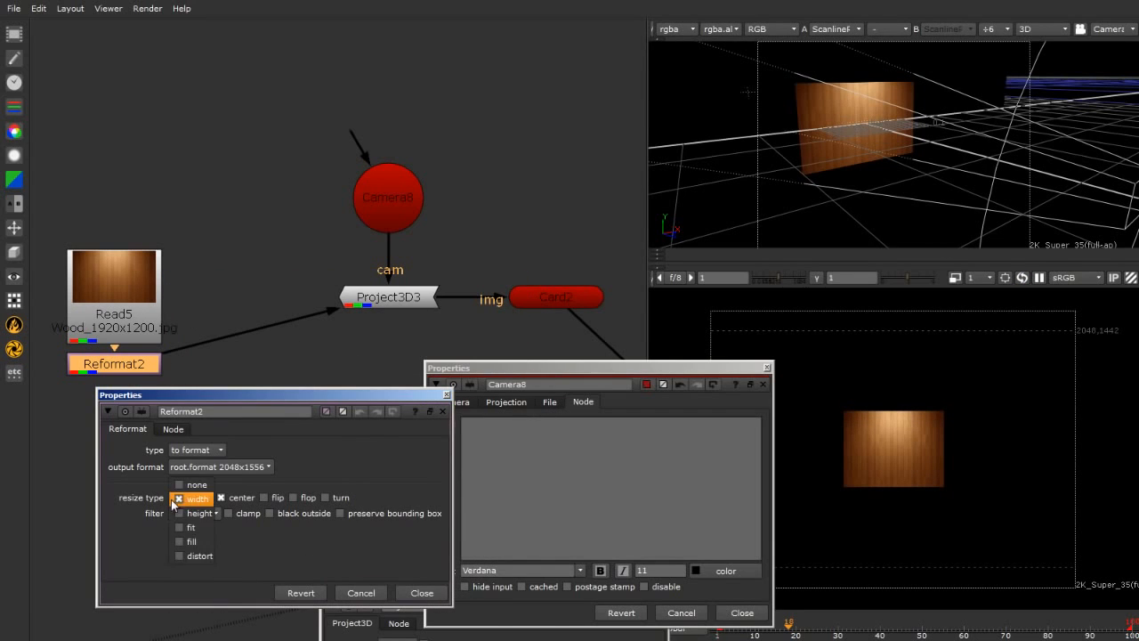
left_click(196, 541)
left_click(446, 395)
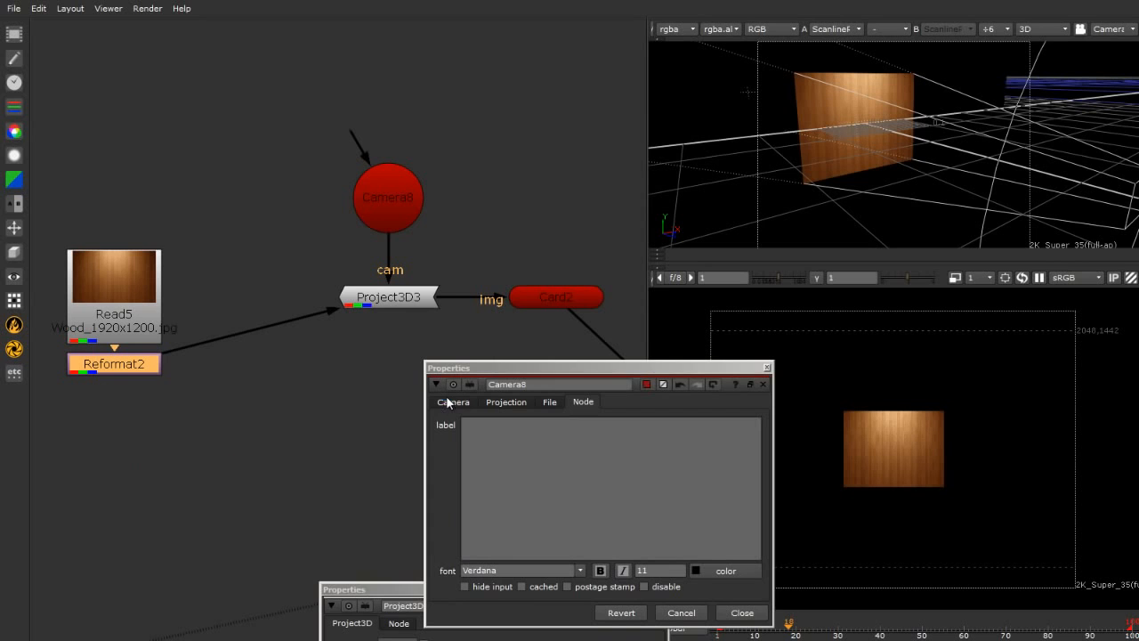
Rotate Camera8 in the enlarged 3D view so it projects the wood onto the card at an angle.
left_click_drag(996, 113, 798, 117, "ctrl")
middle_click_drag(799, 116, 993, 74, "alt")
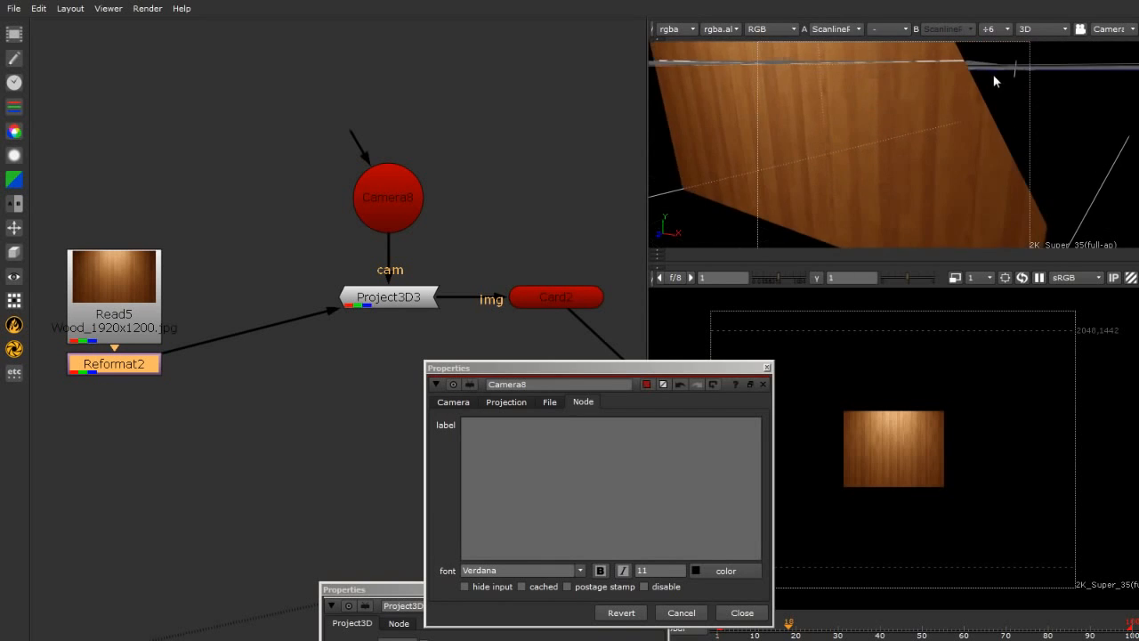
left_click_drag(993, 74, 890, 157, "alt")
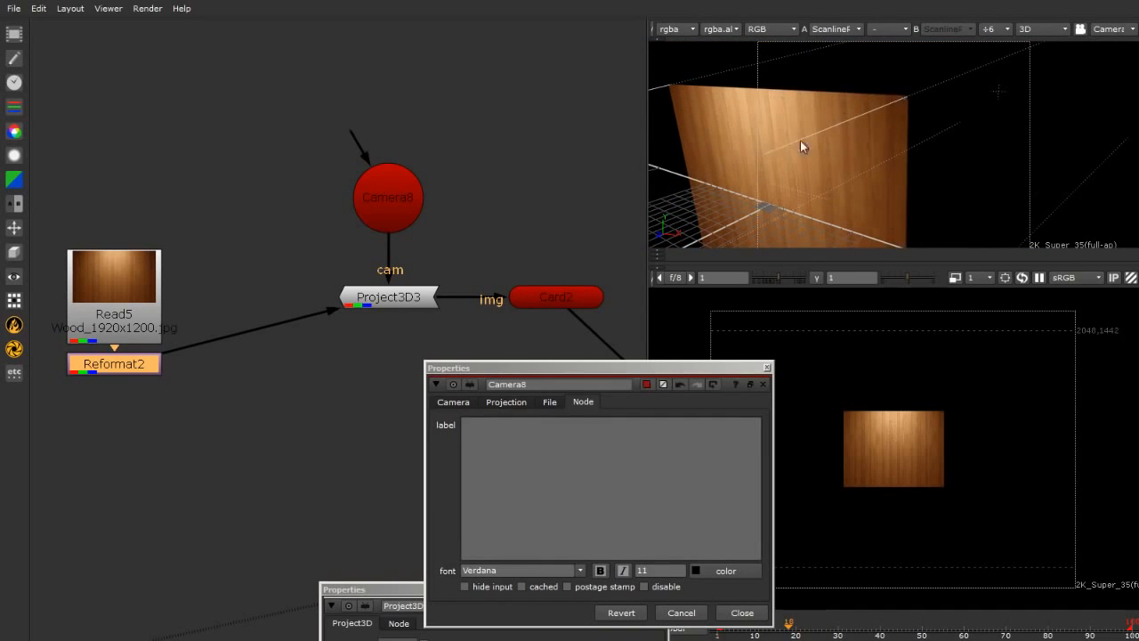
left_click_drag(800, 140, 905, 129, "ctrl")
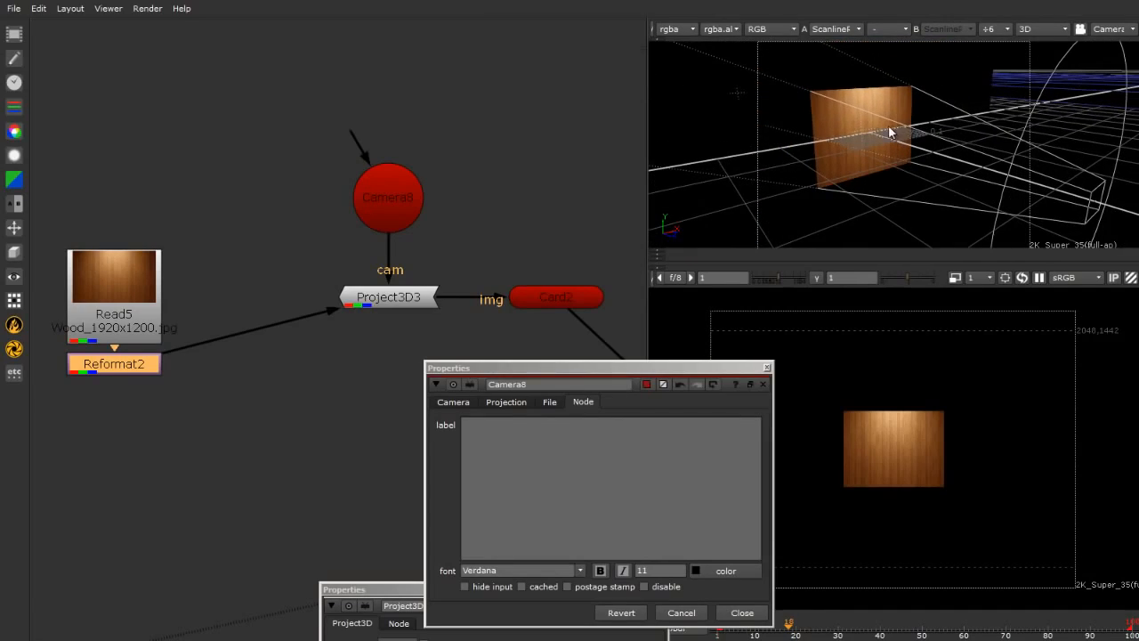
key("space")
scroll(597, 227, "down", 5)
left_click_drag(638, 260, 603, 206, "alt")
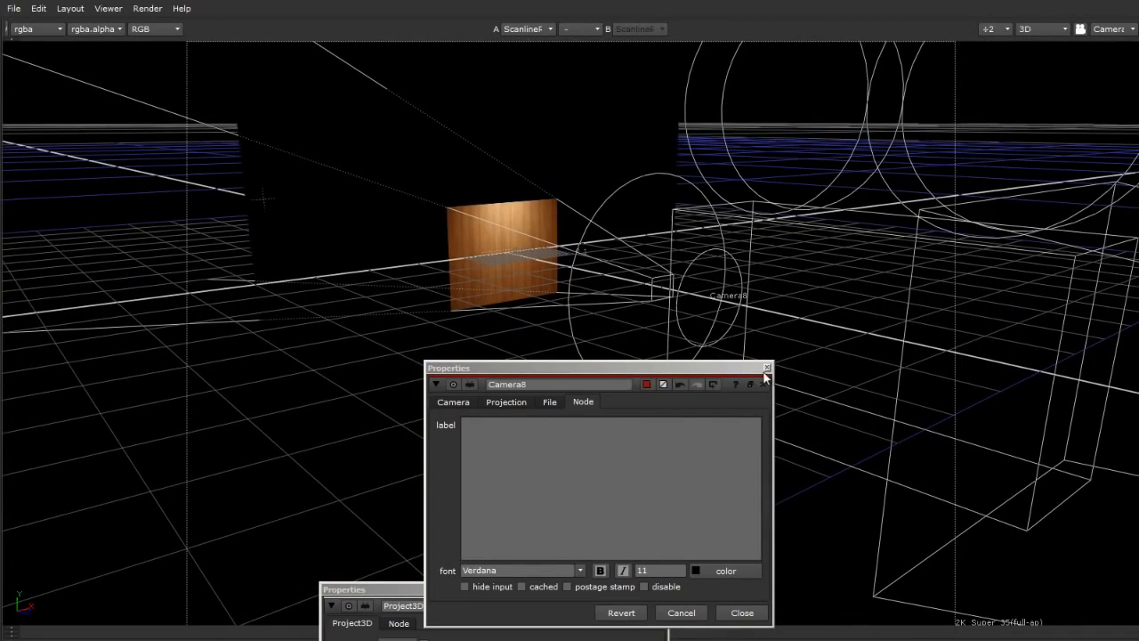
left_click_drag(752, 369, 302, 397)
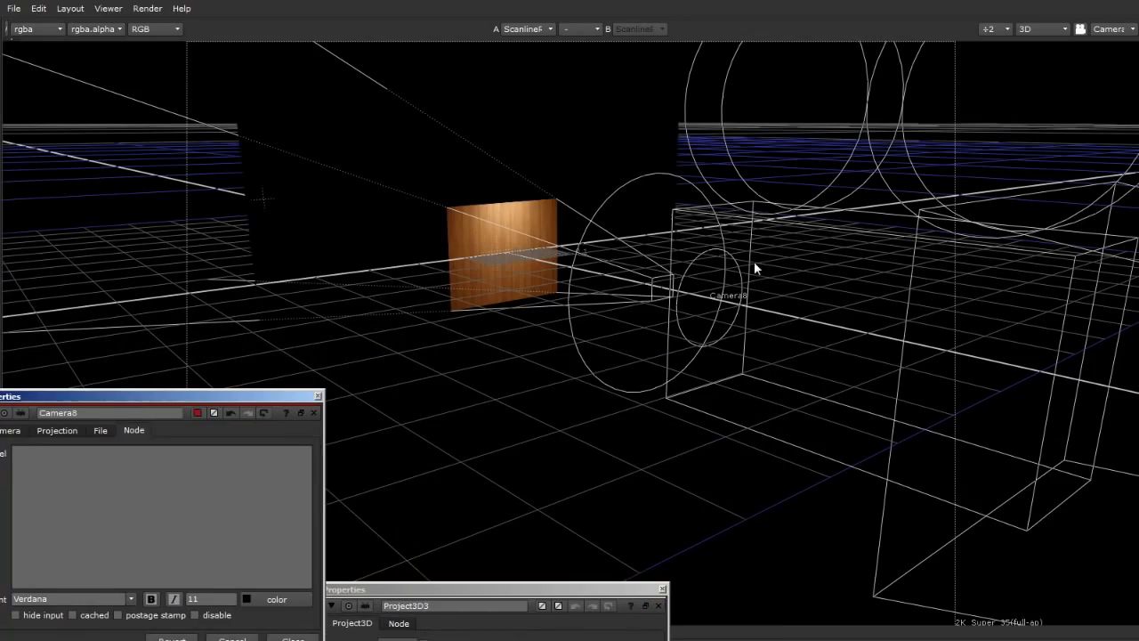
left_click(653, 290)
middle_click_drag(819, 330, 666, 332, "alt")
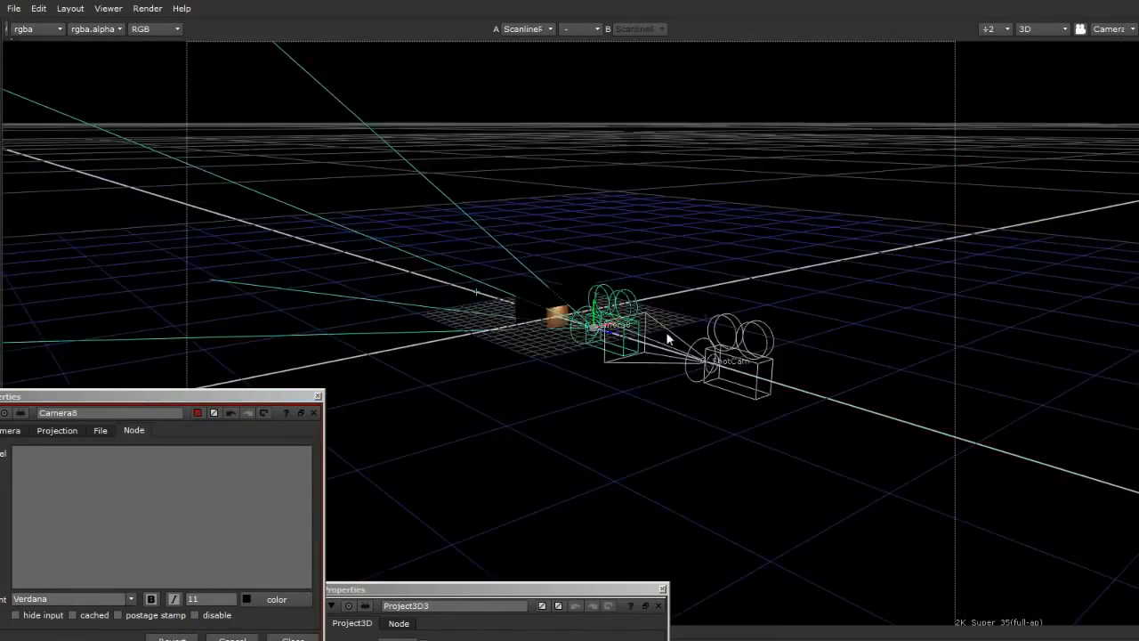
left_click_drag(665, 332, 532, 393, "ctrl")
middle_click_drag(532, 394, 759, 405, "alt")
left_click_drag(705, 245, 677, 303, "alt")
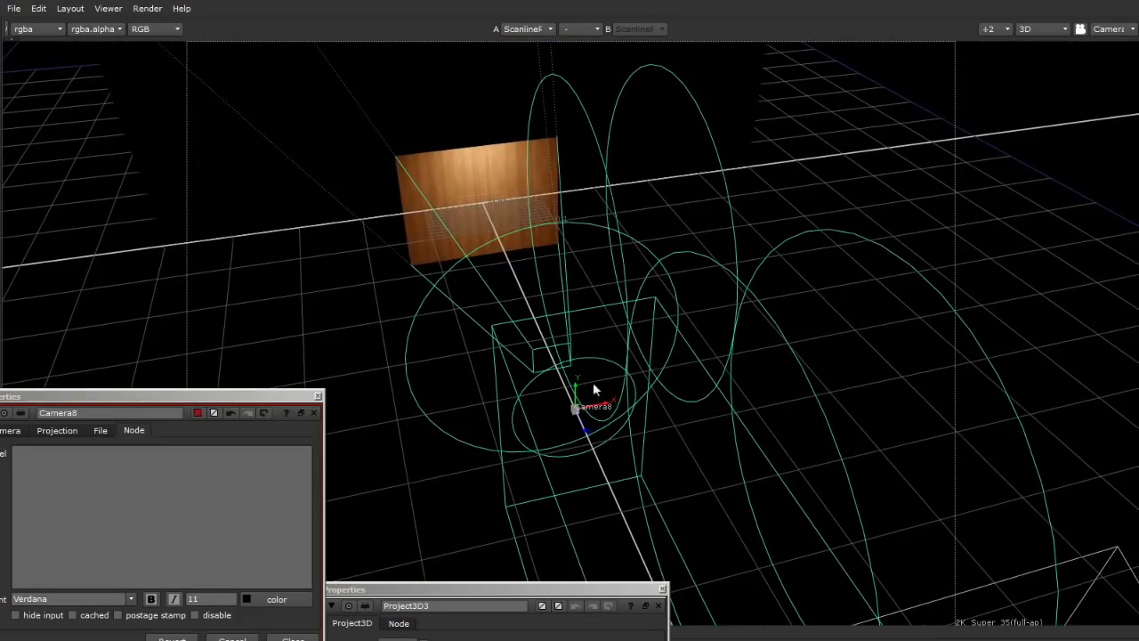
left_click_drag(604, 407, 803, 314, "ctrl")
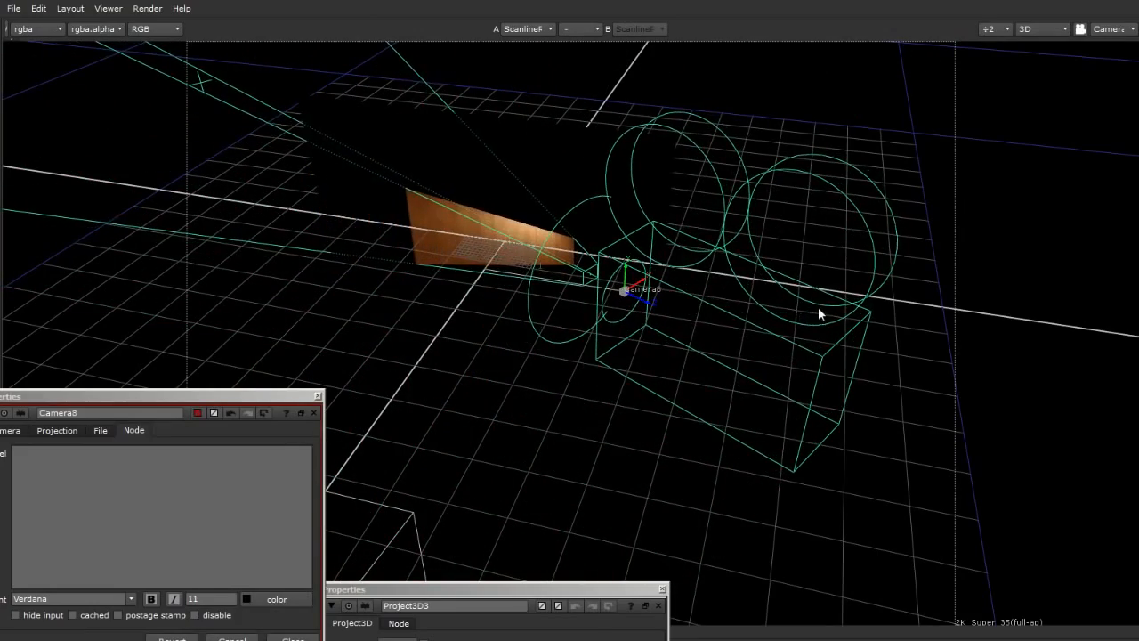
Restore the node graph, move Camera8 higher above Project3D3 and shift ShotCam farther from the scene node.
key("space")
scroll(322, 230, "down", 3)
middle_click_drag(378, 303, 297, 243)
left_click(473, 351)
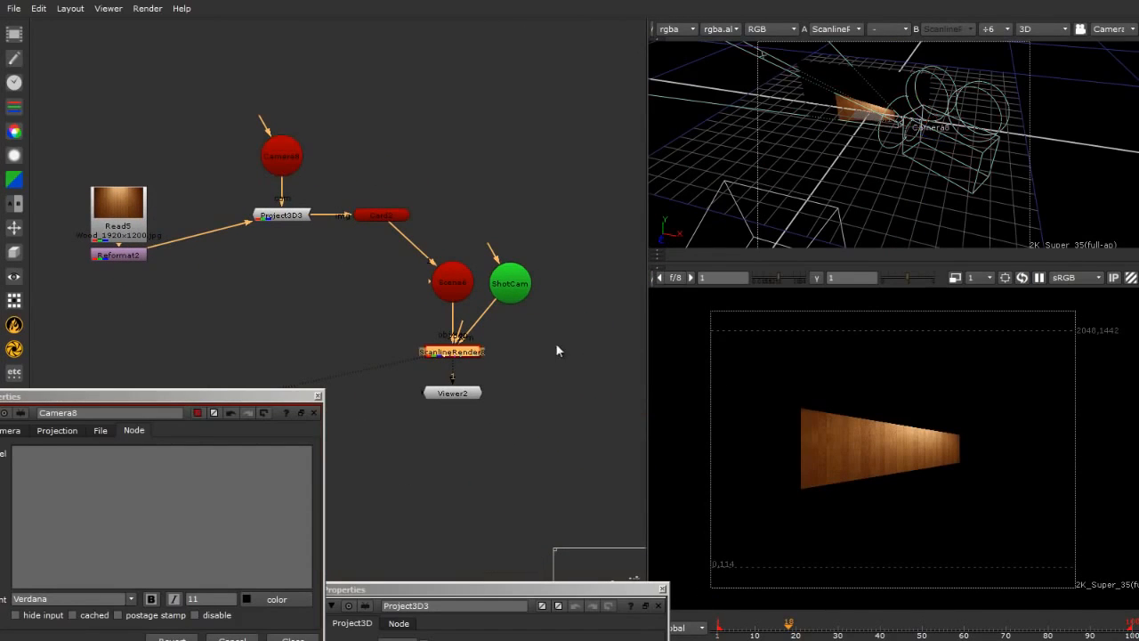
left_click(556, 343)
left_click_drag(891, 219, 972, 117, "ctrl")
left_click(989, 79)
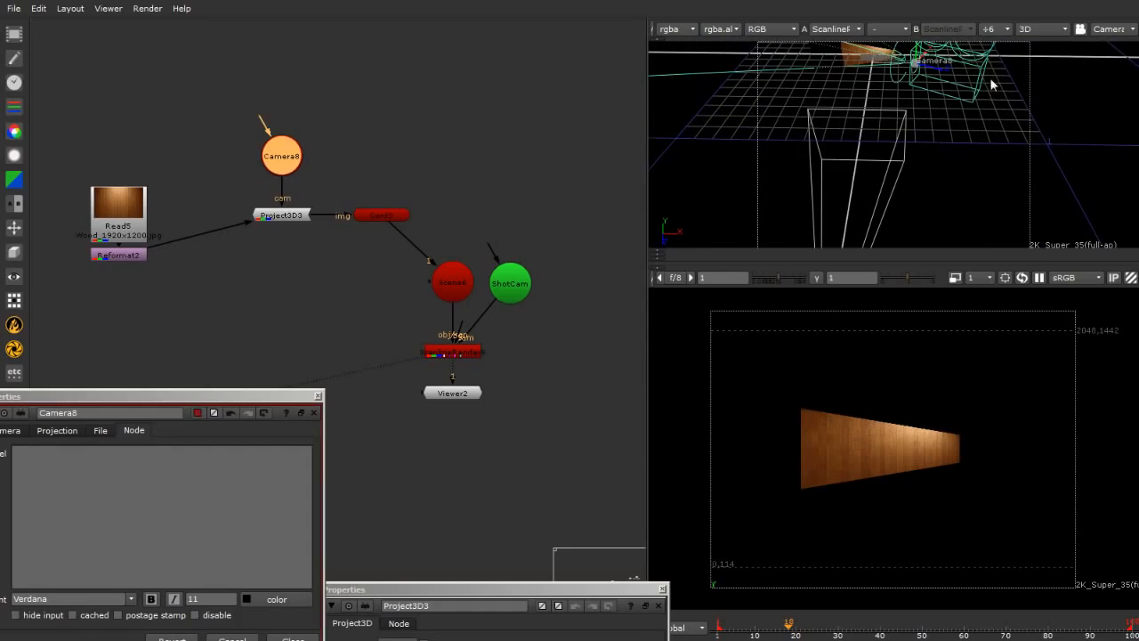
left_click_drag(274, 160, 274, 121)
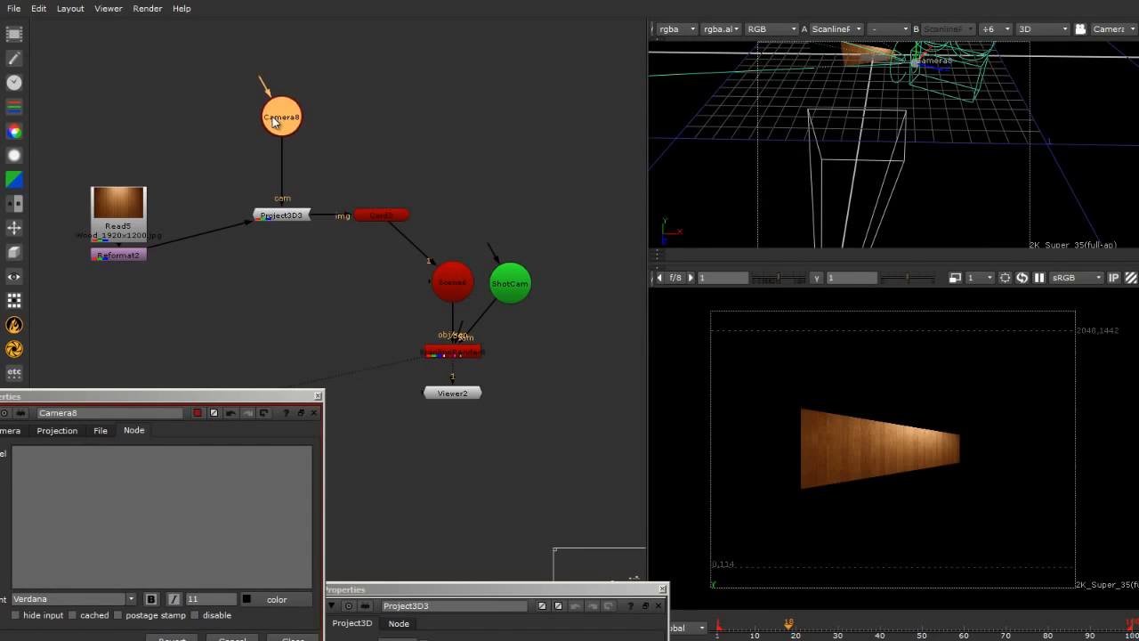
left_click(409, 172)
left_click_drag(511, 282, 545, 308)
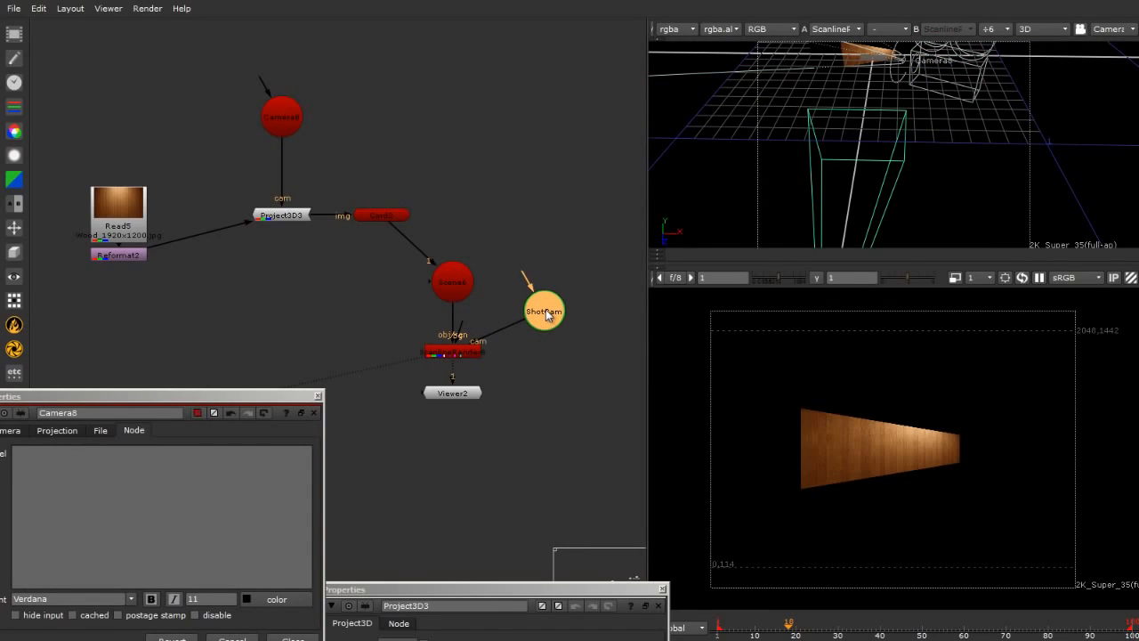
left_click(582, 455)
Raise Read5 and Reformat2 so that Reformat2 lines up horizontally with Project3D3.
left_click_drag(159, 394, 217, 332)
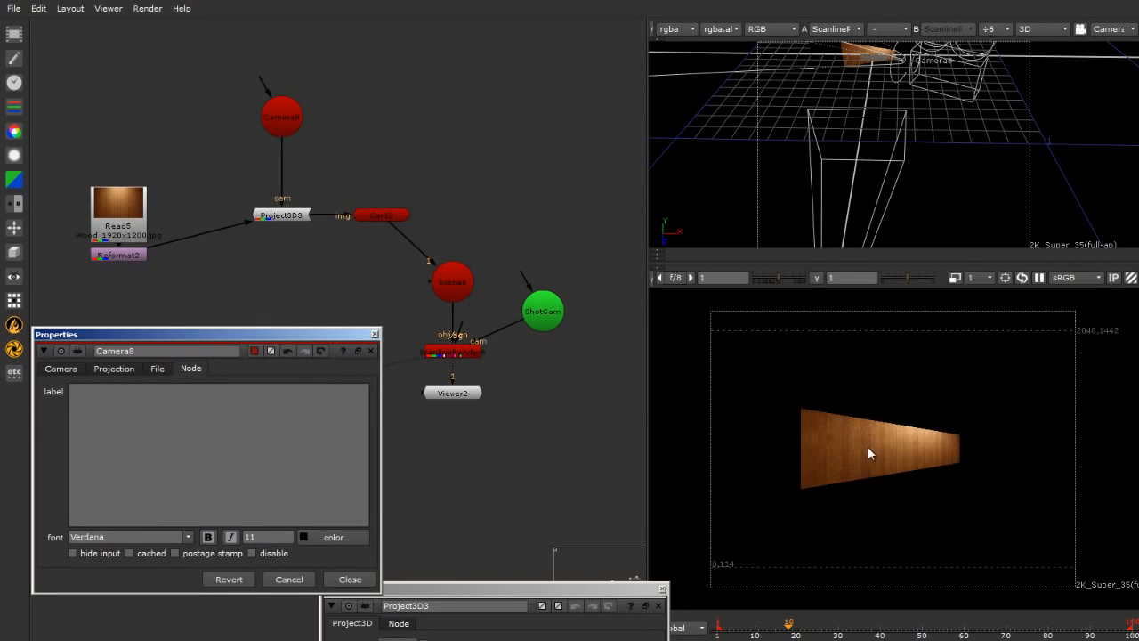
left_click_drag(35, 146, 166, 291)
left_click_drag(123, 210, 120, 170)
left_click(286, 272)
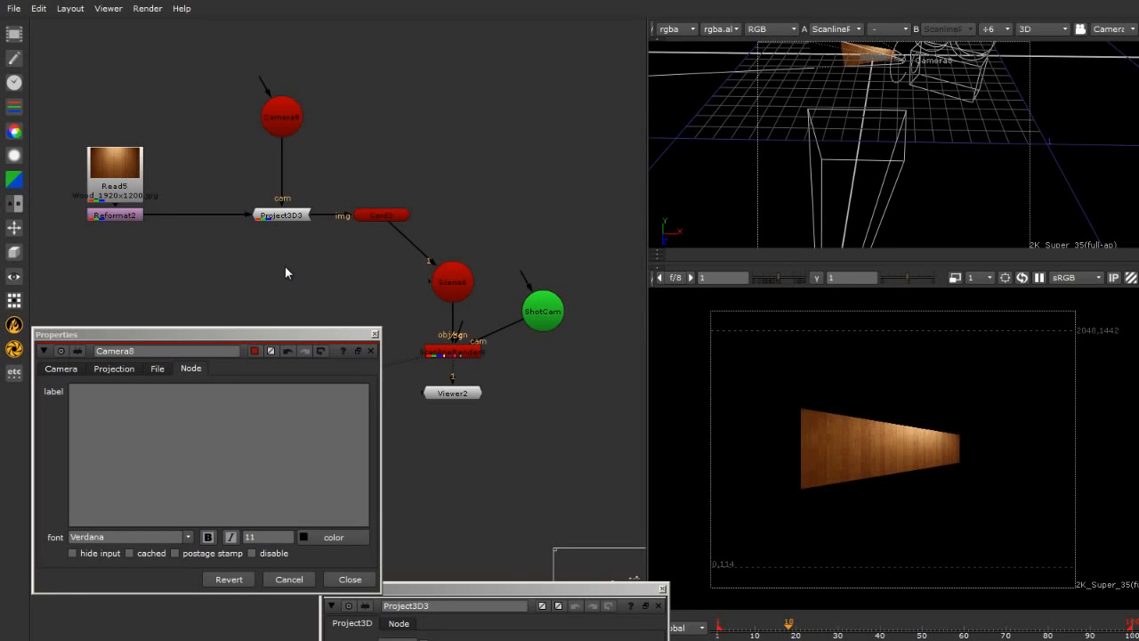
Move Camera8 slightly back down toward Project3D3.
left_click_drag(210, 57, 321, 298)
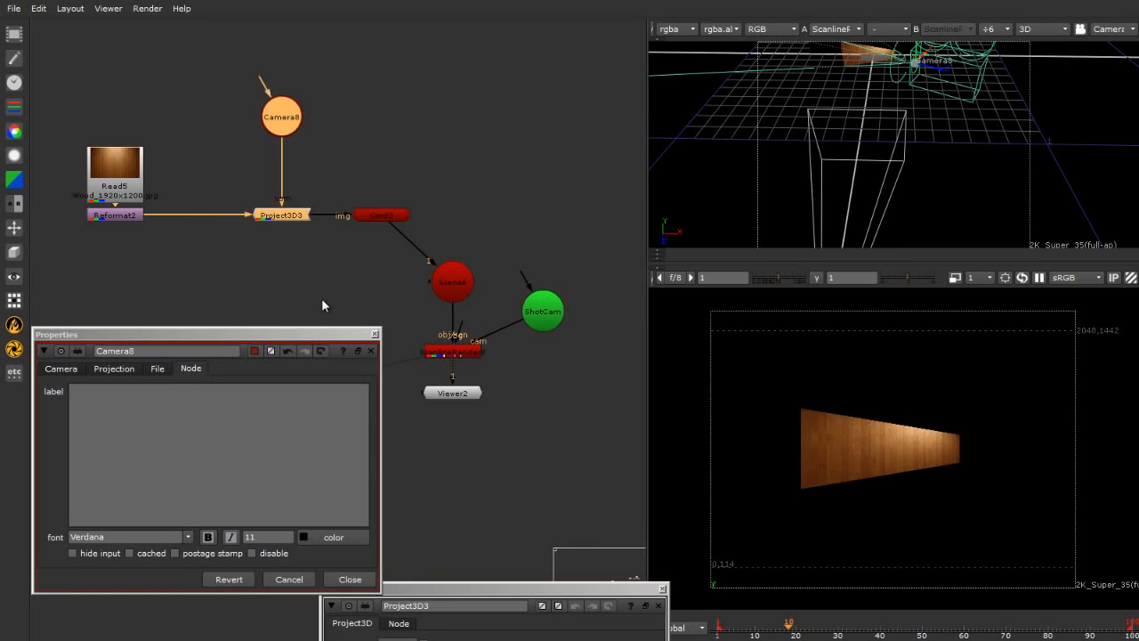
left_click(322, 298)
left_click_drag(71, 131, 169, 267)
left_click(120, 217)
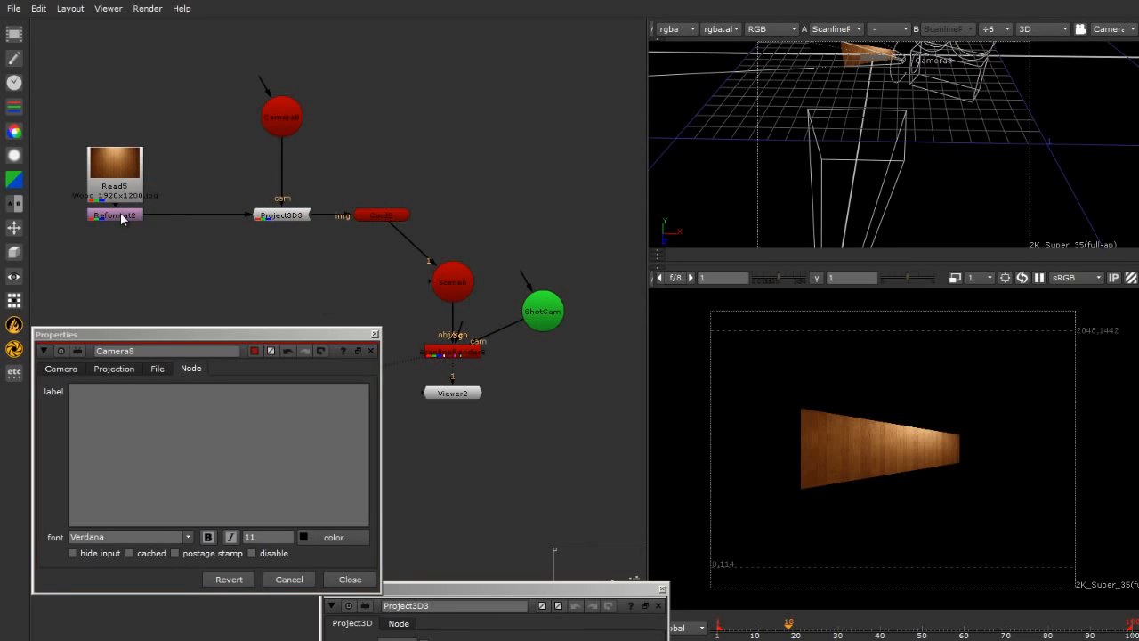
left_click_drag(30, 91, 181, 261)
left_click(215, 282)
left_click_drag(265, 136, 264, 158)
Close the Camera8 properties and move Read5 and Reformat2 closer to Project3D3.
left_click(77, 207)
left_click(398, 215)
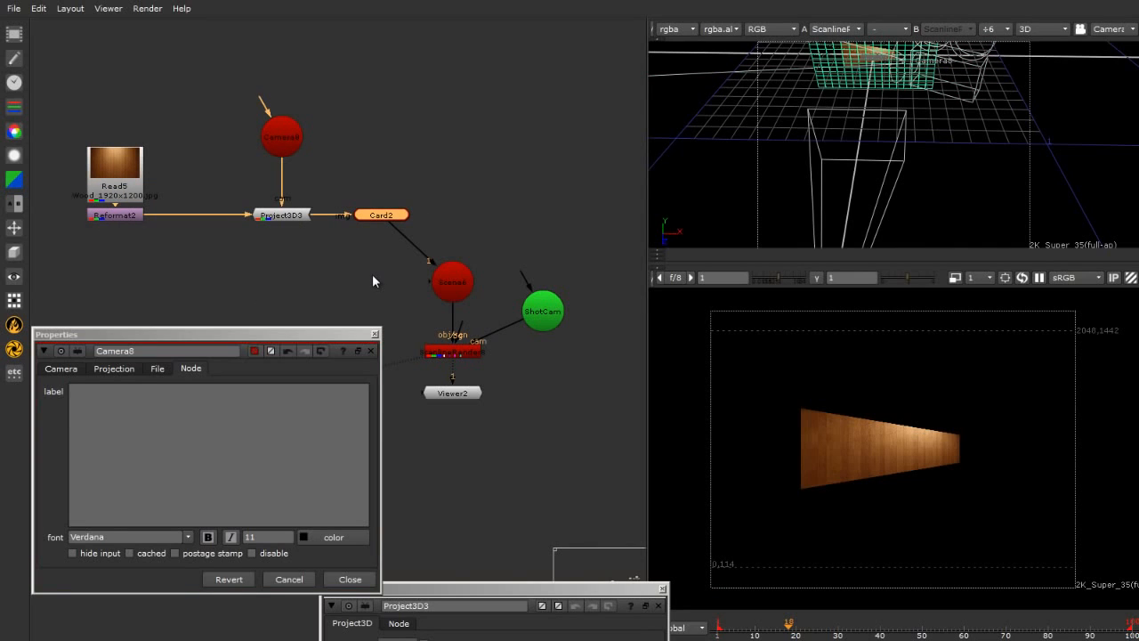
left_click(372, 274)
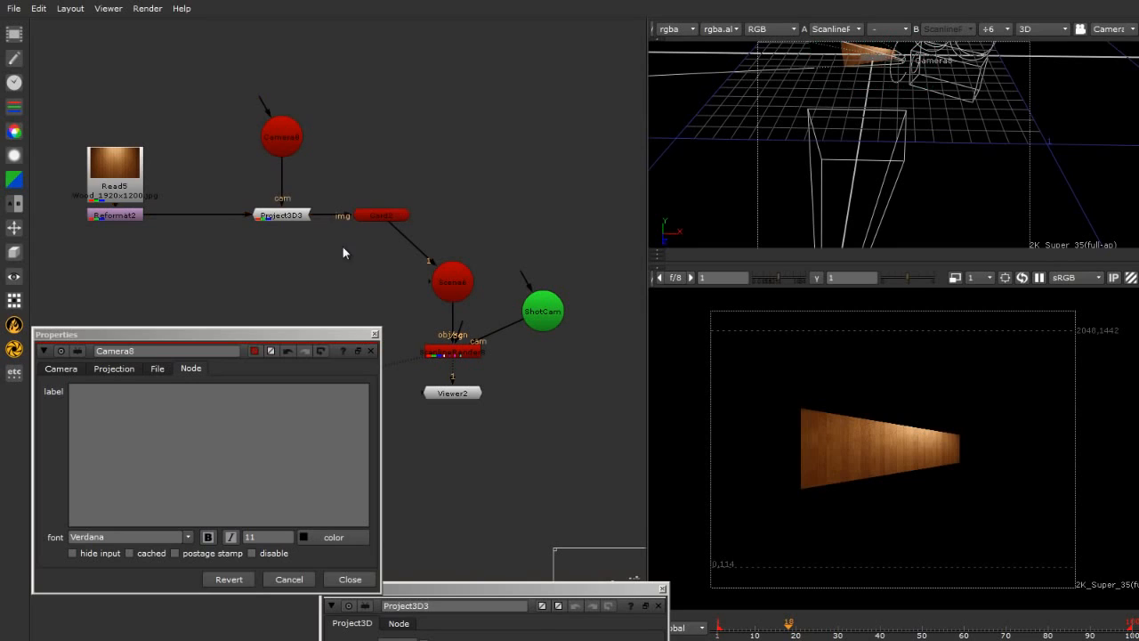
left_click(375, 333)
left_click_drag(62, 129, 157, 247)
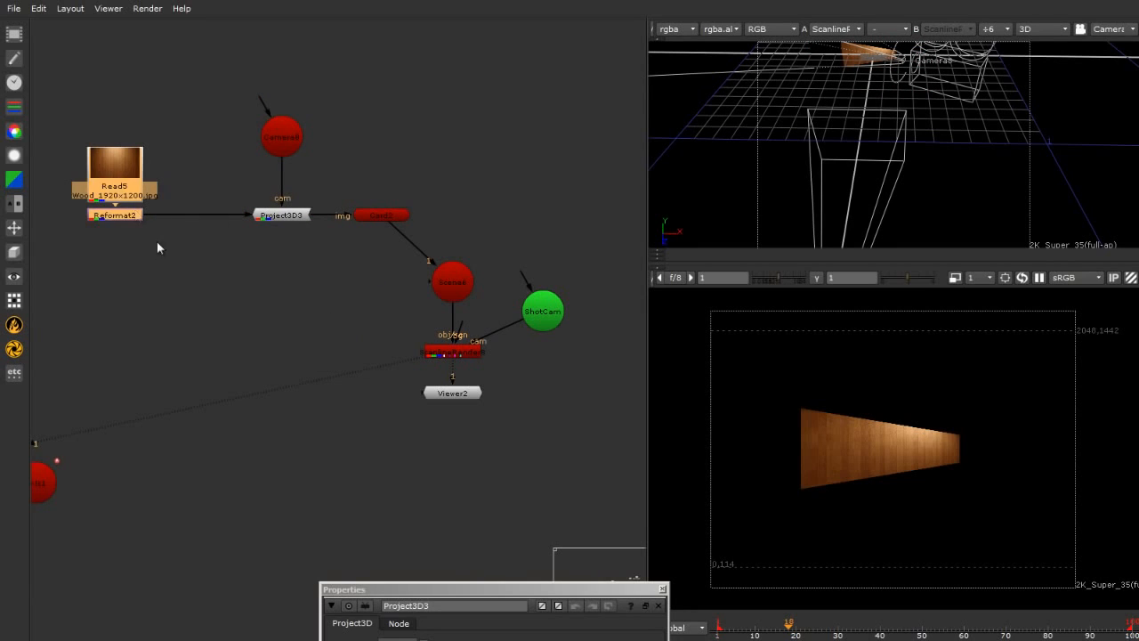
left_click_drag(115, 178, 184, 178)
left_click(214, 253)
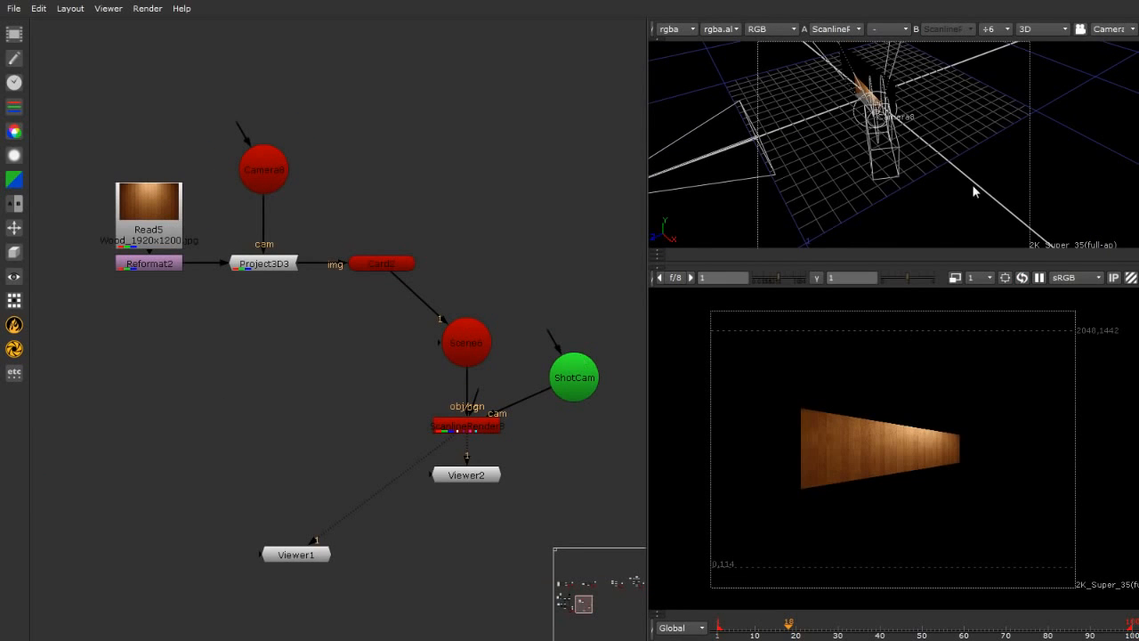
Disable Project3D3 so the wood texture is applied directly to Card2 instead of being projected.
left_click_drag(955, 190, 865, 132, "ctrl")
left_click(825, 100)
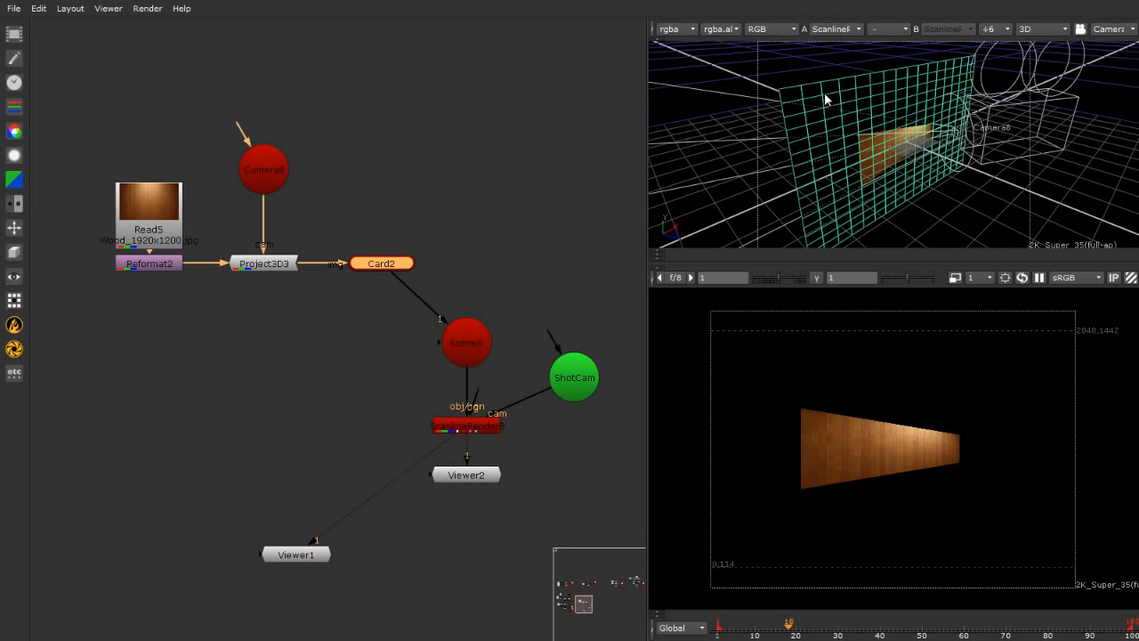
left_click_drag(1003, 185, 801, 178, "ctrl")
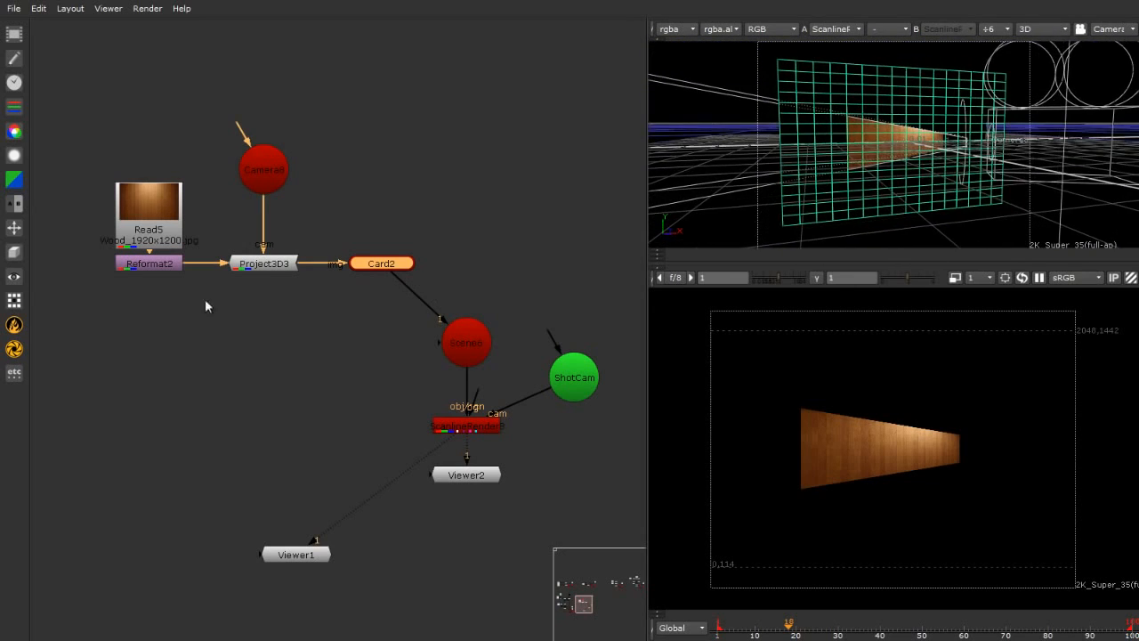
left_click(253, 267)
key("d")
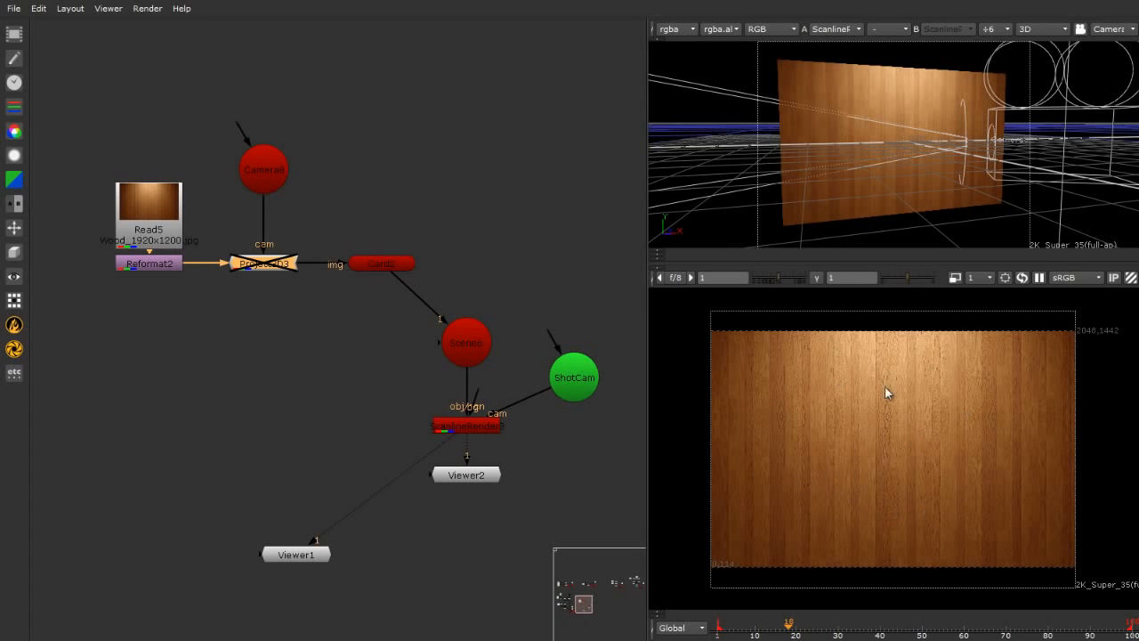
left_click(293, 339)
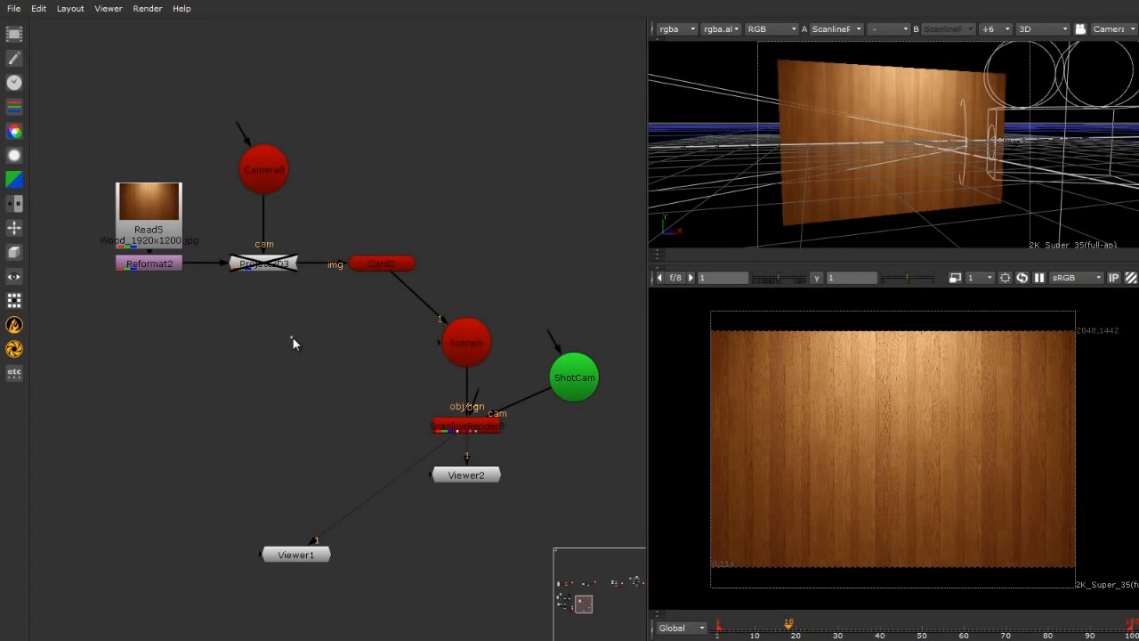
left_click(256, 267)
left_click(249, 307)
Extract Read5 and Reformat2 from the node tree and set them aside below the projection setup.
left_click_drag(45, 146, 195, 311)
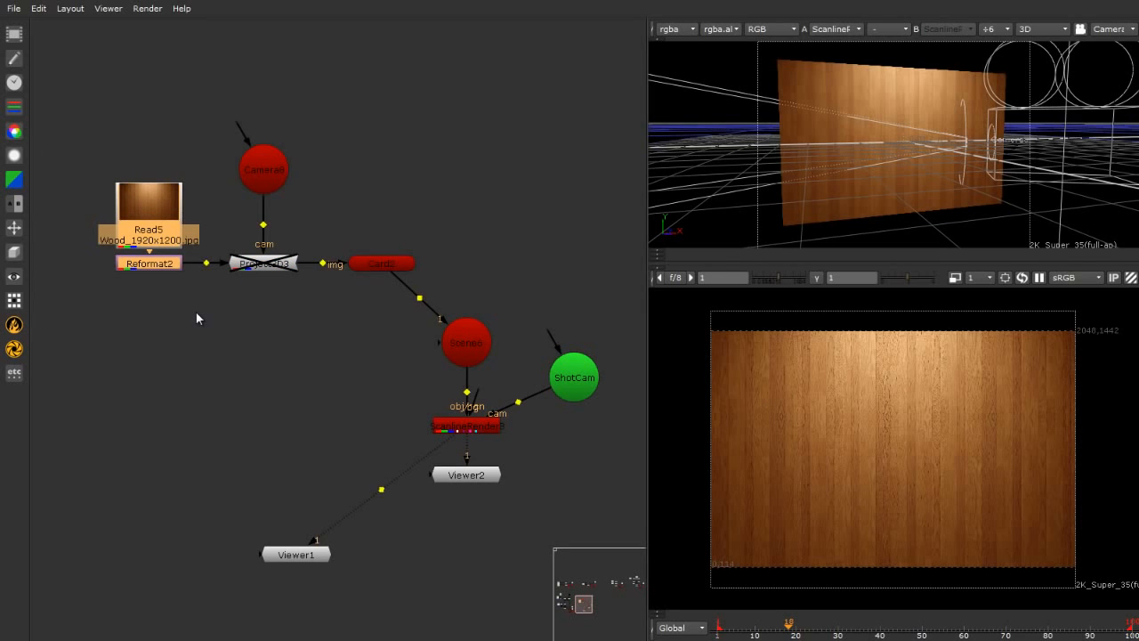
key("ctrl+shift+x")
left_click_drag(178, 225, 71, 466)
left_click(212, 339)
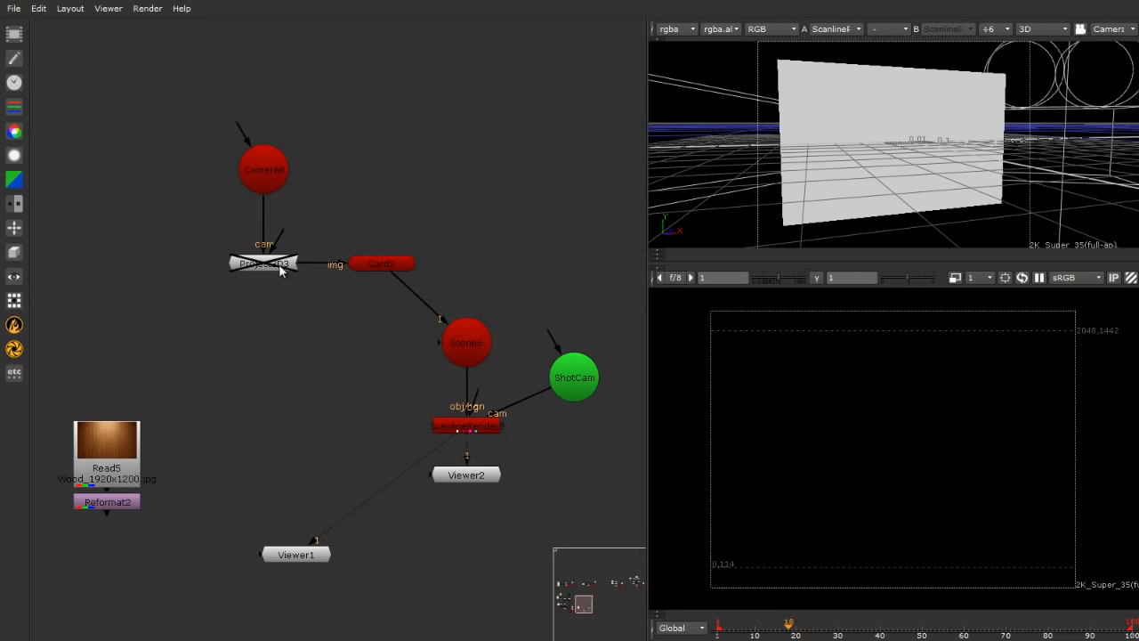
Re-enable Project3D3 and add a CheckerBoard node beside it.
left_click(246, 264)
left_click(14, 34)
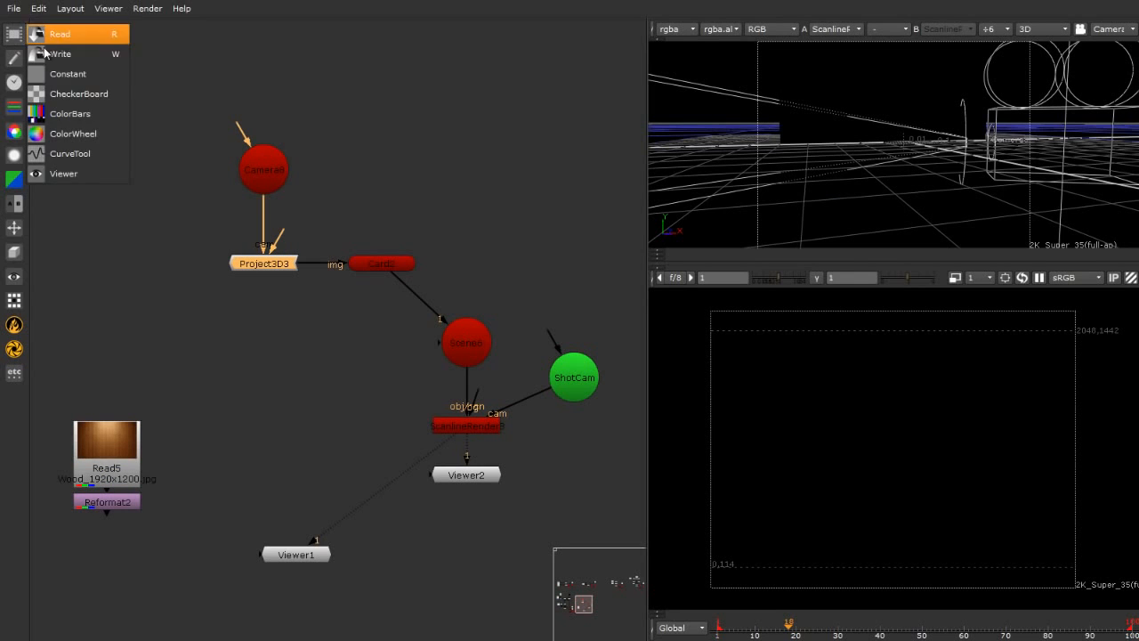
left_click(103, 98)
left_click_drag(292, 210, 372, 321)
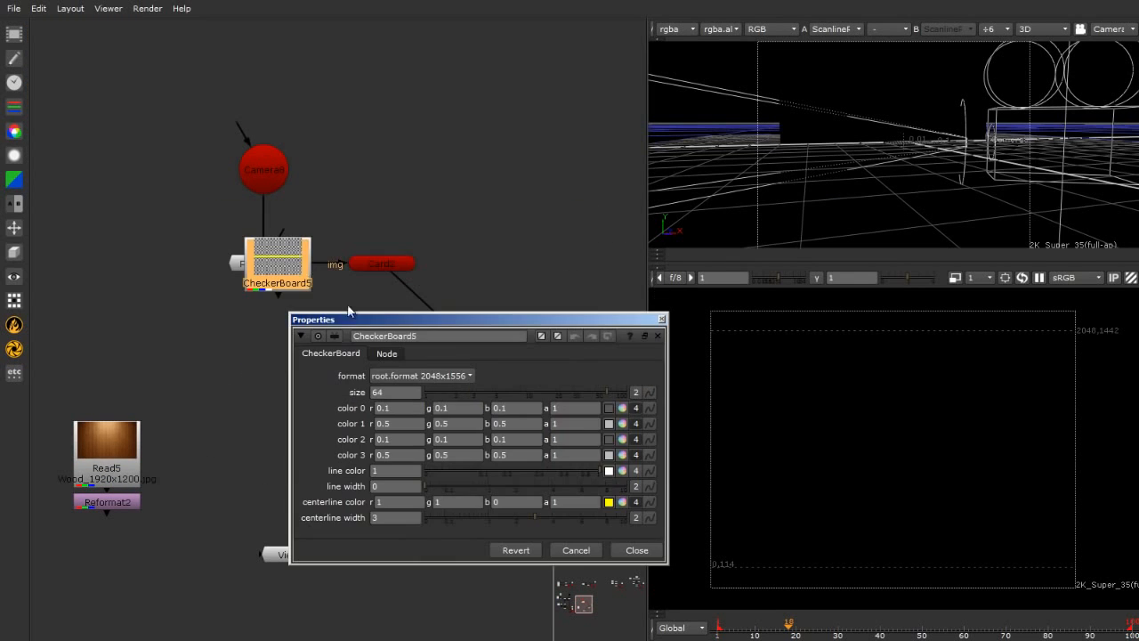
Place the CheckerBoard node beside Project3D3 and connect it as the image source projected by Camera8, closing its properties.
left_click_drag(292, 267, 208, 250)
left_click_drag(282, 248, 93, 254)
left_click(192, 249)
left_click_drag(192, 248, 108, 271)
left_click_drag(108, 271, 123, 265)
left_click_drag(271, 272, 267, 265)
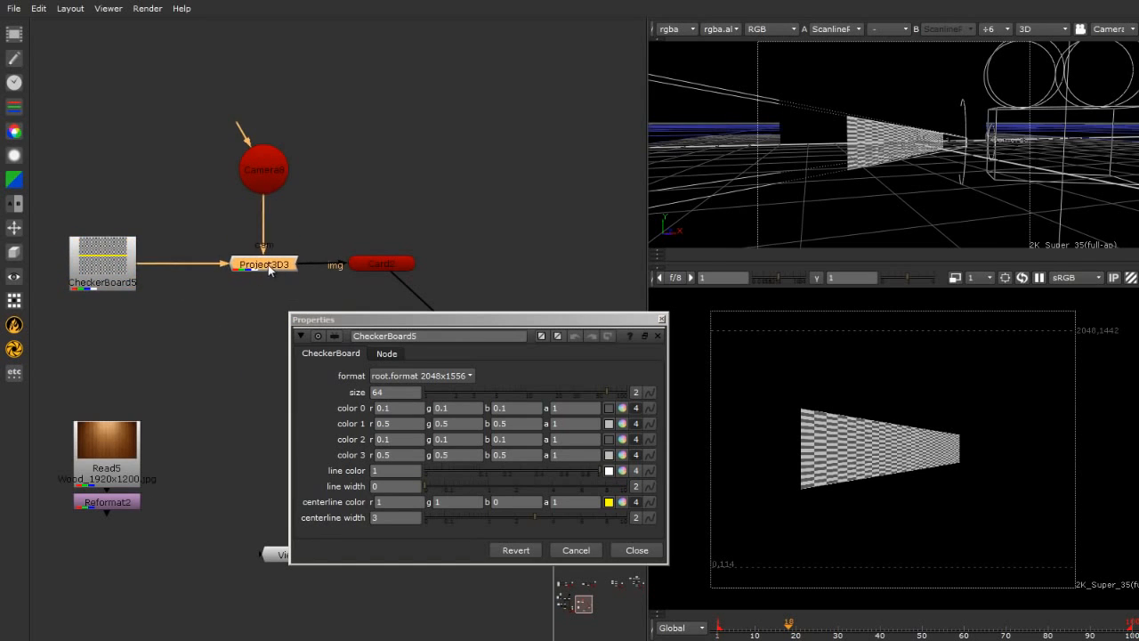
left_click_drag(893, 155, 866, 164, "ctrl")
left_click(661, 320)
left_click(145, 446)
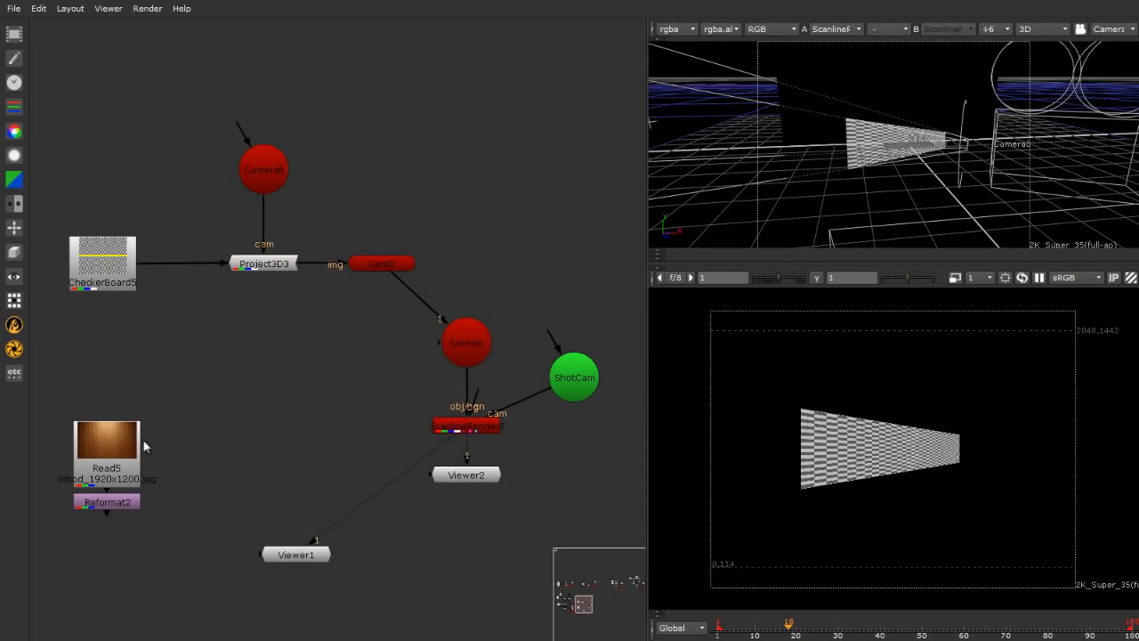
Move the wood texture's Read5 and Reformat2 nodes up to just below the CheckerBoard node.
left_click_drag(29, 377, 31, 493)
left_click_drag(55, 384, 131, 517)
left_click_drag(107, 472, 103, 371)
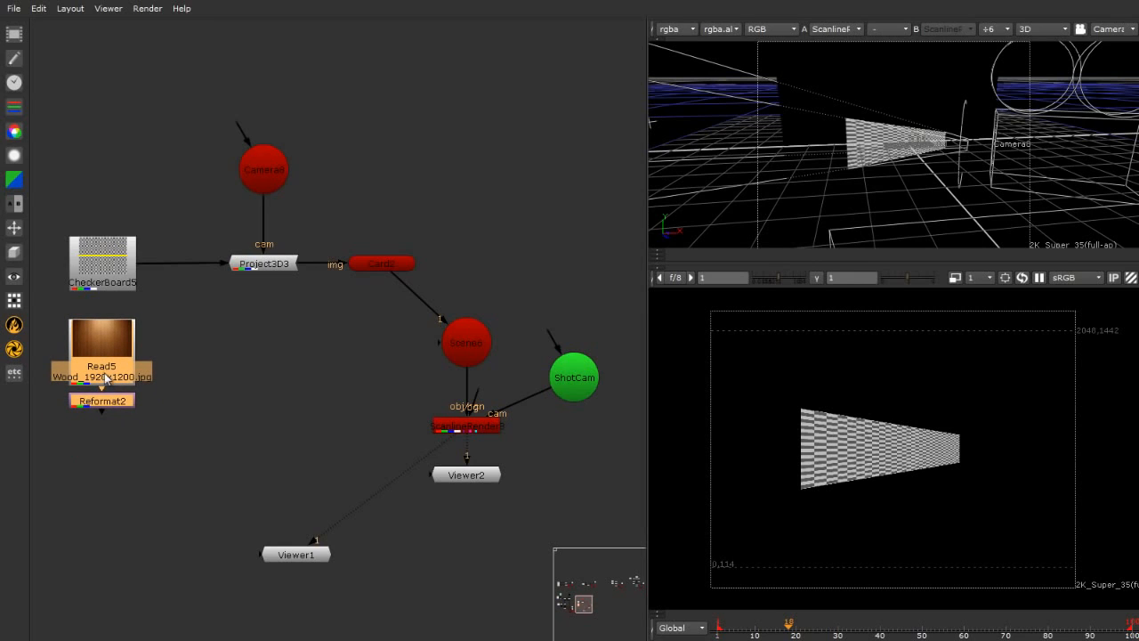
left_click(191, 387)
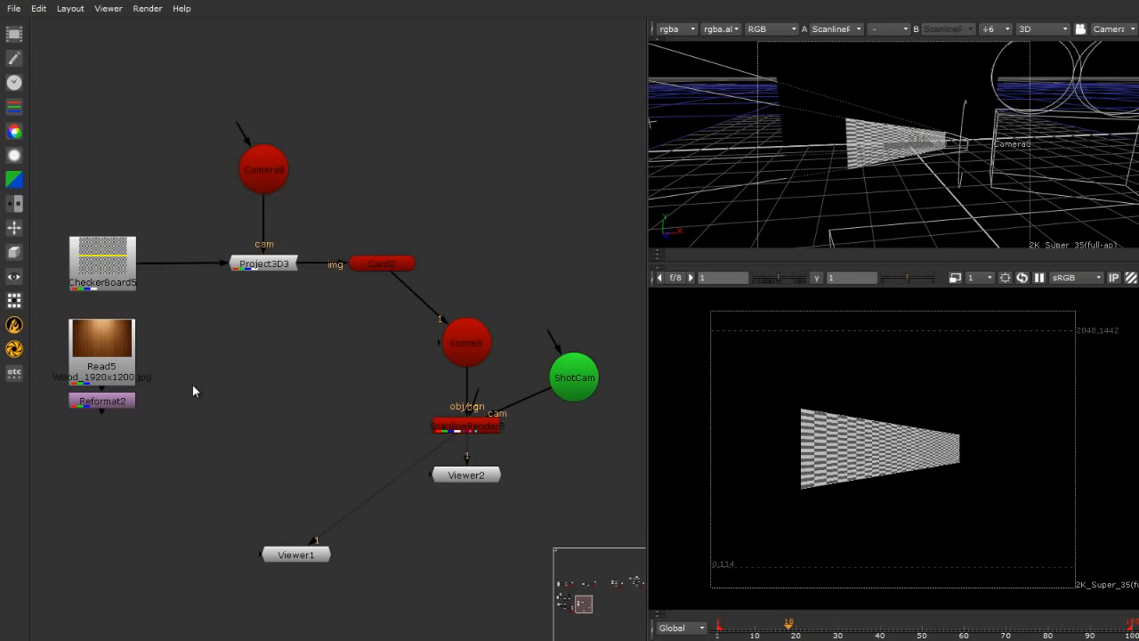
Add a MergeMat shader node beside Reformat2 and look through its merge operations.
left_click(15, 254)
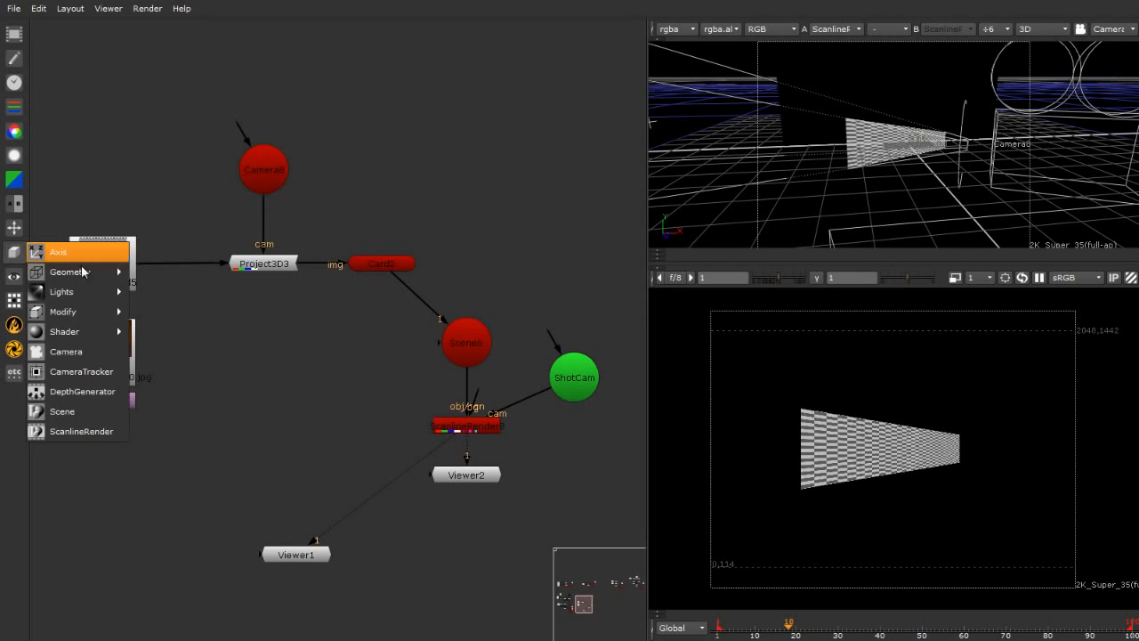
mouse_move(89, 333)
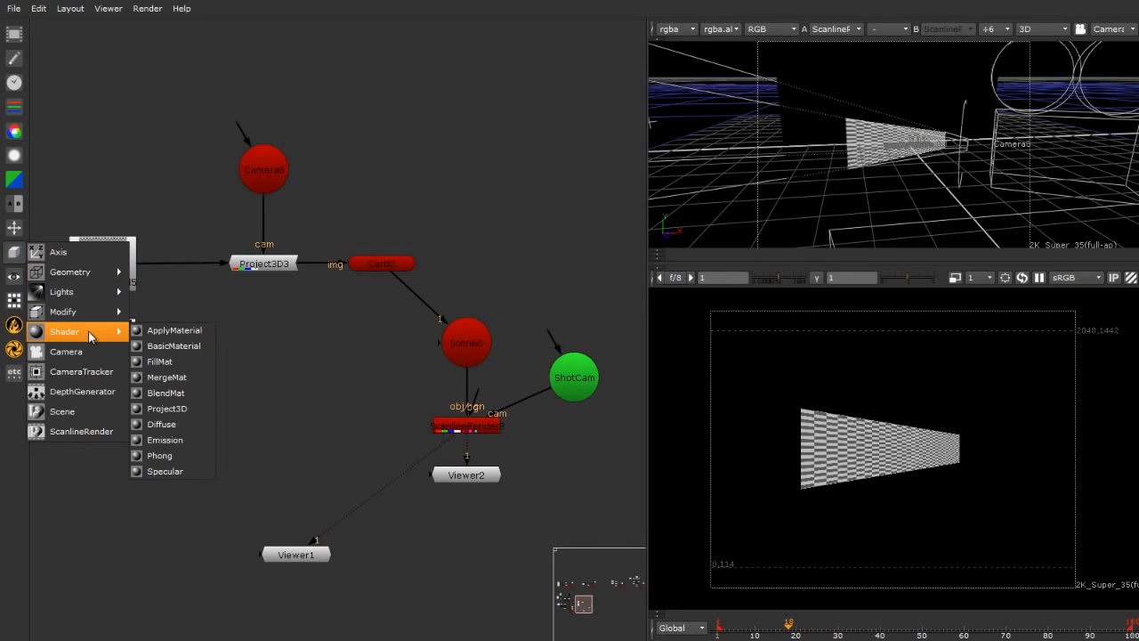
left_click(198, 378)
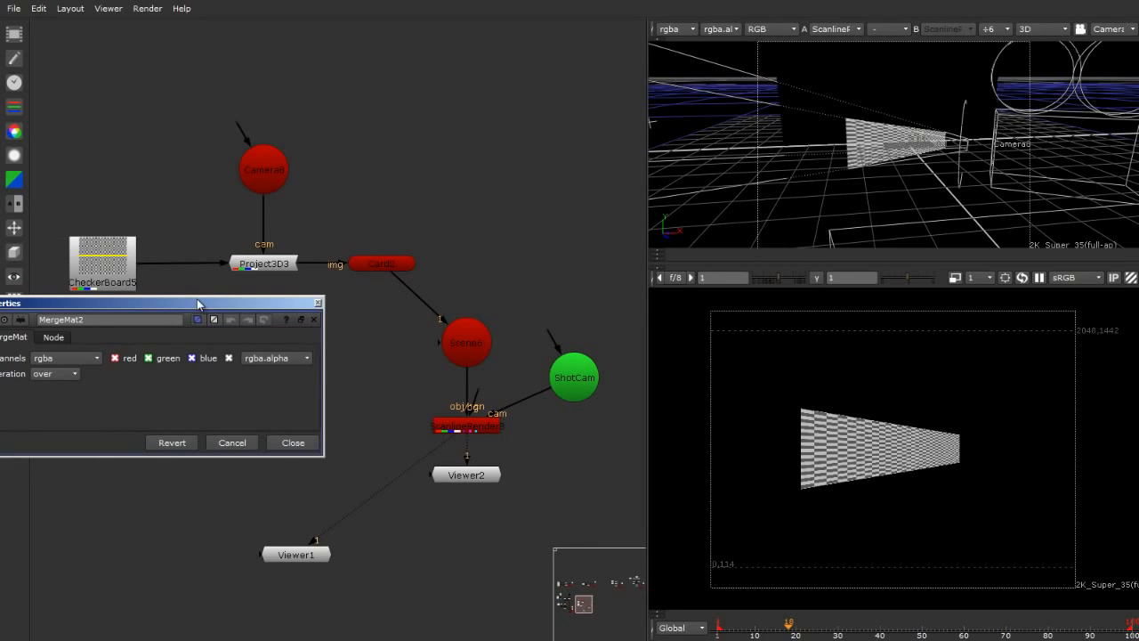
left_click_drag(198, 304, 599, 474)
left_click(497, 534)
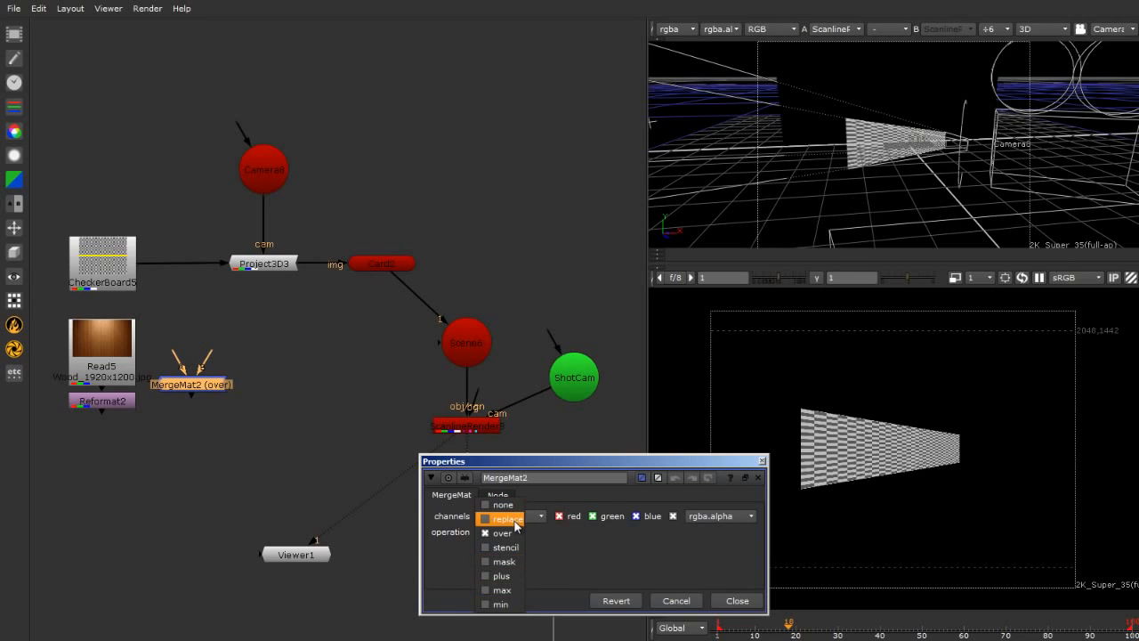
left_click(200, 456)
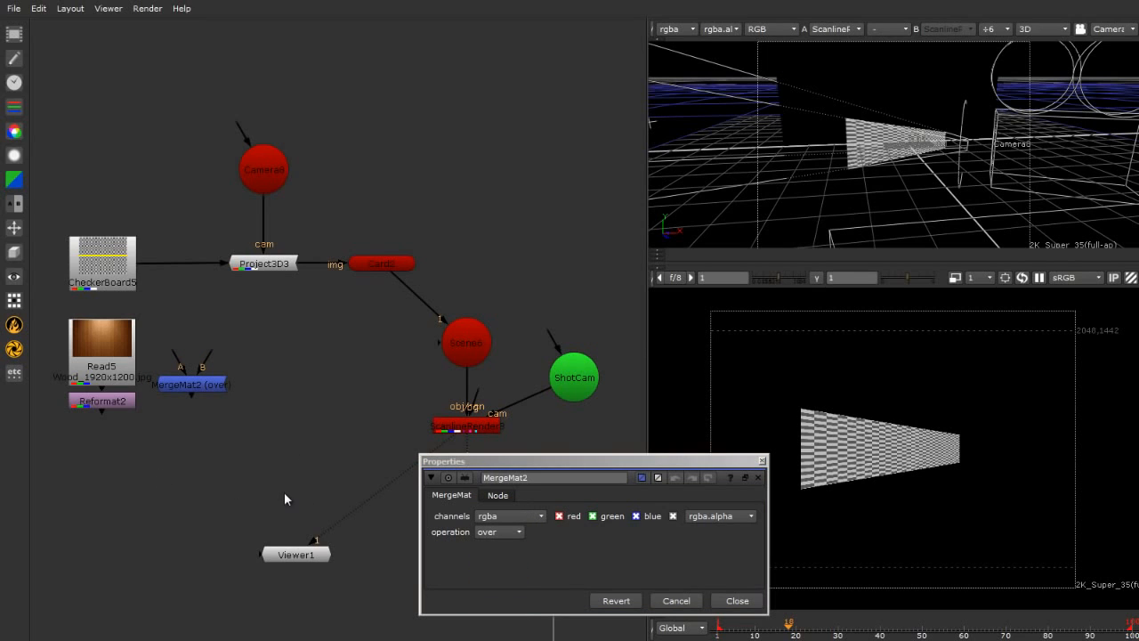
left_click(499, 532)
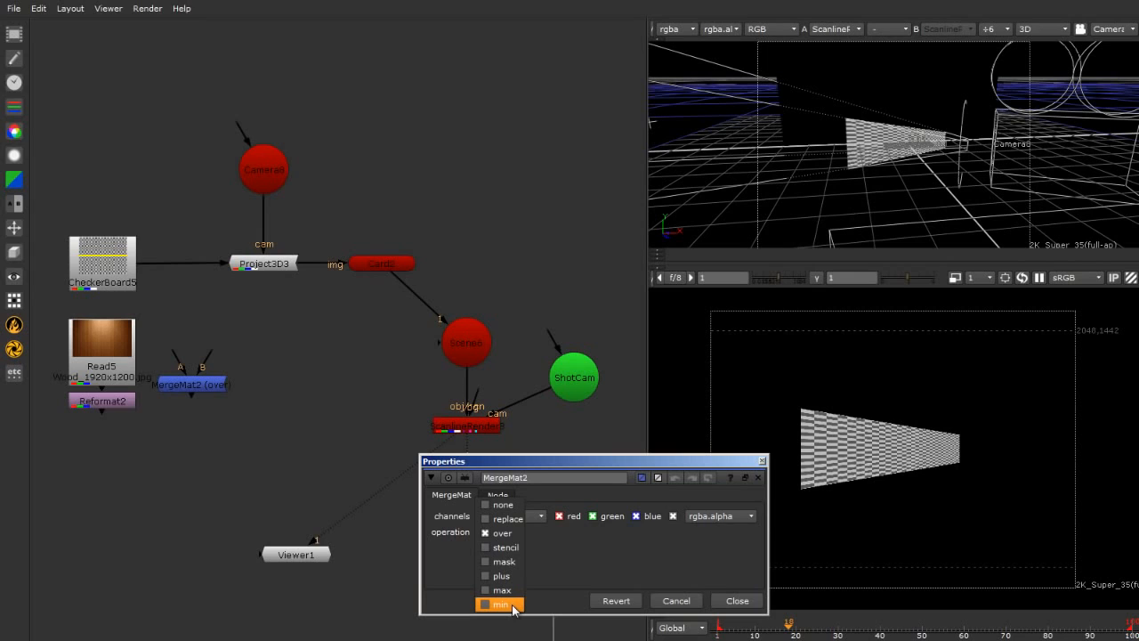
left_click(244, 441)
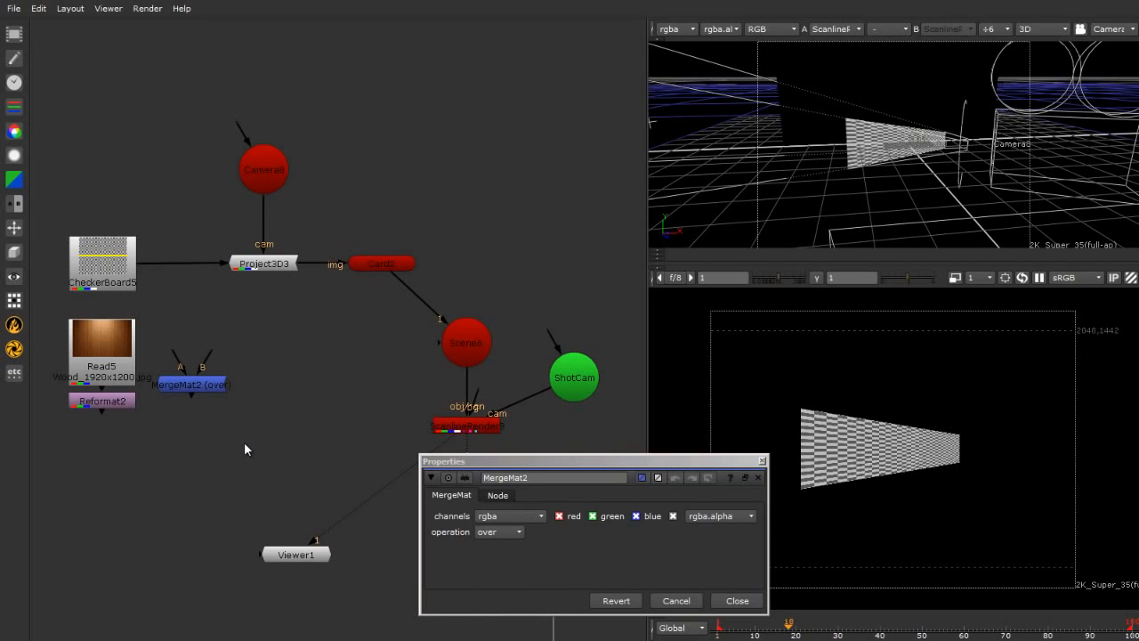
Connect the MergeMat node's B input to Reformat2 and its A input to Project3D3, aligning it below the projection node.
left_click_drag(198, 386, 105, 401)
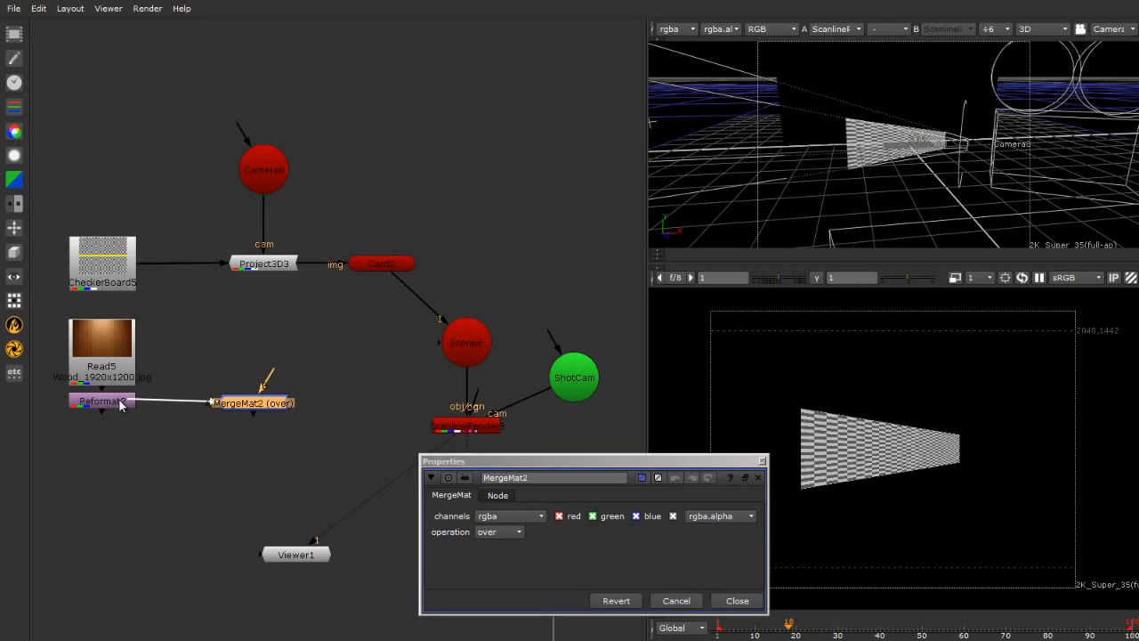
left_click_drag(271, 380, 263, 265)
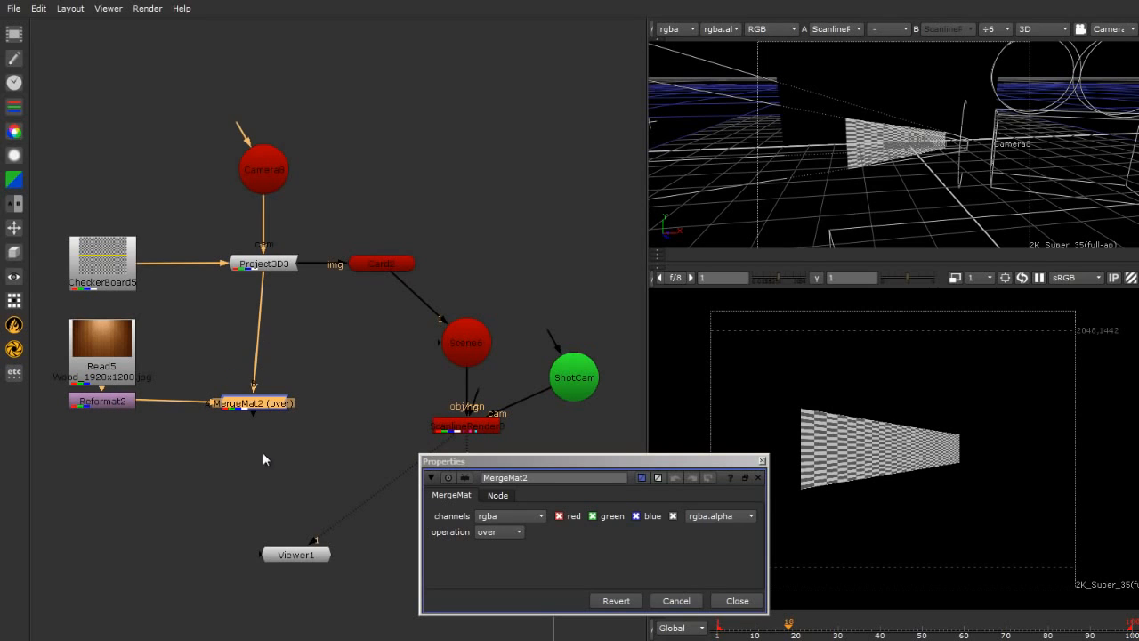
left_click_drag(269, 403, 278, 402)
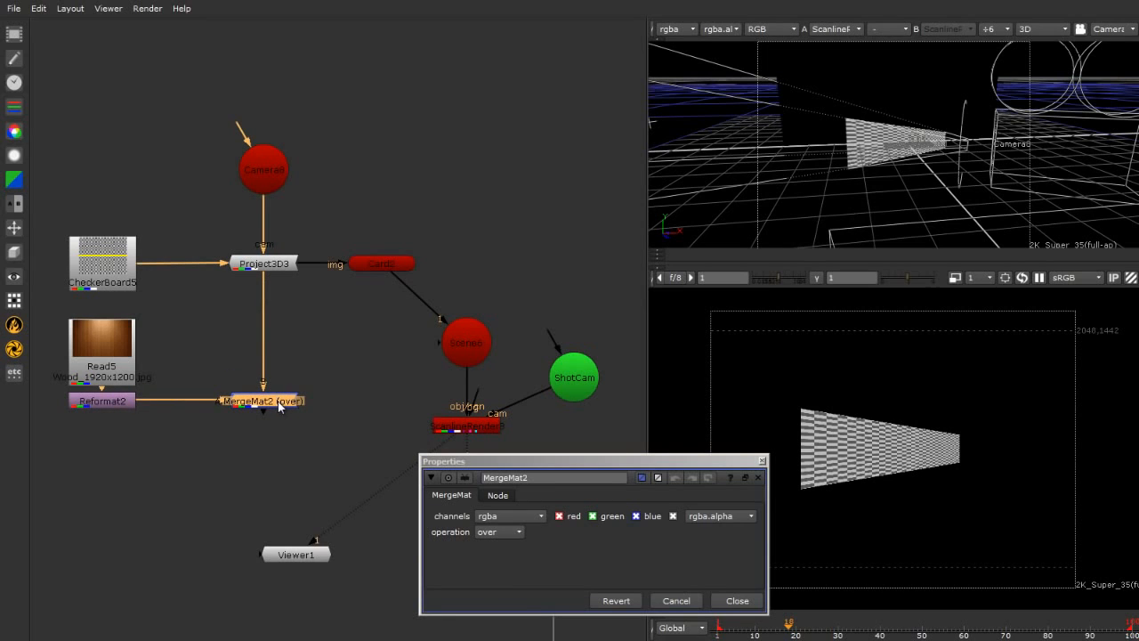
left_click_drag(60, 315, 160, 437)
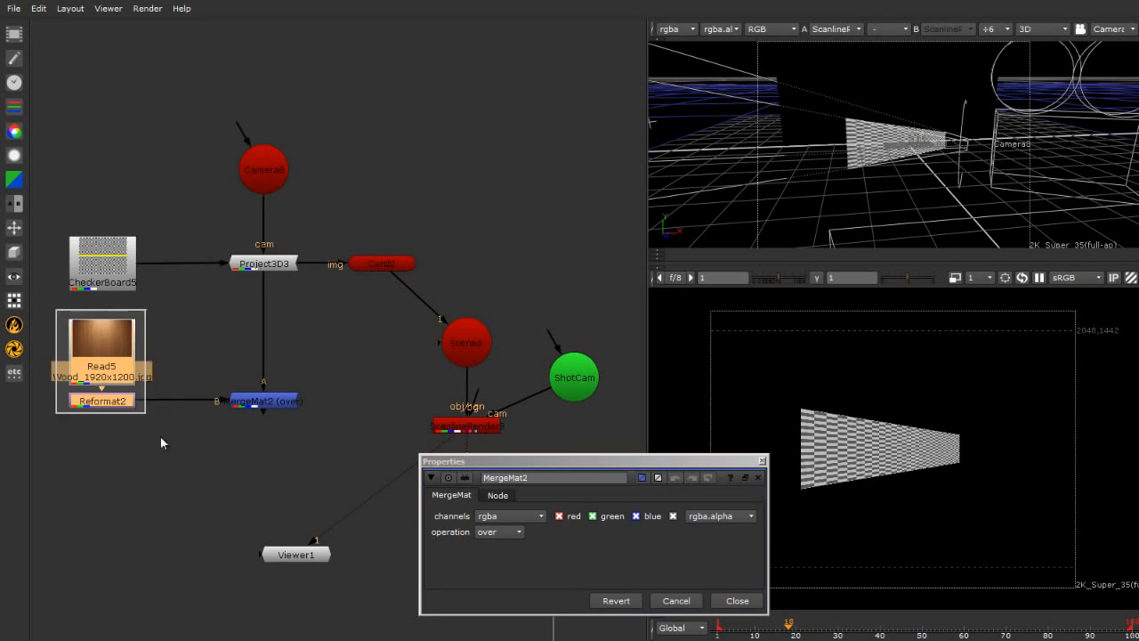
Set the MergeMat operation to plus and feed the card's image input from MergeMat2 instead of Project3D3.
left_click(490, 533)
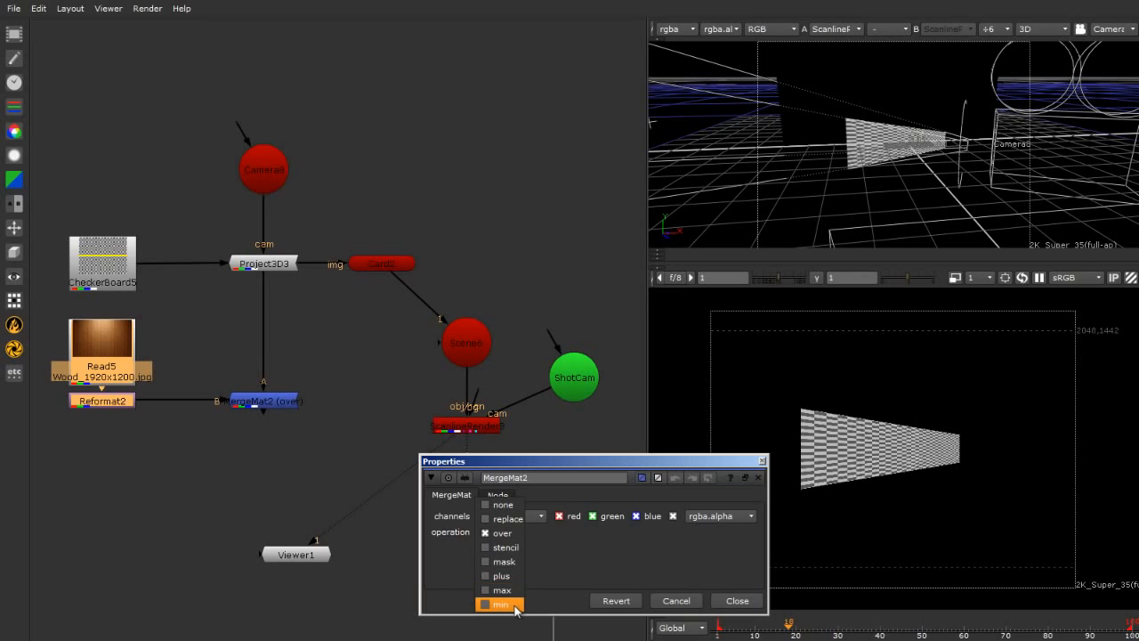
left_click(514, 577)
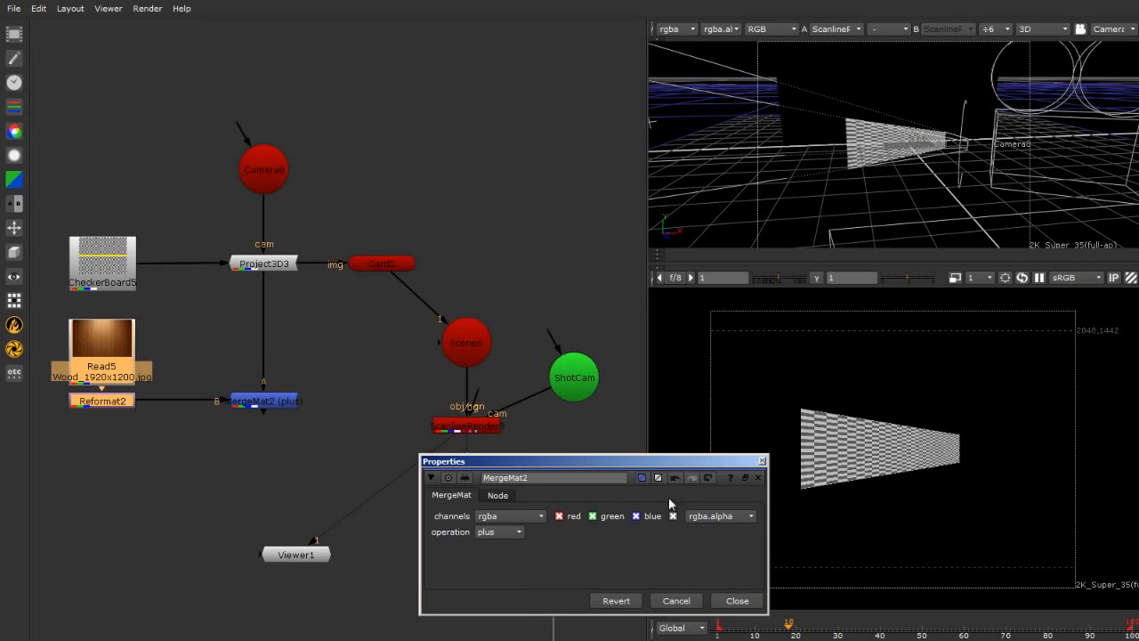
left_click_drag(306, 260, 274, 405)
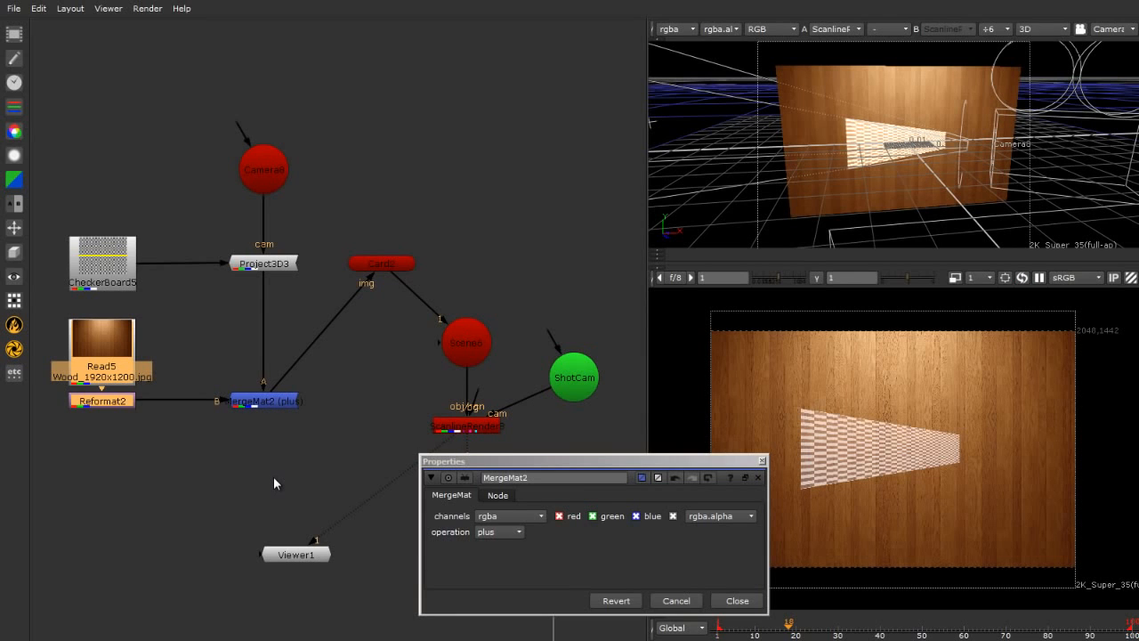
left_click(273, 476)
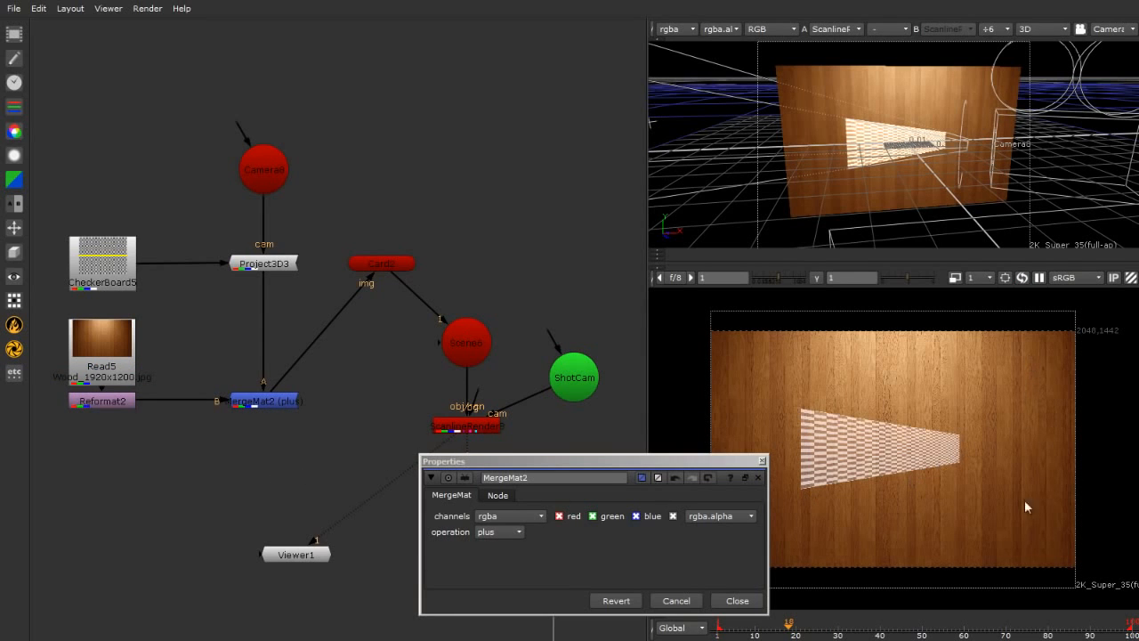
left_click(762, 461)
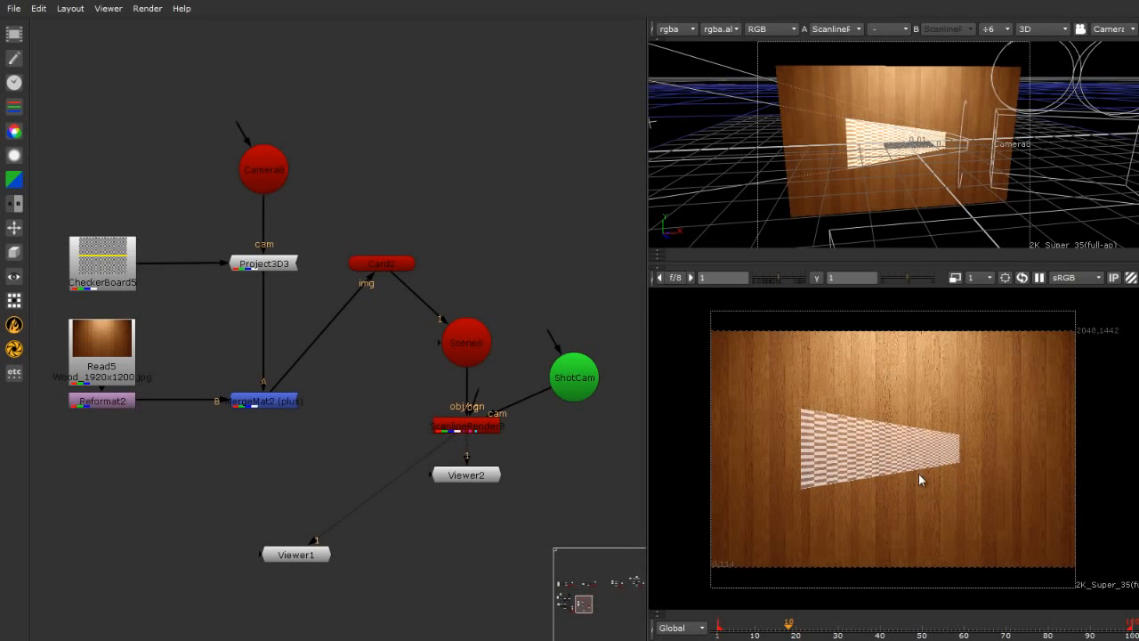
Shift the camera, checkerboard, projection, wood texture and MergeMat nodes up so MergeMat2 lines up with the card node.
left_click_drag(82, 108, 284, 263)
left_click(280, 311)
Move the projection camera Camera8 away from the card and rotate it so the checkerboard is projected larger across the wood's lower part.
scroll(959, 143, "down", 4)
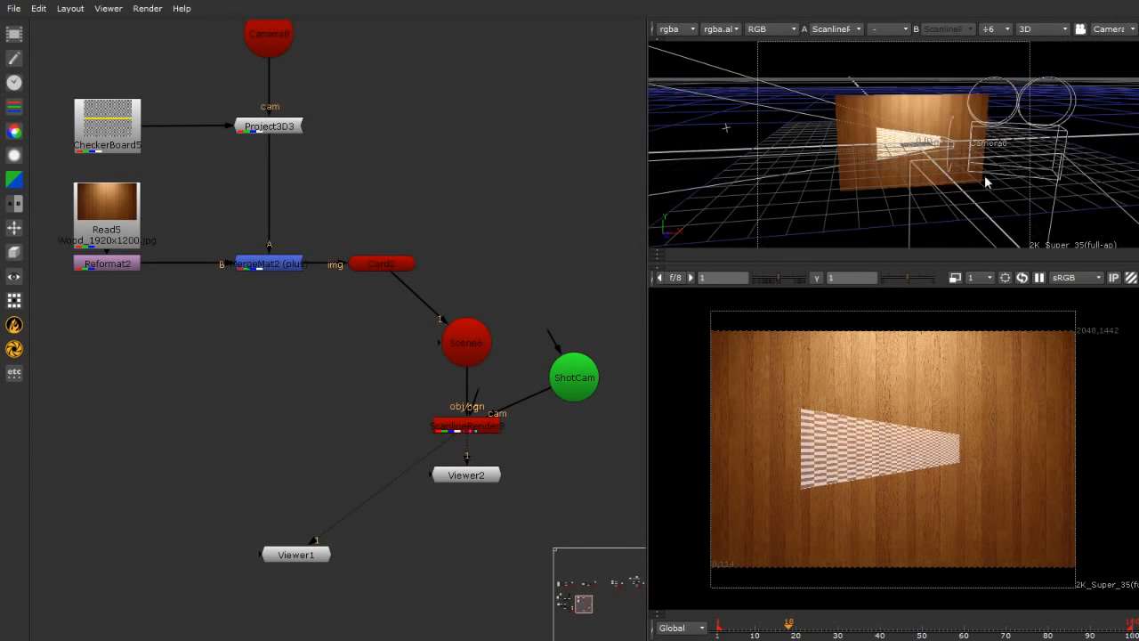
left_click_drag(985, 175, 934, 226, "ctrl")
double_click(1023, 169)
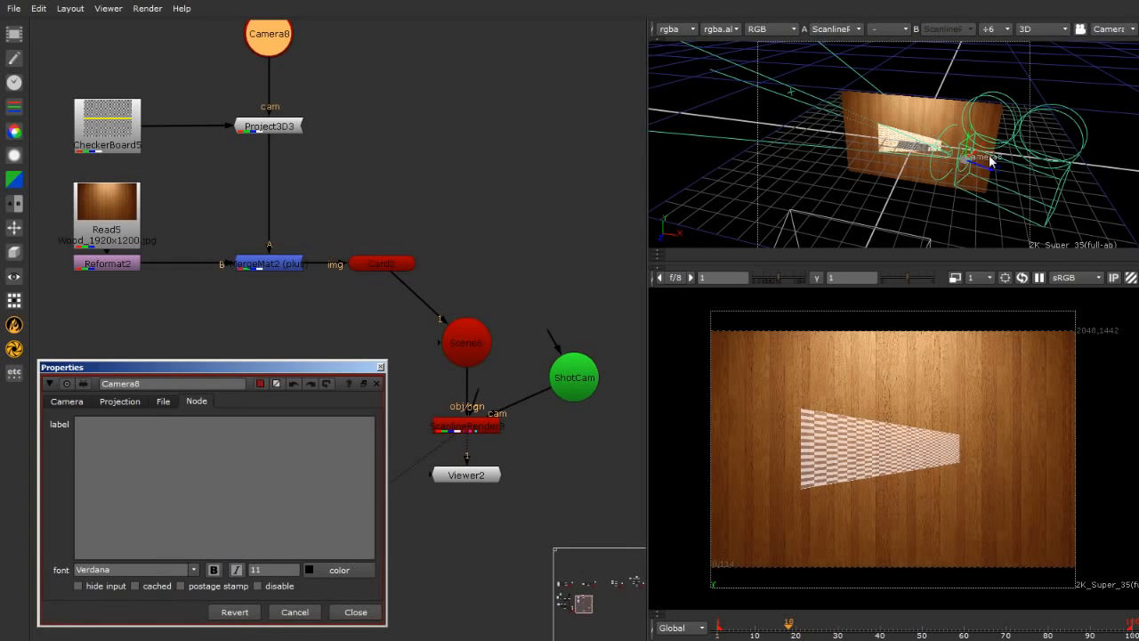
left_click_drag(992, 170, 957, 245)
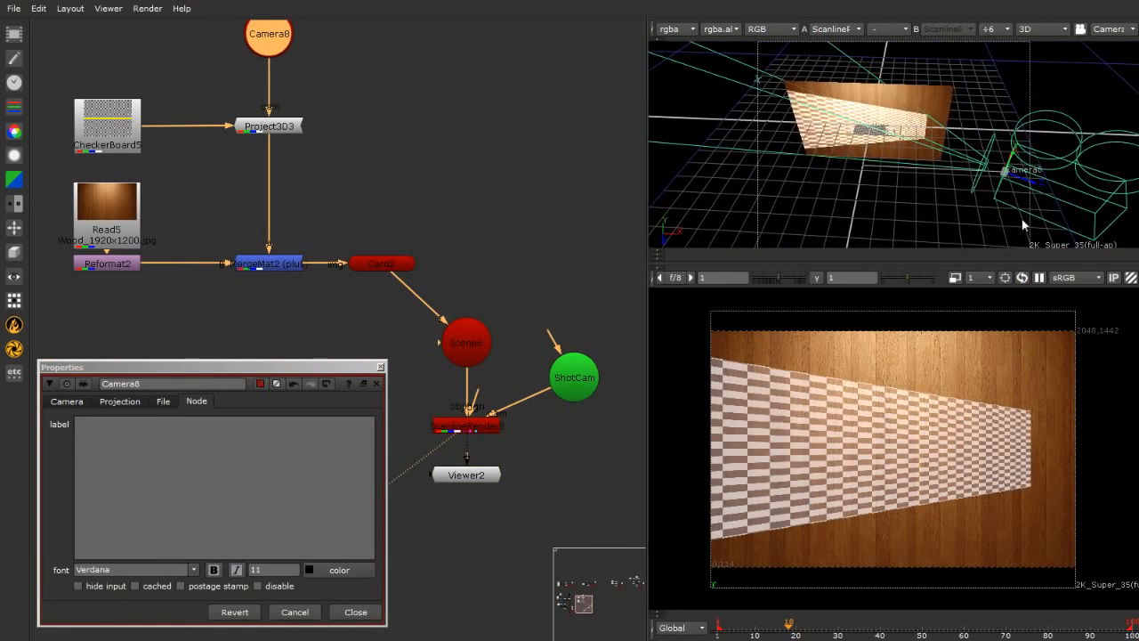
mouse_move(1019, 194)
left_mouse_down("ctrl")
mouse_move(993, 203)
mouse_move(1028, 194)
left_mouse_up("ctrl")
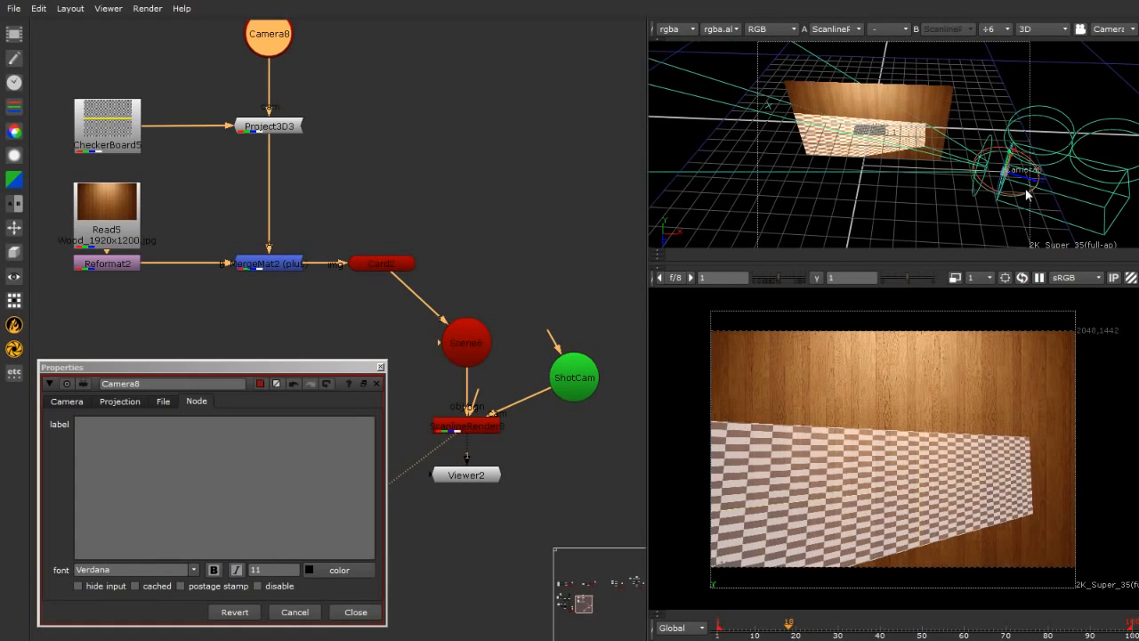
left_click(512, 153)
left_click(382, 365)
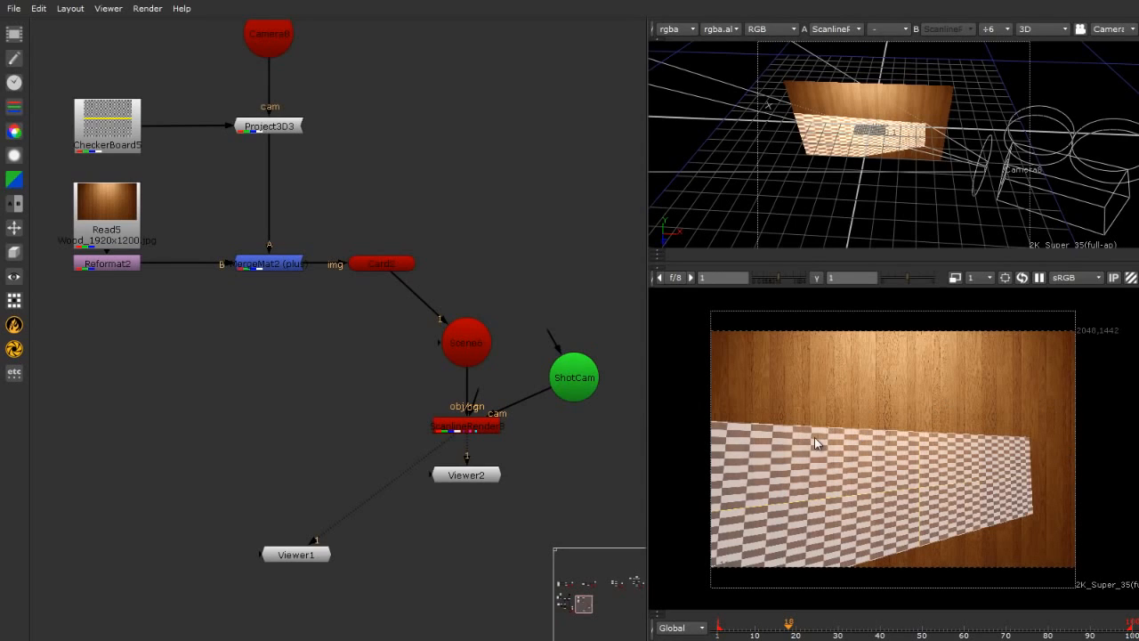
Review the operation choices in MergeMat2's properties, keeping plus selected.
double_click(281, 264)
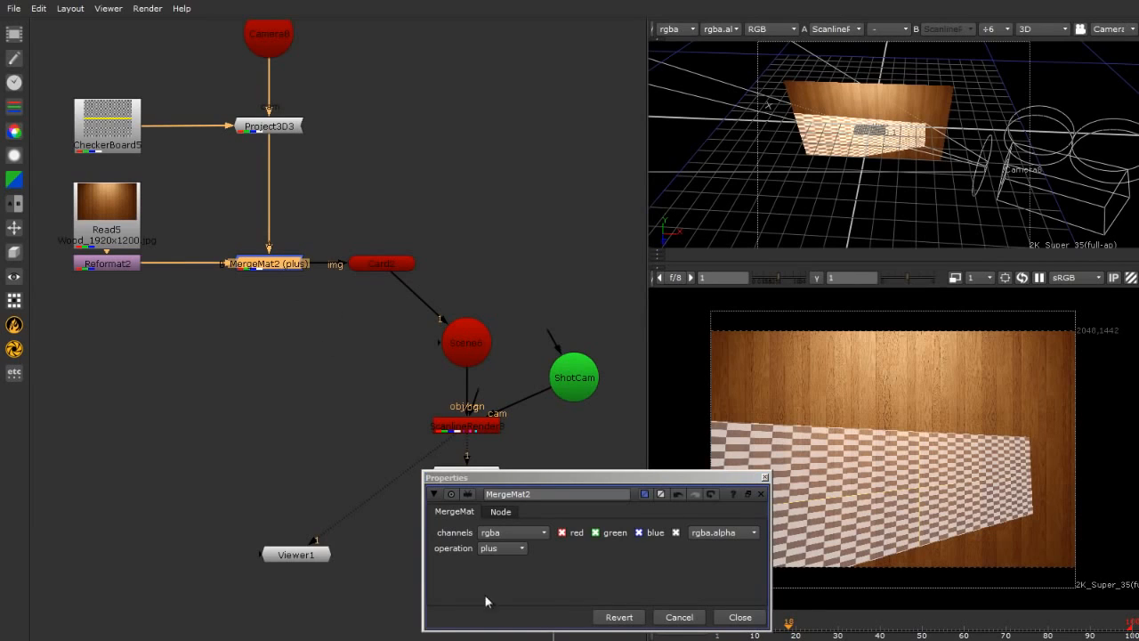
left_click(504, 548)
left_click(613, 552)
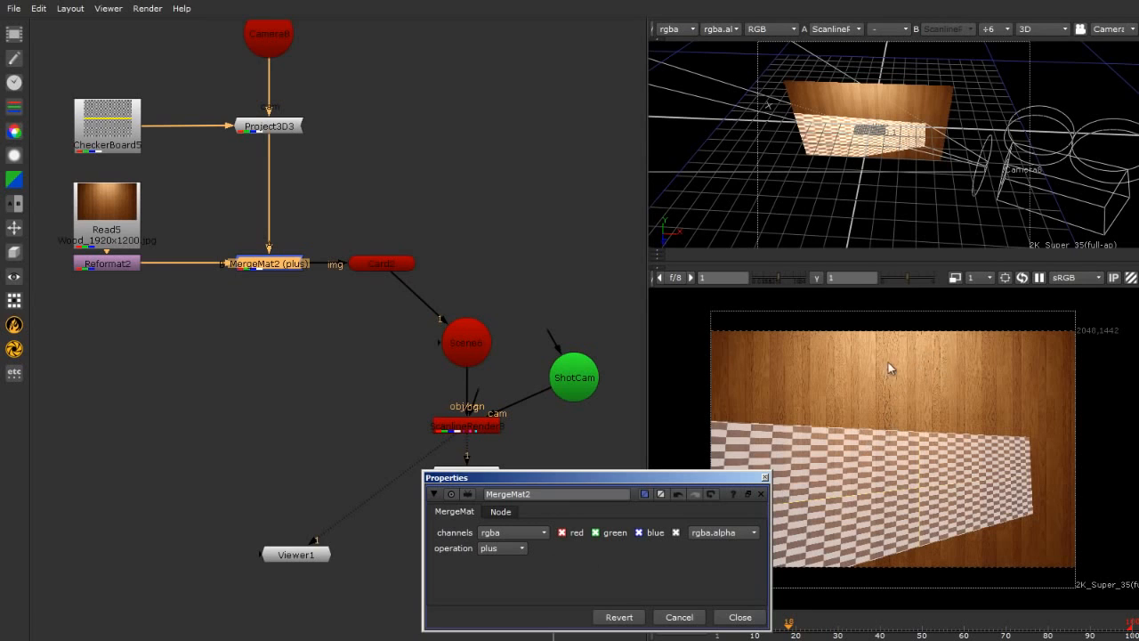
left_click(509, 551)
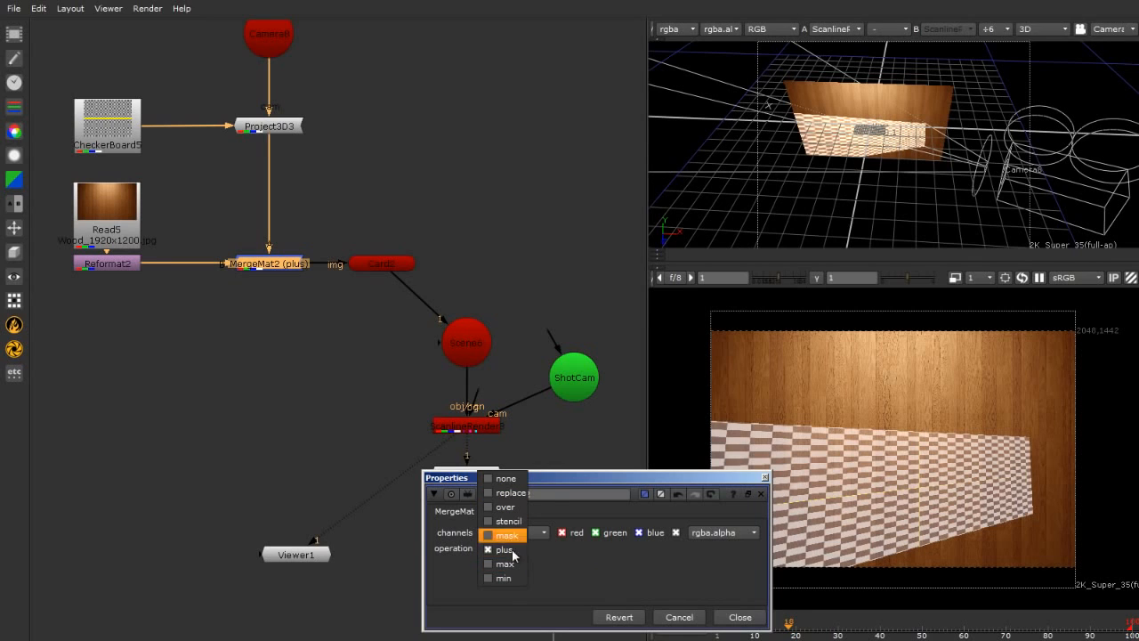
left_click(642, 583)
left_click(739, 617)
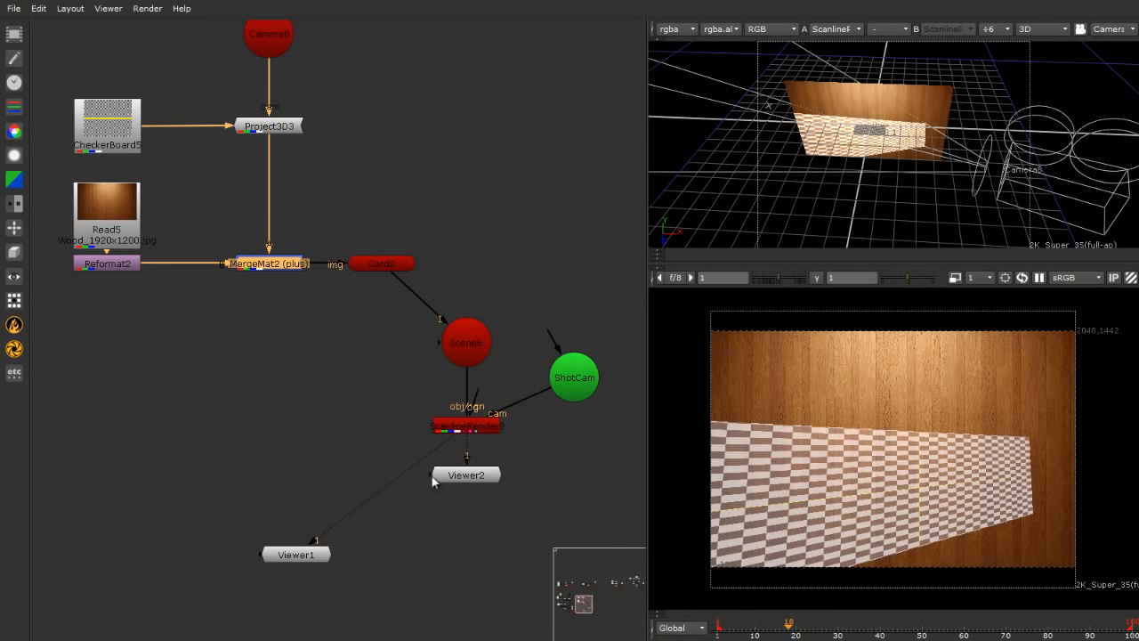
left_click(406, 422)
scroll(406, 422, "down", 2)
scroll(245, 188, "up", 1)
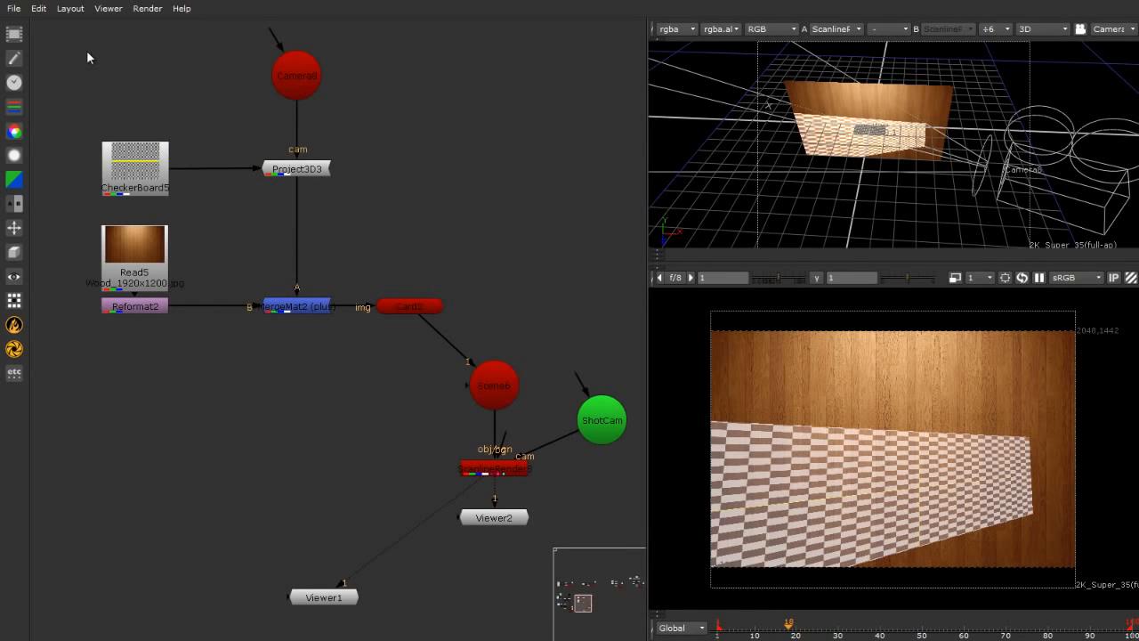
left_click_drag(78, 34, 402, 194)
left_click(301, 307)
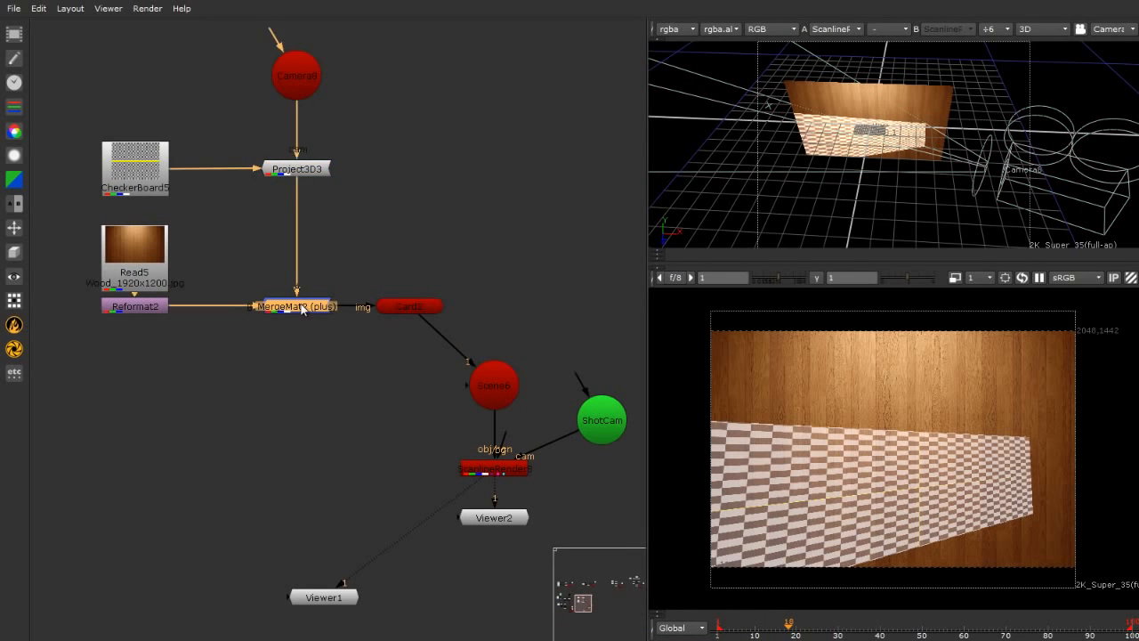
left_click(301, 354)
left_click_drag(65, 210, 192, 356)
left_click_drag(113, 269, 109, 268)
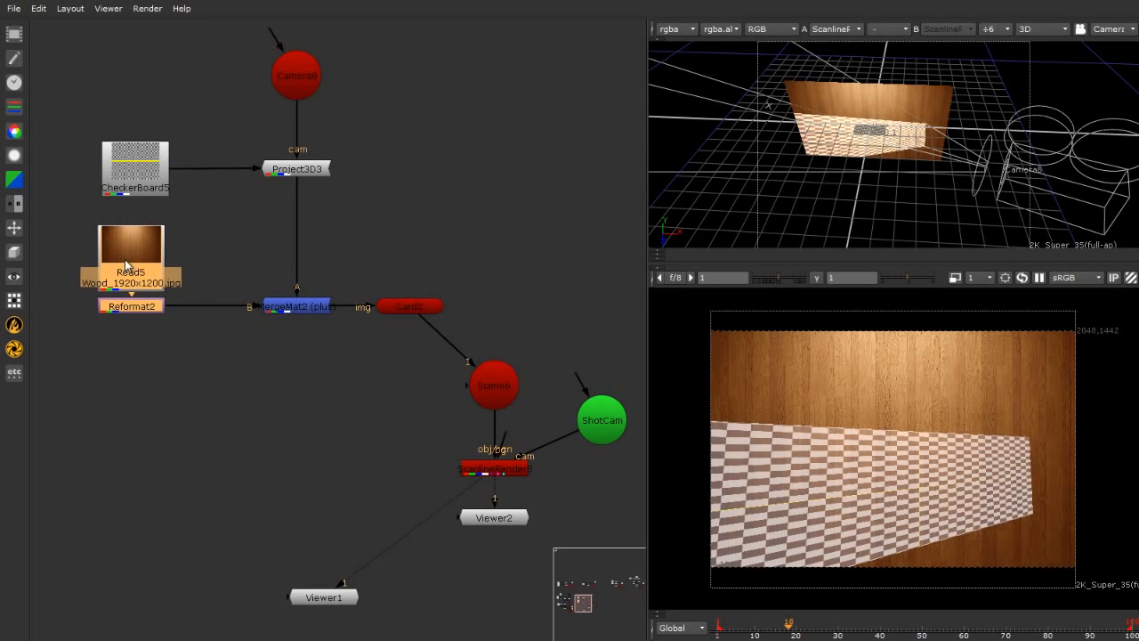
left_click(151, 294)
left_click_drag(76, 31, 387, 200)
left_click(407, 232)
left_click_drag(405, 307, 489, 311)
left_click(401, 374)
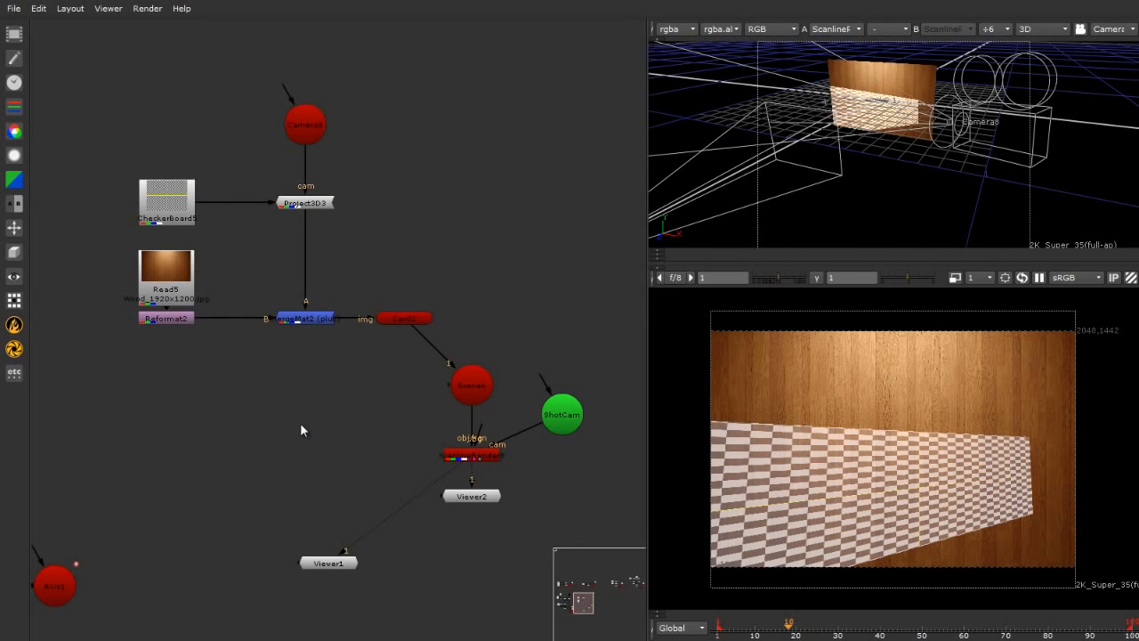
Add a UVProject node and insert it on the connection between Card2 and the scene node.
left_click(14, 252)
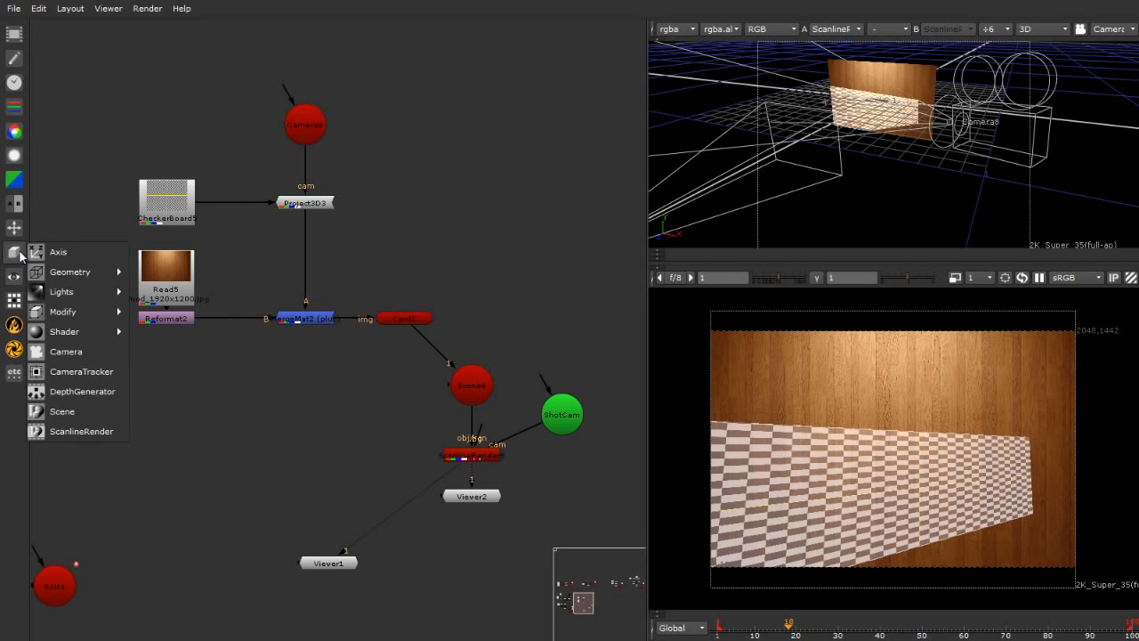
mouse_move(97, 305)
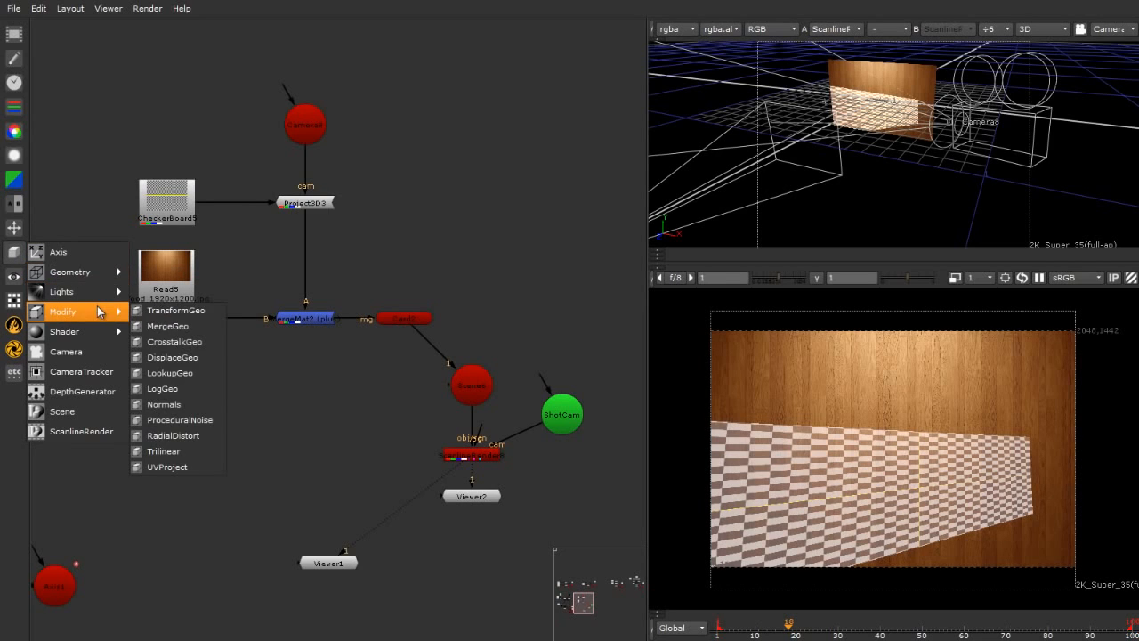
left_click(167, 467)
left_click_drag(253, 546, 741, 37)
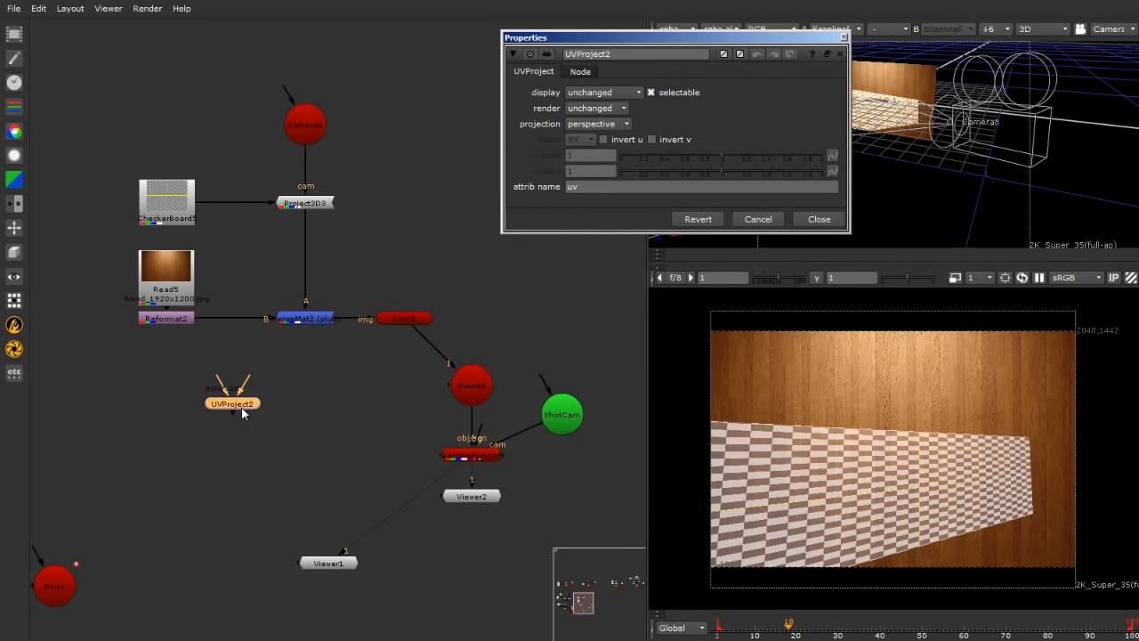
left_click_drag(241, 407, 466, 319)
left_click(362, 381)
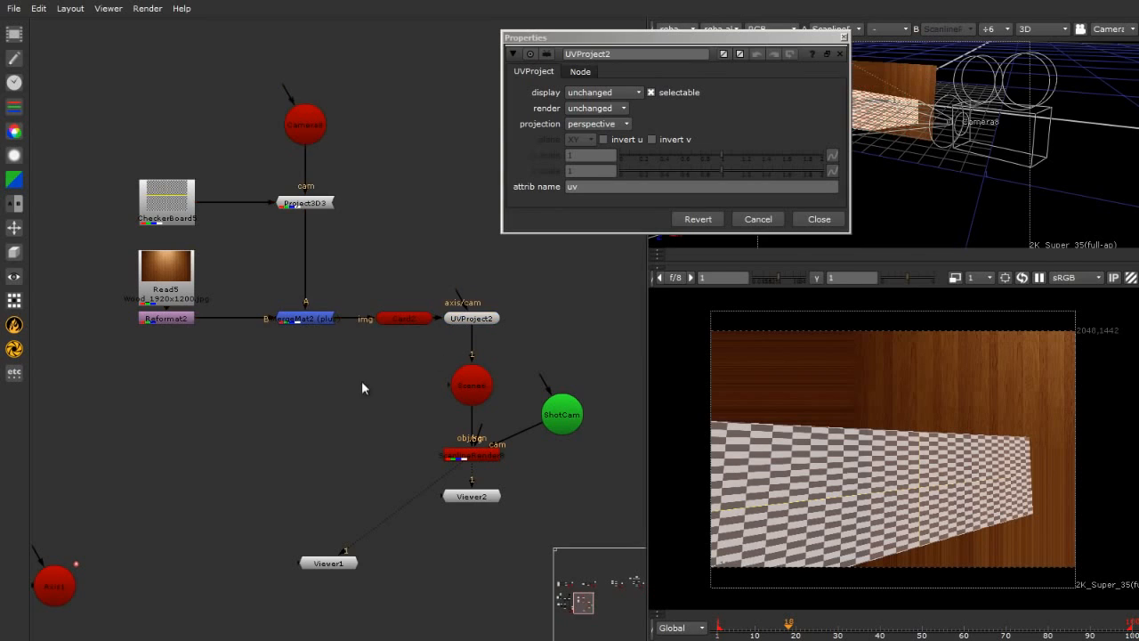
Examine how UVProject2 affects the wood texture branch compared with the checkerboard projected through Project3D3.
scroll(168, 255, "up", 5)
left_click_drag(68, 216, 282, 460)
scroll(207, 414, "down", 1)
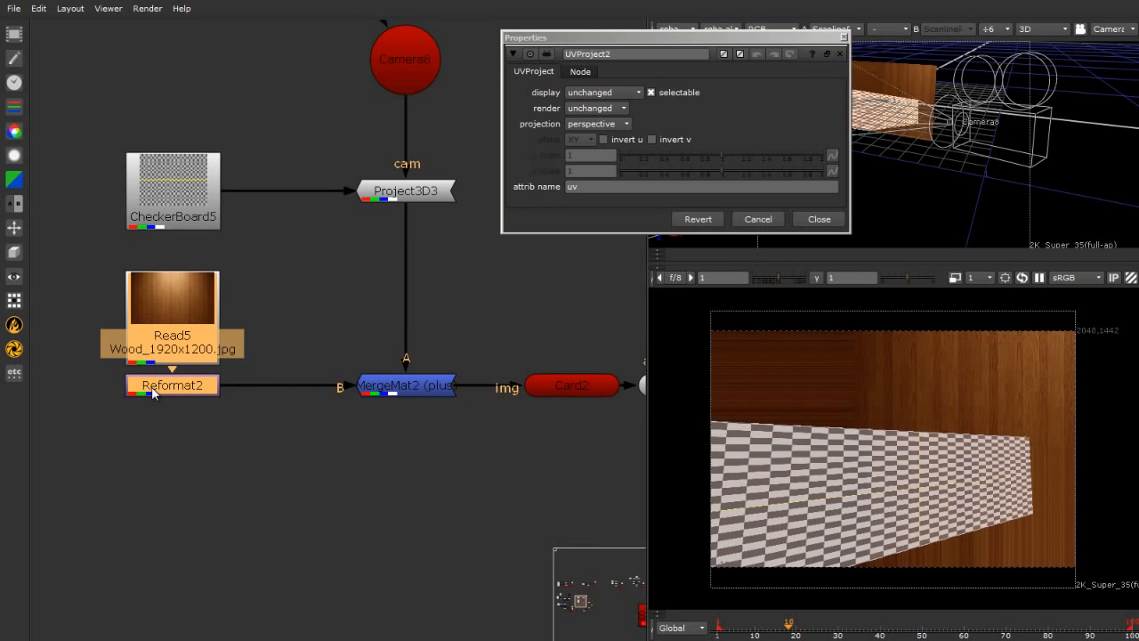
scroll(167, 360, "down", 1)
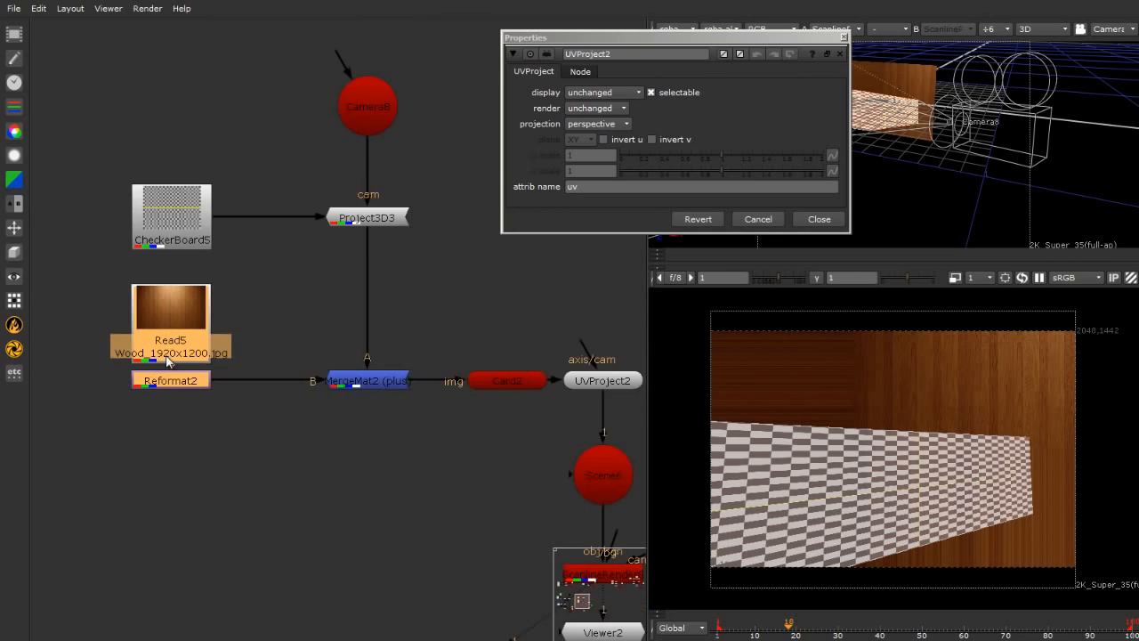
scroll(167, 359, "down", 1)
scroll(289, 174, "up", 2)
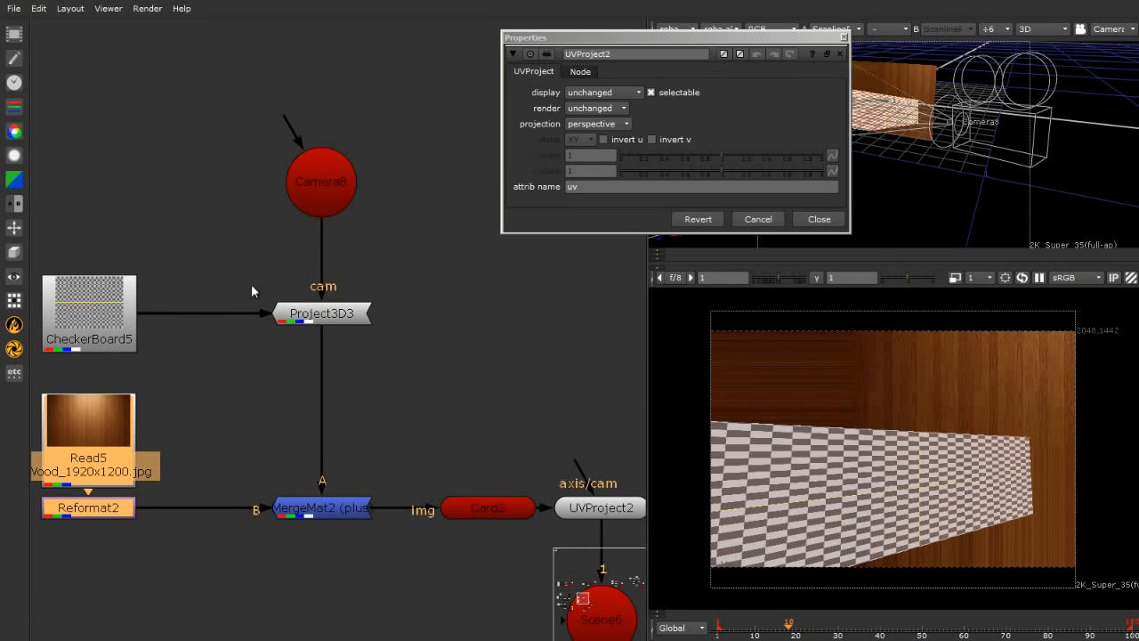
left_click(327, 320)
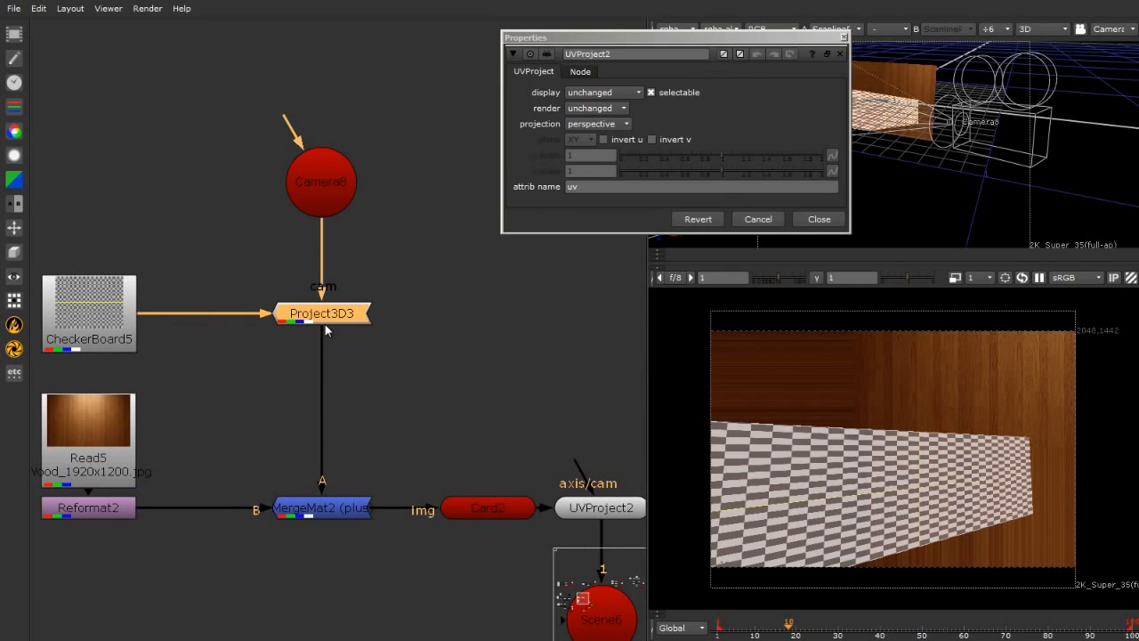
left_click(105, 308)
left_click_drag(105, 307, 105, 313)
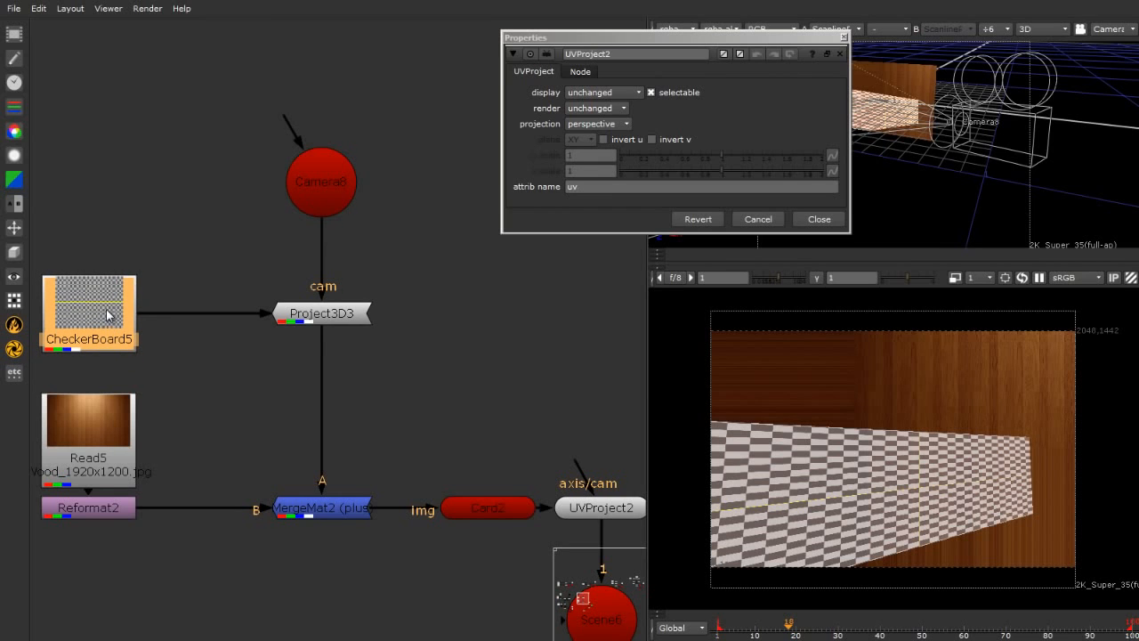
scroll(106, 310, "down", 4)
scroll(311, 397, "up", 5)
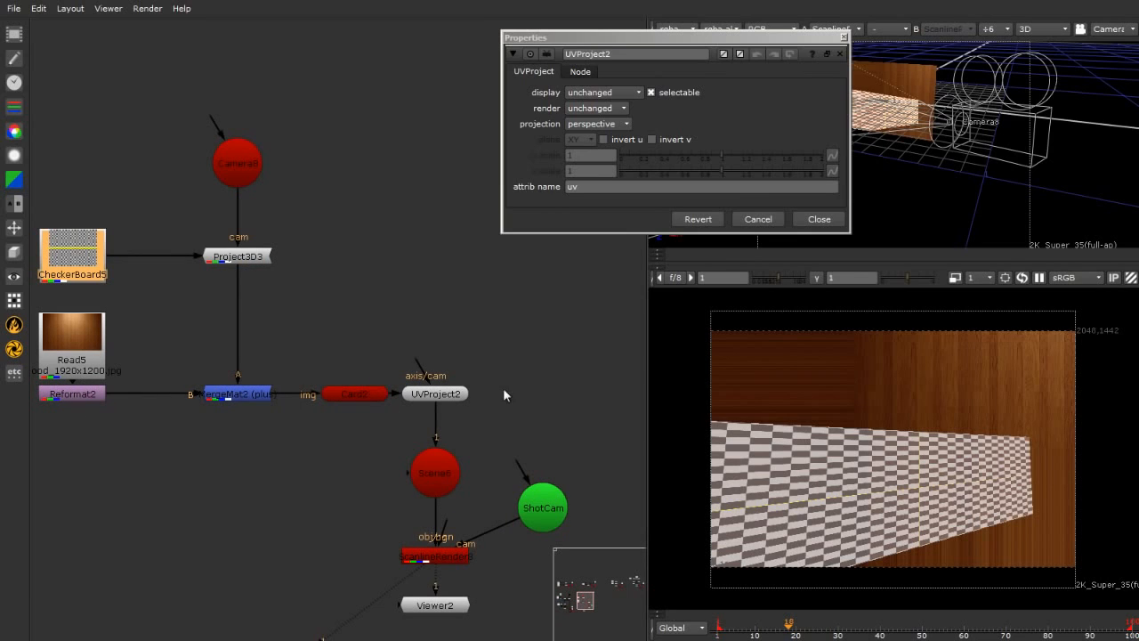
Add a new camera above UVProject2 and connect it to that node's axis/cam input.
left_click(460, 393)
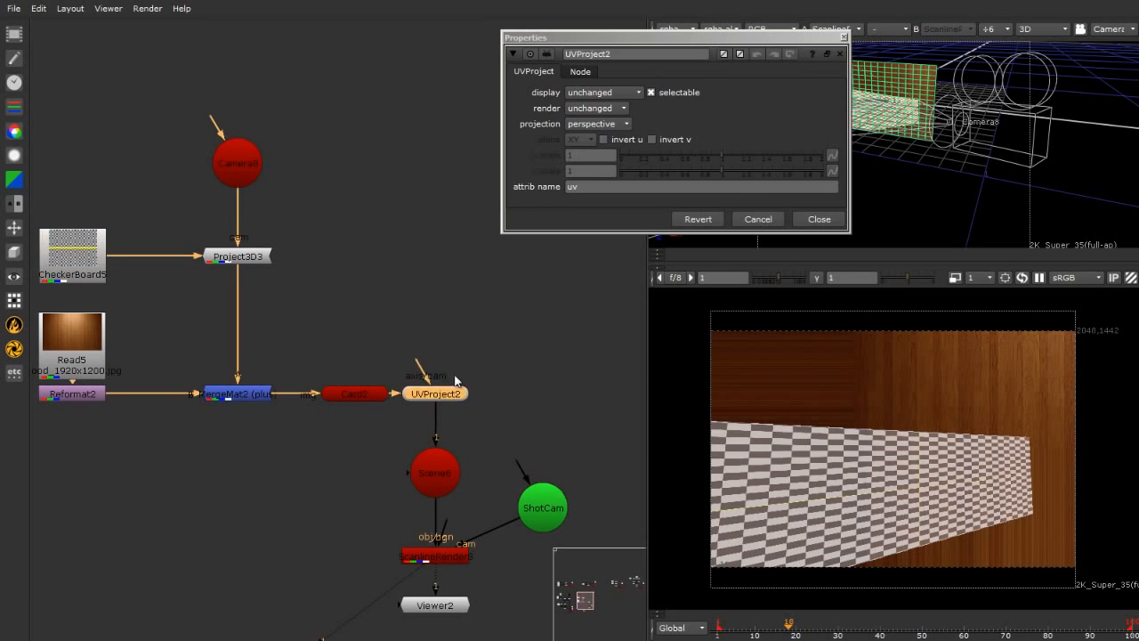
left_click(839, 53)
left_click(14, 252)
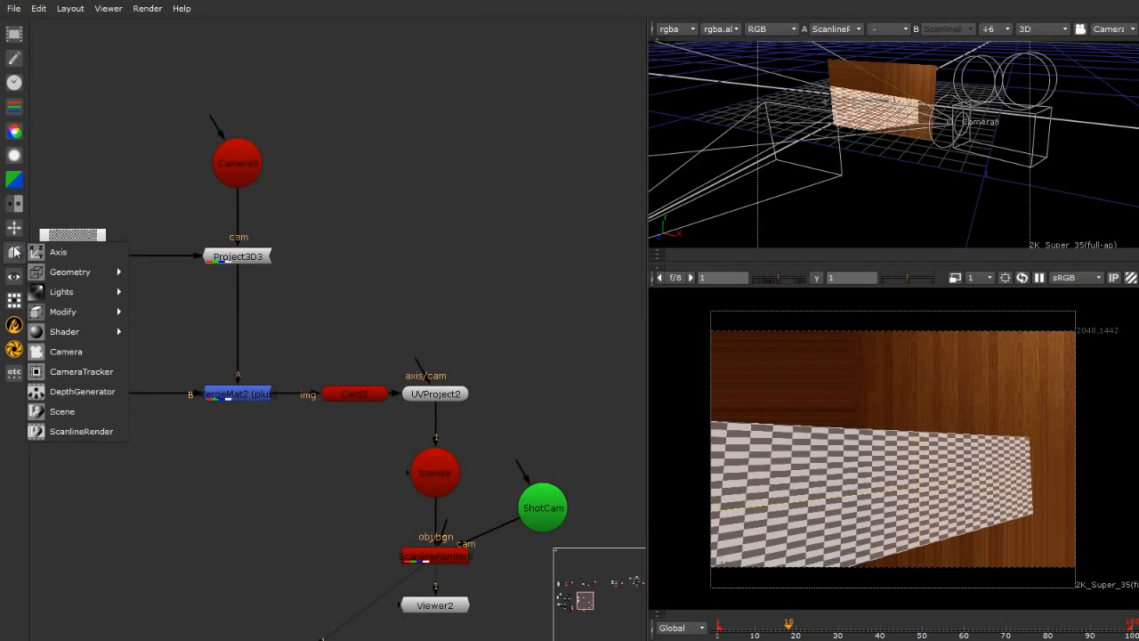
left_click(86, 352)
left_click(368, 403)
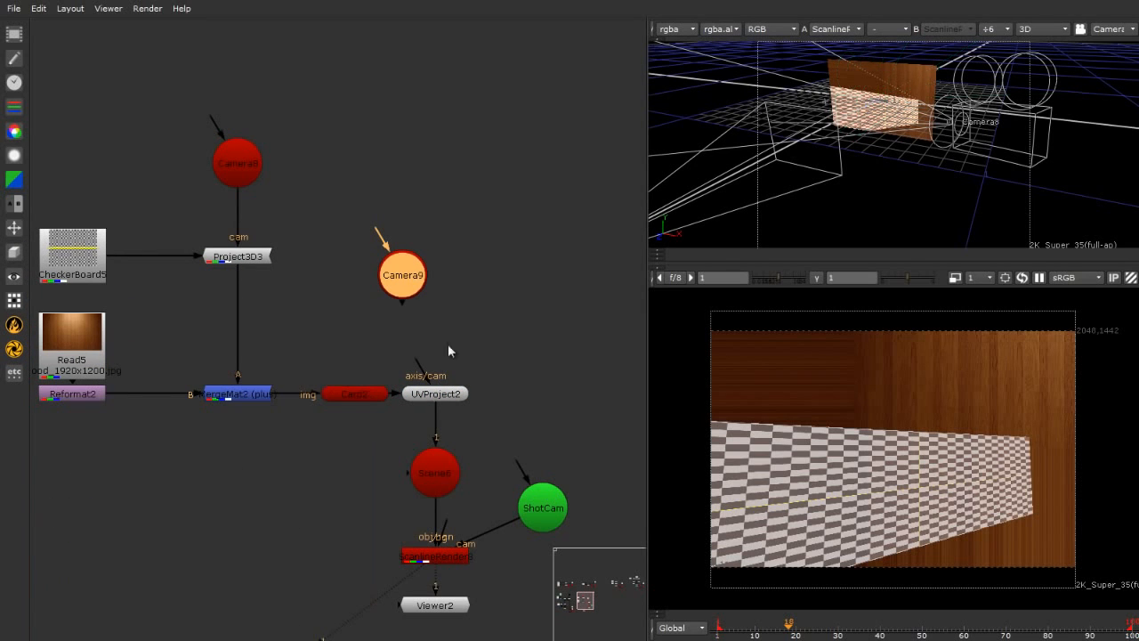
left_click_drag(422, 372, 436, 309)
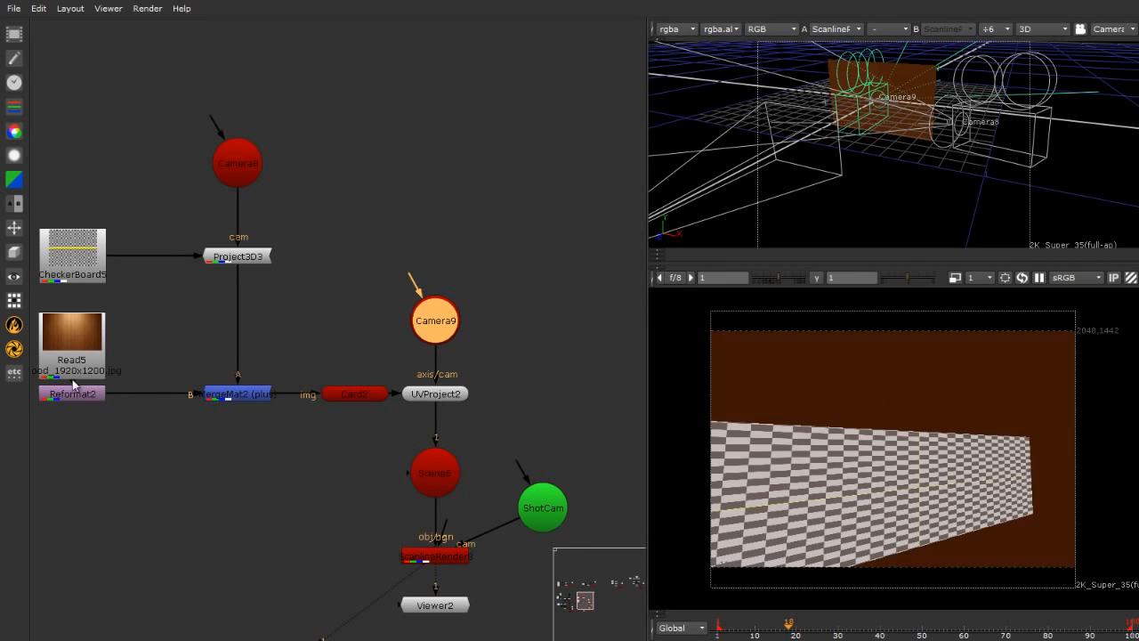
Nudge the Read5 node up and move Camera9 back from the card to a Z translate of about 4.93.
left_click_drag(72, 356, 72, 346)
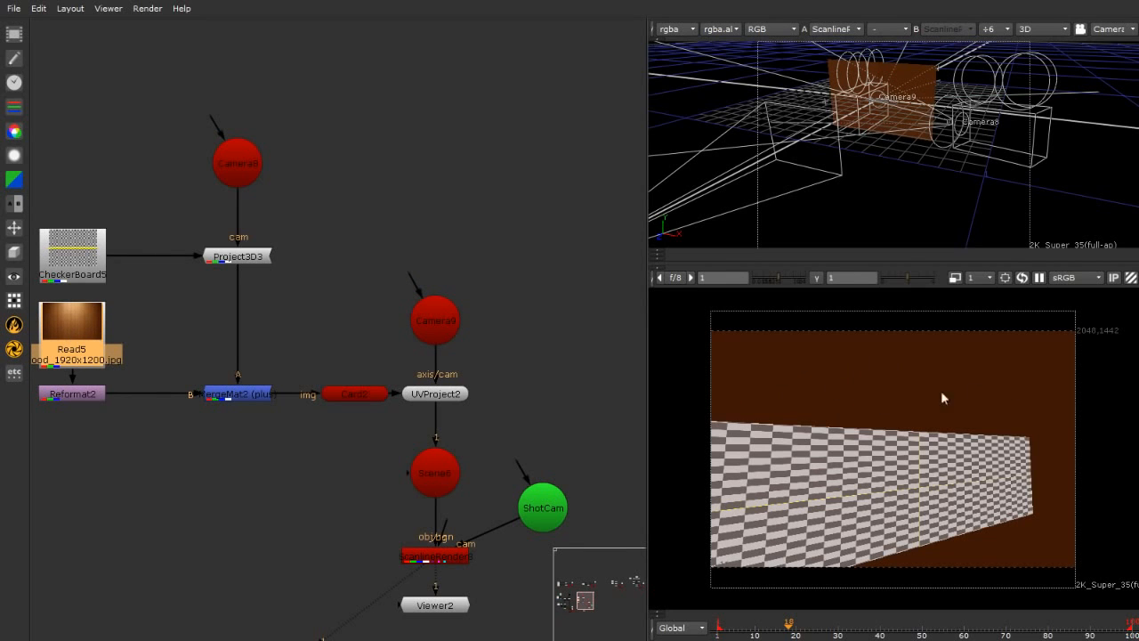
middle_click_drag(977, 160, 877, 157, "alt")
left_click_drag(877, 157, 885, 177, "ctrl")
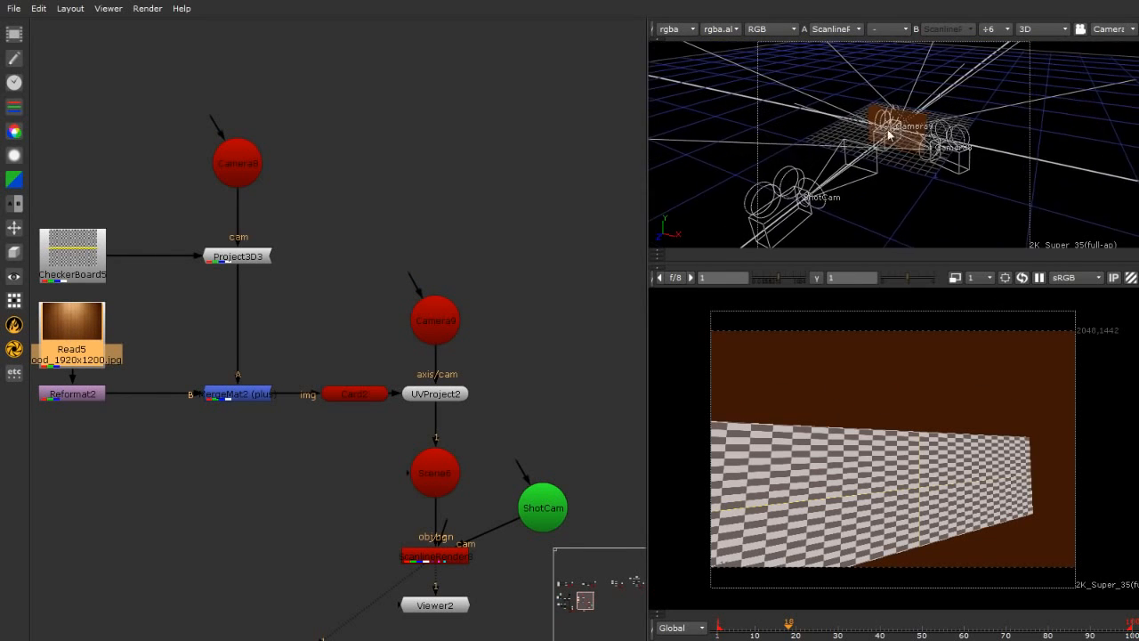
double_click(883, 121)
left_click_drag(886, 124, 683, 484, "ctrl")
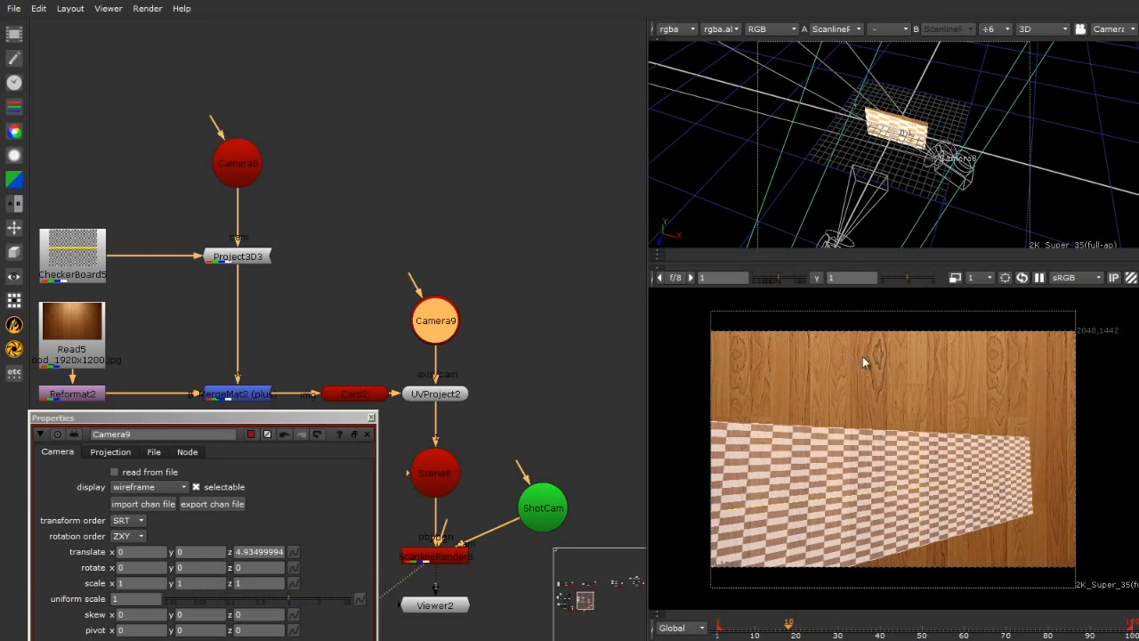
Shift Camera9 sideways to an X translate of 0.75 and close its properties.
left_click_drag(819, 158, 885, 125, "ctrl")
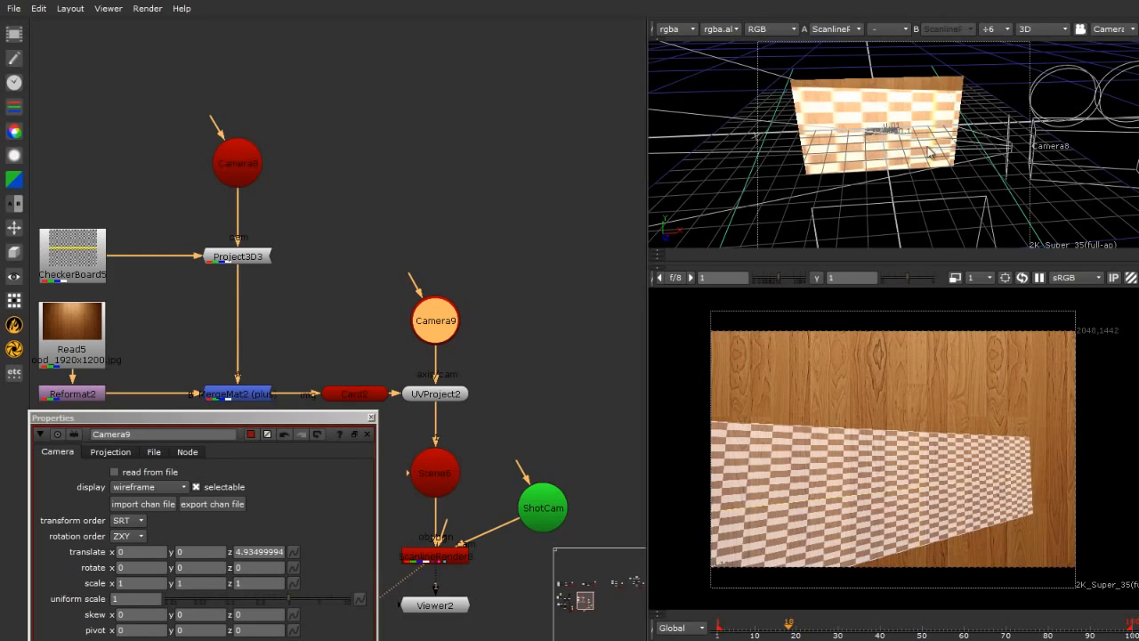
scroll(874, 139, "down", 3)
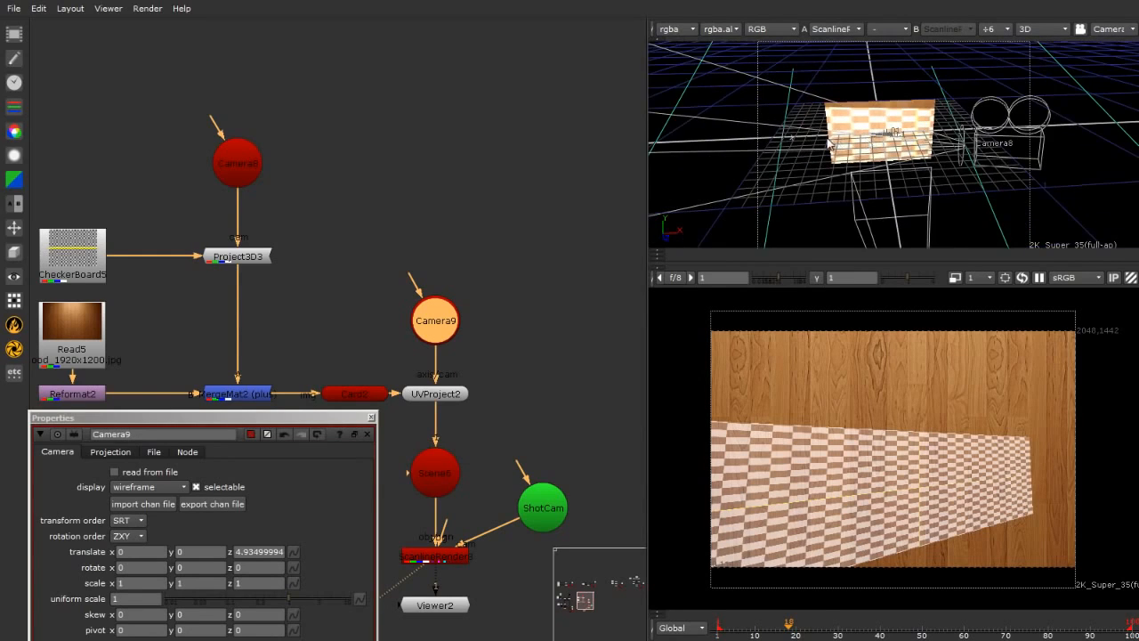
left_click_drag(827, 138, 958, 176, "ctrl")
scroll(959, 176, "down", 5)
left_click_drag(888, 162, 787, 101, "alt")
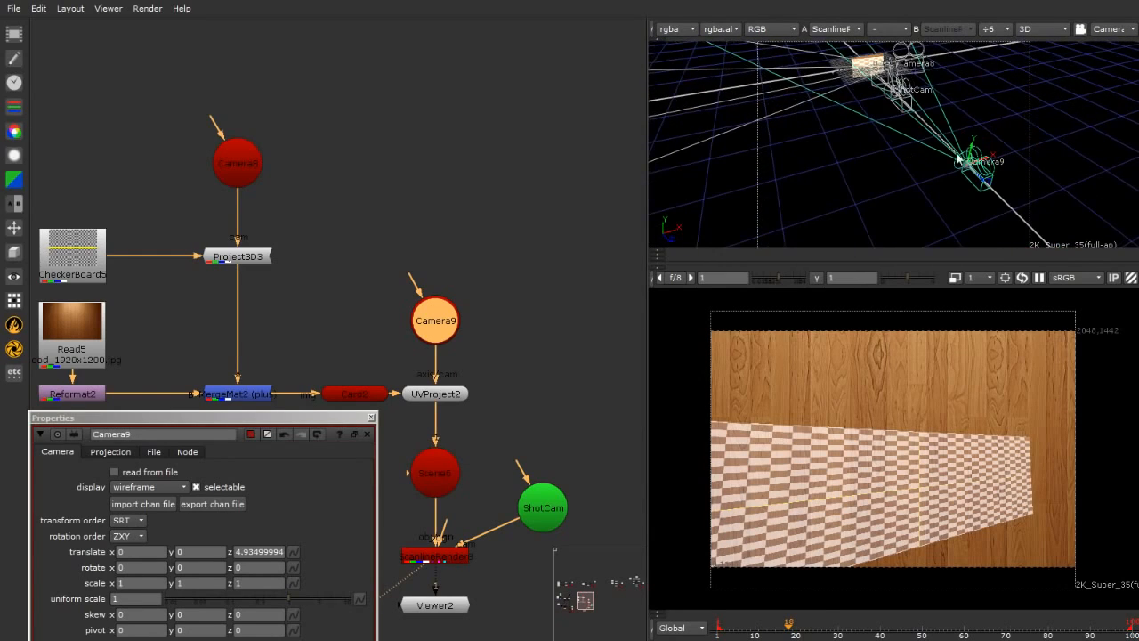
left_click_drag(979, 163, 1007, 153)
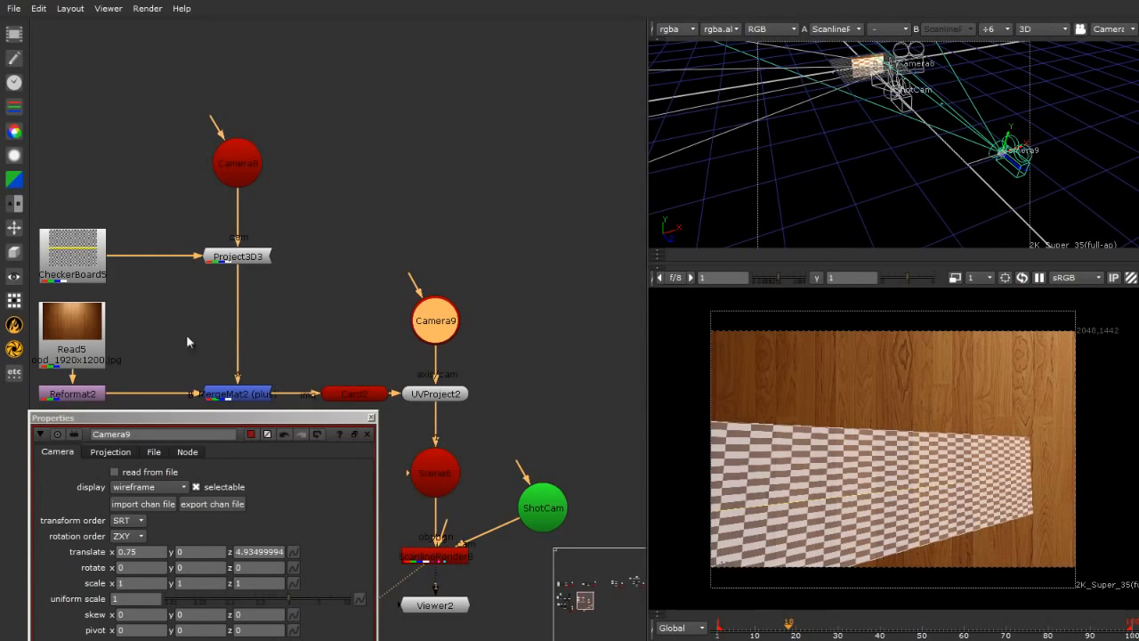
left_click(67, 322)
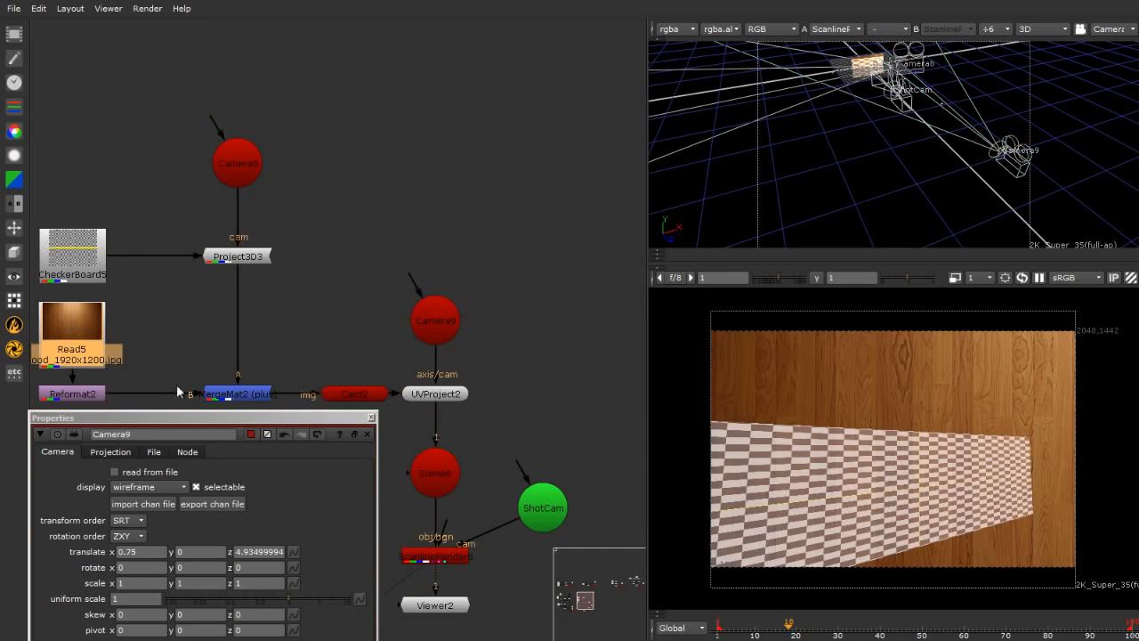
left_click(372, 417)
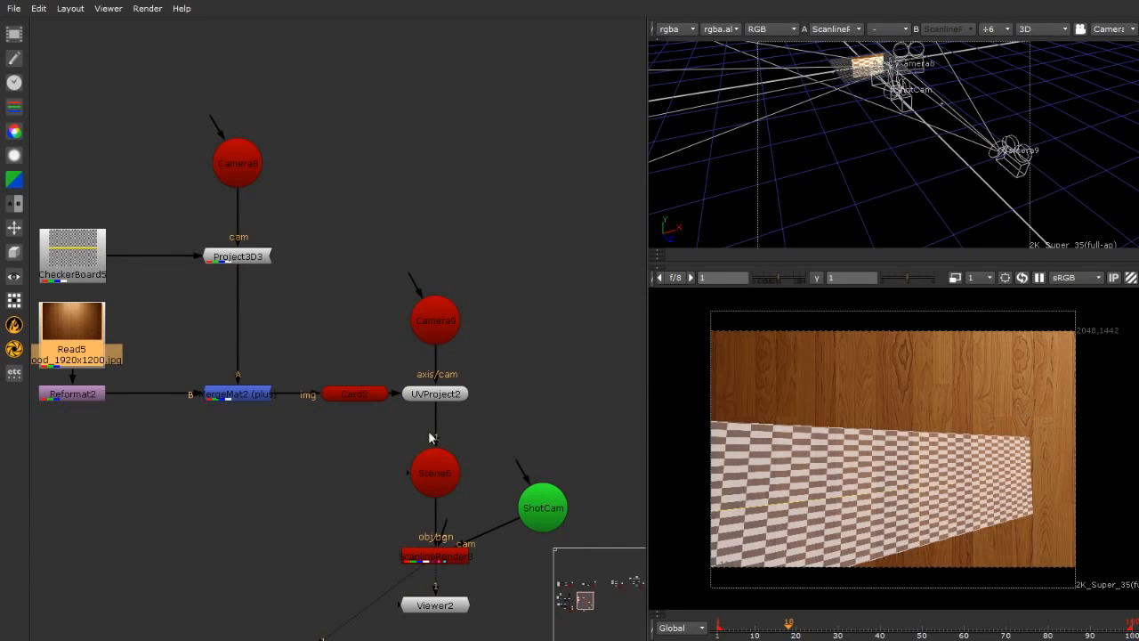
Examine Camera9's place in the node tree and how the wood and checkerboard lie on the card in 3D.
left_click(442, 333)
scroll(395, 396, "down", 3)
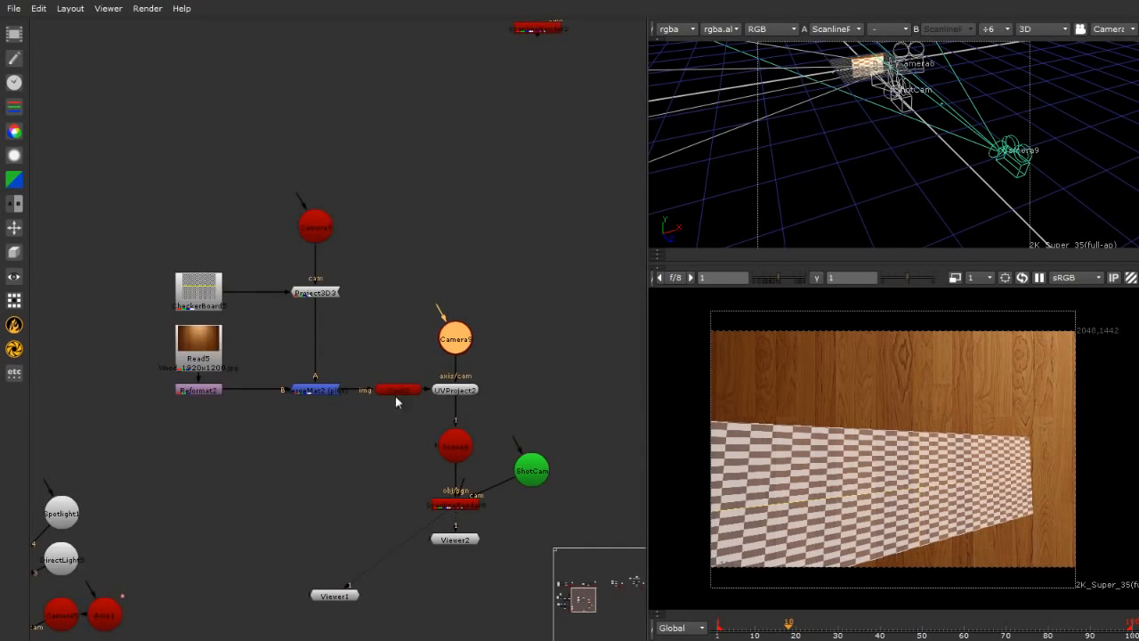
scroll(338, 399, "up", 3)
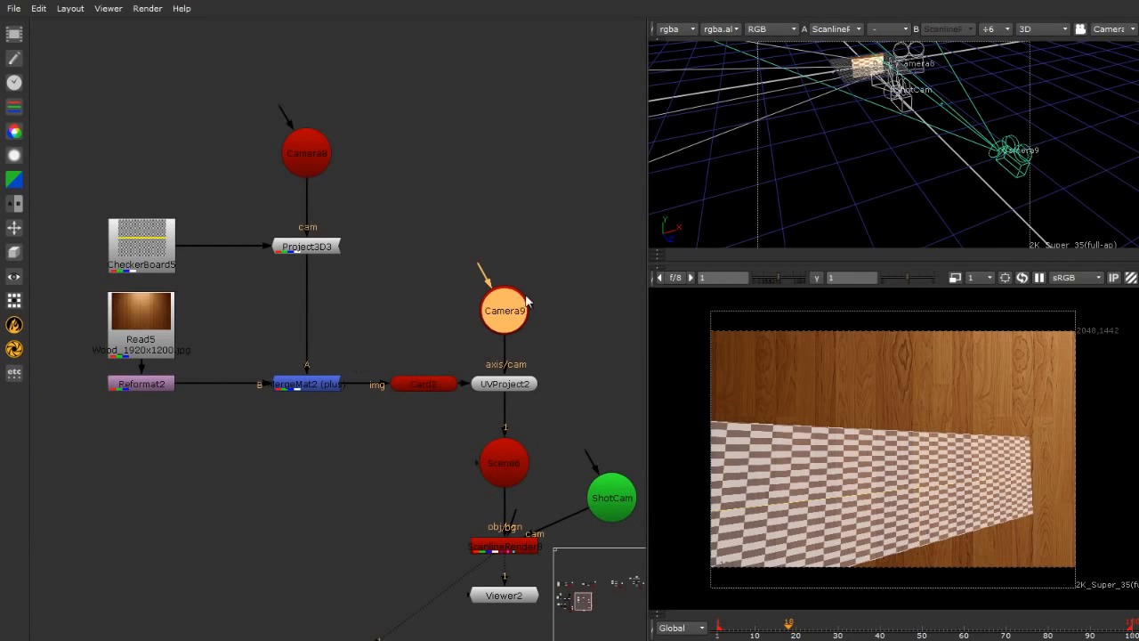
scroll(898, 178, "down", 2)
scroll(875, 98, "up", 5)
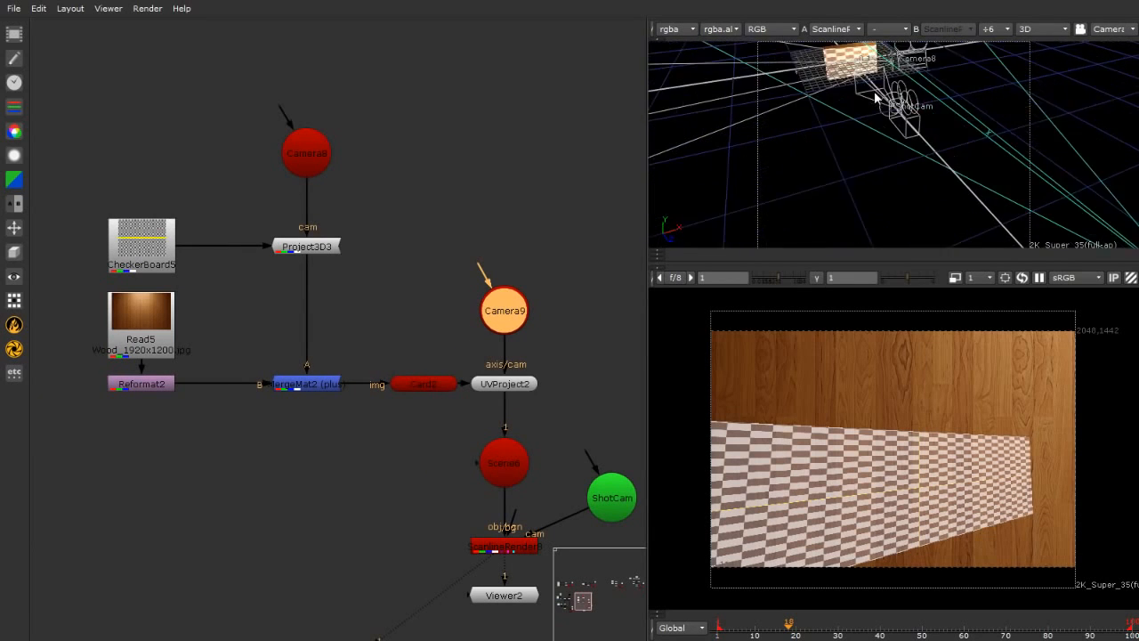
left_click_drag(875, 98, 926, 213, "ctrl")
left_click_drag(925, 214, 792, 160, "ctrl")
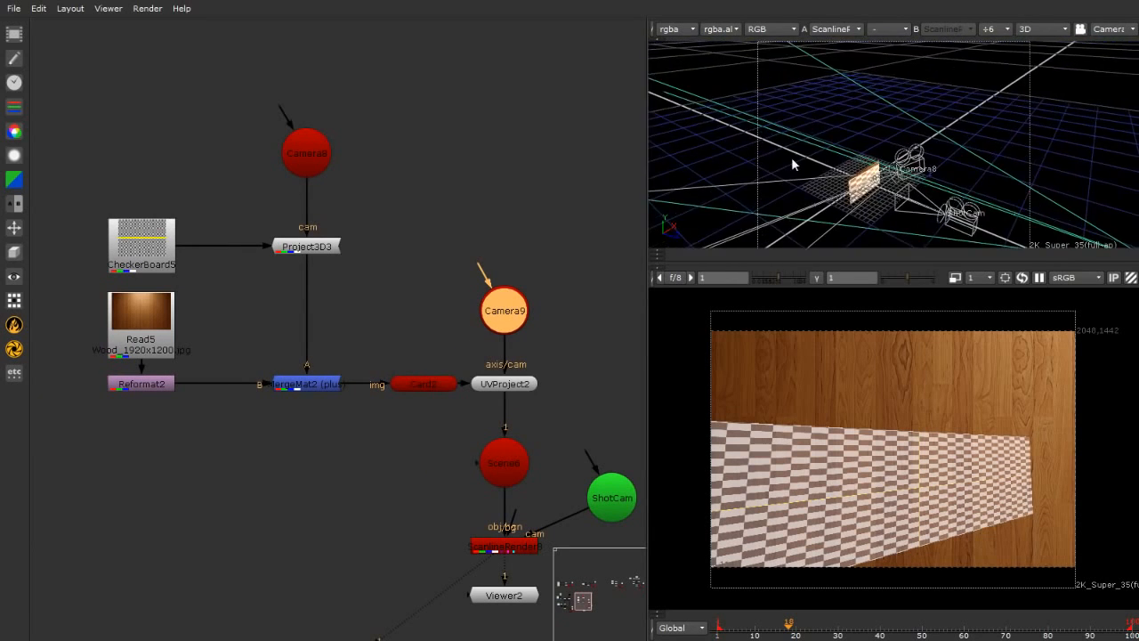
middle_click_drag(792, 160, 1035, 193, "alt")
left_click_drag(841, 214, 891, 80, "alt")
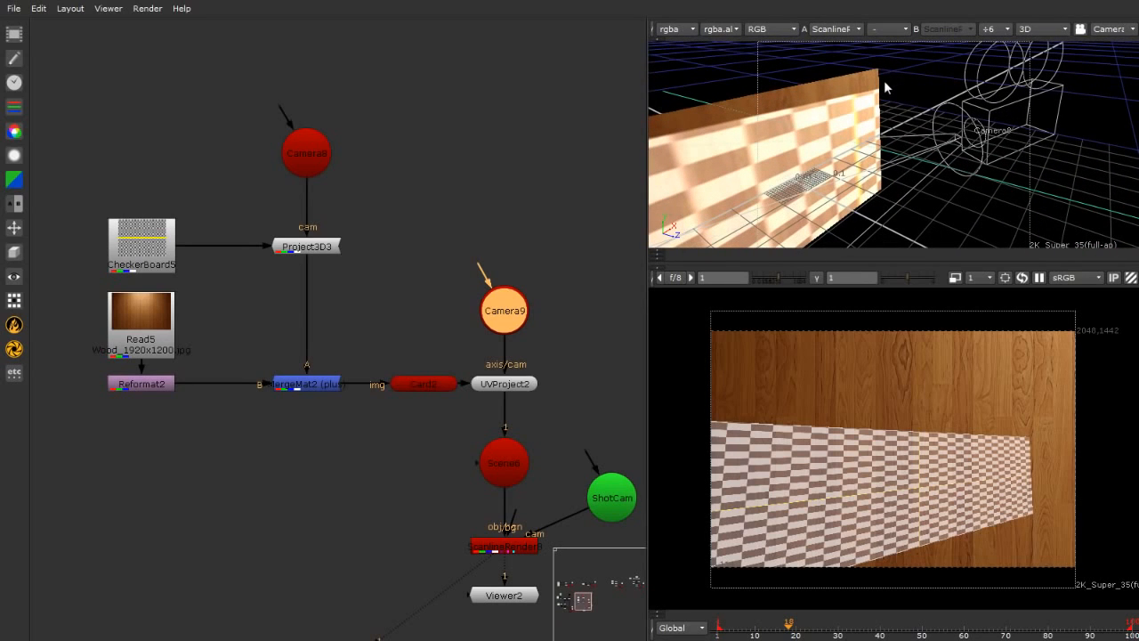
Locate the book-on-table node tree and view its scene in 3D alongside its ScanlineRender output.
scroll(553, 200, "down", 8)
scroll(338, 202, "up", 6)
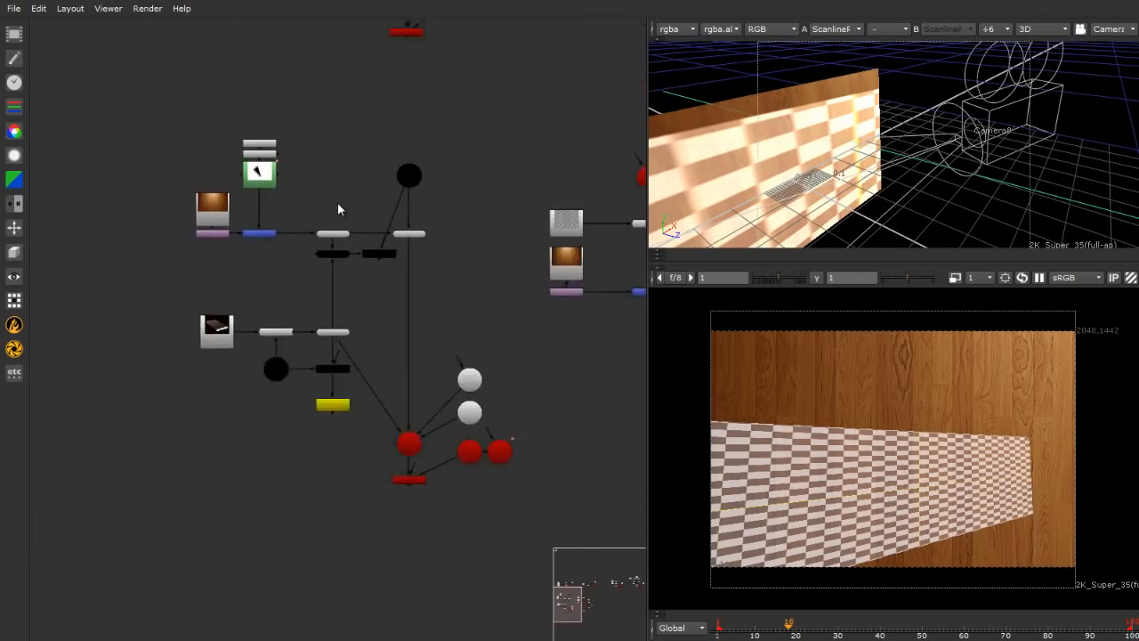
middle_click_drag(365, 264, 363, 241)
left_click_drag(61, 59, 572, 632)
left_click(525, 220)
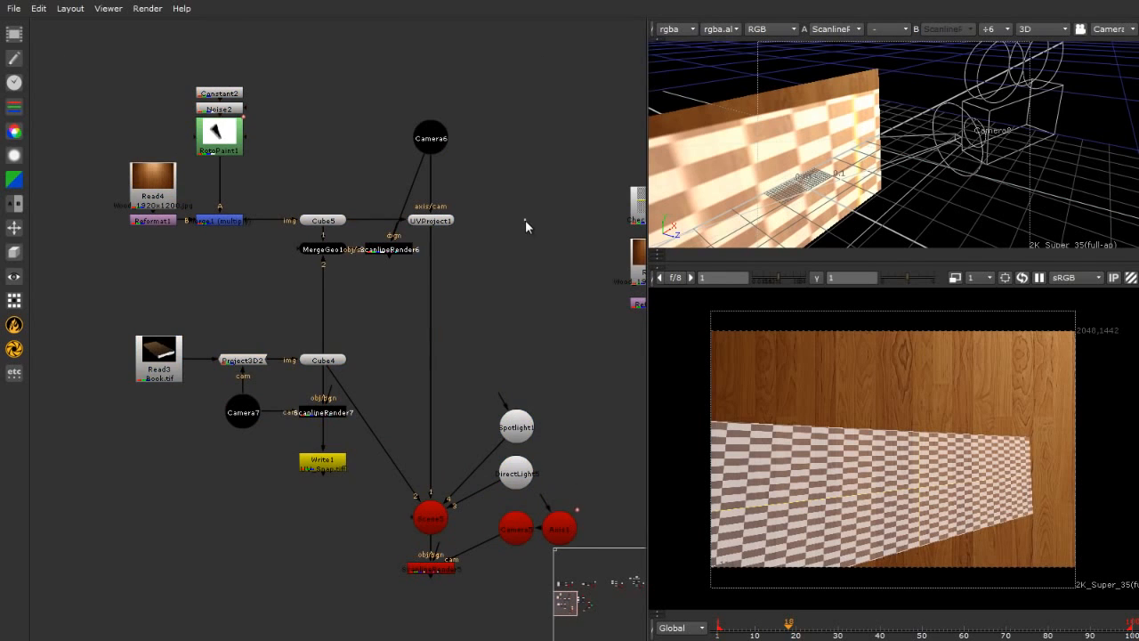
left_click(435, 569)
key("Tab")
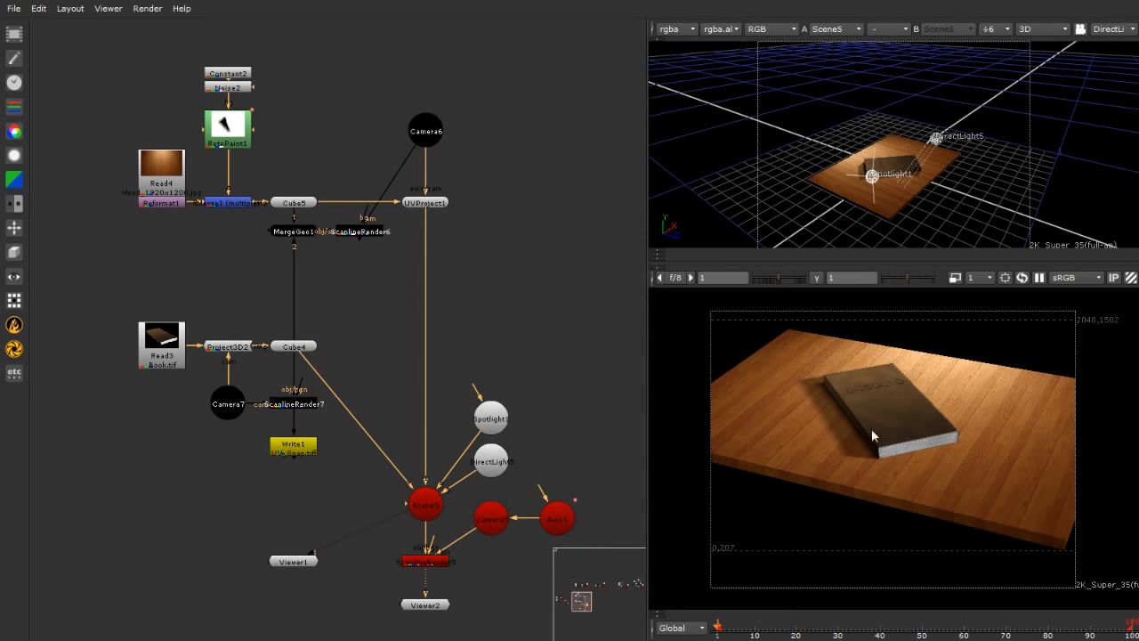
Play back the book-on-table render and check it in a full-size viewer.
key("l")
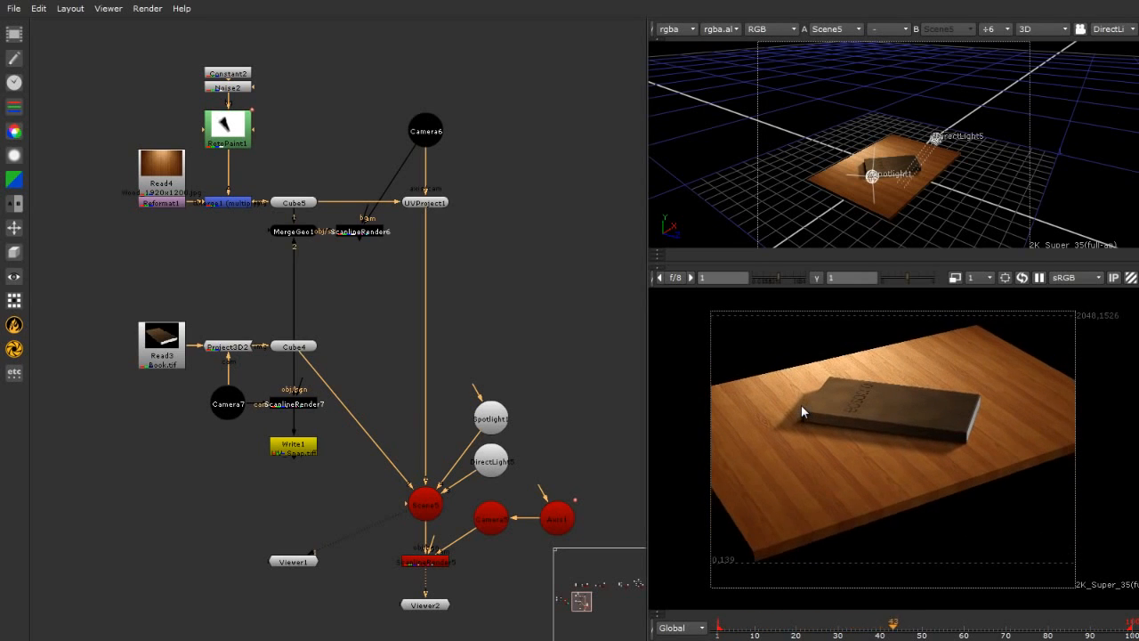
key("space")
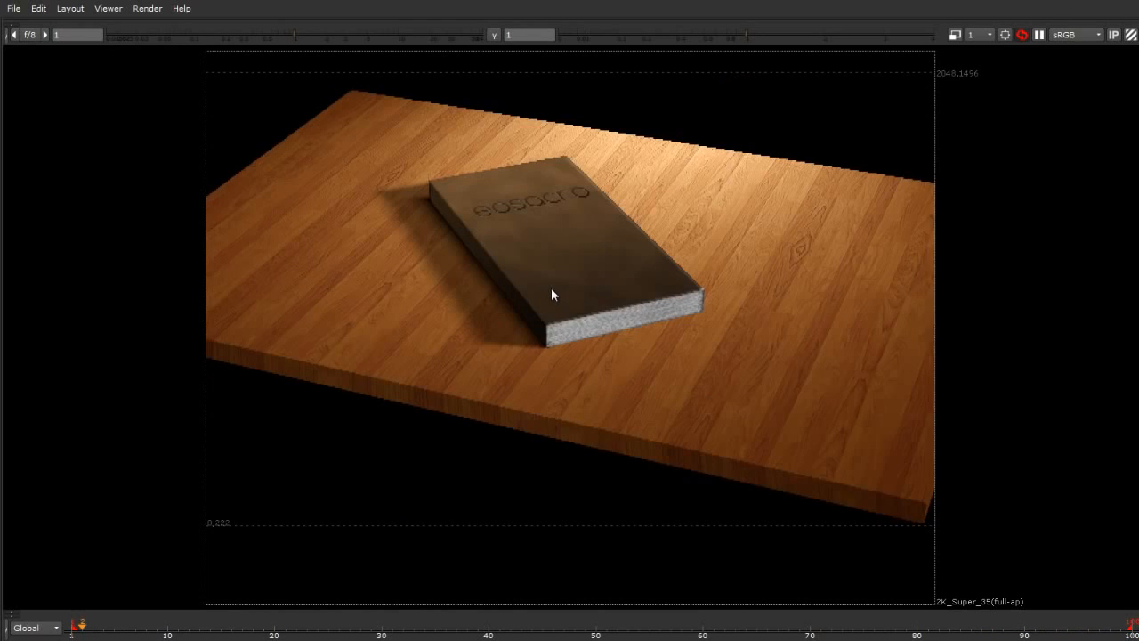
key("space")
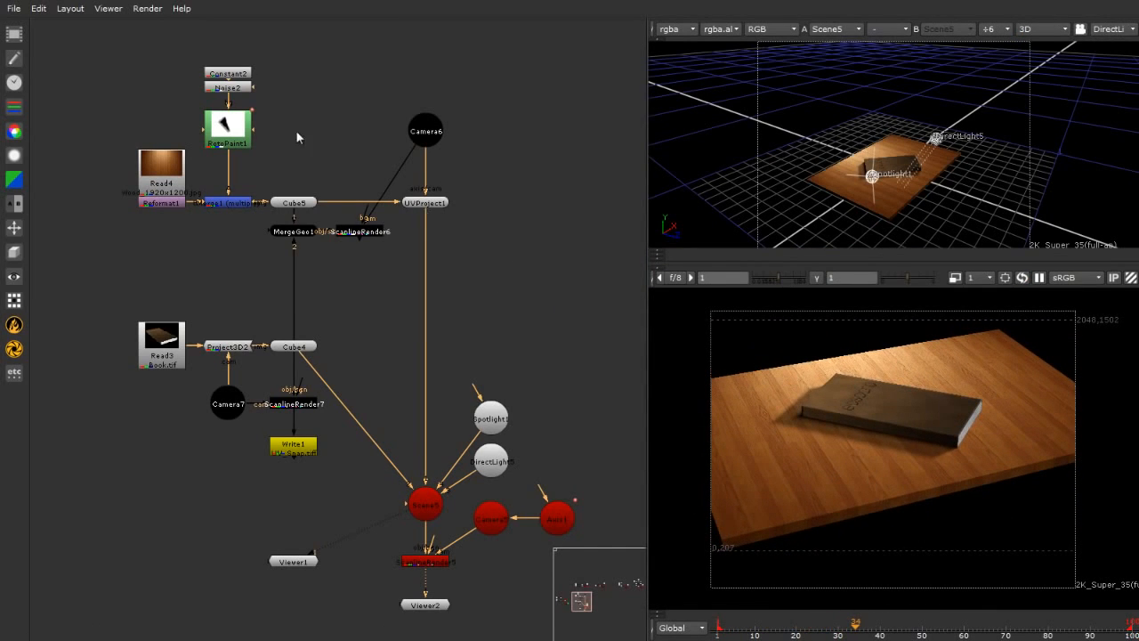
Move Read4 slightly up from Reformat1 and view Reformat1's wood texture in the viewer.
scroll(294, 134, "up", 3)
middle_click_drag(290, 122, 353, 190)
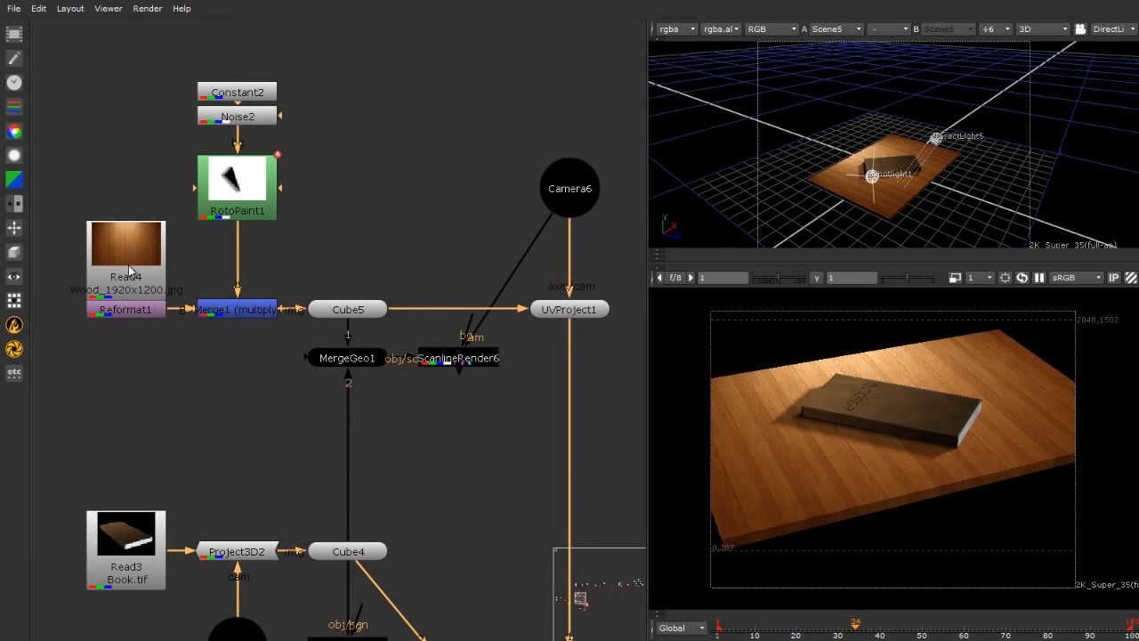
left_click_drag(130, 272, 130, 257)
left_click(141, 311)
key("1")
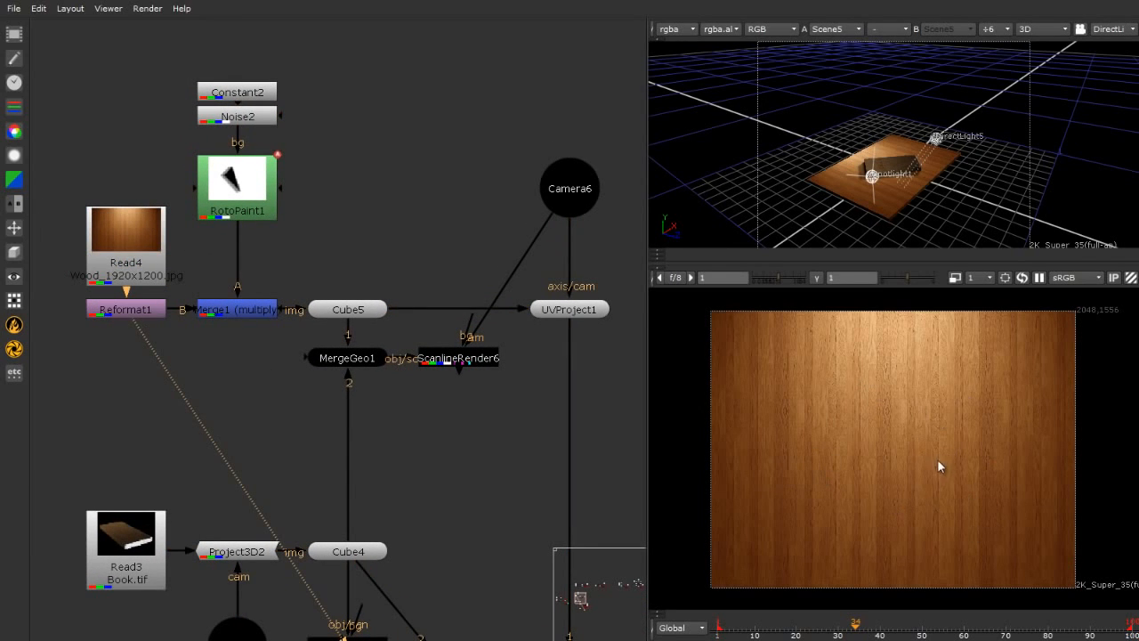
View the Merge1 multiply output and examine the shadow shape over the wood up close.
left_click(249, 311)
key("1")
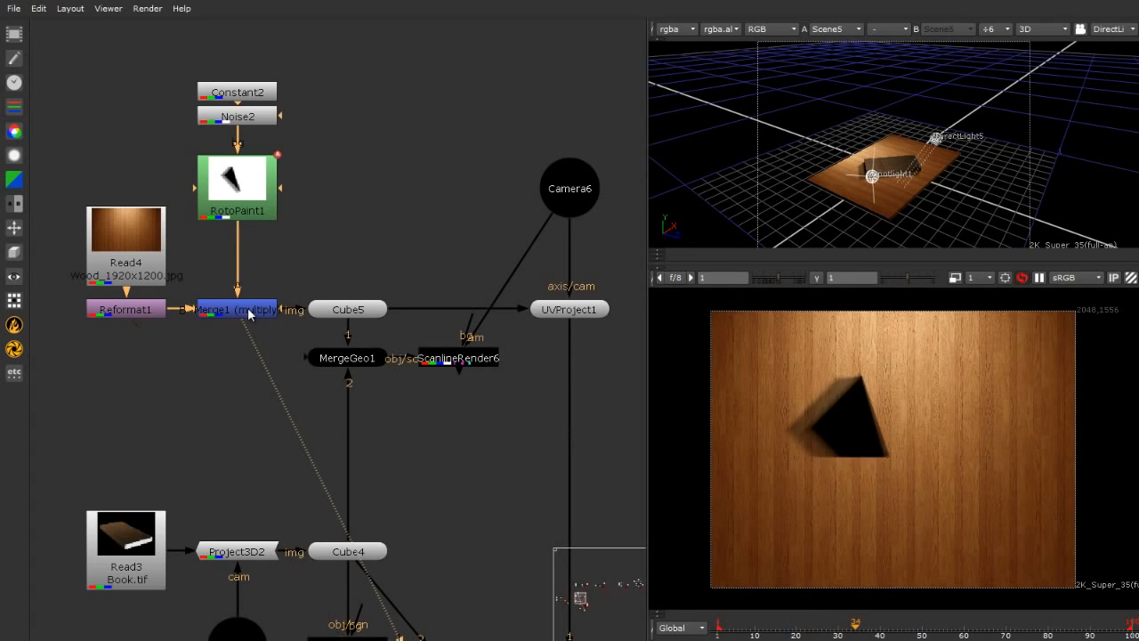
scroll(866, 531, "up", 4)
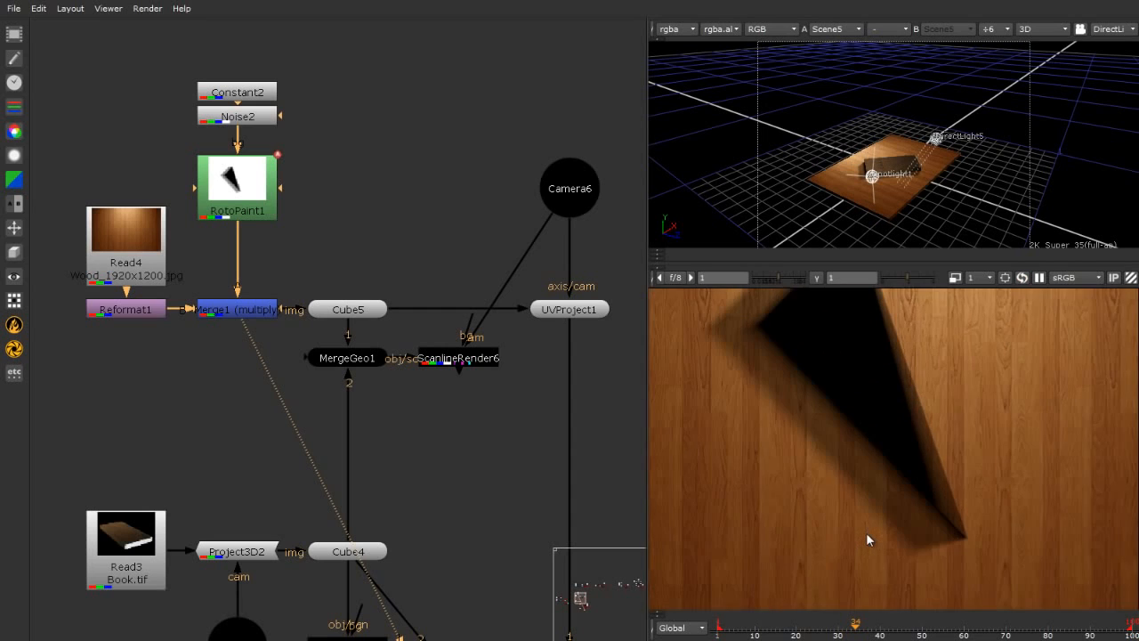
scroll(867, 534, "down", 2)
scroll(857, 354, "up", 2)
scroll(858, 390, "down", 1)
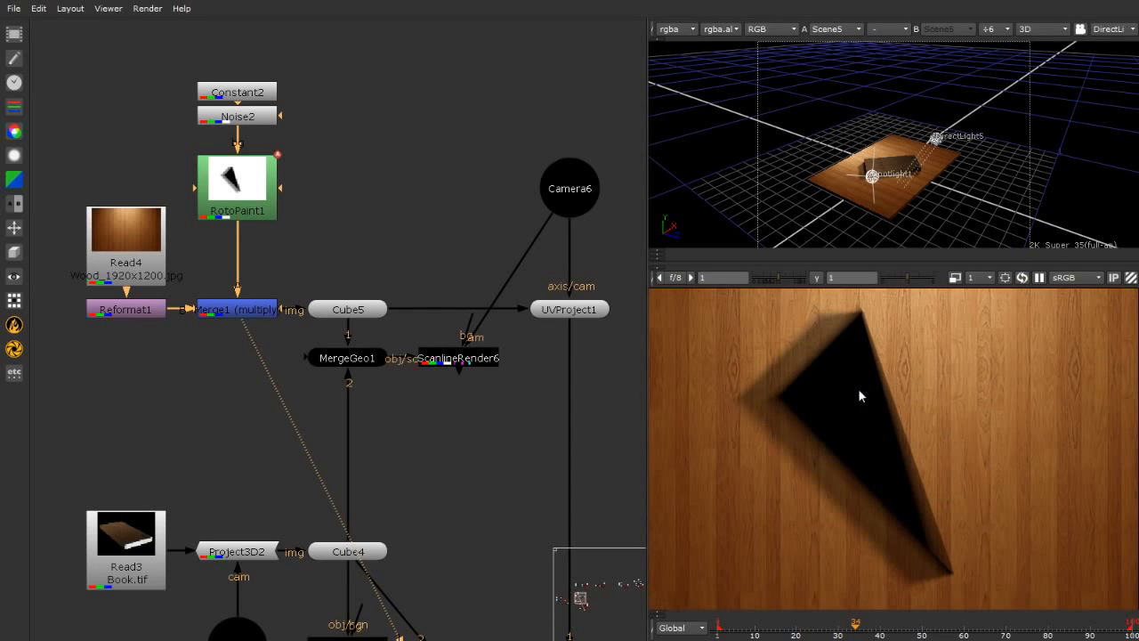
View RotoPaint1's output to check the isolated shadow shape.
left_click(253, 204)
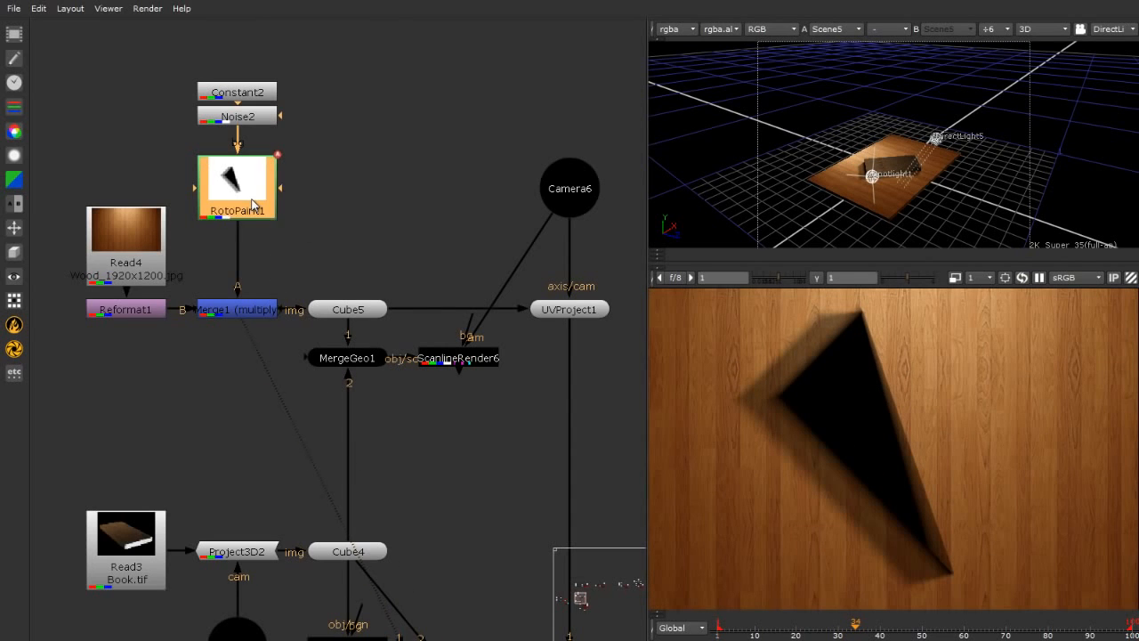
key("1")
scroll(849, 396, "down", 2)
scroll(848, 383, "up", 2)
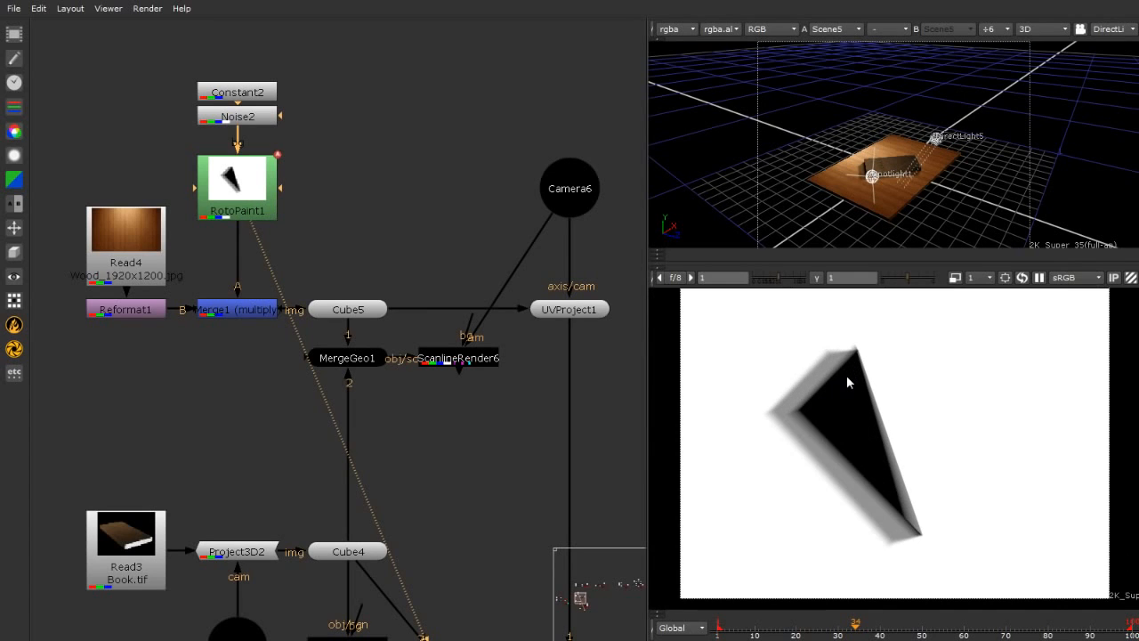
View Noise2's output, look over its noise settings and close its properties.
left_click(233, 112)
key("1")
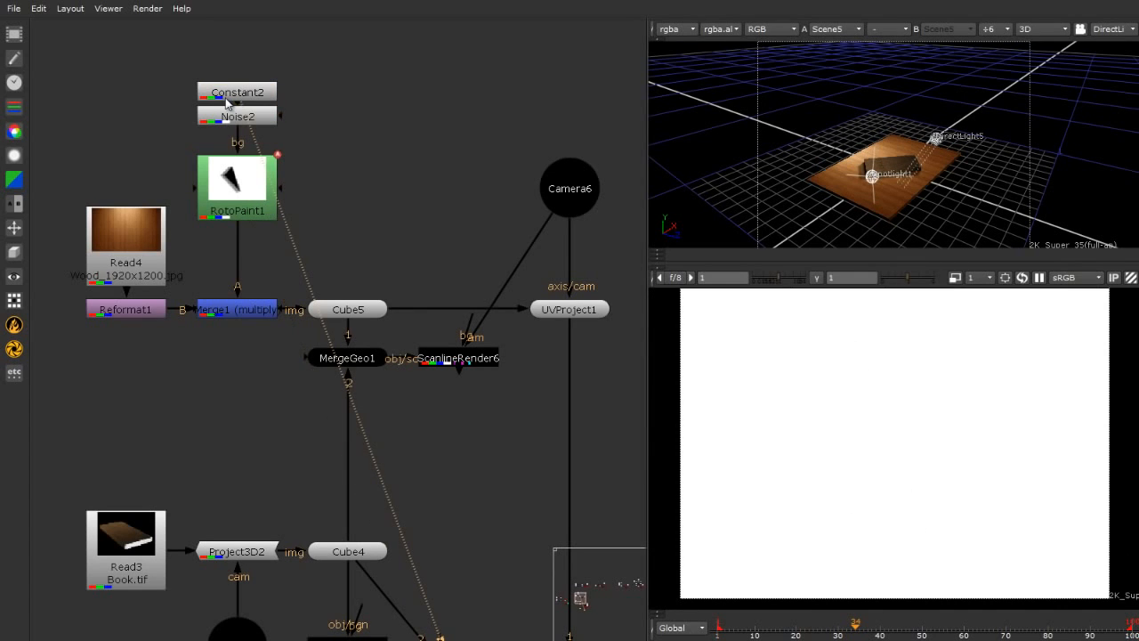
left_click(246, 116)
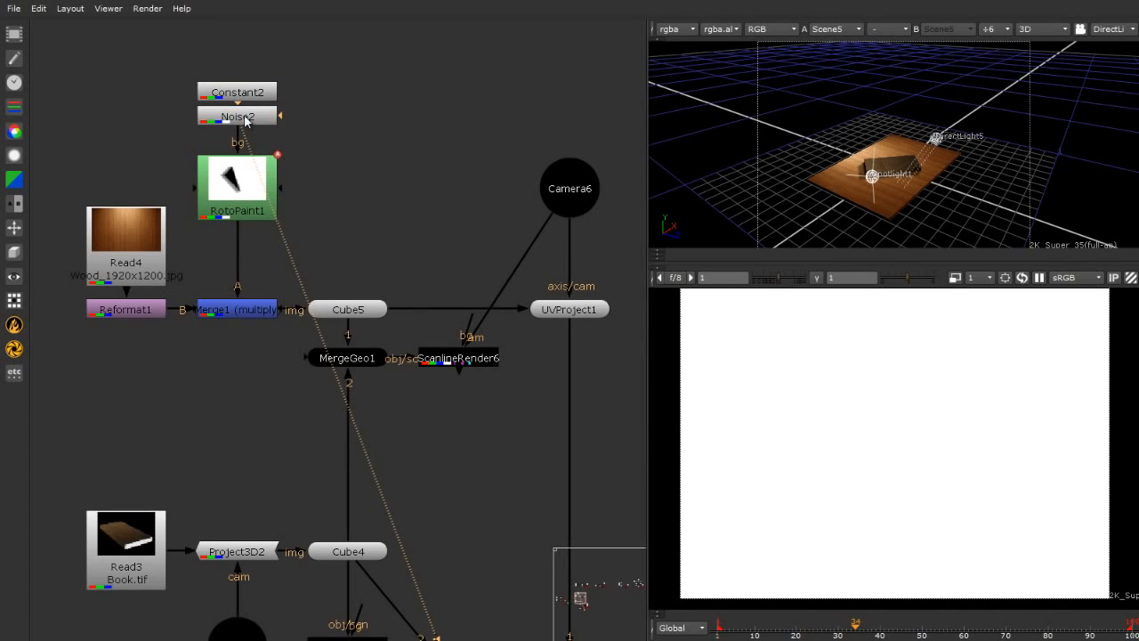
double_click(245, 118)
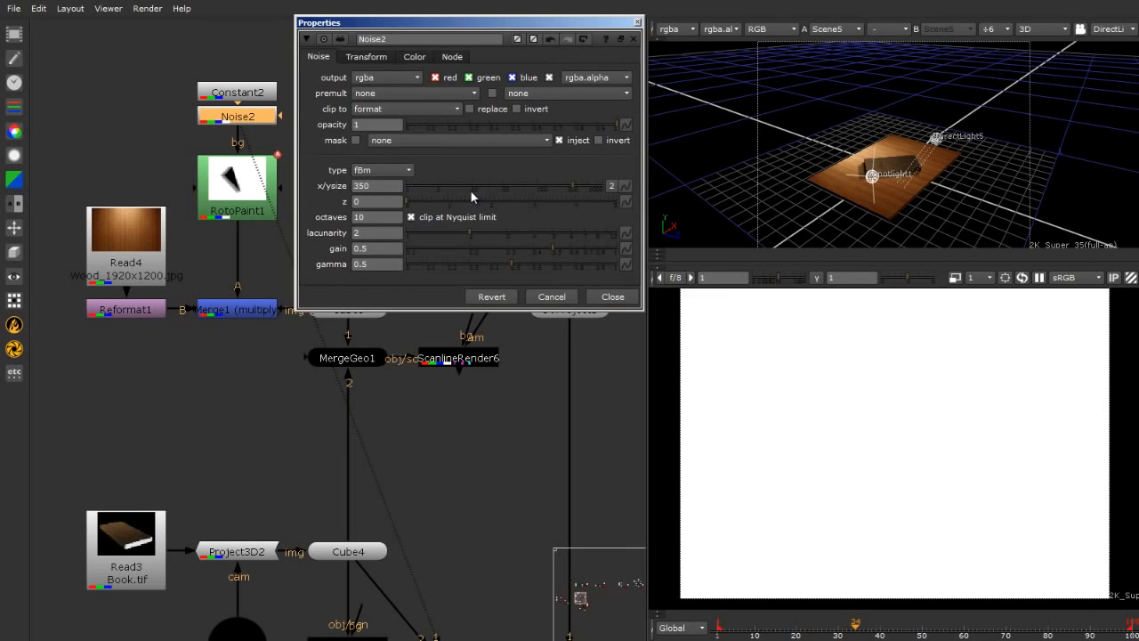
left_click(636, 22)
Return to RotoPaint1's output, examine the feathered edges of its roto shapes up close and close its properties.
left_click(241, 205)
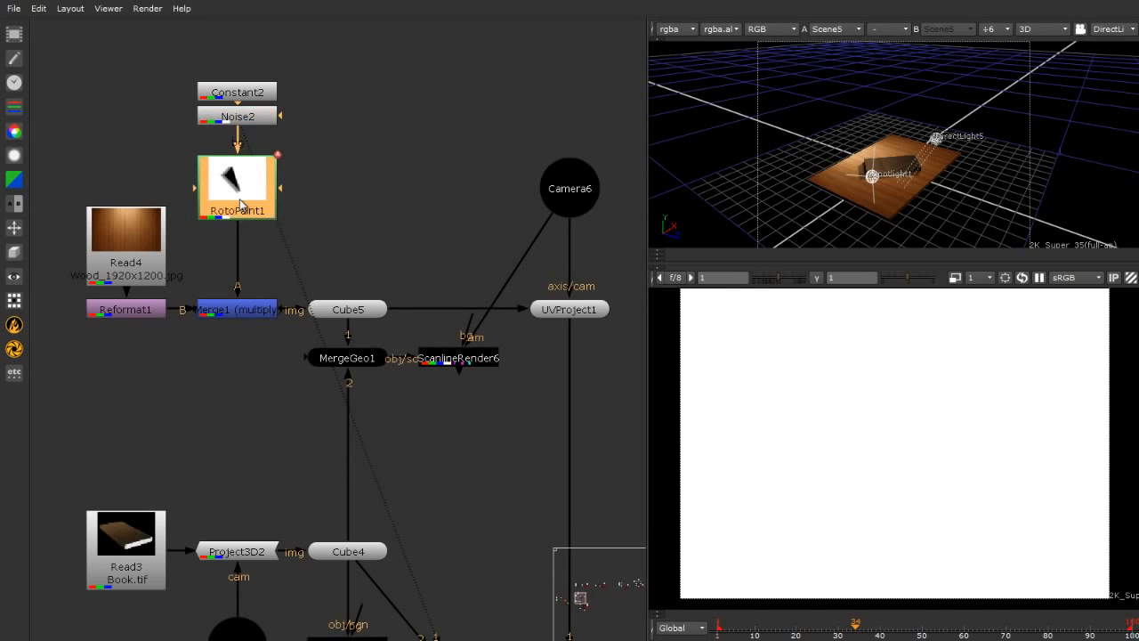
key("1")
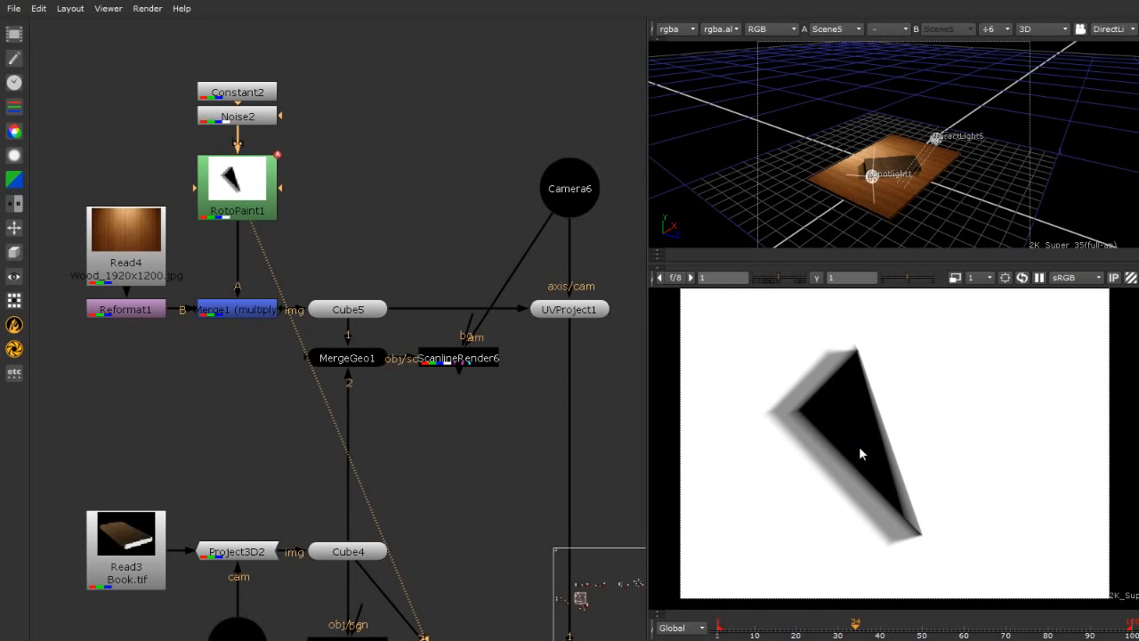
double_click(269, 208)
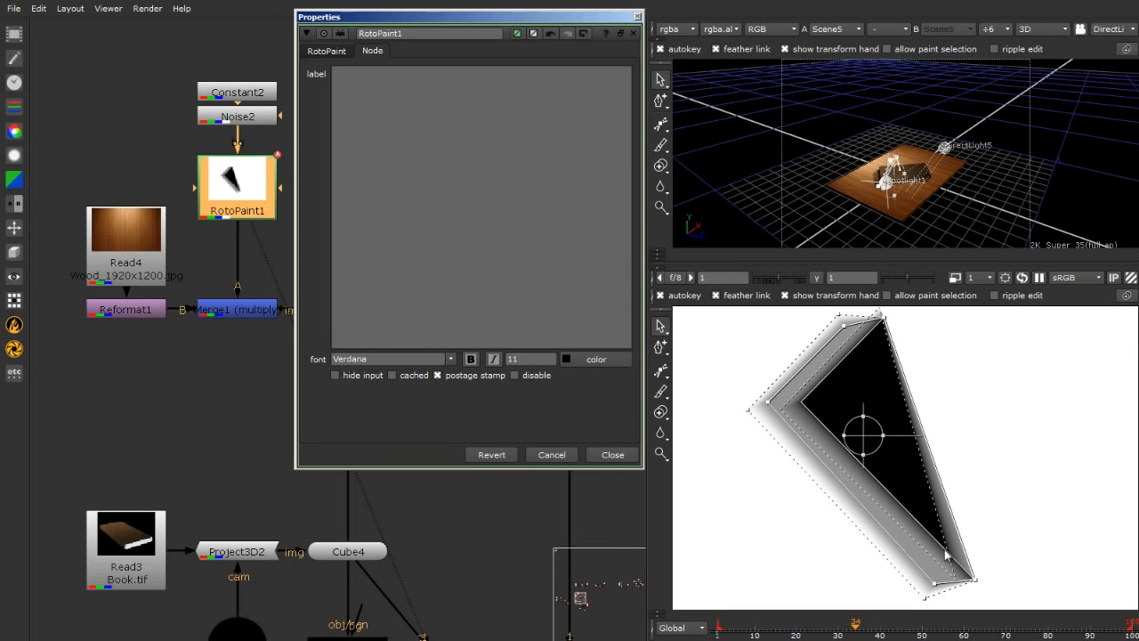
left_click(986, 561)
scroll(986, 561, "up", 2)
scroll(963, 583, "up", 2)
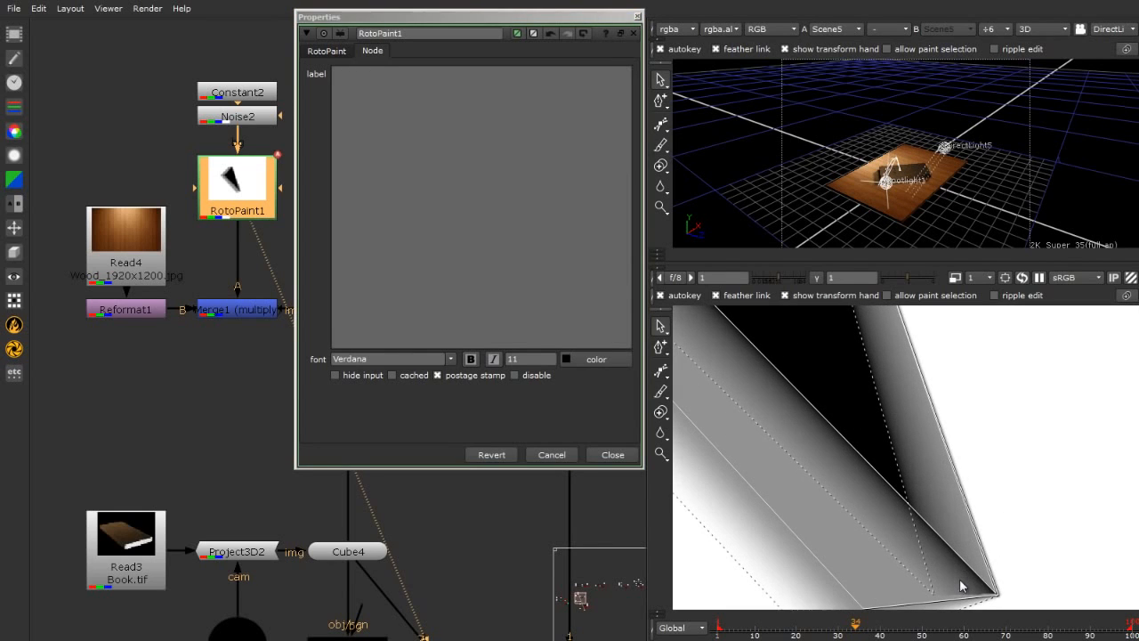
scroll(962, 574, "up", 2)
scroll(978, 586, "down", 5)
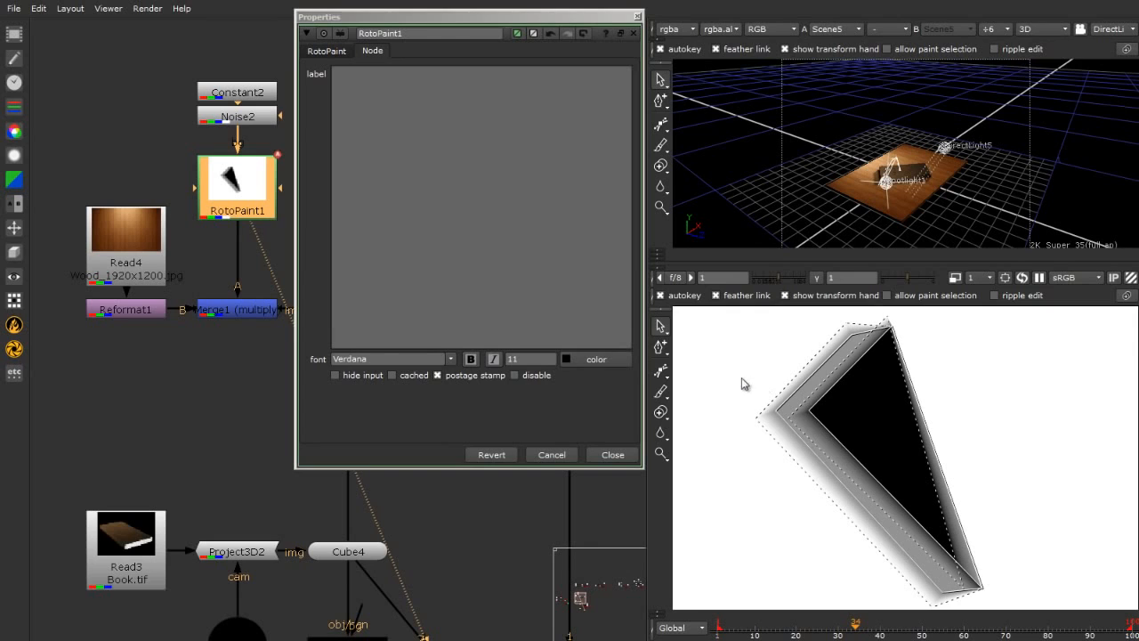
left_click(637, 16)
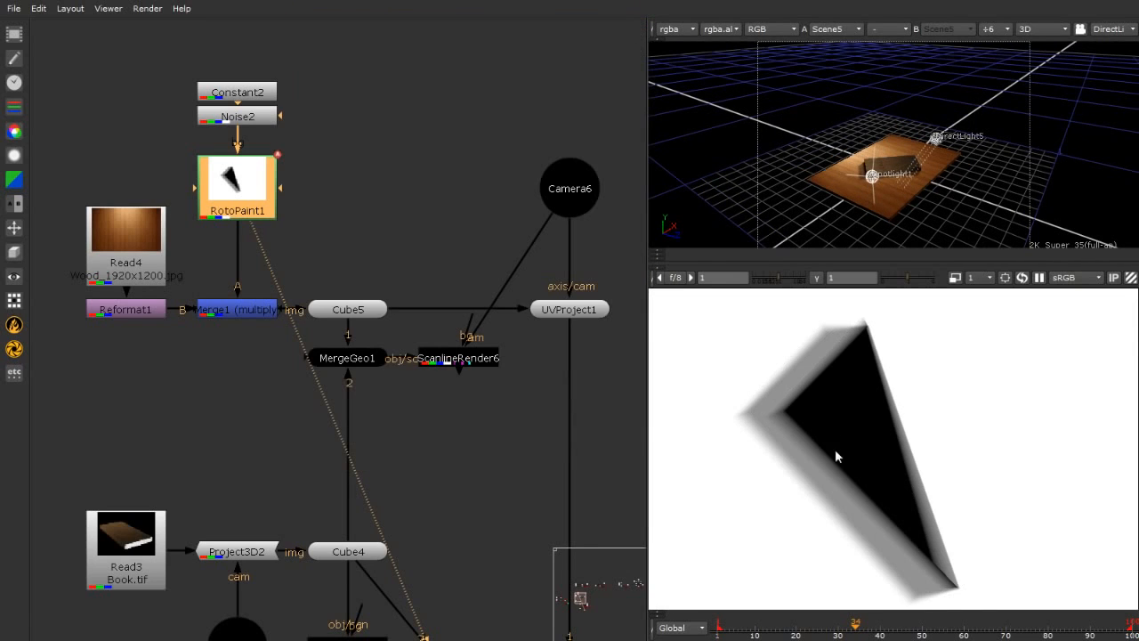
Bring Merge1's wood and shadow composite back into the viewer and fit it to the frame.
left_click(174, 362)
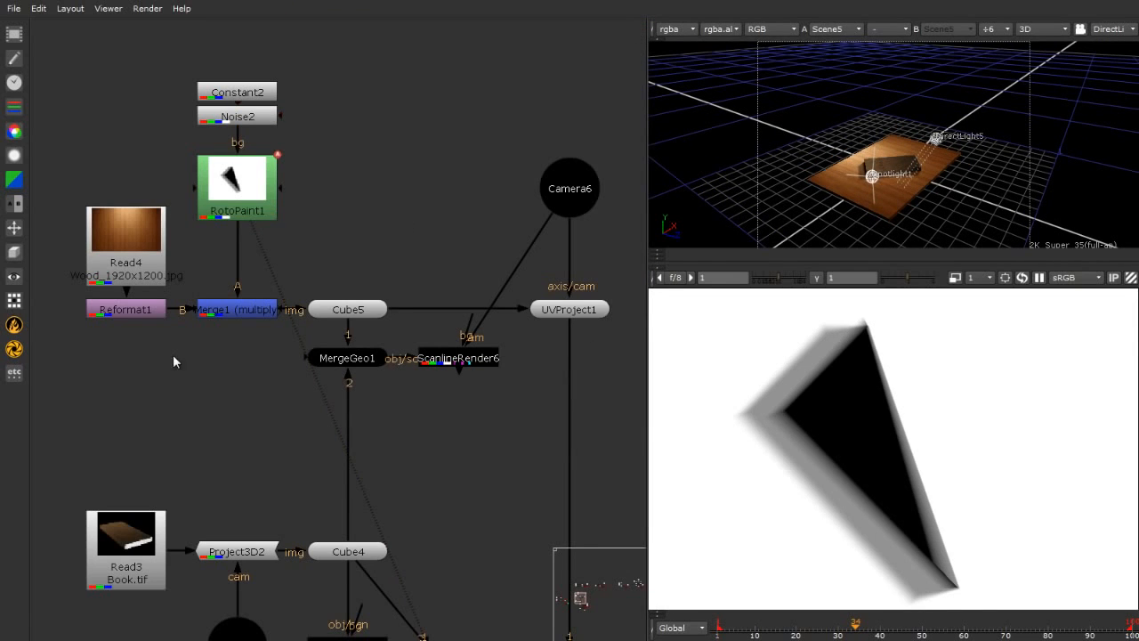
left_click(234, 309)
key("1")
key("f")
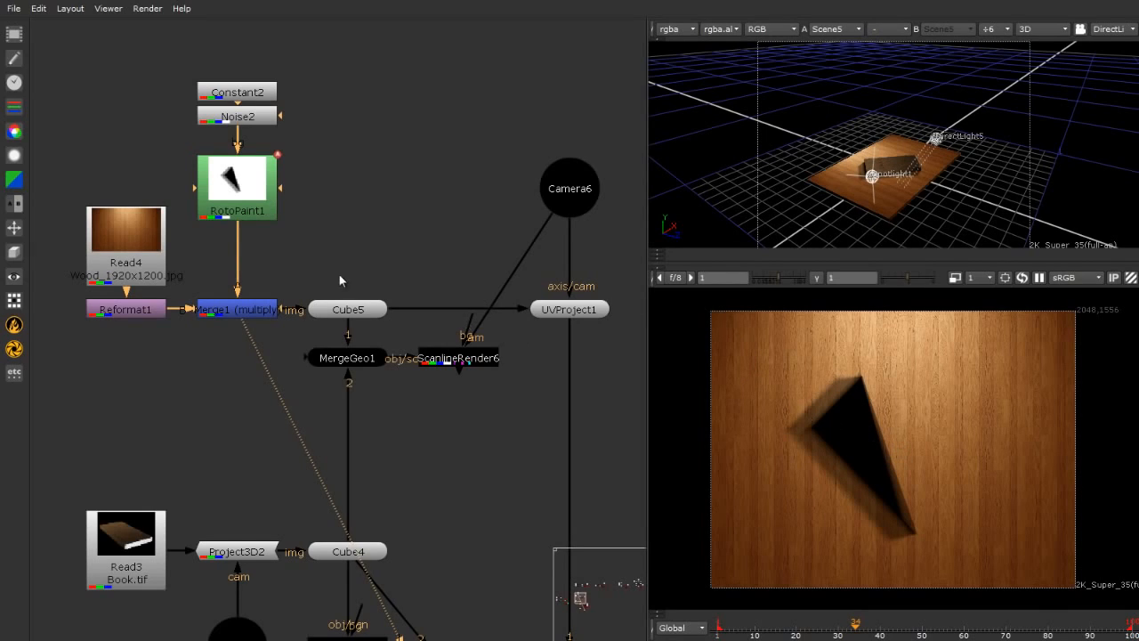
View Cube5 in 3D and examine how the texture is mapped onto the table slab's side edge.
left_click(338, 311)
key("1")
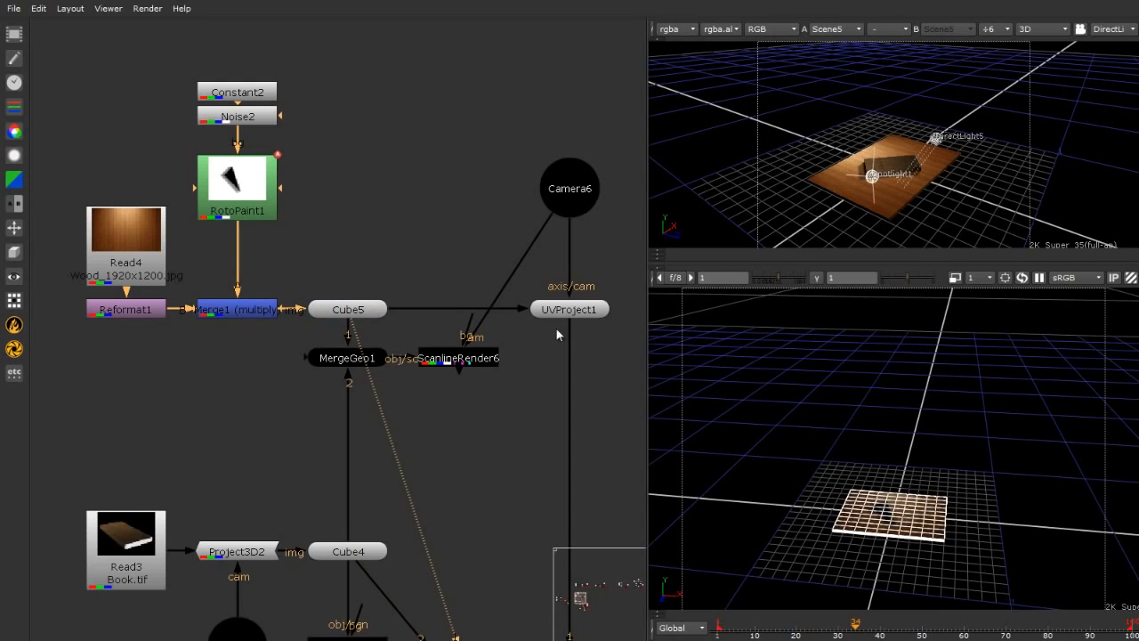
scroll(948, 458, "up", 6)
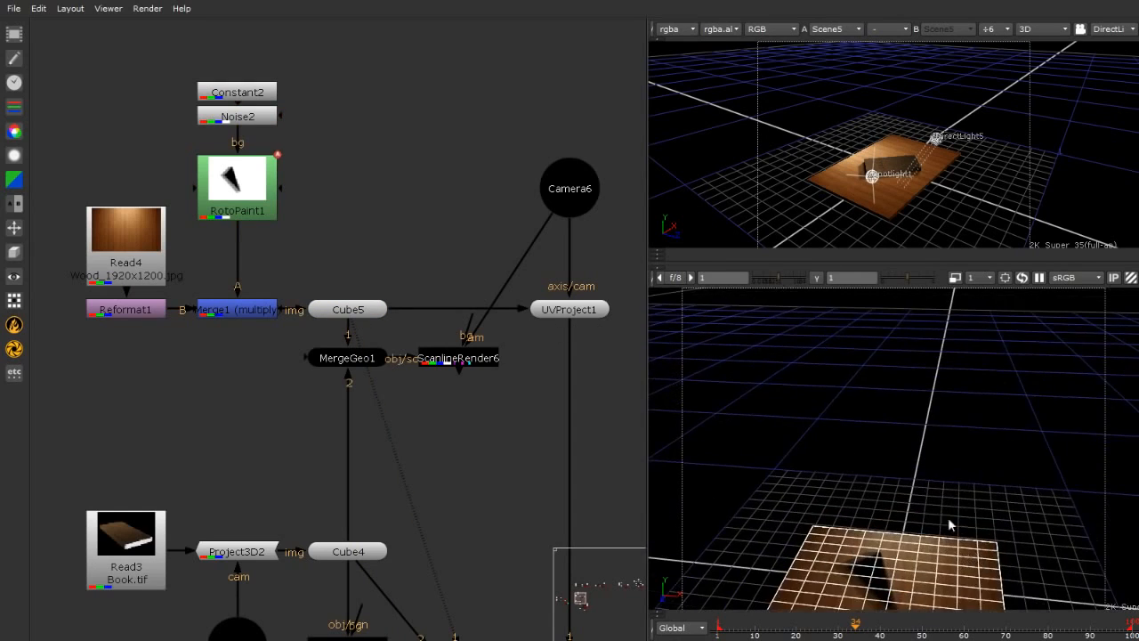
middle_click_drag(767, 443, 938, 499, "alt")
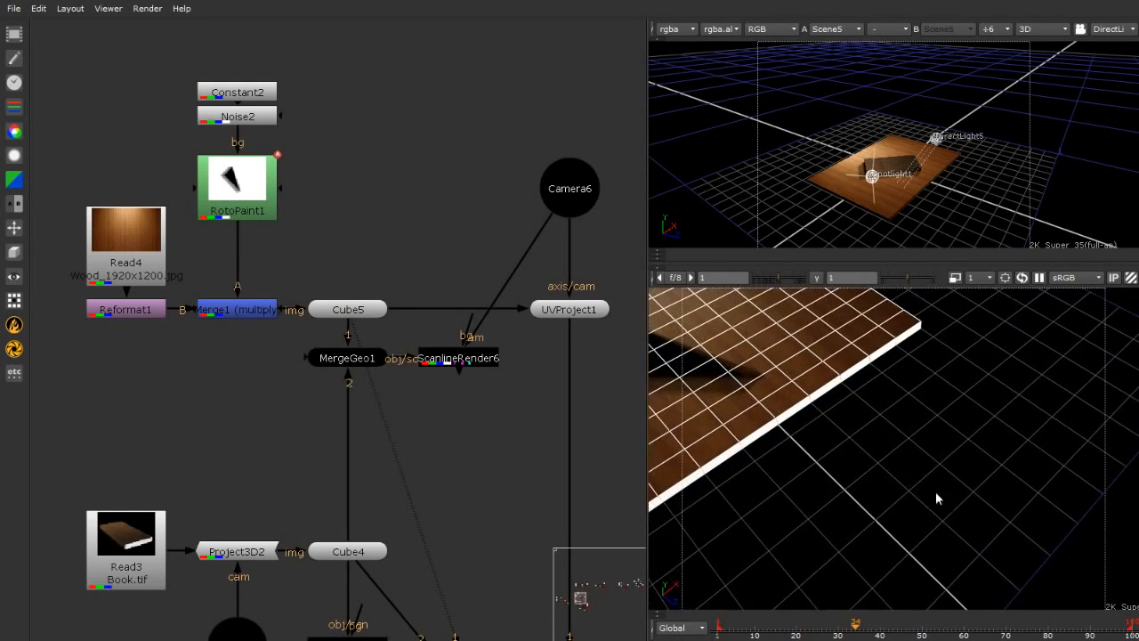
left_click_drag(731, 427, 779, 413, "alt")
scroll(822, 411, "up", 5)
left_click_drag(819, 489, 891, 544, "ctrl")
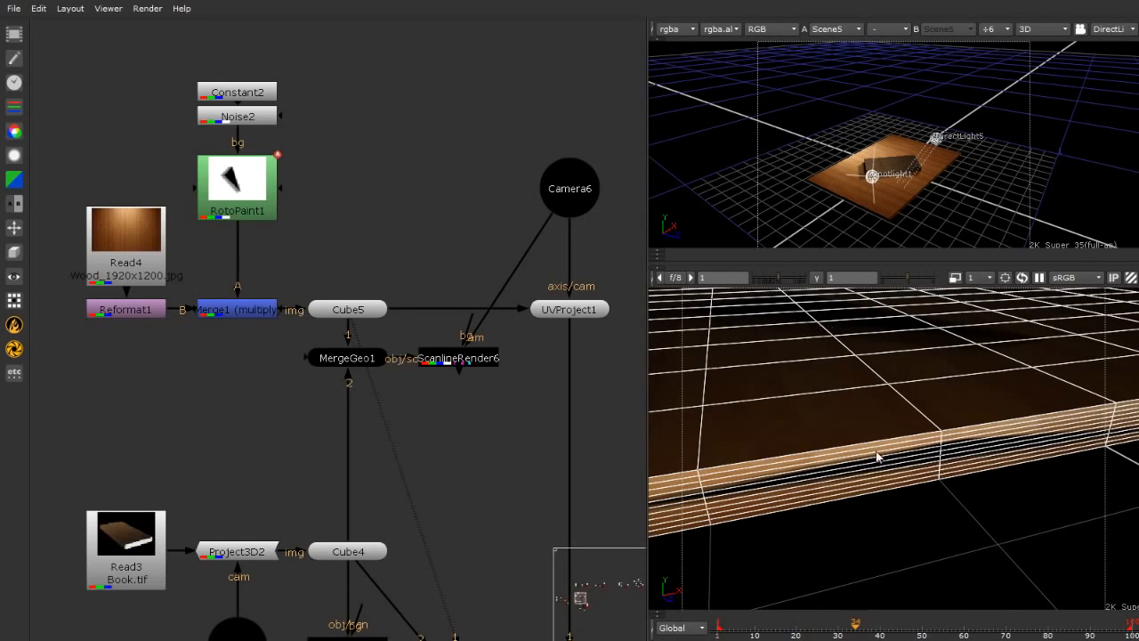
Try 1 row and 1 column on Cube5, settle on 2 rows and 2 columns, and close its properties.
double_click(908, 481)
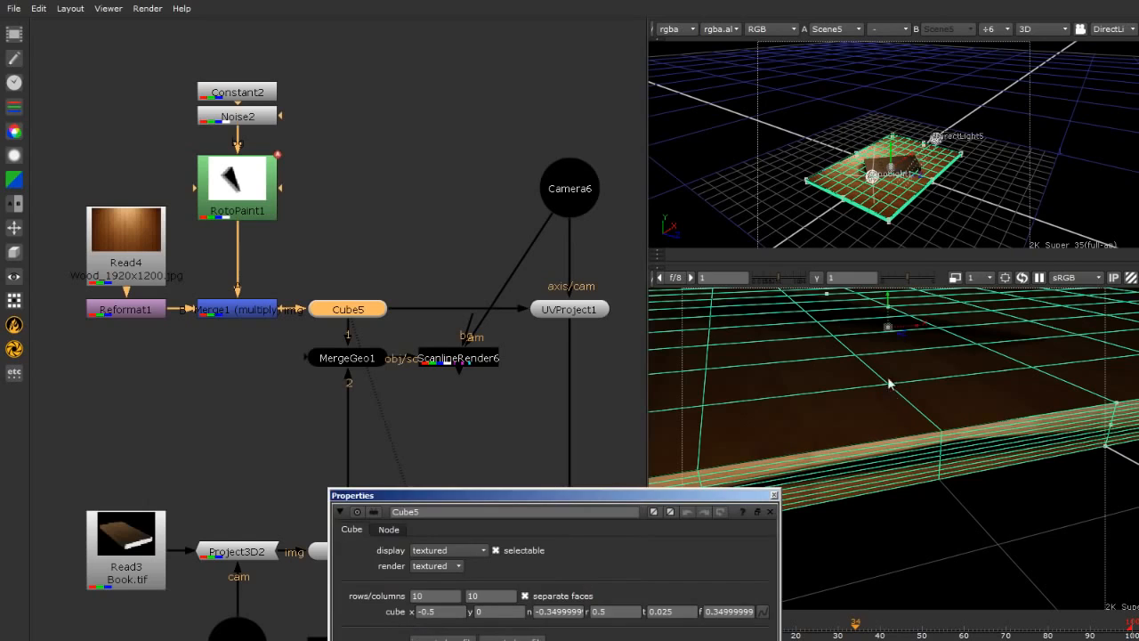
left_click_drag(563, 496, 431, 238)
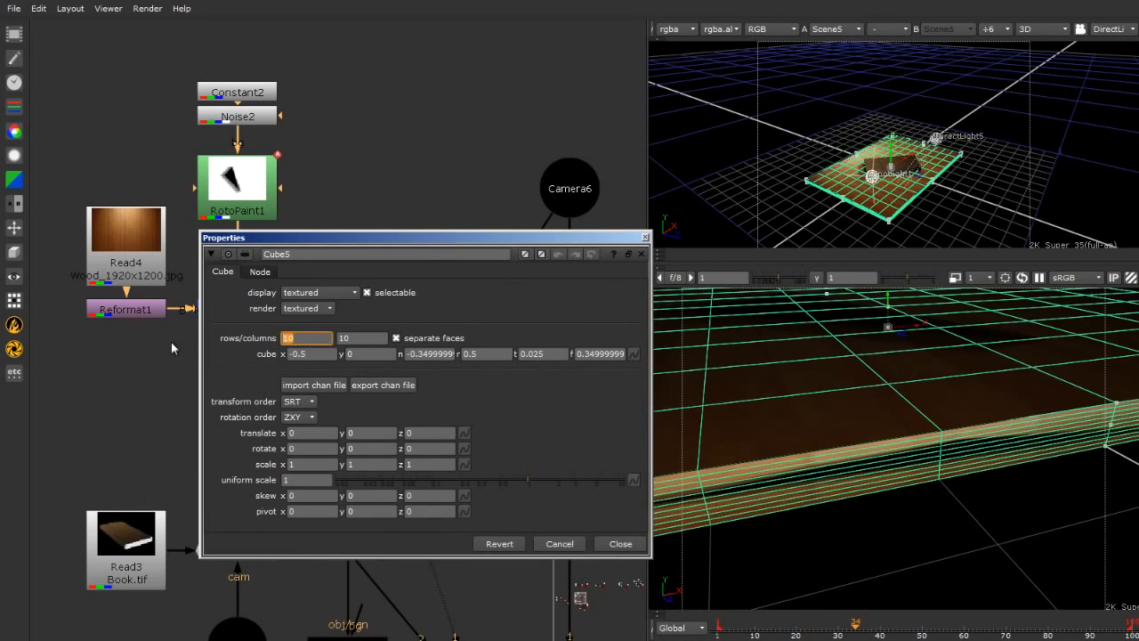
key("Tab")
type("1")
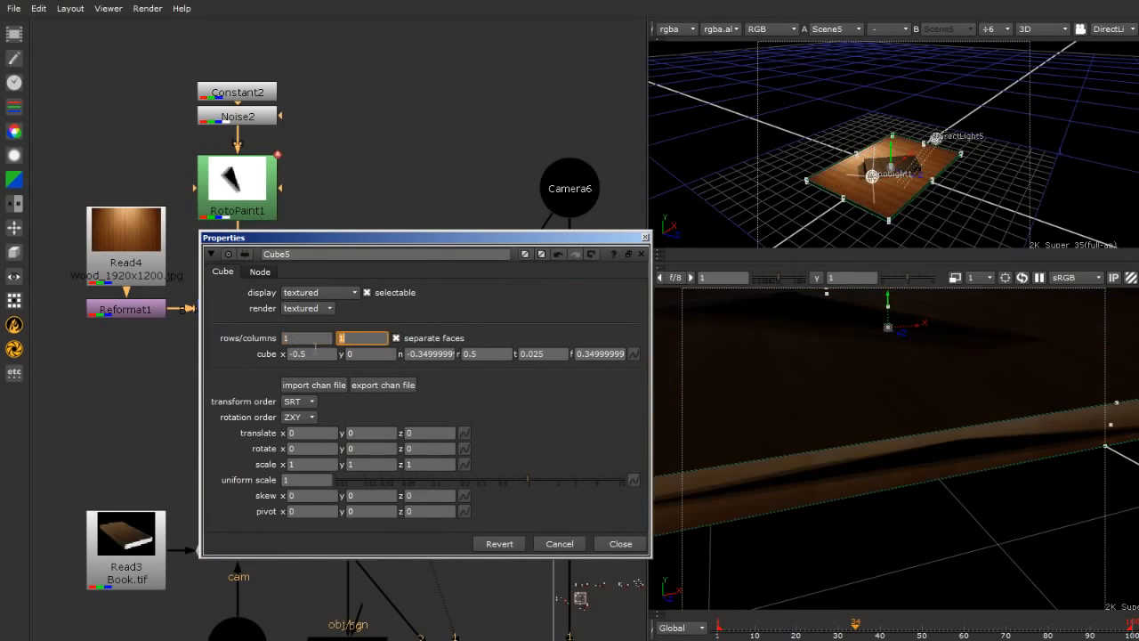
key("Return")
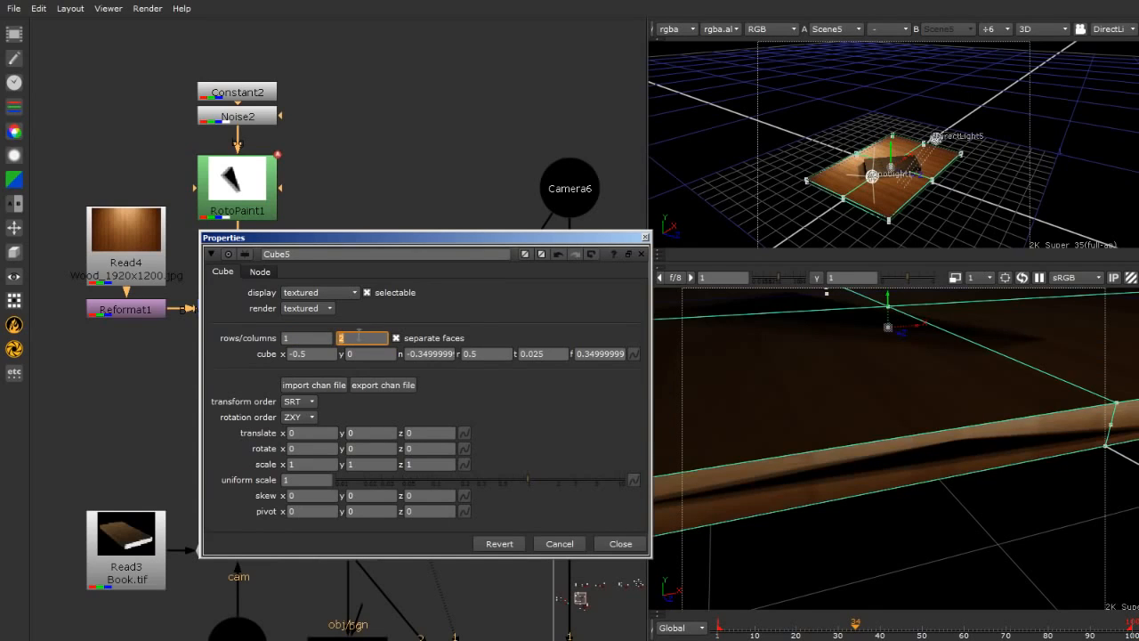
left_click_drag(313, 342, 195, 345)
type("2")
key("Return")
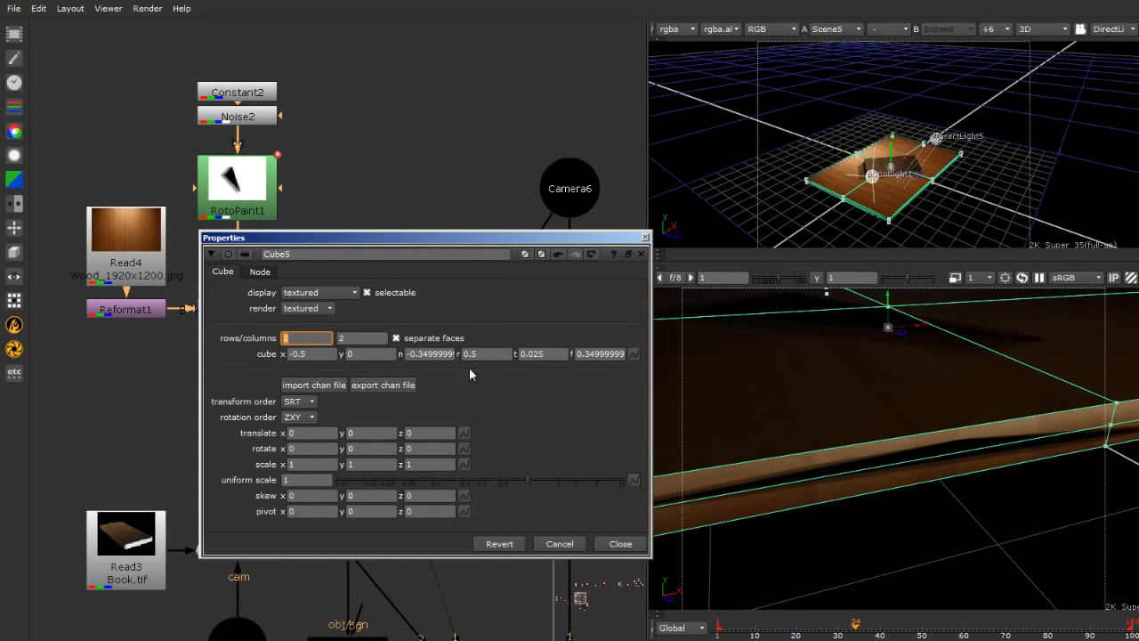
left_click(647, 237)
Reopen Cube5's properties, set its rows to 0 and close them.
left_click(881, 509)
scroll(861, 469, "down", 5)
scroll(861, 467, "up", 8)
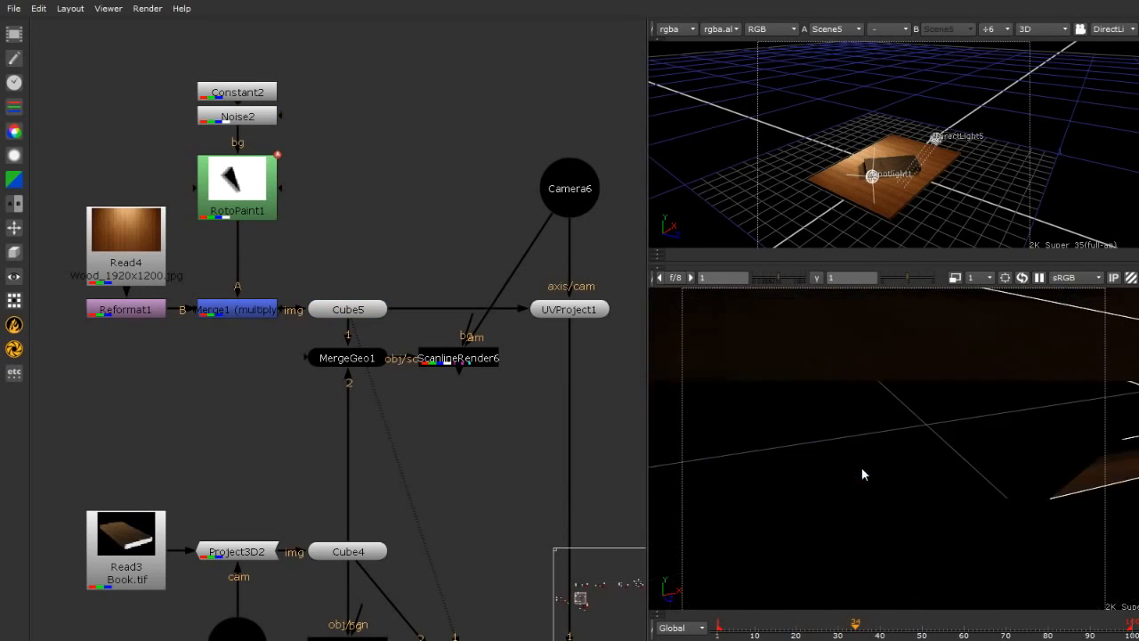
scroll(861, 467, "down", 3)
double_click(858, 411)
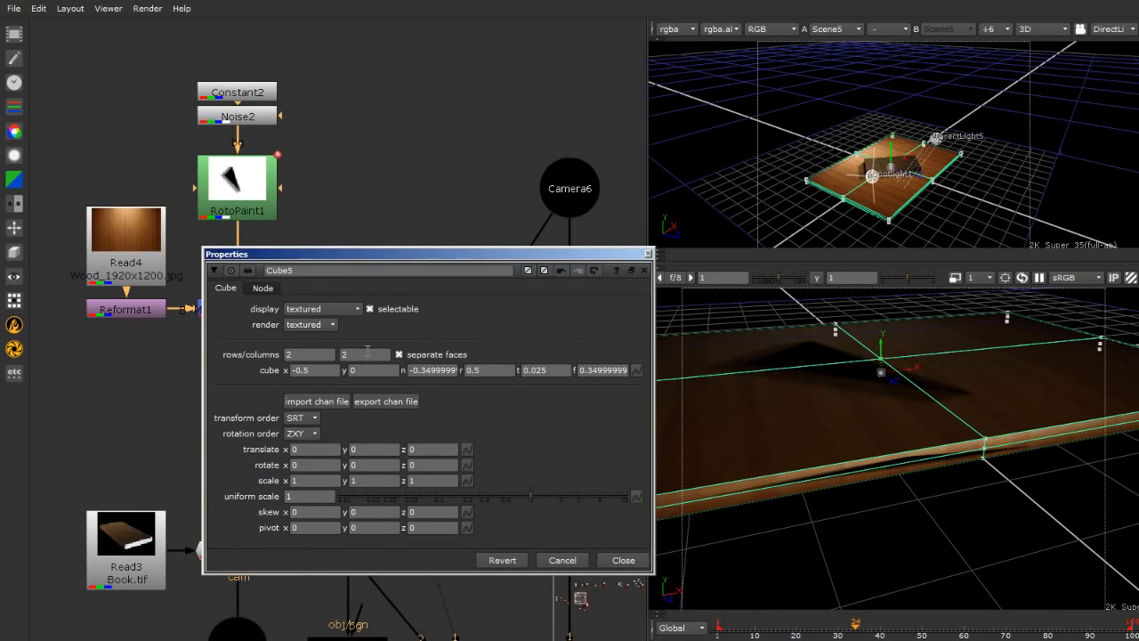
left_click_drag(366, 350, 204, 356)
left_click_drag(316, 350, 214, 361)
type("0")
key("Return")
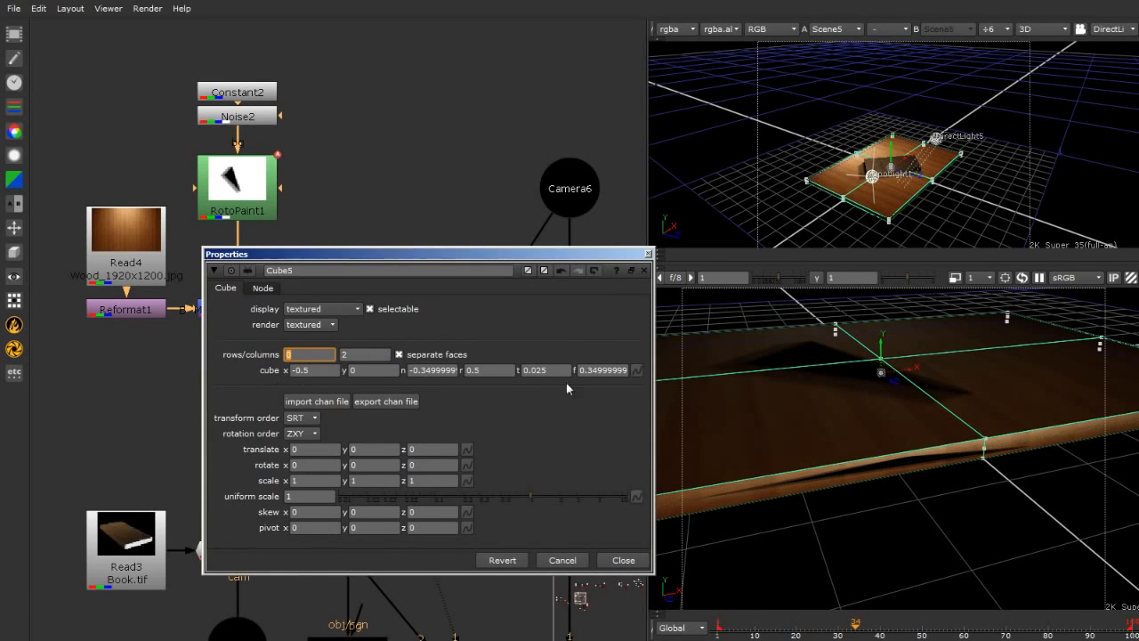
left_click(648, 255)
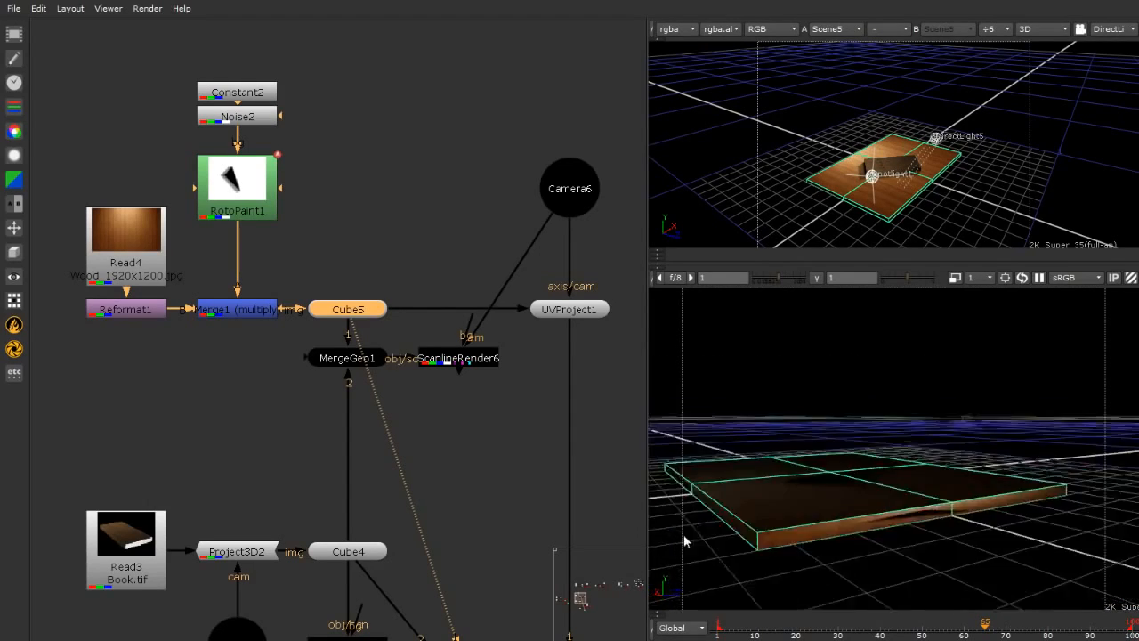
Examine the shadow repeated on Cube5's side edge in a full-size 3D view from several angles.
left_click_drag(778, 479, 854, 496, "ctrl")
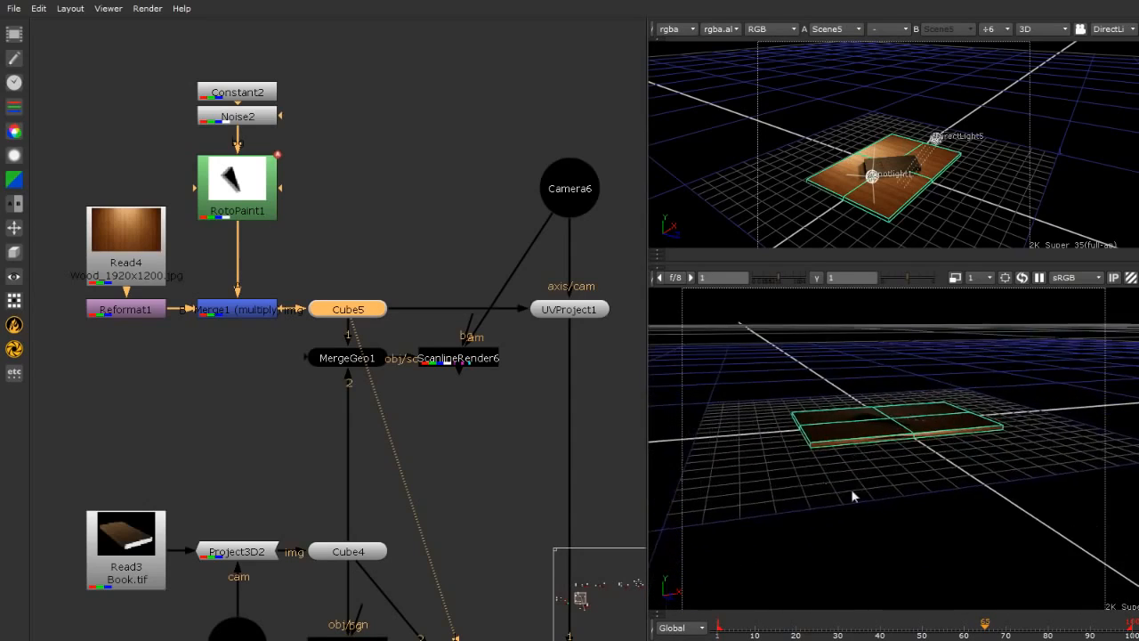
middle_click_drag(854, 495, 1006, 528, "alt")
left_click_drag(1007, 529, 894, 437, "ctrl")
key("space")
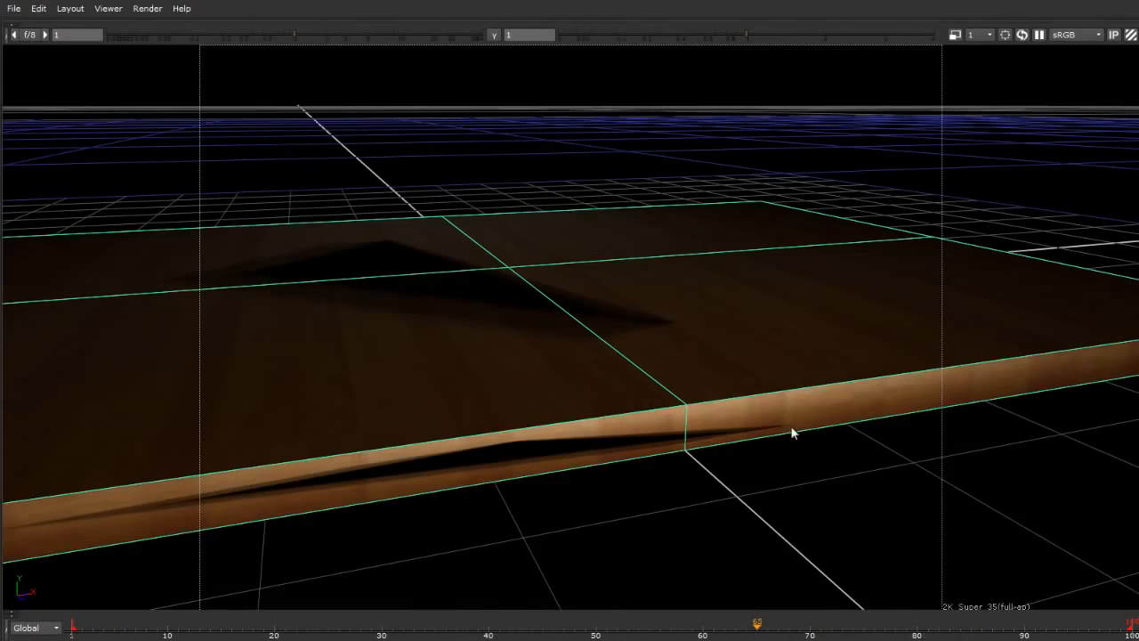
left_click_drag(620, 465, 546, 407, "ctrl")
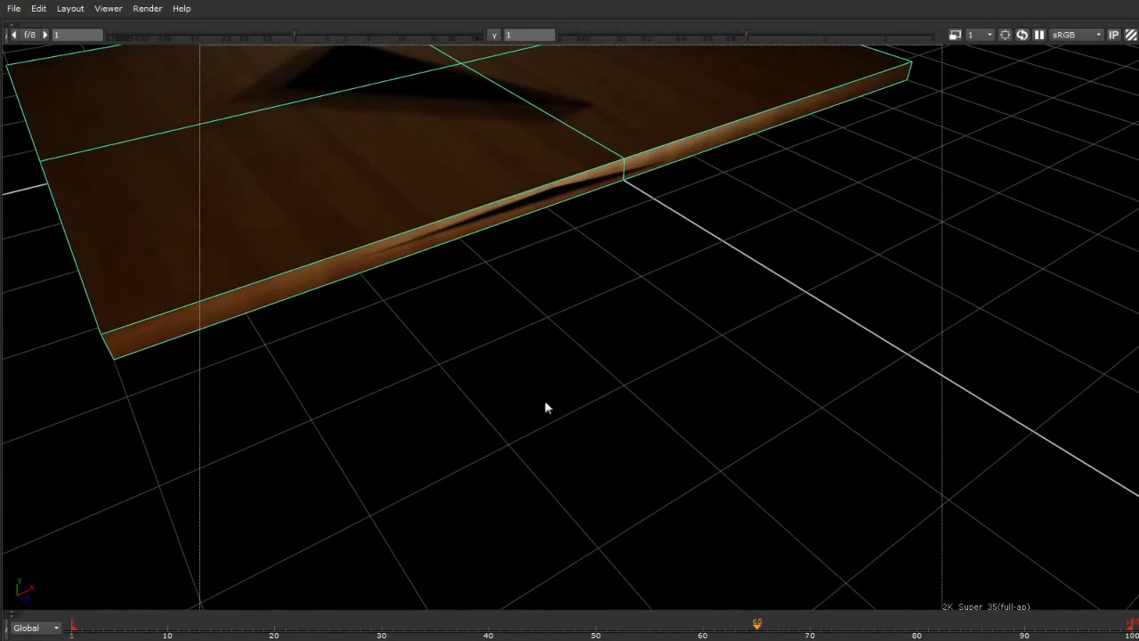
middle_click_drag(532, 203, 441, 221, "alt")
left_click_drag(441, 222, 488, 332, "alt")
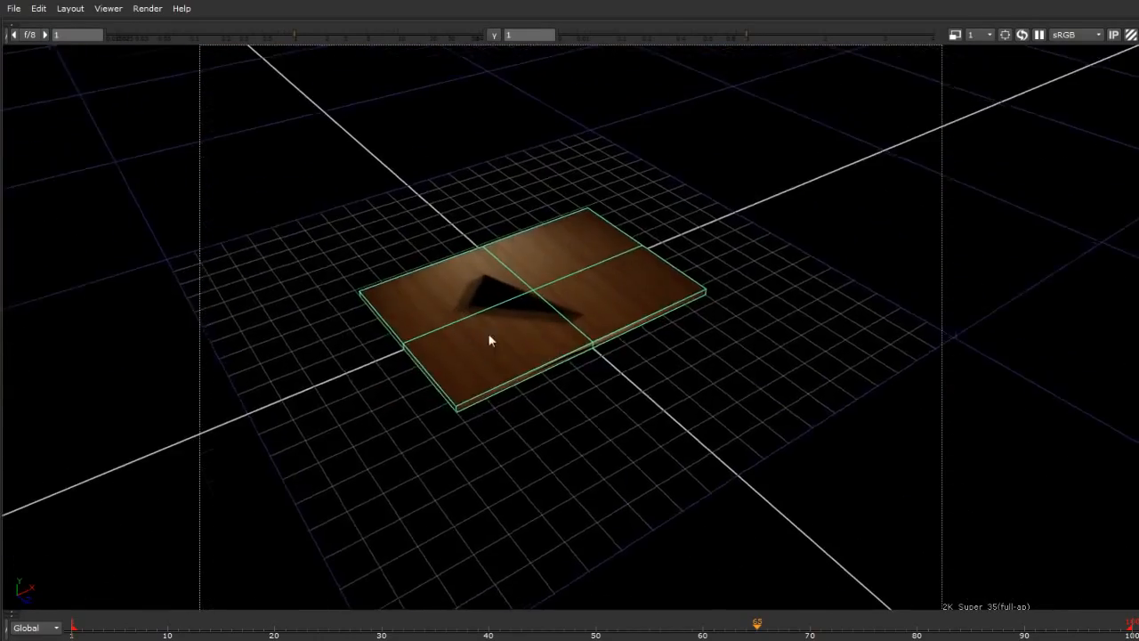
Inspect the table slab's top and front edge up close, and return to the node graph layout.
middle_click_drag(487, 333, 546, 274, "alt")
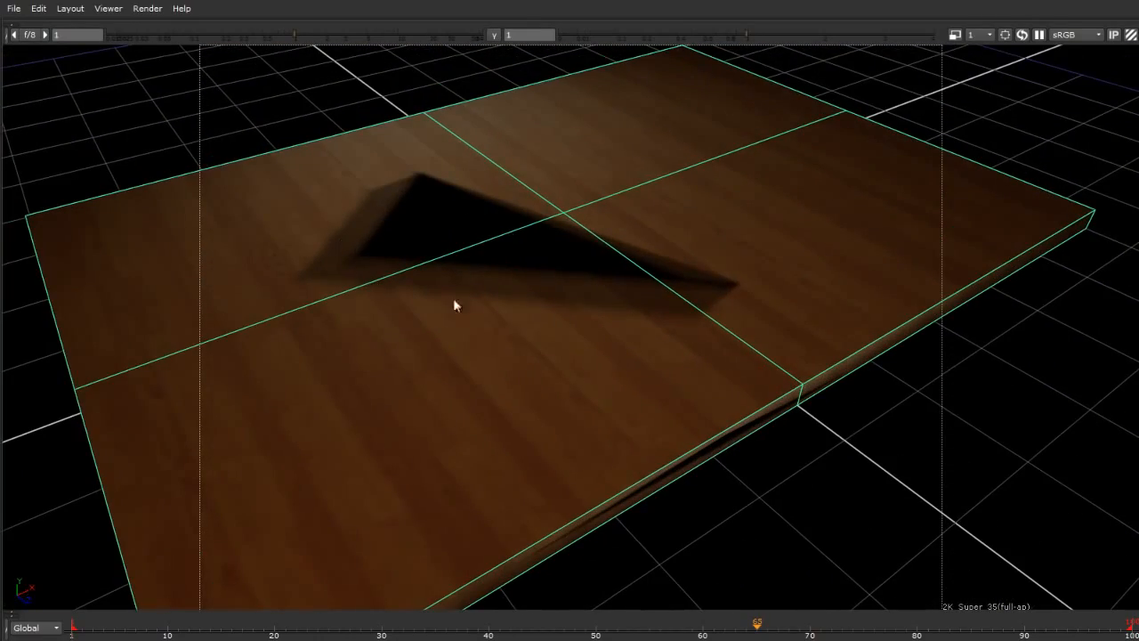
middle_click_drag(649, 349, 598, 350, "alt")
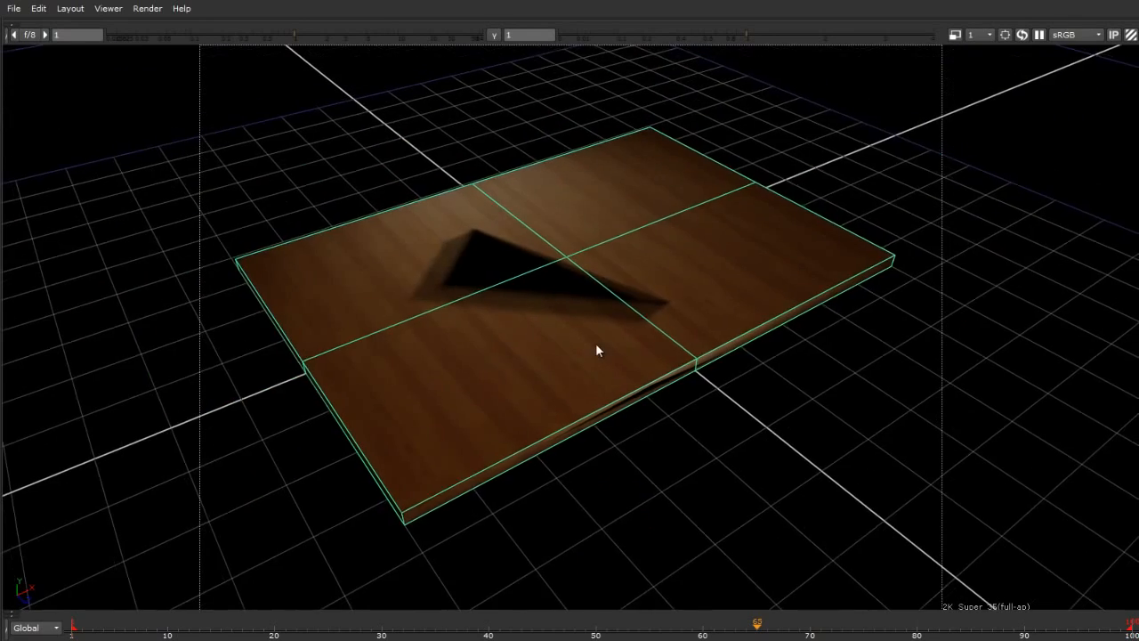
left_click_drag(598, 350, 520, 338, "ctrl")
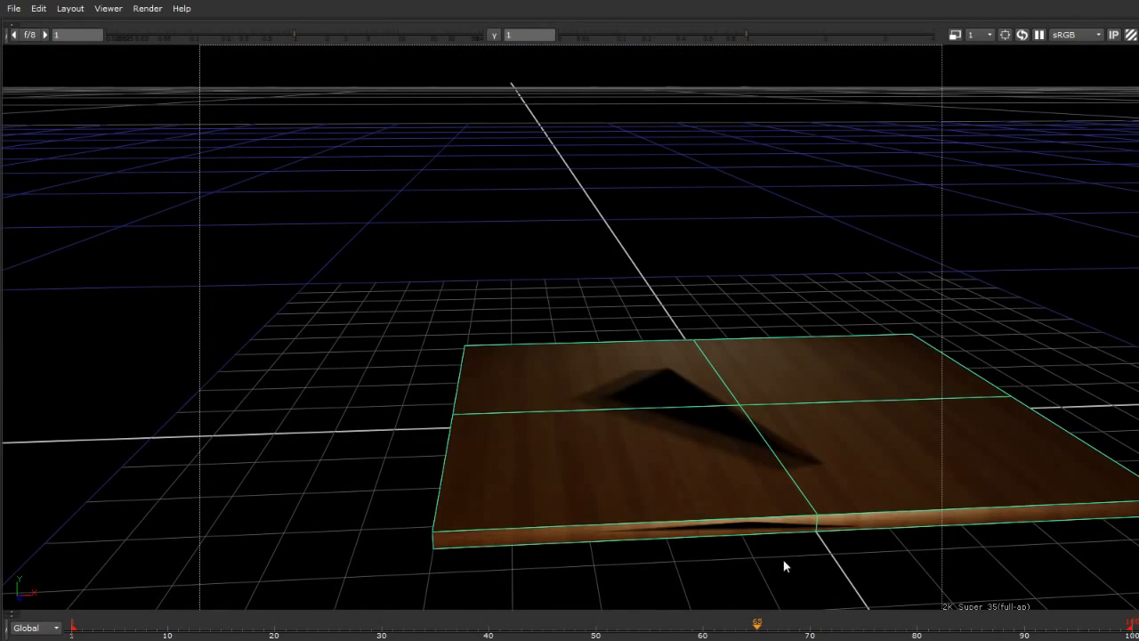
key("space")
Open the properties of Camera6, the camera feeding UVProject1, and set its display to wireframe.
scroll(272, 309, "down", 1)
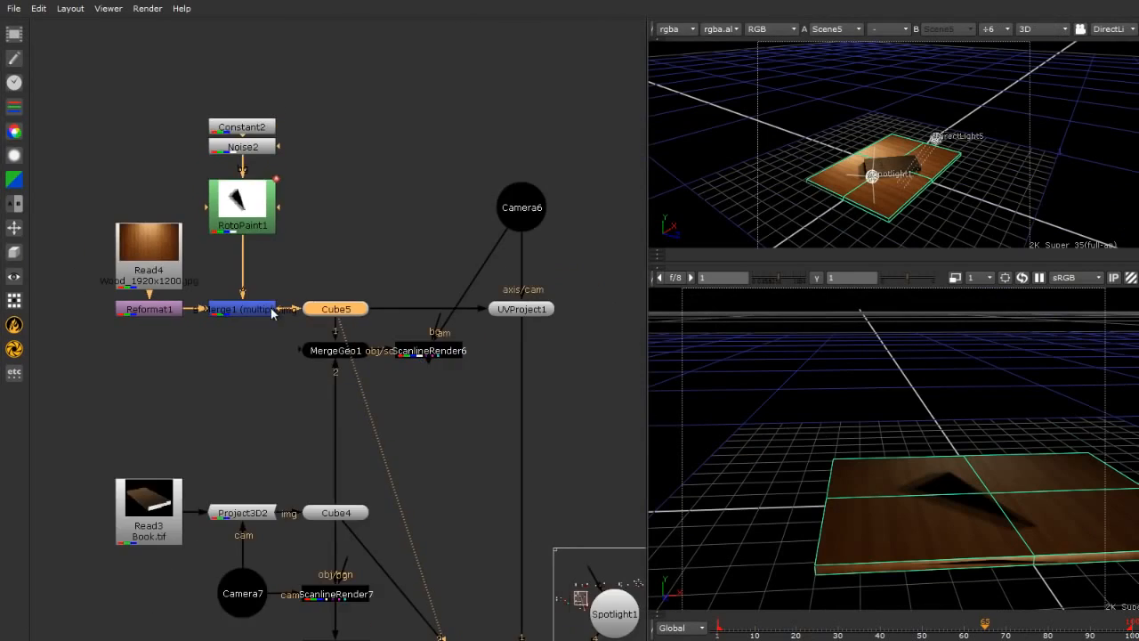
middle_click_drag(433, 398, 385, 372)
scroll(338, 312, "up", 4)
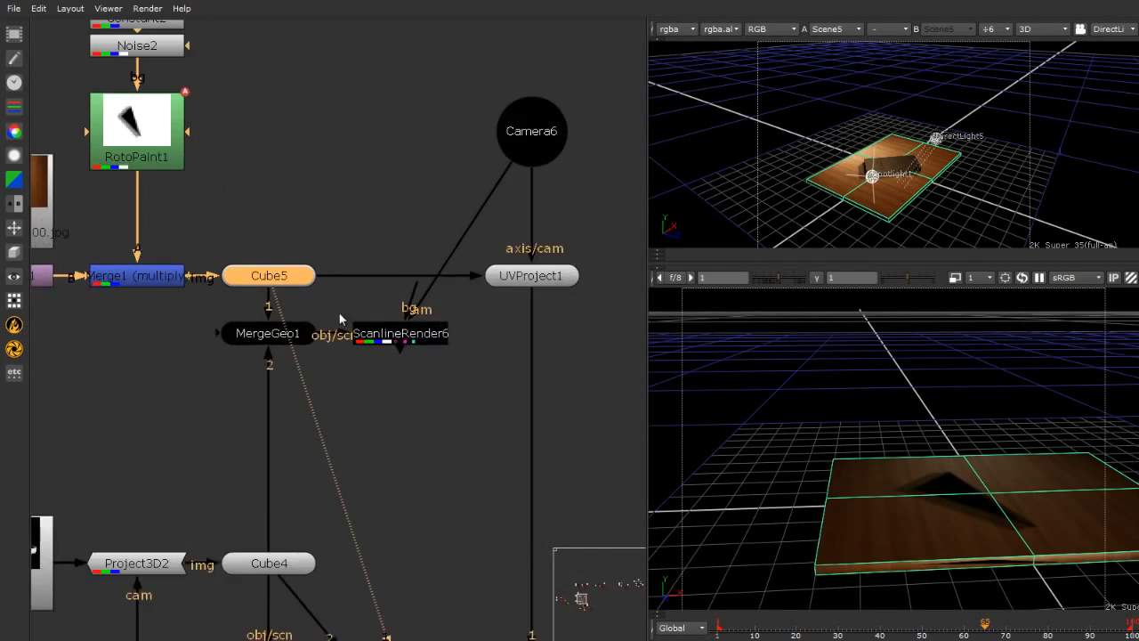
left_click(463, 277)
left_click_drag(463, 278, 442, 277)
left_click(445, 131)
double_click(445, 131)
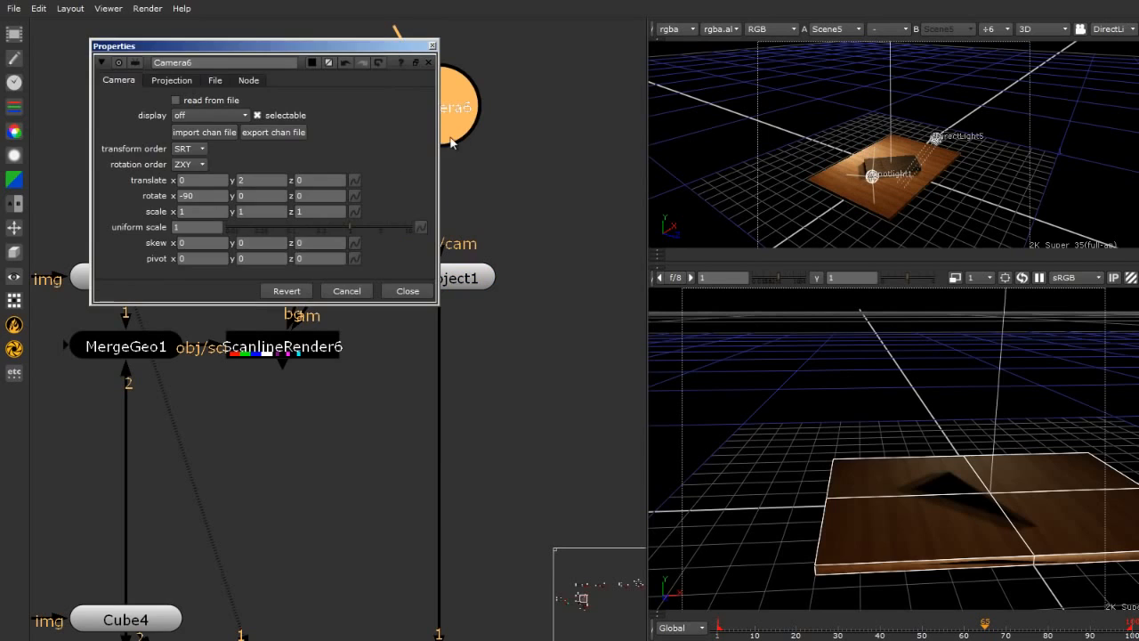
middle_click_drag(1066, 413, 654, 367, "alt")
left_click_drag(918, 377, 912, 387, "alt")
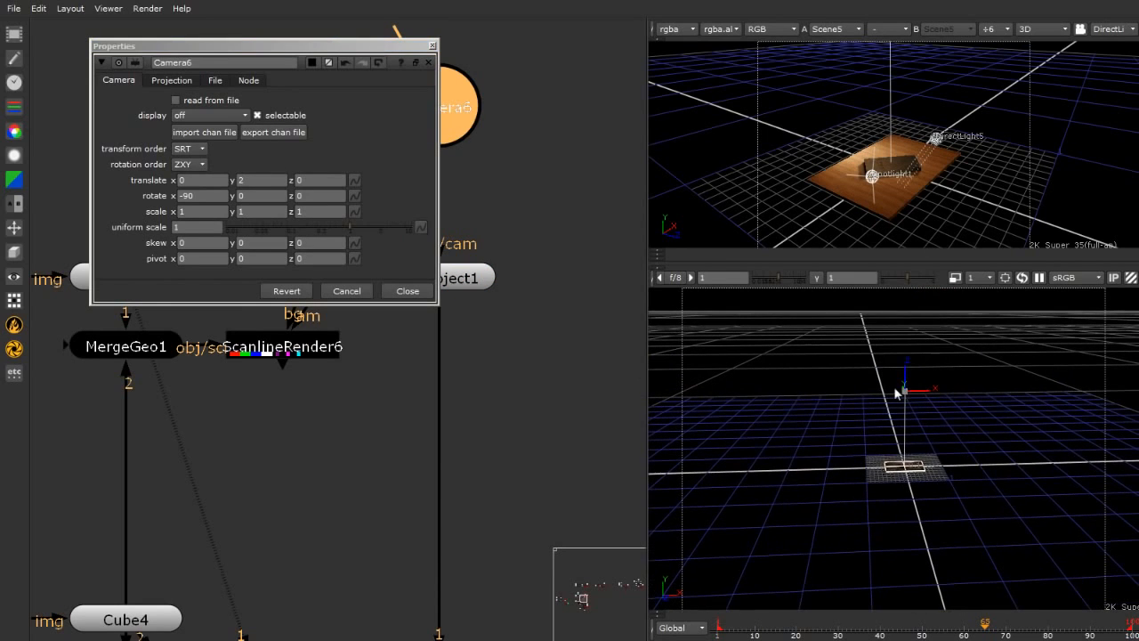
left_click(192, 115)
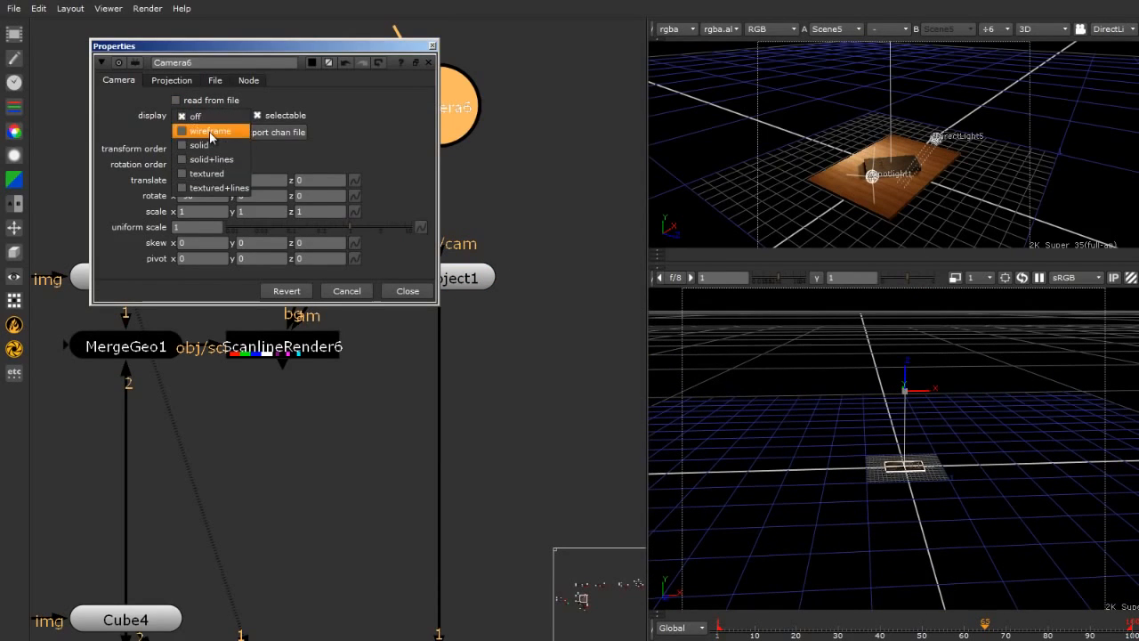
left_click(205, 131)
Examine Camera6's position and frustum above the table, from far away and close to the slab's edge.
left_click_drag(917, 382, 1005, 453, "ctrl")
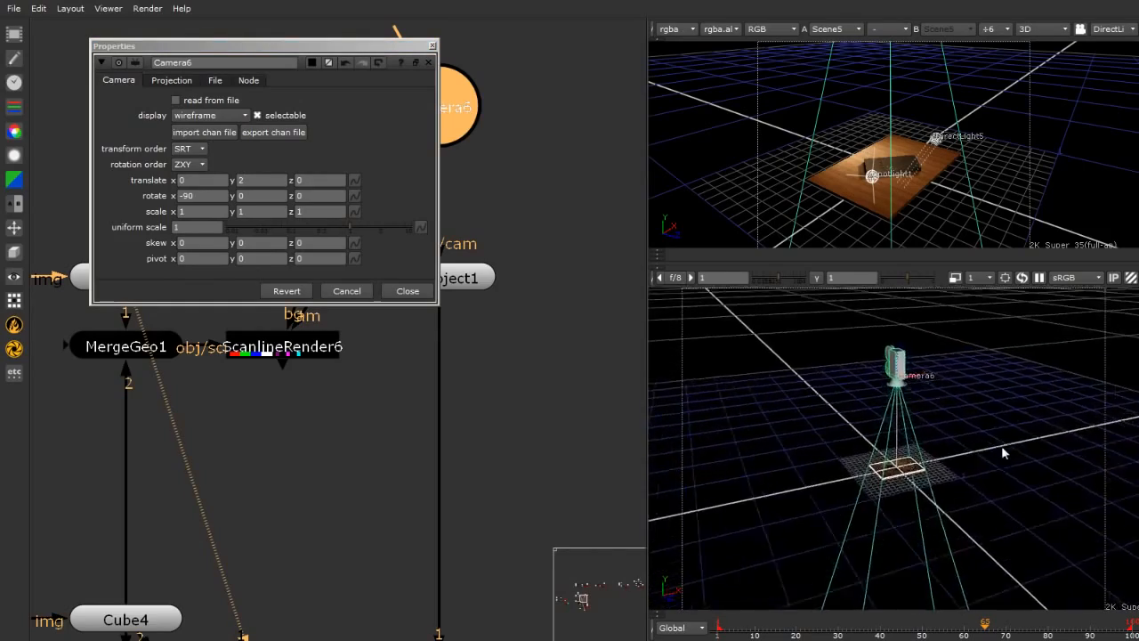
middle_click_drag(1005, 453, 1136, 498, "alt")
left_click_drag(812, 509, 829, 417, "alt")
middle_click_drag(828, 417, 943, 382, "alt")
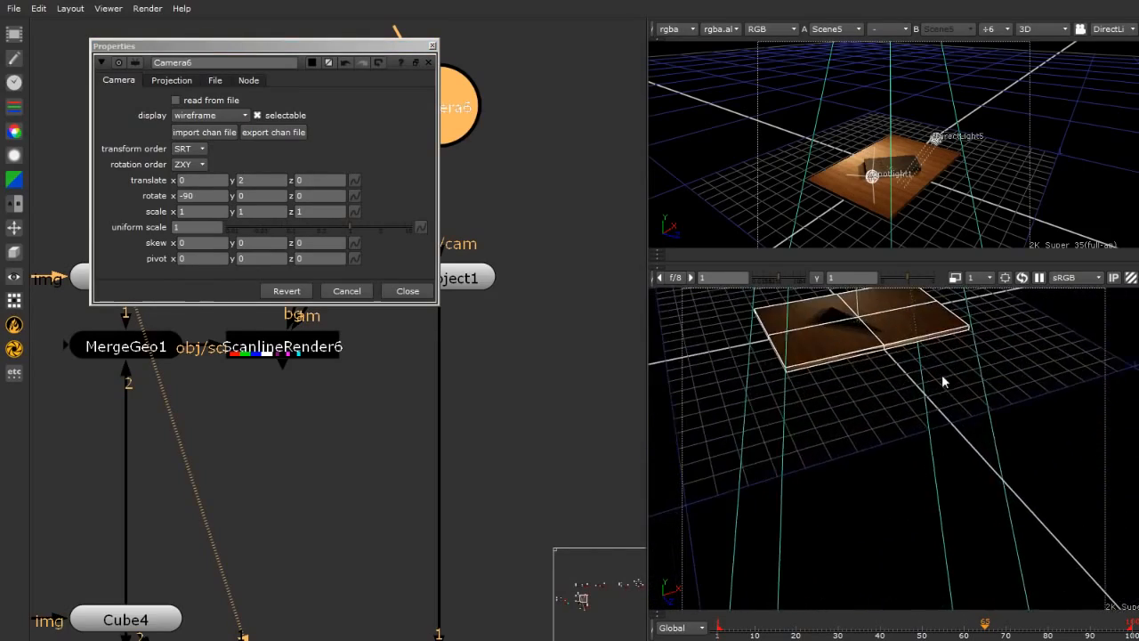
left_click_drag(943, 382, 997, 441, "alt")
middle_click_drag(970, 445, 778, 420, "alt")
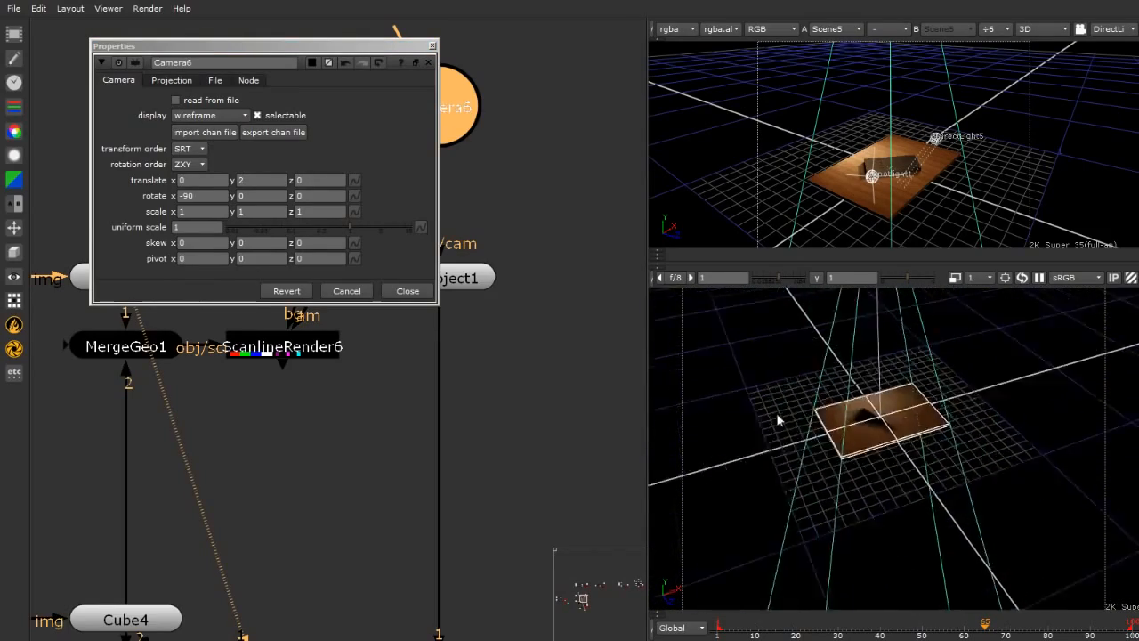
left_click_drag(778, 419, 898, 479, "ctrl")
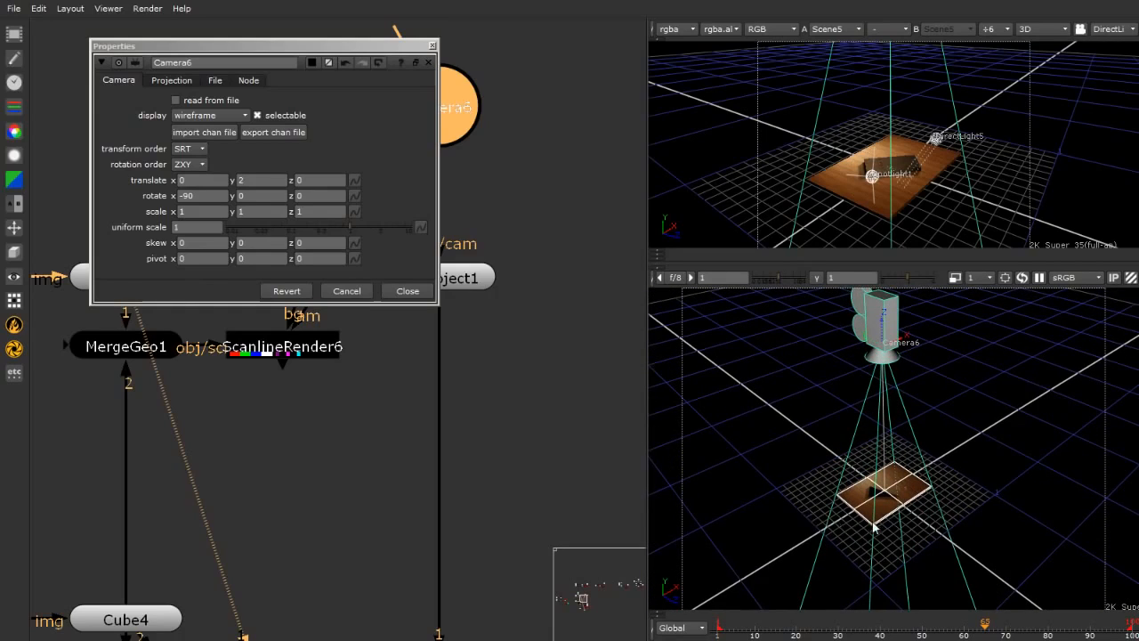
left_click_drag(875, 529, 894, 405, "ctrl")
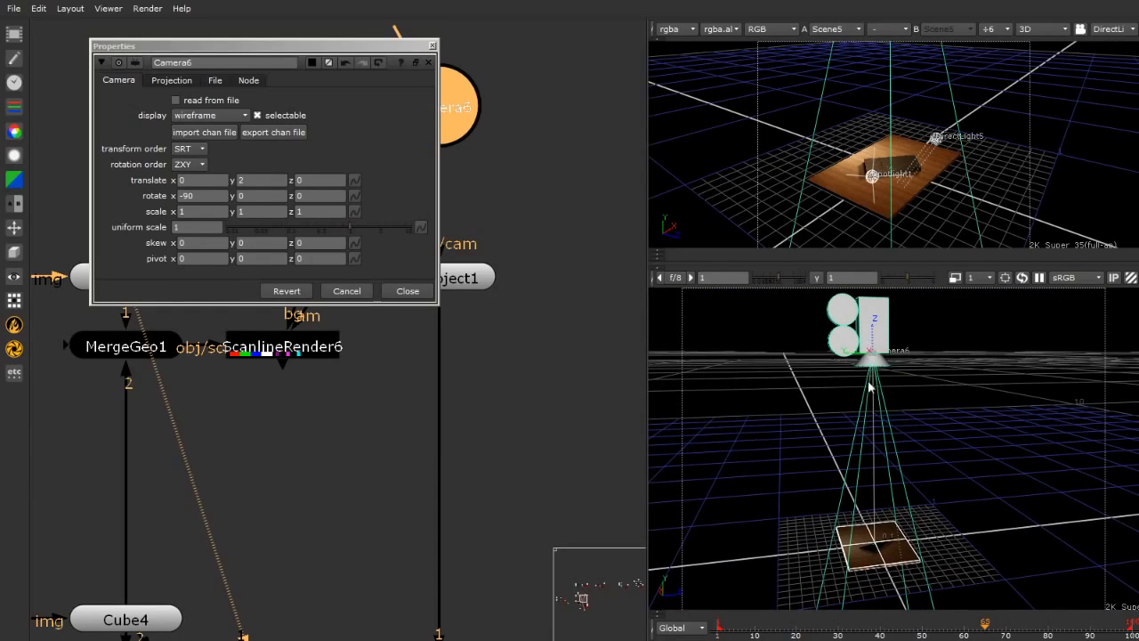
left_click_drag(874, 580, 878, 488, "ctrl")
middle_click_drag(878, 489, 989, 354, "alt")
left_click_drag(989, 353, 956, 458, "alt")
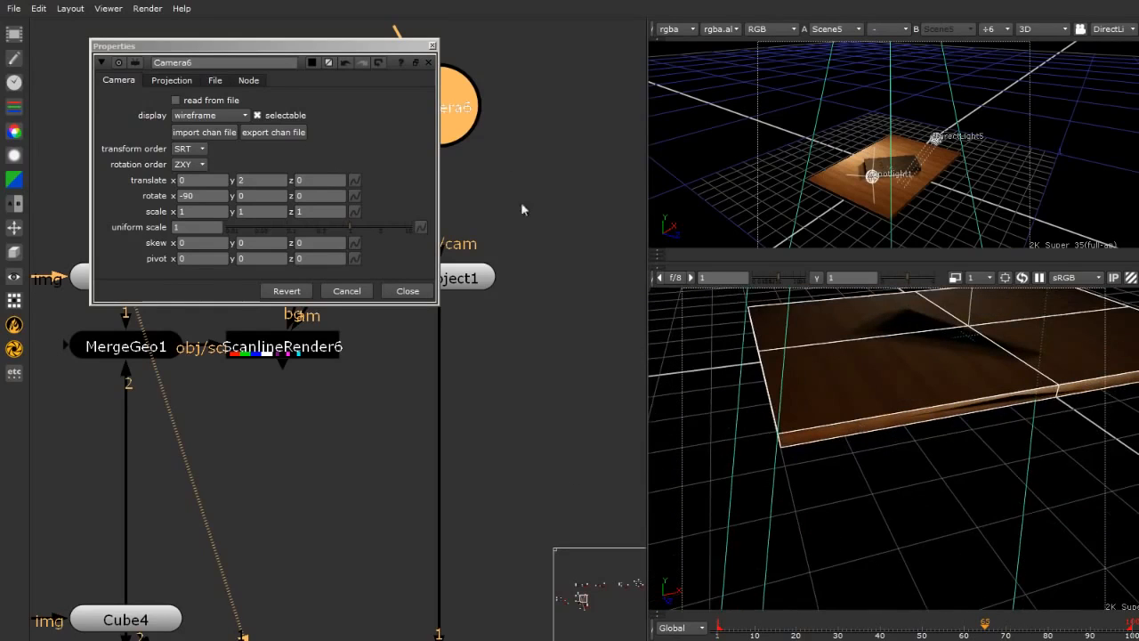
Show UVProject1 in the viewer and inspect the projected wood and shadow on the table's top and edges.
left_click_drag(370, 46, 353, 387)
left_click(472, 273)
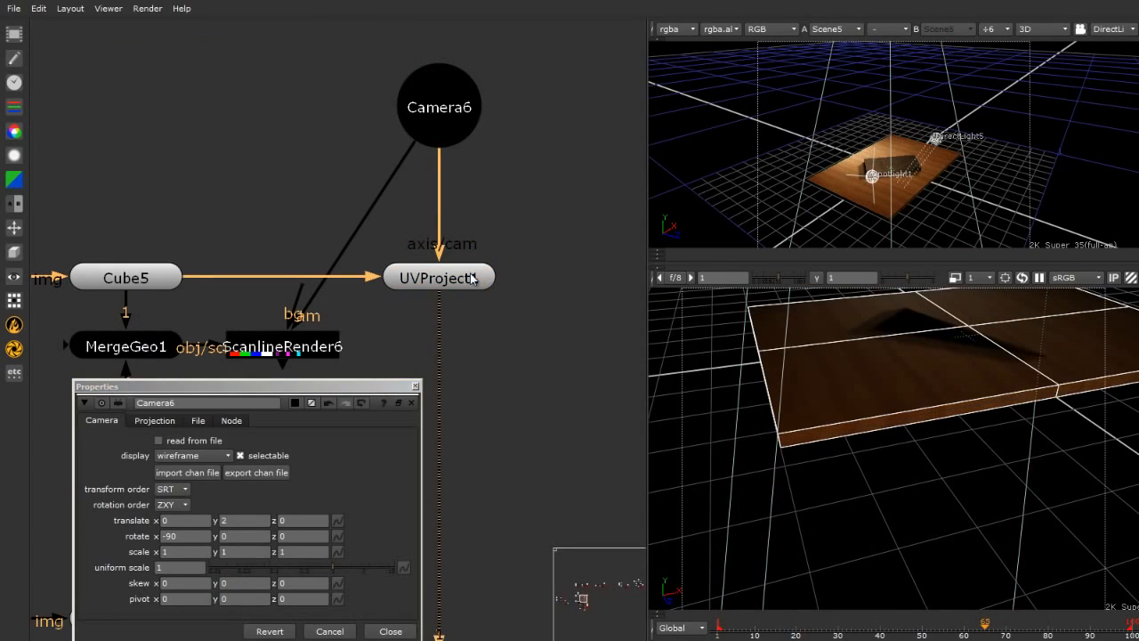
left_click_drag(915, 377, 872, 410, "ctrl")
left_click_drag(947, 303, 835, 545, "alt")
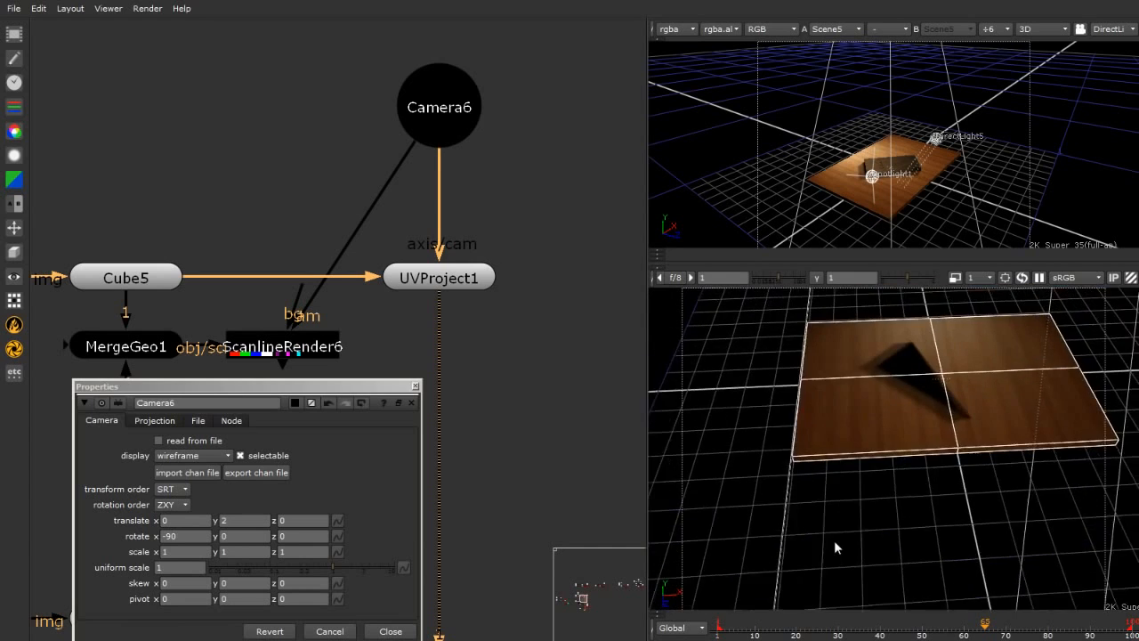
left_click_drag(970, 354, 847, 493, "alt")
middle_click_drag(847, 493, 987, 492, "alt")
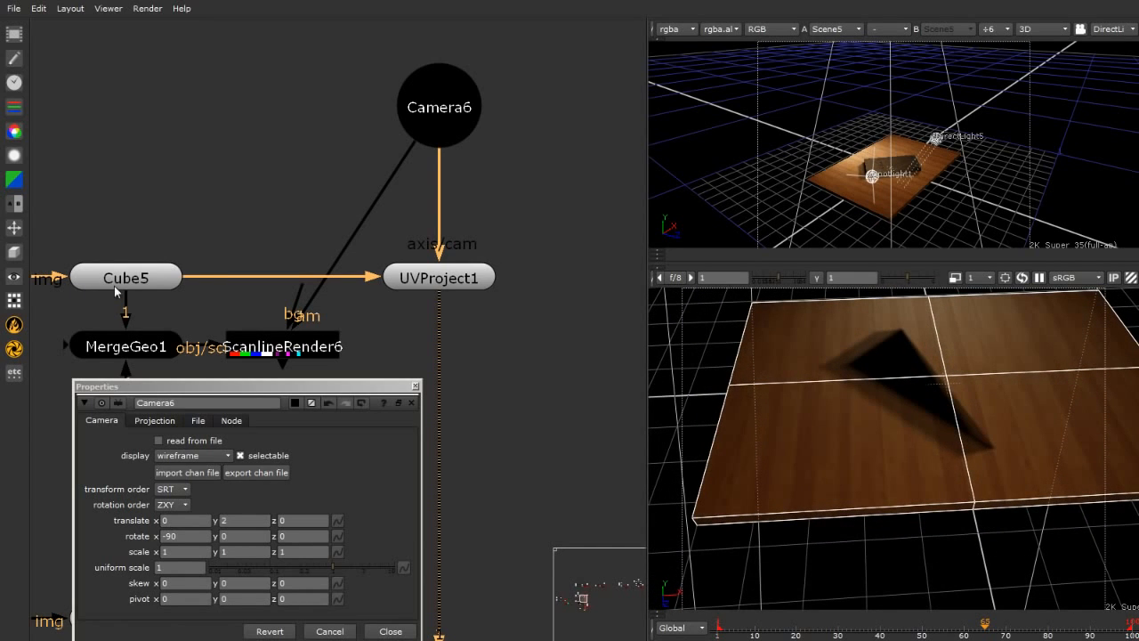
Review the table branch of the node graph from the texture nodes through Cube5 and UVProject1 to the scene.
scroll(130, 282, "down", 6)
middle_click_drag(160, 324, 329, 235)
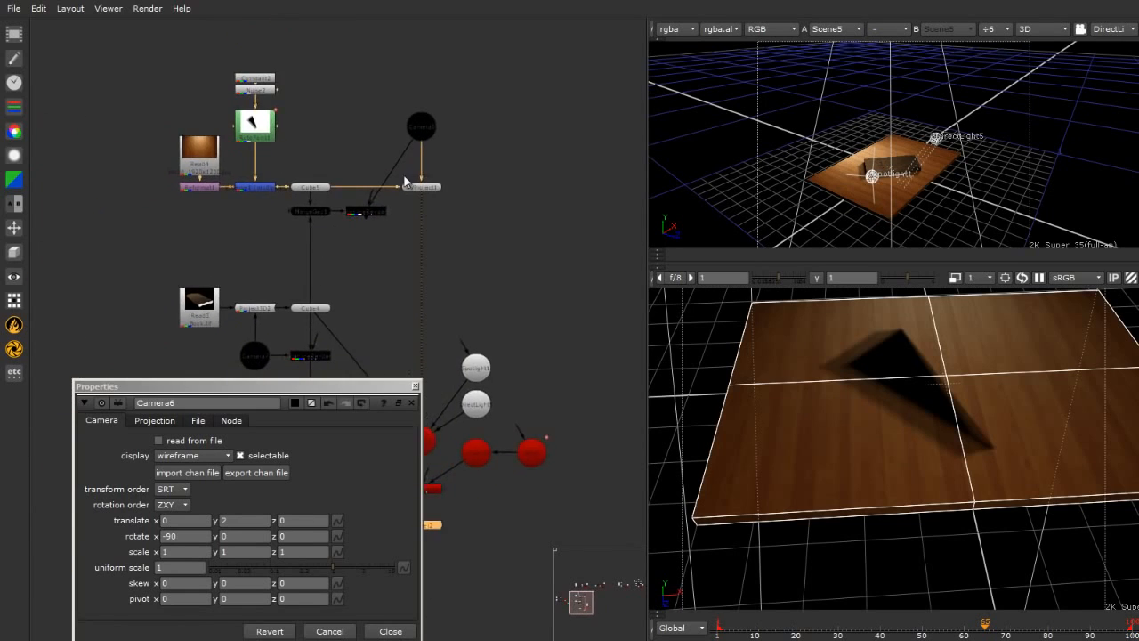
scroll(405, 181, "up", 5)
left_click(453, 223)
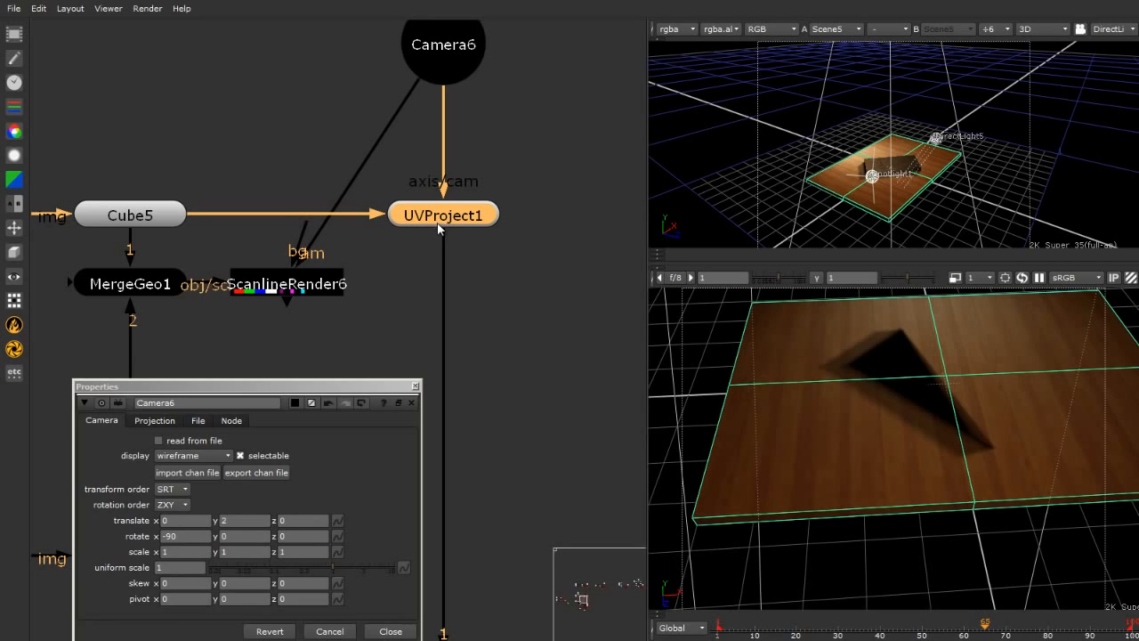
left_click(506, 283)
scroll(503, 279, "down", 5)
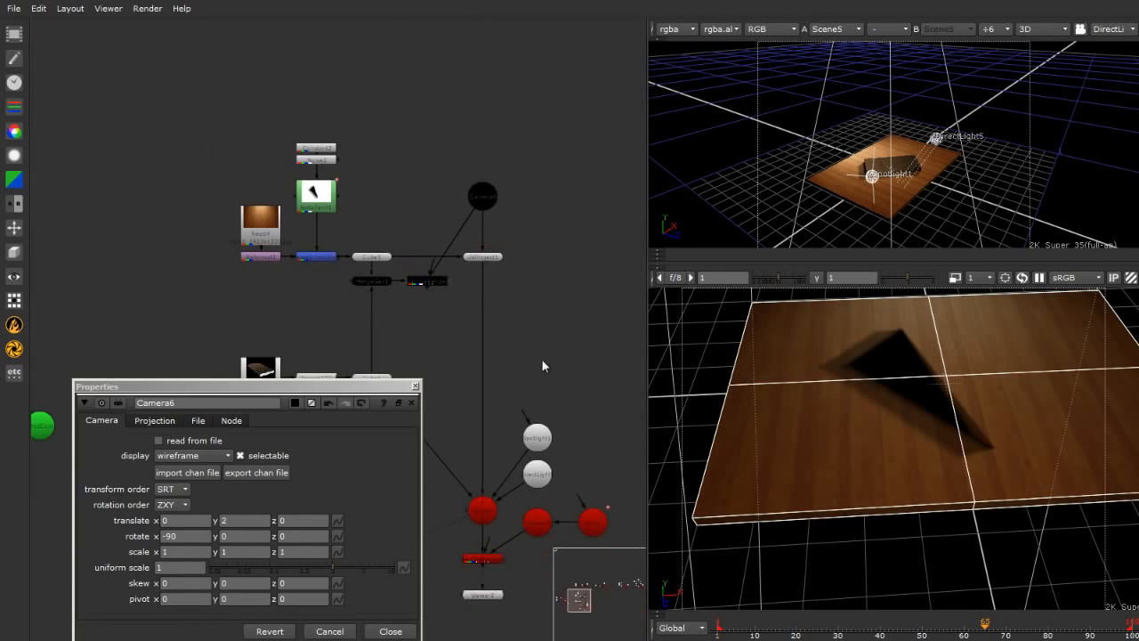
middle_click_drag(525, 342, 513, 242)
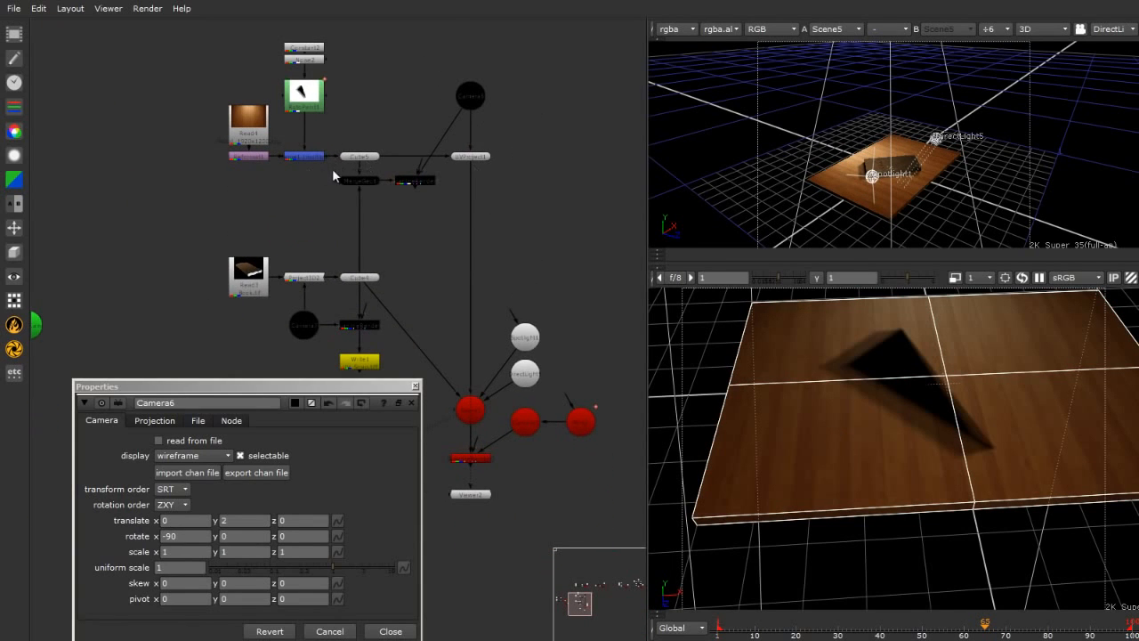
left_click_drag(332, 168, 446, 227)
left_click(446, 227)
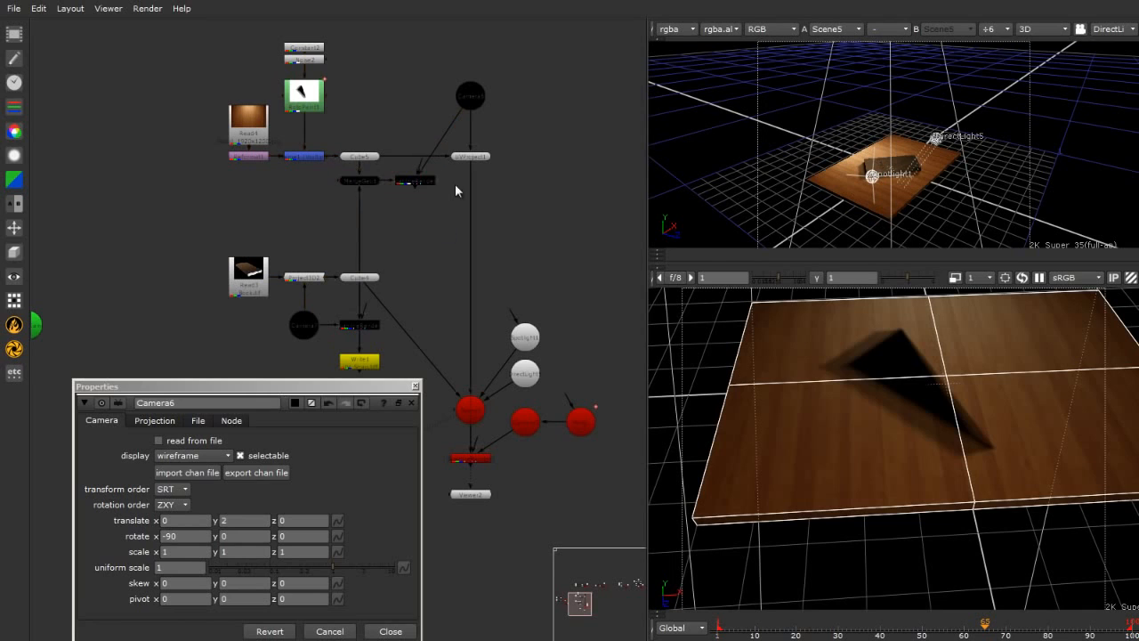
Close Camera6's properties and view the Book.tif image from Read3 up close.
left_click(414, 387)
scroll(255, 366, "up", 6)
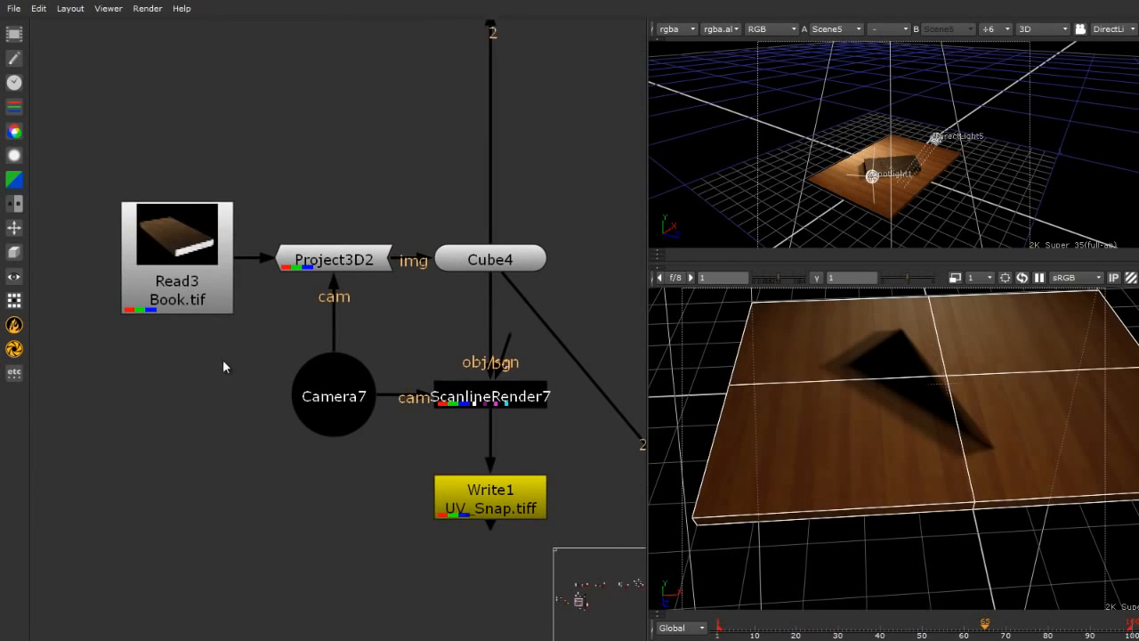
left_click(170, 240)
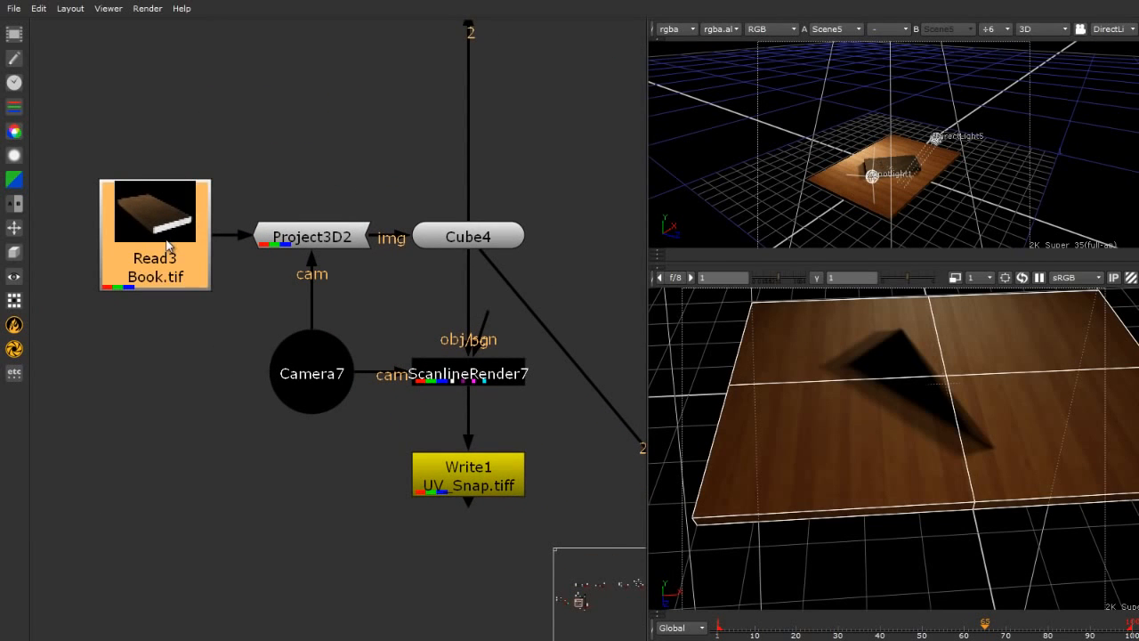
key("1")
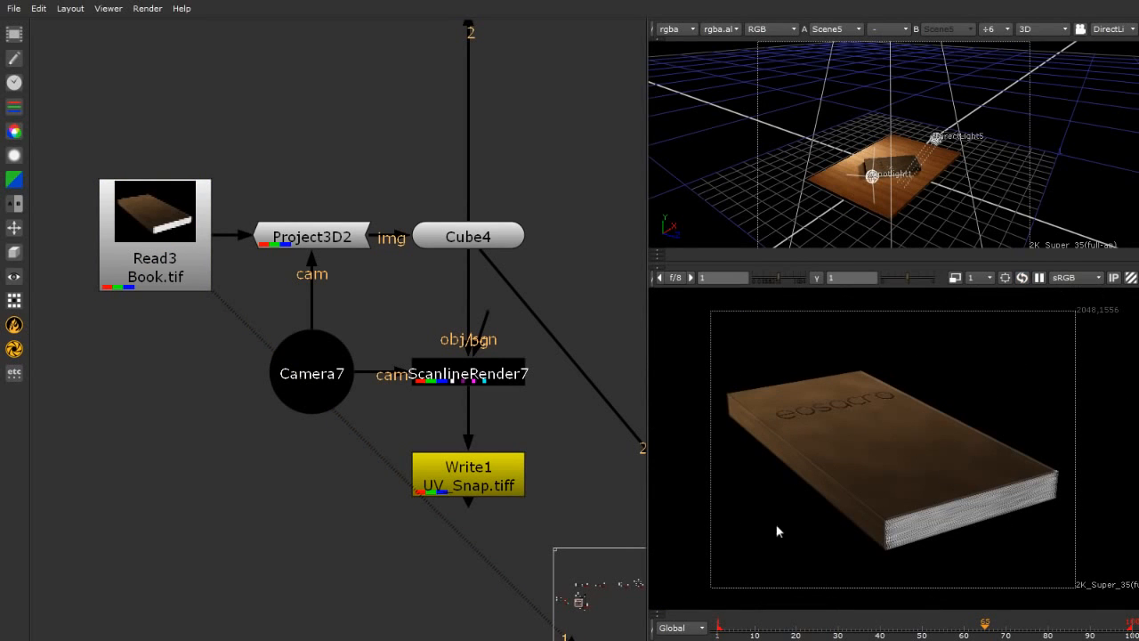
scroll(889, 495, "up", 3)
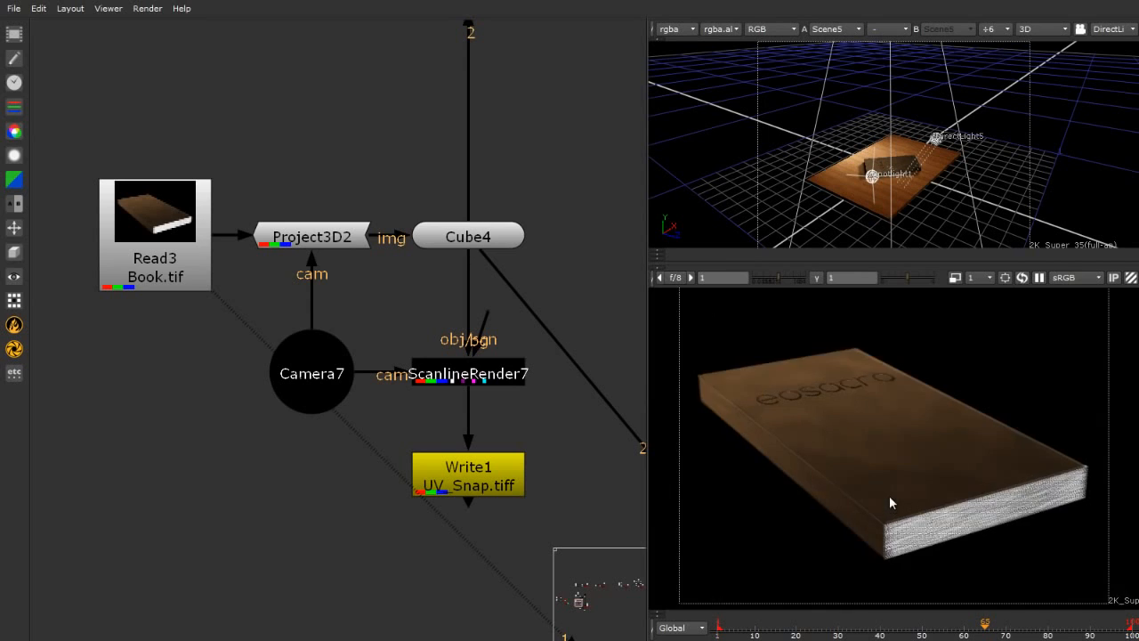
scroll(889, 496, "down", 2)
Open Camera7's properties and set its display to wireframe.
double_click(331, 397)
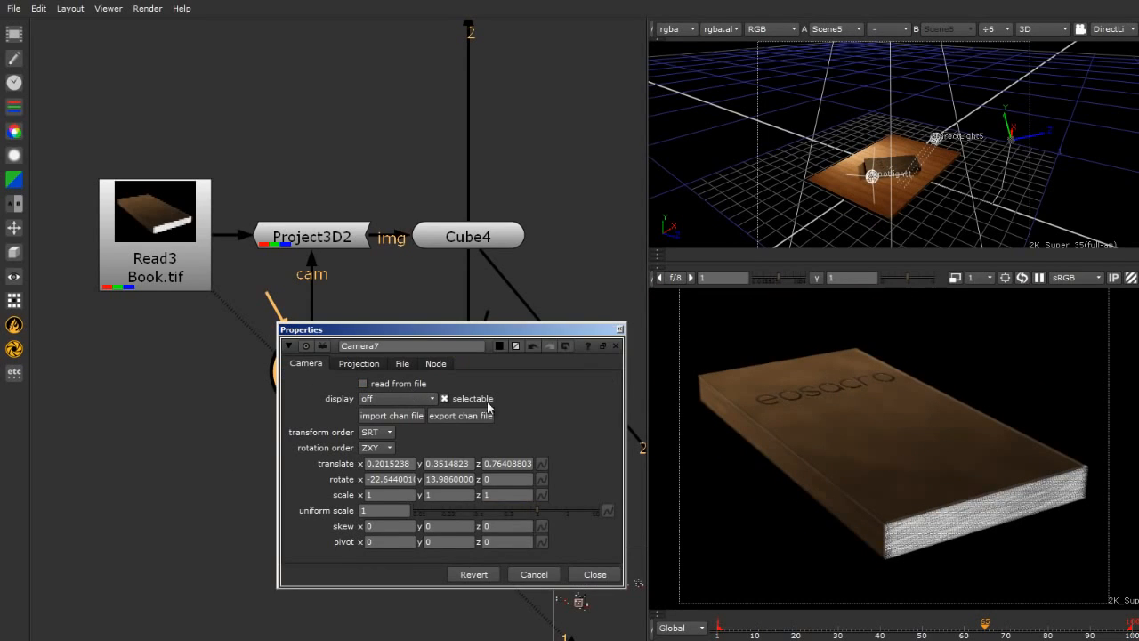
left_click(397, 398)
left_click(401, 417)
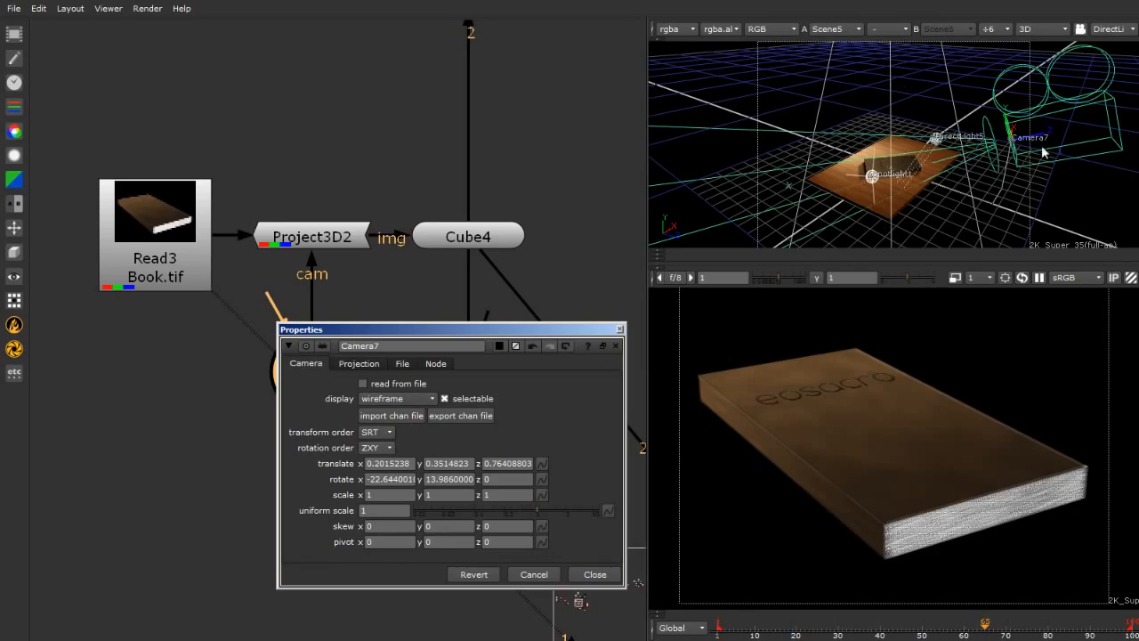
Examine Camera7's placement in the Scene5 3D view and look at the book through that camera.
left_click_drag(1042, 148, 1077, 55, "ctrl")
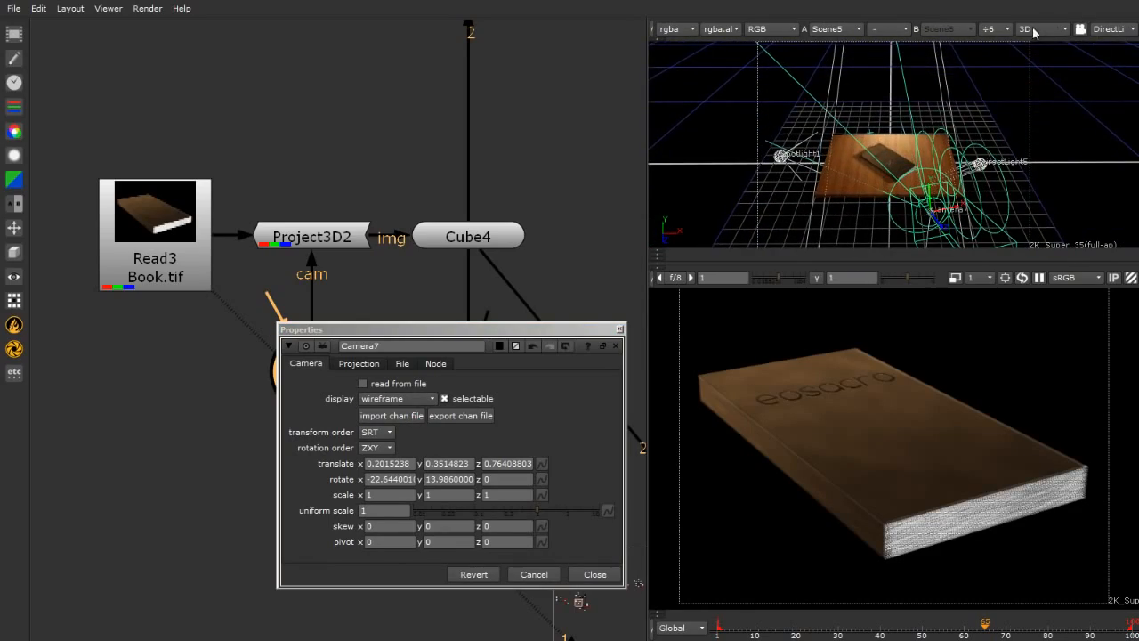
left_click(1086, 30)
left_click(1107, 33)
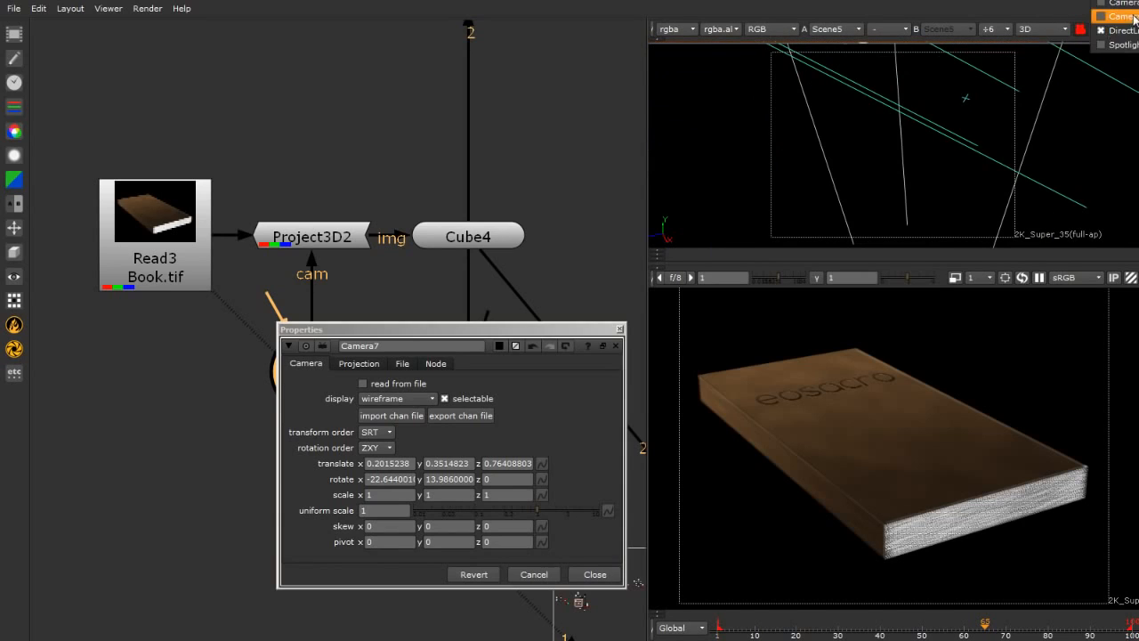
left_click(1134, 17)
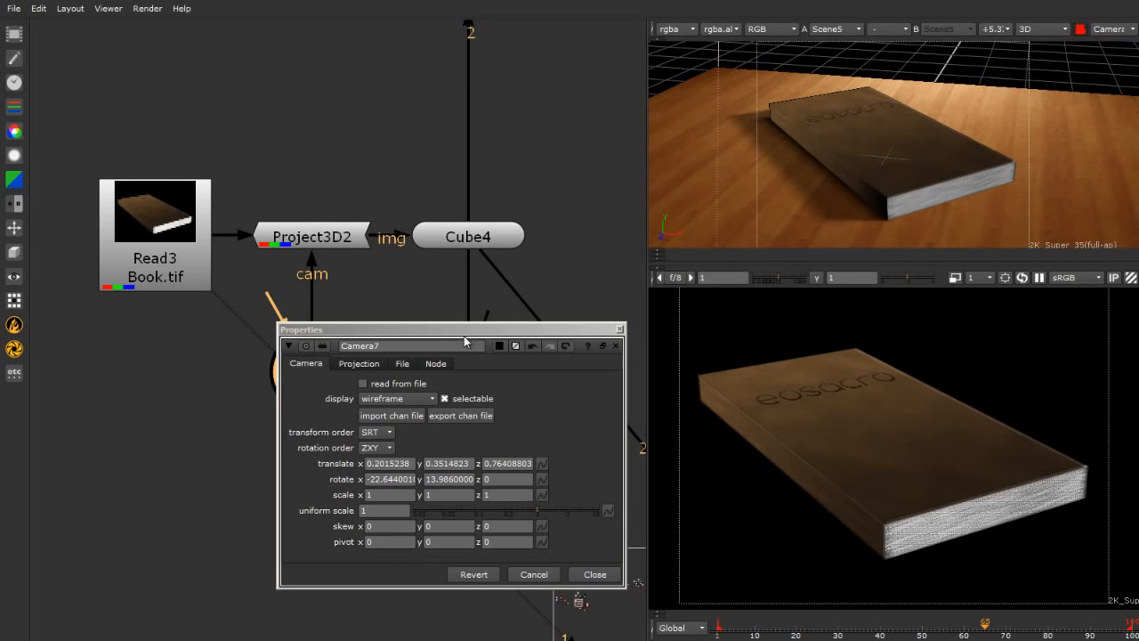
Trace the book branch from Camera7 through Cube4 and ScanlineRender7 to Write1, and switch to BookTexture.psd in Photoshop.
left_click_drag(471, 338, 245, 484)
key("1")
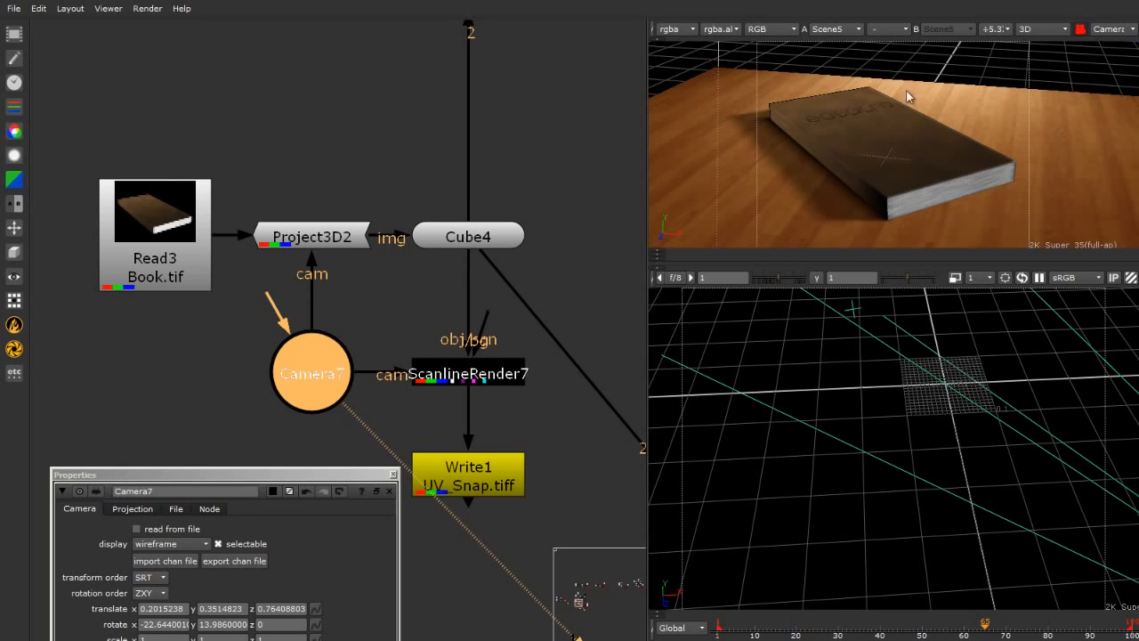
left_click(472, 240)
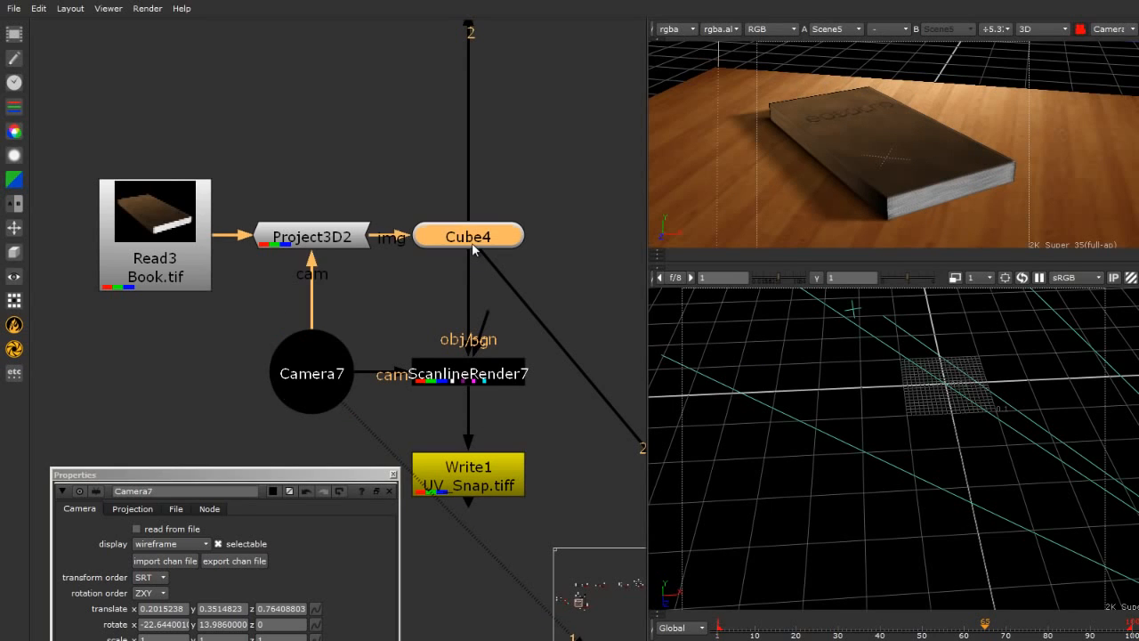
left_click(486, 381)
left_click(495, 481)
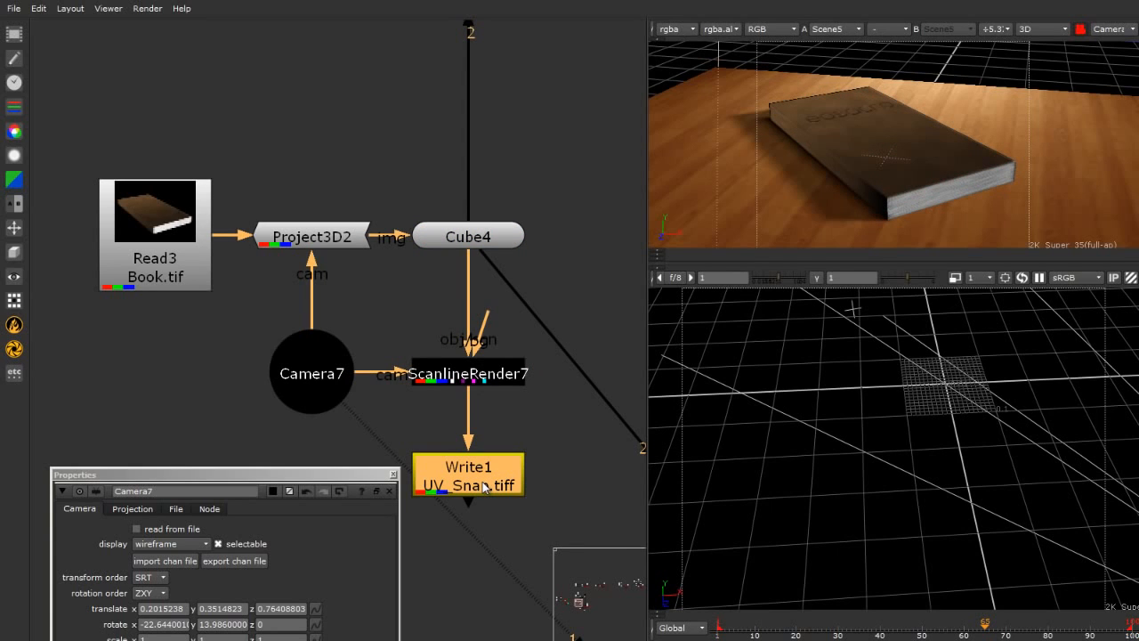
key("alt+Tab")
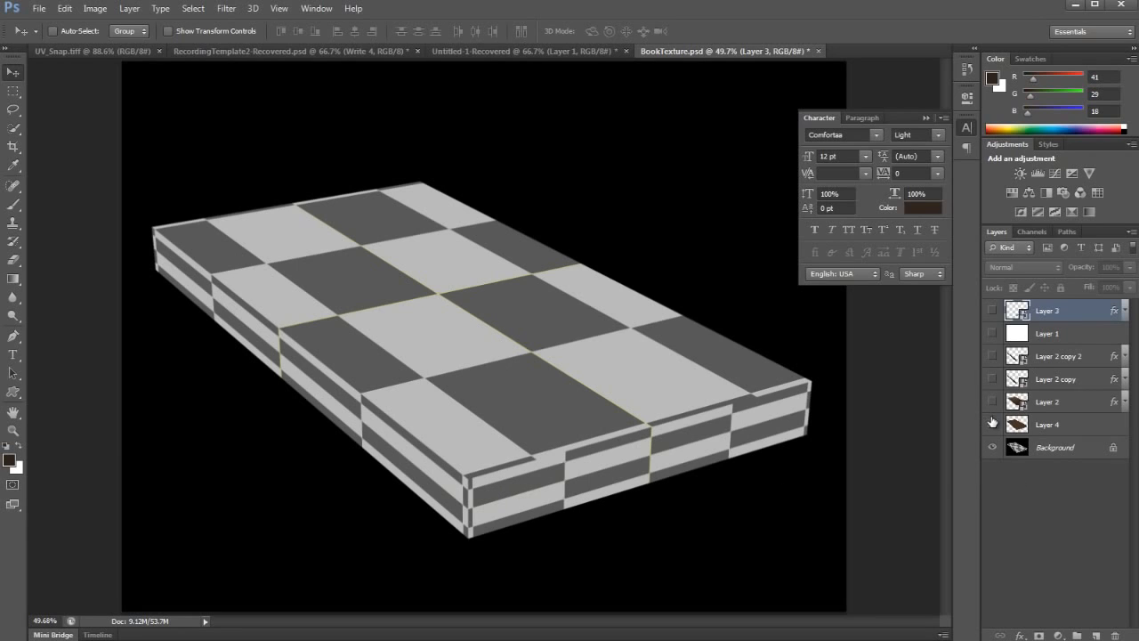
Show Layer 4, Layer 2, both Layer 2 copies and Layer 3 with Layer 1 hidden in BookTexture.psd, and switch back to Nuke.
left_click_drag(992, 425, 993, 311)
left_click(993, 336)
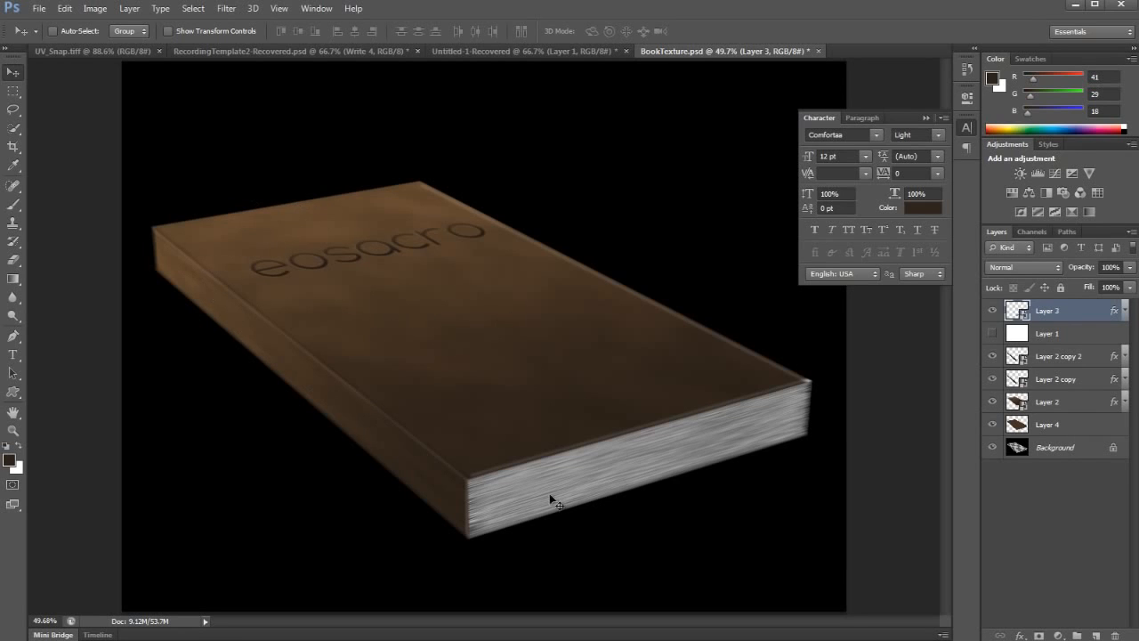
left_click(1073, 5)
left_click(551, 445)
Move the Read3 Book.tif node slightly farther from Project3D2, and check Cube4 and Camera7 in the book branch.
left_click(287, 383)
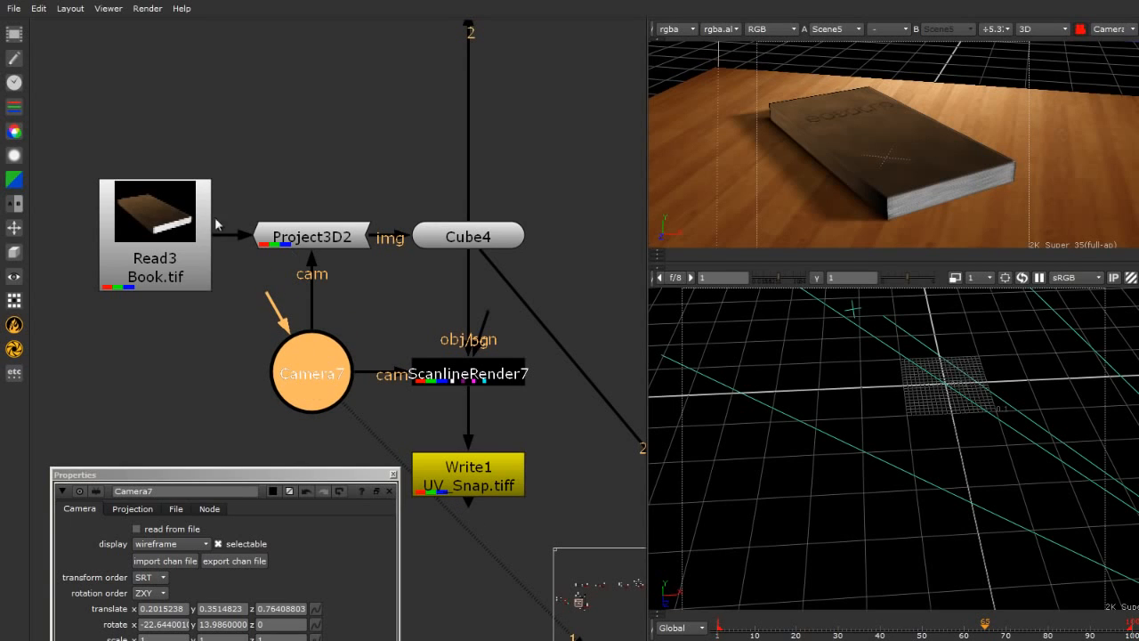
left_click_drag(142, 224, 122, 224)
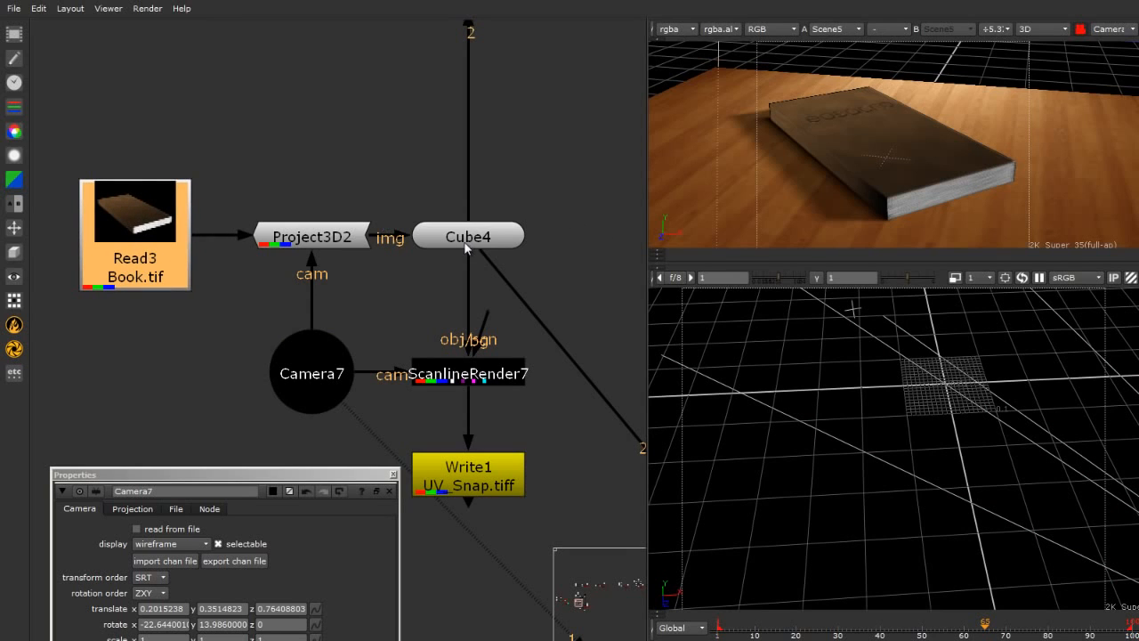
left_click(466, 242)
left_click(312, 376)
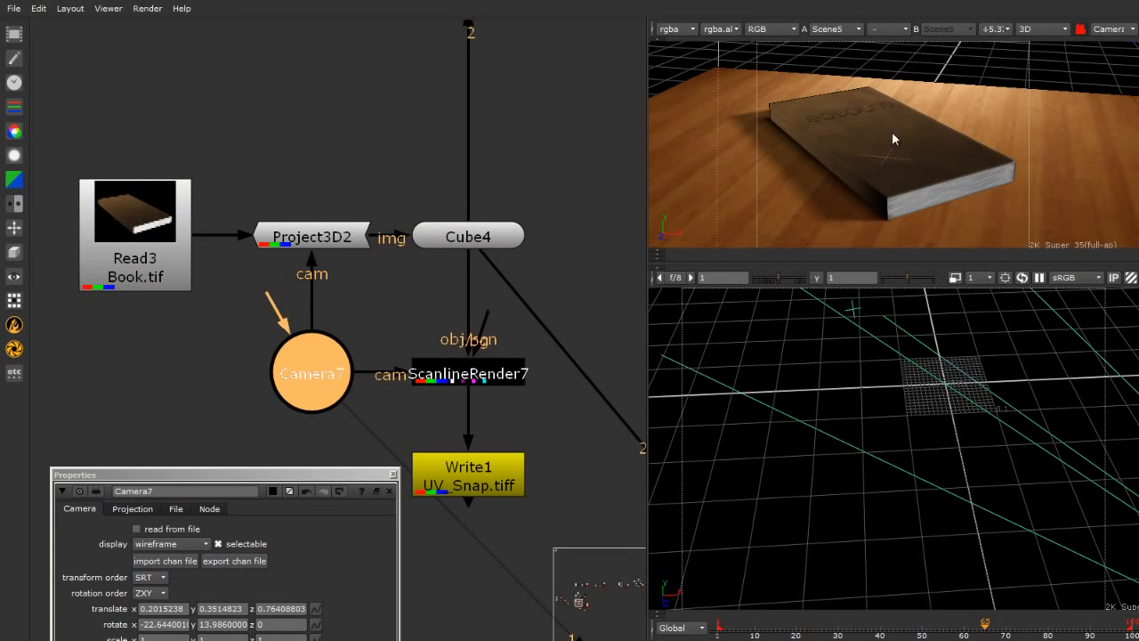
Unlock the Scene5 3D view from Camera7 and pull back to see the projection camera over the book.
left_click(1079, 32)
scroll(940, 140, "down", 4)
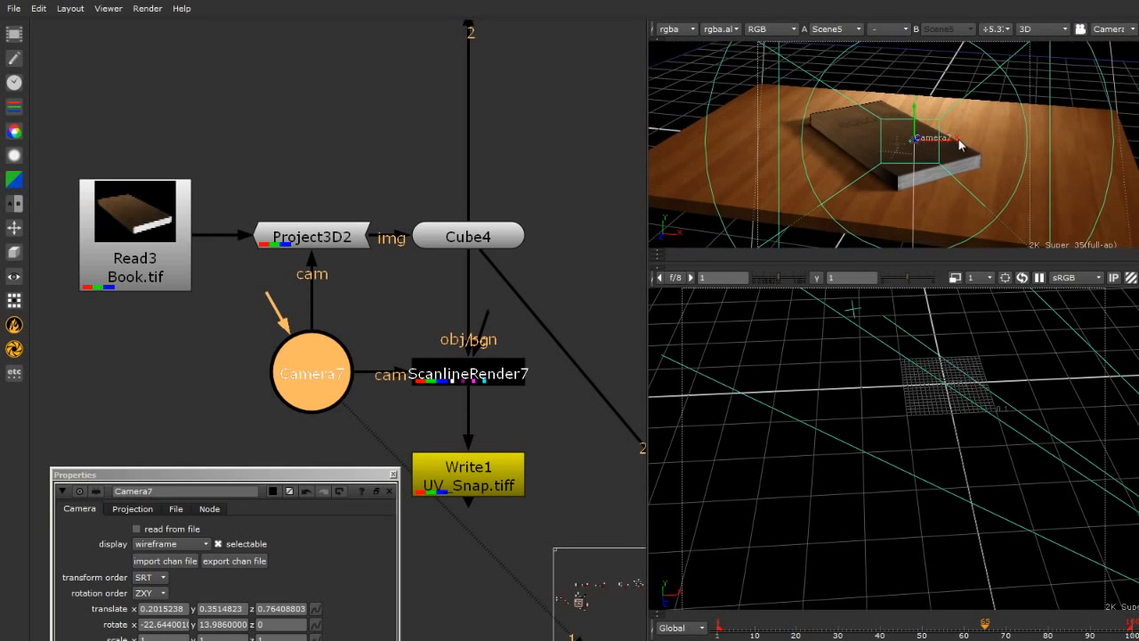
left_click_drag(941, 144, 939, 173)
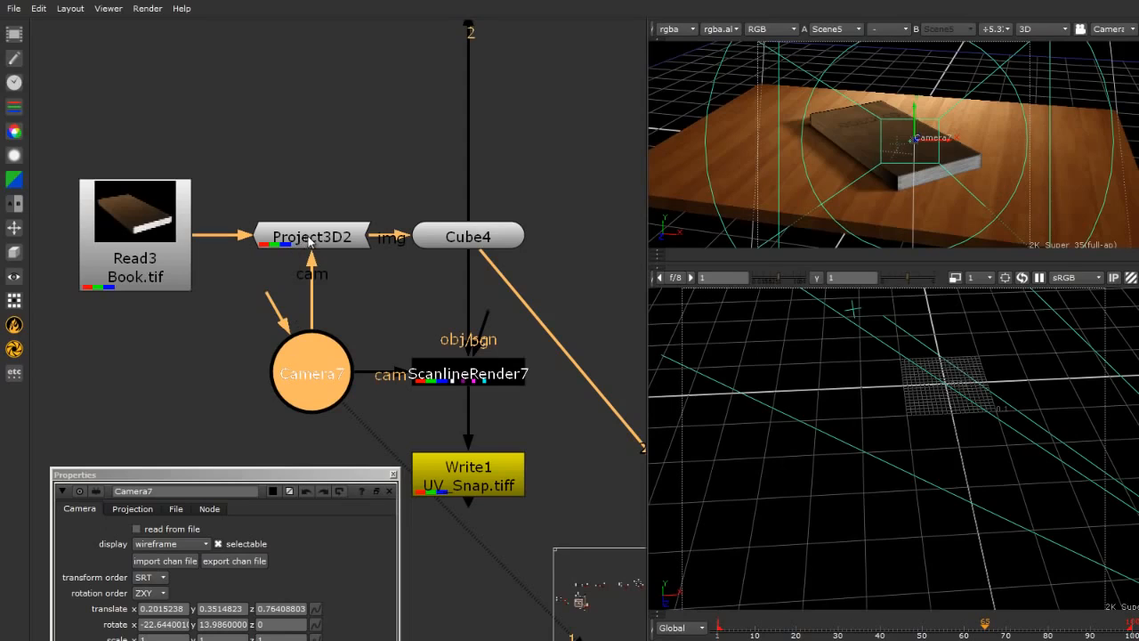
left_click(1023, 159)
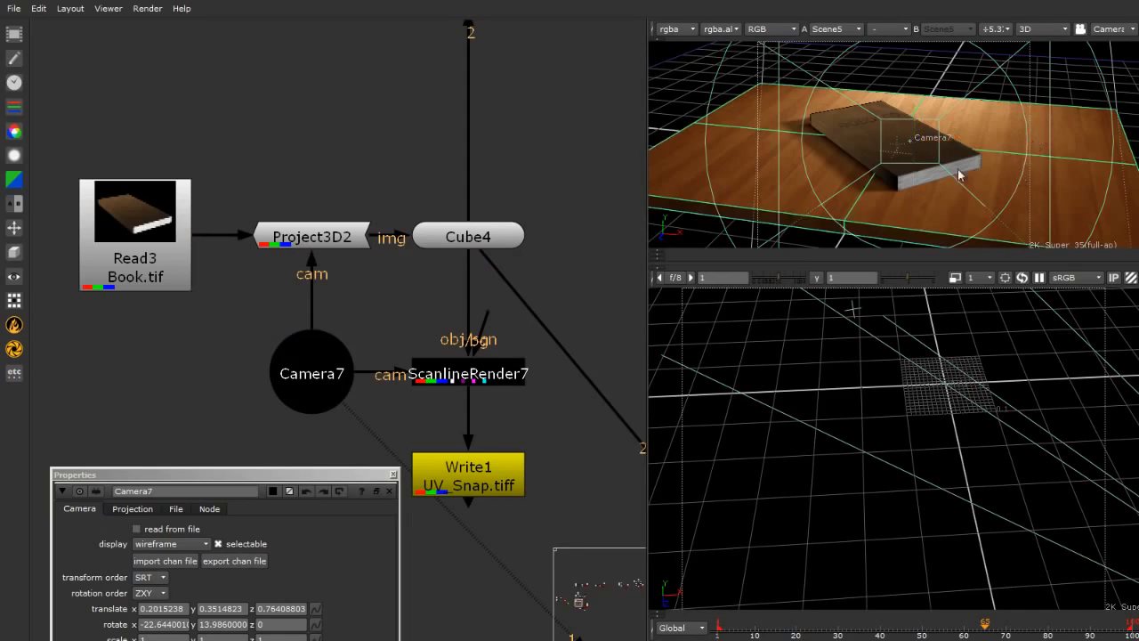
Examine the book and table from several low angles in the unlocked Scene5 3D view.
middle_click_drag(959, 171, 813, 157, "alt")
left_click_drag(812, 157, 997, 124, "ctrl")
left_click(995, 123)
left_click_drag(743, 183, 844, 143, "ctrl")
middle_click_drag(844, 144, 1104, 219, "alt")
left_click_drag(1104, 219, 971, 197, "ctrl")
middle_click_drag(971, 197, 824, 180, "alt")
left_click_drag(824, 179, 753, 95, "ctrl")
left_click_drag(999, 188, 845, 152, "alt")
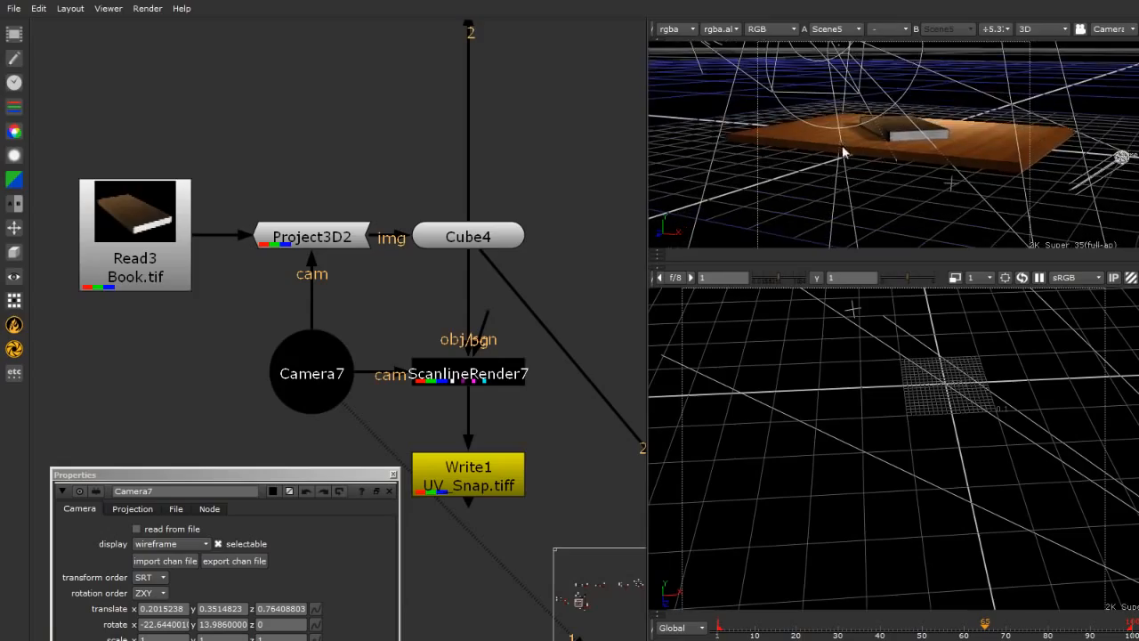
Maximize the 3D viewer and examine the projected texture on the book's page edge, cover and far sides.
key("space")
middle_click_drag(468, 293, 761, 356, "alt")
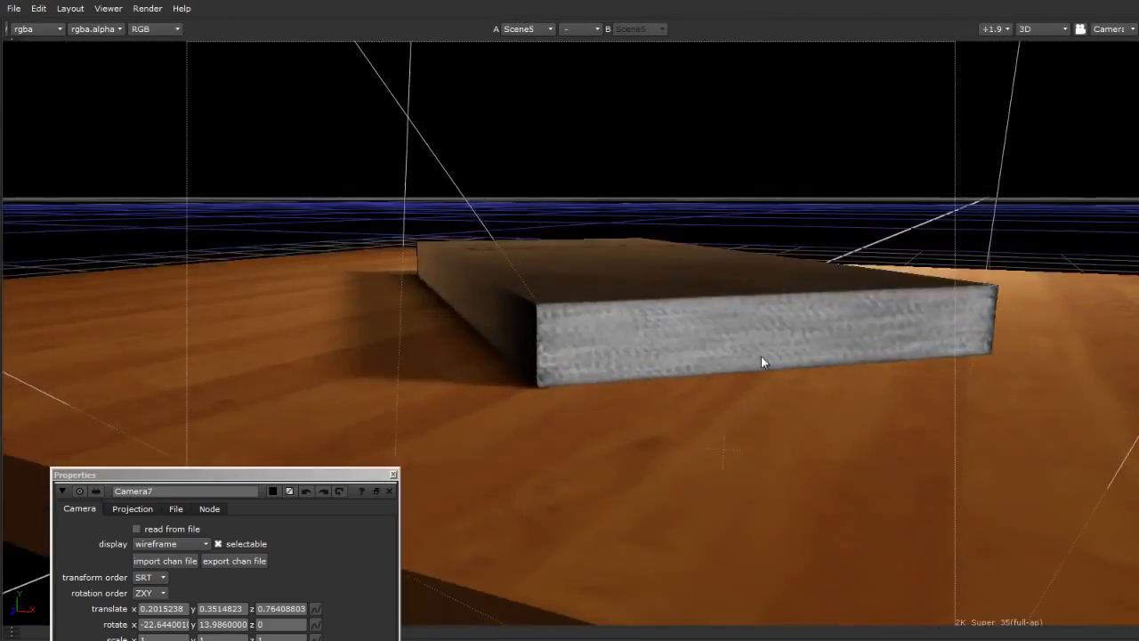
left_click_drag(761, 356, 441, 331, "ctrl")
middle_click_drag(441, 331, 694, 276, "alt")
left_click_drag(477, 269, 593, 306, "alt")
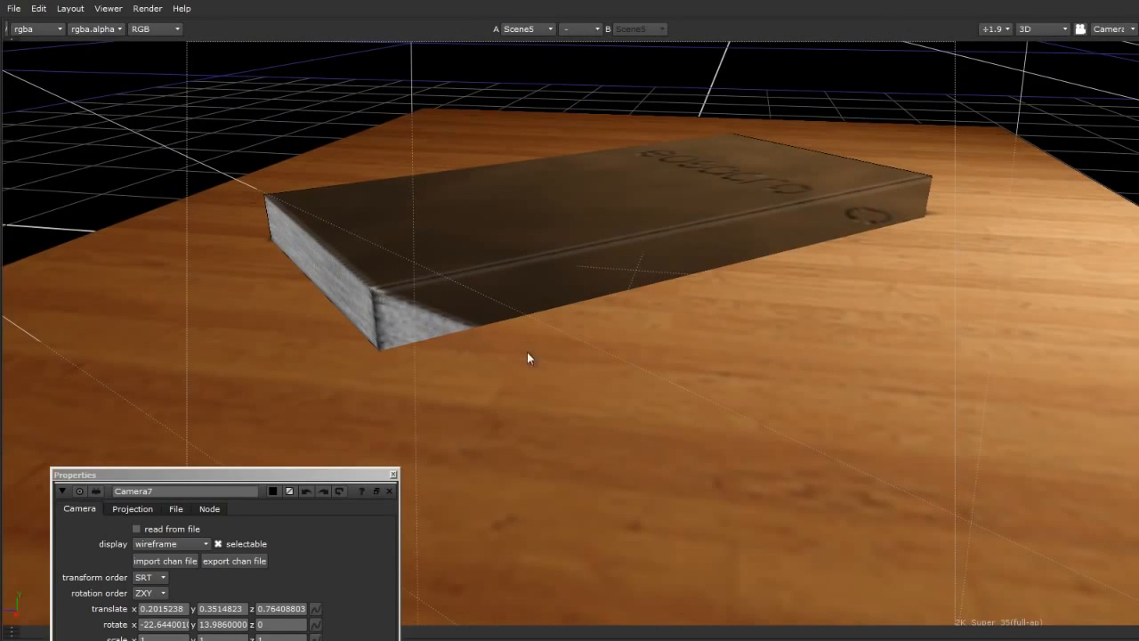
left_click_drag(962, 276, 791, 242, "ctrl")
middle_click_drag(791, 242, 462, 374, "alt")
left_click_drag(463, 374, 435, 271, "alt")
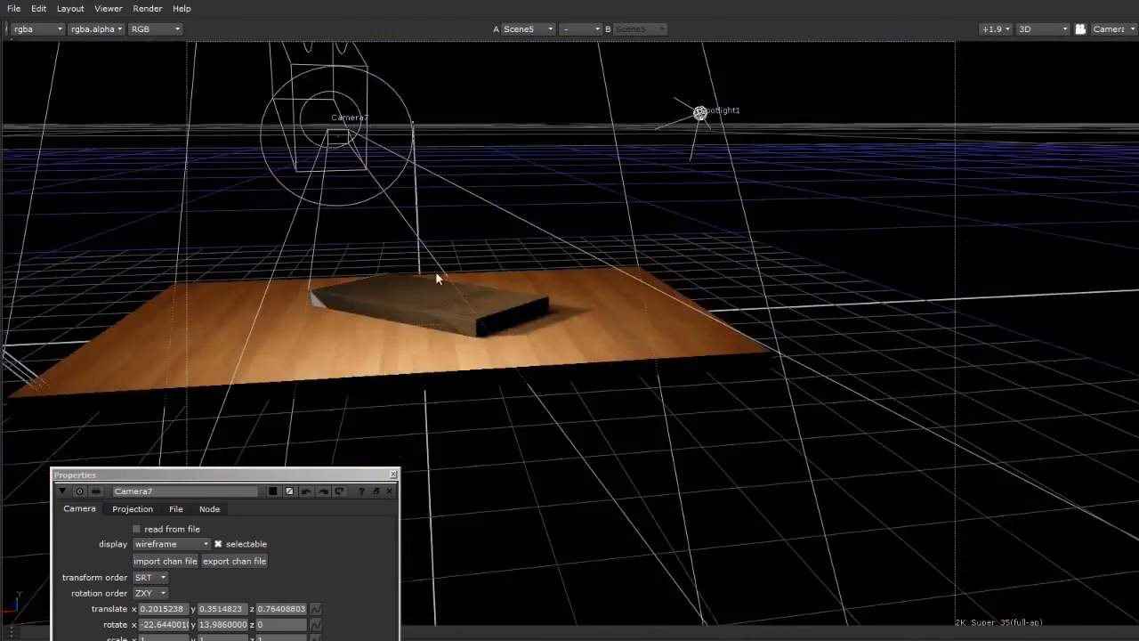
middle_click_drag(240, 294, 348, 311, "alt")
left_click_drag(348, 311, 516, 364, "alt")
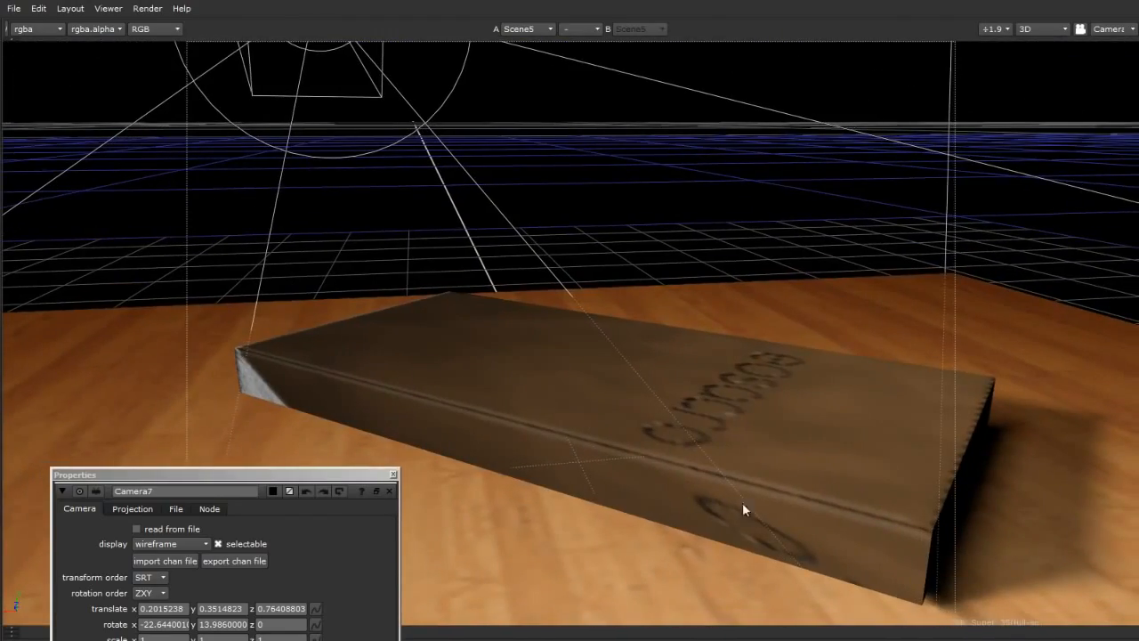
left_click_drag(734, 485, 877, 318, "alt")
middle_click_drag(876, 317, 625, 420, "alt")
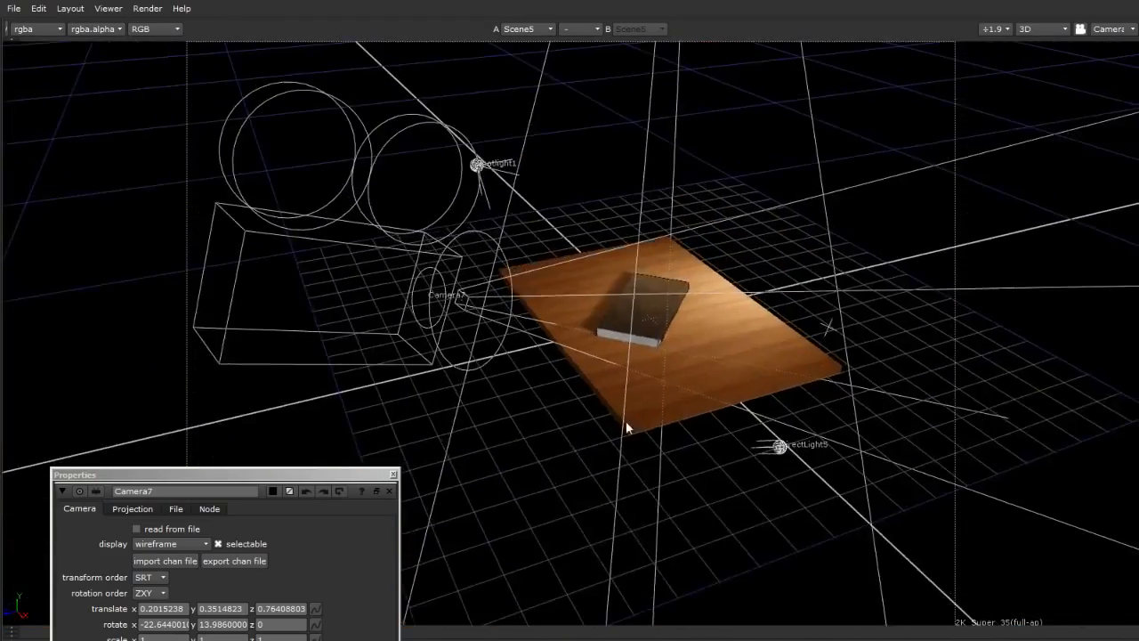
Select Camera7 in the 3D view, check its placement relative to the book from above, and restore the pane layout.
left_click_drag(625, 420, 349, 181, "ctrl")
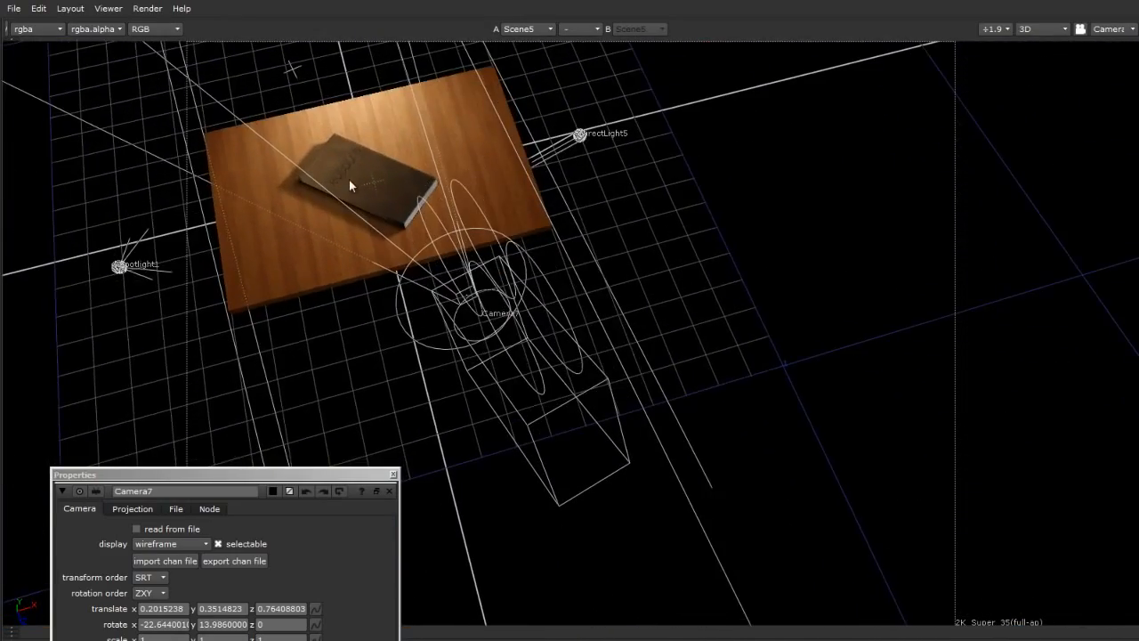
left_click(551, 412)
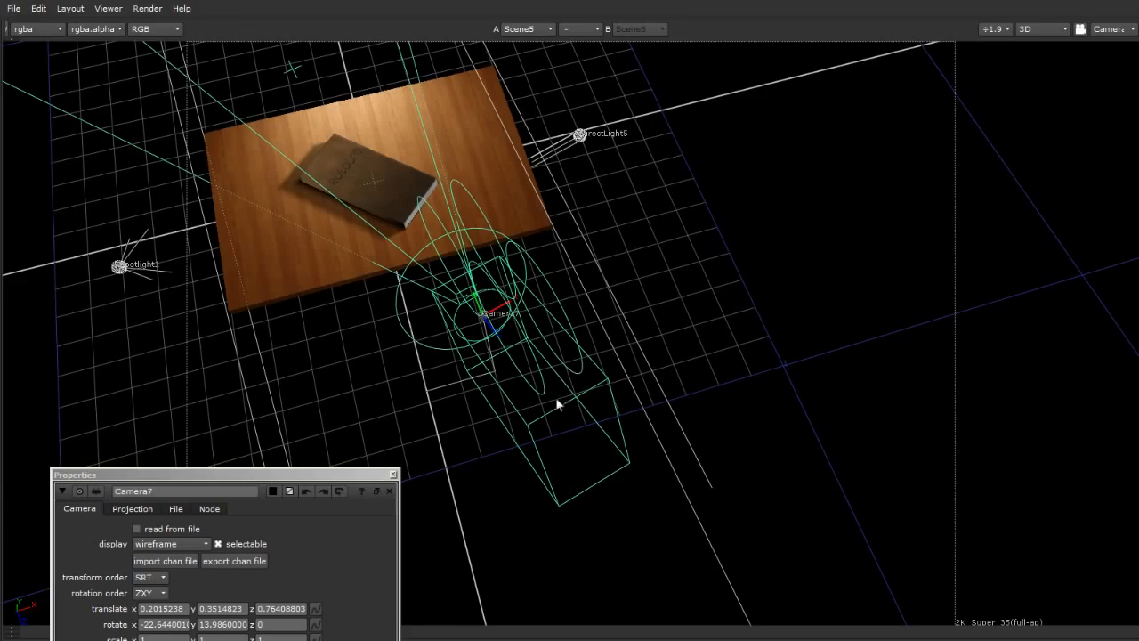
middle_click_drag(569, 297, 621, 217, "alt")
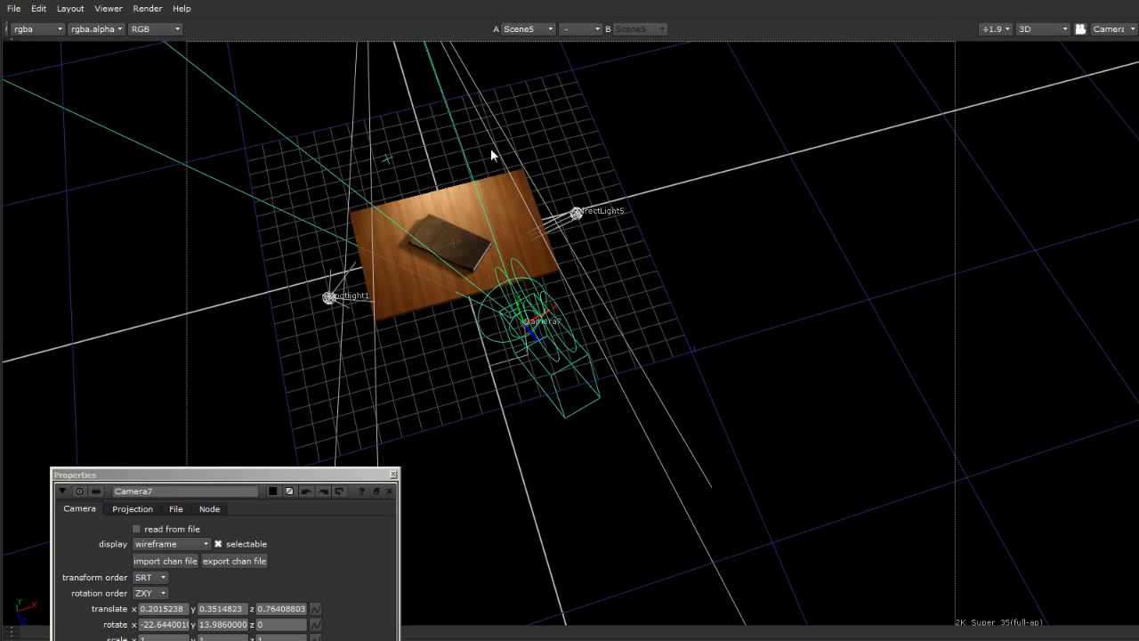
key("space")
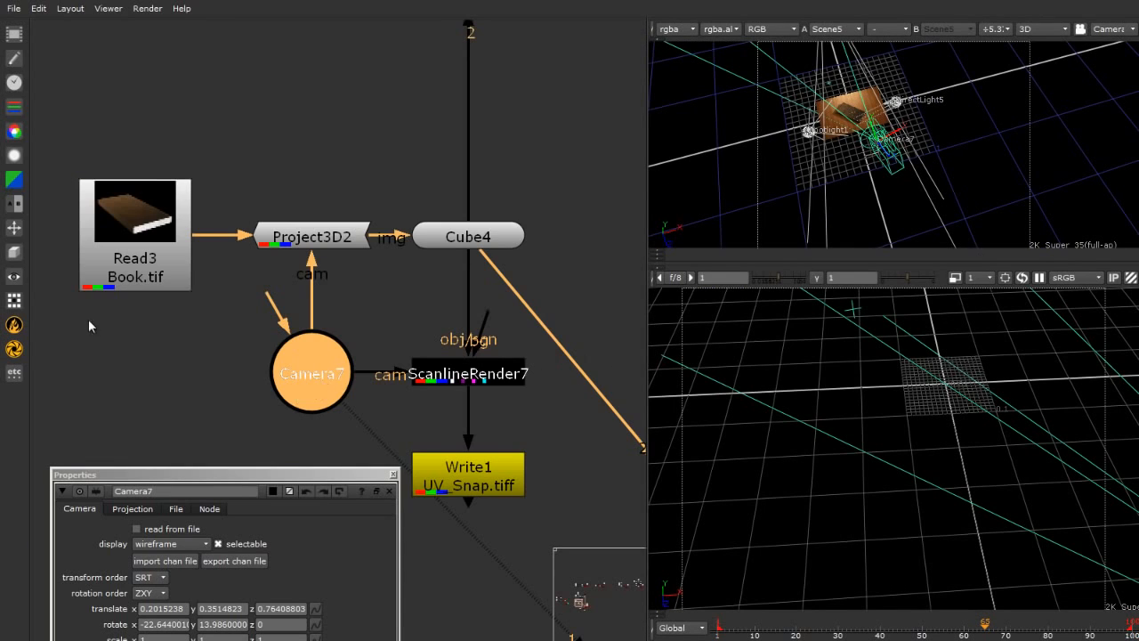
Trace the book branch from Cube4 down to Scene5 in the node graph and select Scene5.
scroll(98, 316, "down", 4)
scroll(377, 247, "up", 2)
left_click(354, 275)
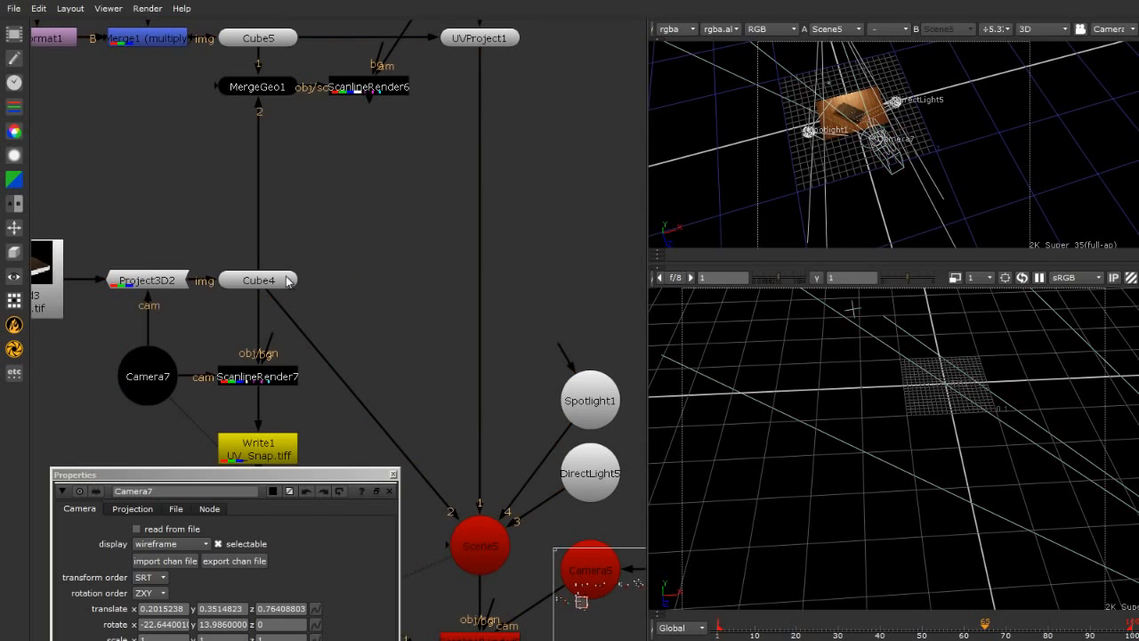
left_click(285, 281)
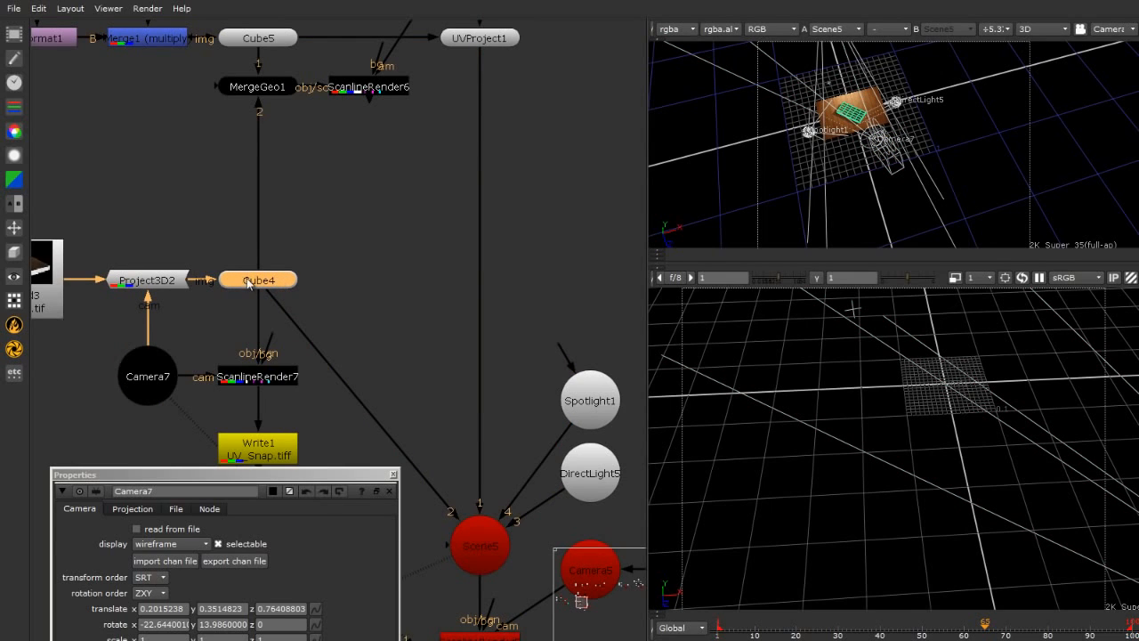
scroll(252, 282, "down", 1)
middle_click_drag(396, 345, 368, 259)
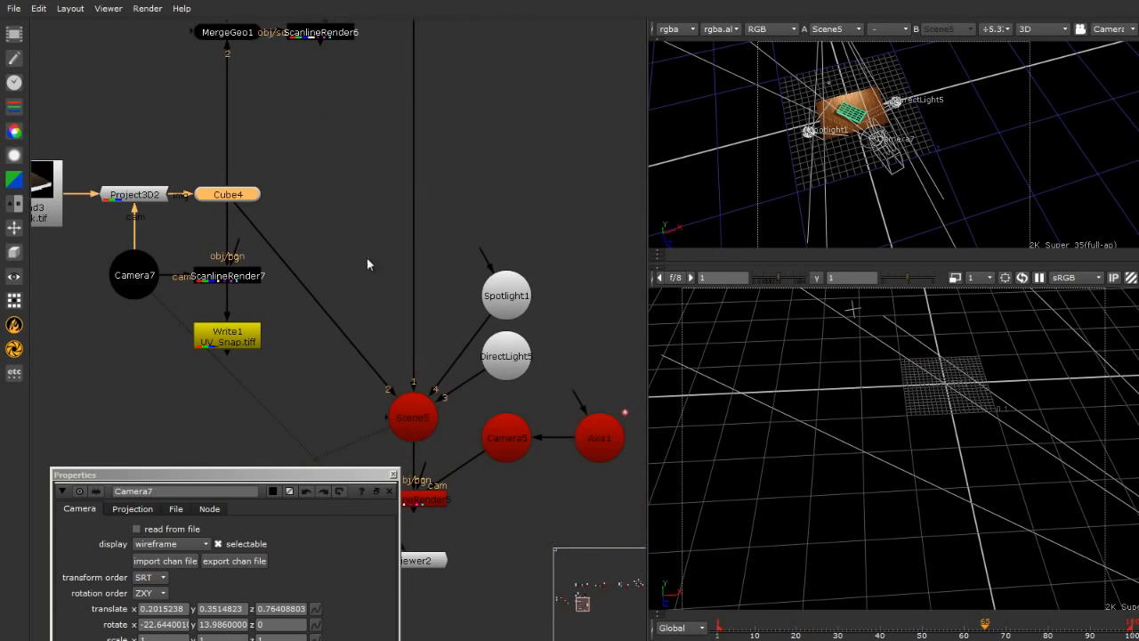
left_click(414, 425)
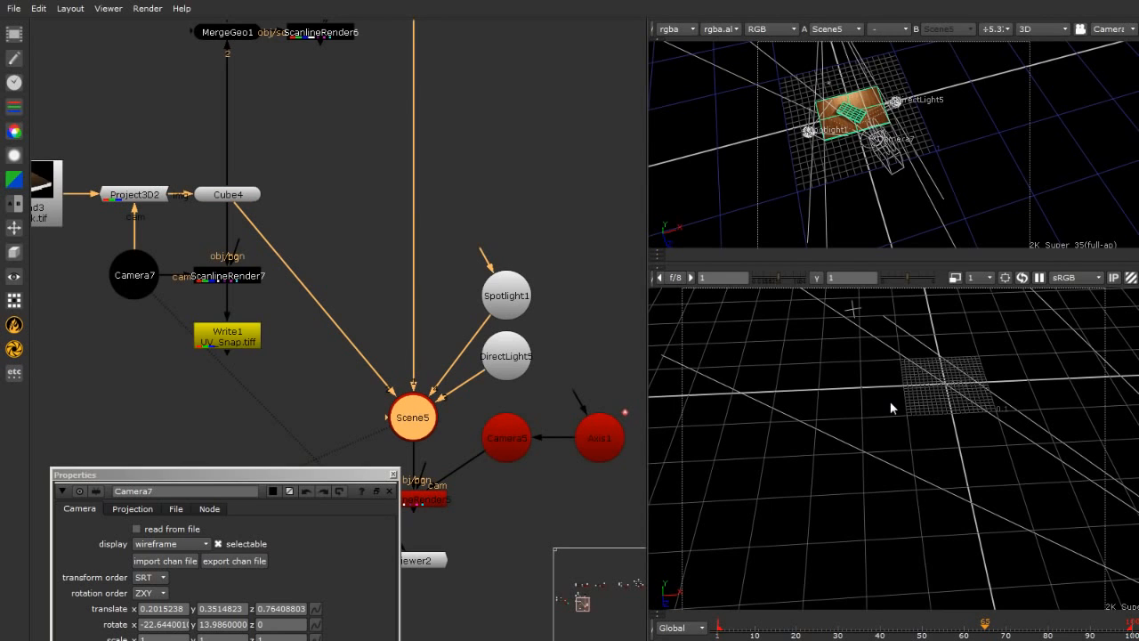
Examine the Scene5 geometry and light placement from the side and pick Spotlight1 in the 3D view.
middle_click_drag(770, 126, 834, 196, "alt")
left_click_drag(834, 196, 705, 87, "ctrl")
middle_click_drag(804, 133, 973, 178, "alt")
left_click_drag(974, 178, 870, 121, "ctrl")
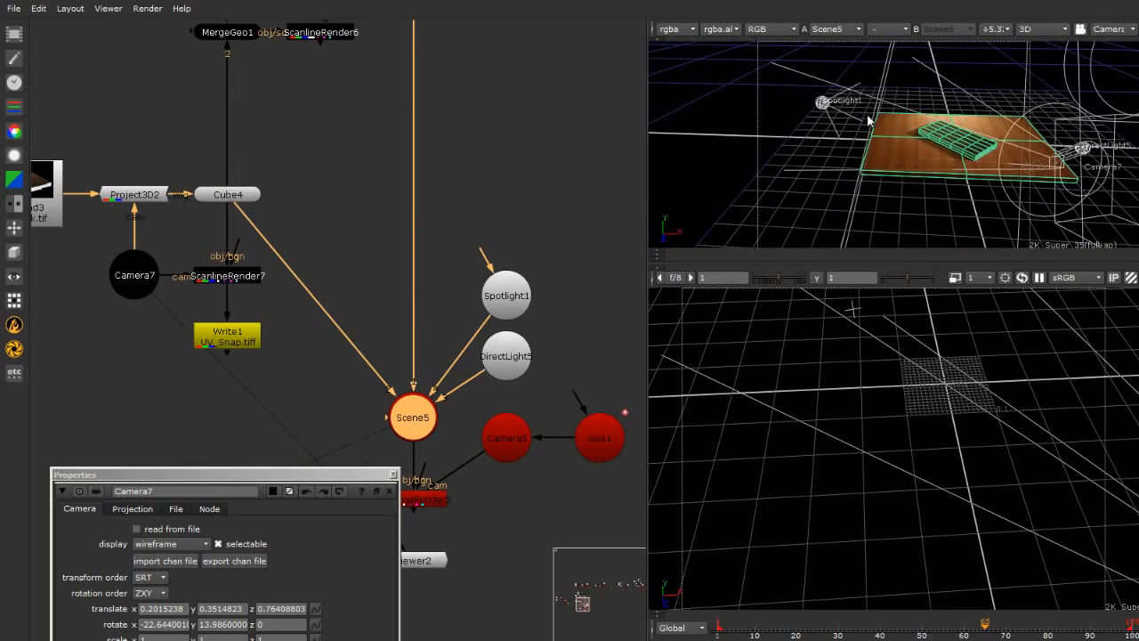
left_click(793, 165)
left_click(823, 106)
Switch Viewer2 to the 2D render and inspect the rendered book up close.
left_click(819, 376)
key("Tab")
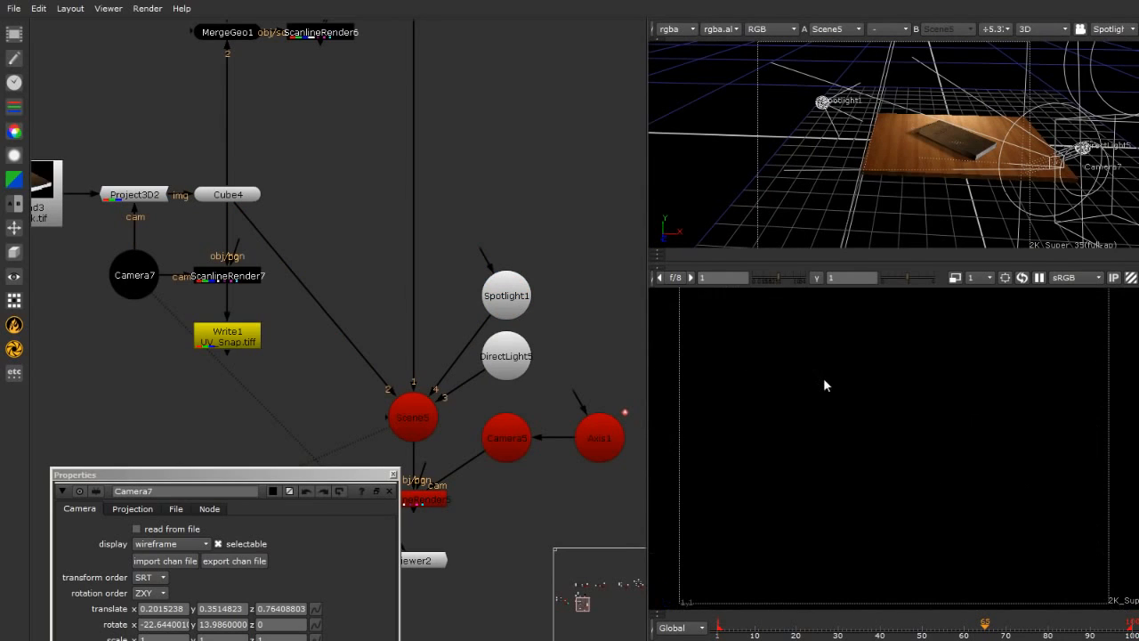
left_click(424, 559)
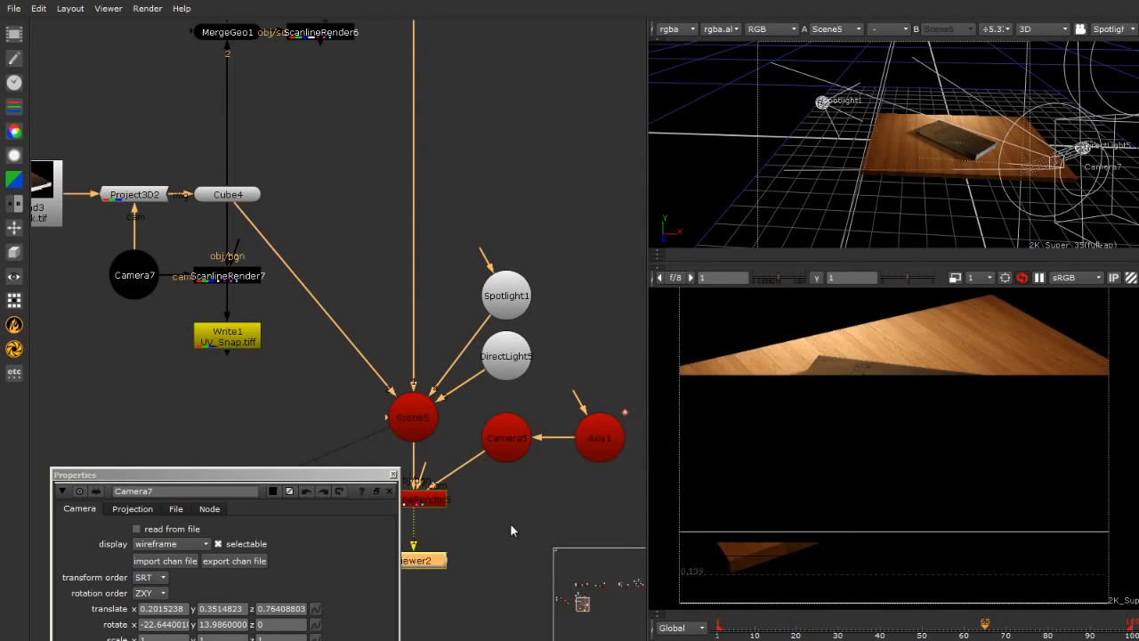
scroll(802, 402, "up", 5)
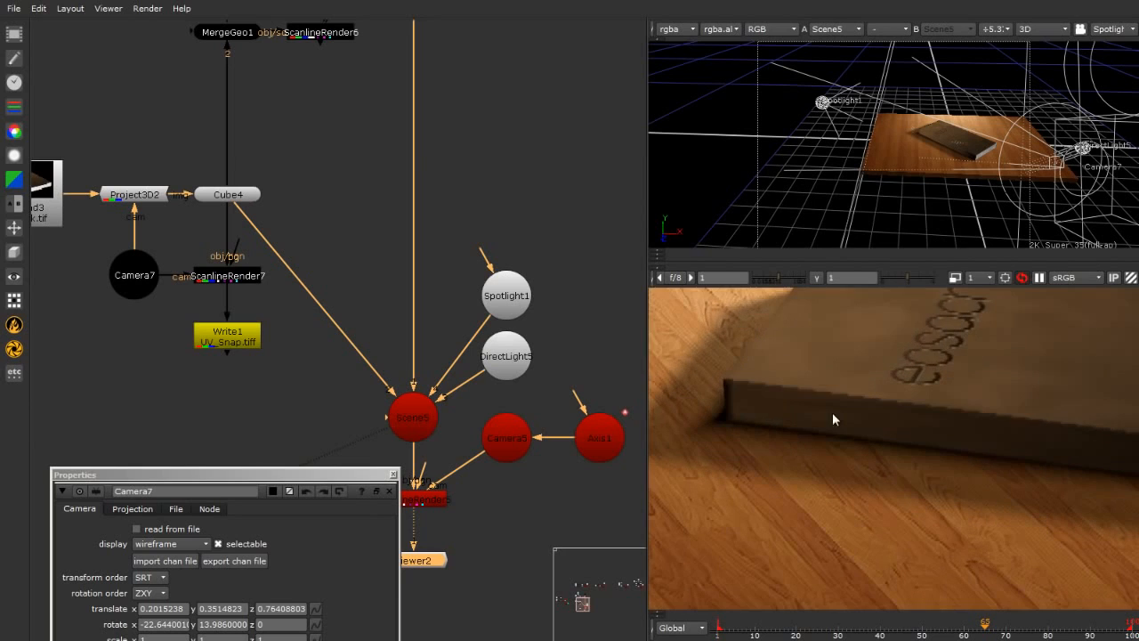
scroll(734, 420, "down", 2)
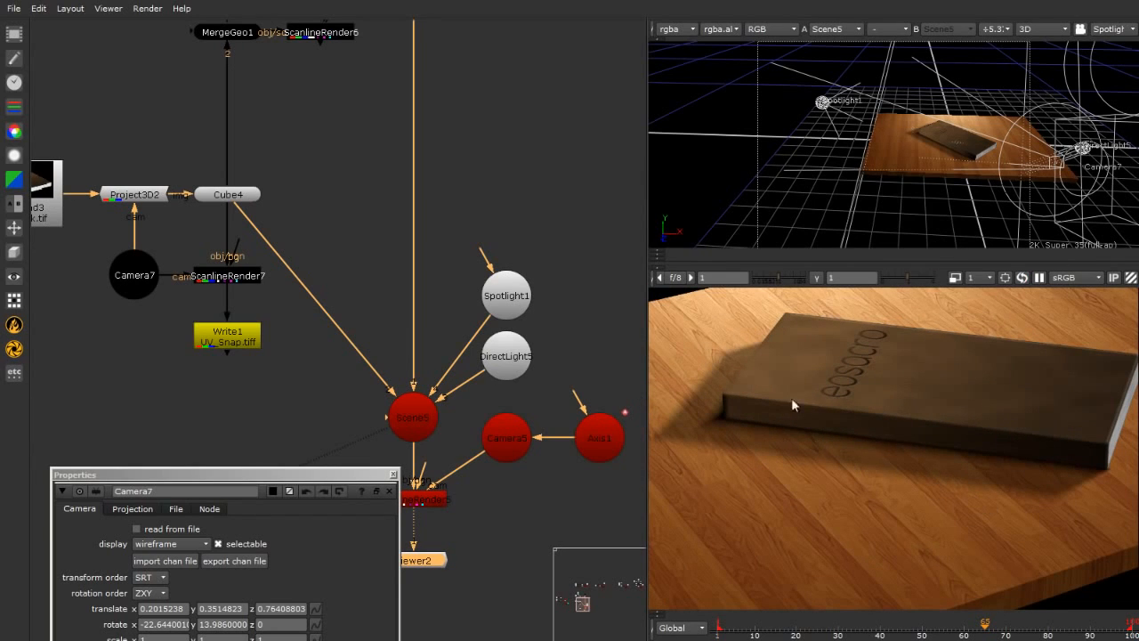
Disable Spotlight1 to compare the lighting on the book's side in the render, and re-enable it.
left_click(521, 347)
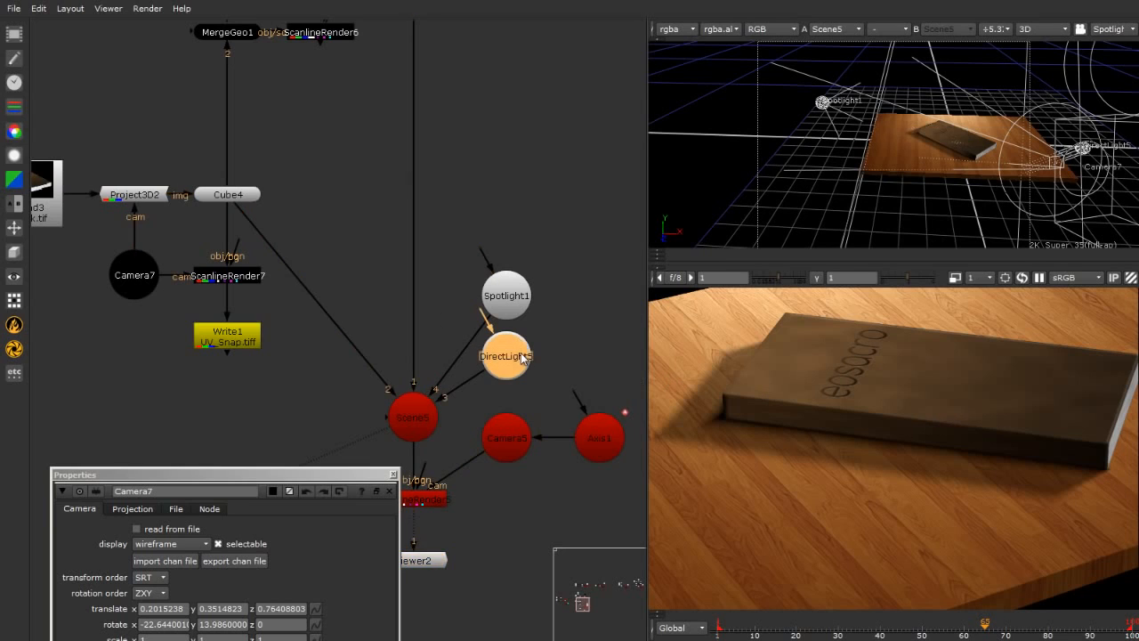
left_click(523, 299)
key("d")
scroll(801, 381, "up", 6)
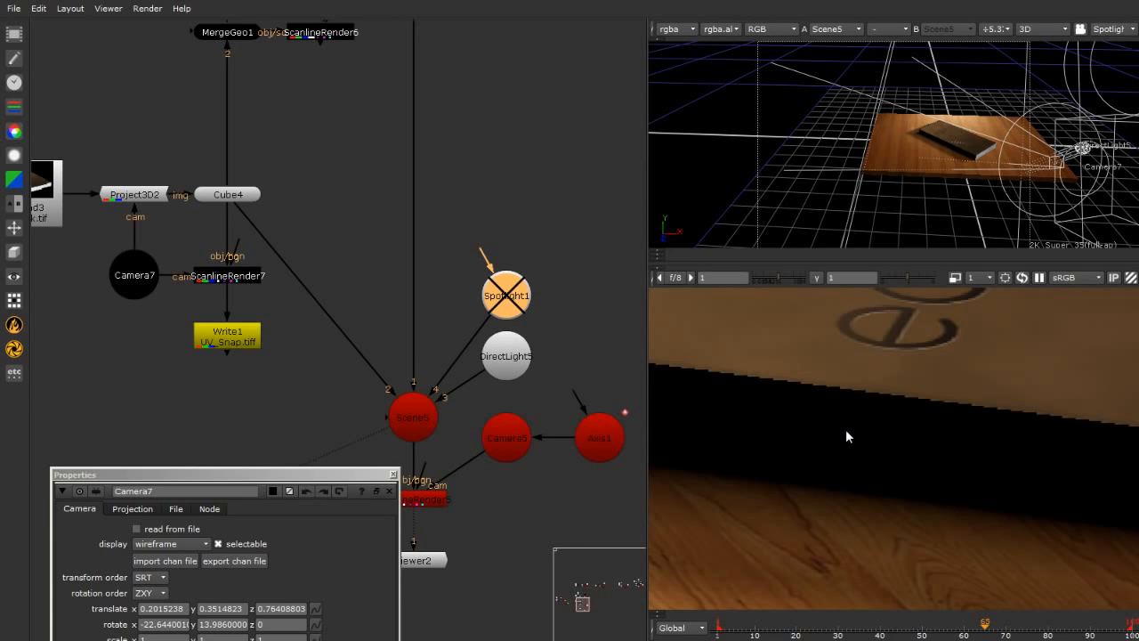
key("d")
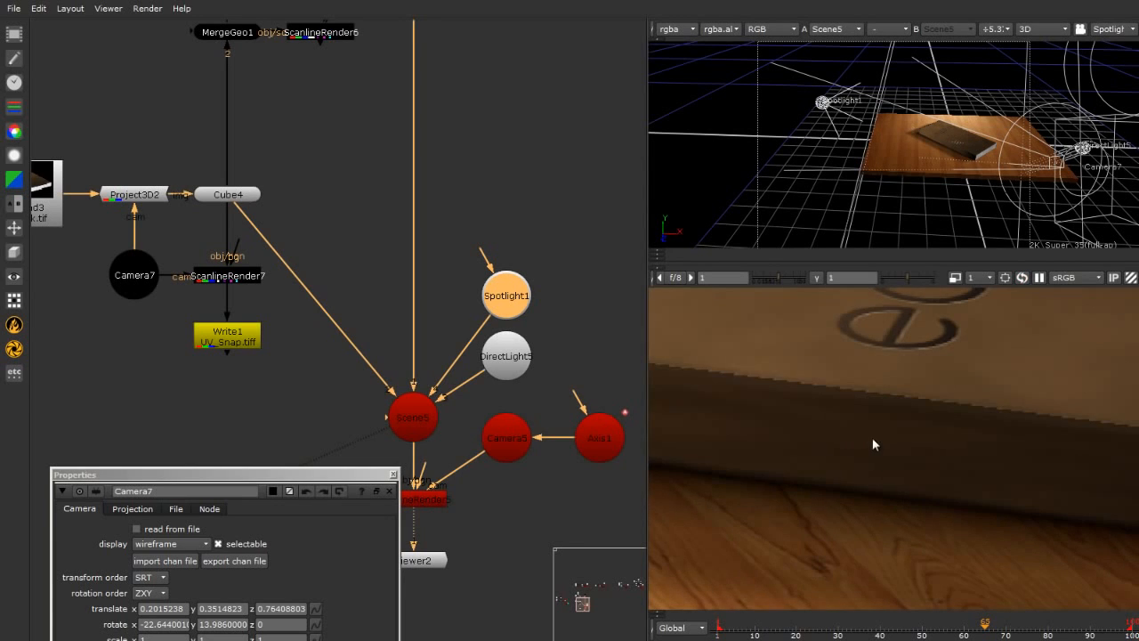
scroll(872, 438, "down", 3)
scroll(917, 450, "down", 8)
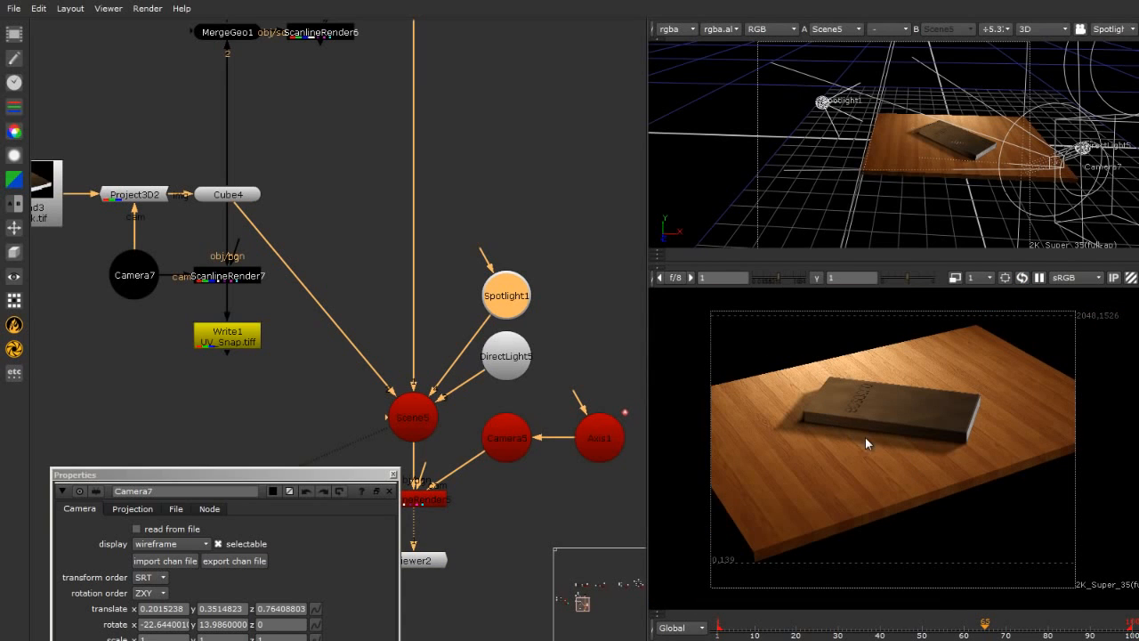
Set Spotlight1's color to a warm tint of r 1, g 0.84, b 0.56, and close the Spotlight1 and Camera7 properties.
double_click(520, 309)
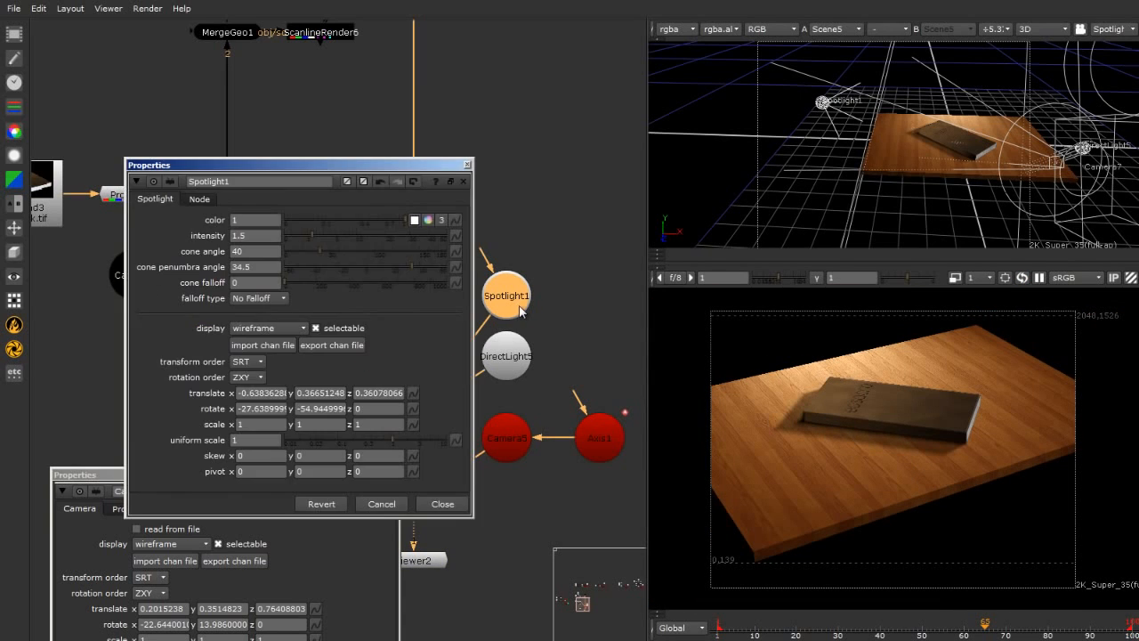
left_click(428, 220)
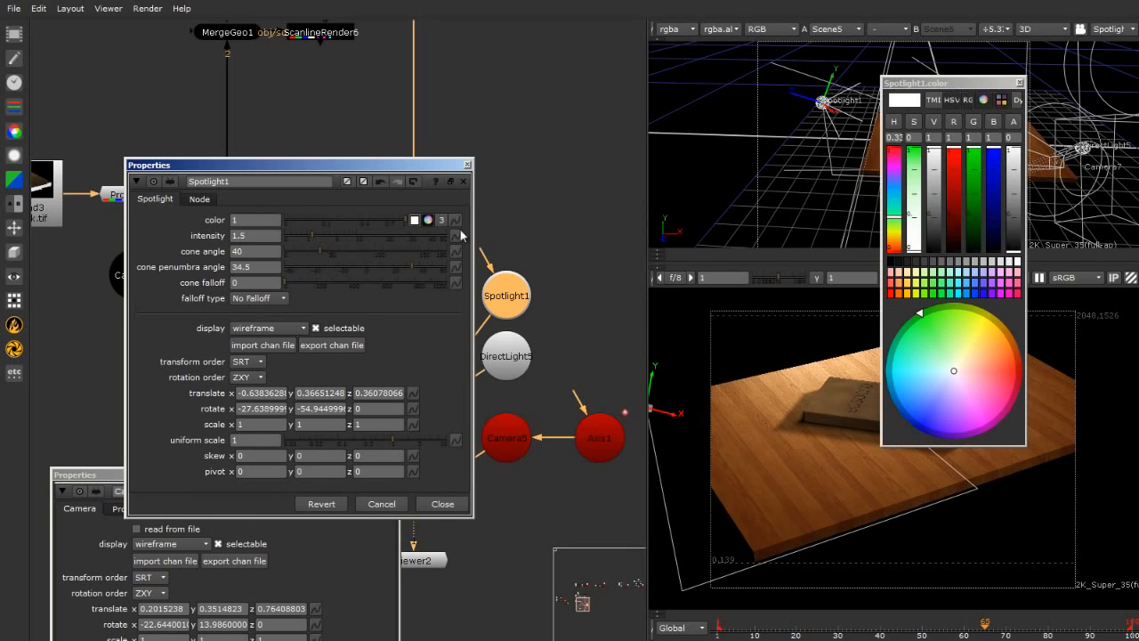
left_click(953, 171)
left_click_drag(954, 171, 973, 150)
left_click(1020, 83)
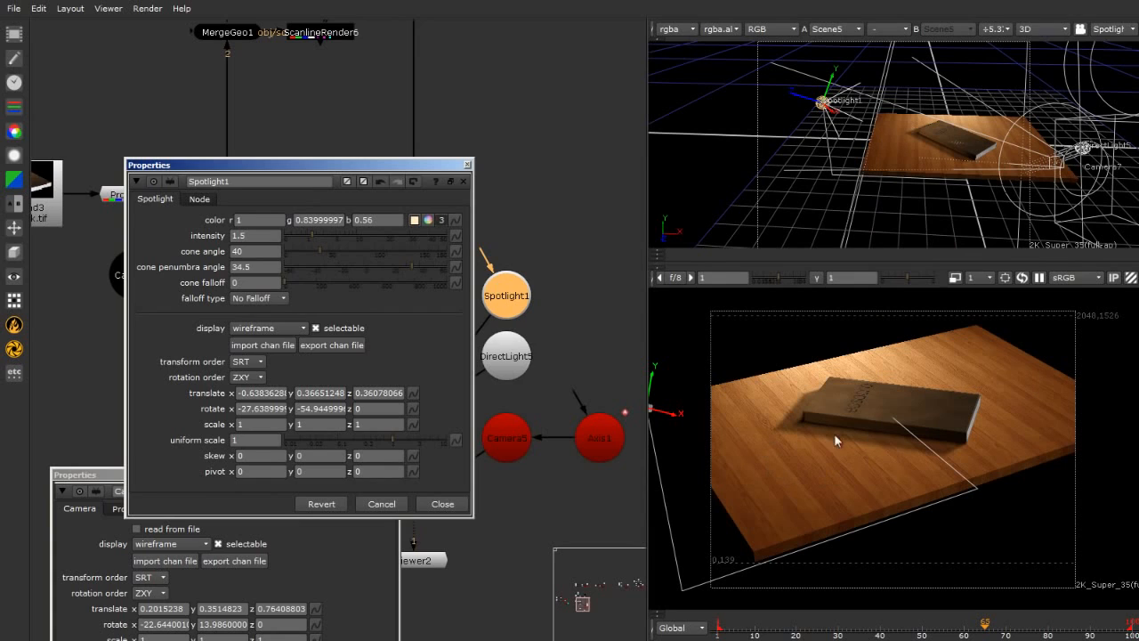
left_click(467, 165)
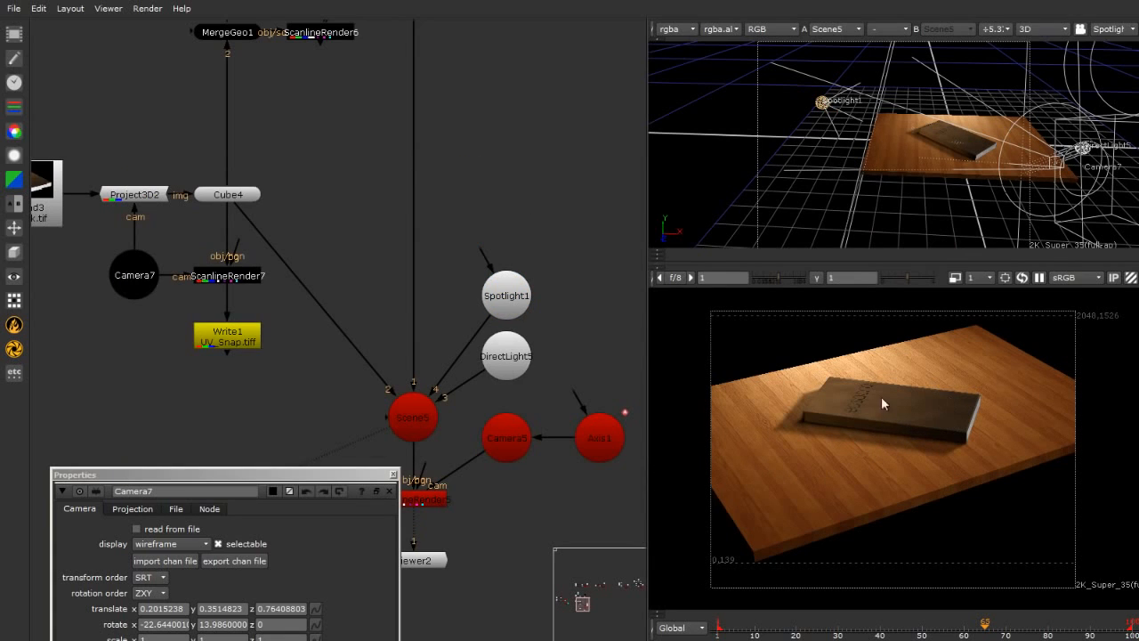
left_click(393, 475)
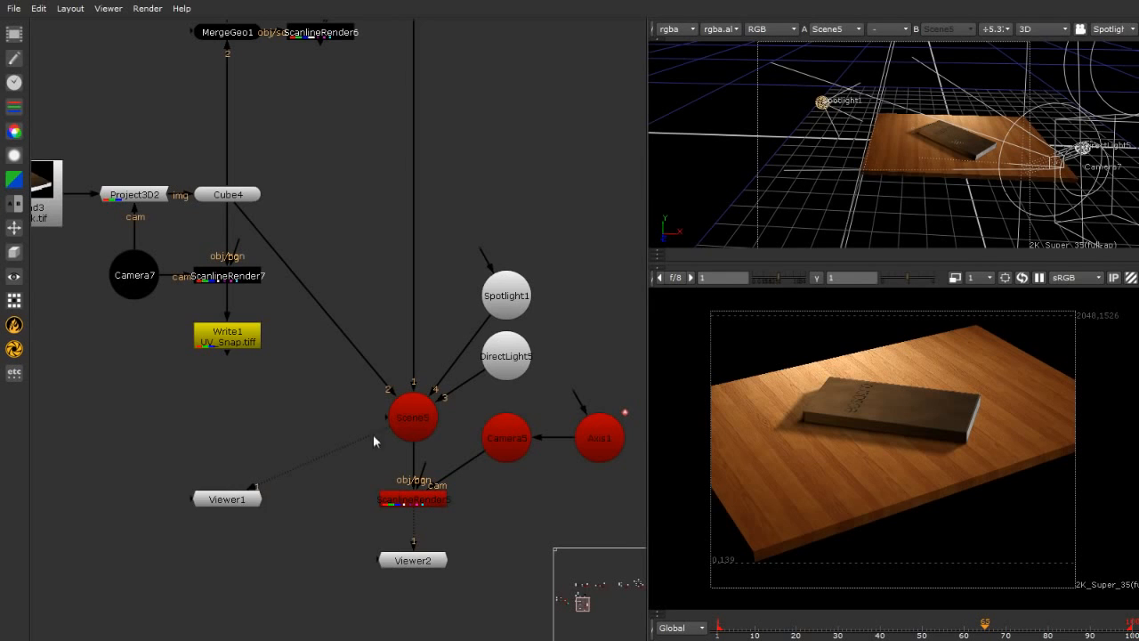
Restore the Write2 and Read6 temp.jpg nodes below ScanlineRender6 by undoing their removal.
scroll(373, 434, "down", 4)
scroll(428, 352, "up", 4)
scroll(502, 542, "up", 4)
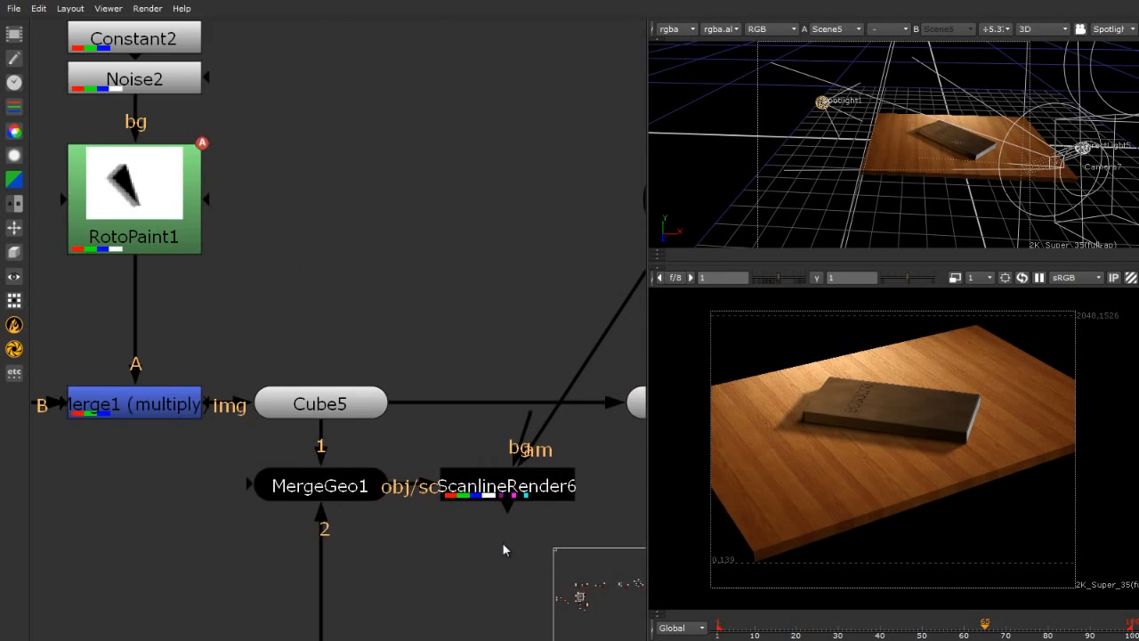
scroll(219, 299, "down", 3)
scroll(215, 412, "up", 2)
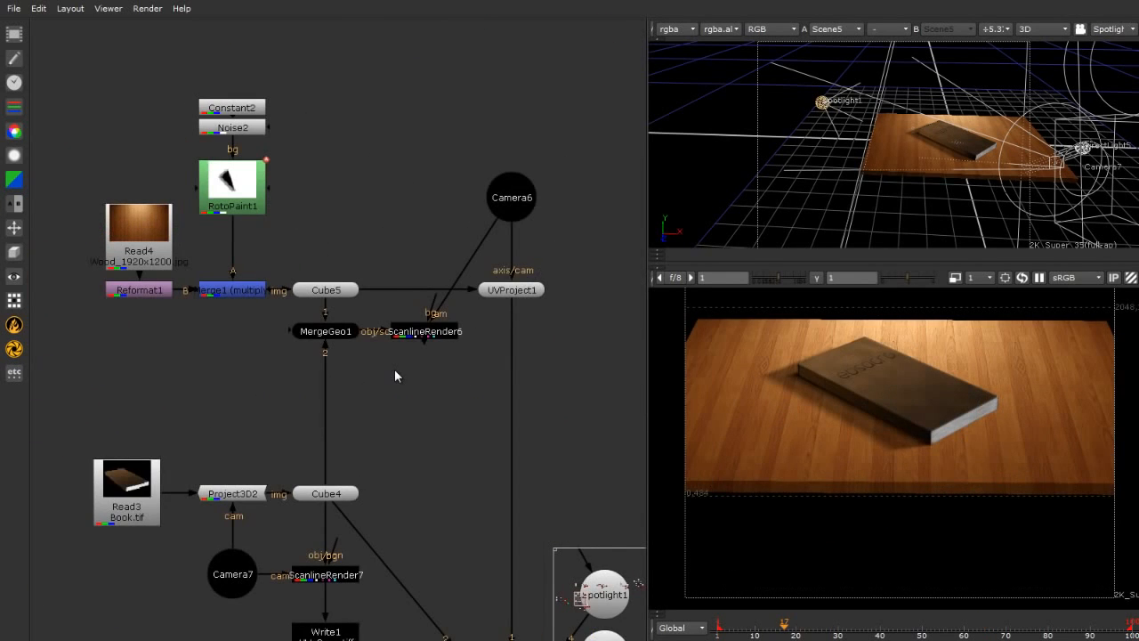
key("ctrl+z")
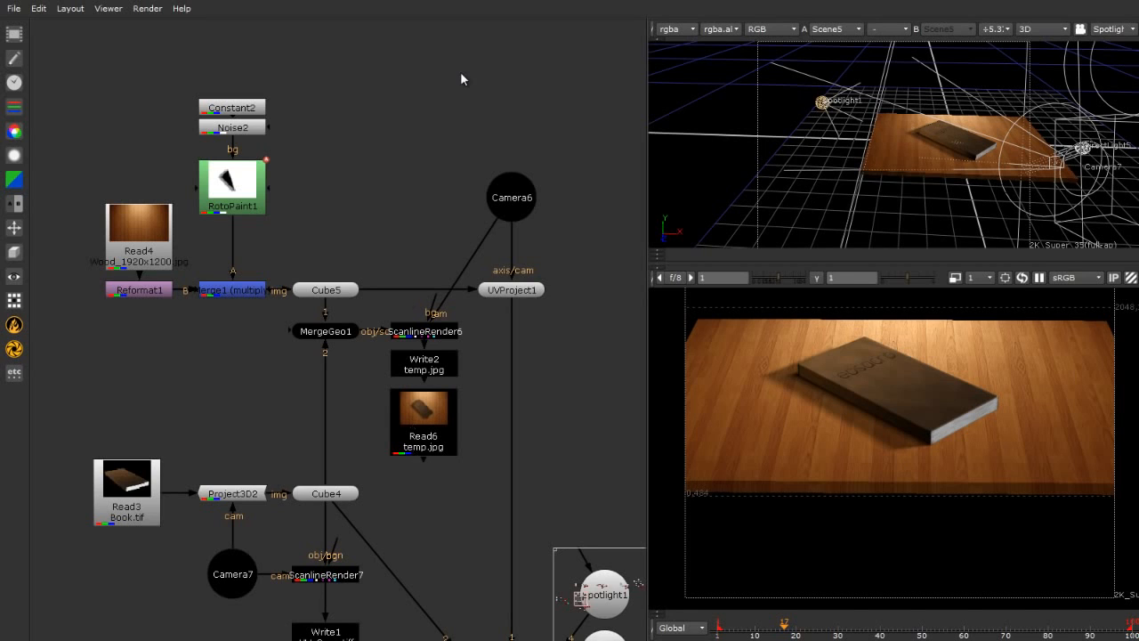
Set the node color of Camera6 and Camera7 to dark gray and close their properties.
scroll(445, 86, "down", 3)
scroll(459, 92, "up", 3)
scroll(303, 199, "down", 1)
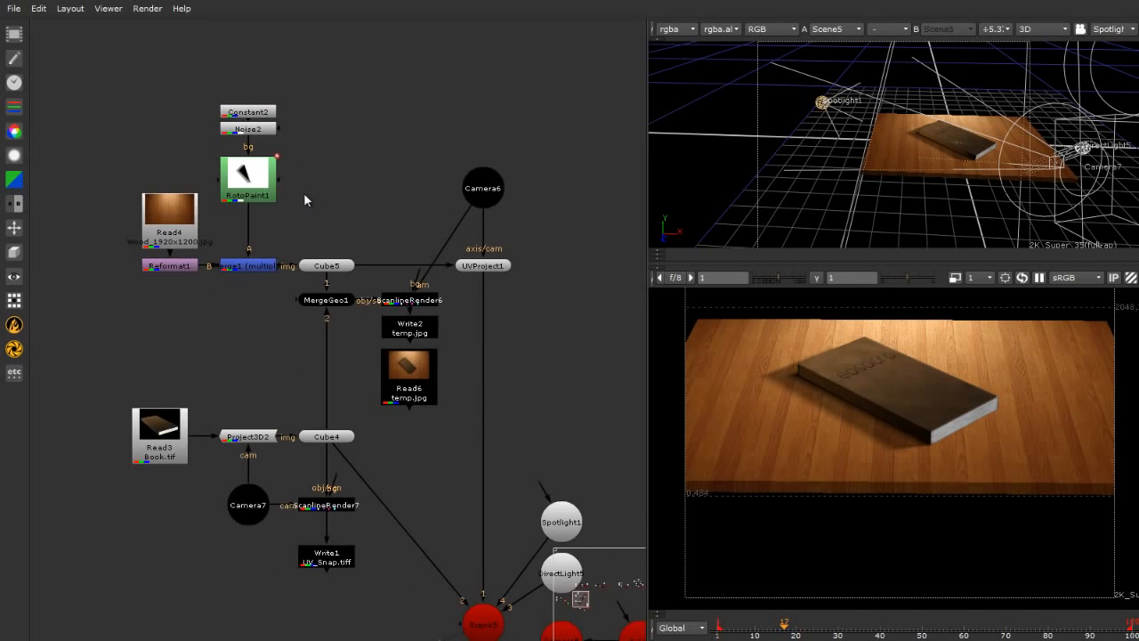
double_click(478, 189)
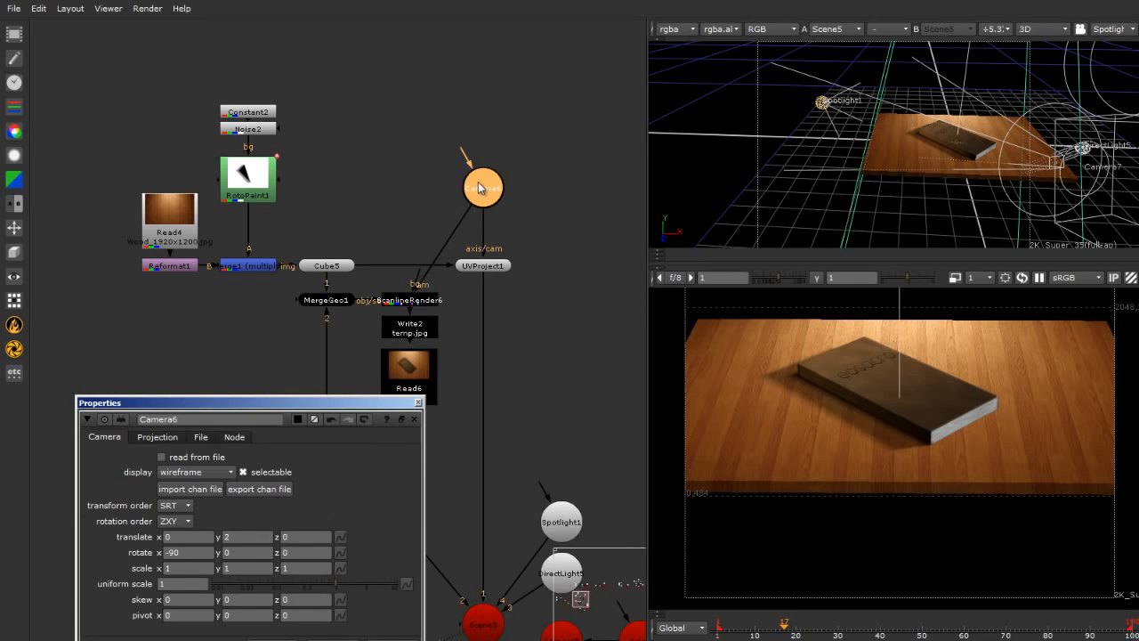
left_click(298, 420)
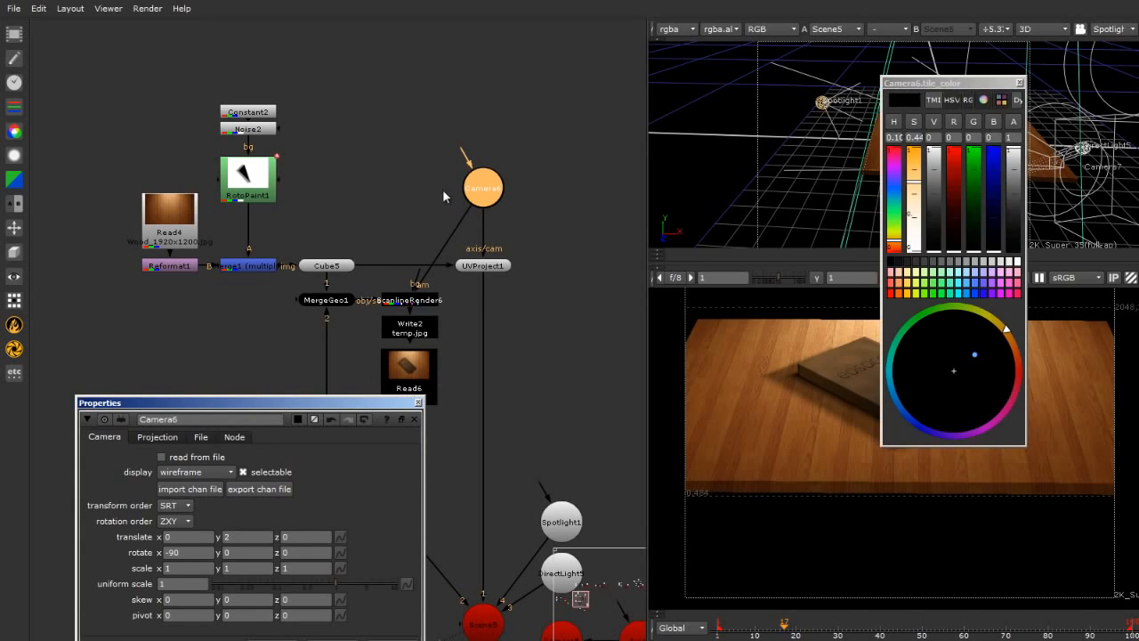
left_click(917, 261)
left_click(1019, 83)
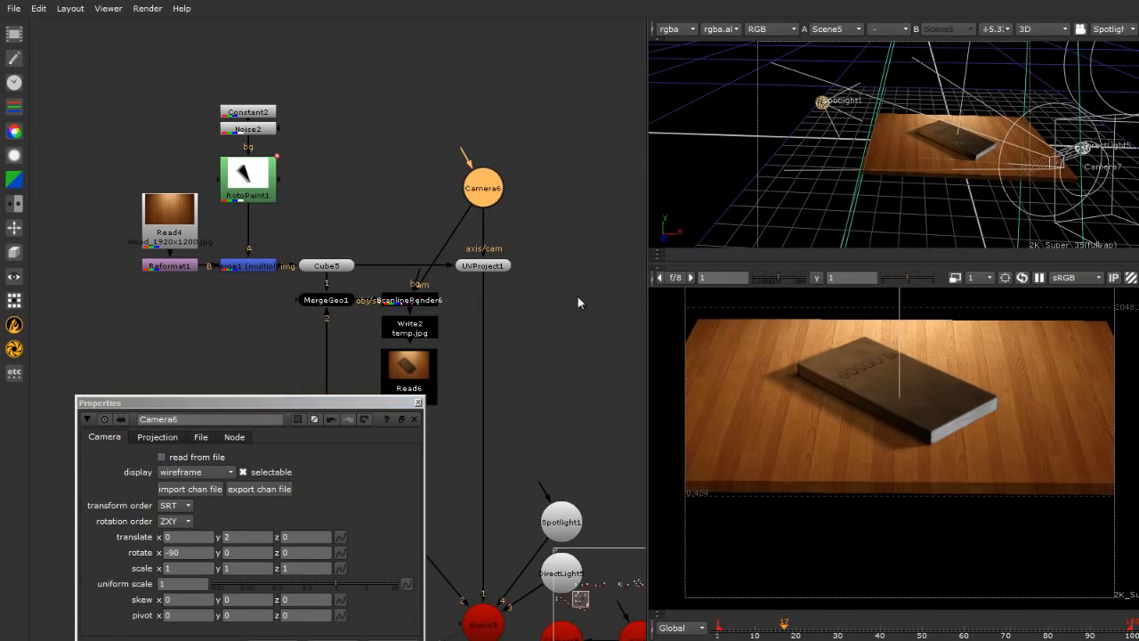
left_click(577, 297)
left_click(418, 402)
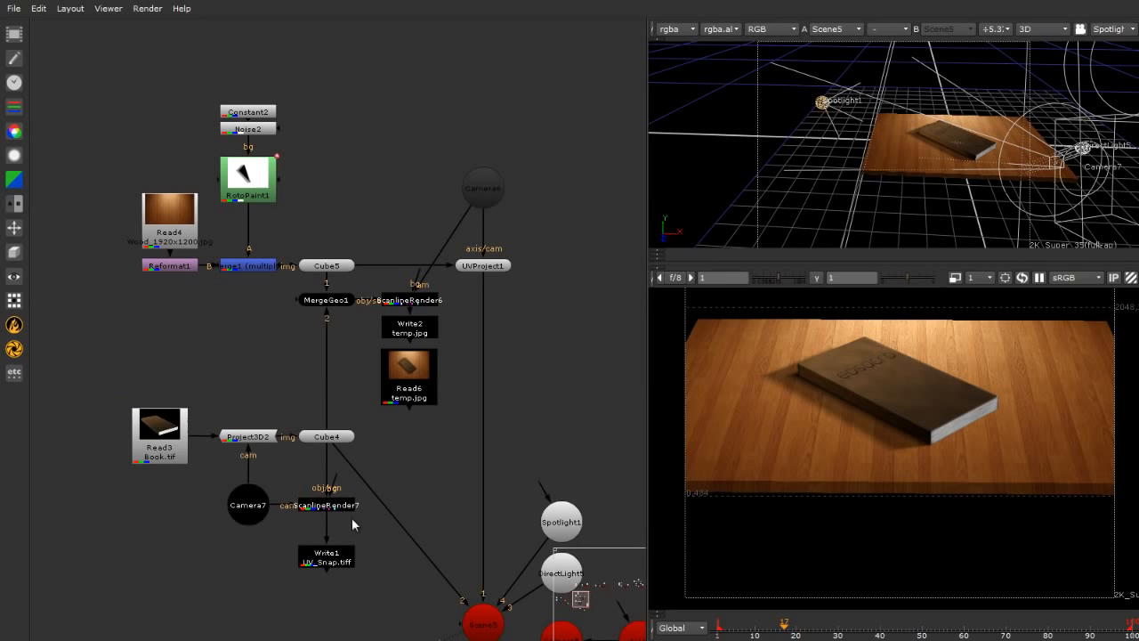
double_click(243, 522)
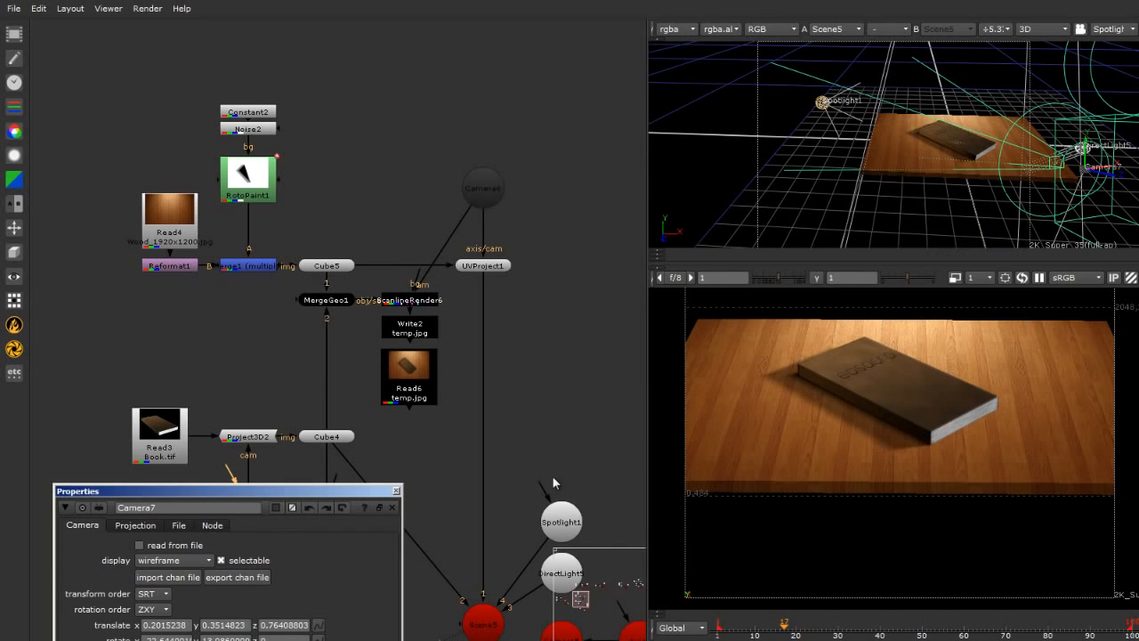
left_click(397, 490)
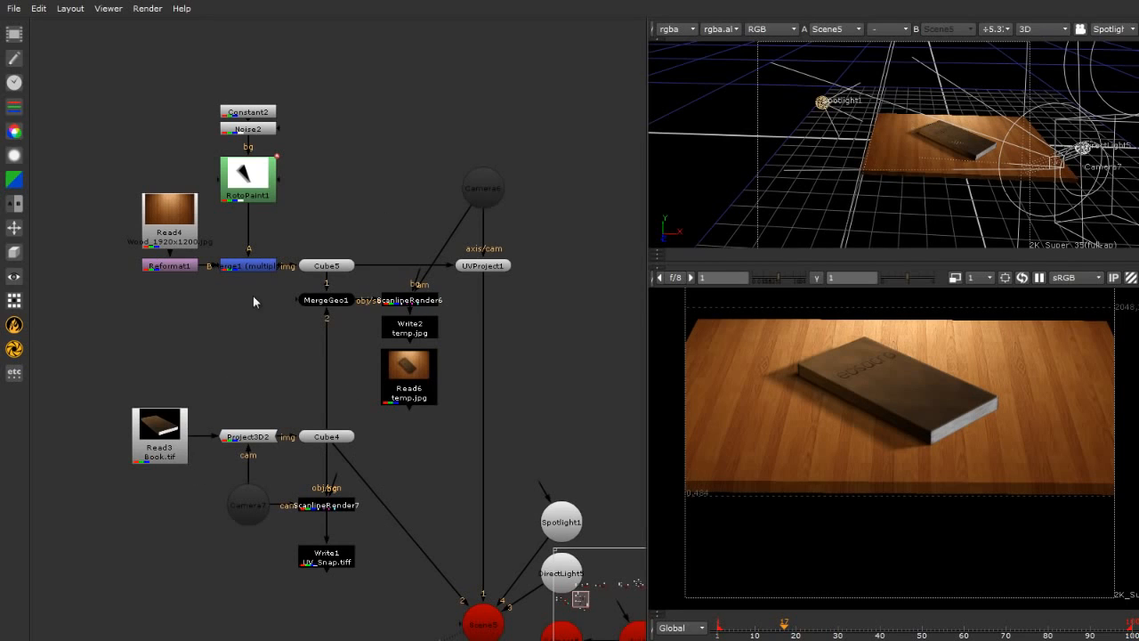
Display the Merge1 (multiply) output, the wood texture combined with the RotoPaint1 shadow, in Viewer2.
scroll(283, 364, "up", 3)
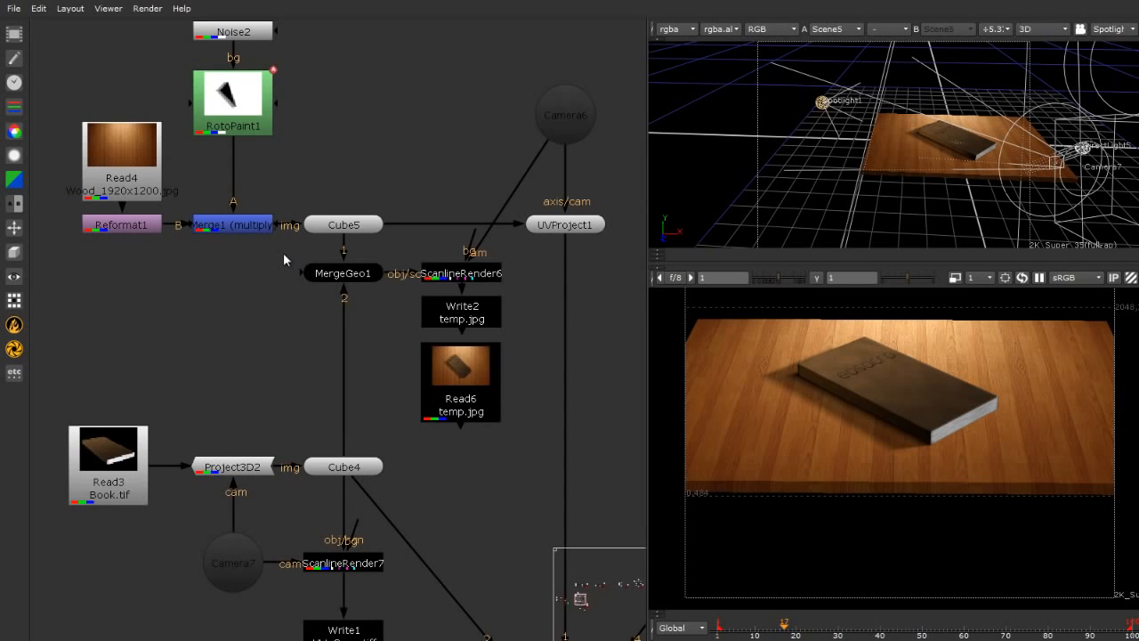
left_click_drag(283, 253, 529, 442)
left_click(526, 474)
scroll(462, 539, "down", 1)
scroll(436, 158, "up", 1)
left_click(250, 158)
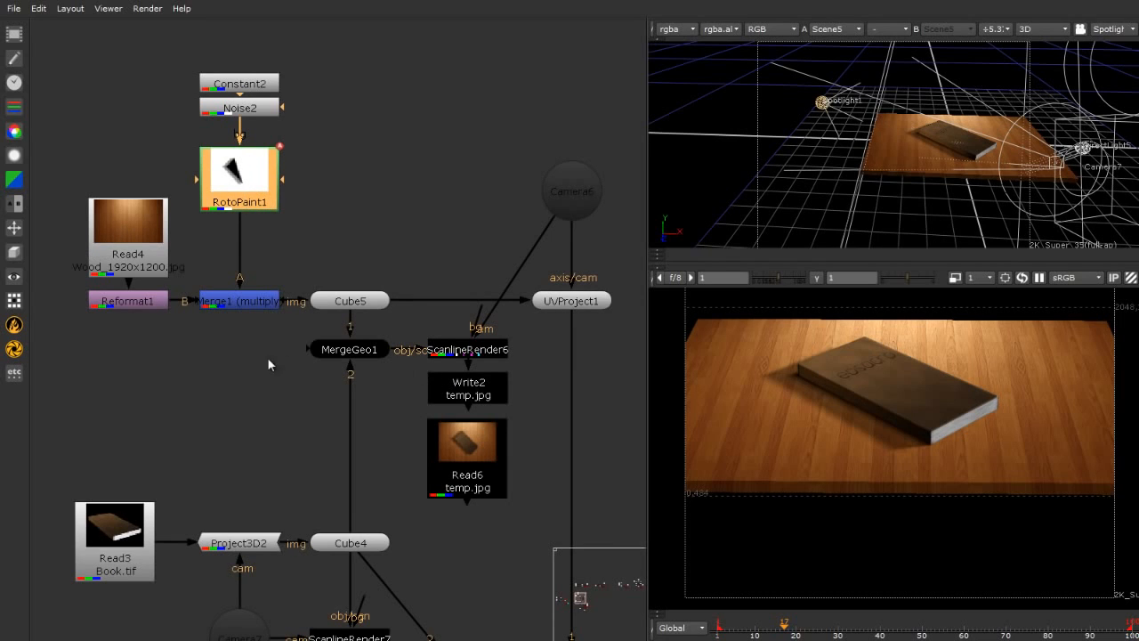
left_click(255, 303)
key("1")
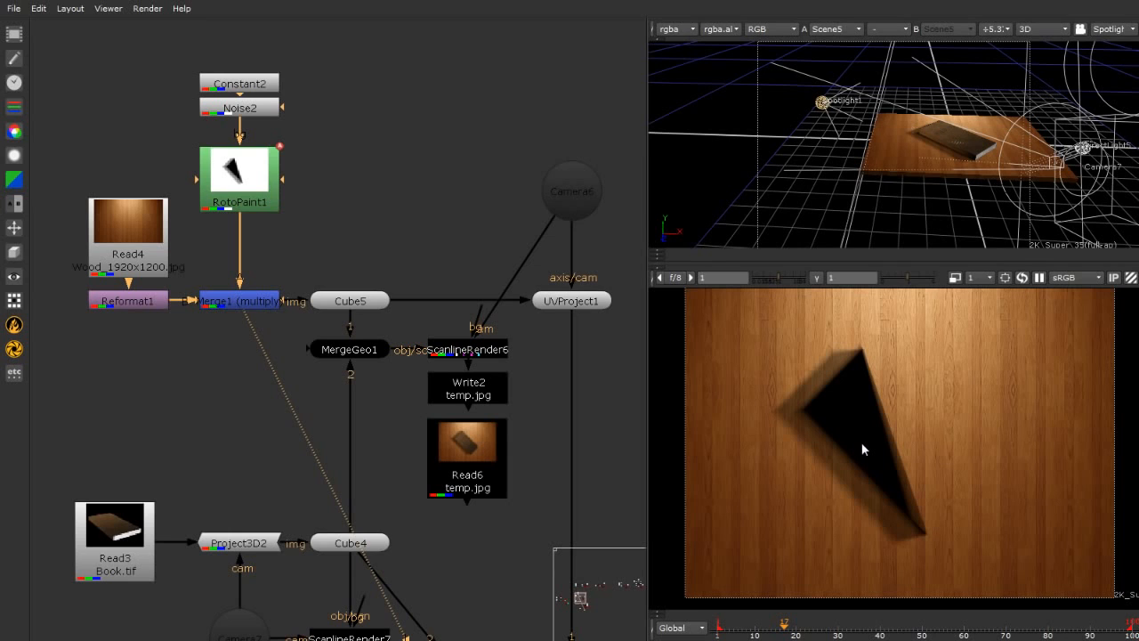
Switch Viewer2 back to the final scene render and open RotoPaint1 to overlay its shadow shapes on the book.
scroll(190, 214, "down", 3)
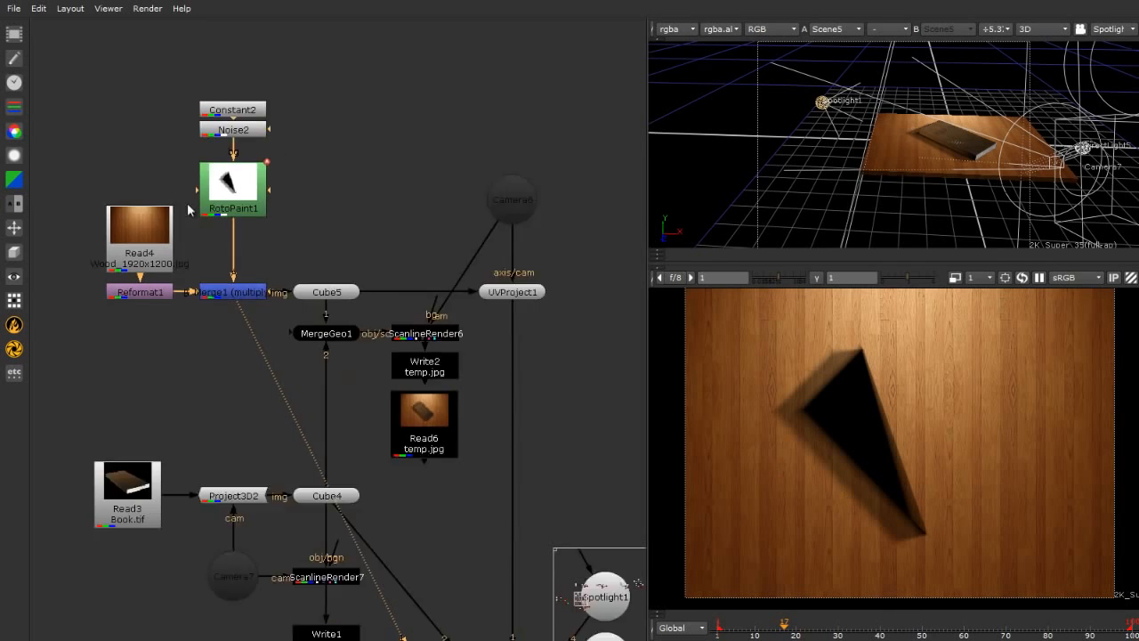
scroll(396, 524, "down", 3)
left_click(413, 603)
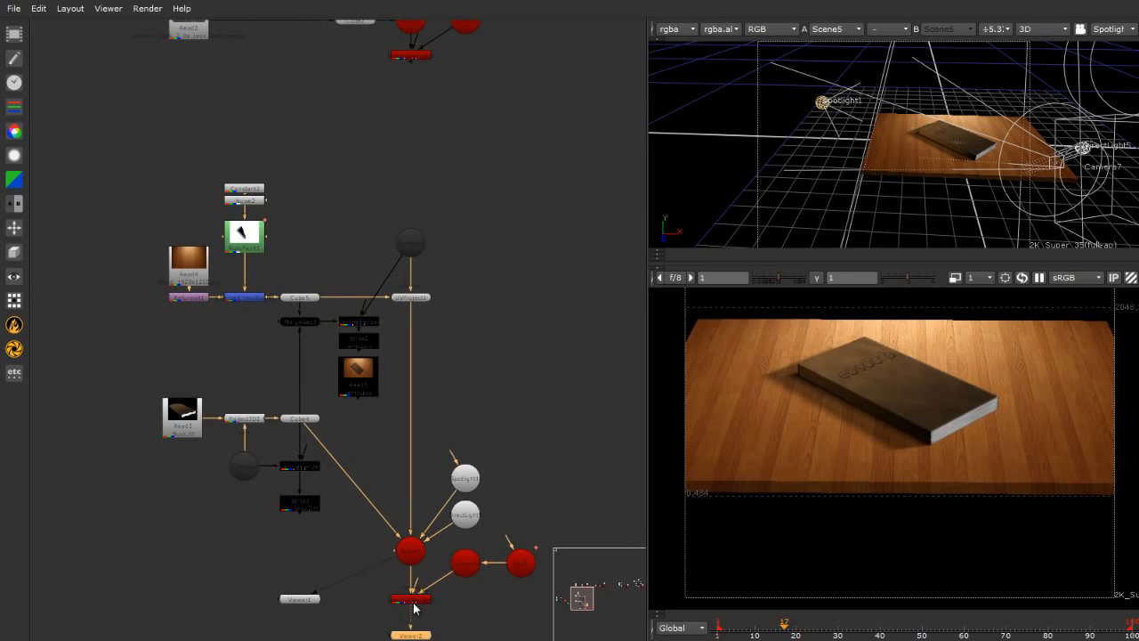
double_click(251, 236)
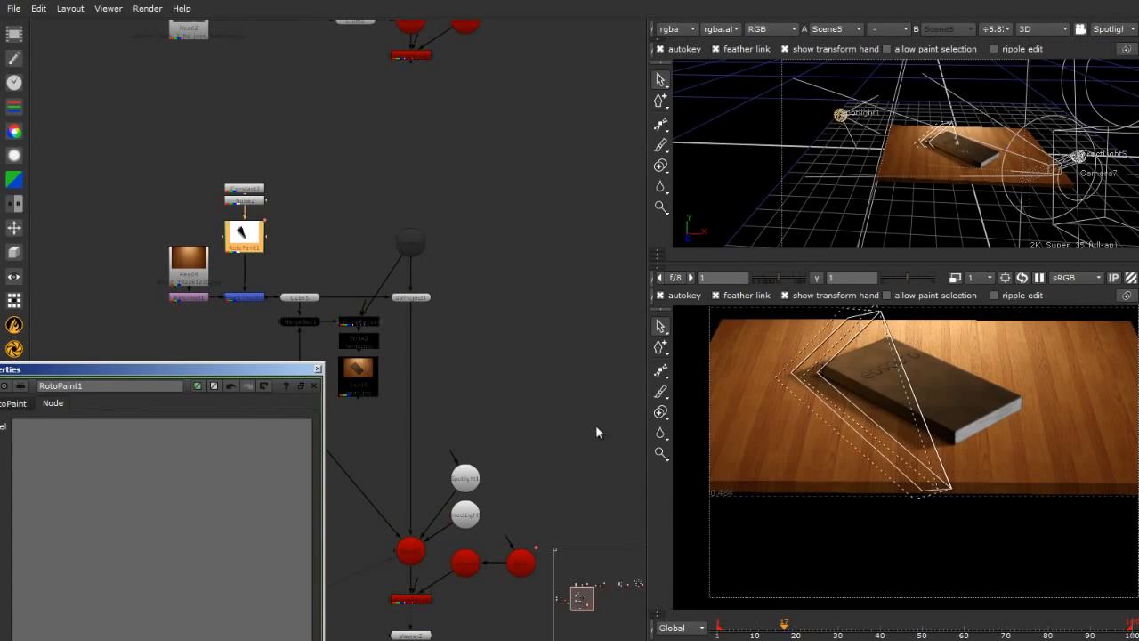
scroll(845, 394, "up", 2)
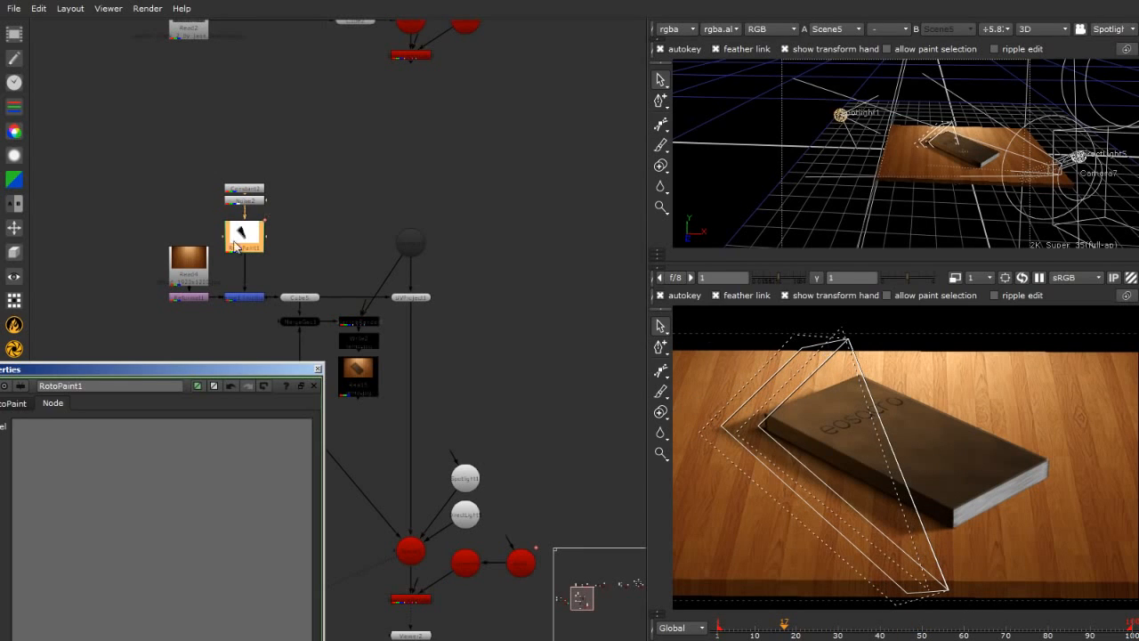
Examine how the RotoPaint1 shadow branch feeds the scene and compare its shapes with the rendered book.
scroll(235, 248, "up", 4)
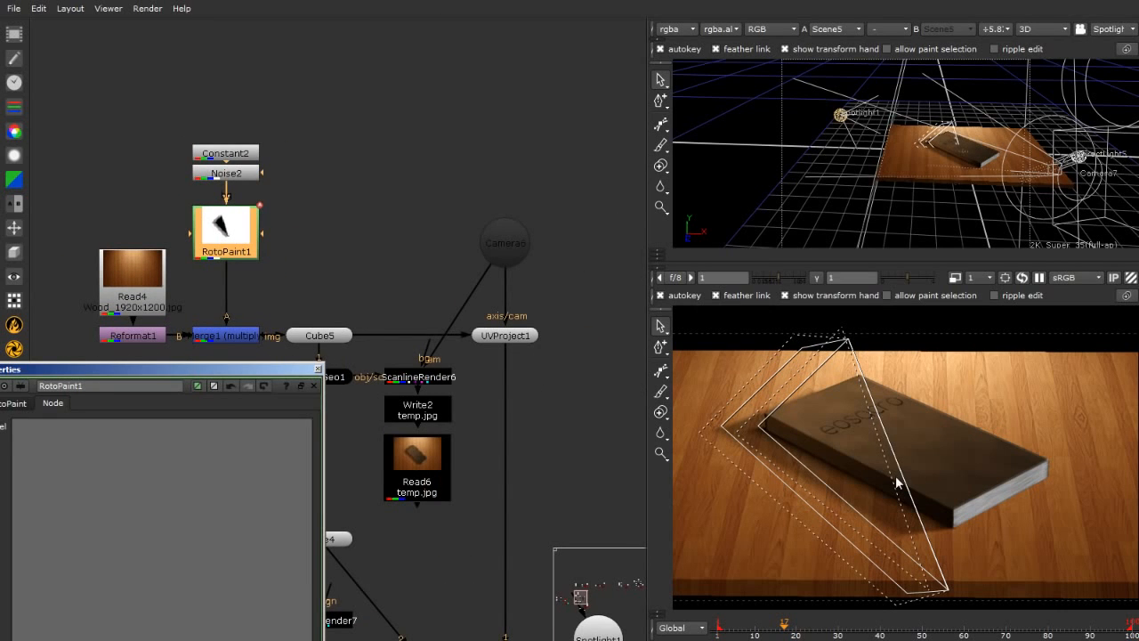
scroll(565, 388, "down", 5)
scroll(614, 539, "up", 2)
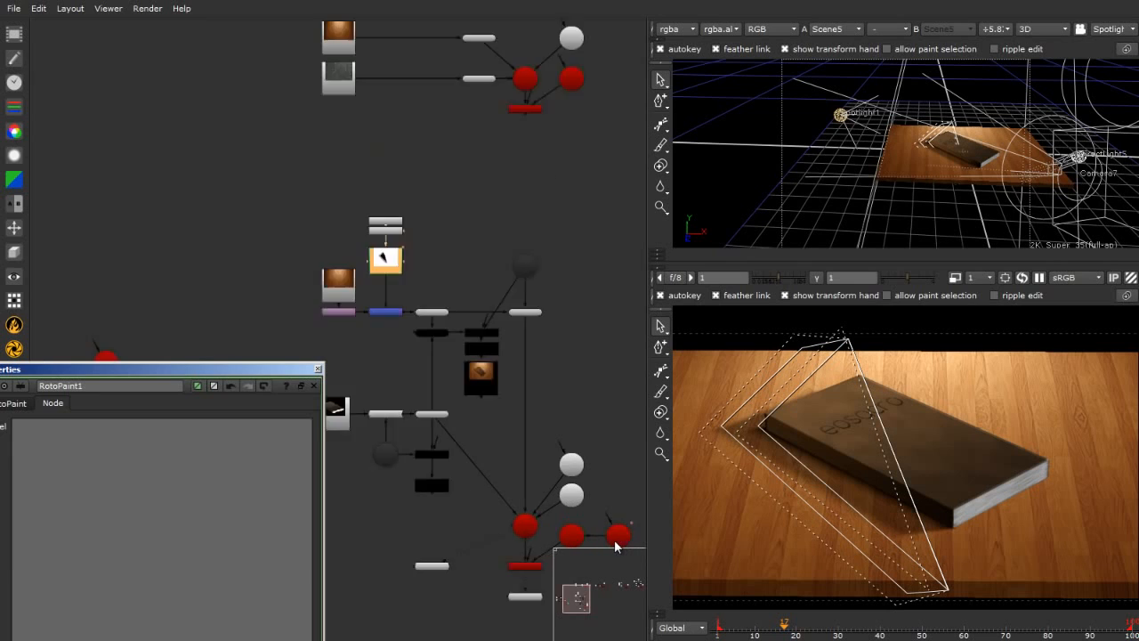
scroll(614, 539, "up", 3)
scroll(446, 549, "down", 1)
scroll(271, 178, "up", 2)
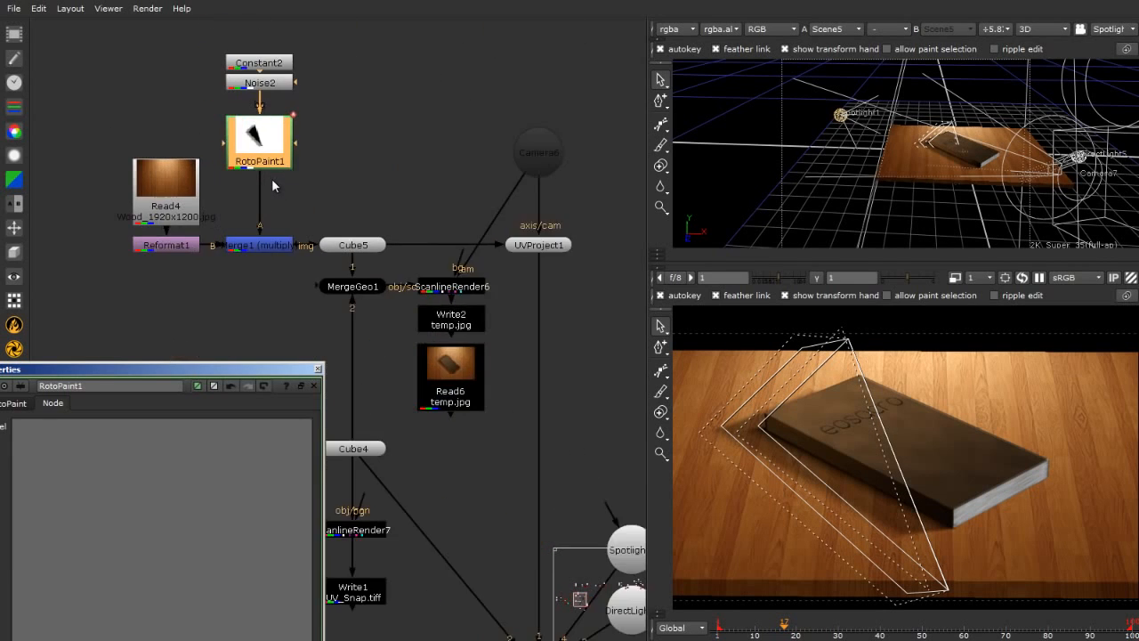
scroll(271, 182, "up", 1)
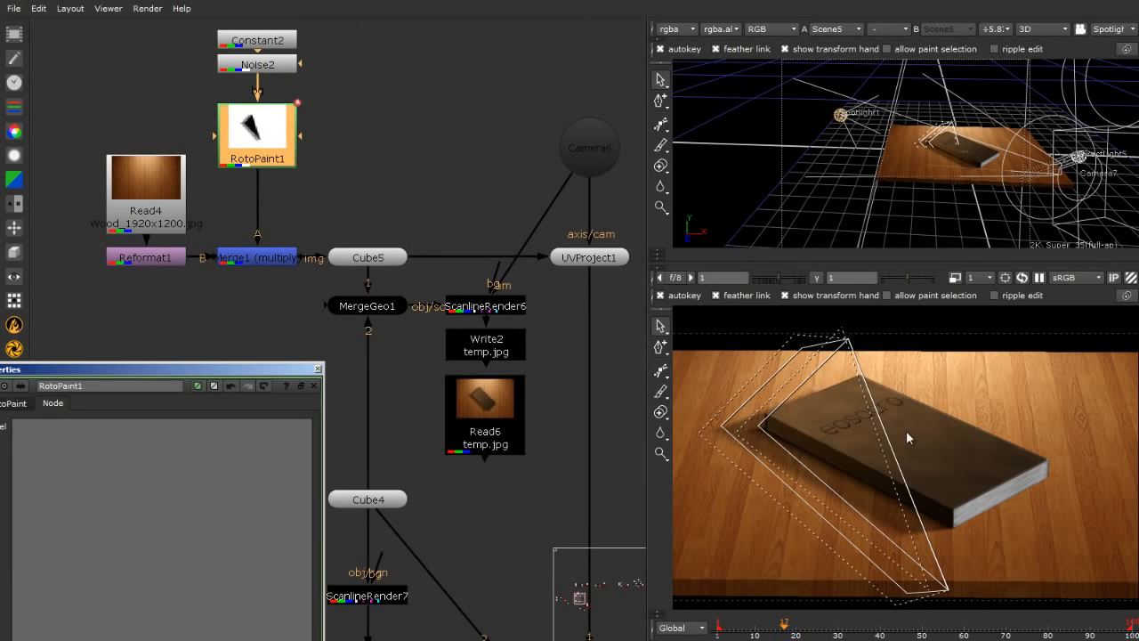
scroll(905, 432, "down", 2)
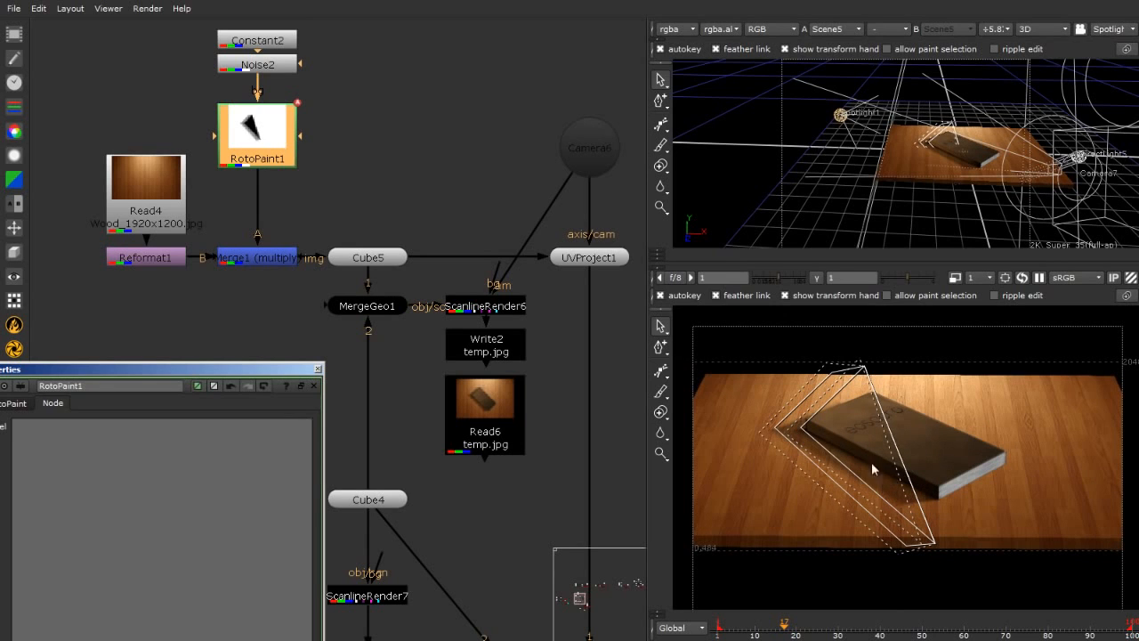
Close the RotoPaint1 properties and view the whole Merge1 (multiply) texture in Viewer2.
left_click(318, 369)
left_click(257, 257)
key("1")
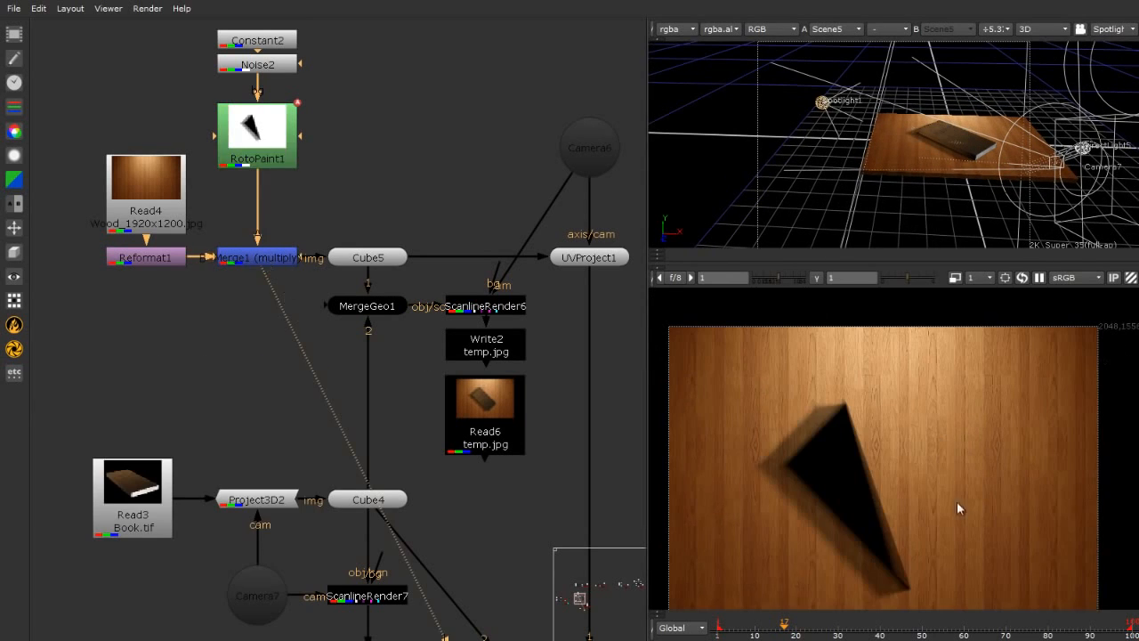
scroll(856, 388, "down", 1)
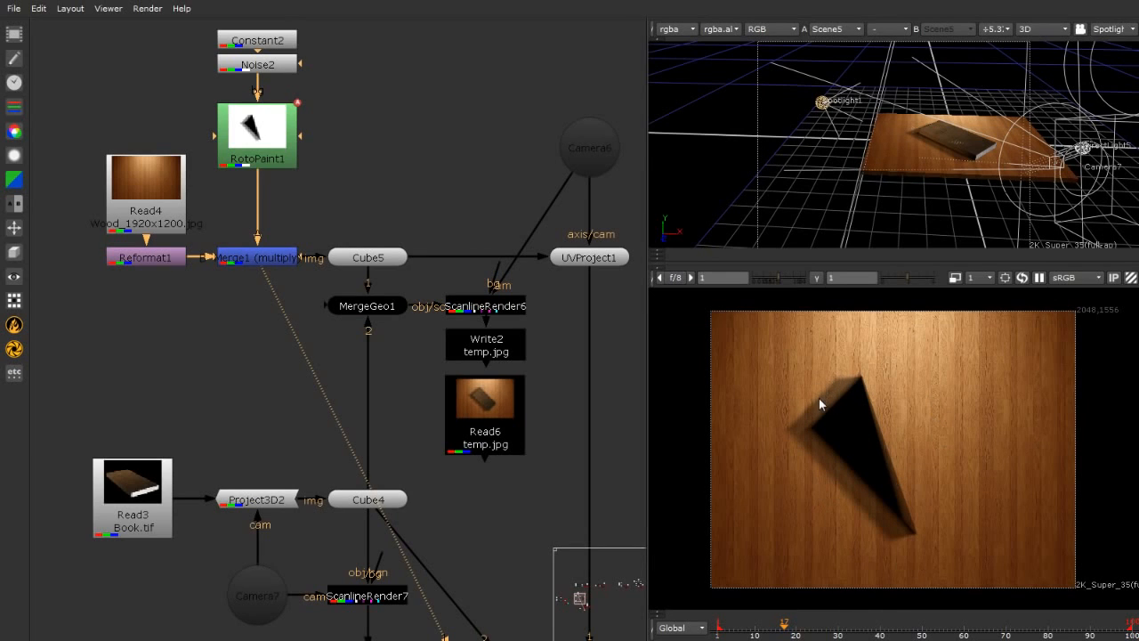
Display MergeGeo1 in the 3D view and pick the table and book cubes in turn, clearing the selection.
left_click(351, 308)
key("1")
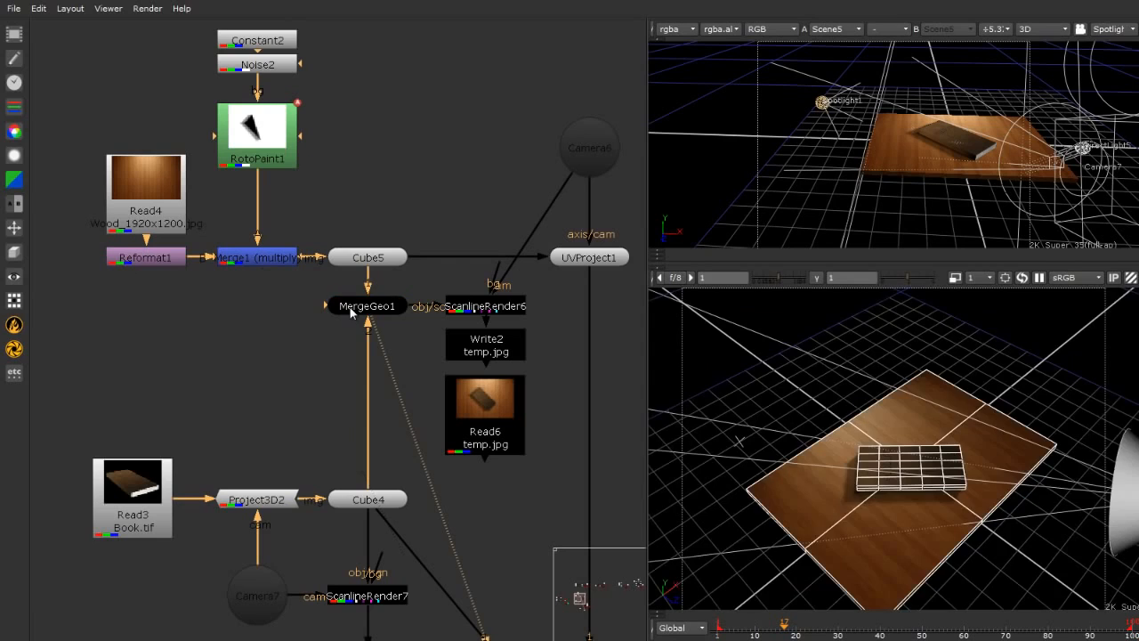
left_click_drag(885, 486, 890, 447, "ctrl")
left_click(890, 447)
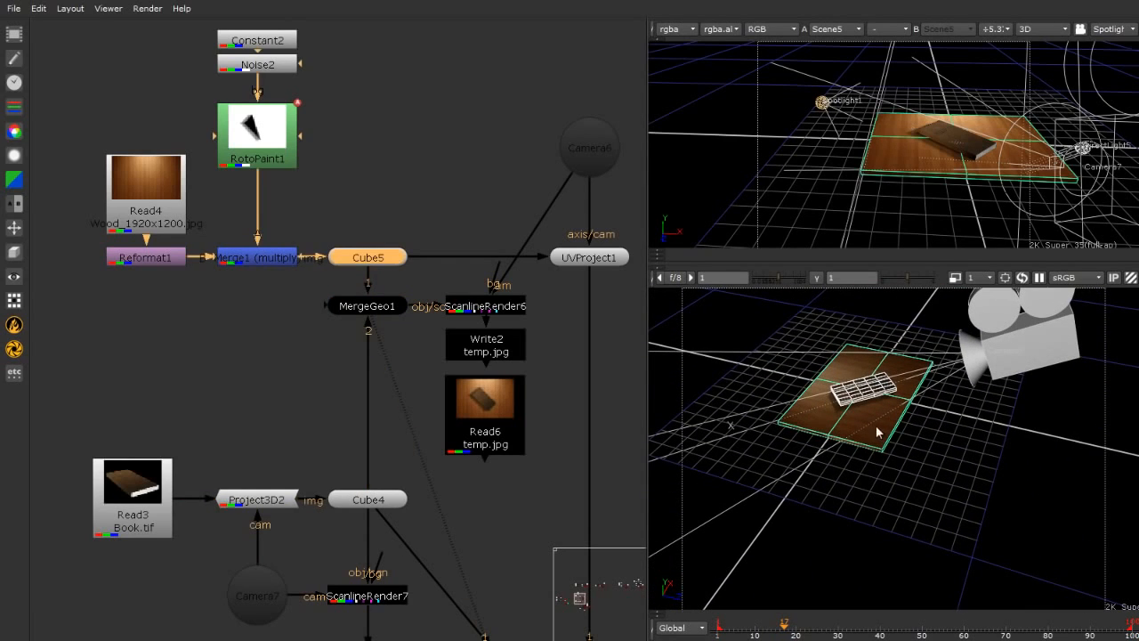
left_click(873, 402)
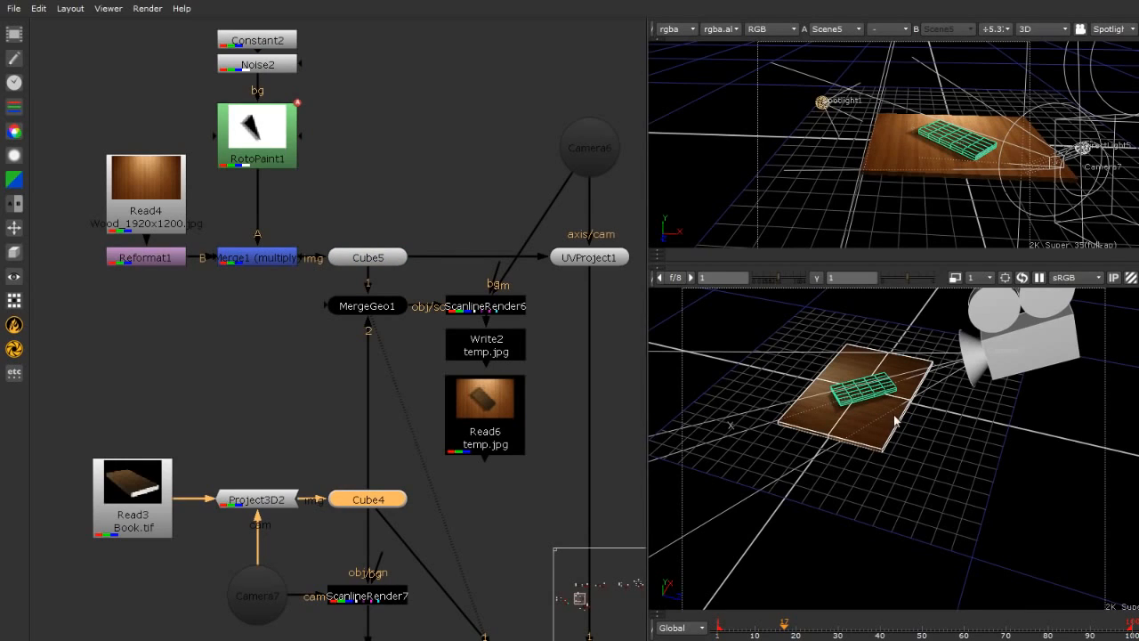
left_click(901, 501)
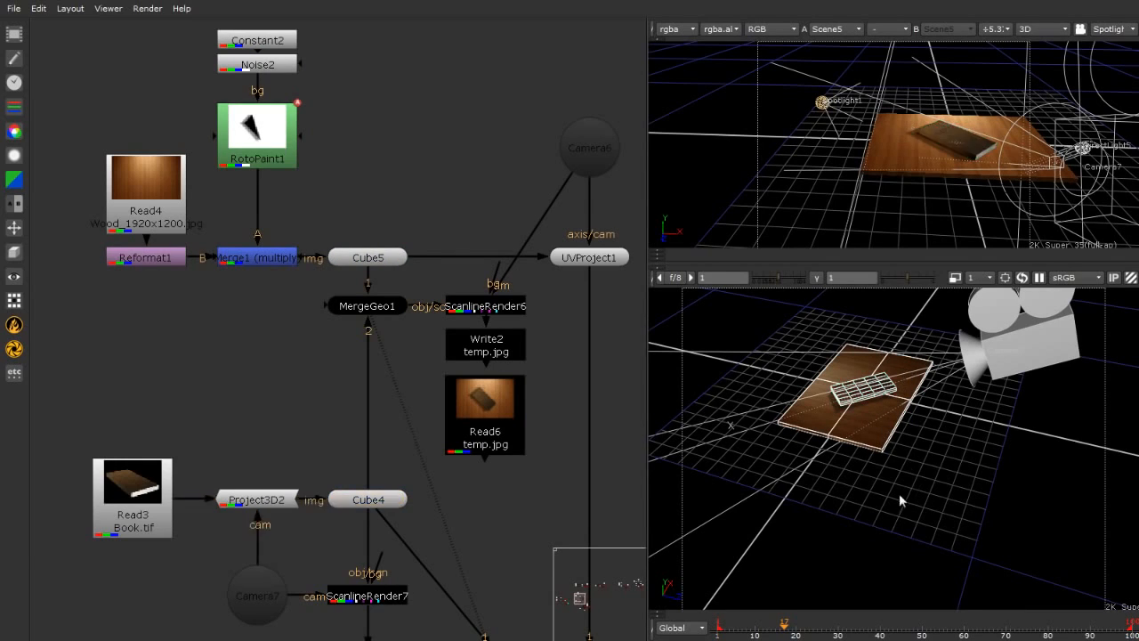
Display the ScanlineRender6 output in 2D in Viewer2 and pick its Camera6 node in the graph.
left_click(504, 308)
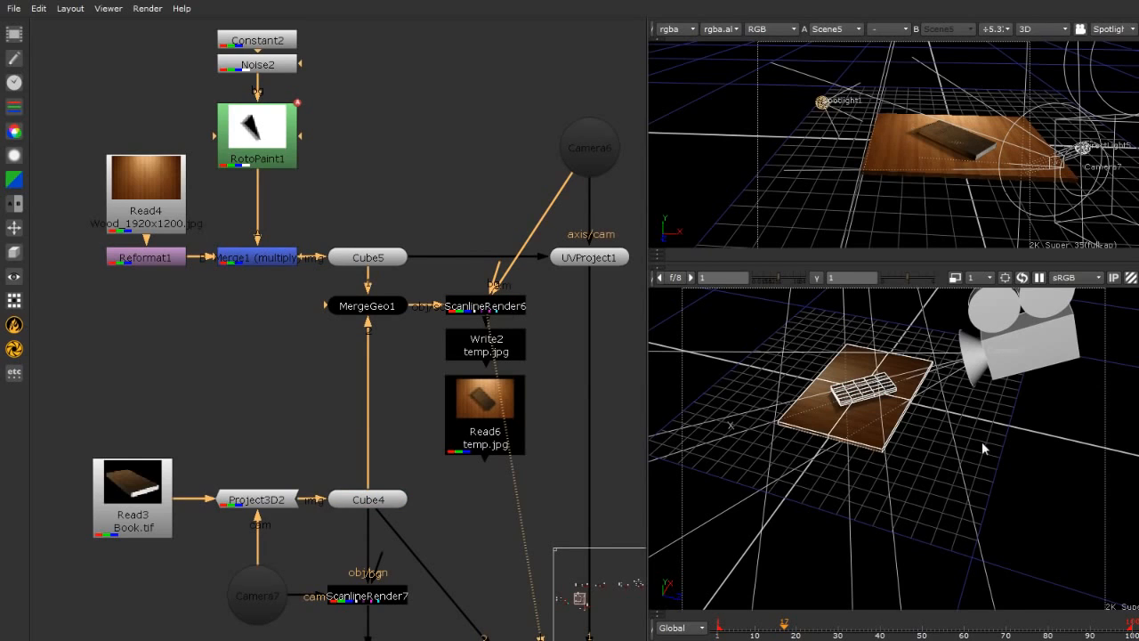
key("Tab")
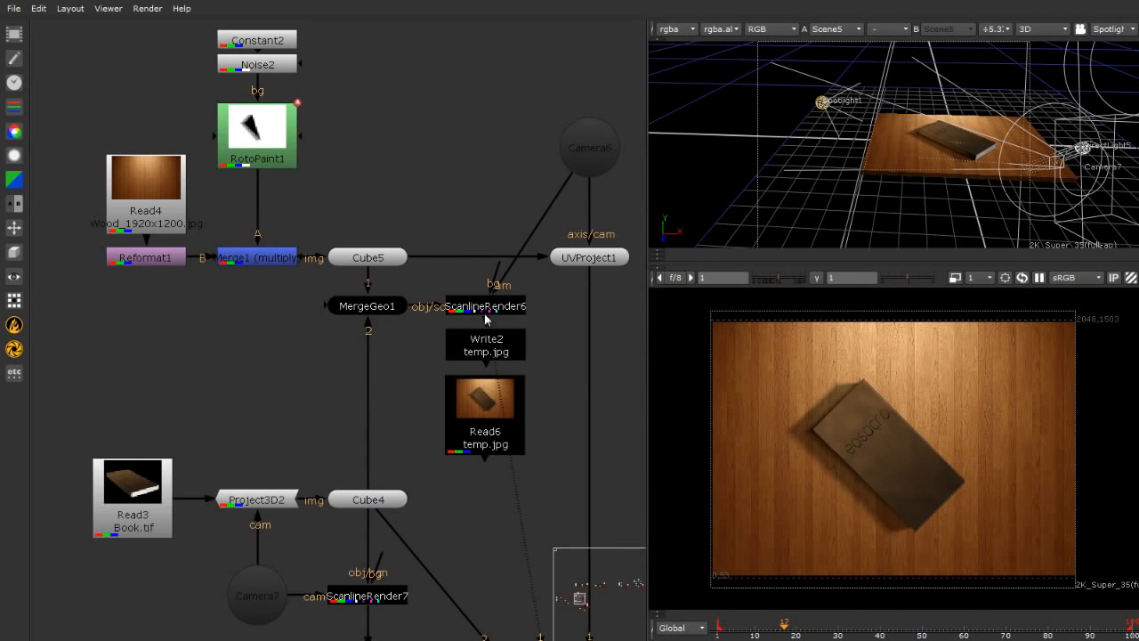
scroll(327, 90, "down", 3)
scroll(429, 67, "up", 5)
left_click(472, 158)
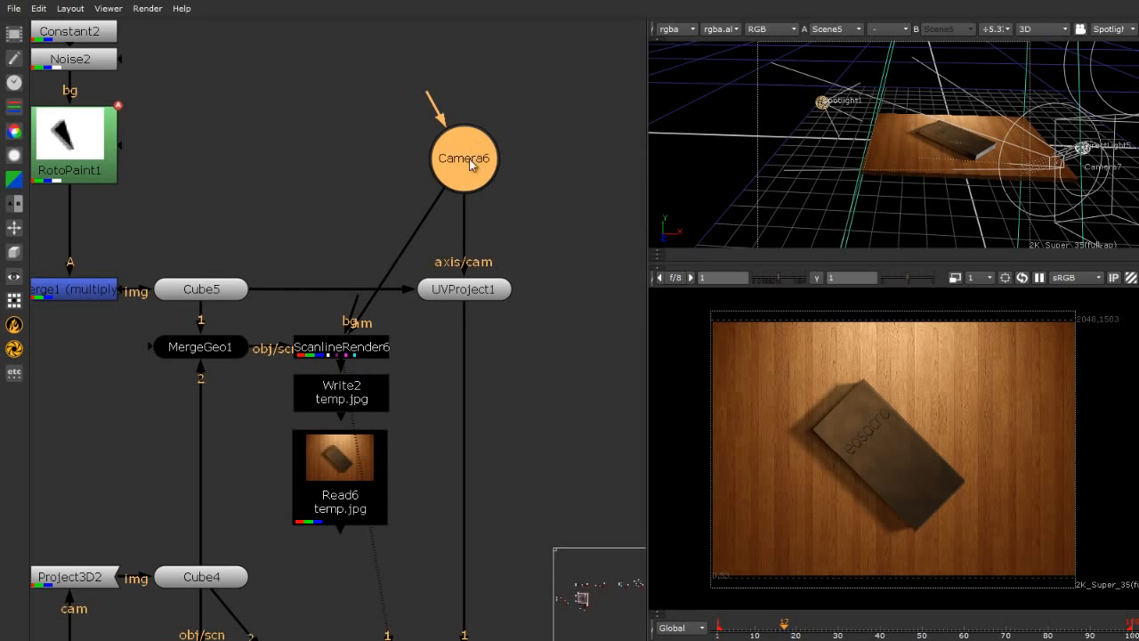
scroll(588, 194, "down", 3)
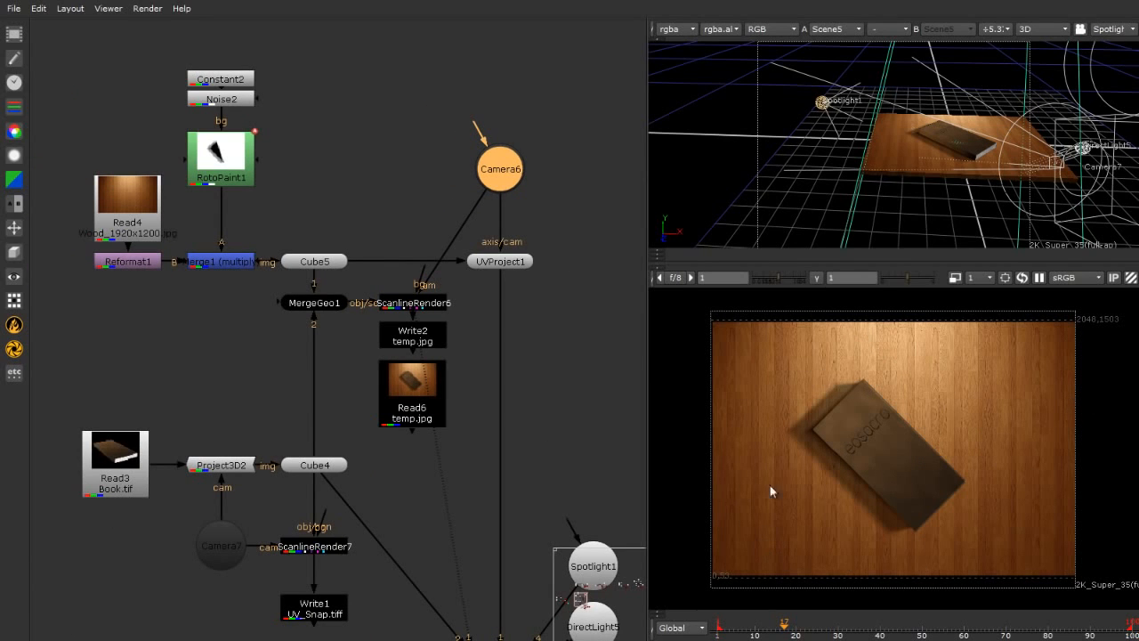
left_click_drag(495, 170, 493, 167)
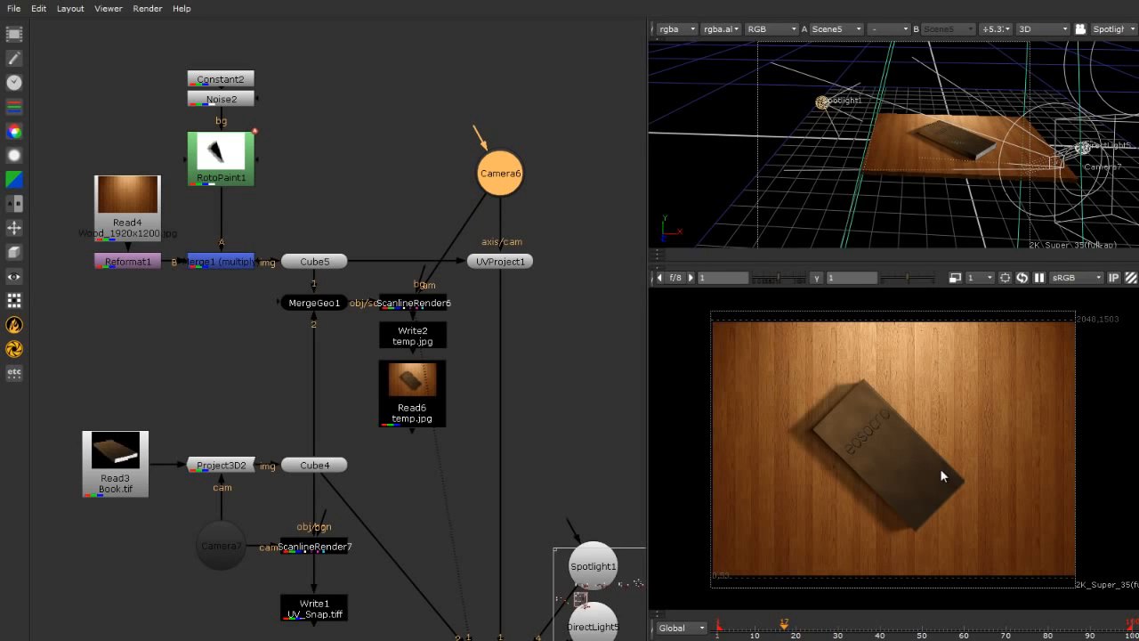
Pick the Write2 node and display the Read6 temp.jpg image in Viewer2.
left_click(403, 343)
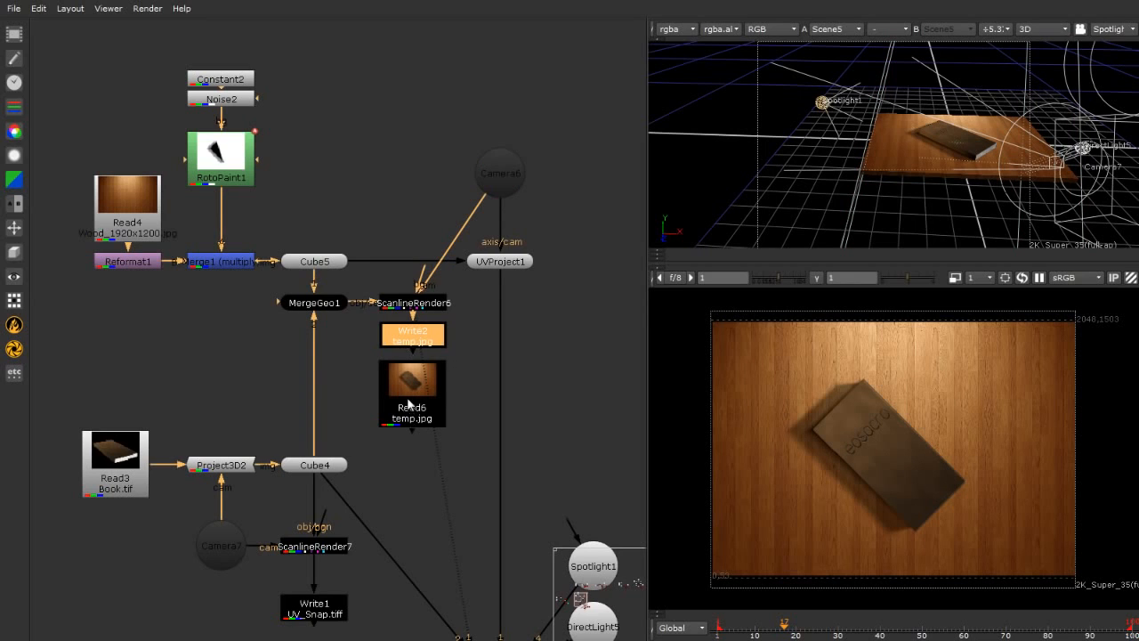
left_click(409, 409)
key("1")
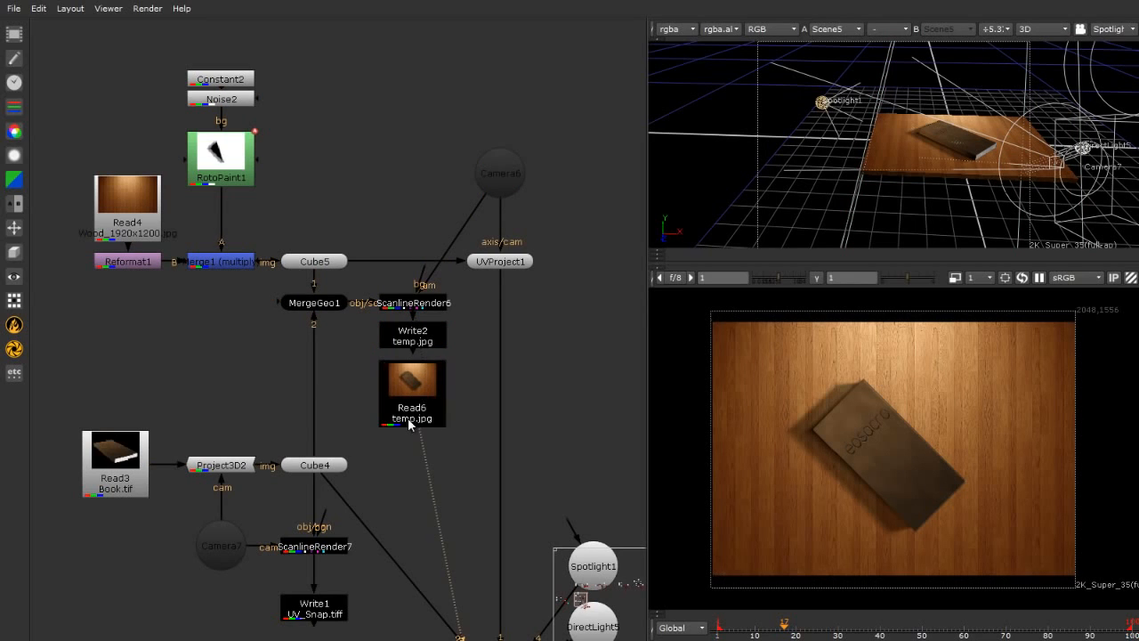
Open the RotoPaint1 properties, inspect its shadow shapes over the temp.jpg image in Viewer2, and close the properties.
double_click(211, 161)
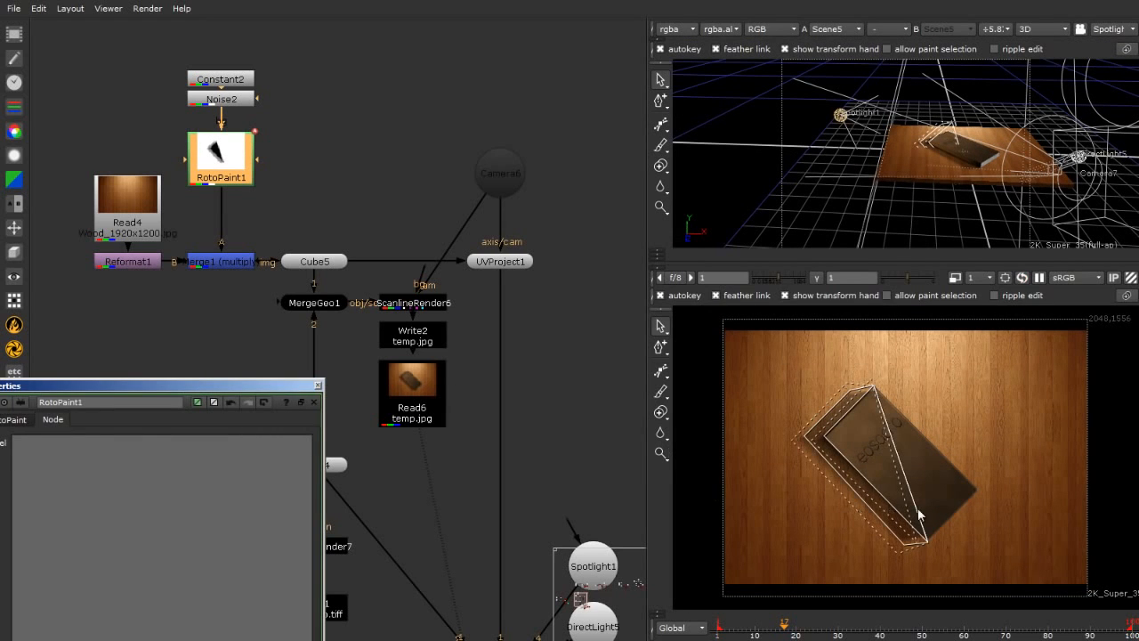
scroll(917, 511, "up", 4)
scroll(760, 377, "down", 2)
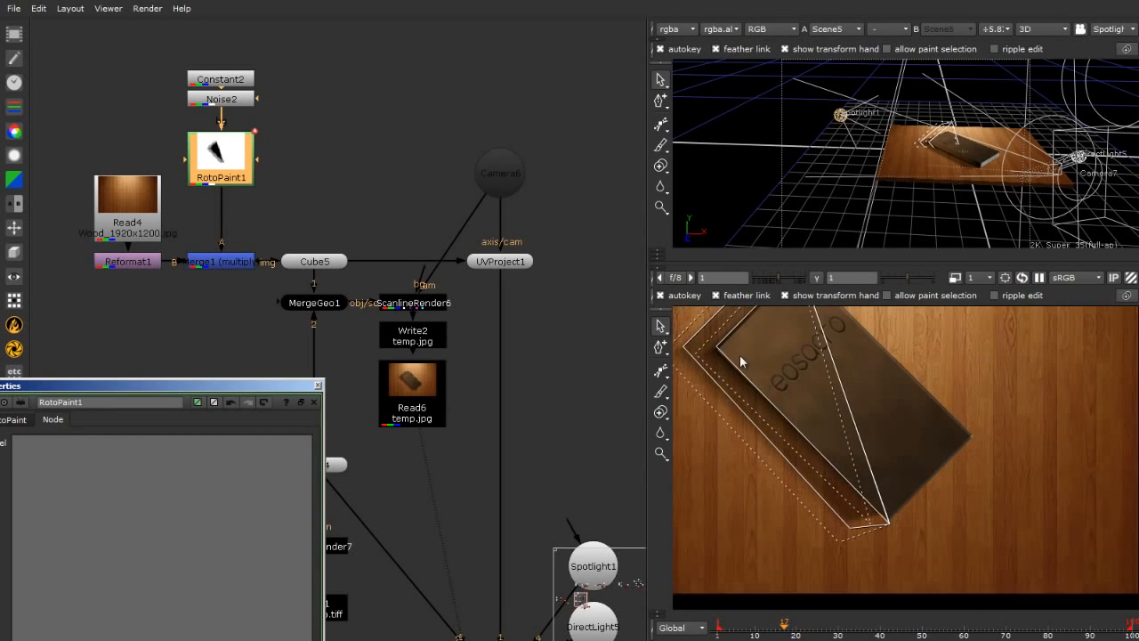
scroll(845, 420, "down", 3)
scroll(734, 326, "up", 4)
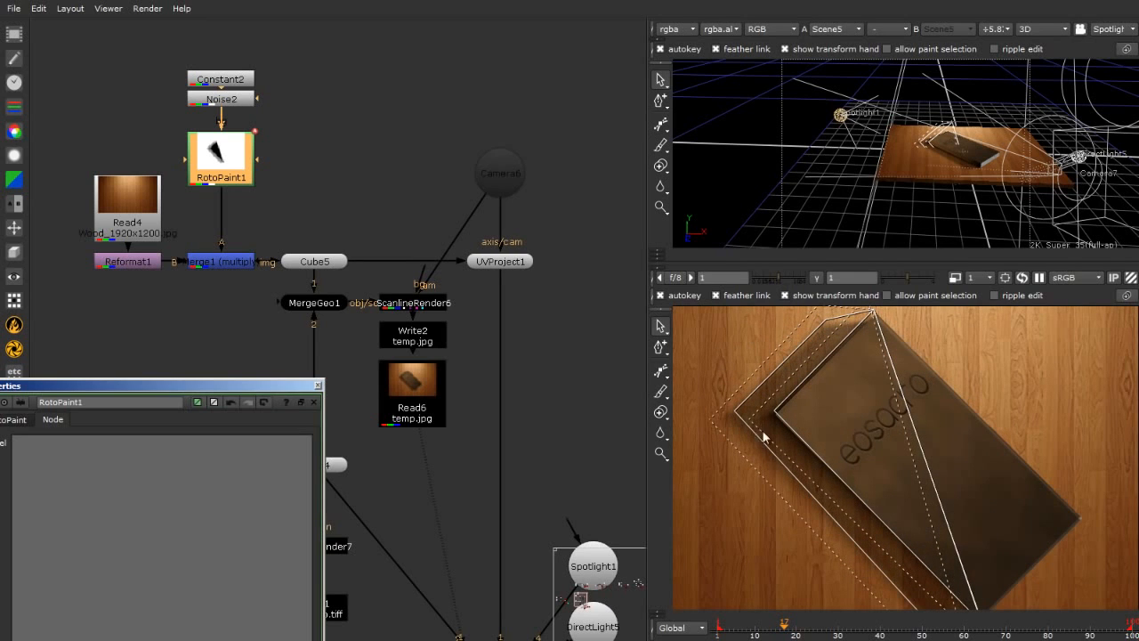
scroll(921, 602, "down", 2)
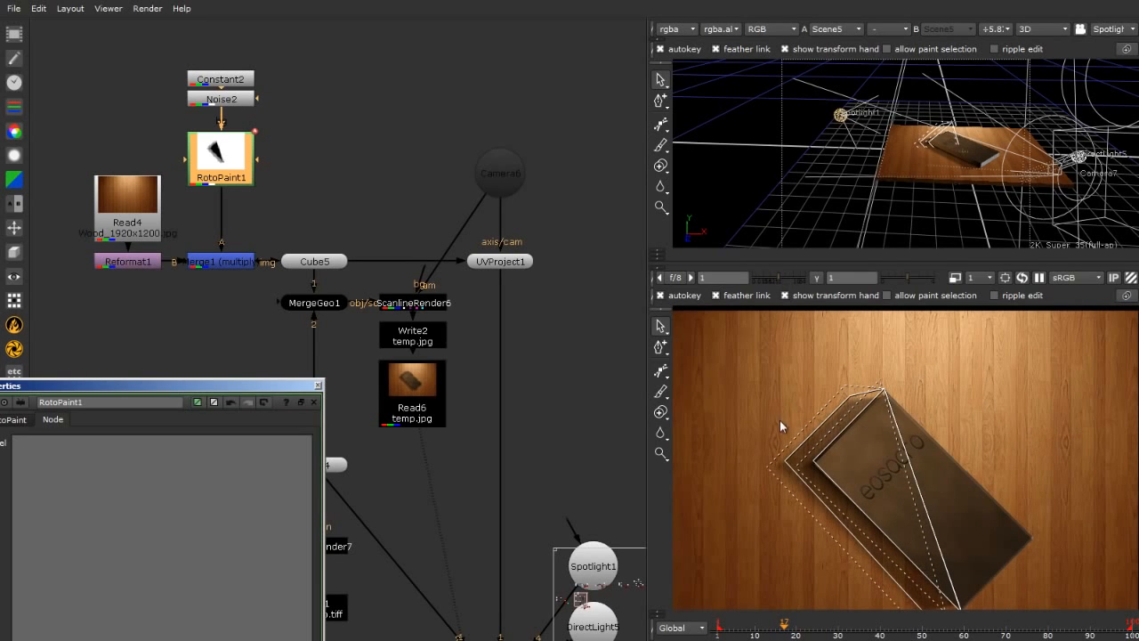
scroll(832, 371, "down", 3)
scroll(903, 527, "up", 2)
scroll(818, 354, "down", 1)
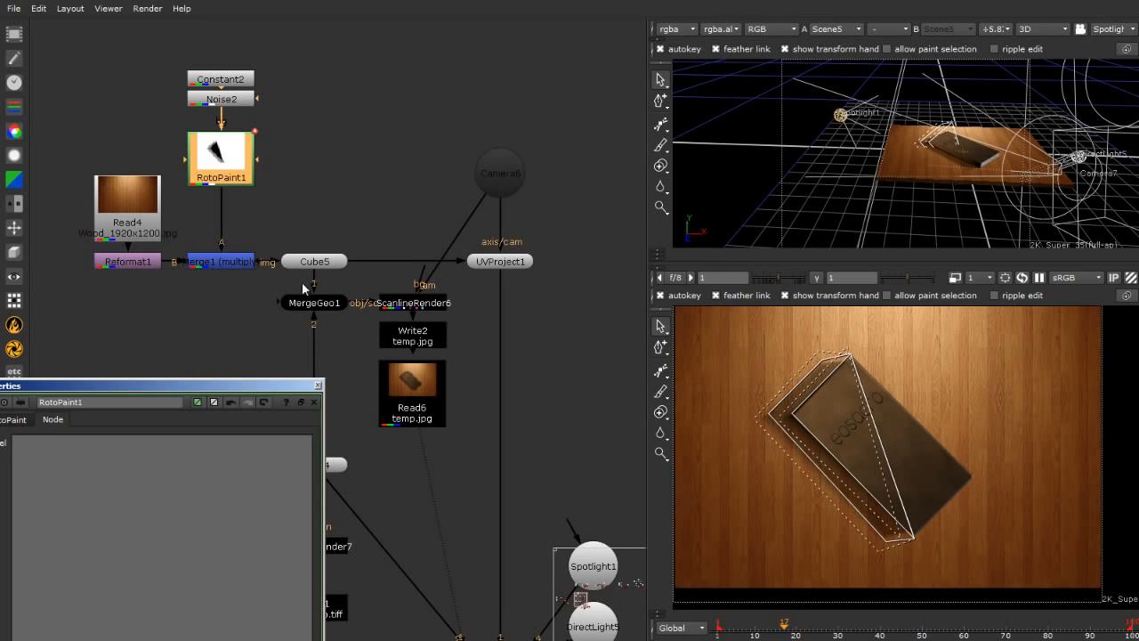
left_click_drag(267, 290, 484, 455)
left_click(478, 466)
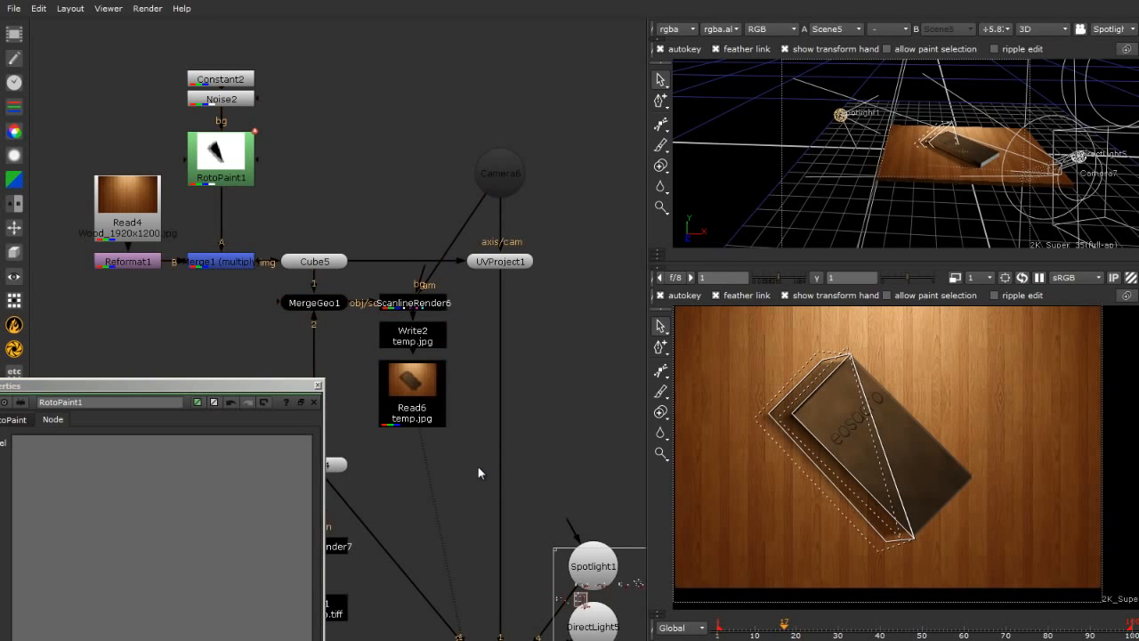
left_click(316, 383)
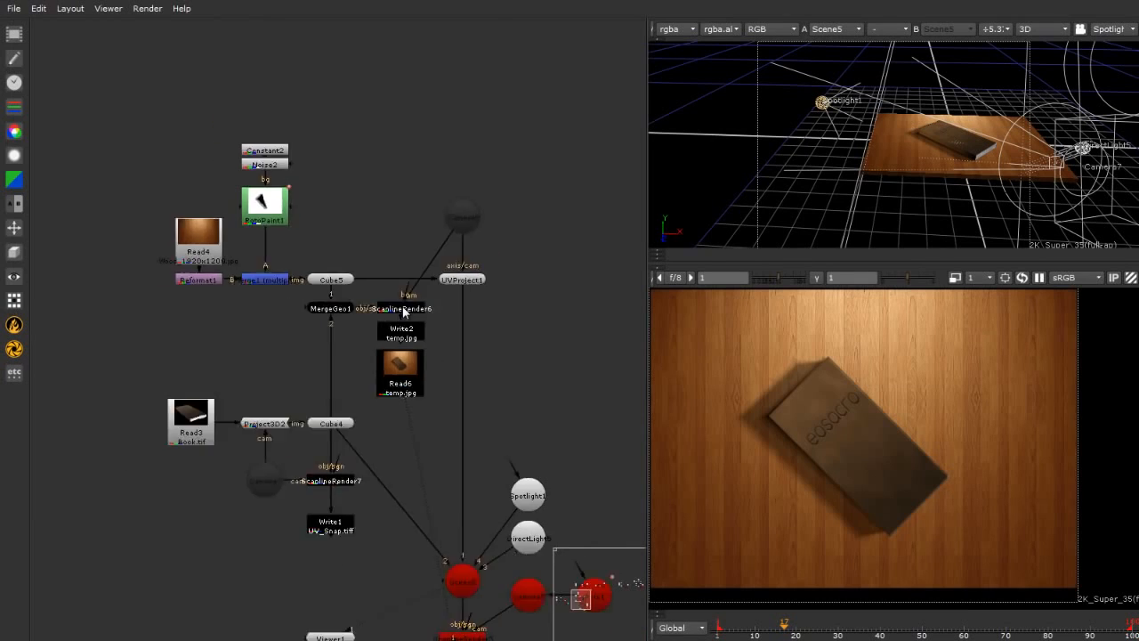
Display the Read3 Book.tif image and the ScanlineRender7 output in turn in Viewer2.
scroll(336, 430, "up", 5)
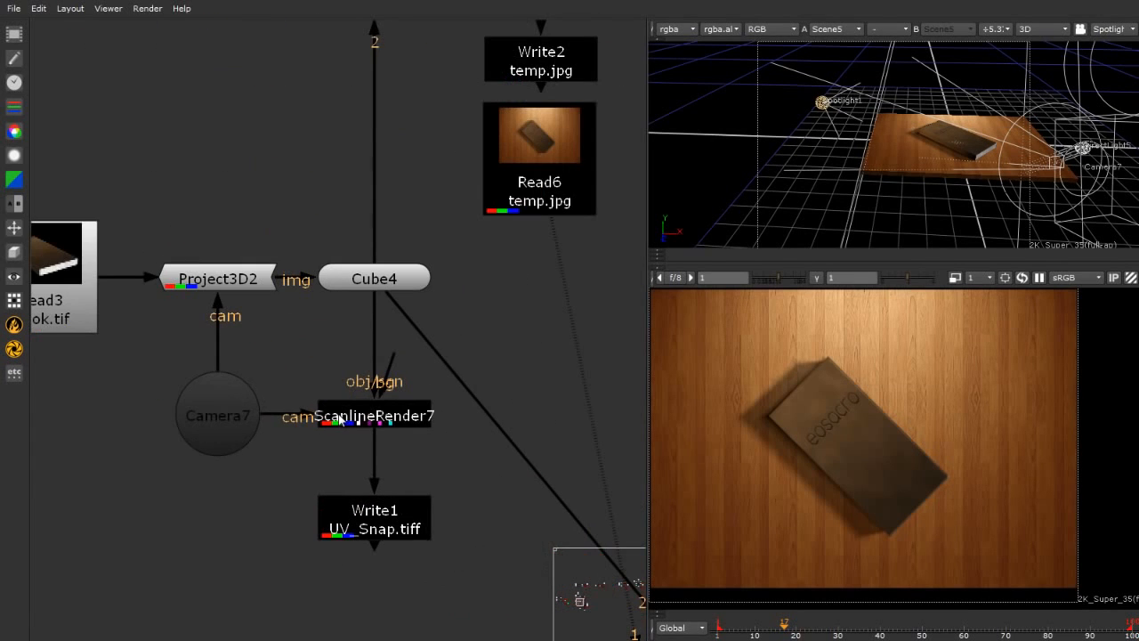
scroll(247, 381, "down", 3)
scroll(283, 376, "up", 2)
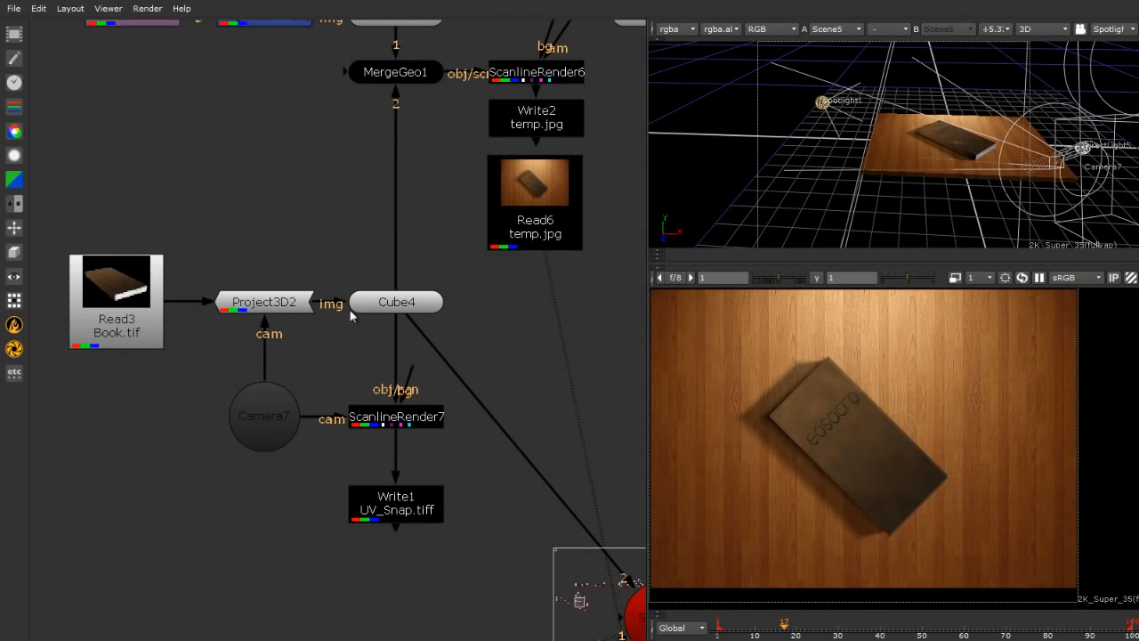
left_click(111, 294)
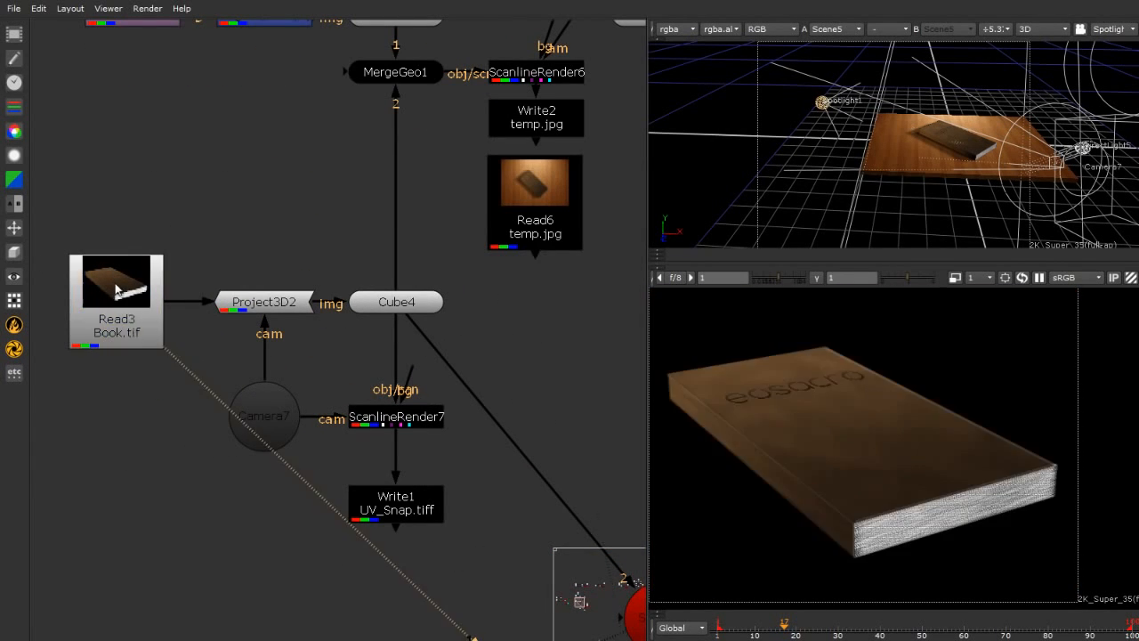
key("1")
left_click(419, 416)
key("1")
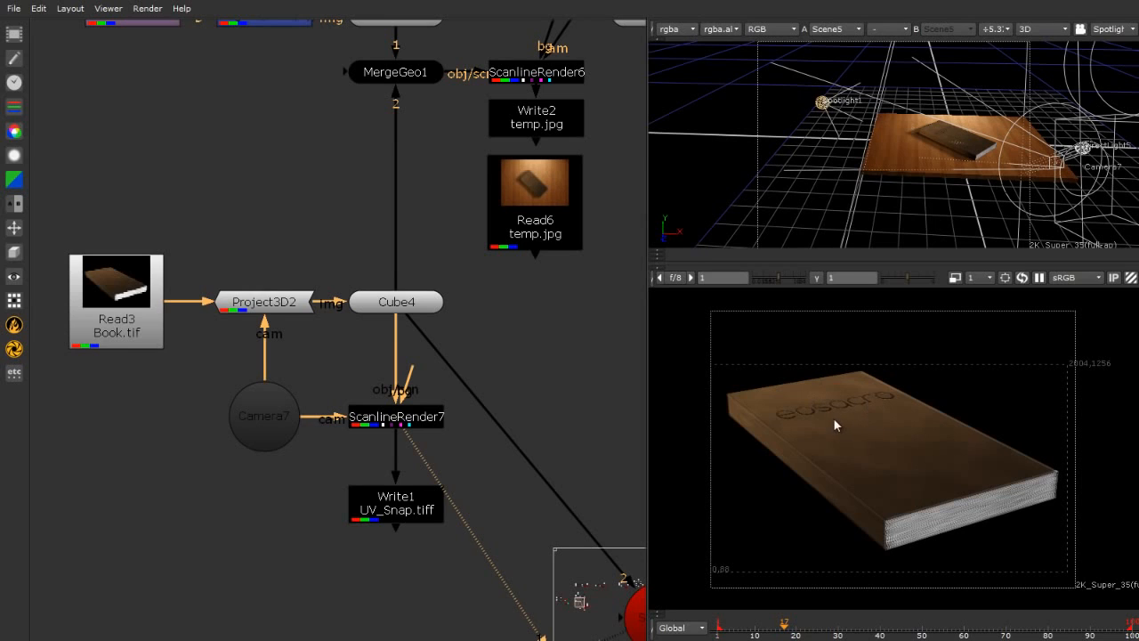
Create a CheckerBoard node, feed it into Project3D2 in place of Read3, and close its properties.
left_click(177, 374)
left_click(14, 34)
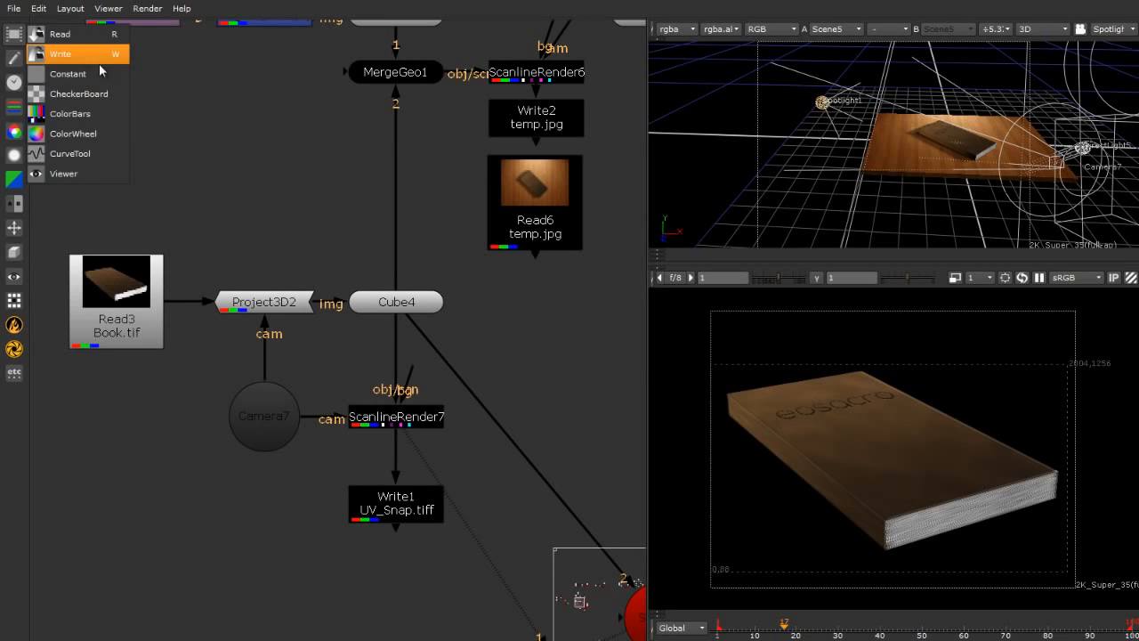
left_click(79, 93)
left_click_drag(174, 405, 191, 189)
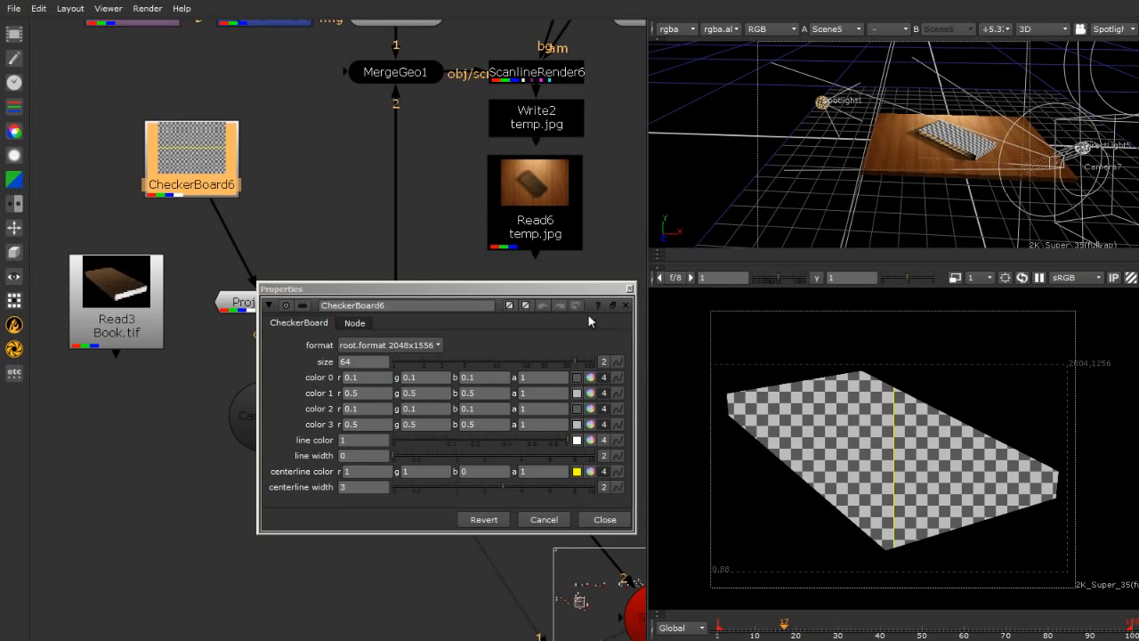
left_click(630, 289)
left_click(292, 481)
Reconnect Read3 to Project3D2, feed the checkerboard directly into Cube4's img input, and pick the ScanlineRender7 and Write1 nodes.
left_click(259, 432)
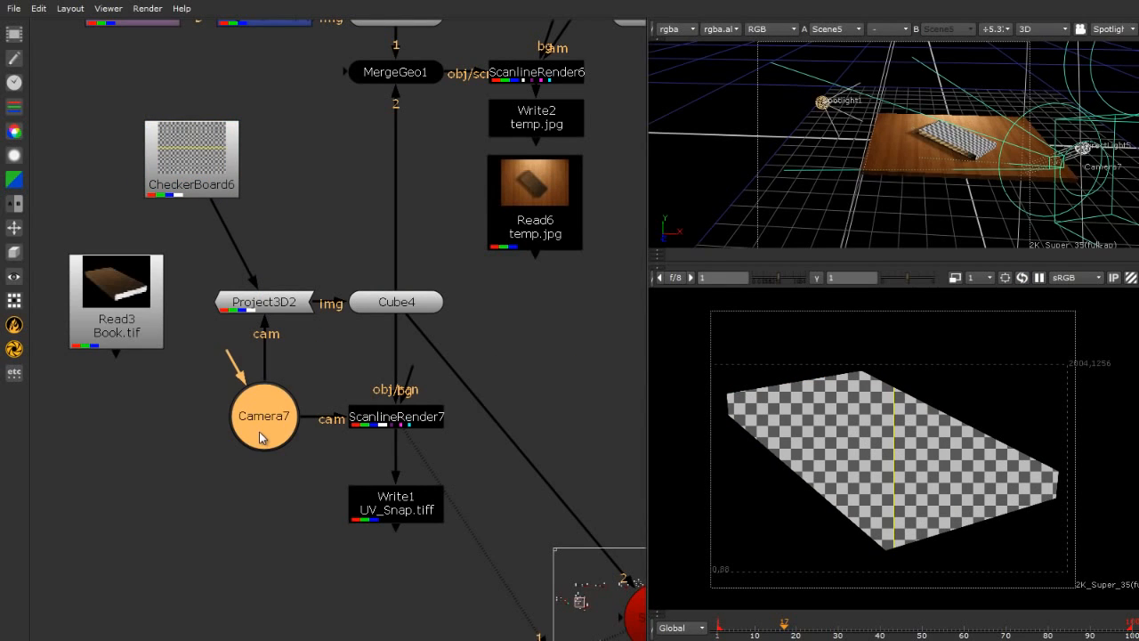
left_click(385, 424)
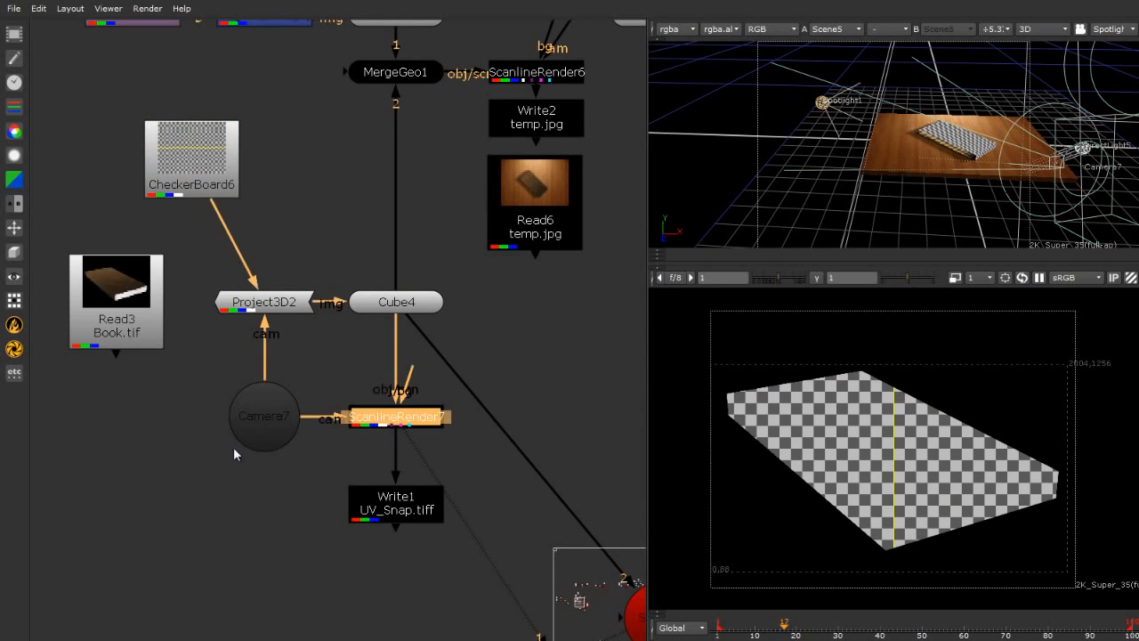
left_click(263, 420)
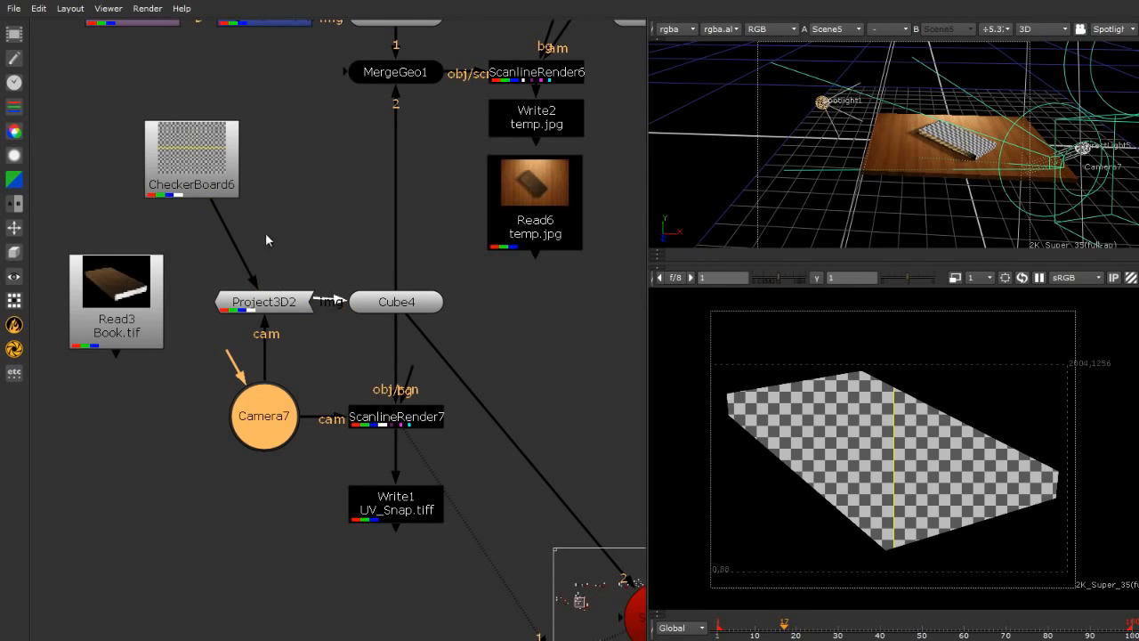
left_click_drag(338, 302, 106, 311)
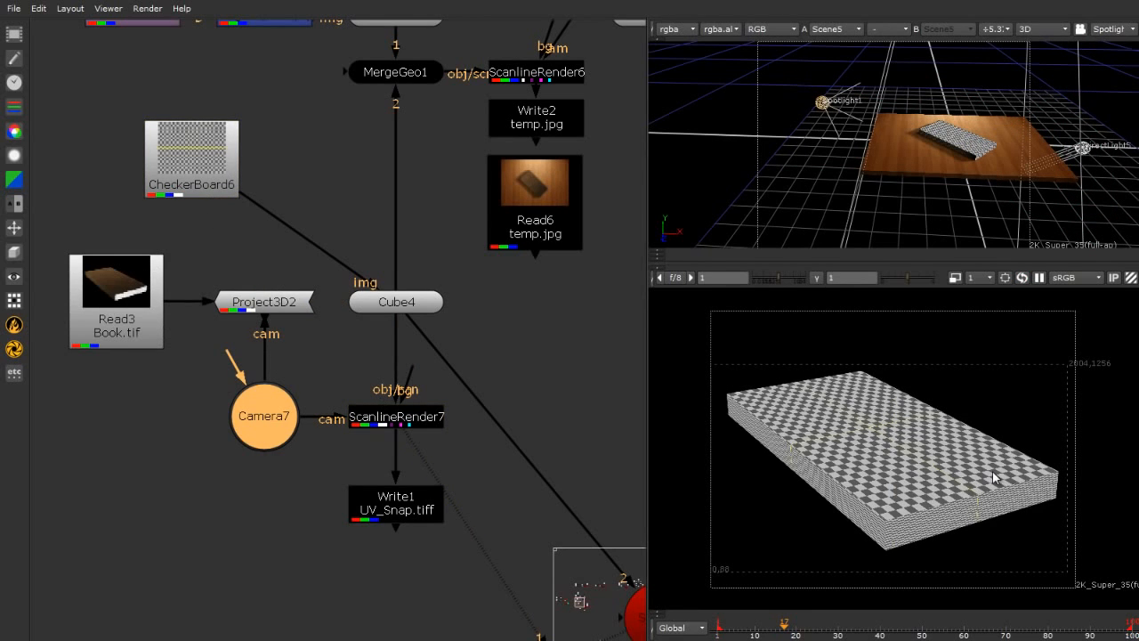
left_click(417, 422)
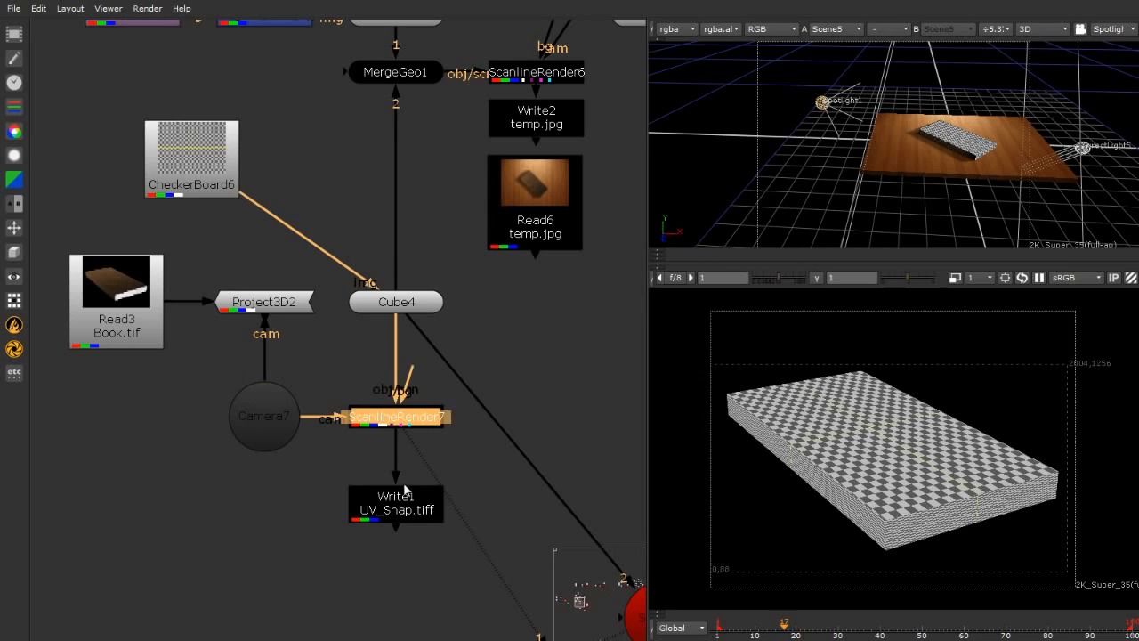
left_click(403, 504)
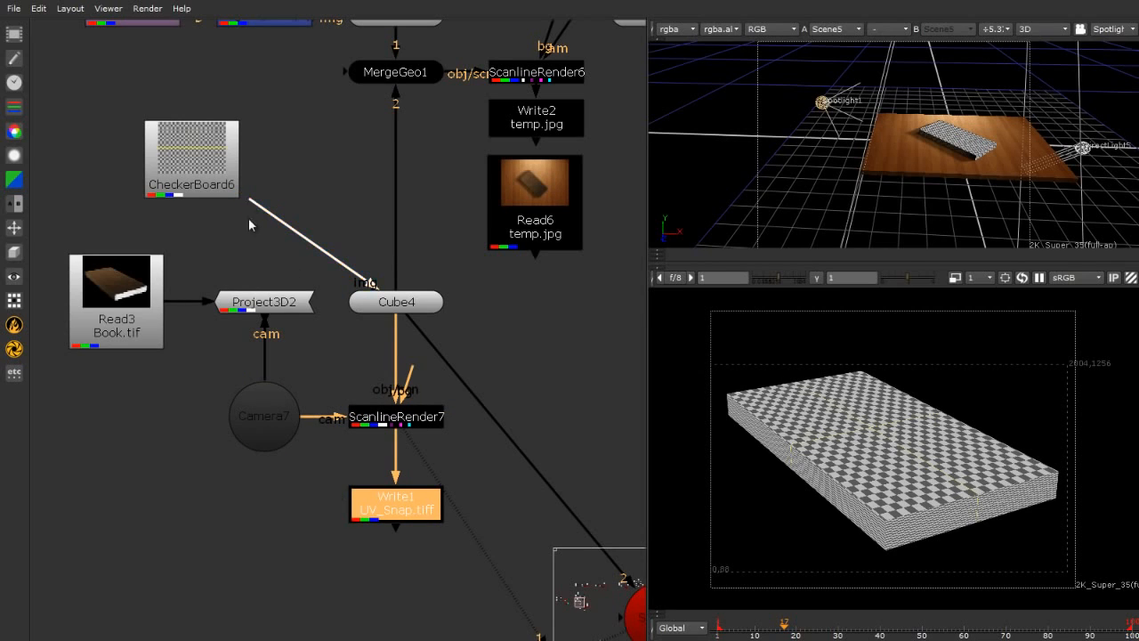
Reconnect Cube4's img input to Project3D2 and delete the CheckerBoard node.
left_click_drag(248, 217, 264, 301)
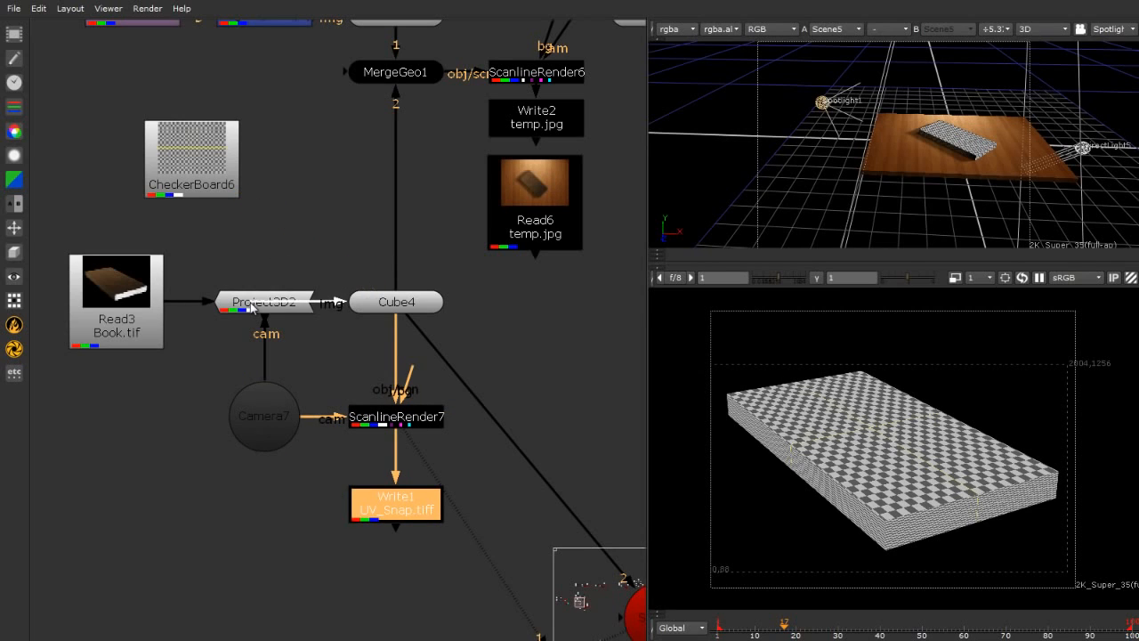
left_click(197, 179)
key("Delete")
Examine the whole book-on-table node tree, from the table and book texture branches down to the scene and render nodes.
scroll(130, 178, "down", 3)
scroll(461, 476, "down", 4)
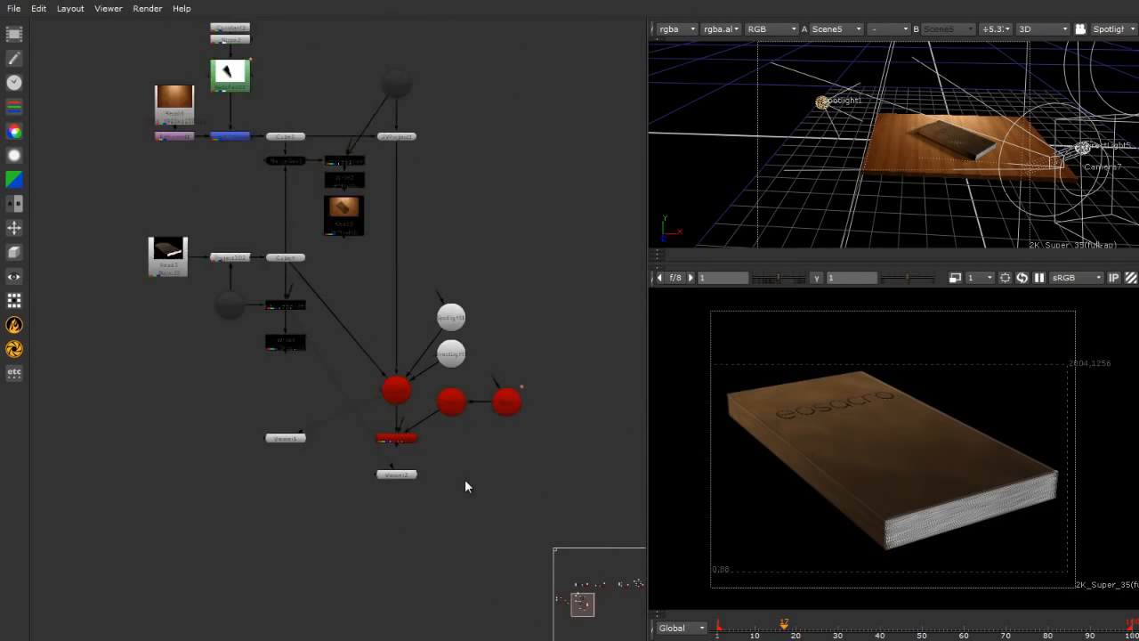
scroll(408, 254, "up", 4)
scroll(355, 518, "up", 2)
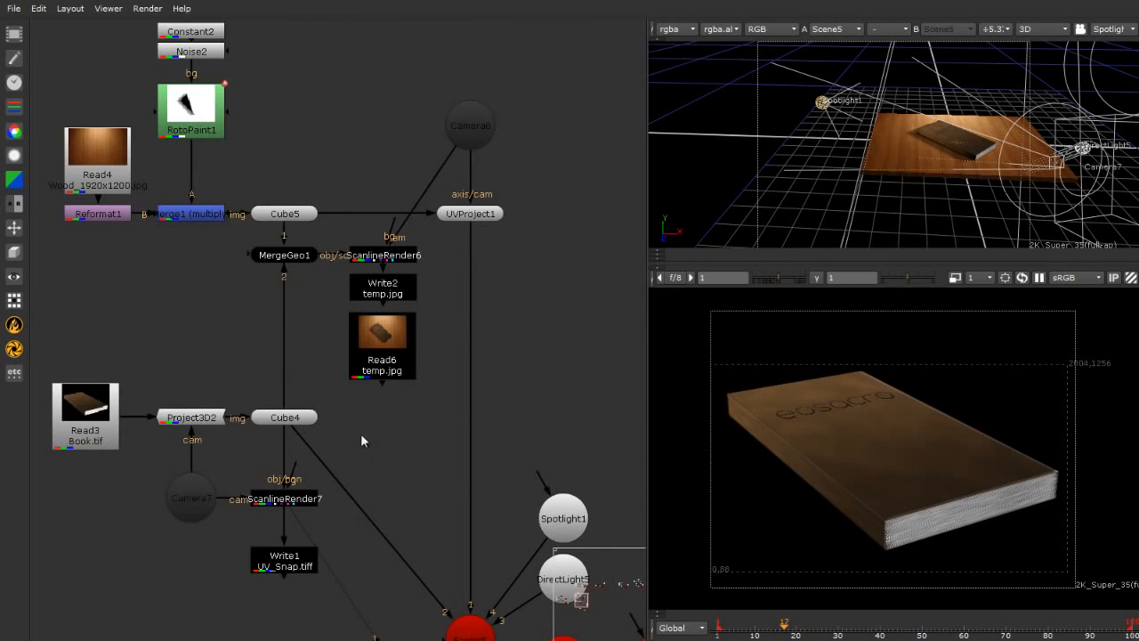
scroll(360, 434, "down", 2)
scroll(244, 307, "down", 2)
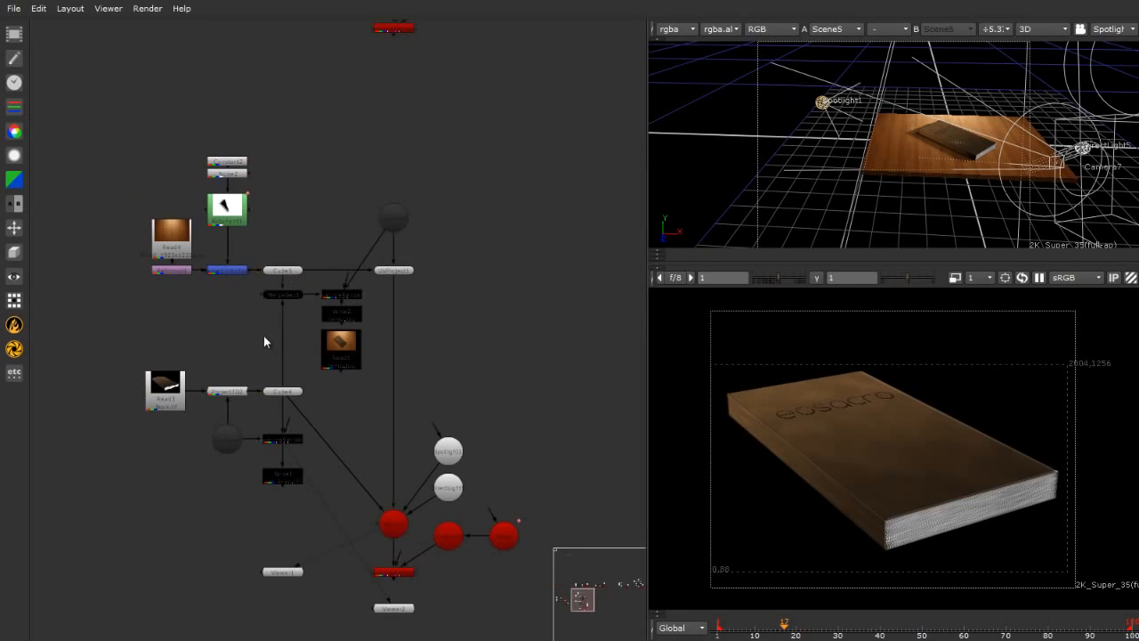
scroll(279, 450, "up", 1)
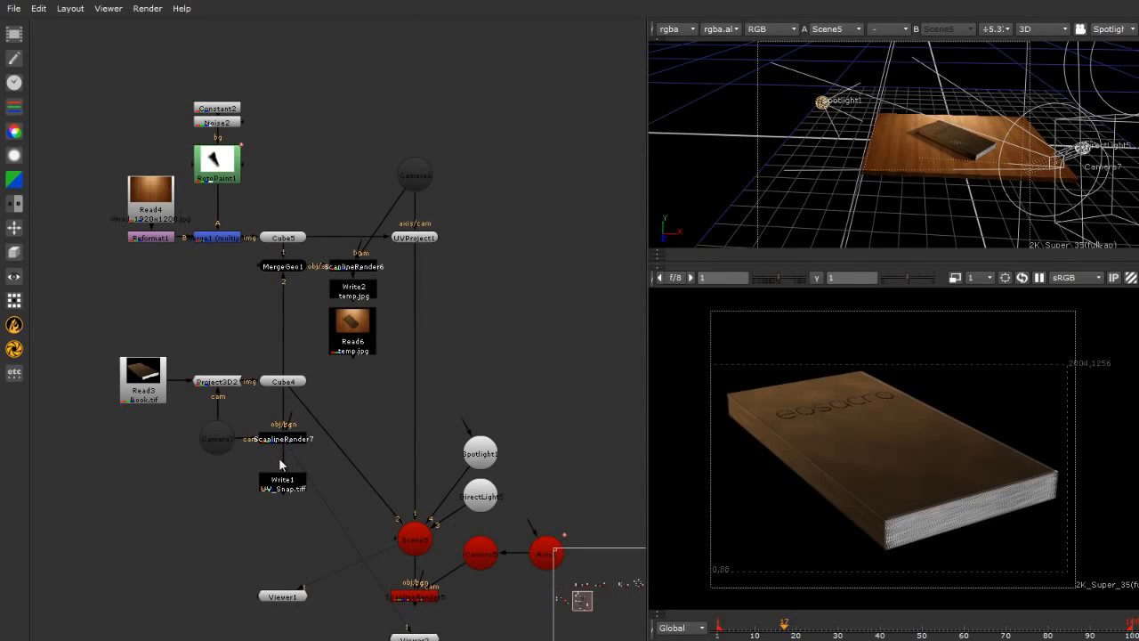
scroll(187, 256, "down", 2)
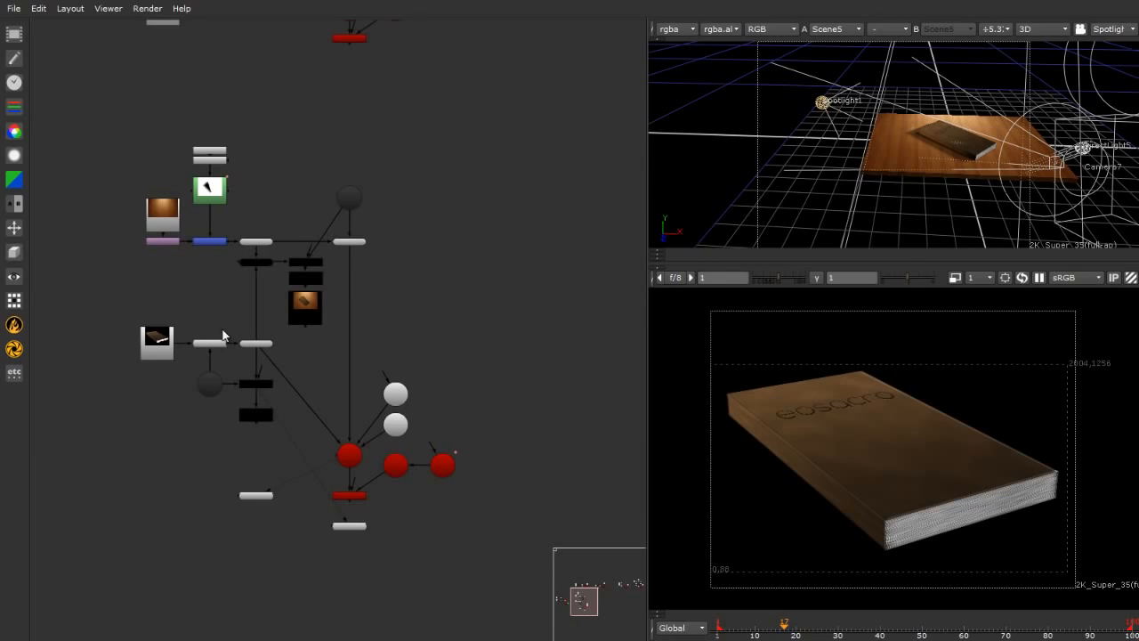
scroll(223, 335, "up", 1)
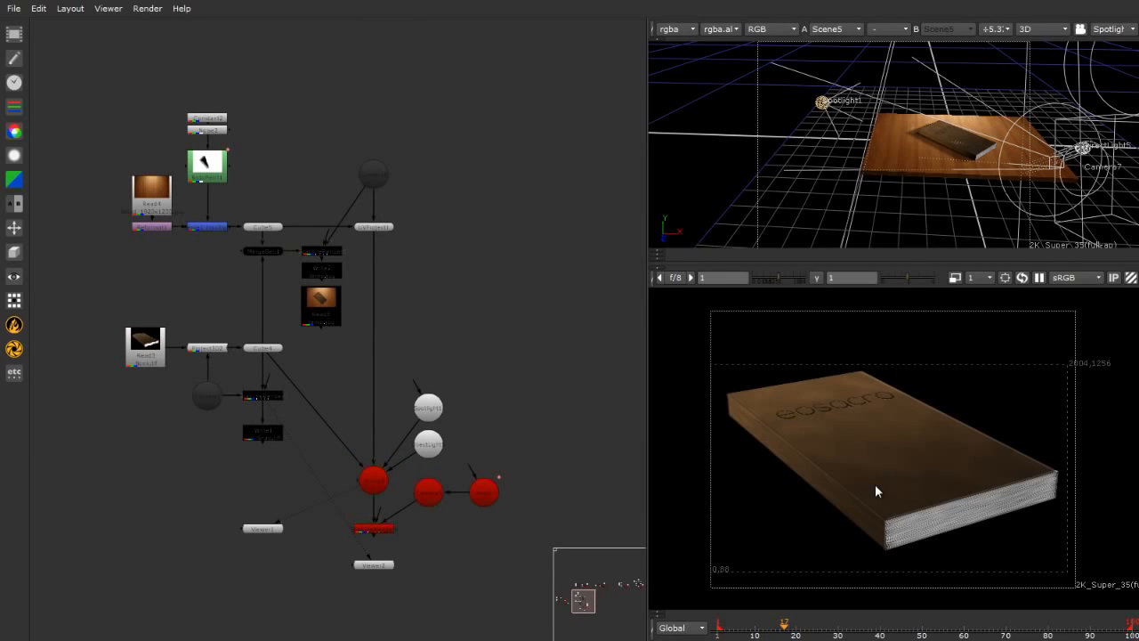
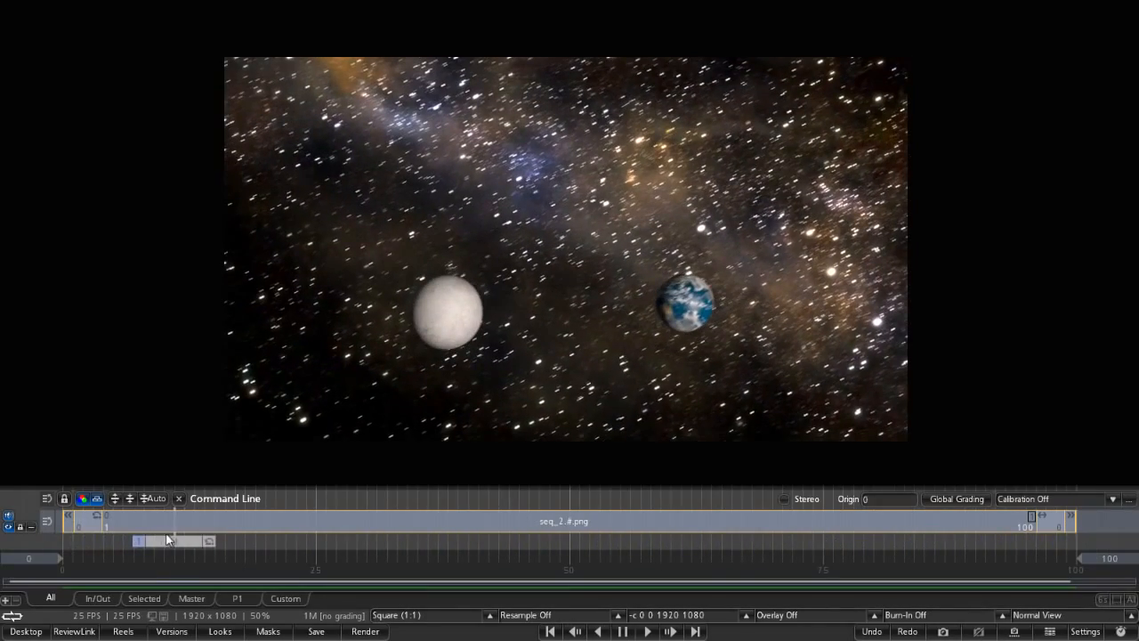
Switch to the flipbook player and scrub through the rendered seq_2.#.png sequence of the moon and Earth.
mouse_move(138, 545)
left_mouse_down()
mouse_move(46, 548)
mouse_move(549, 568)
mouse_move(887, 558)
mouse_move(118, 557)
mouse_move(793, 558)
left_mouse_up()
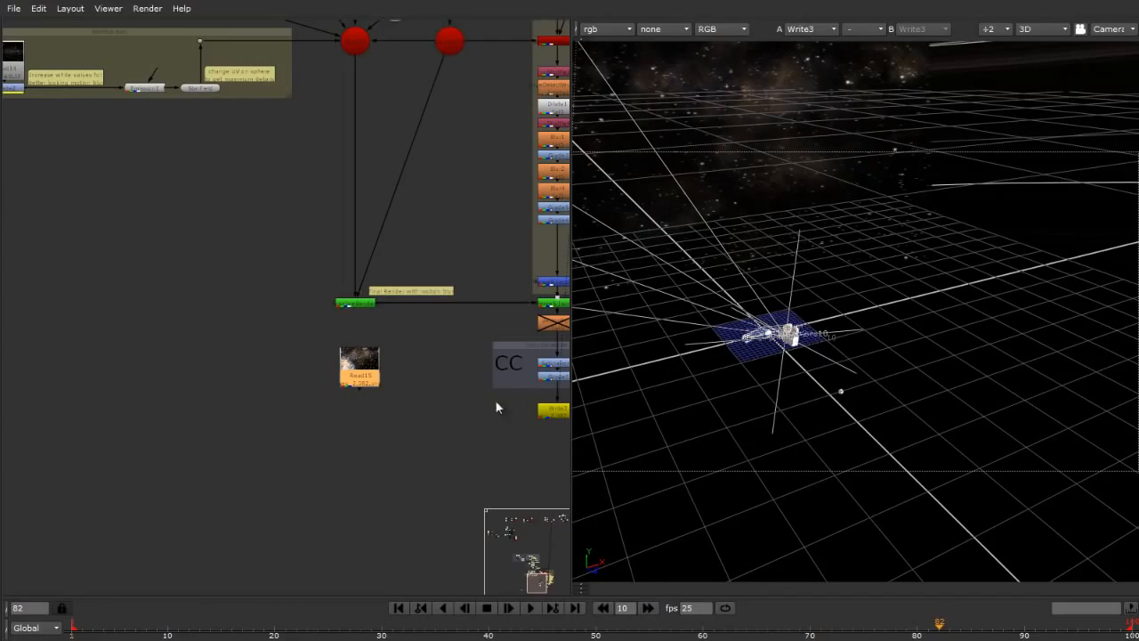
Return to Nuke and examine the space scene's node tree with its Earth, Clouds, Spec, Moon, Stars and Secondary Glow groups.
middle_click(496, 403)
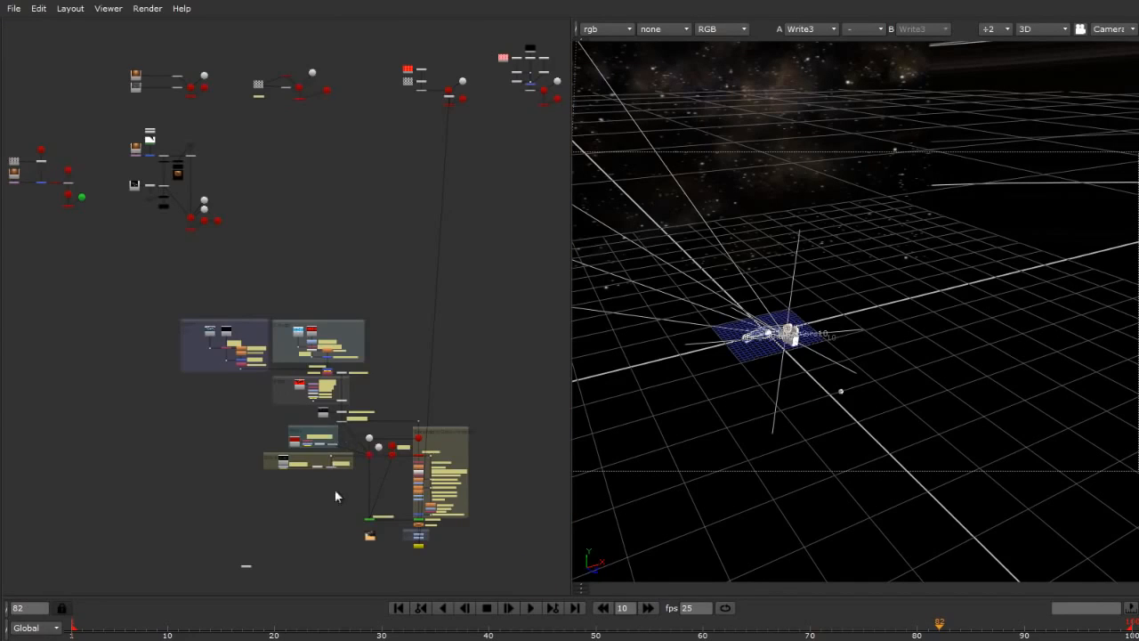
scroll(335, 491, "up", 4)
scroll(322, 415, "down", 2)
scroll(320, 411, "up", 1)
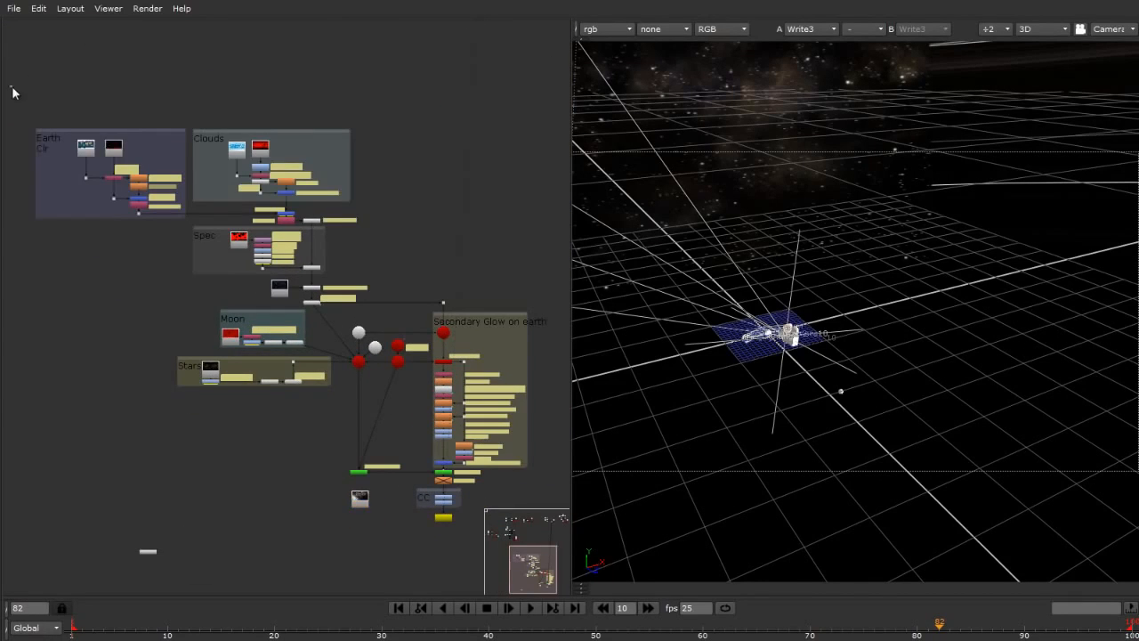
left_click_drag(10, 89, 463, 536)
left_click(439, 541)
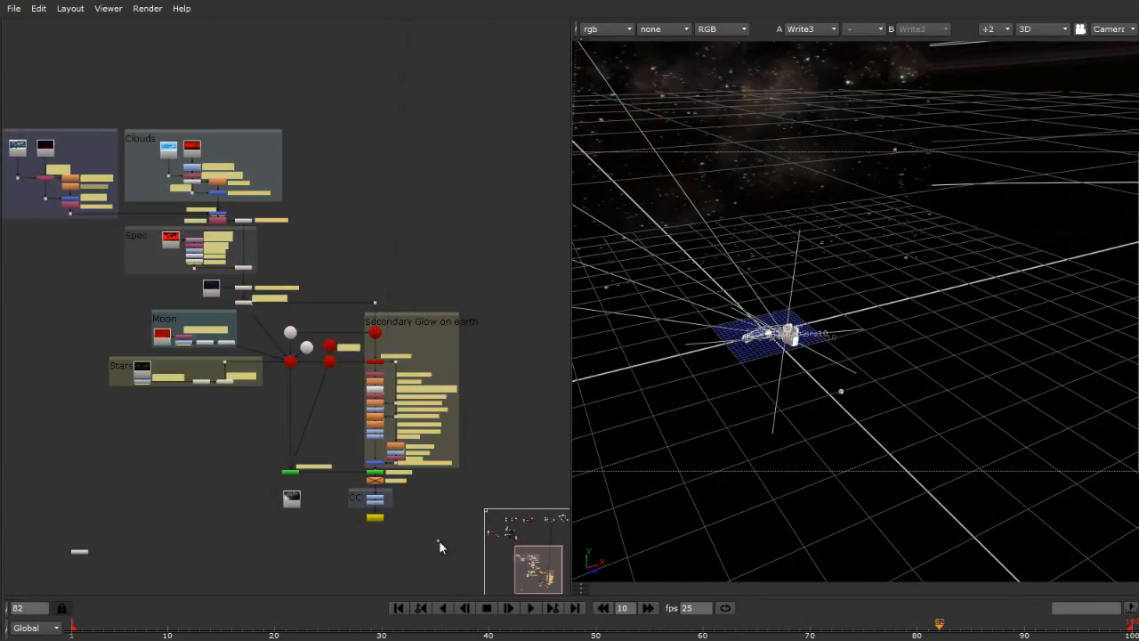
scroll(299, 479, "down", 1)
scroll(157, 460, "up", 1)
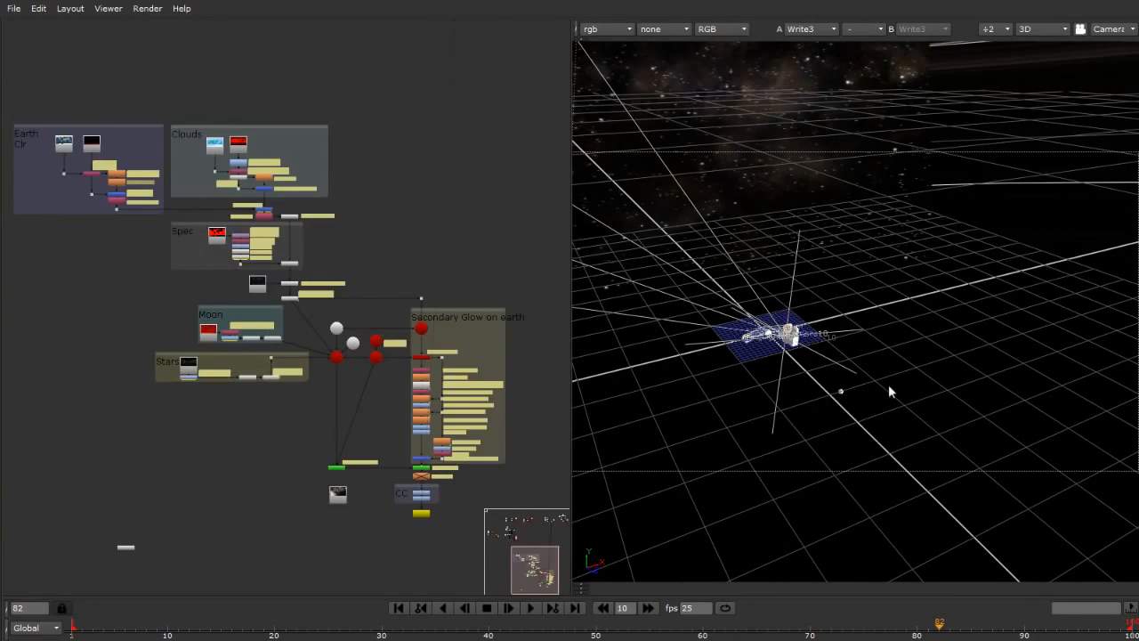
Enlarge the 3D viewer to full size and inspect the star backdrop, cameras and planets of the space scene from several angles.
left_click_drag(887, 380, 911, 368, "ctrl")
key("space")
middle_click_drag(873, 418, 219, 359, "alt")
left_click_drag(219, 359, 582, 204, "ctrl")
left_click(582, 203)
left_click(894, 467)
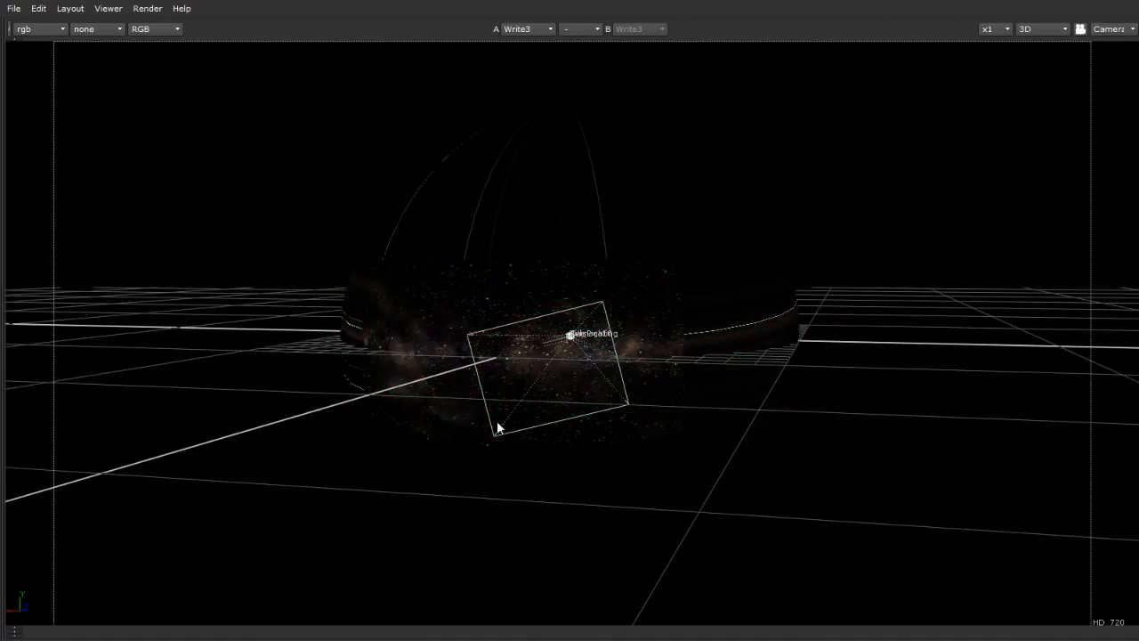
middle_click_drag(435, 414, 469, 418, "alt")
left_click_drag(469, 417, 234, 386, "alt")
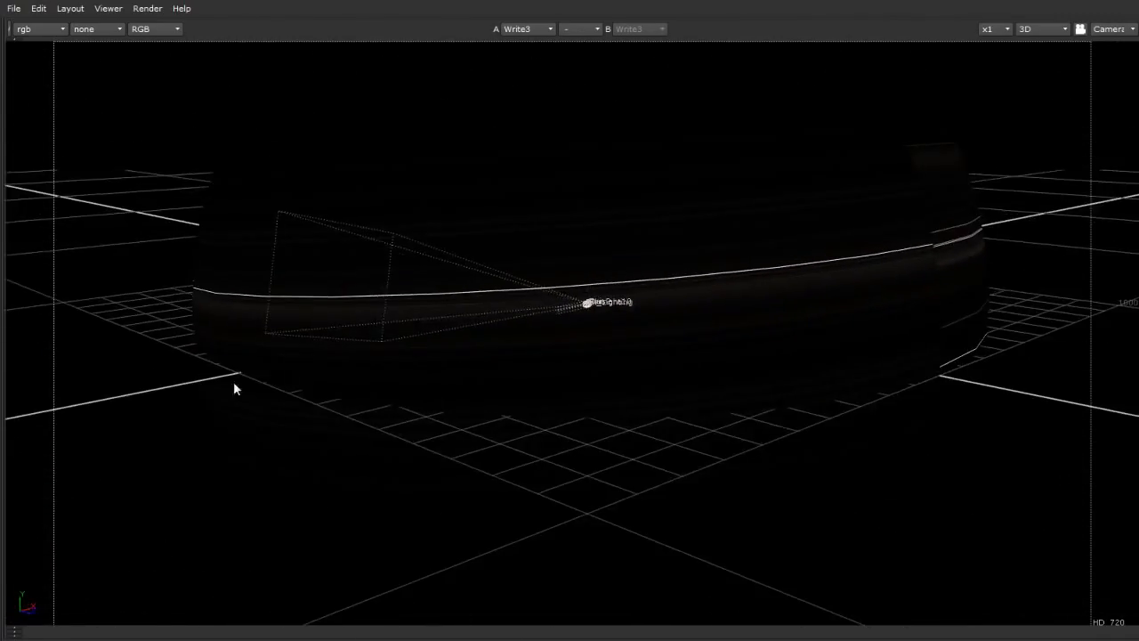
middle_click_drag(234, 386, 697, 403, "alt")
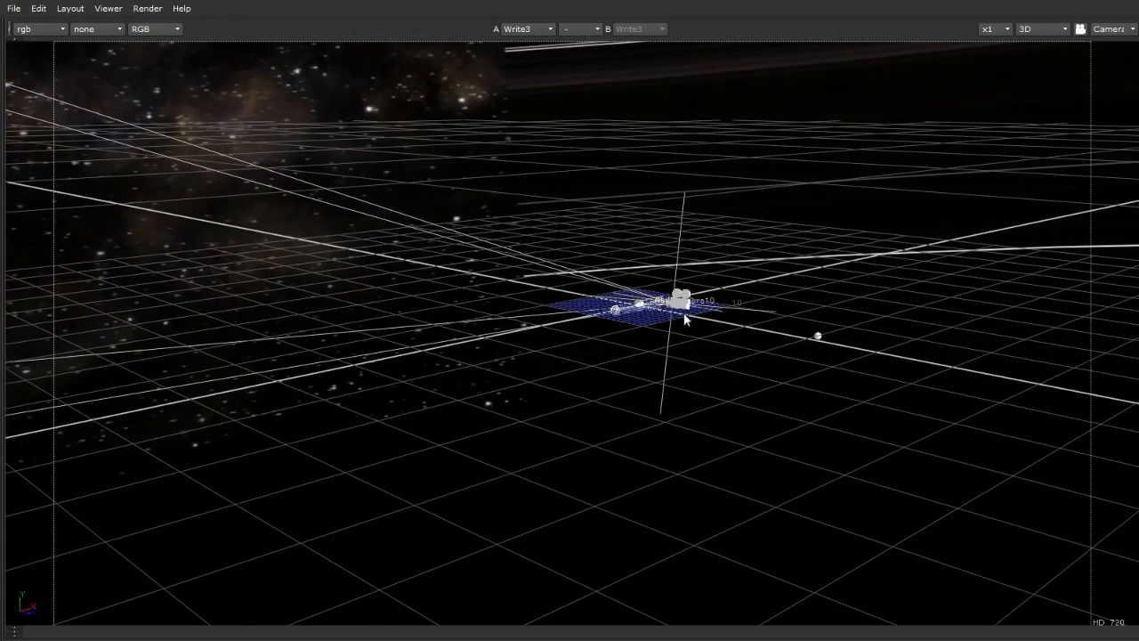
Frame the Earth sphere in the 3D viewer and inspect it together with the nearby camera and lights.
scroll(653, 370, "up", 3)
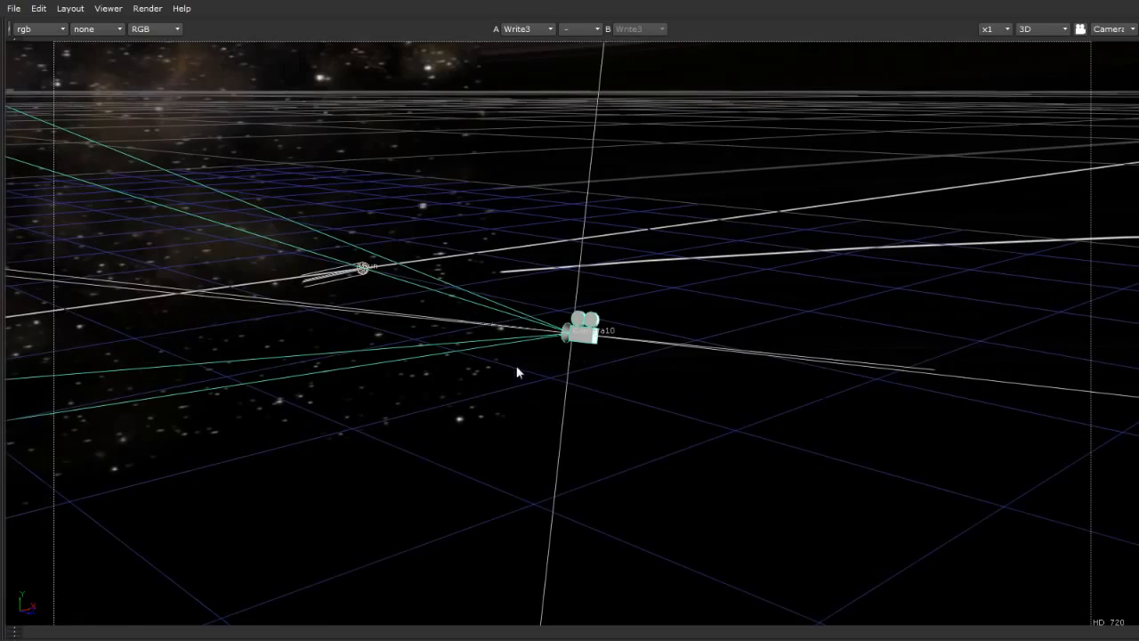
left_click_drag(516, 371, 142, 418, "ctrl")
scroll(416, 412, "down", 5)
scroll(487, 410, "down", 4)
left_click_drag(487, 414, 722, 443, "ctrl")
left_click(726, 327)
key("f")
scroll(723, 443, "down", 3)
scroll(721, 443, "down", 10)
scroll(807, 466, "up", 8)
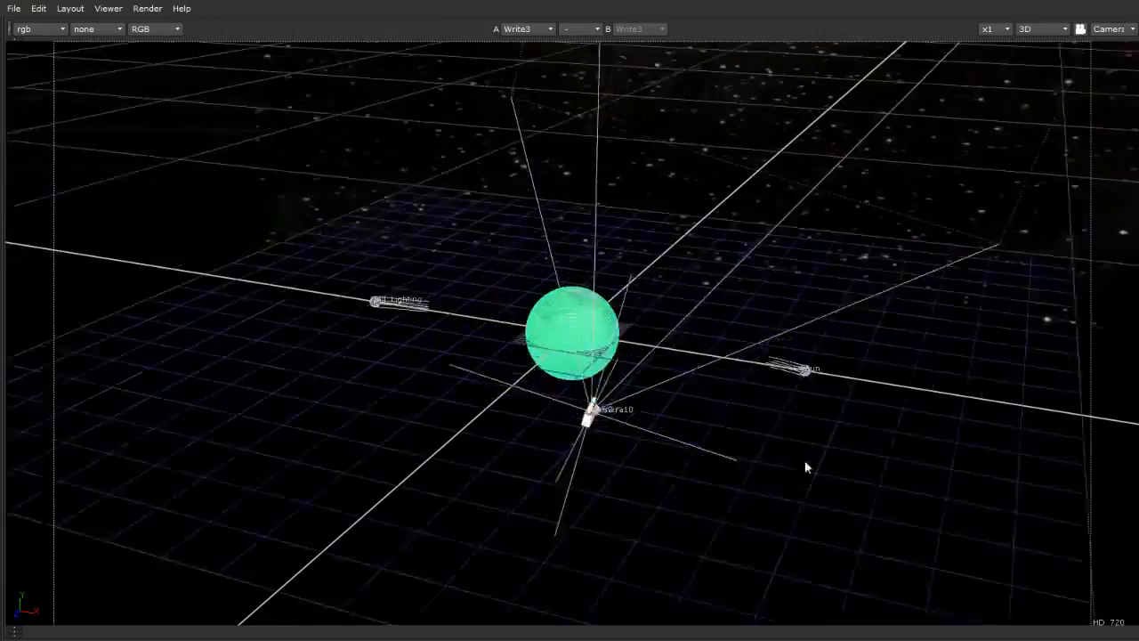
Select and frame the moon sphere, and inspect its placement relative to the Earth, camera and lights from several angles.
left_click(915, 497)
left_click_drag(913, 495, 848, 304, "ctrl")
middle_click_drag(850, 303, 810, 341, "alt")
left_click_drag(810, 341, 324, 367, "alt")
left_click(758, 309)
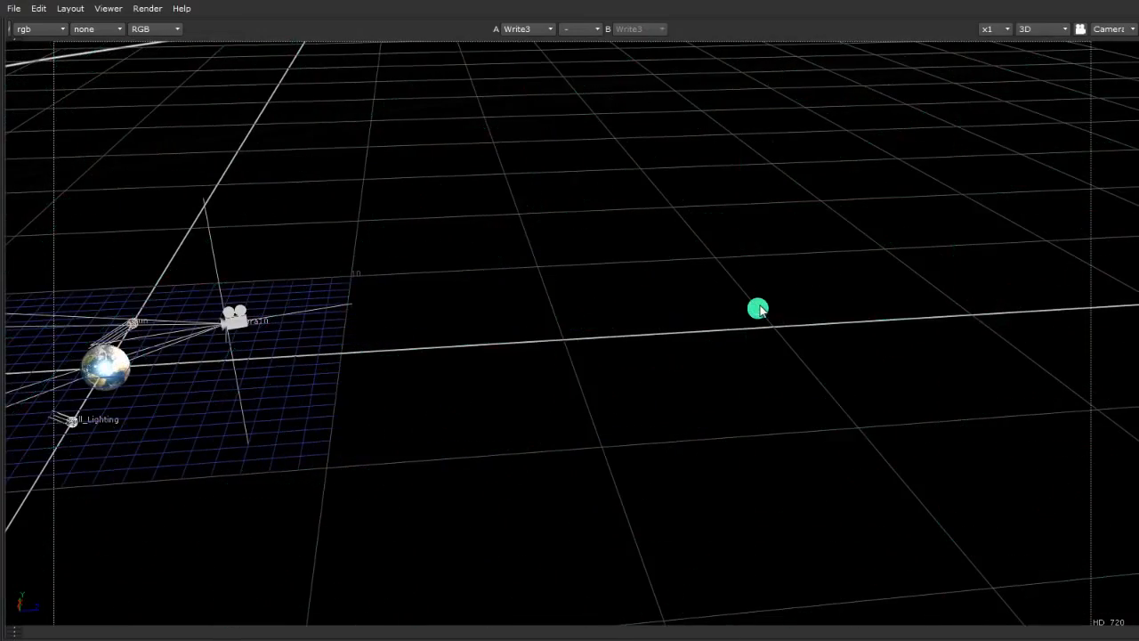
key("f")
left_click_drag(447, 348, 811, 389, "ctrl")
middle_click_drag(812, 390, 828, 412, "alt")
middle_click_drag(366, 423, 569, 413, "alt")
left_click_drag(570, 413, 550, 460, "ctrl")
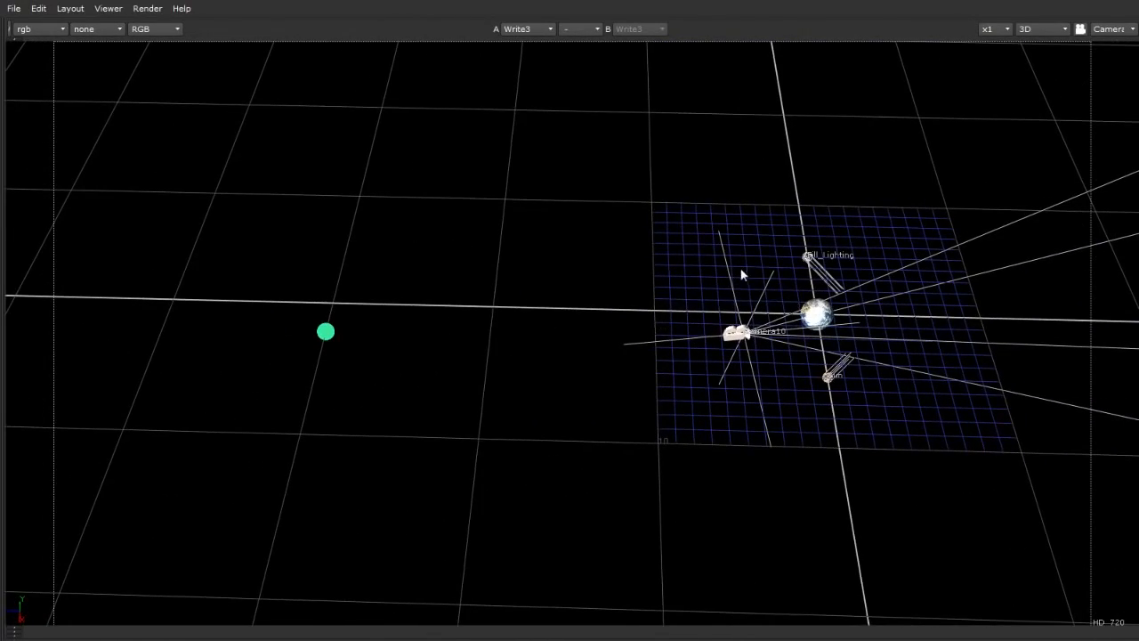
Restore the split layout, scrub the timeline to frame 55 and view the moon and Earth against the star backdrop.
key("space")
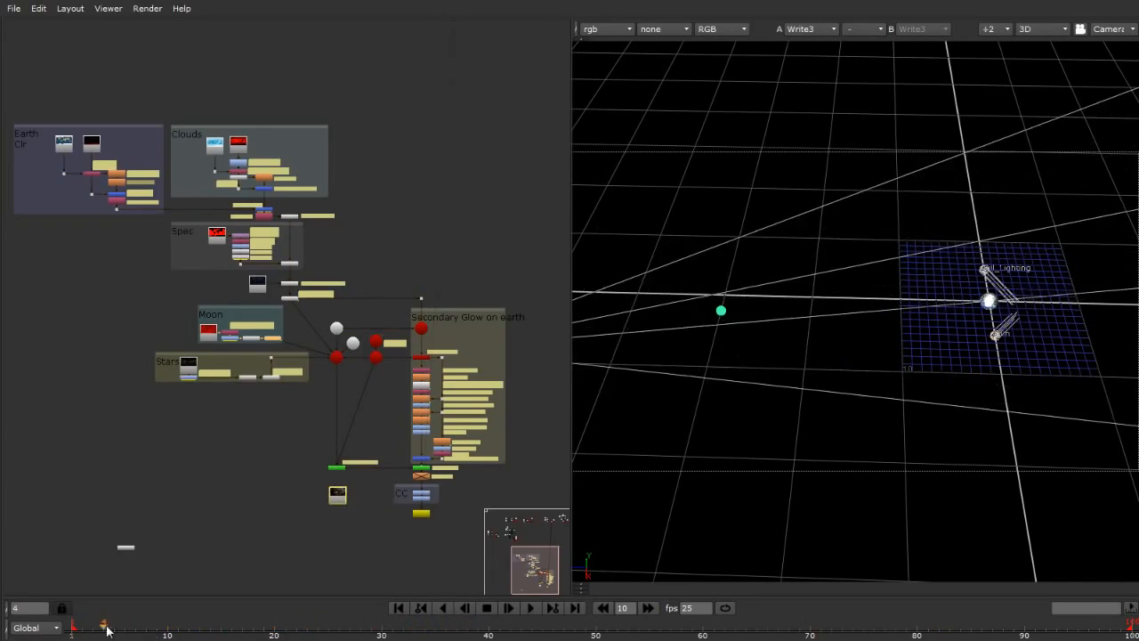
left_click_drag(500, 627, 652, 633)
mouse_move(700, 351)
left_mouse_down("ctrl")
mouse_move(955, 294)
mouse_move(728, 249)
mouse_move(628, 282)
mouse_move(811, 309)
mouse_move(887, 393)
mouse_move(864, 335)
mouse_move(1010, 378)
left_mouse_up("ctrl")
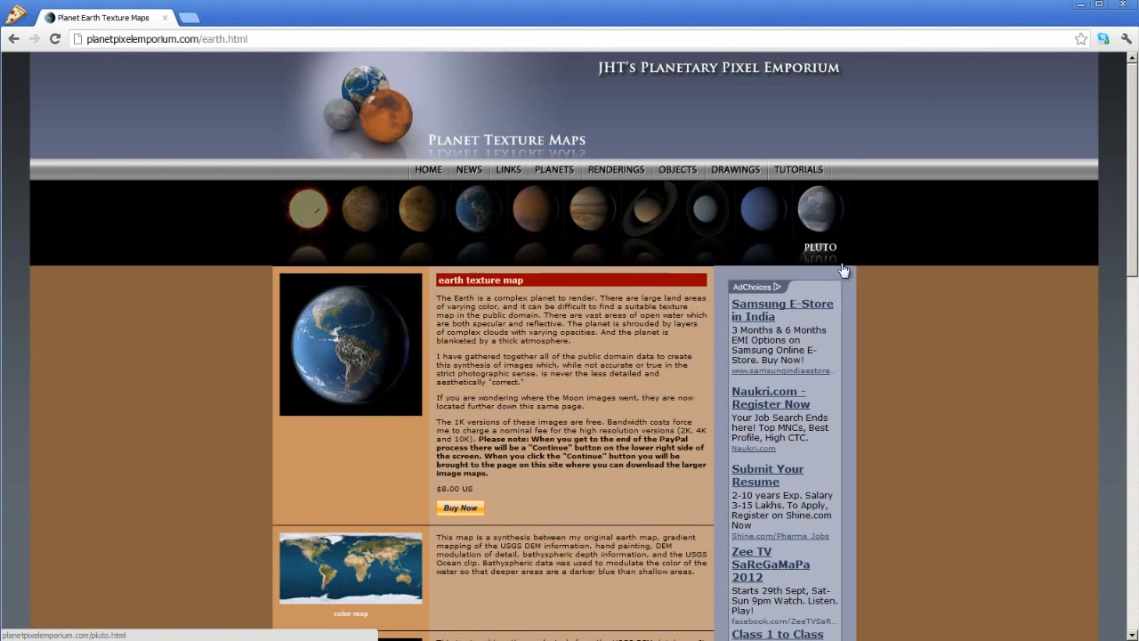
Examine the Earth and Moon texture maps on the Planet Pixel Emporium Earth page in the browser.
scroll(481, 358, "down", 3)
scroll(481, 357, "down", 3)
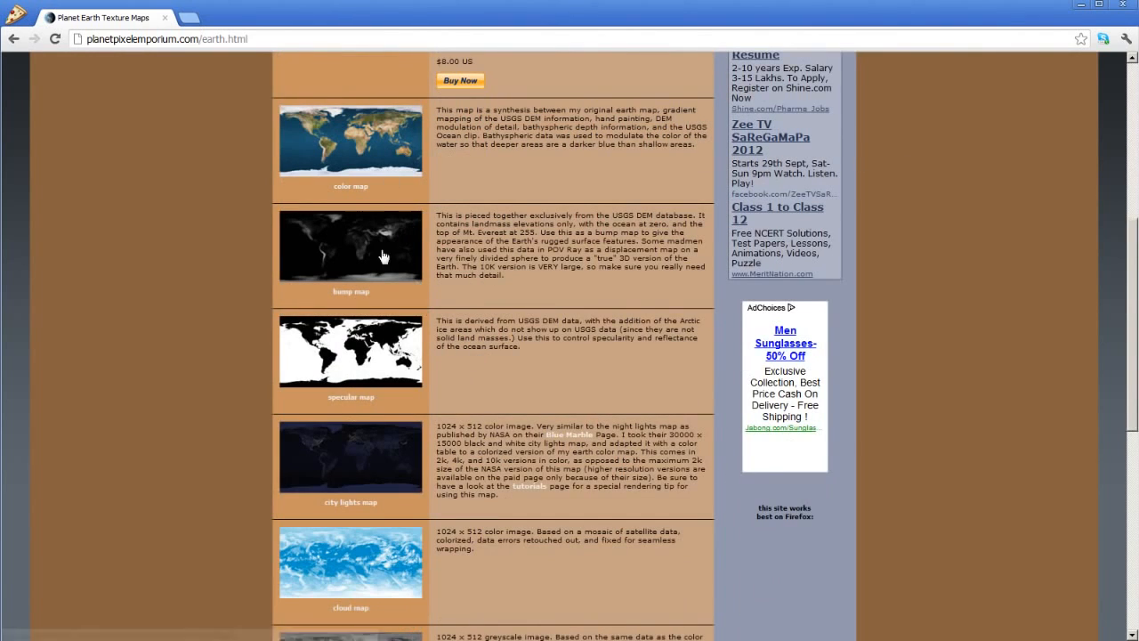
scroll(386, 346, "down", 6)
scroll(387, 345, "up", 6)
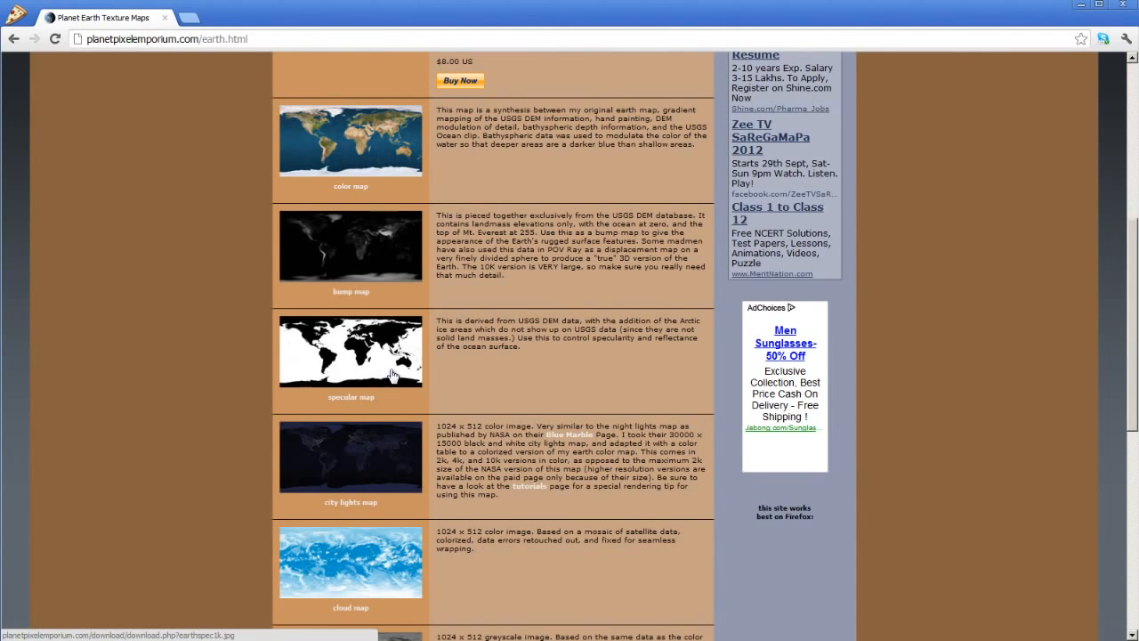
scroll(389, 374, "up", 2)
scroll(358, 250, "down", 2)
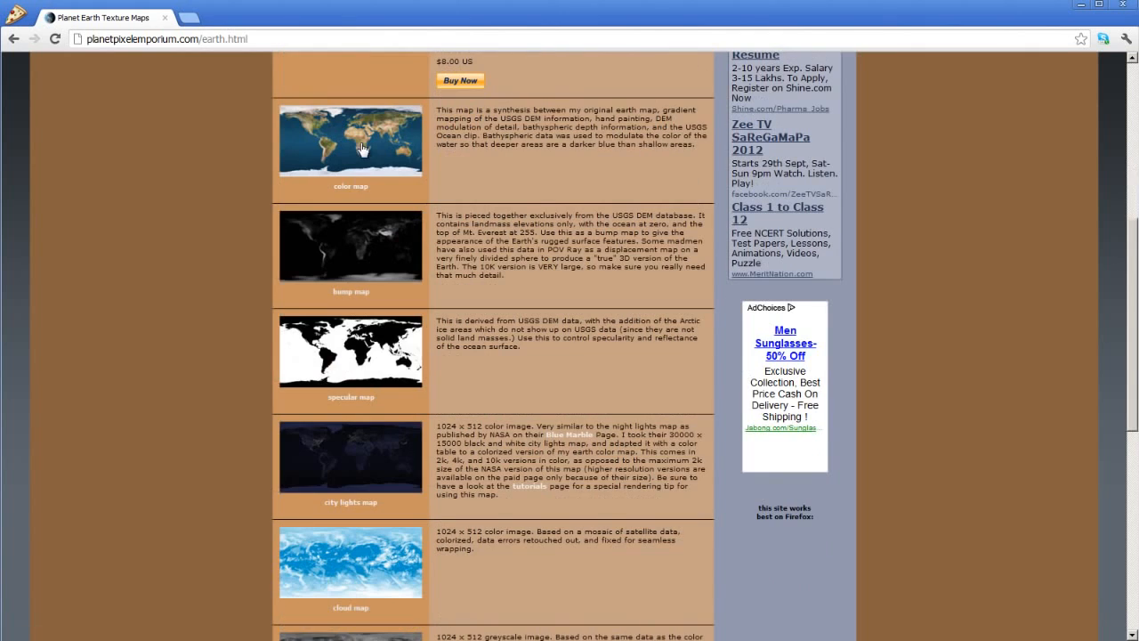
scroll(365, 269, "down", 3)
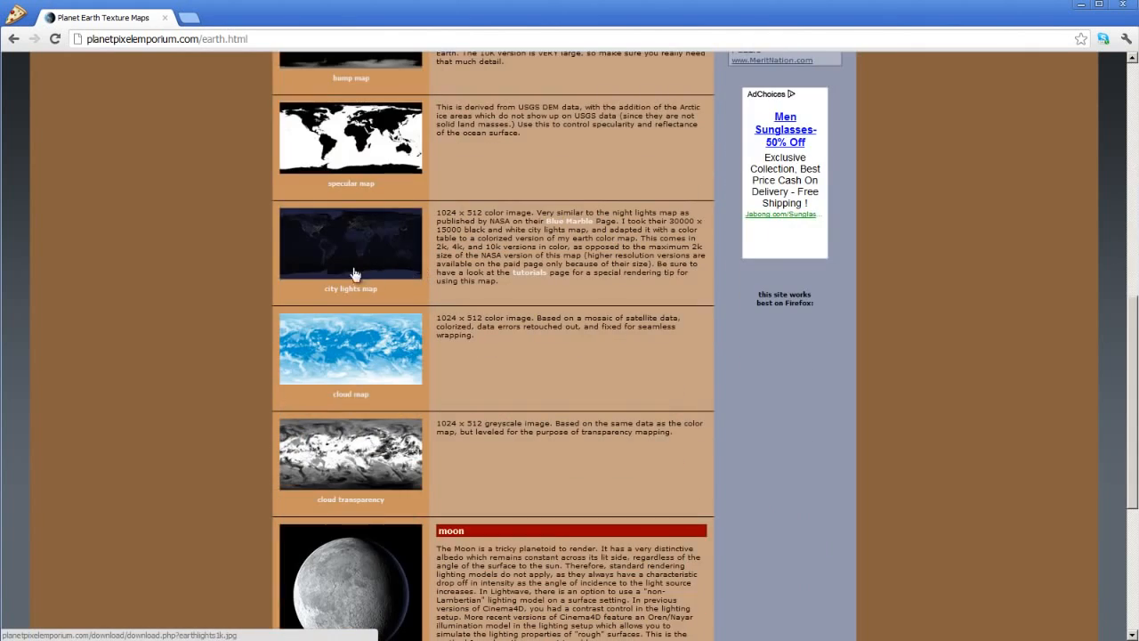
scroll(356, 229, "down", 3)
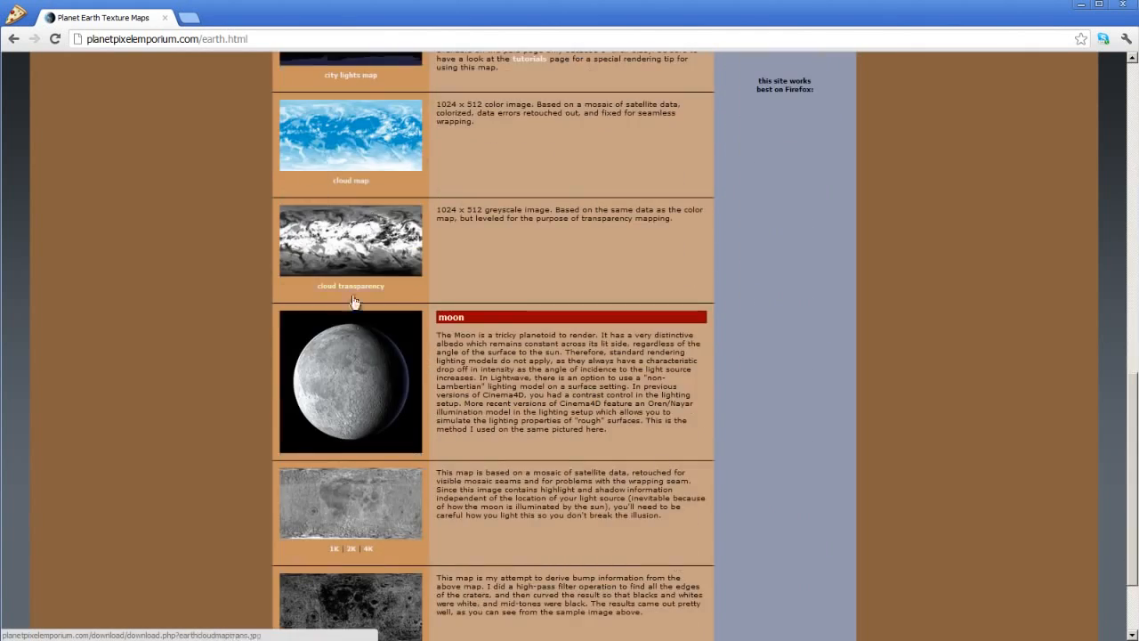
scroll(346, 253, "down", 3)
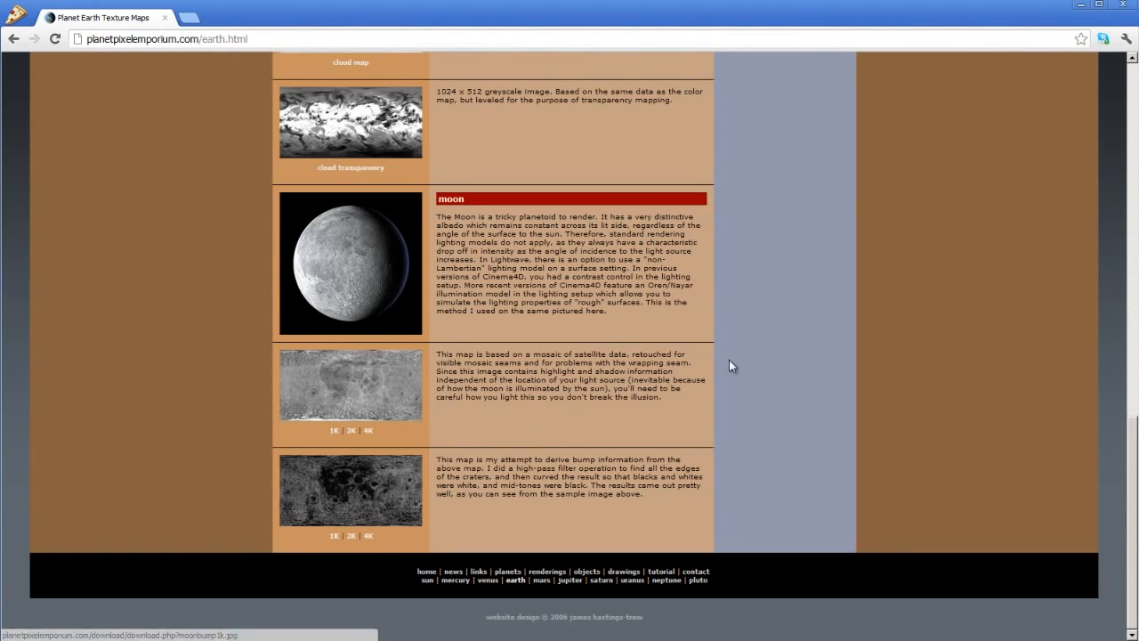
scroll(718, 413, "up", 15)
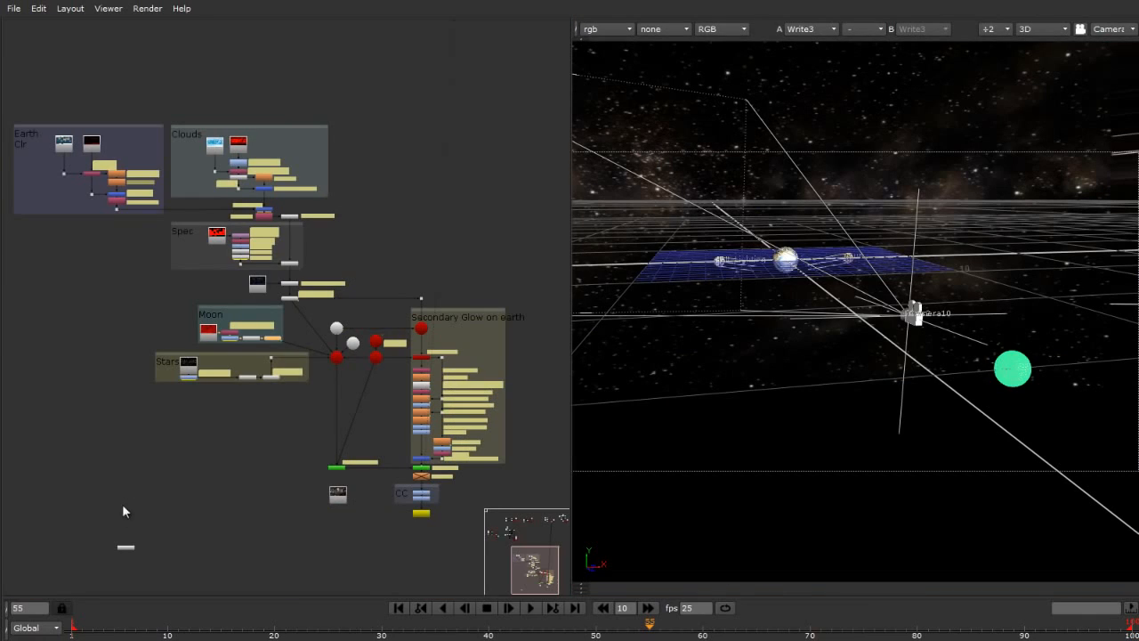
Return to Nuke and examine the space scene's tree from the Earth Clr group to the annotated Secondary Glow nodes.
scroll(537, 417, "down", 4)
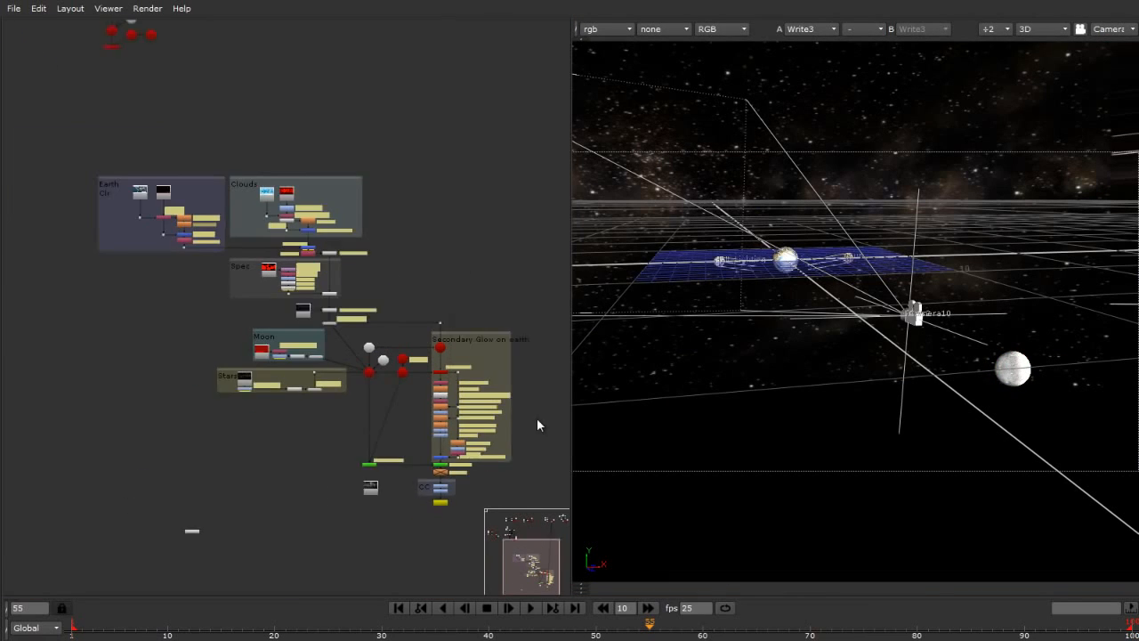
scroll(460, 474, "up", 6)
scroll(461, 481, "down", 2)
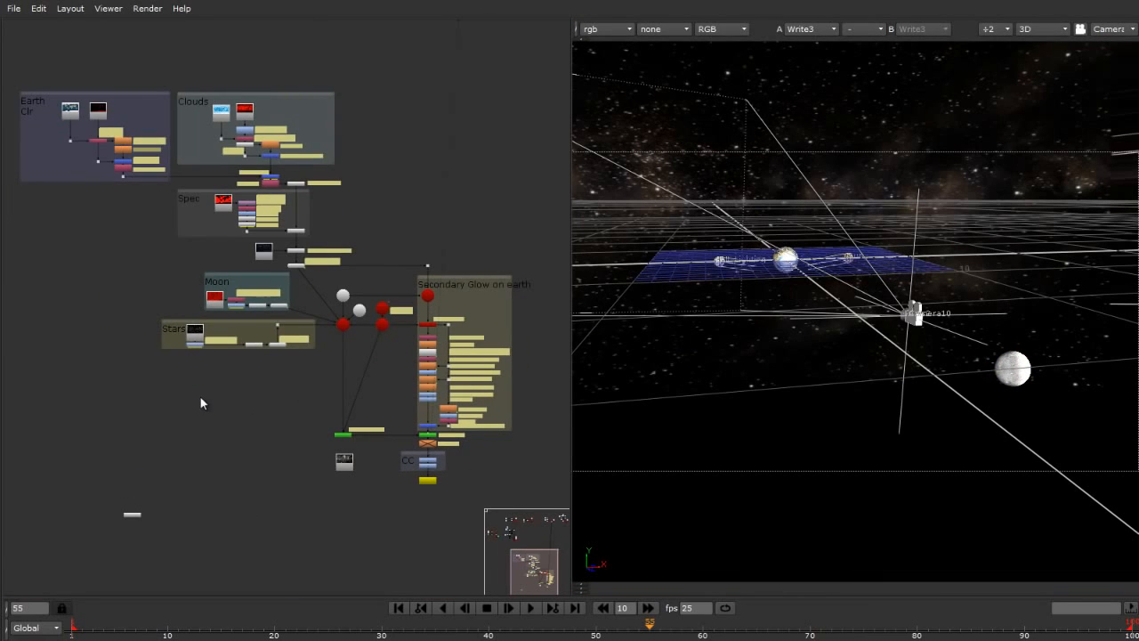
left_click_drag(12, 79, 152, 205)
scroll(515, 402, "up", 8)
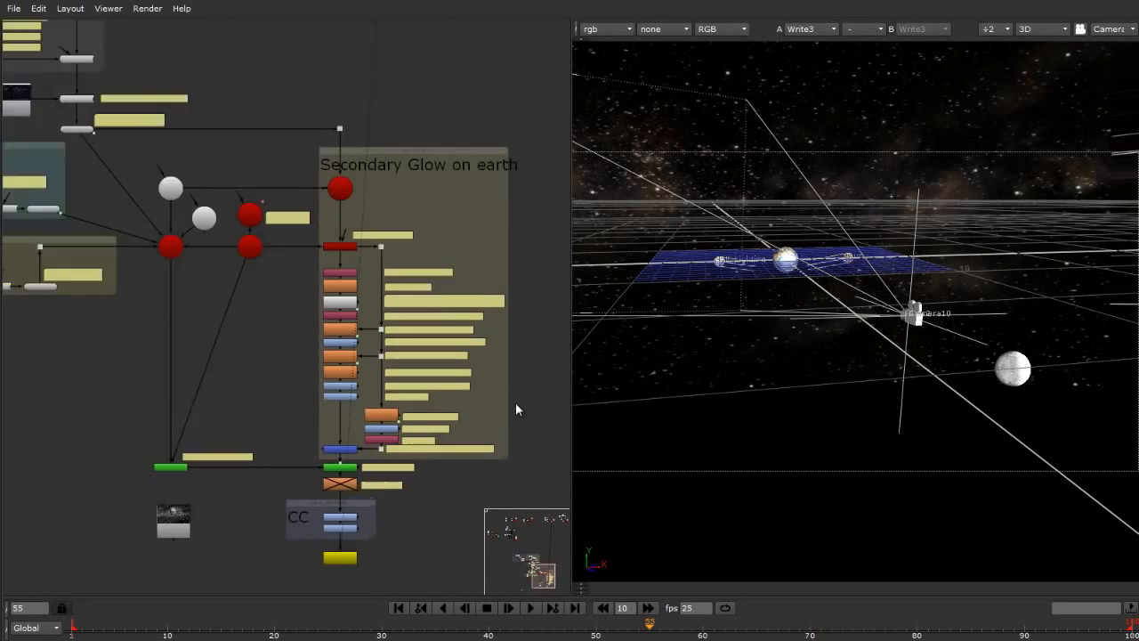
scroll(414, 162, "up", 1)
scroll(361, 111, "down", 2)
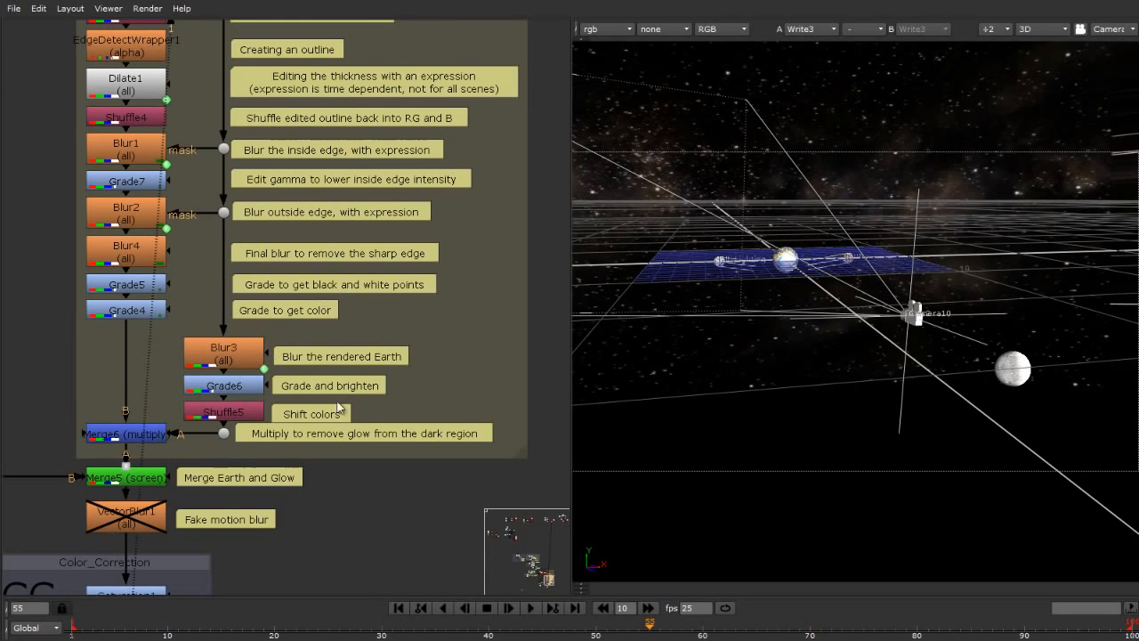
scroll(395, 412, "down", 4)
scroll(444, 472, "down", 5)
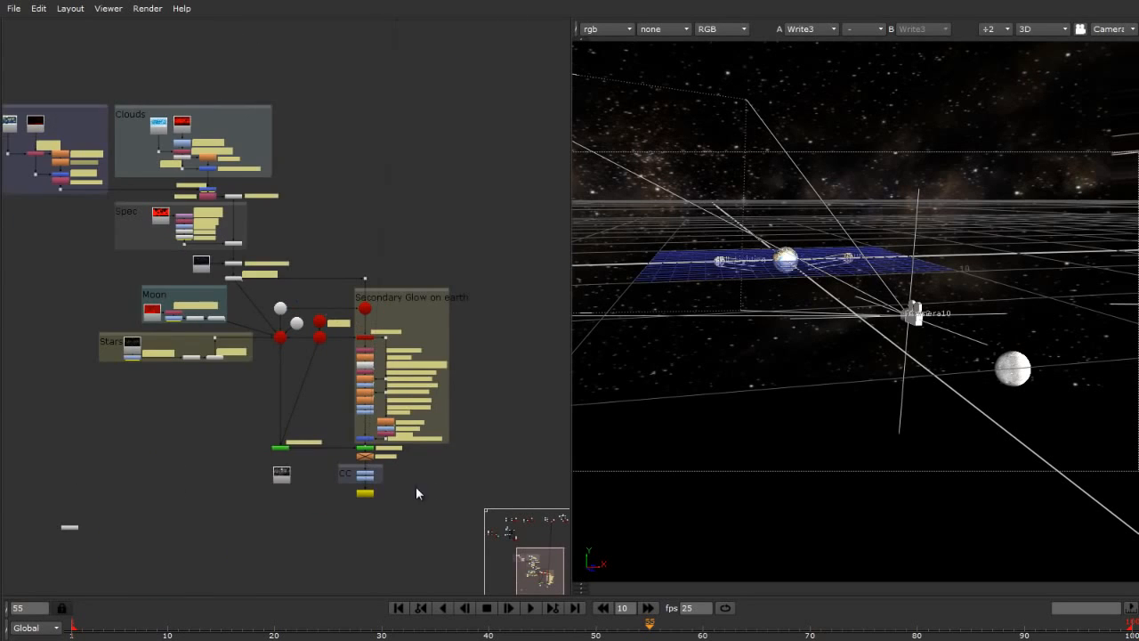
Highlight the Secondary Glow on earth group by selecting its backdrop, and clear the selection.
scroll(199, 422, "up", 2)
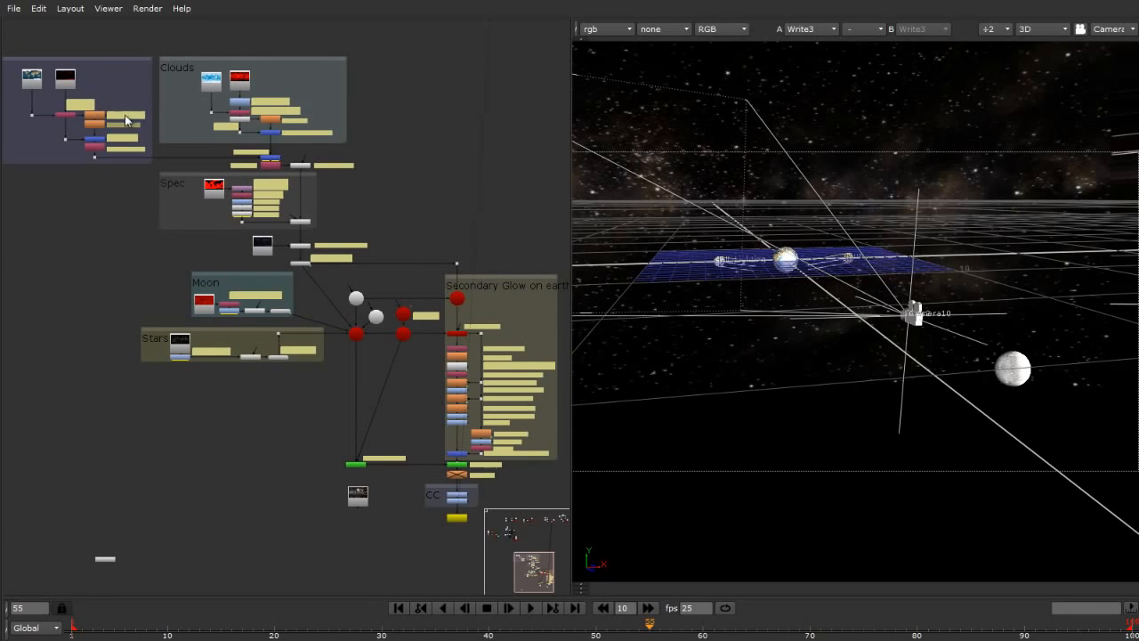
left_click(128, 59)
left_click(250, 146)
left_click(525, 283)
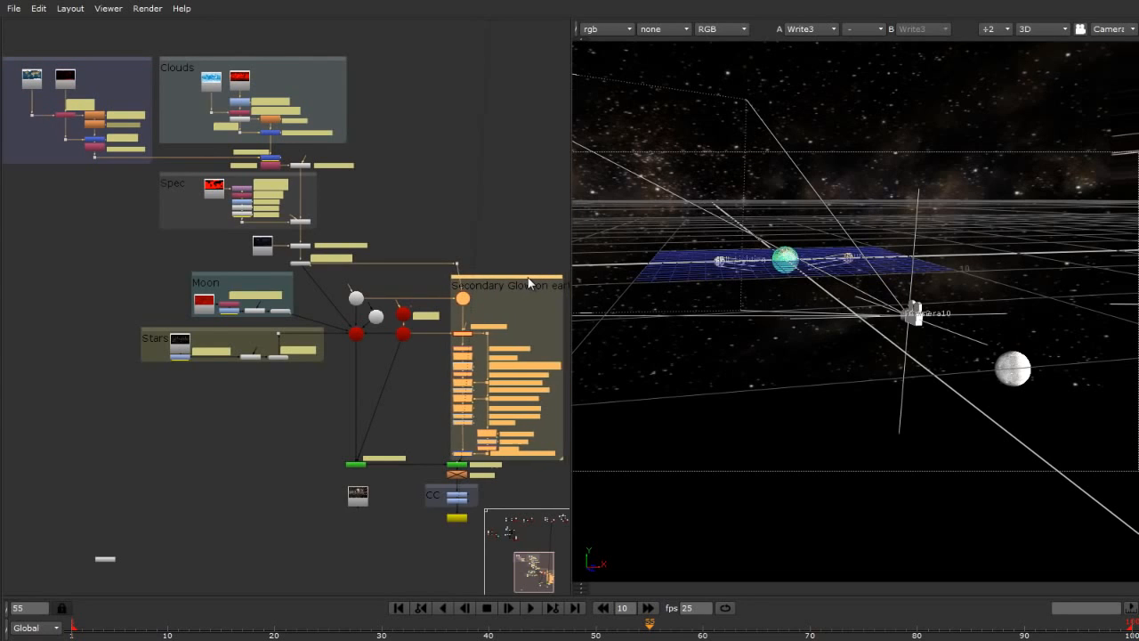
left_click(529, 242)
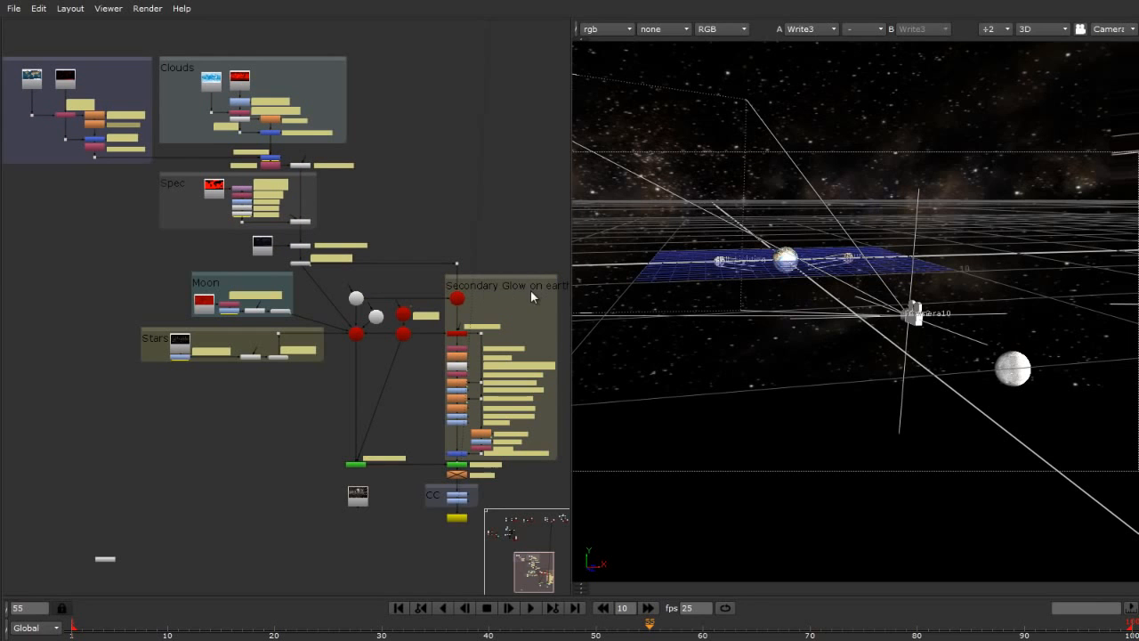
Examine the notes on the glow's outline, blur and grade nodes and how the glow branch fits into the whole tree.
key("f")
scroll(530, 295, "up", 2)
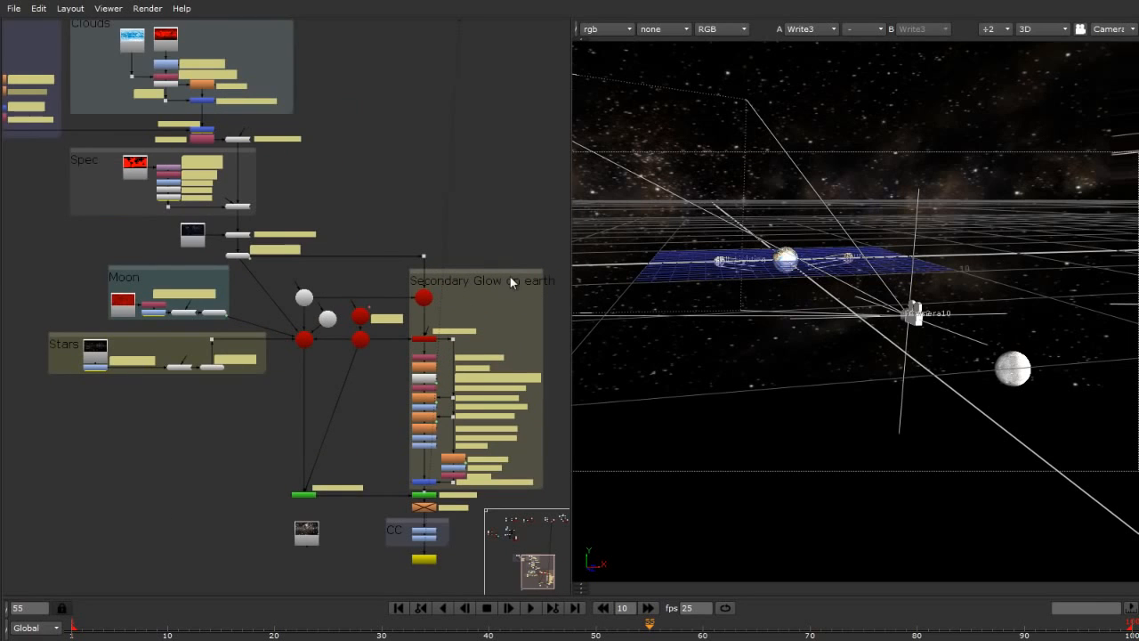
scroll(508, 485, "up", 5)
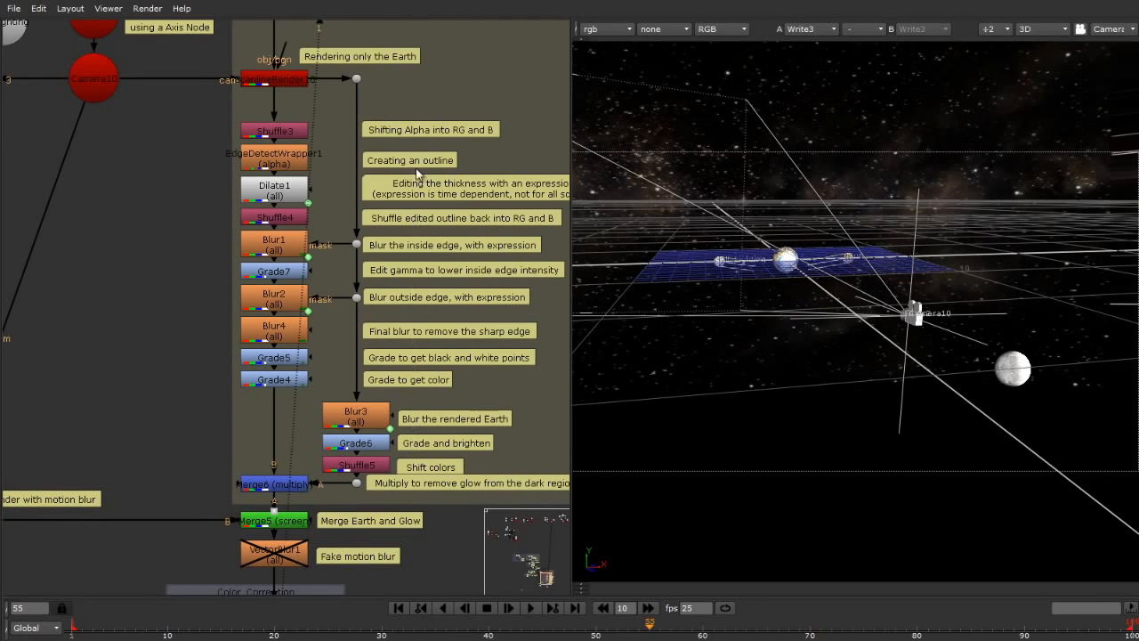
scroll(425, 275, "down", 4)
scroll(551, 372, "down", 3)
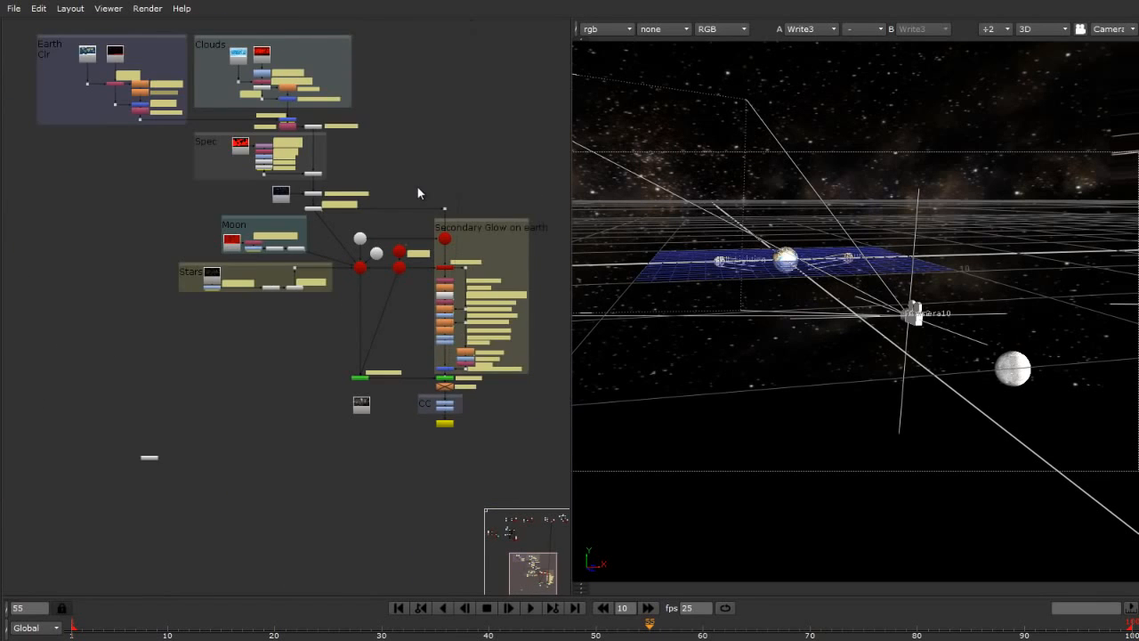
scroll(418, 198, "up", 3)
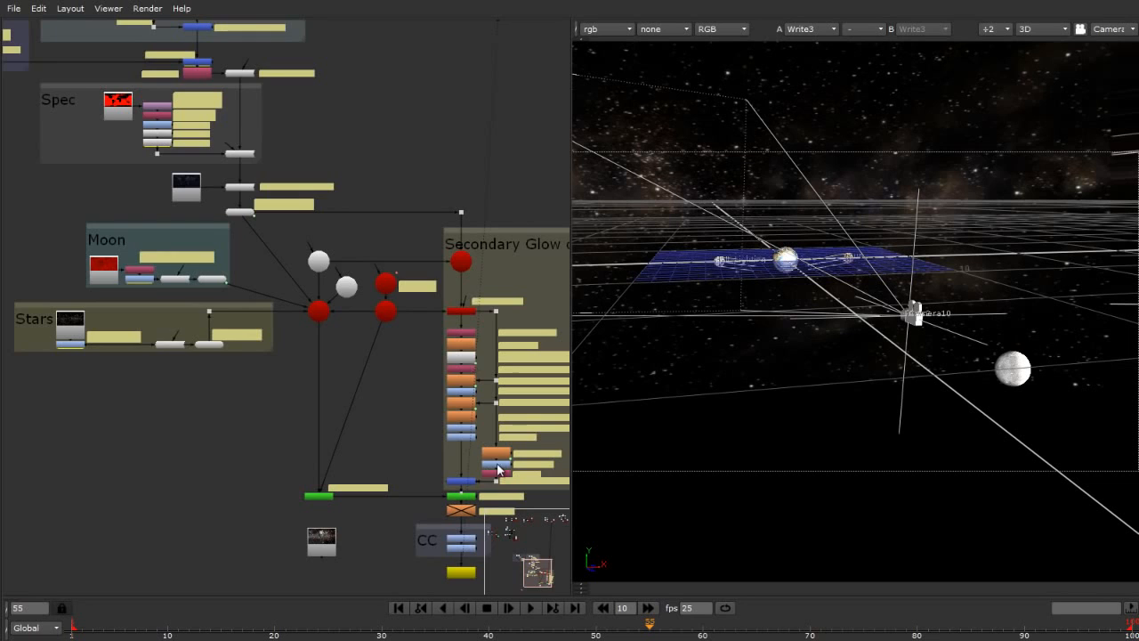
scroll(499, 470, "down", 4)
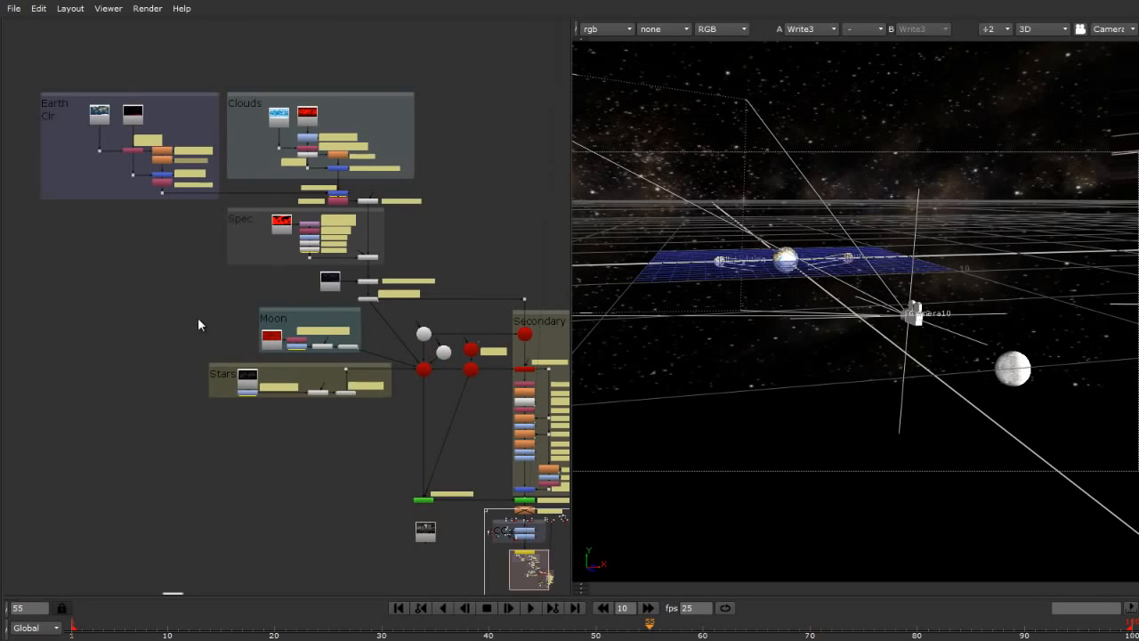
Display the Read11 earthmap1k.jpg texture from the Earth Clr group in the 2D viewer at full size.
left_click_drag(32, 79, 495, 531)
left_click(286, 445)
scroll(32, 74, "up", 5)
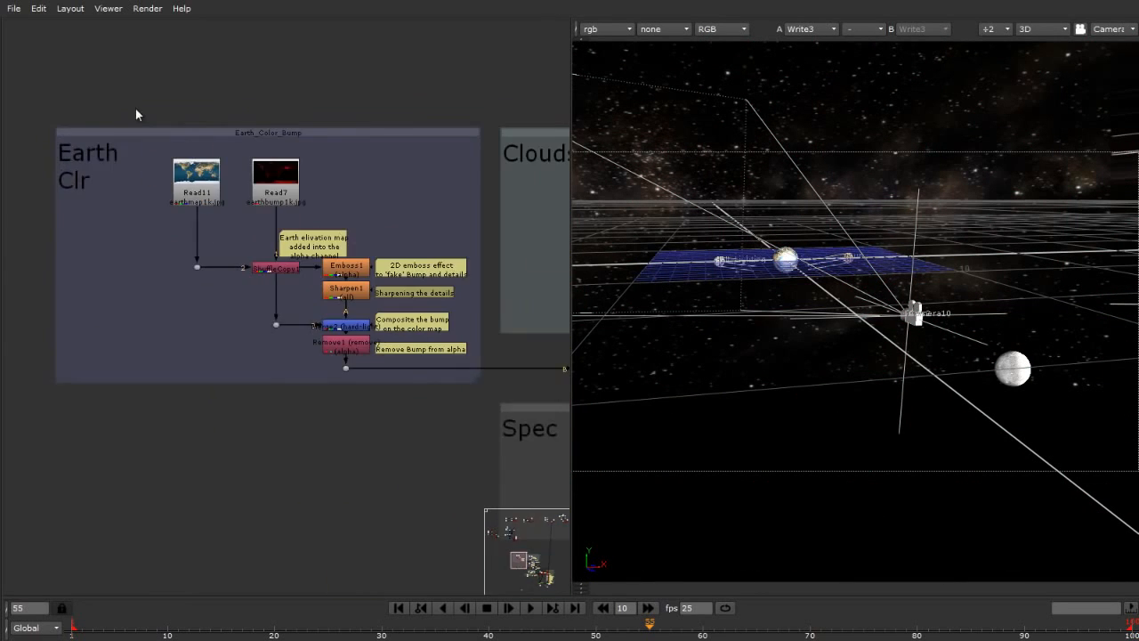
key("1")
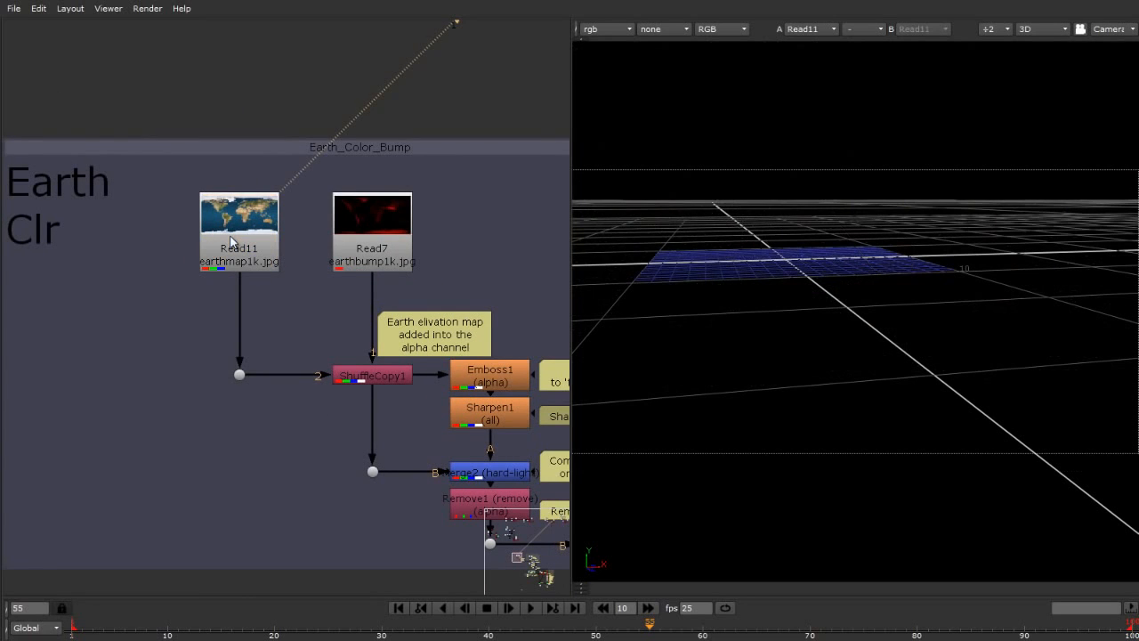
key("Tab")
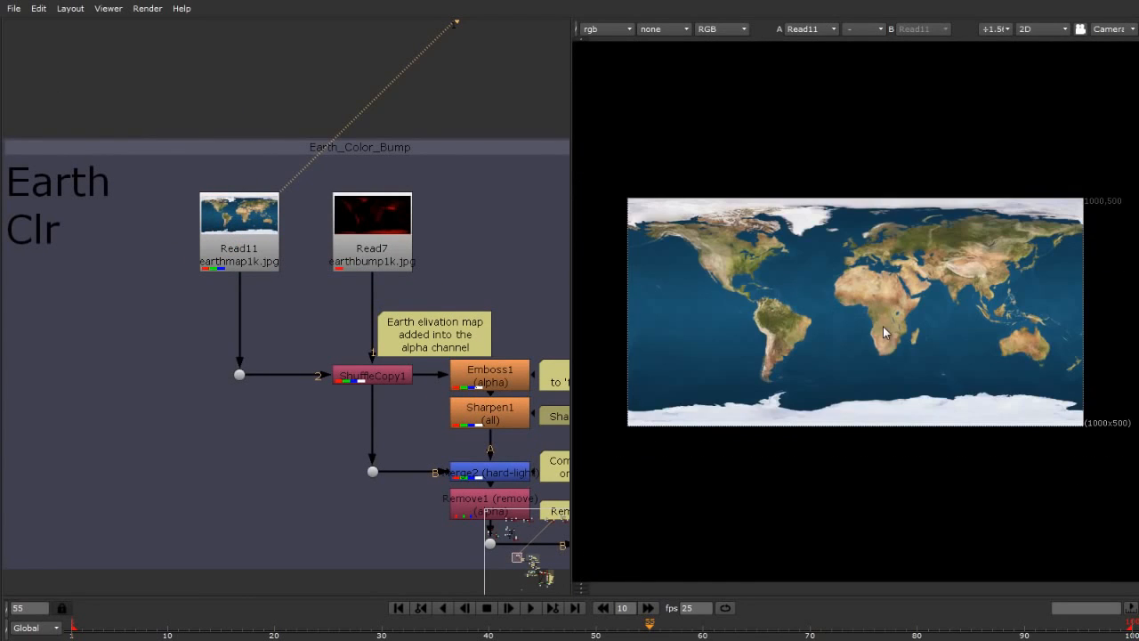
key("space")
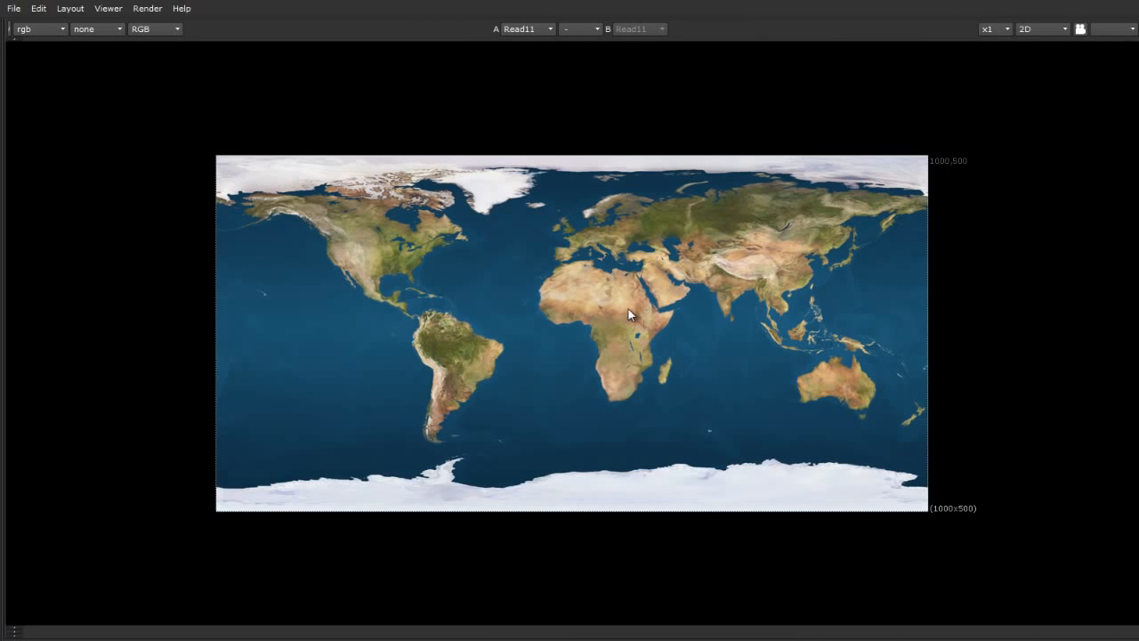
Inspect the Earth color map's pixel detail up close over Africa and South America.
scroll(626, 293, "up", 8)
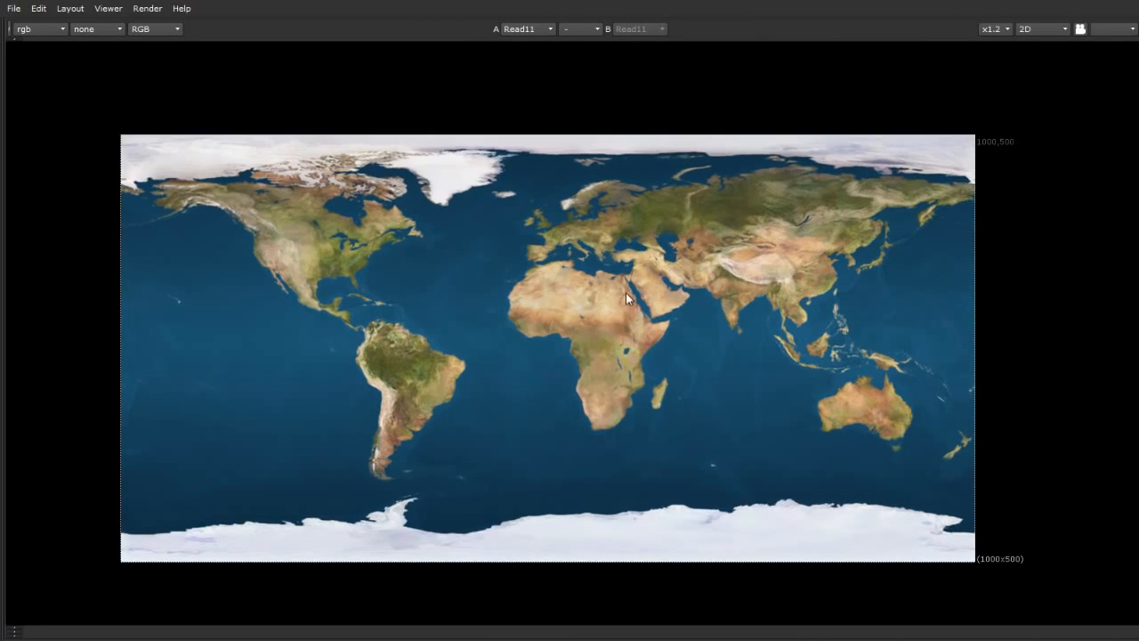
scroll(571, 305, "up", 4)
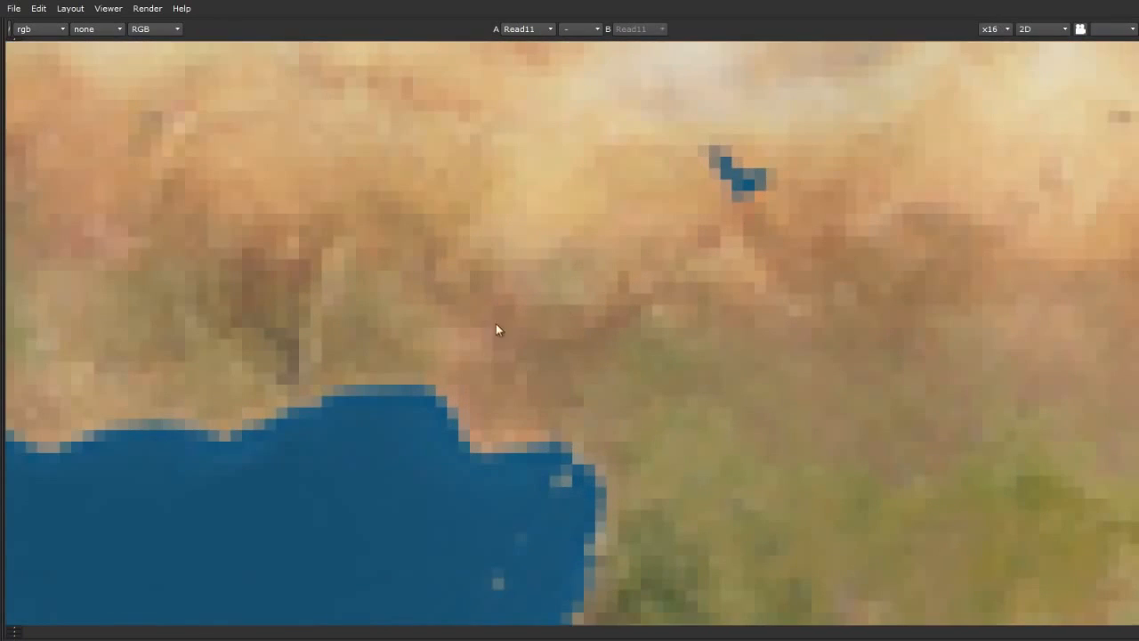
scroll(400, 325, "down", 4)
scroll(328, 306, "down", 3)
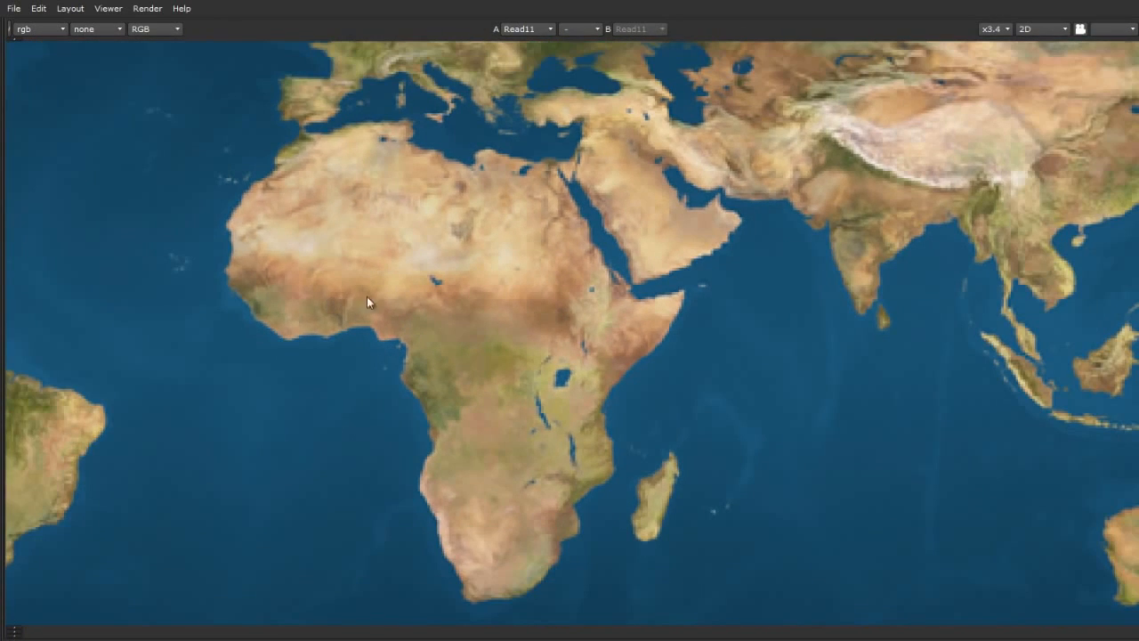
scroll(933, 278, "down", 6)
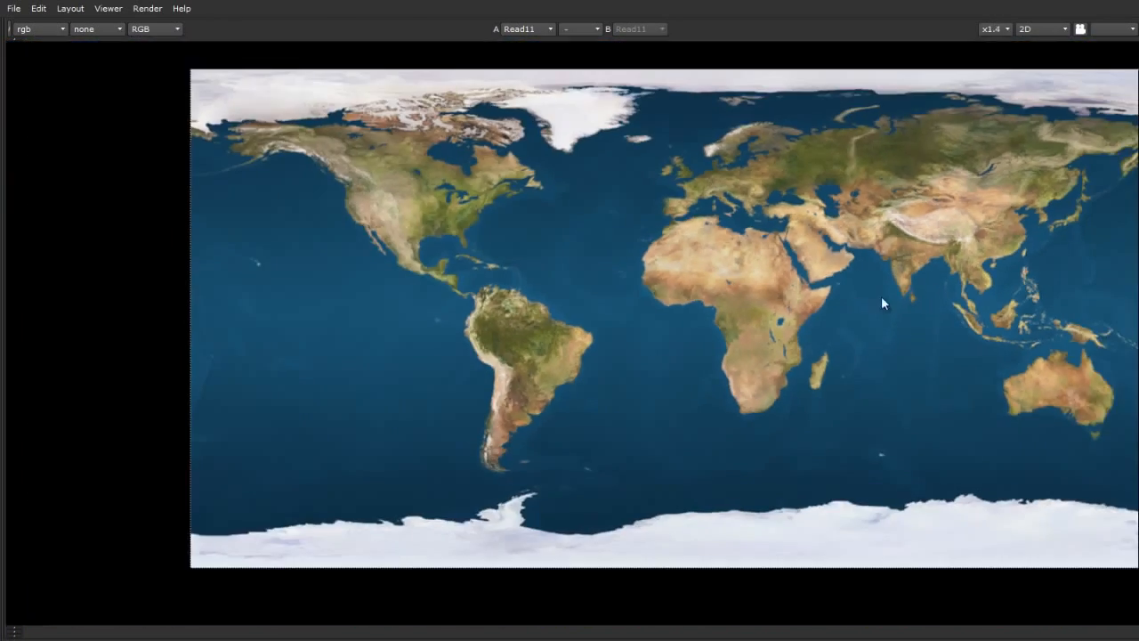
scroll(496, 329, "up", 7)
scroll(342, 326, "down", 3)
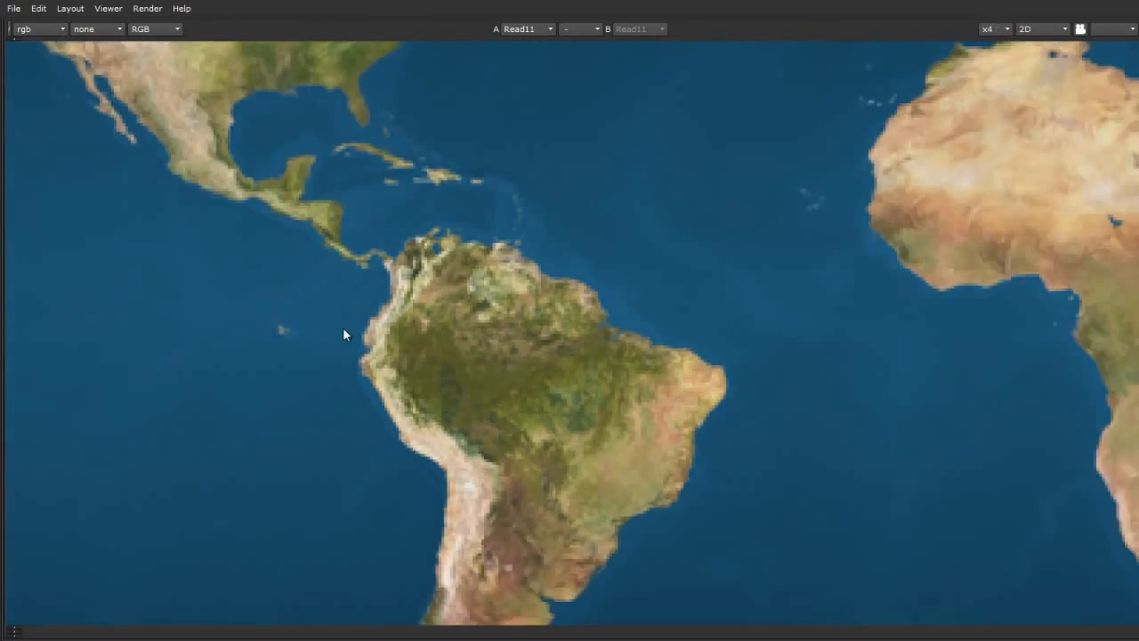
Examine the Earth color map's pixelation over Central America, the Arabian Peninsula and Asia, and compare it with the whole texture.
scroll(262, 259, "down", 2)
scroll(263, 259, "up", 2)
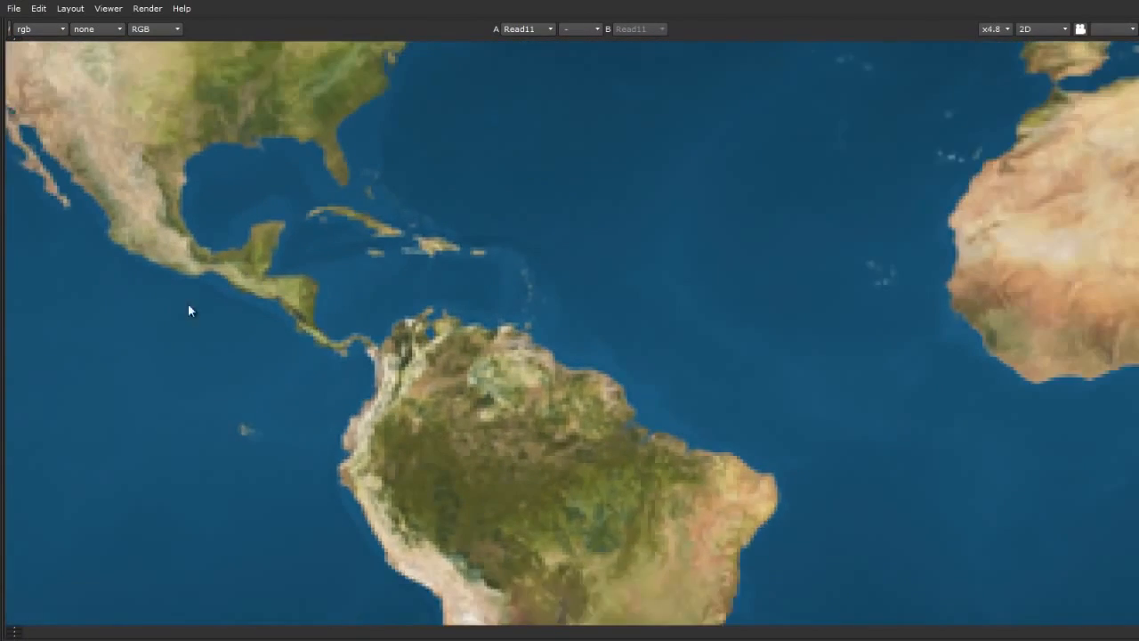
scroll(347, 405, "up", 2)
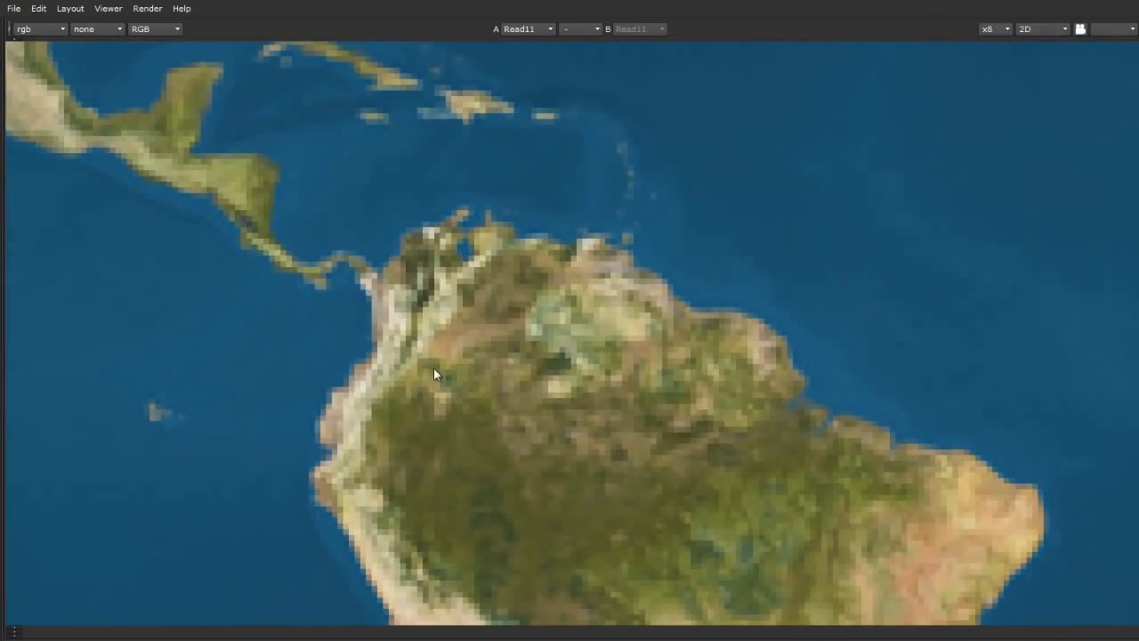
scroll(253, 369, "down", 4)
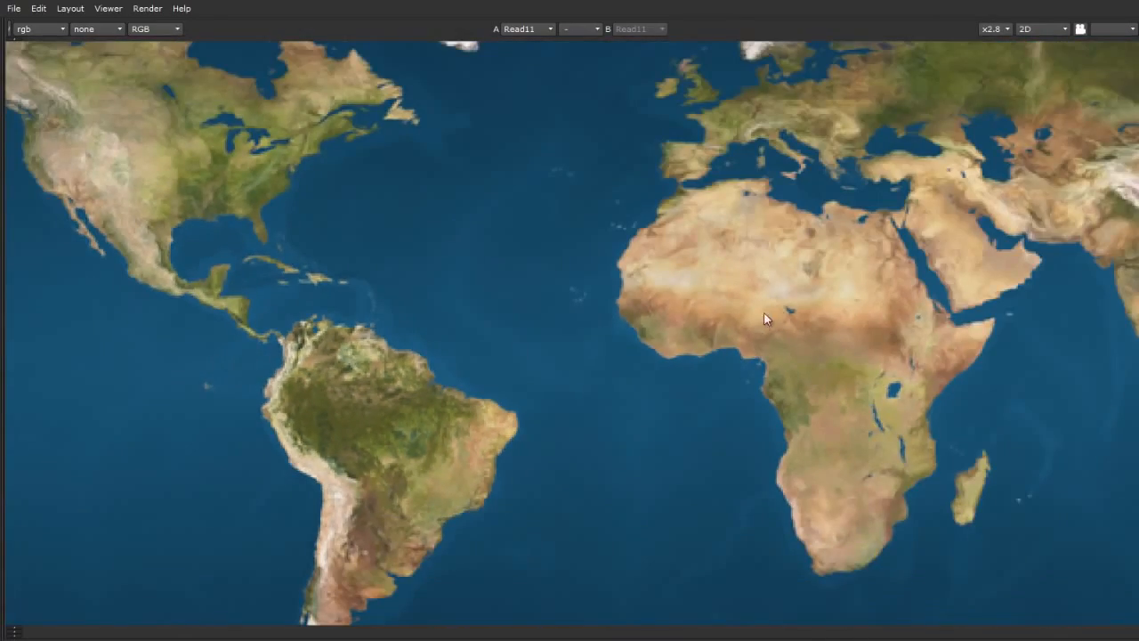
scroll(747, 325, "down", 3)
scroll(716, 279, "up", 6)
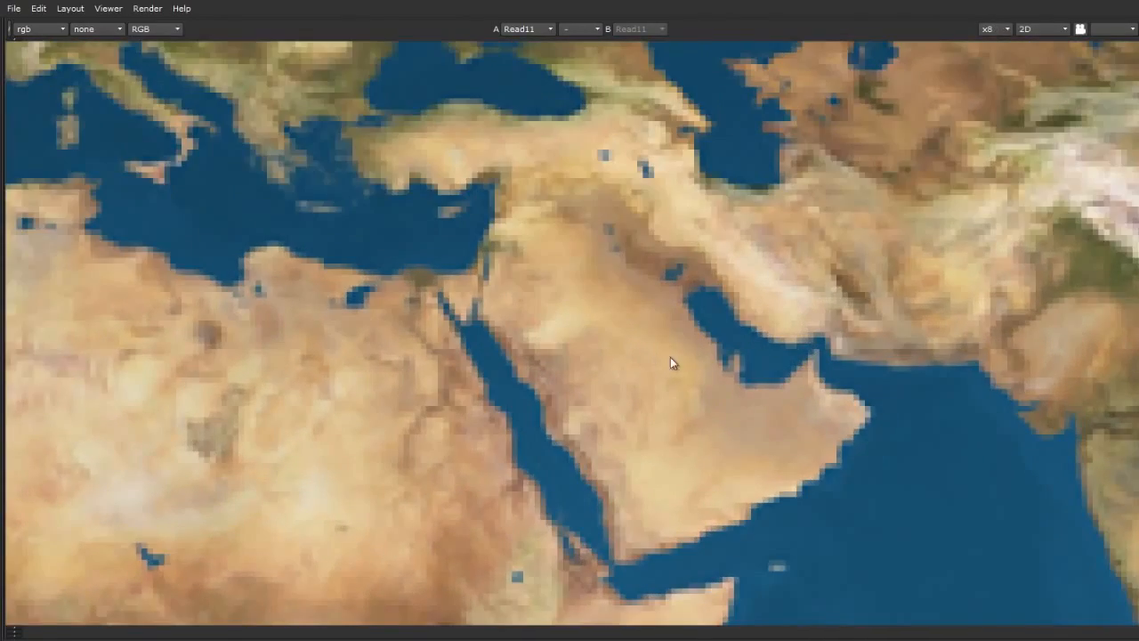
scroll(671, 362, "down", 4)
scroll(890, 320, "up", 4)
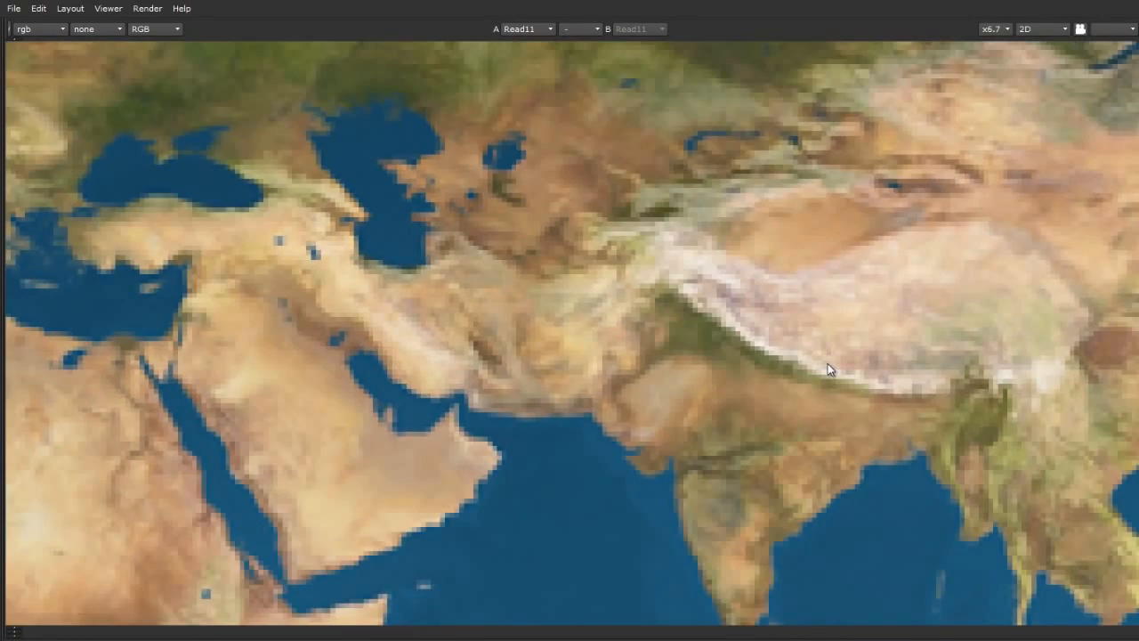
scroll(828, 363, "down", 3)
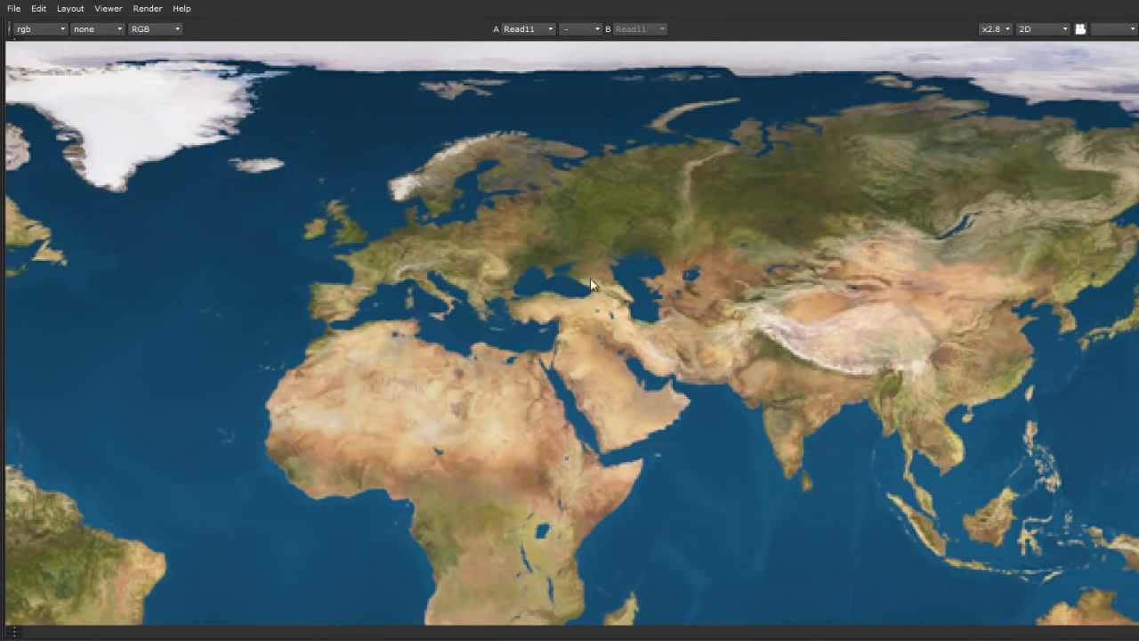
scroll(607, 308, "down", 3)
scroll(652, 322, "up", 2)
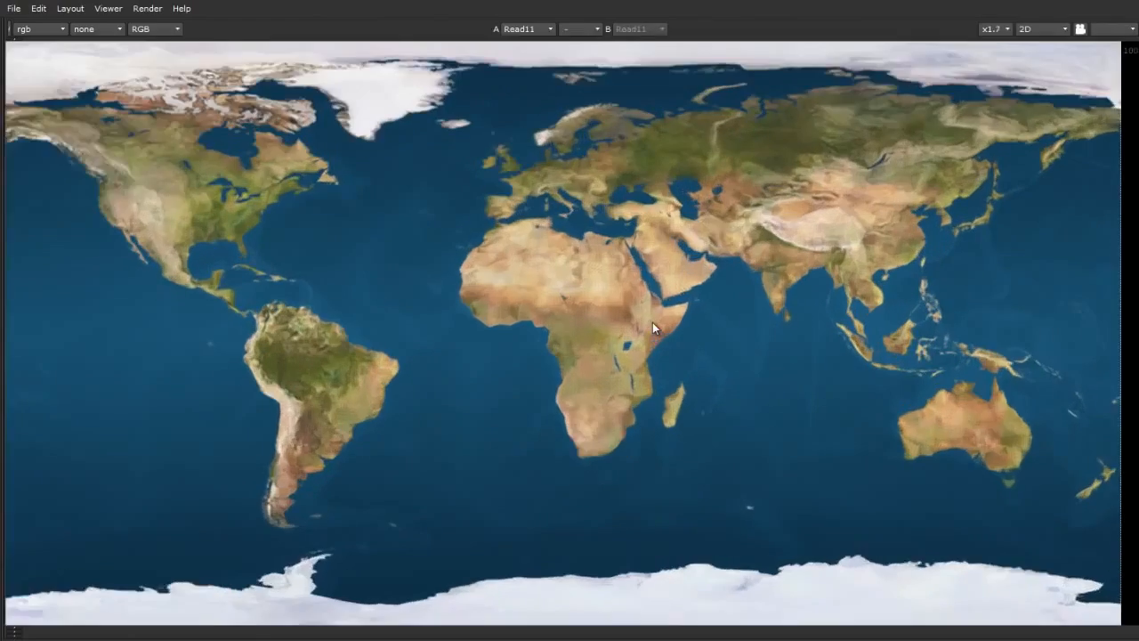
scroll(652, 323, "down", 2)
scroll(633, 297, "up", 4)
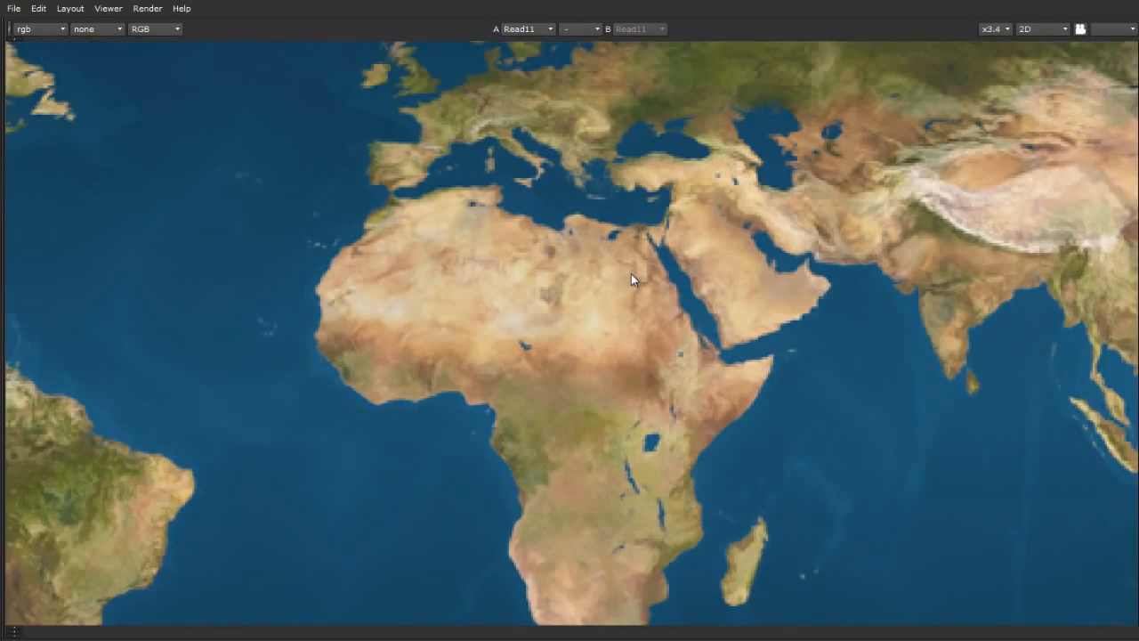
scroll(636, 286, "up", 1)
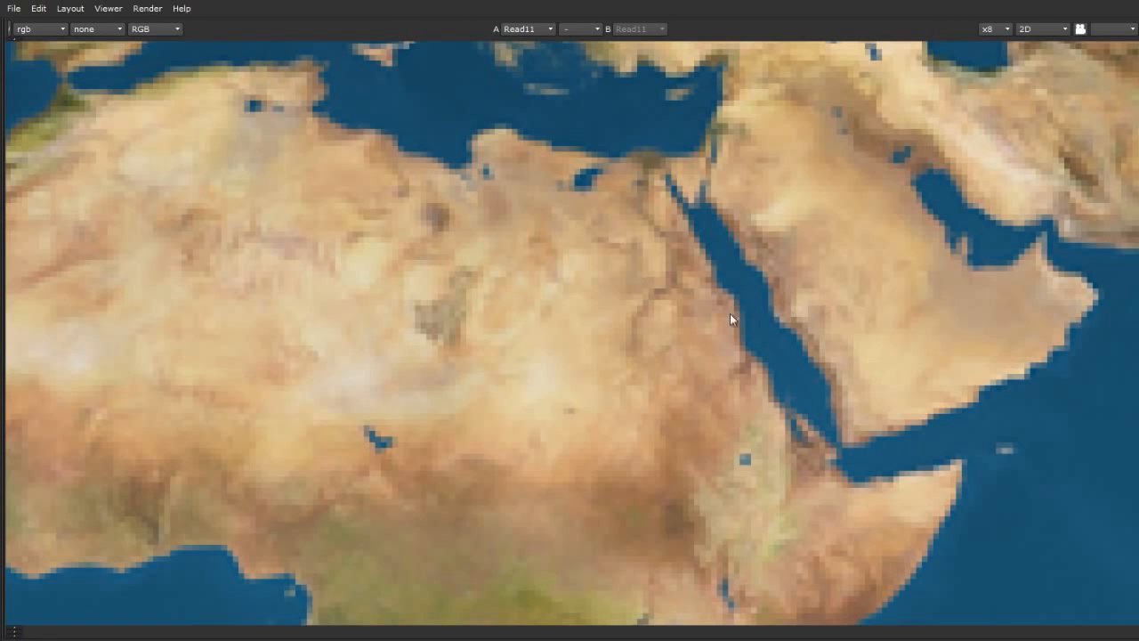
scroll(473, 283, "down", 4)
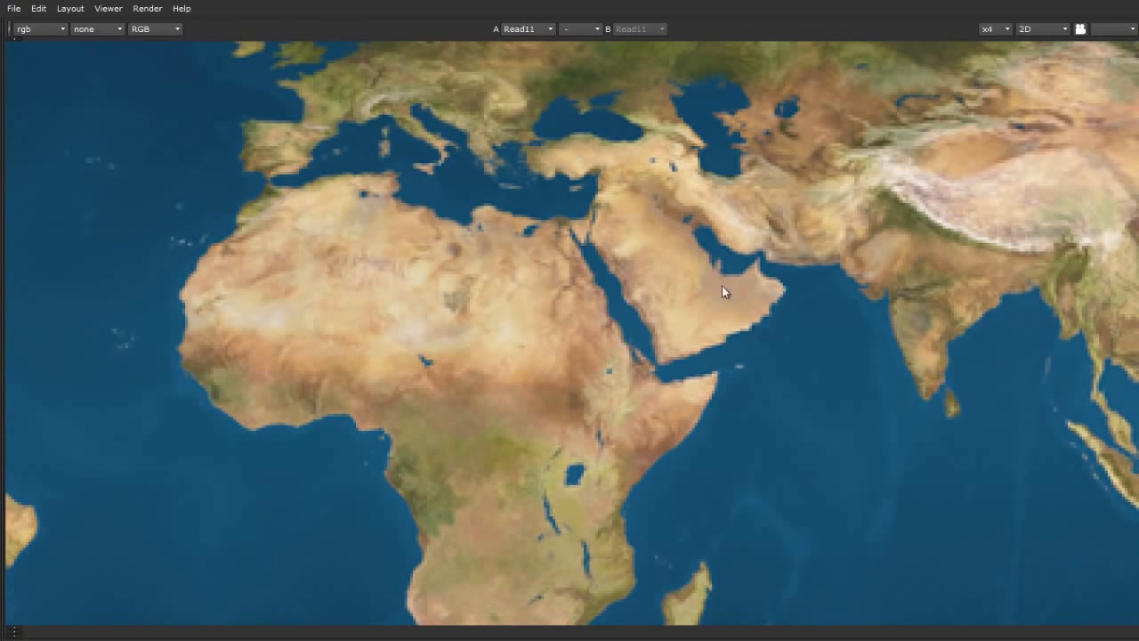
Display the Read7 earthbump1k.jpg texture from the Earth Clr group in the enlarged viewer and fit the whole image.
key("space")
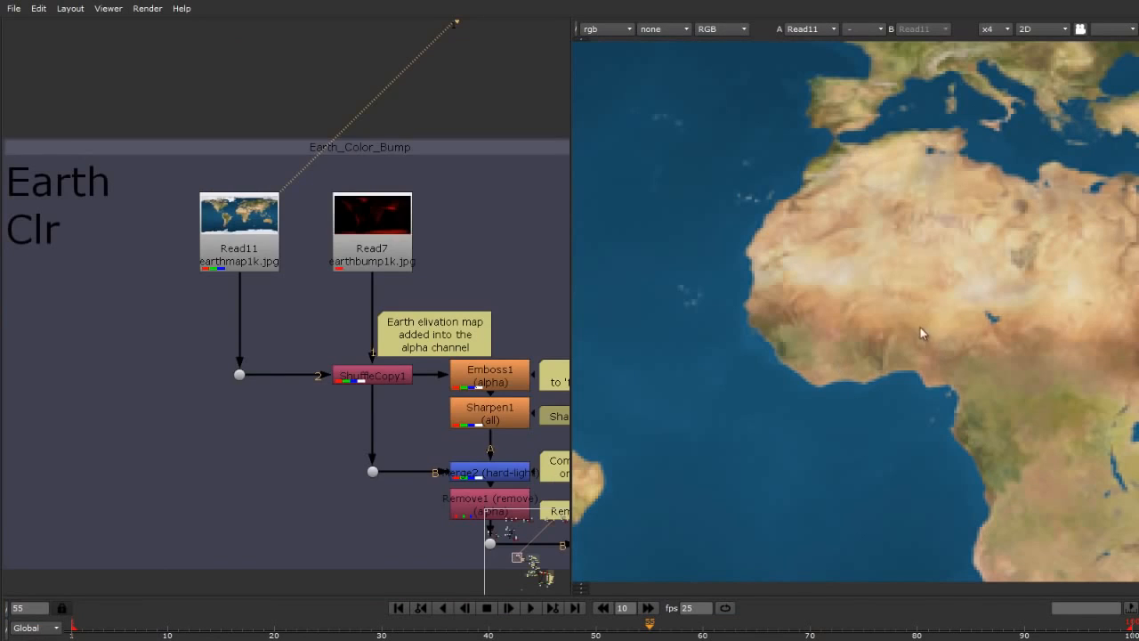
scroll(482, 232, "down", 5)
scroll(855, 298, "up", 6)
left_click(443, 240)
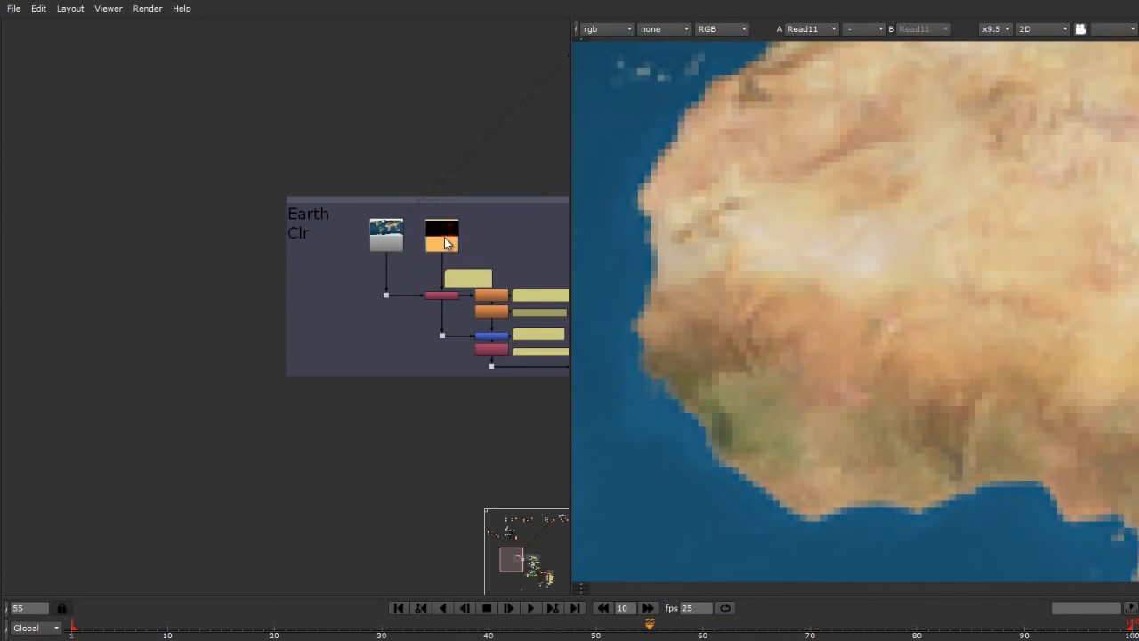
key("1")
key("f")
scroll(897, 306, "up", 6)
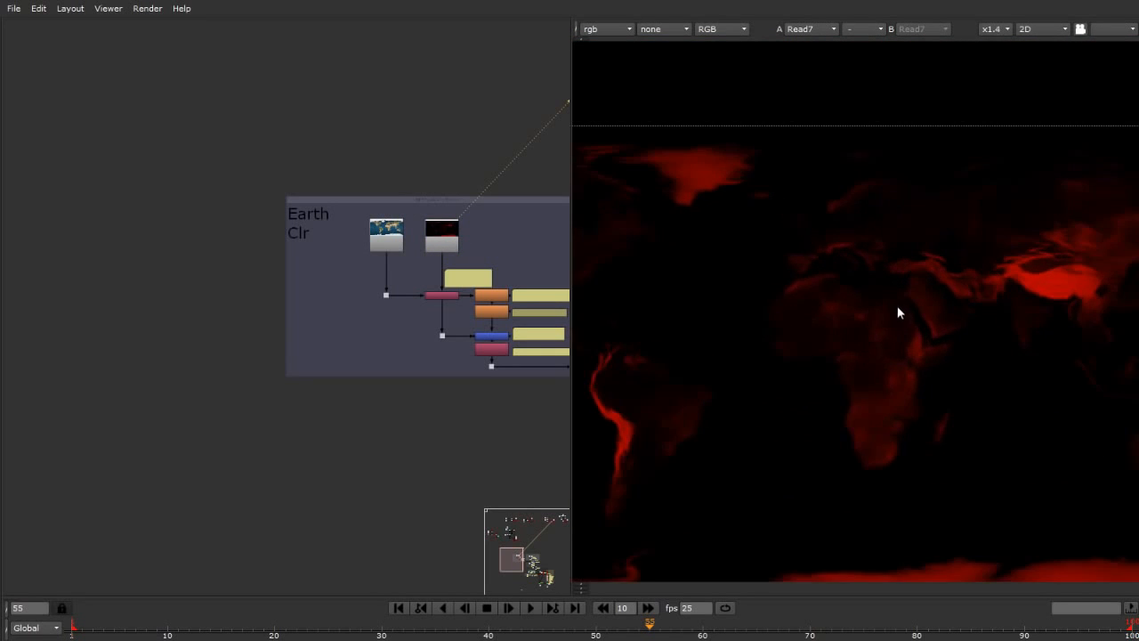
key("space")
scroll(1012, 265, "down", 3)
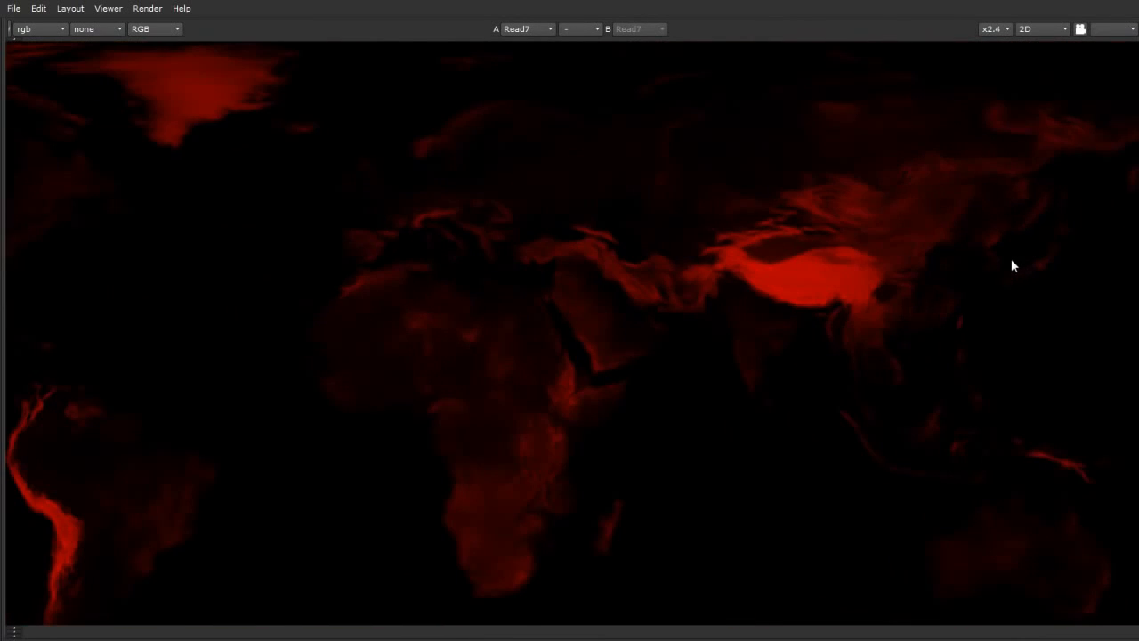
key("f")
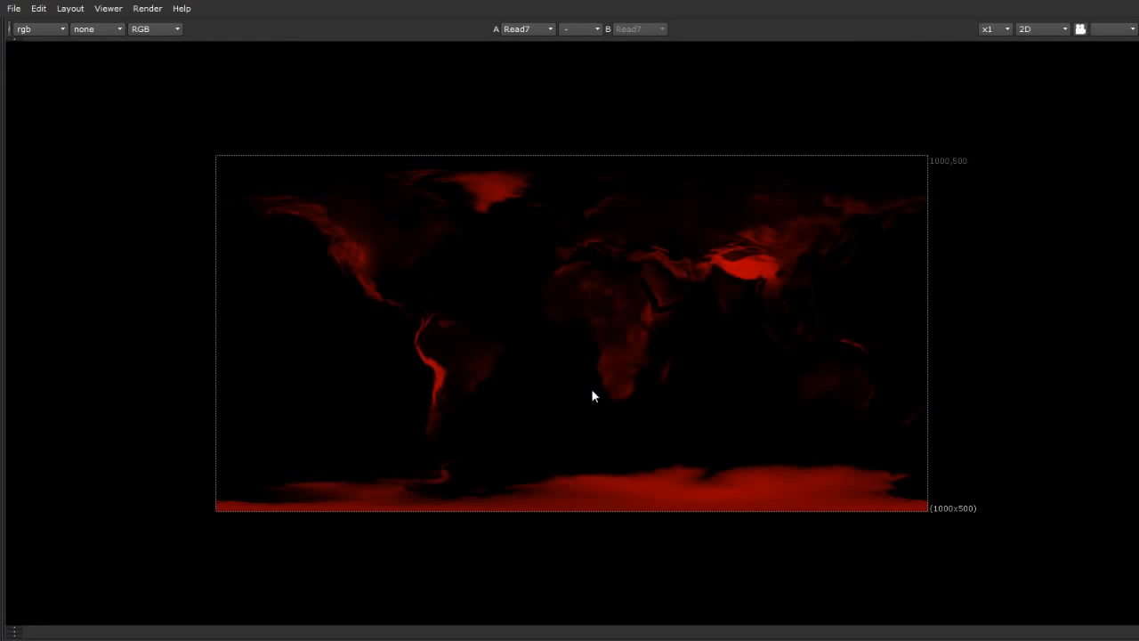
Inspect the Earth elevation map up close around the Himalayas, and view the whole map again.
scroll(724, 262, "up", 10)
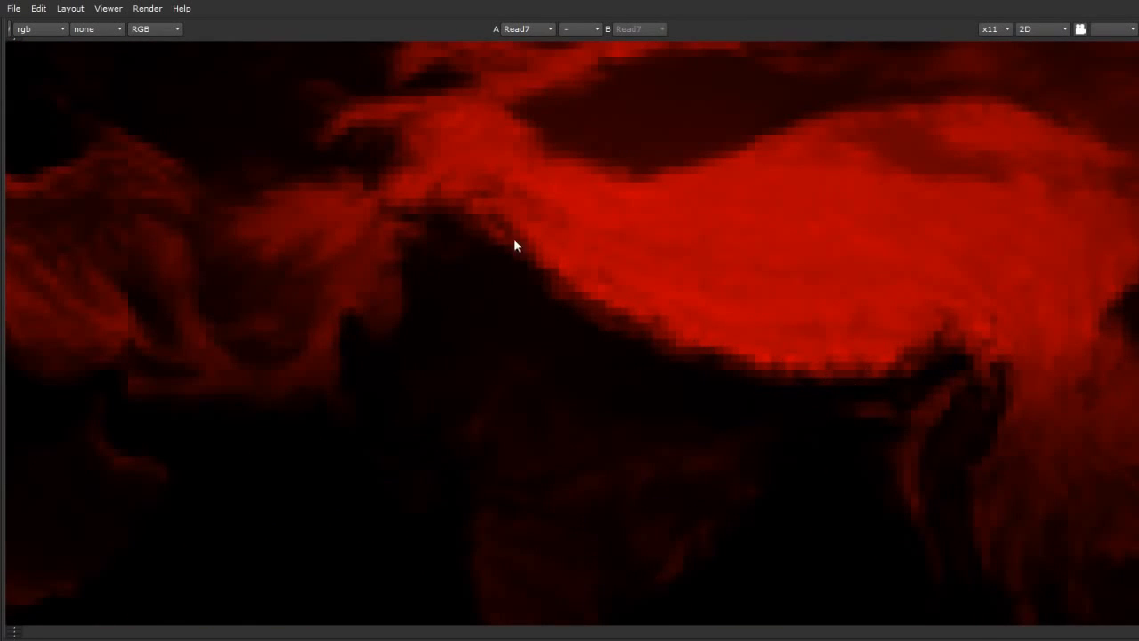
scroll(837, 330, "down", 10)
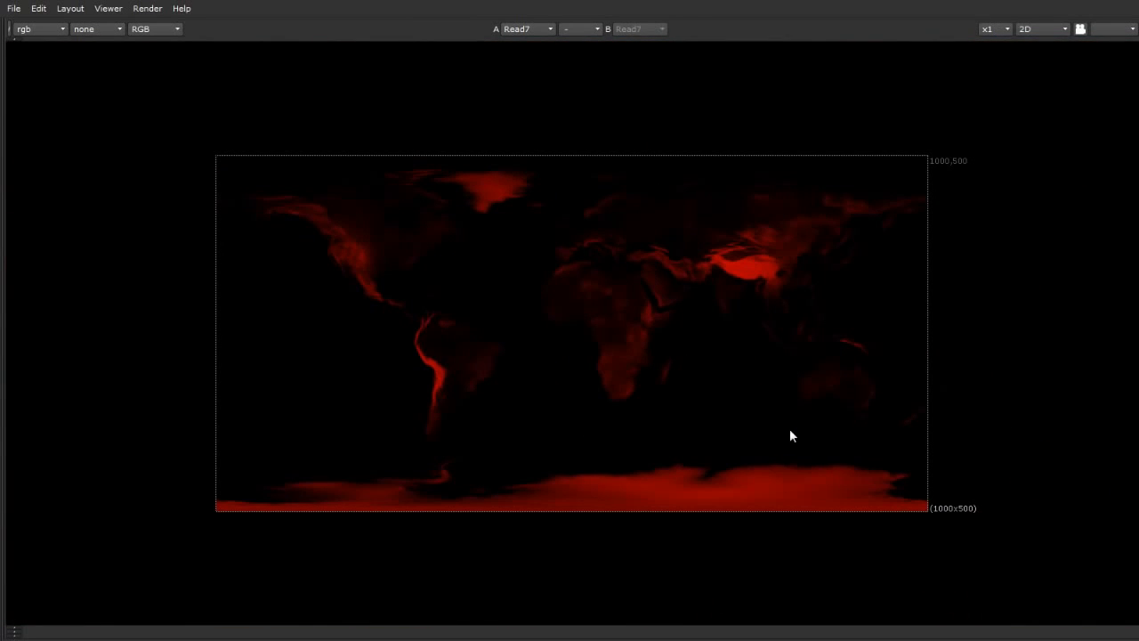
scroll(526, 445, "up", 2)
scroll(534, 436, "down", 1)
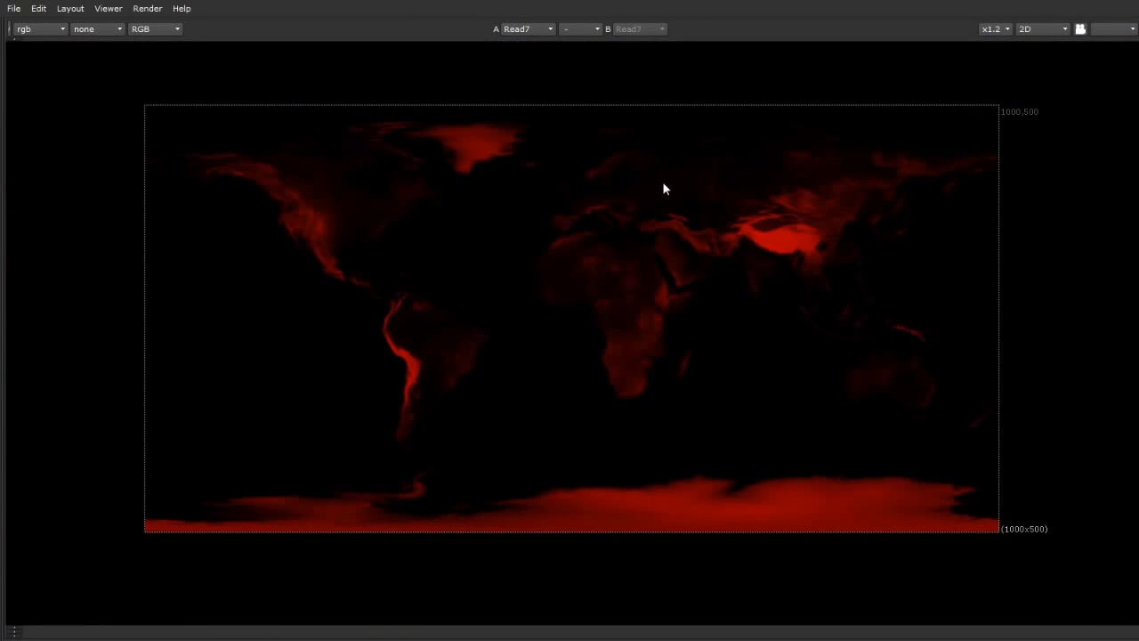
scroll(662, 180, "up", 1)
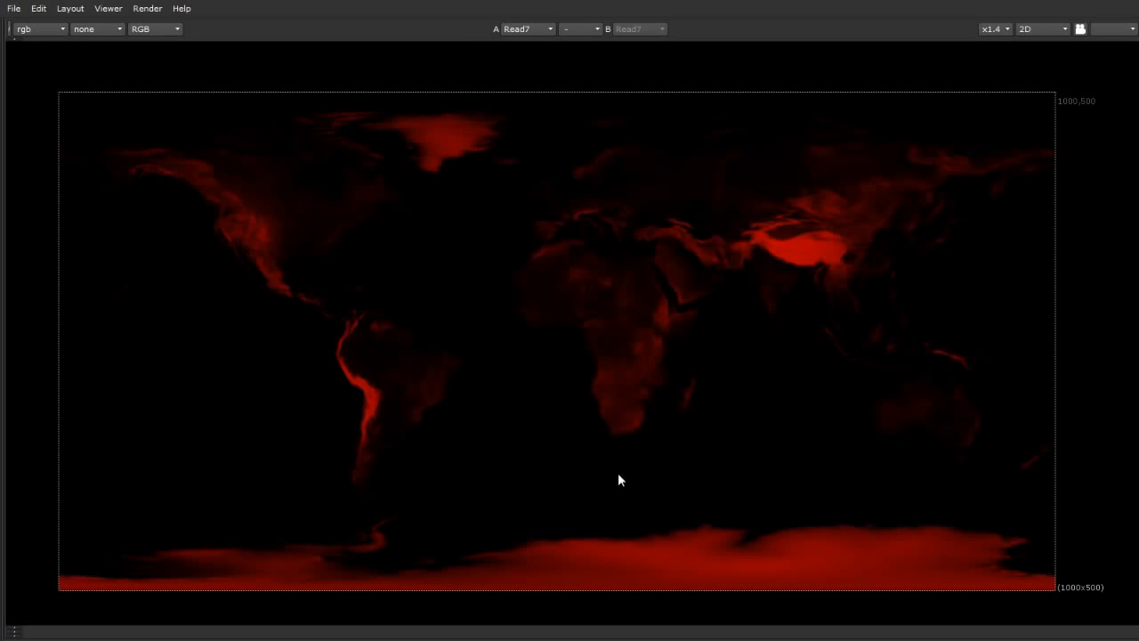
Bring back the node graph framed on the Earth_Color_Bump group and compare Read11's color map with Read7's bump map in the viewer.
key("space")
scroll(844, 325, "down", 3)
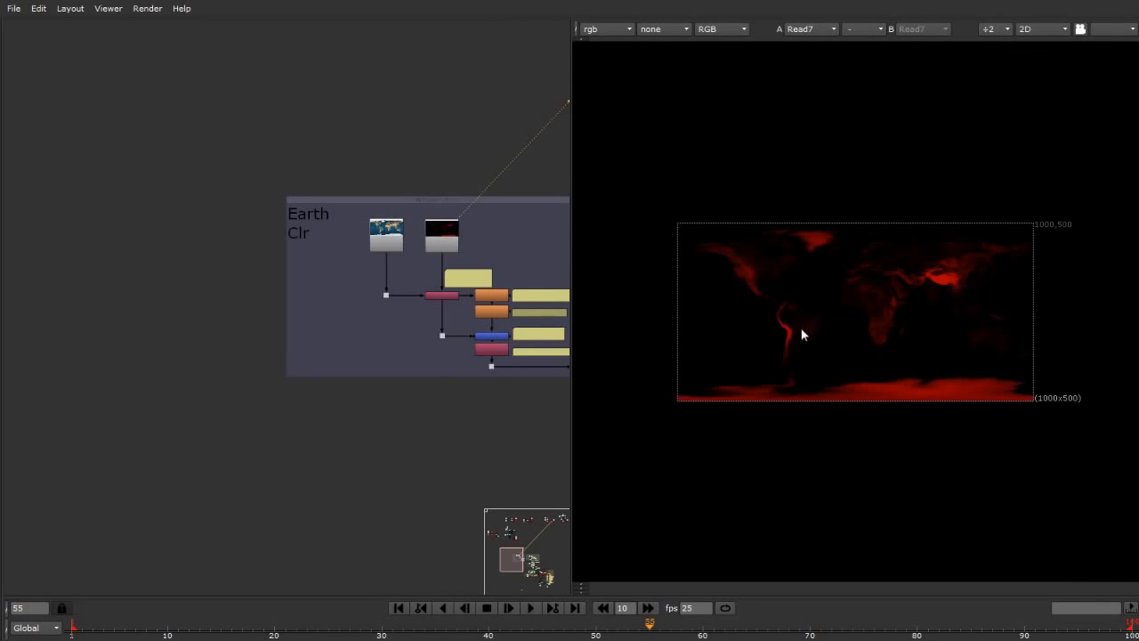
scroll(12, 302, "down", 2)
middle_click_drag(462, 273, 377, 275)
scroll(377, 275, "up", 1)
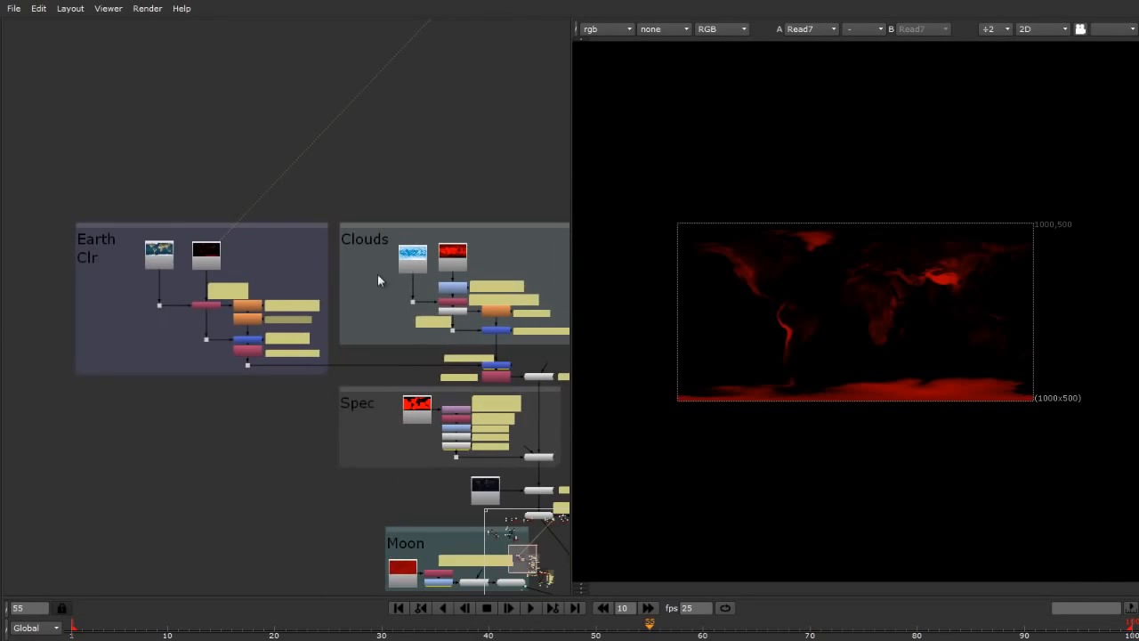
scroll(103, 286, "up", 4)
scroll(351, 182, "up", 2)
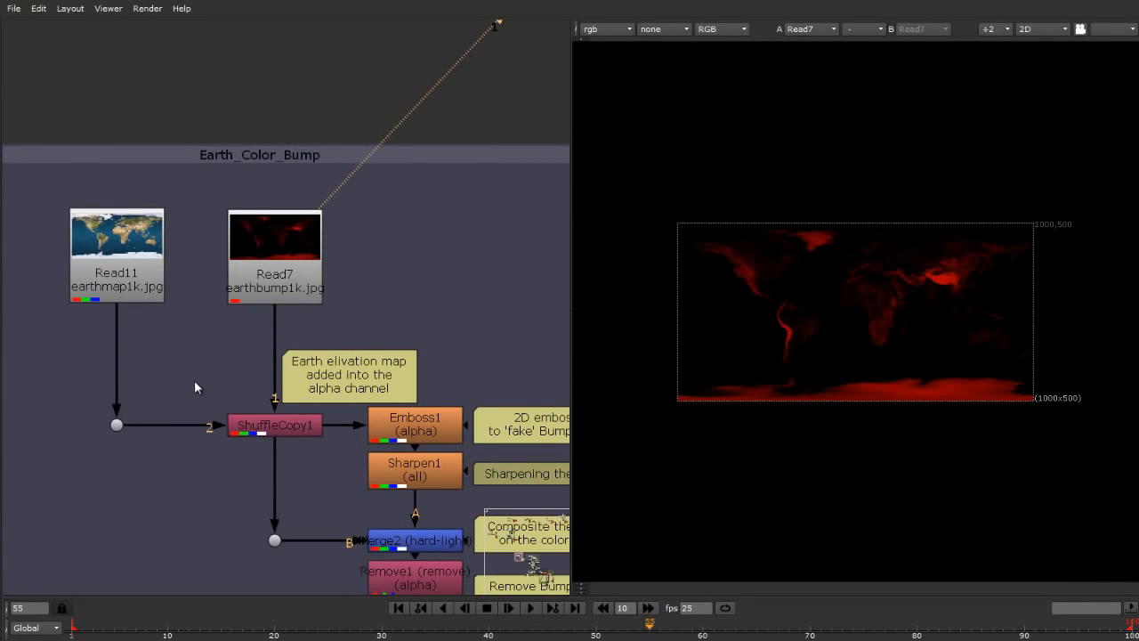
scroll(195, 387, "up", 1)
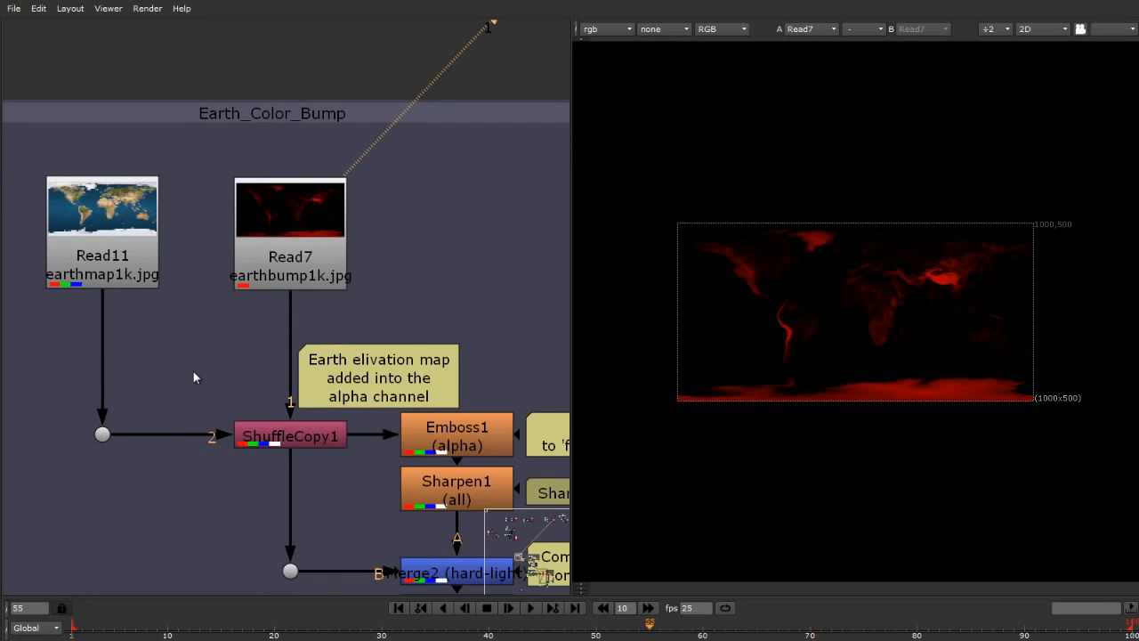
key("1")
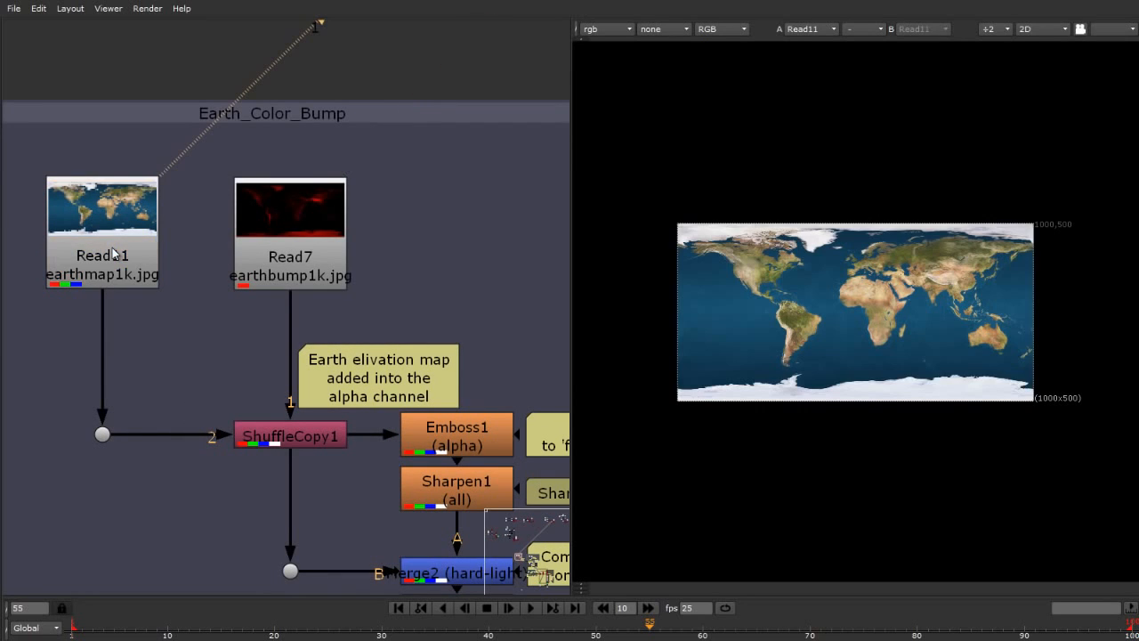
left_click(272, 278)
key("1")
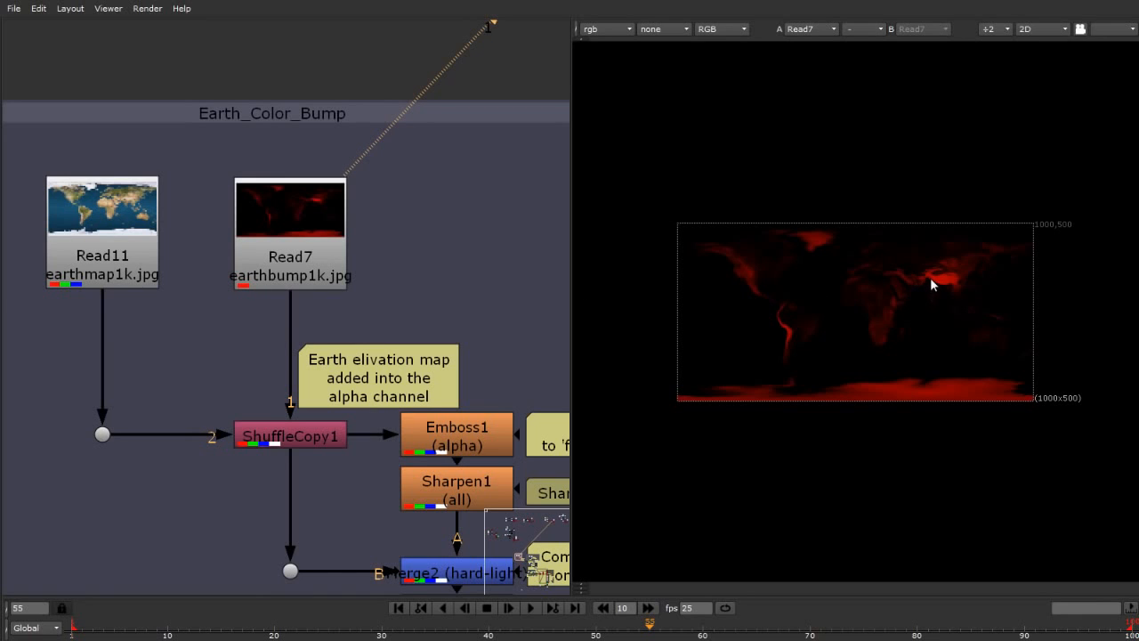
Assign rgba.red as the viewer's alpha channel and view Read7's elevation map in alpha-only display.
scroll(931, 278, "up", 5)
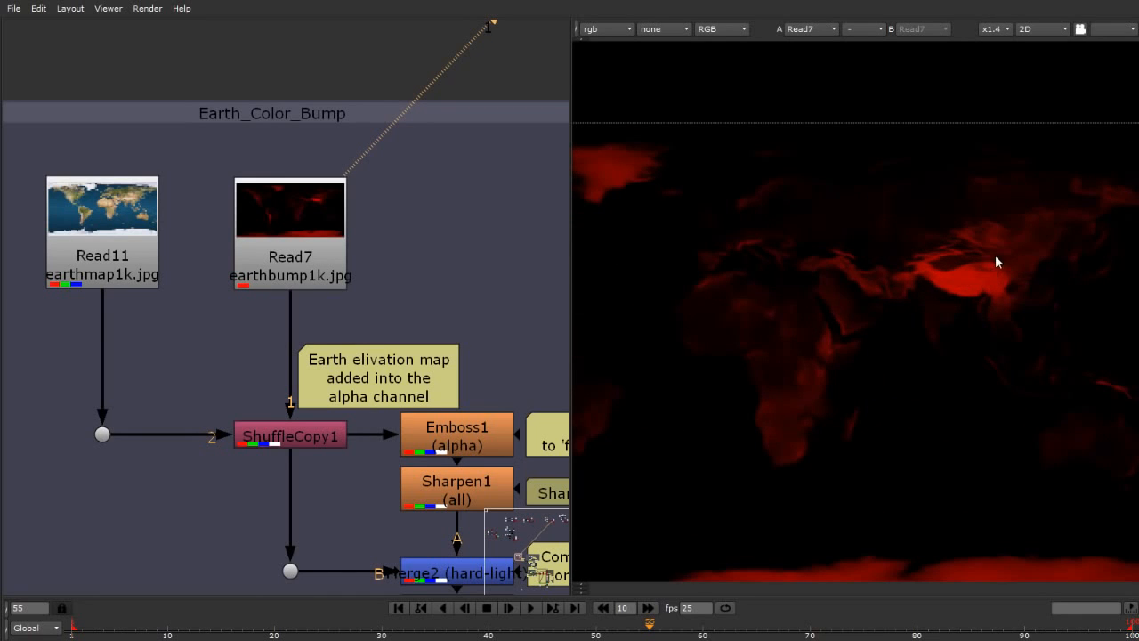
left_click(663, 28)
left_click(668, 51)
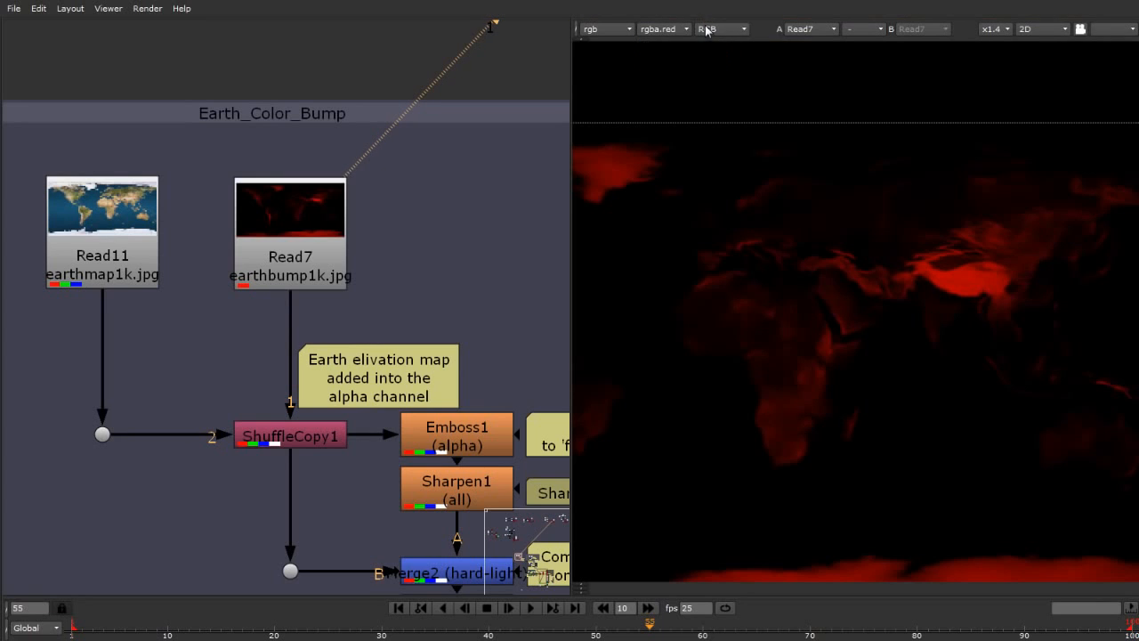
left_click(721, 29)
left_click(716, 129)
key("f")
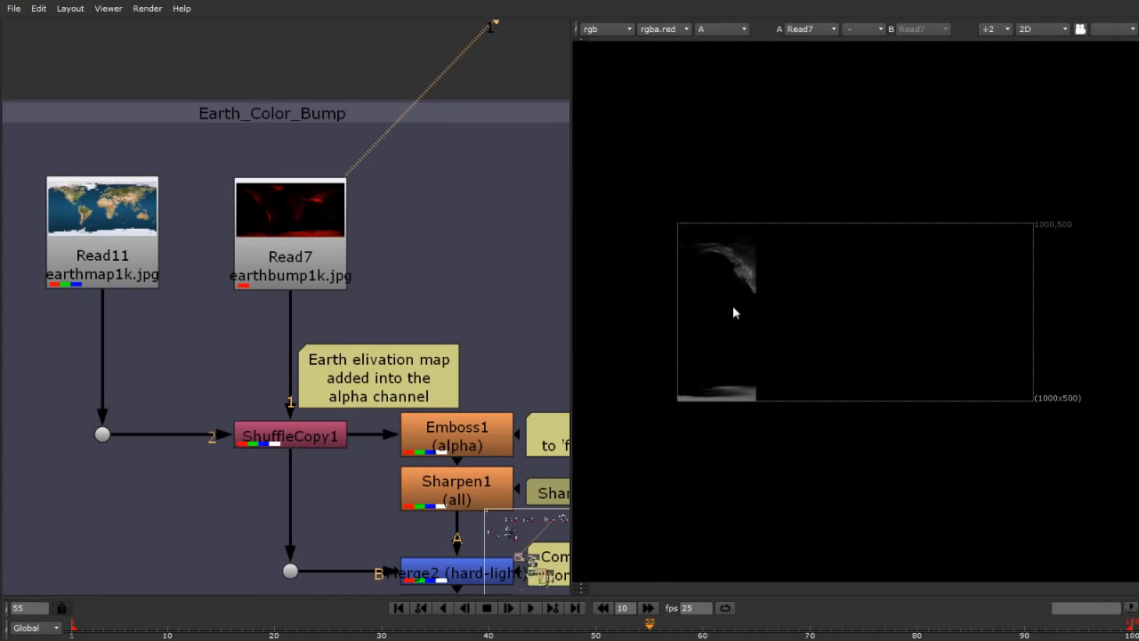
scroll(694, 350, "up", 3)
scroll(694, 356, "down", 1)
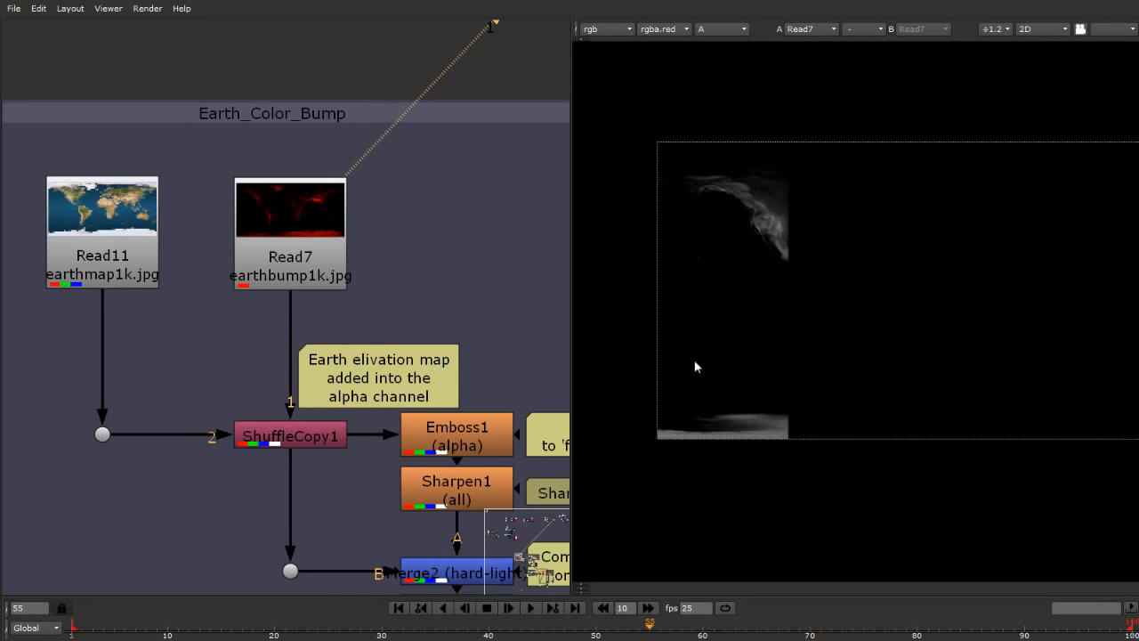
scroll(787, 183, "up", 2)
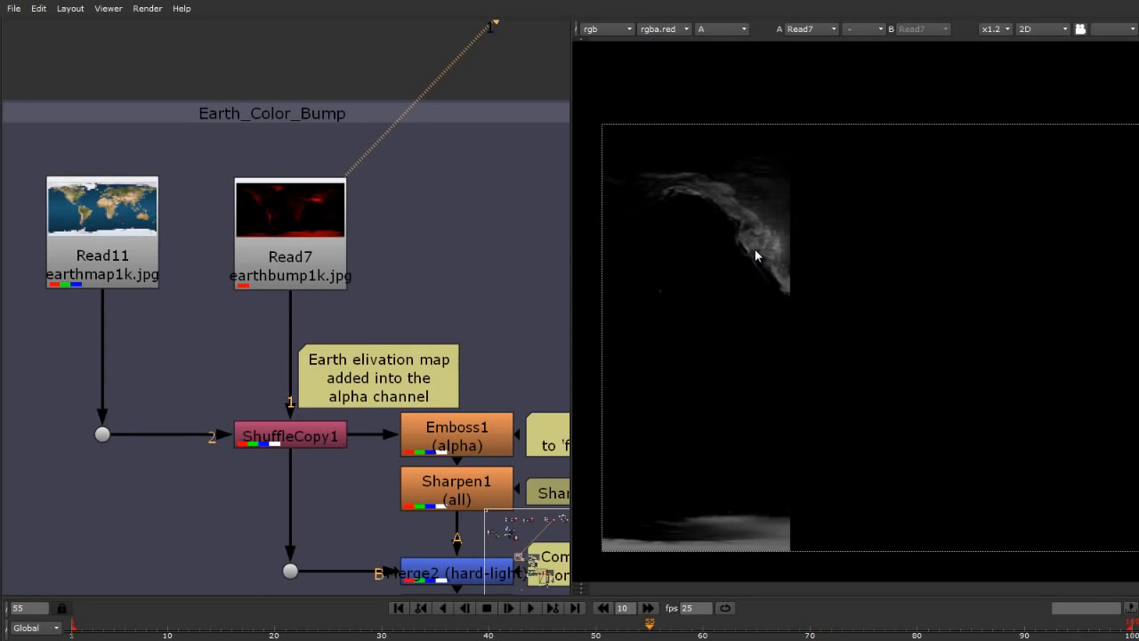
Return the viewer to RGB display, keep rgba.red as its alpha channel, and fit the elevation map.
left_click(703, 29)
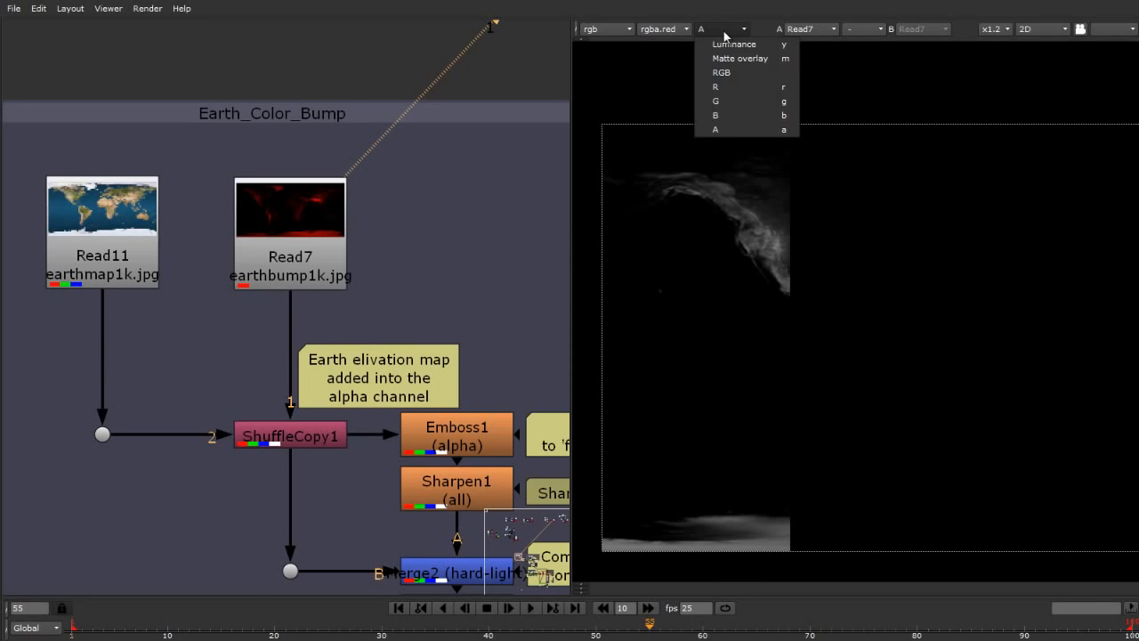
left_click(756, 77)
left_click(670, 33)
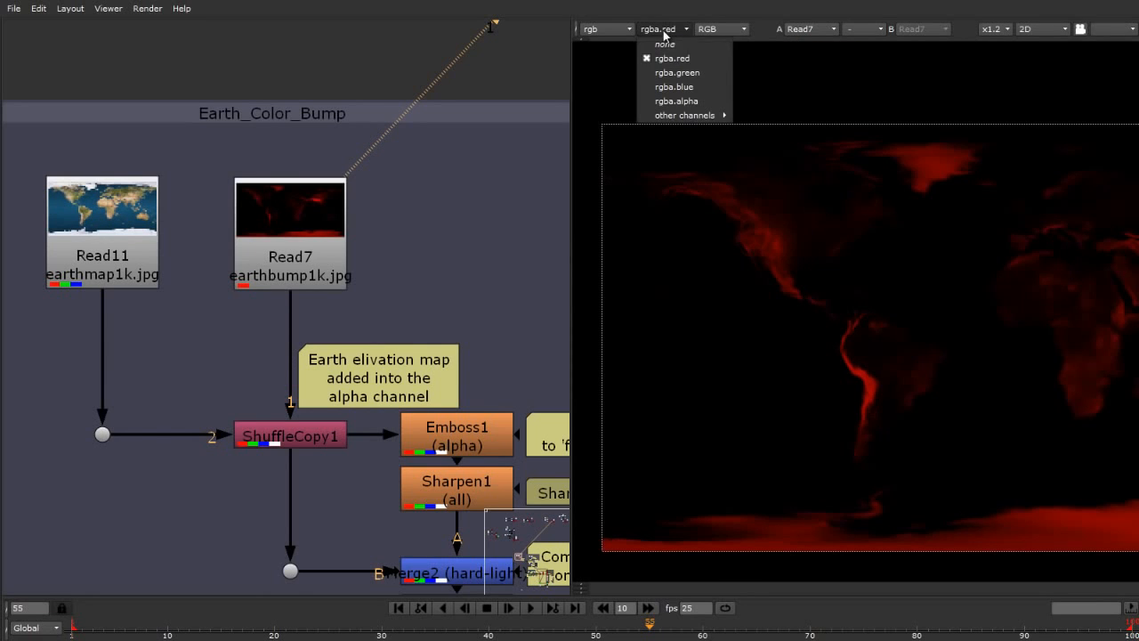
left_click(697, 61)
key("f")
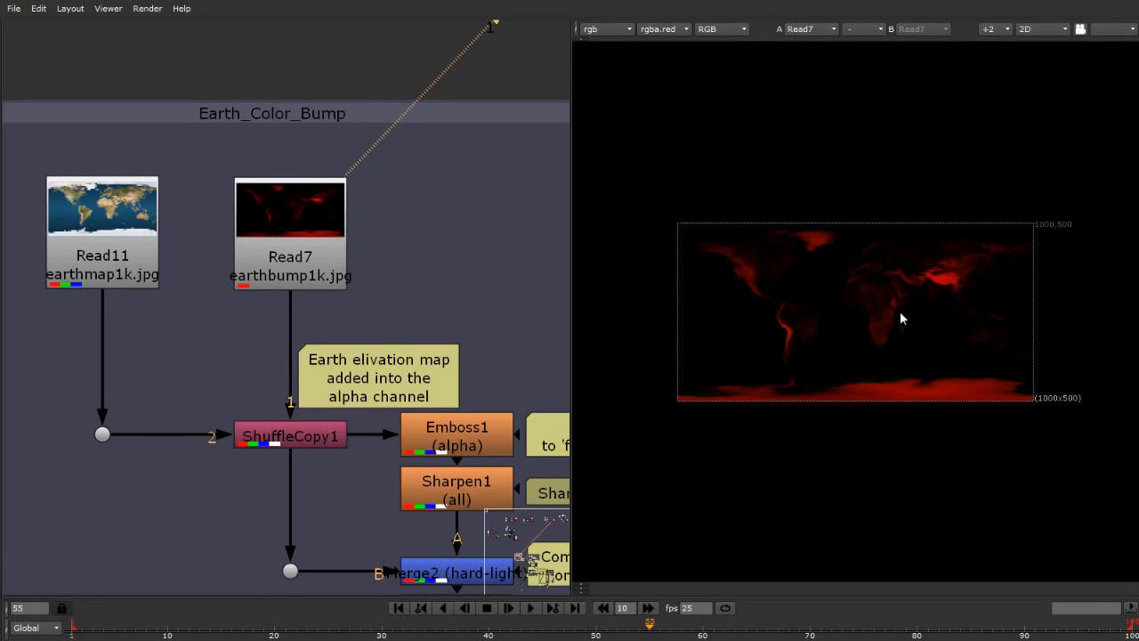
Point out the ShuffleCopy1 node and select the Read7 earthbump1k.jpg node that feeds it.
scroll(270, 460, "up", 2)
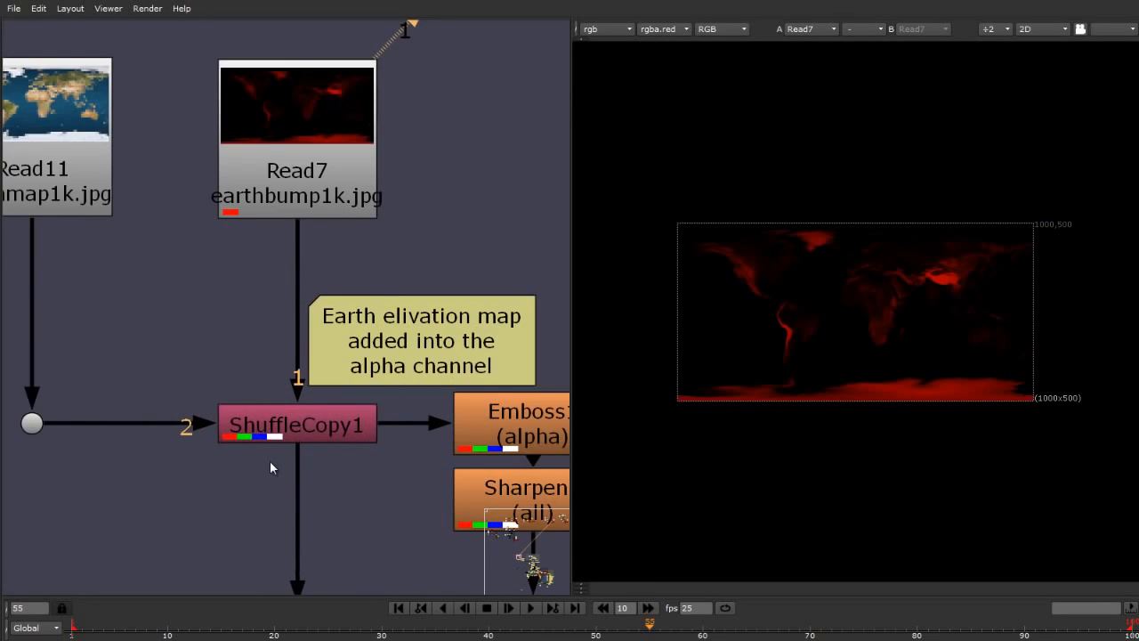
left_click(316, 437)
mouse_move(320, 176)
left_mouse_down()
mouse_move(320, 225)
mouse_move(322, 182)
left_mouse_up()
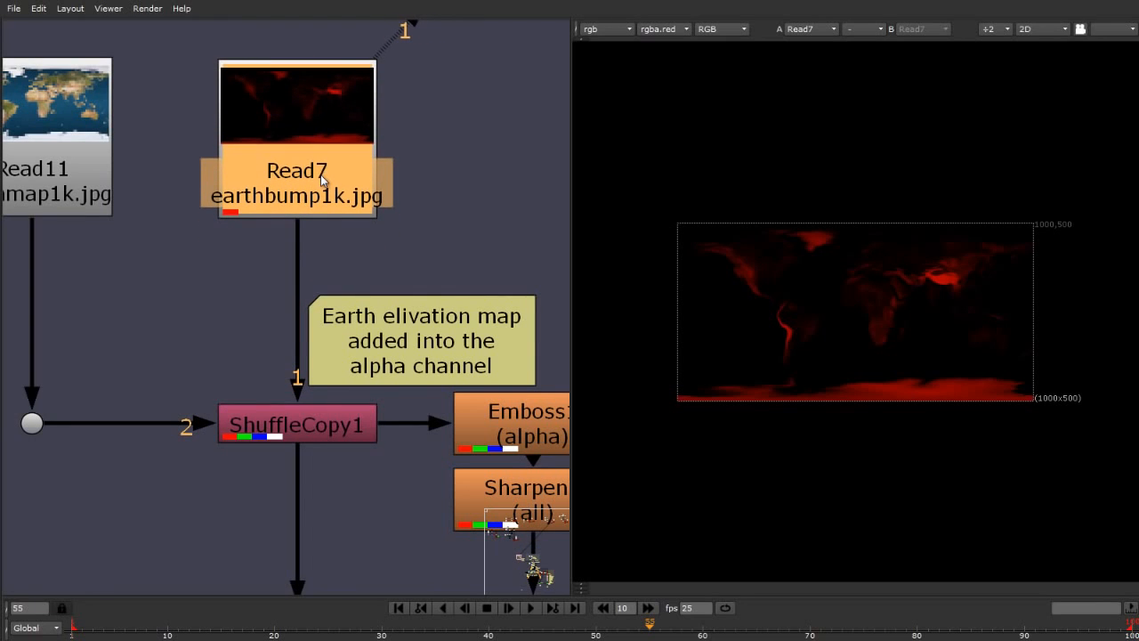
Inspect ShuffleCopy1's channel routing against its Read11 and Read7 sources, and close its properties.
double_click(300, 431)
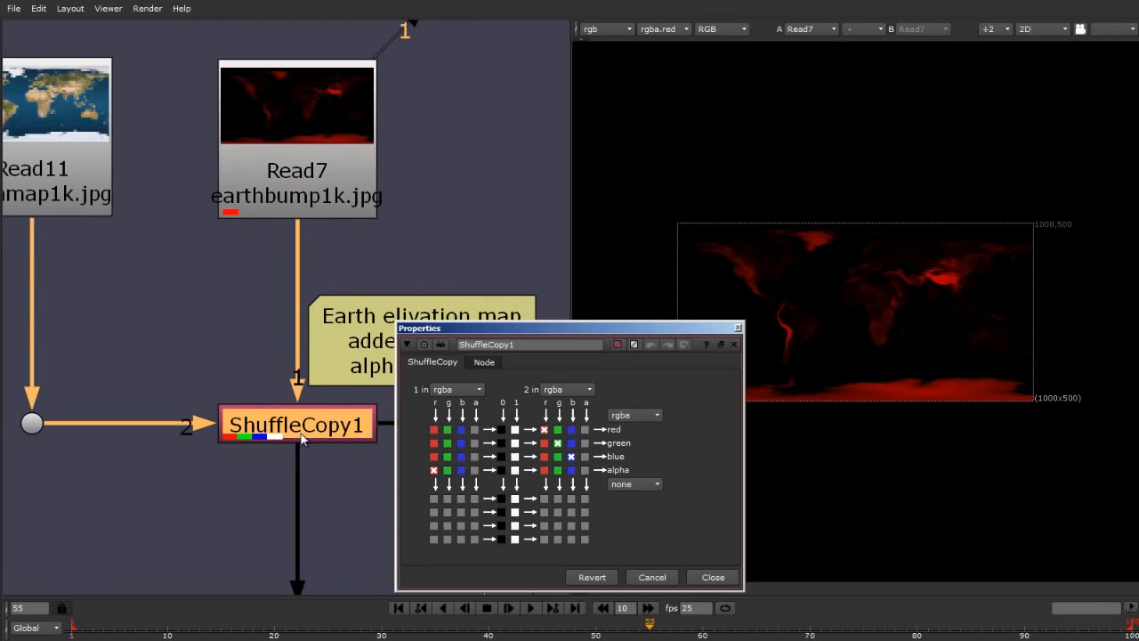
scroll(100, 134, "down", 2)
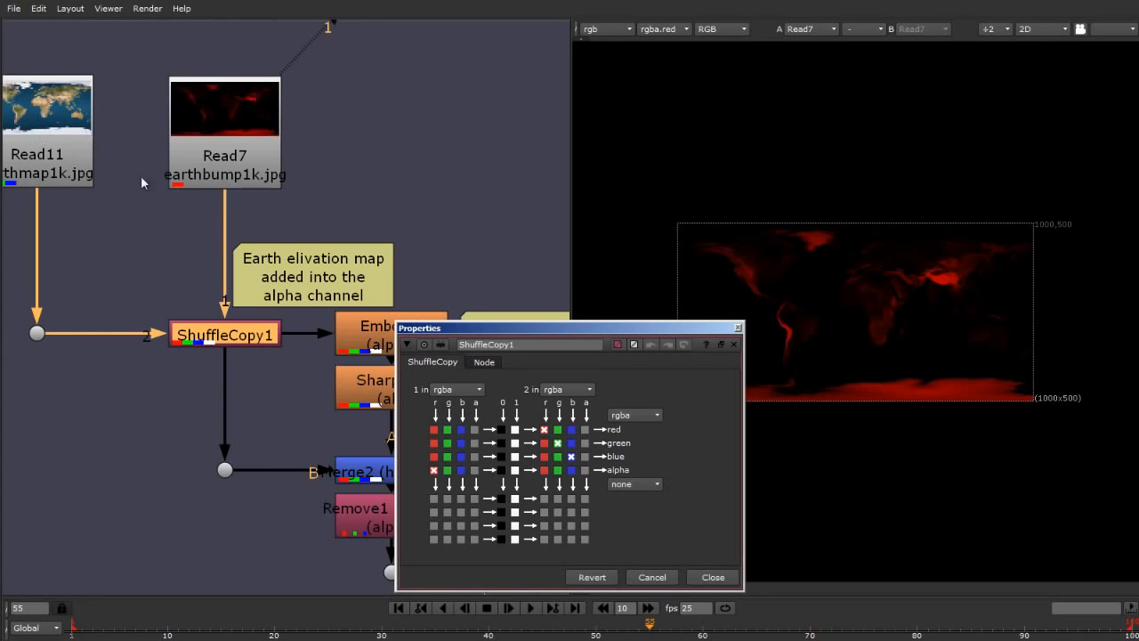
scroll(140, 182, "down", 1)
scroll(169, 203, "up", 1)
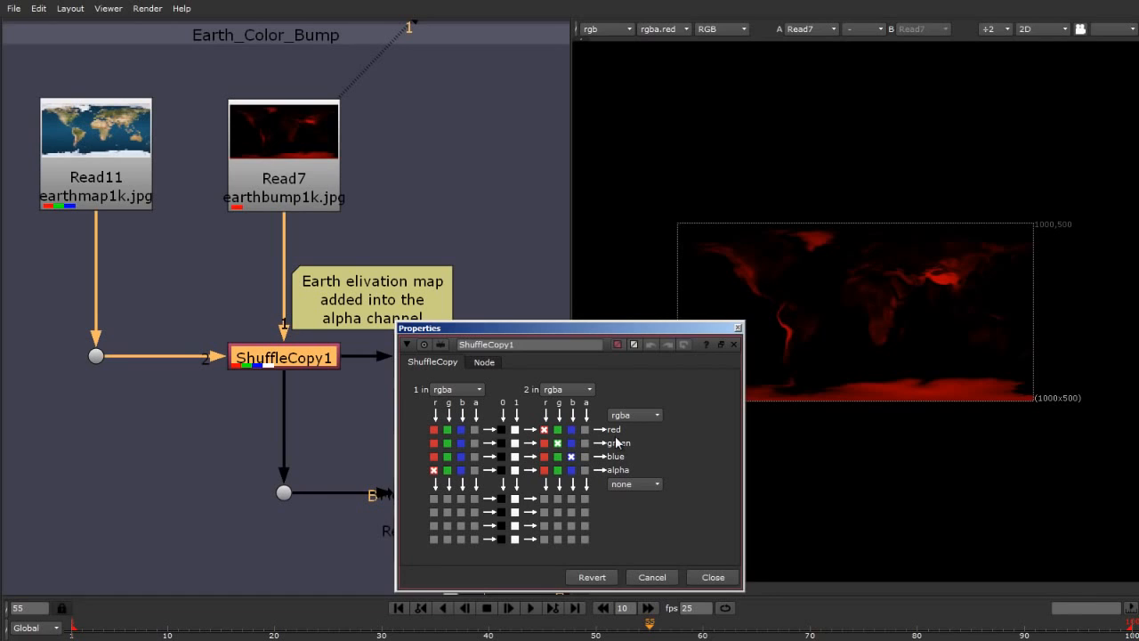
left_click(86, 183)
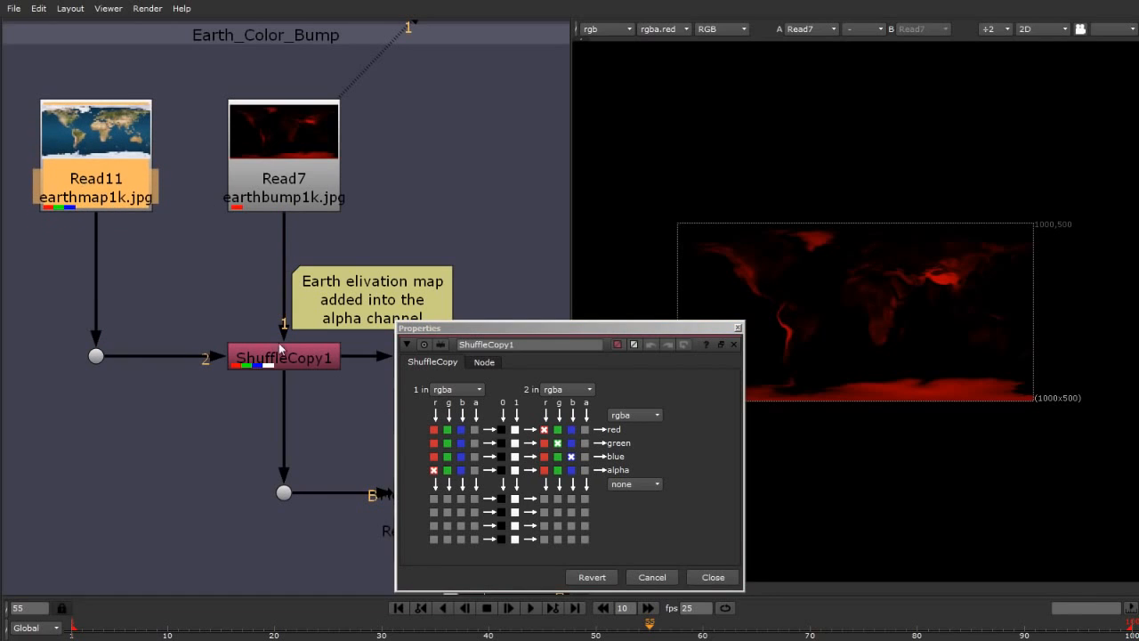
left_click(284, 184)
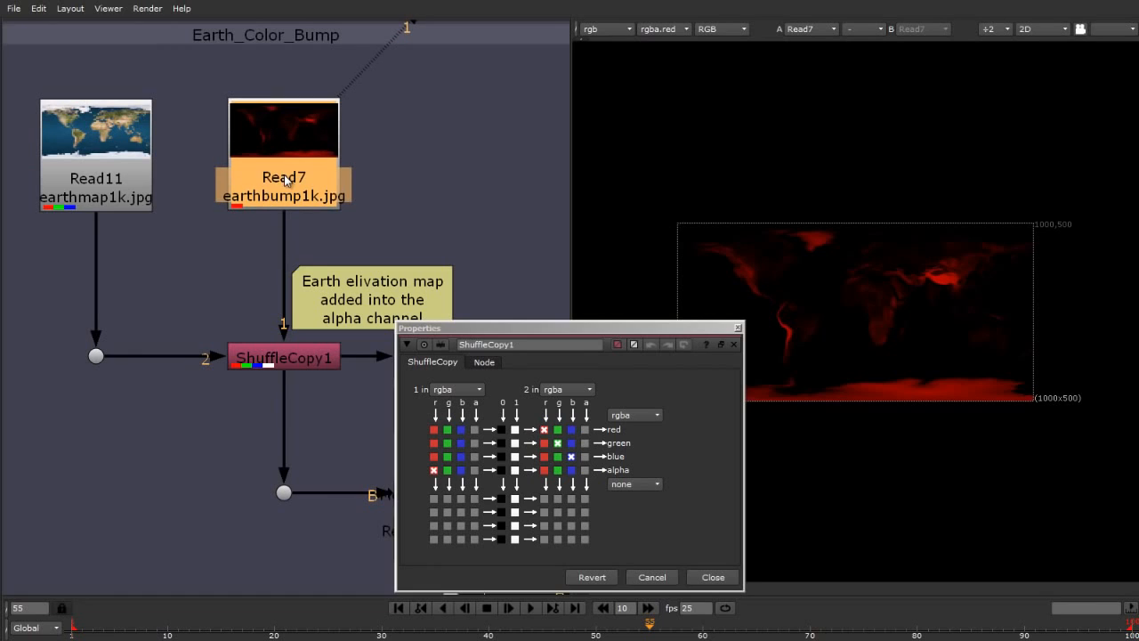
left_click(738, 328)
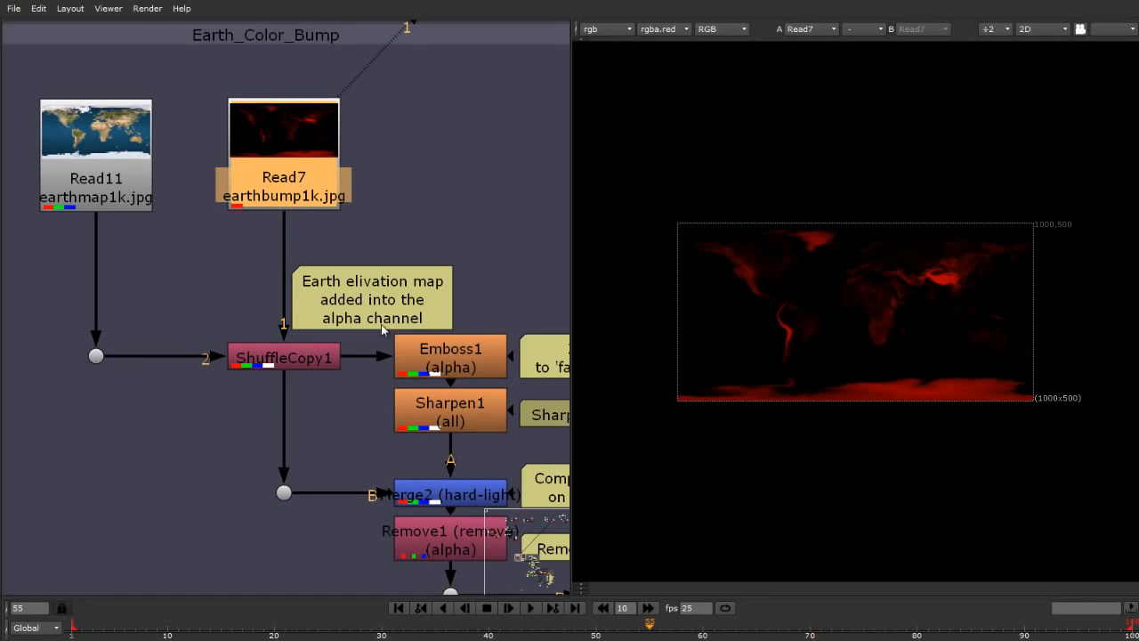
Nudge the Earth elevation map note slightly upward and select the ShuffleCopy1 node below it.
mouse_move(380, 314)
left_mouse_down()
mouse_move(385, 298)
mouse_move(381, 308)
left_mouse_up()
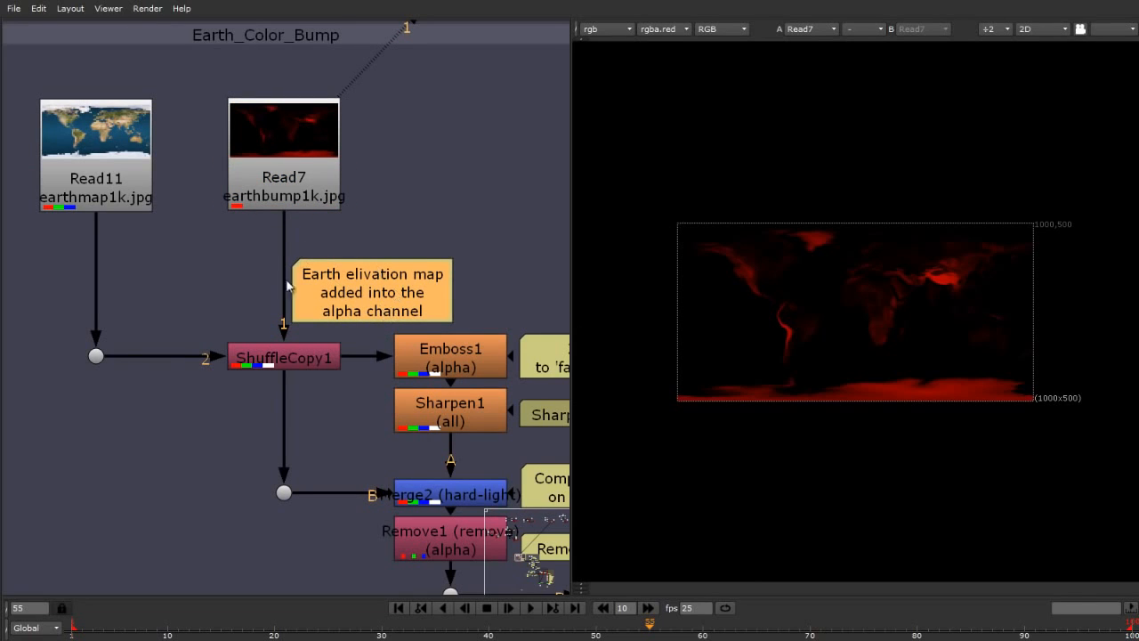
scroll(107, 297, "down", 2)
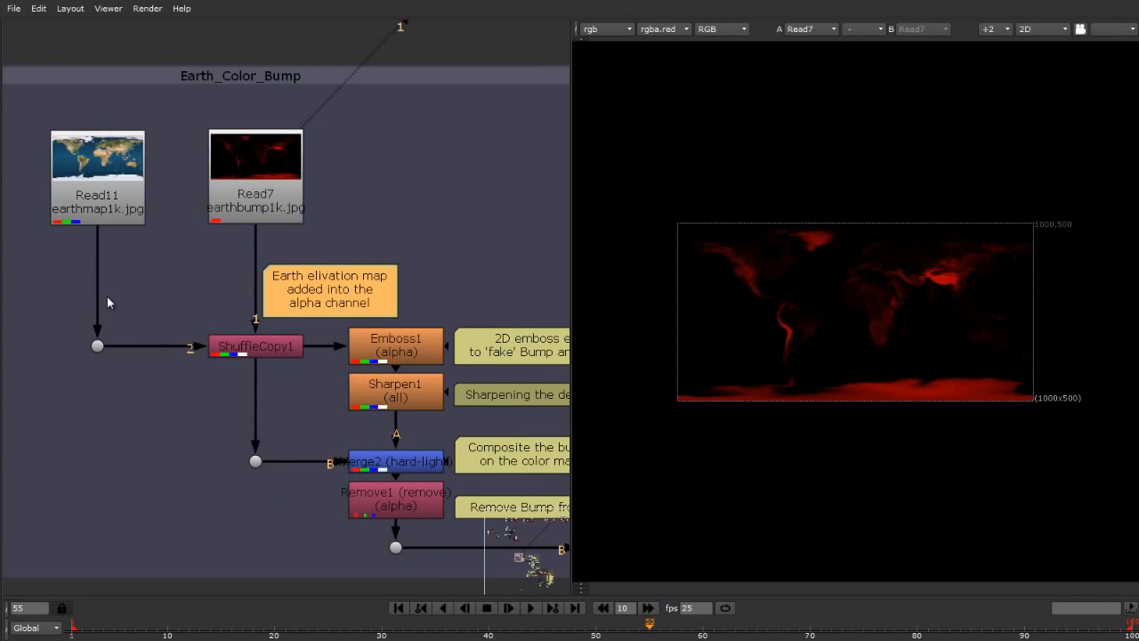
scroll(275, 347, "up", 2)
left_click(259, 351)
scroll(99, 345, "down", 2)
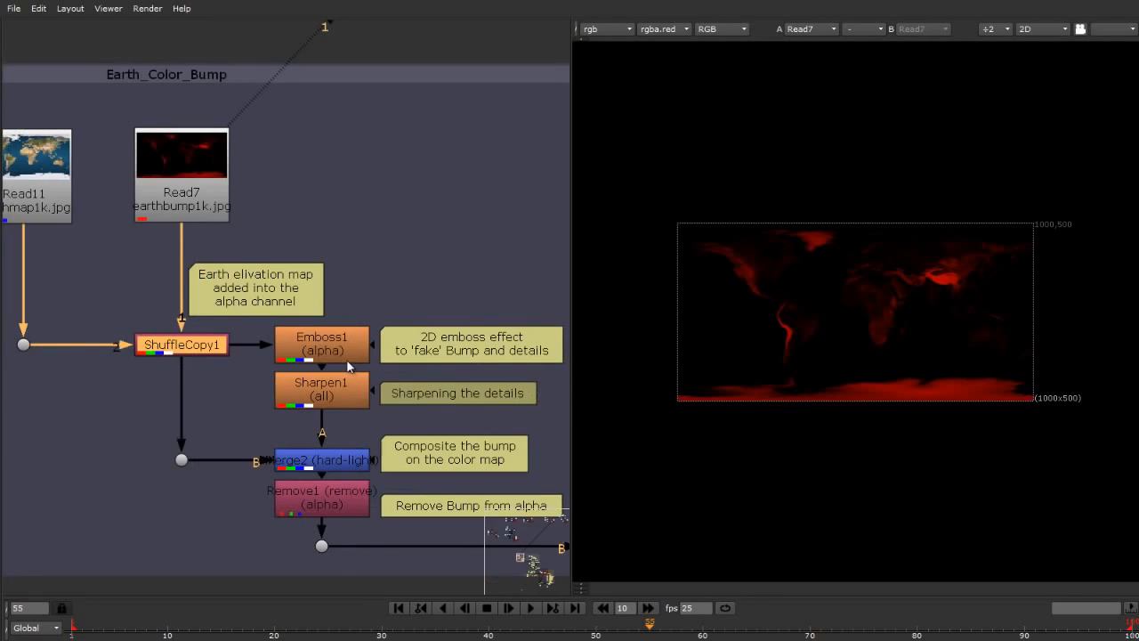
View the Emboss1 node's output and examine the embossed relief over northern Africa up close.
scroll(323, 355, "up", 3)
left_click(323, 355)
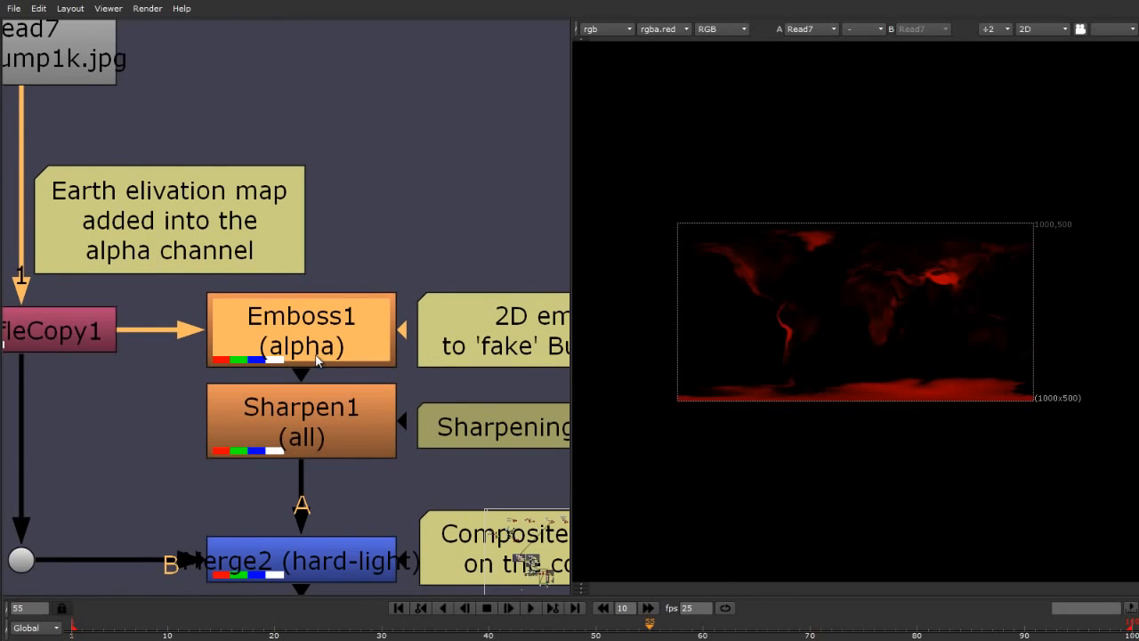
key("1")
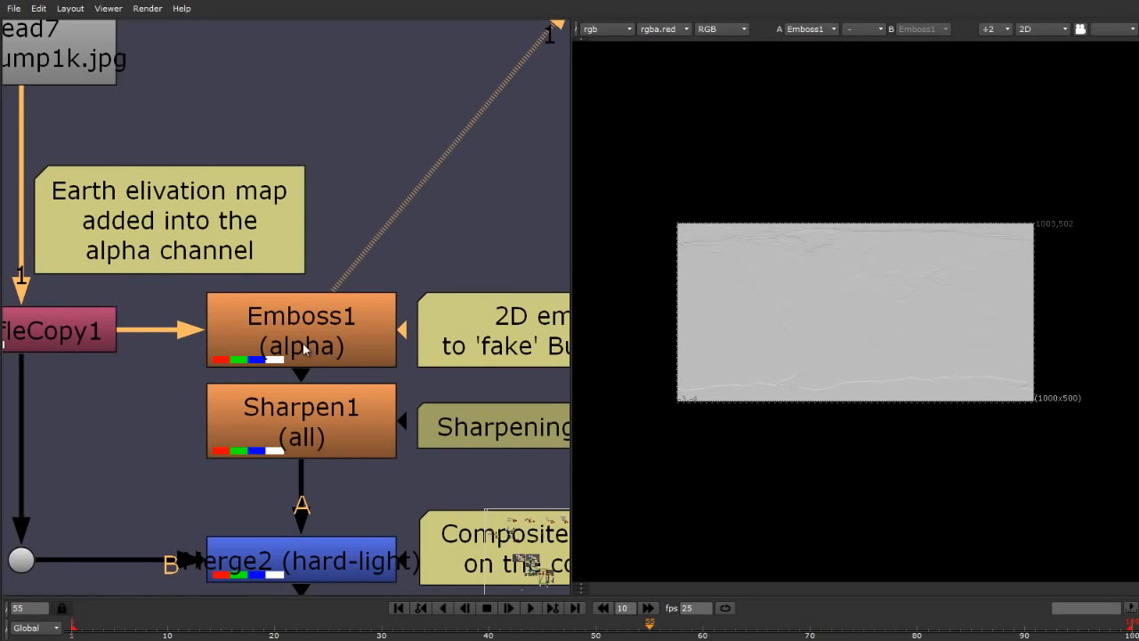
scroll(894, 283, "up", 6)
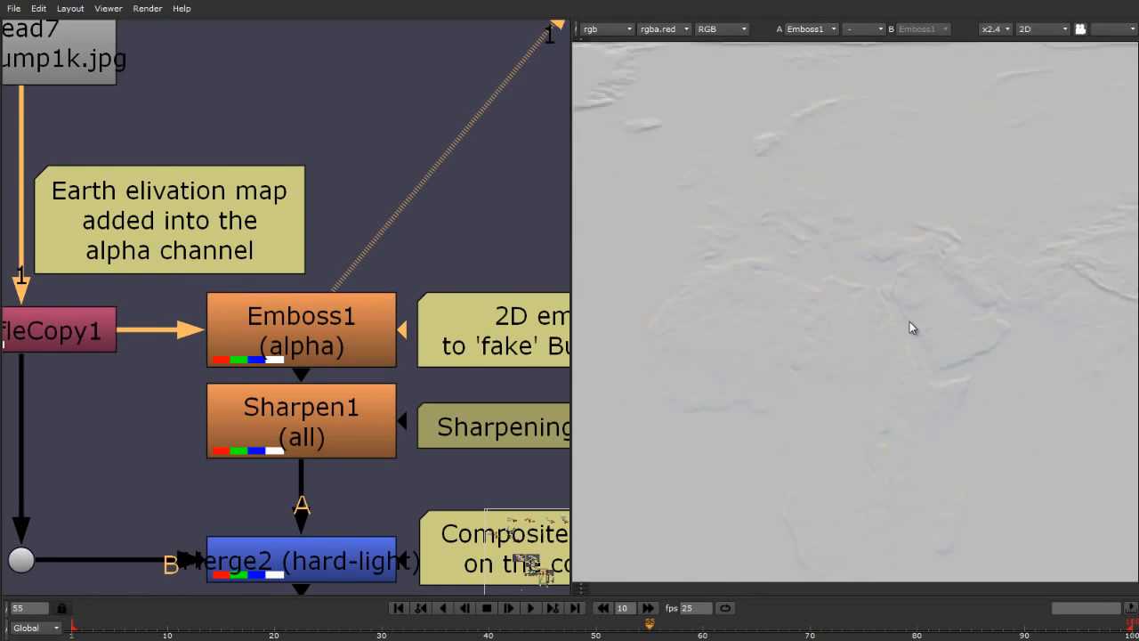
scroll(796, 267, "up", 3)
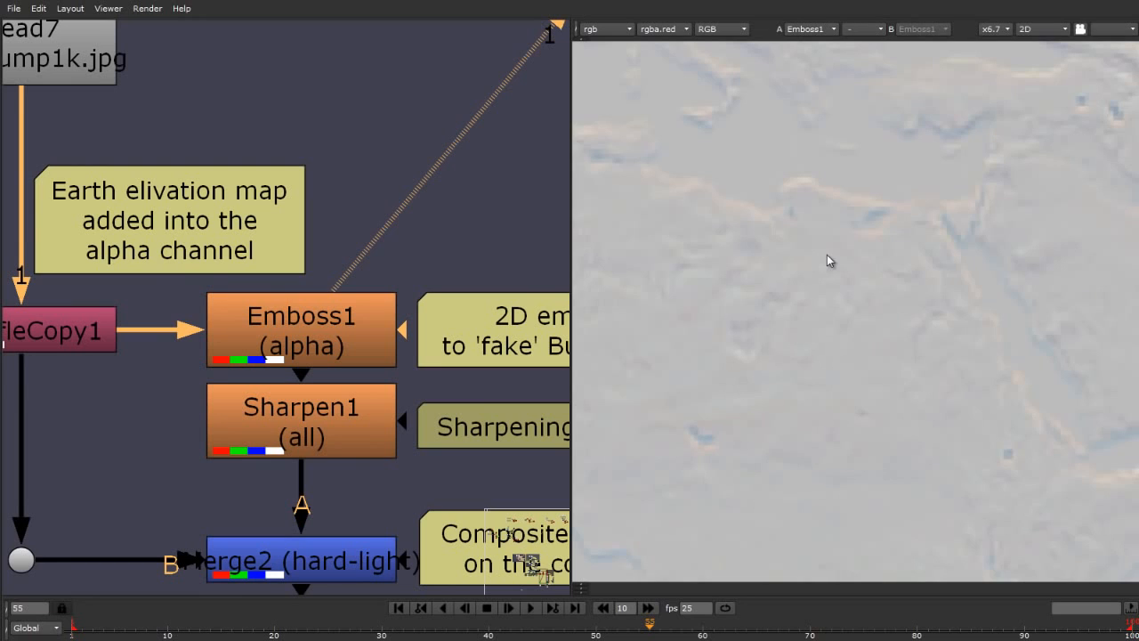
Review Emboss1's settings, close its properties, and inspect the raised coastlines around Africa and Arabia in the viewer.
double_click(249, 354)
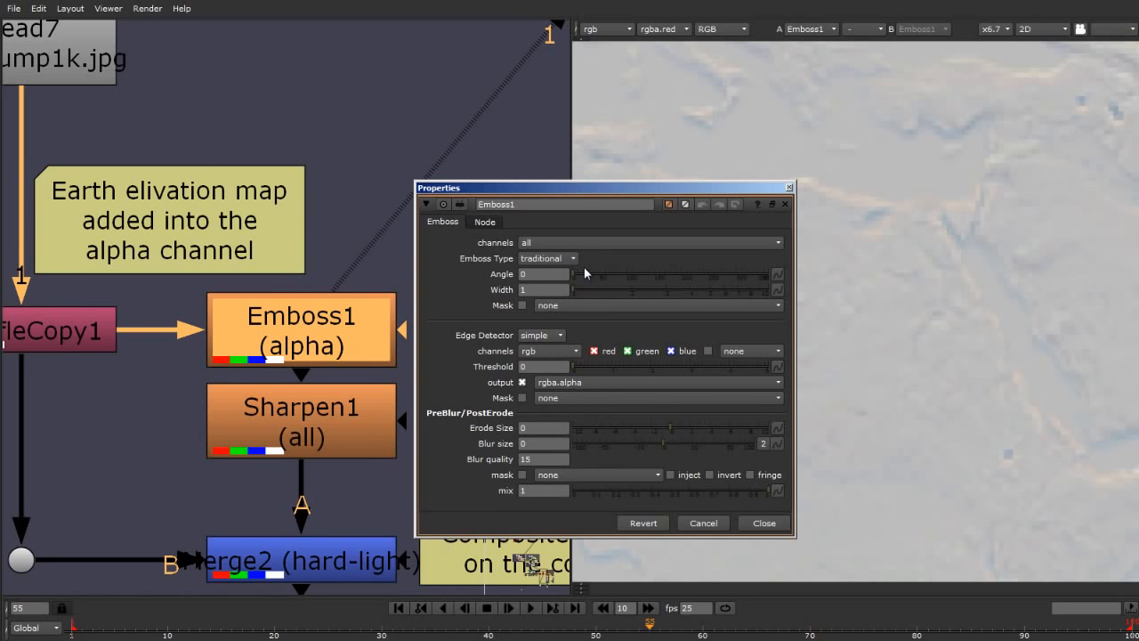
left_click(789, 188)
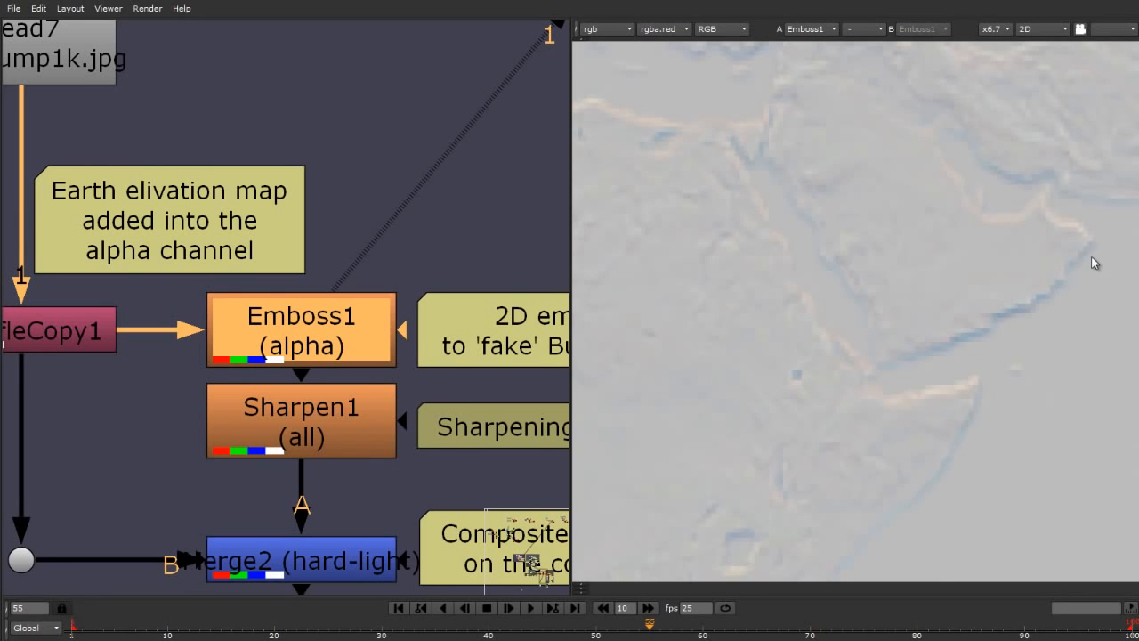
scroll(891, 335, "down", 6)
scroll(780, 440, "up", 4)
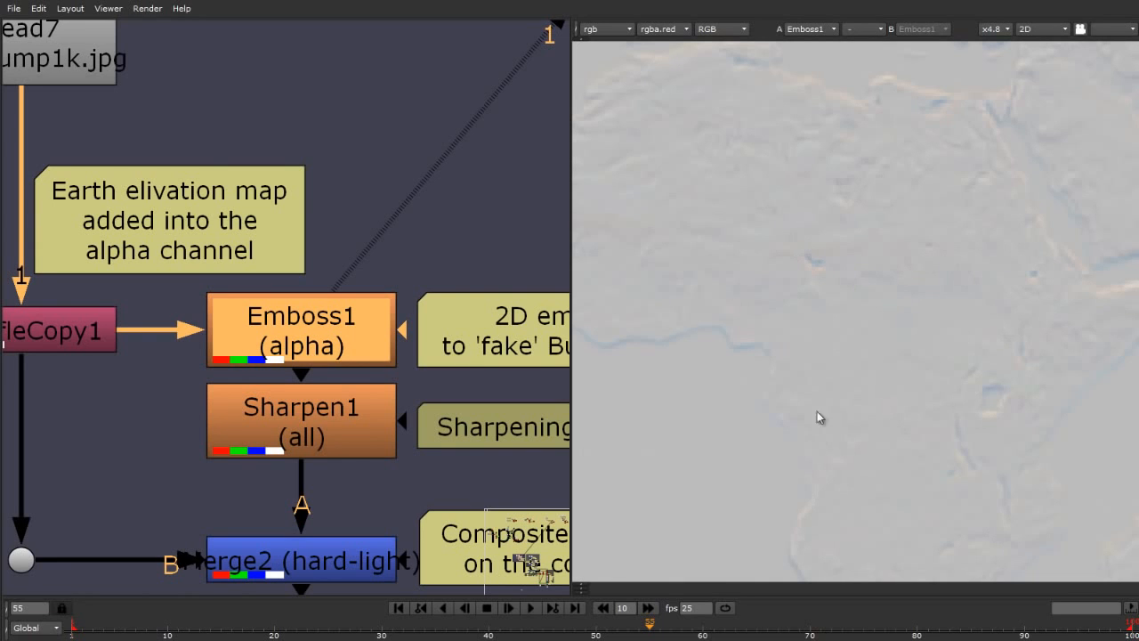
scroll(819, 418, "down", 4)
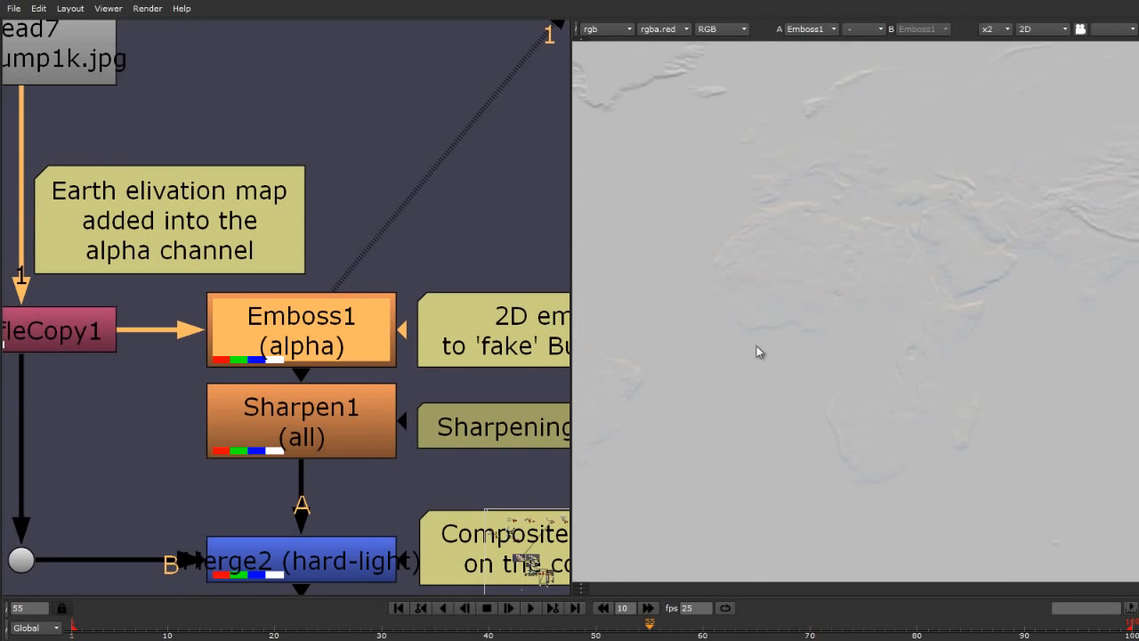
View the Sharpen1 node's output and examine its sharpened relief details up close.
left_click(302, 406)
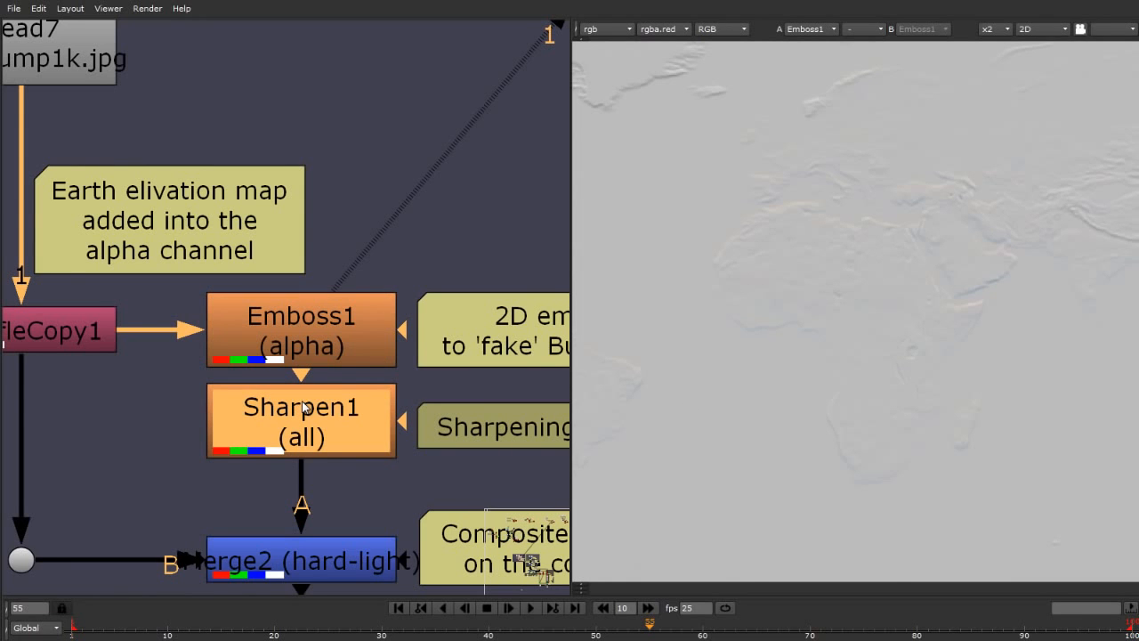
key("1")
scroll(891, 261, "up", 7)
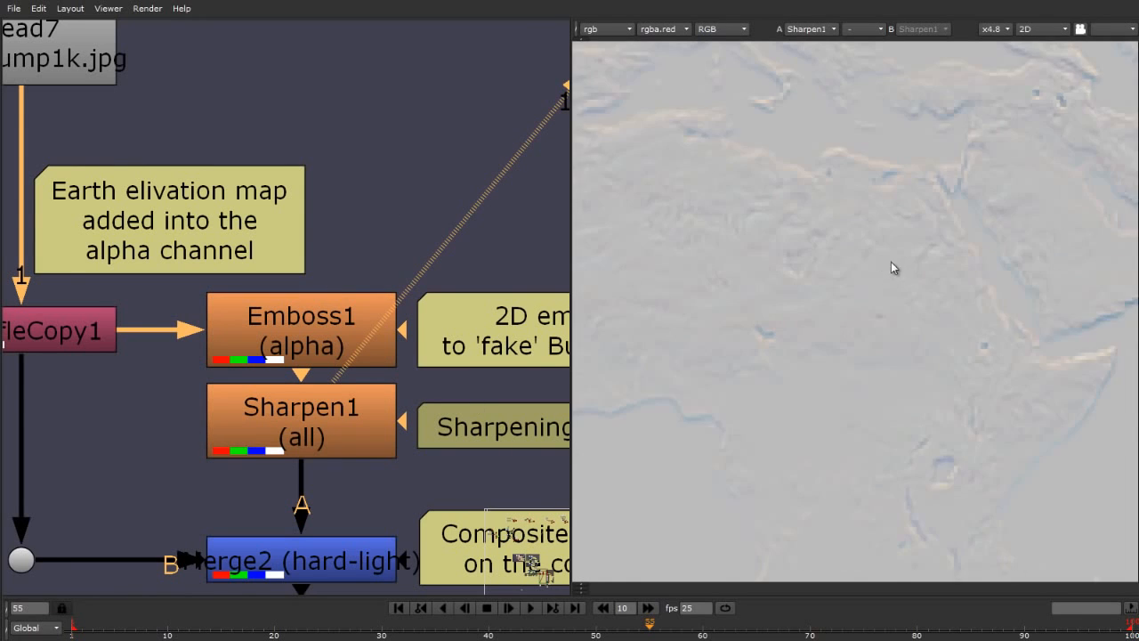
Assign Emboss1 to the second viewer input and switch repeatedly between it and Sharpen1 to compare the sharpening.
left_click(342, 307)
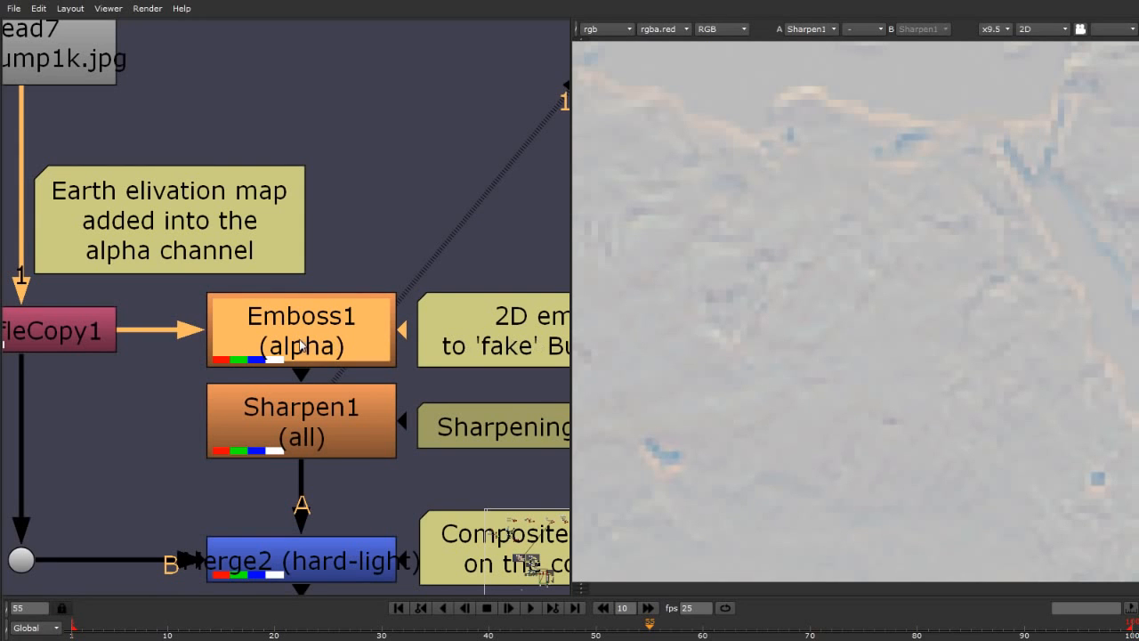
key("2")
key("1")
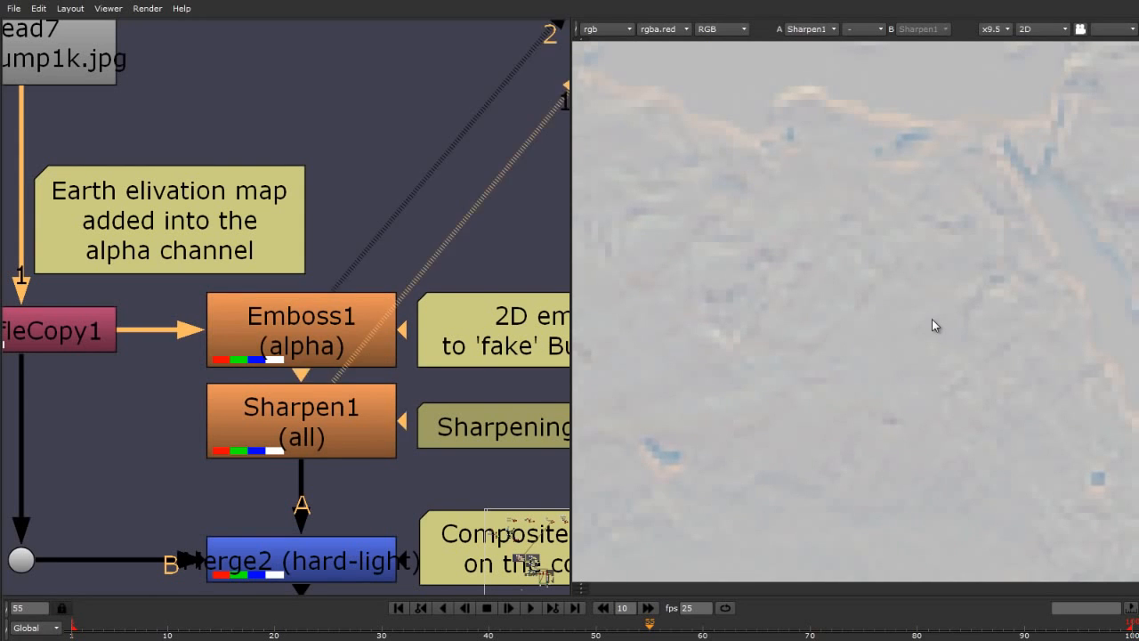
key("2")
key("1")
key("2")
key("1")
key("2")
key("1")
key("2")
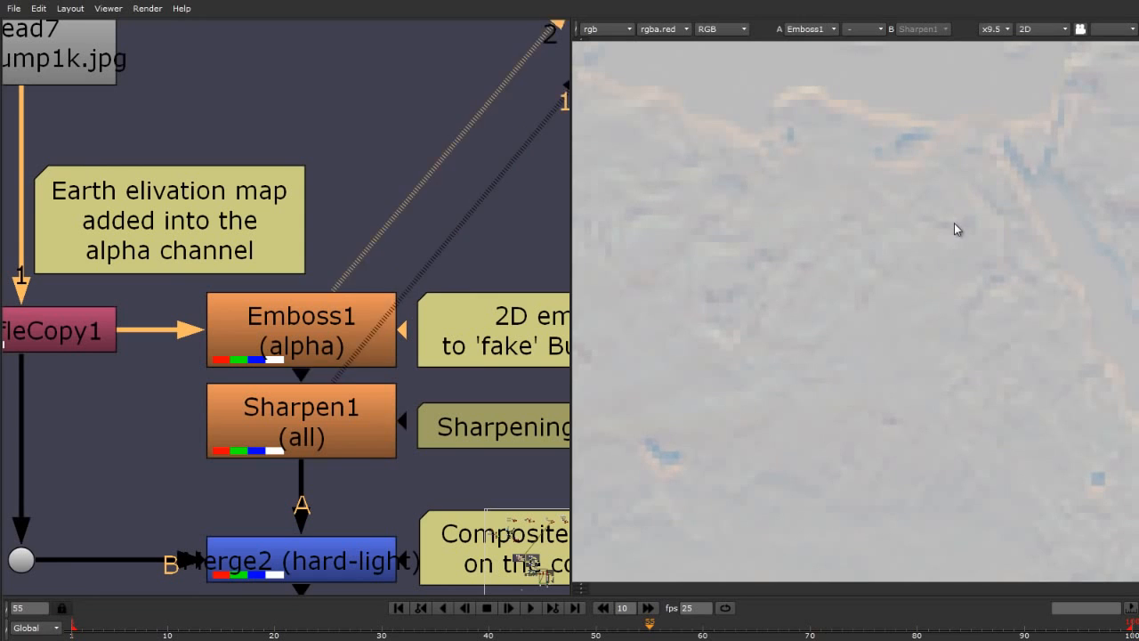
key("1")
key("2")
key("1")
key("2")
key("1")
key("2")
key("1")
key("2")
key("1")
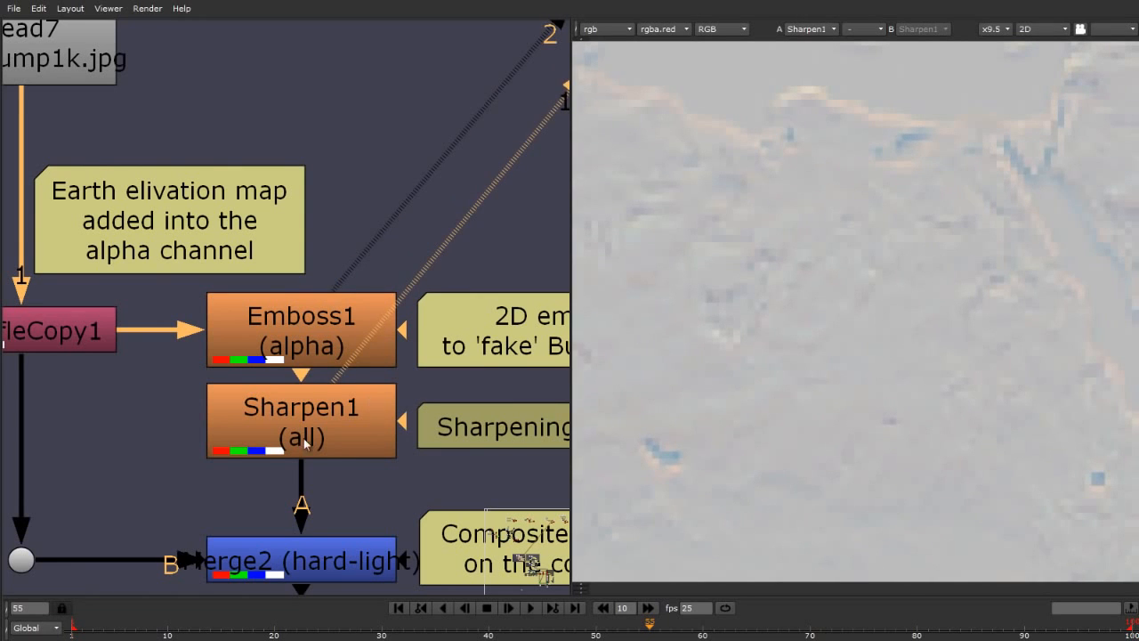
View the Merge2 hard-light result and examine the bump relief composited on the color map over northern Africa.
scroll(229, 184, "down", 4)
scroll(255, 360, "up", 3)
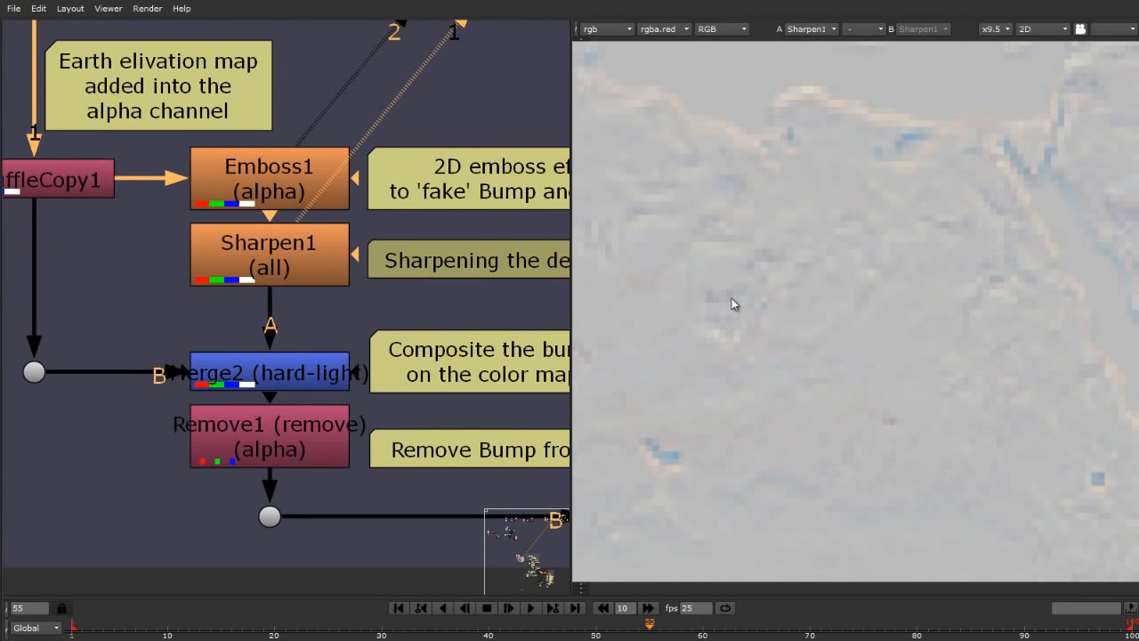
scroll(732, 304, "down", 5)
left_click(269, 374)
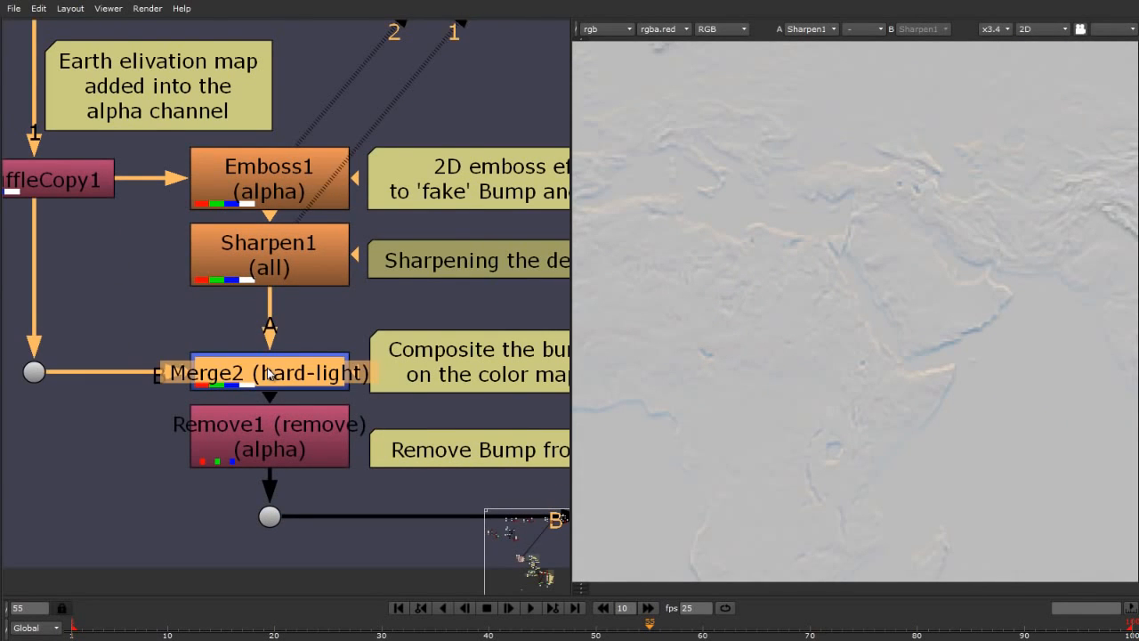
key("1")
scroll(778, 281, "down", 3)
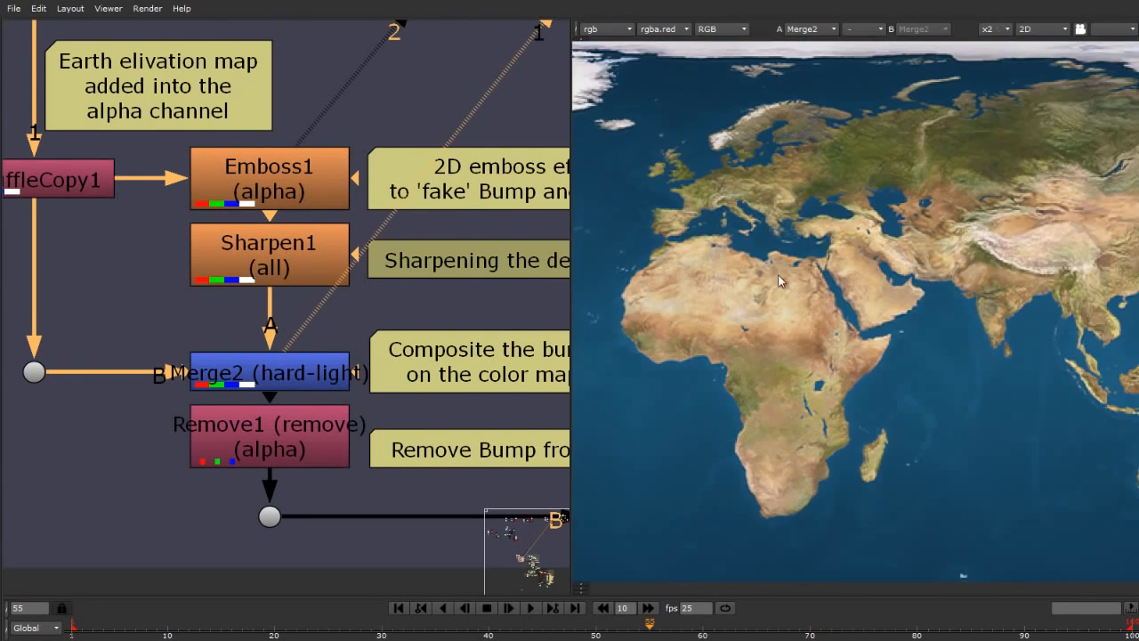
scroll(786, 288, "up", 5)
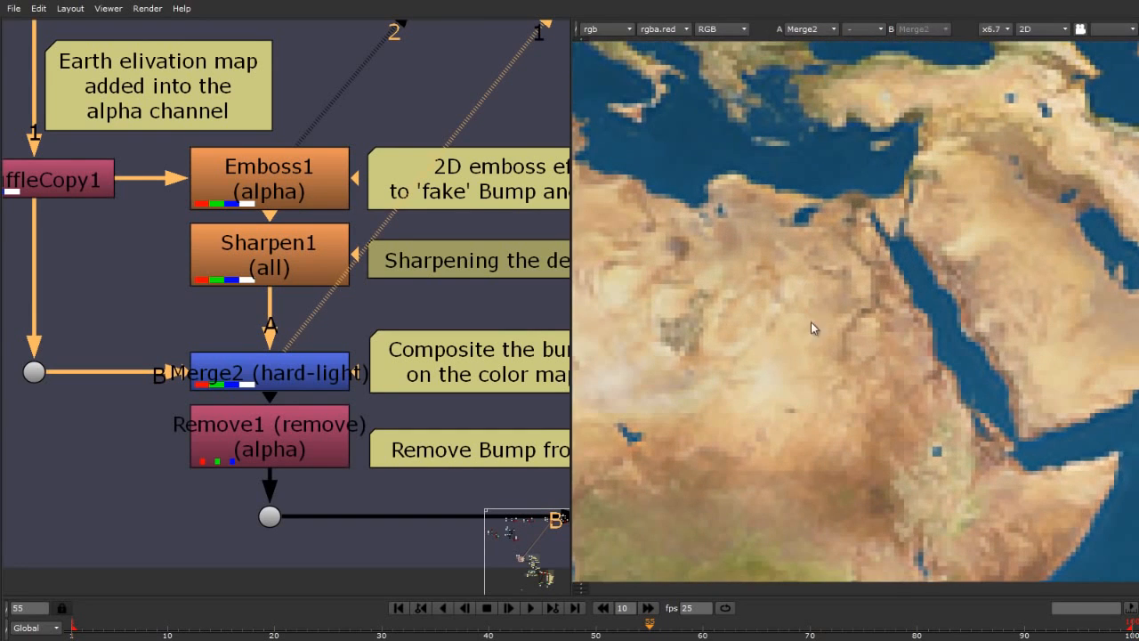
left_click(256, 385)
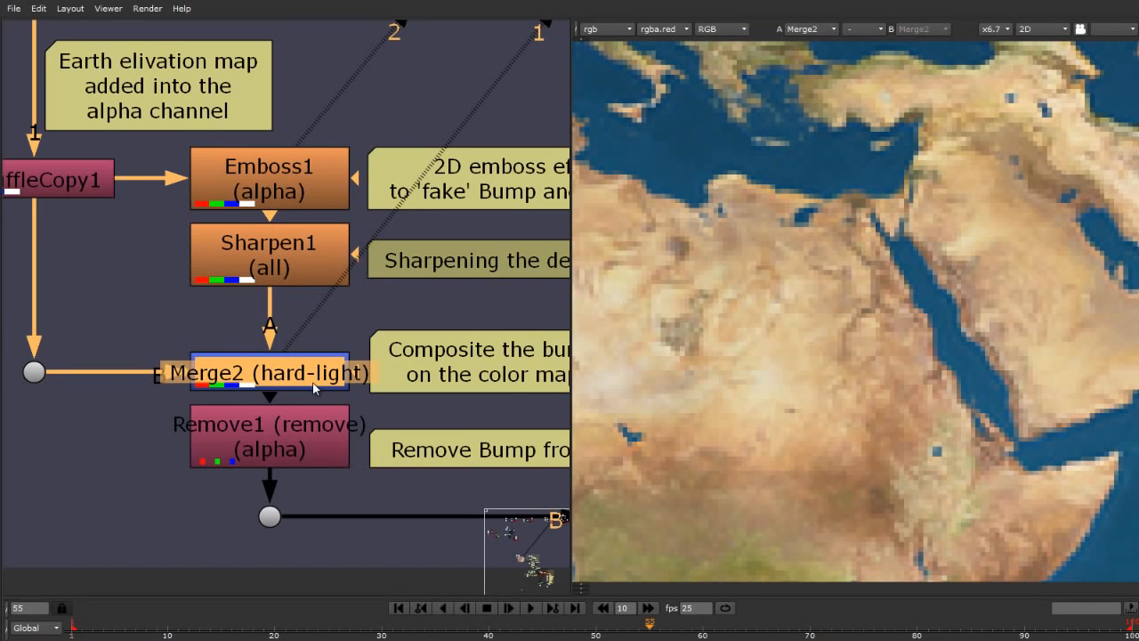
View Sharpen1 again, show the viewer's pixel information bar, and sample values along the Arabian coastline.
left_click(327, 272)
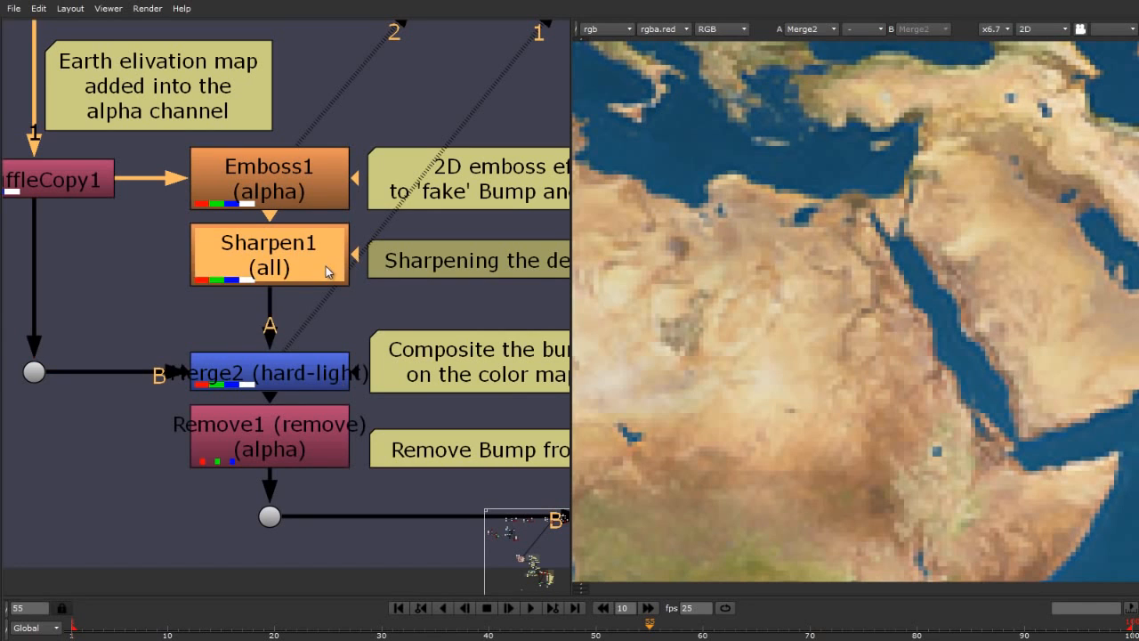
key("1")
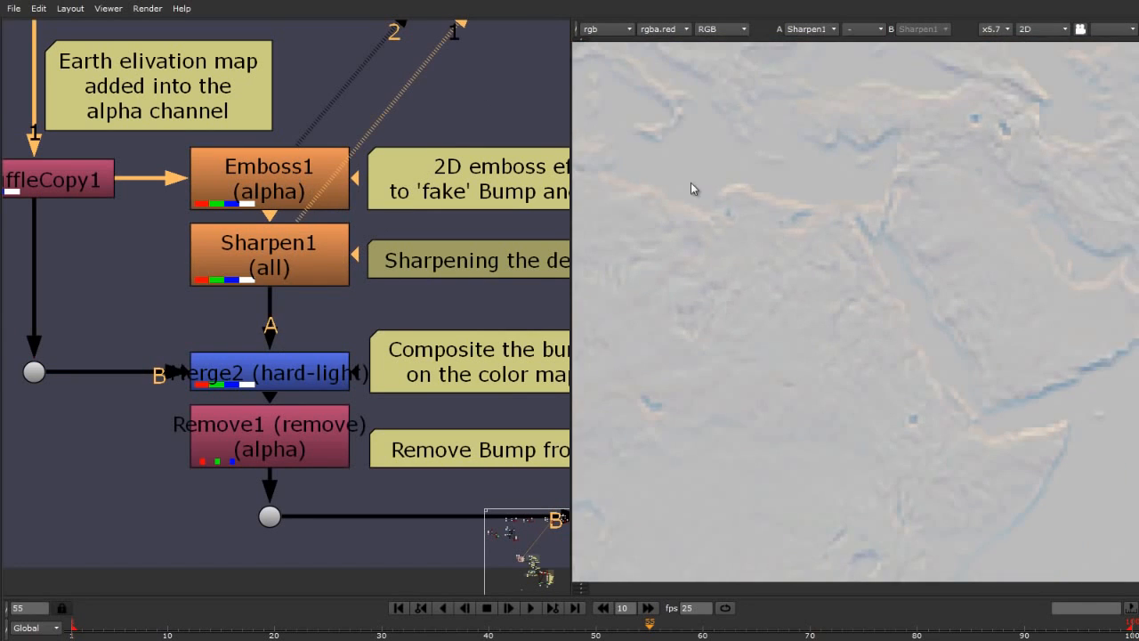
left_click(579, 588)
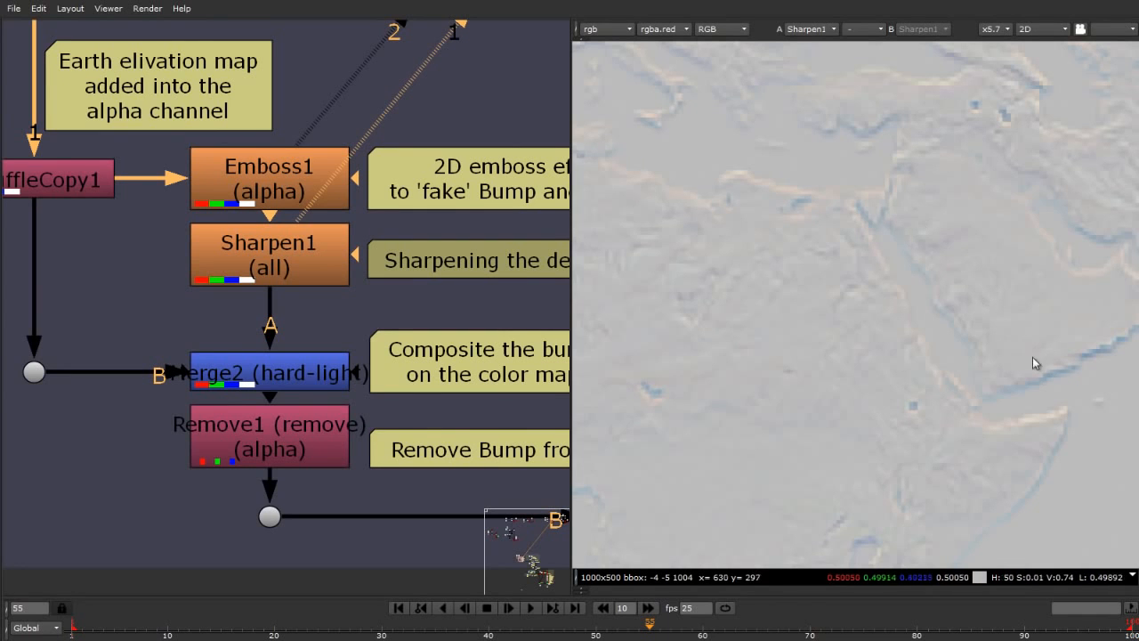
scroll(1068, 369, "up", 4)
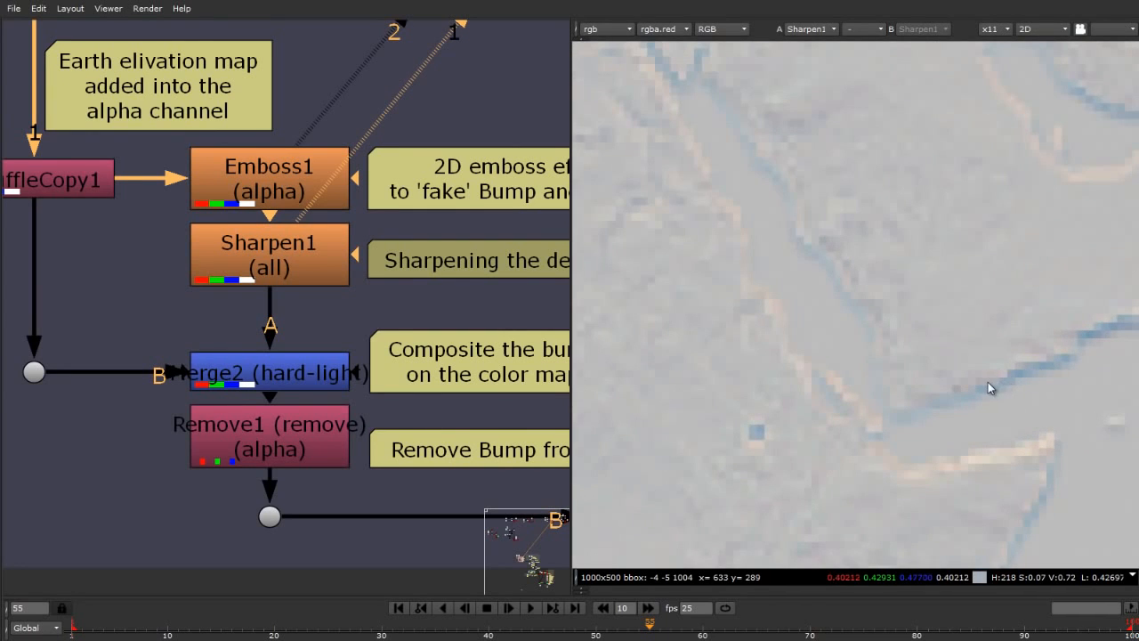
scroll(988, 382, "down", 2)
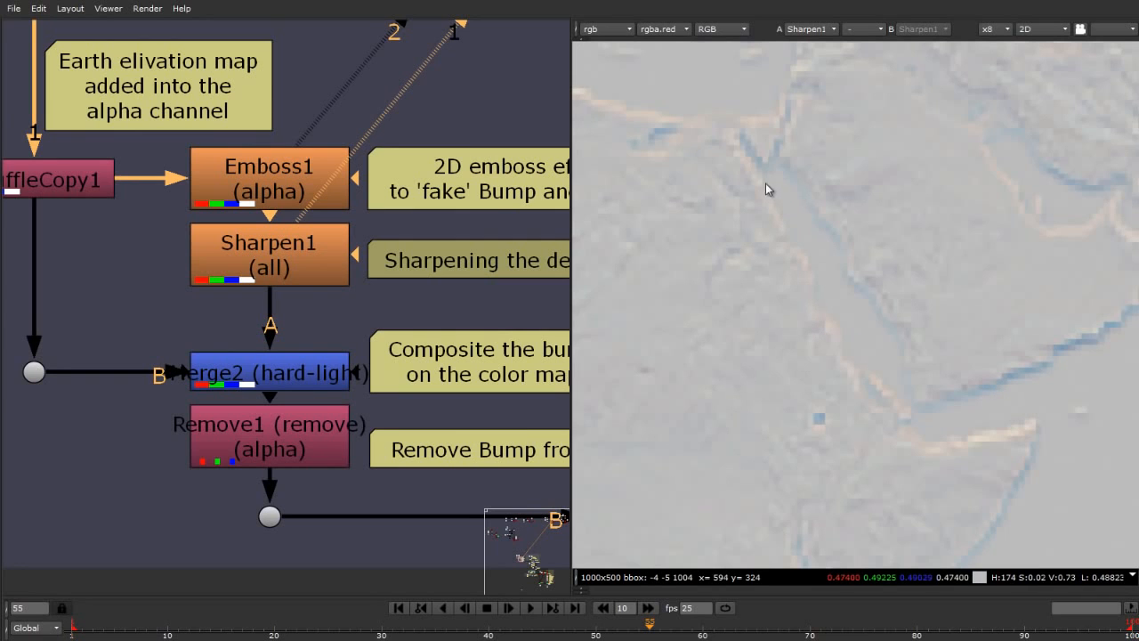
Return the viewer to Merge2 and inspect how the relief shades the color map around the Red Sea.
left_click(239, 379)
key("1")
scroll(920, 252, "down", 5)
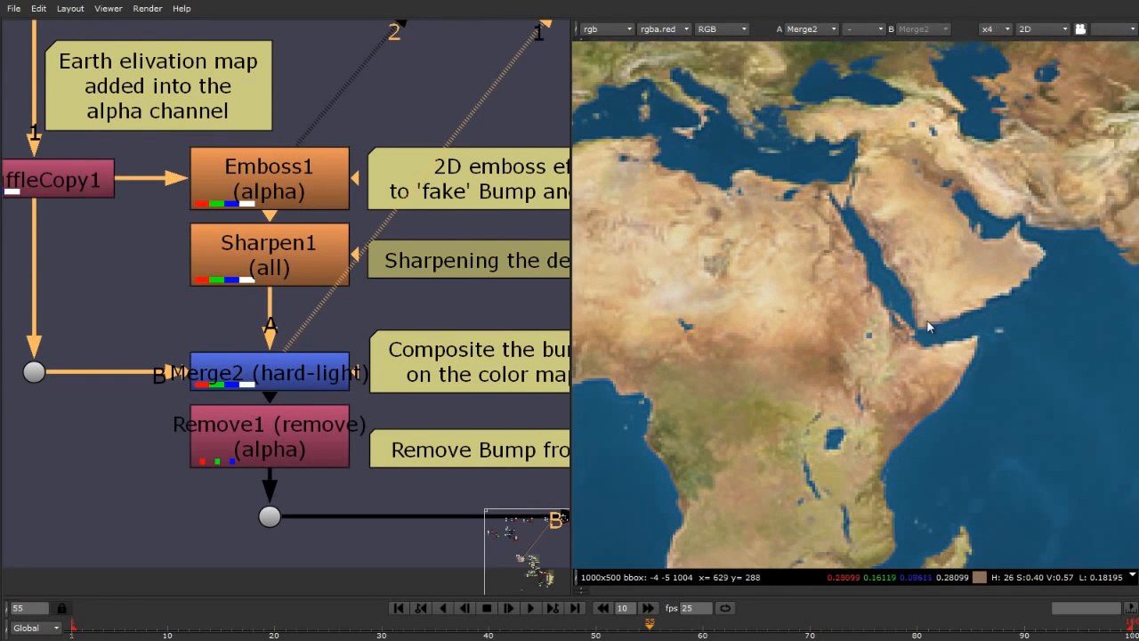
scroll(897, 352, "up", 5)
scroll(898, 346, "down", 4)
scroll(786, 295, "up", 3)
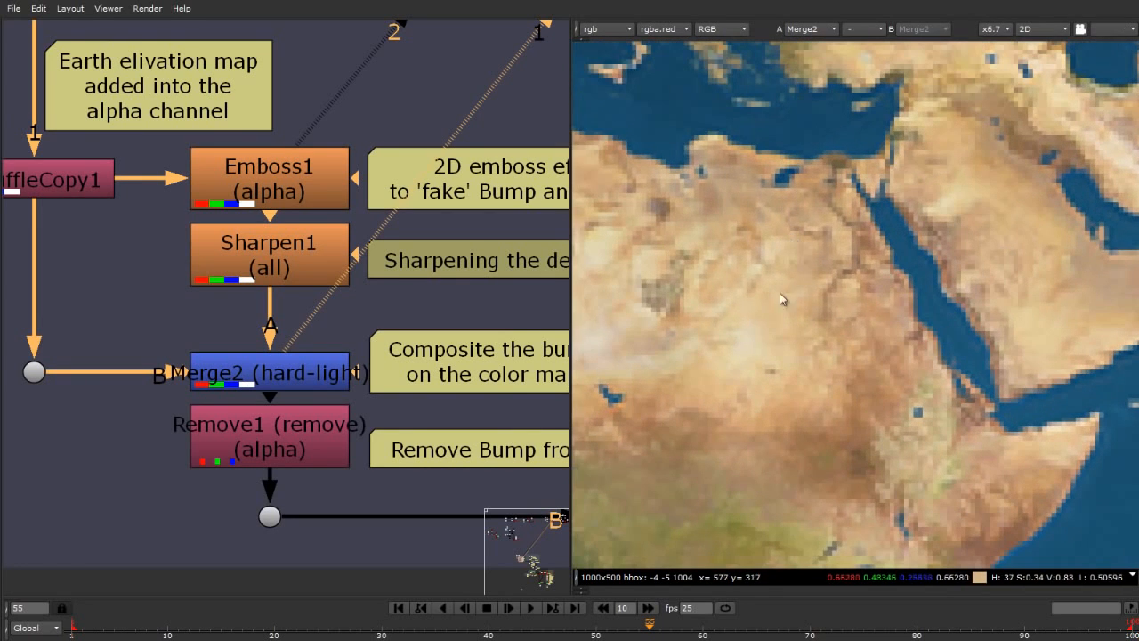
Disable Merge2 and examine the color map without the bump relief over northern Africa and the Middle East.
left_click(272, 369)
key("d")
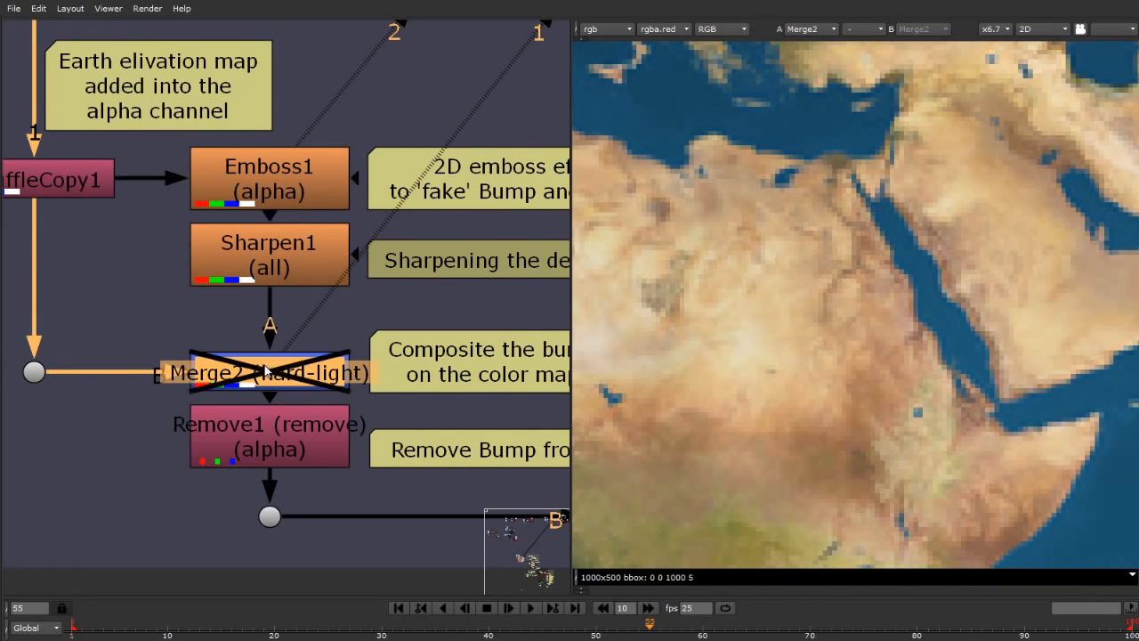
key("d")
key("d")
scroll(809, 271, "down", 3)
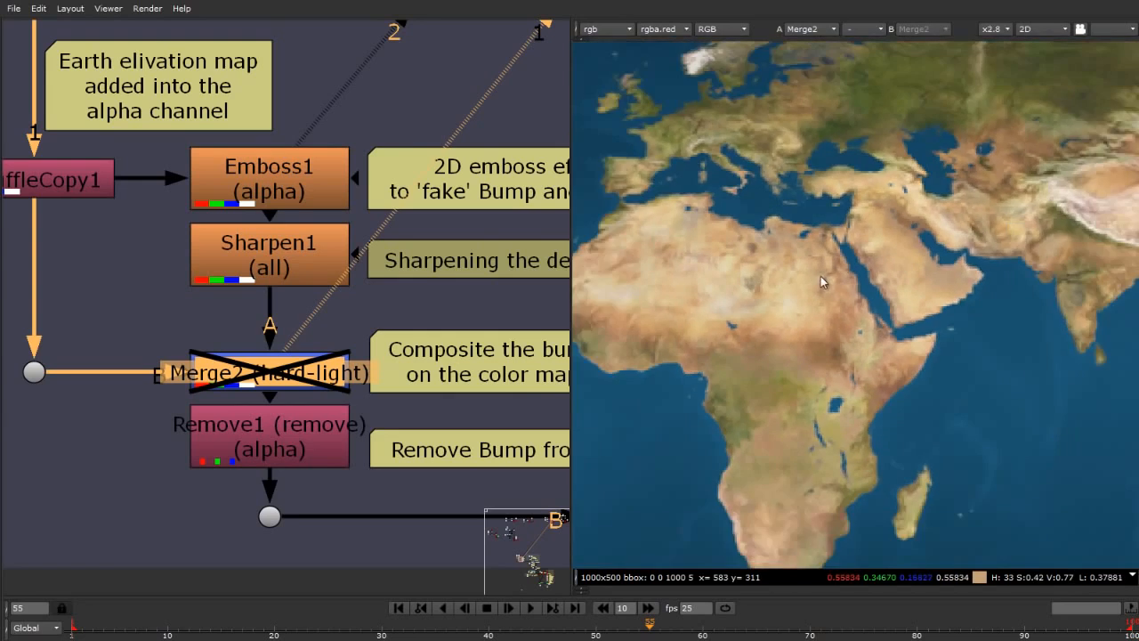
scroll(821, 276, "up", 3)
scroll(731, 246, "down", 3)
scroll(793, 308, "up", 3)
Re-enable Merge2 and switch it off and on repeatedly to compare the map with and without the relief.
key("d")
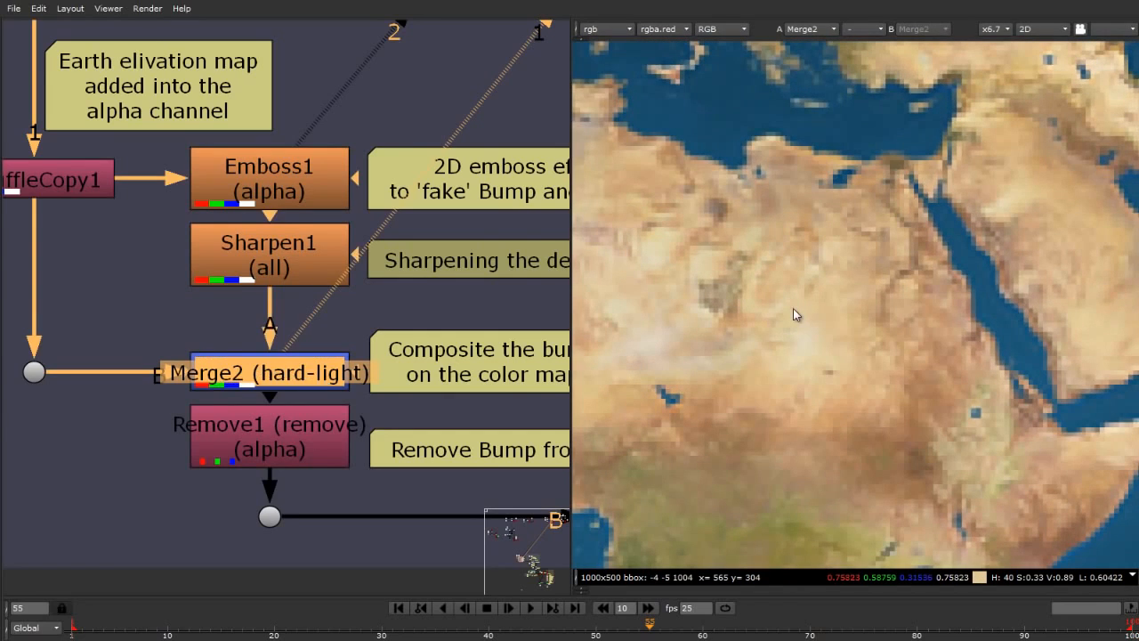
key("d")
key("d")
key("d")
key("d")
scroll(784, 413, "down", 4)
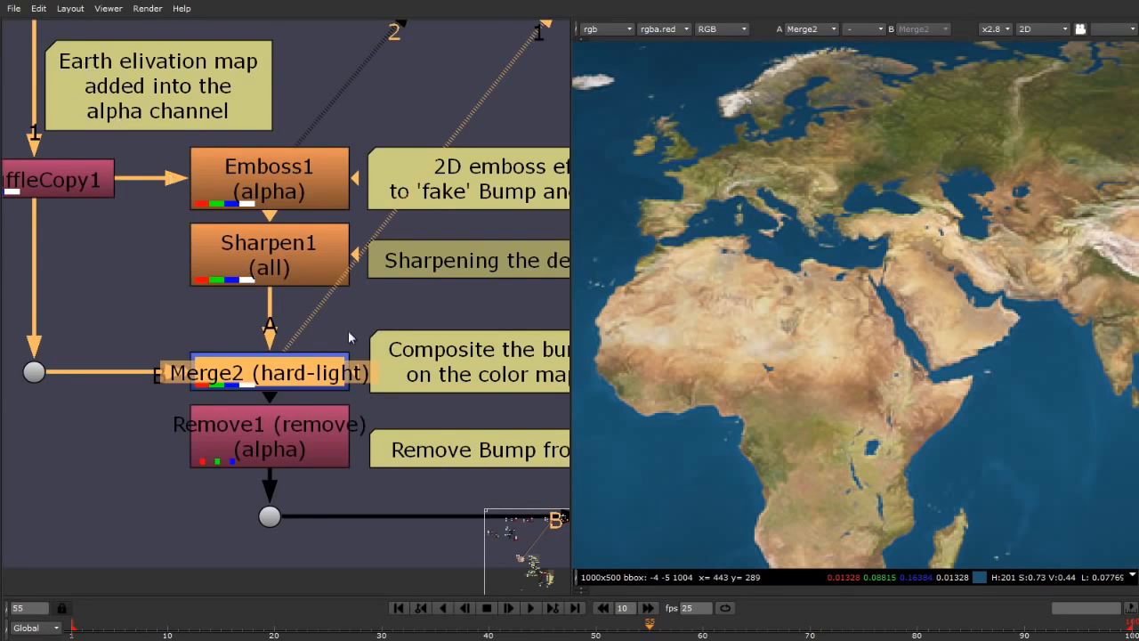
Trace the elevation map from Read7 into ShuffleCopy1 within the Earth_Color_Bump group.
scroll(381, 376, "down", 4)
scroll(127, 153, "up", 2)
left_click(264, 131)
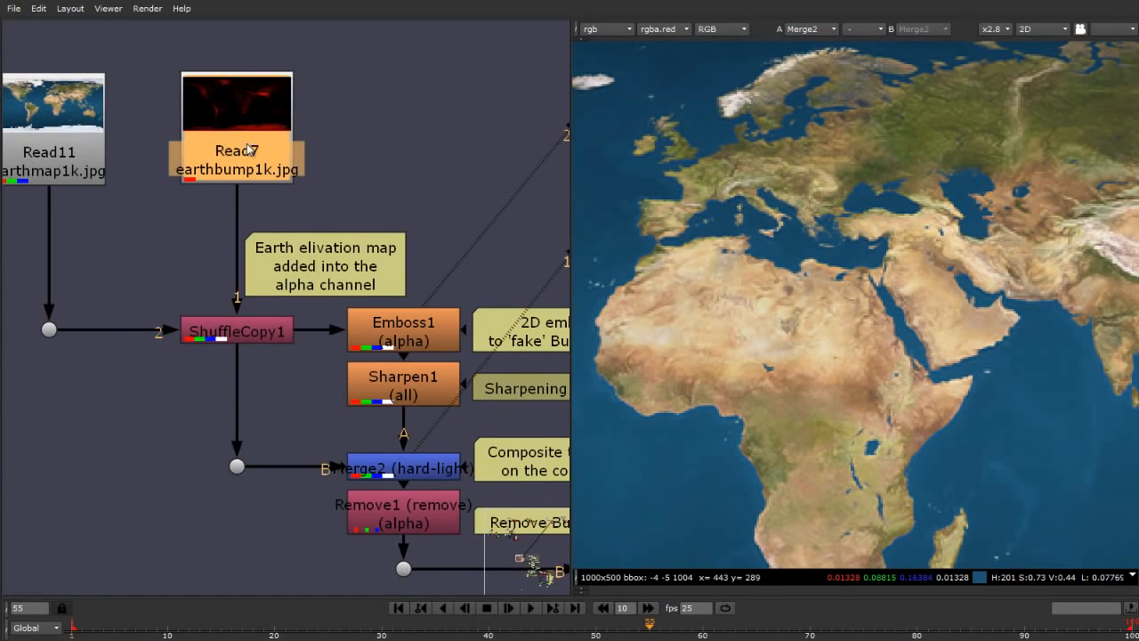
left_click(263, 334)
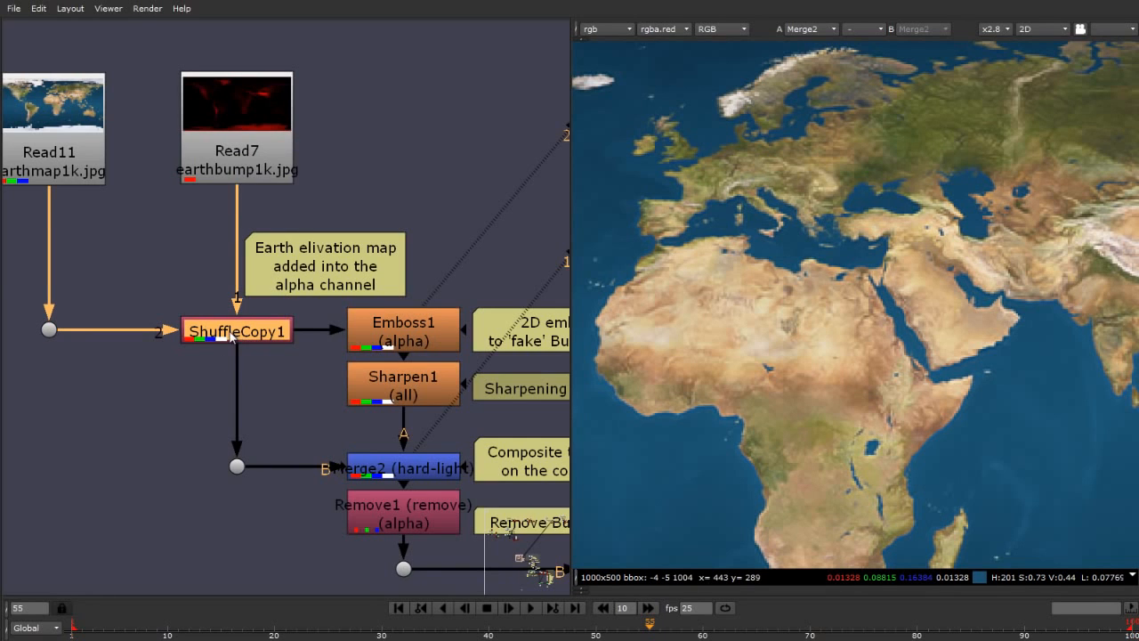
scroll(209, 269, "down", 2)
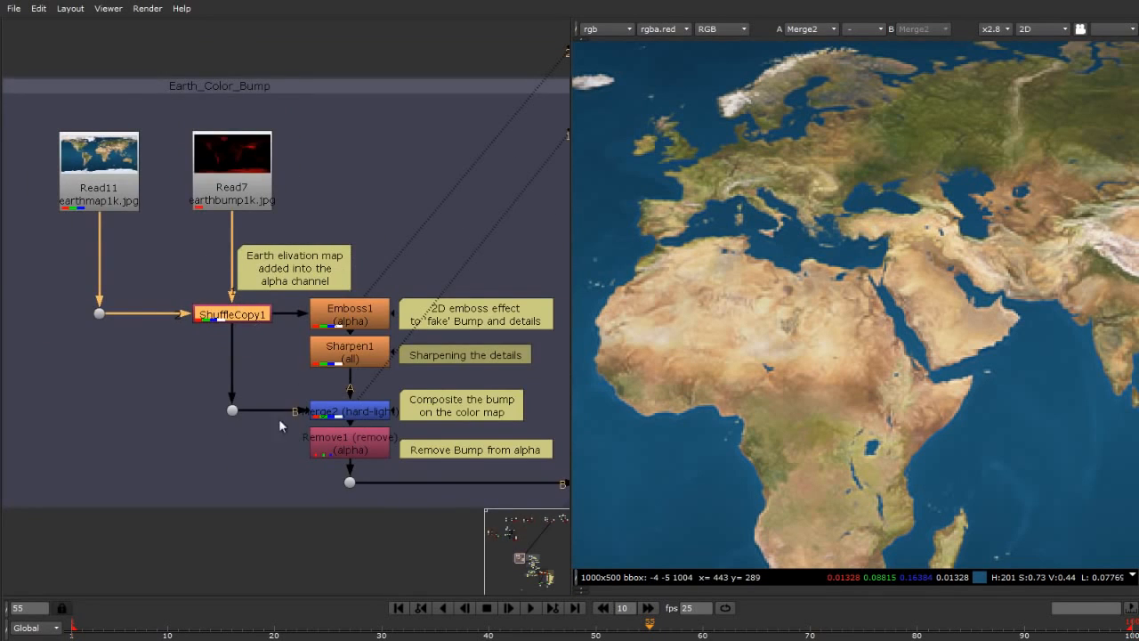
scroll(24, 349, "down", 1)
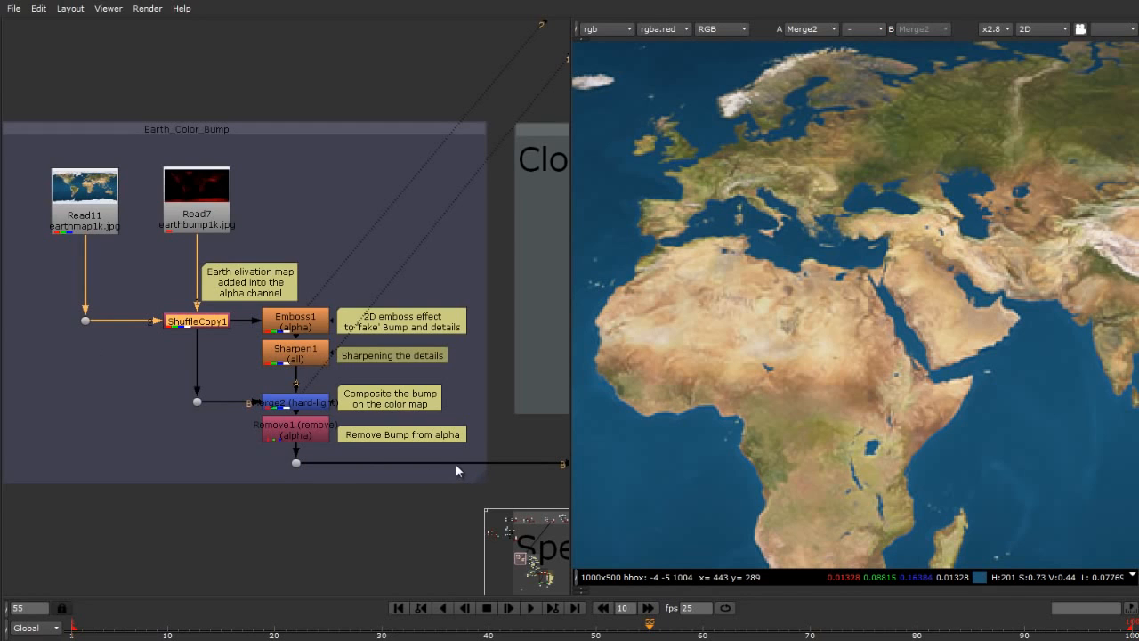
Open Remove1's properties, review its operation and channel settings, and close them.
scroll(320, 447, "up", 3)
left_click(252, 424)
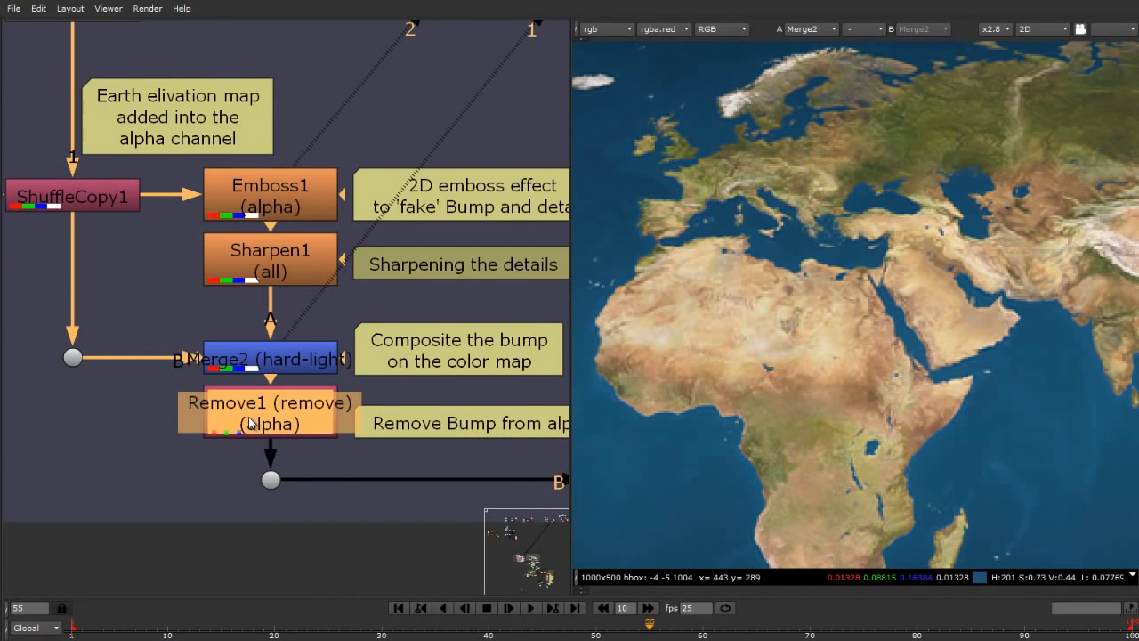
double_click(252, 423)
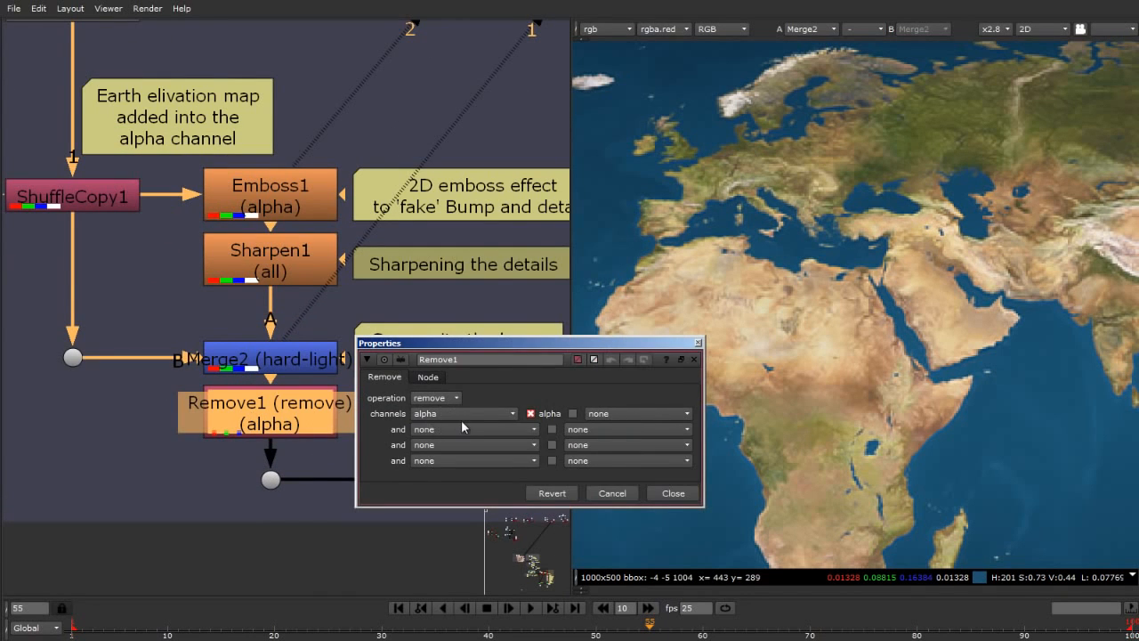
left_click(674, 493)
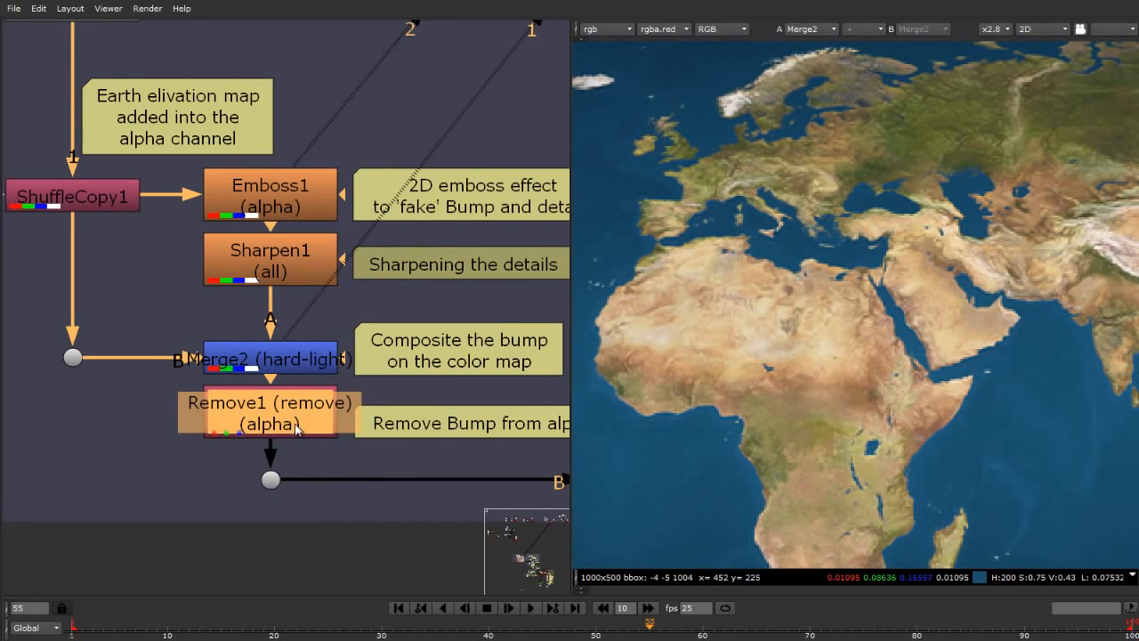
View Remove1 with the rgba layer and display only its alpha channel to check the removal.
key("1")
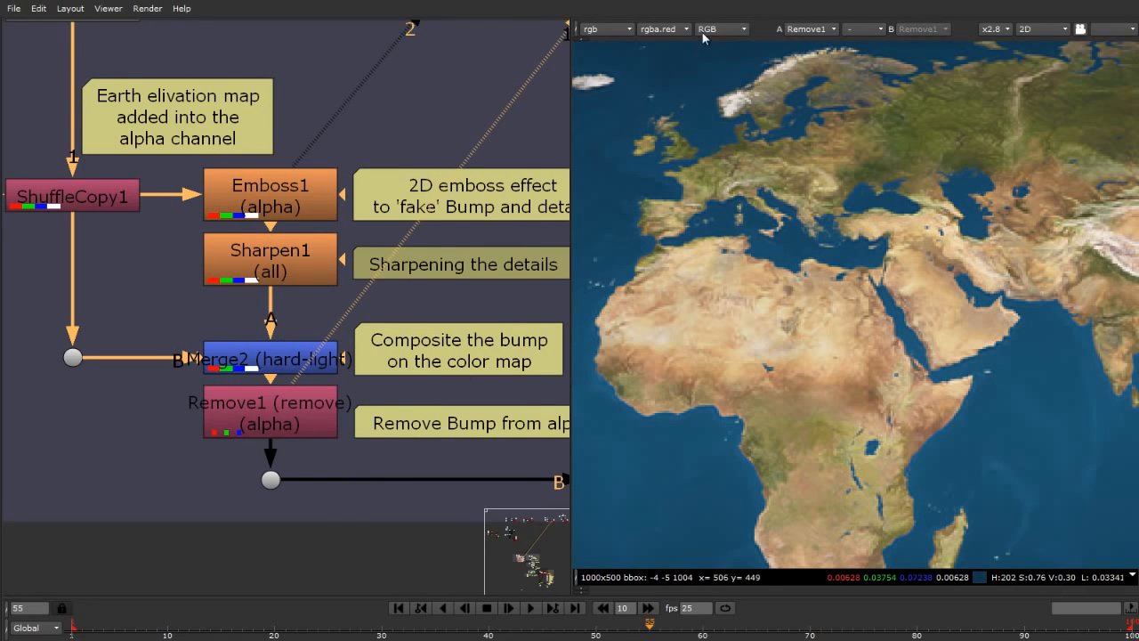
left_click(625, 32)
left_click(622, 73)
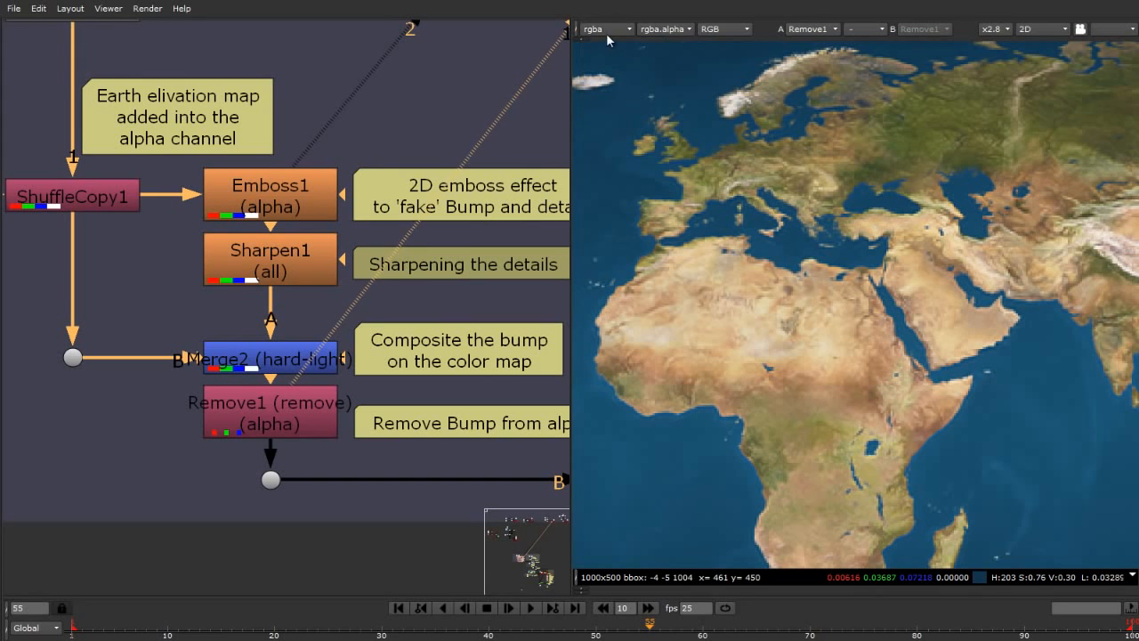
left_click(712, 29)
left_click(732, 128)
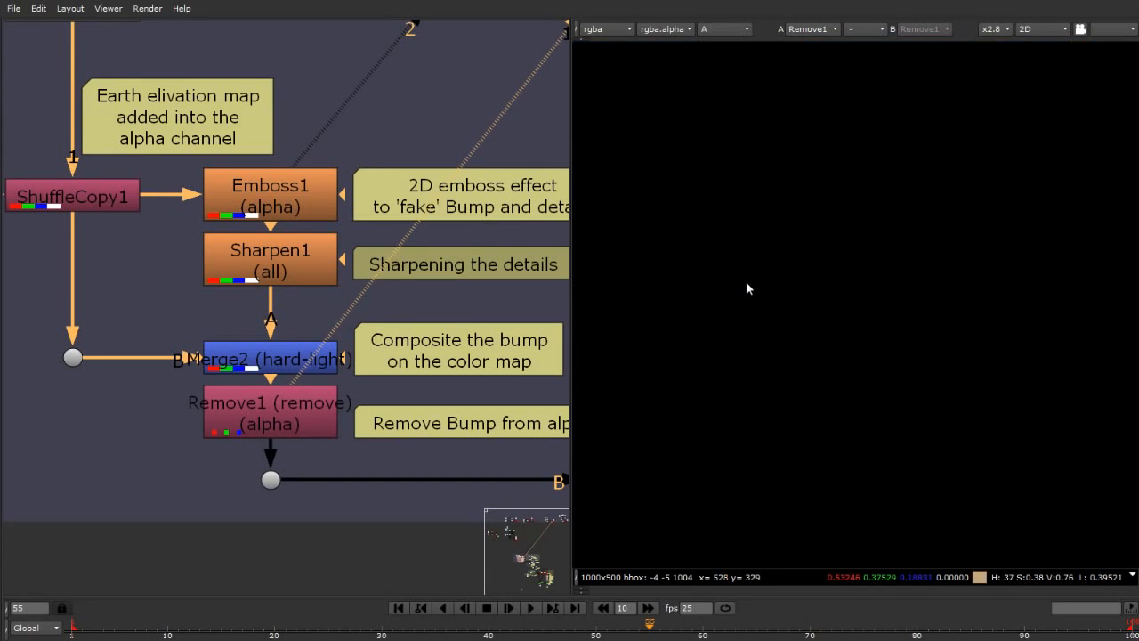
scroll(76, 330, "down", 6)
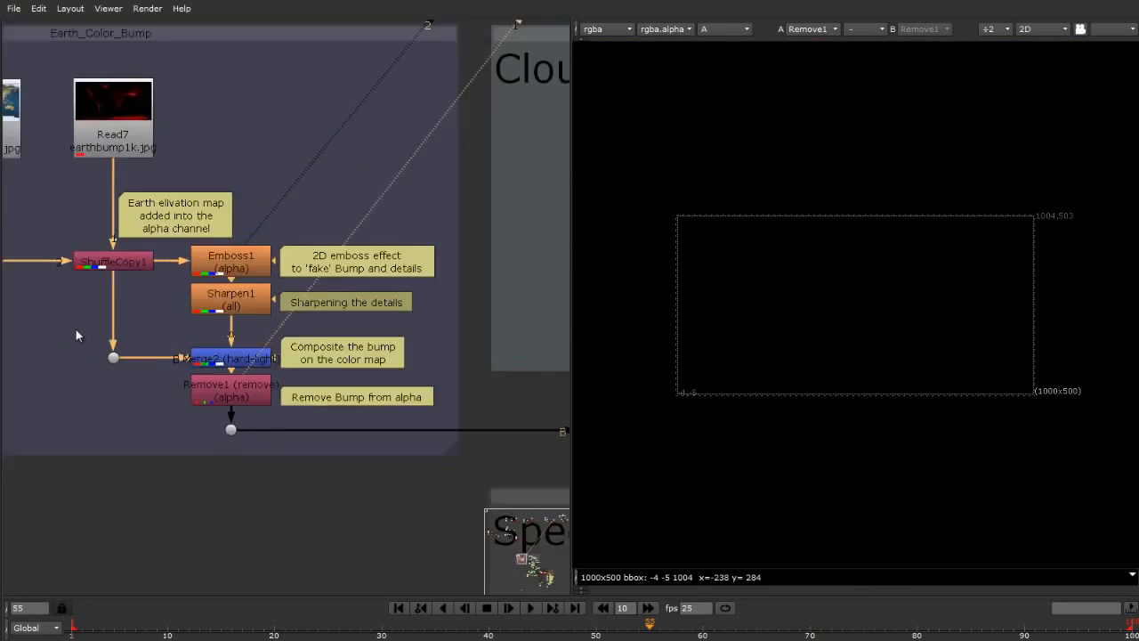
scroll(211, 278, "down", 1)
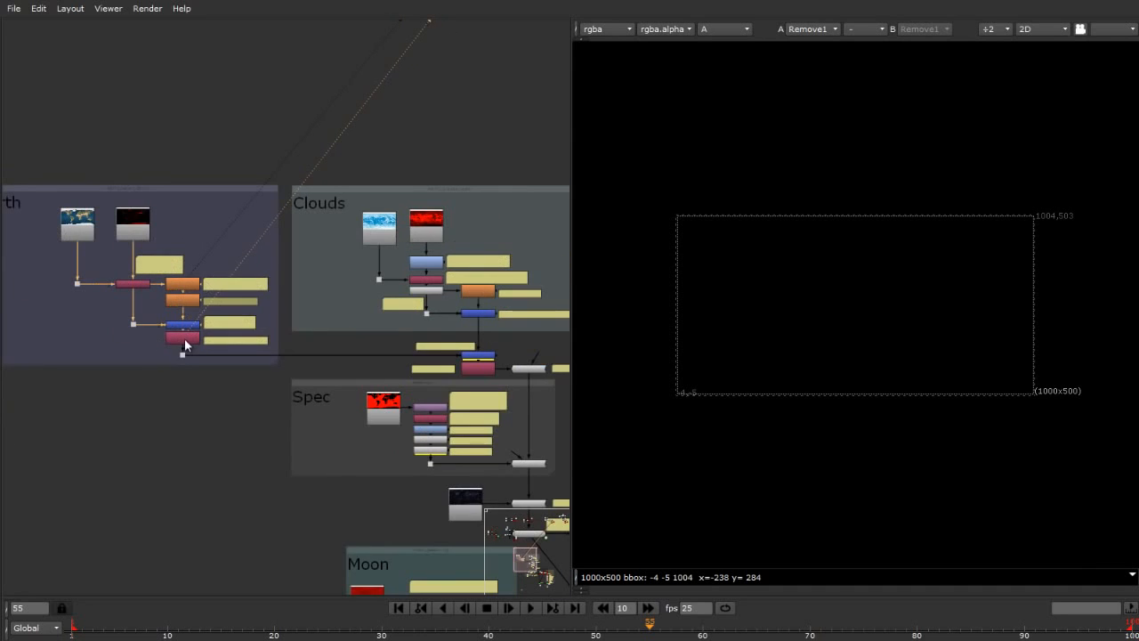
Return the viewer to RGB channels and inspect the finished Earth color map over Africa and Asia.
left_click(697, 30)
left_click(721, 71)
scroll(886, 274, "up", 1)
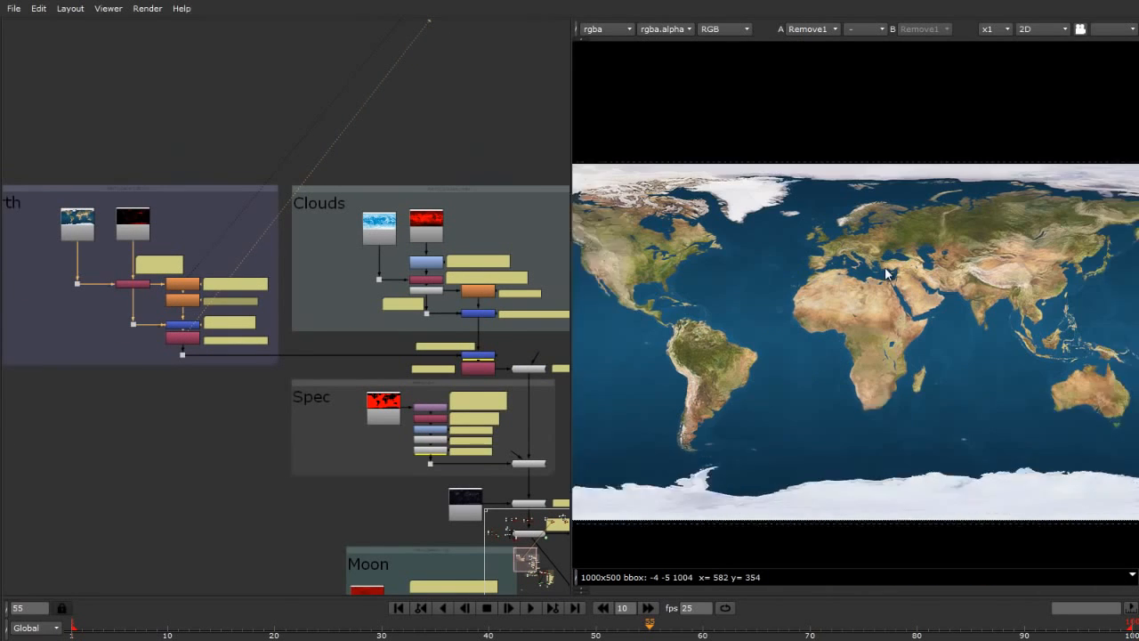
scroll(726, 365, "down", 1)
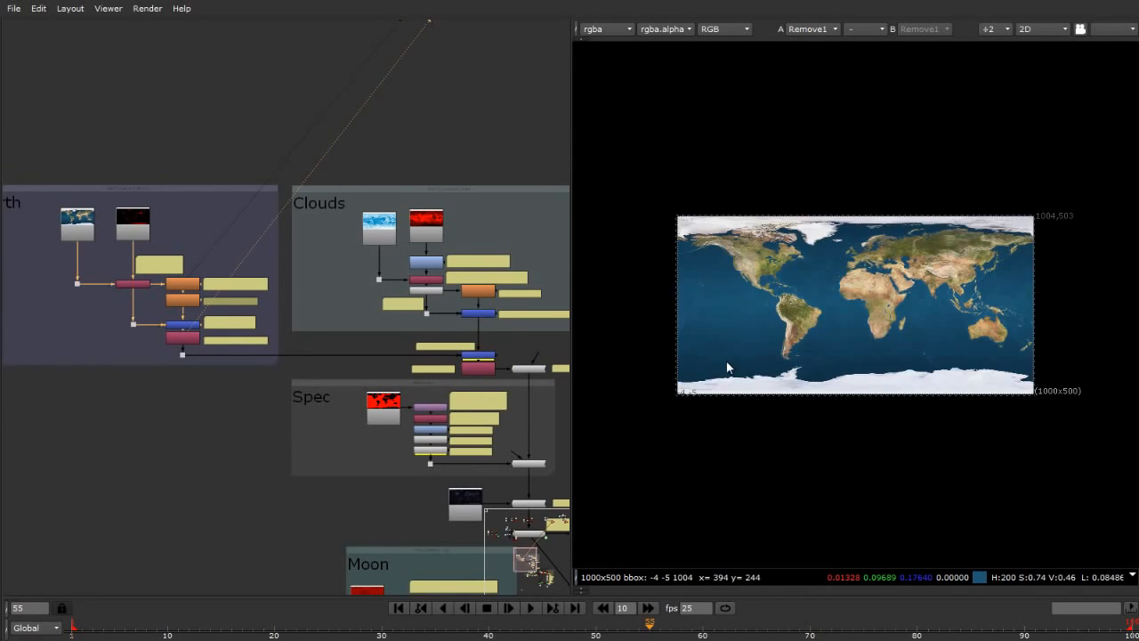
scroll(997, 286, "up", 4)
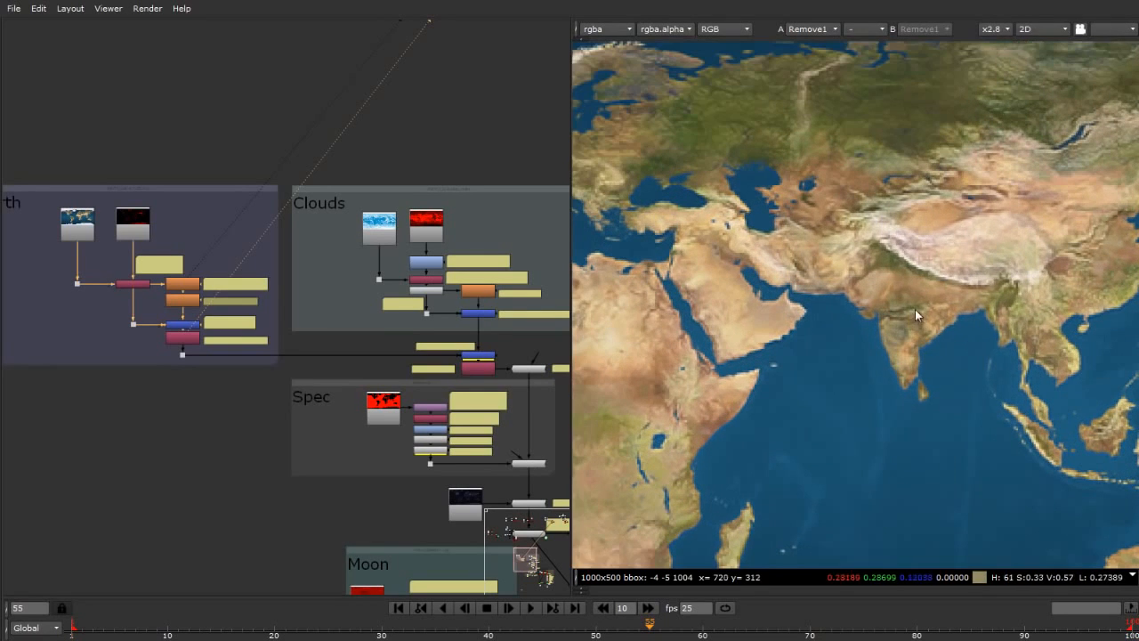
scroll(948, 299, "down", 1)
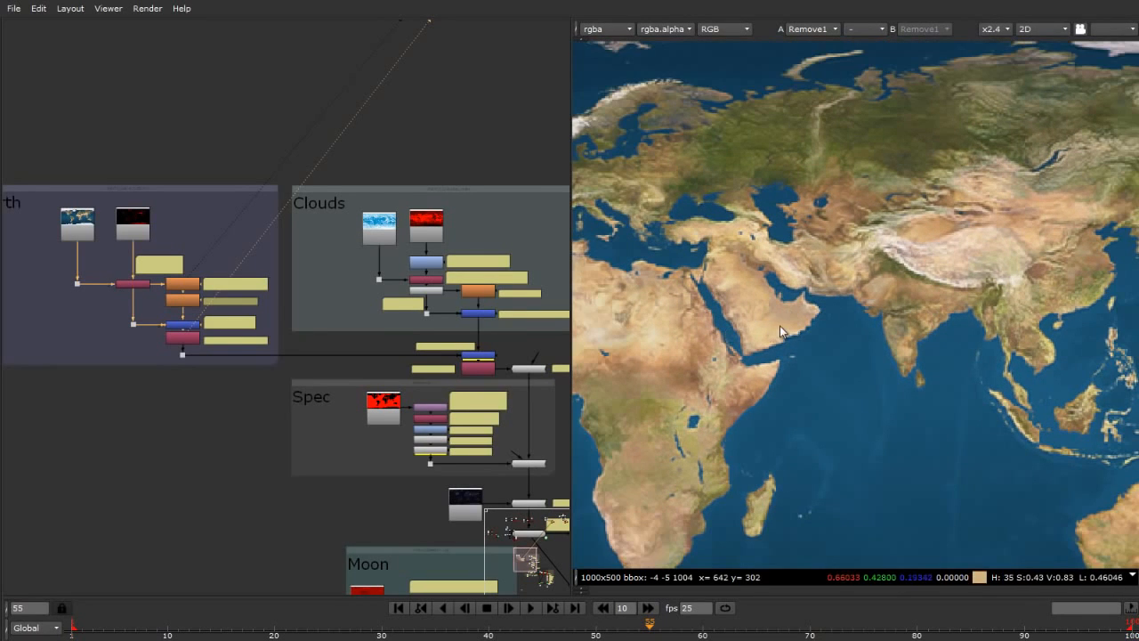
scroll(780, 325, "down", 1)
scroll(774, 333, "down", 1)
Go to the Earth_Clouds_map group and view Read8's cloud image, earthcloudmap.jpg.
scroll(151, 324, "down", 2)
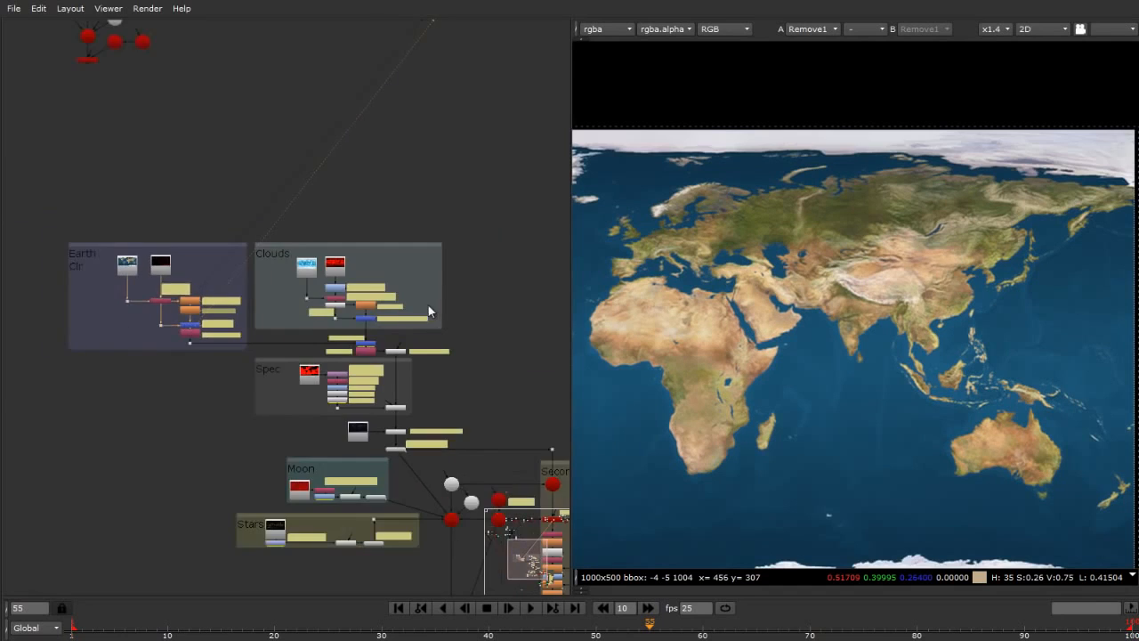
scroll(428, 305, "up", 3)
scroll(178, 245, "up", 2)
left_click(98, 242)
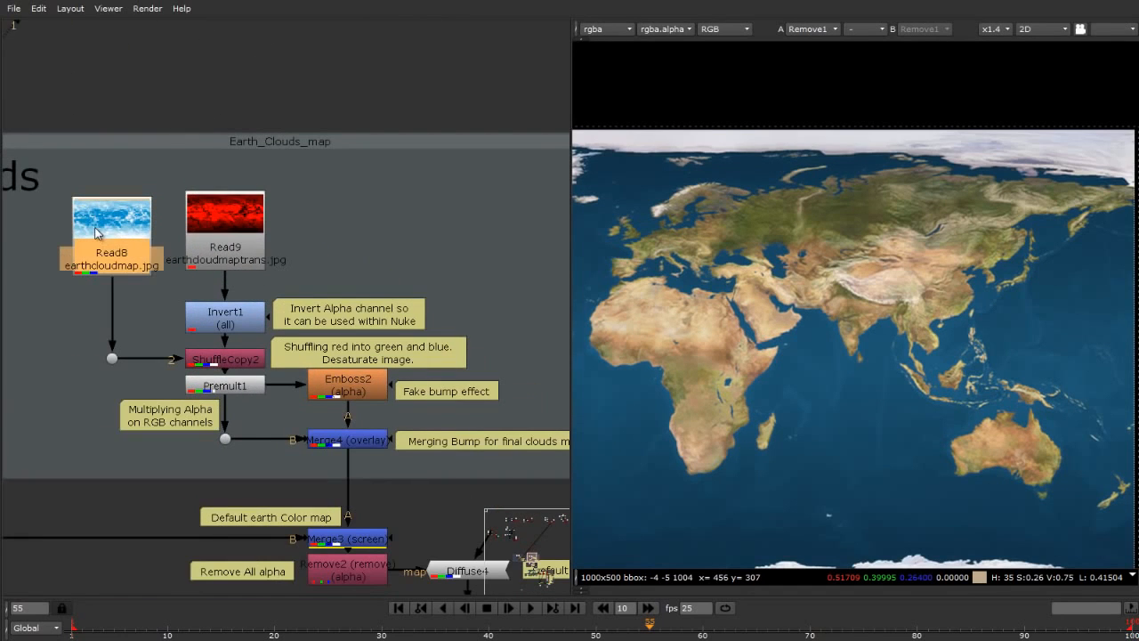
key("1")
scroll(857, 336, "down", 3)
scroll(863, 293, "up", 2)
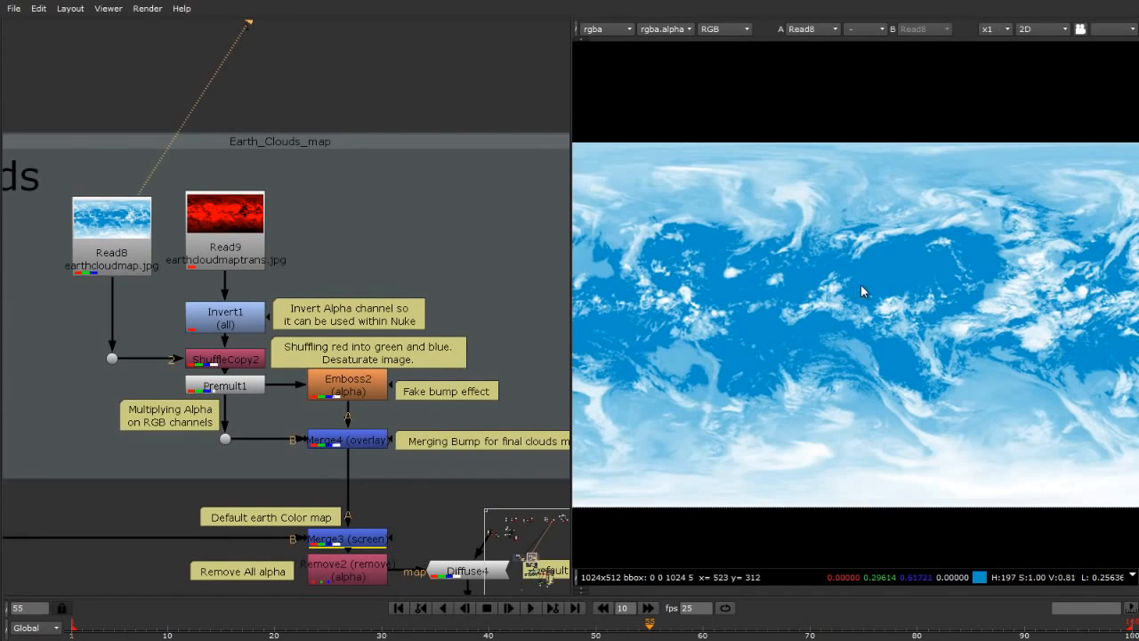
View Read9's cloud transparency map, followed by its inverted version from Invert1.
left_click(217, 231)
key("1")
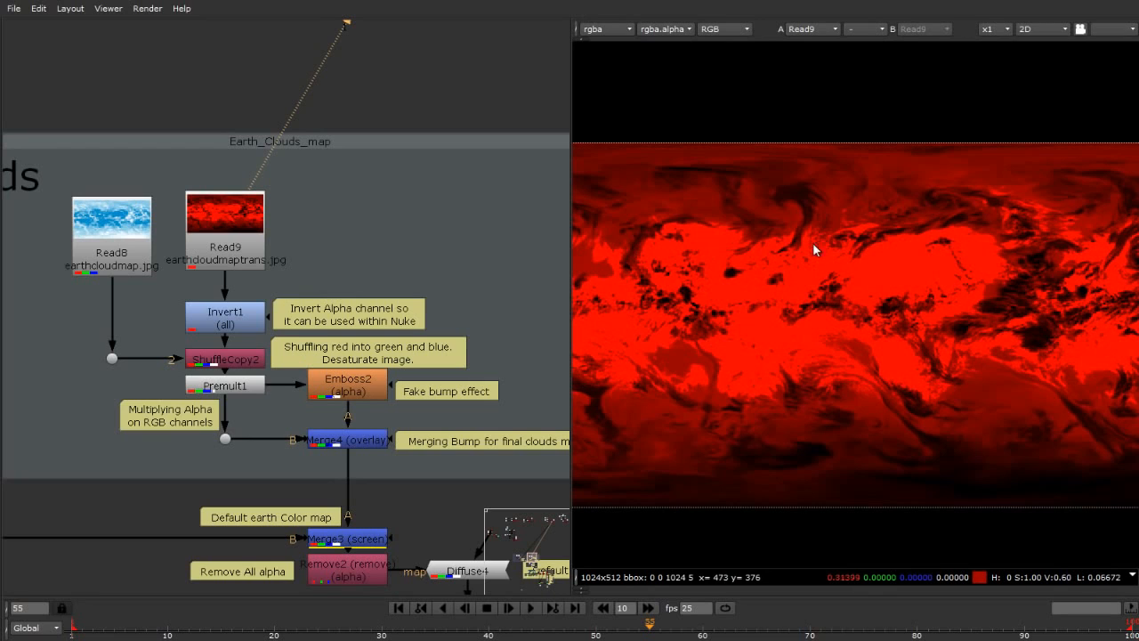
left_click(214, 321)
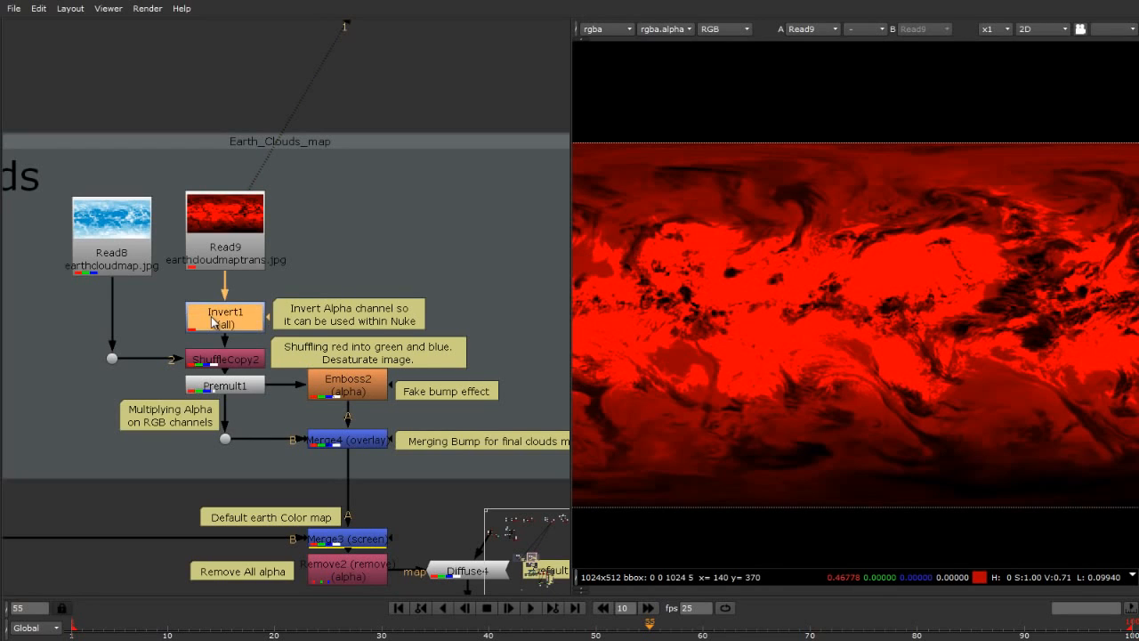
key("1")
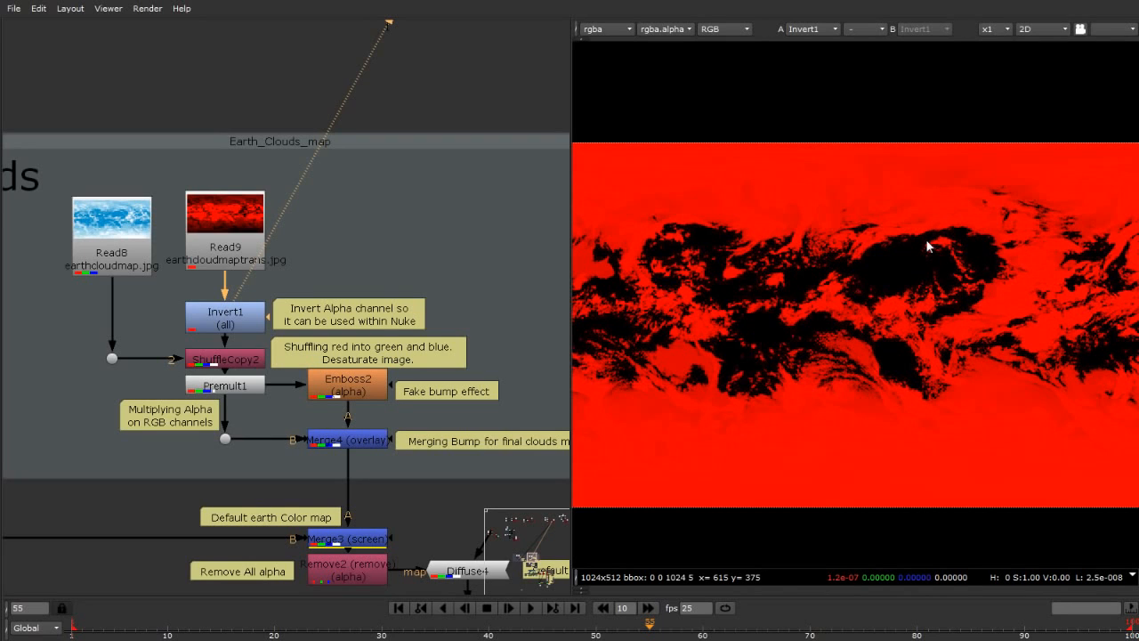
Move the Read8 node slightly higher in the Earth_Clouds_map group and nudge Read9 up a little.
scroll(97, 325, "up", 3)
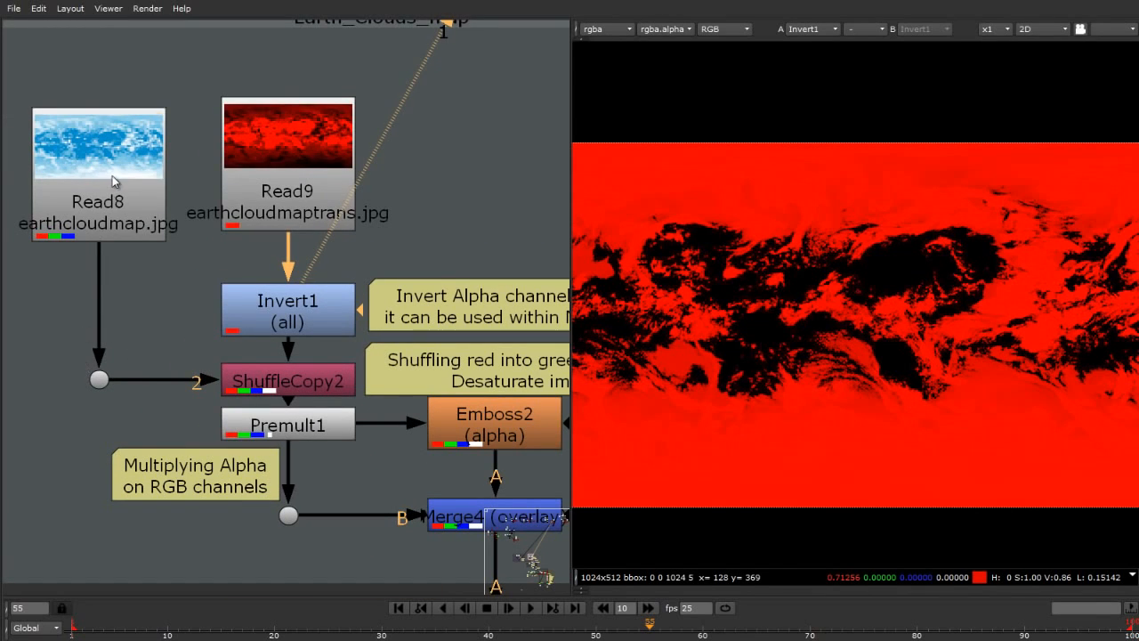
left_click_drag(112, 175, 115, 160)
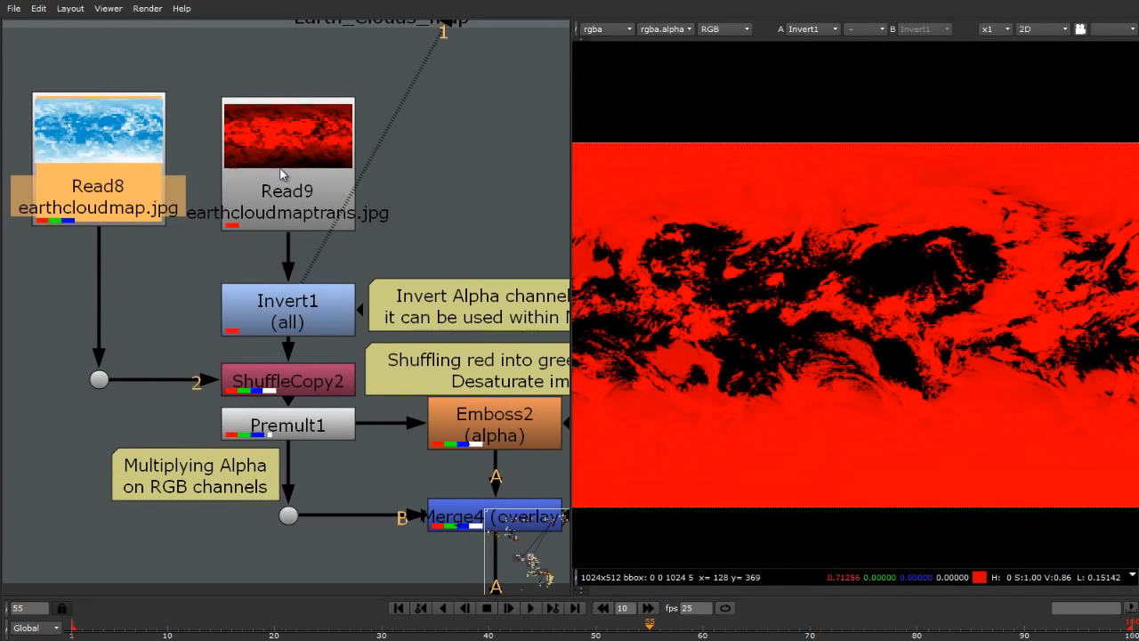
mouse_move(281, 169)
left_mouse_down()
mouse_move(277, 154)
mouse_move(278, 167)
left_mouse_up()
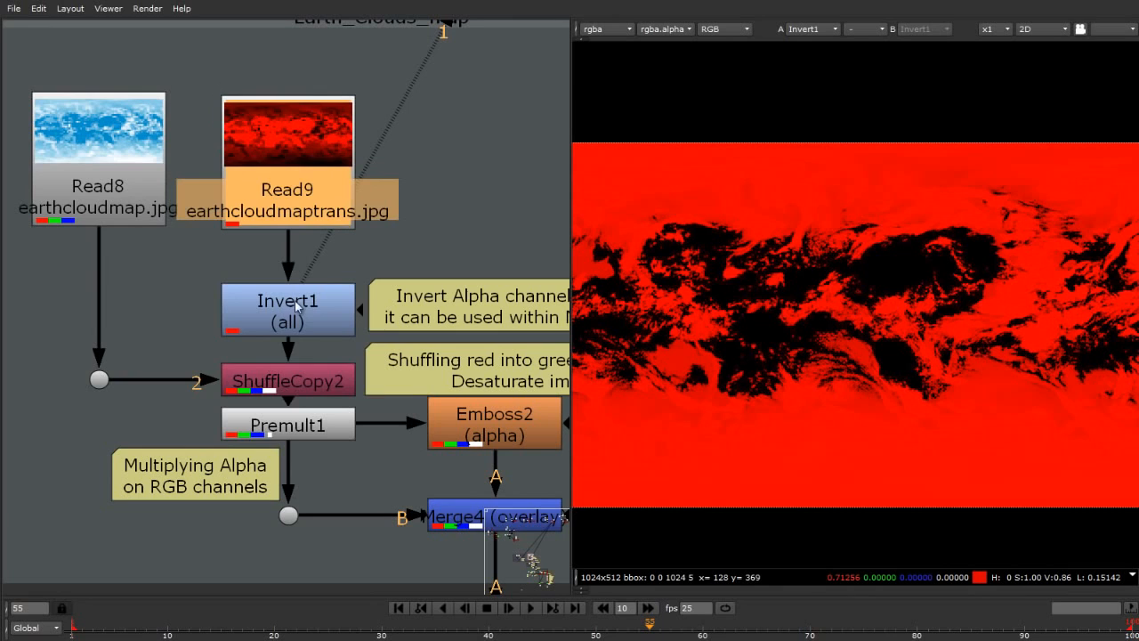
View ShuffleCopy2, inspect its alpha channel, and return the viewer to RGB.
left_click(299, 389)
key("1")
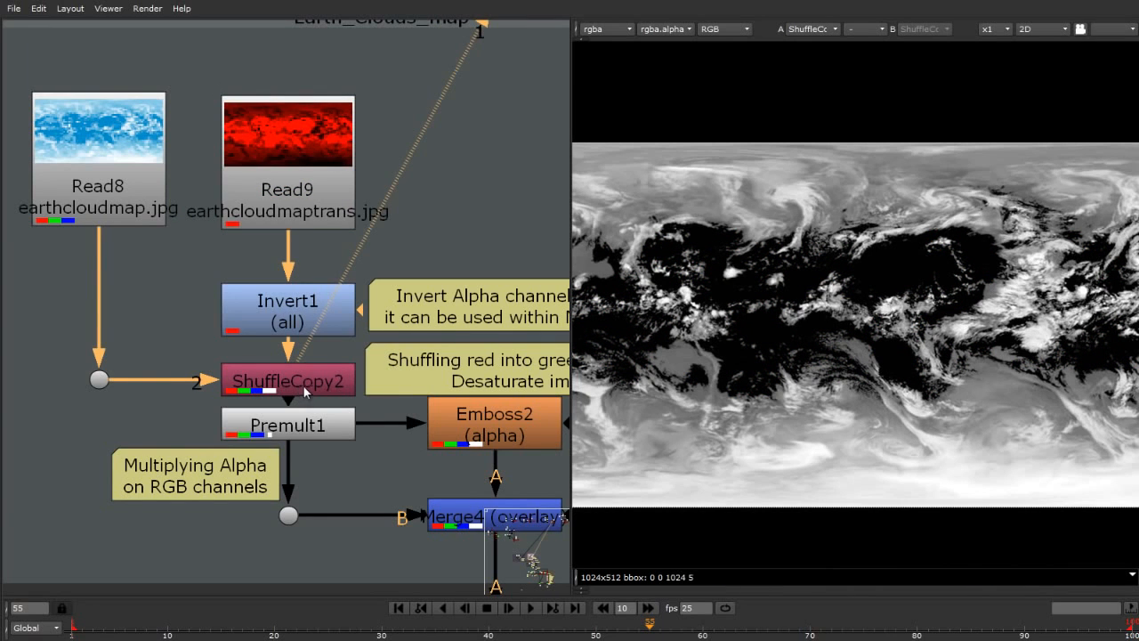
left_click(728, 29)
left_click(730, 136)
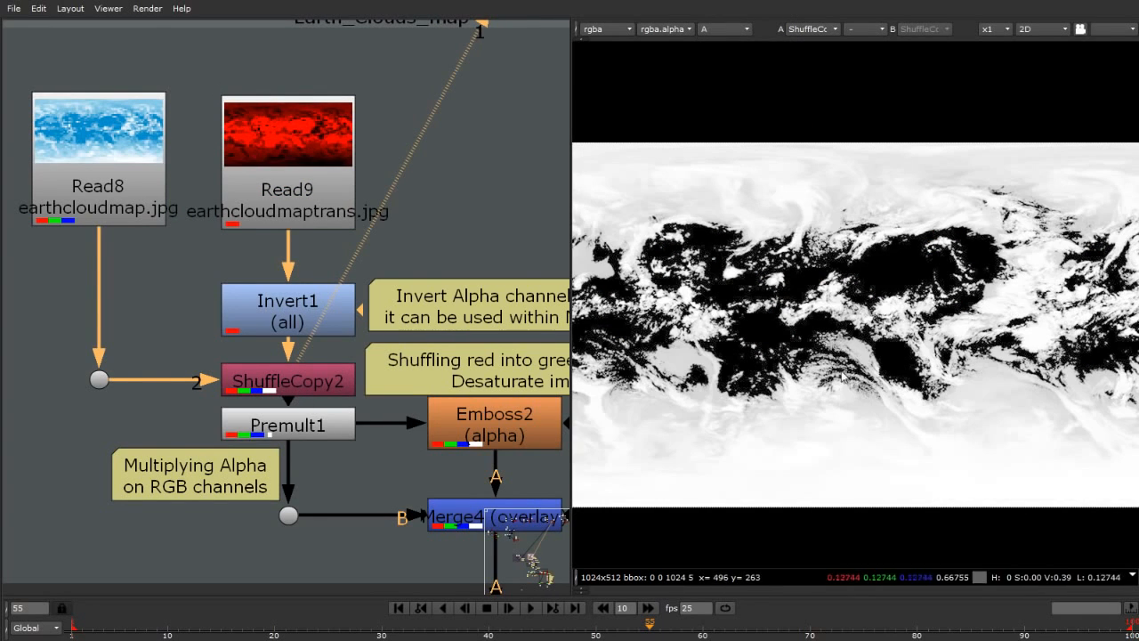
left_click(728, 29)
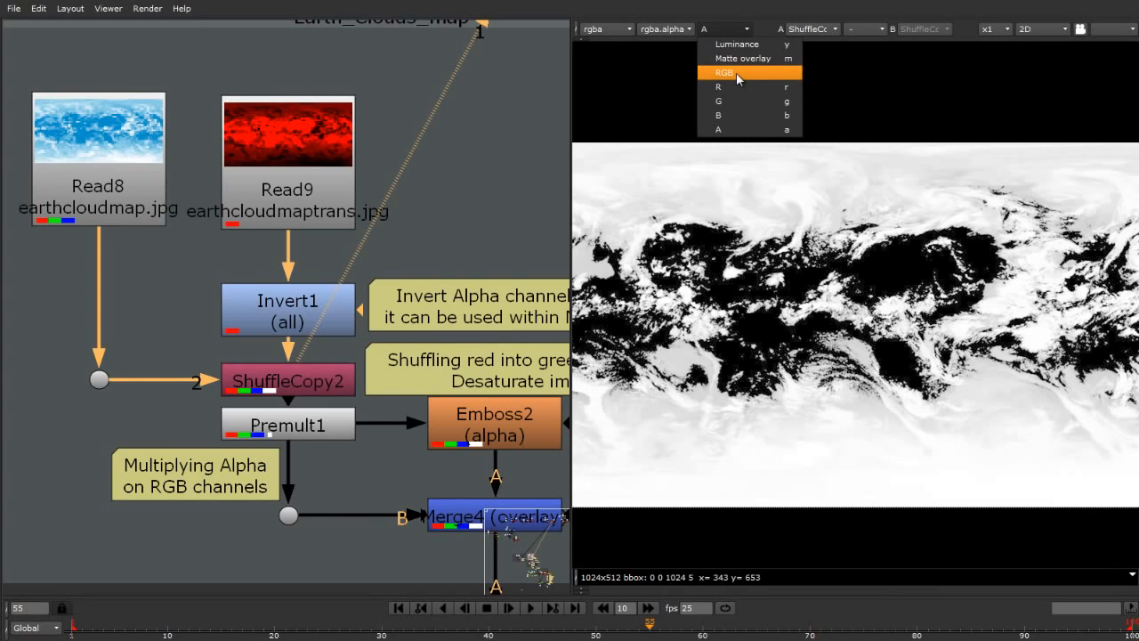
left_click(738, 73)
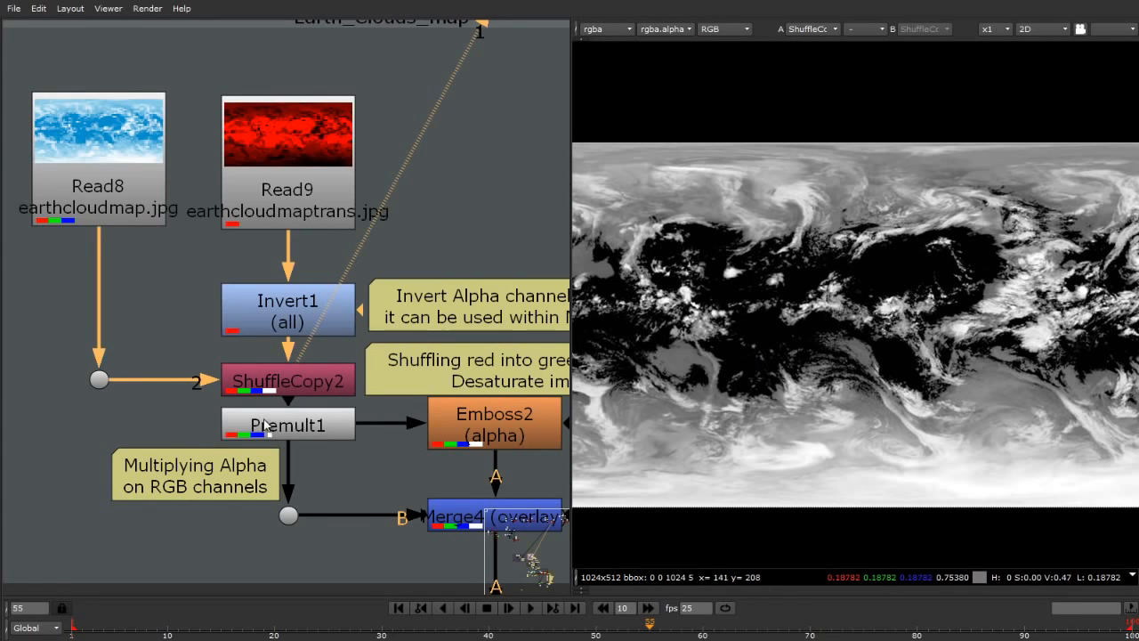
Open ShuffleCopy2's properties to examine how the channels of its two inputs are routed.
double_click(262, 390)
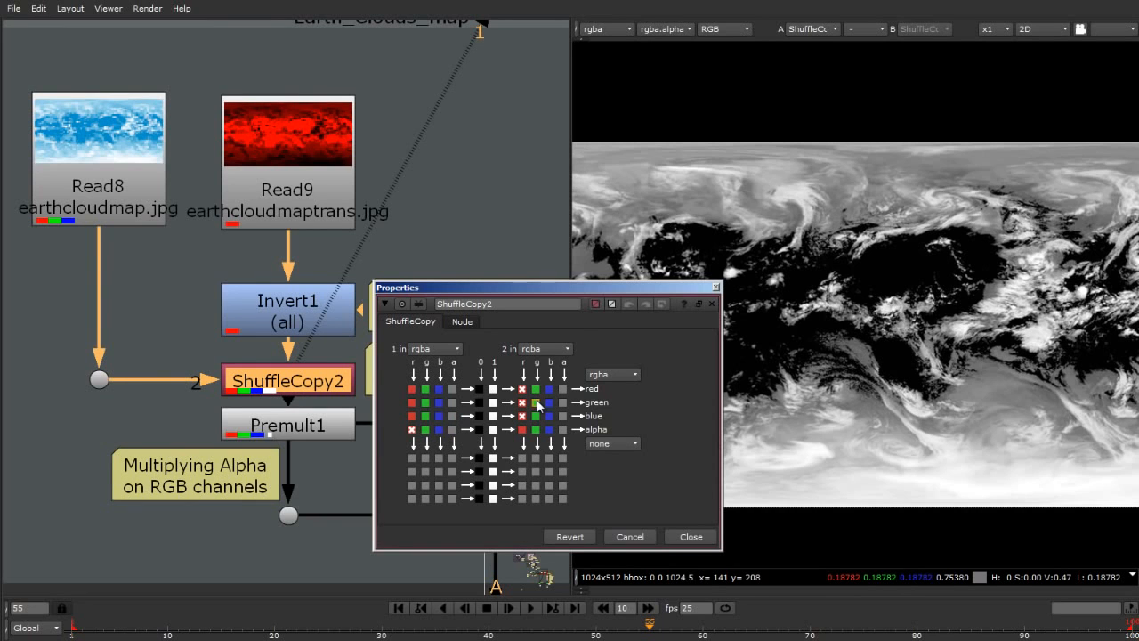
Try ShuffleCopy2's green and blue outputs from their own channels, restore input 2's red channel for both, and close its properties.
left_click(536, 402)
left_click(550, 416)
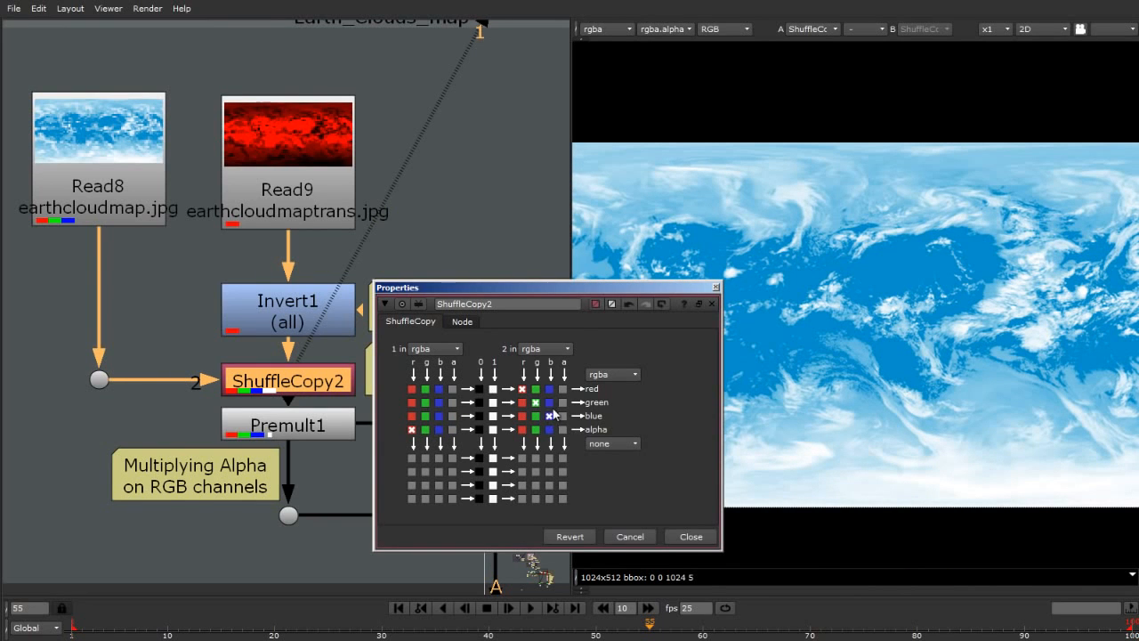
left_click(522, 402)
left_click(522, 416)
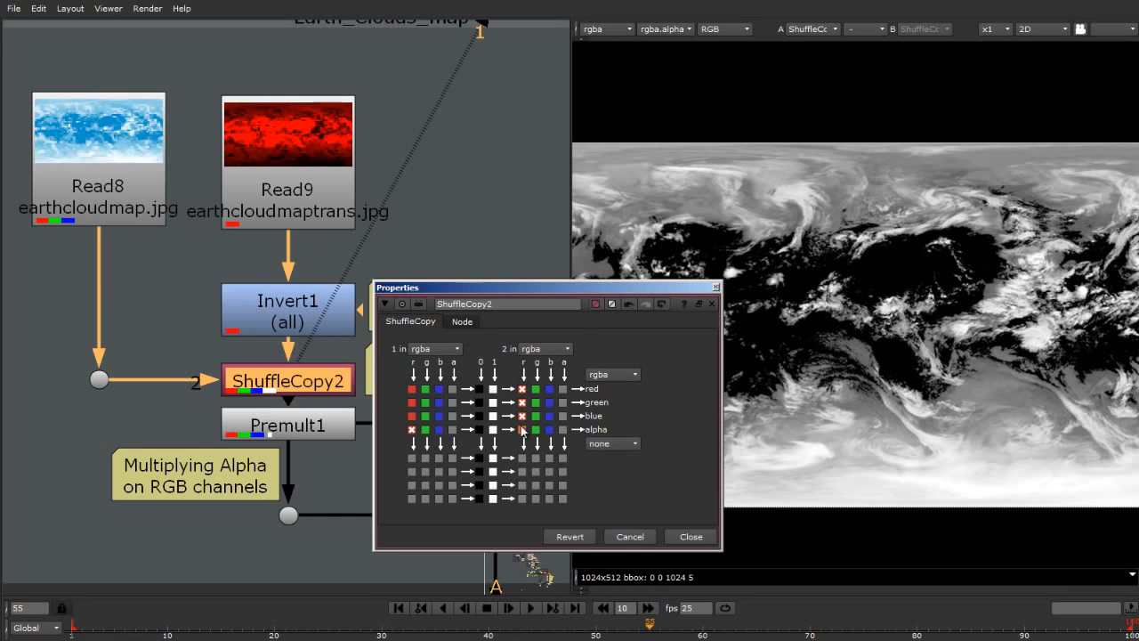
left_click(717, 289)
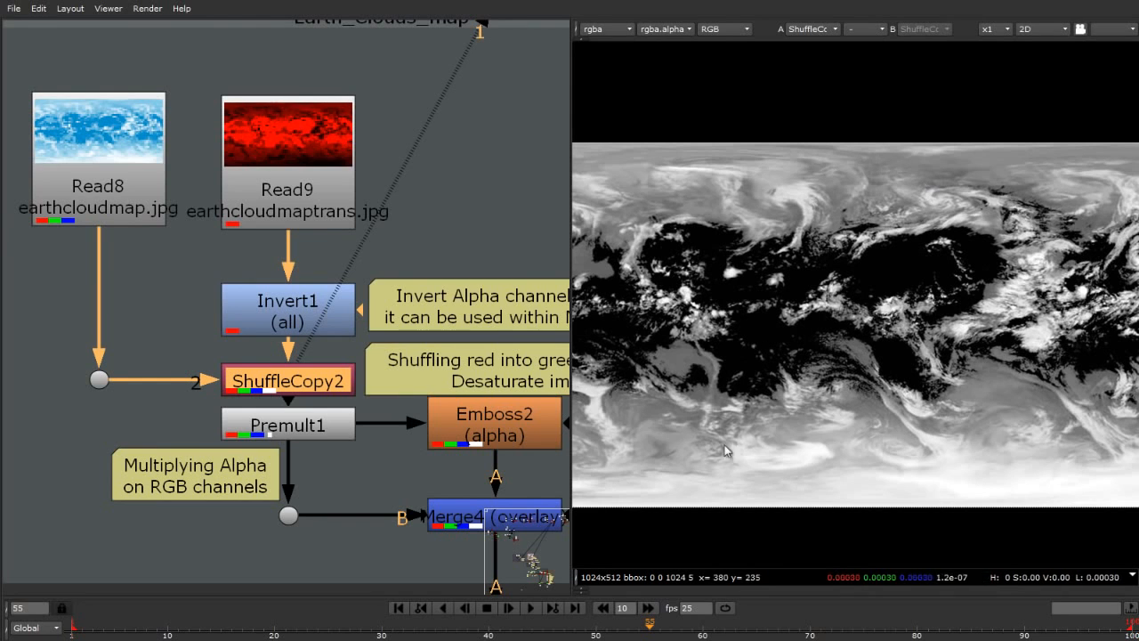
Display the output of the Premult1 node in the viewer and inspect the multiplied cloud map.
scroll(267, 392, "down", 5)
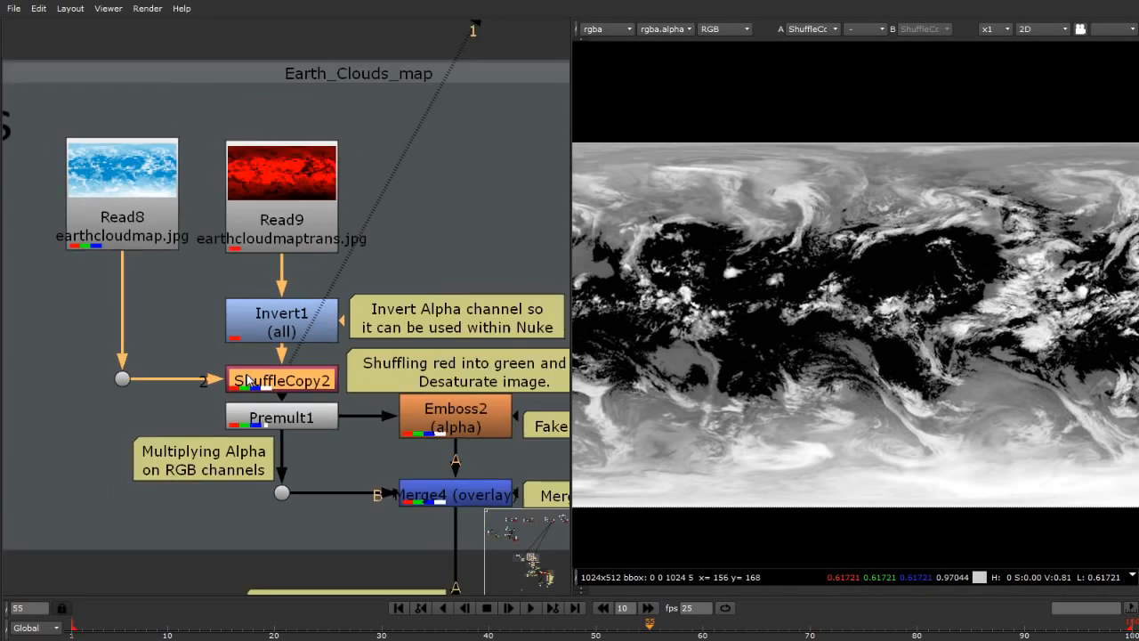
scroll(254, 385, "up", 4)
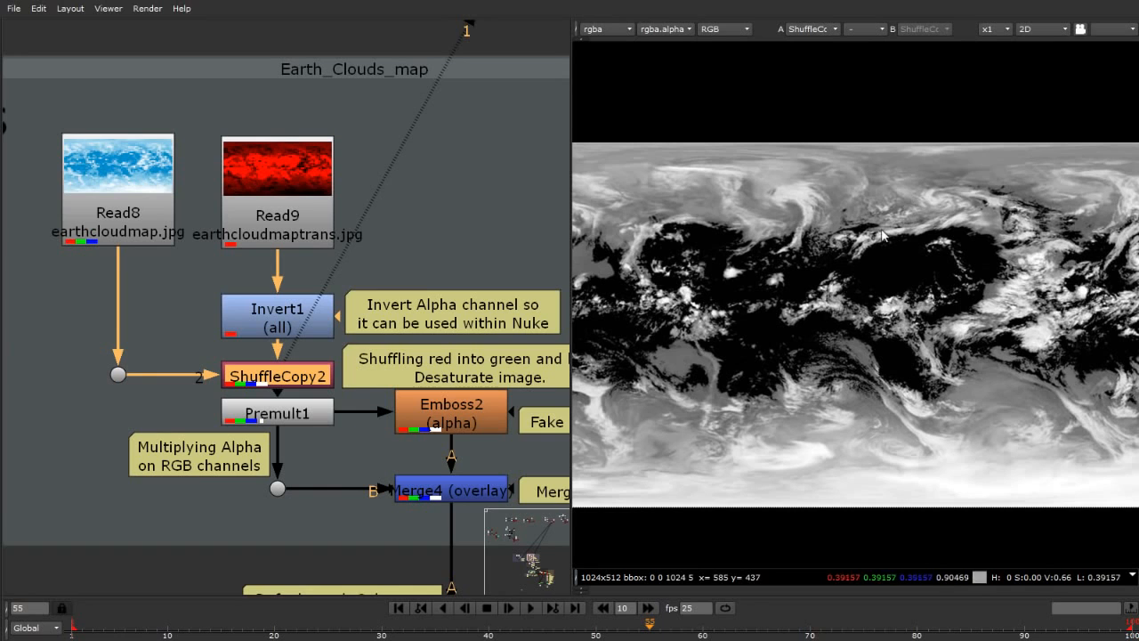
left_click(289, 419)
key("2")
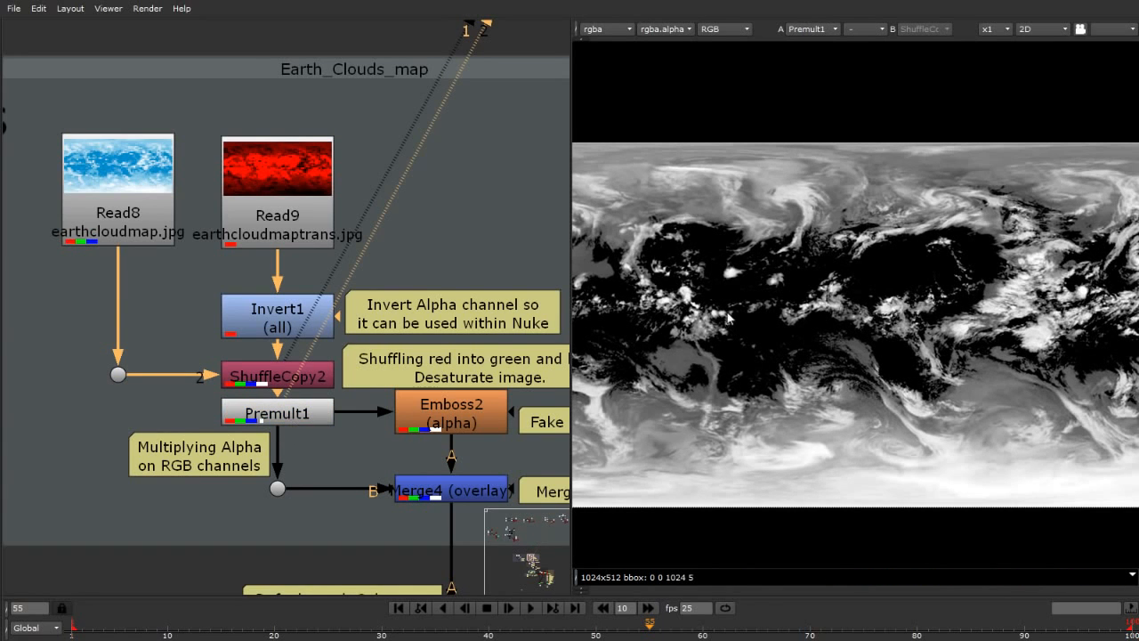
scroll(877, 203, "up", 5)
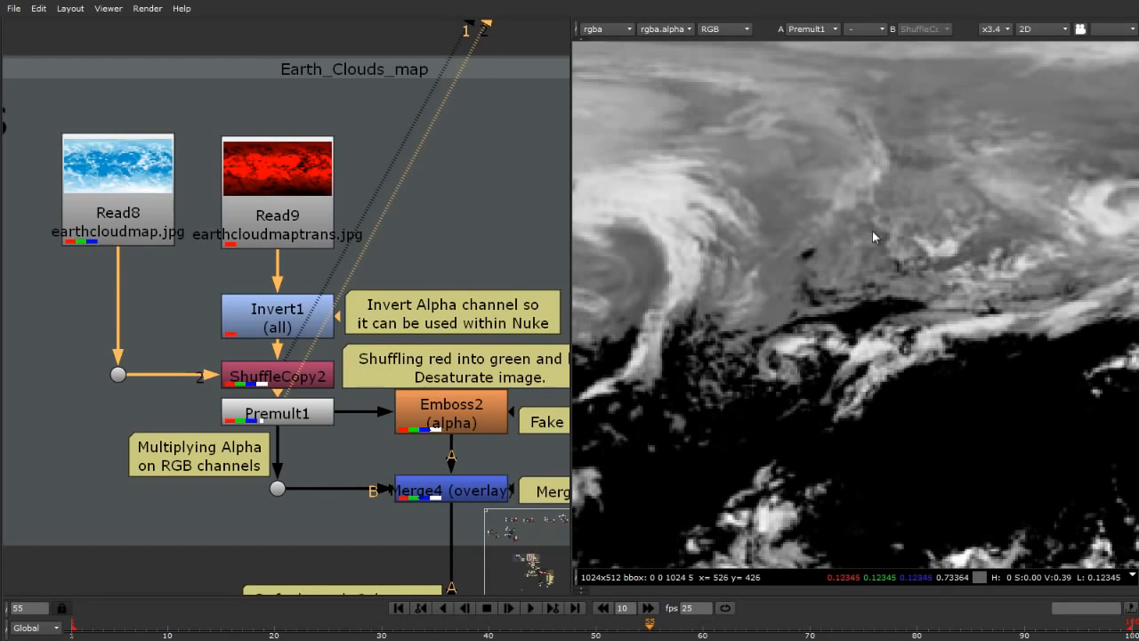
Disable and re-enable Premult1 repeatedly to compare the cloud map with and without the alpha multiplication.
left_click(286, 420)
key("d")
key("d")
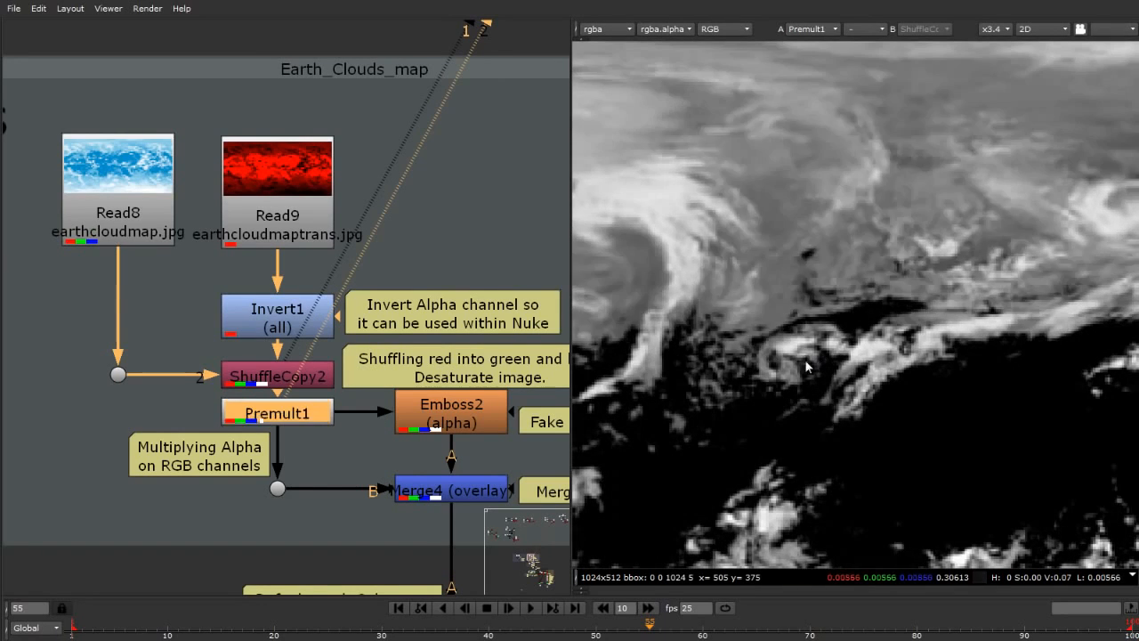
key("d")
key("d")
key("d")
key("d")
key("d")
key("d")
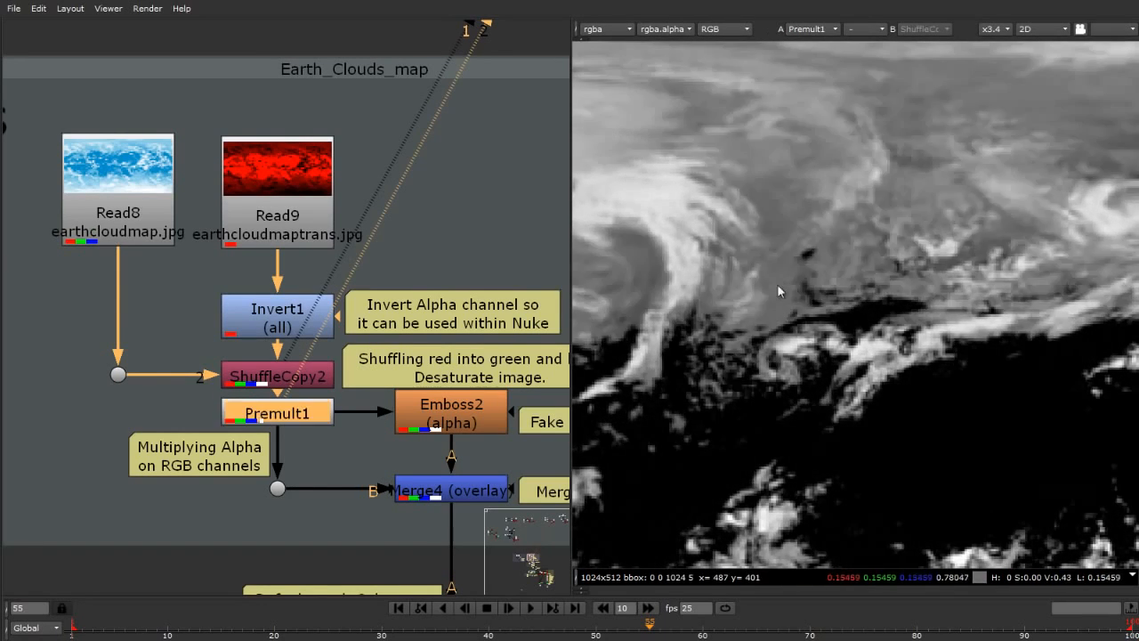
key("d")
key("d")
scroll(720, 296, "down", 8)
scroll(846, 302, "up", 6)
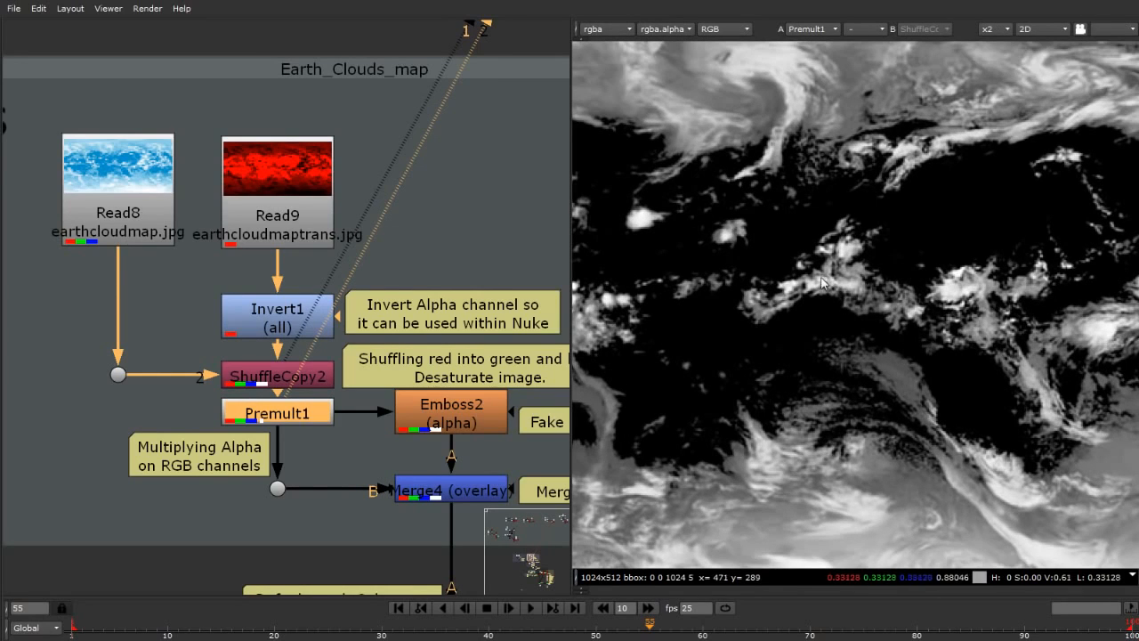
scroll(125, 367, "down", 3)
Display the output of the Emboss2 node in the viewer and examine the fake bump relief of the clouds.
scroll(621, 388, "down", 2)
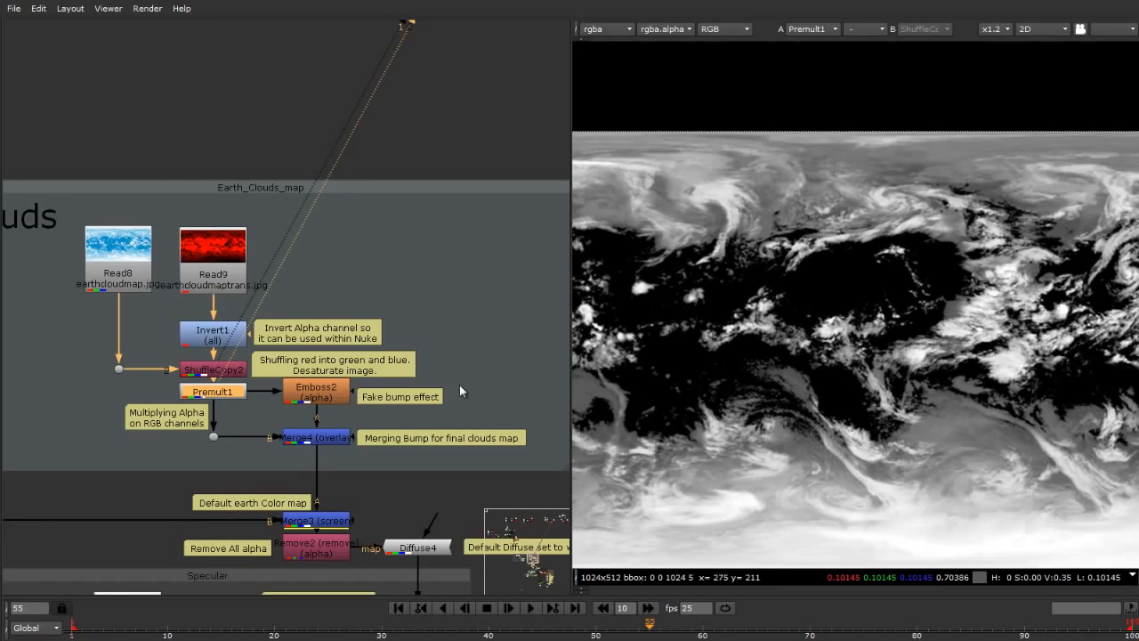
scroll(463, 378, "down", 5)
scroll(196, 383, "up", 9)
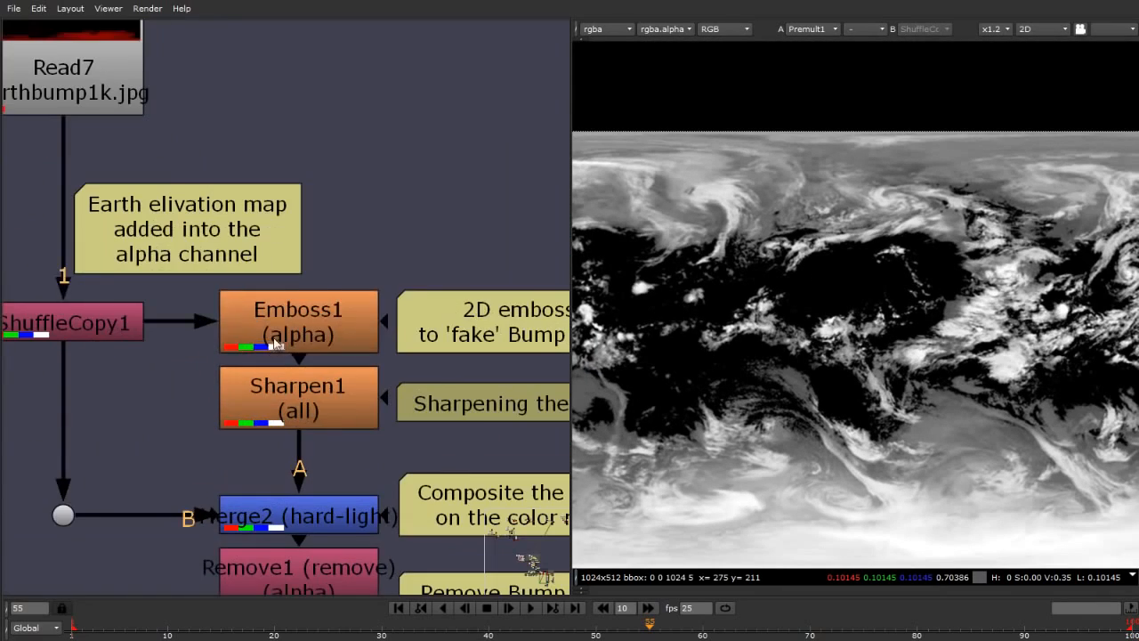
scroll(276, 342, "down", 8)
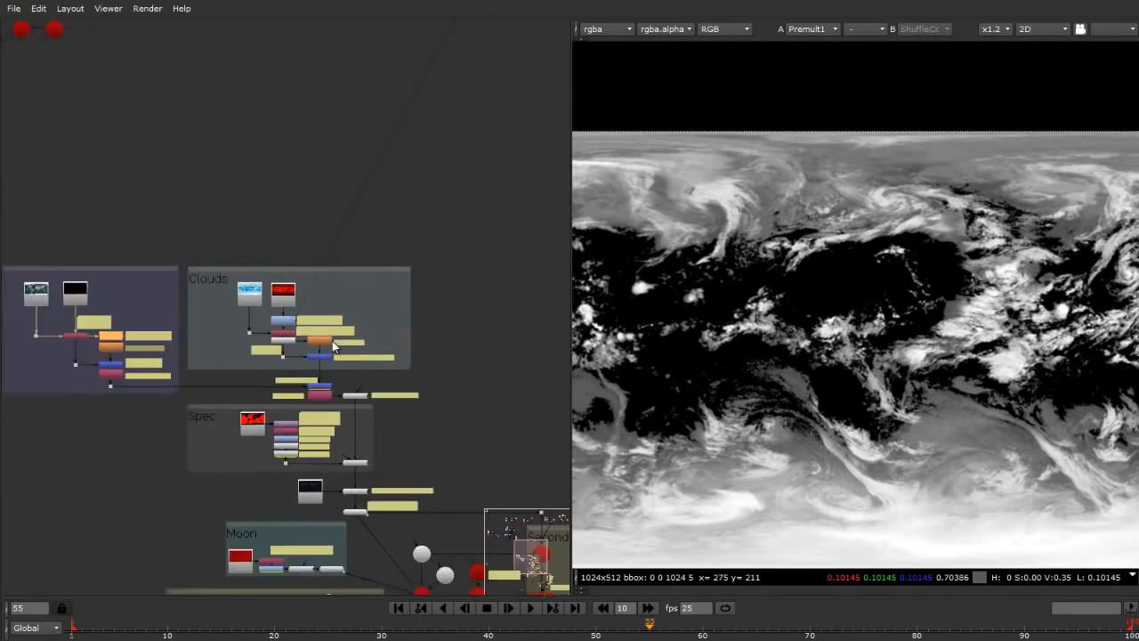
scroll(334, 345, "up", 8)
left_click(345, 336)
key("1")
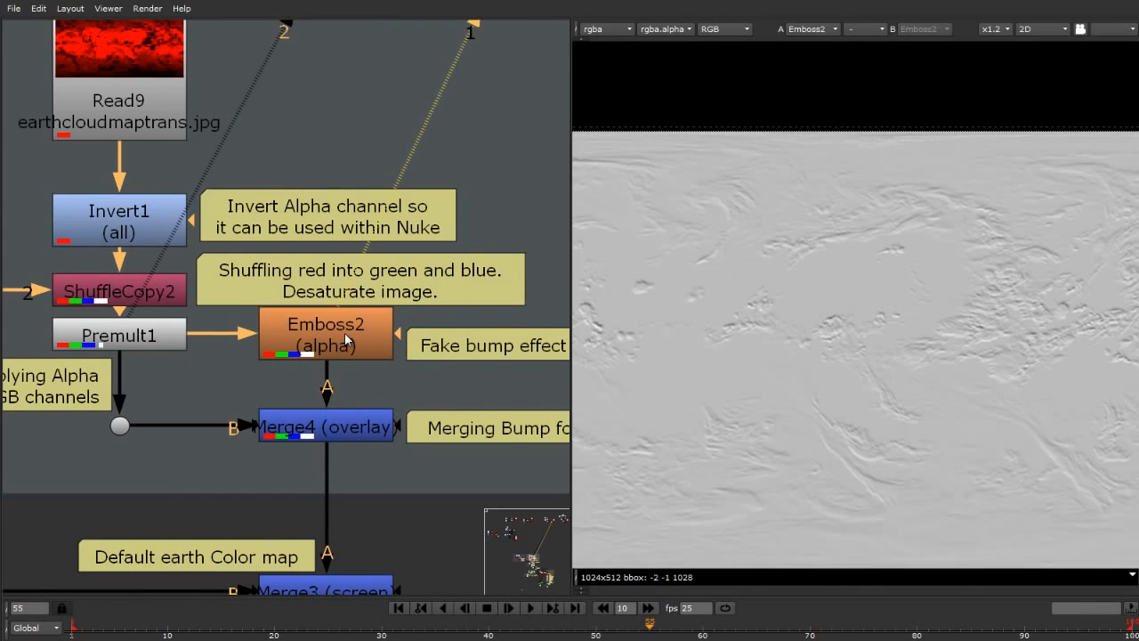
scroll(942, 336, "up", 4)
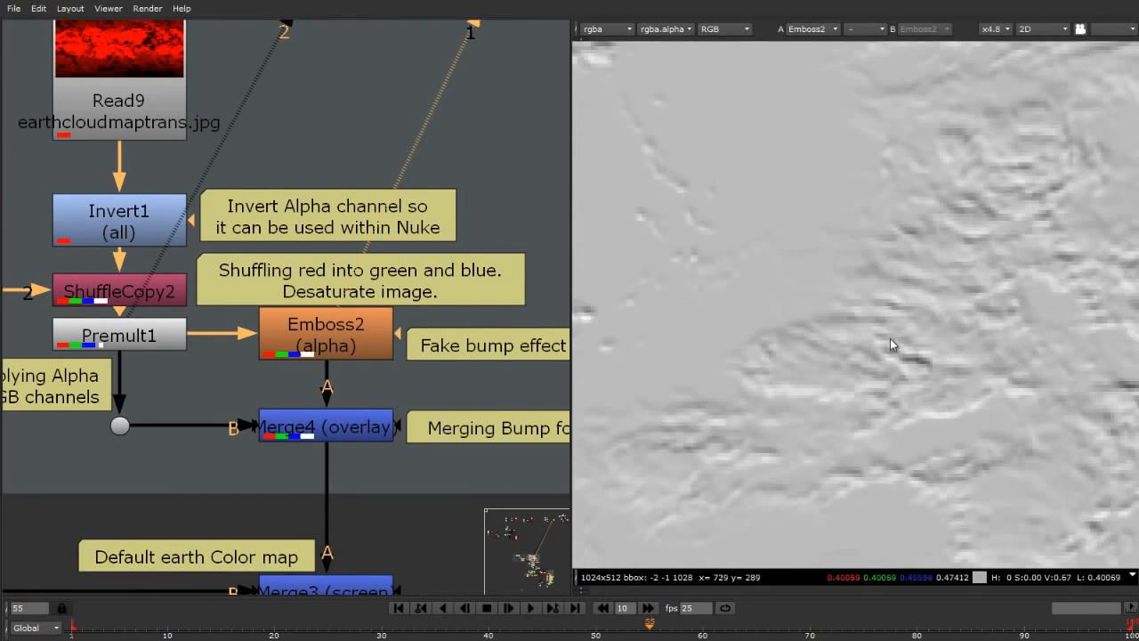
scroll(933, 267, "down", 2)
scroll(679, 287, "up", 6)
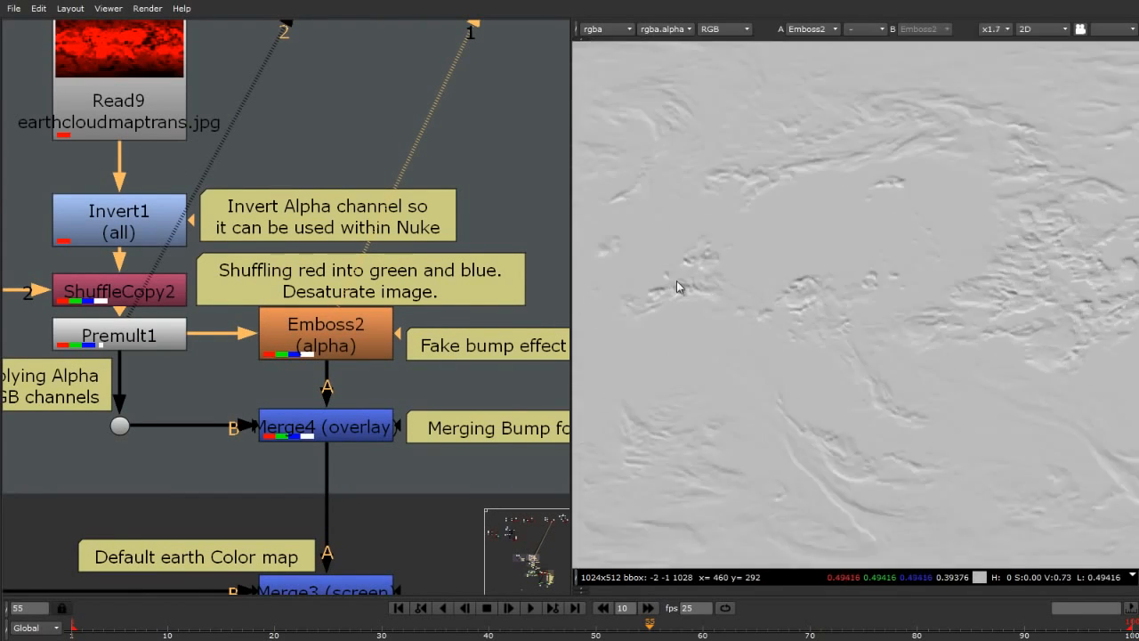
scroll(900, 328, "down", 3)
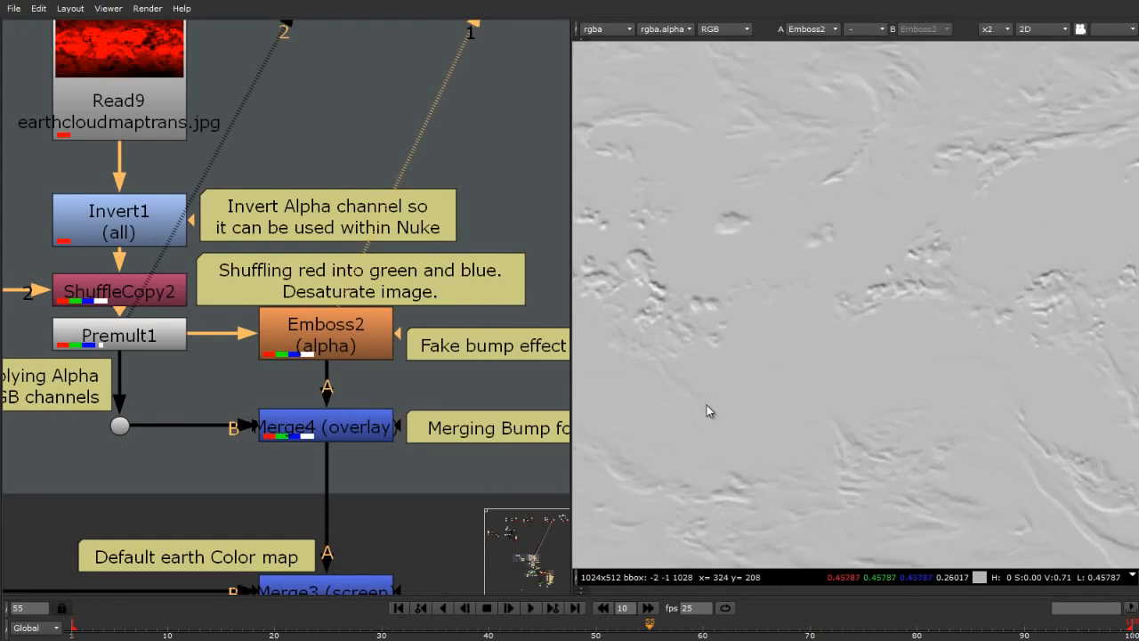
scroll(702, 338, "up", 5)
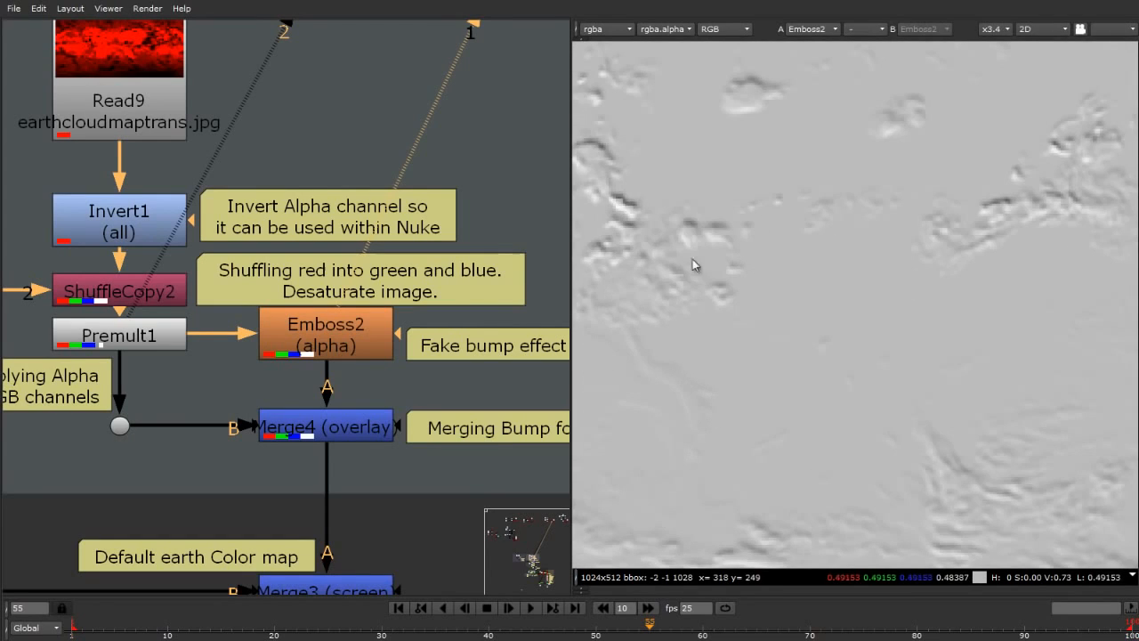
Display the output of the Merge4 (overlay) node to inspect the clouds combined with the bump.
left_click(326, 436)
key("1")
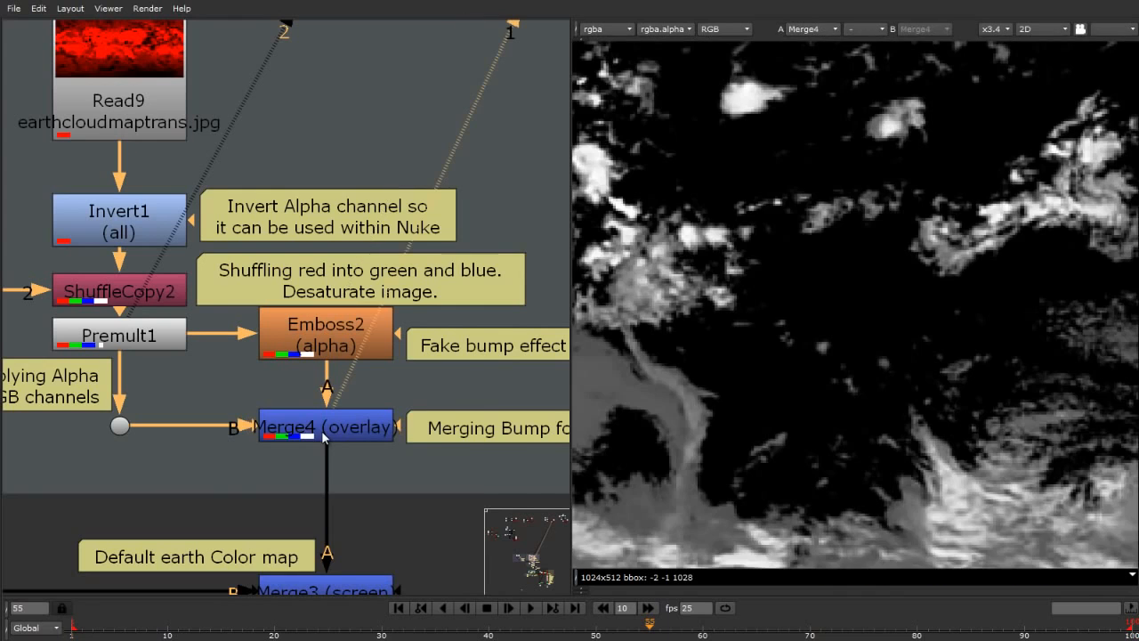
scroll(898, 298, "down", 4)
scroll(897, 298, "up", 4)
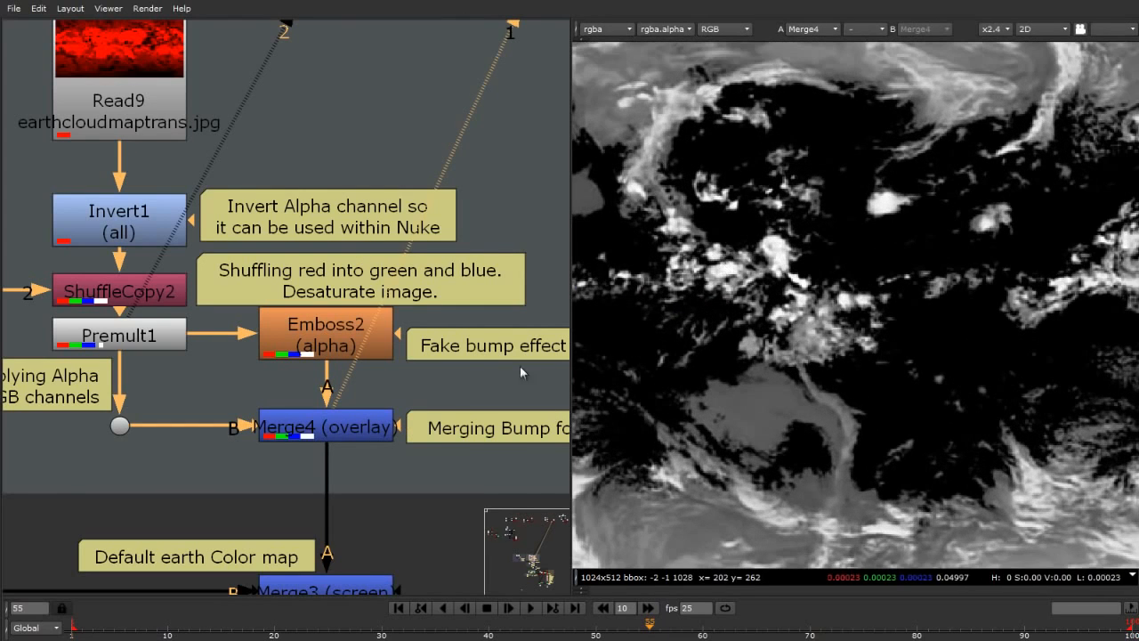
Disable and re-enable Merge4 repeatedly to compare the cloud map with and without the overlaid bump.
left_click(363, 425)
key("d")
key("d")
key("d")
key("d")
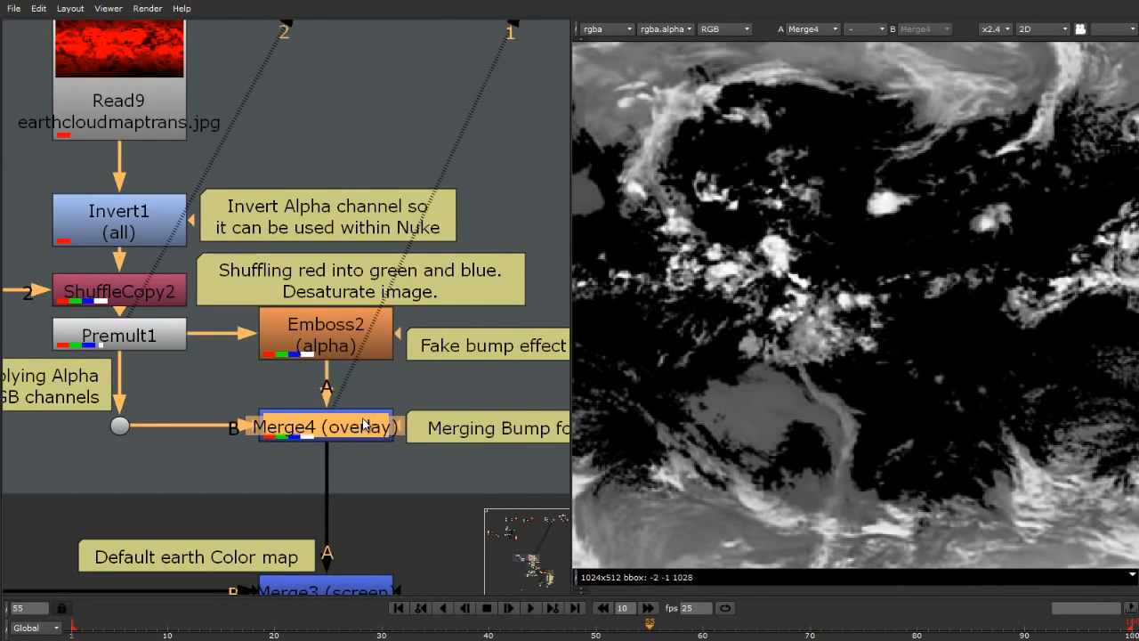
scroll(762, 368, "down", 4)
scroll(741, 197, "up", 6)
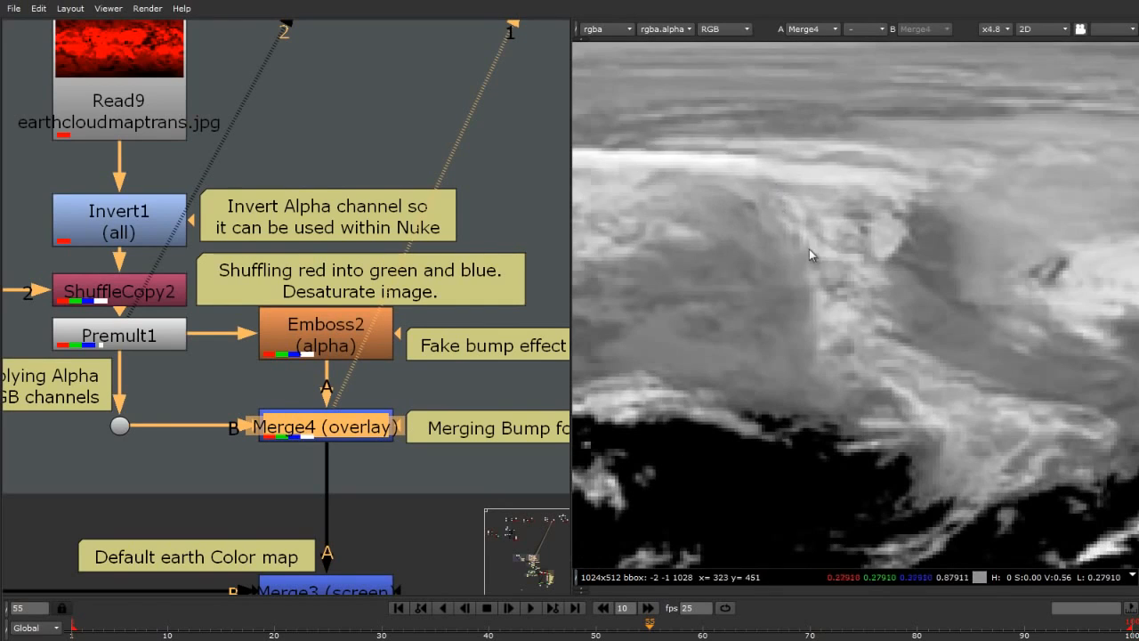
key("d")
key("d")
key("d")
key("d")
key("d")
key("d")
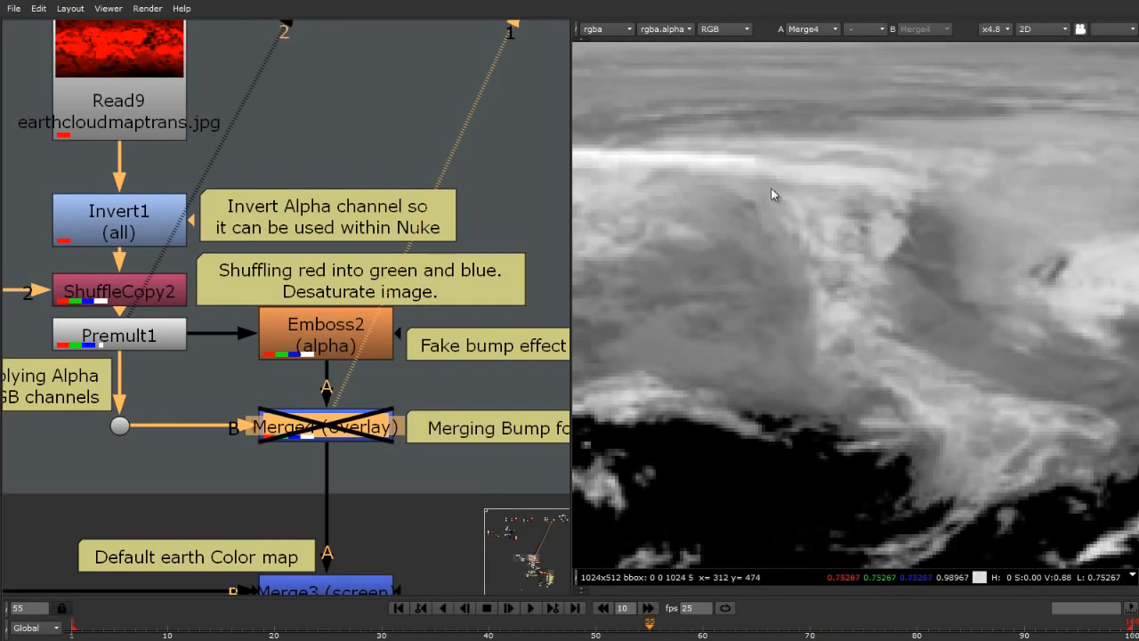
key("d")
key("d")
scroll(766, 165, "down", 3)
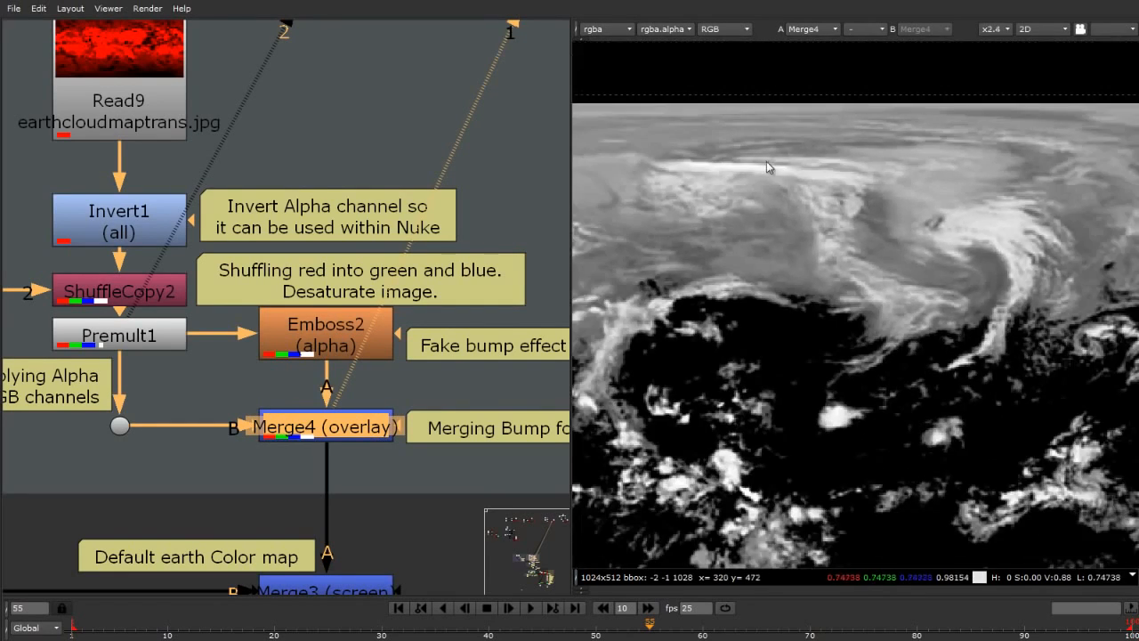
scroll(772, 214, "down", 5)
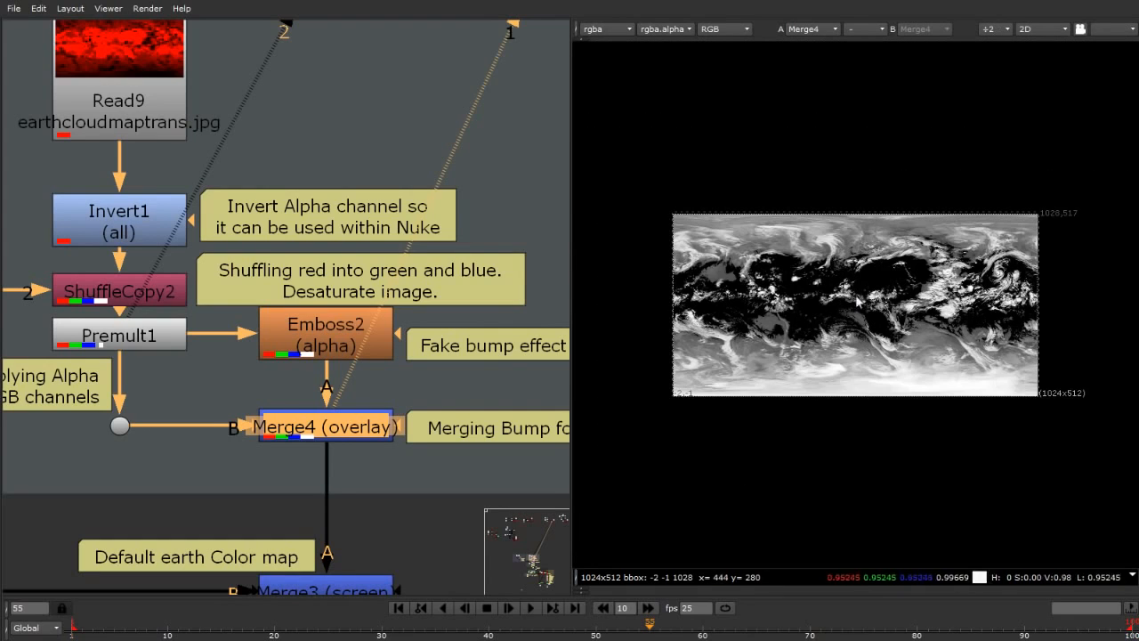
Check Merge4's alpha channel in the viewer and return the display to RGB.
left_click(740, 30)
left_click(744, 130)
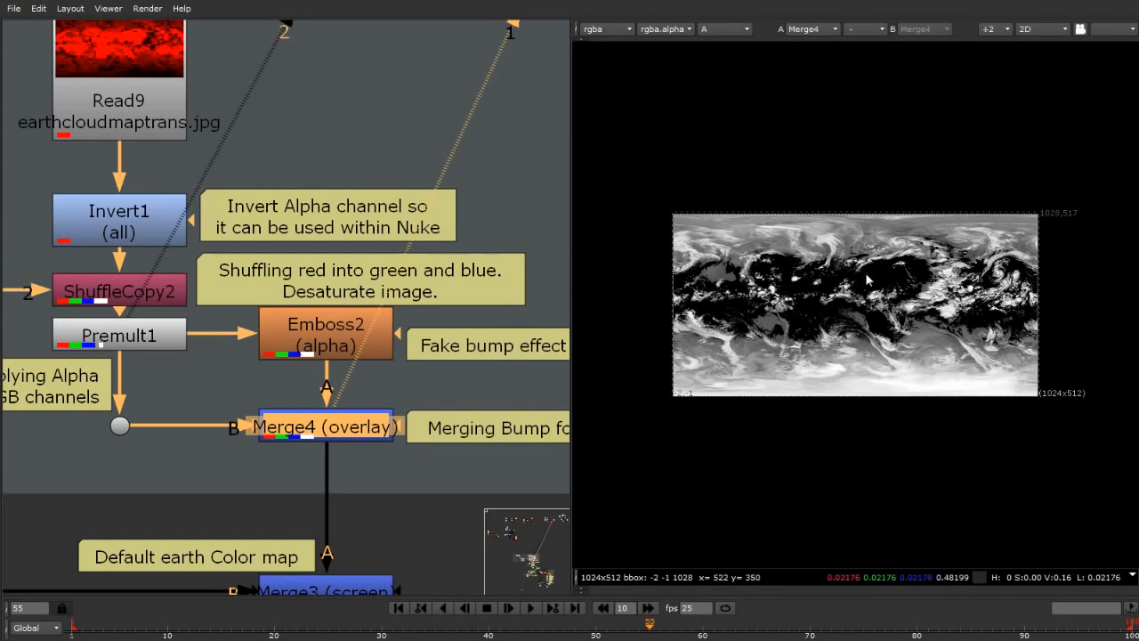
left_click(713, 32)
left_click(729, 76)
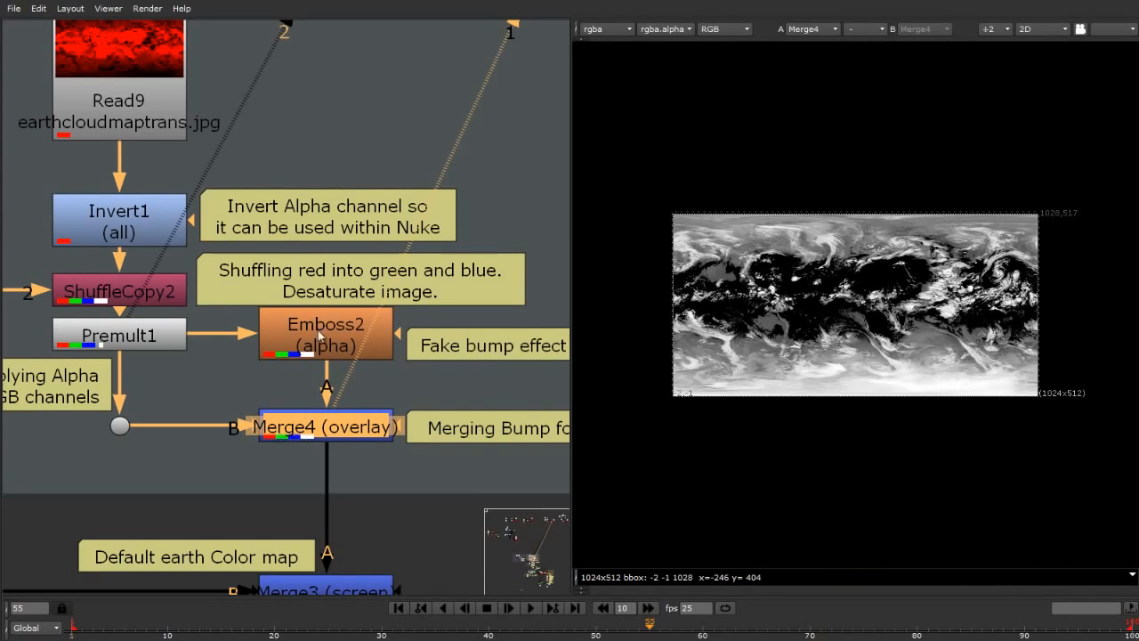
Display the output of the Merge3 (screen) node and inspect the clouds over the earth color map.
scroll(320, 338, "down", 3)
scroll(333, 401, "up", 3)
left_click(345, 495)
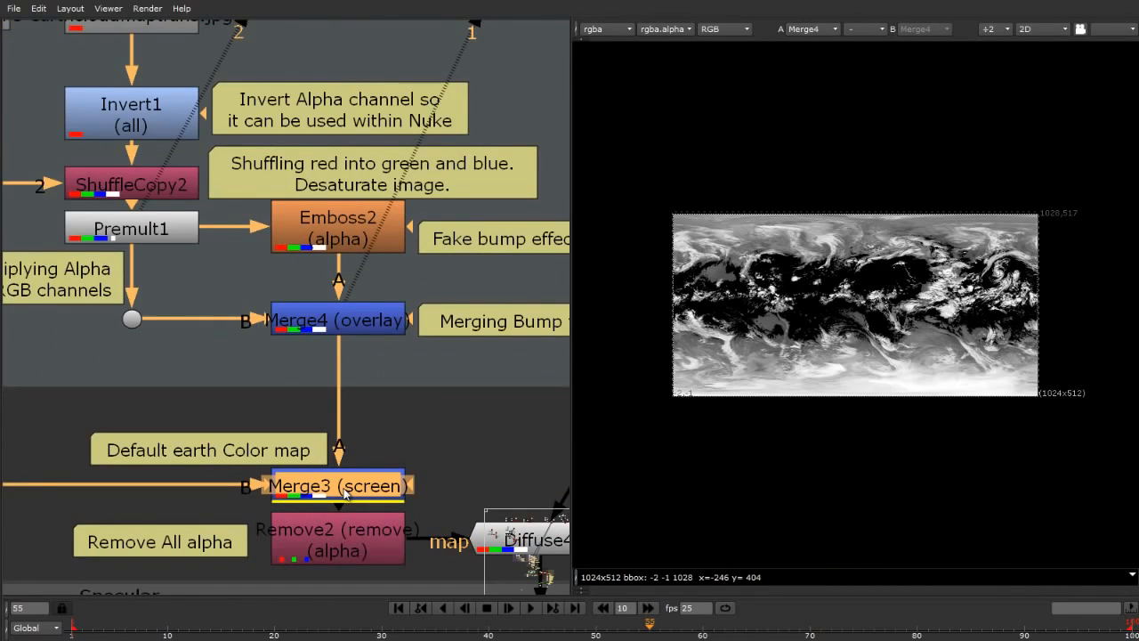
key("1")
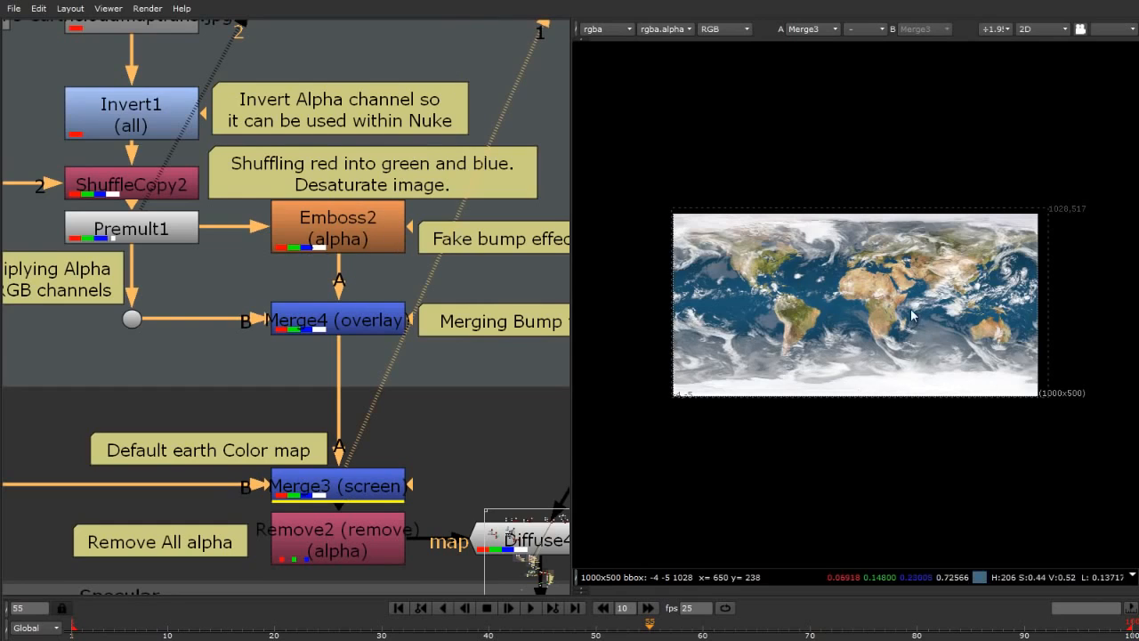
scroll(845, 155, "up", 4)
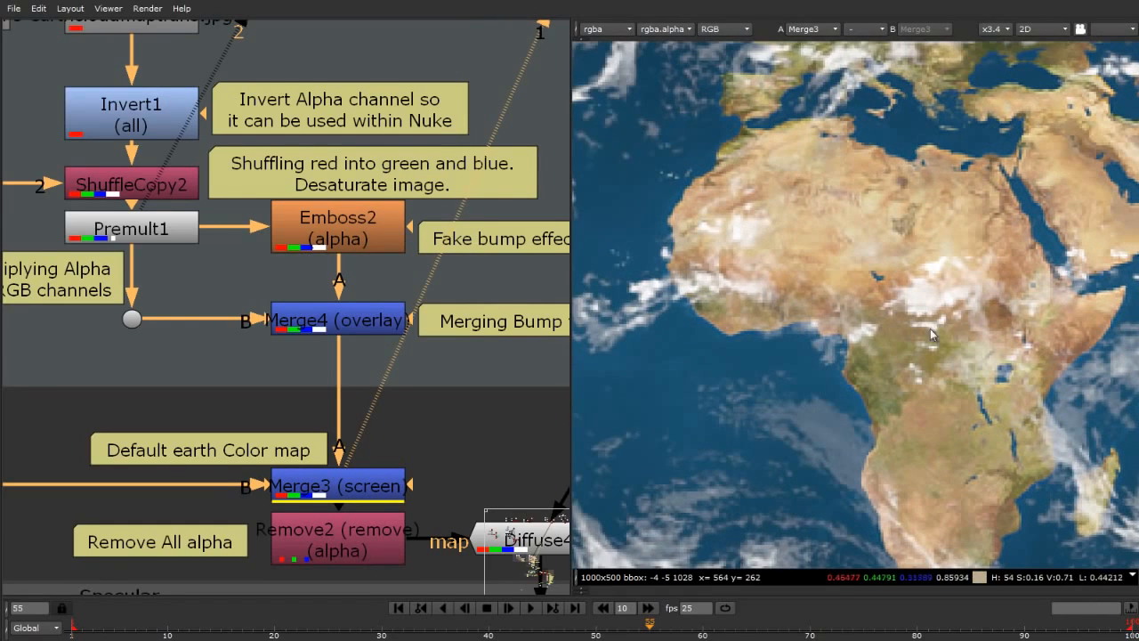
scroll(926, 329, "down", 3)
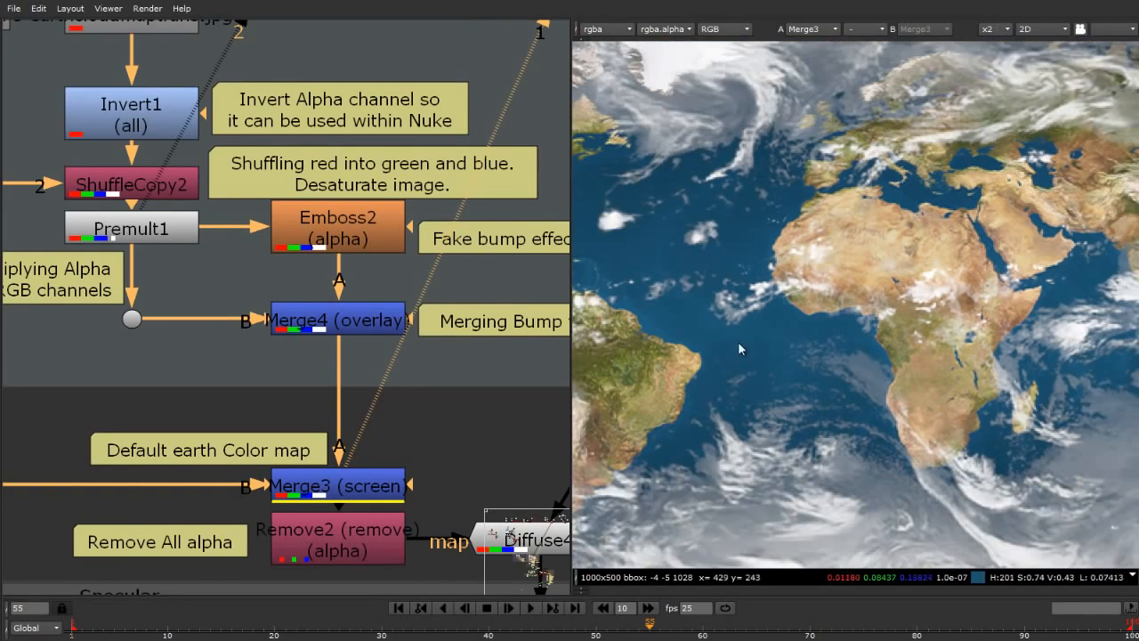
scroll(258, 322, "down", 3)
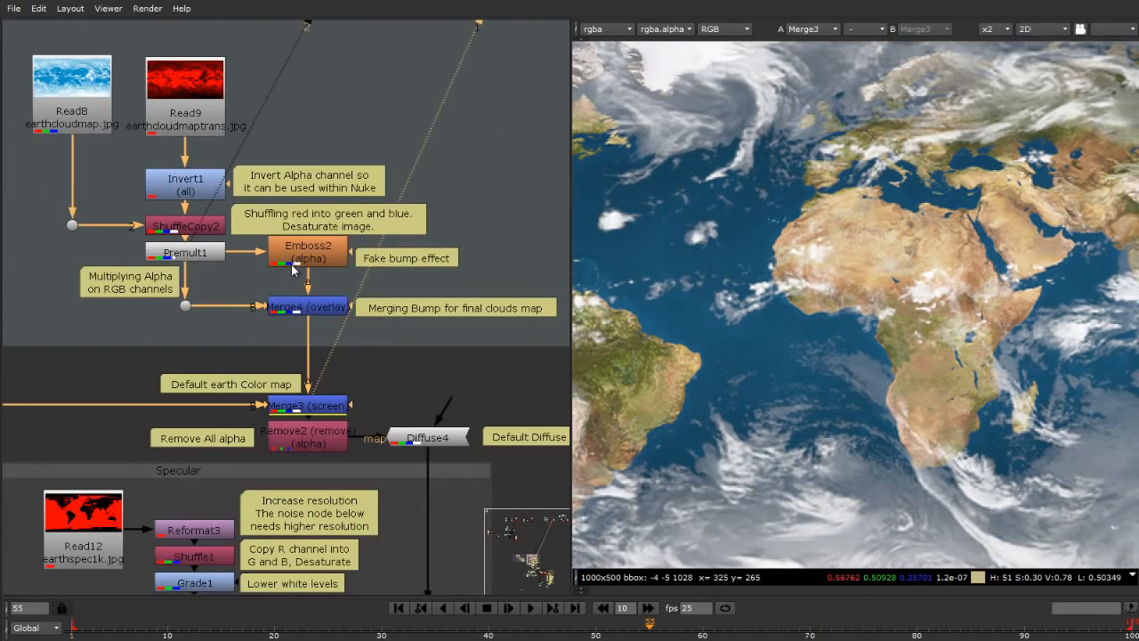
Check the alpha channel of the Merge3 (screen) node's output in the viewer.
left_click(295, 263)
left_click(306, 408)
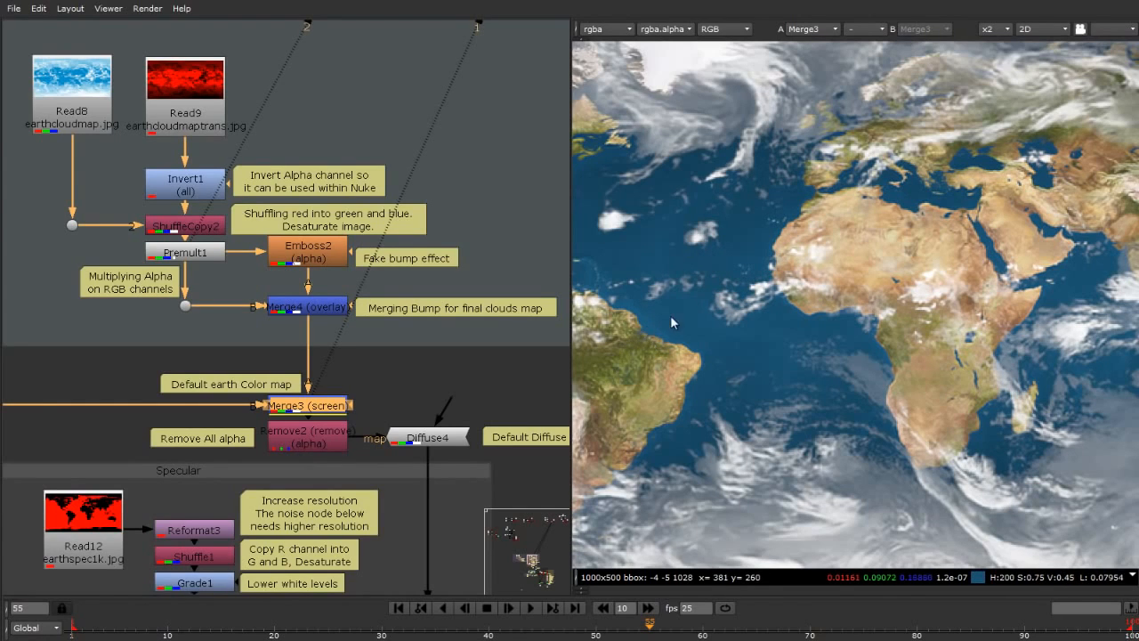
scroll(787, 326, "down", 4)
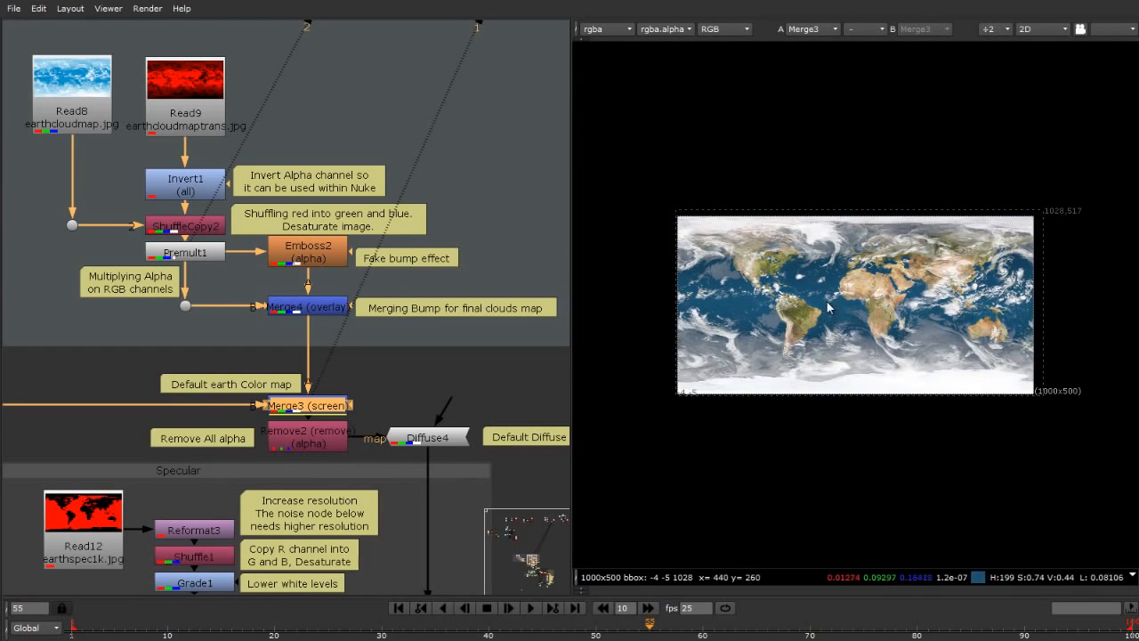
left_click(713, 31)
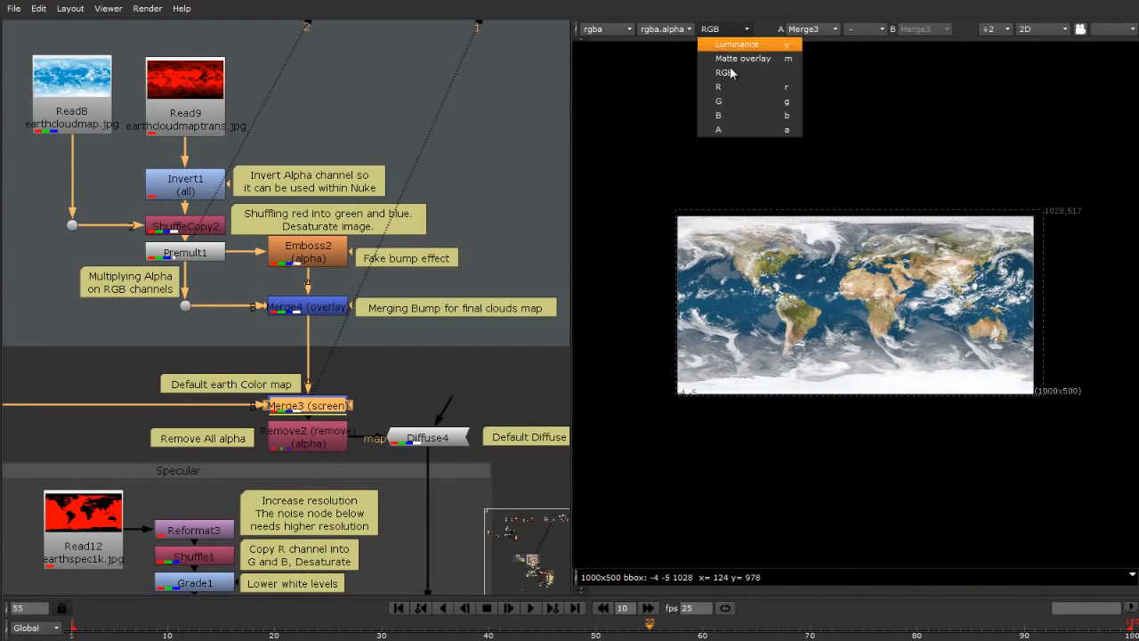
left_click(737, 133)
left_click(591, 30)
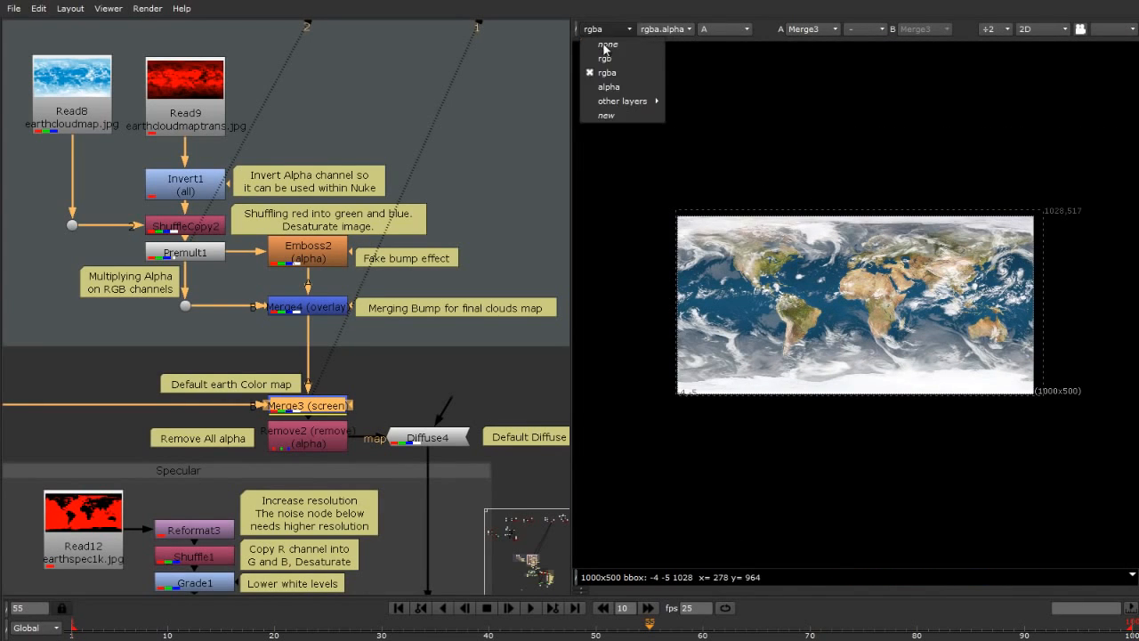
left_click(629, 74)
left_click(311, 392)
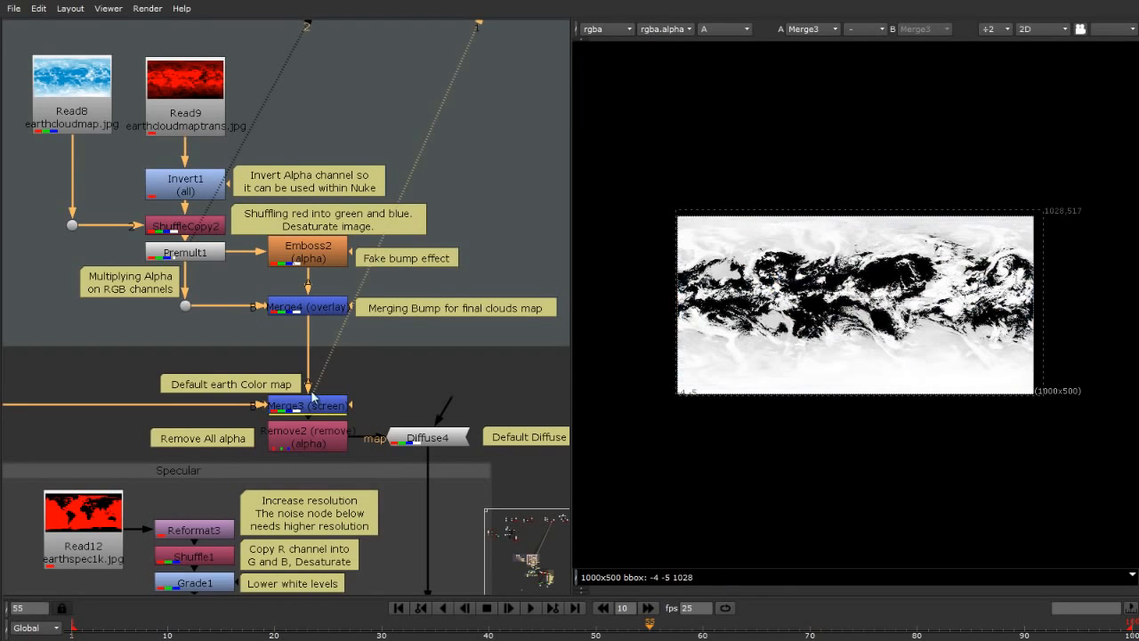
scroll(930, 356, "up", 5)
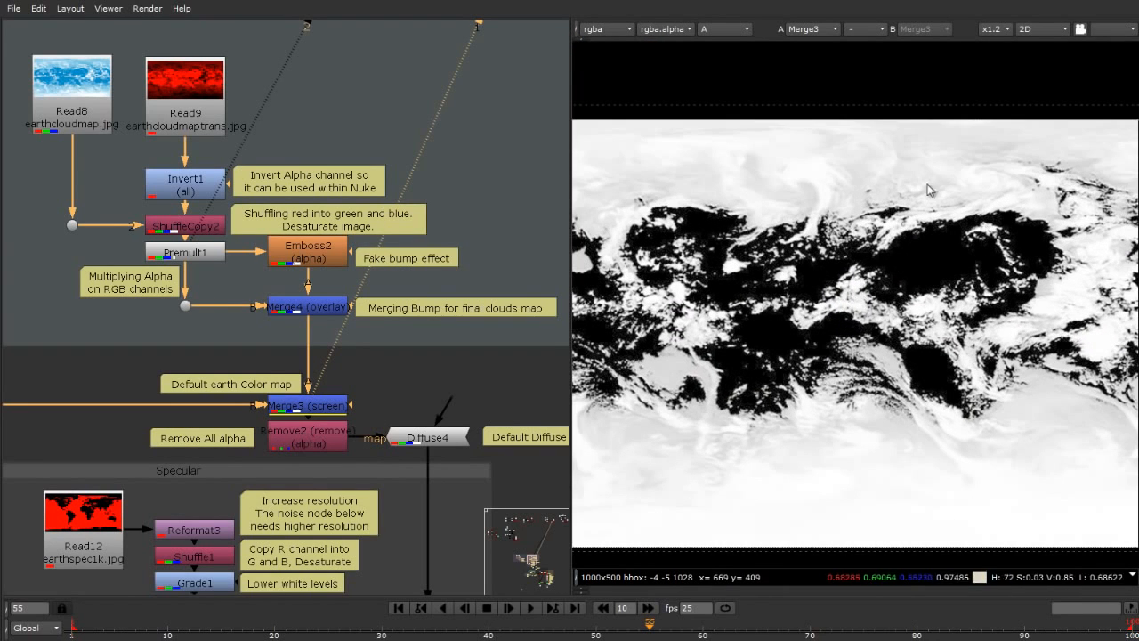
scroll(890, 363, "down", 5)
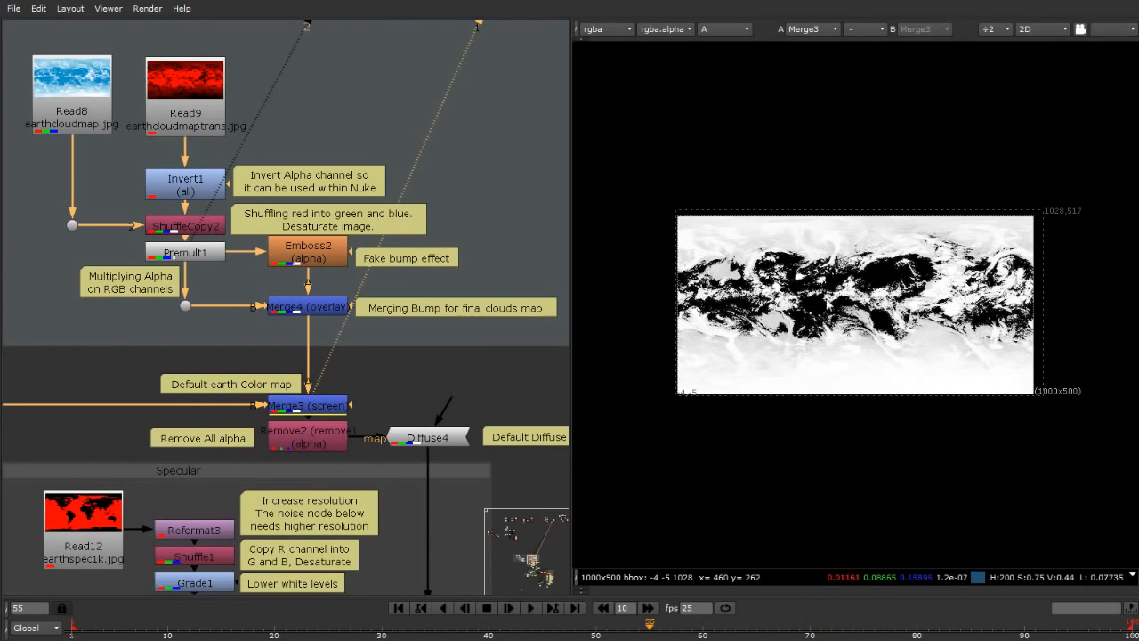
Display the output of the Remove2 (alpha) node and inspect its alpha channel.
left_click(333, 445)
key("1")
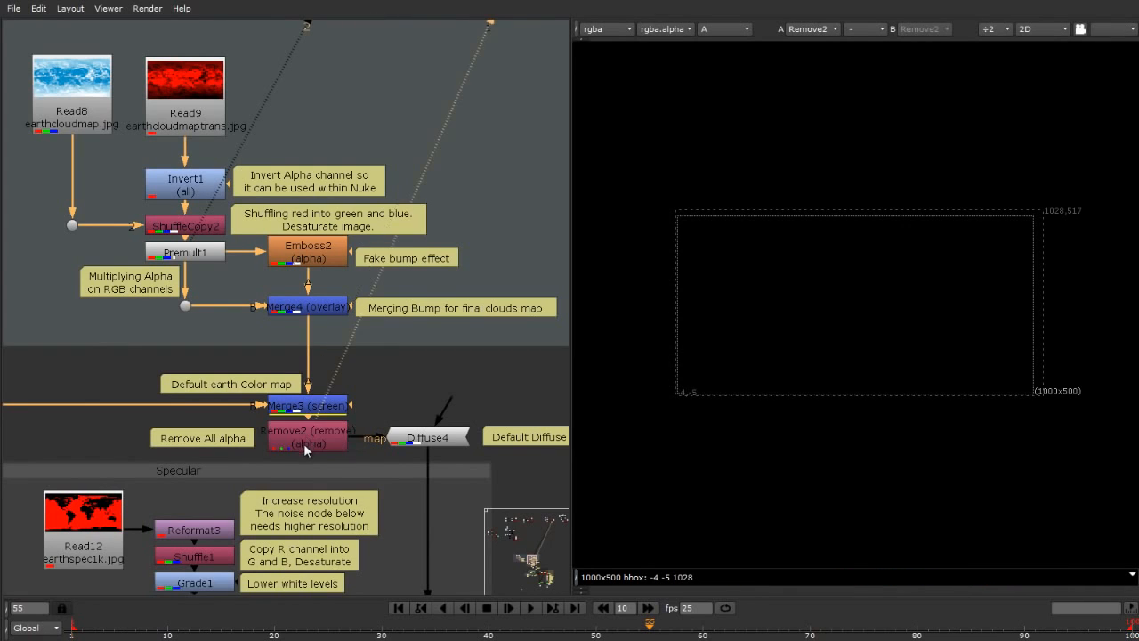
scroll(308, 442, "up", 4)
scroll(318, 403, "down", 2)
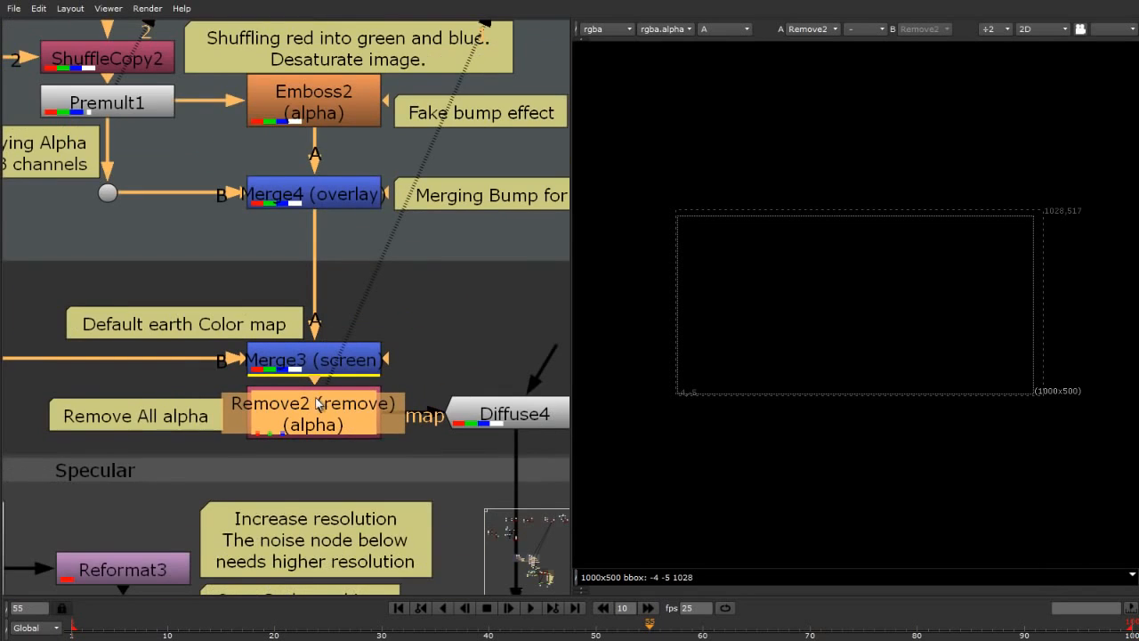
scroll(201, 387, "down", 3)
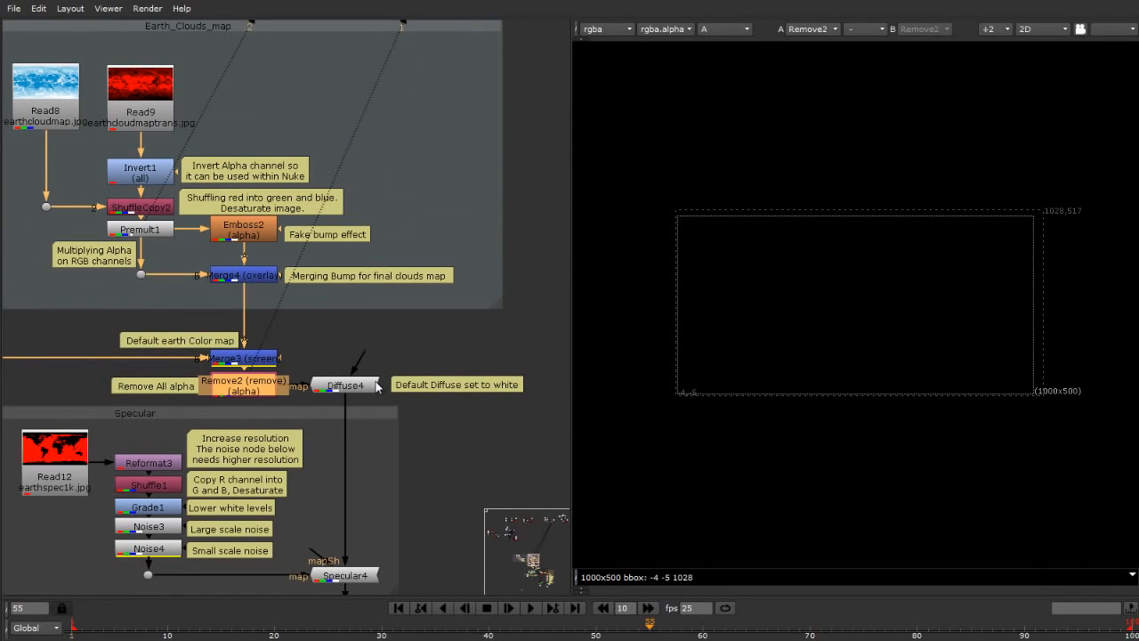
Return the viewer to RGB and inspect the combined earth color and clouds map coming out of Remove2.
left_click(725, 29)
left_click(738, 74)
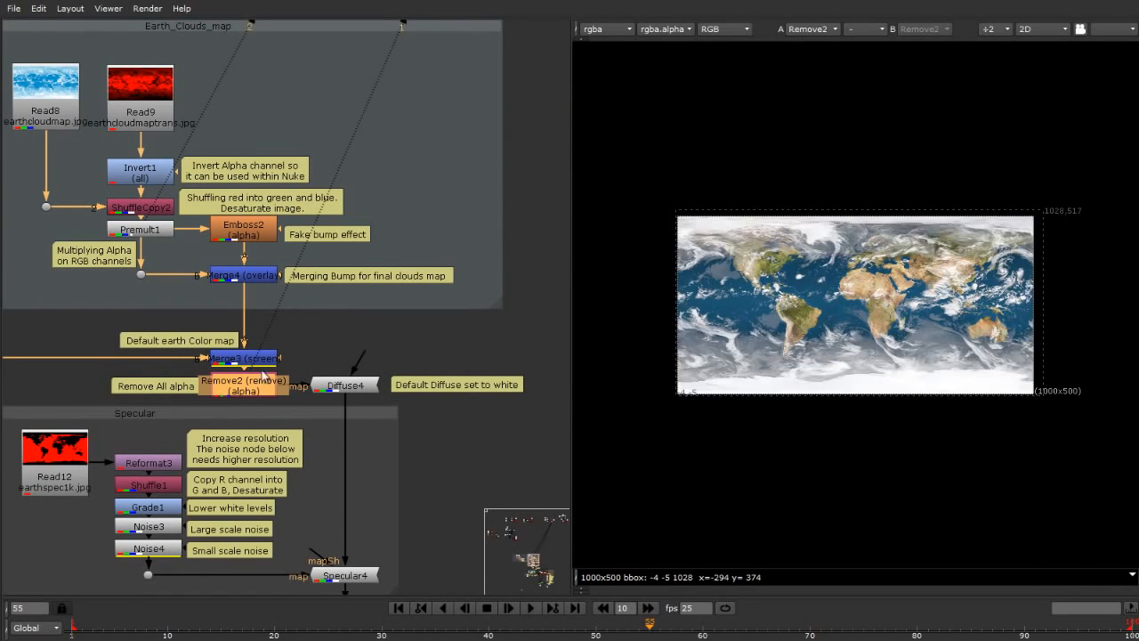
scroll(484, 332, "down", 2)
scroll(484, 332, "down", 2)
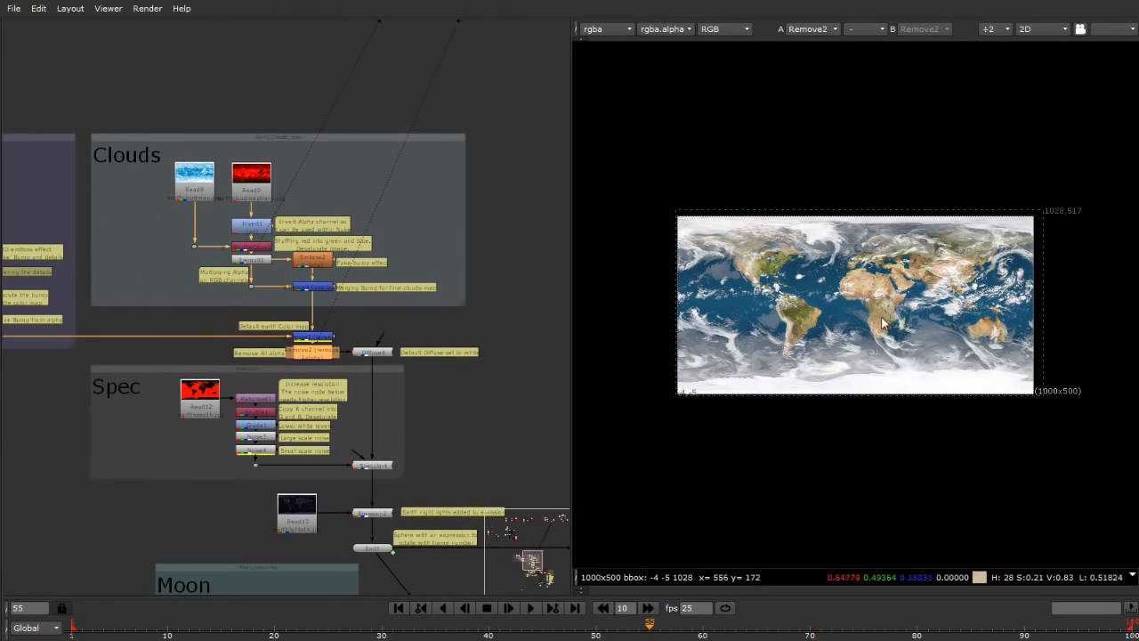
scroll(843, 297, "up", 2)
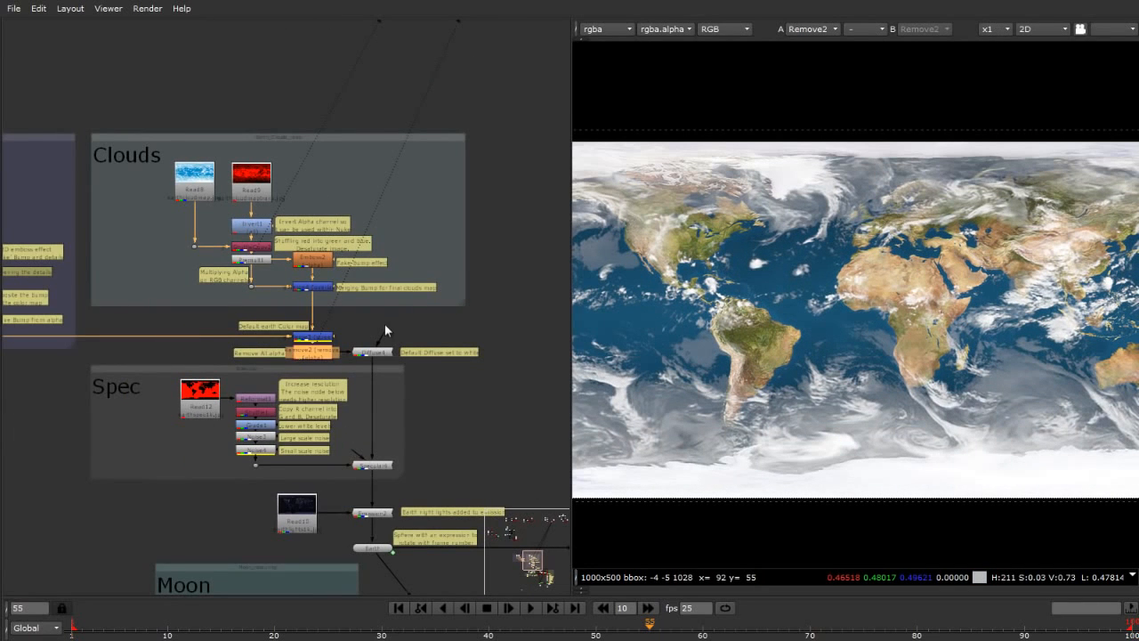
Display the Diffuse4 material node and switch the viewer to 3D.
left_click(383, 352)
scroll(383, 353, "up", 4)
key("1")
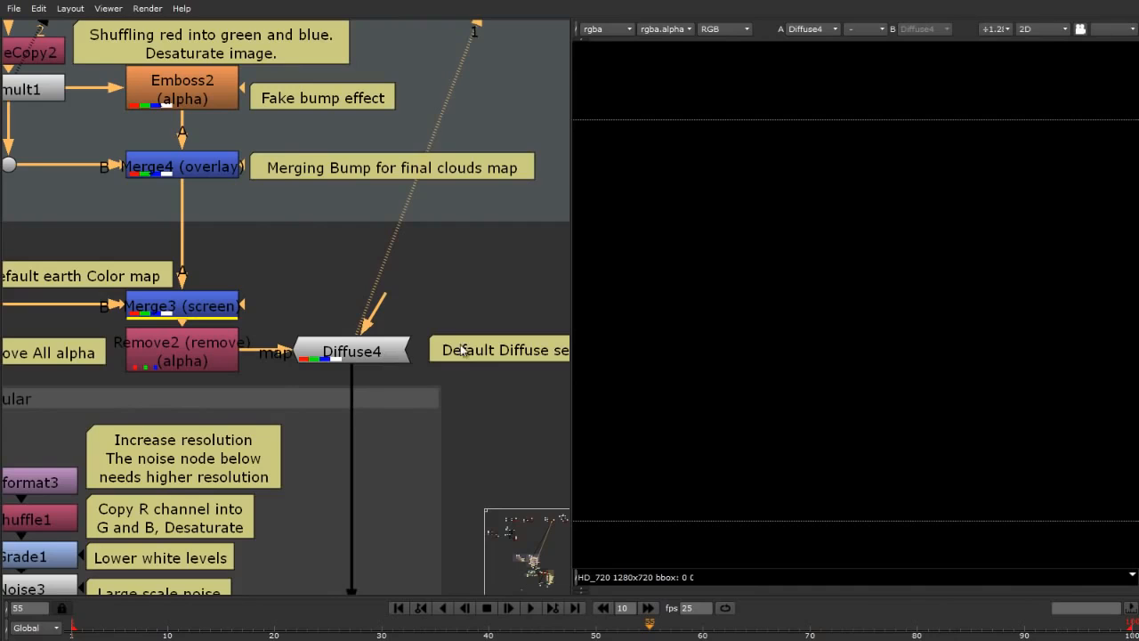
key("Tab")
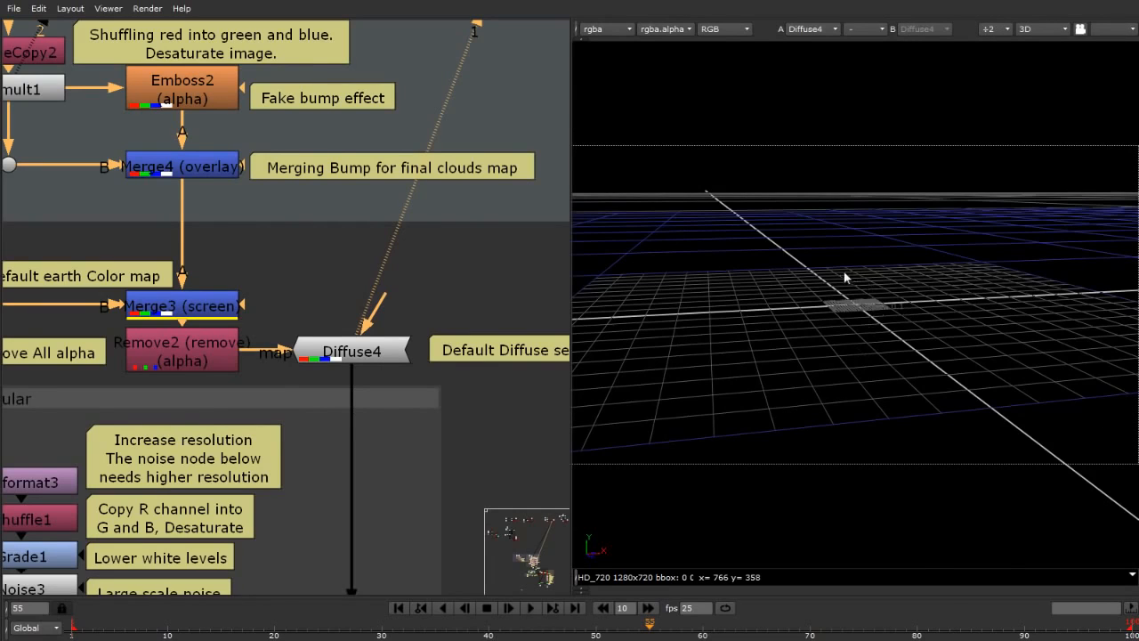
scroll(845, 279, "up", 5)
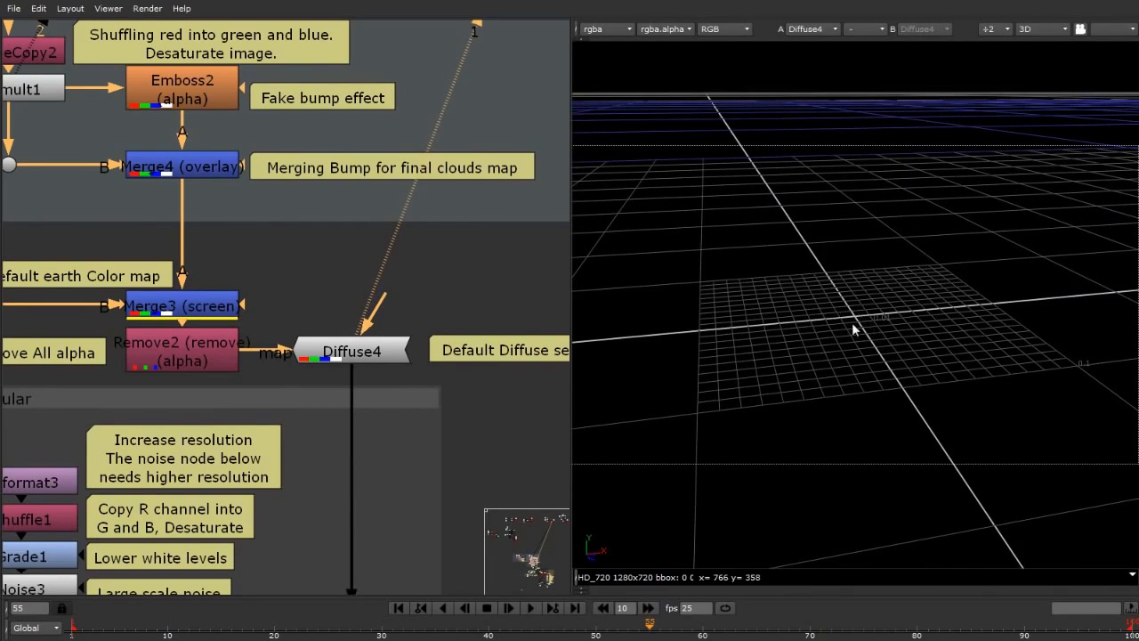
Open the Earth sphere's properties, frame the textured sphere in the 3D view, and close the properties.
scroll(853, 329, "down", 4)
scroll(331, 460, "down", 6)
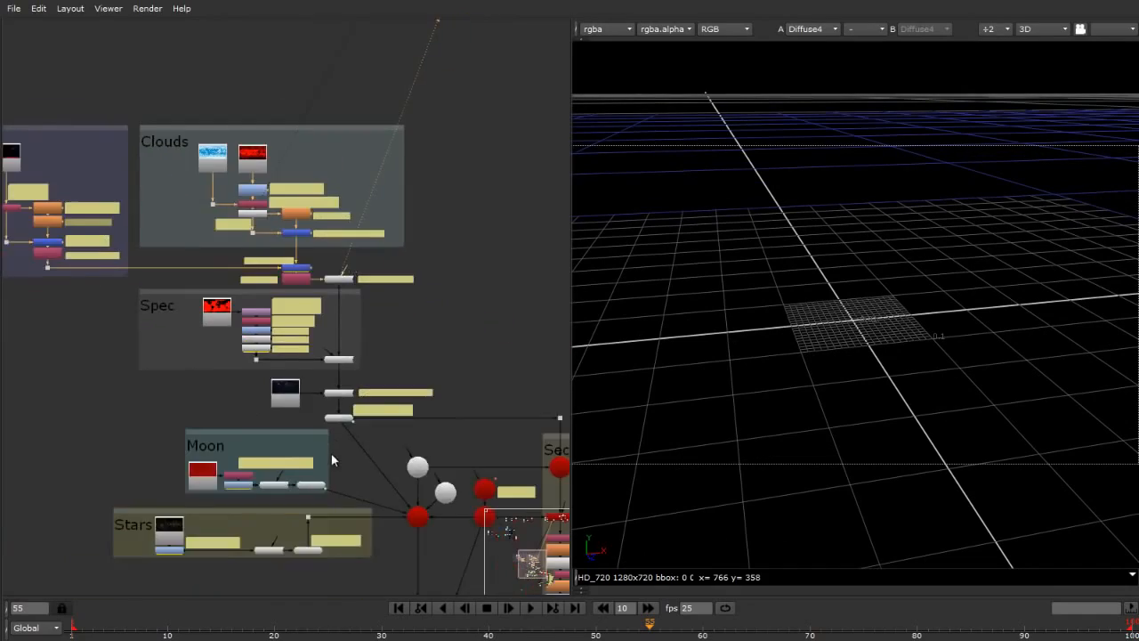
scroll(332, 455, "up", 5)
double_click(344, 403)
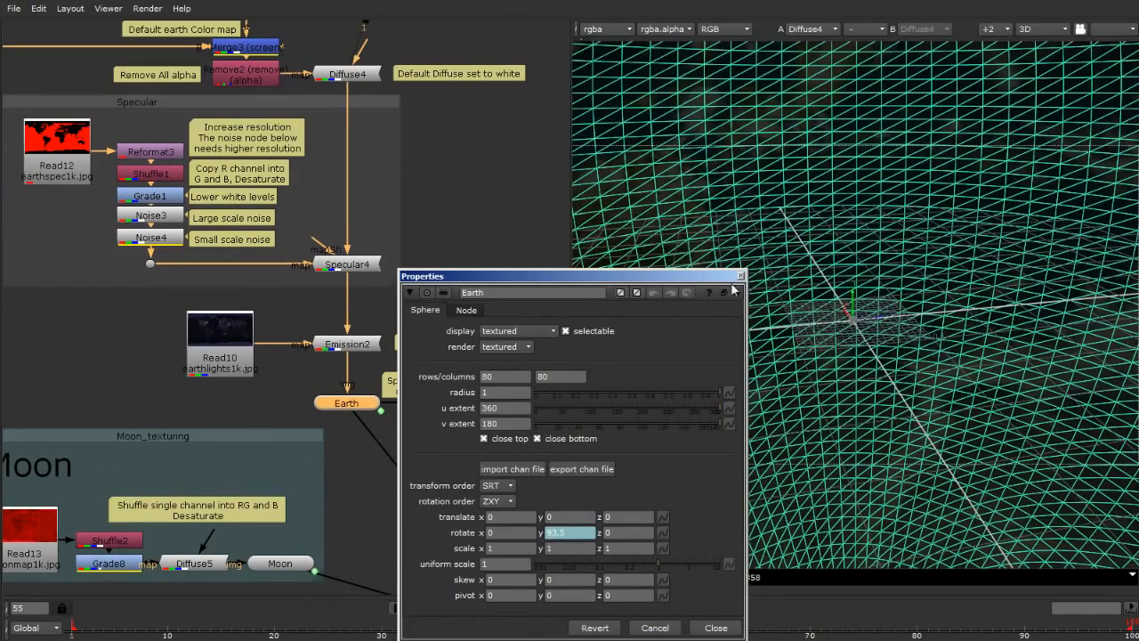
key("f")
left_click(1042, 505)
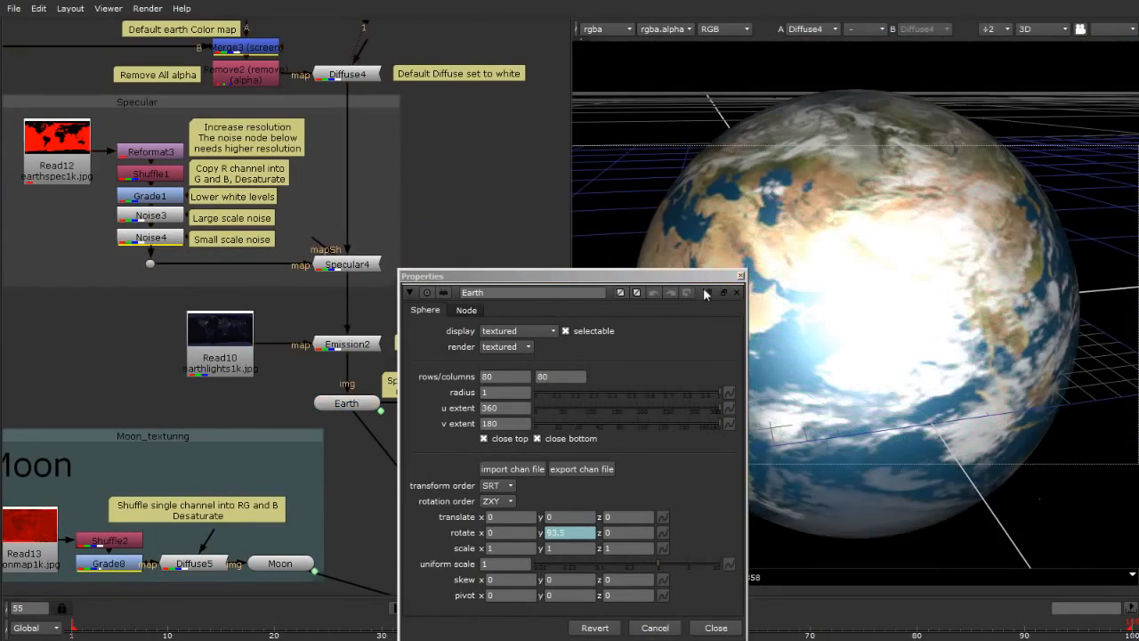
left_click(741, 278)
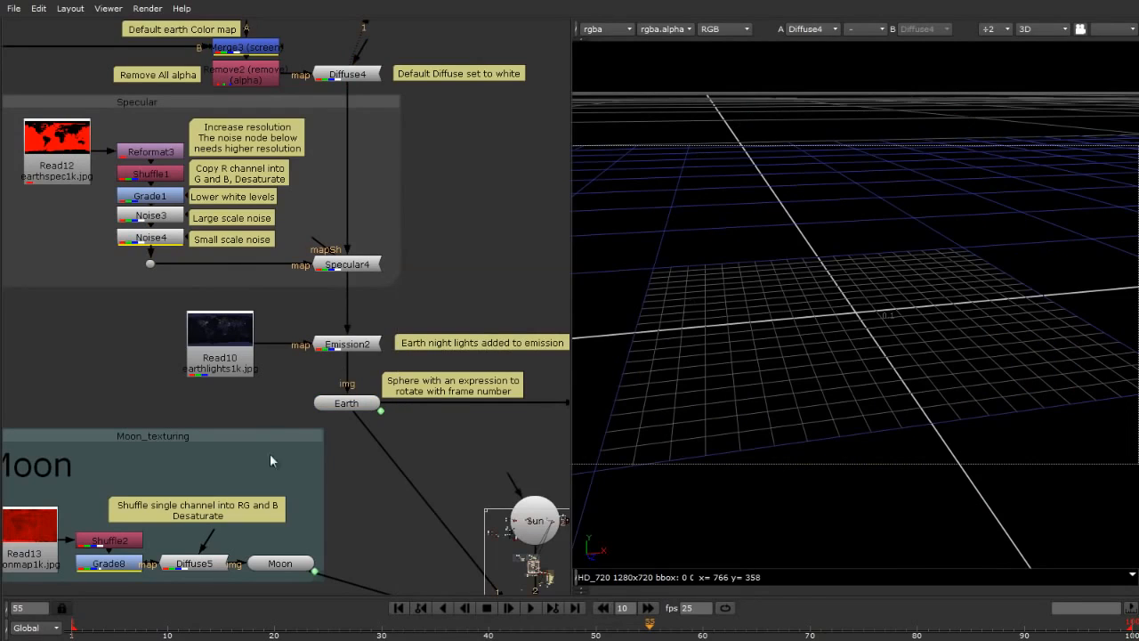
Reopen the Earth sphere's properties, move them clear of the viewer and orbit around the textured globe.
double_click(339, 406)
left_click_drag(655, 297, 380, 280)
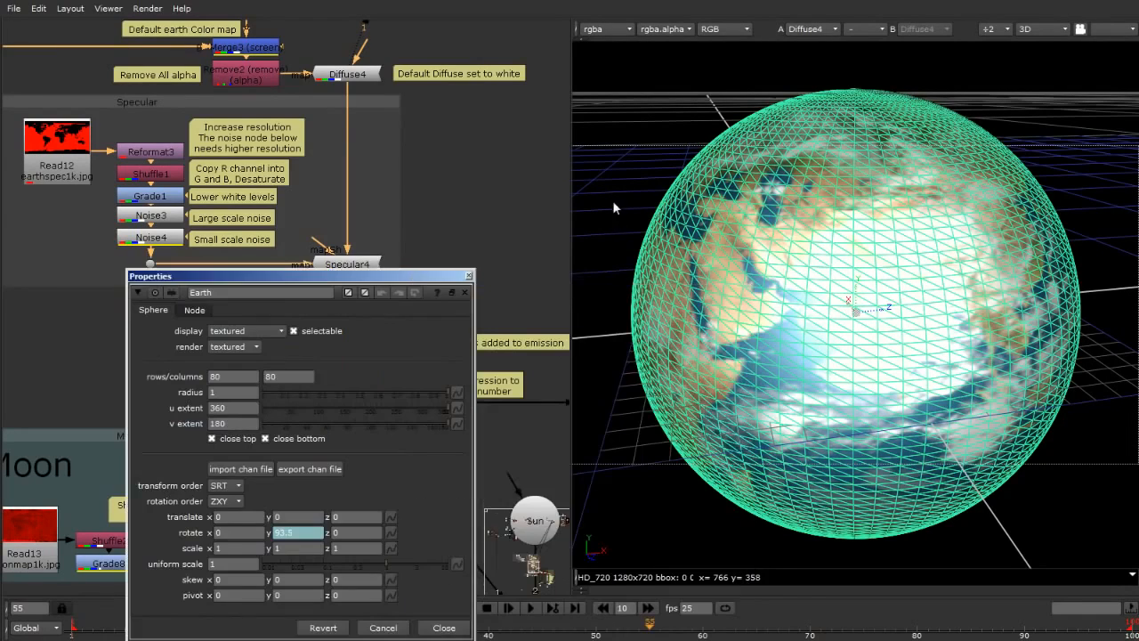
left_click(612, 202)
left_click_drag(725, 345, 1085, 309, "ctrl")
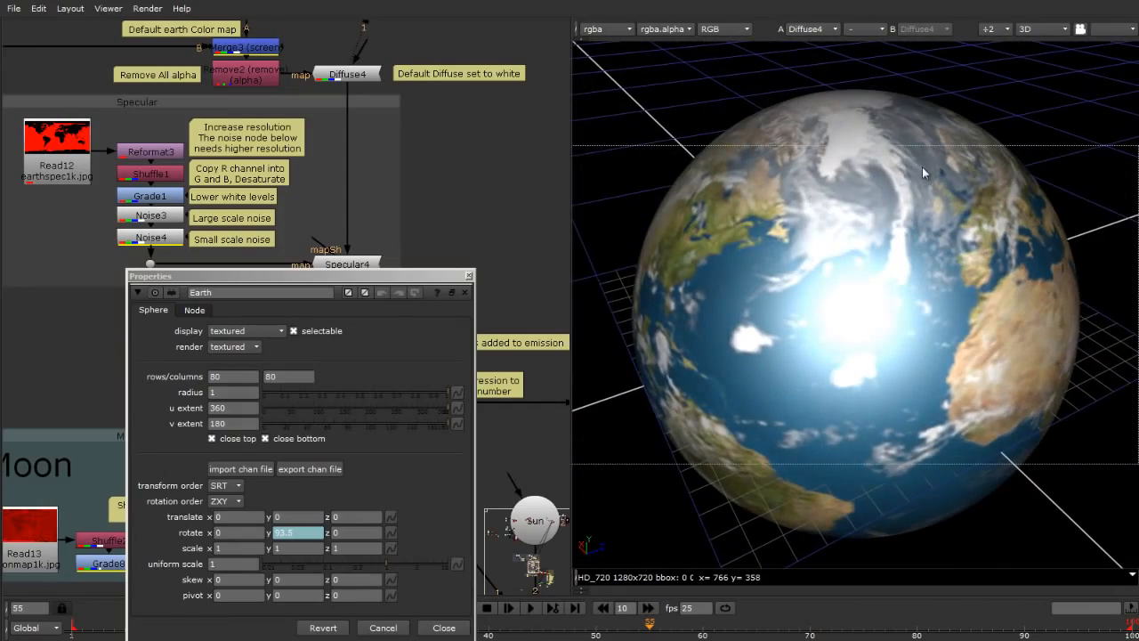
Set the viewer texture size to 1024x1024 in the preferences.
left_click(43, 8)
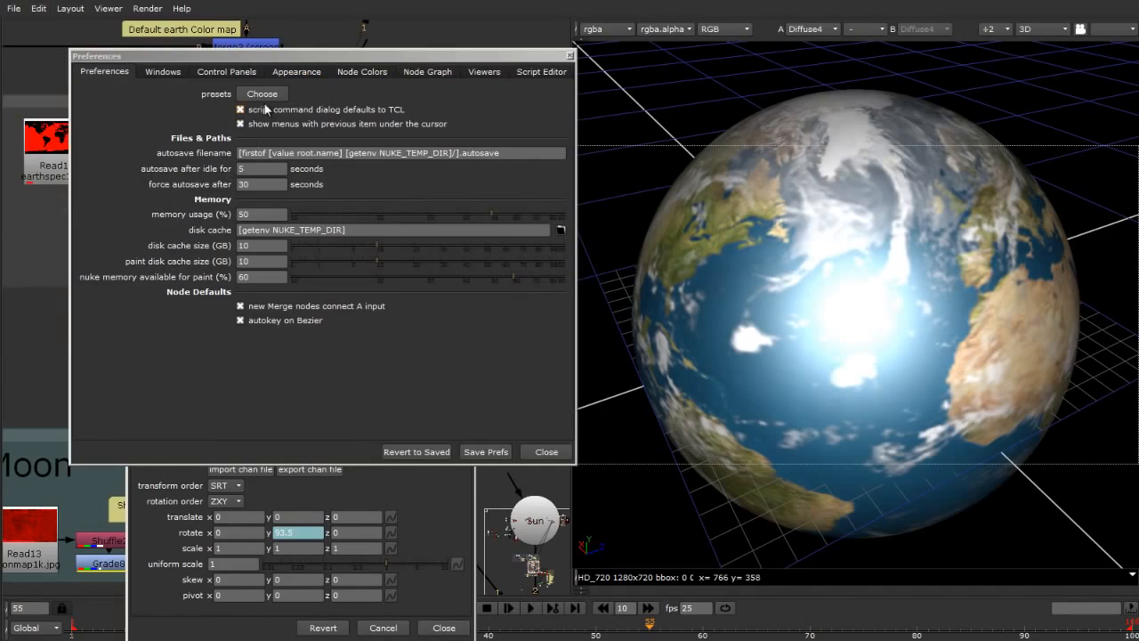
left_click(483, 71)
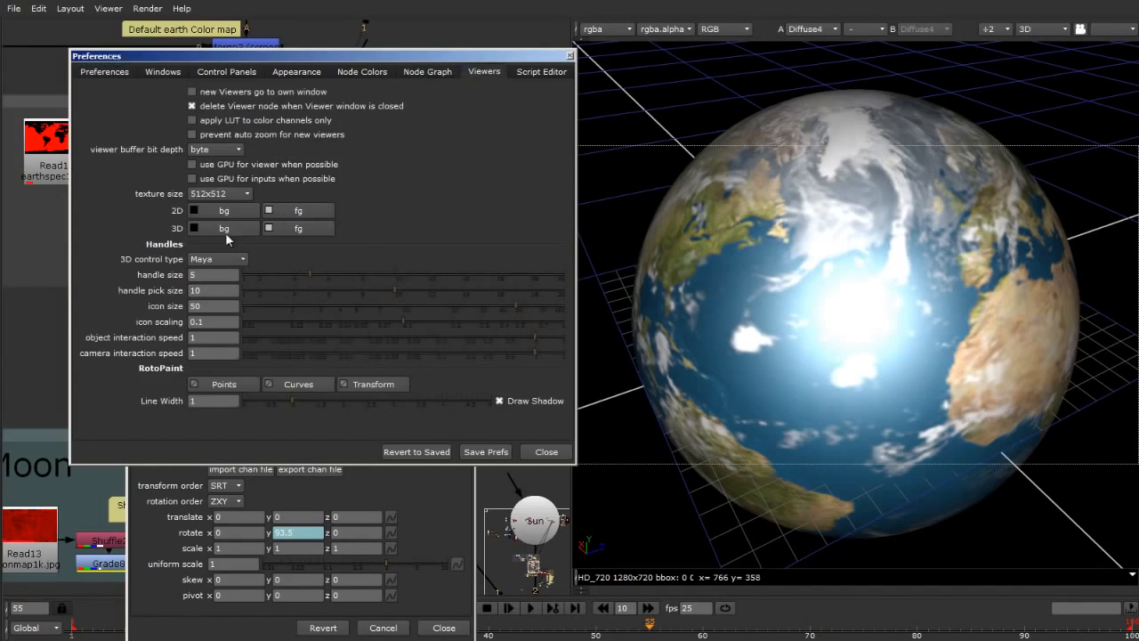
left_click(227, 208)
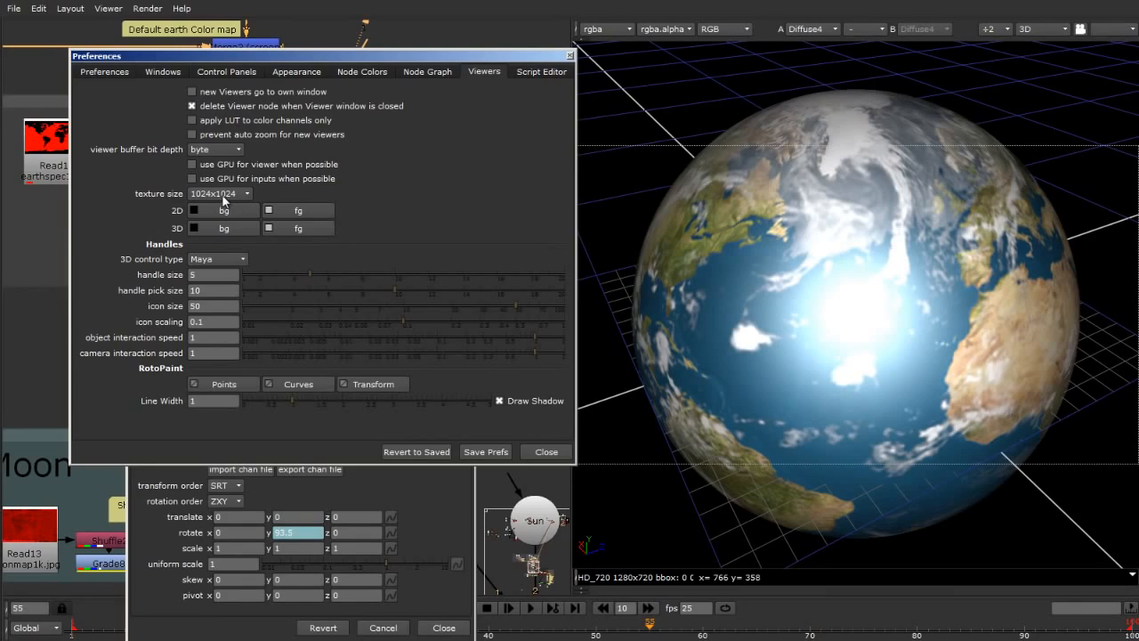
left_click(570, 55)
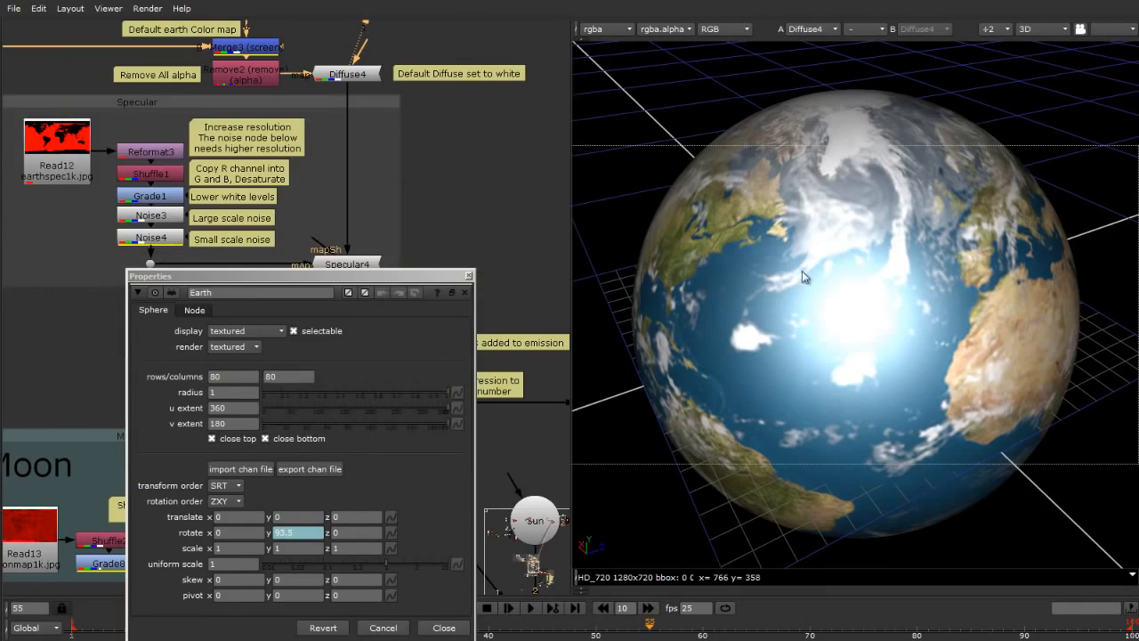
Inspect the texture on the globe's far side from close up and farther away, and close the Earth properties.
left_click_drag(717, 227, 931, 352, "ctrl")
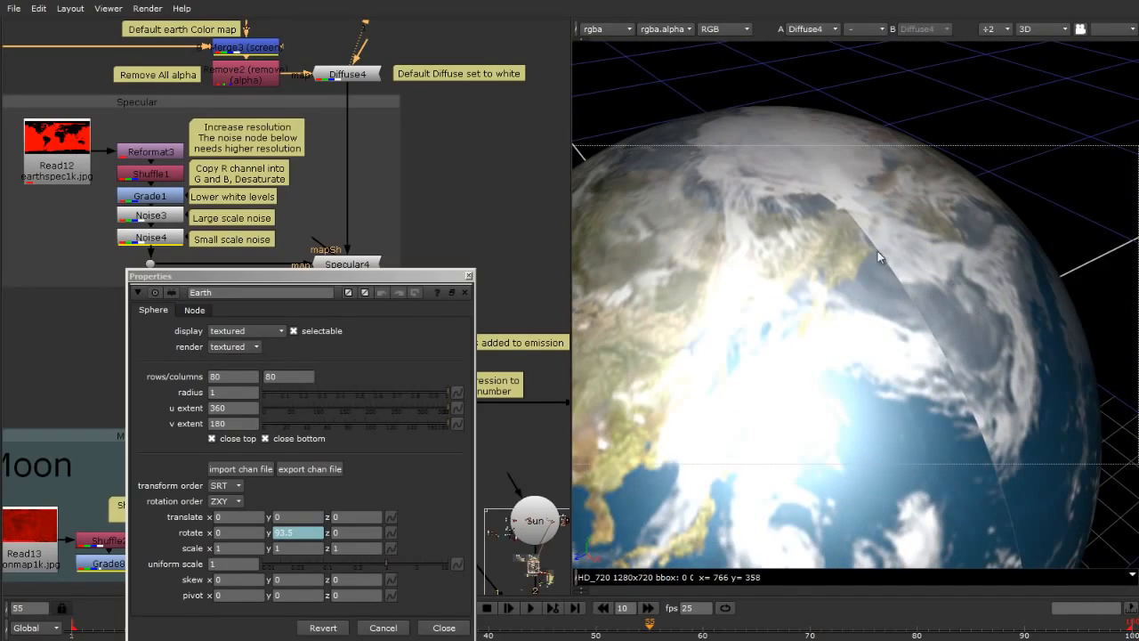
left_click_drag(907, 449, 823, 239, "ctrl")
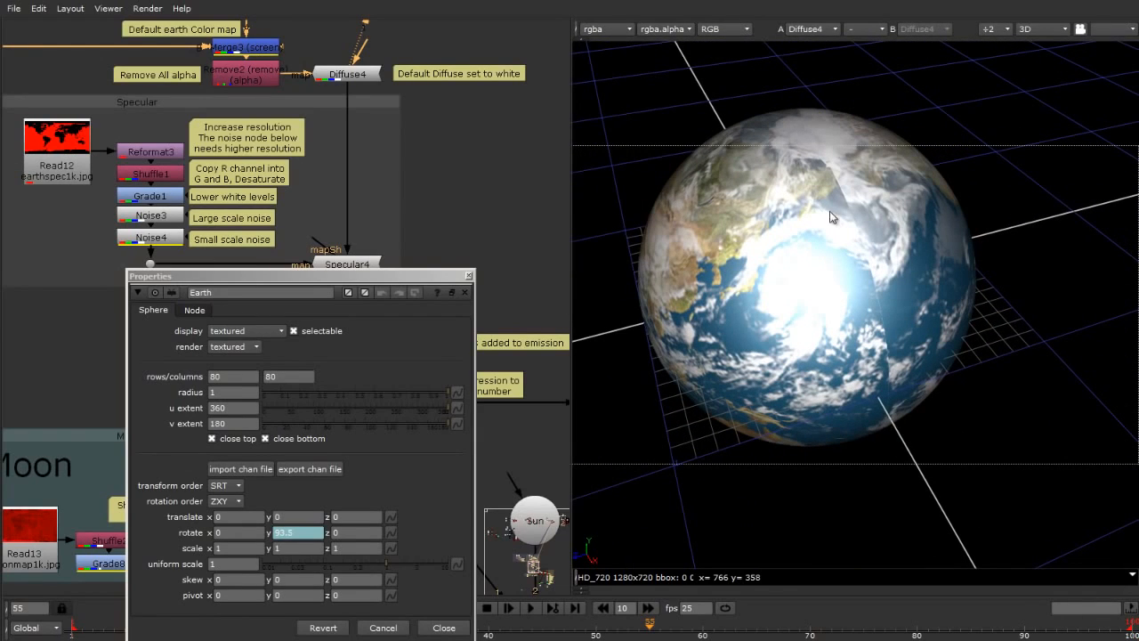
left_click(467, 272)
Display the earthspec1k.jpg specular map (Read12) in the 2D viewer.
scroll(439, 205, "down", 4)
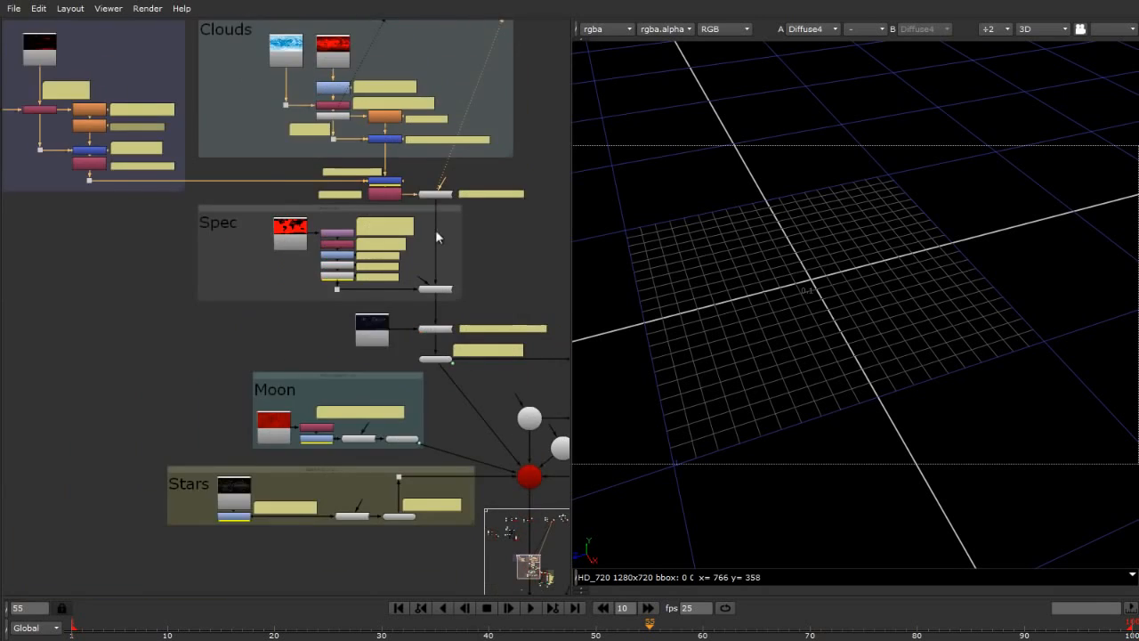
scroll(435, 229, "up", 5)
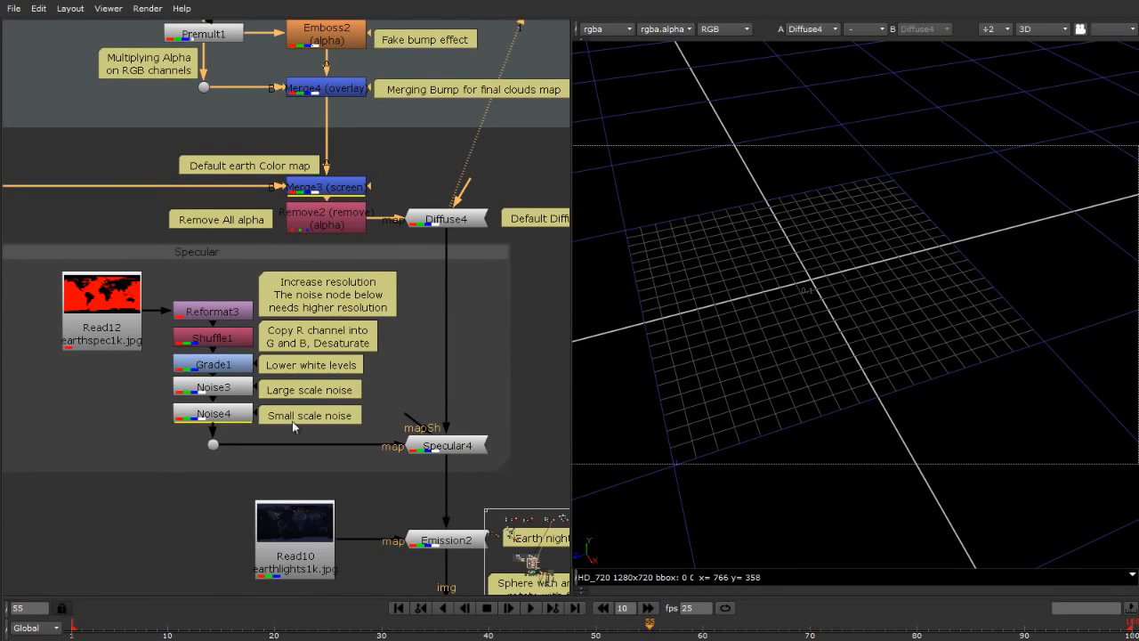
left_click(133, 329)
key("1")
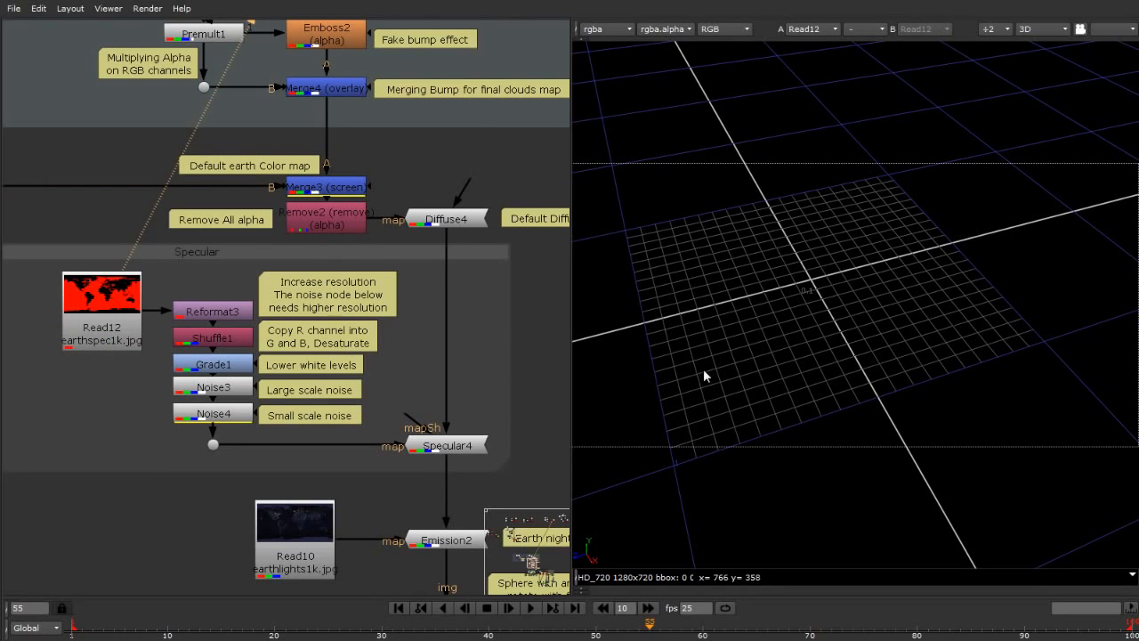
key("Tab")
scroll(923, 282, "up", 3)
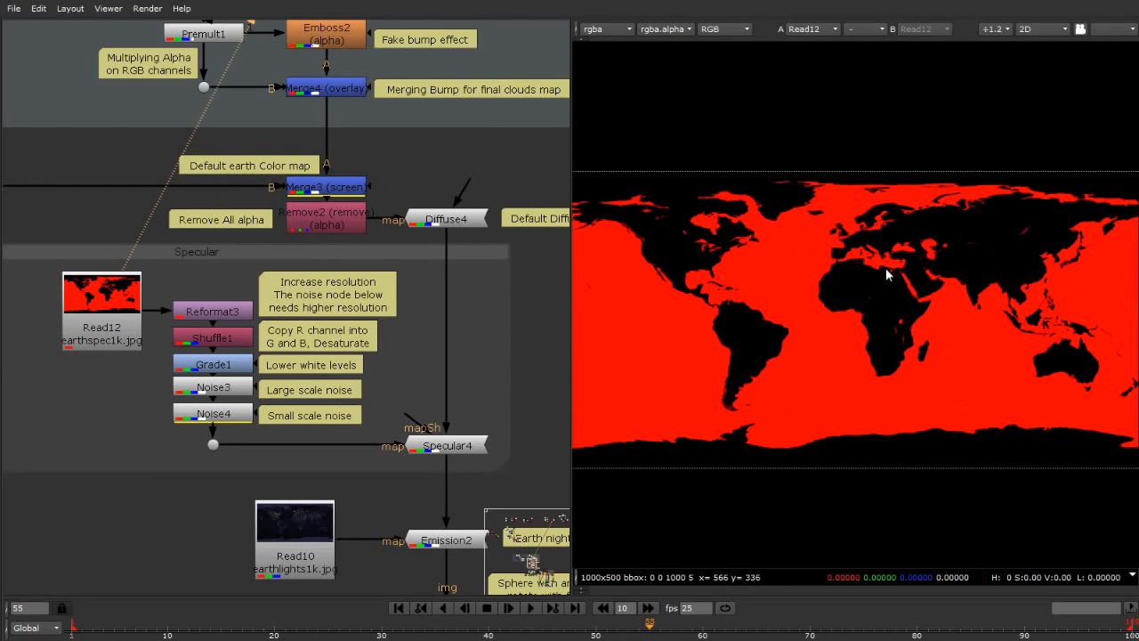
Maximize the viewer, fit the specular map and examine its land and ocean areas.
key("space")
key("f")
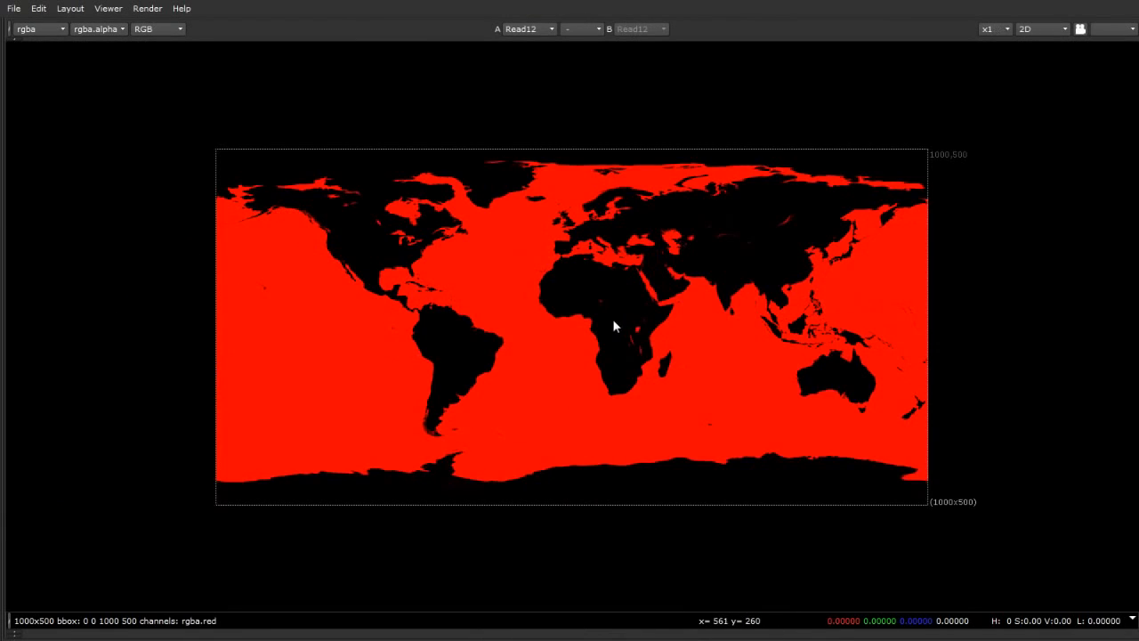
scroll(600, 319, "up", 3)
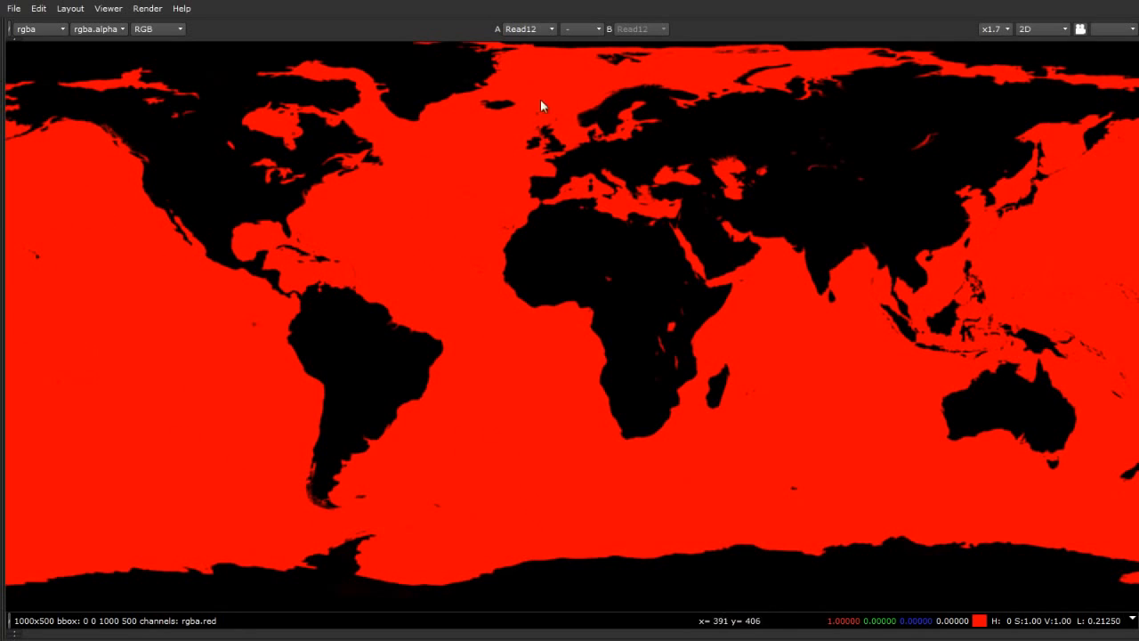
scroll(733, 442, "down", 2)
scroll(703, 480, "up", 1)
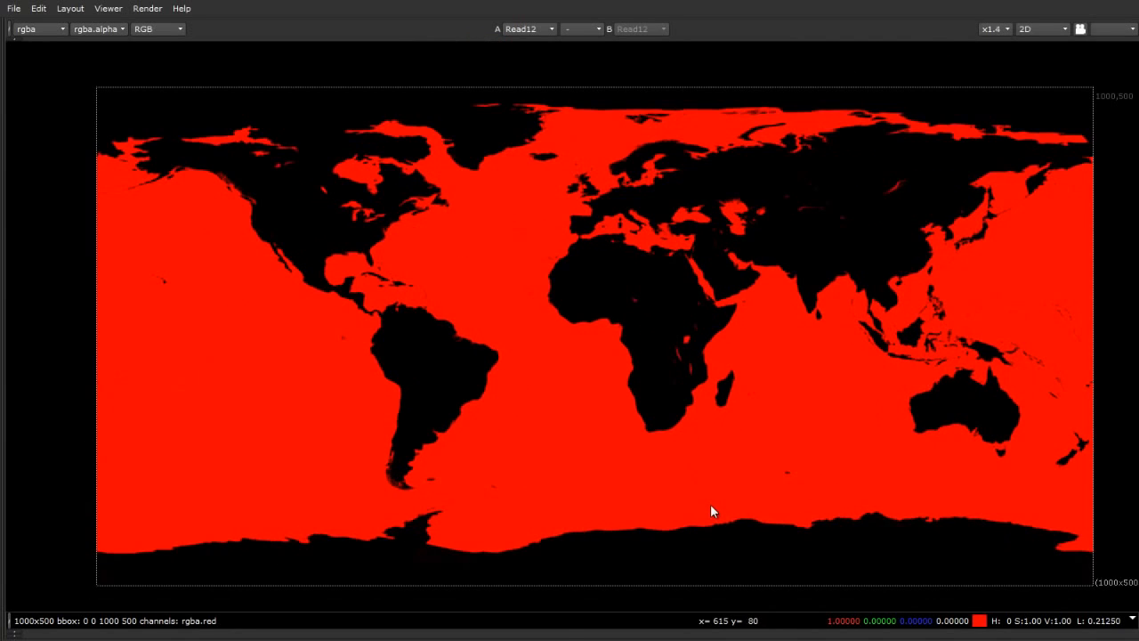
Restore the node graph beside the viewer and examine the red specular map from afar and up close.
key("space")
scroll(800, 311, "down", 3)
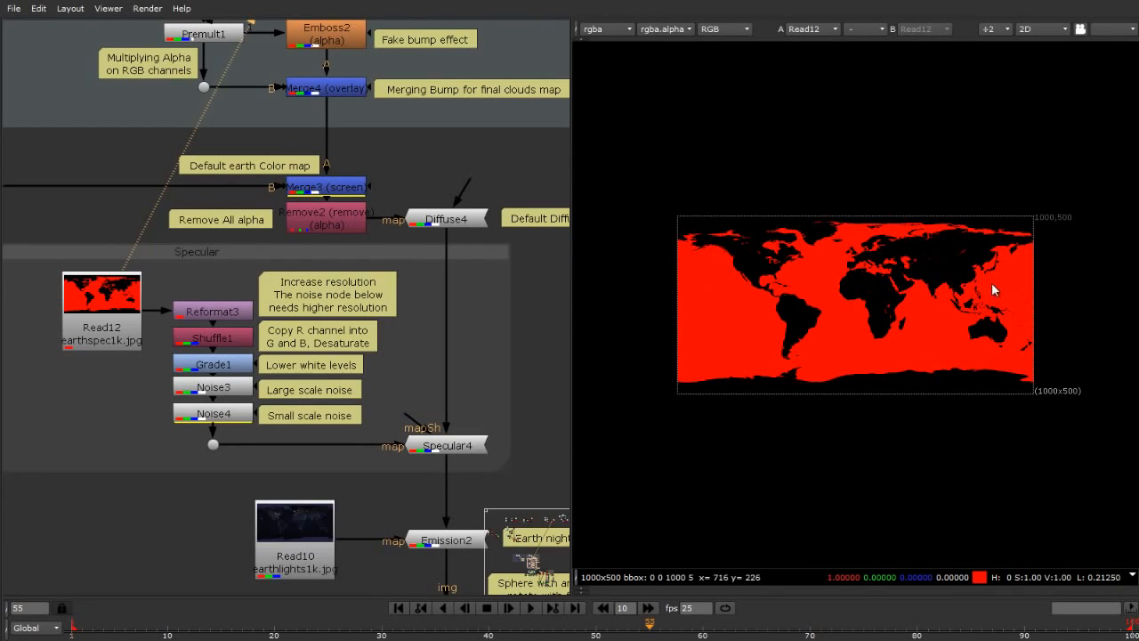
scroll(991, 282, "up", 1)
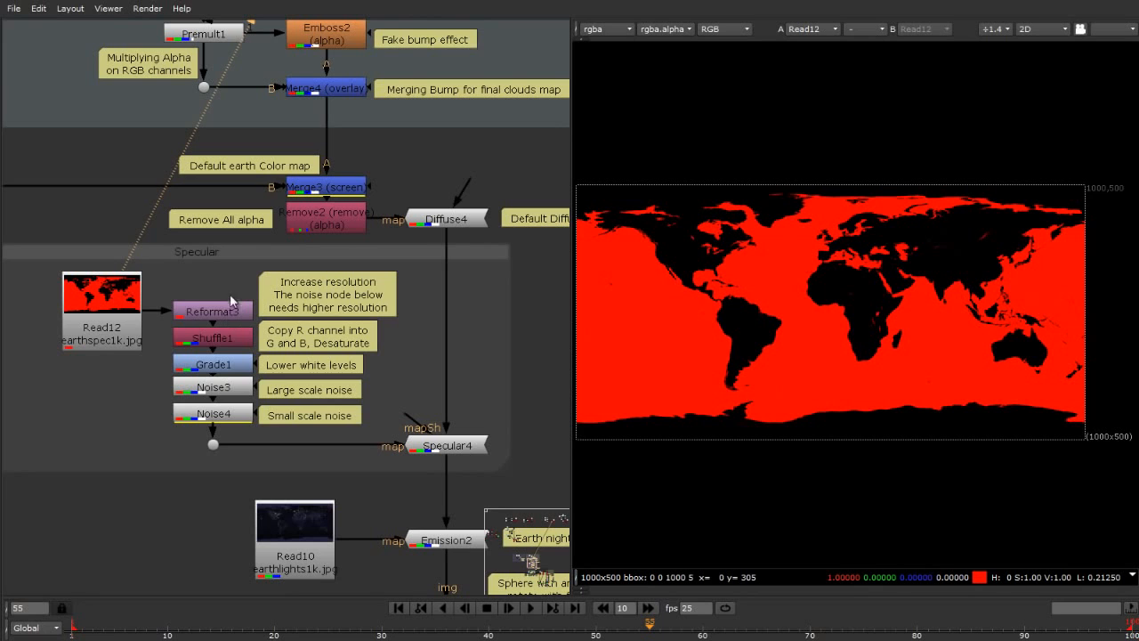
scroll(860, 289, "up", 3)
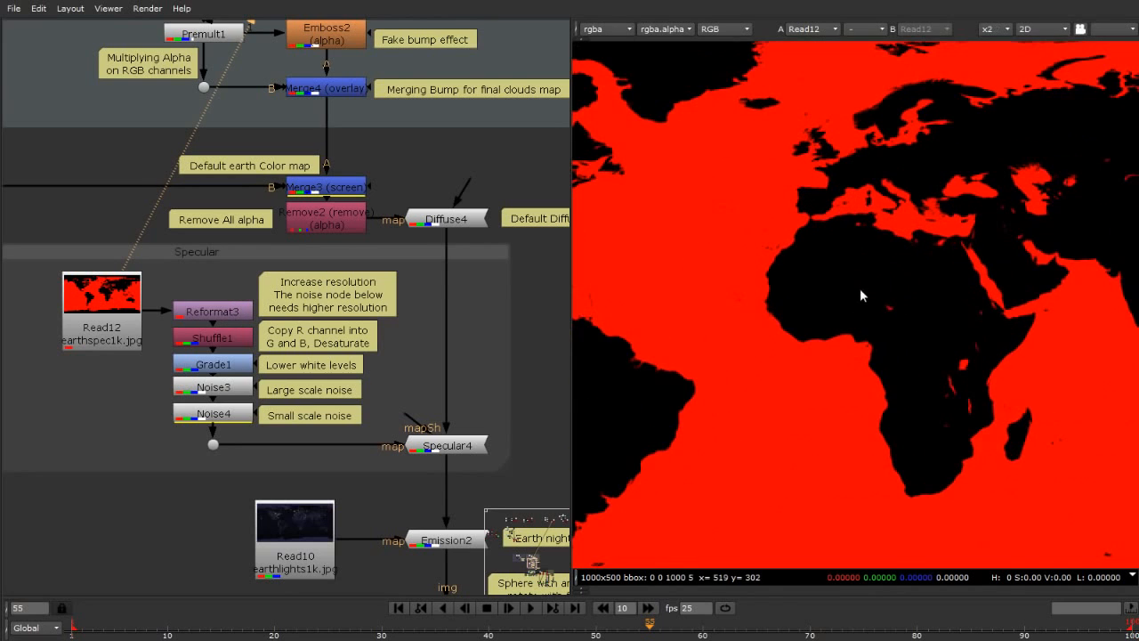
Display the Shuffle1 output, which follows Reformat3 in the Specular group, and view the desaturated map.
left_click(213, 312)
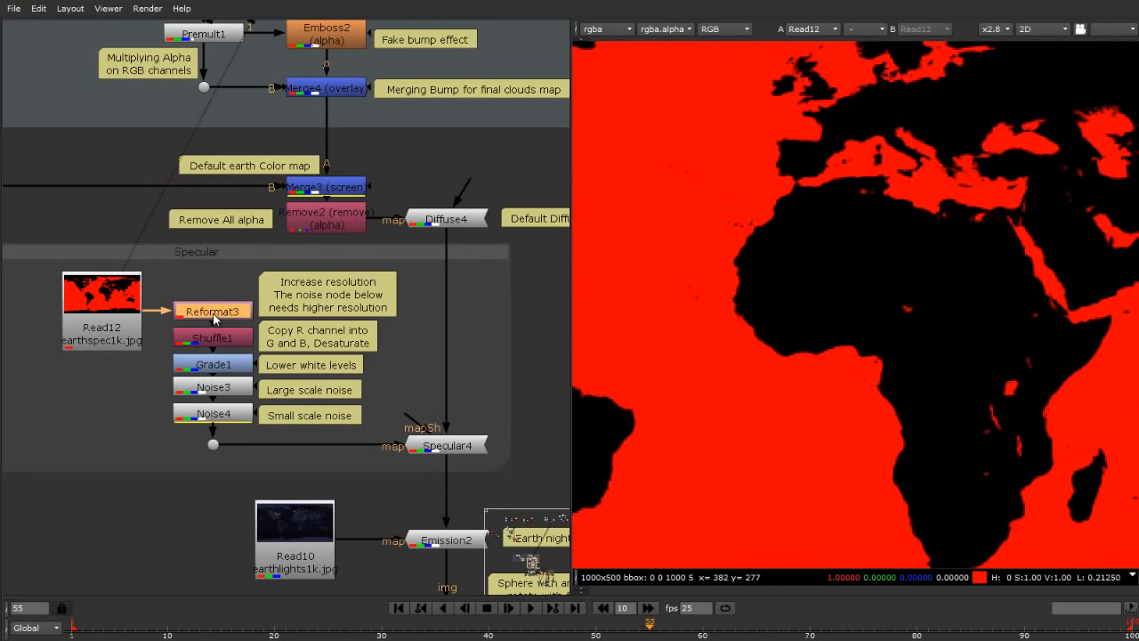
scroll(213, 312, "up", 2)
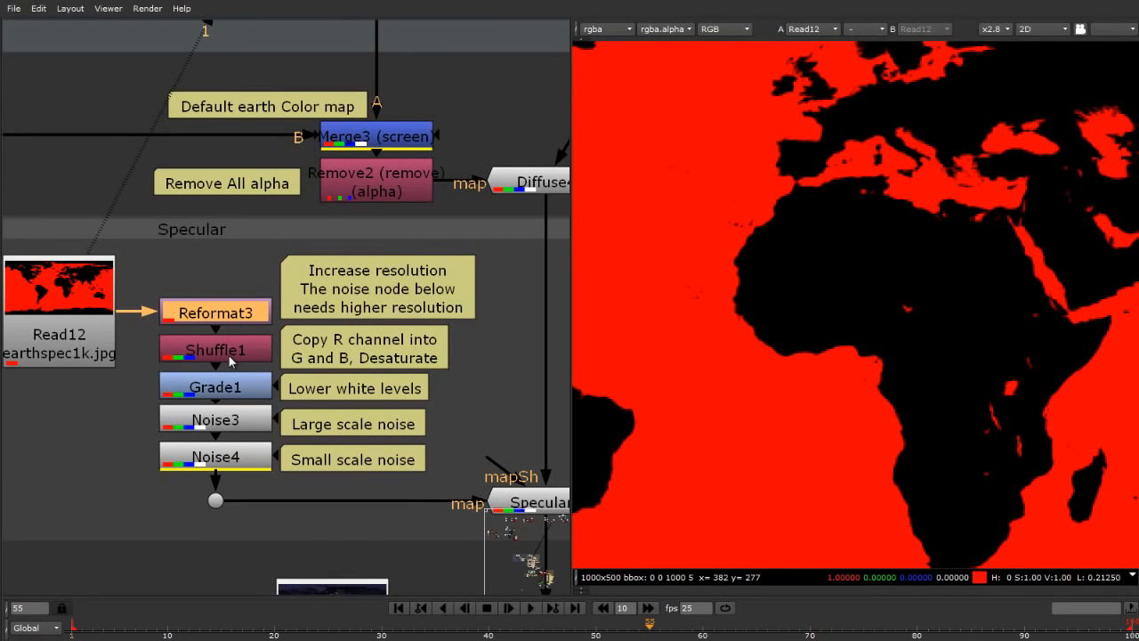
left_click(228, 354)
key("1")
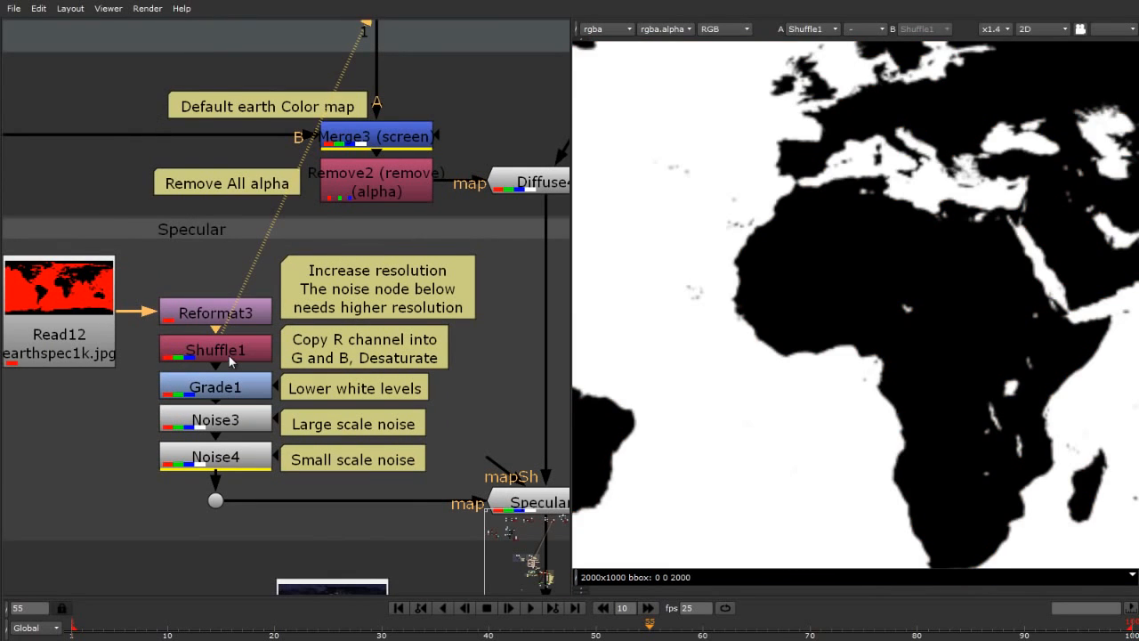
scroll(809, 289, "down", 4)
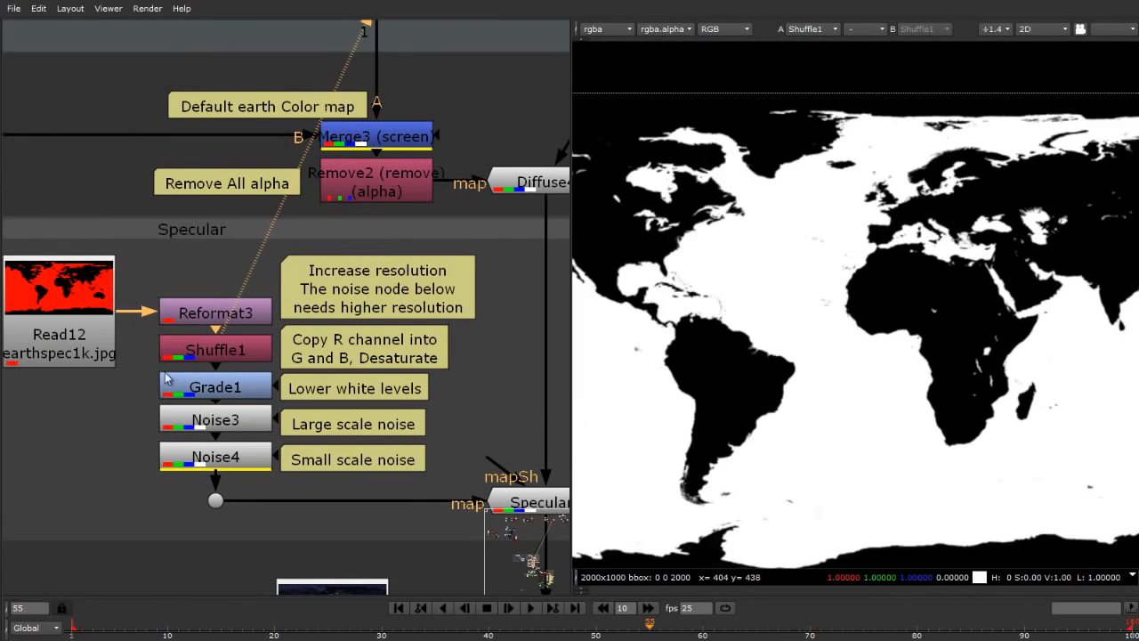
Inspect the channel routing in the Shuffle1 properties, close them and look over the black-and-white map.
double_click(218, 359)
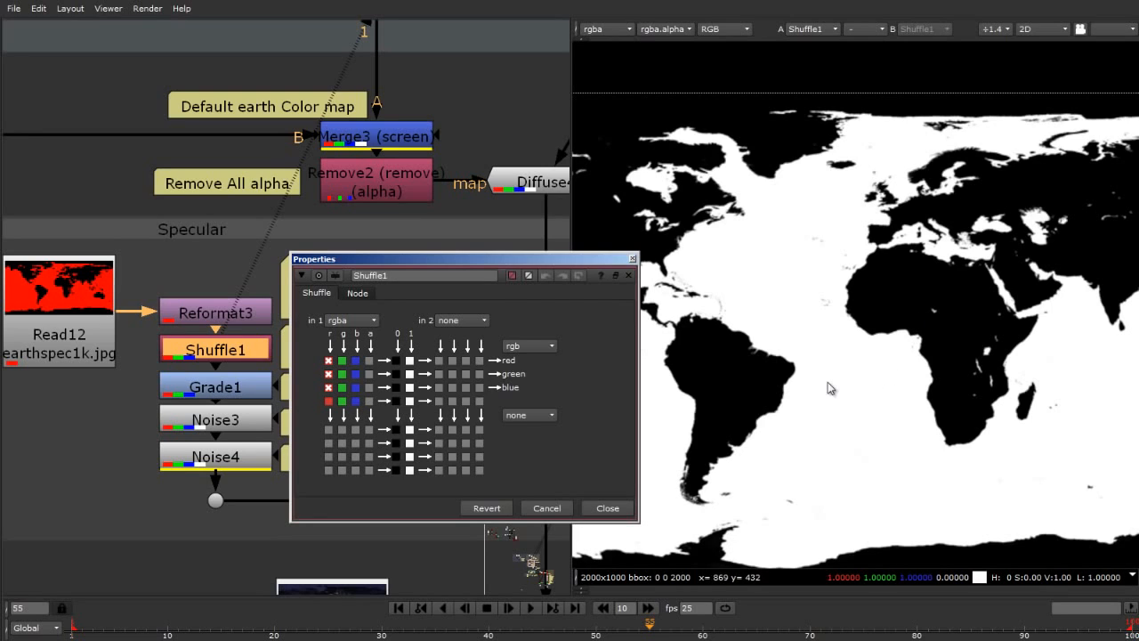
left_click(632, 259)
scroll(834, 456, "down", 5)
scroll(919, 276, "up", 4)
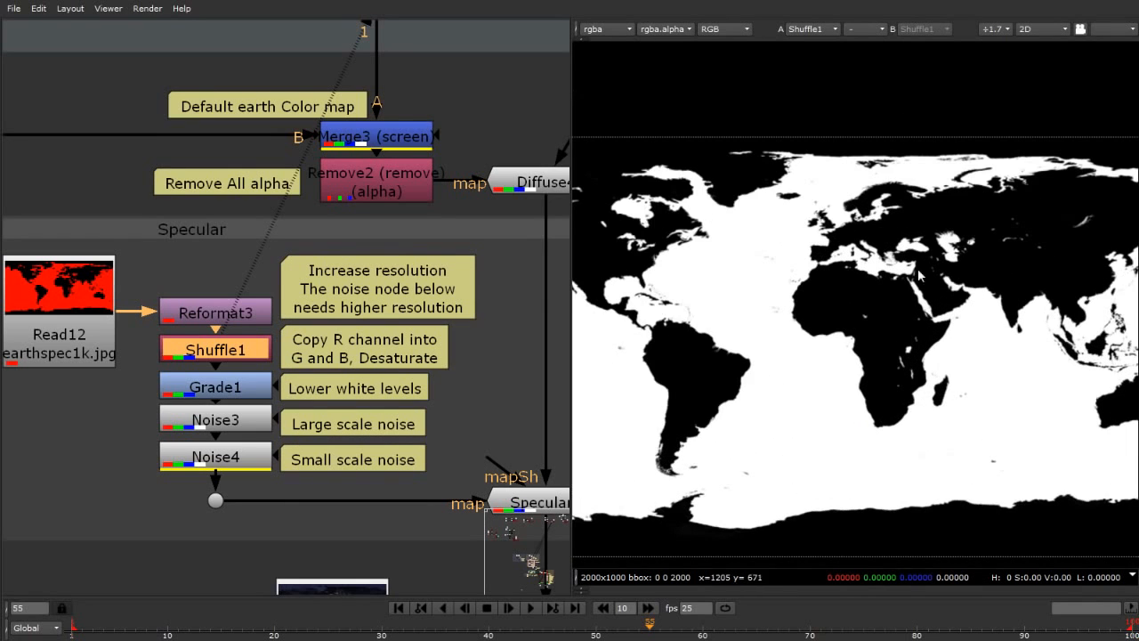
scroll(764, 387, "down", 1)
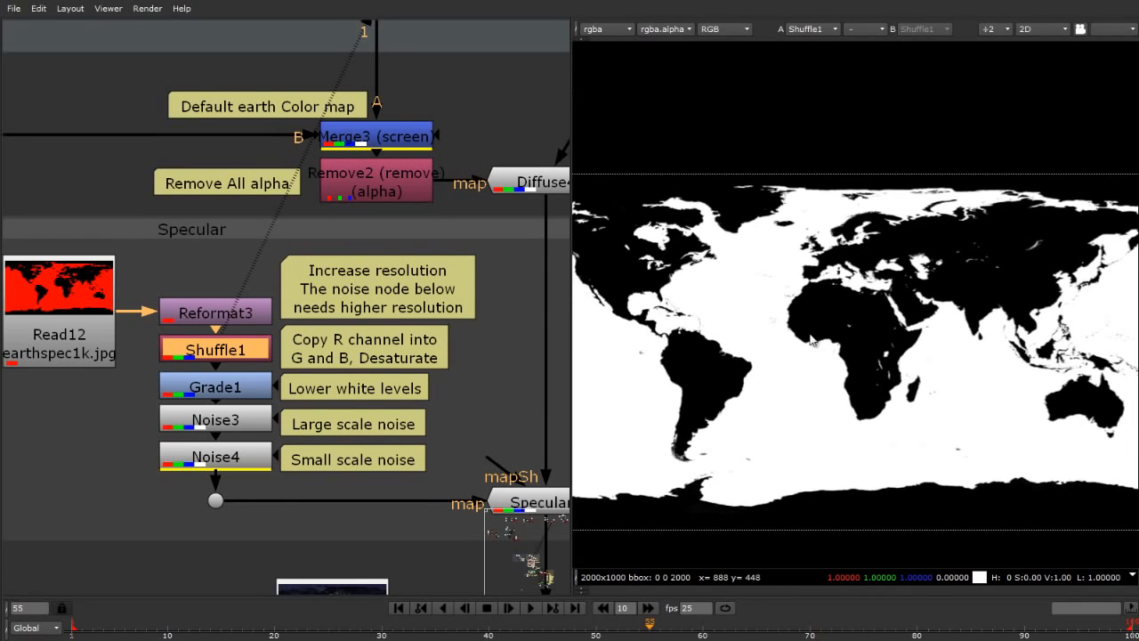
Display the Grade1 output and examine the lowered white levels of the oceans.
left_click(190, 388)
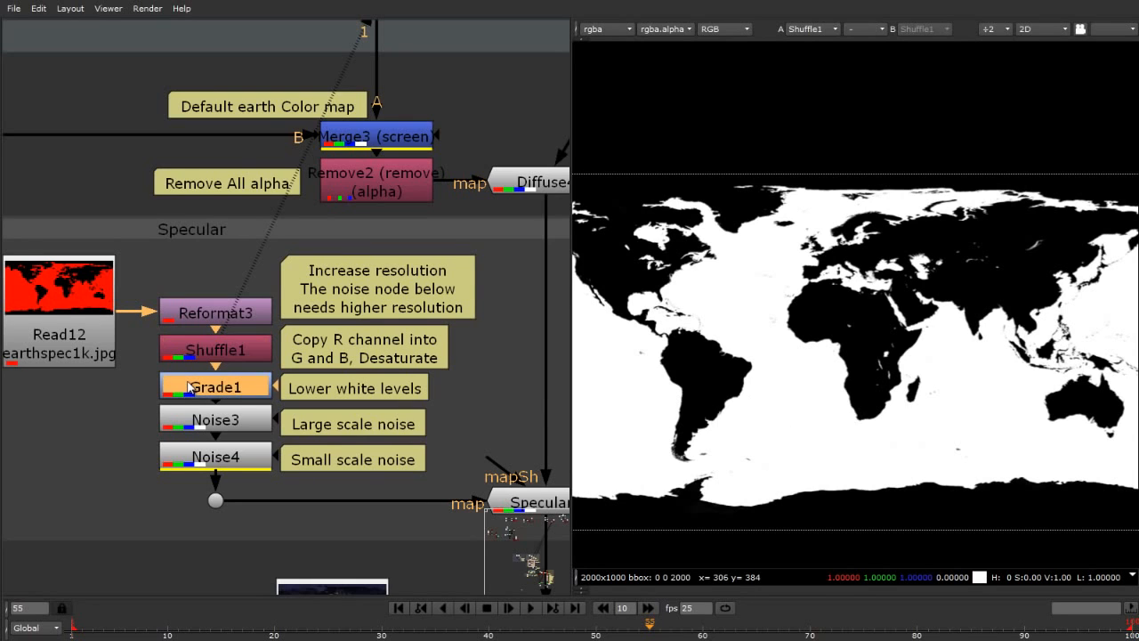
key("1")
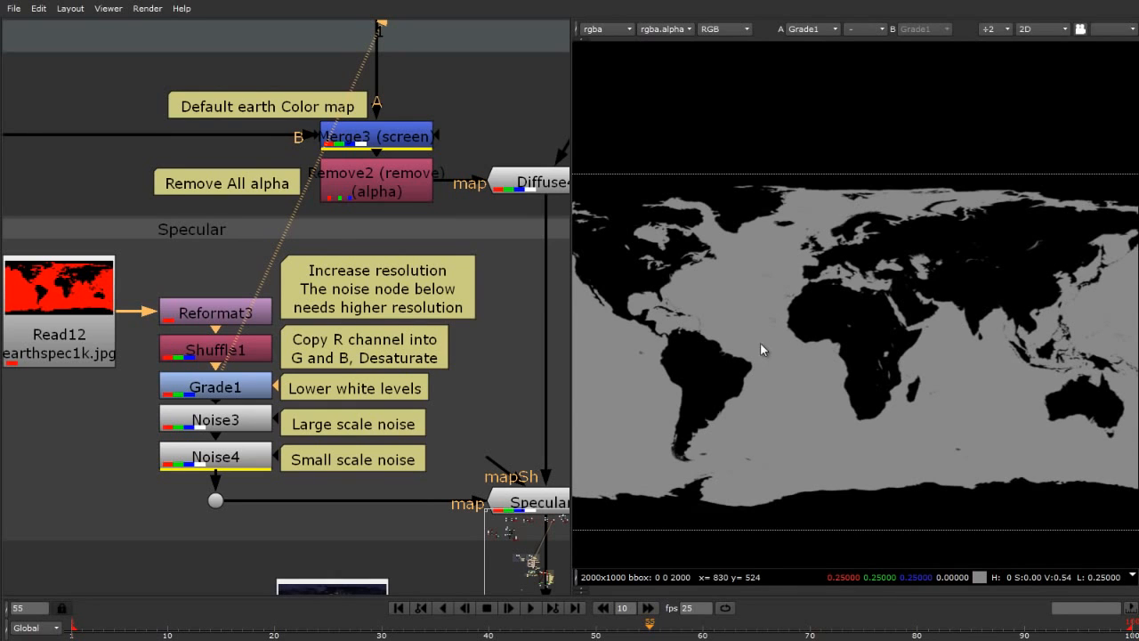
scroll(753, 272, "down", 4)
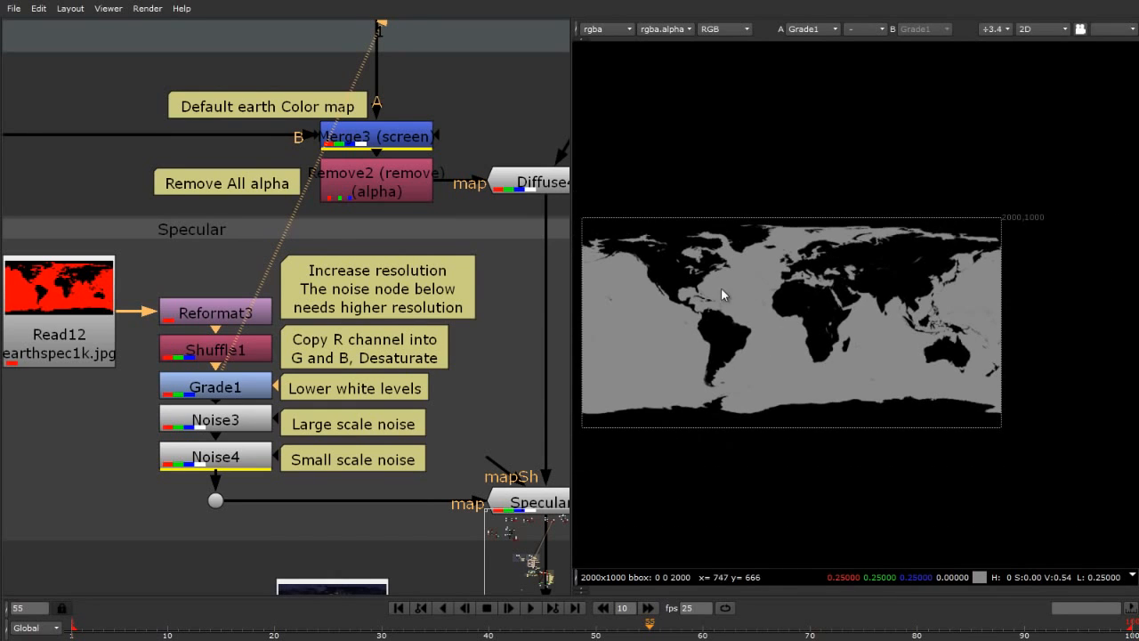
scroll(685, 290, "up", 2)
scroll(666, 332, "up", 2)
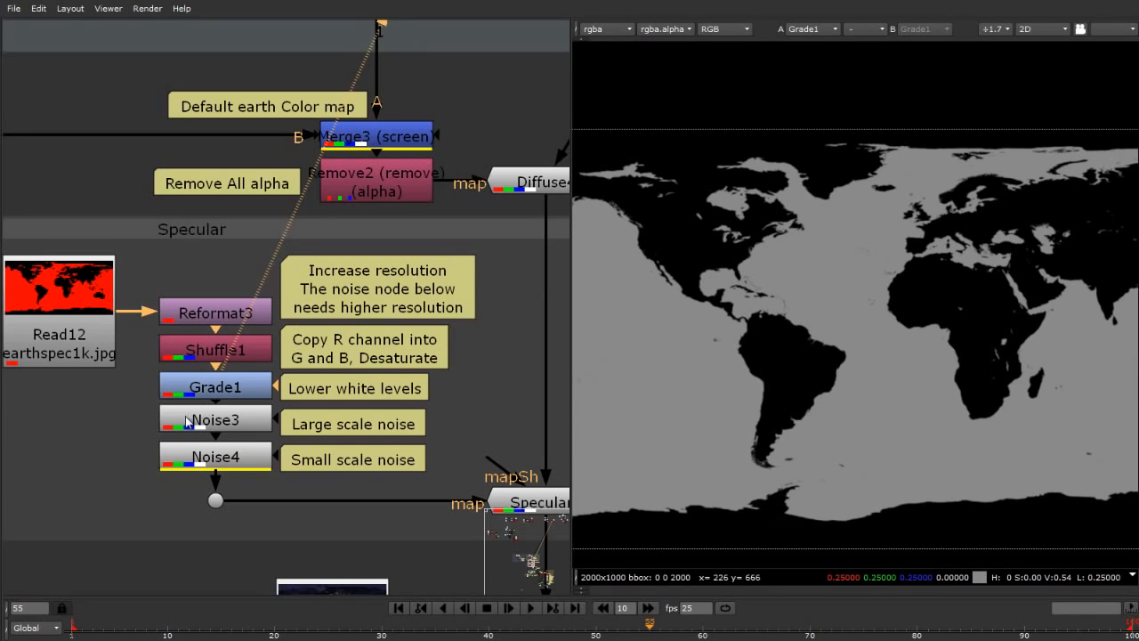
Display the Noise3 output and examine the large-scale noise over the continents and oceans at several magnifications.
left_click(238, 424)
key("1")
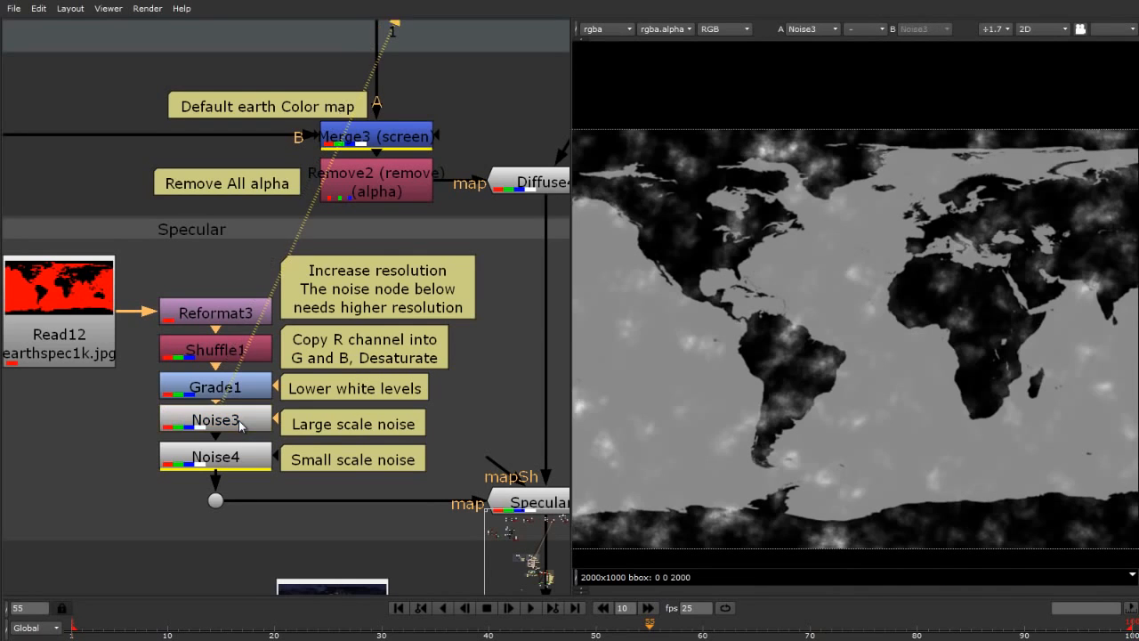
scroll(740, 388, "down", 3)
scroll(865, 325, "up", 5)
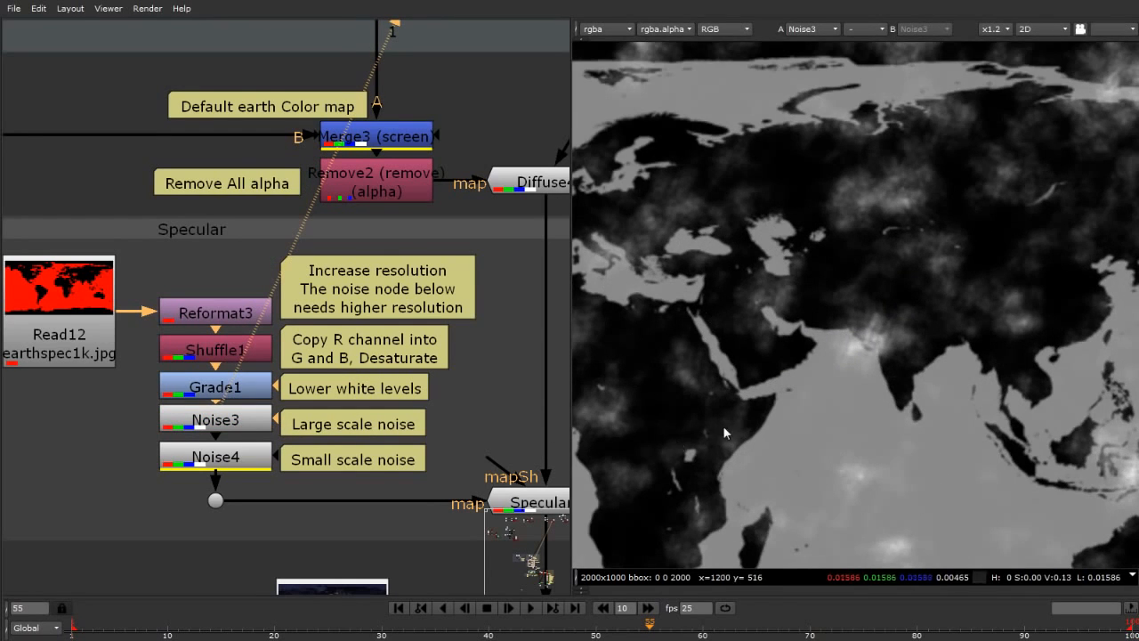
scroll(723, 425, "down", 3)
scroll(678, 288, "up", 3)
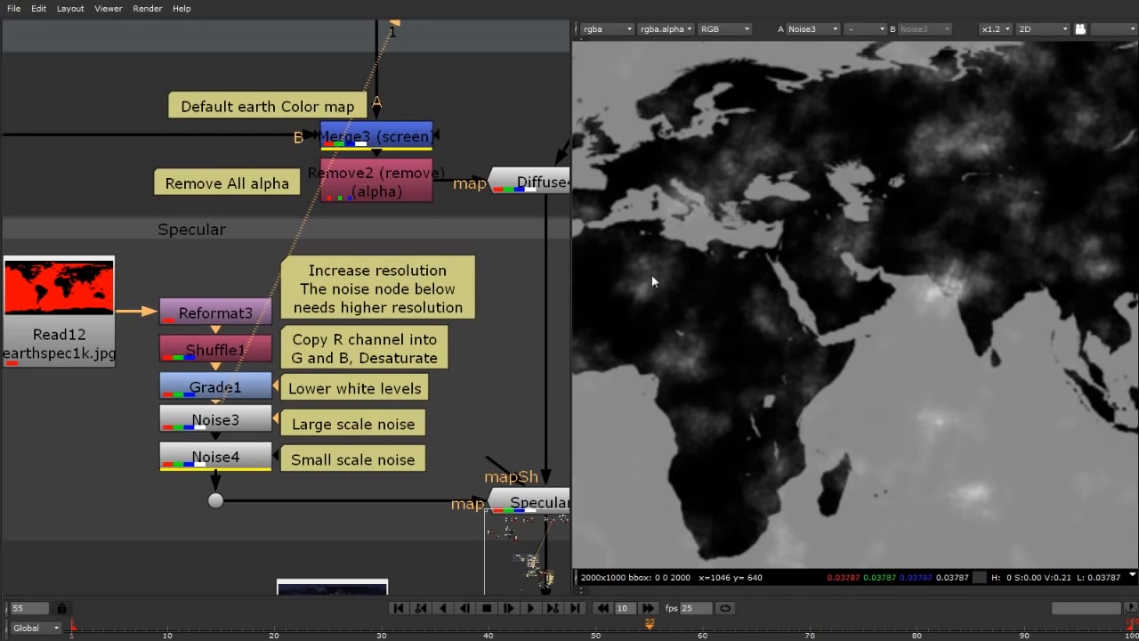
scroll(766, 233, "down", 3)
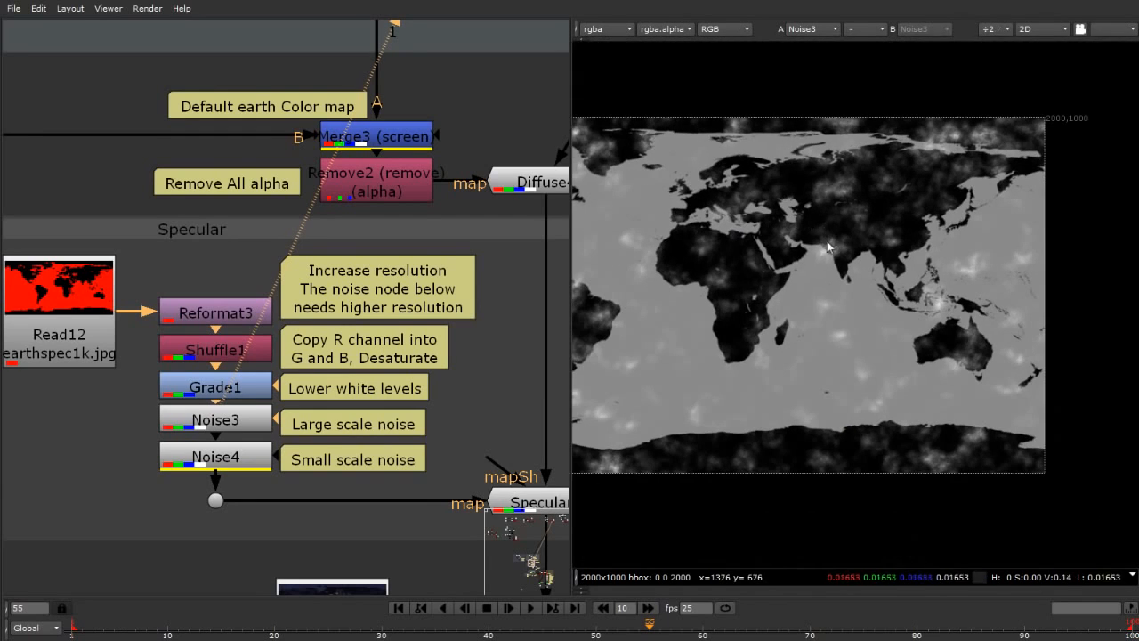
scroll(639, 236, "up", 3)
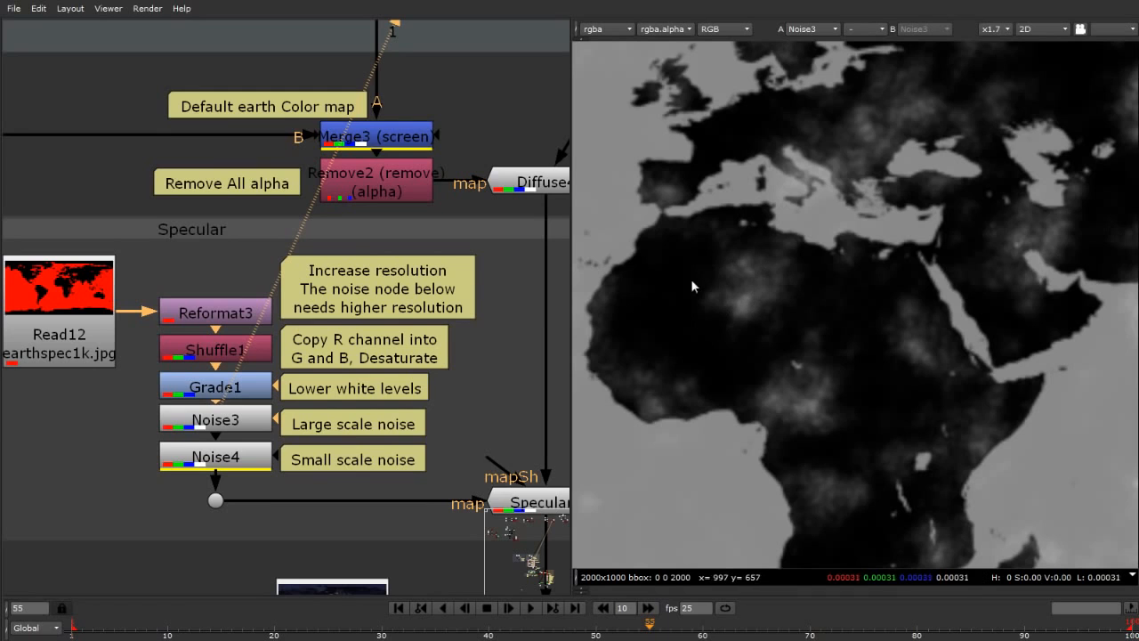
scroll(955, 318, "down", 3)
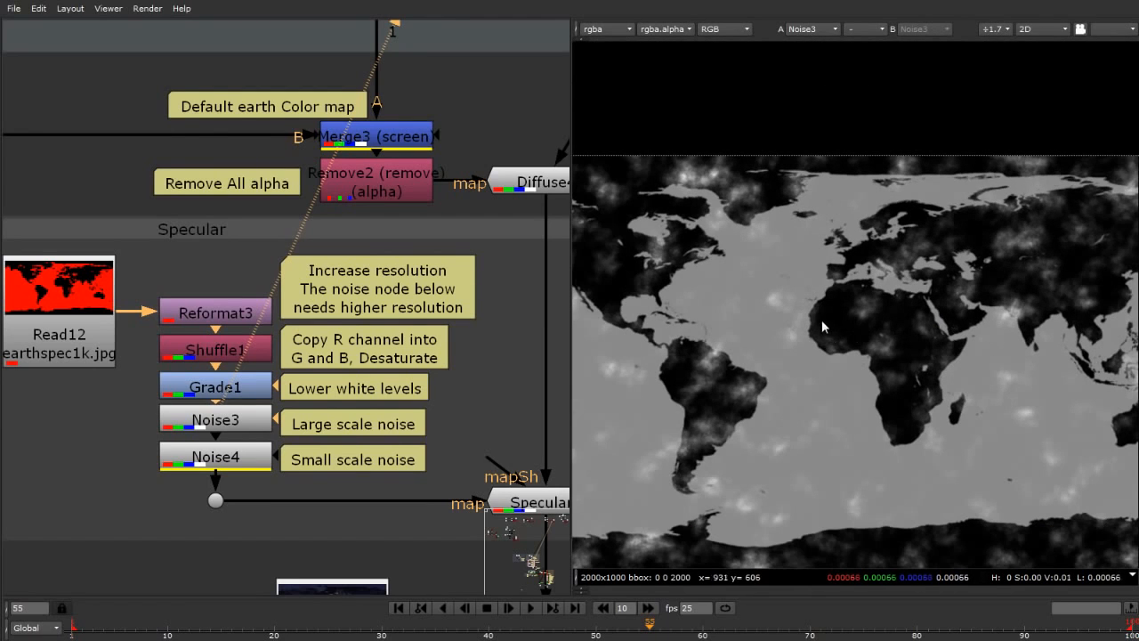
scroll(1077, 299, "up", 3)
scroll(994, 334, "down", 3)
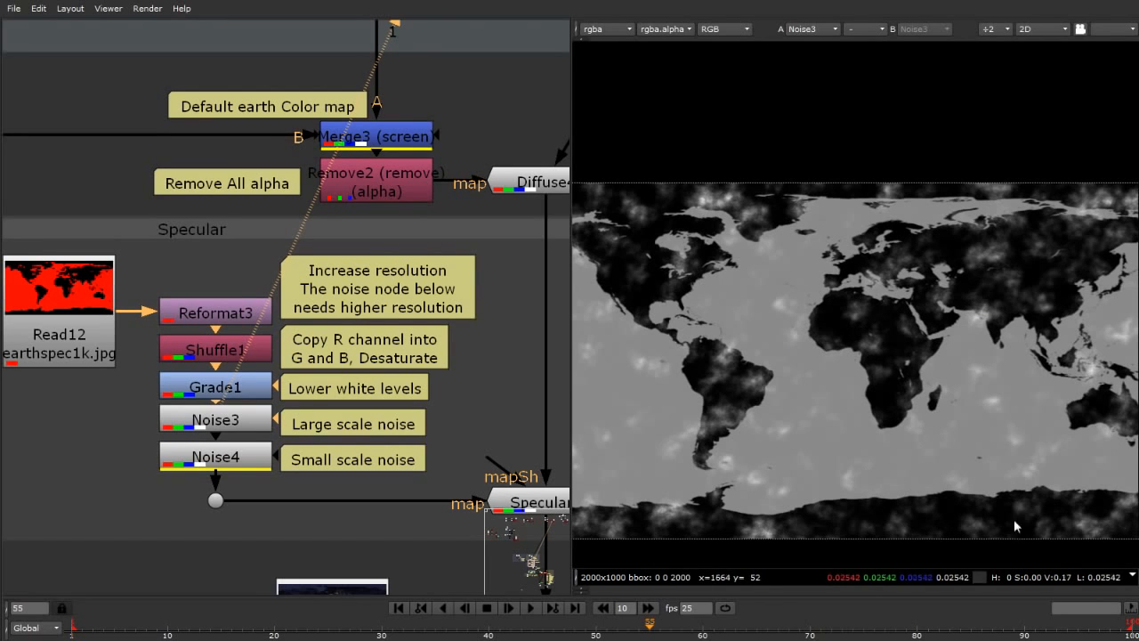
scroll(757, 178, "up", 5)
scroll(709, 193, "down", 5)
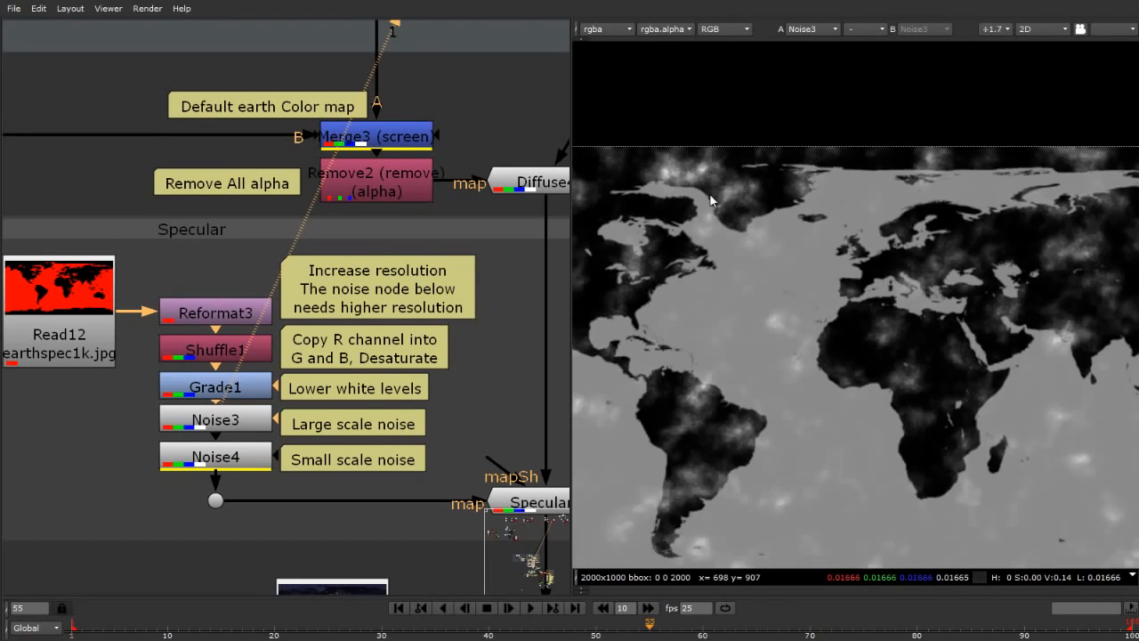
scroll(840, 359, "down", 2)
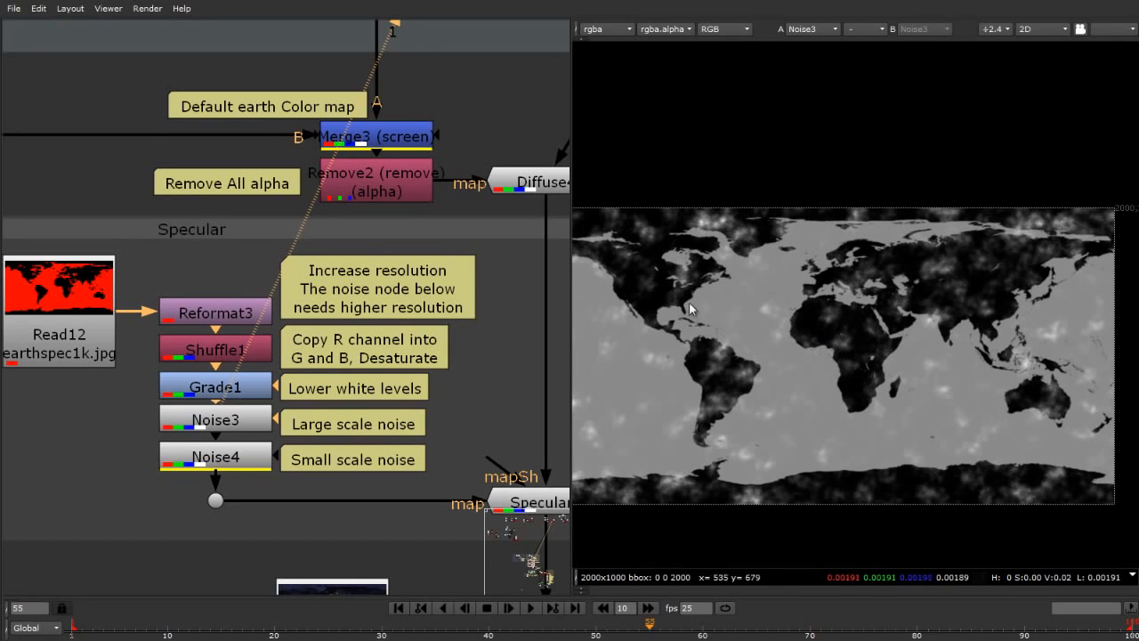
scroll(757, 336, "up", 4)
scroll(888, 313, "down", 2)
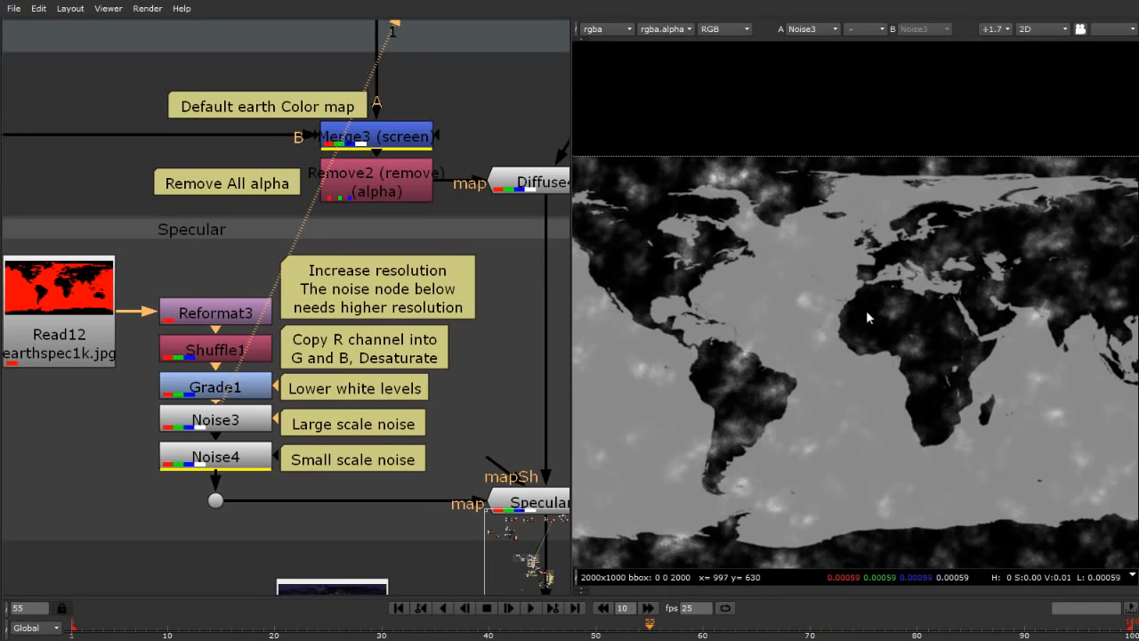
Display the Noise4 output and examine the small-scale noise over the Indian Ocean and southern Asia.
left_click(233, 458)
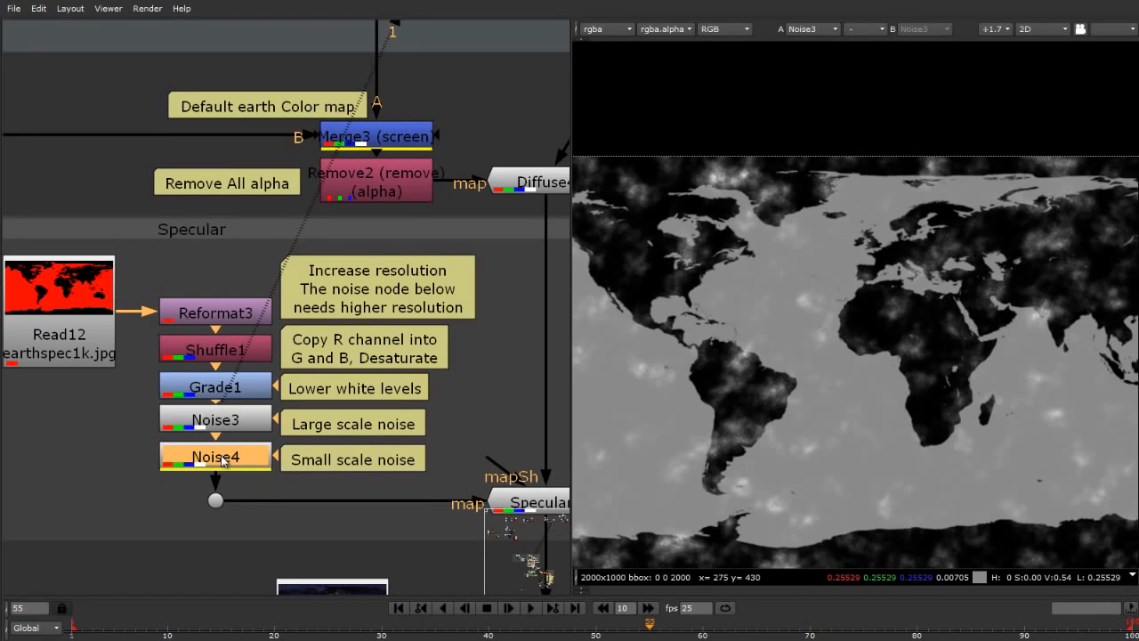
key("1")
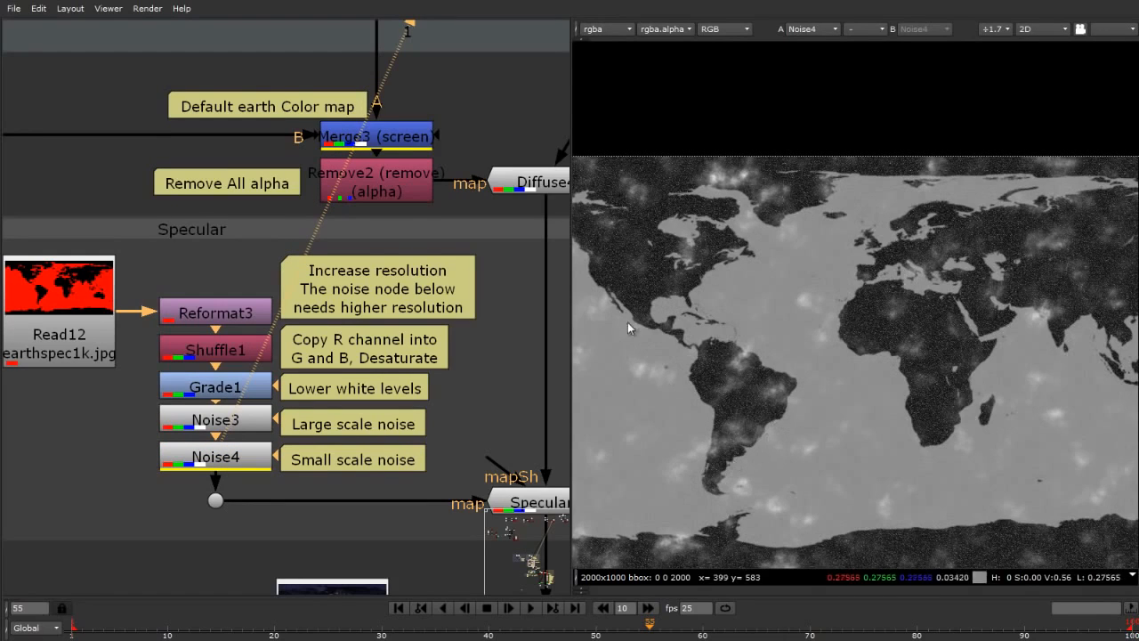
scroll(838, 368, "down", 5)
scroll(801, 312, "up", 8)
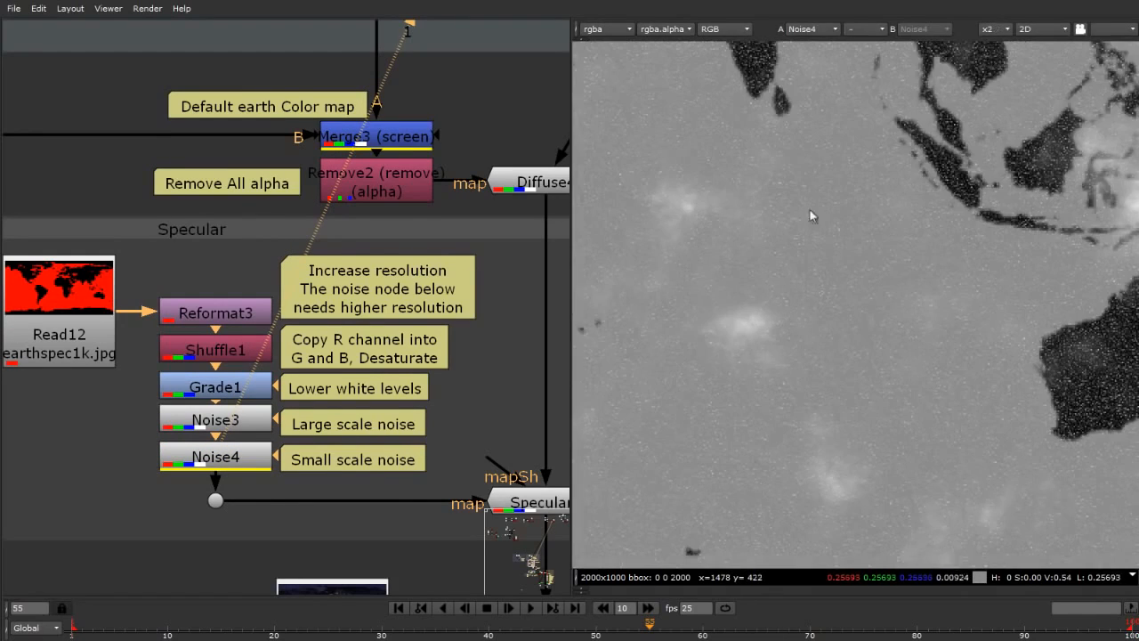
scroll(861, 323, "down", 4)
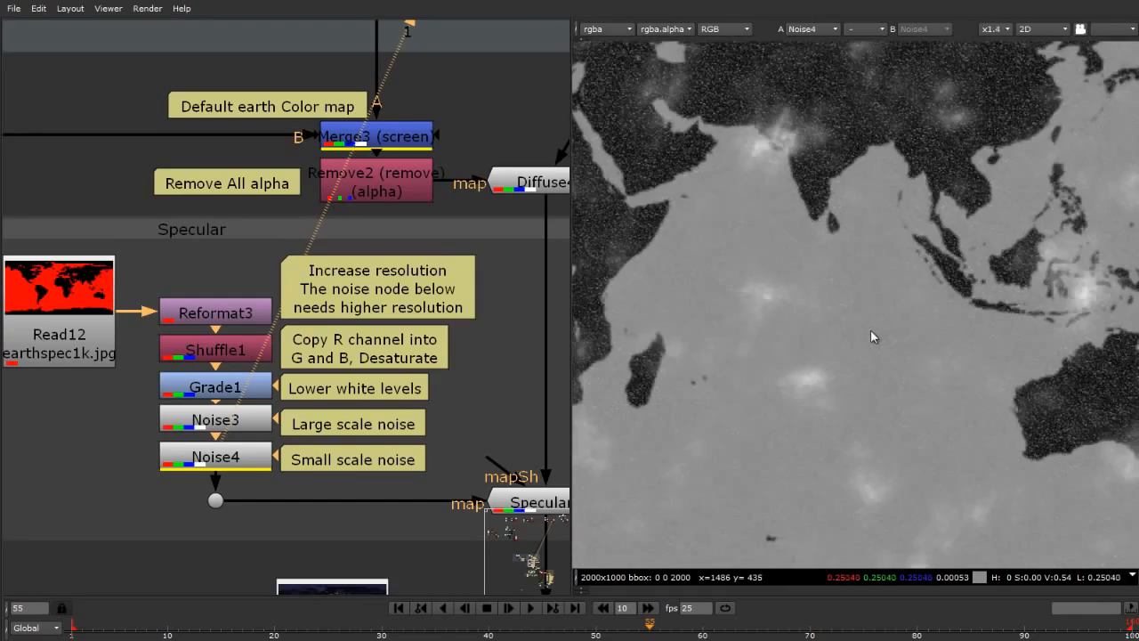
scroll(897, 244, "up", 2)
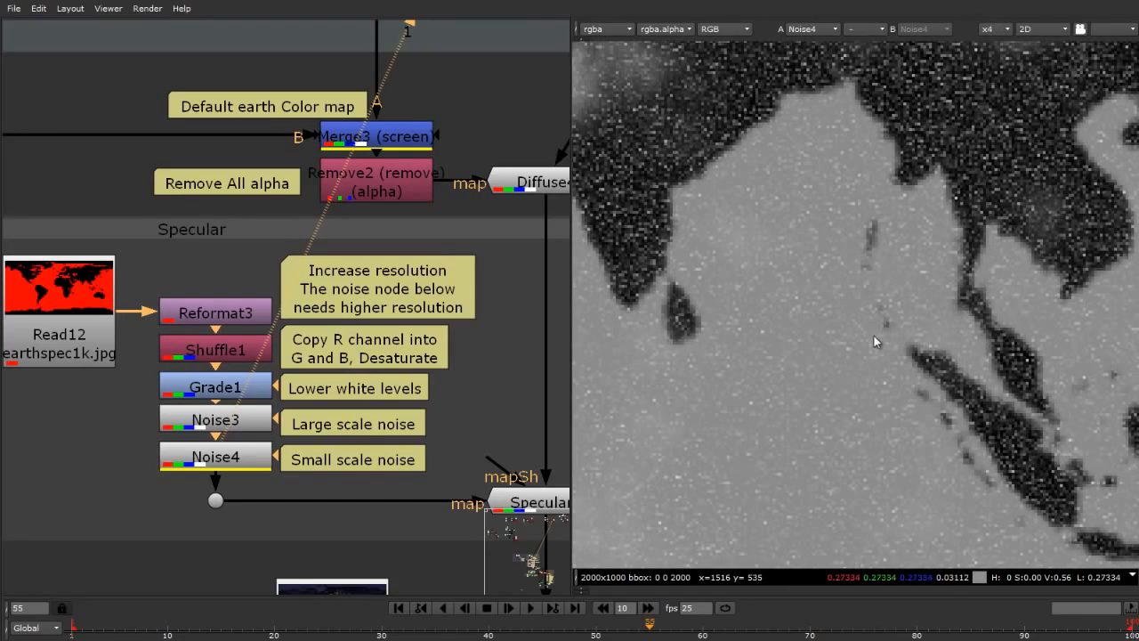
scroll(828, 395, "down", 2)
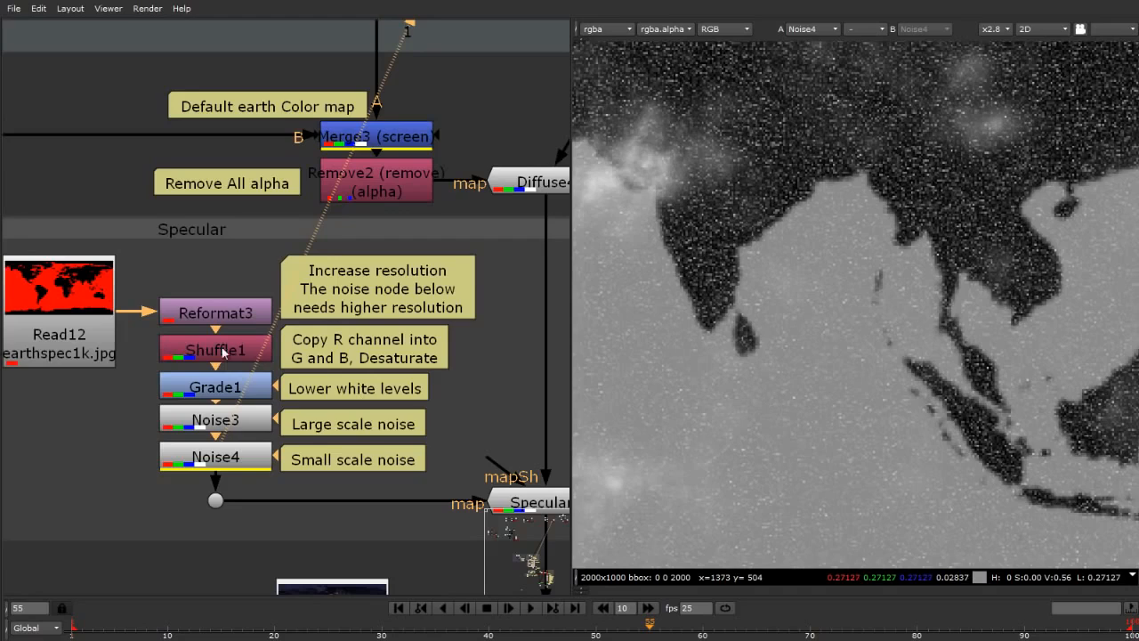
Disable the Reformat3 node and examine how the specular map's noise looks around India without the resolution increase.
scroll(205, 317, "up", 4)
left_click(235, 311)
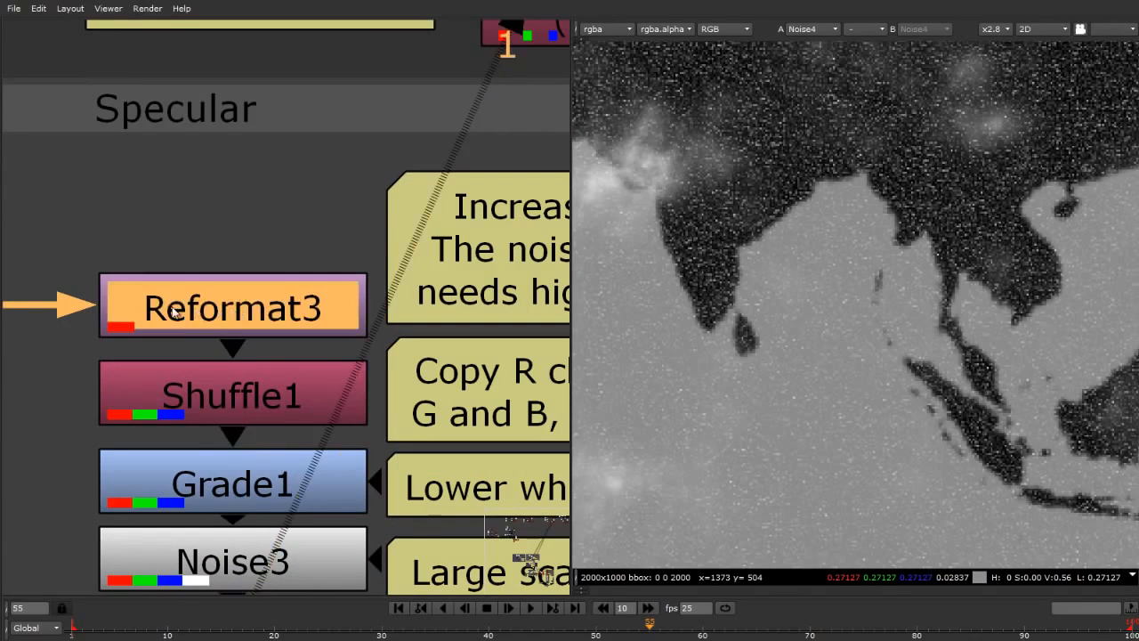
scroll(836, 173, "up", 3)
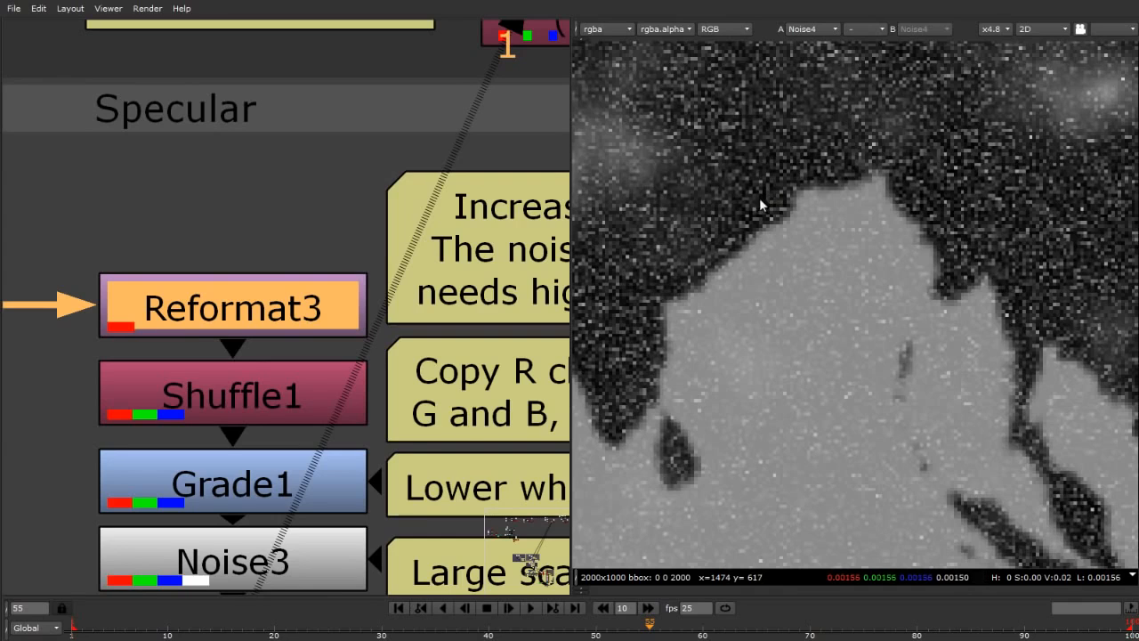
key("d")
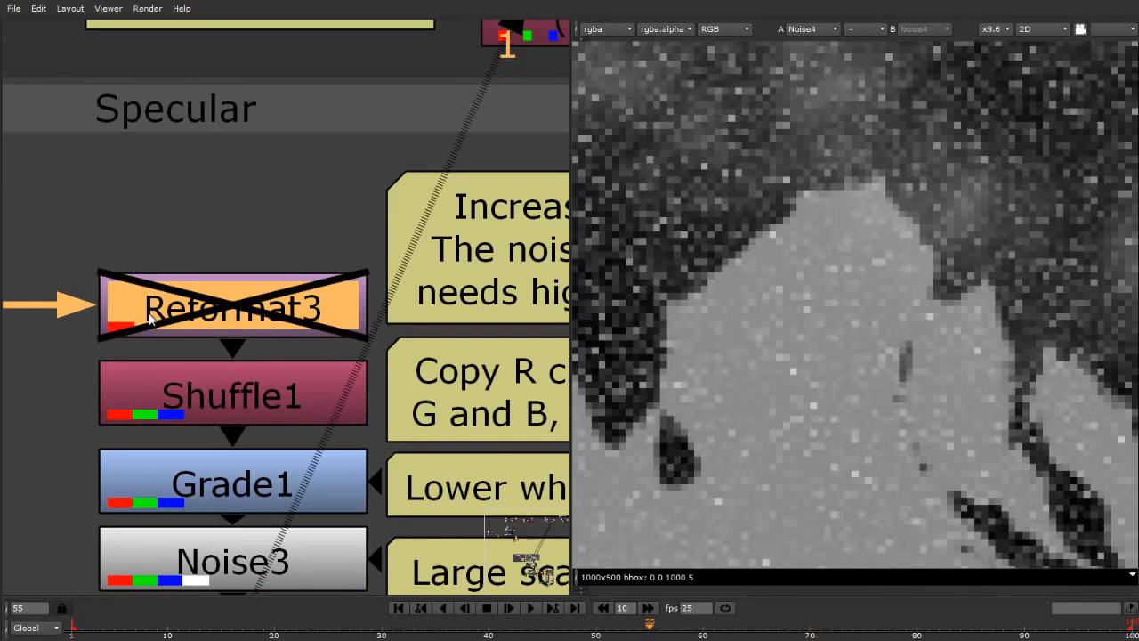
scroll(845, 206, "down", 3)
scroll(846, 207, "up", 2)
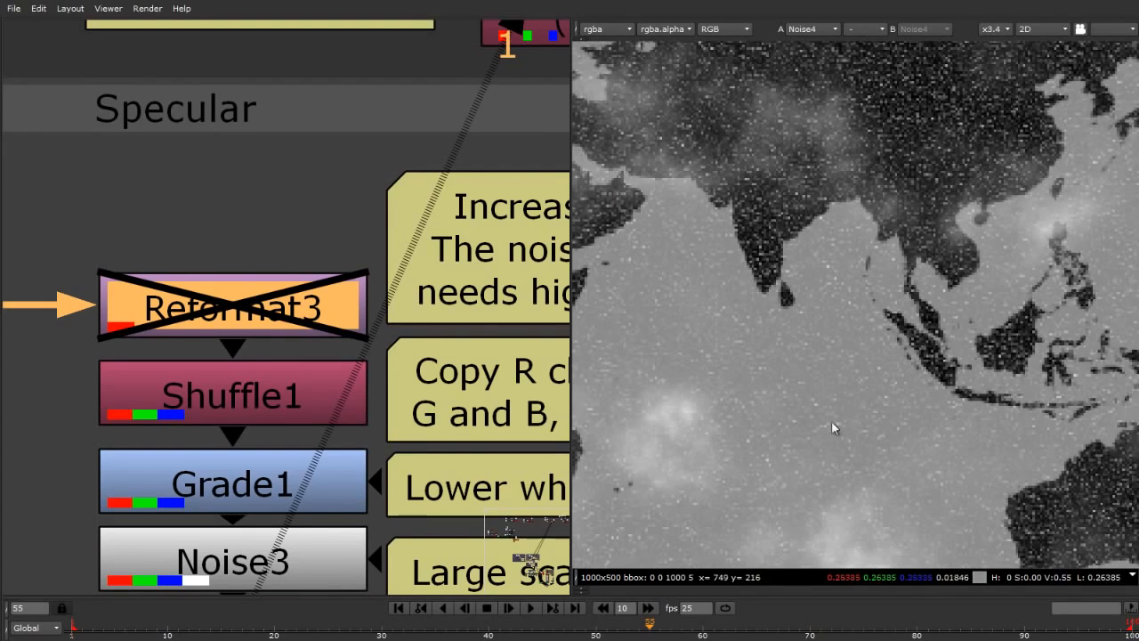
scroll(876, 333, "down", 2)
scroll(837, 352, "up", 1)
scroll(838, 352, "up", 2)
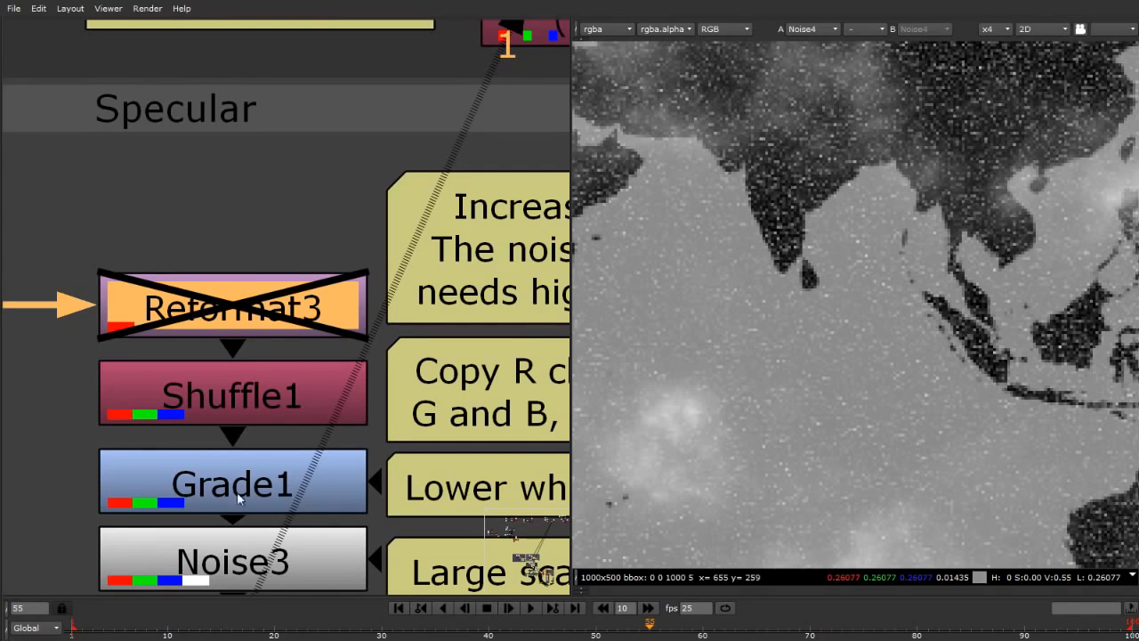
Re-enable the Reformat3 node in the specular chain to restore the map's increased resolution.
scroll(234, 555, "down", 3)
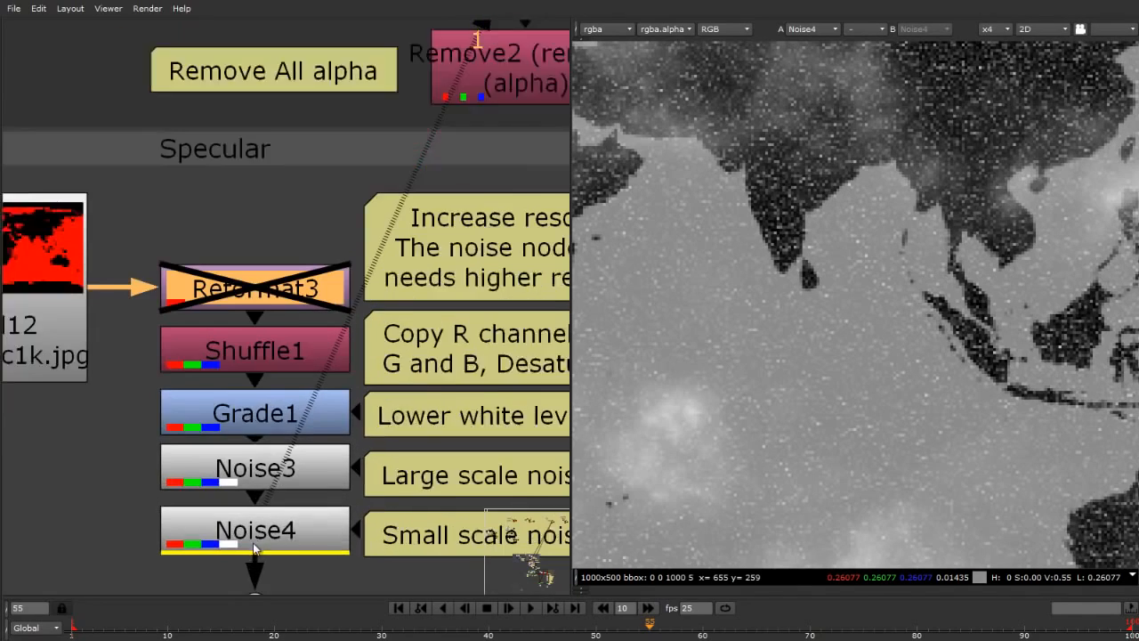
scroll(216, 554, "up", 2)
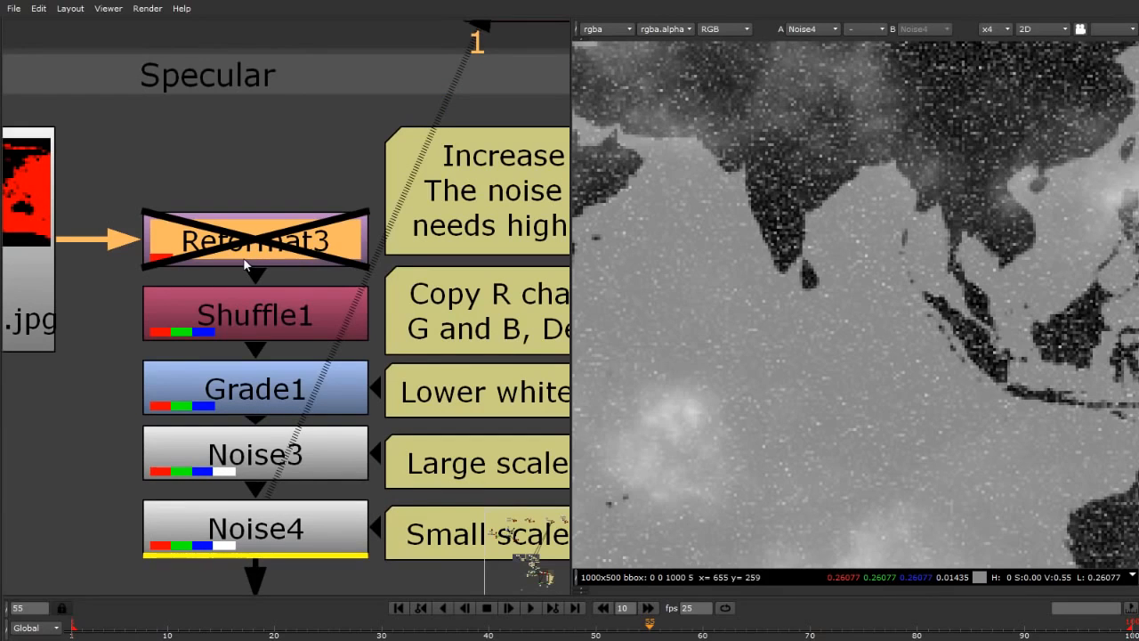
key("d")
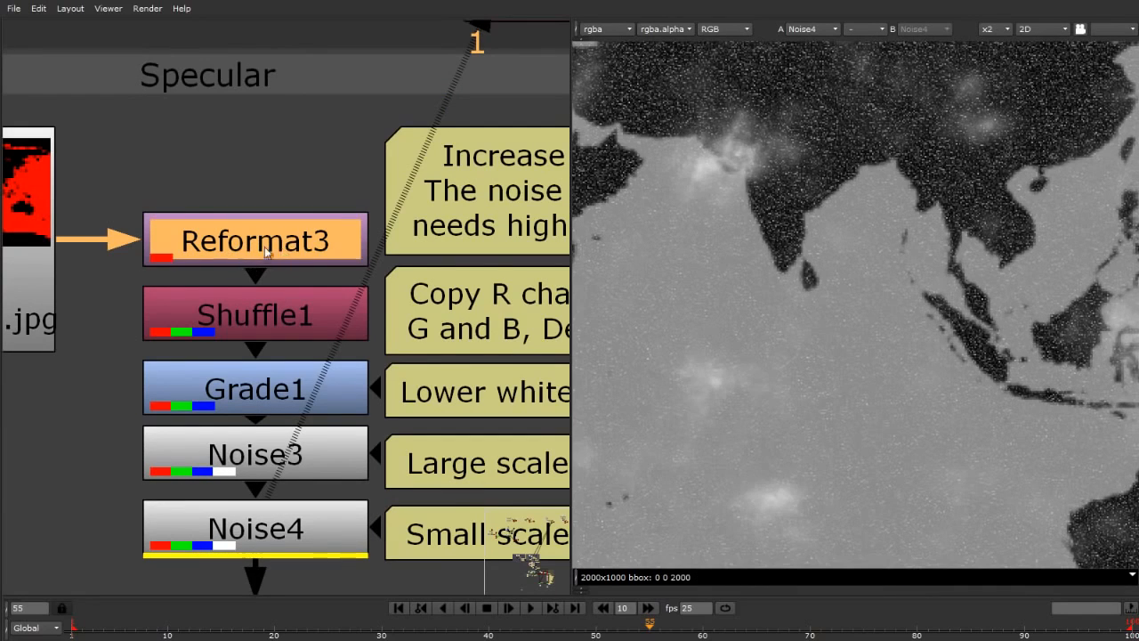
Examine the higher-resolution specular noise over southern Asia, Africa and the Indian Ocean at several magnifications.
scroll(857, 169, "up", 3)
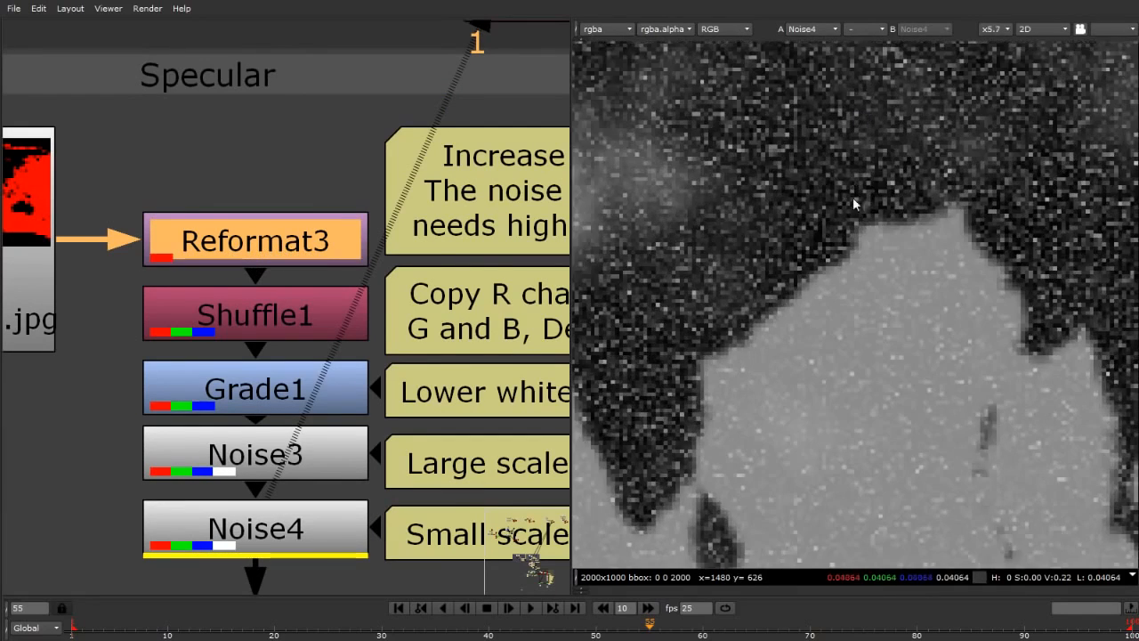
scroll(837, 205, "down", 2)
scroll(836, 220, "down", 5)
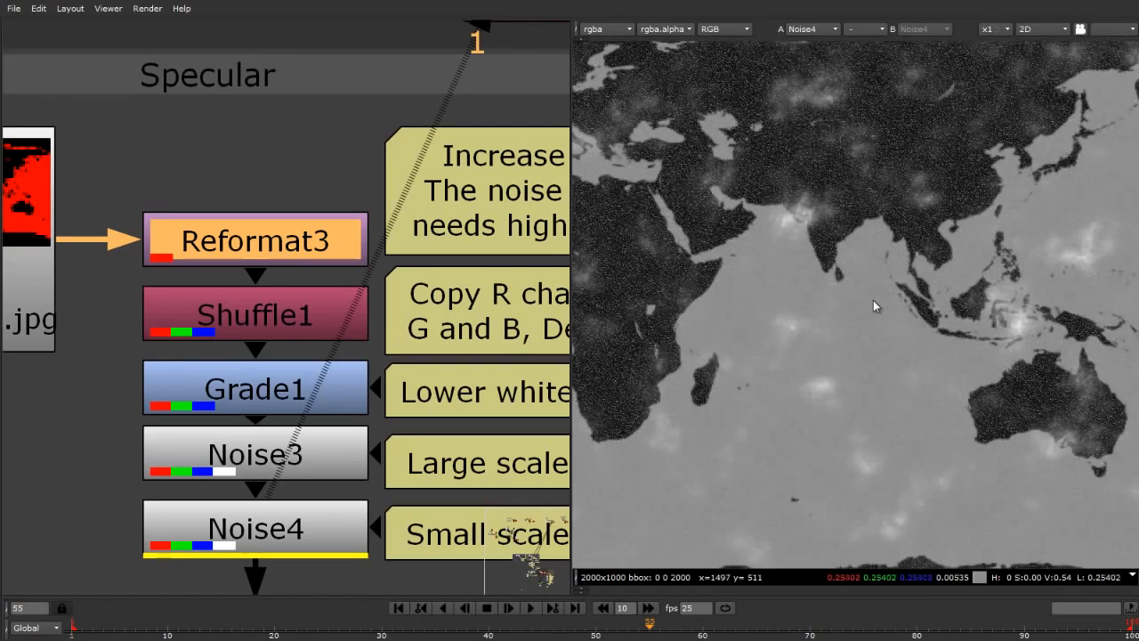
scroll(931, 313, "down", 2)
scroll(851, 333, "up", 3)
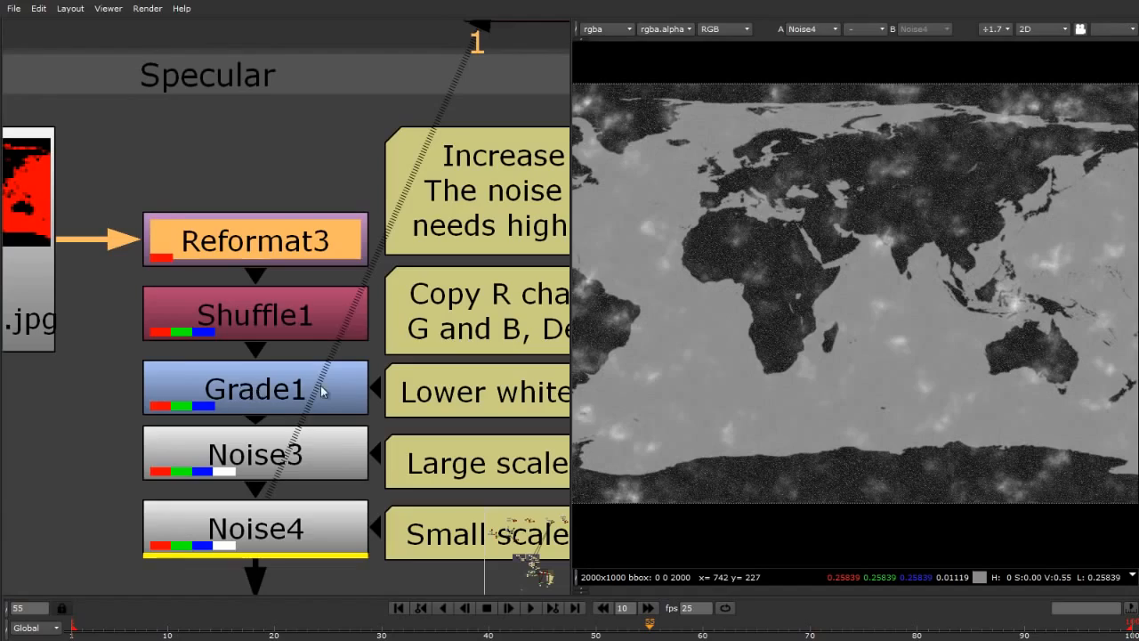
scroll(872, 352, "up", 2)
scroll(864, 347, "down", 4)
scroll(849, 334, "up", 6)
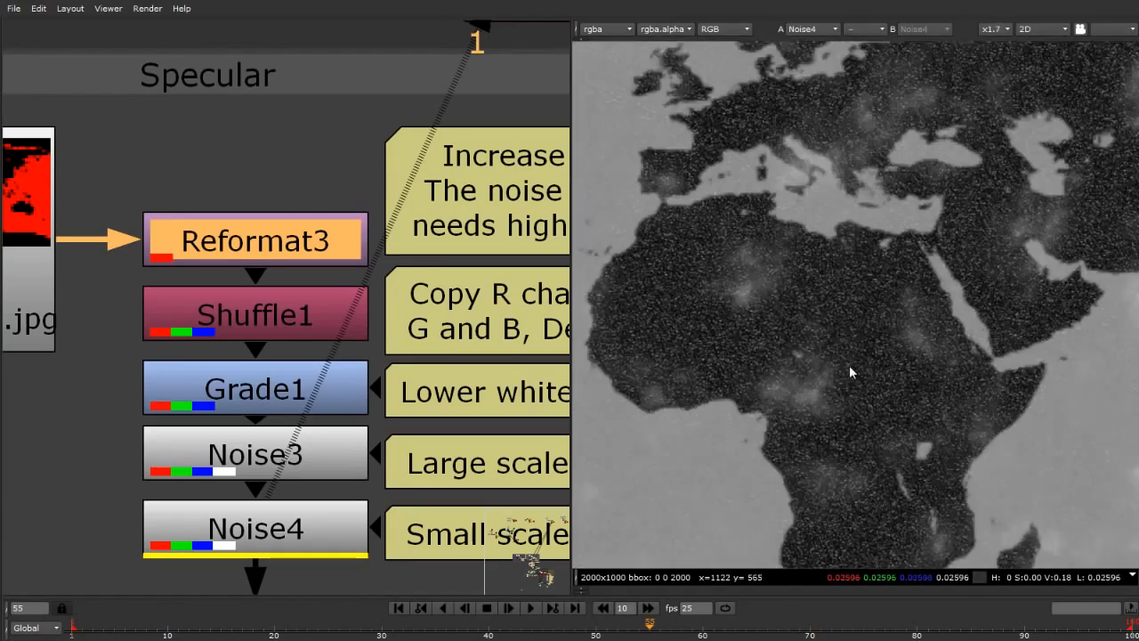
scroll(849, 373, "down", 4)
scroll(979, 257, "up", 4)
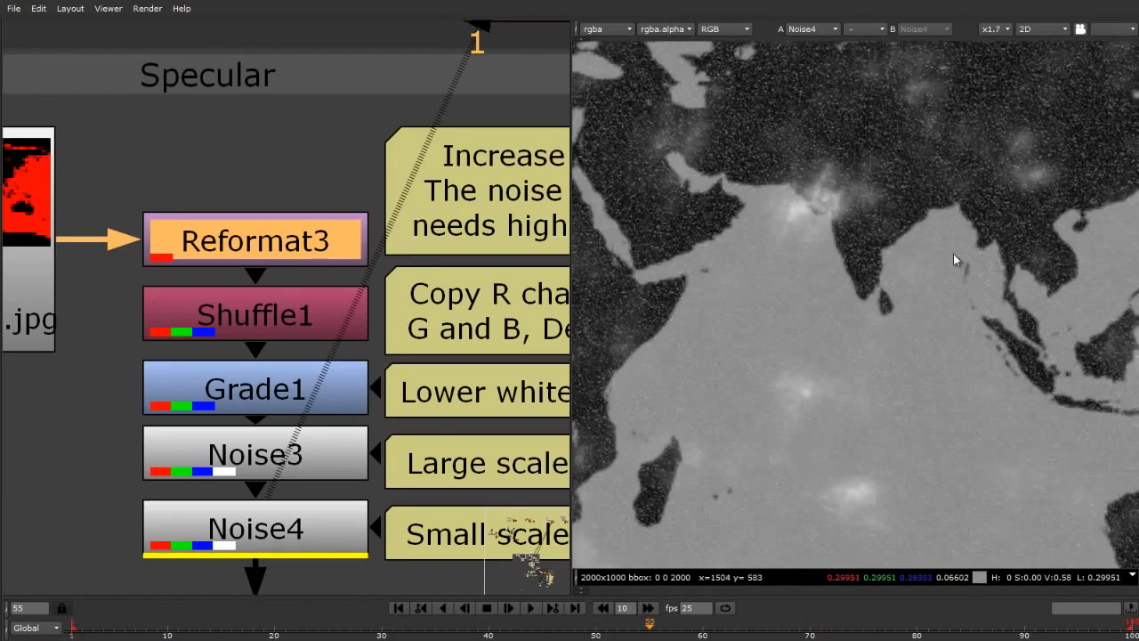
Display the ScanlineRender node's output and fit the whole frame in the viewer.
scroll(246, 194, "down", 6)
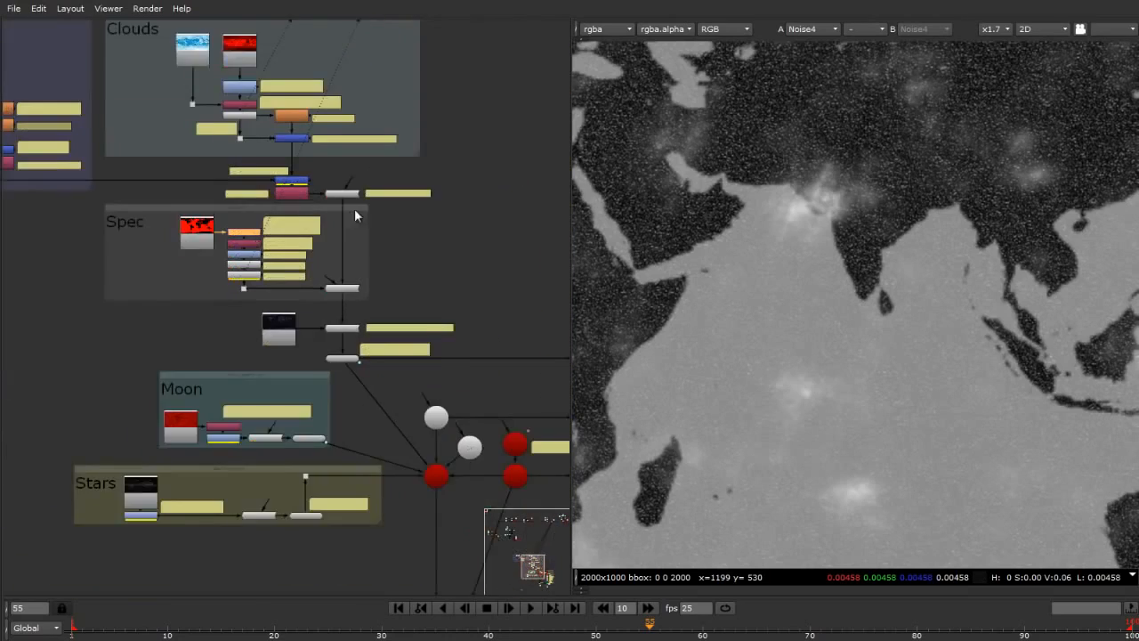
scroll(354, 211, "up", 3)
scroll(285, 257, "down", 5)
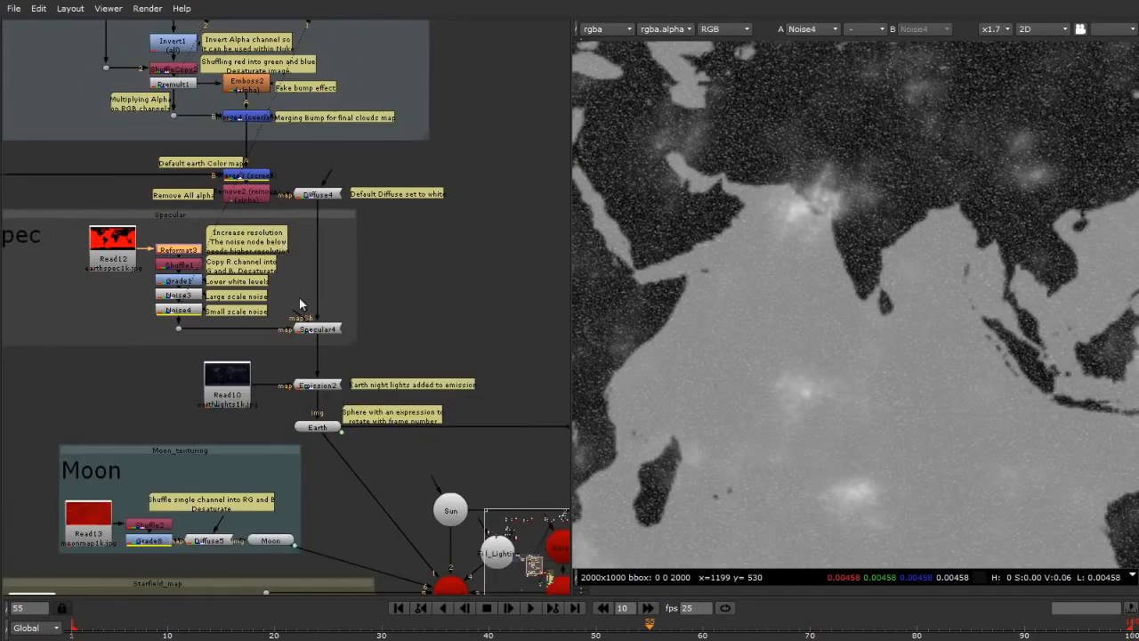
scroll(378, 461, "up", 1)
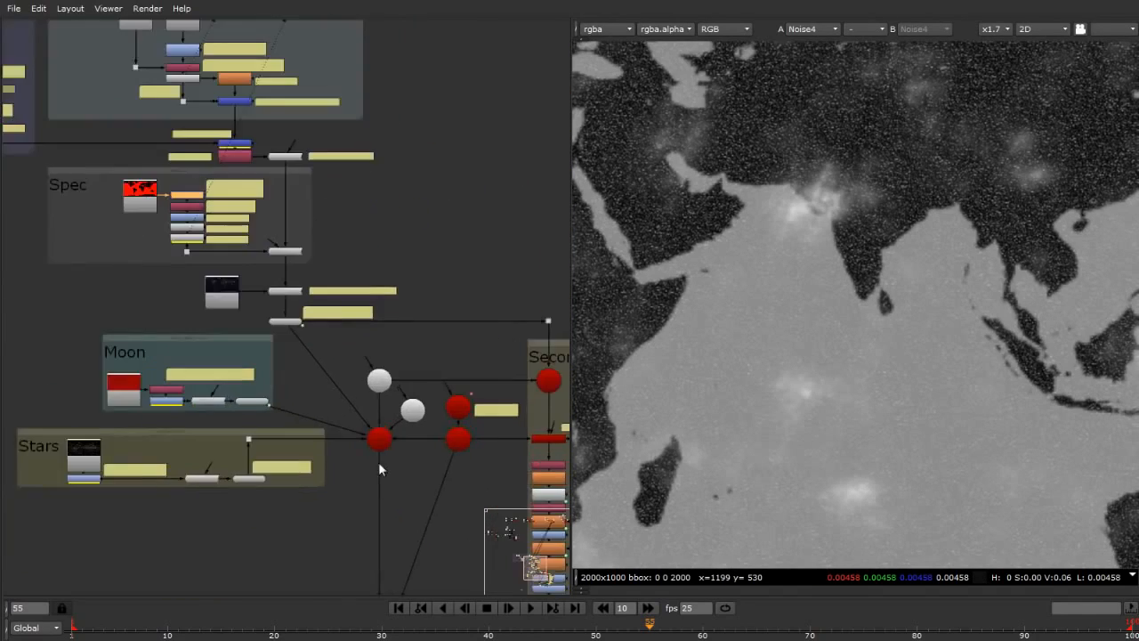
scroll(370, 406, "down", 4)
scroll(369, 432, "up", 4)
left_click(370, 419)
key("1")
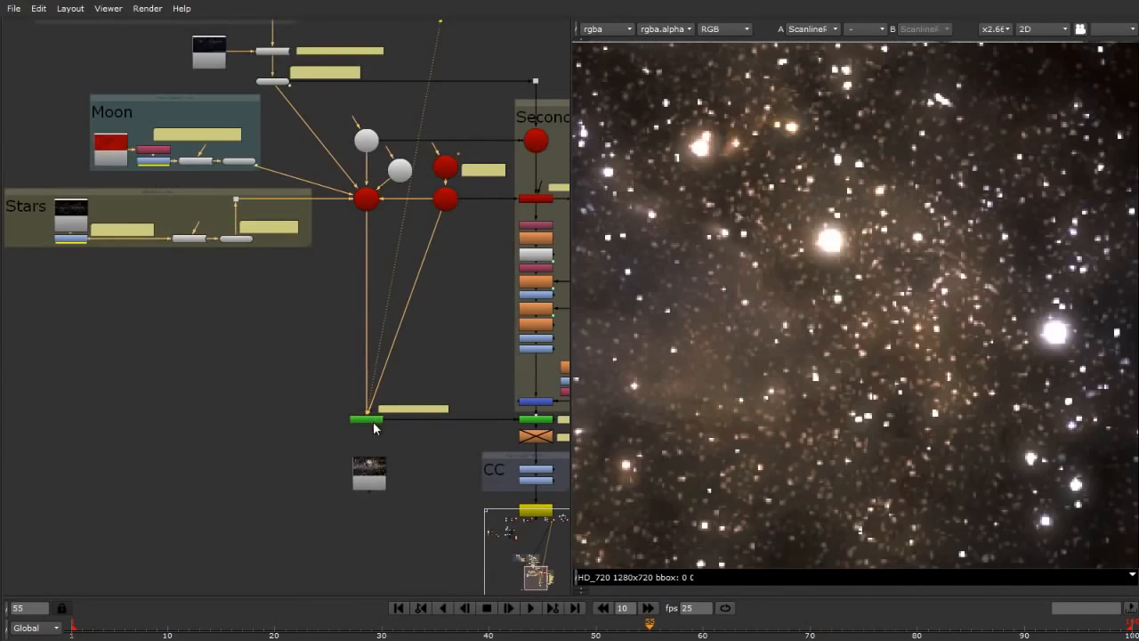
key("f")
scroll(921, 270, "up", 1)
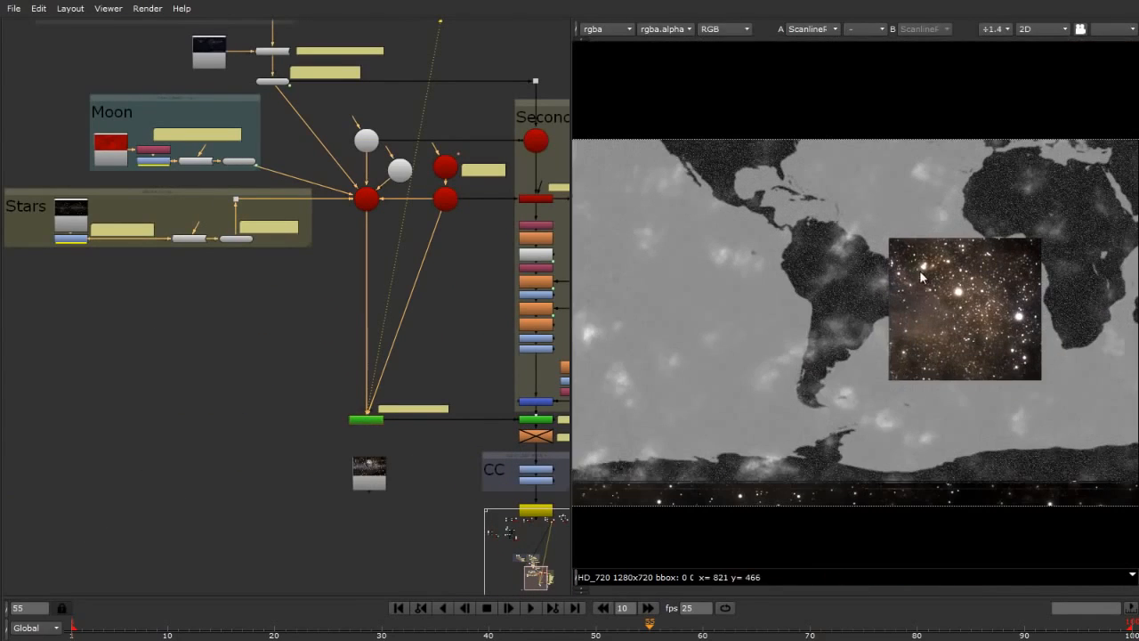
Move the timeline to frame 70 and examine the rendered earth up close.
left_click(919, 631)
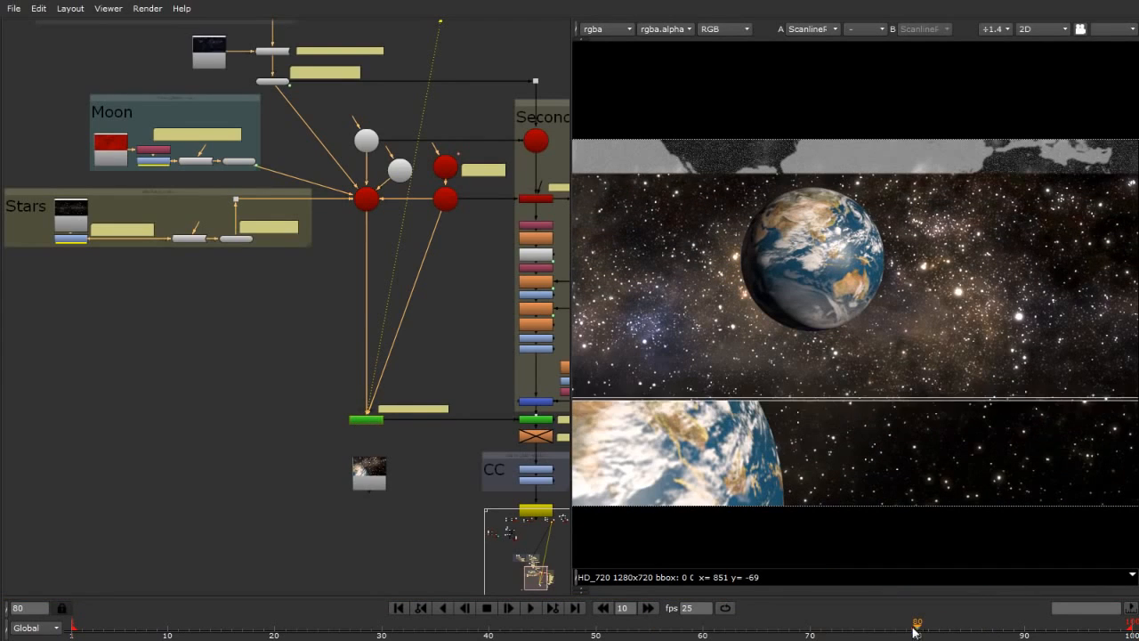
left_click(812, 631)
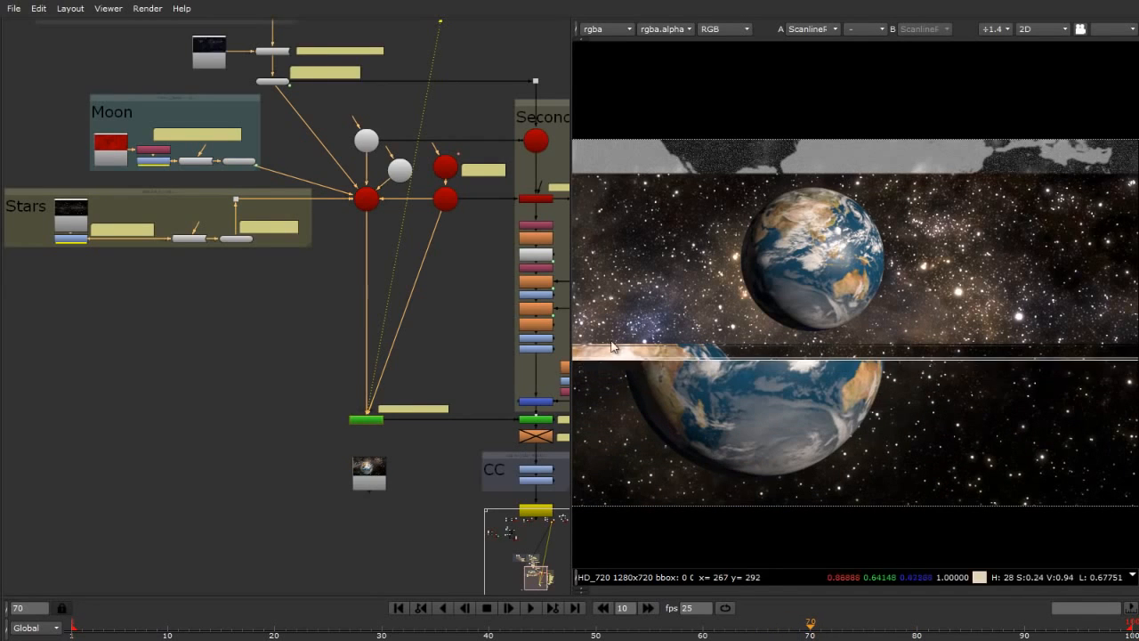
scroll(711, 396, "up", 4)
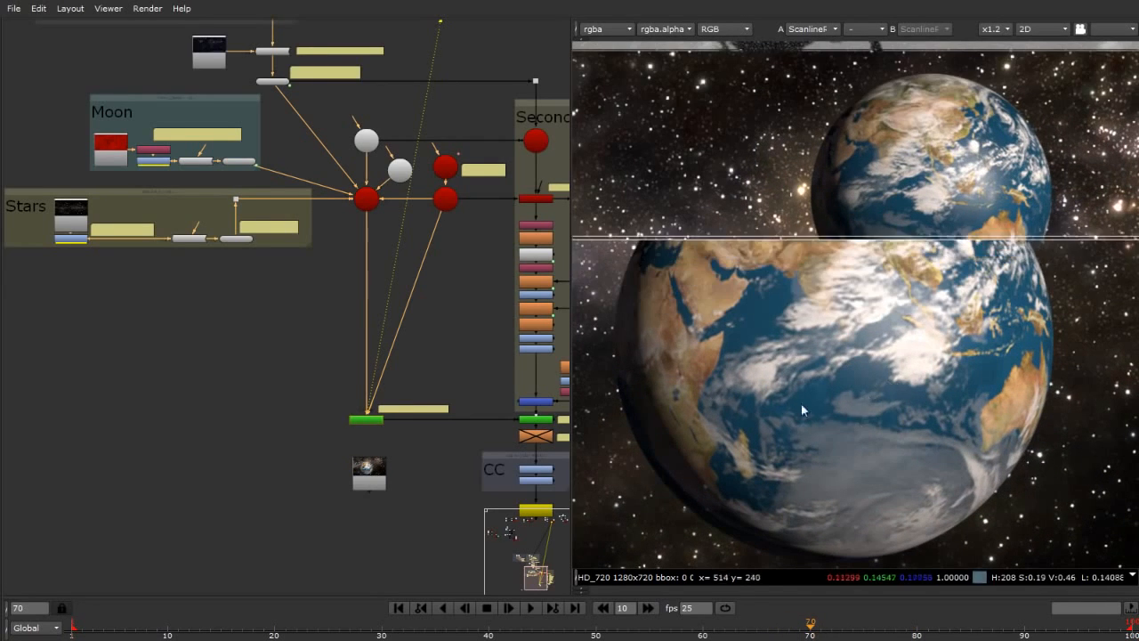
scroll(135, 463, "down", 3)
scroll(52, 159, "up", 6)
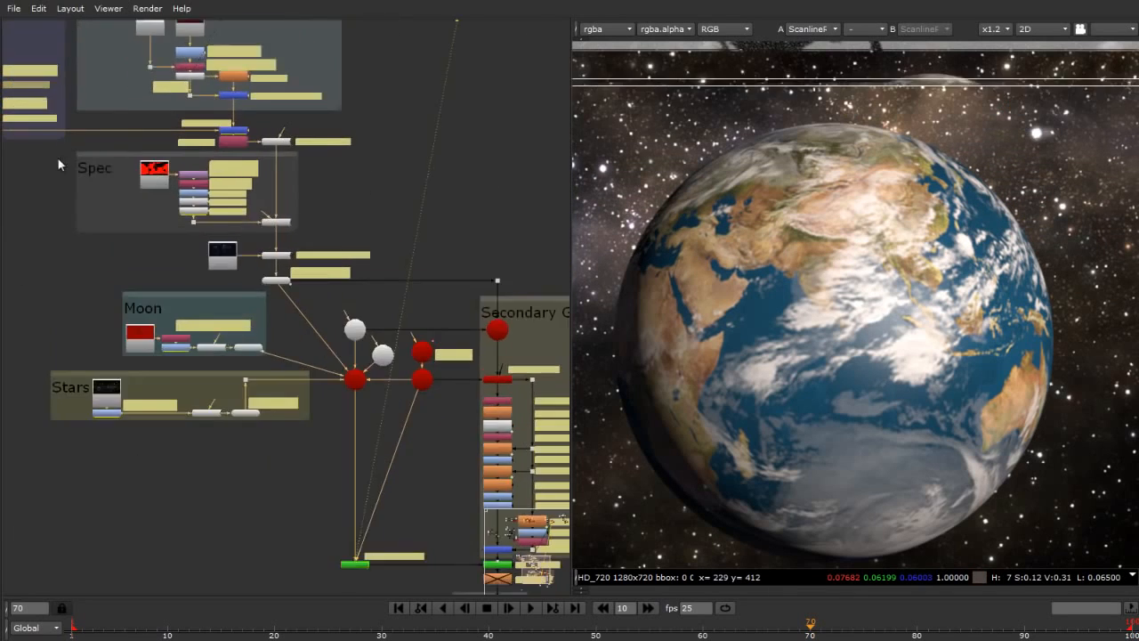
Disable the Moon and StarField sphere nodes to isolate the earth in the render.
scroll(384, 369, "down", 3)
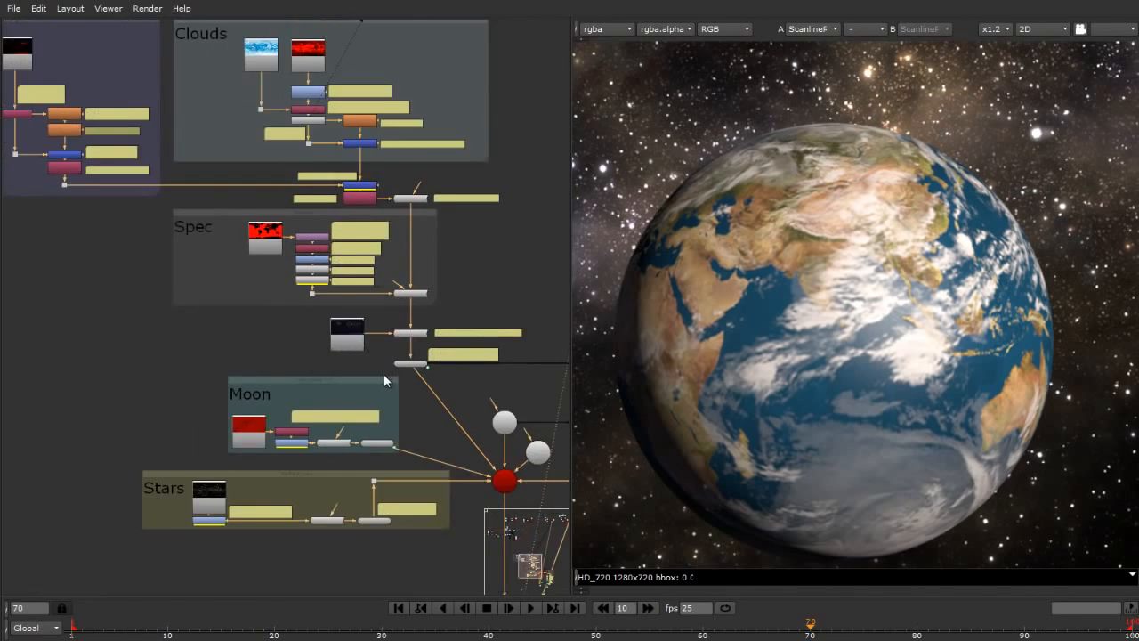
scroll(387, 378, "up", 3)
left_click(374, 472)
key("d")
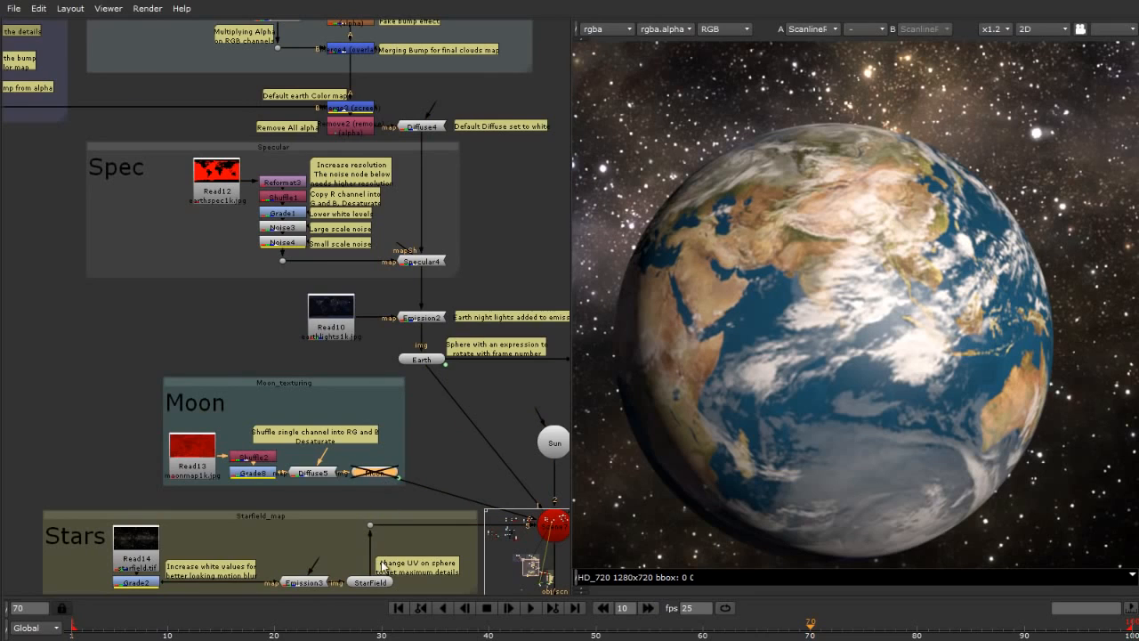
left_click(375, 583)
key("d")
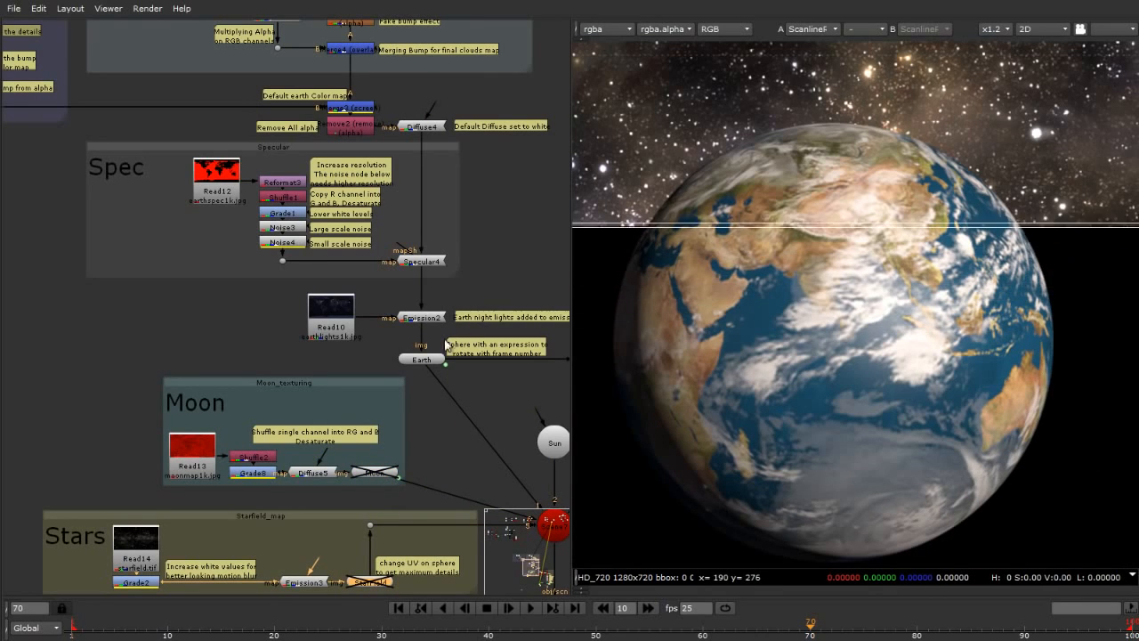
Disable the Emission2 and Specular4 material nodes that feed the Earth sphere.
scroll(348, 369, "down", 3)
scroll(322, 327, "up", 5)
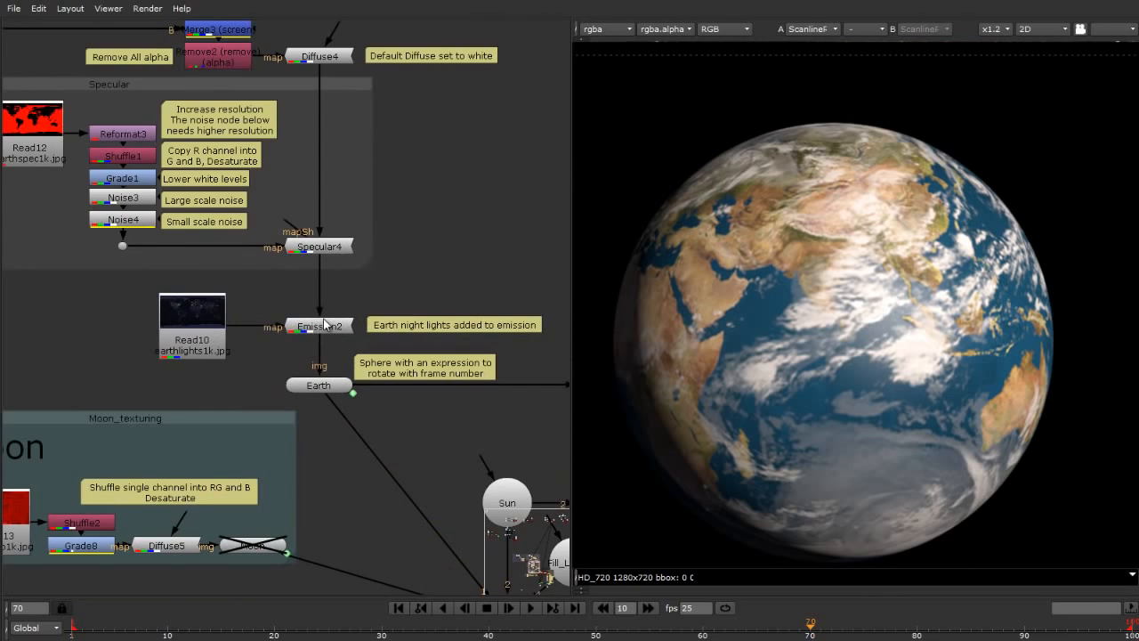
left_click(322, 327)
key("d")
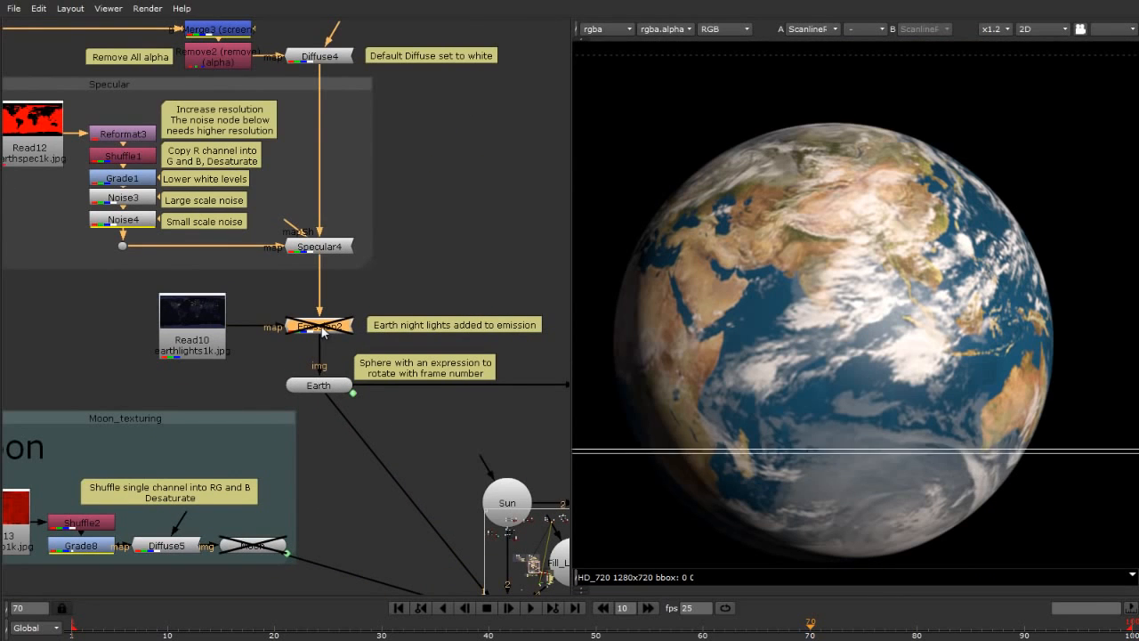
left_click(323, 250)
key("d")
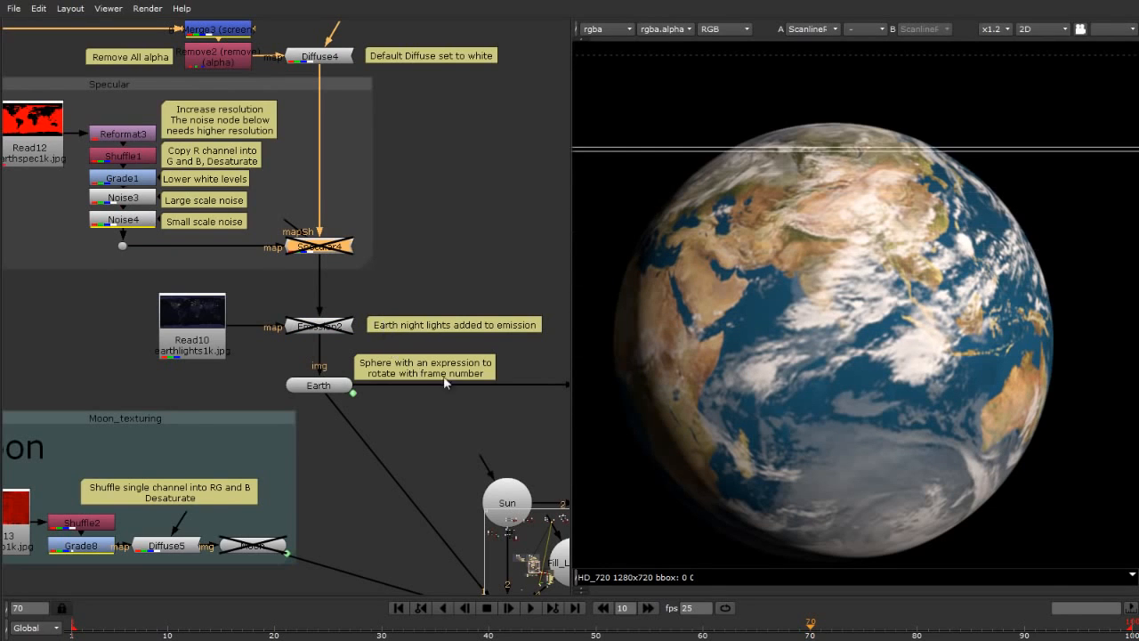
Compare the earth without and with clouds by disabling and re-enabling the Merge3 node, and examine the cloud cover over southern Asia.
scroll(500, 481, "down", 3)
scroll(307, 338, "down", 1)
scroll(311, 331, "down", 2)
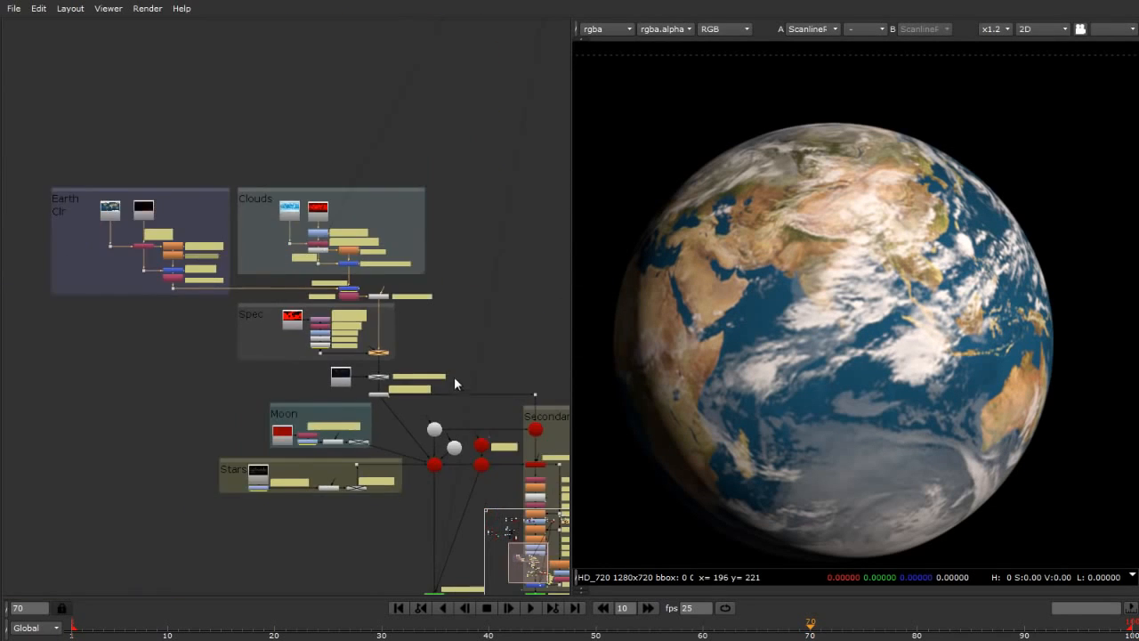
scroll(120, 239, "up", 5)
scroll(254, 315, "down", 3)
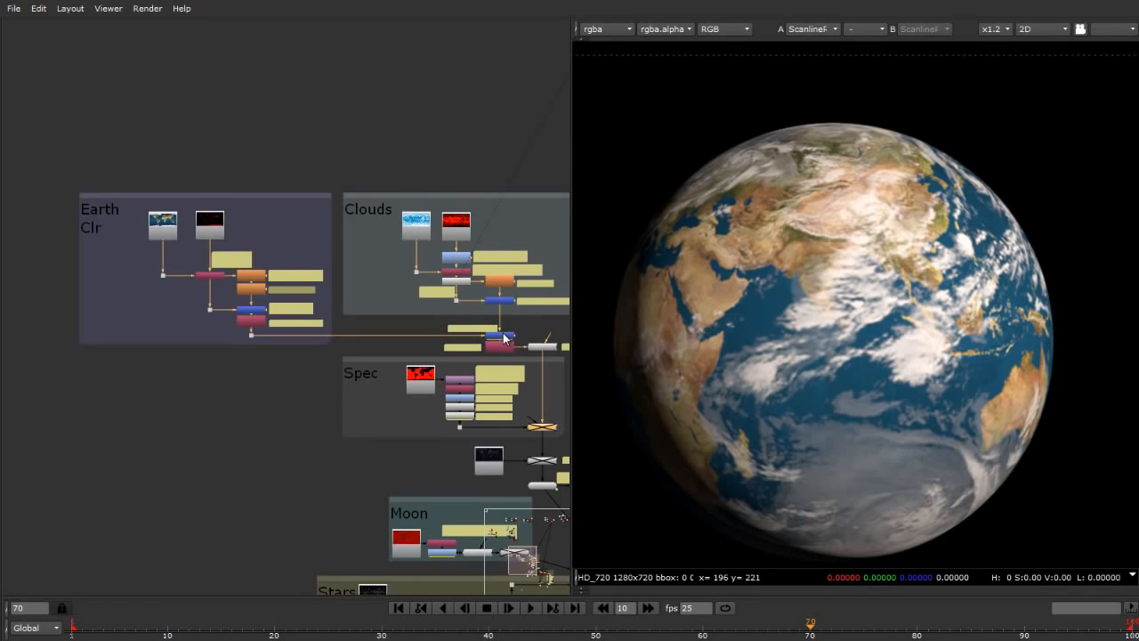
scroll(505, 339, "up", 3)
double_click(492, 280)
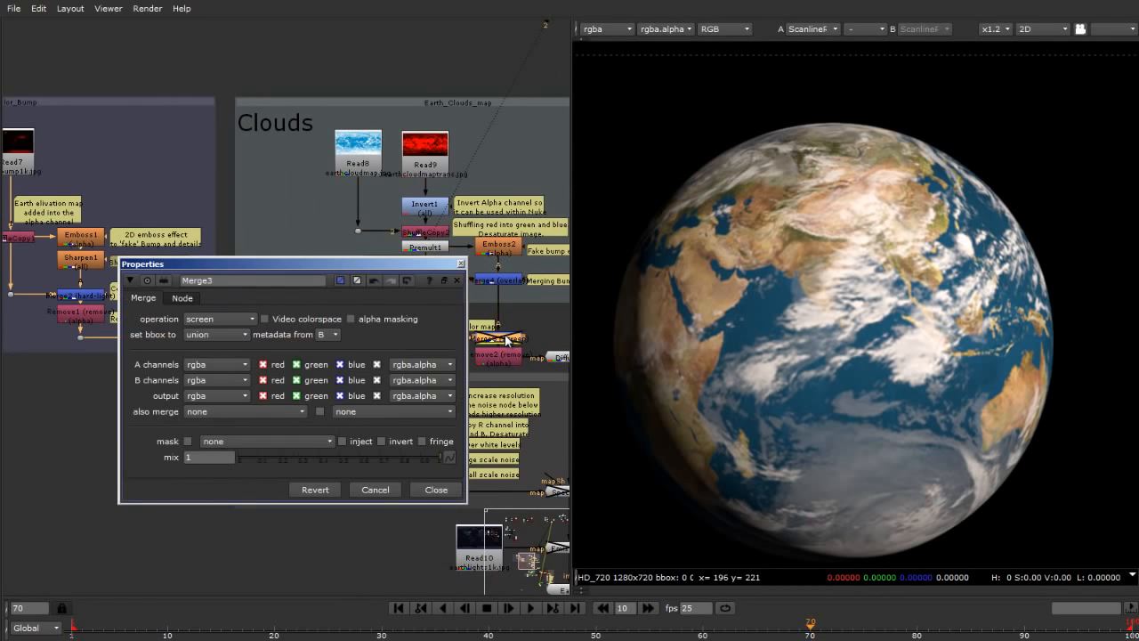
left_click(460, 264)
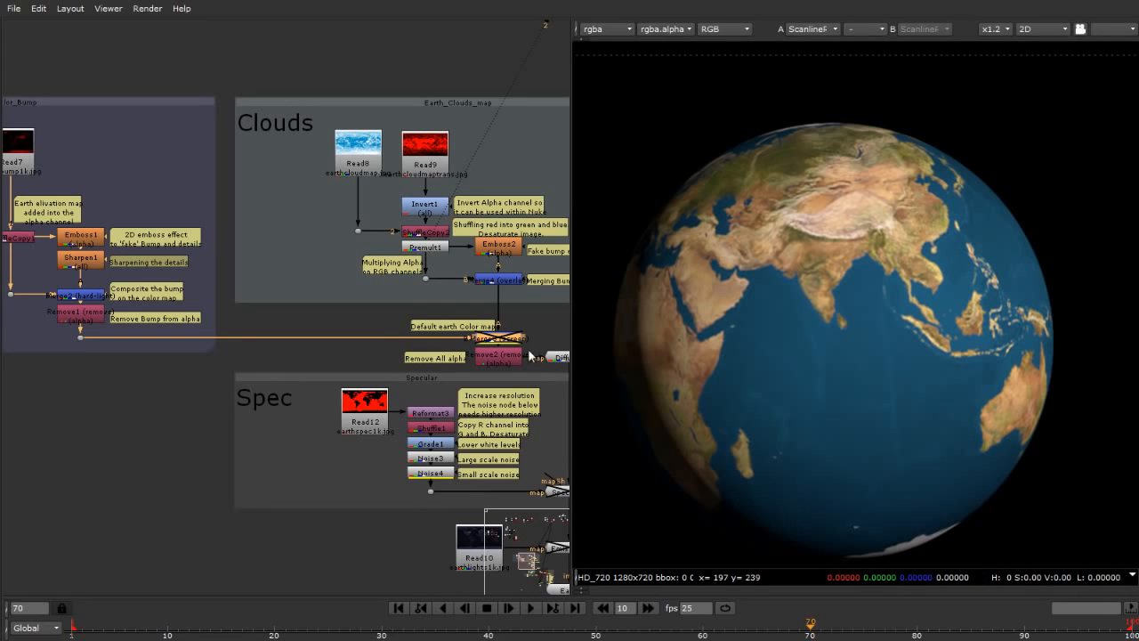
key("d")
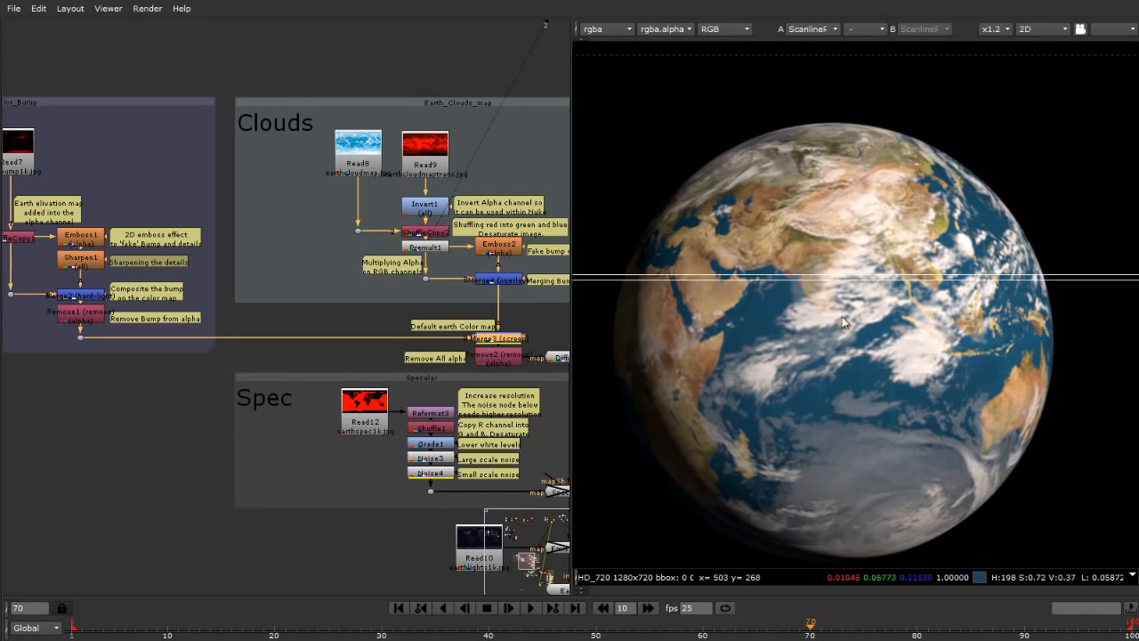
scroll(845, 322, "up", 5)
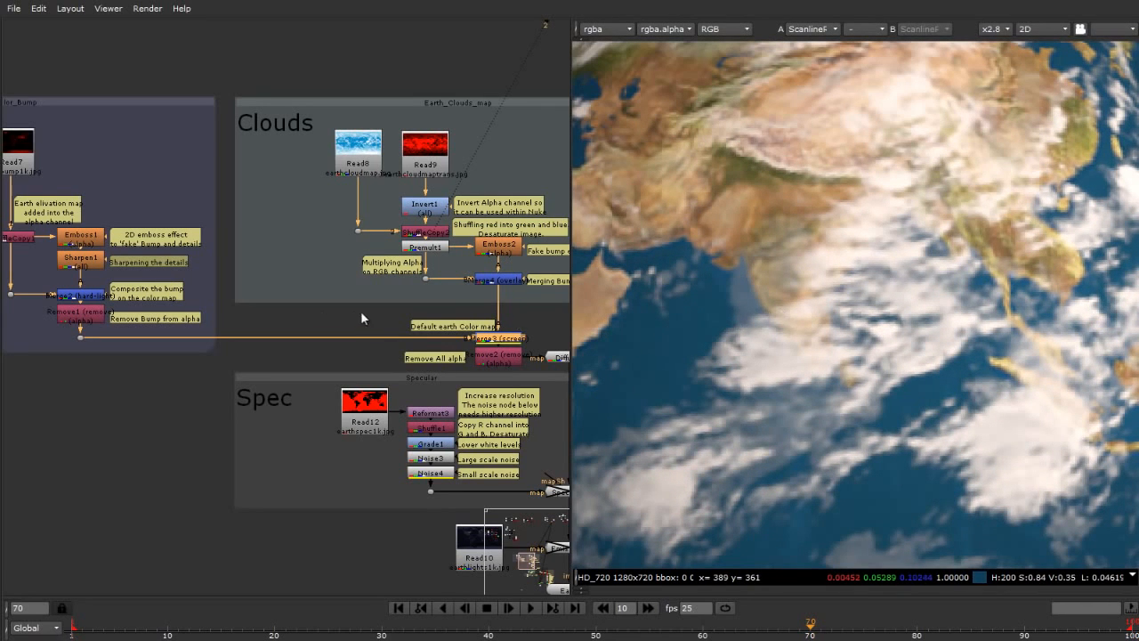
scroll(806, 234, "down", 4)
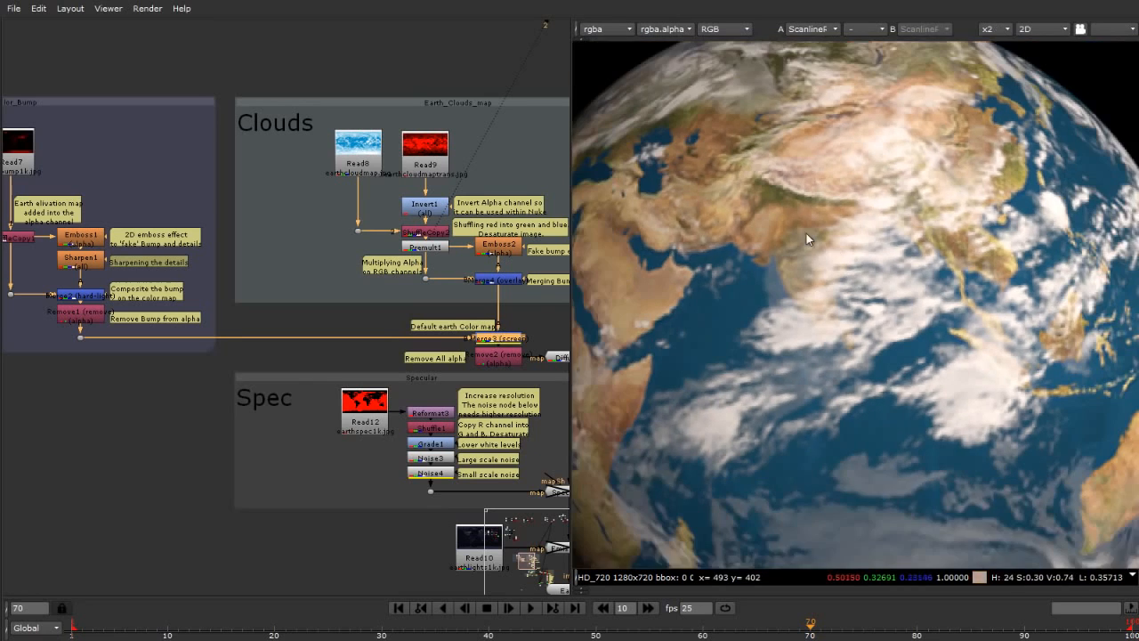
scroll(889, 324, "up", 2)
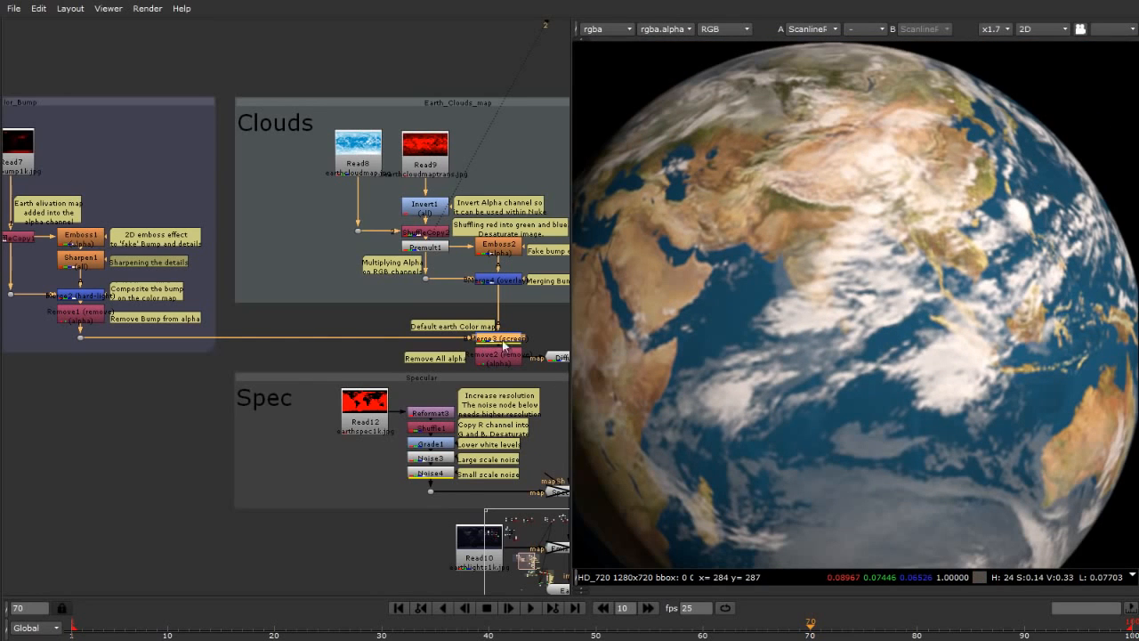
Disable the Merge3 node to remove the clouds and re-enable the Specular4 node on the earth.
scroll(299, 387, "down", 3)
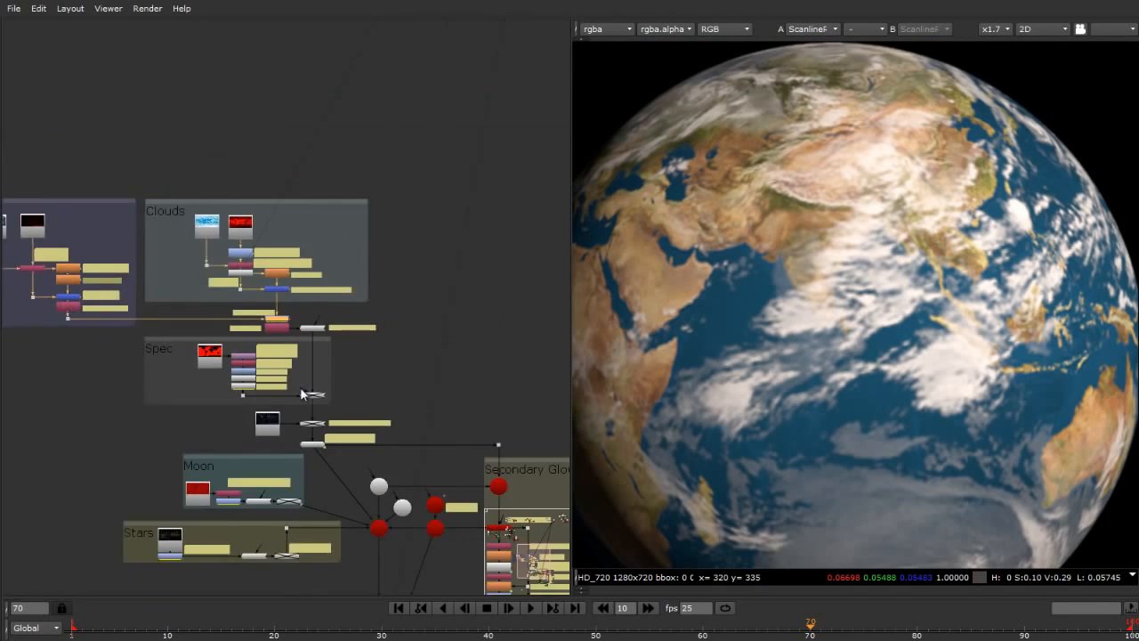
scroll(300, 389, "up", 5)
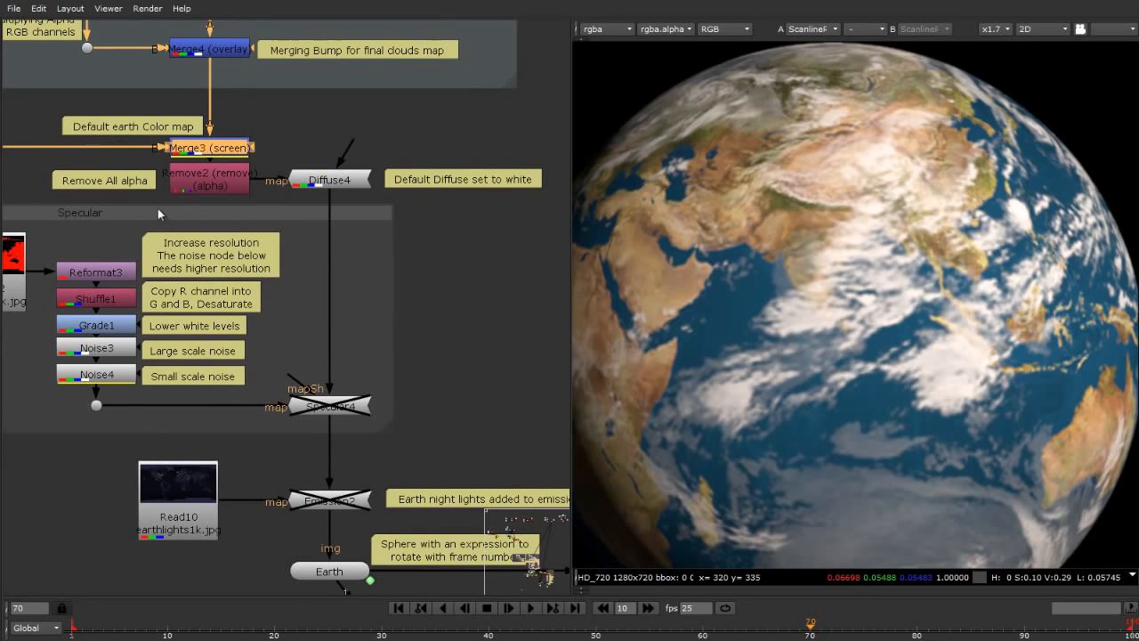
left_click(202, 153)
key("d")
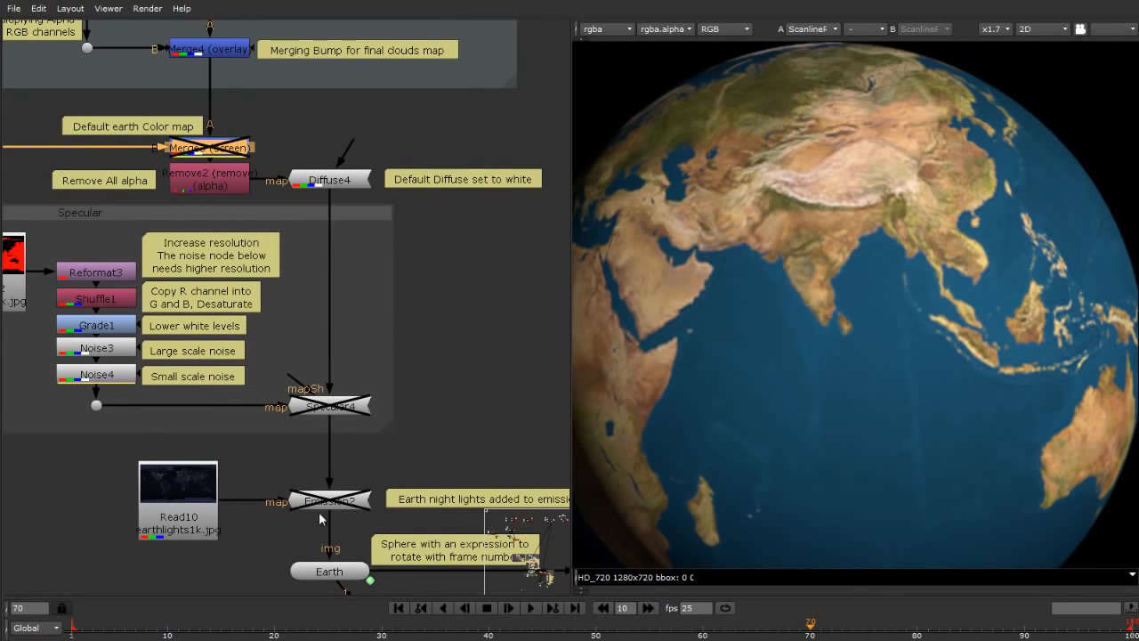
left_click(344, 411)
key("d")
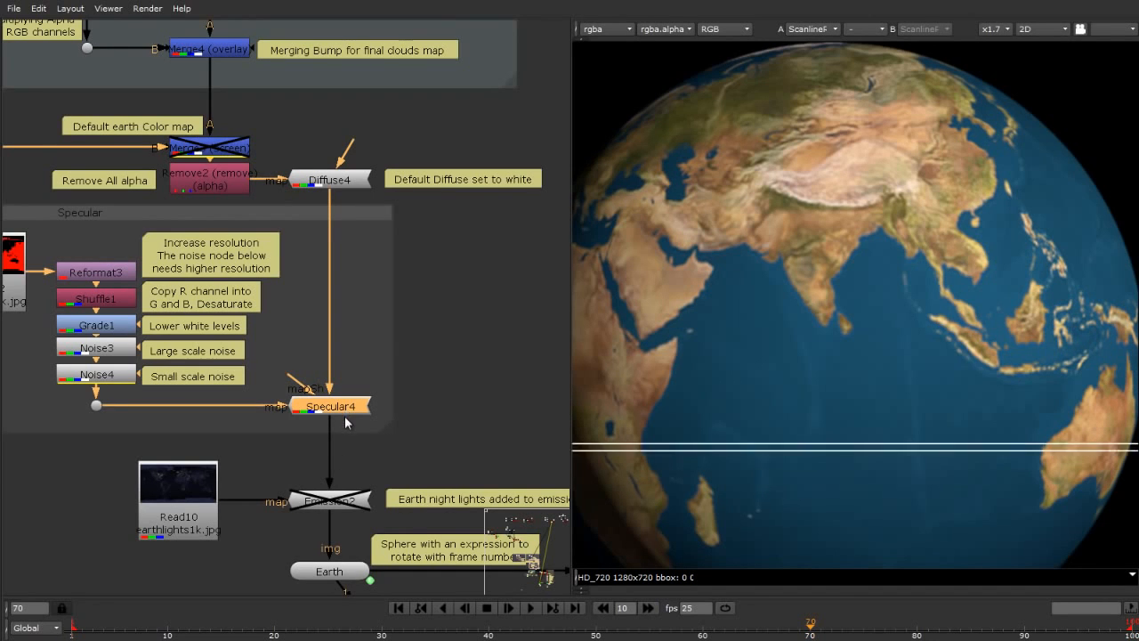
Examine the specular highlight and its noise detail on the ocean around India and Southeast Asia, and across the whole earth.
scroll(907, 336, "up", 4)
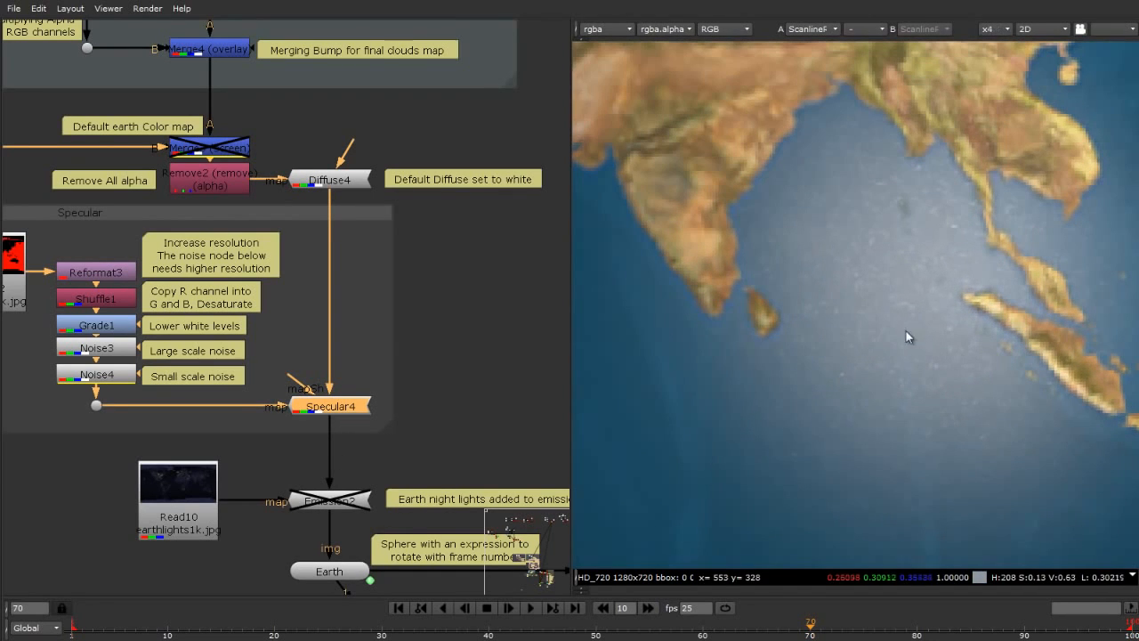
scroll(900, 326, "up", 2)
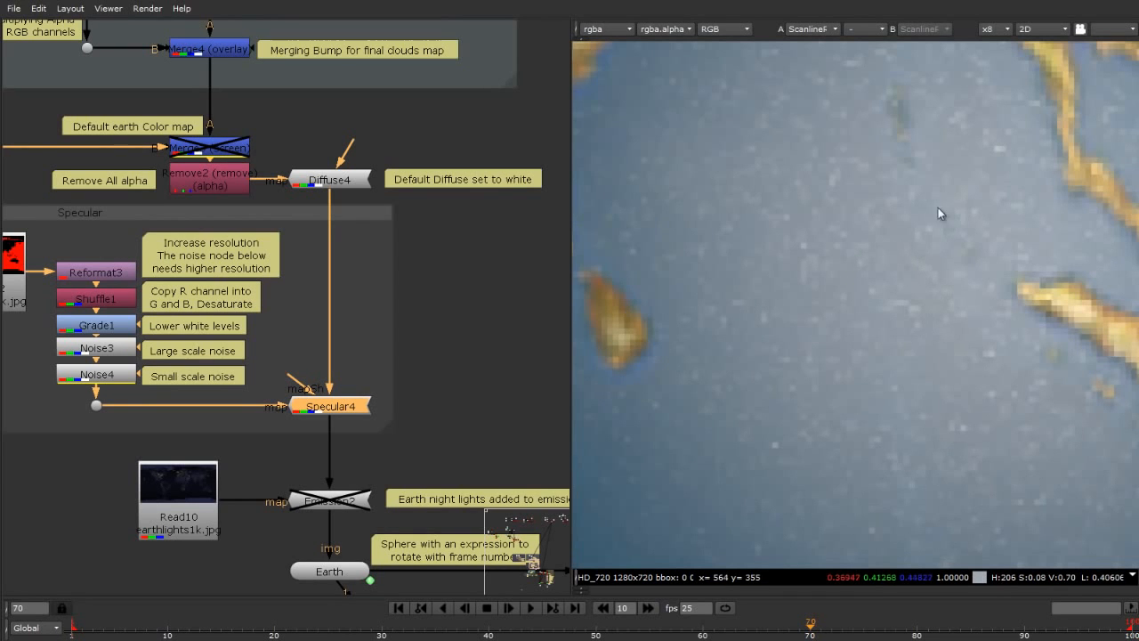
scroll(819, 326, "down", 3)
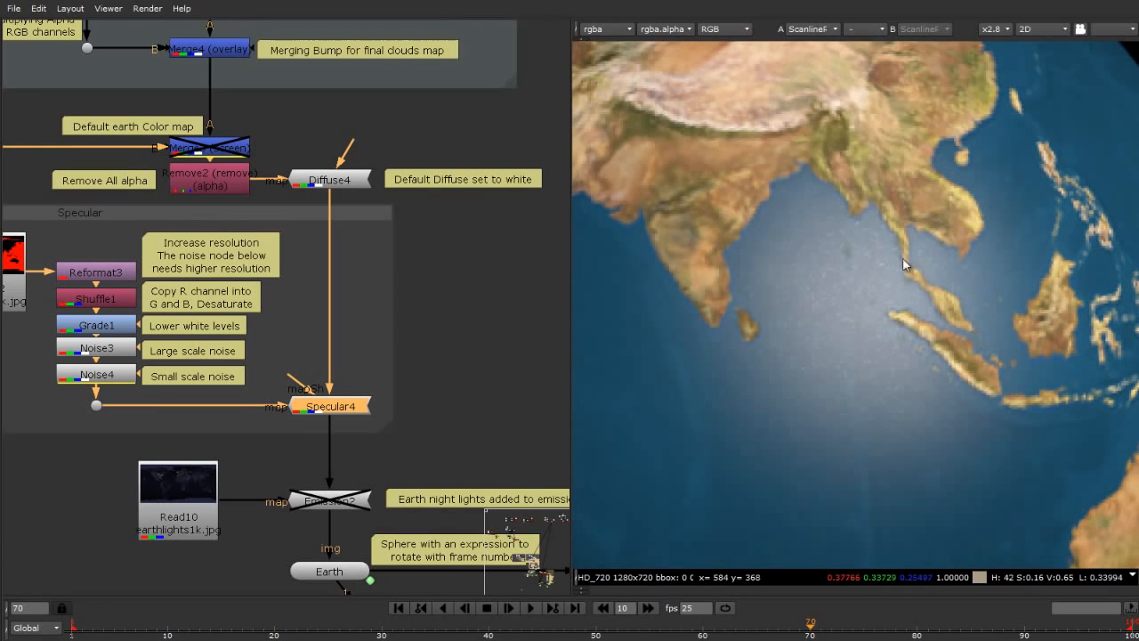
scroll(831, 283, "up", 4)
scroll(856, 299, "down", 6)
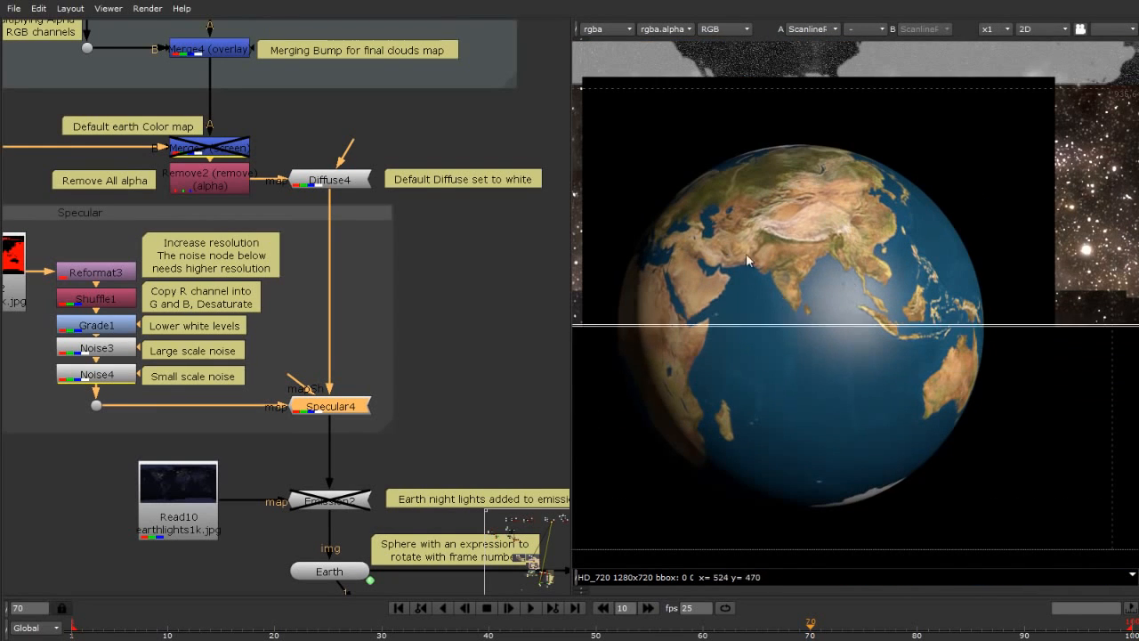
scroll(766, 328, "down", 1)
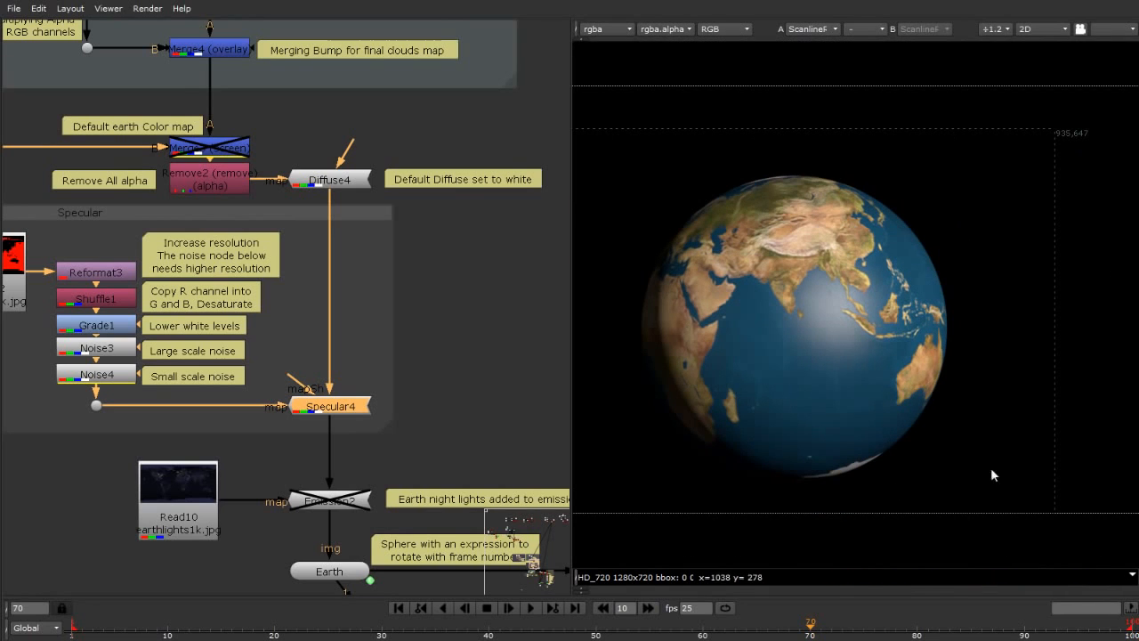
scroll(734, 370, "up", 3)
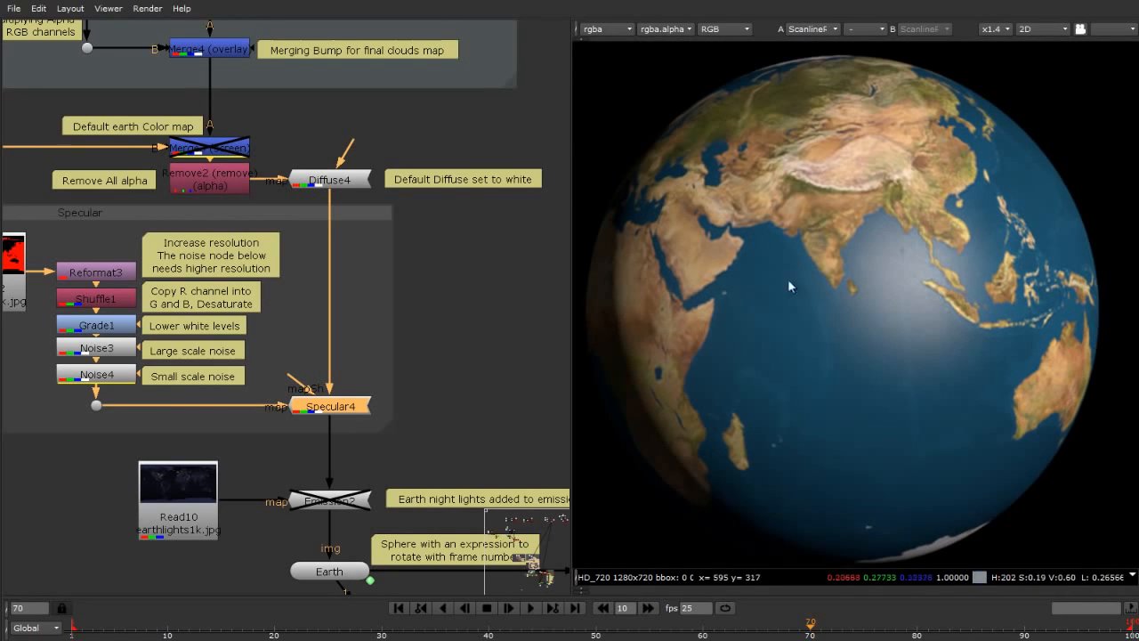
Re-enable the Merge3 node to bring back the clouds and examine them over the ocean's specular highlight.
left_click(220, 154)
key("d")
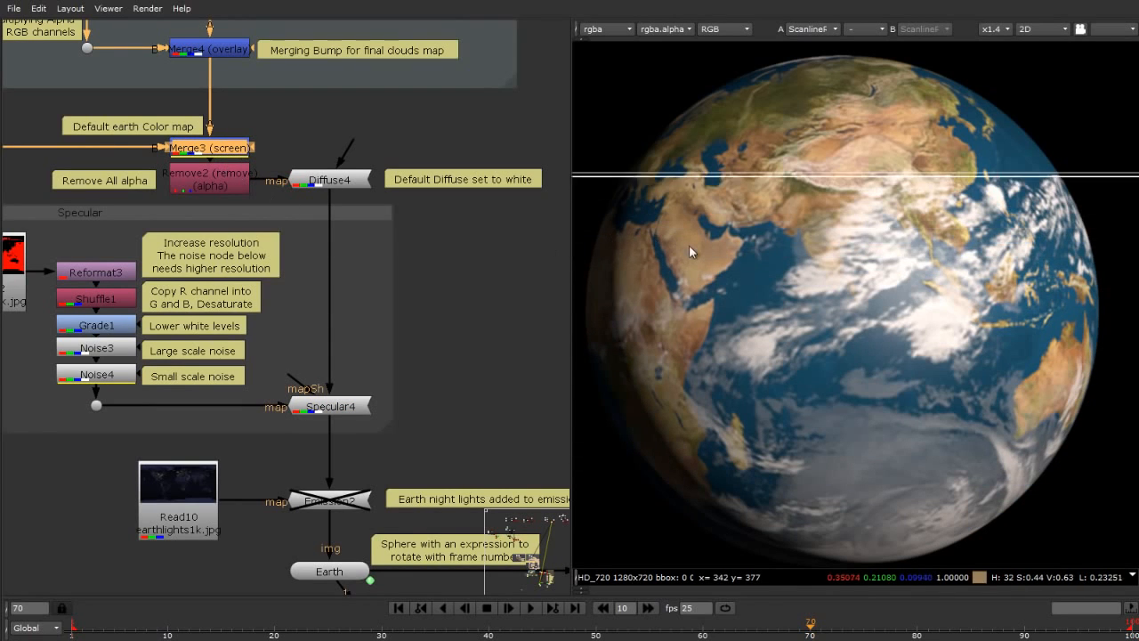
scroll(917, 311, "up", 3)
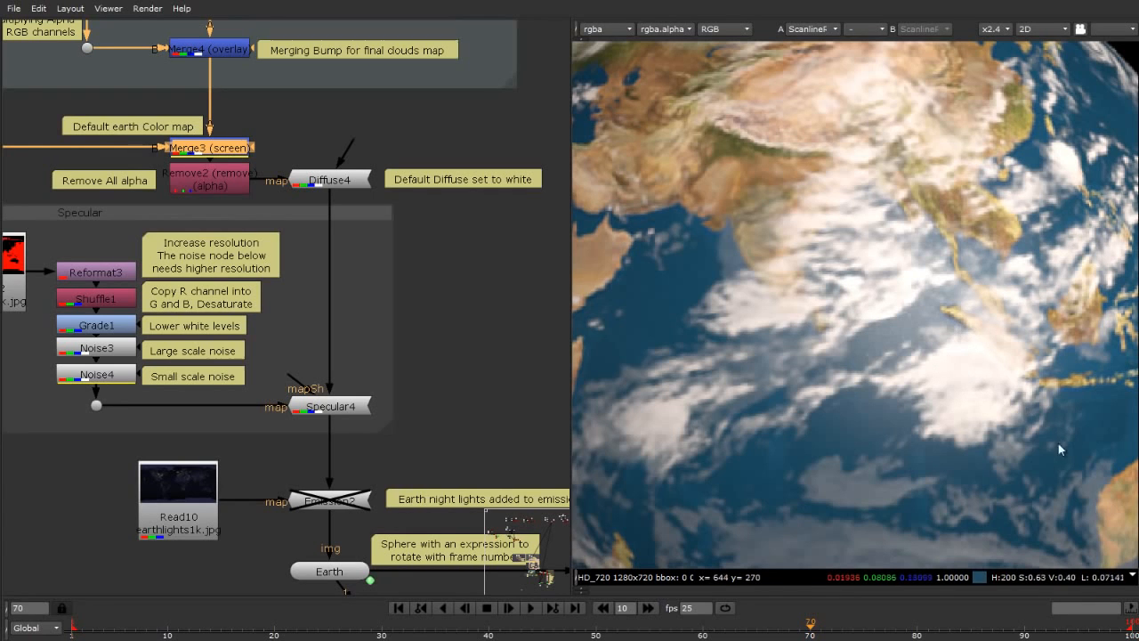
scroll(307, 263, "down", 5)
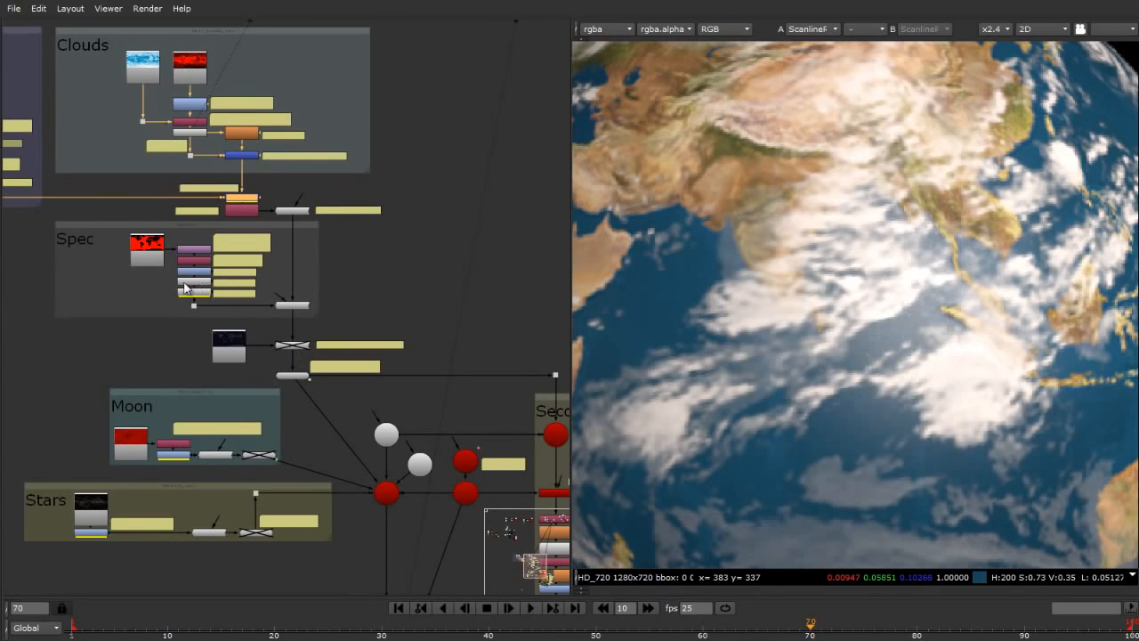
Review the specular and night-lights nodes feeding the Earth sphere, and inspect the full cloudy earth and its dark edge.
scroll(185, 288, "up", 4)
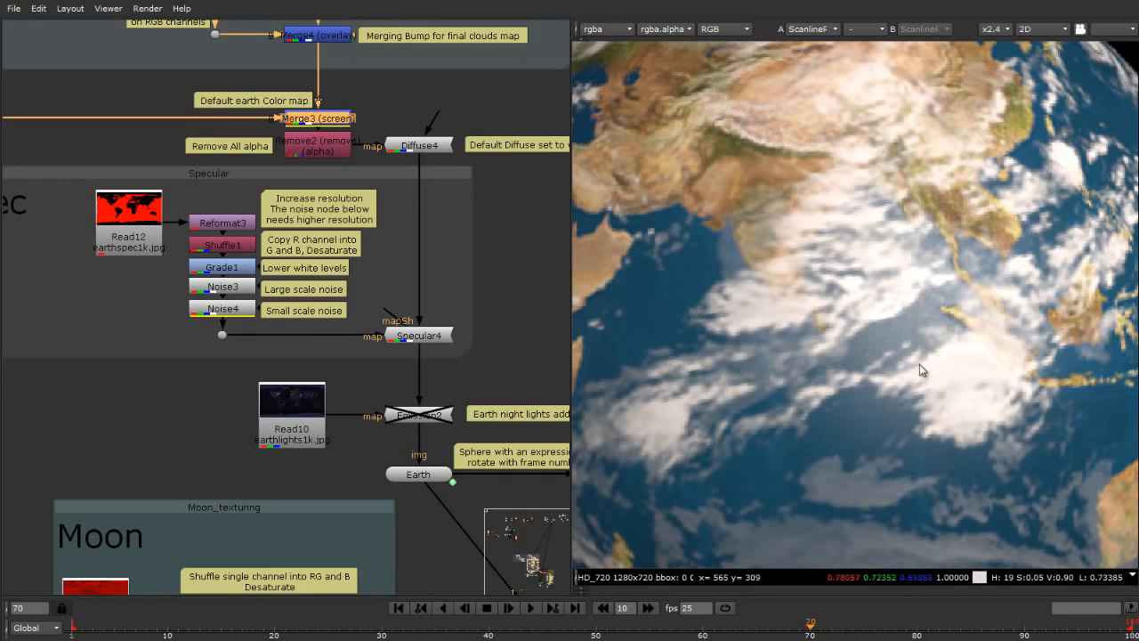
scroll(288, 418, "down", 3)
scroll(276, 417, "up", 6)
scroll(228, 408, "down", 2)
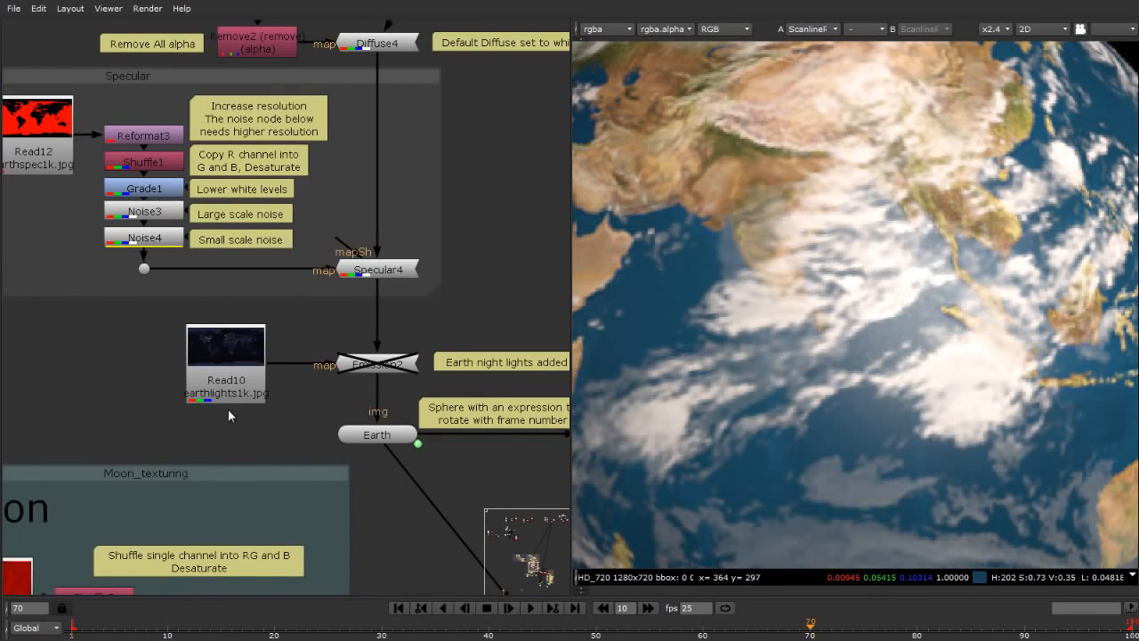
scroll(742, 208, "down", 5)
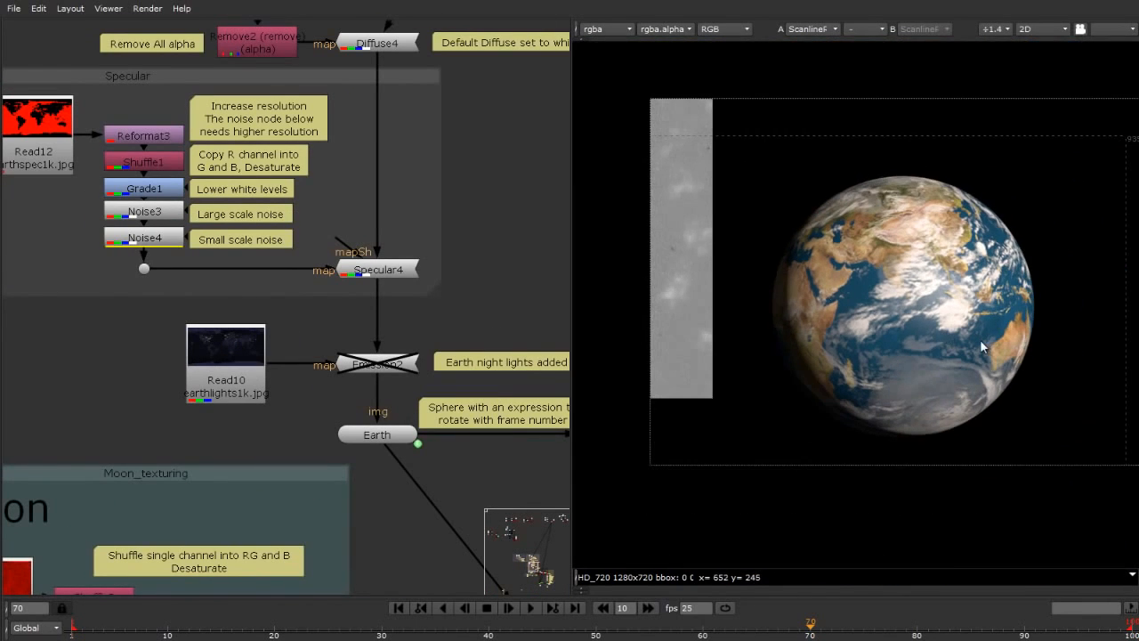
scroll(976, 349, "up", 4)
scroll(843, 417, "down", 2)
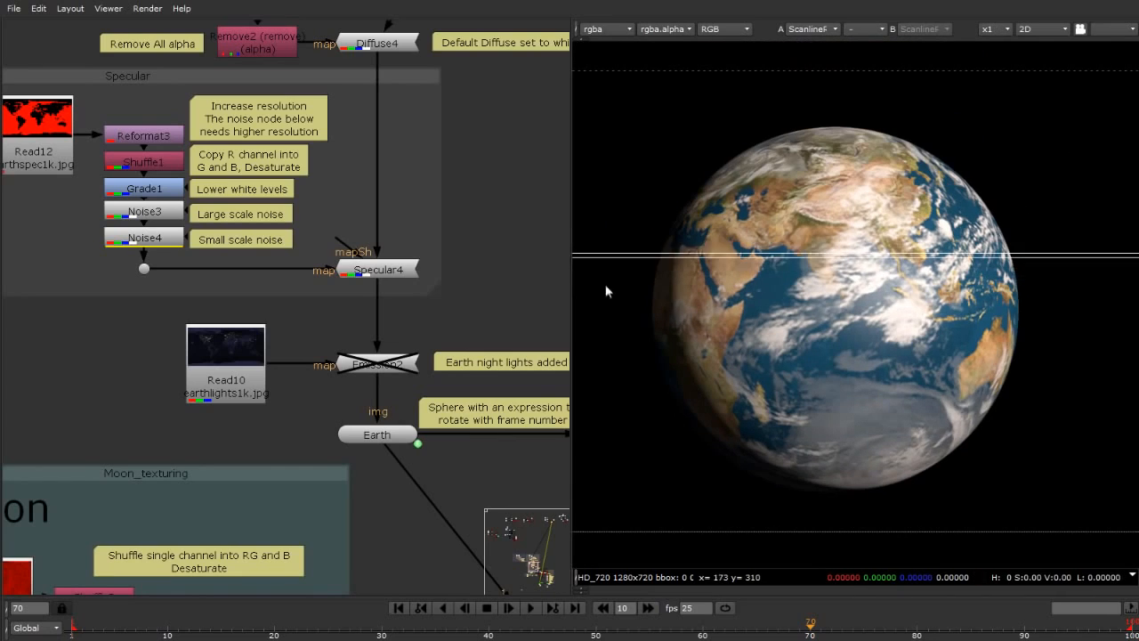
scroll(656, 323, "up", 1)
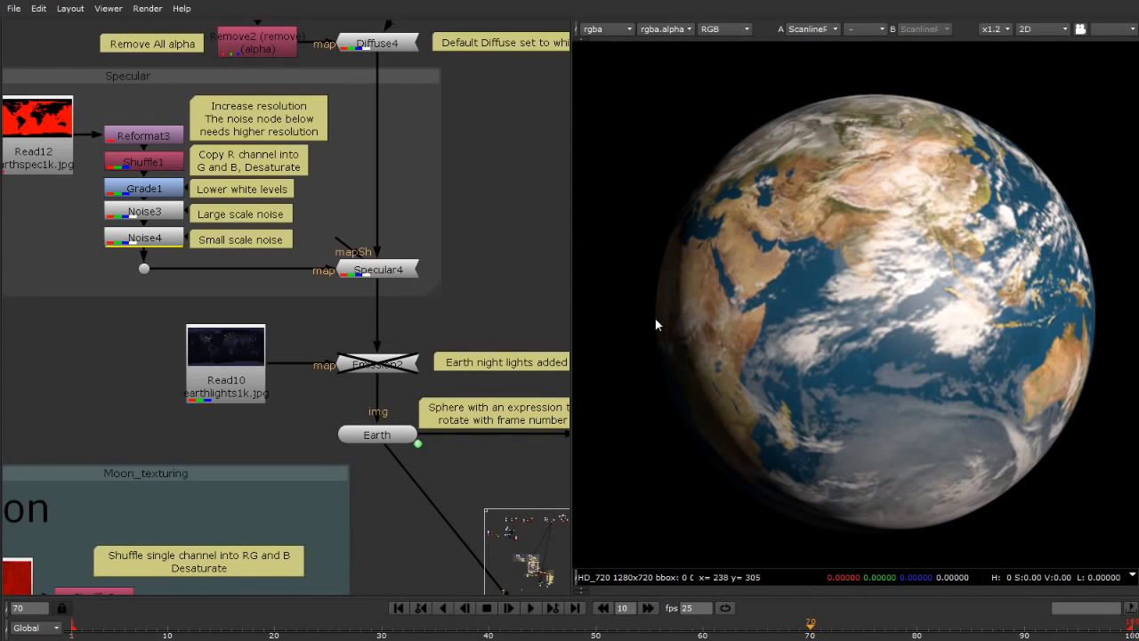
scroll(406, 288, "down", 1)
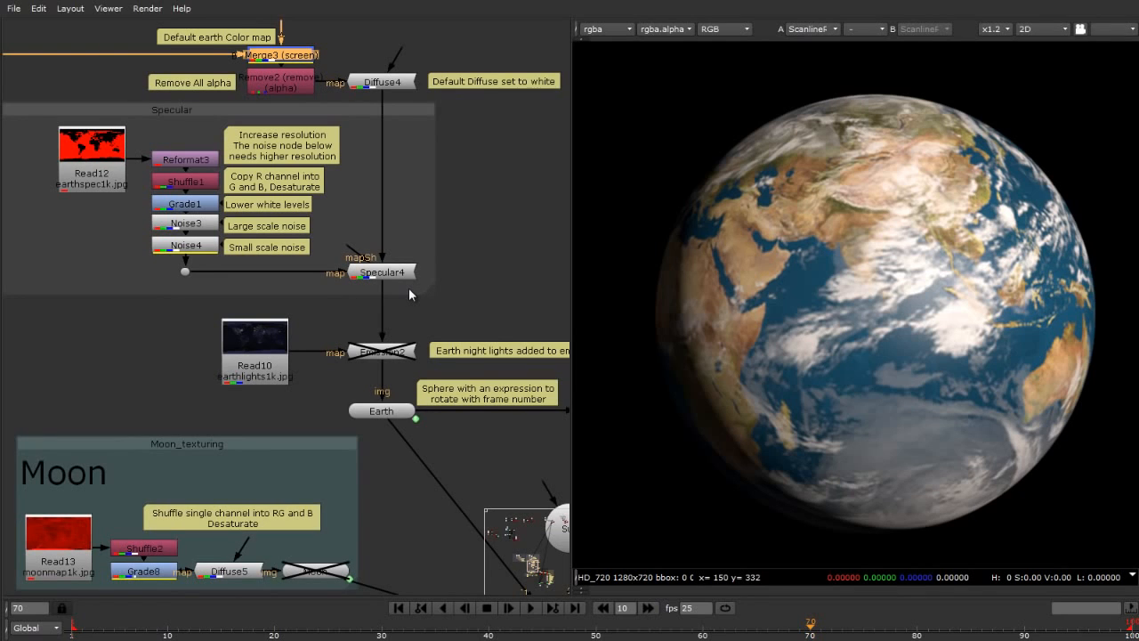
Display the Read10 earthlights1k.jpg map in a maximized viewer and fit the image to it.
left_click(261, 340)
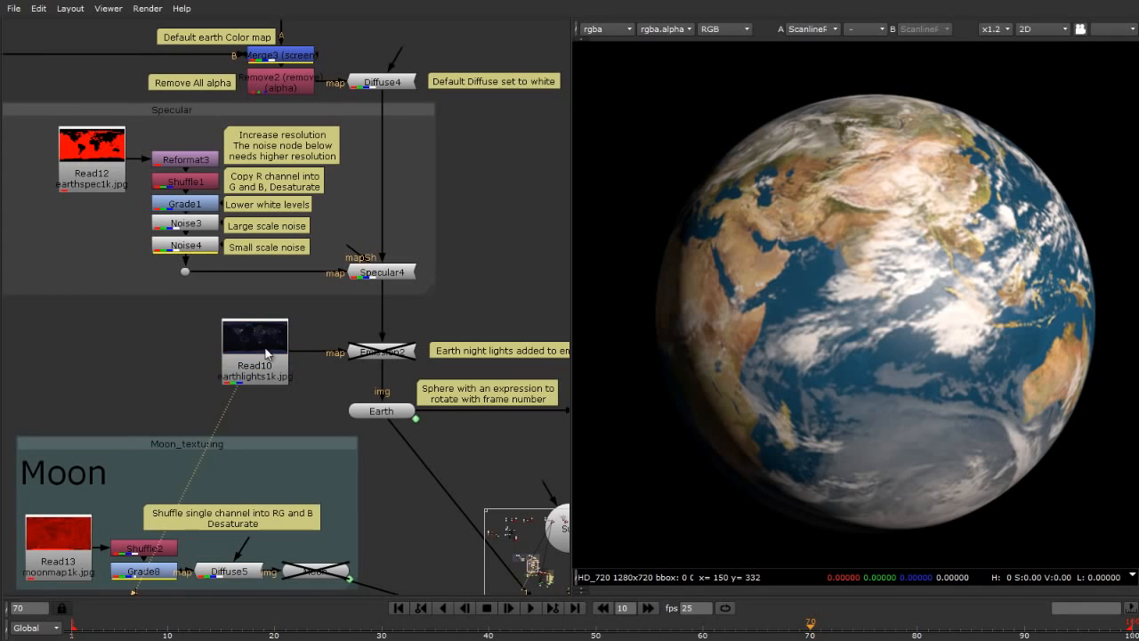
key("Tab")
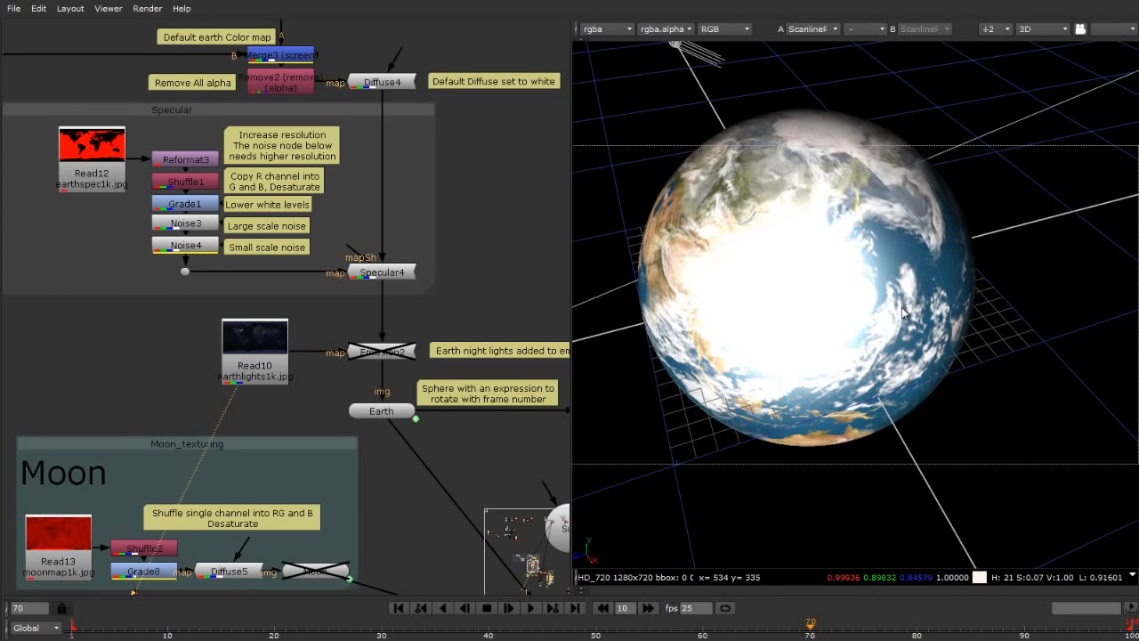
scroll(903, 312, "down", 3)
key("Tab")
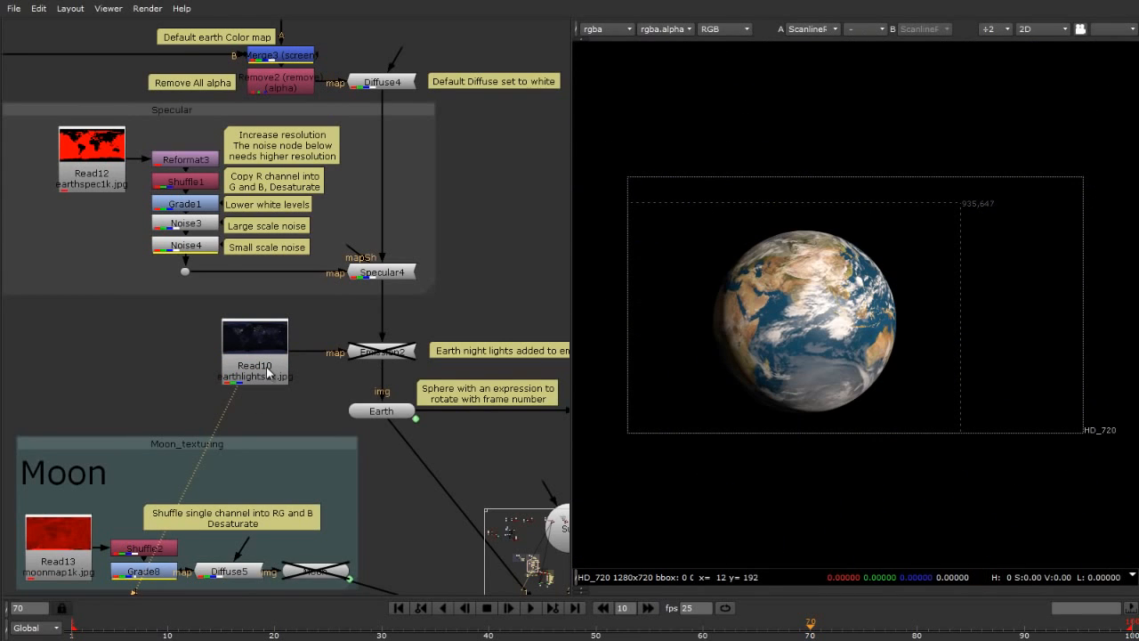
key("1")
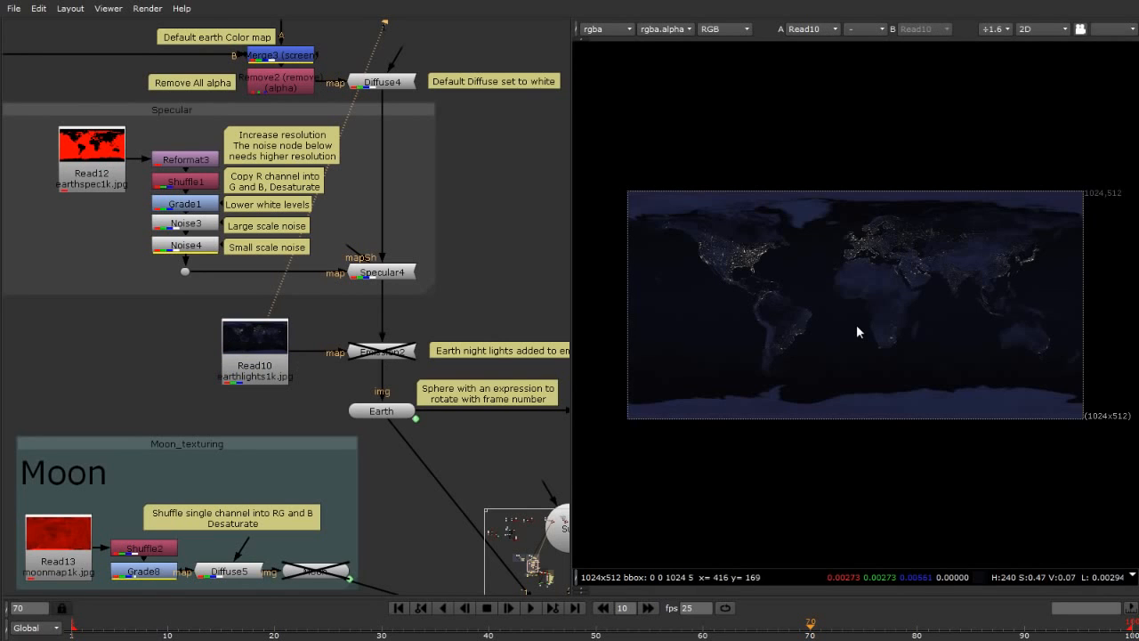
scroll(854, 320, "up", 4)
key("space")
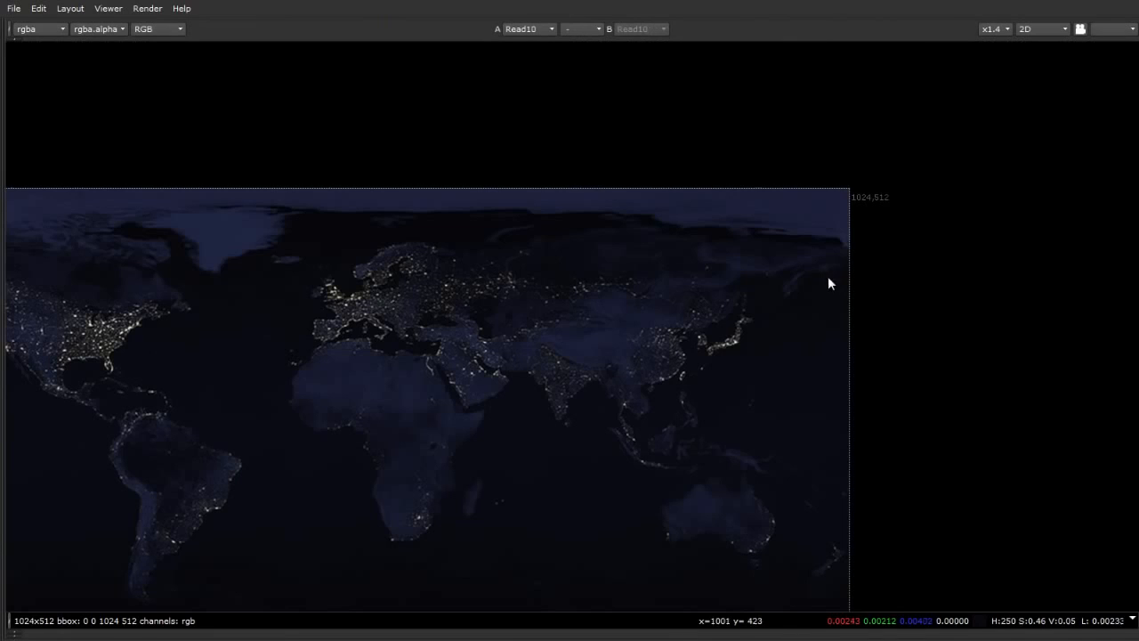
key("f")
Examine the city lights over North America and the rest of the night-lights map, and restore the split layout.
scroll(525, 322, "up", 4)
scroll(334, 338, "down", 2)
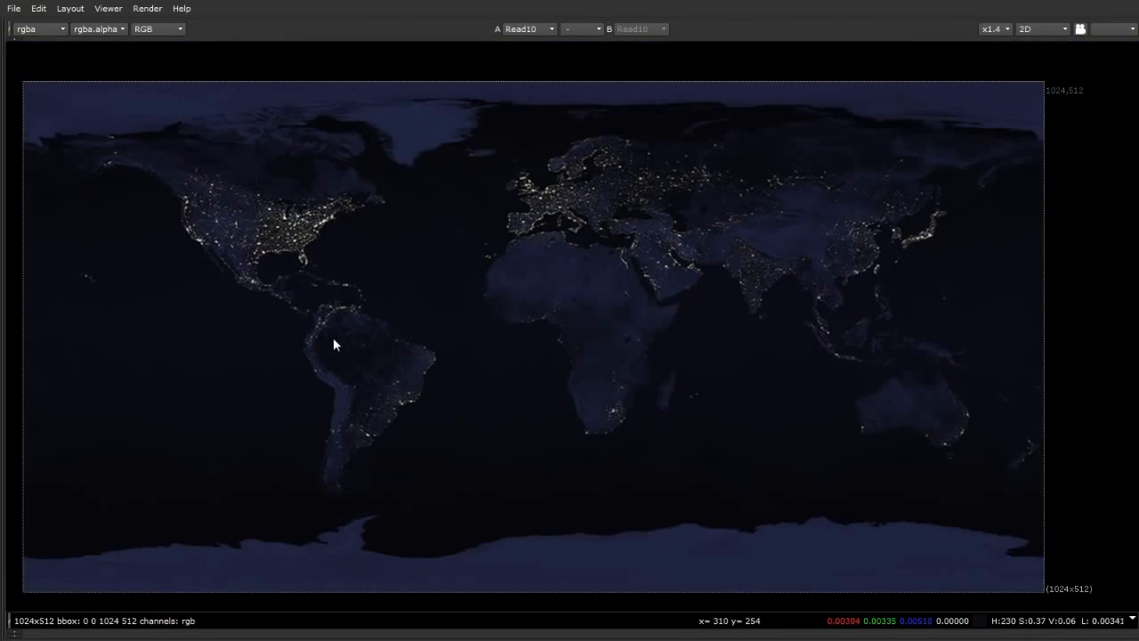
scroll(331, 236, "up", 1)
scroll(295, 258, "down", 1)
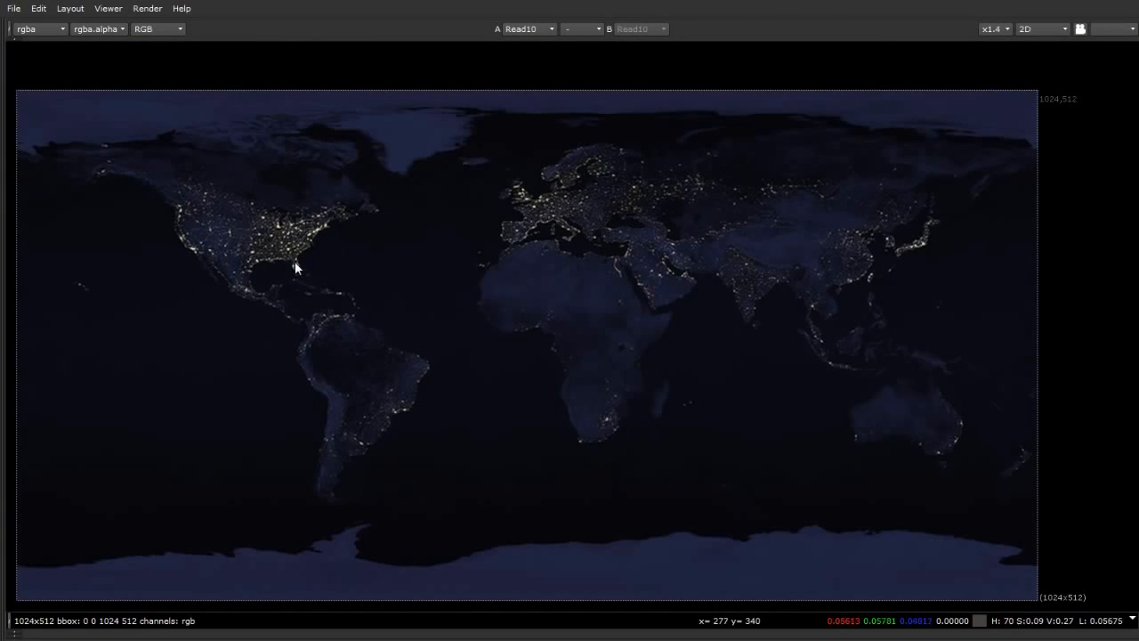
scroll(294, 263, "up", 6)
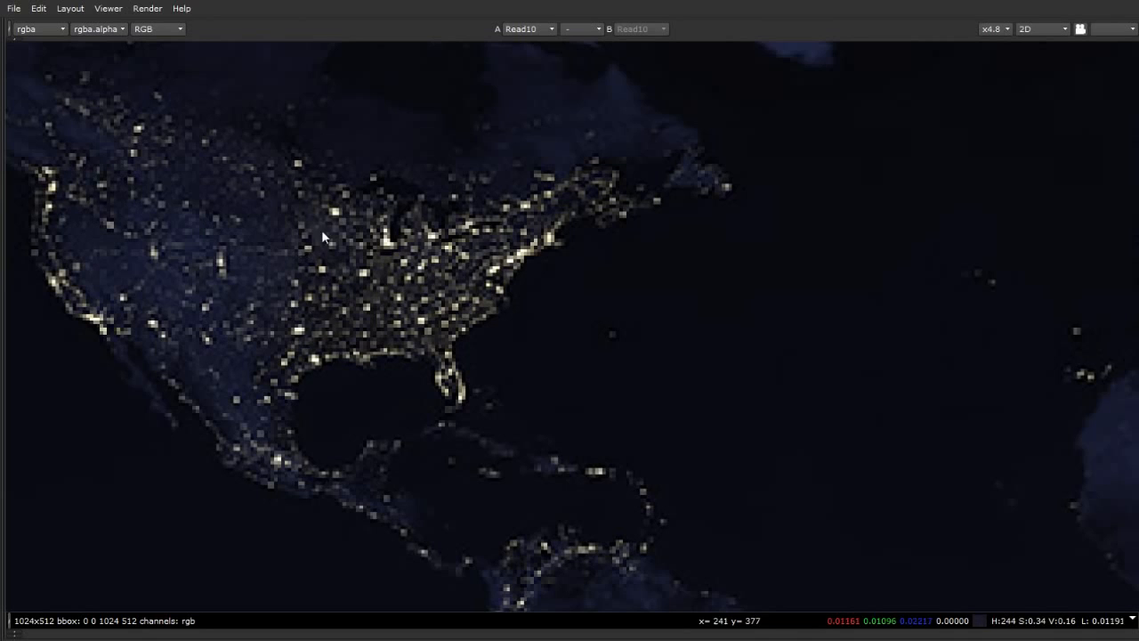
scroll(322, 233, "down", 5)
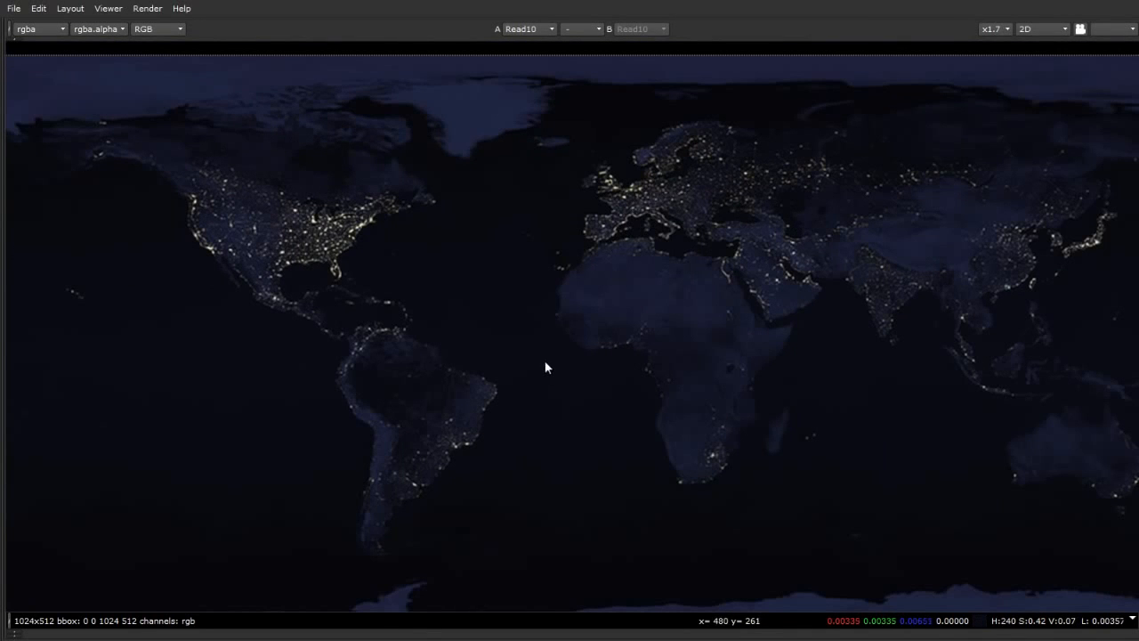
scroll(538, 361, "down", 1)
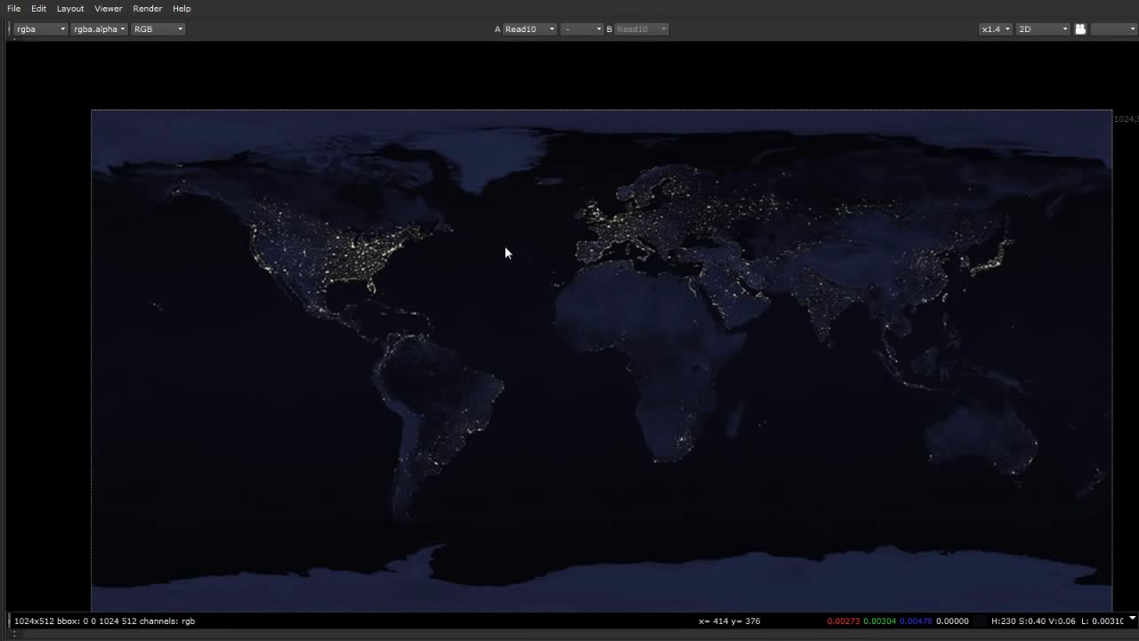
key("space")
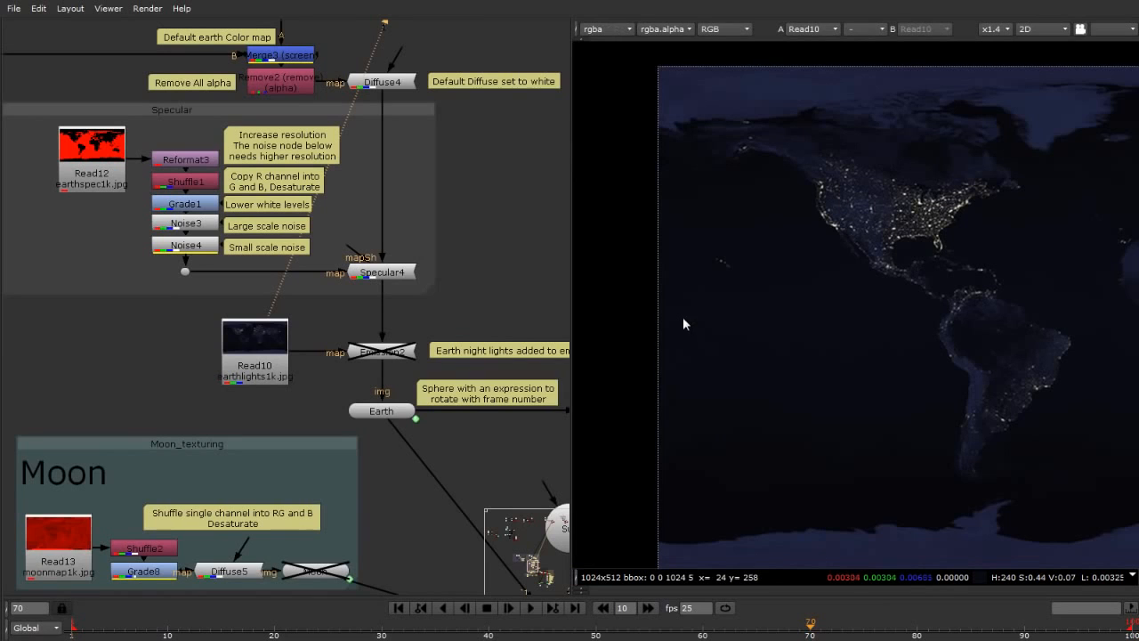
scroll(722, 258, "down", 1)
scroll(819, 271, "down", 1)
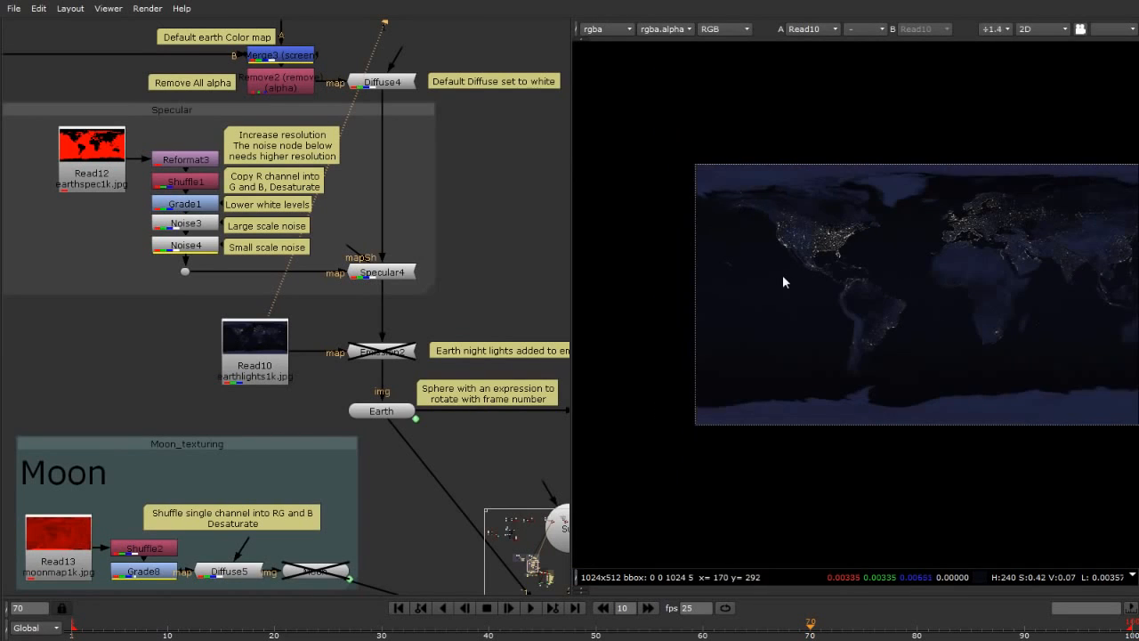
scroll(782, 281, "down", 1)
Re-enable the Emission2 node and show the main scanline render of the earth in the viewer.
left_click(382, 272)
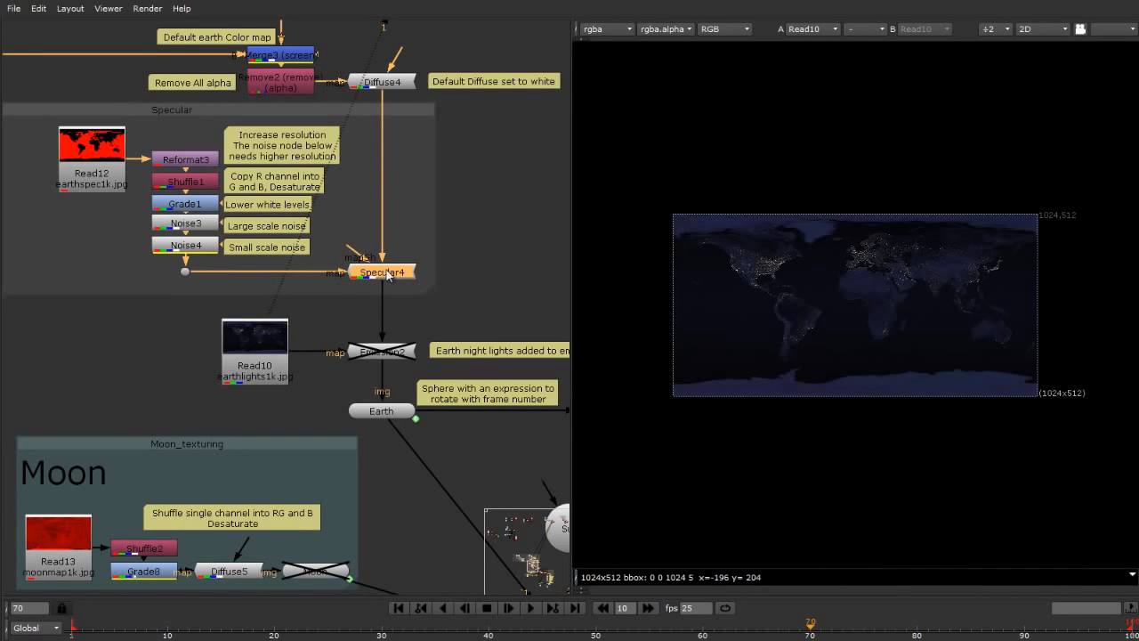
left_click(380, 352)
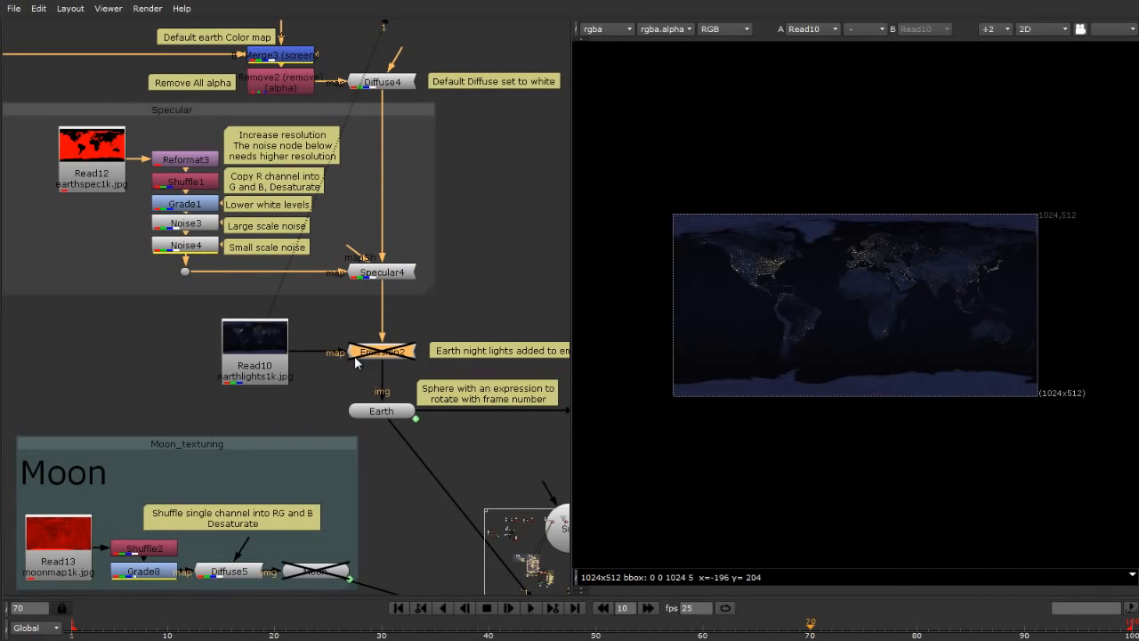
key("d")
key("f")
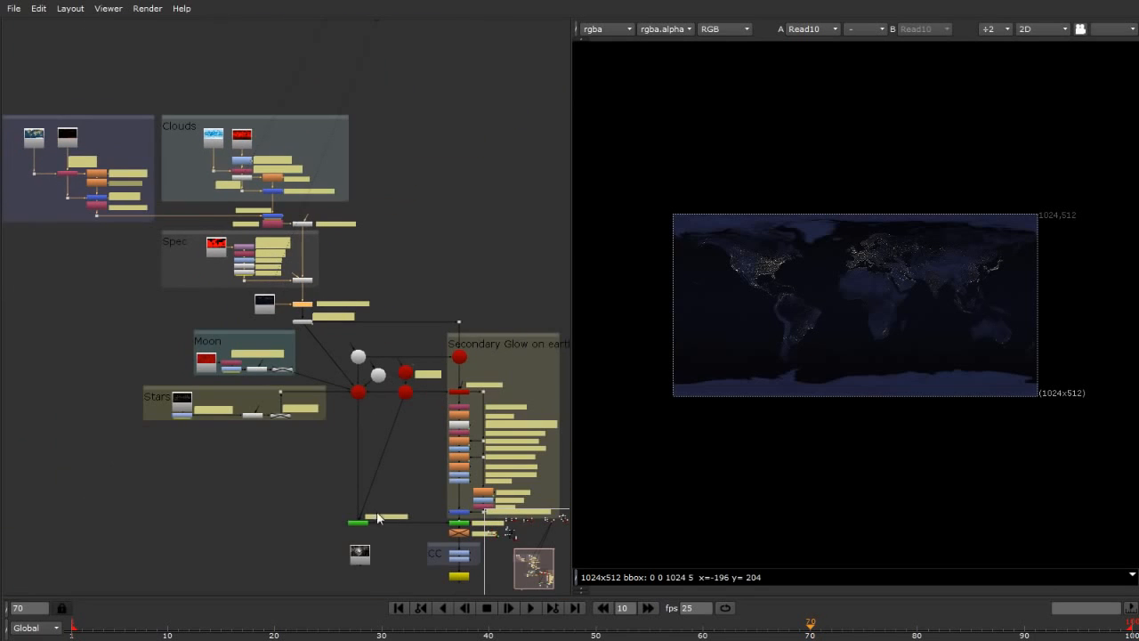
left_click(359, 523)
key("1")
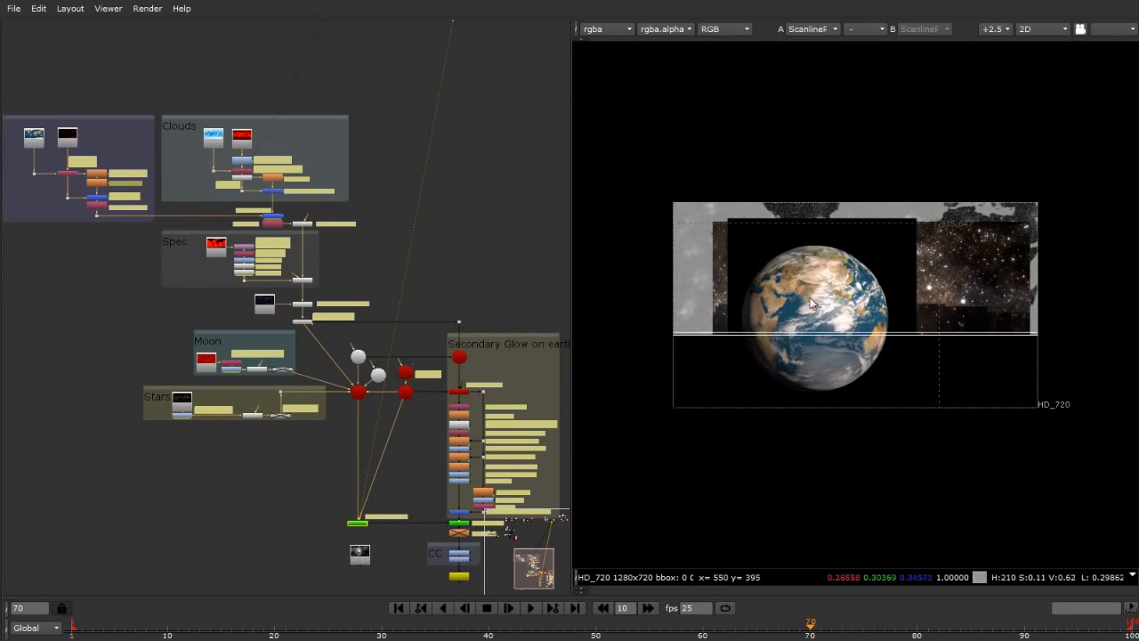
Examine the night lights on the earth's shadowed side around southern Africa.
scroll(677, 345, "up", 4)
scroll(737, 379, "up", 2)
scroll(793, 371, "down", 2)
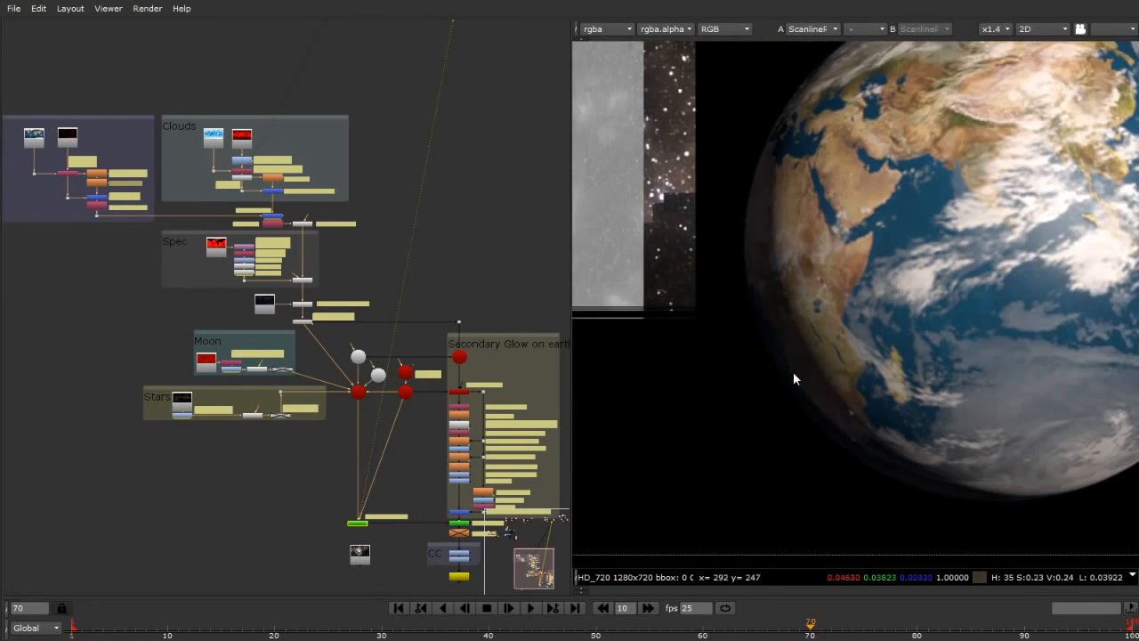
scroll(865, 433, "up", 2)
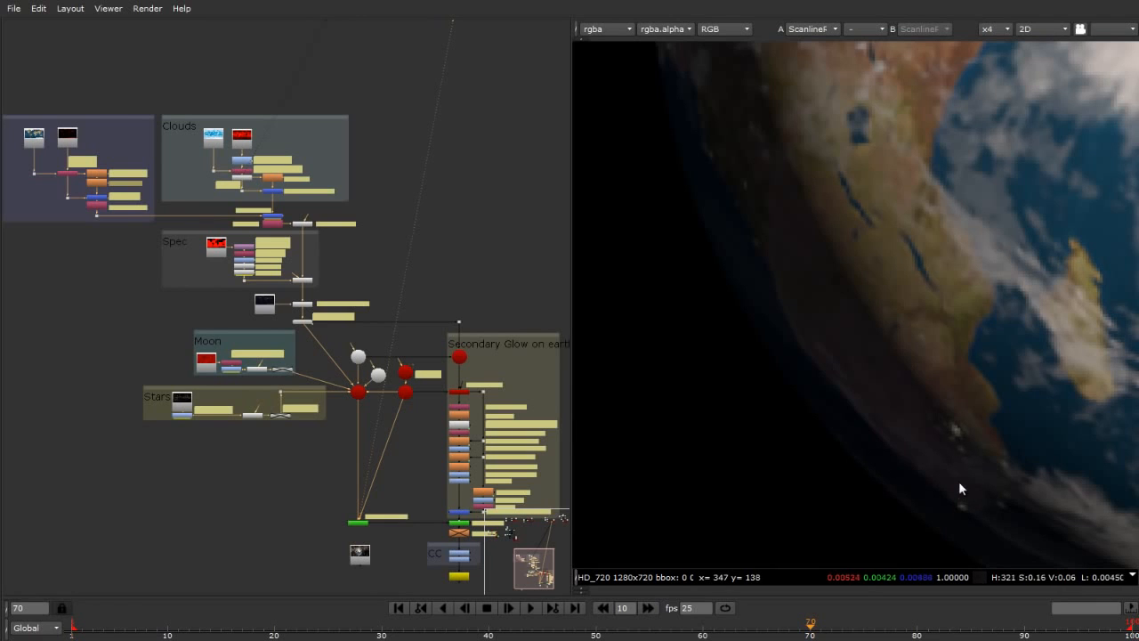
Disable the Emission2 node to compare southern Africa's dark side without the night lights.
scroll(303, 307, "up", 8)
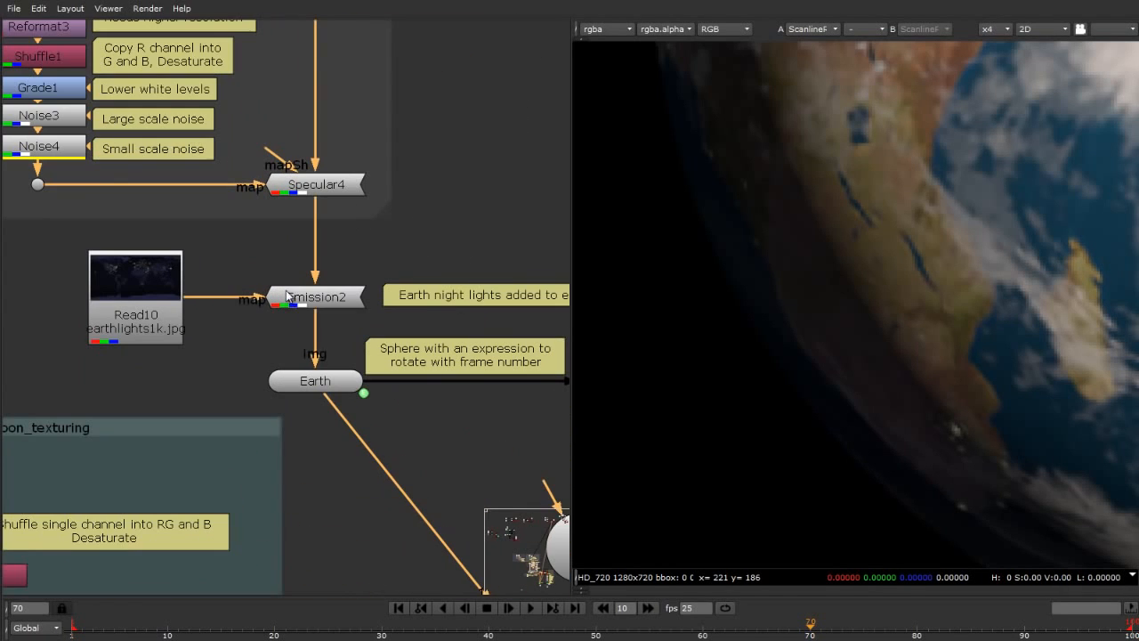
left_click(292, 306)
key("d")
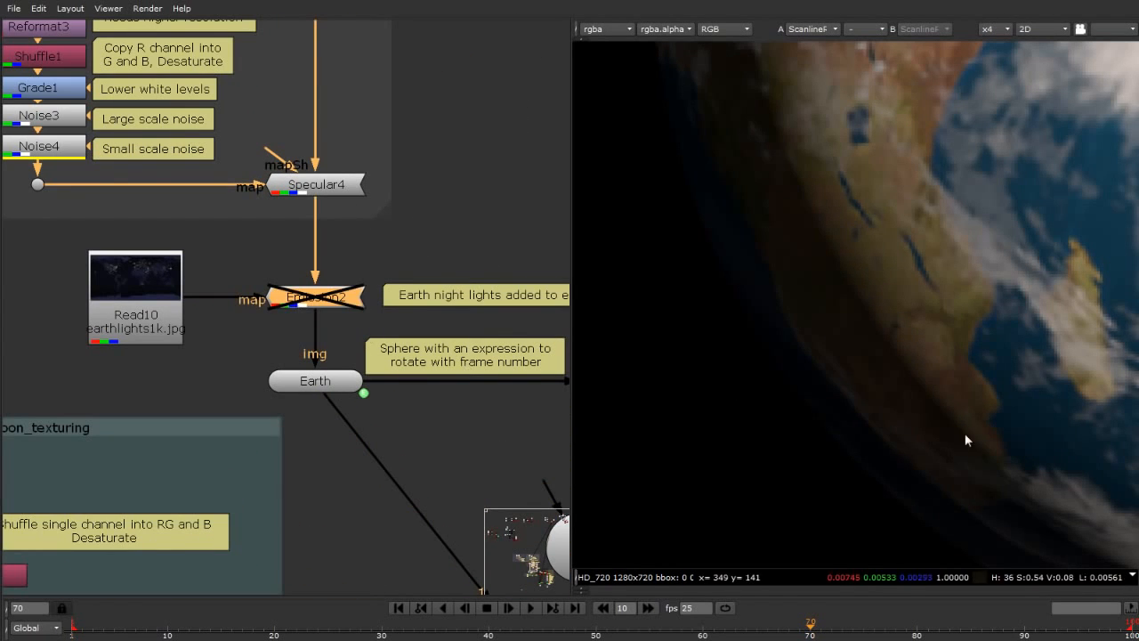
Toggle the Emission2 node repeatedly to compare southern Africa's dark side with and without night lights, leaving the node enabled.
key("d")
key("d")
key("d")
key("d")
key("d")
key("d")
key("d")
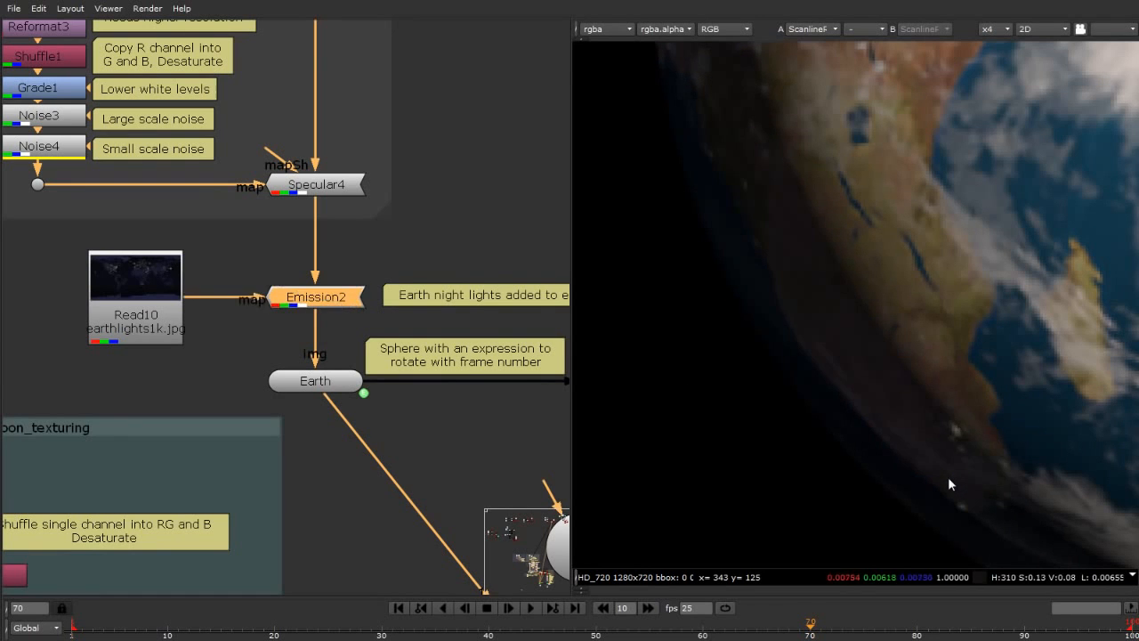
key("d")
key("d")
scroll(933, 470, "down", 5)
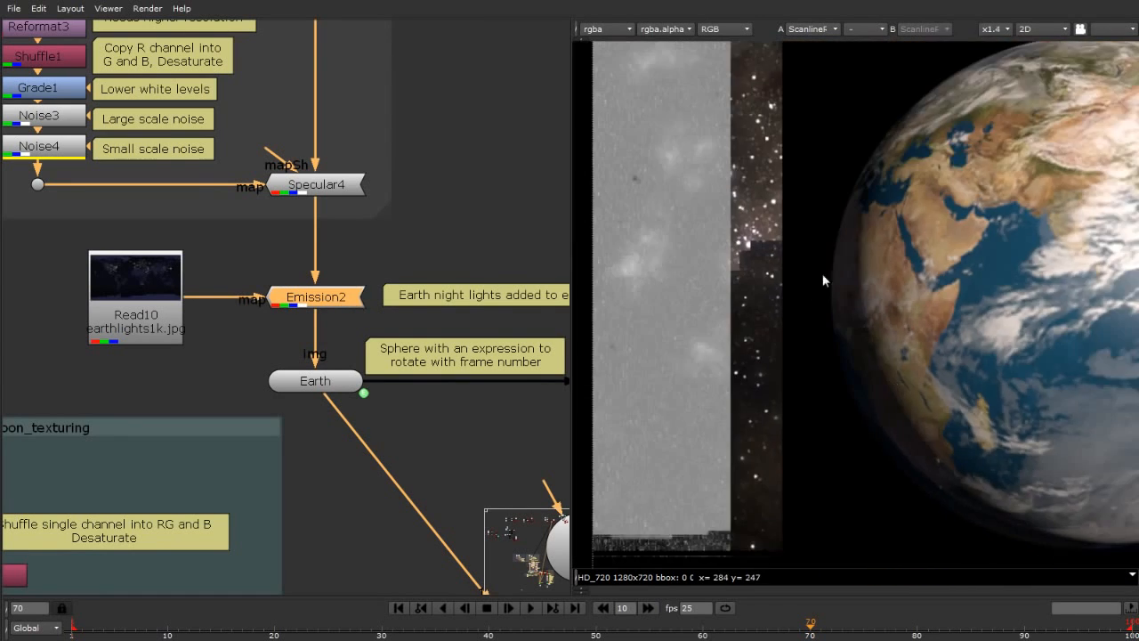
scroll(824, 276, "up", 5)
key("s")
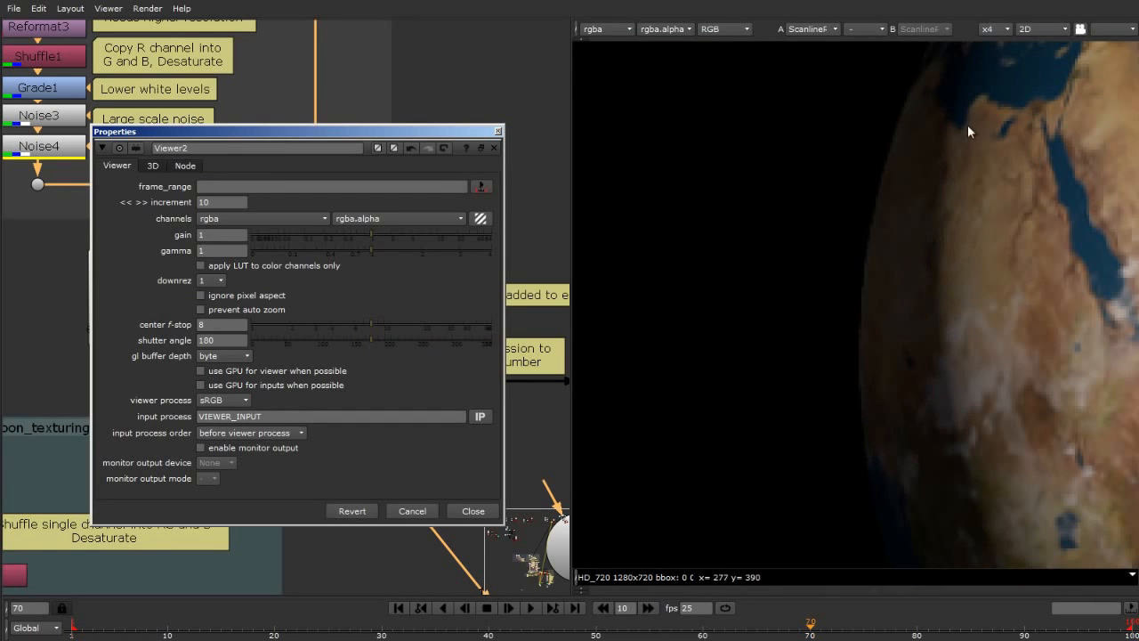
left_click(498, 132)
scroll(769, 225, "down", 5)
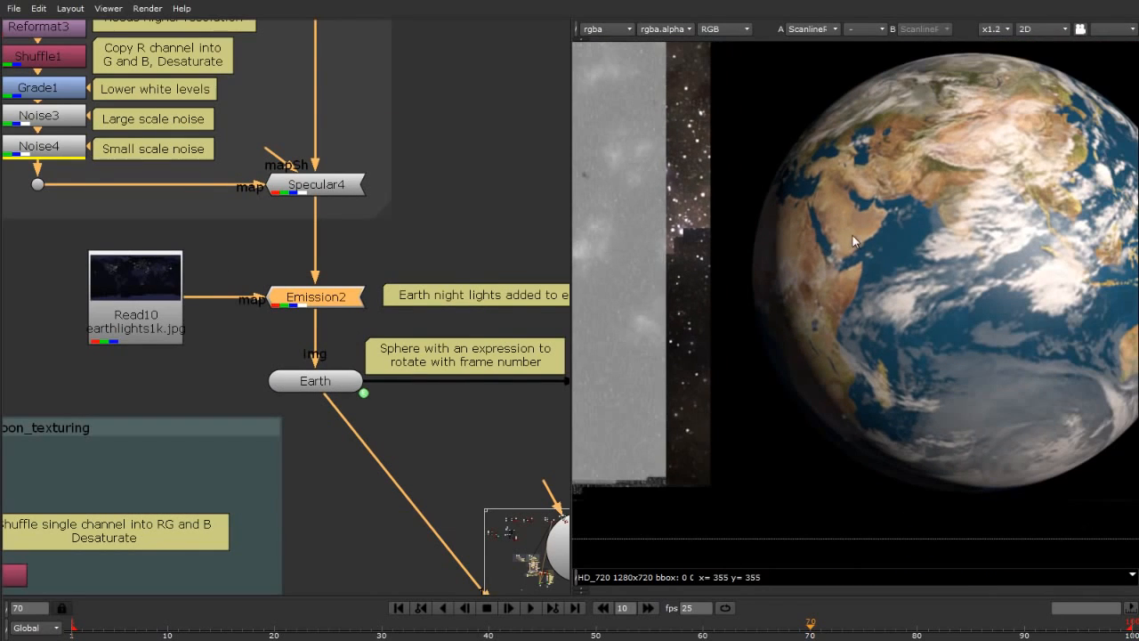
Toggle the Emission2 node to check its effect over the Middle East, leave it enabled, and examine the whole earth.
key("d")
scroll(934, 208, "up", 4)
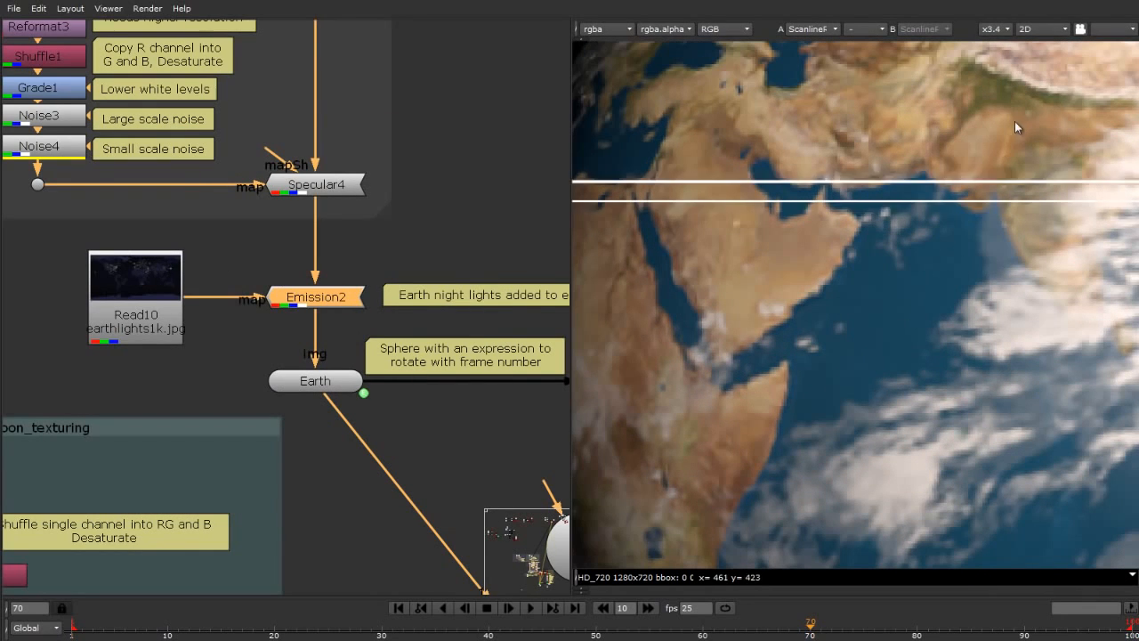
key("d")
key("d")
key("d")
key("d")
key("d")
key("d")
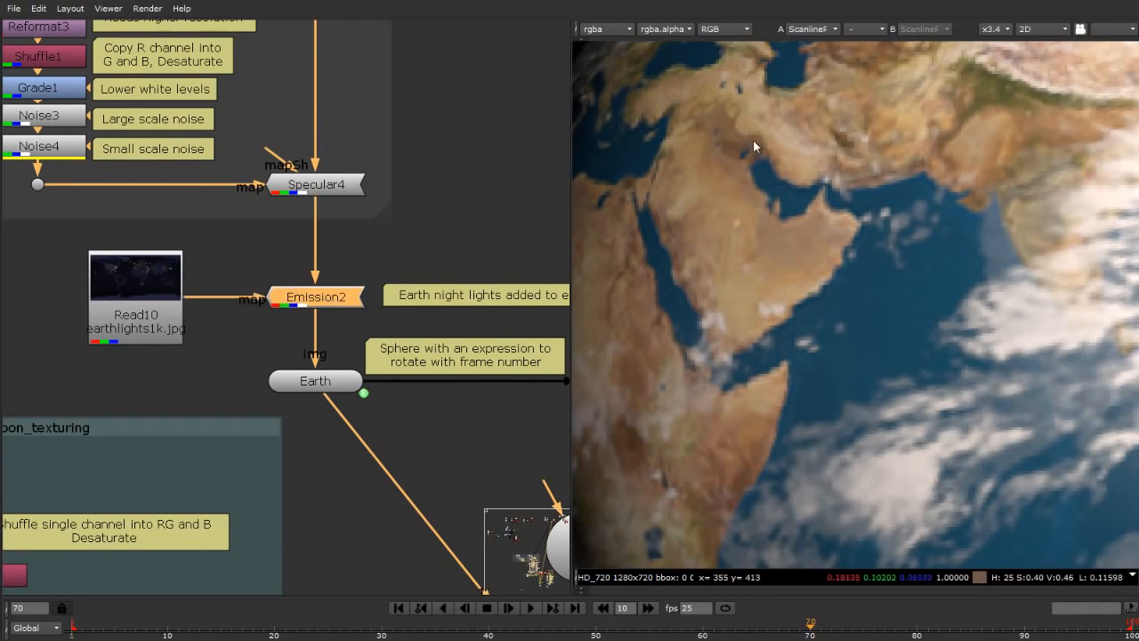
scroll(695, 195, "down", 5)
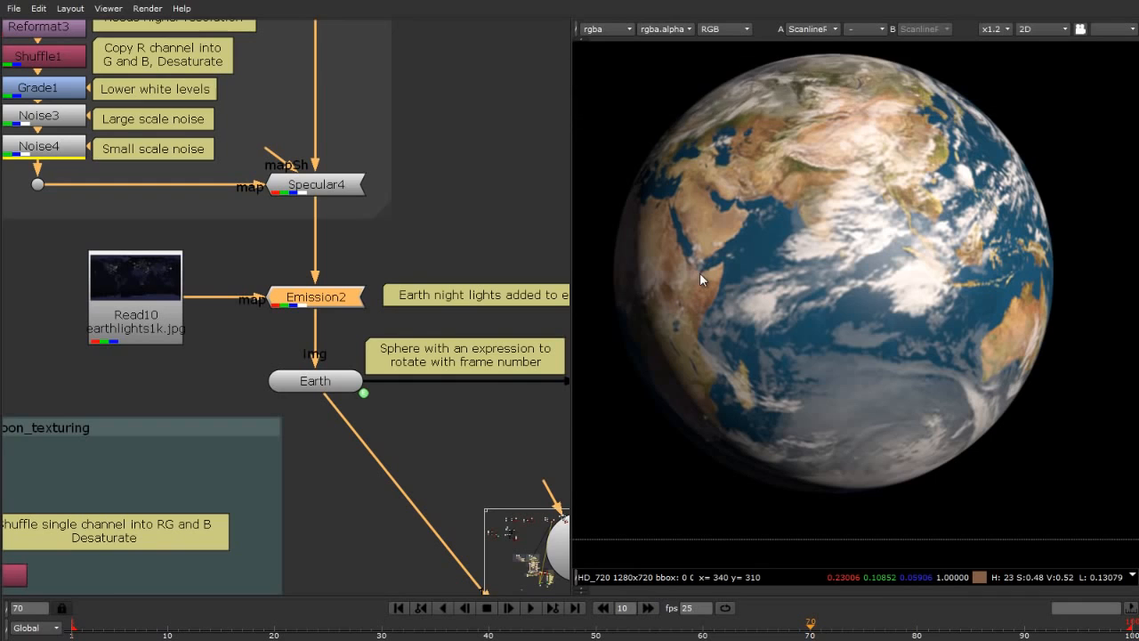
scroll(361, 321, "down", 2)
scroll(749, 269, "down", 3)
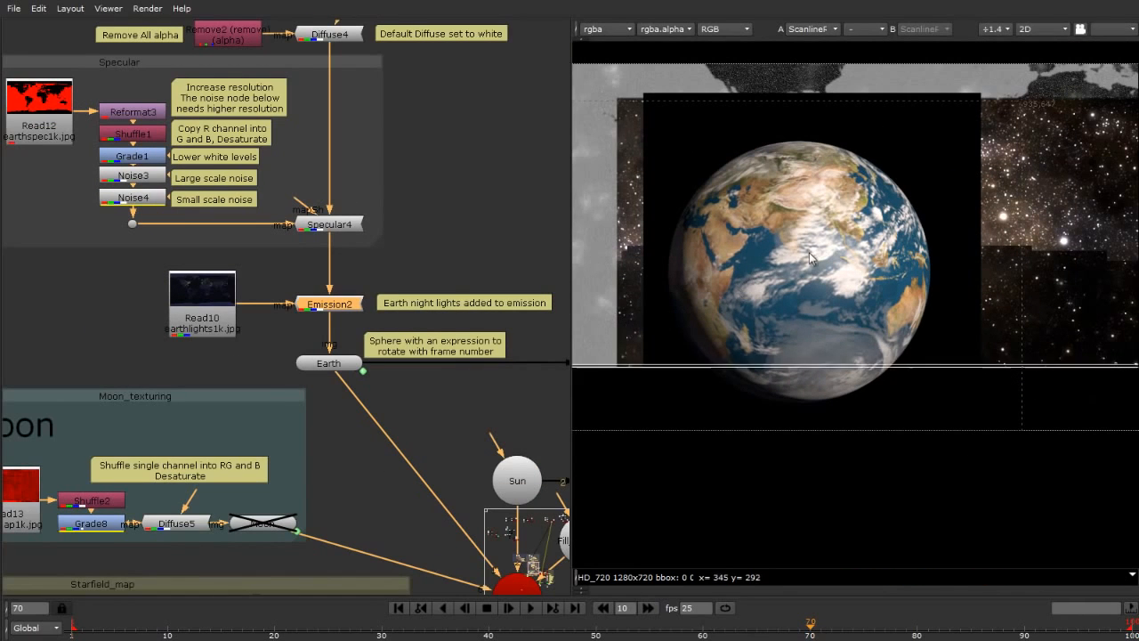
scroll(673, 268, "up", 4)
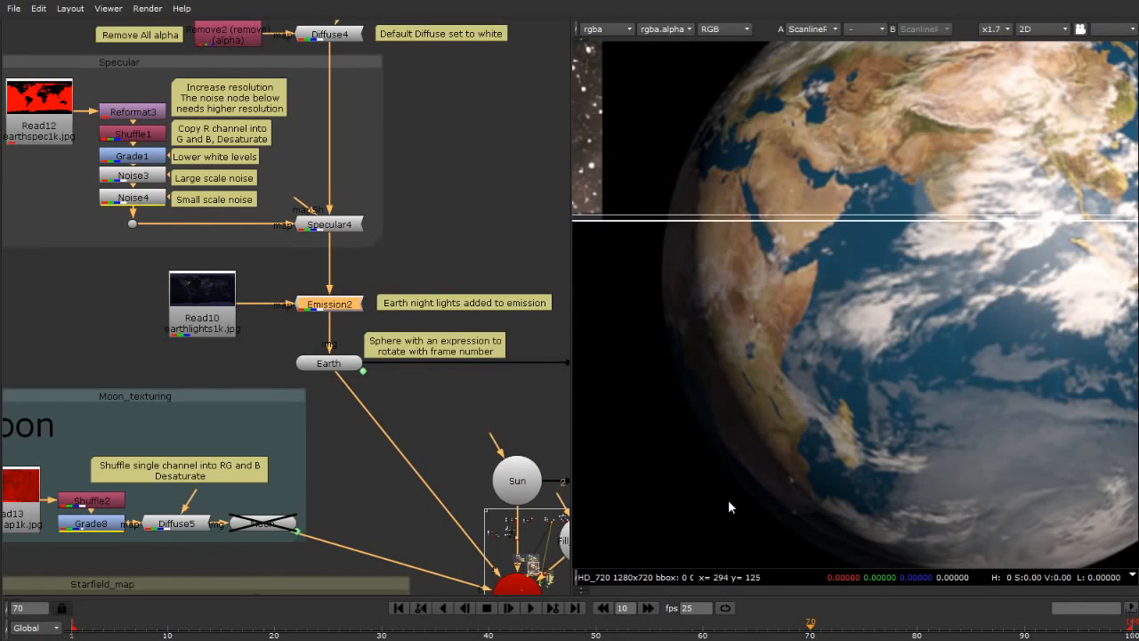
scroll(748, 338, "down", 5)
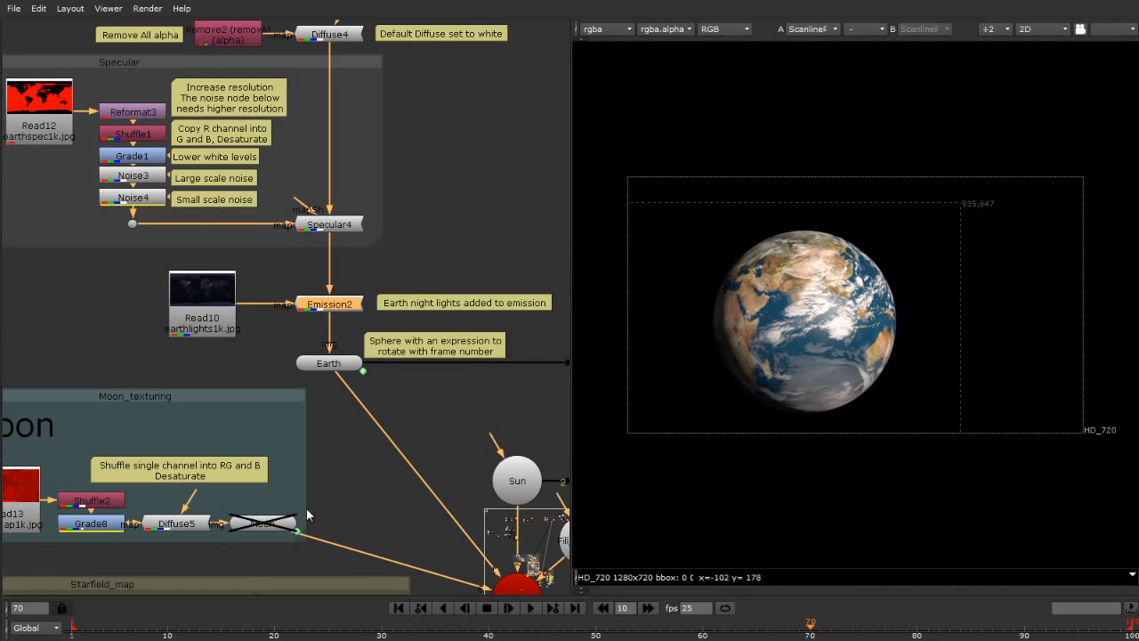
Show the Read13 moonmap1k.jpg texture from the Moon_texturing group in the viewer and examine it.
scroll(307, 514, "down", 3)
scroll(285, 541, "up", 5)
left_click(118, 420)
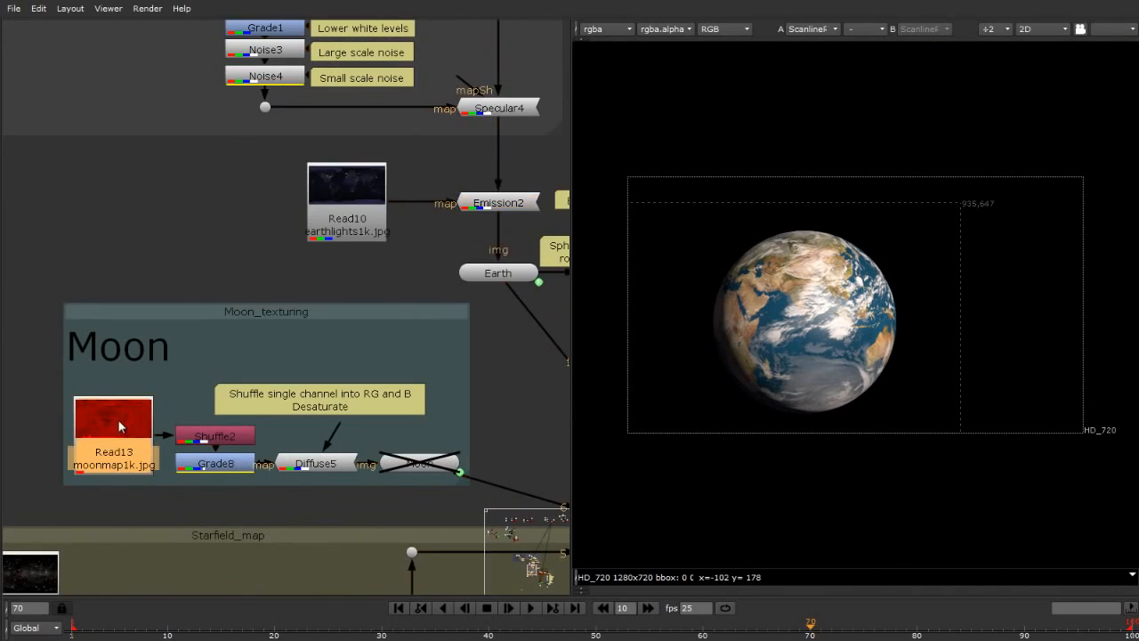
key("1")
scroll(765, 294, "up", 2)
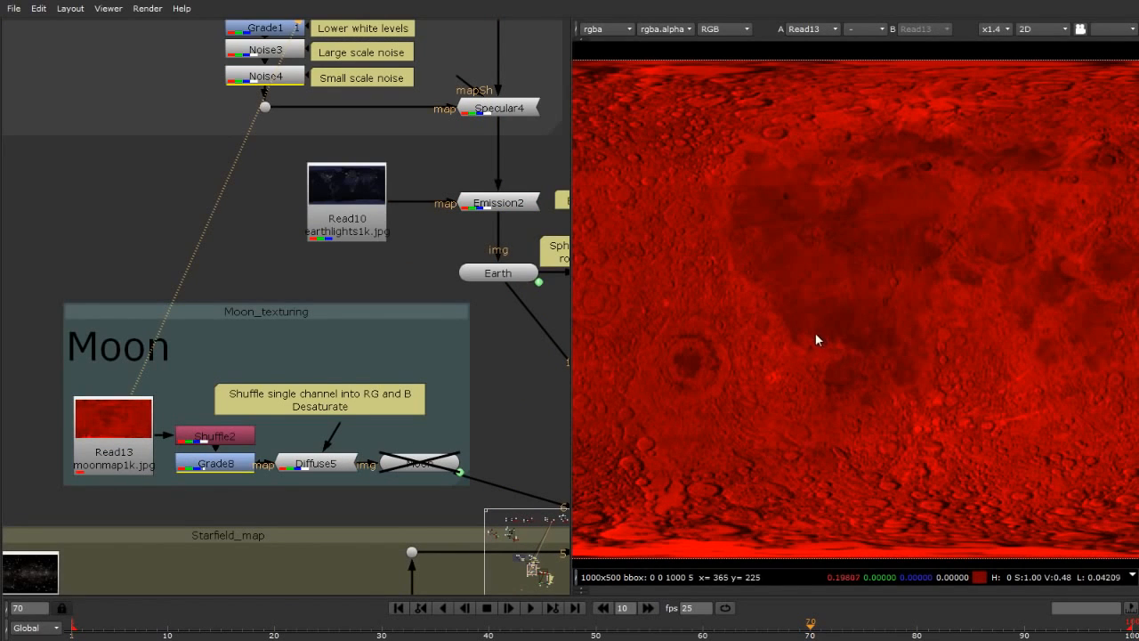
scroll(815, 339, "down", 1)
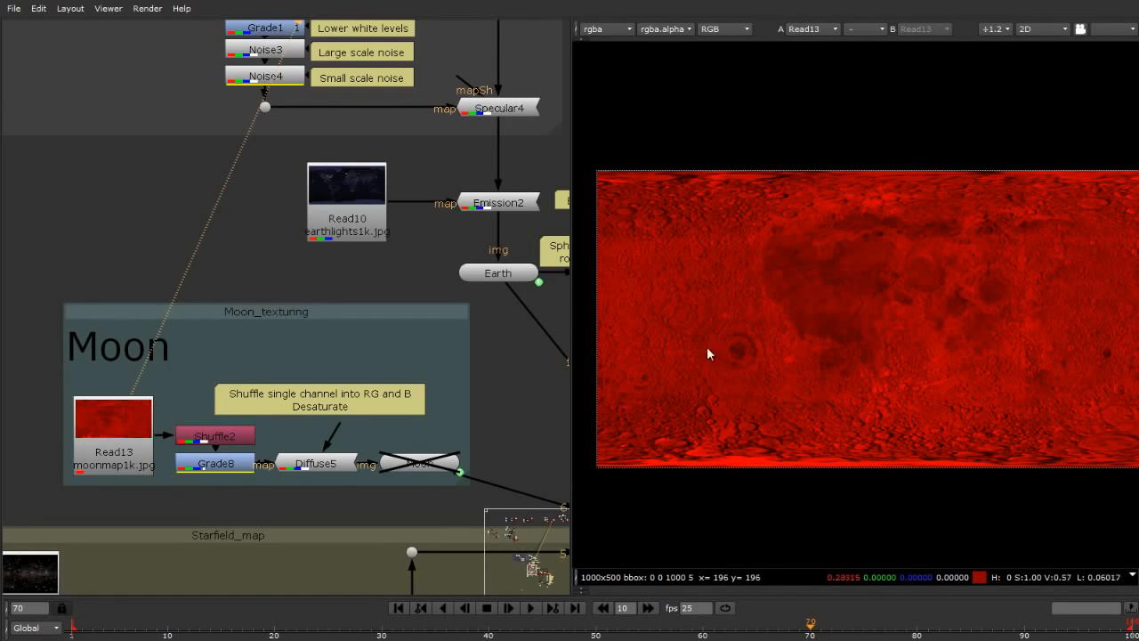
scroll(703, 345, "up", 1)
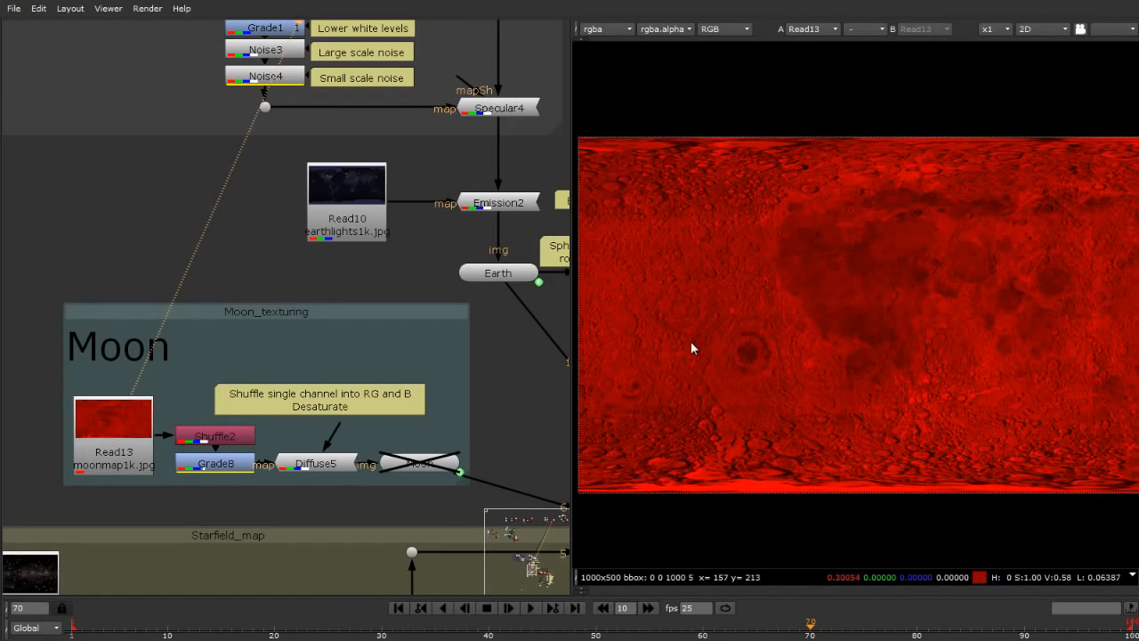
Show the Shuffle2 output in the viewer and examine the moon map with its single channel copied into RGB.
left_click(198, 440)
scroll(187, 443, "up", 4)
scroll(269, 434, "down", 2)
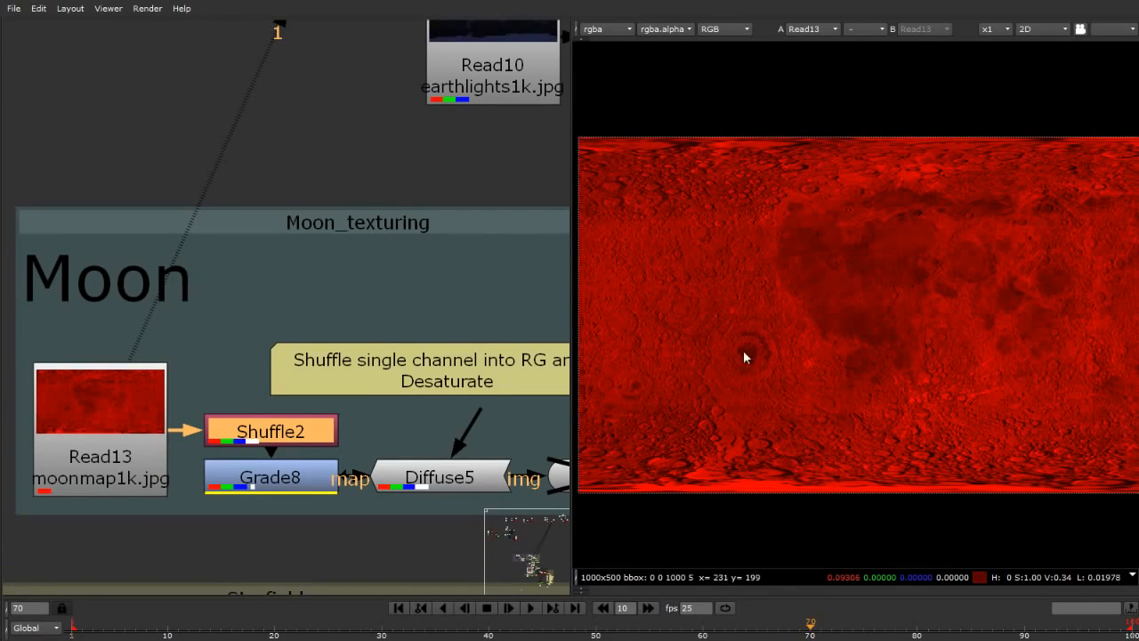
key("d")
key("d")
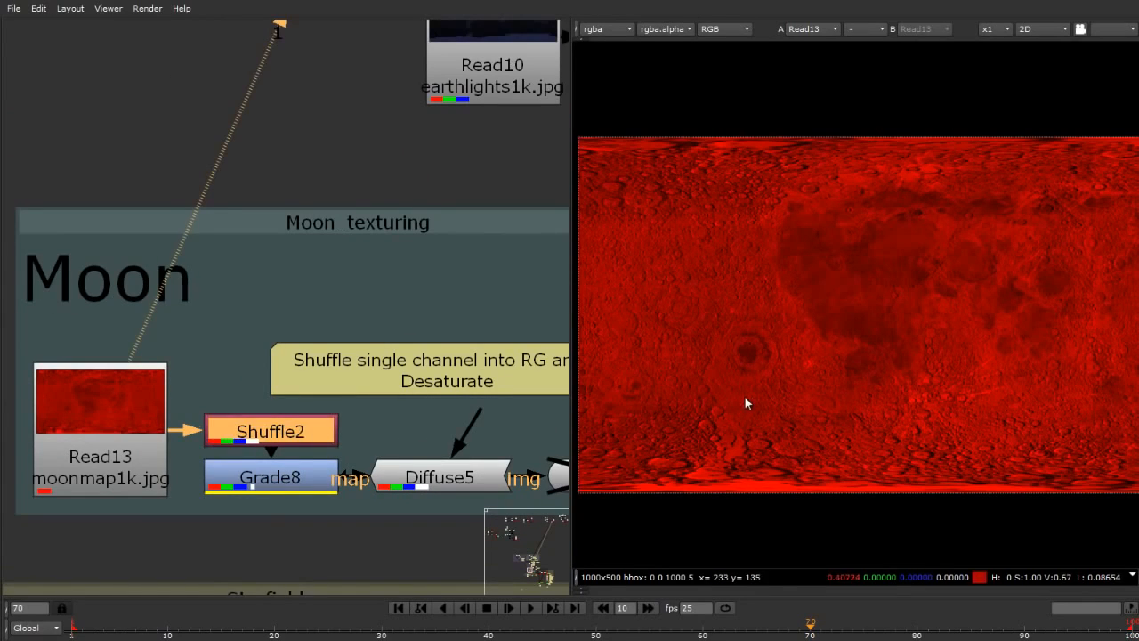
key("1")
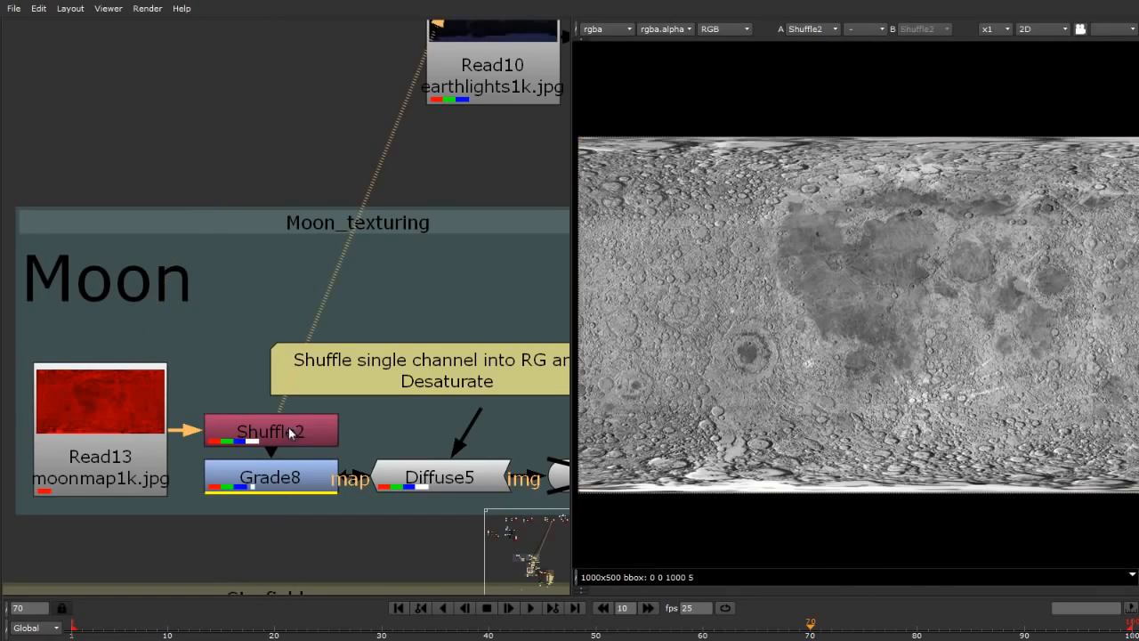
scroll(759, 319, "down", 2)
scroll(897, 303, "up", 5)
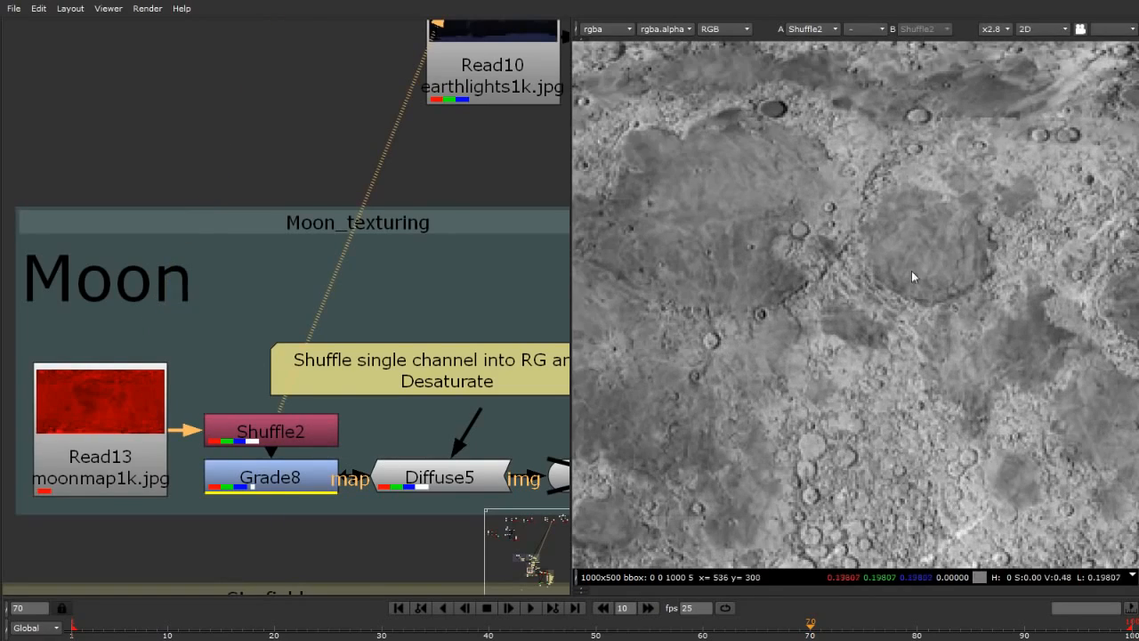
scroll(808, 250, "down", 5)
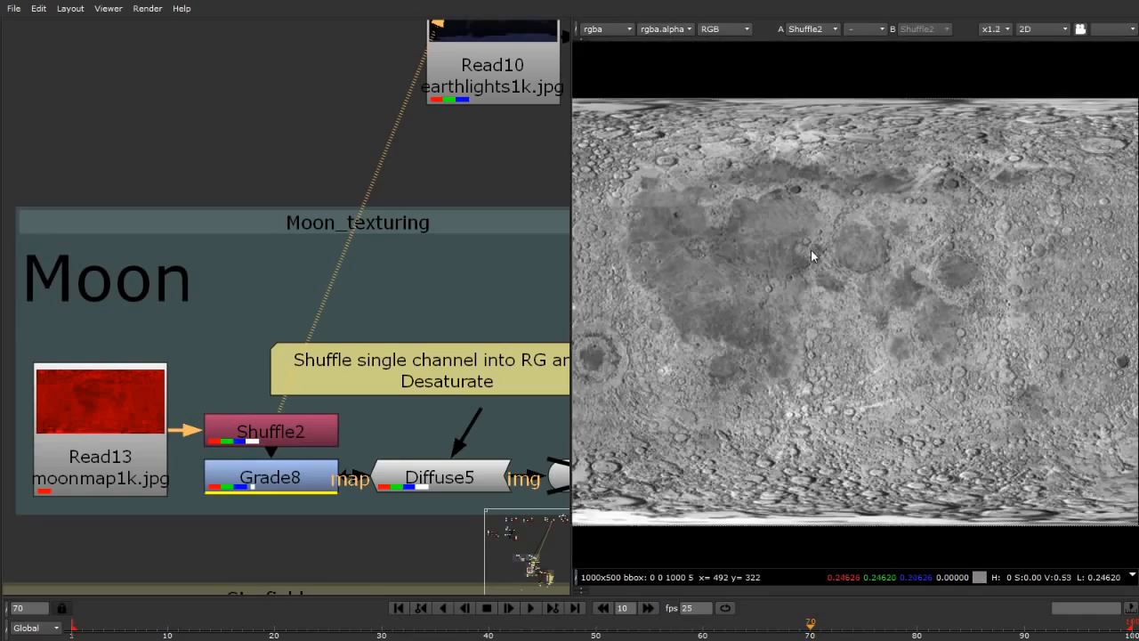
Show the Grade8 output in the viewer and examine the craters and dark areas of the graded moon map.
left_click(283, 489)
key("1")
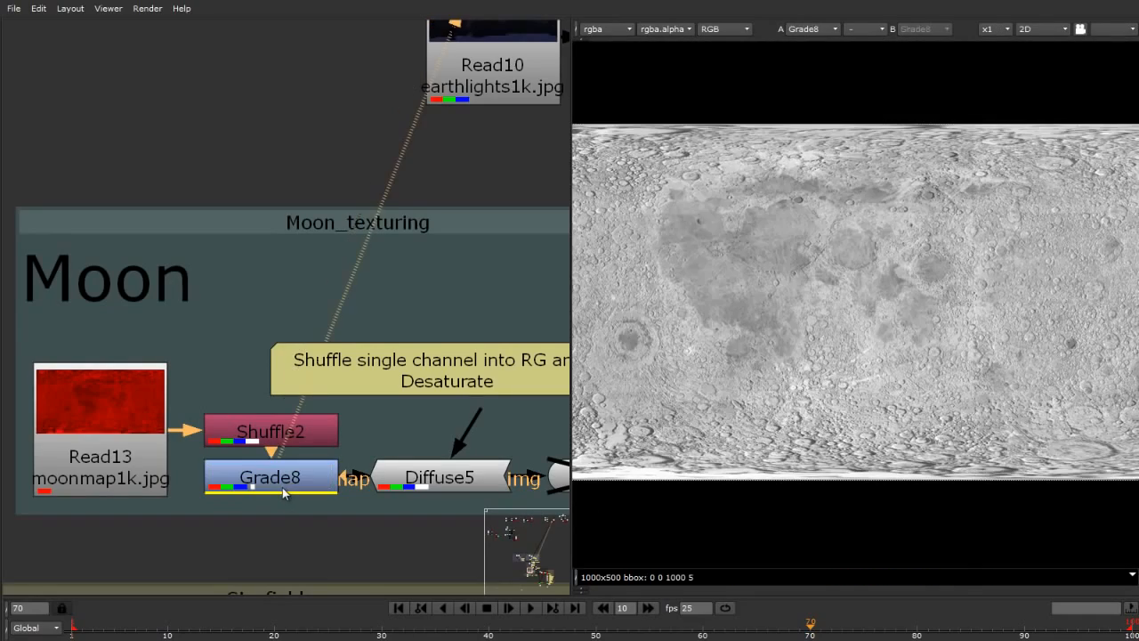
scroll(849, 258, "down", 3)
scroll(806, 308, "up", 5)
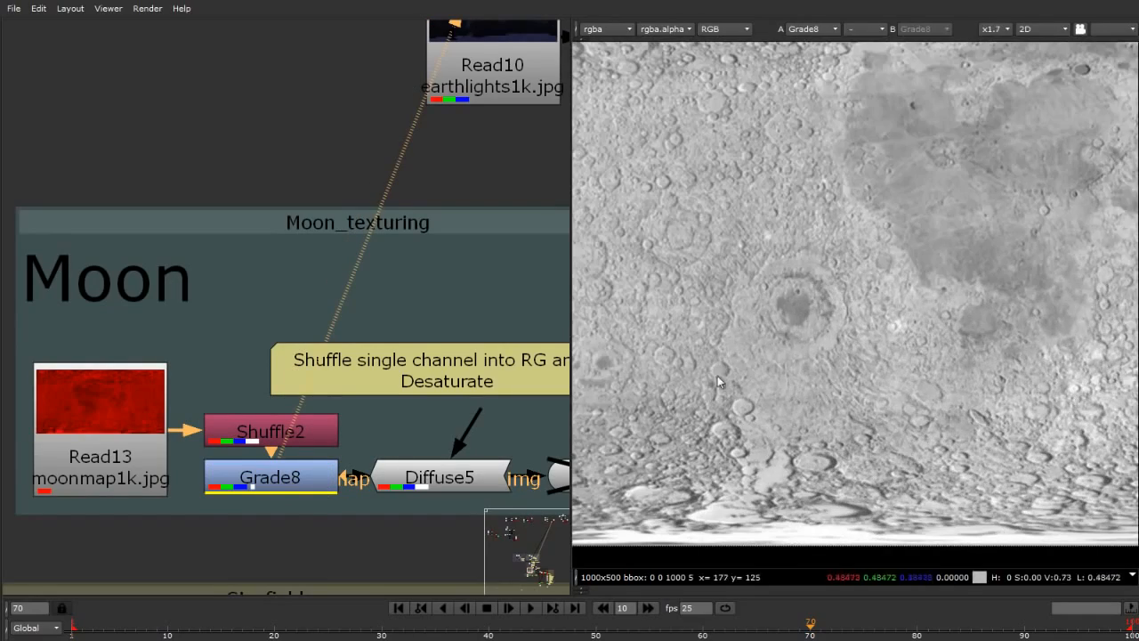
scroll(686, 391, "down", 3)
scroll(730, 383, "down", 1)
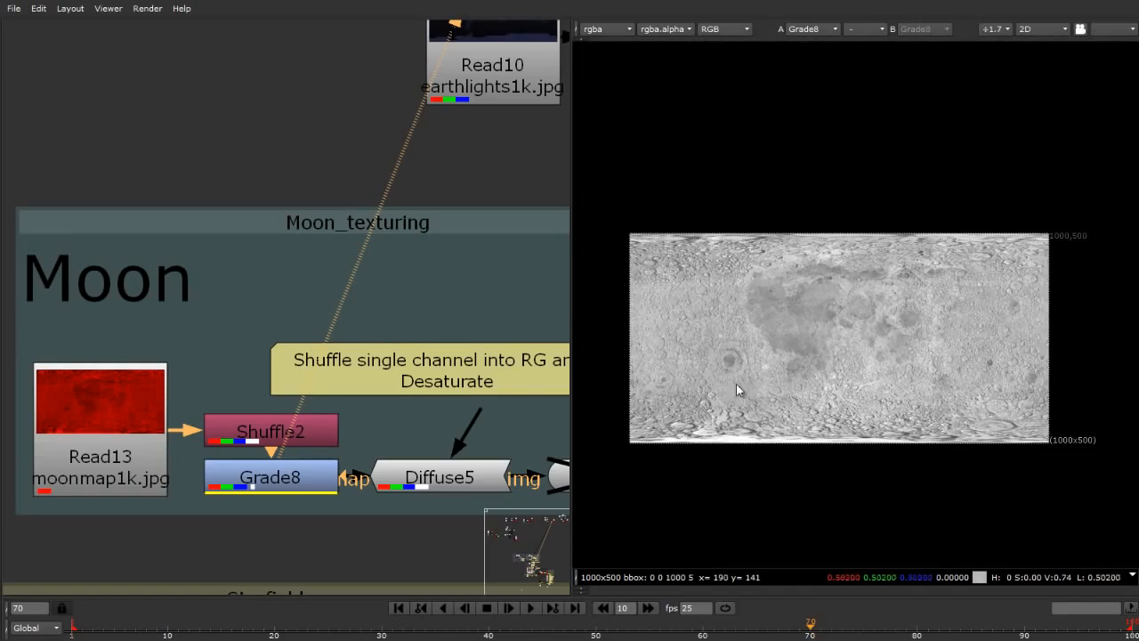
scroll(829, 361, "up", 3)
scroll(830, 362, "up", 3)
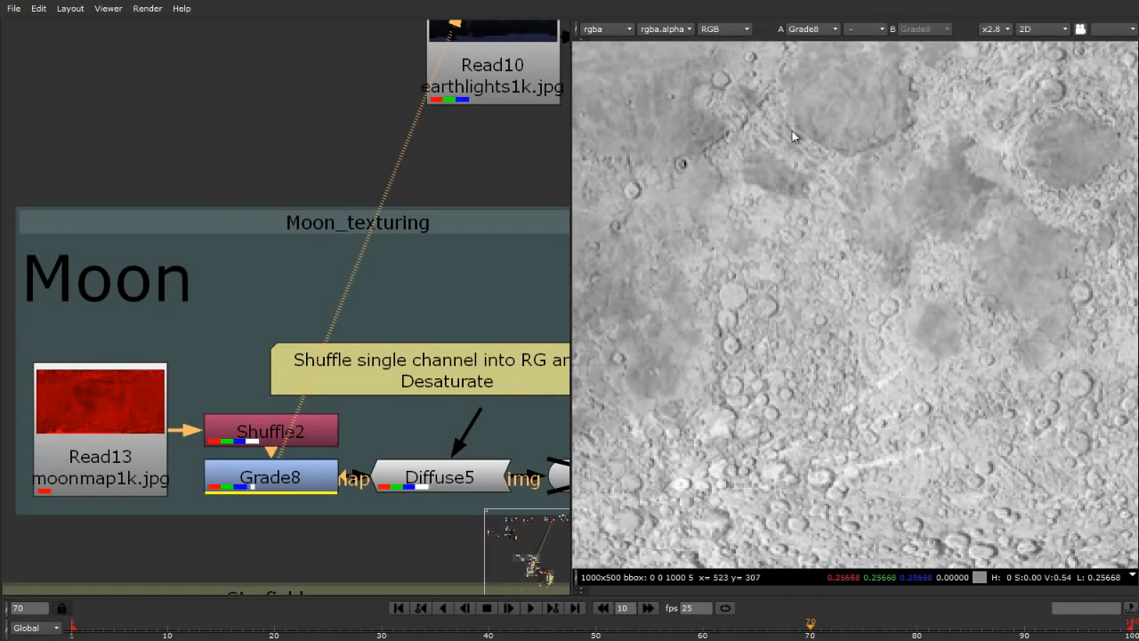
scroll(857, 352, "down", 5)
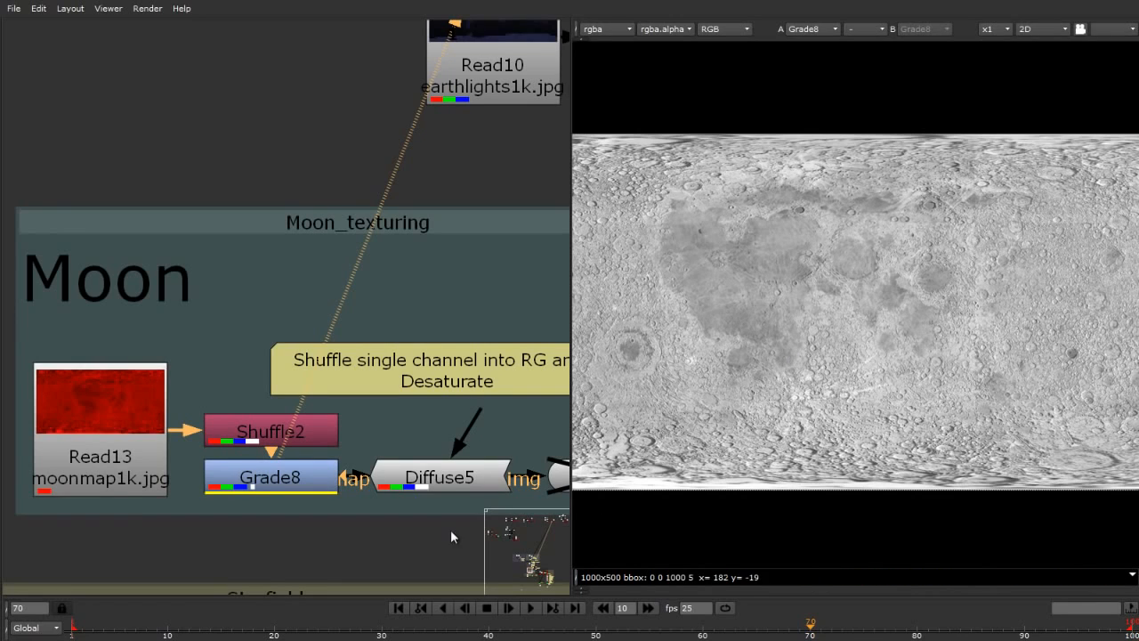
Enable the Moon sphere node that follows Diffuse5 in the Moon_texturing group.
left_click(457, 481)
scroll(186, 423, "down", 3)
scroll(372, 467, "up", 2)
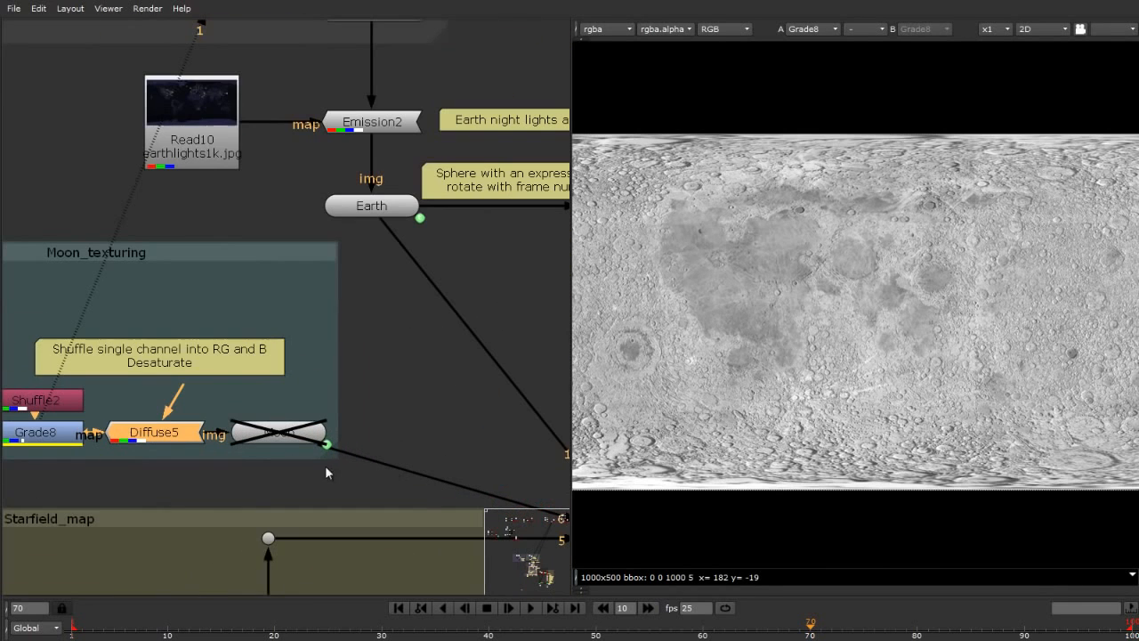
left_click(287, 440)
key("d")
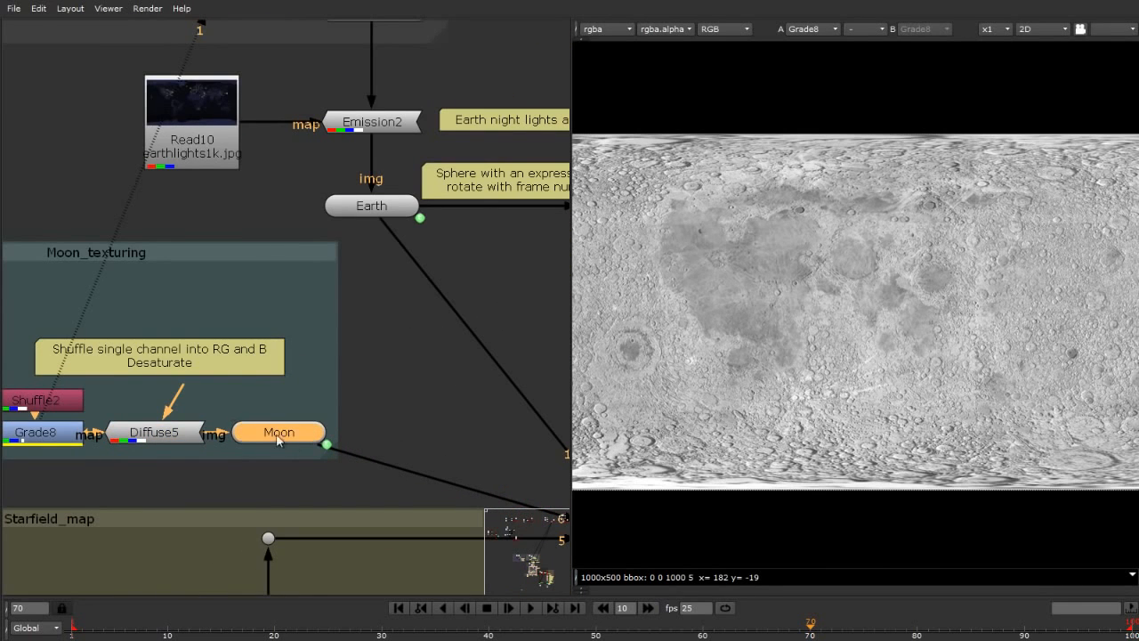
Show the final scanline render in the viewer and go to frame 18.
scroll(295, 401, "down", 4)
scroll(335, 285, "down", 3)
scroll(374, 477, "up", 4)
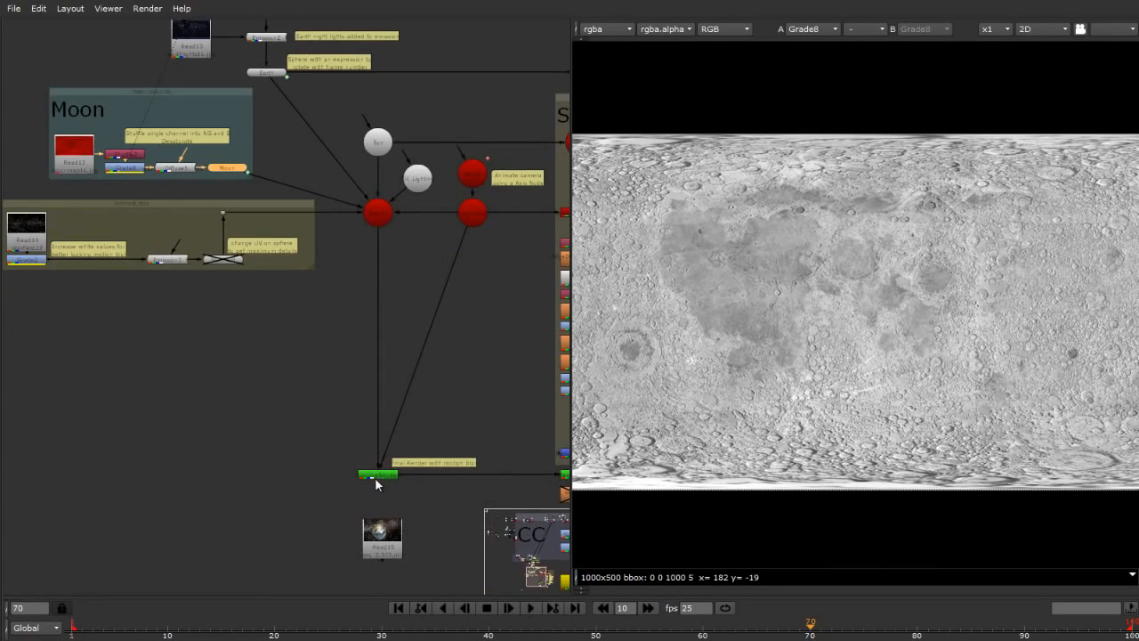
left_click(374, 477)
key("1")
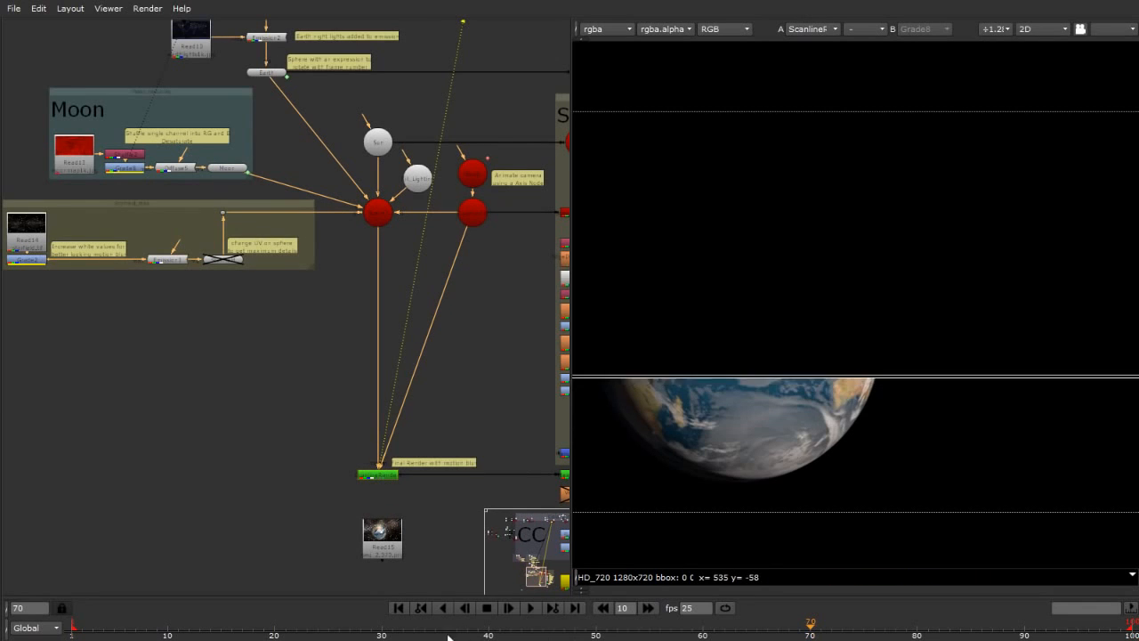
left_click(253, 633)
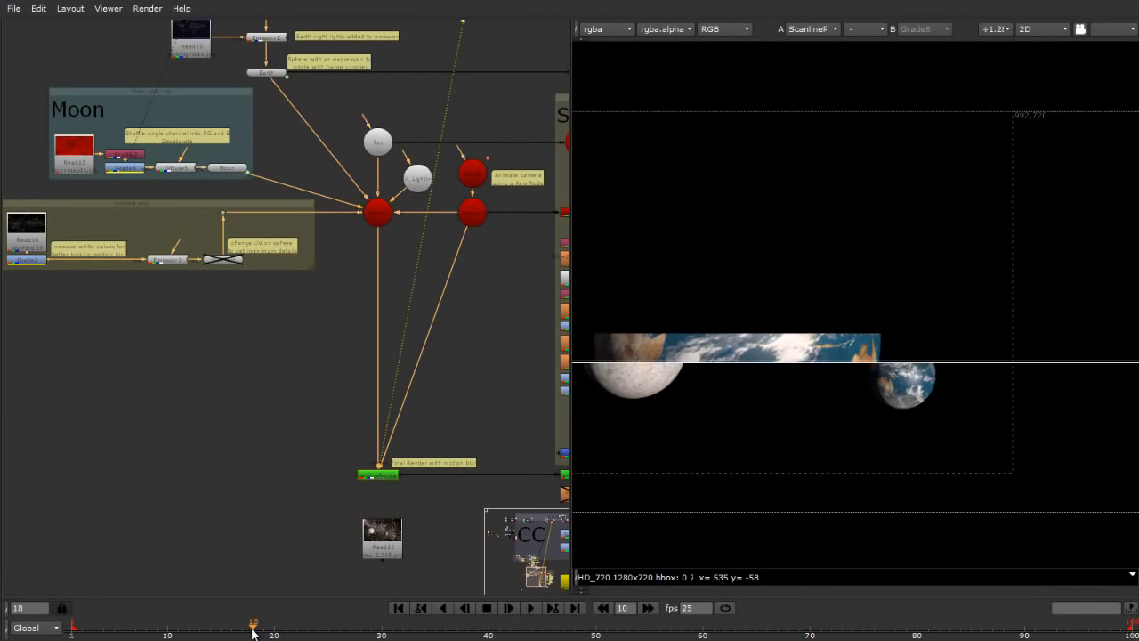
Examine the rendered moon's cratered surface and its shadowed edge at frame 18.
scroll(612, 347, "up", 5)
scroll(1018, 350, "down", 2)
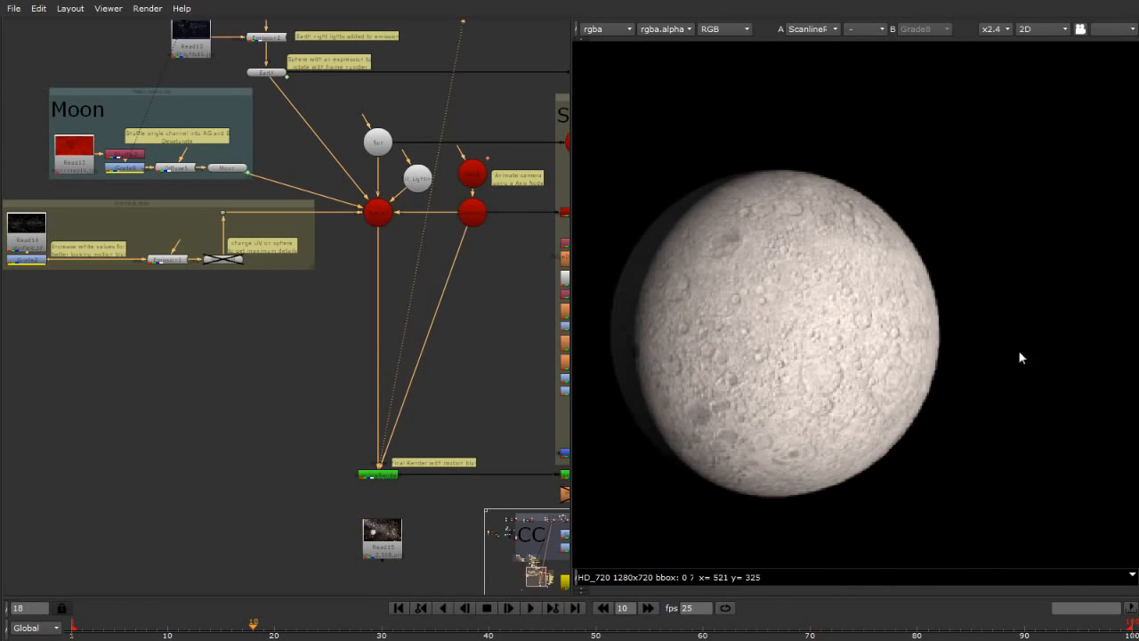
scroll(641, 472, "up", 3)
scroll(792, 365, "down", 1)
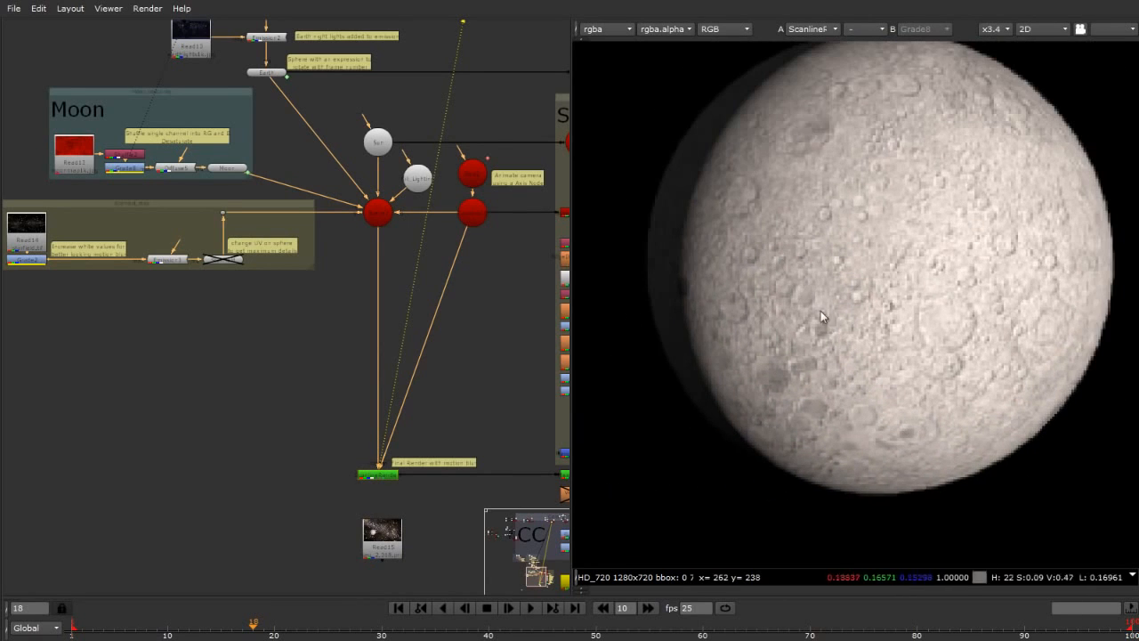
scroll(815, 312, "down", 2)
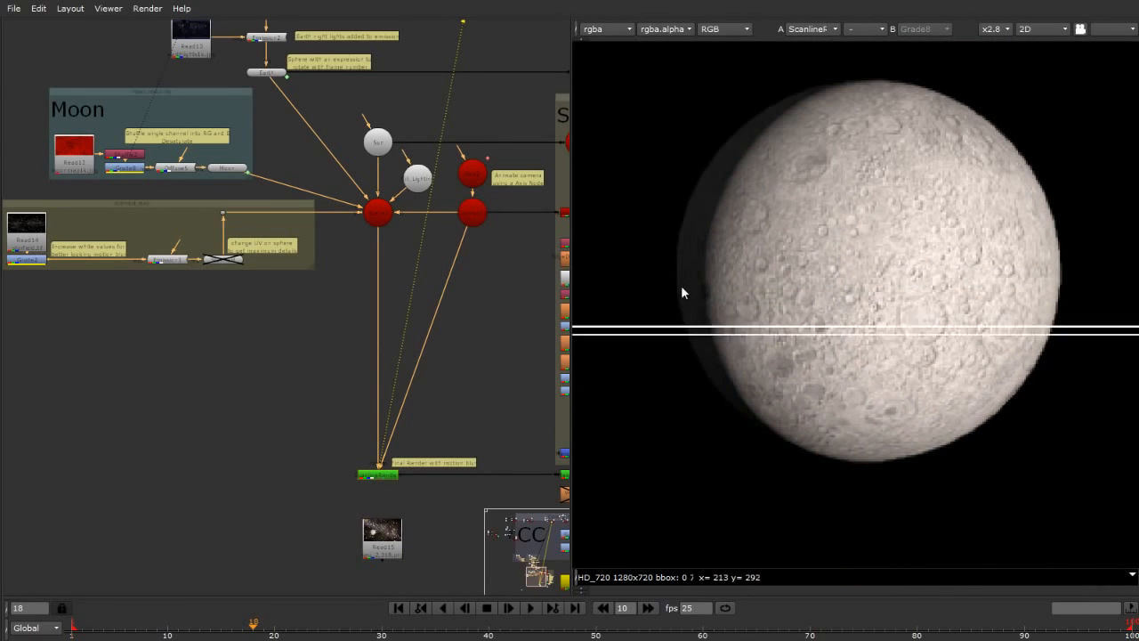
scroll(904, 171, "up", 1)
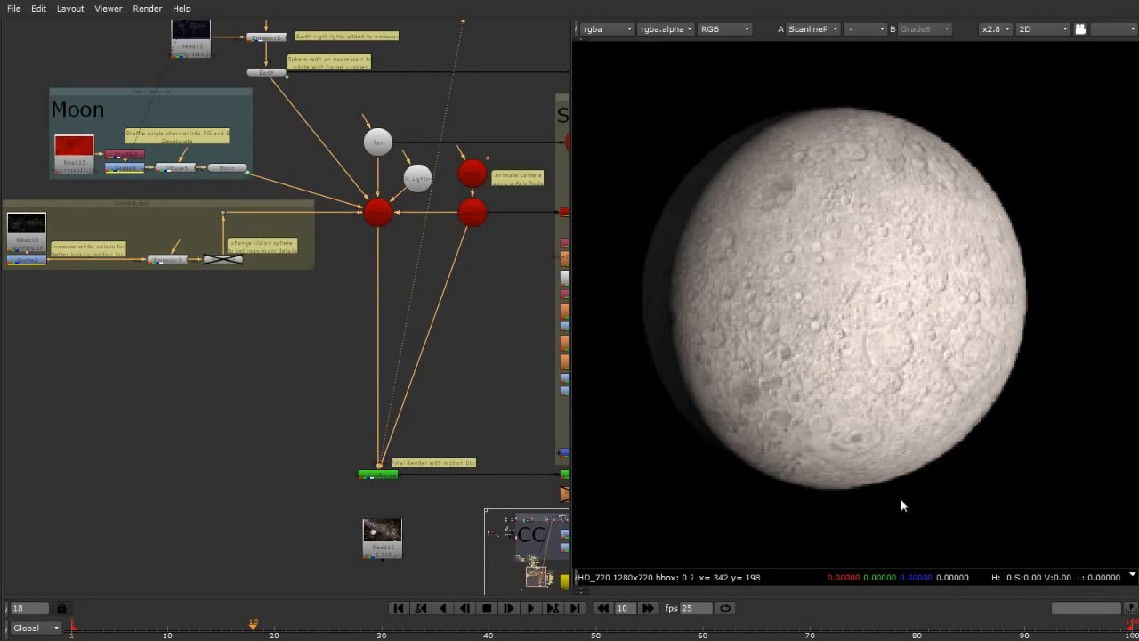
scroll(621, 314, "up", 3)
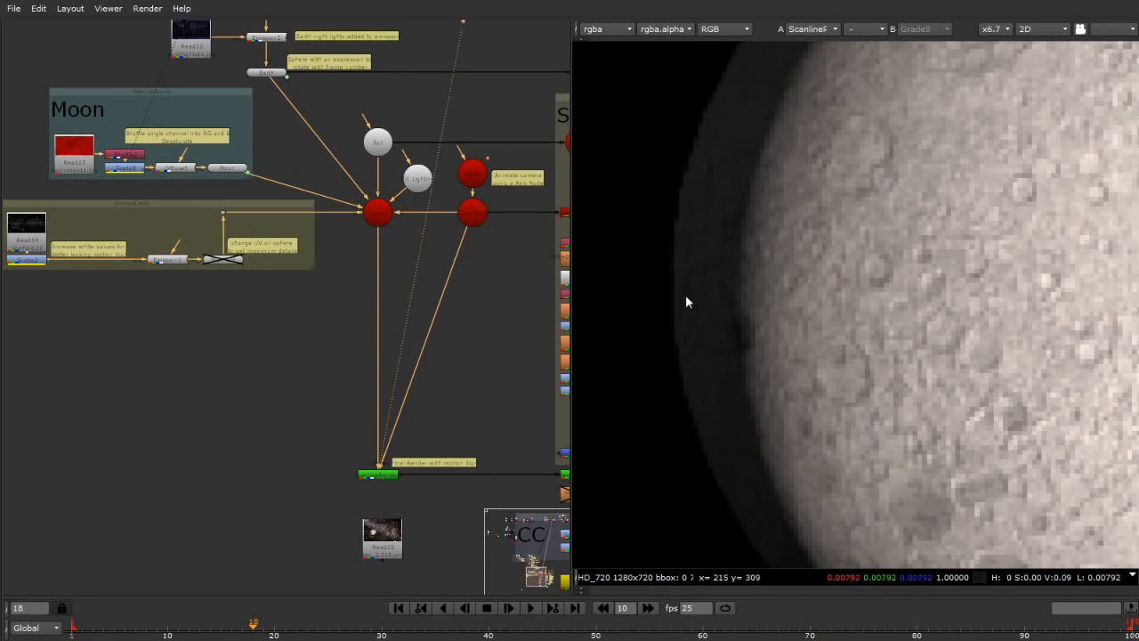
scroll(733, 449, "down", 4)
scroll(707, 445, "up", 1)
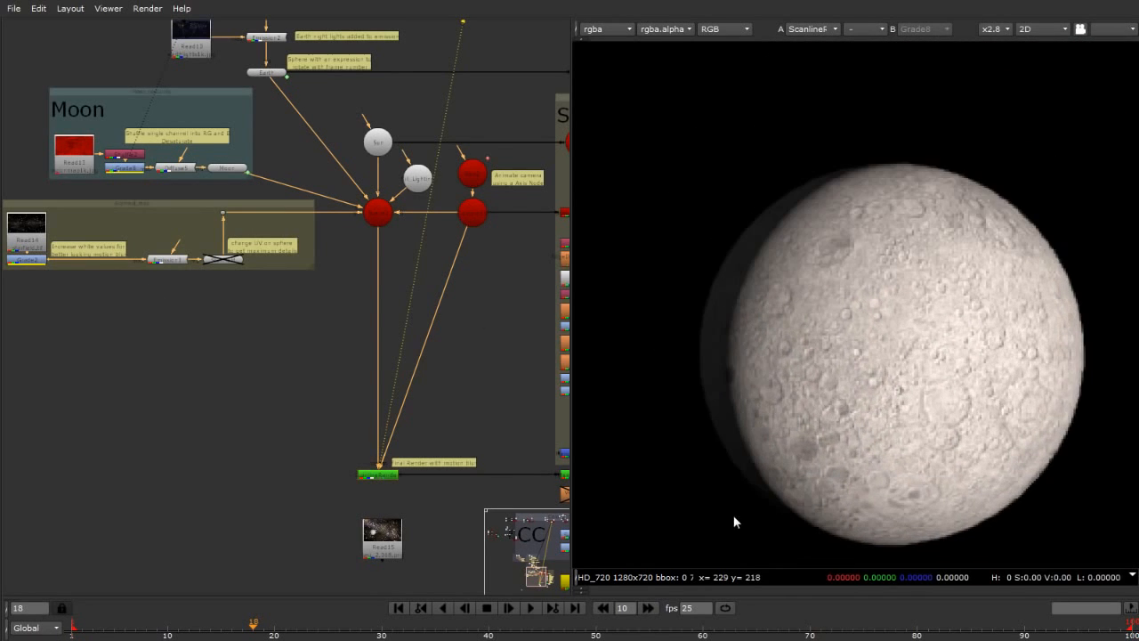
Examine the moon's shadowed edge in the render and trace the Moon_texturing nodes toward the scene lights.
scroll(712, 371, "up", 8)
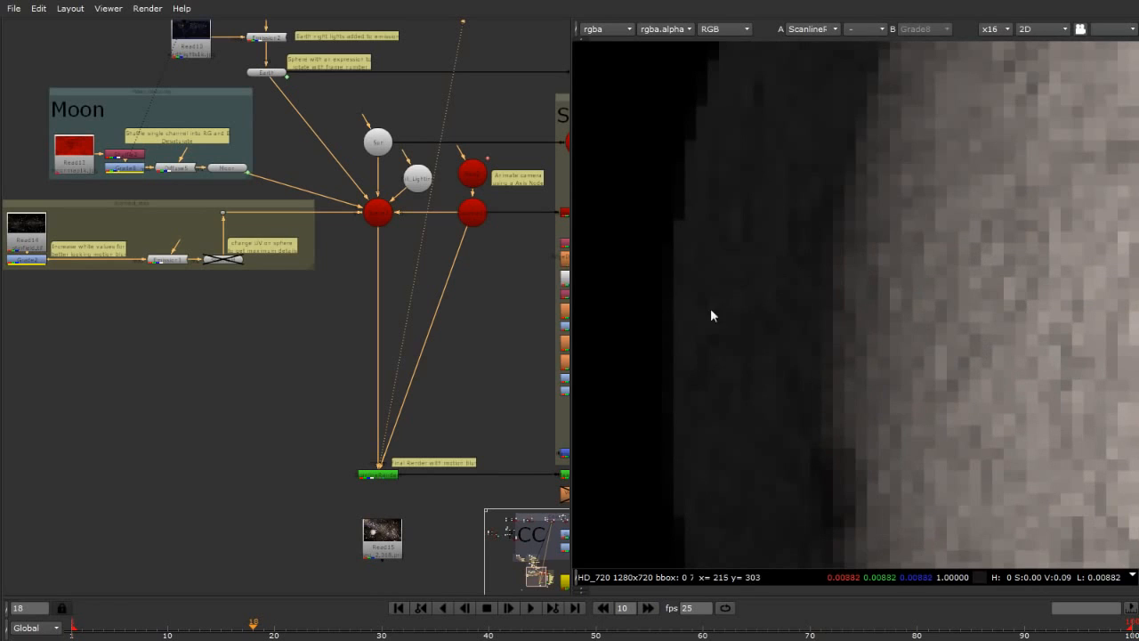
scroll(712, 302, "down", 2)
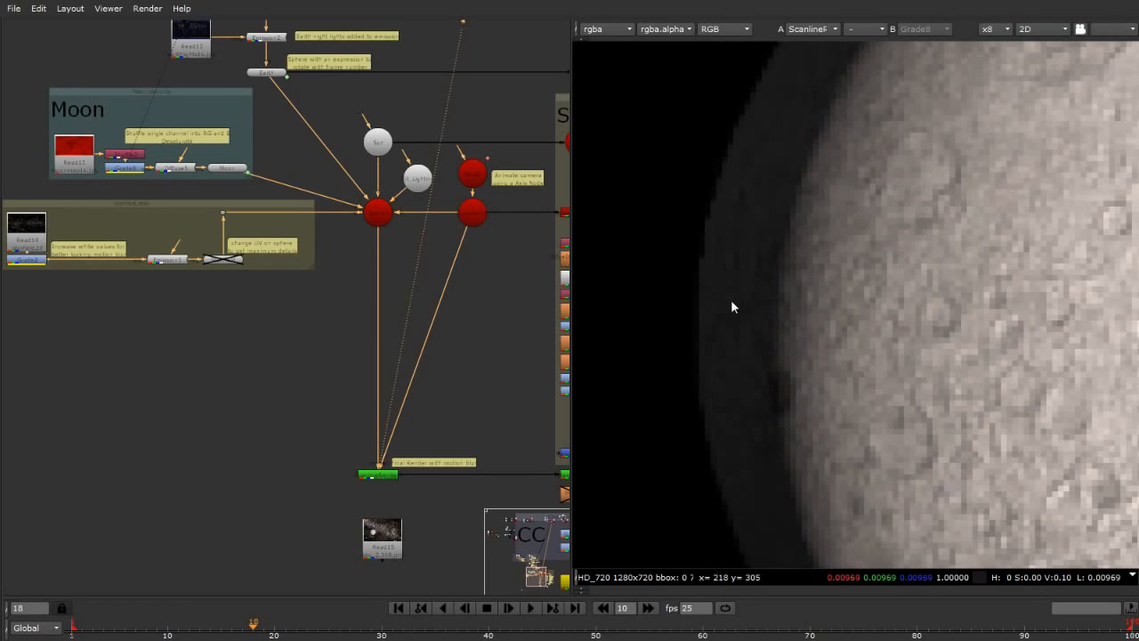
scroll(310, 427, "down", 4)
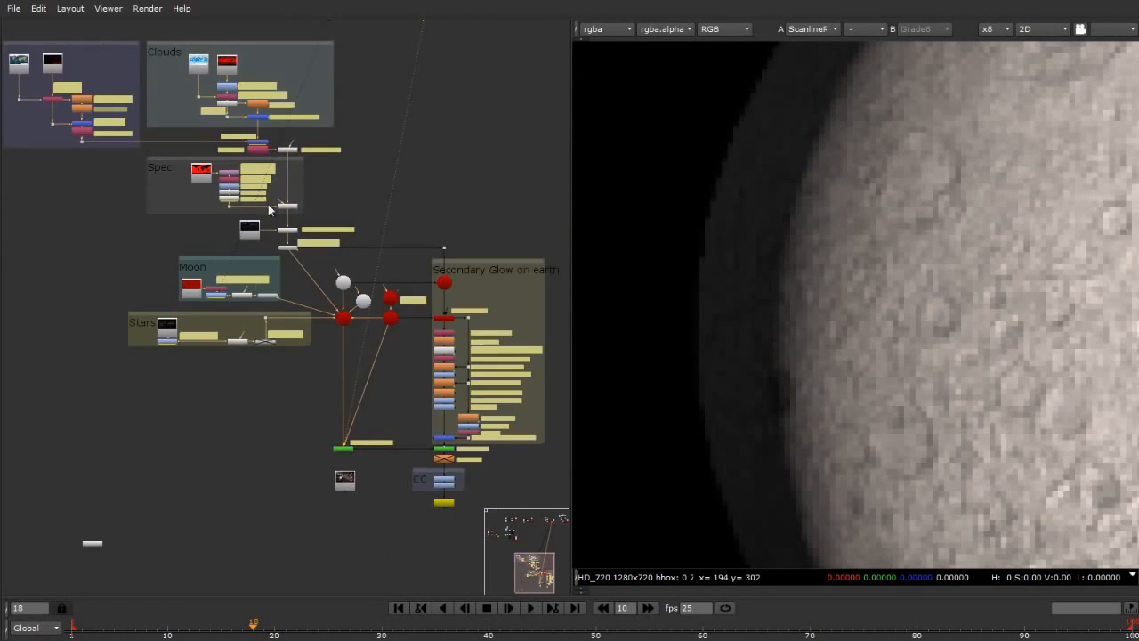
scroll(271, 204, "up", 6)
scroll(293, 188, "up", 3)
scroll(286, 197, "down", 1)
mouse_move(182, 163)
left_mouse_down()
mouse_move(185, 144)
mouse_move(183, 156)
left_mouse_up()
scroll(517, 299, "down", 5)
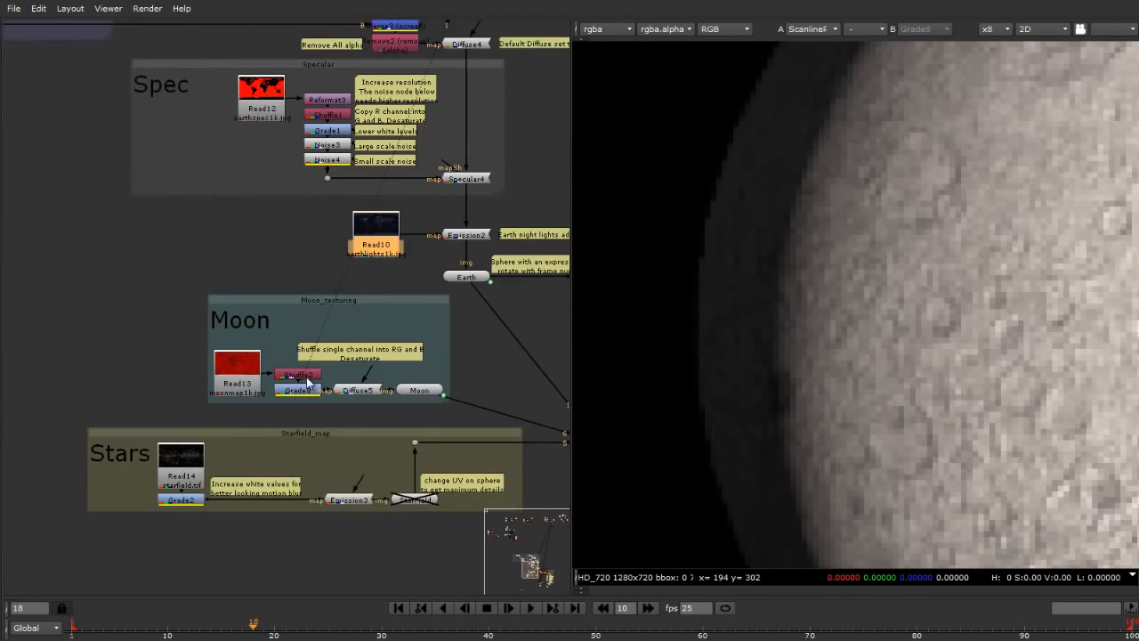
scroll(310, 379, "up", 6)
scroll(152, 387, "down", 2)
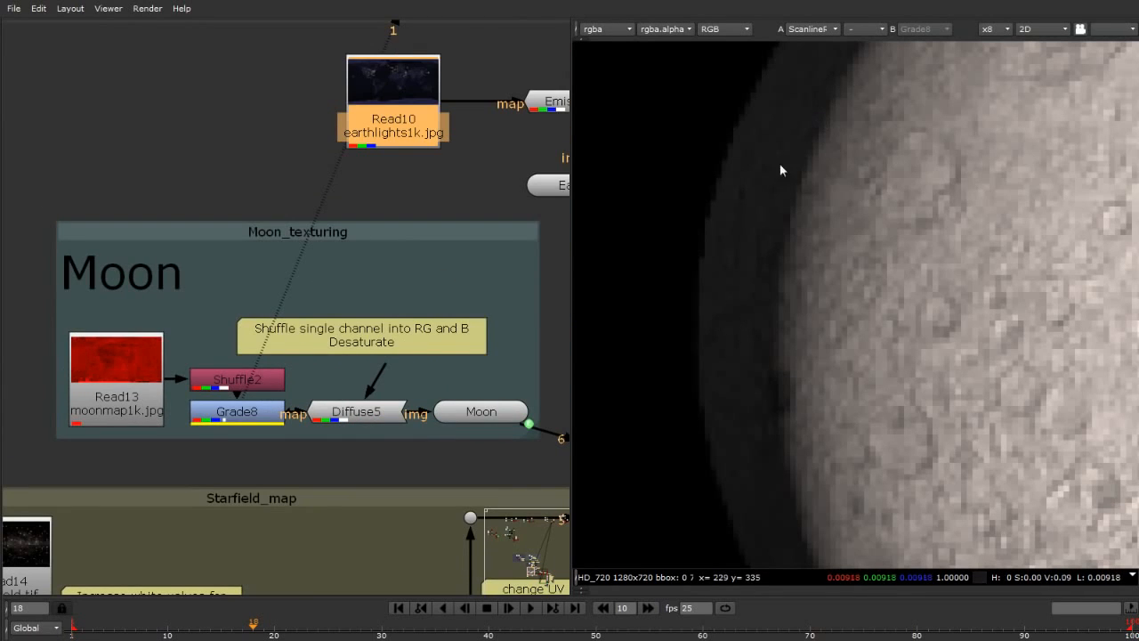
scroll(110, 325, "down", 4)
scroll(368, 345, "up", 2)
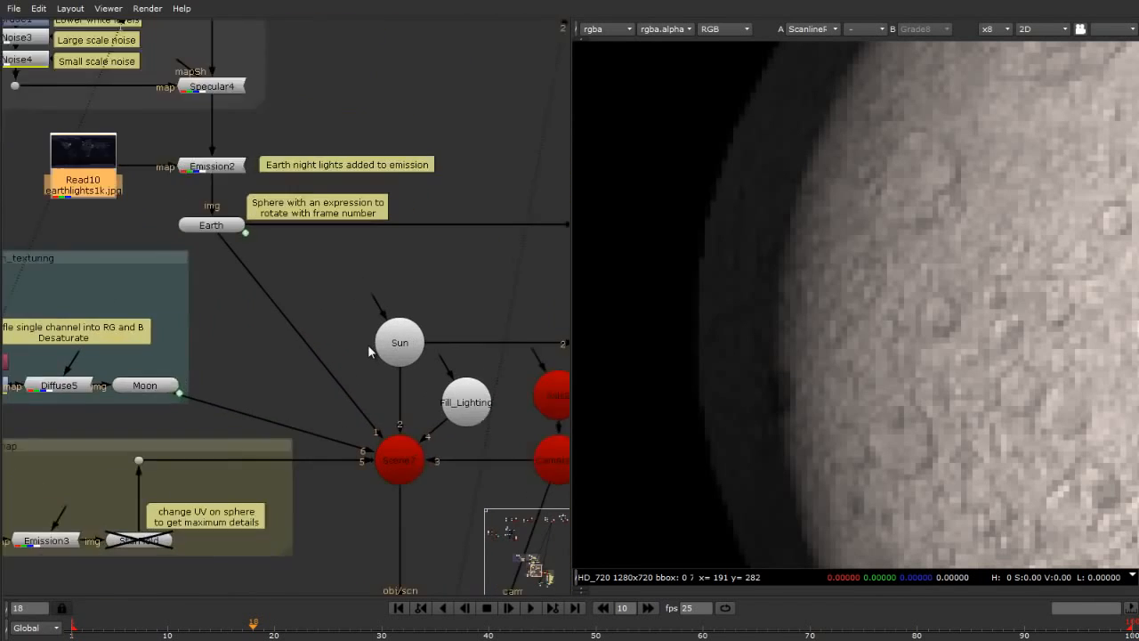
Disable and re-enable the Fill_Lighting light to compare its effect on the moon's shadowed edge.
scroll(449, 409, "down", 1)
scroll(511, 465, "down", 1)
scroll(452, 417, "up", 3)
left_click(429, 323)
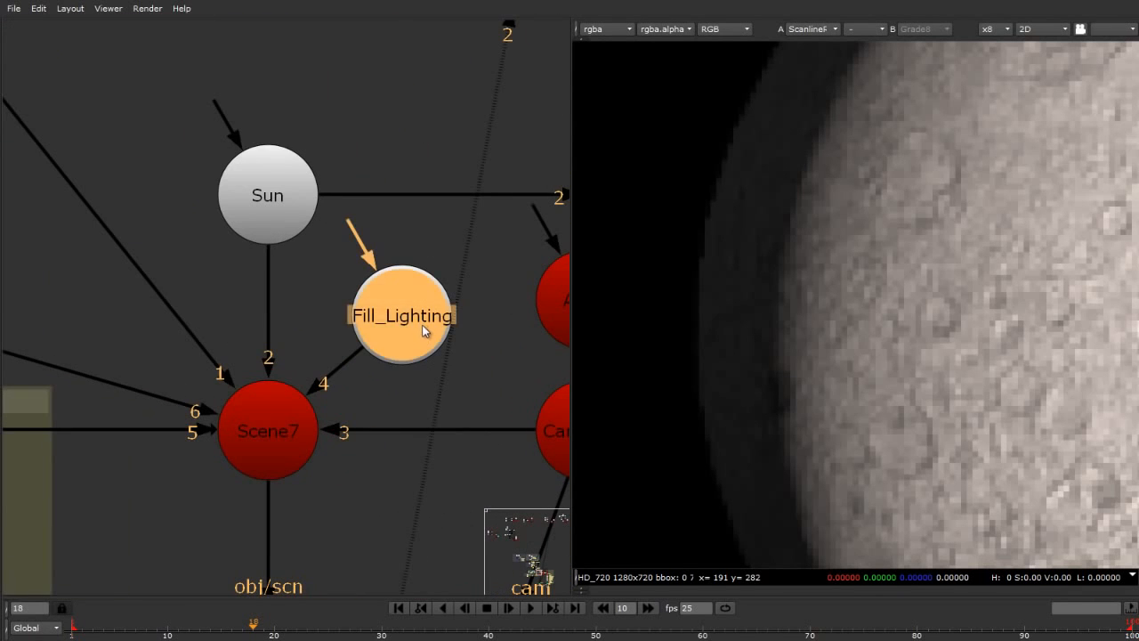
scroll(427, 327, "down", 1)
scroll(428, 326, "down", 2)
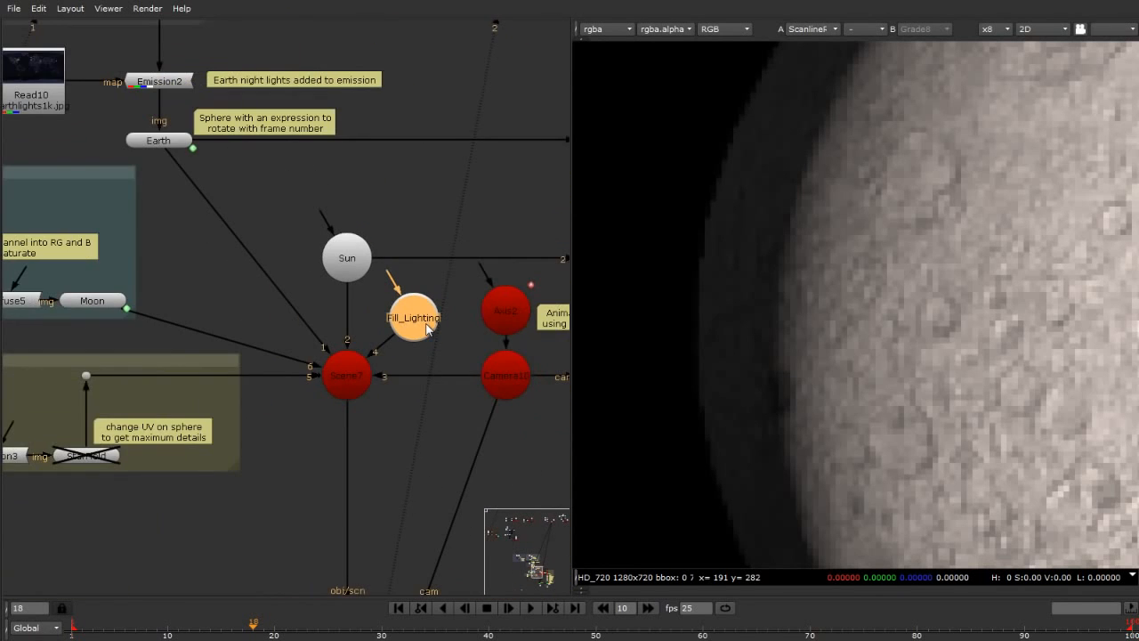
left_click(346, 262)
left_click(403, 325)
key("d")
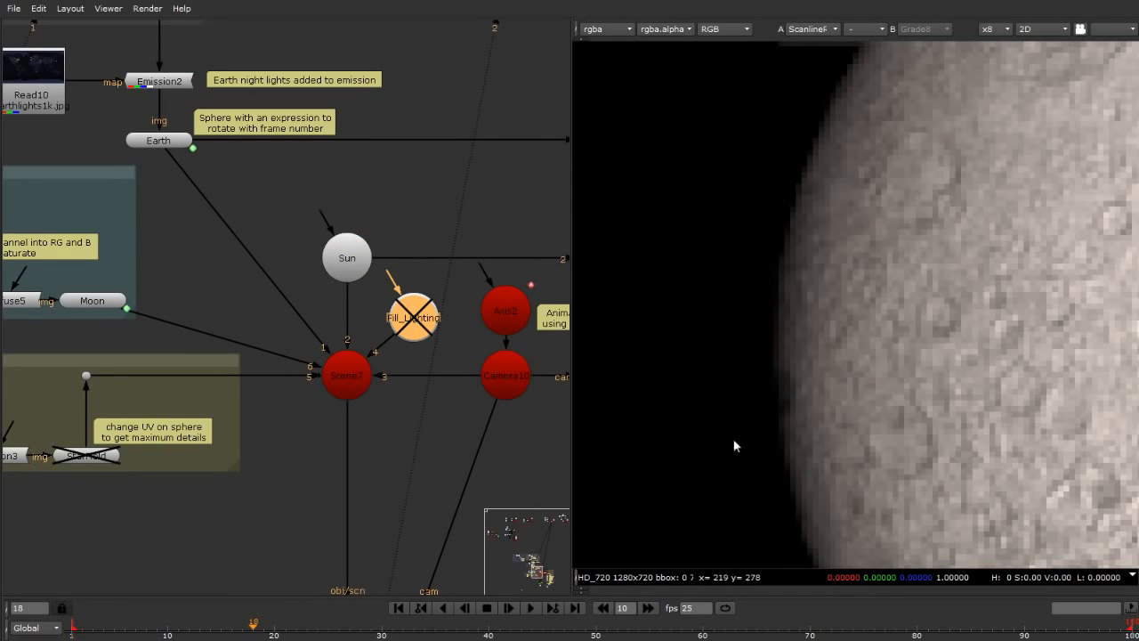
key("d")
key("d")
key("d")
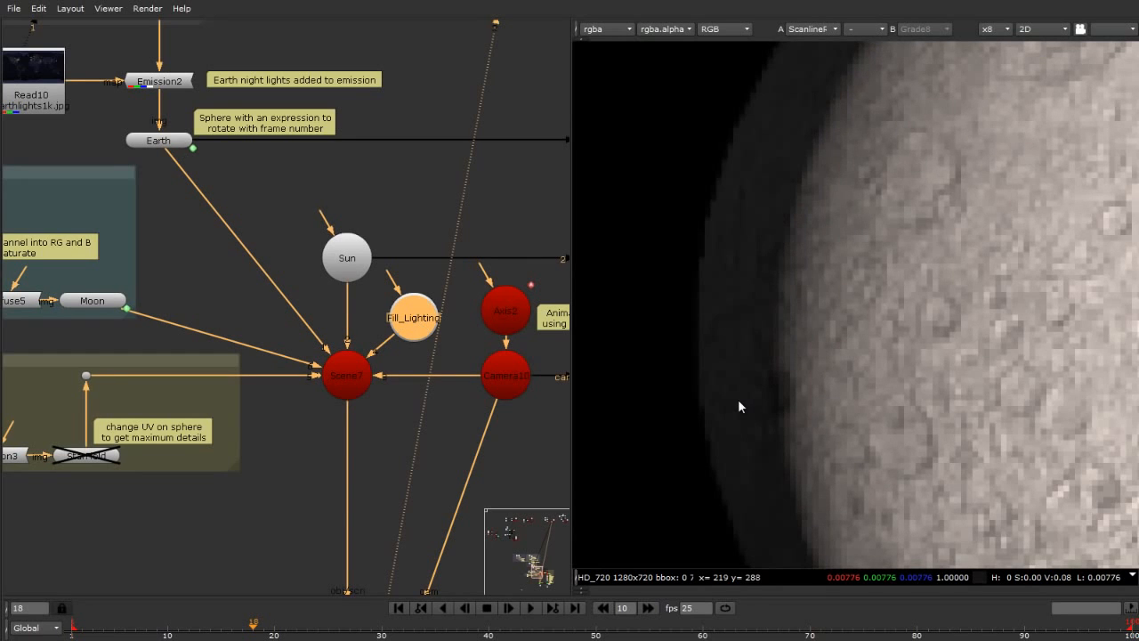
Examine the rendered moon and earth at frame 18, both close up and together in the frame.
scroll(803, 275, "down", 4)
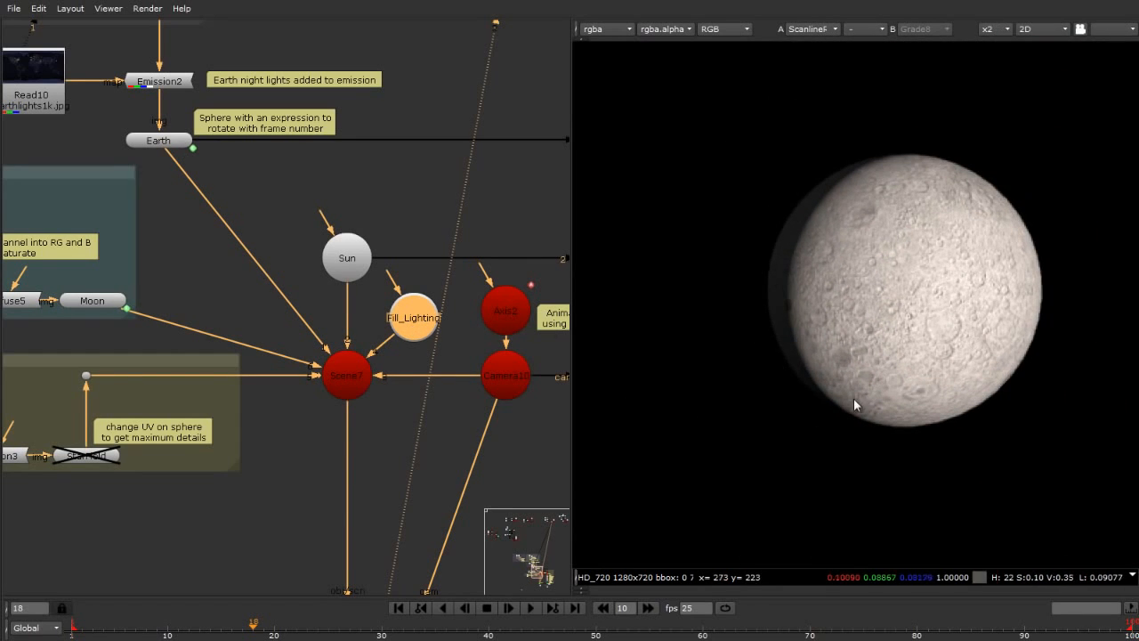
scroll(318, 200, "down", 4)
scroll(688, 341, "down", 4)
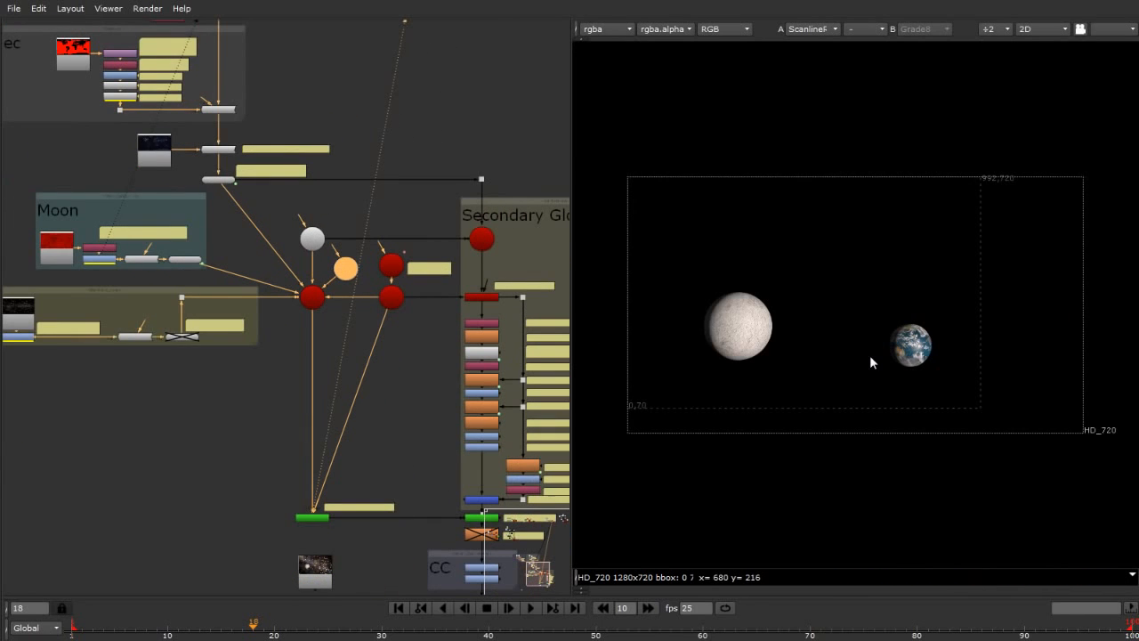
scroll(719, 333, "up", 3)
scroll(733, 346, "down", 3)
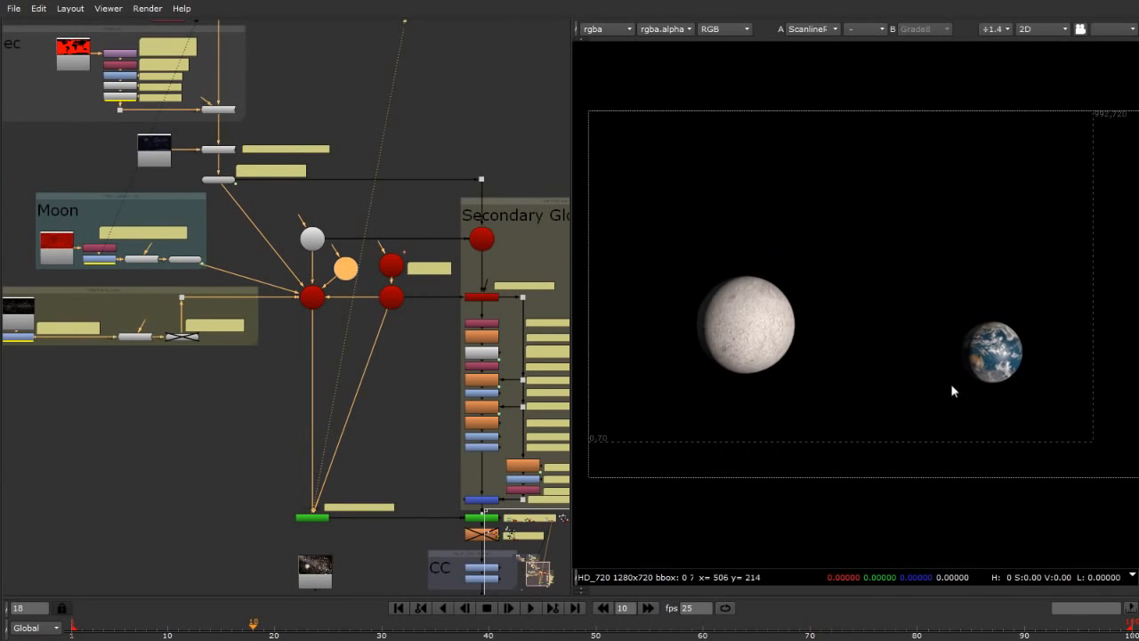
scroll(1030, 369, "up", 6)
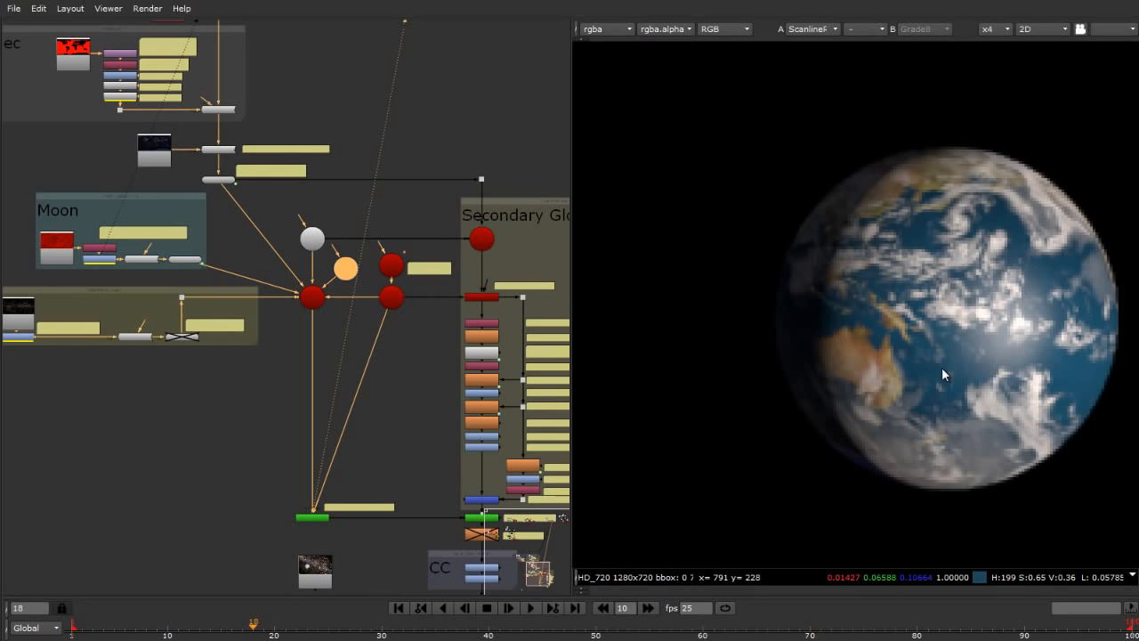
scroll(942, 367, "down", 3)
scroll(943, 351, "down", 2)
scroll(945, 336, "up", 2)
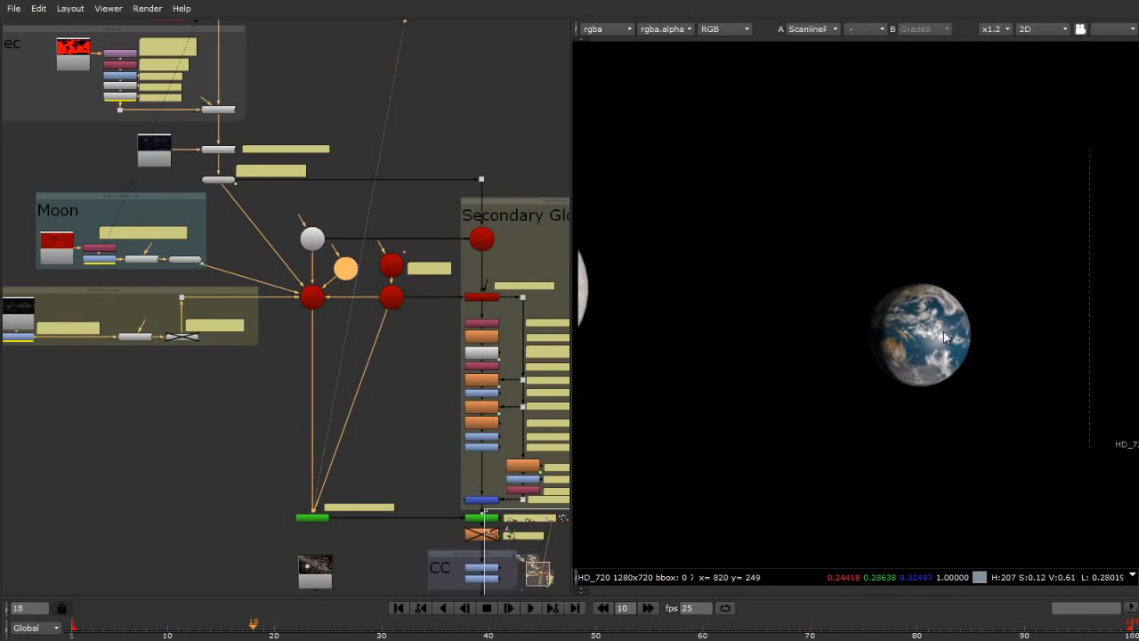
scroll(1012, 373, "down", 3)
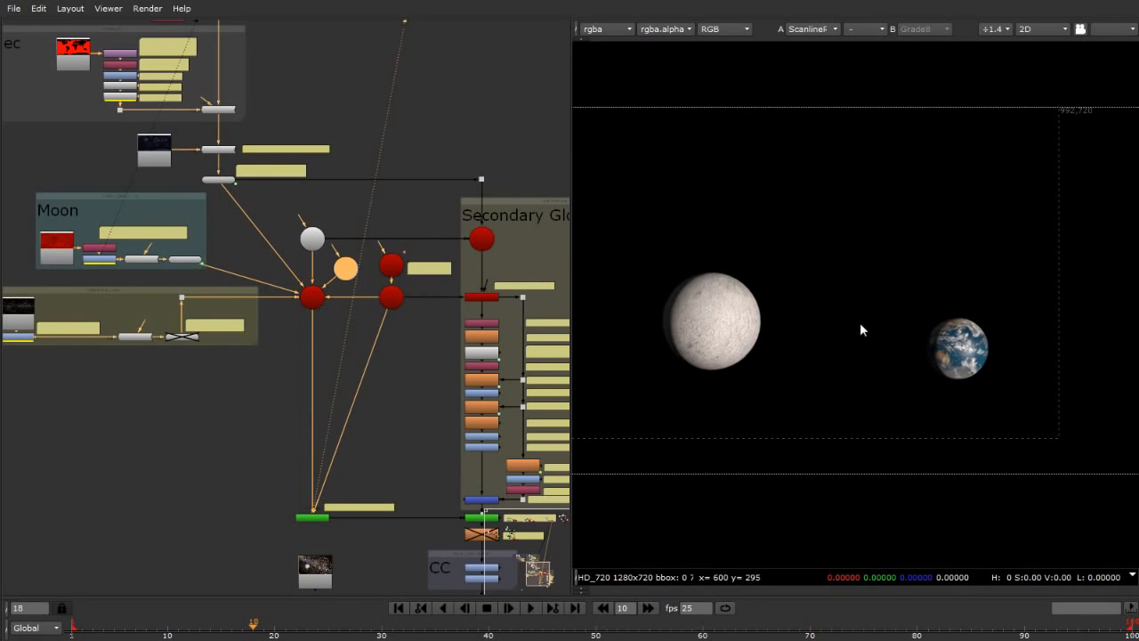
scroll(673, 331, "down", 1)
scroll(674, 332, "up", 2)
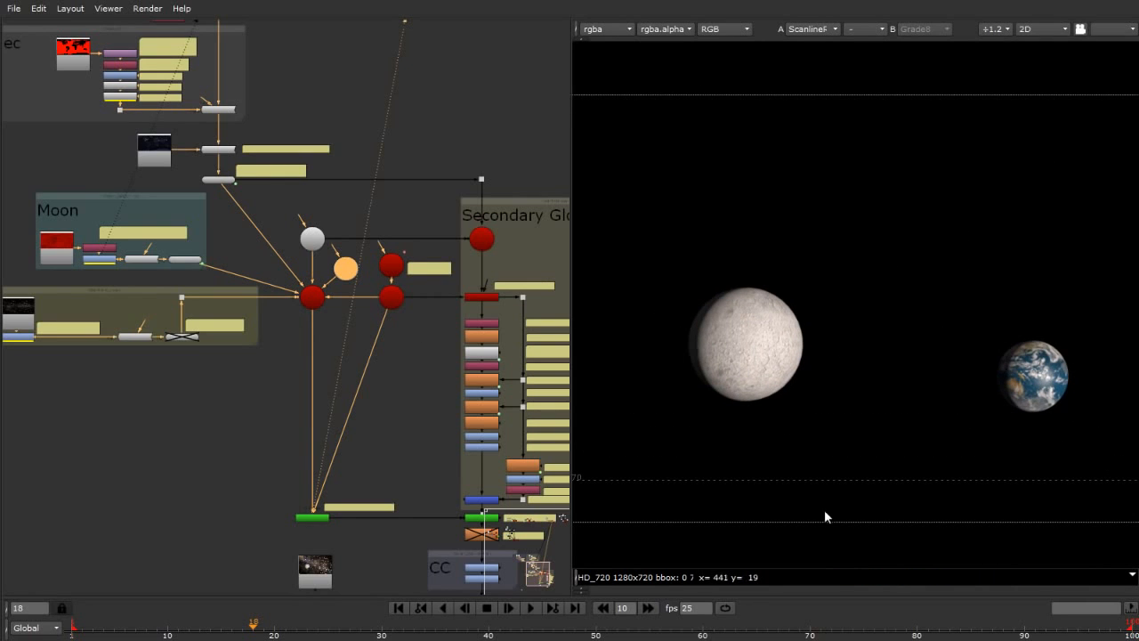
Connect the background input of ScanlineRender9 to the Grade2 node in the Starfield_map group and fit the render in the viewer.
scroll(346, 521, "up", 8)
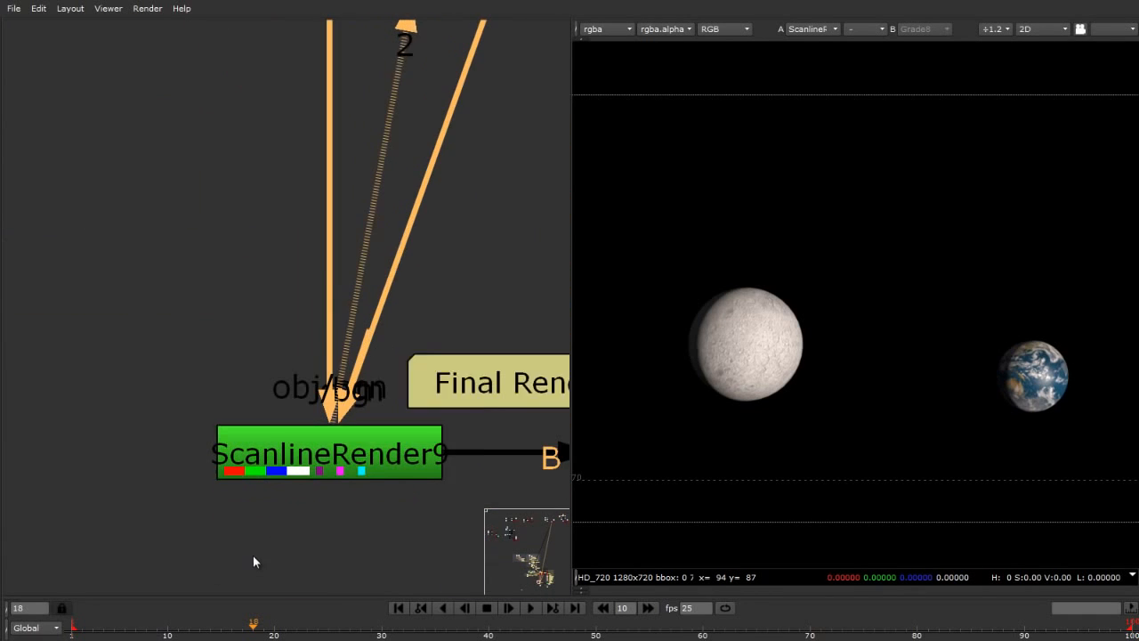
scroll(253, 561, "up", 1)
left_click_drag(391, 304, 129, 486)
scroll(141, 507, "down", 5)
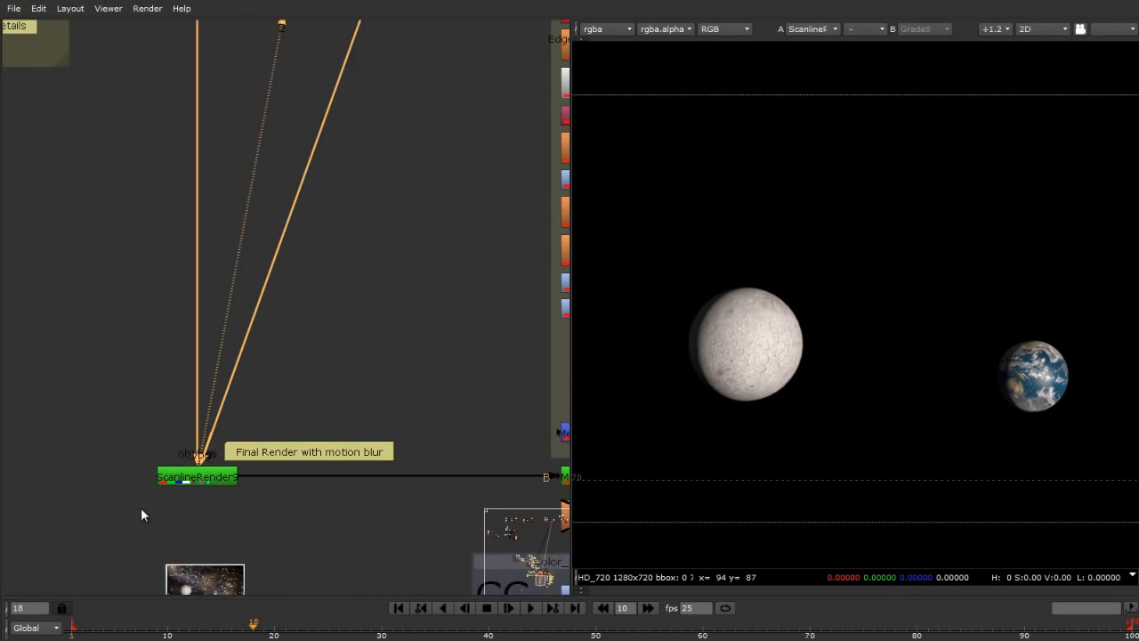
scroll(220, 512, "up", 3)
scroll(483, 524, "down", 6)
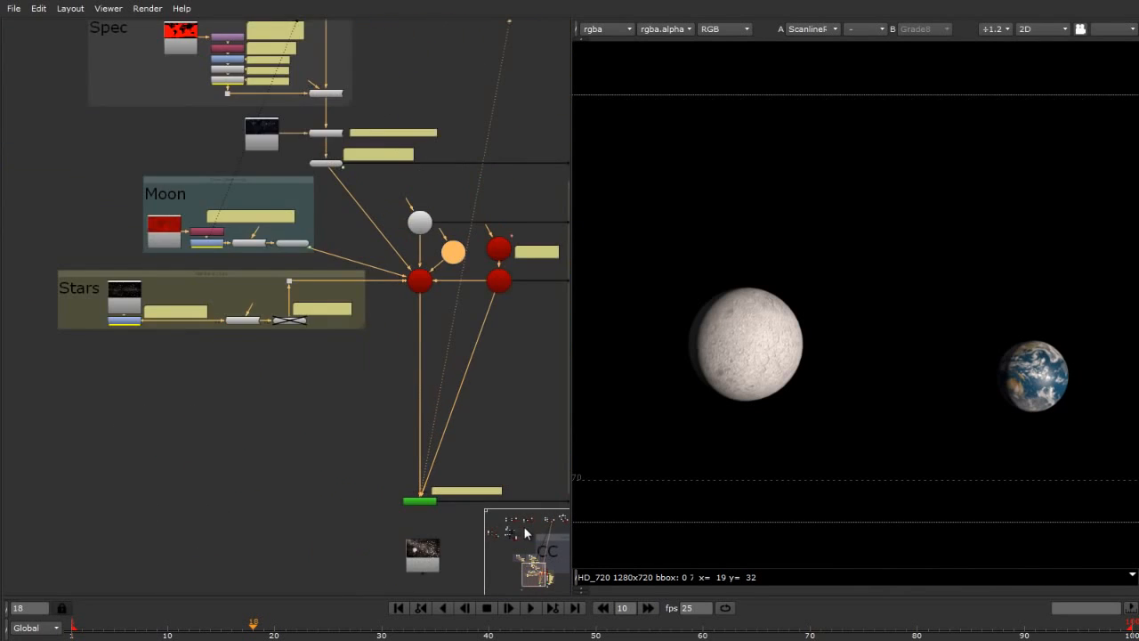
scroll(372, 545, "up", 4)
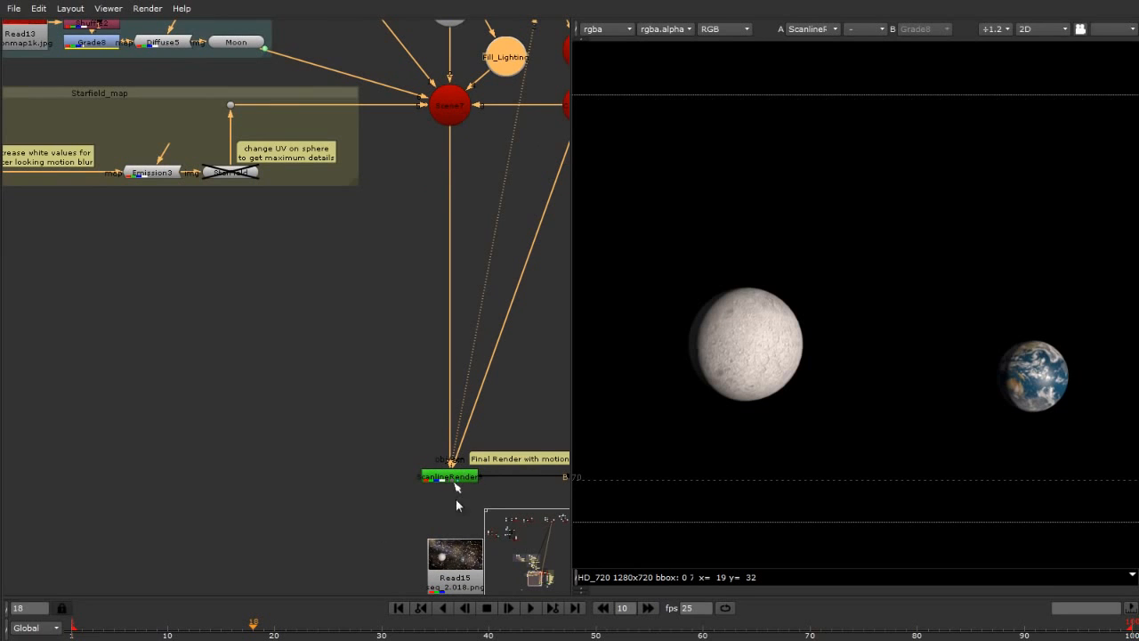
left_click_drag(436, 460, 42, 173)
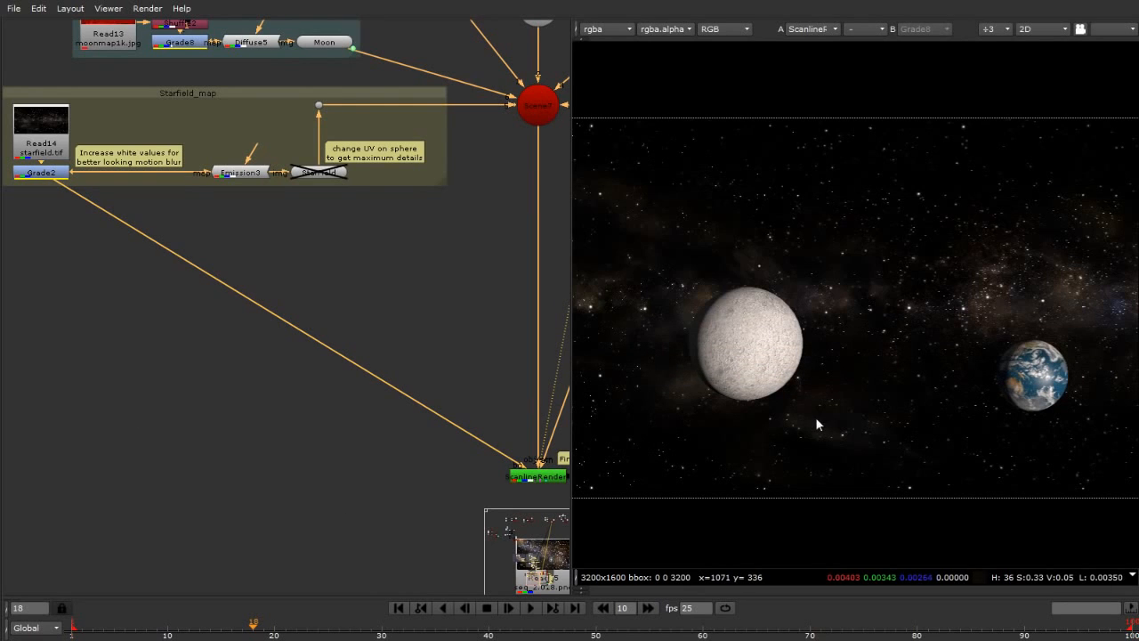
key("f")
scroll(847, 342, "up", 1)
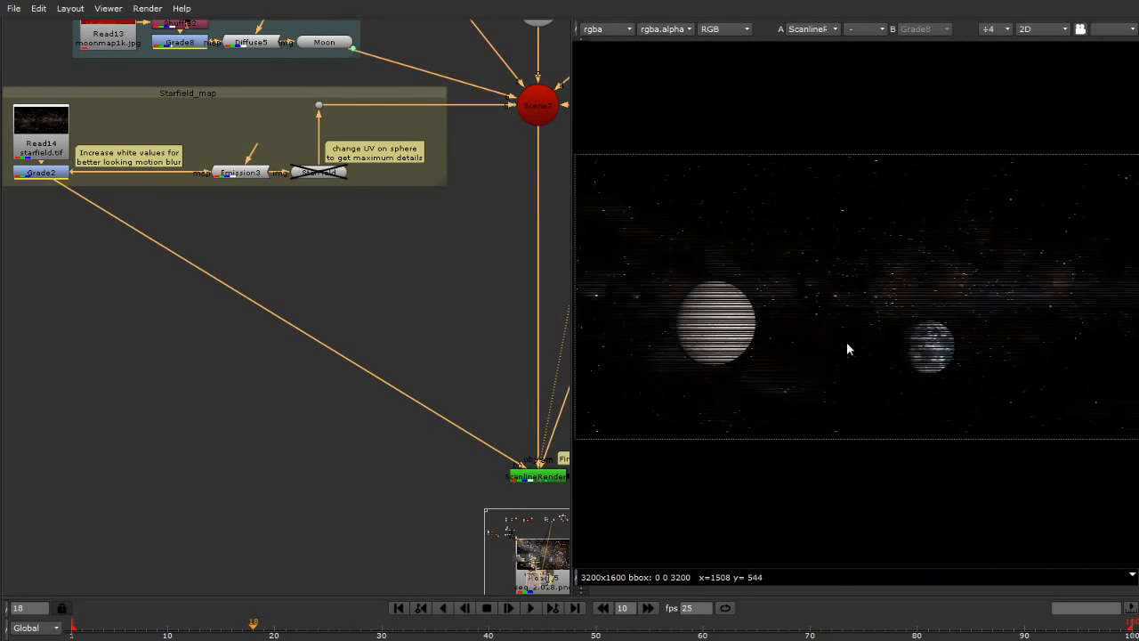
Compare the earth's position against the star background at frames 30, 50 and 60.
left_click(380, 634)
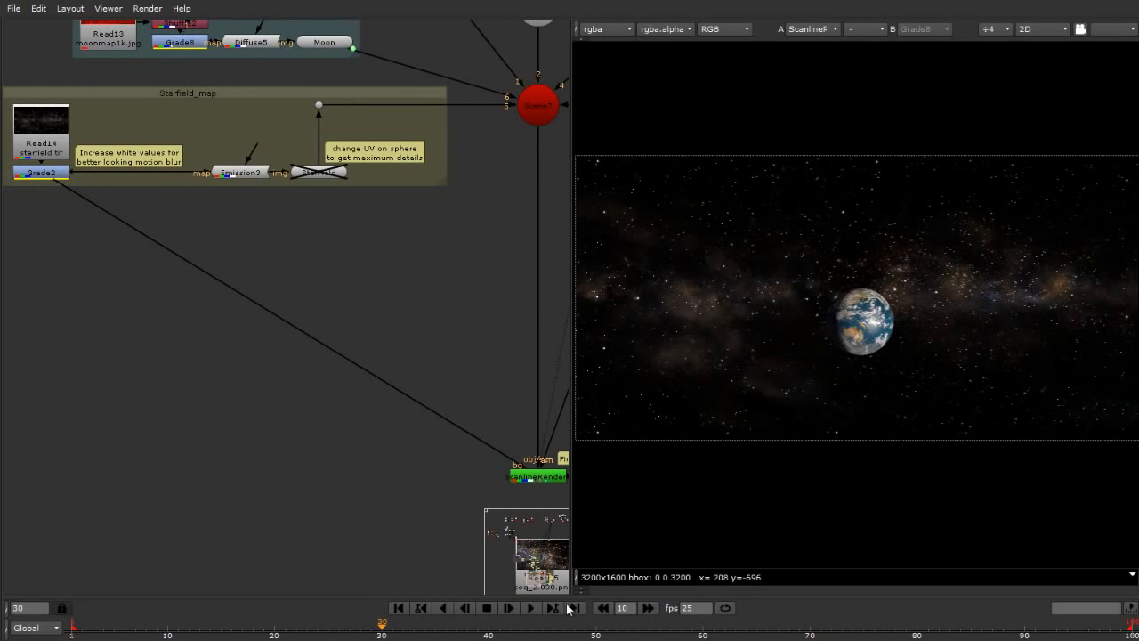
left_click(596, 634)
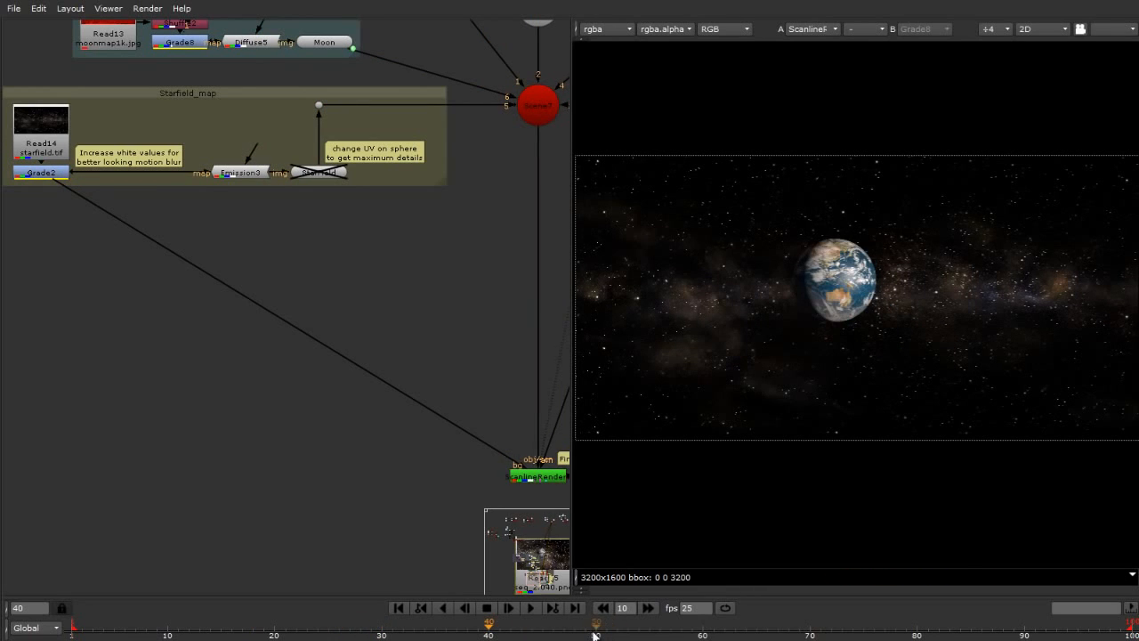
left_click(702, 633)
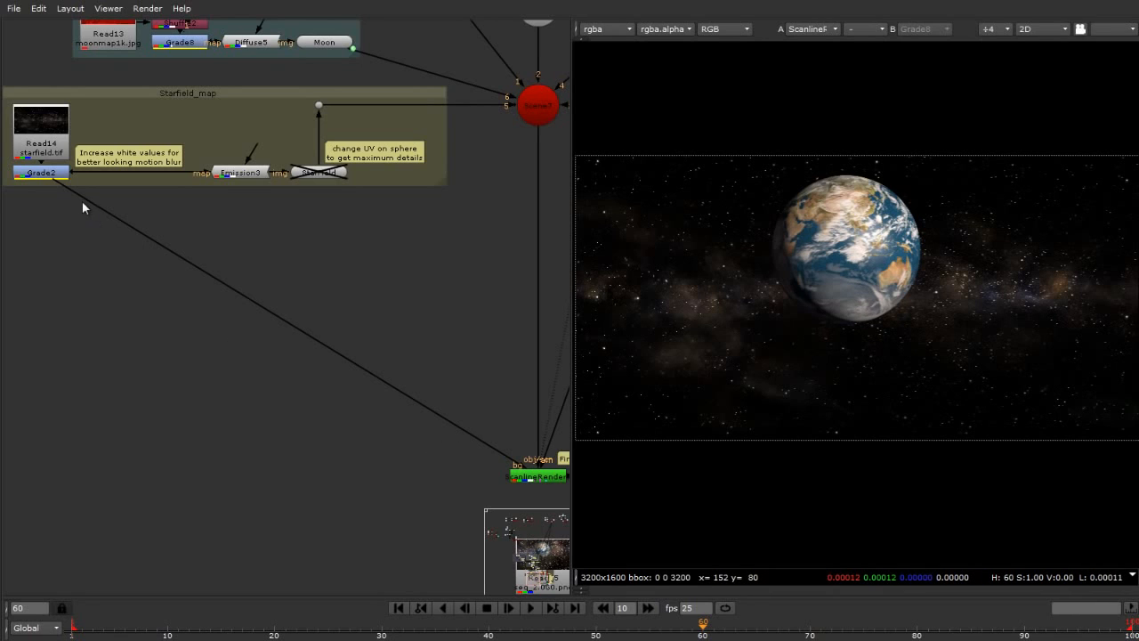
Disconnect ScanlineRender9's background input from Grade2 and enable the StarField sphere node.
left_click_drag(81, 199, 191, 327)
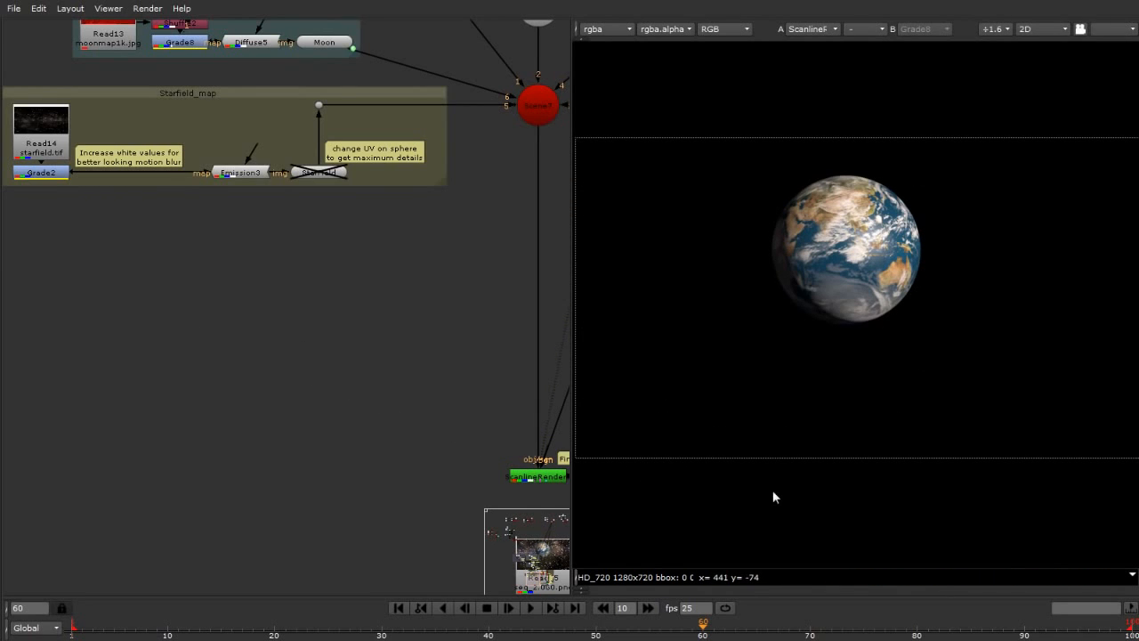
scroll(325, 150, "up", 5)
left_click(320, 174)
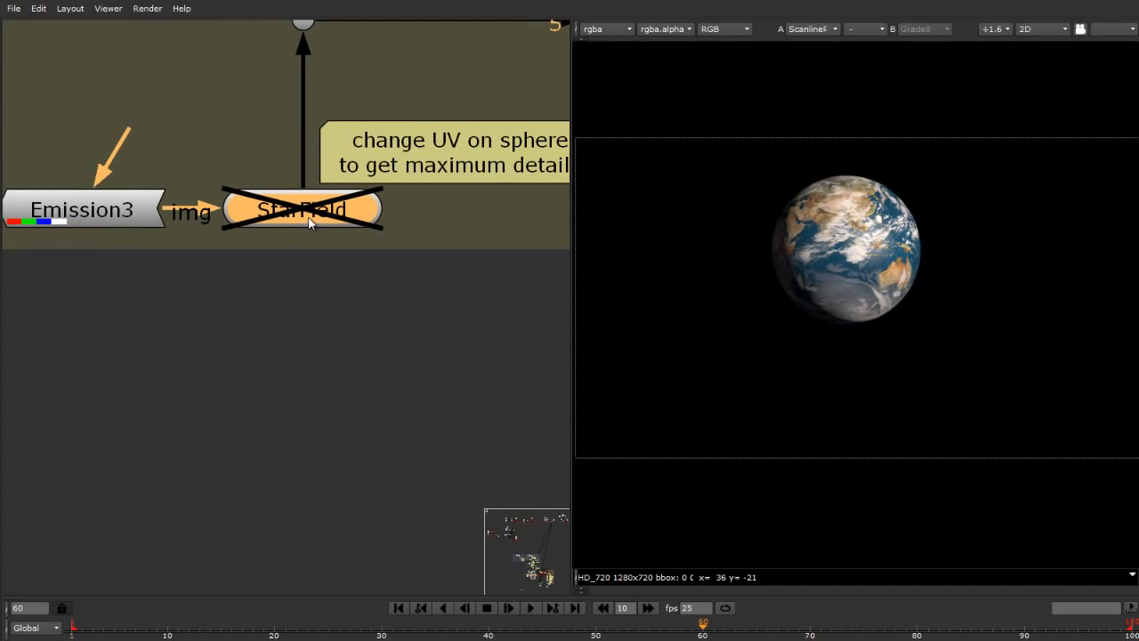
key("d")
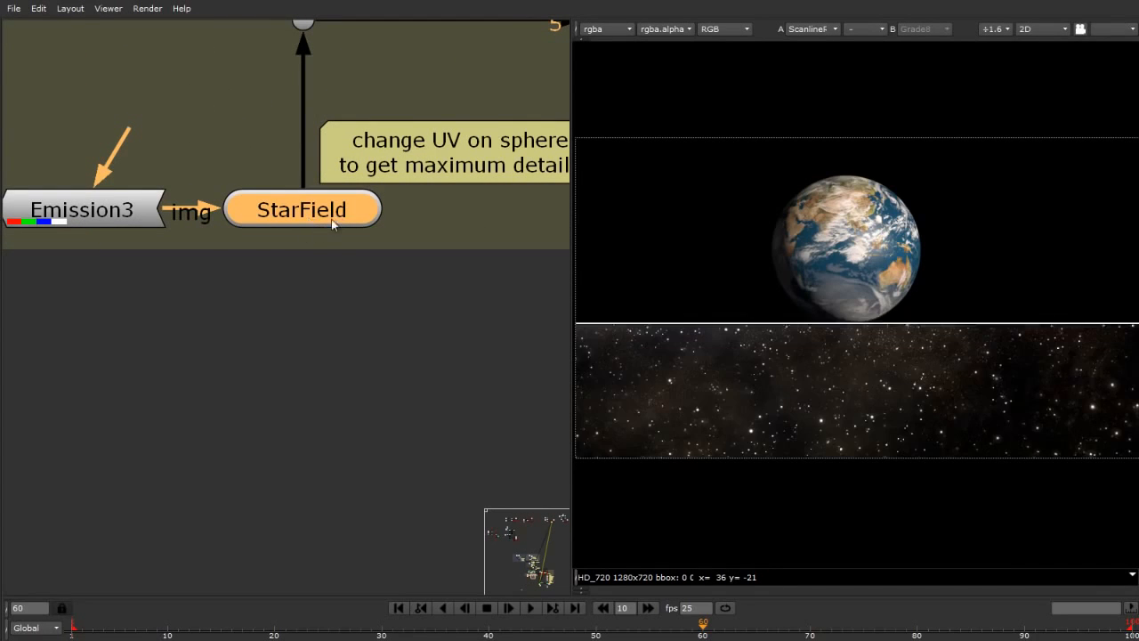
Switch the viewer to 3D and examine the StarField sphere enclosing the earth, lights and camera from several angles.
scroll(863, 341, "down", 1)
key("Tab")
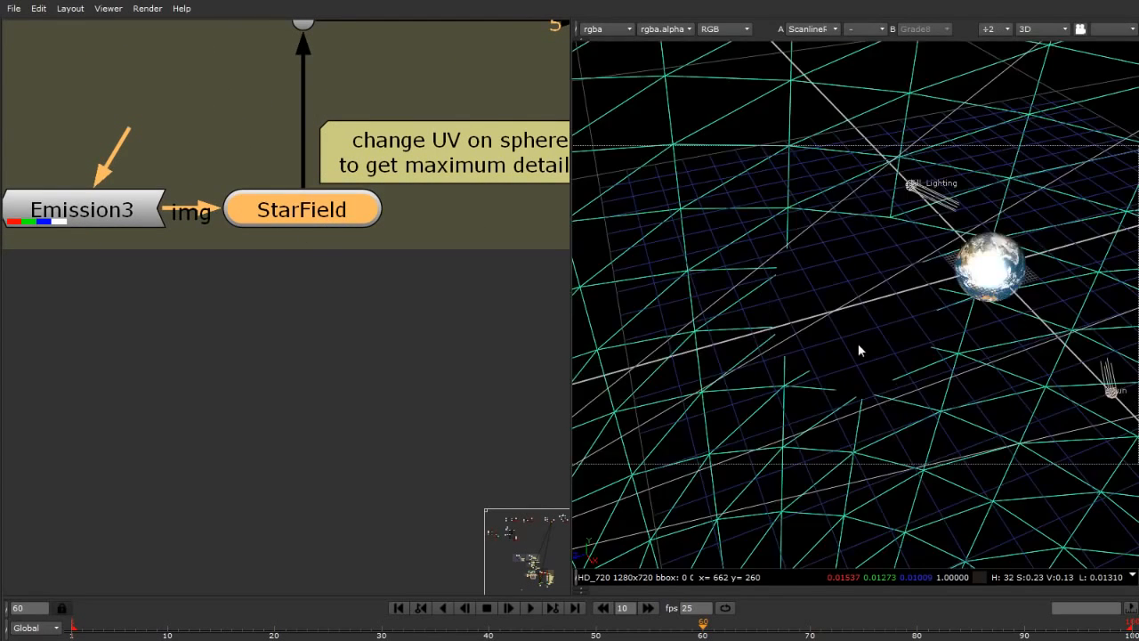
scroll(858, 340, "down", 8)
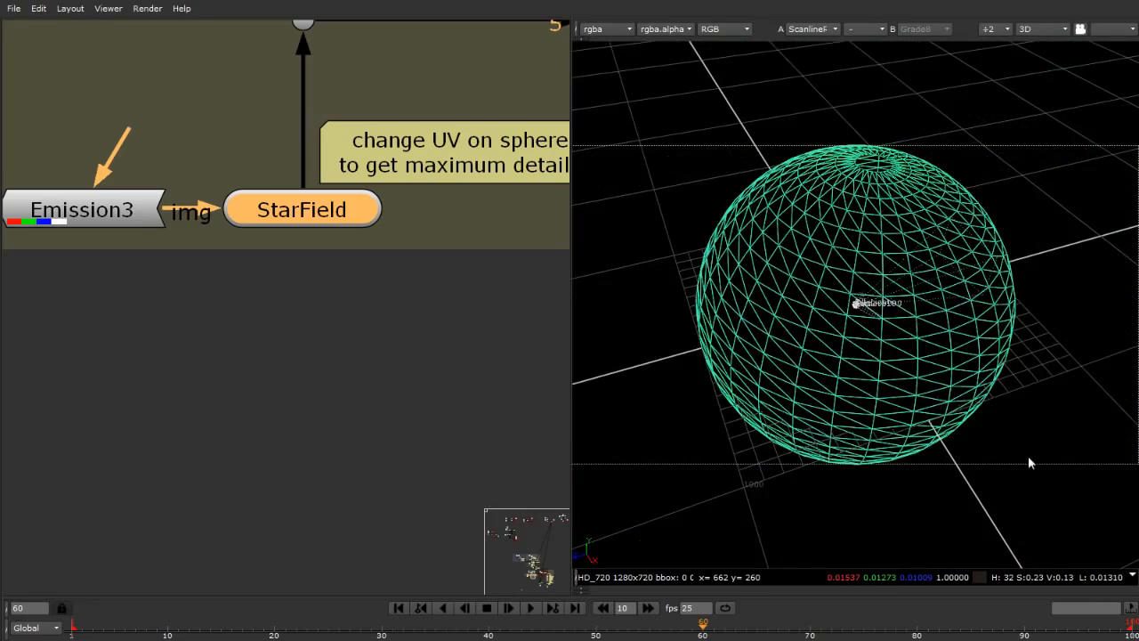
left_click(1029, 459)
left_click_drag(1029, 459, 932, 355, "ctrl")
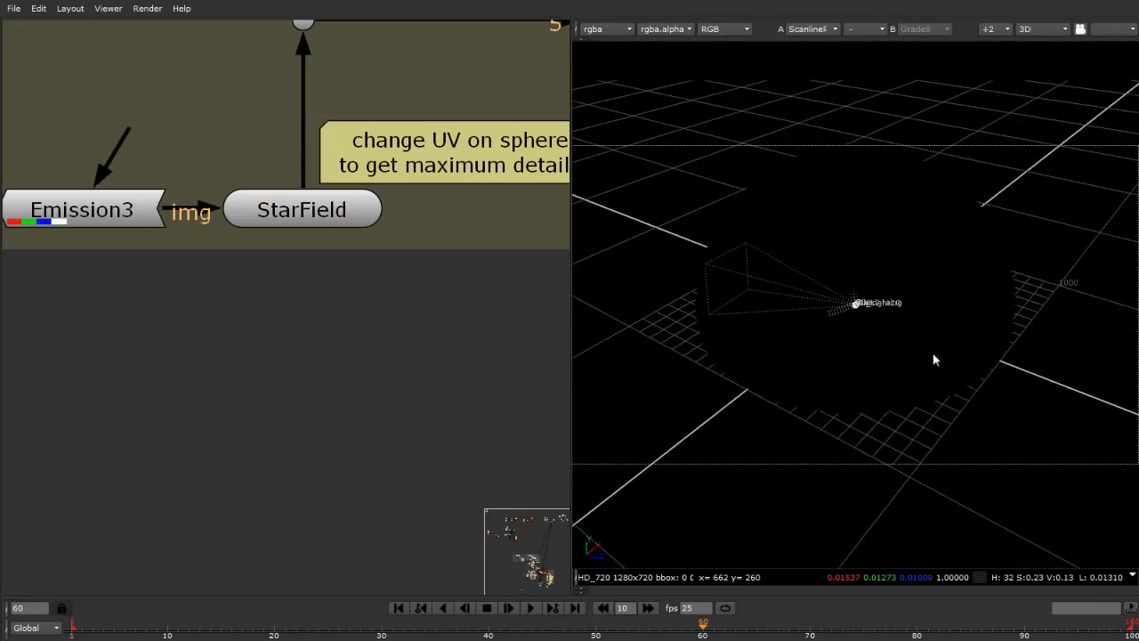
left_click(932, 355)
left_click_drag(686, 280, 951, 450, "ctrl")
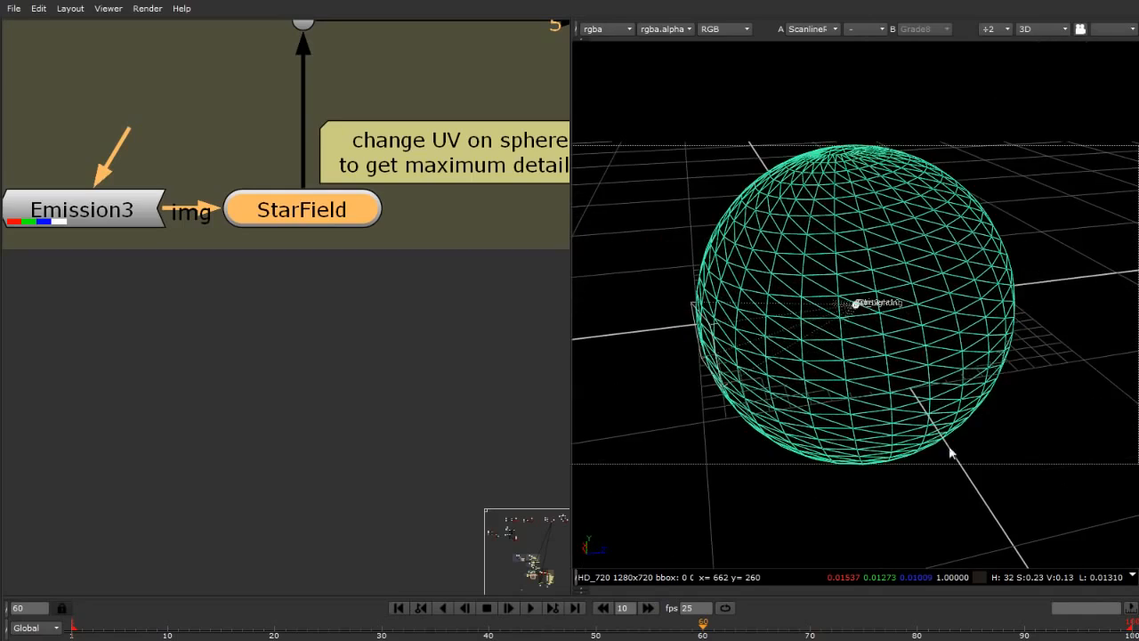
left_click(882, 374)
left_click_drag(882, 374, 786, 285, "ctrl")
scroll(899, 381, "up", 5)
Examine the Starfield_map node chain and the placement of the camera, earth and lights inside the star sphere in the 3D scene.
left_click(365, 213)
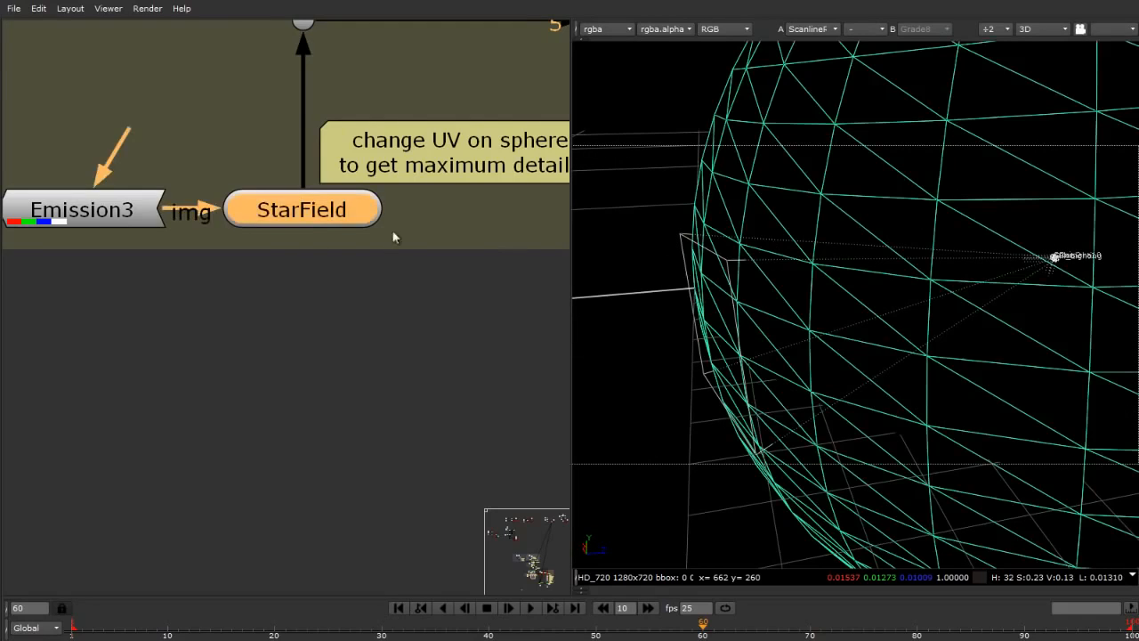
scroll(391, 237, "down", 5)
scroll(177, 280, "up", 3)
scroll(140, 292, "down", 1)
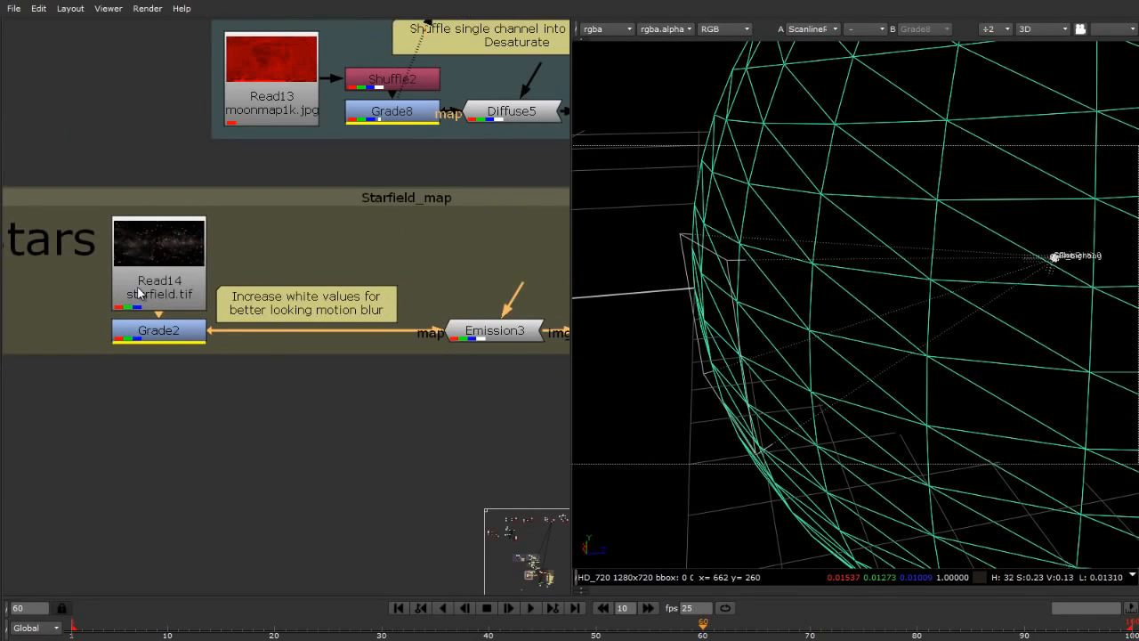
left_click(609, 430)
left_click_drag(619, 427, 676, 249, "ctrl")
scroll(809, 311, "up", 5)
scroll(992, 267, "down", 3)
left_click_drag(980, 296, 1034, 374, "ctrl")
middle_click_drag(934, 424, 972, 410)
left_click(870, 173)
left_click(205, 458)
scroll(76, 320, "down", 4)
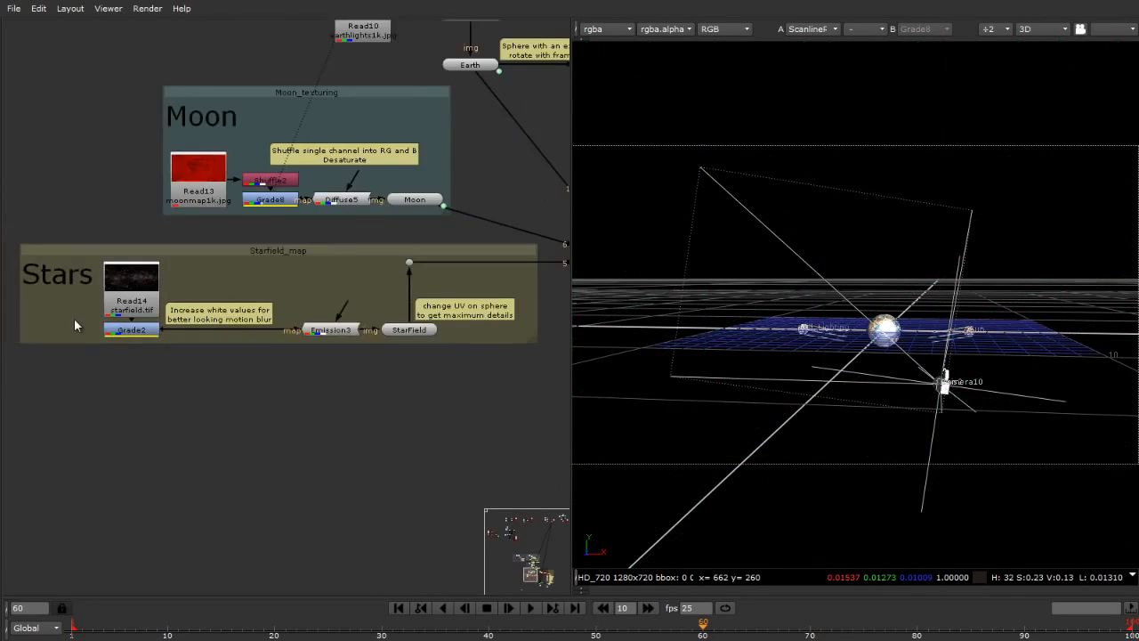
Check the StarField sphere's radius and u and v extents in its properties.
scroll(534, 321, "up", 7)
left_click(293, 339)
double_click(292, 344)
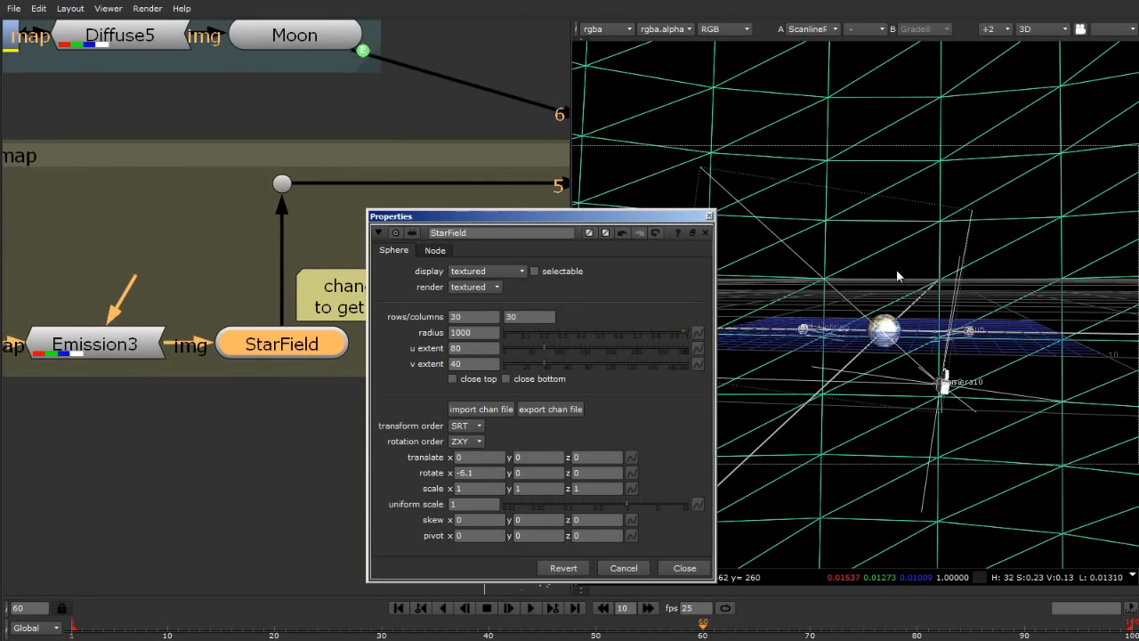
left_click(709, 216)
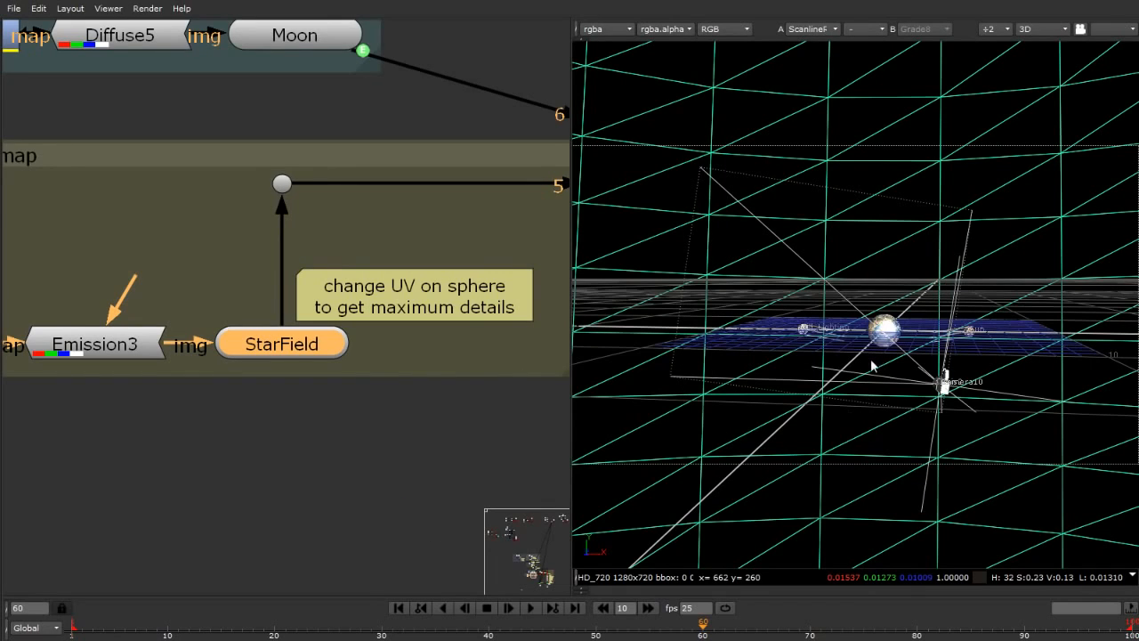
Look through the scene camera, move to frame 18 and enlarge the viewer to full size.
left_click(1082, 33)
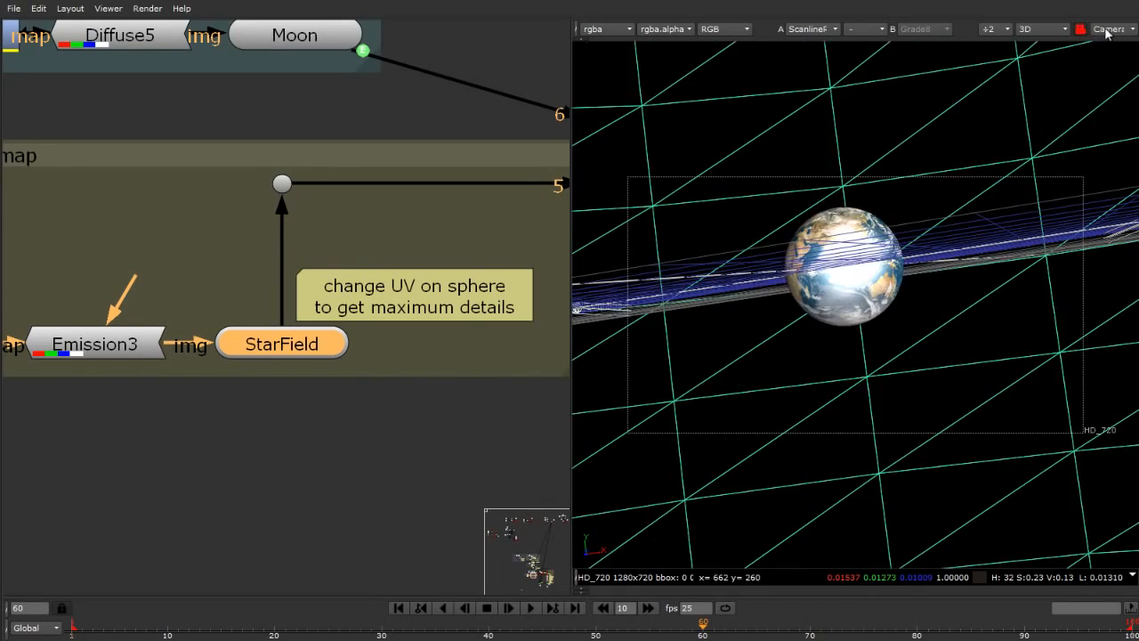
left_click(1132, 32)
left_click_drag(681, 629, 259, 637)
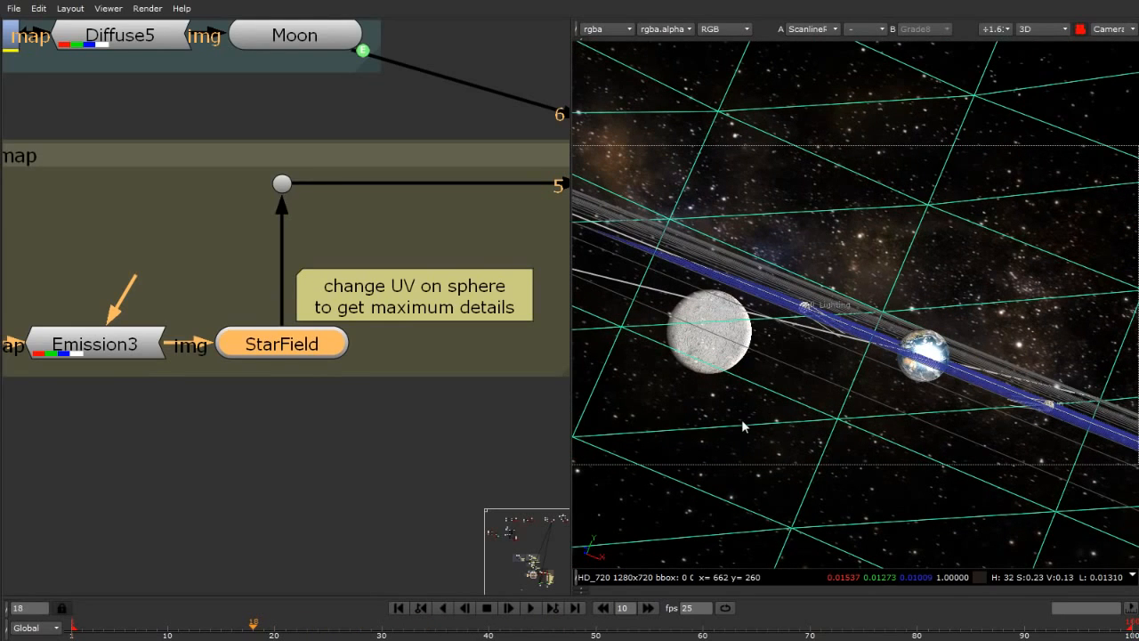
key("space")
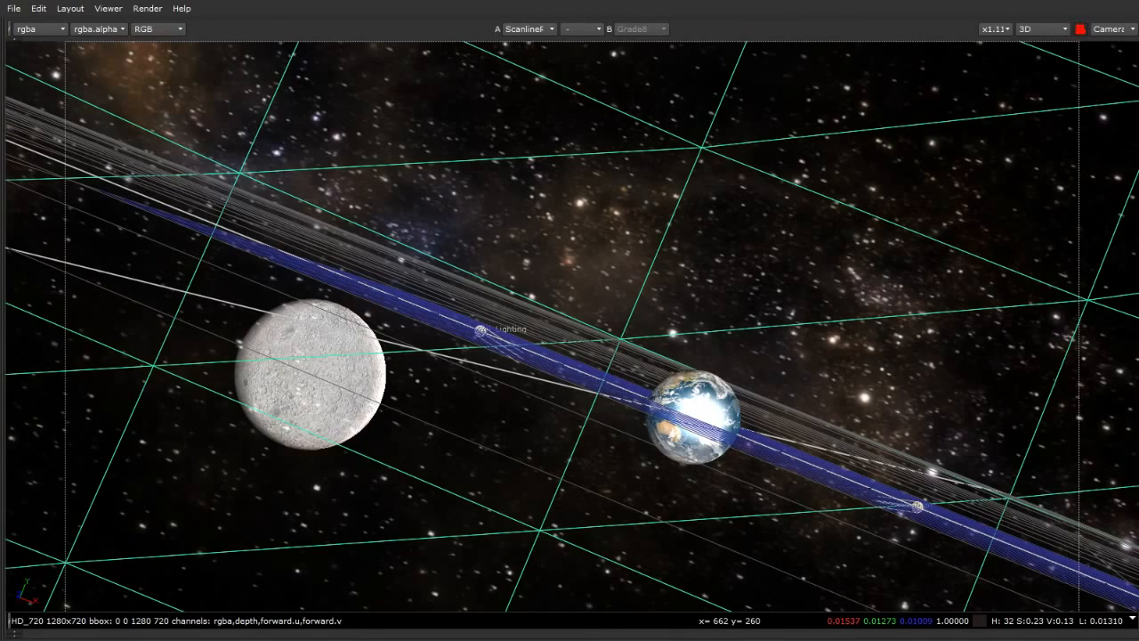
Unlock the view from the camera and examine from several angles which part of the StarField sphere the star texture covers.
left_click(1079, 28)
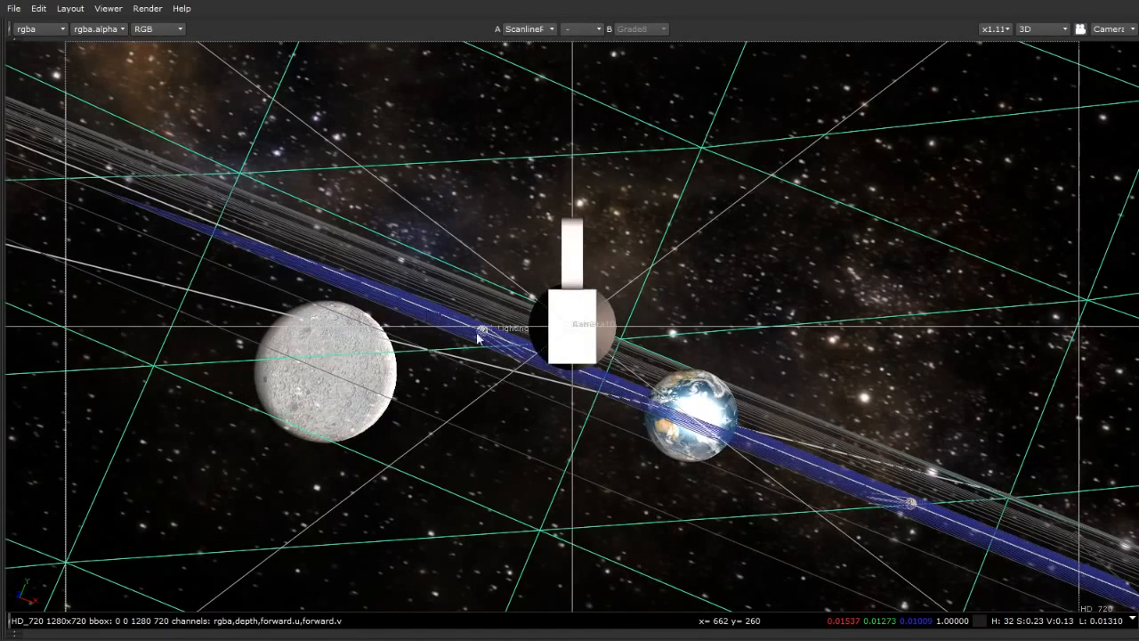
left_click_drag(478, 336, 709, 382, "ctrl")
mouse_move(708, 383)
middle_mouse_down("alt")
mouse_move(71, 298)
mouse_move(204, 329)
middle_mouse_up("alt")
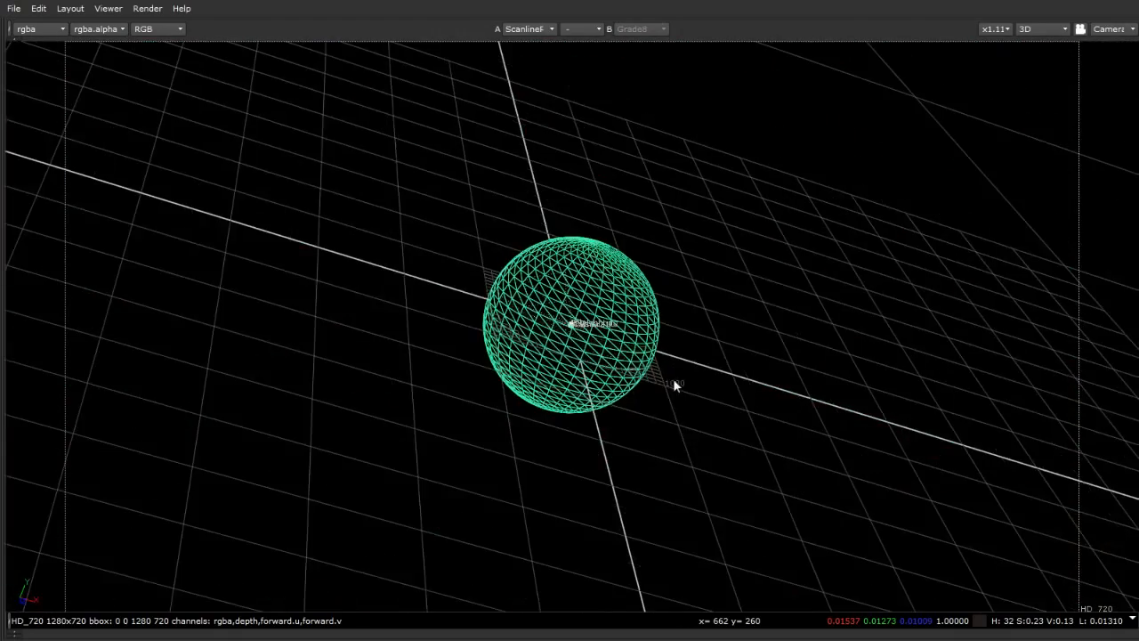
key("f")
left_click_drag(674, 381, 988, 309, "ctrl")
left_click(987, 309)
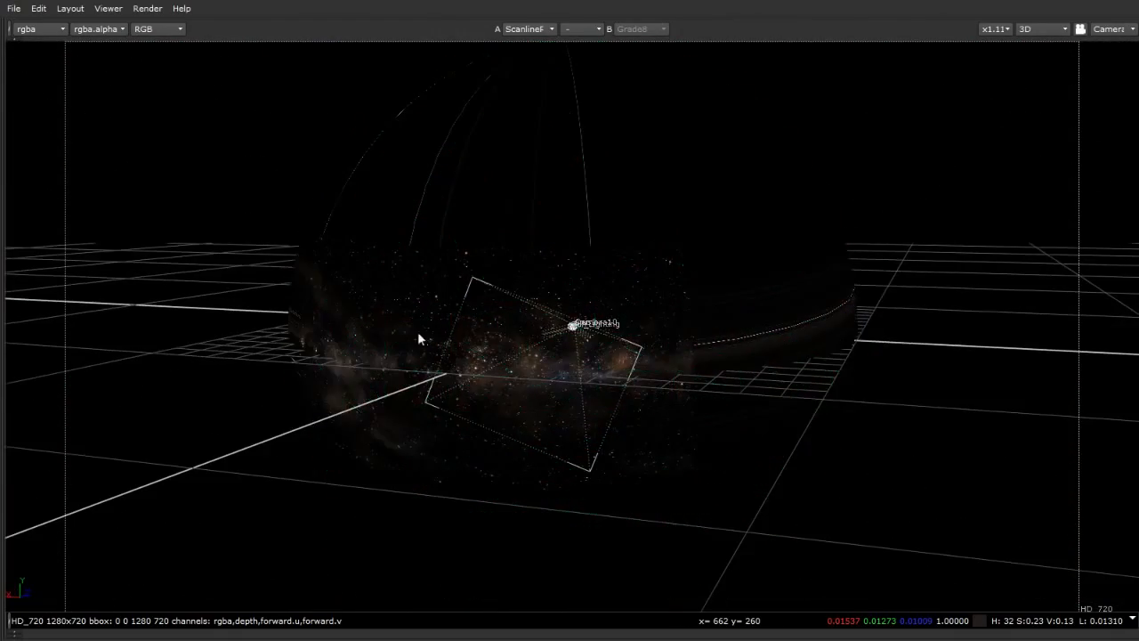
left_click_drag(419, 334, 502, 347, "ctrl")
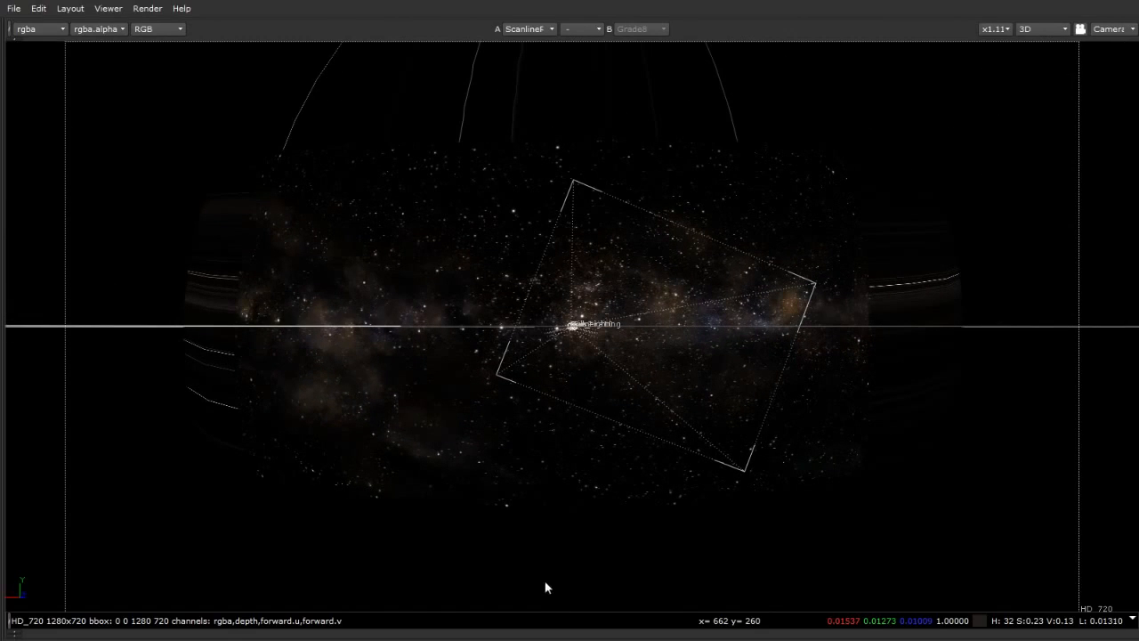
left_click_drag(731, 449, 549, 220, "ctrl")
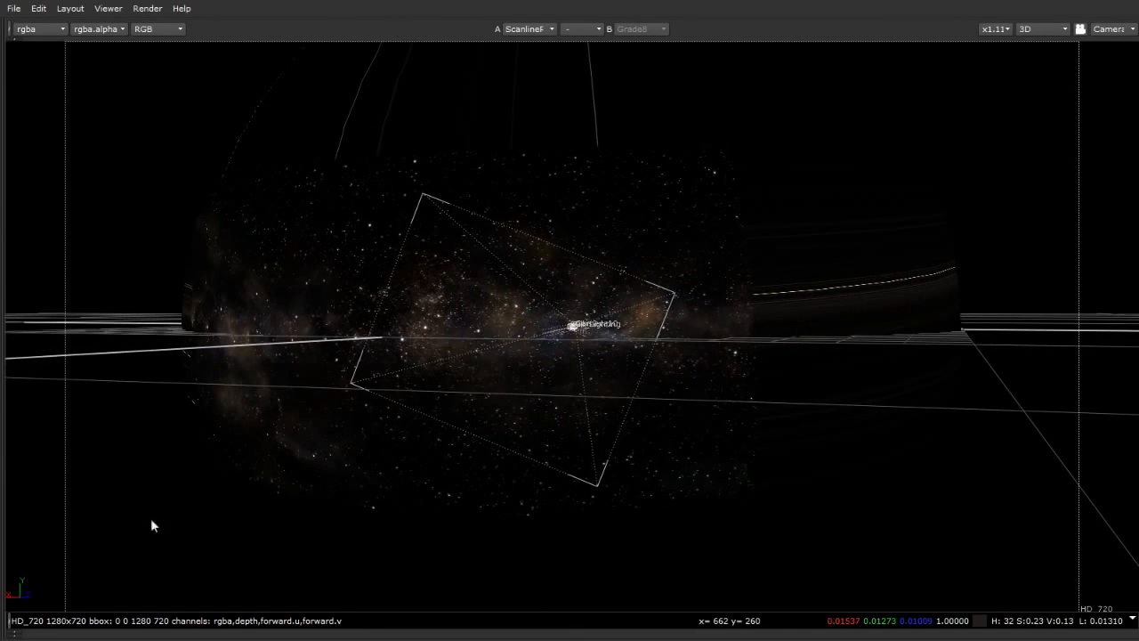
left_click_drag(596, 324, 916, 464, "ctrl")
left_click(548, 230)
left_click(990, 490)
left_click_drag(669, 349, 625, 408, "ctrl")
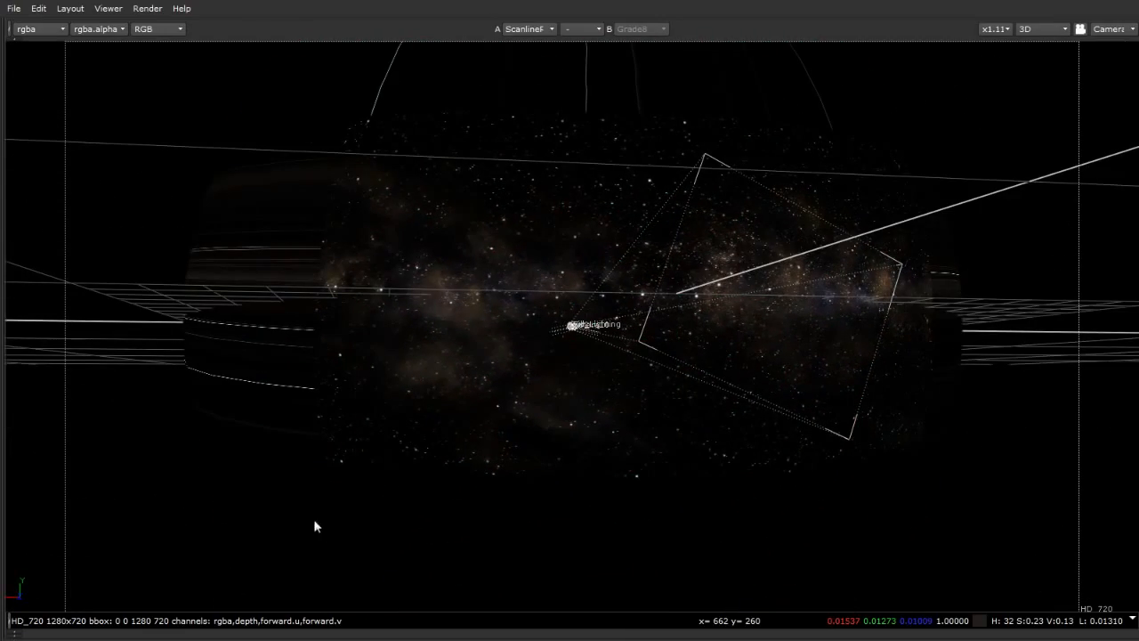
Restore the normal layout and raise the StarField sphere's u extent to 360 and v extent to 180.
key("space")
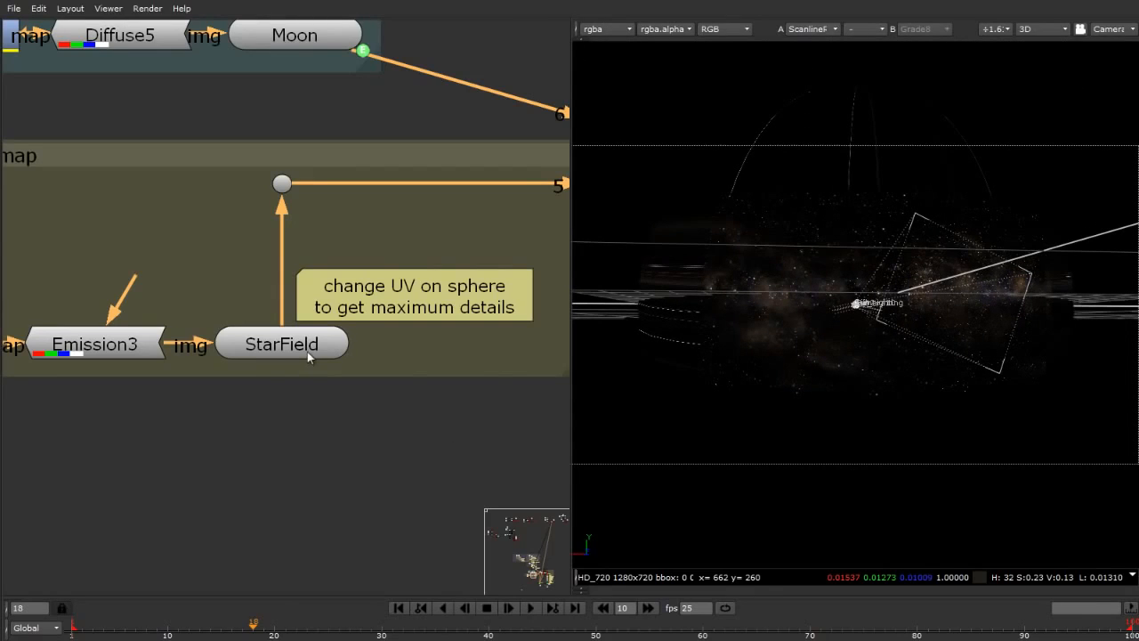
double_click(307, 352)
left_click_drag(592, 235, 320, 179)
left_click(635, 516)
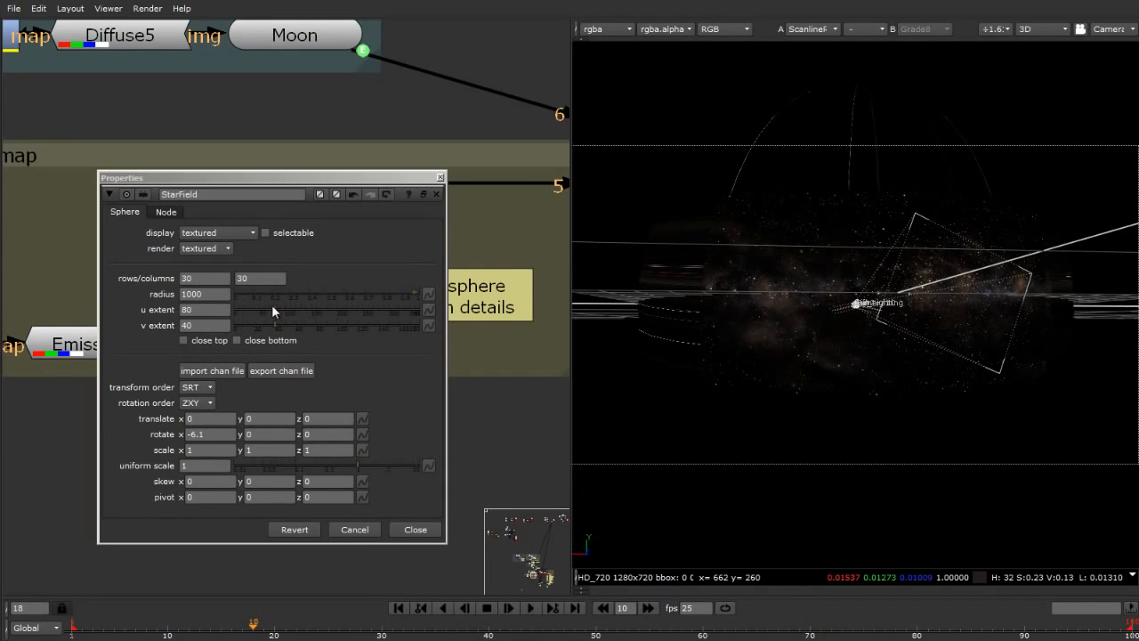
left_click_drag(272, 309, 432, 336)
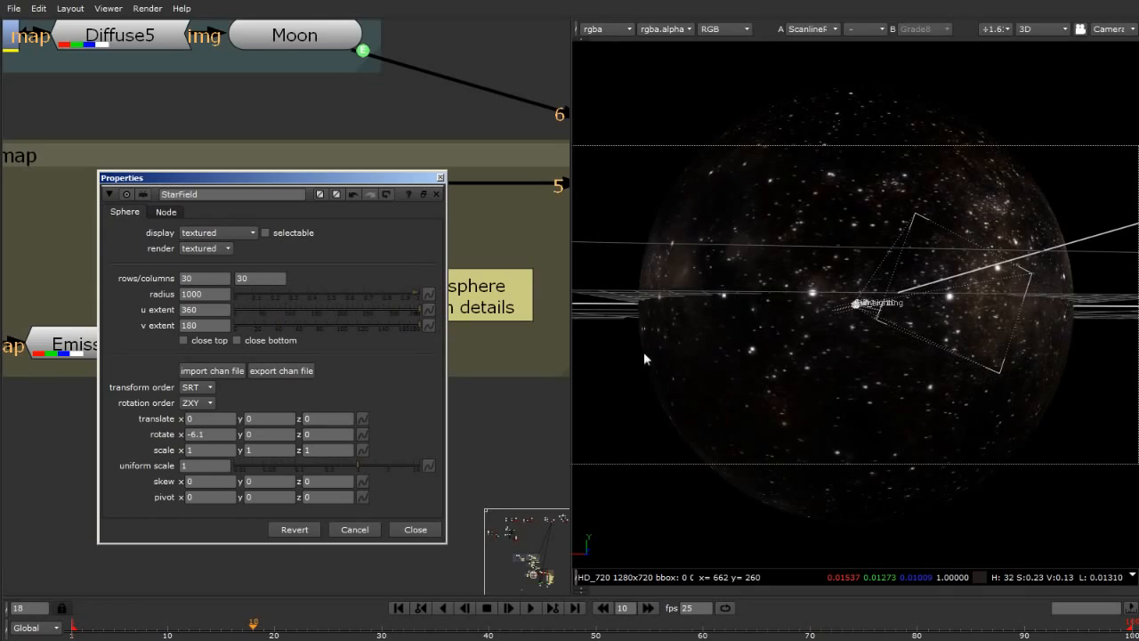
left_click_drag(644, 352, 605, 402, "ctrl")
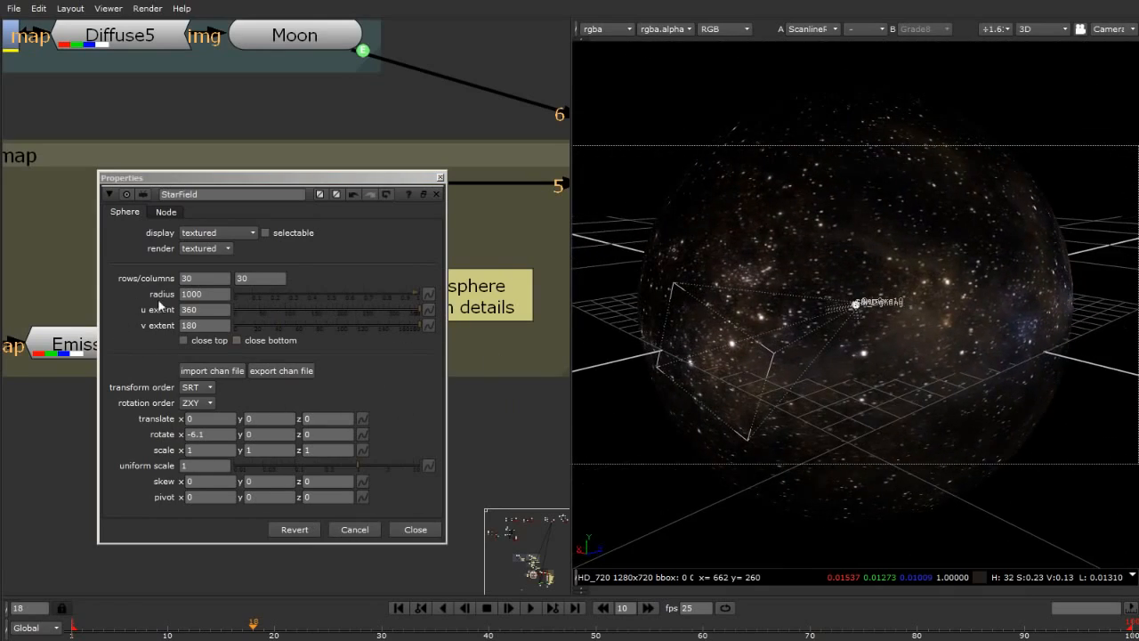
Set the StarField sphere's u extent to 80 and v extent to 40.
double_click(205, 309)
type("80")
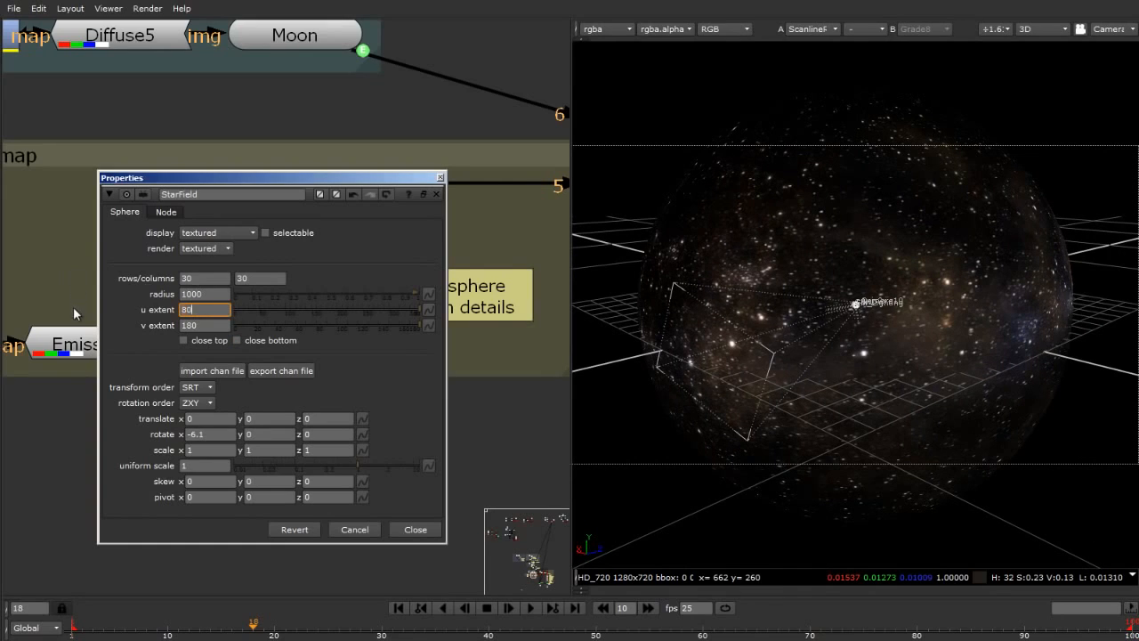
key("Return")
key("Tab")
type("400")
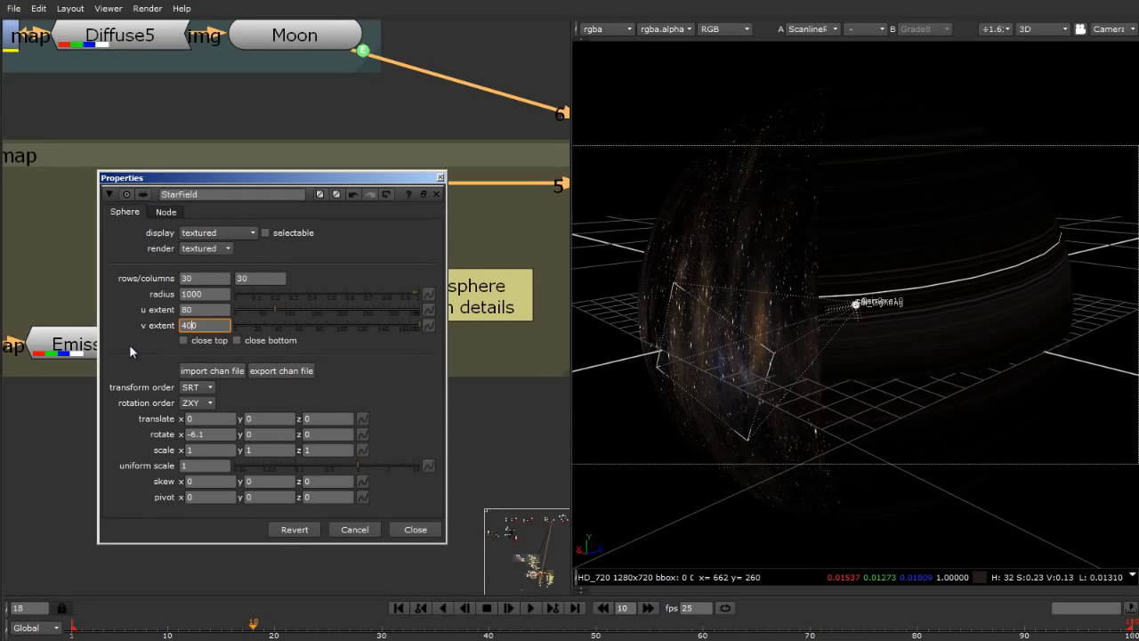
key("BackSpace")
key("Return")
left_click_drag(934, 482, 710, 356, "ctrl")
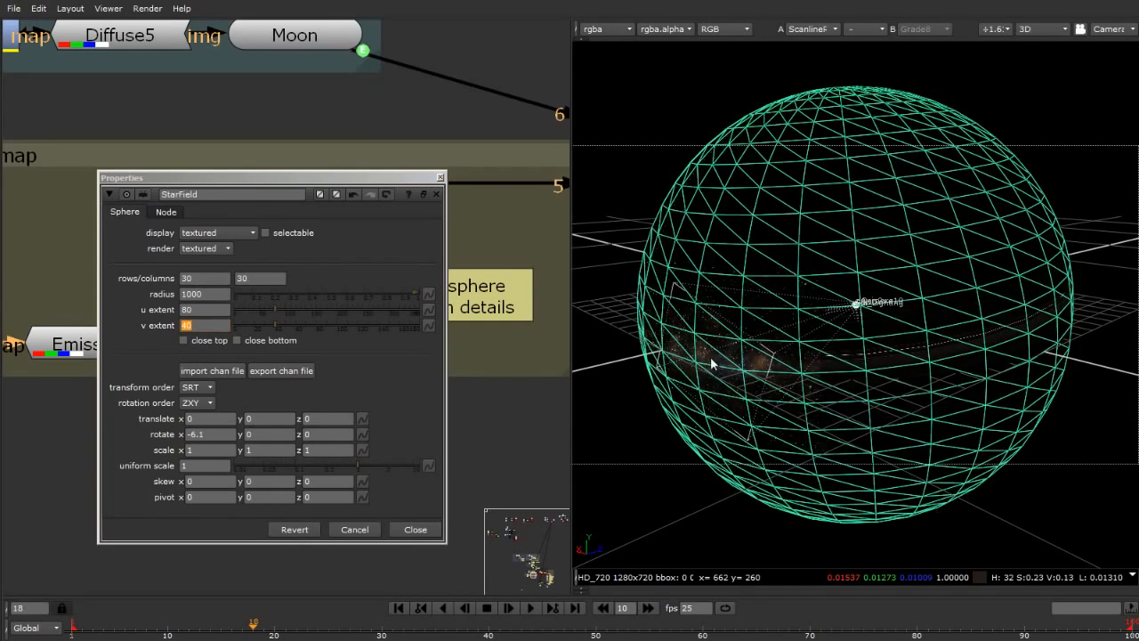
left_click_drag(900, 469, 862, 371, "ctrl")
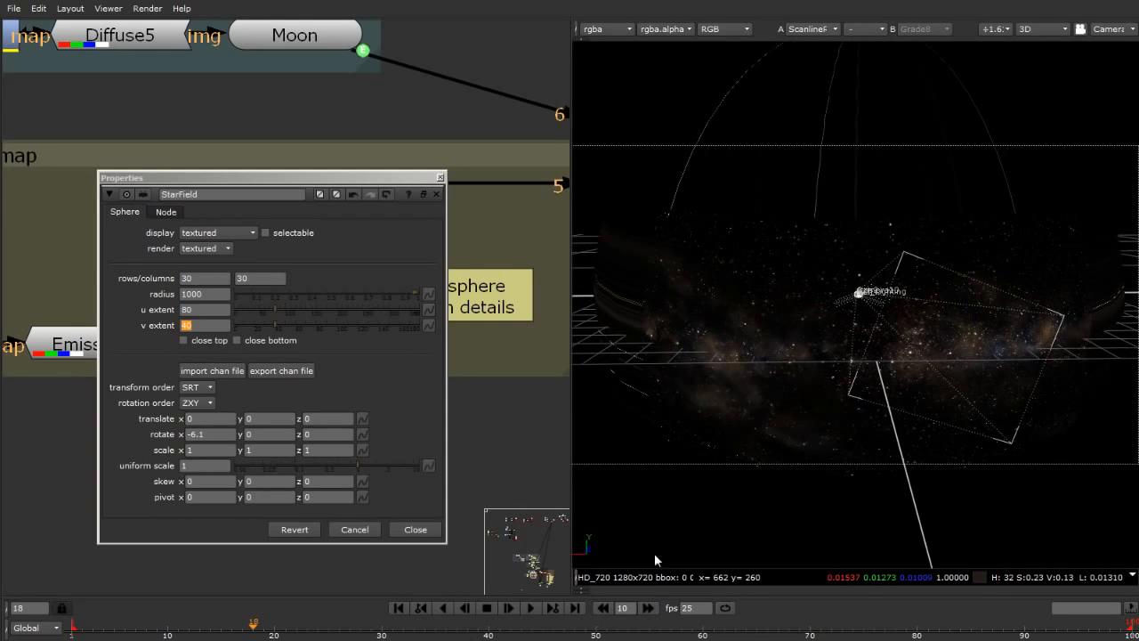
Play the animation to examine how the camera's frame moves across the star texture, and close the StarField properties.
left_click(531, 607)
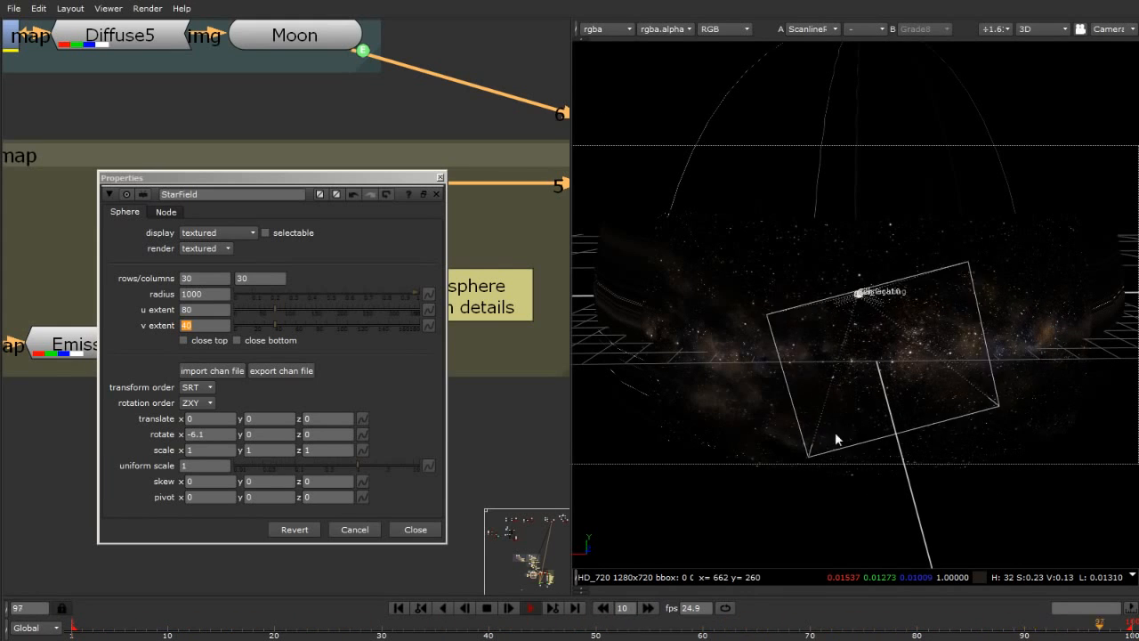
left_click(486, 608)
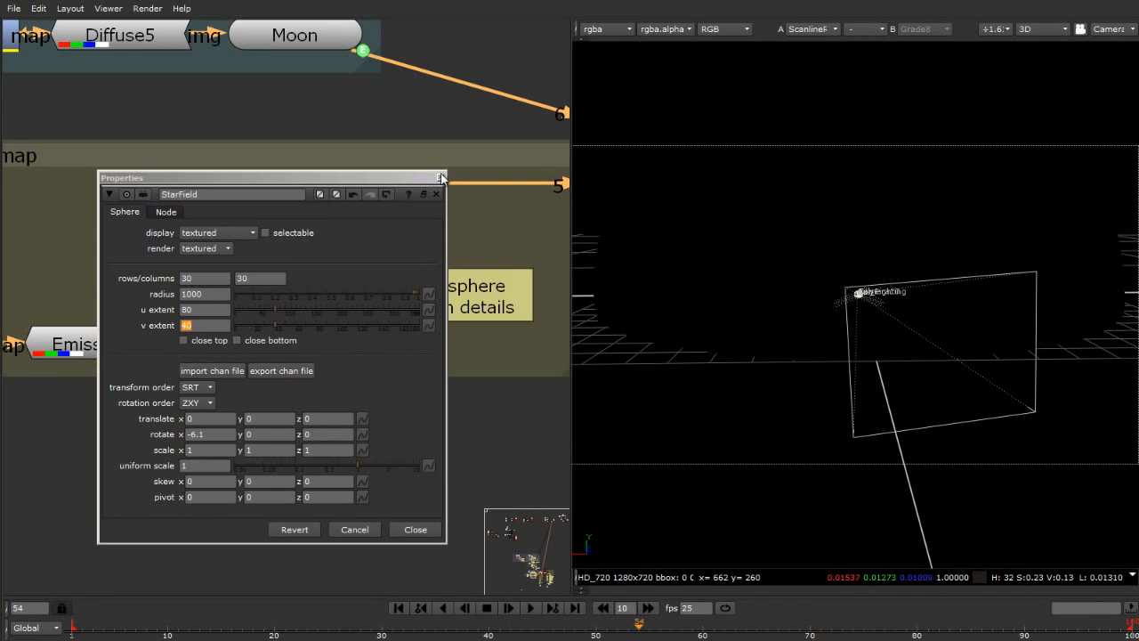
left_click(440, 178)
left_click(530, 608)
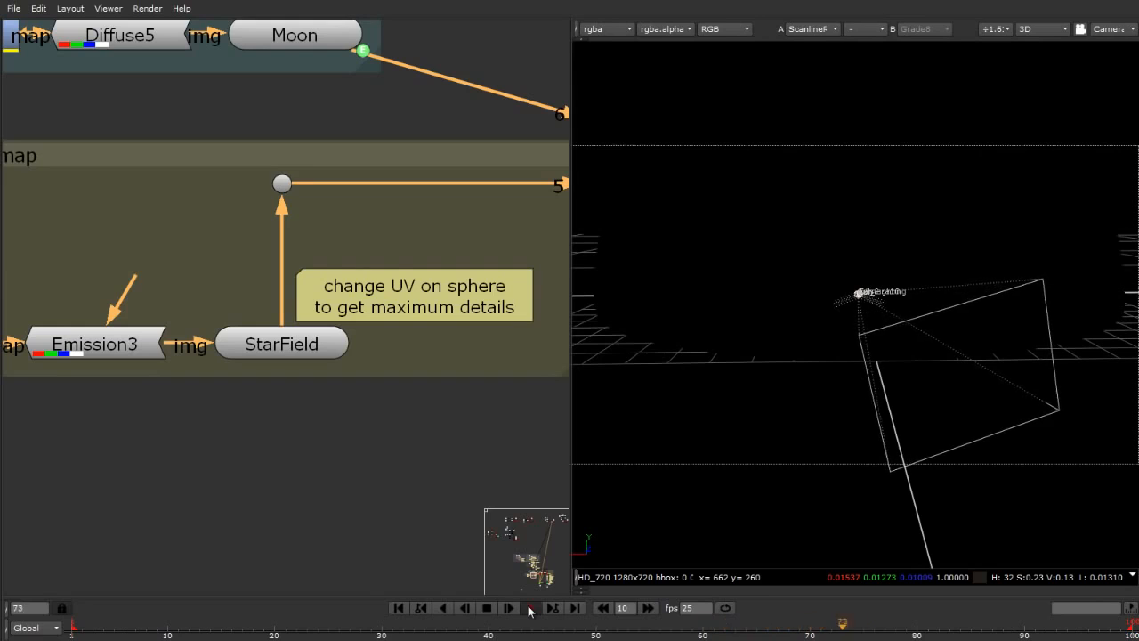
left_click(529, 607)
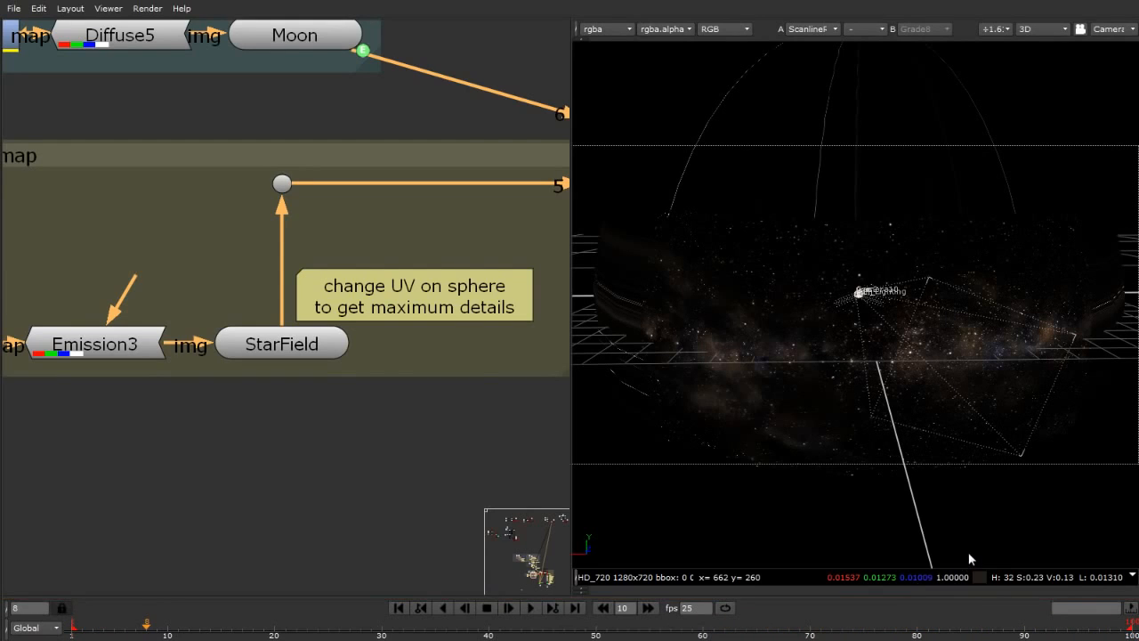
left_click_drag(1012, 373, 801, 329, "ctrl")
Open the properties of the Sun light that feeds Scene7.
scroll(70, 361, "down", 7)
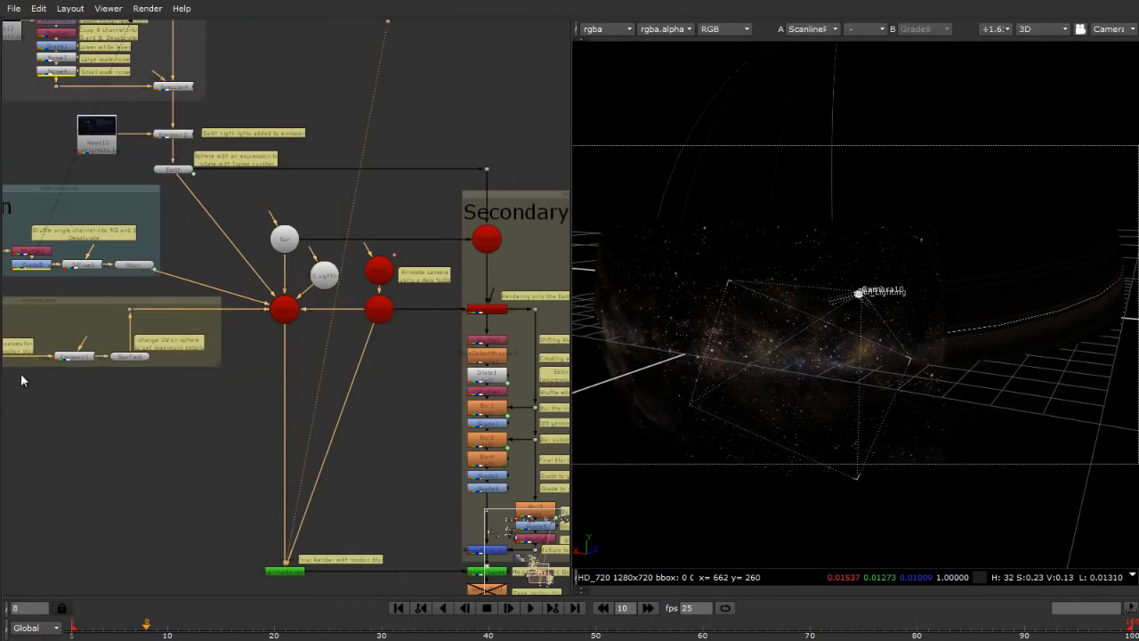
scroll(343, 262, "up", 4)
scroll(377, 300, "down", 2)
scroll(185, 188, "up", 3)
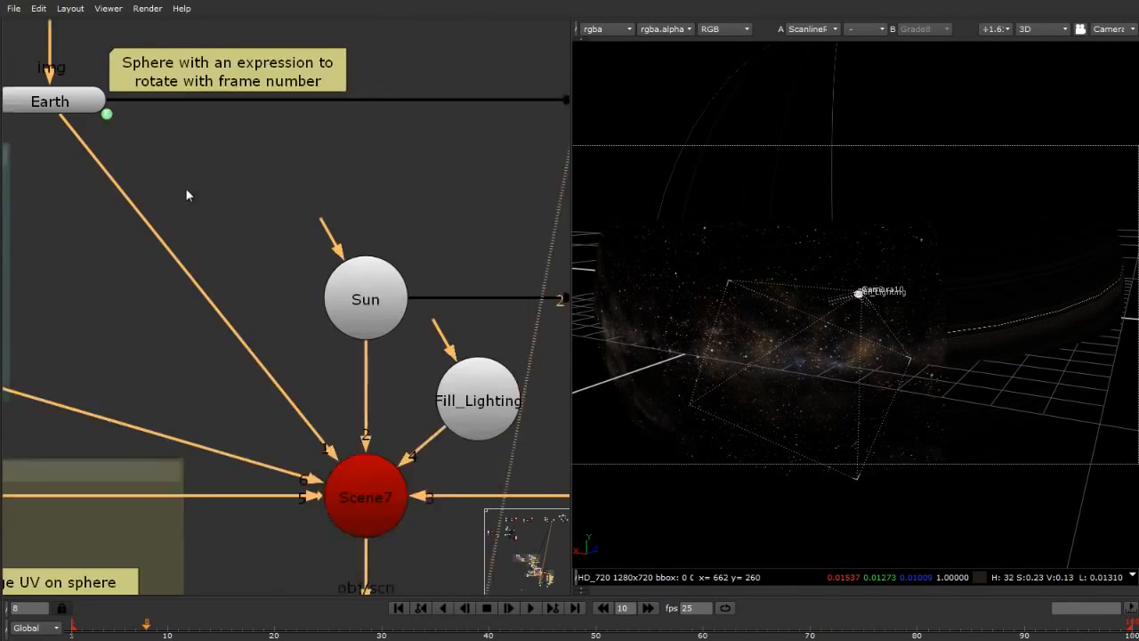
scroll(392, 309, "down", 2)
double_click(386, 309)
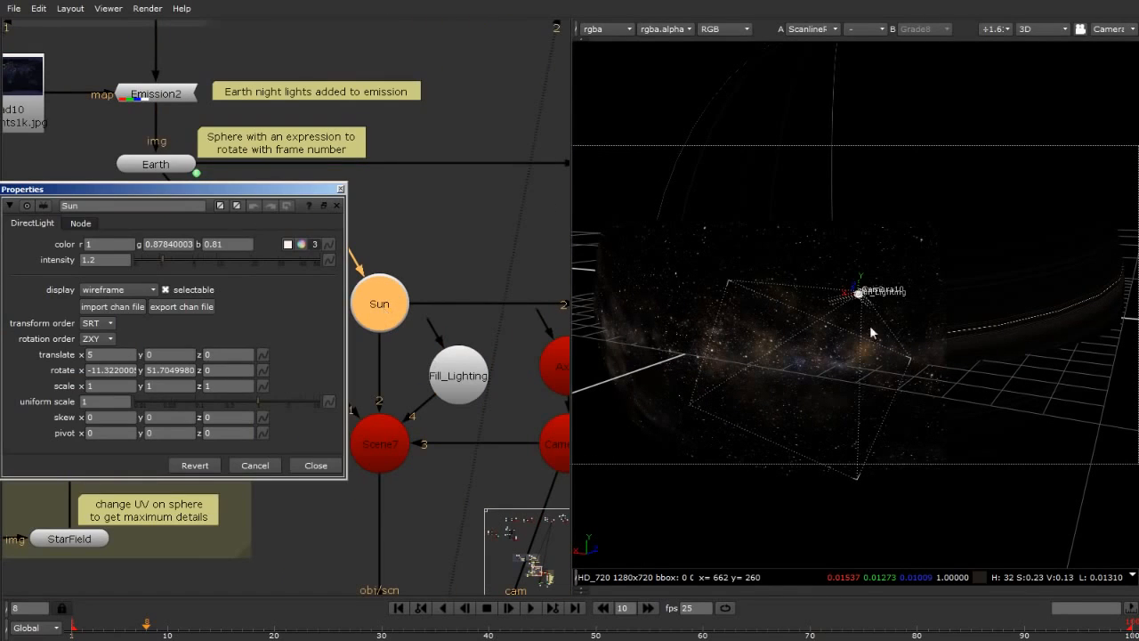
Examine the Sun light's position and direction relative to the earth from several angles in the 3D view.
key("f")
left_click_drag(543, 181, 553, 277, "ctrl")
scroll(746, 290, "down", 10)
left_click_drag(904, 335, 944, 532, "ctrl")
middle_click_drag(813, 278, 1102, 366, "alt")
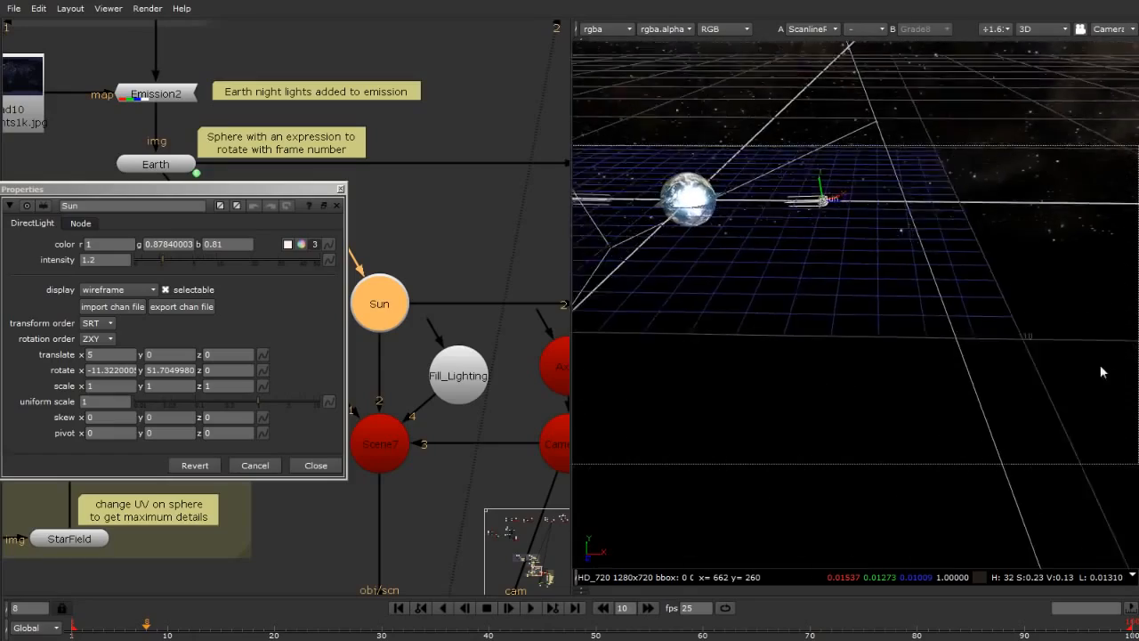
left_click_drag(699, 254, 779, 346, "alt")
middle_click_drag(779, 345, 823, 317, "alt")
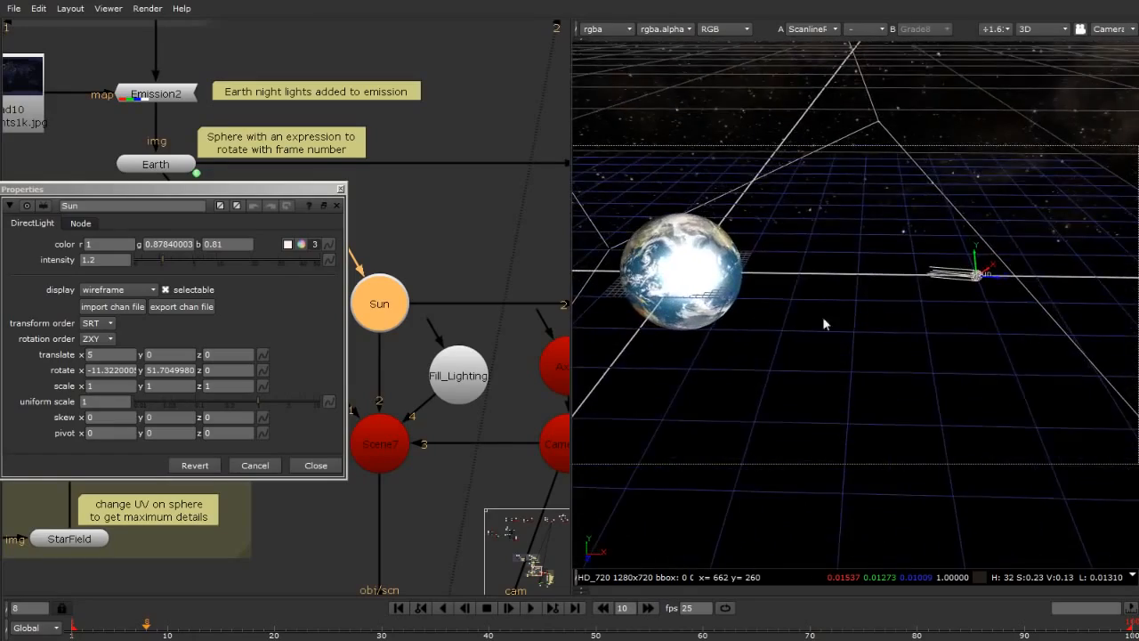
left_click_drag(823, 317, 794, 265, "alt")
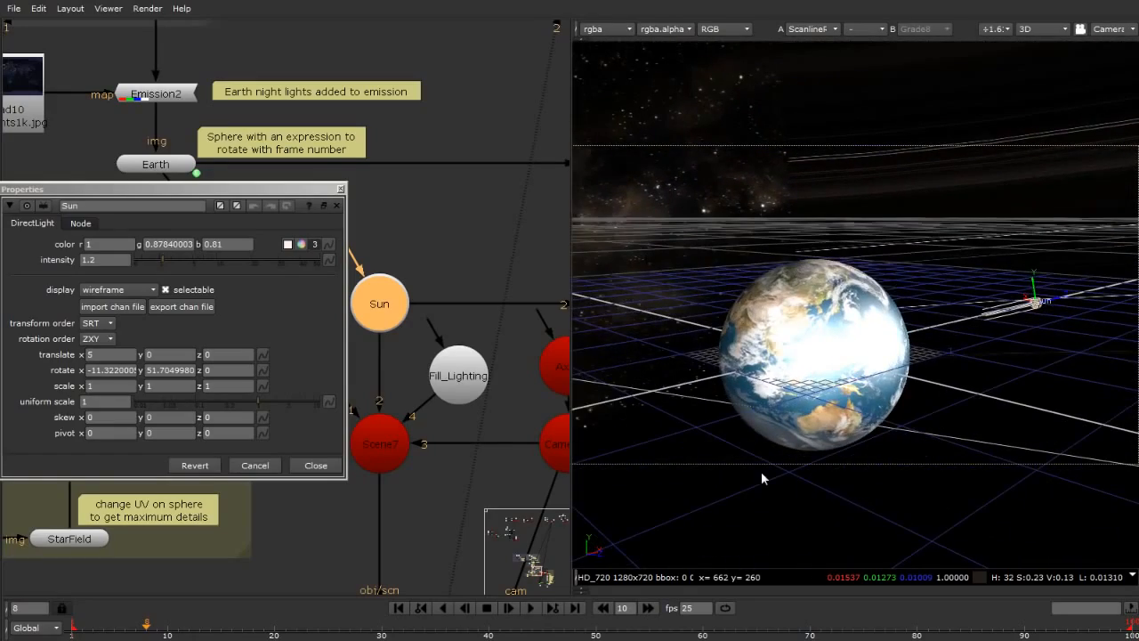
left_click_drag(1006, 382, 983, 282, "alt")
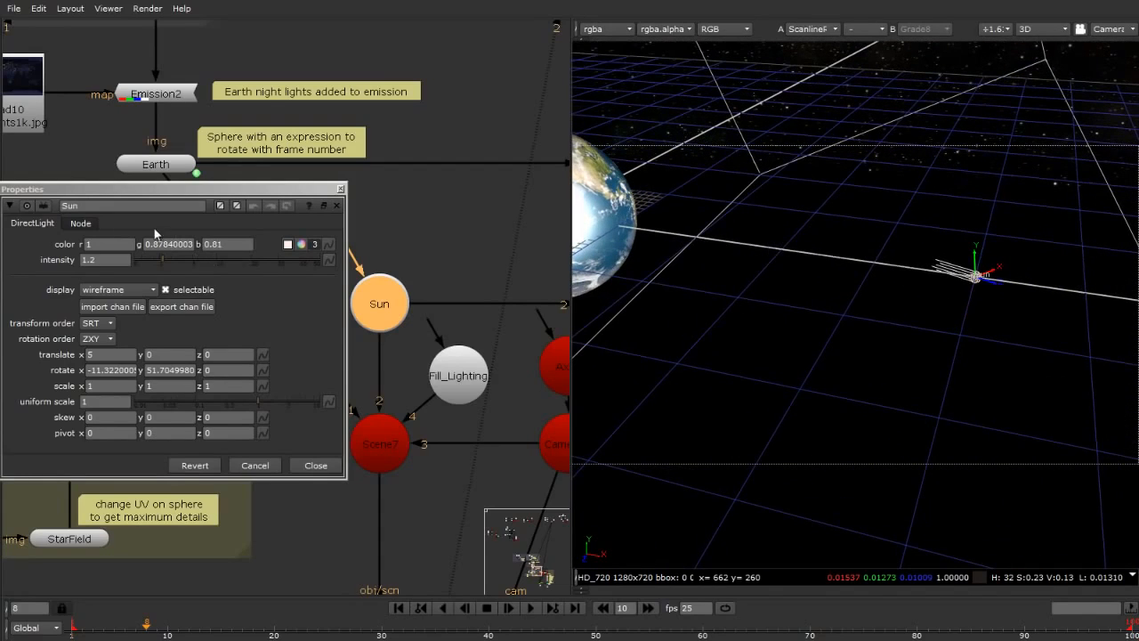
left_click(110, 206)
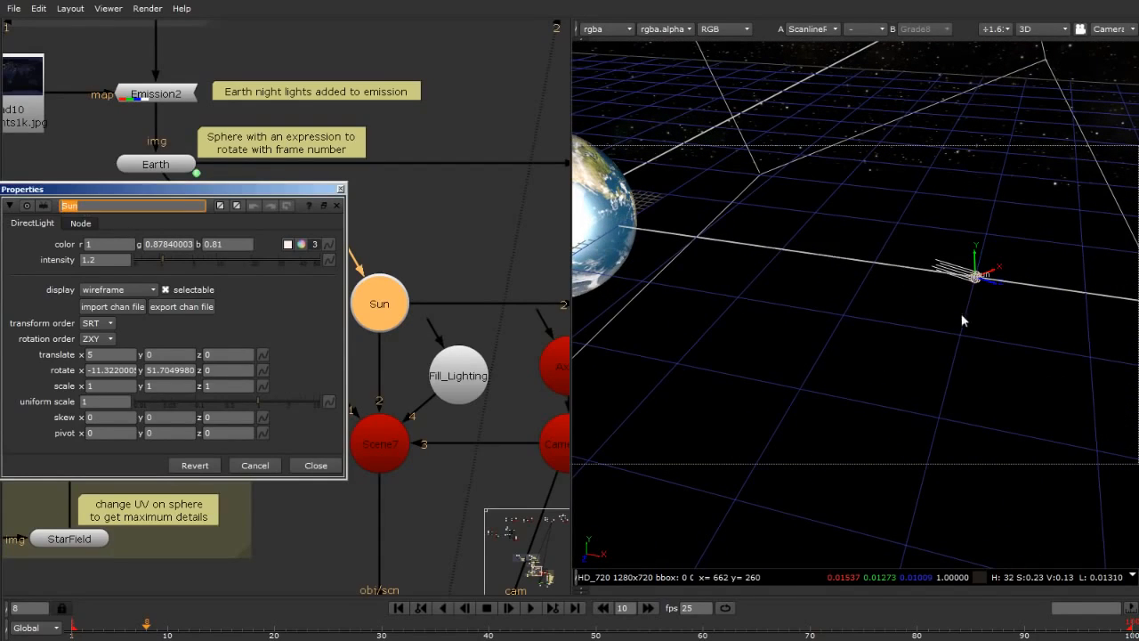
left_click_drag(962, 320, 1035, 273, "ctrl")
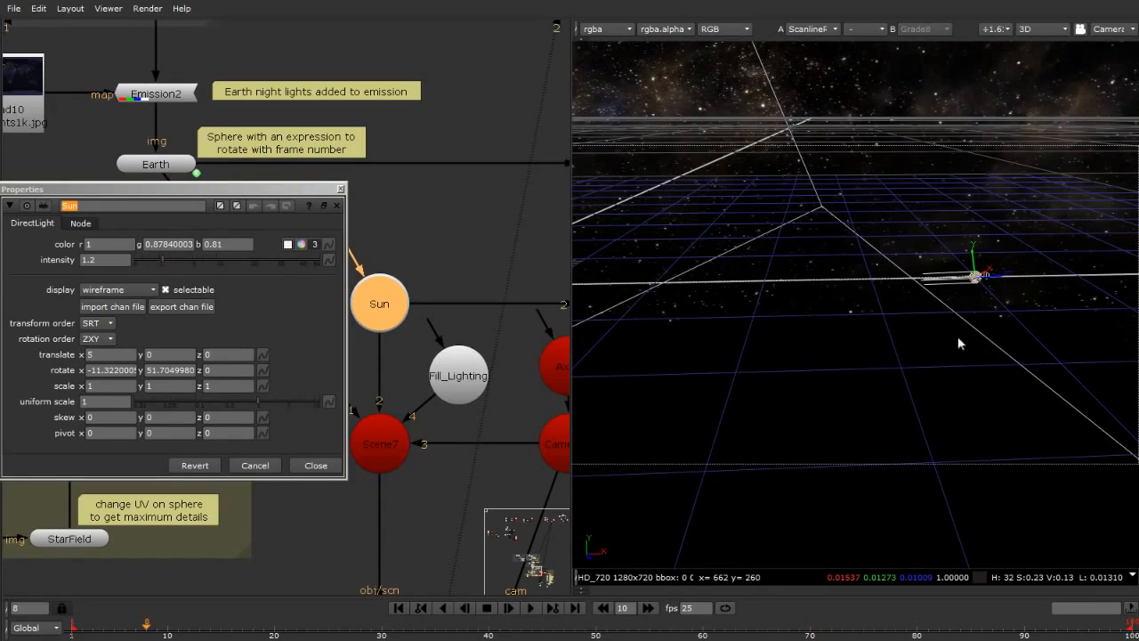
Examine the Sun light's colour in the colour wheel and its intensity, and close its properties.
left_click(433, 493)
left_click_drag(985, 276, 758, 358, "ctrl")
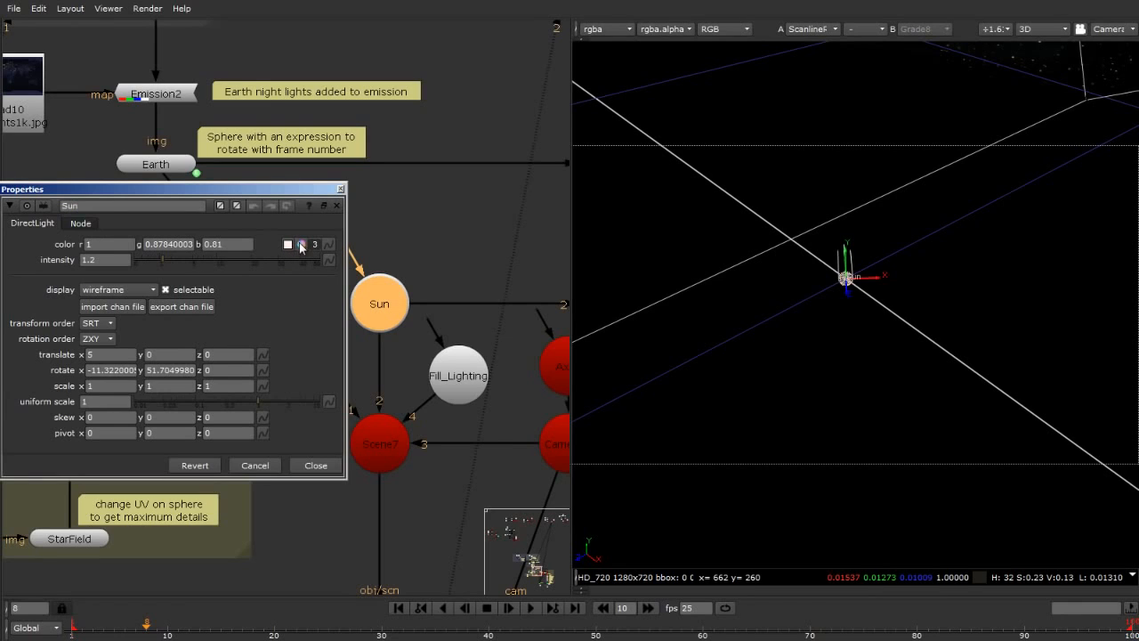
left_click(300, 244)
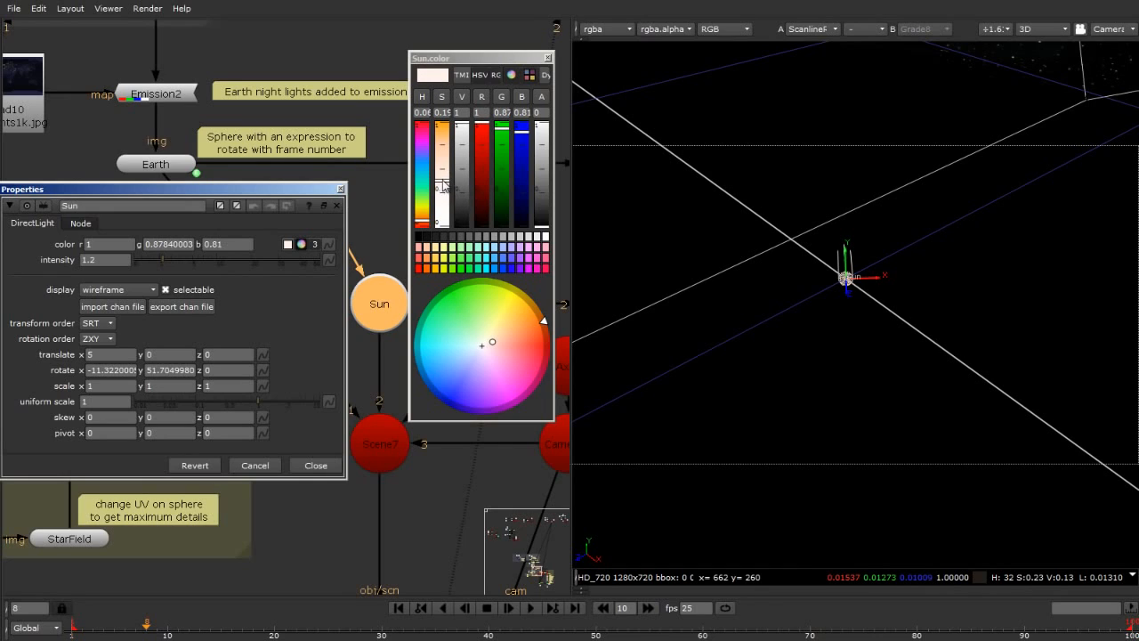
left_click(546, 59)
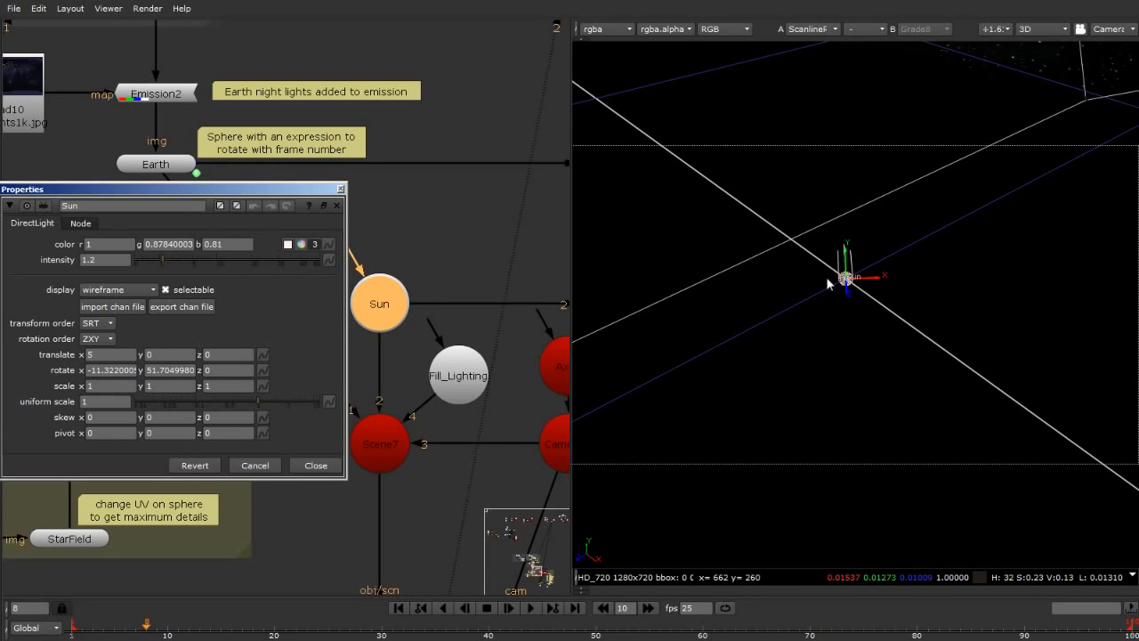
left_click_drag(826, 285, 752, 285, "ctrl")
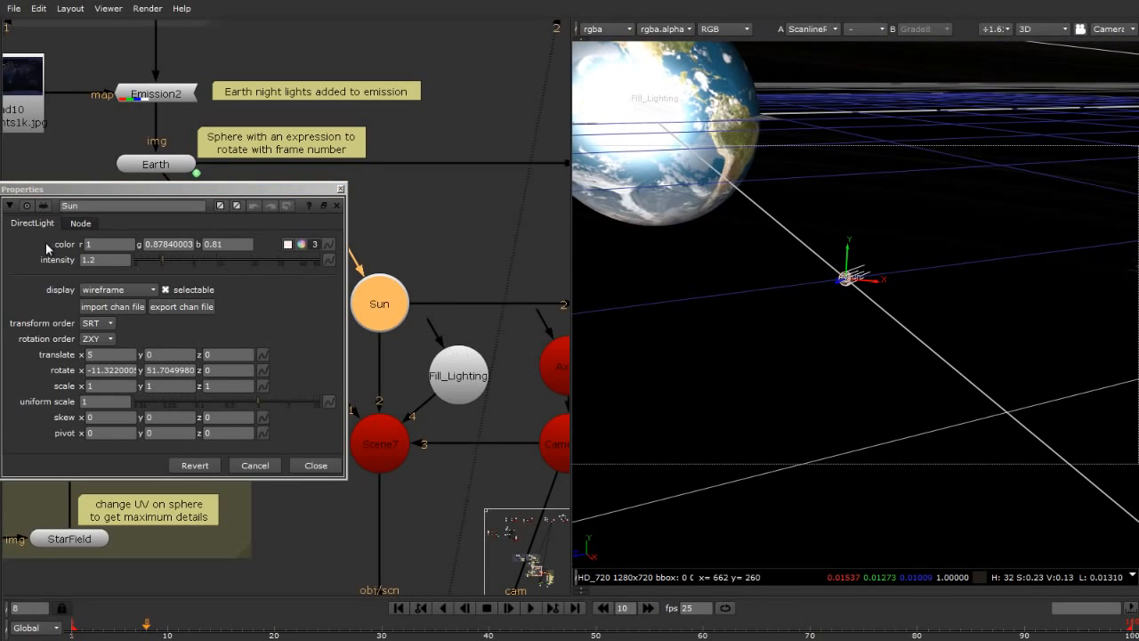
left_click_drag(111, 259, 69, 265)
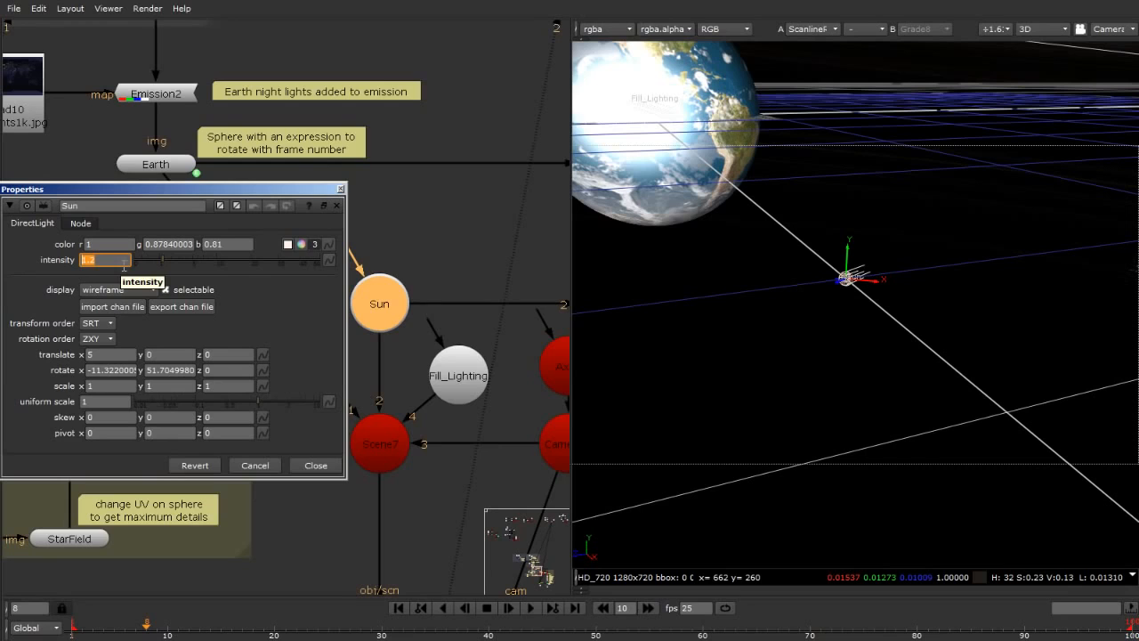
left_click(341, 190)
left_click(380, 181)
Select the Fill_Lighting node and examine where the light sits relative to the earth and the Sun in 3D.
scroll(323, 260, "down", 1)
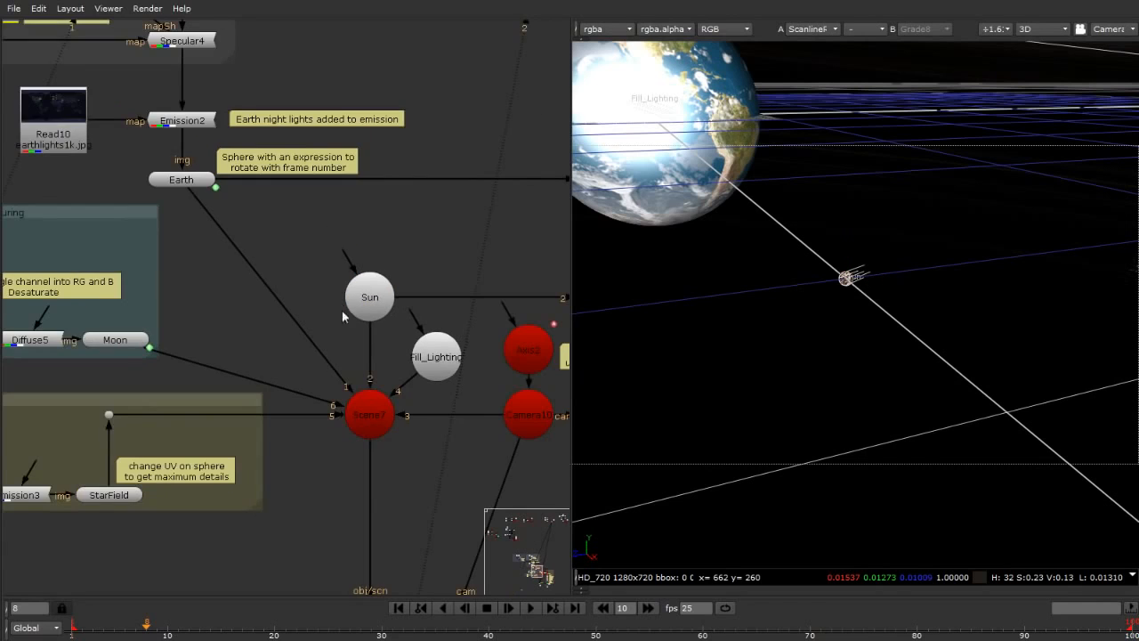
scroll(457, 368, "up", 4)
left_click(424, 366)
scroll(928, 306, "down", 4)
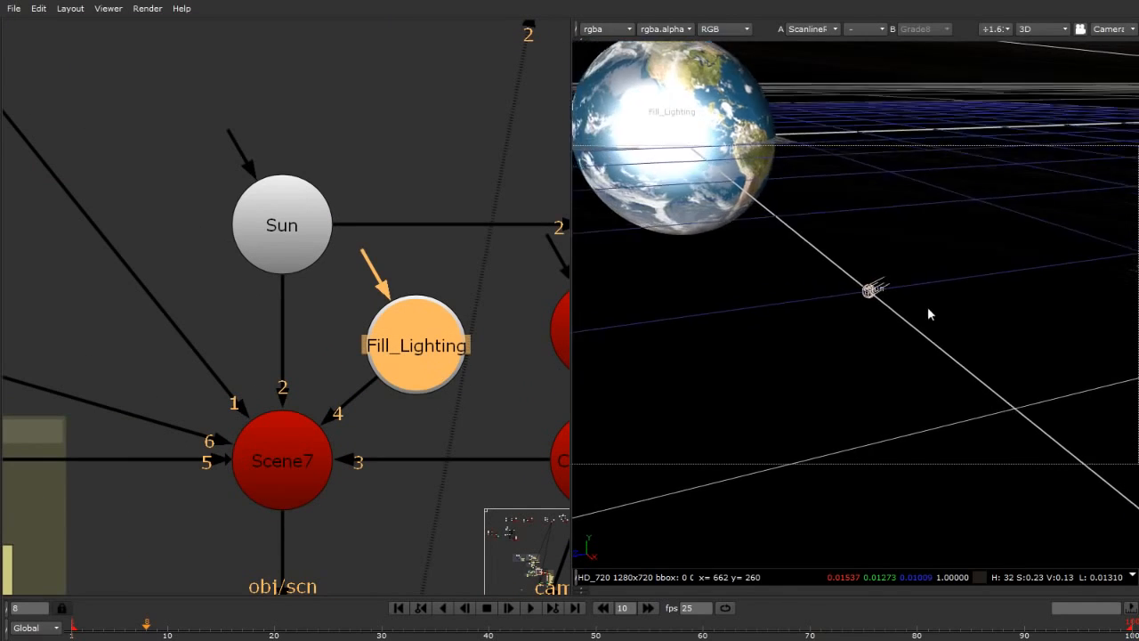
middle_click_drag(890, 319, 771, 318, "alt")
left_click_drag(771, 319, 982, 378, "ctrl")
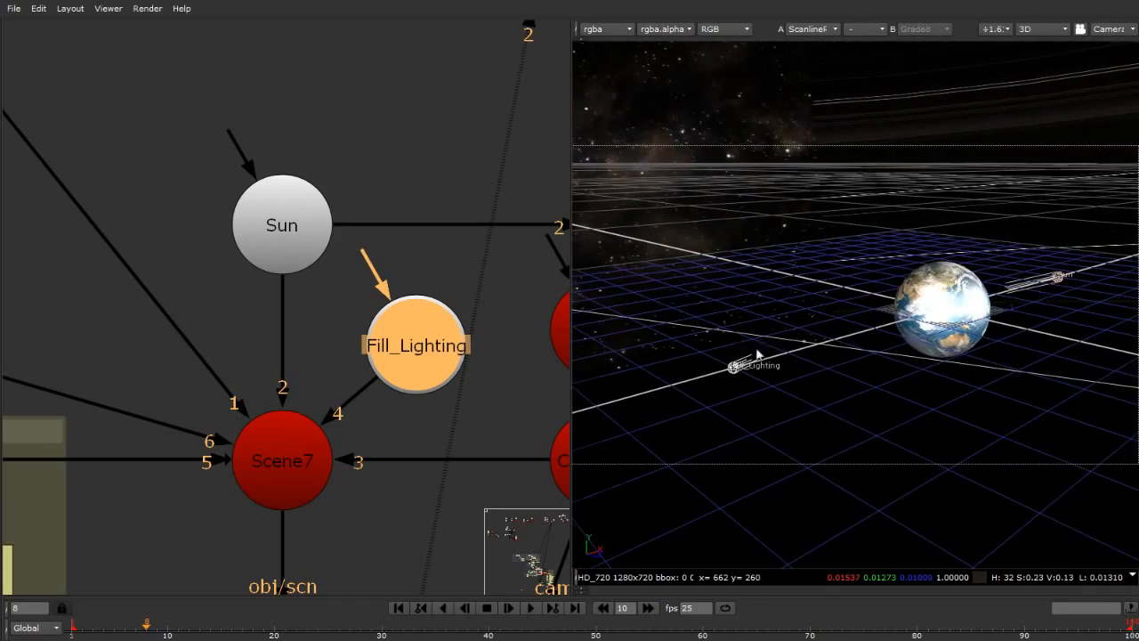
left_click_drag(757, 354, 1086, 273, "ctrl")
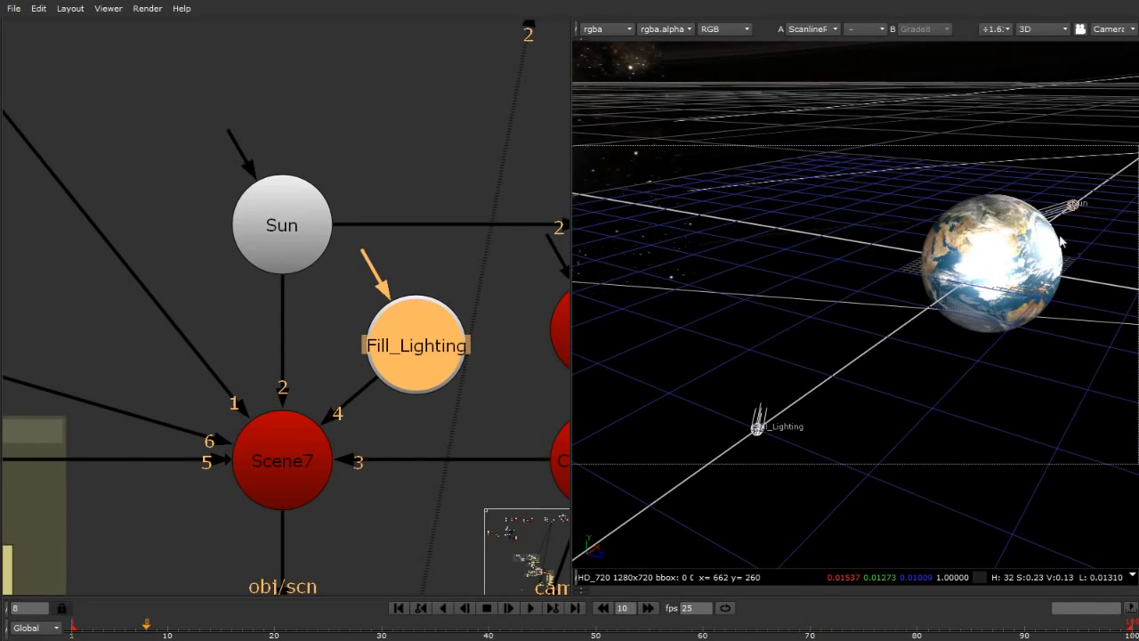
Inspect the Fill_Lighting light's intensity in its properties and close them.
double_click(411, 356)
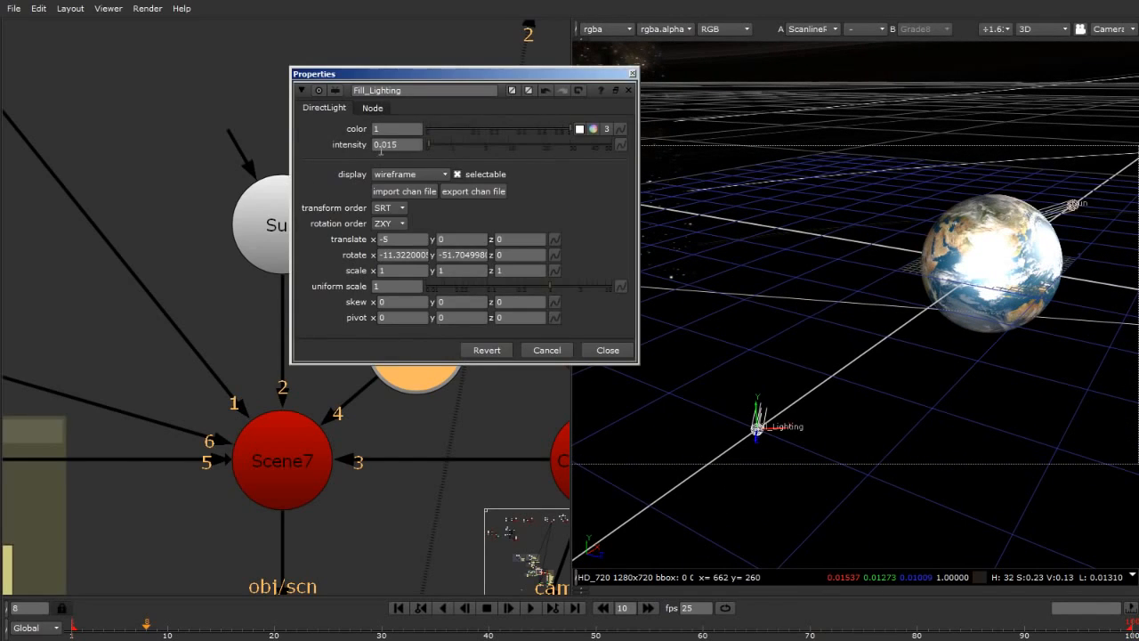
left_click_drag(409, 142, 335, 144)
left_click(631, 75)
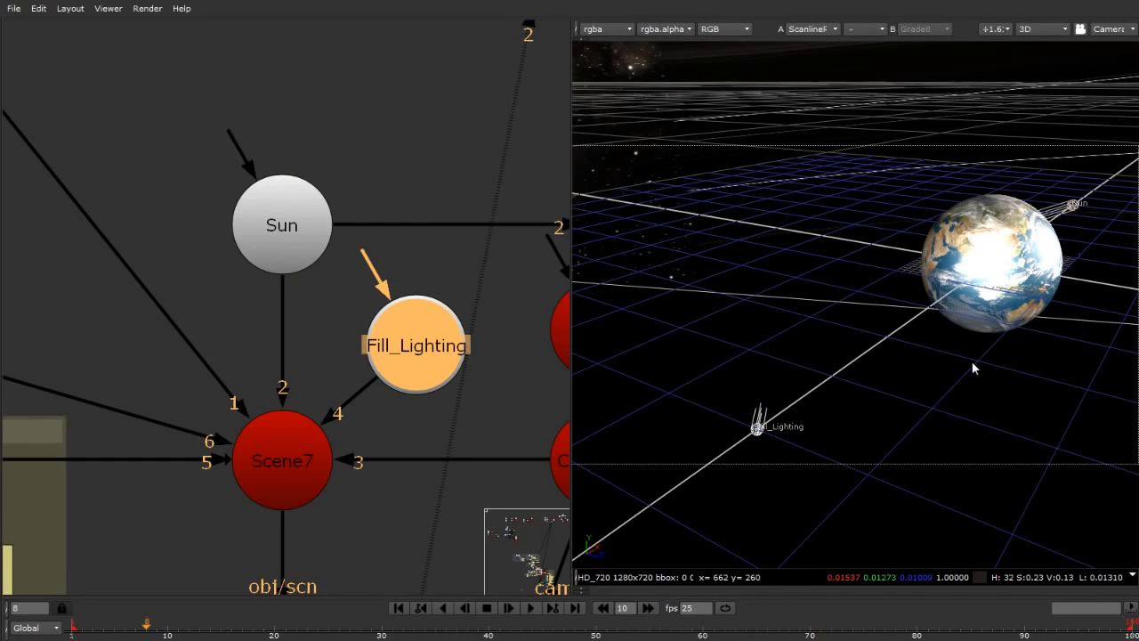
Compare the Sun and fill light placements on either side of the earth from several distances and angles.
scroll(966, 346, "down", 8)
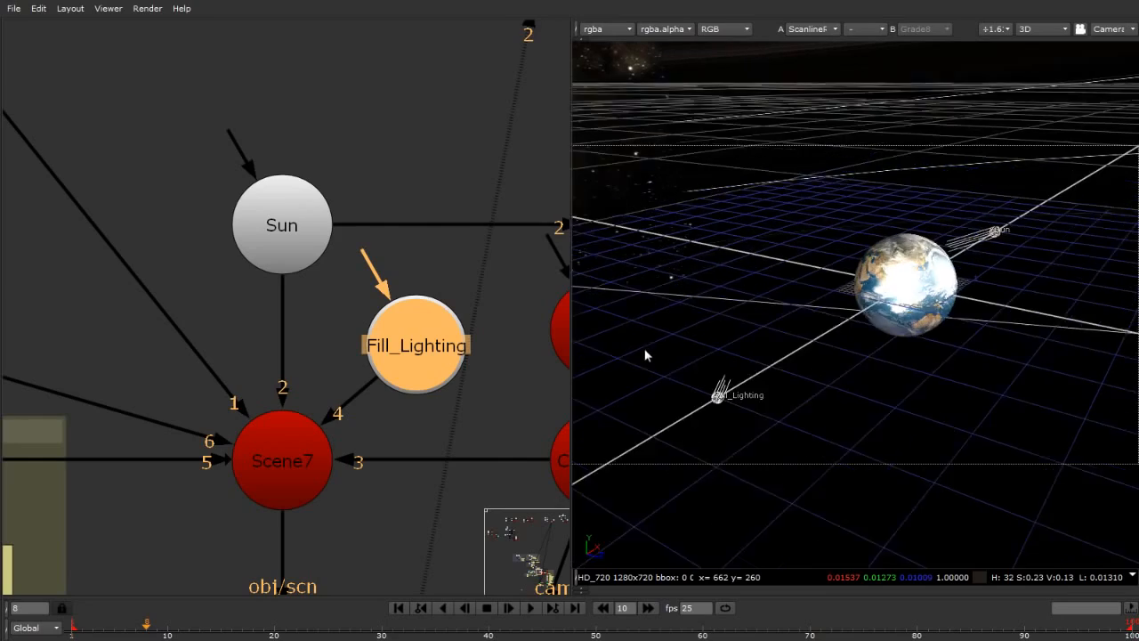
scroll(964, 394, "down", 3)
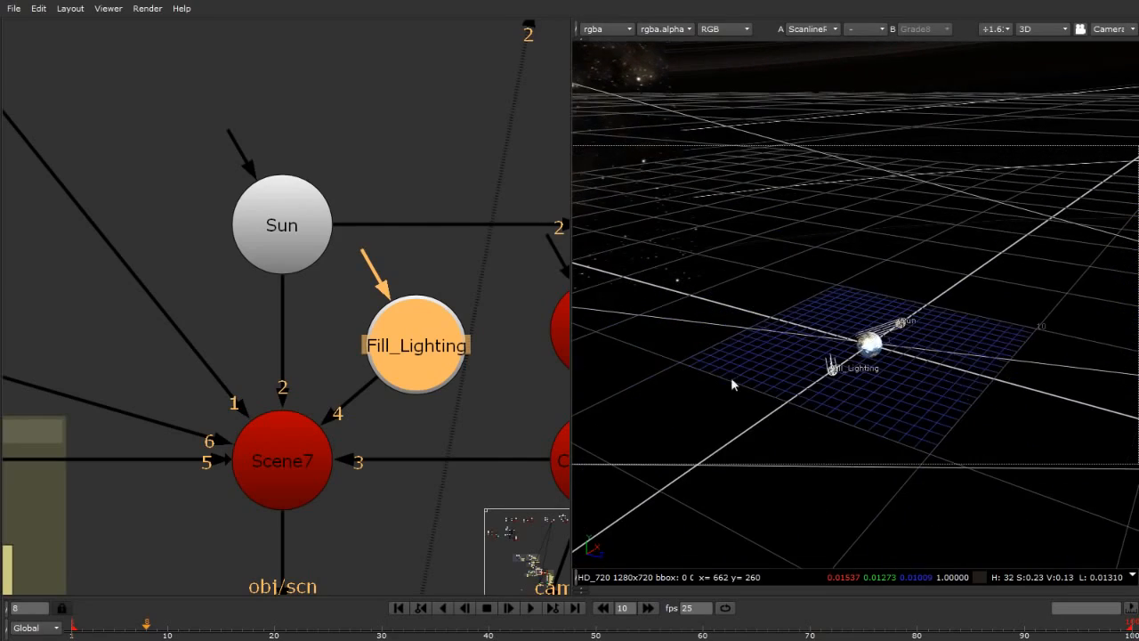
scroll(712, 375, "down", 2)
scroll(765, 370, "up", 8)
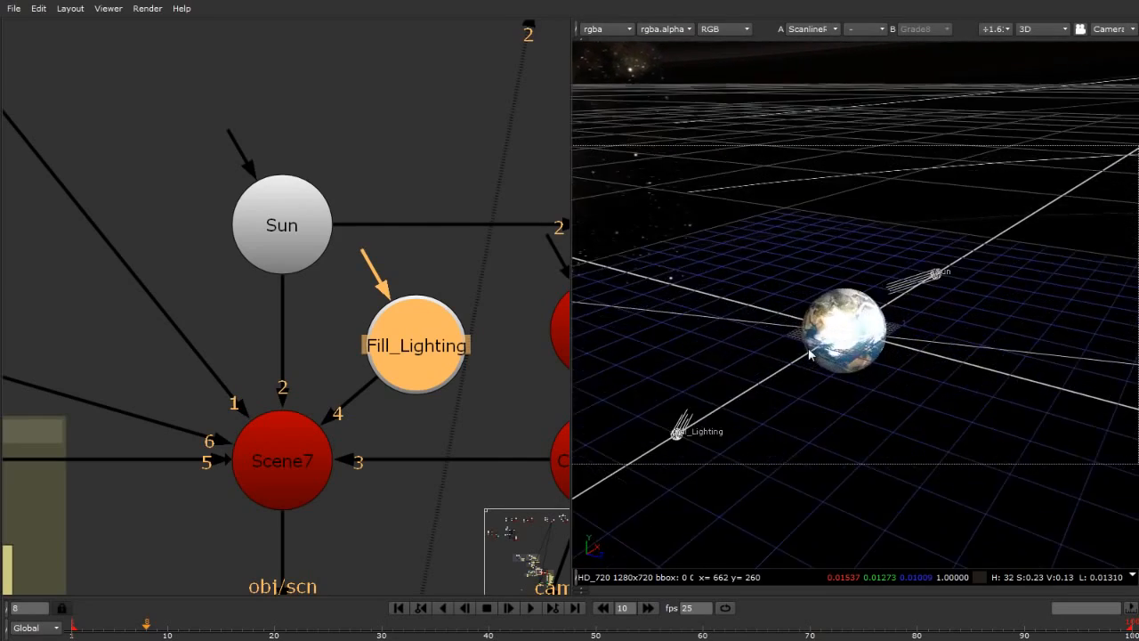
left_click_drag(967, 389, 997, 311, "ctrl")
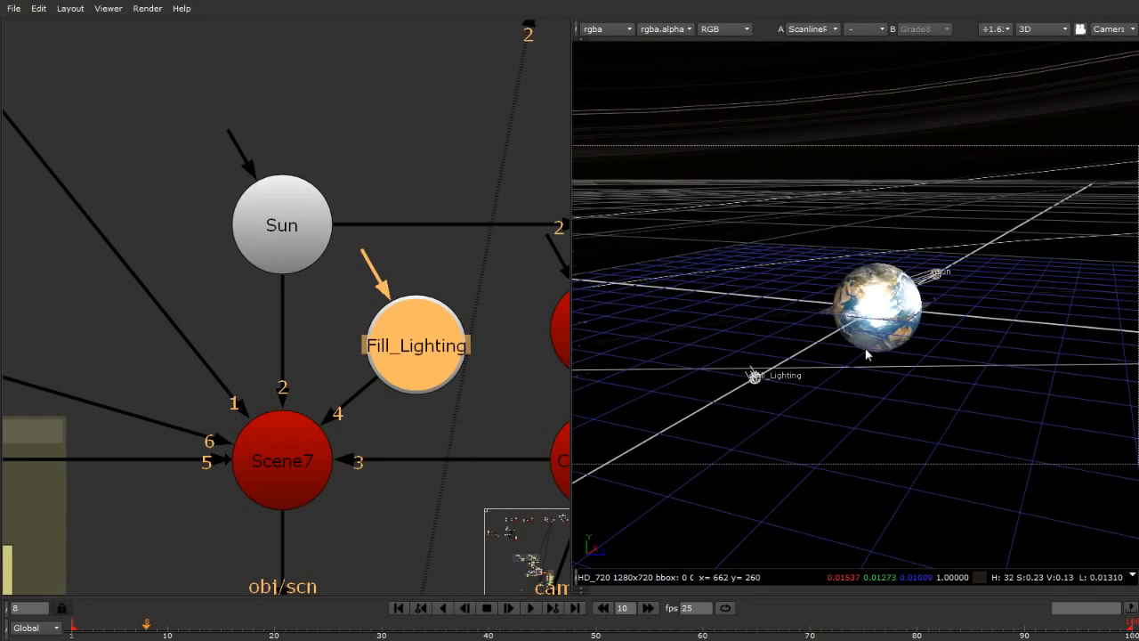
Survey the whole node graph, selecting the Earth Clr and Clouds backdrops in turn to review the earth's texture groups.
scroll(465, 242, "down", 7)
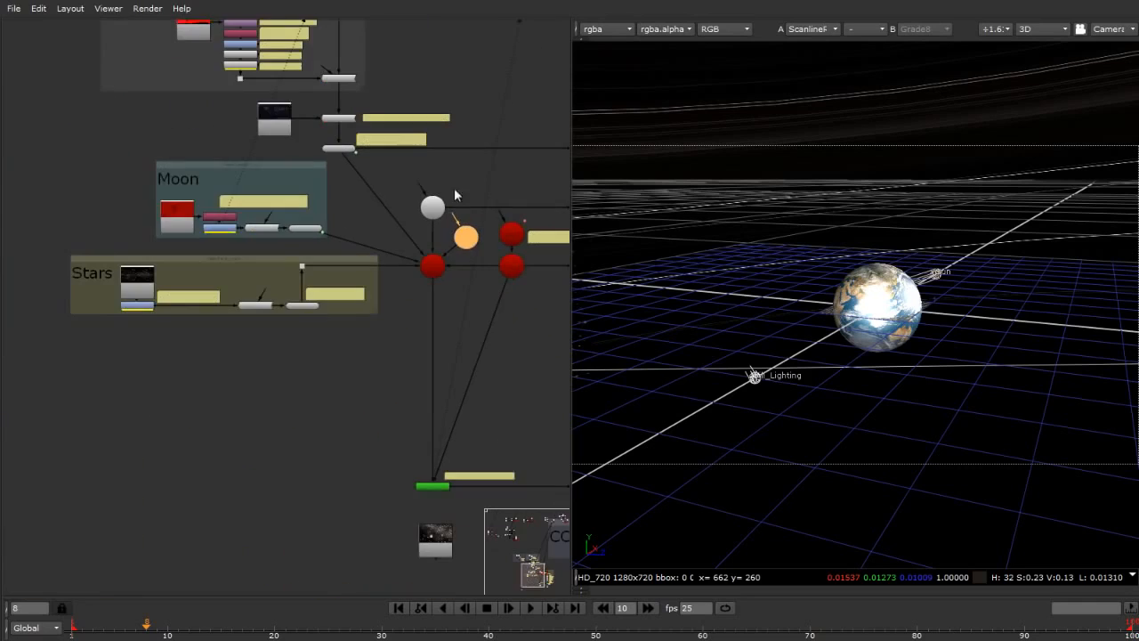
scroll(465, 242, "up", 5)
scroll(464, 242, "down", 5)
scroll(464, 242, "up", 3)
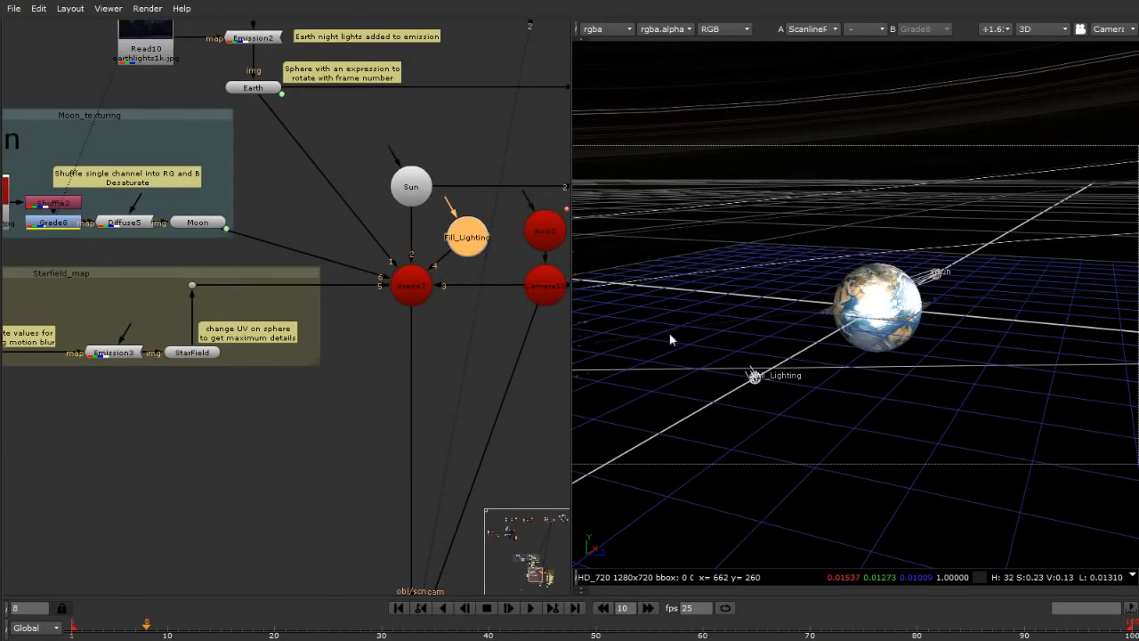
scroll(335, 236, "down", 3)
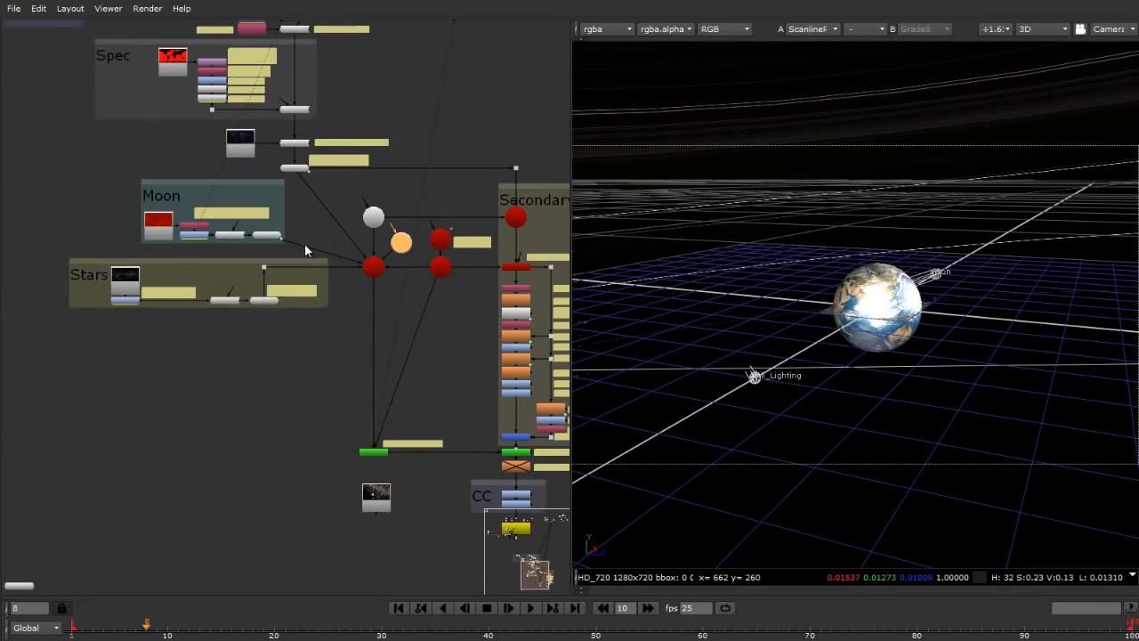
scroll(381, 250, "up", 4)
scroll(388, 256, "down", 4)
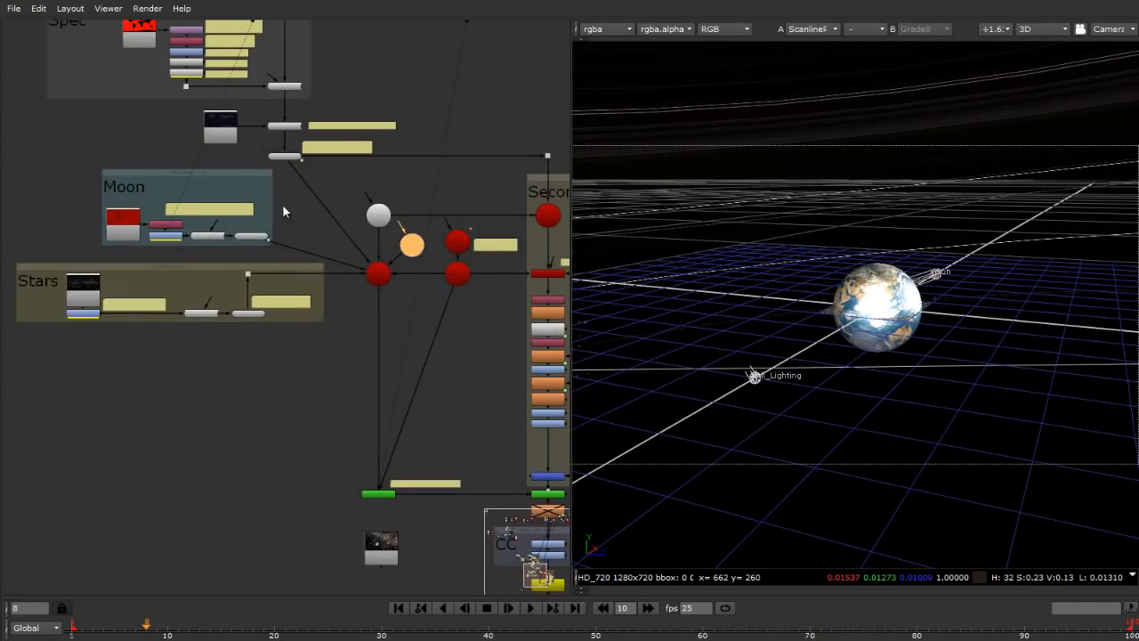
middle_click_drag(284, 212, 474, 457)
middle_click_drag(237, 427, 238, 400)
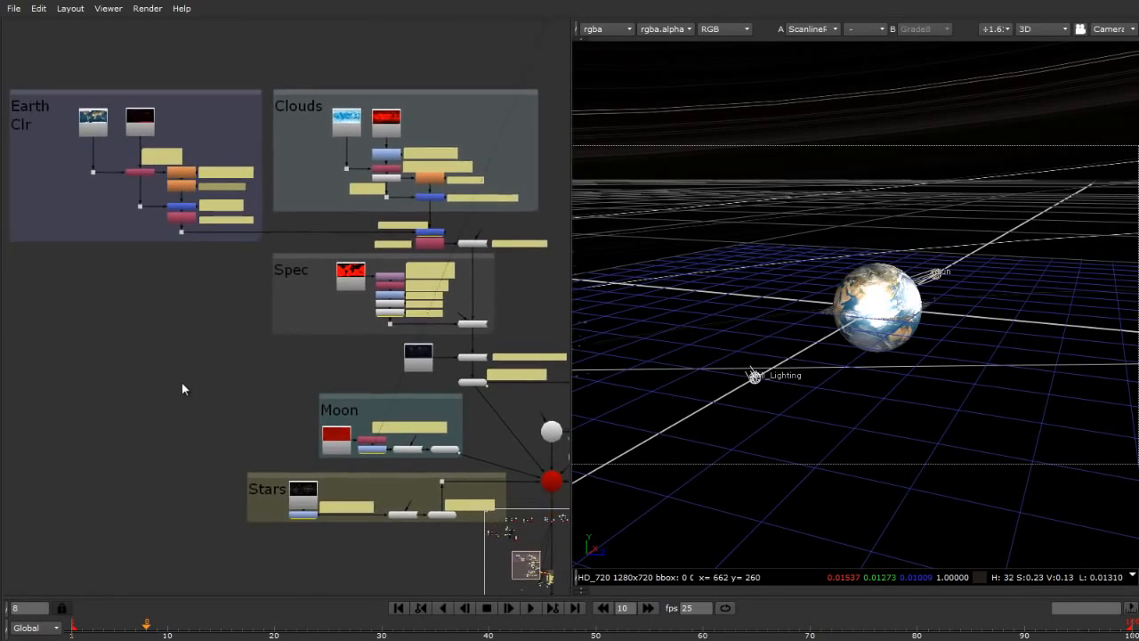
left_click(178, 90)
left_click_drag(178, 89, 176, 90)
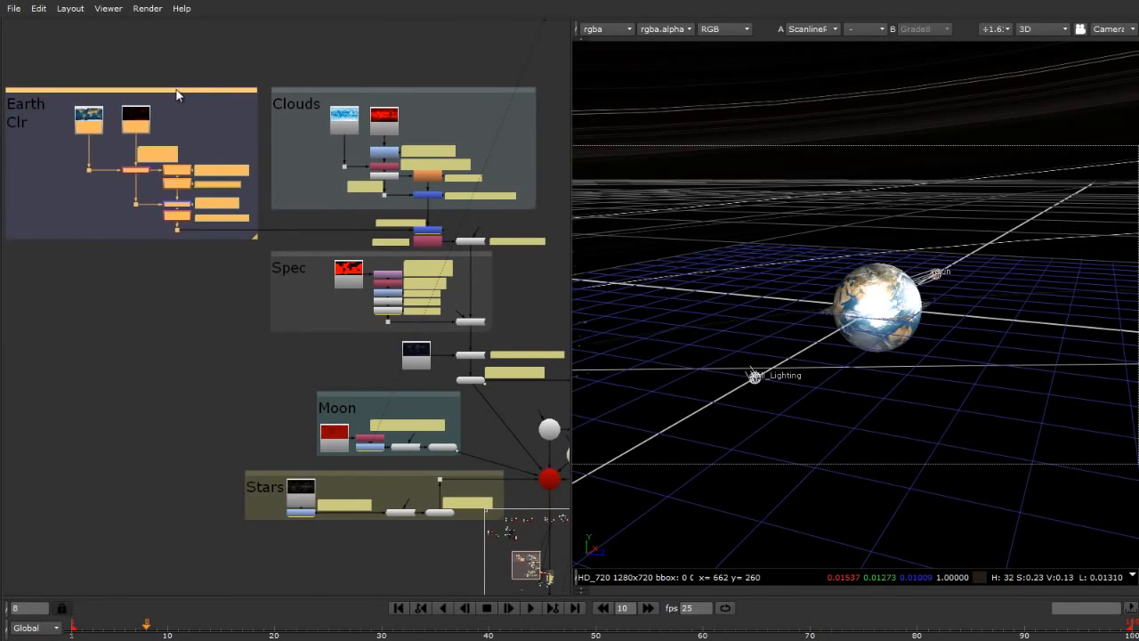
left_click(378, 85)
left_click(374, 90)
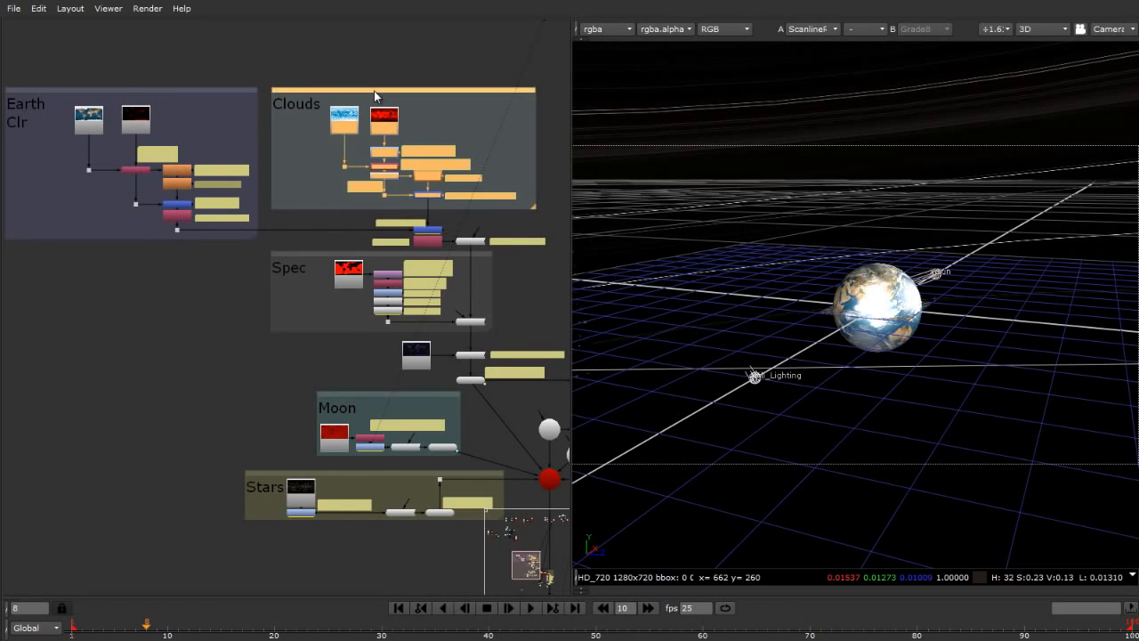
left_click(369, 53)
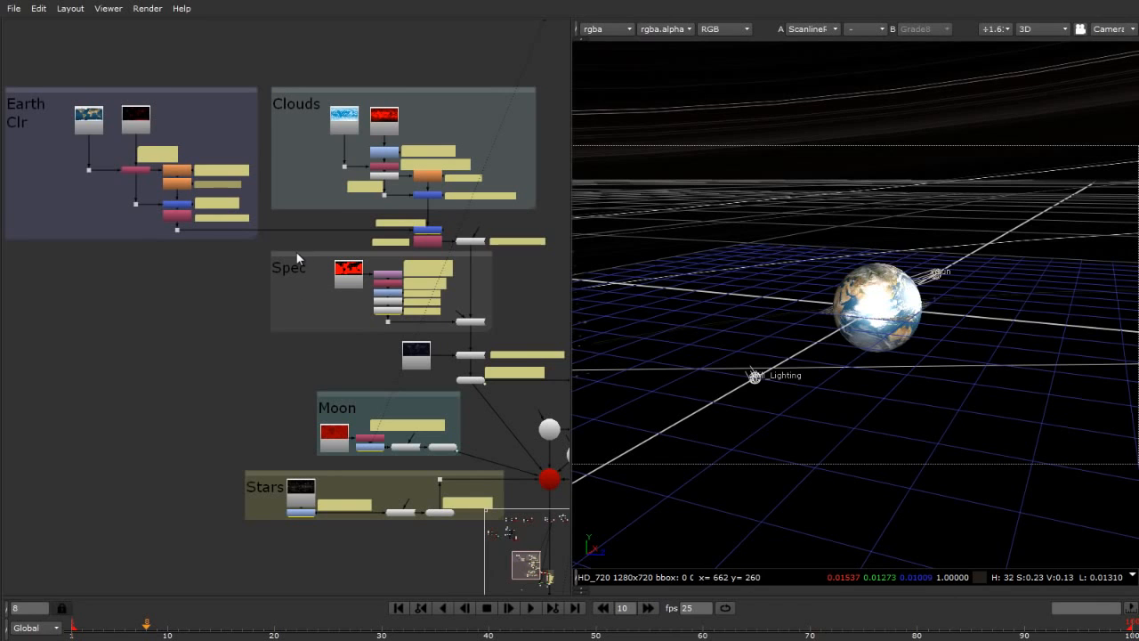
Select the Earth sphere node to see its input chain and its geometry in the 3D view, and deselect it.
middle_click_drag(271, 408, 85, 334)
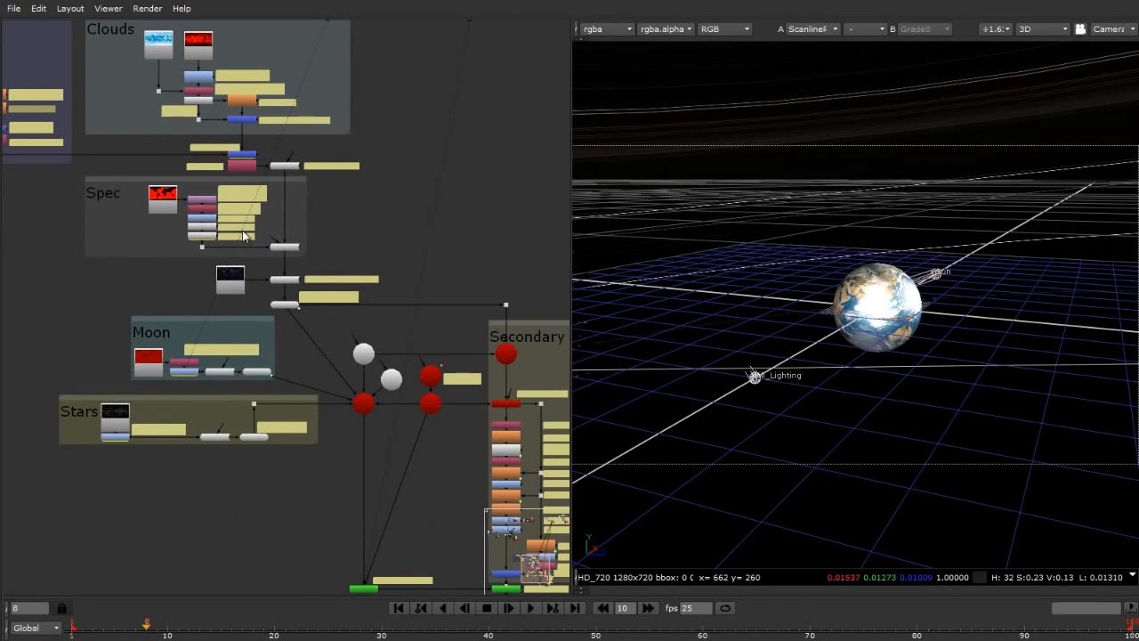
scroll(240, 299, "up", 5)
left_click(352, 321)
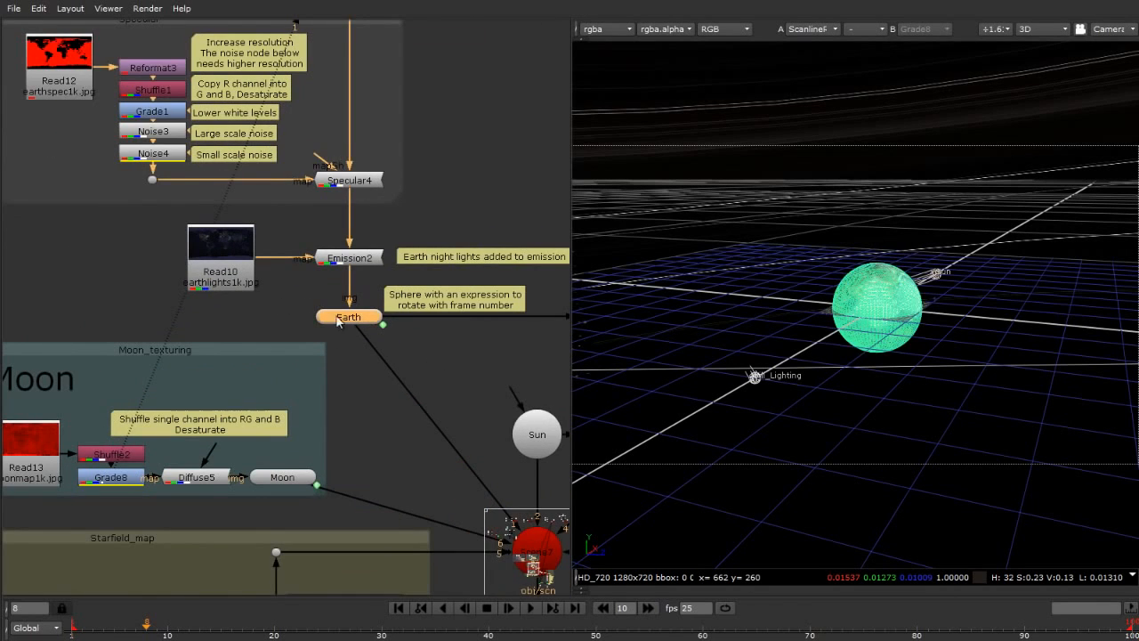
left_click(275, 323)
scroll(342, 322, "down", 5)
scroll(247, 297, "up", 5)
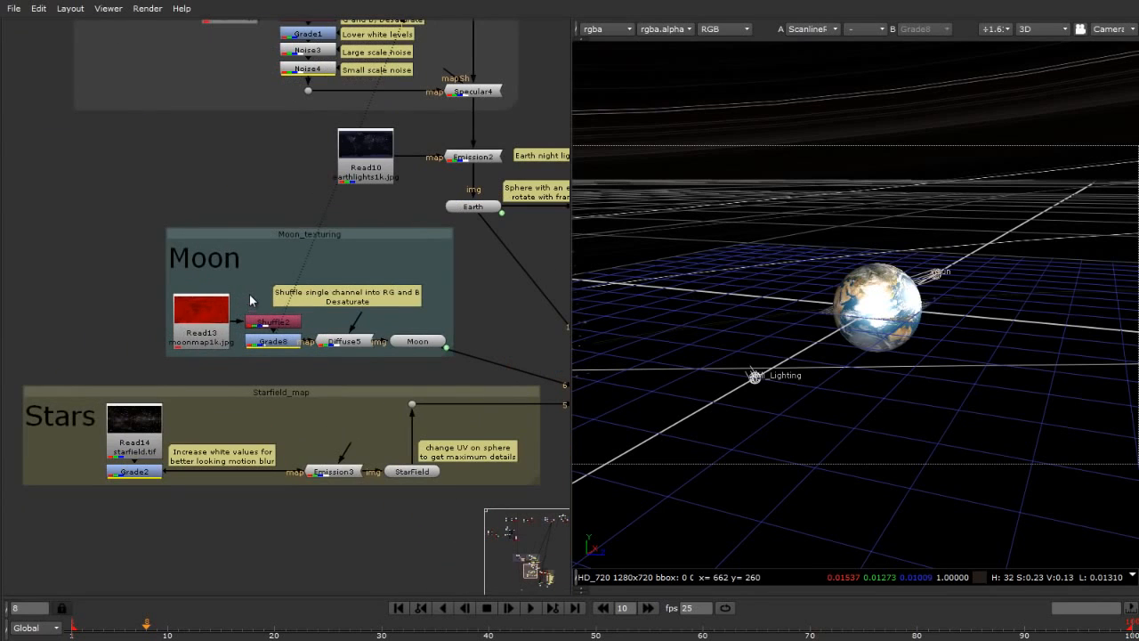
Select the Moon_texturing and Starfield_map backdrops in turn to review their nodes.
left_click(266, 233)
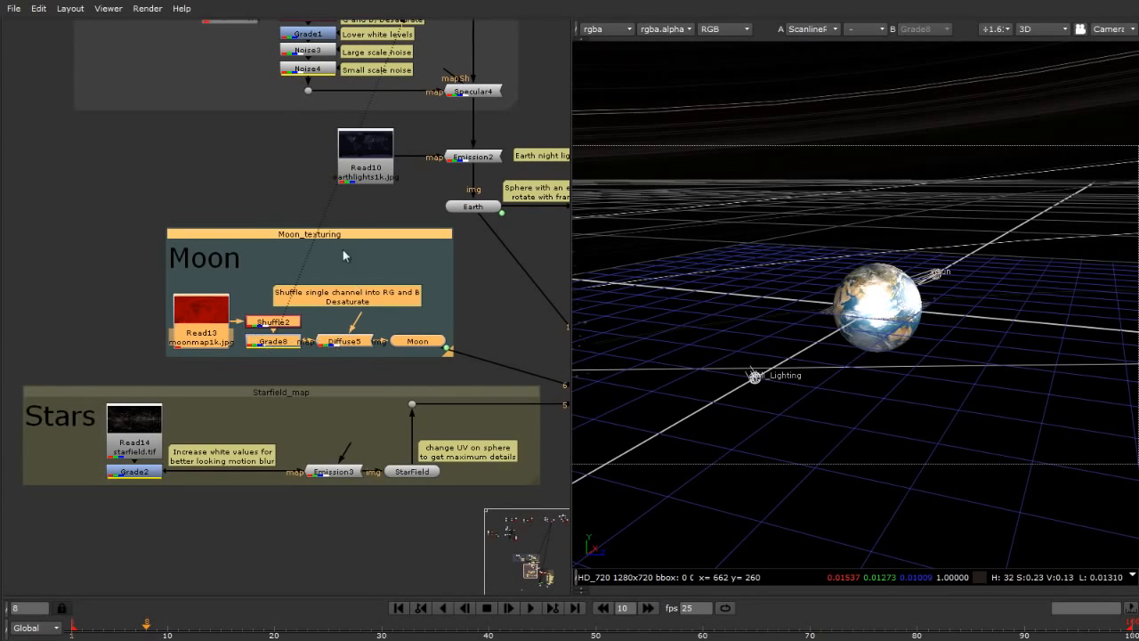
left_click(223, 369)
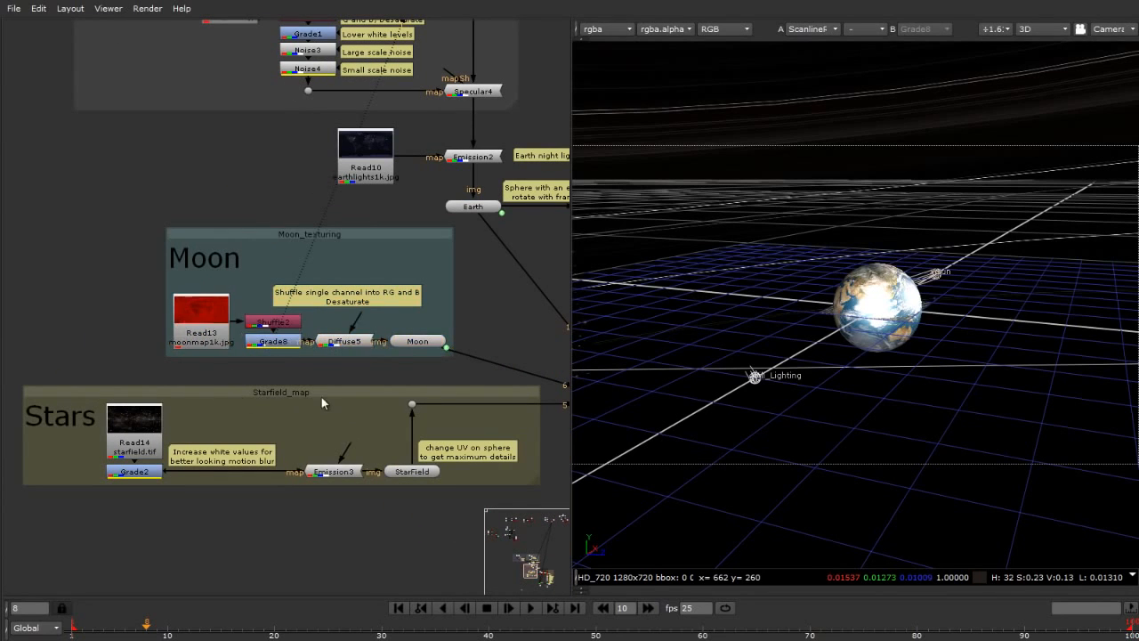
left_click(301, 395)
left_click(240, 520)
Select Scene7 to see its connected inputs, and highlight the Sun and Fill_Lighting nodes in turn.
scroll(163, 481, "down", 8)
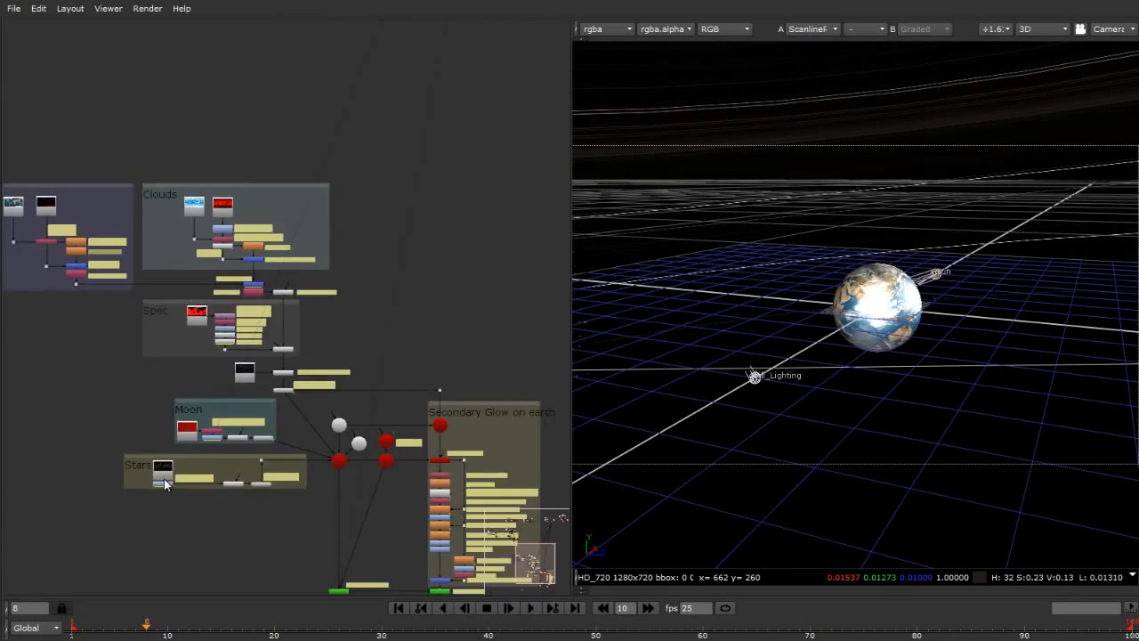
scroll(325, 522, "up", 4)
scroll(324, 522, "up", 2)
left_click(287, 370)
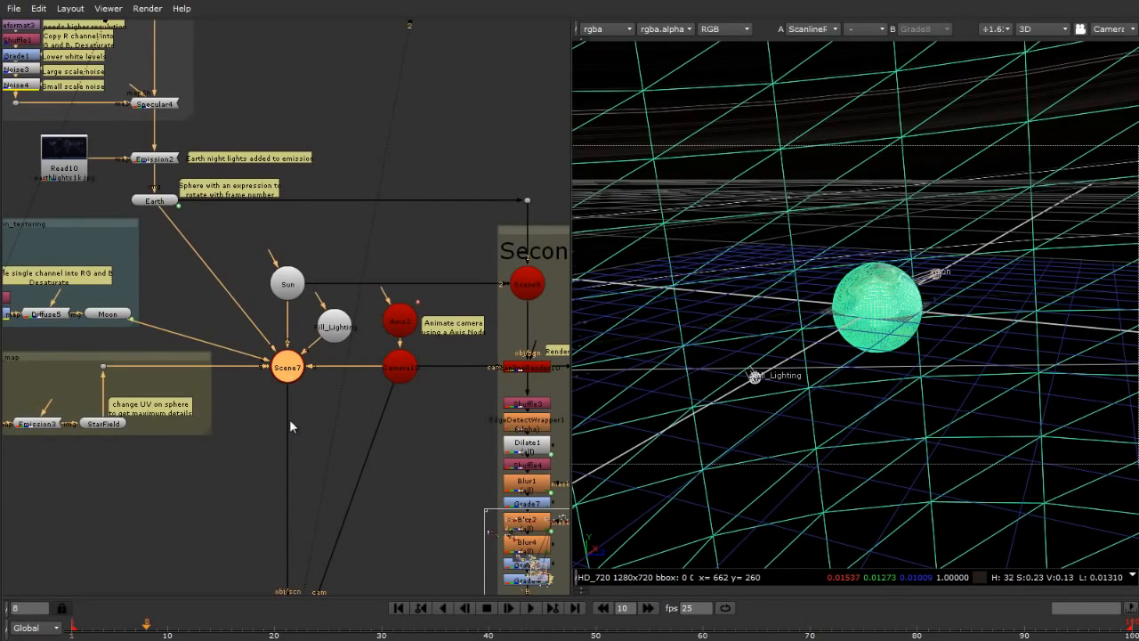
left_click(319, 420)
left_click(295, 298)
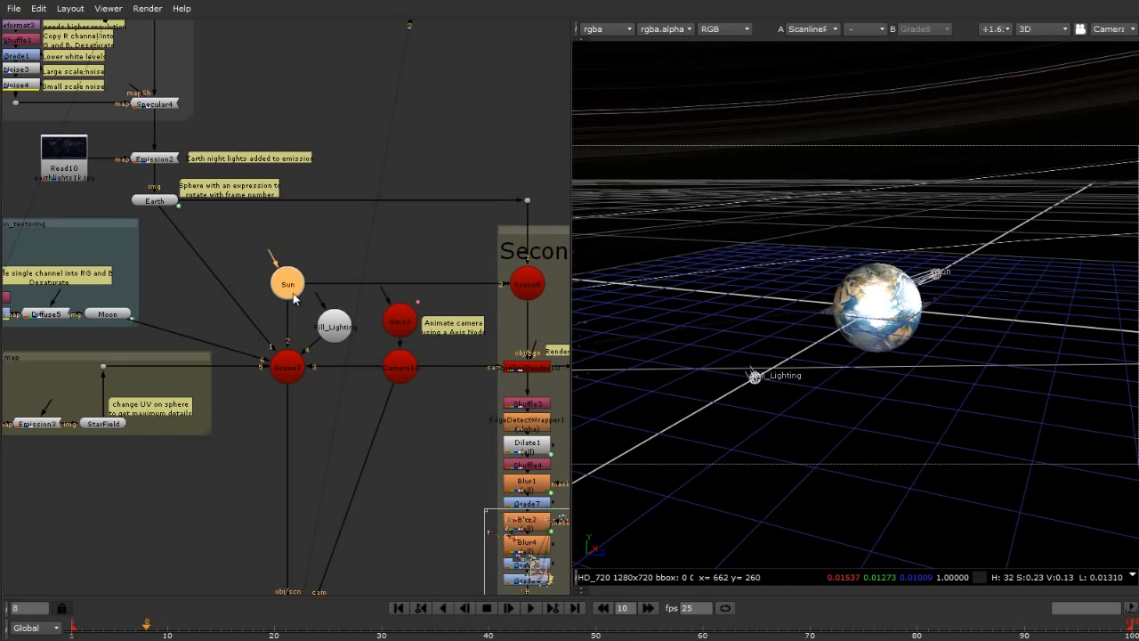
left_click(345, 334)
left_click(315, 420)
Select Camera10 and view its position relative to the earth and the lights from above in the 3D scene.
scroll(254, 332, "down", 3)
scroll(273, 366, "up", 3)
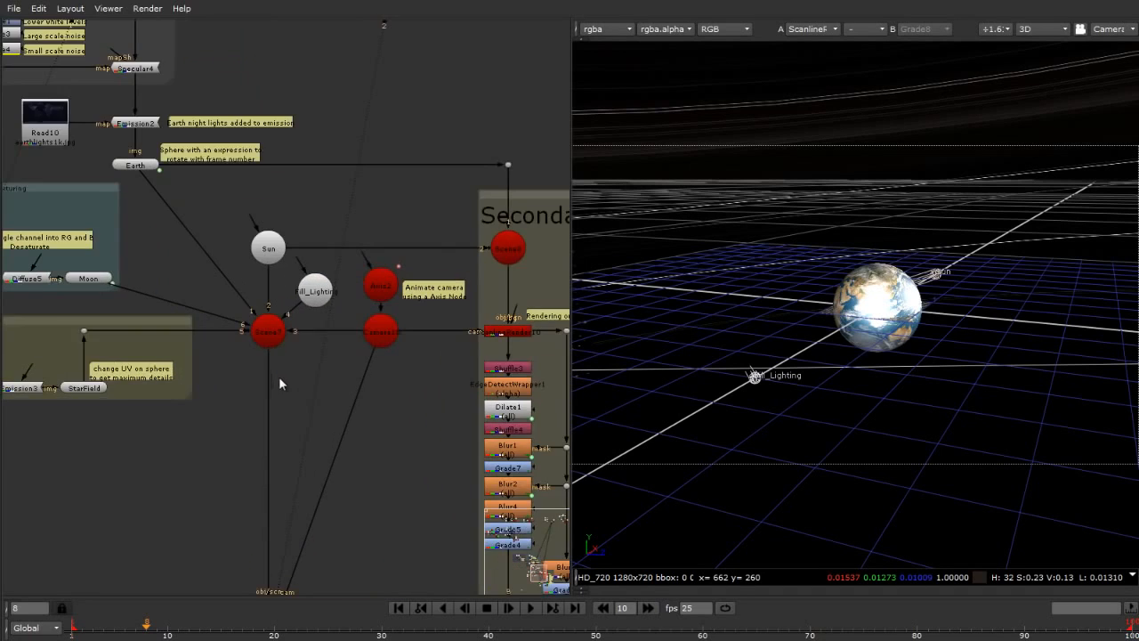
scroll(349, 412, "up", 3)
middle_click_drag(432, 407, 394, 479)
left_click(367, 366)
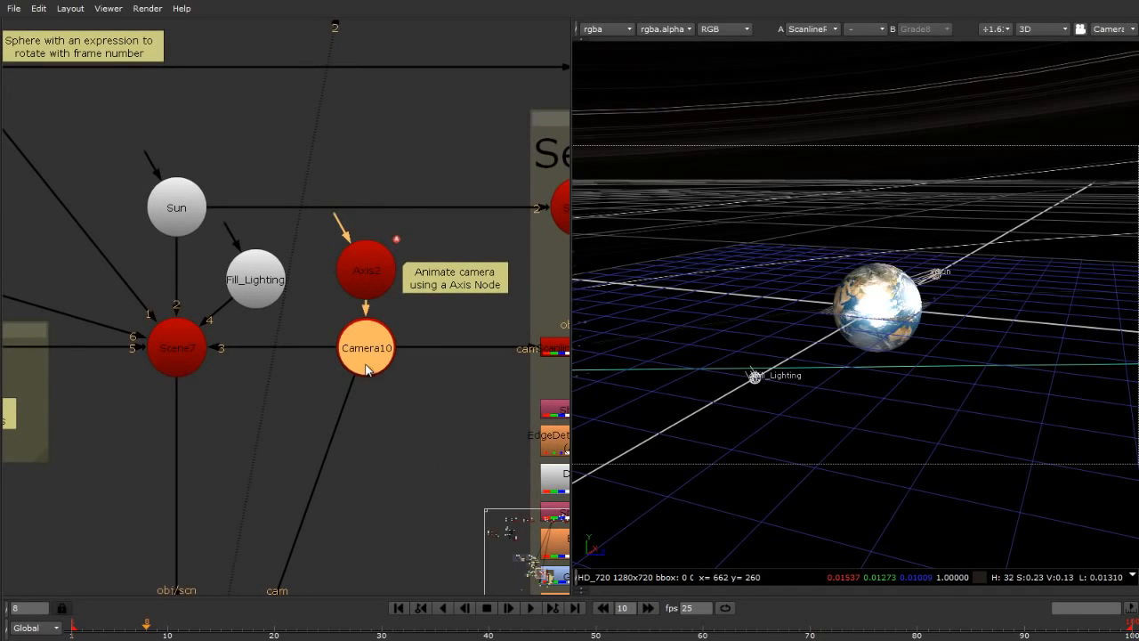
scroll(671, 405, "down", 6)
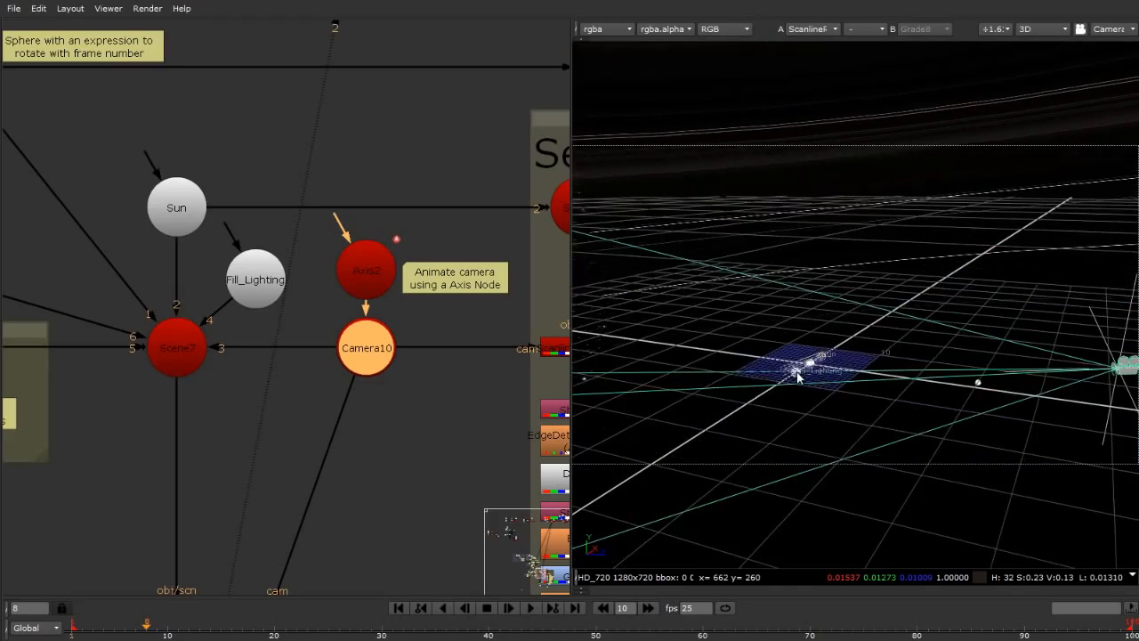
left_click_drag(884, 388, 1026, 444, "ctrl")
middle_click_drag(1026, 438, 1047, 447)
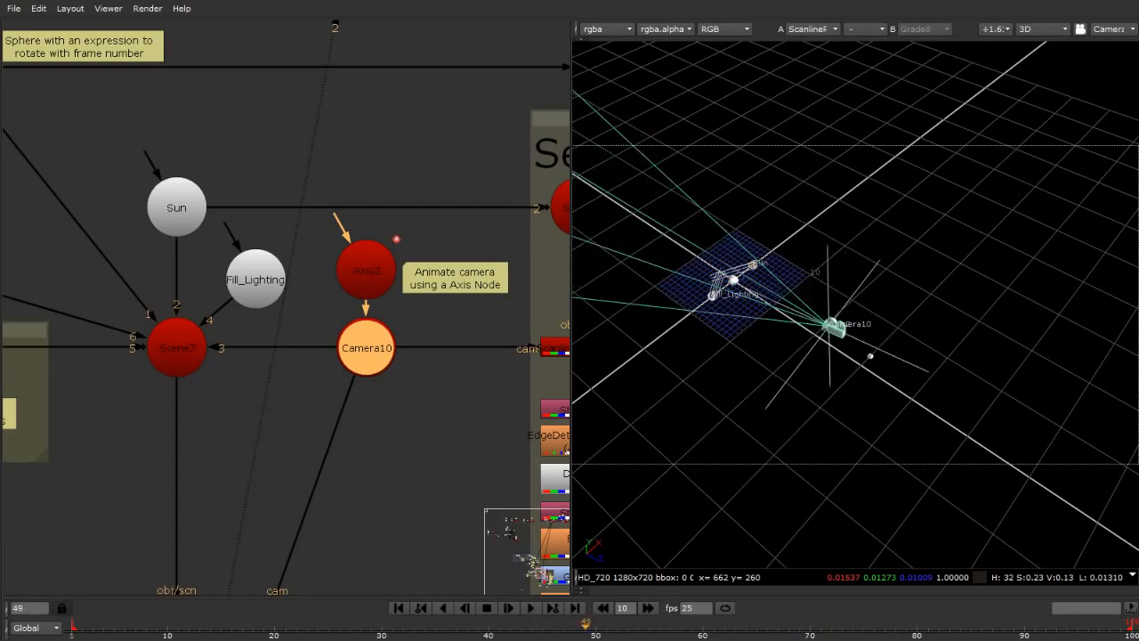
Disconnect Camera10 from Axis2 and open the properties of Axis2.
left_click(410, 483)
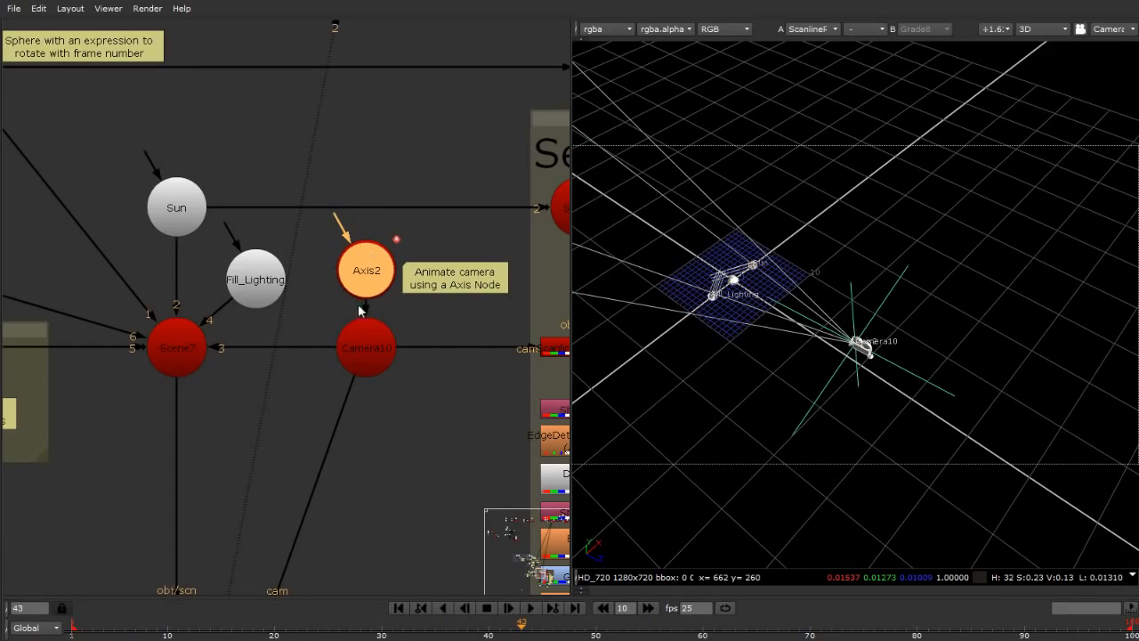
left_click(445, 334)
left_click_drag(392, 309, 480, 443)
double_click(369, 272)
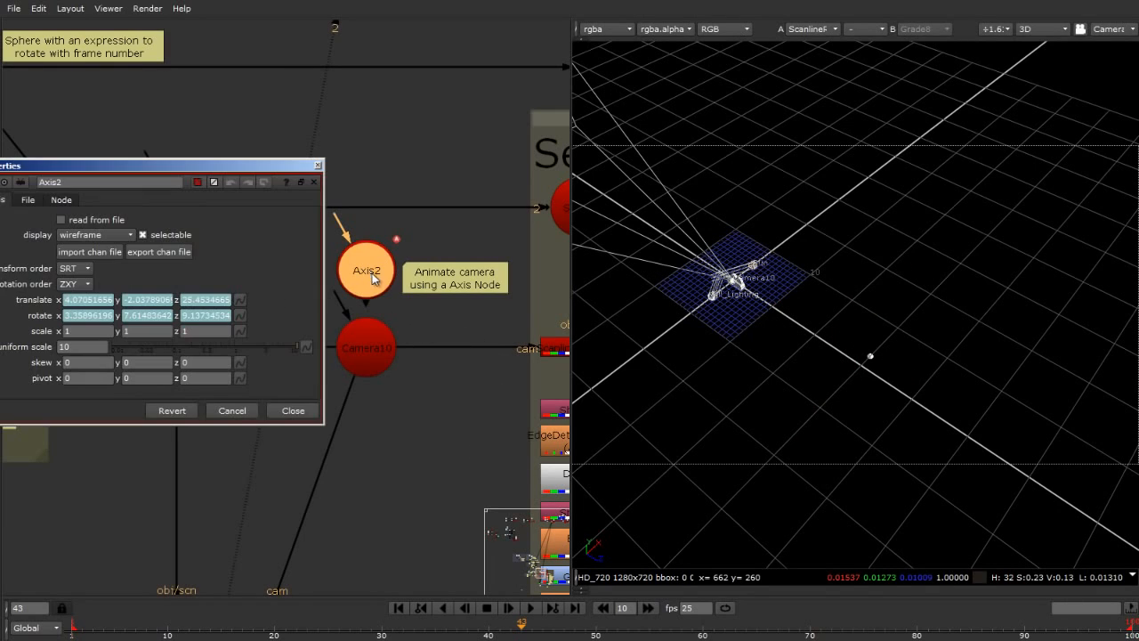
left_click(385, 467)
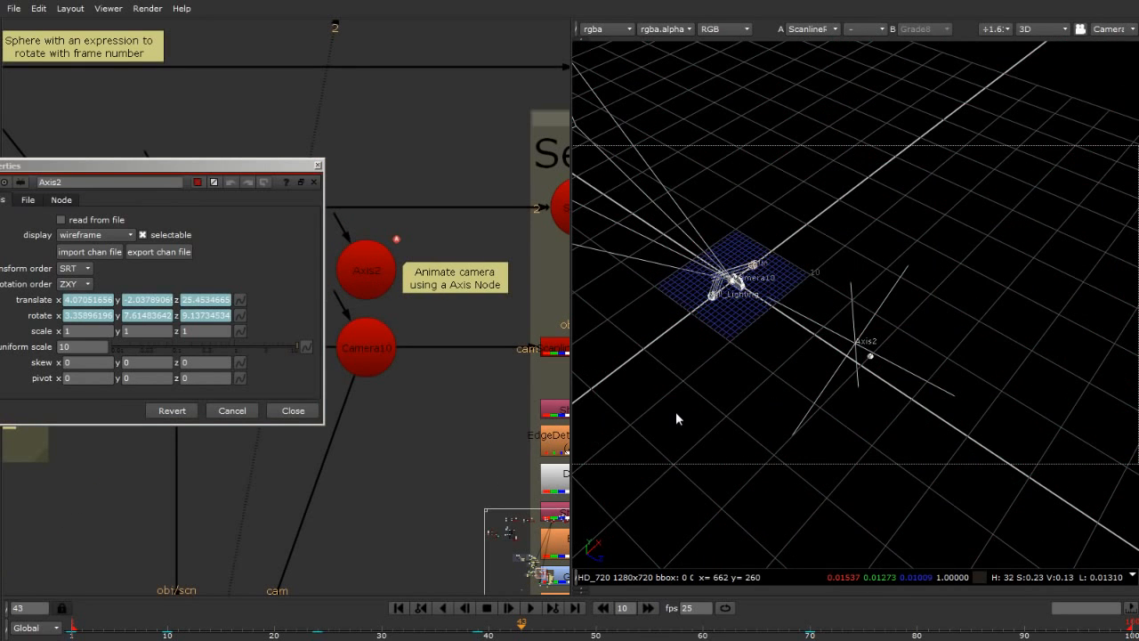
Display Axis2 on its own in the viewer and frame it in the 3D scene.
key("f")
key("1")
key("f")
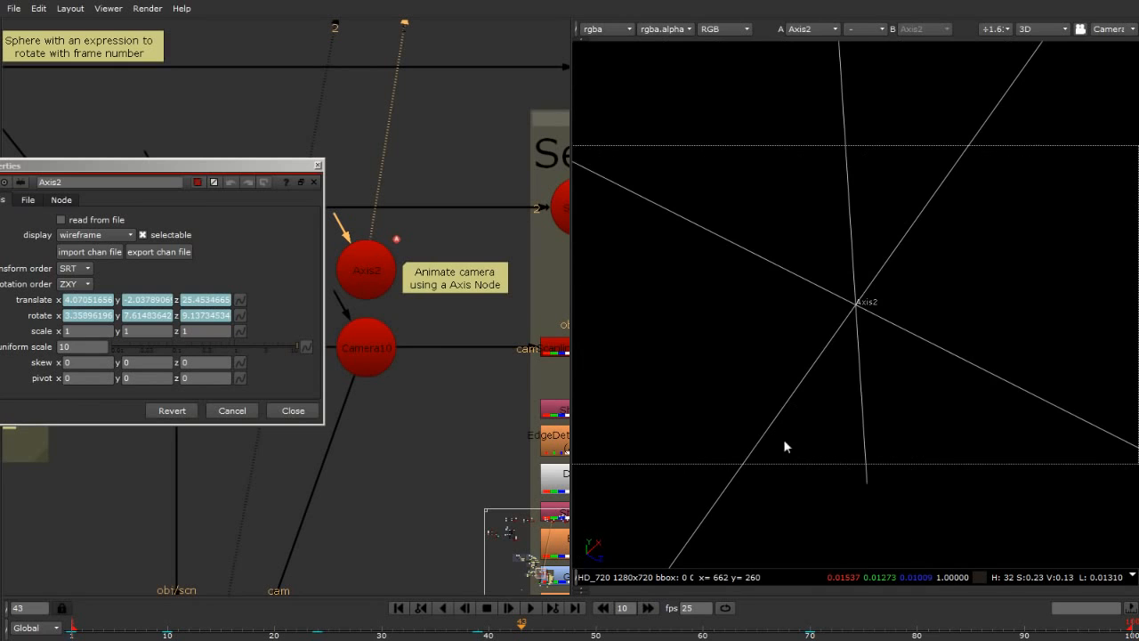
left_click_drag(827, 402, 849, 297, "ctrl")
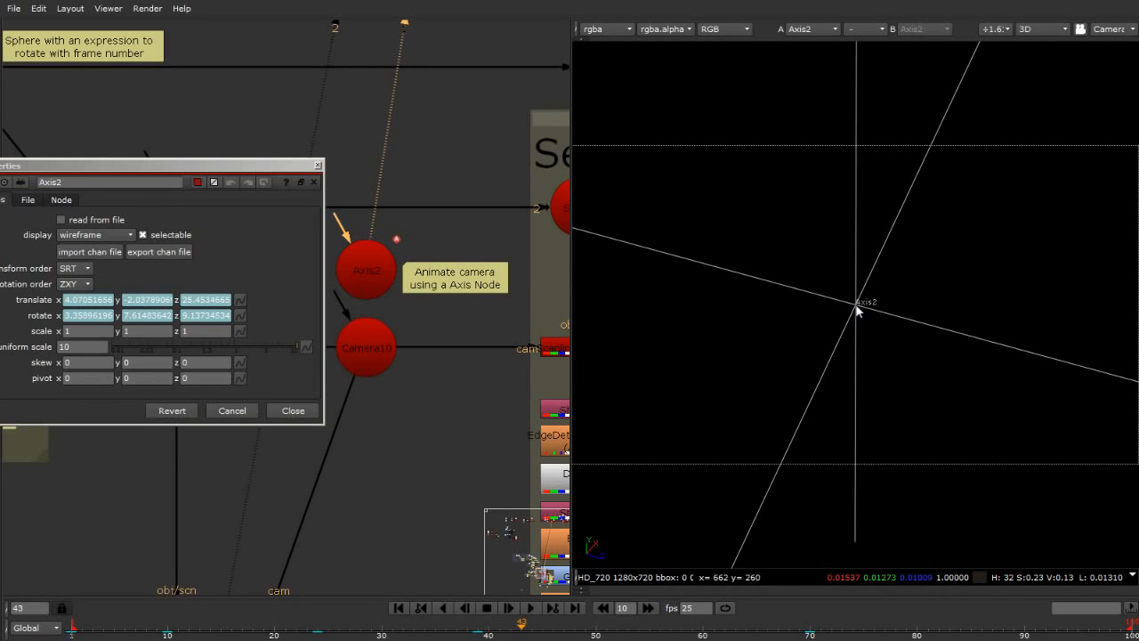
left_click(857, 309)
left_click_drag(862, 354, 925, 445, "ctrl")
Play and stop the Axis2 animation, and examine its translate and rotate curves in an enlarged Curve Editor.
left_click(527, 610)
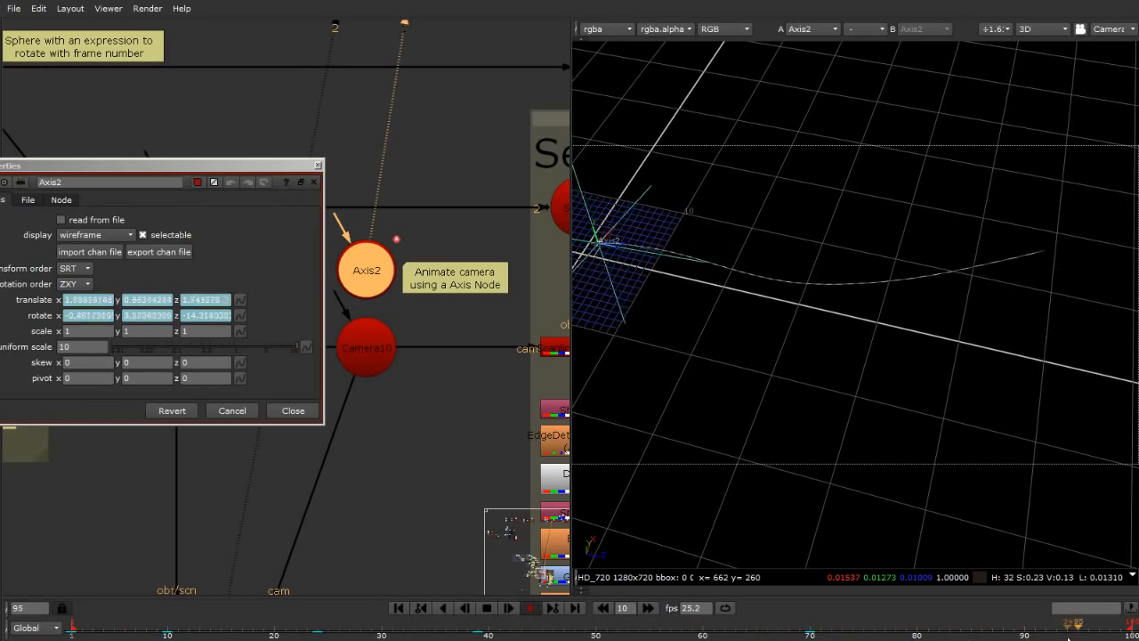
left_click(485, 608)
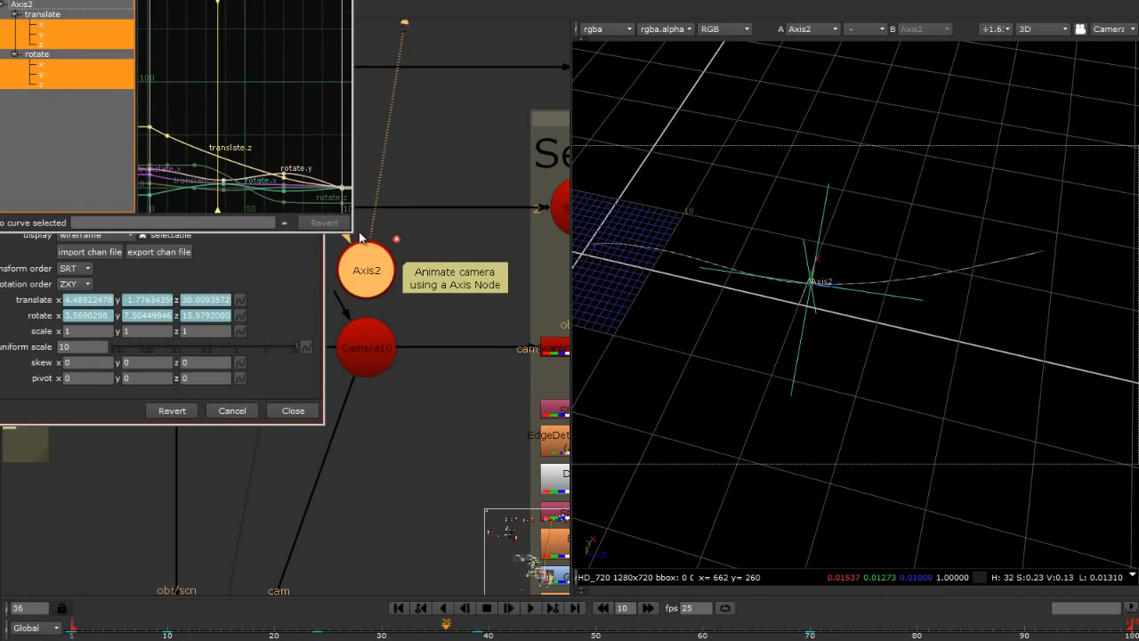
left_click_drag(349, 235, 1020, 589)
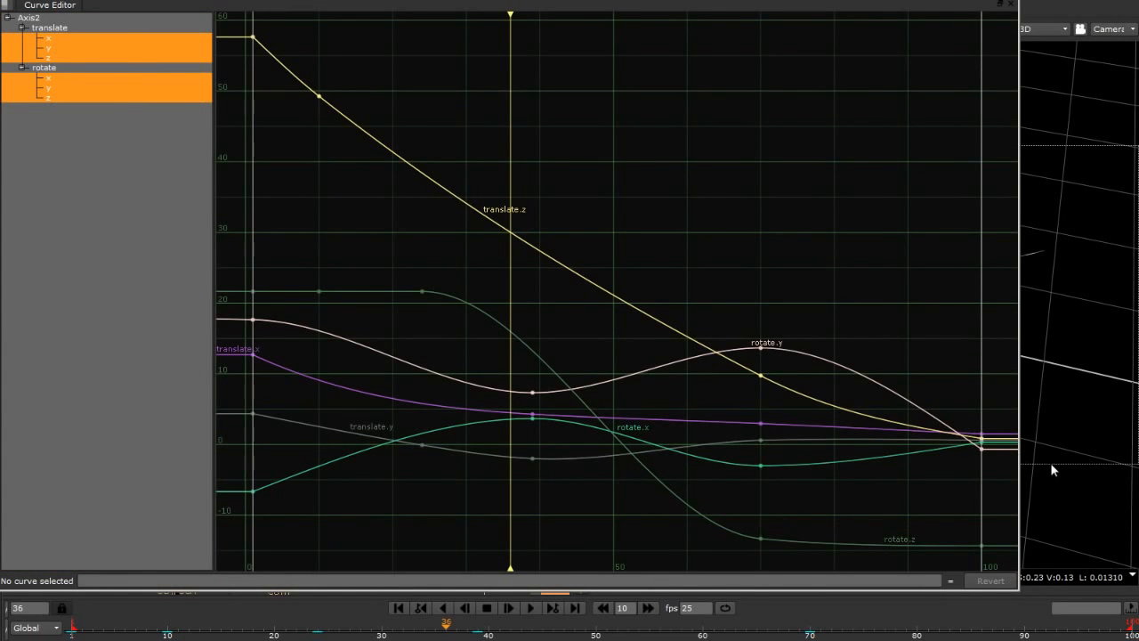
left_click(1011, 3)
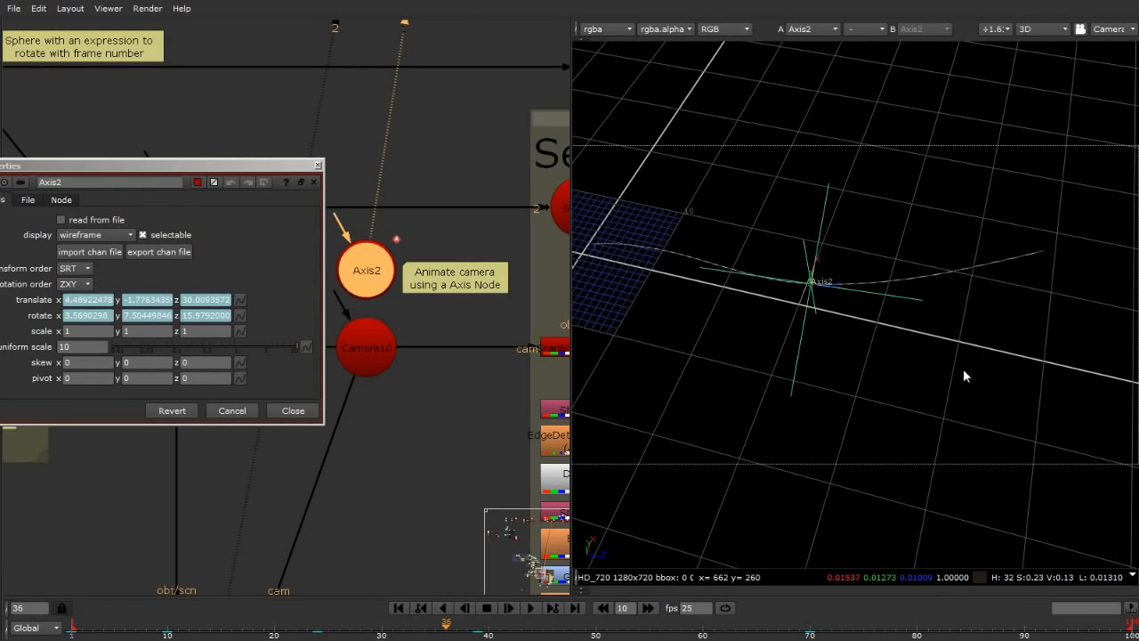
Scrub the timeline between frames 2 and 96 to examine the motion path of Axis2 from several angles.
left_click_drag(963, 369, 856, 313, "ctrl")
left_click_drag(374, 627, 82, 633)
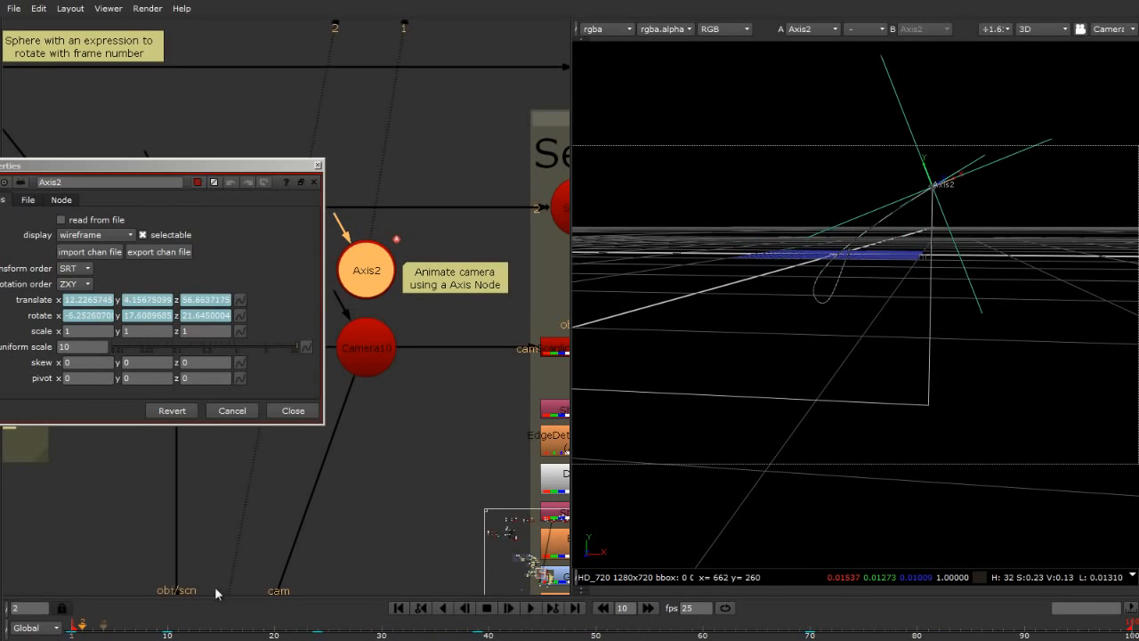
left_click_drag(972, 260, 972, 269, "ctrl")
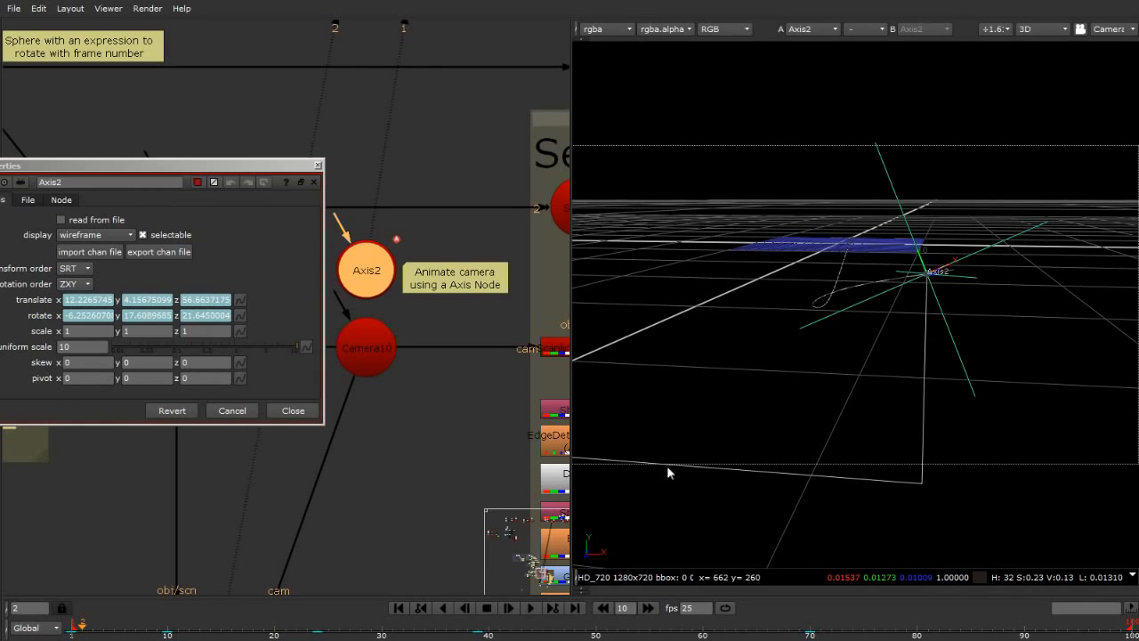
left_click_drag(481, 634, 1095, 622)
left_click_drag(832, 322, 832, 293, "ctrl")
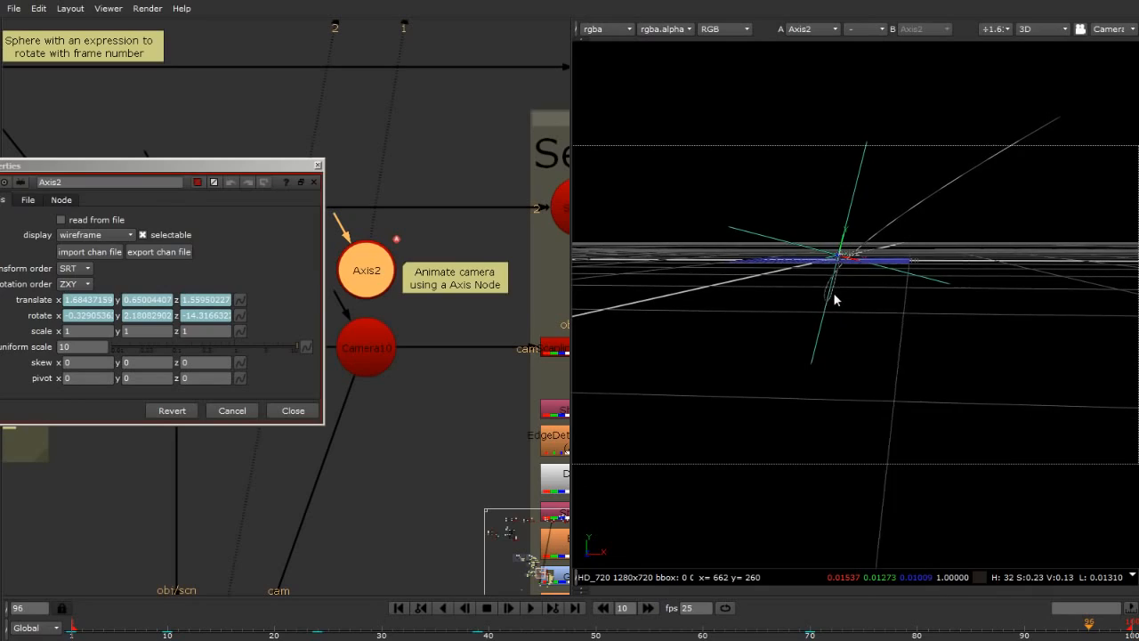
left_click_drag(735, 333, 926, 322, "ctrl")
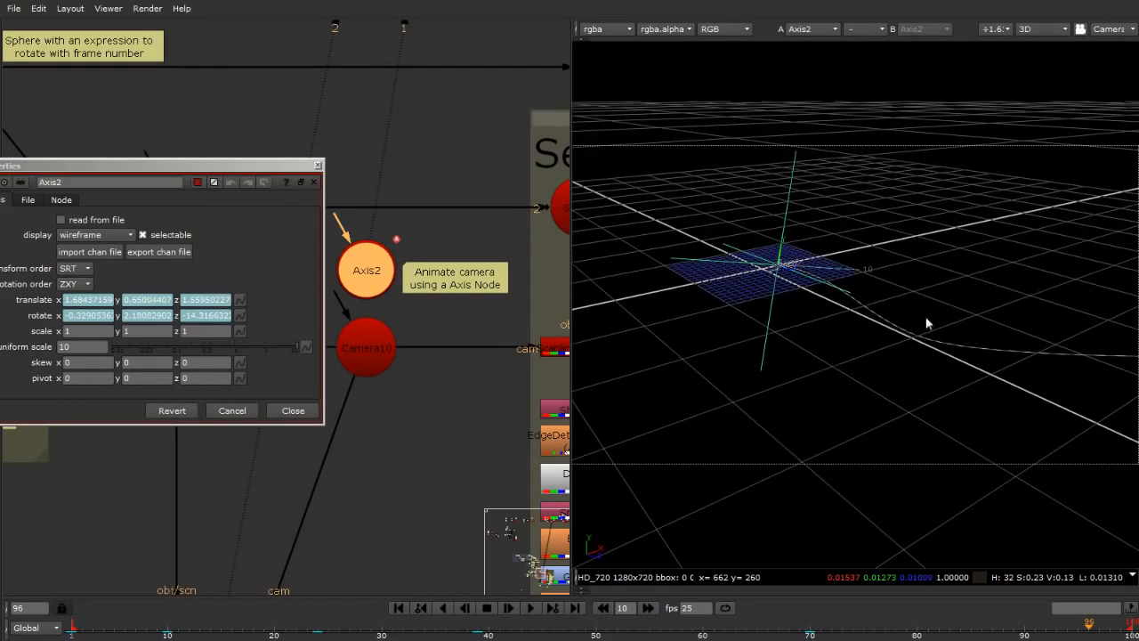
left_click_drag(993, 360, 1004, 438, "ctrl")
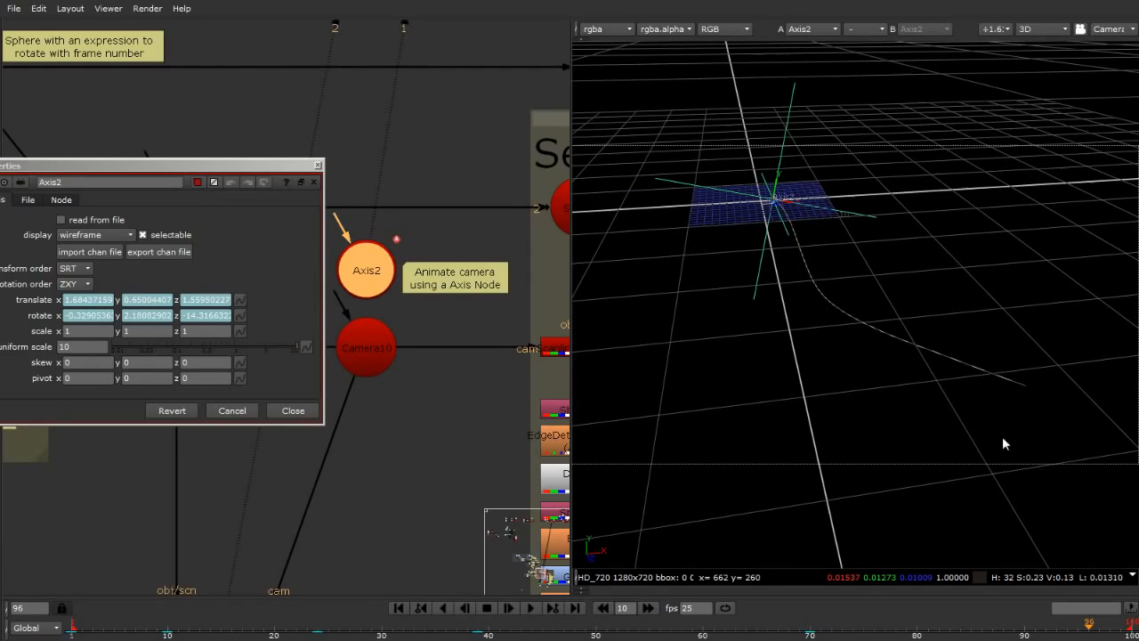
Open Camera10's properties to view its transform values, reconnect the camera to Axis2, and close the properties.
left_click(442, 406)
double_click(360, 347)
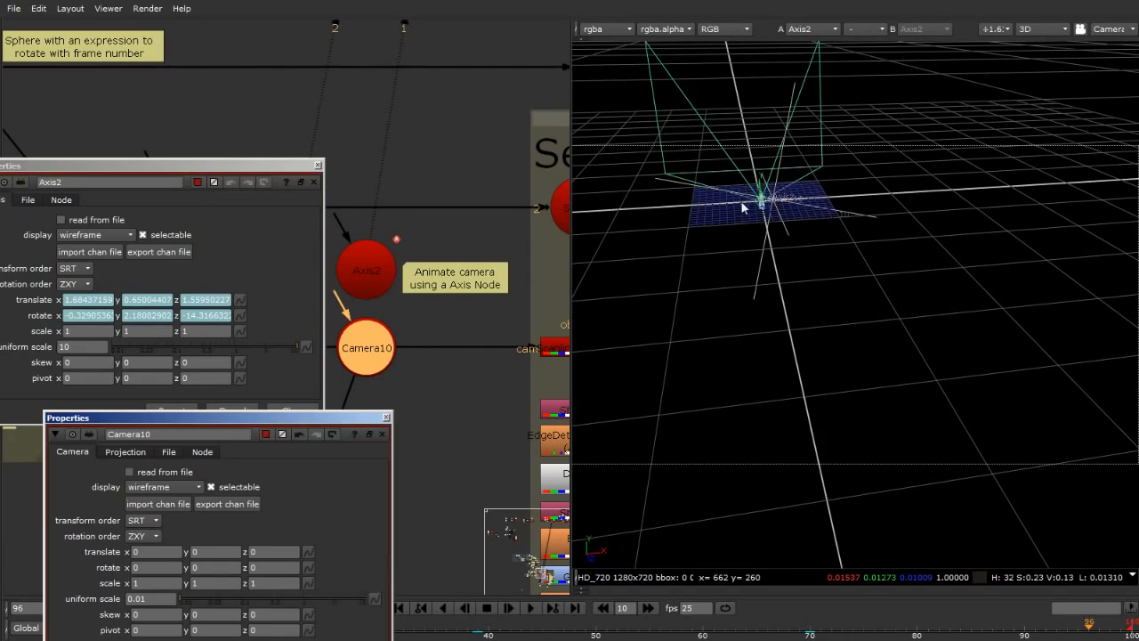
mouse_move(767, 238)
left_mouse_down("ctrl")
mouse_move(846, 382)
mouse_move(780, 216)
mouse_move(772, 224)
left_mouse_up("ctrl")
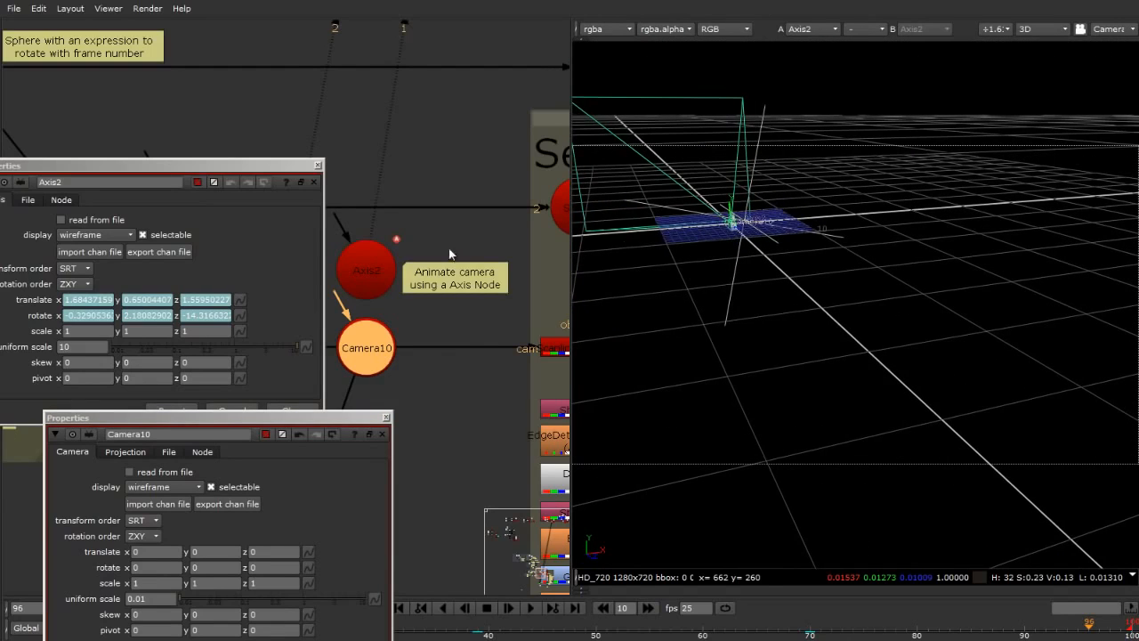
left_click_drag(339, 300, 377, 272)
left_click(430, 410)
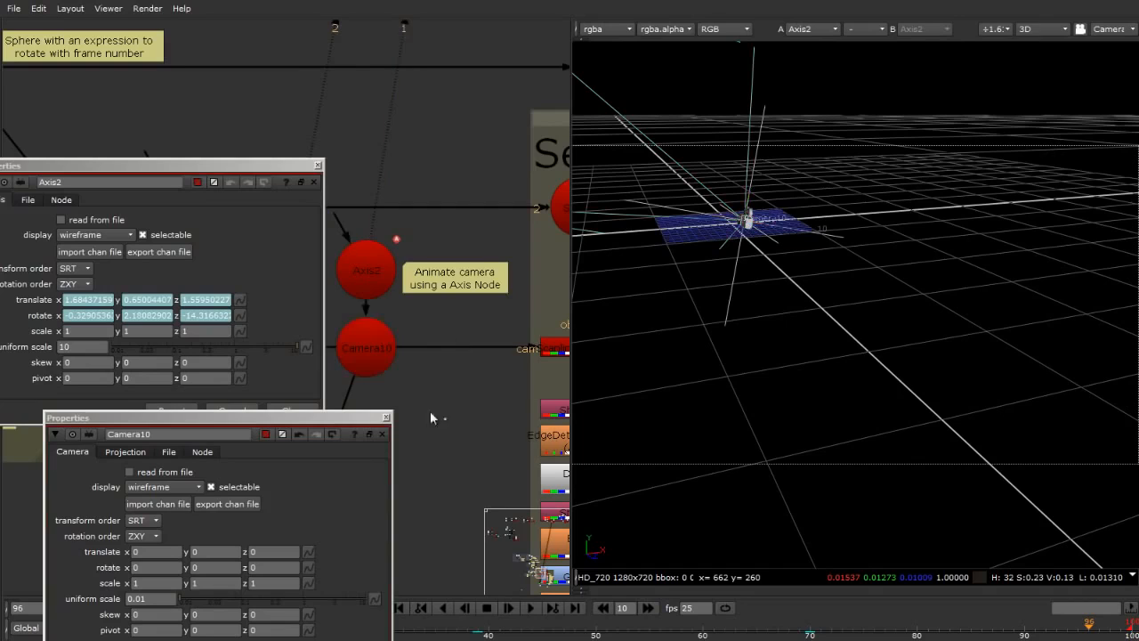
left_click(385, 417)
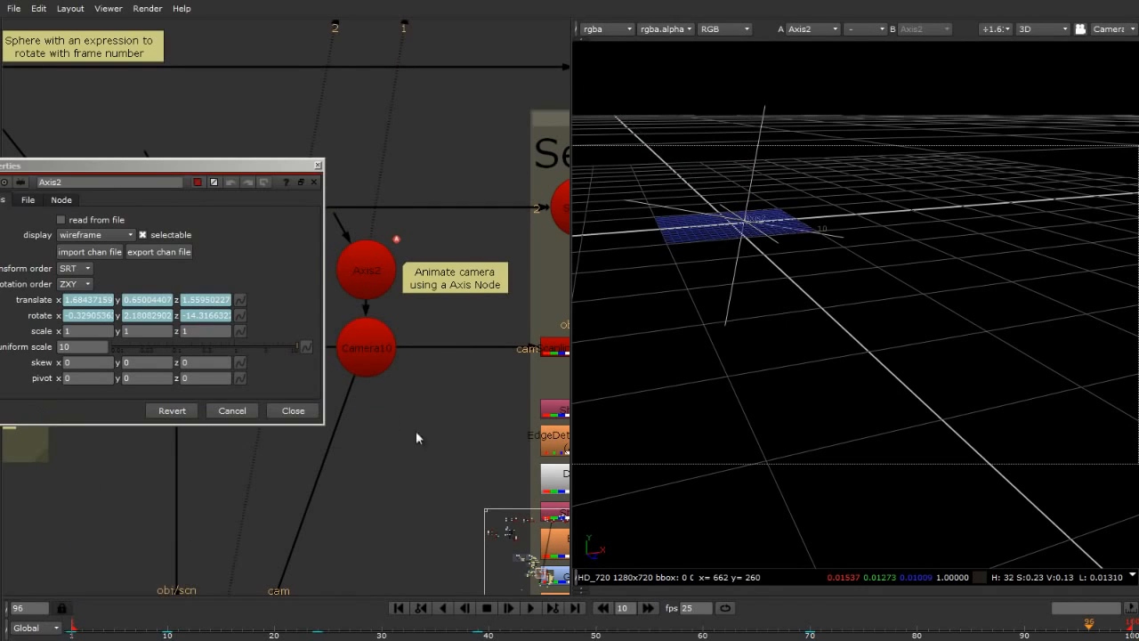
Scrub back to frame 19 to view the position of Axis2, and close its properties.
scroll(428, 348, "down", 5)
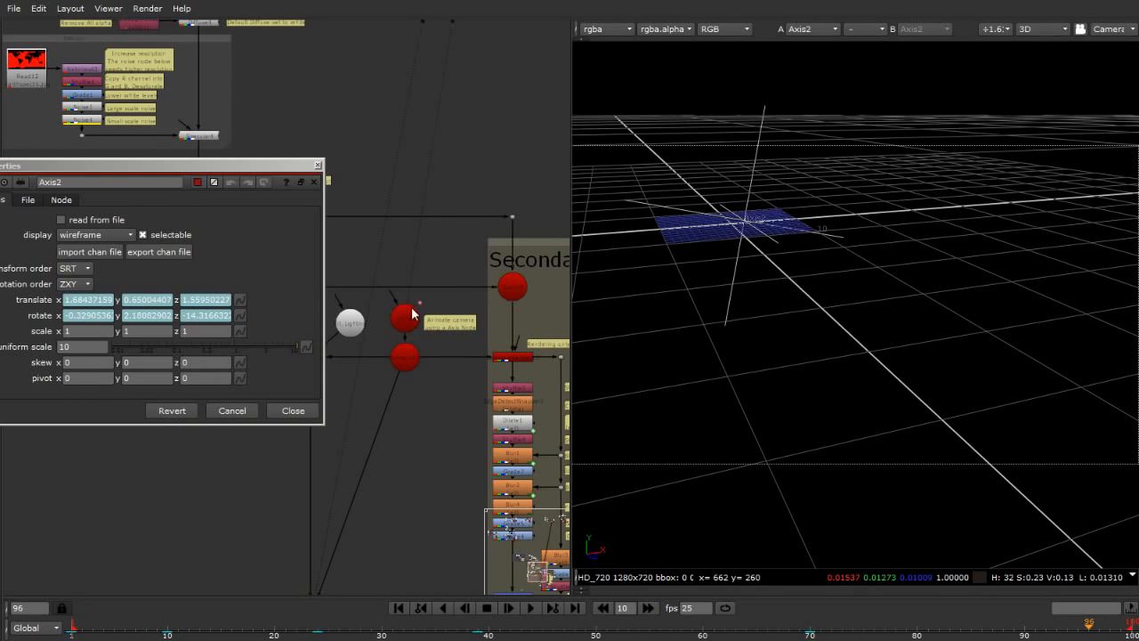
left_click_drag(688, 225, 778, 328, "ctrl")
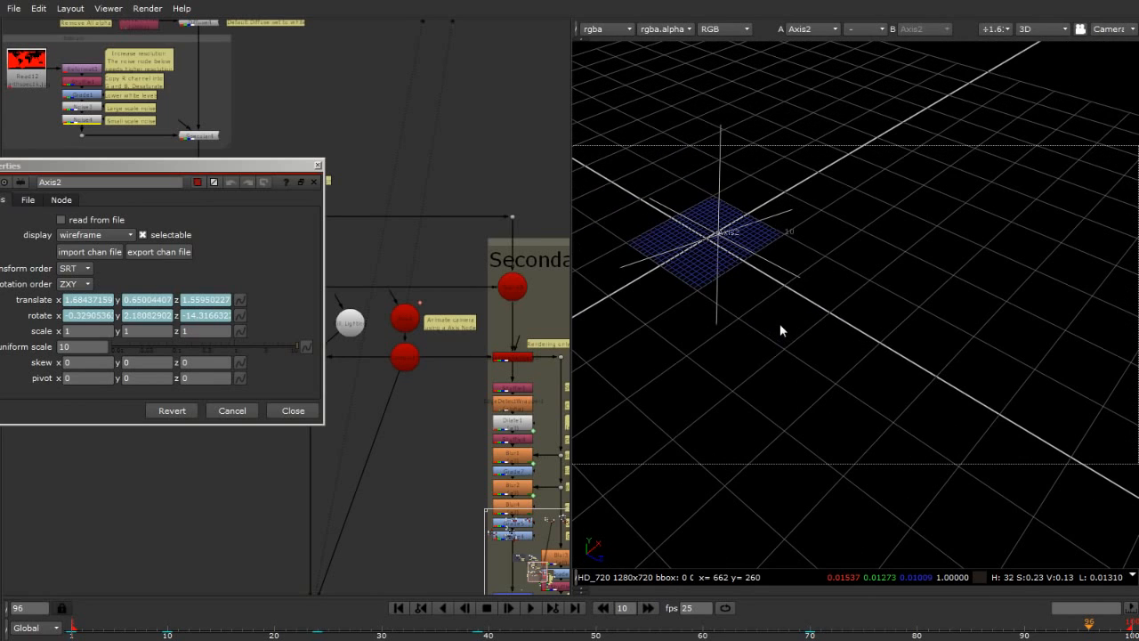
left_click_drag(712, 623, 264, 623)
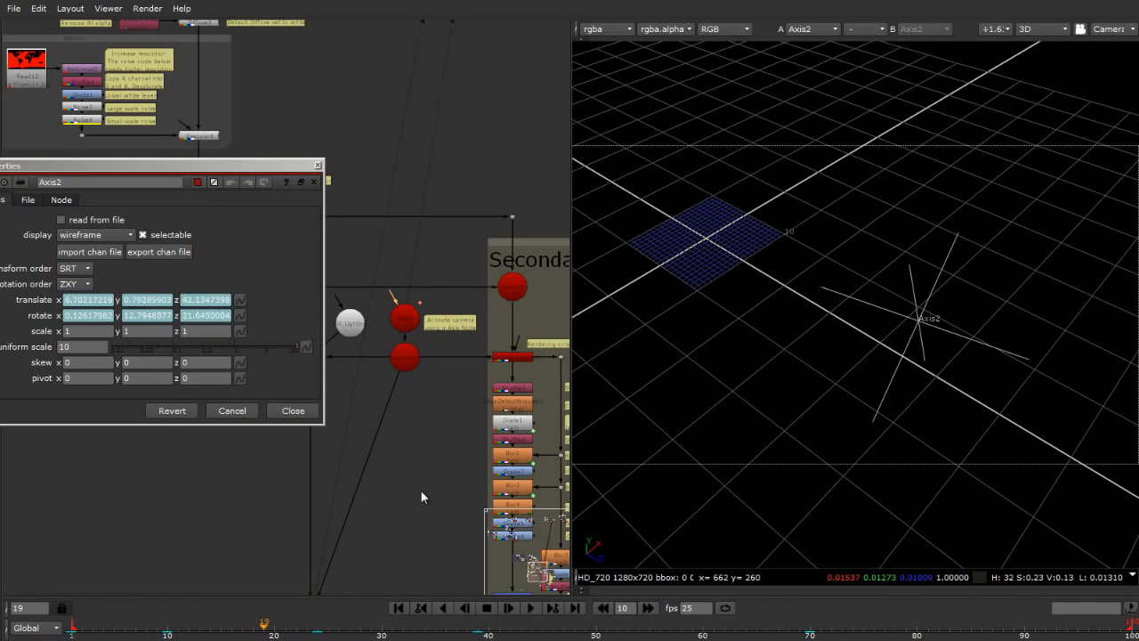
left_click(318, 166)
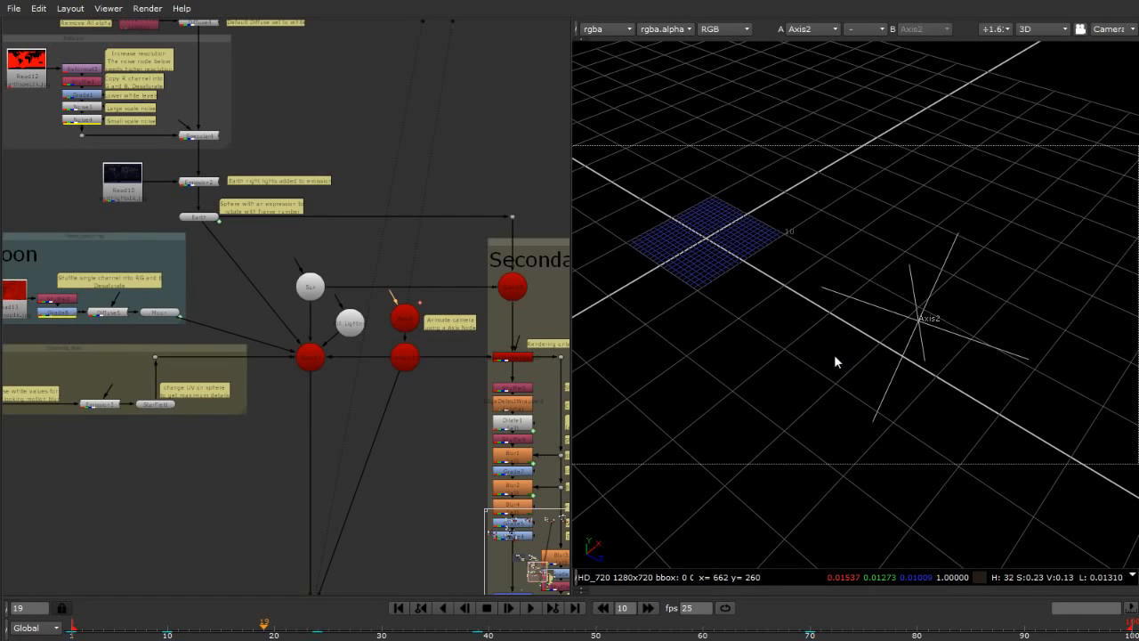
Select Scene7 to review its connected inputs and display the full scene in the viewer.
left_click(310, 357)
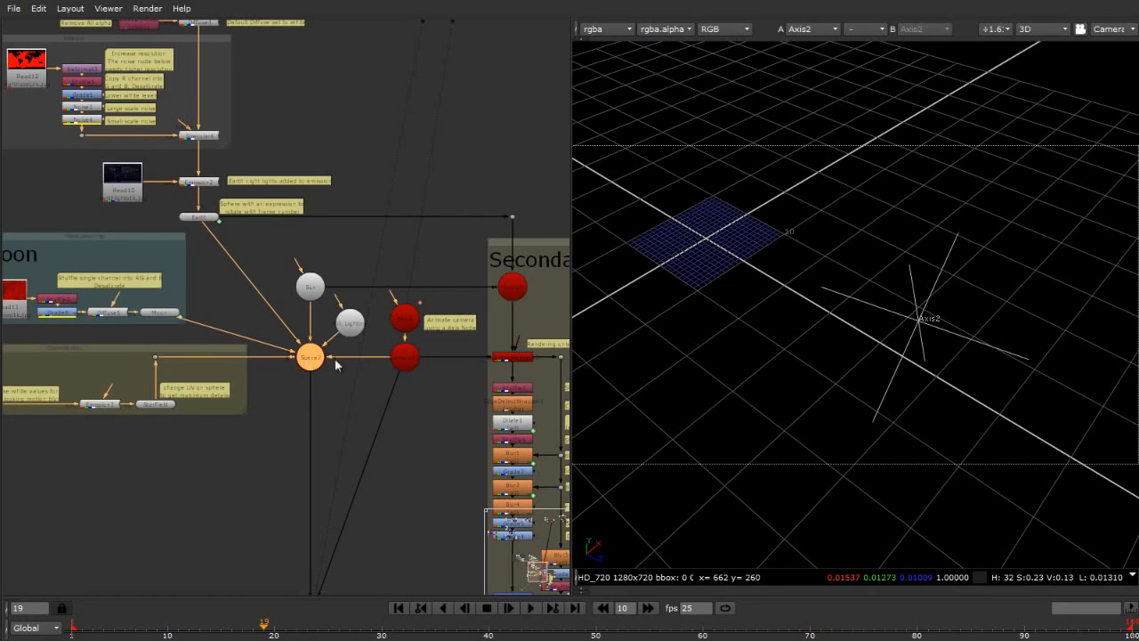
left_click(427, 378)
left_click(307, 358)
key("1")
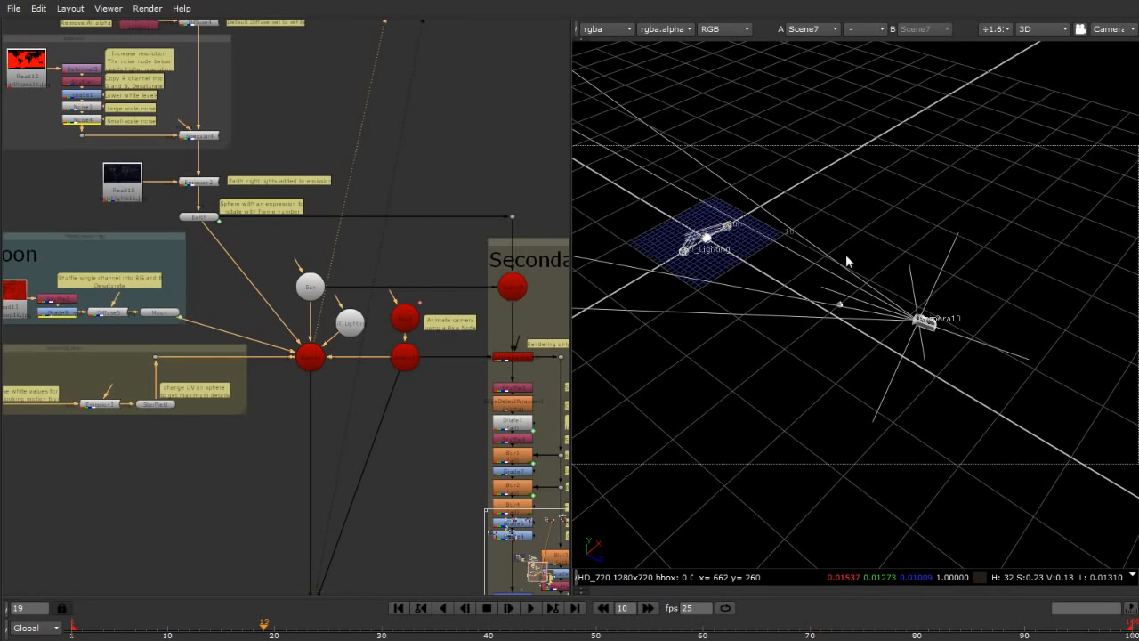
Look through Camera10 in the 3D view, and play and stop the scene's animation.
left_click(1079, 30)
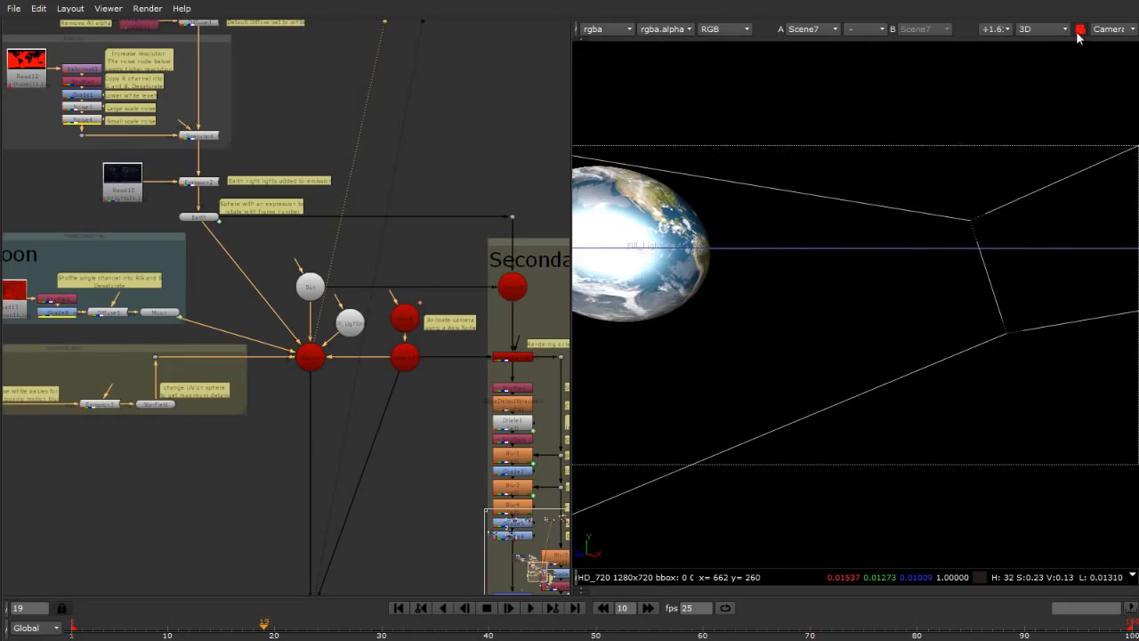
left_click(857, 269)
left_click(1109, 28)
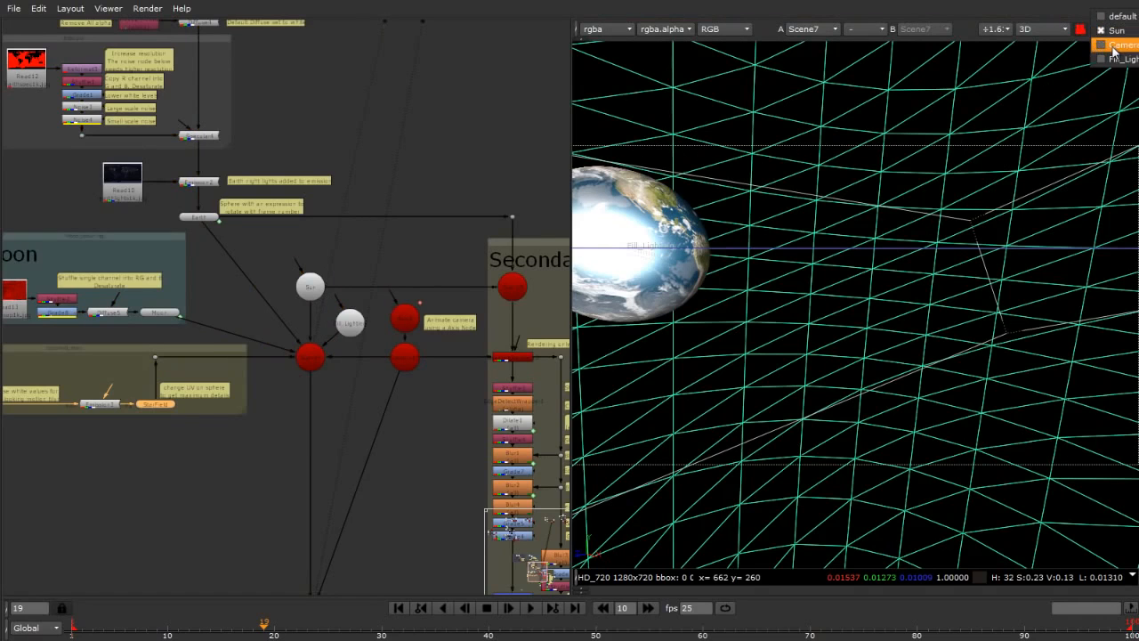
left_click(1113, 45)
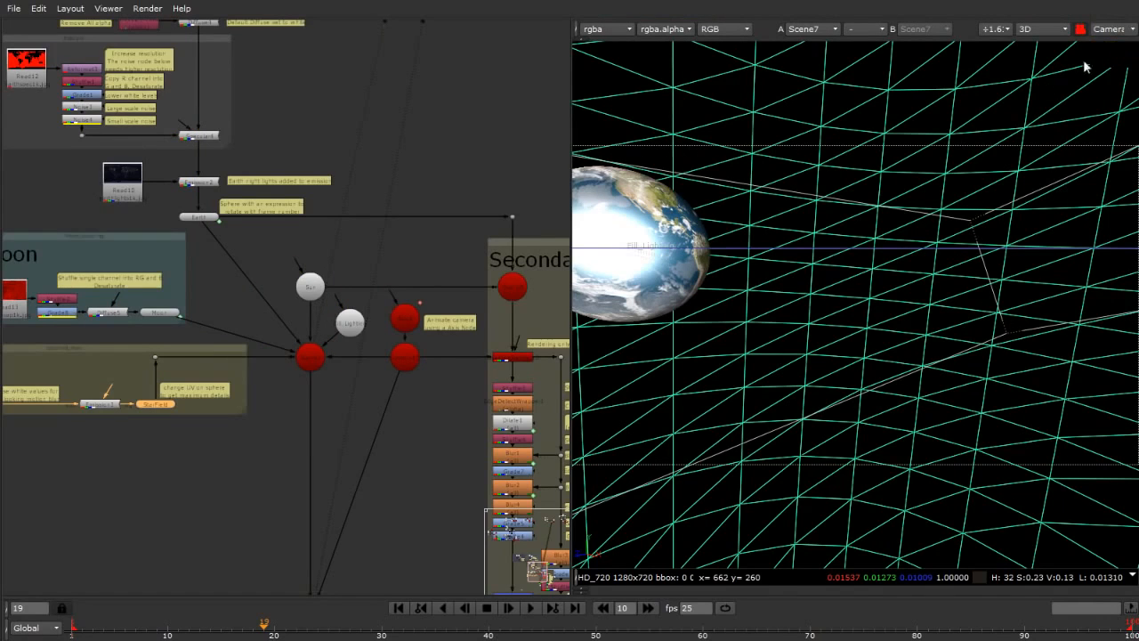
left_click(412, 548)
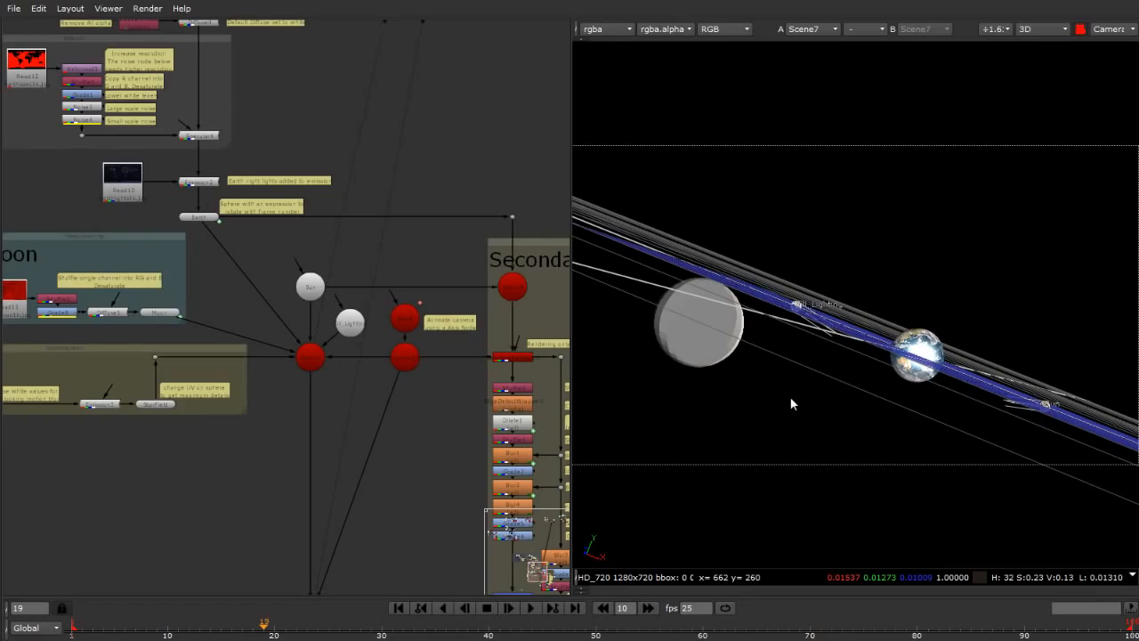
left_click(529, 608)
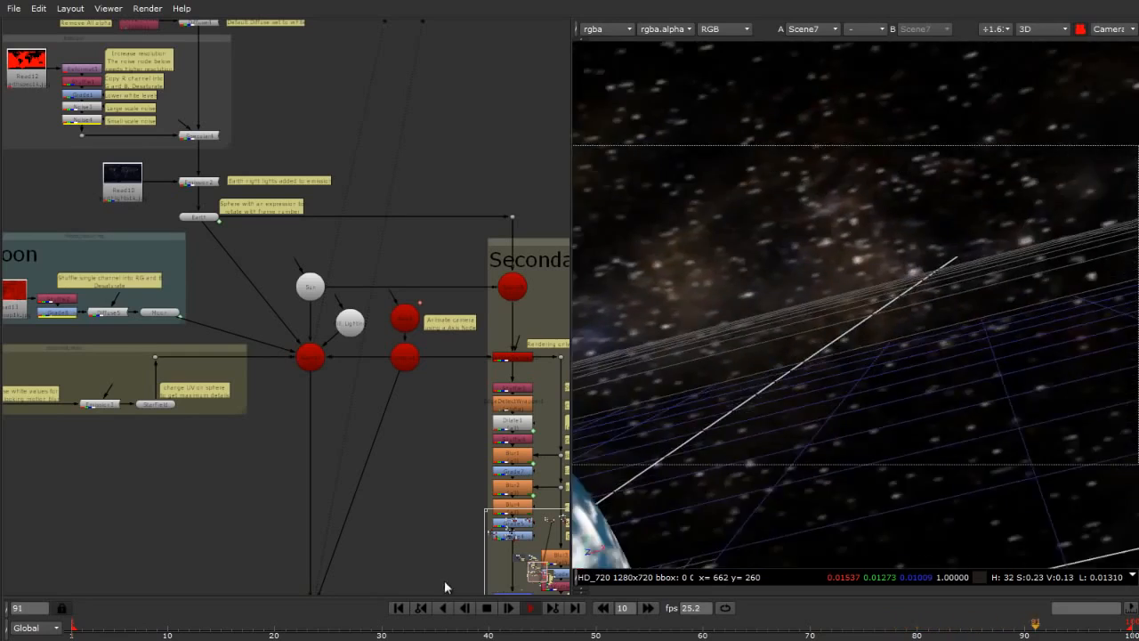
left_click(489, 609)
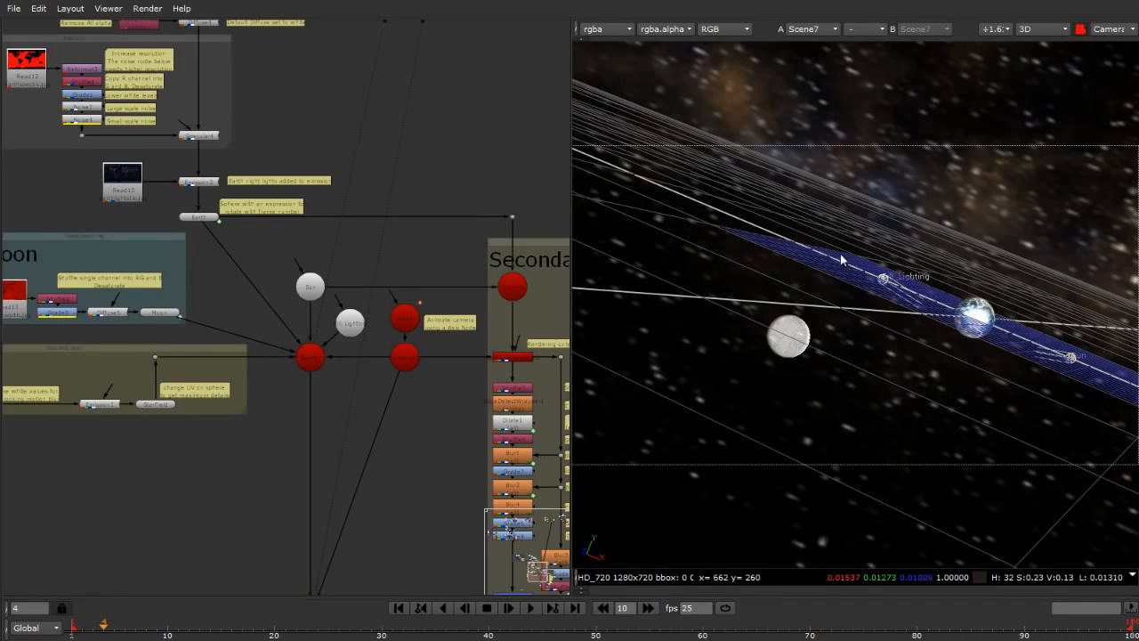
Select the scanline render node below Scene7 to examine its scene and camera inputs, and deselect it.
scroll(227, 138, "down", 6)
scroll(342, 269, "up", 5)
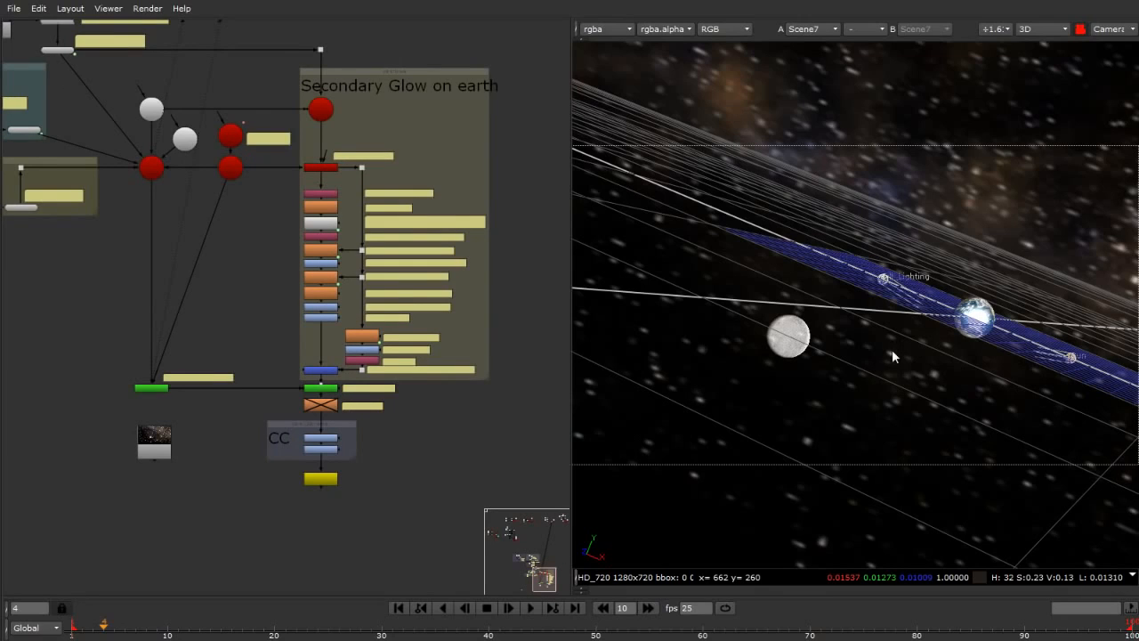
left_click(138, 389)
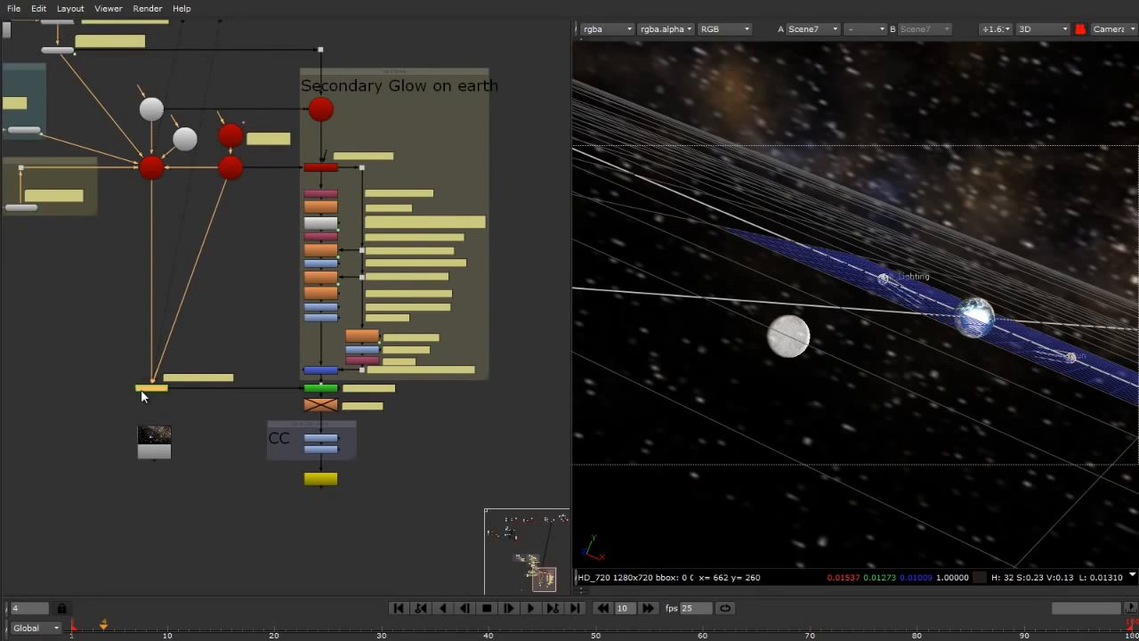
key("n")
left_click(200, 429)
Display the scanline render node's output as a 2D image and examine the rendered earth up close.
left_click(150, 389)
key("1")
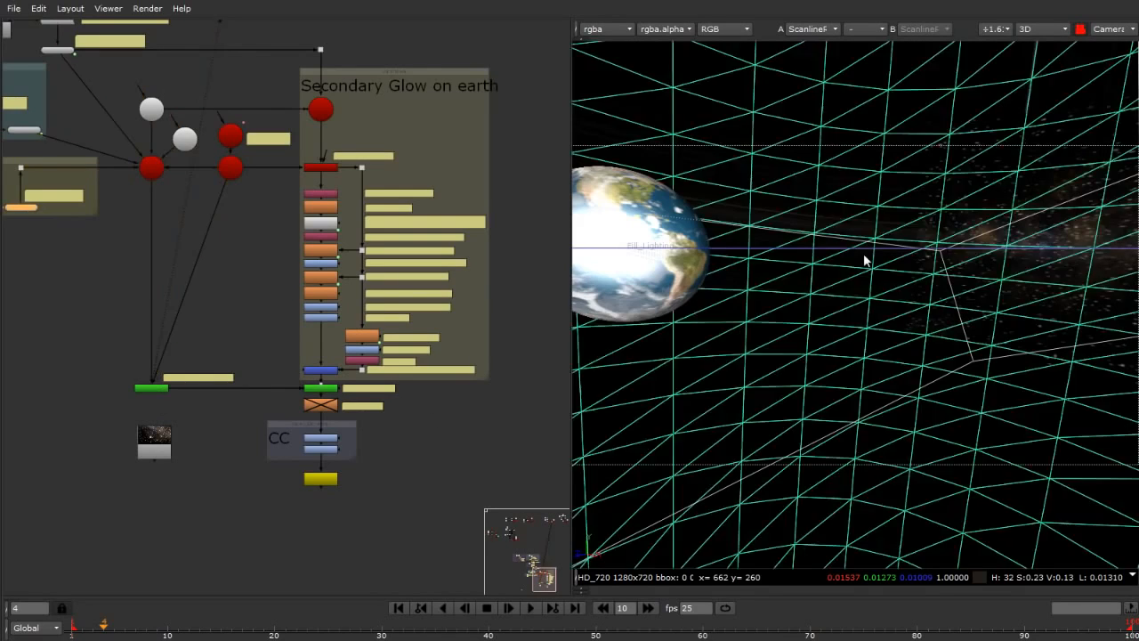
key("Tab")
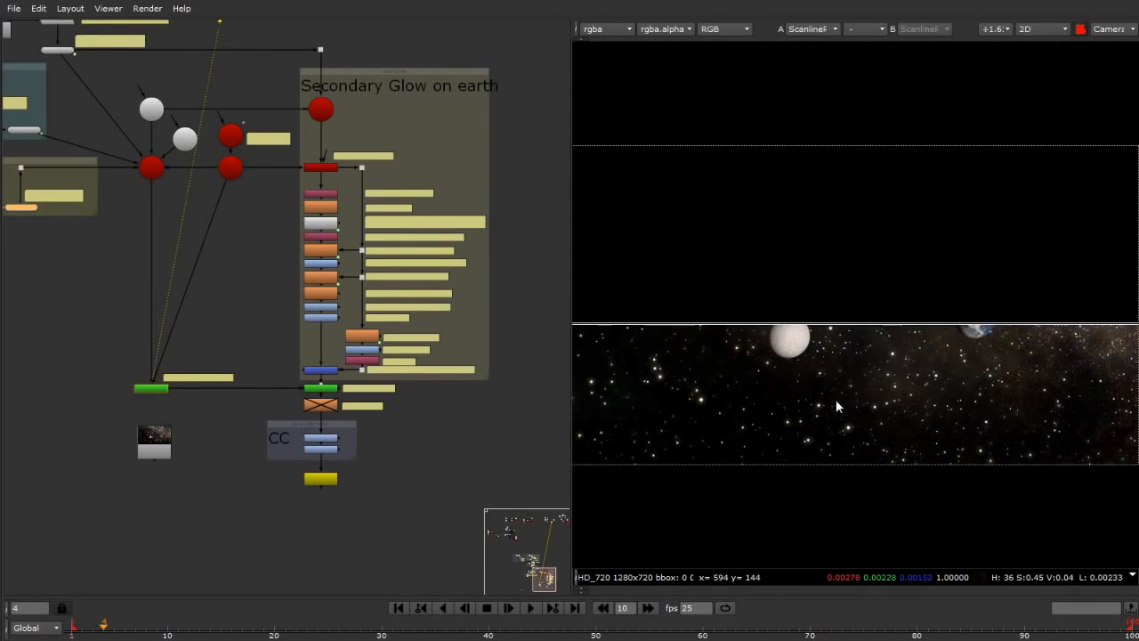
scroll(983, 347, "up", 5)
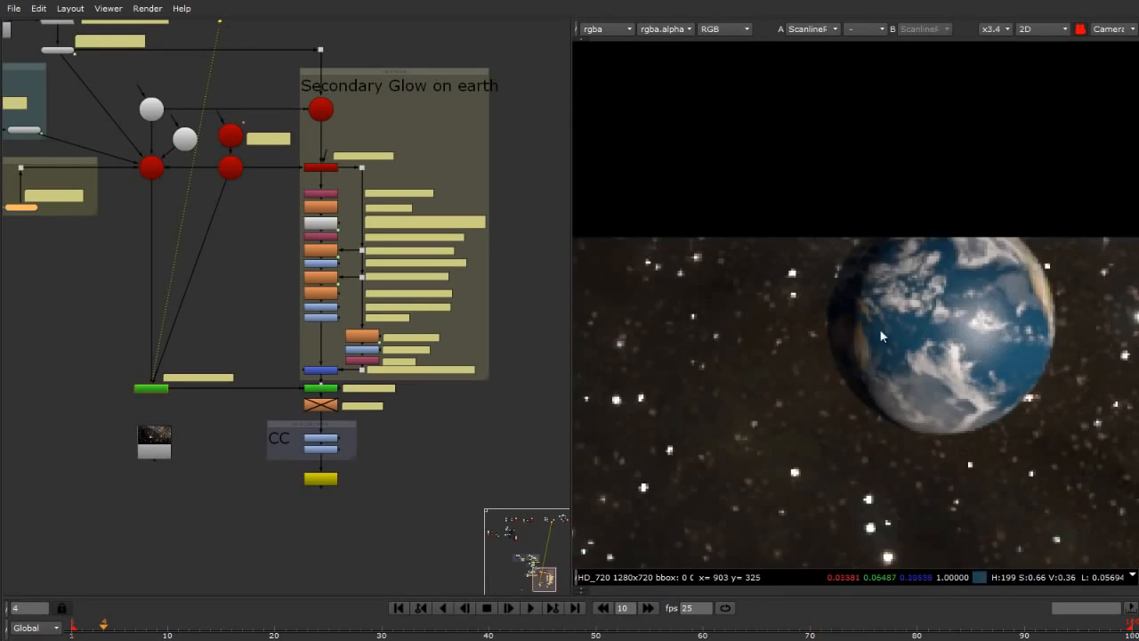
Go to frame 30 and examine the rendered moon and earth against the star background.
left_click(384, 634)
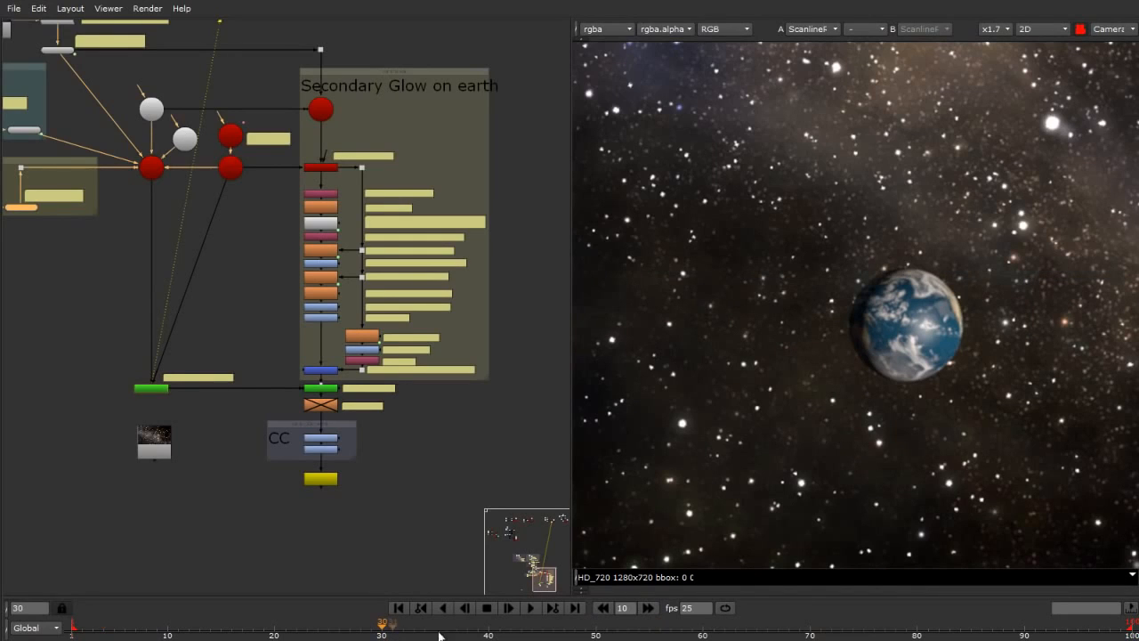
scroll(912, 416, "down", 6)
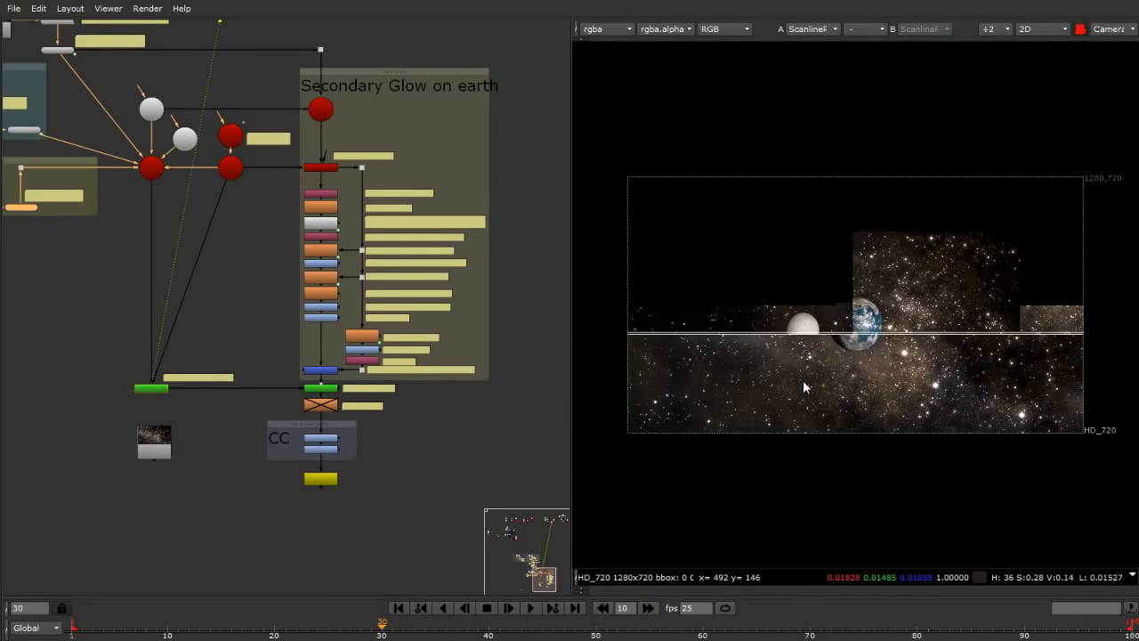
scroll(805, 382, "up", 4)
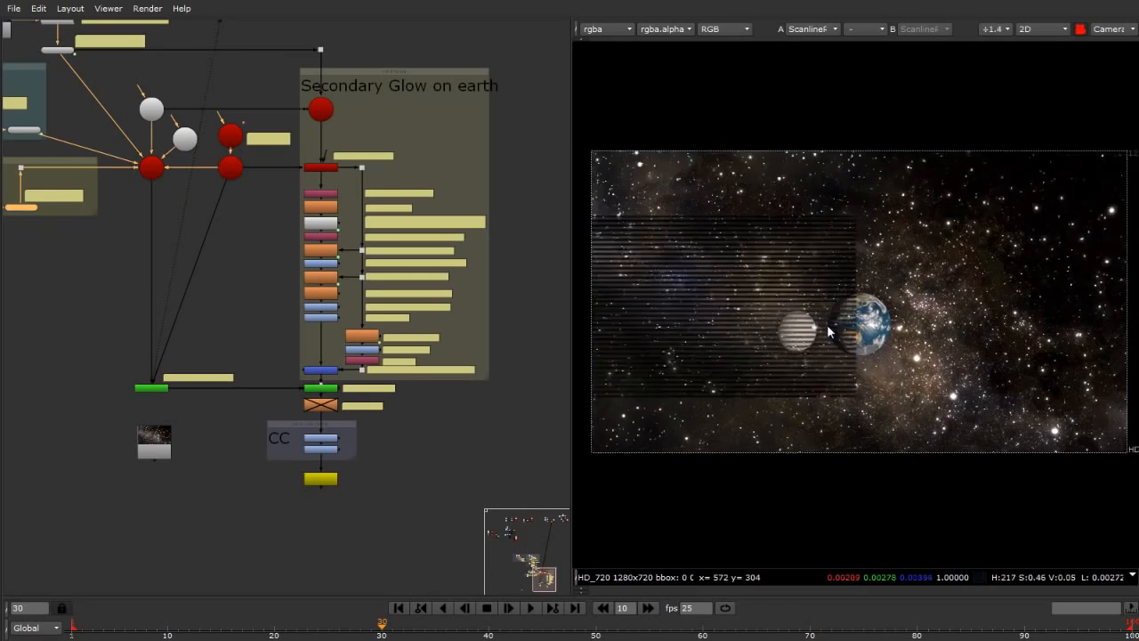
Go to frame 80 and examine the land, ocean and cloud detail of the rendered earth up close.
left_click(917, 630)
scroll(862, 233, "up", 2)
scroll(862, 233, "down", 3)
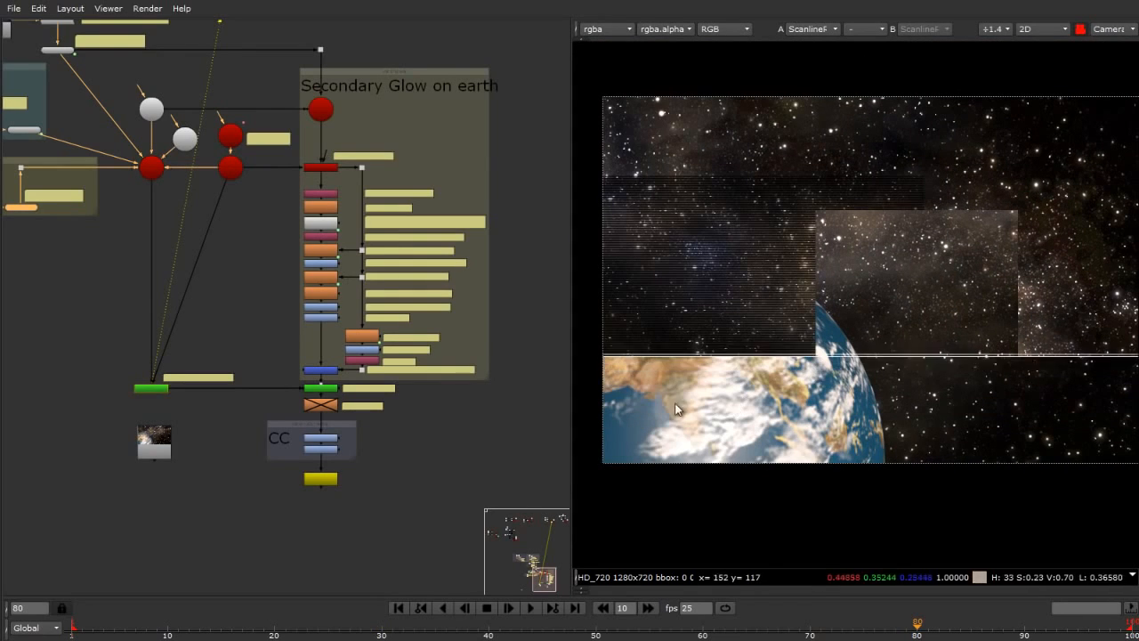
scroll(774, 410, "up", 2)
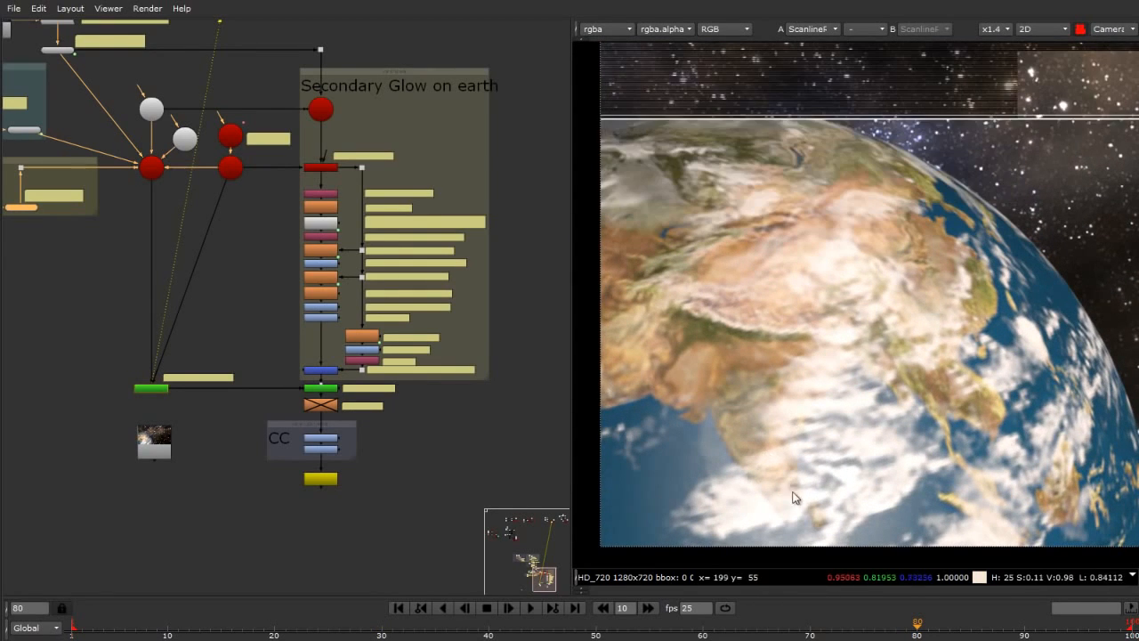
scroll(725, 506, "up", 4)
scroll(714, 488, "up", 6)
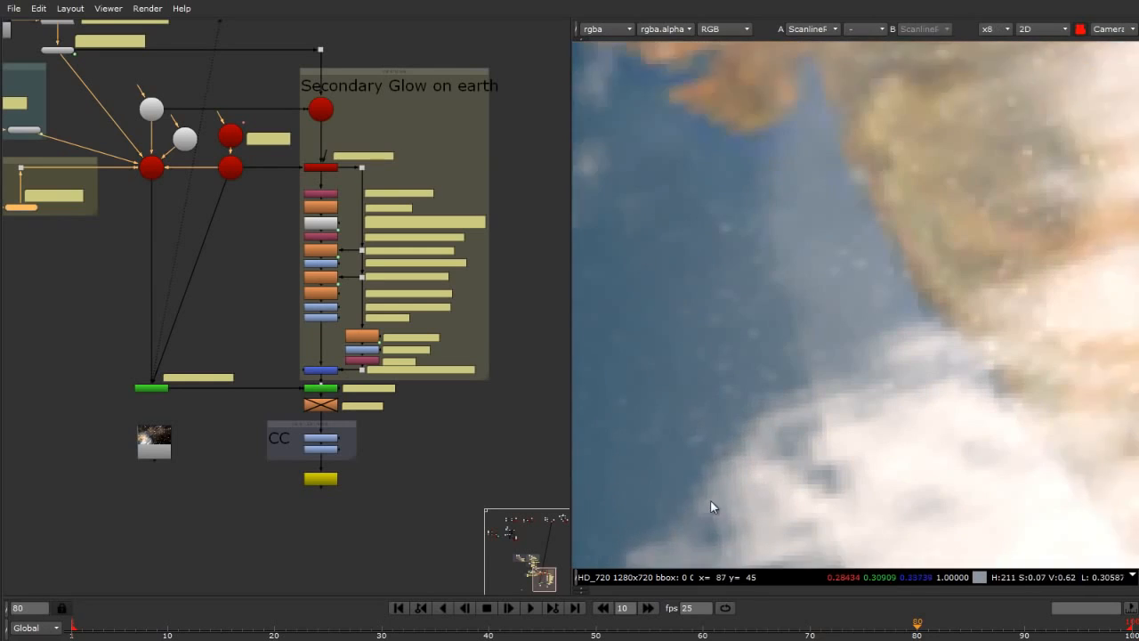
scroll(708, 482, "down", 8)
scroll(679, 304, "up", 4)
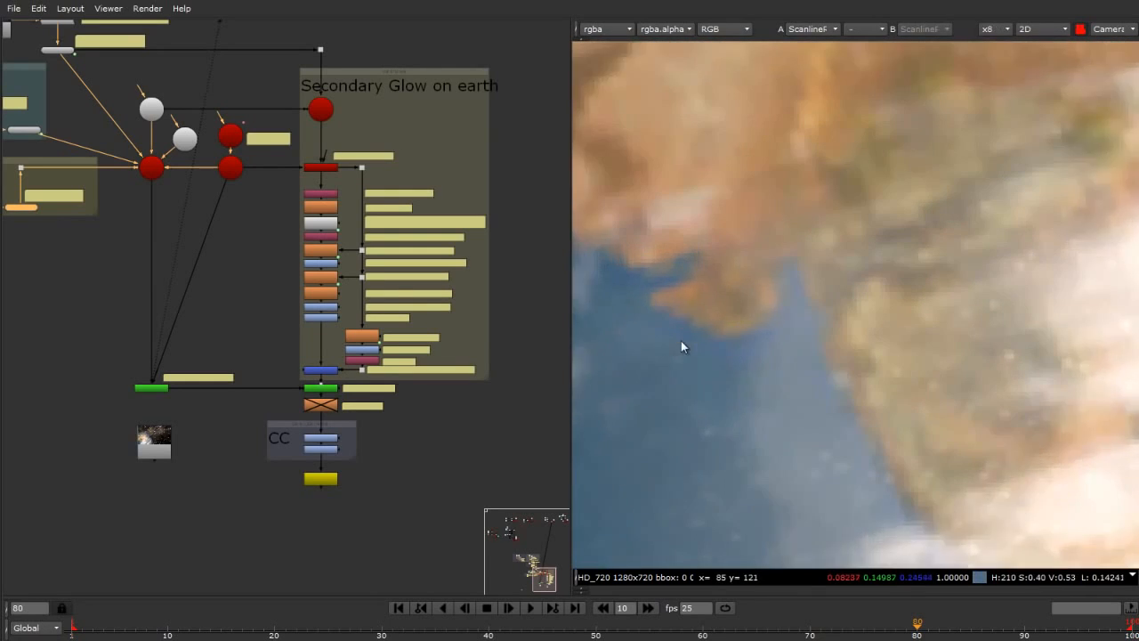
scroll(747, 276, "down", 5)
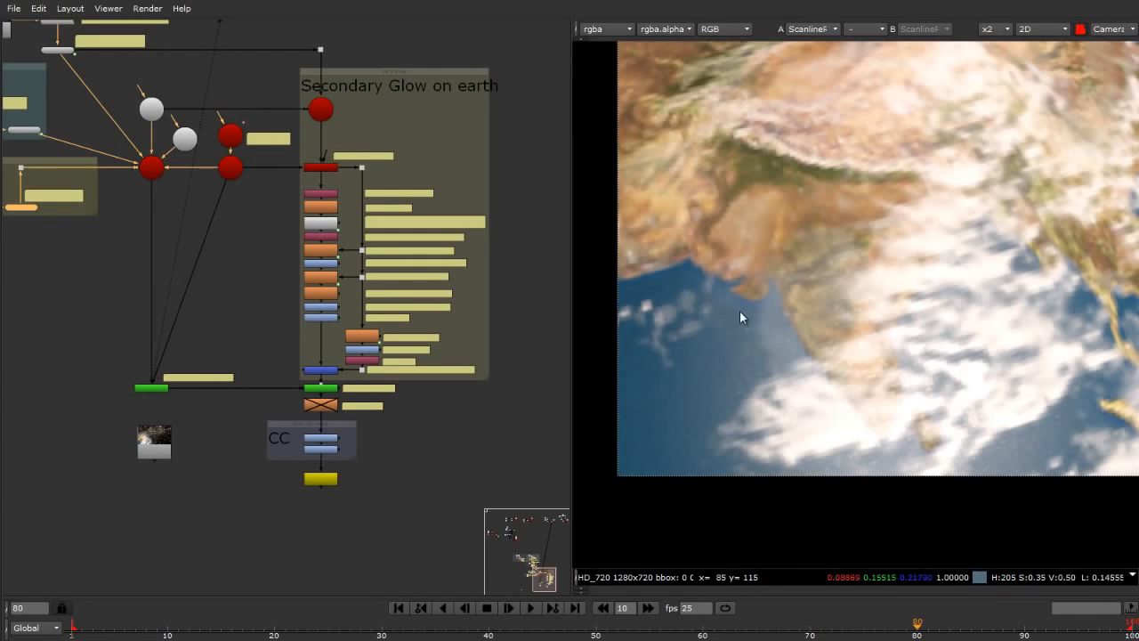
Open the properties of ScanlineRender9 and set its multisample samples to 2 for motion blur.
scroll(345, 458, "down", 2)
scroll(266, 440, "up", 5)
scroll(264, 434, "down", 2)
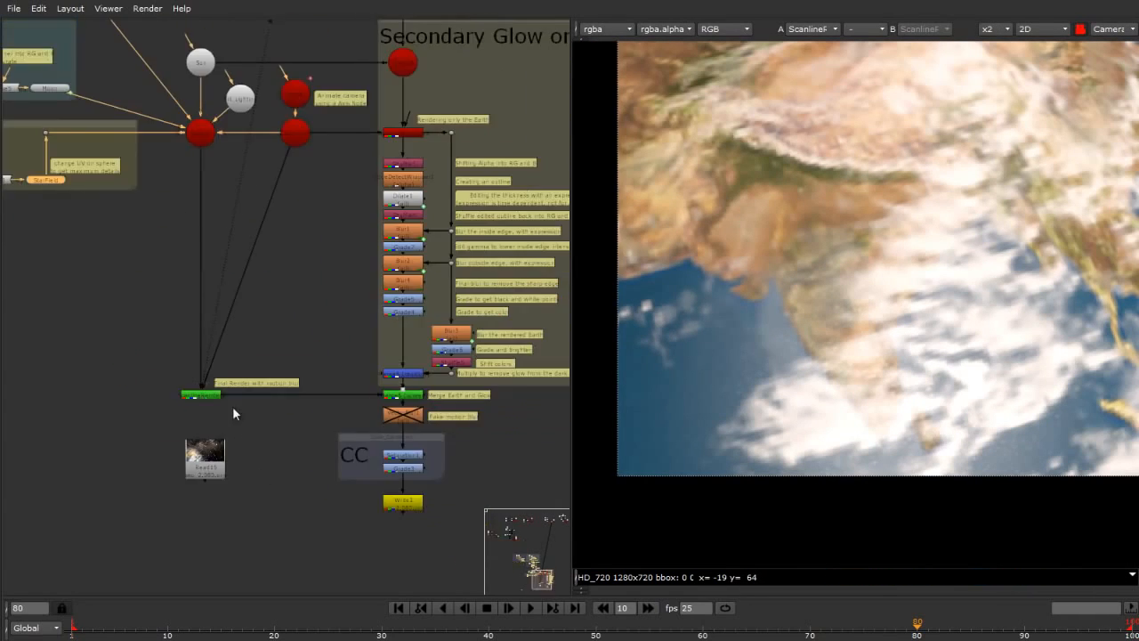
scroll(463, 417, "up", 3)
left_click(322, 591)
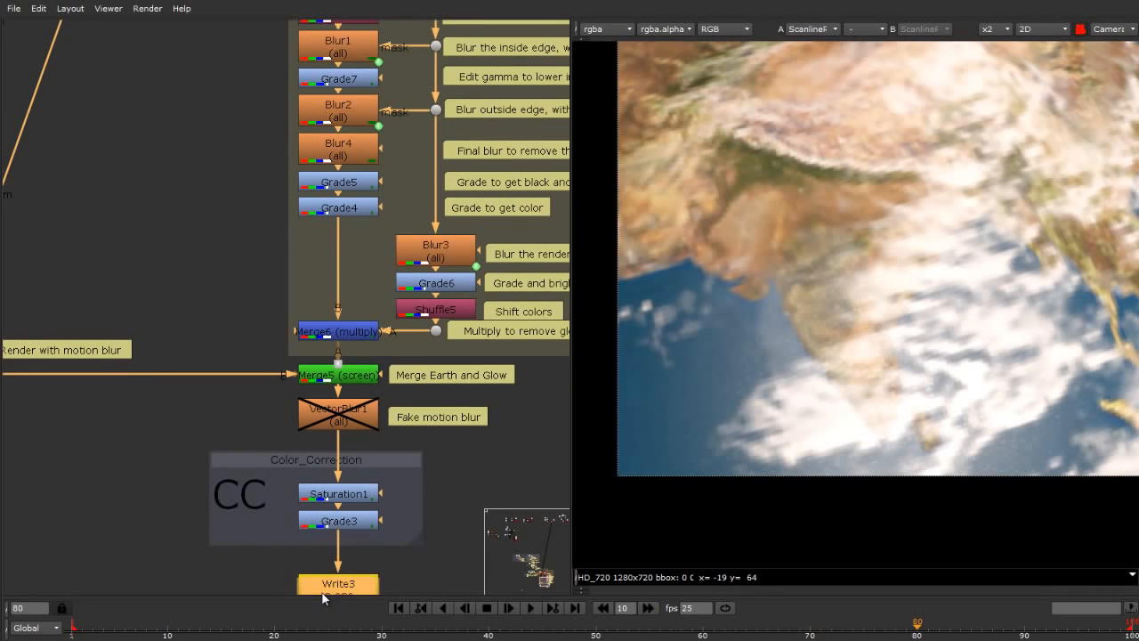
scroll(203, 466, "down", 4)
scroll(213, 409, "up", 6)
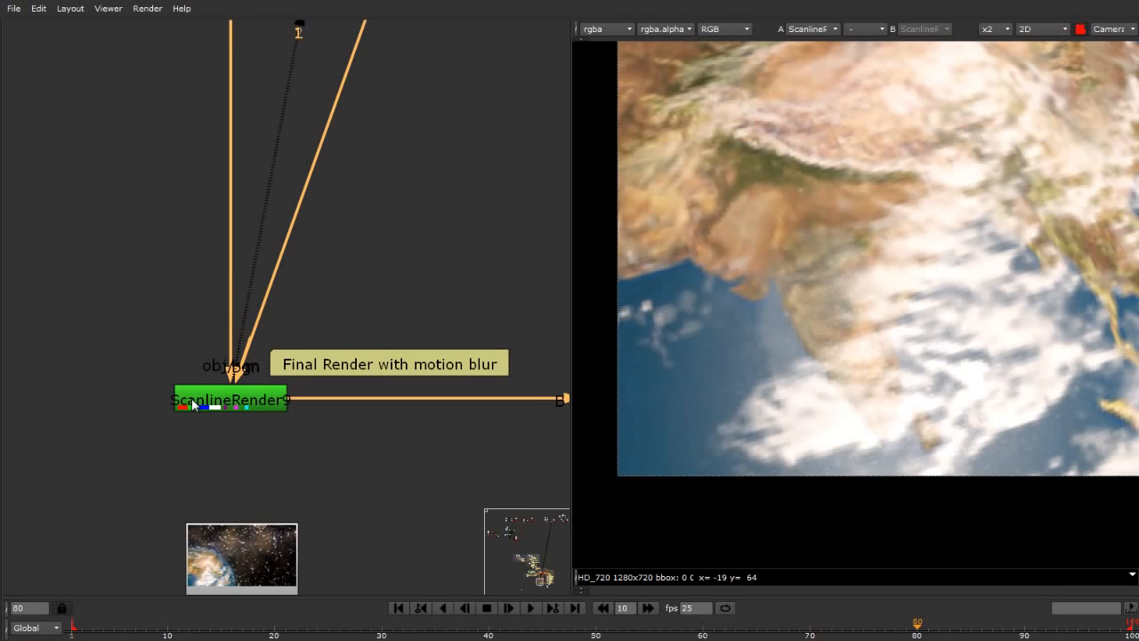
double_click(193, 403)
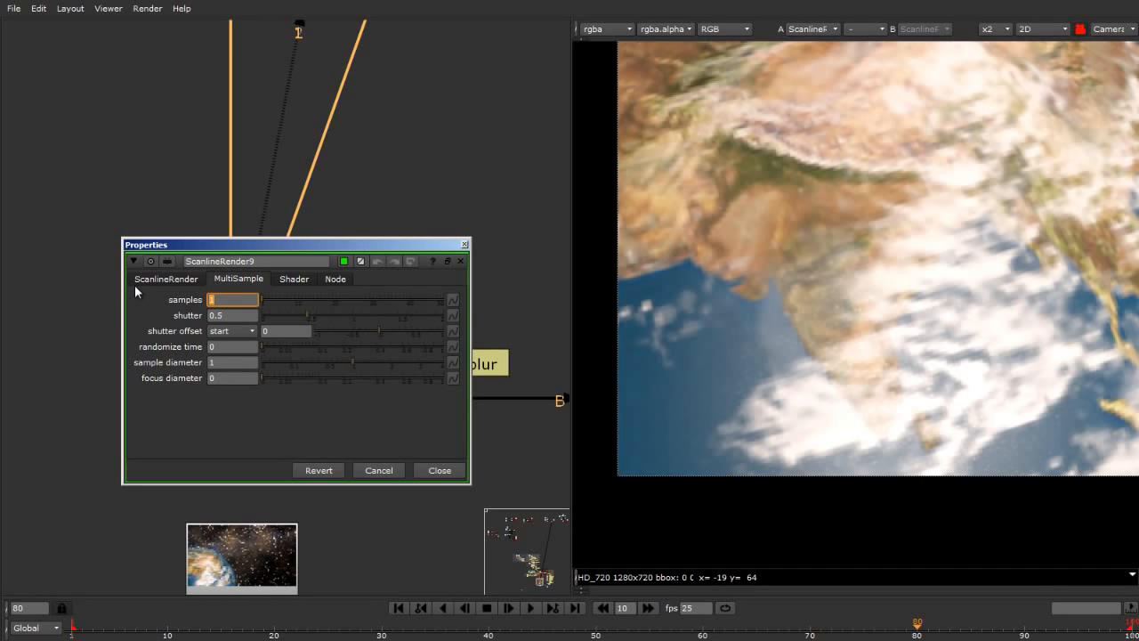
type("2")
key("Return")
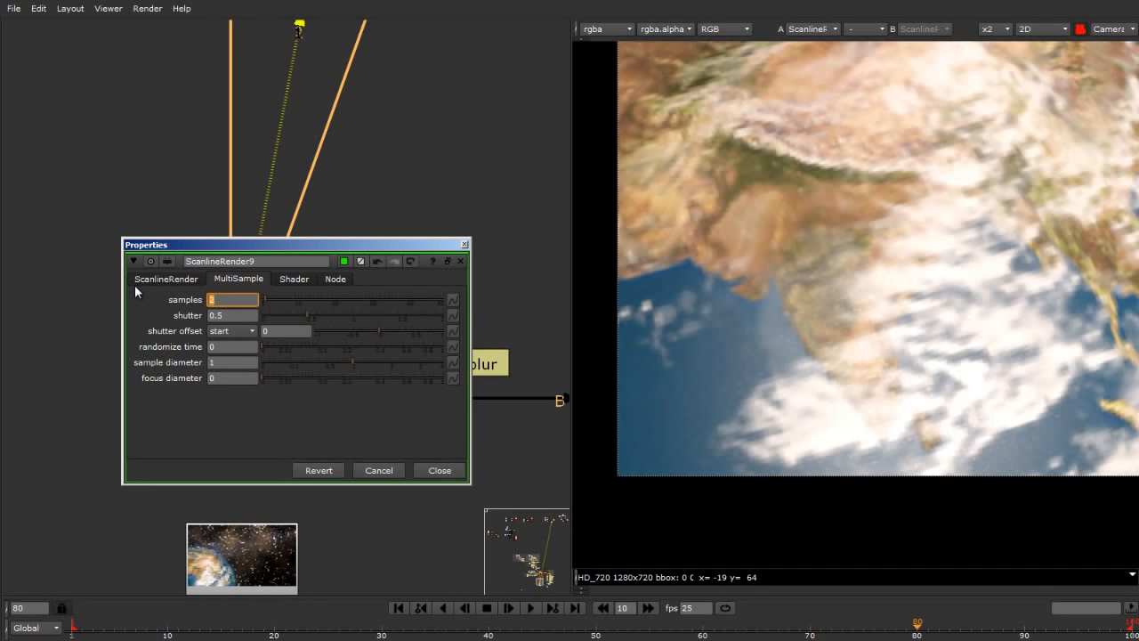
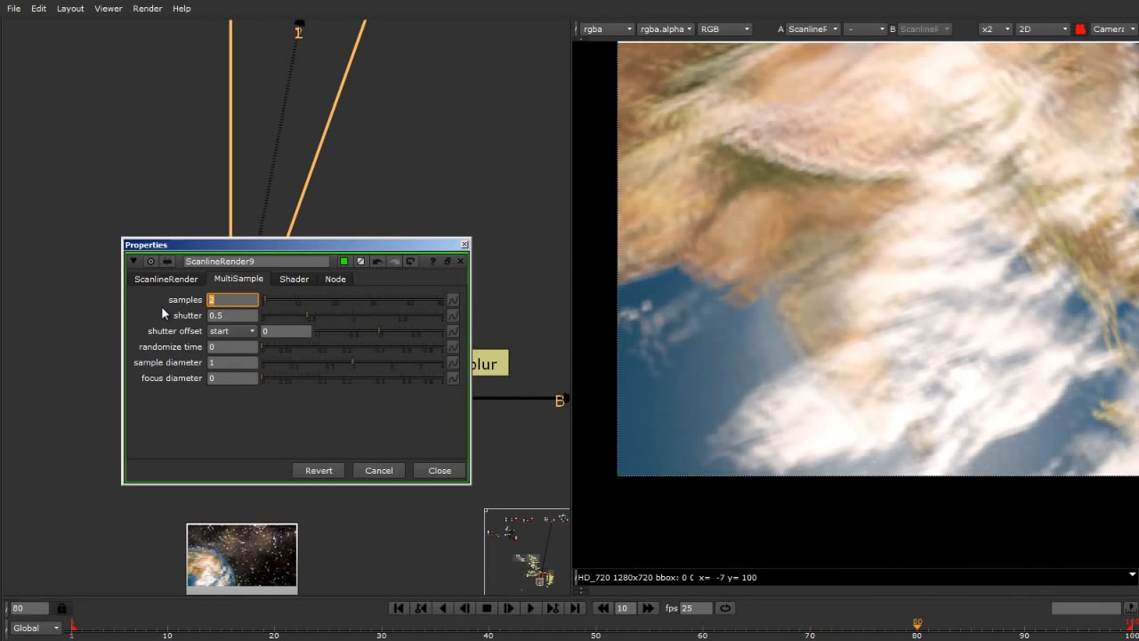
Set the samples of ScanlineRender9 to 8 and examine the motion blur on the earth and stars.
type("8")
key("Return")
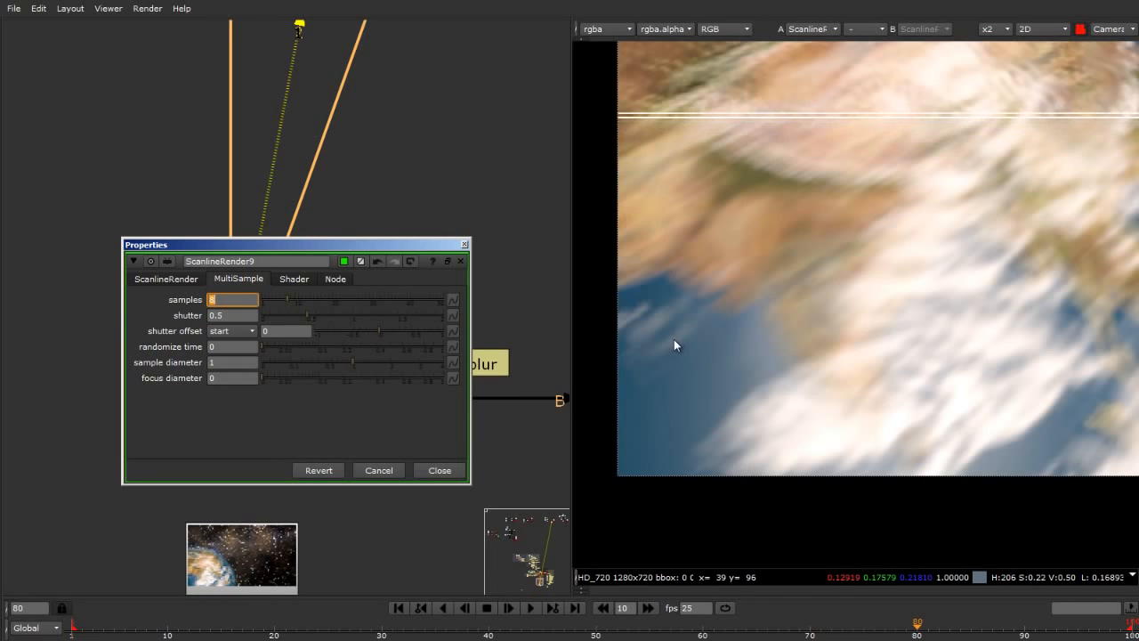
scroll(668, 360, "down", 3)
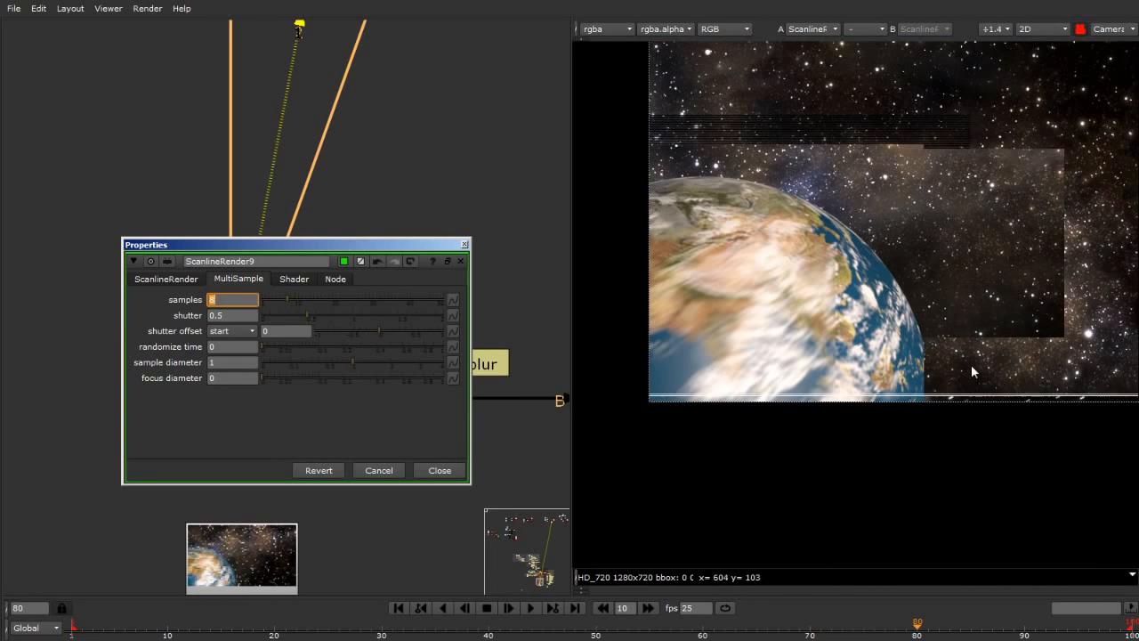
scroll(983, 399, "up", 5)
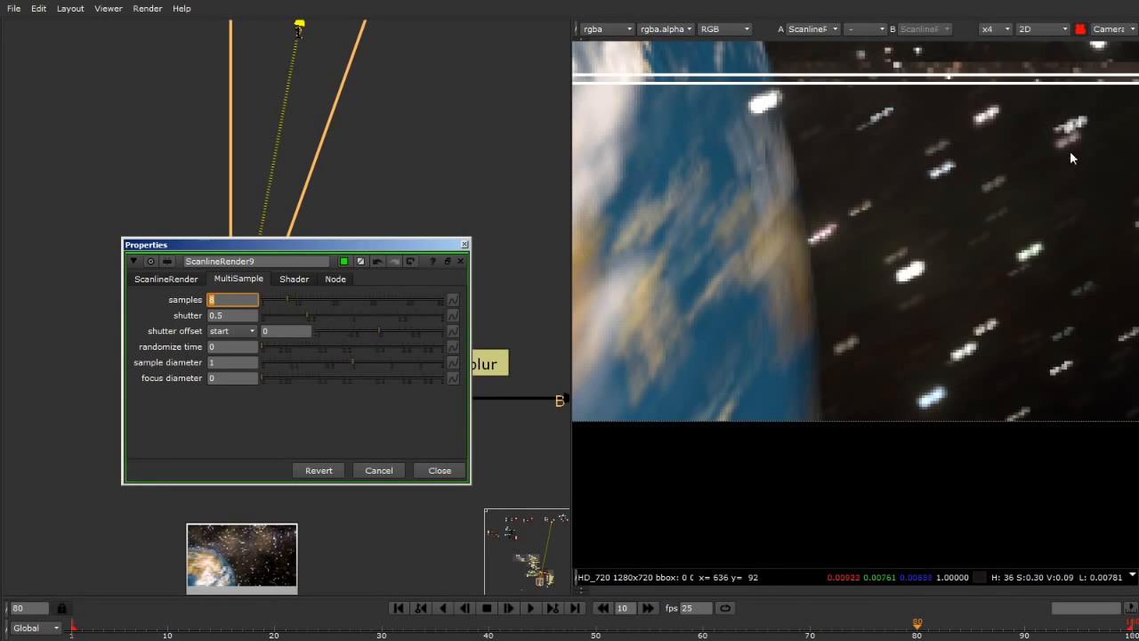
scroll(1056, 492, "down", 5)
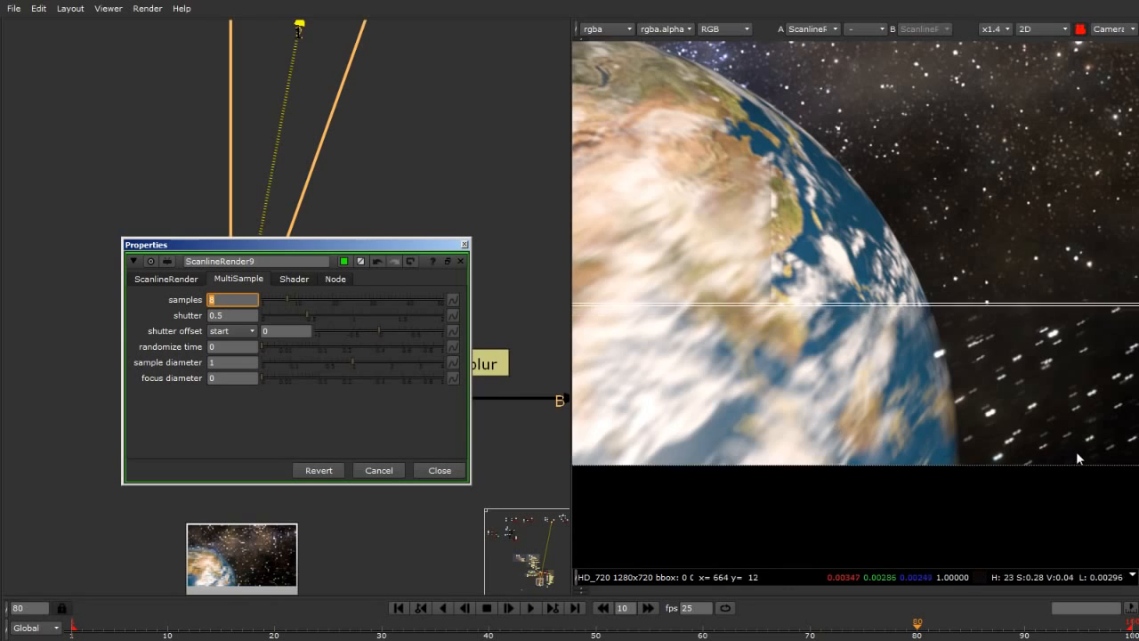
scroll(1024, 400, "down", 2)
scroll(943, 338, "up", 2)
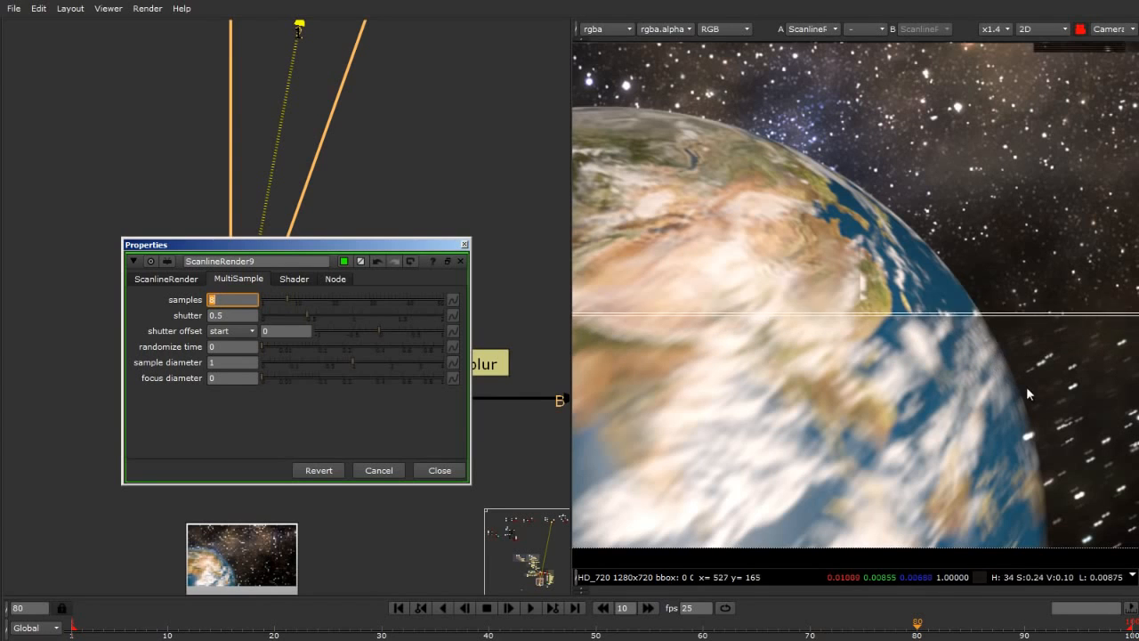
scroll(1025, 391, "down", 1)
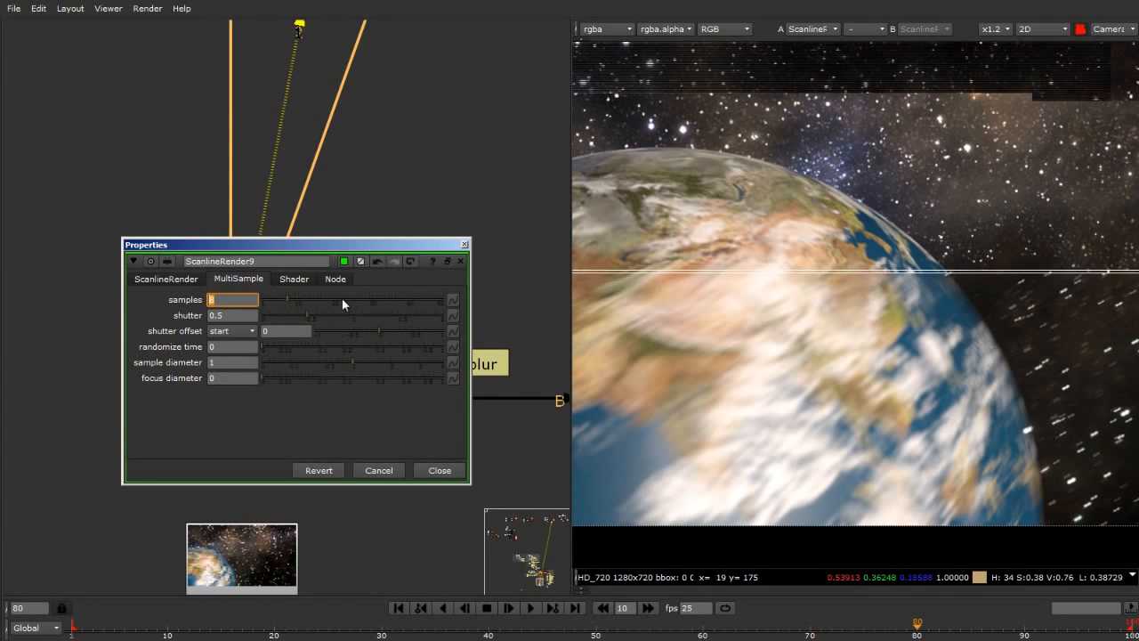
Try 30 samples on ScanlineRender9, then set the samples back to 1 and close its properties.
left_click(368, 299)
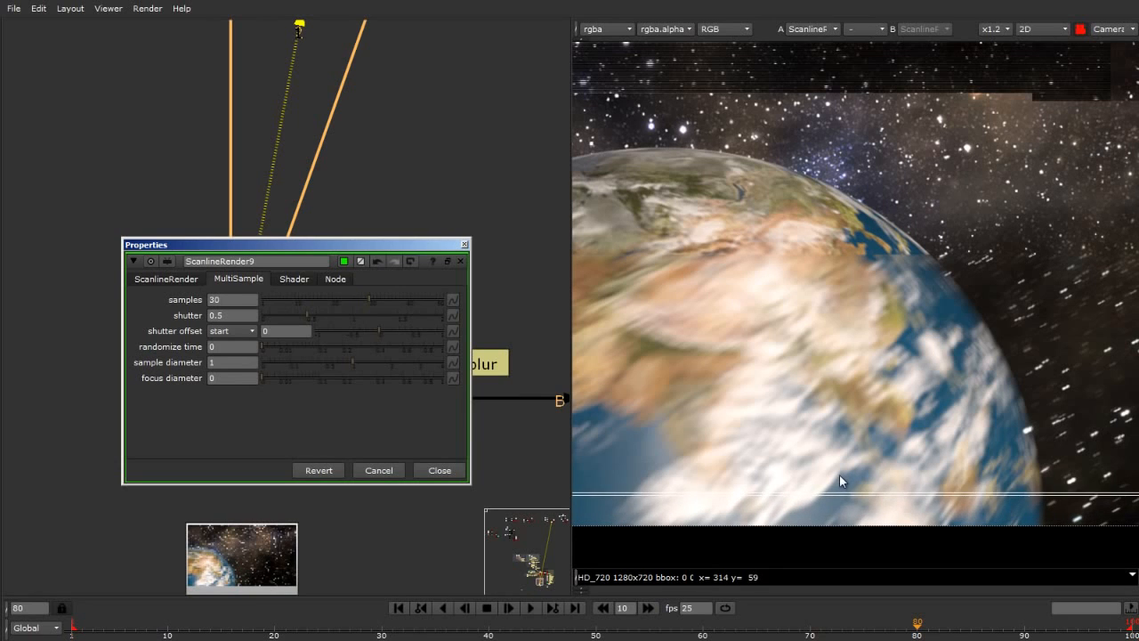
double_click(227, 300)
type("1")
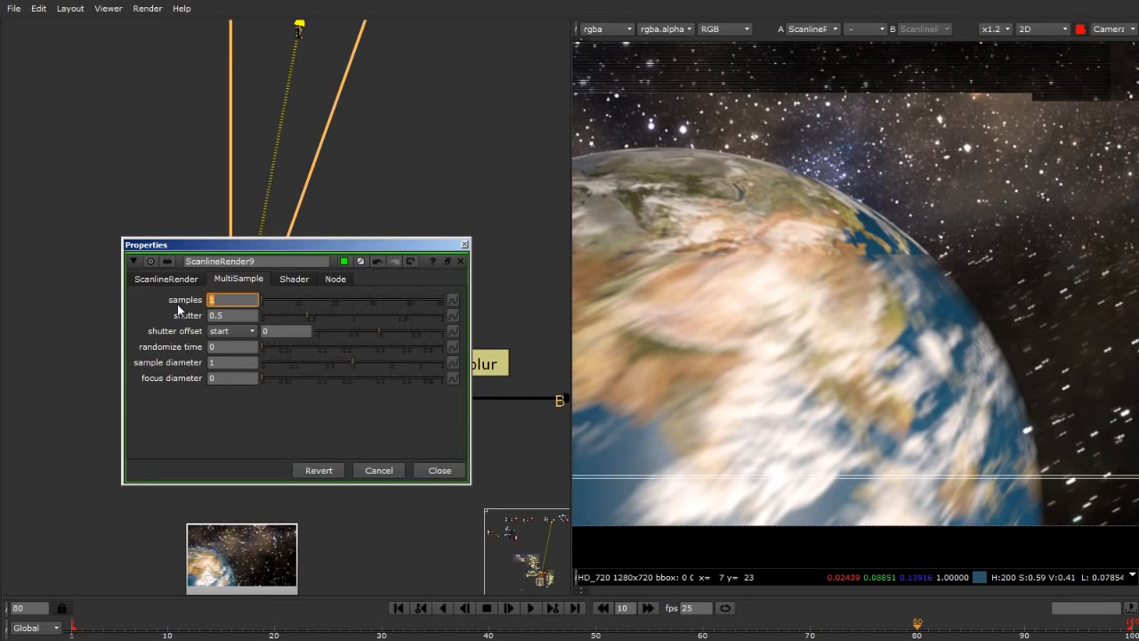
left_click(440, 471)
Display the output of the Merge5 screen node above the disabled VectorBlur1 in the viewer.
scroll(46, 237, "down", 5)
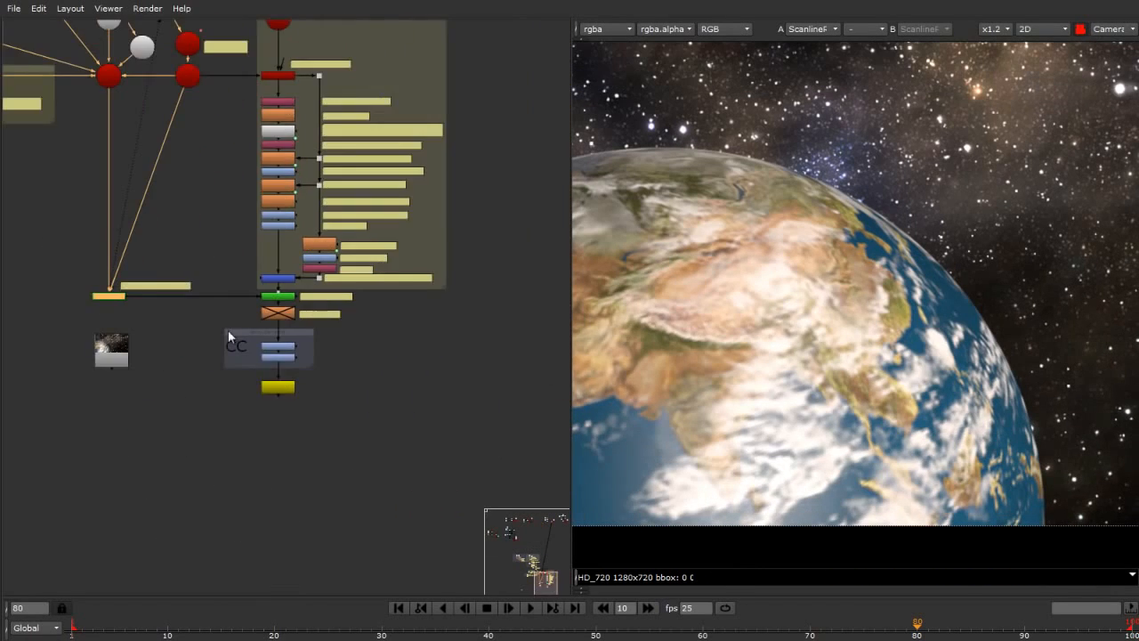
scroll(236, 320, "up", 6)
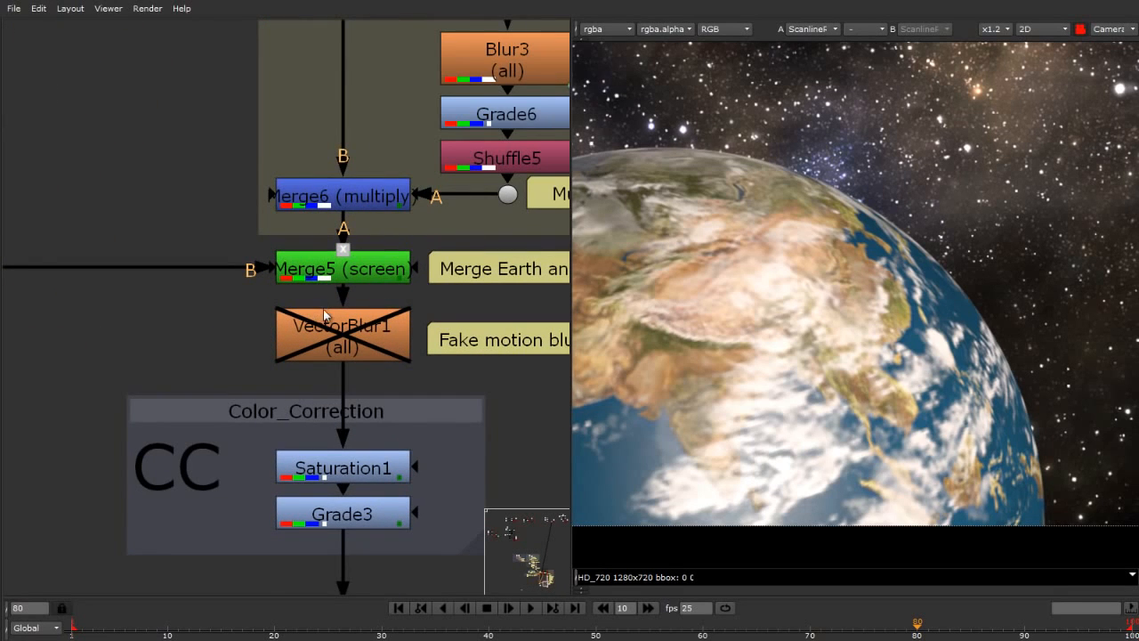
left_click(353, 279)
key("1")
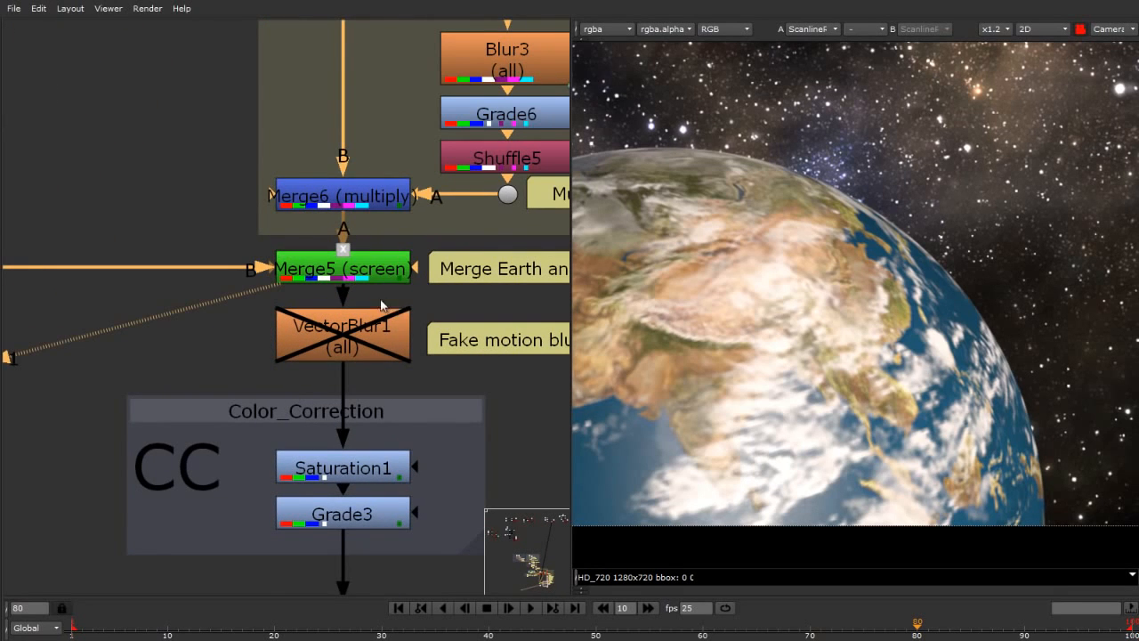
Display ScanlineRender9 in the viewer and switch the shown layer from rgba to motion.
scroll(550, 334, "down", 5)
scroll(226, 286, "up", 5)
left_click(253, 377)
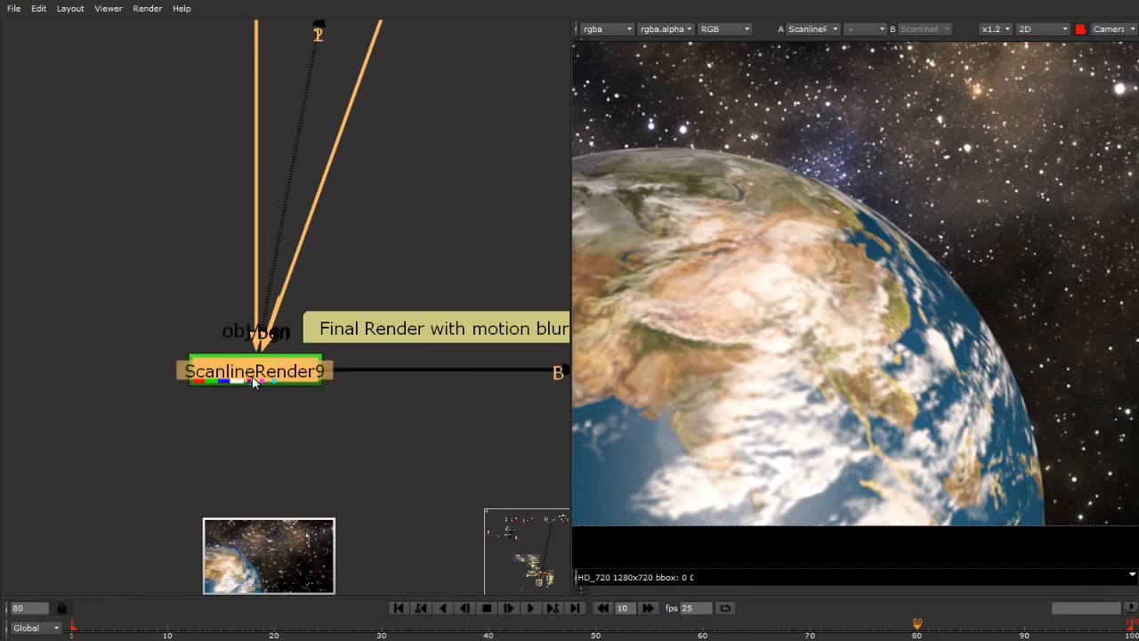
key("1")
scroll(957, 312, "down", 3)
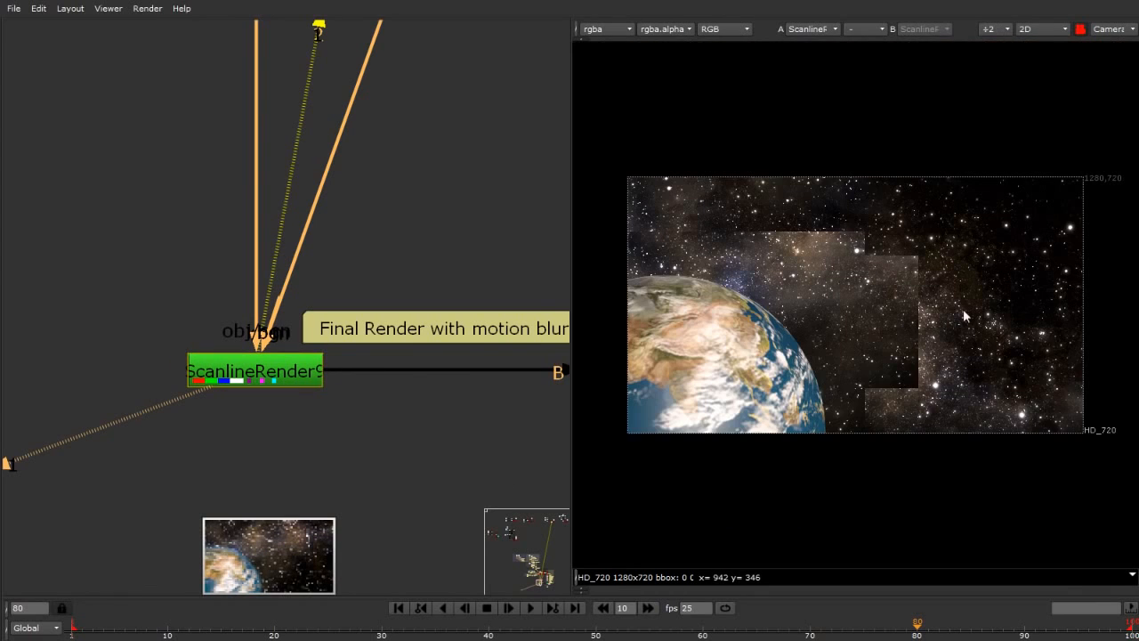
left_click(595, 30)
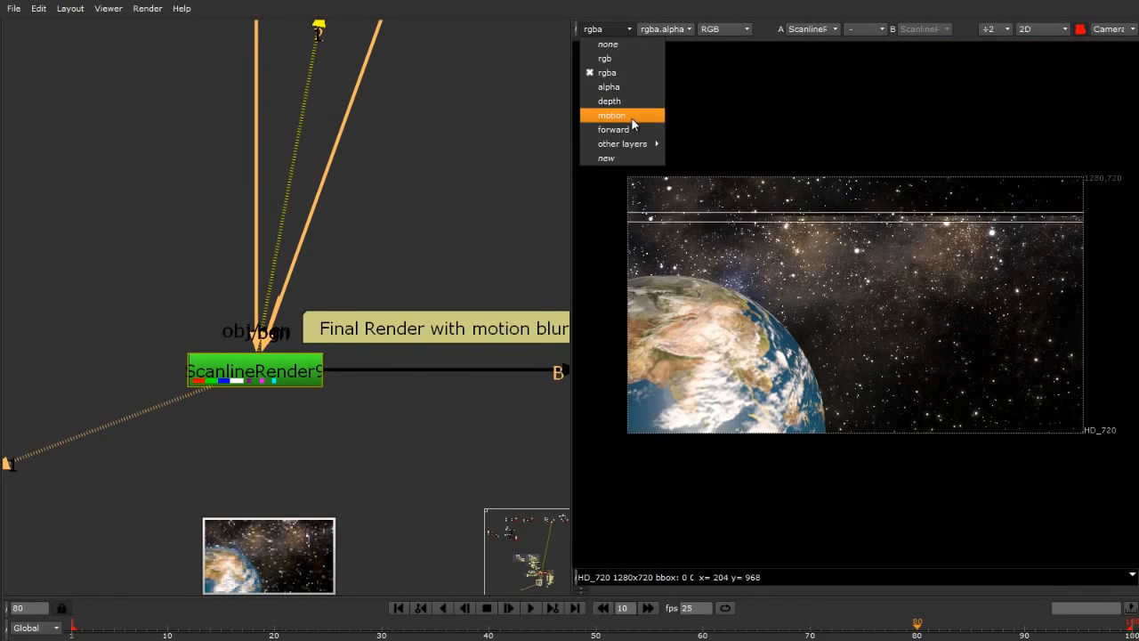
left_click(631, 115)
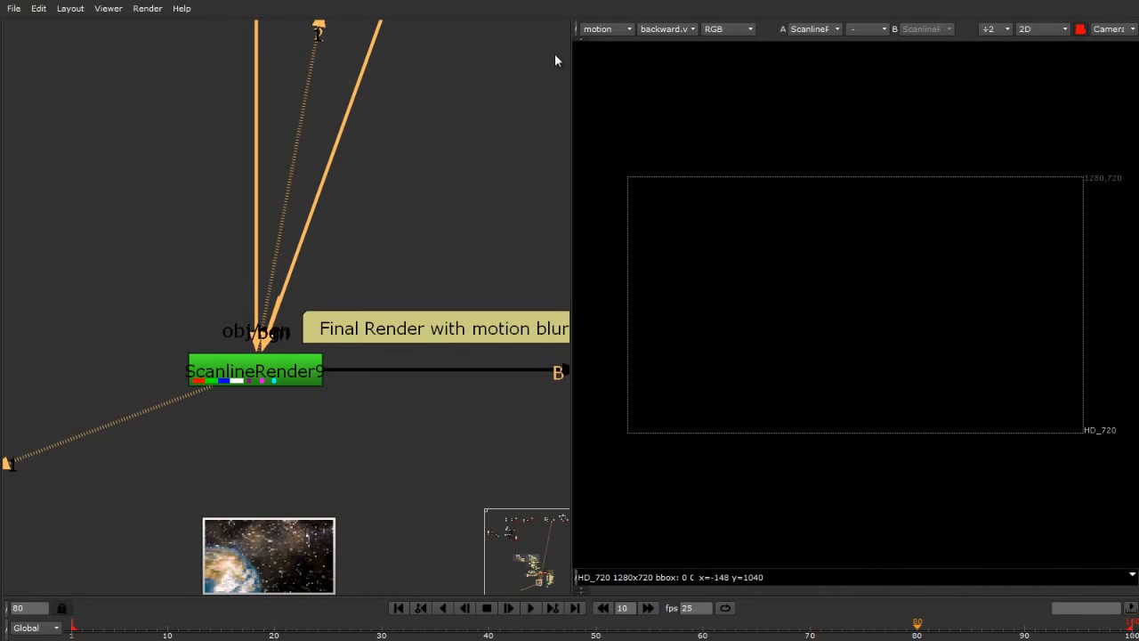
Reveal the viewer's gain and gamma controls and raise the viewer gamma to 1.55.
left_click(576, 38)
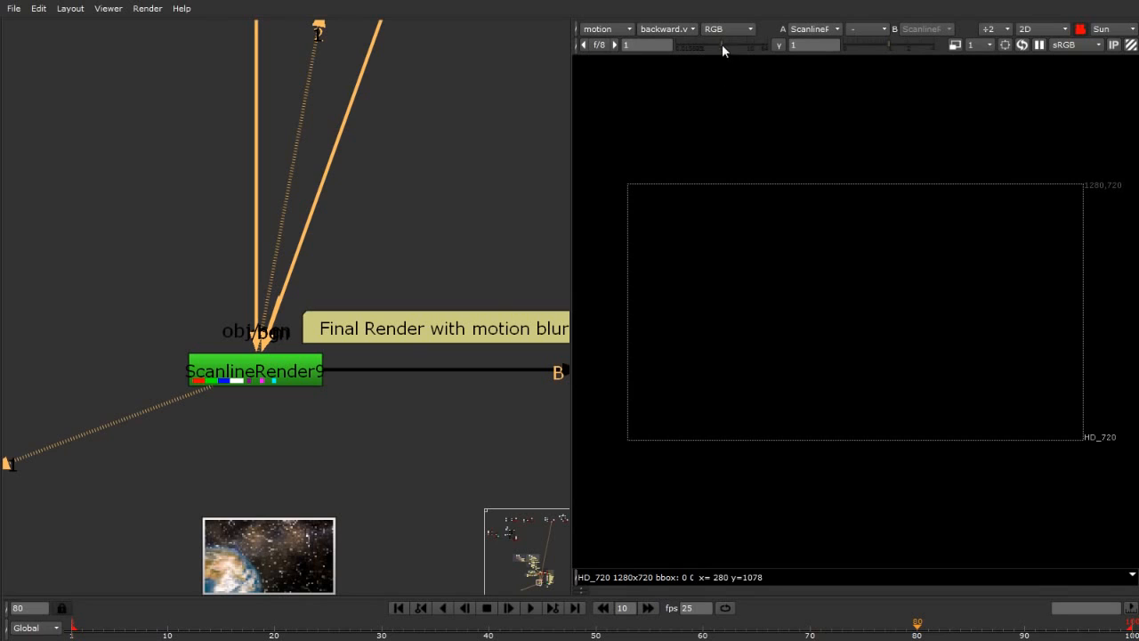
left_click_drag(723, 45, 759, 44)
left_click(864, 43)
mouse_move(703, 43)
left_mouse_down()
mouse_move(763, 41)
mouse_move(684, 45)
left_mouse_up()
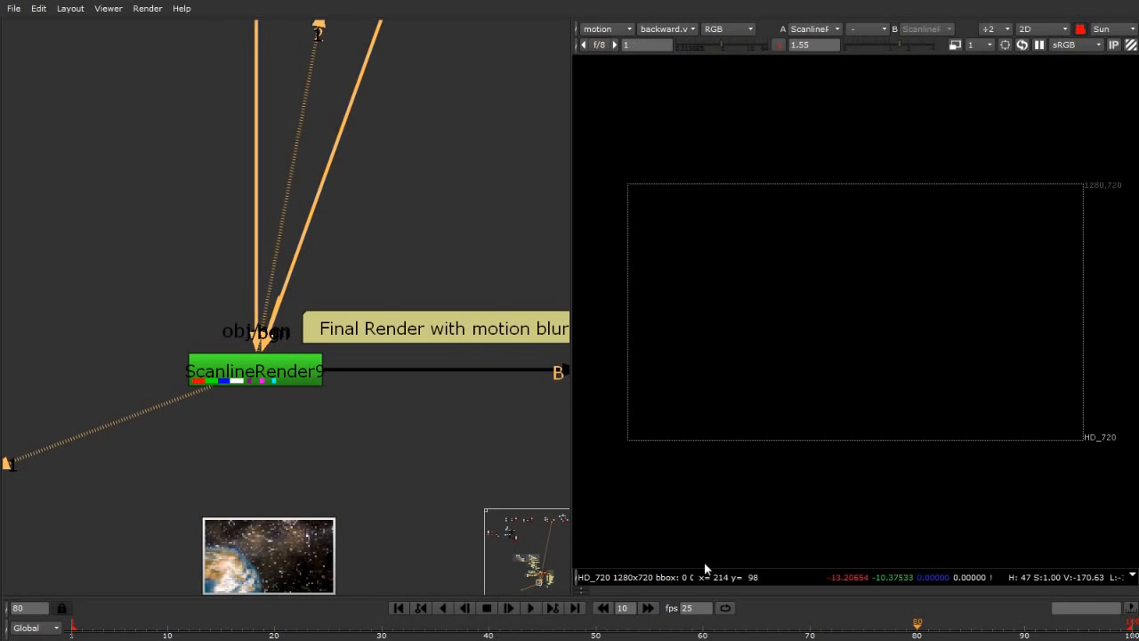
Examine the motion vectors at frame 60 with the viewer gain lowered to 0.015625, then reset gain and gamma.
left_click(703, 632)
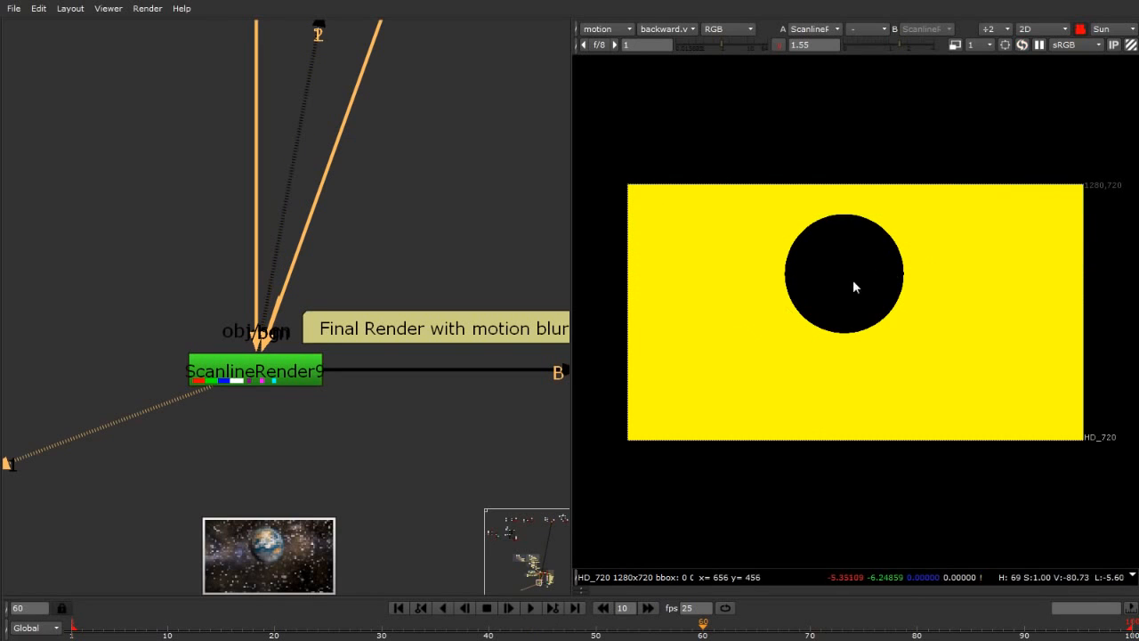
left_click_drag(740, 42, 663, 54)
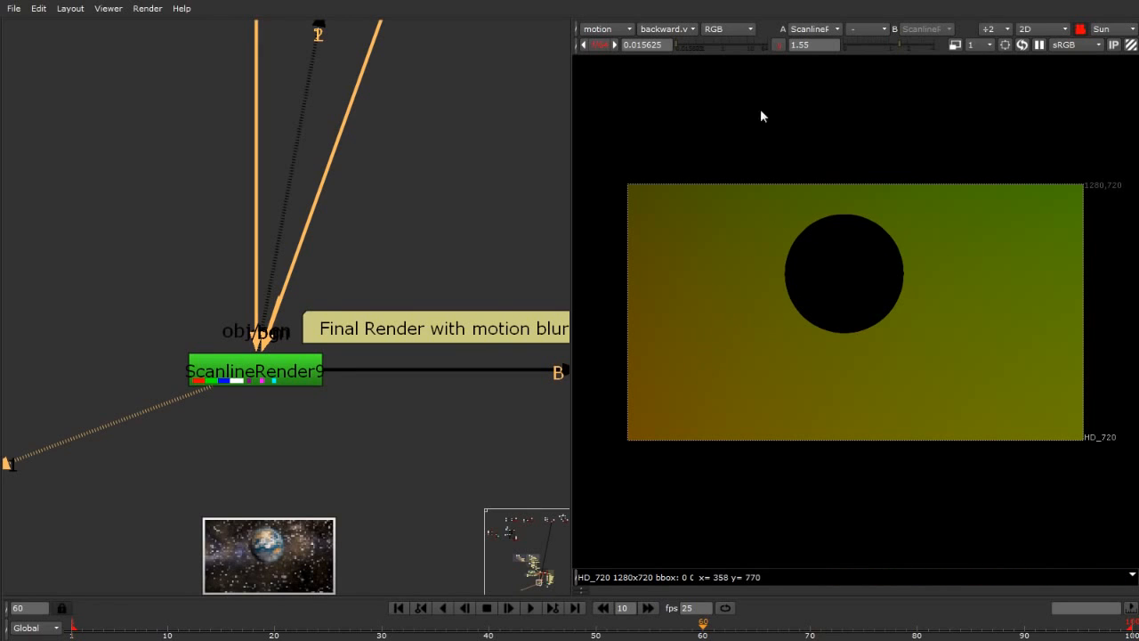
left_click(779, 45)
left_click(591, 46)
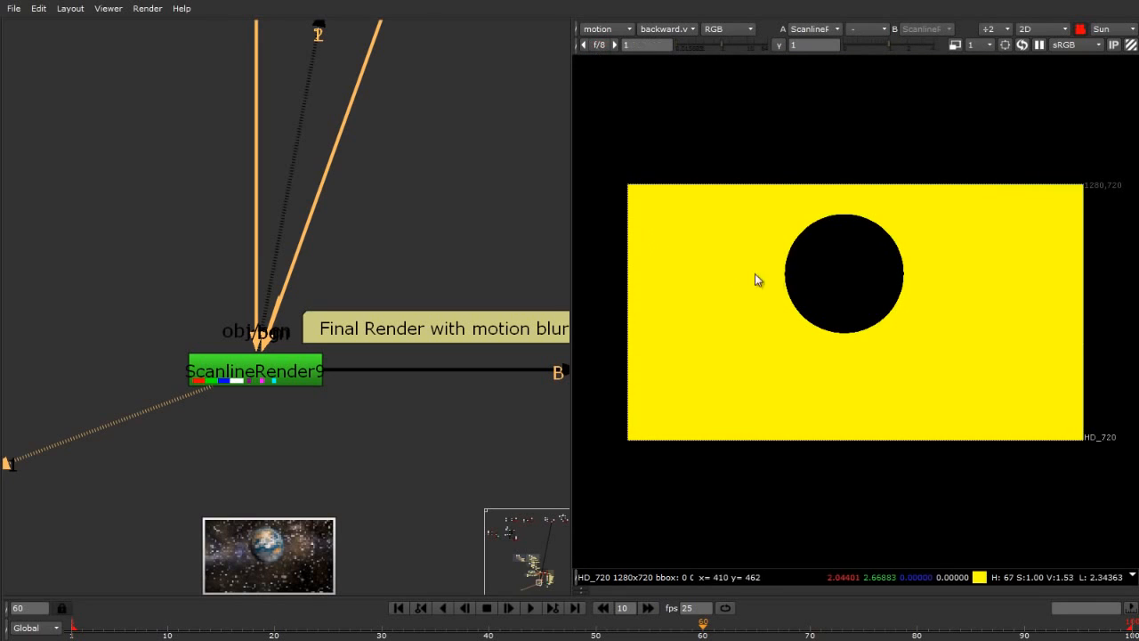
Switch the viewer back to the rgba layer to show the color render of ScanlineRender9 at frame 60.
left_click(597, 29)
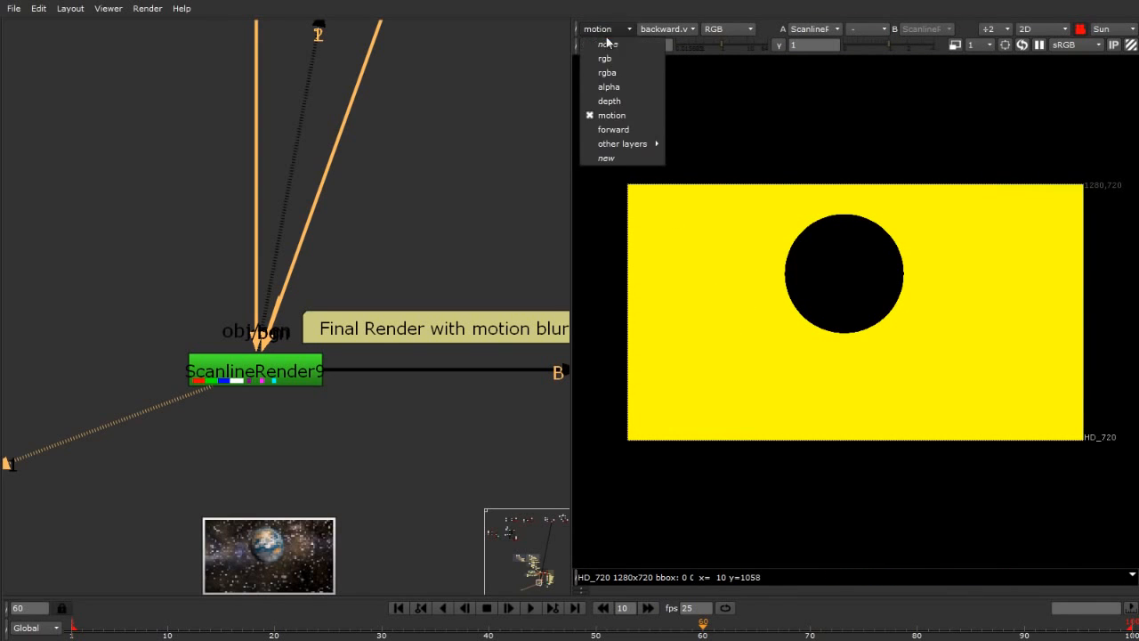
left_click(626, 75)
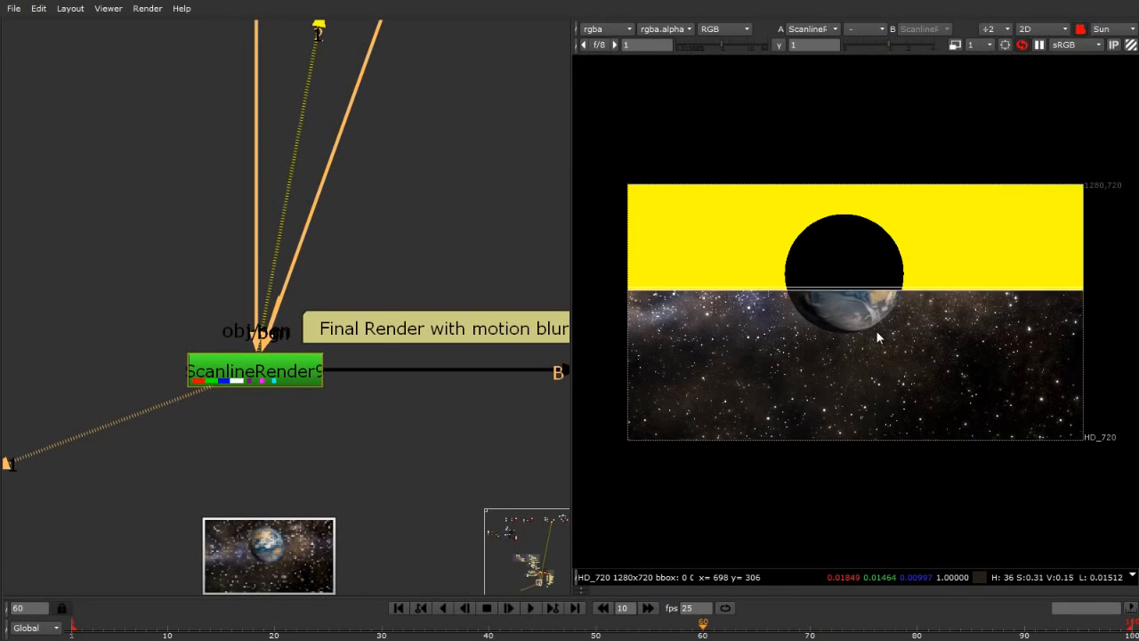
scroll(99, 307, "down", 5)
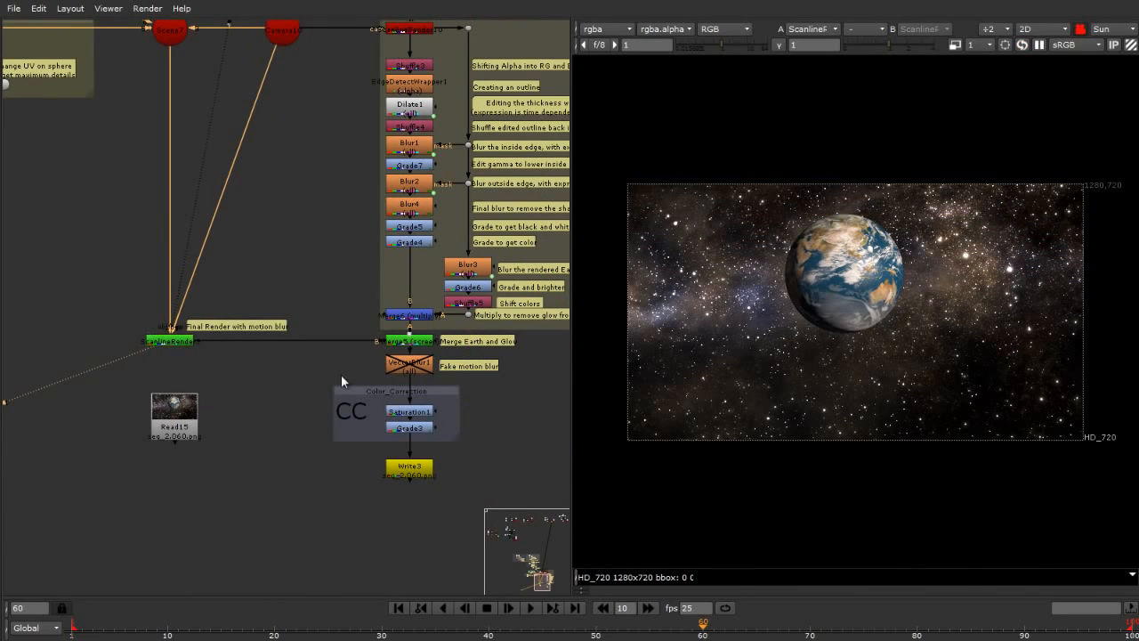
Disable the Merge5 (screen) node and enable the VectorBlur1 node below it.
scroll(392, 372, "up", 5)
scroll(433, 365, "up", 2)
left_click(442, 377)
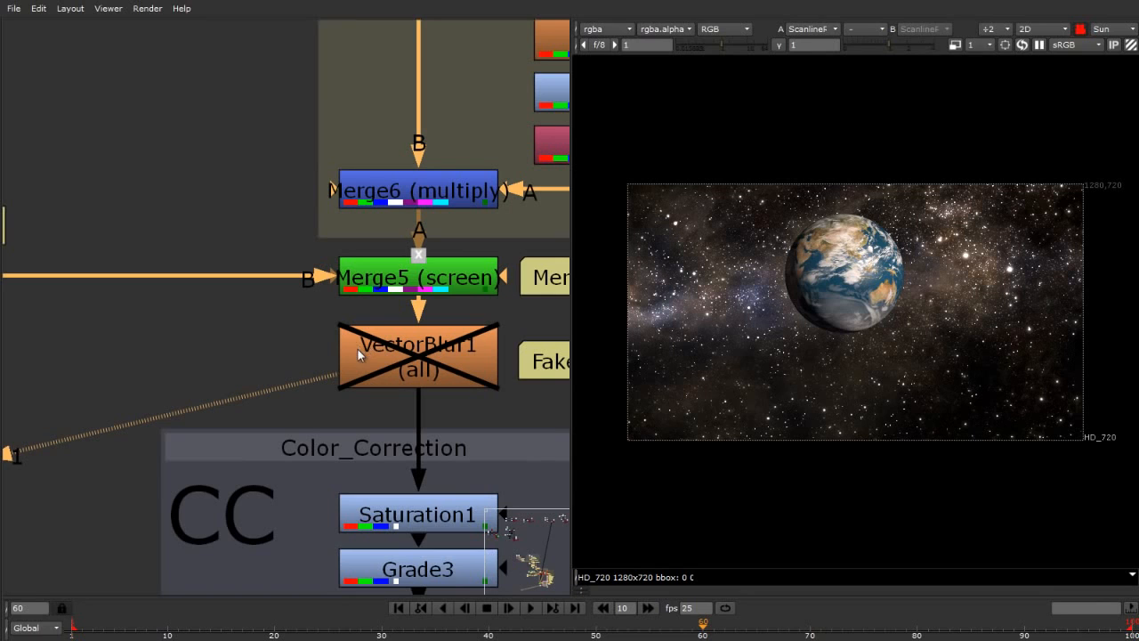
left_click(470, 283)
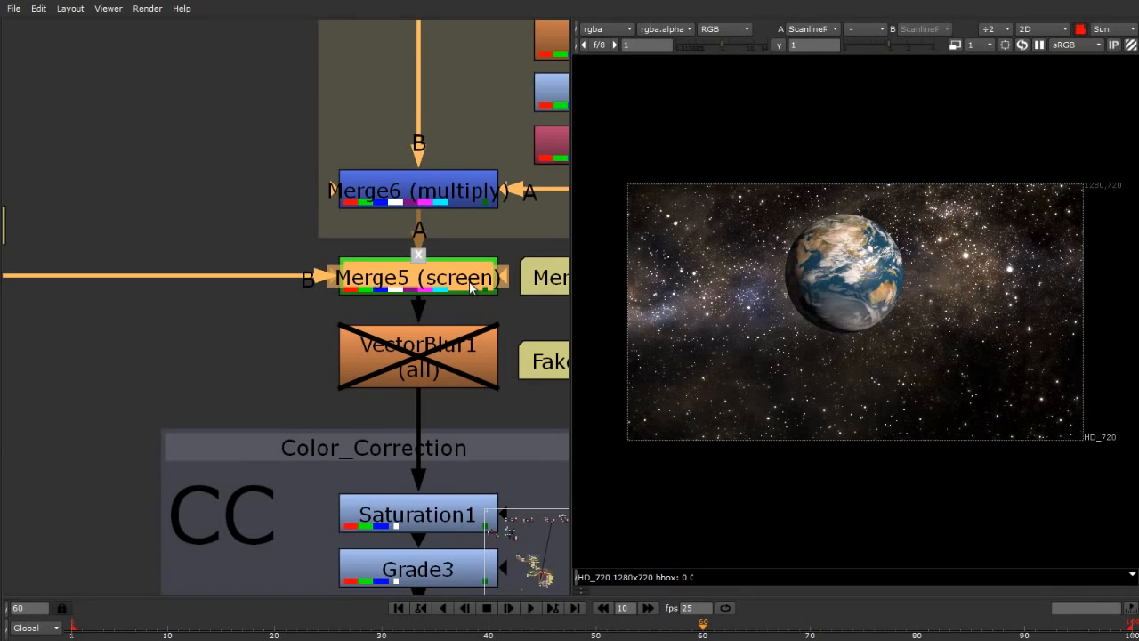
key("d")
left_click(443, 361)
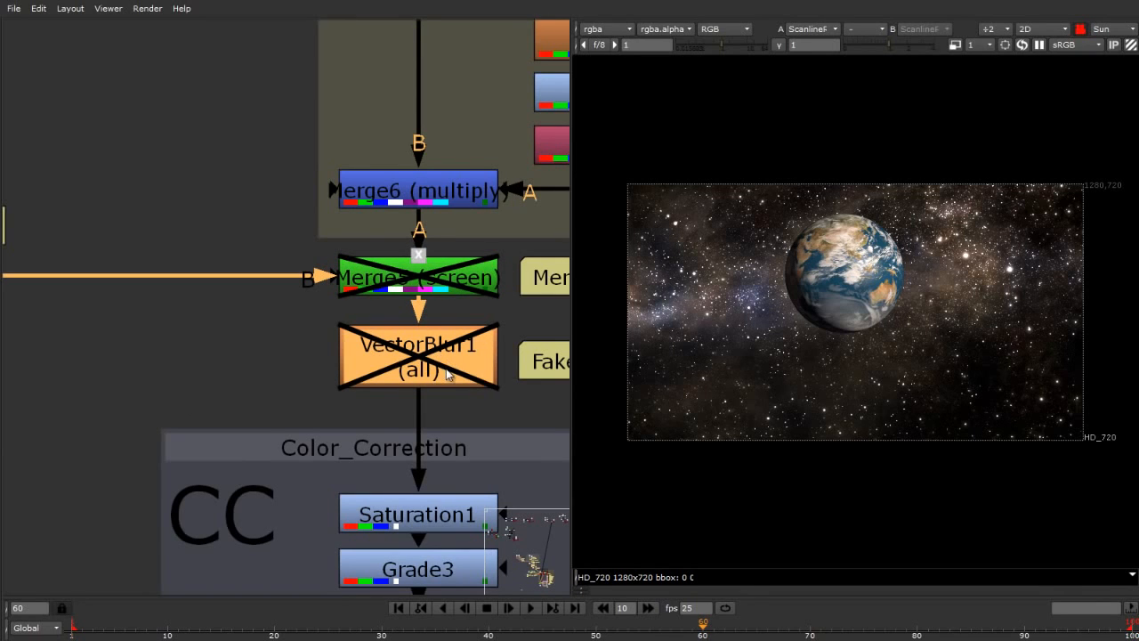
key("d")
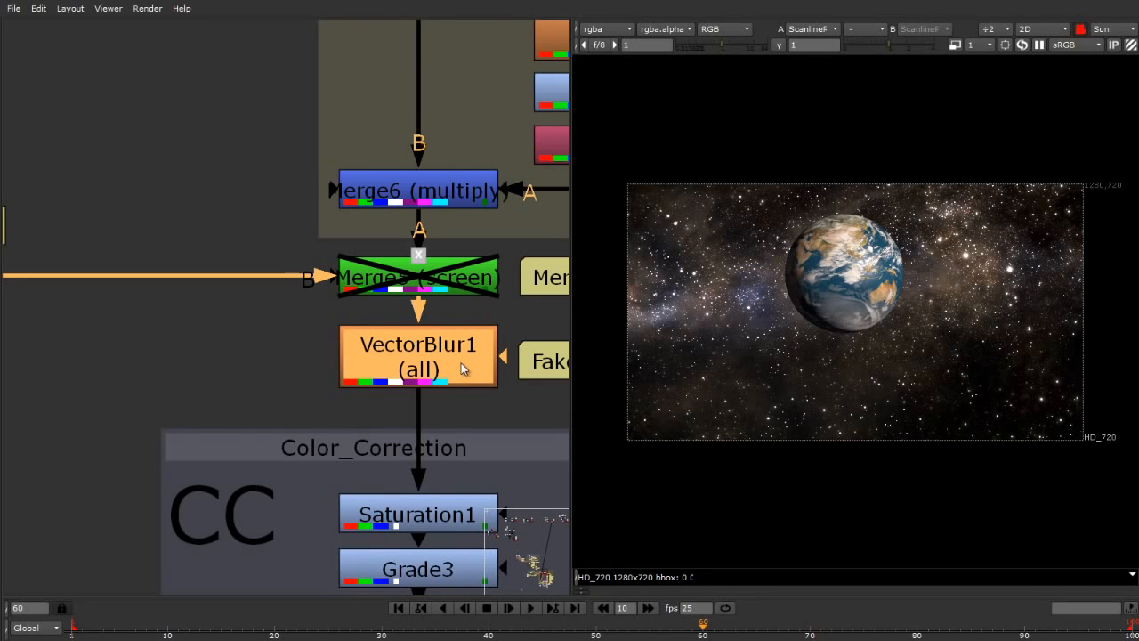
Show the VectorBlur1 output in the viewer and examine the motion blur on the stars and Earth up close.
scroll(462, 365, "down", 1)
key("1")
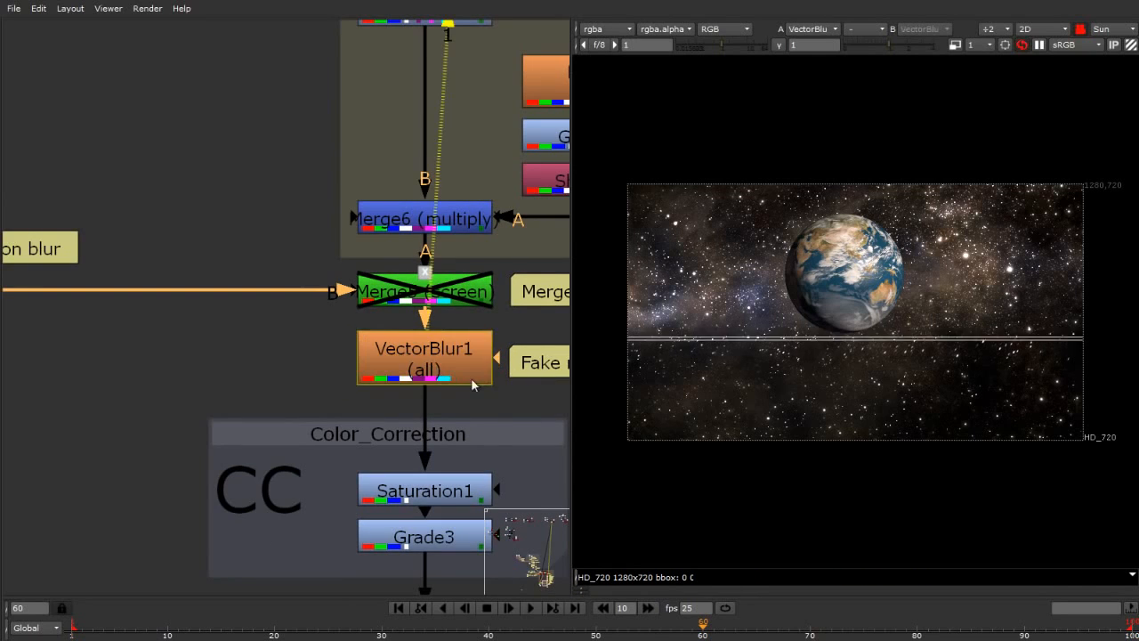
scroll(864, 320, "up", 5)
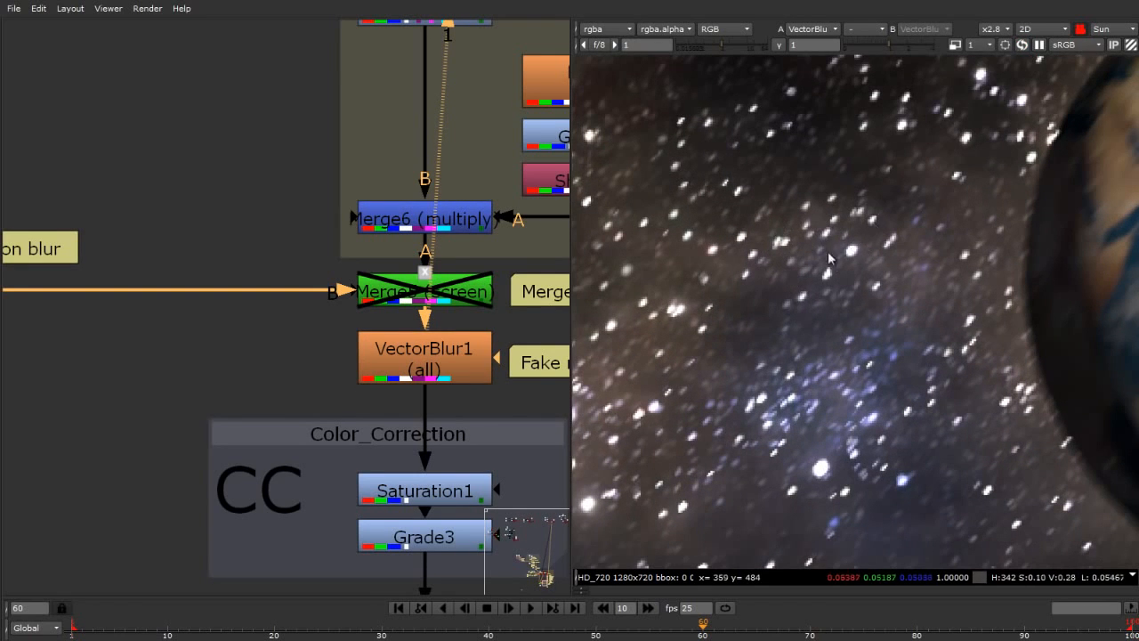
scroll(1069, 276, "down", 4)
scroll(1069, 268, "up", 3)
scroll(1070, 268, "up", 2)
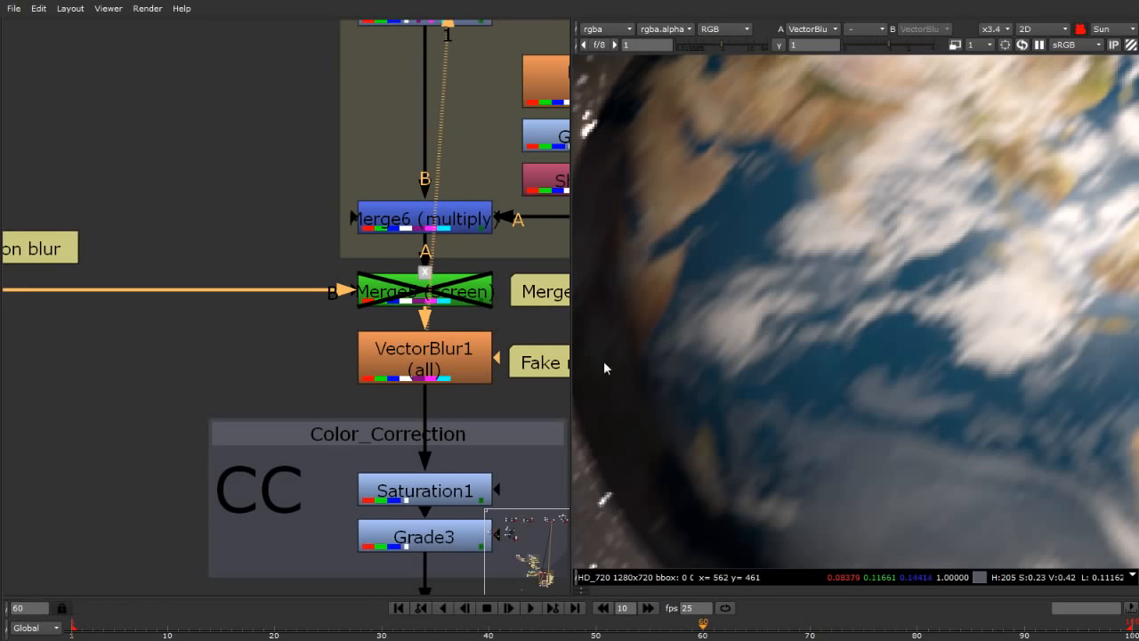
Toggle VectorBlur1 off and on to compare the Earth with and without motion blur, leaving the node enabled.
left_click(420, 368)
key("d")
key("d")
key("d")
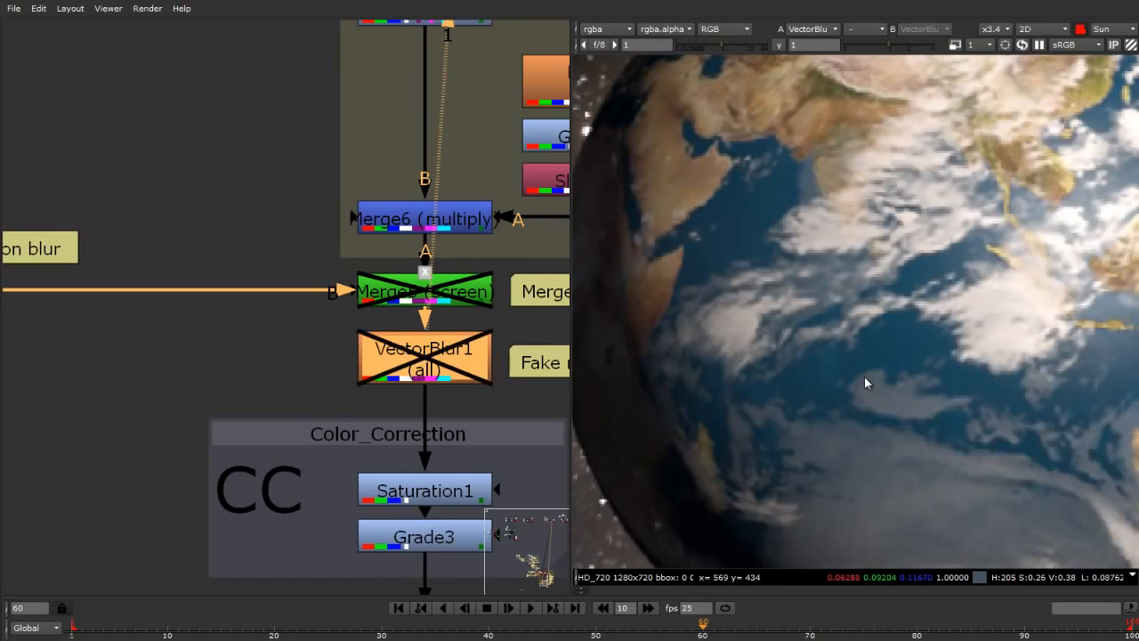
key("d")
scroll(864, 382, "down", 6)
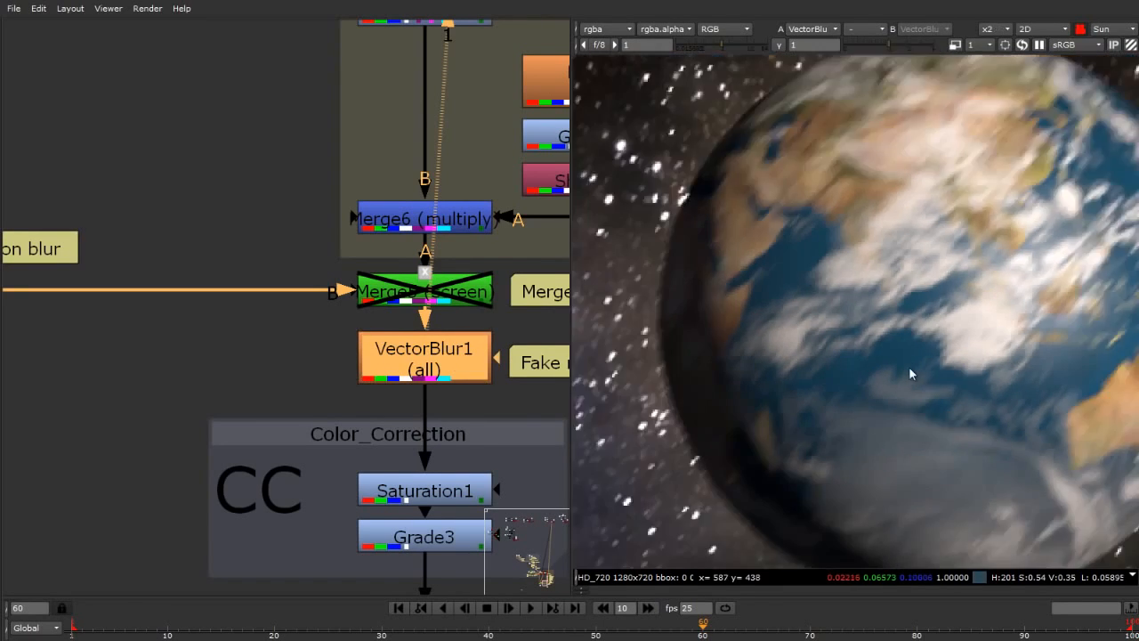
scroll(801, 374, "down", 3)
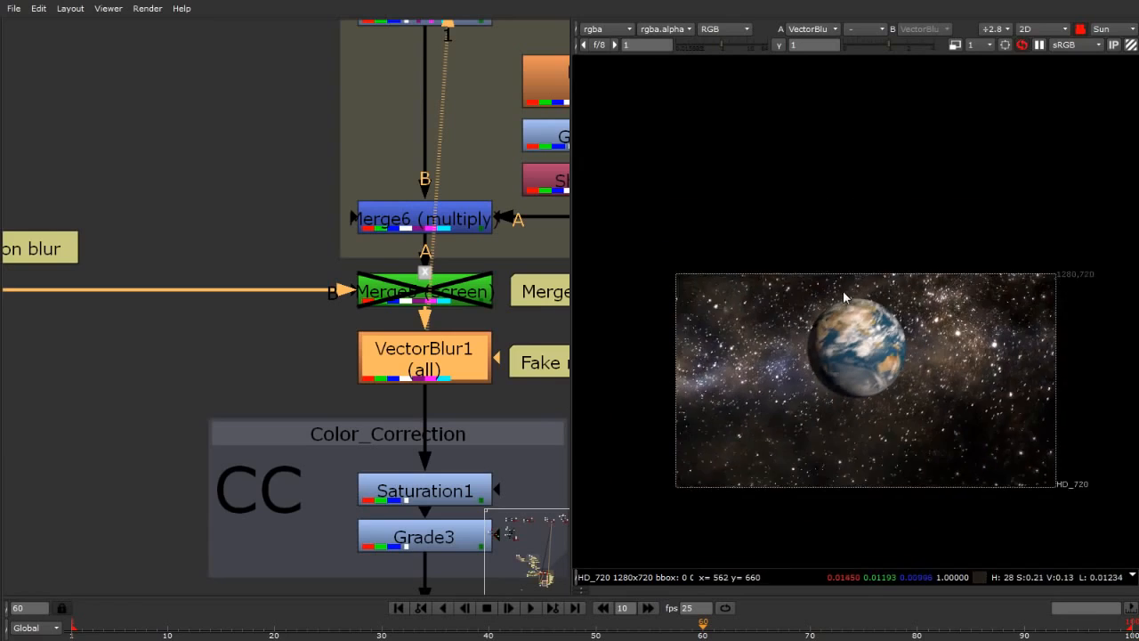
Examine the node graph from the final ScanlineRender across to VectorBlur1 and the Color_Correction group.
scroll(821, 447, "up", 2)
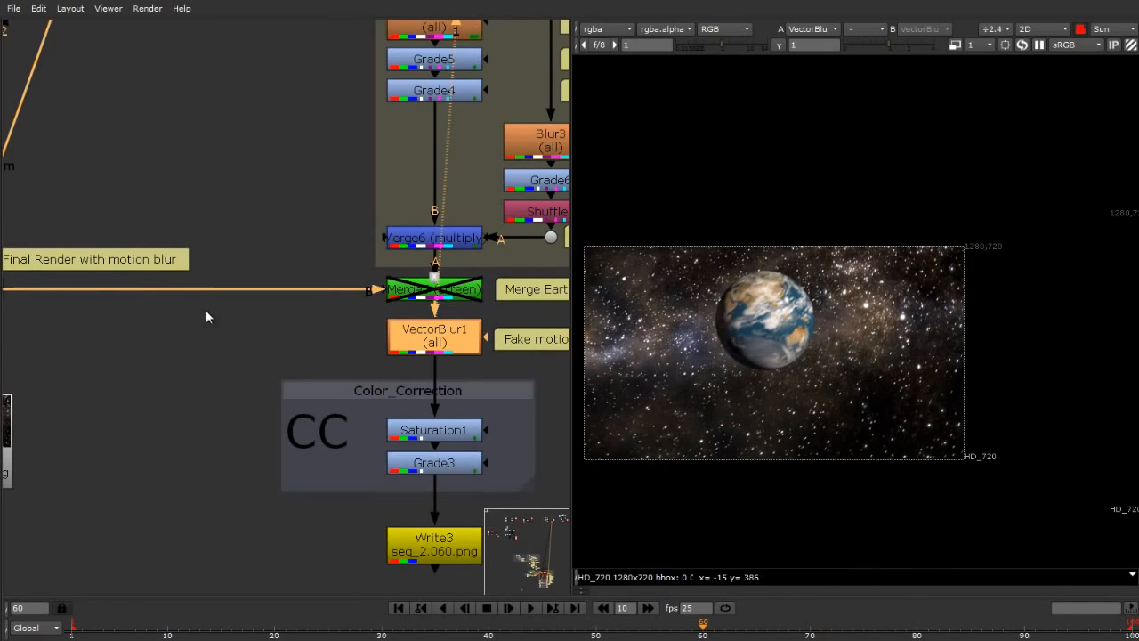
scroll(779, 313, "up", 1)
scroll(300, 351, "down", 4)
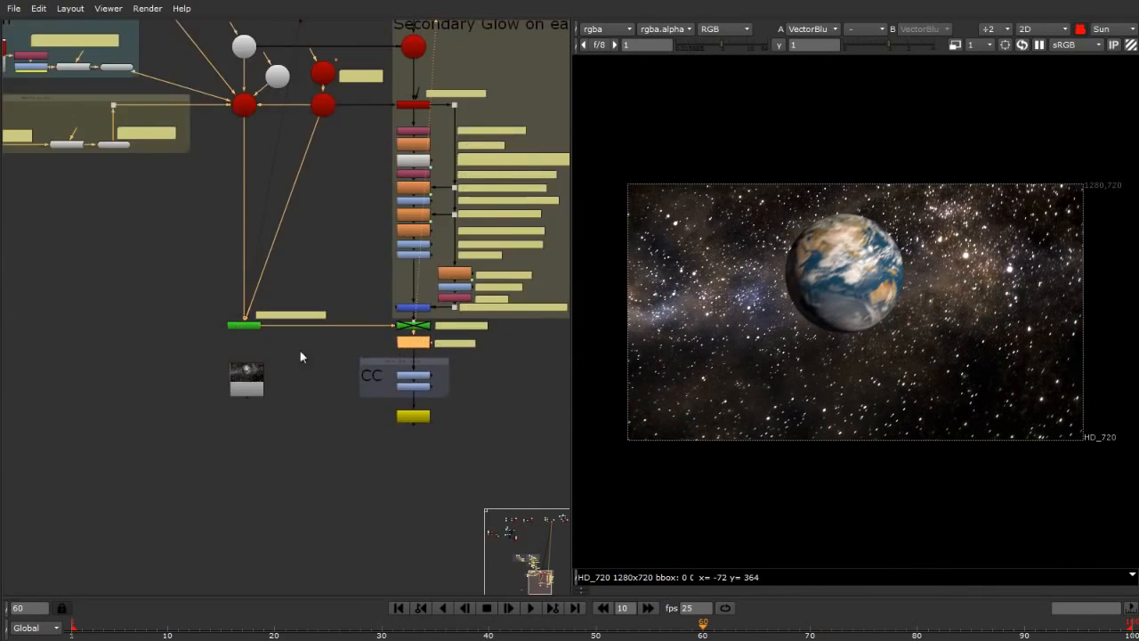
scroll(251, 334, "up", 5)
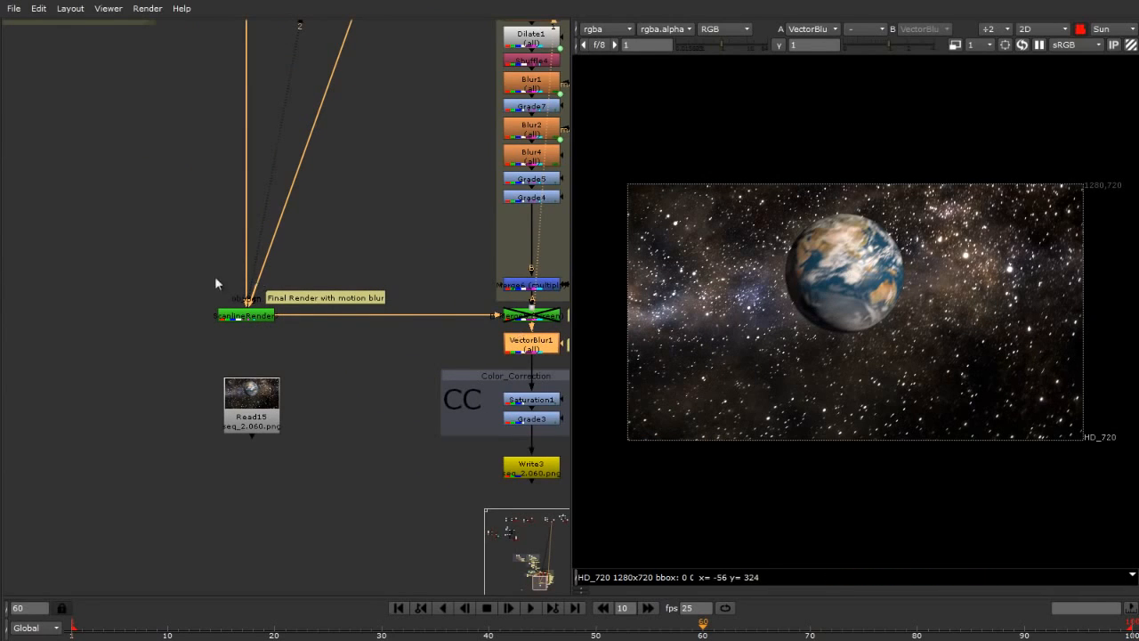
scroll(219, 284, "down", 3)
scroll(274, 317, "up", 2)
scroll(291, 312, "up", 4)
scroll(267, 321, "down", 2)
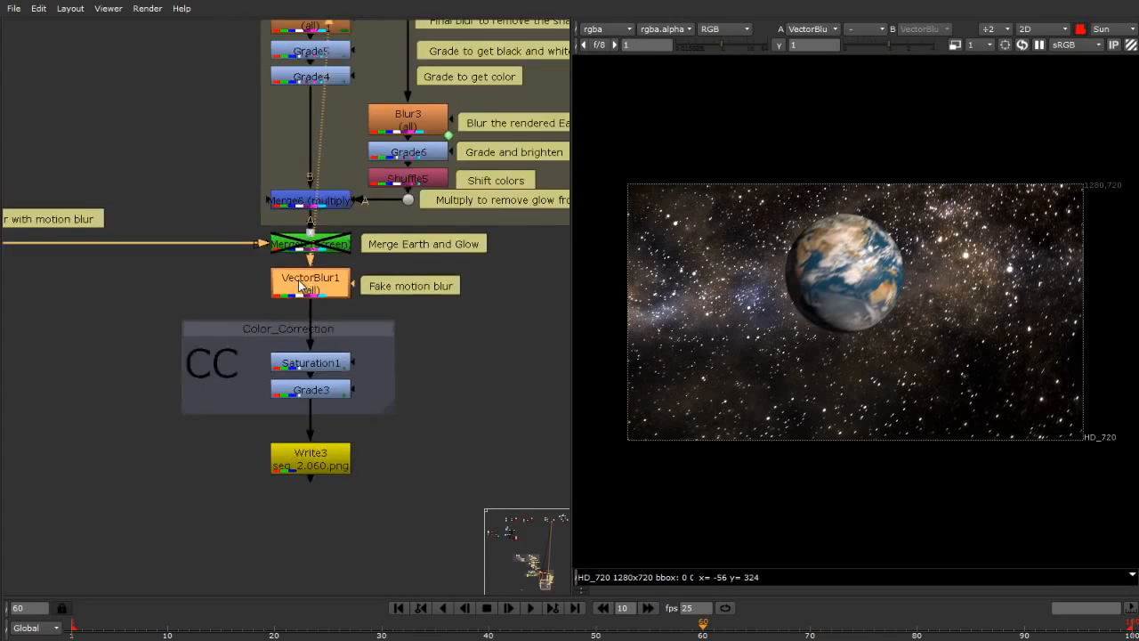
scroll(299, 298, "up", 2)
Show the color-corrected output of Grade3 in the viewer and examine the Earth and stars.
left_click(315, 405)
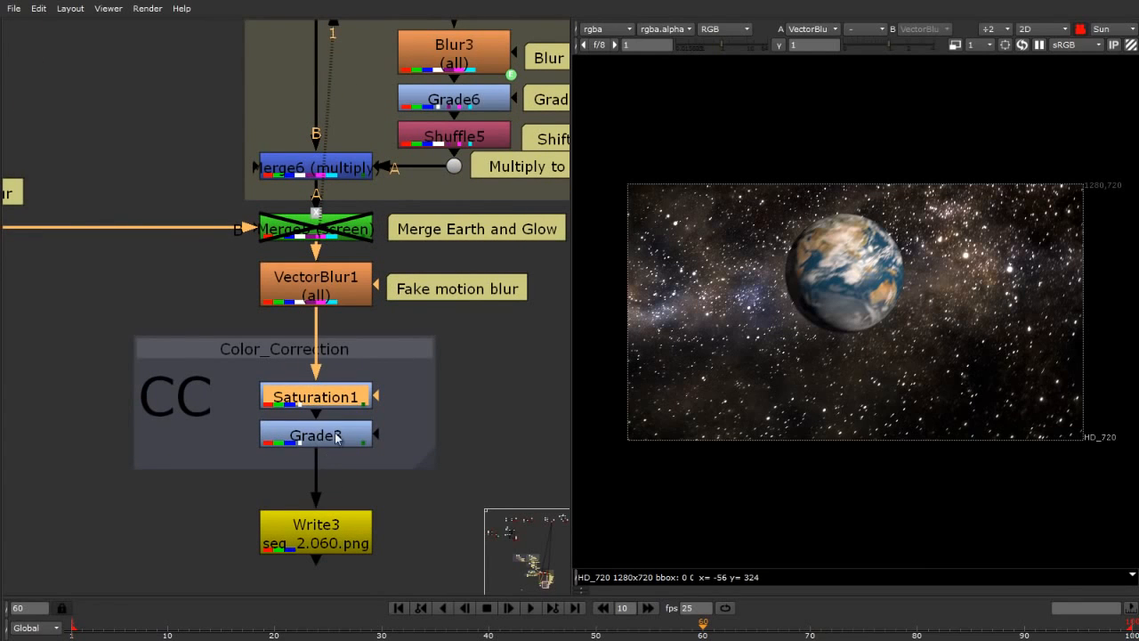
left_click(336, 437)
key("1")
scroll(988, 294, "up", 2)
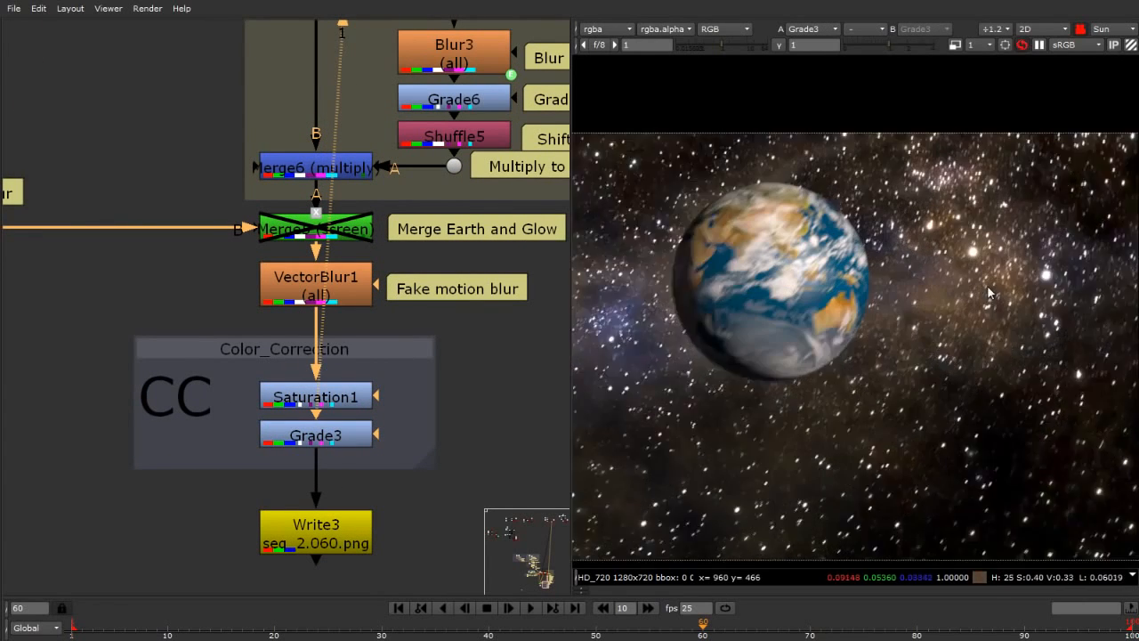
scroll(988, 294, "up", 1)
scroll(988, 294, "down", 2)
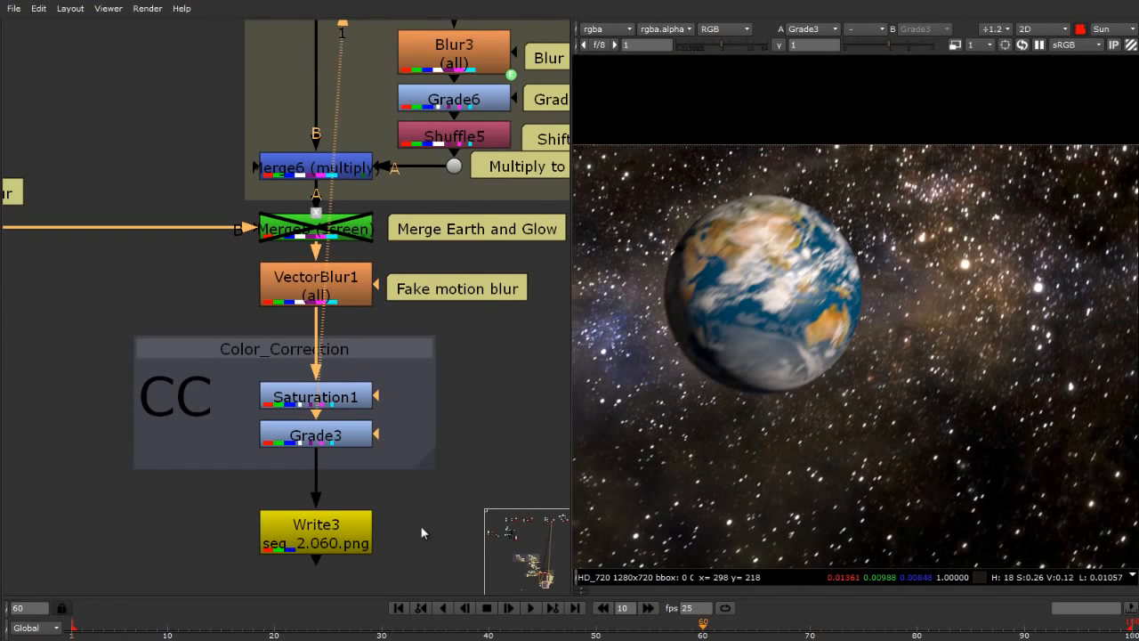
Review the Write3 node, the "Secondary Glow on earth" group and the overall layout of the node graph.
left_click(302, 534)
scroll(377, 546, "down", 5)
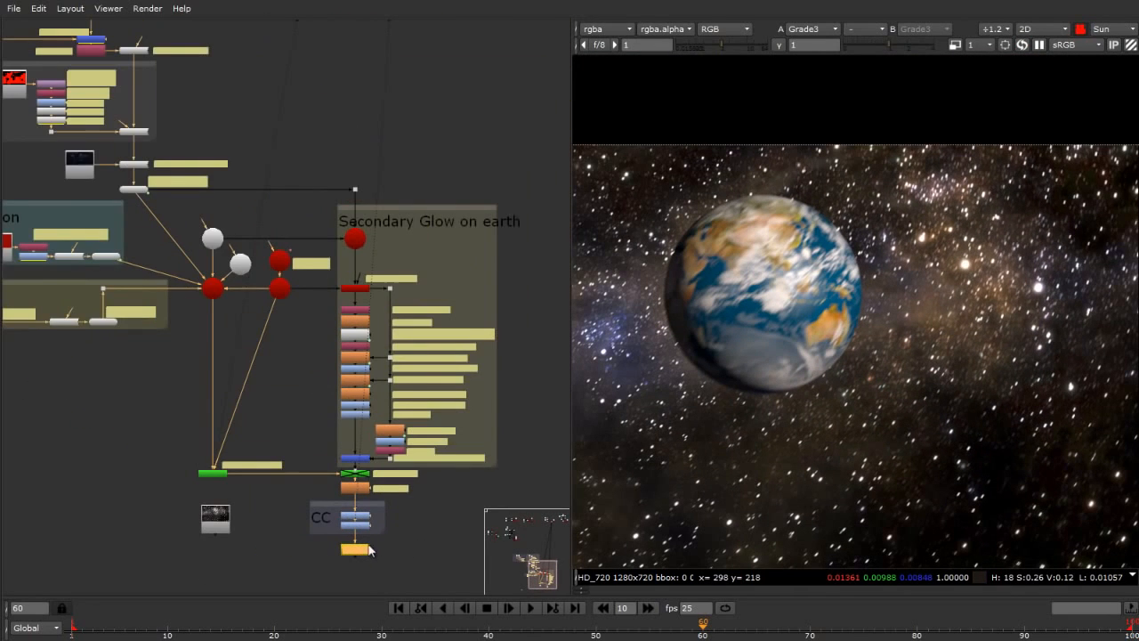
left_click(471, 210)
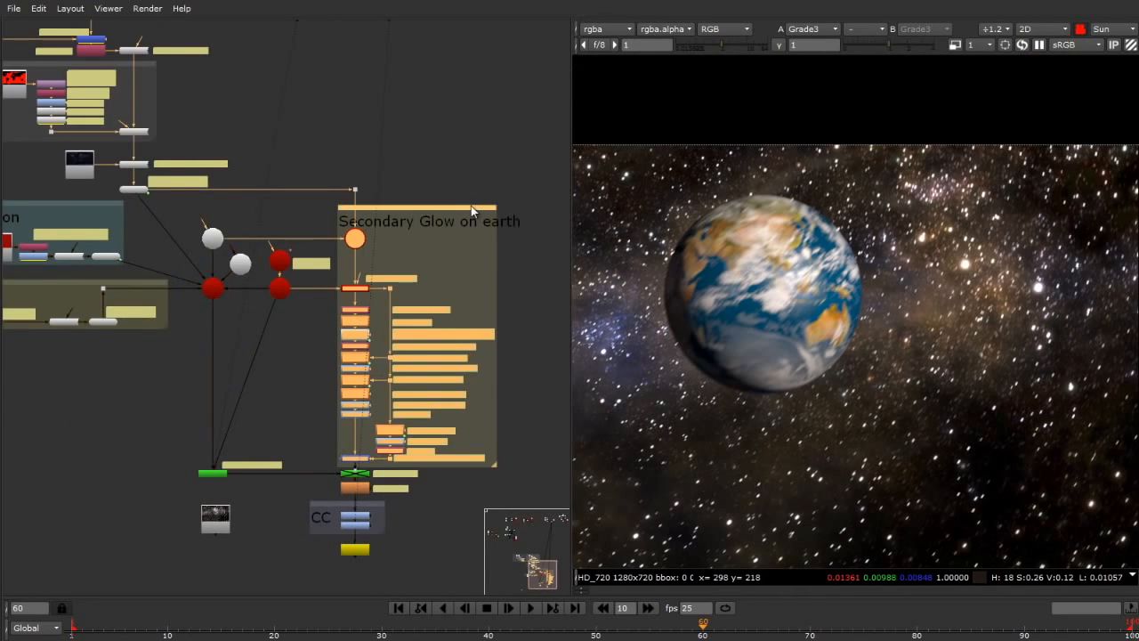
left_click(458, 516)
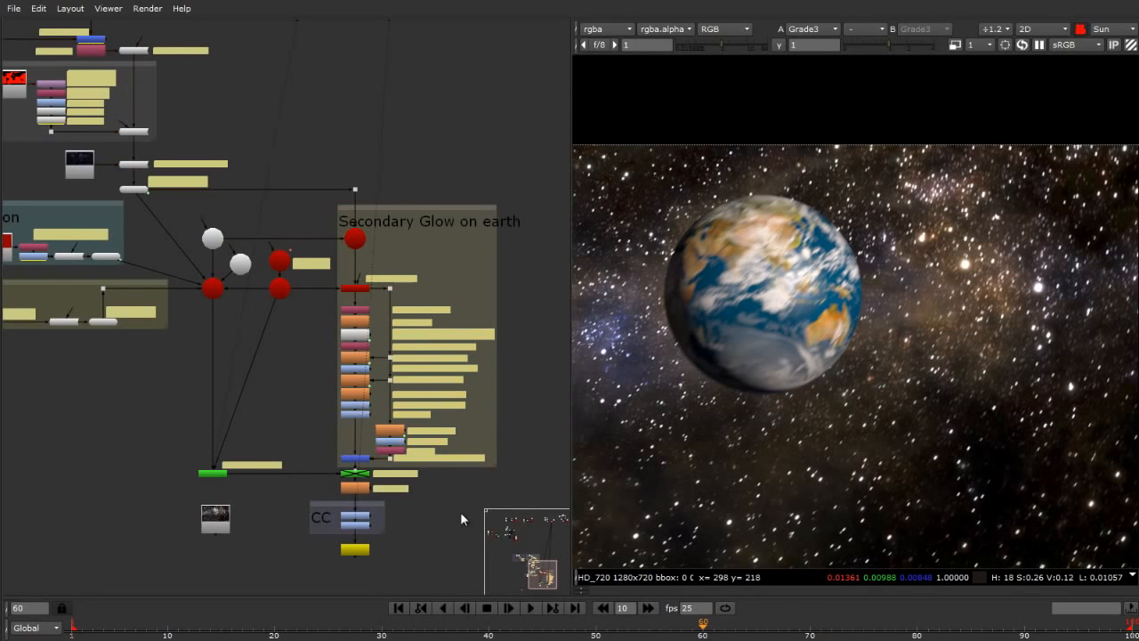
scroll(462, 413, "down", 4)
scroll(204, 401, "up", 1)
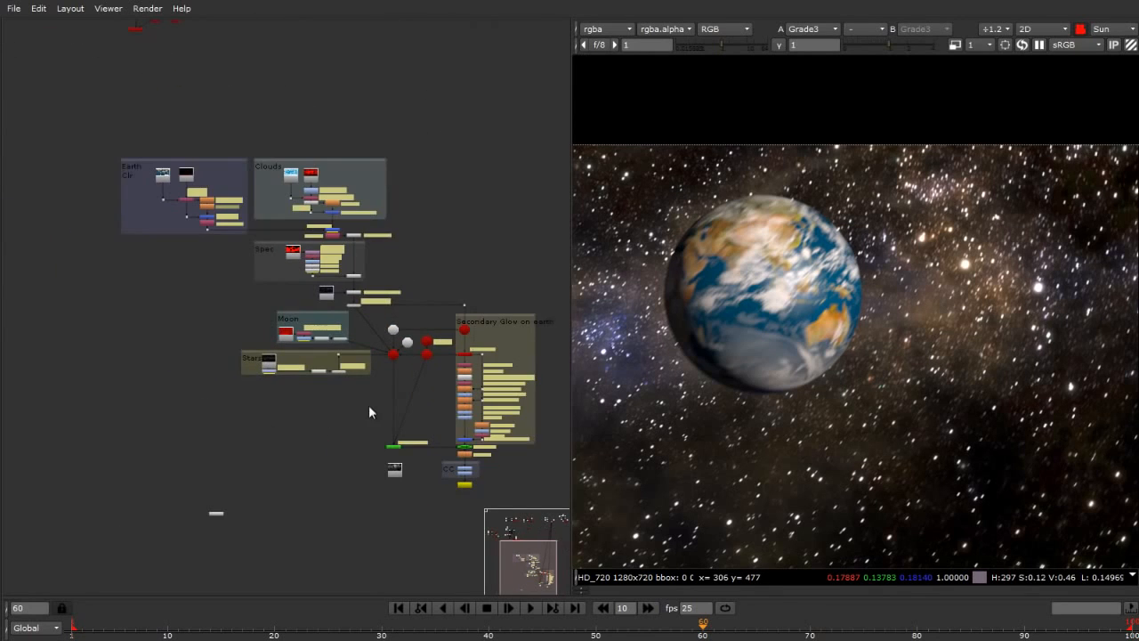
Set the VectorBlur1 multiply to 10 and inspect the stretched star streaks below the Earth.
scroll(855, 530, "up", 5)
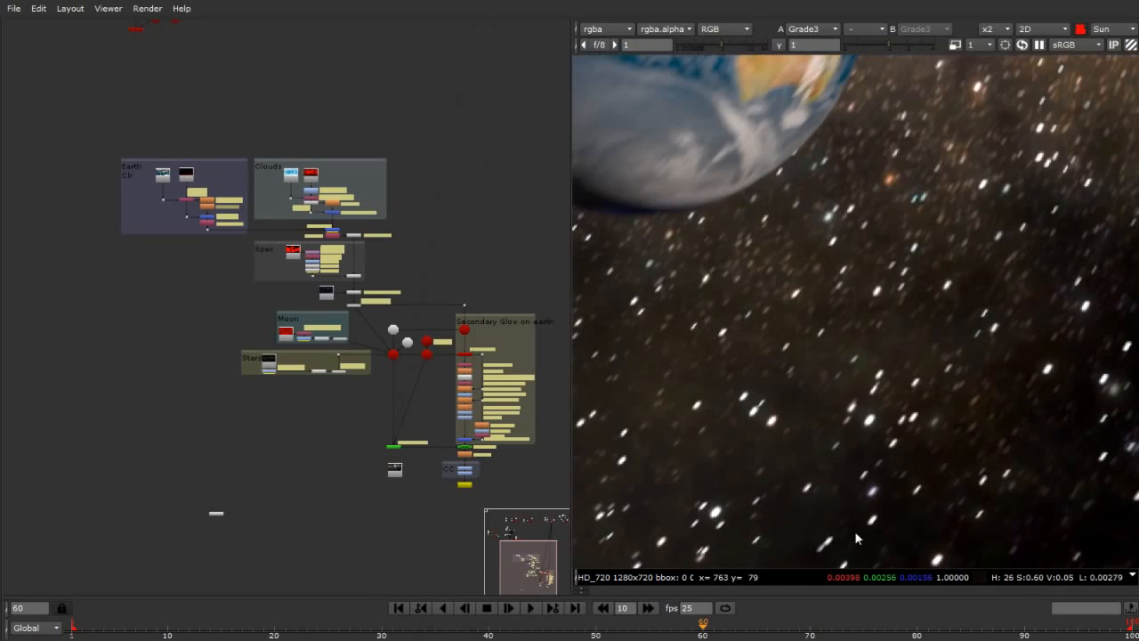
scroll(185, 421, "down", 3)
scroll(153, 388, "up", 7)
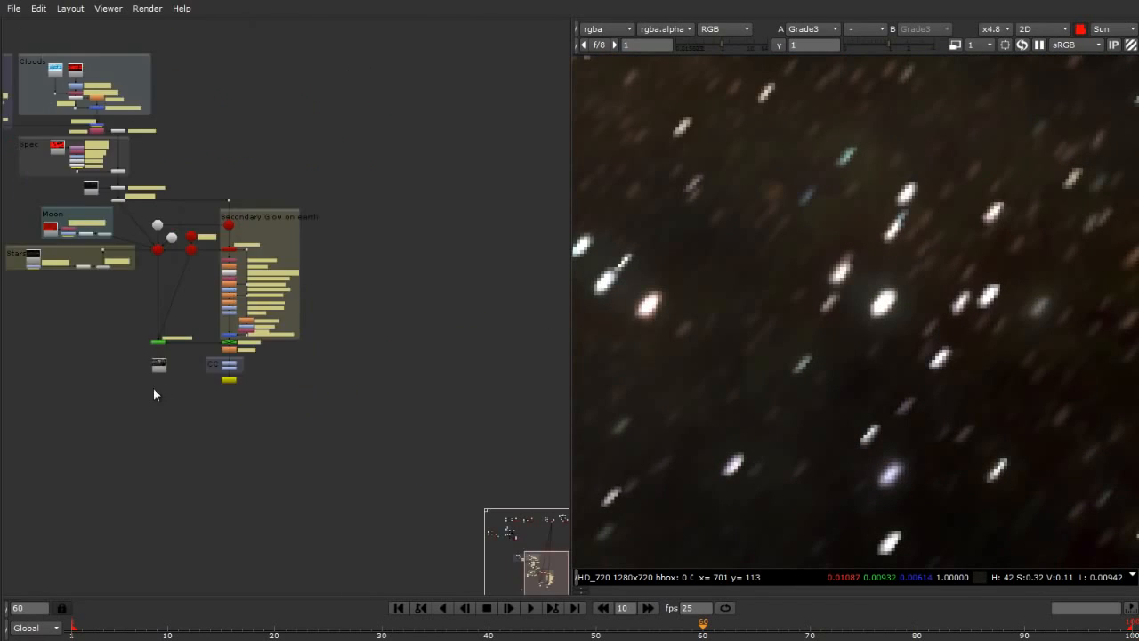
double_click(484, 264)
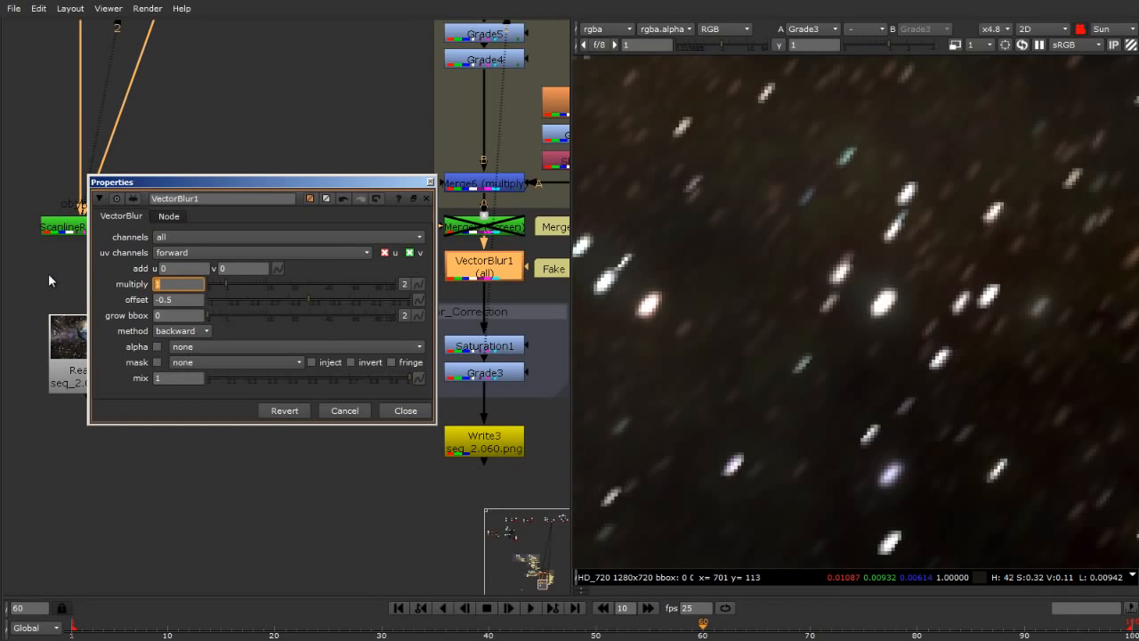
type("10")
key("Return")
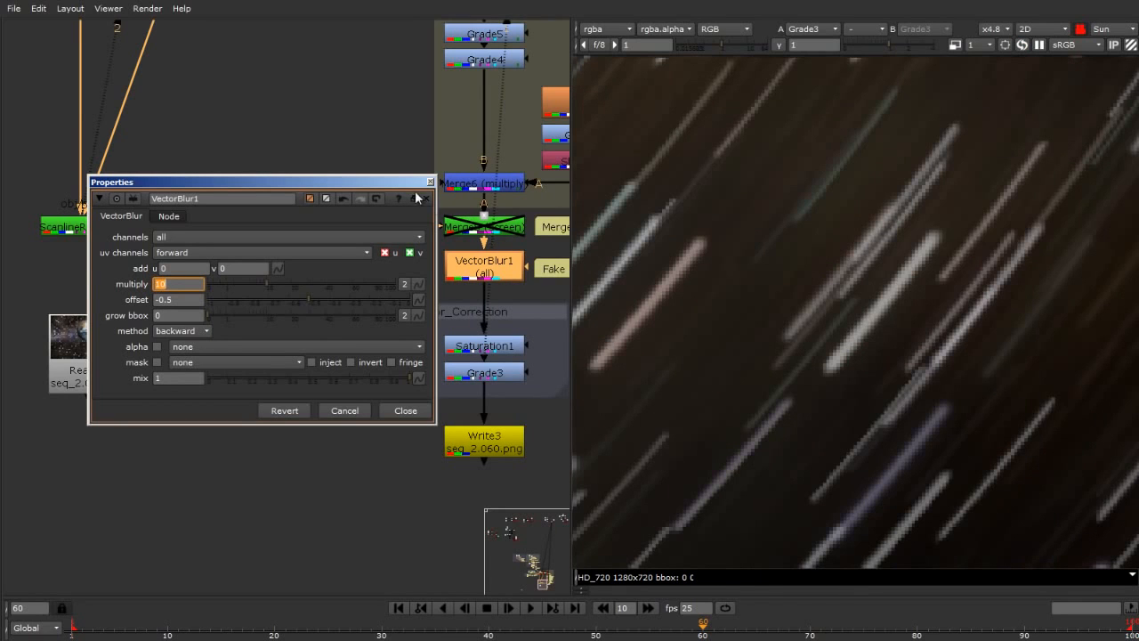
scroll(823, 329, "down", 4)
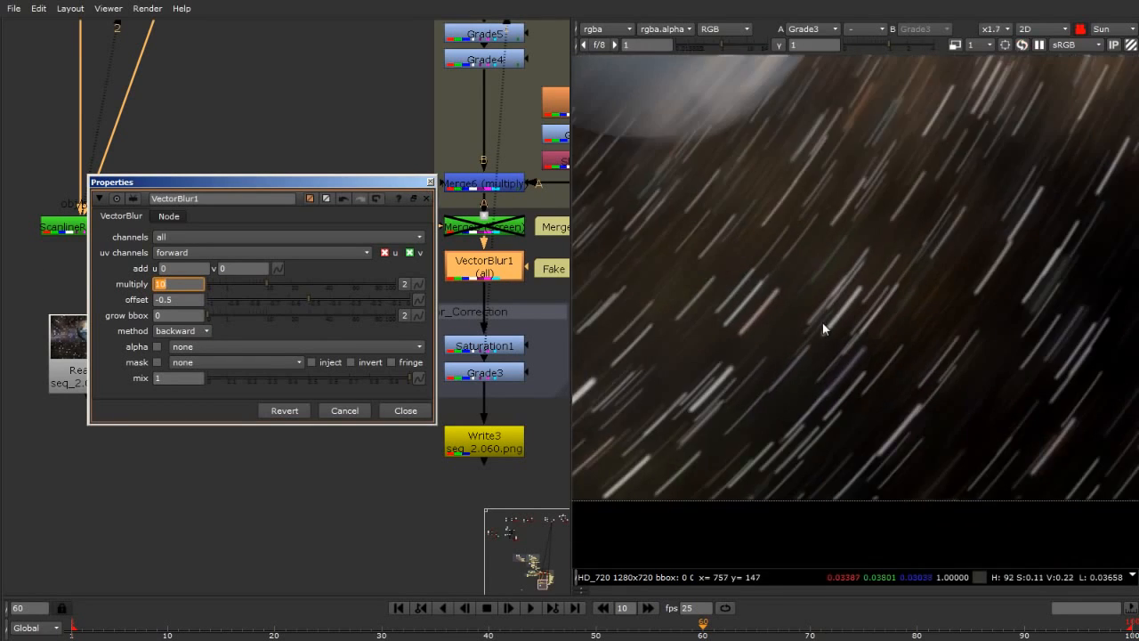
scroll(869, 365, "down", 7)
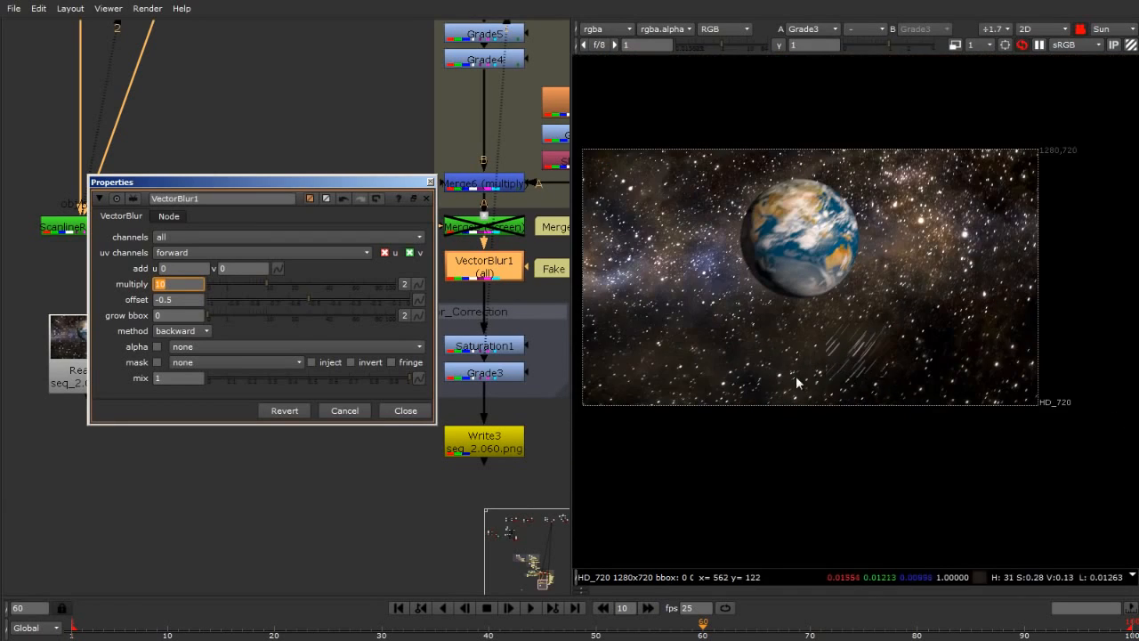
scroll(803, 376, "up", 5)
scroll(804, 377, "up", 3)
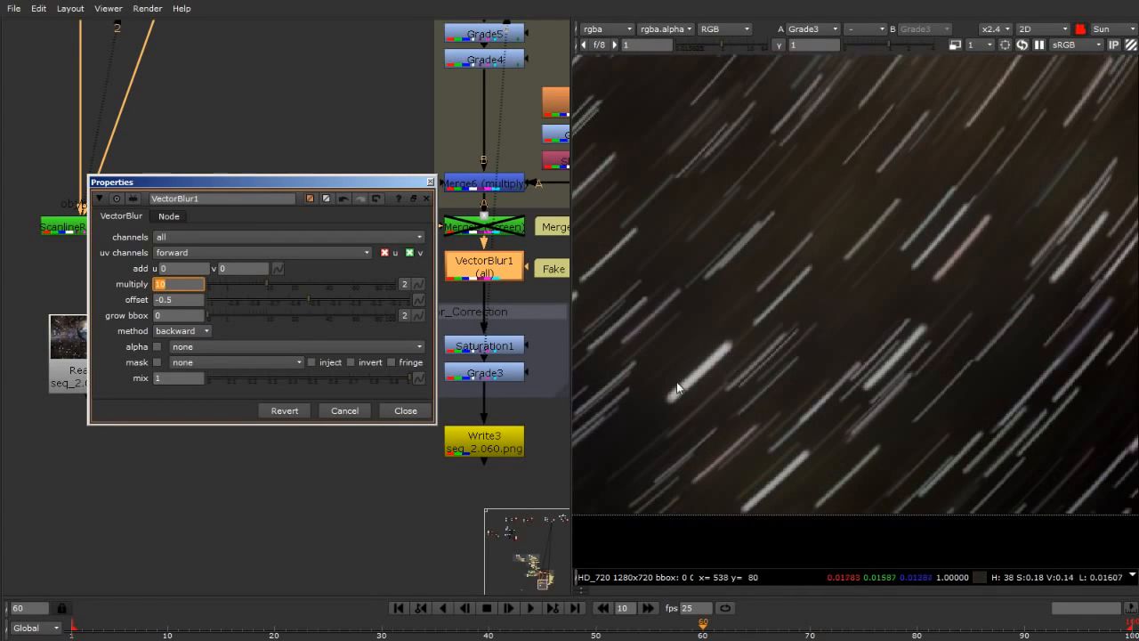
scroll(676, 388, "up", 4)
scroll(760, 368, "down", 3)
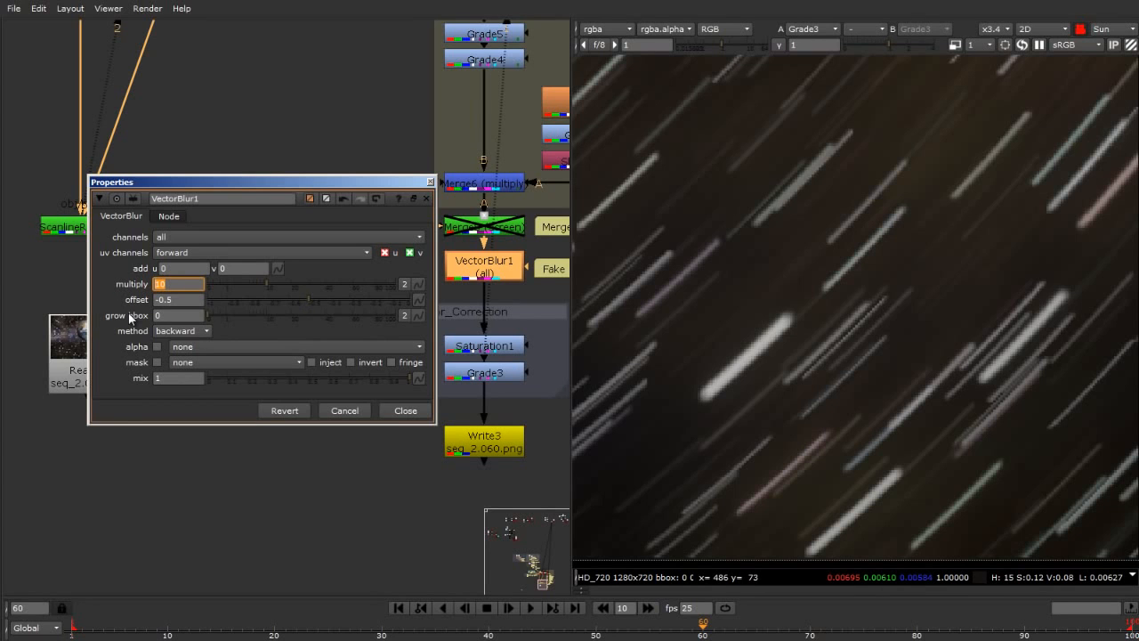
Raise the VectorBlur1 multiply to 80 and inspect the exaggerated blur across the Earth and starfield.
key("Return")
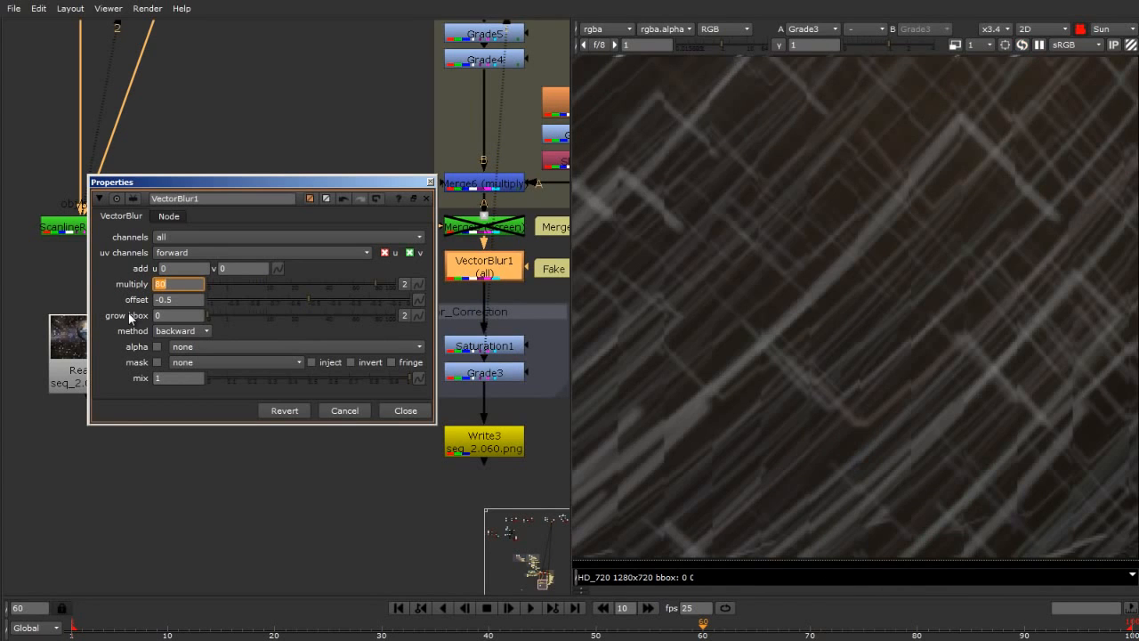
scroll(871, 357, "down", 5)
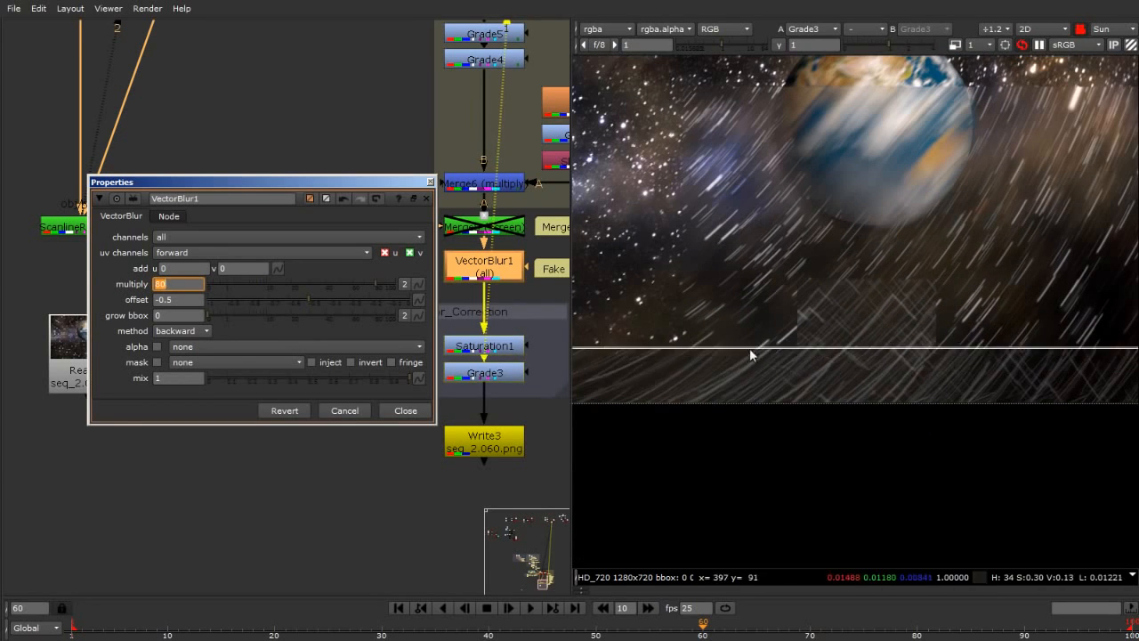
scroll(662, 359, "up", 2)
scroll(664, 360, "up", 1)
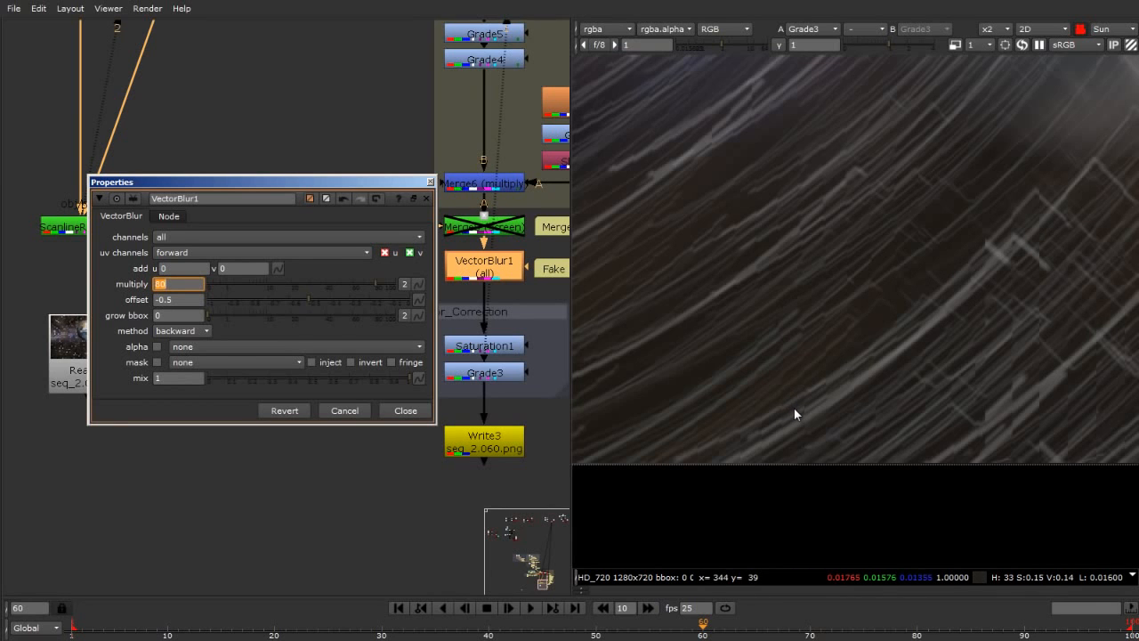
scroll(793, 407, "down", 5)
scroll(1016, 249, "up", 4)
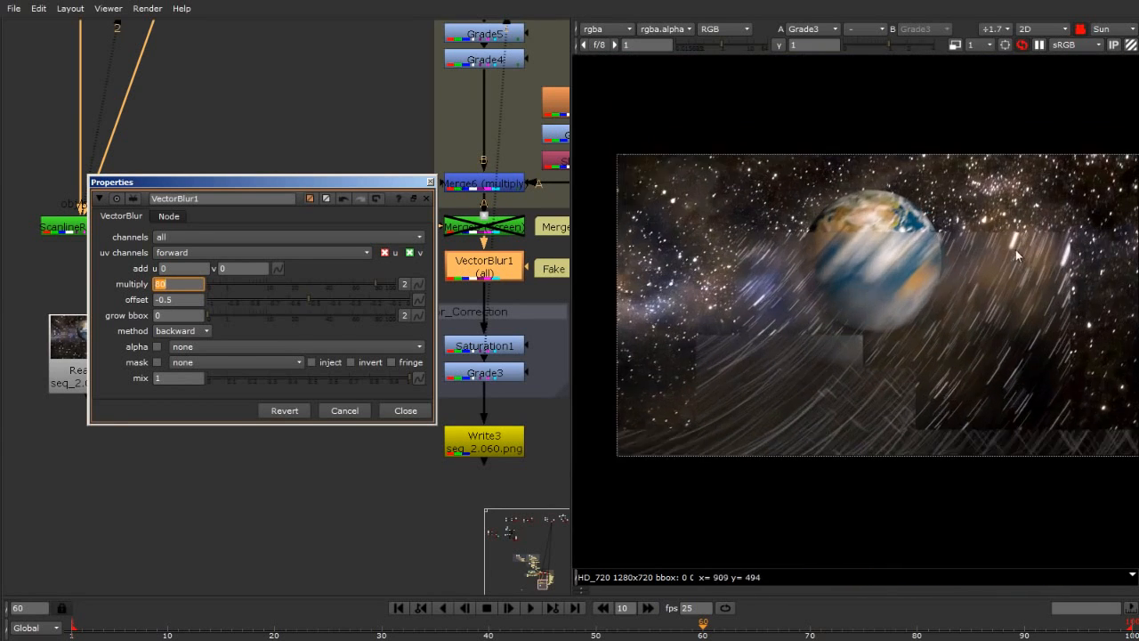
scroll(961, 248, "up", 4)
scroll(747, 277, "down", 5)
scroll(901, 294, "up", 4)
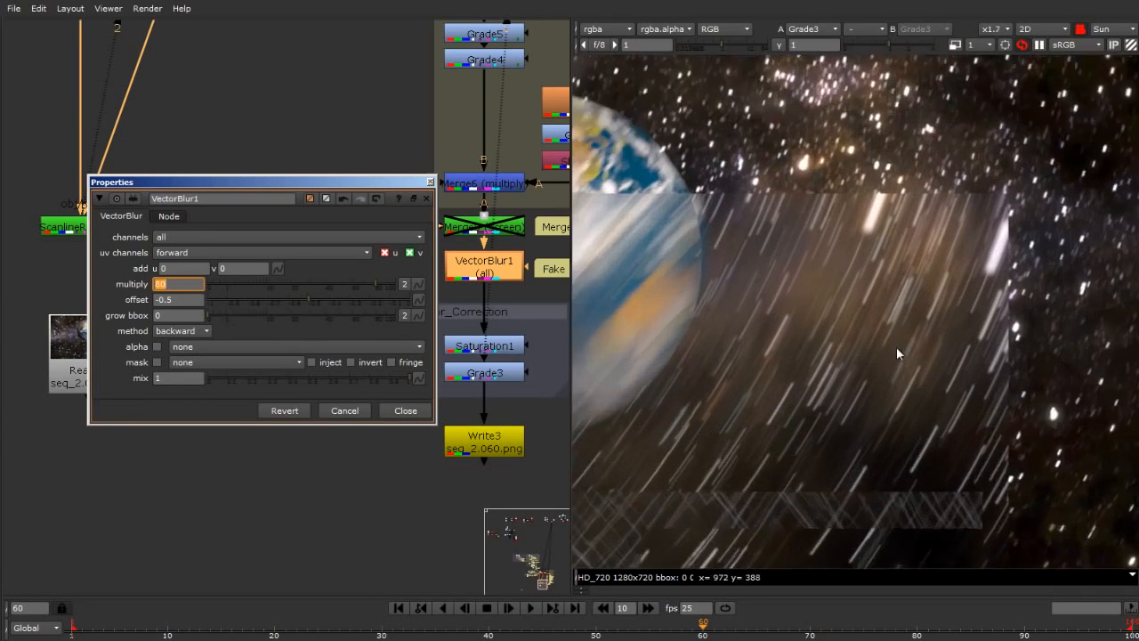
scroll(894, 348, "down", 4)
scroll(878, 414, "up", 5)
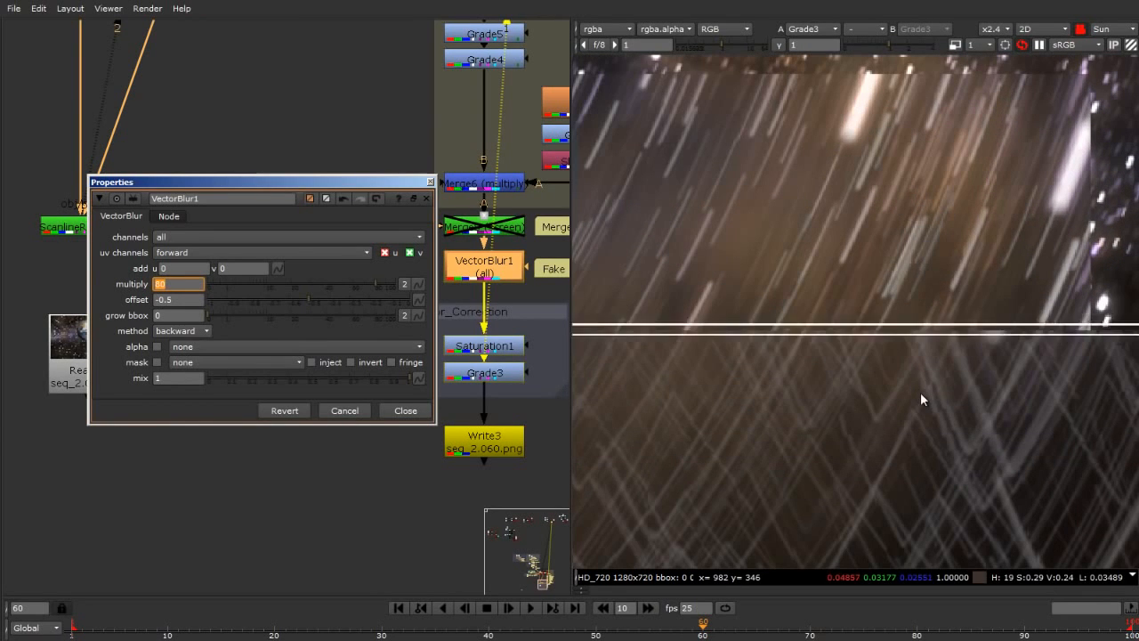
Close the VectorBlur1 settings and review the Grade2 settings in the Starfield_map group.
left_click(430, 182)
scroll(614, 450, "down", 2)
scroll(450, 457, "down", 6)
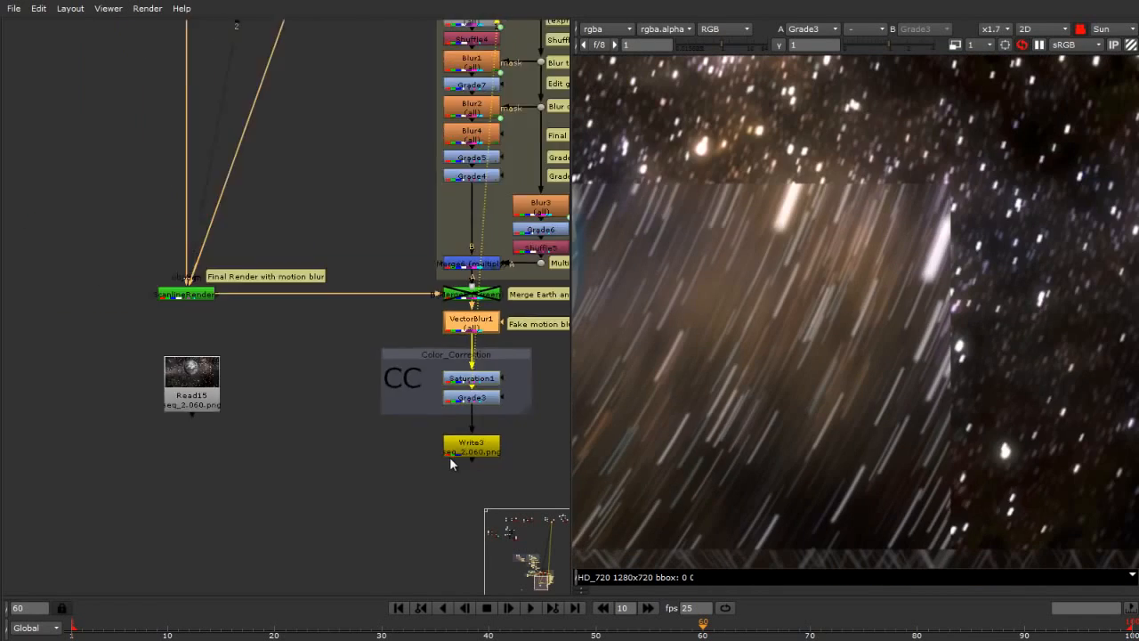
scroll(130, 198, "up", 5)
scroll(35, 213, "up", 5)
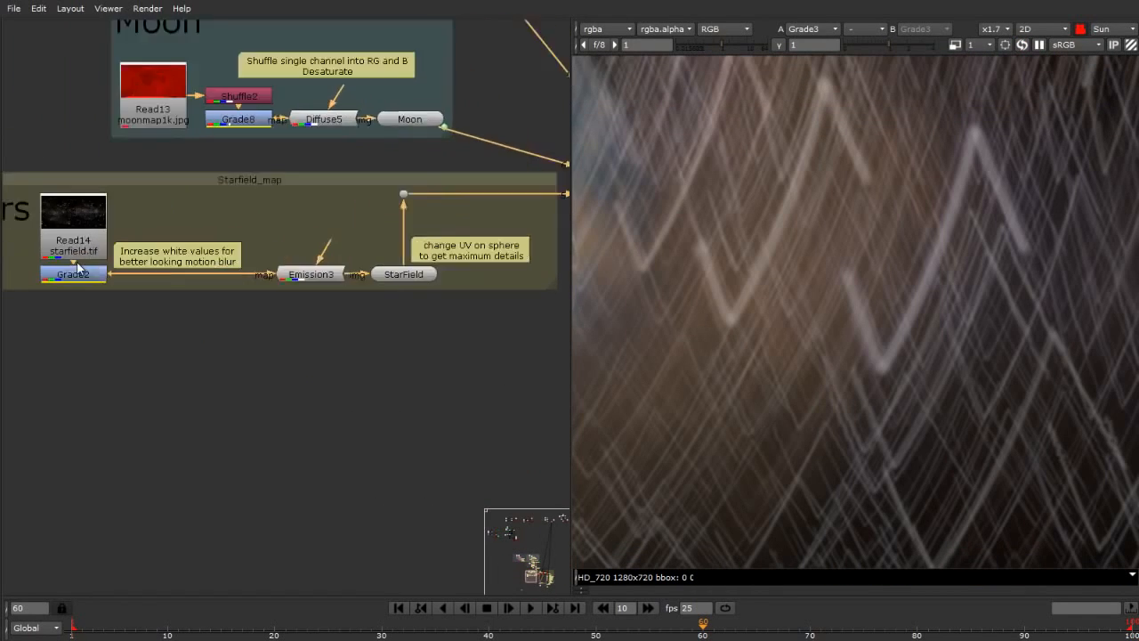
left_click(56, 214)
left_click(89, 336)
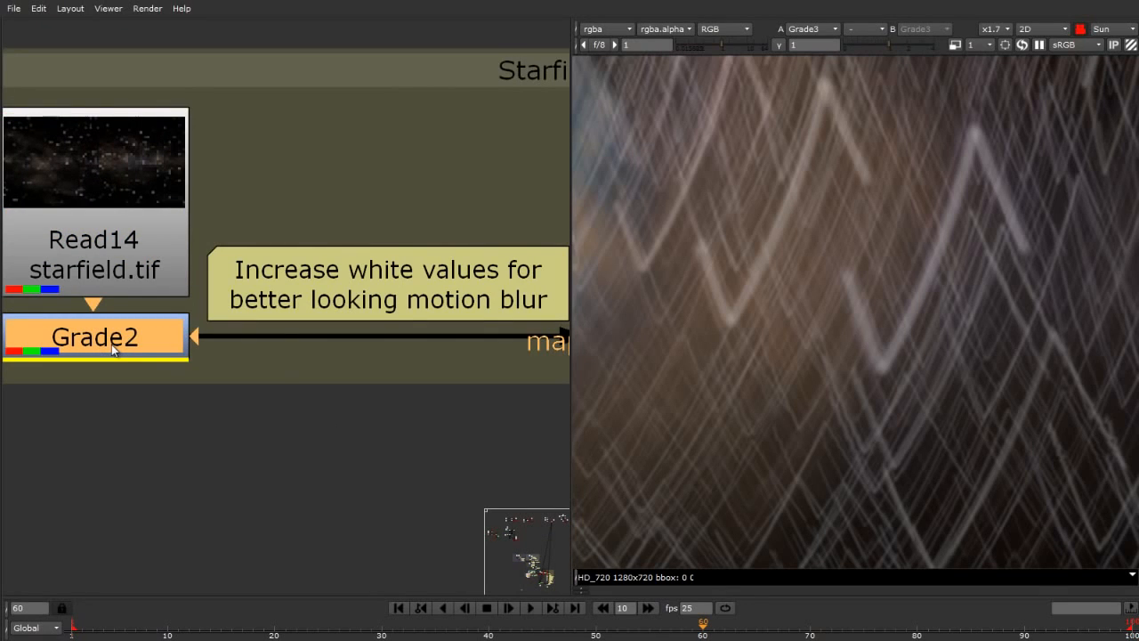
double_click(107, 347)
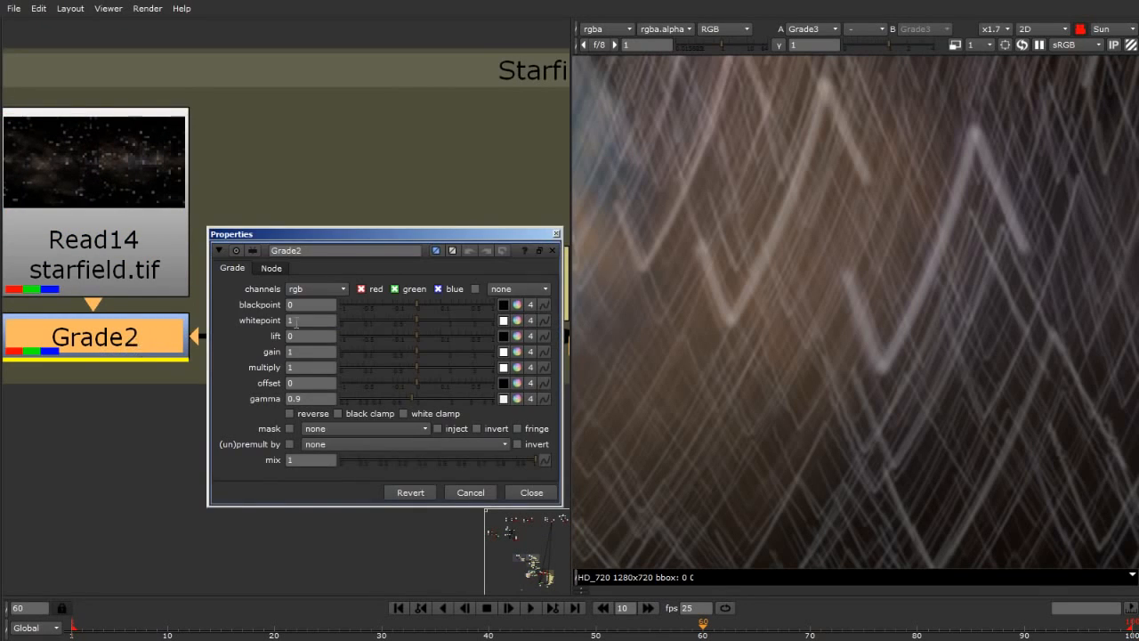
left_click_drag(549, 235, 427, 177)
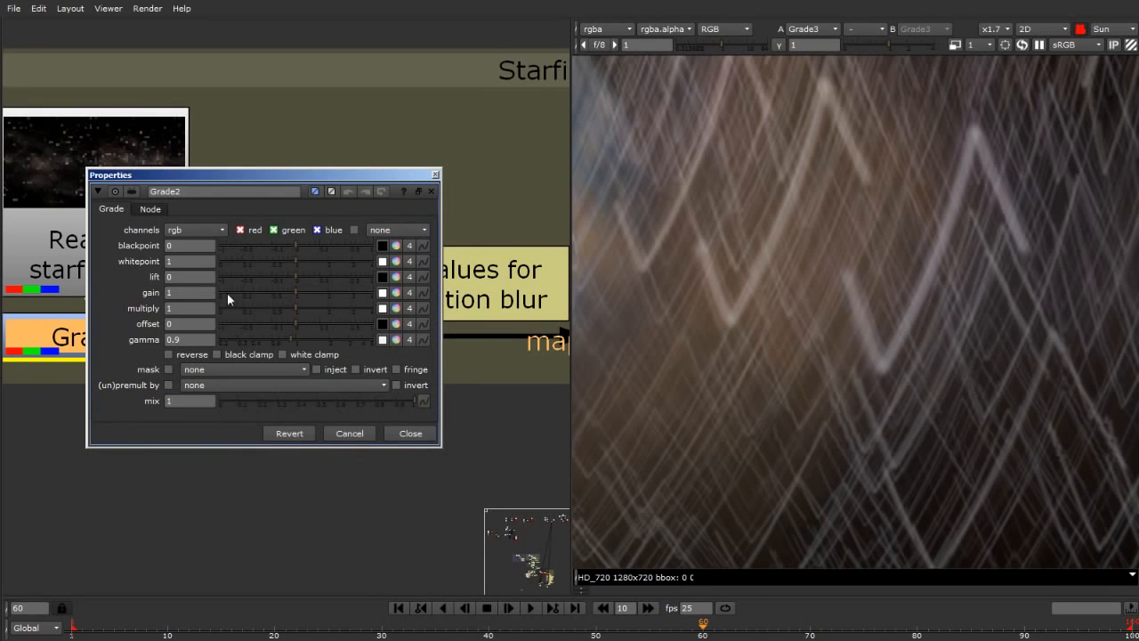
left_click_drag(349, 178, 238, 304)
Review the emission setting of the Emission3 node in the Starfield_map group.
scroll(245, 158, "down", 5)
scroll(500, 222, "up", 1)
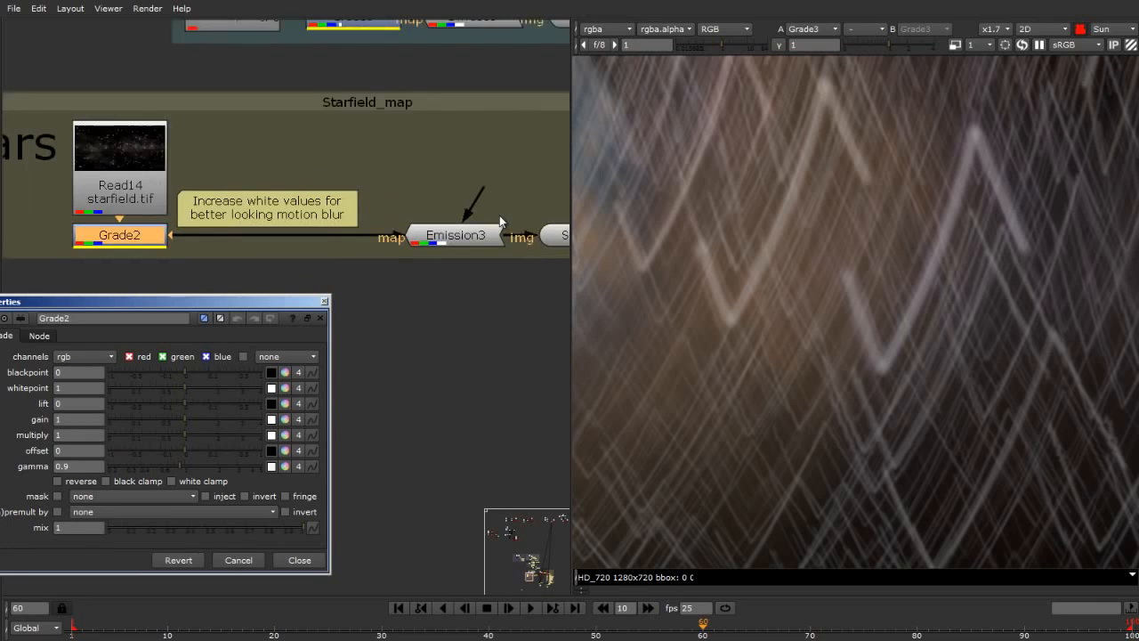
scroll(500, 222, "up", 3)
double_click(460, 255)
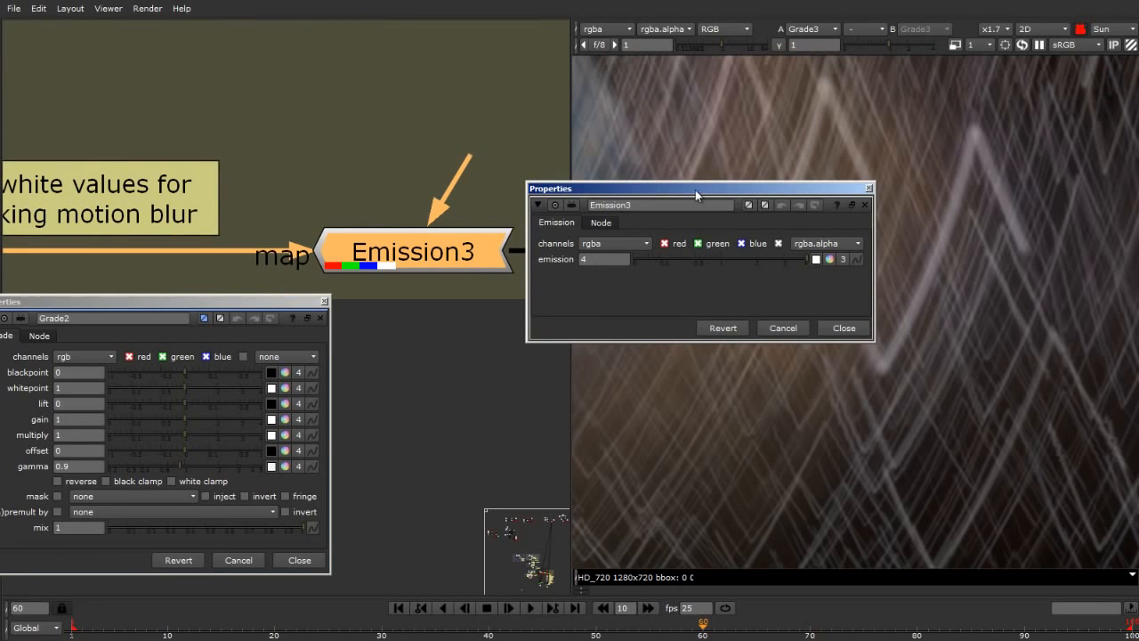
left_click_drag(696, 194, 319, 90)
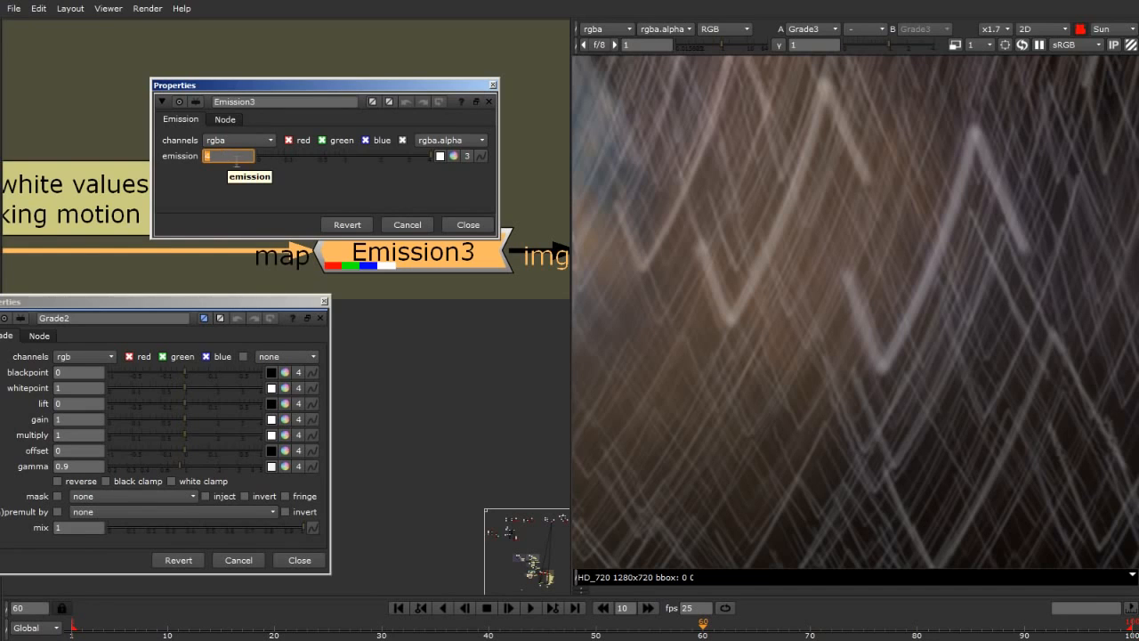
Show the ScanlineRender output in the viewer and examine the unblurred stars up close.
scroll(198, 264, "down", 5)
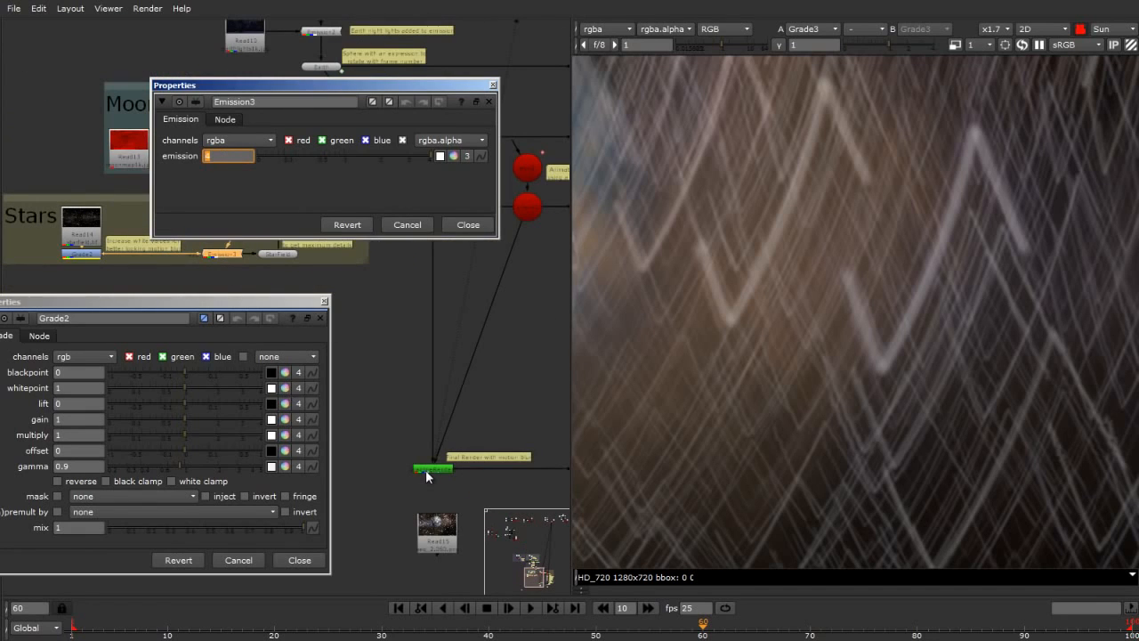
left_click(425, 470)
key("1")
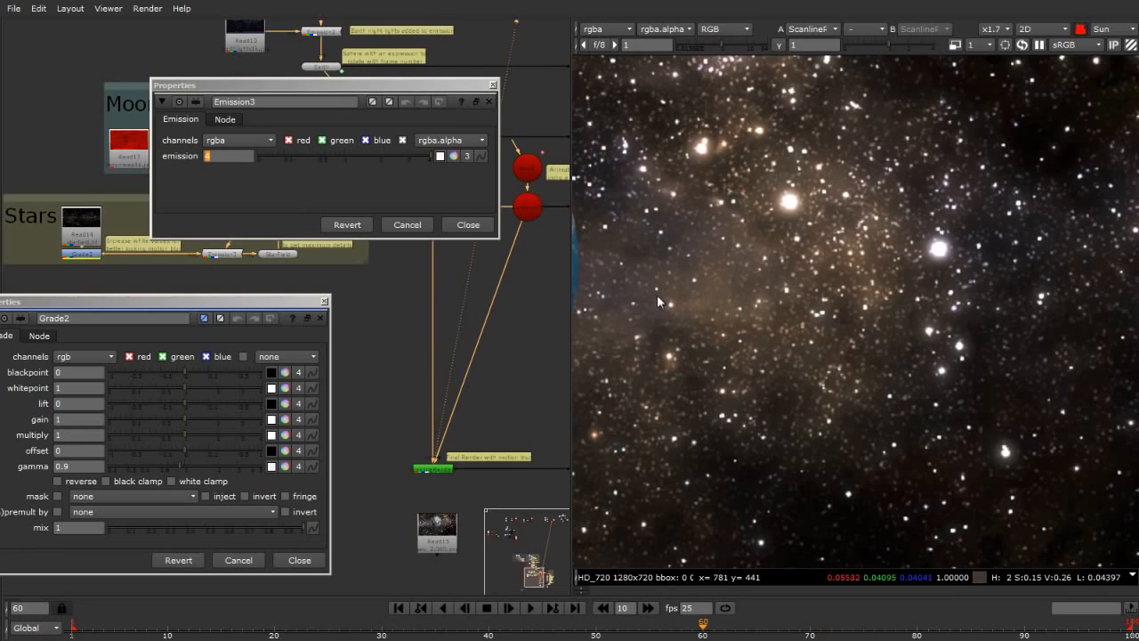
scroll(712, 210, "up", 4)
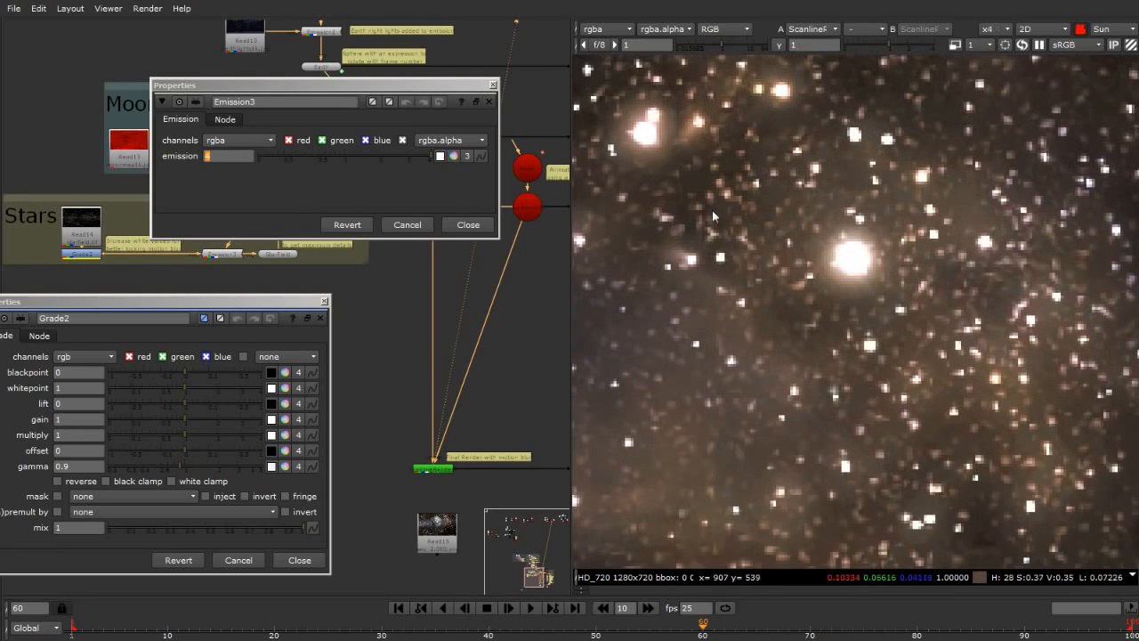
Set the Emission3 emission to 1 and compare the star brightness beside the Earth.
double_click(222, 160)
type("1")
key("Return")
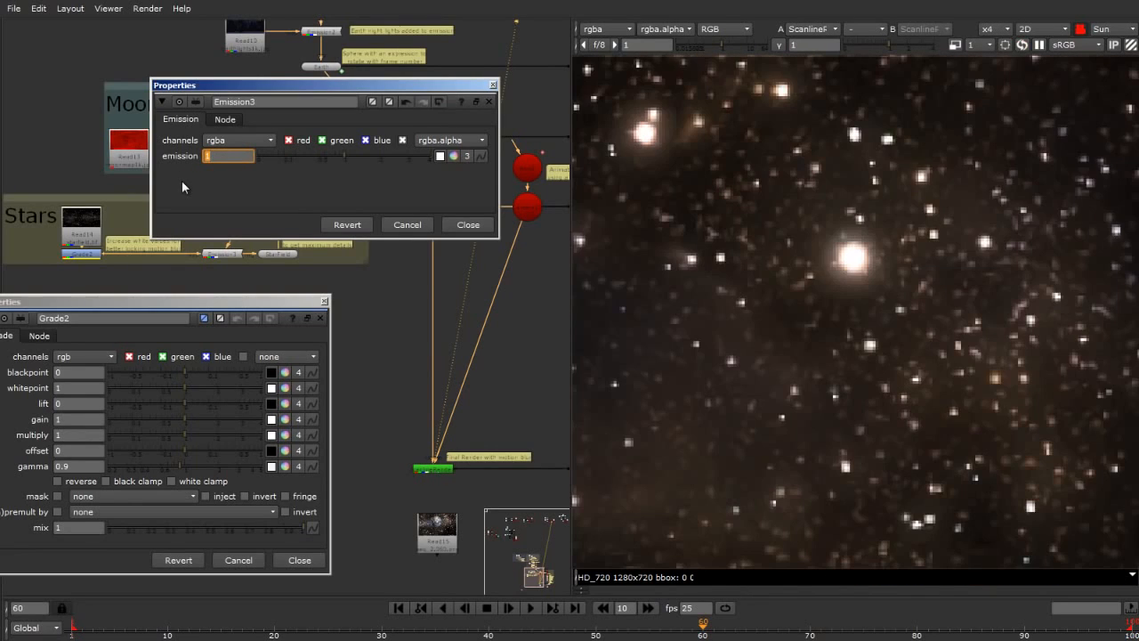
scroll(715, 269, "down", 4)
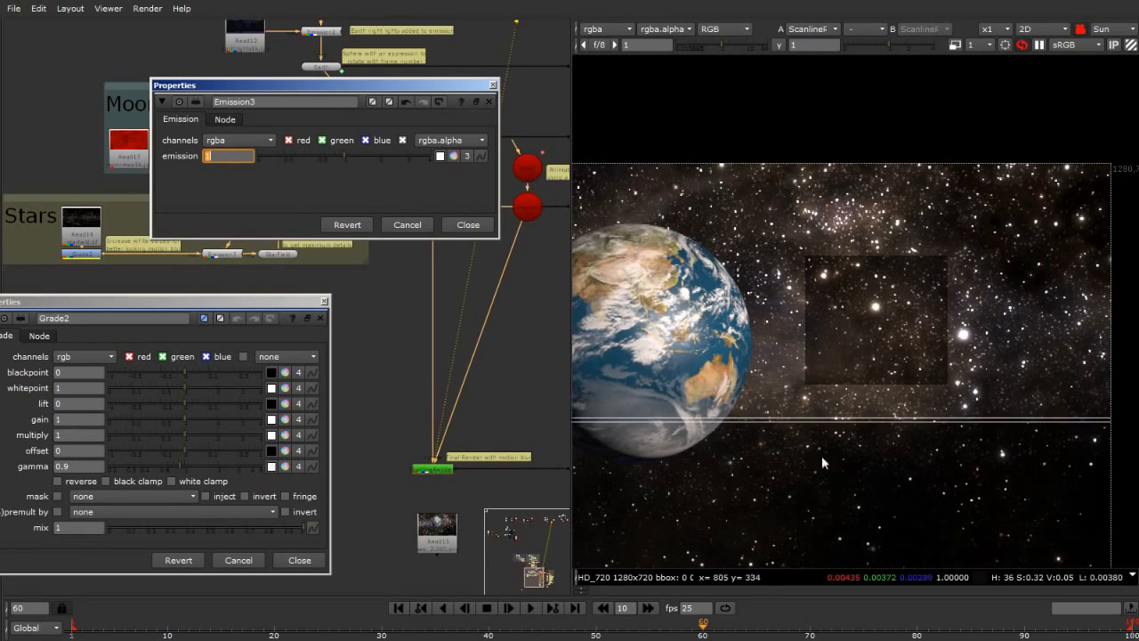
scroll(861, 355, "up", 5)
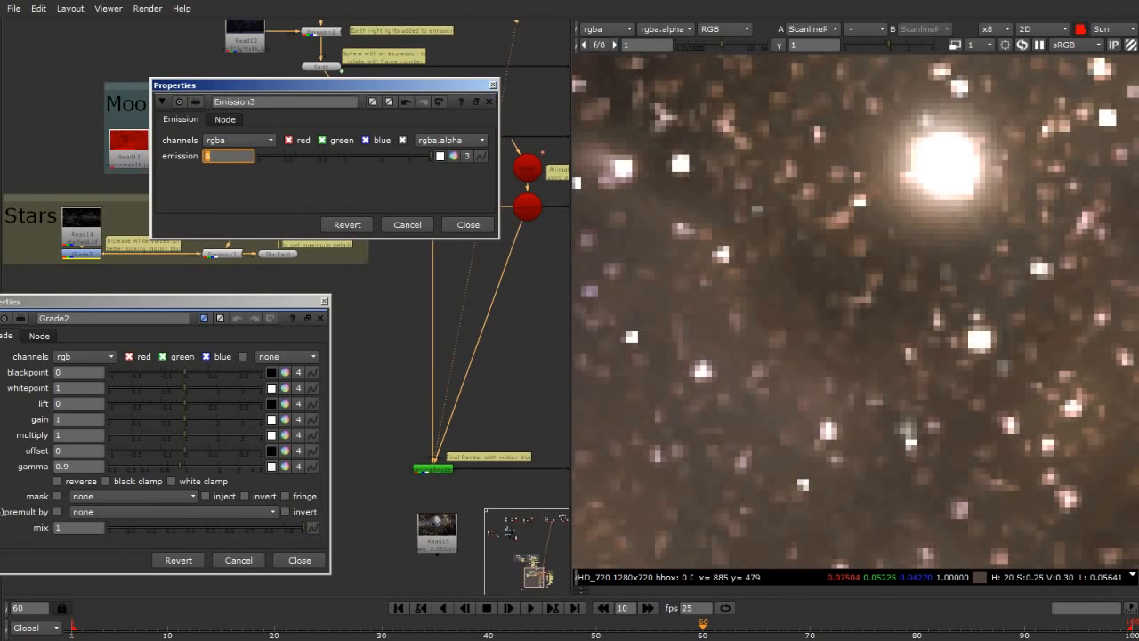
Disable the Grade2 node to compare the starfield without it, and enable it again.
left_click(64, 256)
key("d")
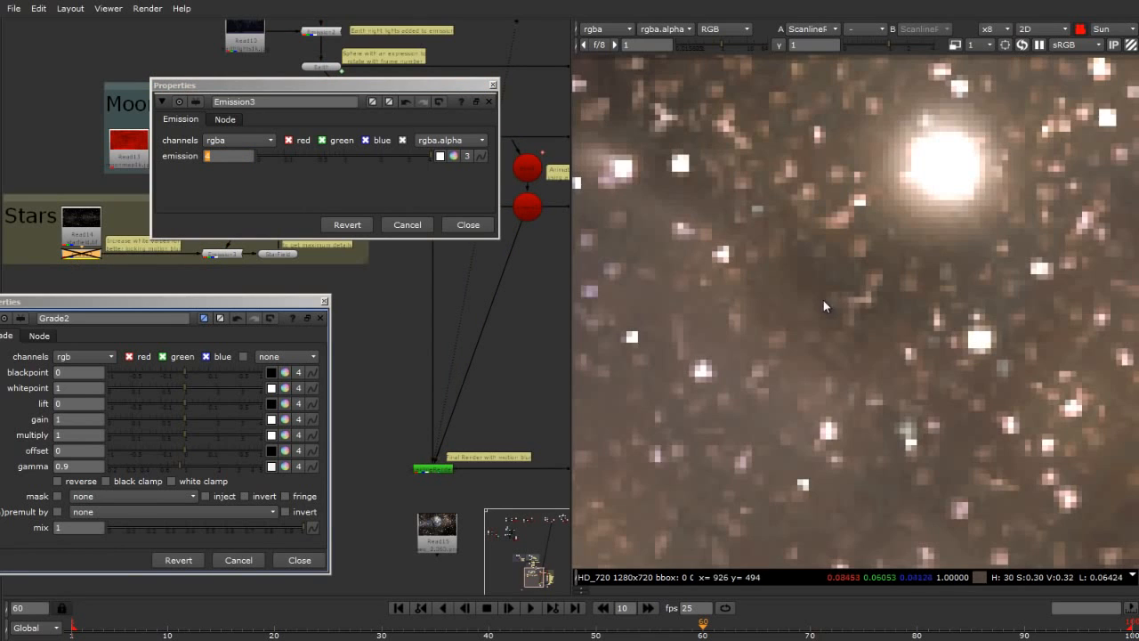
scroll(895, 285, "down", 6)
key("d")
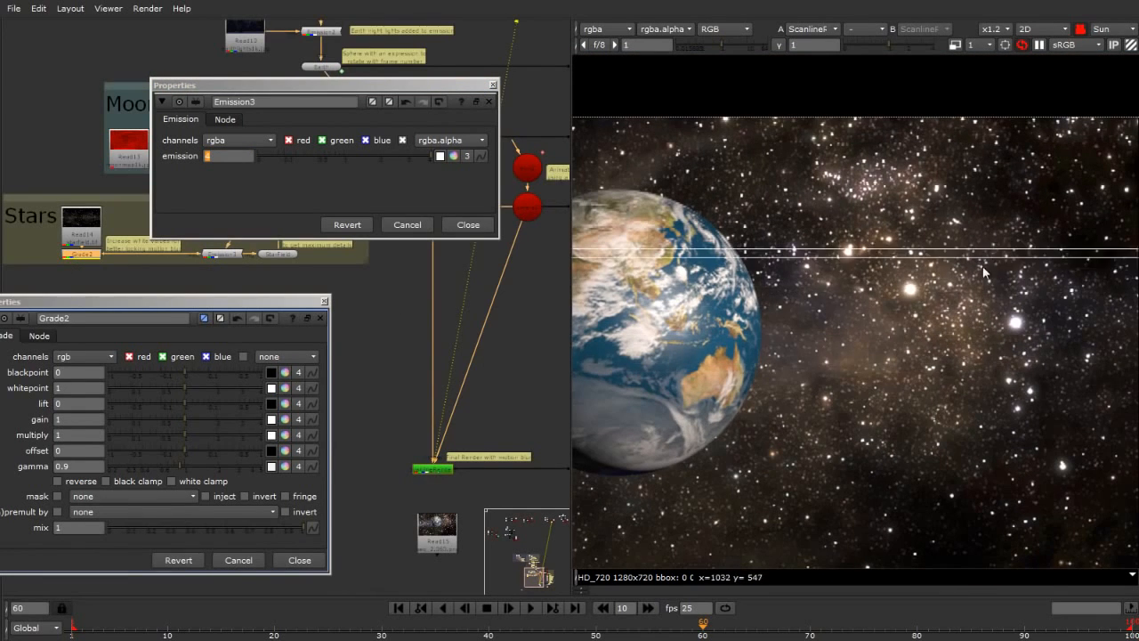
Set the Grade2 gamma to 0.6 and check the darker background in the whole frame.
scroll(933, 410, "up", 4)
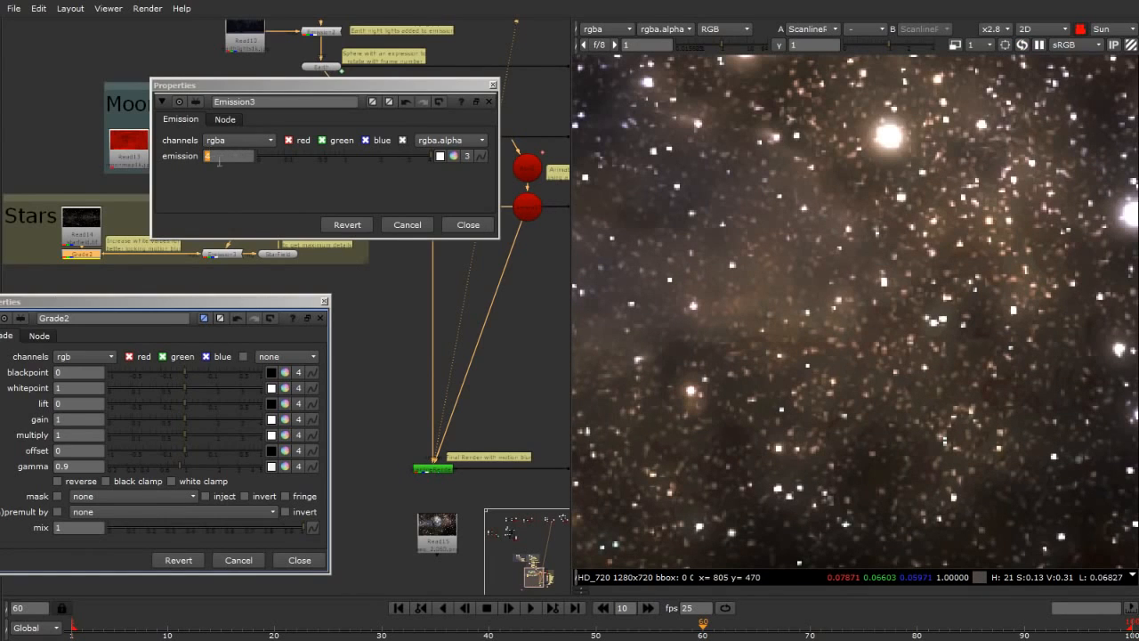
left_click(80, 466)
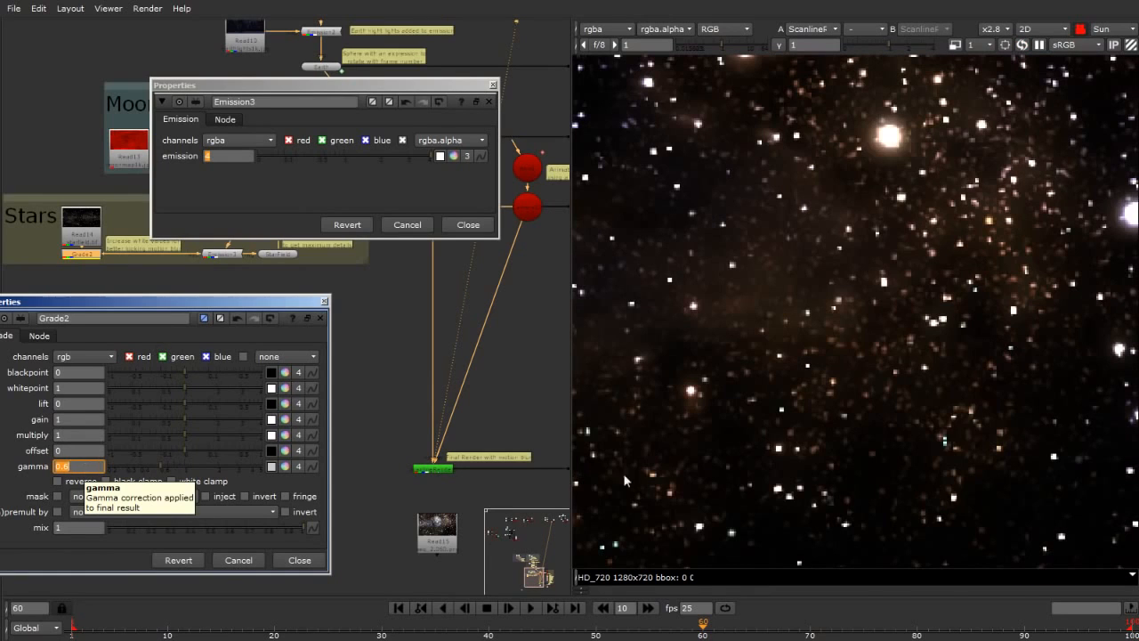
key("f")
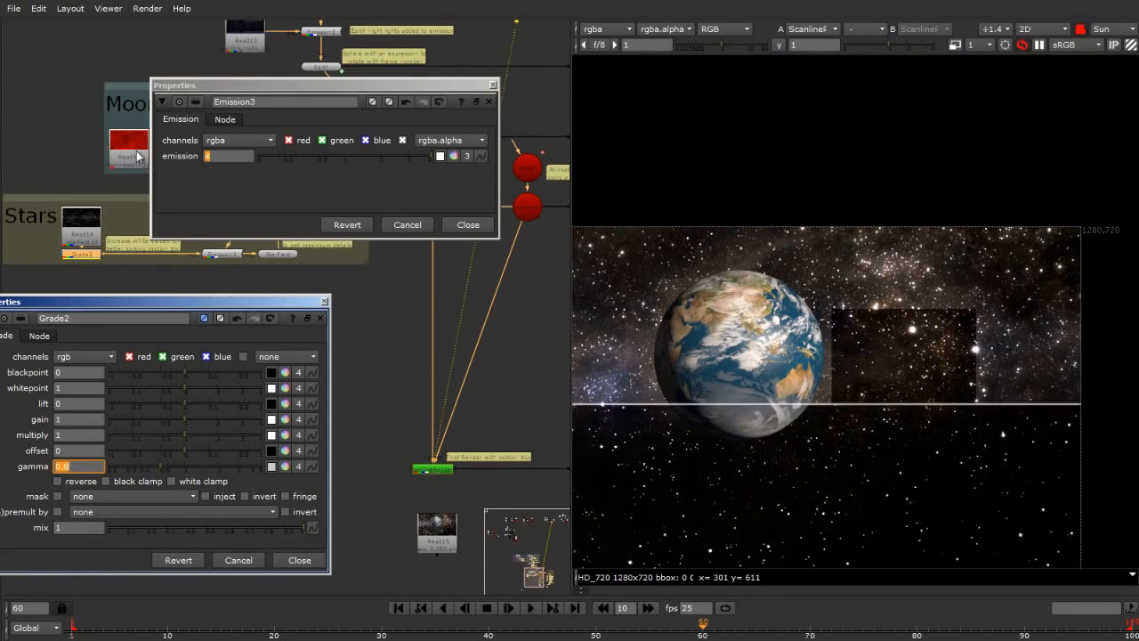
Set the Emission3 emission to 10 and inspect the brightened stars beside the Earth.
left_click(209, 156)
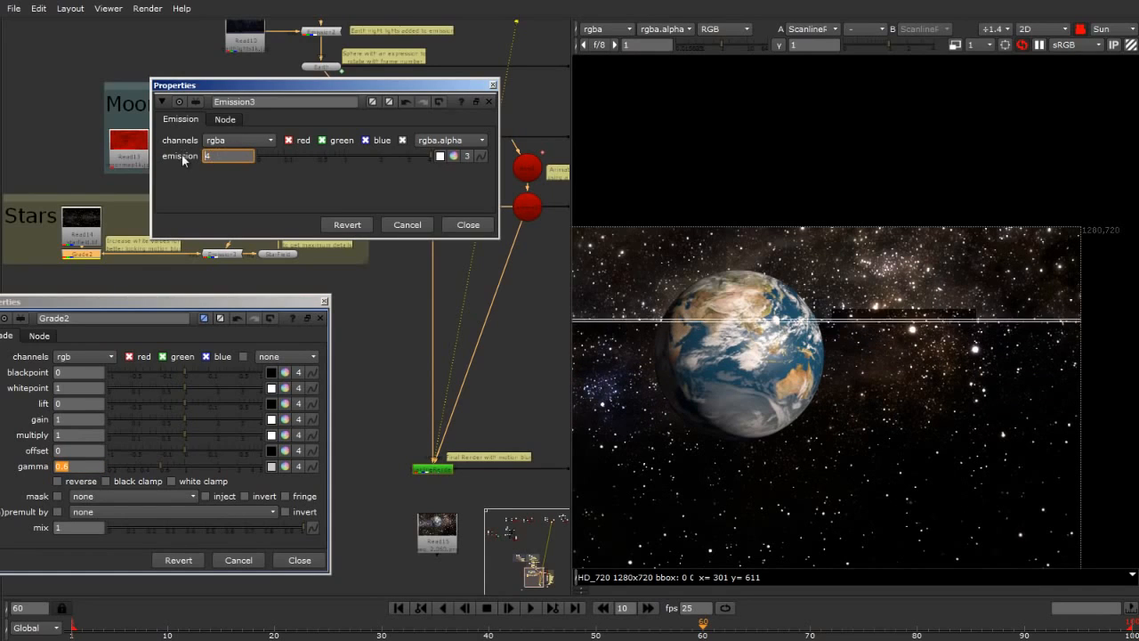
type("10")
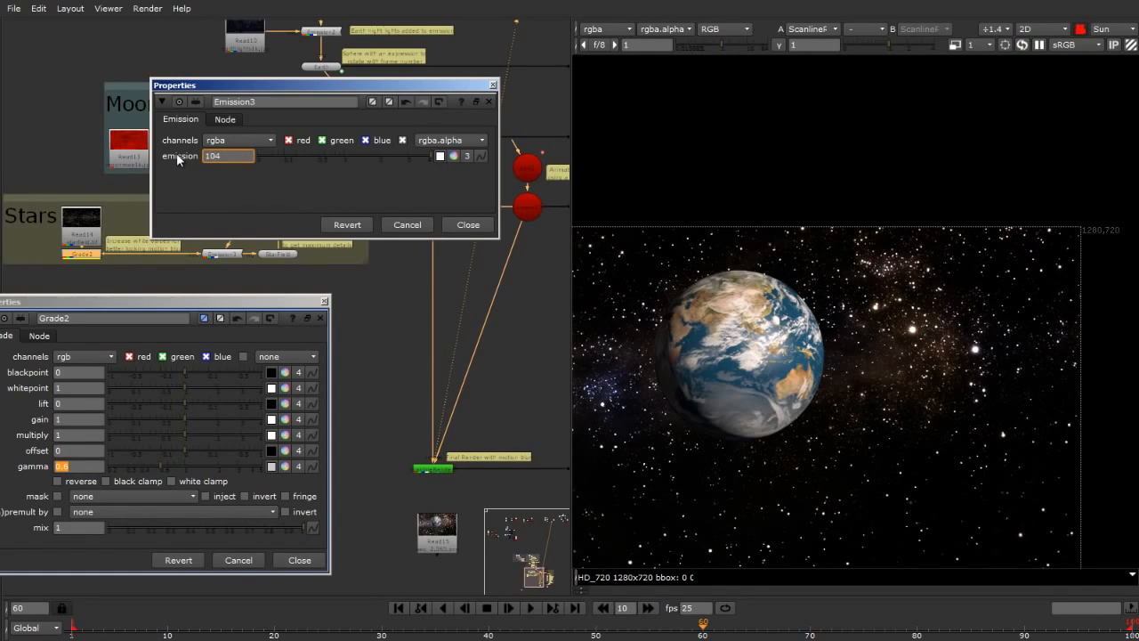
key("Delete")
key("Return")
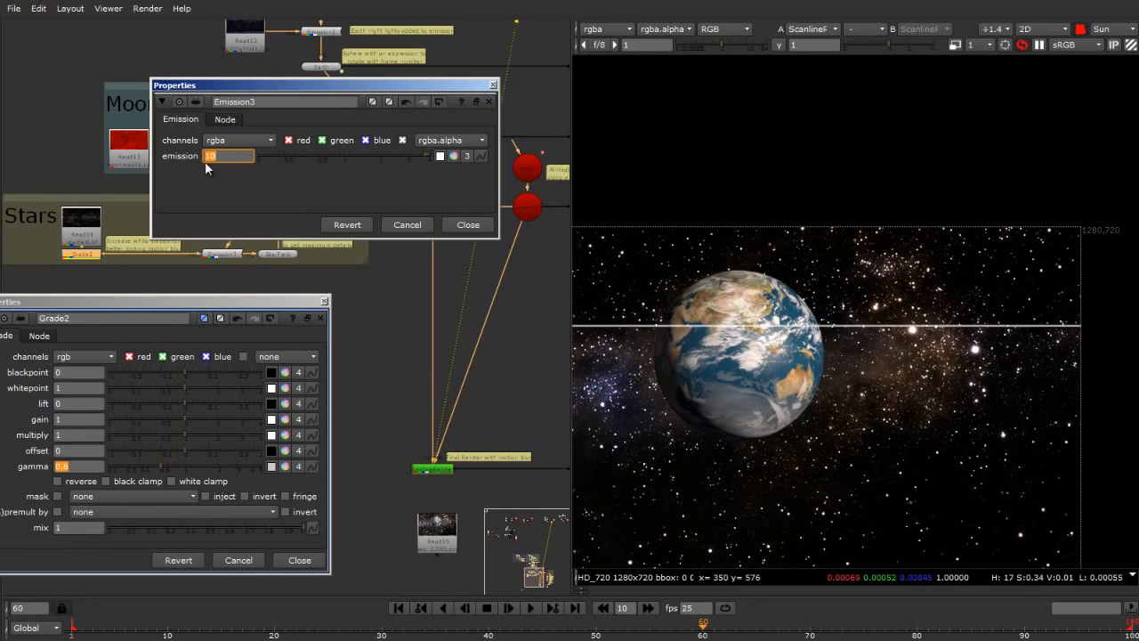
scroll(969, 349, "up", 2)
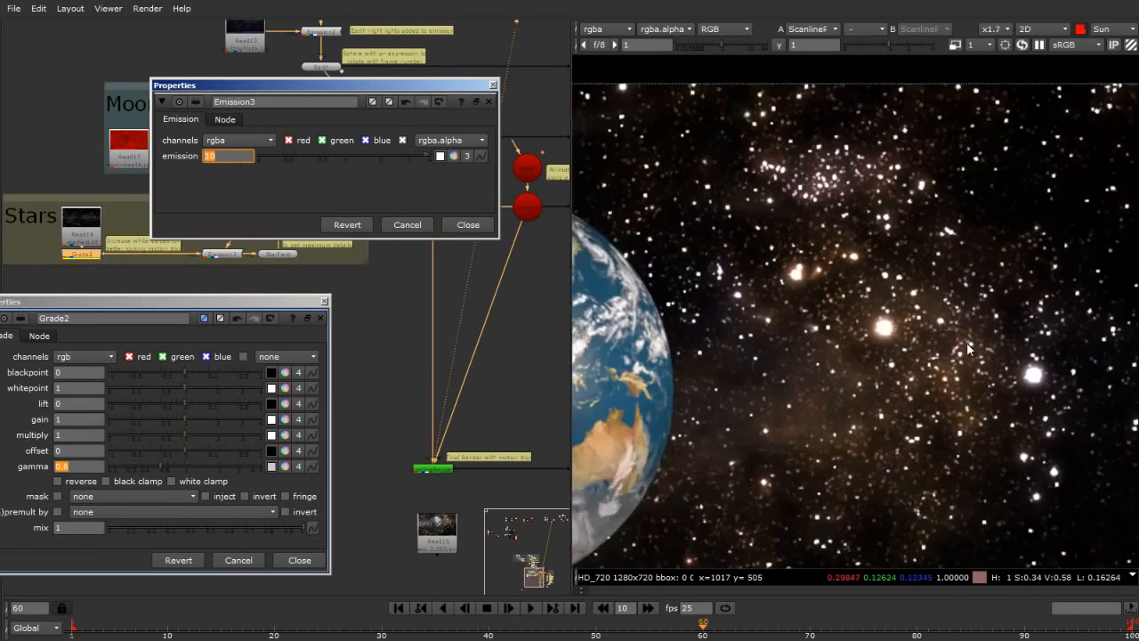
scroll(968, 349, "up", 4)
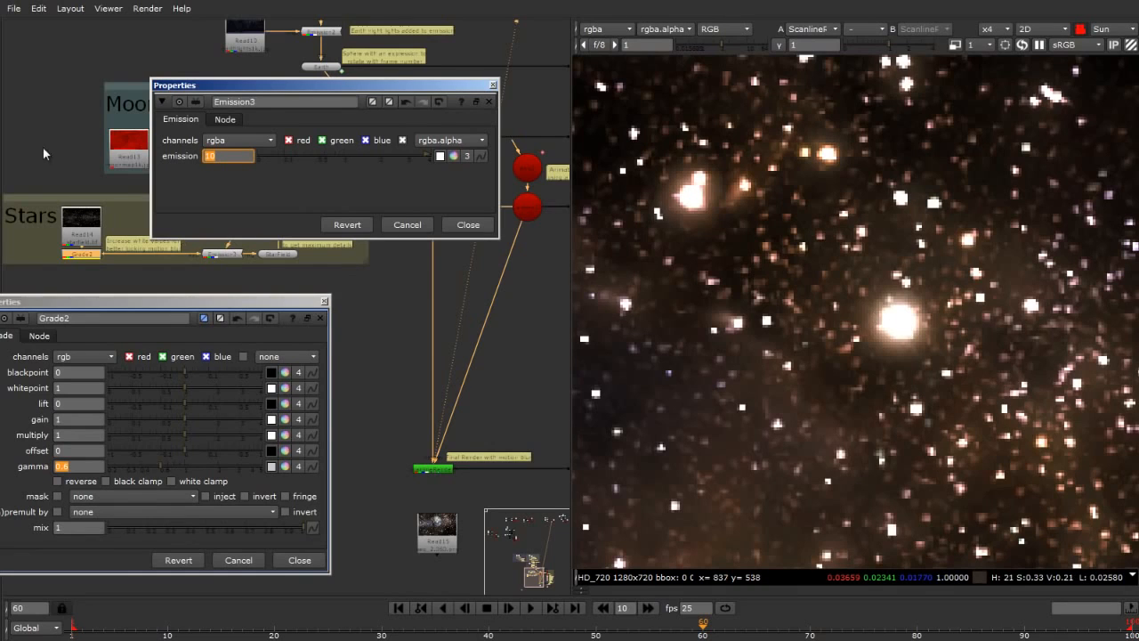
Show the VectorBlur1 output in the viewer and inspect the star streaks over the frame.
scroll(43, 148, "down", 4)
scroll(457, 358, "up", 5)
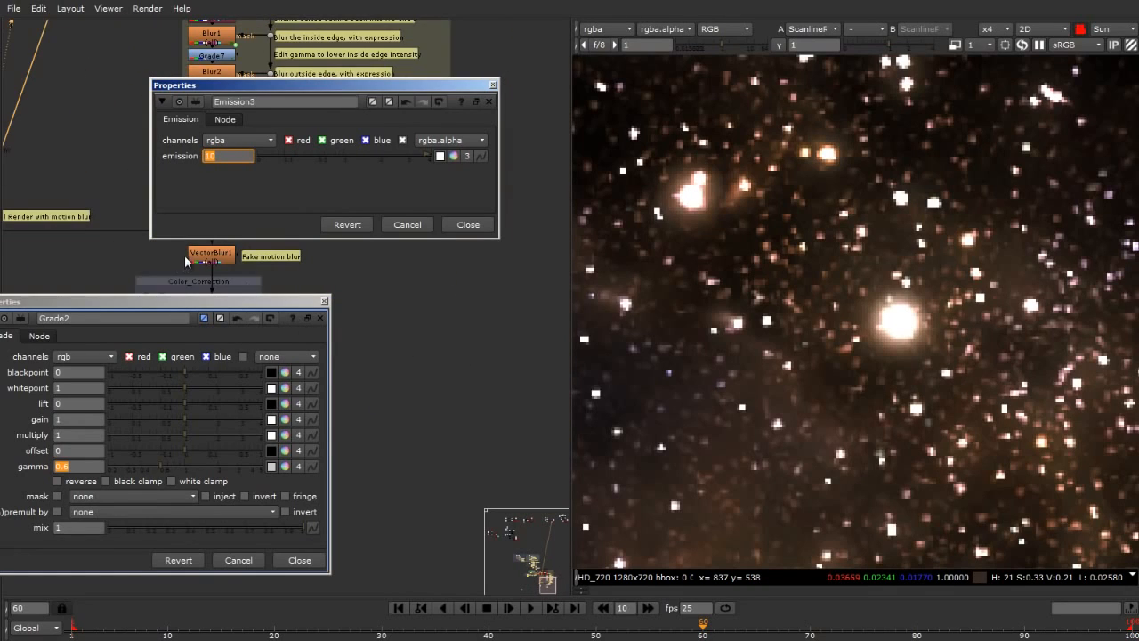
scroll(186, 260, "up", 1)
left_click(220, 265)
key("1")
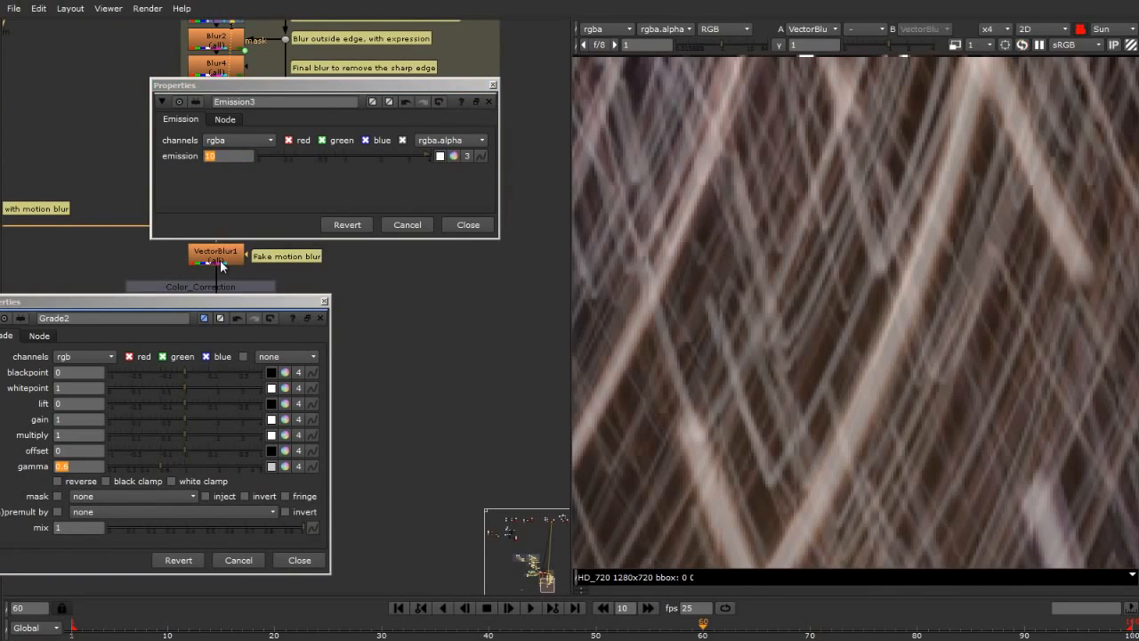
key("f")
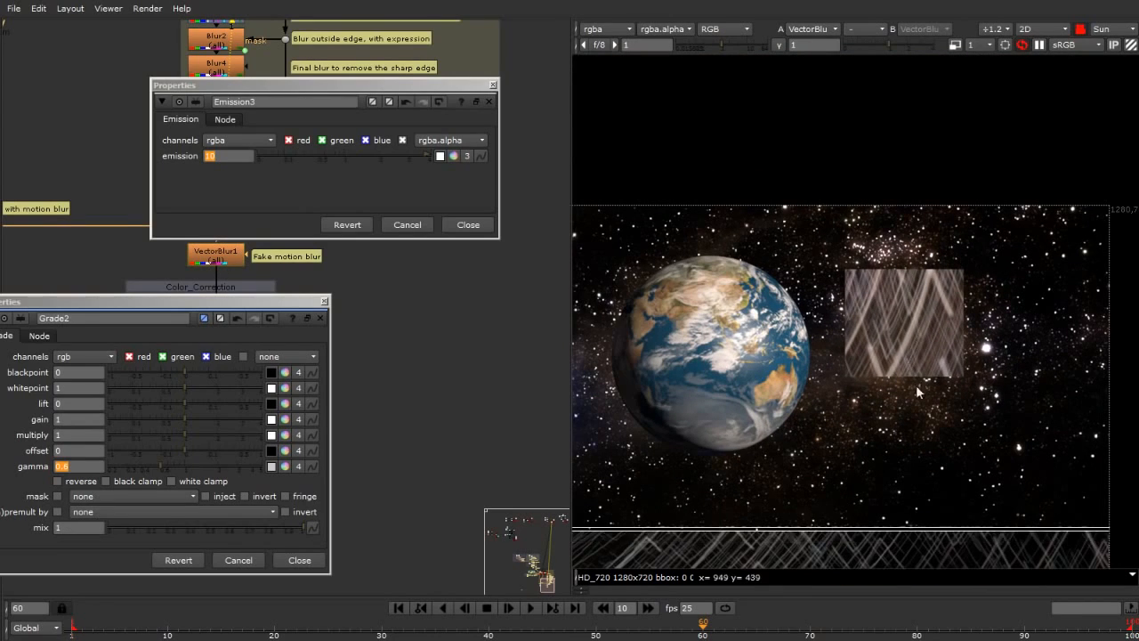
scroll(848, 525, "up", 3)
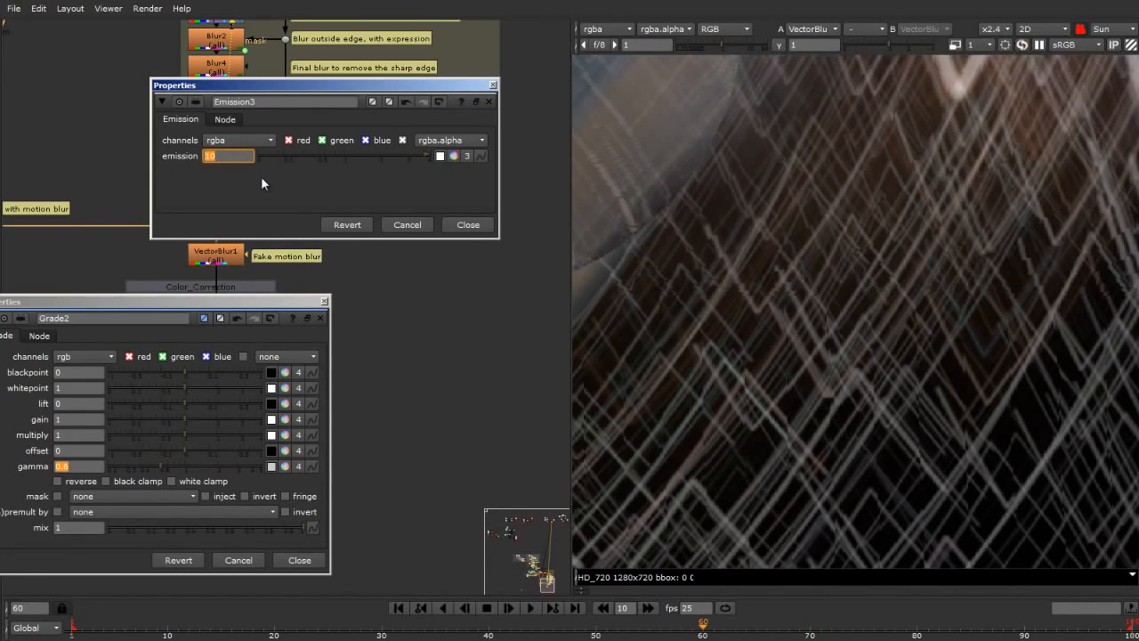
Lower the Emission3 emission to 1 and compare the blurred star streaks.
type("1")
key("Return")
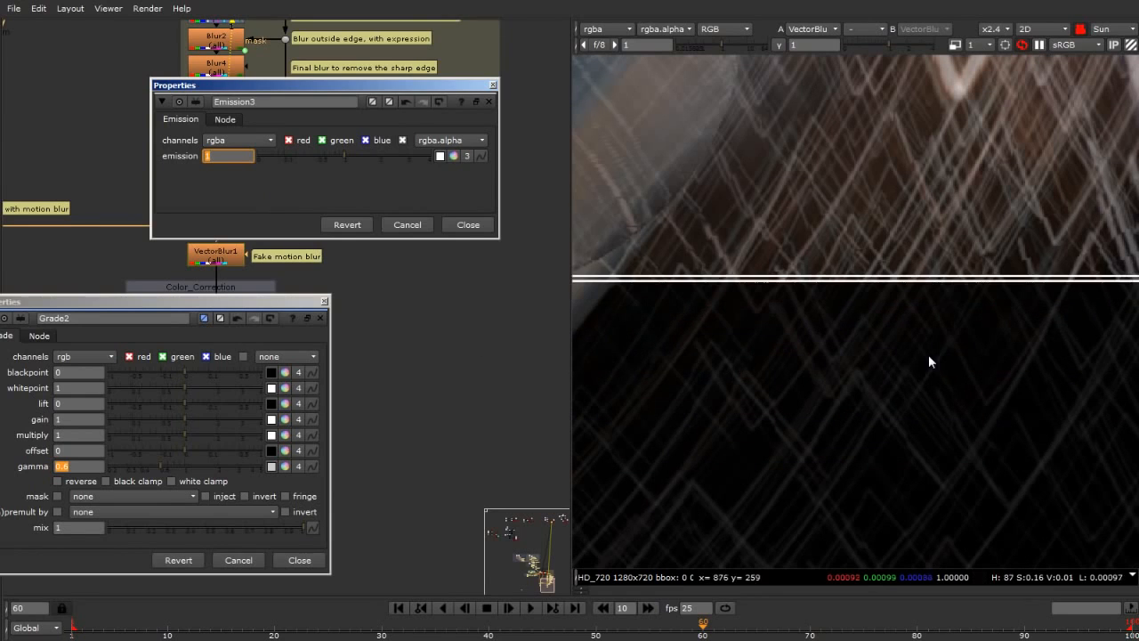
scroll(867, 445, "down", 3)
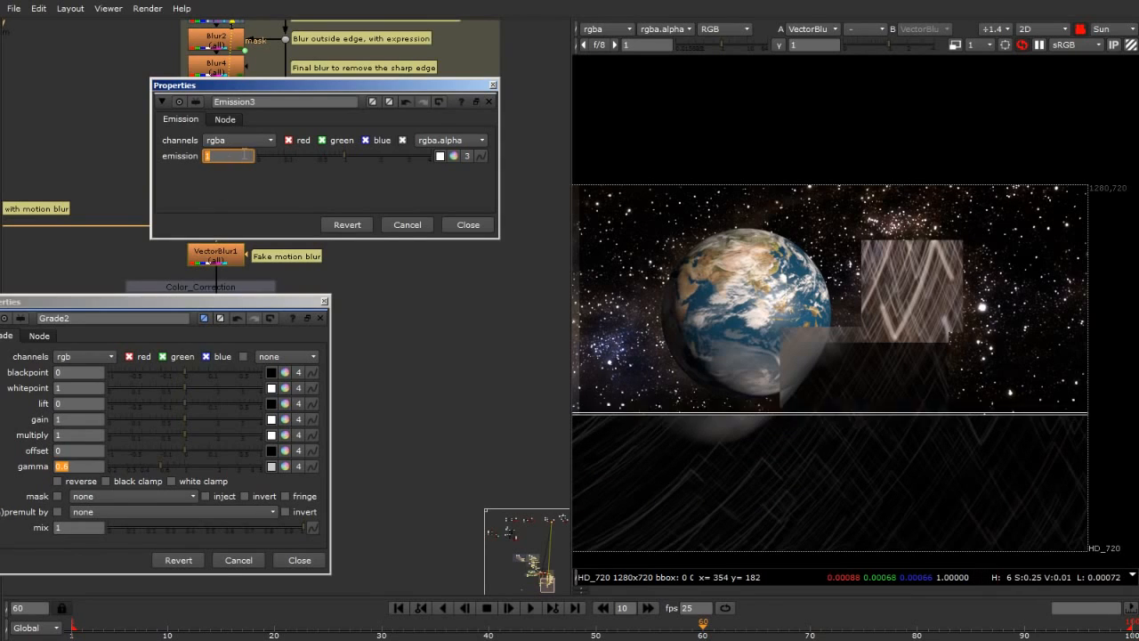
Try an Emission3 emission of 4, raise it to 10 and compare the blurred star streaks.
type("4")
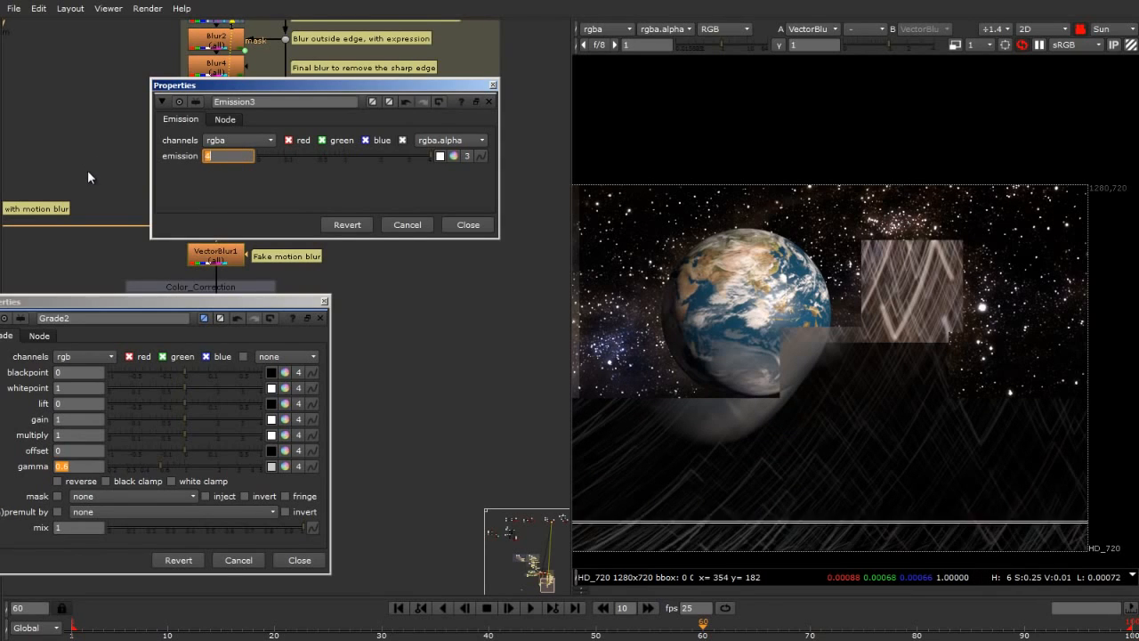
key("BackSpace")
type("1")
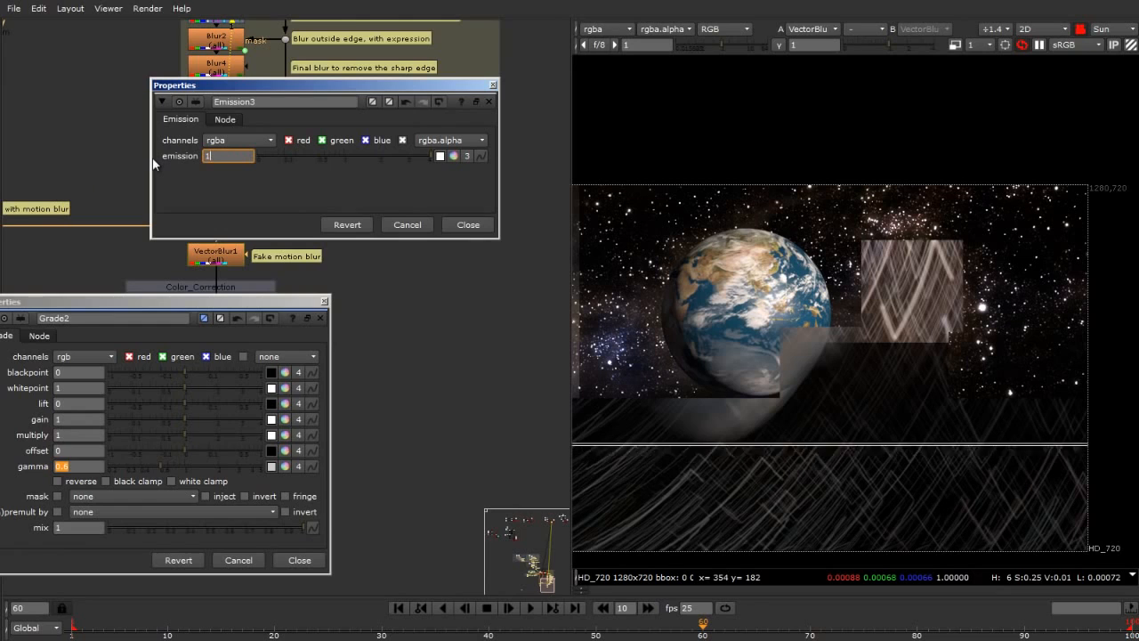
type("0")
key("Return")
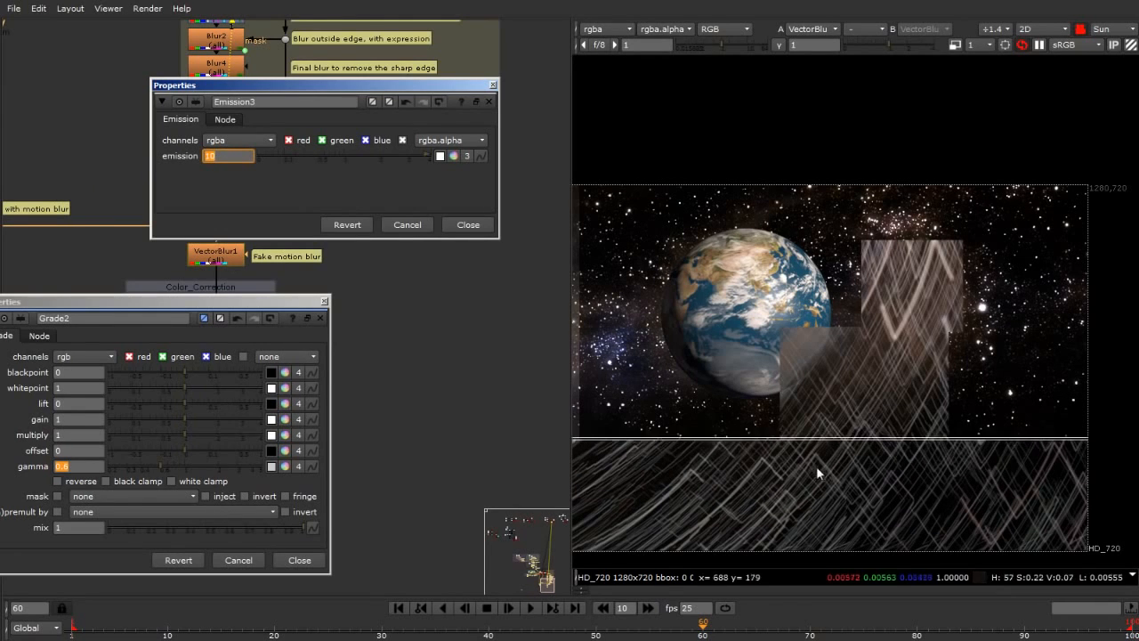
scroll(467, 380, "down", 4)
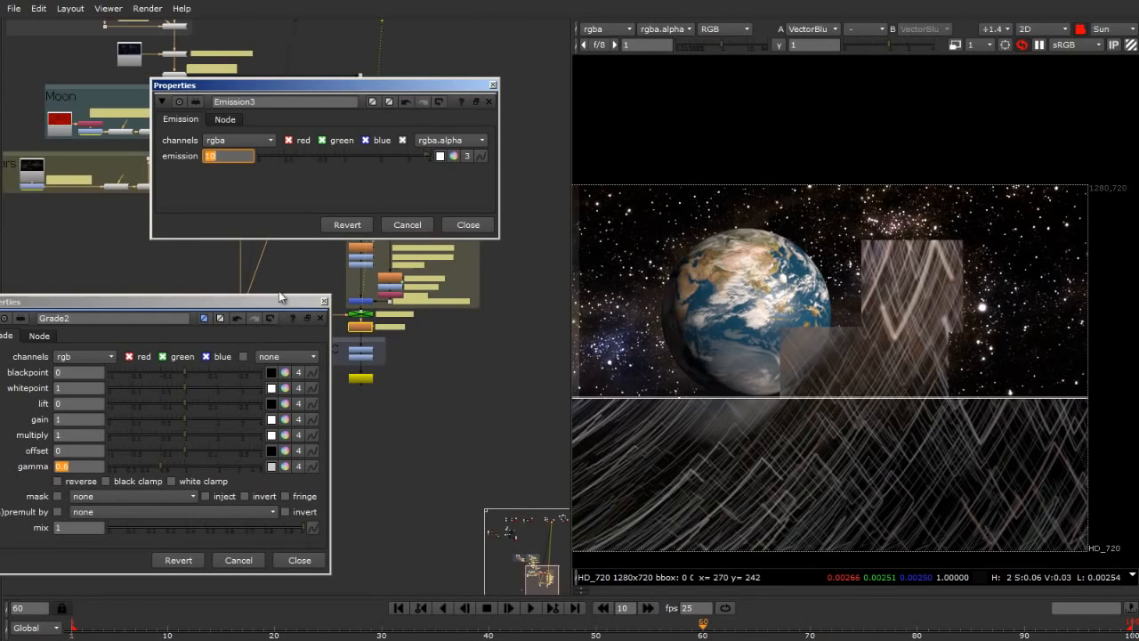
scroll(508, 445, "down", 2)
scroll(838, 446, "down", 2)
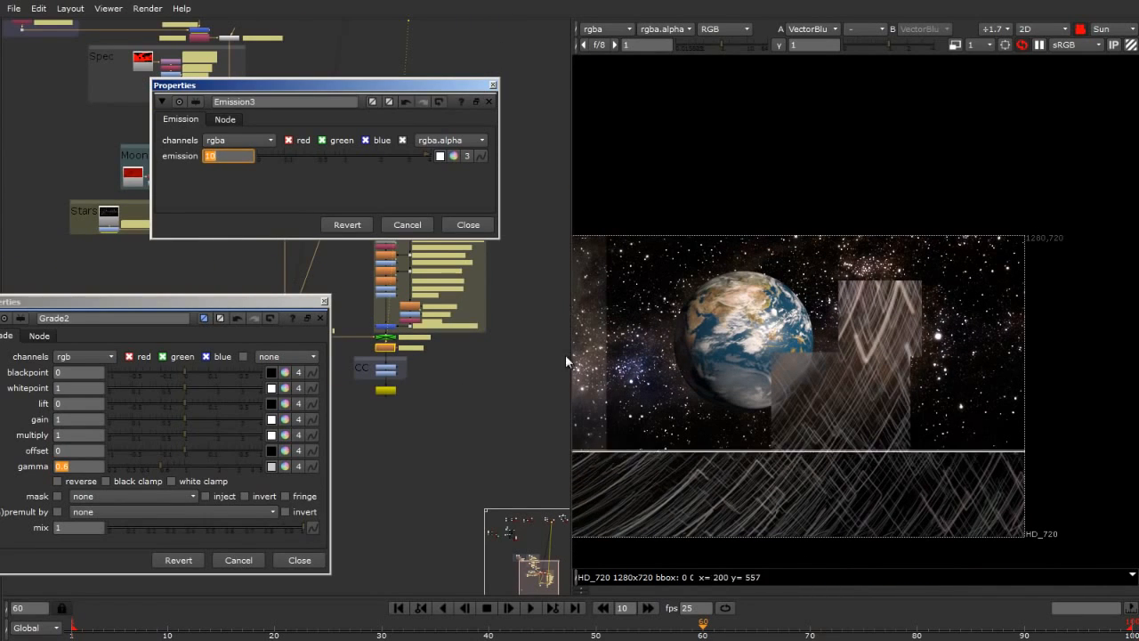
Try a VectorBlur1 multiply of 10 and inspect the star streaks below the Earth.
scroll(391, 351, "up", 4)
double_click(432, 372)
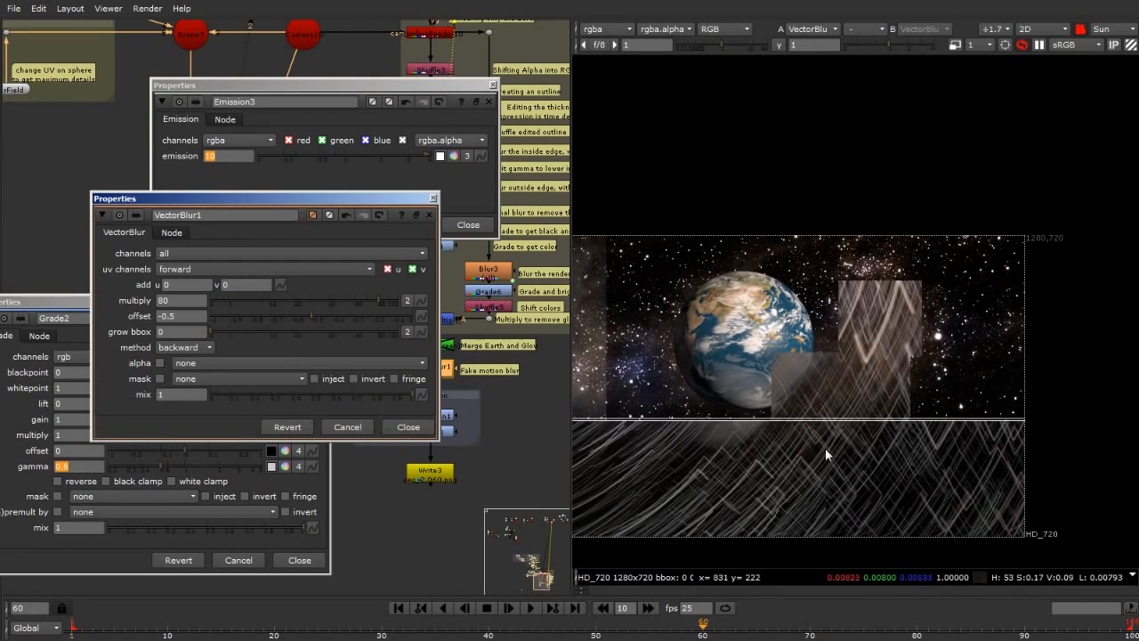
left_click(169, 301)
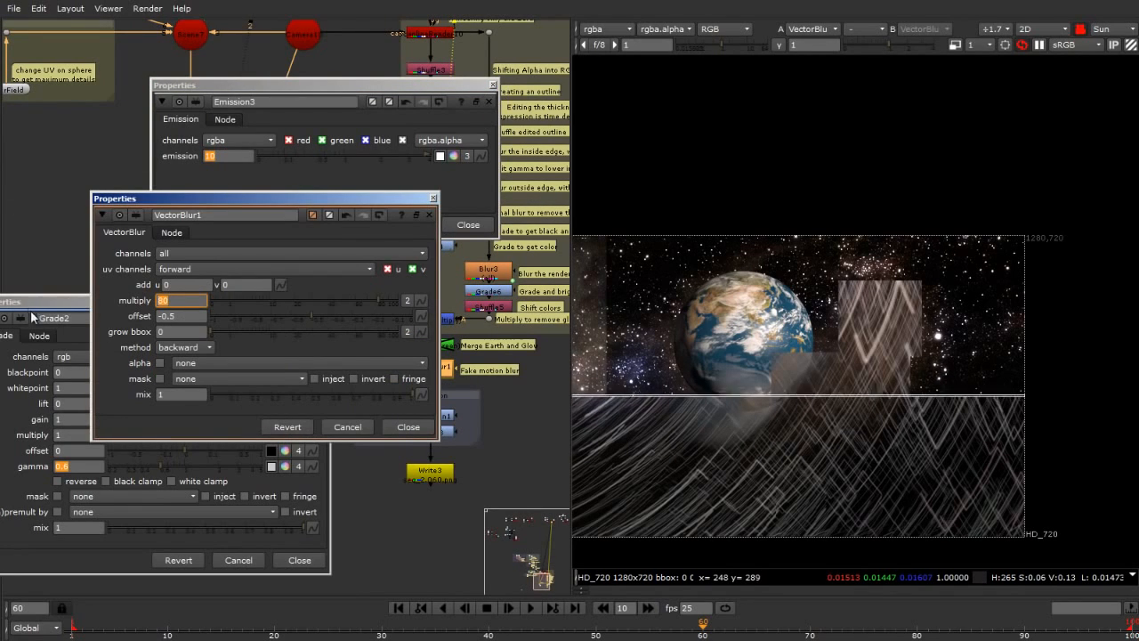
type("10")
key("Return")
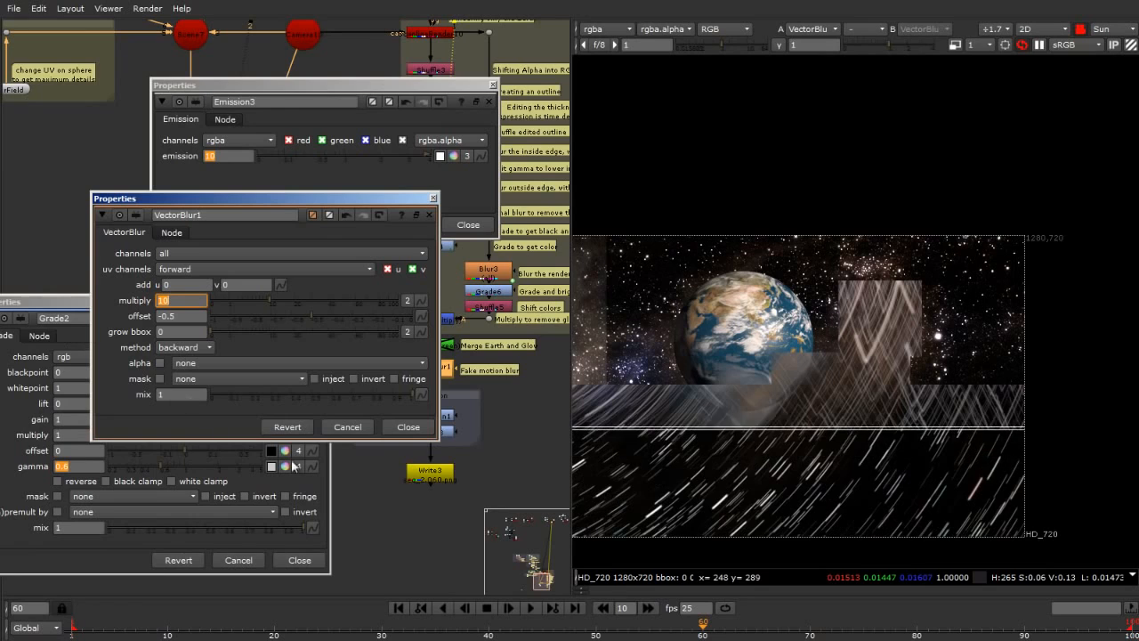
key("f")
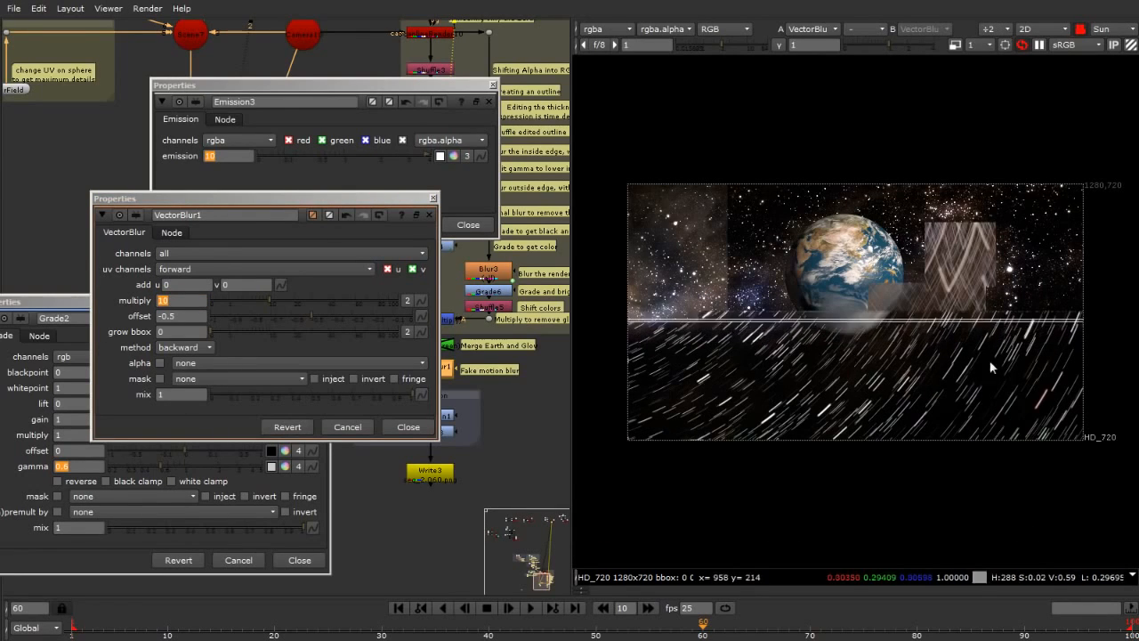
scroll(828, 412, "up", 8)
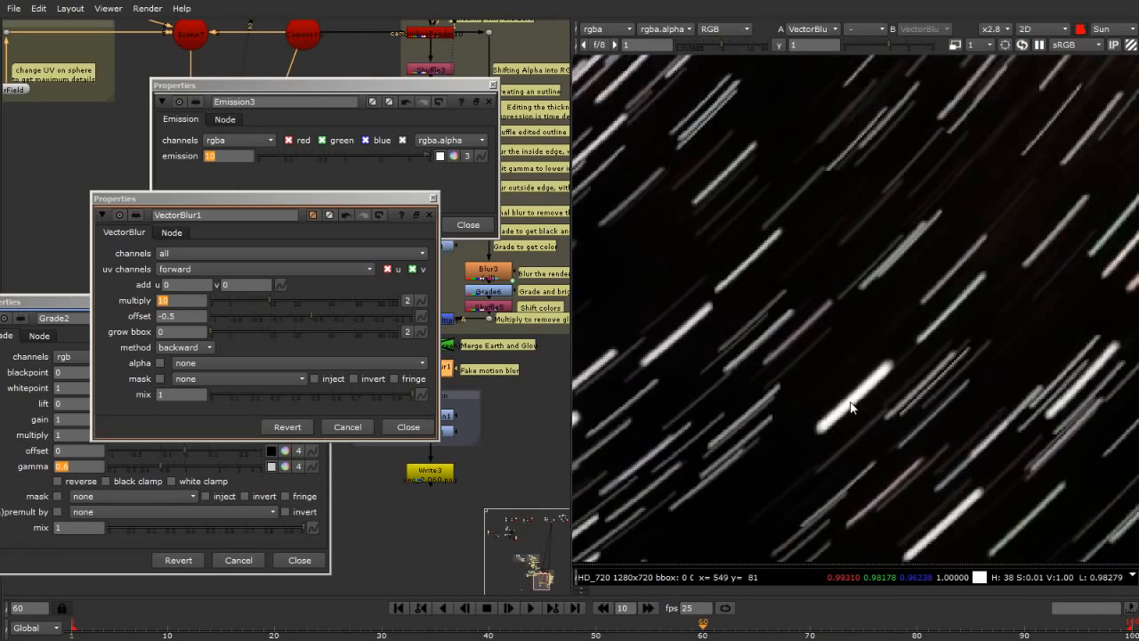
scroll(853, 404, "up", 1)
scroll(828, 412, "down", 9)
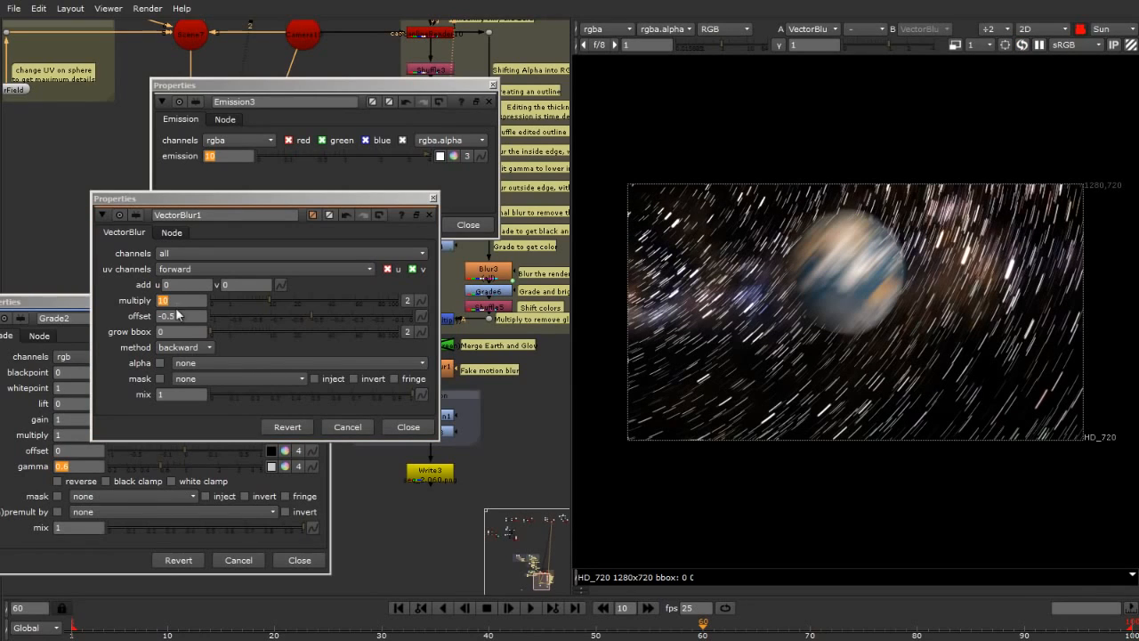
Set the VectorBlur1 multiply to 1 and inspect the stars around the Earth.
type("1")
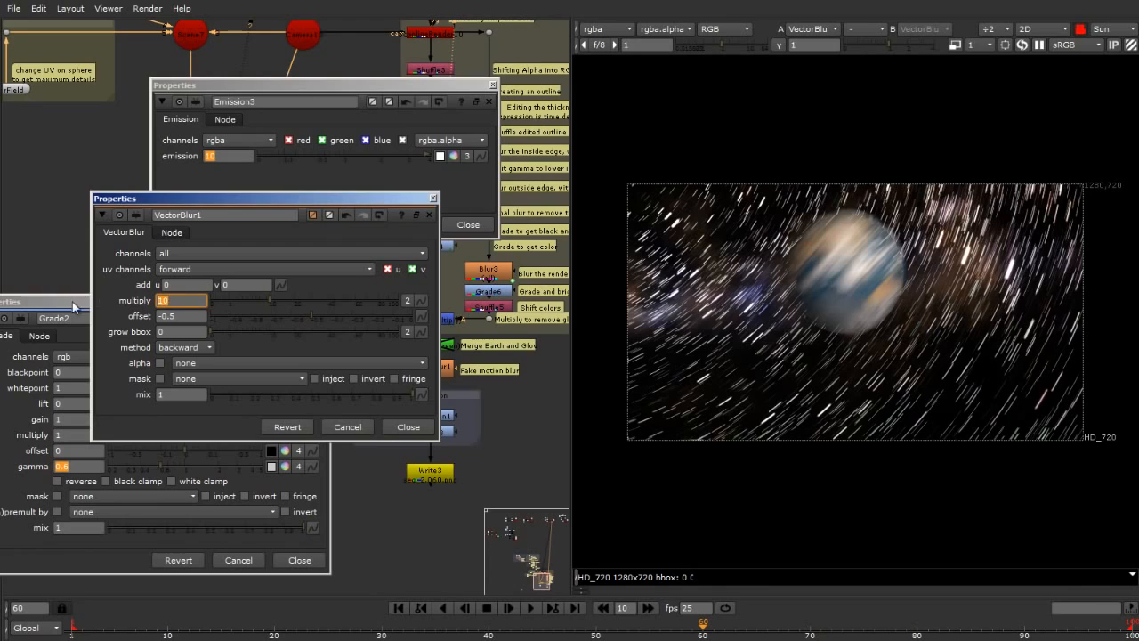
key("Return")
scroll(822, 402, "up", 10)
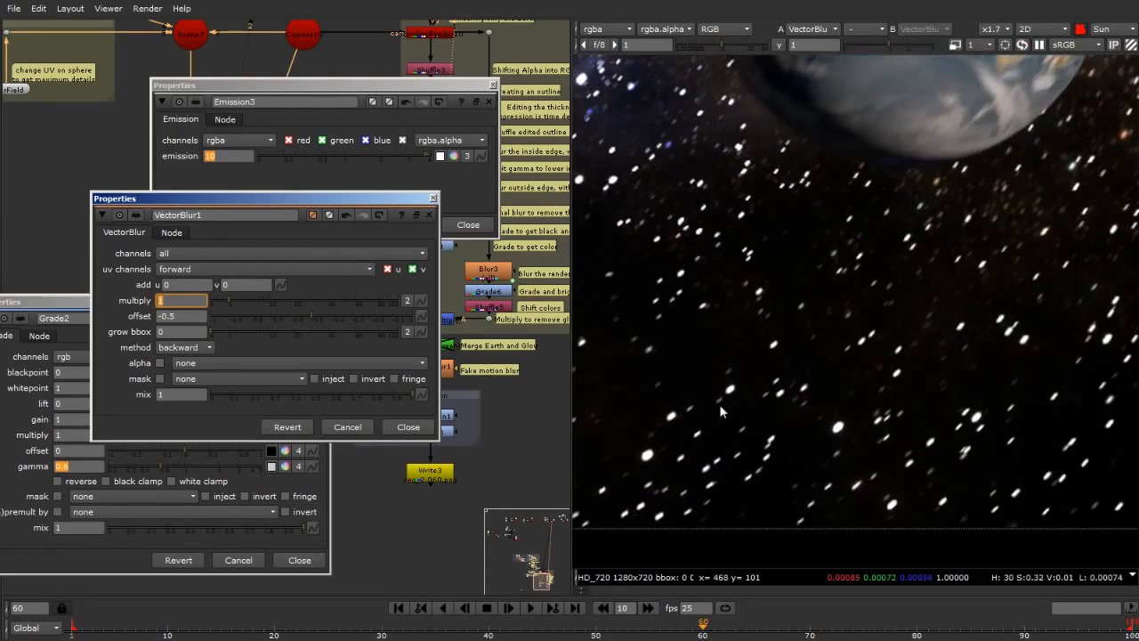
scroll(744, 381, "down", 3)
middle_click(740, 392)
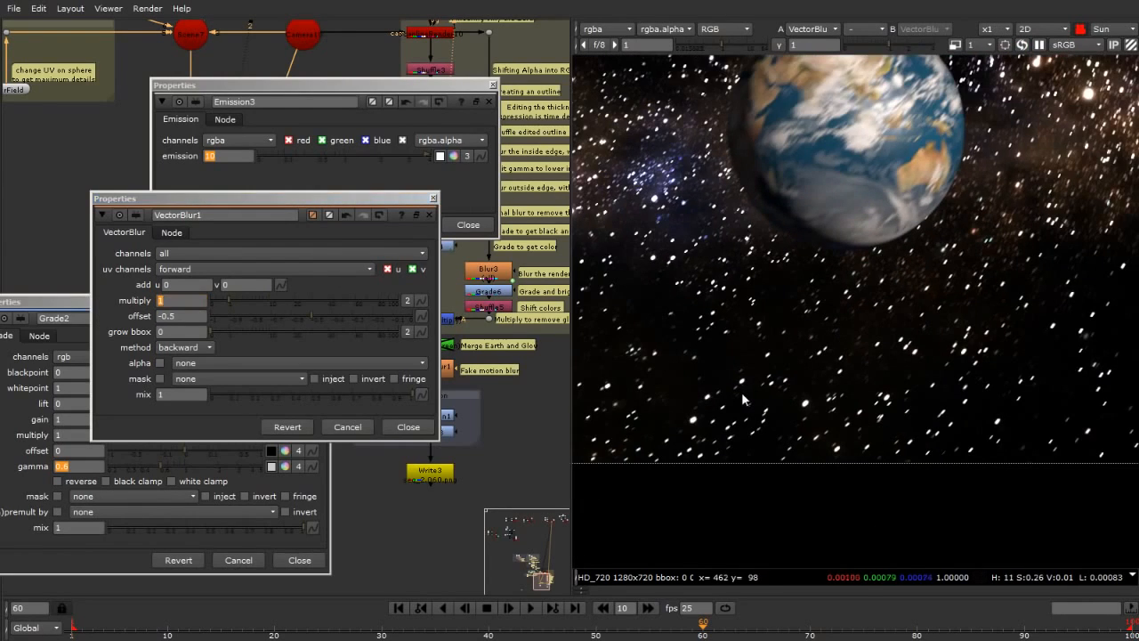
scroll(1023, 237, "up", 2)
scroll(1021, 239, "up", 3)
scroll(968, 278, "down", 2)
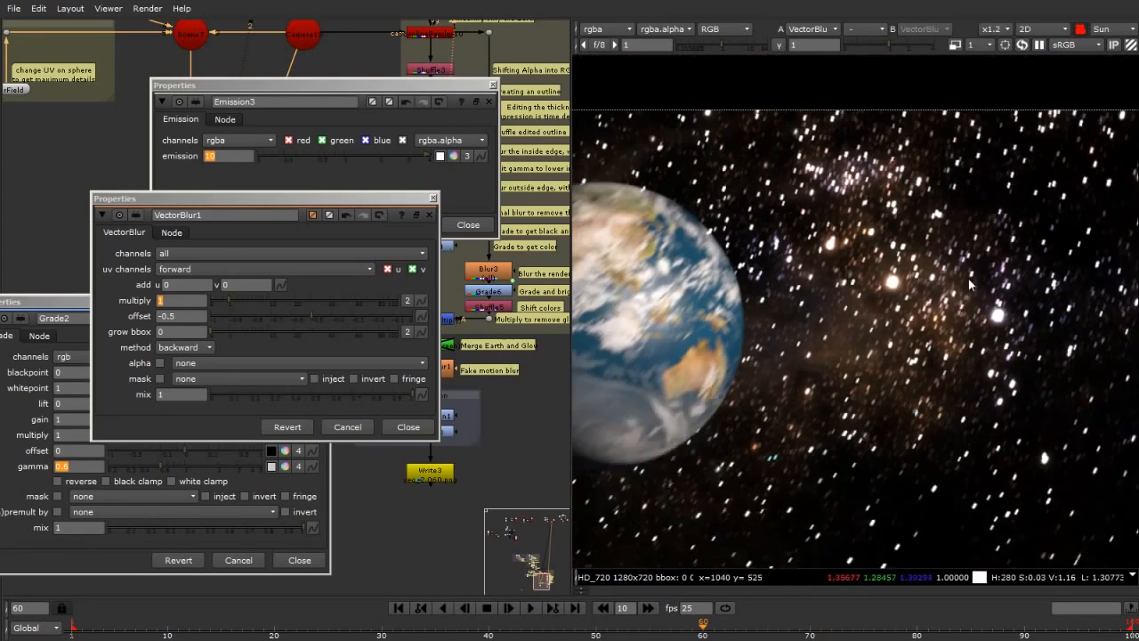
Set the Emission3 emission to 4 and the Grade2 gamma to 0.8, with the whole frame in view.
left_click(181, 167)
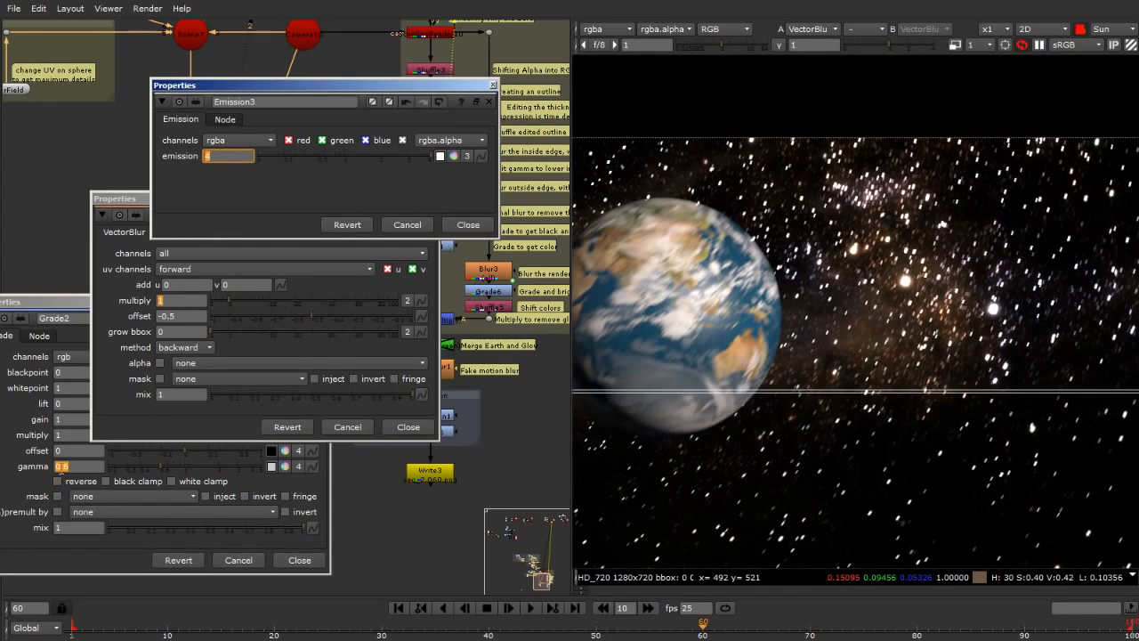
left_click(66, 466)
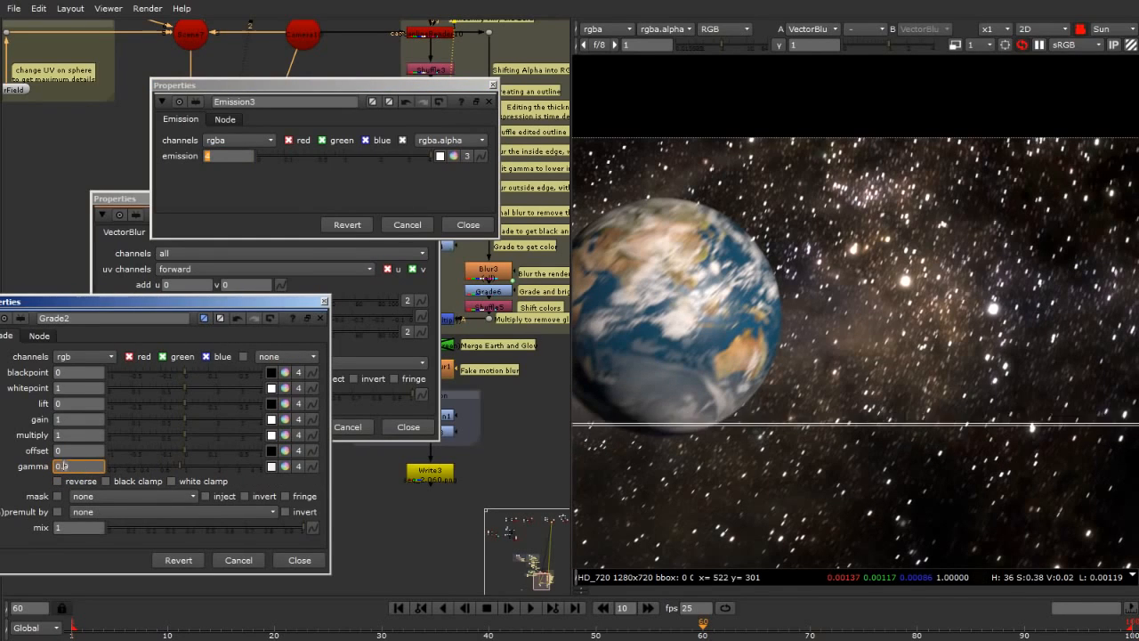
left_click(87, 466)
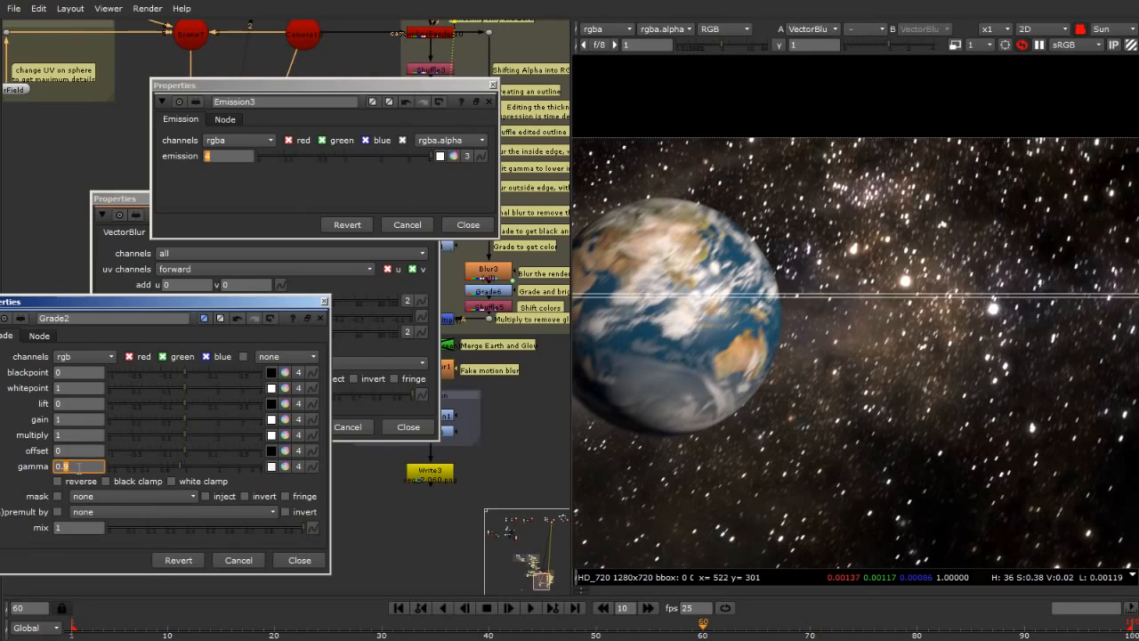
key("BackSpace")
type("8")
key("Return")
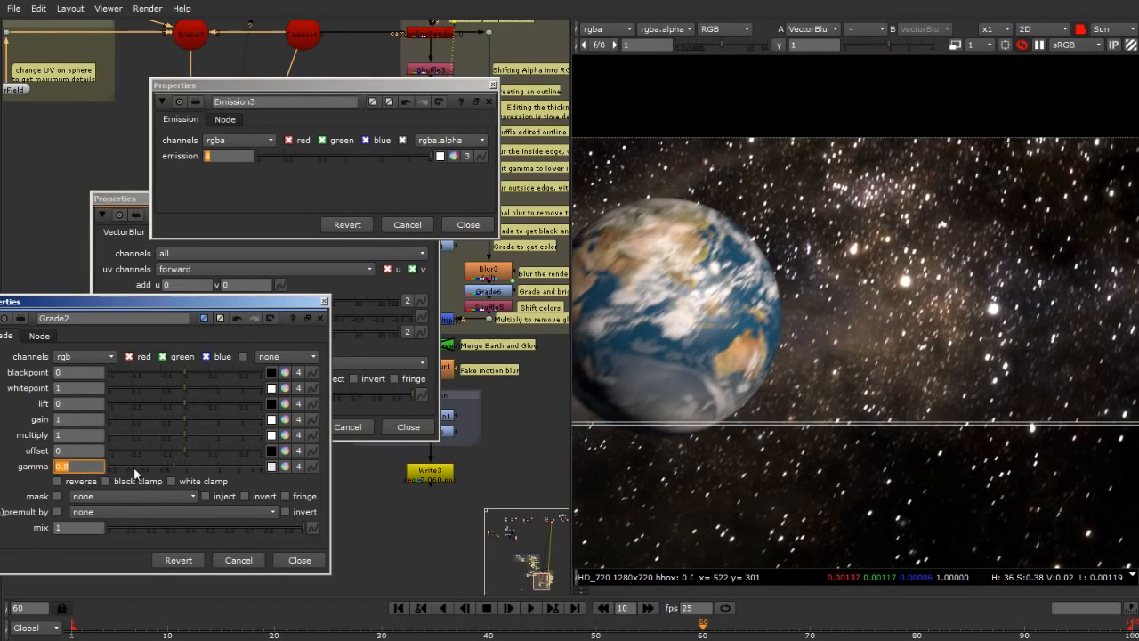
key("f")
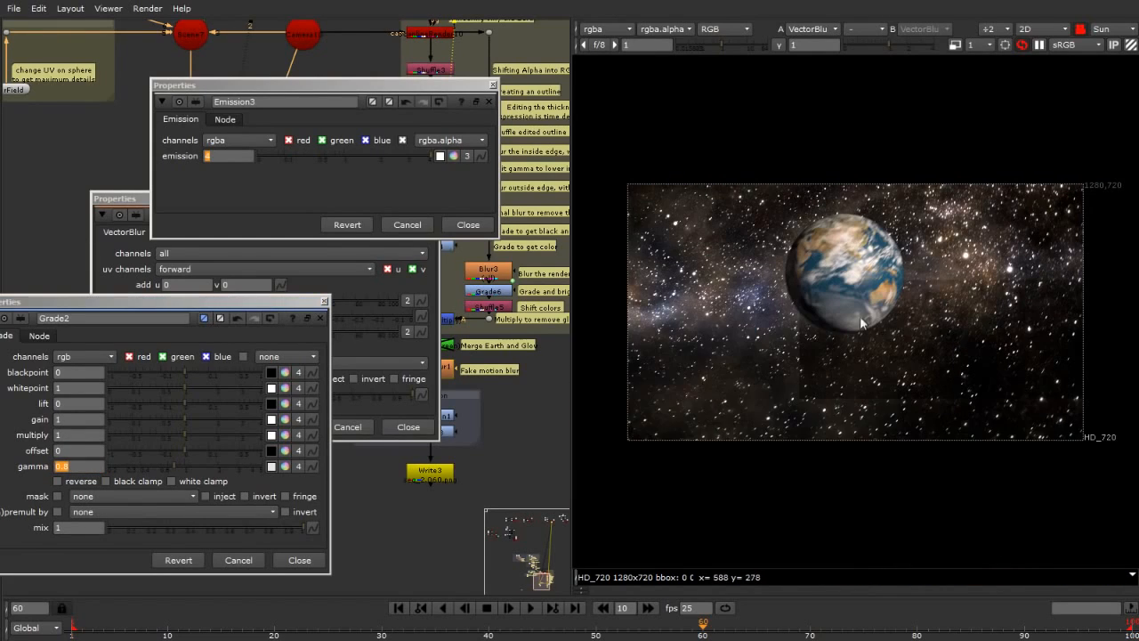
Close the Grade2, Emission3 and VectorBlur1 properties and clear the node selection.
left_click(324, 300)
left_click(495, 86)
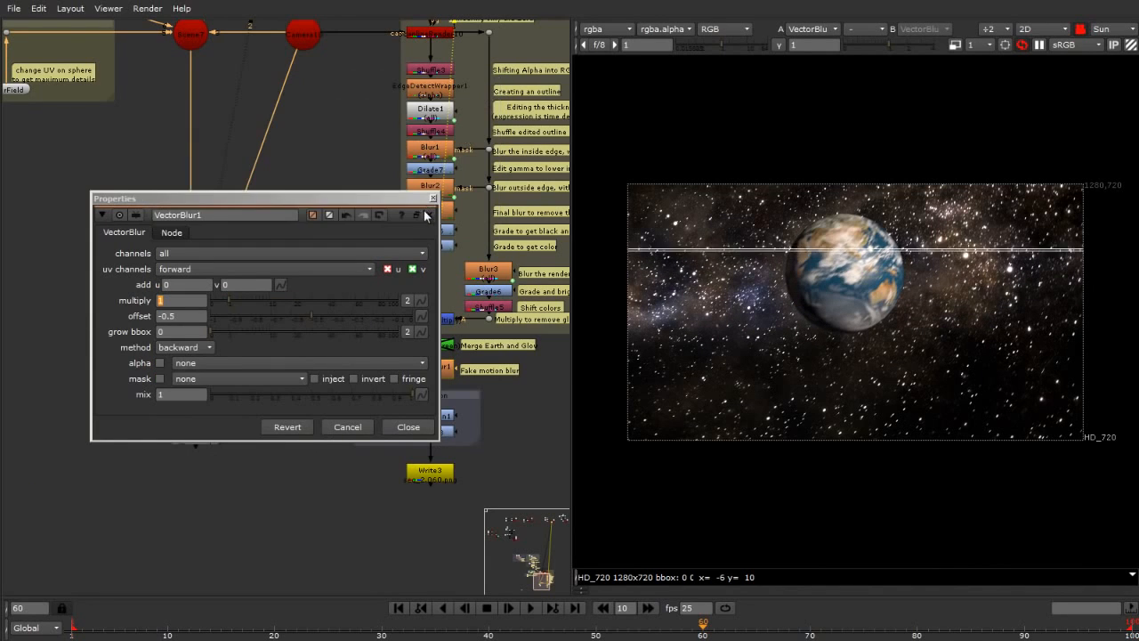
left_click(434, 199)
left_click(242, 523)
Inspect the motion blur on the stars and on the Earth's surface.
scroll(872, 427, "up", 8)
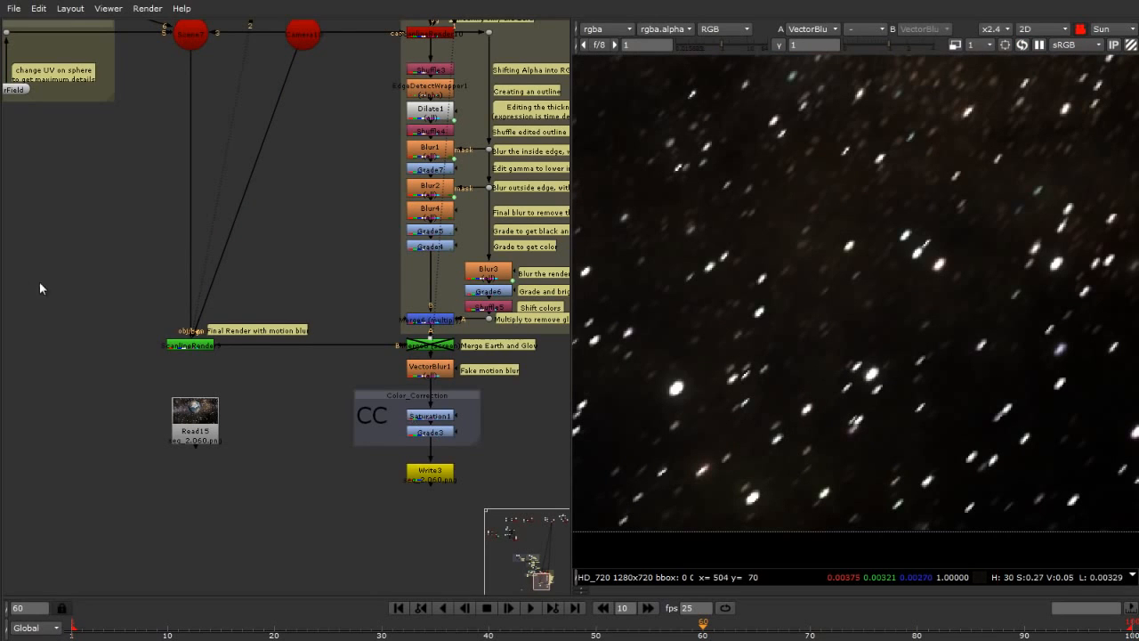
scroll(64, 327, "down", 5)
scroll(905, 393, "down", 5)
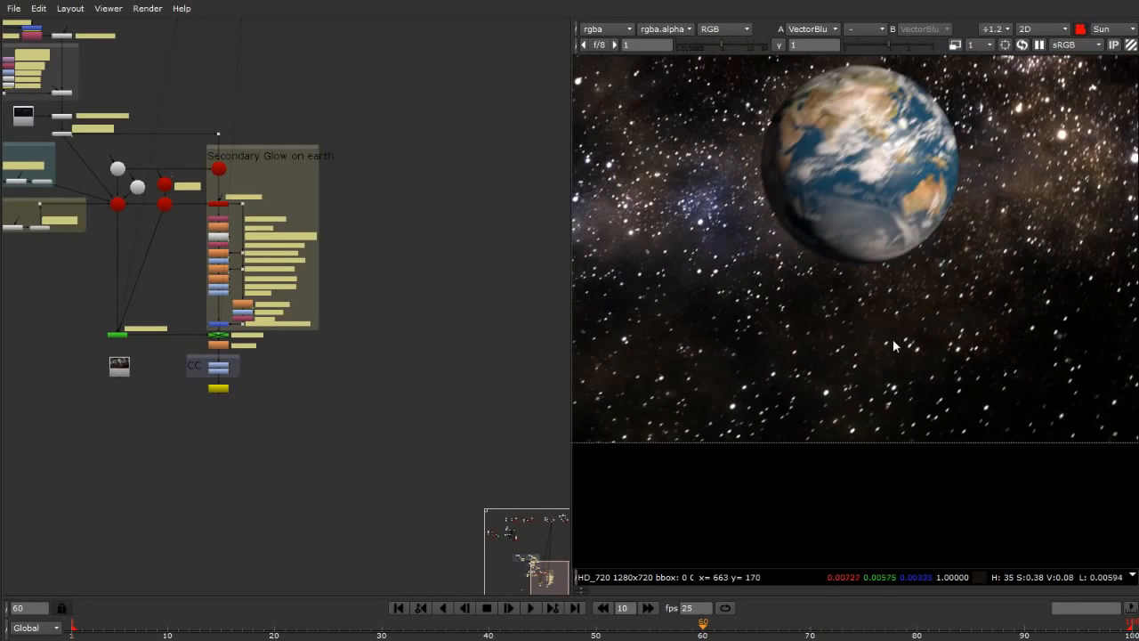
scroll(894, 253, "up", 3)
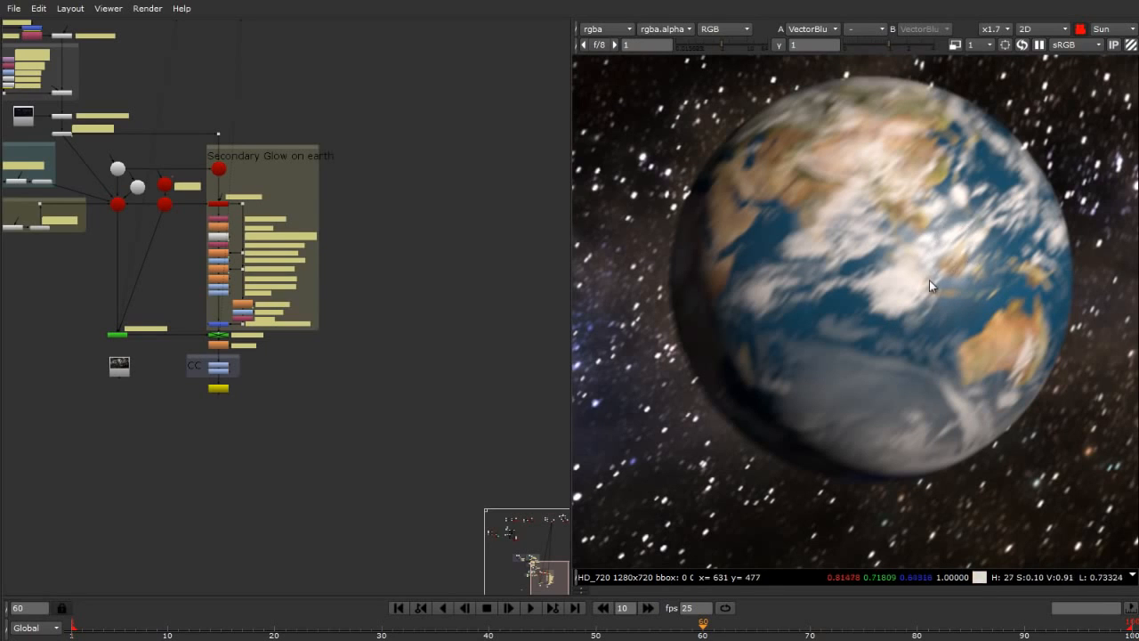
scroll(927, 291, "down", 5)
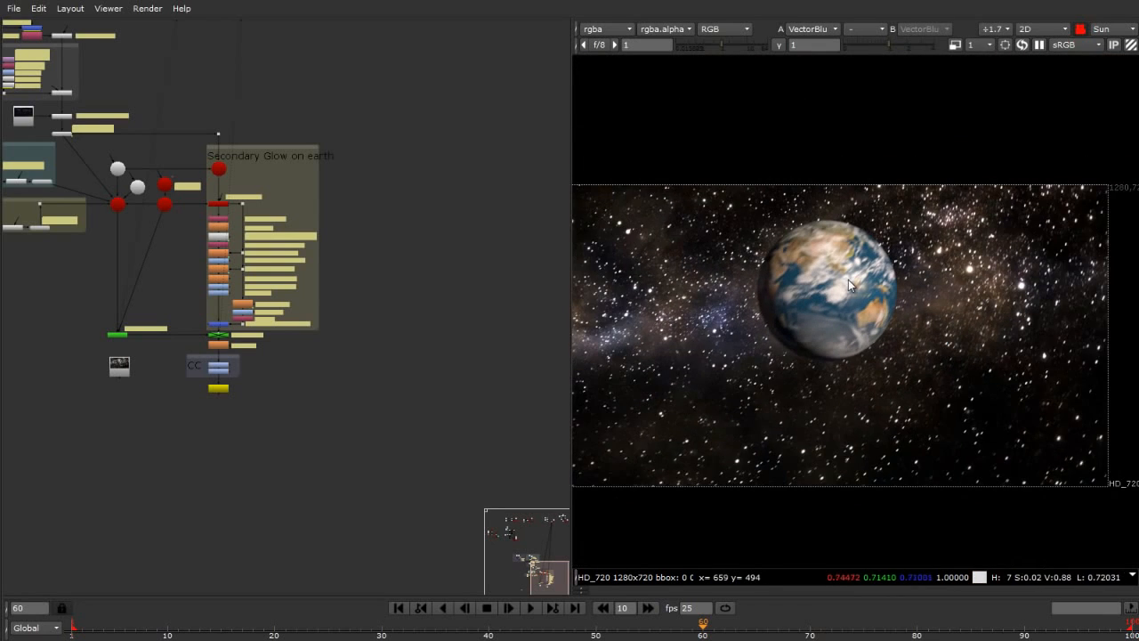
scroll(848, 280, "up", 4)
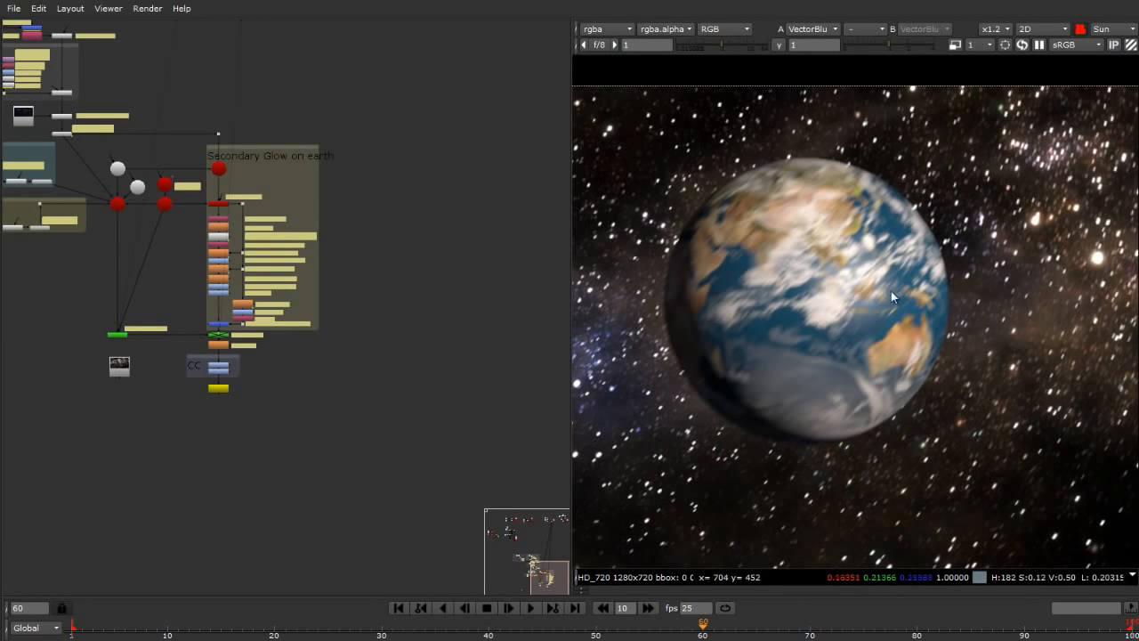
Enable the Merge5 screen node that merges the Earth and the secondary glow.
scroll(365, 400, "down", 3)
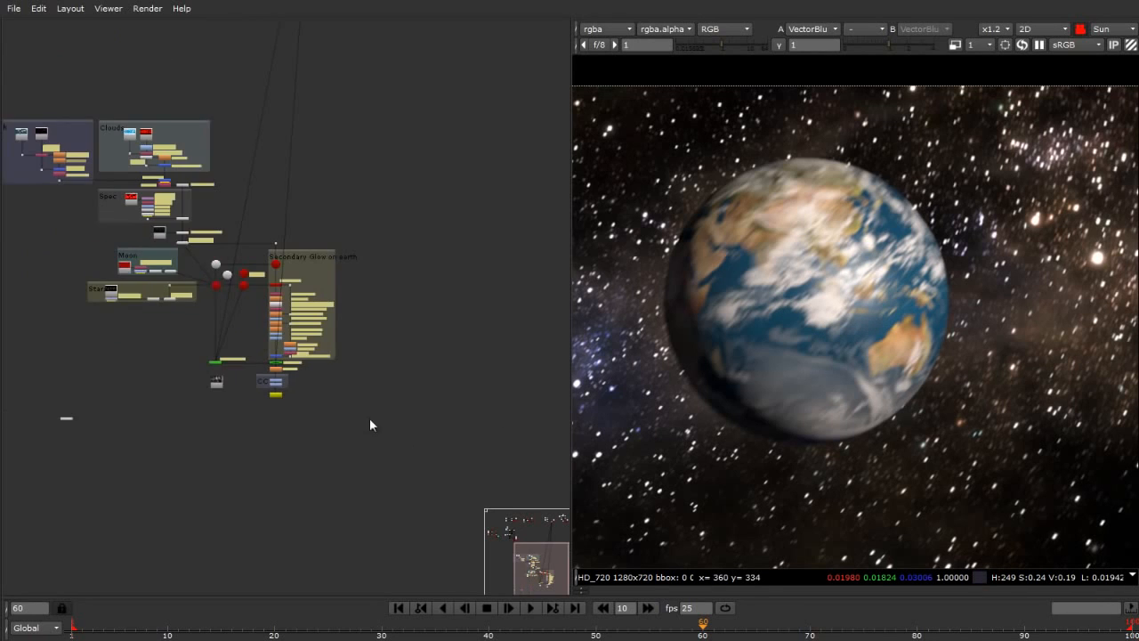
scroll(222, 347, "up", 4)
scroll(520, 267, "up", 1)
scroll(525, 290, "up", 2)
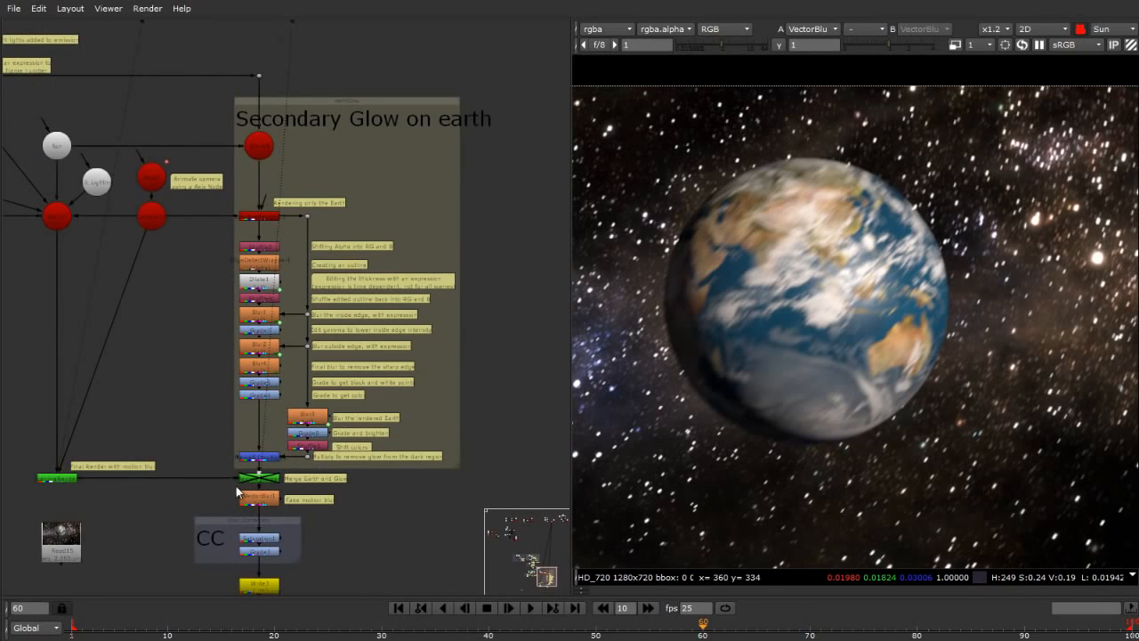
scroll(236, 486, "up", 3)
scroll(842, 239, "up", 2)
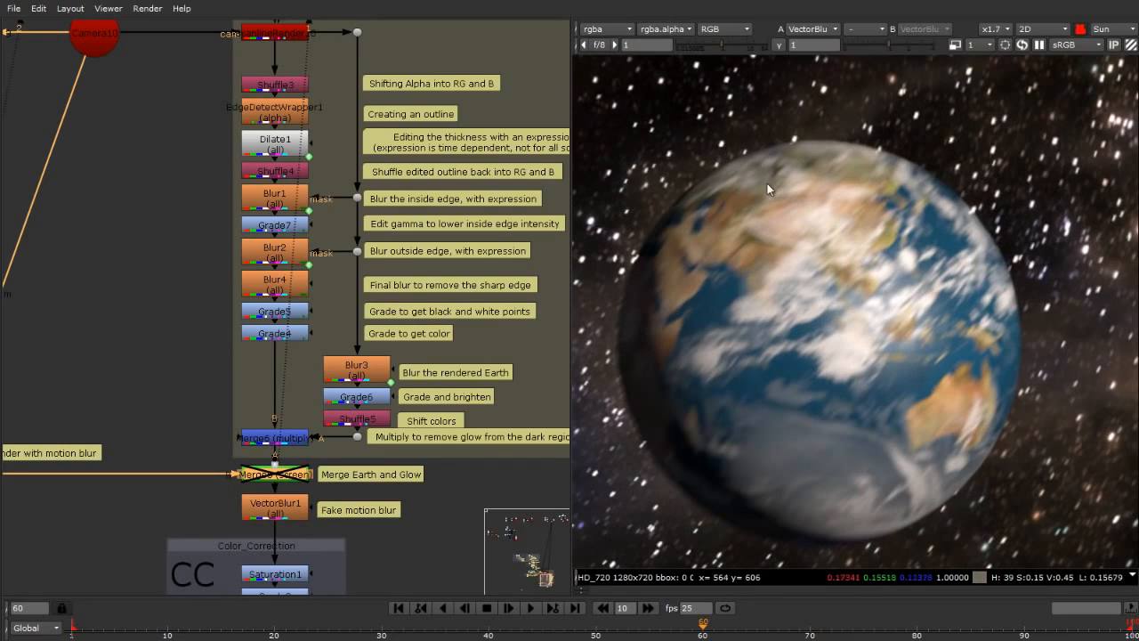
key("d")
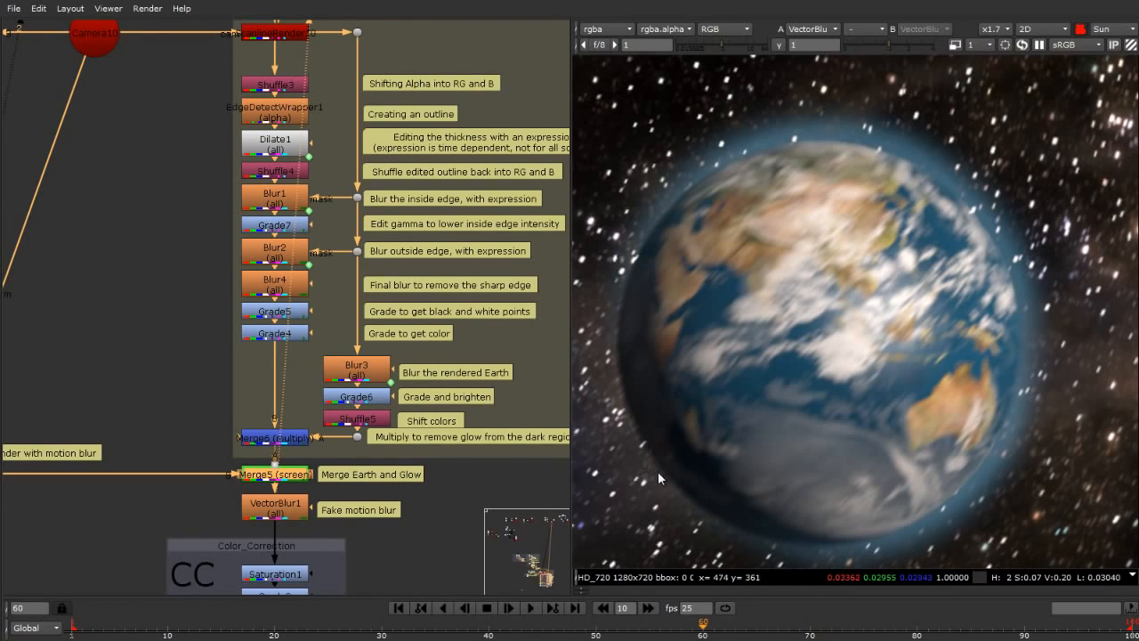
Go to frame 74 and inspect the glow around the Earth.
left_click(852, 625)
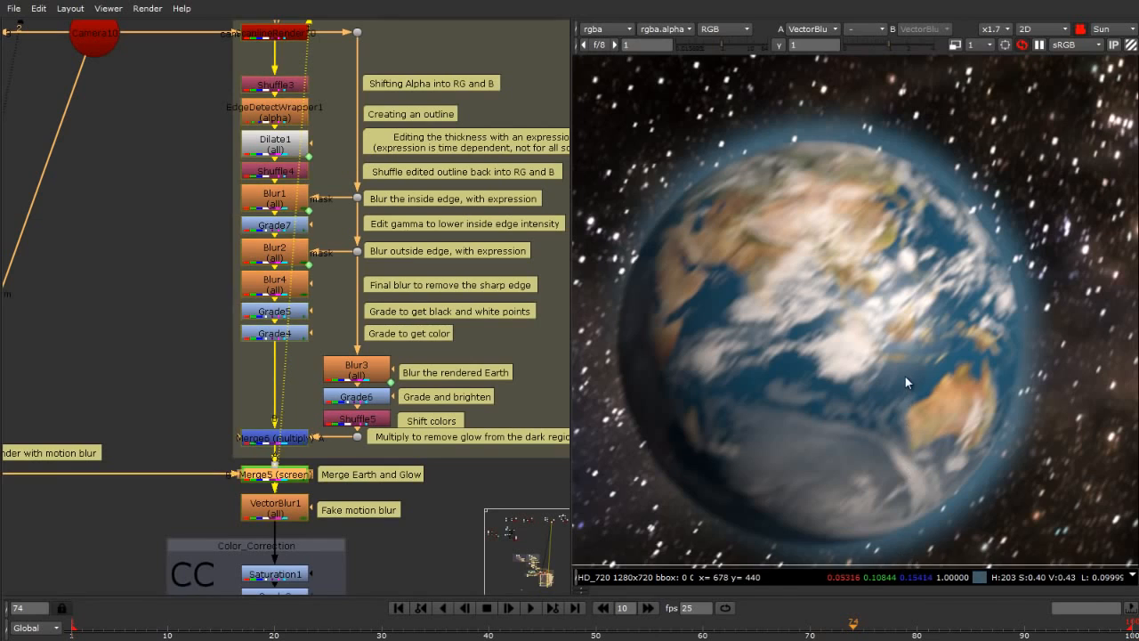
scroll(905, 374, "down", 3)
scroll(276, 497, "down", 2)
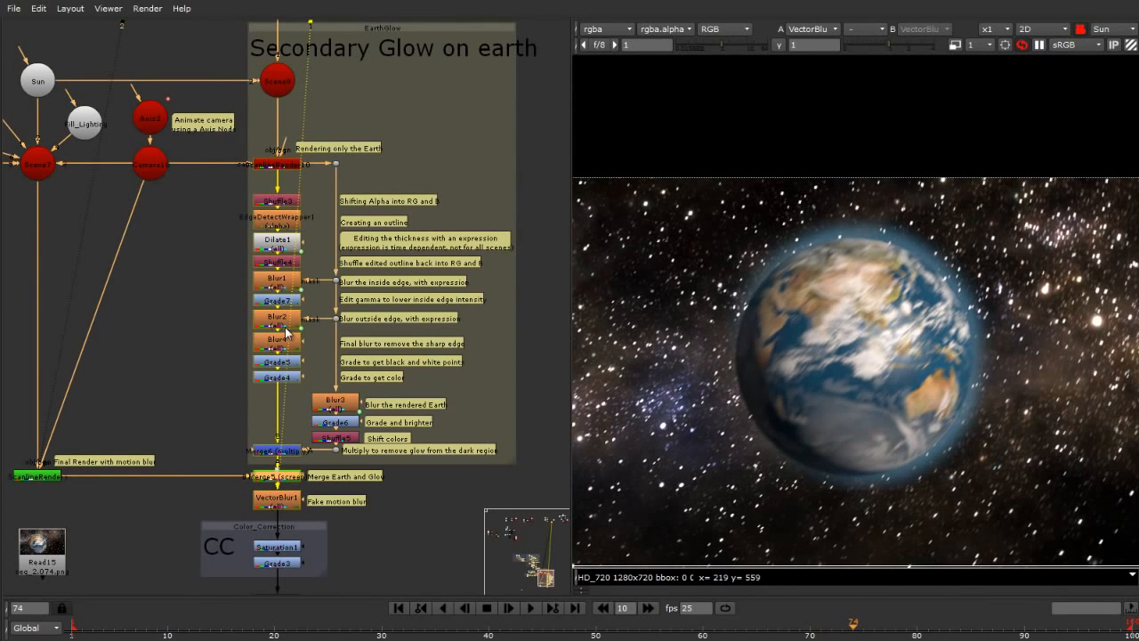
Disable VectorBlur1, show the Merge5 output in the viewer and inspect the Earth's glowing edge.
scroll(287, 331, "up", 2)
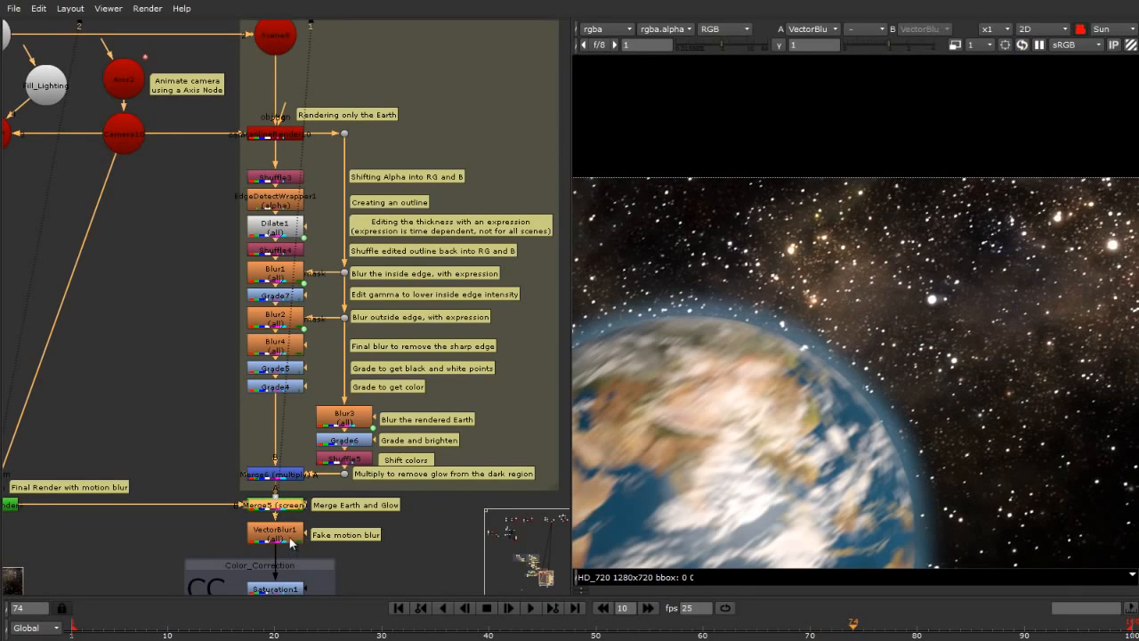
left_click(292, 541)
key("d")
left_click(292, 507)
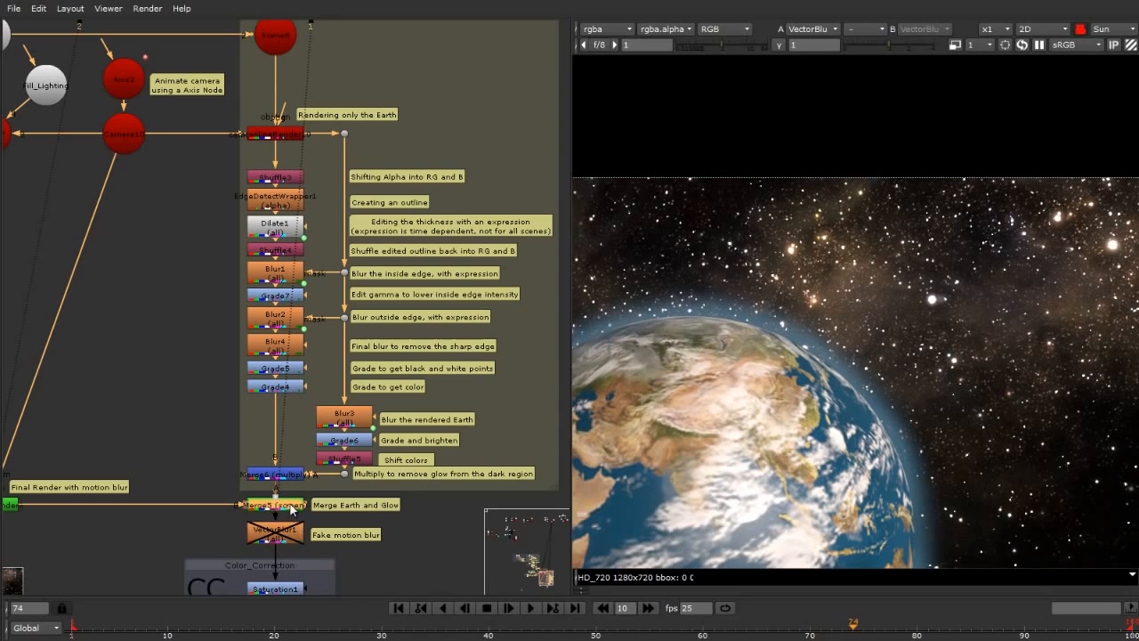
key("1")
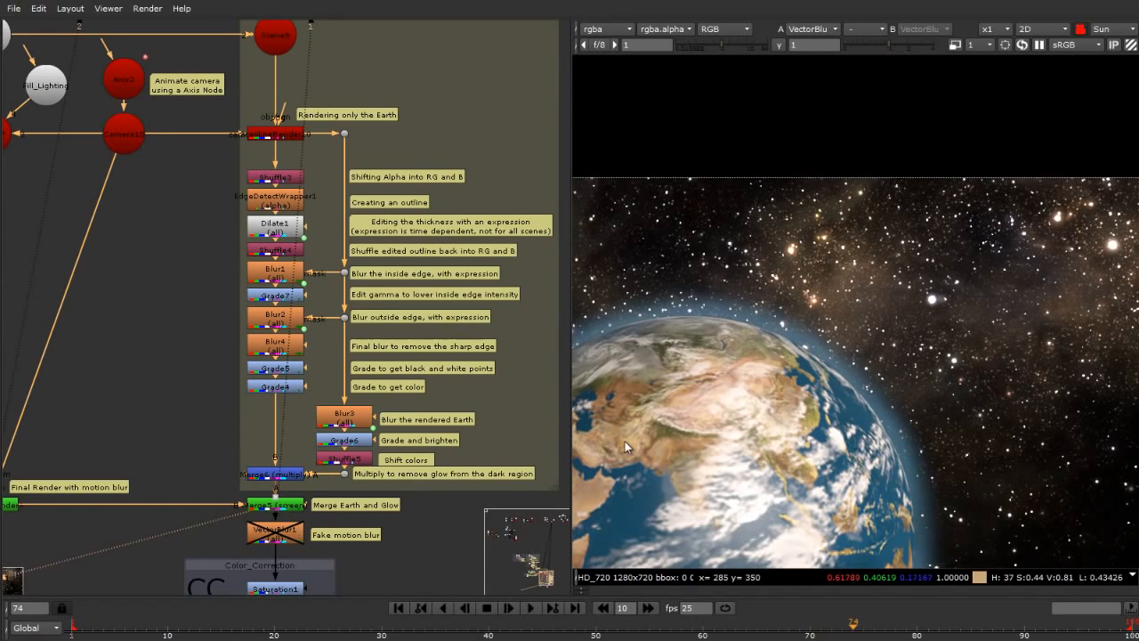
scroll(984, 349, "up", 5)
scroll(984, 350, "down", 3)
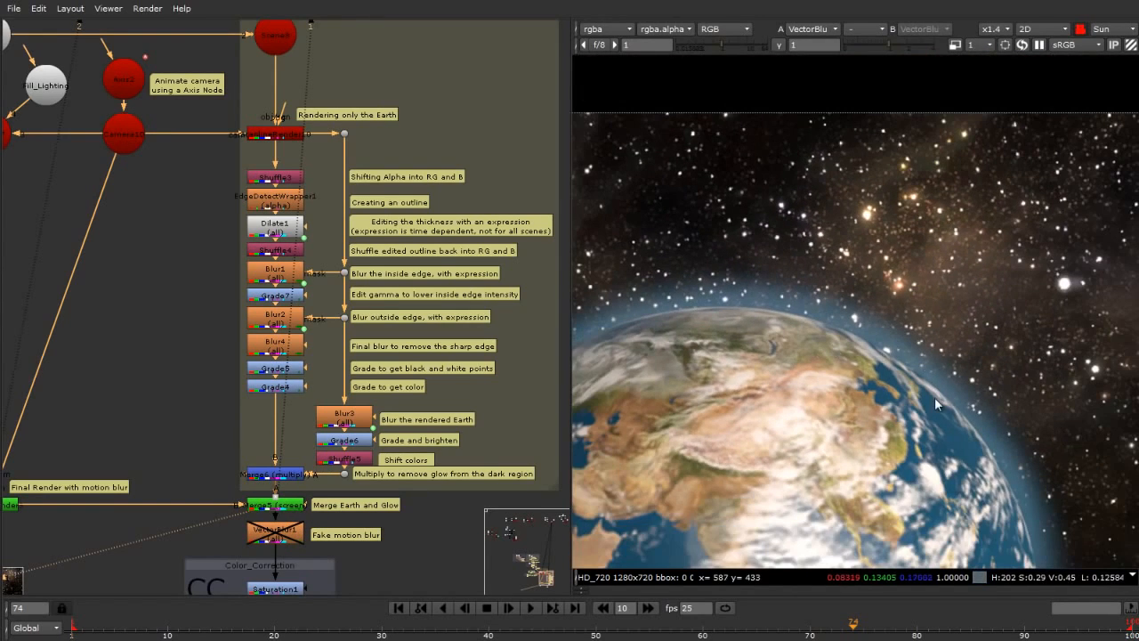
Examine the scene, lights and camera nodes that feed the final render with motion blur.
scroll(324, 213, "down", 5)
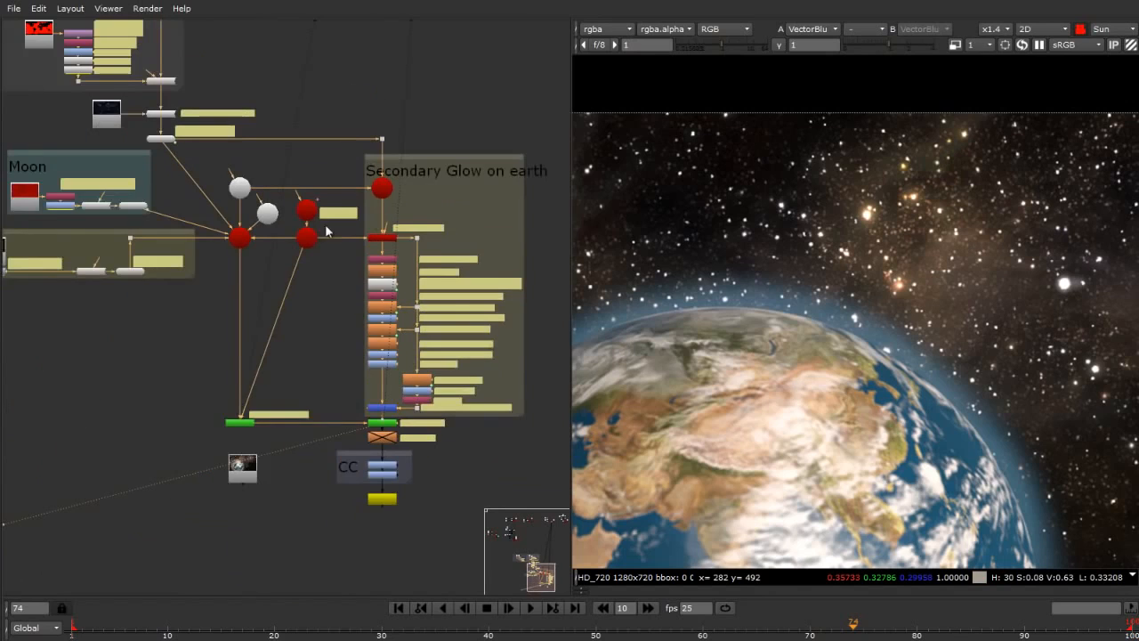
scroll(277, 248, "up", 4)
scroll(196, 223, "down", 2)
scroll(195, 219, "up", 2)
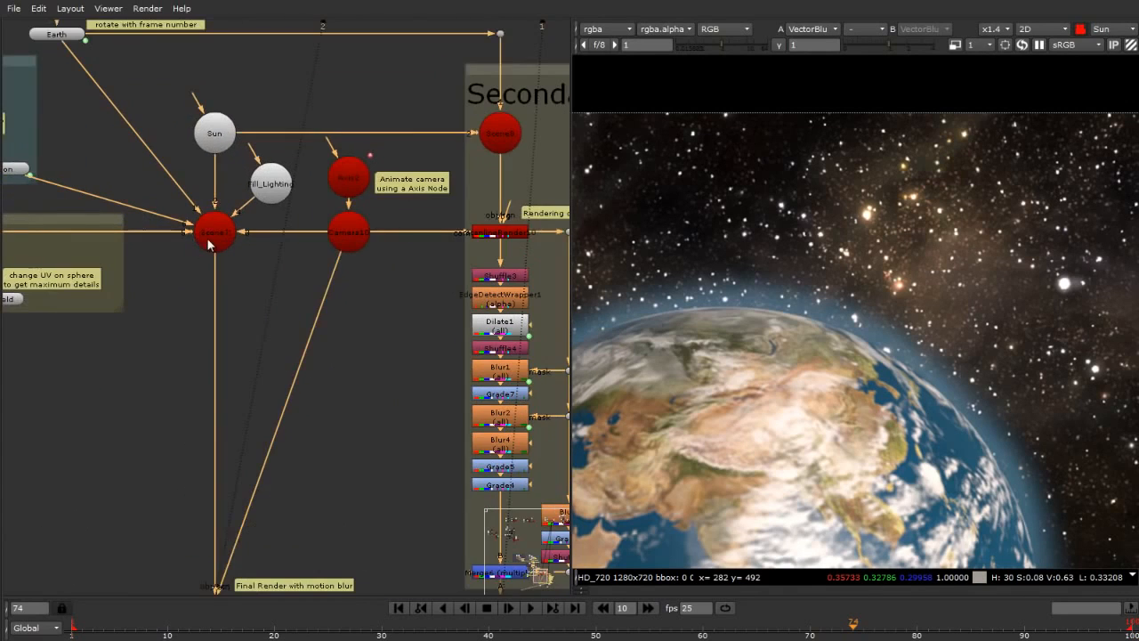
left_click(207, 242)
scroll(207, 498, "down", 2)
left_click(207, 558)
Show the Earth-only ScanlineRender10 output of the secondary glow branch in the viewer and inspect it.
scroll(445, 335, "up", 5)
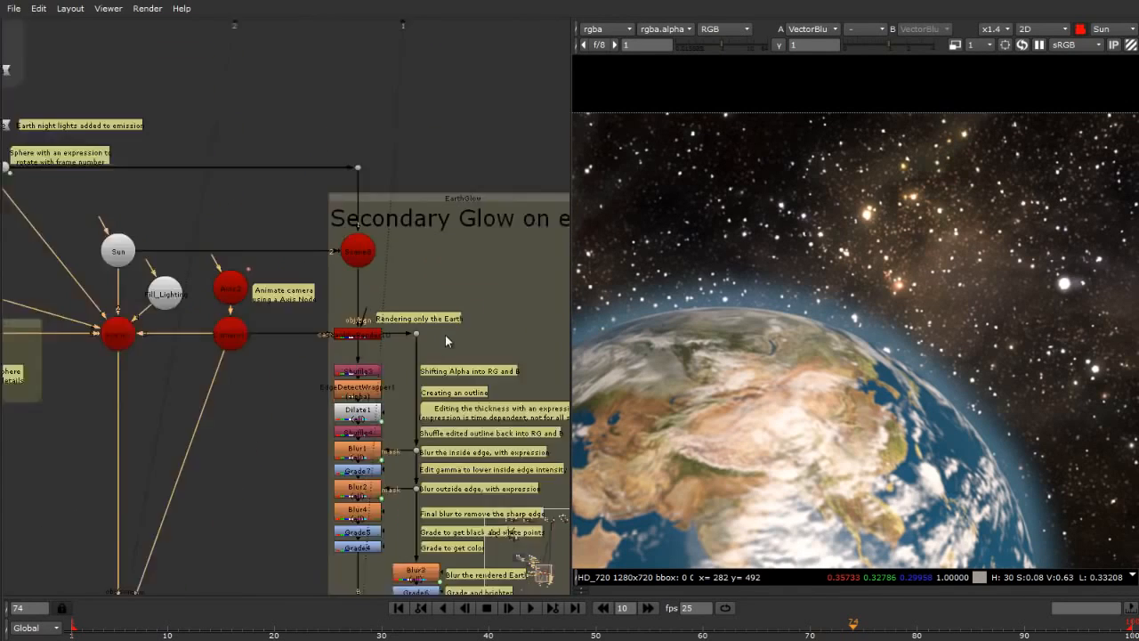
left_click(380, 336)
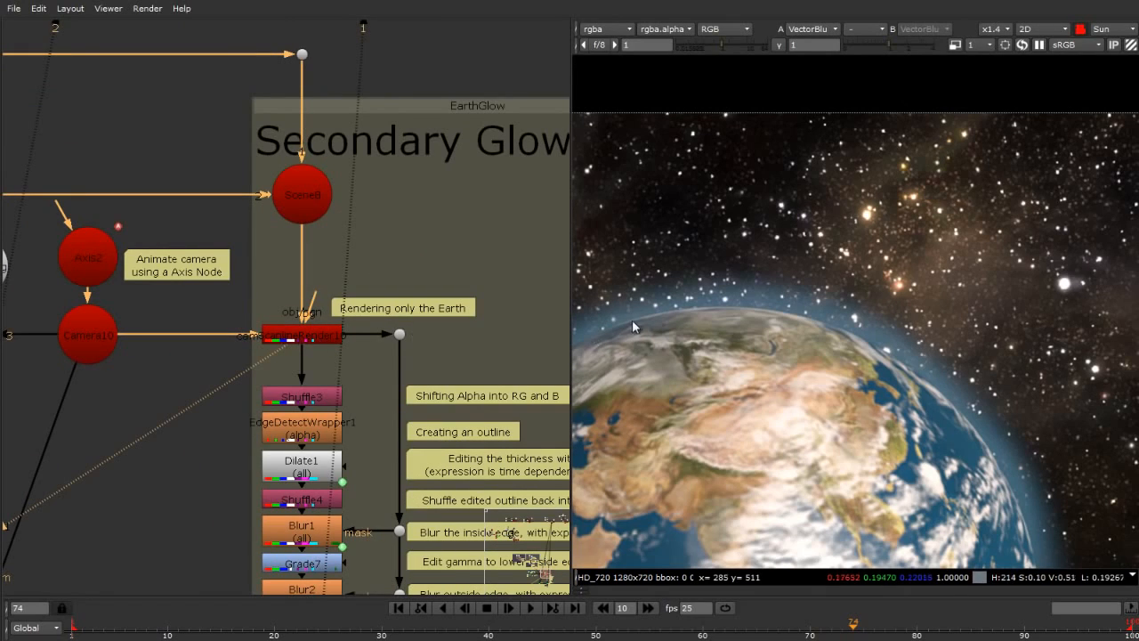
key("1")
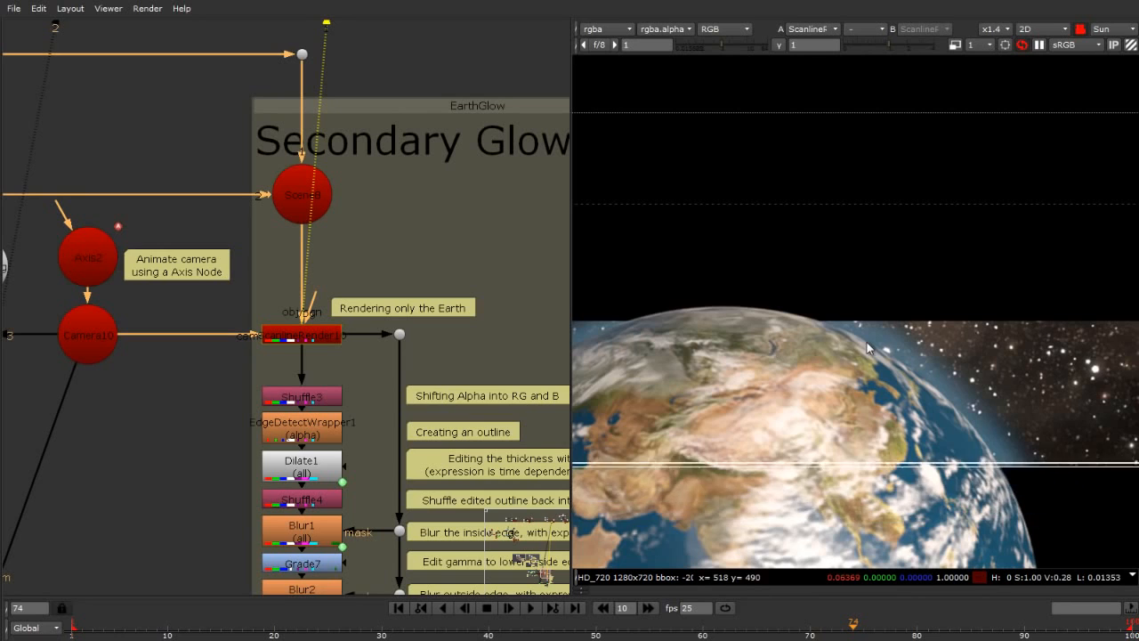
scroll(860, 356, "down", 4)
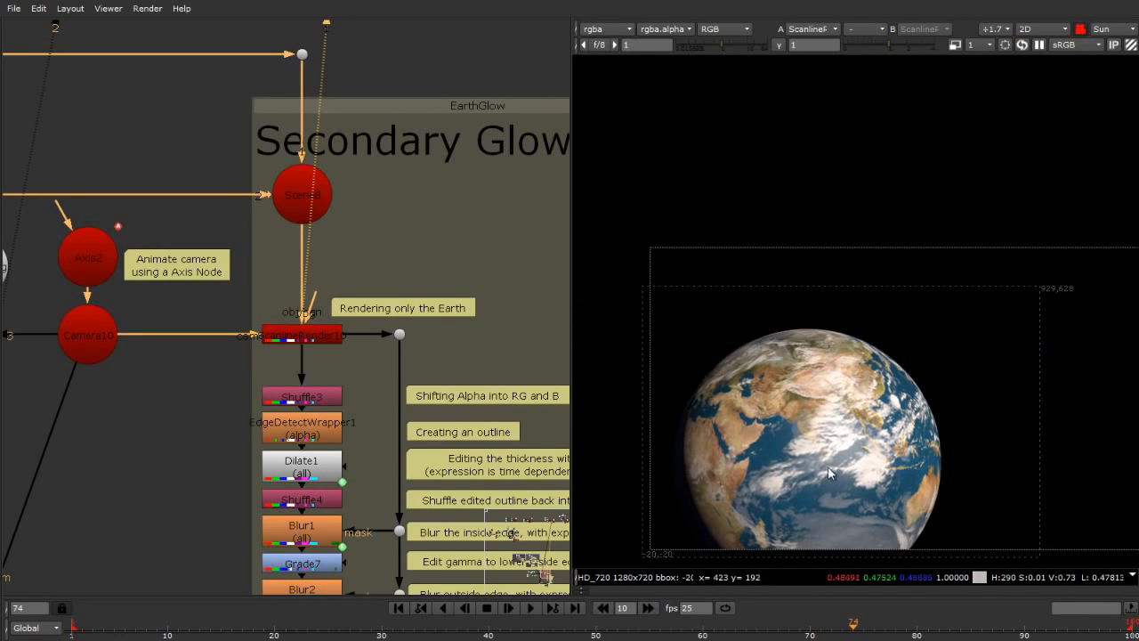
scroll(739, 283, "down", 2)
scroll(712, 436, "up", 3)
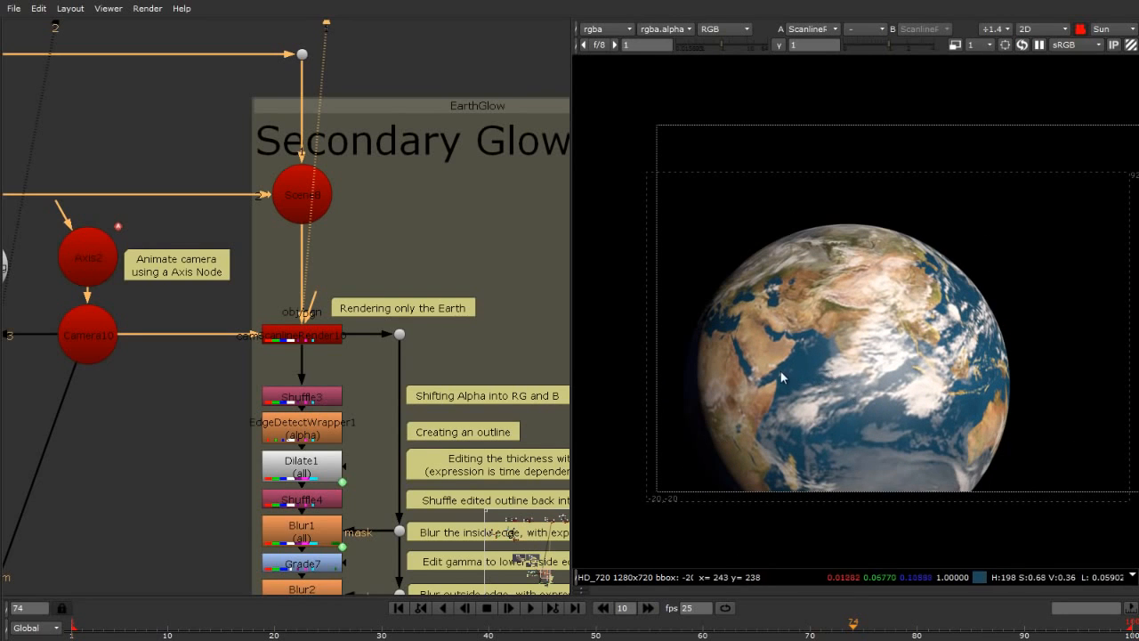
scroll(792, 338, "down", 2)
scroll(375, 331, "down", 4)
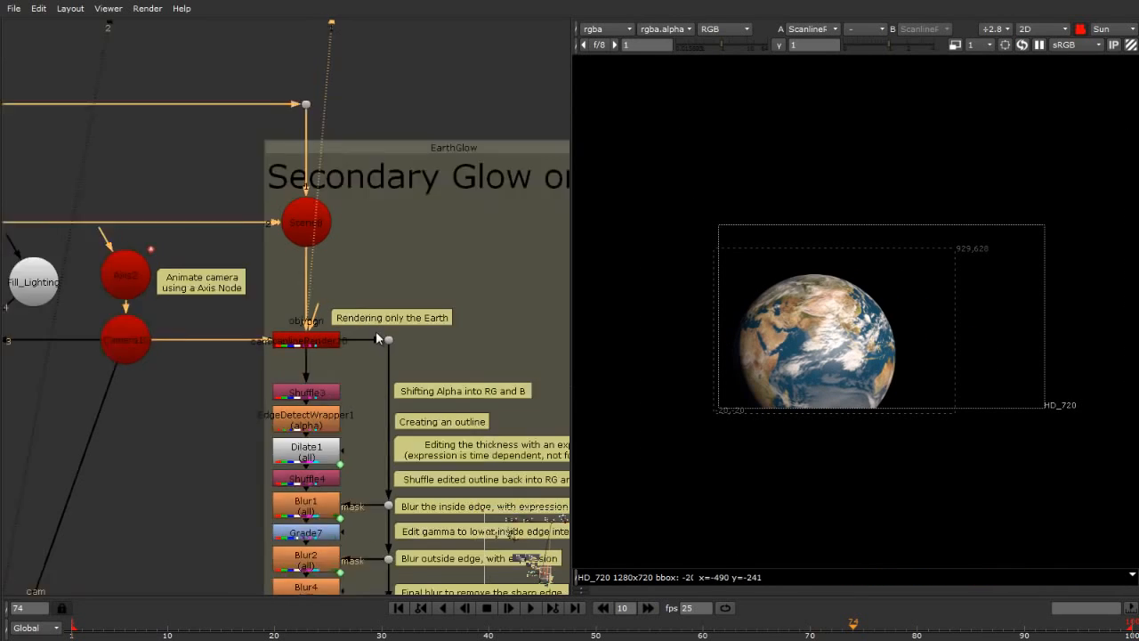
Show the final motion-blur ScanlineRender output in the viewer and inspect the Earth against the starfield.
scroll(163, 536, "up", 2)
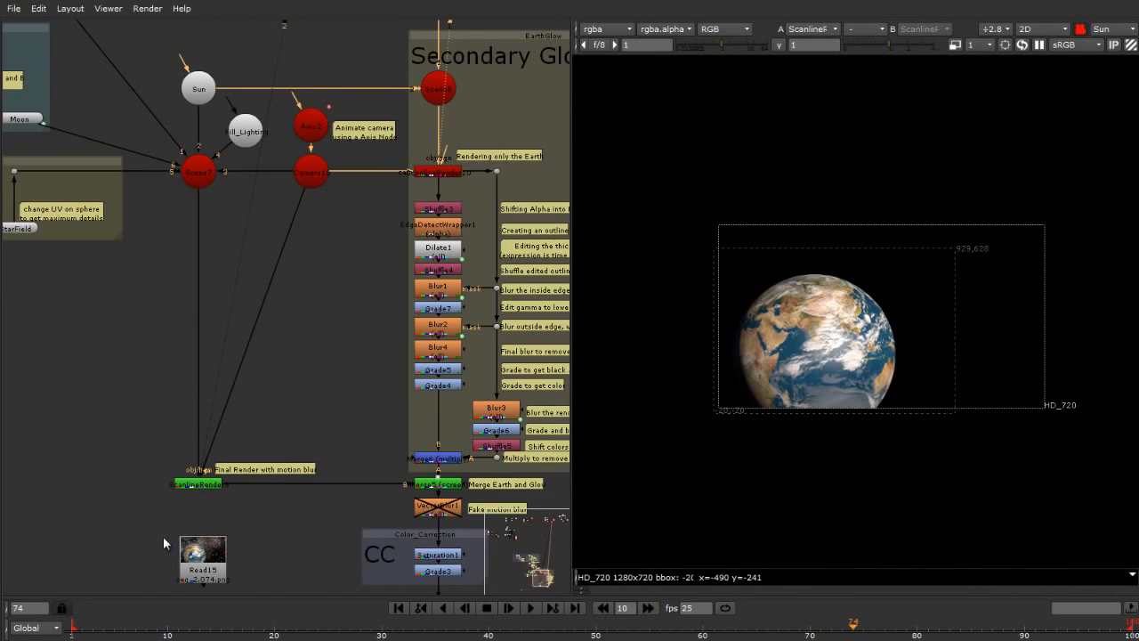
left_click(201, 485)
key("1")
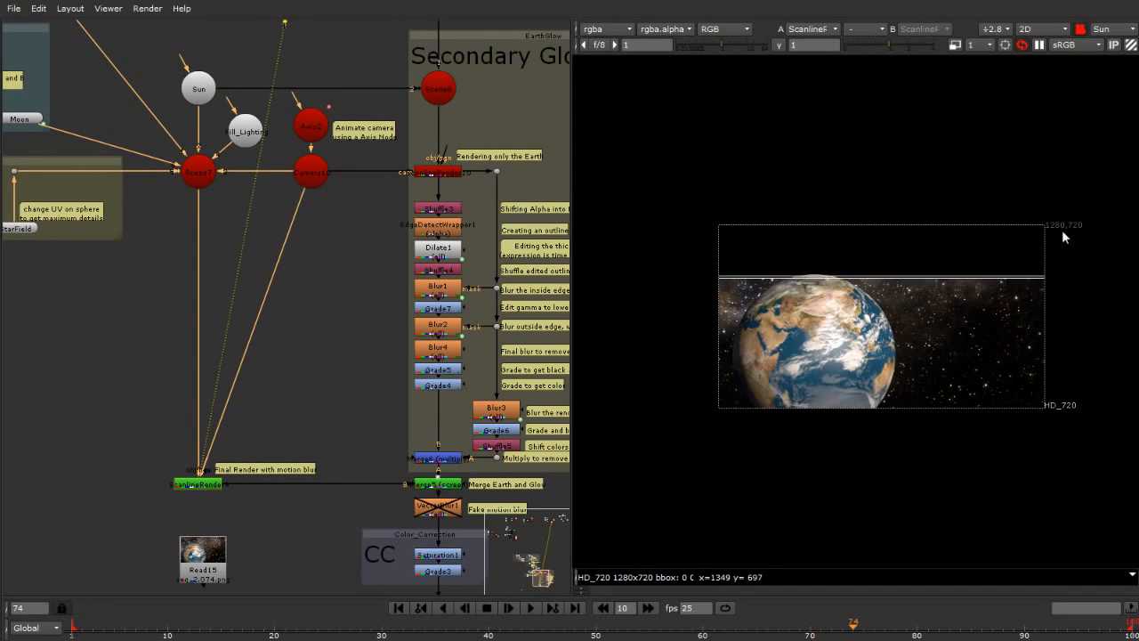
scroll(1059, 229, "up", 3)
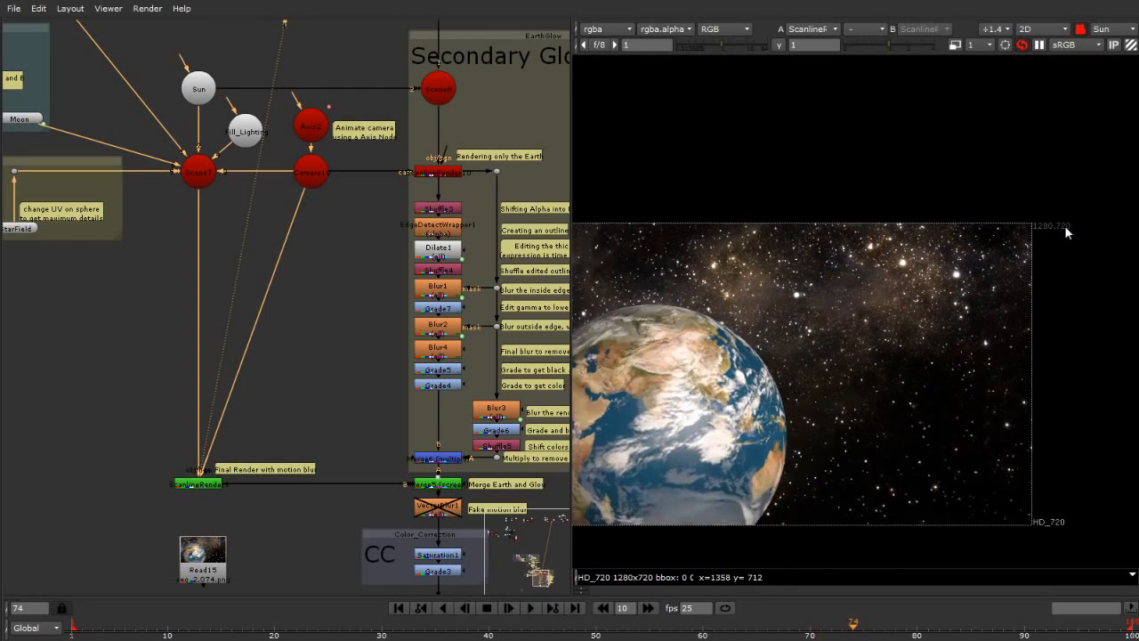
scroll(1050, 229, "down", 3)
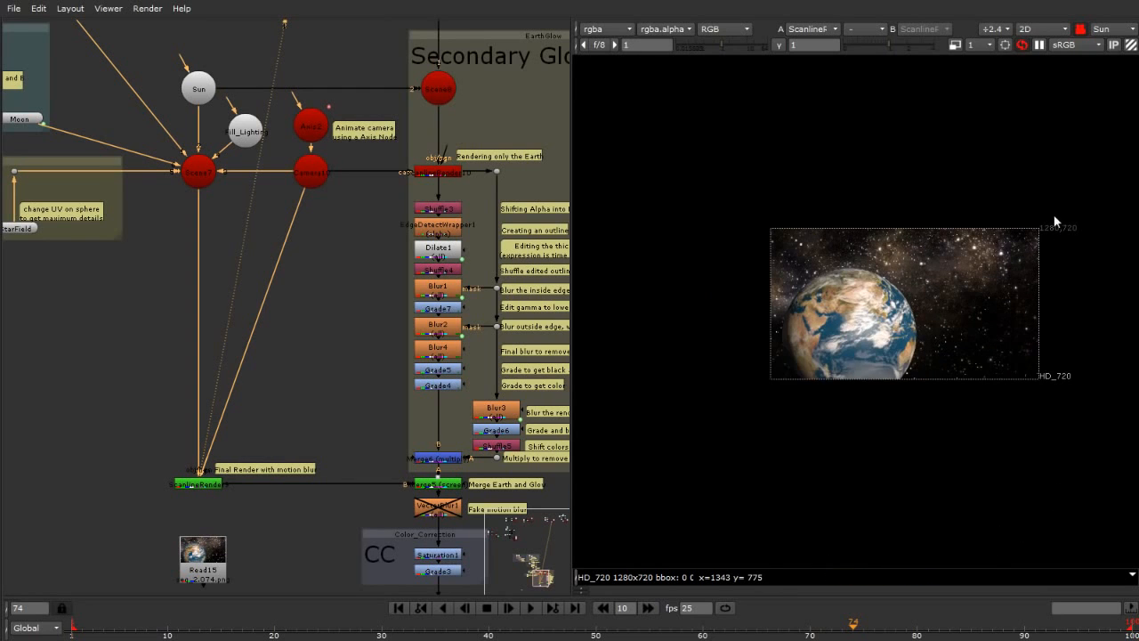
scroll(1049, 222, "up", 1)
scroll(124, 449, "up", 1)
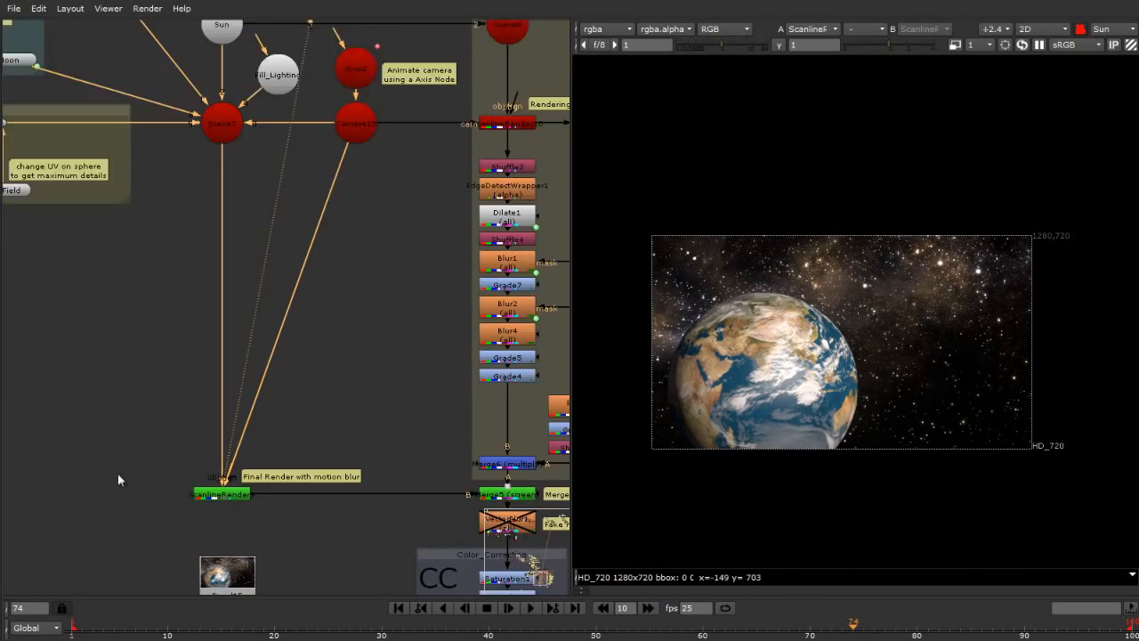
scroll(98, 494, "down", 1)
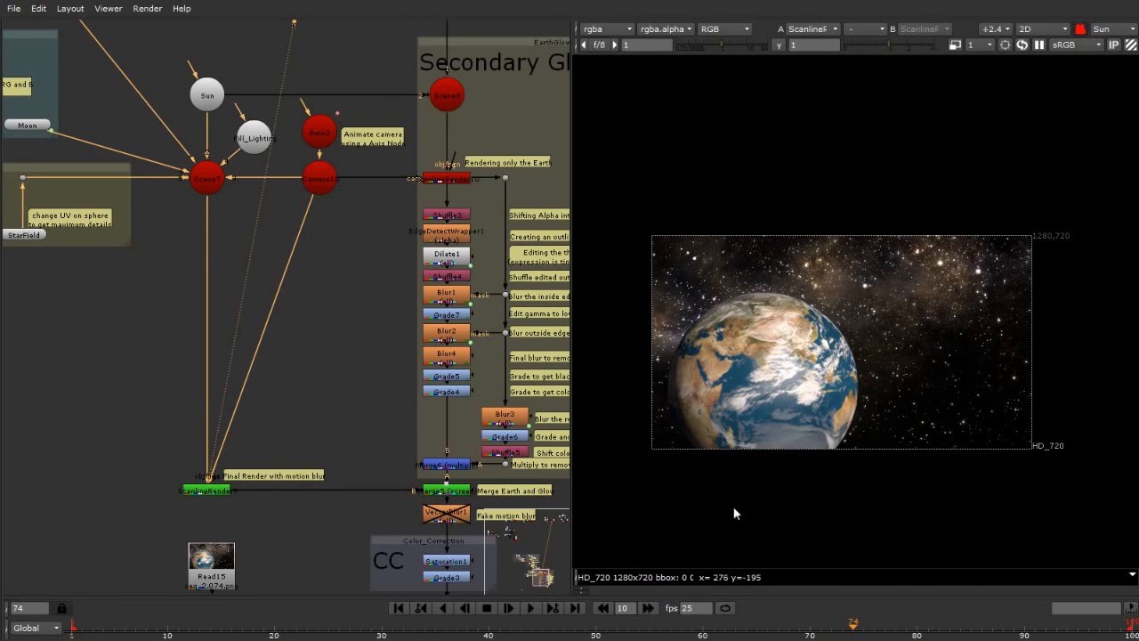
Show ScanlineRender10 in the viewer again and examine its bounding box beyond the HD_720 frame edges.
scroll(273, 331, "down", 2)
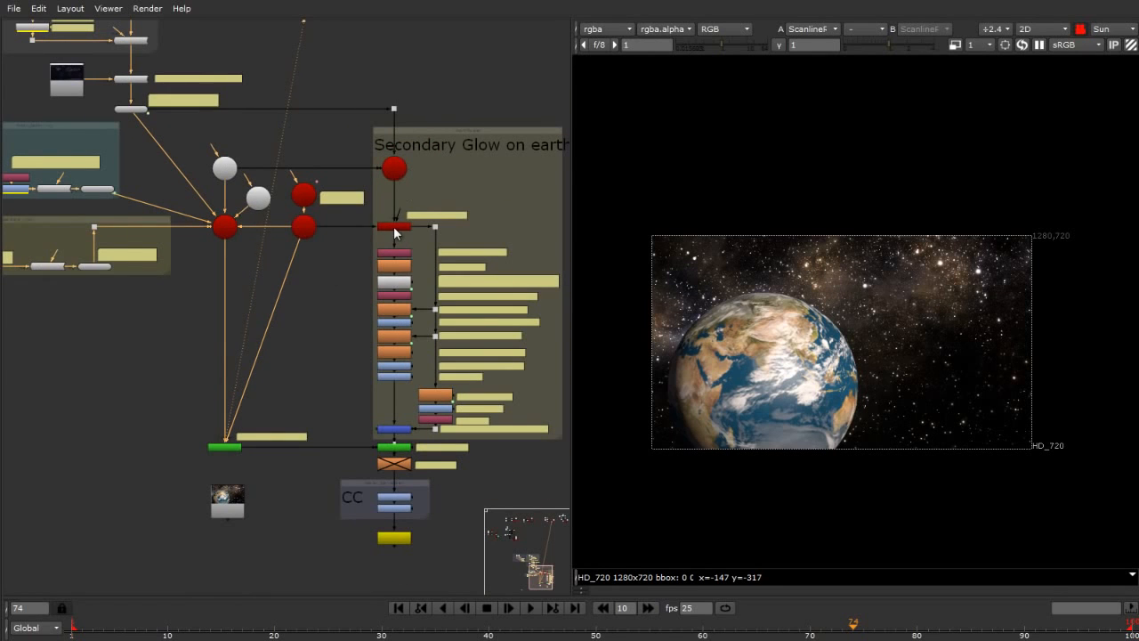
scroll(394, 231, "up", 4)
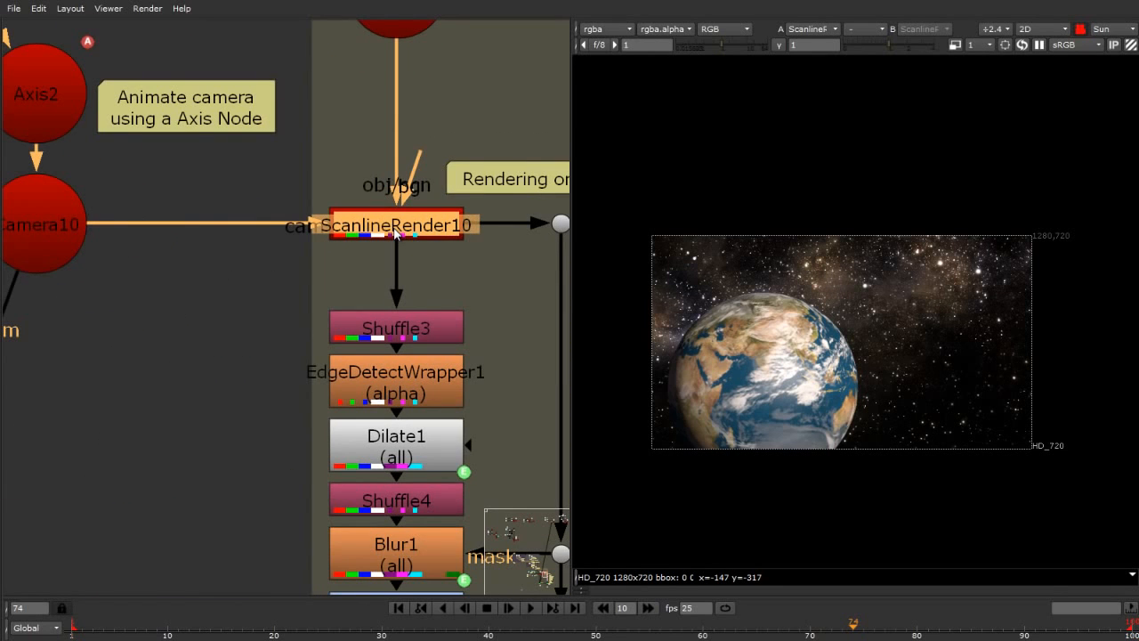
left_click(396, 233, "ctrl+shift")
scroll(631, 470, "up", 5)
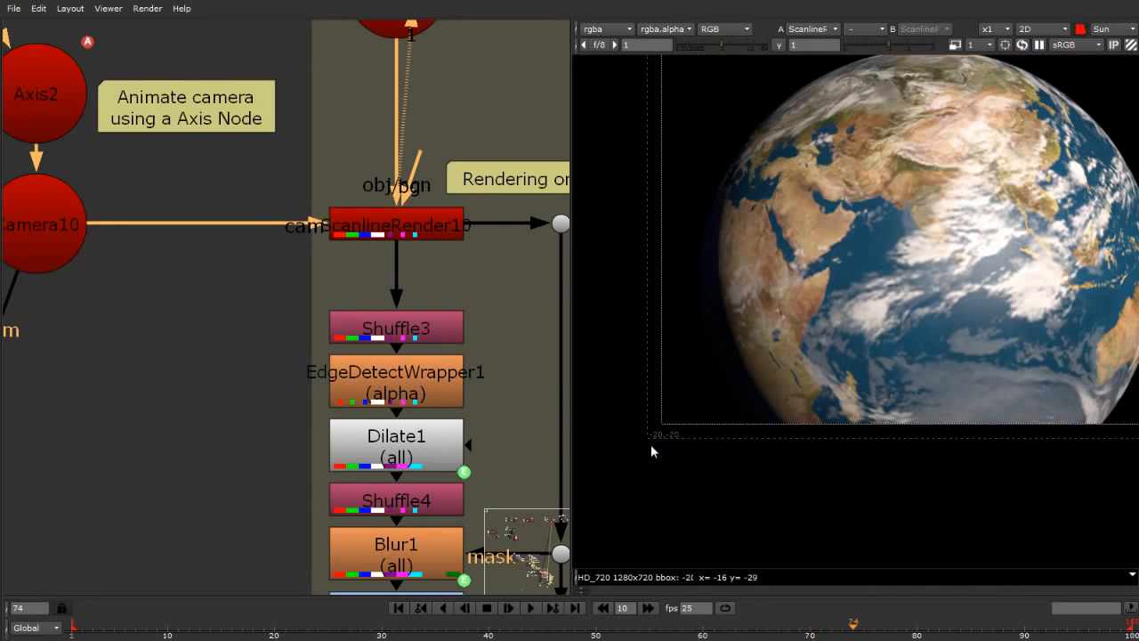
scroll(650, 445, "down", 3)
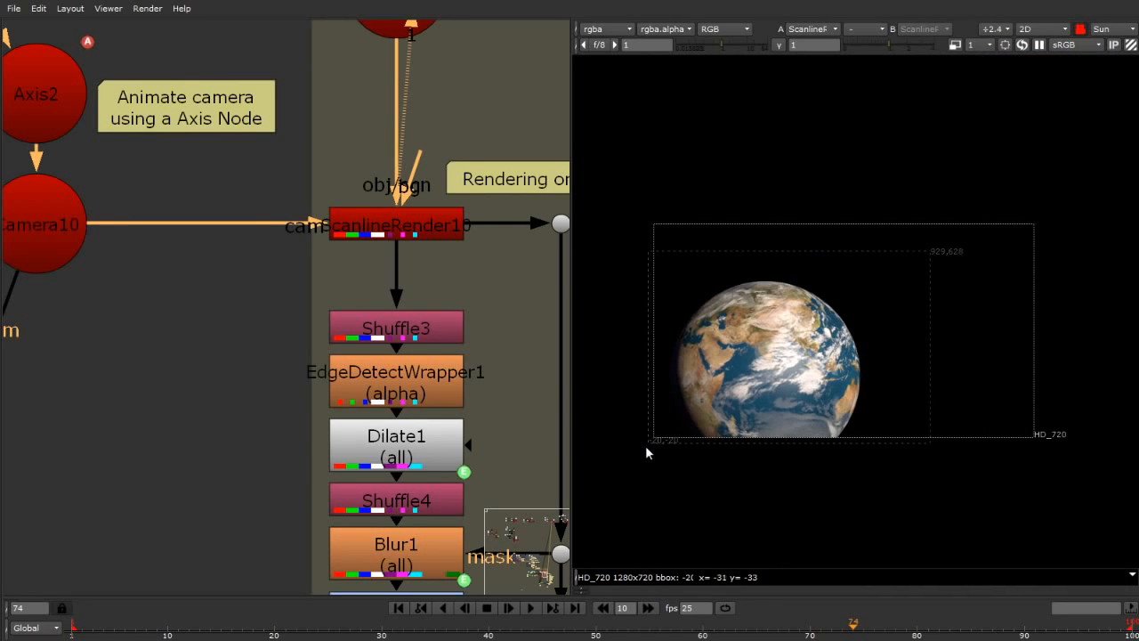
scroll(645, 445, "up", 2)
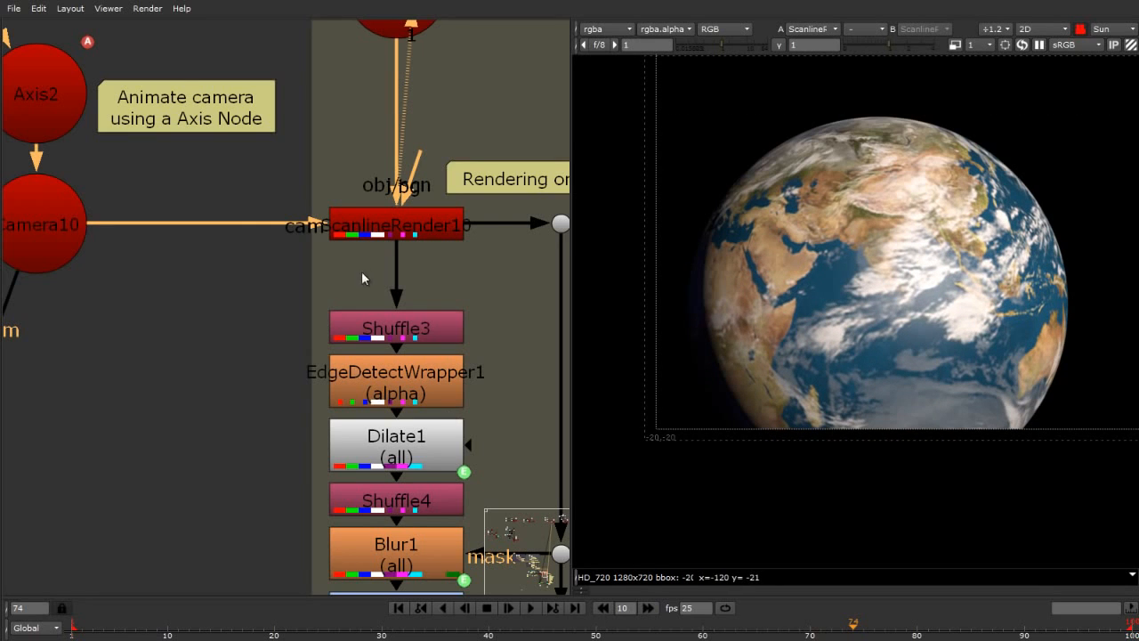
Open the ScanlineRender10 properties, check the overscan setting, and close them.
double_click(399, 233)
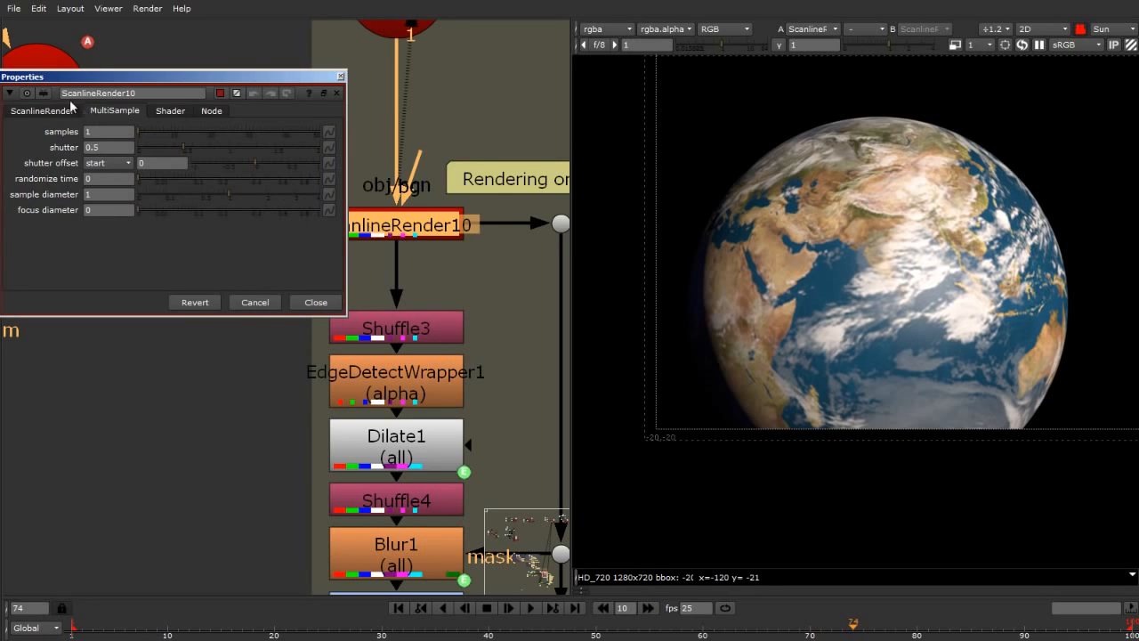
left_click(56, 109)
left_click_drag(113, 243, 63, 244)
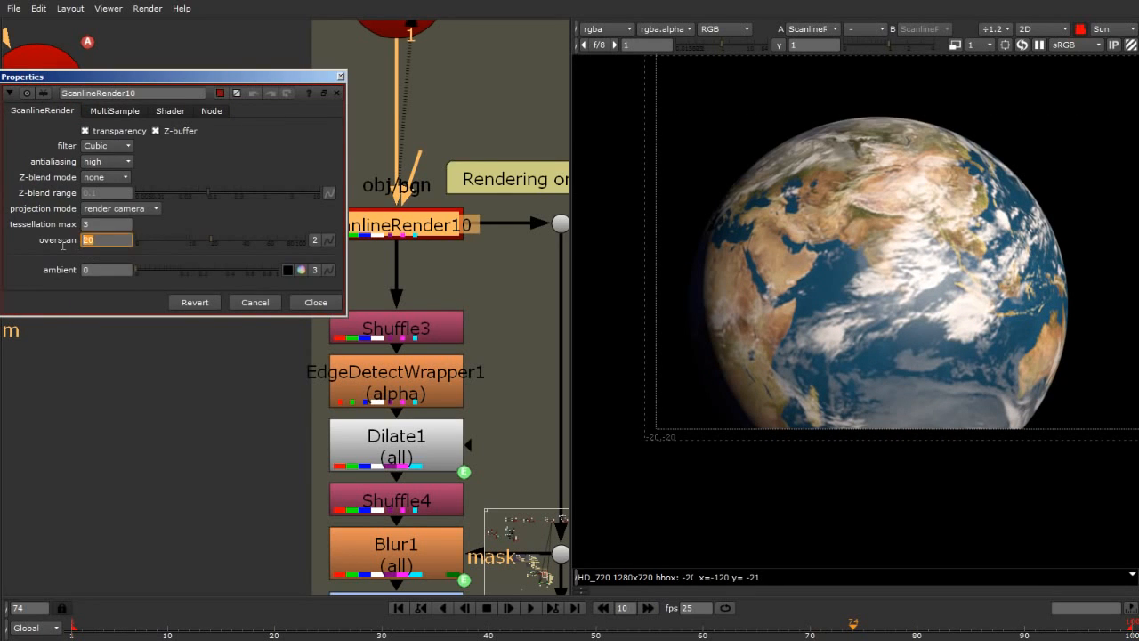
left_click(302, 304)
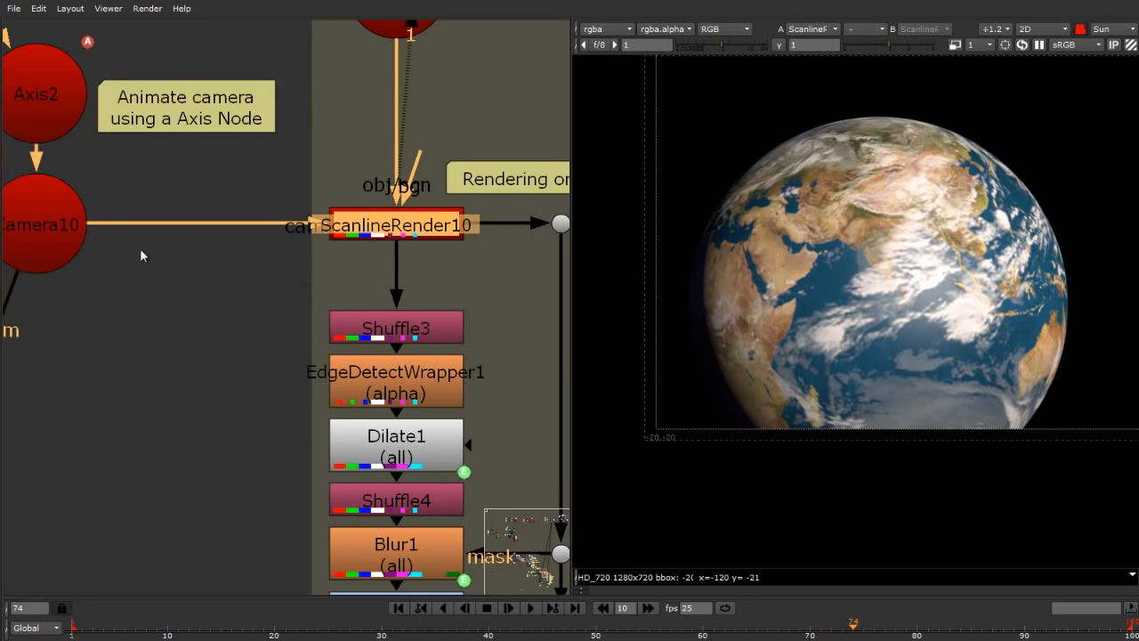
Compare the Earth-only render with the Shuffle3 output, which shifts alpha into RGB, in the viewer.
scroll(139, 248, "down", 2)
left_click(312, 311)
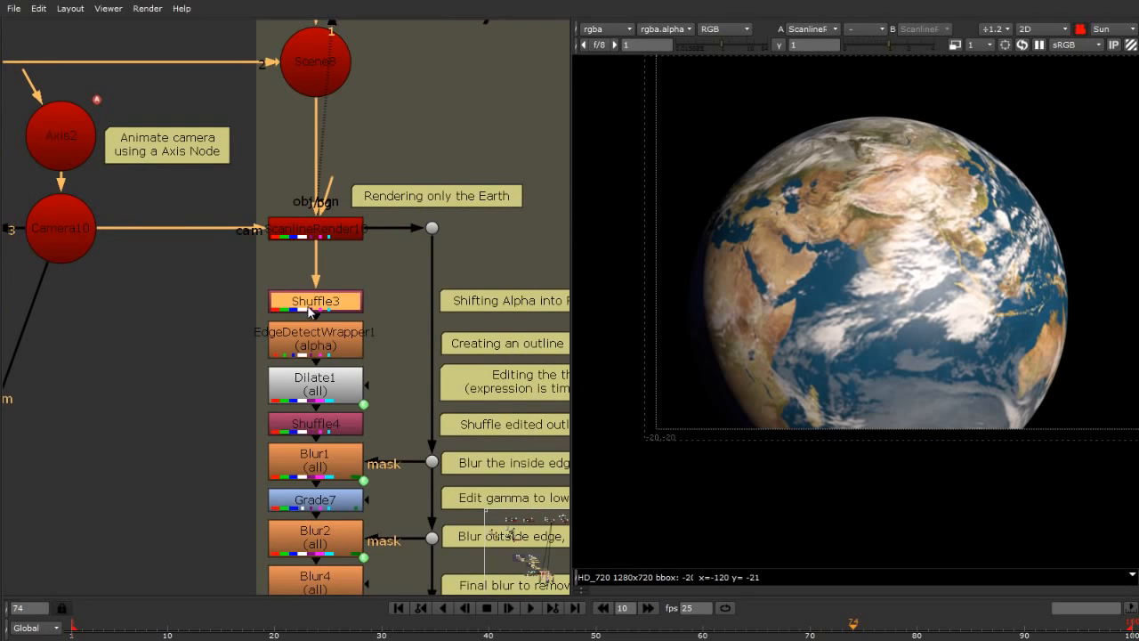
left_click(339, 235)
left_click(338, 243)
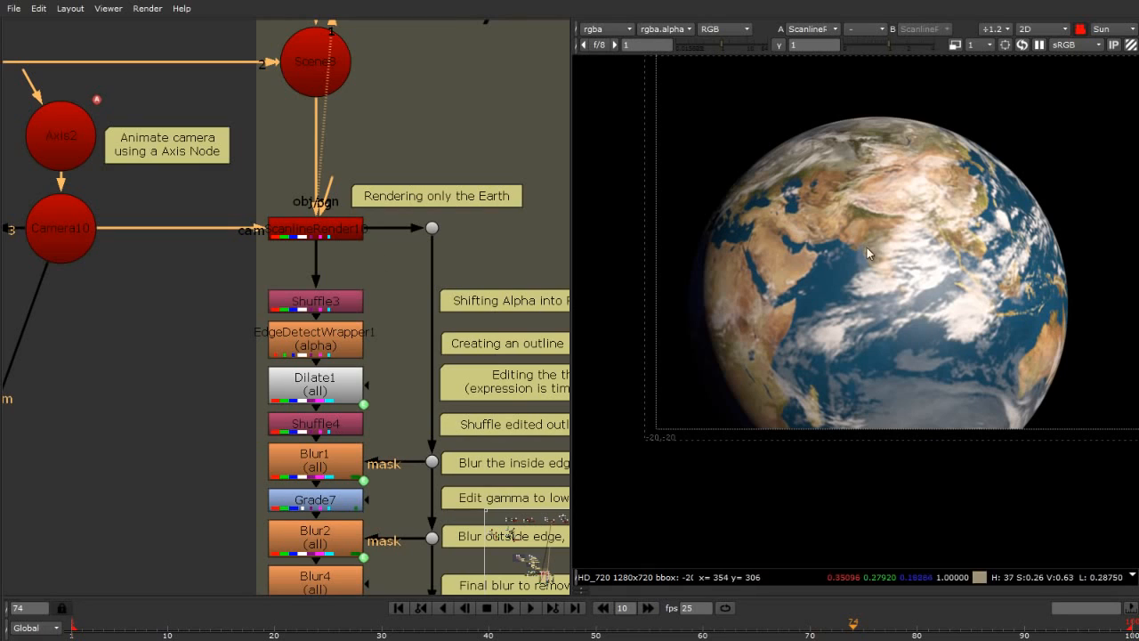
left_click(347, 307)
key("1")
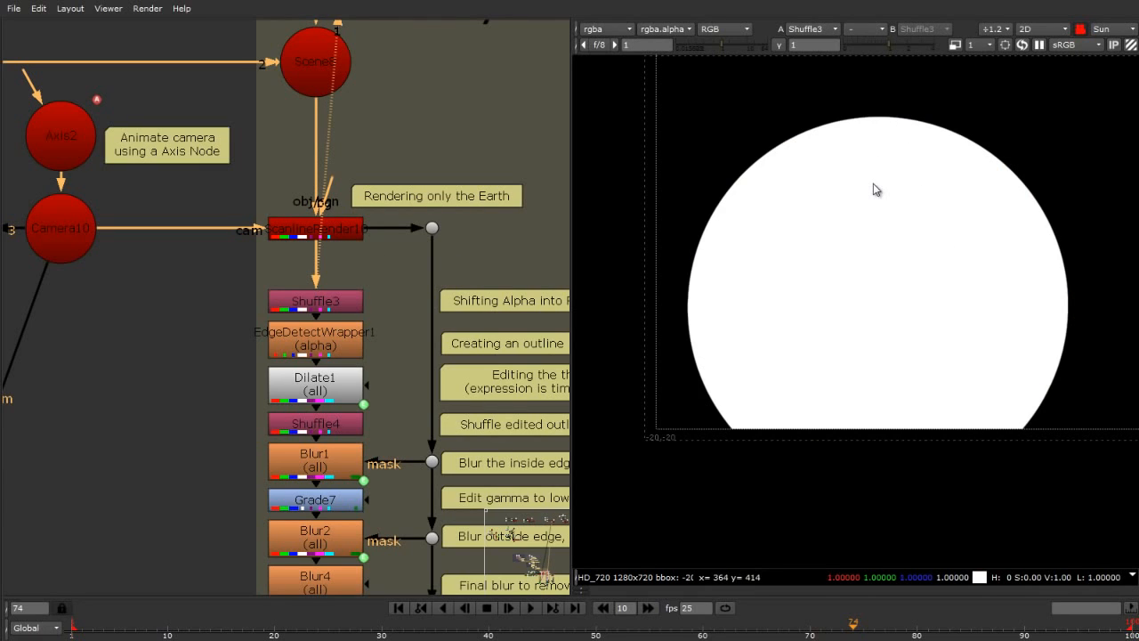
Show the EdgeDetectWrapper1 output in the viewer and display its alpha channel to inspect the outline.
left_click(328, 336)
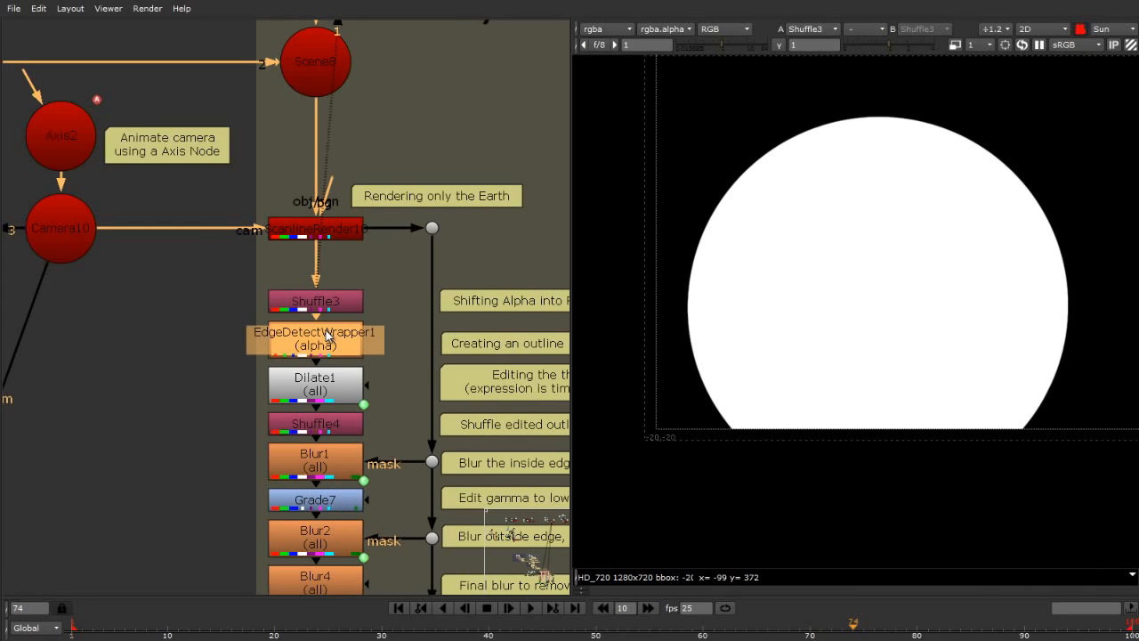
key("1")
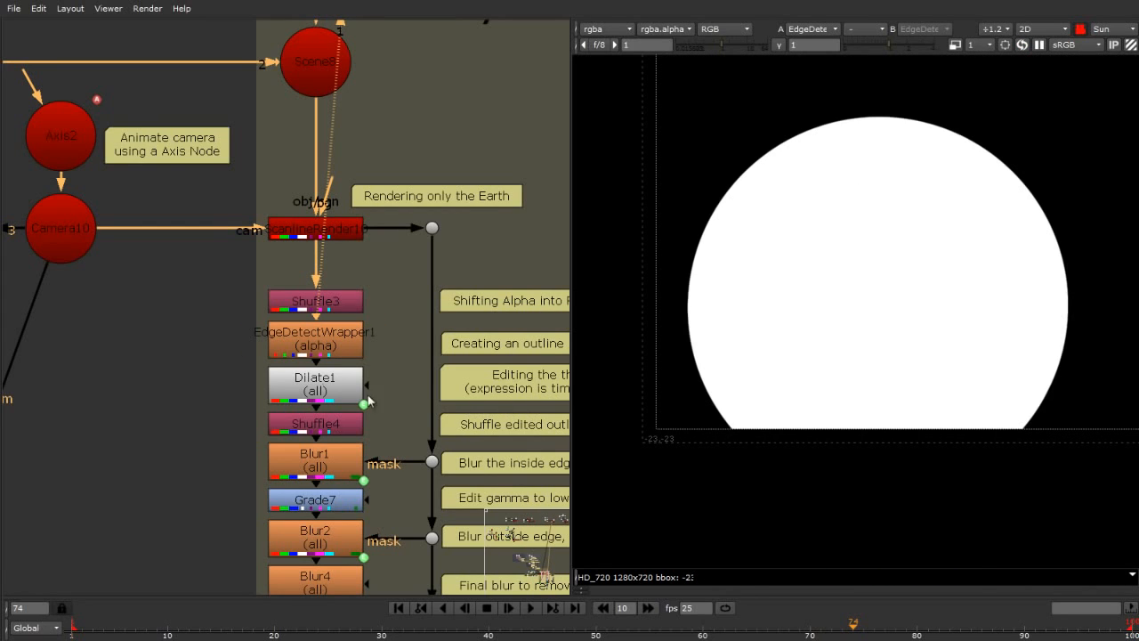
left_click(287, 354)
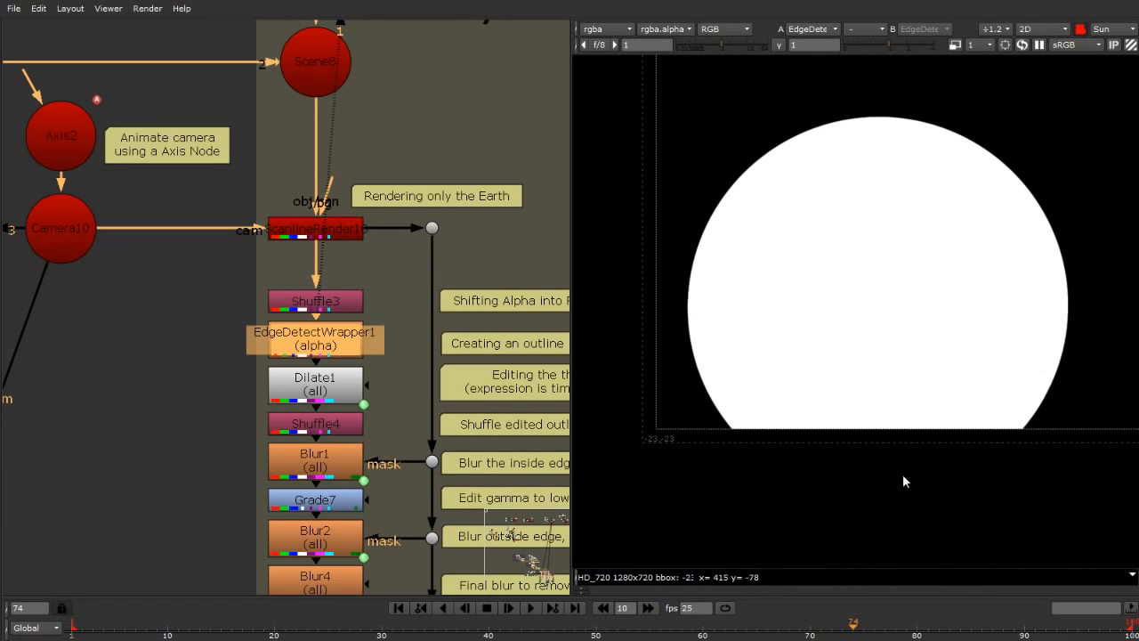
key("a")
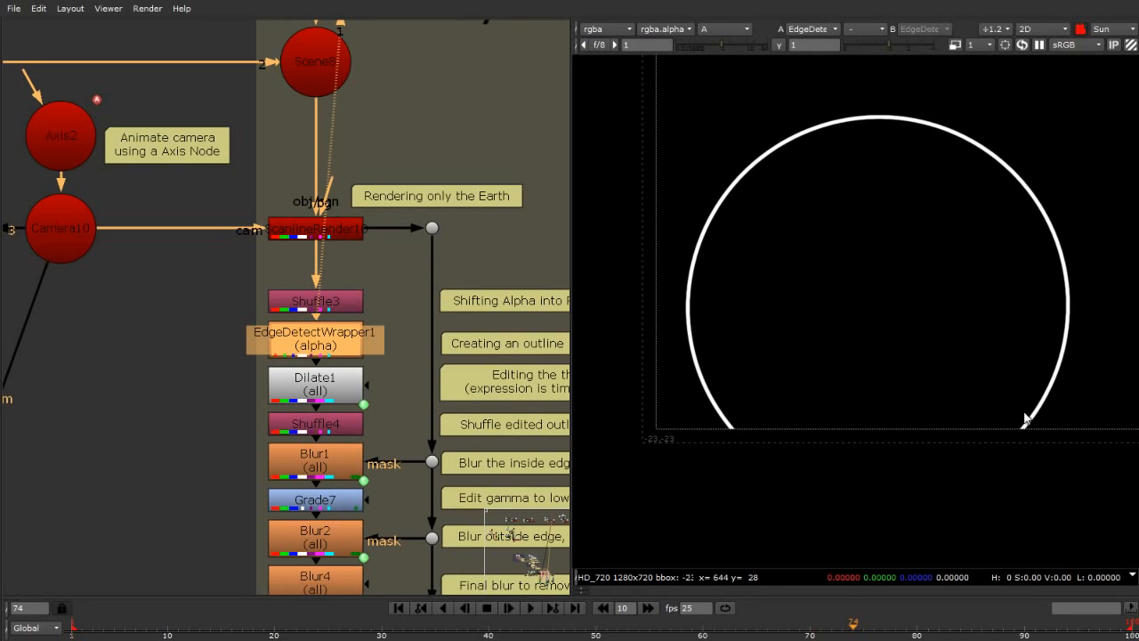
View the Dilate1 output to inspect the outline thickness in alpha, and switch the viewer back to RGB.
left_click(302, 397)
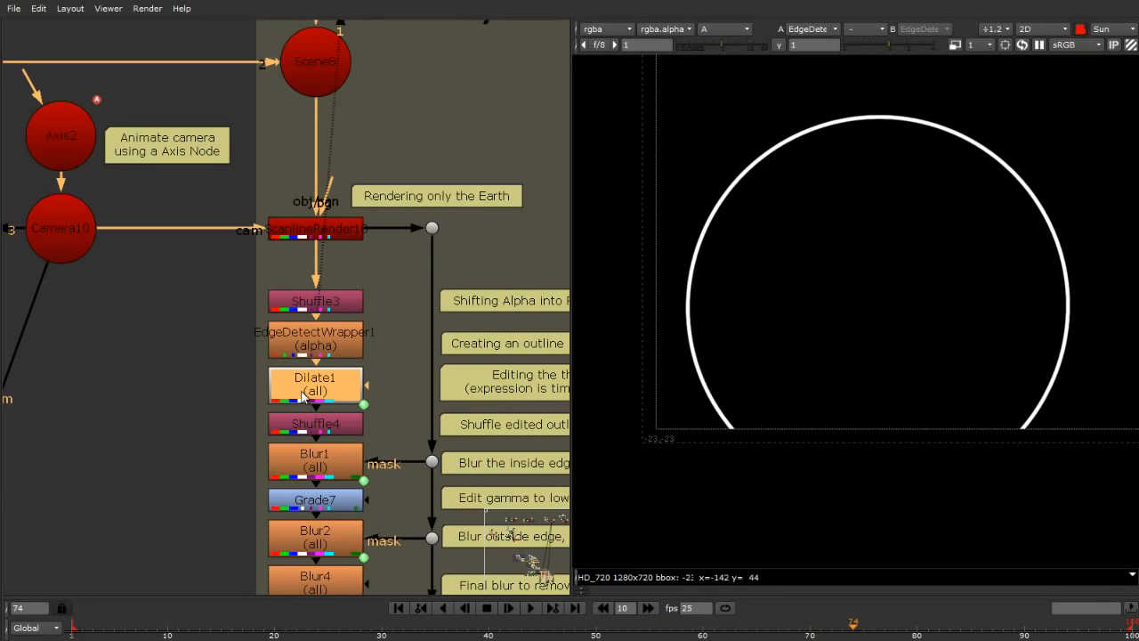
key("1")
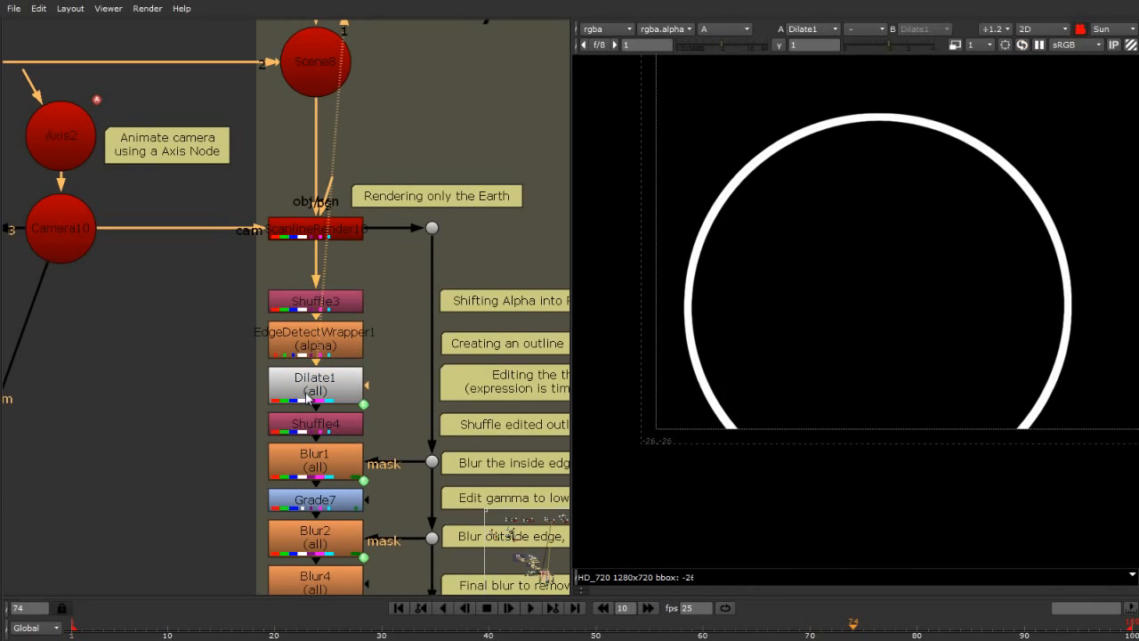
key("a")
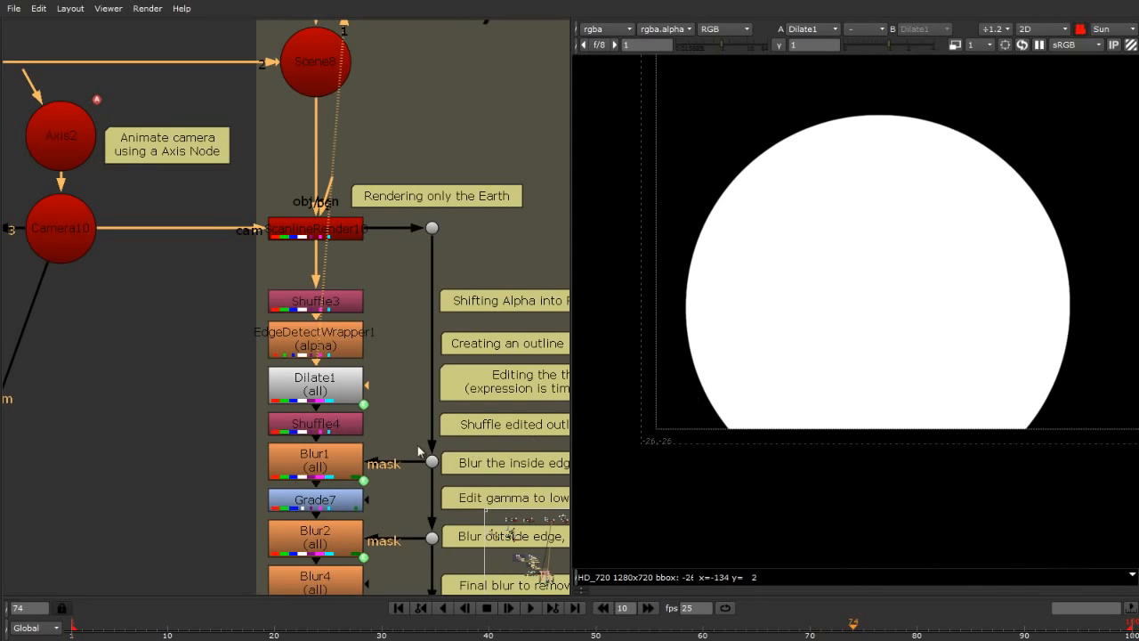
Show the Shuffle4 output in the viewer and review how the edited outline from EdgeDetectWrapper1 returns to RGB.
left_click(317, 433)
key("1")
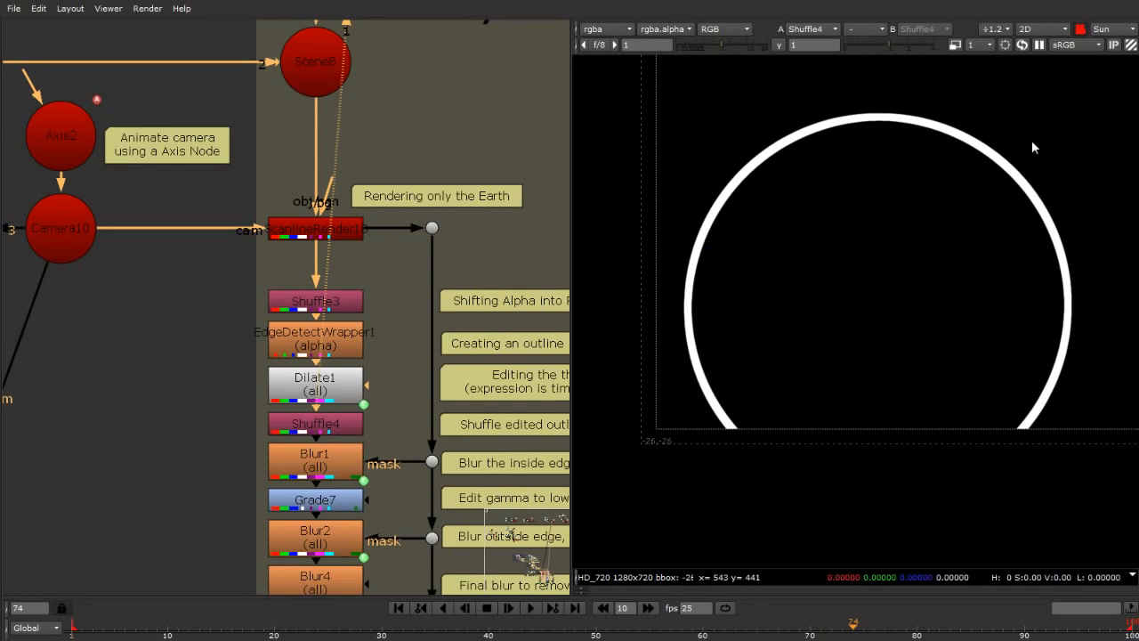
left_click(330, 331)
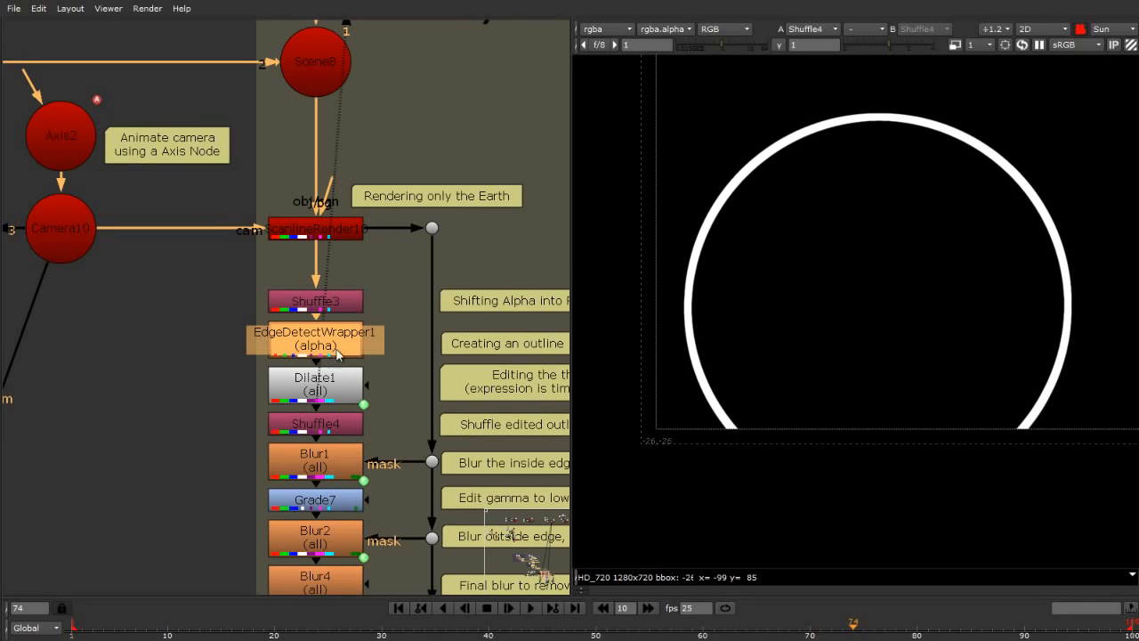
left_click(338, 425)
Show the Blur1 output in the viewer to inspect the blur on the inside edge of the outline.
scroll(191, 360, "down", 2)
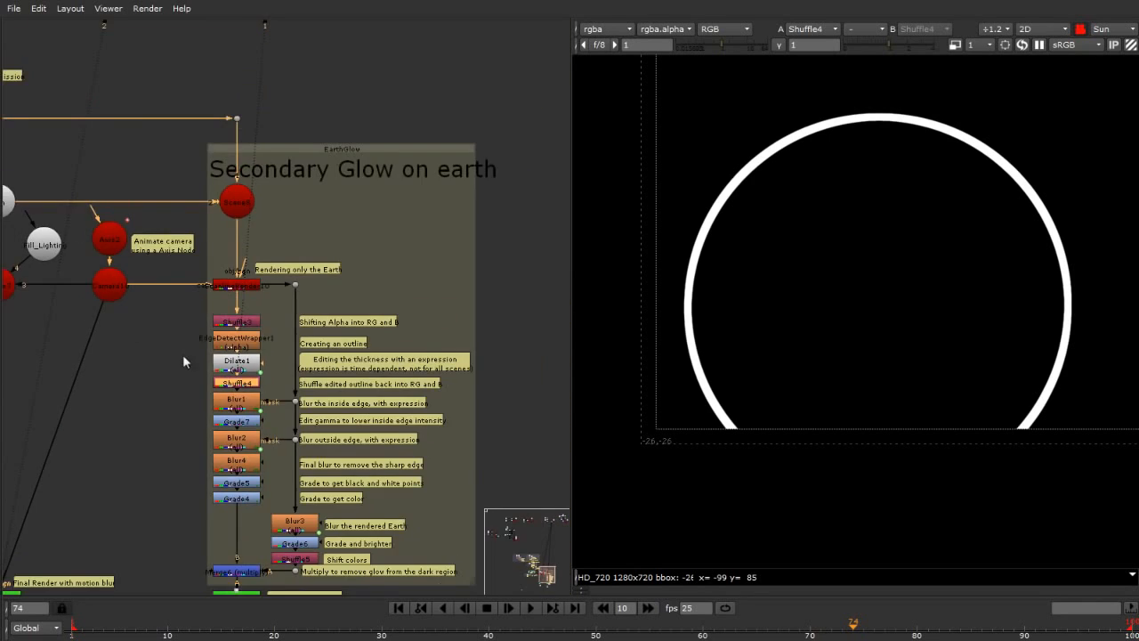
scroll(490, 458, "up", 2)
scroll(366, 328, "down", 1)
scroll(190, 312, "up", 1)
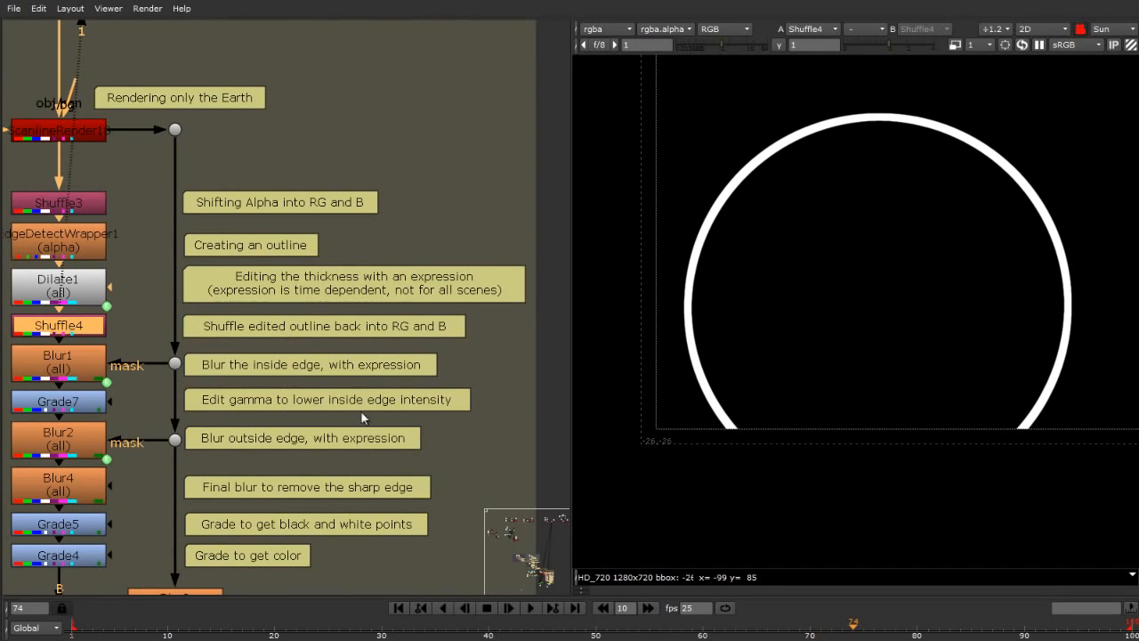
left_click(79, 372)
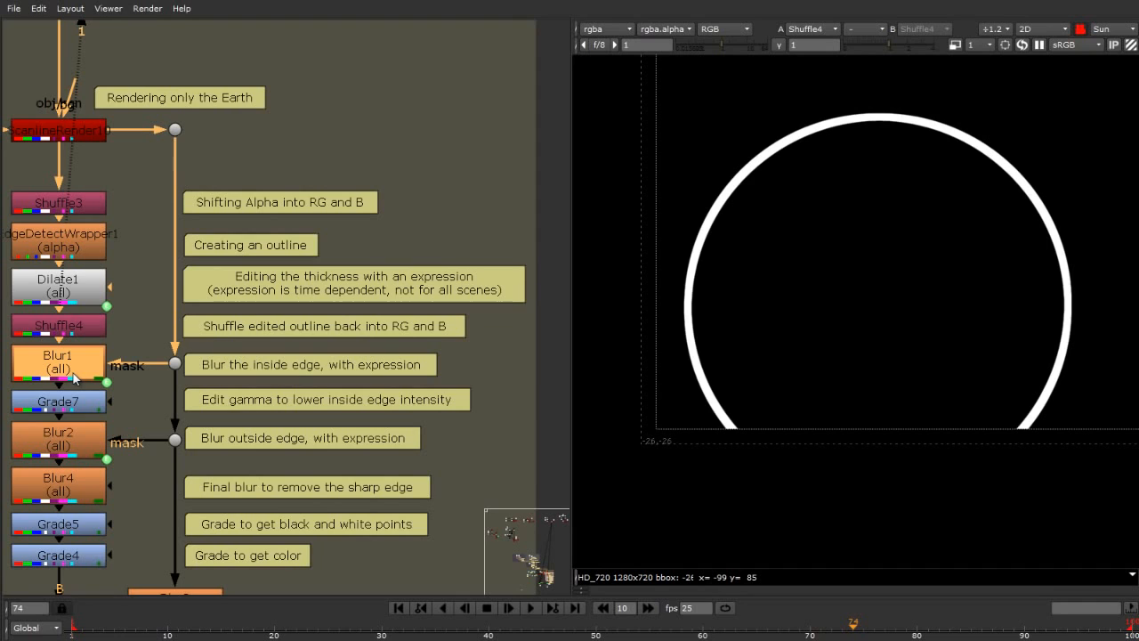
key("1")
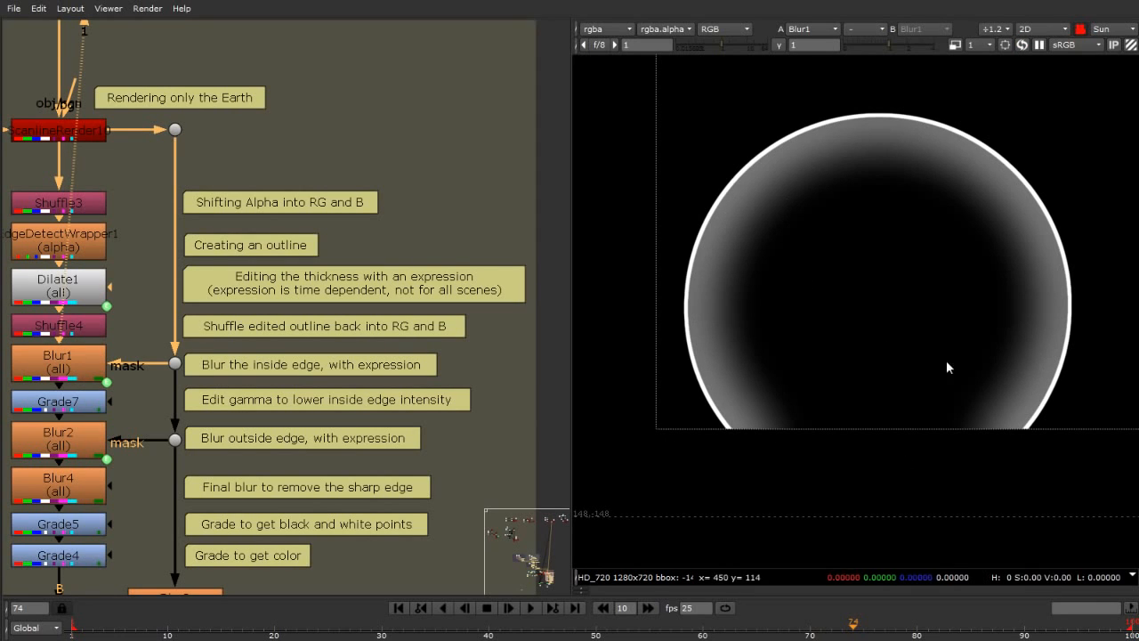
scroll(946, 368, "down", 1)
View the alpha of ScanlineRender10 that masks the blur, and return the viewer to the Blur1 output.
left_click(59, 130)
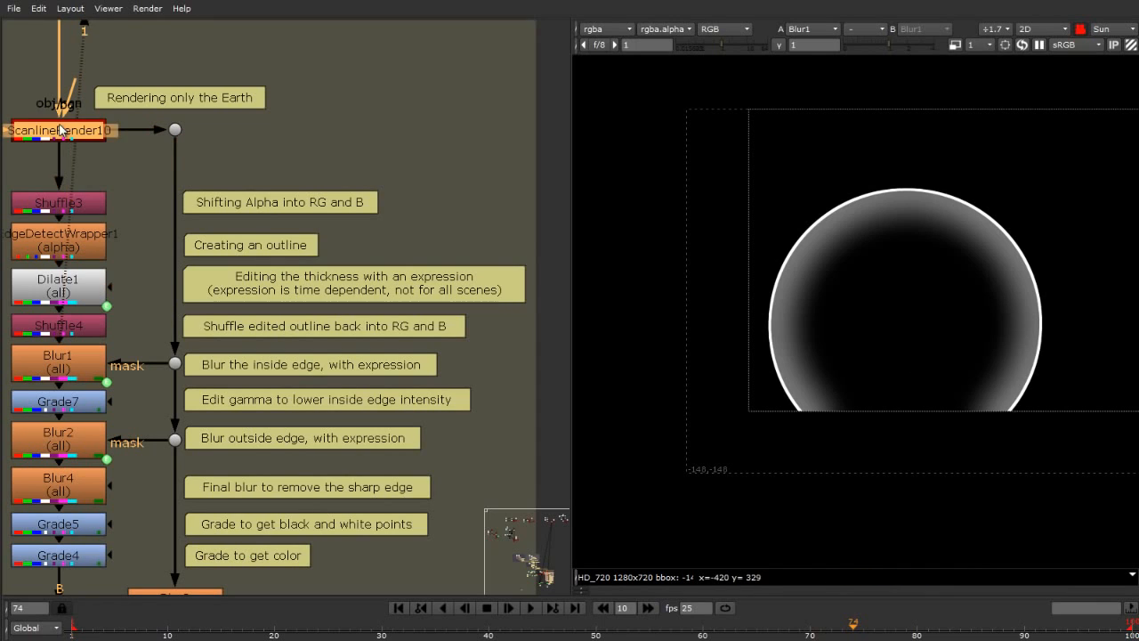
key("1")
key("a")
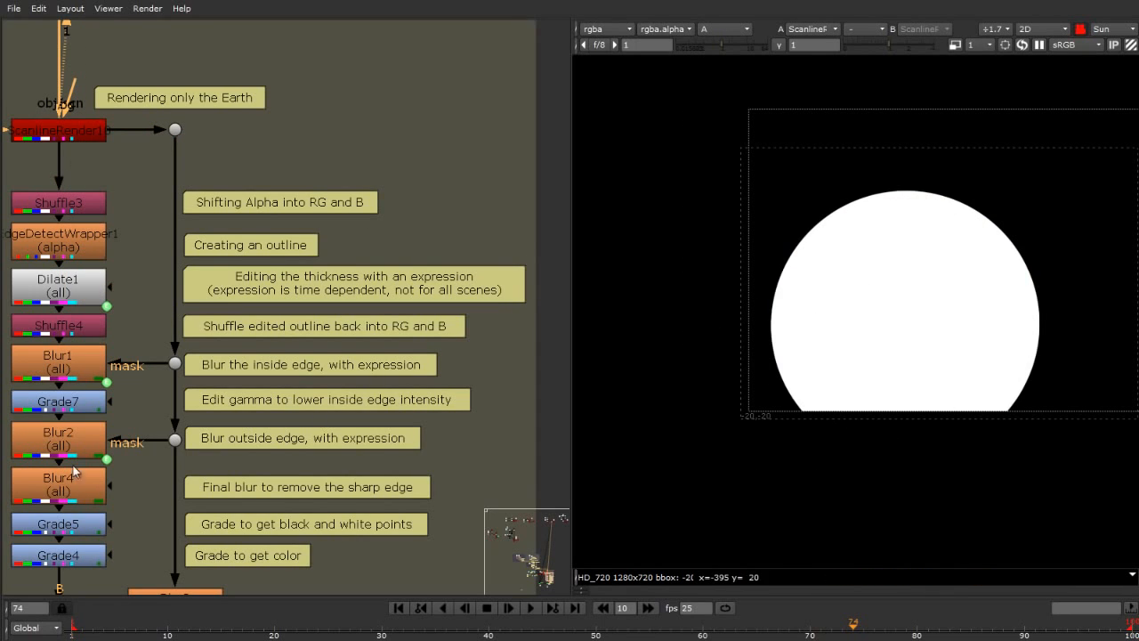
left_click(78, 377)
key("1")
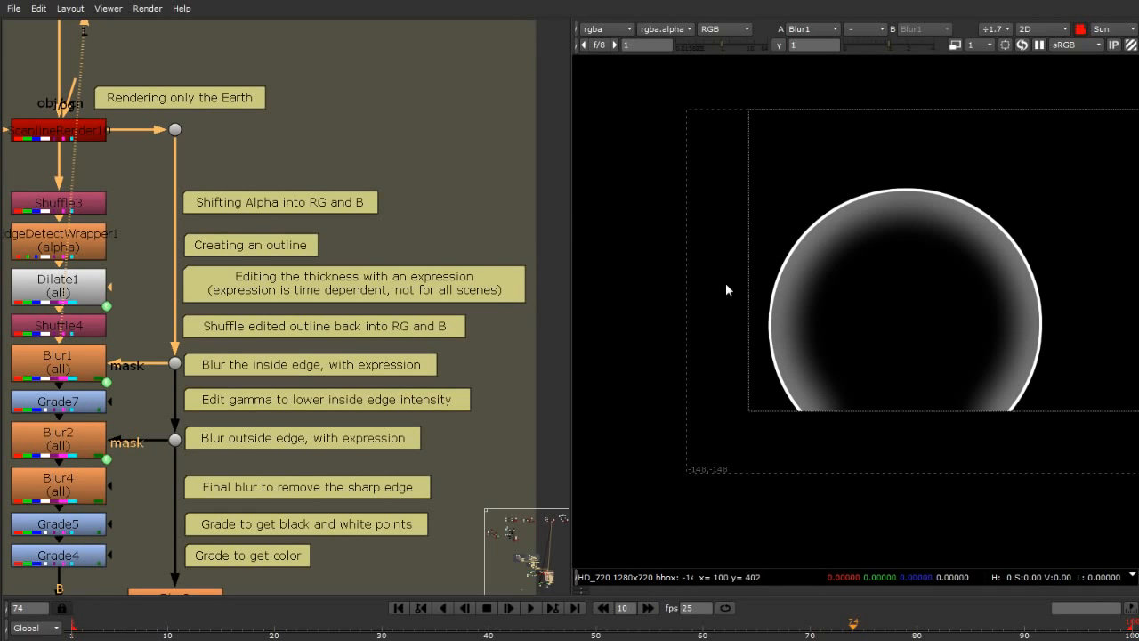
Show the Grade7 output to check the inside edge intensity, followed by the Blur2 output for the outside edge blur.
scroll(252, 388, "down", 2)
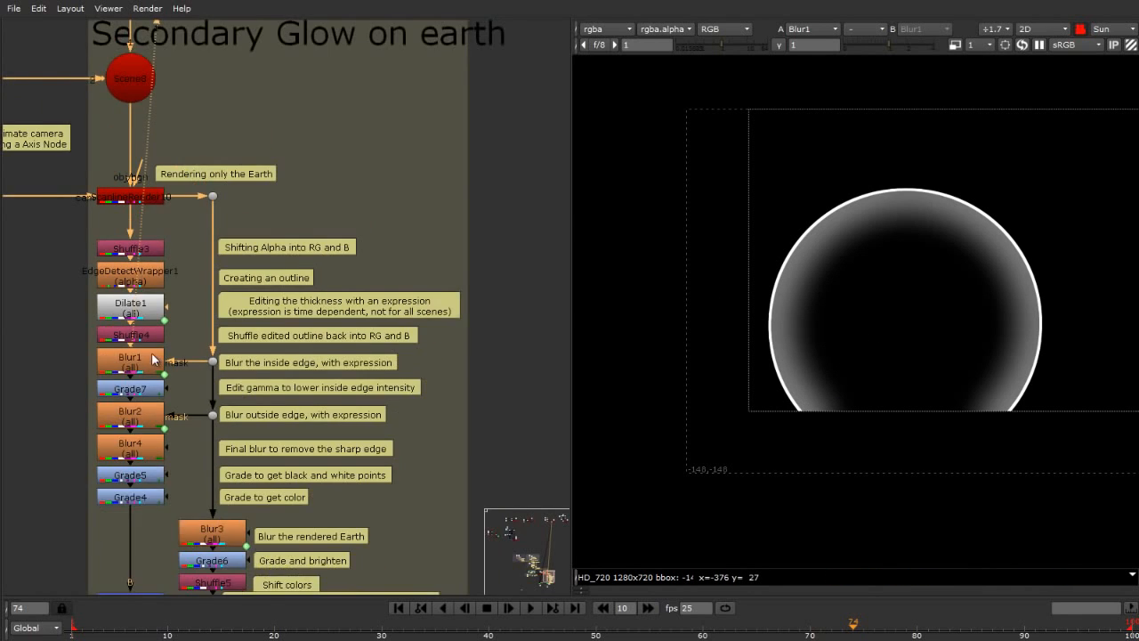
scroll(153, 359, "up", 2)
left_click(138, 393)
key("1")
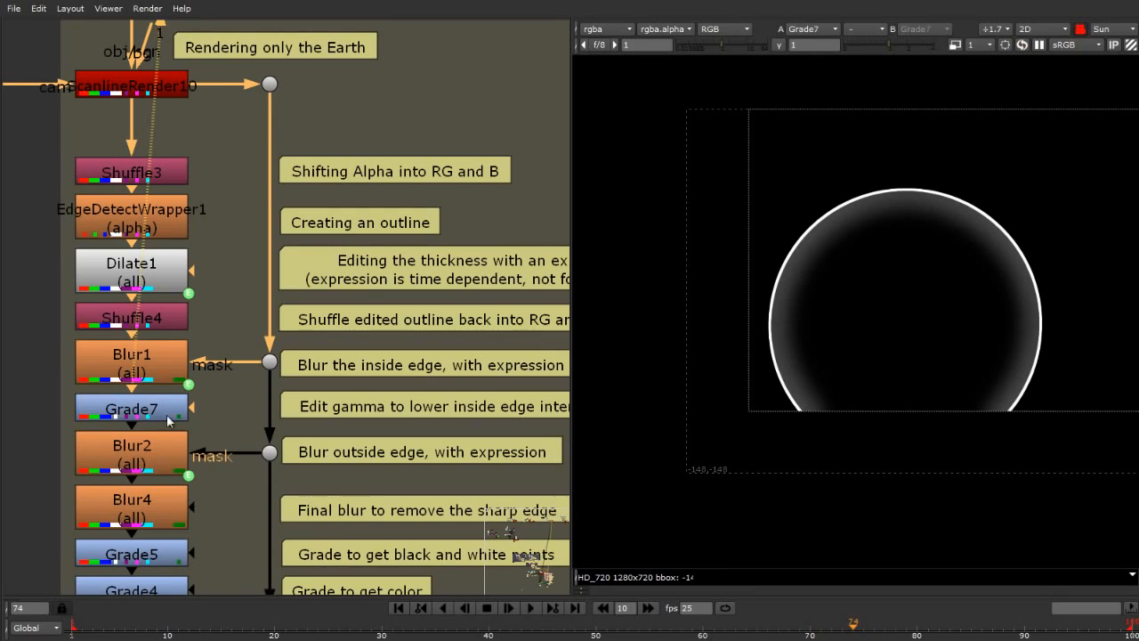
left_click(129, 461)
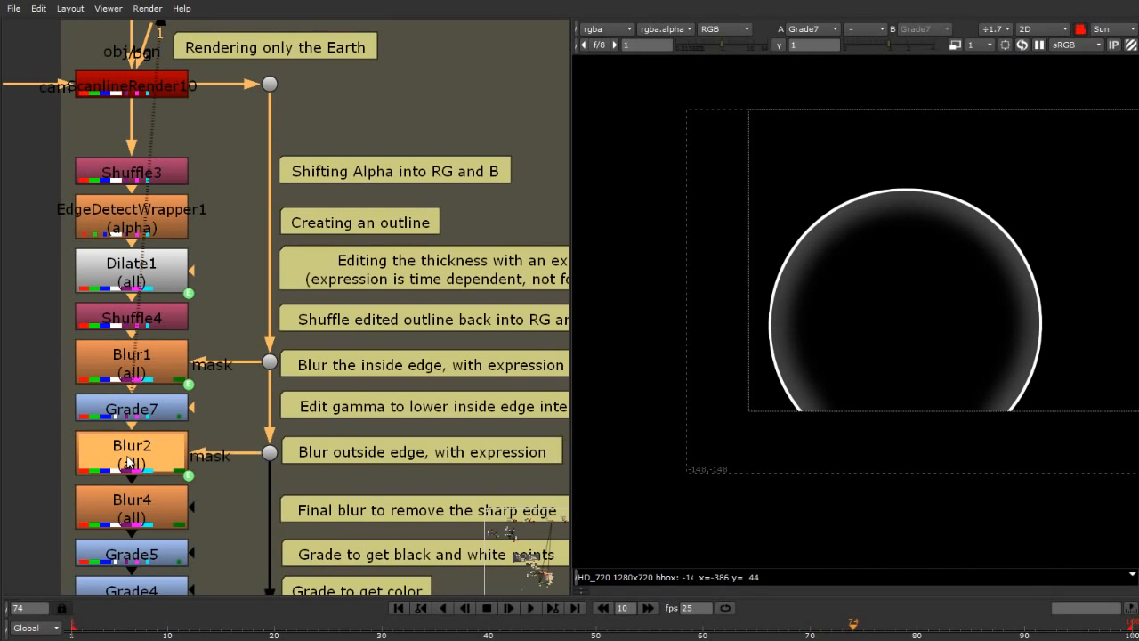
key("1")
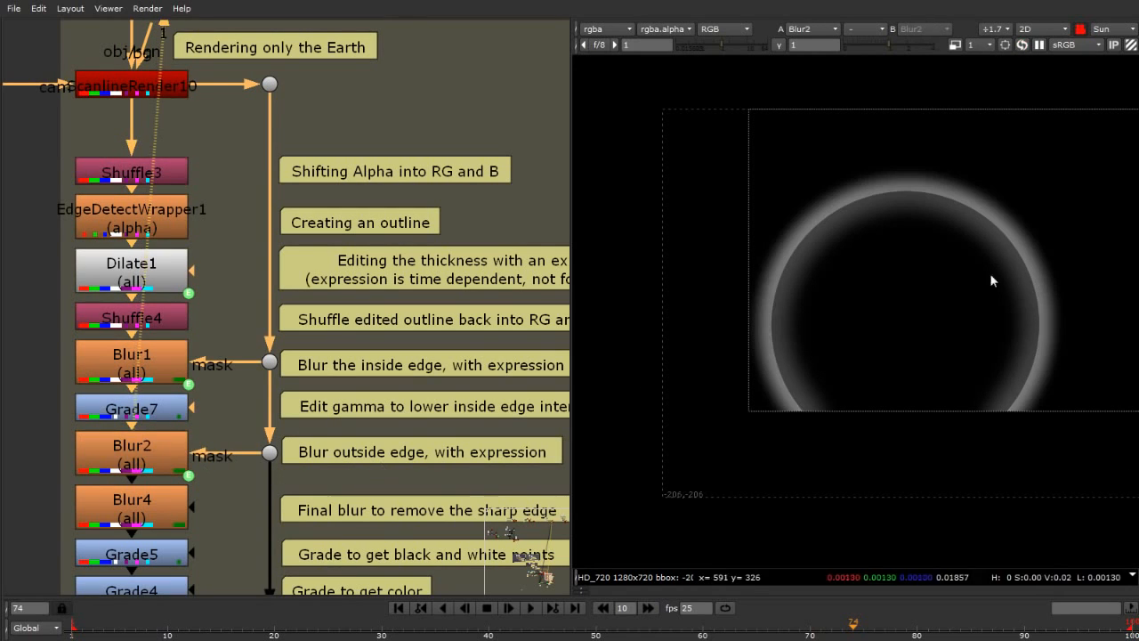
Show the Blur4 output in the viewer and examine the outline's edge up close.
left_click(106, 508)
scroll(783, 292, "up", 6)
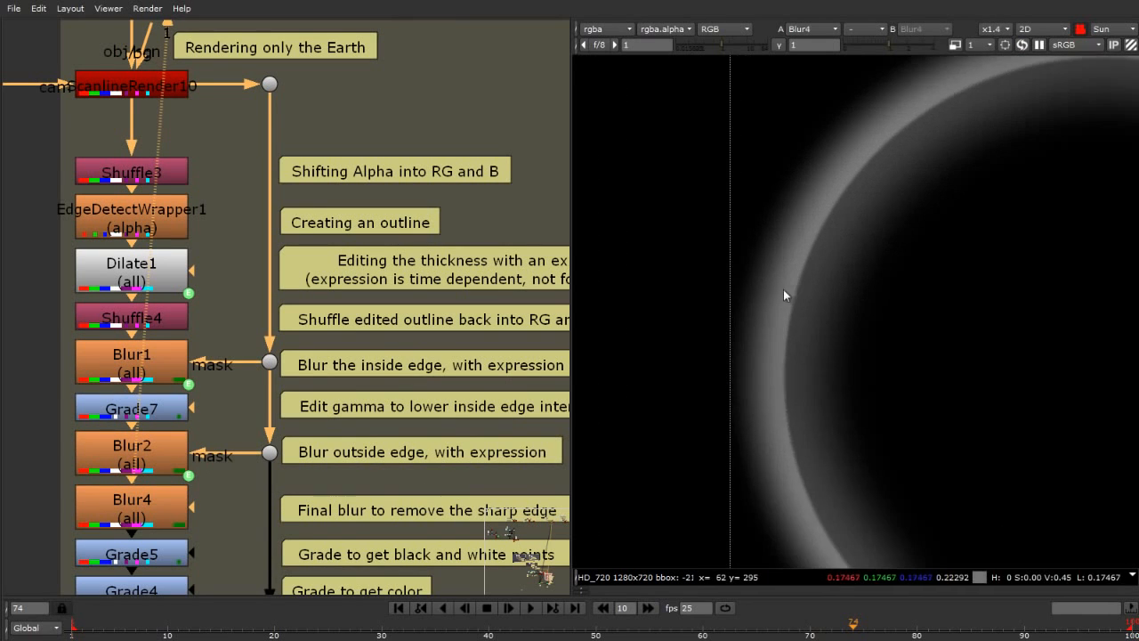
left_click(132, 525)
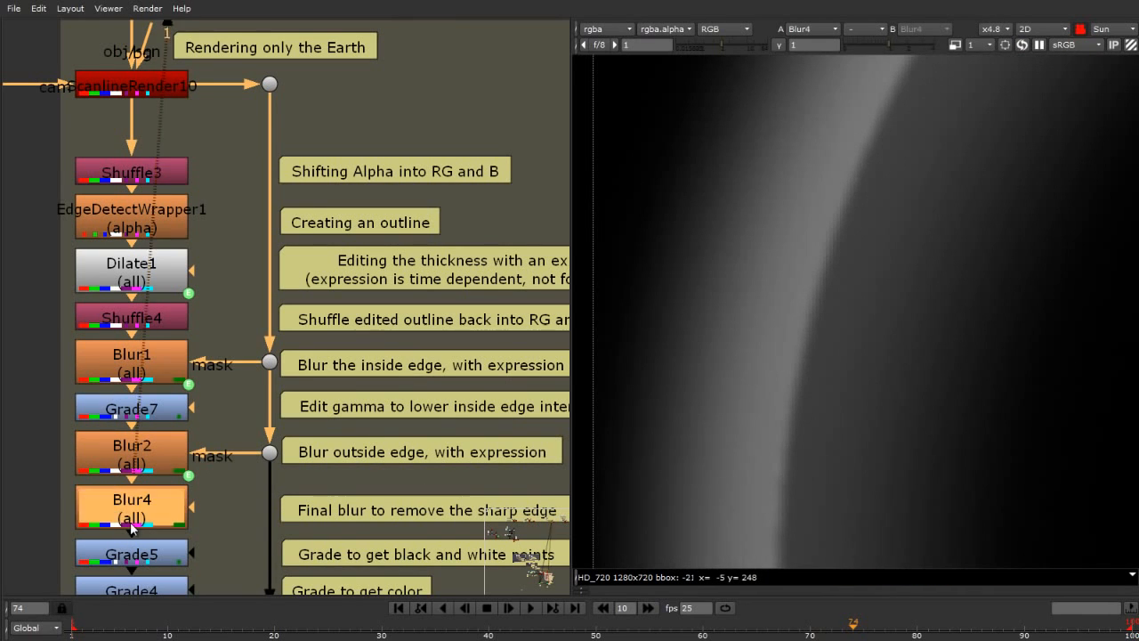
key("s")
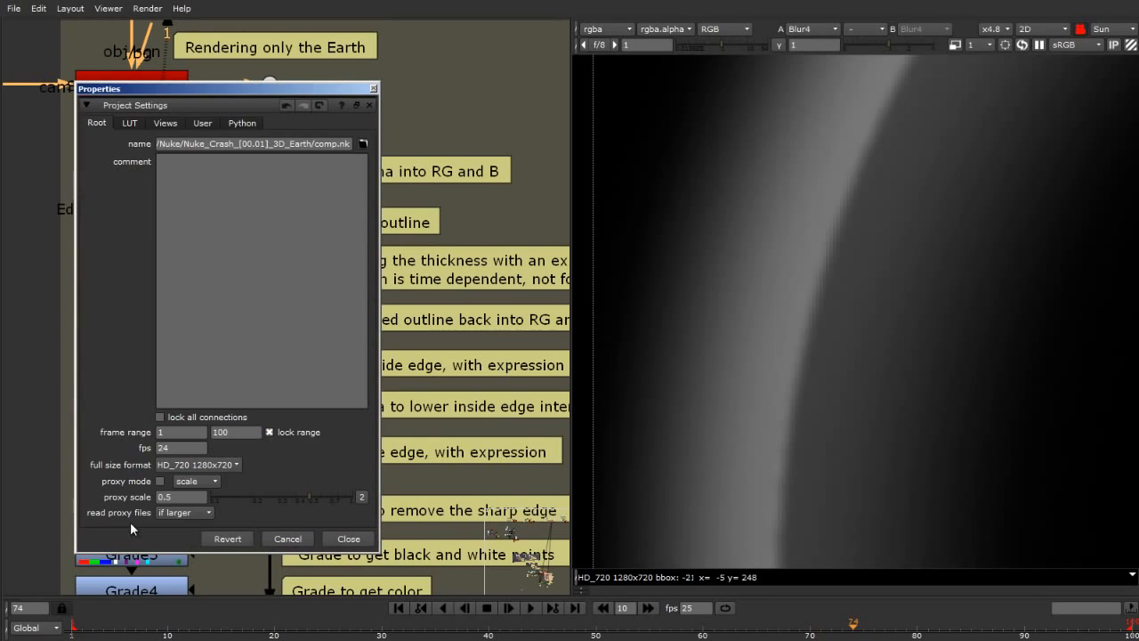
left_click(374, 84)
Toggle Blur4 off and on to compare the sharp edge with and without the final blur, leaving the node enabled.
key("d")
scroll(841, 219, "up", 1)
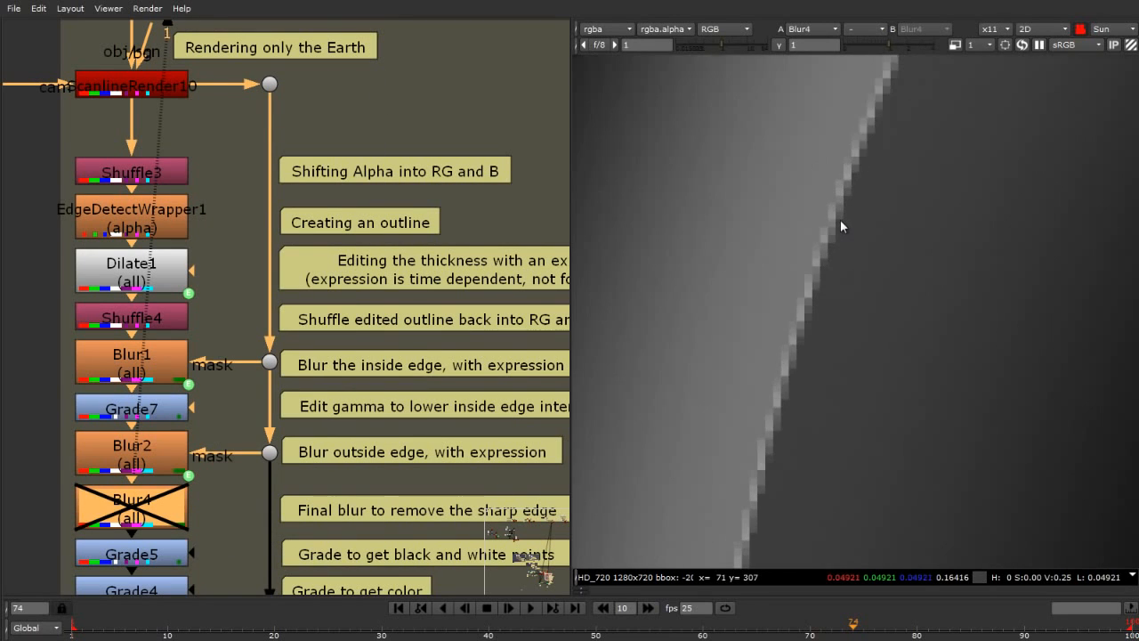
scroll(727, 436, "down", 5)
scroll(734, 400, "up", 3)
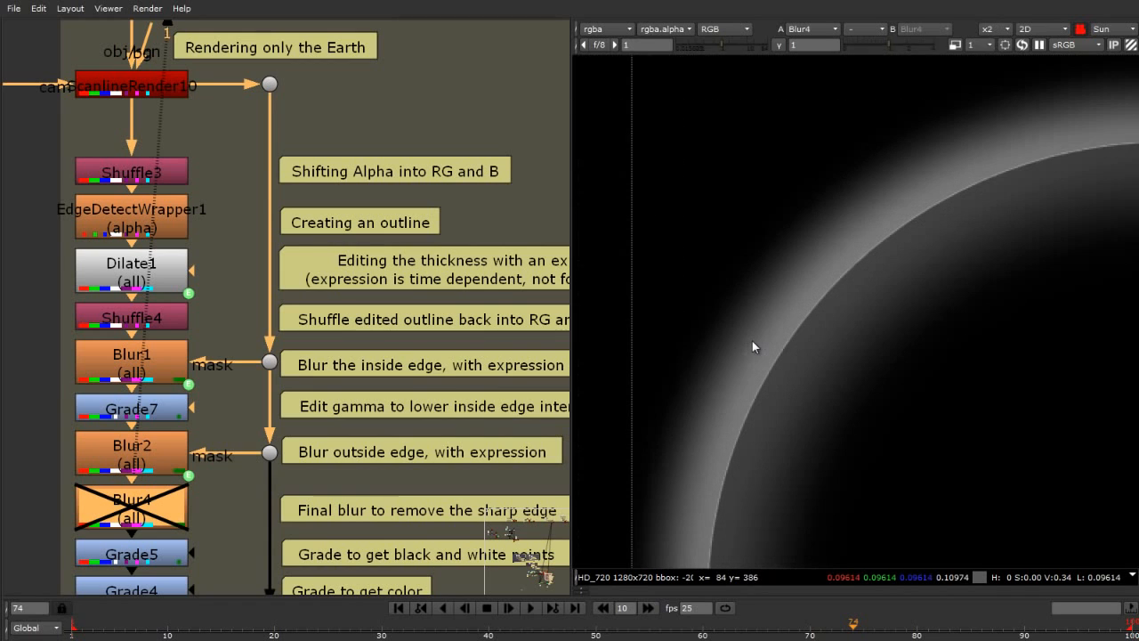
key("d")
key("d")
key("d")
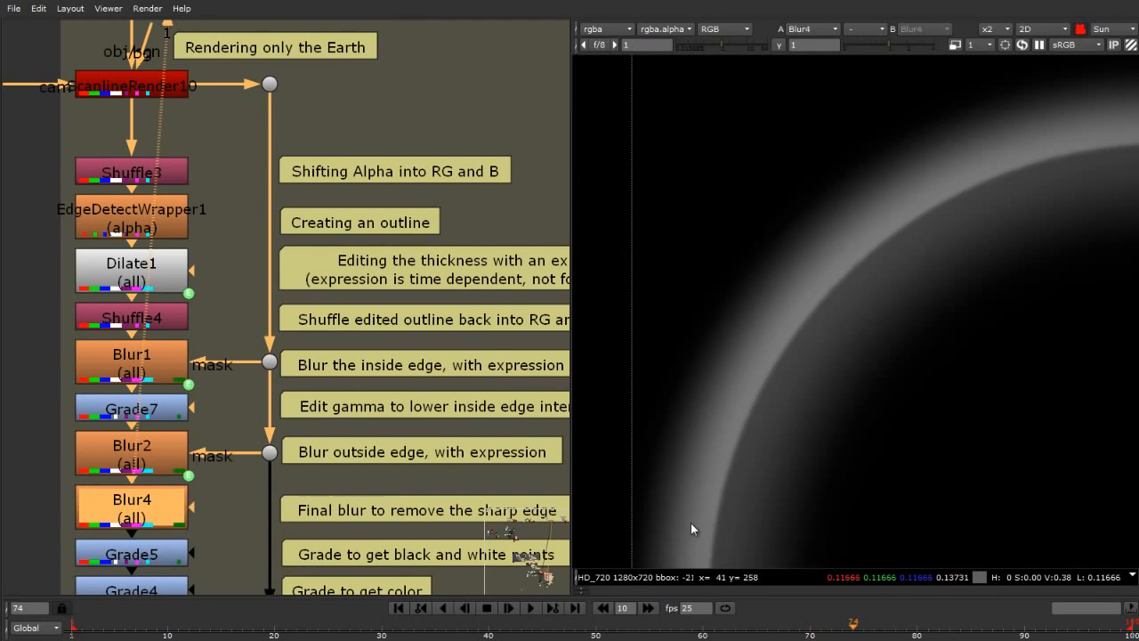
Show the Grade5 output in the viewer and review how its black and white points affect the glow ring.
scroll(128, 415, "down", 3)
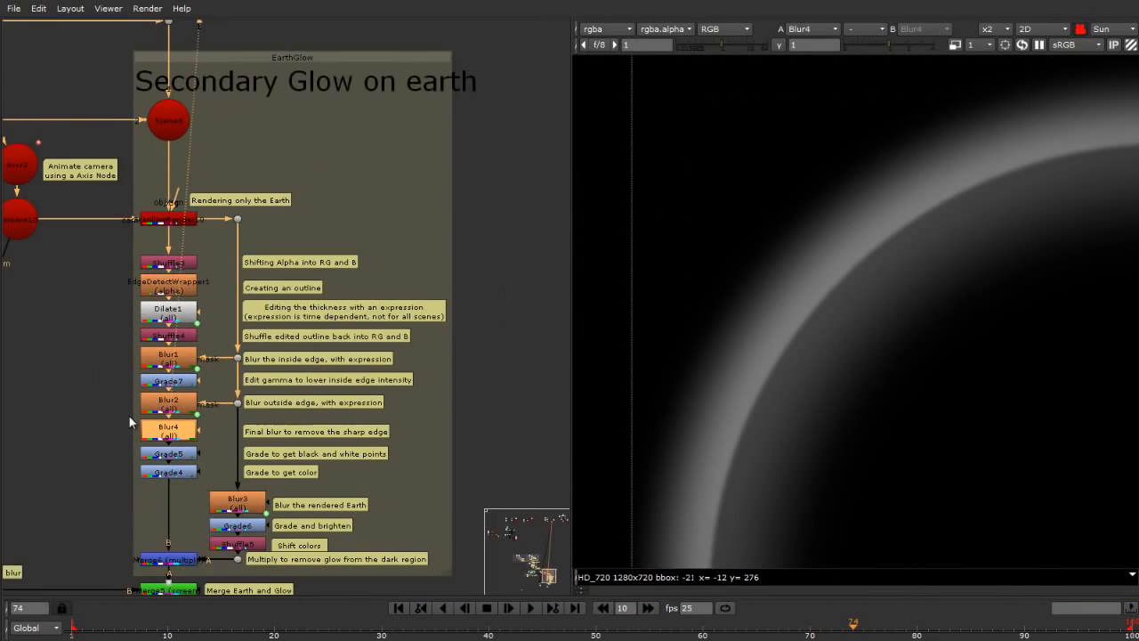
scroll(218, 452, "up", 2)
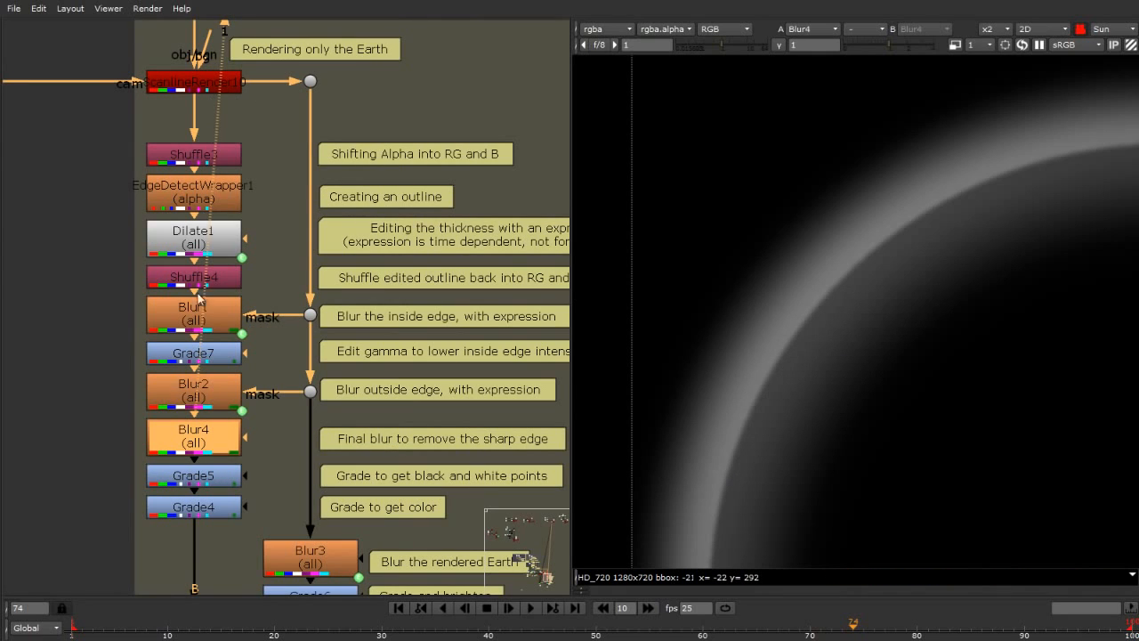
left_click(201, 479)
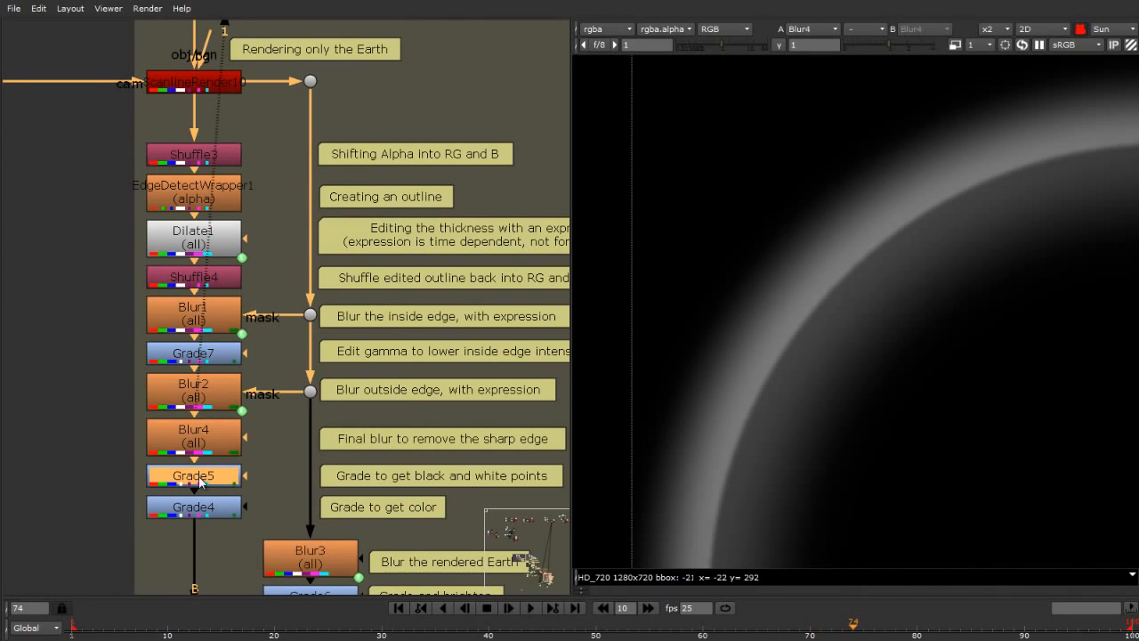
key("1")
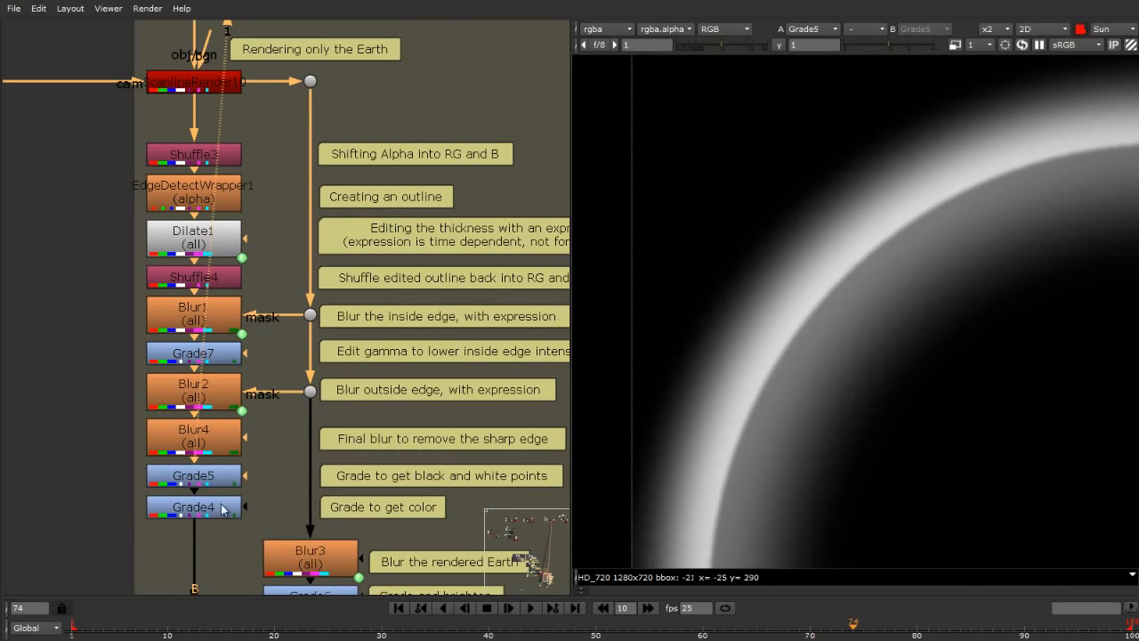
scroll(800, 286, "down", 6)
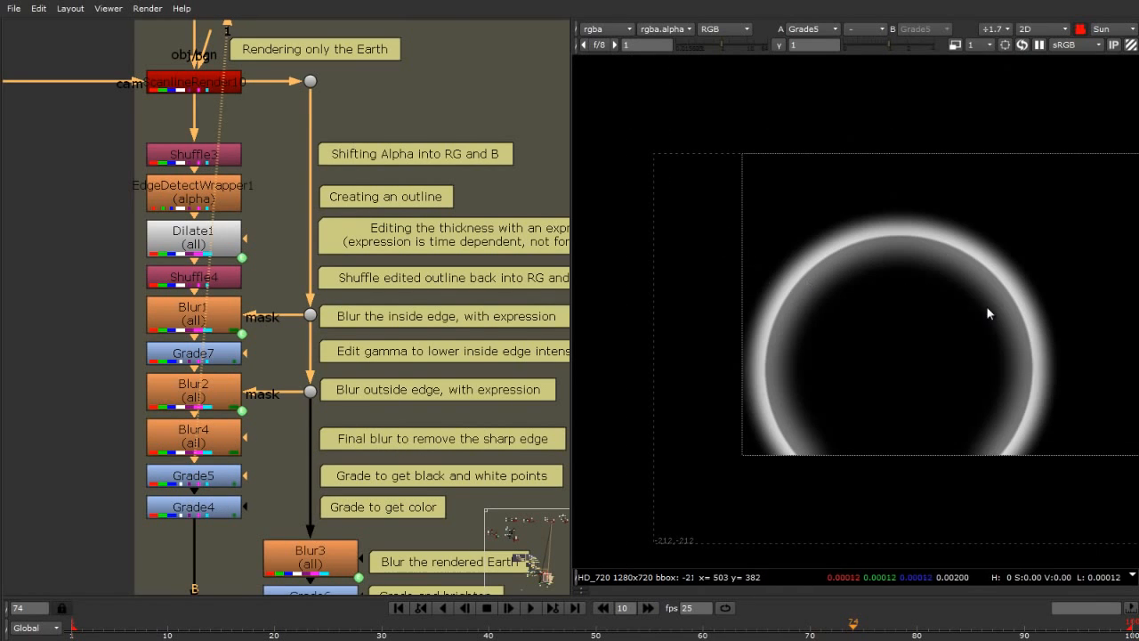
scroll(1034, 348, "up", 3)
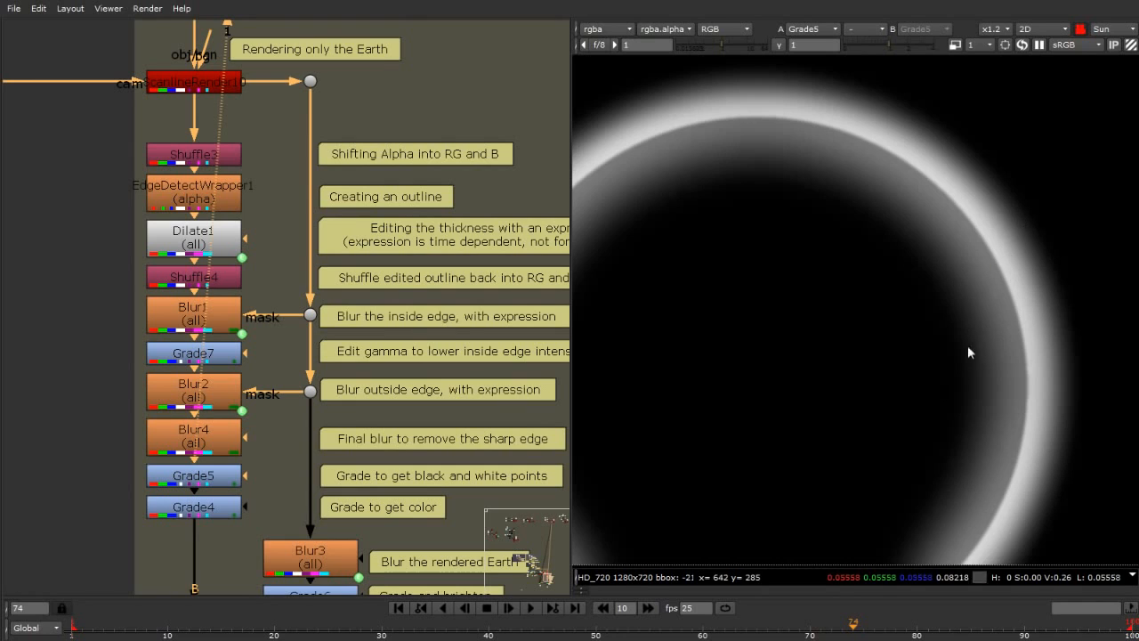
scroll(967, 345, "down", 2)
Show the Grade4 output in the viewer to review the color given to the glow.
left_click(190, 511)
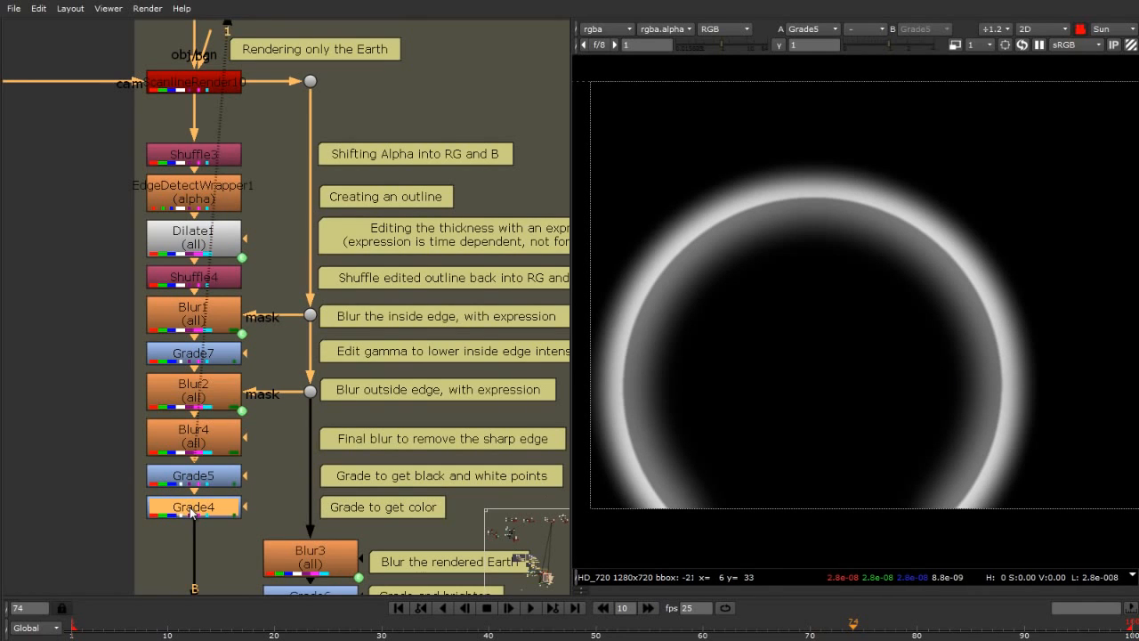
key("1")
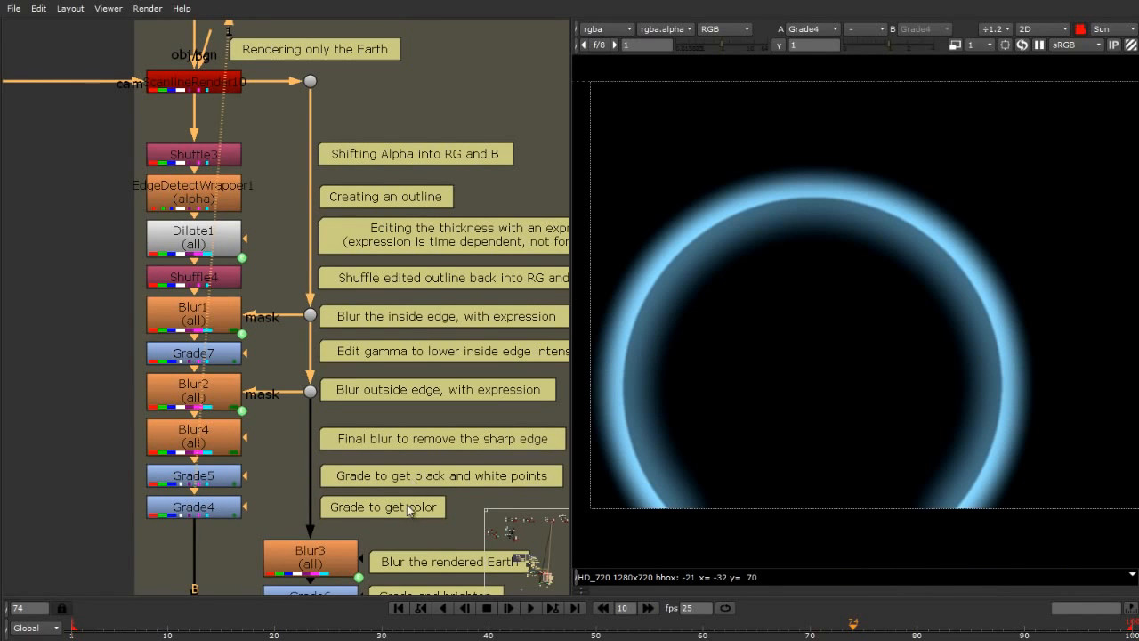
scroll(207, 298, "down", 5)
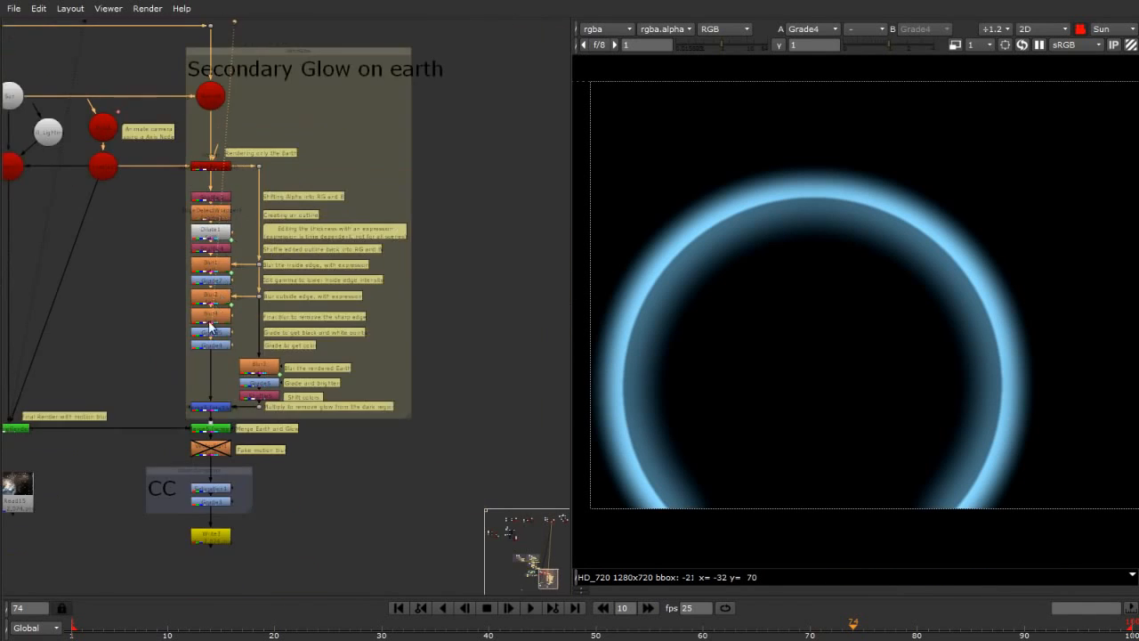
Show the Blur3 output in the viewer to inspect the blurred Earth render on the side branch.
scroll(200, 334, "up", 4)
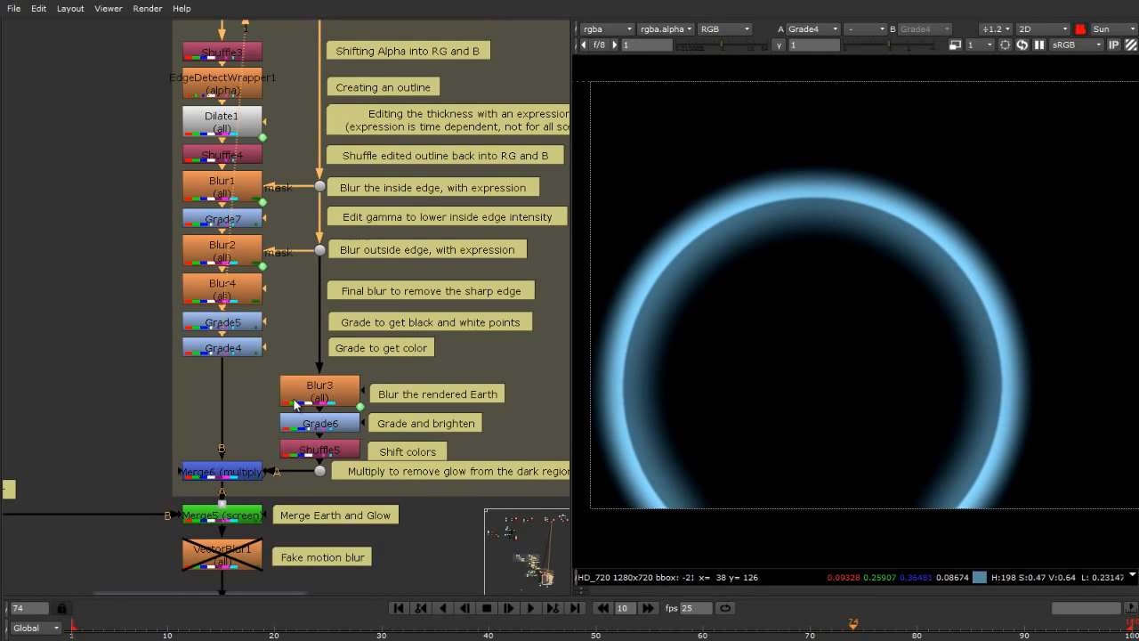
left_click(328, 399)
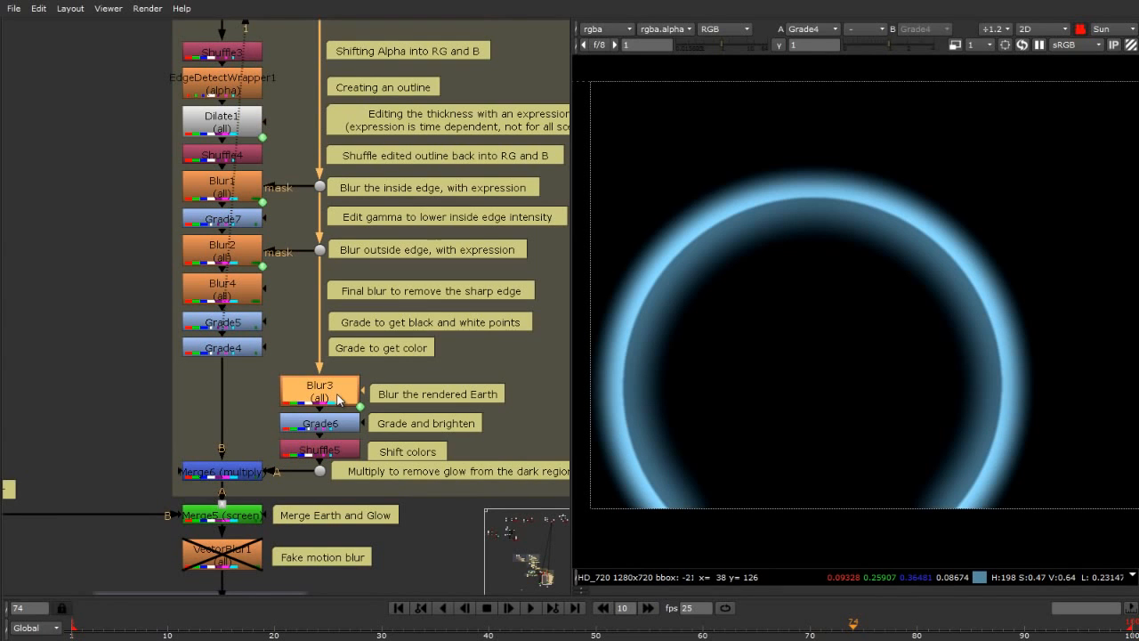
key("1")
scroll(308, 439, "down", 1)
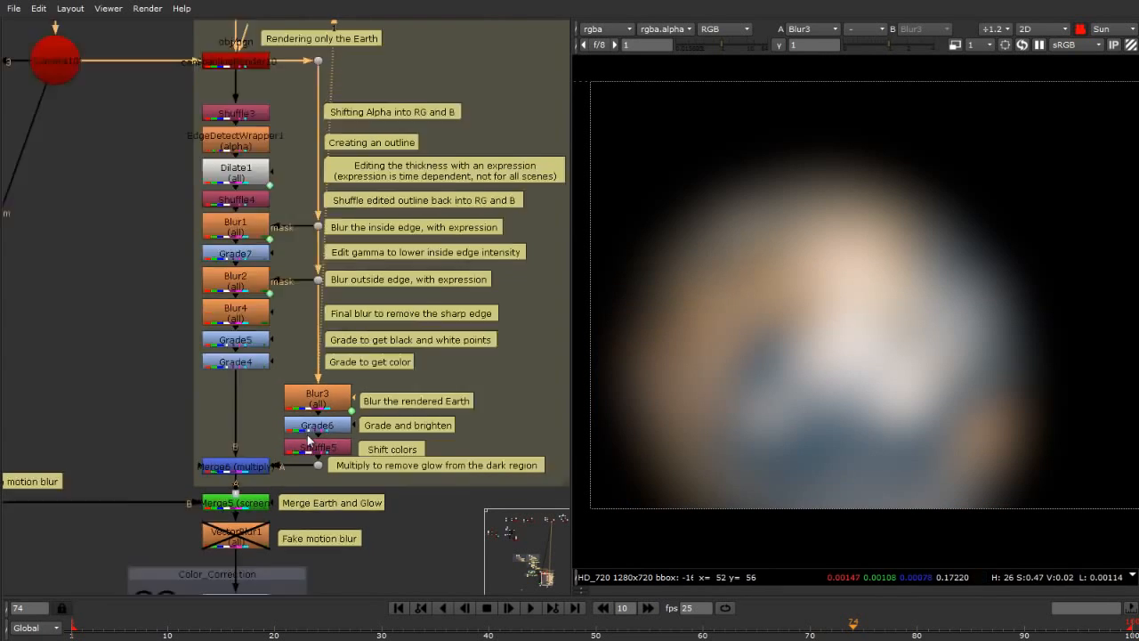
View the Grade6 output that brightens the blurred Earth, followed by the Shuffle5 output that shifts its colors.
scroll(309, 438, "down", 3)
scroll(226, 294, "up", 4)
scroll(298, 264, "down", 3)
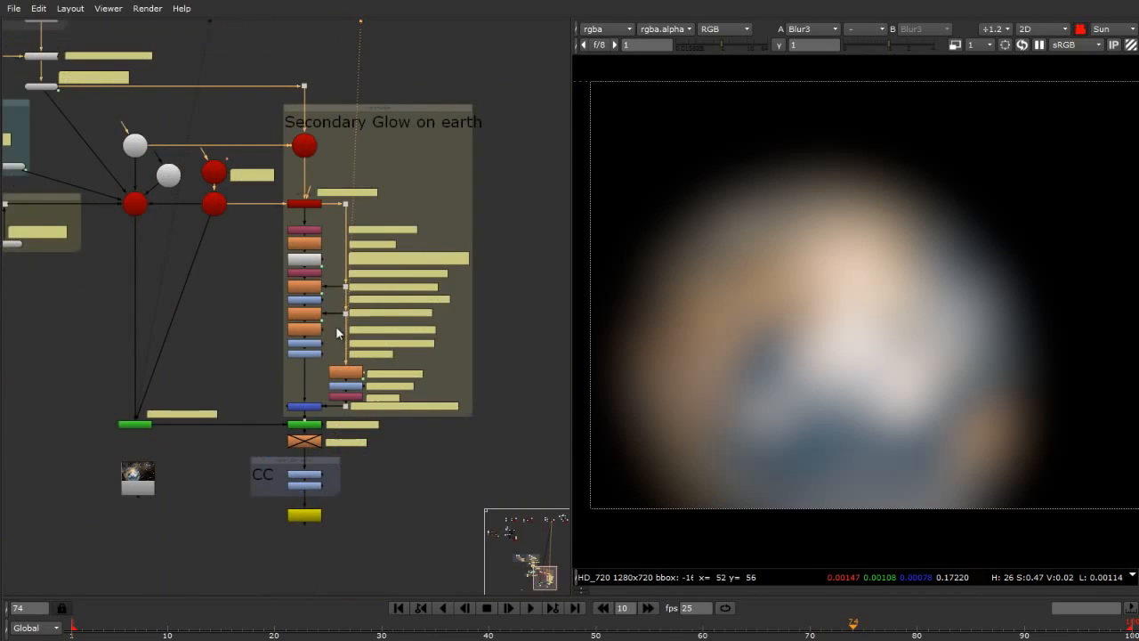
scroll(374, 343, "up", 5)
left_click(412, 355)
key("1")
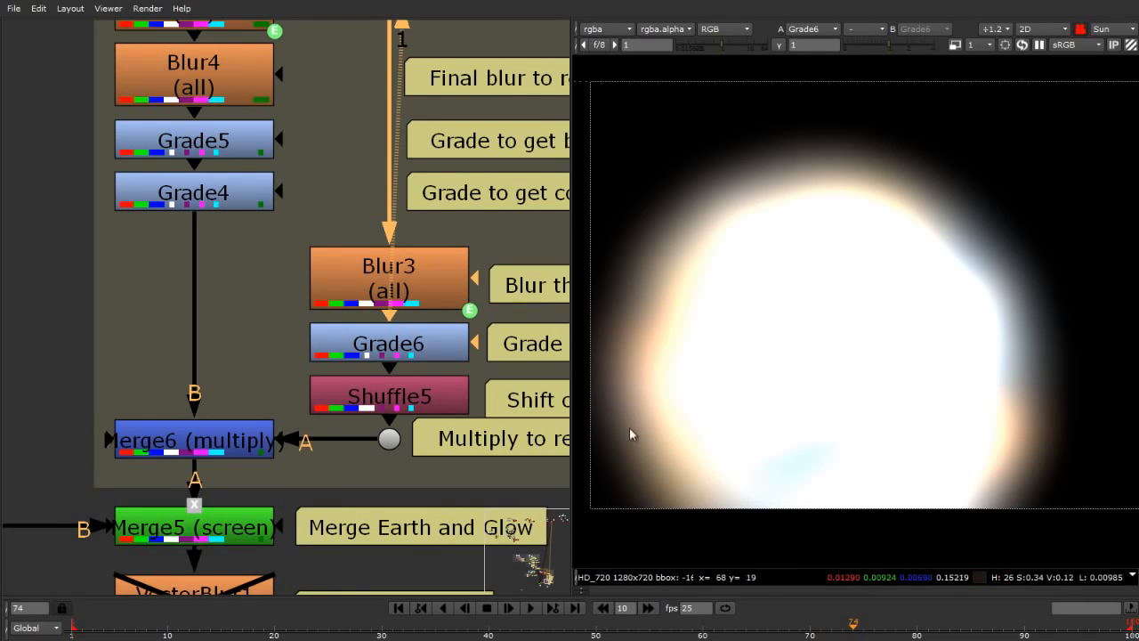
left_click(392, 401)
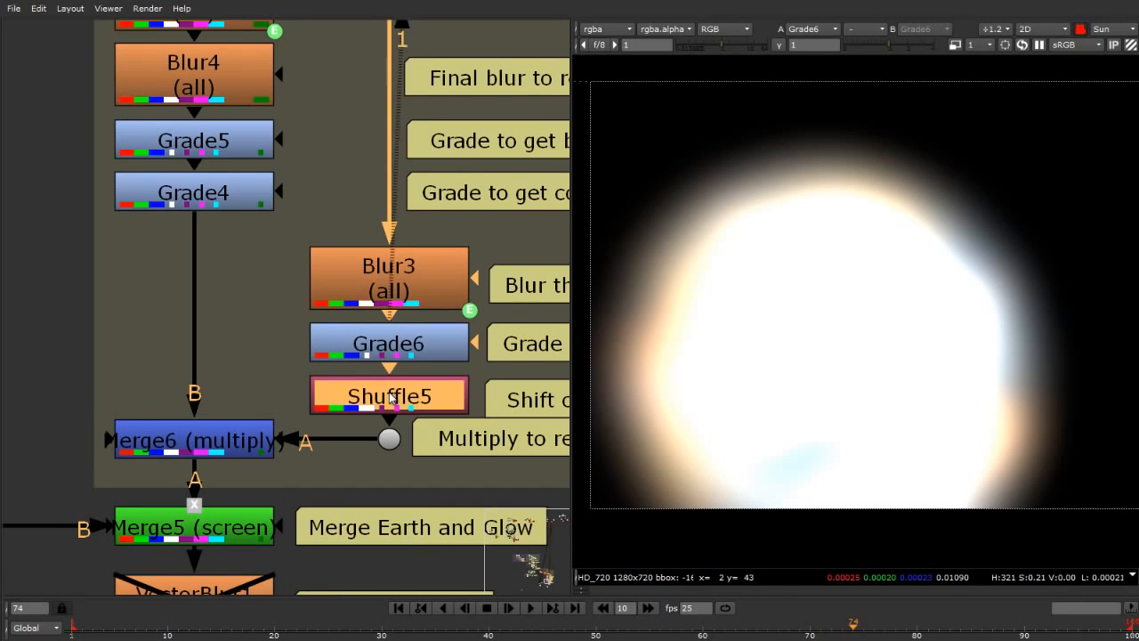
key("1")
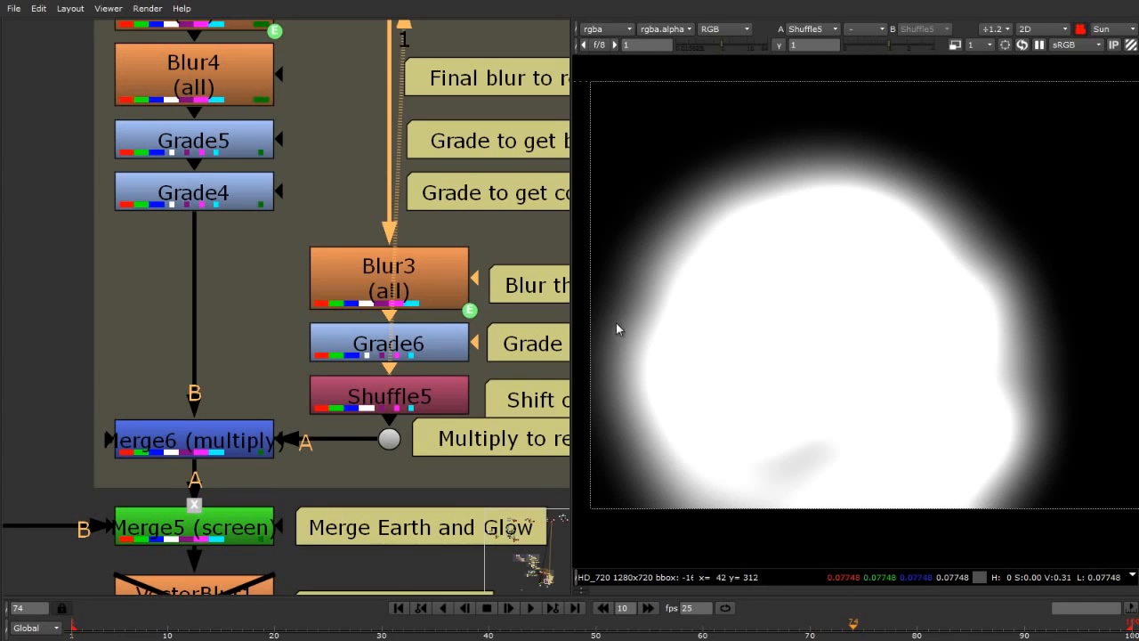
Show the Merge6 multiply output in the viewer and toggle the node off and on to compare the glow with and without it.
left_click(160, 453)
key("1")
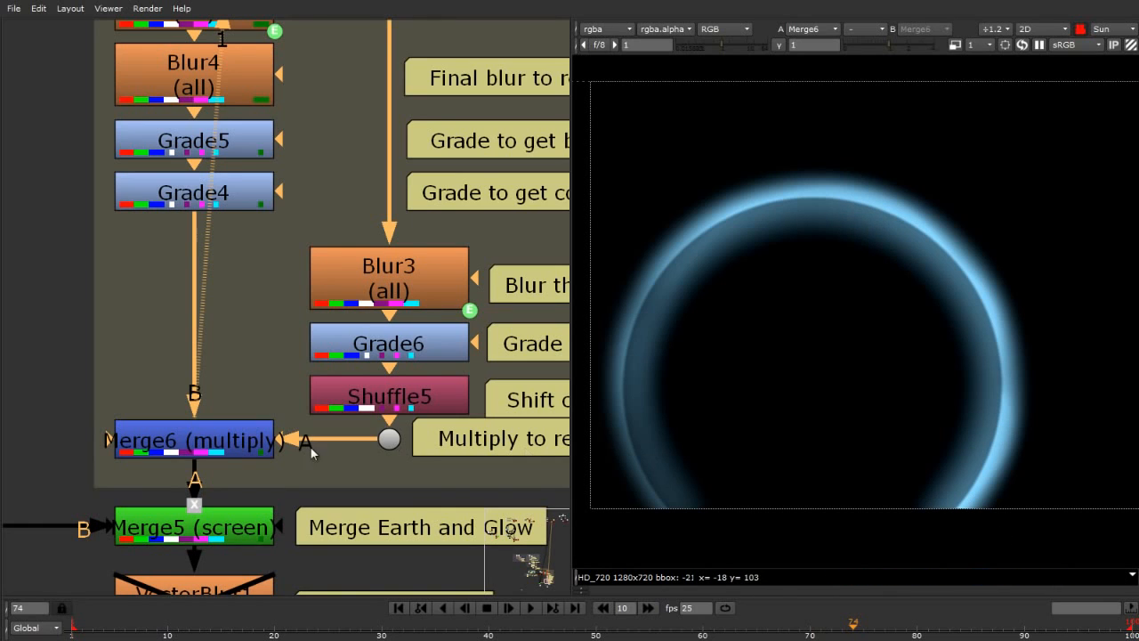
left_click(236, 454)
key("d")
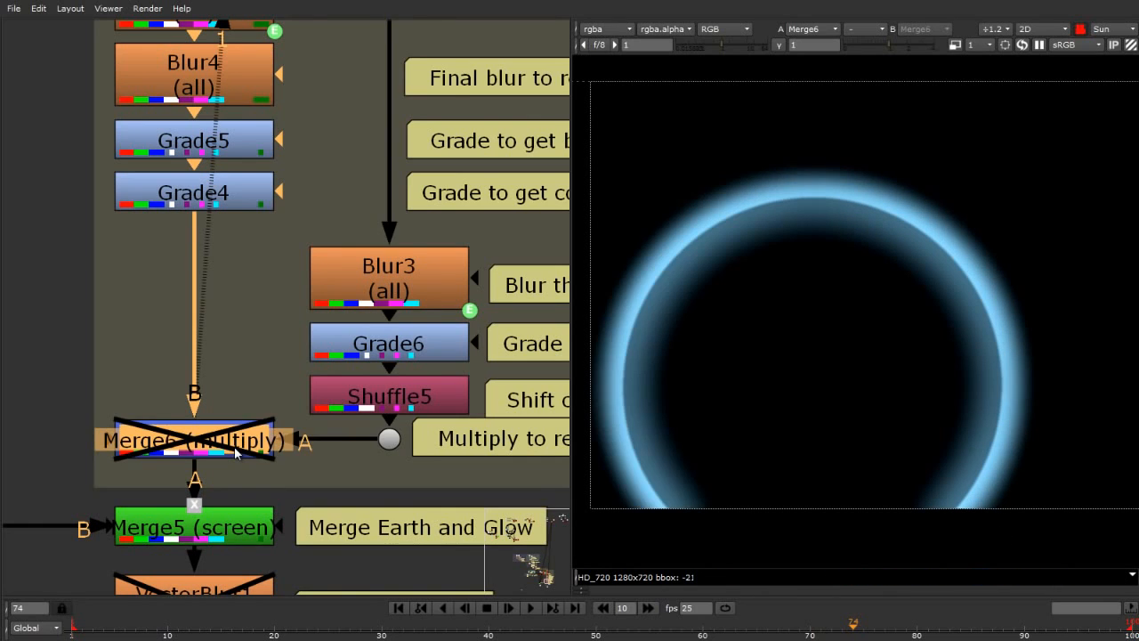
key("d")
key("d")
key("d")
key("d")
key("d")
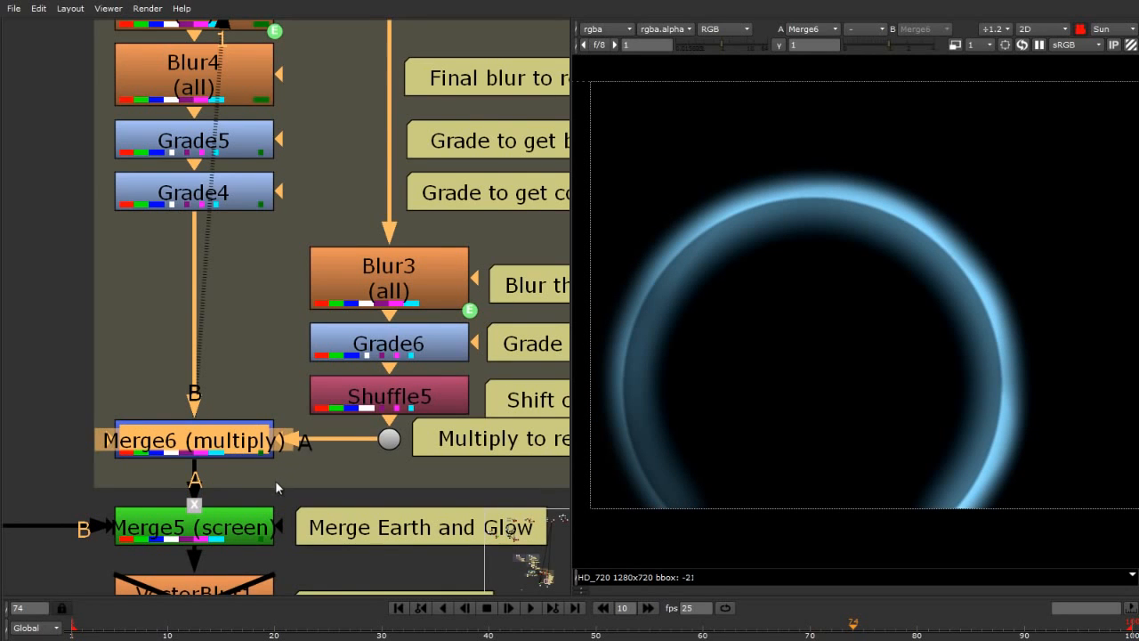
Select the ScanlineRender10 node and inspect the lower part of the Merge6 glow ring up close.
scroll(275, 492, "down", 7)
scroll(258, 201, "up", 6)
left_click(252, 191)
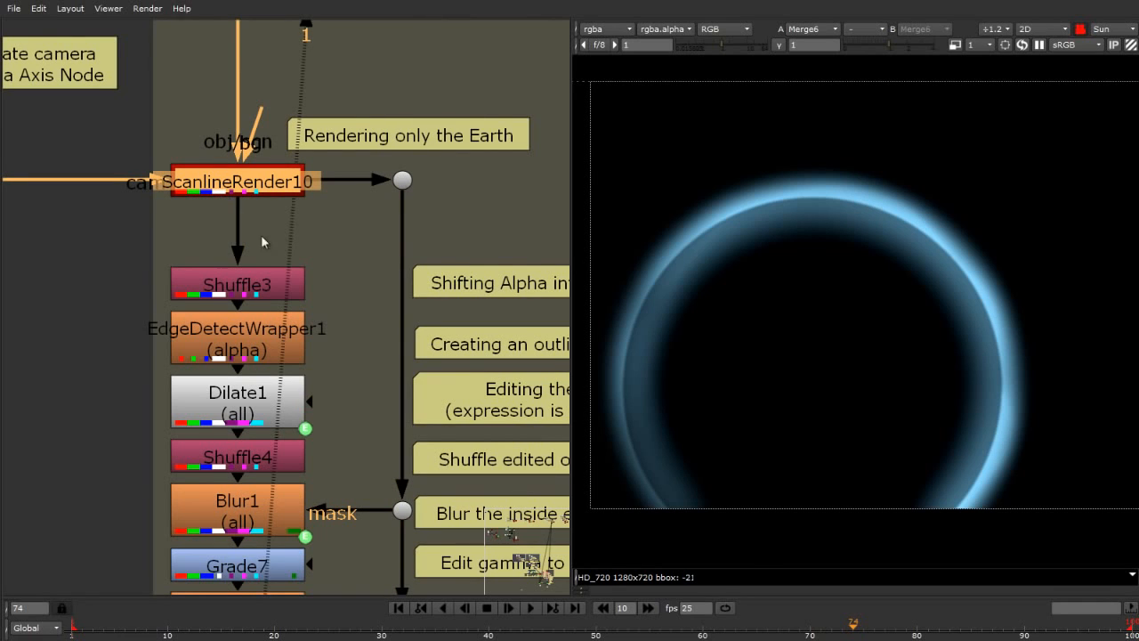
scroll(627, 518, "up", 5)
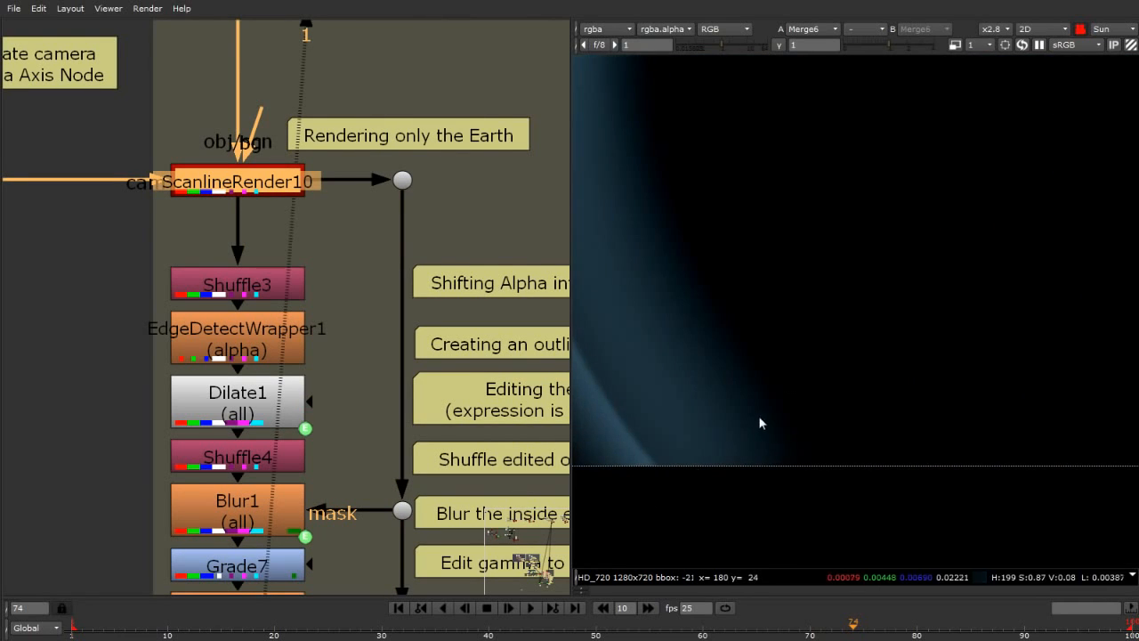
scroll(725, 480, "down", 5)
scroll(722, 478, "up", 1)
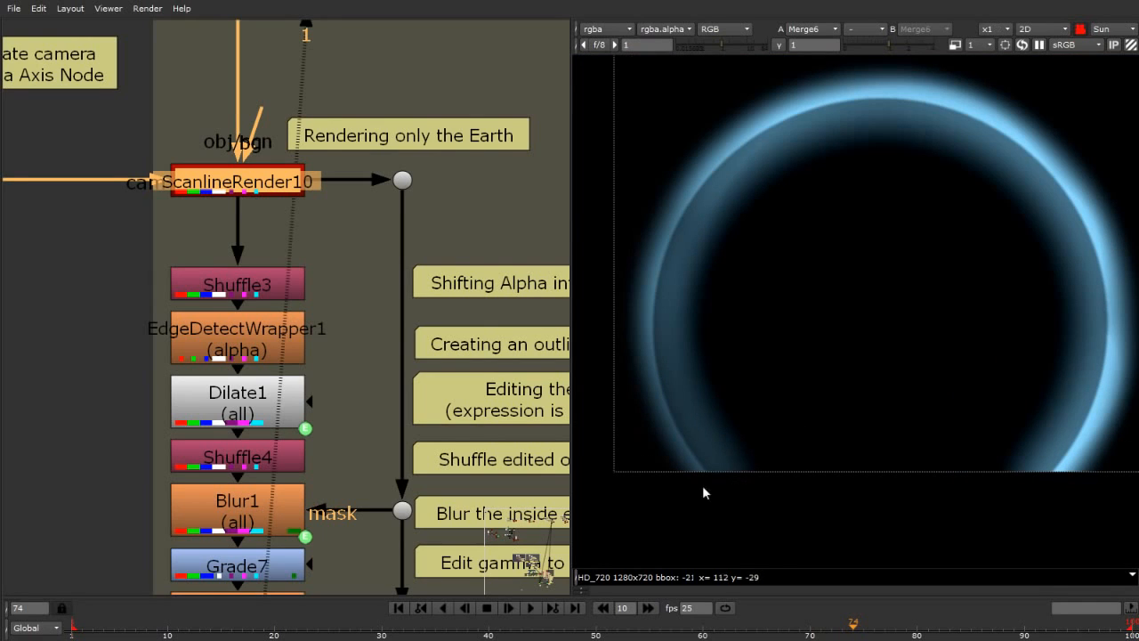
Check the glow on several frames between 65 and 74, settling on frame 72 to examine where the ring meets the lower frame edge.
left_click(702, 637)
left_click(758, 634)
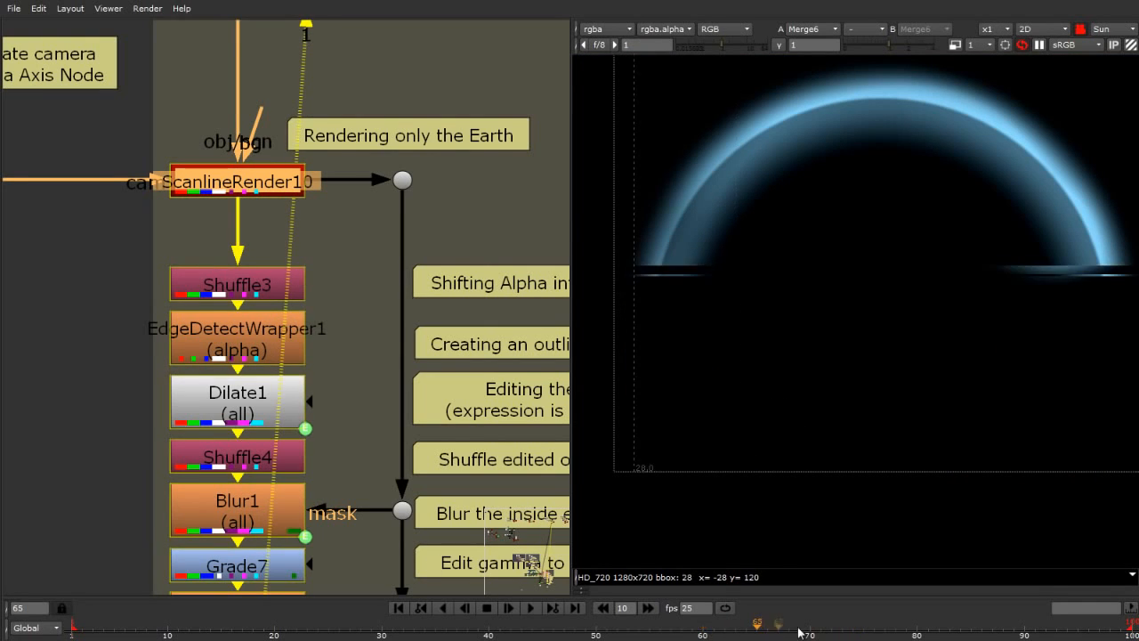
left_click(821, 627)
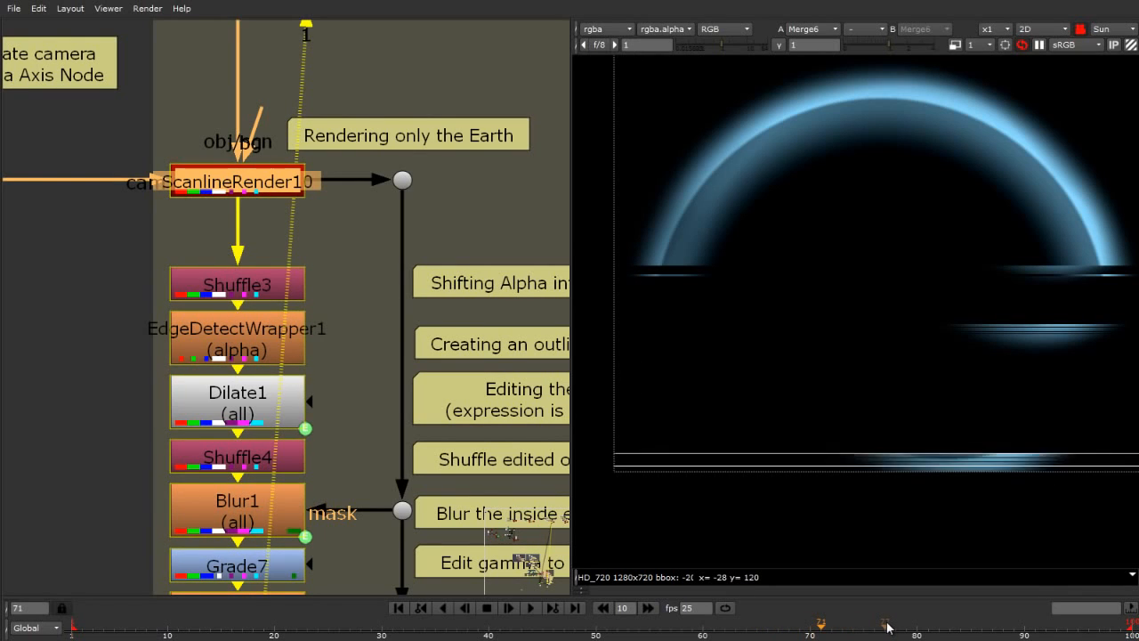
left_click(856, 630)
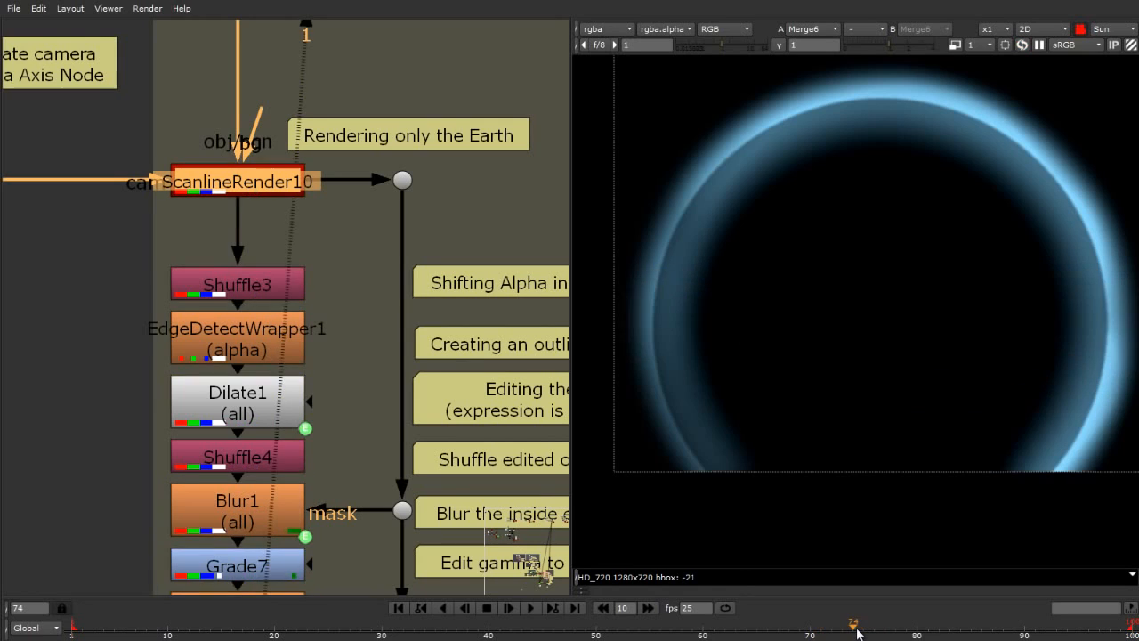
left_click(849, 632)
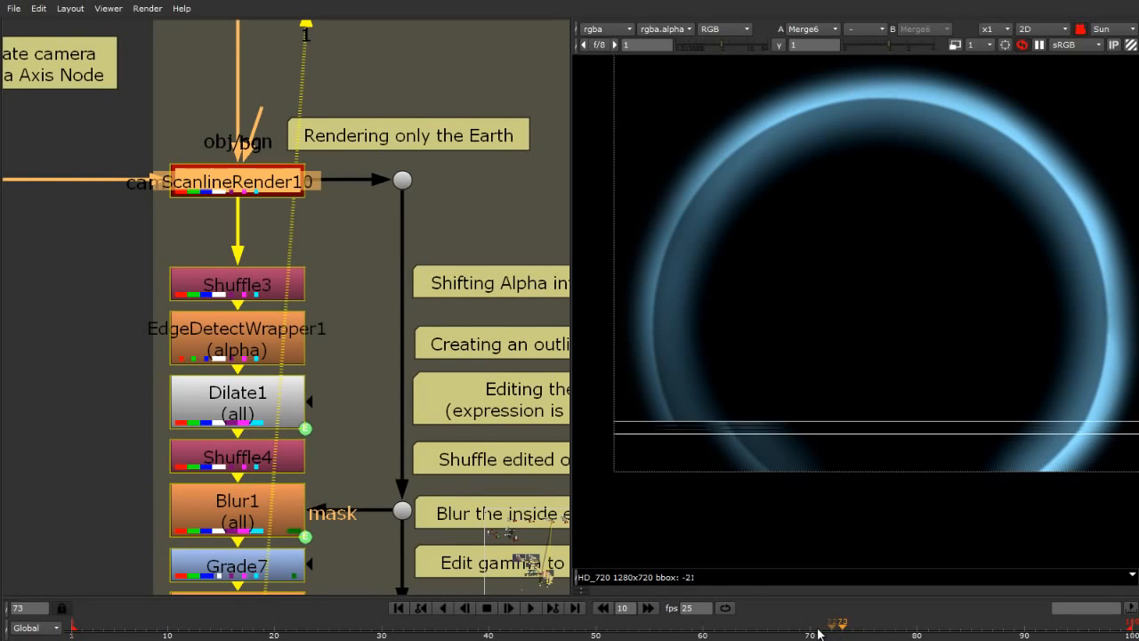
left_click(820, 632)
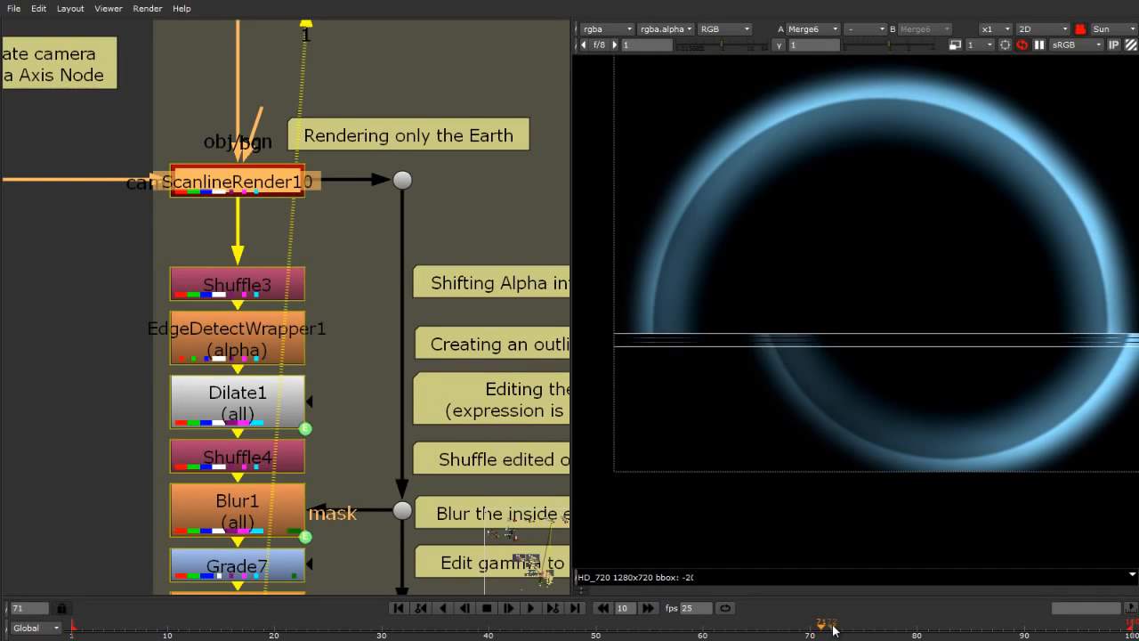
left_click(833, 629)
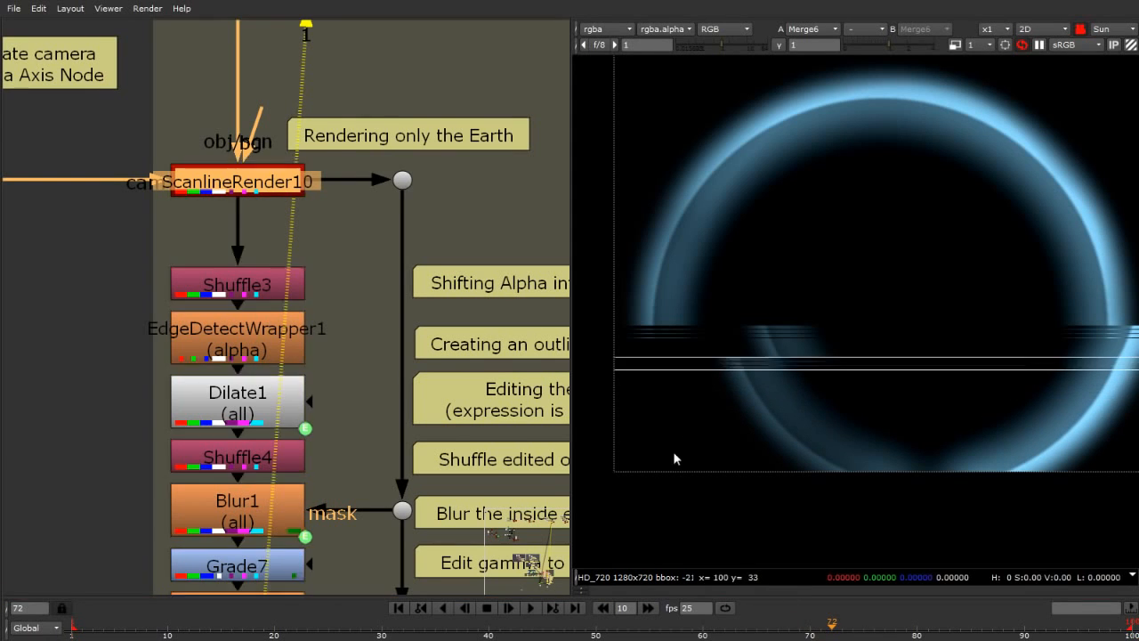
scroll(895, 456, "up", 2)
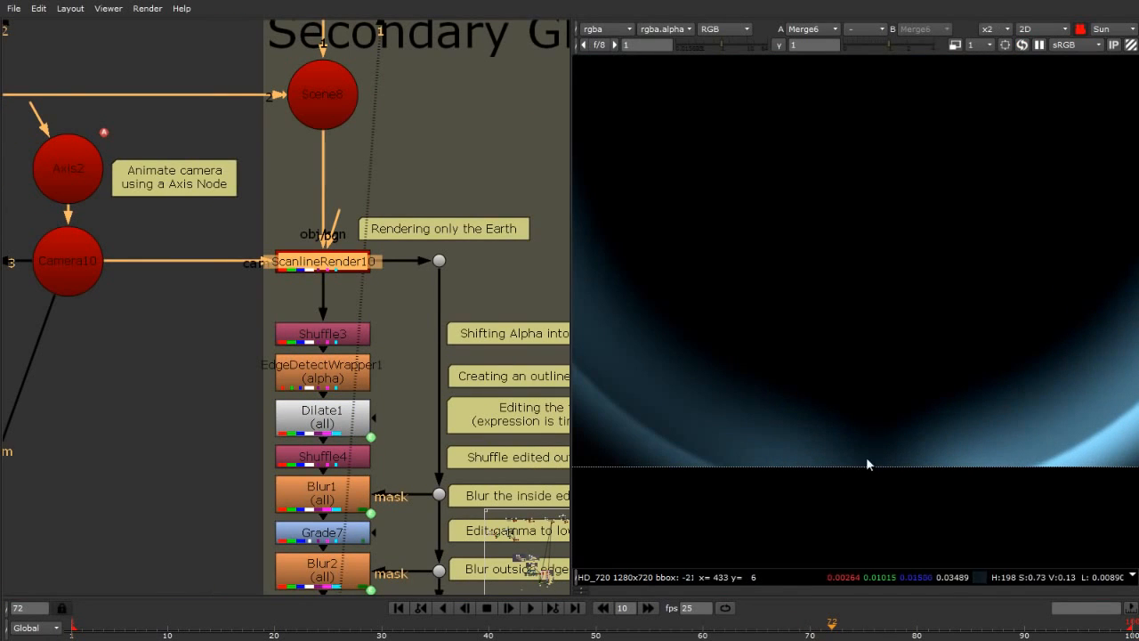
scroll(868, 464, "down", 1)
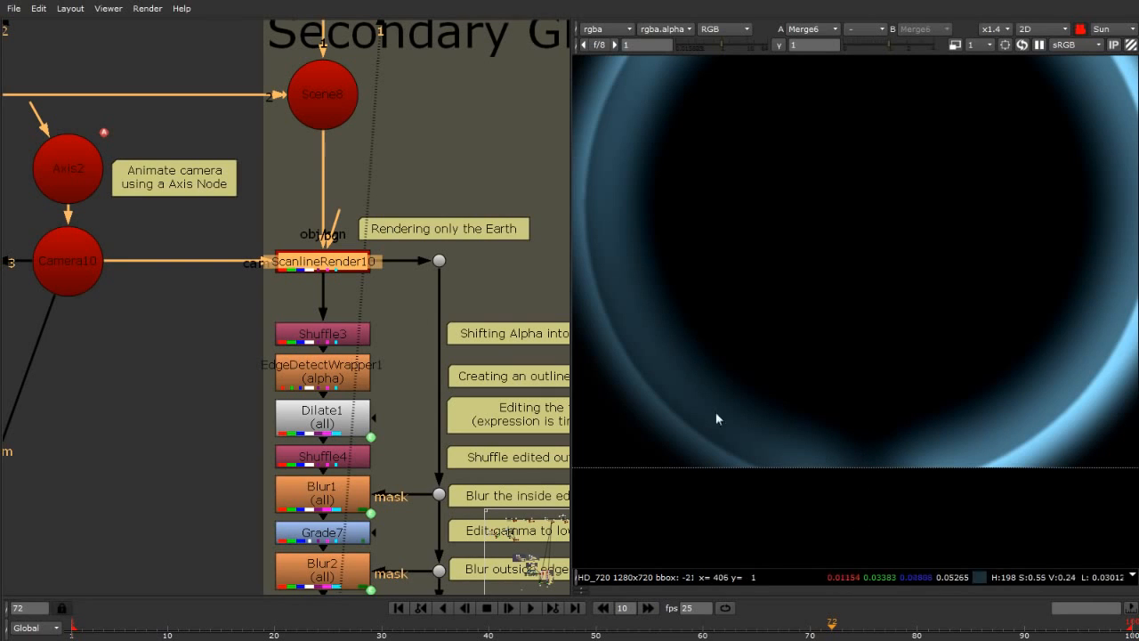
View the ScanlineRender10 render of the Earth, followed by the Shuffle3 output.
key("1")
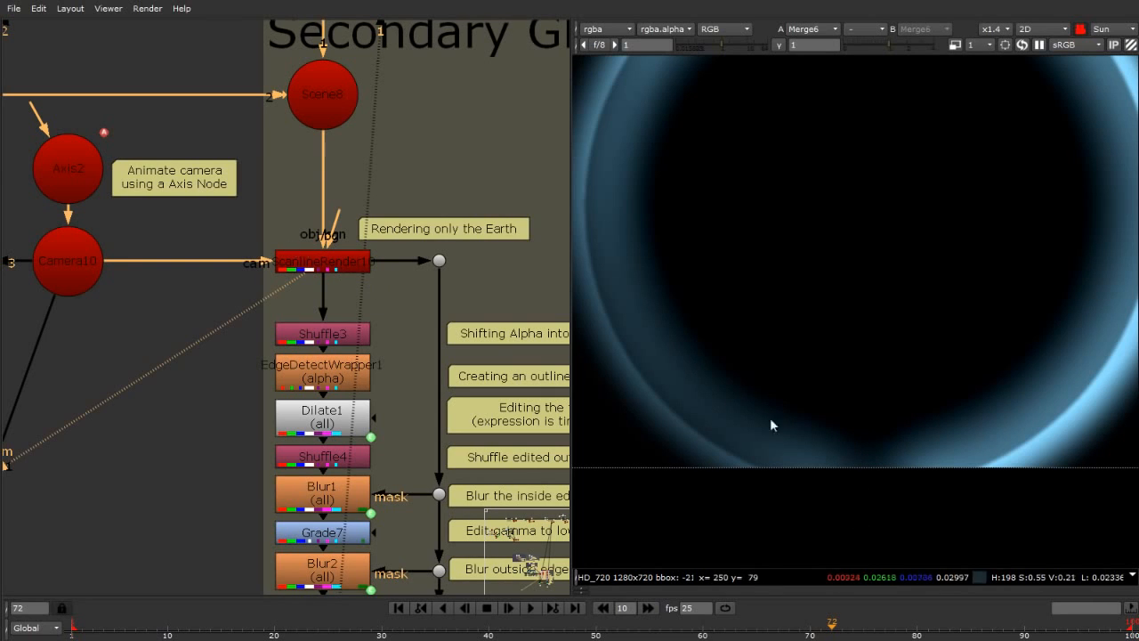
left_click(334, 267)
key("1")
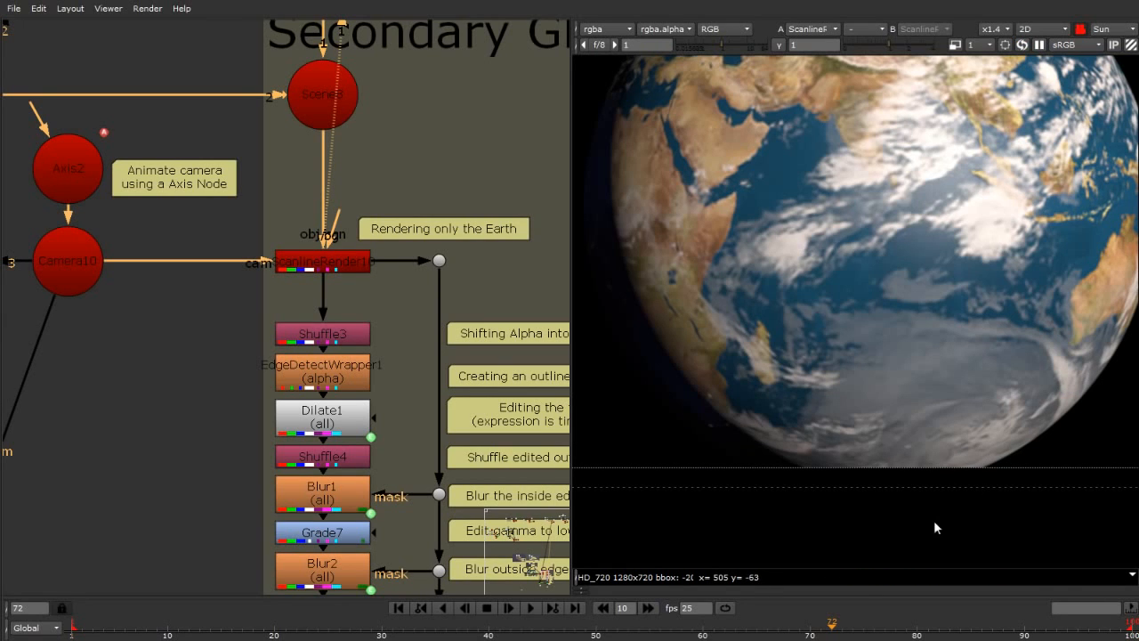
left_click(325, 343)
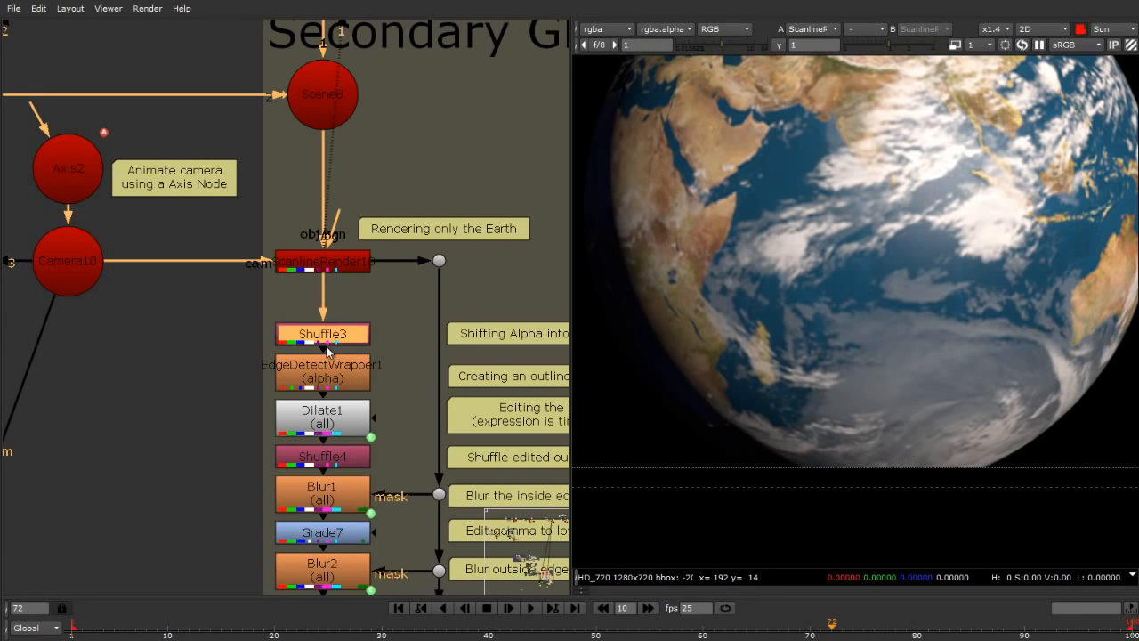
key("1")
View the EdgeDetectWrapper1, Dilate1 and Shuffle4 outputs in turn to follow how the outline is built.
left_click(329, 379)
key("1")
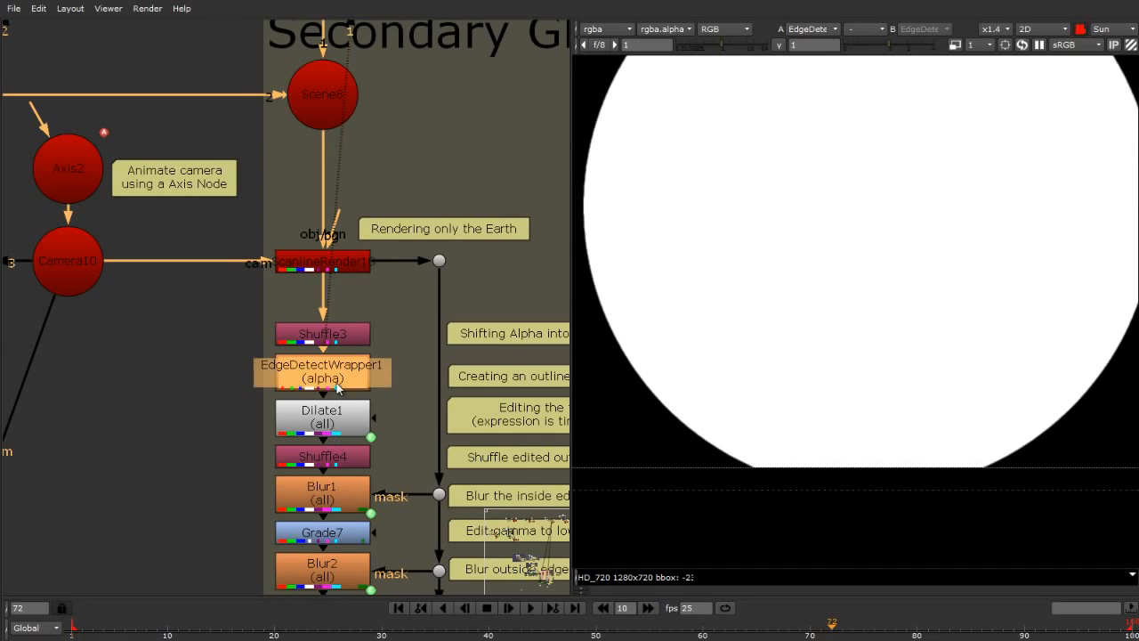
left_click(329, 425)
key("1")
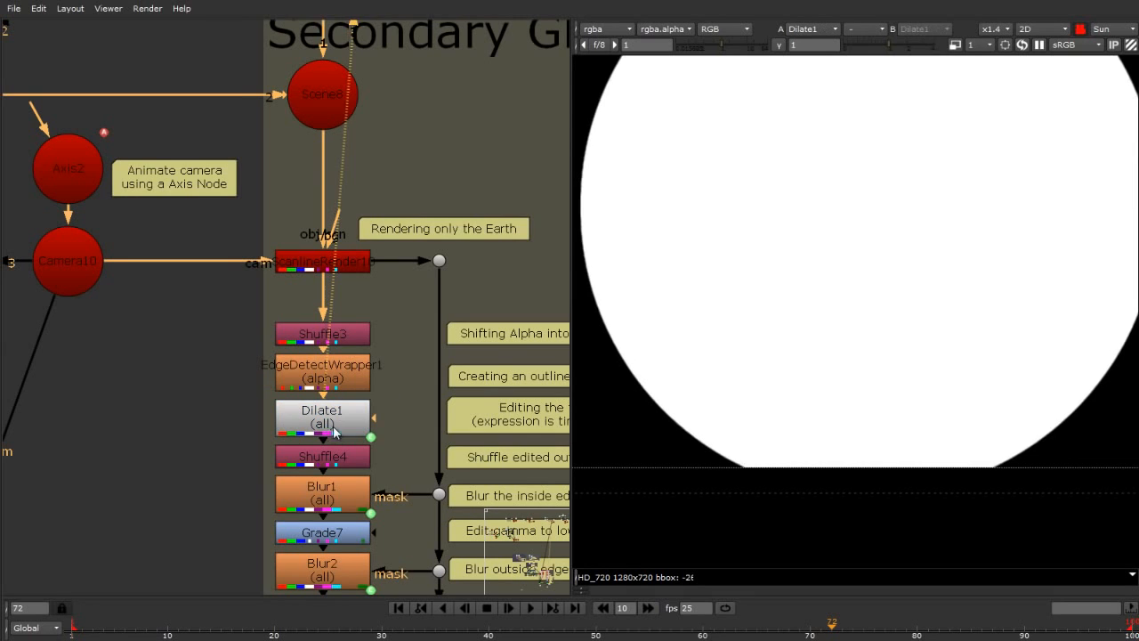
left_click(339, 459)
key("1")
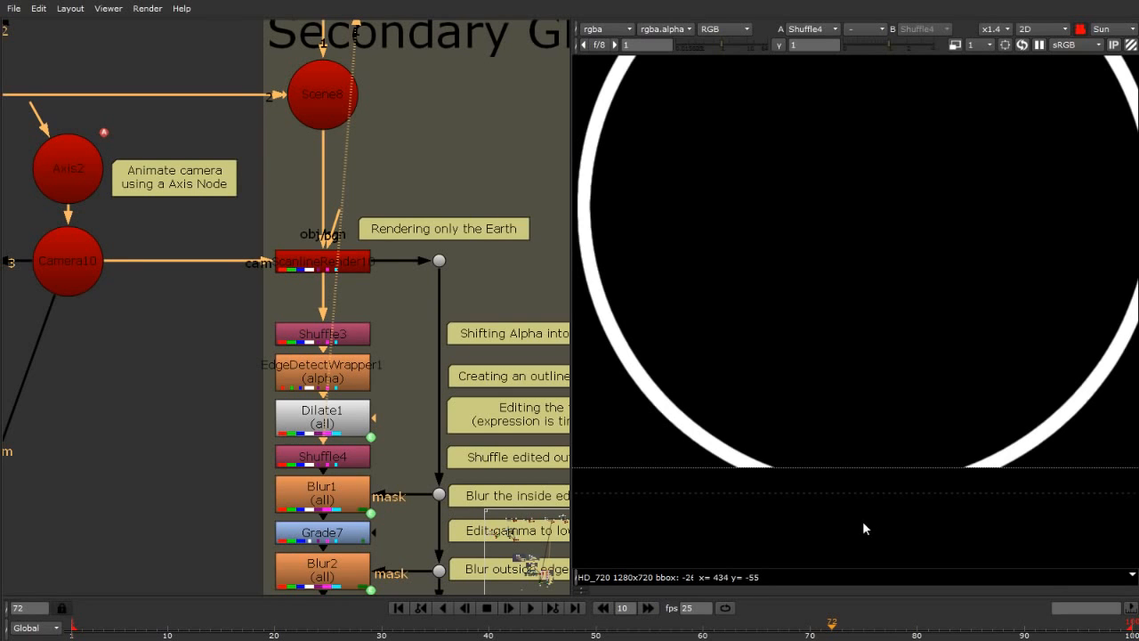
Show the Merge6 output in the viewer again to review the finished glow at frame 72.
scroll(196, 276, "down", 3)
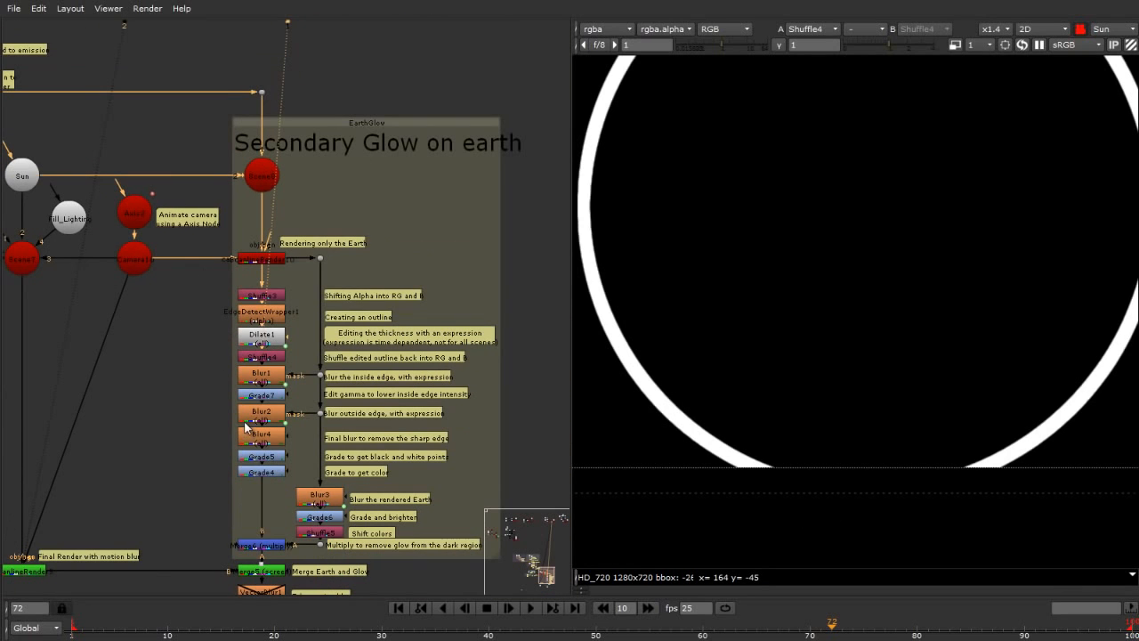
left_click(258, 543)
key("1")
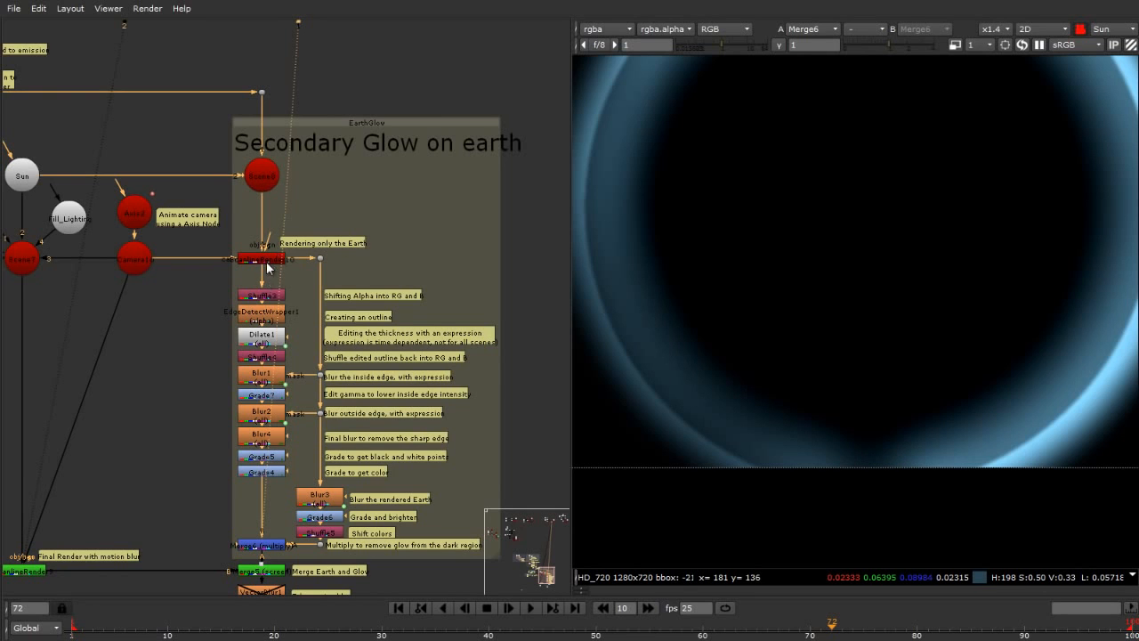
Set the overscan of ScanlineRender10 to 0.
scroll(266, 260, "up", 4)
double_click(238, 256)
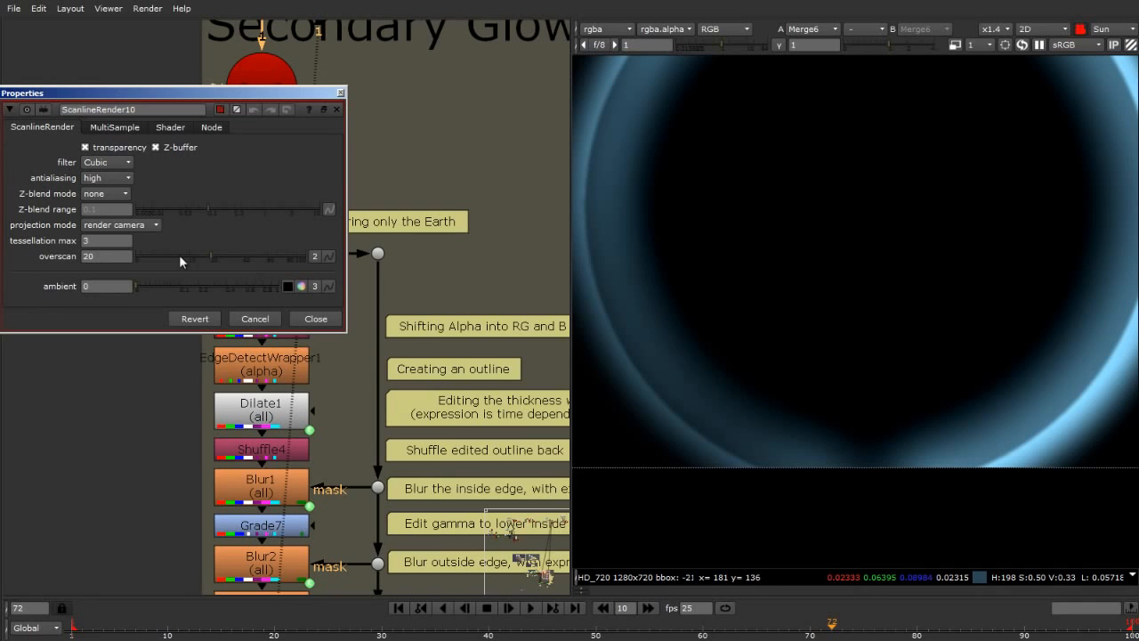
left_click_drag(162, 252, 124, 260)
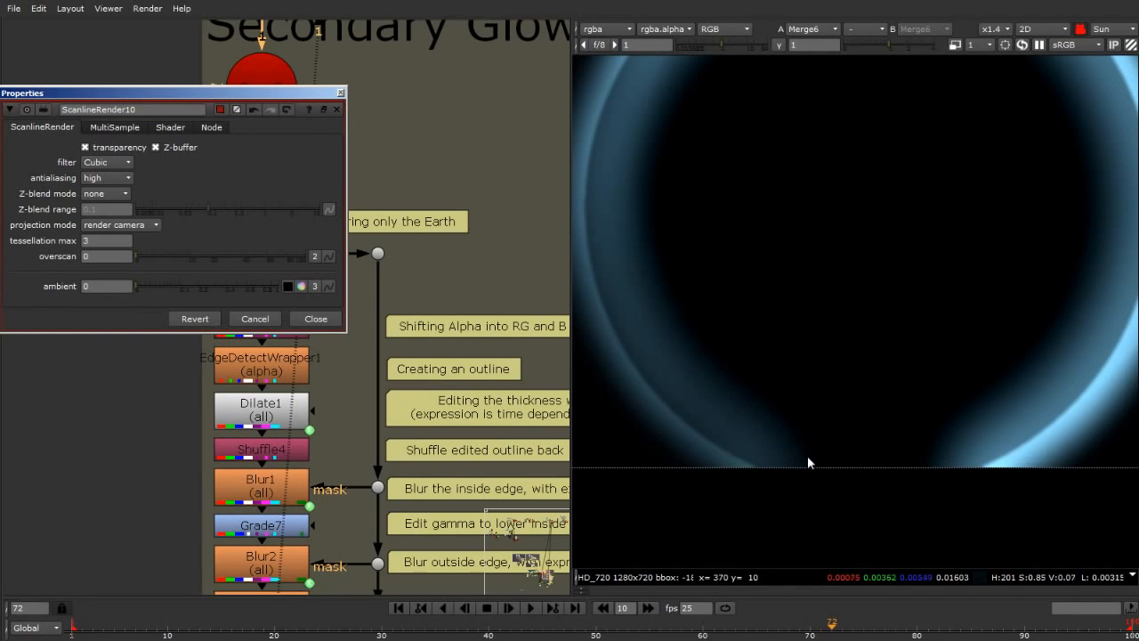
Set the ScanlineRender10 overscan to 41 and inspect the glow and its bounding box at frame 75.
left_click(244, 254)
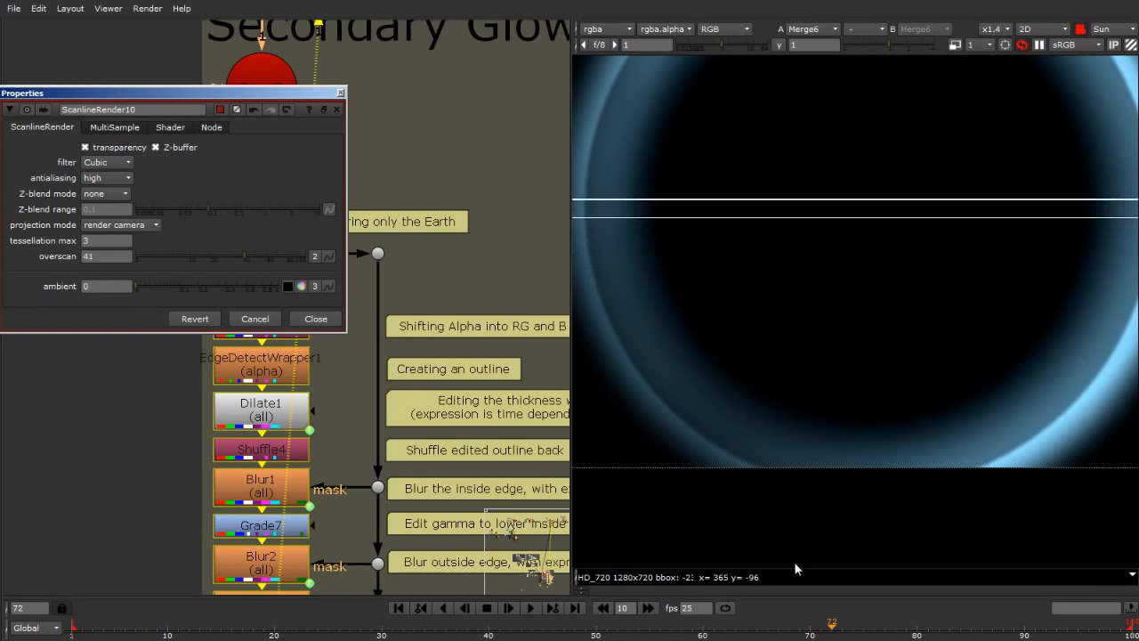
scroll(786, 517, "down", 3)
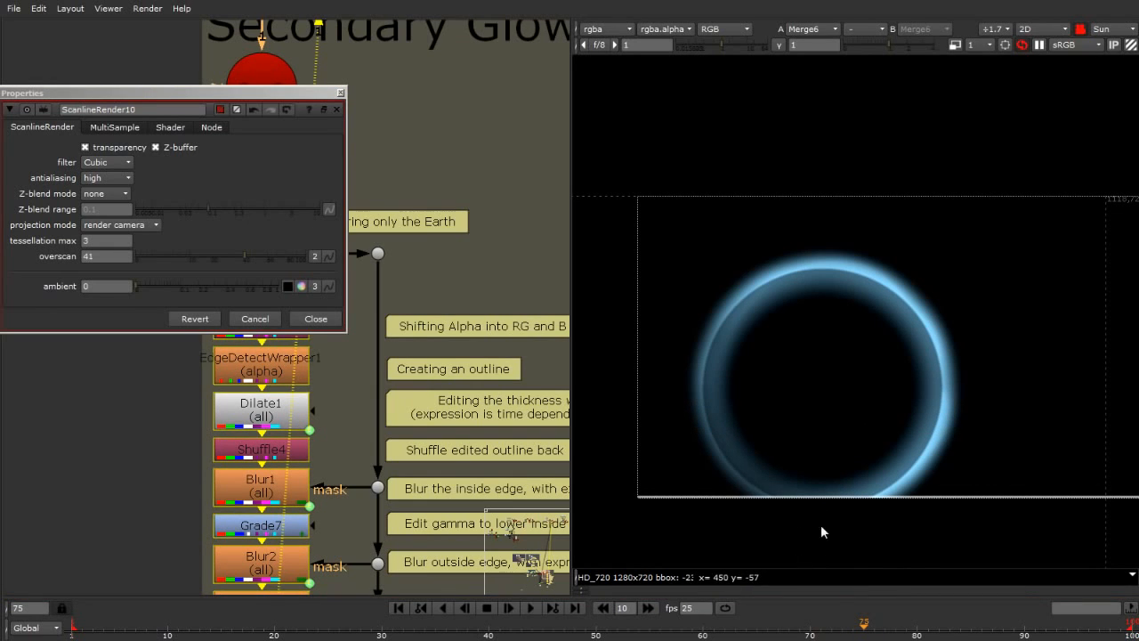
left_click(339, 94)
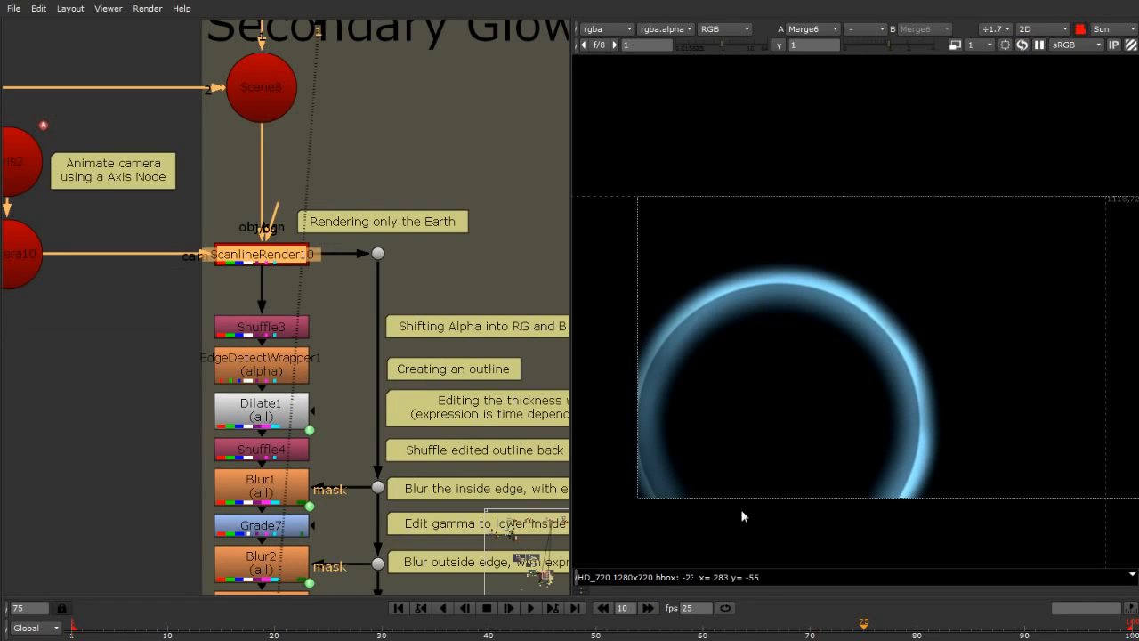
key("1")
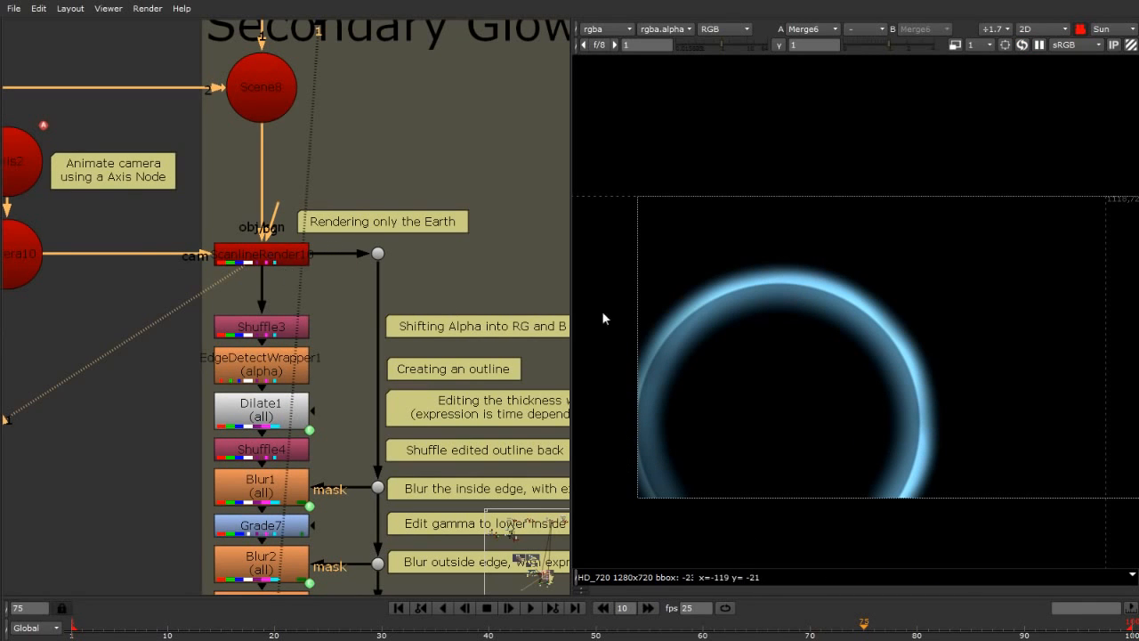
scroll(860, 223, "down", 3)
scroll(789, 387, "up", 4)
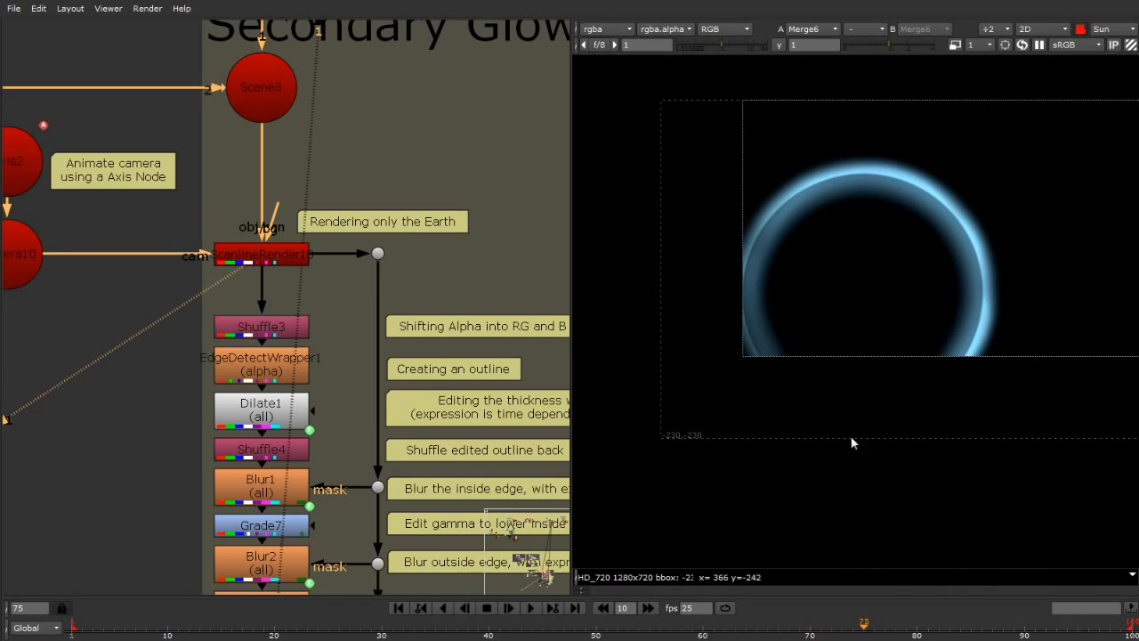
Try an overscan of 30 on ScanlineRender10, settle on 20, and close its properties.
double_click(276, 256)
double_click(114, 272)
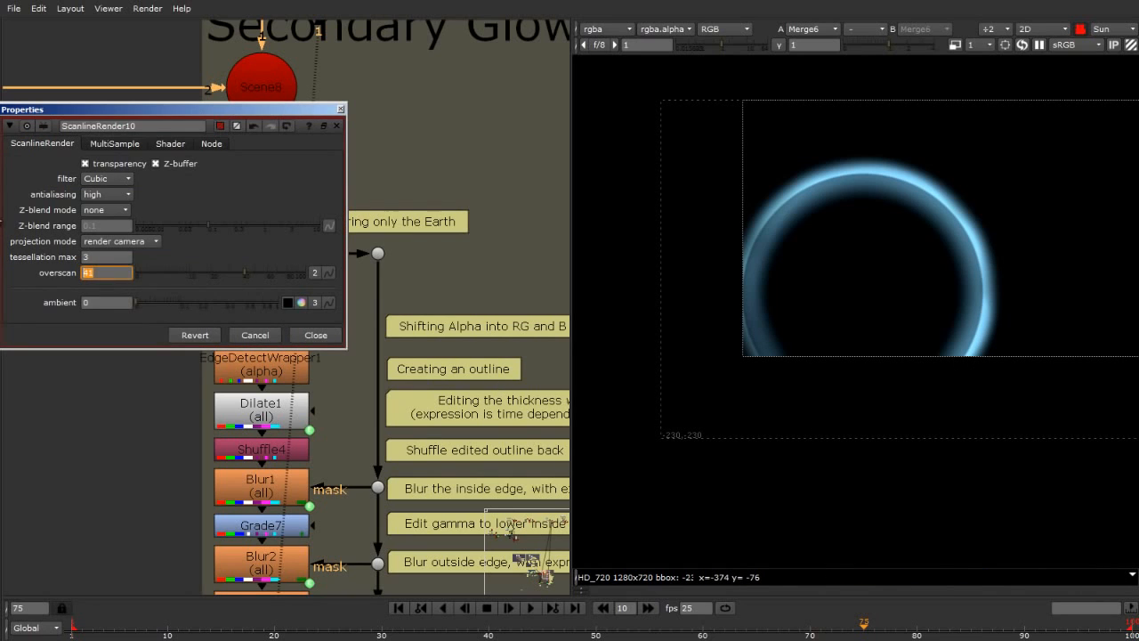
key("Return")
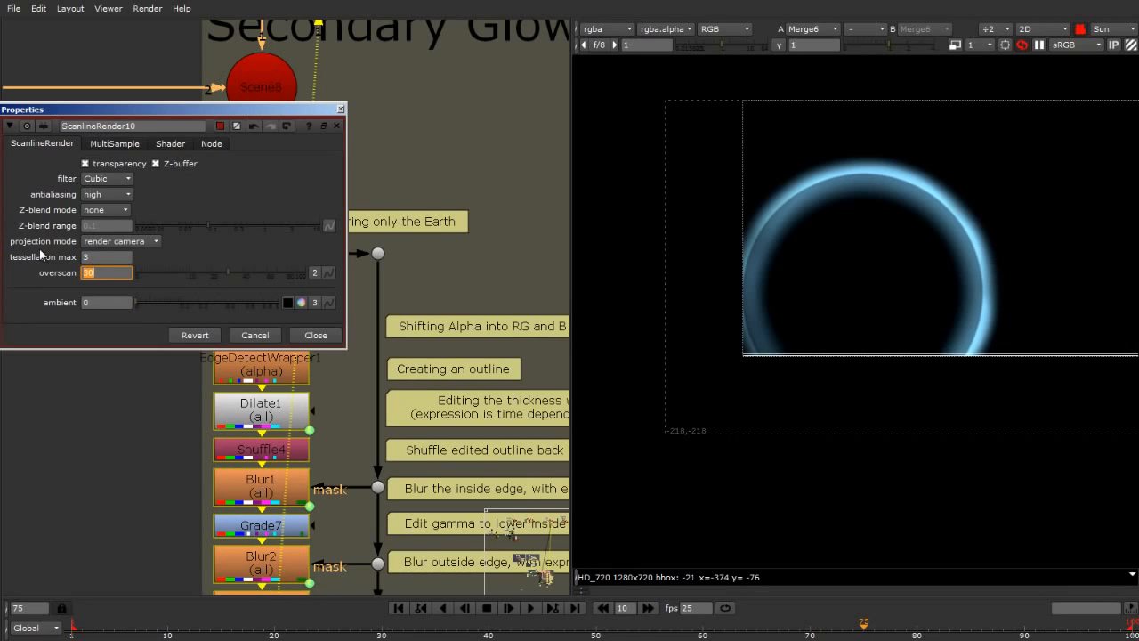
type("20")
key("Return")
left_click(341, 109)
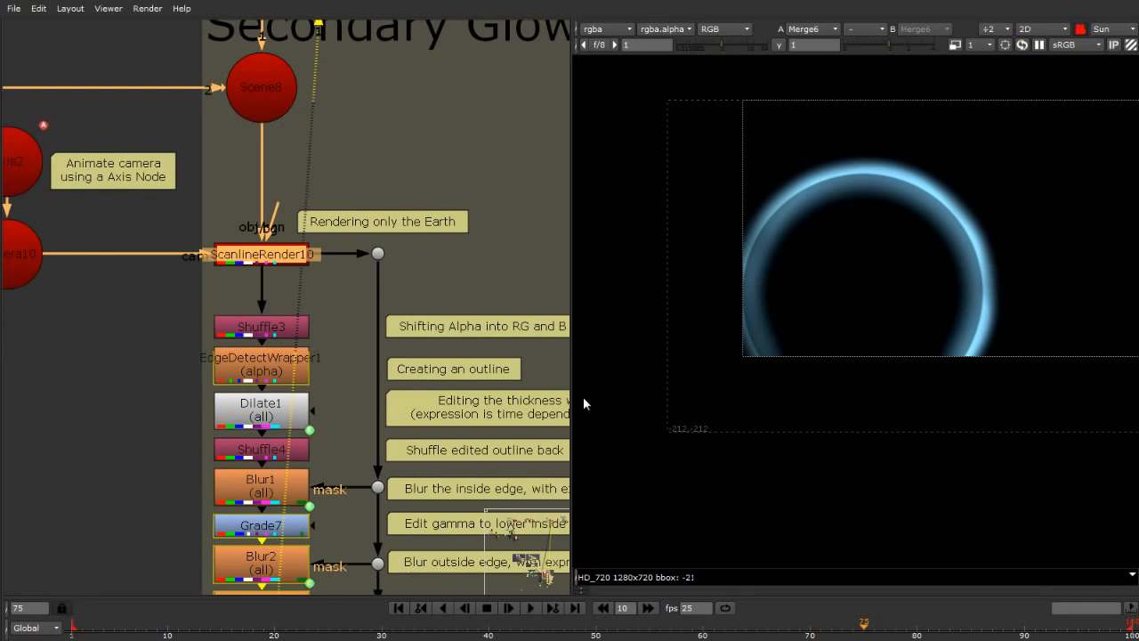
Return to the Merge6 node and examine its glow ring and bounding box in the viewer.
scroll(792, 353, "down", 2)
scroll(820, 329, "down", 3)
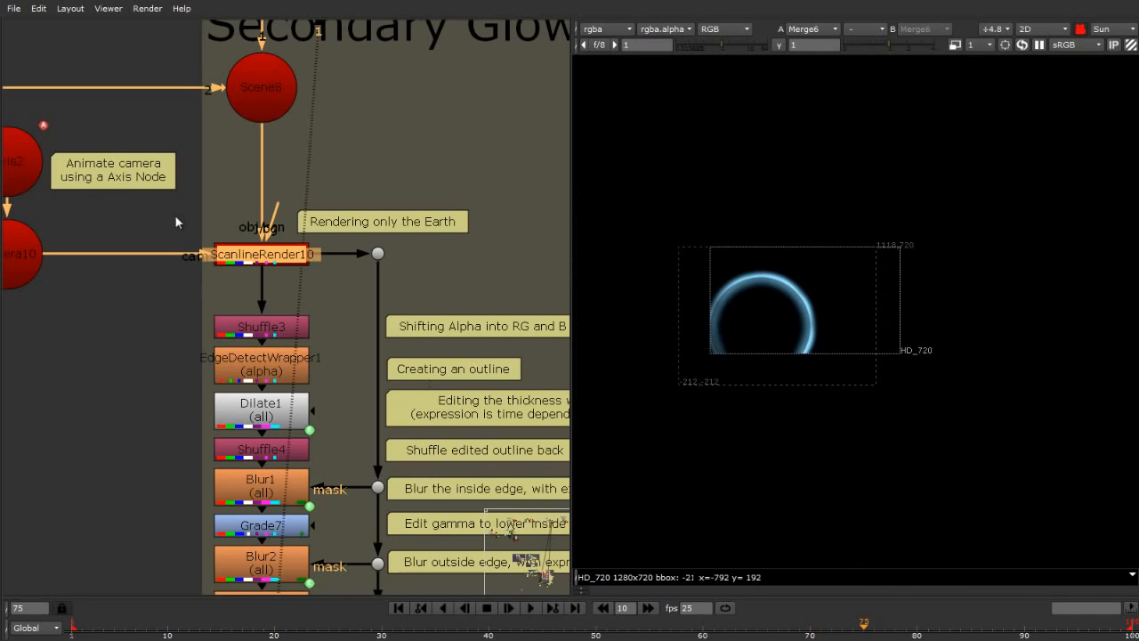
scroll(212, 188, "down", 6)
scroll(202, 435, "up", 5)
left_click(303, 424)
left_click(321, 379)
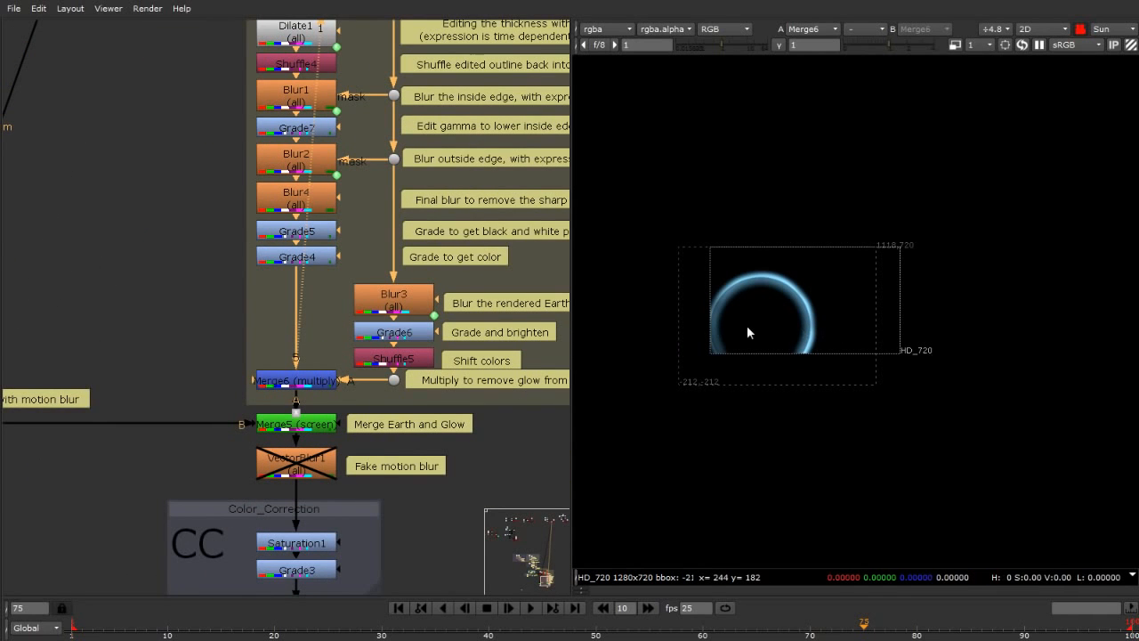
scroll(747, 325, "up", 3)
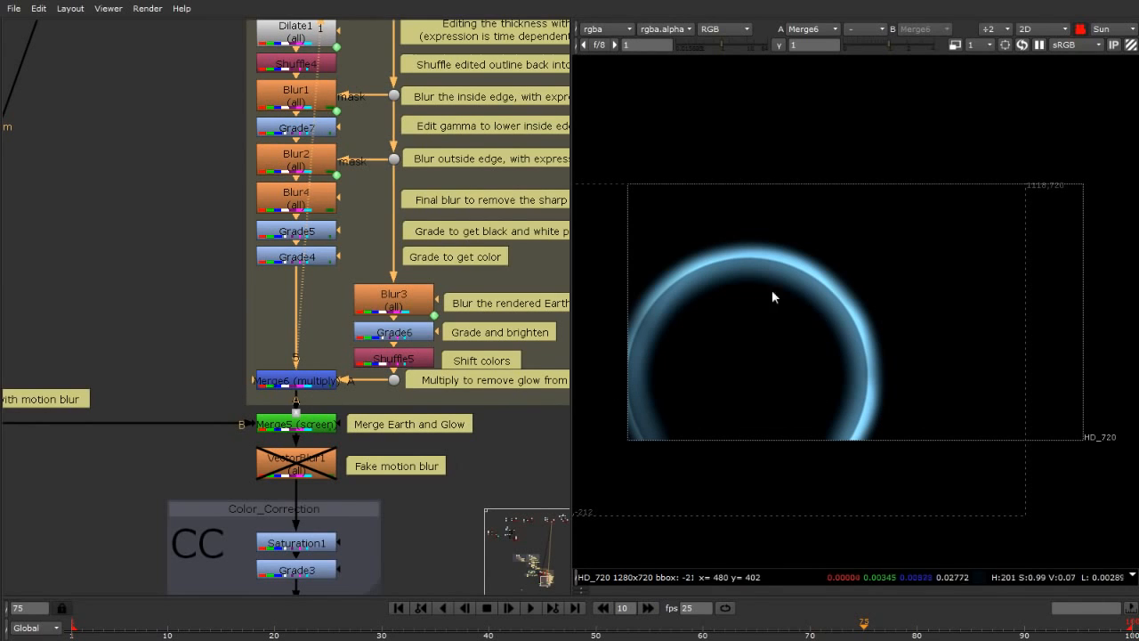
Show the final motion-blur render in the viewer and compare it with the Merge5 screen of Earth and glow.
scroll(493, 418, "down", 2)
scroll(493, 418, "down", 3)
scroll(405, 416, "up", 3)
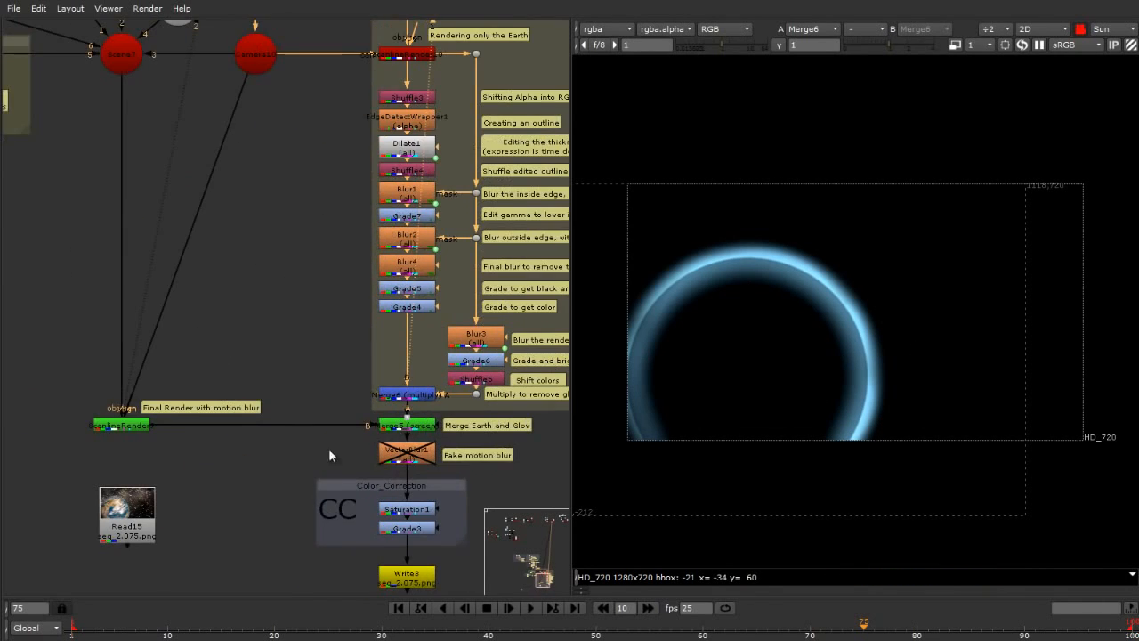
left_click(132, 426)
key("1")
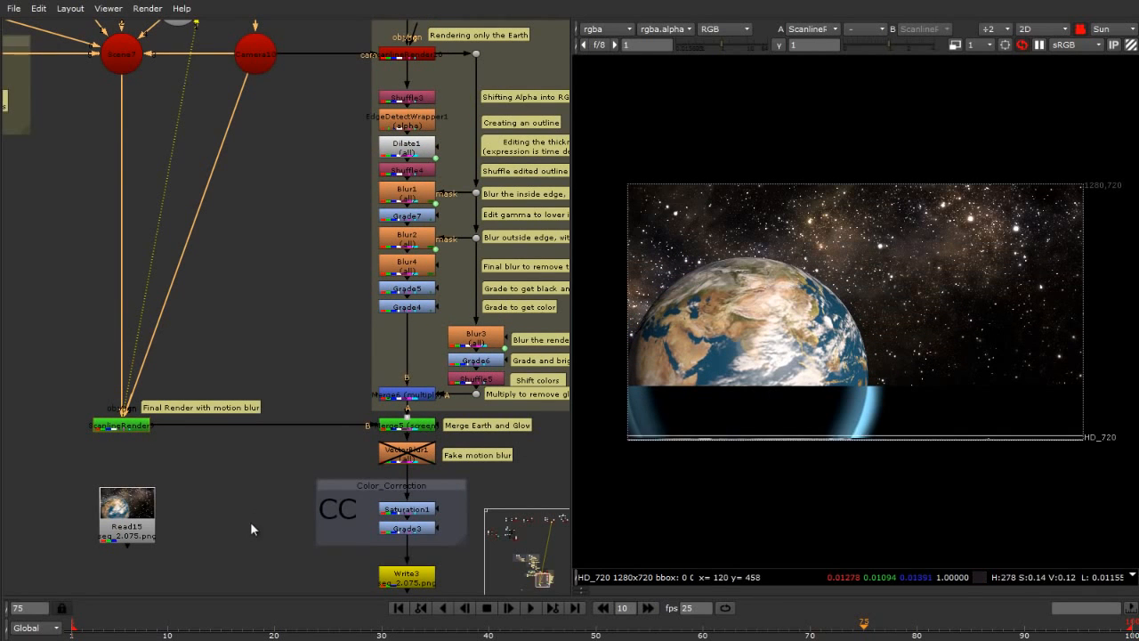
scroll(250, 523, "down", 1)
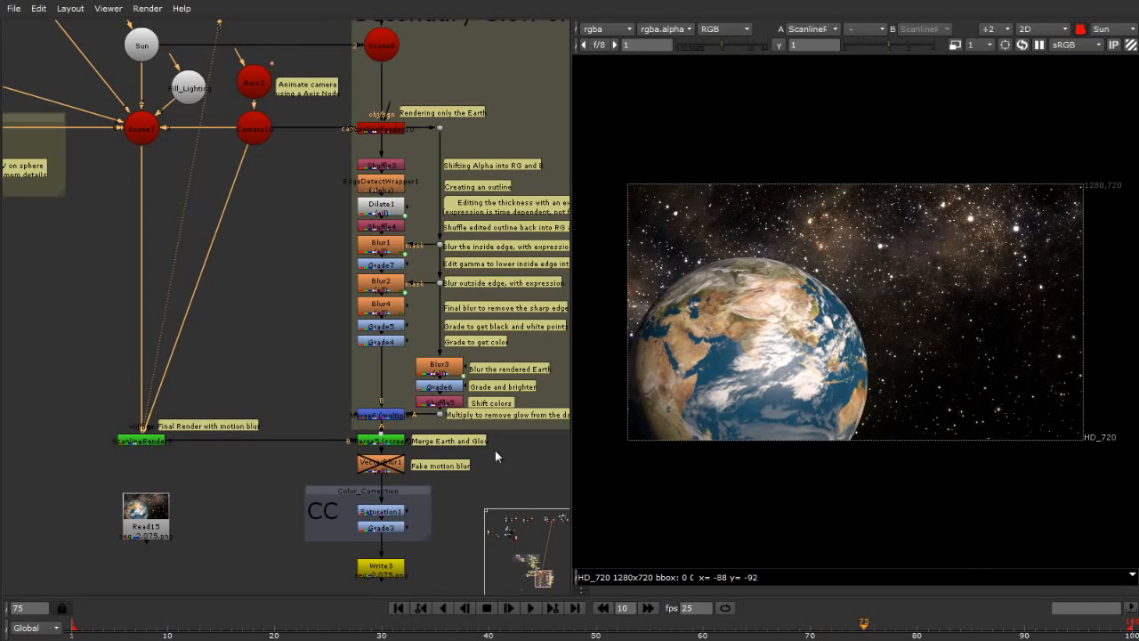
scroll(388, 457, "up", 2)
left_click(432, 447)
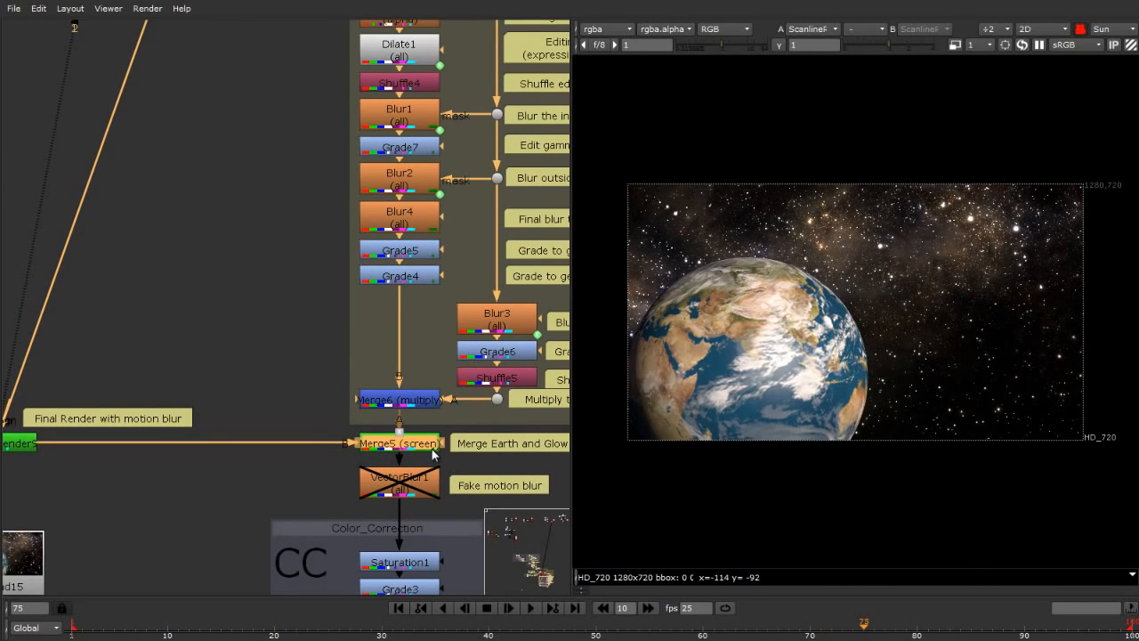
key("2")
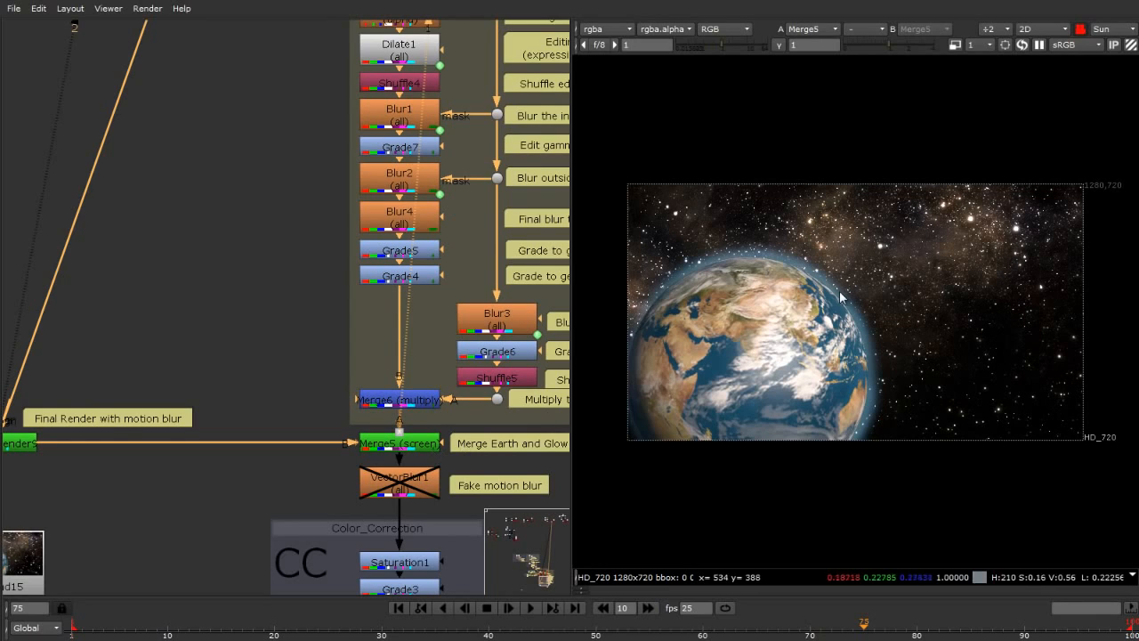
Display the VectorBlur1 fake motion blur close up on the clouds and enable the disabled node.
left_click(398, 493)
key("2")
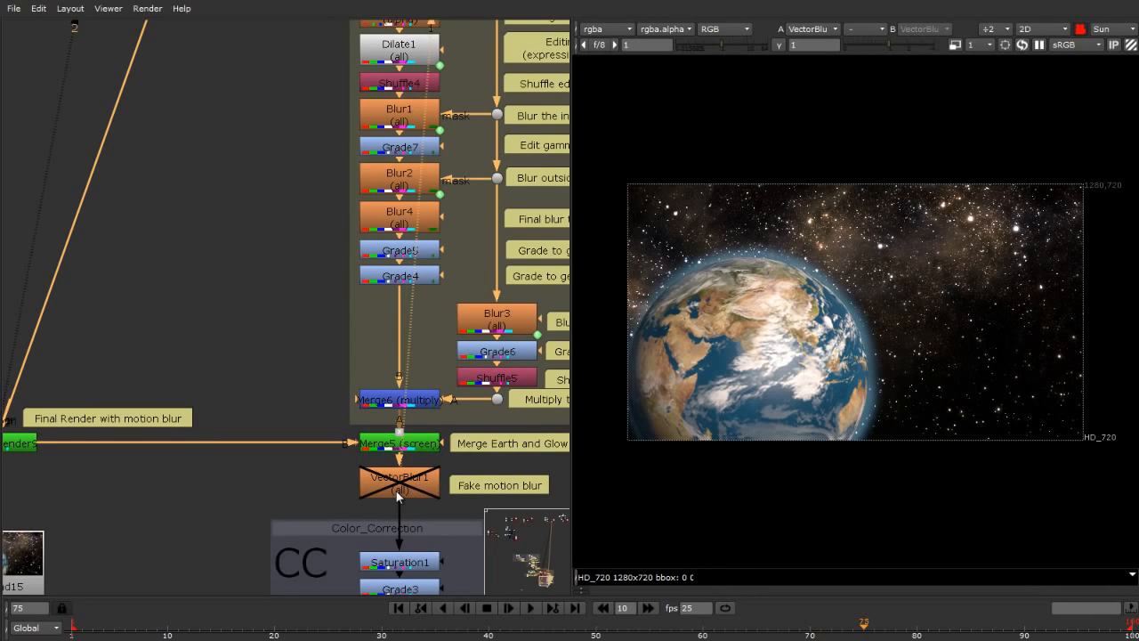
scroll(764, 432, "up", 10)
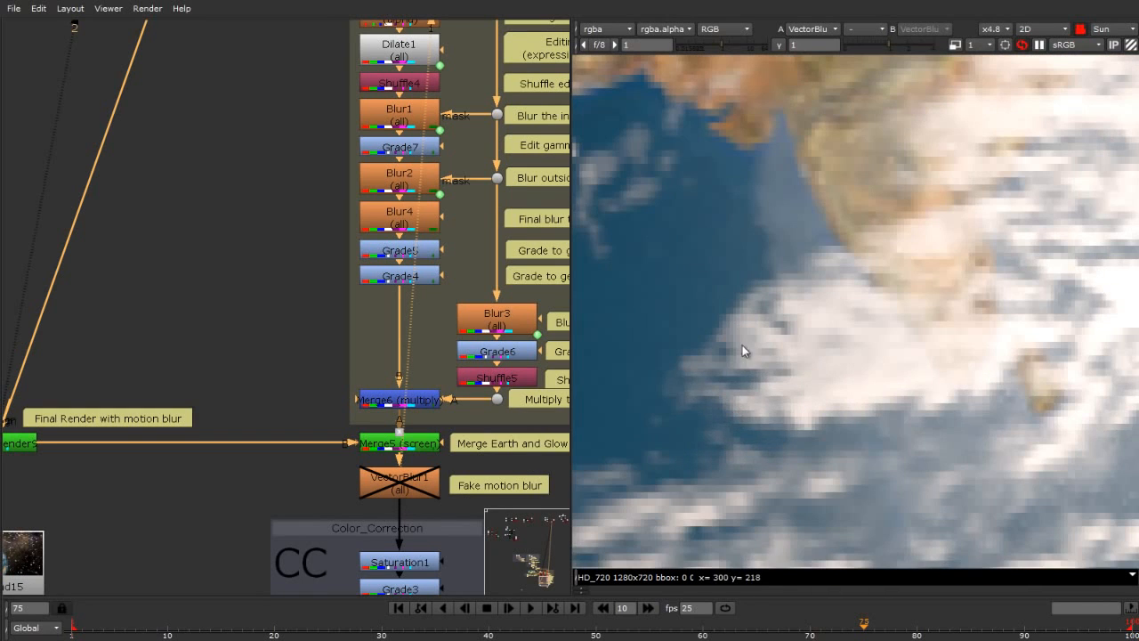
left_click(396, 478)
key("d")
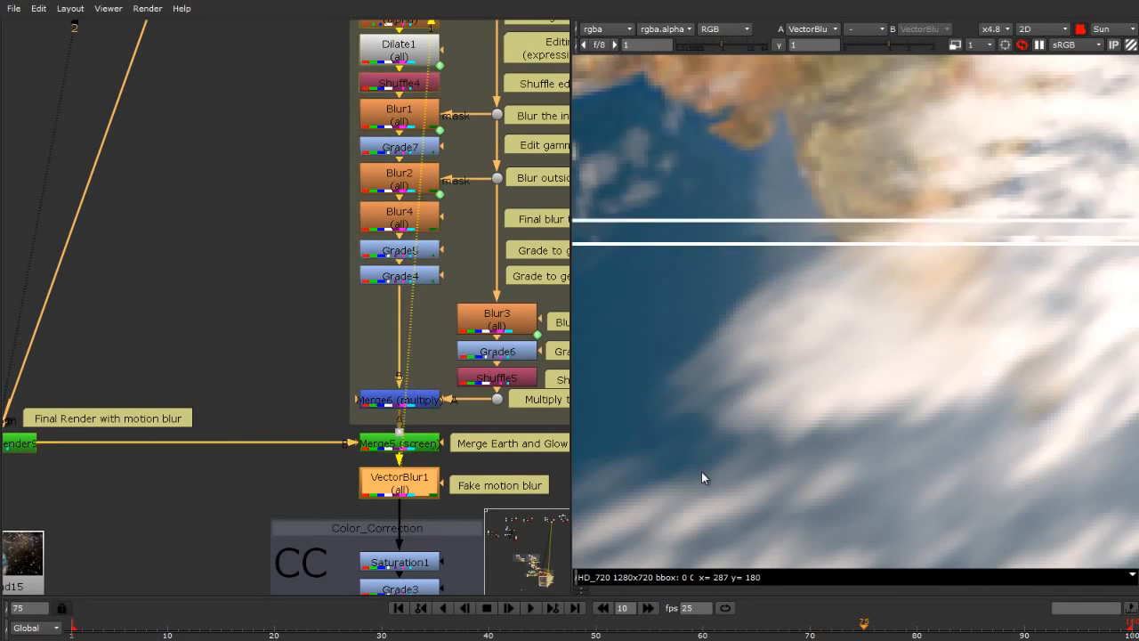
Examine the VectorBlur1 motion blur across the Earth, its glow and the starfield at frame 75.
scroll(766, 439, "down", 5)
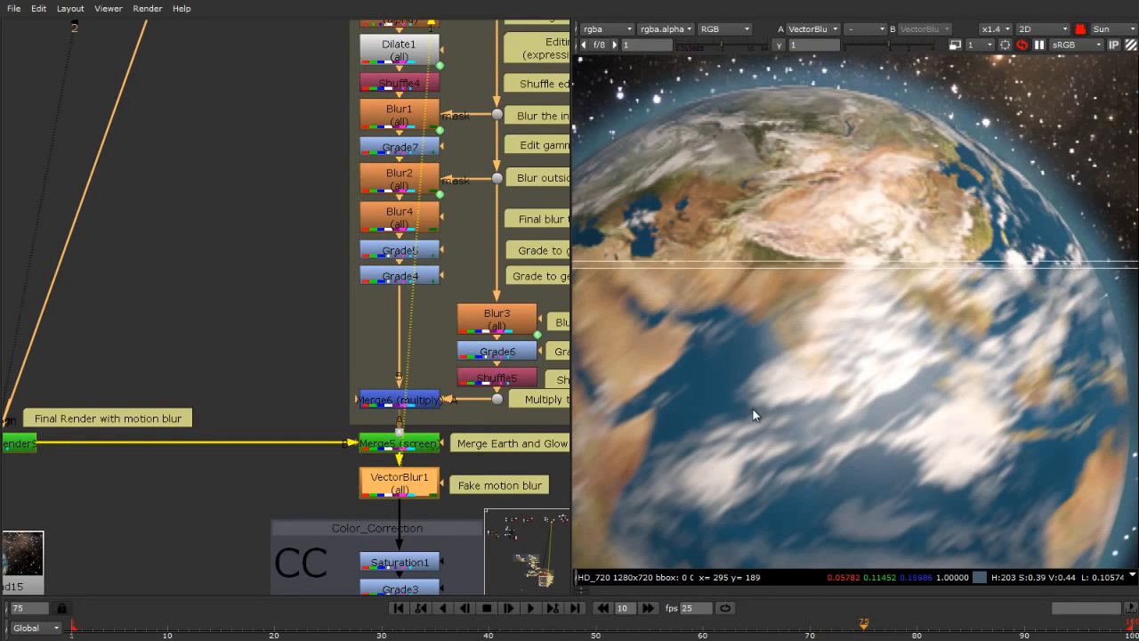
scroll(749, 306, "down", 4)
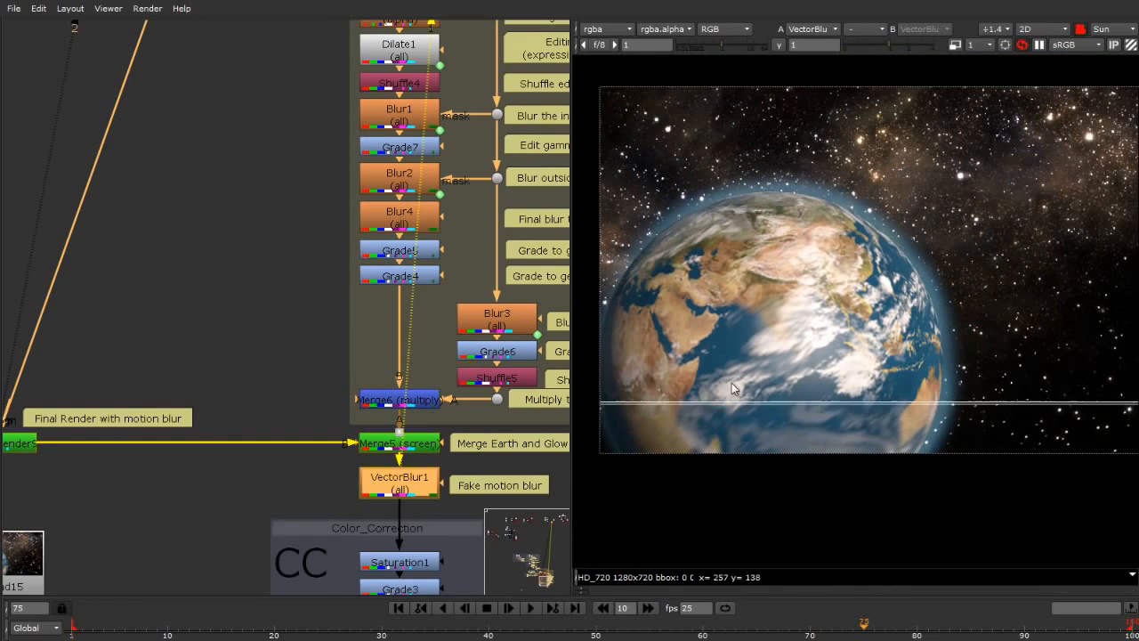
scroll(698, 405, "down", 2)
scroll(779, 289, "up", 2)
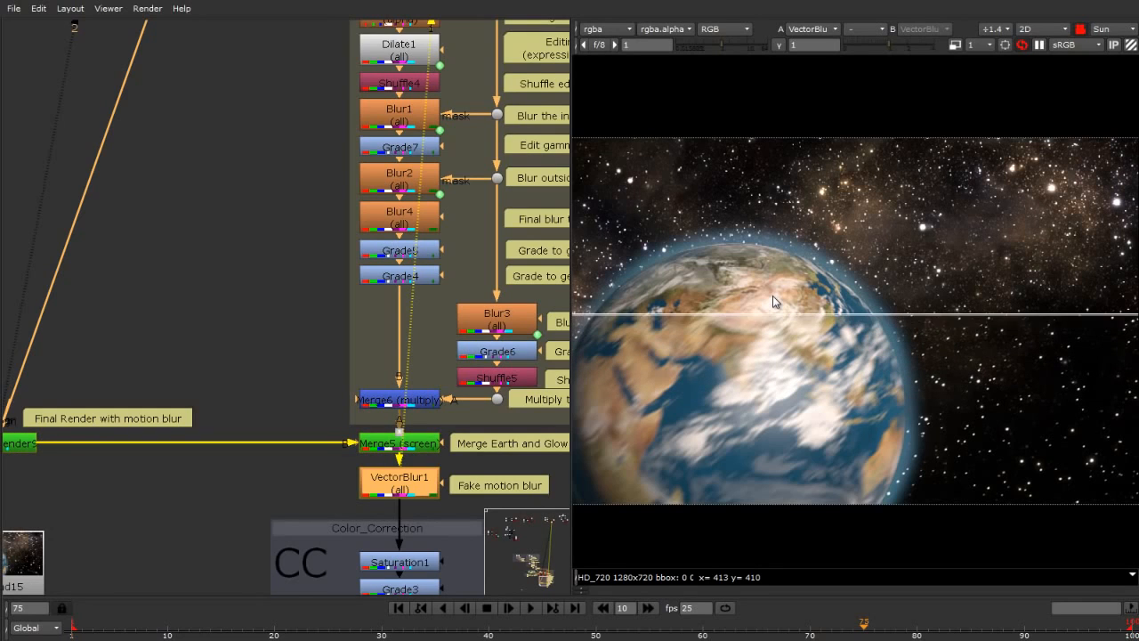
scroll(668, 392, "up", 1)
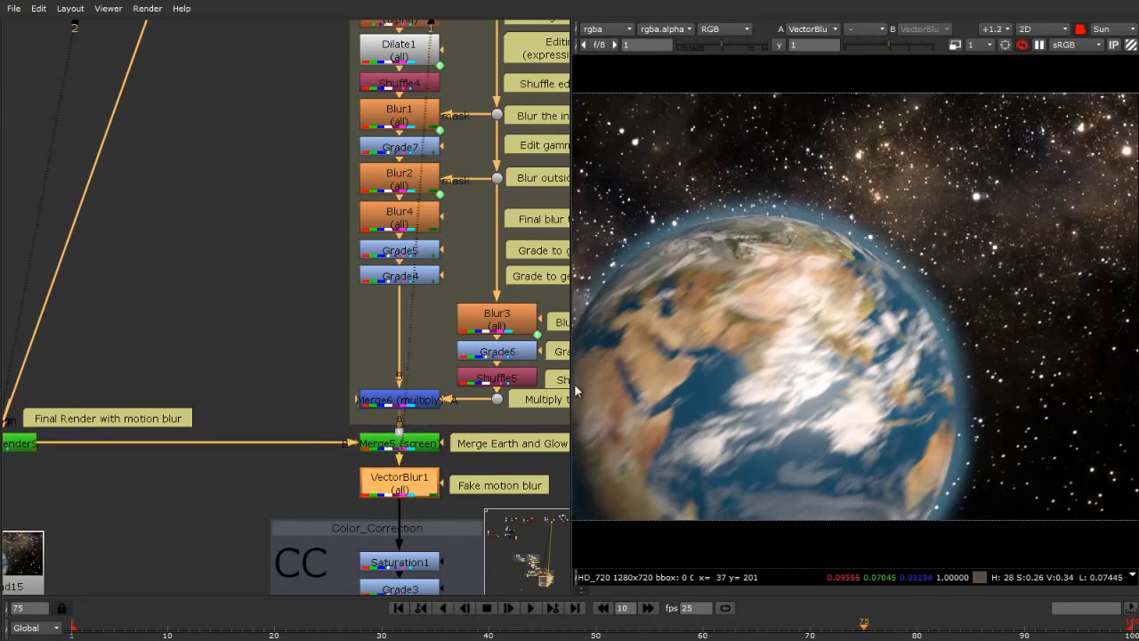
scroll(569, 384, "up", 4)
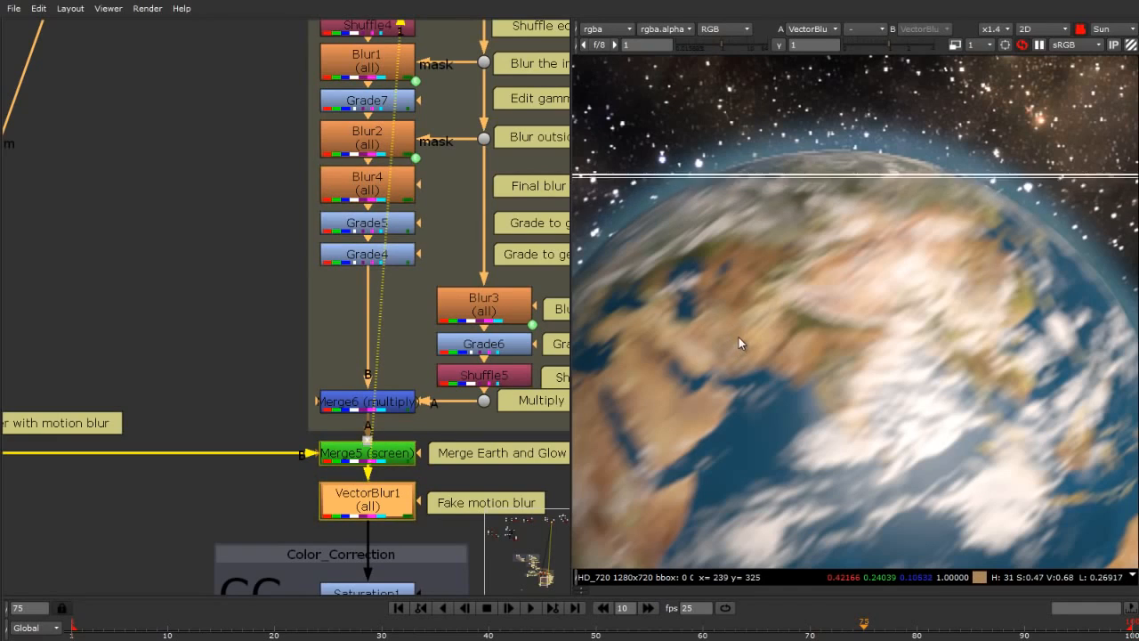
scroll(722, 283, "down", 3)
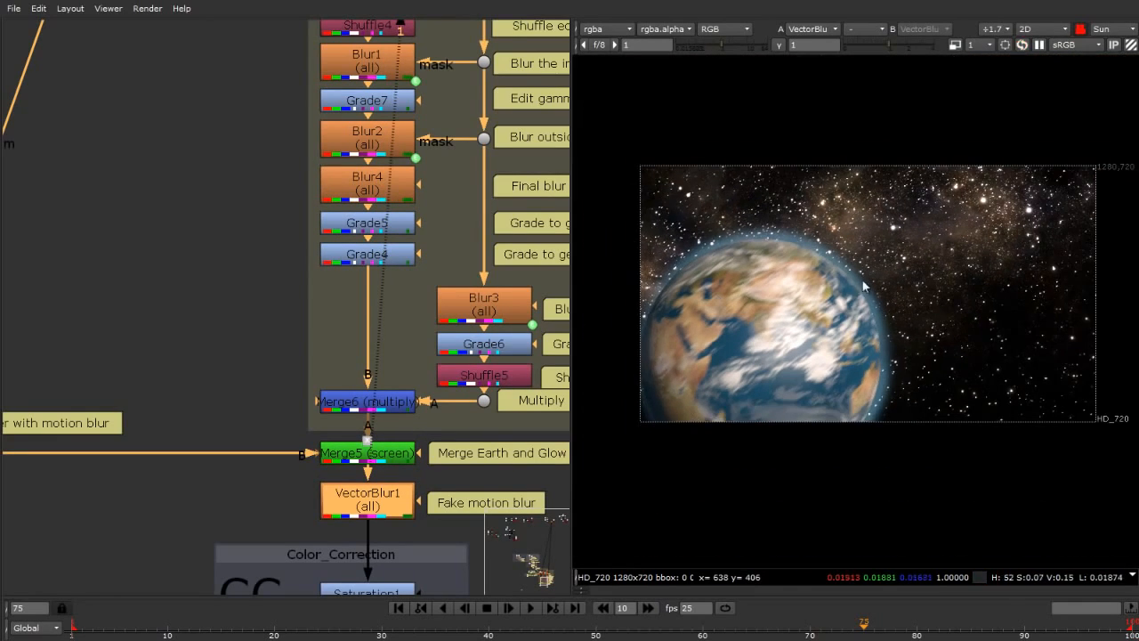
scroll(716, 295, "up", 3)
scroll(393, 313, "down", 3)
scroll(329, 366, "up", 2)
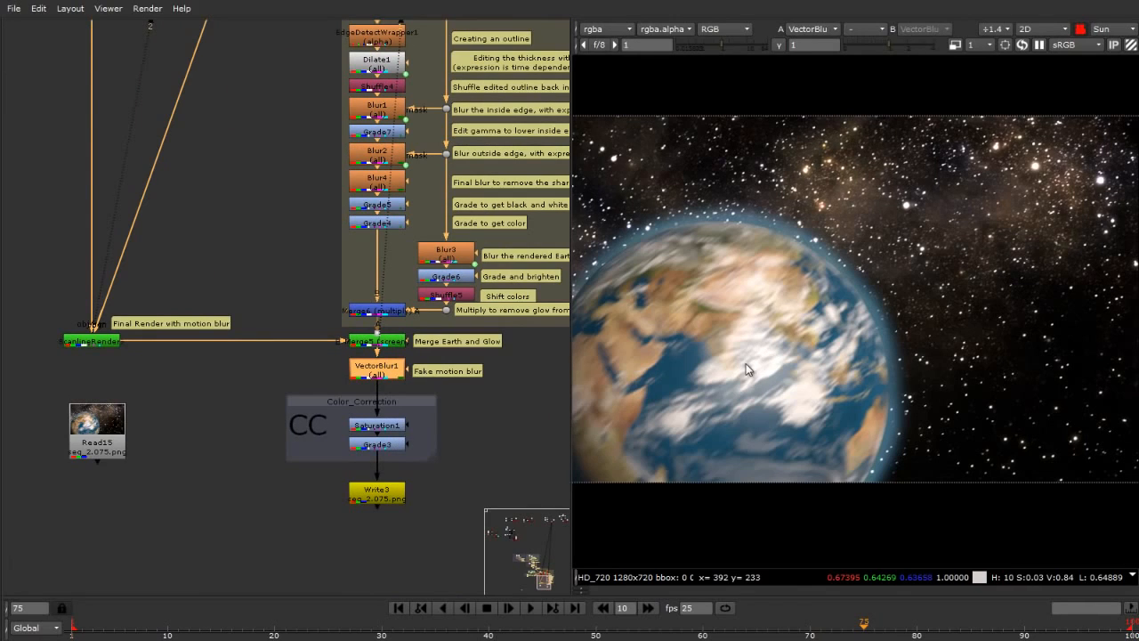
Disable VectorBlur1 again and move the timeline to frame 33.
scroll(285, 427, "down", 3)
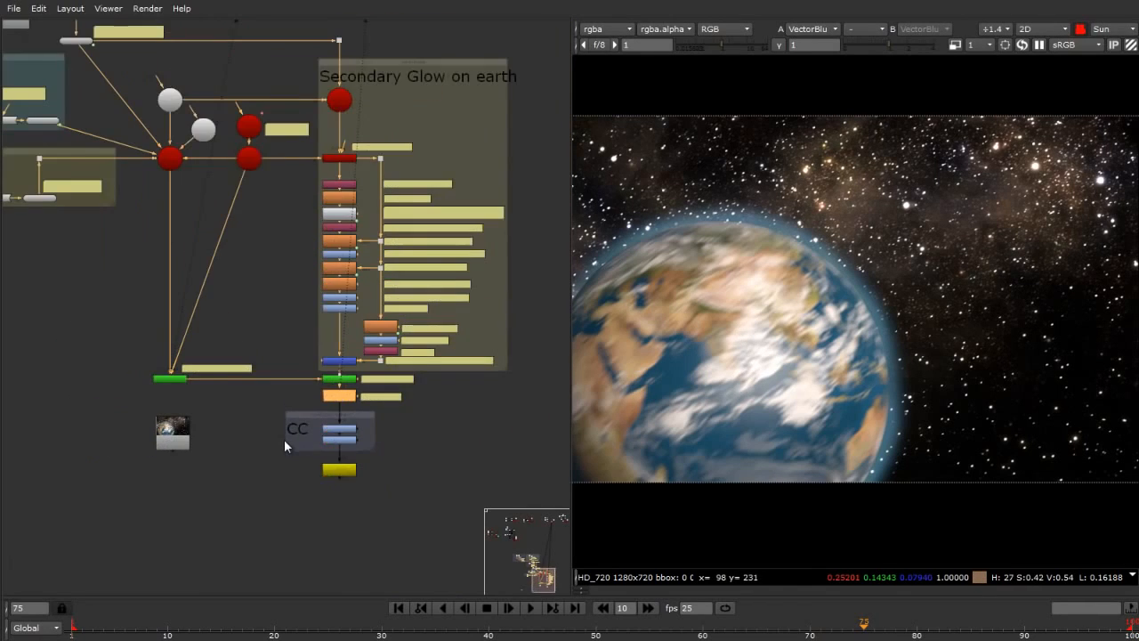
scroll(356, 470, "down", 5)
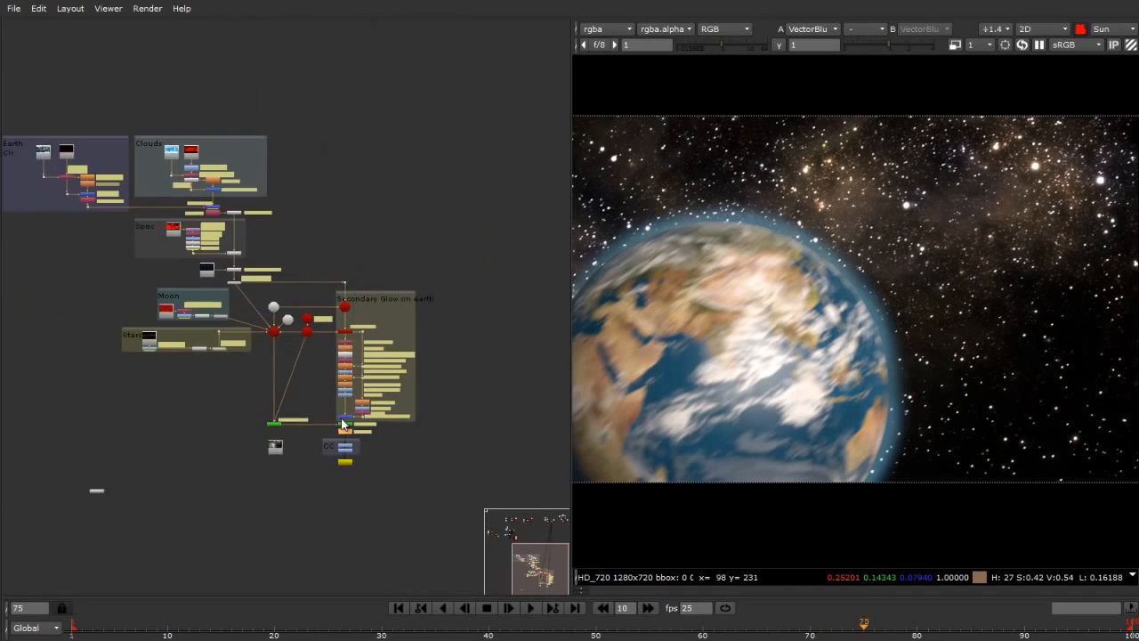
scroll(135, 392, "up", 2)
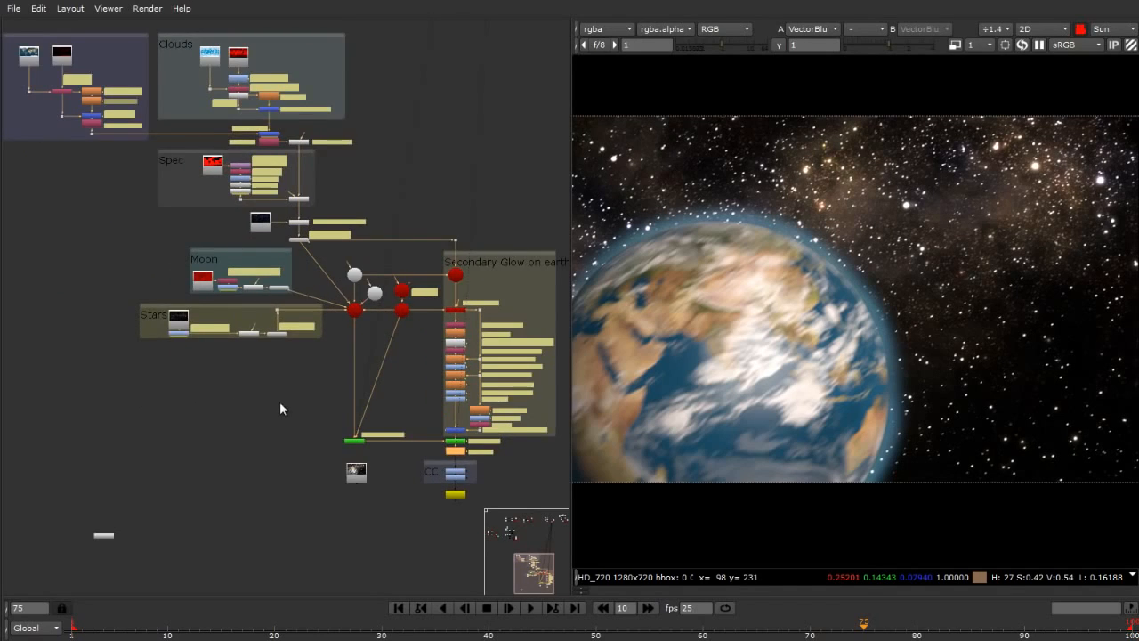
scroll(267, 405, "down", 1)
left_click(414, 623)
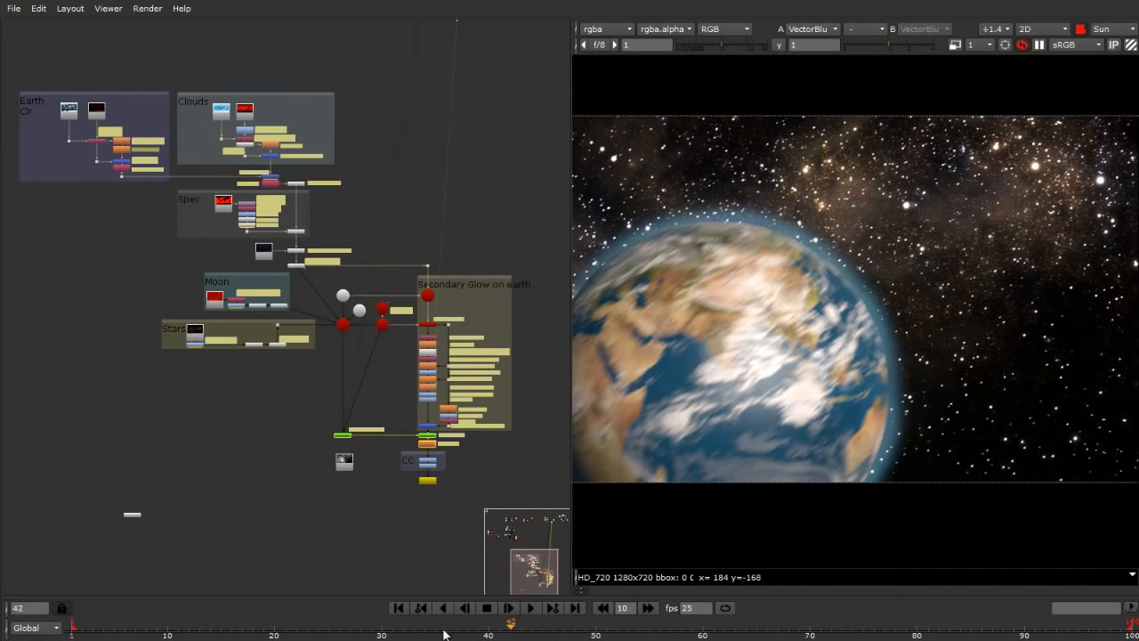
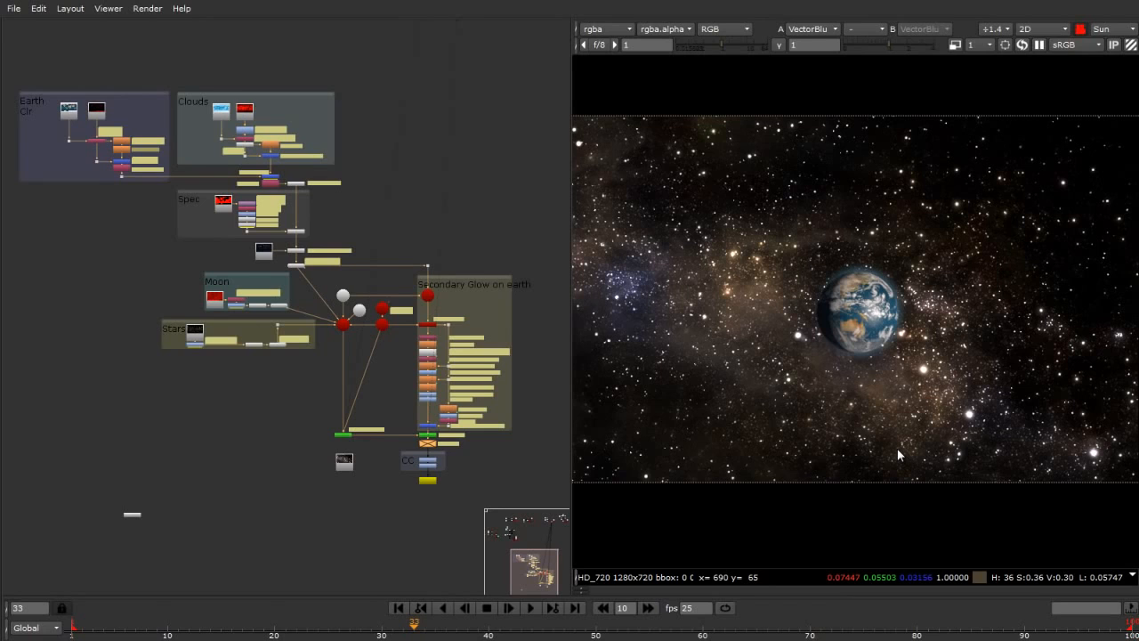
Switch the viewer to 3D, unlock it from the camera and examine the layout of Earth, moon, lights and camera.
key("Tab")
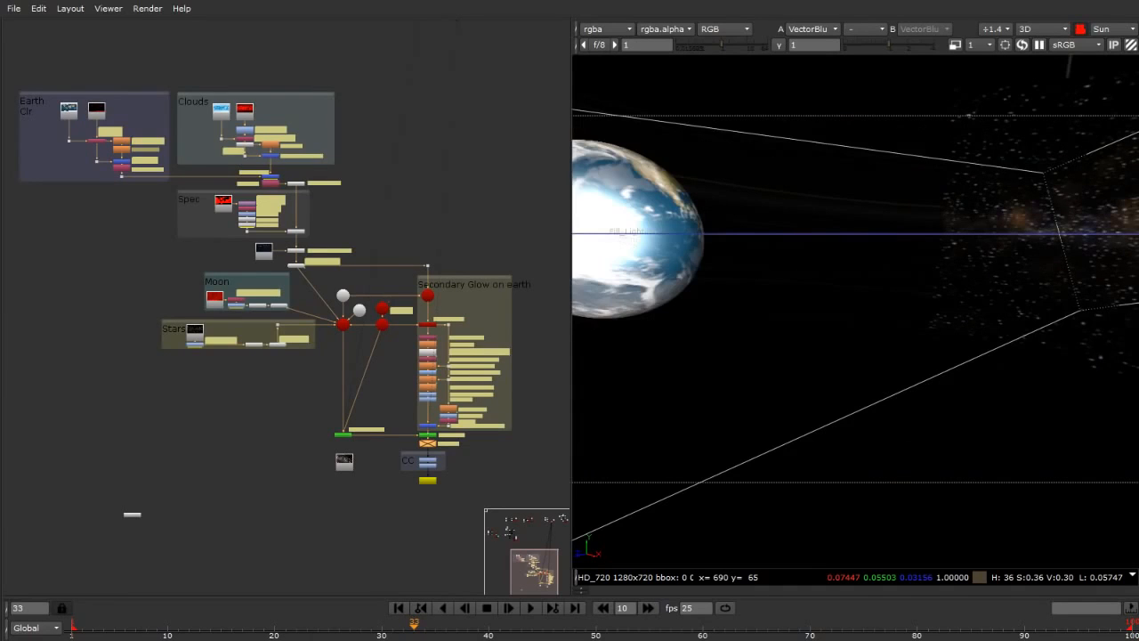
left_click(1079, 31)
scroll(894, 335, "down", 3)
left_click_drag(894, 335, 1098, 419, "ctrl")
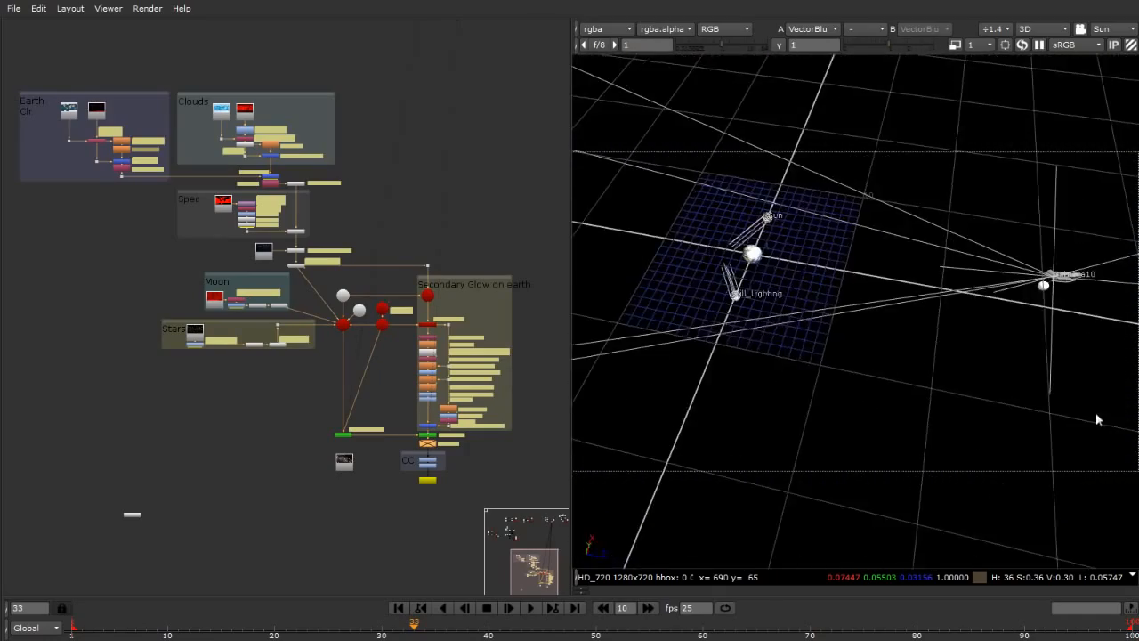
left_click_drag(1038, 322, 1085, 325, "ctrl")
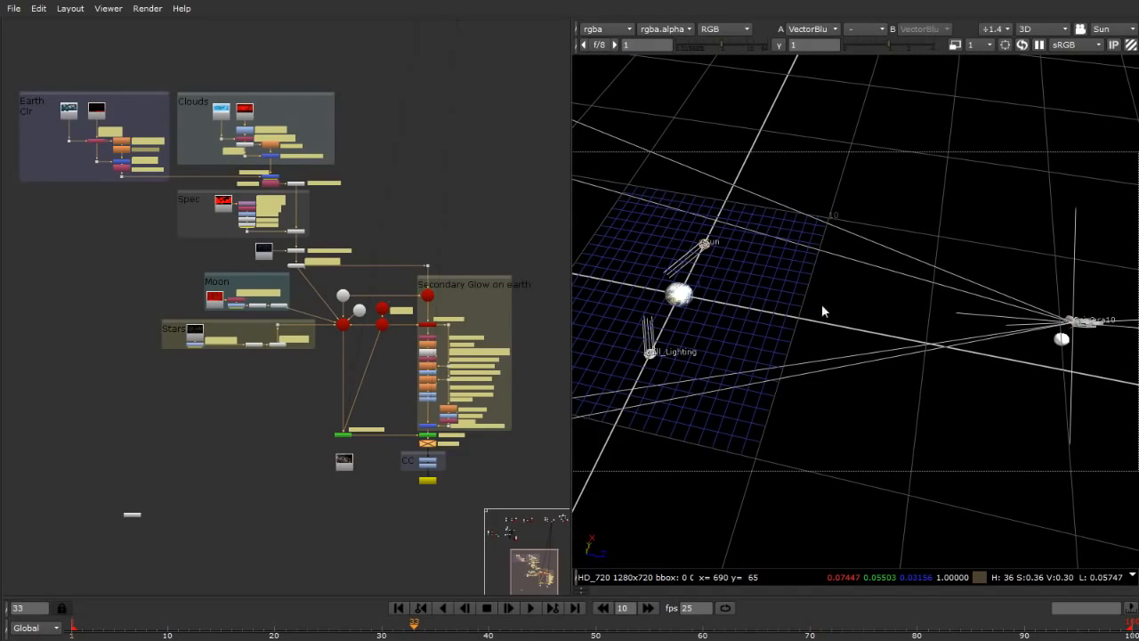
Duplicate the Moon_texturing backdrop with all its nodes and place the copy in the empty area below the Stars group.
scroll(182, 395, "up", 5)
middle_click_drag(481, 363, 357, 490)
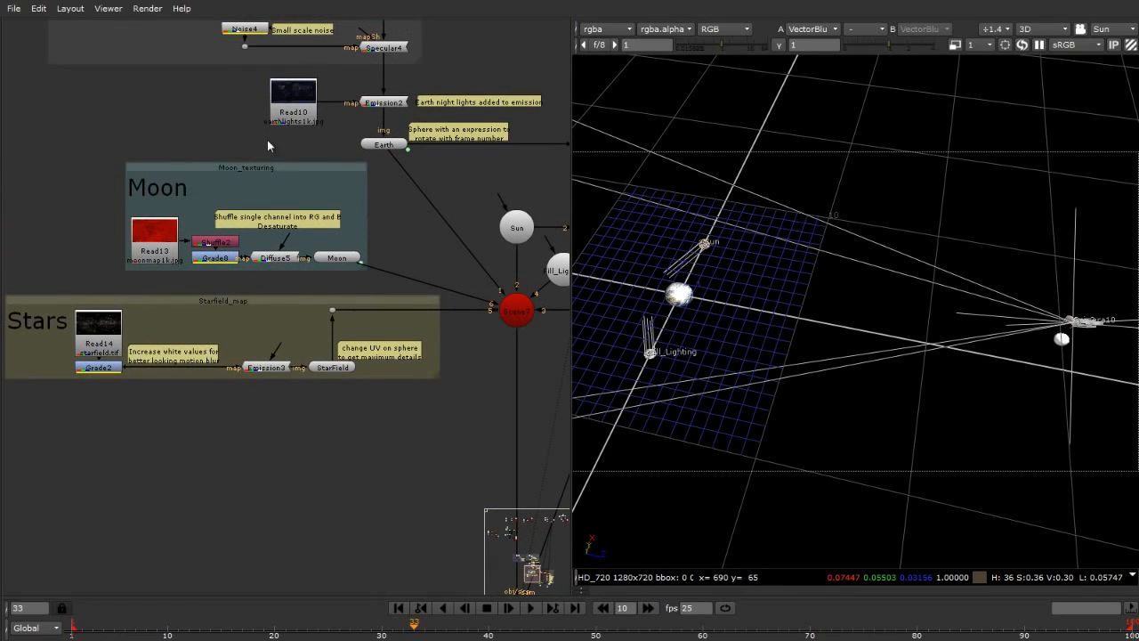
left_click(275, 166)
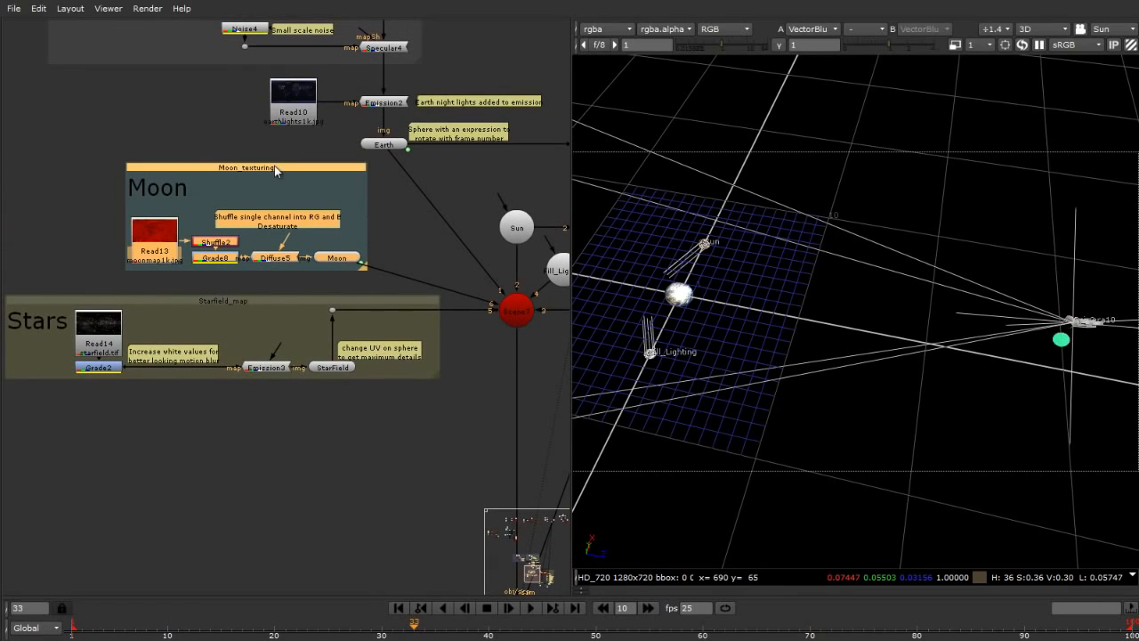
left_click(324, 473, "ctrl")
key("ctrl+v")
left_click_drag(372, 427, 320, 438)
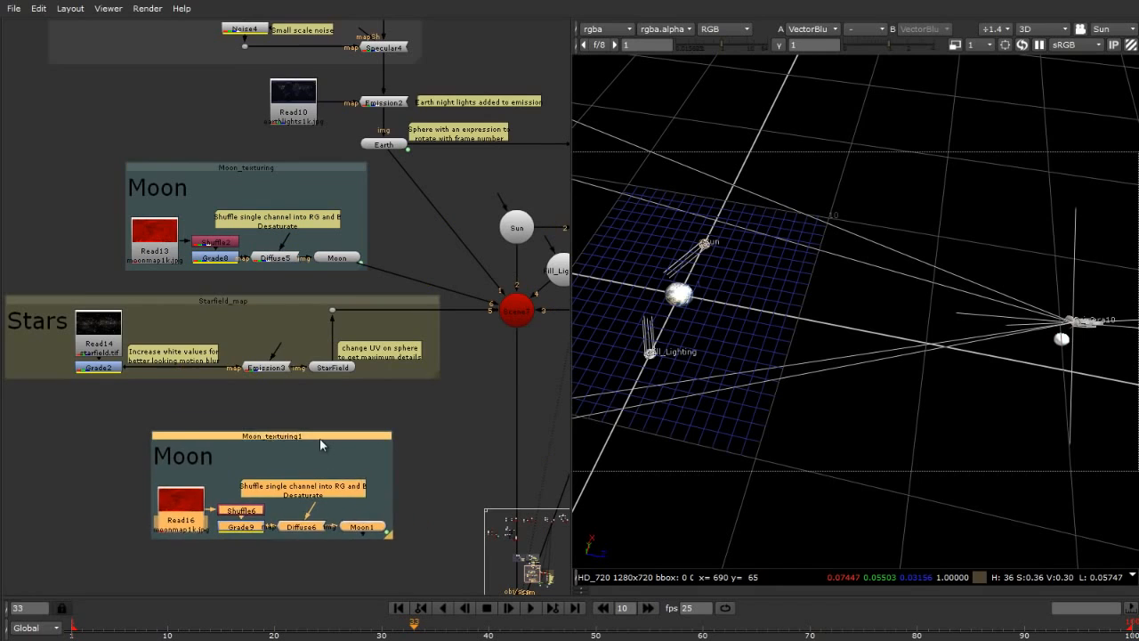
left_click(422, 411)
Show the duplicated moon sphere, Moon1, alone in the viewer, frame it and examine its texture from several sides.
scroll(316, 532, "up", 2)
middle_click_drag(331, 579, 301, 528)
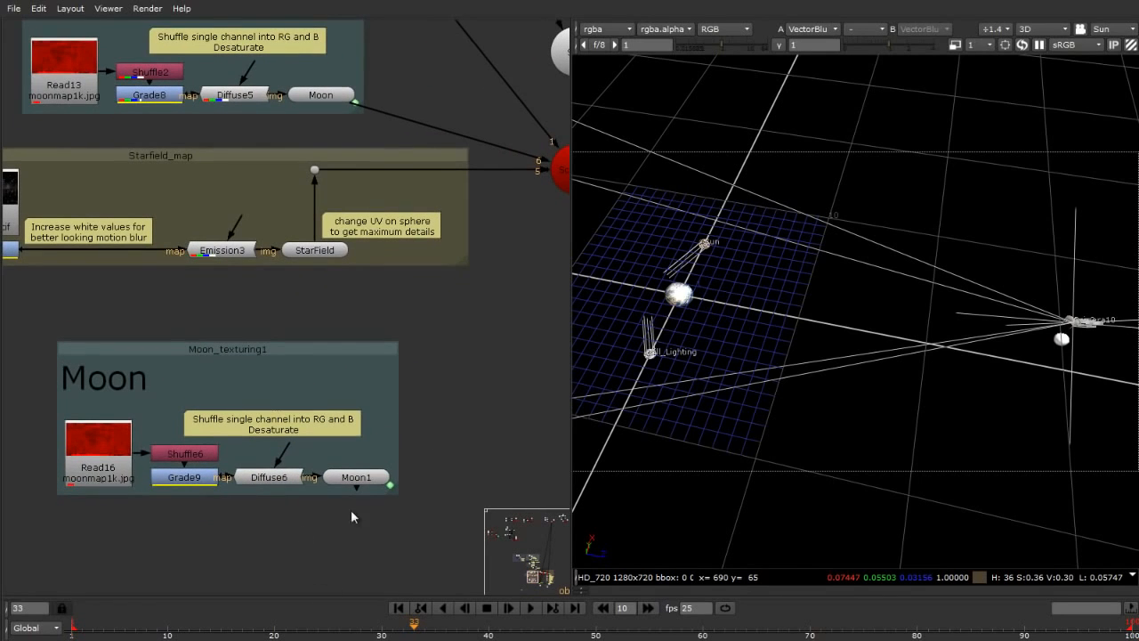
left_click(369, 481)
key("1")
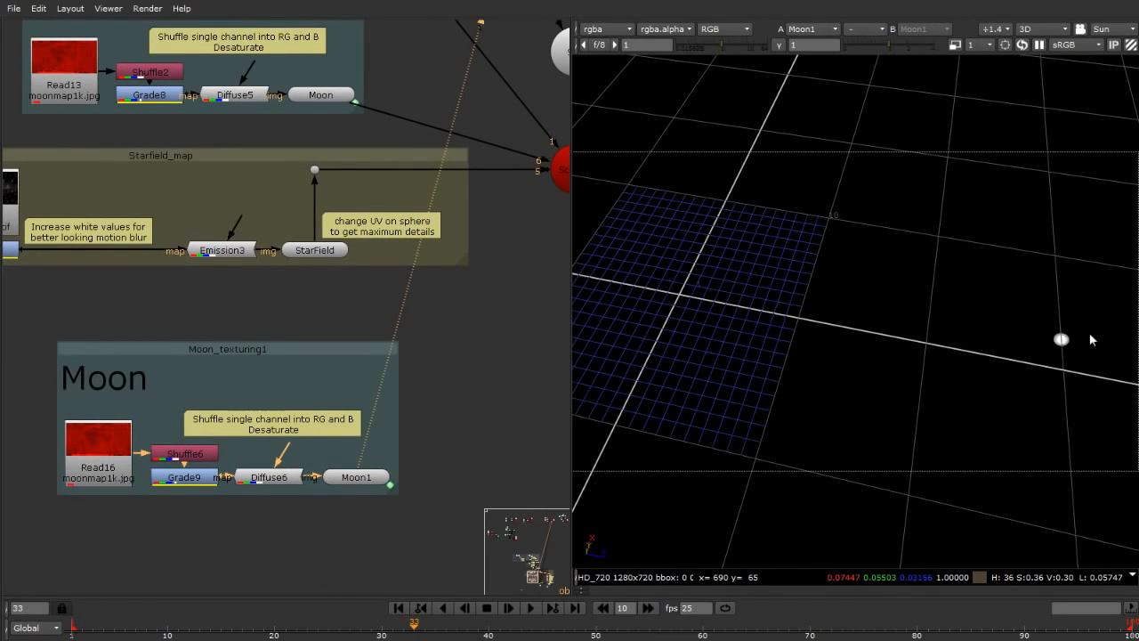
left_click(1064, 340)
key("f")
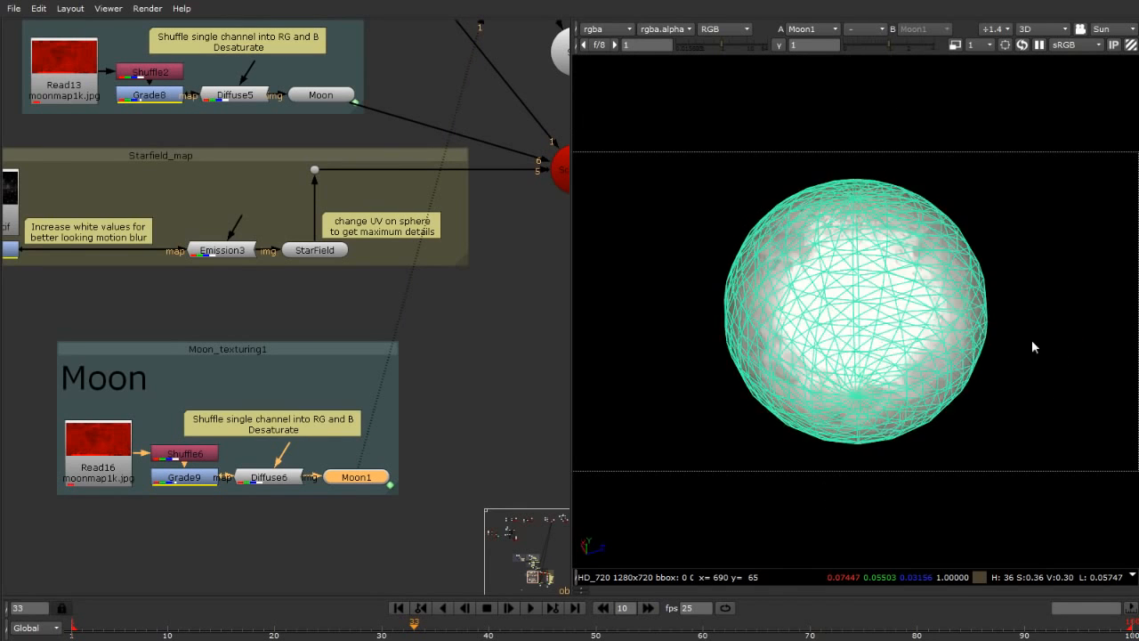
left_click(1037, 372)
mouse_move(966, 364)
left_mouse_down("ctrl")
mouse_move(1031, 233)
mouse_move(989, 306)
mouse_move(923, 354)
mouse_move(981, 408)
mouse_move(855, 430)
left_mouse_up("ctrl")
scroll(923, 353, "up", 2)
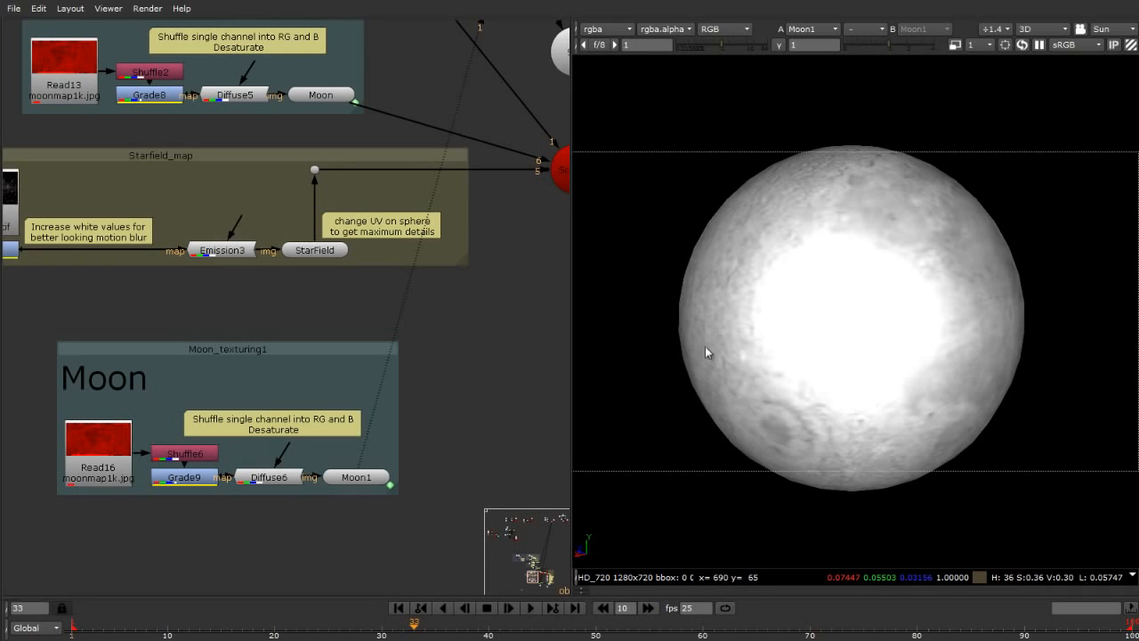
left_click_drag(705, 352, 877, 280, "ctrl")
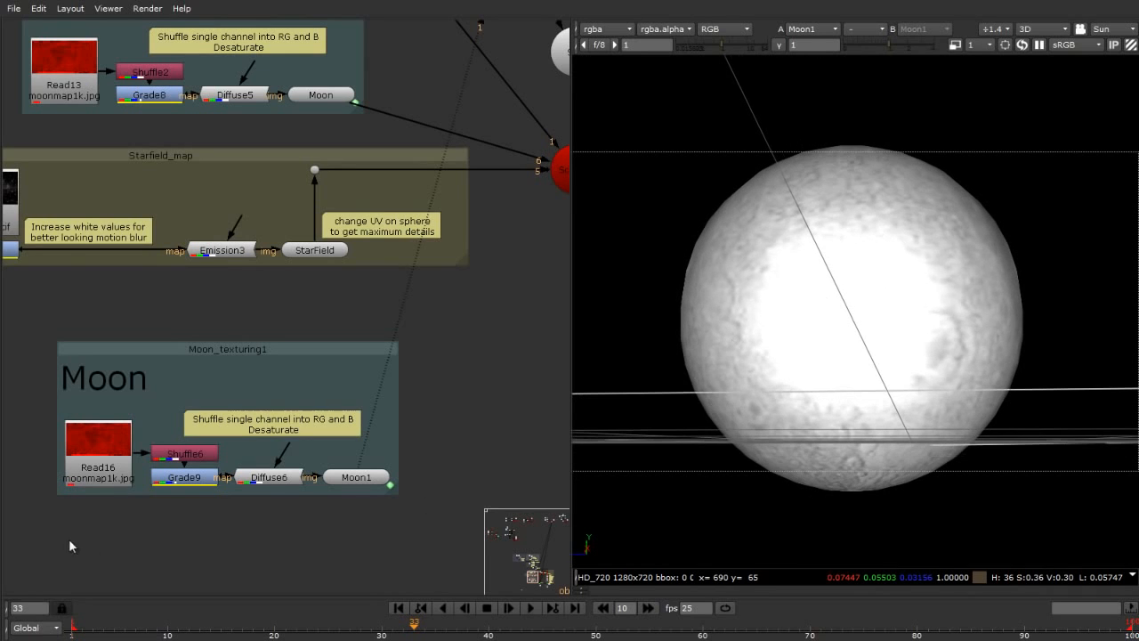
Set the output layer of the duplicated moon's Shuffle6 node to rgb and close its properties.
double_click(174, 456)
left_click(477, 466)
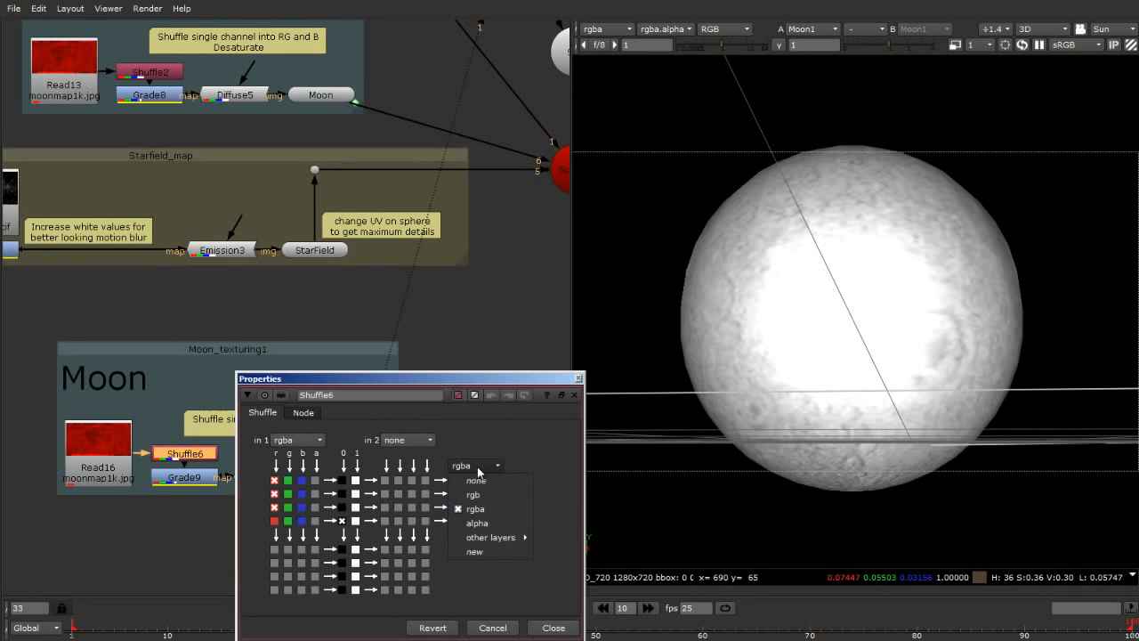
left_click(485, 491)
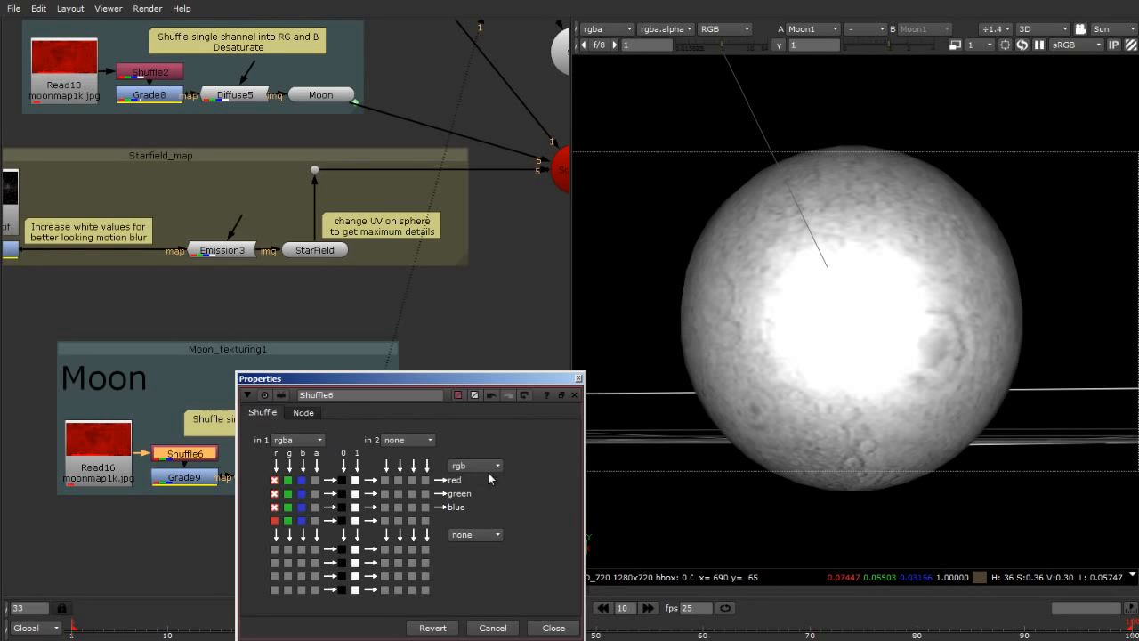
left_click(579, 378)
Set the rows and columns of the Moon1 sphere to 50 each.
left_click_drag(796, 288, 680, 369, "ctrl")
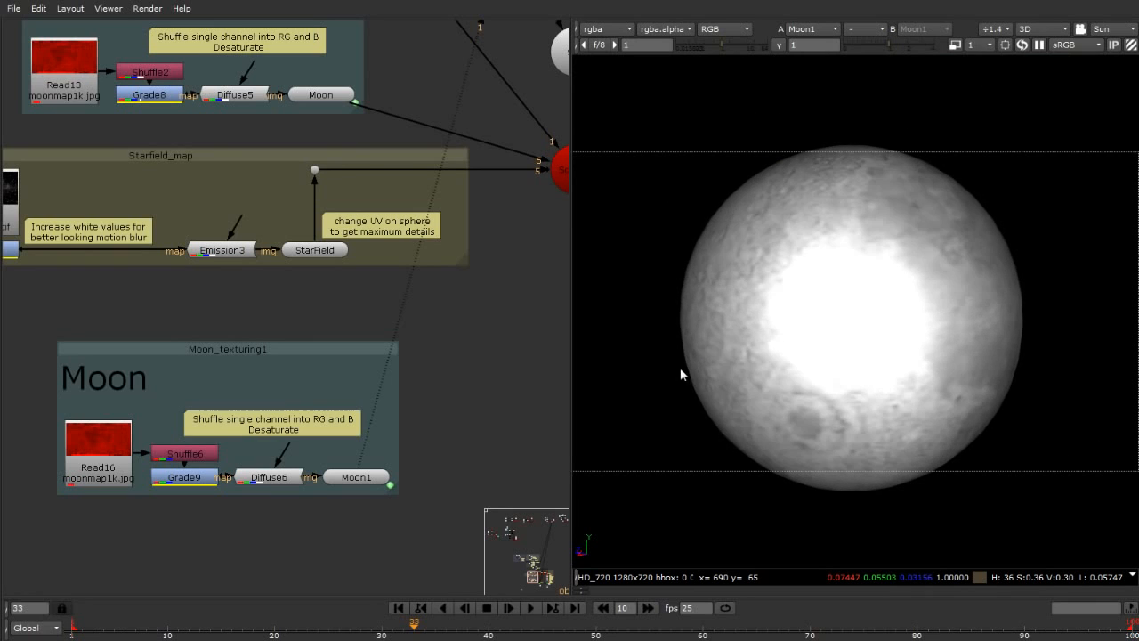
double_click(356, 478)
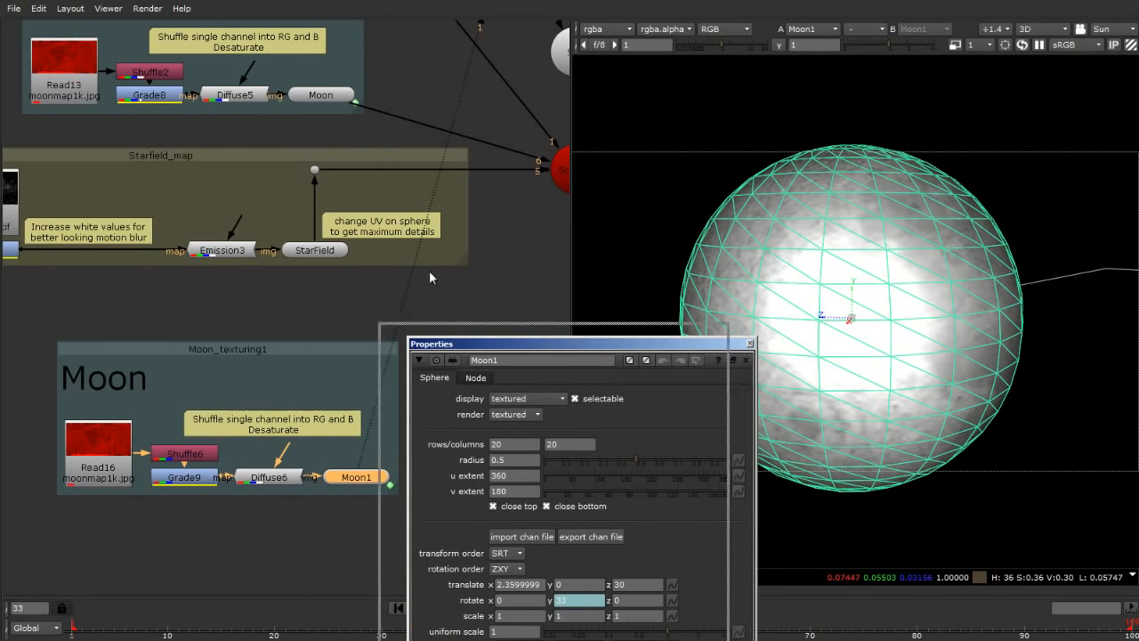
left_click_drag(498, 344, 275, 208)
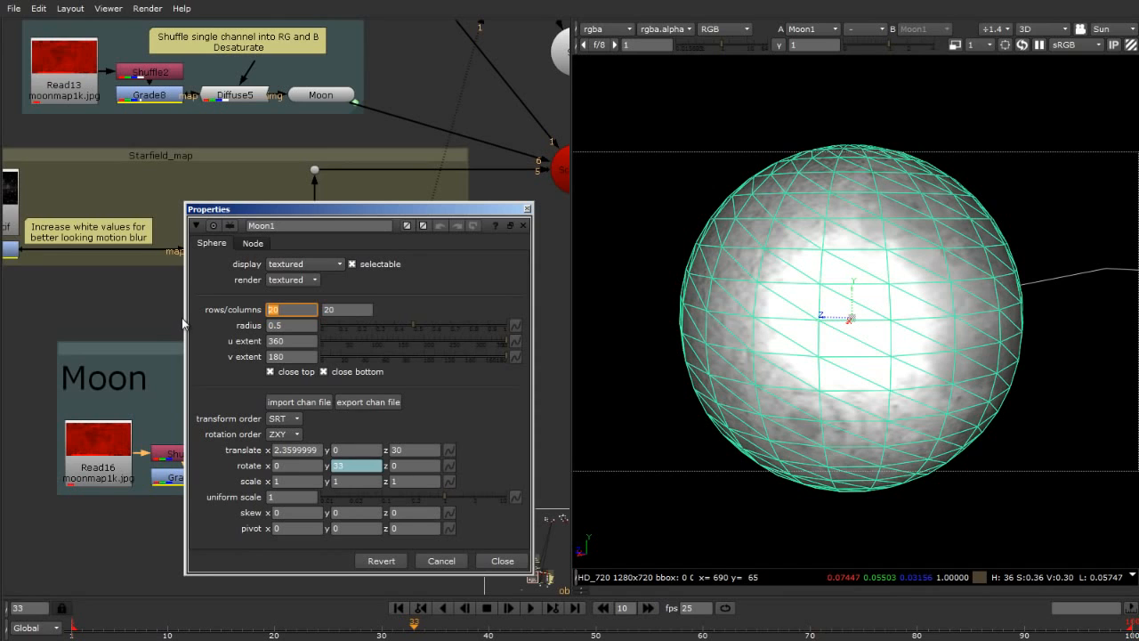
key("Return")
key("Tab")
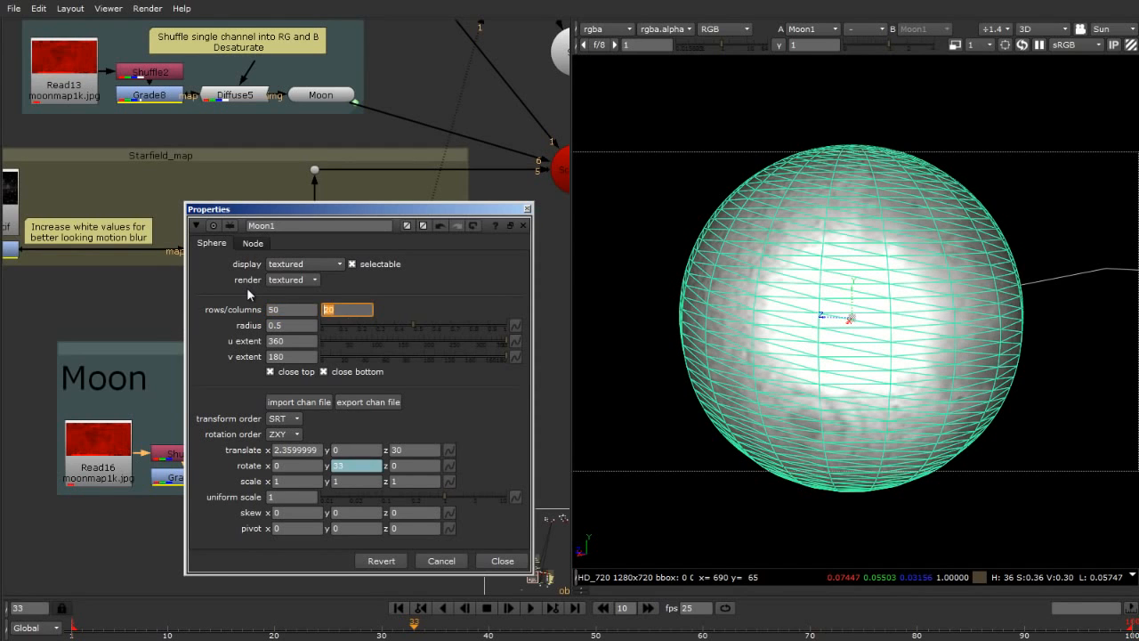
type("50")
key("Return")
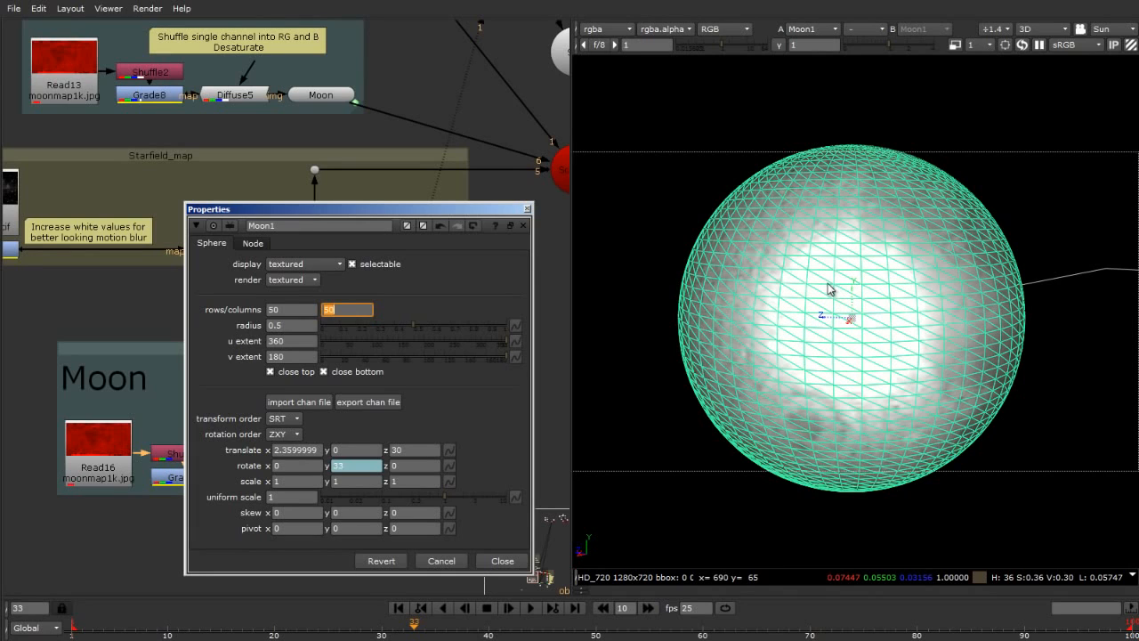
Set the Moon1 sphere's rows and columns to 100 each and close its properties.
left_click(276, 309)
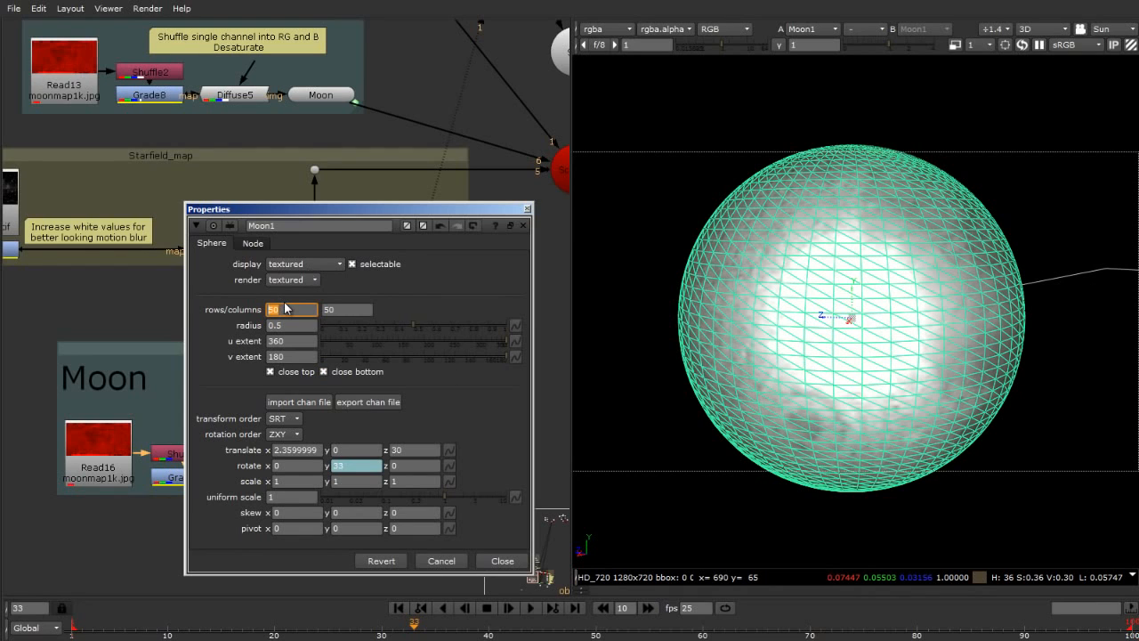
type("100")
key("Return")
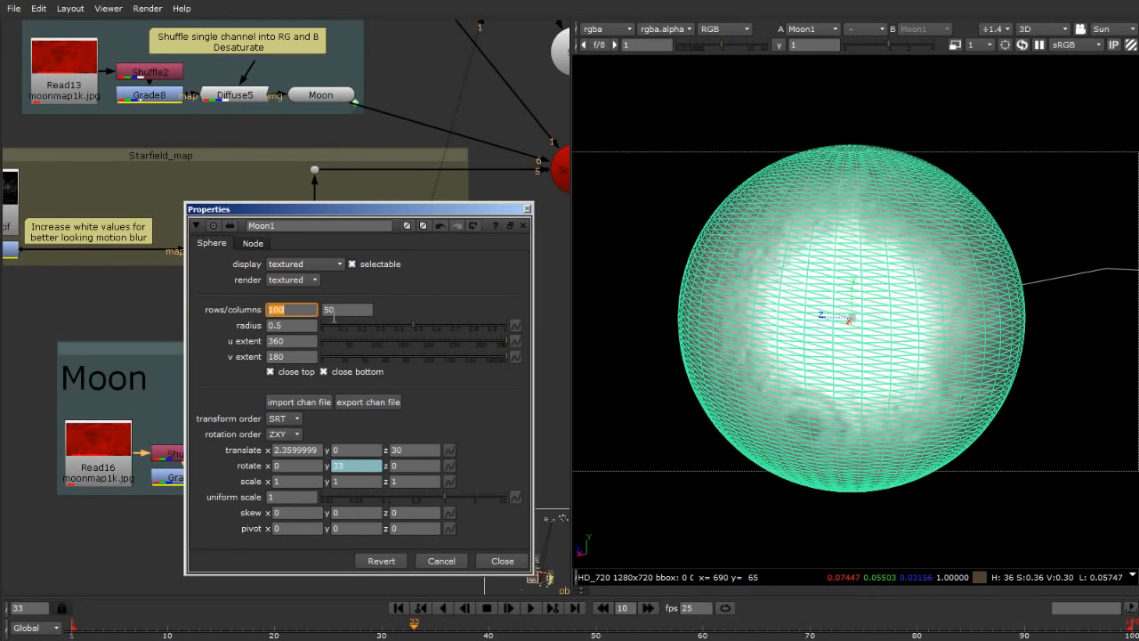
key("Tab")
type("100")
key("Return")
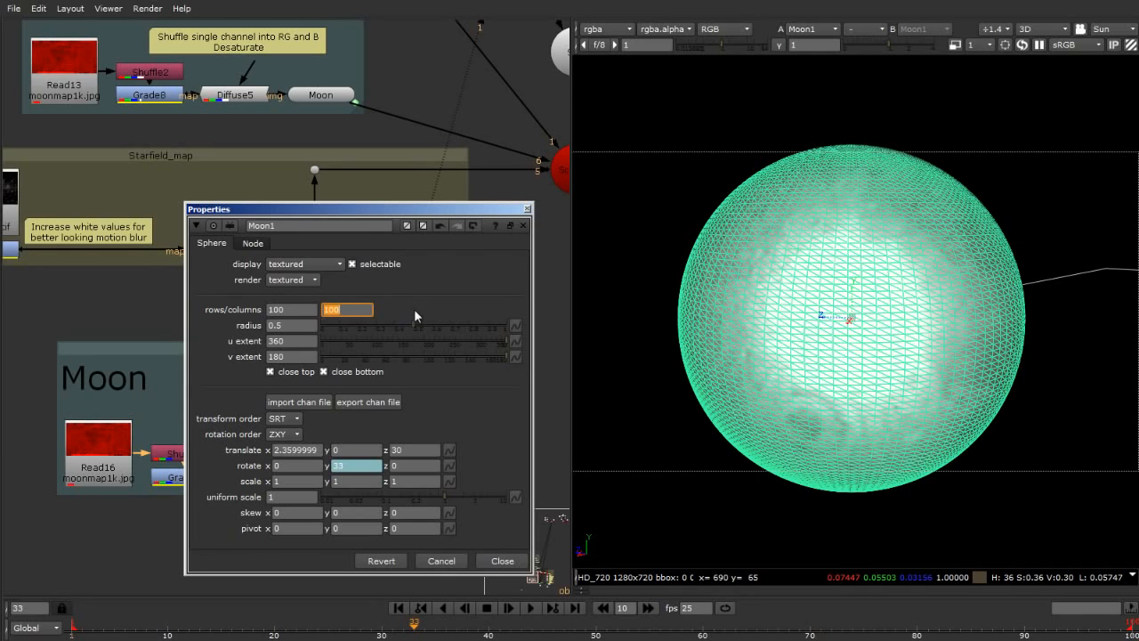
left_click(527, 210)
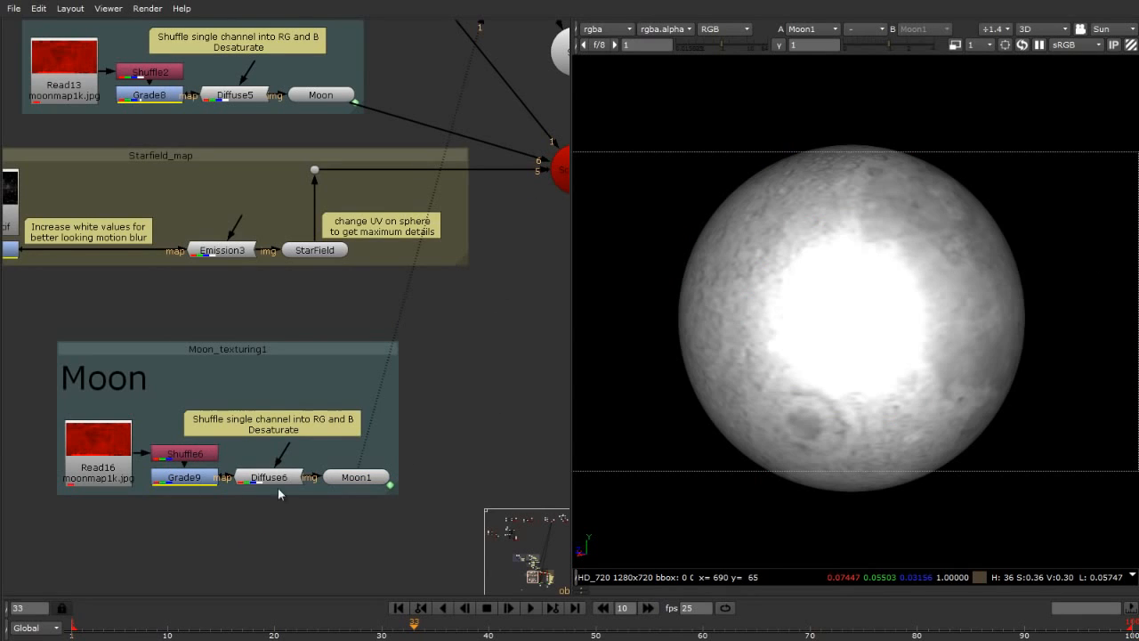
Add a DisplaceGeo node after the Moon1 sphere and place it just below the Moon_texturing1 backdrop.
right_click(358, 485)
mouse_move(427, 407)
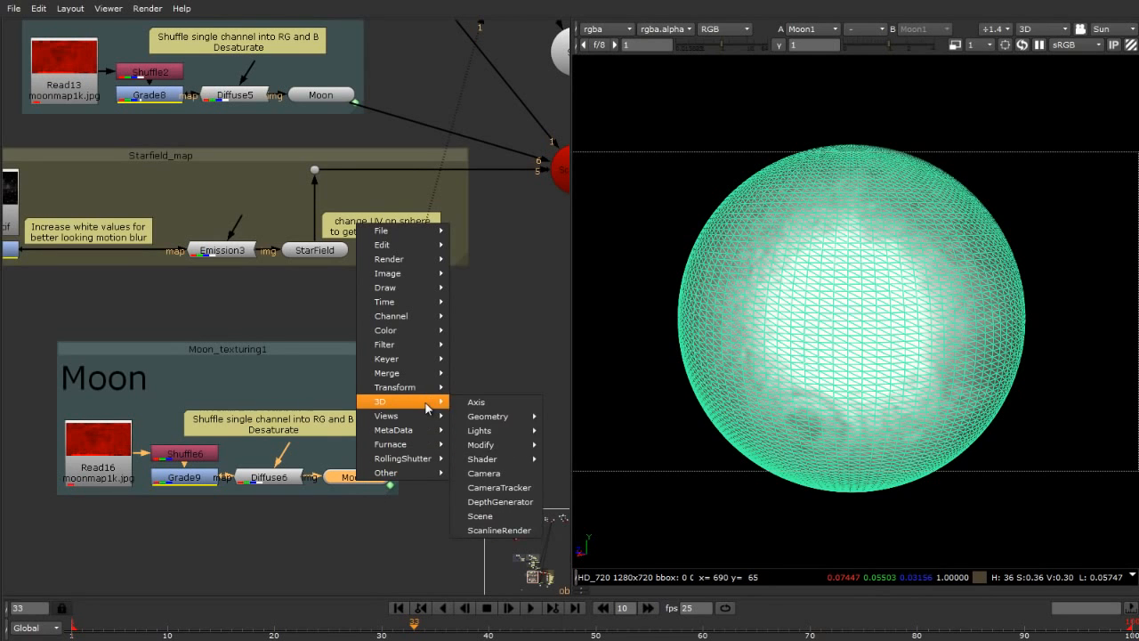
mouse_move(499, 445)
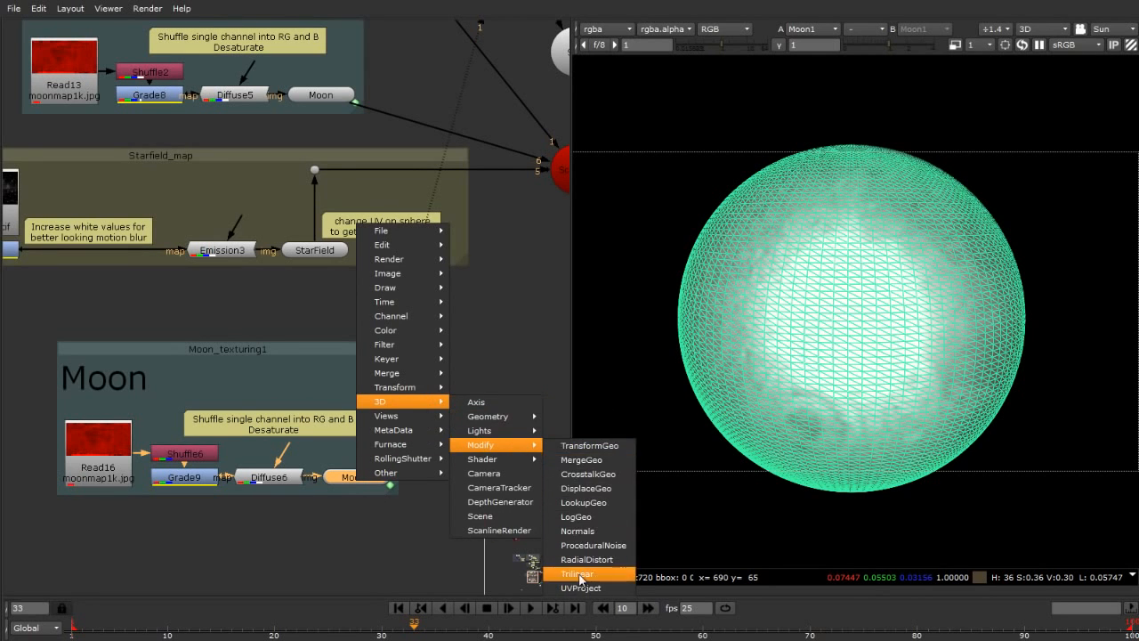
left_click(584, 491)
left_click_drag(356, 498, 358, 537)
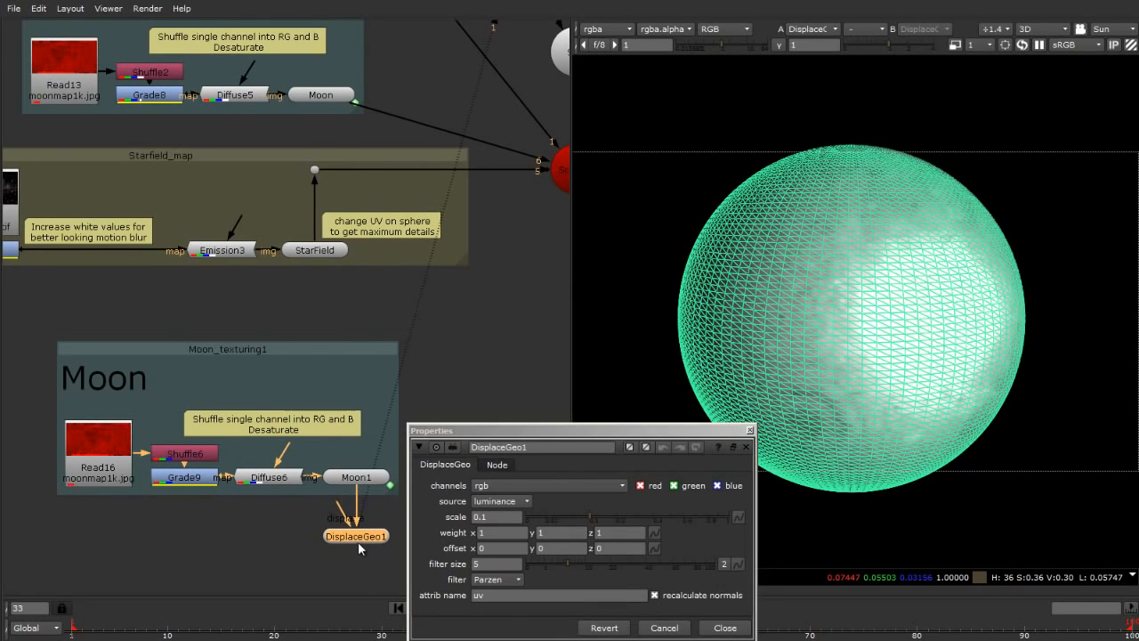
Connect the displace input of DisplaceGeo1 to Grade9 and check the displaced moon in the viewer.
left_click(354, 481)
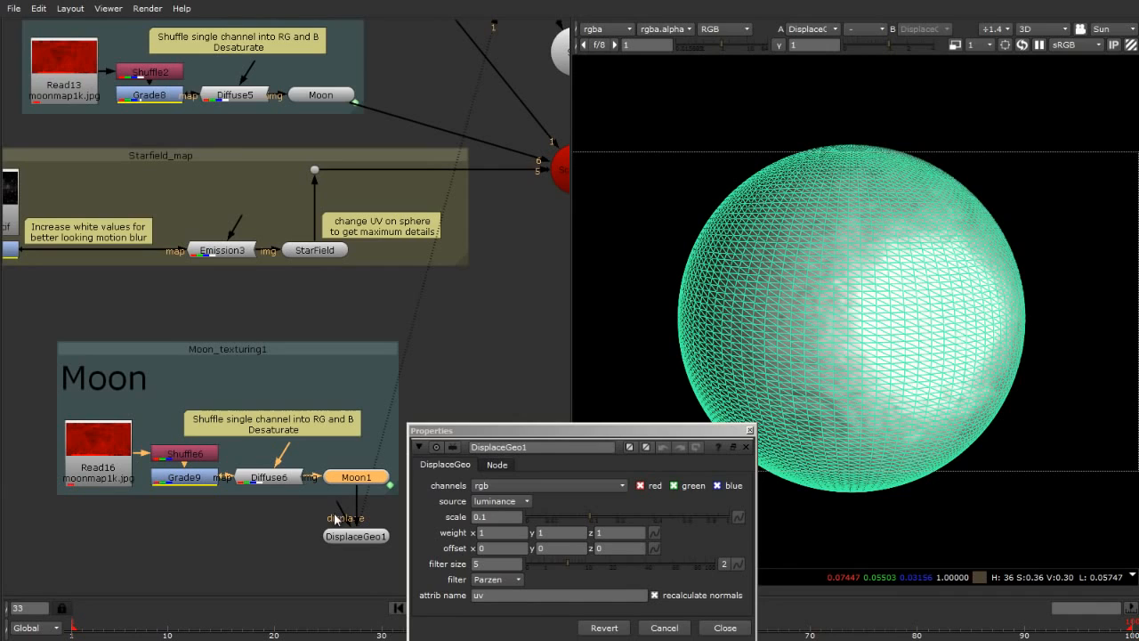
mouse_move(338, 511)
left_mouse_down()
mouse_move(220, 528)
mouse_move(171, 482)
left_mouse_up()
left_click_drag(844, 310, 778, 252, "ctrl")
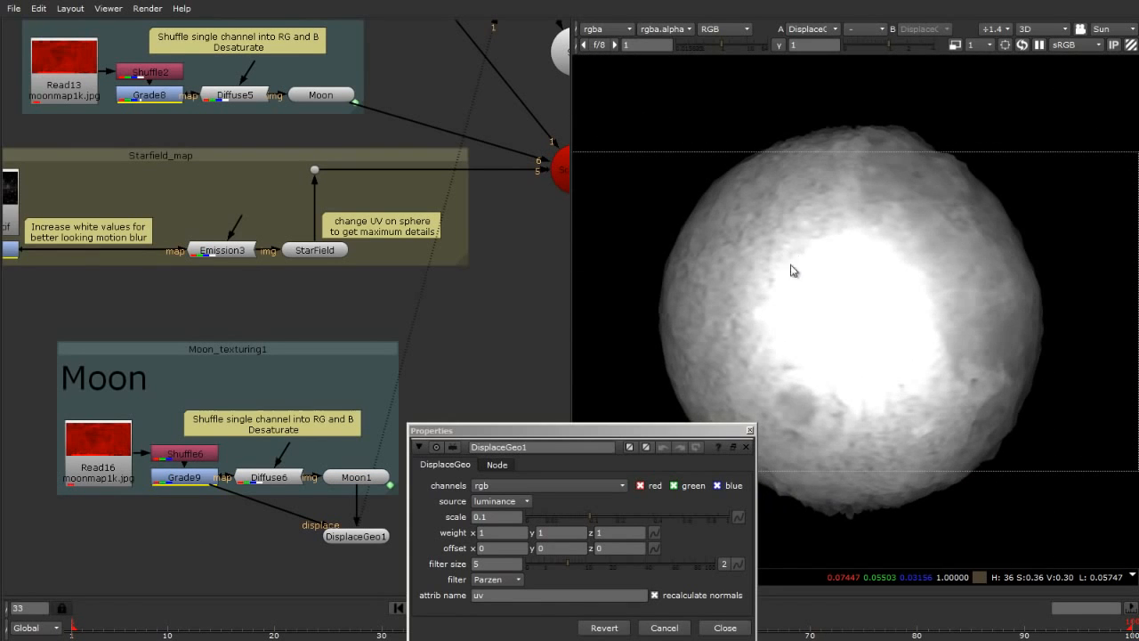
Paste the Read node for moonbump1k.jpg into the node graph below the Read16 moon map.
left_click_drag(612, 428, 615, 304)
left_click(234, 545)
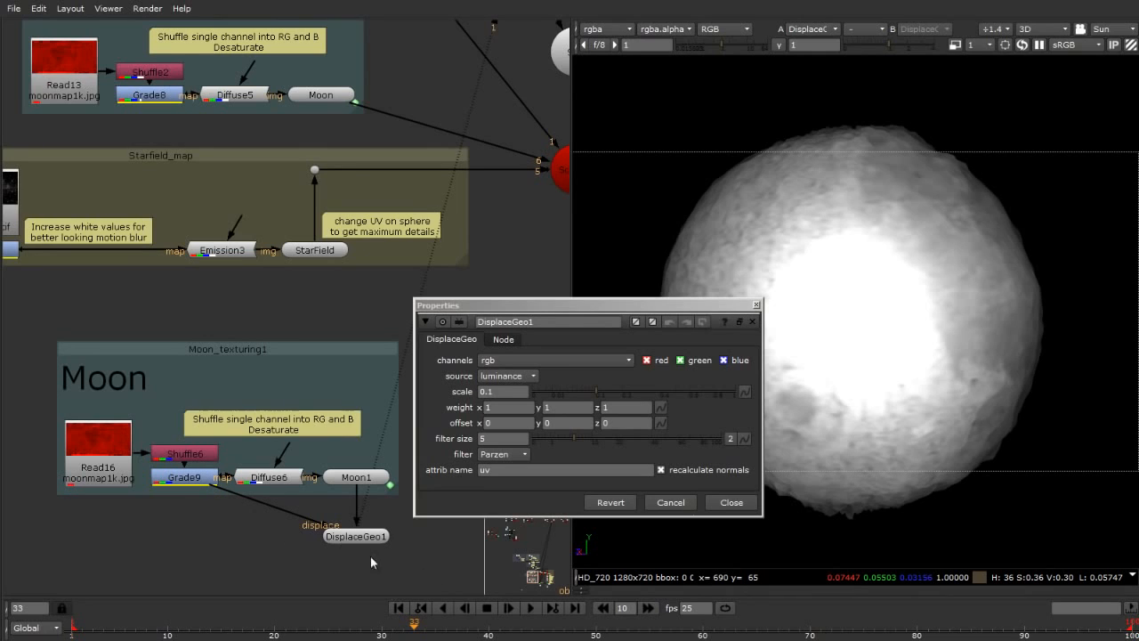
key("ctrl+v")
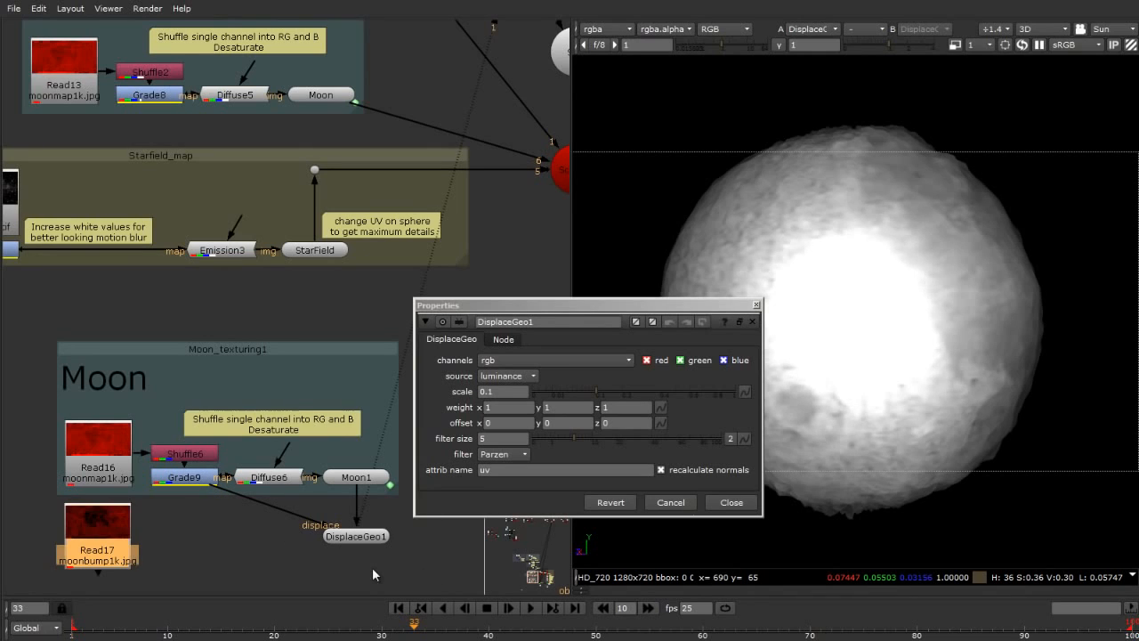
left_click(193, 545)
left_click(100, 550)
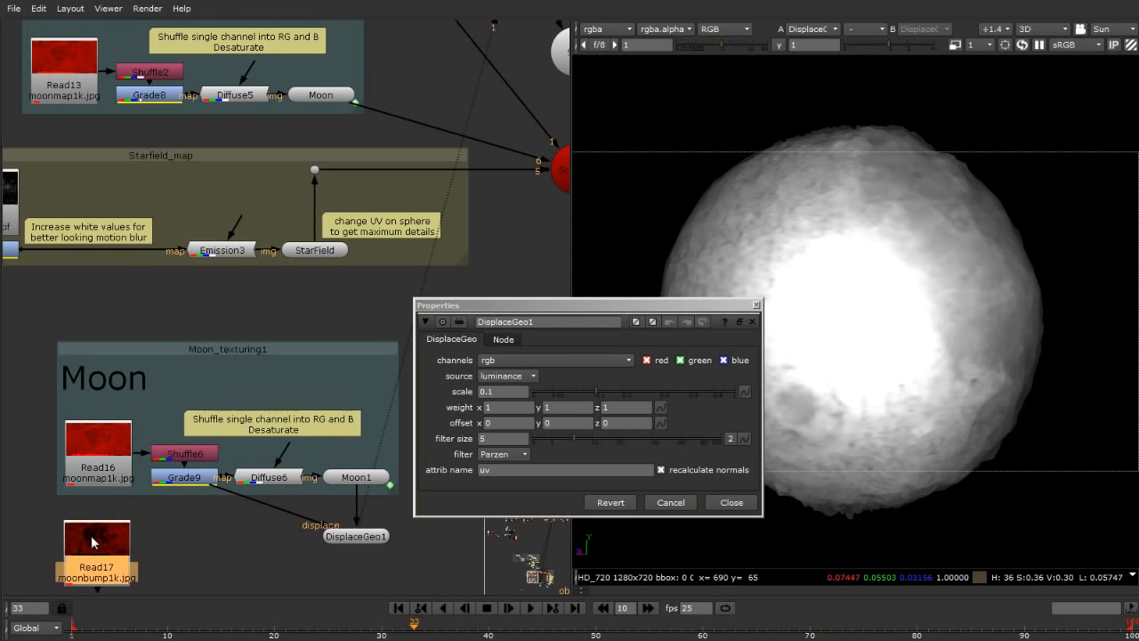
Show the moonbump1k.jpg map of Read17 in the 2D viewer and examine its craters up close and as a whole.
key("1")
left_click(378, 551)
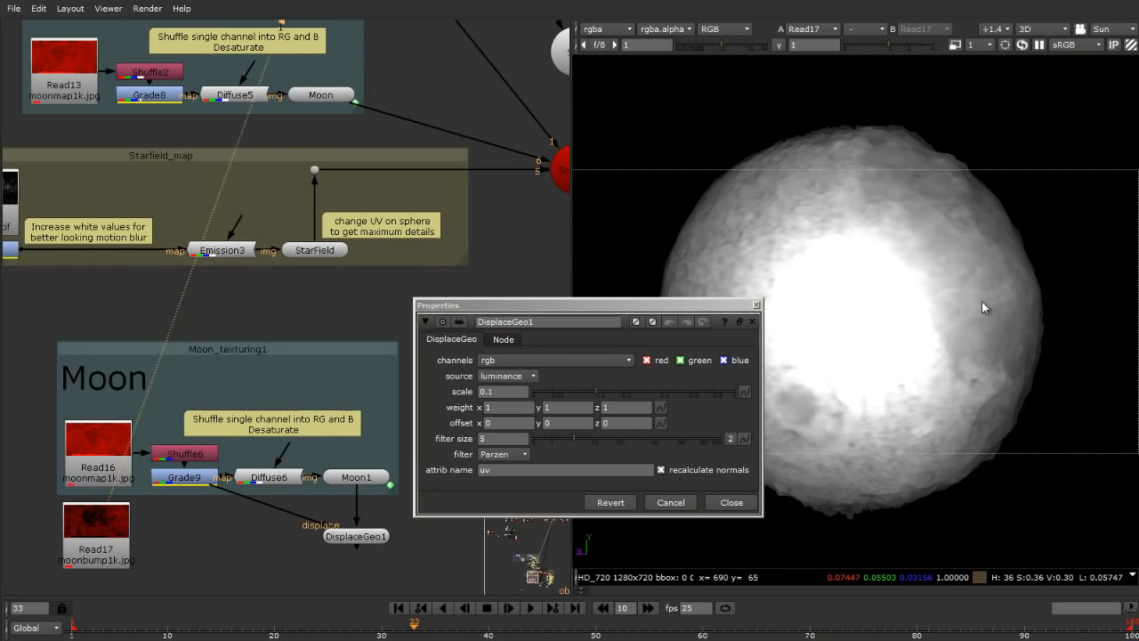
left_click(979, 301)
key("Tab")
scroll(989, 366, "up", 5)
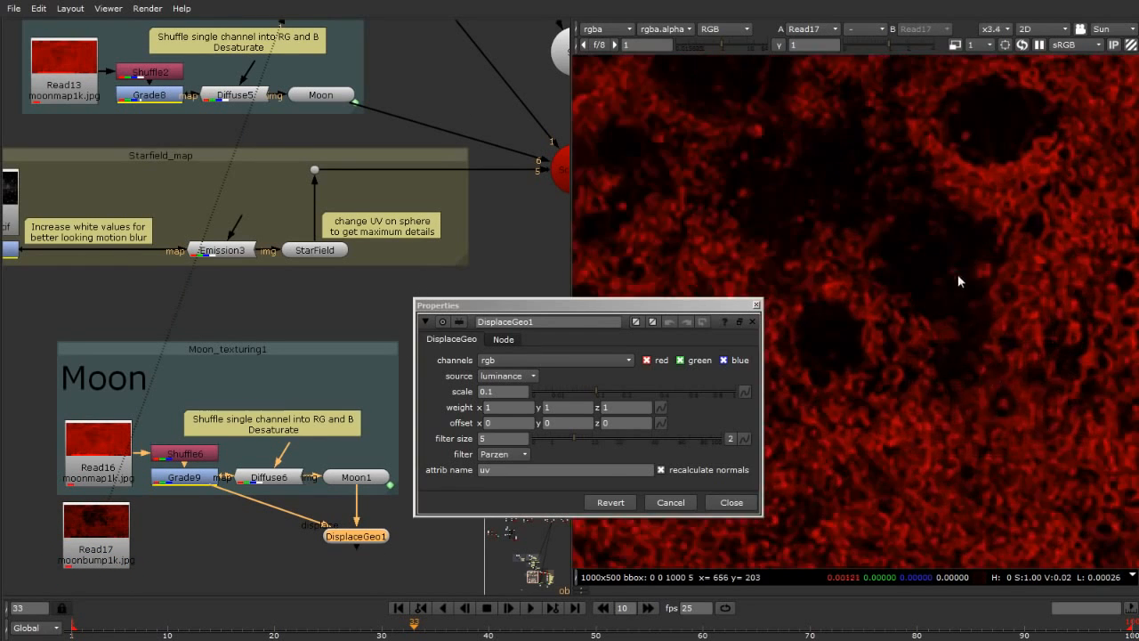
scroll(956, 266, "down", 6)
middle_click_drag(840, 232, 809, 201)
scroll(791, 266, "down", 2)
scroll(782, 248, "up", 8)
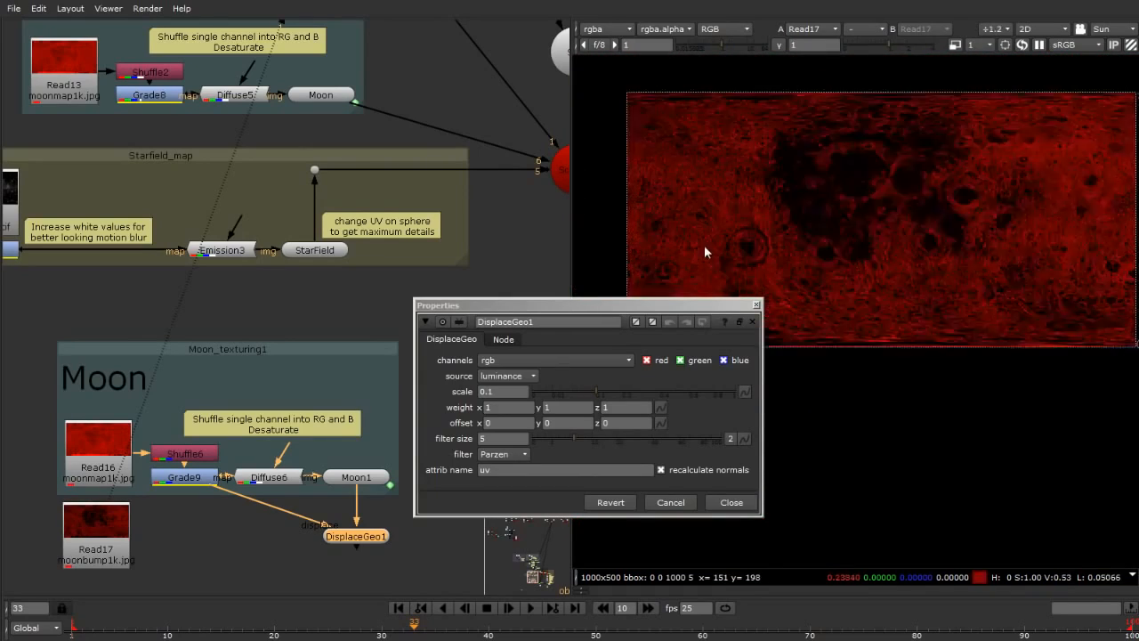
scroll(780, 250, "down", 7)
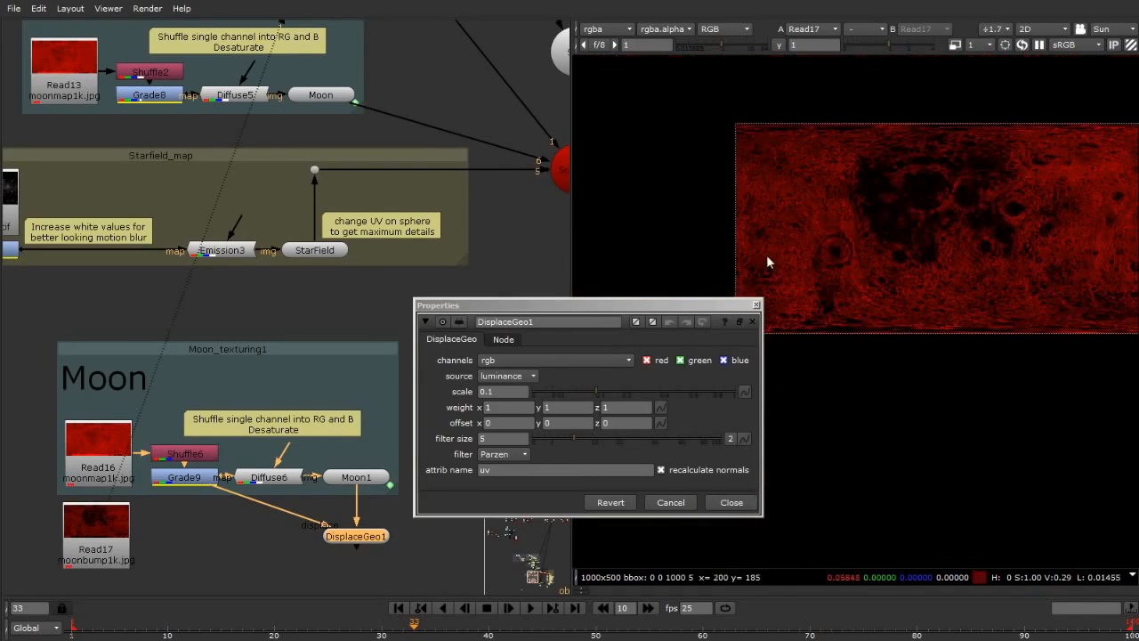
scroll(822, 180, "up", 4)
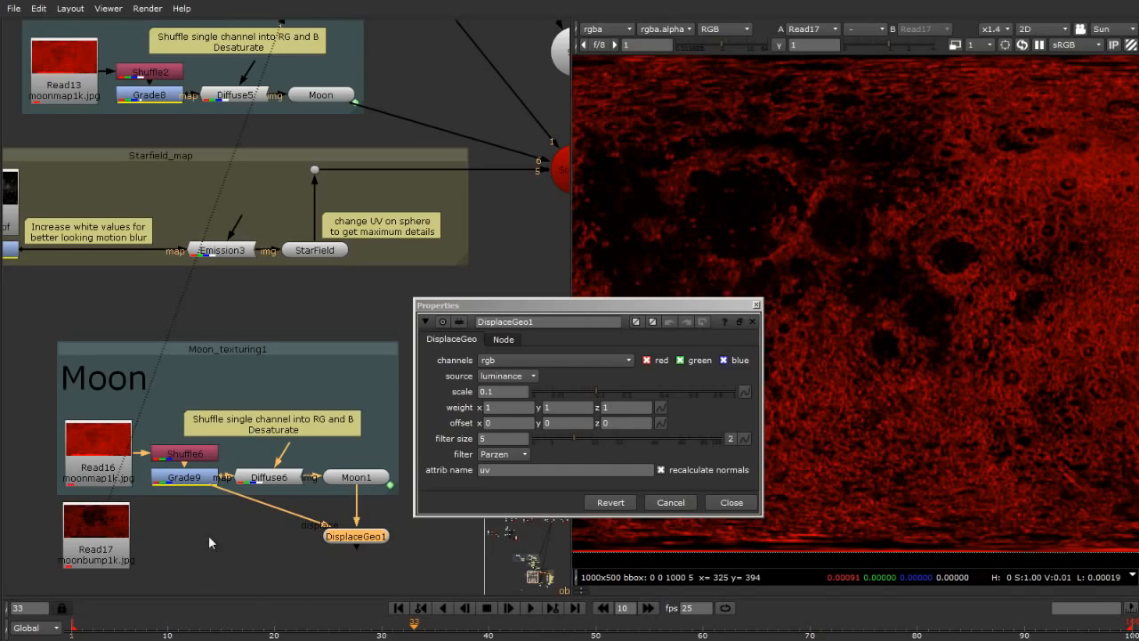
Reconnect the displace input of DisplaceGeo1 to Read17 and show the displaced moon in the viewer.
left_click_drag(225, 495, 133, 532)
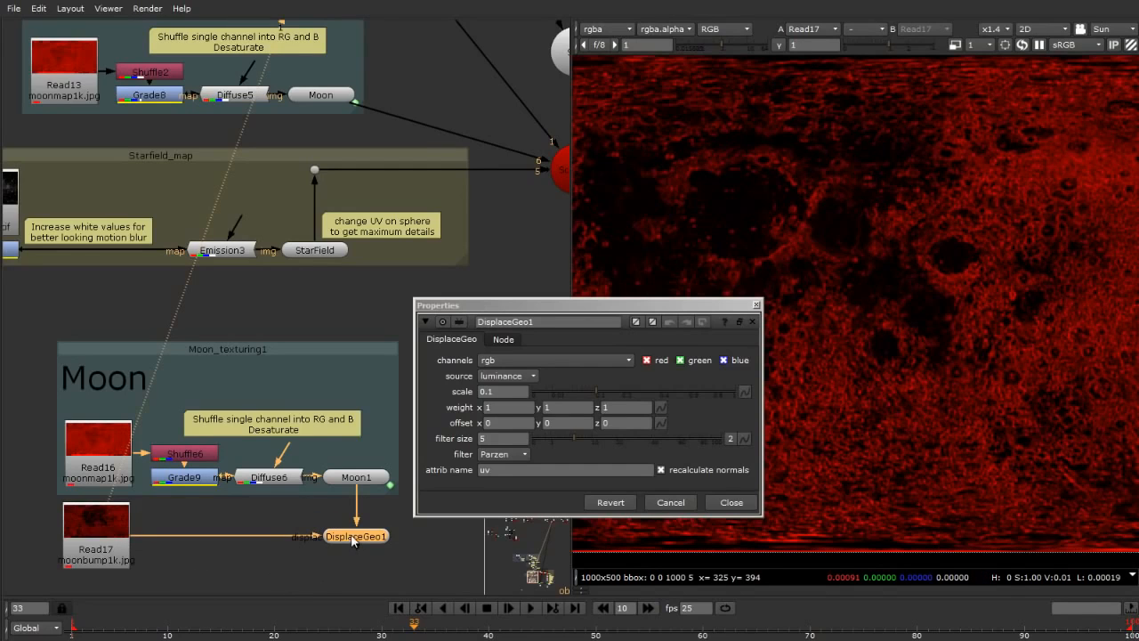
key("1")
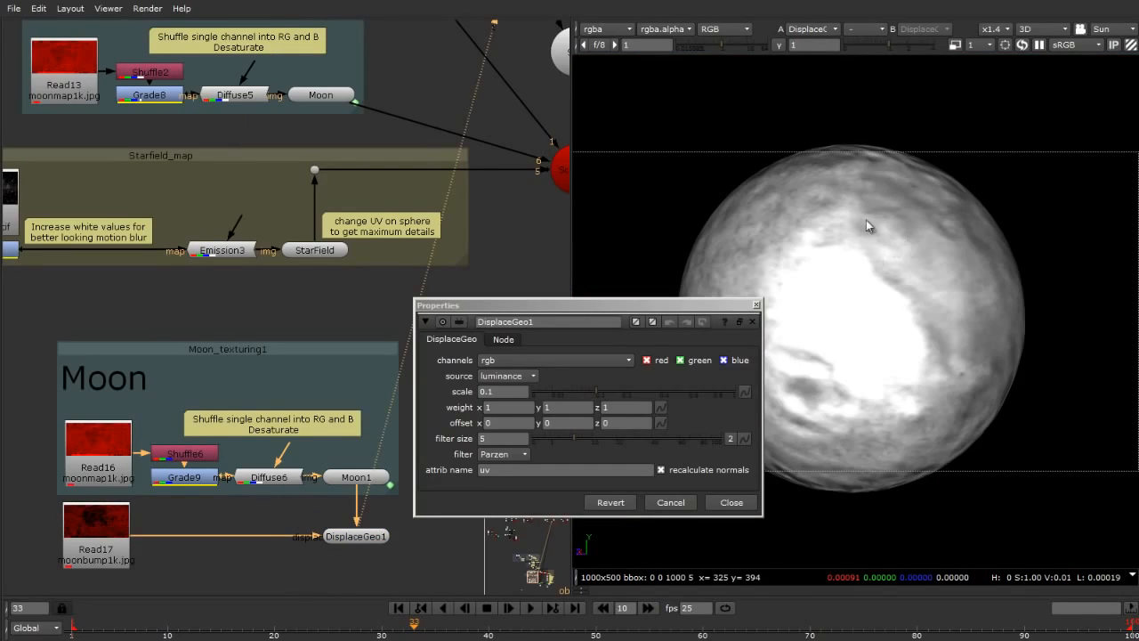
left_click_drag(865, 219, 931, 72, "ctrl")
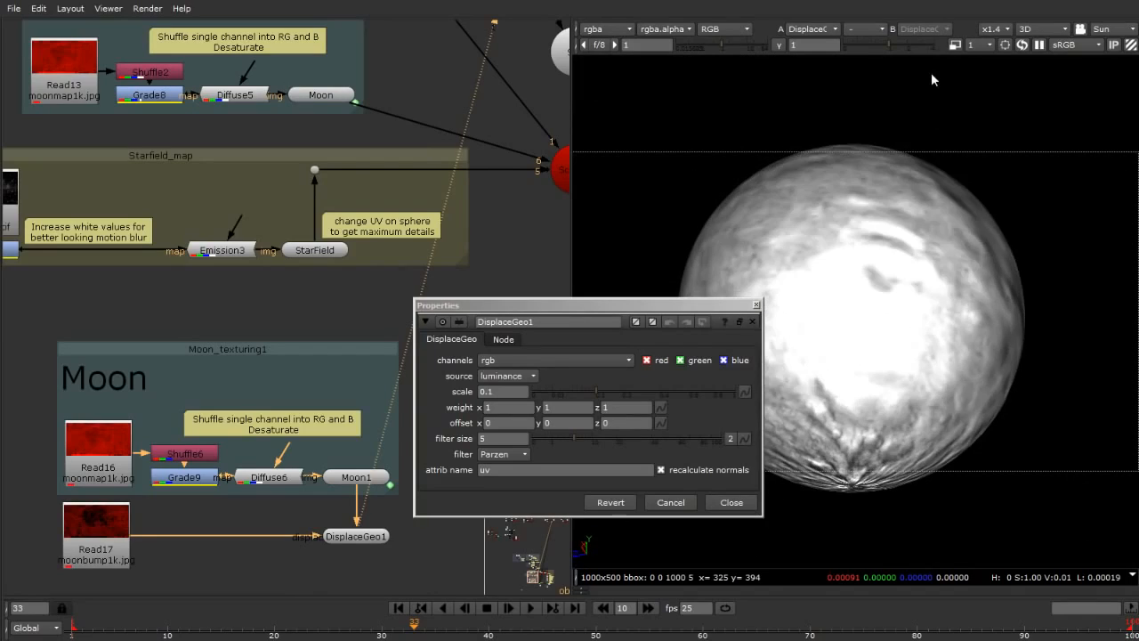
Examine the displaced moon surface from several sides and distances, including the wireframe around its pole.
left_click_drag(957, 373, 938, 247, "ctrl")
left_click_drag(999, 414, 838, 161, "ctrl")
left_click_drag(894, 110, 901, 534, "ctrl")
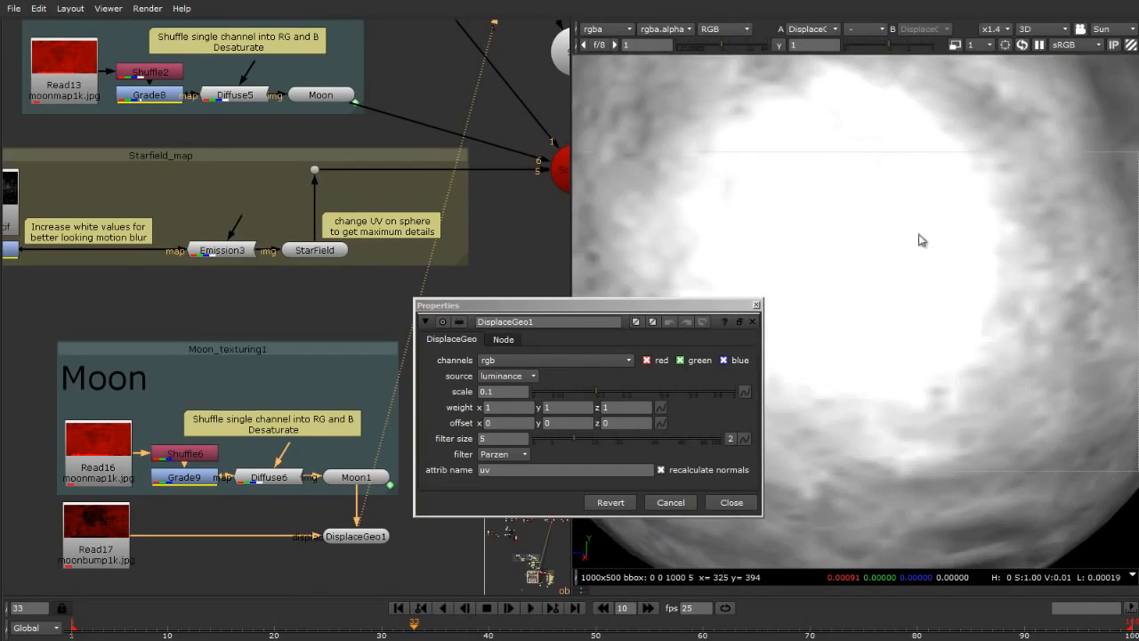
scroll(920, 235, "down", 5)
left_click_drag(802, 262, 821, 341, "ctrl")
middle_click_drag(828, 280, 946, 323, "alt")
left_click_drag(819, 271, 817, 397, "ctrl")
middle_click_drag(806, 361, 957, 373, "alt")
scroll(957, 373, "down", 5)
left_click_drag(951, 378, 889, 307, "ctrl")
left_click(888, 308)
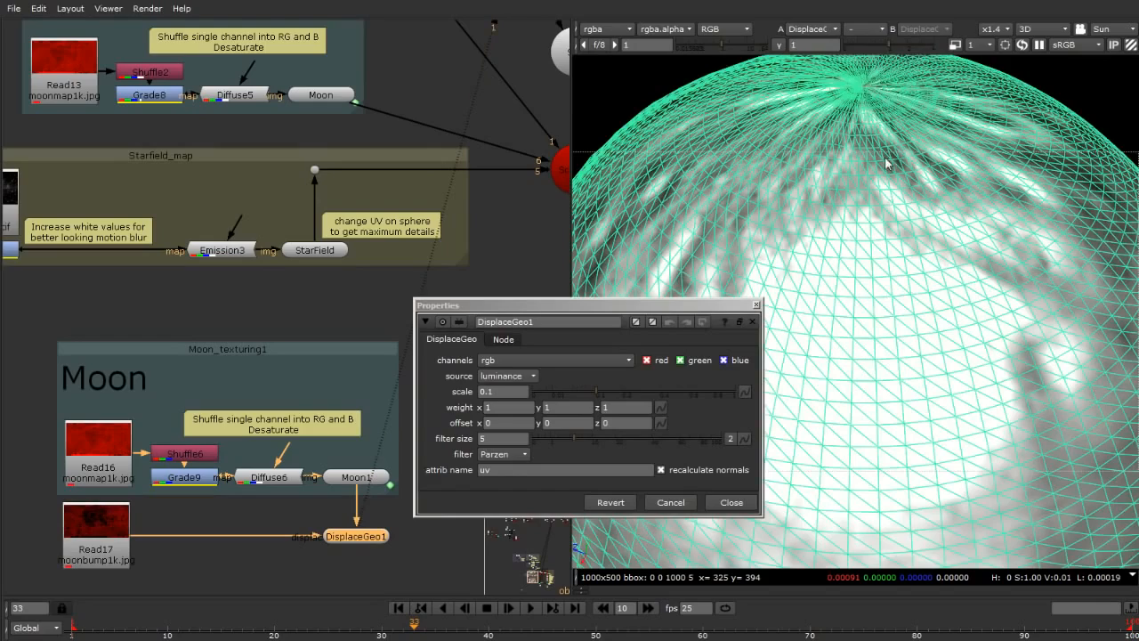
left_click_drag(887, 164, 802, 300, "ctrl")
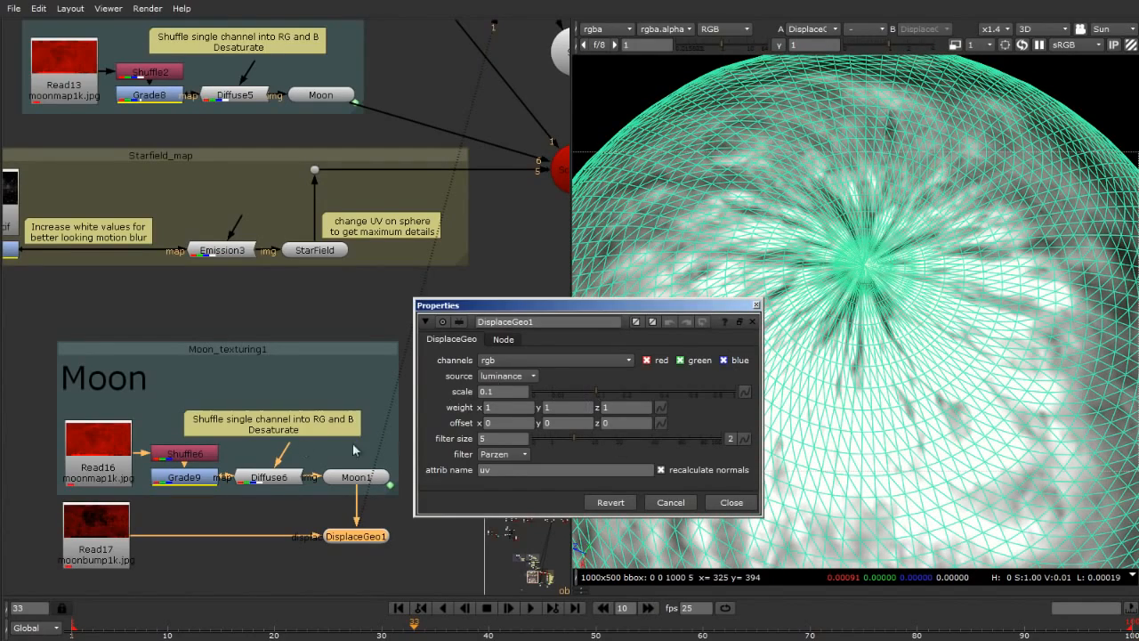
Try switching the close top and close bottom options of Moon1 off and on again, and close its properties.
double_click(356, 478)
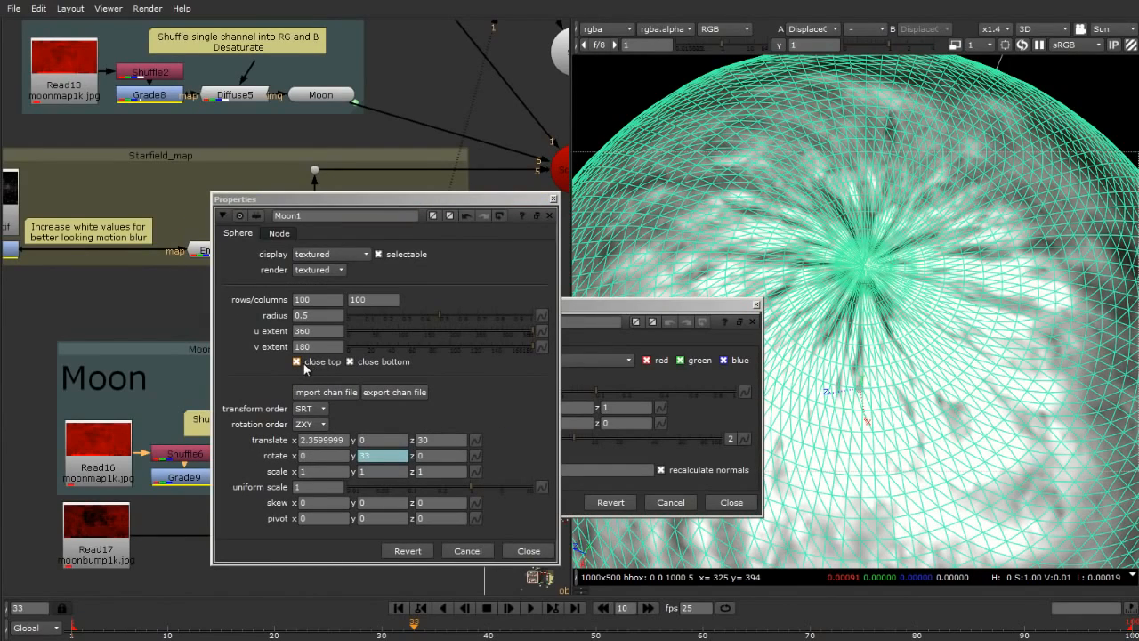
left_click(322, 367)
left_click(321, 367)
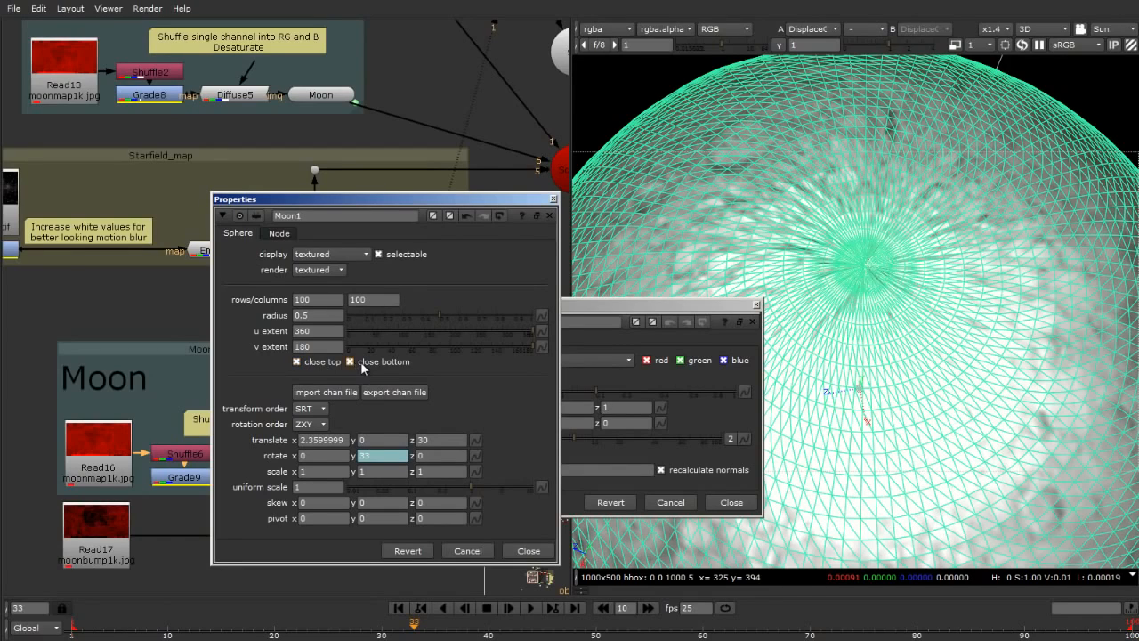
left_click(362, 366)
left_click(362, 367)
left_click(549, 215)
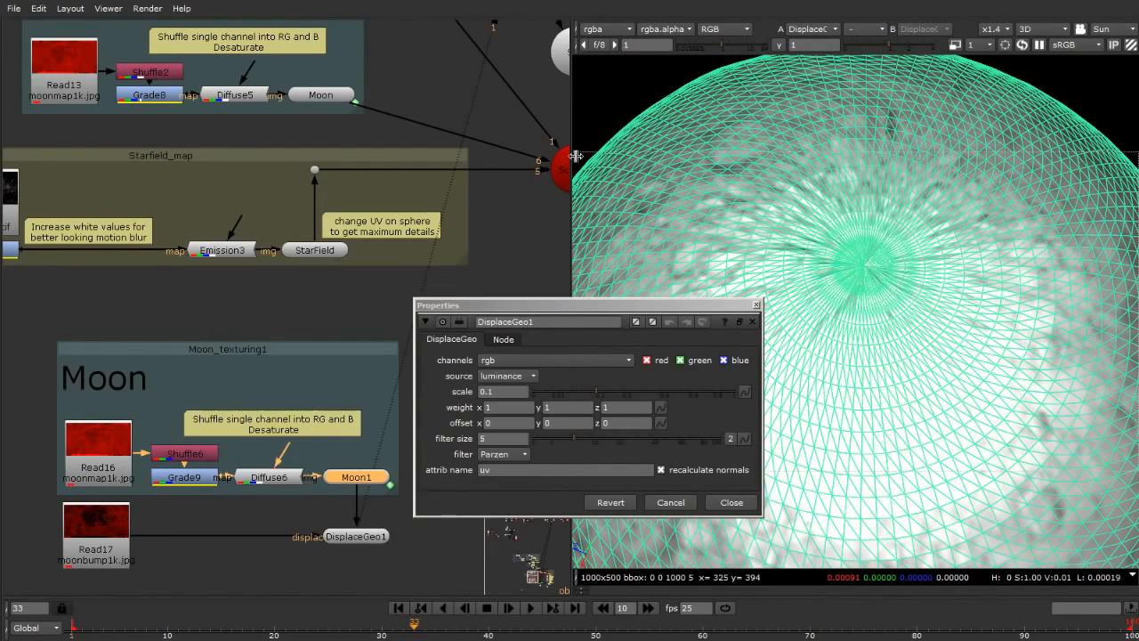
Check the whole displaced moon and set the displacement scale of DisplaceGeo1 to 1.
left_click_drag(852, 319, 997, 238, "ctrl")
scroll(996, 239, "down", 5)
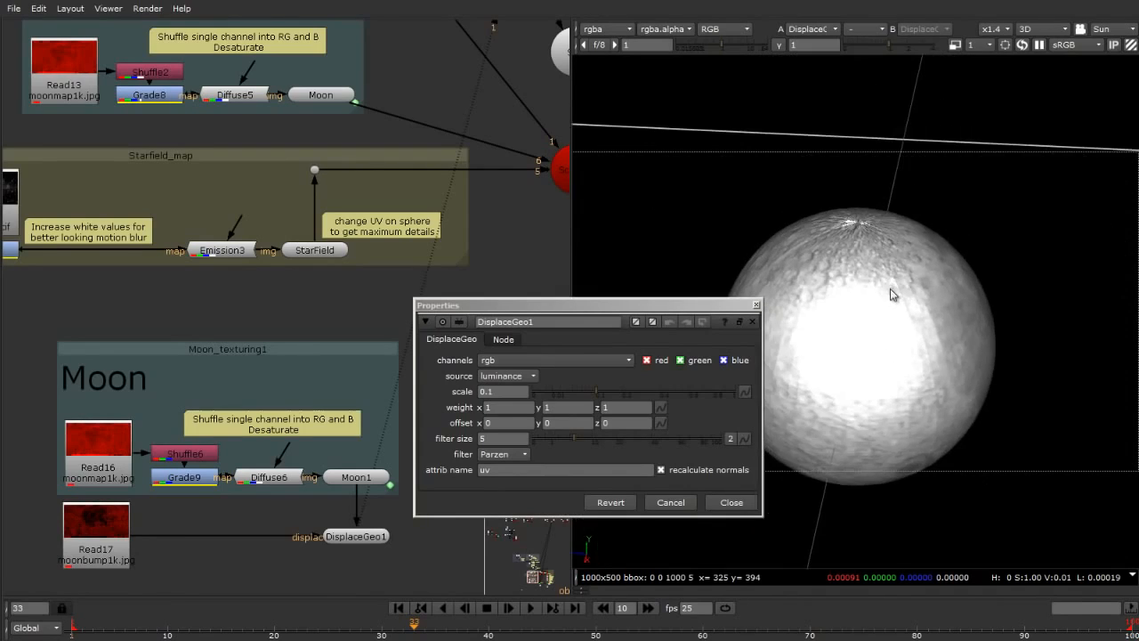
left_click_drag(890, 288, 910, 238, "ctrl")
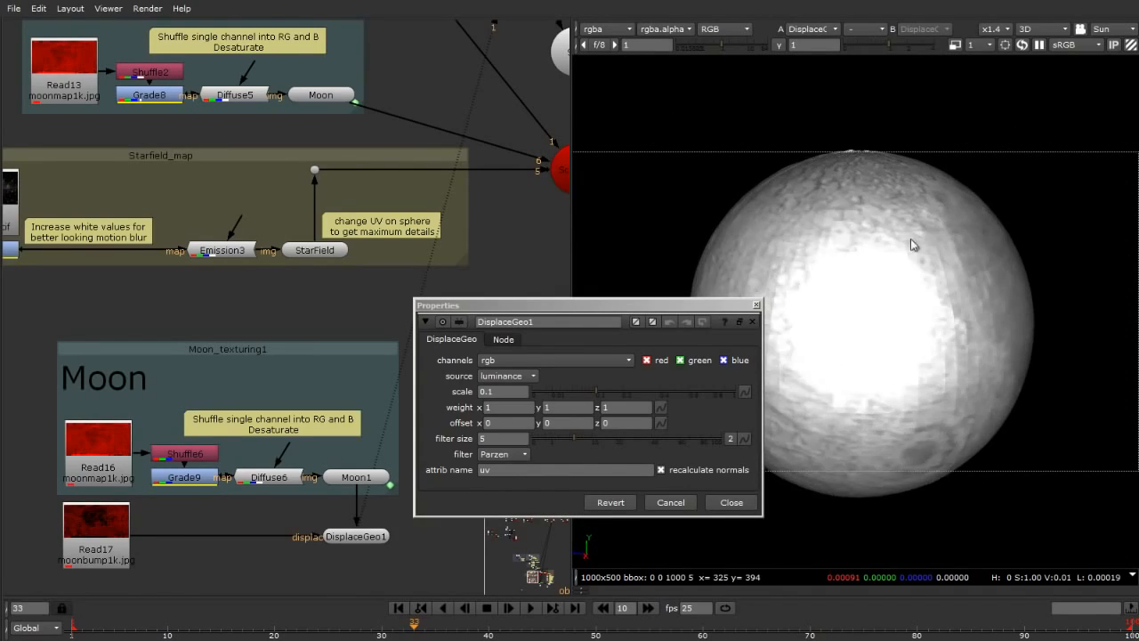
left_click(910, 237)
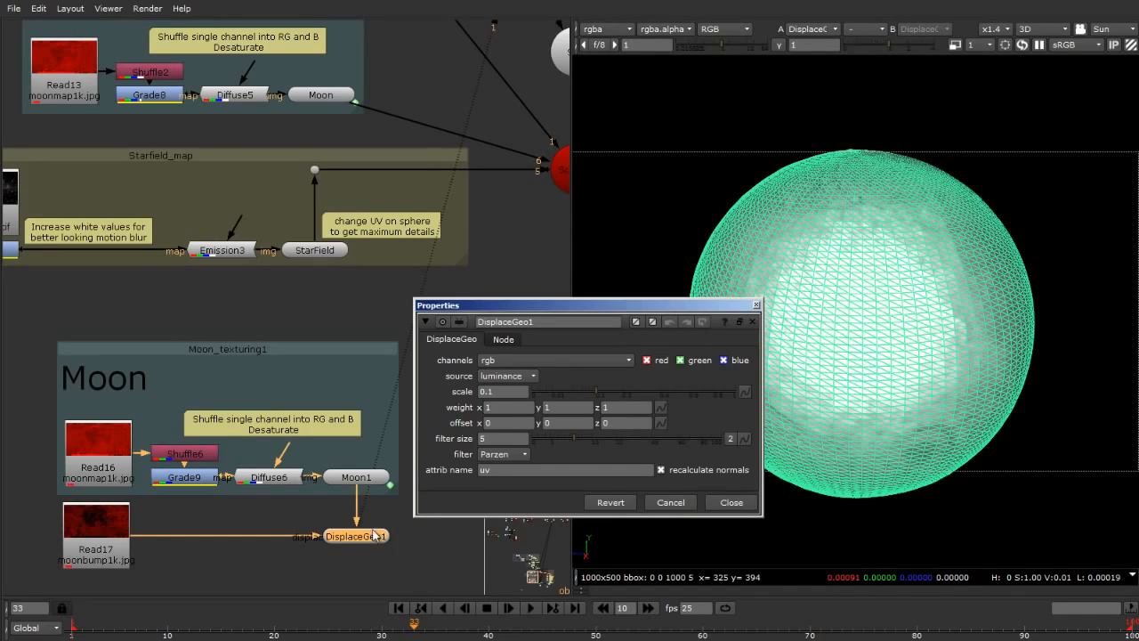
left_click_drag(597, 392, 847, 389)
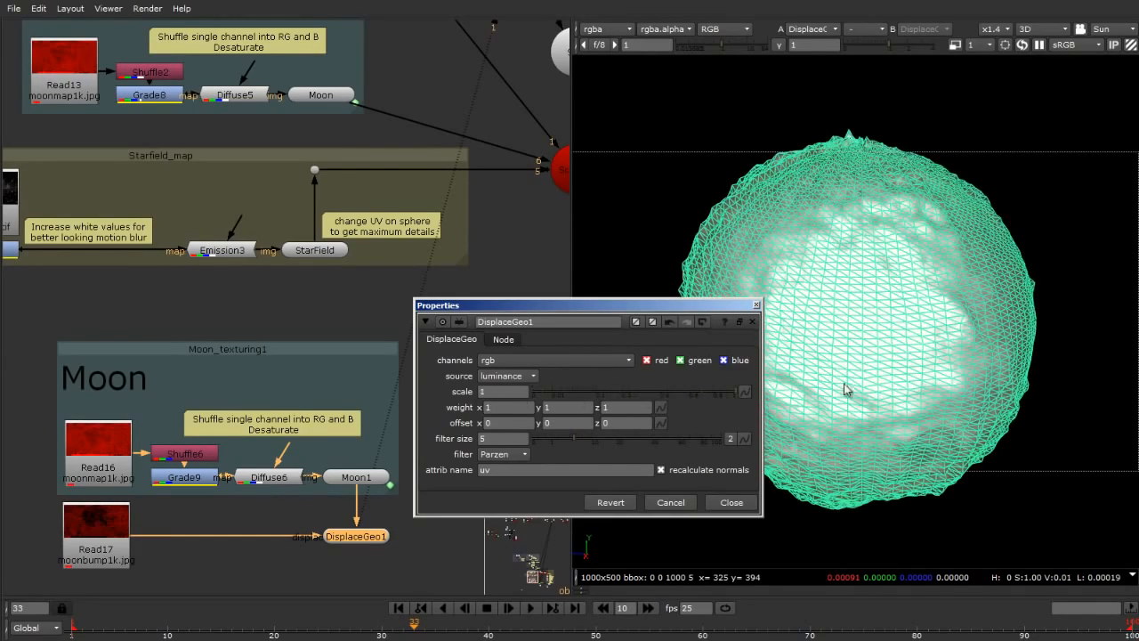
Uncover more of the viewer by moving the DisplaceGeo1 properties aside, and examine the displaced moon from several sides.
left_click_drag(651, 307, 450, 272)
left_click(679, 238)
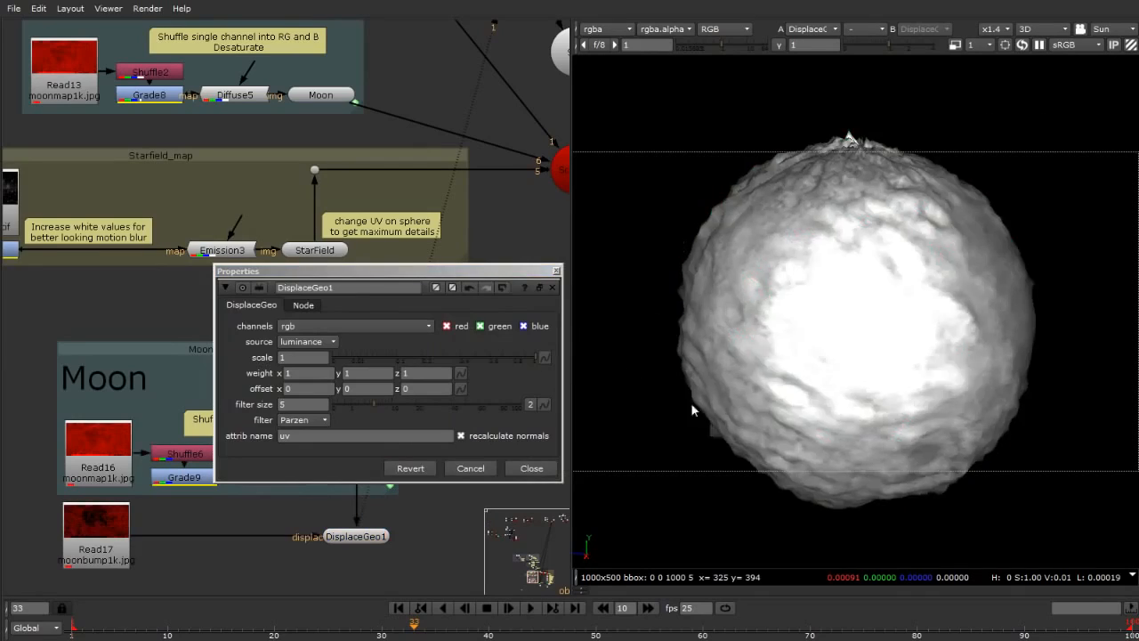
left_click_drag(934, 264, 748, 447, "ctrl")
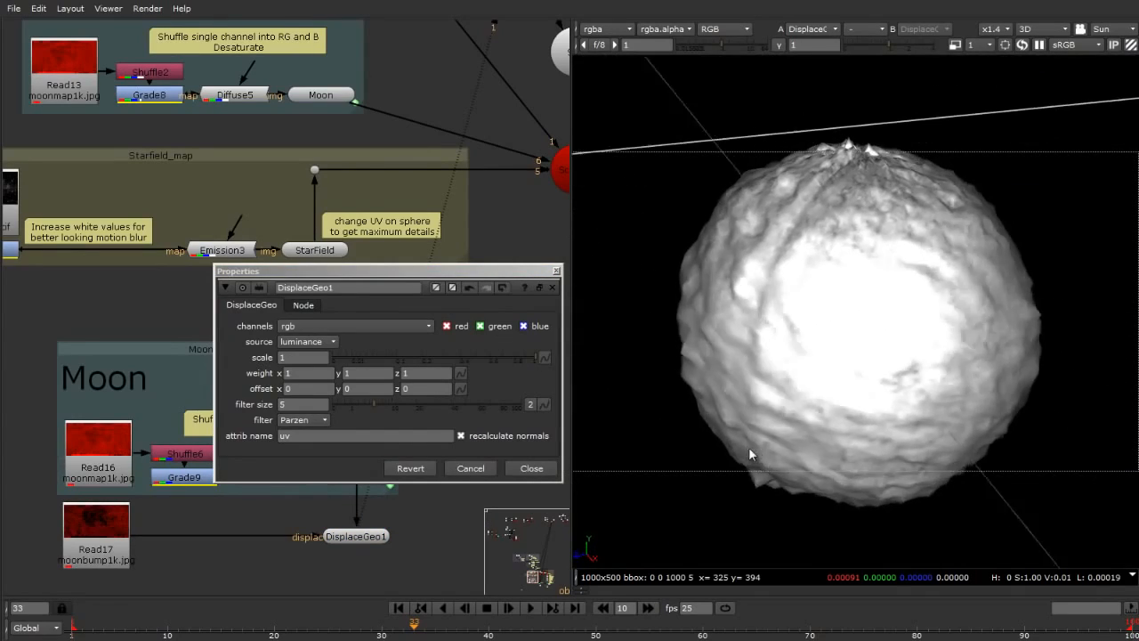
left_click(798, 315)
left_click_drag(847, 339, 890, 251, "ctrl")
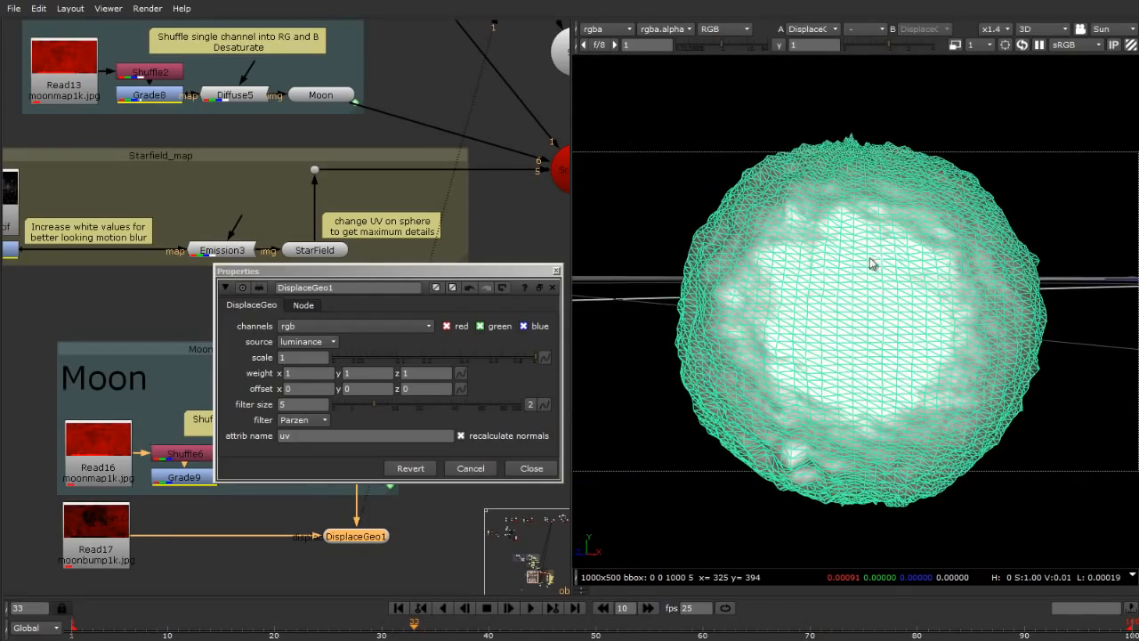
Add a second DisplaceGeo node after DisplaceGeo1 and place it lower in the node graph.
right_click(345, 539)
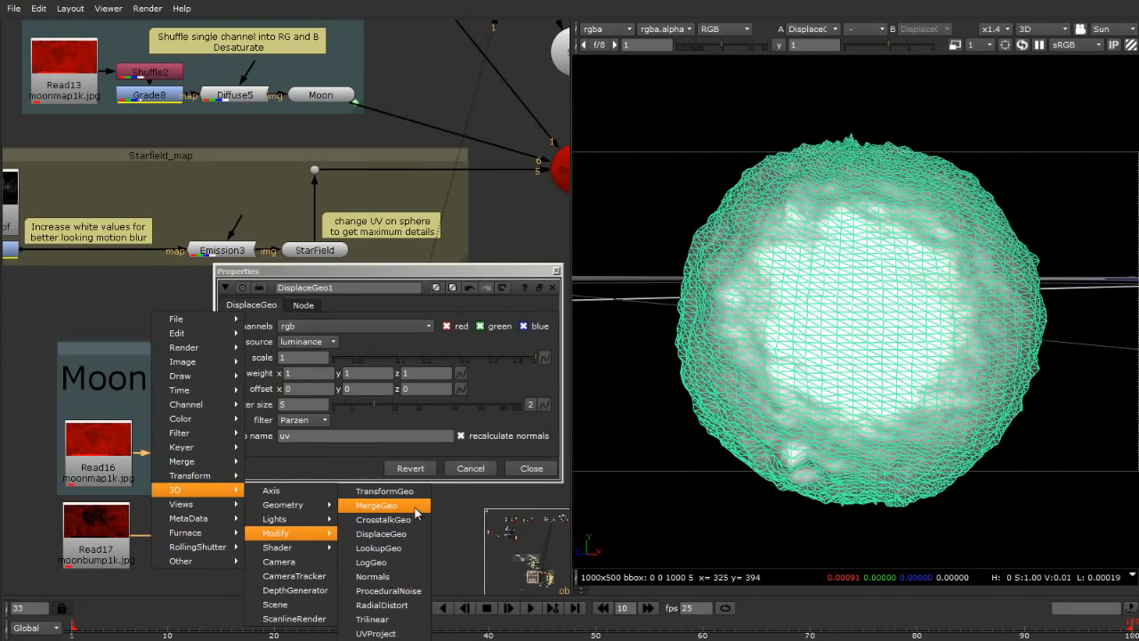
left_click(414, 534)
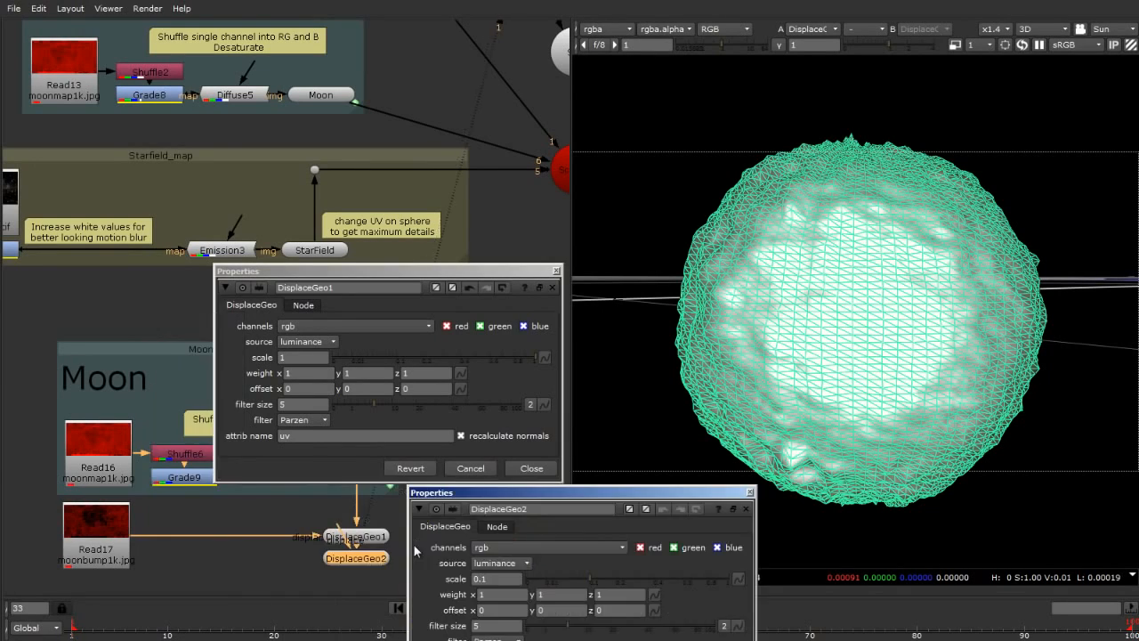
left_click_drag(363, 562, 363, 599)
left_click(245, 564)
Create a Constant node under Read17 and close its properties.
scroll(279, 509, "down", 3)
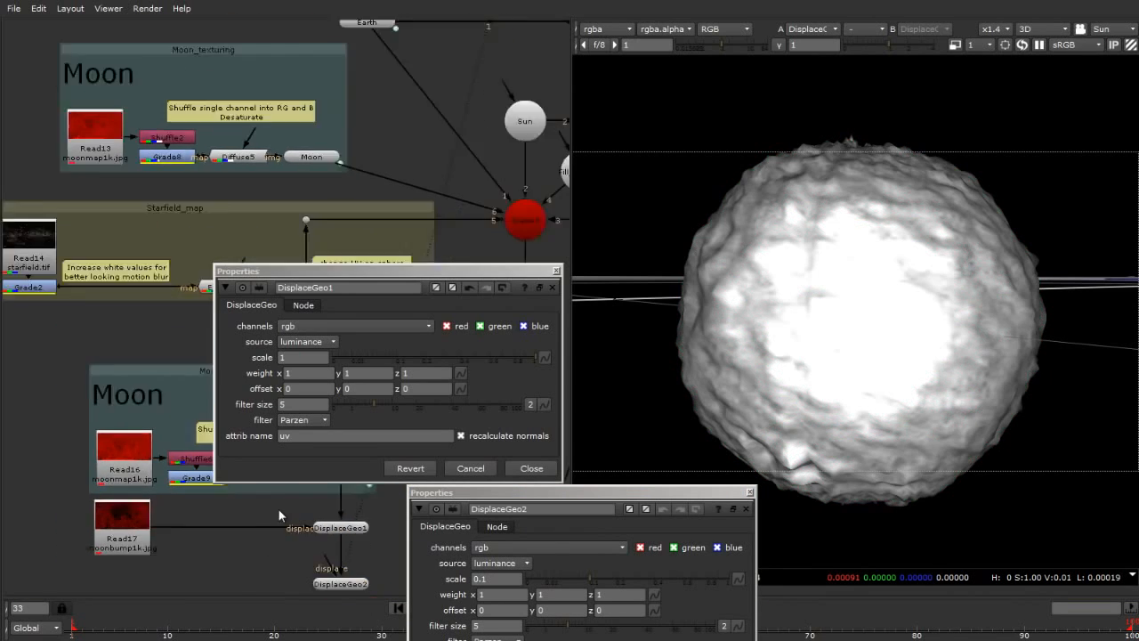
scroll(239, 528, "up", 2)
key("Tab")
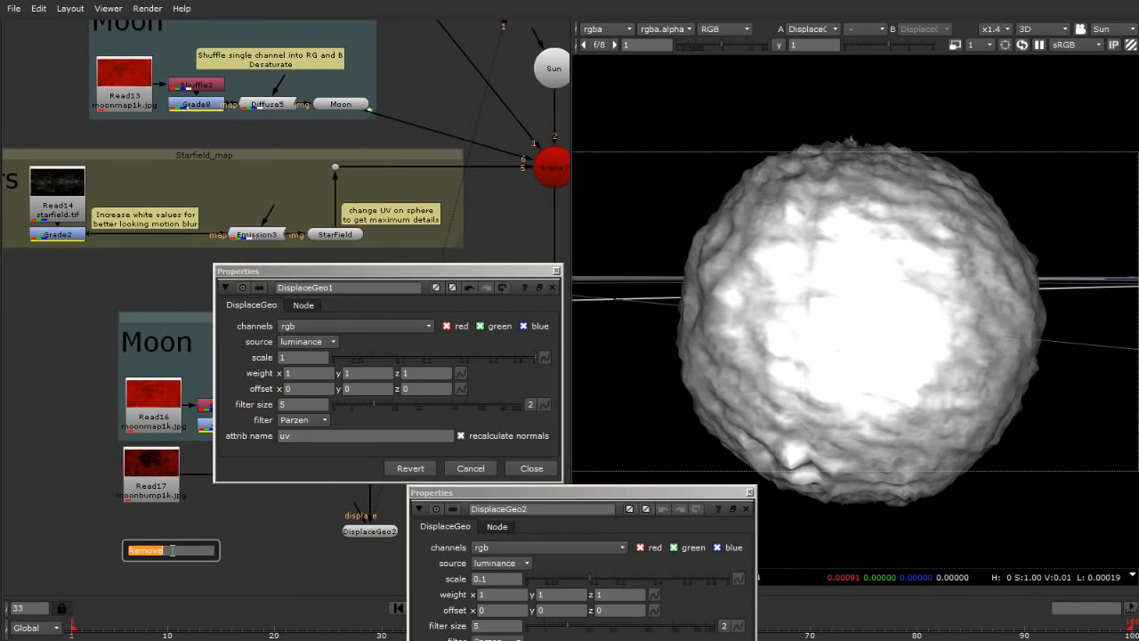
type("Constant")
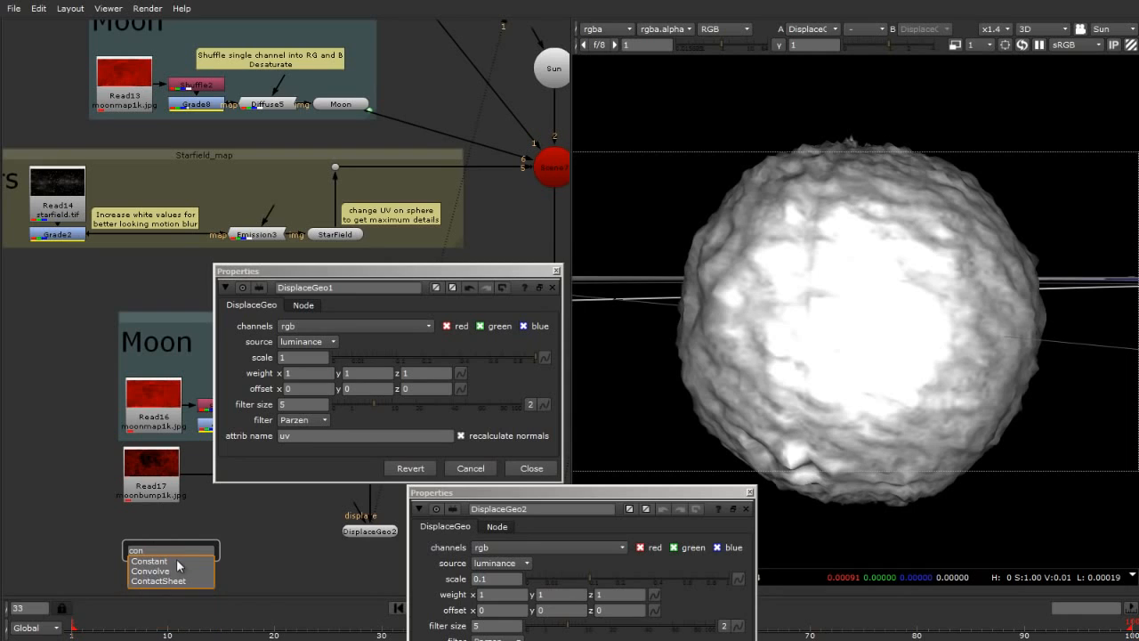
key("Return")
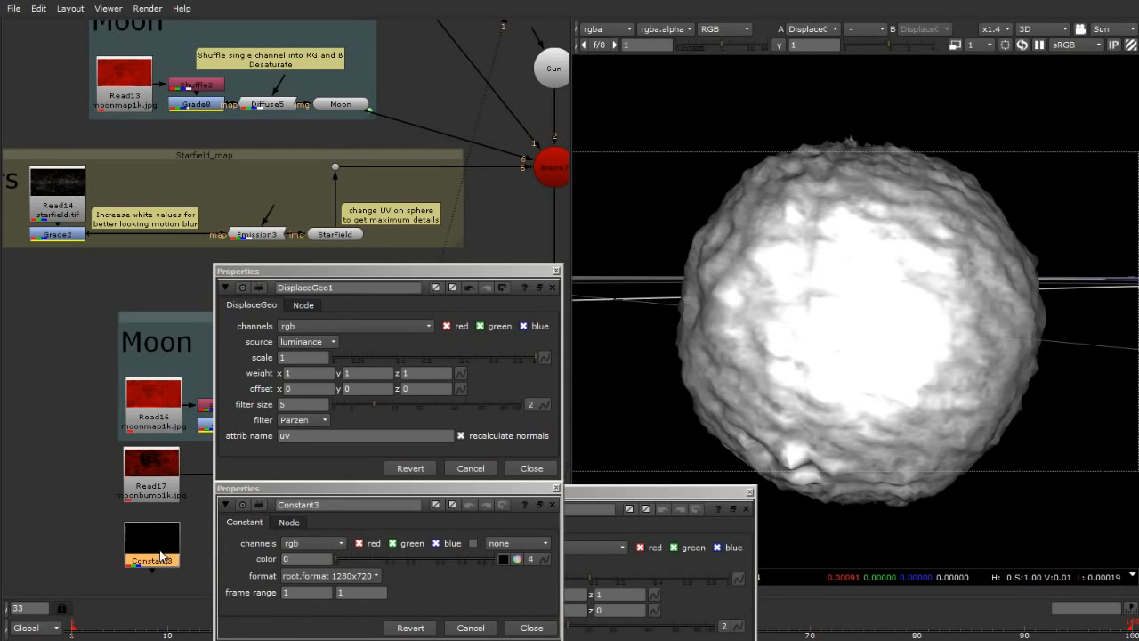
left_click(556, 488)
Add a Noise node fed by Constant3 and close its properties, placing it beside the constant.
key("Tab")
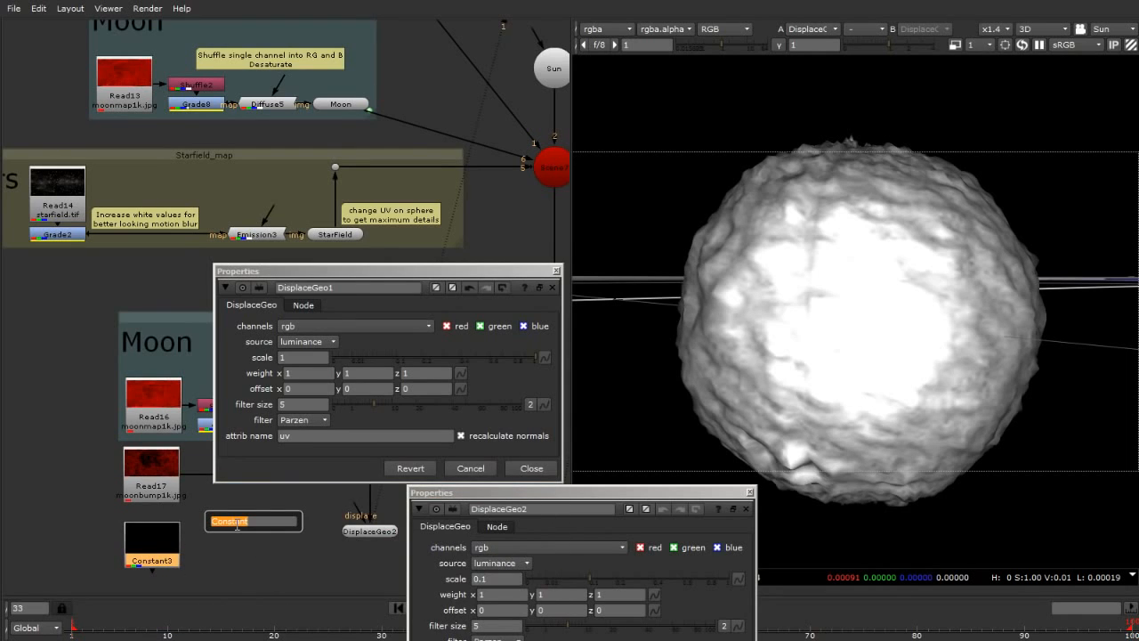
type("noise")
left_click(236, 532)
left_click(539, 415)
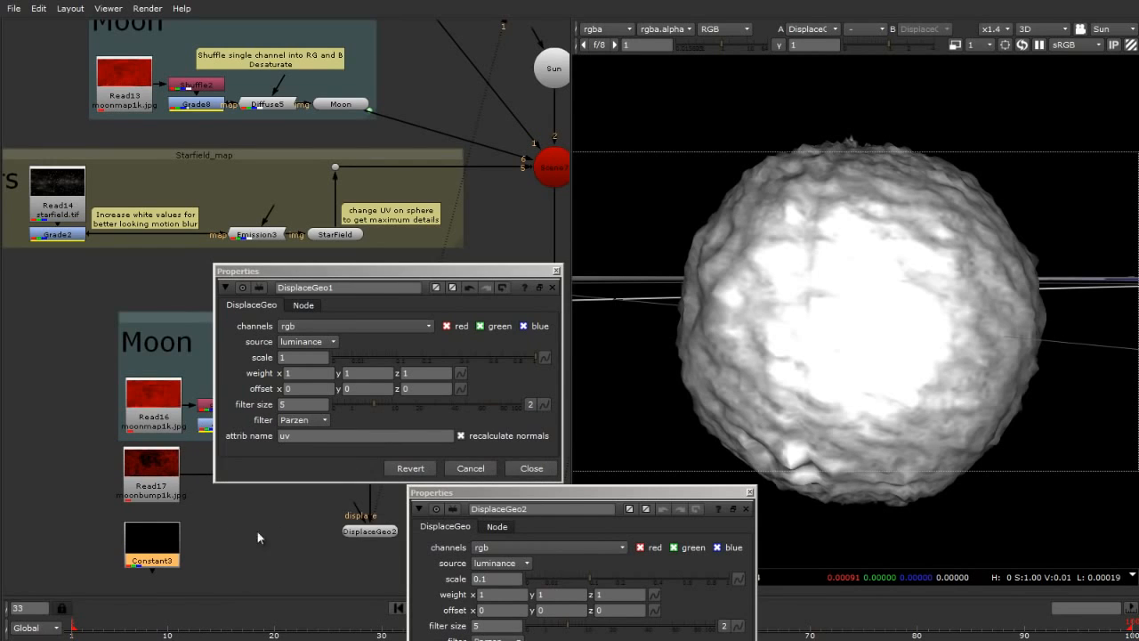
scroll(162, 525, "down", 4)
scroll(156, 527, "up", 5)
left_click_drag(165, 557, 262, 523)
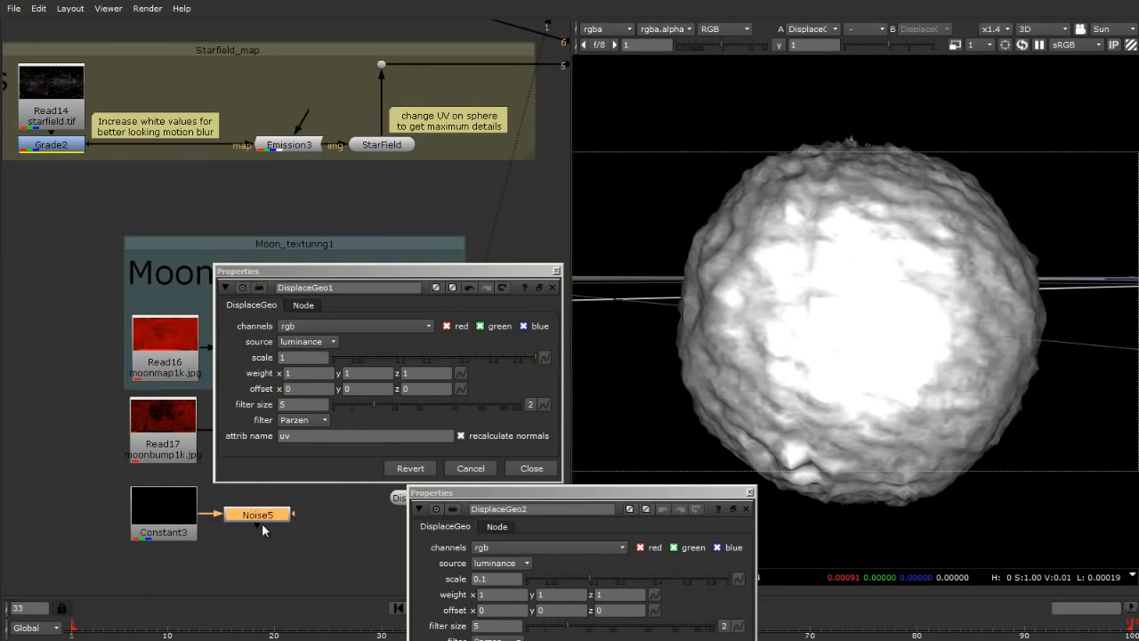
Connect the displace input of DisplaceGeo2 to Noise5.
scroll(314, 550, "down", 4)
scroll(358, 512, "up", 4)
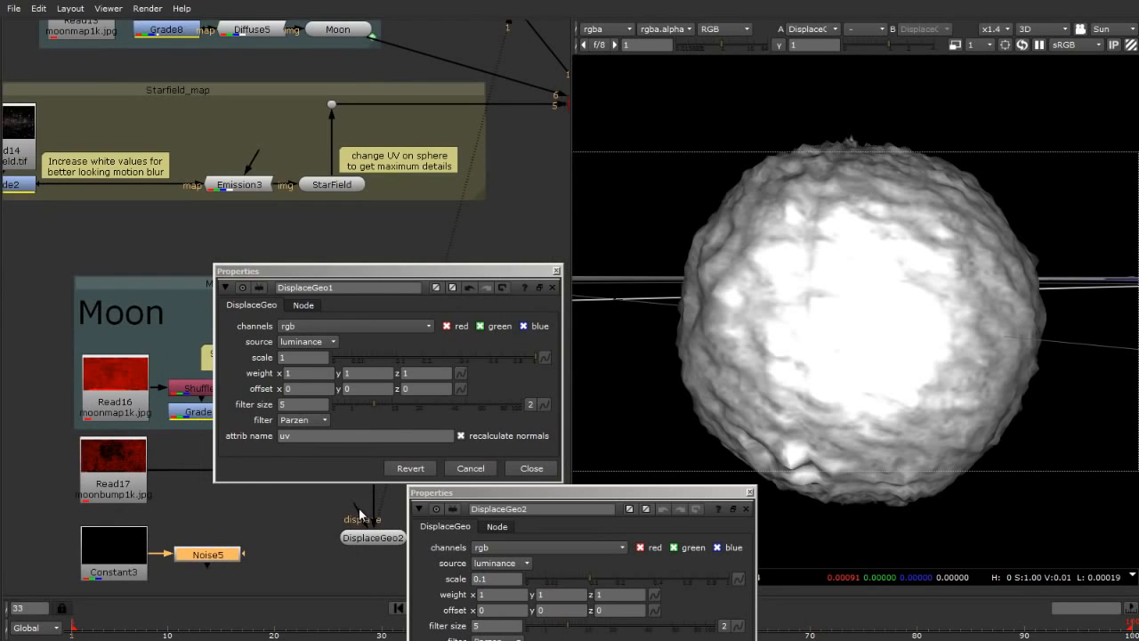
left_click_drag(360, 514, 203, 562)
left_click(318, 574)
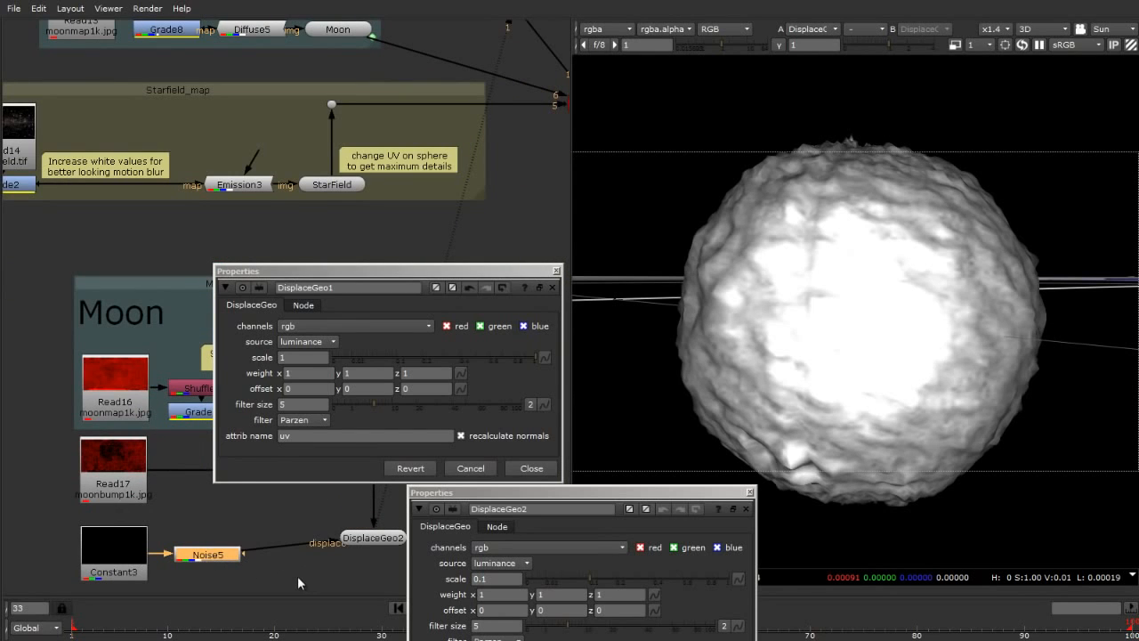
View the whole Noise5 pattern in 2D, return to the 3D view and examine the moon from several angles.
left_click_drag(820, 478, 573, 423, "ctrl")
left_click(203, 559)
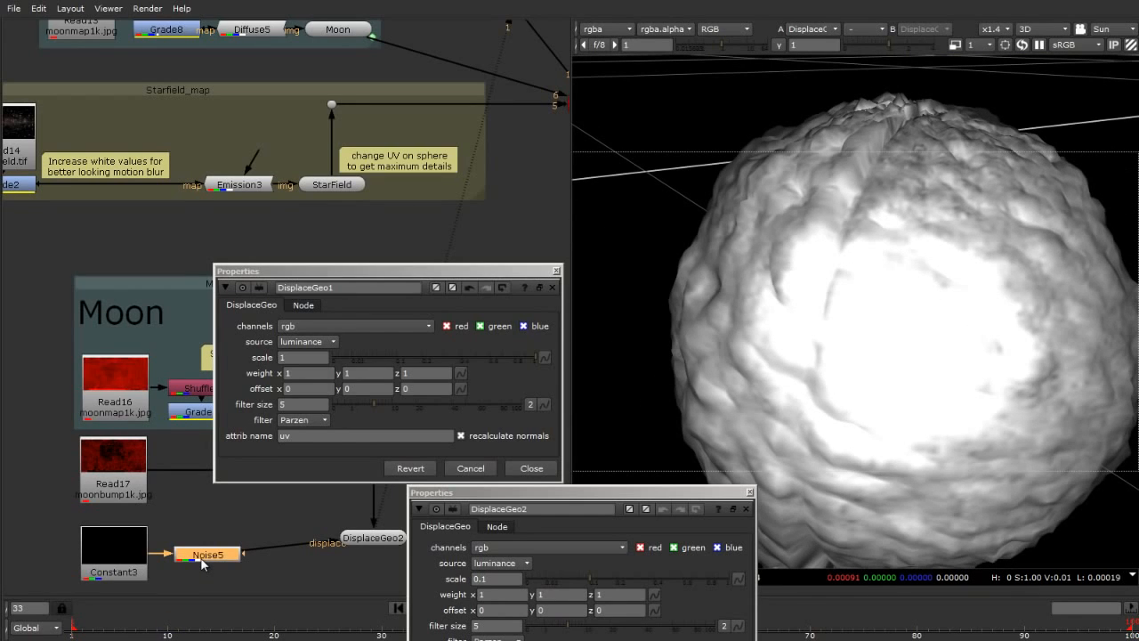
key("1")
key("Tab")
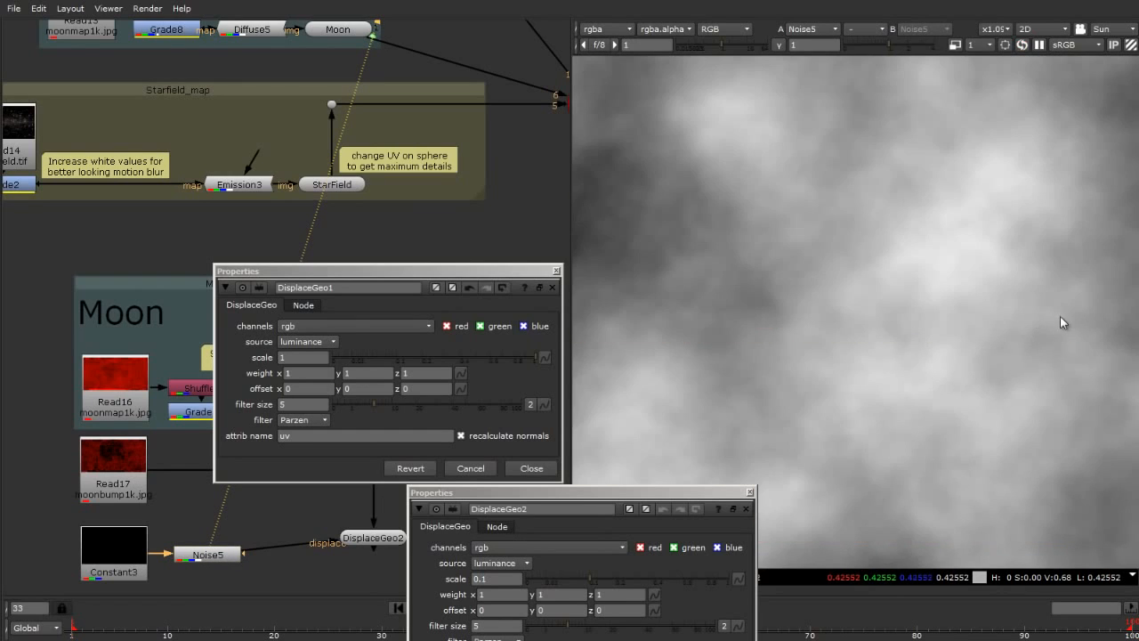
key("f")
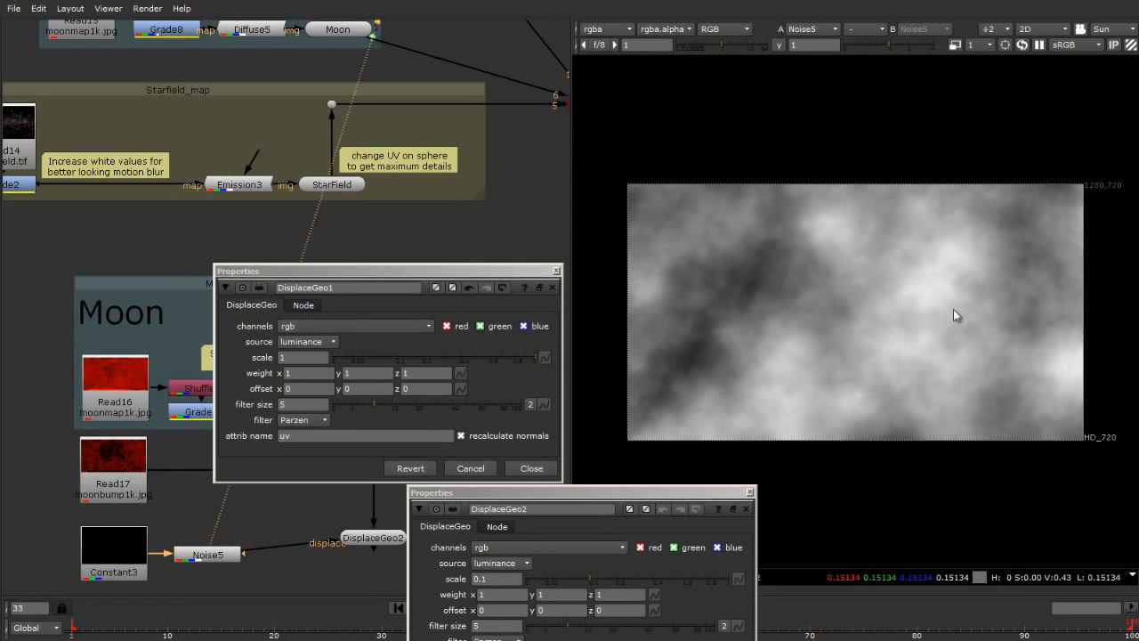
key("Tab")
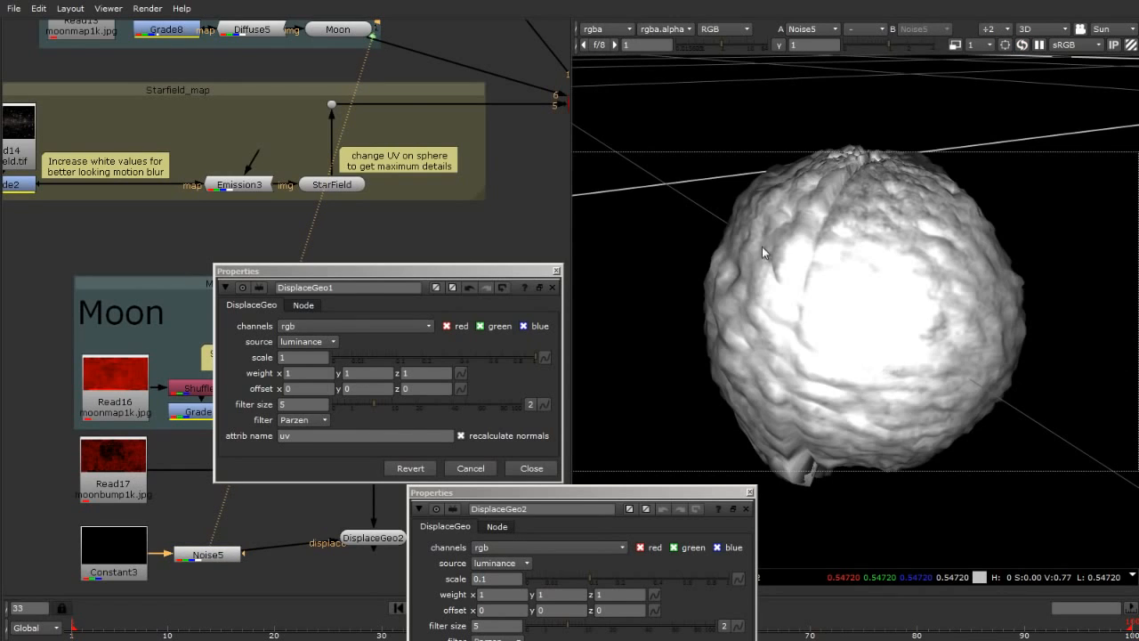
left_click_drag(762, 246, 894, 369, "ctrl")
left_click_drag(856, 430, 734, 192, "ctrl")
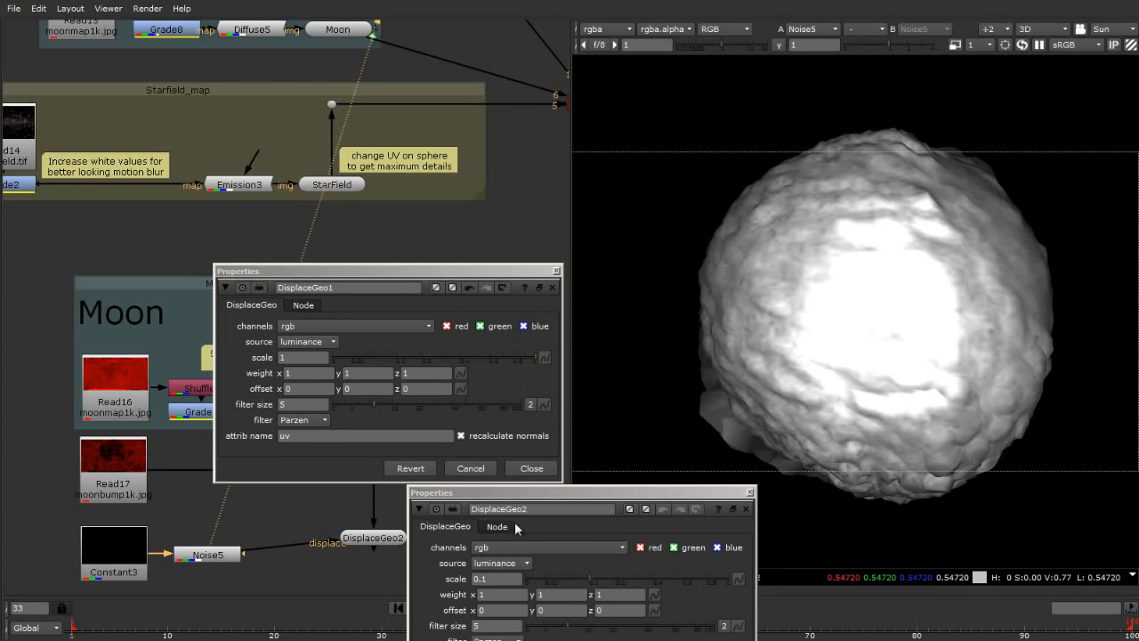
Set the displacement scale of DisplaceGeo2 to 0.44 and move the DisplaceGeo1 properties clear of the Moon_texturing1 nodes.
left_click_drag(593, 574, 662, 597)
left_click_drag(241, 554, 236, 552)
left_click_drag(332, 271, 475, 107)
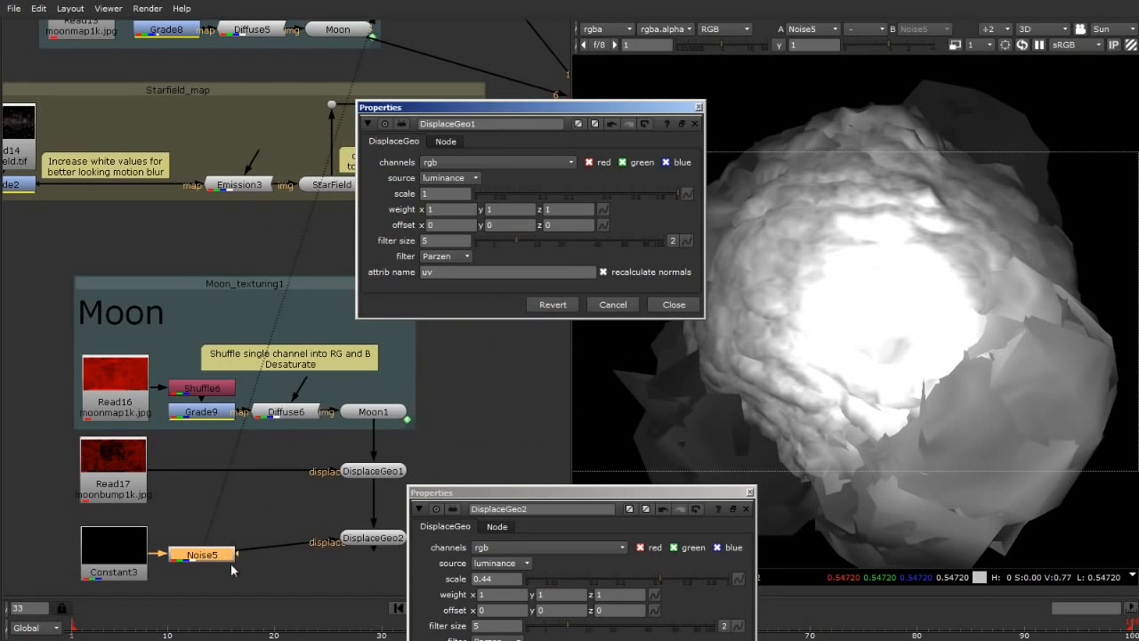
Reorder the displacement chain so DisplaceGeo2 with Constant3 and Noise5 sits between Moon1 and DisplaceGeo1, with Read17 arranged below the constant.
left_click(245, 498)
left_click_drag(39, 507, 525, 594)
left_click_drag(237, 496, 304, 496)
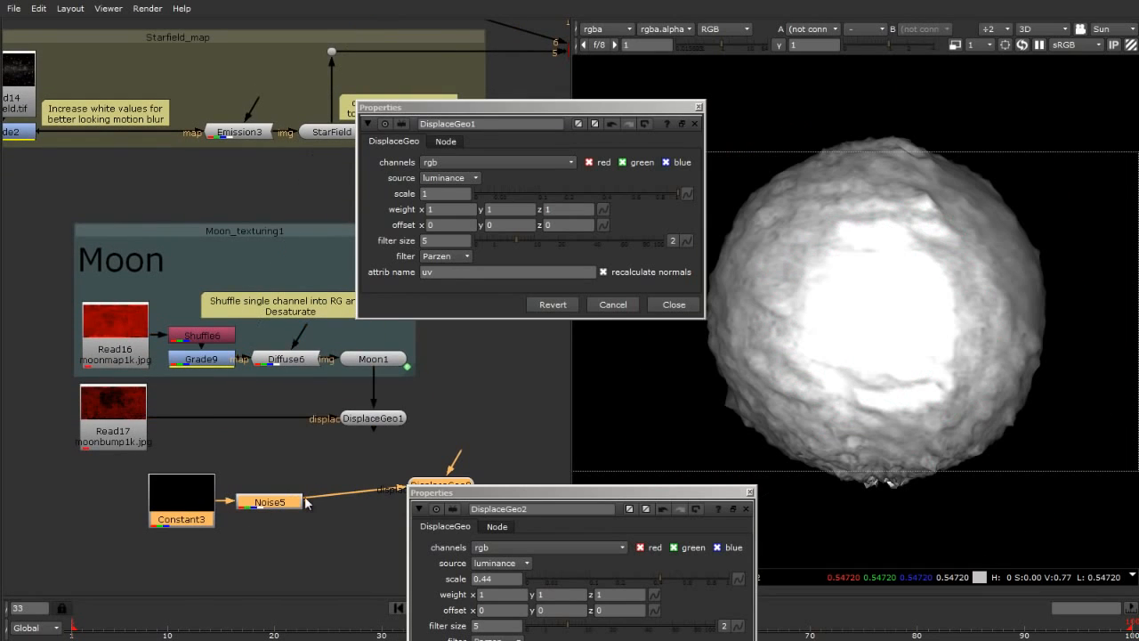
left_click_drag(426, 488, 365, 477)
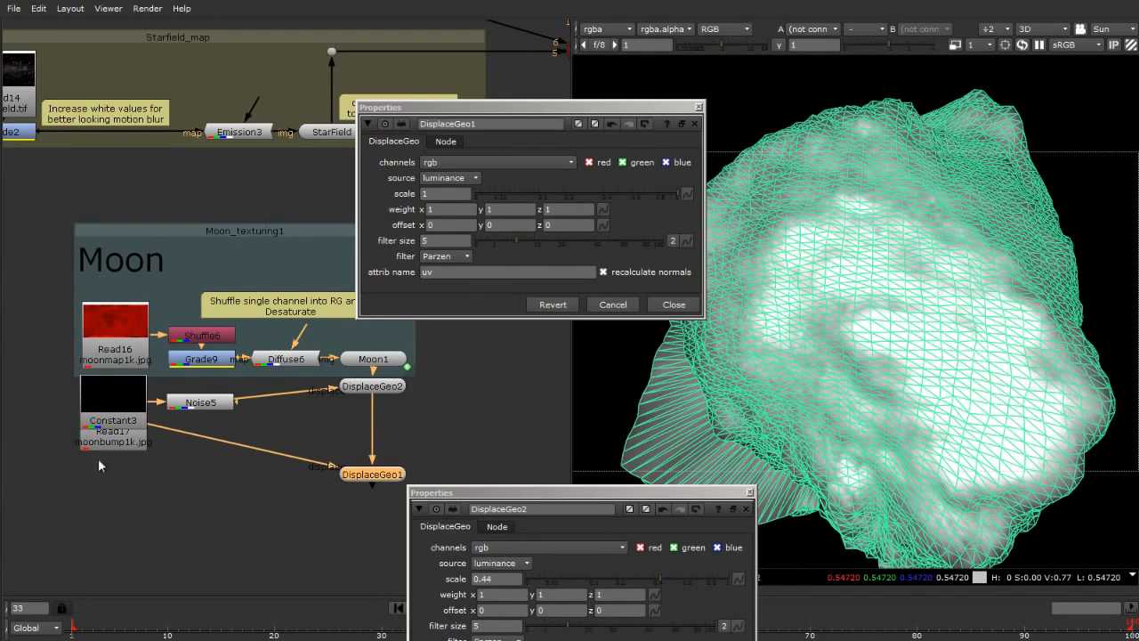
left_click_drag(122, 439, 124, 496)
left_click(178, 573)
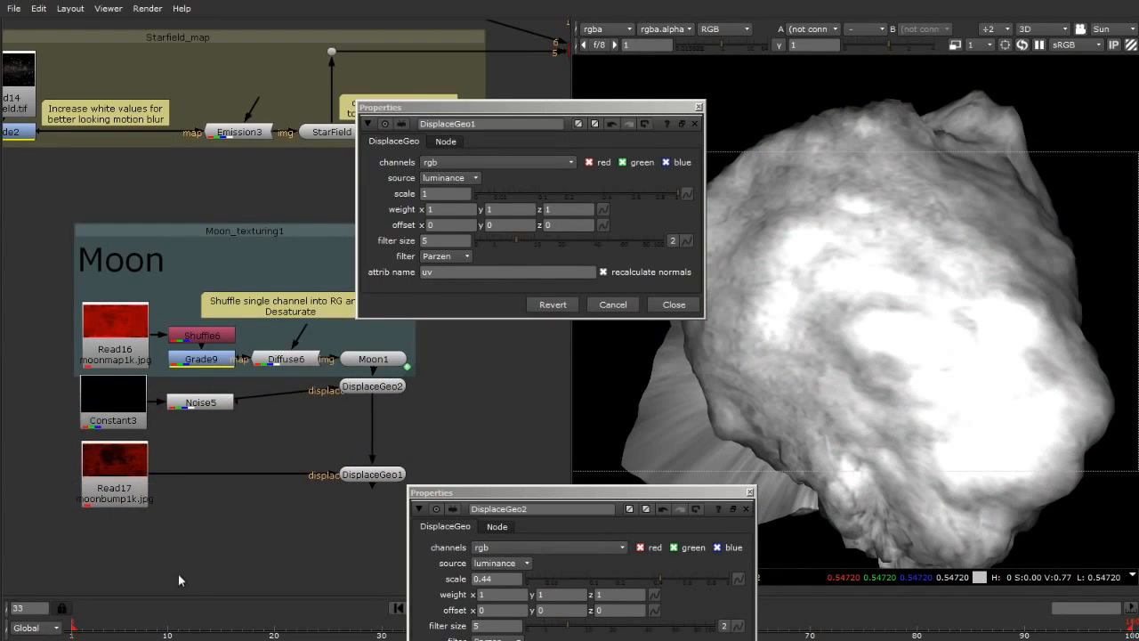
Examine the shape of the noise-displaced moon from several sides and close the open DisplaceGeo properties.
scroll(893, 321, "down", 3)
left_click_drag(859, 306, 798, 246, "ctrl")
left_click_drag(916, 238, 1051, 457, "ctrl")
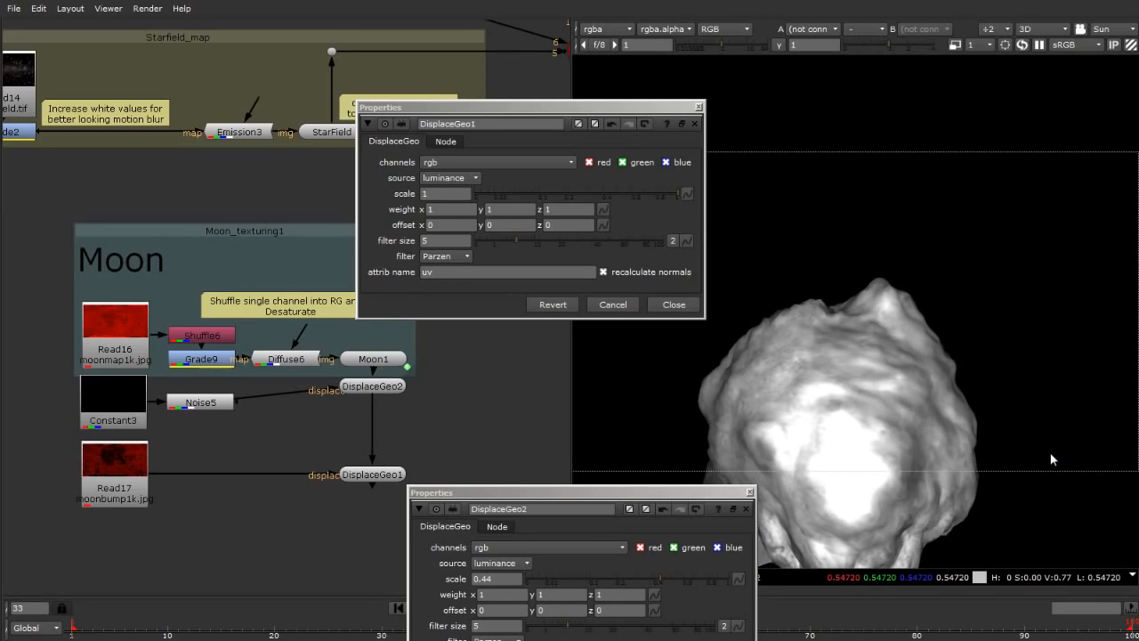
left_click(750, 492)
left_click(700, 108)
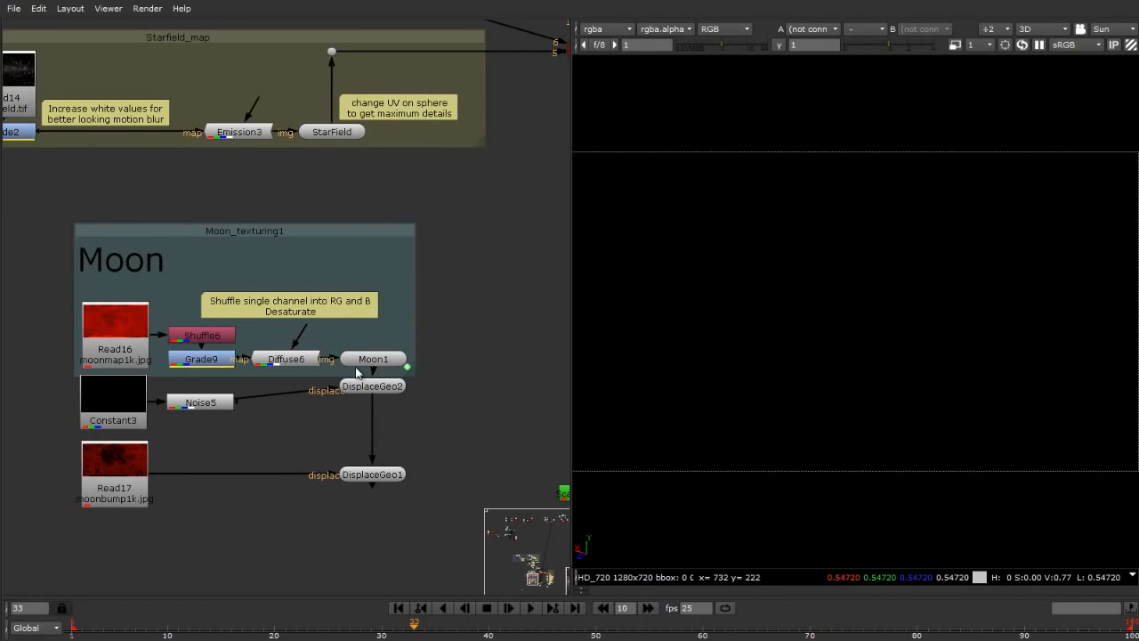
double_click(363, 361)
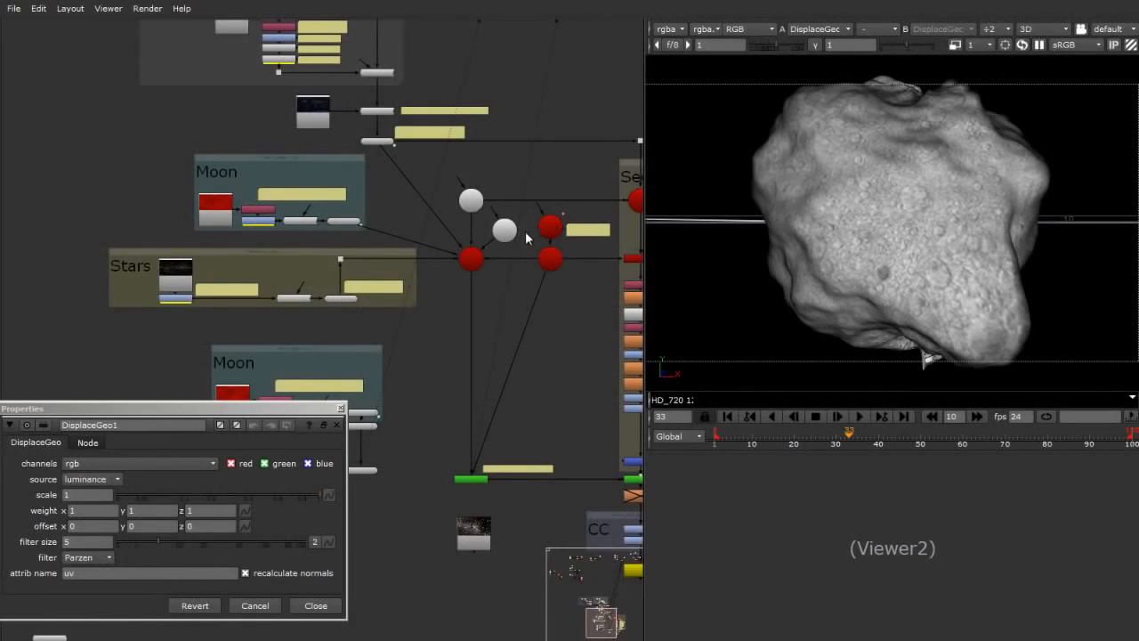
left_click(341, 410)
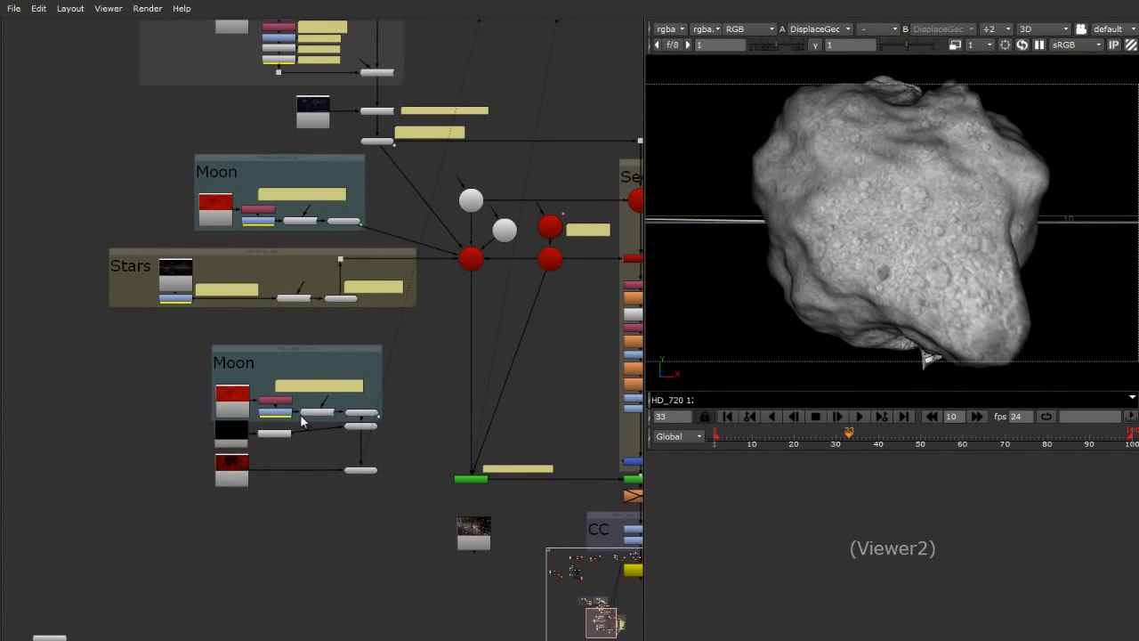
Enlarge the Moon_texturing1 backdrop so it encloses the noise, bump map and both DisplaceGeo nodes.
left_click_drag(1002, 189, 833, 222, "ctrl")
scroll(969, 197, "up", 4)
scroll(849, 201, "down", 4)
mouse_move(362, 430)
left_mouse_down()
mouse_move(360, 444)
mouse_move(383, 430)
mouse_move(395, 491)
left_mouse_up()
left_click(353, 521)
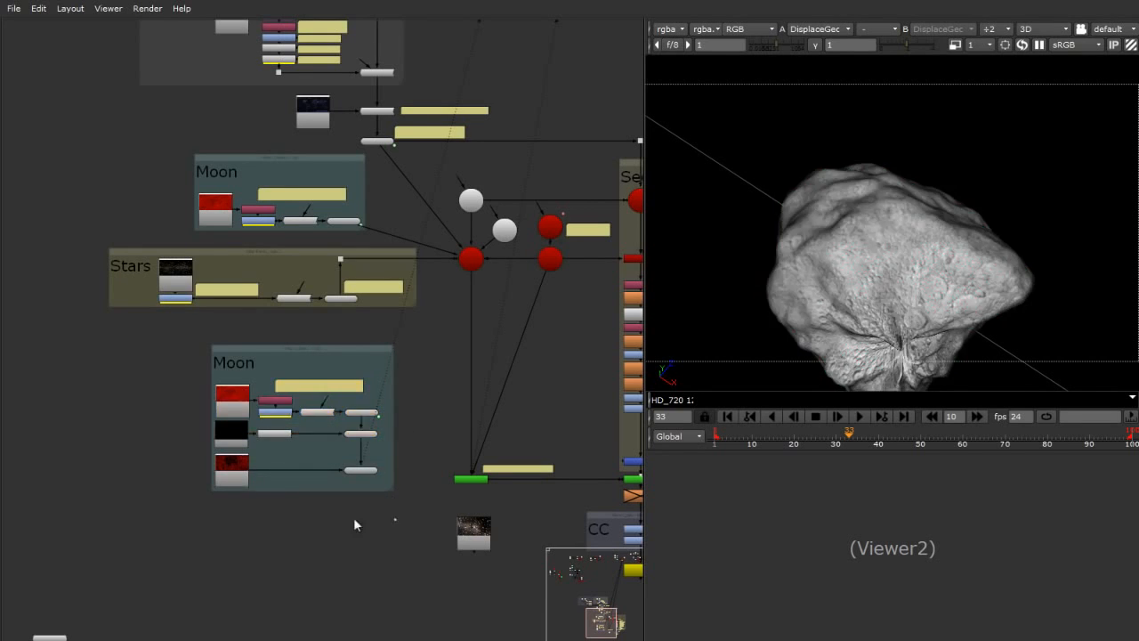
Connect DisplaceGeo1 to Scene7, reattach the starfield to a free scene input, and show Scene7 in the viewer.
scroll(194, 464, "down", 3)
scroll(270, 427, "up", 6)
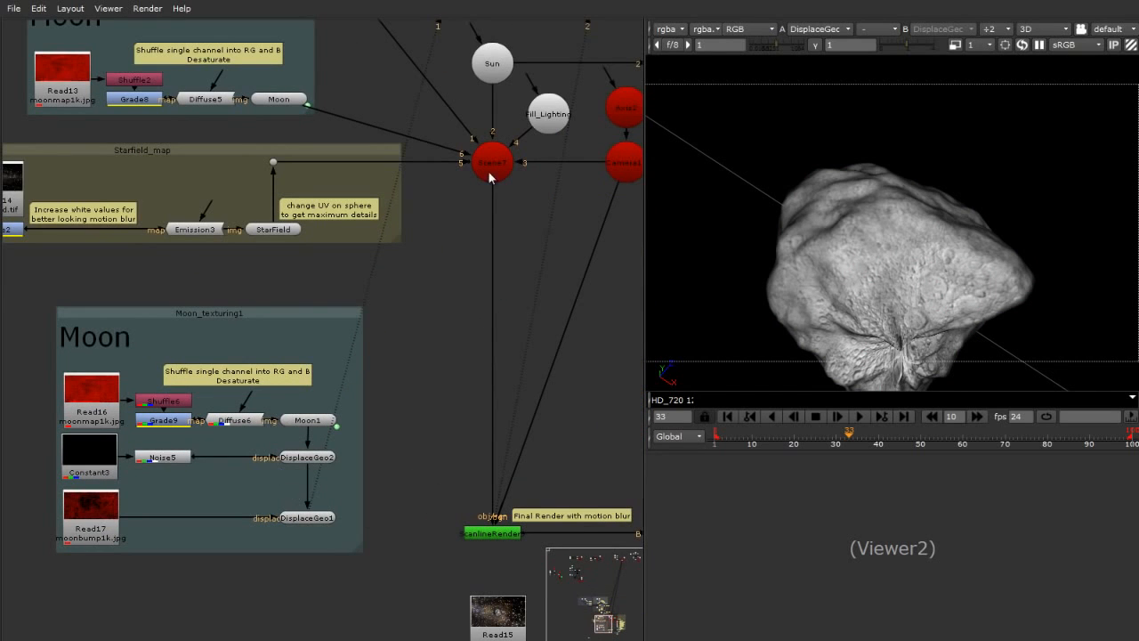
left_click_drag(460, 161, 325, 516)
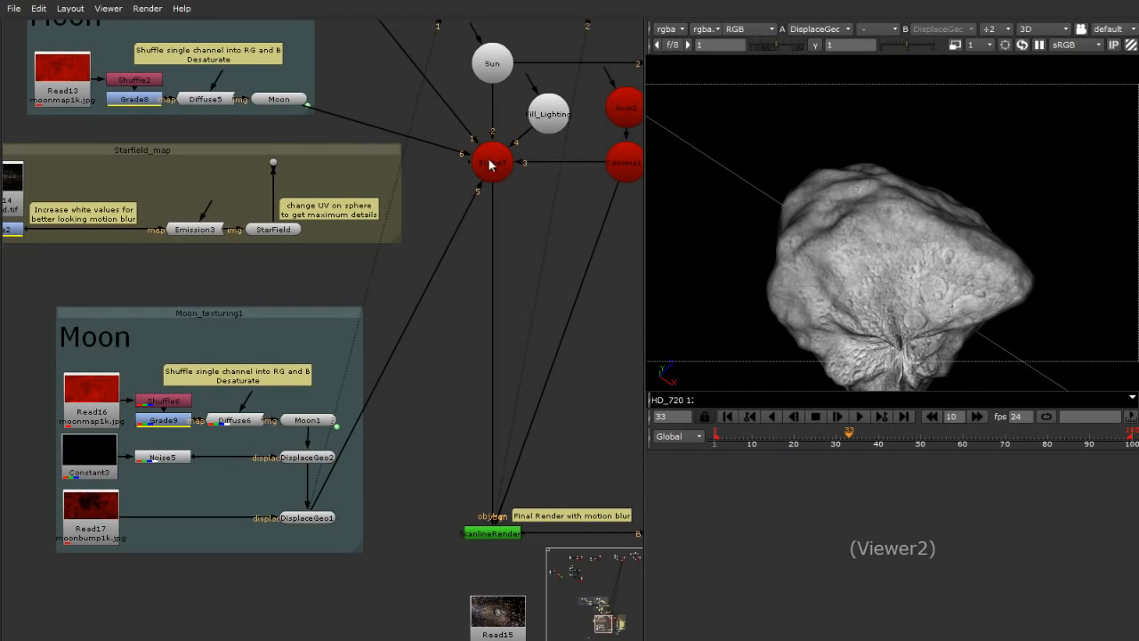
left_click_drag(468, 157, 273, 162)
left_click(483, 178)
key("1")
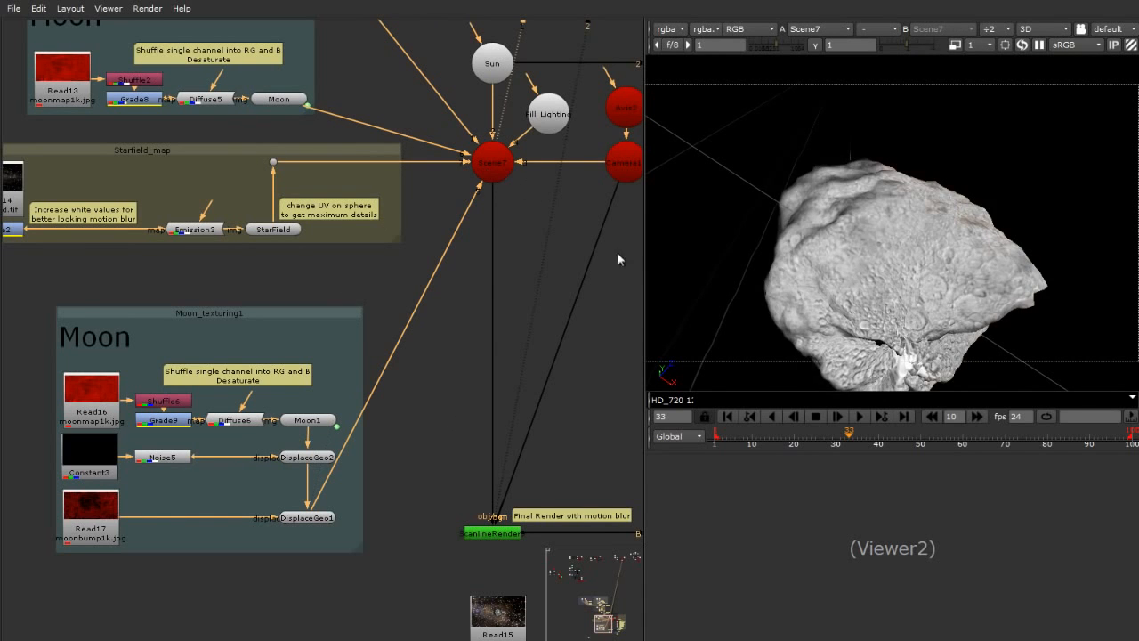
Locate the displaced moon in the full 3D scene, open its DisplaceGeo1 properties and check its position relative to the camera.
scroll(949, 269, "down", 5)
left_click_drag(948, 264, 913, 212, "ctrl")
left_click(918, 213)
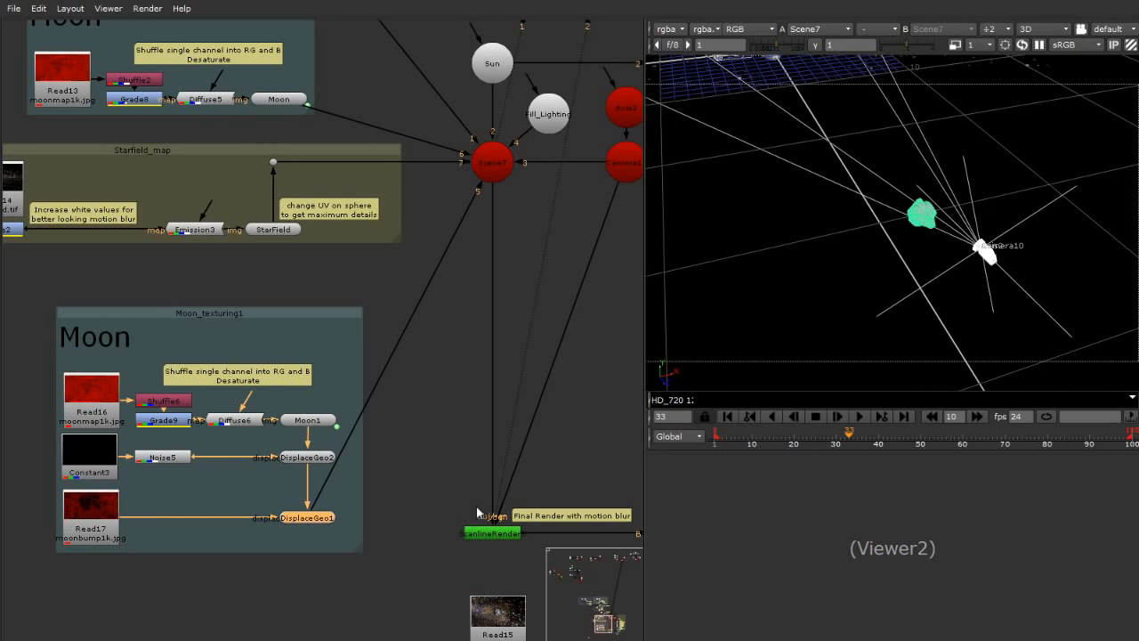
double_click(918, 225)
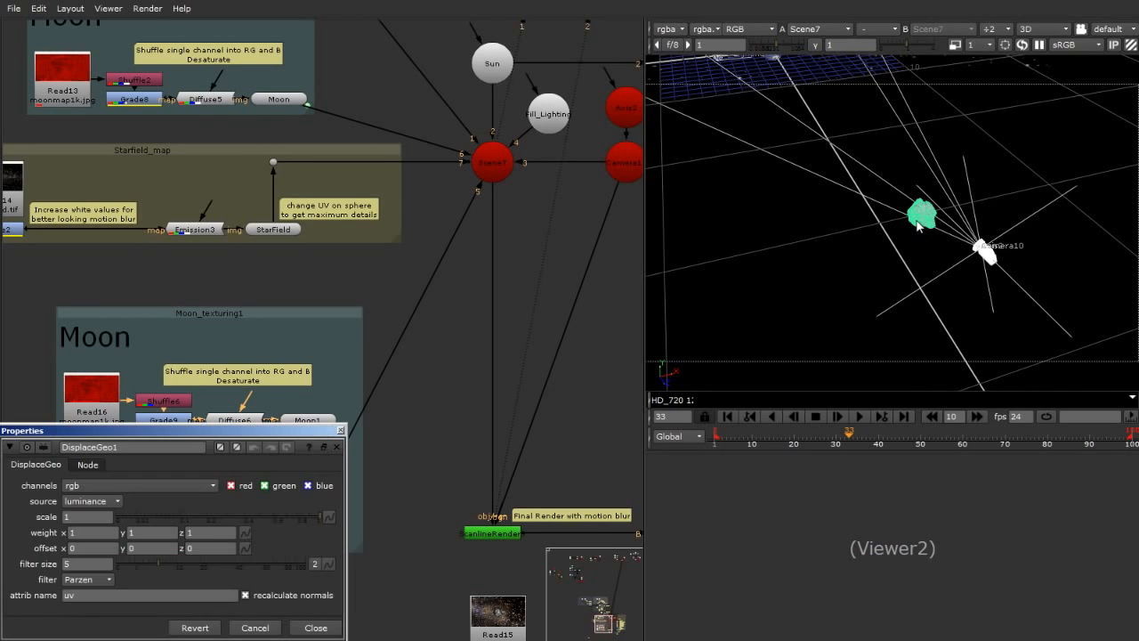
left_click_drag(863, 236, 1001, 209, "ctrl")
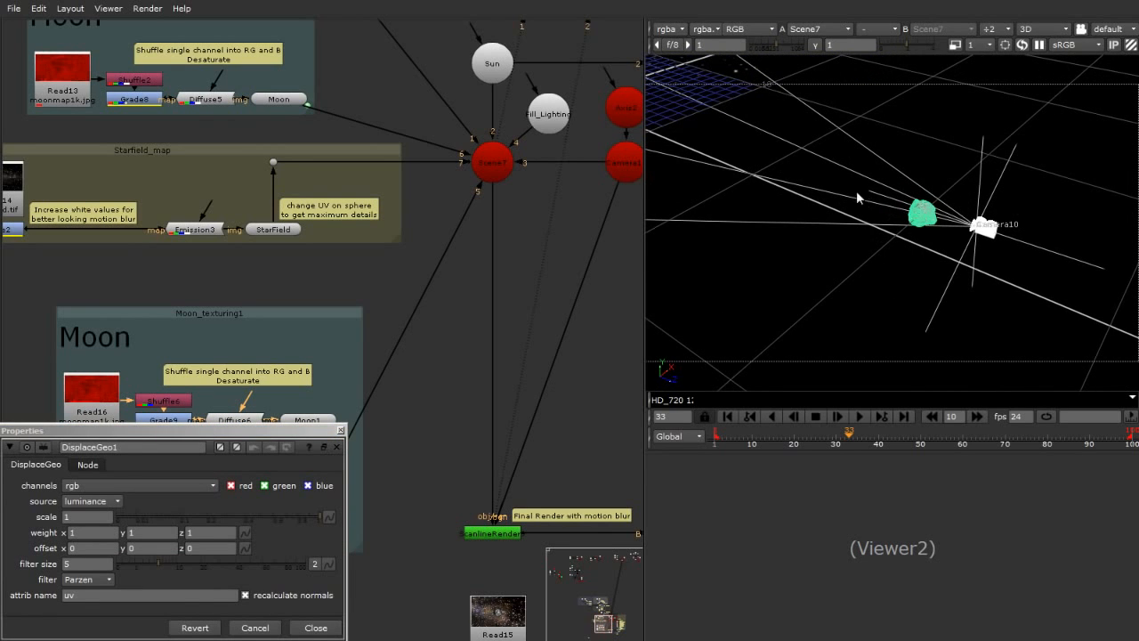
left_click_drag(856, 190, 778, 169, "ctrl")
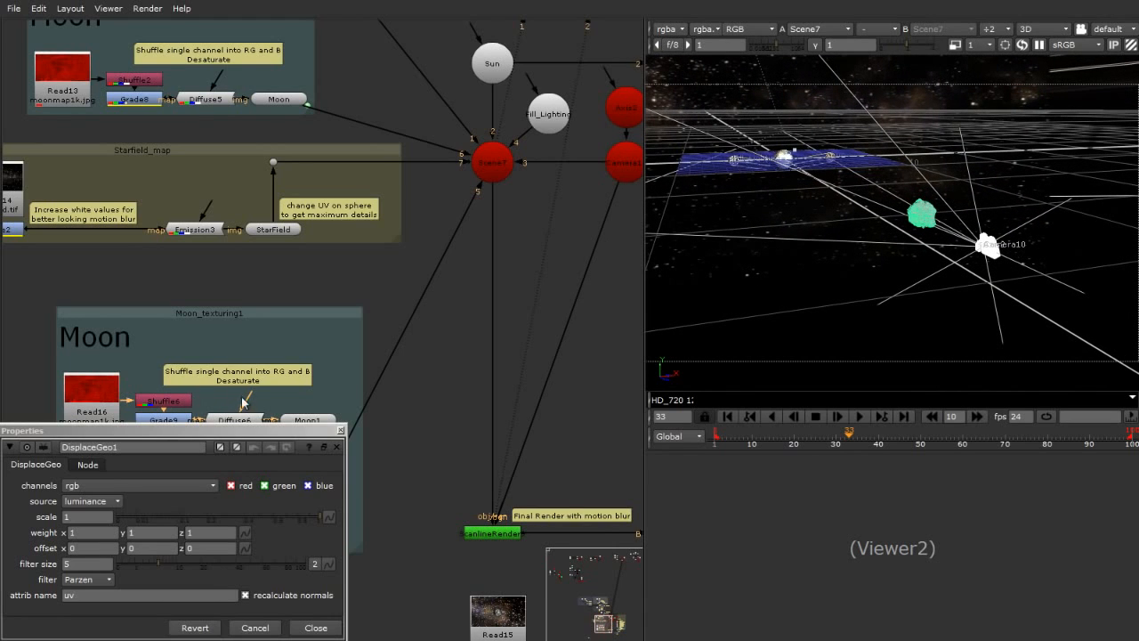
left_click(340, 432)
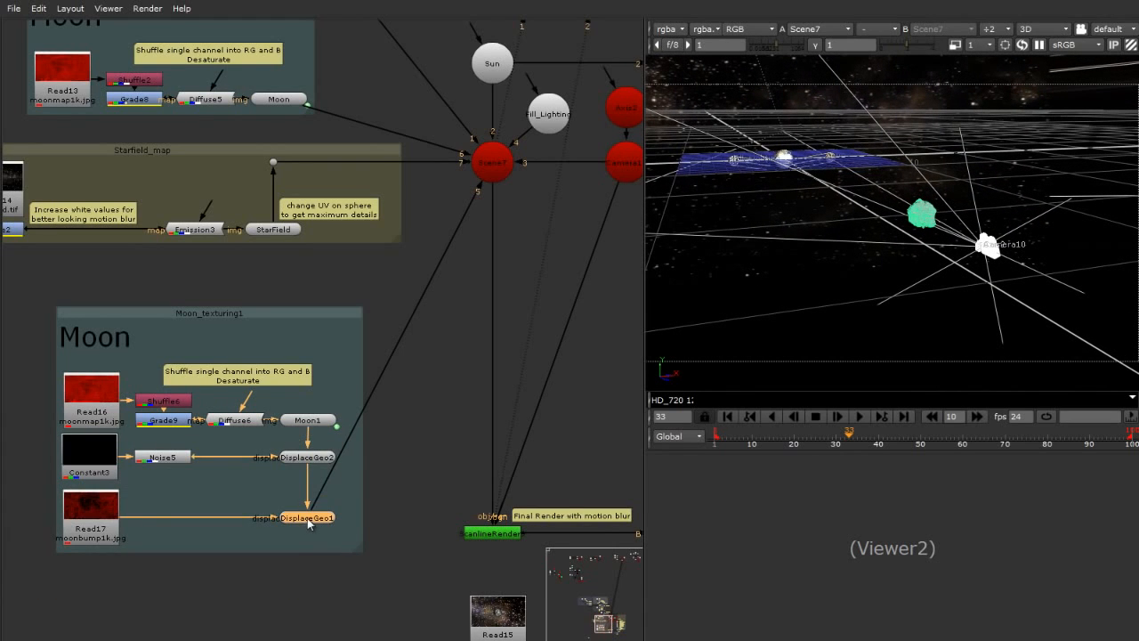
type("nTransform")
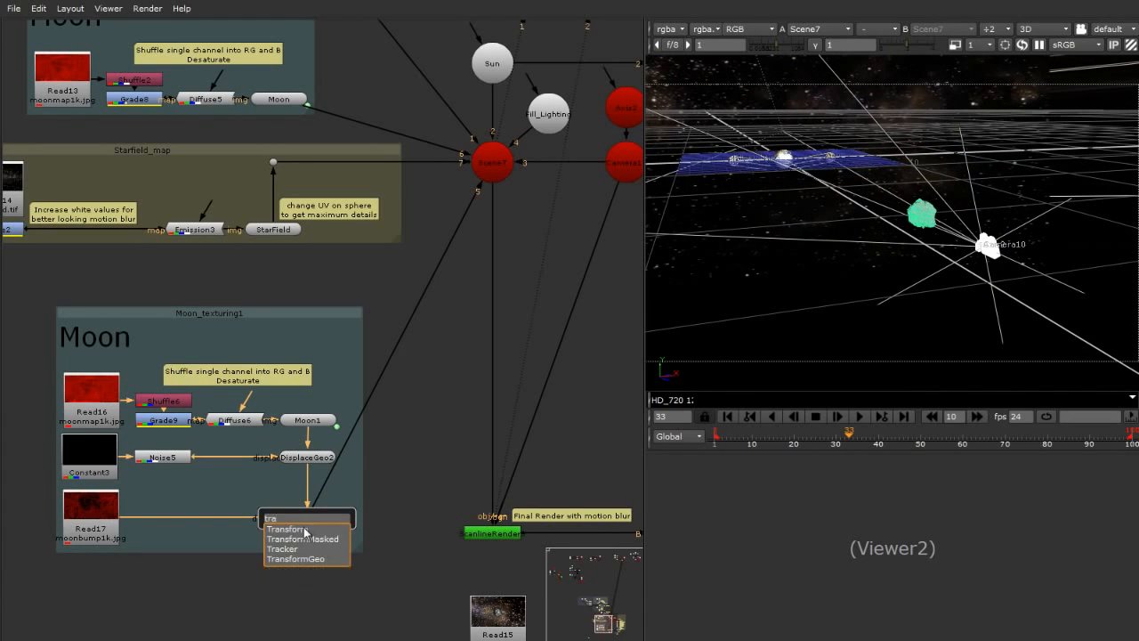
key("Return")
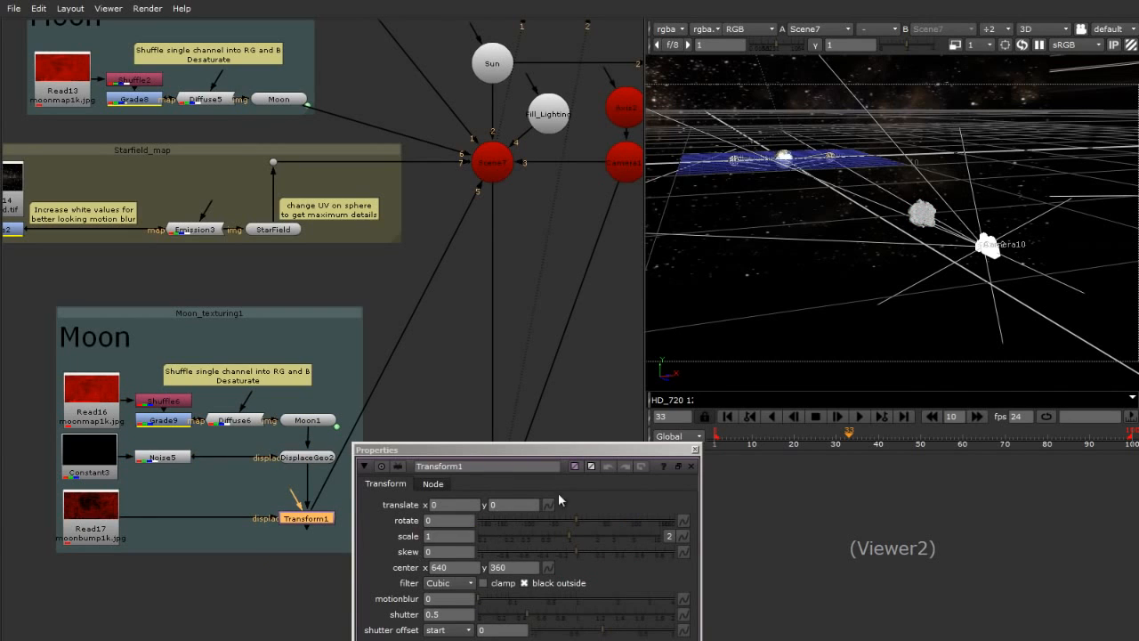
key("Delete")
Insert a TransformGeo node between DisplaceGeo1 and Scene7 and position it below DisplaceGeo1.
left_click(318, 519)
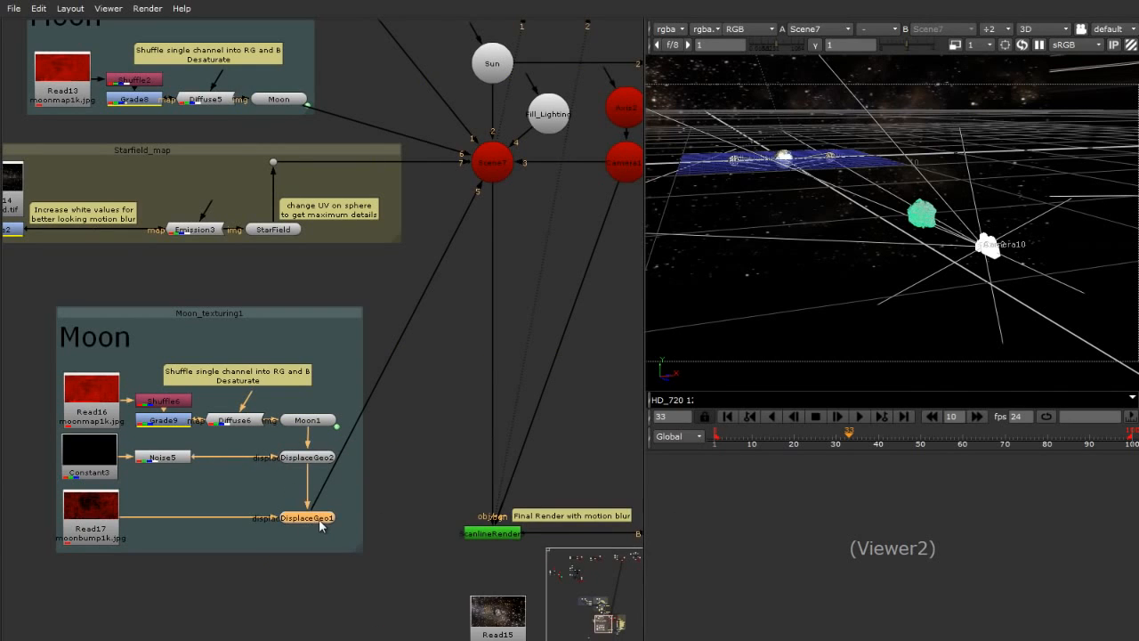
key("Tab")
type("tra")
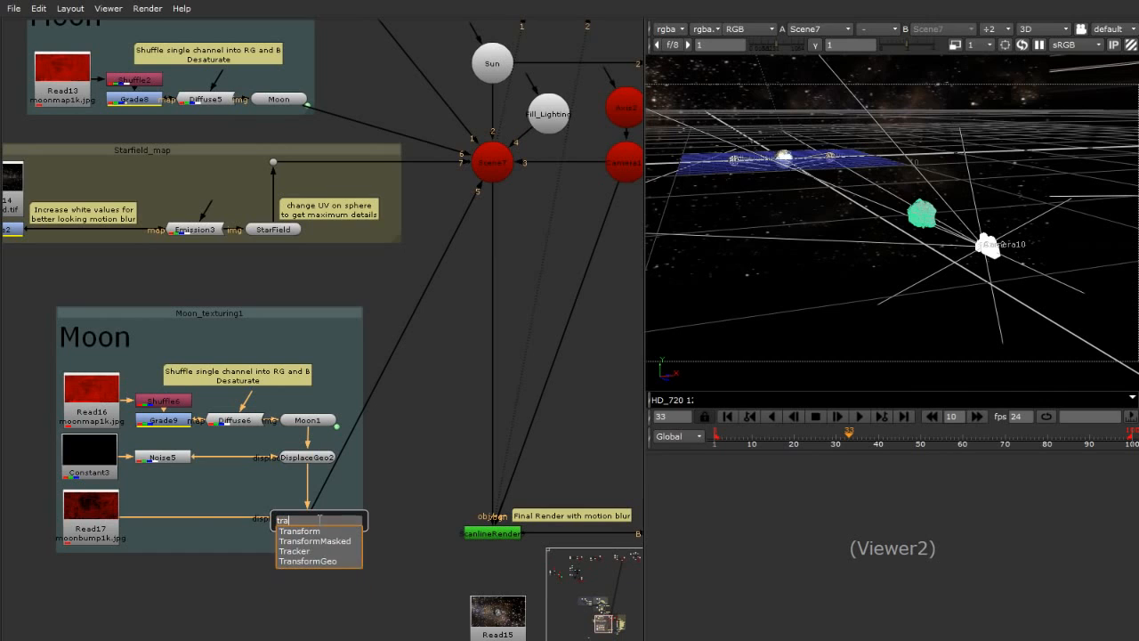
left_click(338, 561)
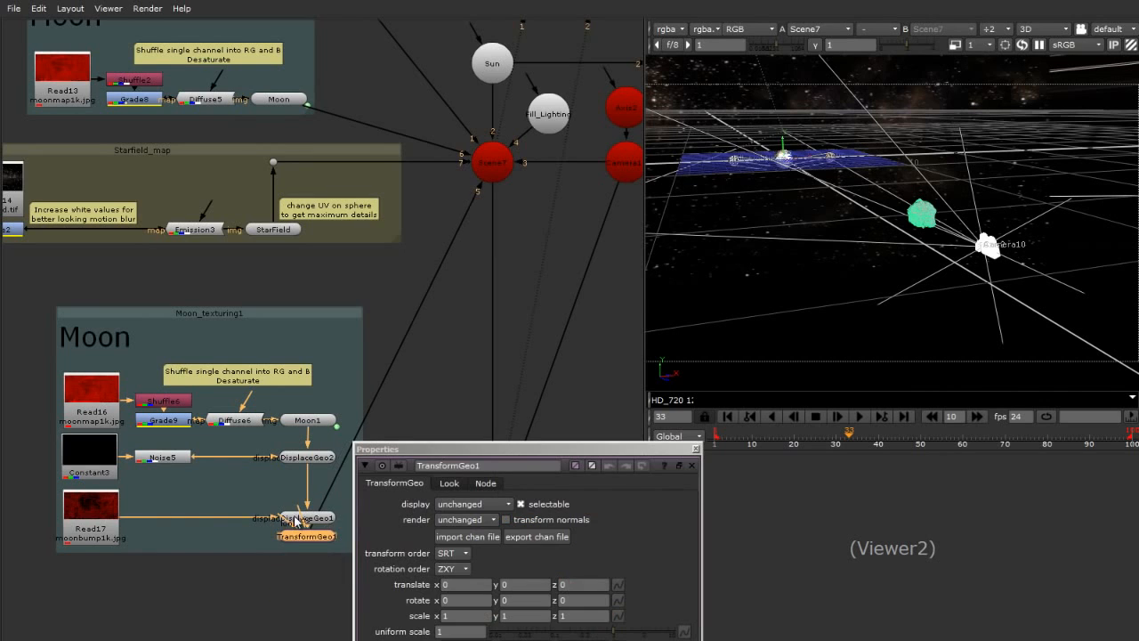
mouse_move(298, 545)
left_mouse_down()
mouse_move(299, 577)
mouse_move(296, 556)
left_mouse_up()
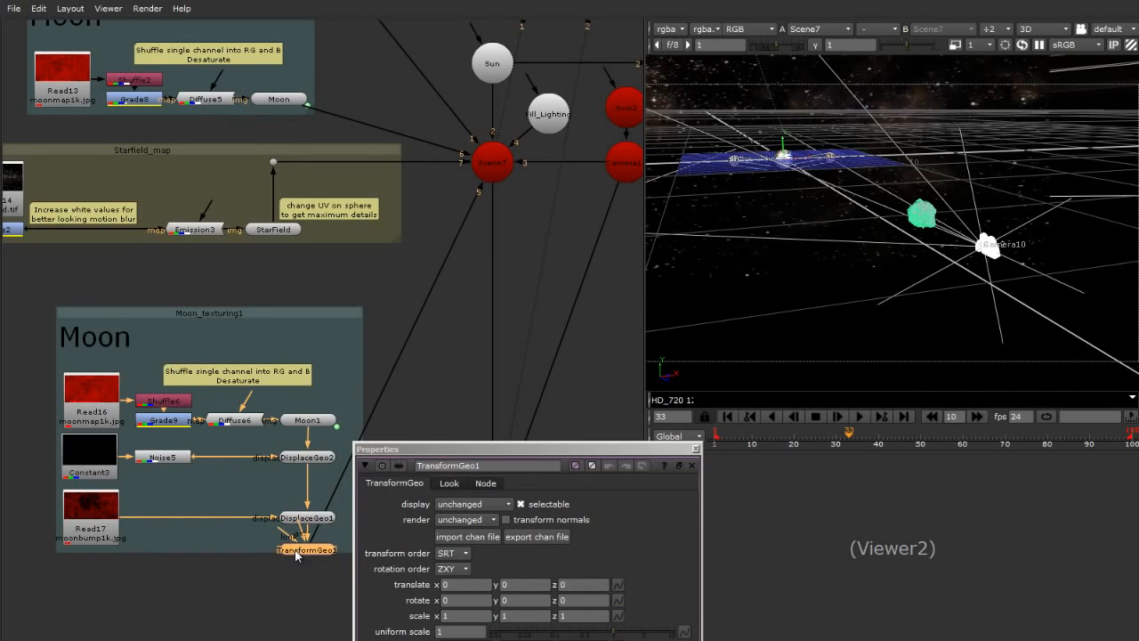
Move the asteroid to -13.5 on Z with TransformGeo1 and view the scene through the camera.
left_click_drag(769, 161, 693, 184, "ctrl")
left_click_drag(620, 447, 469, 274)
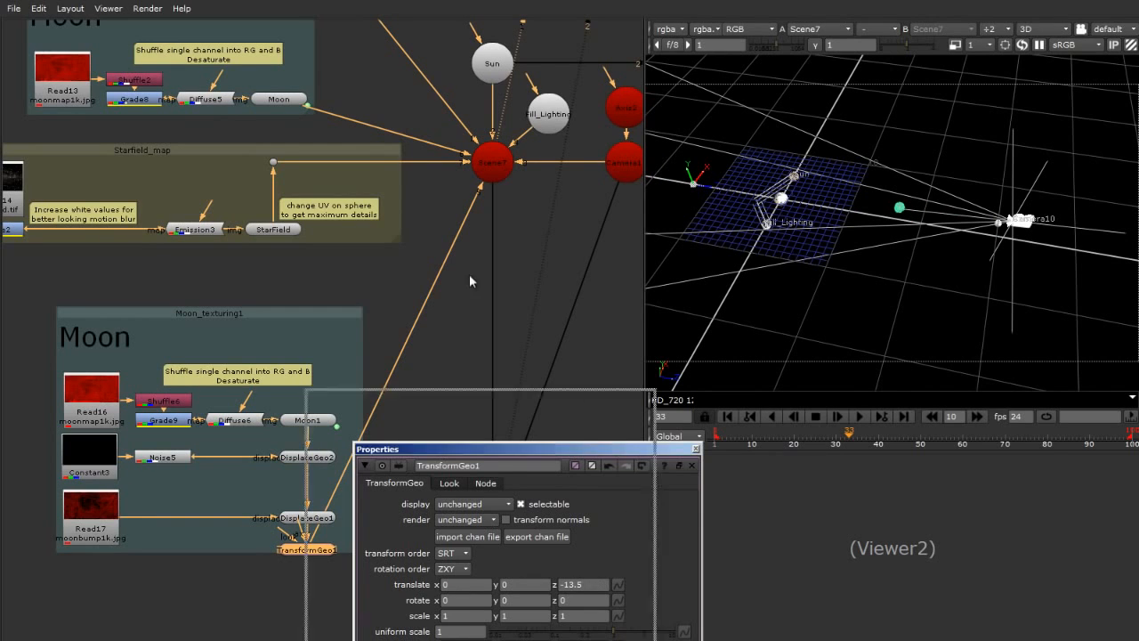
left_click_drag(867, 431, 943, 427)
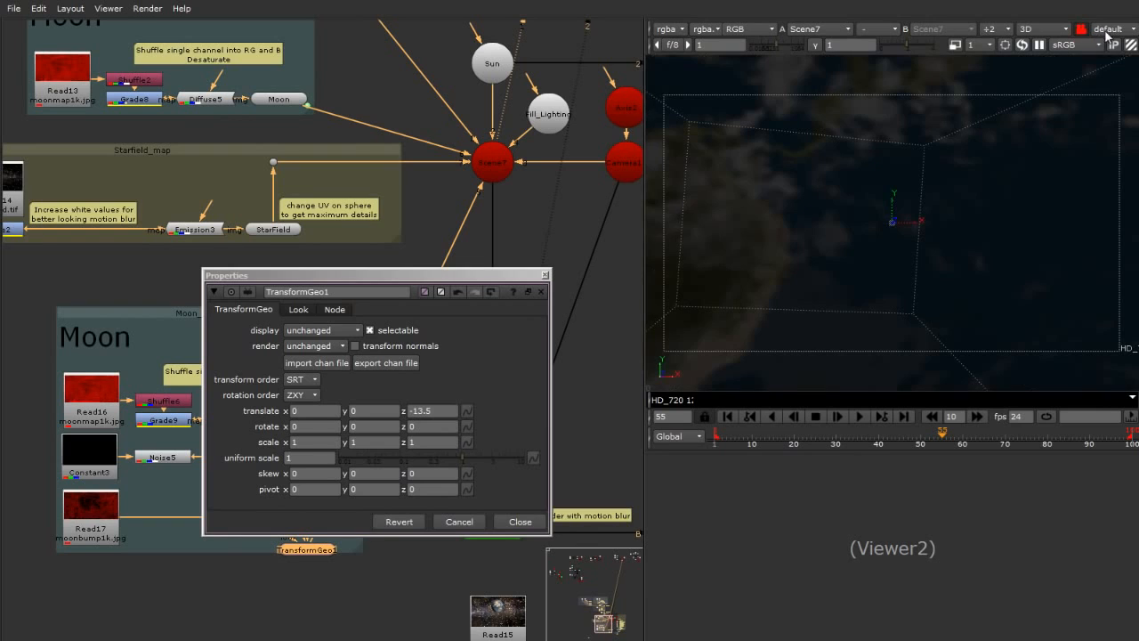
left_click(1106, 32)
left_click(1114, 59)
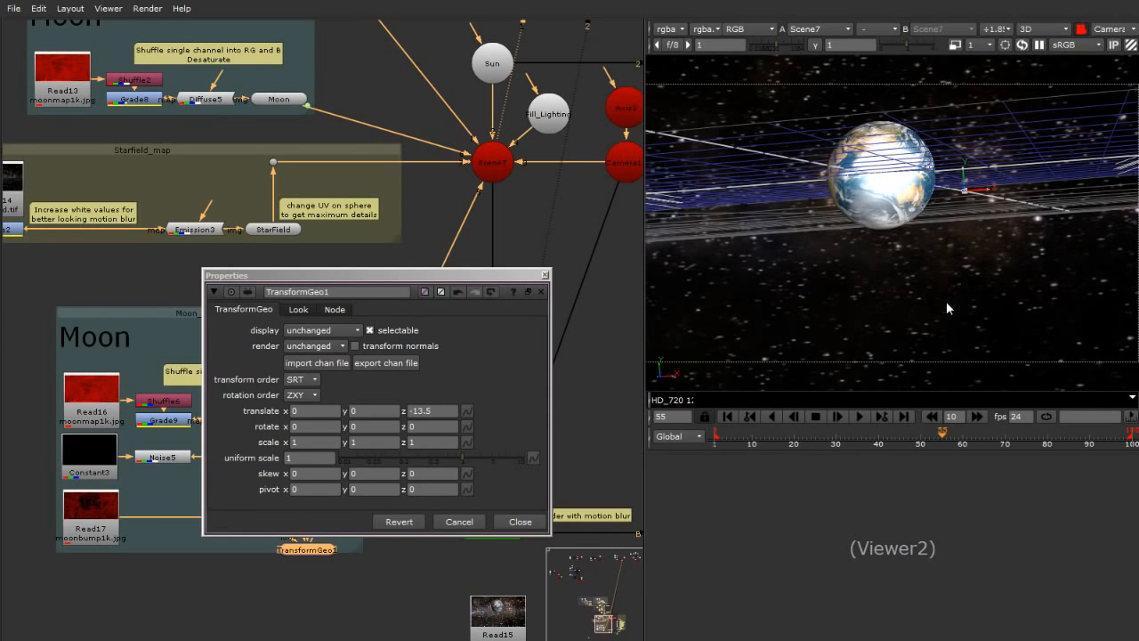
At frame 35, lower the asteroid to about -2.6 on Y with TransformGeo1 and close its properties.
left_click_drag(916, 433, 860, 443)
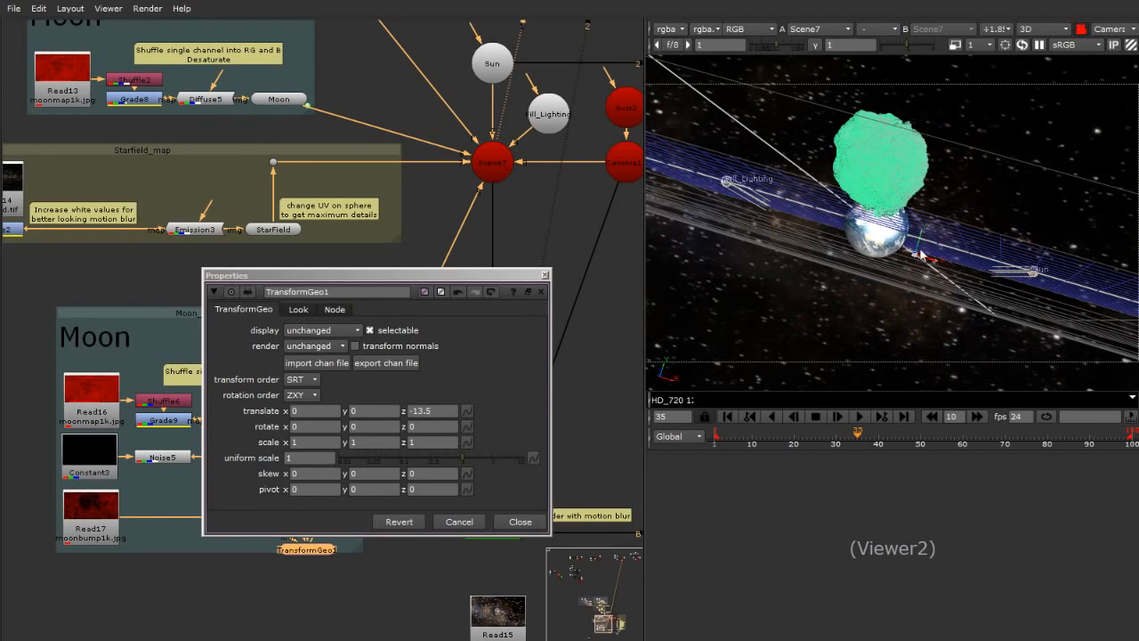
left_click_drag(922, 240, 896, 298)
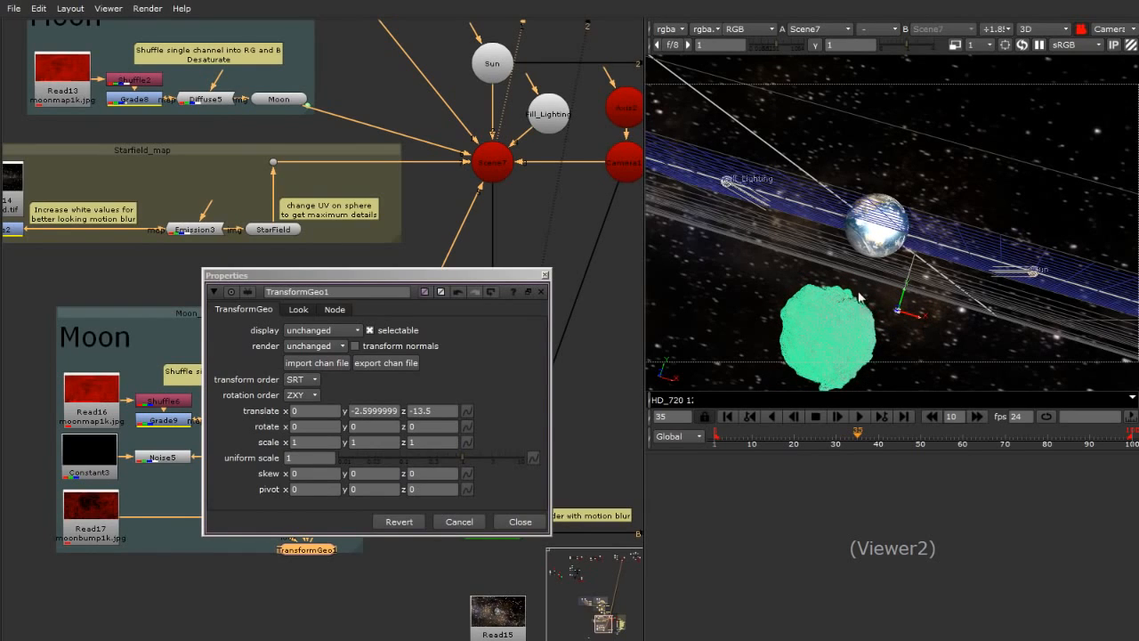
left_click(546, 275)
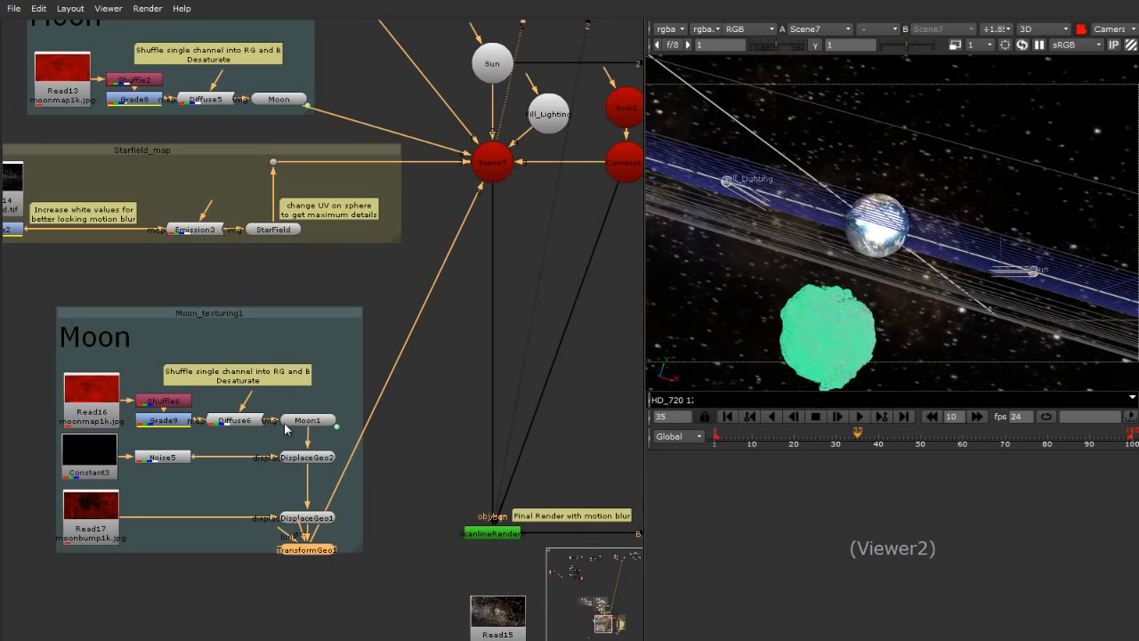
Set the Moon1 sphere's X and Z translation to 0 and close its properties.
double_click(304, 421)
double_click(485, 551)
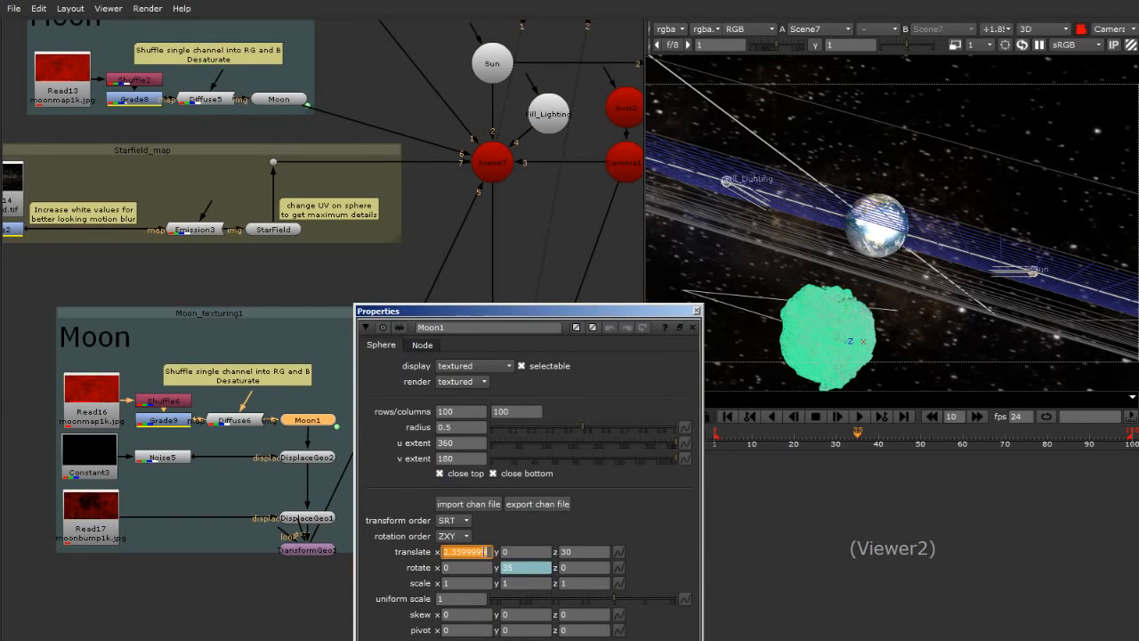
type("0")
key("Return")
double_click(577, 551)
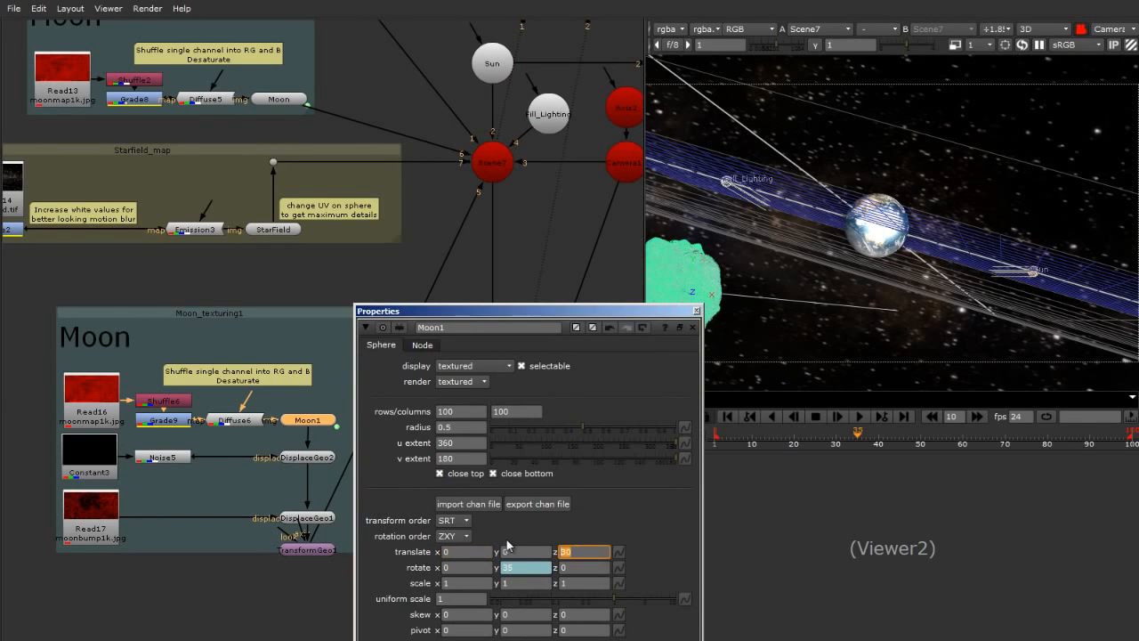
type("0")
key("Return")
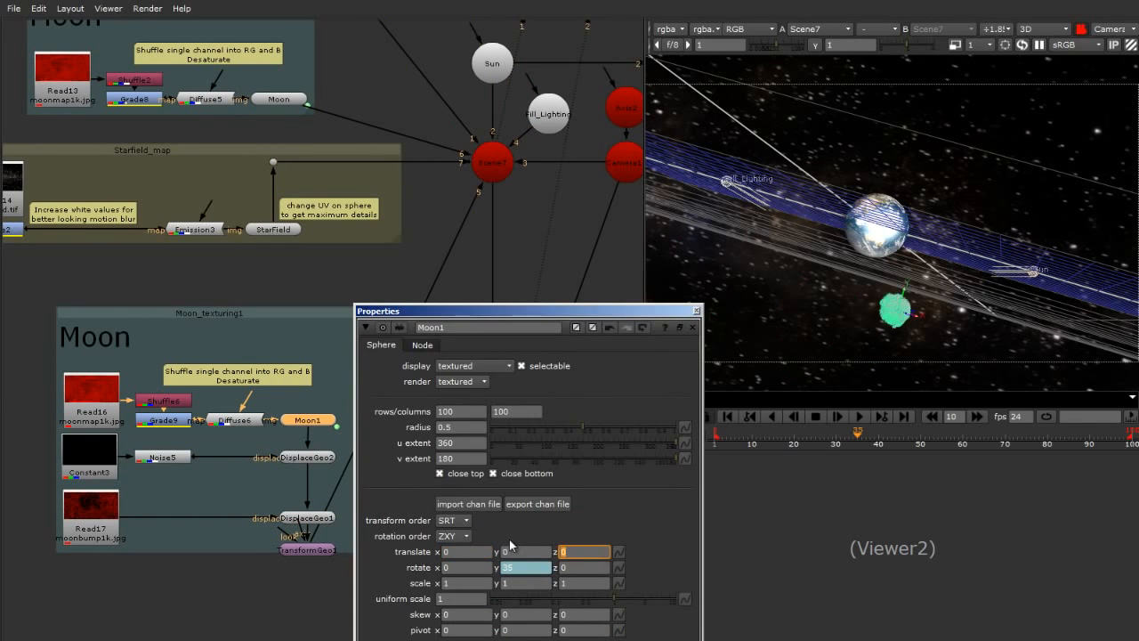
left_click(697, 311)
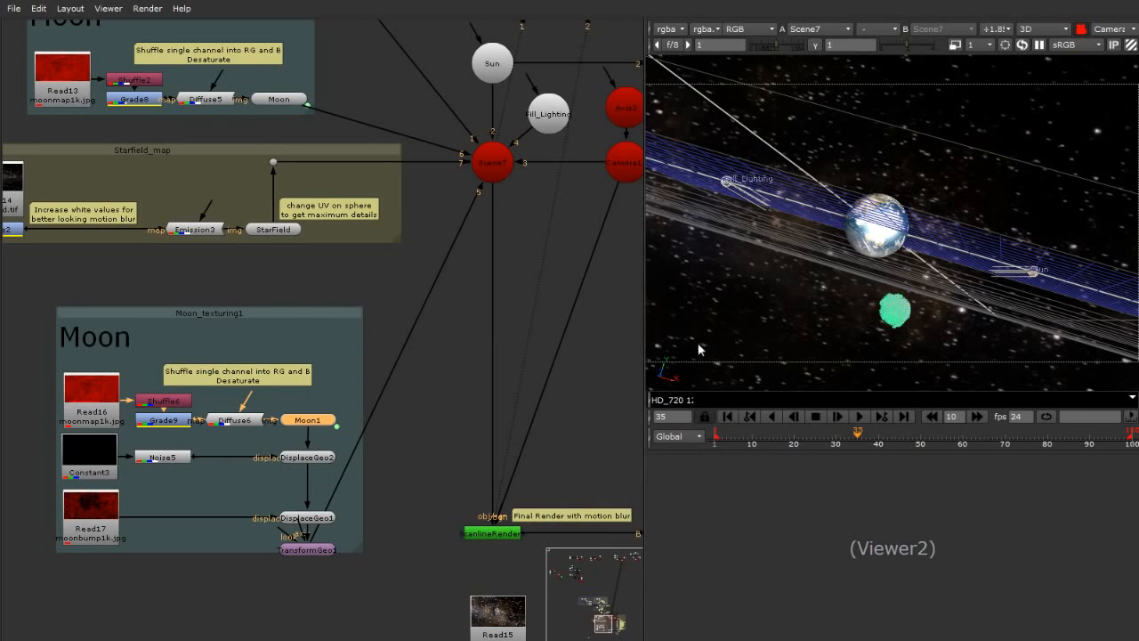
At frame 77, reposition the asteroid with TransformGeo1 to about X 1.03, Y 0.43, Z -13.9.
left_click_drag(859, 434, 1034, 436)
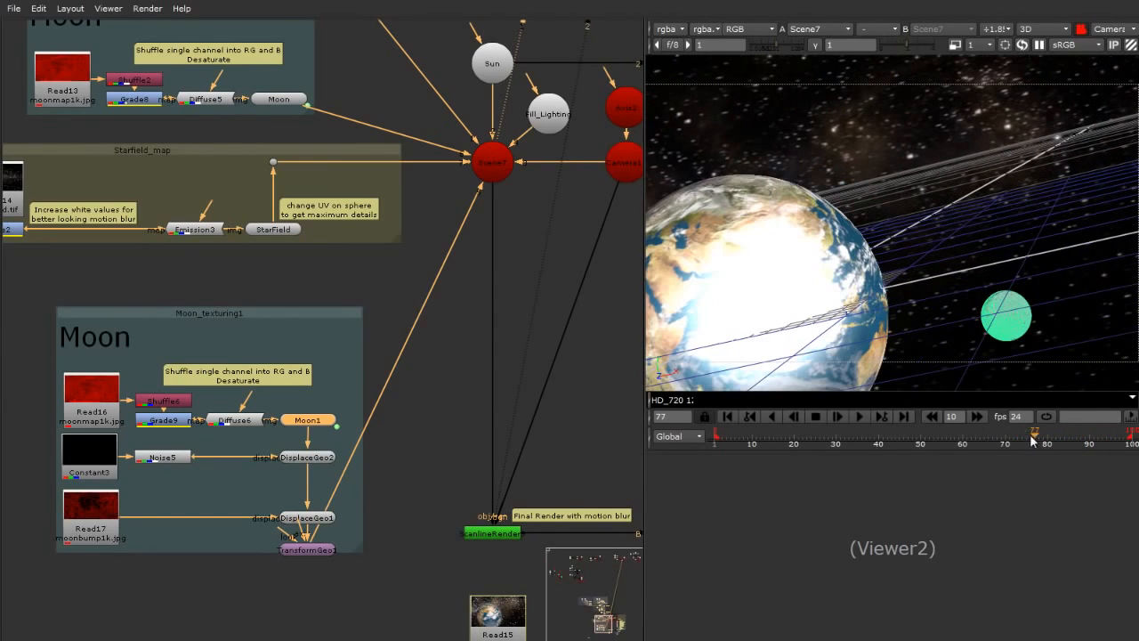
left_click(287, 553)
double_click(287, 554)
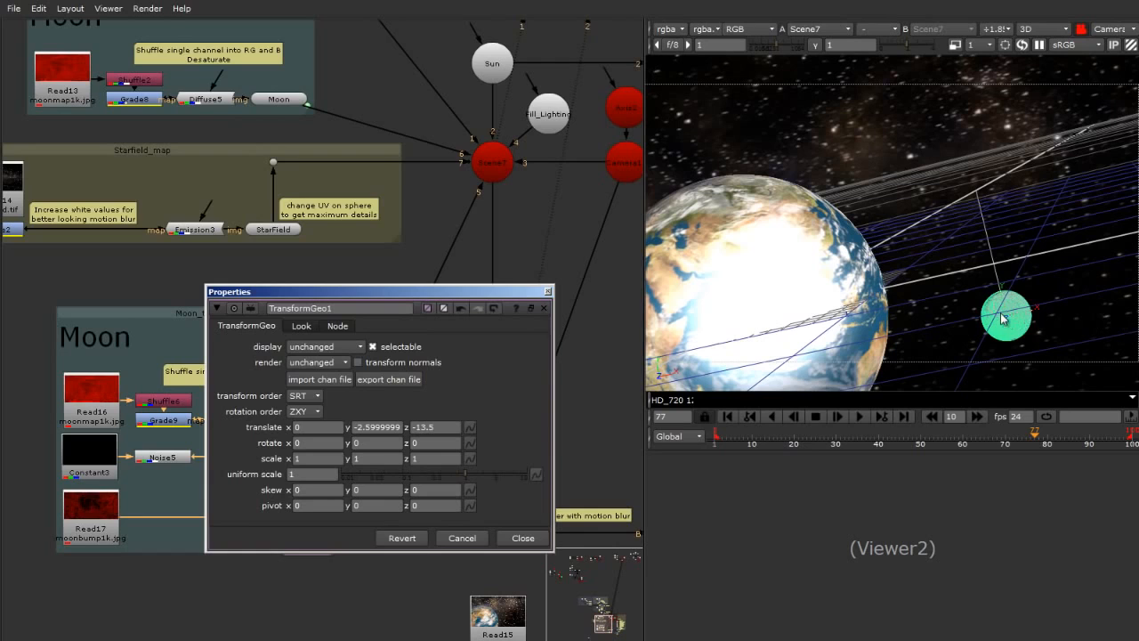
left_click_drag(1003, 319, 1023, 159)
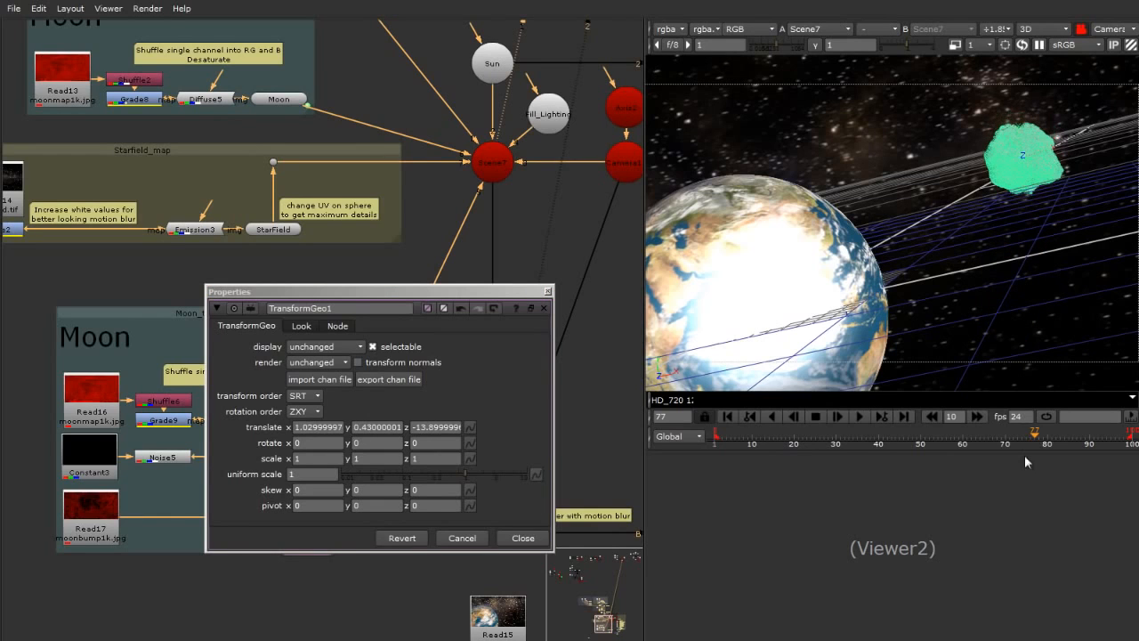
At frame 100, shift the asteroid to about X 1.72, Z -14 and rotate it to about -11.7 degrees on Y.
left_click_drag(1041, 445, 1132, 436)
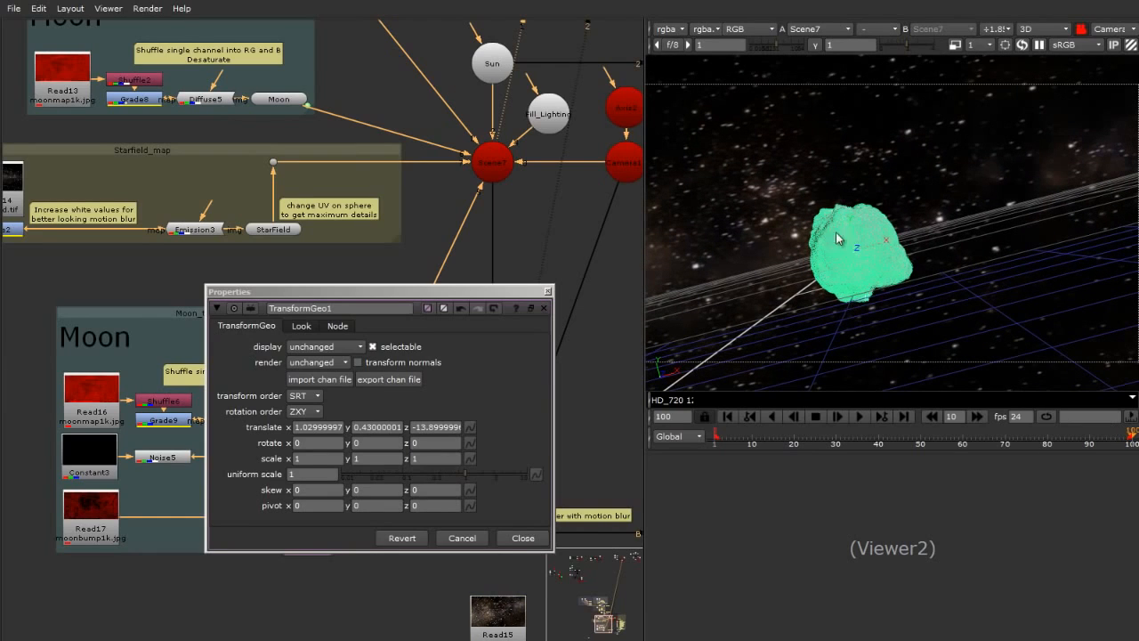
left_click_drag(859, 258, 826, 181)
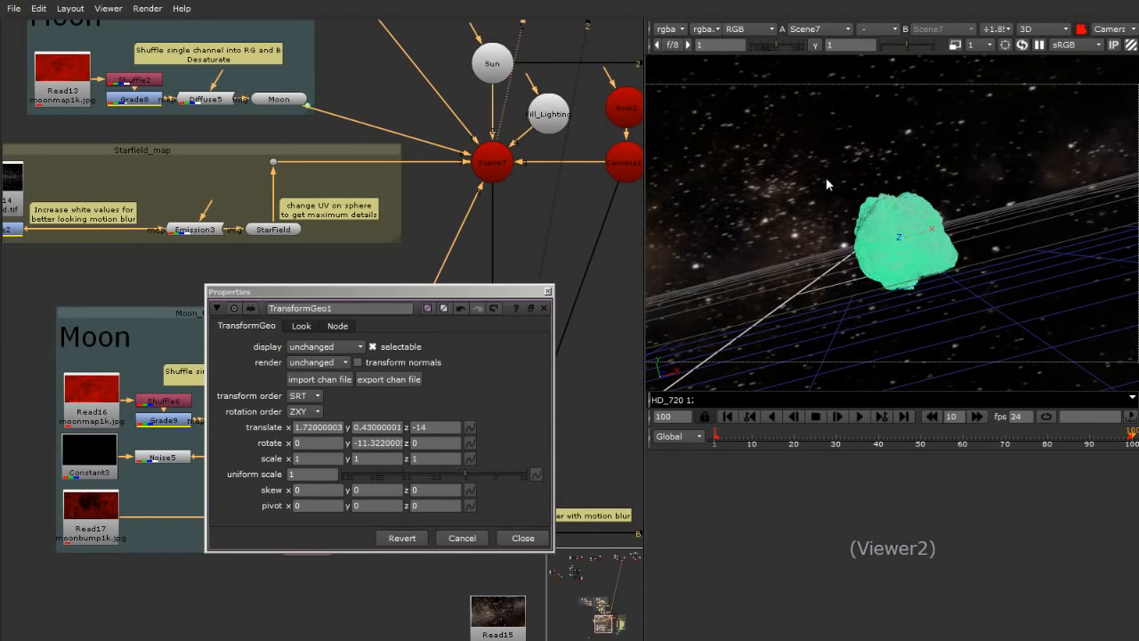
mouse_move(907, 228)
middle_mouse_down()
mouse_move(891, 202)
mouse_move(888, 225)
middle_mouse_up()
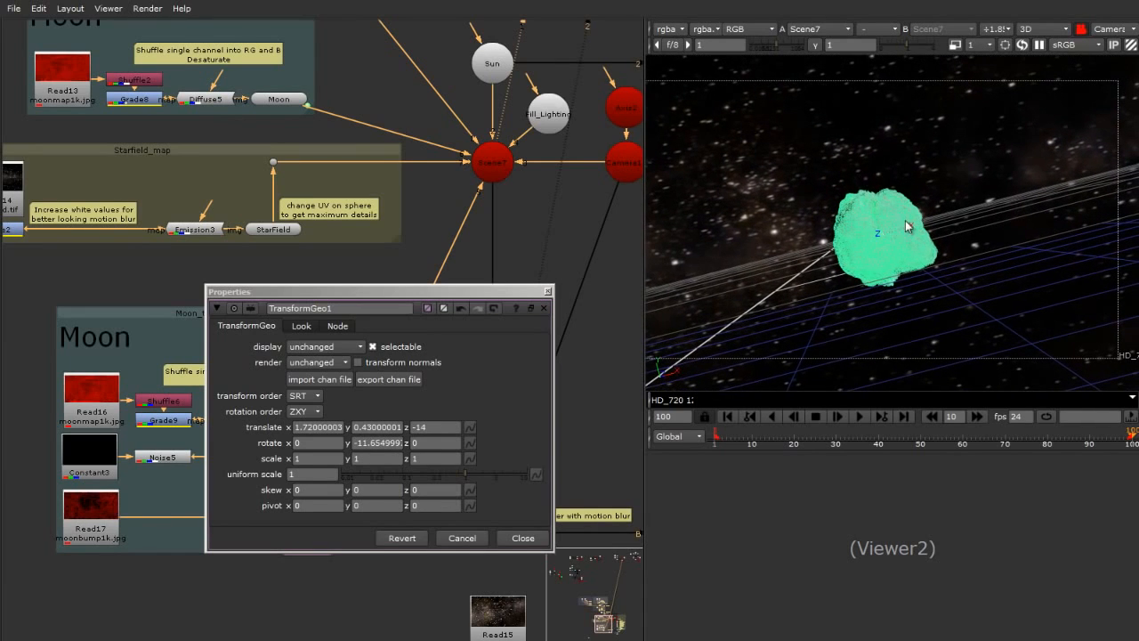
Rotate the asteroid to about -69.6 degrees on Z, enlarge it slightly with uniform scale, and deselect its transform node.
left_click_drag(906, 221, 982, 149, "ctrl")
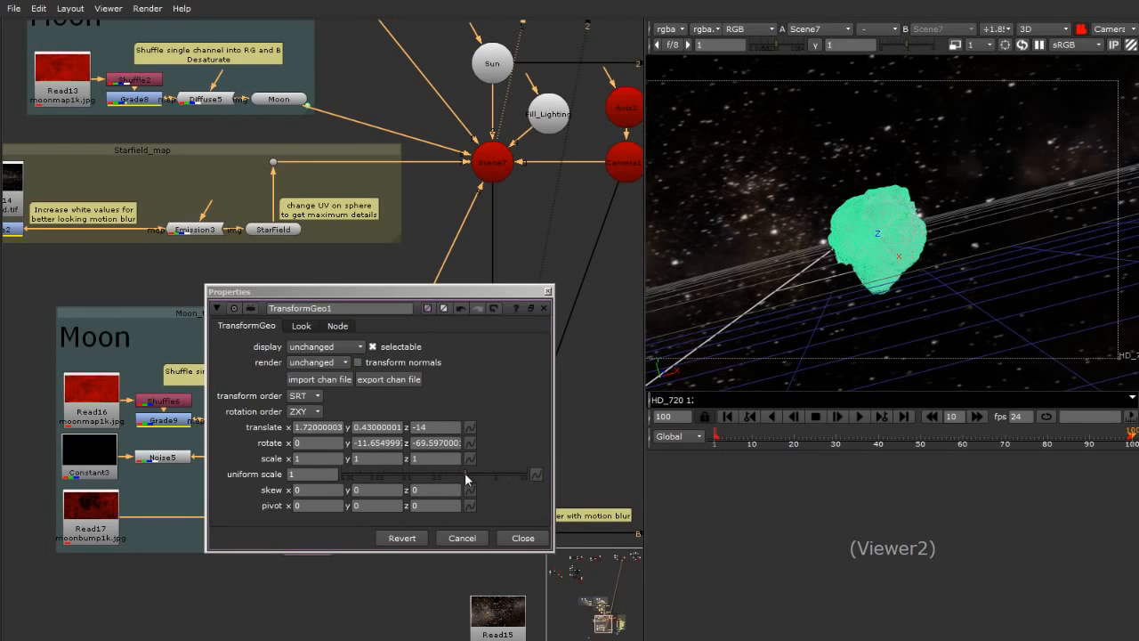
mouse_move(465, 472)
left_mouse_down()
mouse_move(503, 471)
mouse_move(464, 477)
left_mouse_up()
left_click(549, 291)
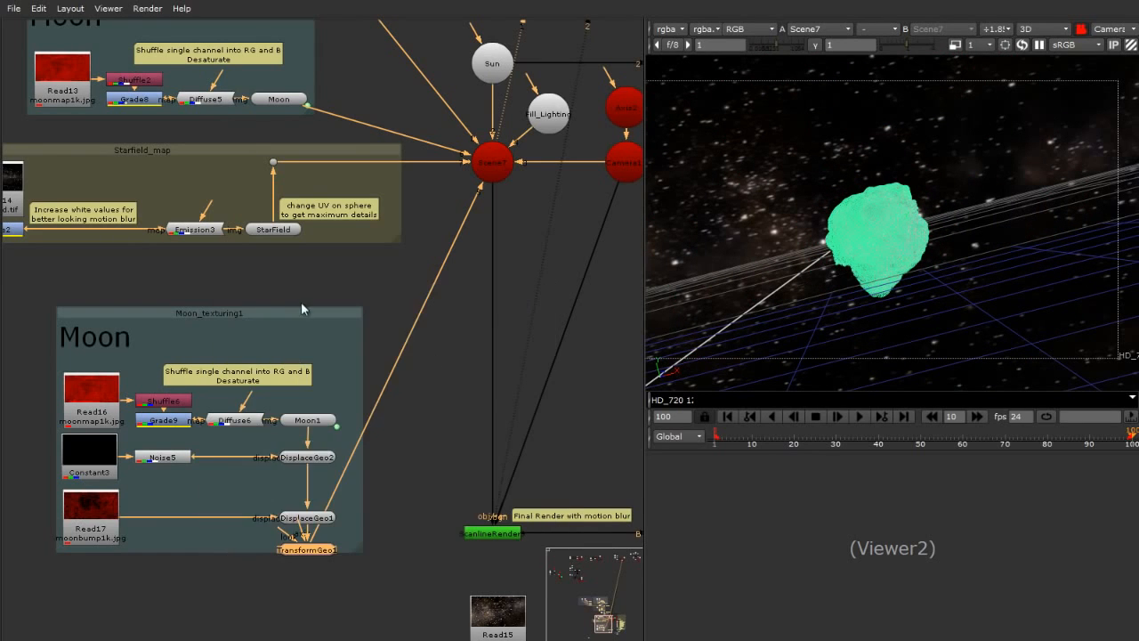
left_click(301, 302)
Show the final motion-blur ScanlineRender in the 2D viewer and inspect the rendered asteroid's surface up close at frame 100.
scroll(278, 474, "down", 5)
scroll(300, 461, "up", 5)
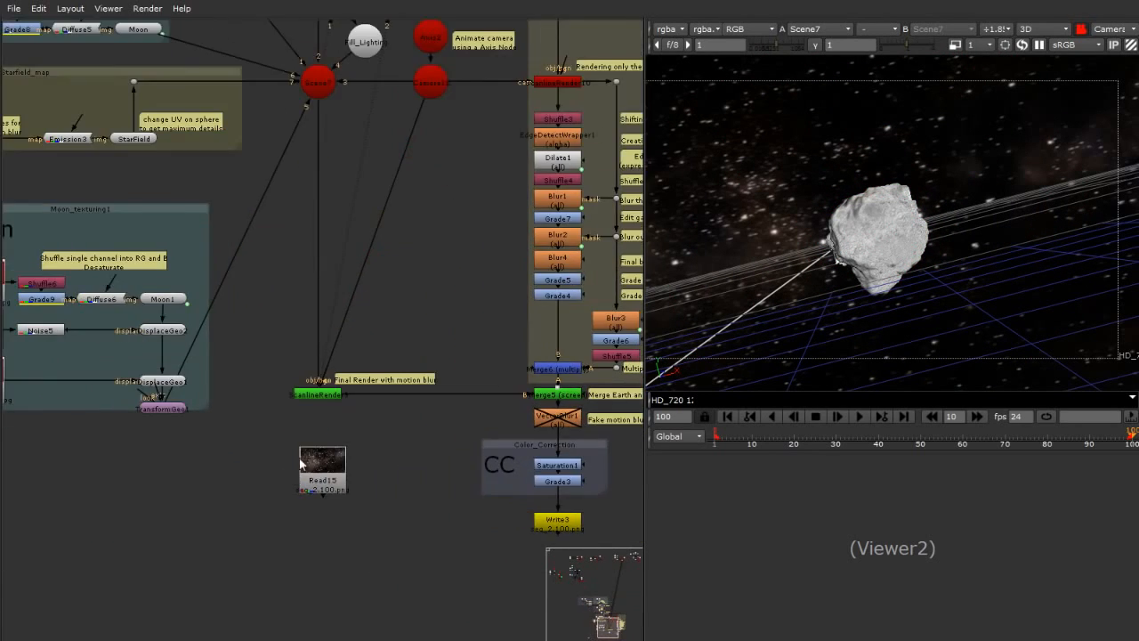
left_click(326, 397)
key("1")
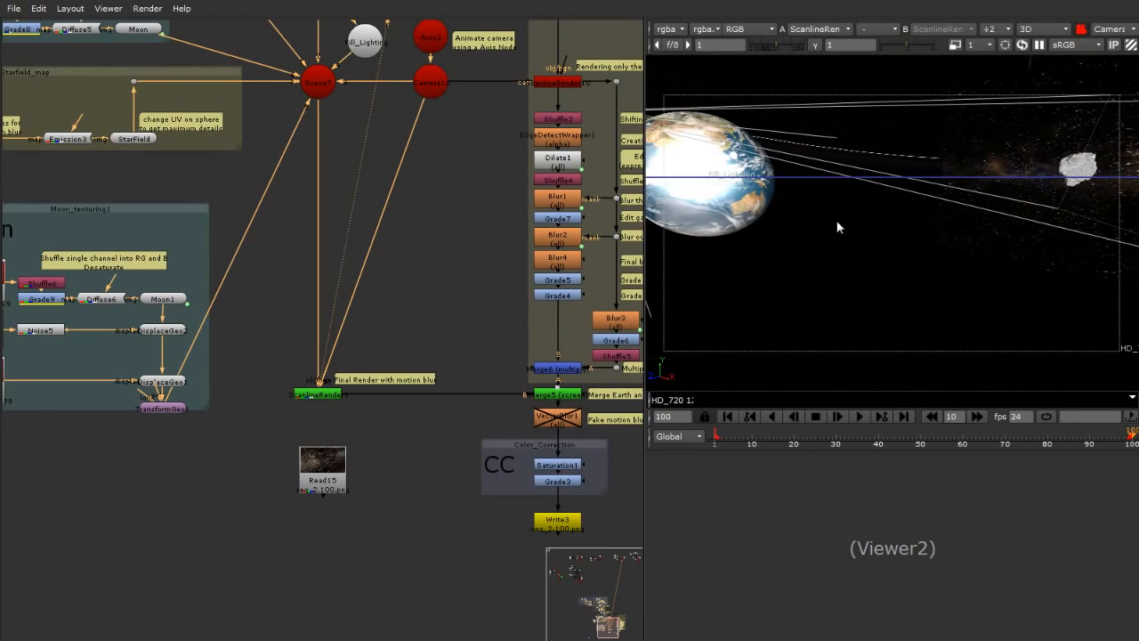
key("Tab")
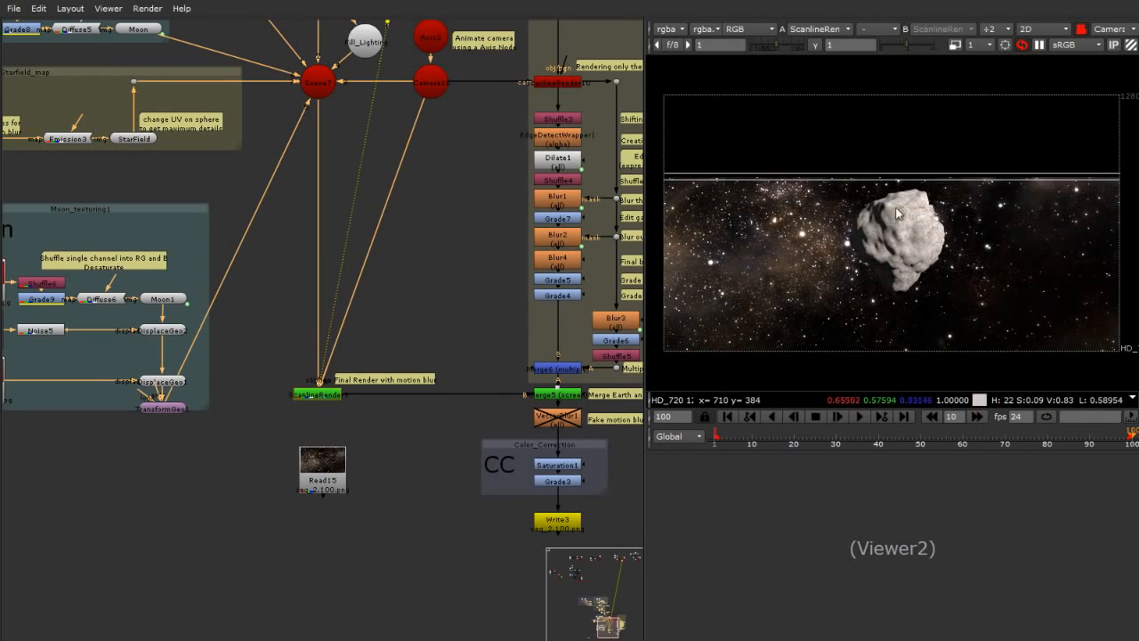
scroll(904, 238, "up", 5)
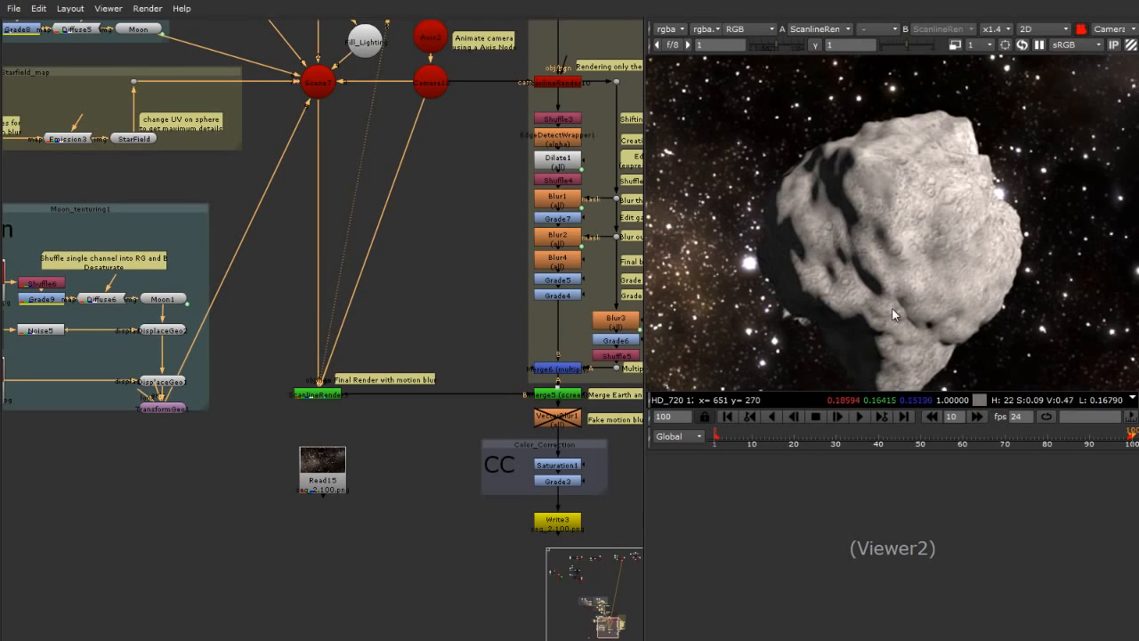
scroll(882, 249, "down", 4)
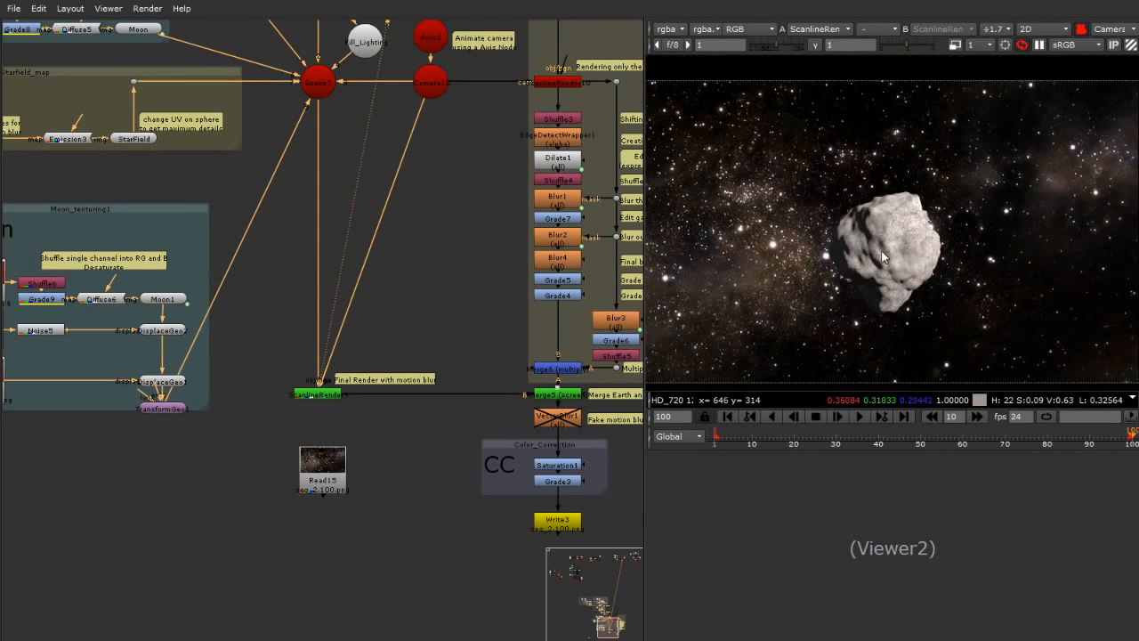
Review the complete node graph, from the Earth, moon and starfield groups back to the first setup with two textured cubes.
scroll(226, 476, "down", 5)
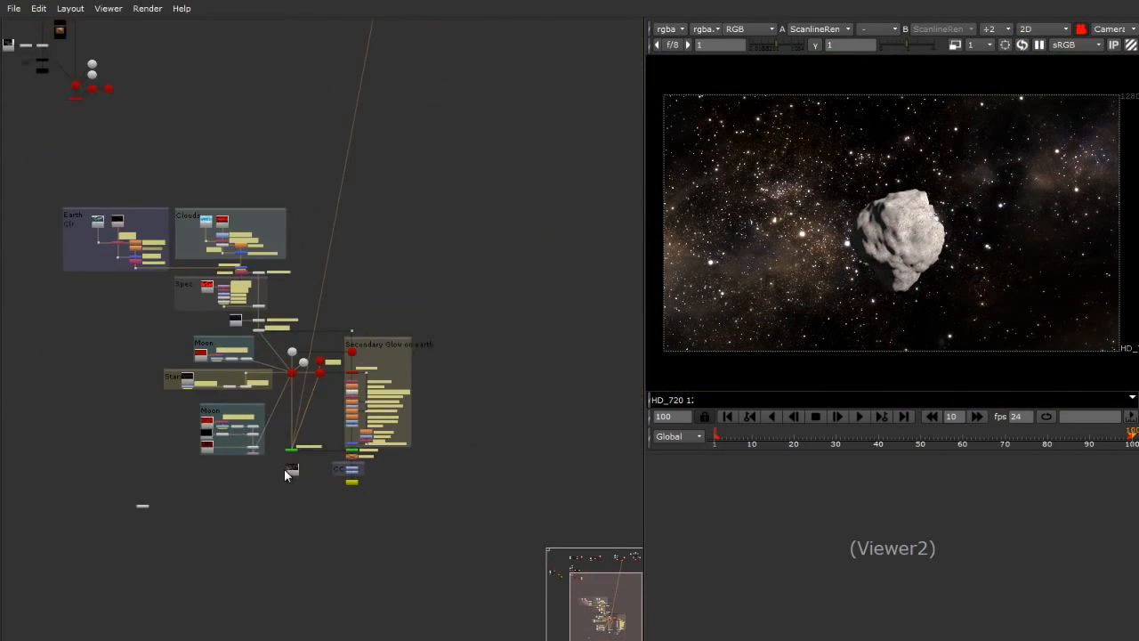
scroll(123, 371, "up", 3)
scroll(126, 384, "down", 1)
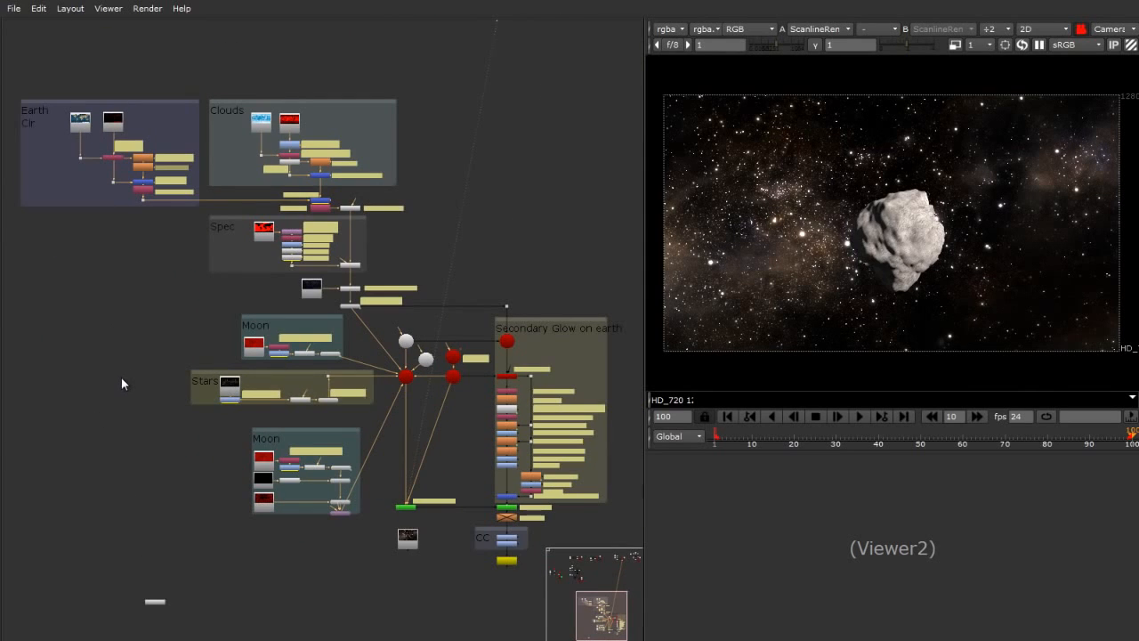
scroll(312, 418, "down", 4)
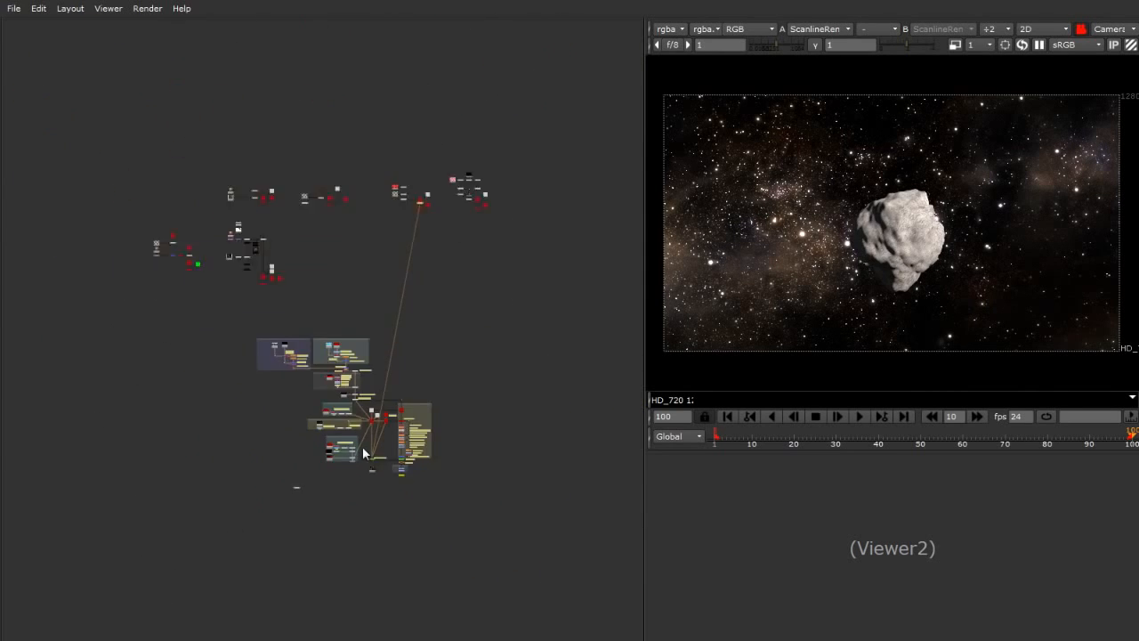
scroll(335, 318, "up", 2)
scroll(187, 134, "up", 4)
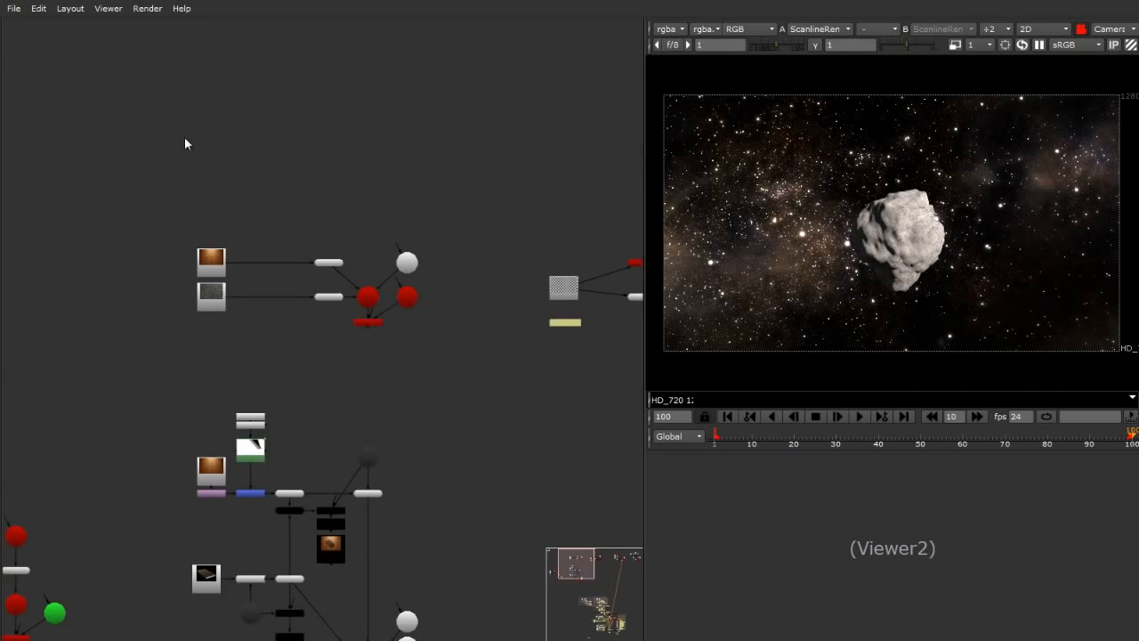
scroll(267, 244, "up", 3)
scroll(81, 211, "down", 2)
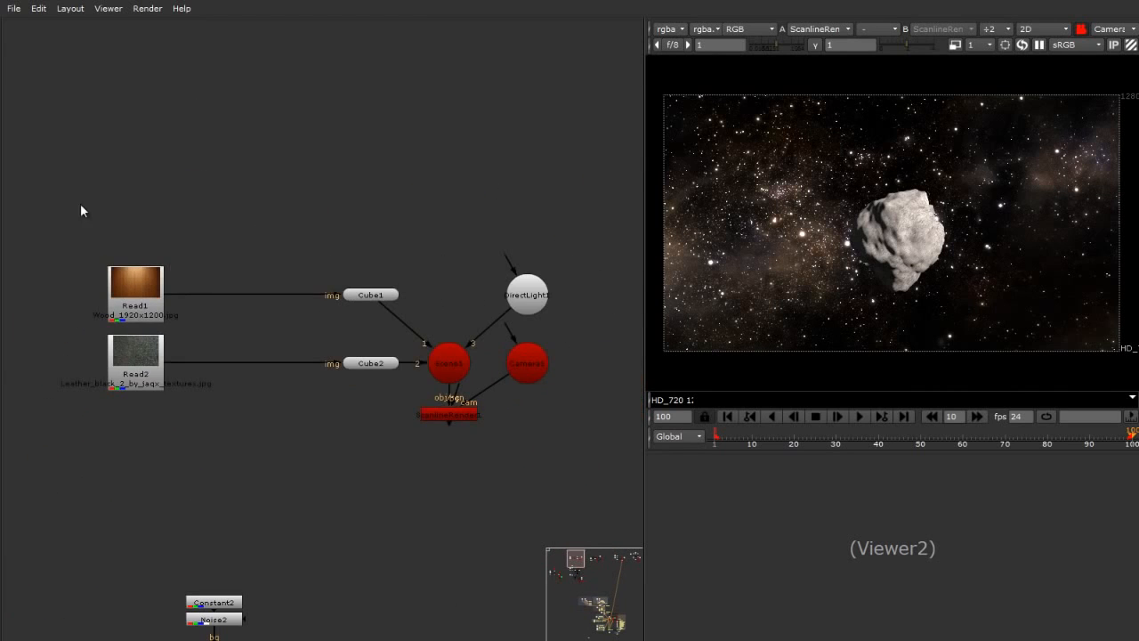
Display the ScanlineRender of the two textured cubes in the viewer, followed by that of the neighbouring checkerboard card and cube setup.
left_click_drag(68, 195, 584, 486)
left_click(419, 414)
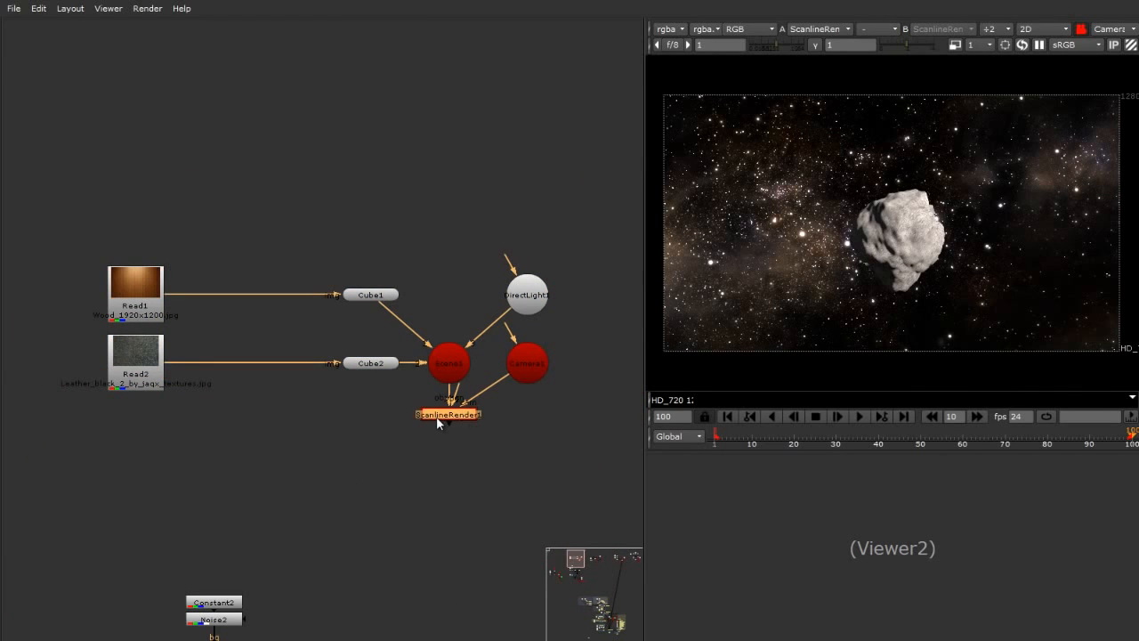
key("1")
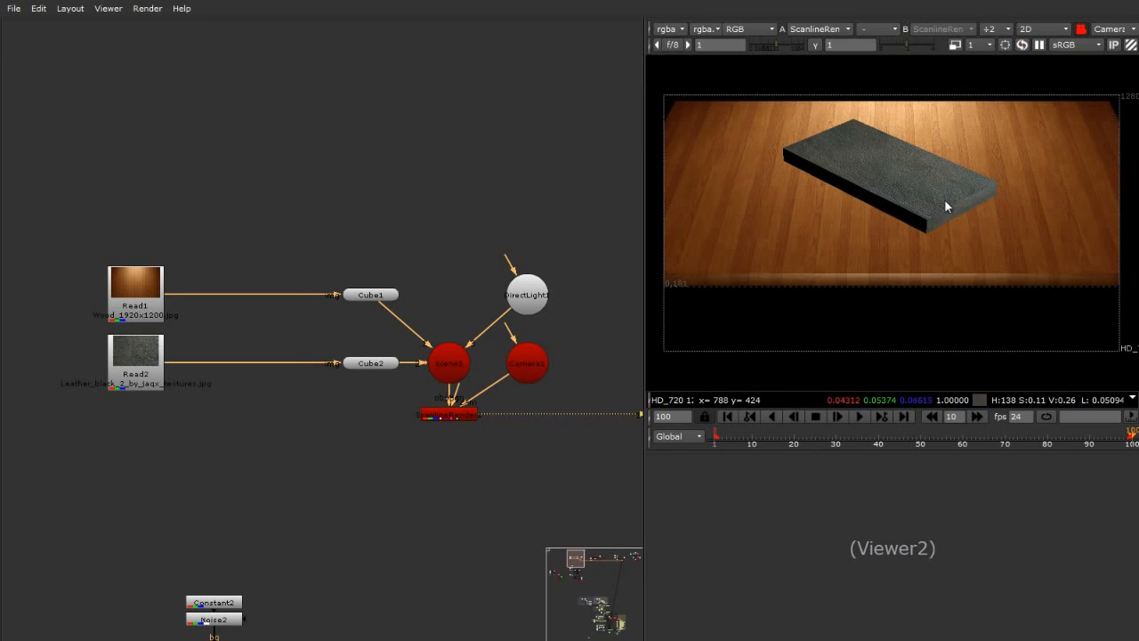
scroll(203, 396, "down", 3)
scroll(492, 389, "up", 2)
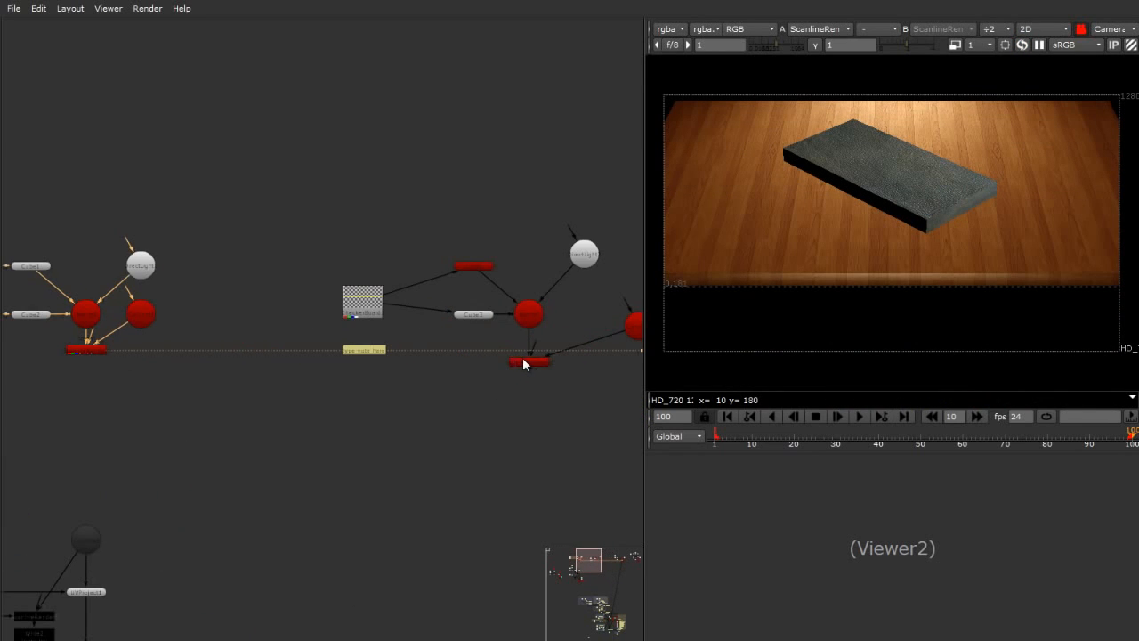
left_click(525, 361)
key("1")
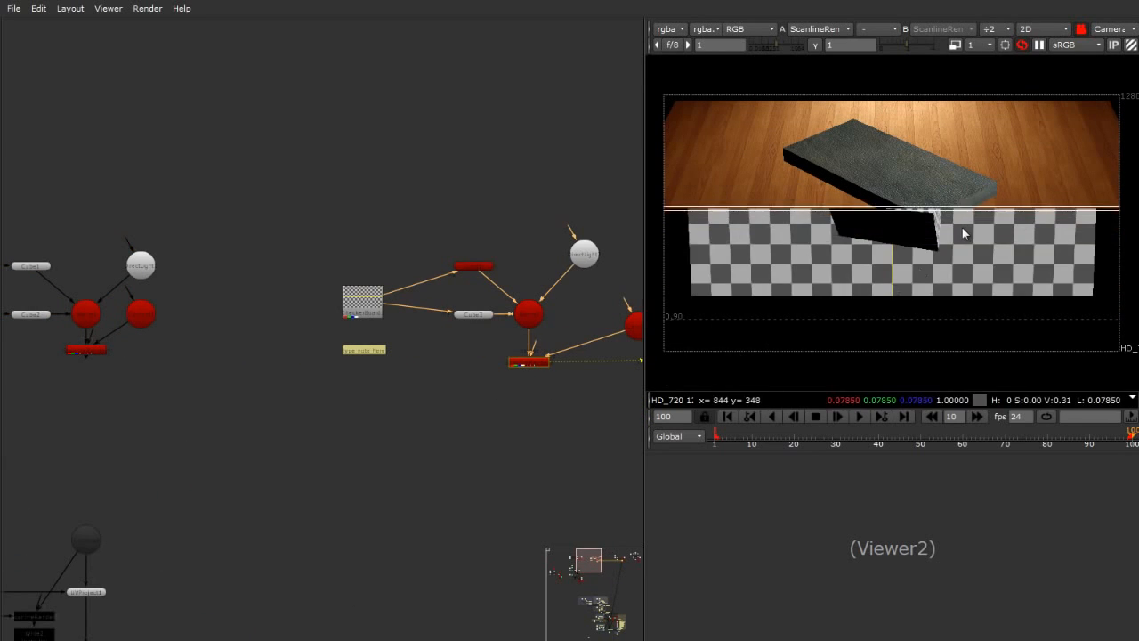
Display the render of the red checkerboard sphere with Diffuse1 and Specular1 shading in the viewer.
scroll(133, 231, "down", 6)
scroll(489, 240, "up", 6)
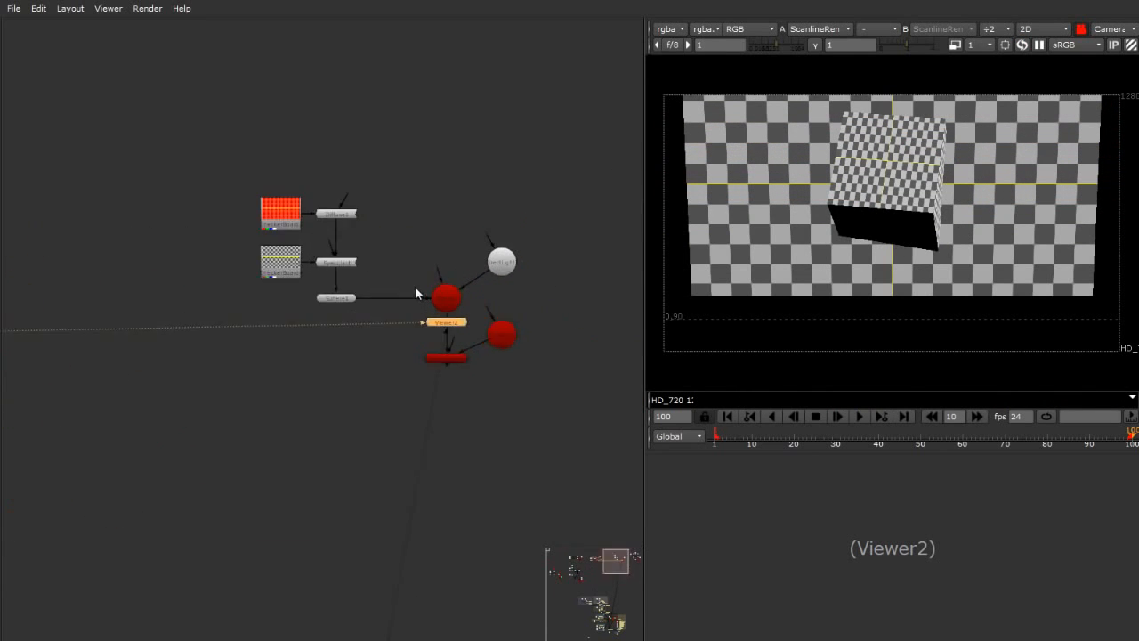
scroll(414, 294, "up", 3)
left_click(485, 408)
key("1")
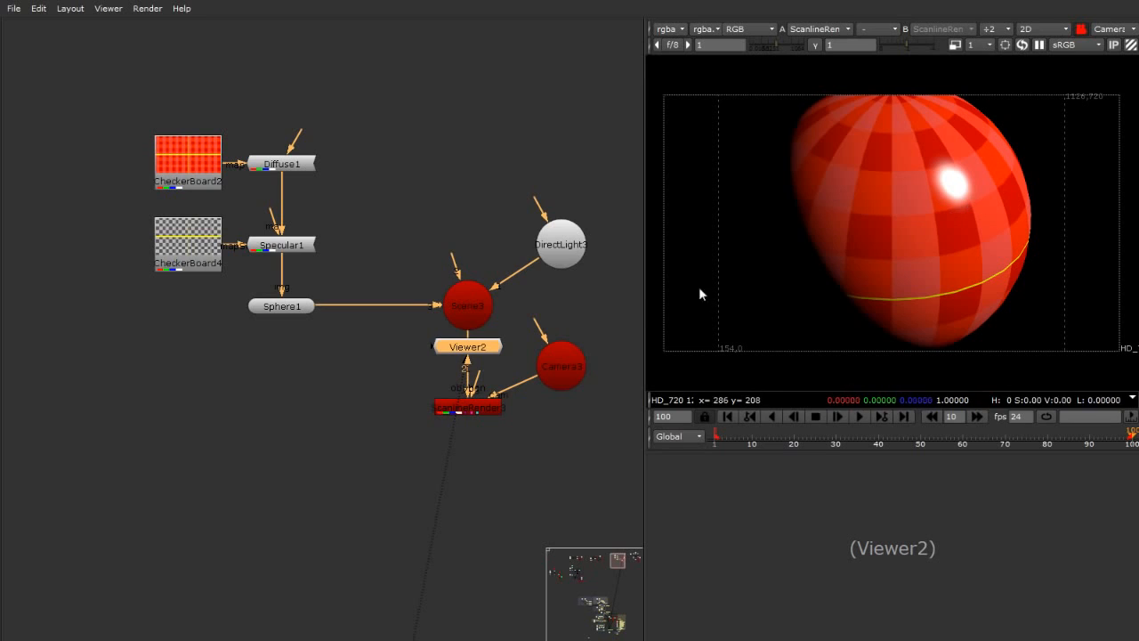
Display the render of the sphere that blends two materials with MergeMat1 in the viewer.
scroll(109, 323, "down", 3)
scroll(463, 322, "up", 5)
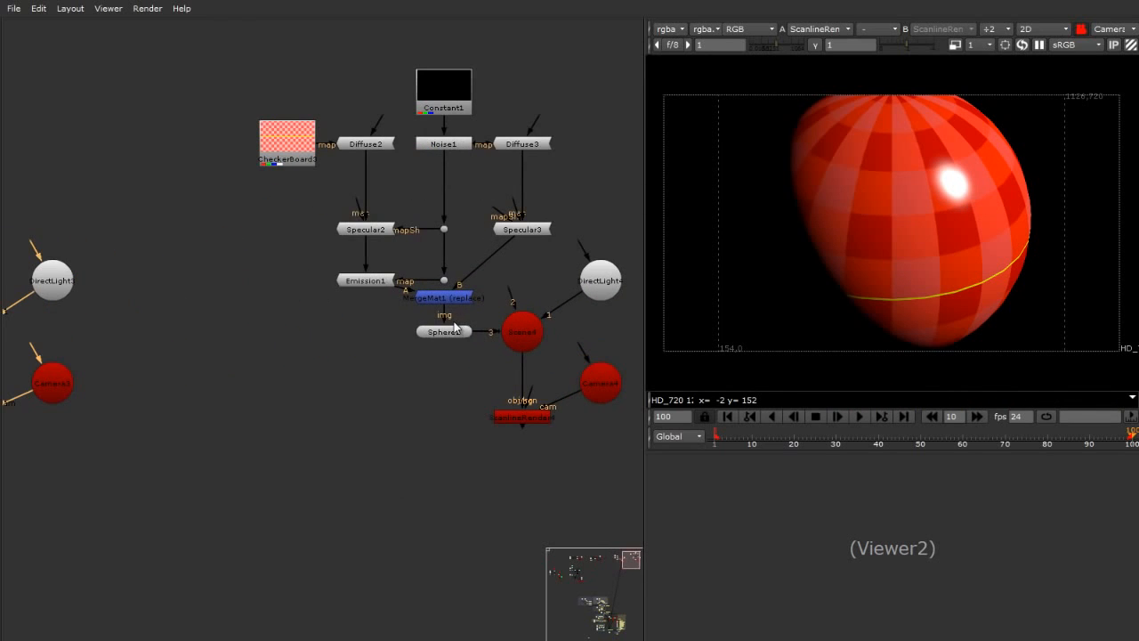
left_click(524, 417)
key("1")
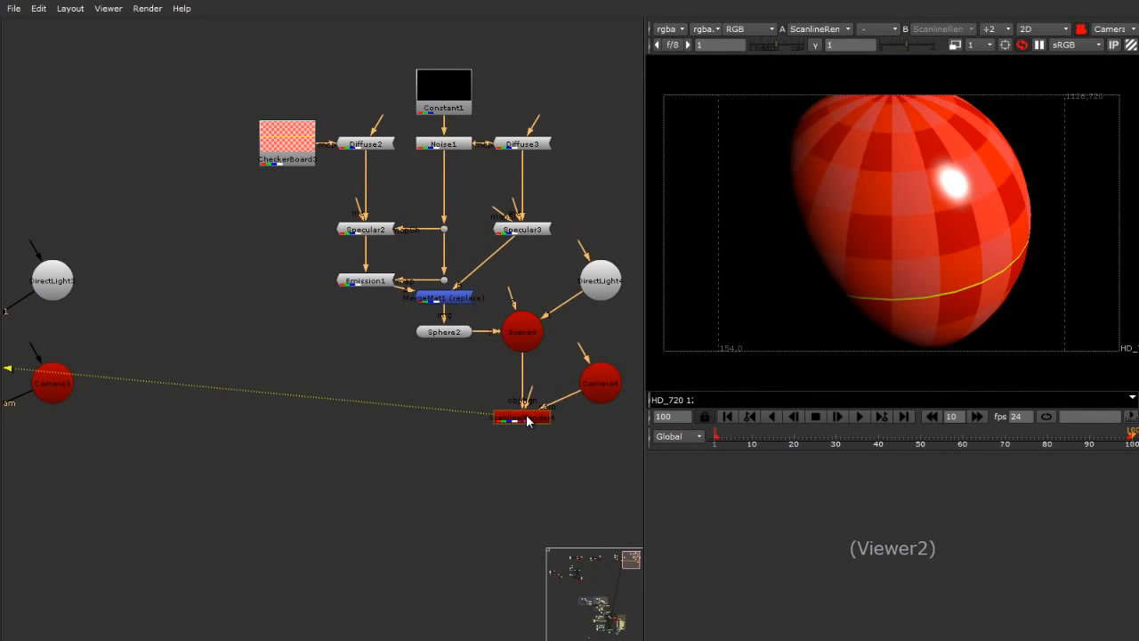
Display the render of the setup that projects a checkerboard over the wood texture through ShotCam.
scroll(516, 270, "down", 8)
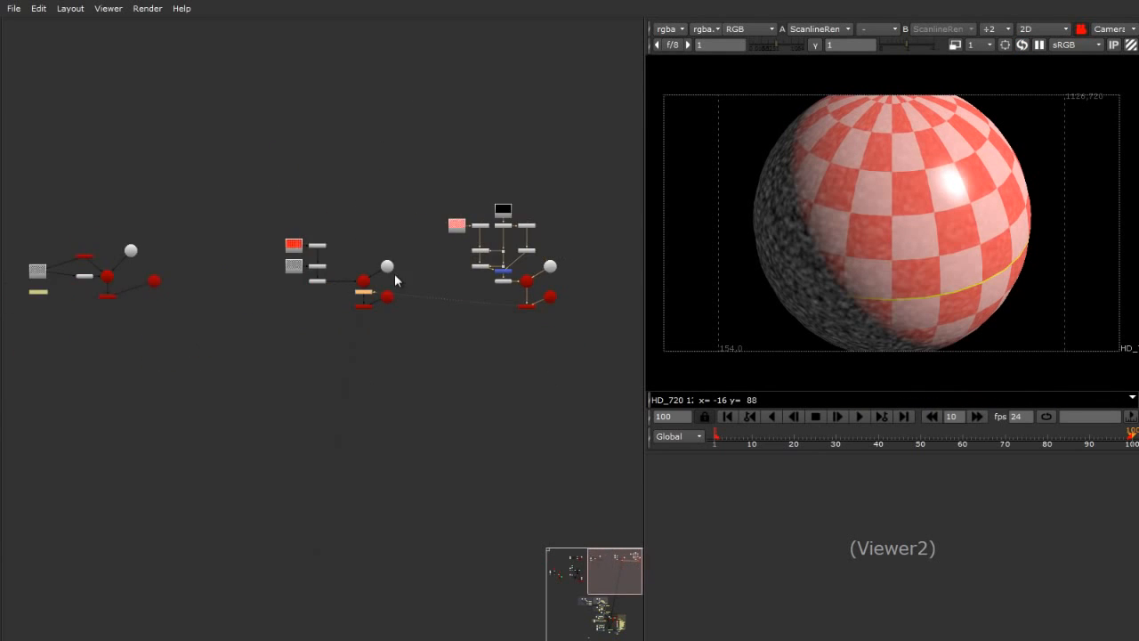
scroll(514, 321, "down", 3)
scroll(192, 328, "up", 7)
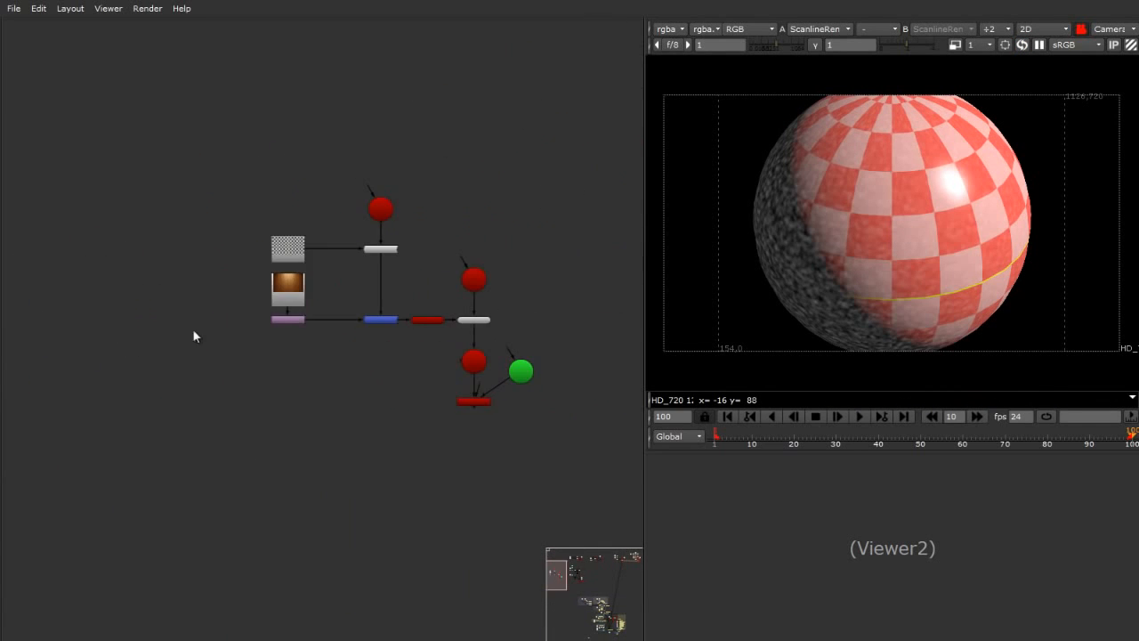
scroll(531, 323, "up", 3)
left_click(434, 453)
key("1")
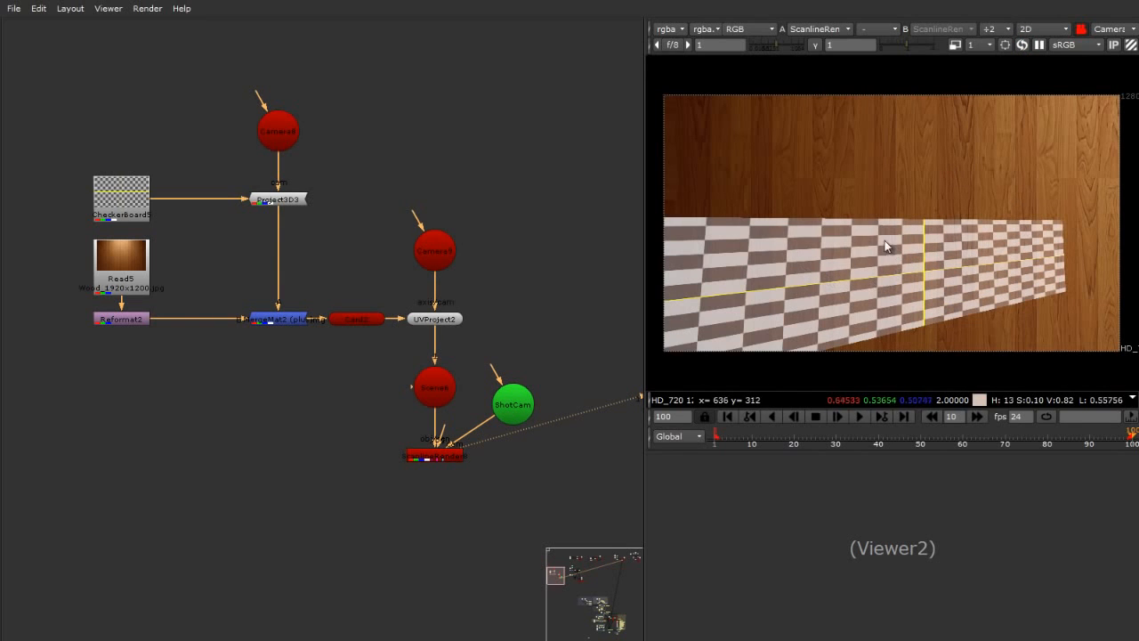
Display the render of the book and wooden table setup in the viewer.
scroll(153, 304, "down", 1)
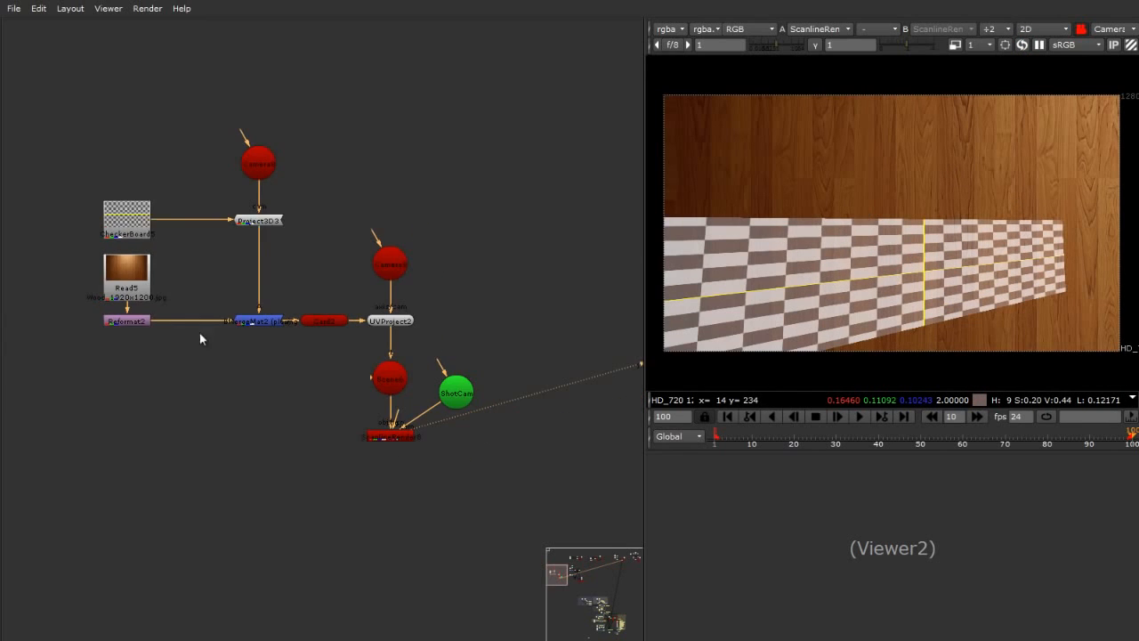
scroll(148, 327, "down", 5)
scroll(385, 310, "up", 5)
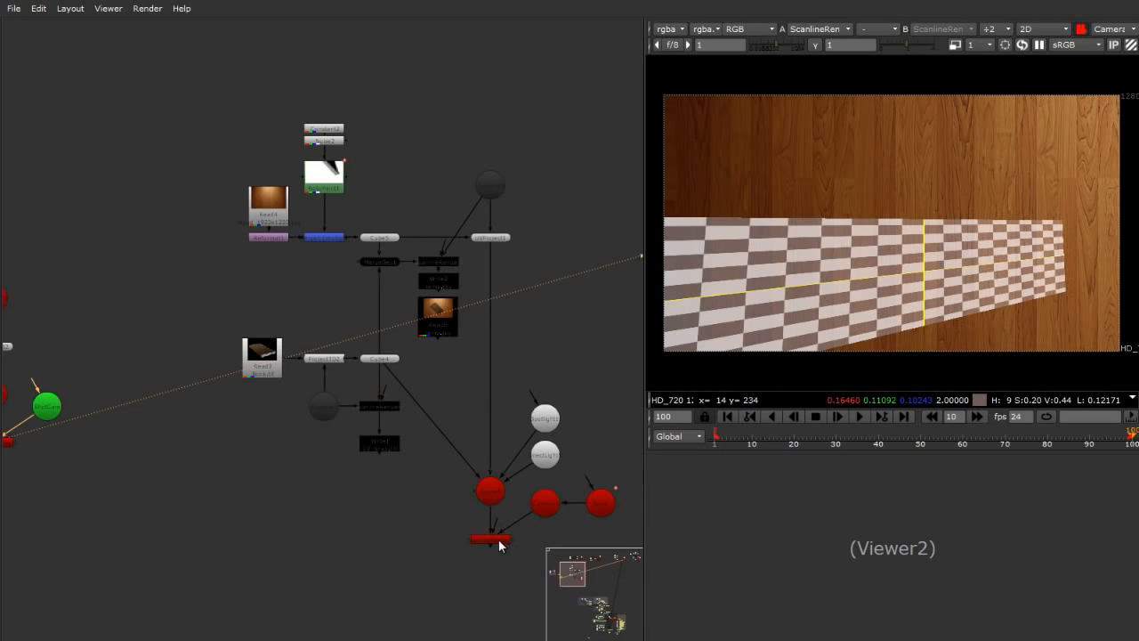
left_click(497, 540)
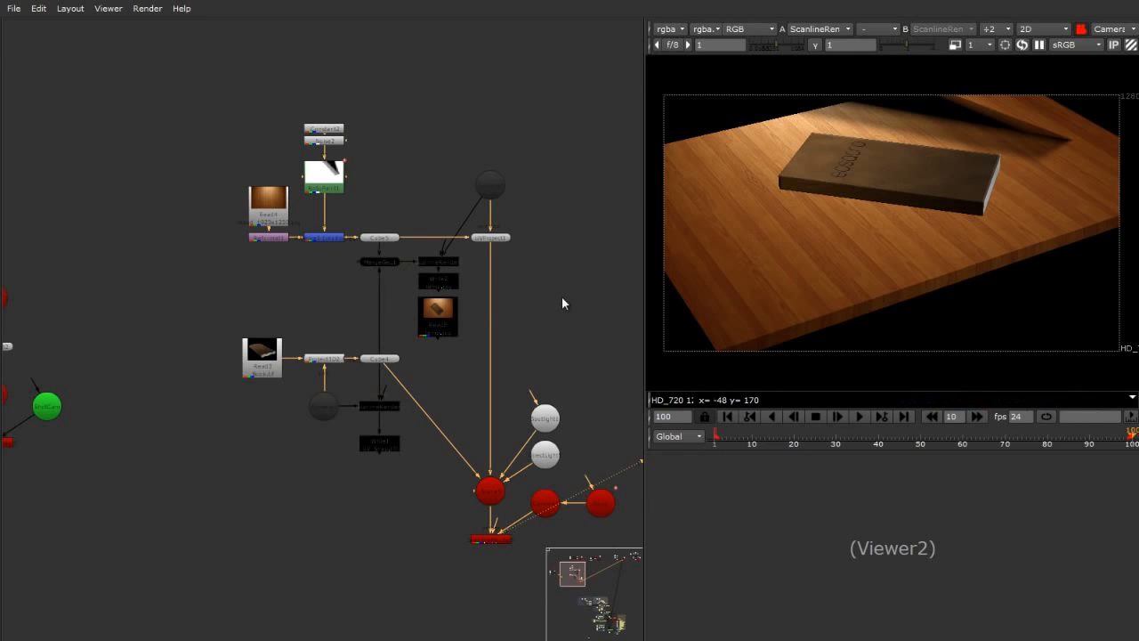
Disable the Reformat1 node below the wood texture and enable it again.
left_click(260, 239)
key("d")
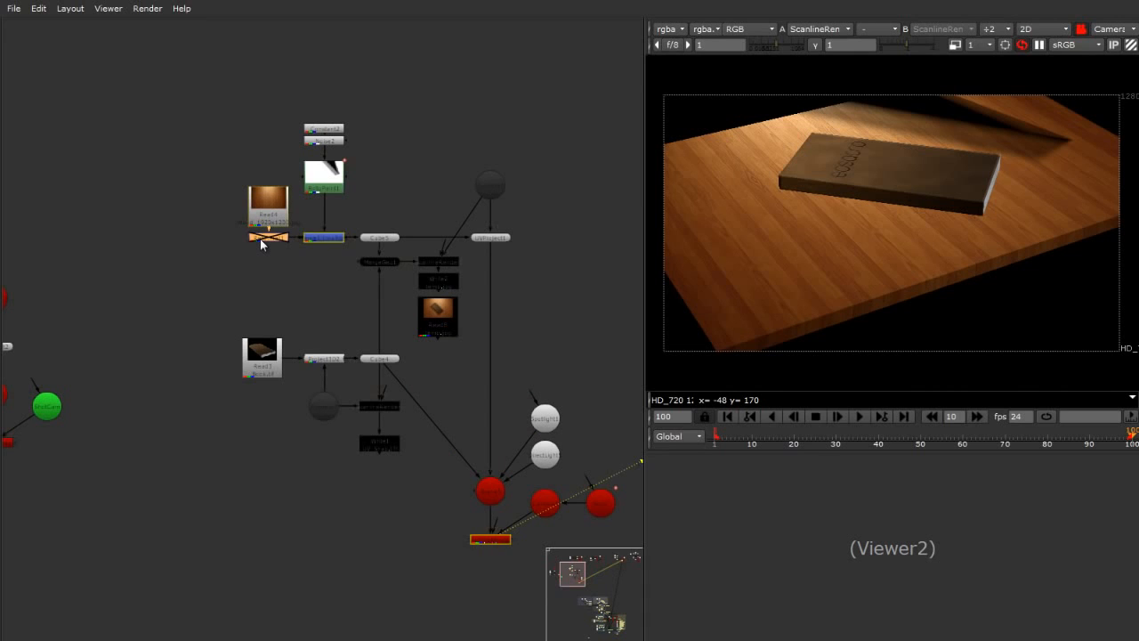
key("d")
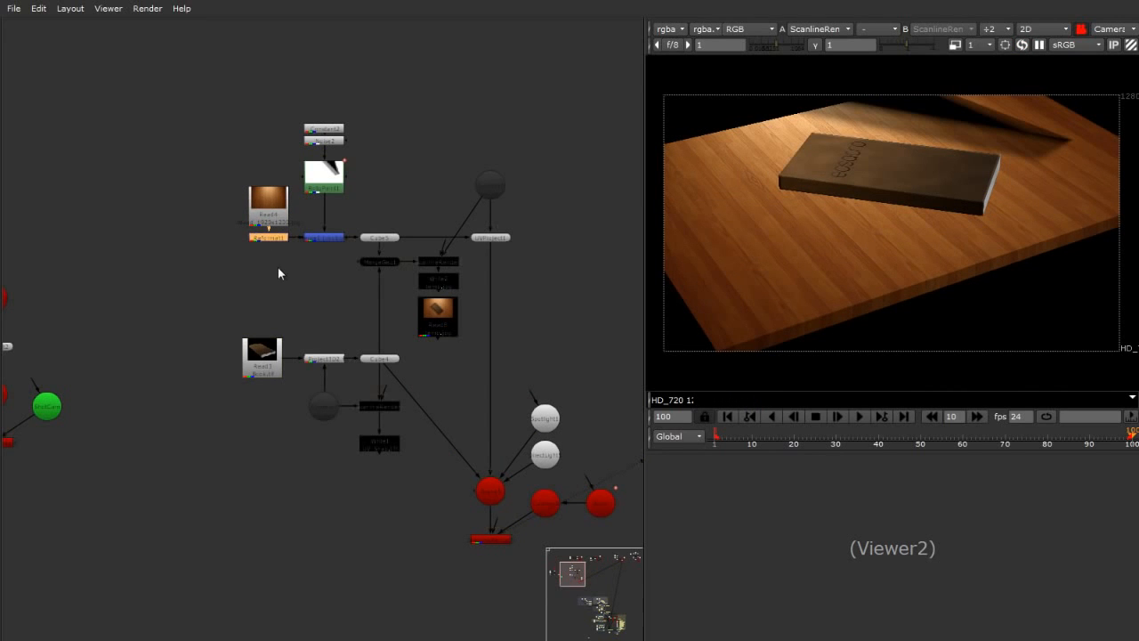
Display the final space scene's Write3 output in the viewer and check it at frames 50 and 14.
scroll(149, 165, "down", 6)
scroll(266, 173, "down", 3)
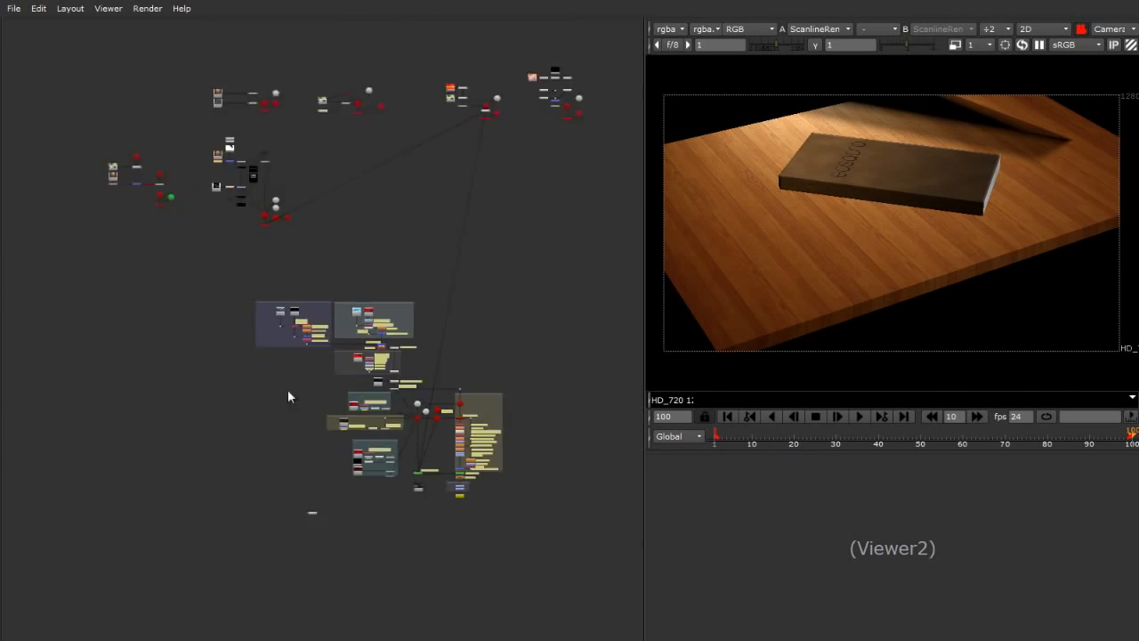
scroll(228, 344, "up", 2)
scroll(407, 457, "up", 5)
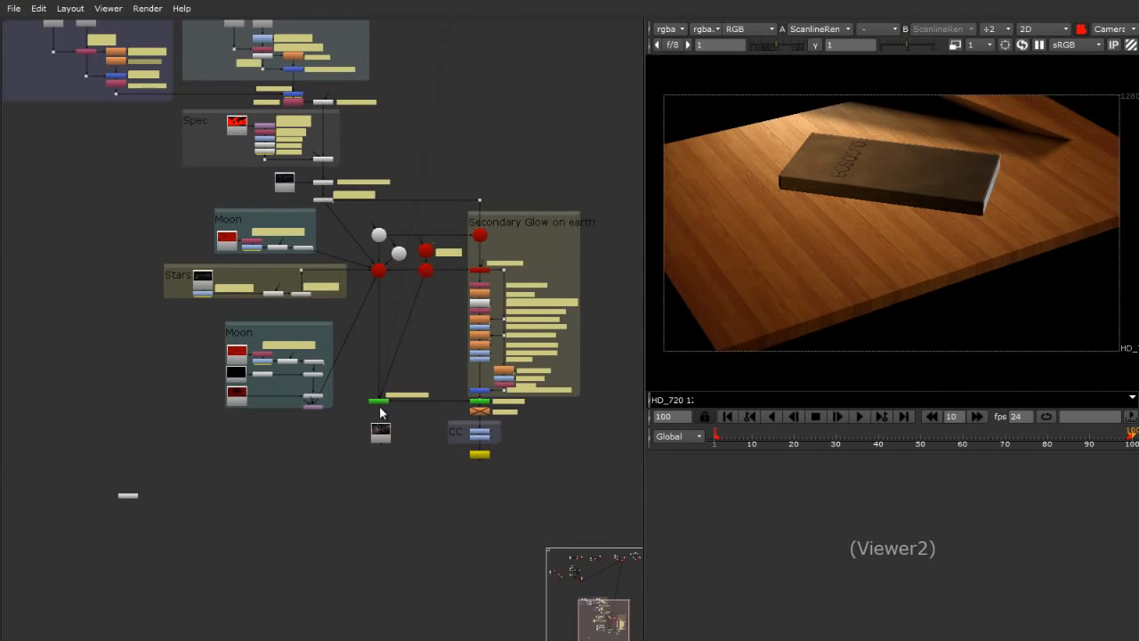
left_click(479, 455)
key("1")
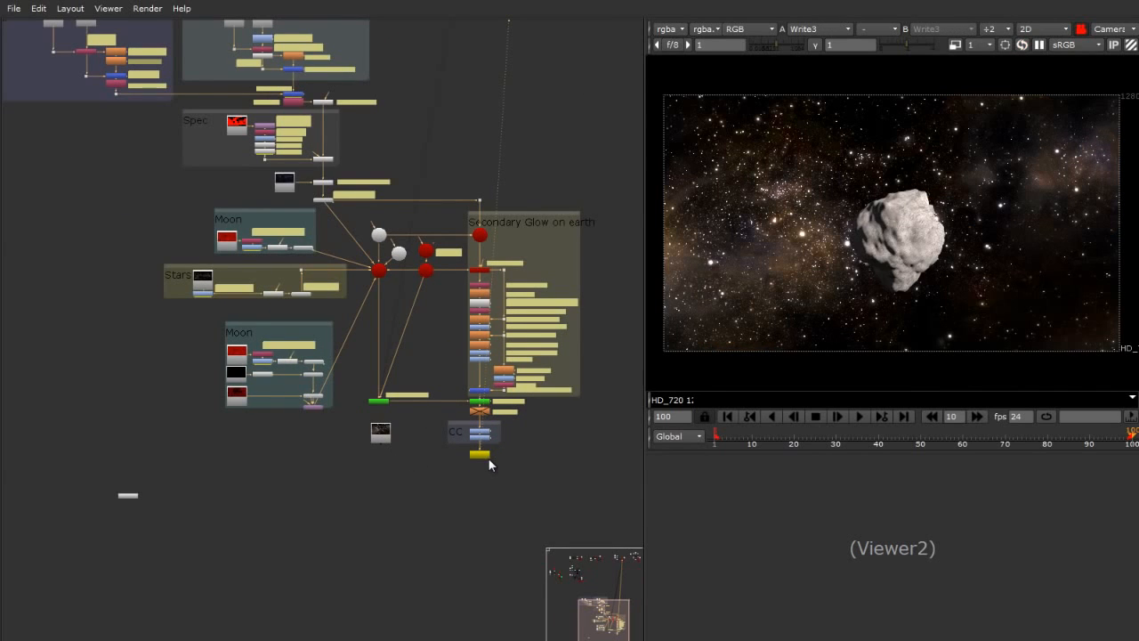
left_click(920, 437)
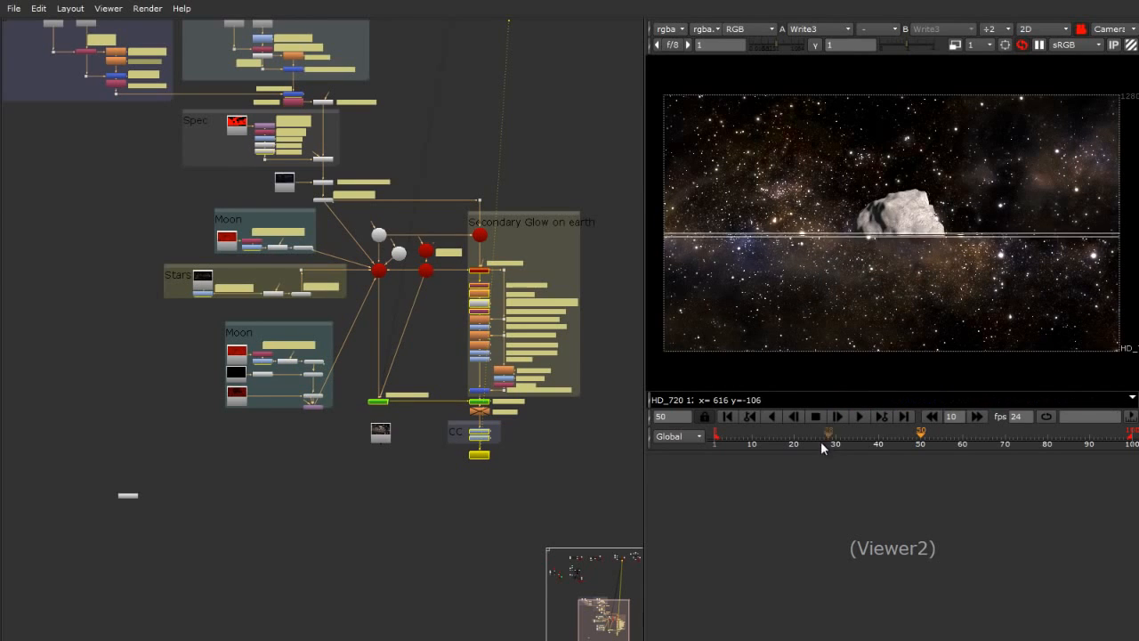
left_click(772, 440)
left_click(769, 438)
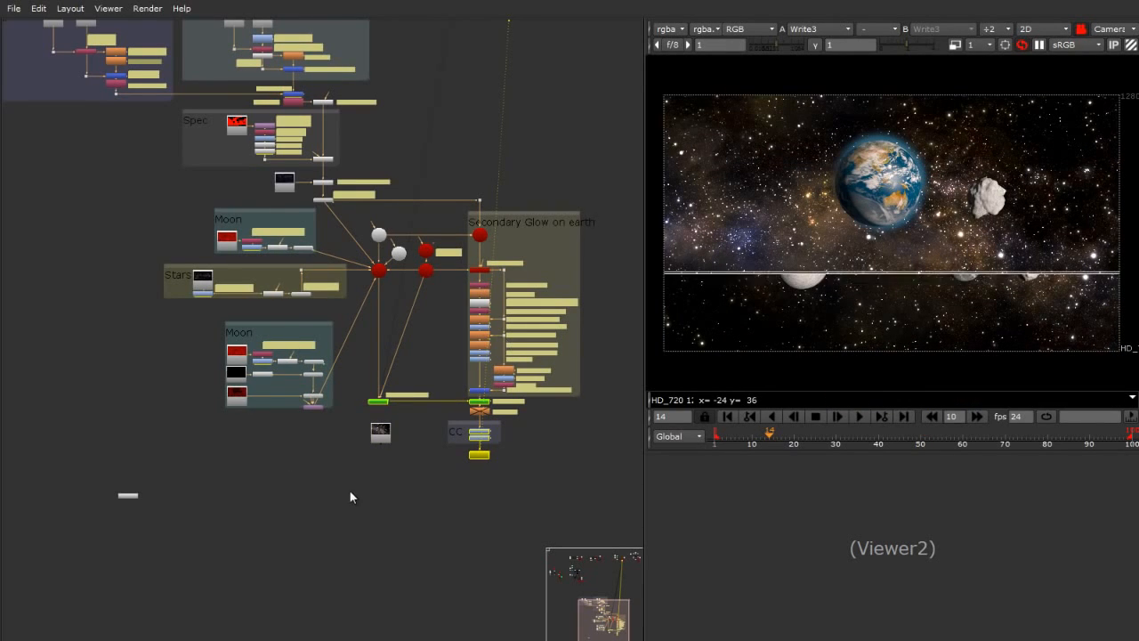
Review the Earth scene's nodes, check the MultiSample settings of the final ScanlineRender9, and close its properties.
scroll(349, 490, "down", 2)
scroll(187, 316, "up", 2)
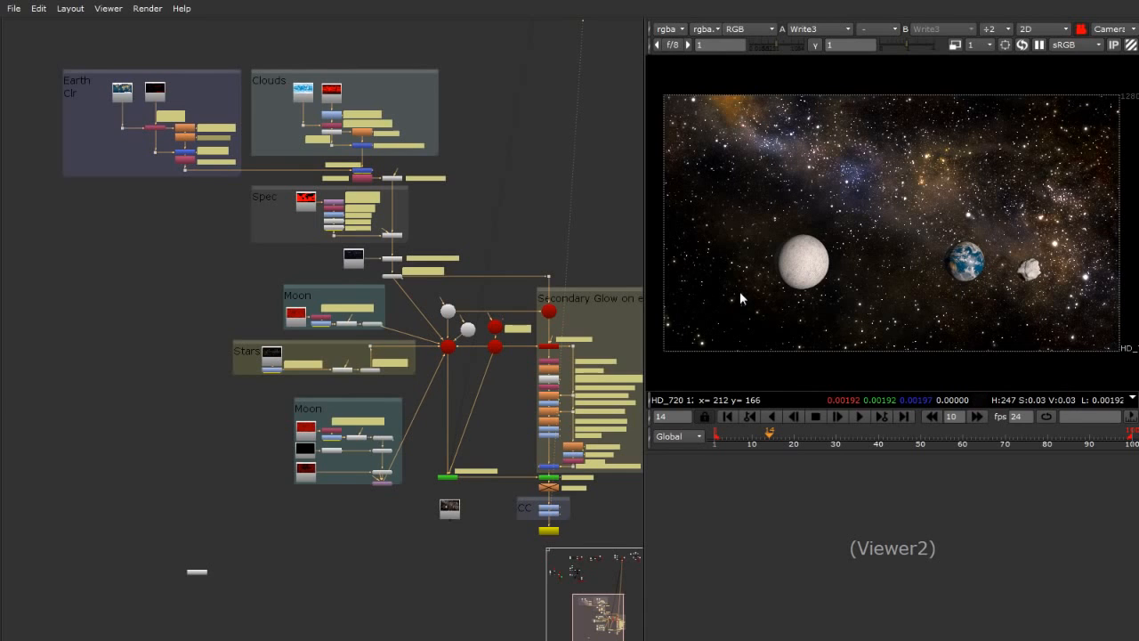
scroll(740, 291, "down", 1)
scroll(350, 200, "down", 3)
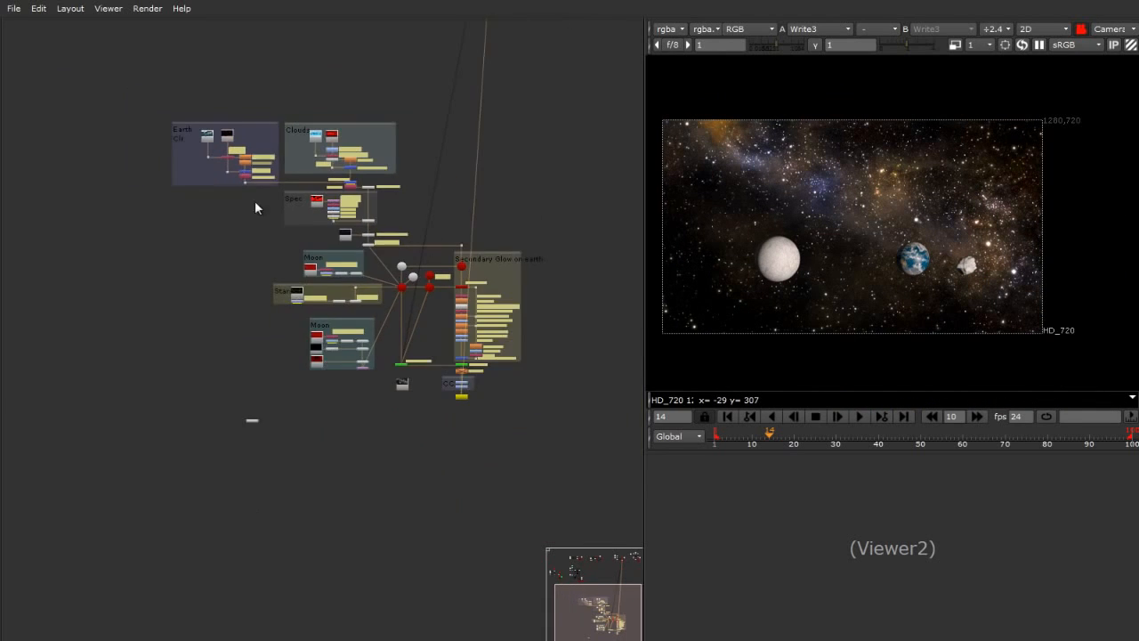
scroll(427, 232, "up", 2)
scroll(509, 514, "up", 8)
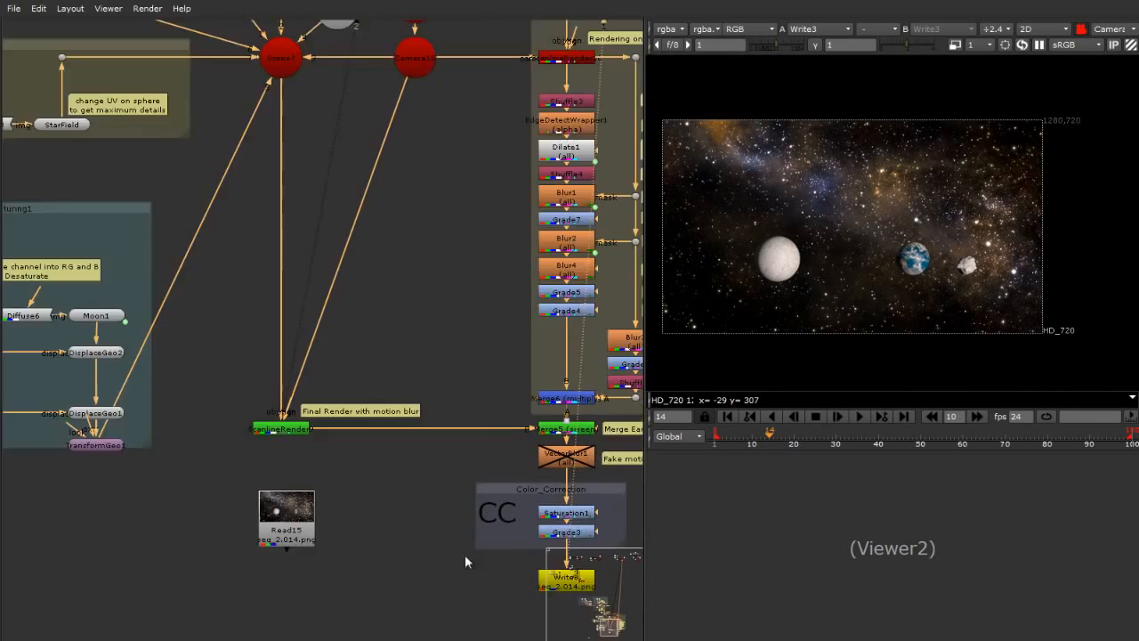
scroll(536, 496, "down", 4)
scroll(546, 478, "up", 6)
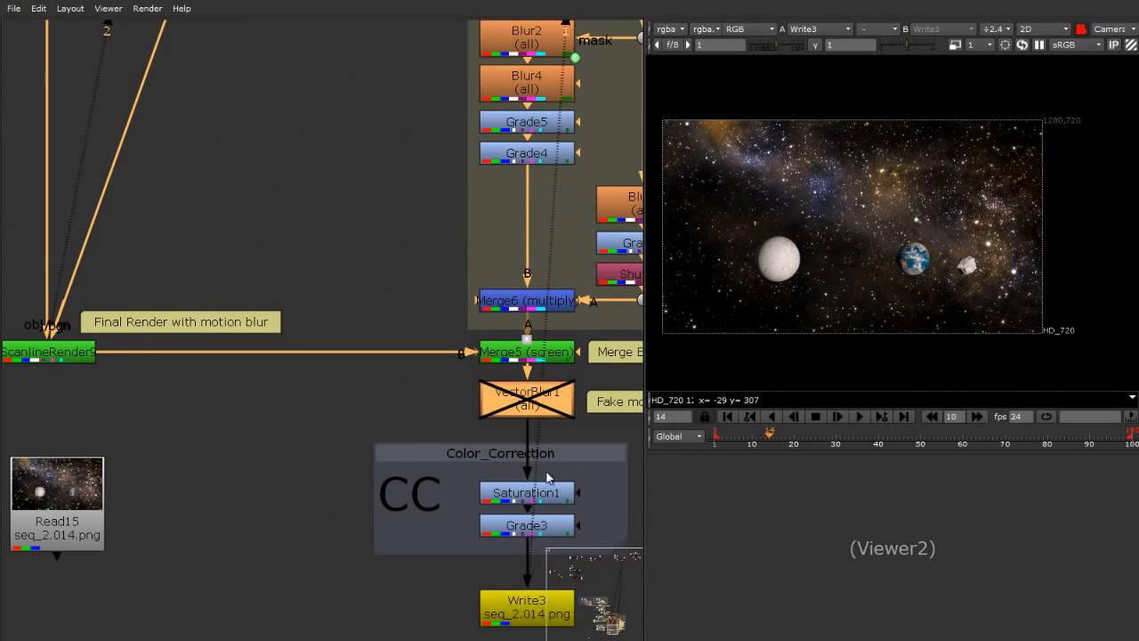
double_click(51, 354)
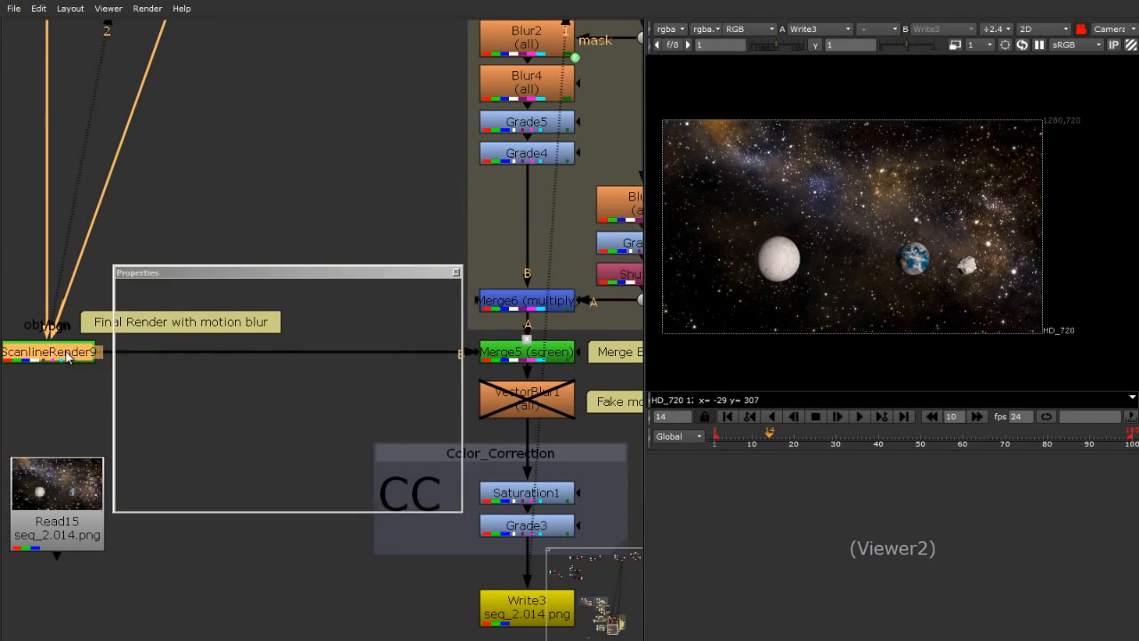
left_click(224, 307)
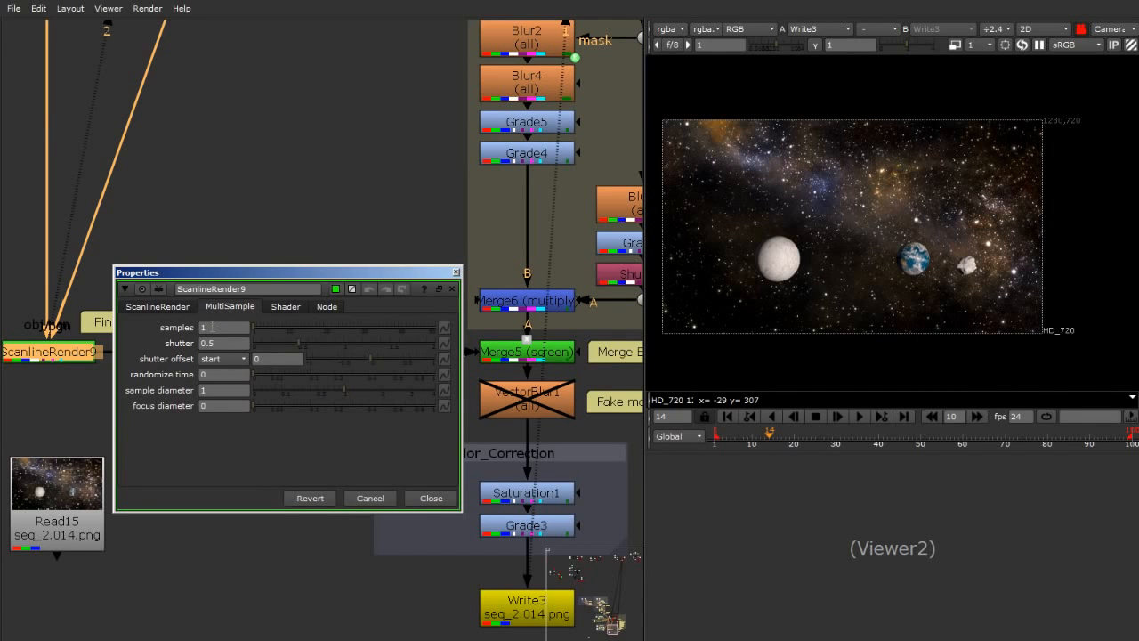
left_click(455, 272)
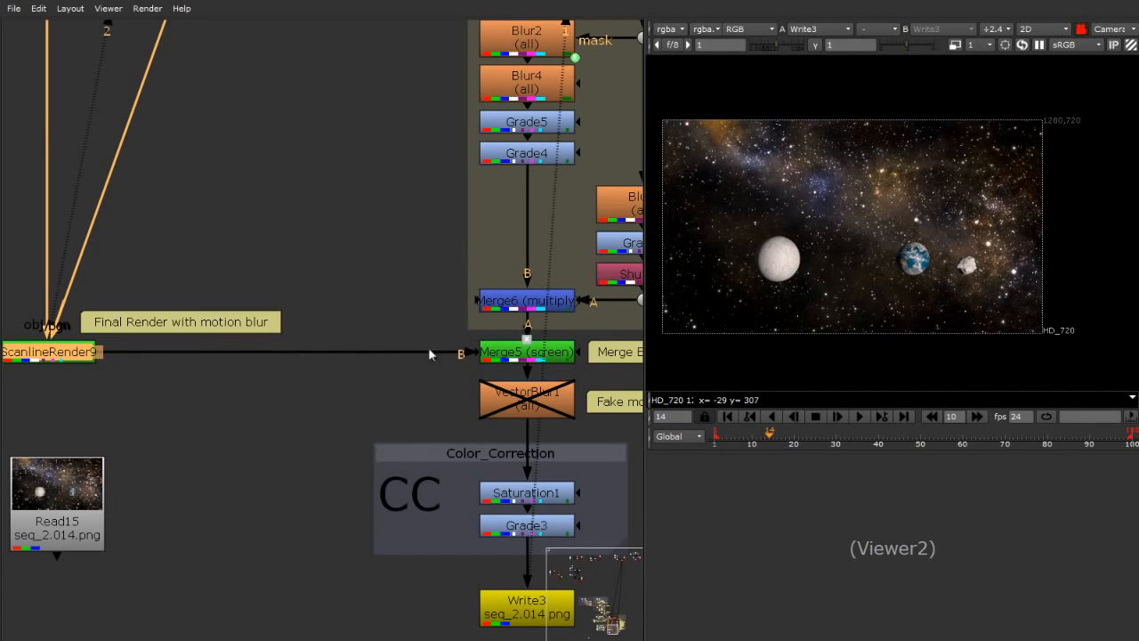
Look over the available 3D node types, including the lights and geometry modifiers, without adding a node.
scroll(338, 486, "down", 4)
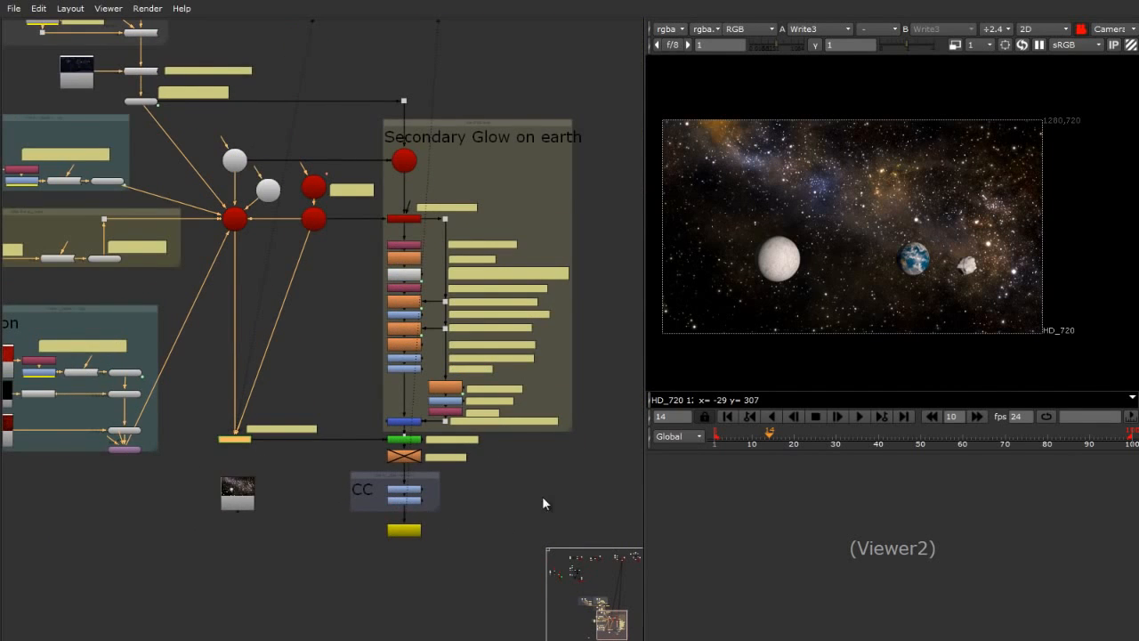
scroll(581, 485, "down", 8)
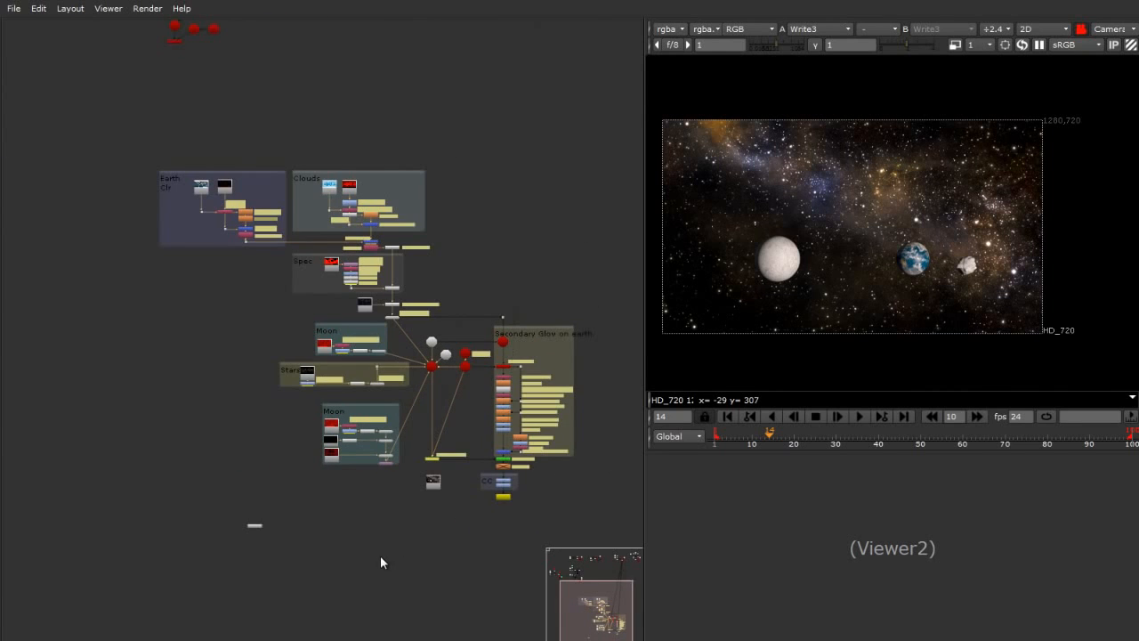
scroll(380, 562, "up", 4)
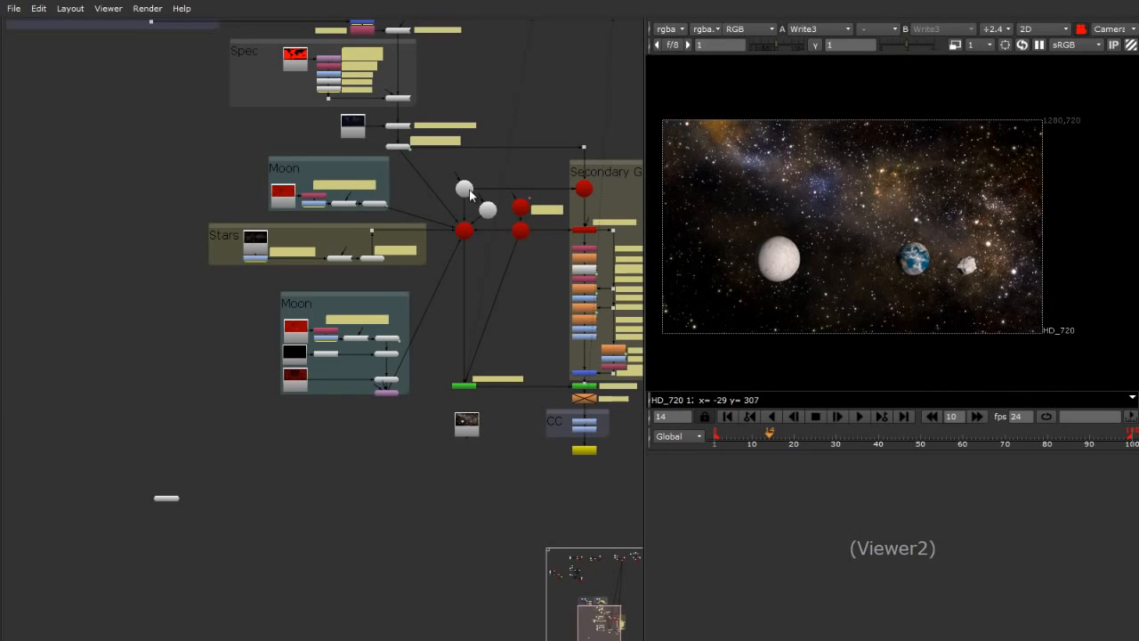
right_click(226, 431)
mouse_move(280, 608)
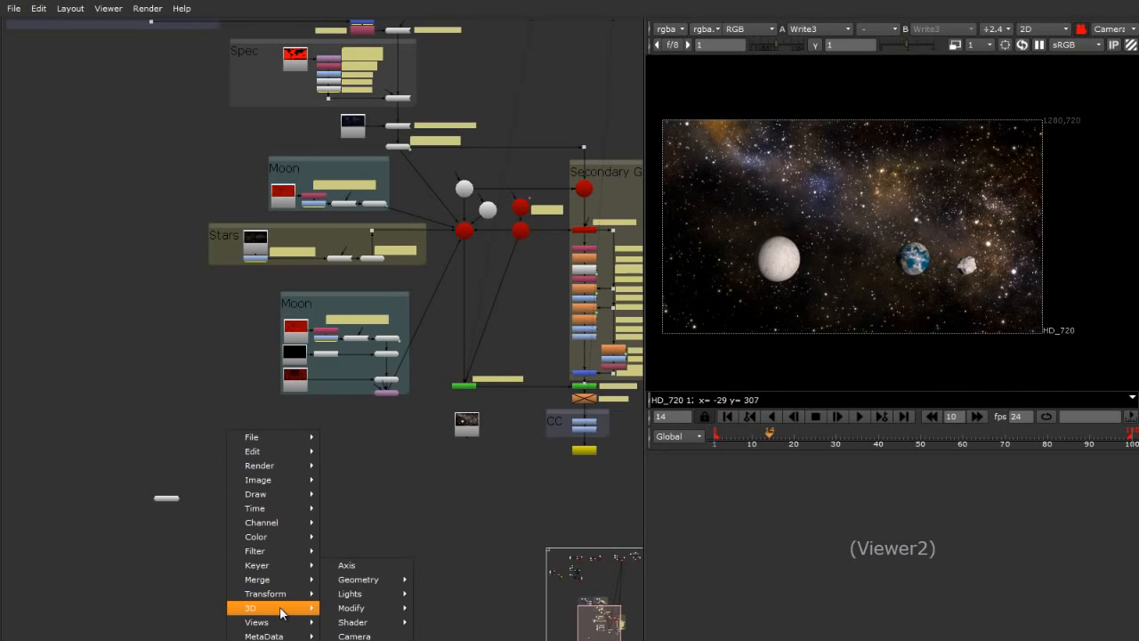
mouse_move(267, 536)
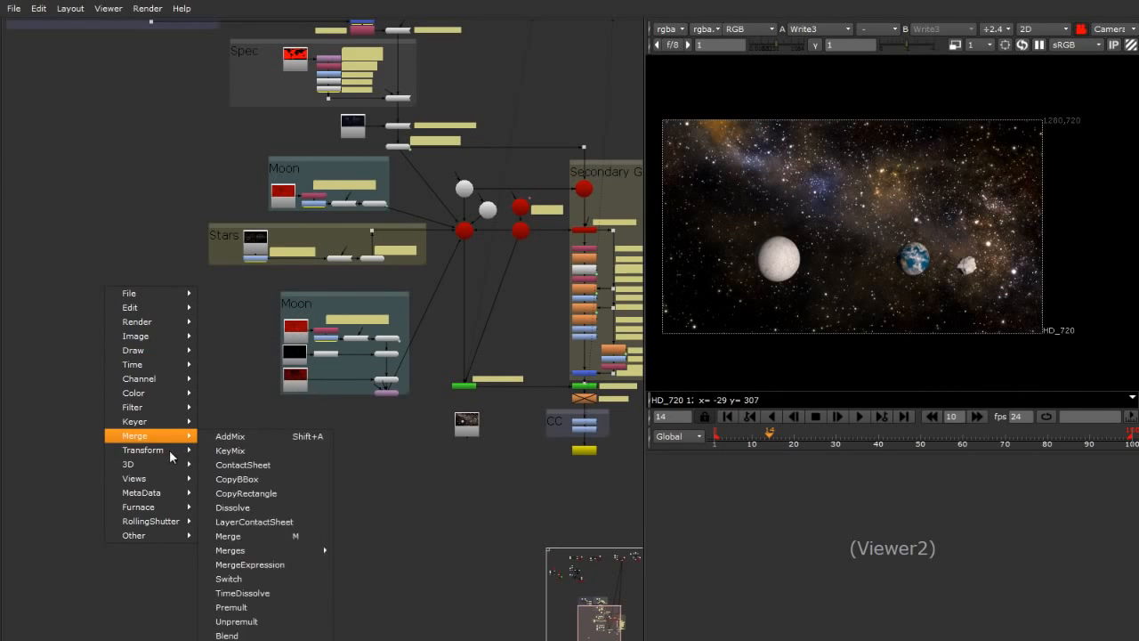
mouse_move(172, 465)
mouse_move(278, 482)
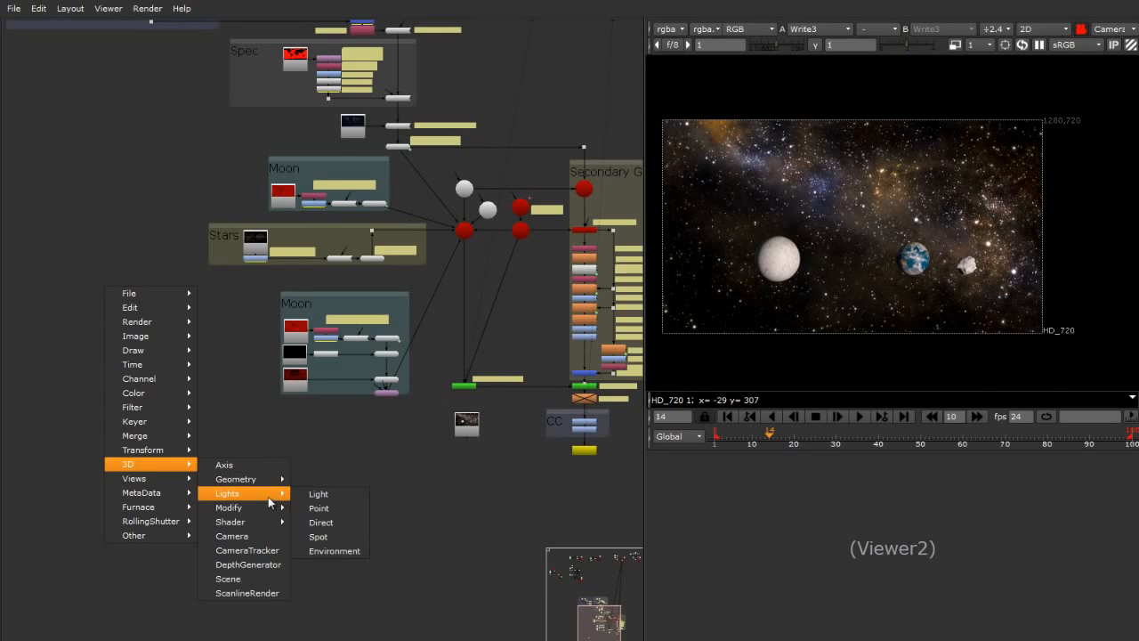
mouse_move(269, 521)
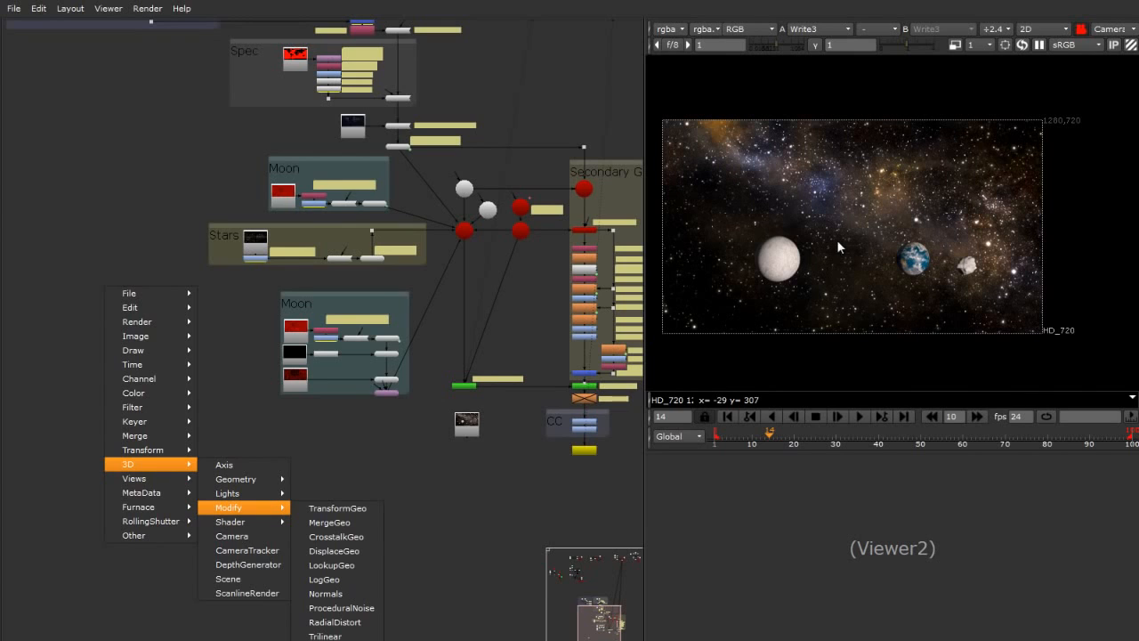
left_click(341, 447)
Check the color, intensity and rotation settings of the Sun direct light and close its properties.
scroll(335, 476, "down", 4)
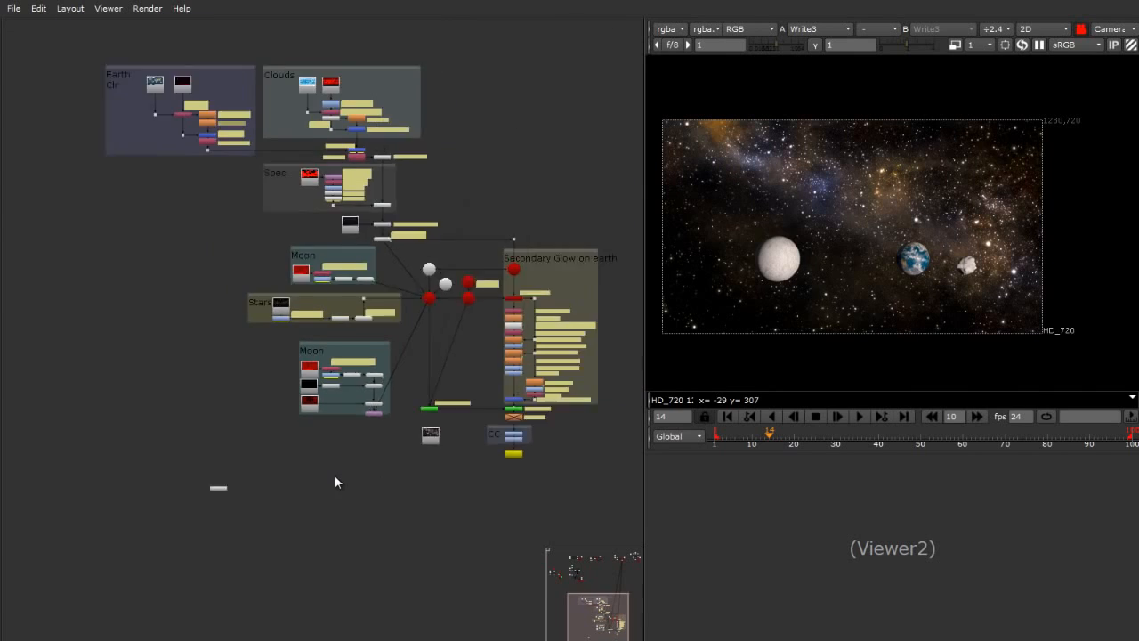
scroll(422, 307, "up", 6)
scroll(422, 307, "up", 3)
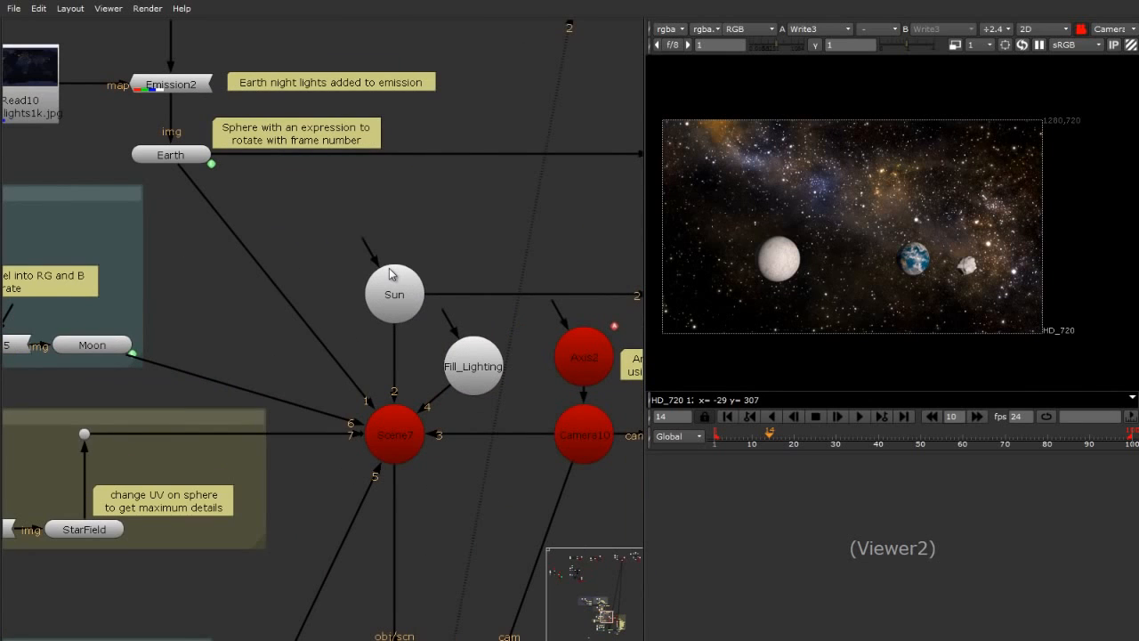
double_click(392, 294)
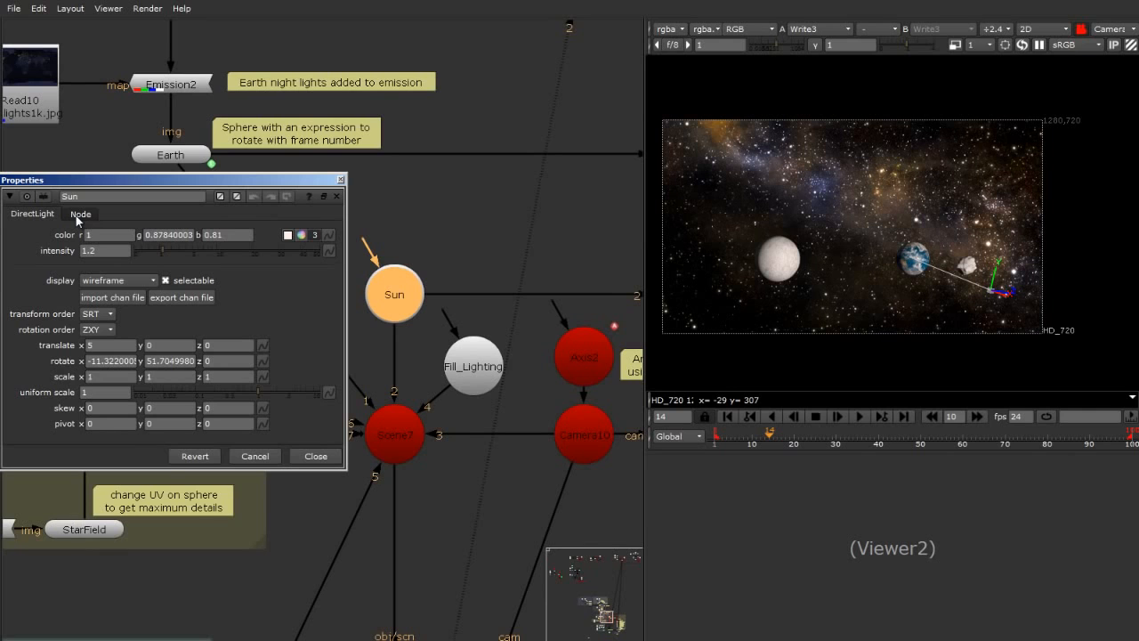
left_click(342, 181)
Go back to the book and wooden table projection setup in the node graph.
scroll(391, 347, "down", 5)
scroll(389, 385, "down", 5)
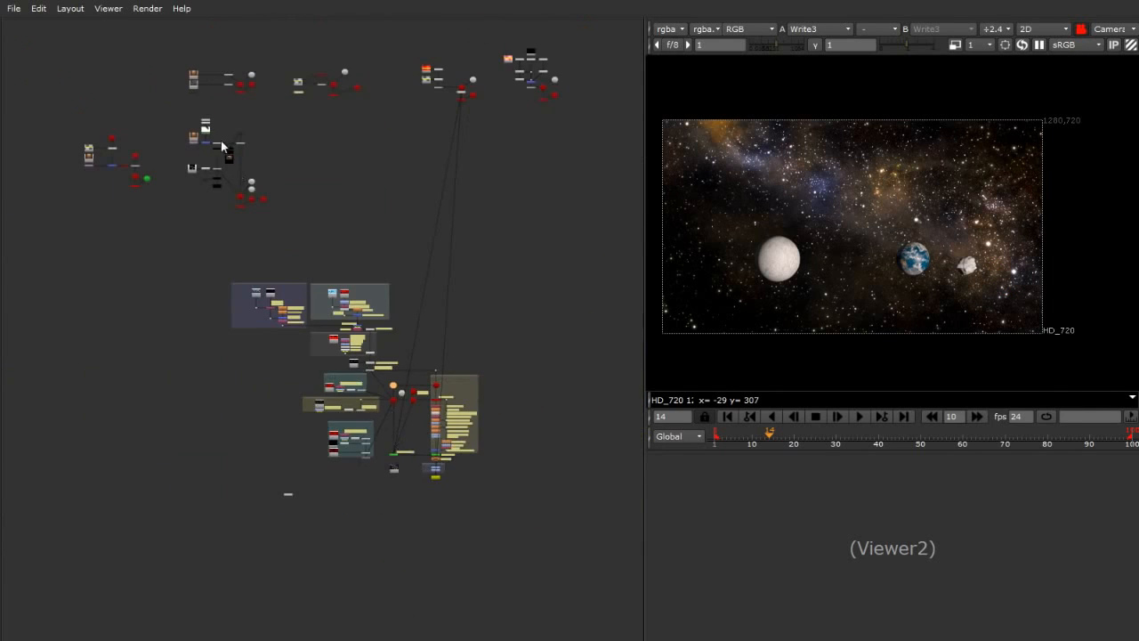
scroll(221, 147, "up", 8)
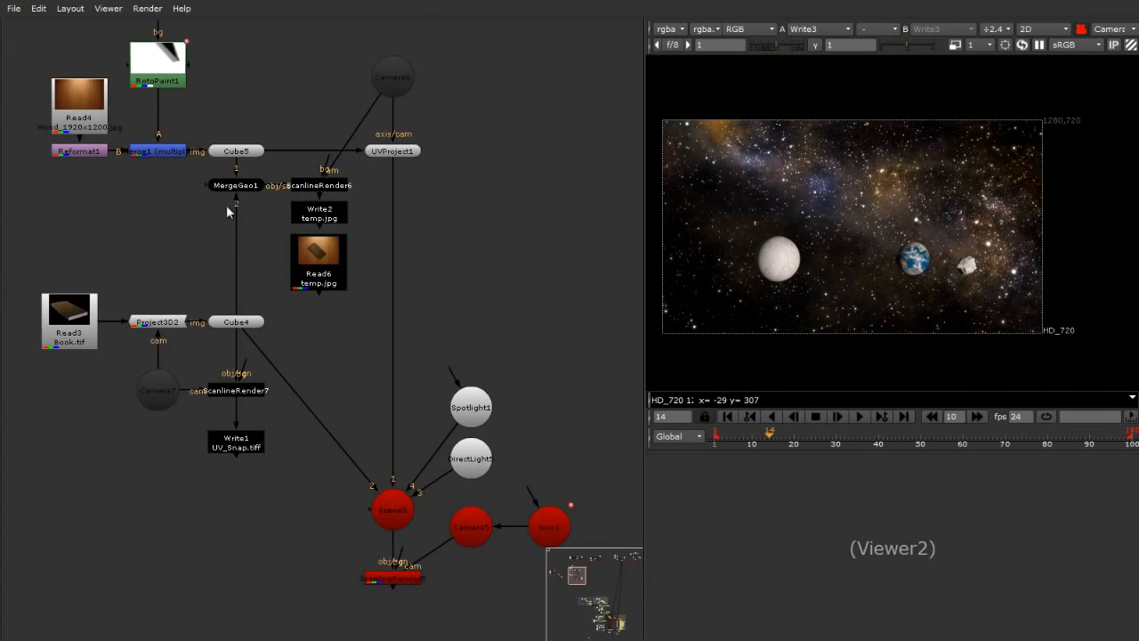